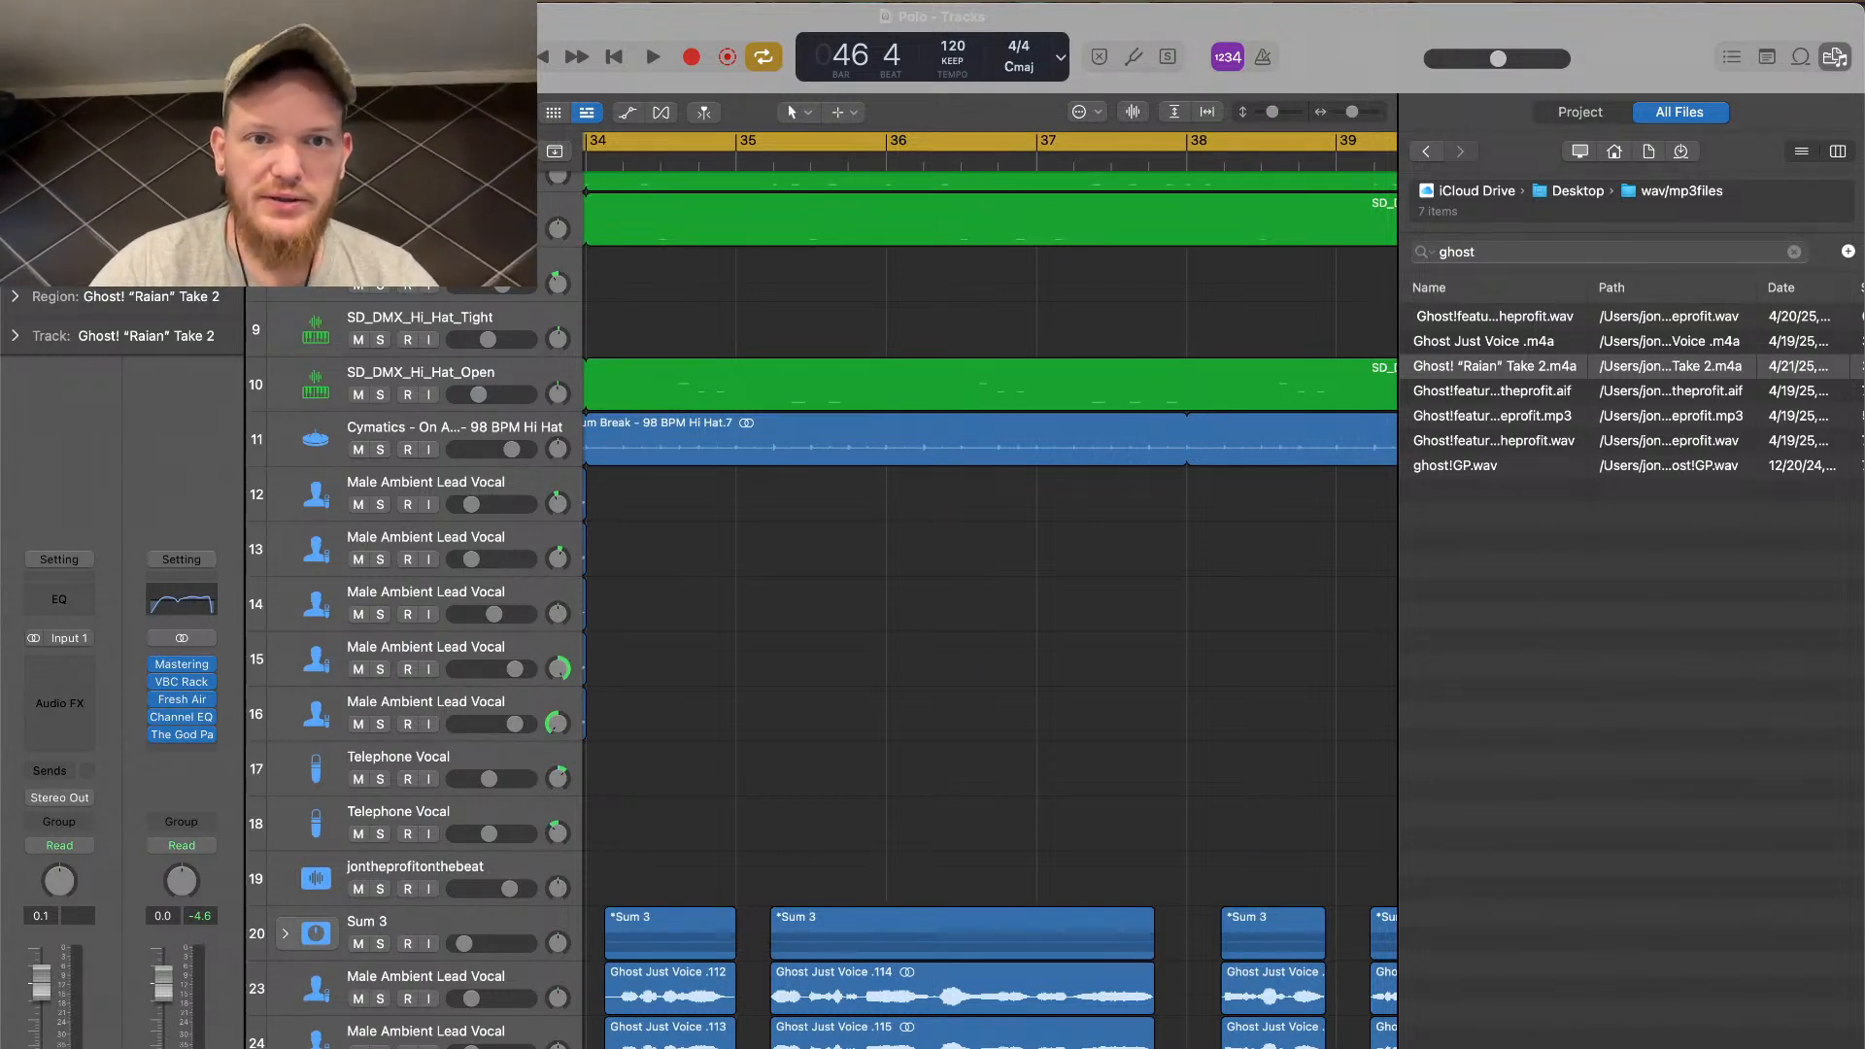
Hide the file browser and look over the full song arrangement
click(1834, 59)
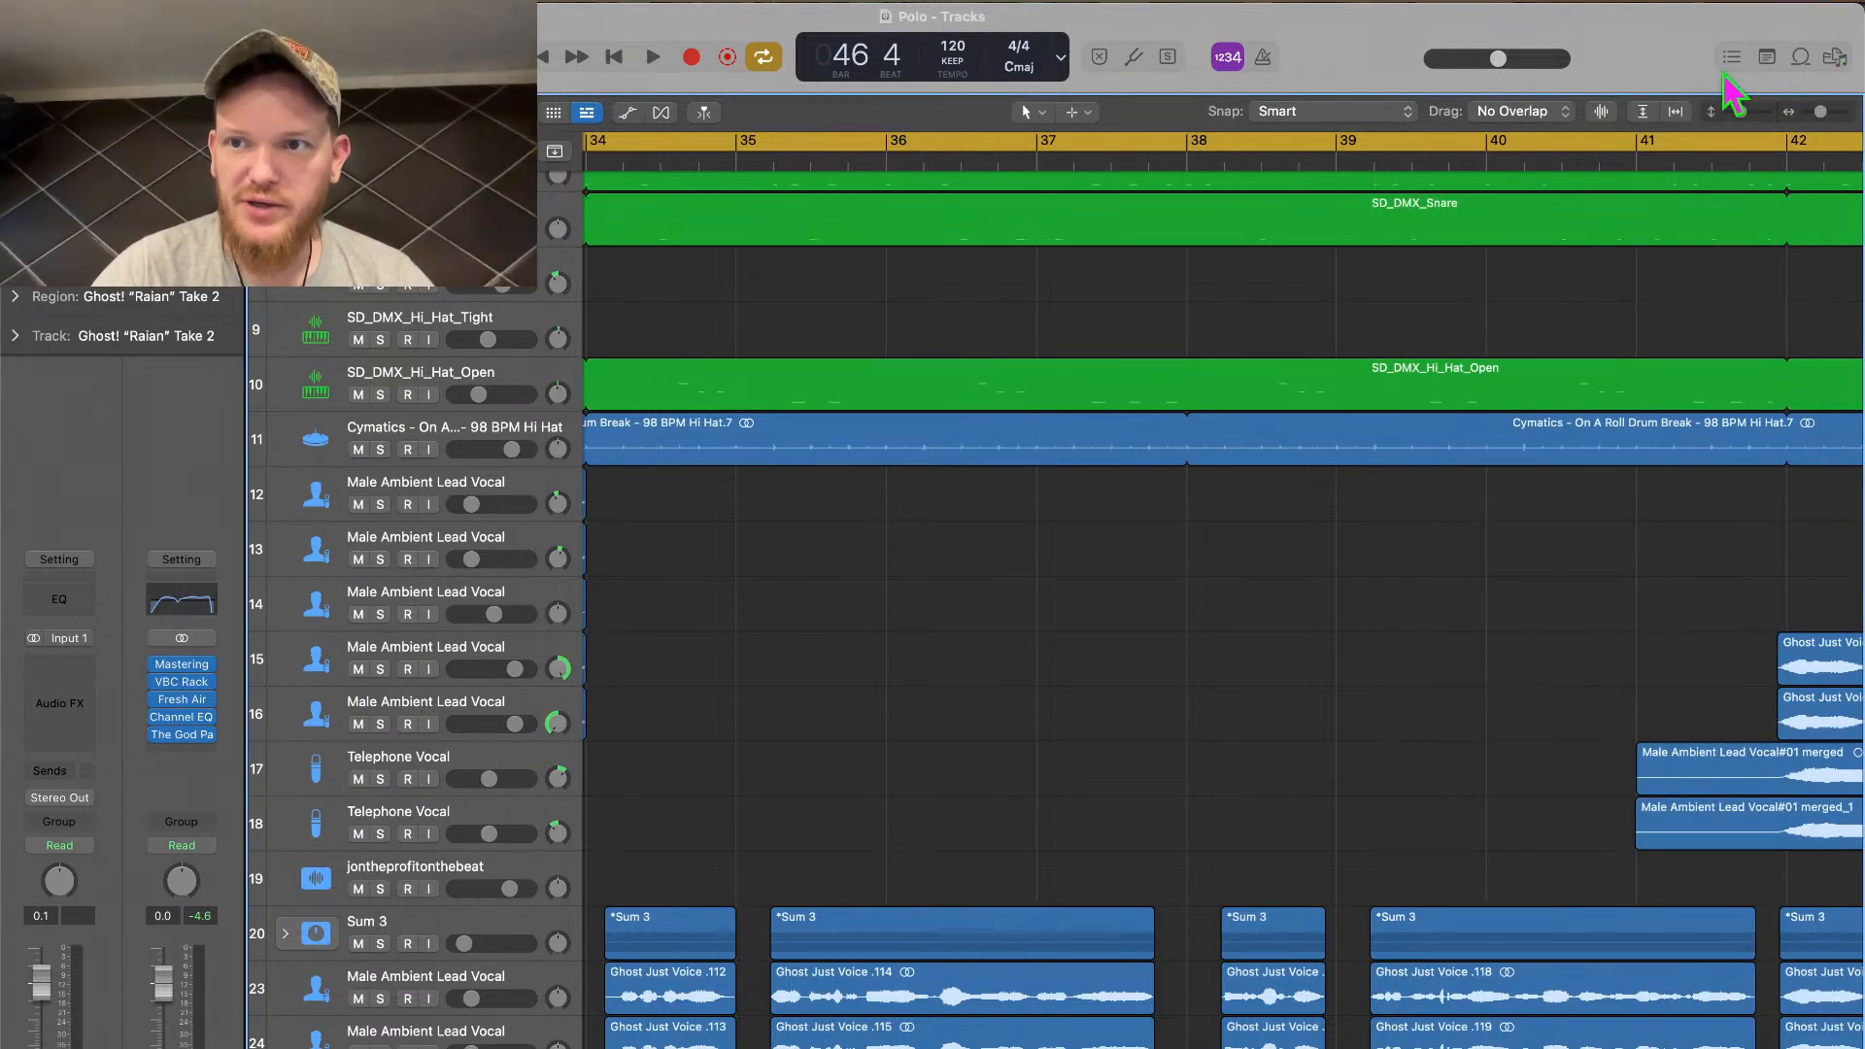
click(1834, 58)
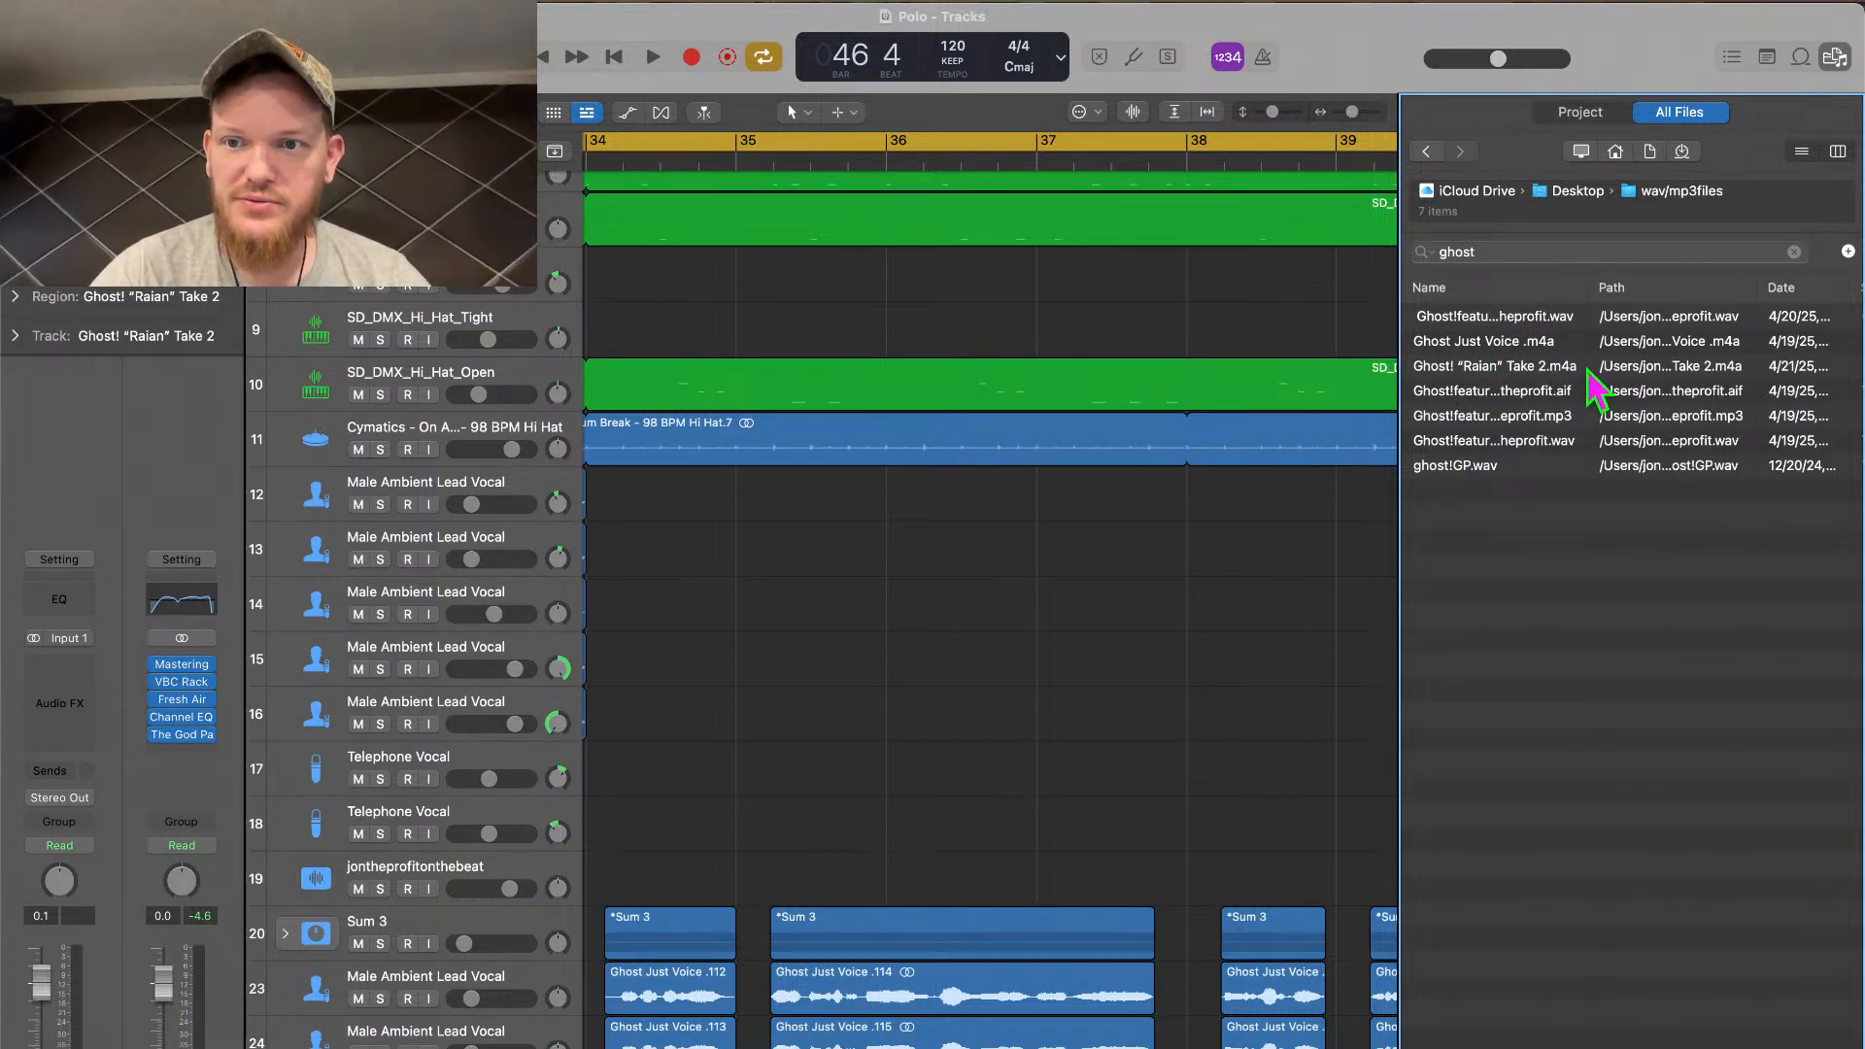
click(1835, 57)
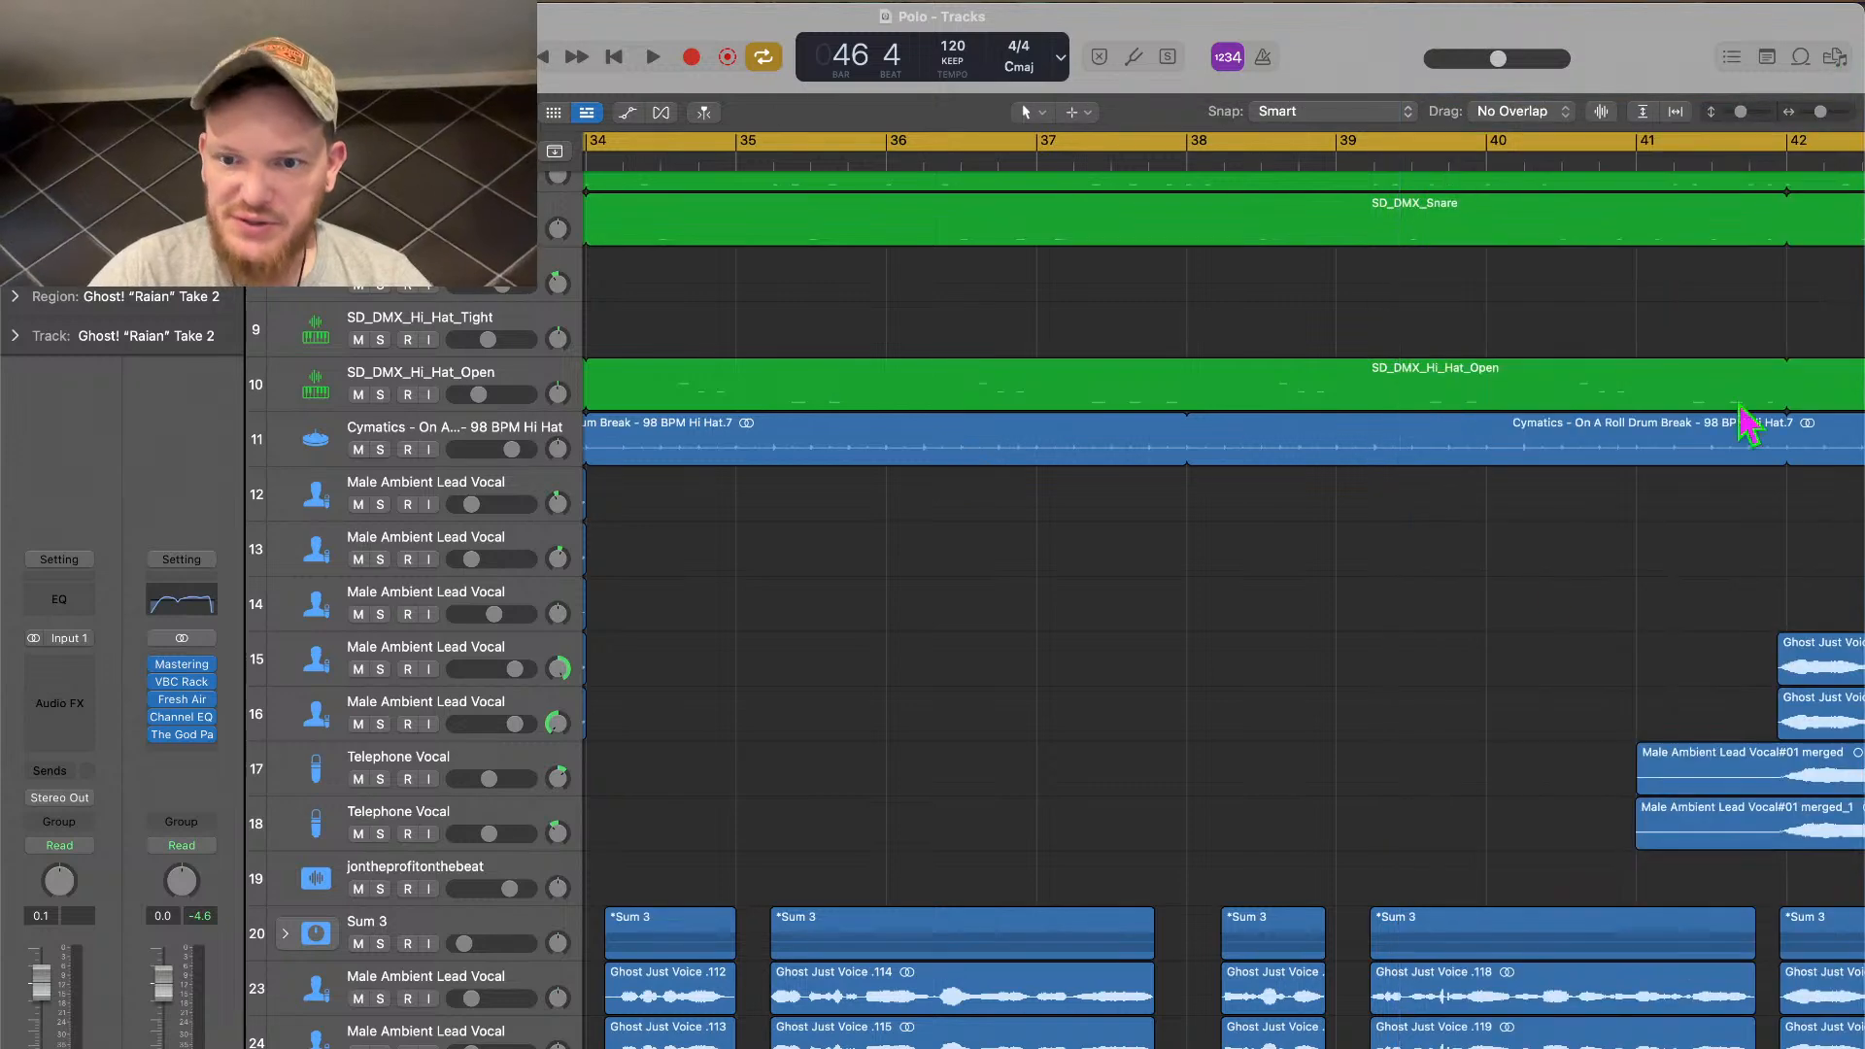
scroll(1467, 571, down, 10)
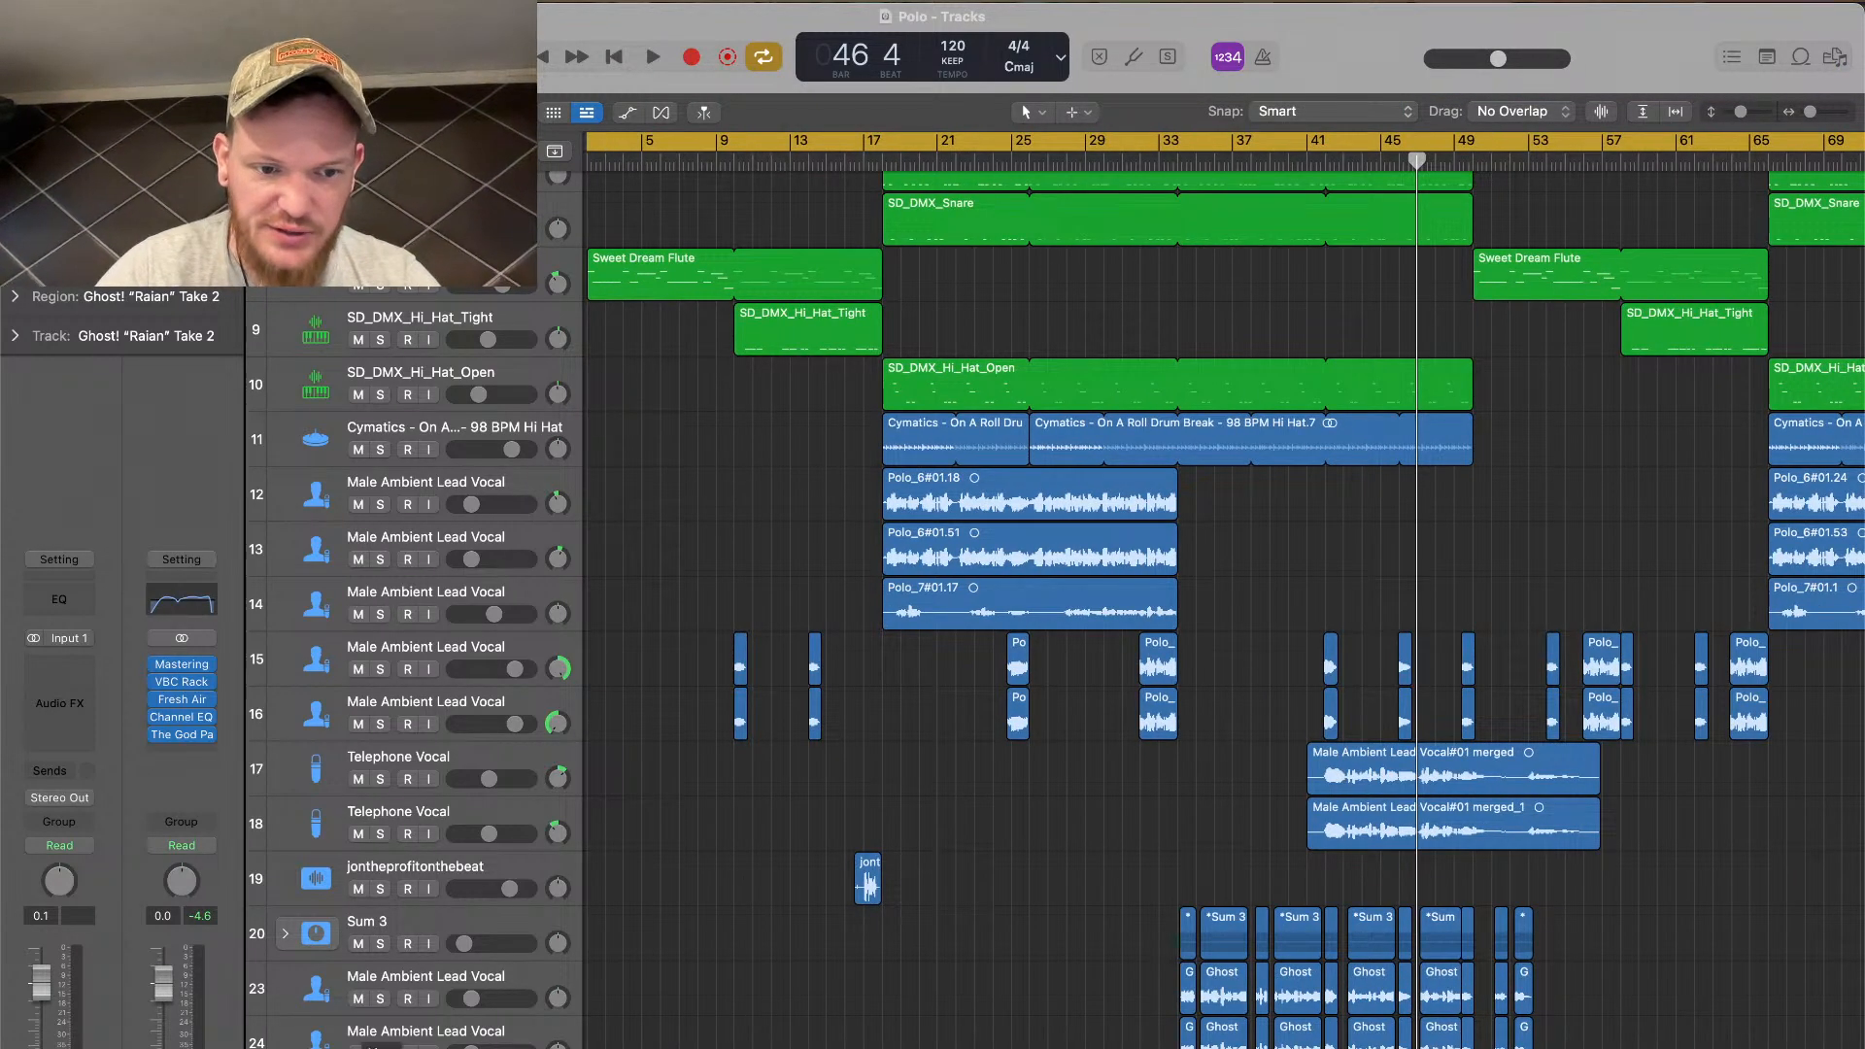
scroll(1331, 986, down, 5)
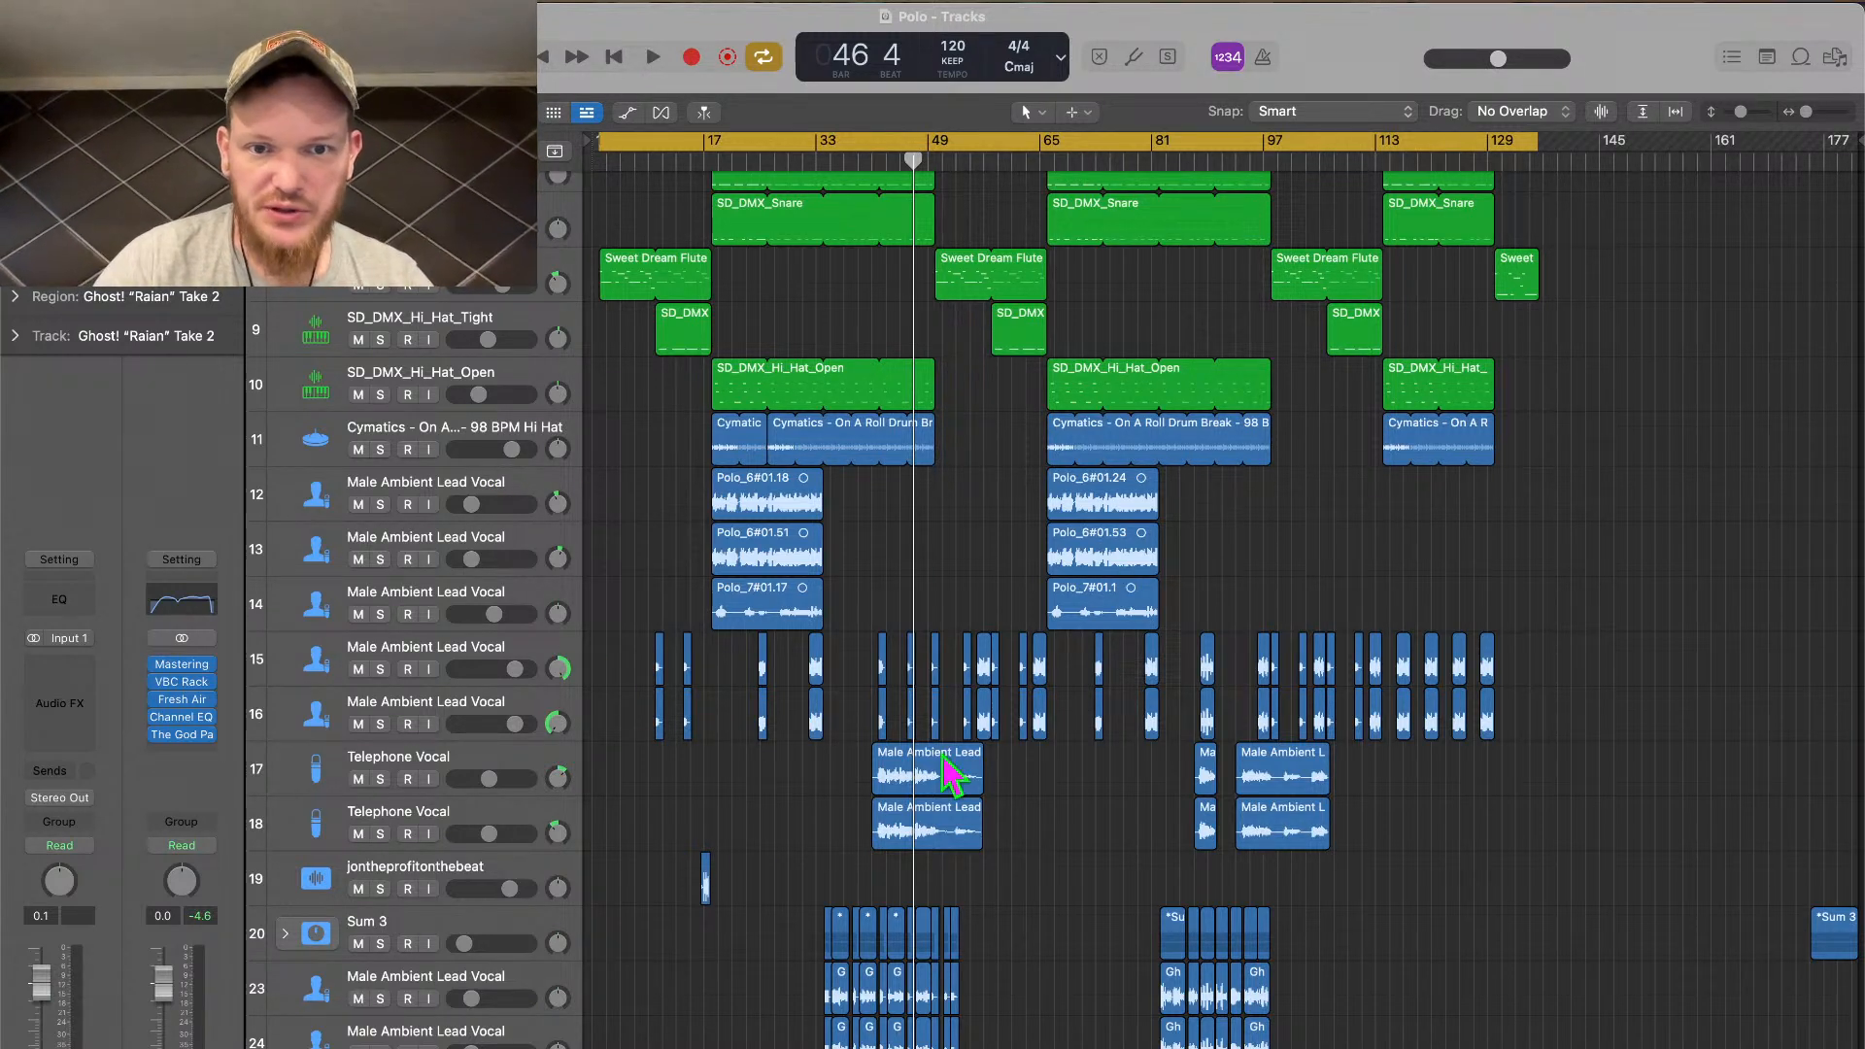
scroll(719, 777, down, 3)
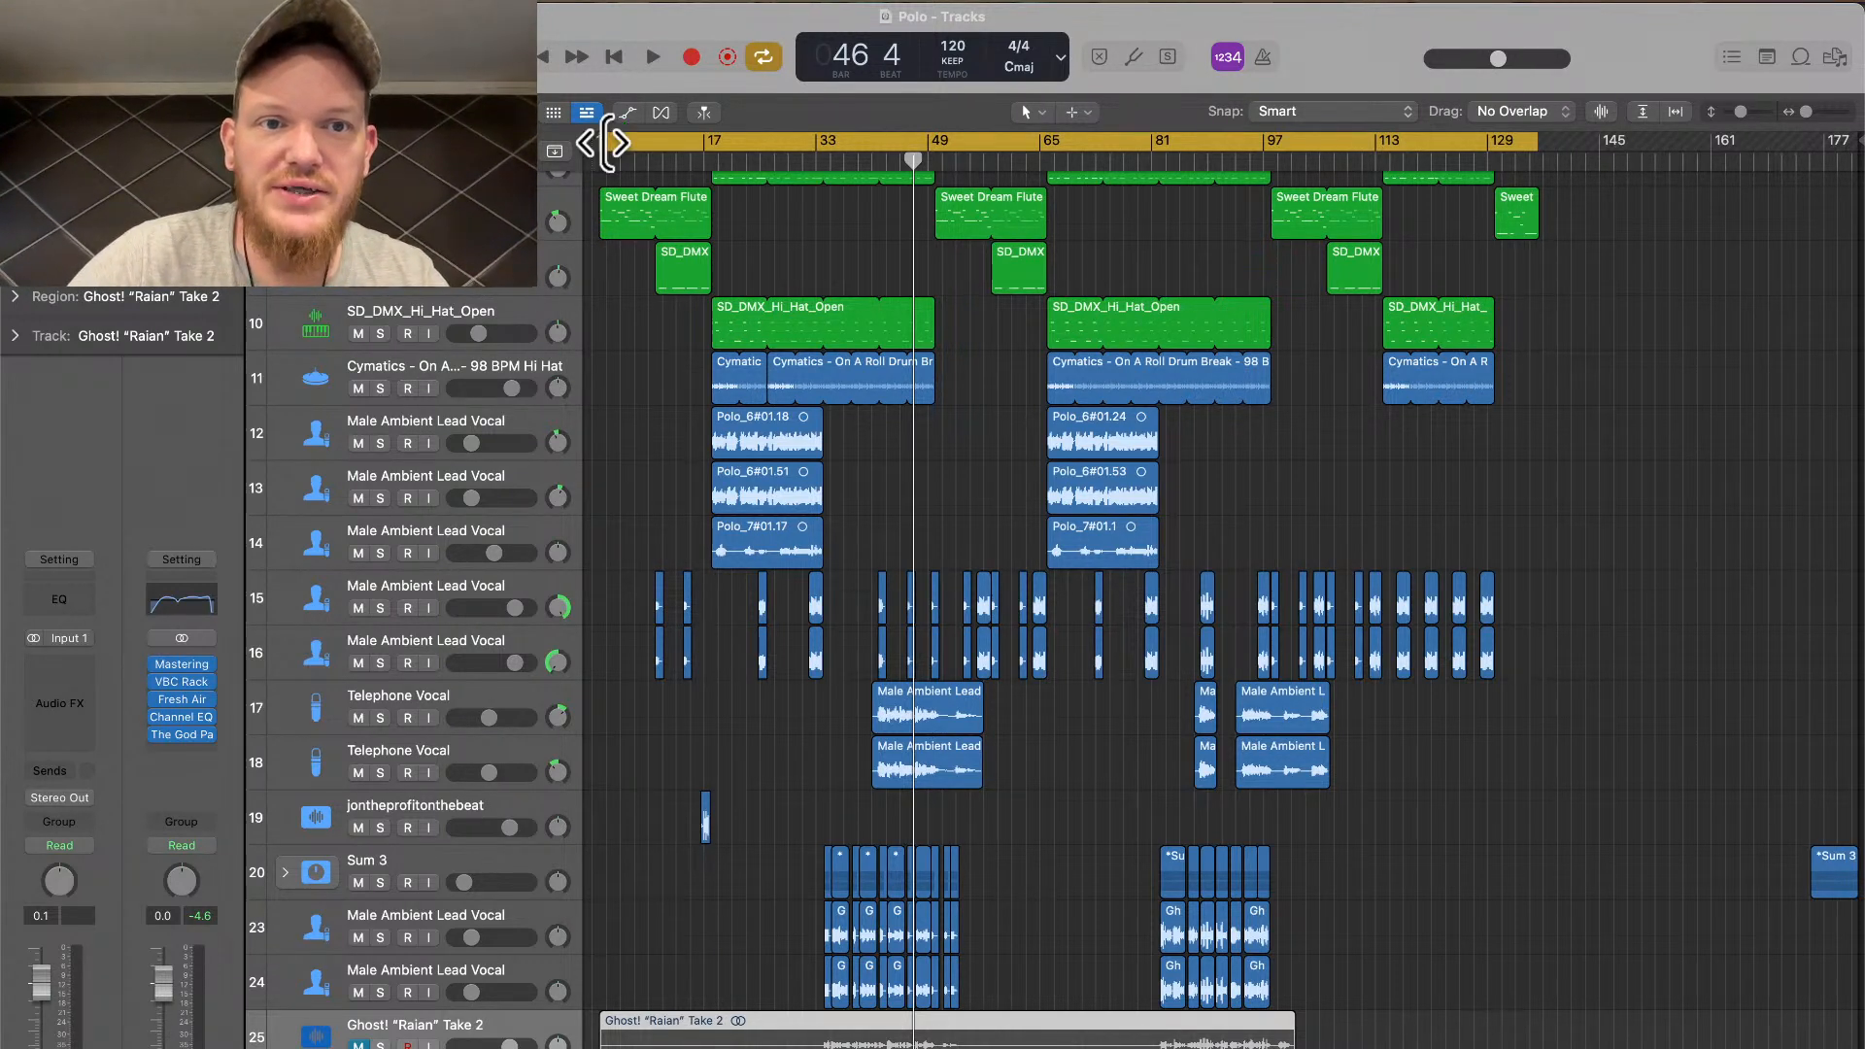
Play the song from bar 1 and stop at bar 2
drag(599, 146, 587, 144)
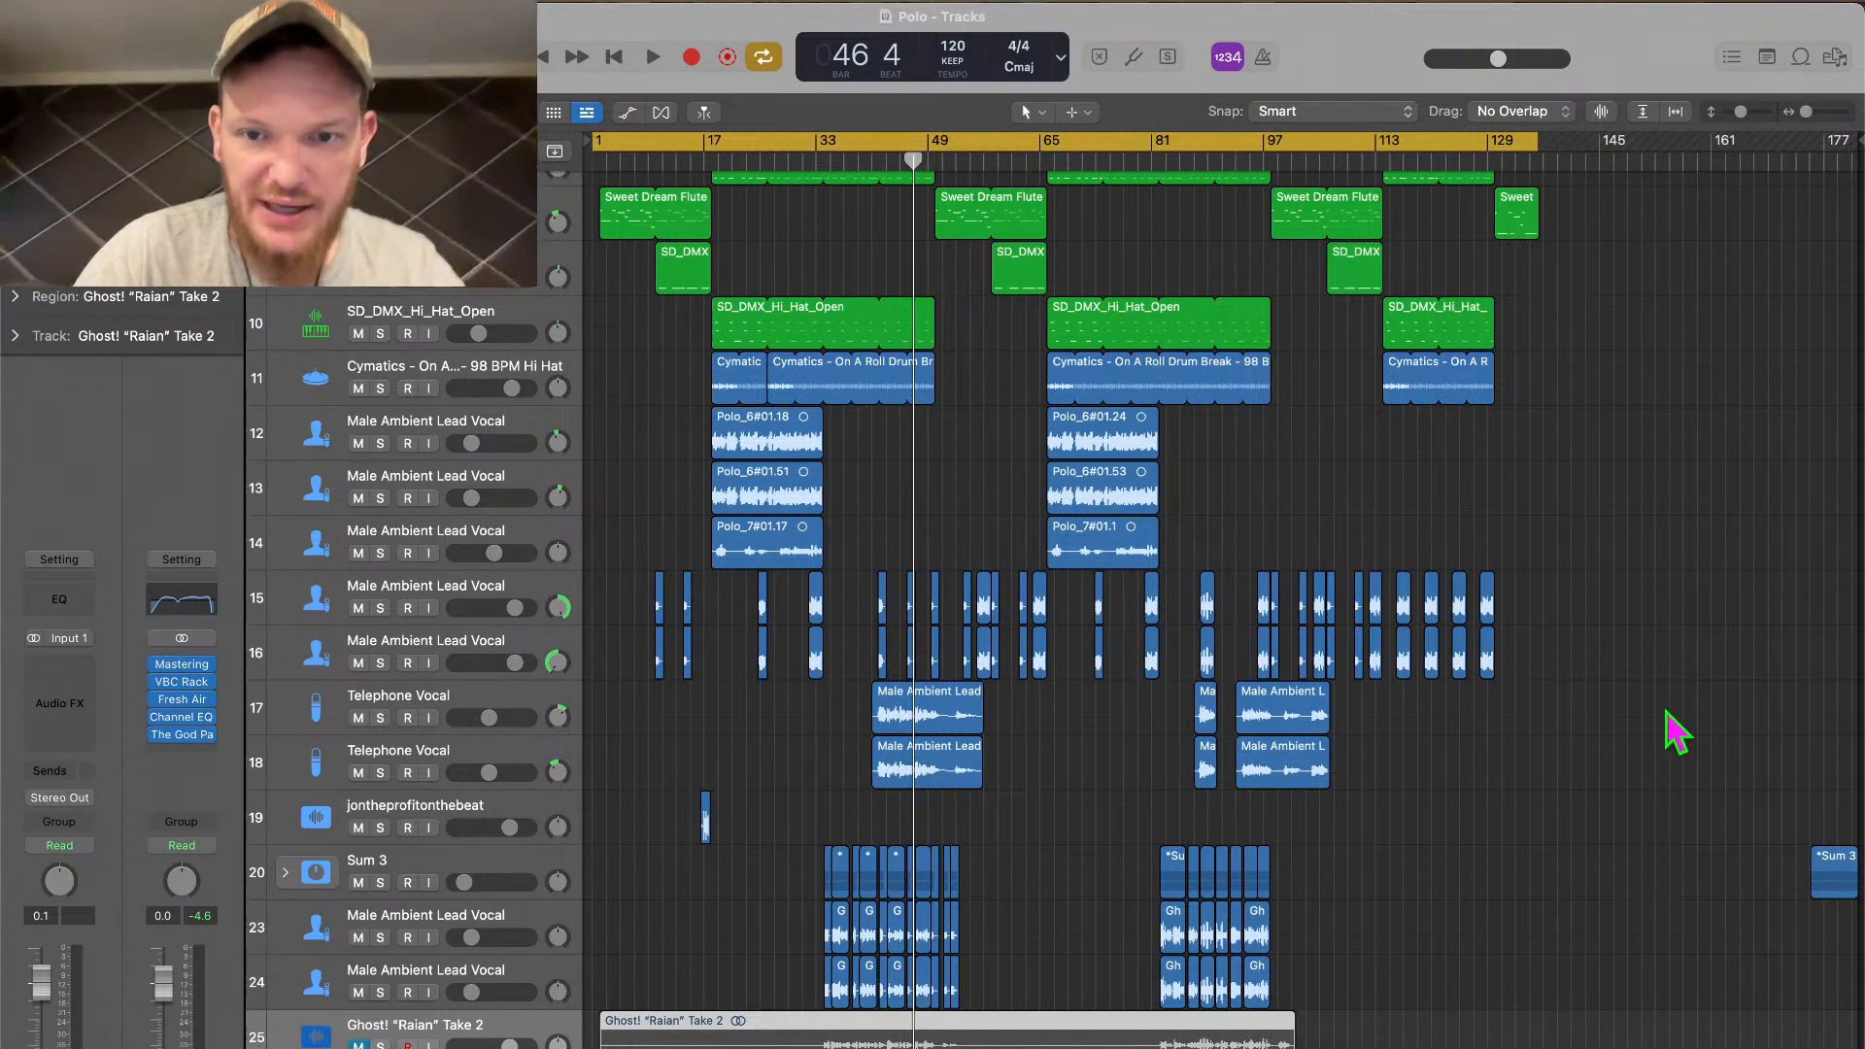
key(space)
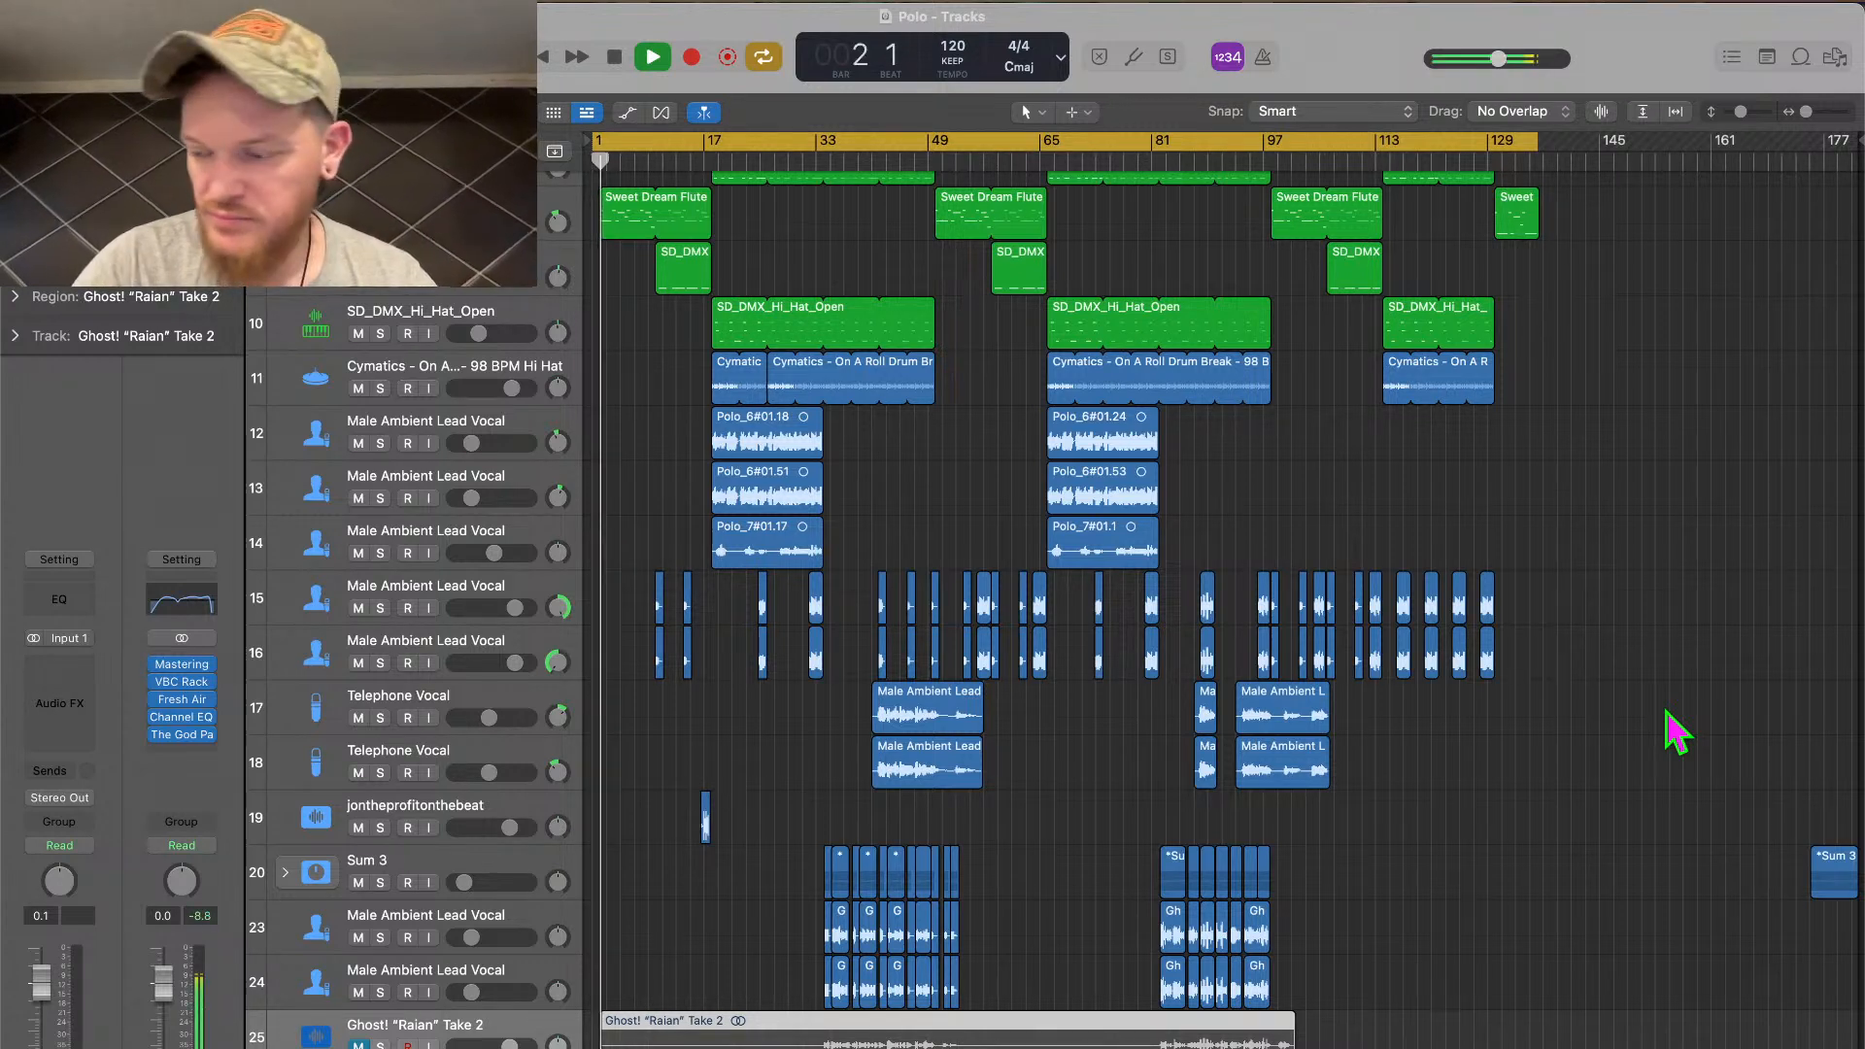
key(space)
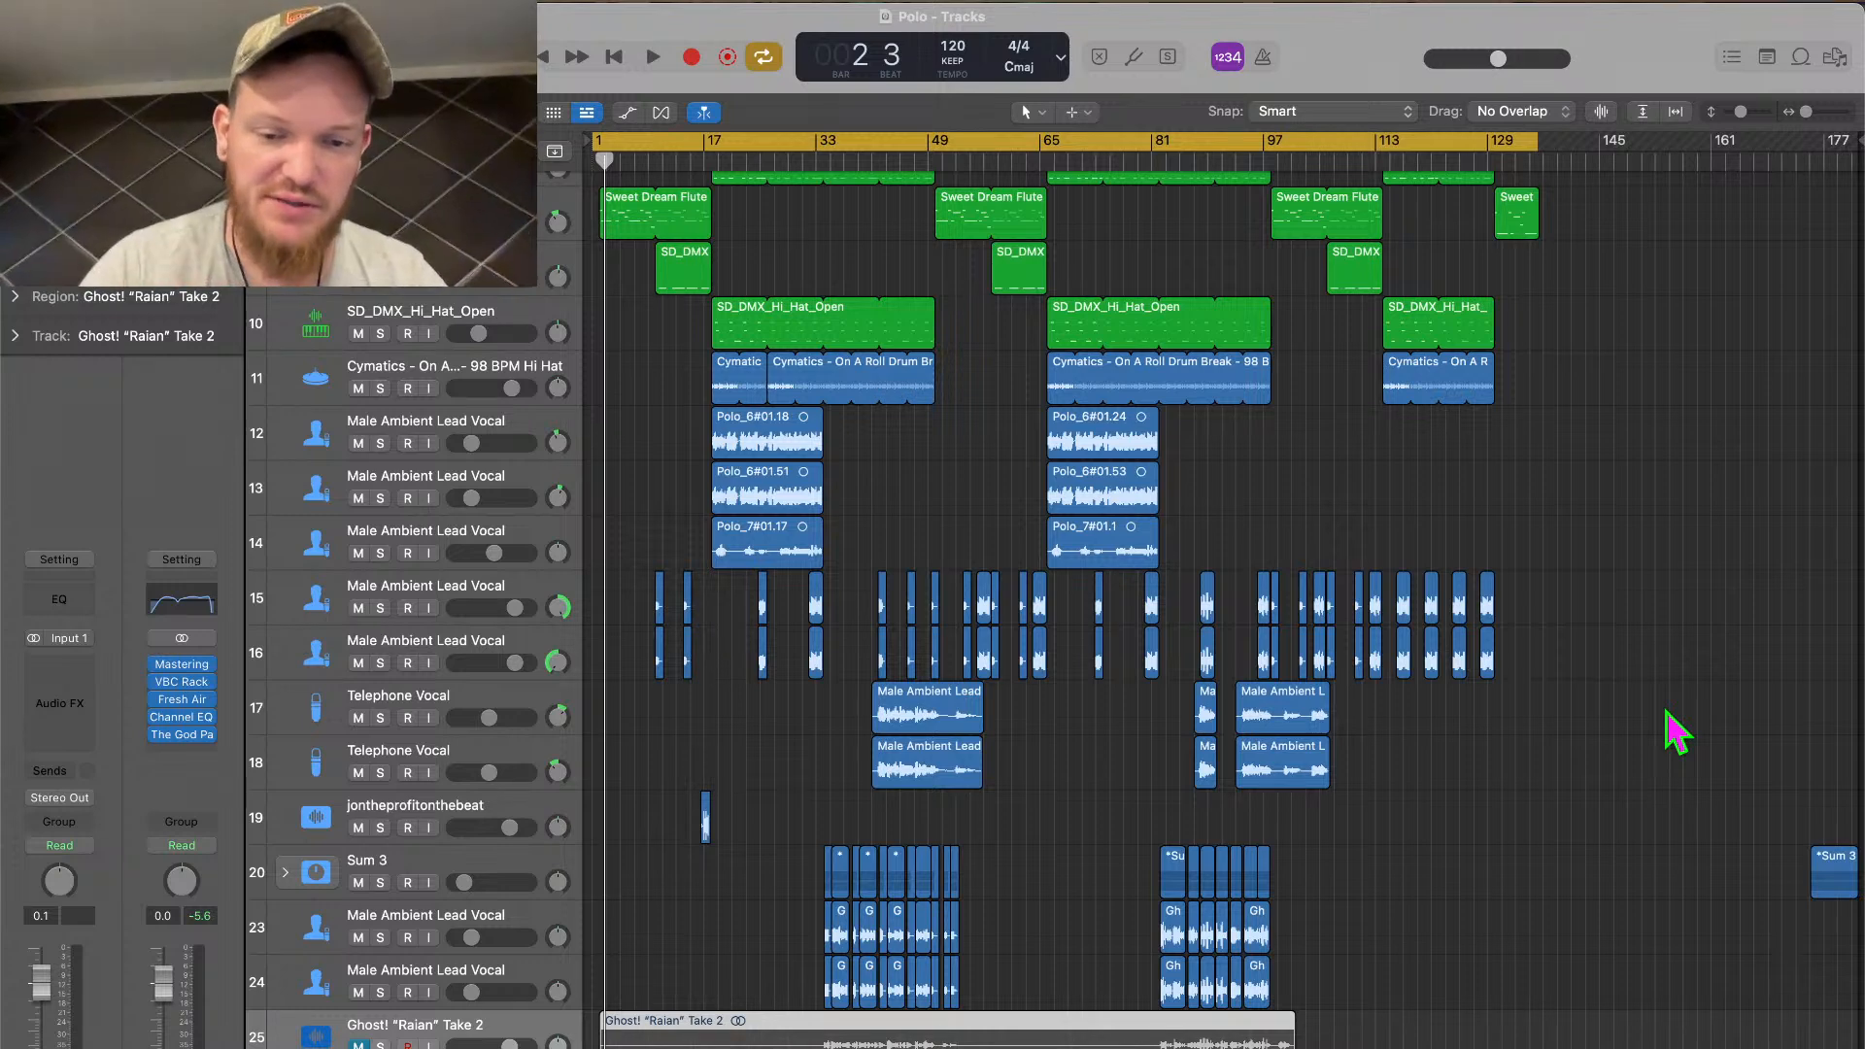
Review the arrangement's tracks and play the song from its opening to about bar 50
scroll(1589, 335, up, 3)
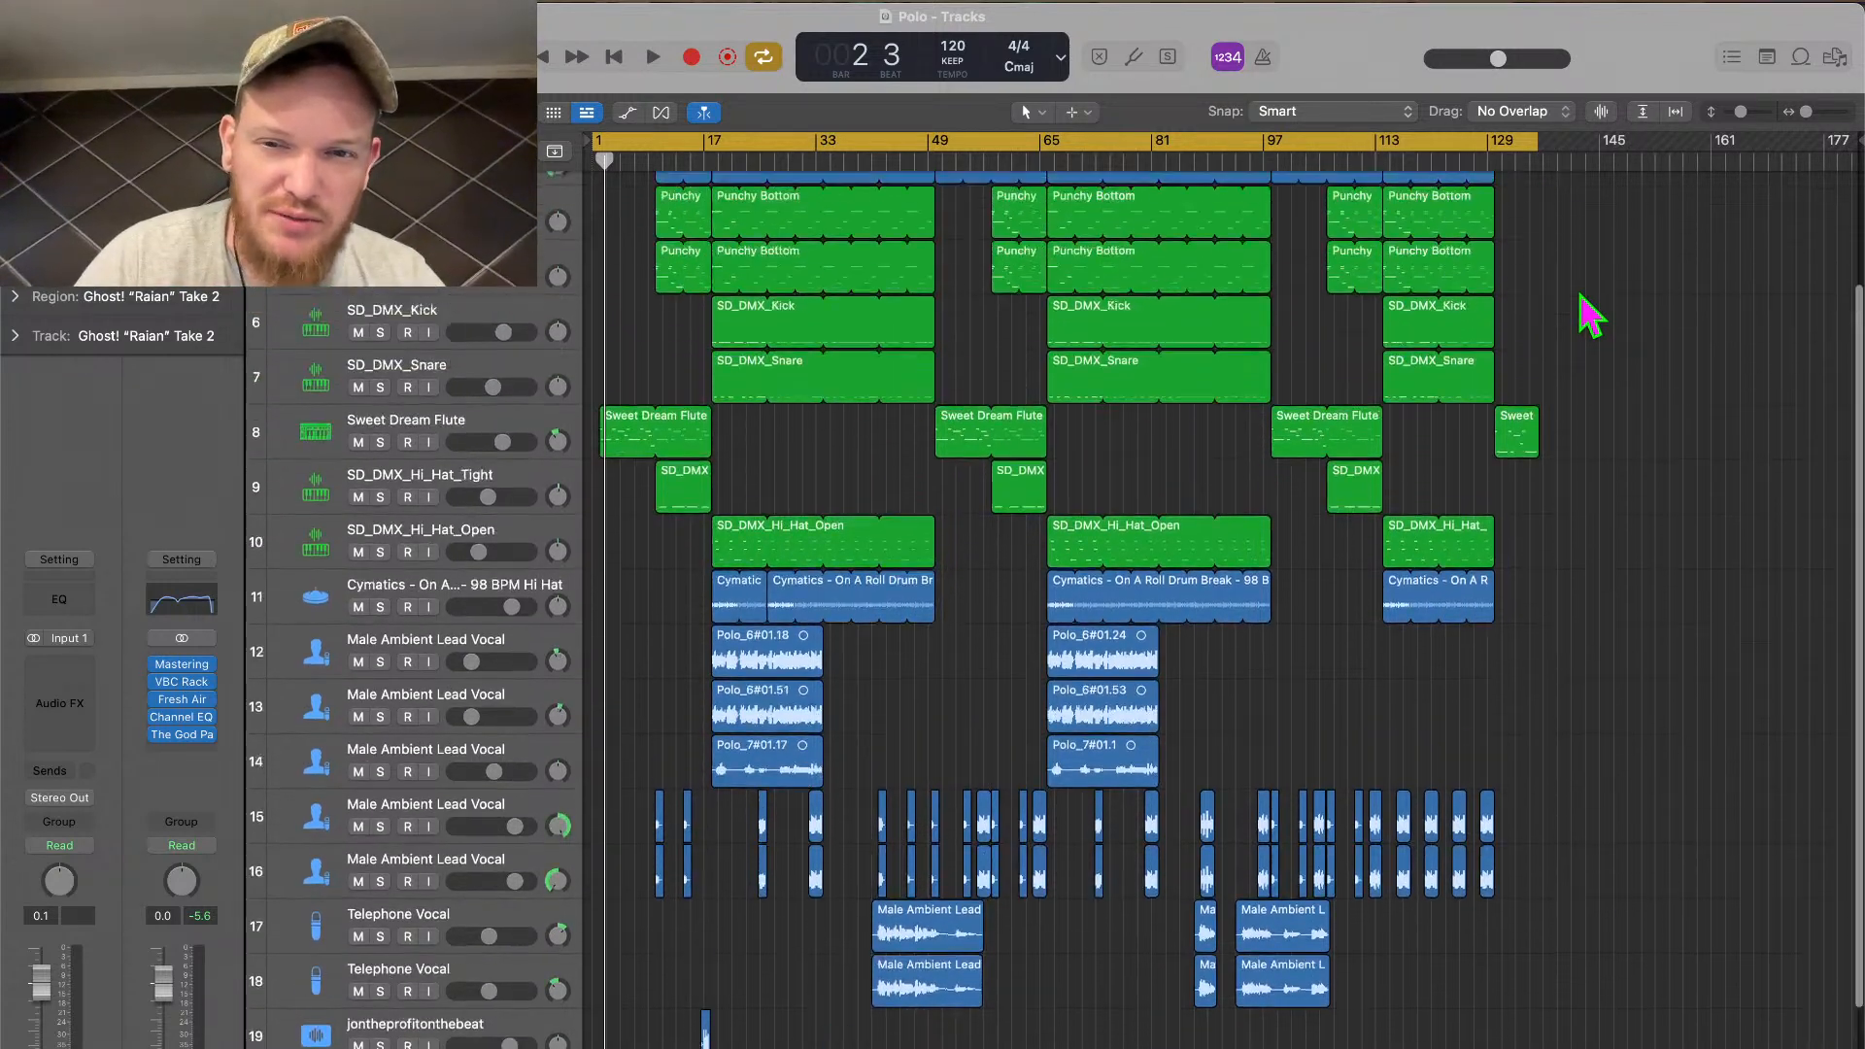
scroll(1583, 311, down, 4)
scroll(1589, 316, up, 1)
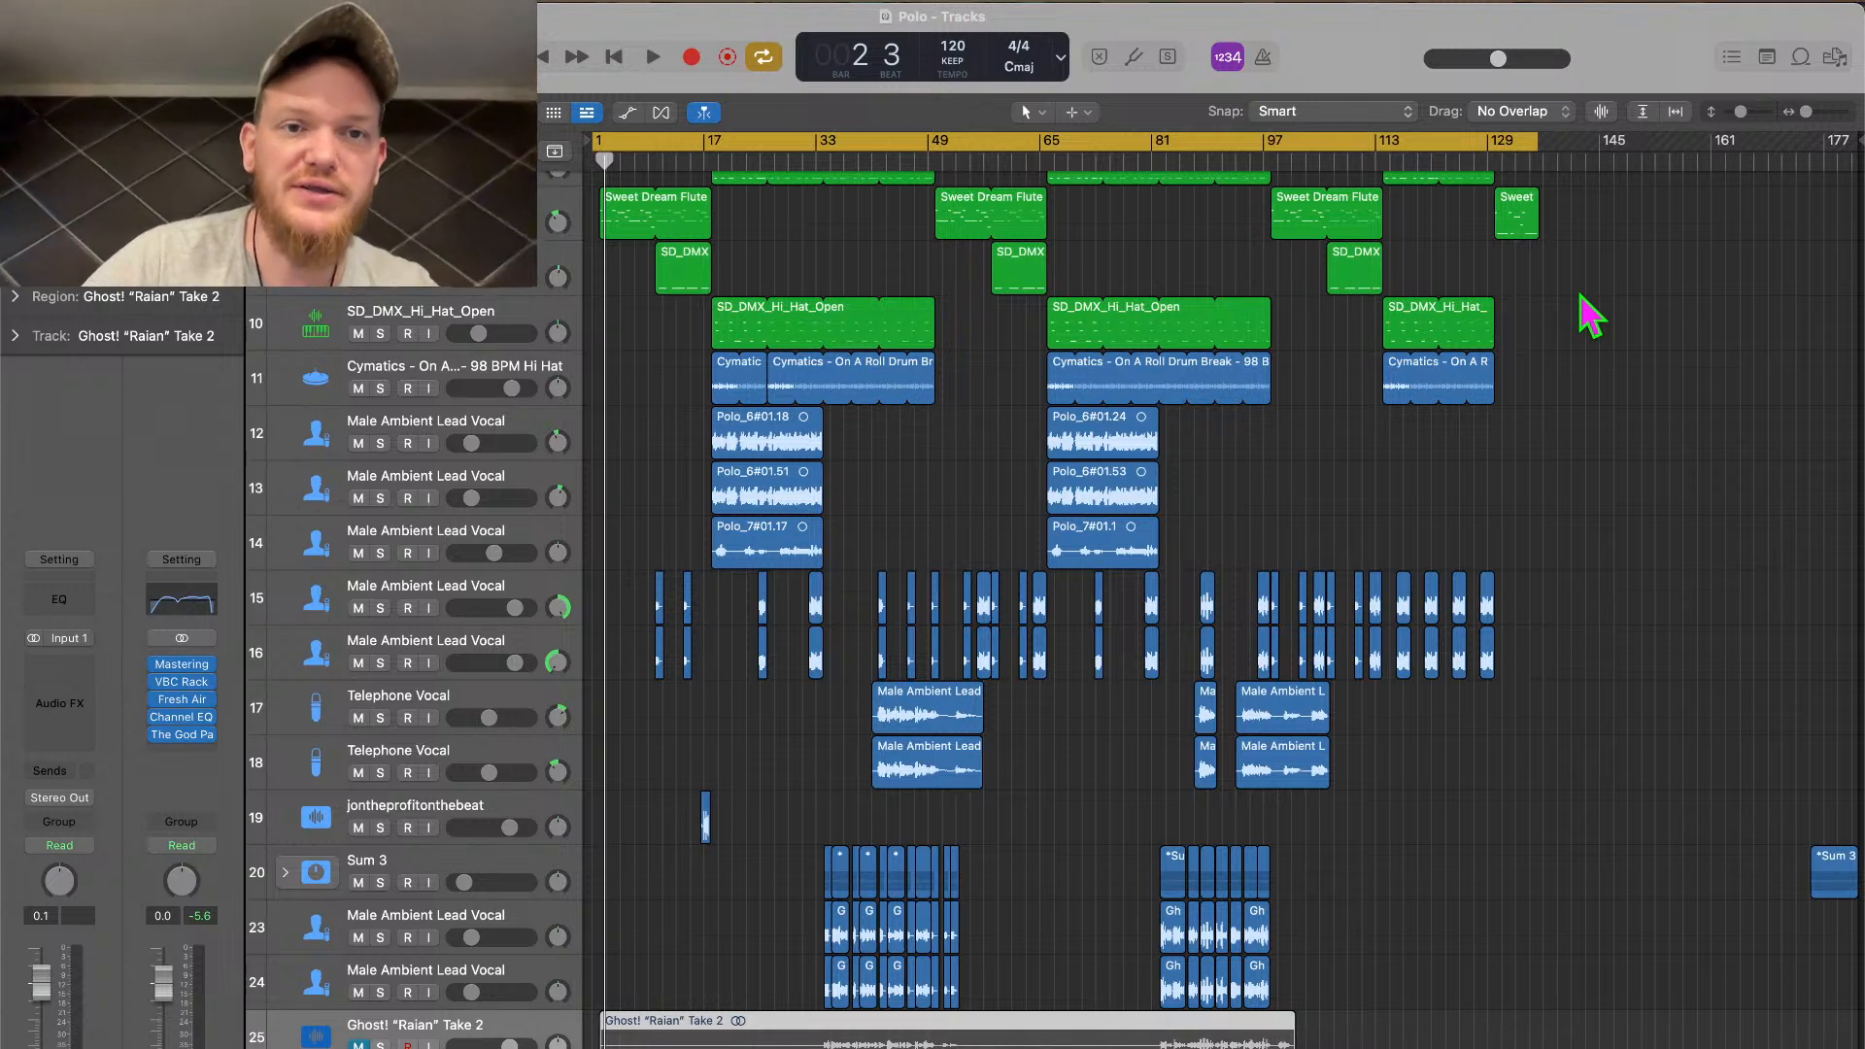
click(652, 58)
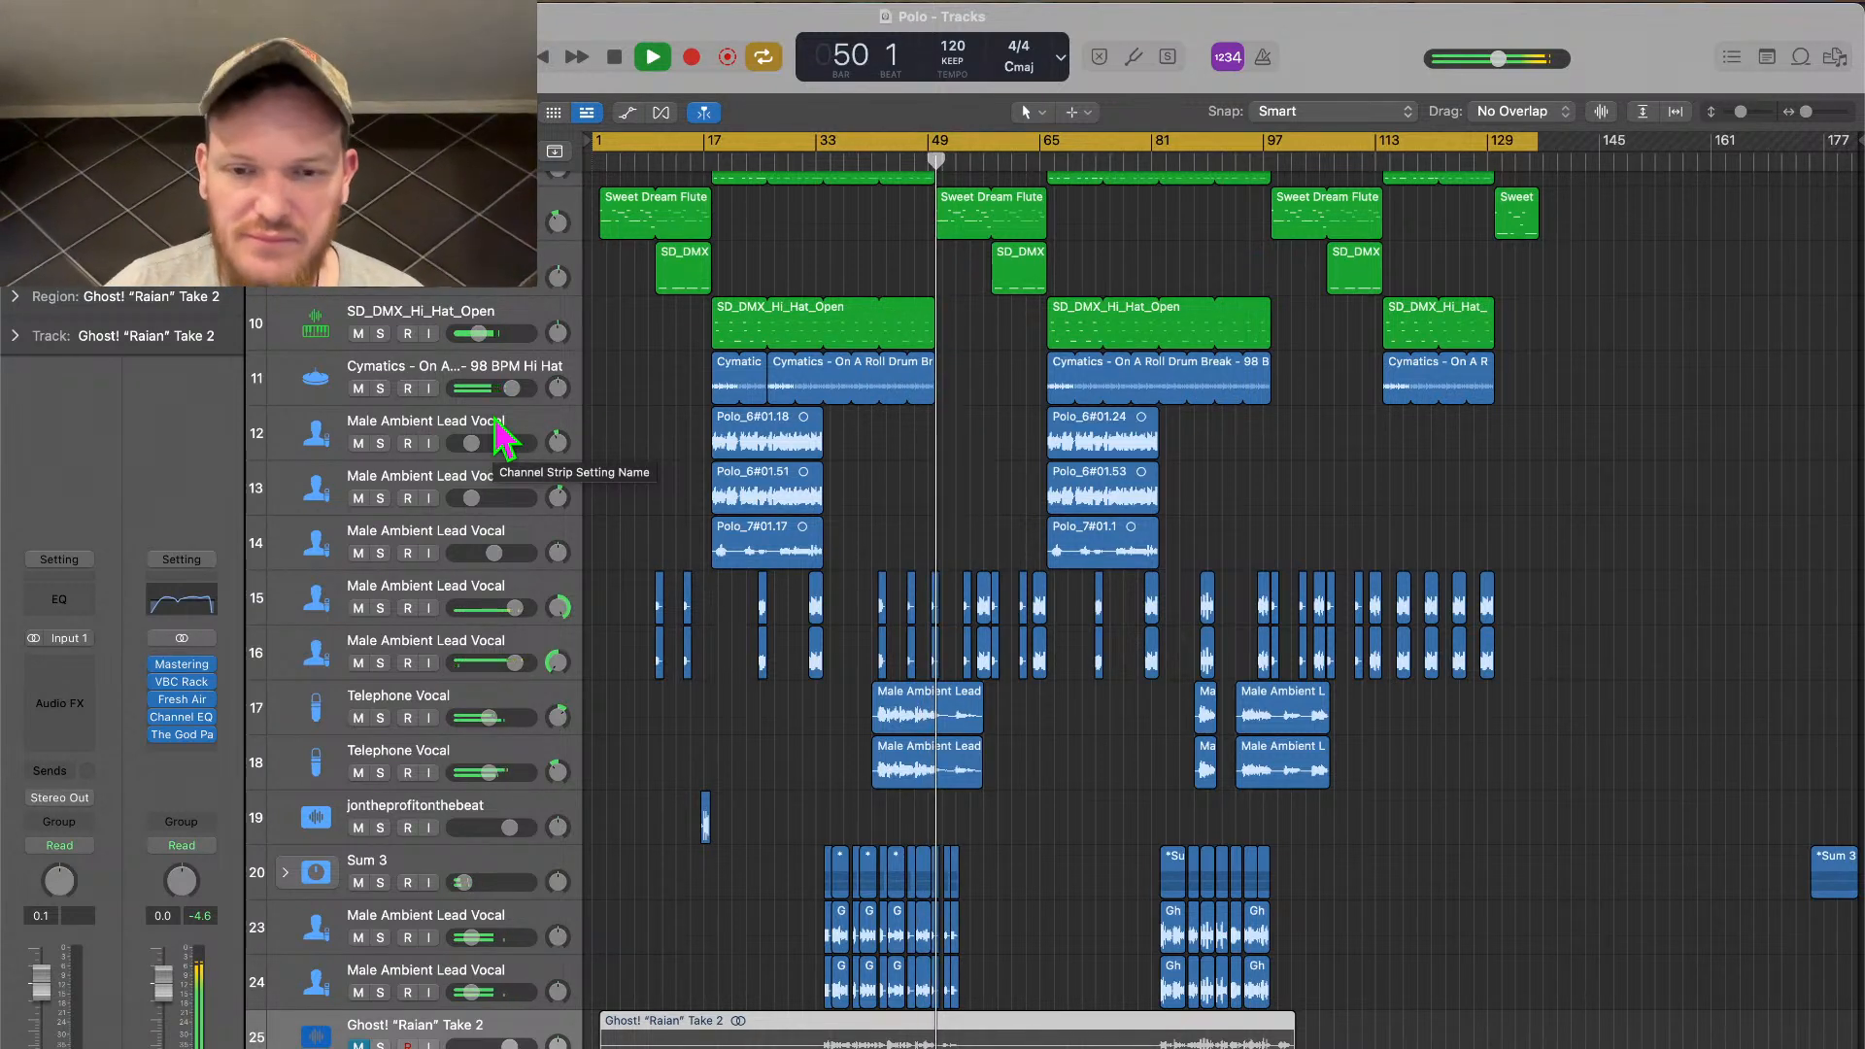
key(space)
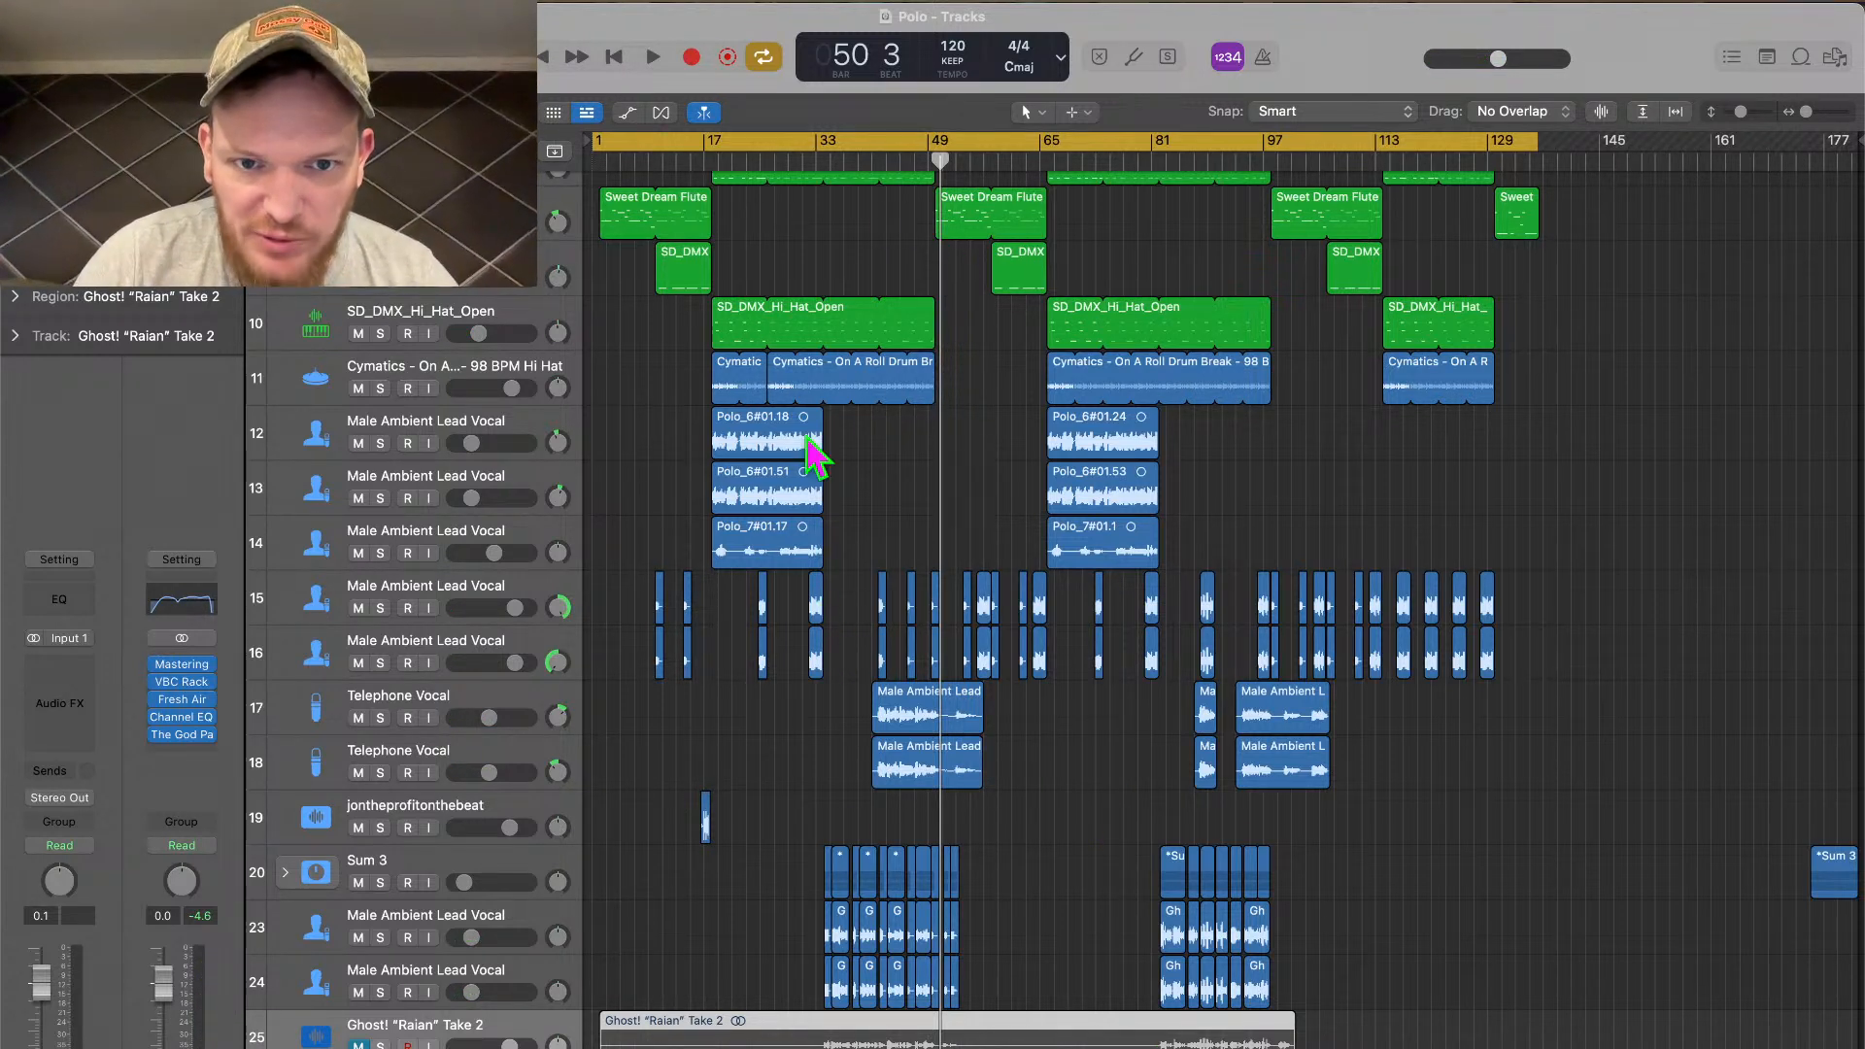
Select the first-verse regions on tracks 12 to 14, and after them the second-verse regions on tracks 20, 23 and 24
drag(851, 541, 690, 412)
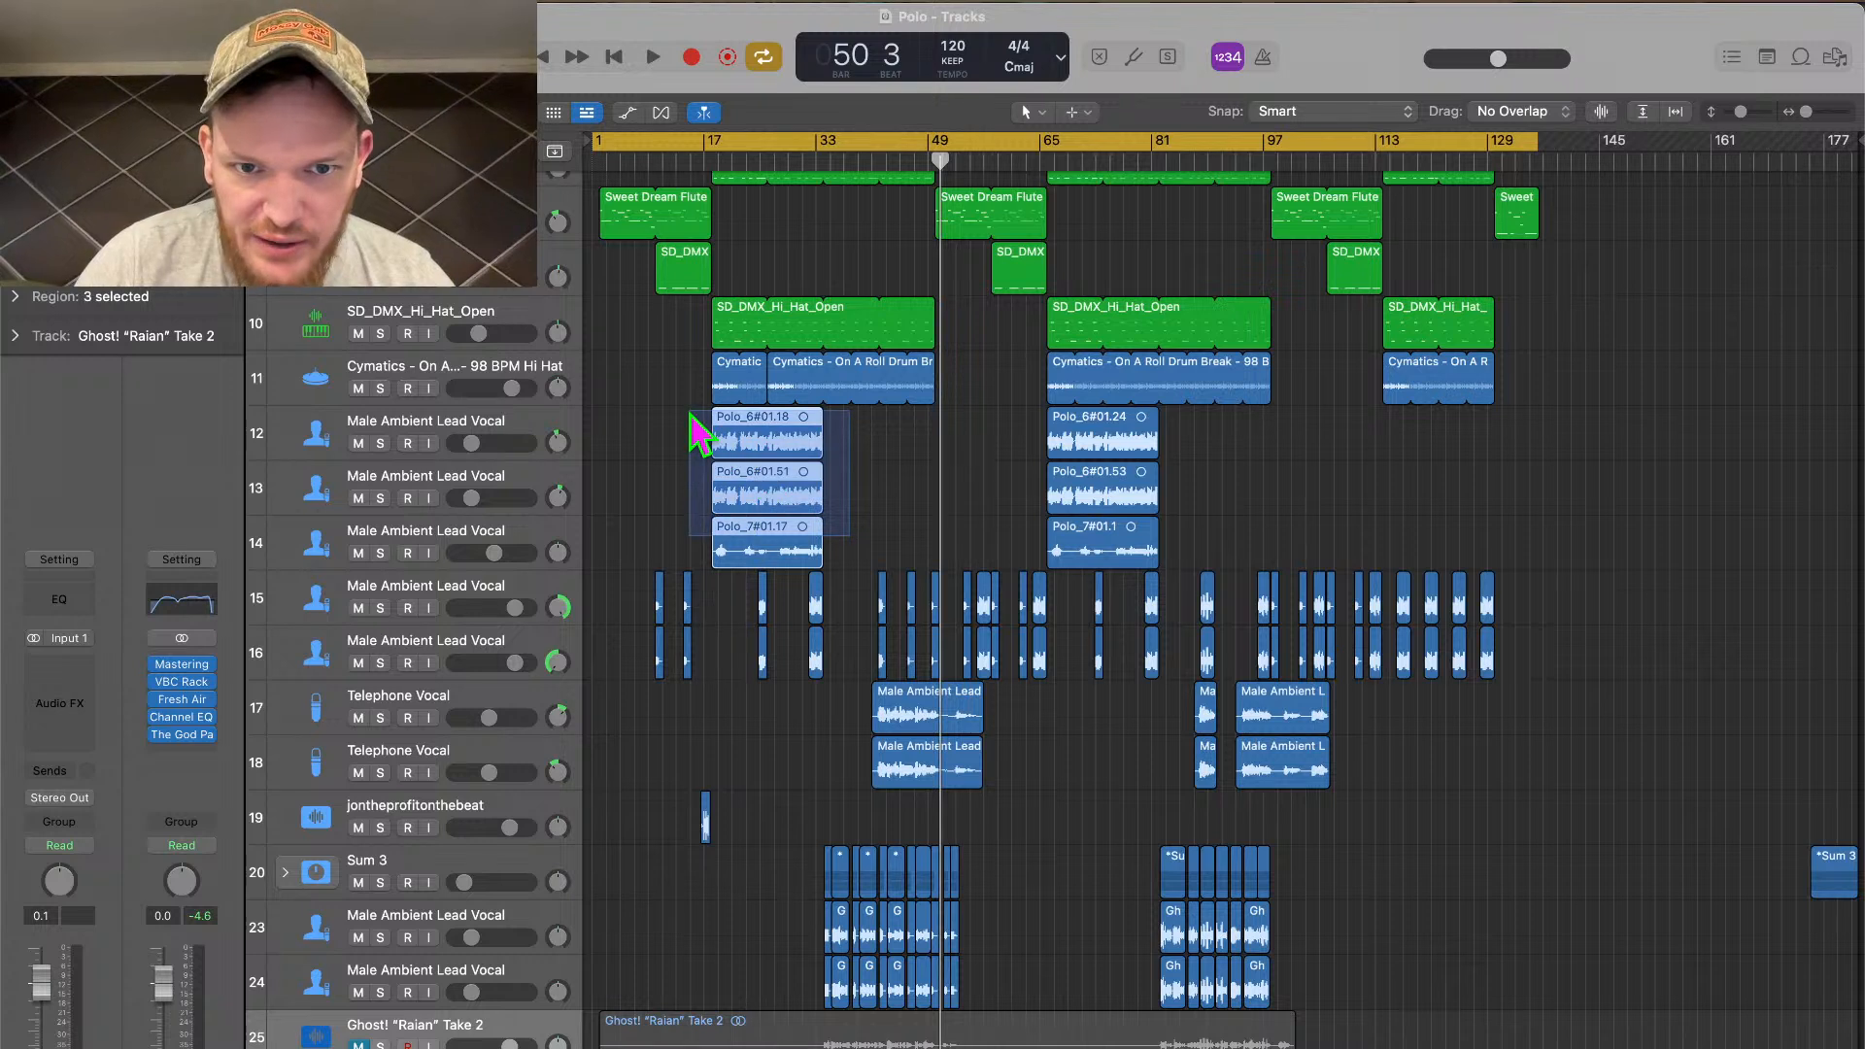
drag(862, 546, 677, 447)
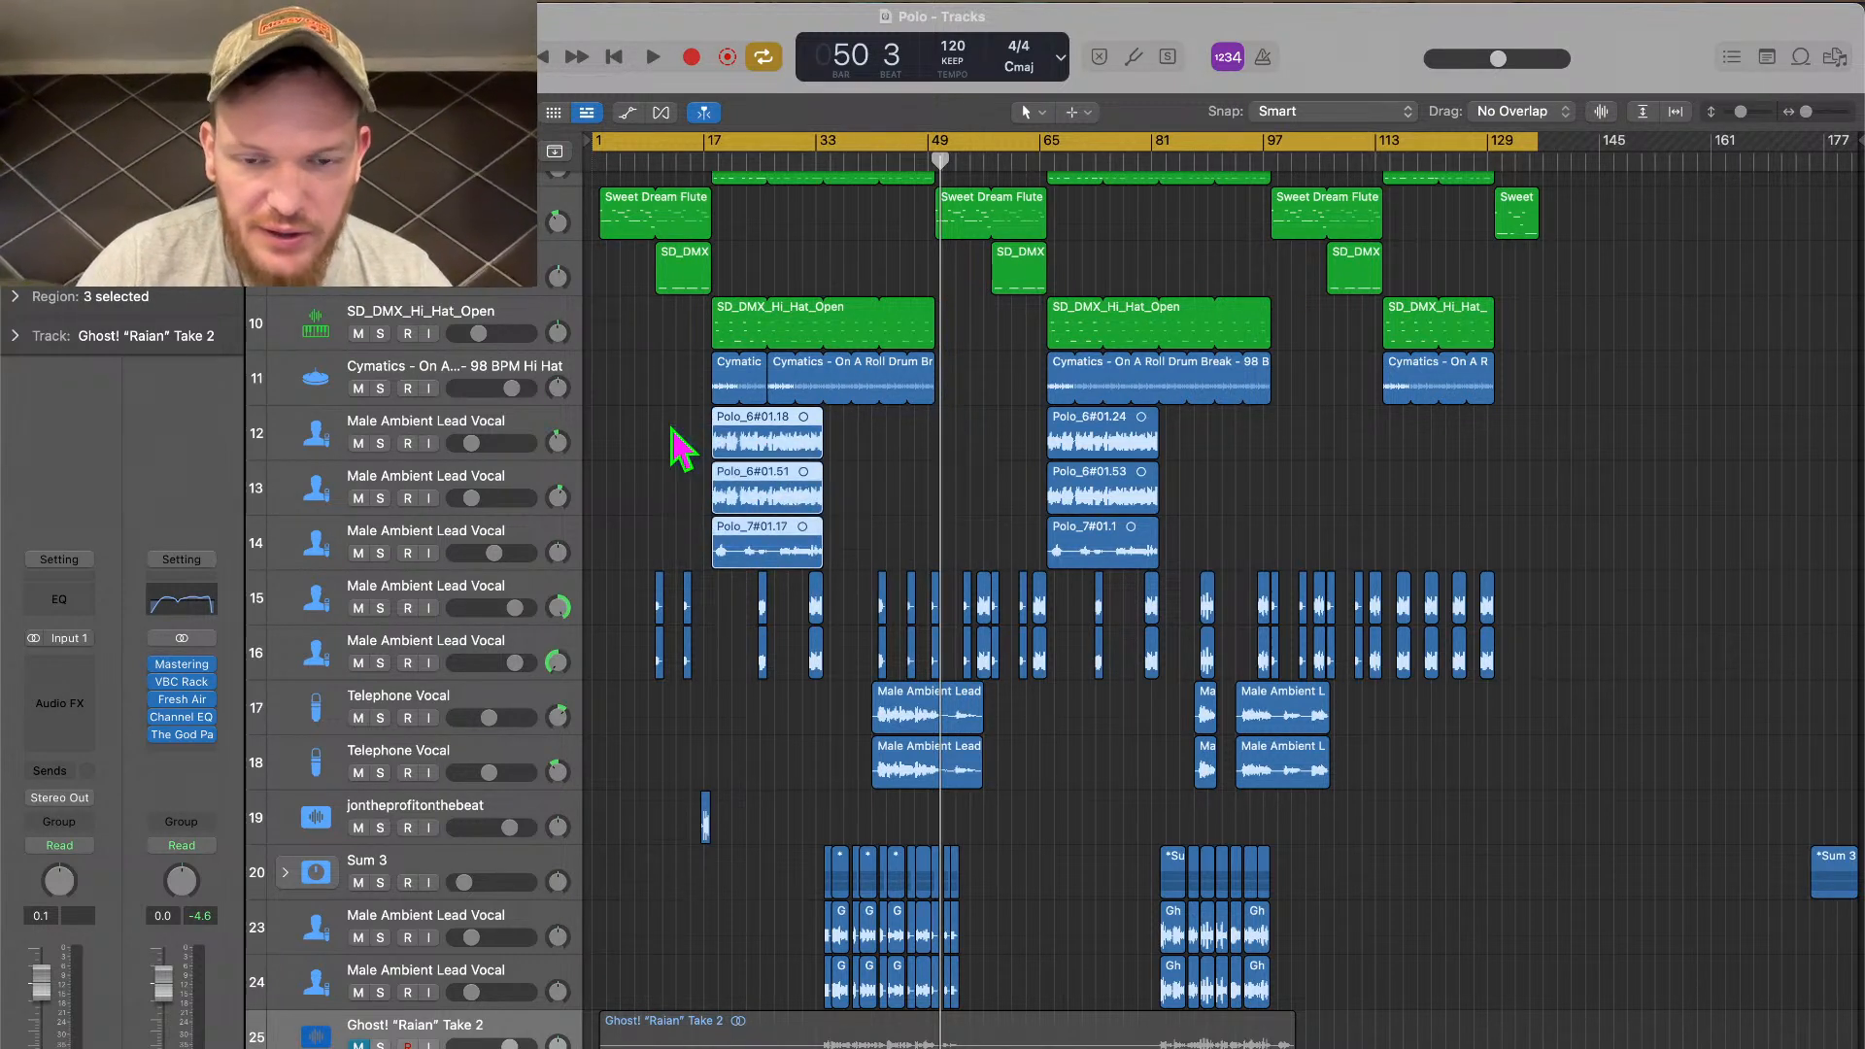
drag(814, 864, 1010, 1010)
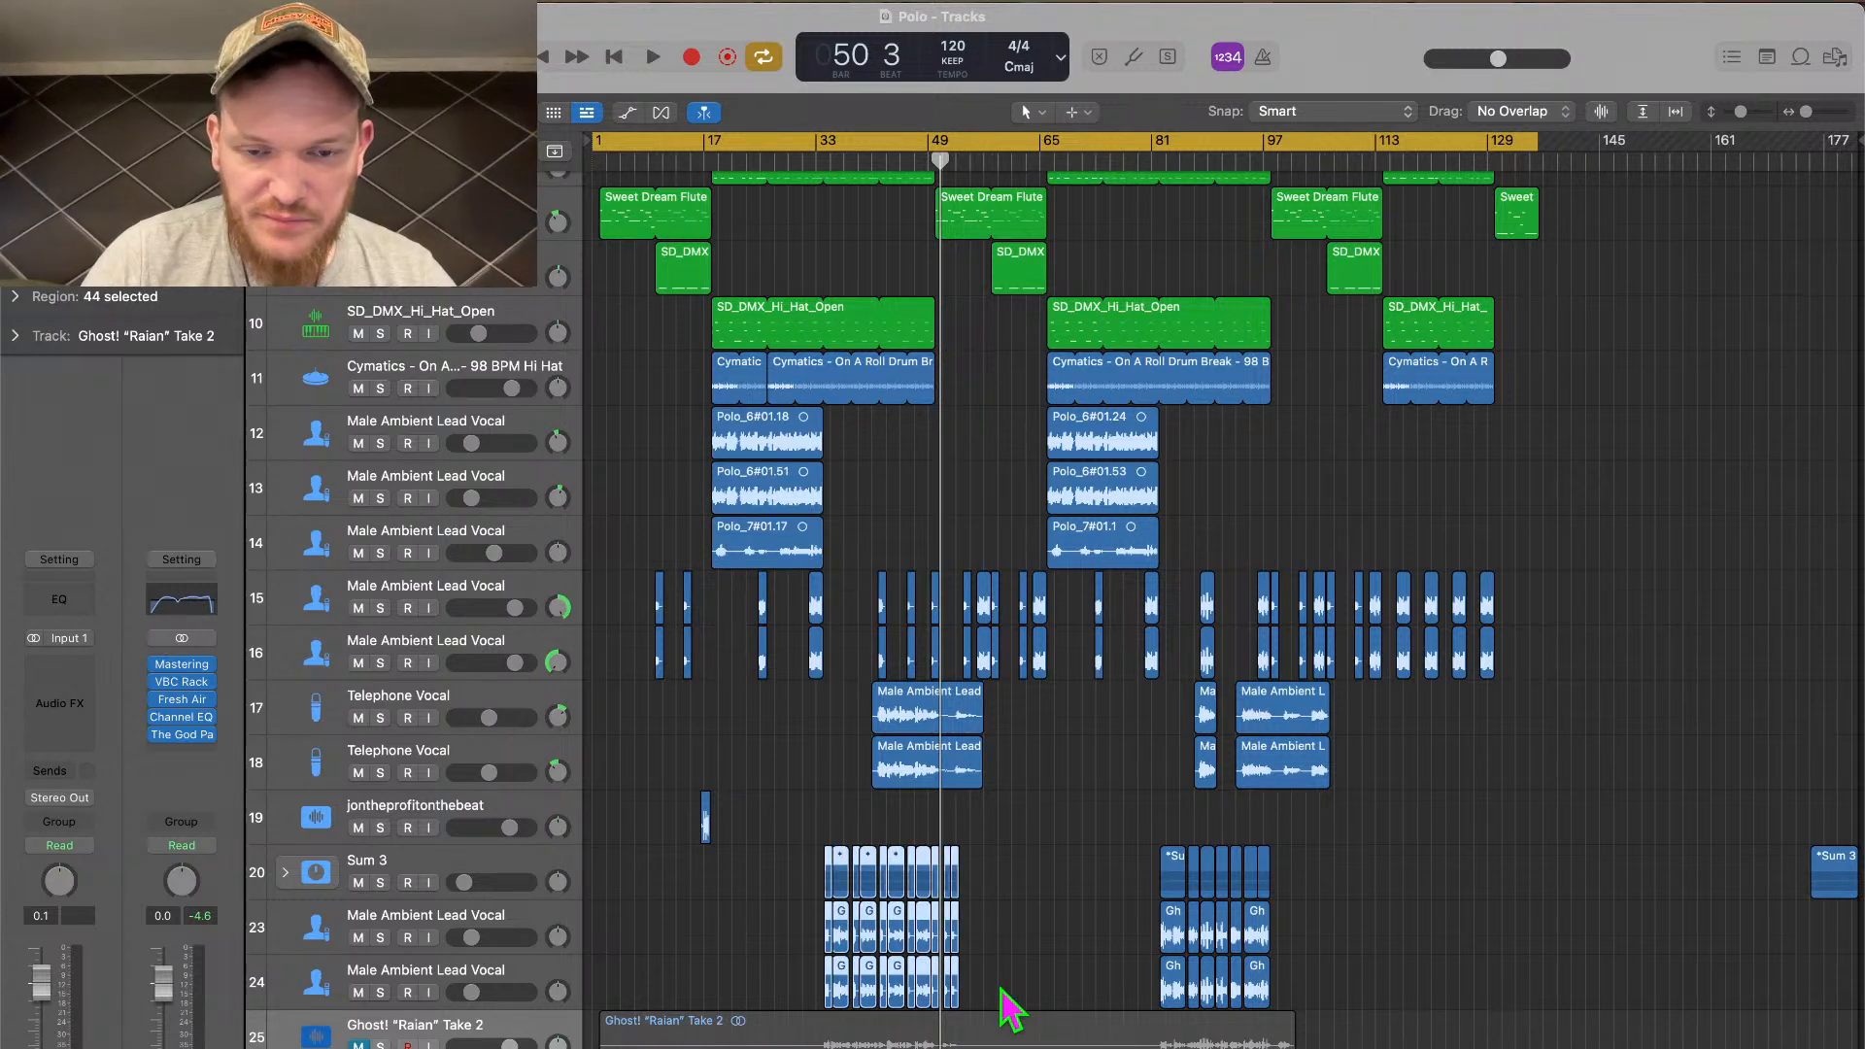
Place the playhead at bar 34, where the second verse starts, and solo the lead vocal on track 23
click(822, 161)
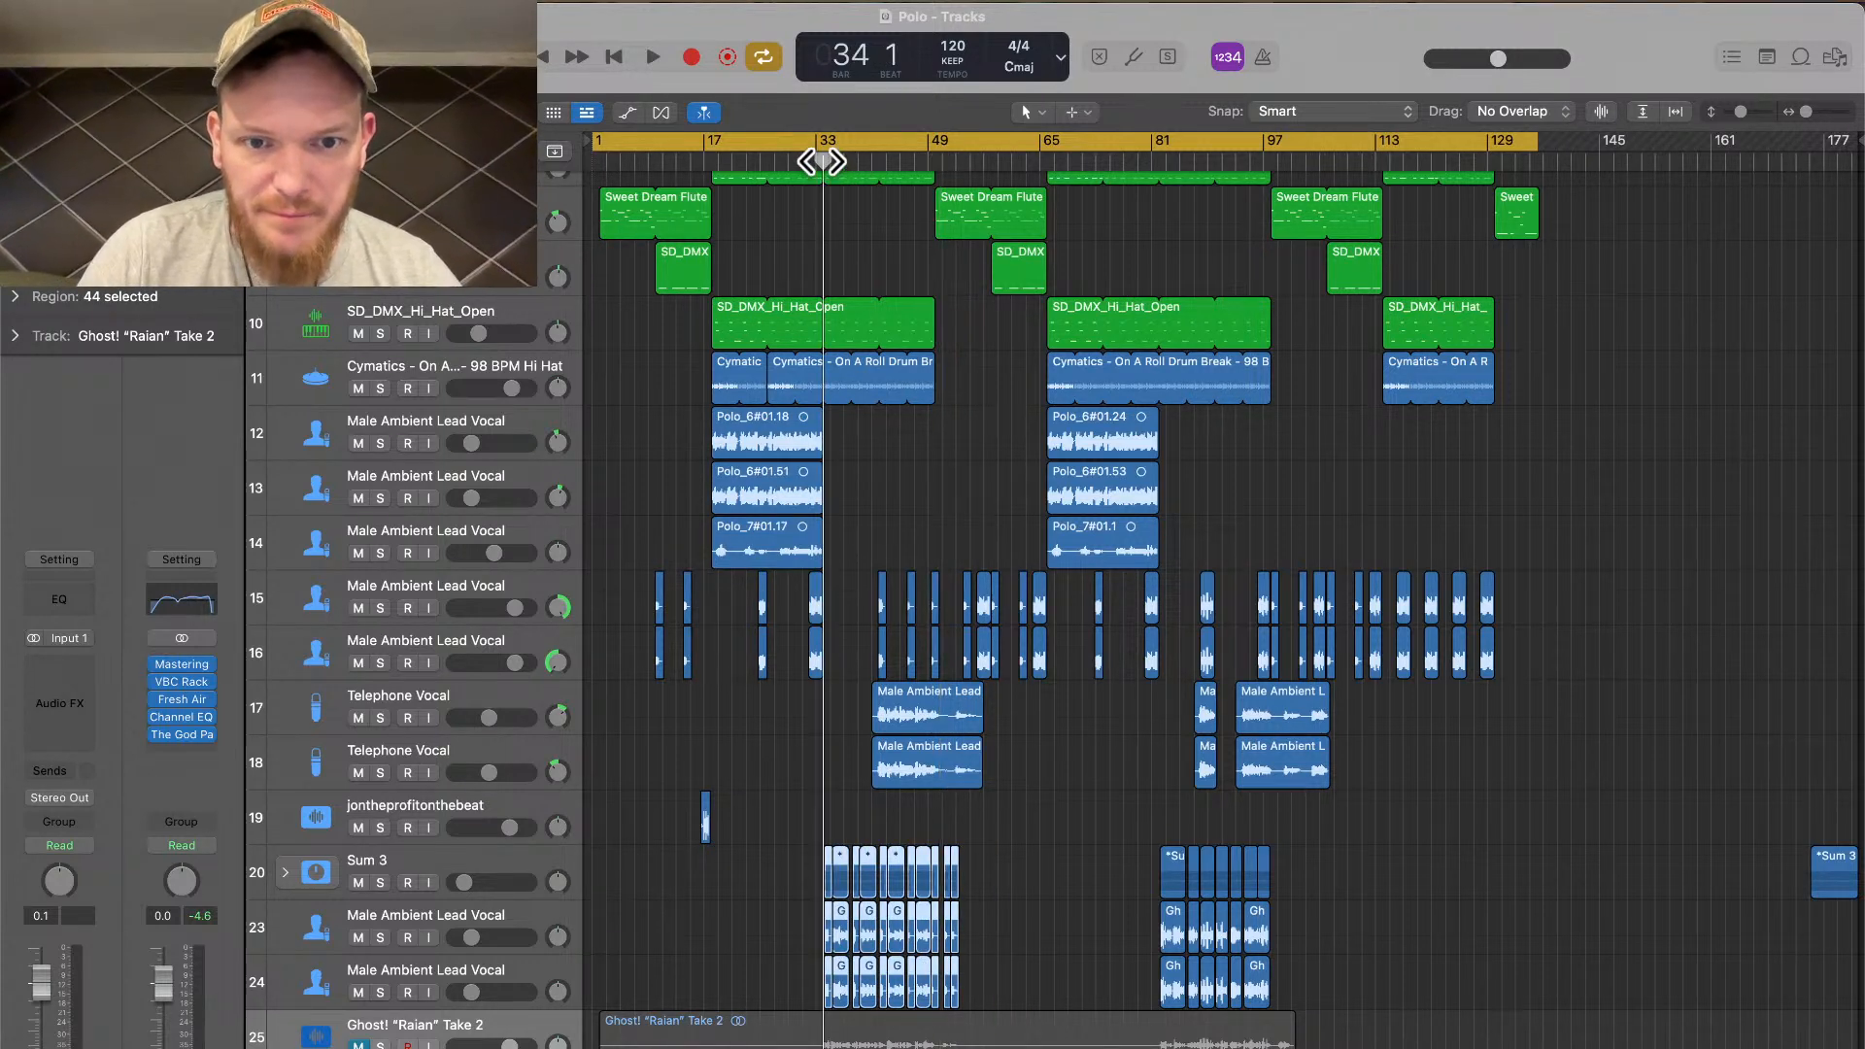
scroll(918, 794, up, 5)
scroll(918, 794, left, 5)
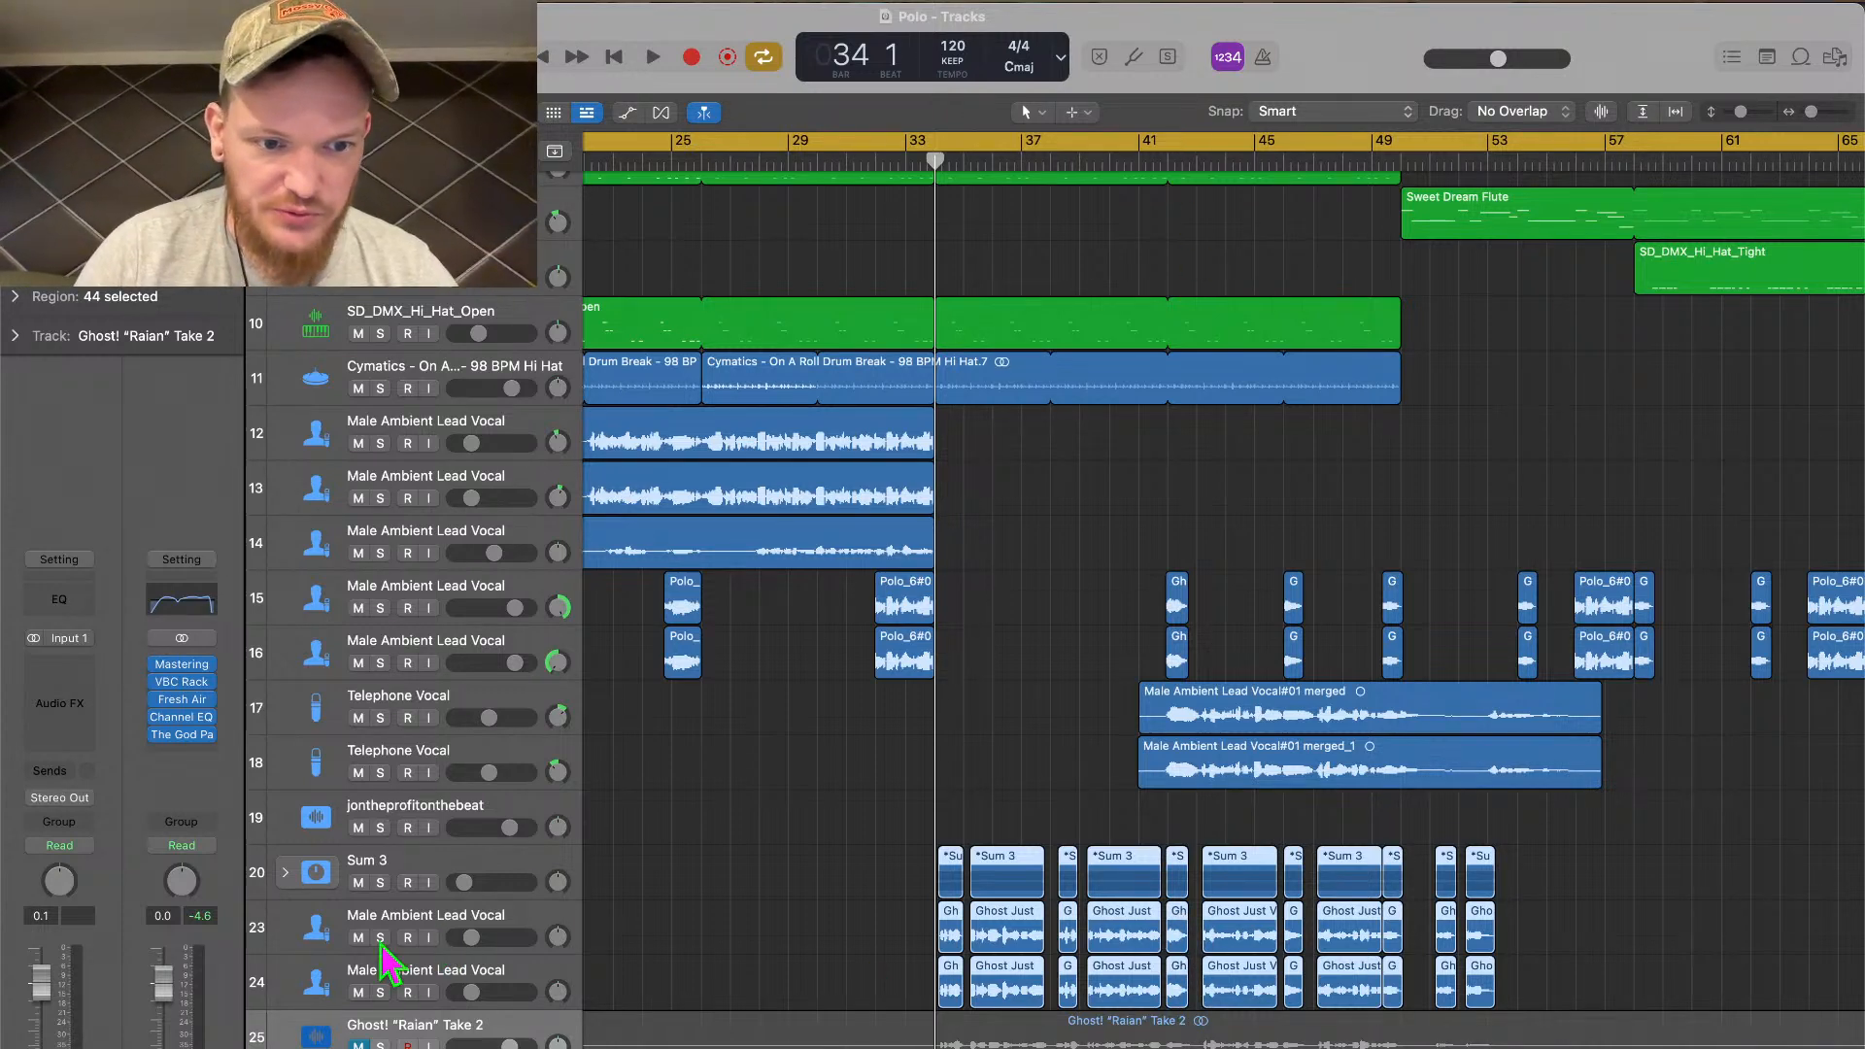
click(380, 937)
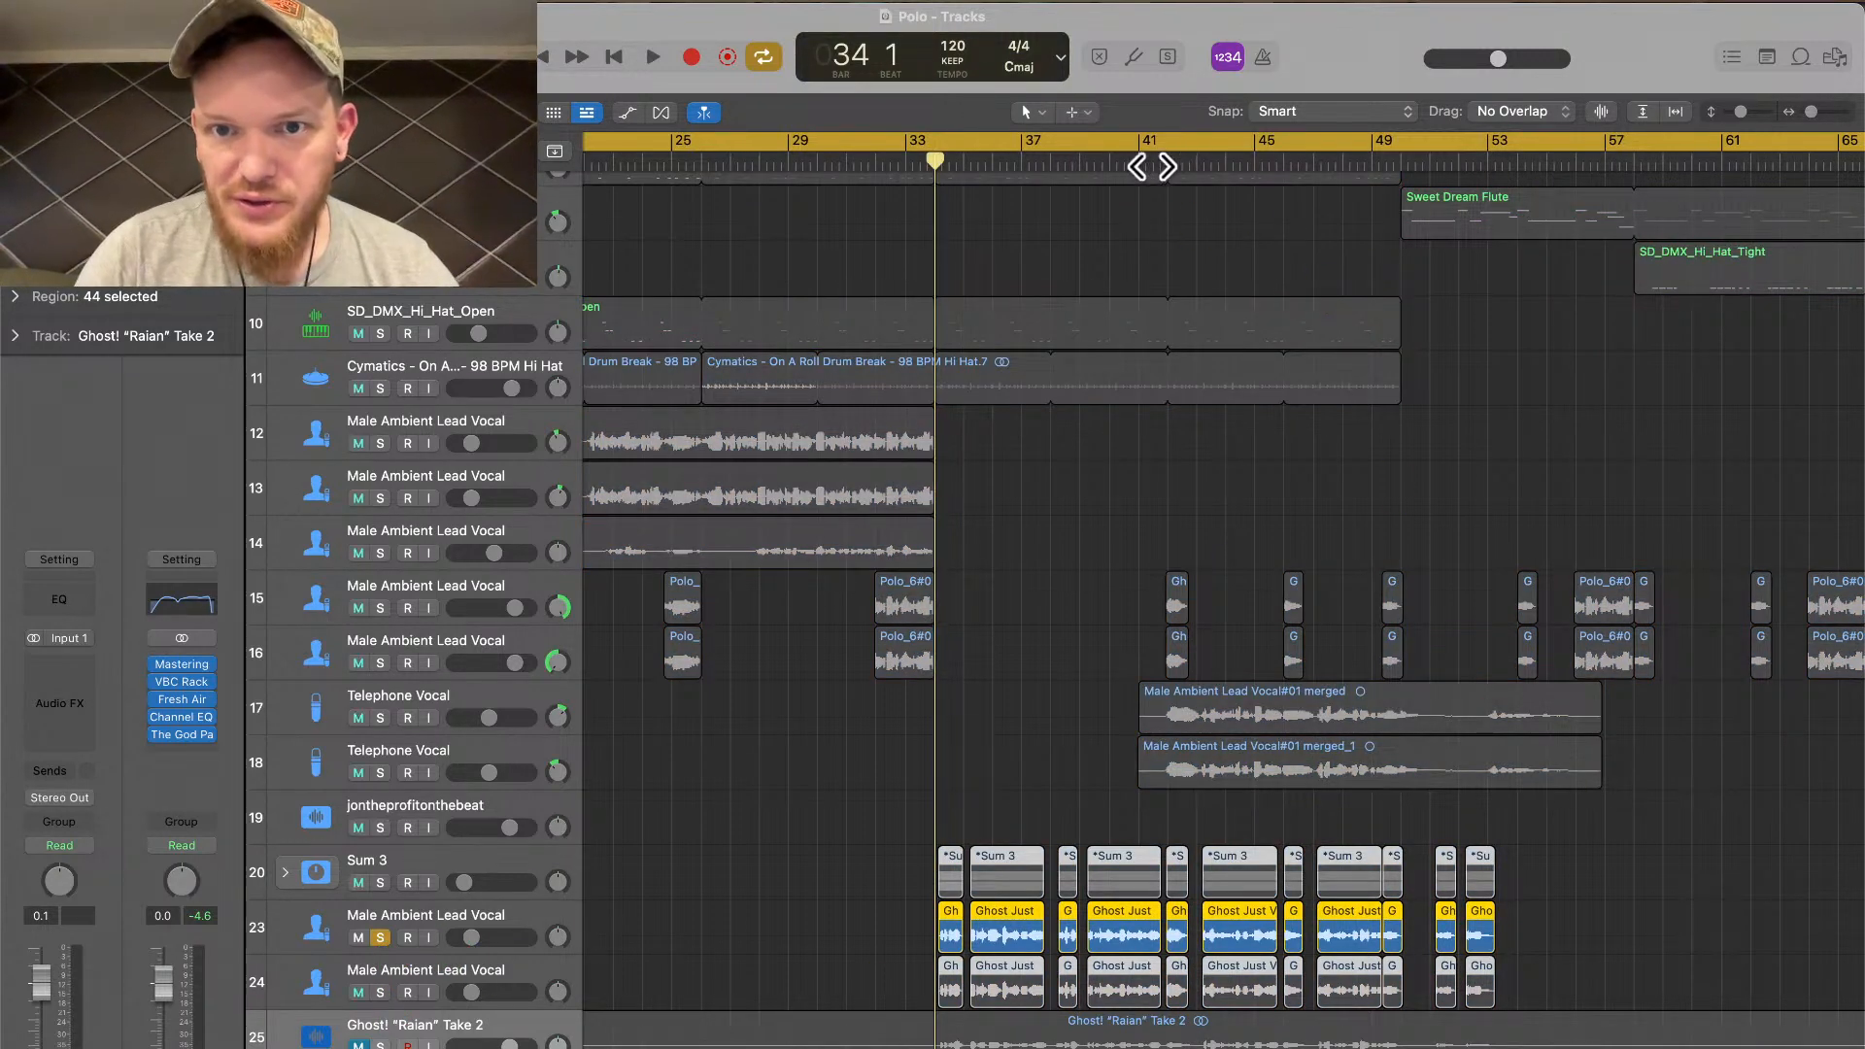
Set a cycle range from bar 41 to about bar 50 and play the soloed lead vocal briefly
click(1146, 166)
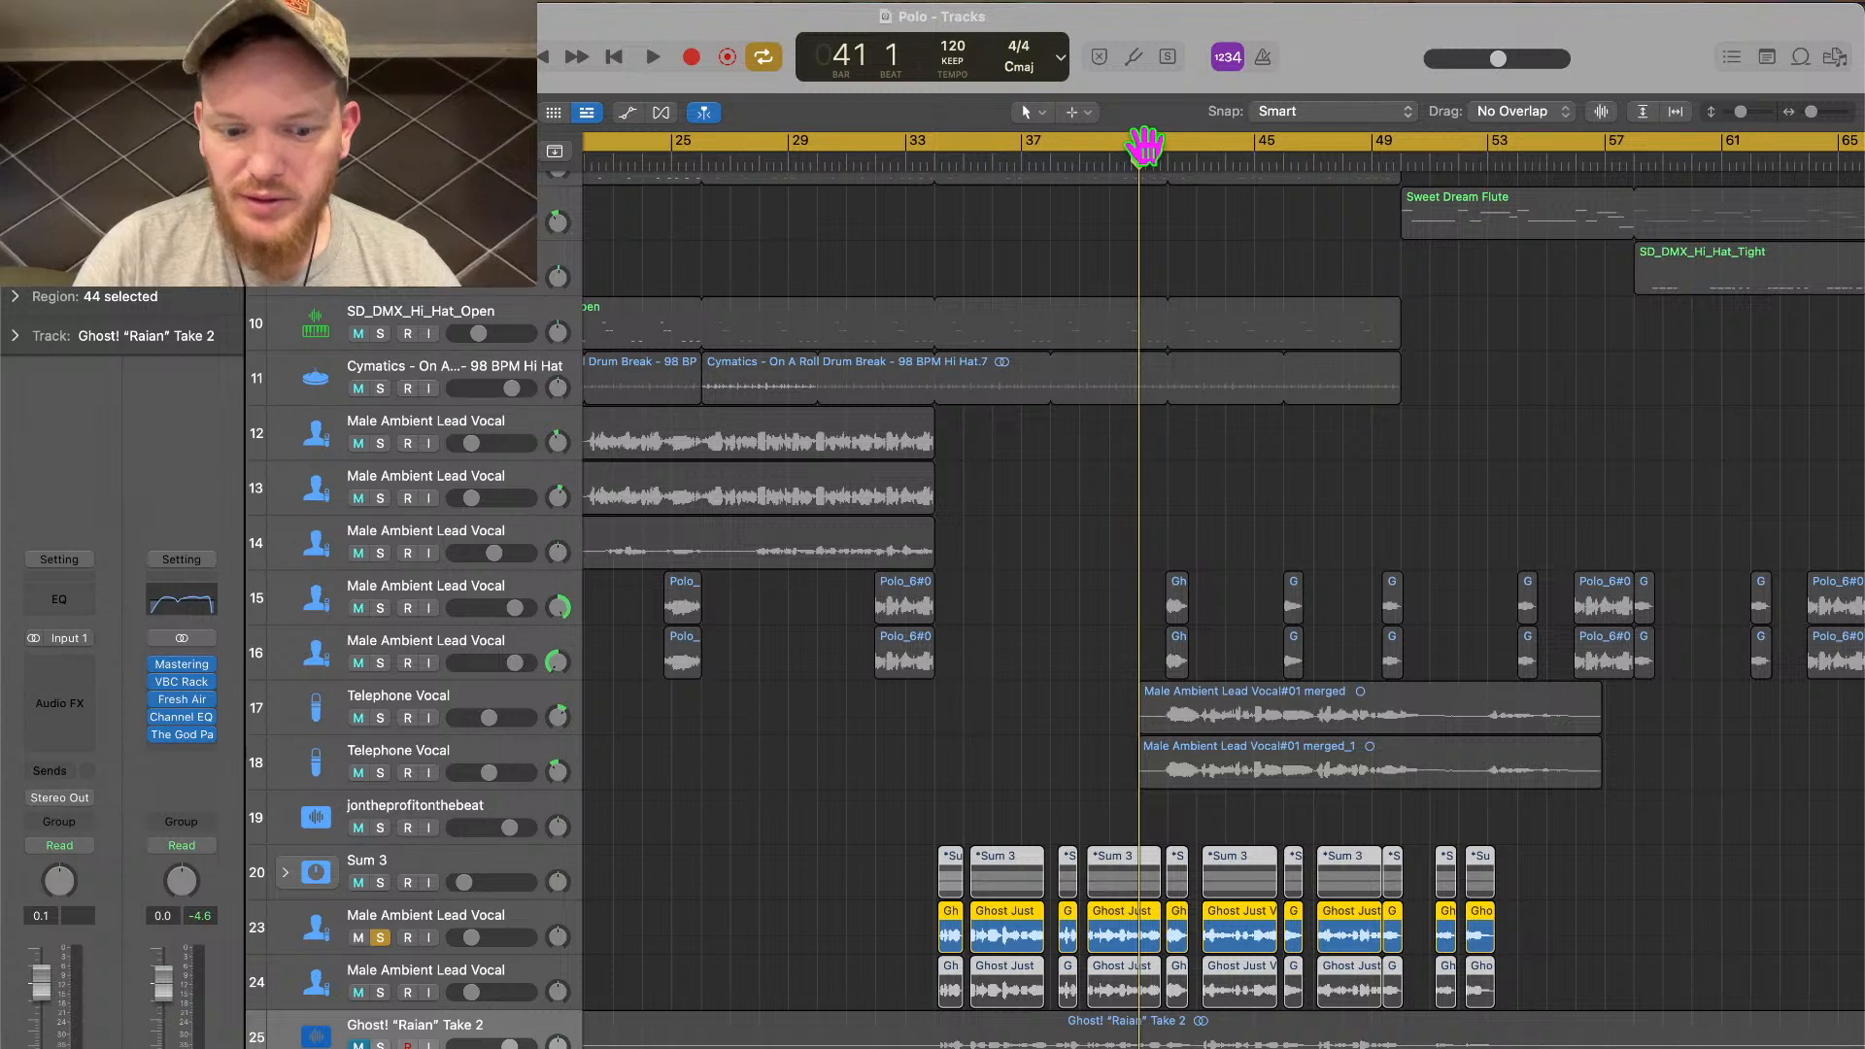
click(1144, 147)
drag(1133, 143, 1390, 138)
key(space)
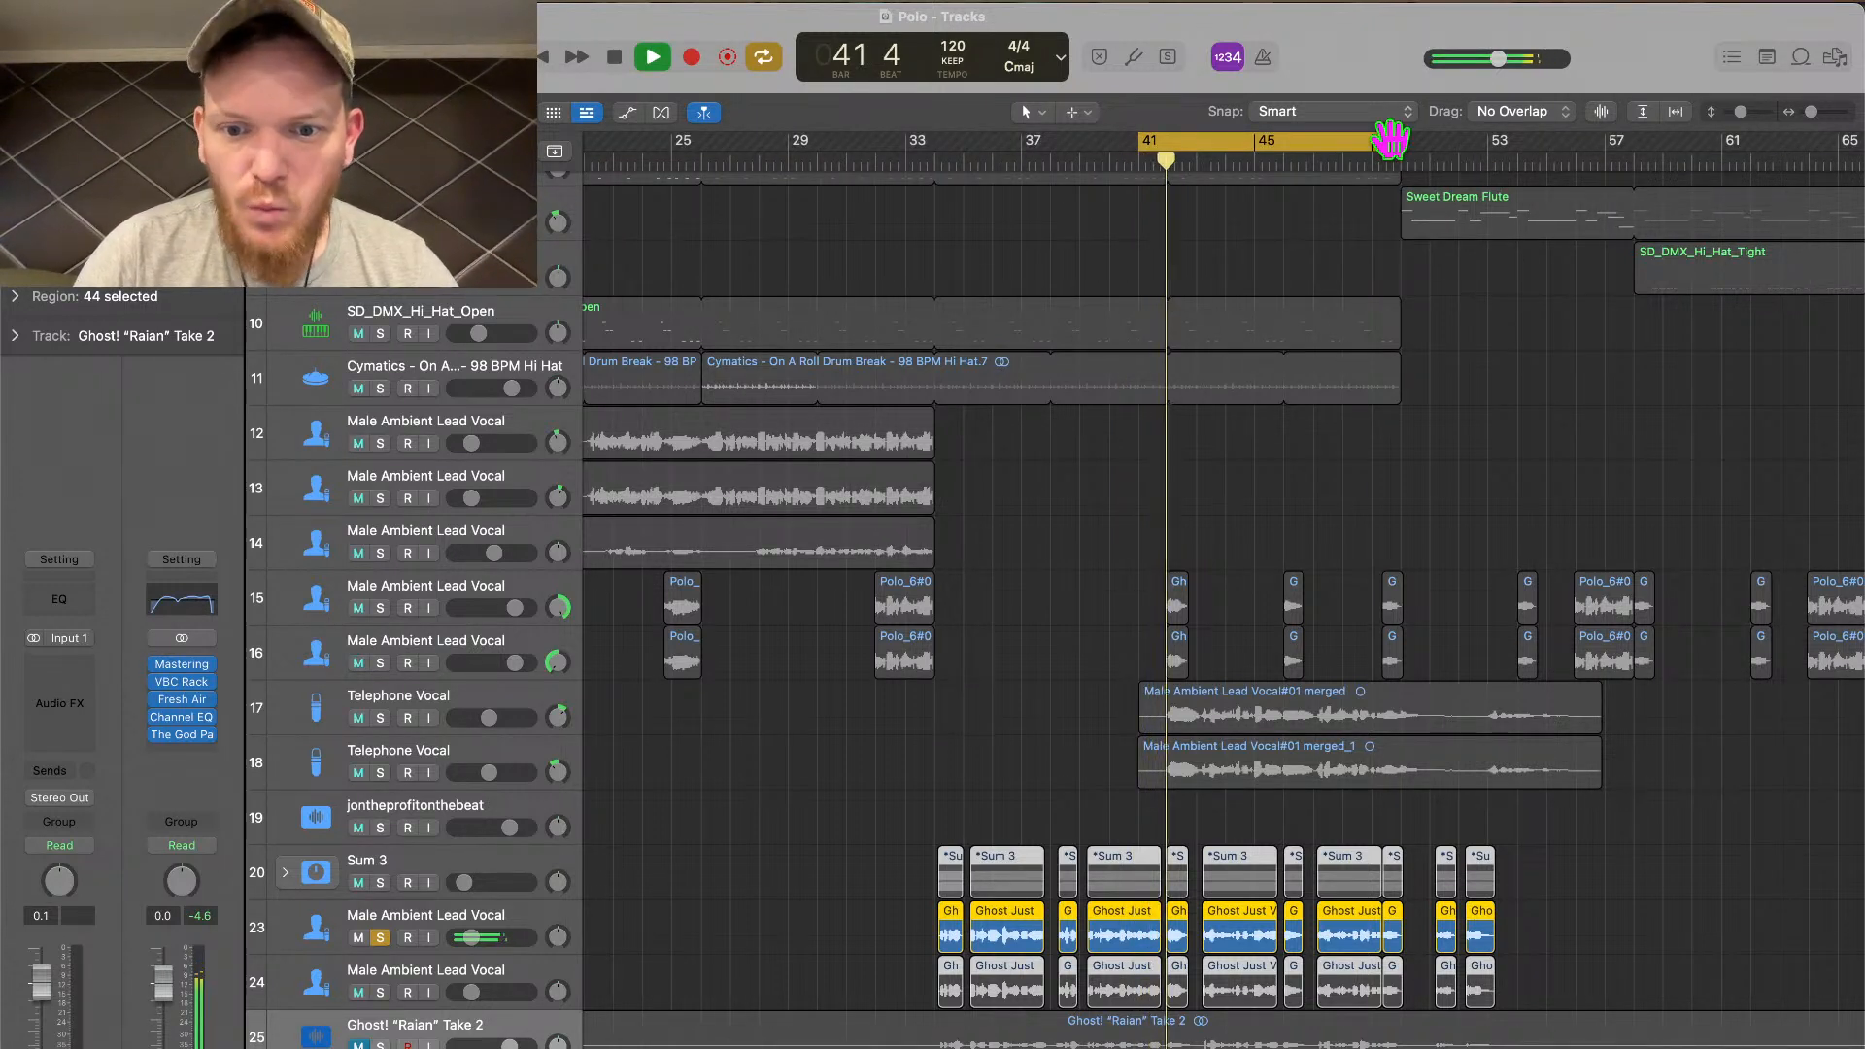
key(space)
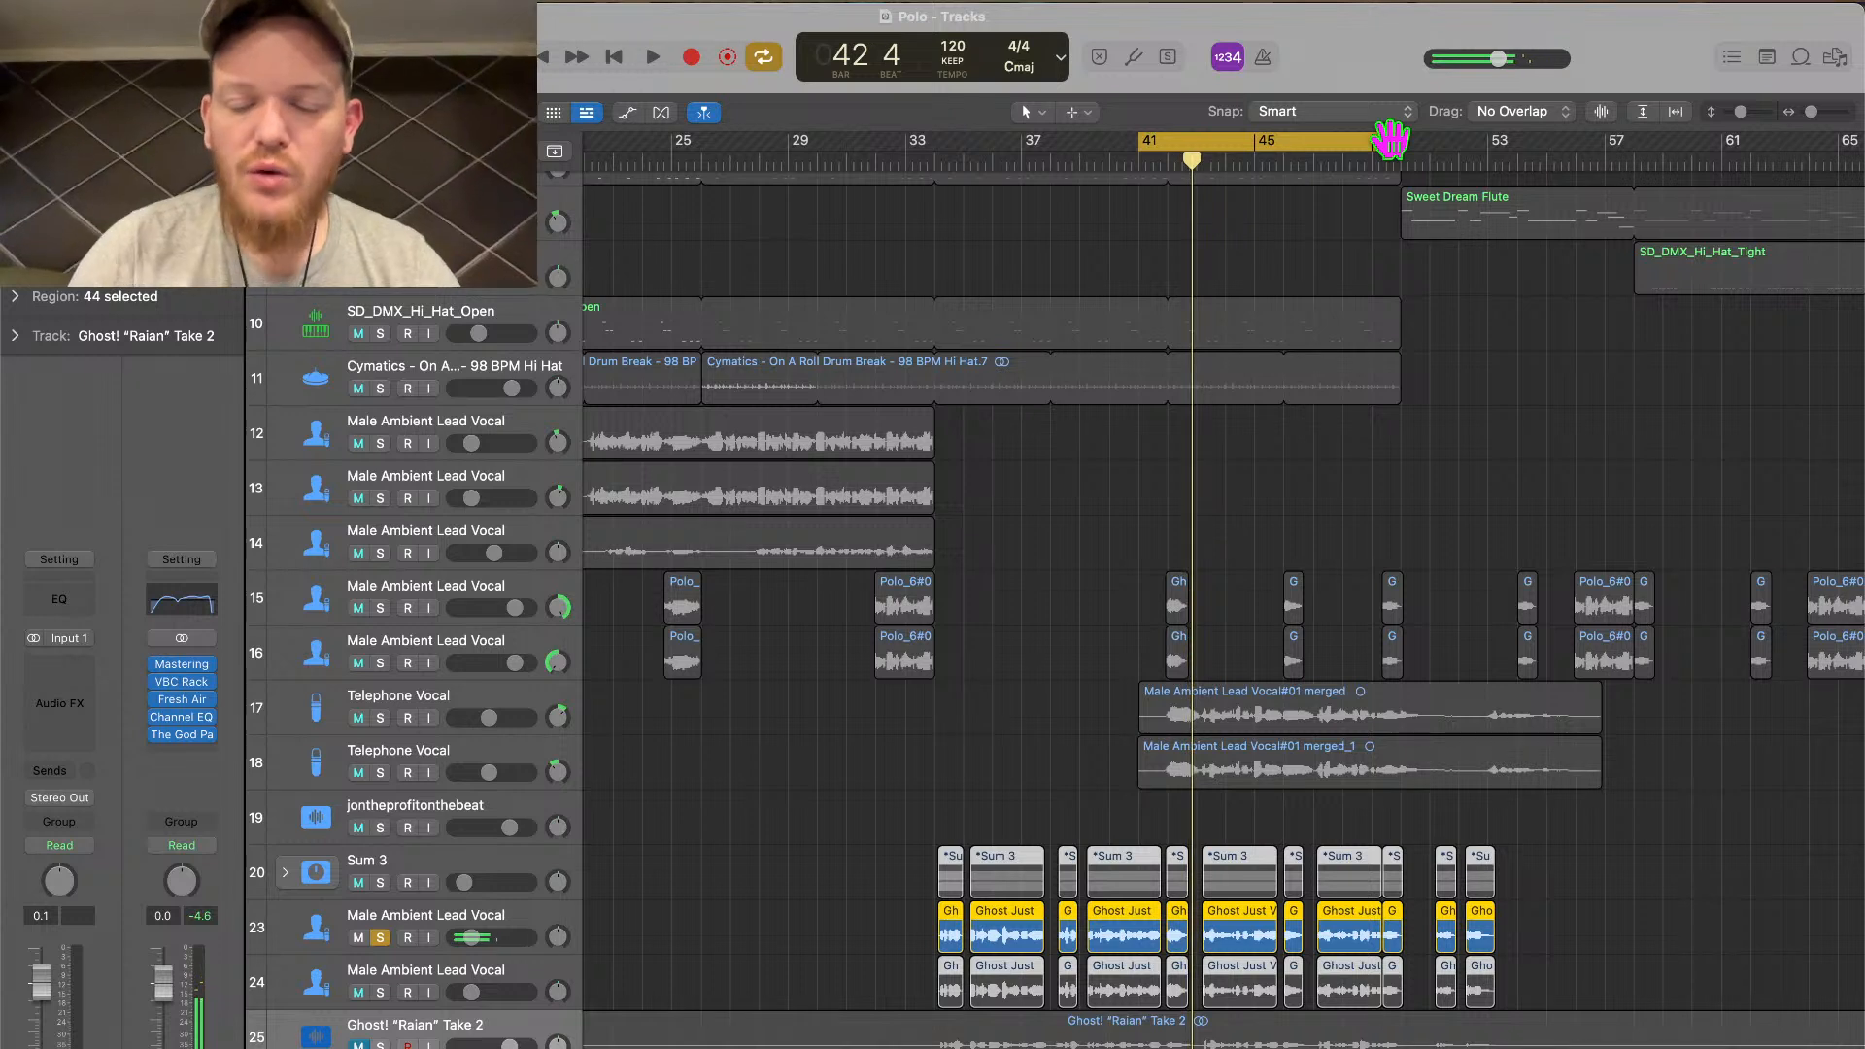
Shift the cycle range to bars 34 to 43 and solo the two panned ad-lib vocal tracks, 15 and 16
drag(1365, 142, 1172, 139)
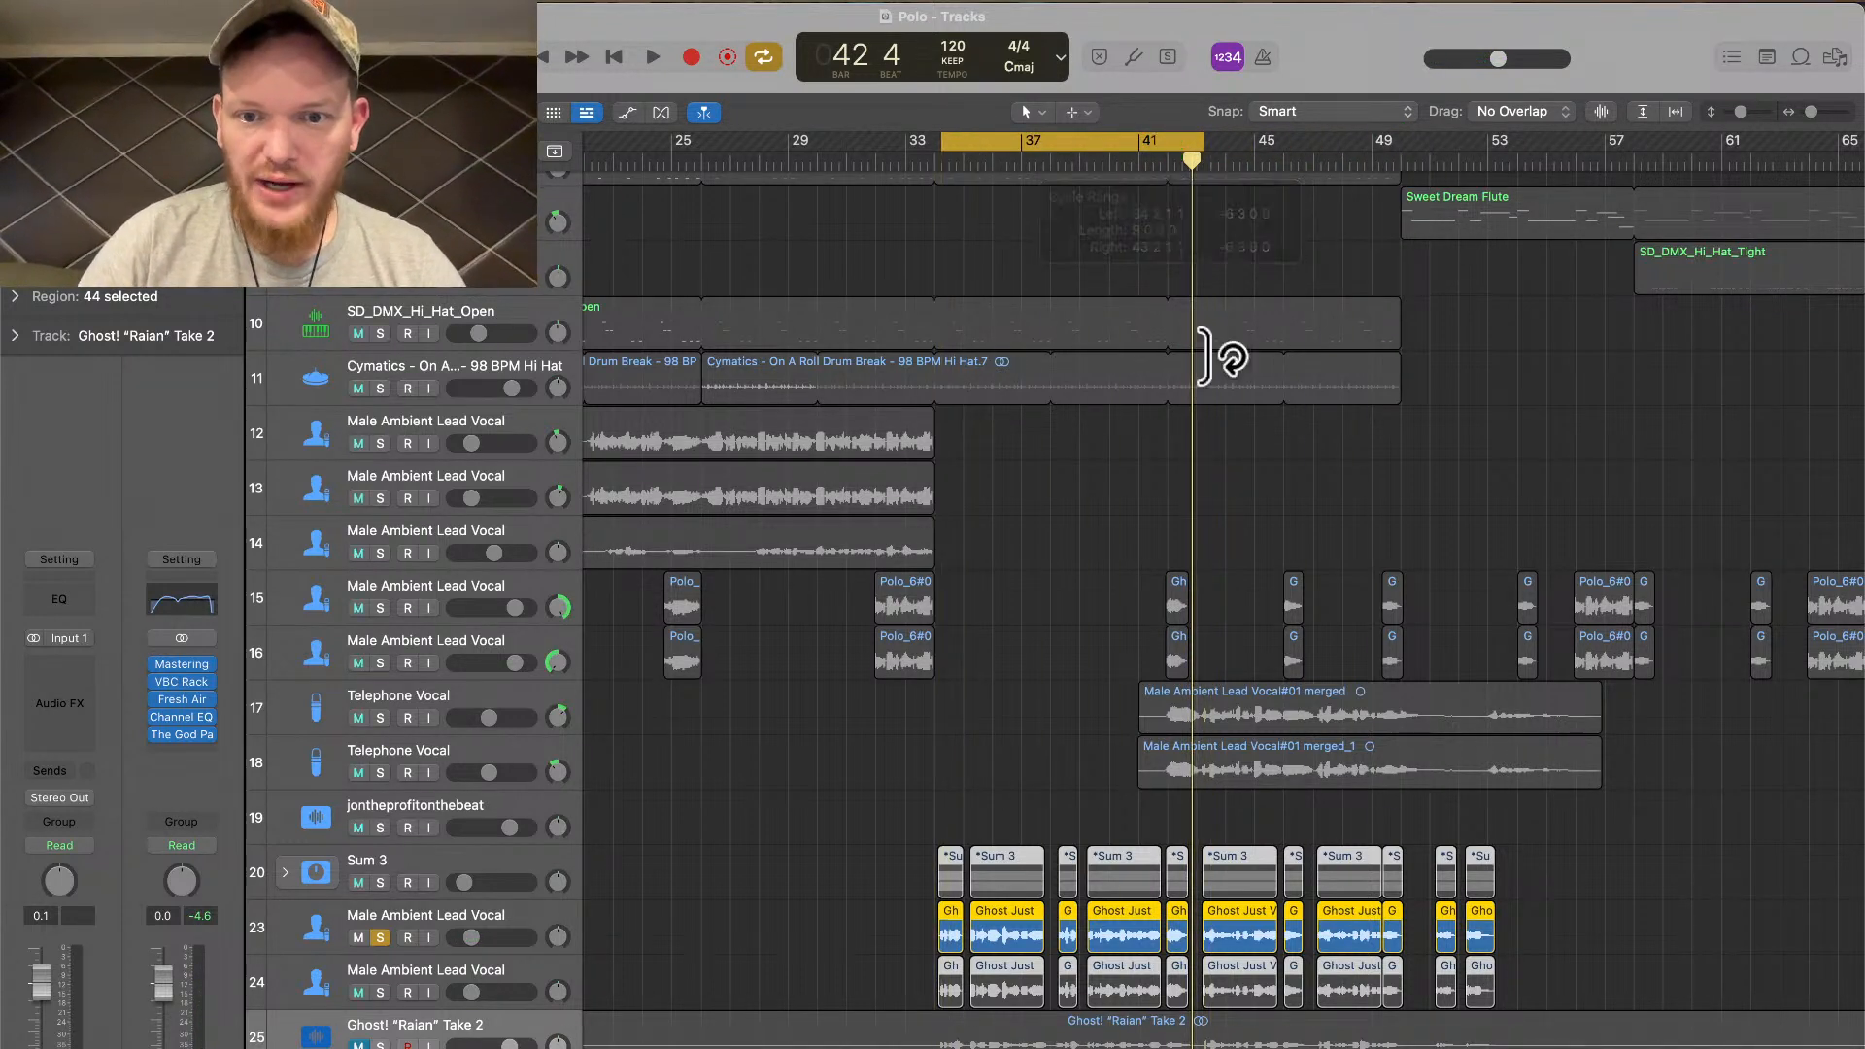
click(471, 607)
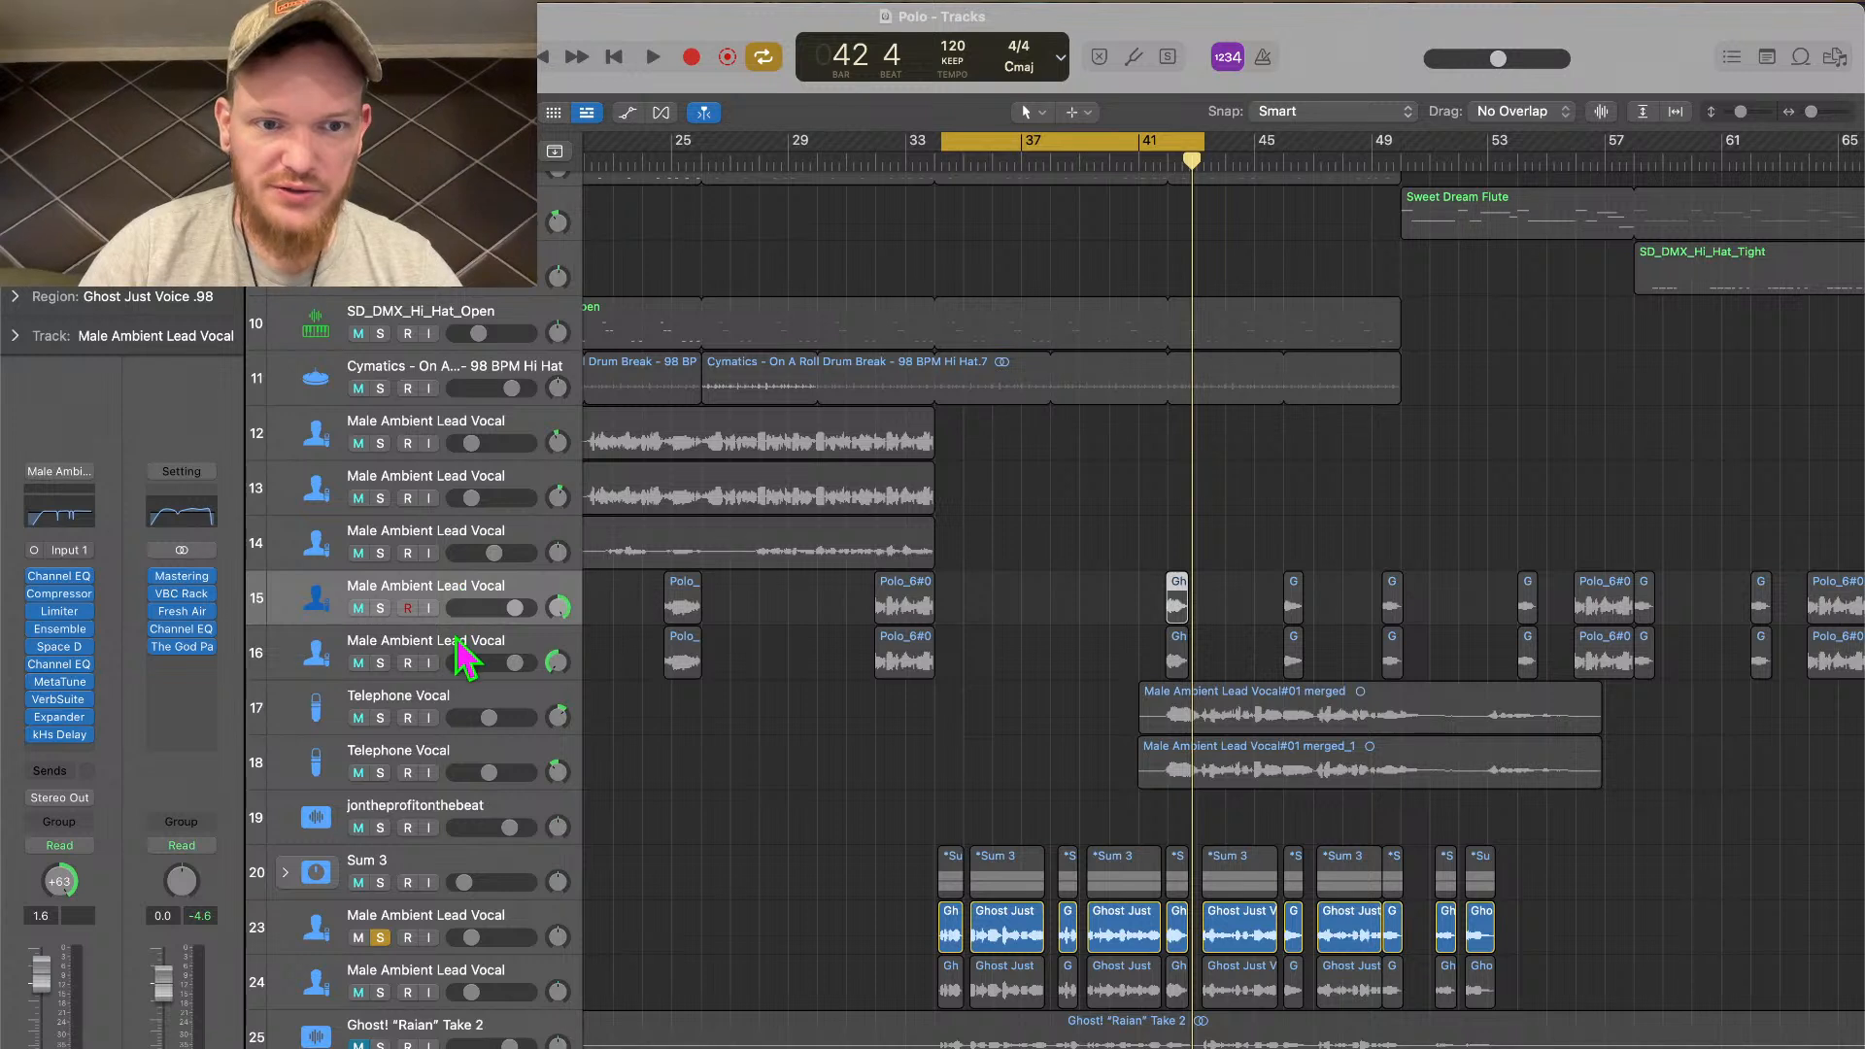
click(456, 643)
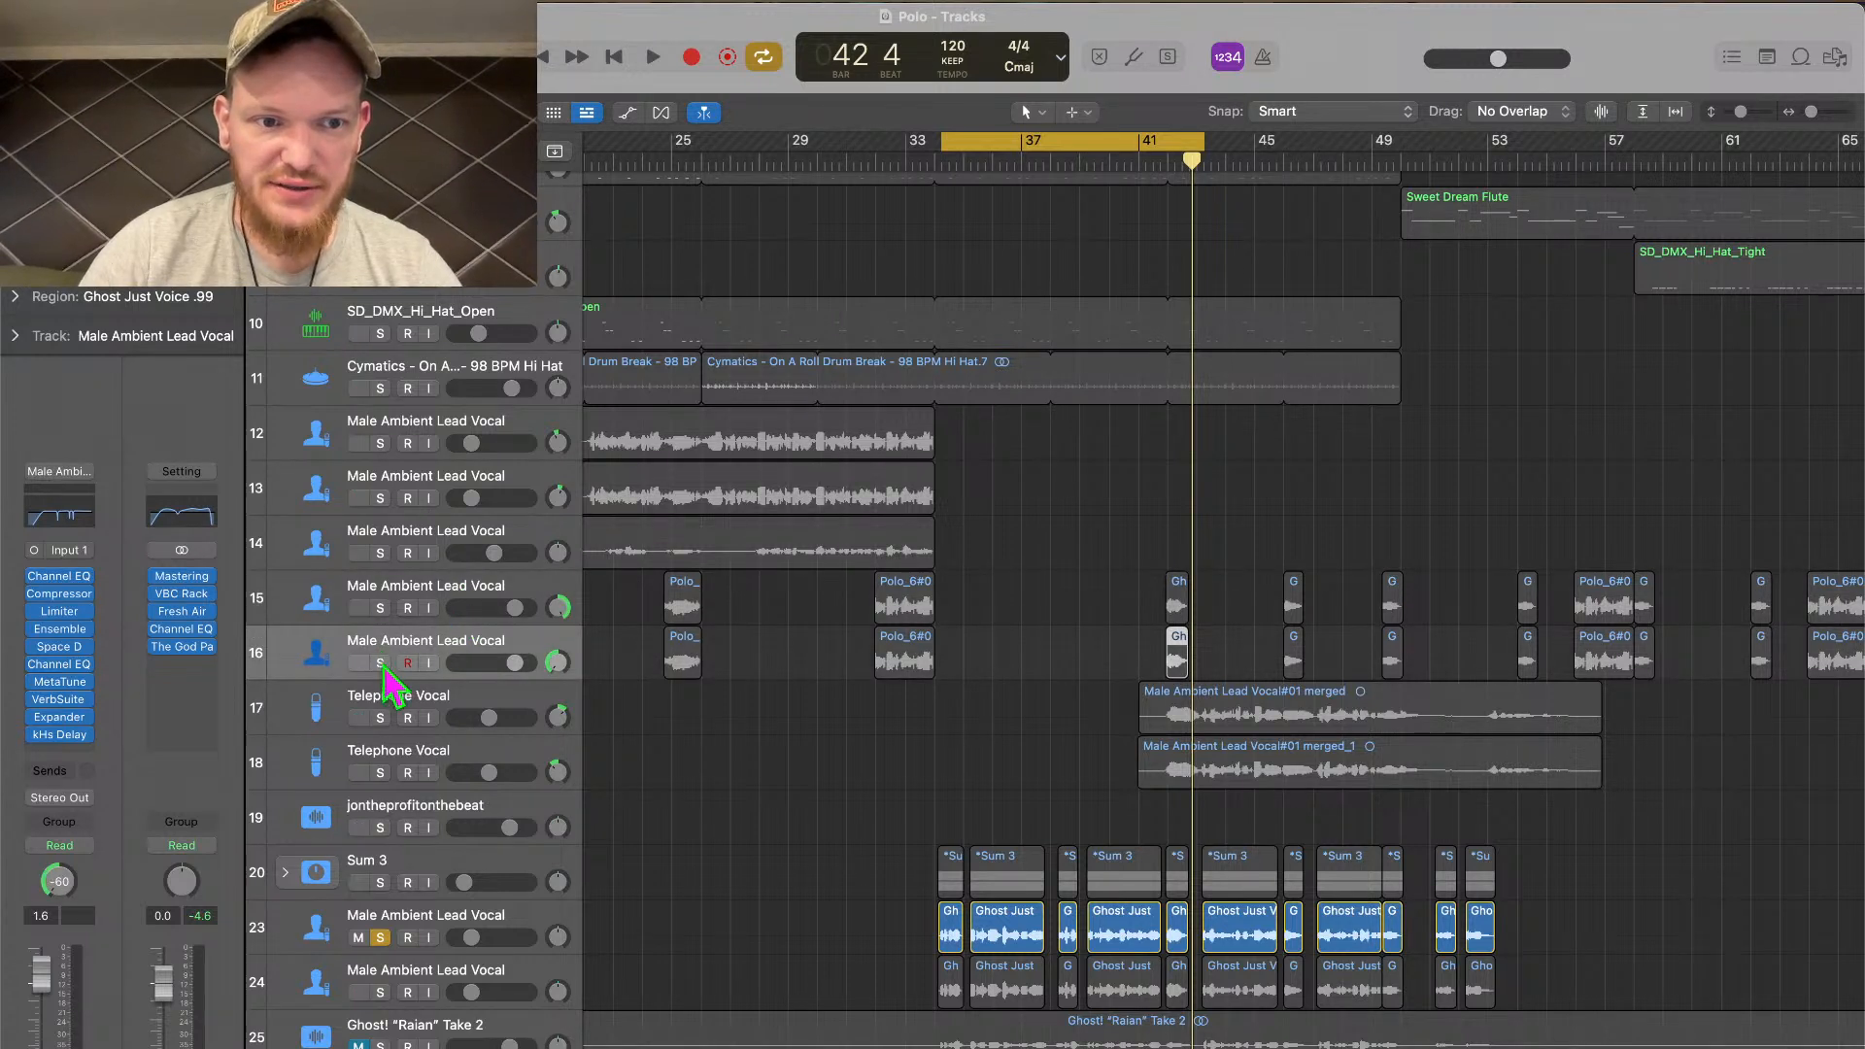
click(379, 663)
click(380, 608)
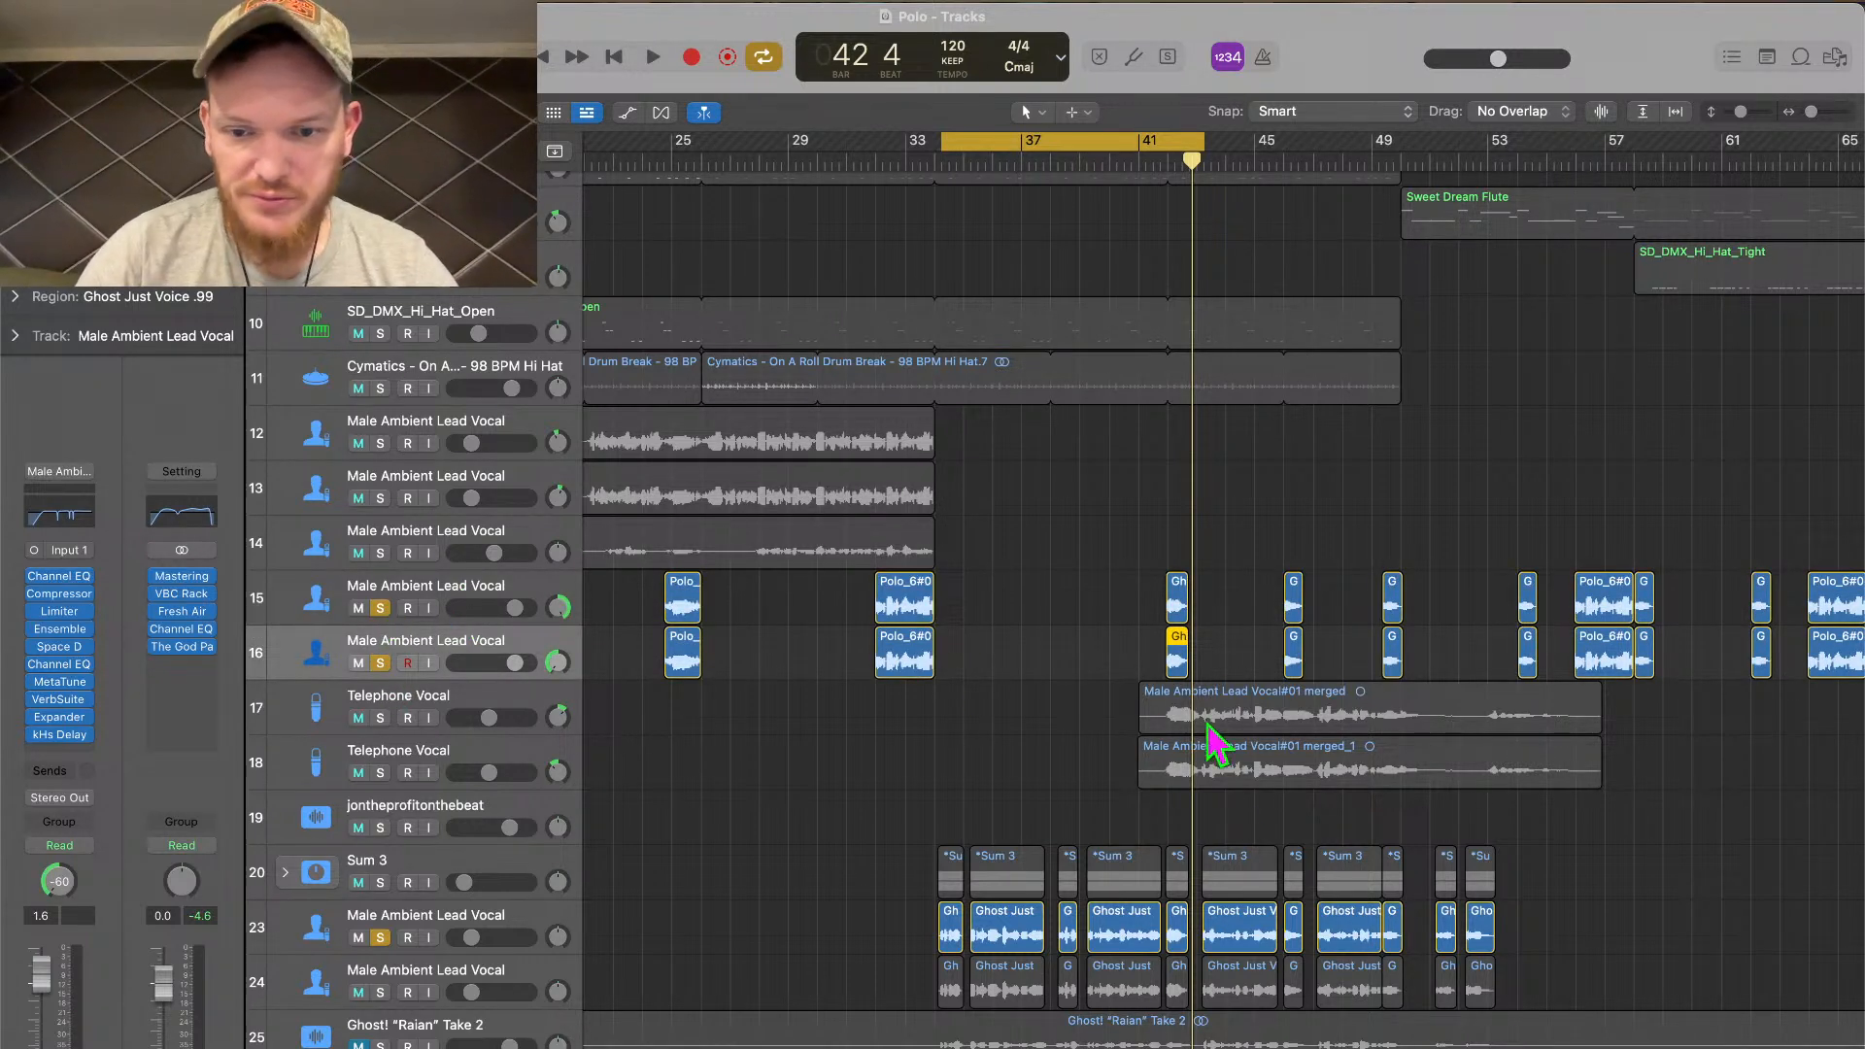
Move the cycle range to bars 42 to 51, add track 24 to the solo, and play the soloed vocals
drag(1057, 137, 1291, 148)
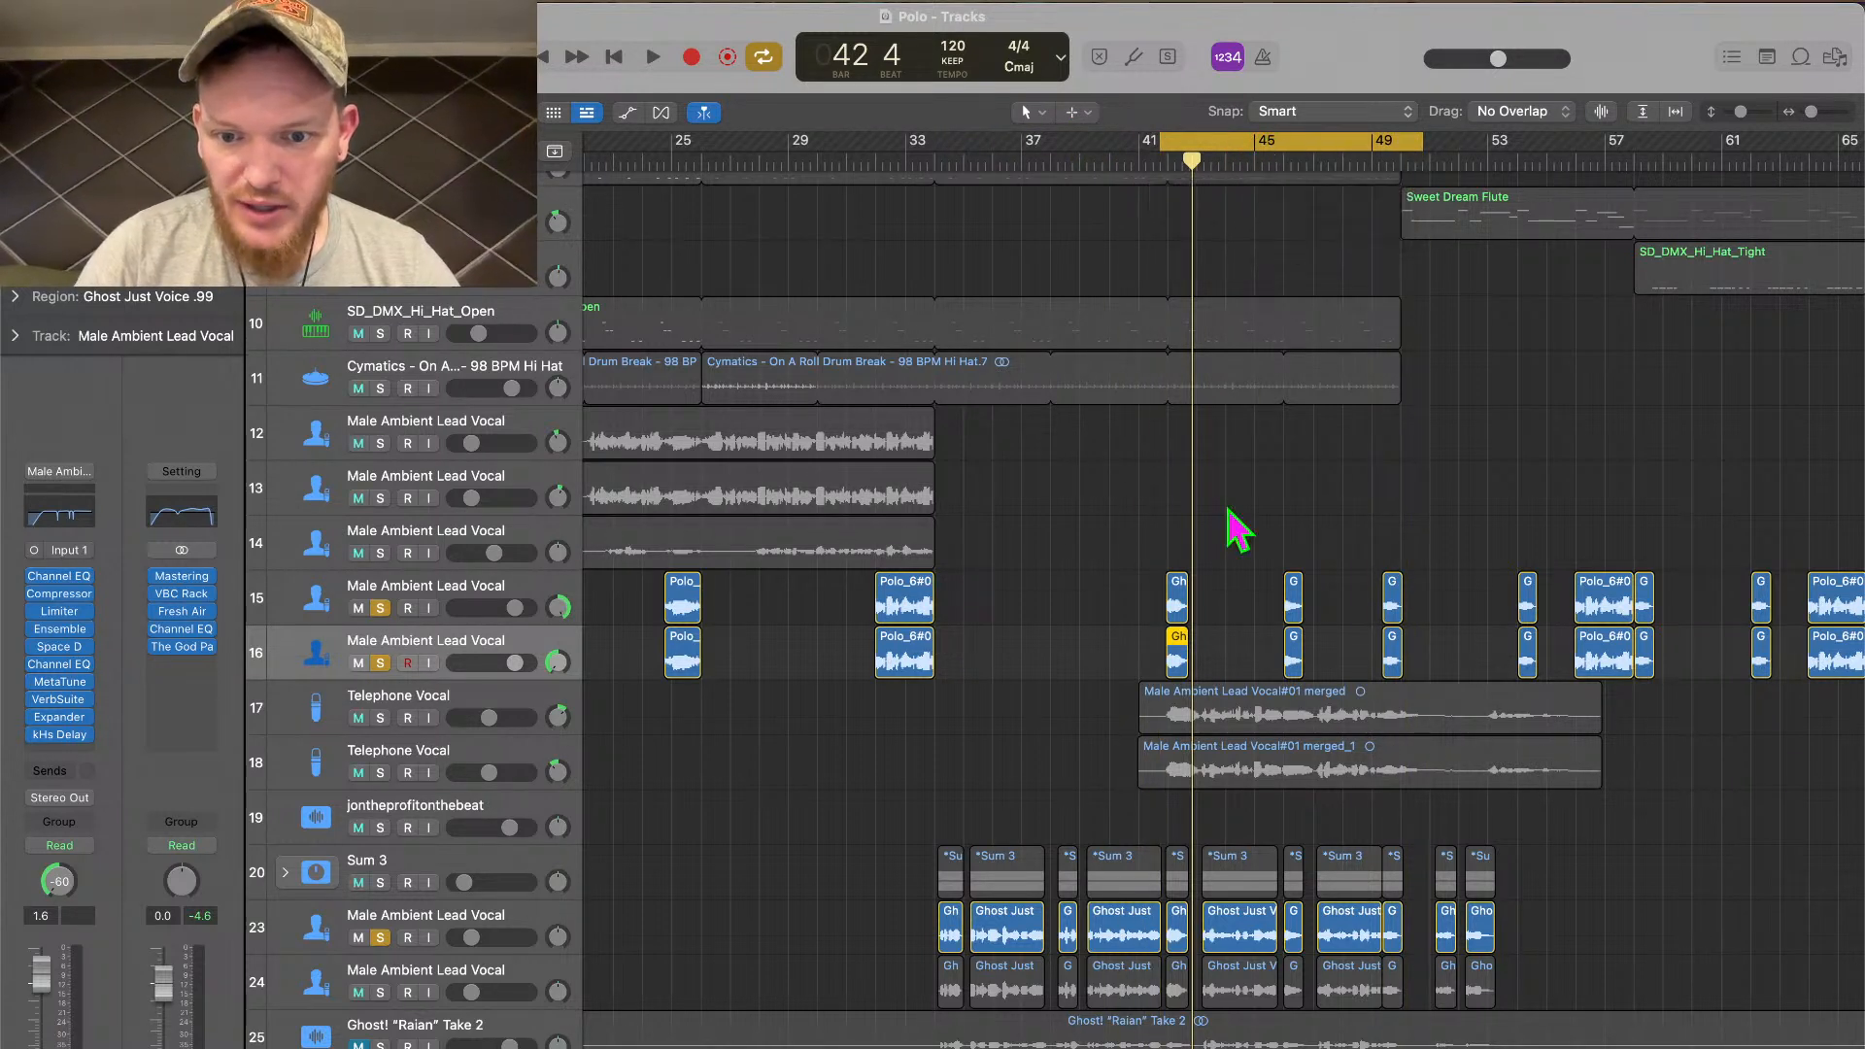
click(380, 991)
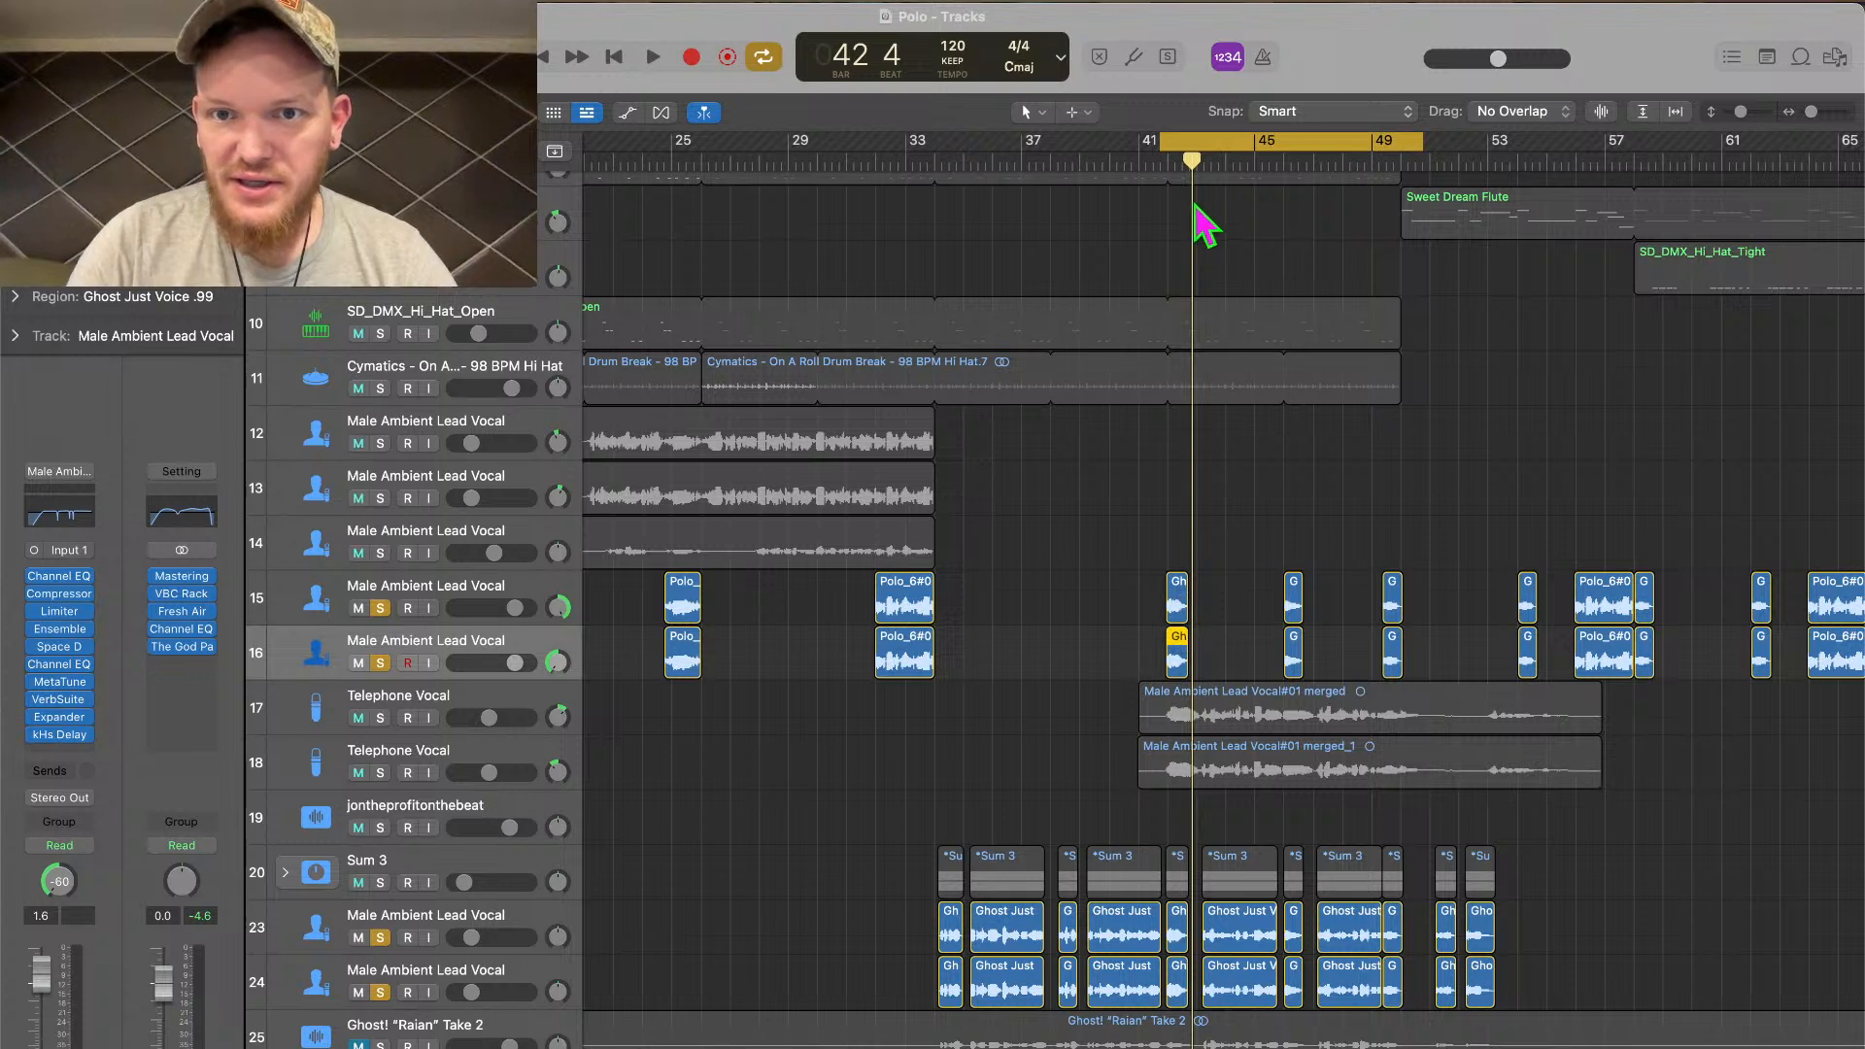
drag(1211, 145, 1221, 146)
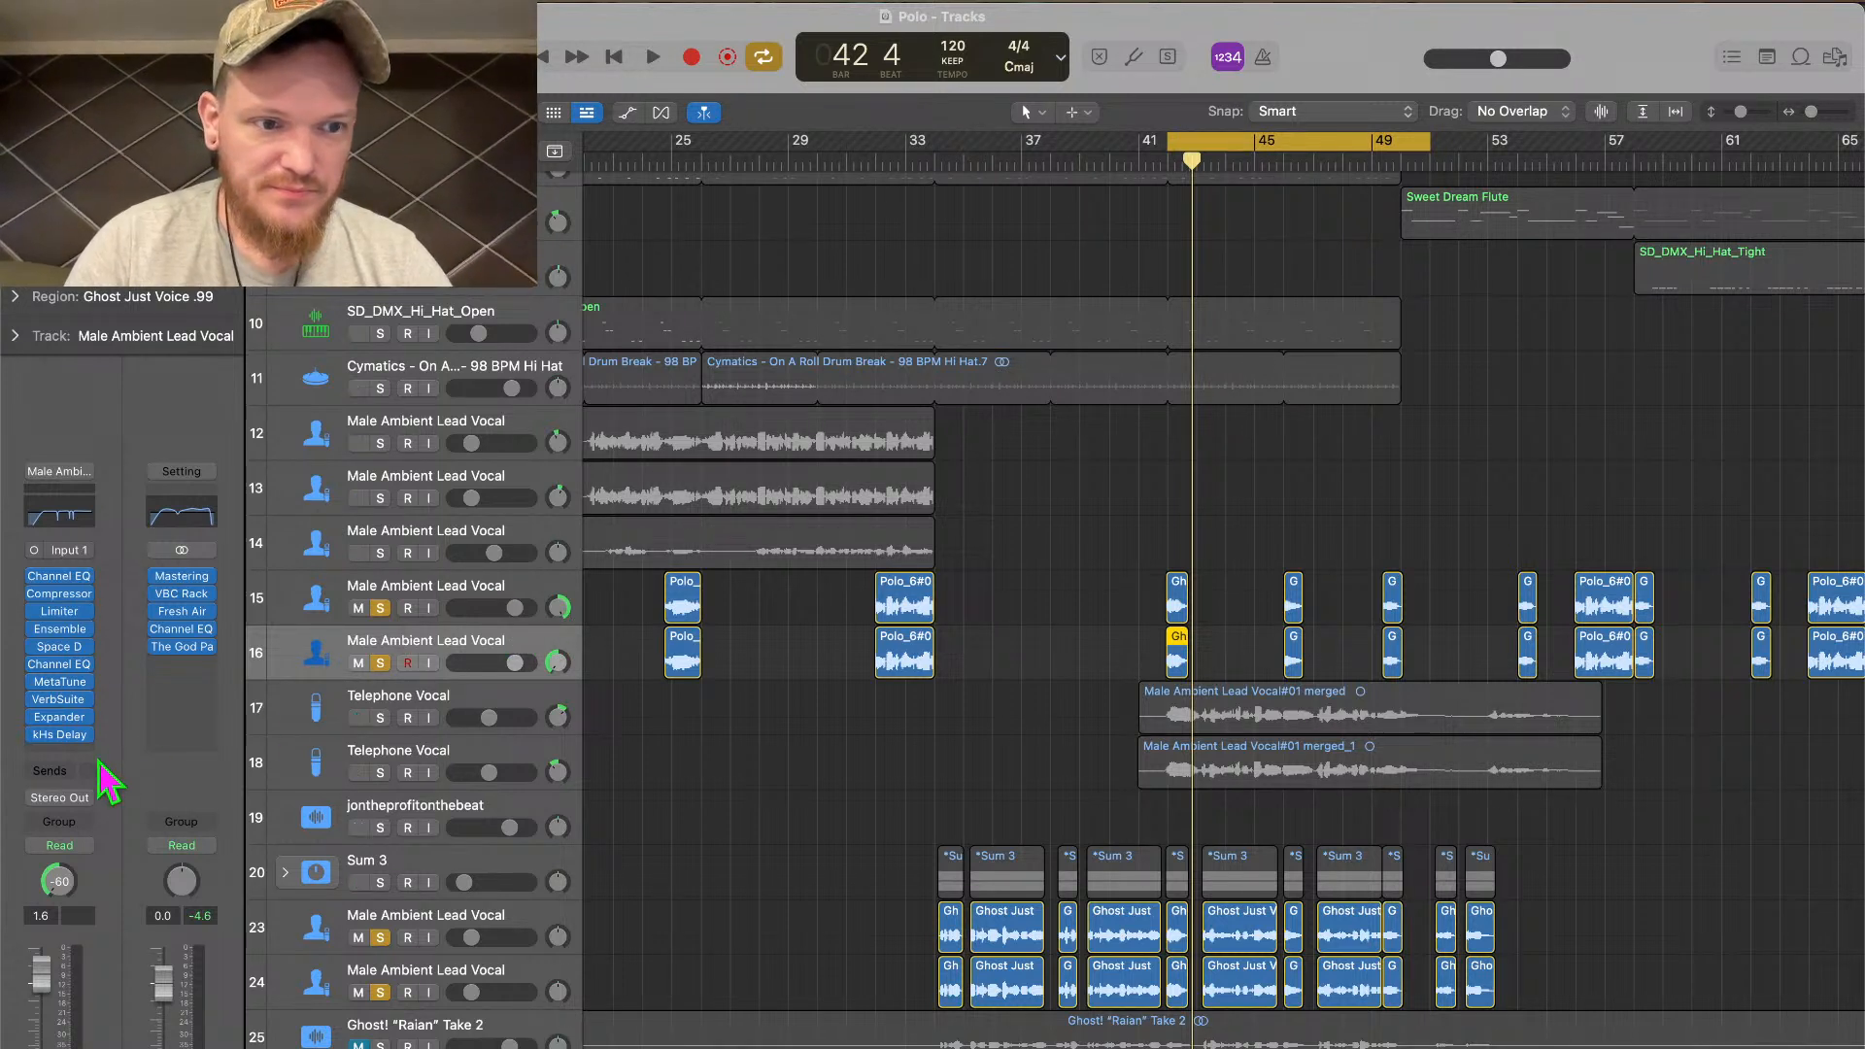
mouse_move(88, 667)
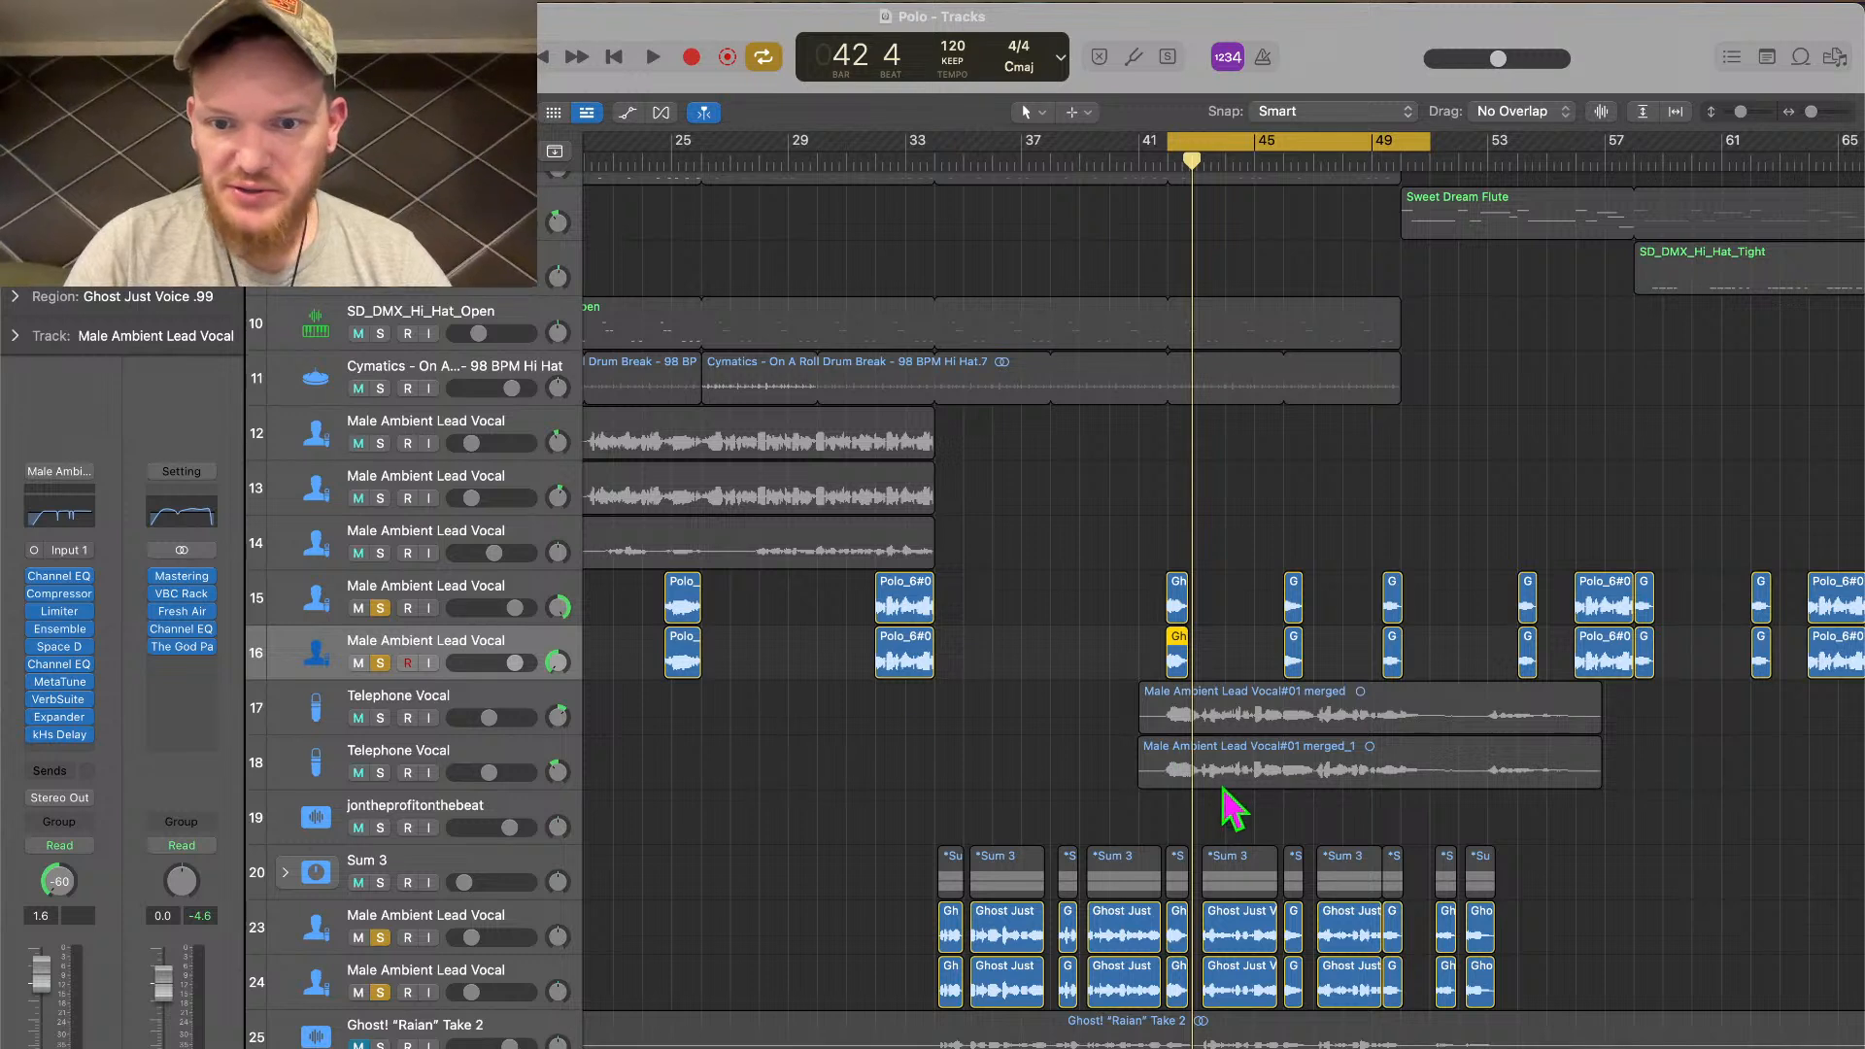
key(space)
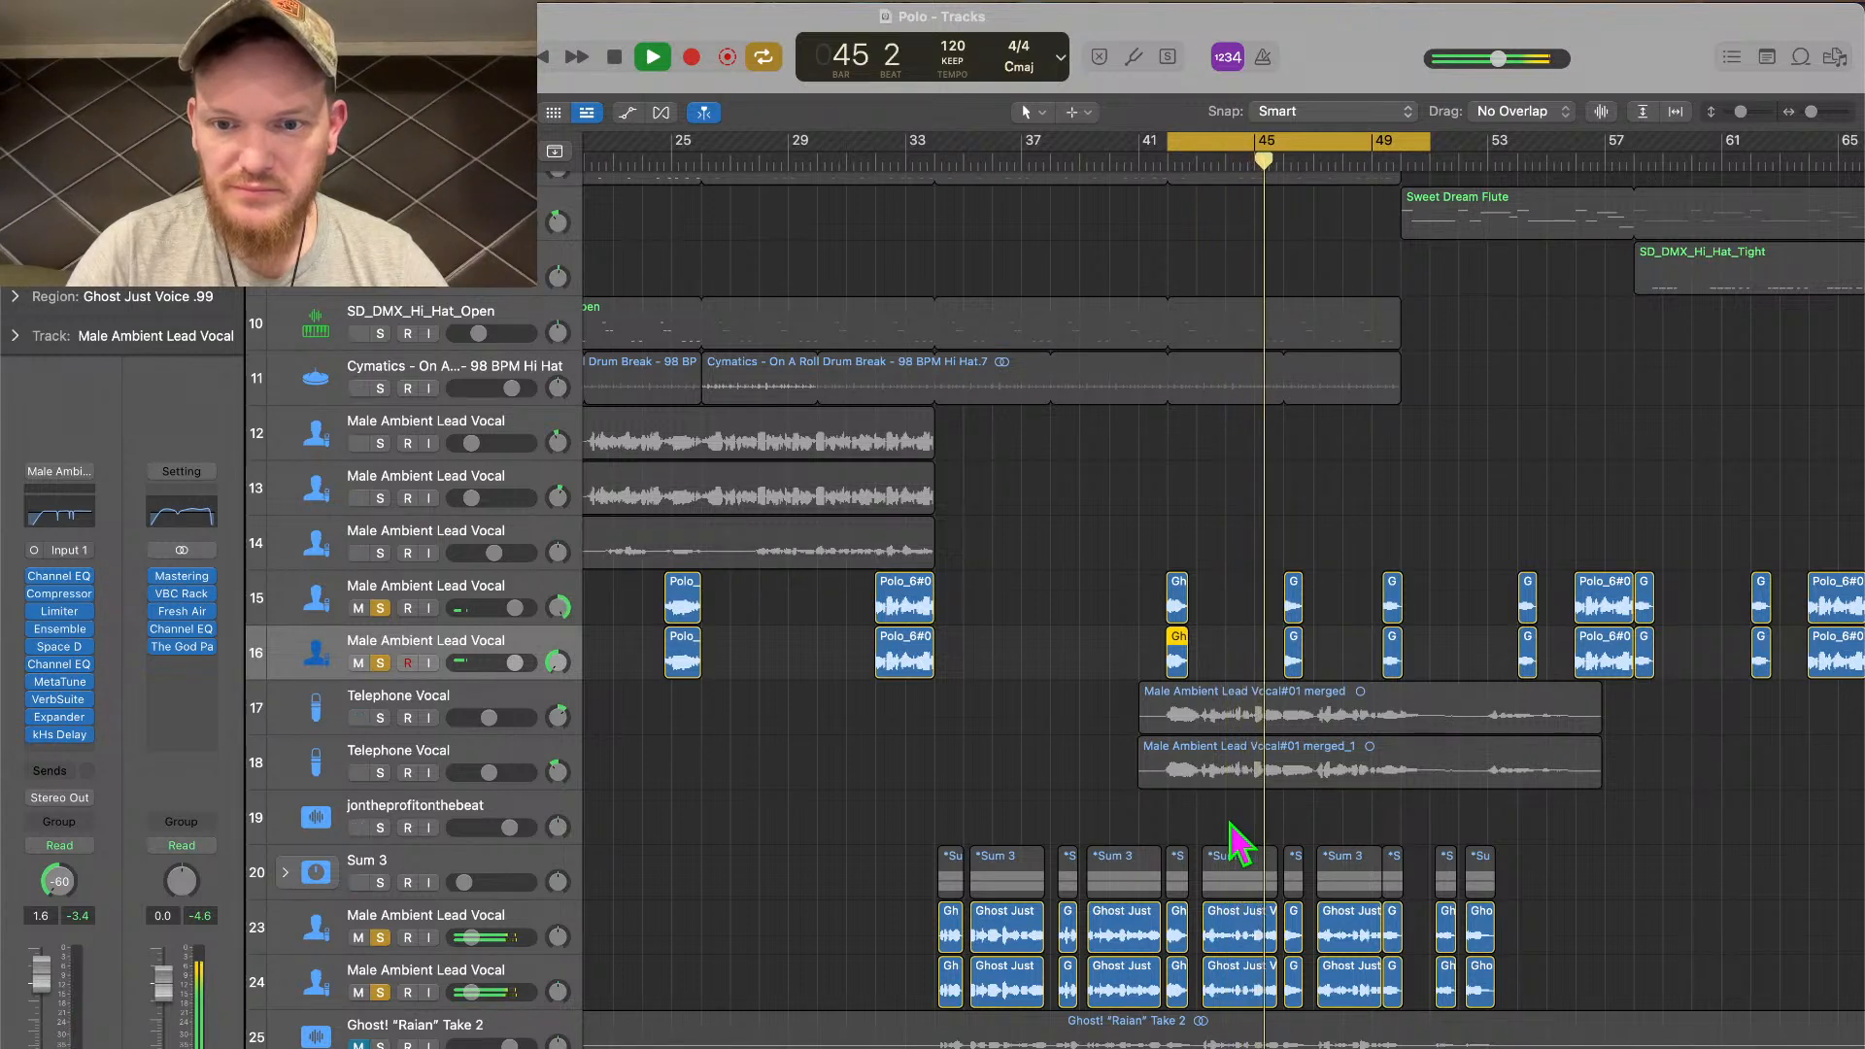
key(space)
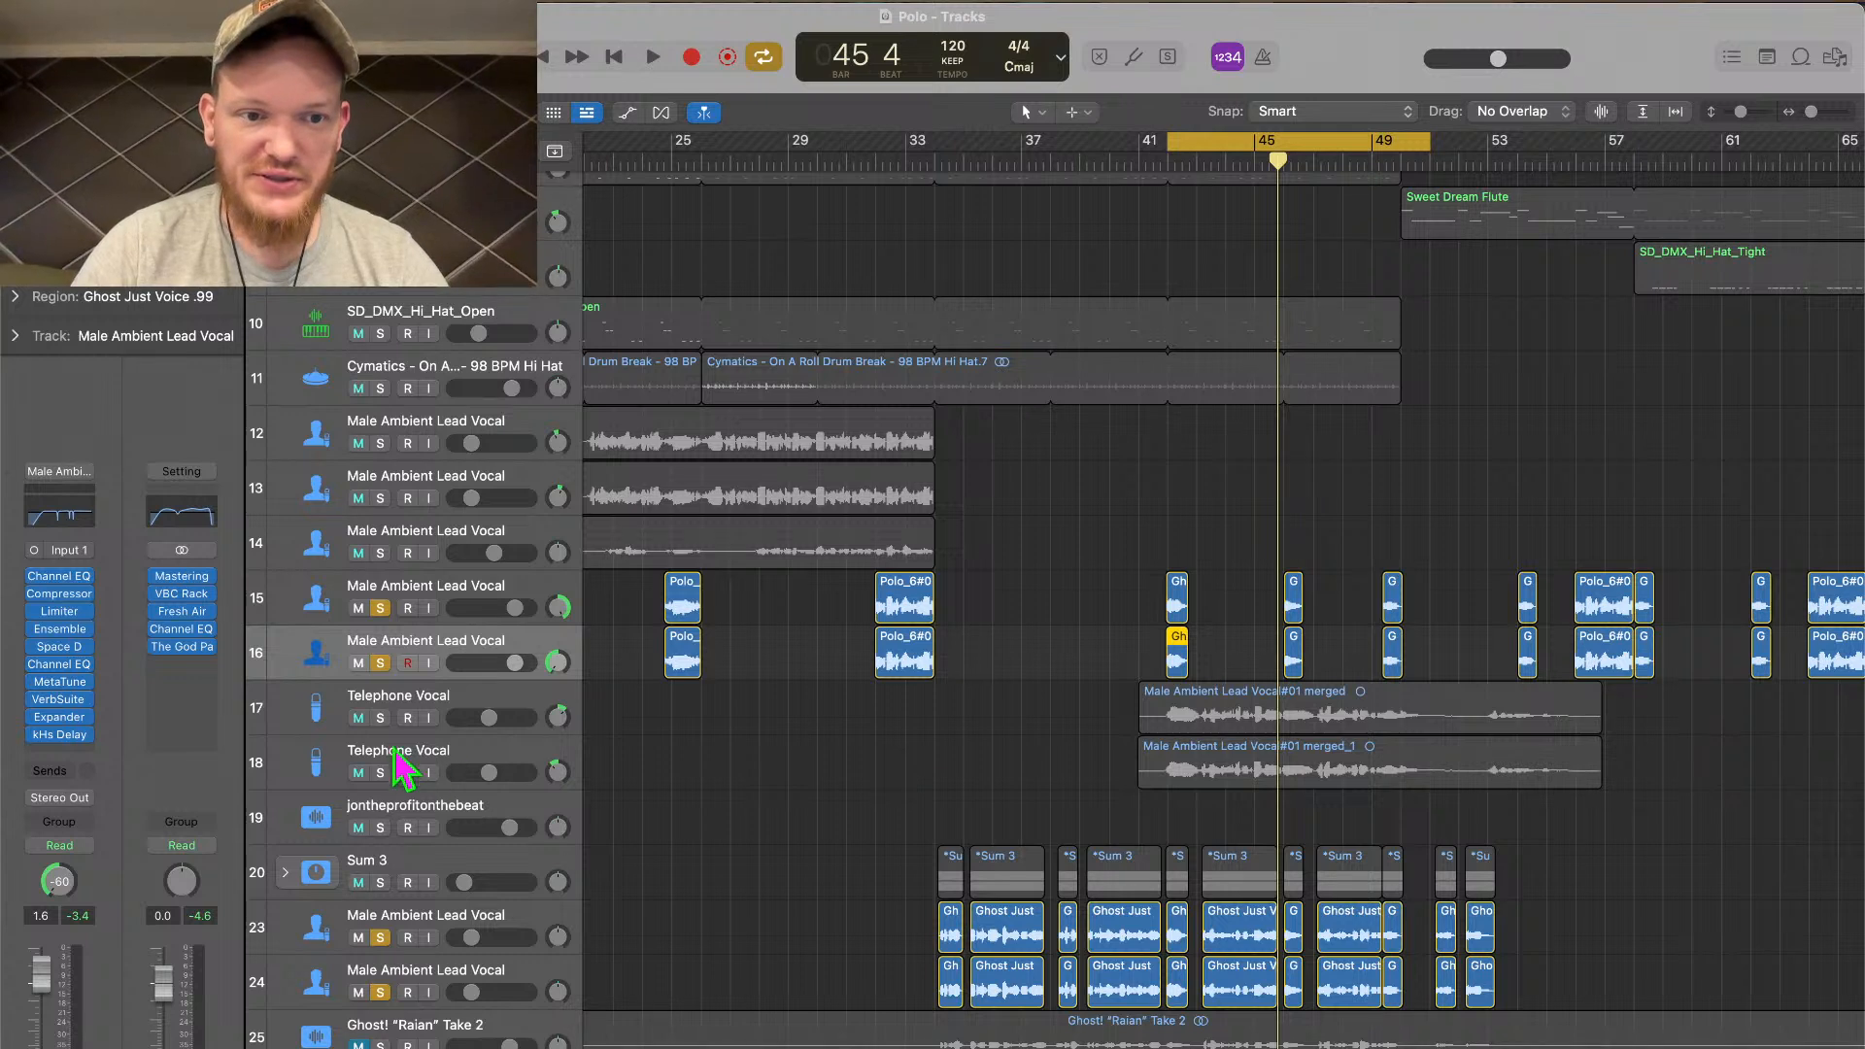
Solo both Telephone Vocal tracks, 17 and 18, and play them along with the other soloed vocals
click(379, 720)
click(380, 772)
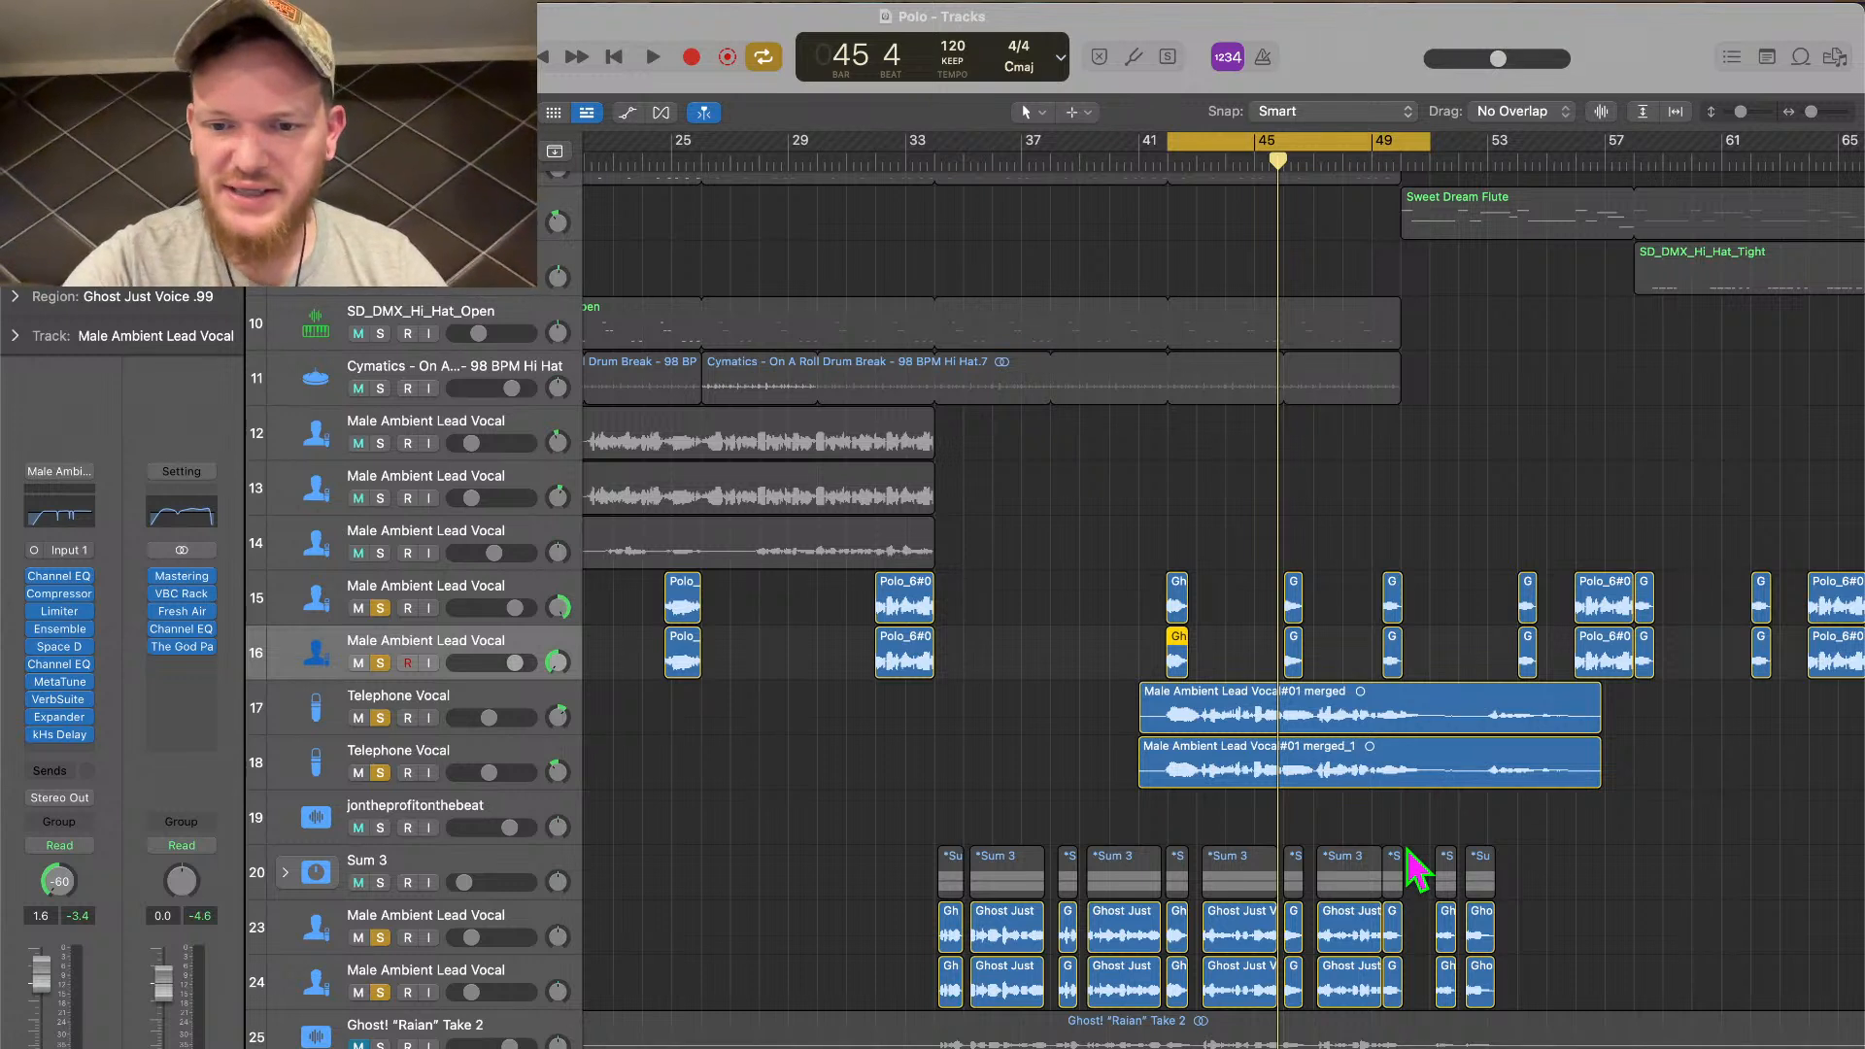
key(space)
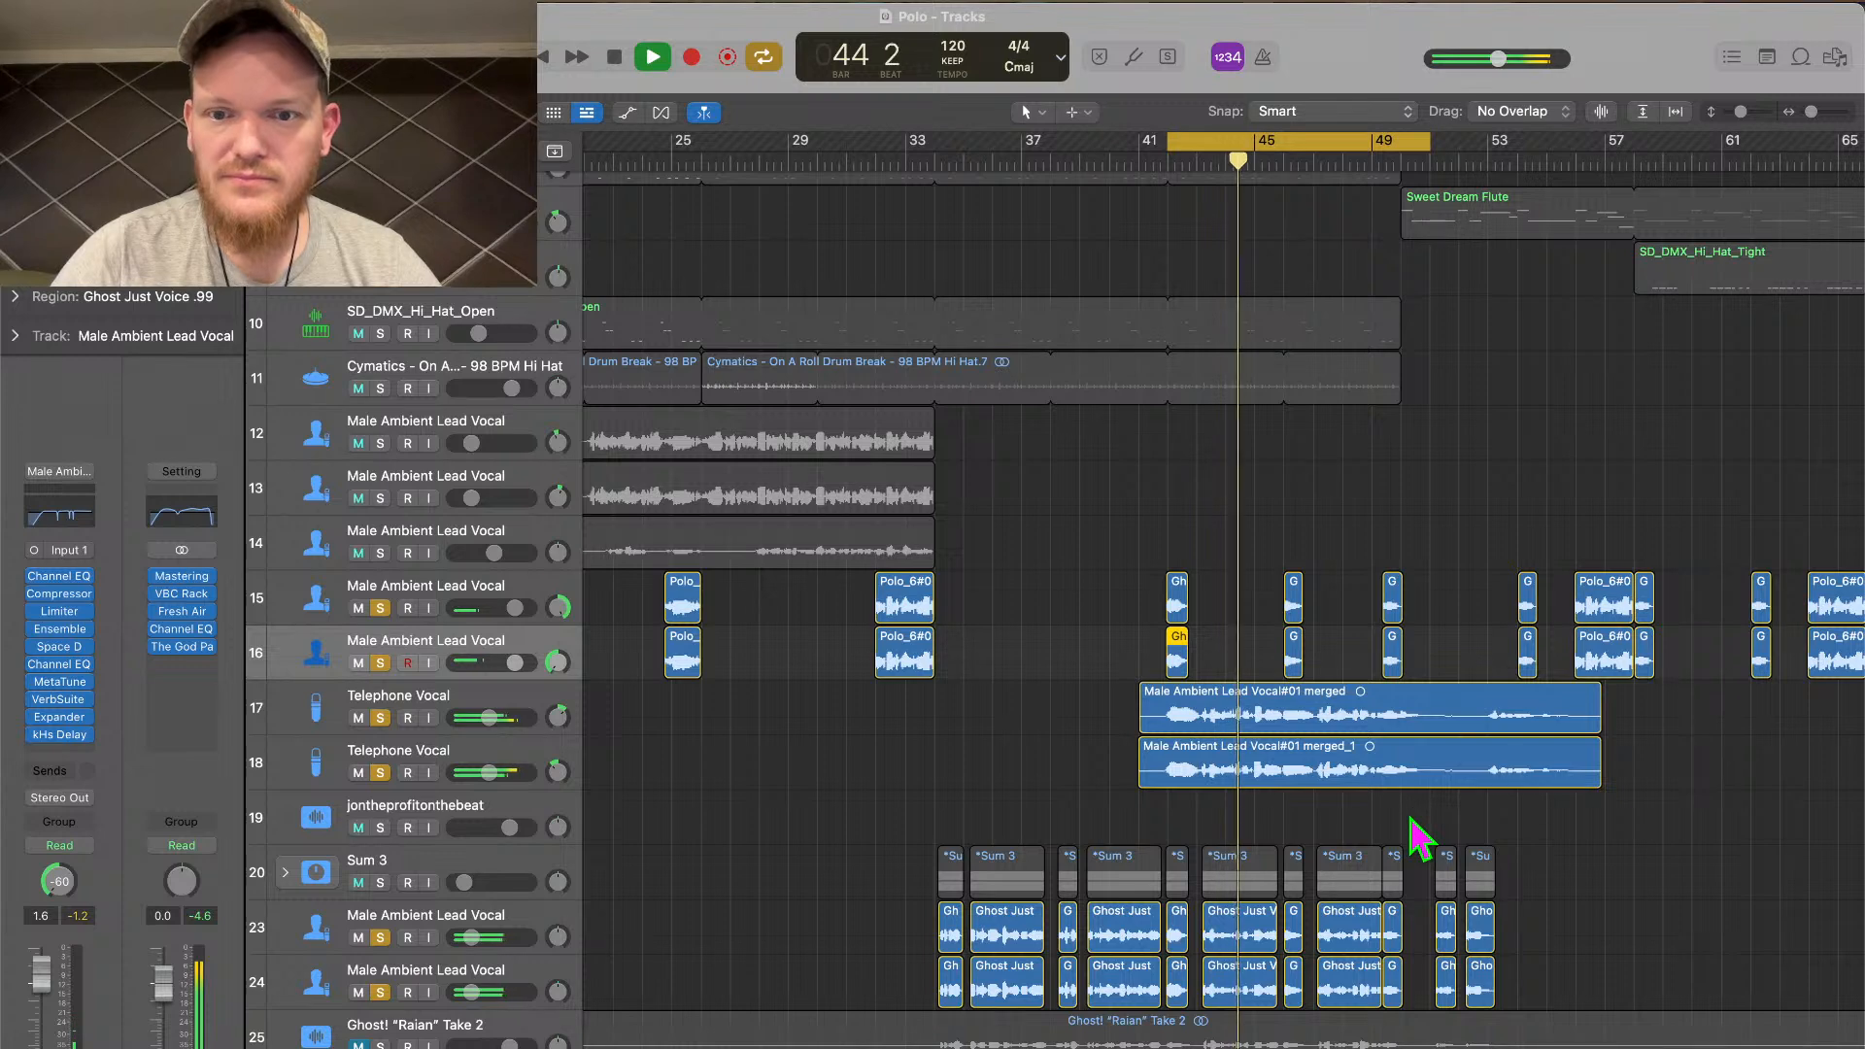
key(space)
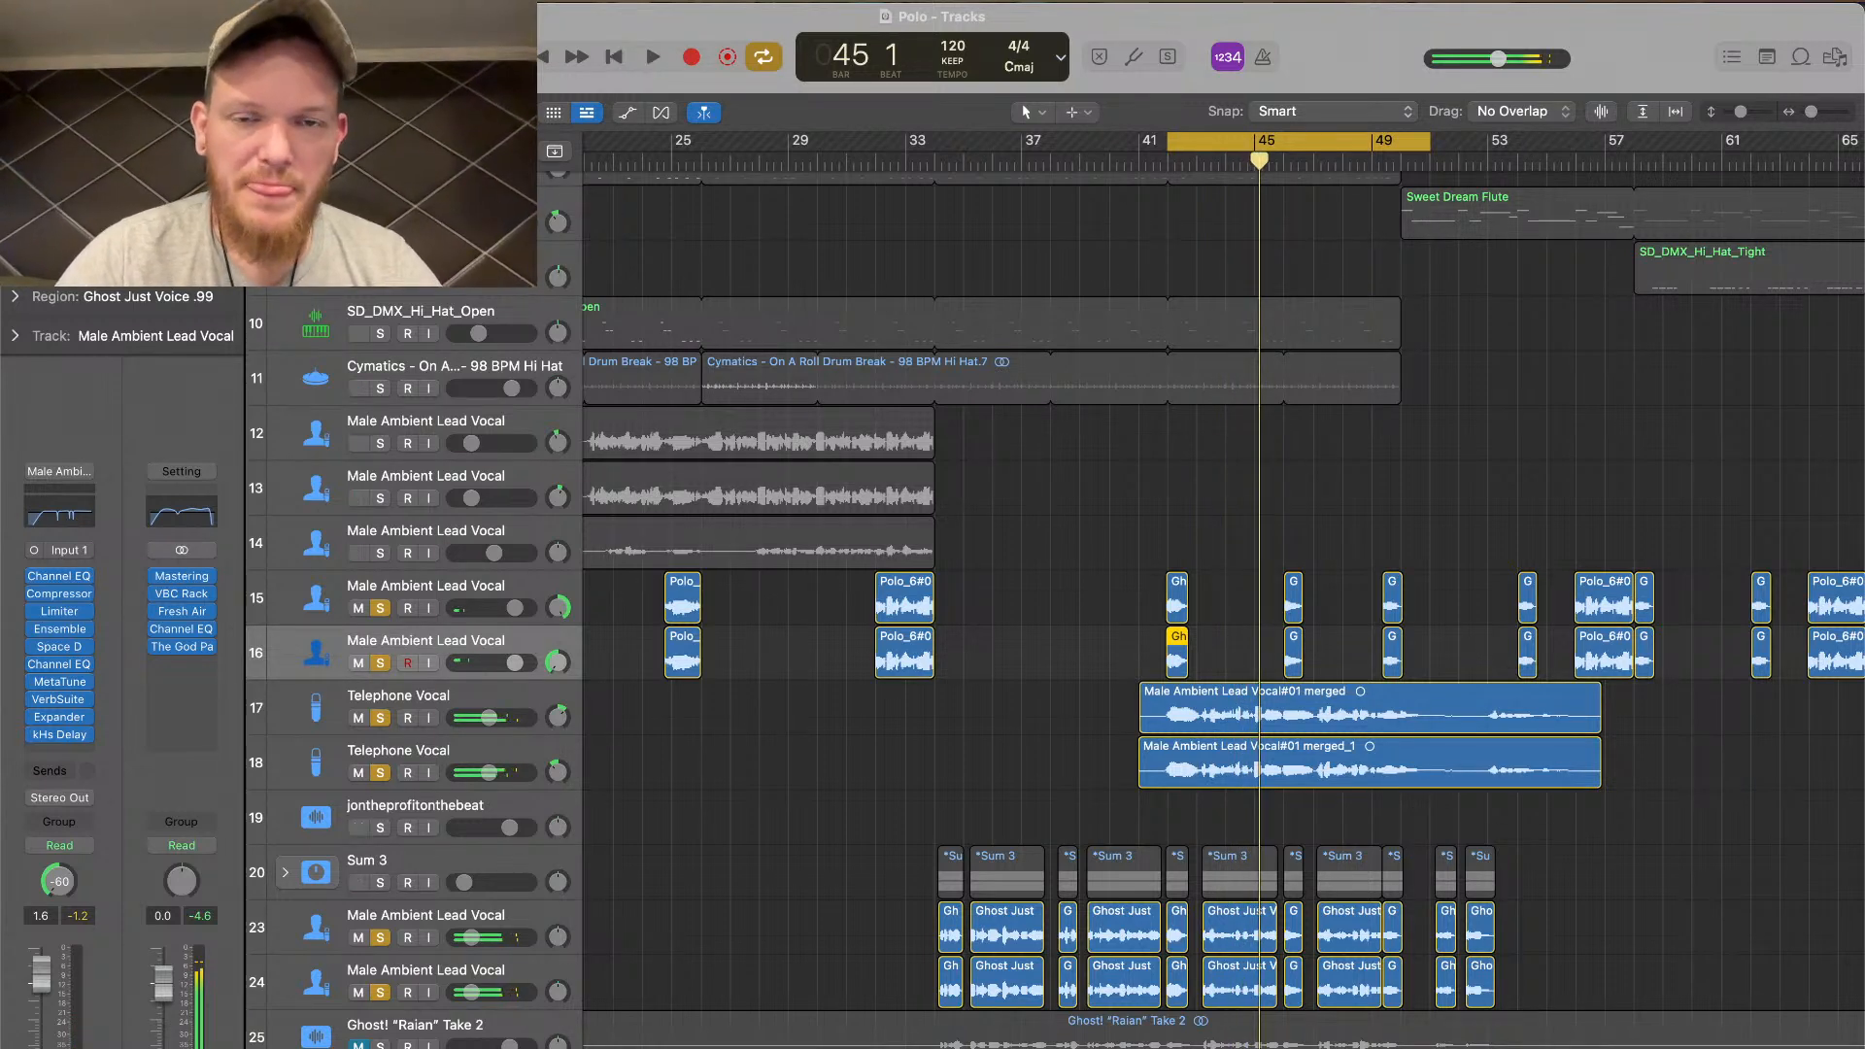
Clear the solo from all the soloed tracks and play the full mix within the cycle range from bar 42
key(ctrl+s)
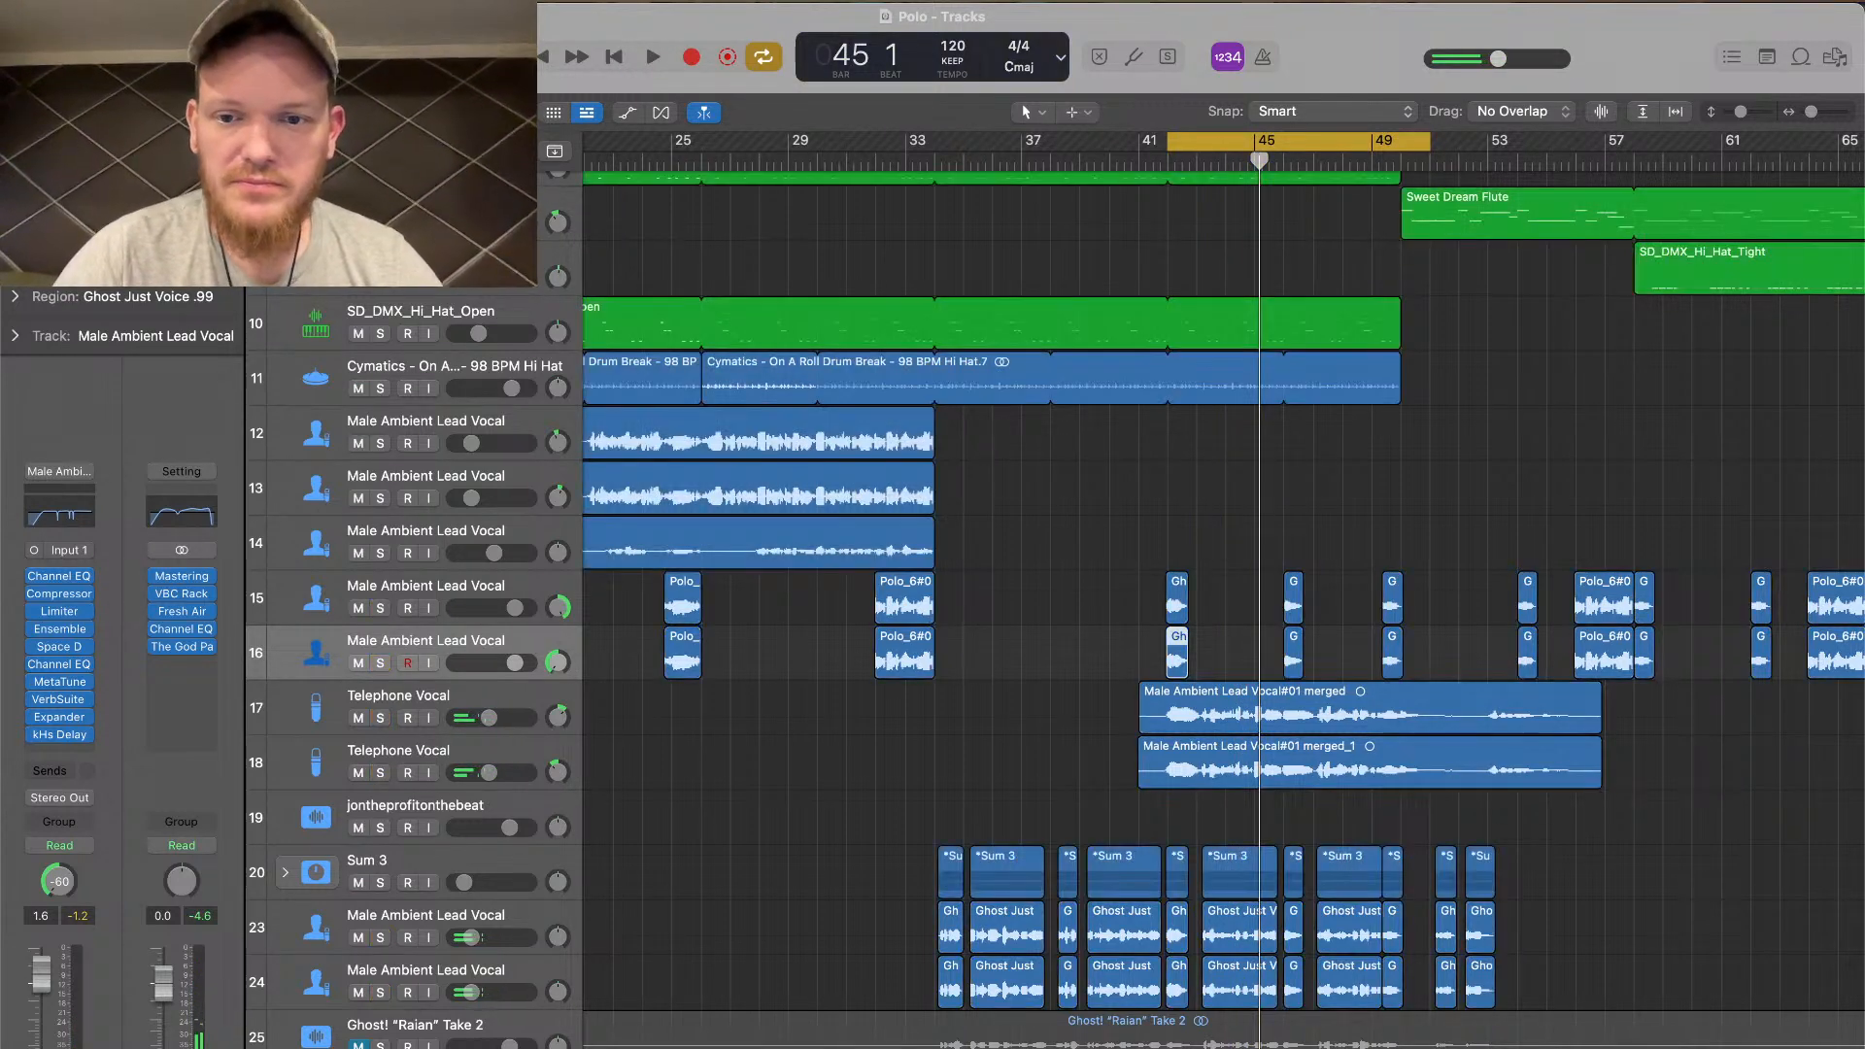
key(space)
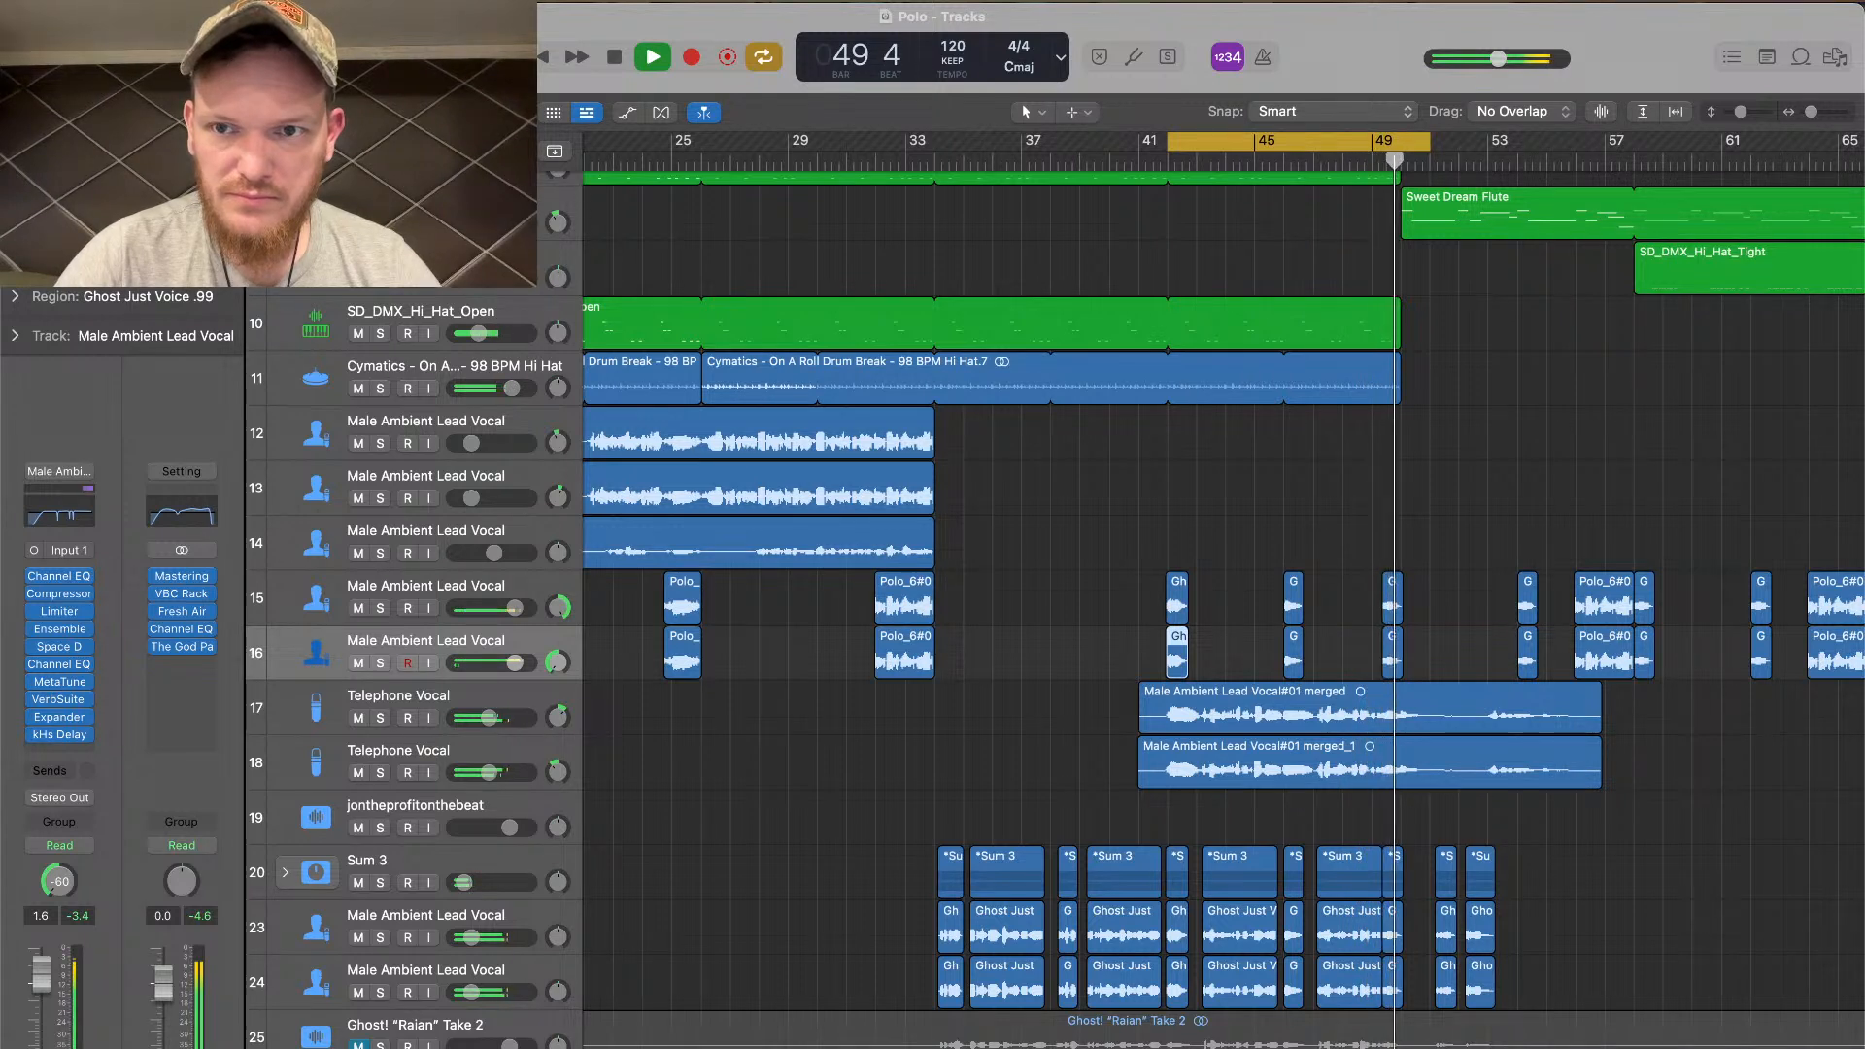
key(space)
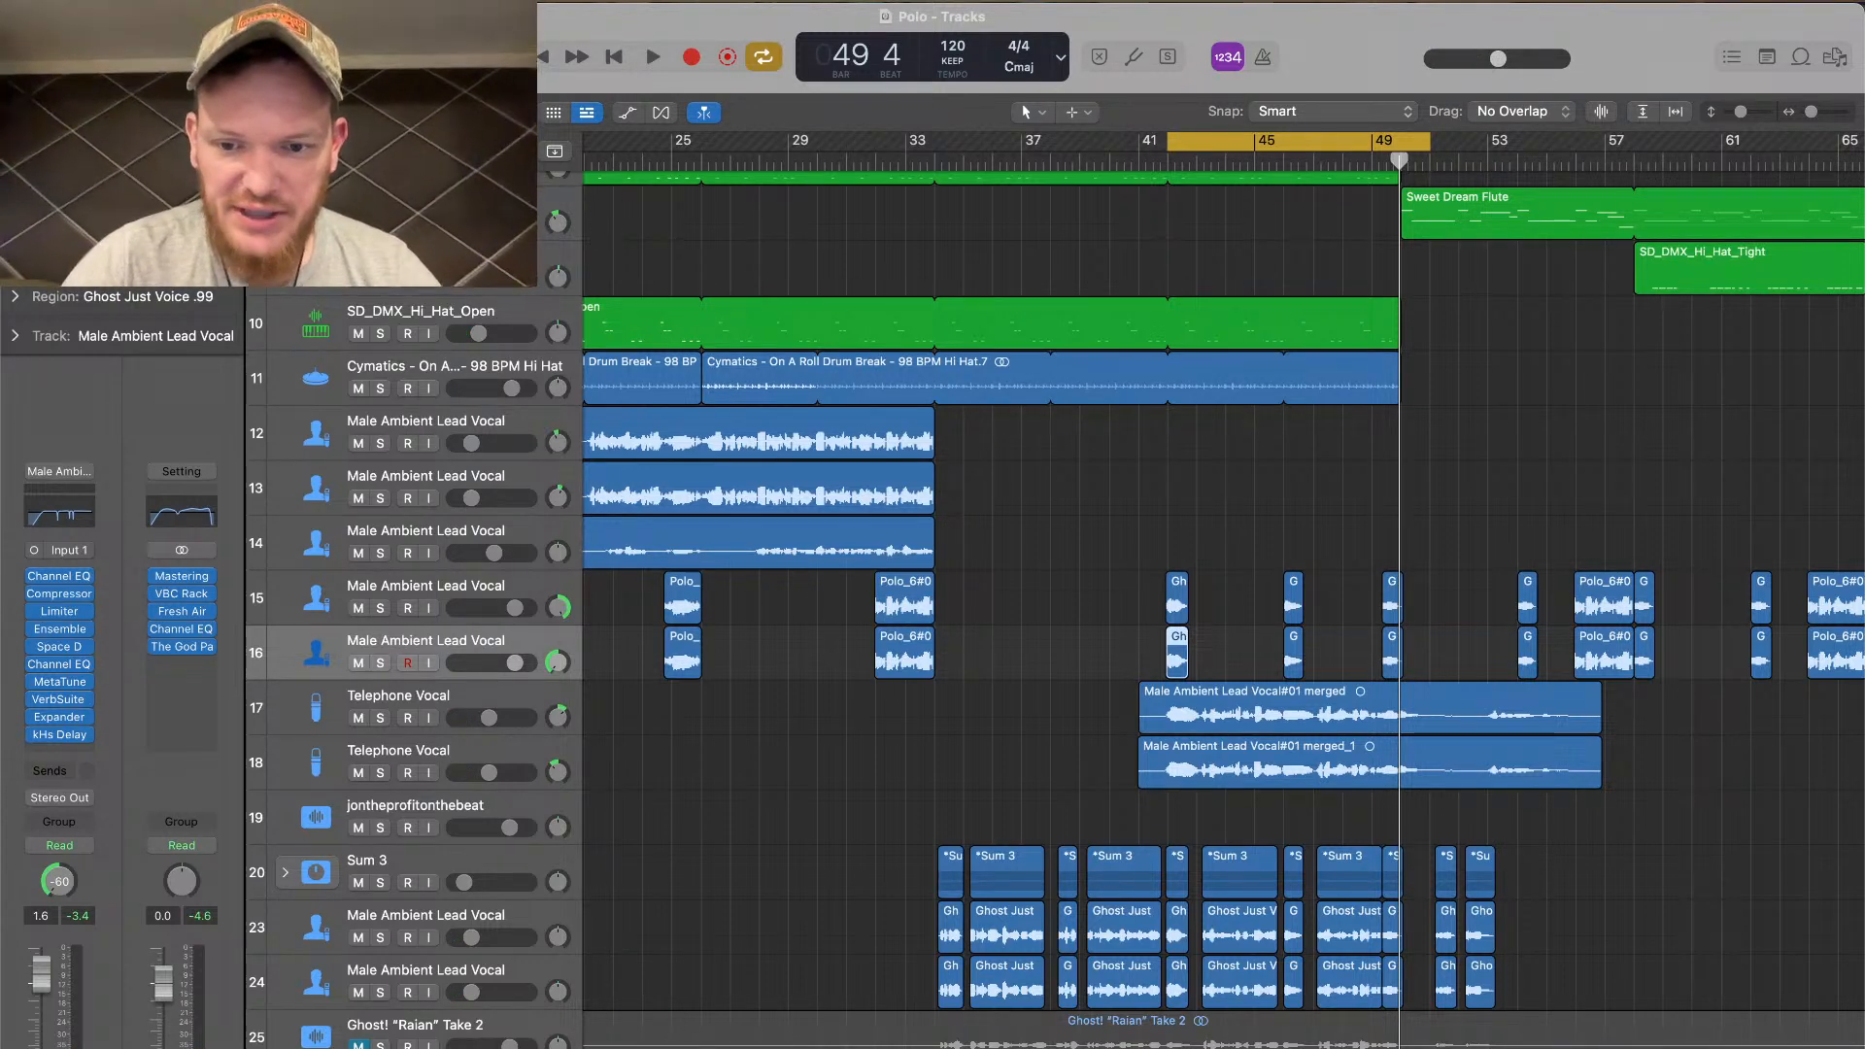
Extend the cycle range over the whole song, from its beginning to about bar 136, and play it from the start
key(super+Left)
key(super+Left)
key(super+Left)
key(super+Left)
key(super+Left)
key(super+Right)
key(super+Right)
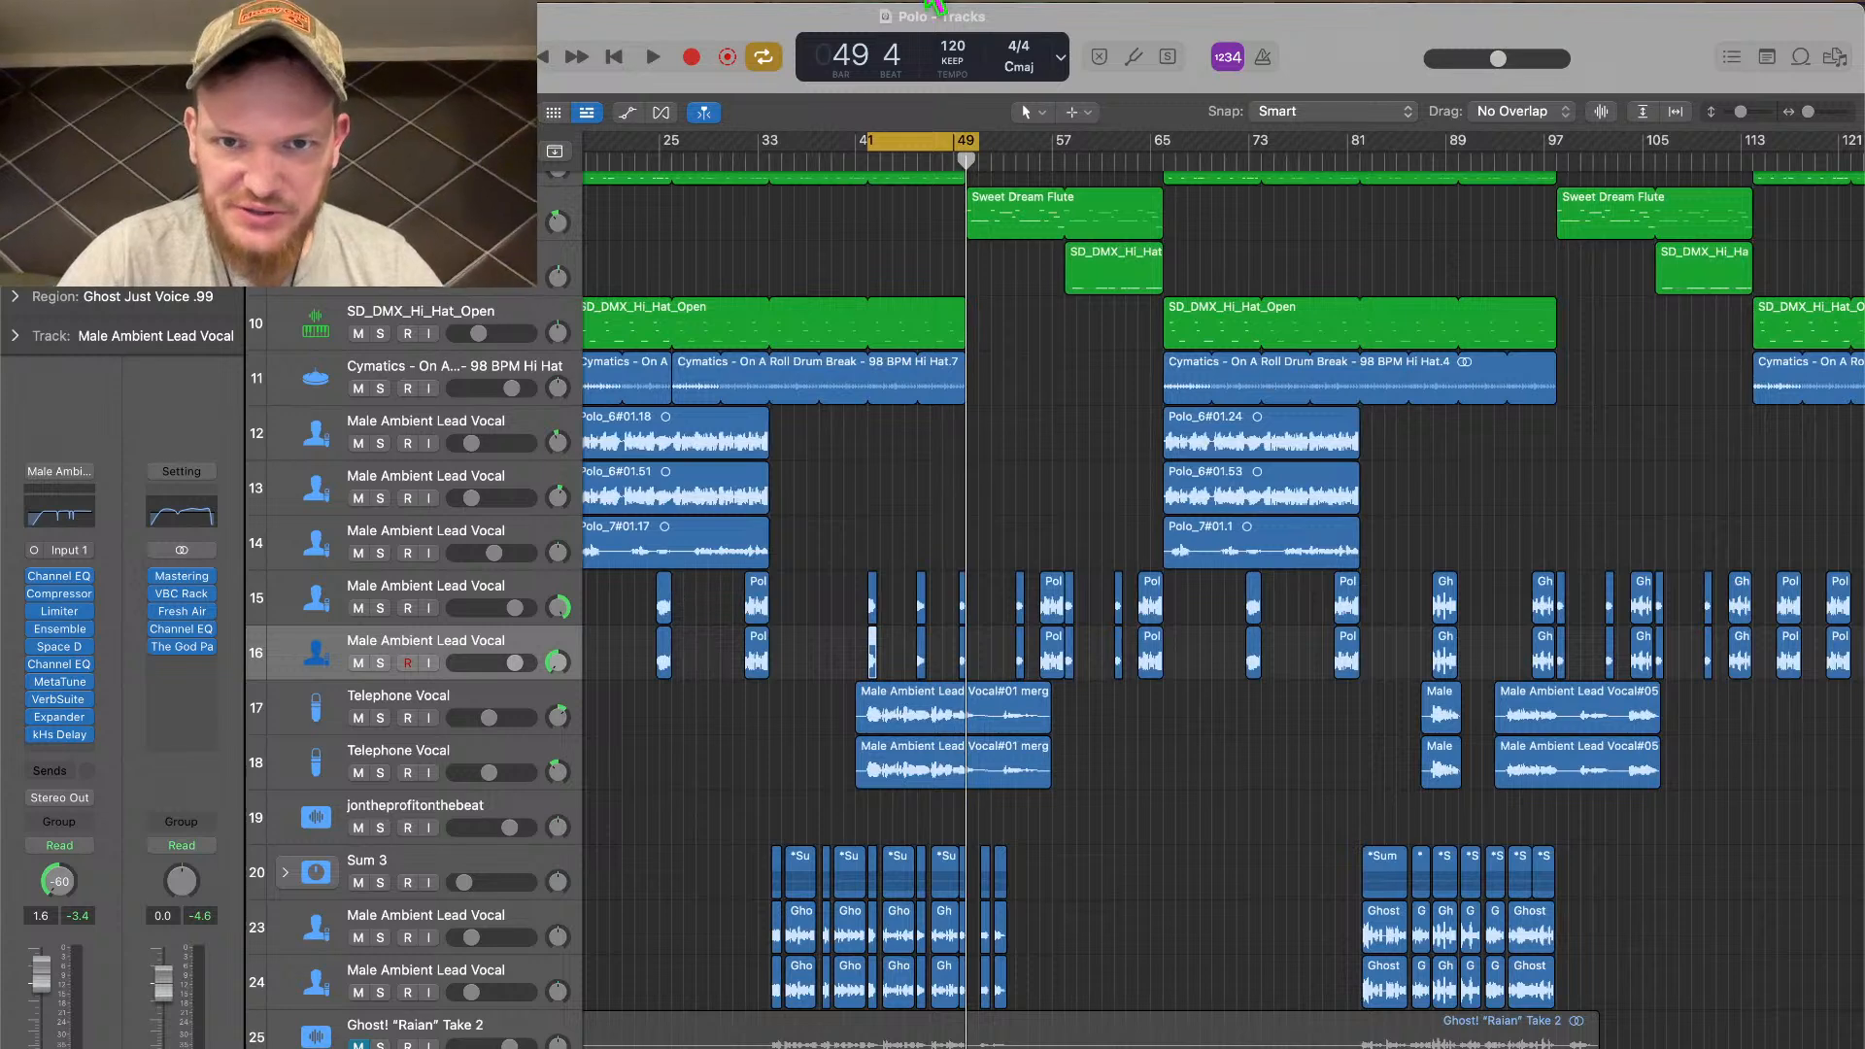
drag(871, 140, 672, 143)
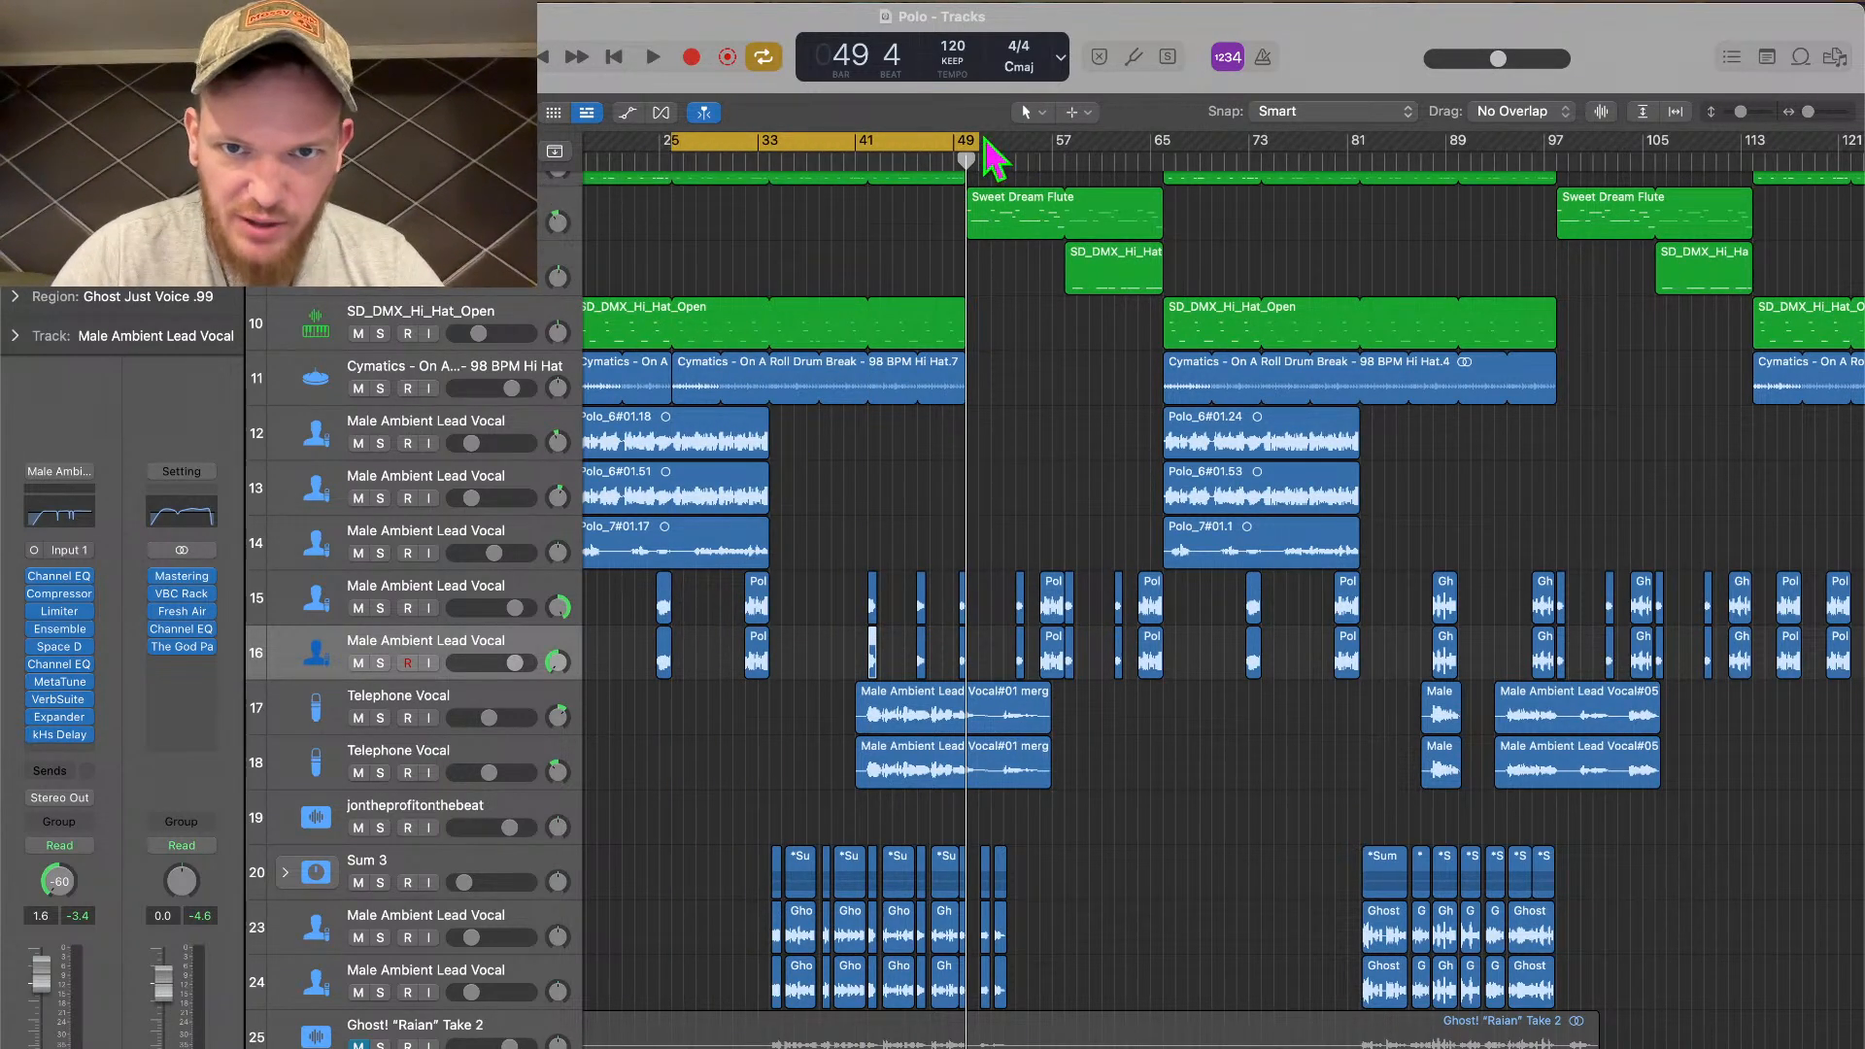
key(super+Left)
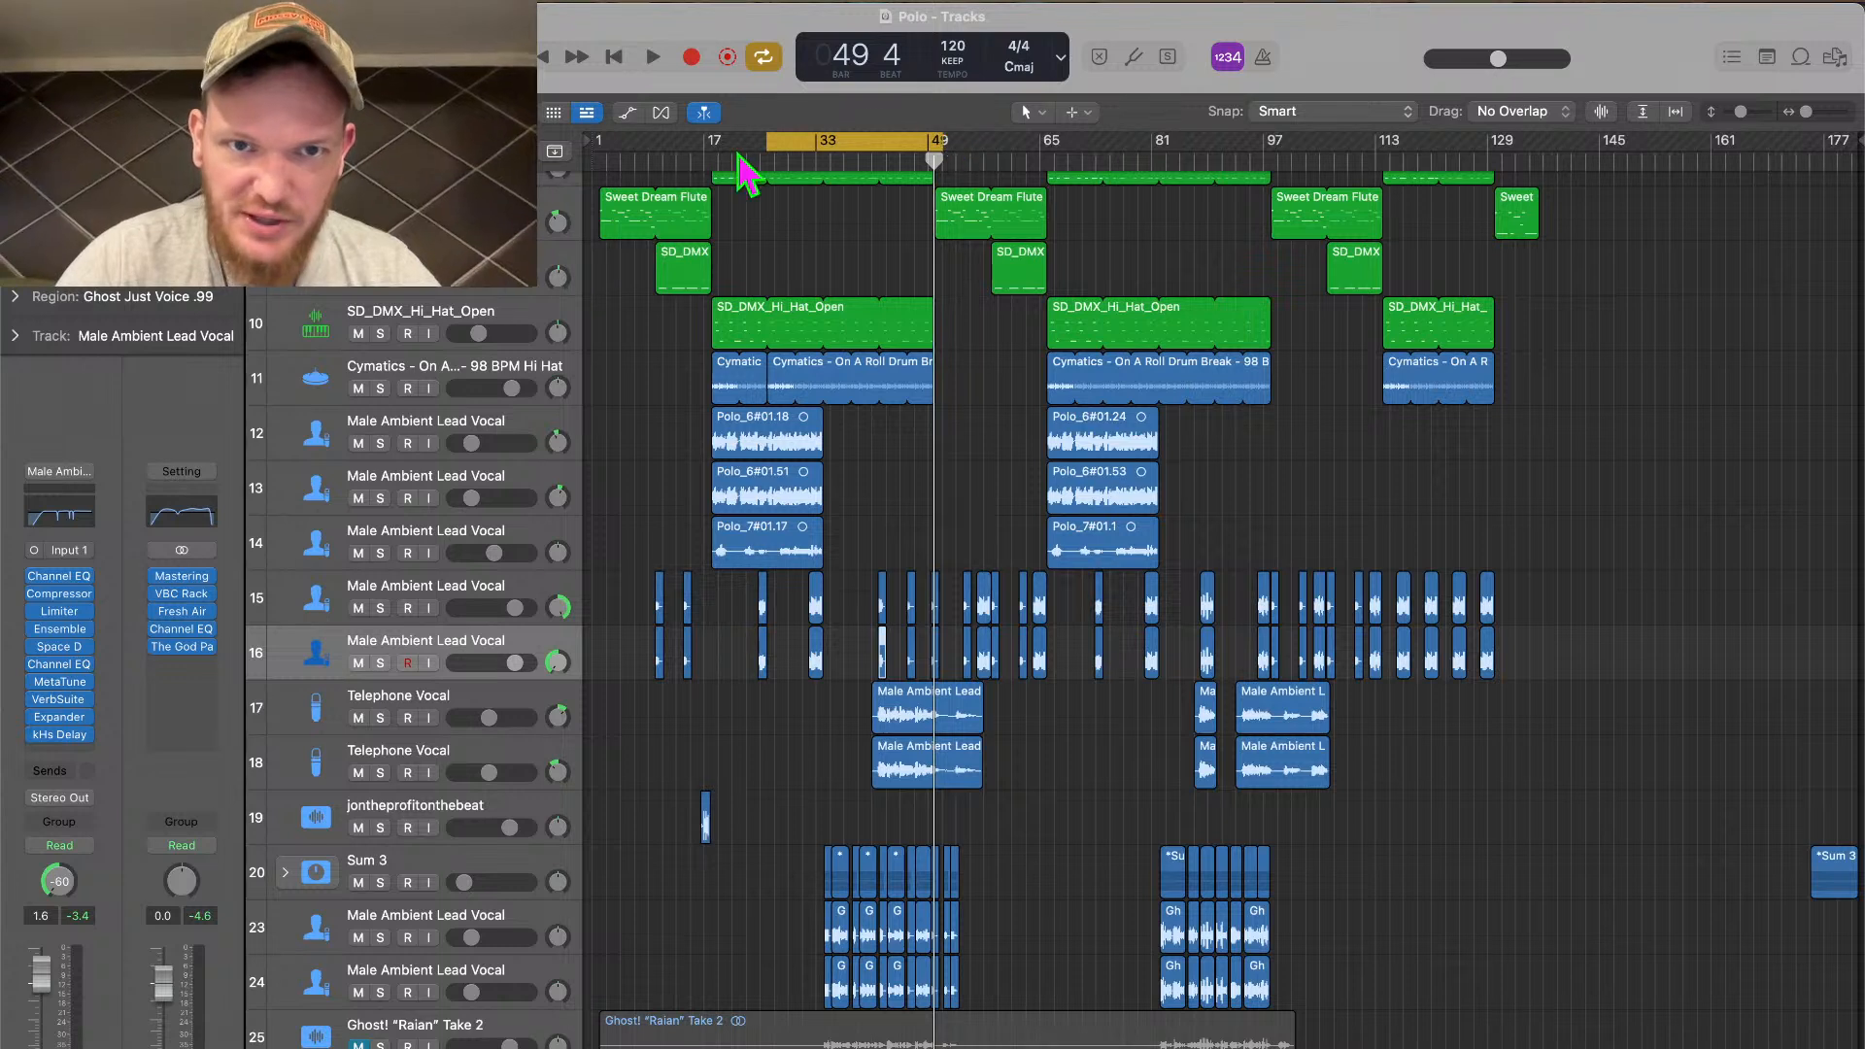
drag(762, 146, 616, 141)
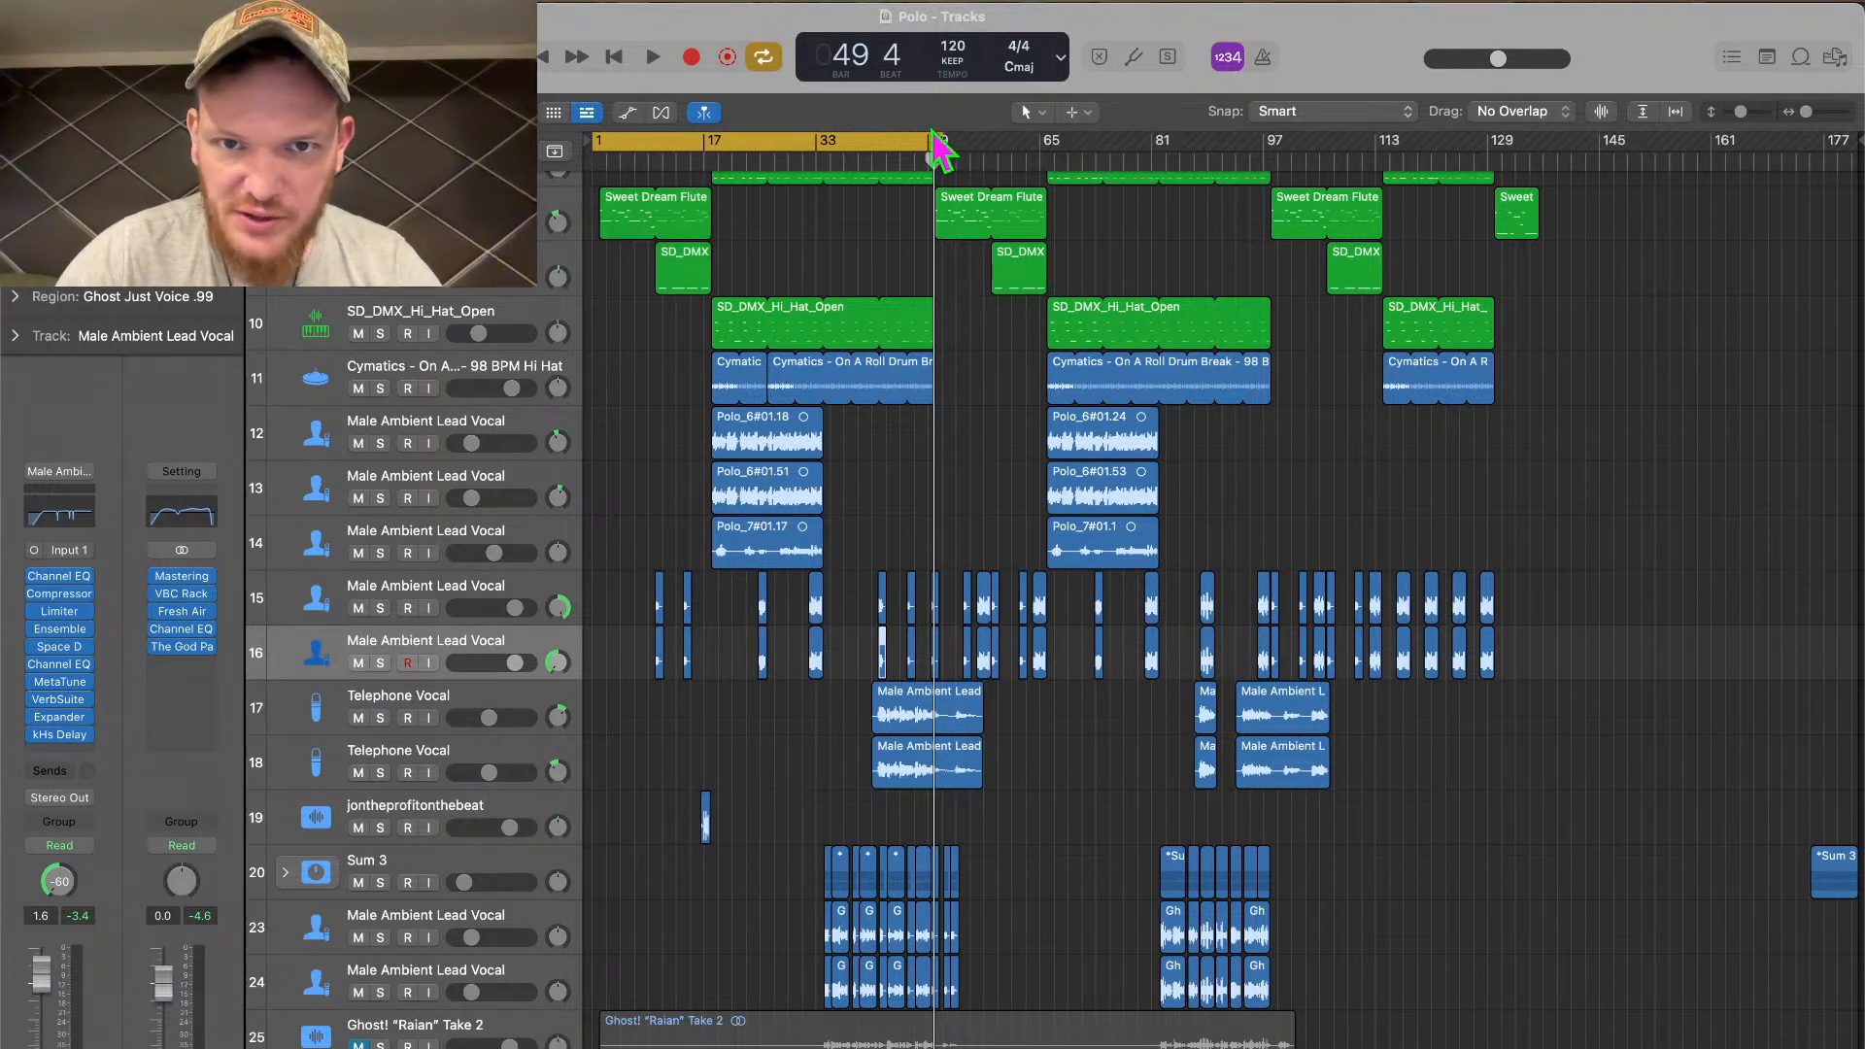
drag(934, 139, 1534, 257)
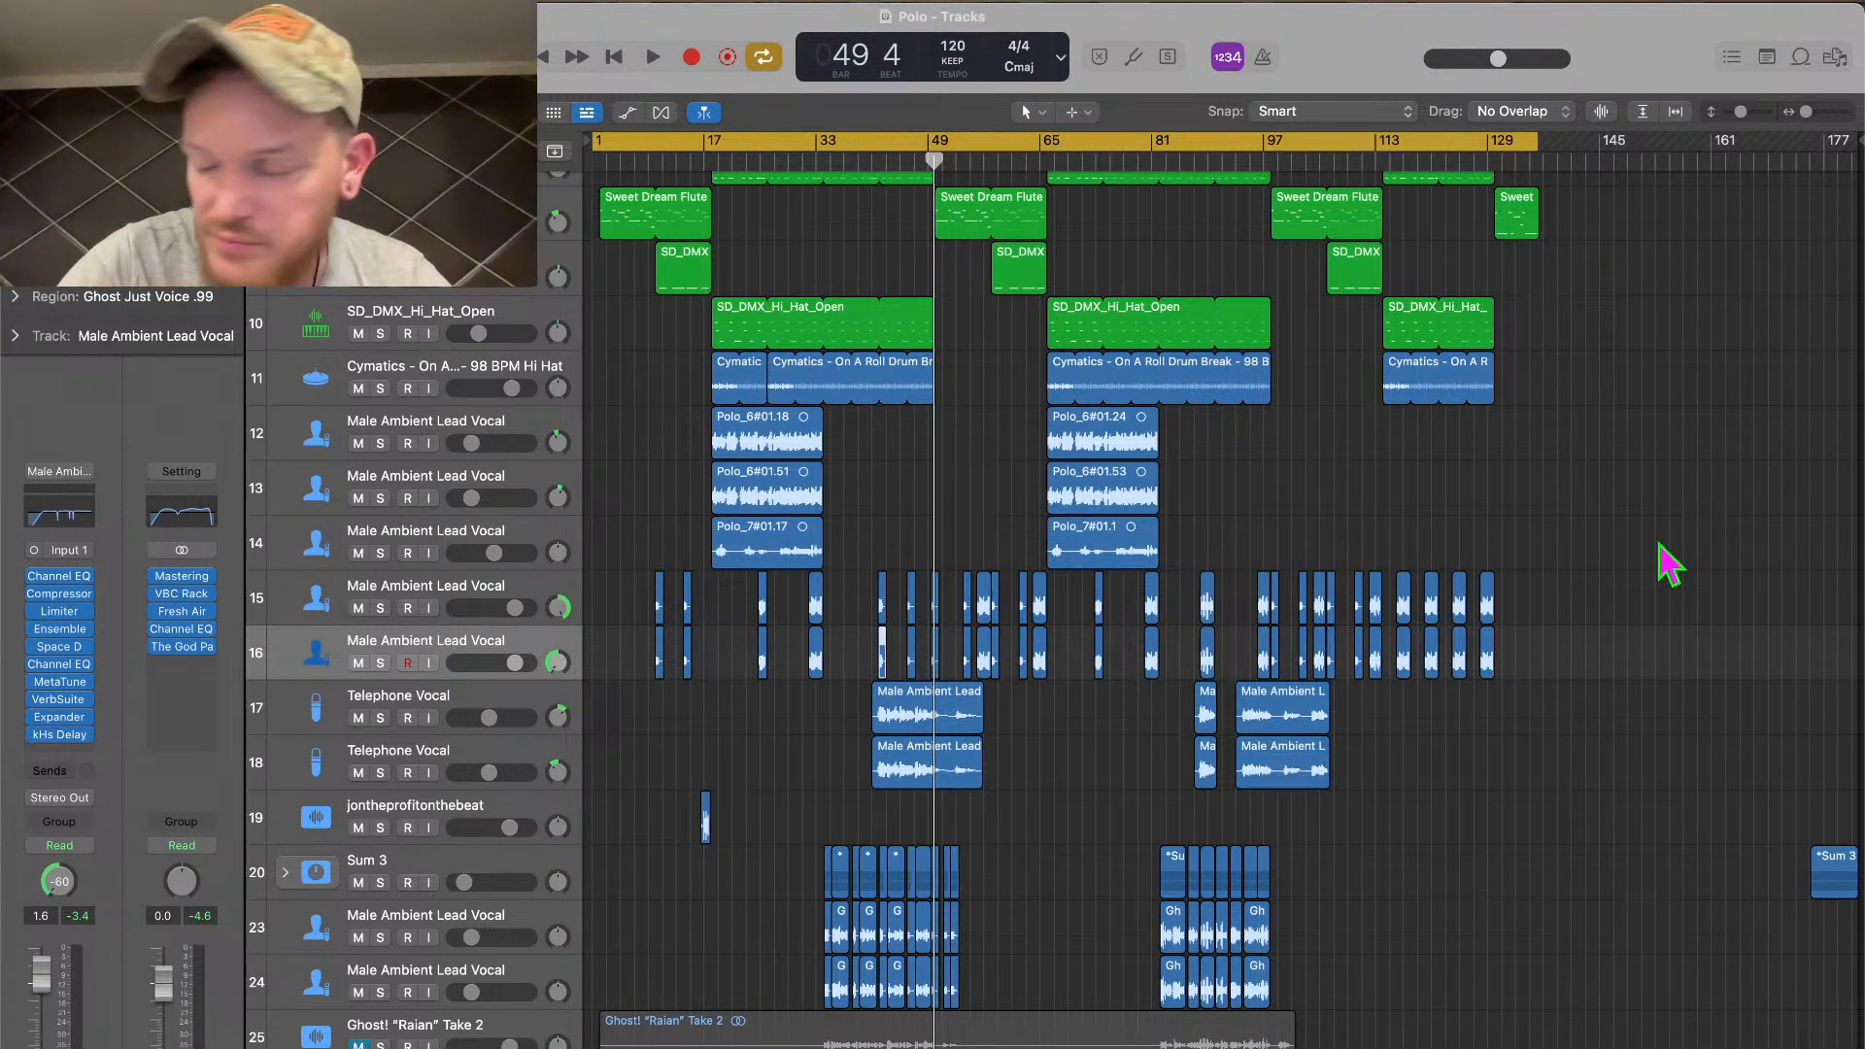
key(Return)
key(space)
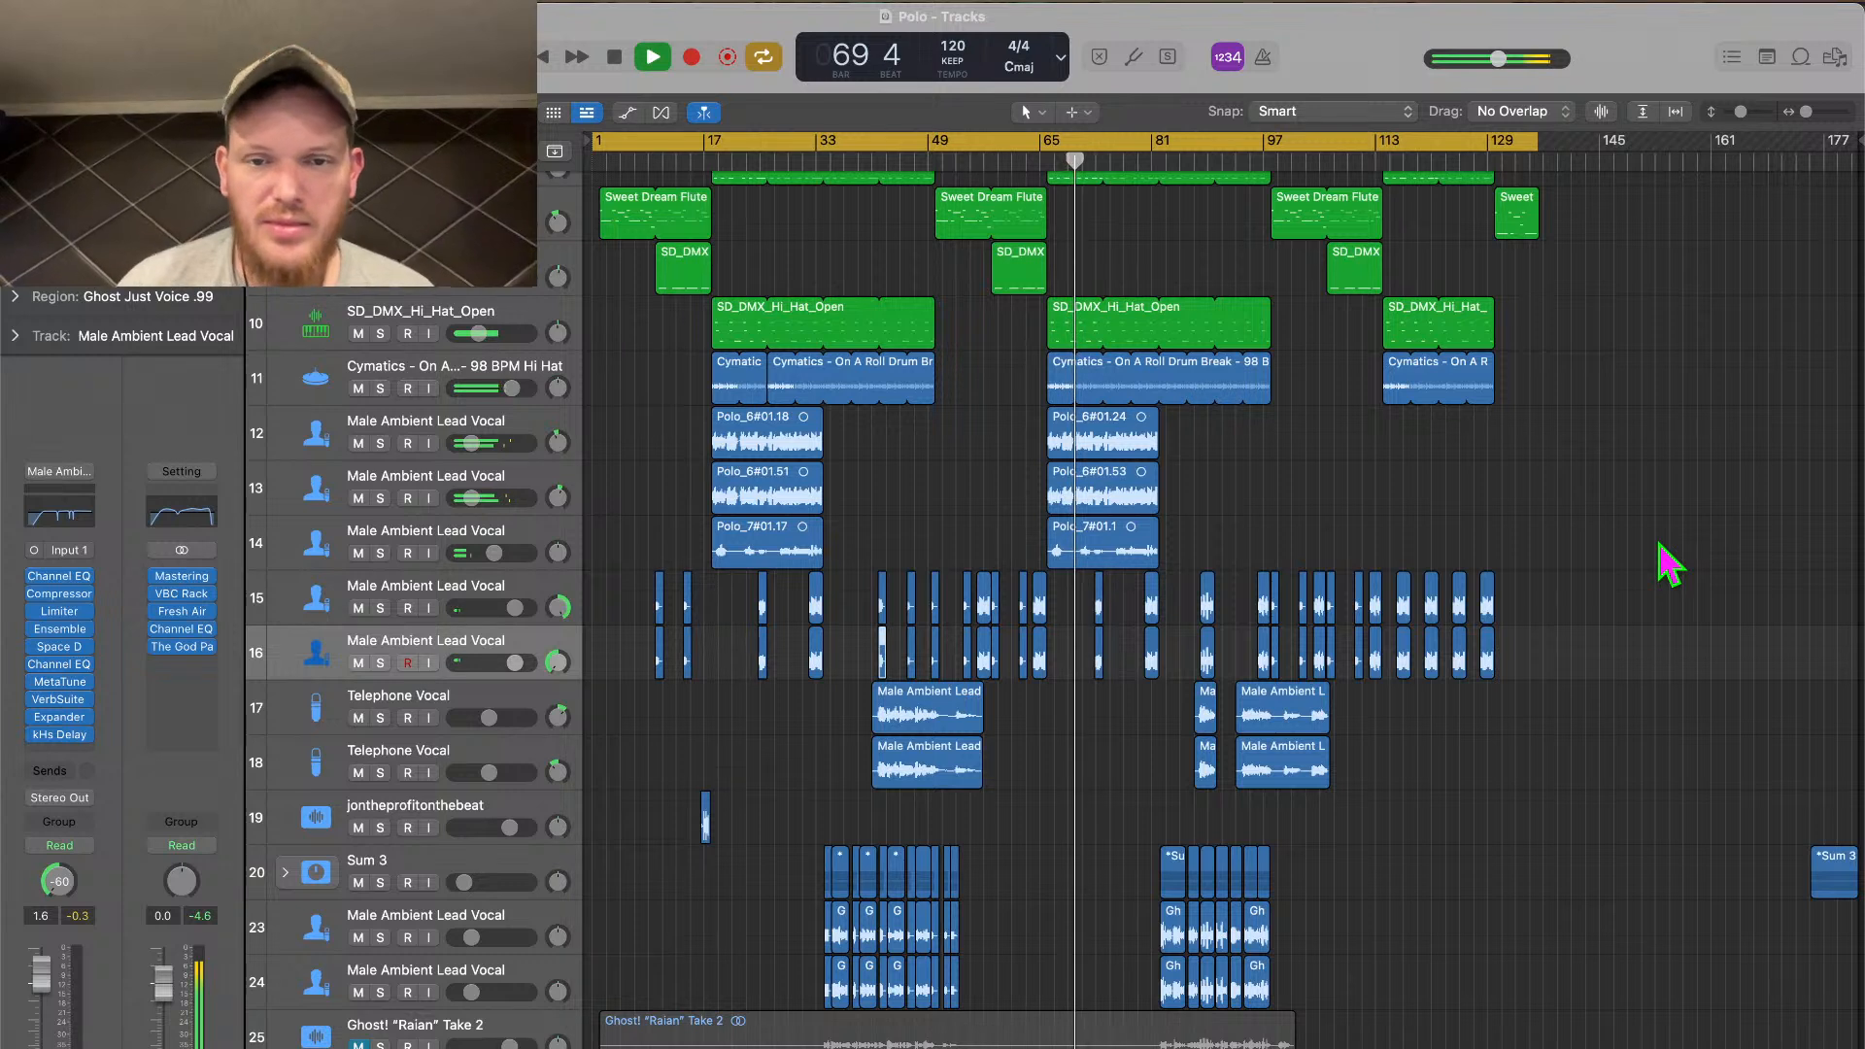
Shorten the Space Designer reverb length on lead vocal track 12 to 41.9 ms during playback
click(434, 424)
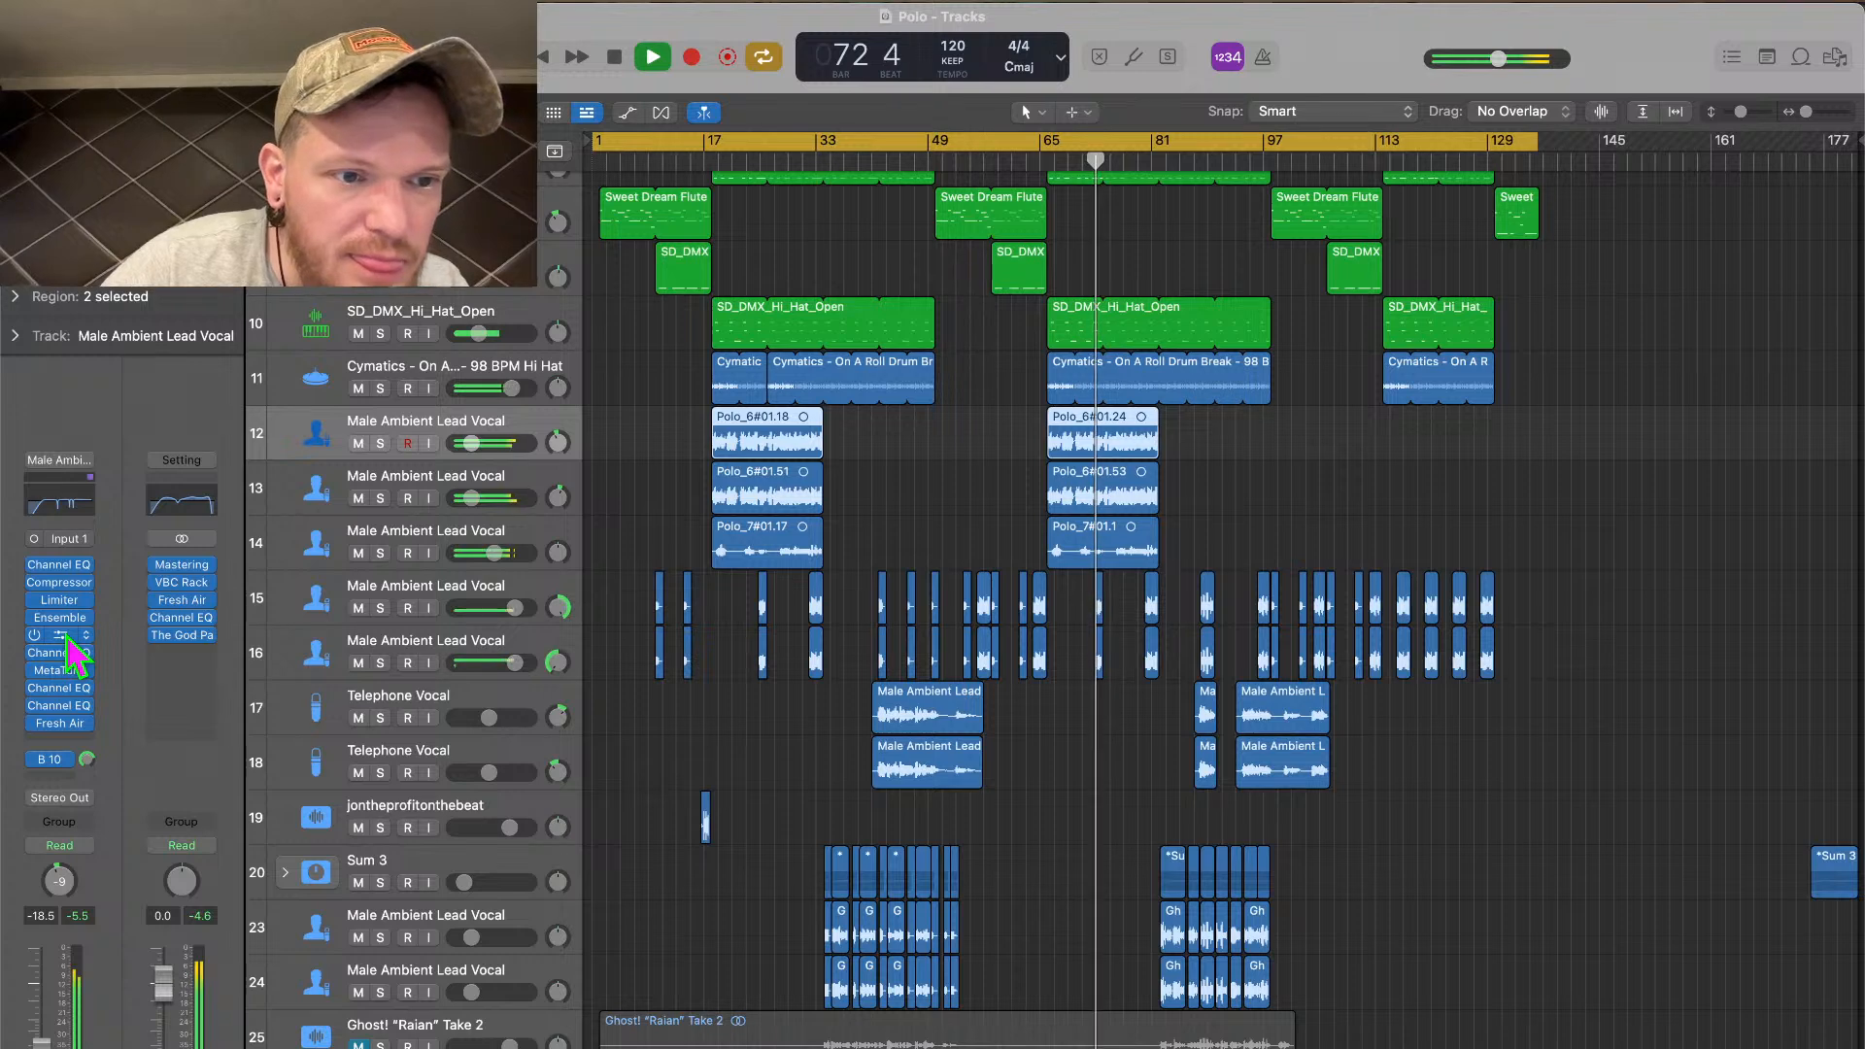
click(64, 637)
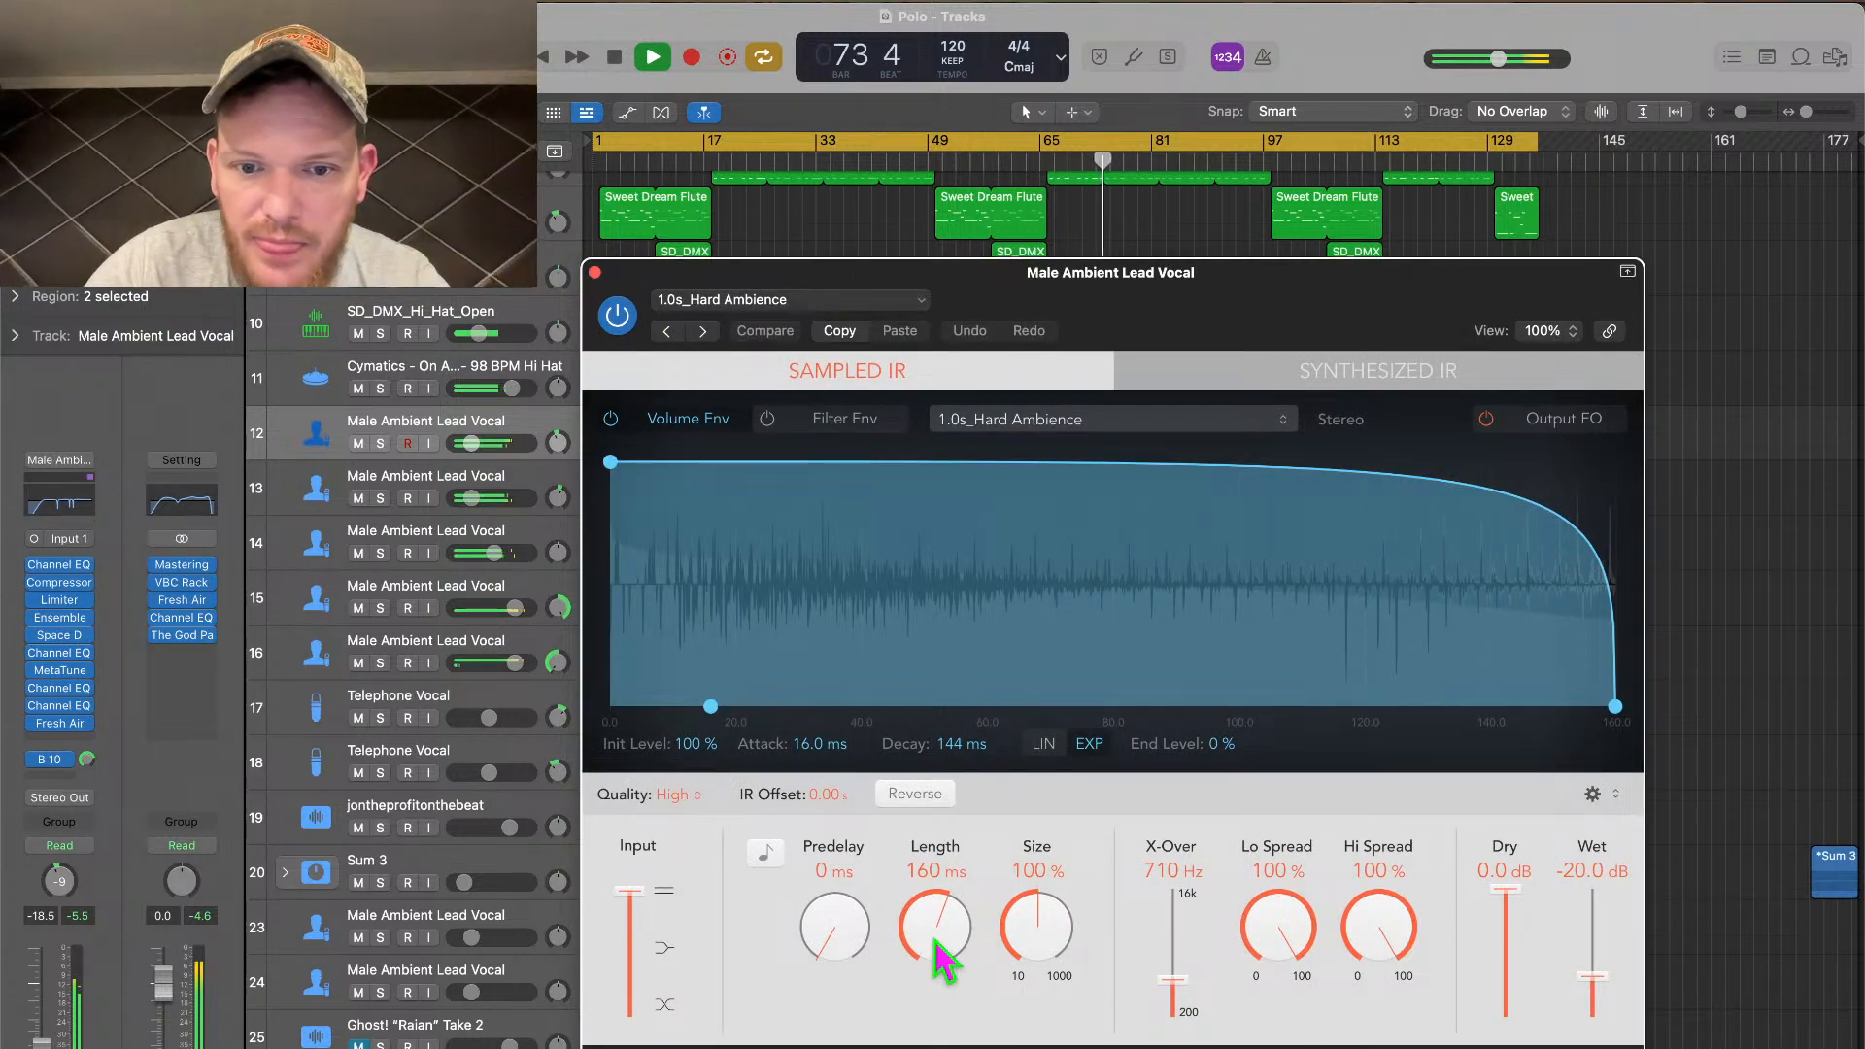
drag(936, 943, 938, 958)
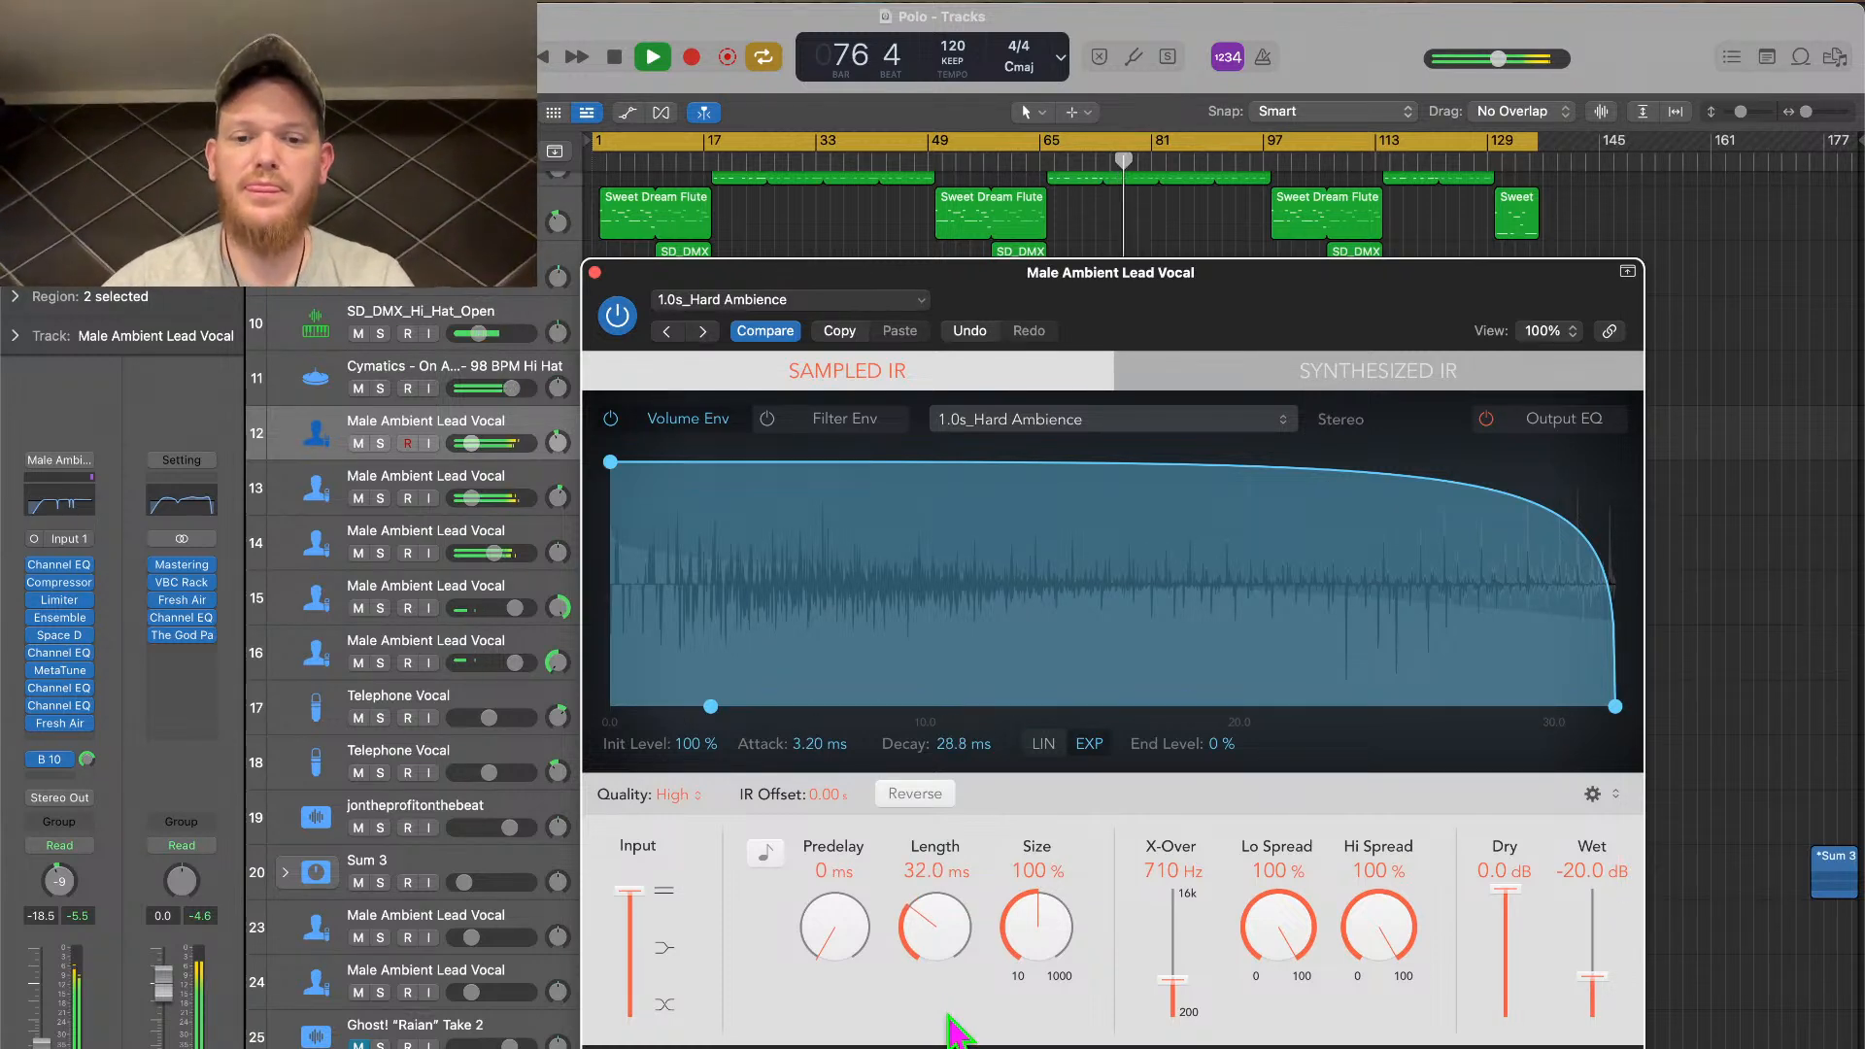
drag(949, 1008, 946, 984)
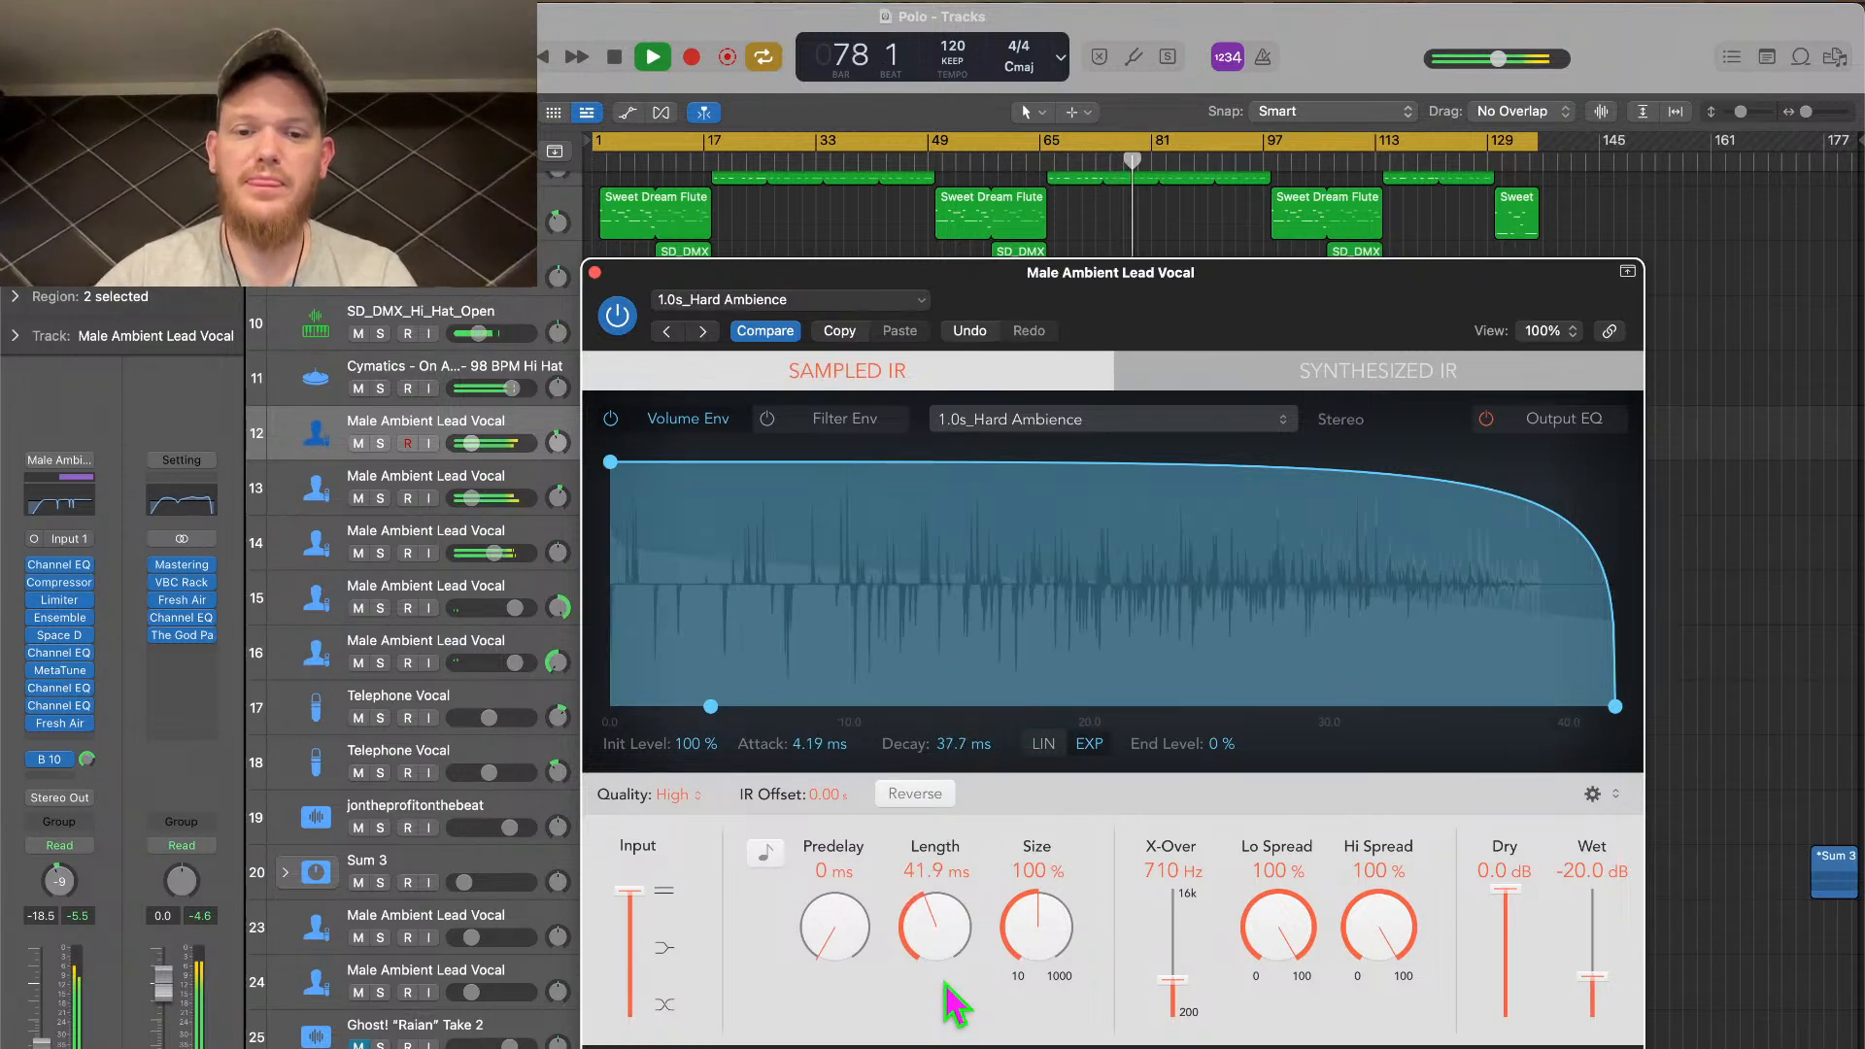
click(595, 273)
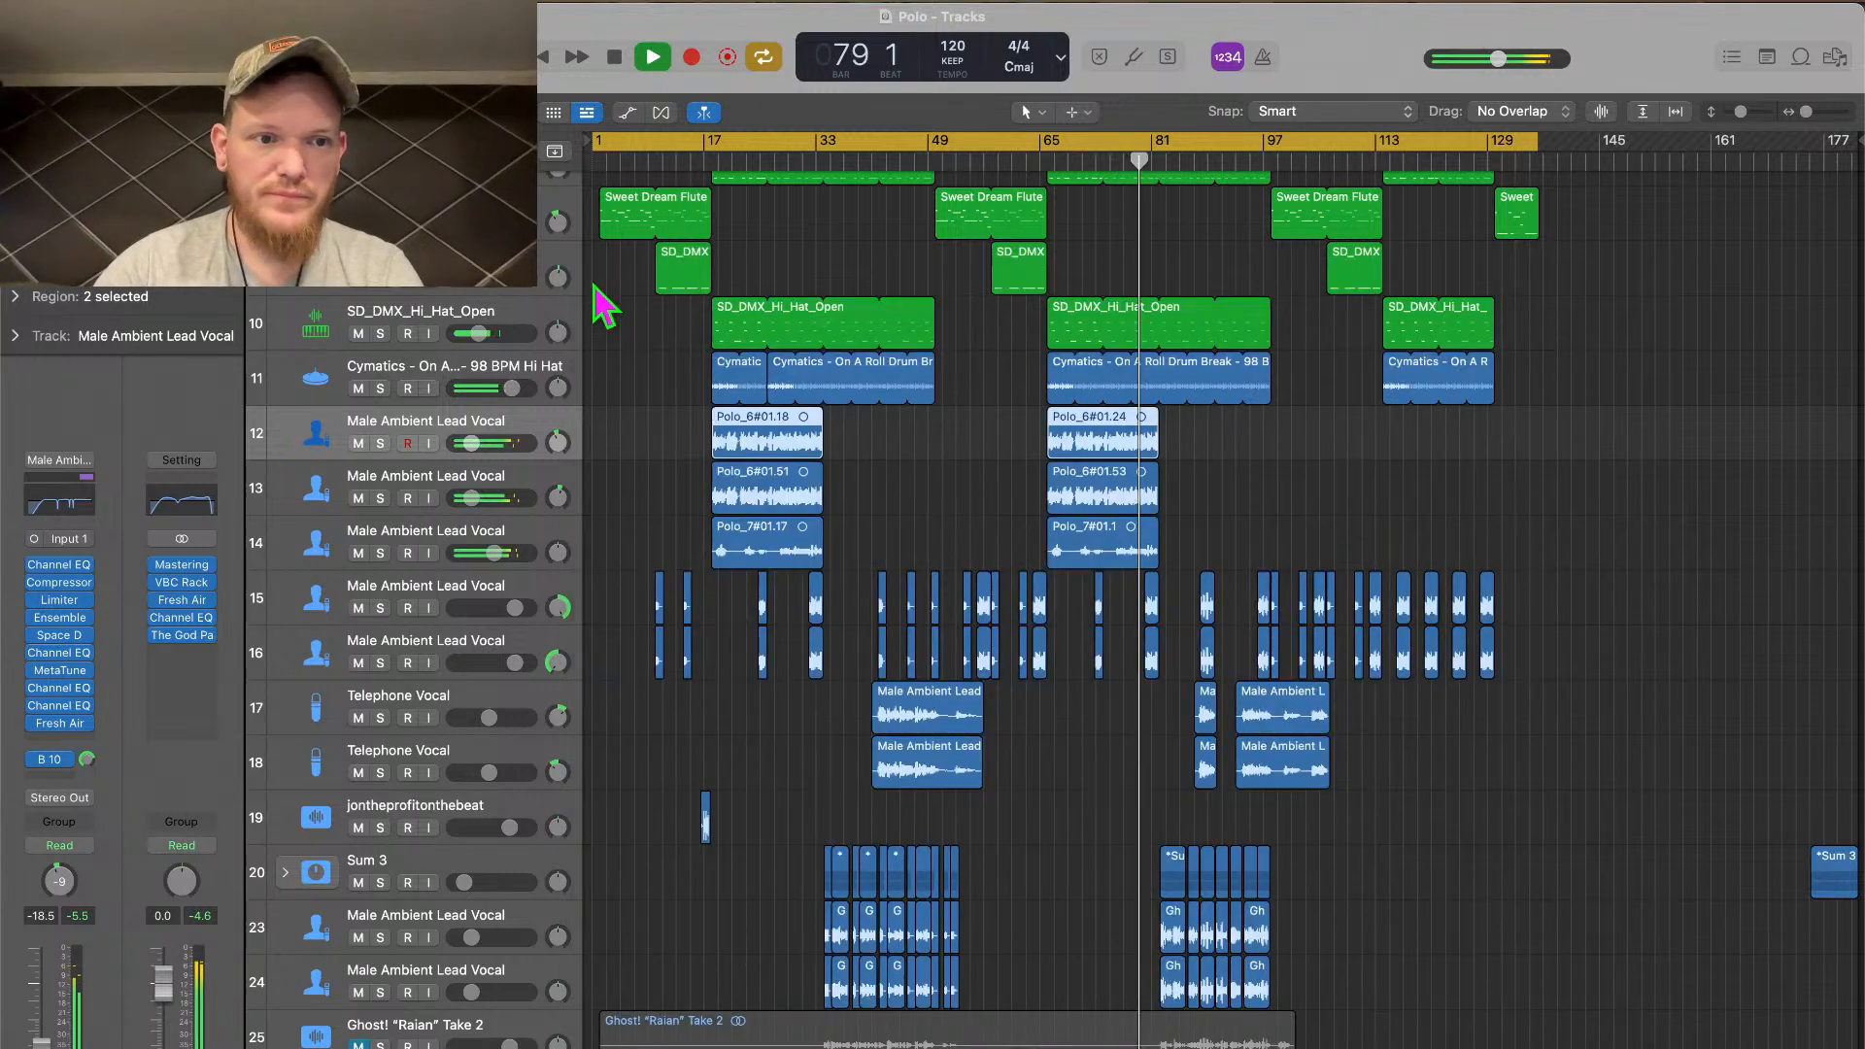
Shorten the Space Designer reverb length on lead vocal track 13 to 39.9 ms
click(504, 478)
click(59, 635)
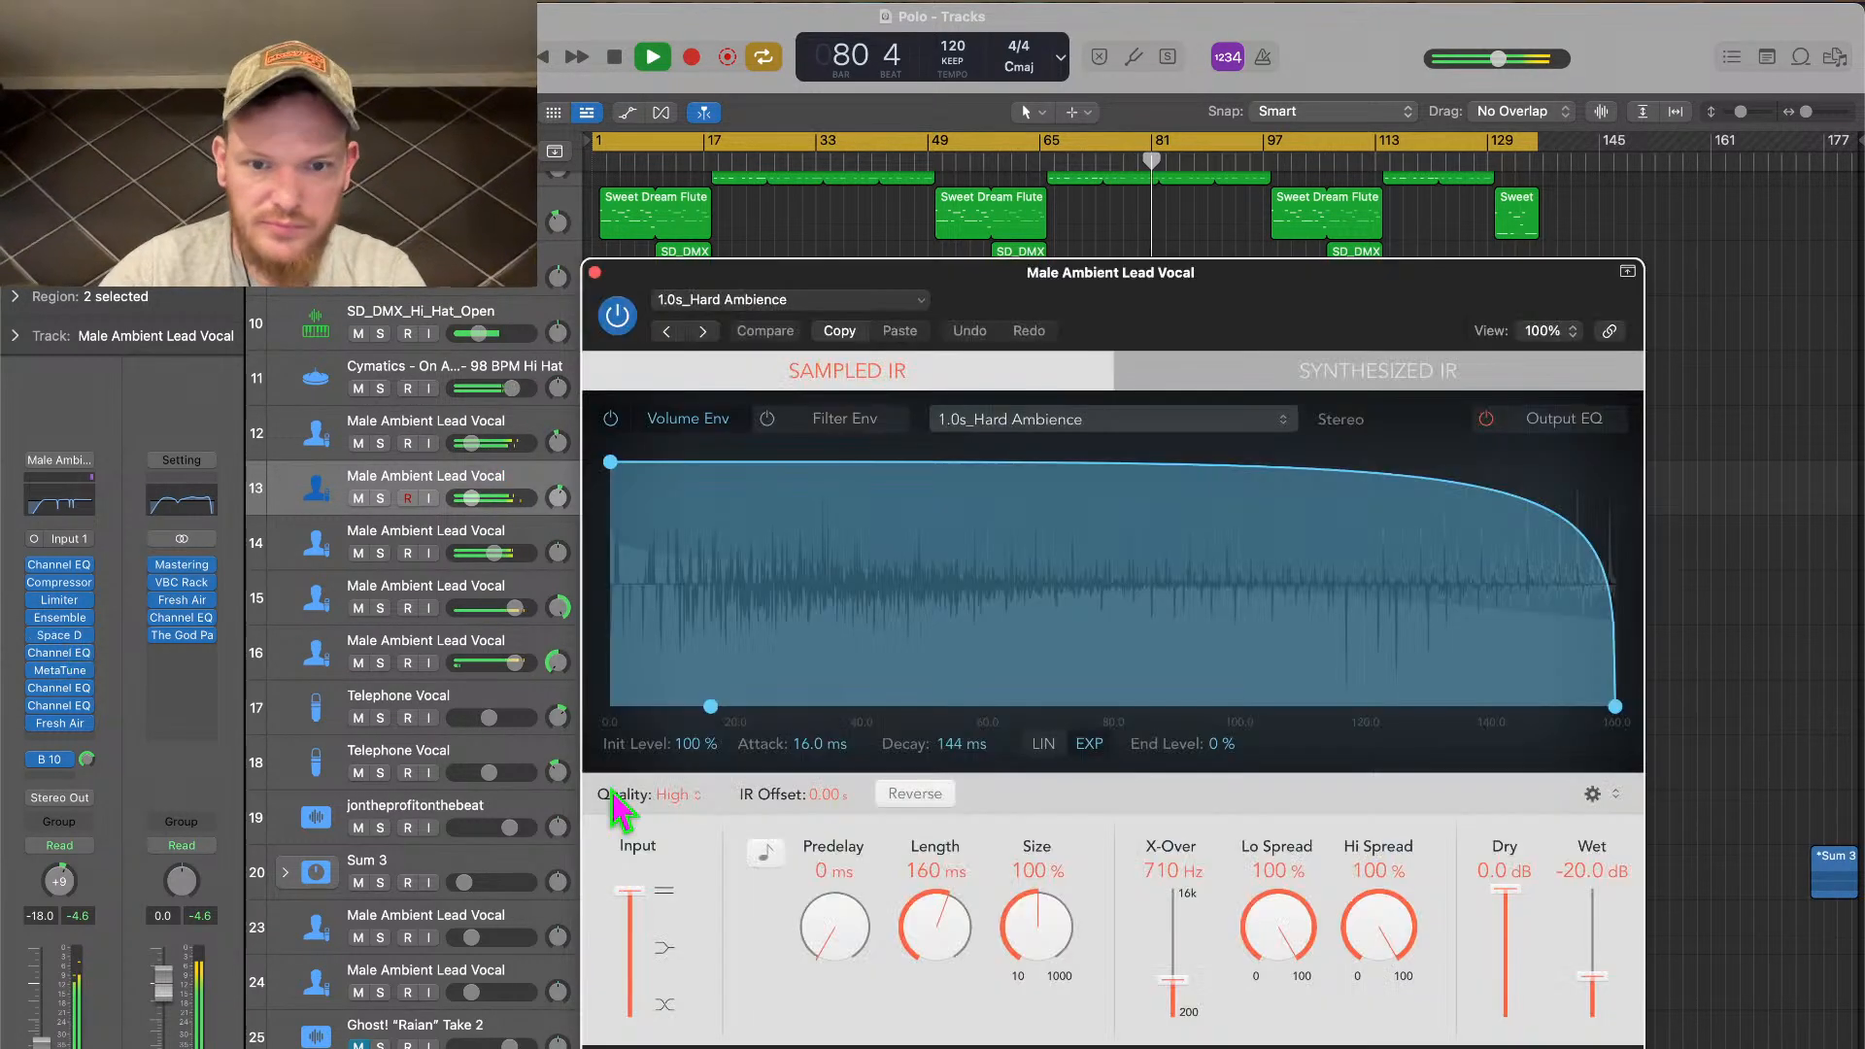
drag(923, 932, 947, 957)
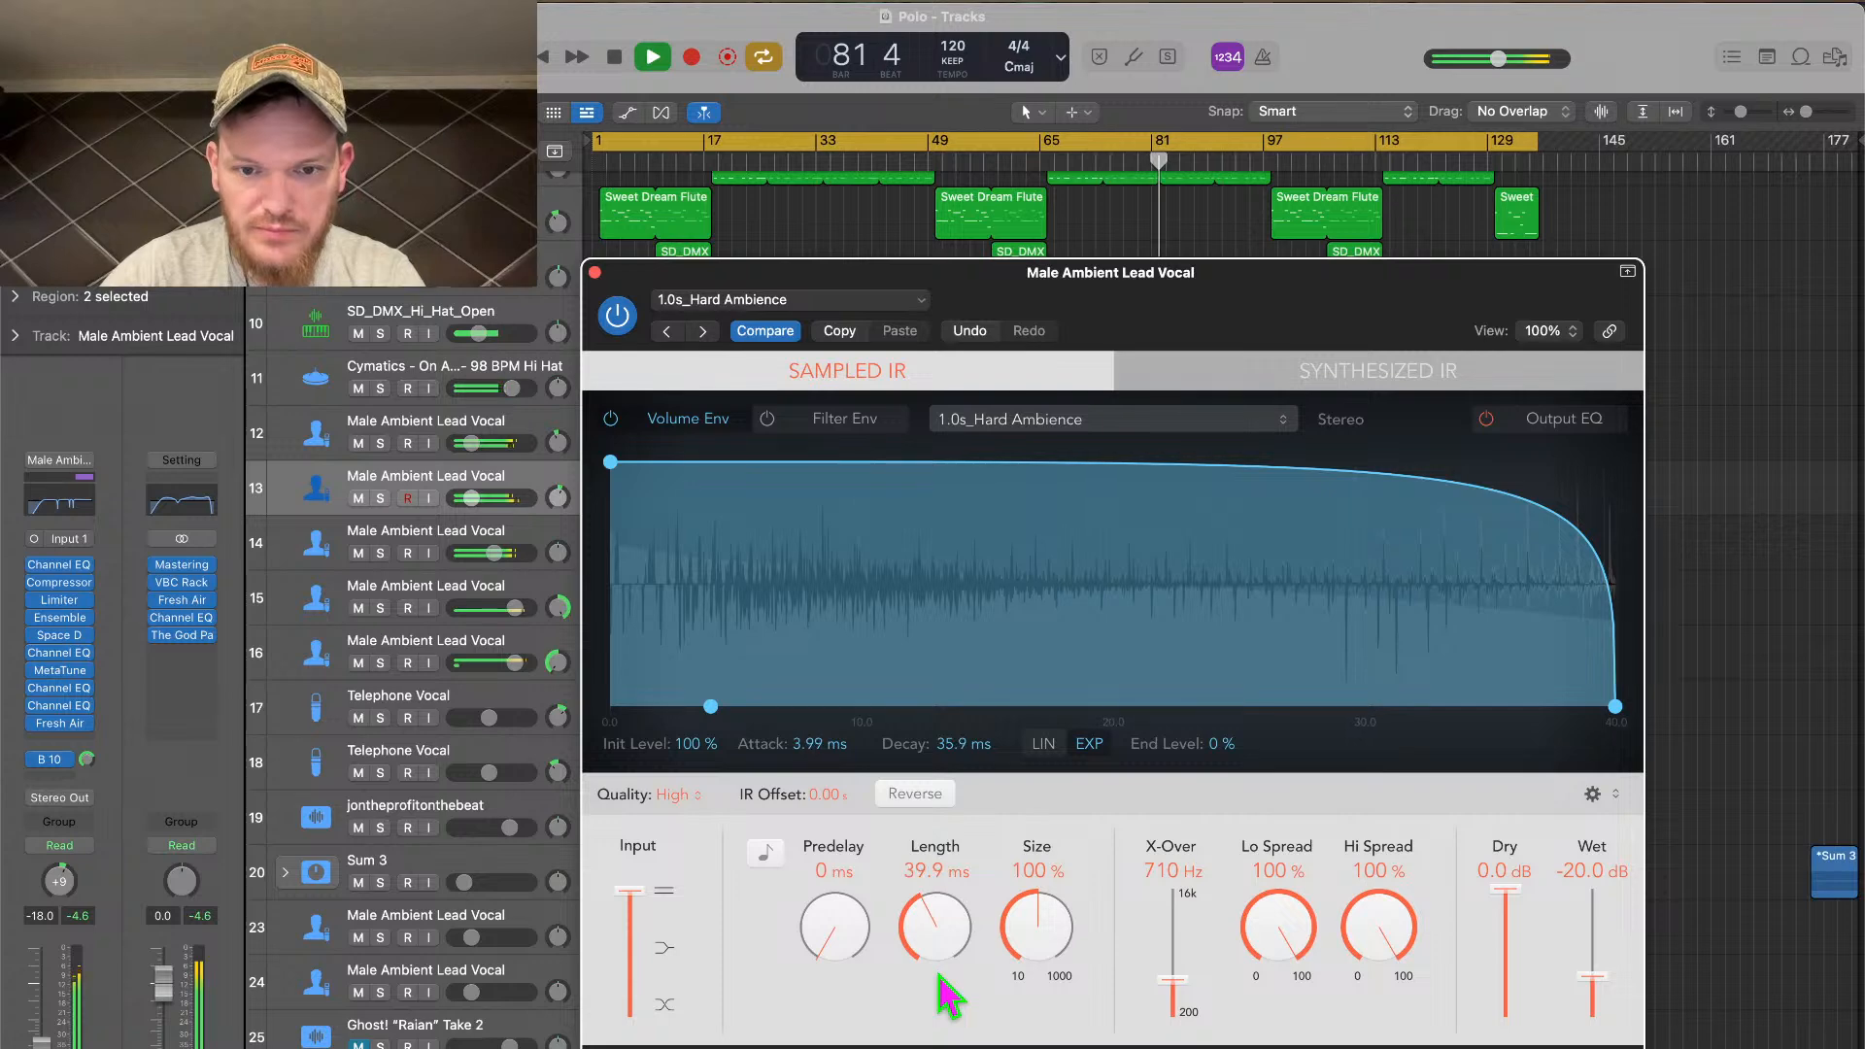
click(595, 273)
Replay from about bar 66, raise tracks 12 and 13 together, bringing track 12 to -17.4 dB, and set track 14 to -3.7 dB
click(1056, 167)
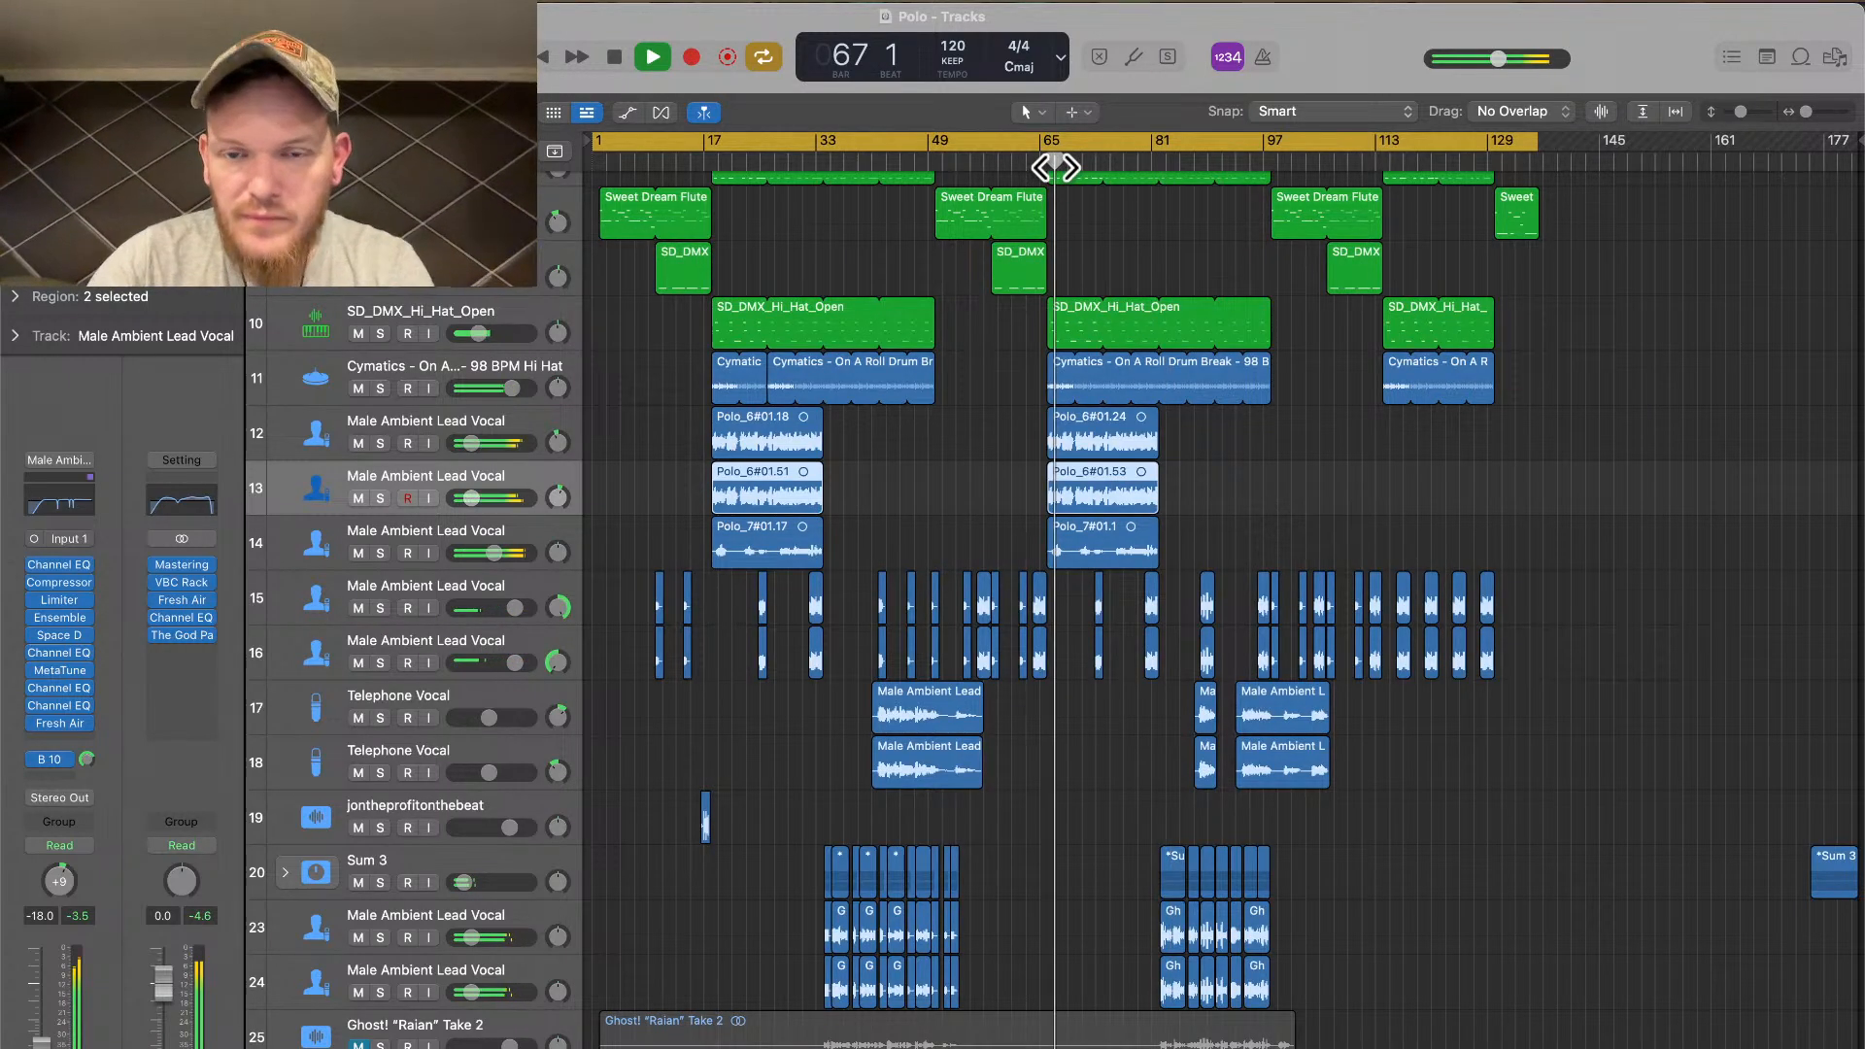
click(1047, 167)
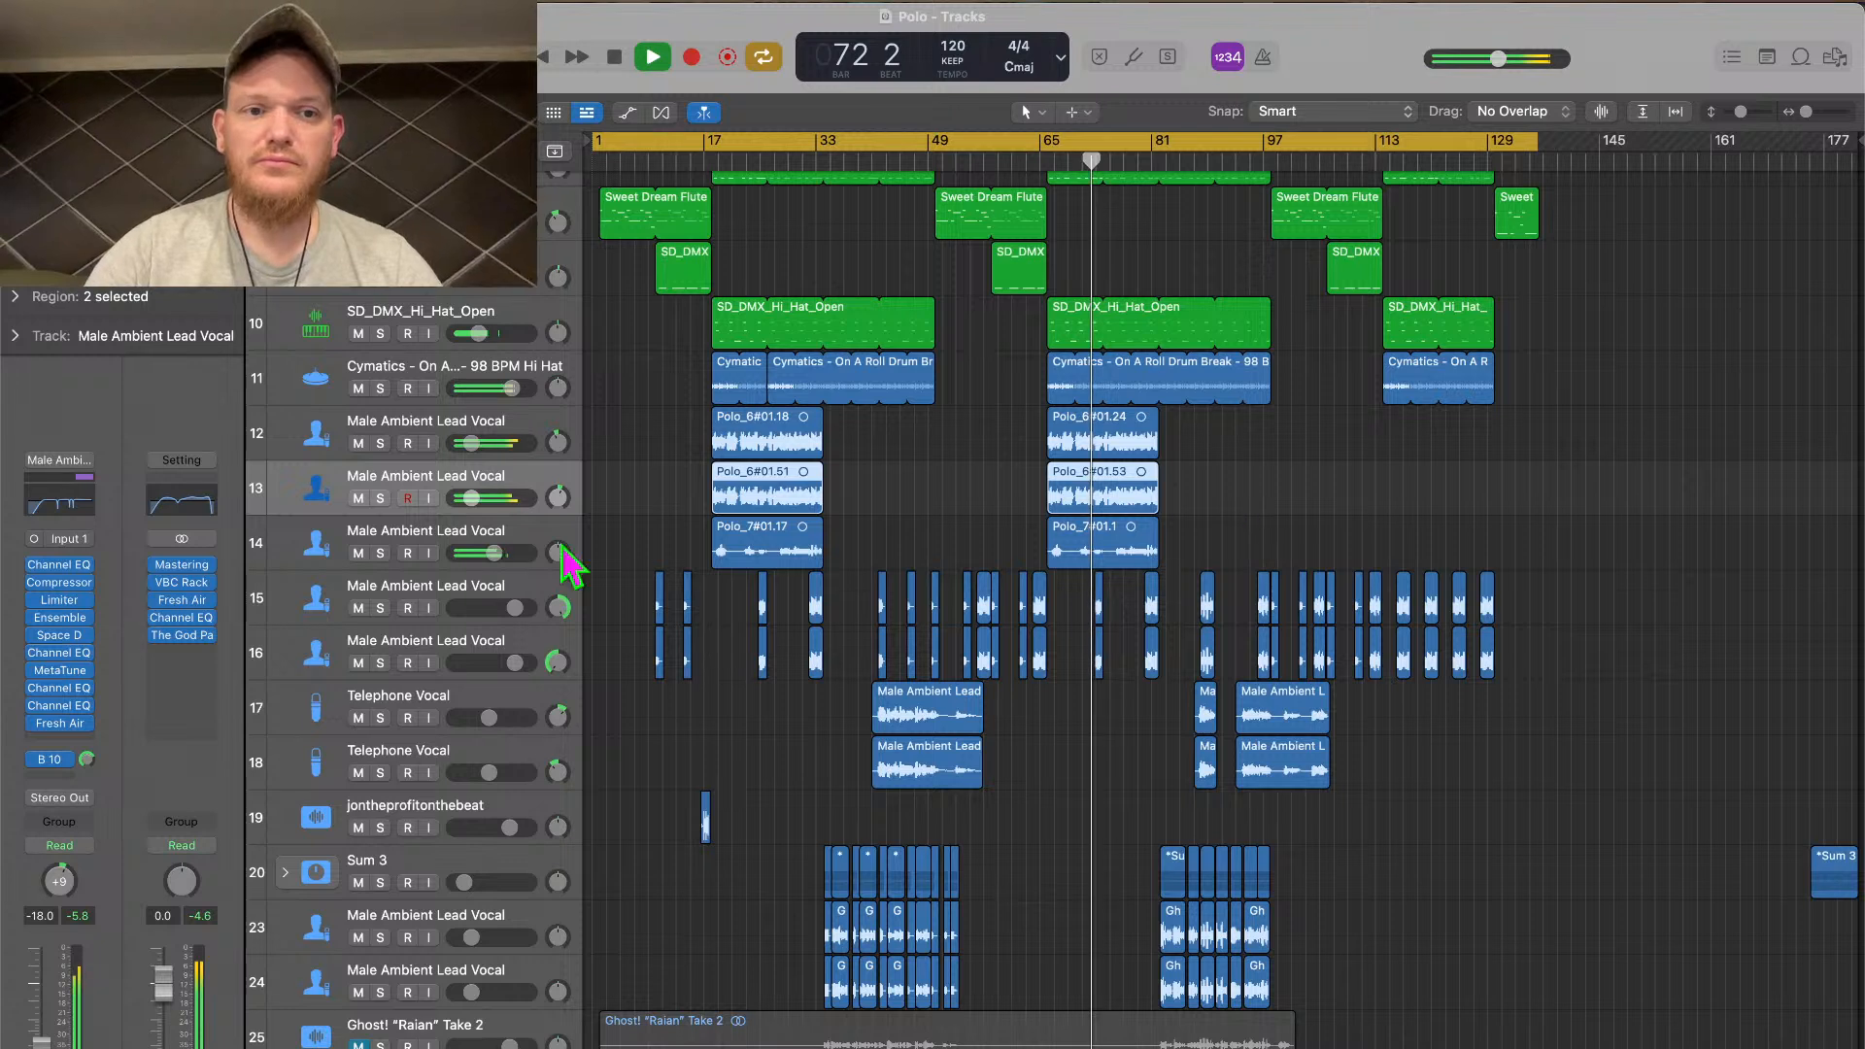
click(447, 426)
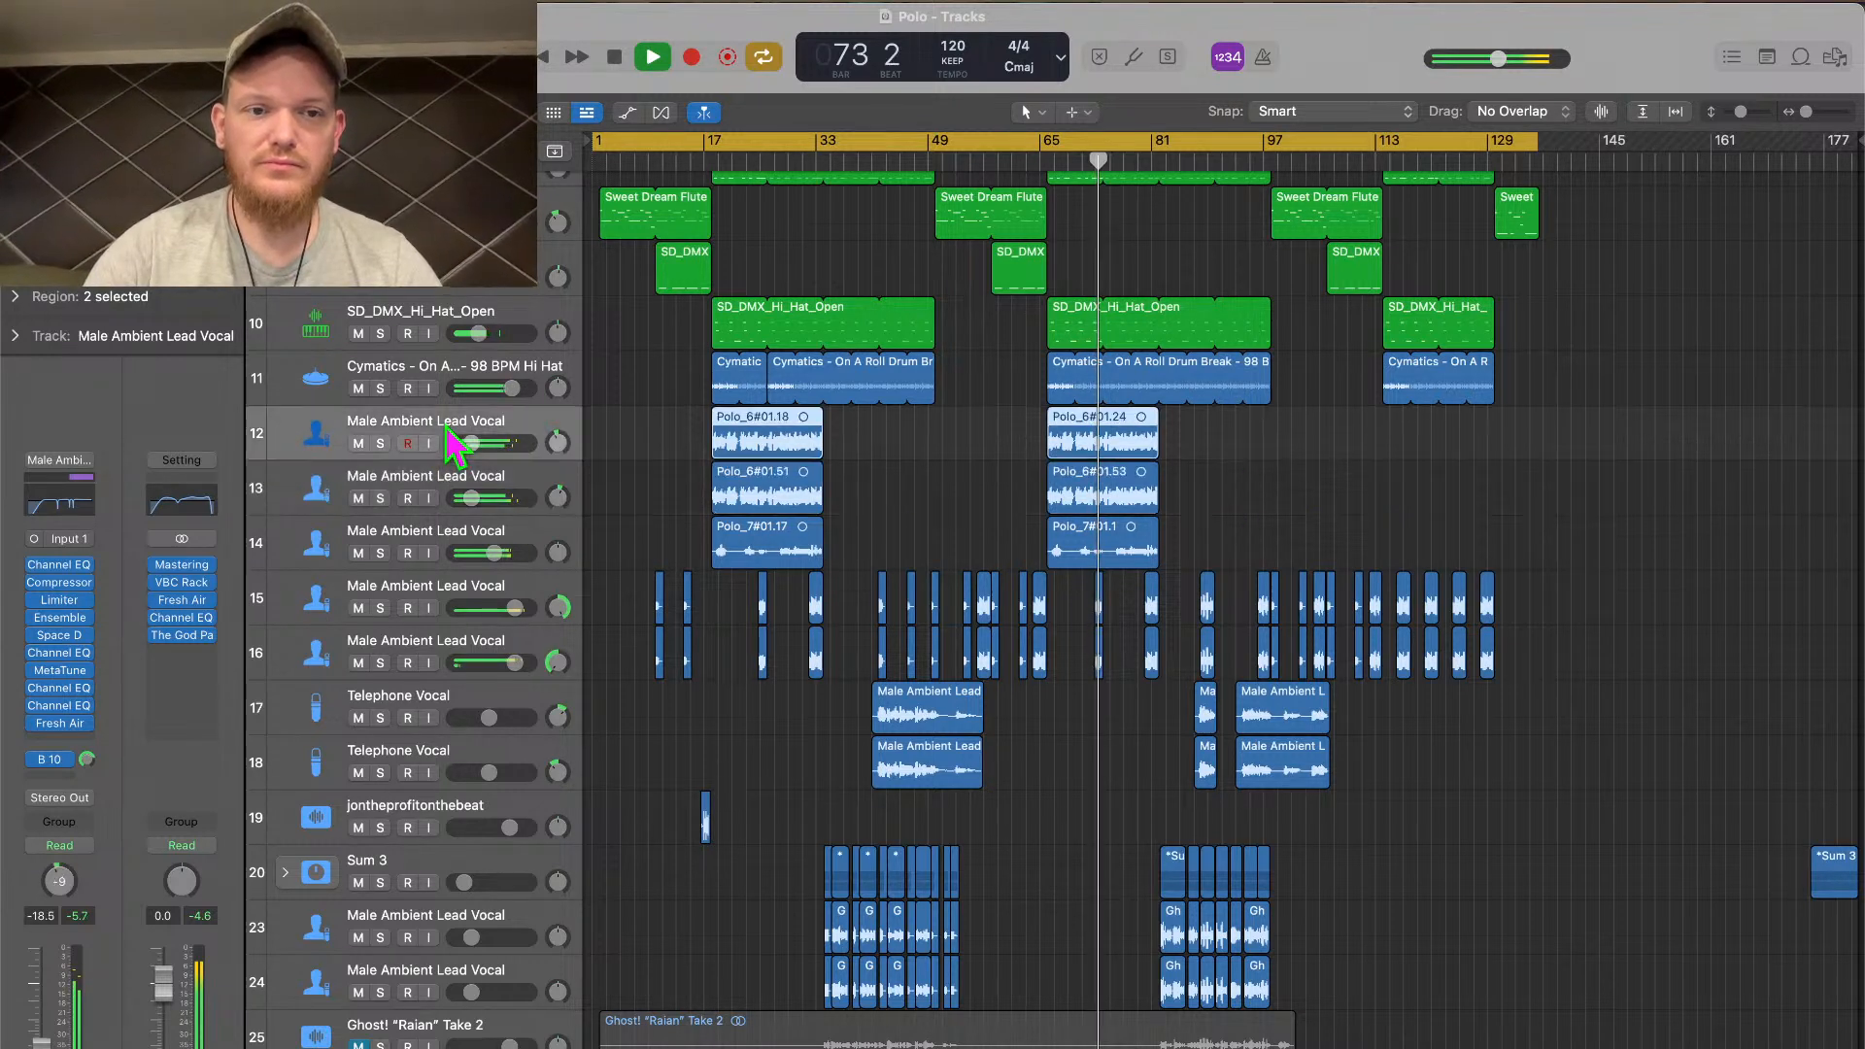
shift+click(453, 479)
drag(468, 450, 473, 449)
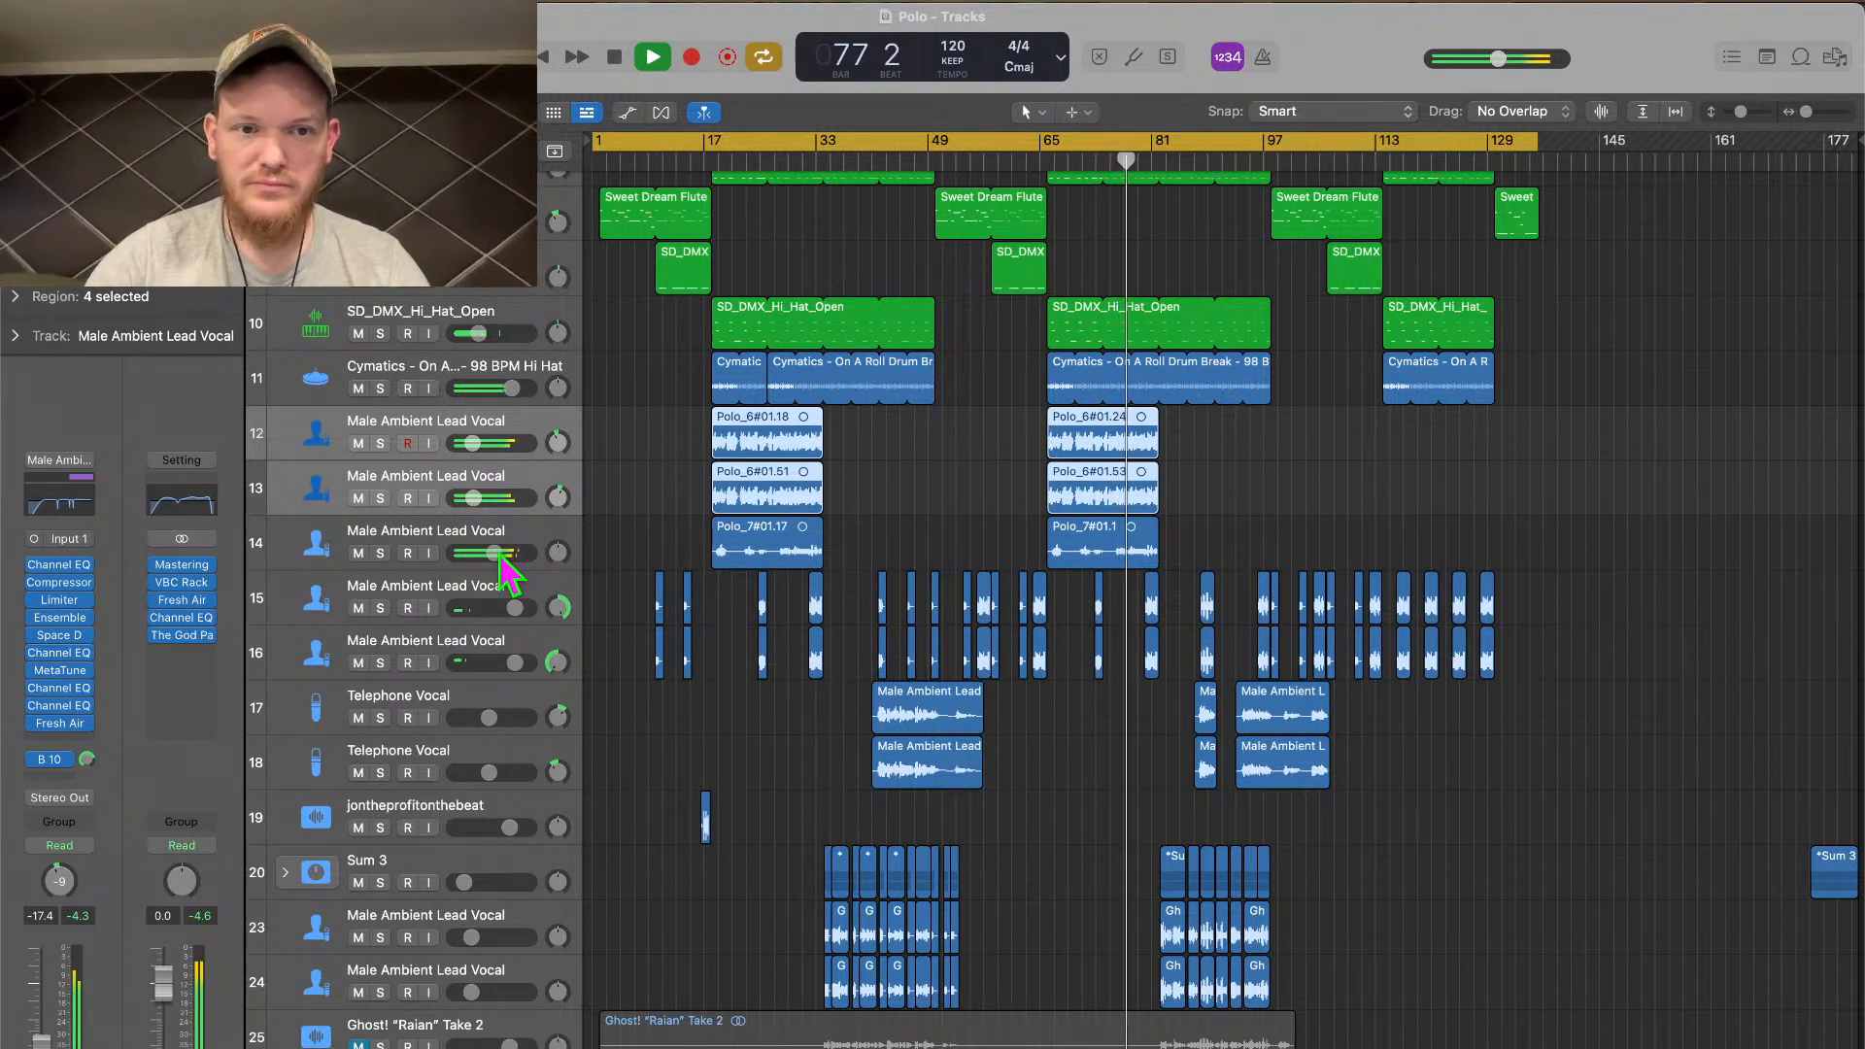
drag(493, 552, 497, 553)
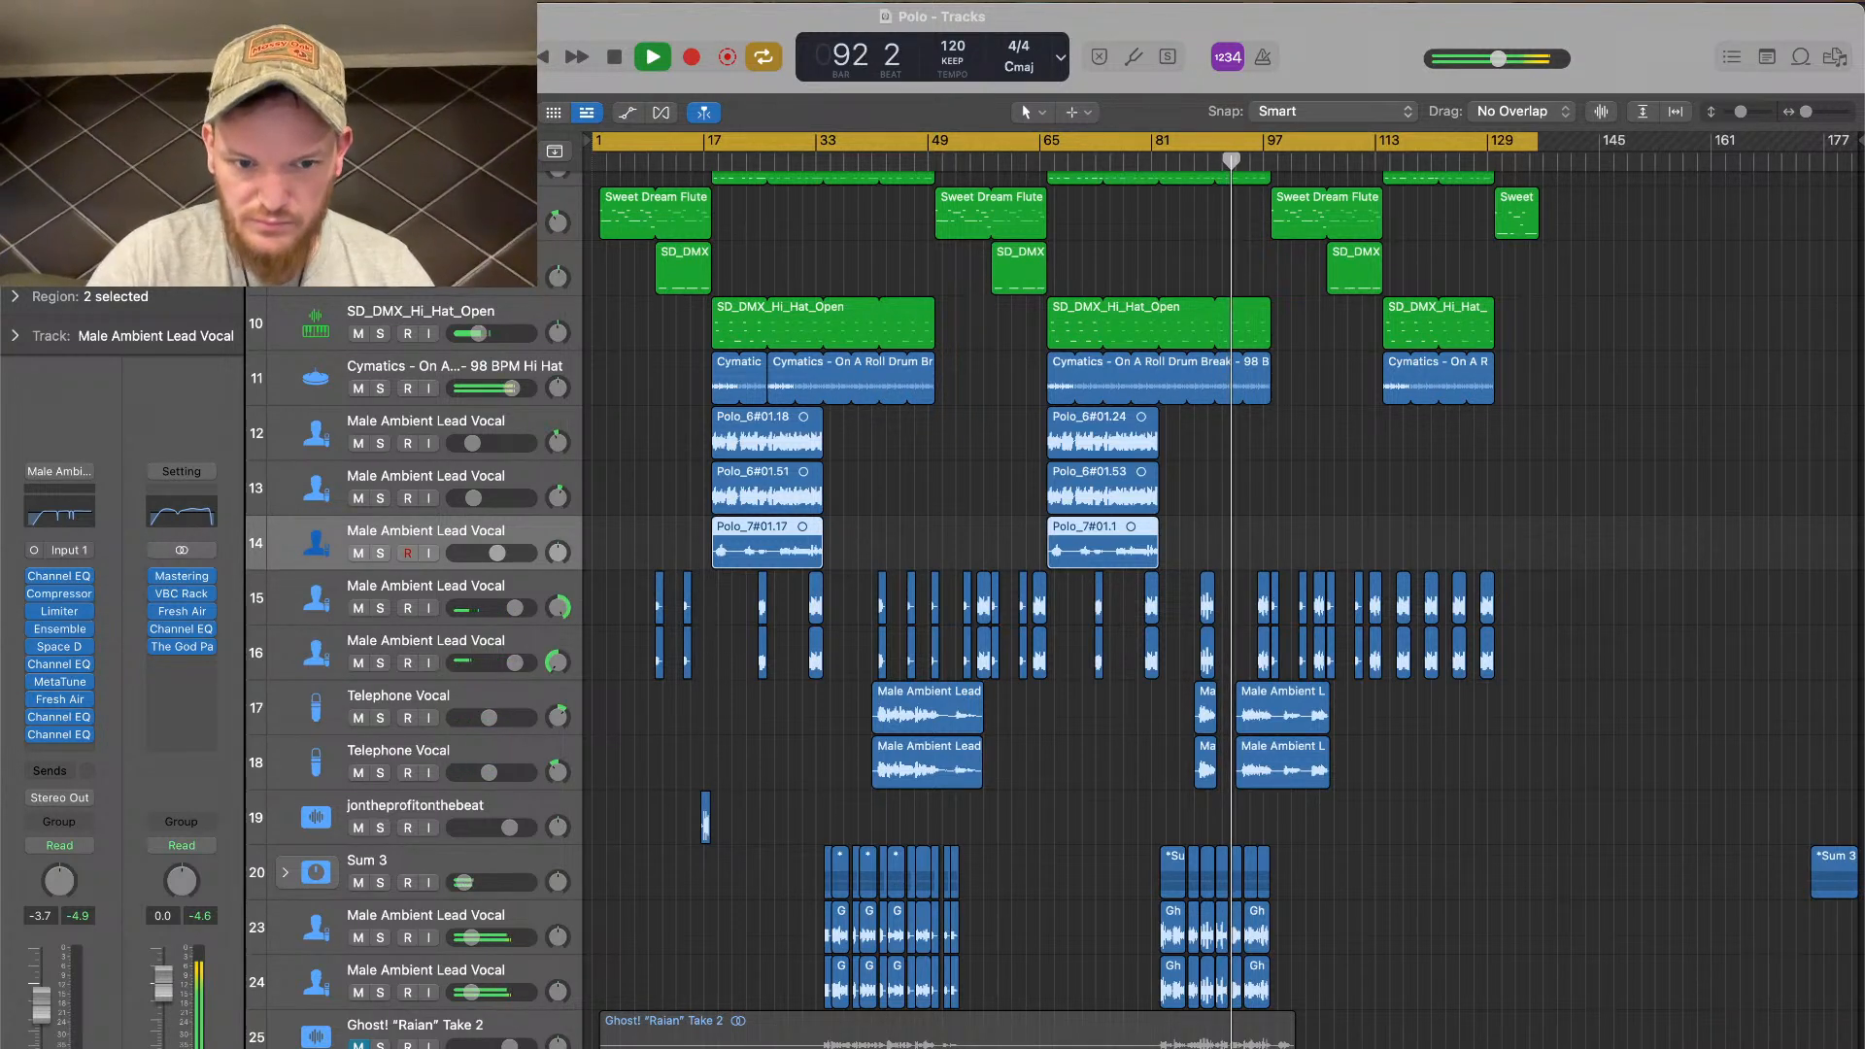
Select the paired Polo ad-lib regions on tracks 15 and 16 at bar 120
click(419, 918)
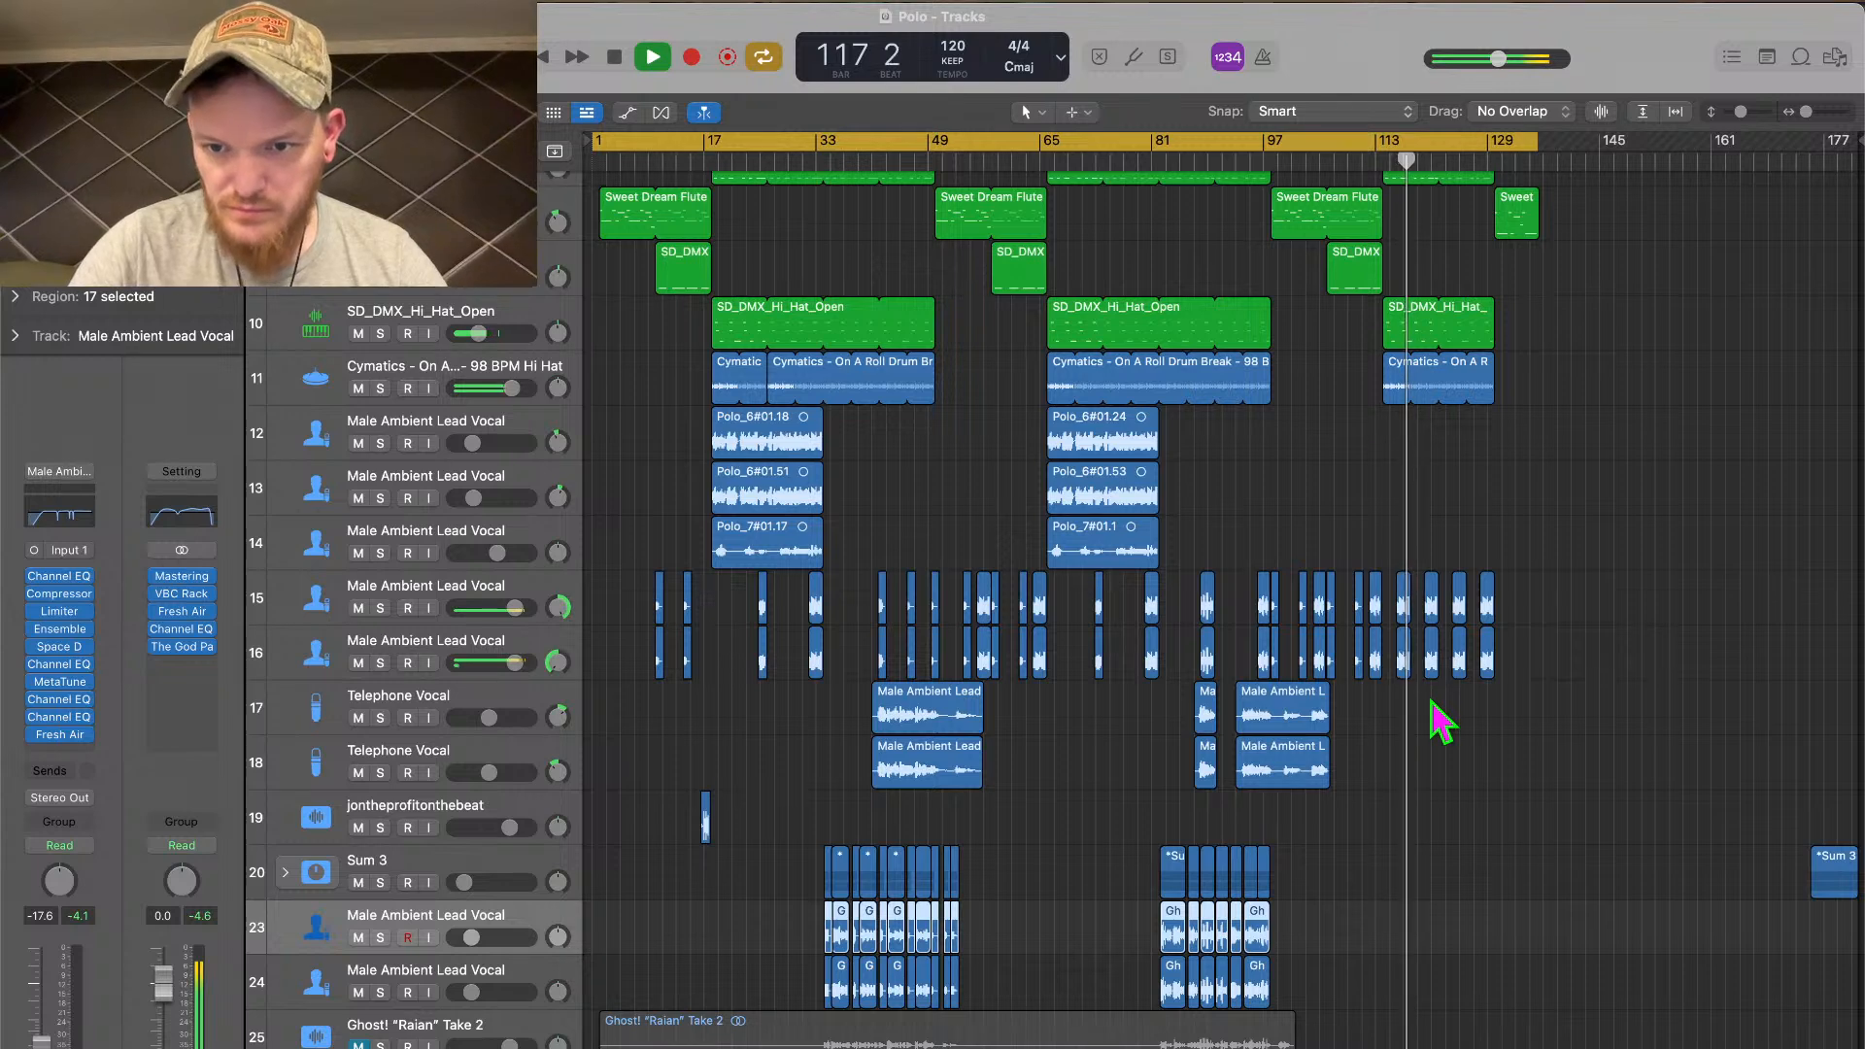
key(super+Right)
key(super+Right)
key(super+Right)
key(super+Right)
key(super+Right)
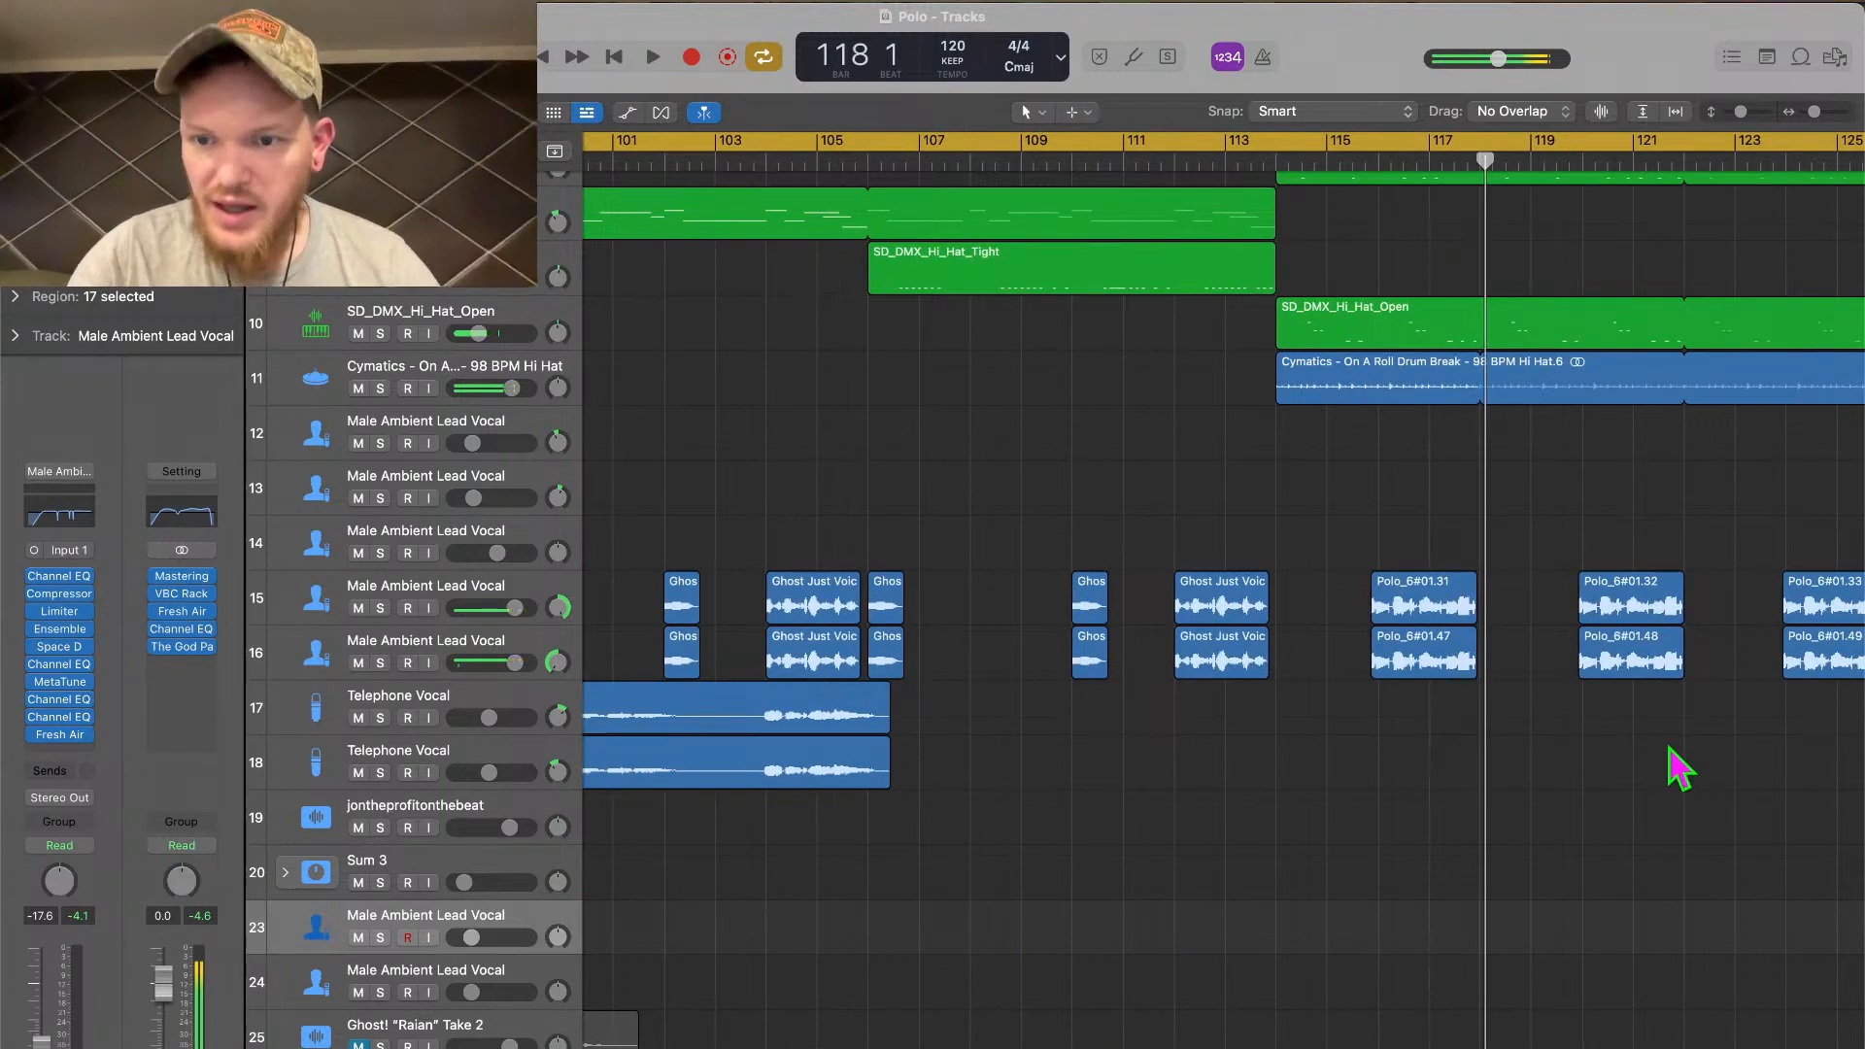
key(super+Left)
key(super+Left)
key(super+Left)
key(super+Left)
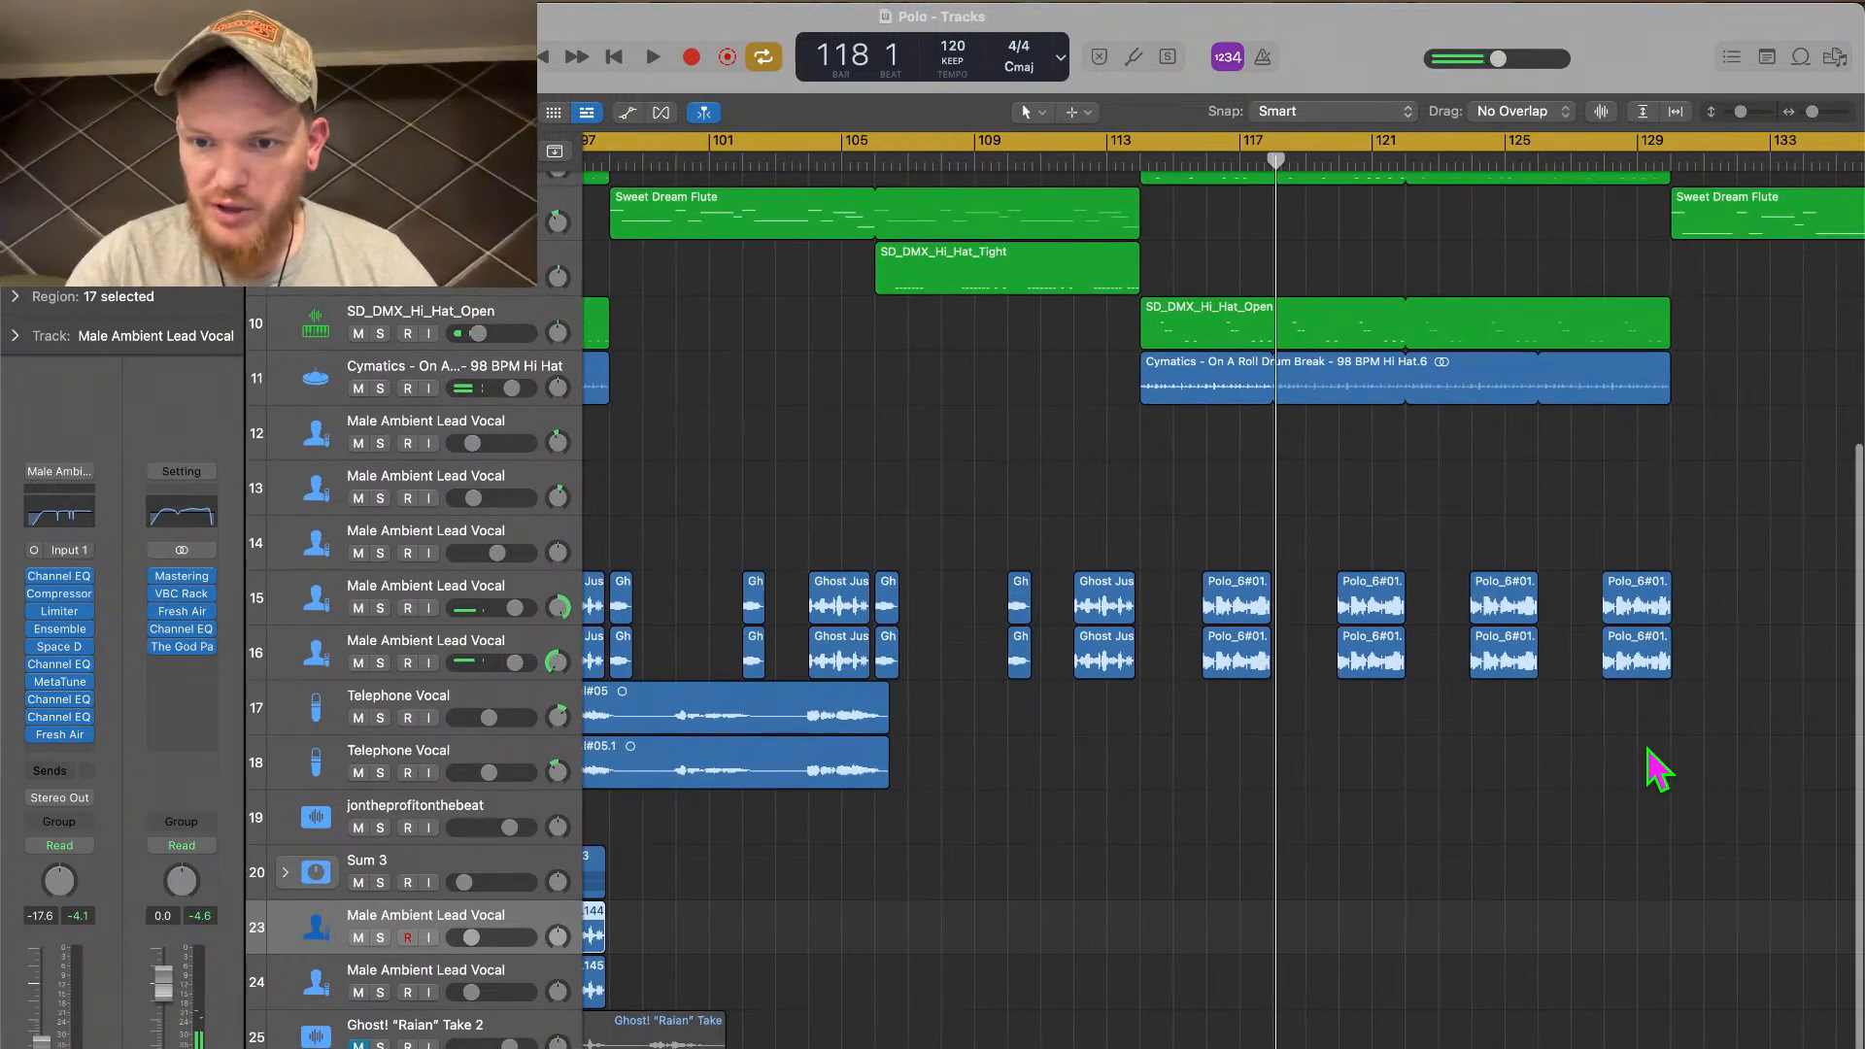
drag(1290, 762, 1284, 546)
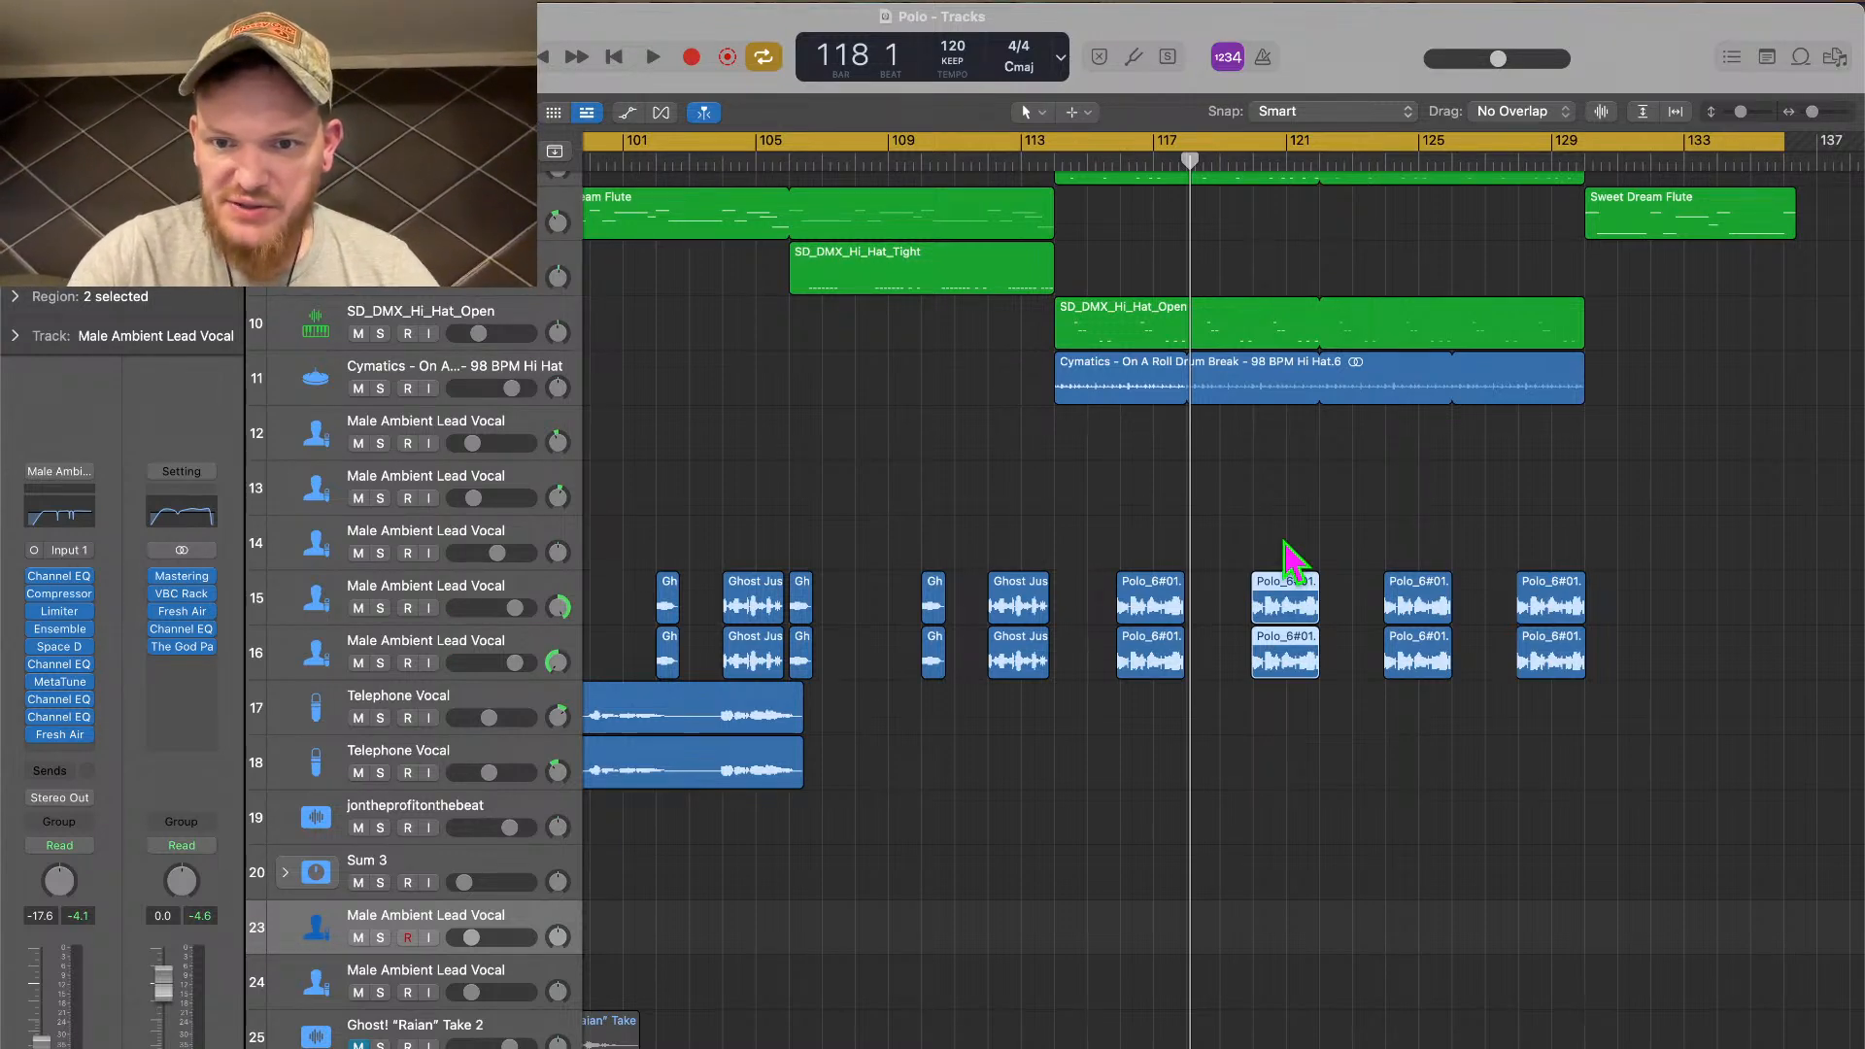
Set a cycle range from bar 112 to about bar 124 and briefly play the ad-libs on tracks 15 and 16
key(super+Right)
key(super+Right)
key(super+Right)
key(super+Right)
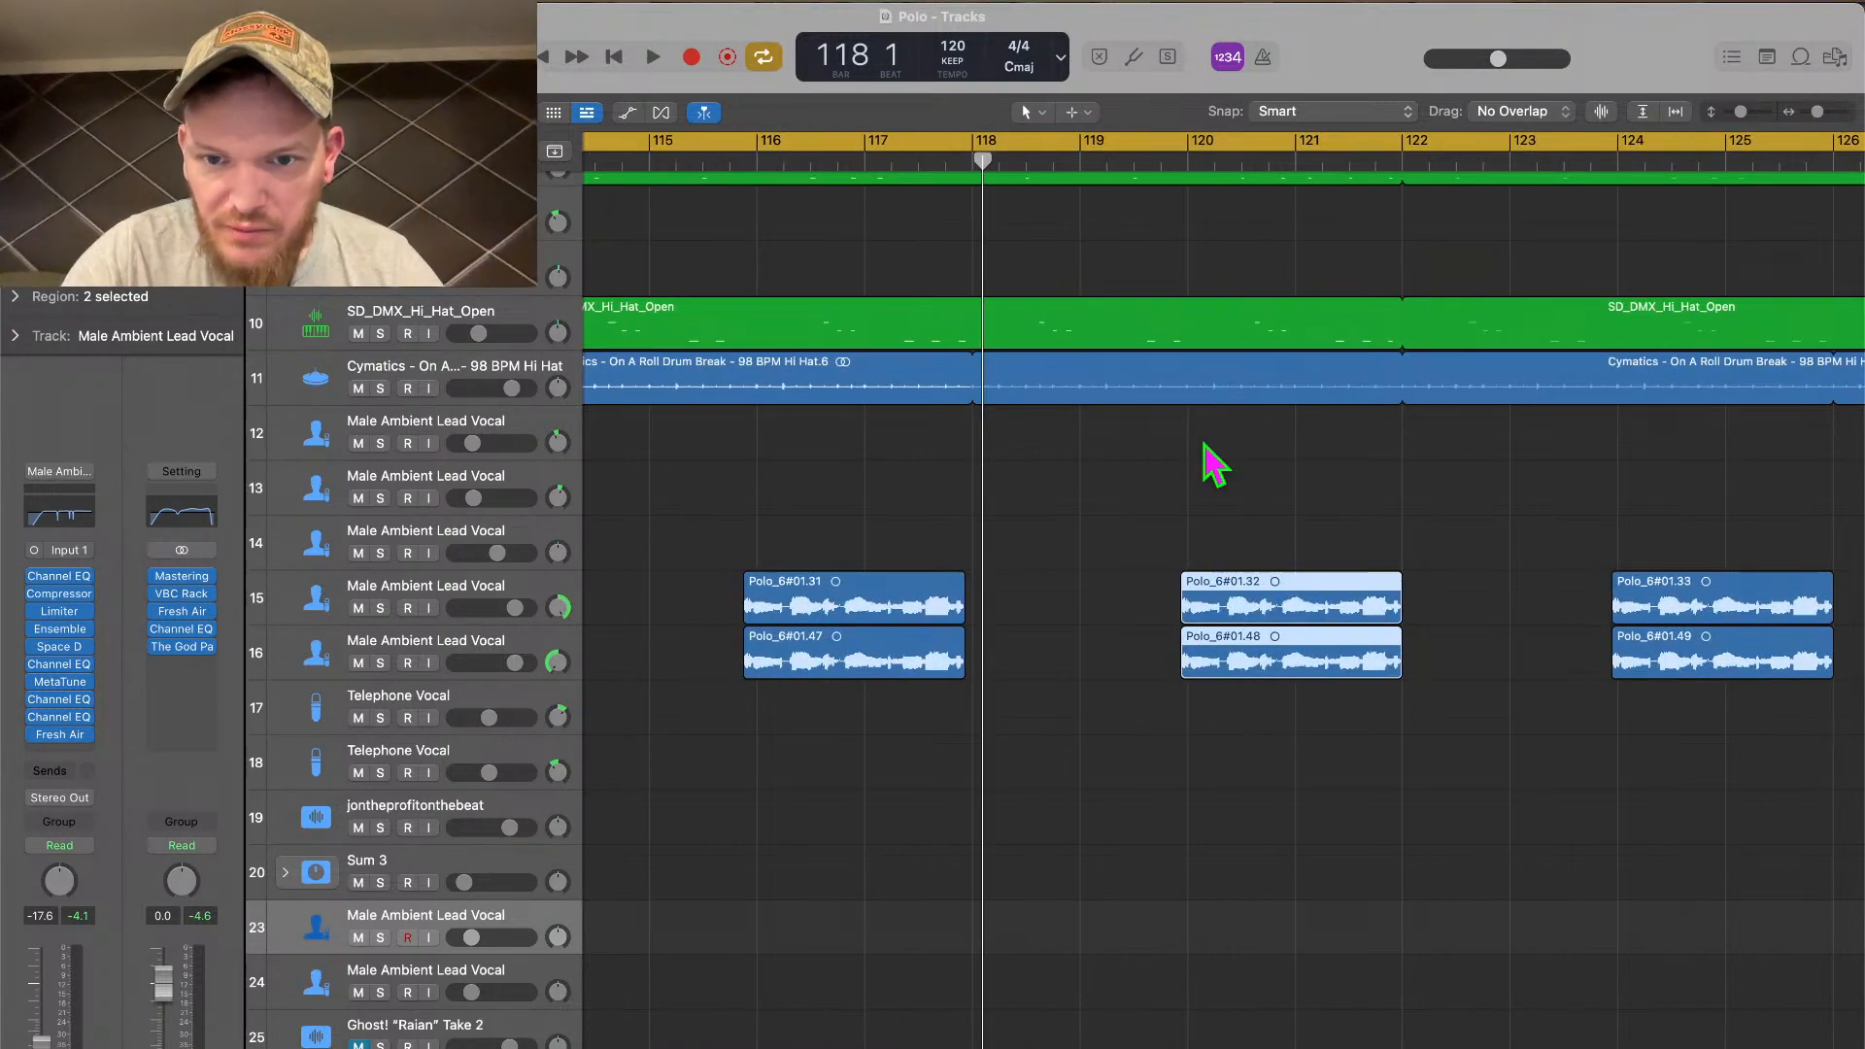
scroll(1204, 700, left, 5)
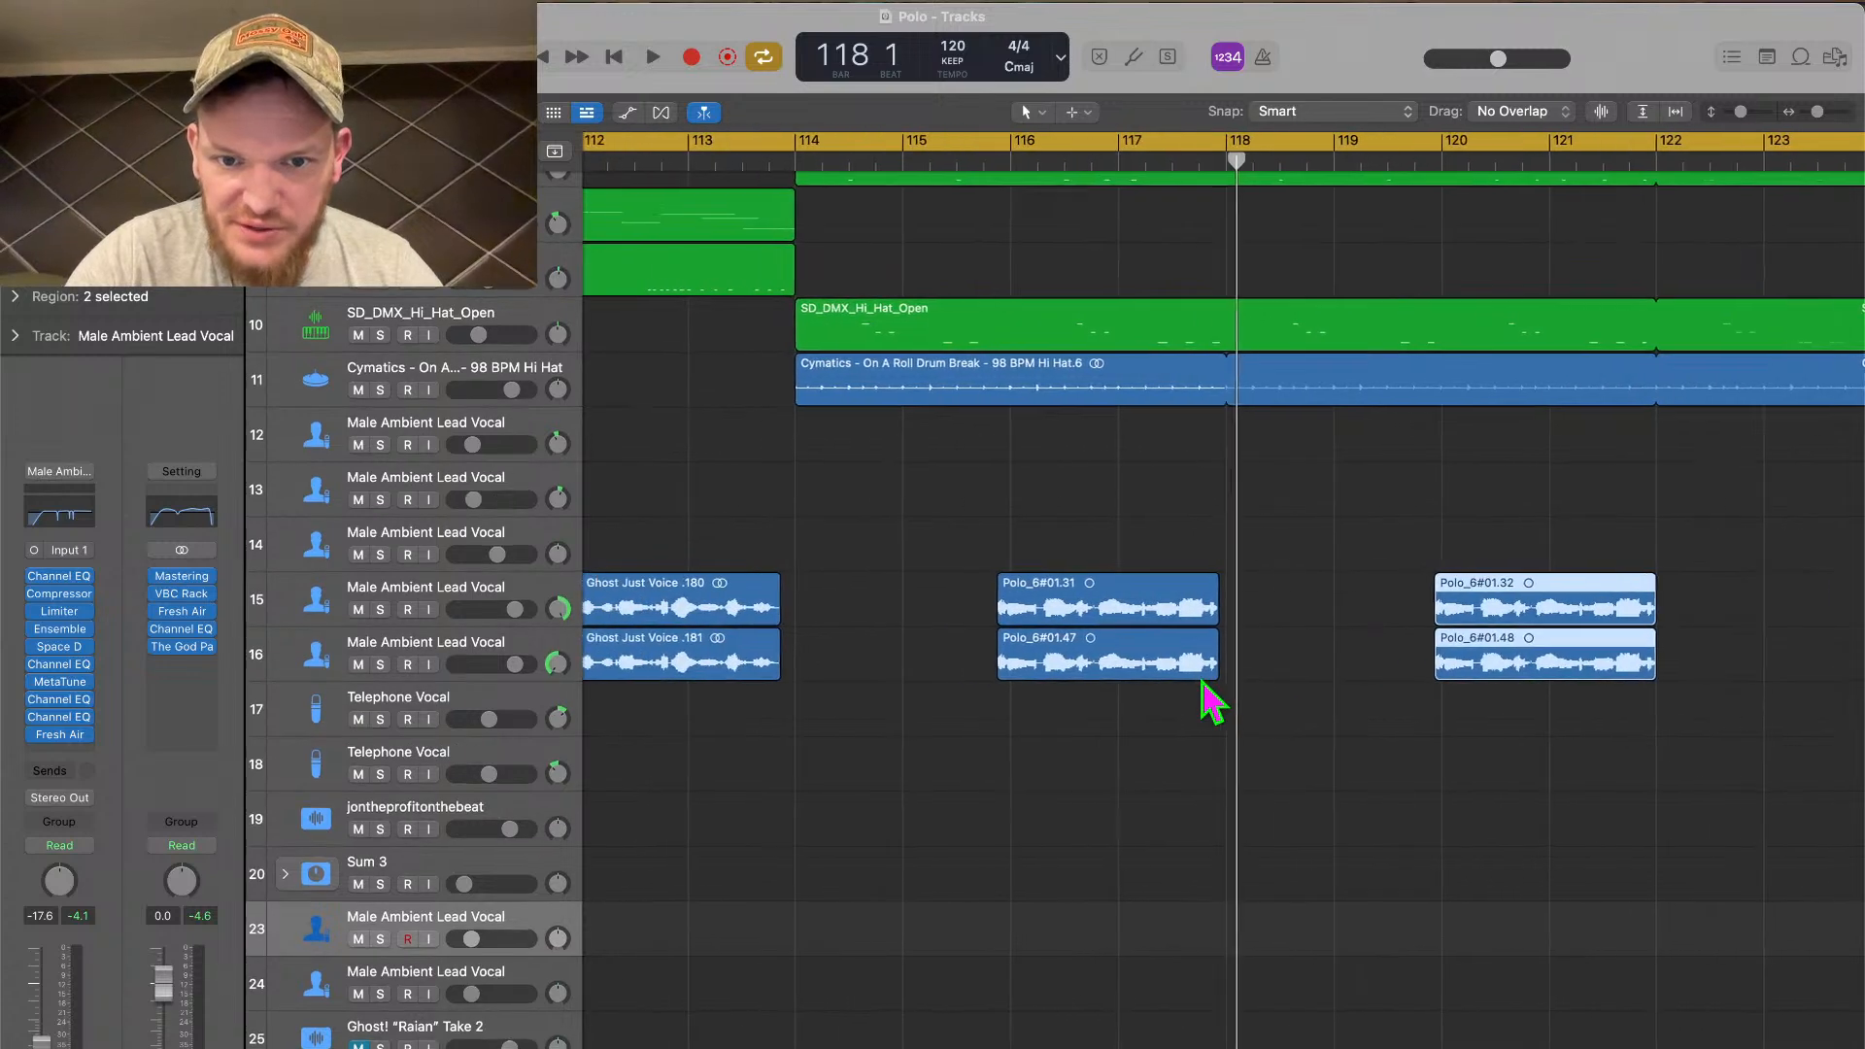
scroll(1210, 700, left, 3)
scroll(1209, 699, up, 1)
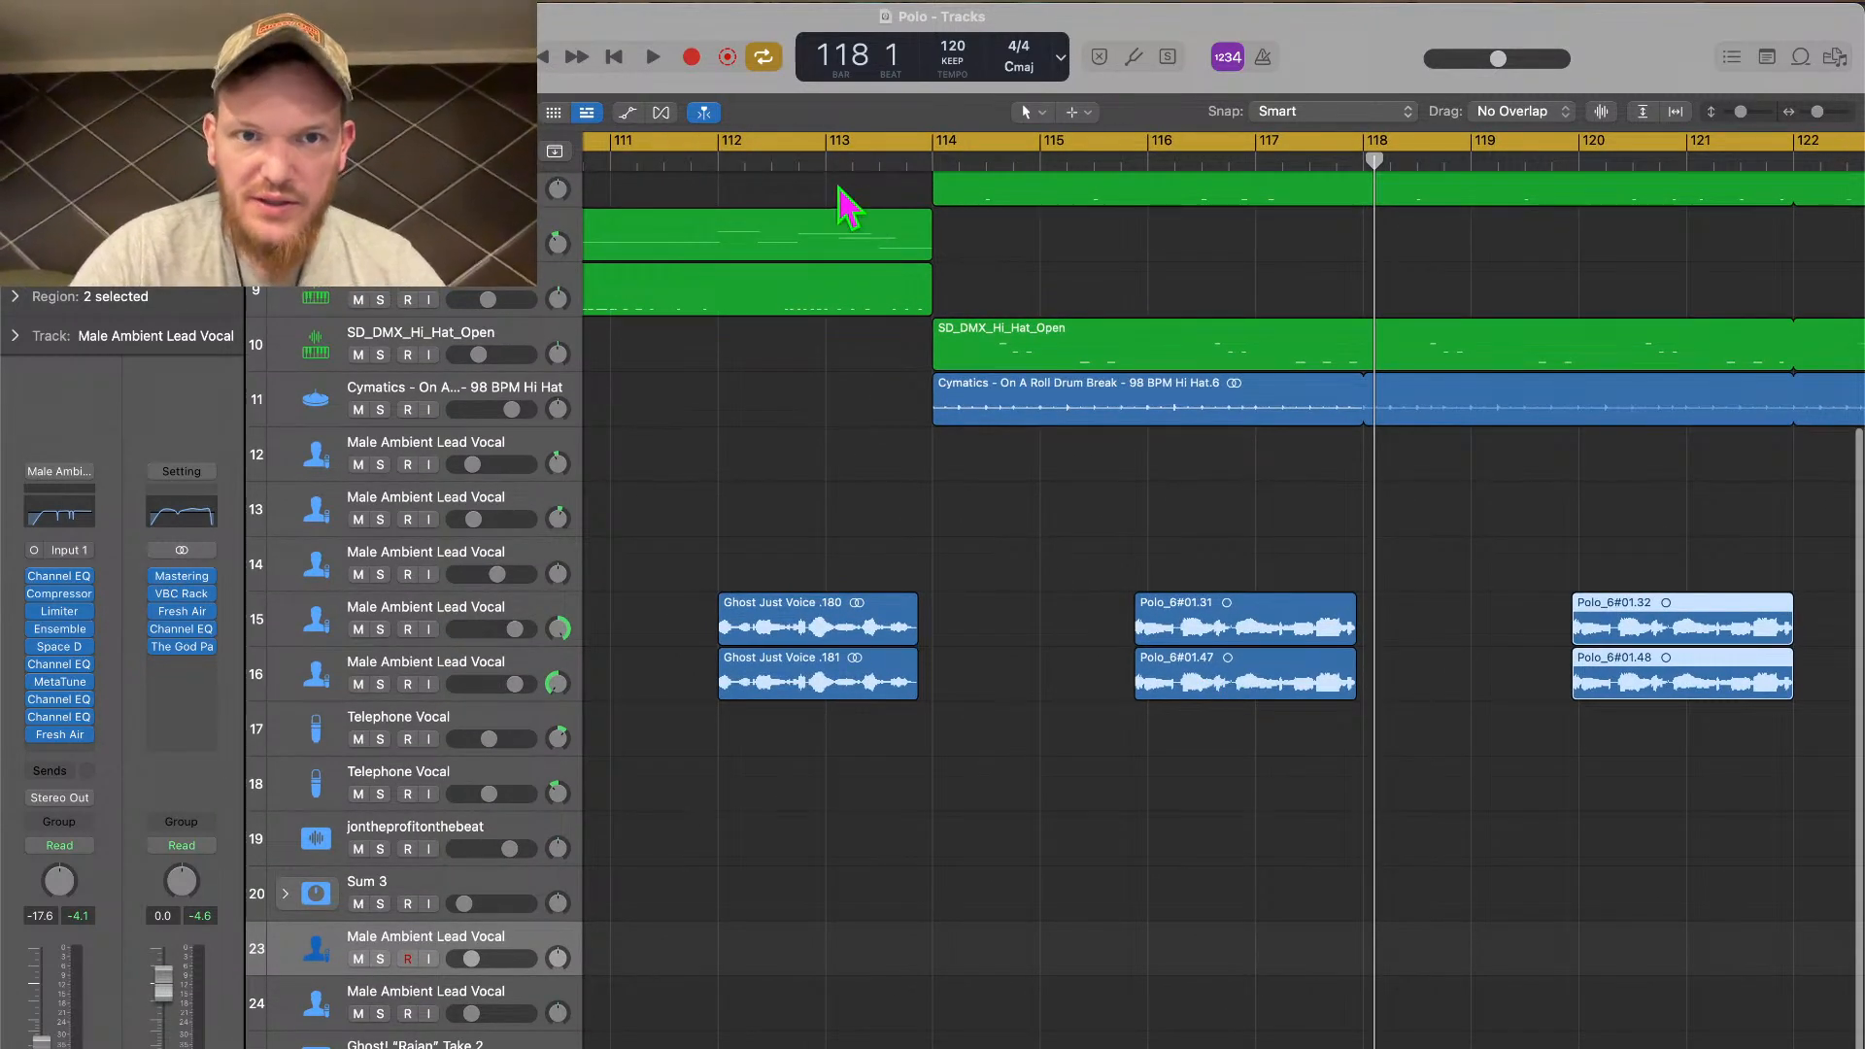
drag(711, 155, 1855, 146)
key(space)
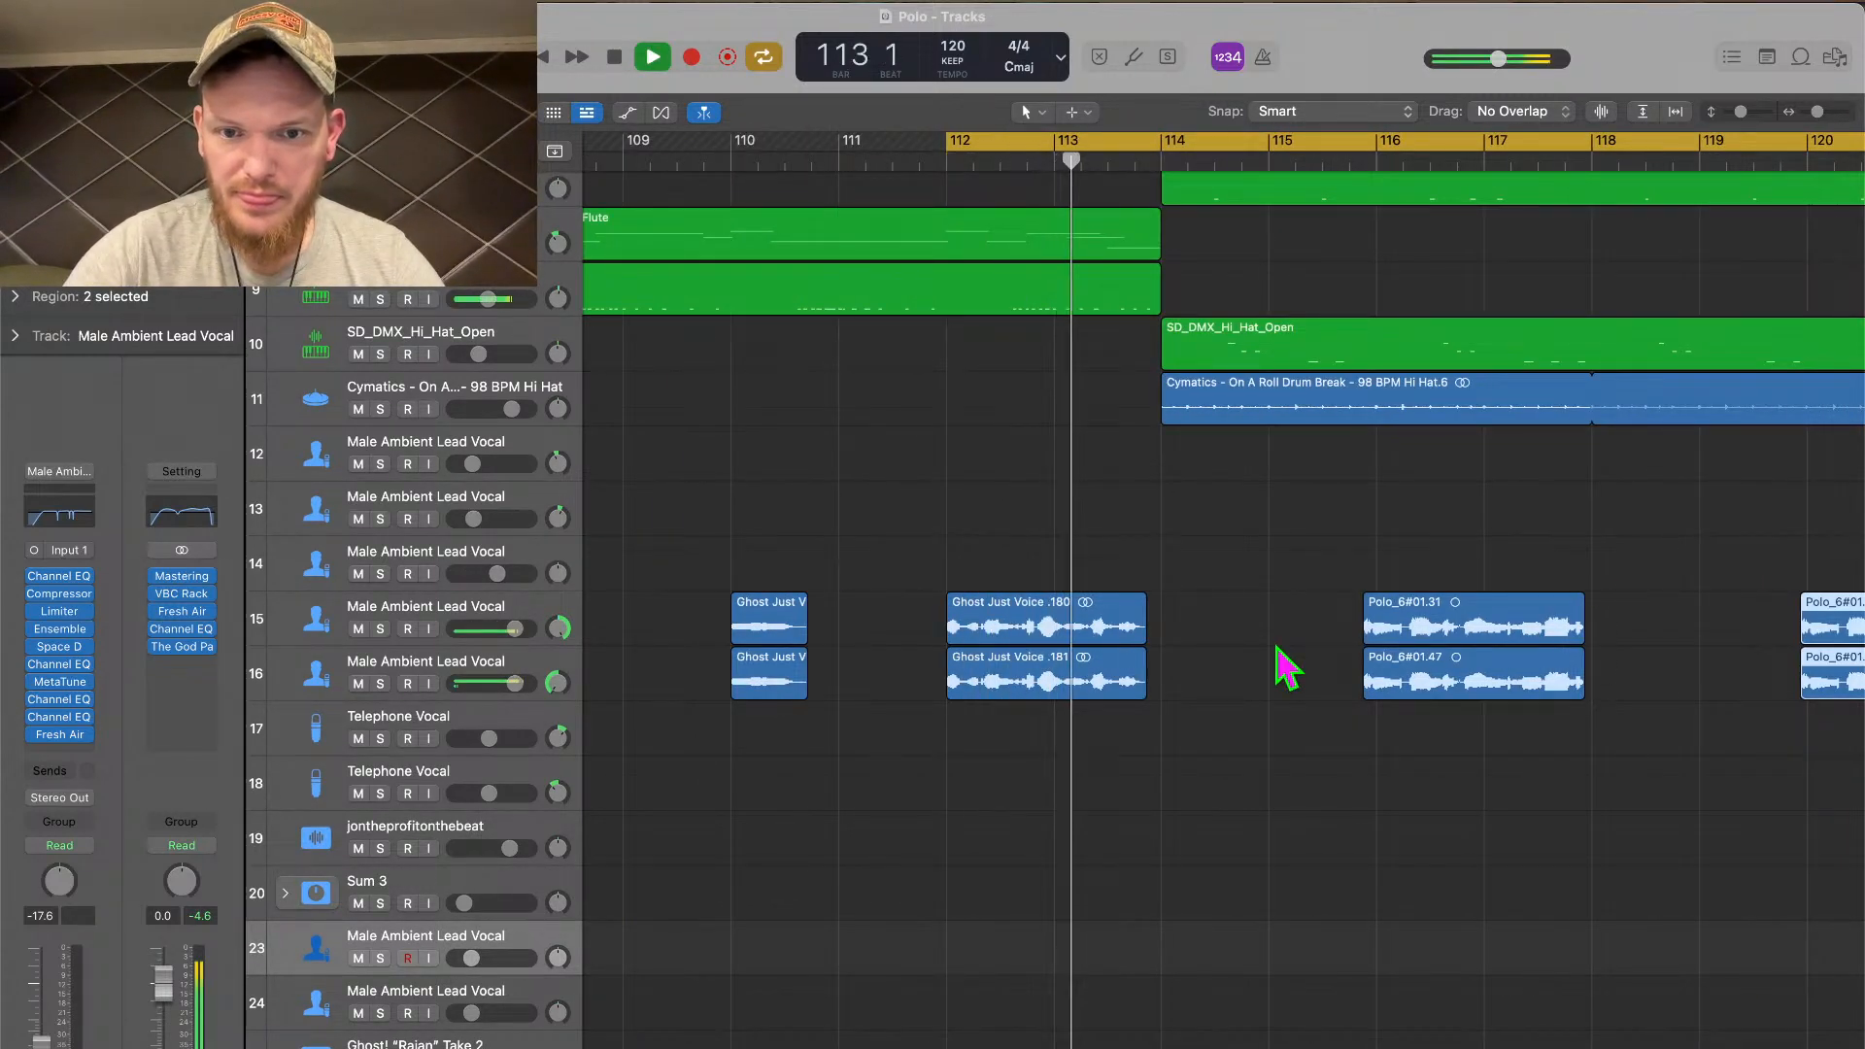
key(space)
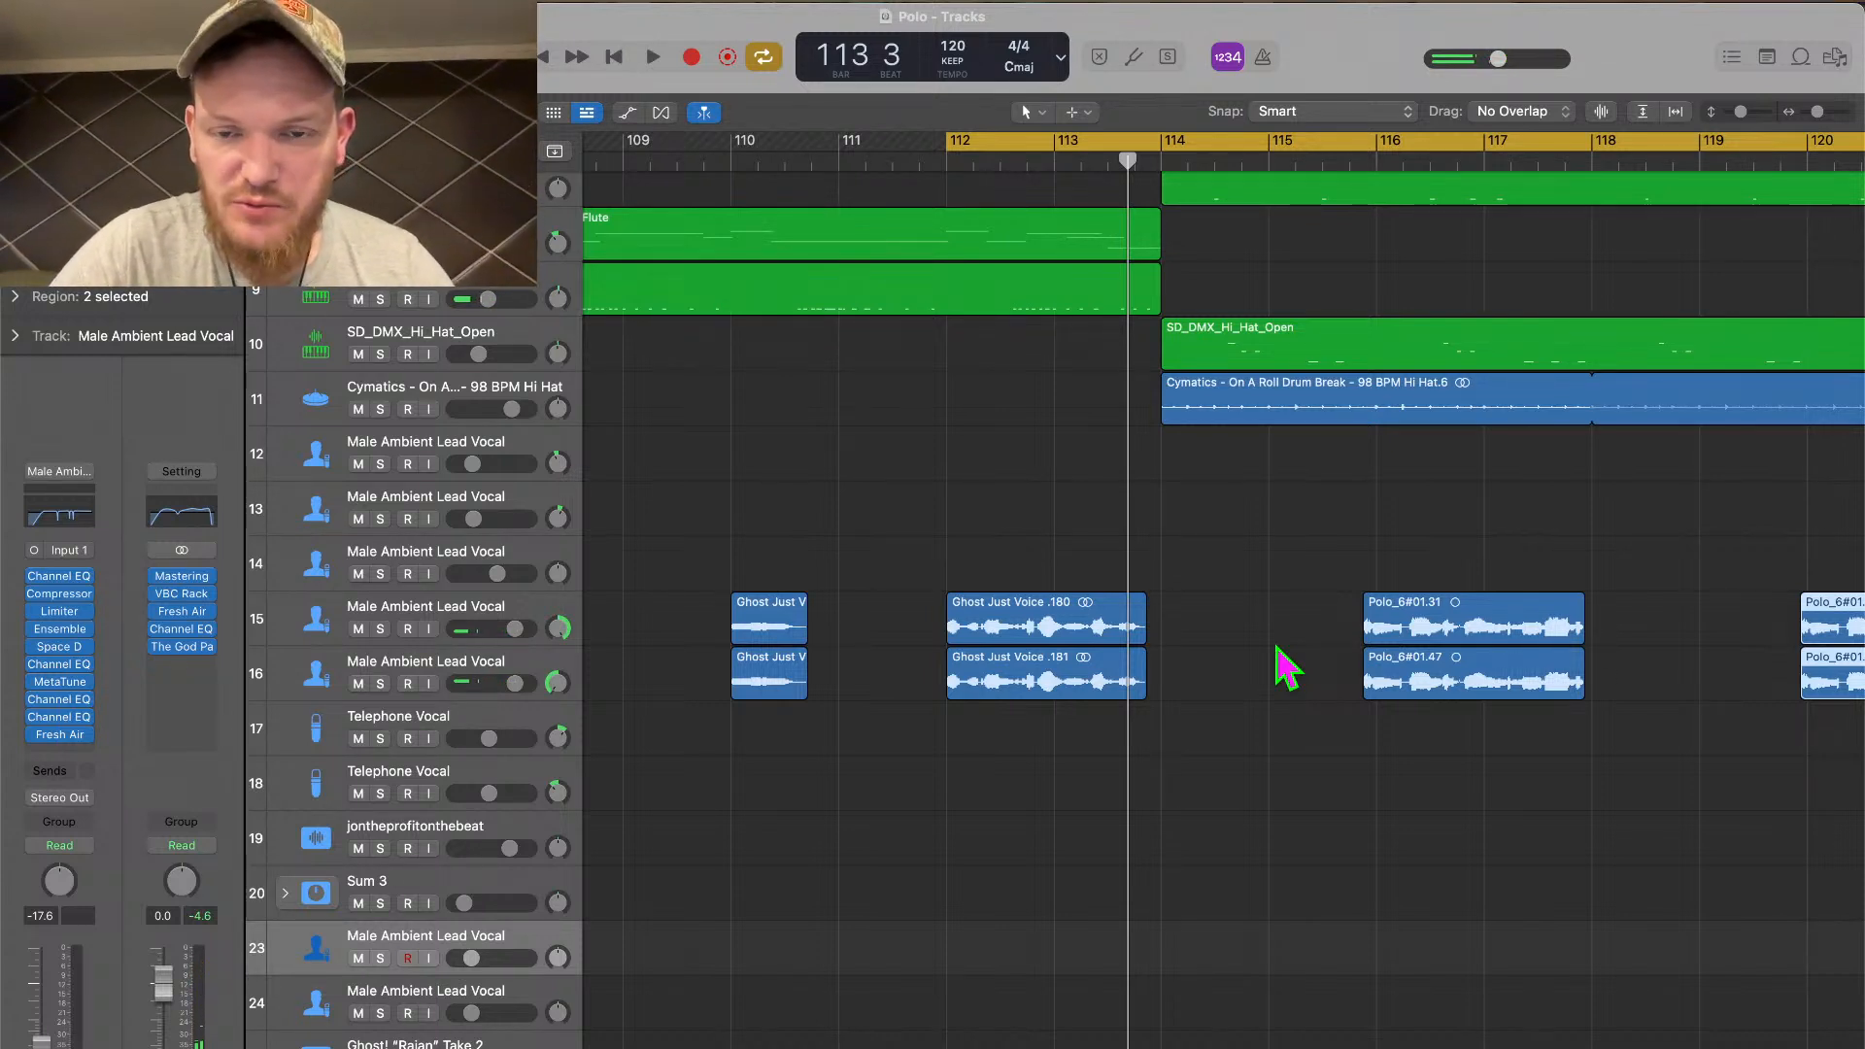
Replay the cycle range from bar 112 and skip ahead to about bar 116 to hear the Polo ad-lib pair
key(space)
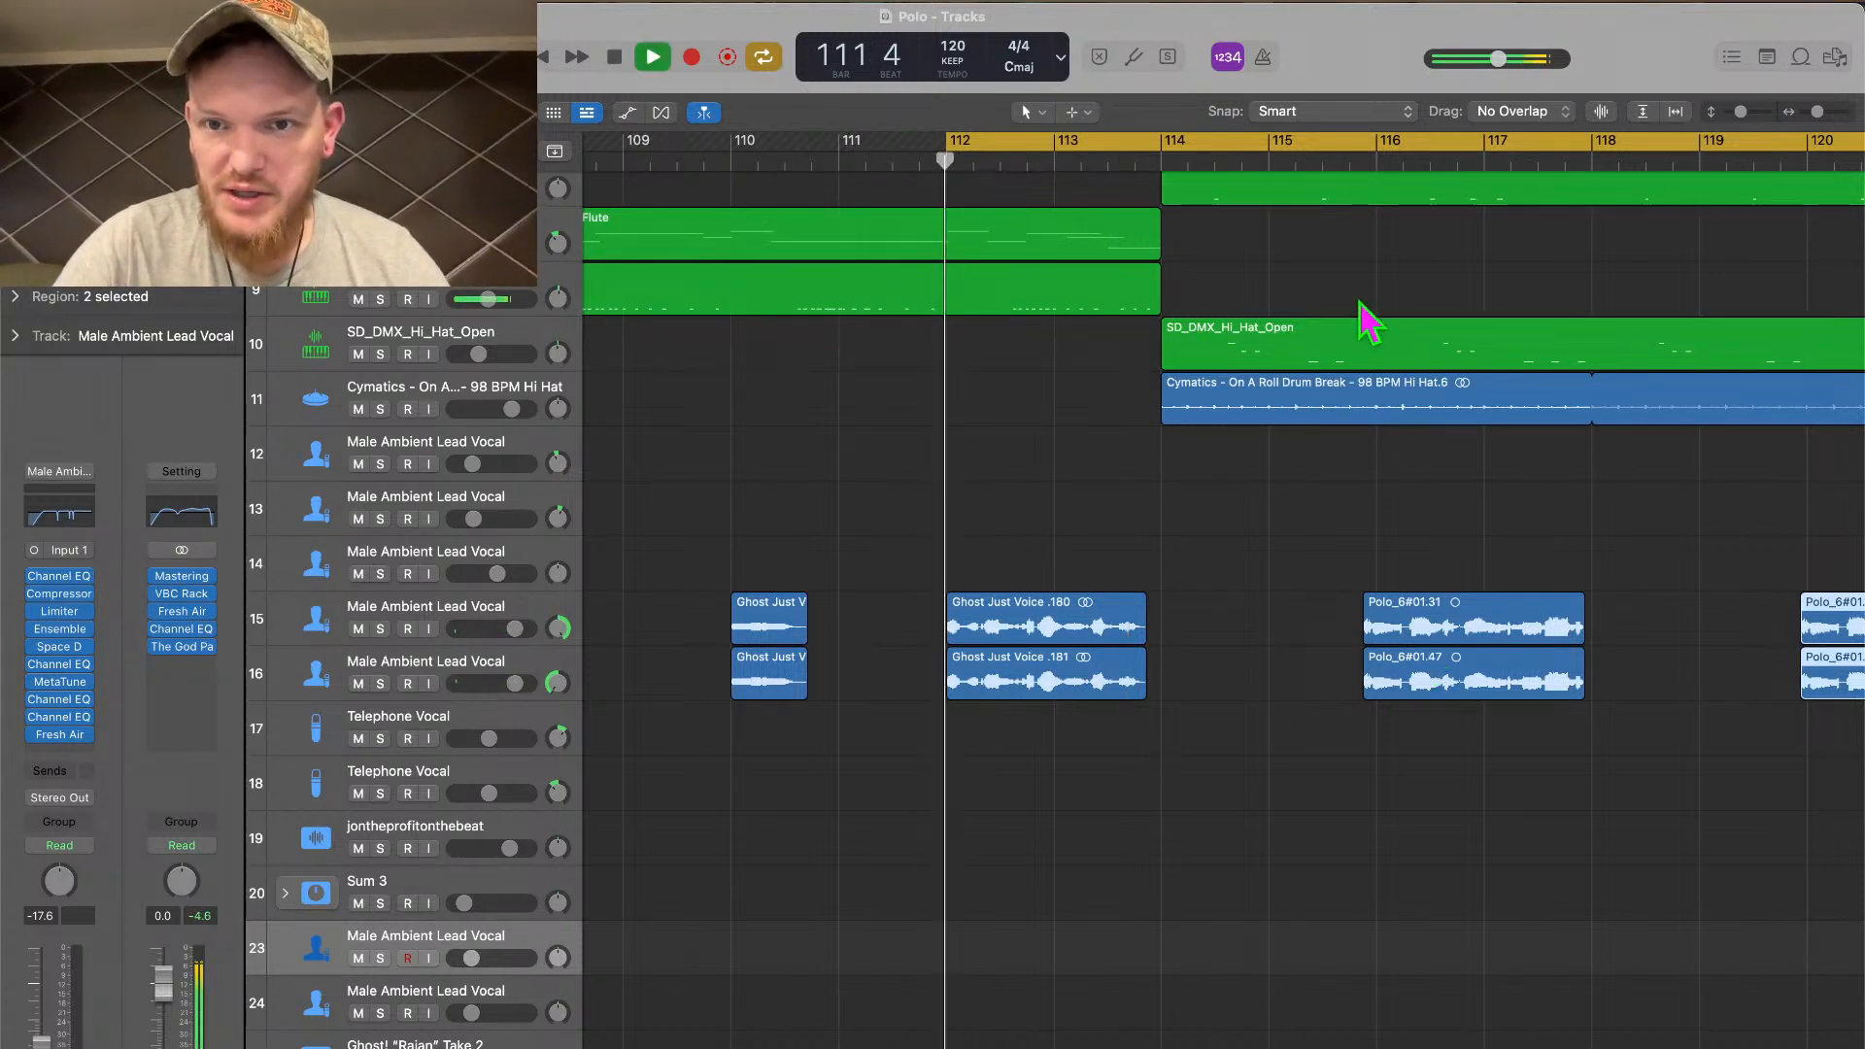
click(1361, 169)
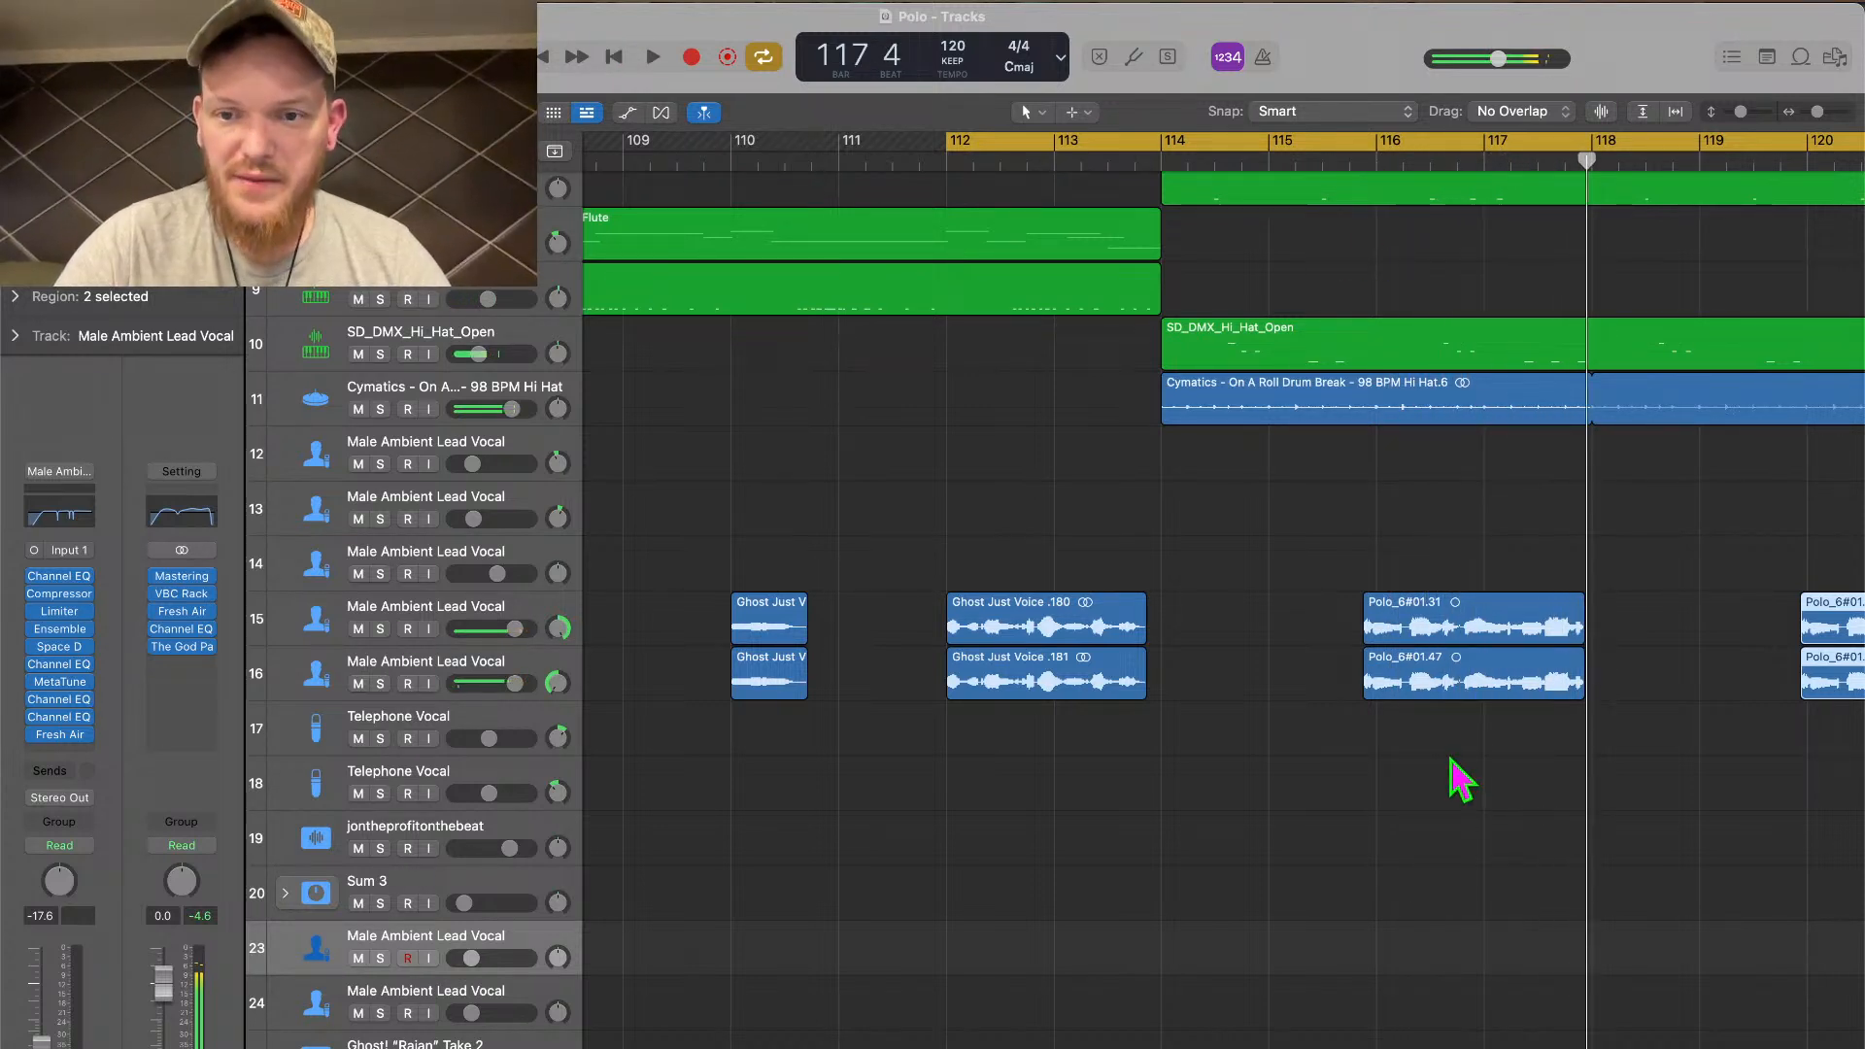
scroll(1202, 699, right, 3)
scroll(1201, 699, down, 1)
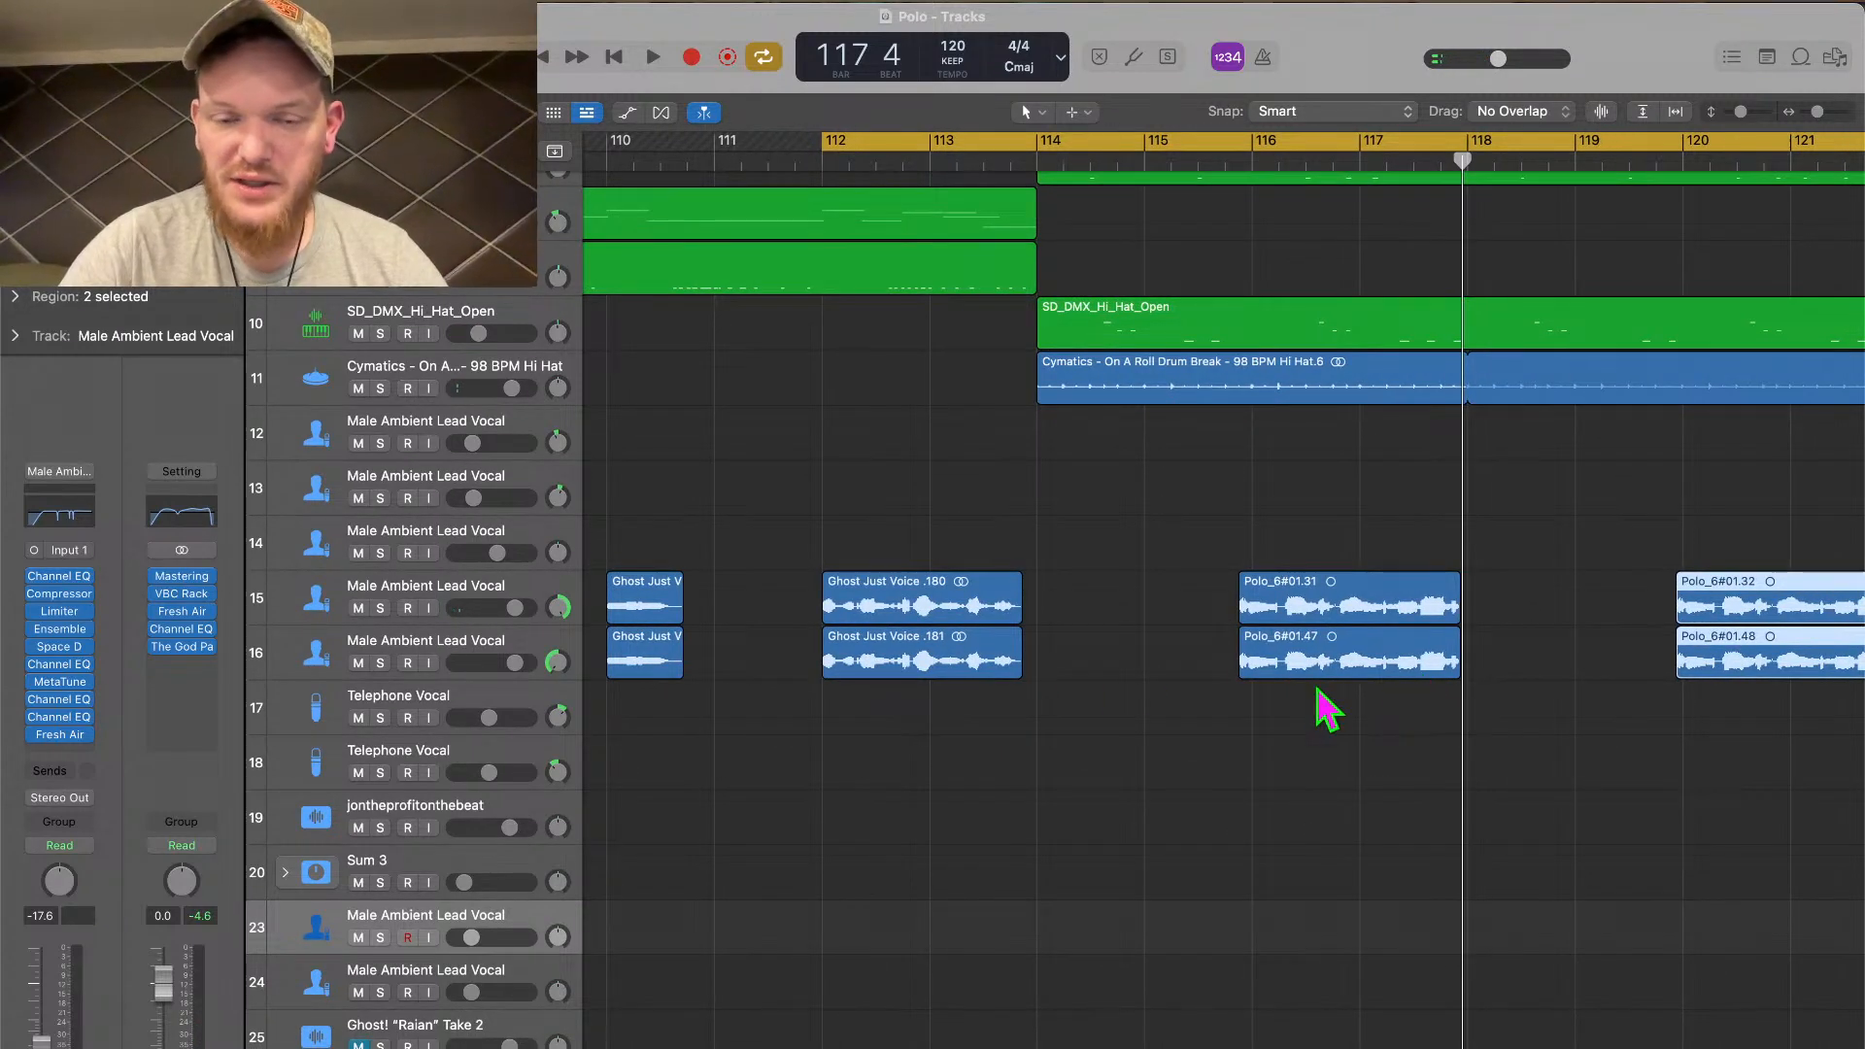
scroll(1675, 780, down, 5)
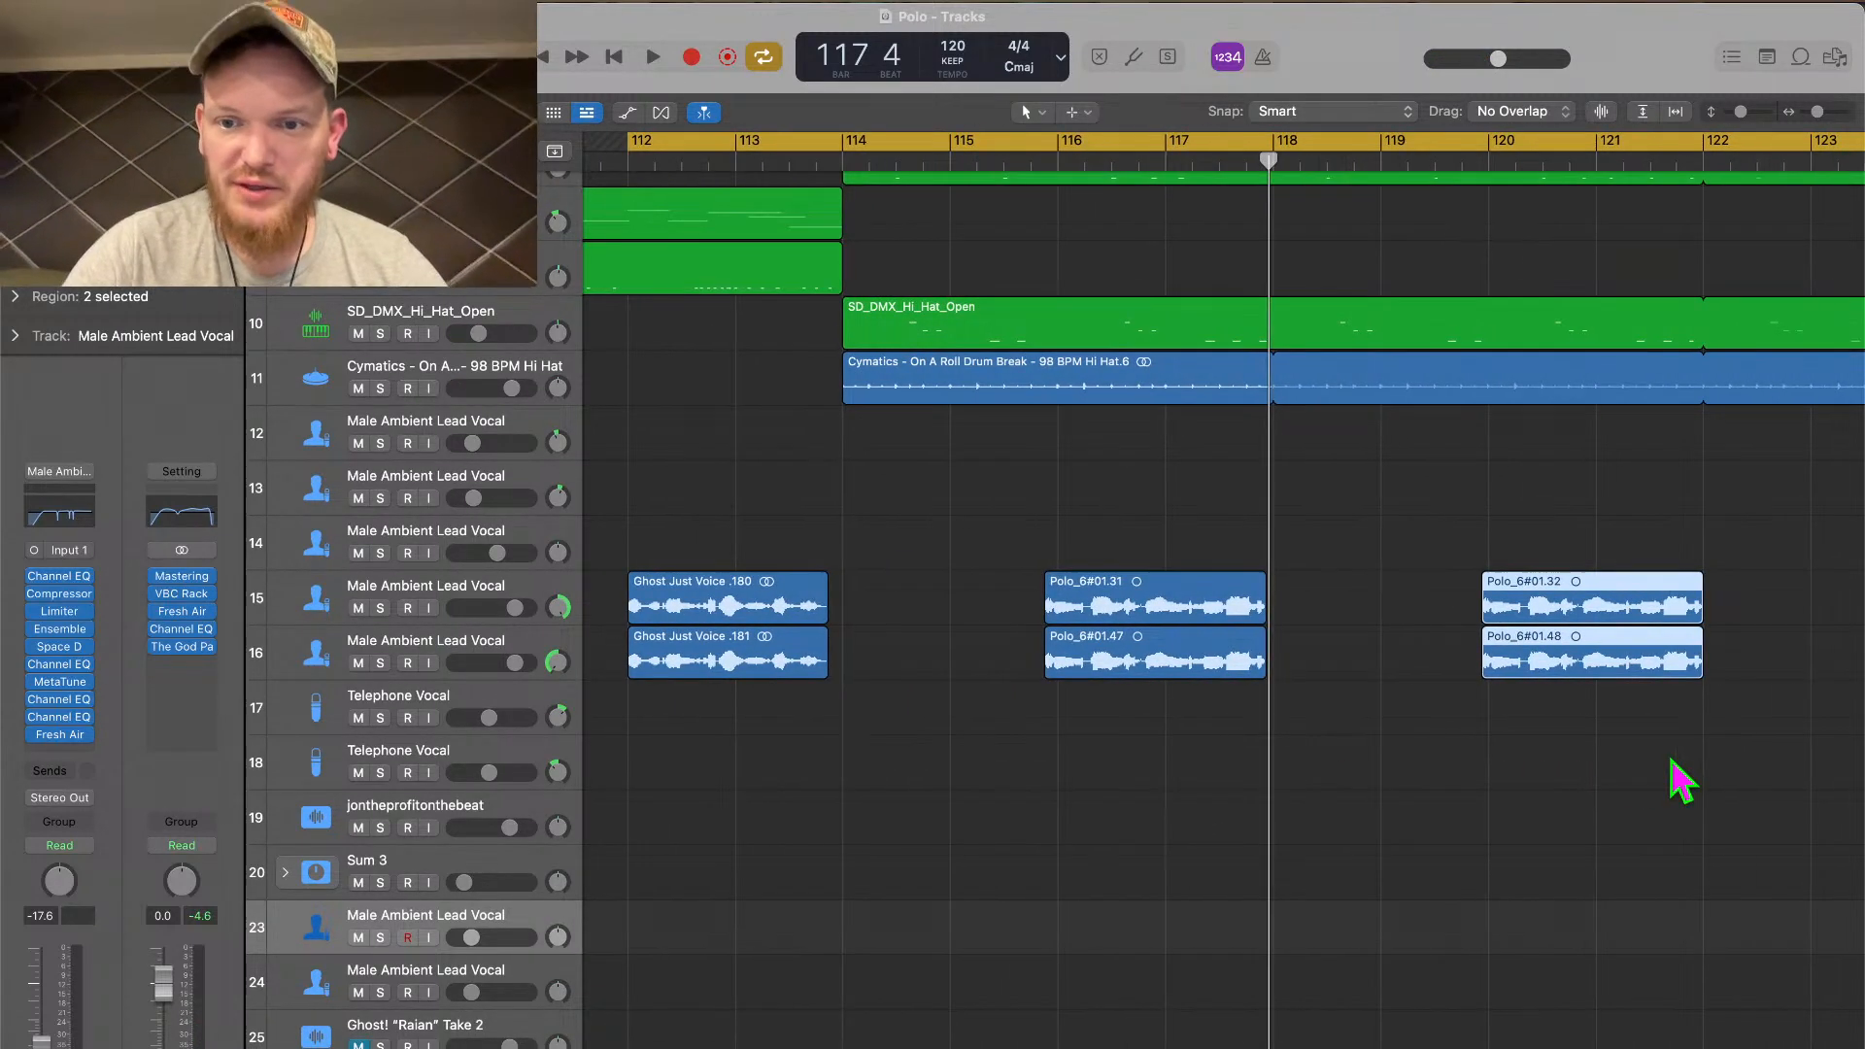
scroll(1675, 780, right, 5)
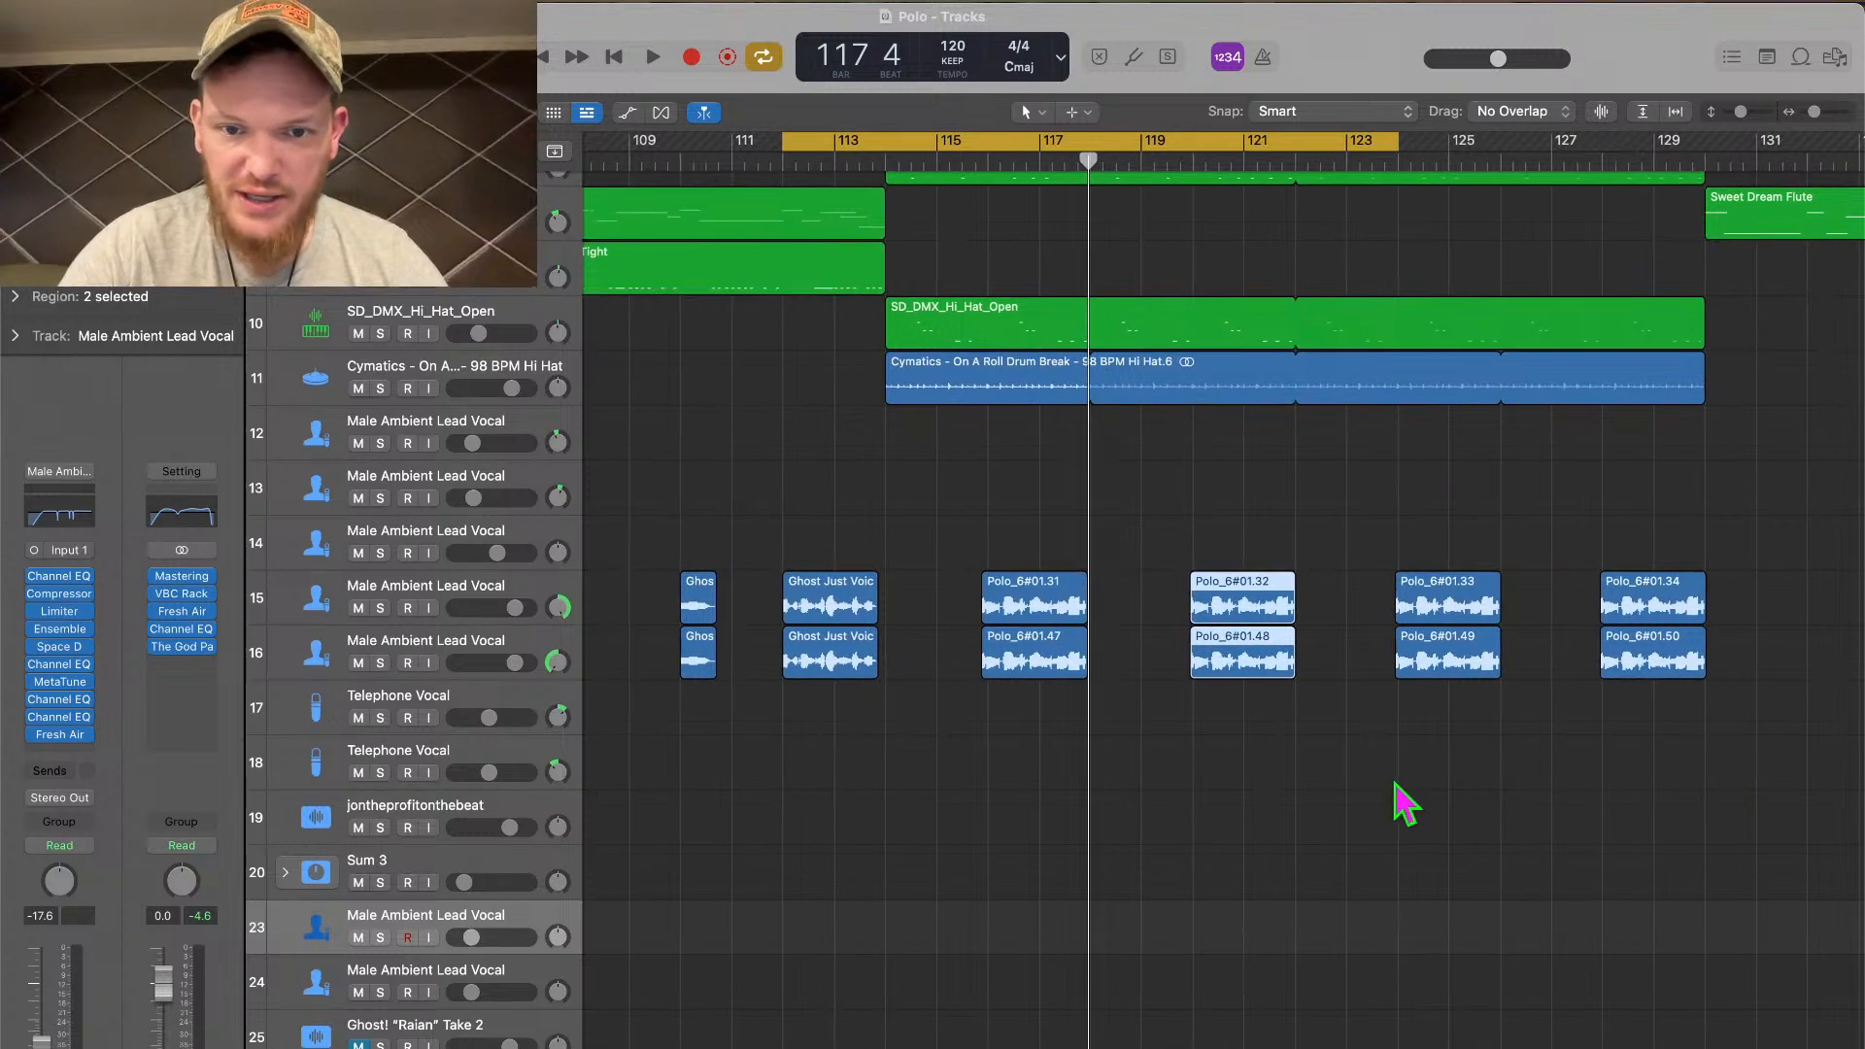
Copy the paired Ghost Just Voice regions at bar 112 and set the playhead exactly at the start of the Polo pair near bar 120
drag(780, 686, 844, 608)
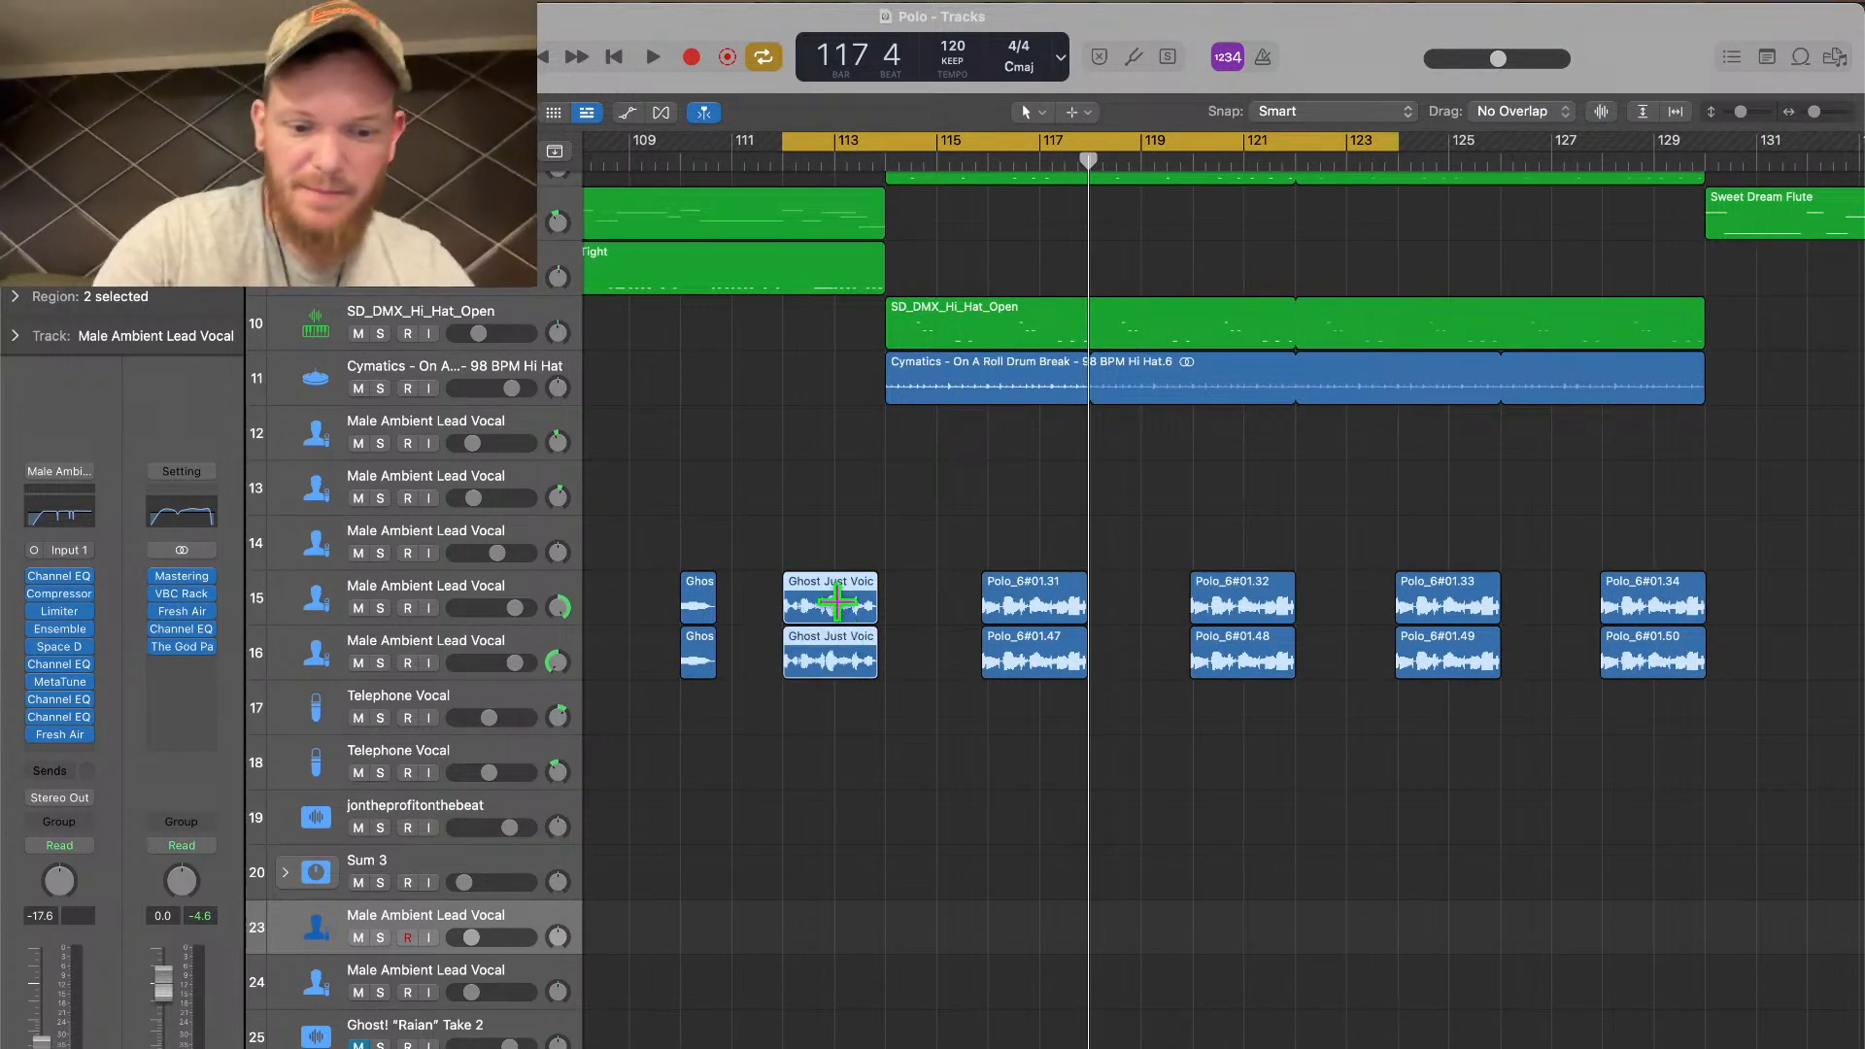
click(1193, 160)
scroll(1186, 770, up, 5)
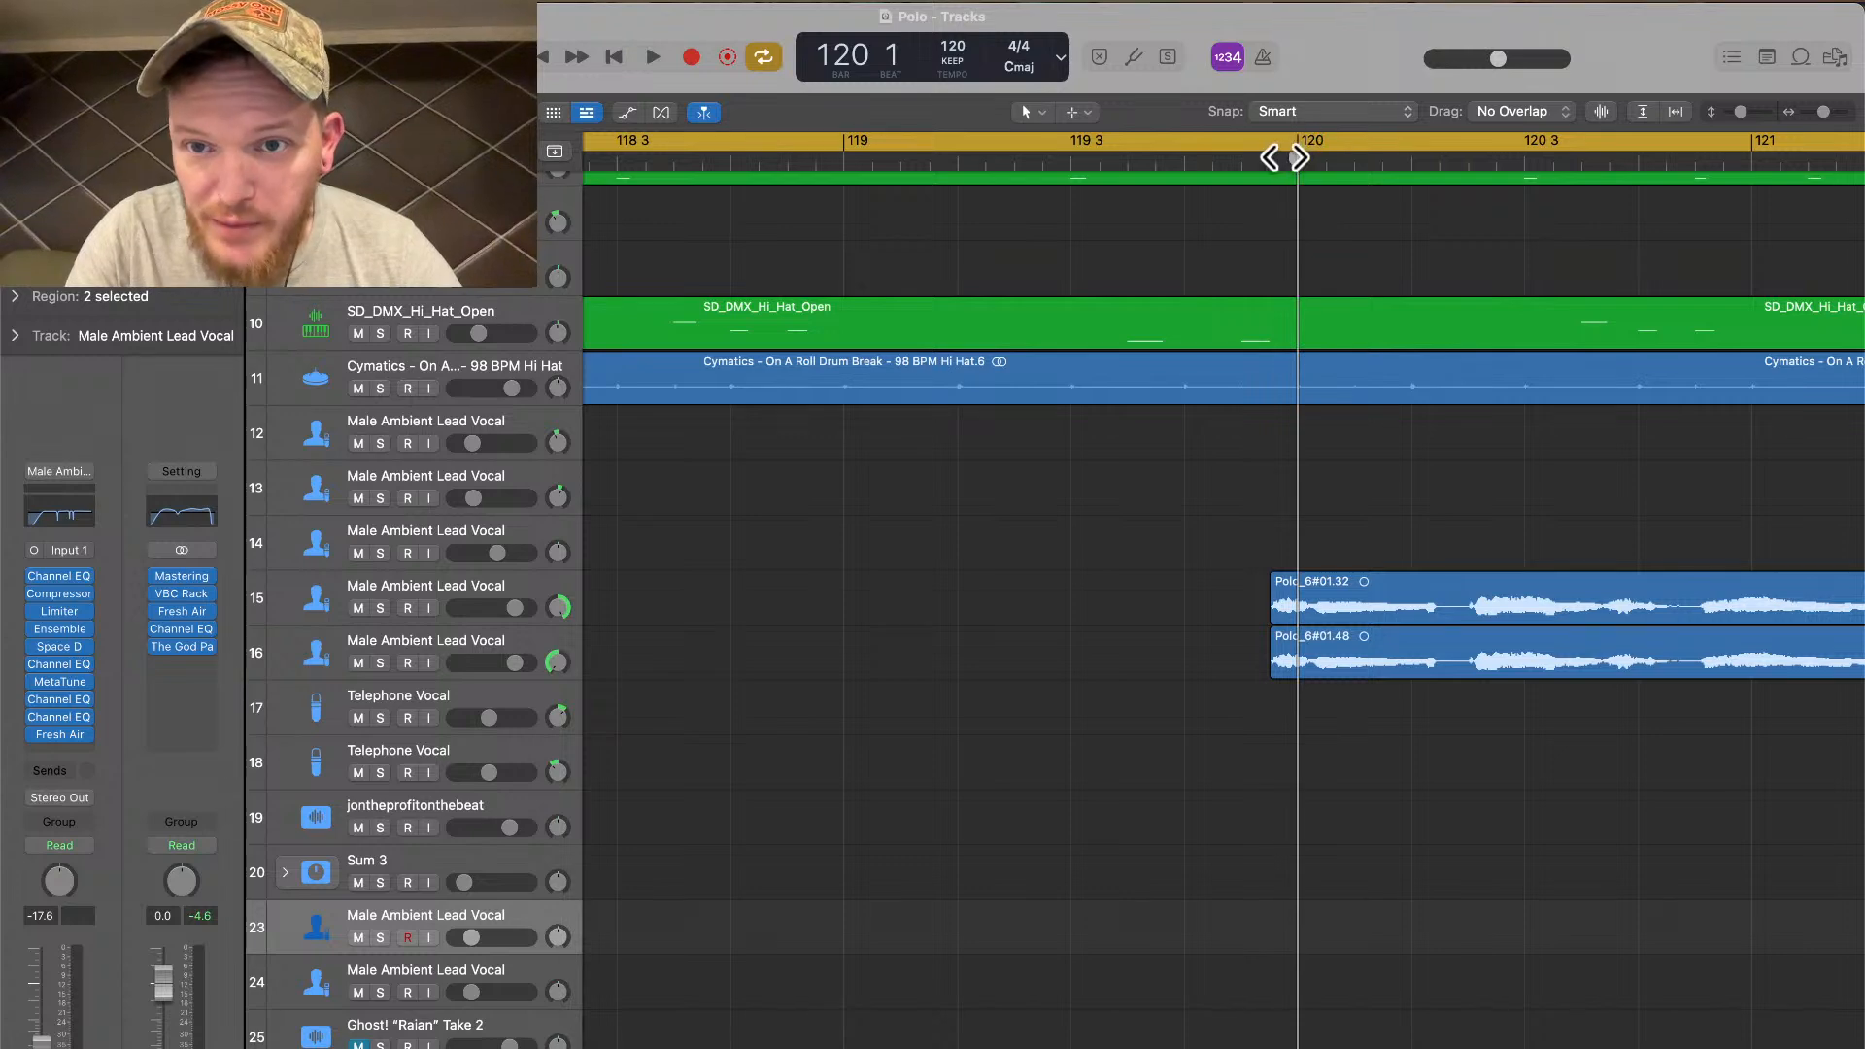
drag(1284, 159, 1267, 160)
scroll(1333, 575, up, 5)
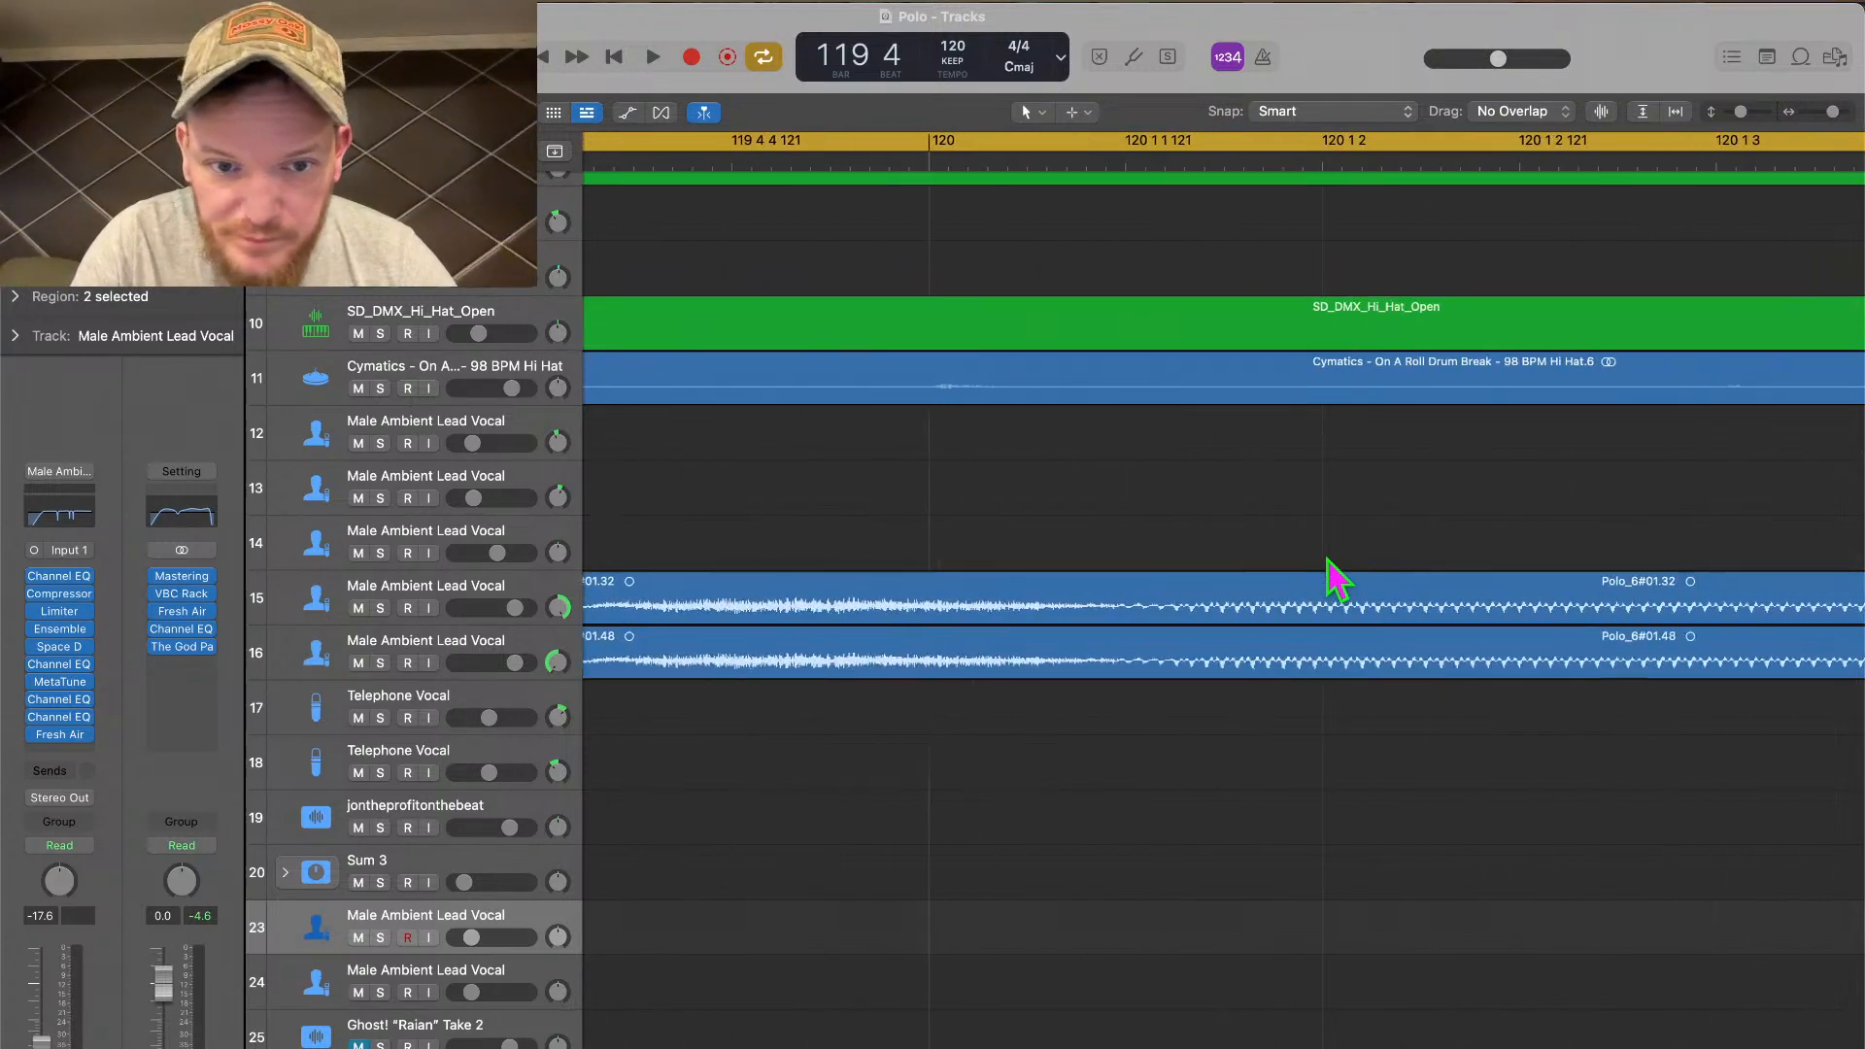
scroll(1333, 575, up, 5)
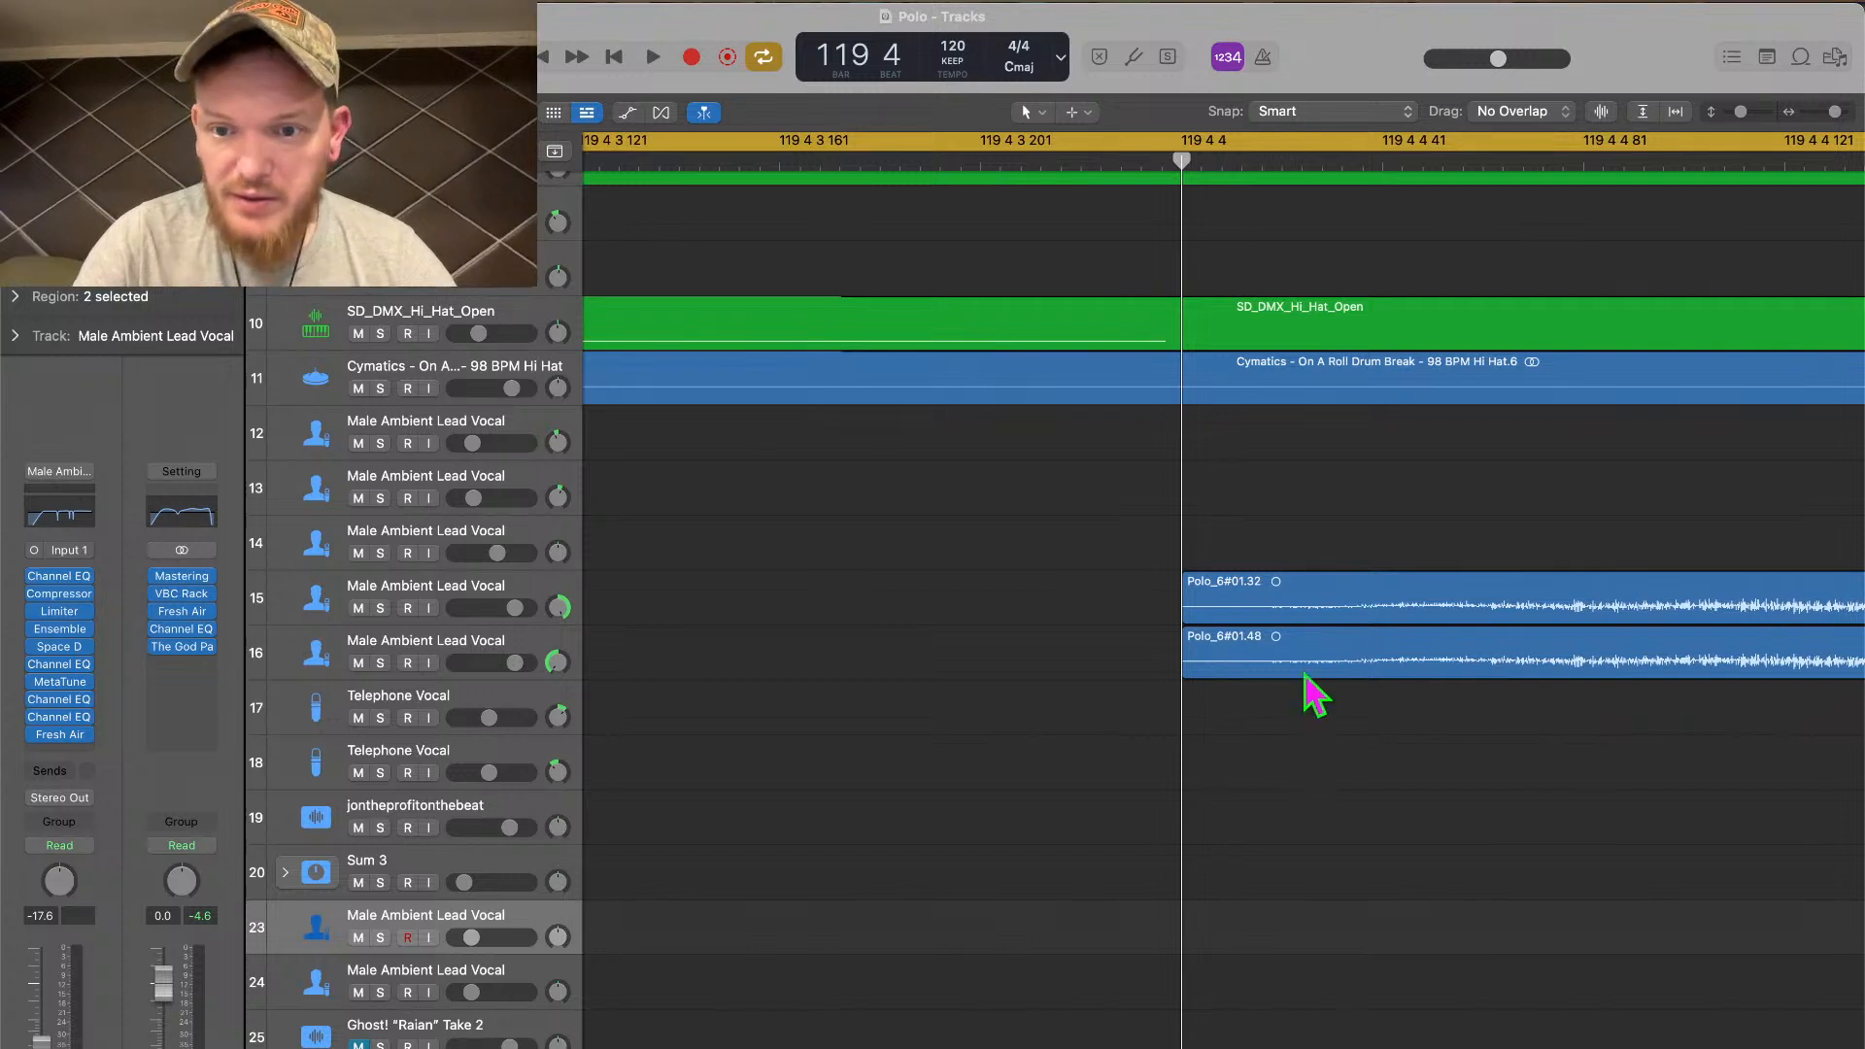
Replace the Polo pair near bar 120 on tracks 15 and 16 with the copied Ghost Just Voice regions
drag(1304, 675, 1304, 576)
key(Delete)
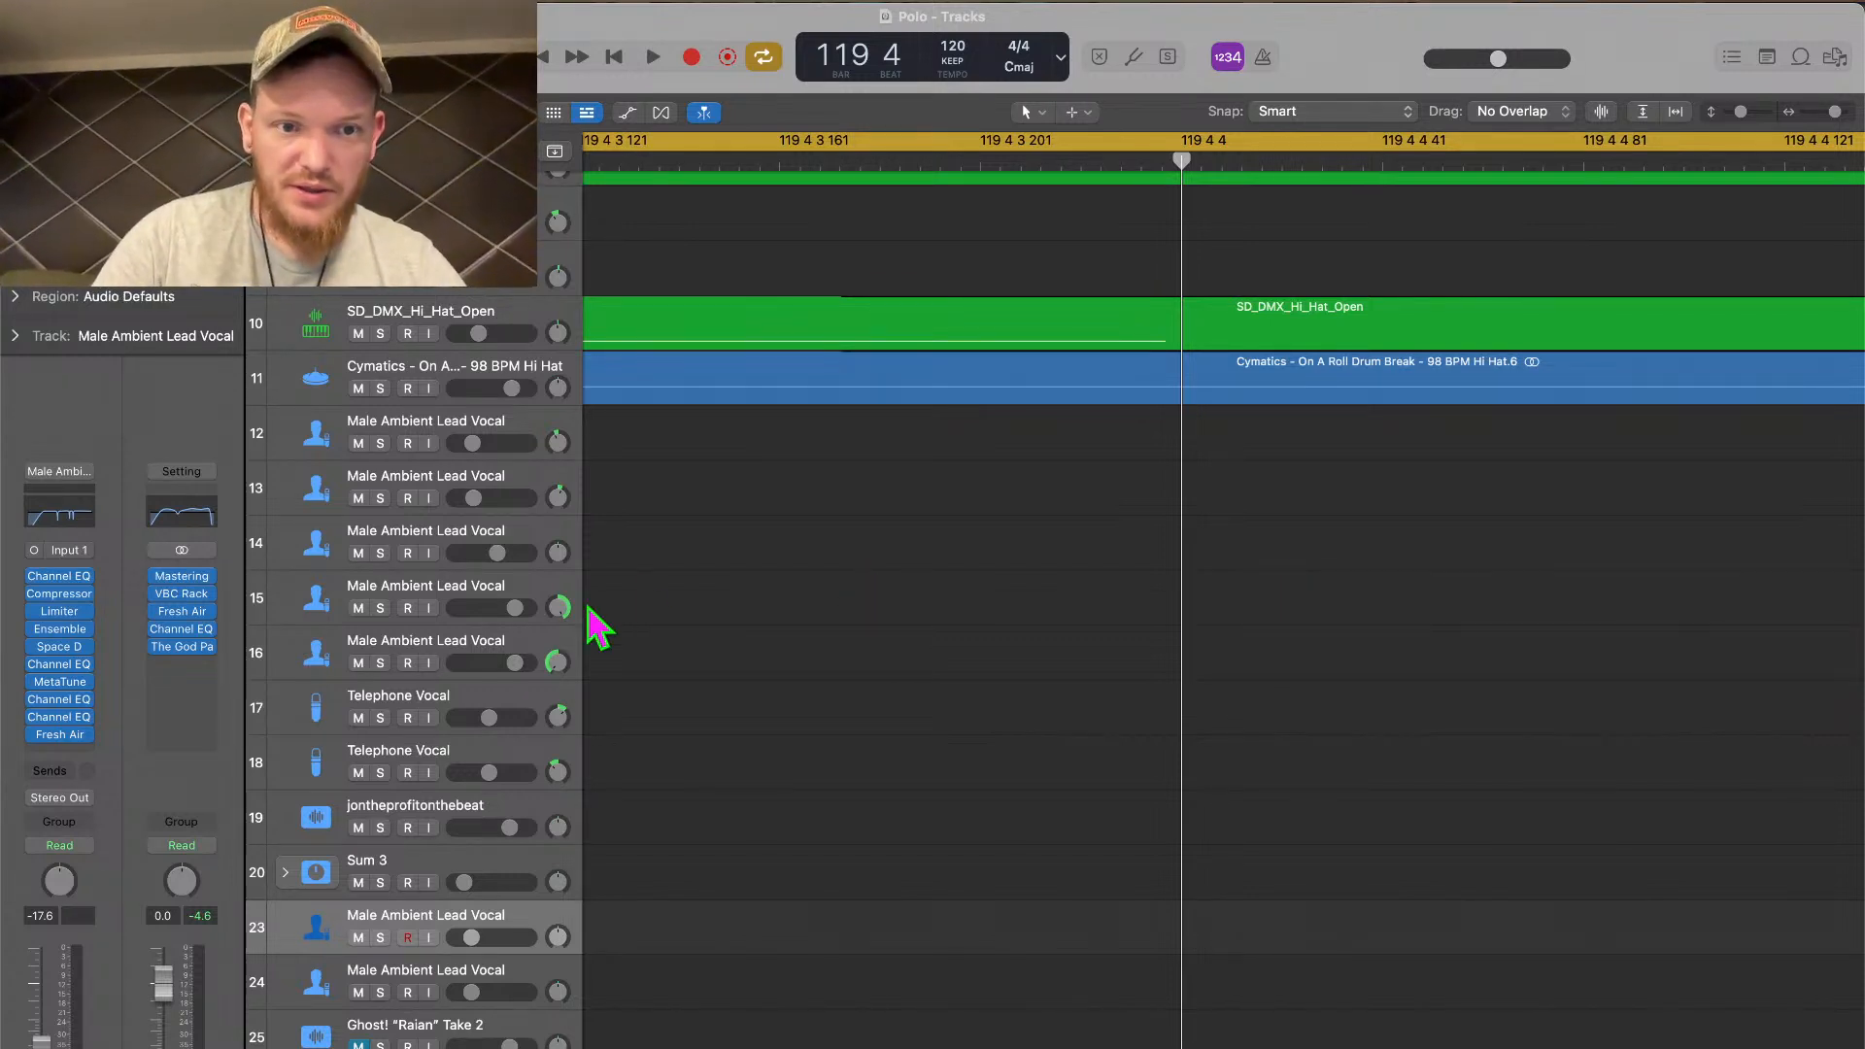
click(546, 585)
key(super+v)
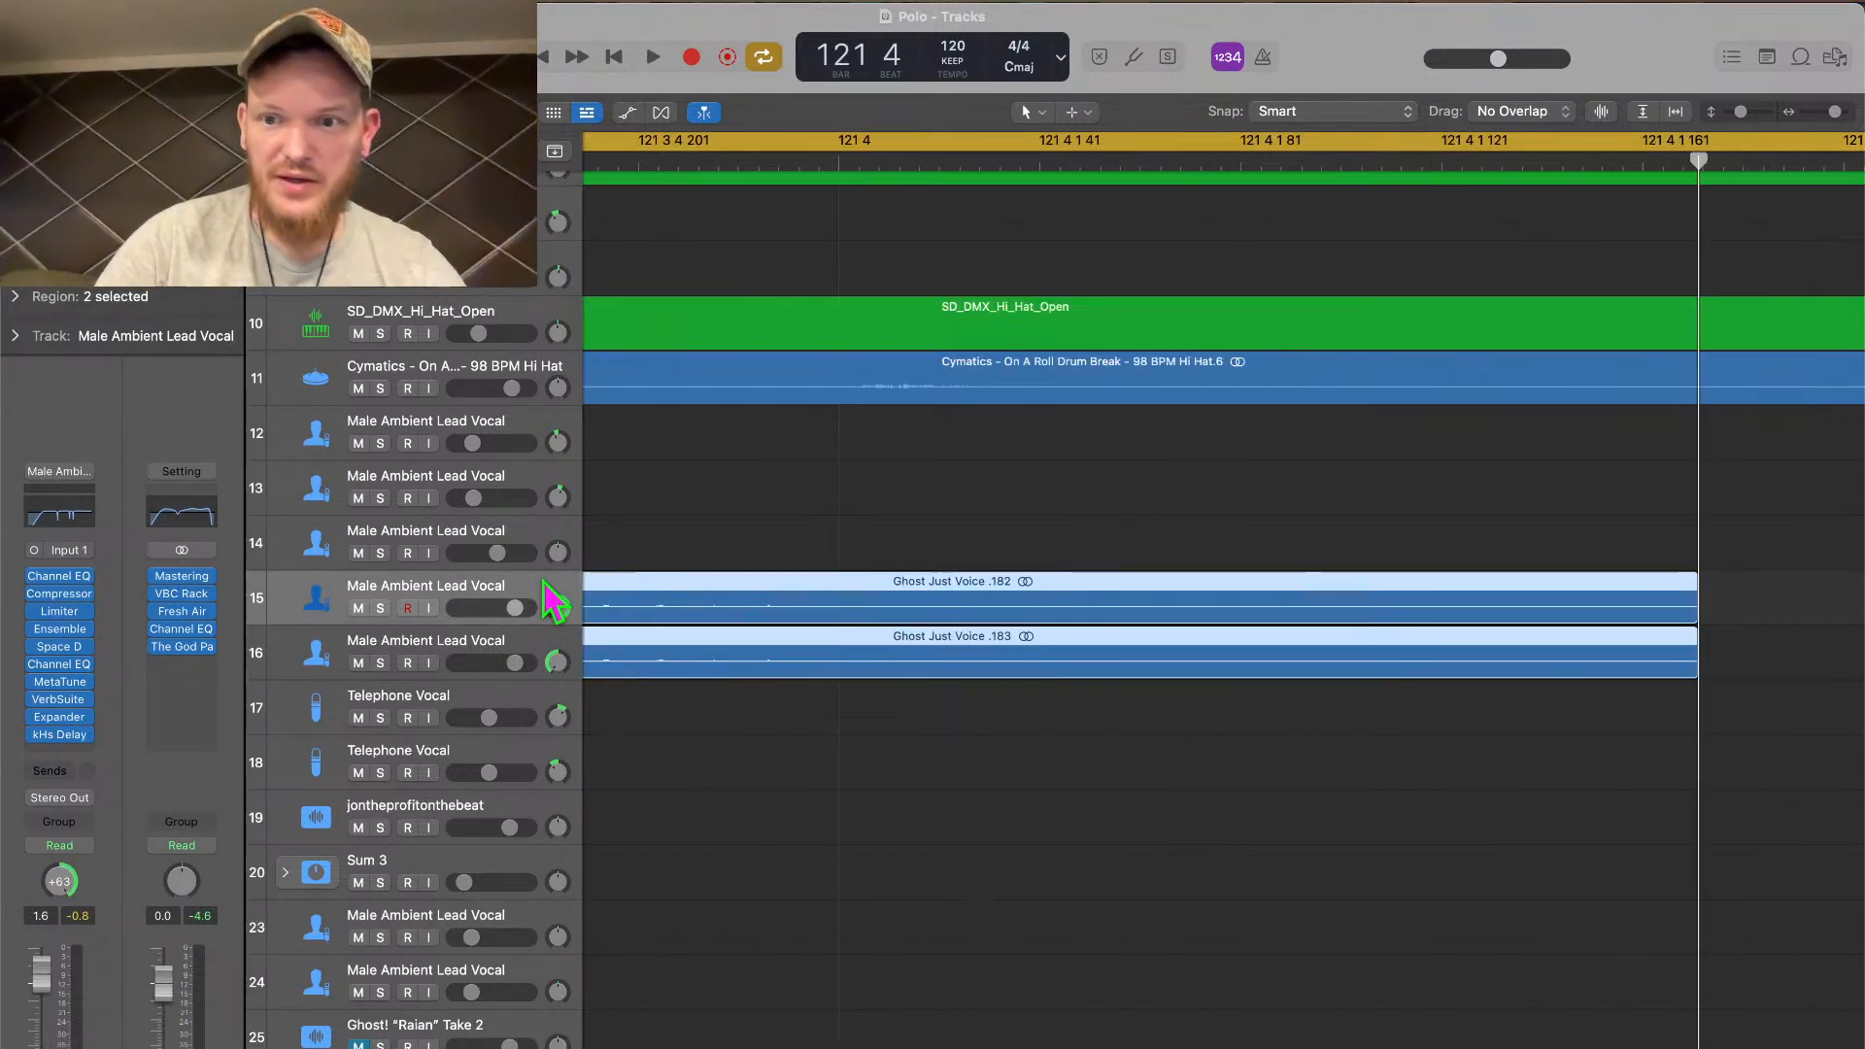
Play from about bar 116 into the pasted Ghost Just Voice pair to hear its timing against the beat
key(super+Left)
key(super+Left)
key(super+Left)
key(super+Left)
key(super+Left)
key(super+Left)
key(super+Left)
key(super+Left)
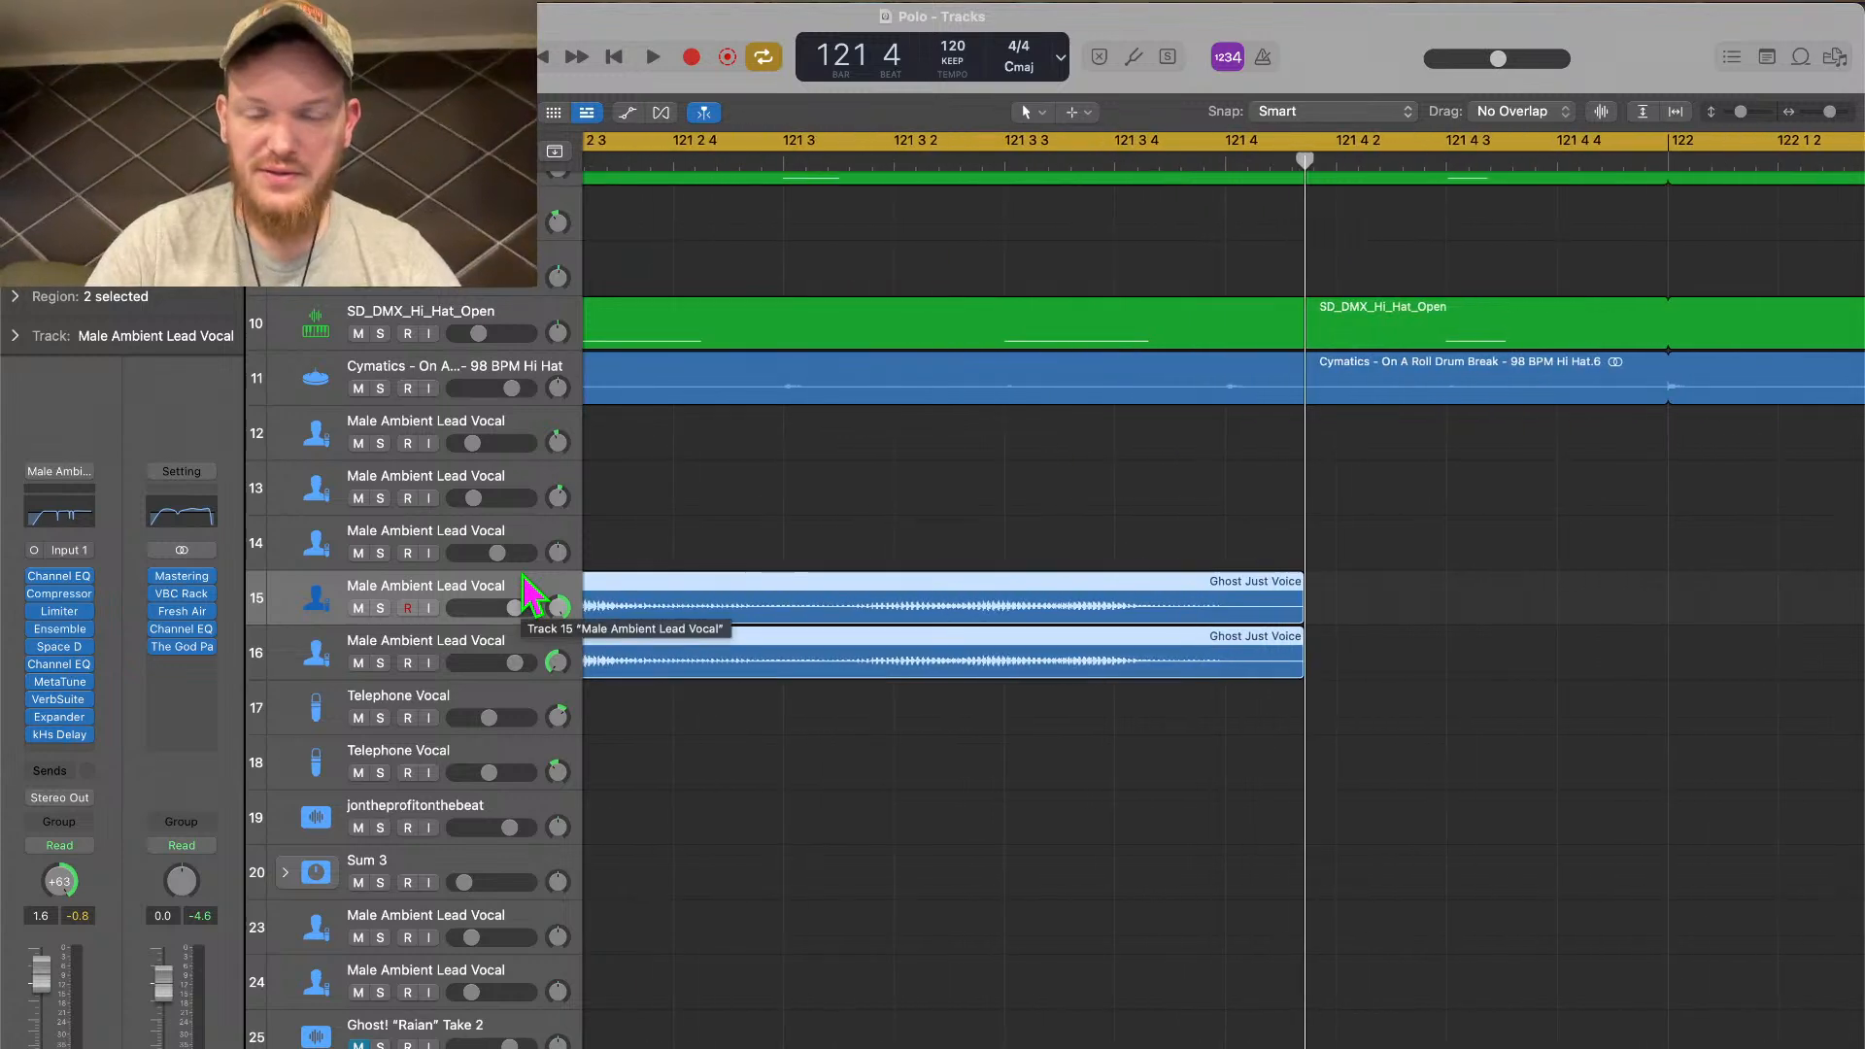
key(super+Left)
key(super+Left)
key(super+Left)
key(super+Left)
key(super+Left)
key(super+Left)
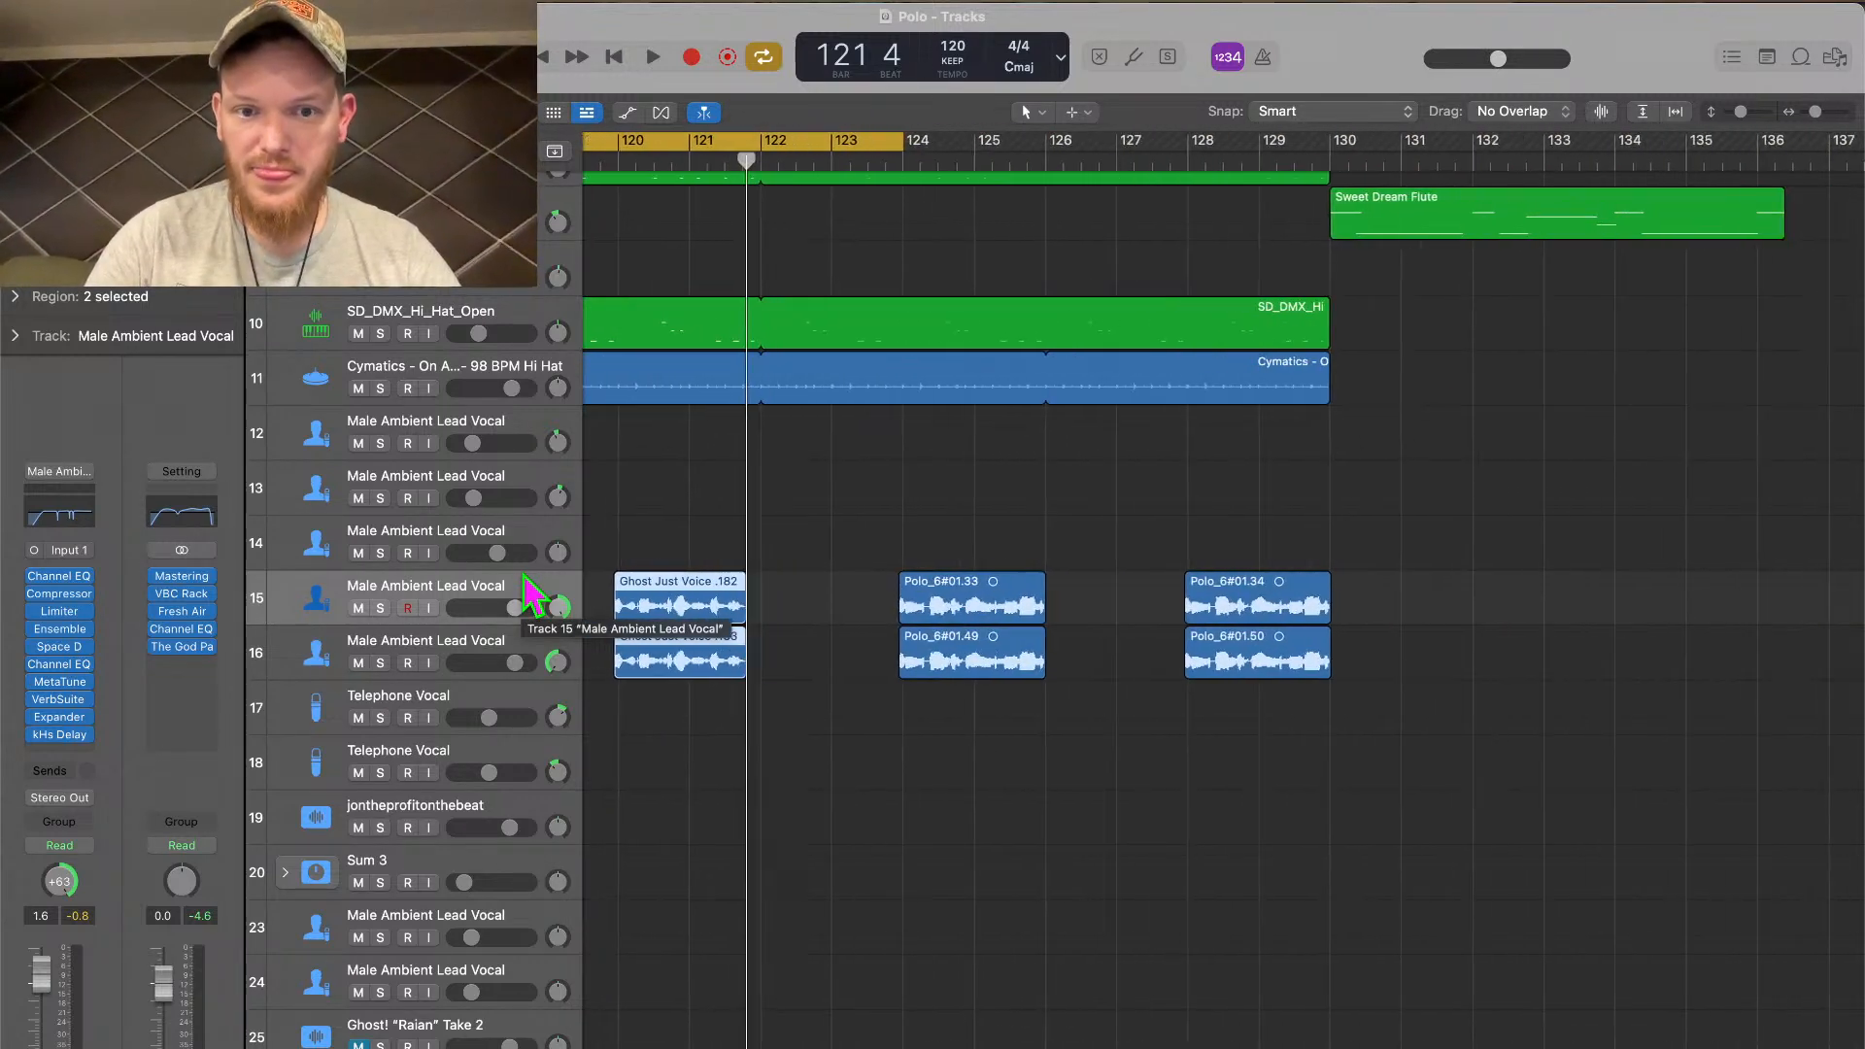
scroll(525, 588, left, 10)
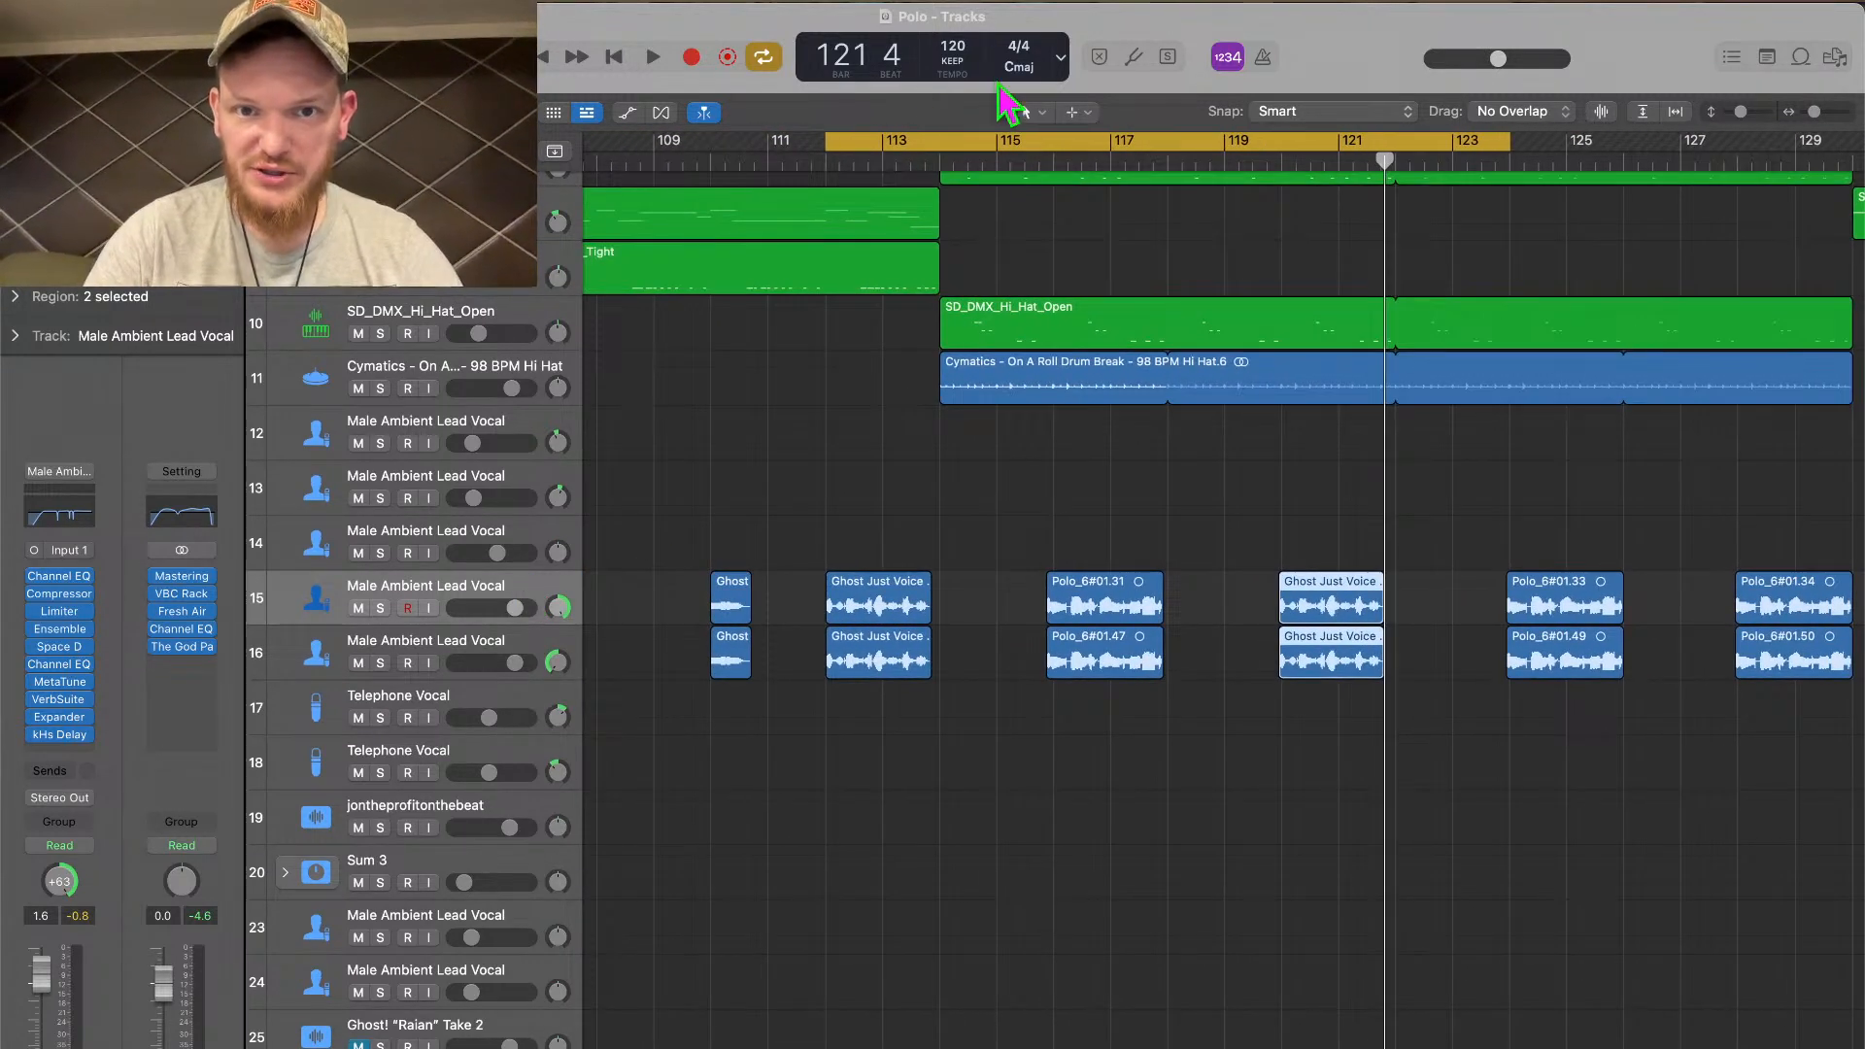
click(1042, 160)
key(space)
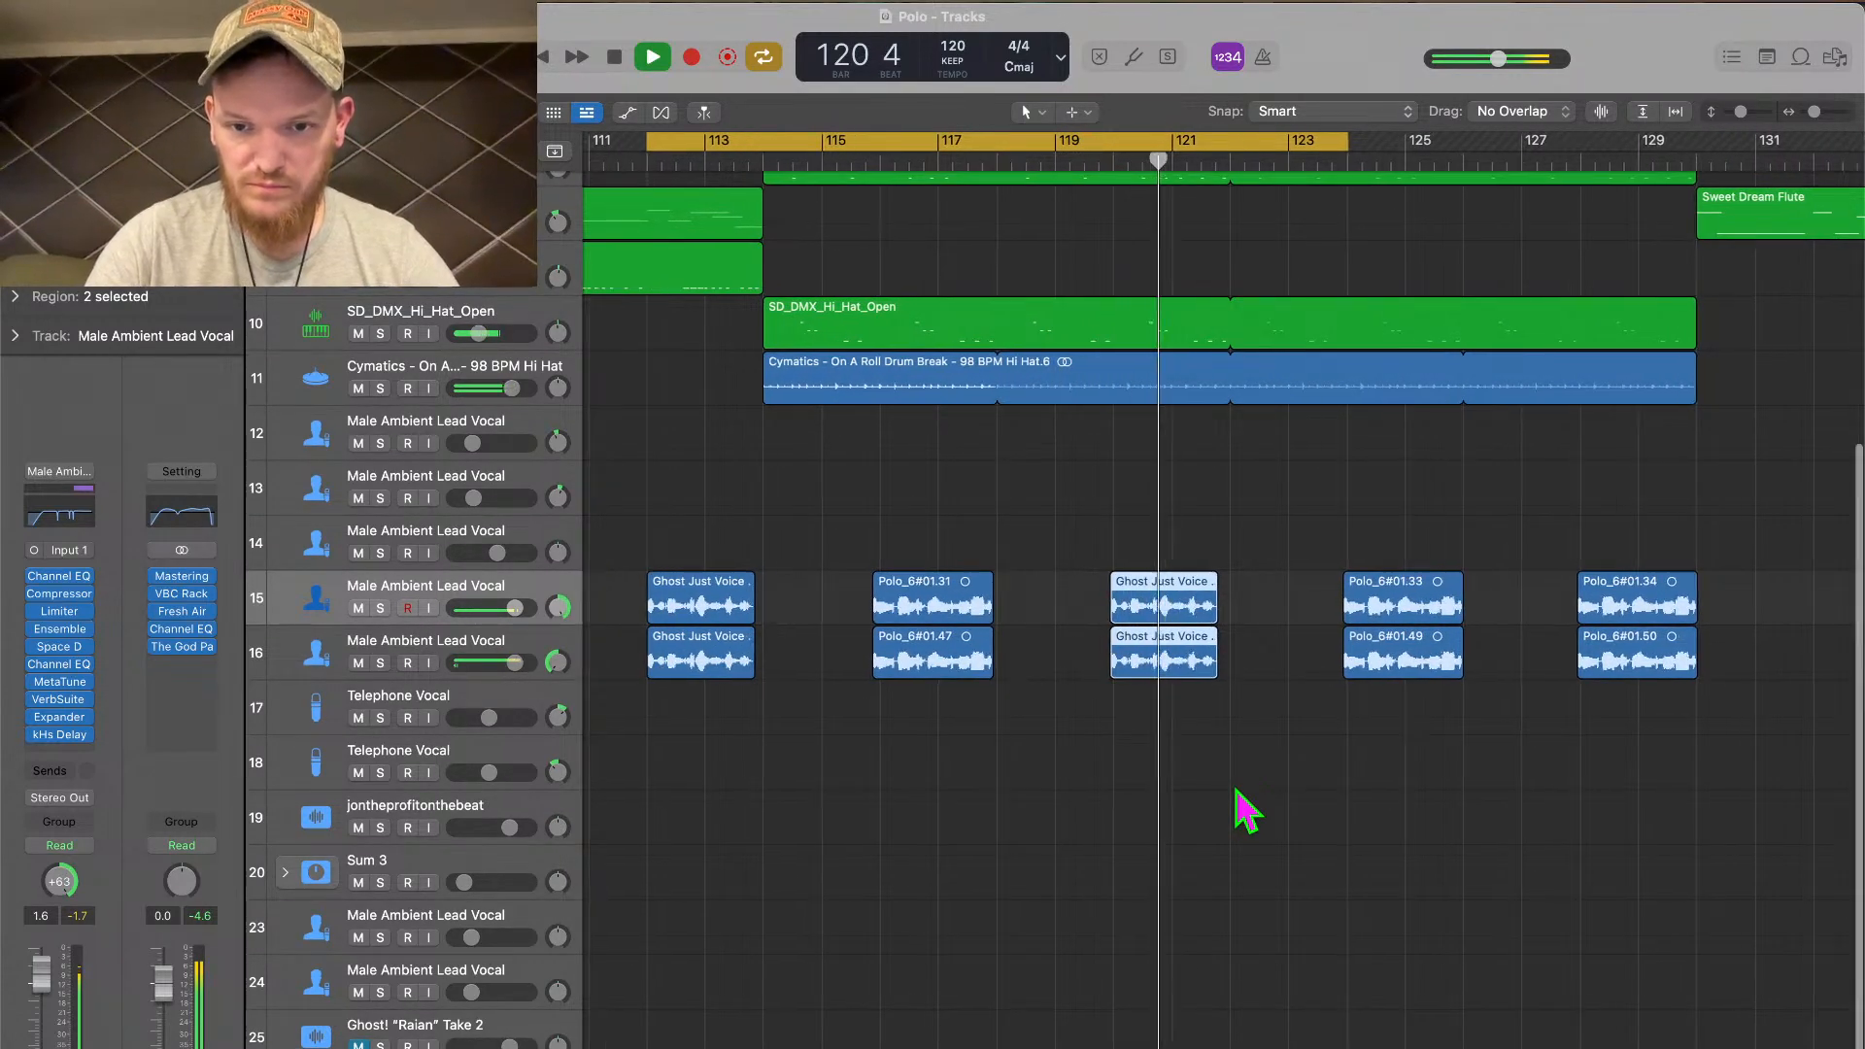
key(z)
key(space)
Shift both Ghost Just Voice regions near bar 120 slightly later and play them back
click(1246, 811)
scroll(1185, 787, left, 2)
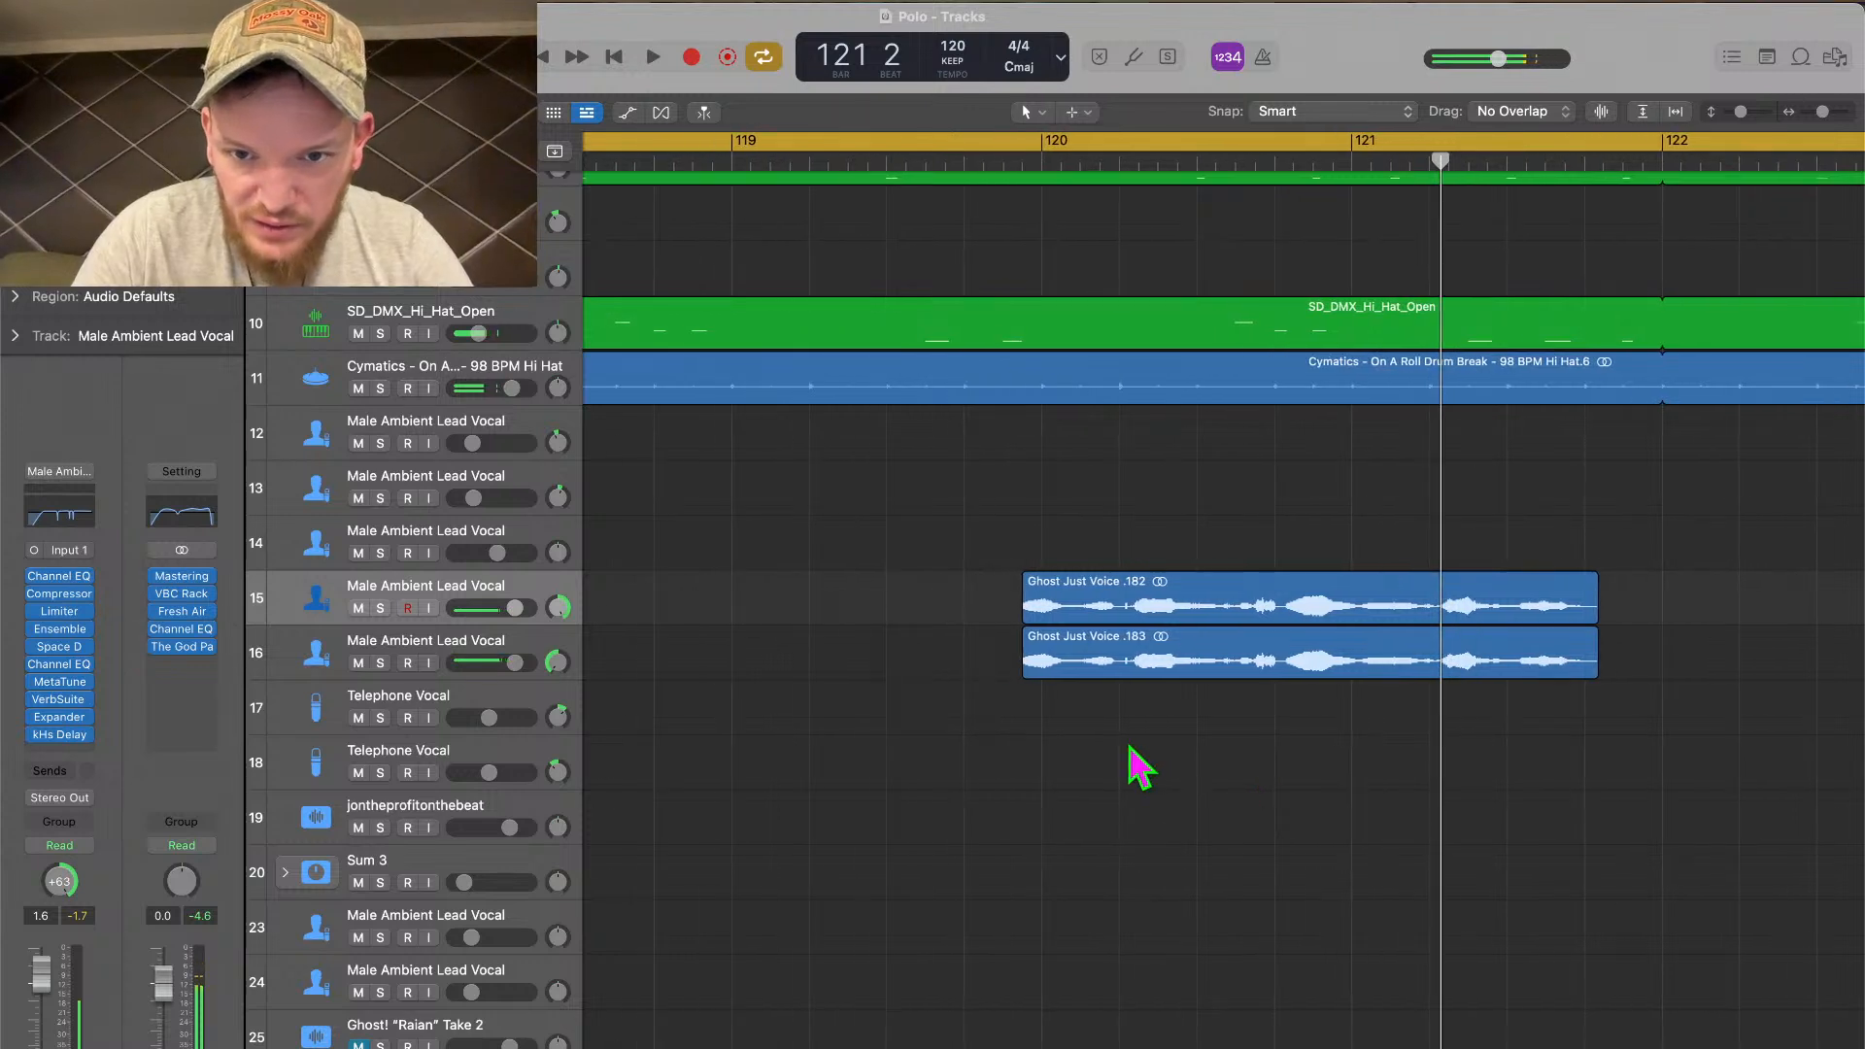
click(1138, 653)
shift+click(1125, 623)
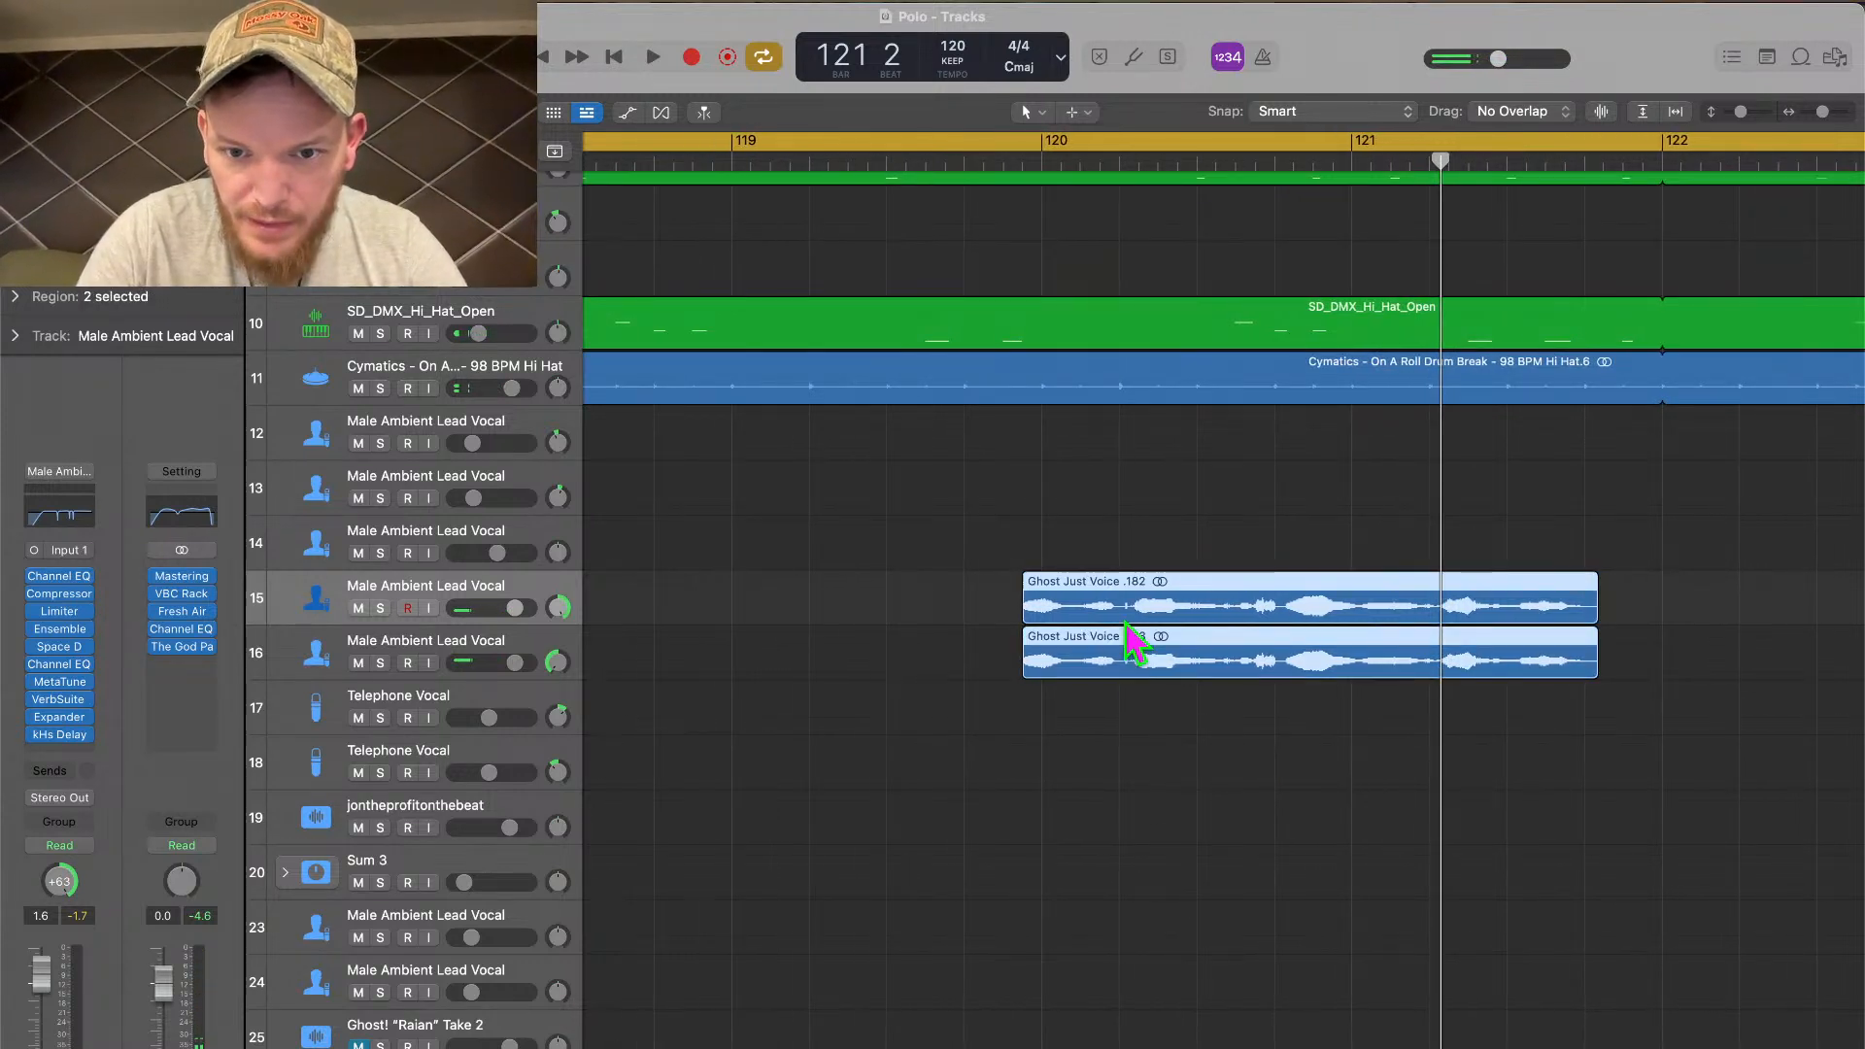
drag(1125, 606, 1134, 614)
key(space)
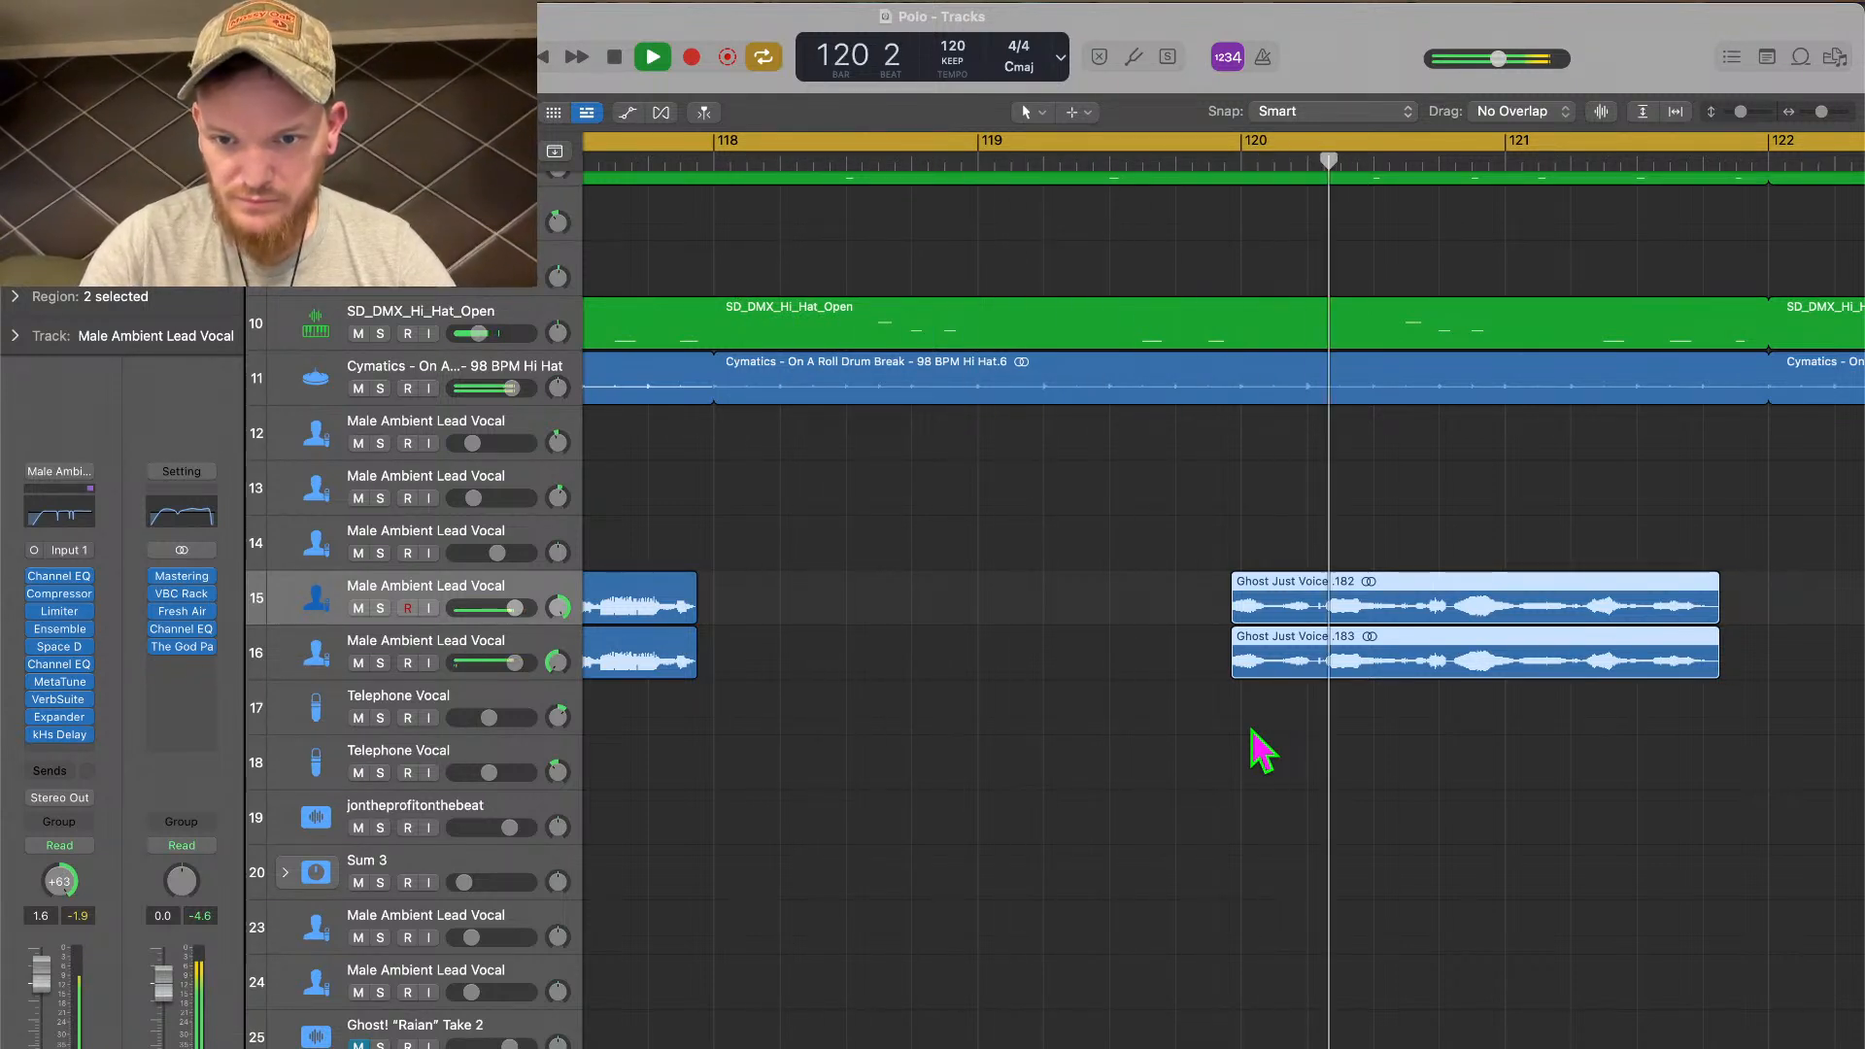
key(space)
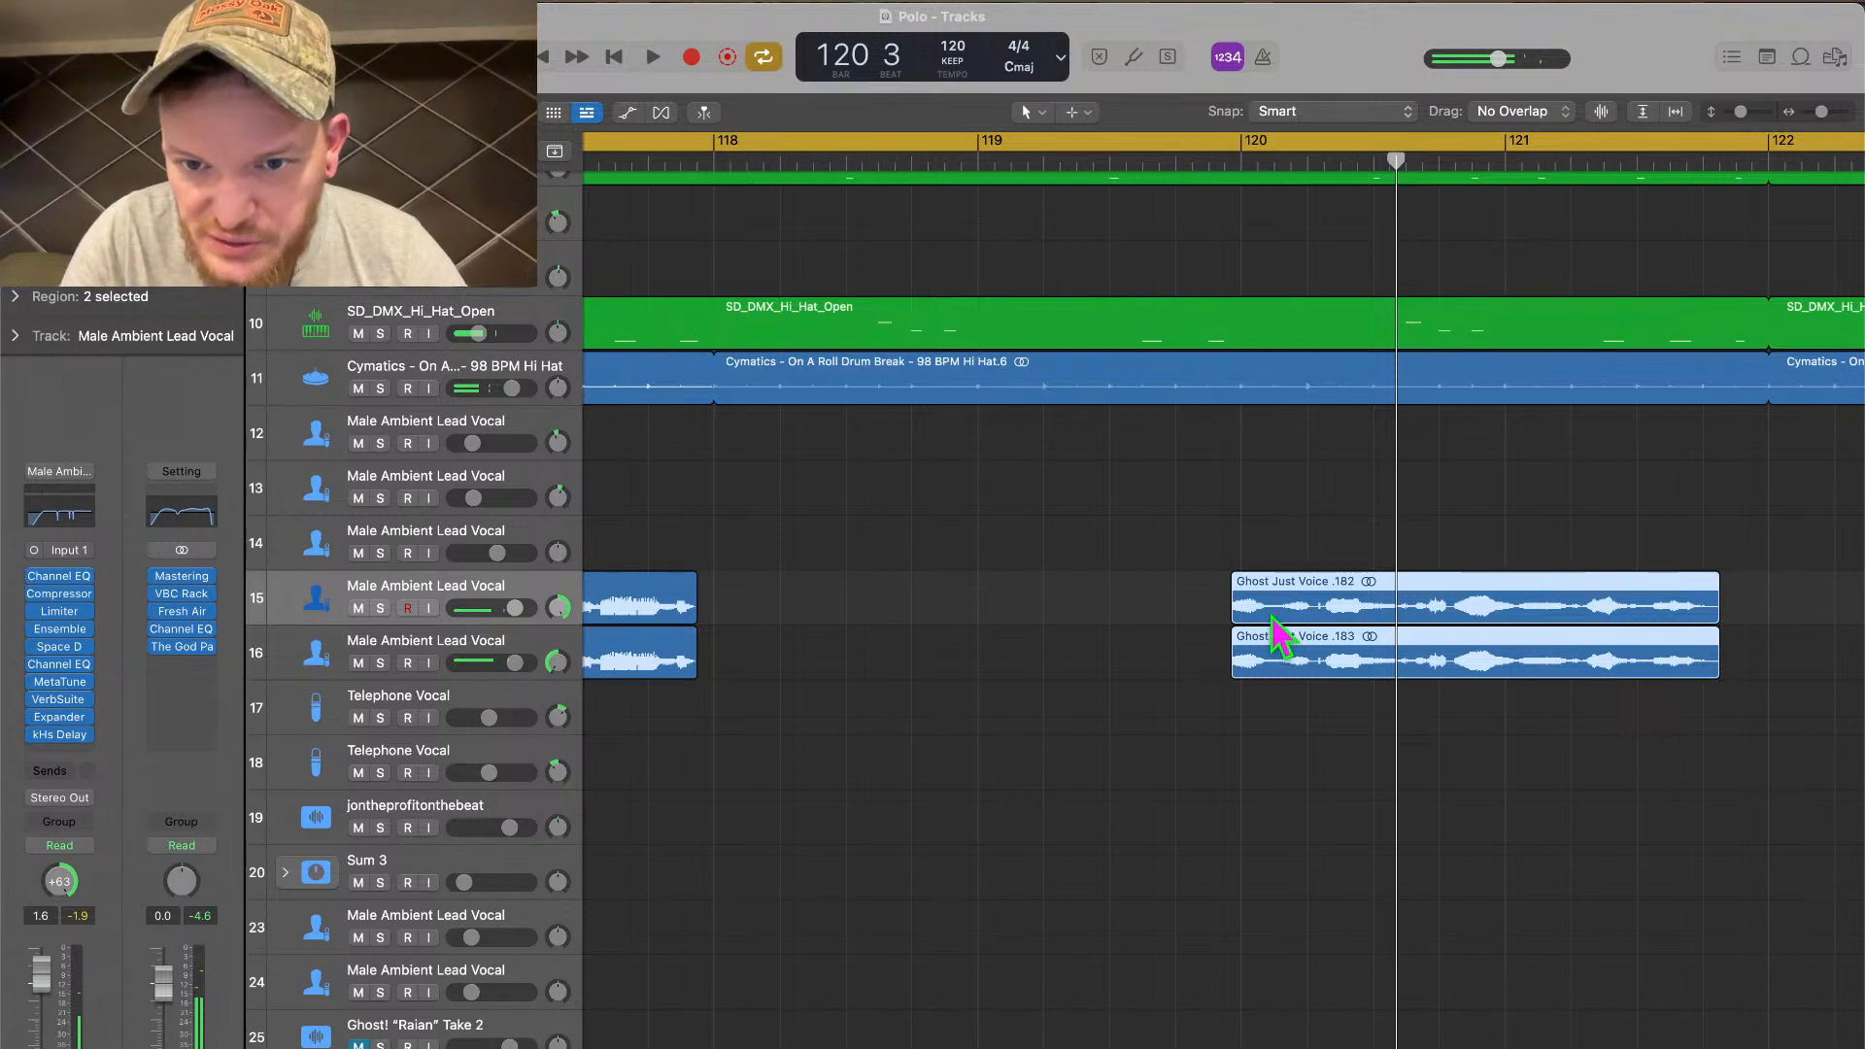
Move the selected Ghost Just Voice pair on tracks 15 and 16 so it starts at bar 120
scroll(1280, 636, up, 3)
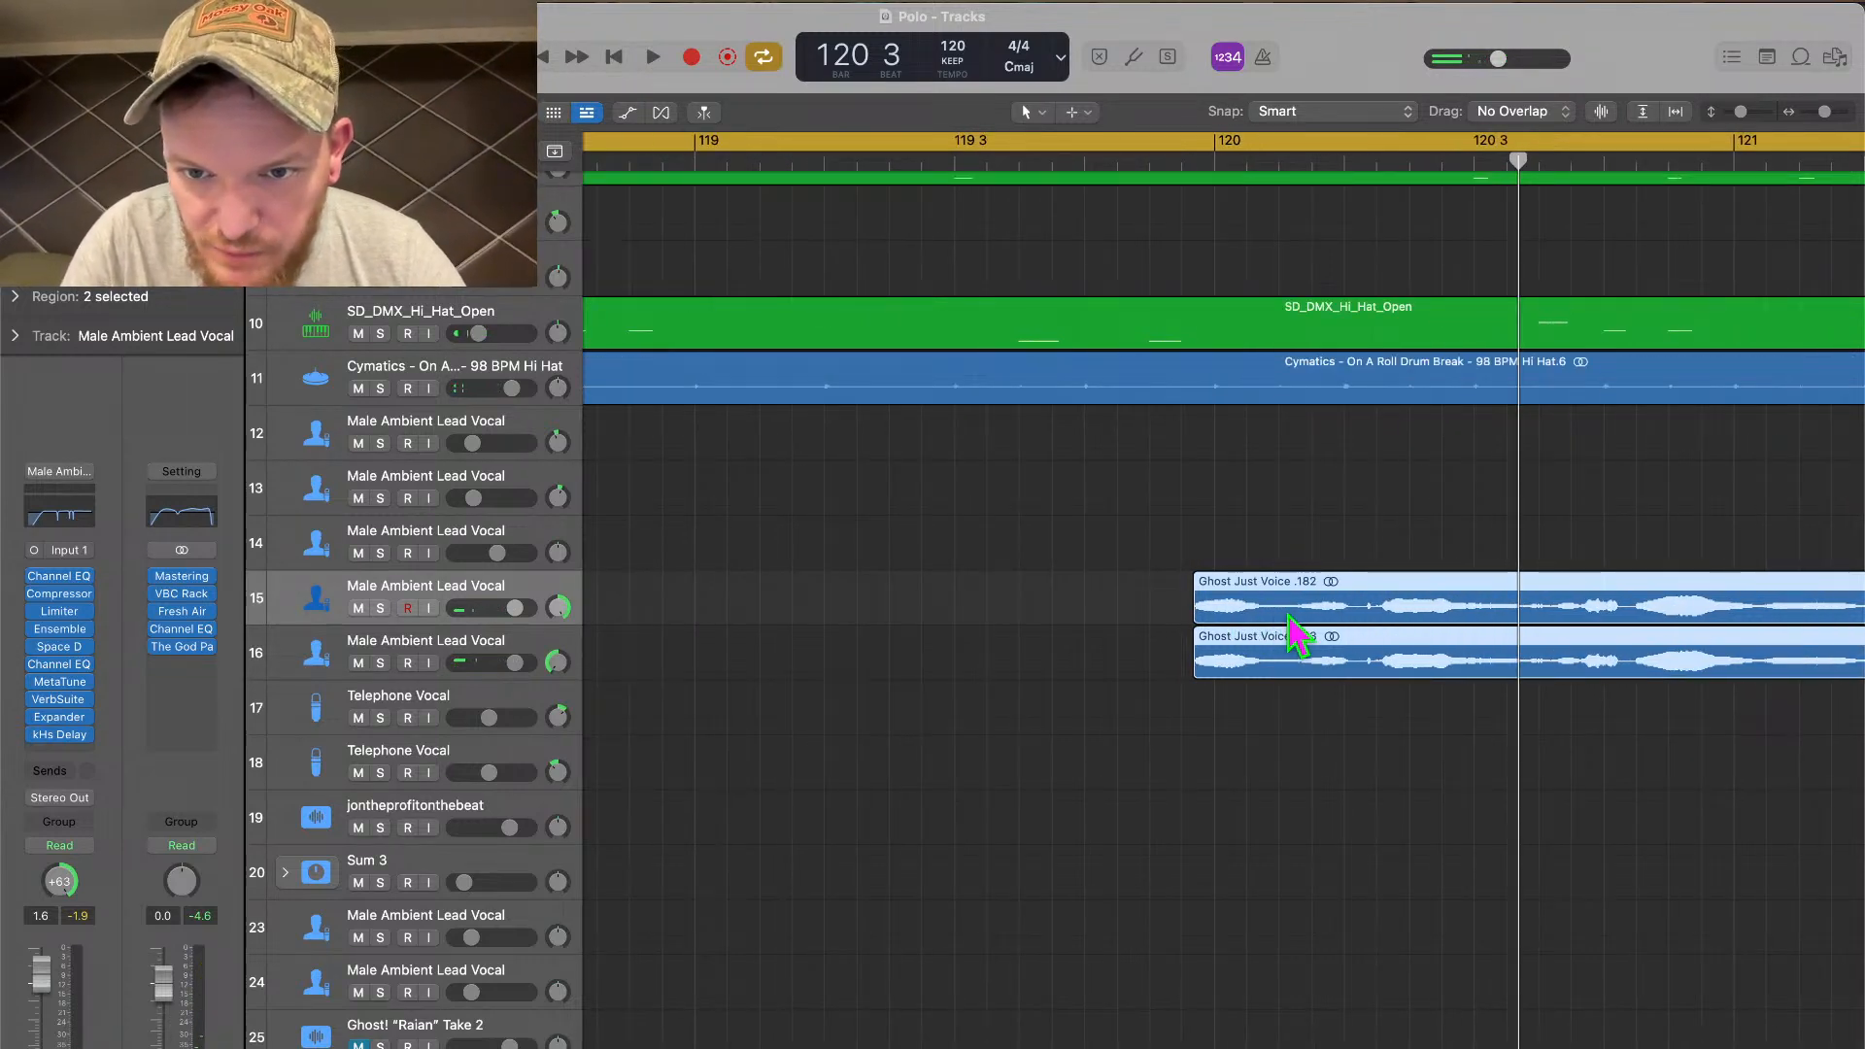
drag(1295, 637, 1315, 638)
scroll(1316, 636, down, 4)
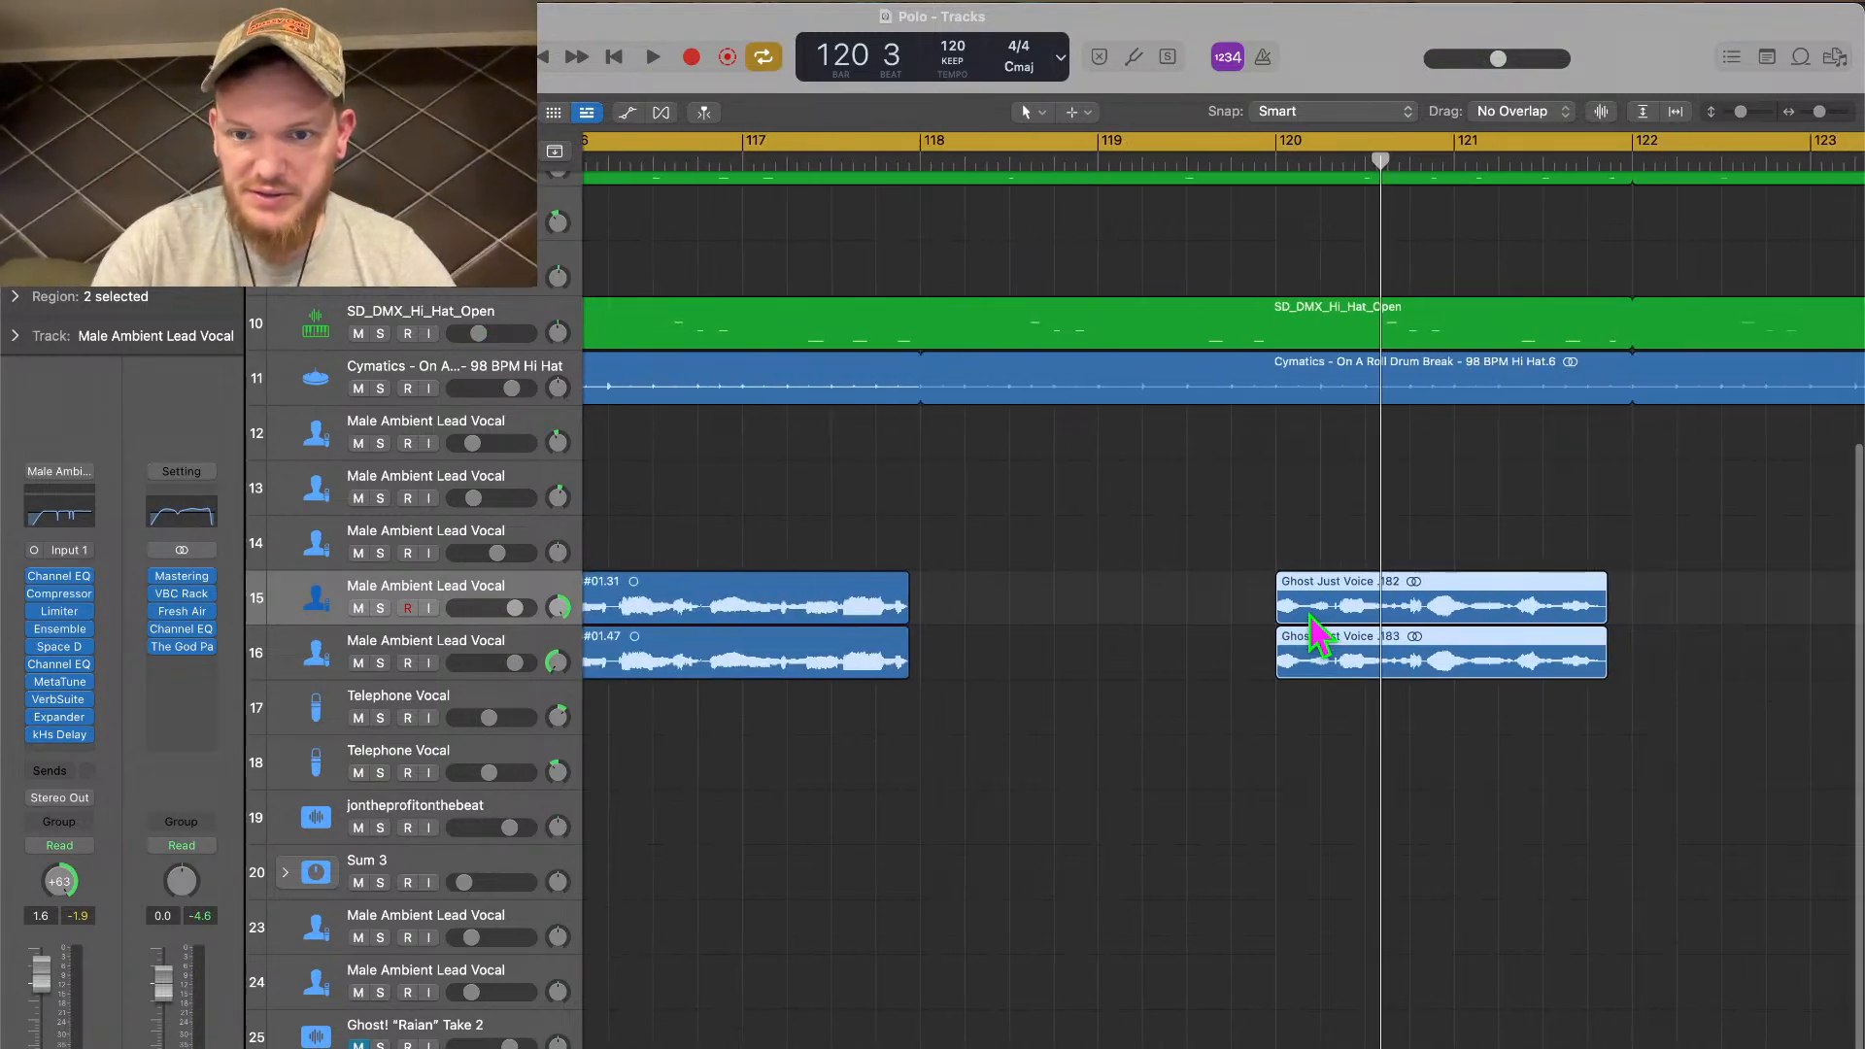
Play the cycle range from bar 112 through the realigned Ghost Just Voice pair at bar 120
key(space)
scroll(1316, 636, down, 4)
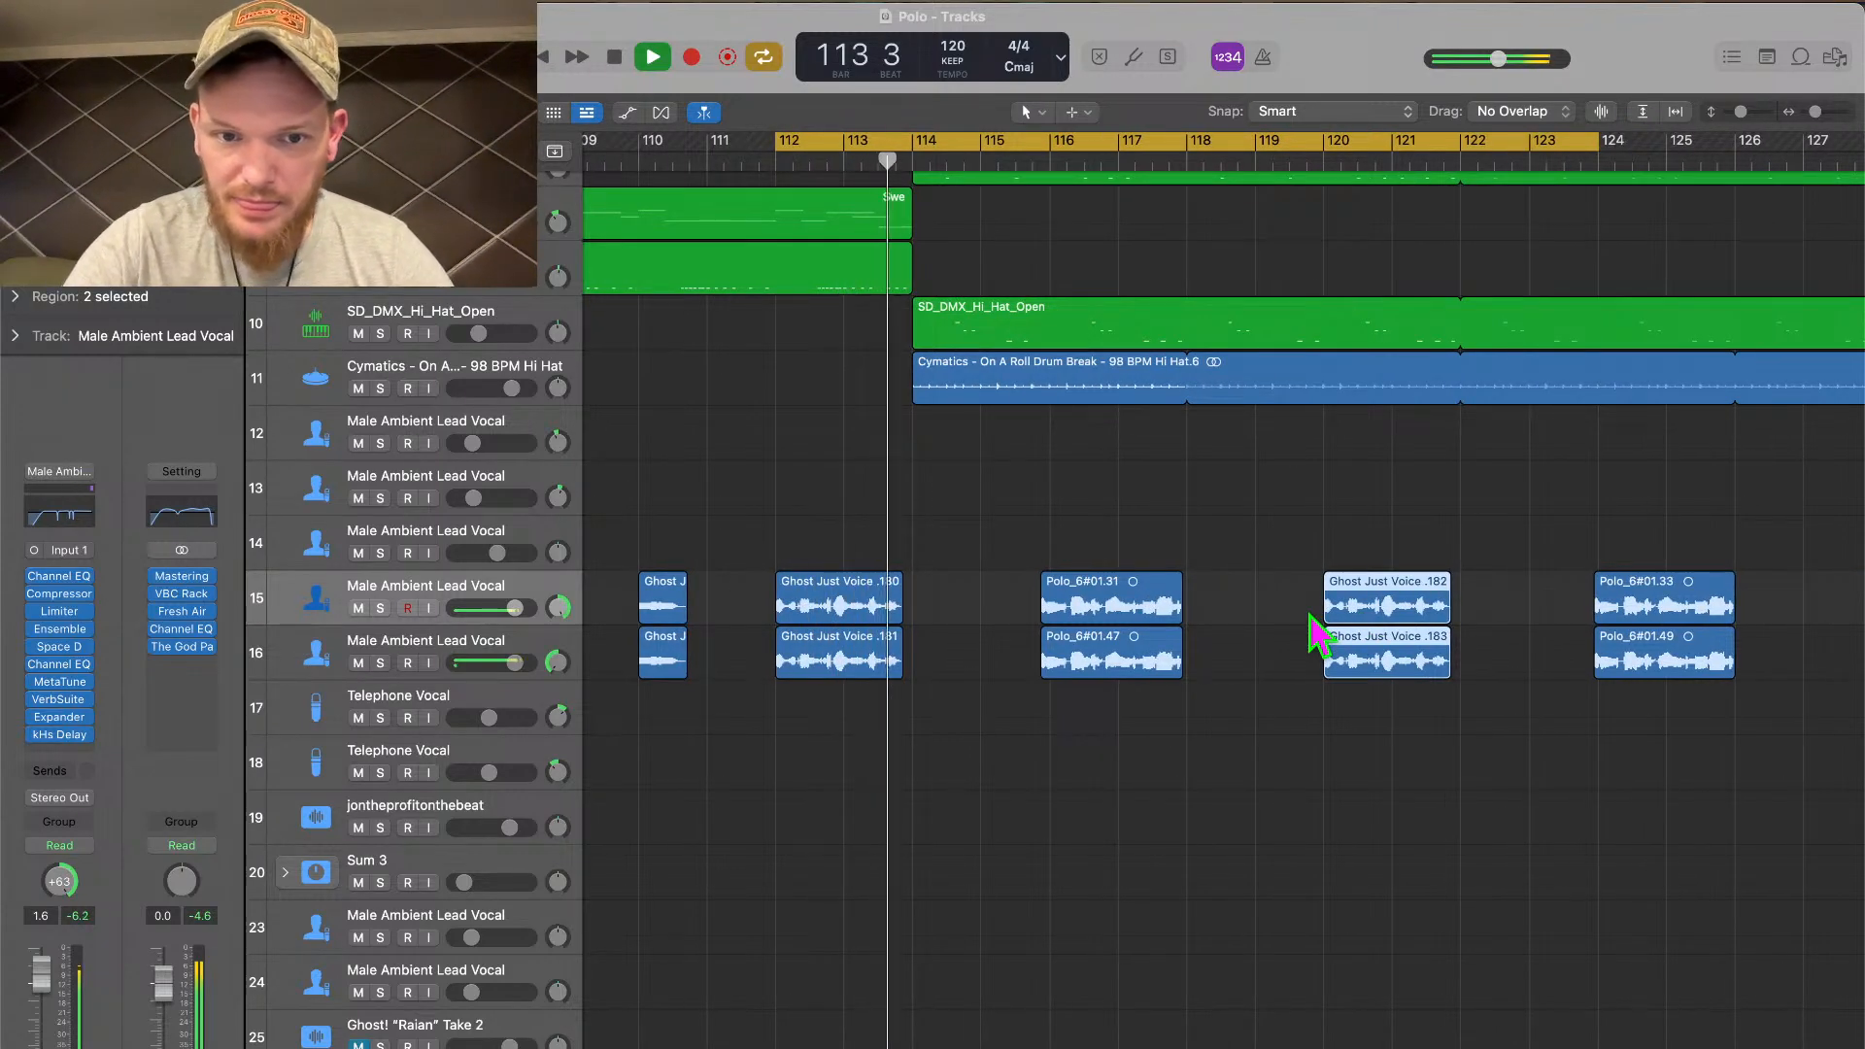
scroll(1316, 636, up, 6)
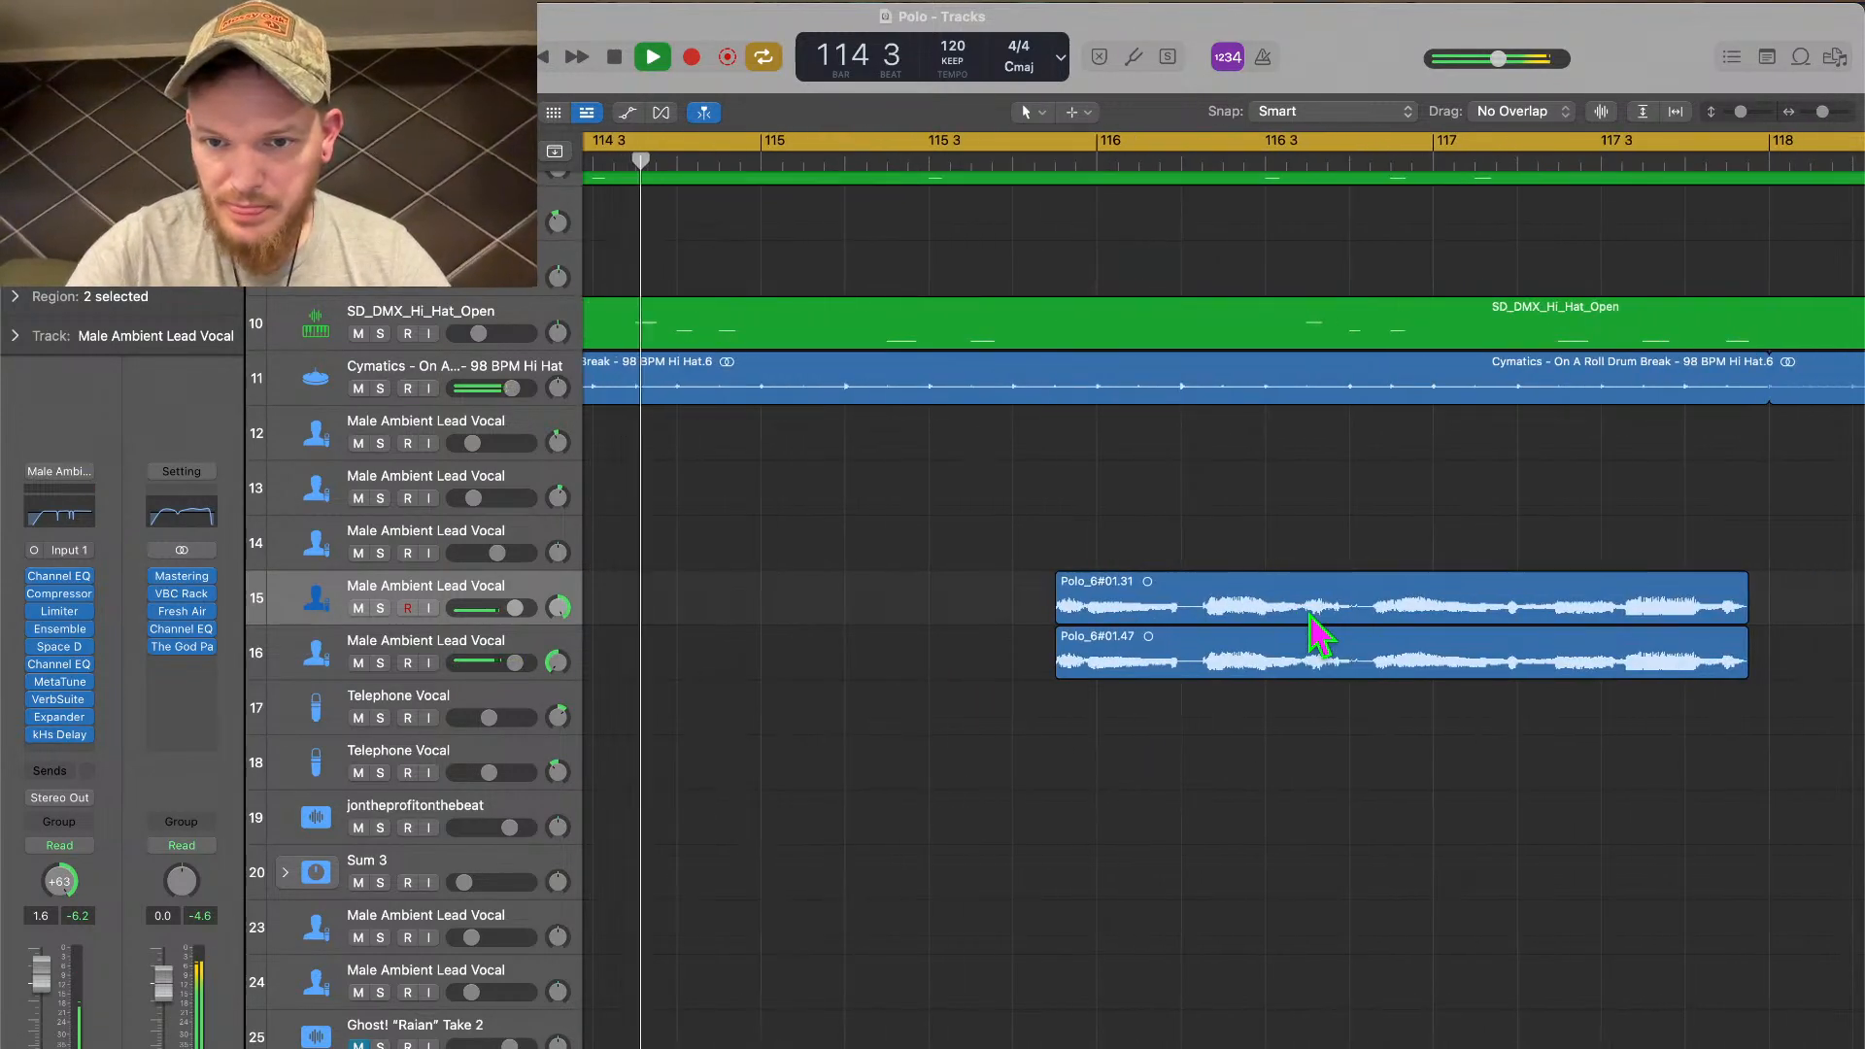
scroll(1318, 636, right, 10)
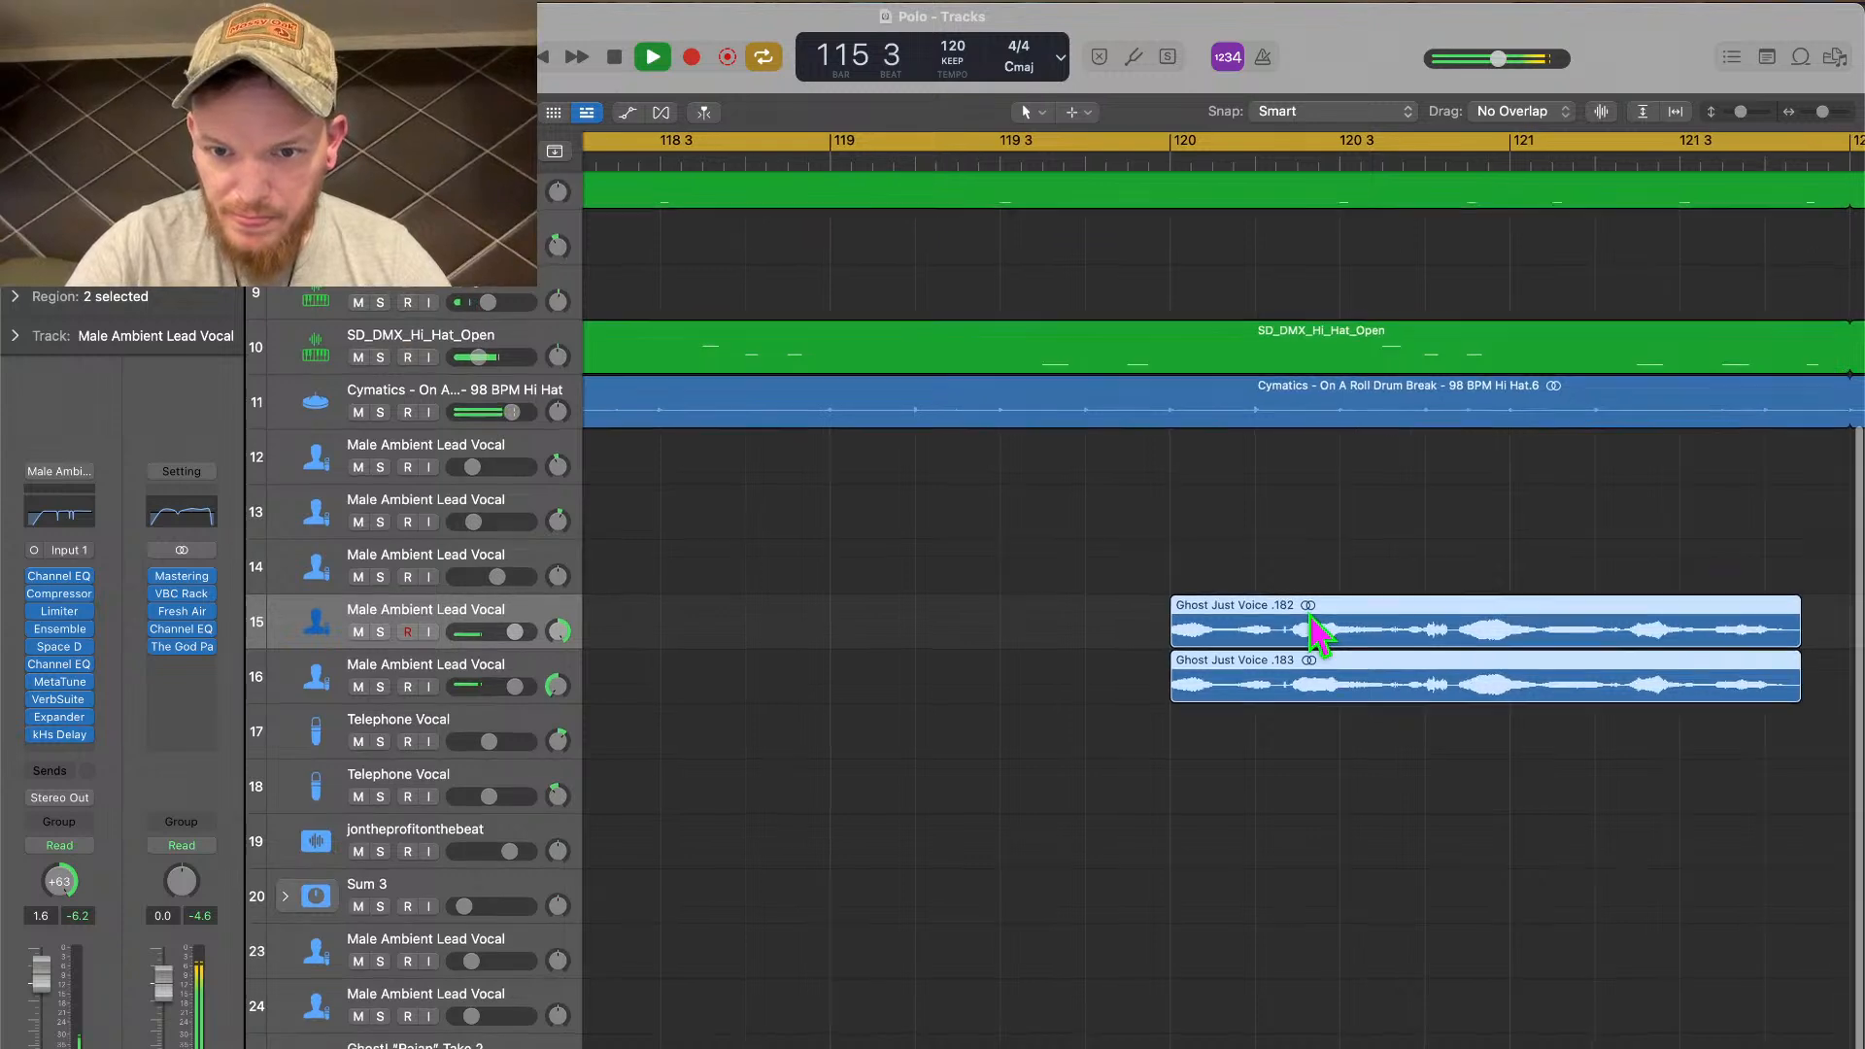
scroll(1318, 636, up, 6)
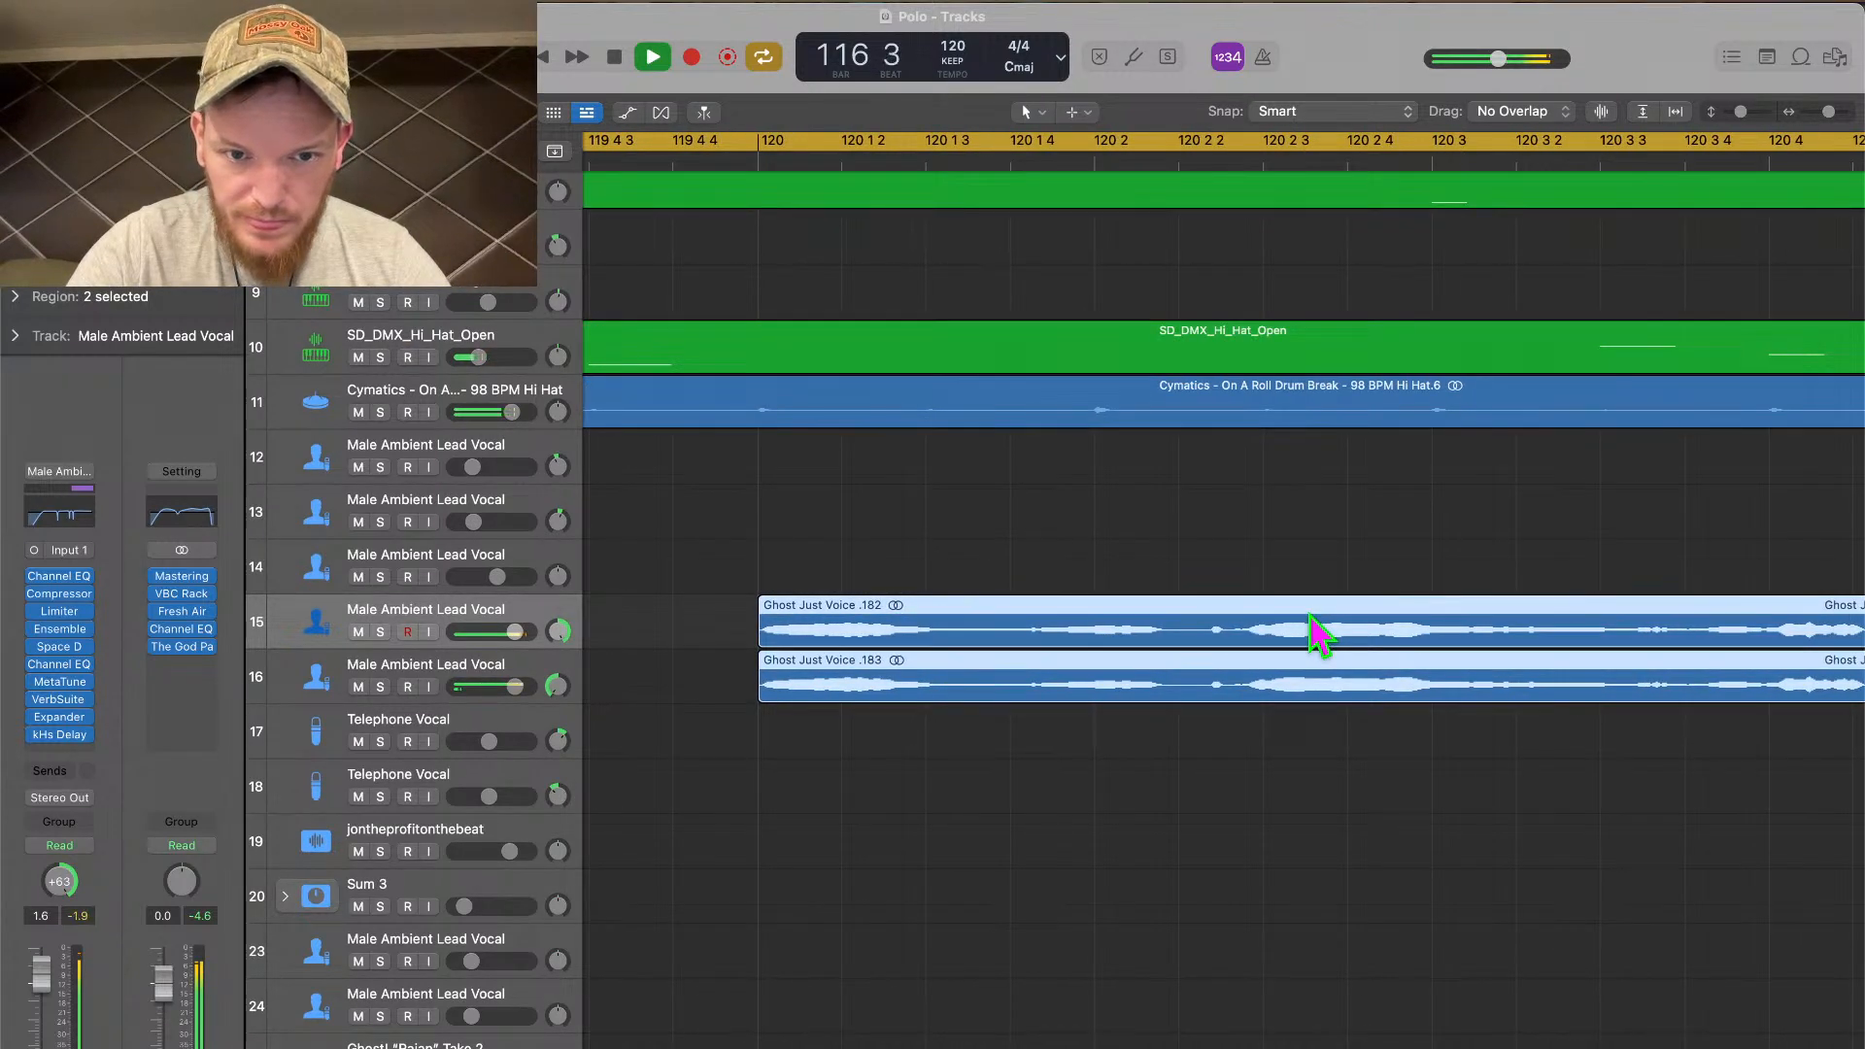
scroll(1074, 854, down, 8)
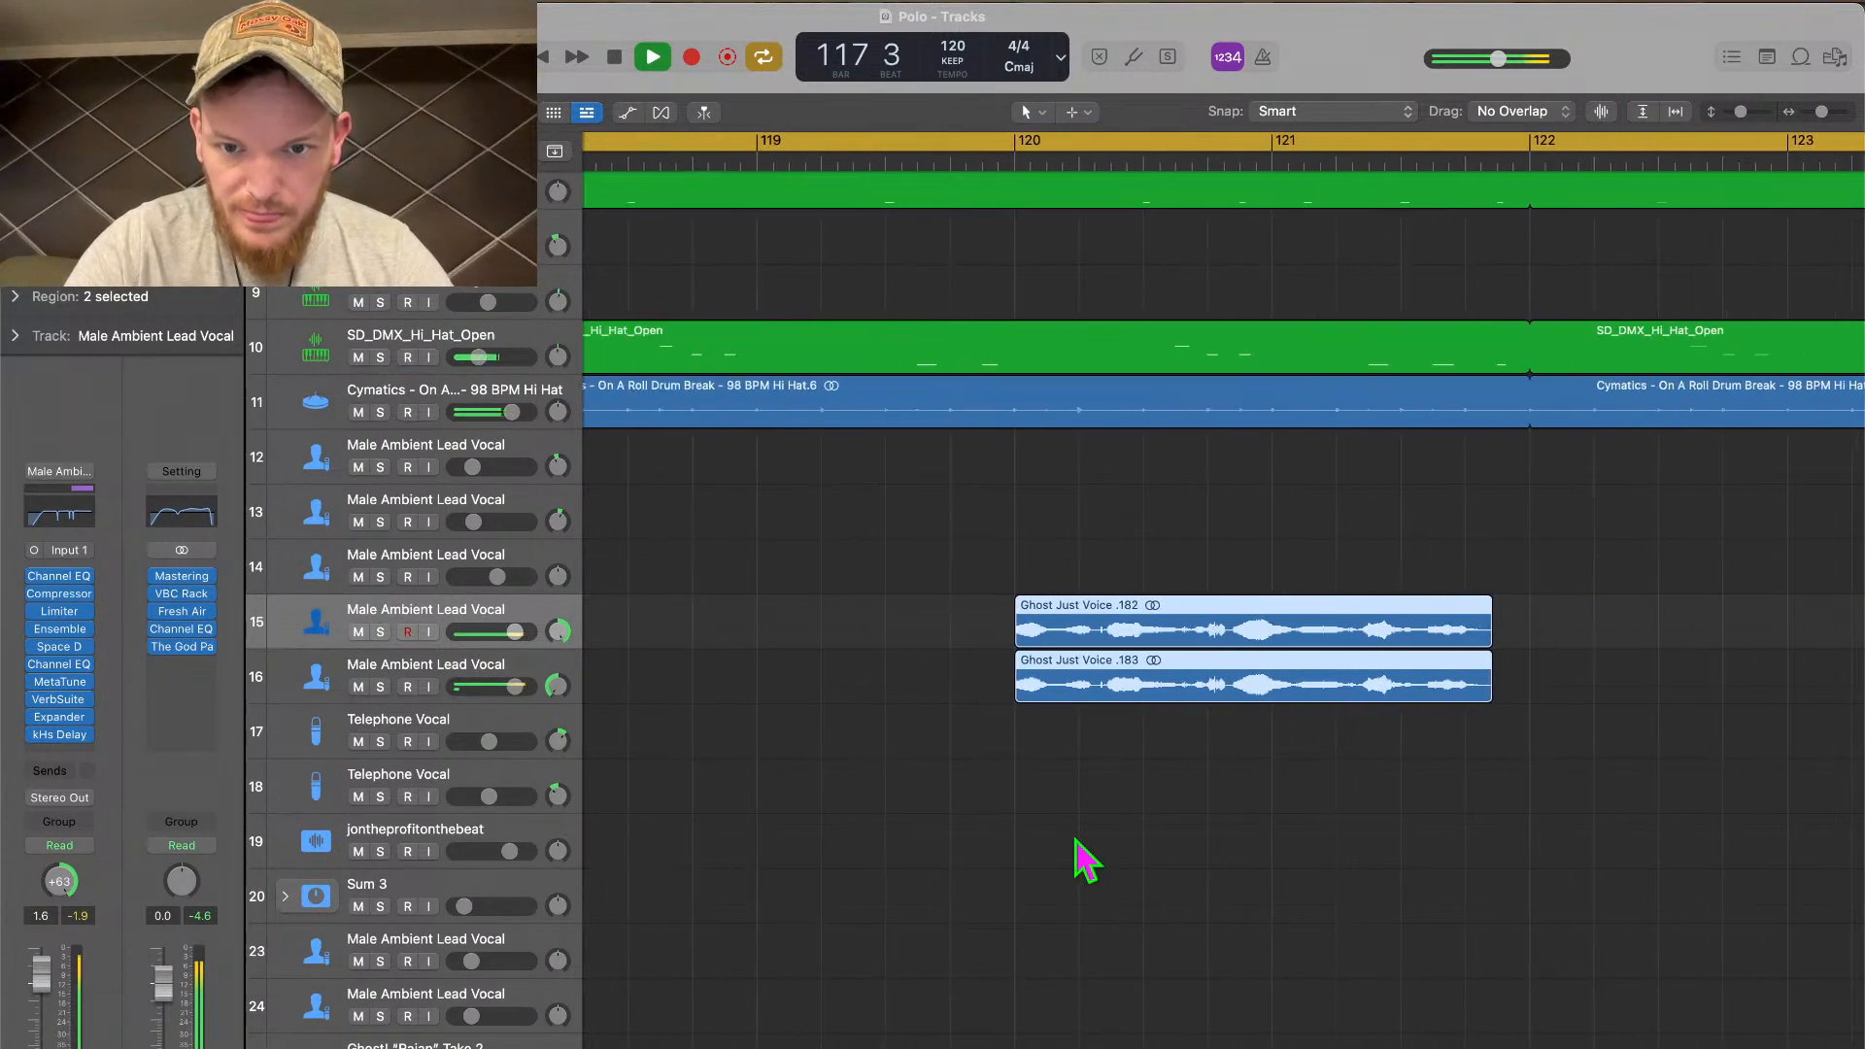
scroll(1084, 860, right, 3)
scroll(1085, 860, down, 4)
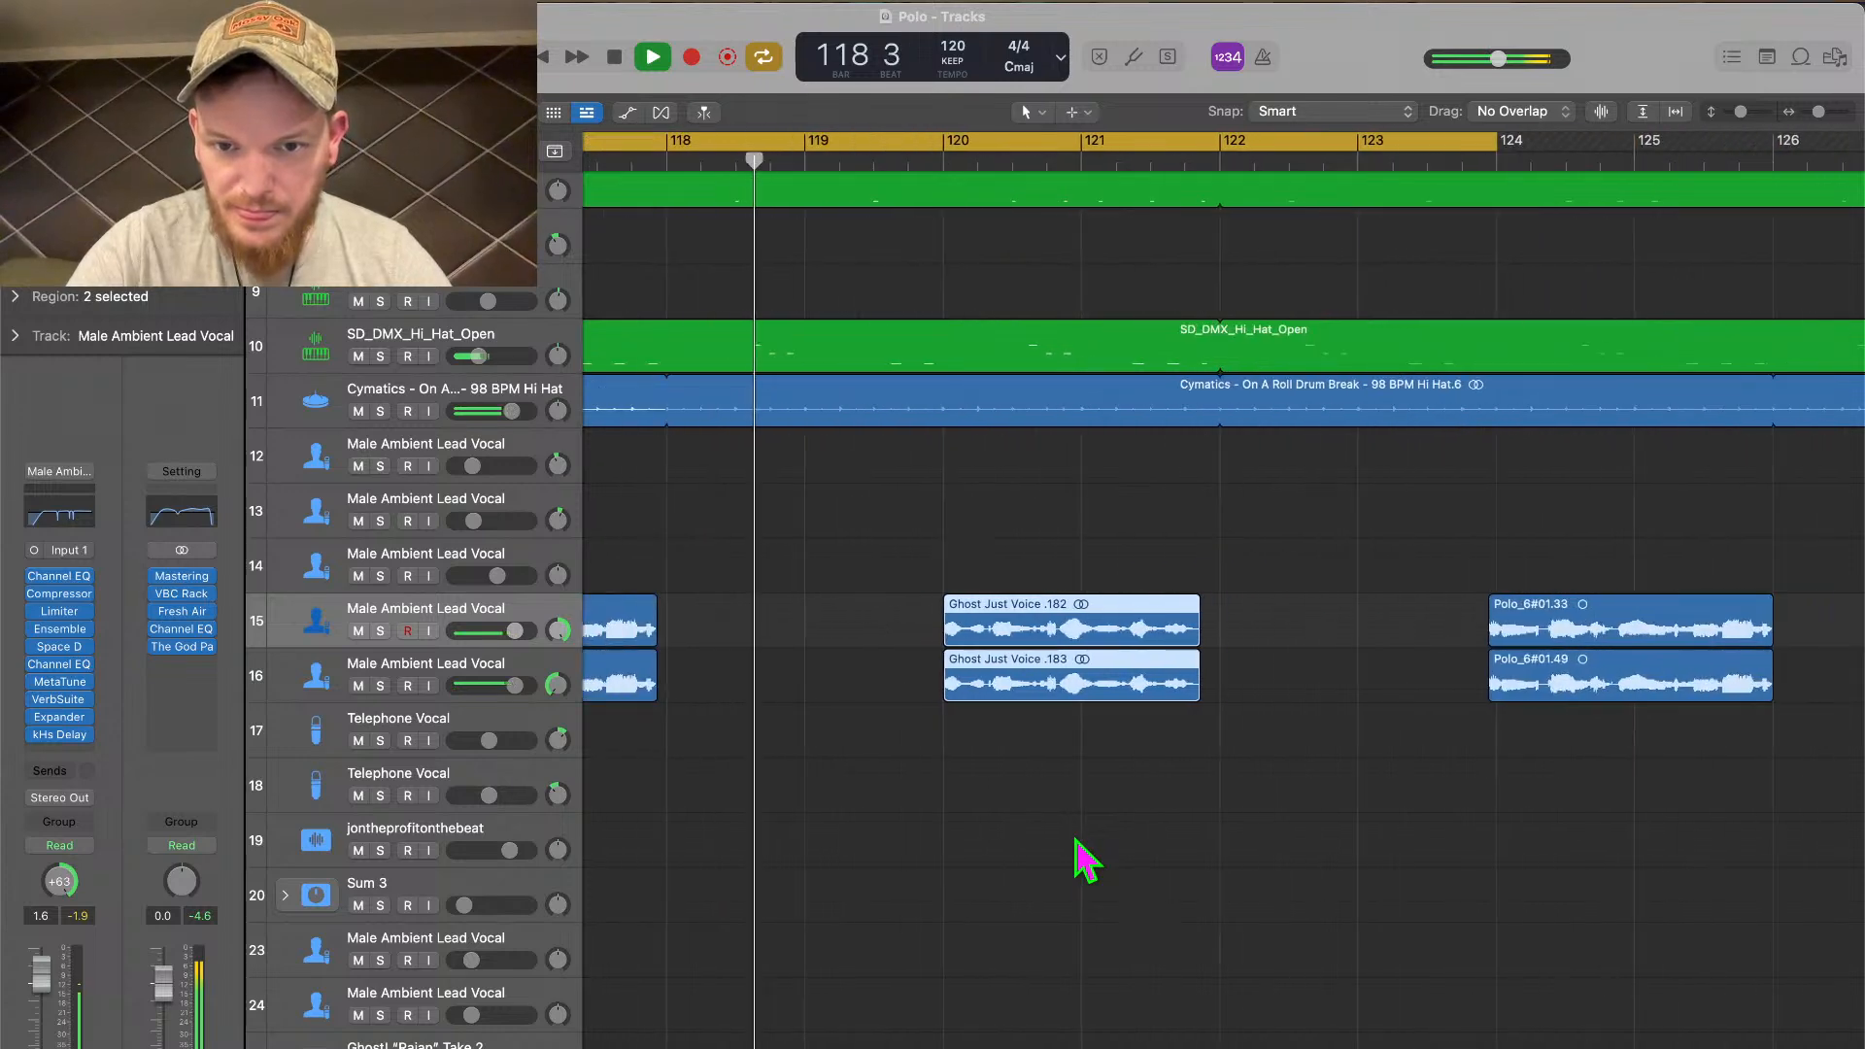
scroll(1085, 860, right, 5)
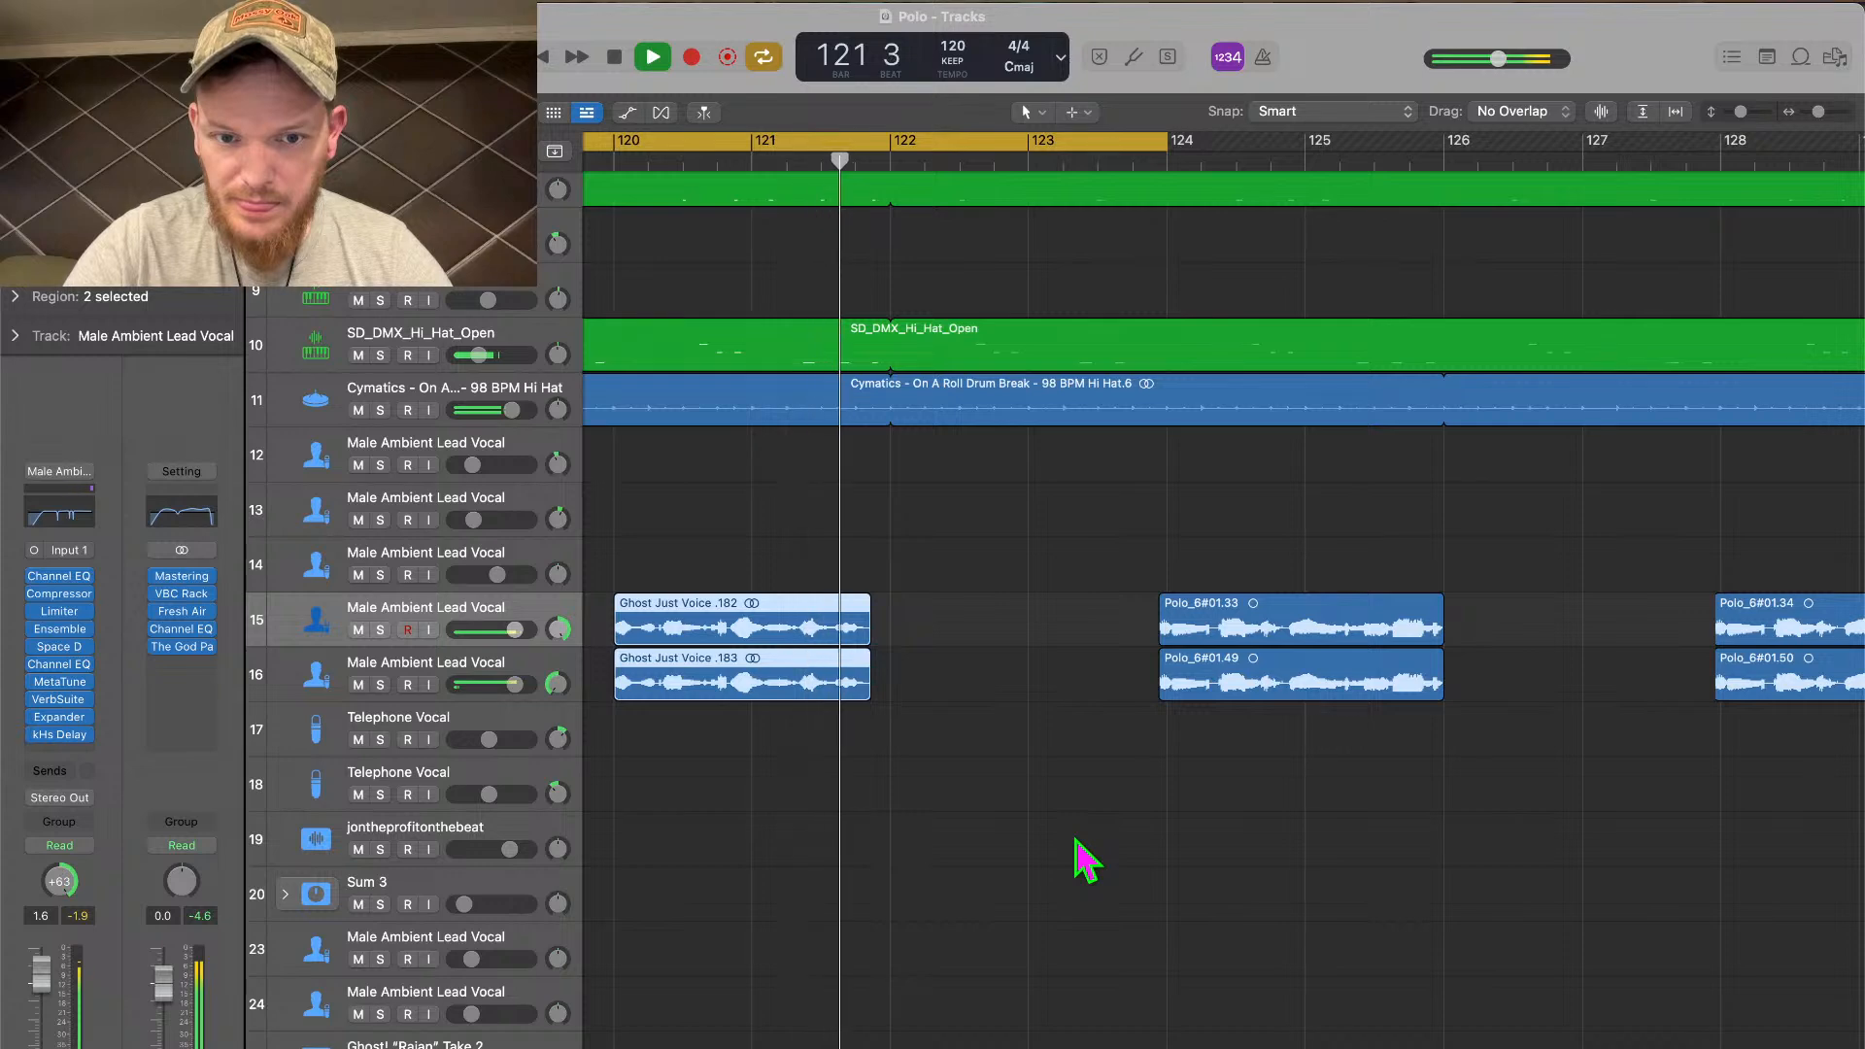
key(super+Left)
key(super+Left)
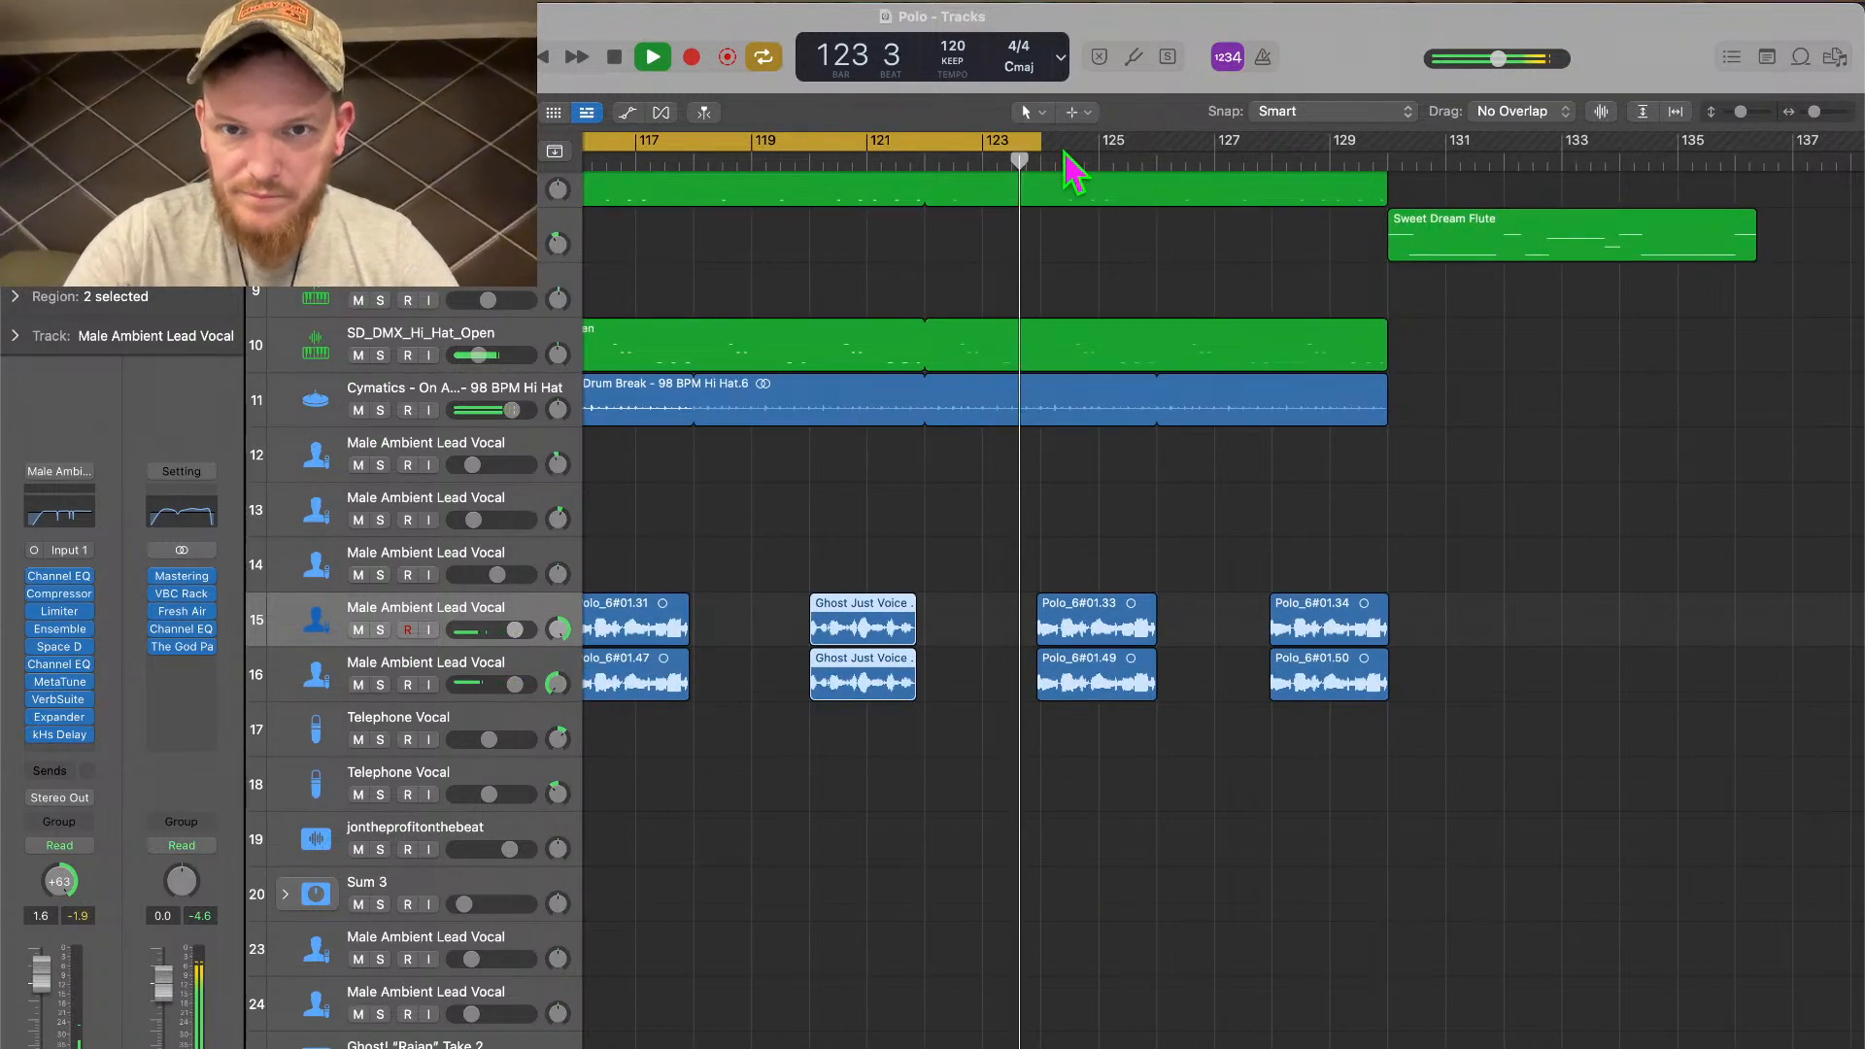
Extend the end of the cycle range to bar 130 and play on from about bar 123
drag(1040, 141, 1395, 146)
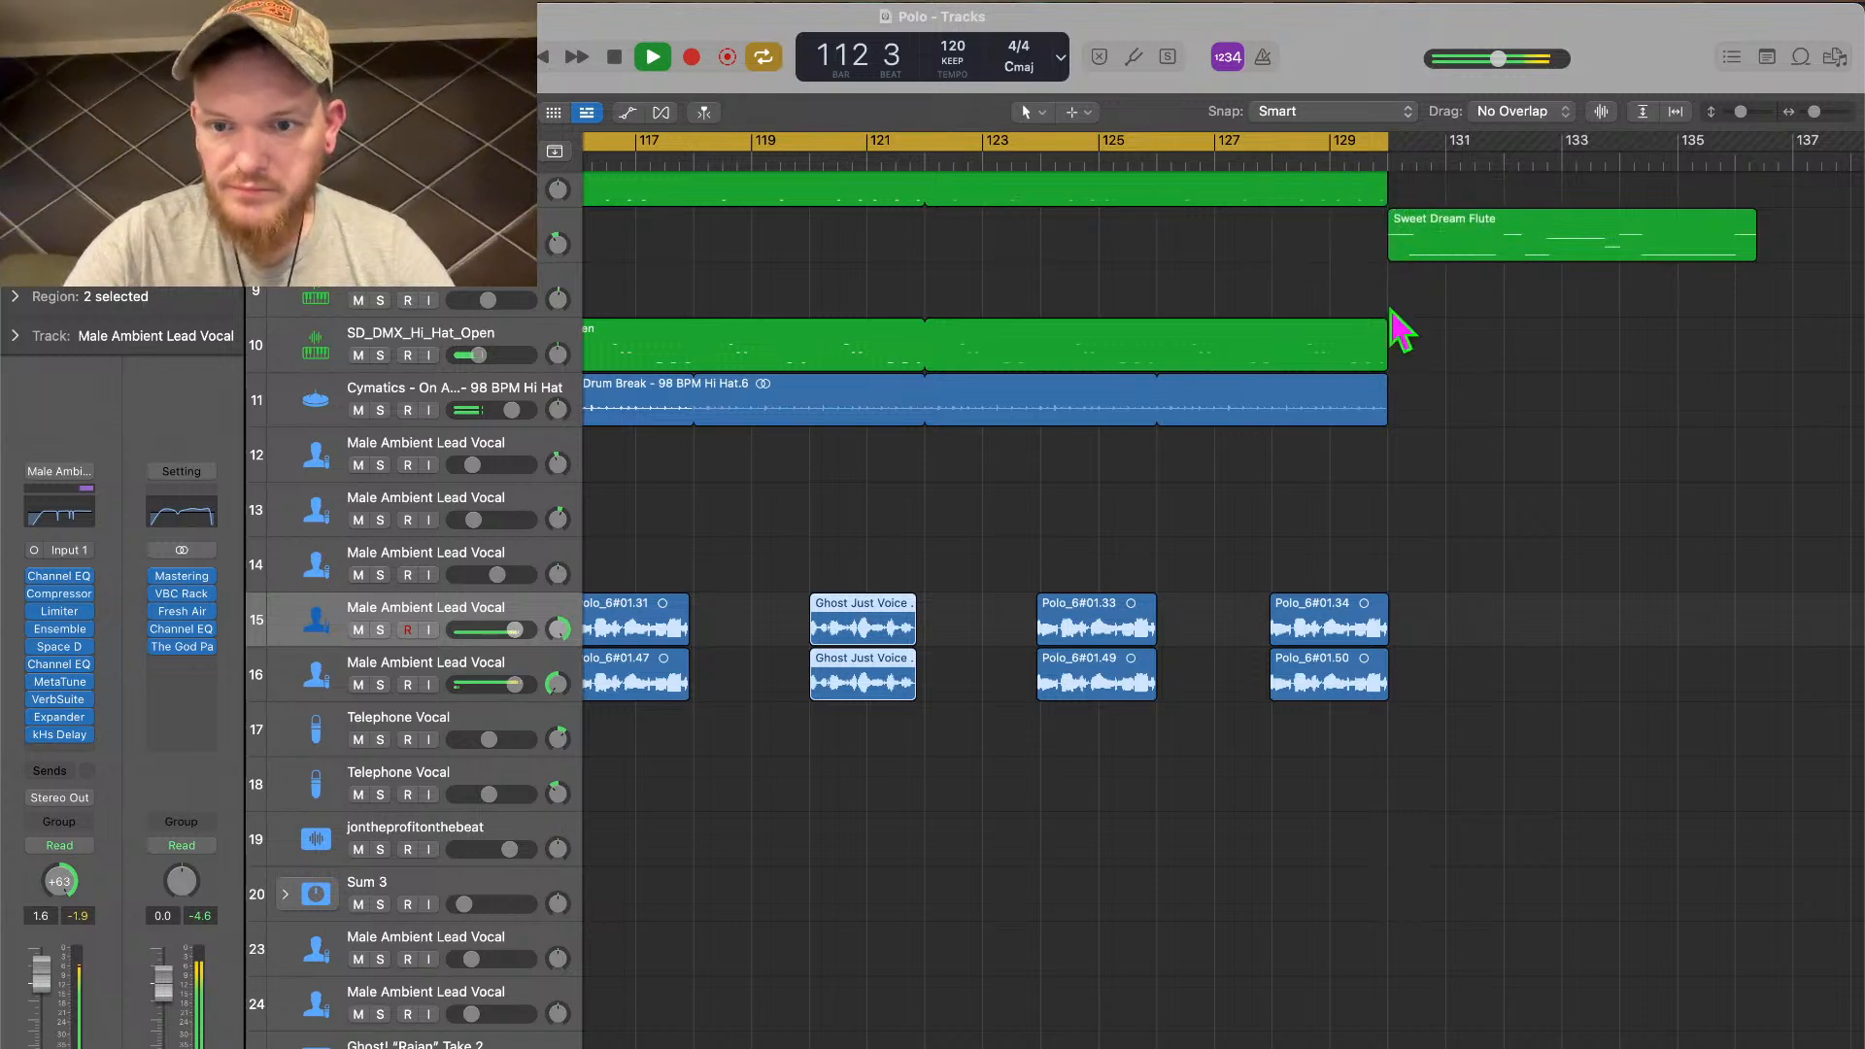
click(1015, 163)
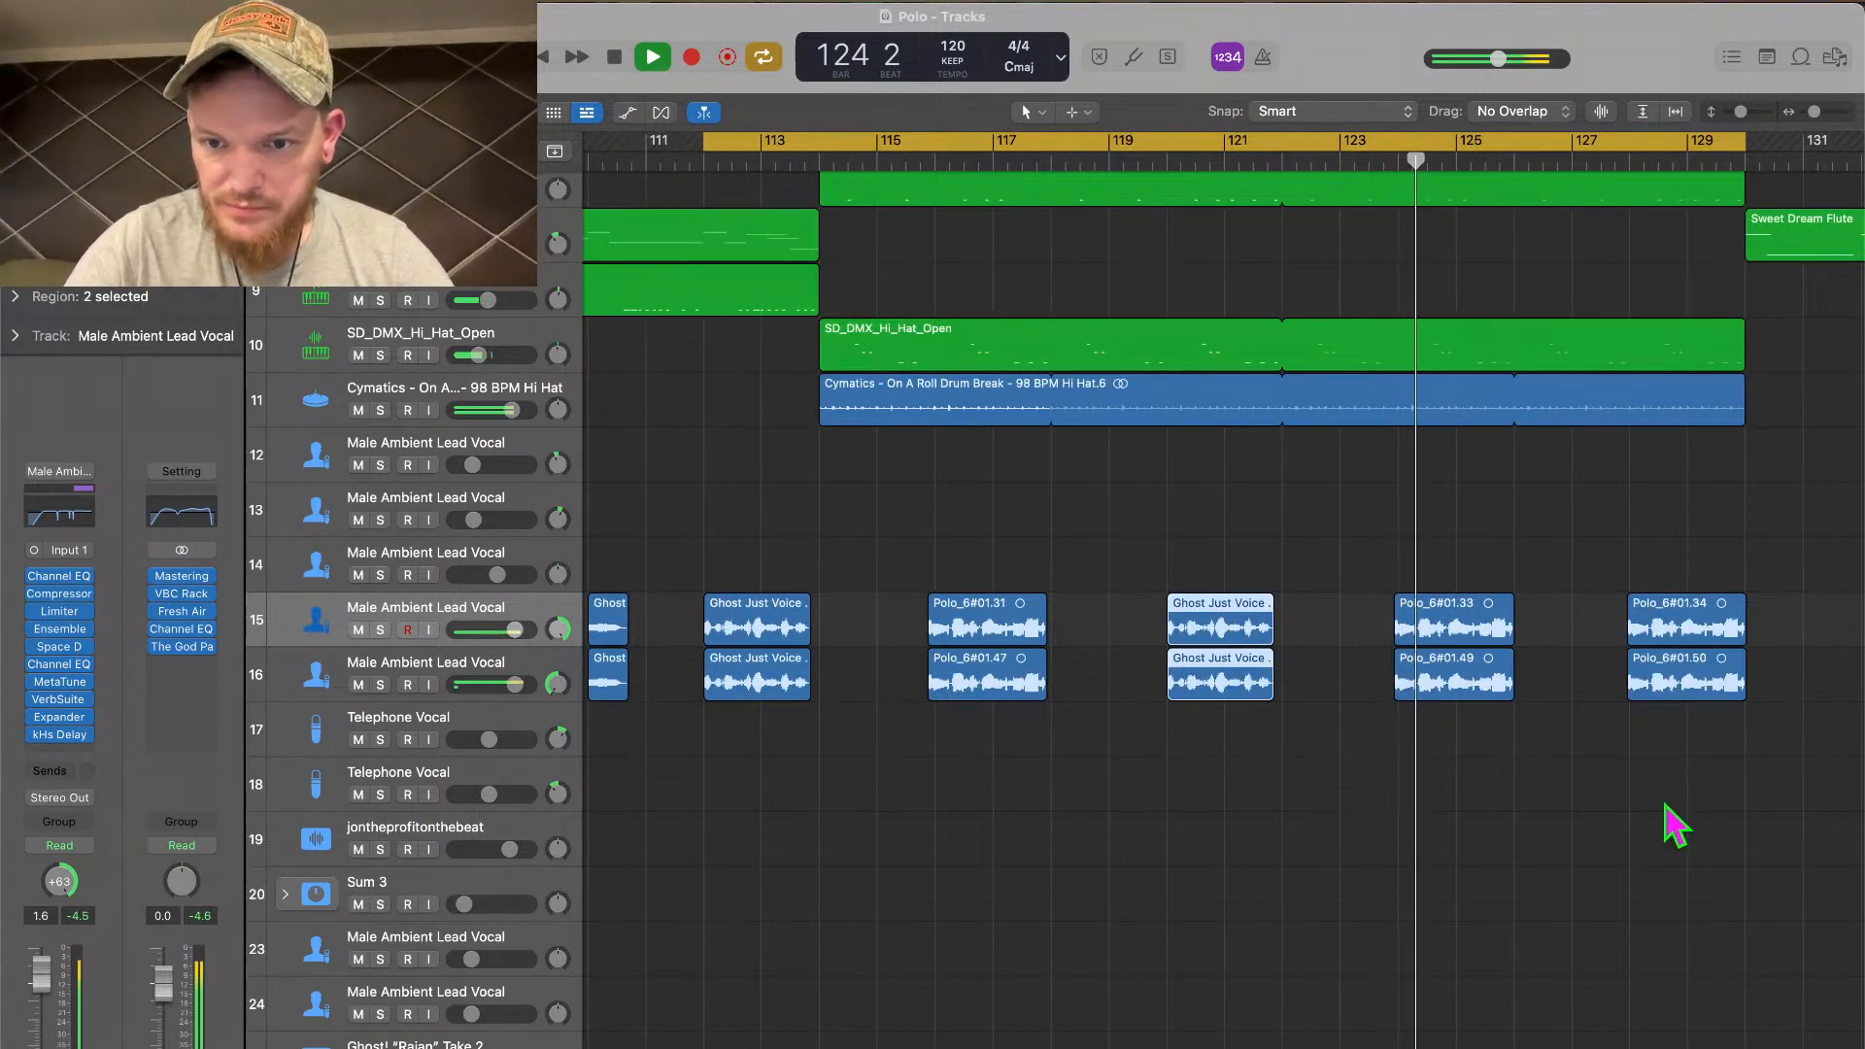
key(space)
Replace the Polo pair at bar 128 on tracks 15 and 16 with a copy of the Ghost Just Voice pair from bar 120
drag(1665, 804, 1666, 551)
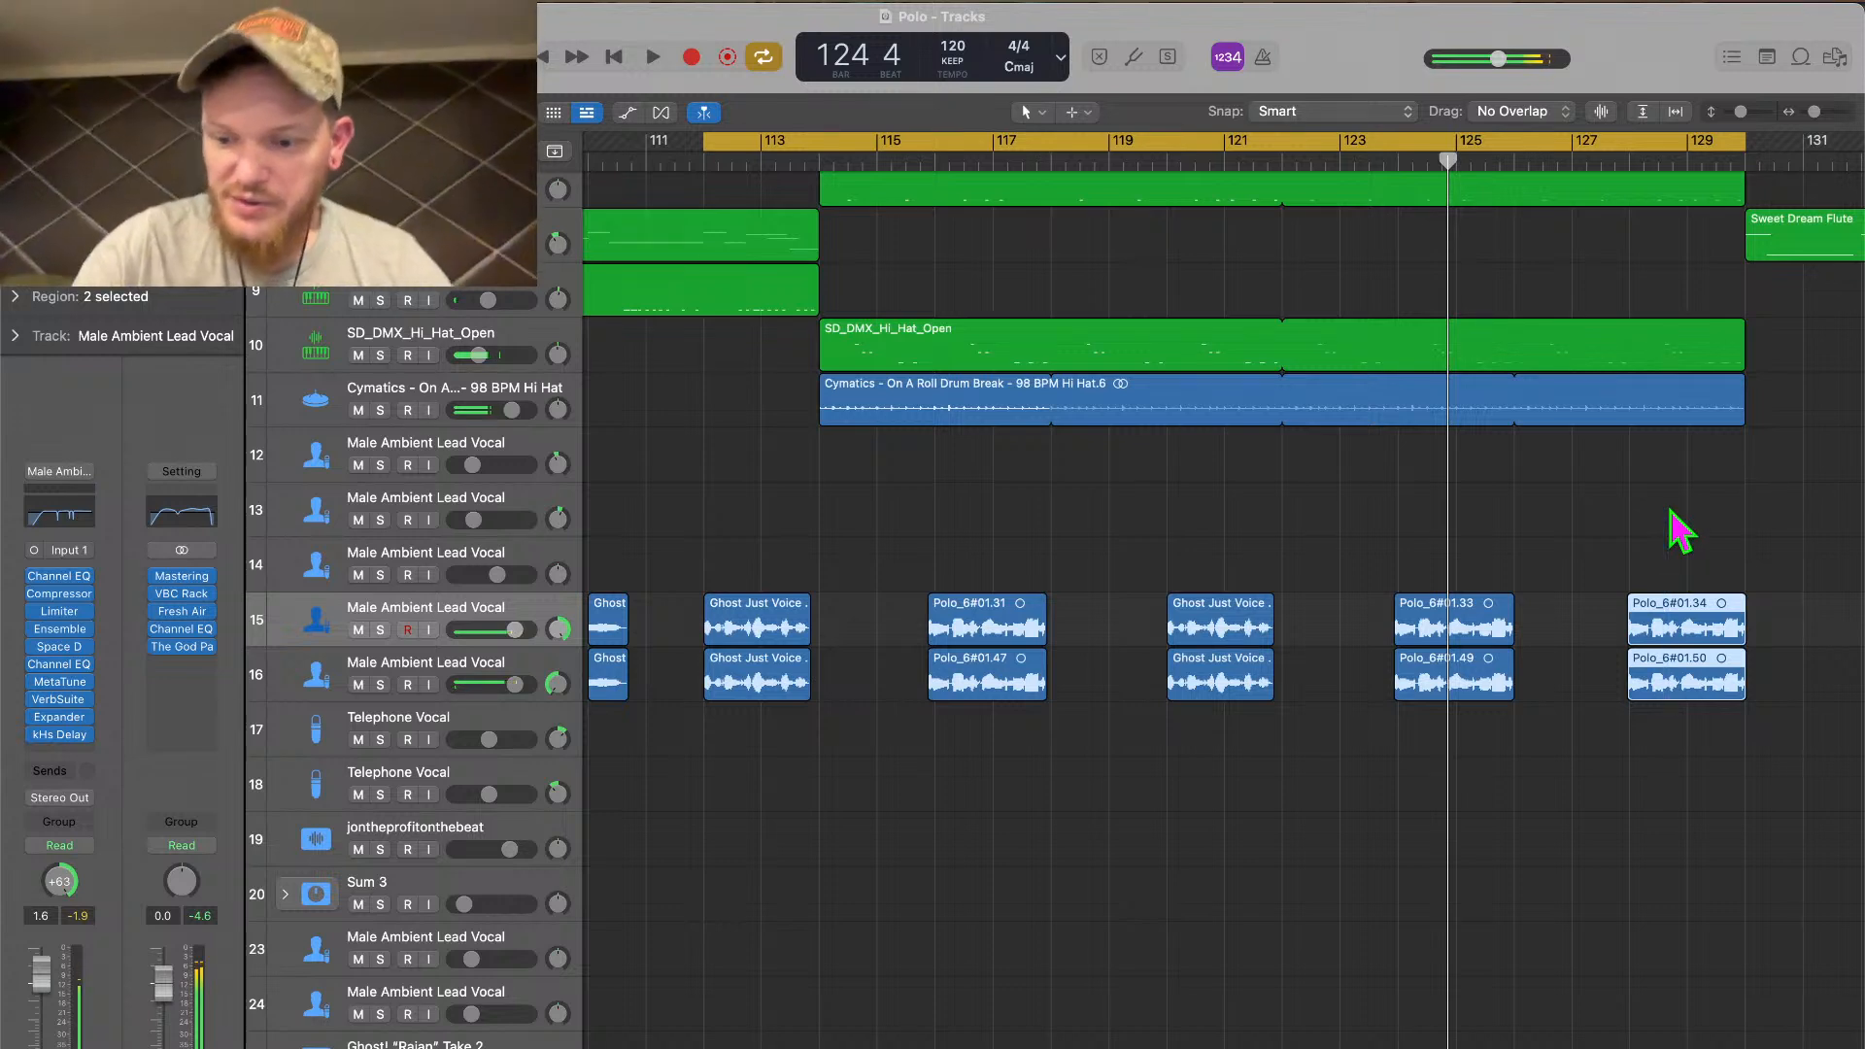
key(Delete)
drag(1175, 770, 1216, 513)
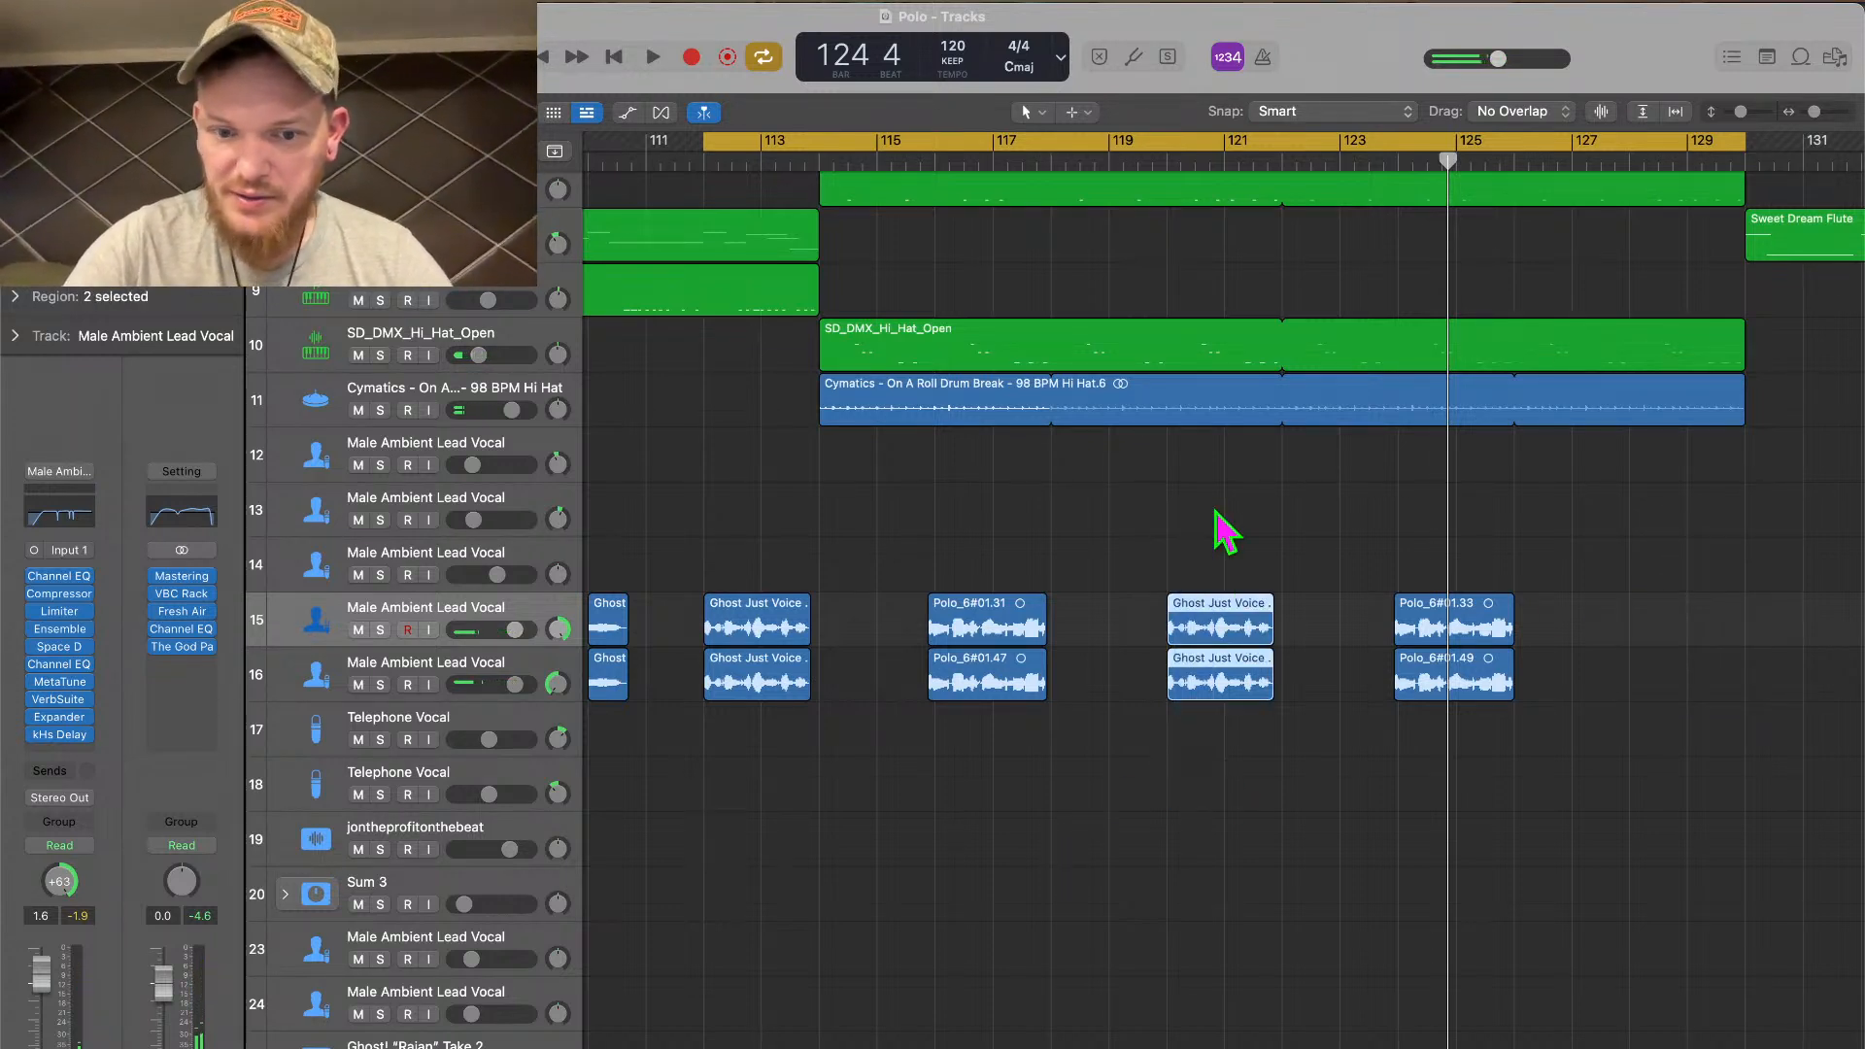
click(1629, 161)
key(super+v)
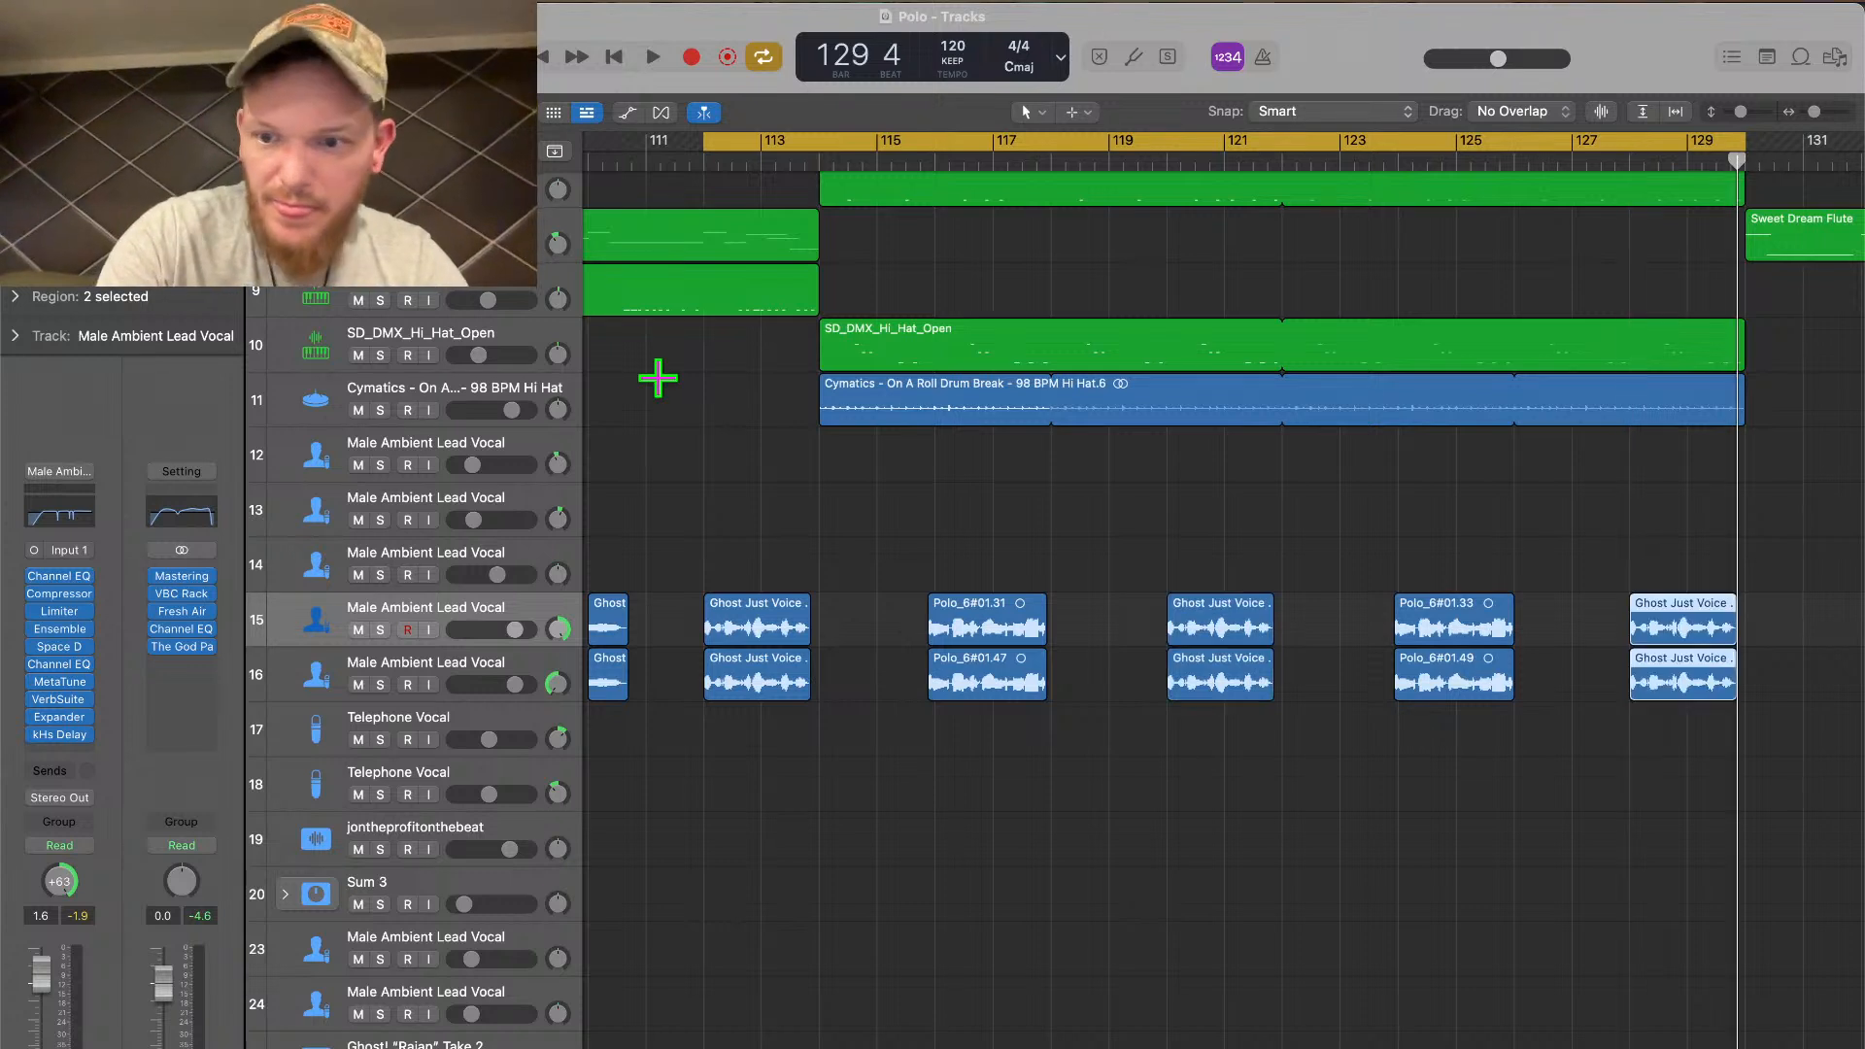
Play the whole cycle range from bar 112 to bar 130 to review the alternating outro ad-libs
key(space)
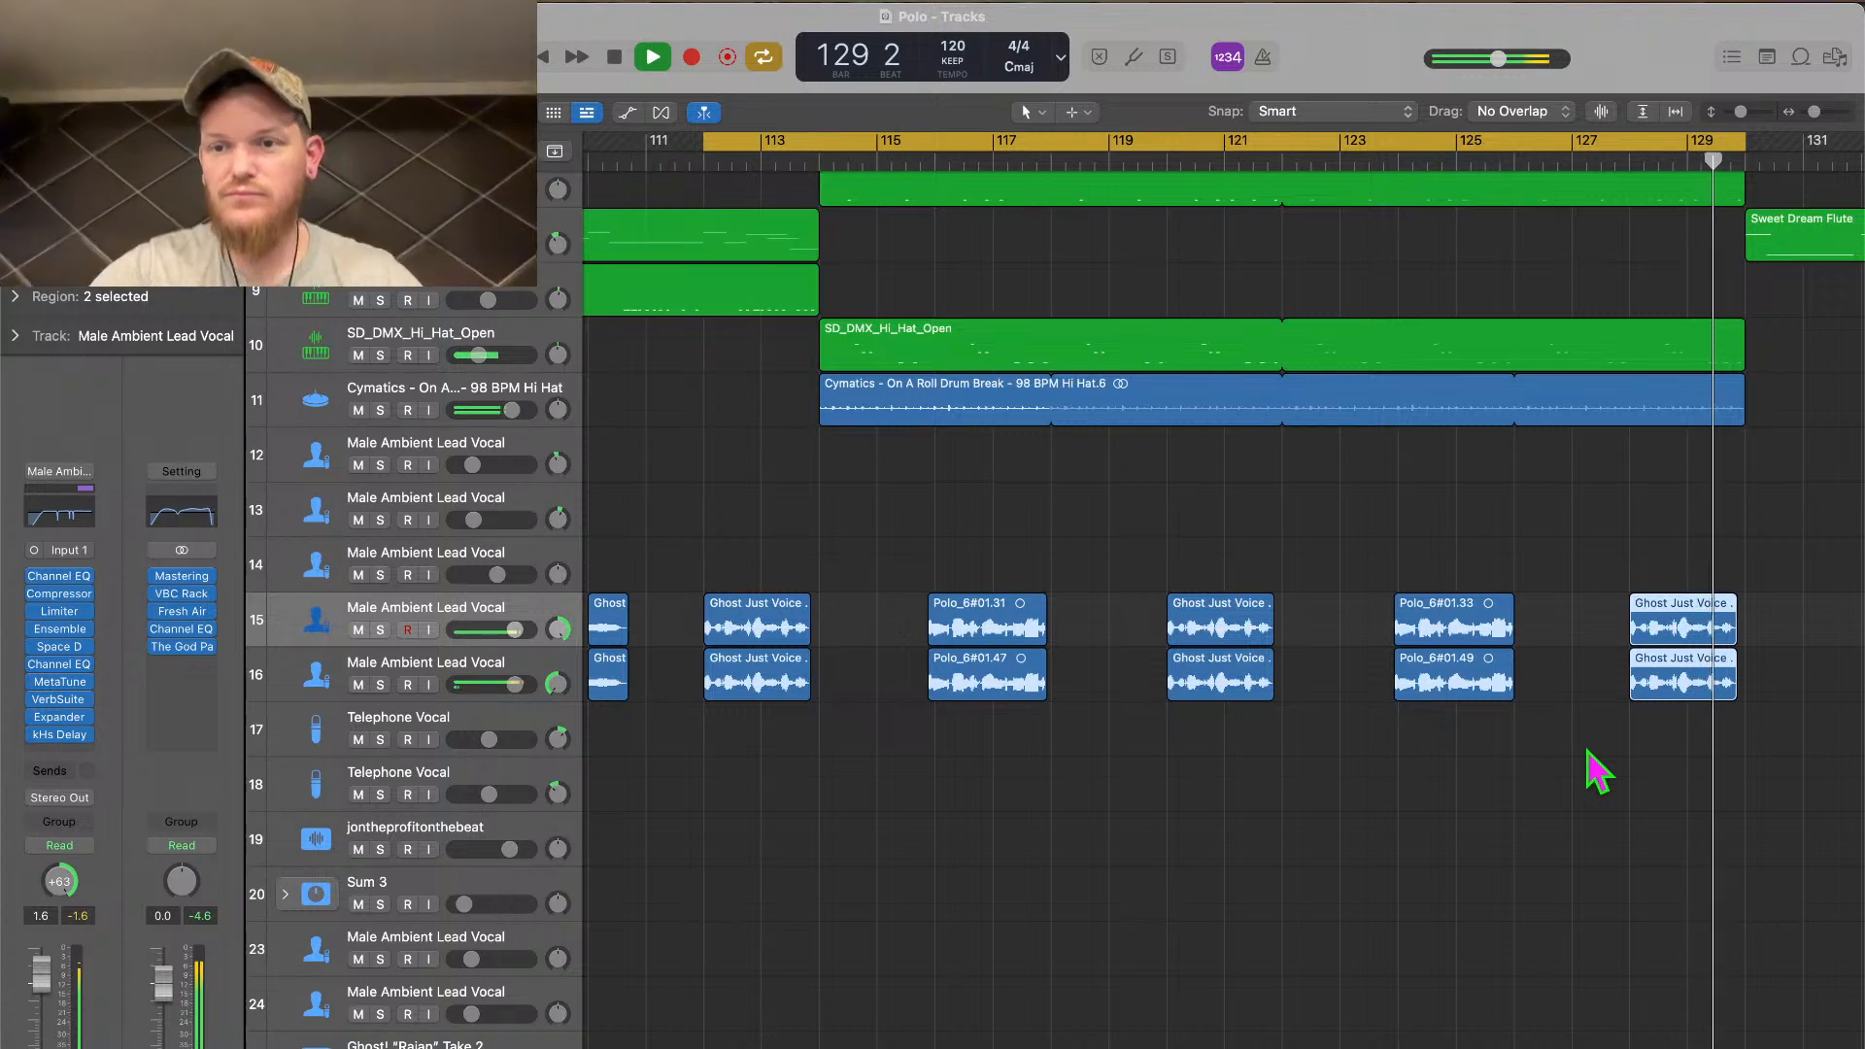
scroll(1587, 751, down, 5)
scroll(1593, 772, down, 3)
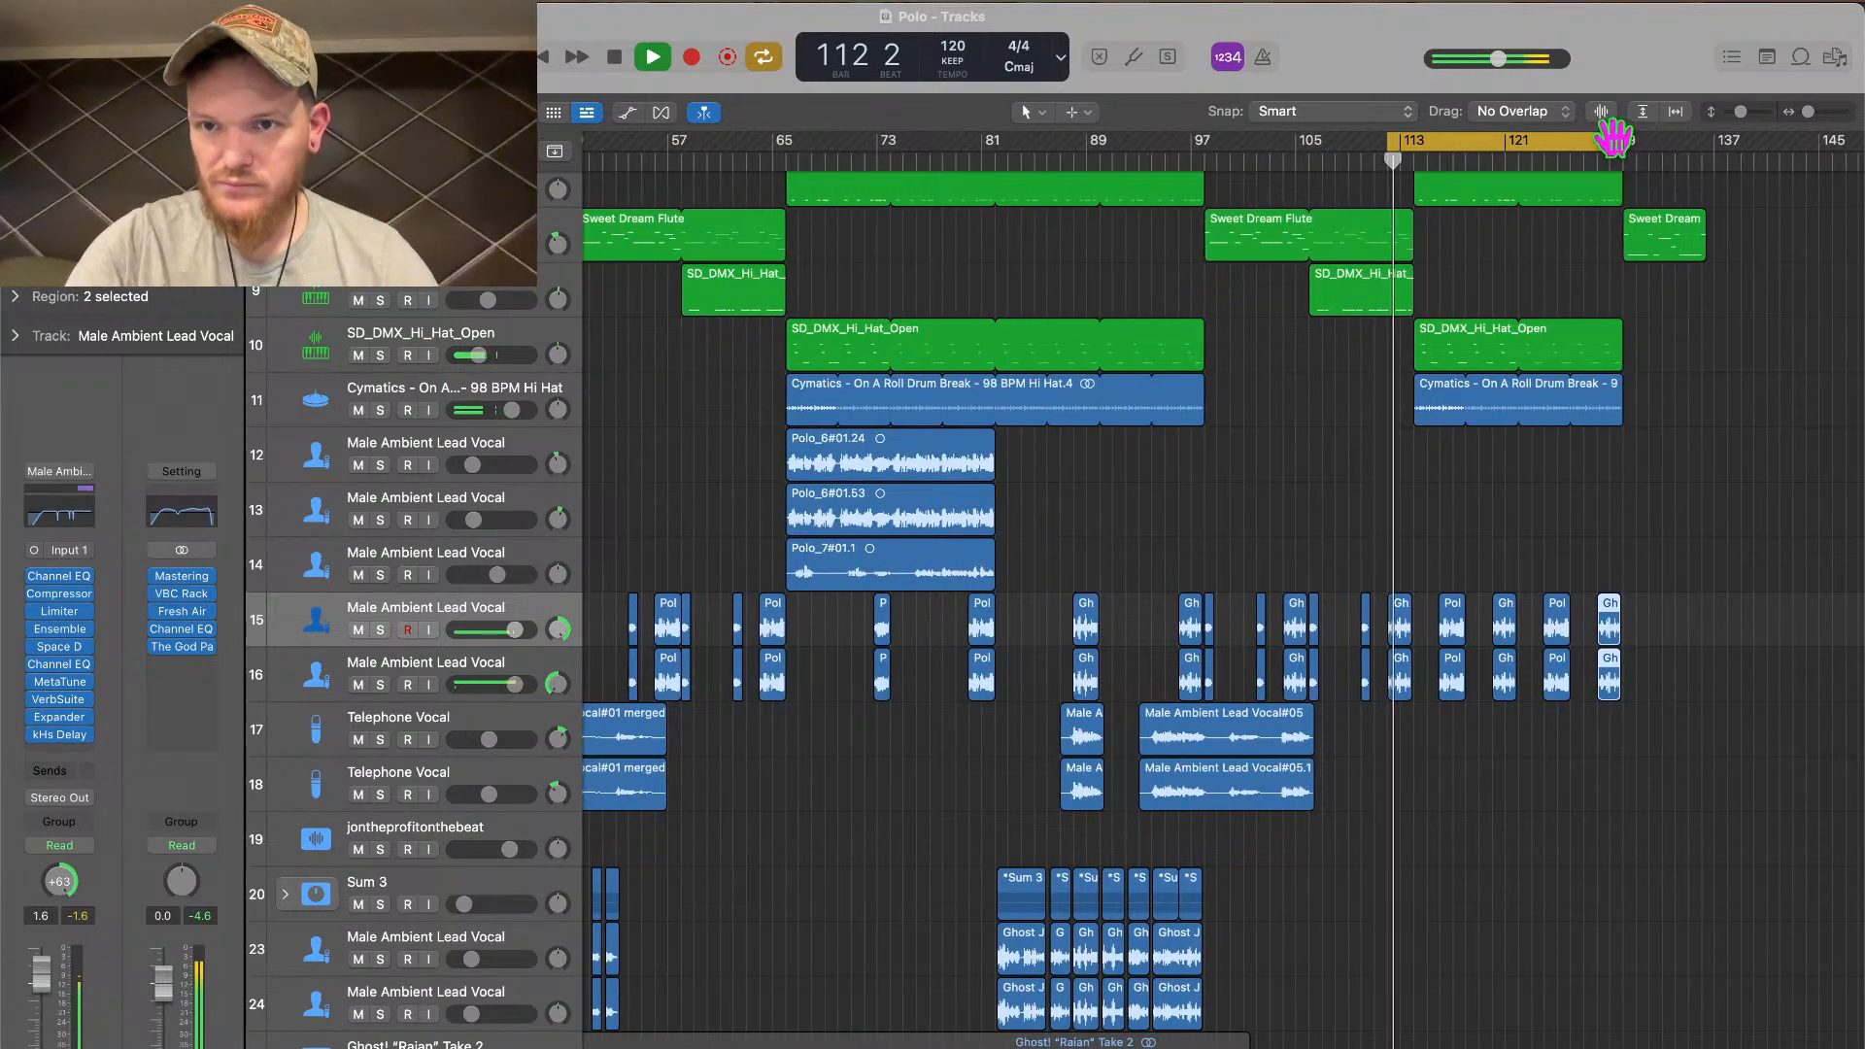
key(space)
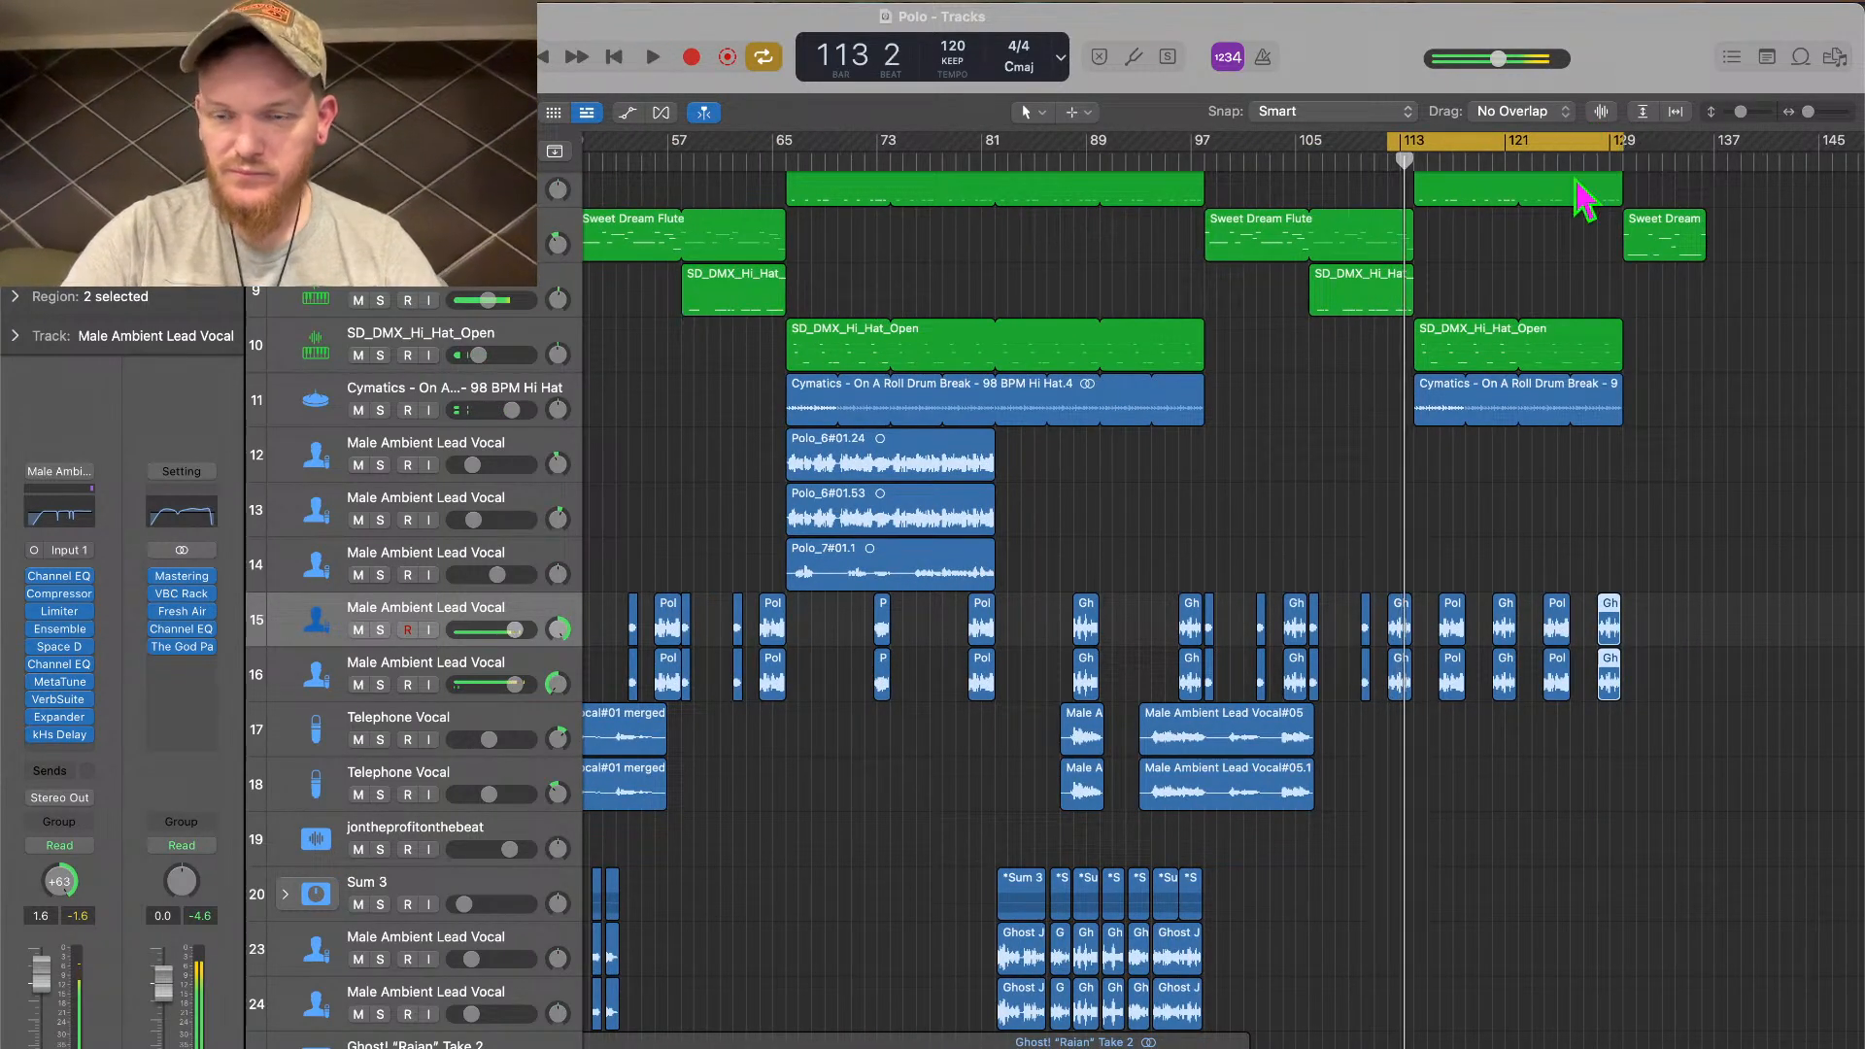
Move the cycle range back to bars 34 through 52, over the Sum 3 vocal section
drag(1486, 139, 1091, 141)
scroll(1341, 583, down, 3)
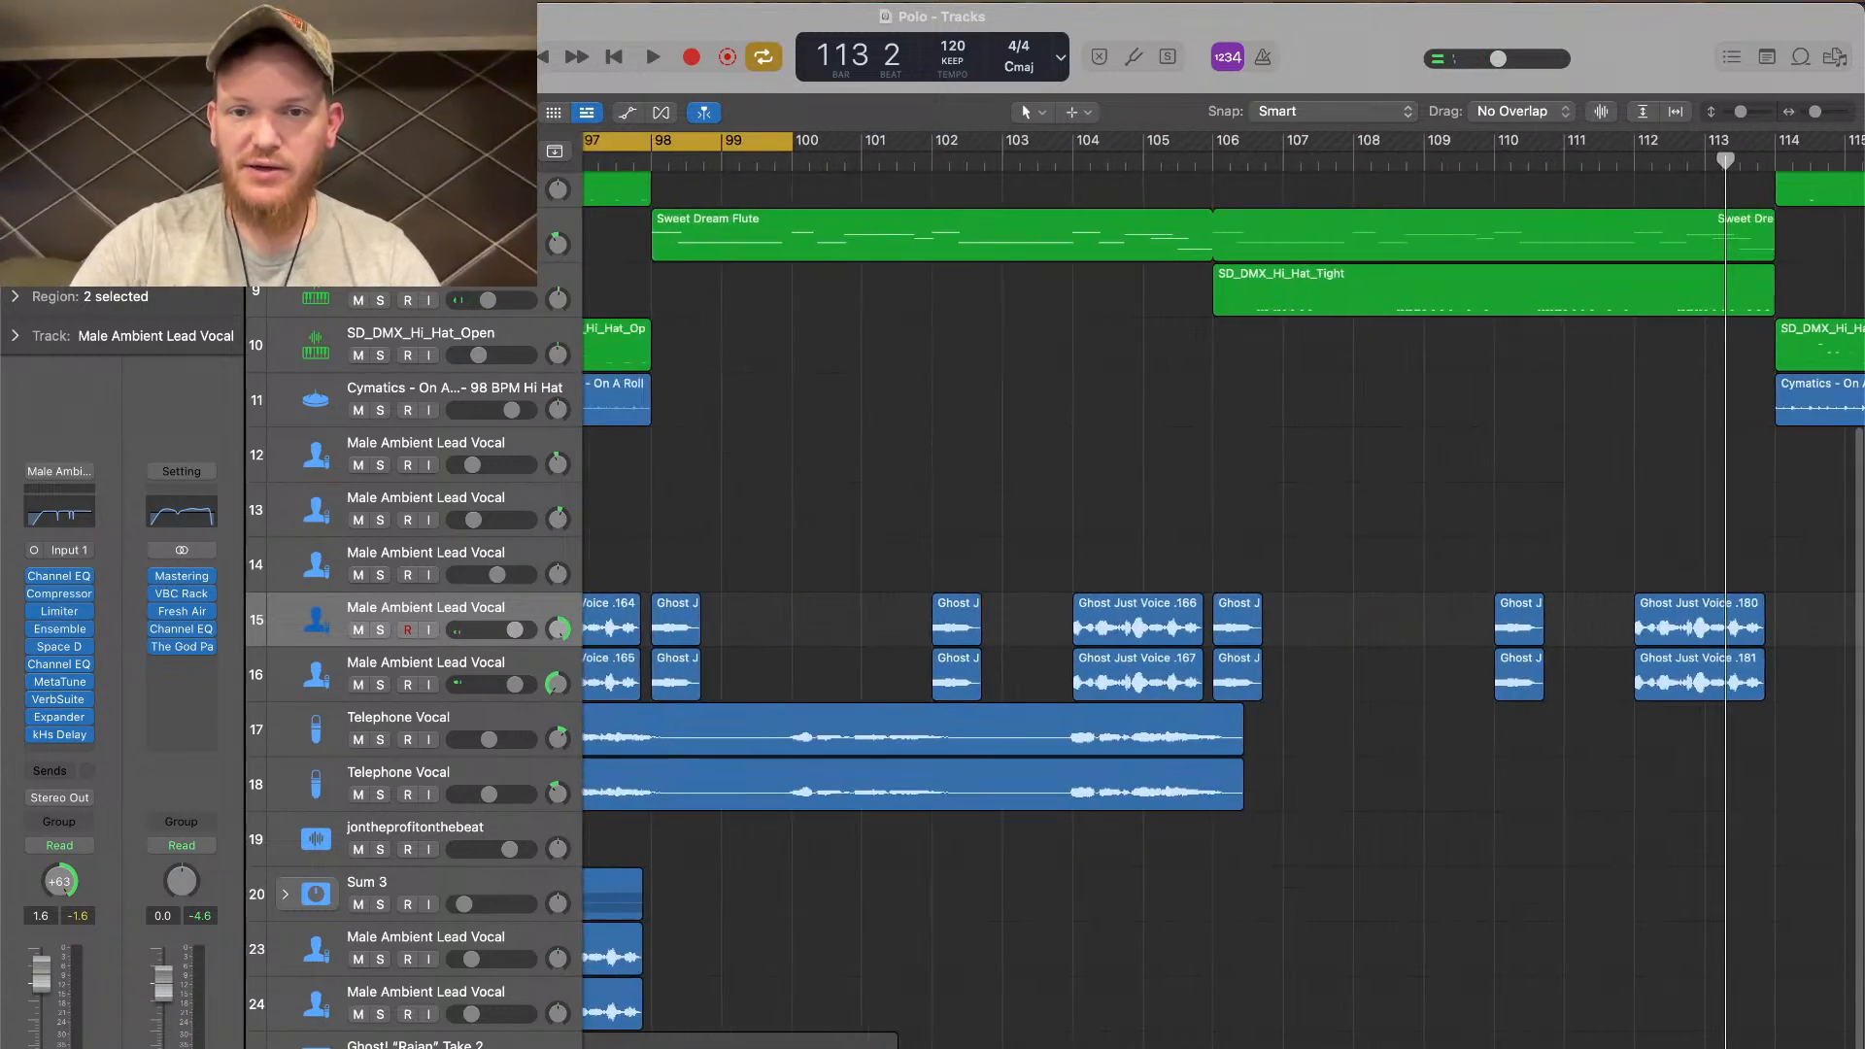
drag(1210, 142, 854, 145)
scroll(877, 158, up, 3)
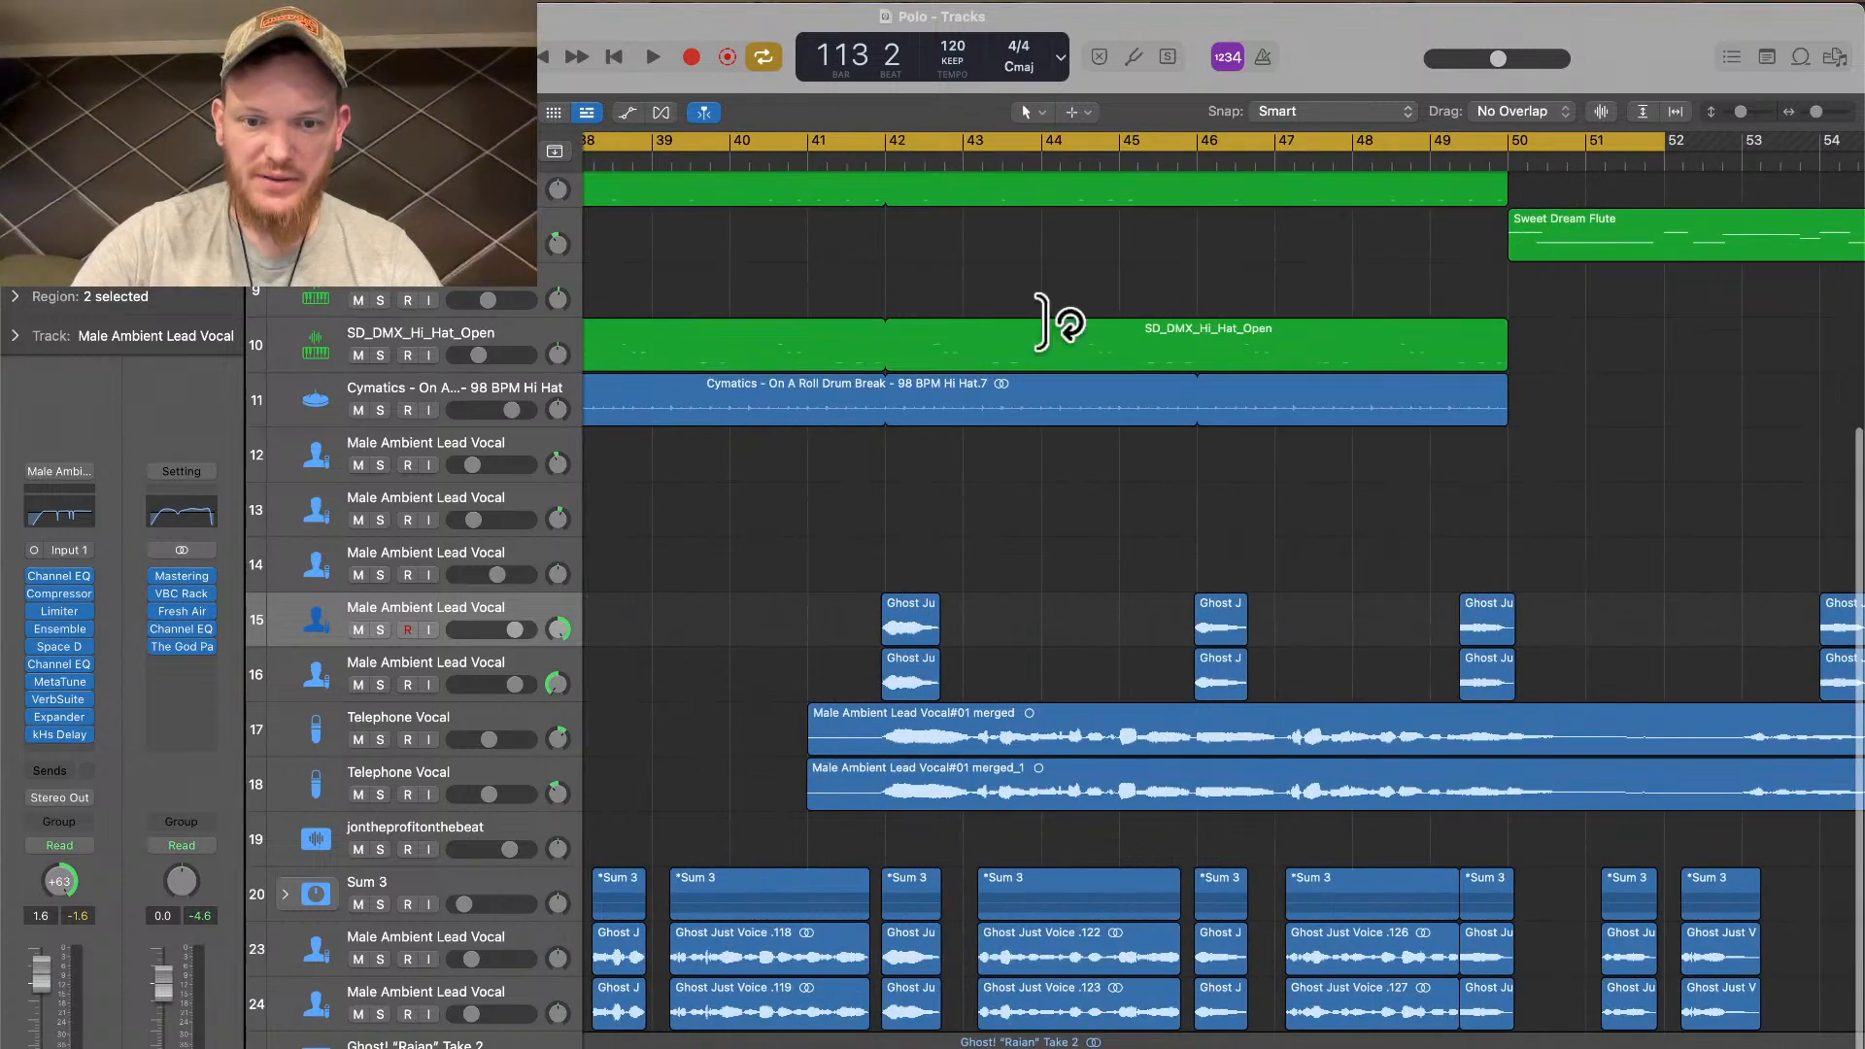
scroll(1299, 716, up, 5)
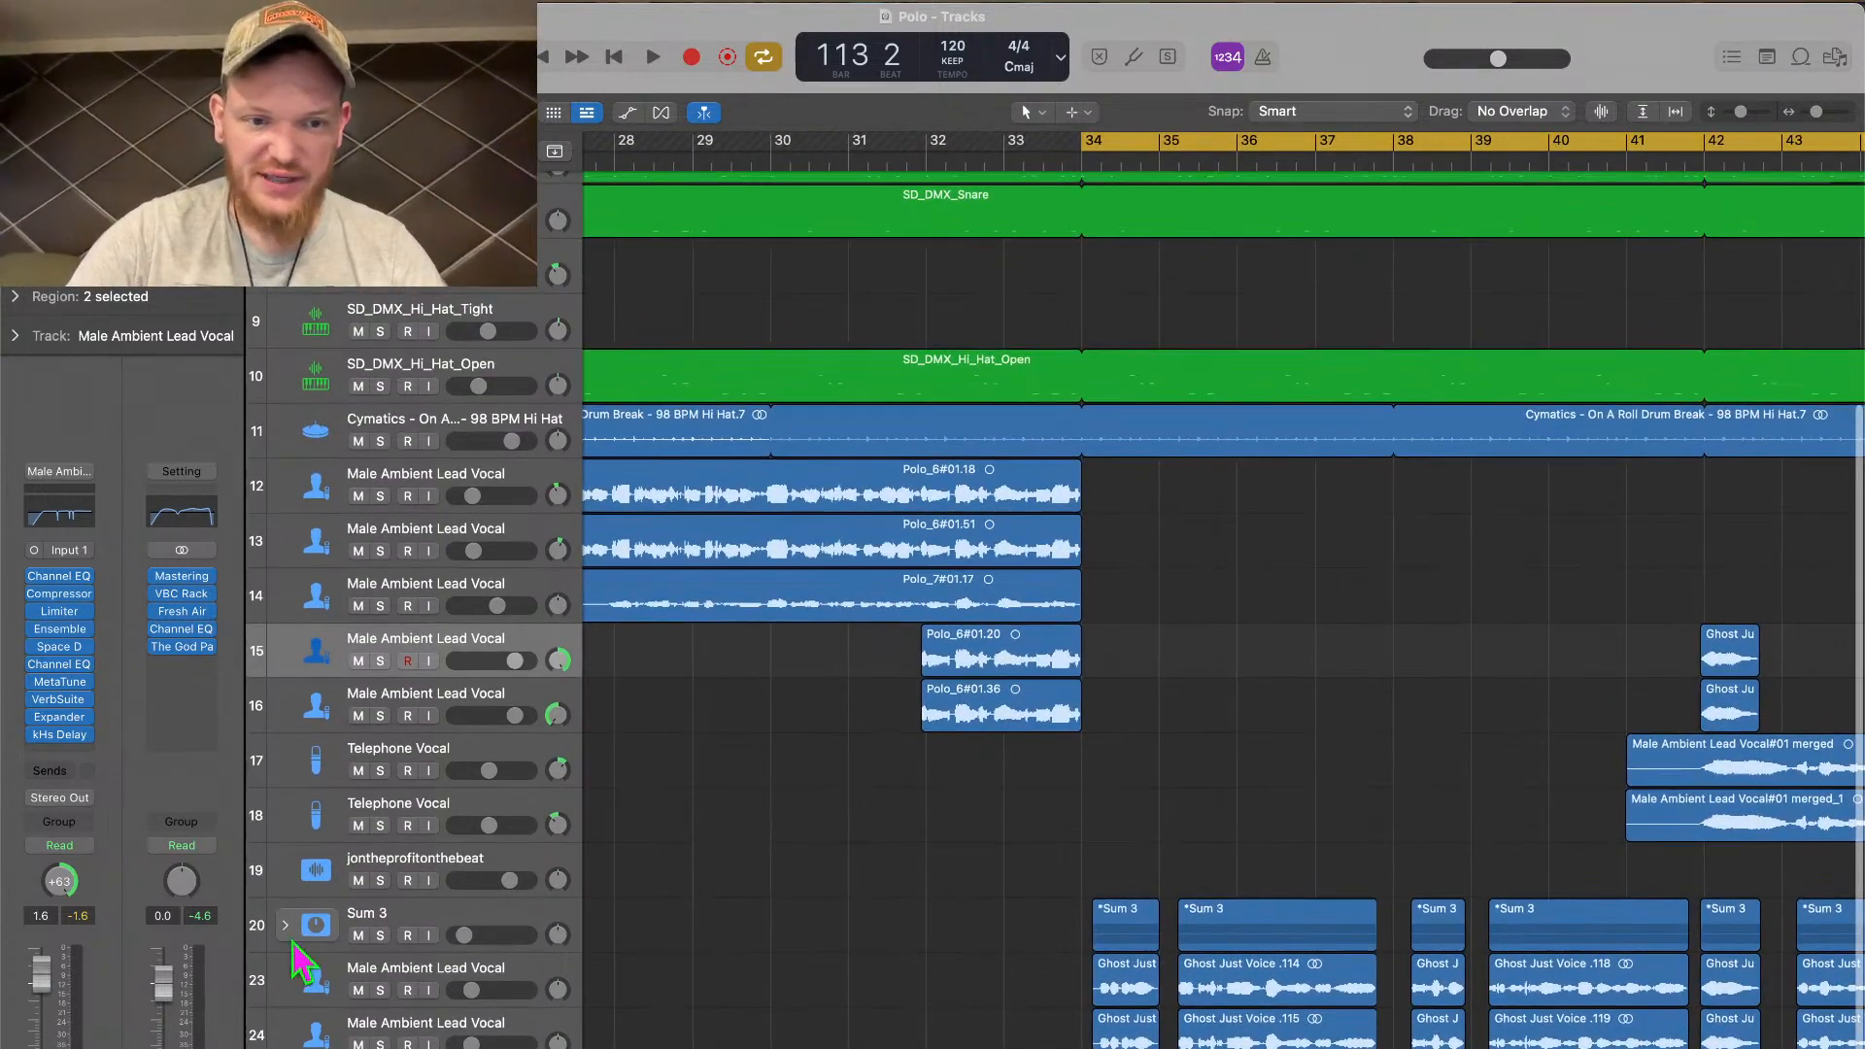
Mute the Sum 3 track stack and briefly expand it to look at the vocal tracks inside
click(359, 936)
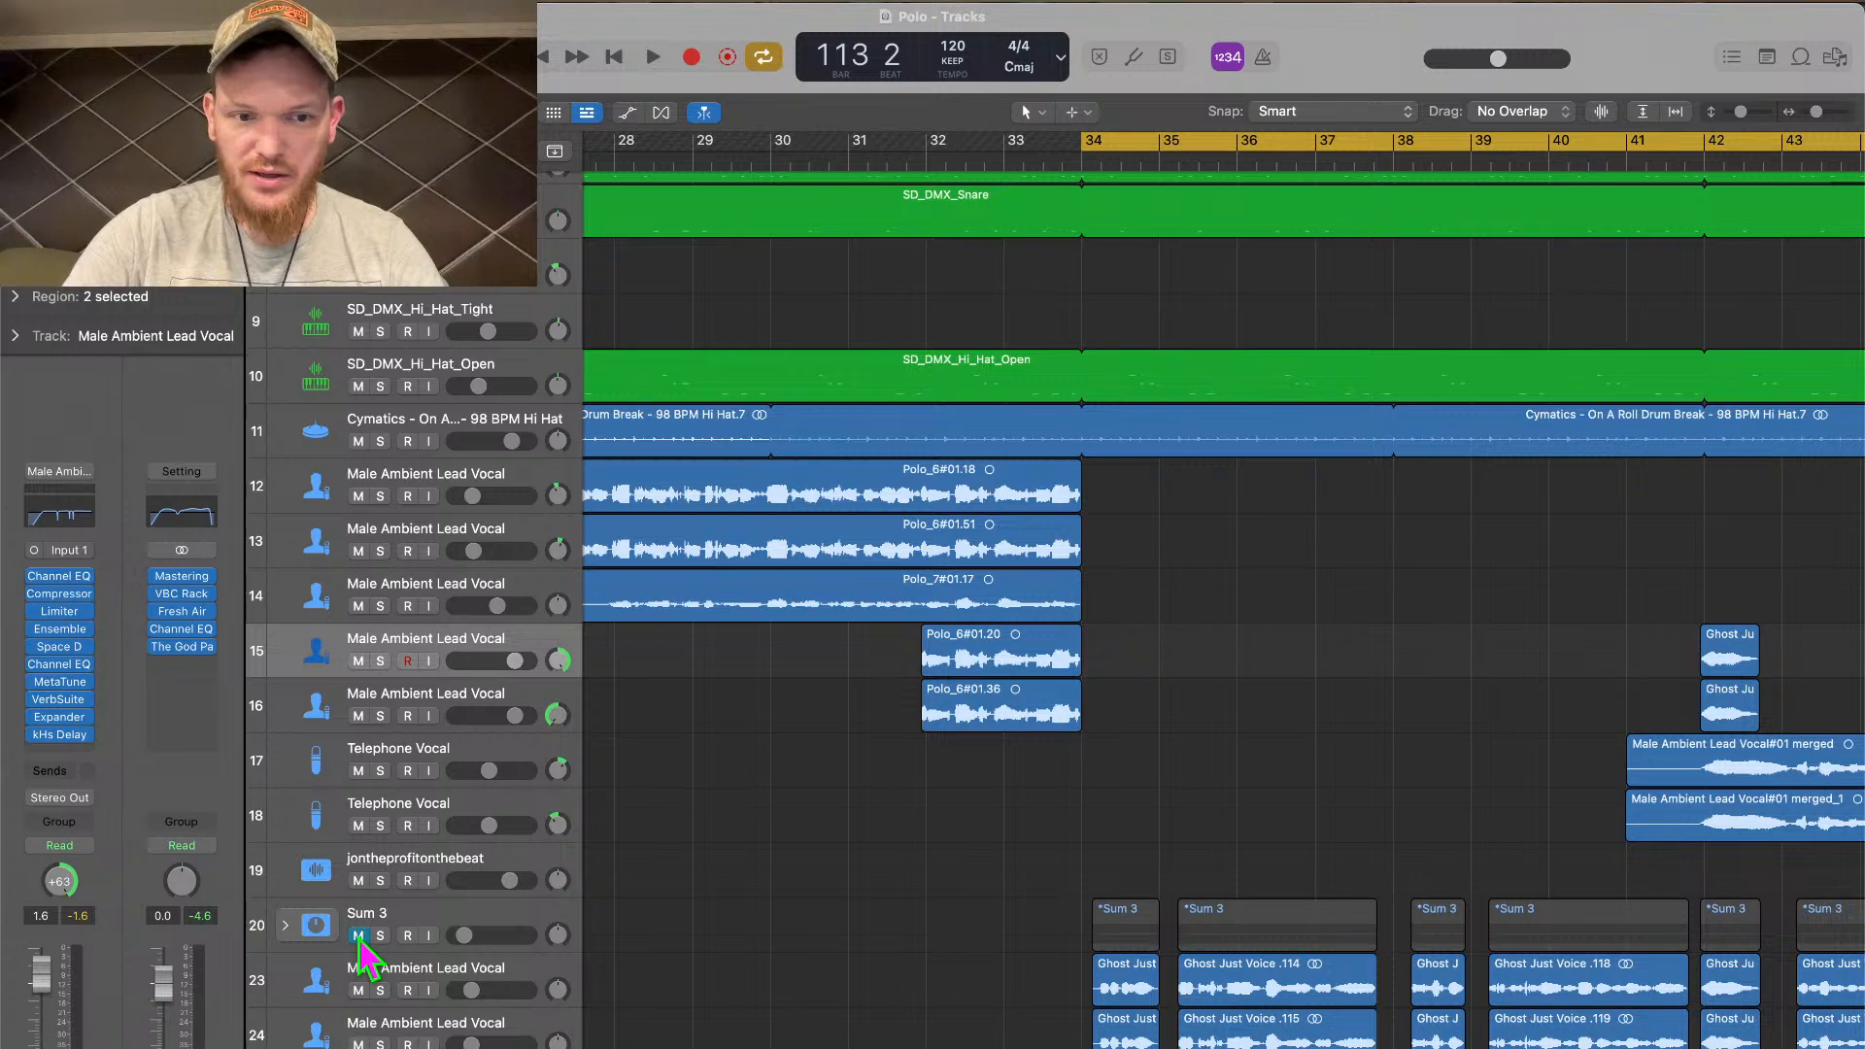
click(284, 926)
scroll(916, 942, down, 3)
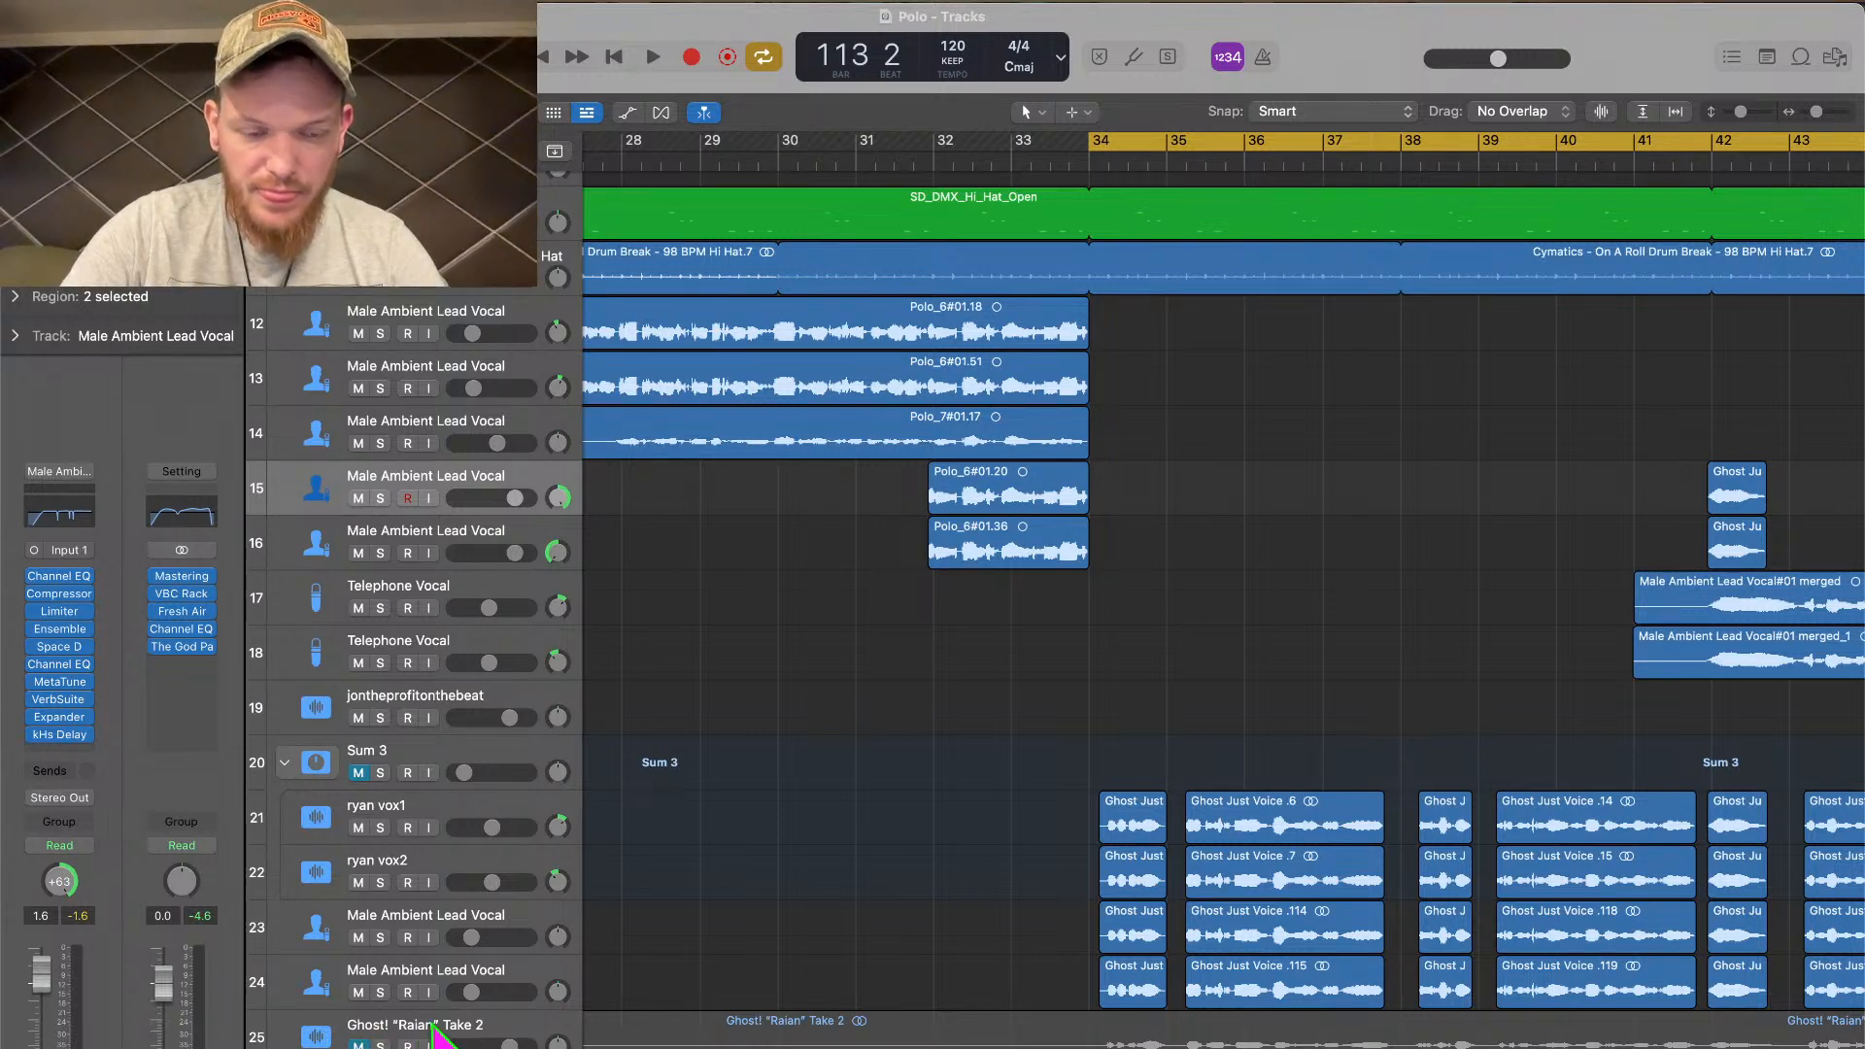
key(super+z)
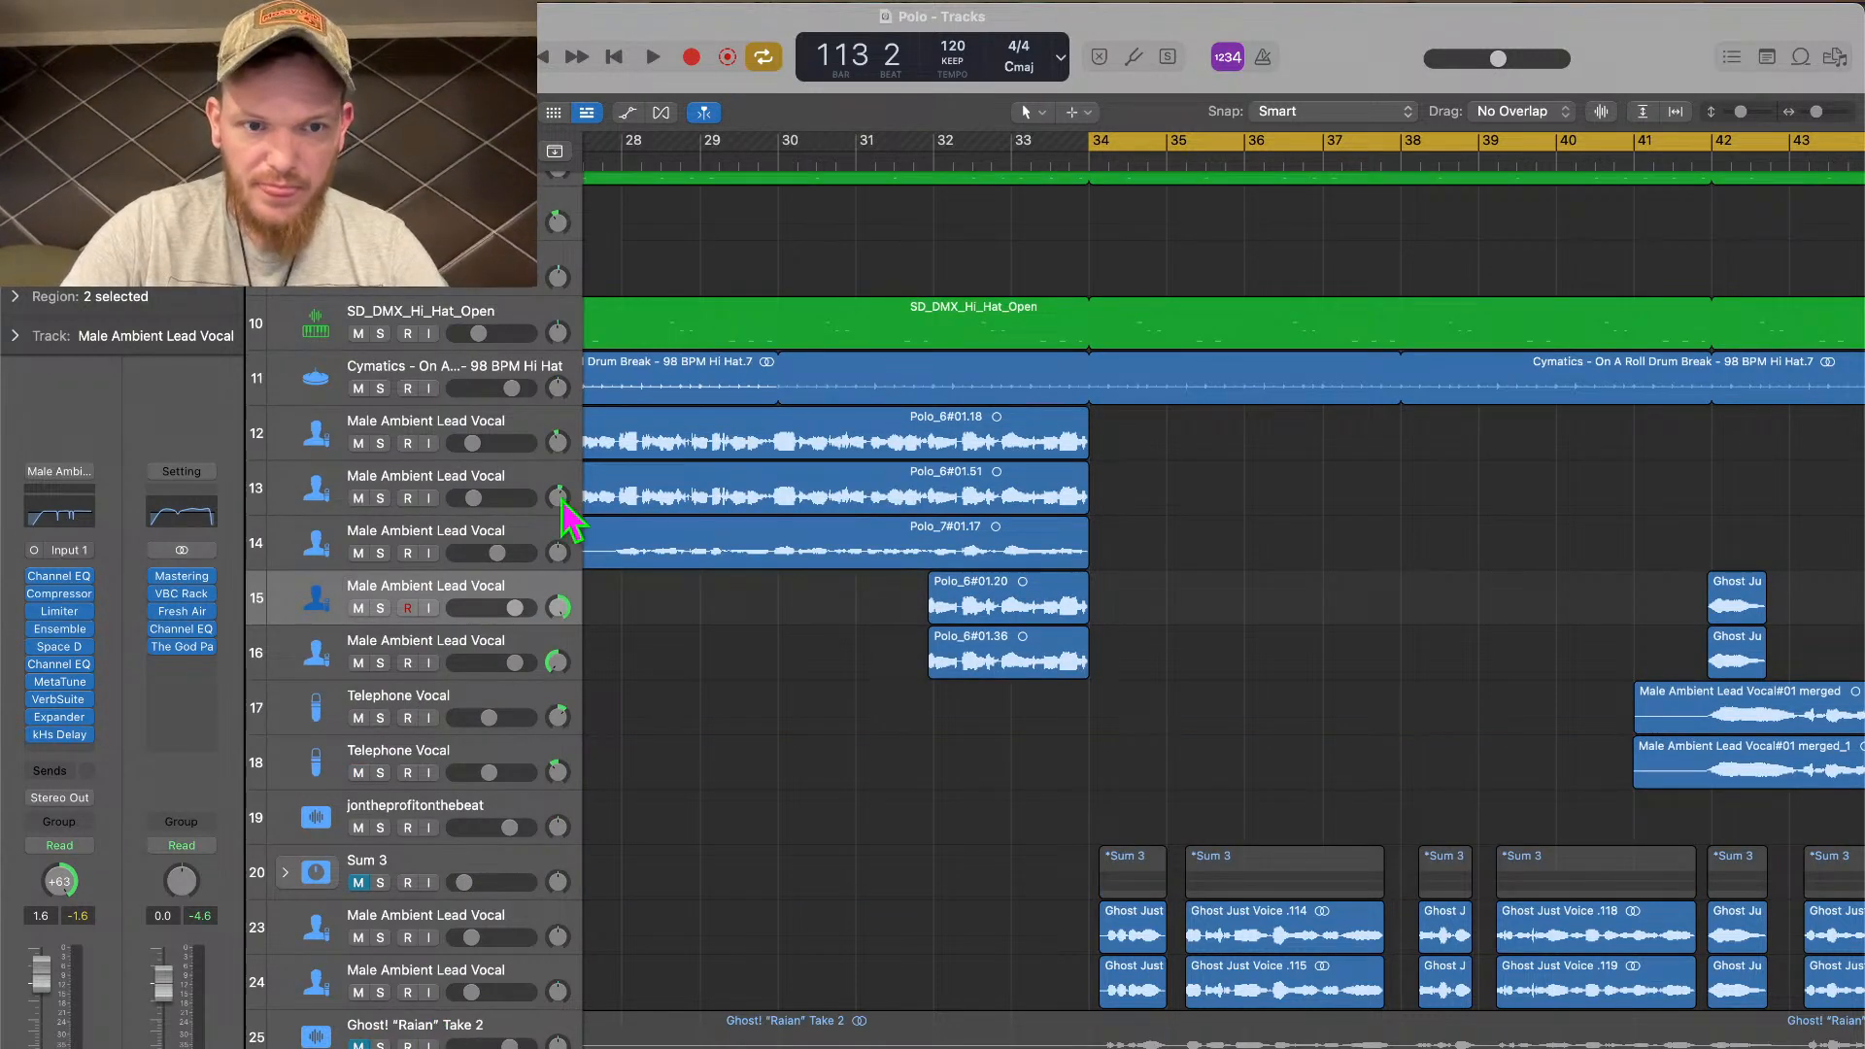
Play from bar 34 with Sum 3 muted, check the outro from about bars 113 and 127, and return to the cycle start
key(super+Left)
key(super+Left)
key(super+Left)
key(super+Left)
key(super+Left)
key(super+Left)
key(super+Left)
key(super+Left)
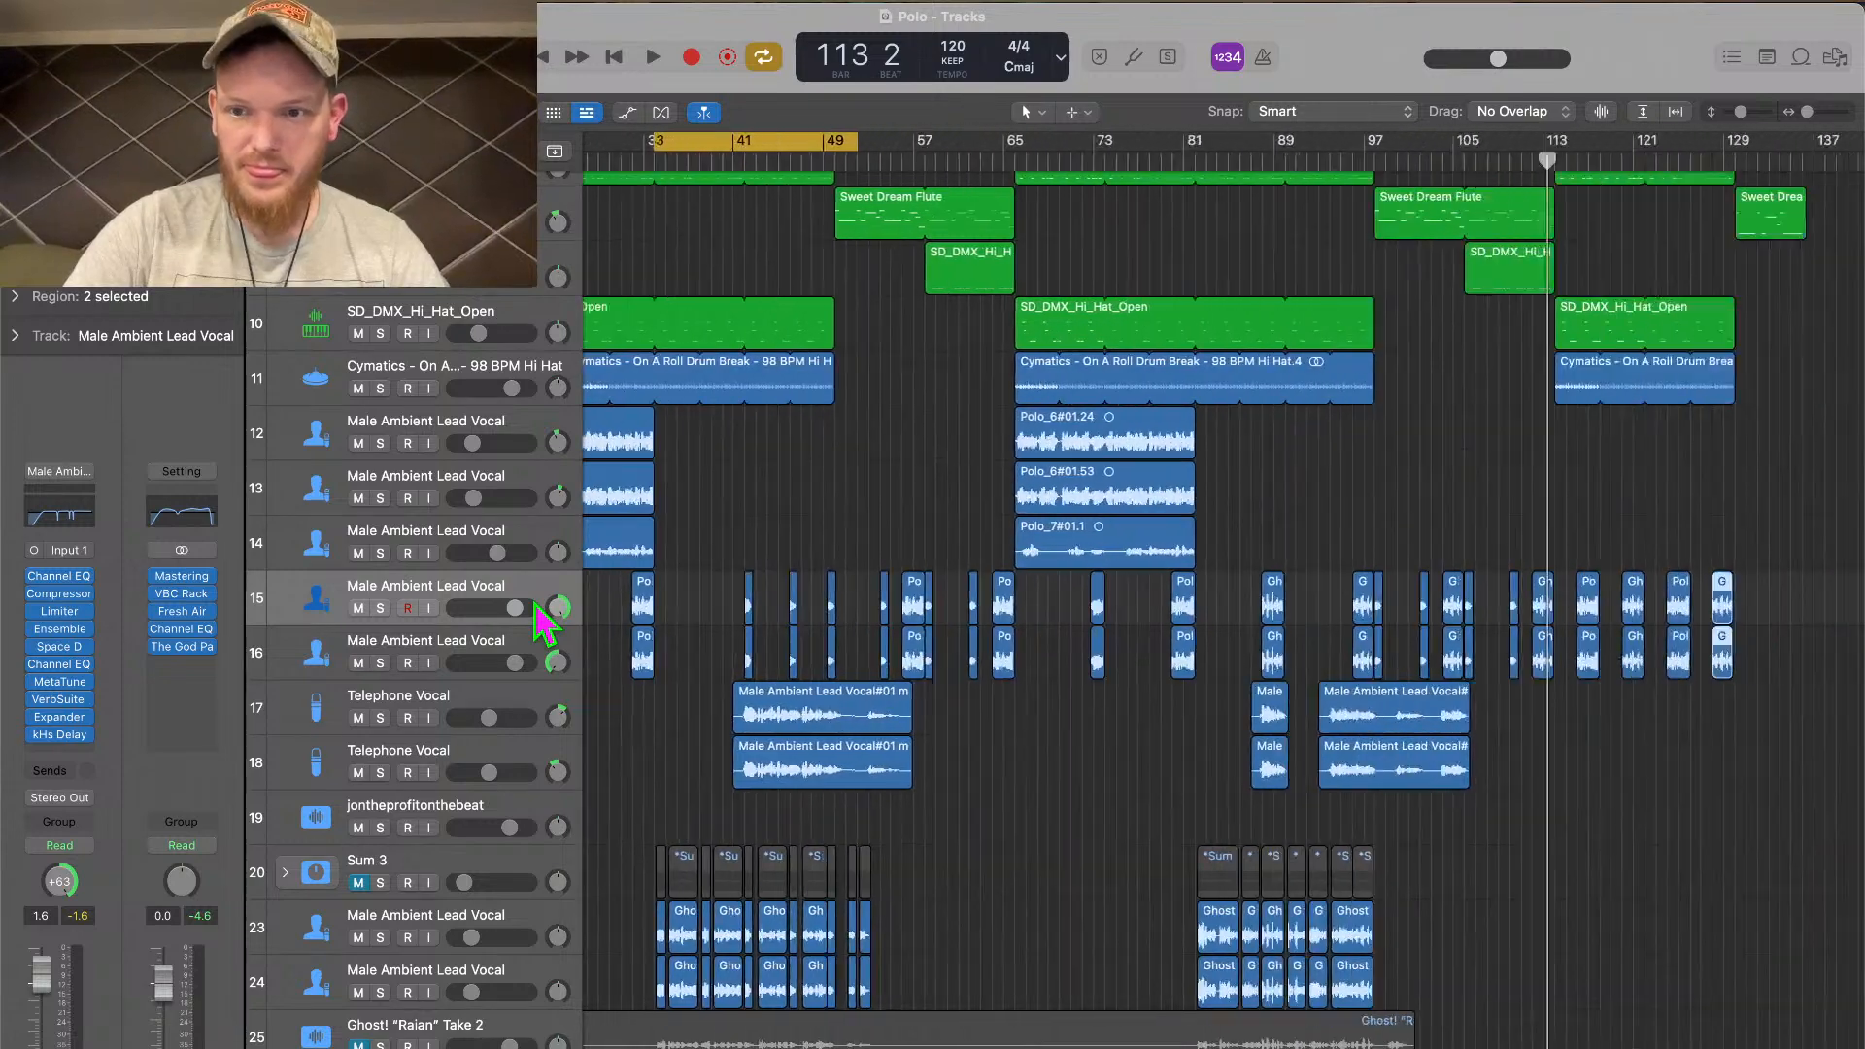
key(super+Right)
scroll(535, 604, right, 5)
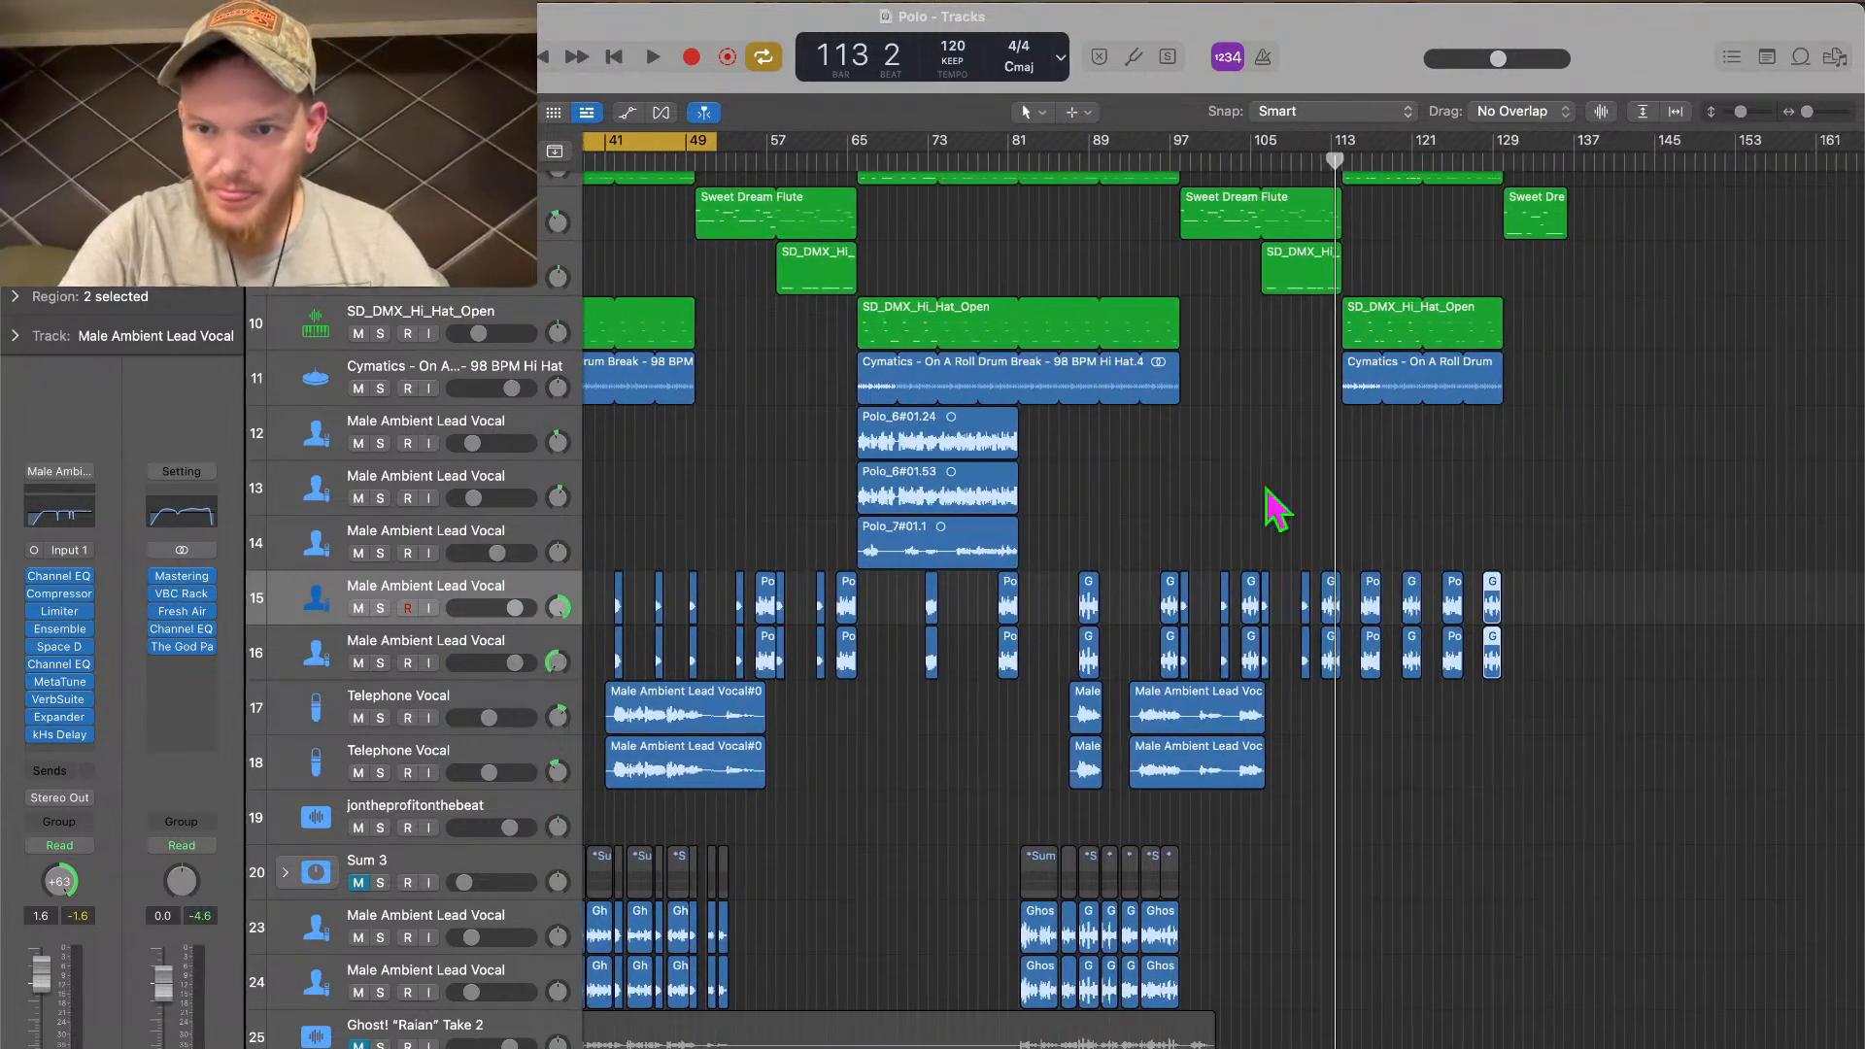
key(space)
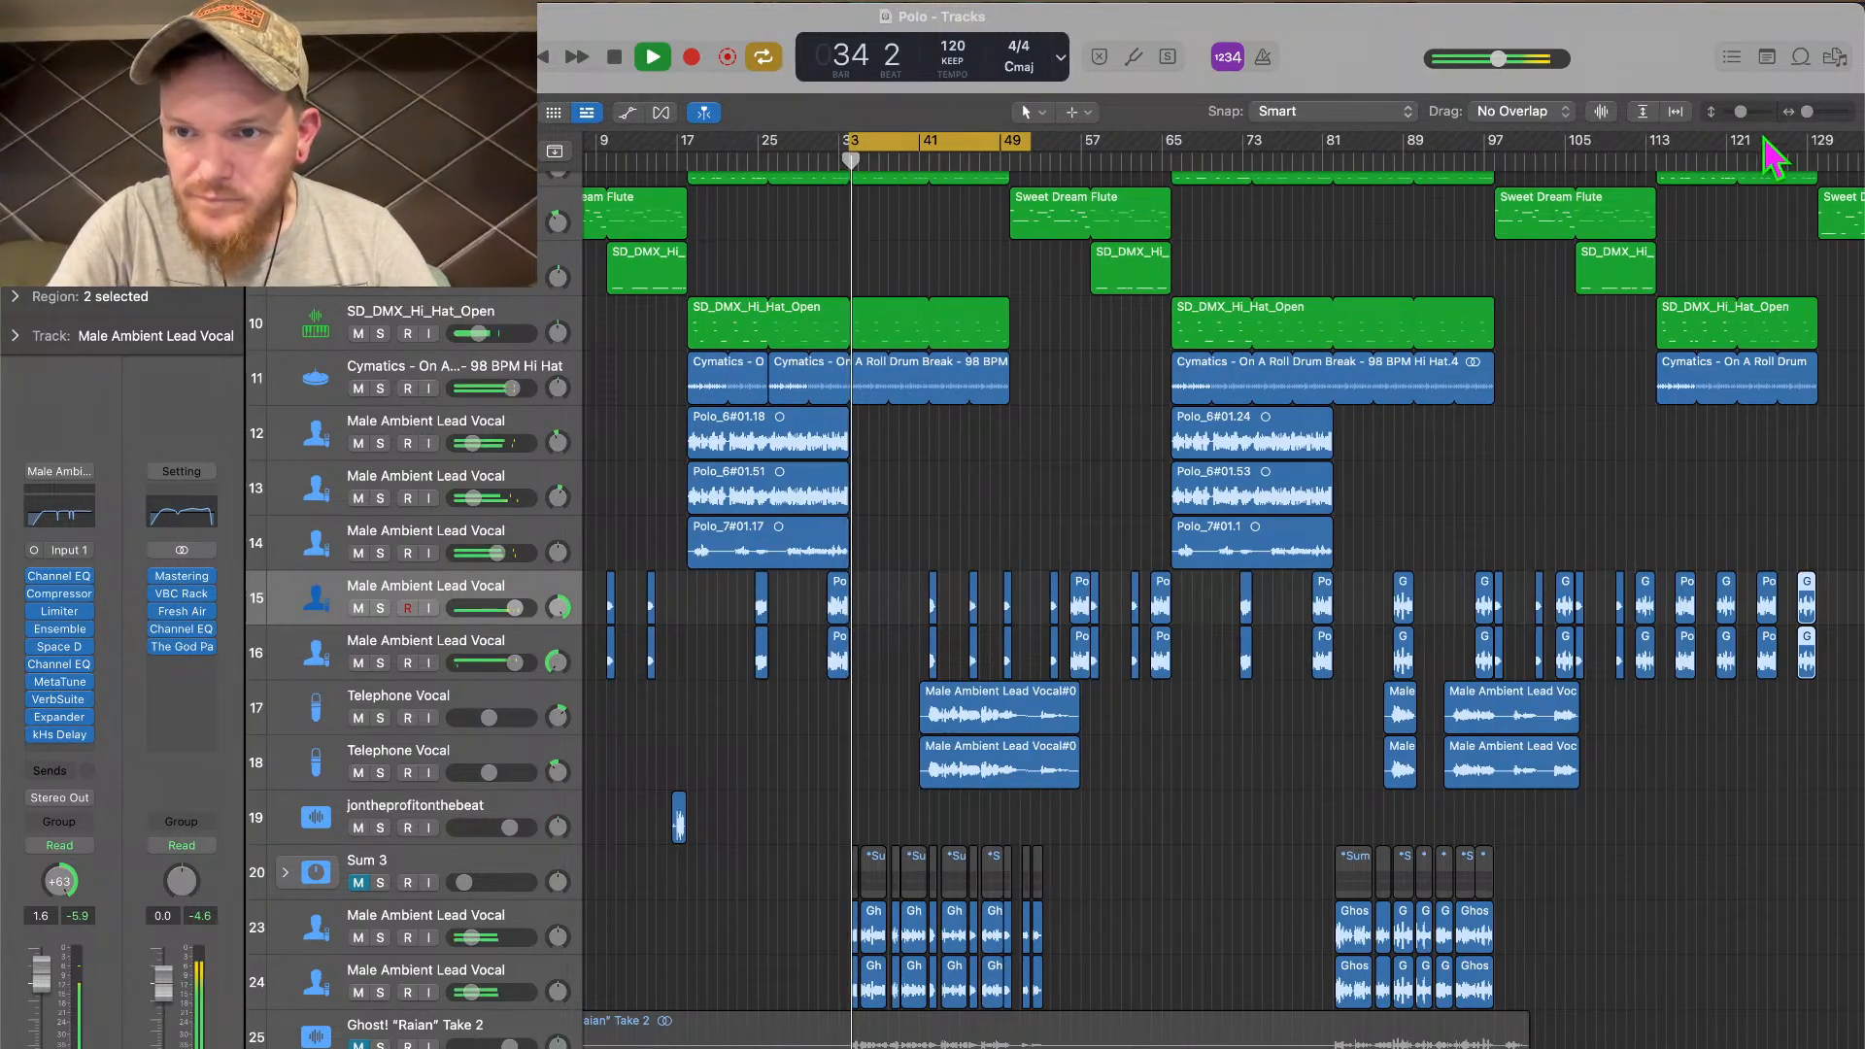
click(1646, 156)
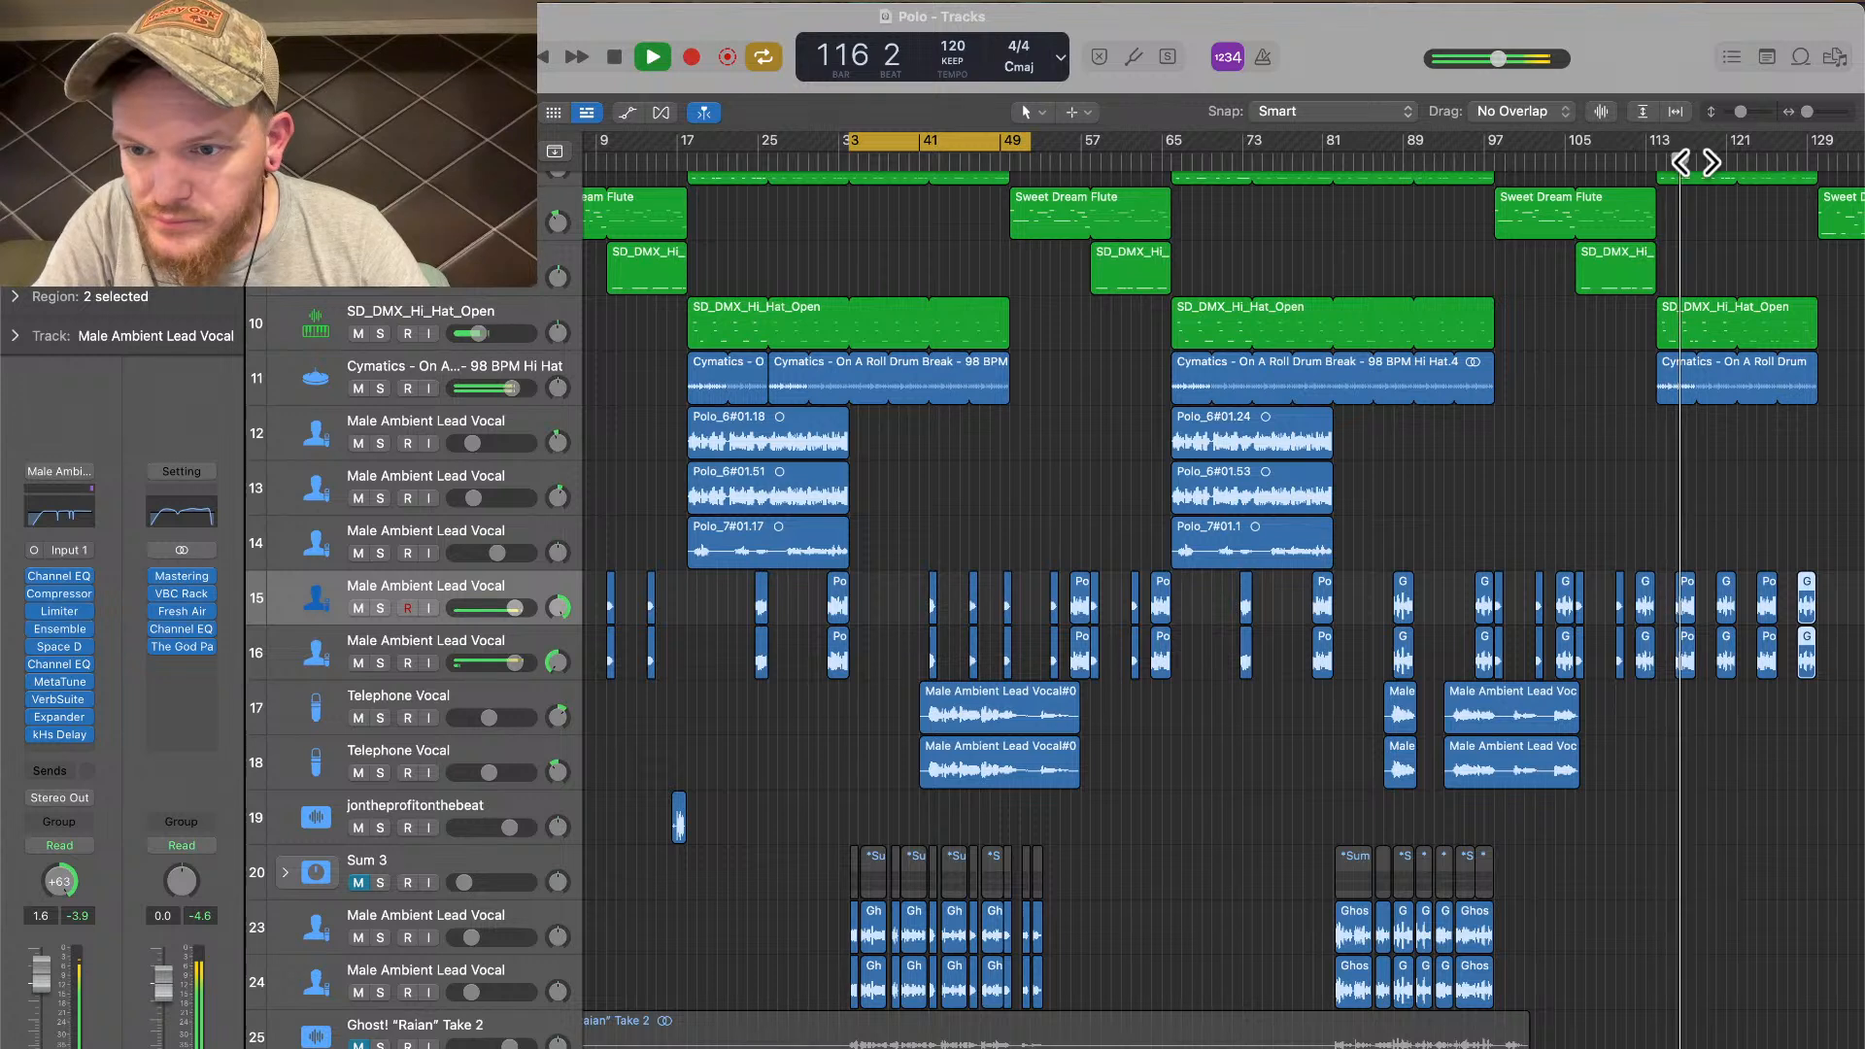
click(1797, 157)
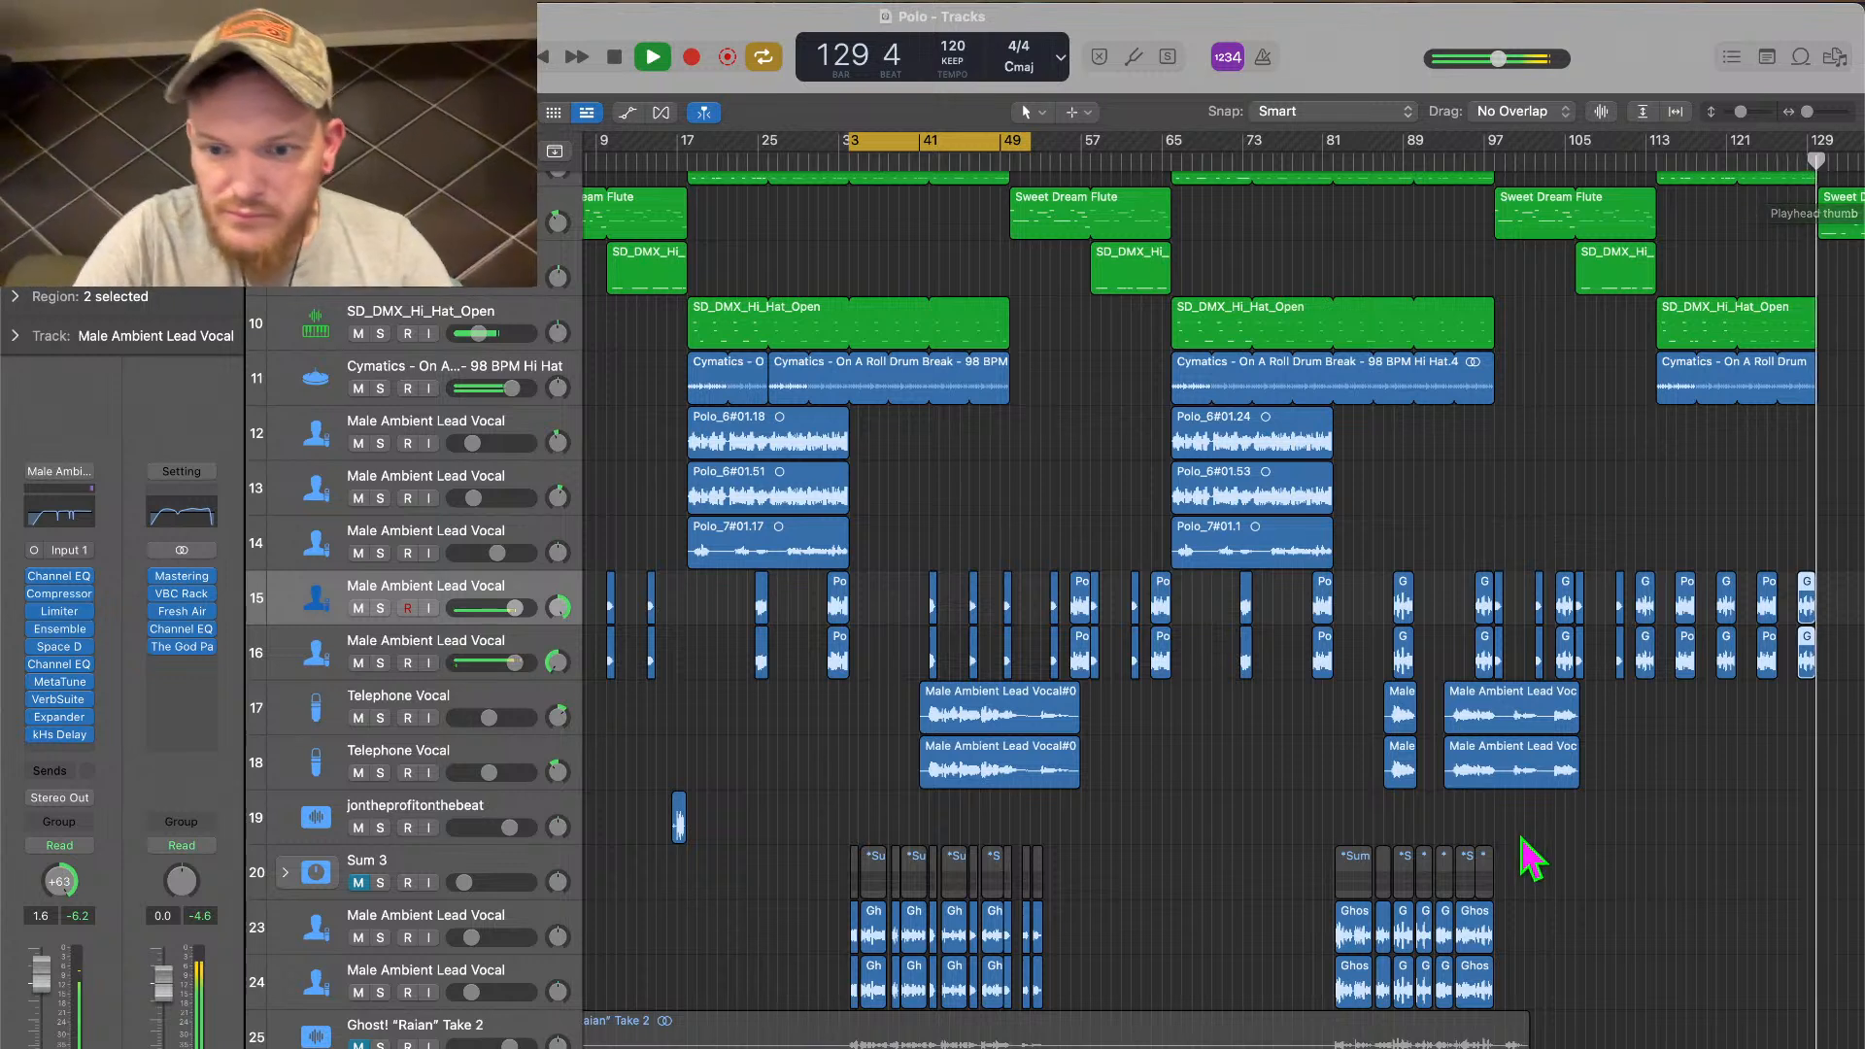
click(879, 150)
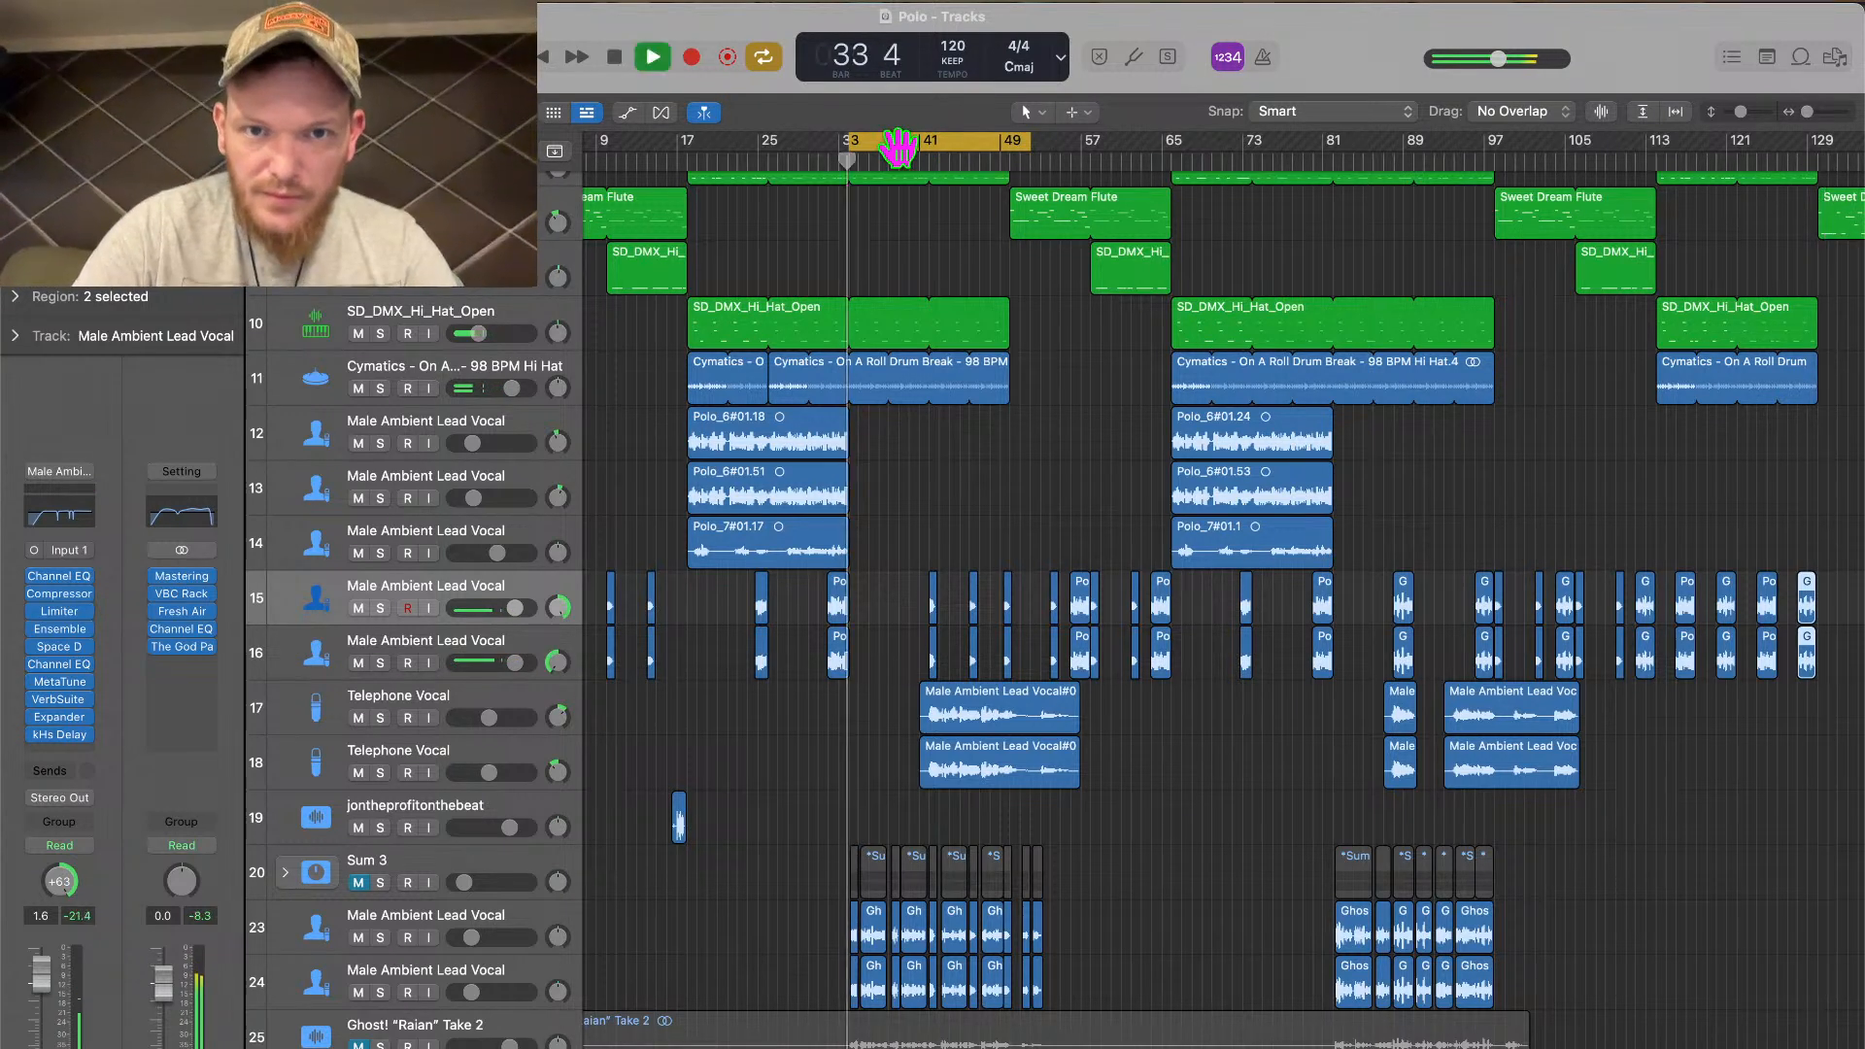
Stop playback, unmute Sum 3 and Ghost! "Raian" Take 2, and mute Male Ambient Lead Vocal tracks 23 and 24
key(space)
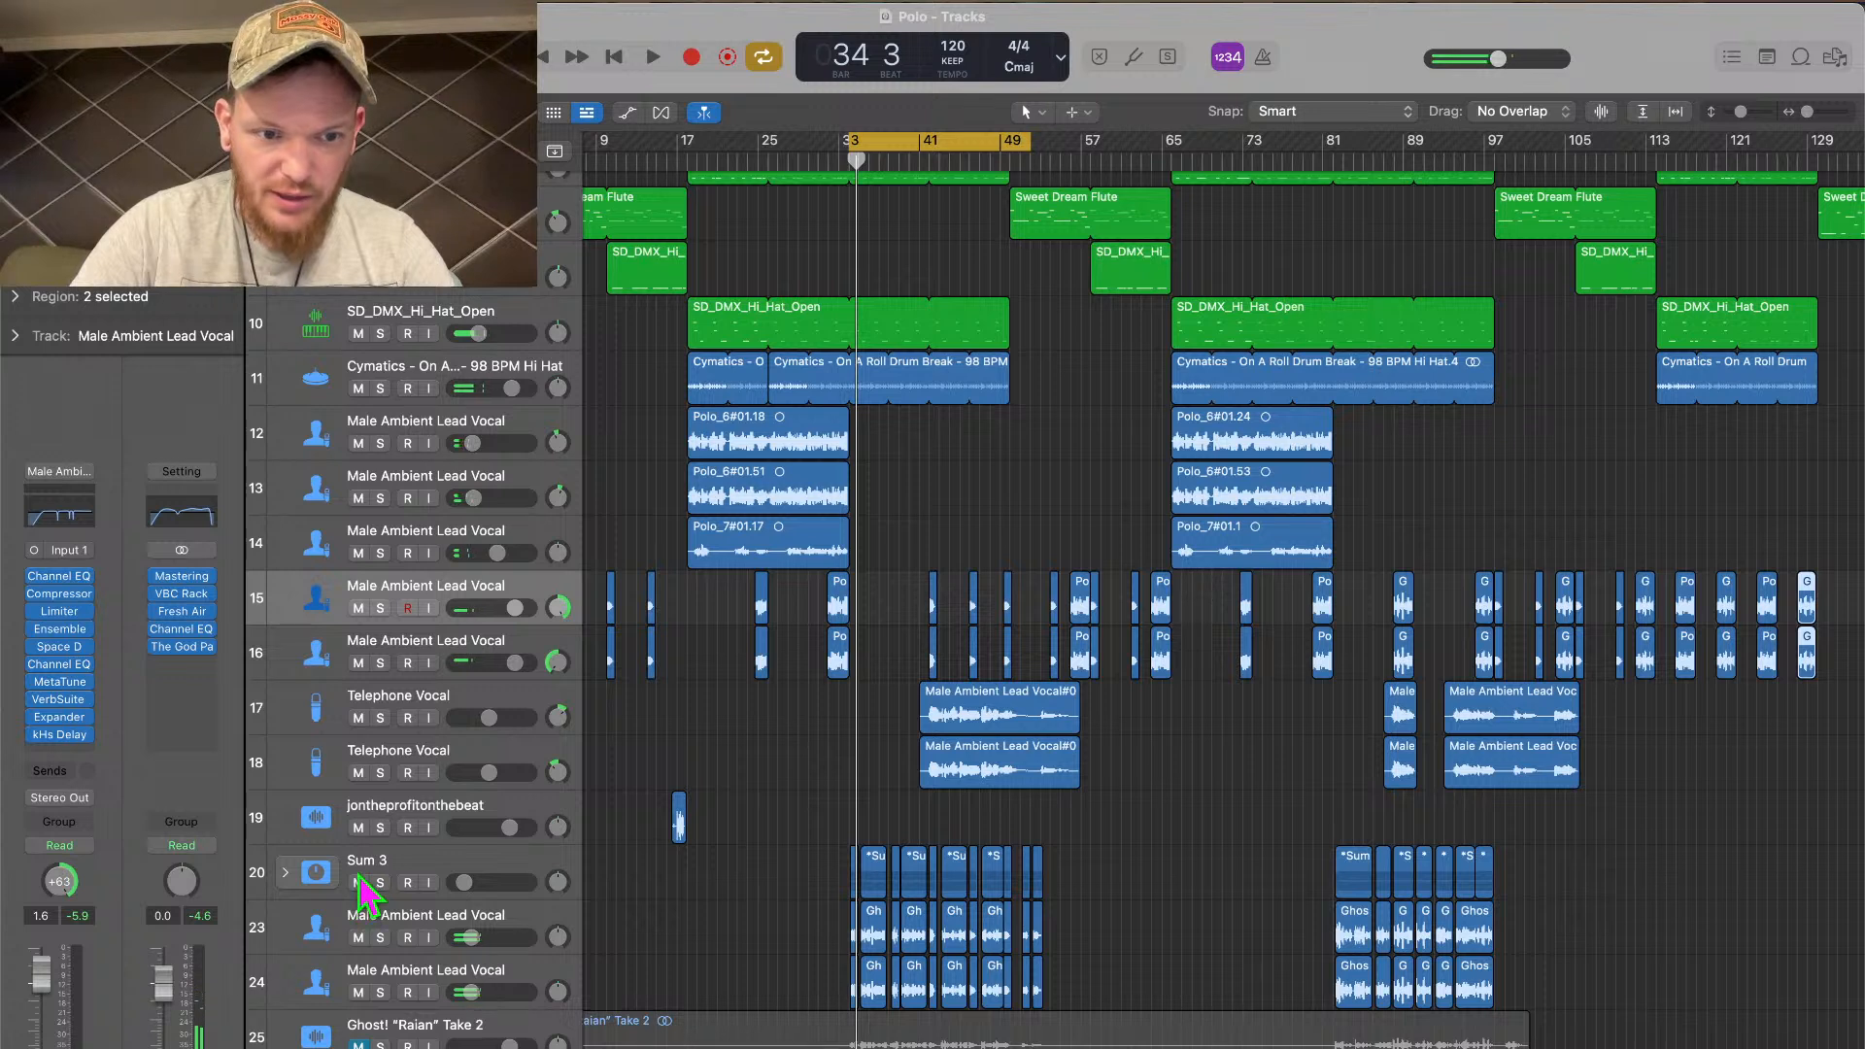
click(359, 937)
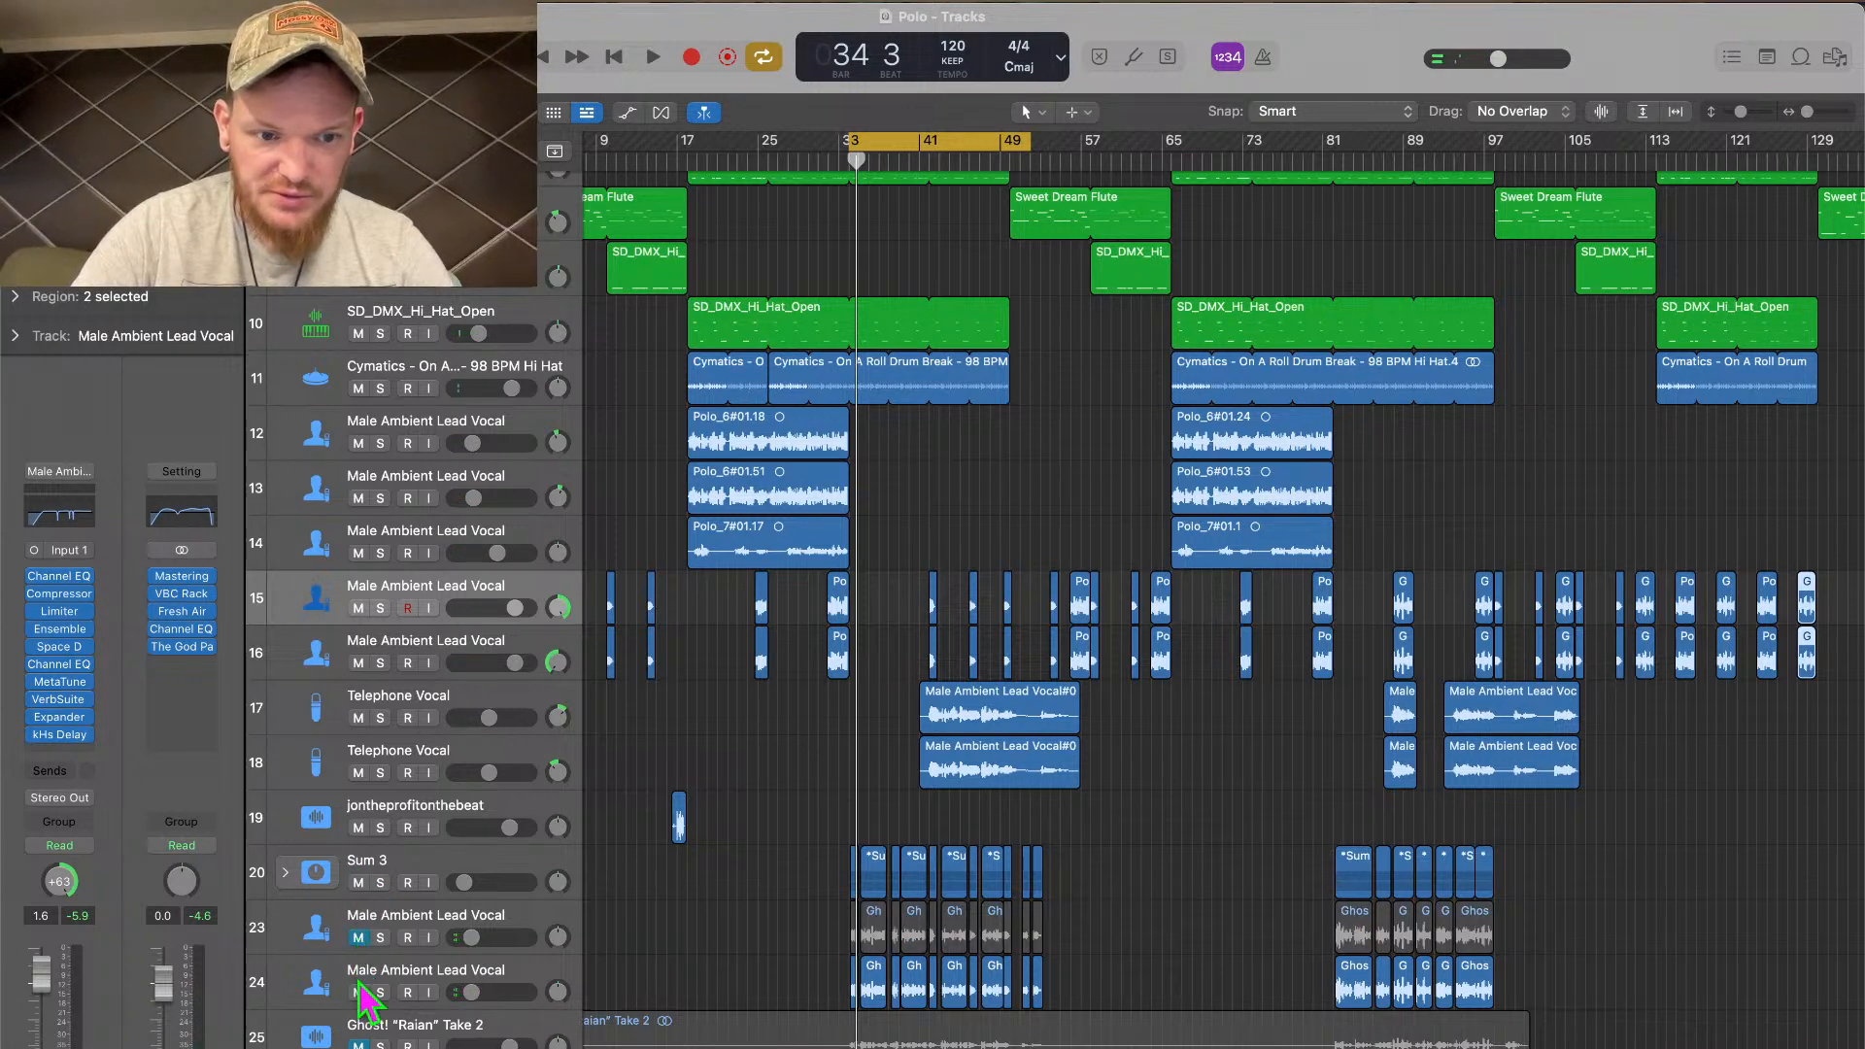
click(358, 992)
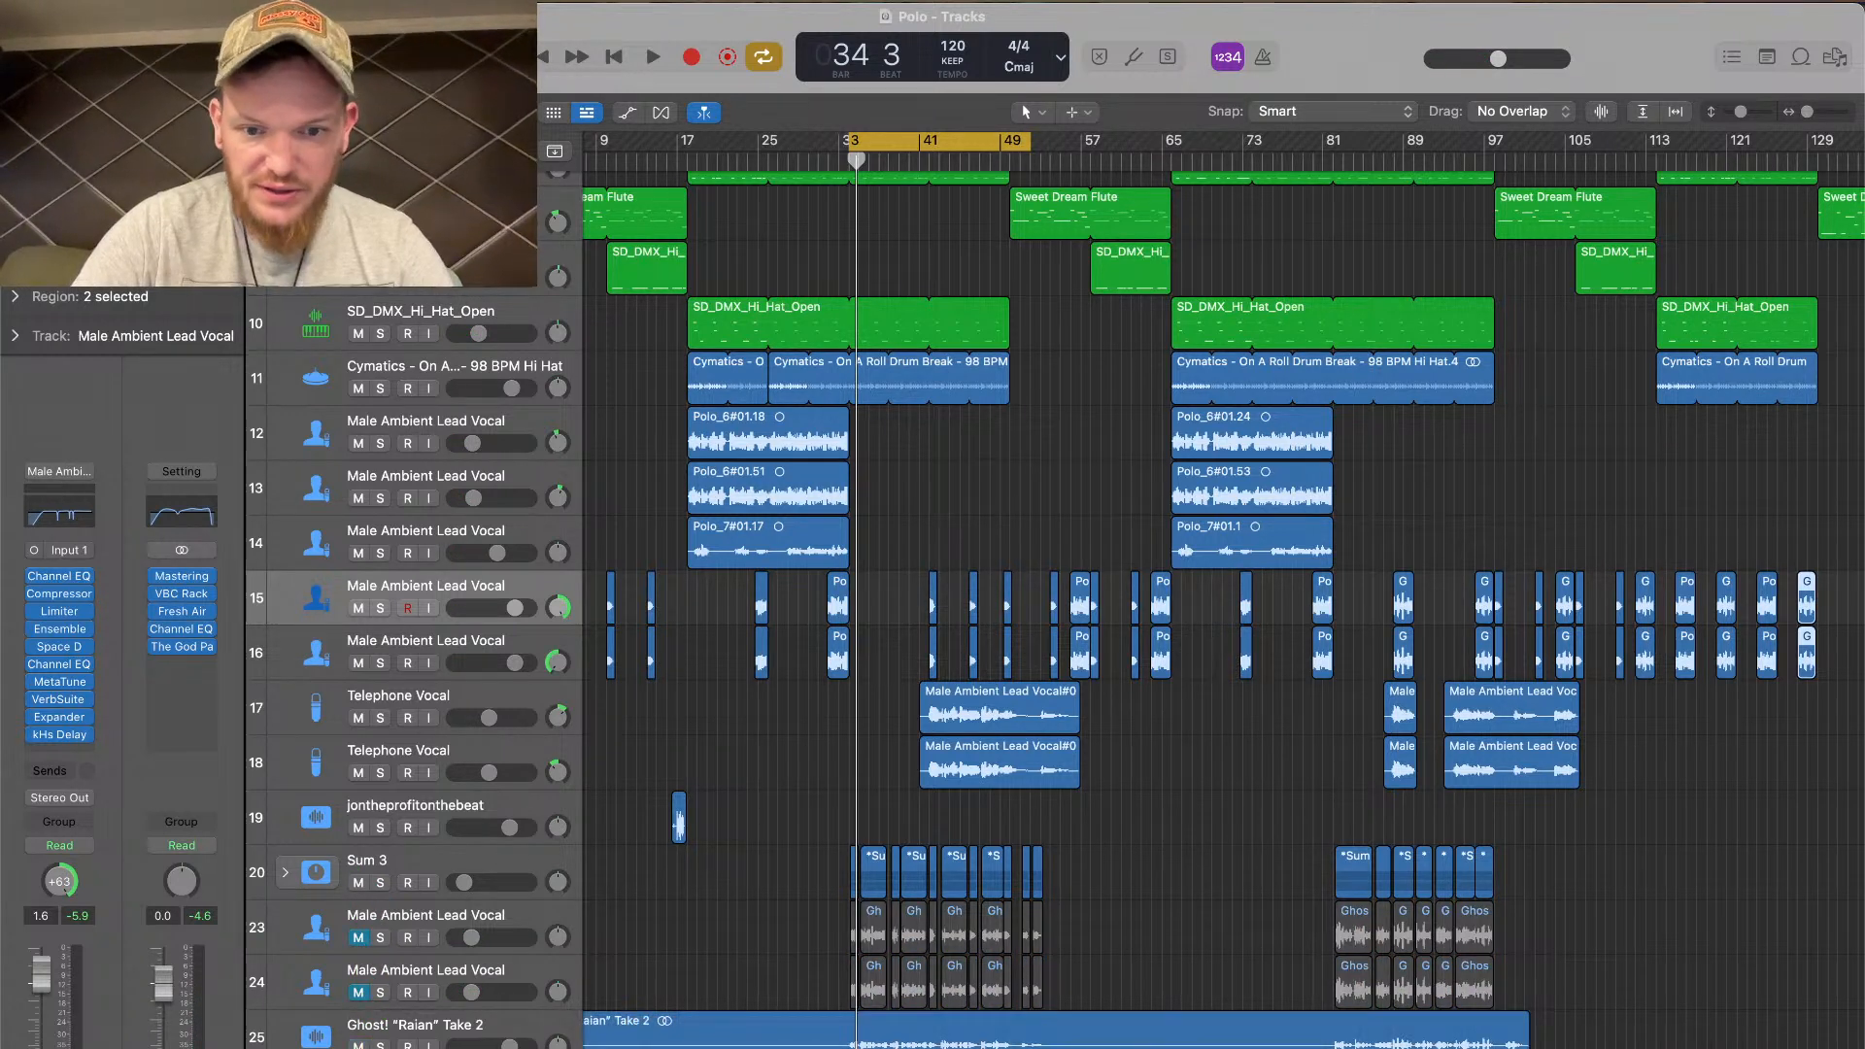
Play the full cycle from bar 34 to bar 52 to hear Sum 3 with the Ghost! "Raian" Take 2 track
key(space)
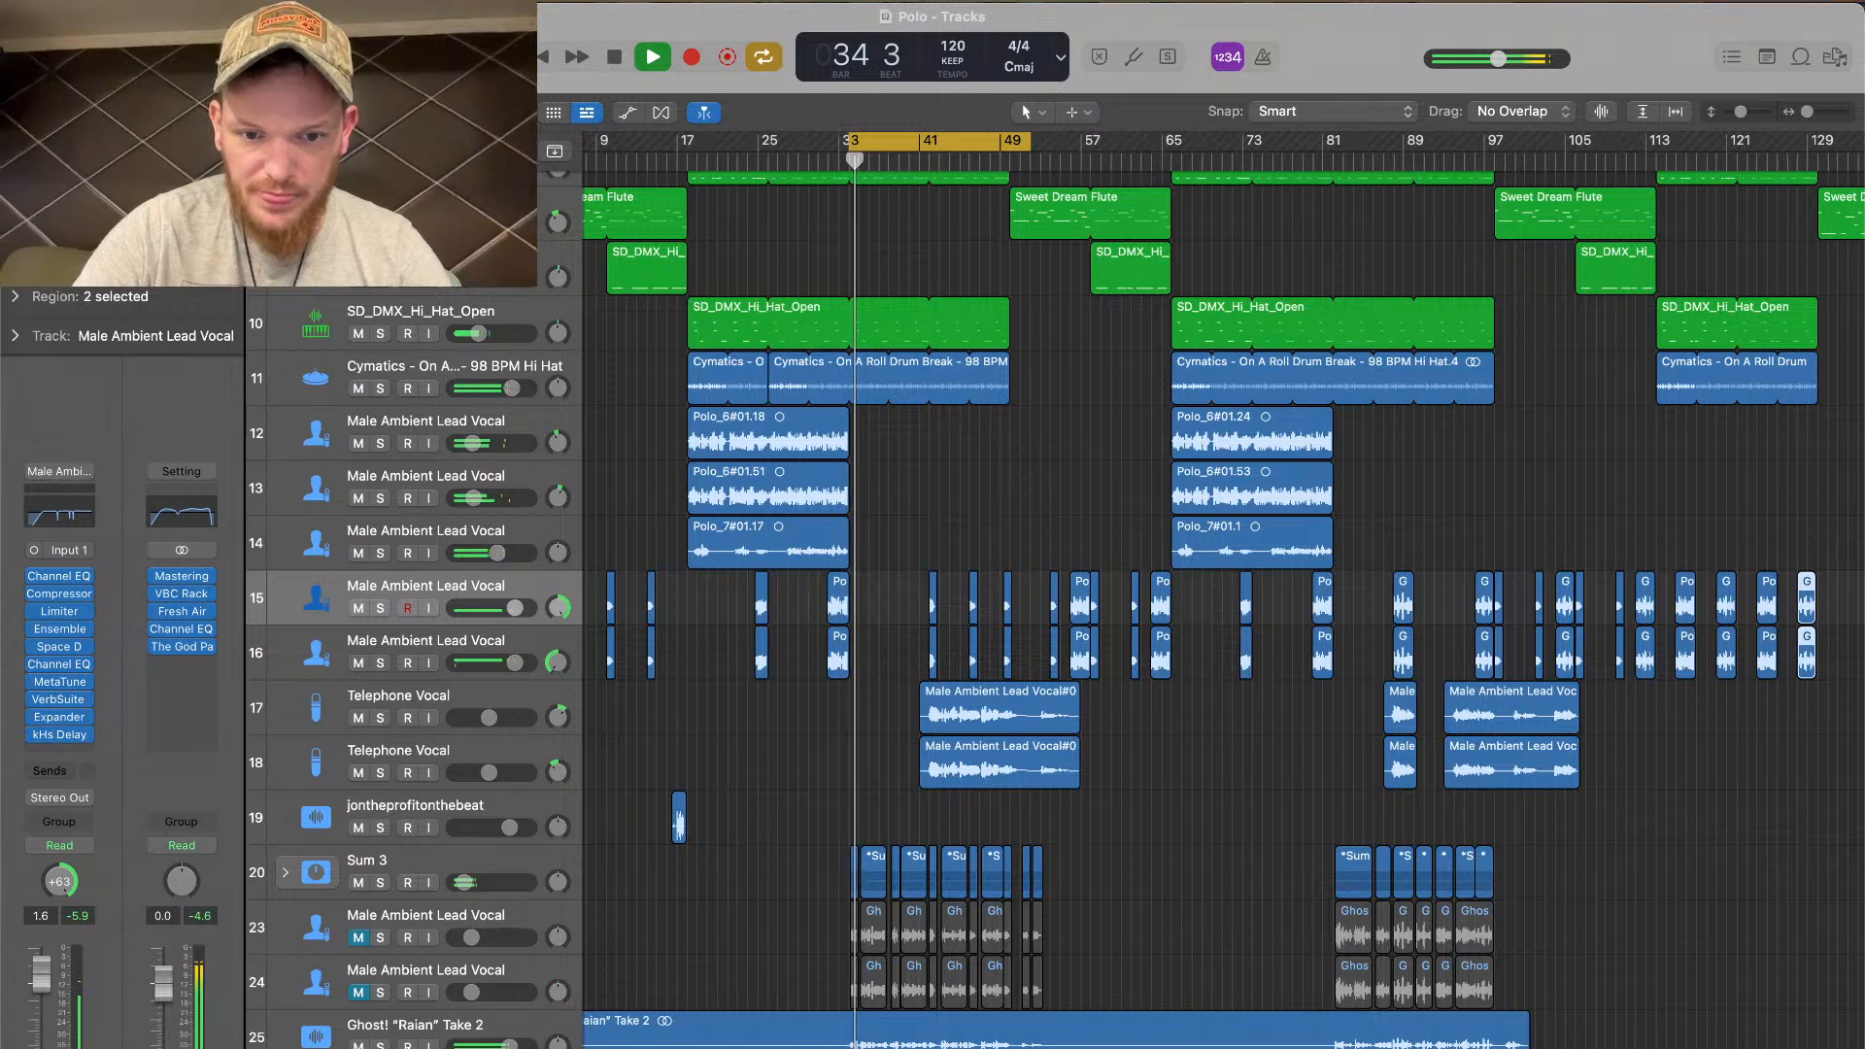
scroll(887, 874, up, 10)
scroll(1224, 593, left, 4)
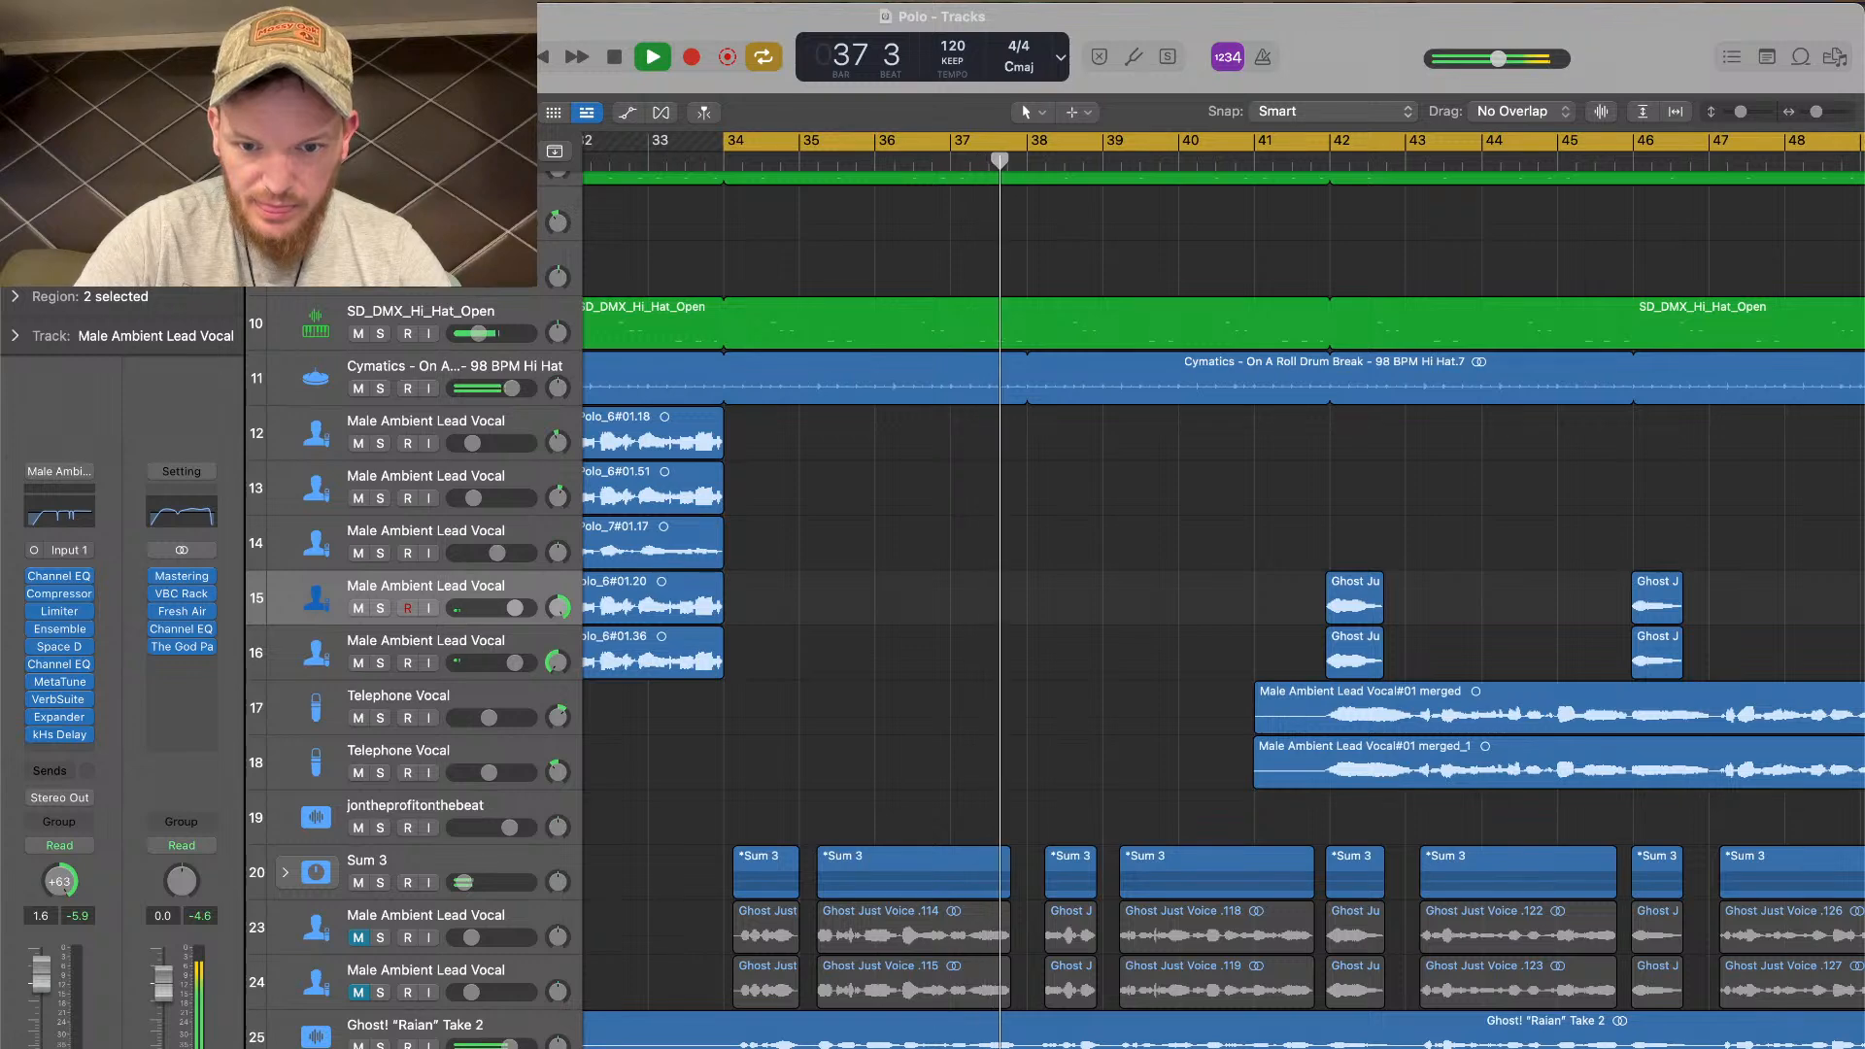
scroll(1012, 622, up, 6)
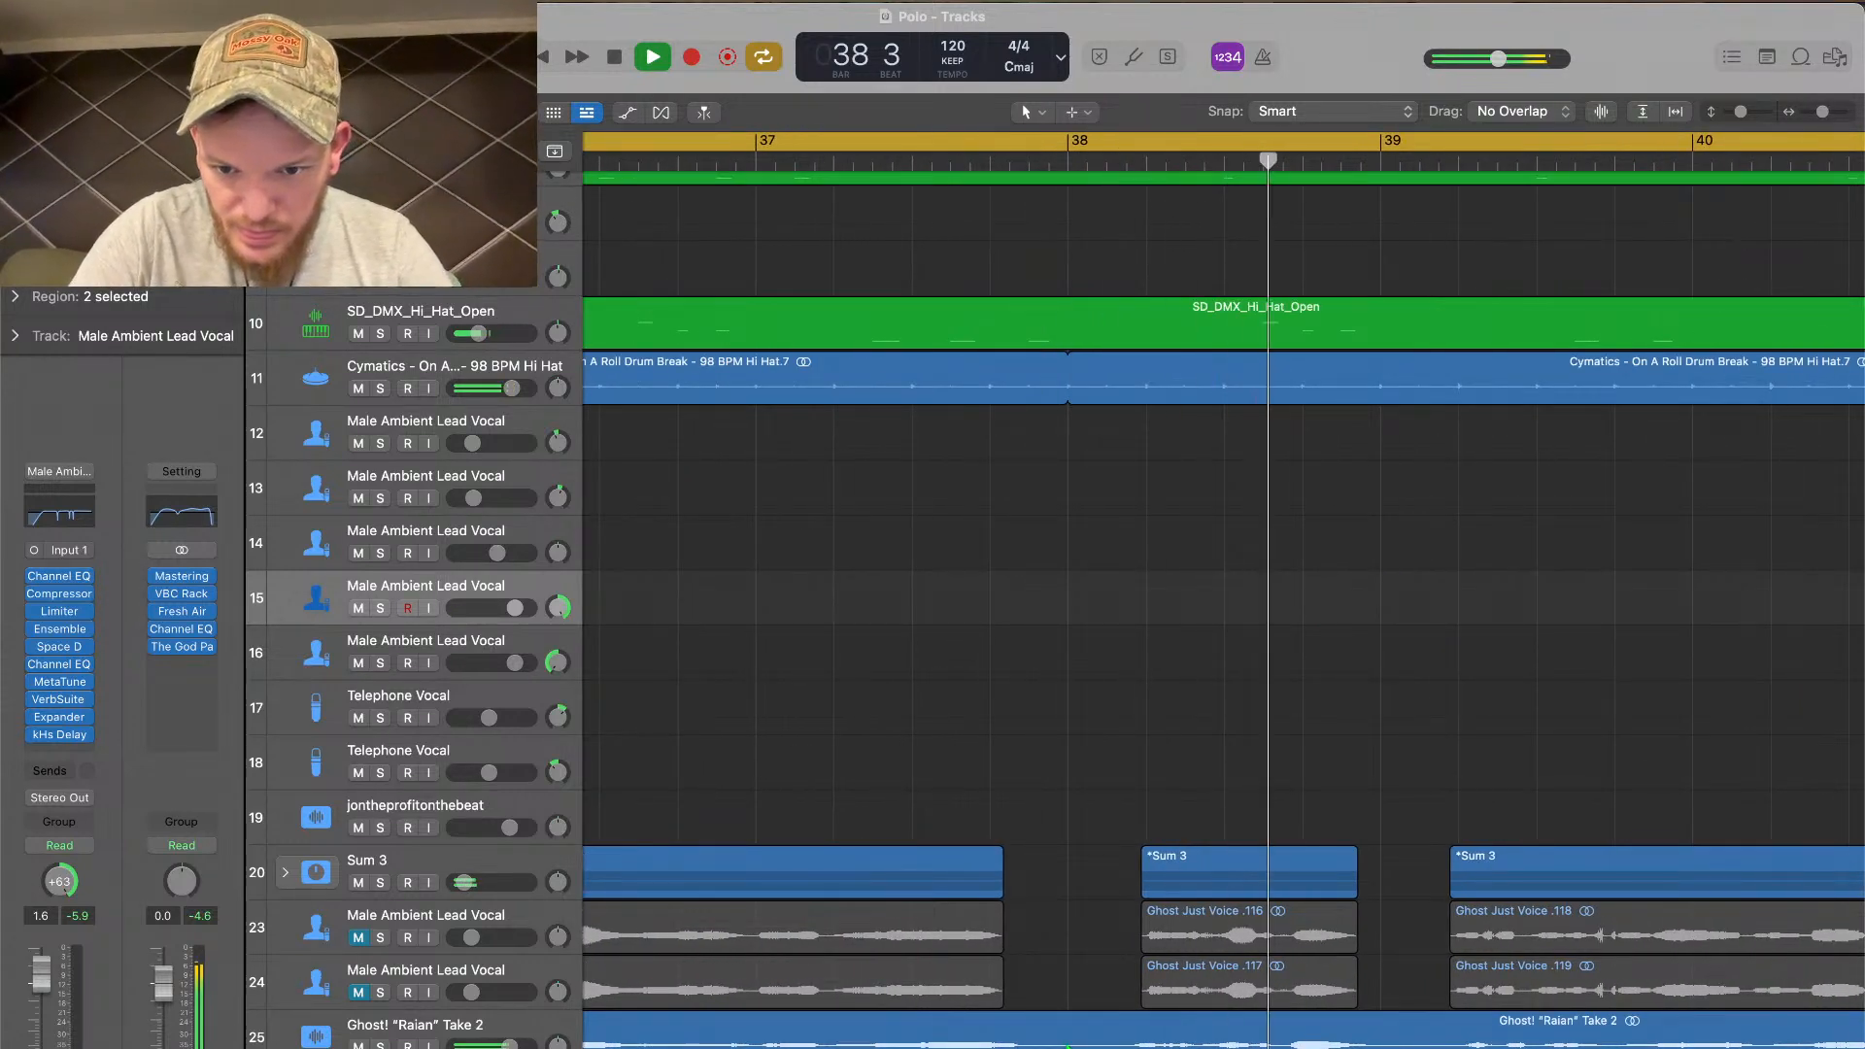
scroll(1224, 593, down, 3)
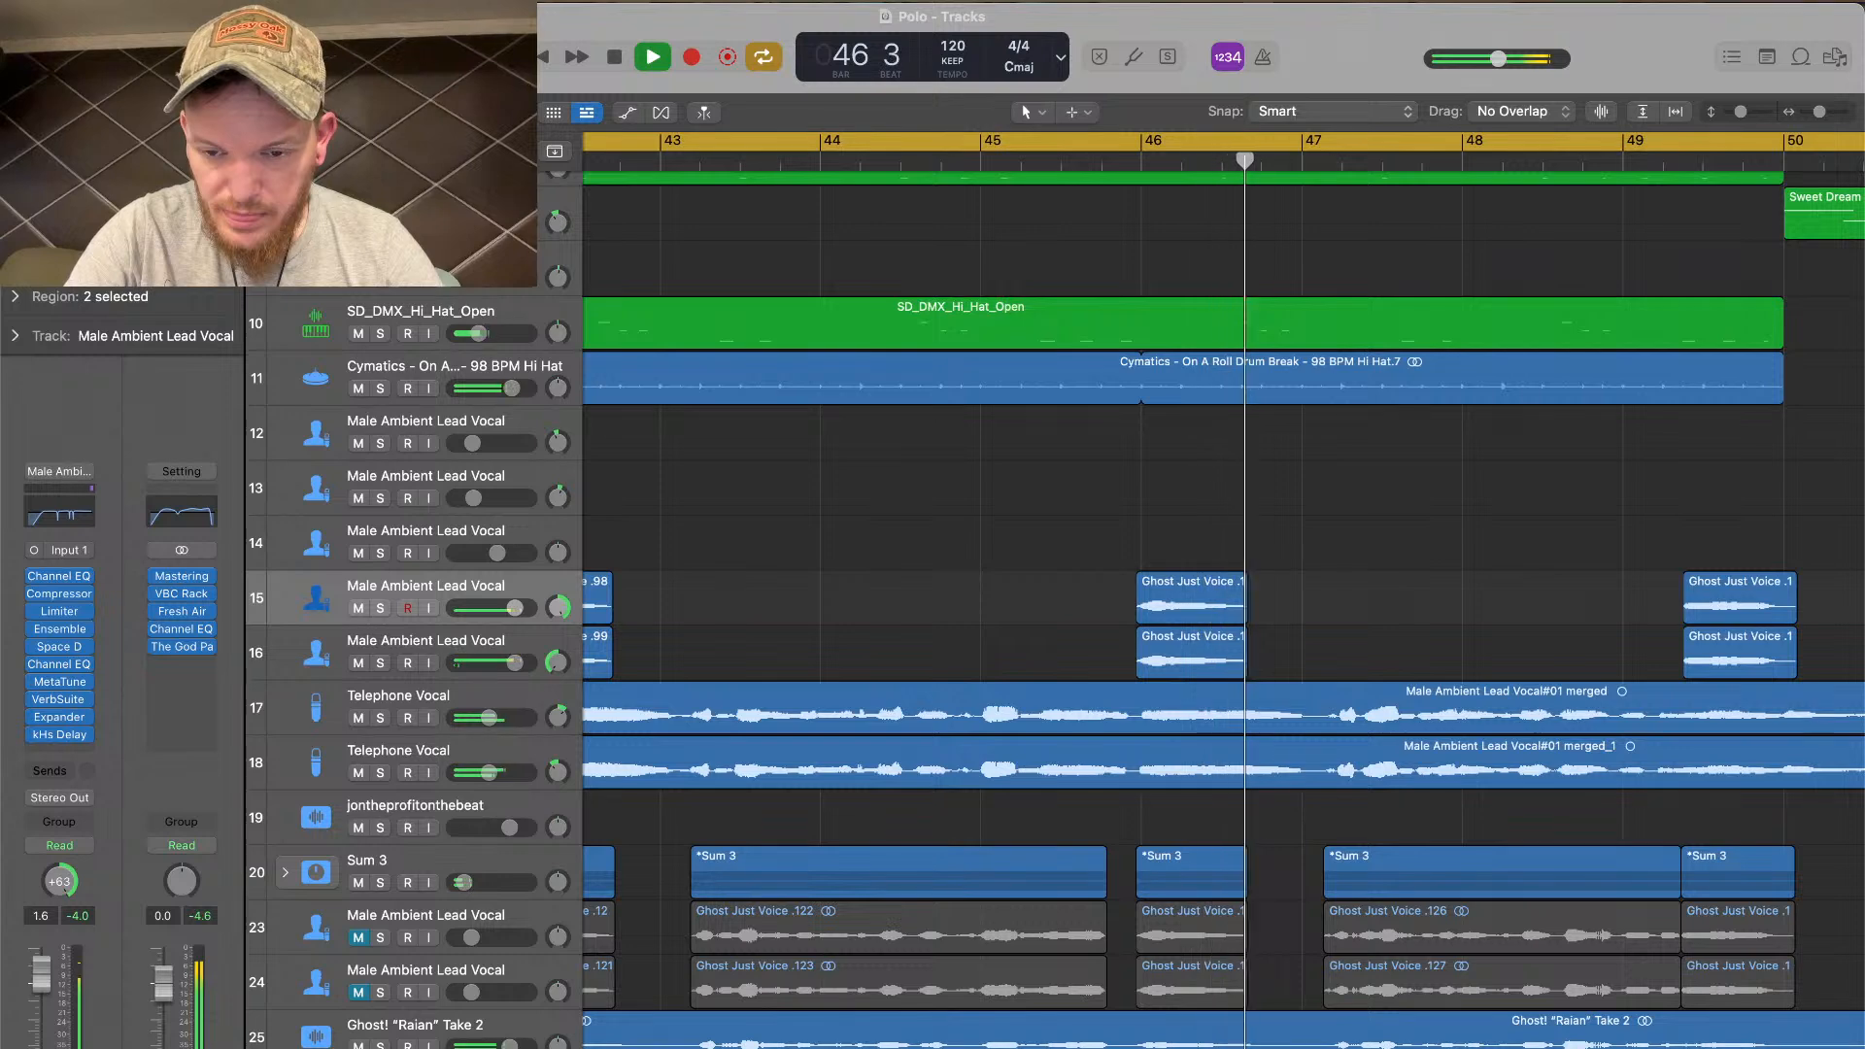
key(super+Left)
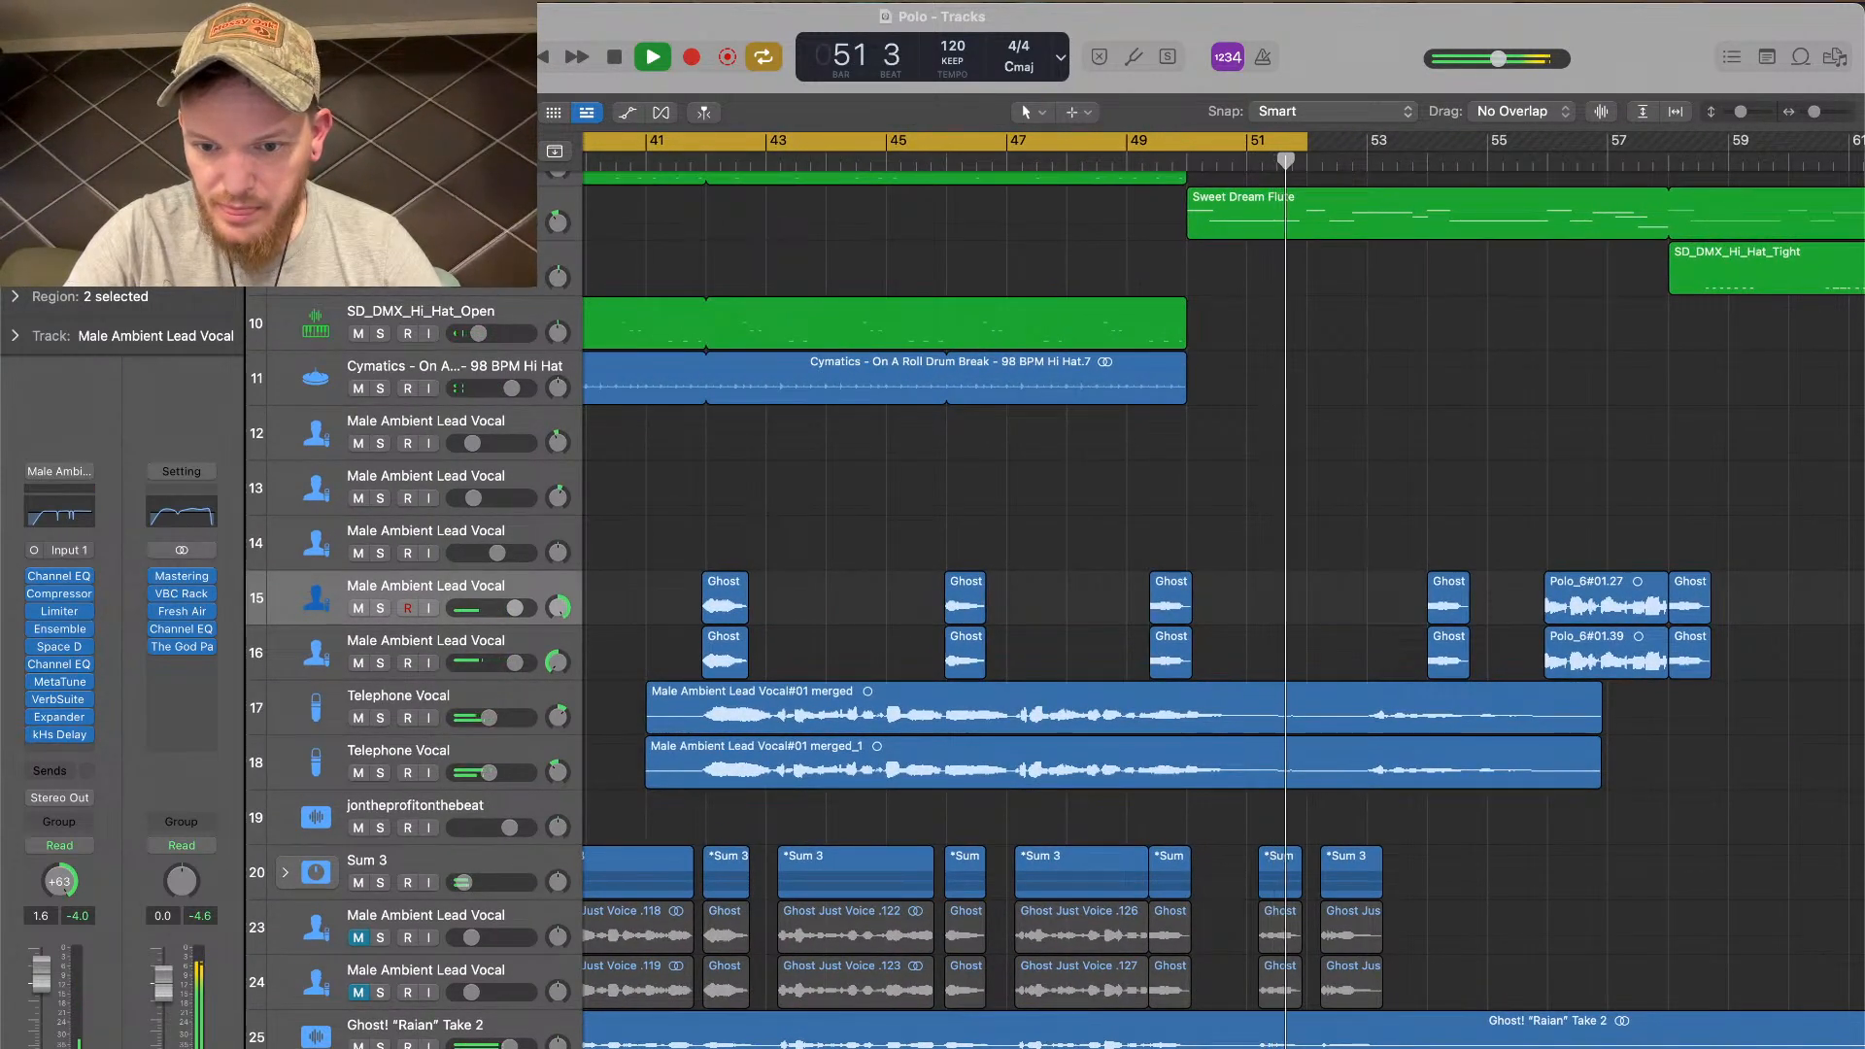
scroll(1564, 621, down, 10)
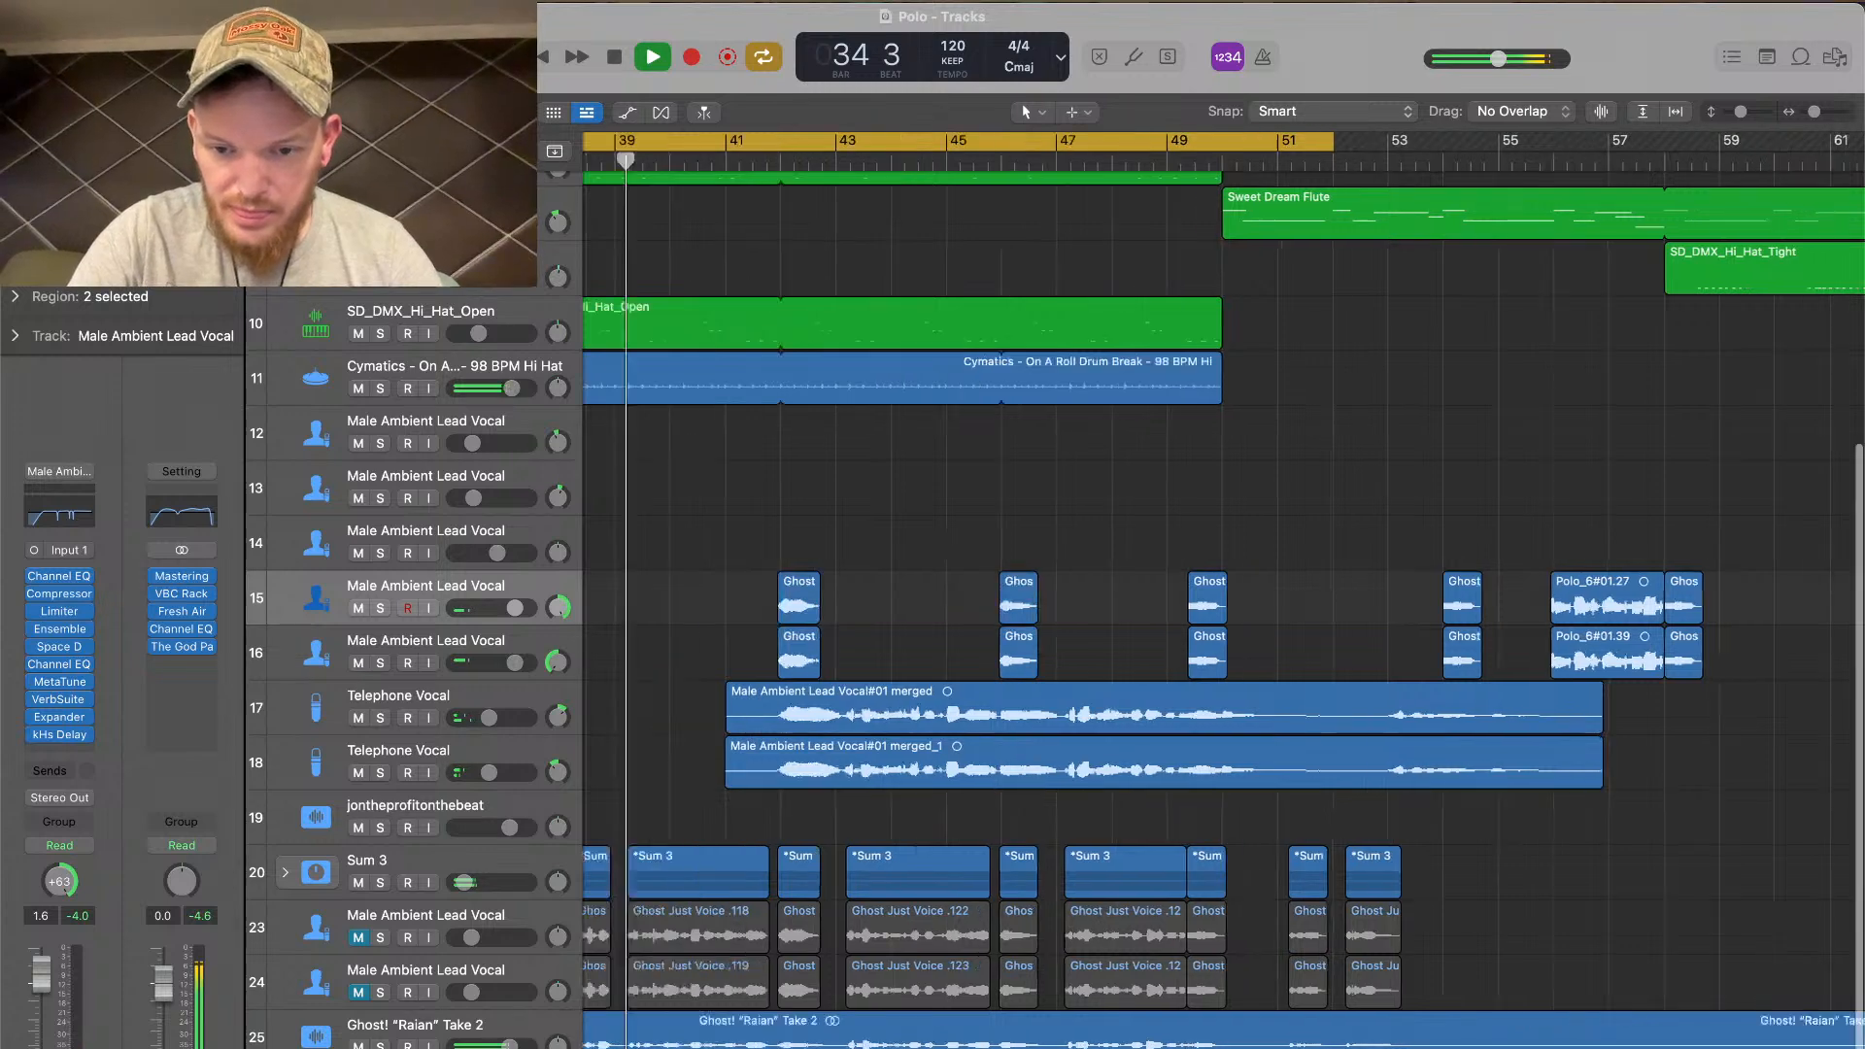
scroll(1563, 622, up, 2)
key(space)
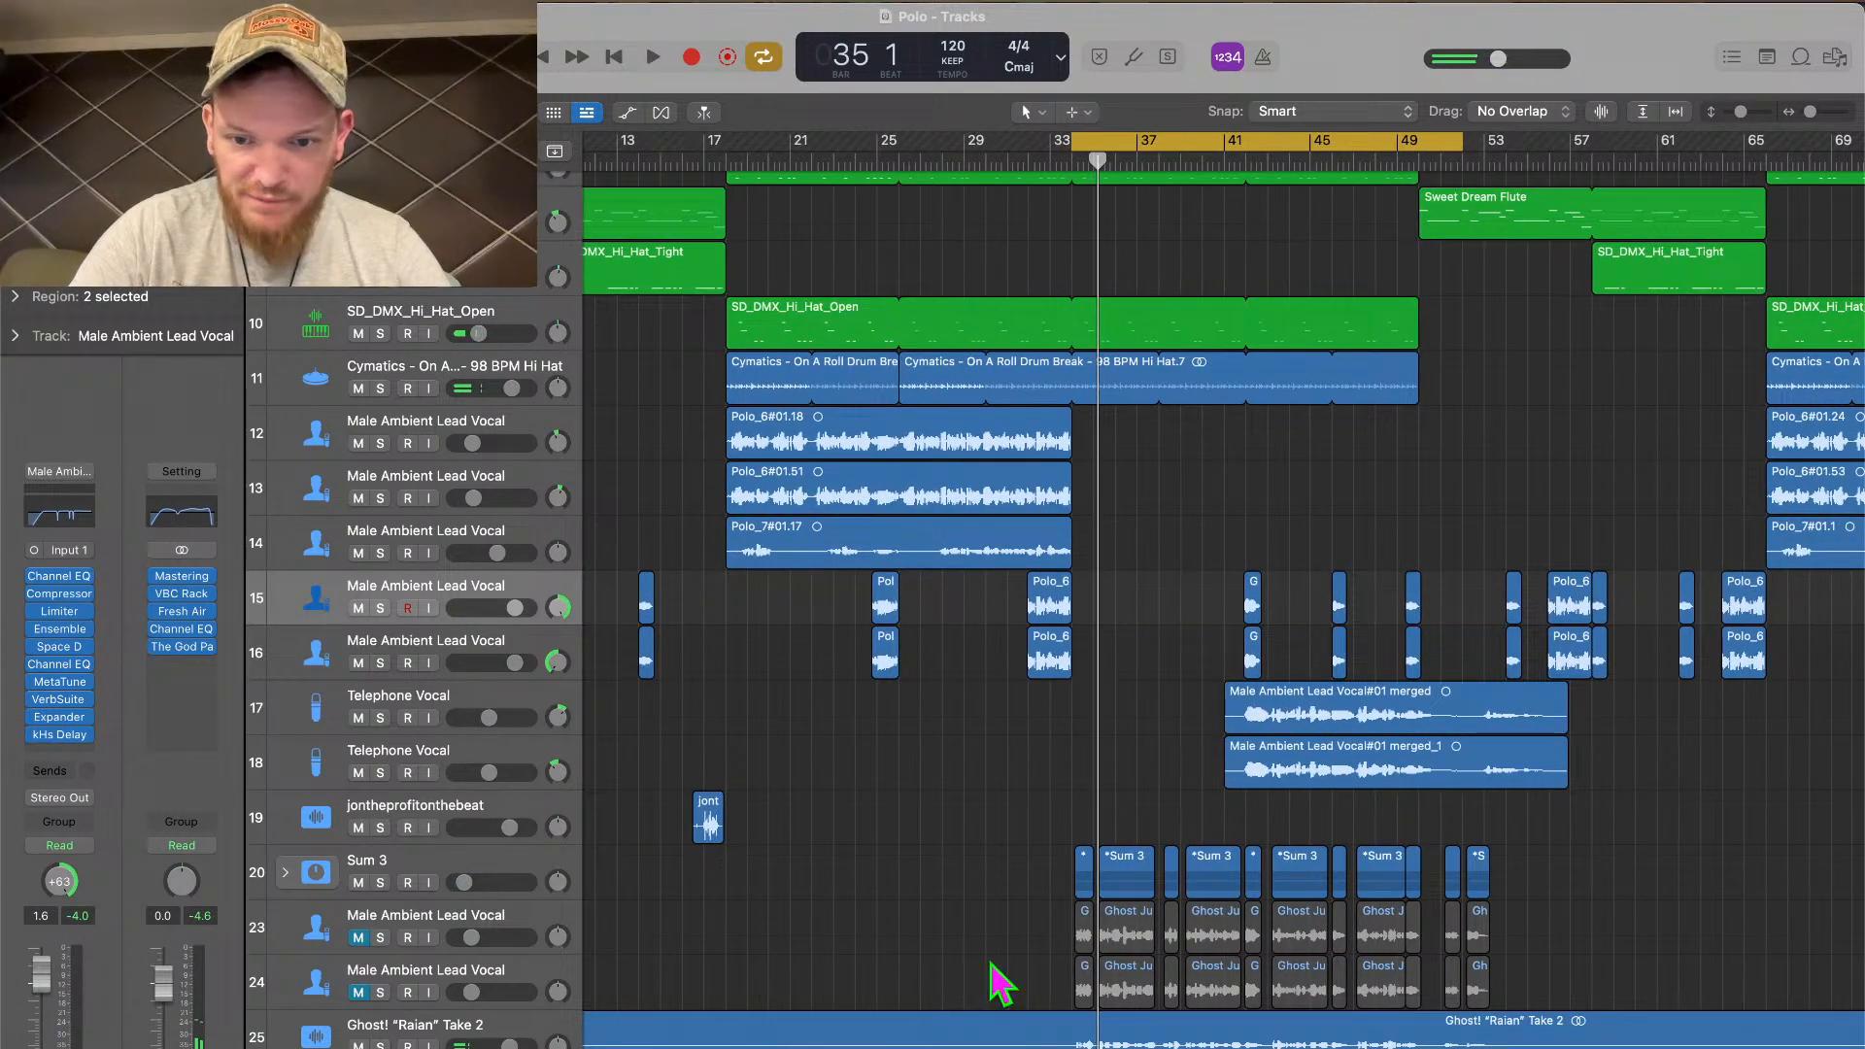
Move the cycle range to bars 82 through 100, over the second Sum 3 vocal section
scroll(1165, 728, right, 10)
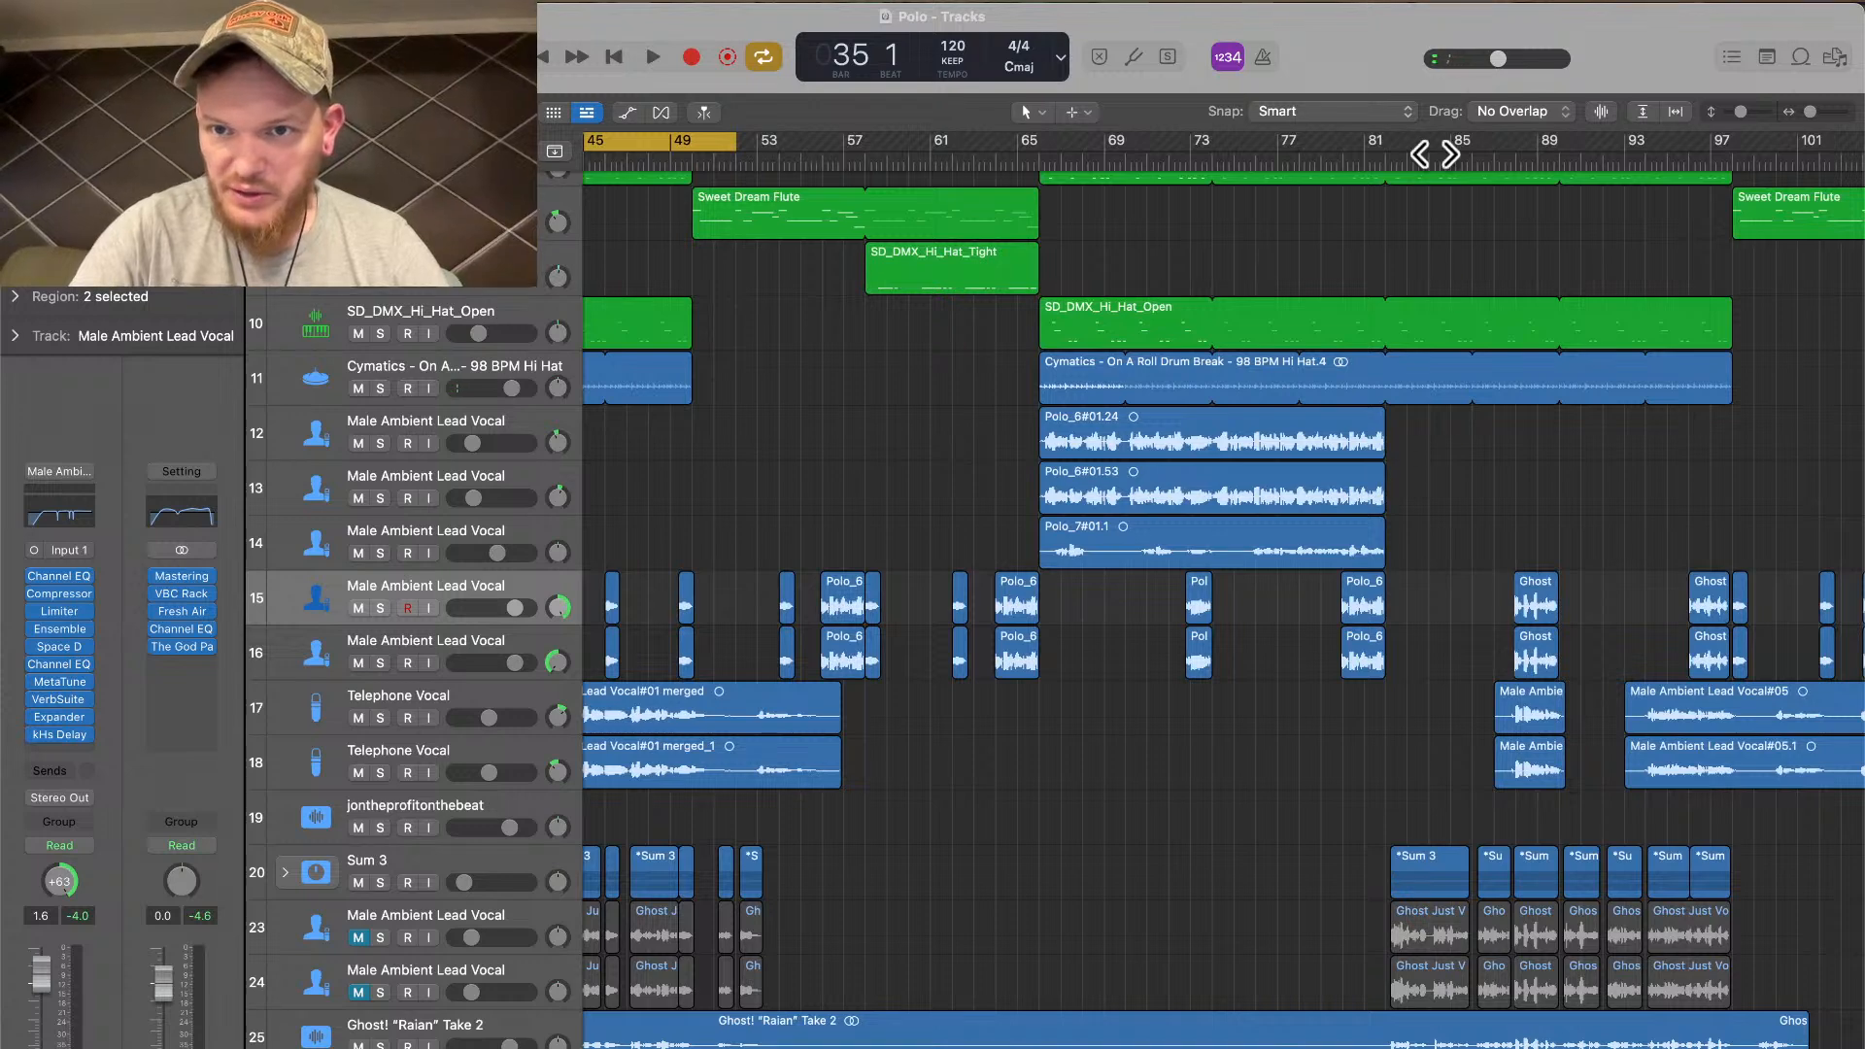
drag(709, 140, 1748, 142)
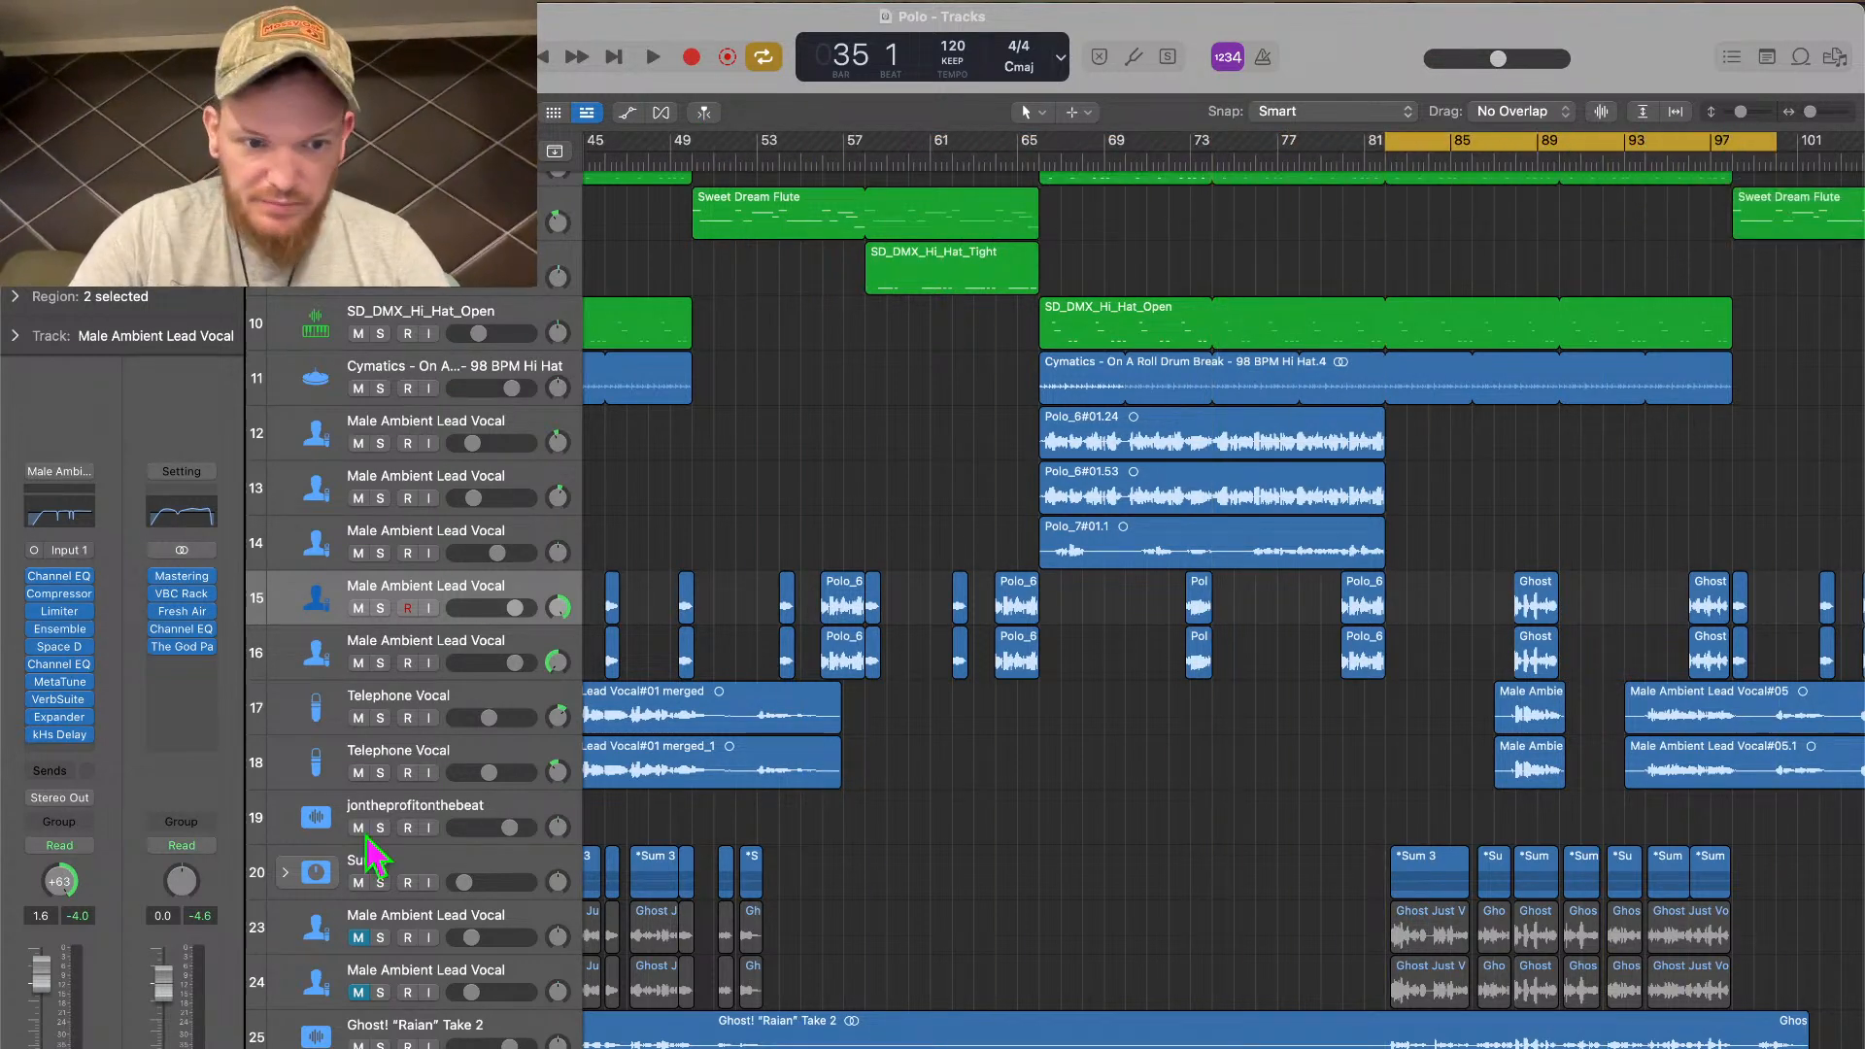
Unmute Male Ambient Lead Vocal tracks 23 and 24, mute Ghost! "Raian" Take 2, and play bars 82 to 84
click(359, 938)
click(358, 991)
click(358, 1045)
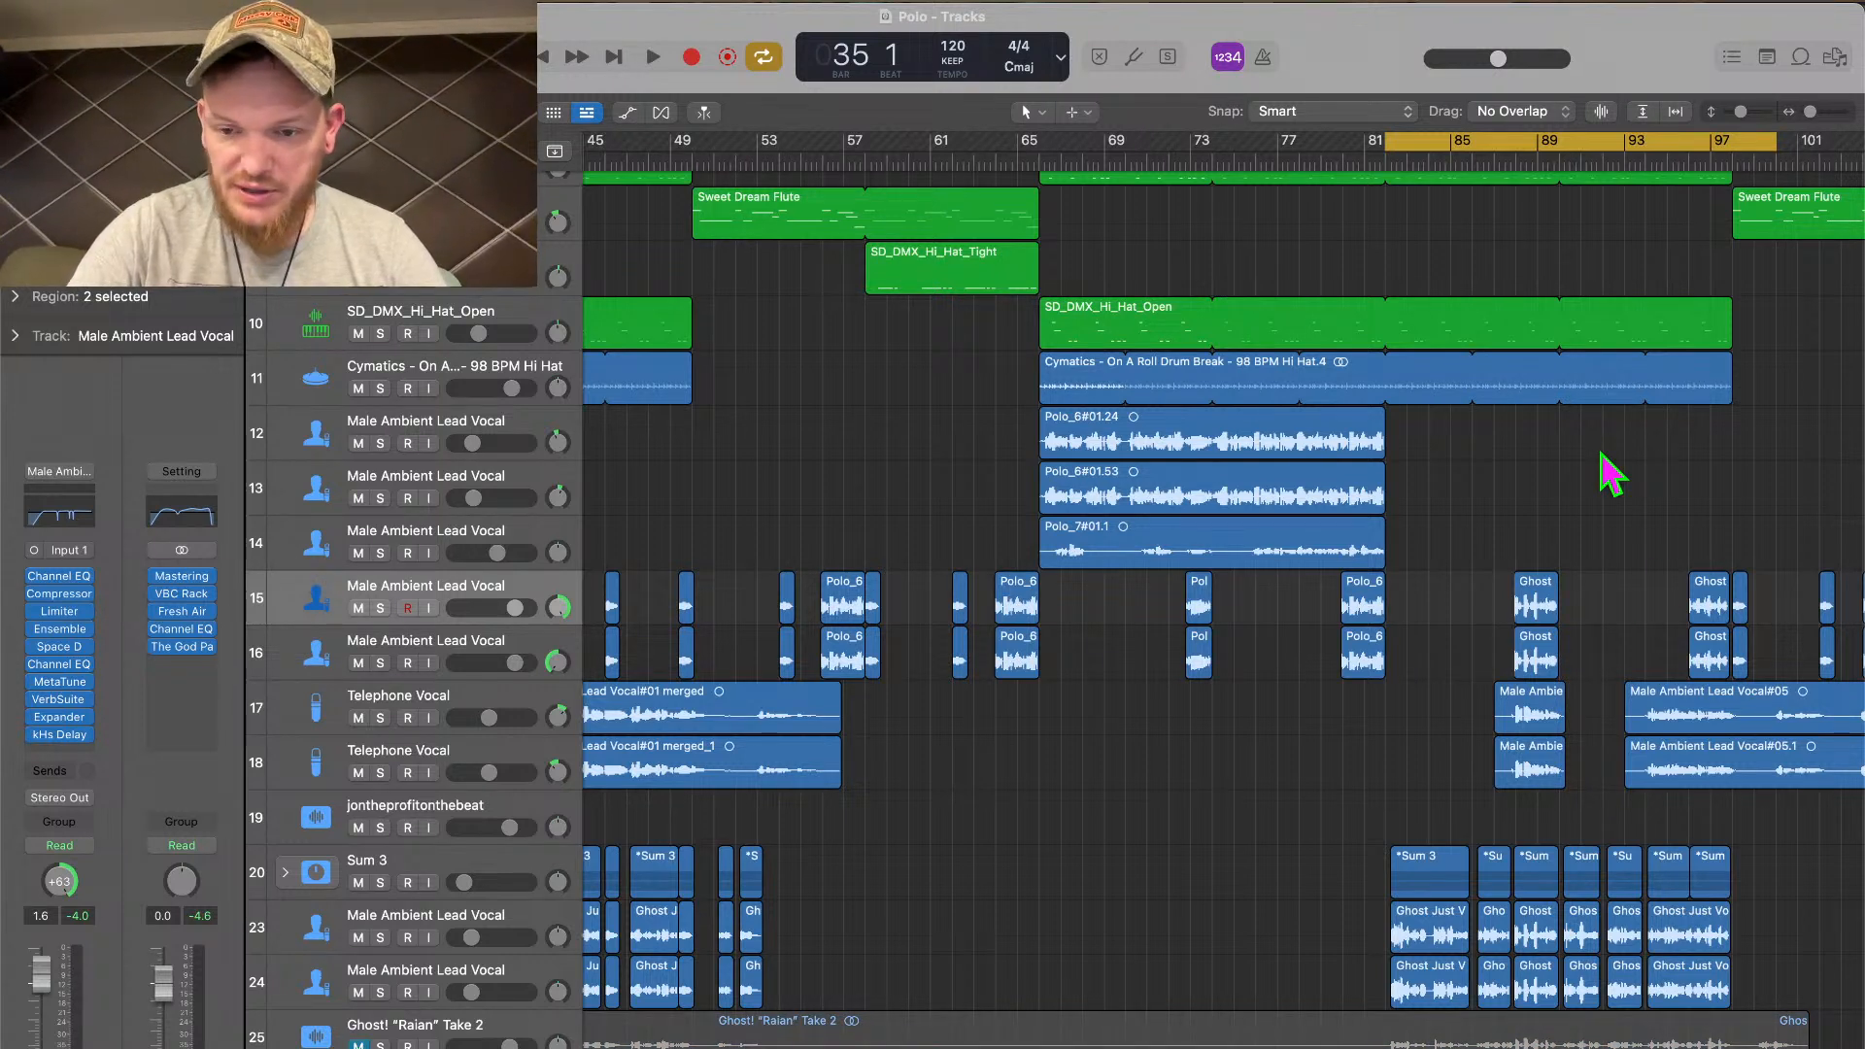
key(space)
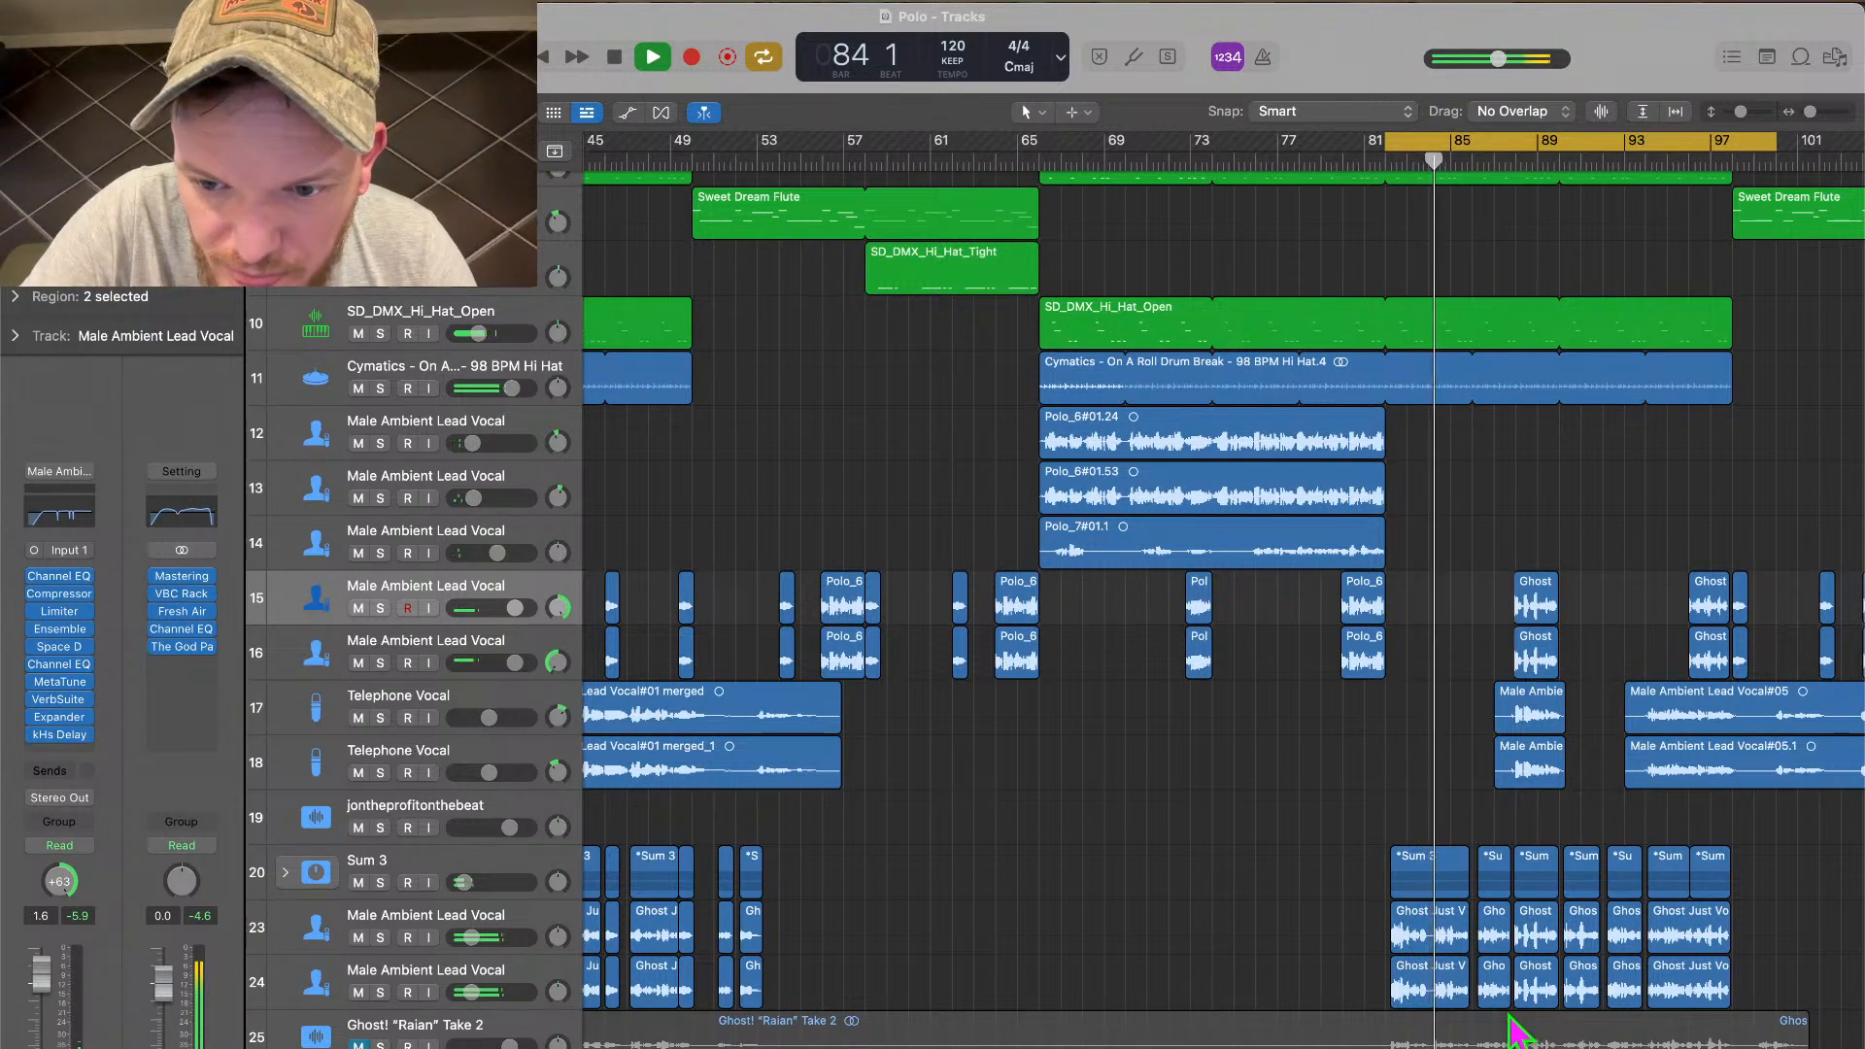
key(space)
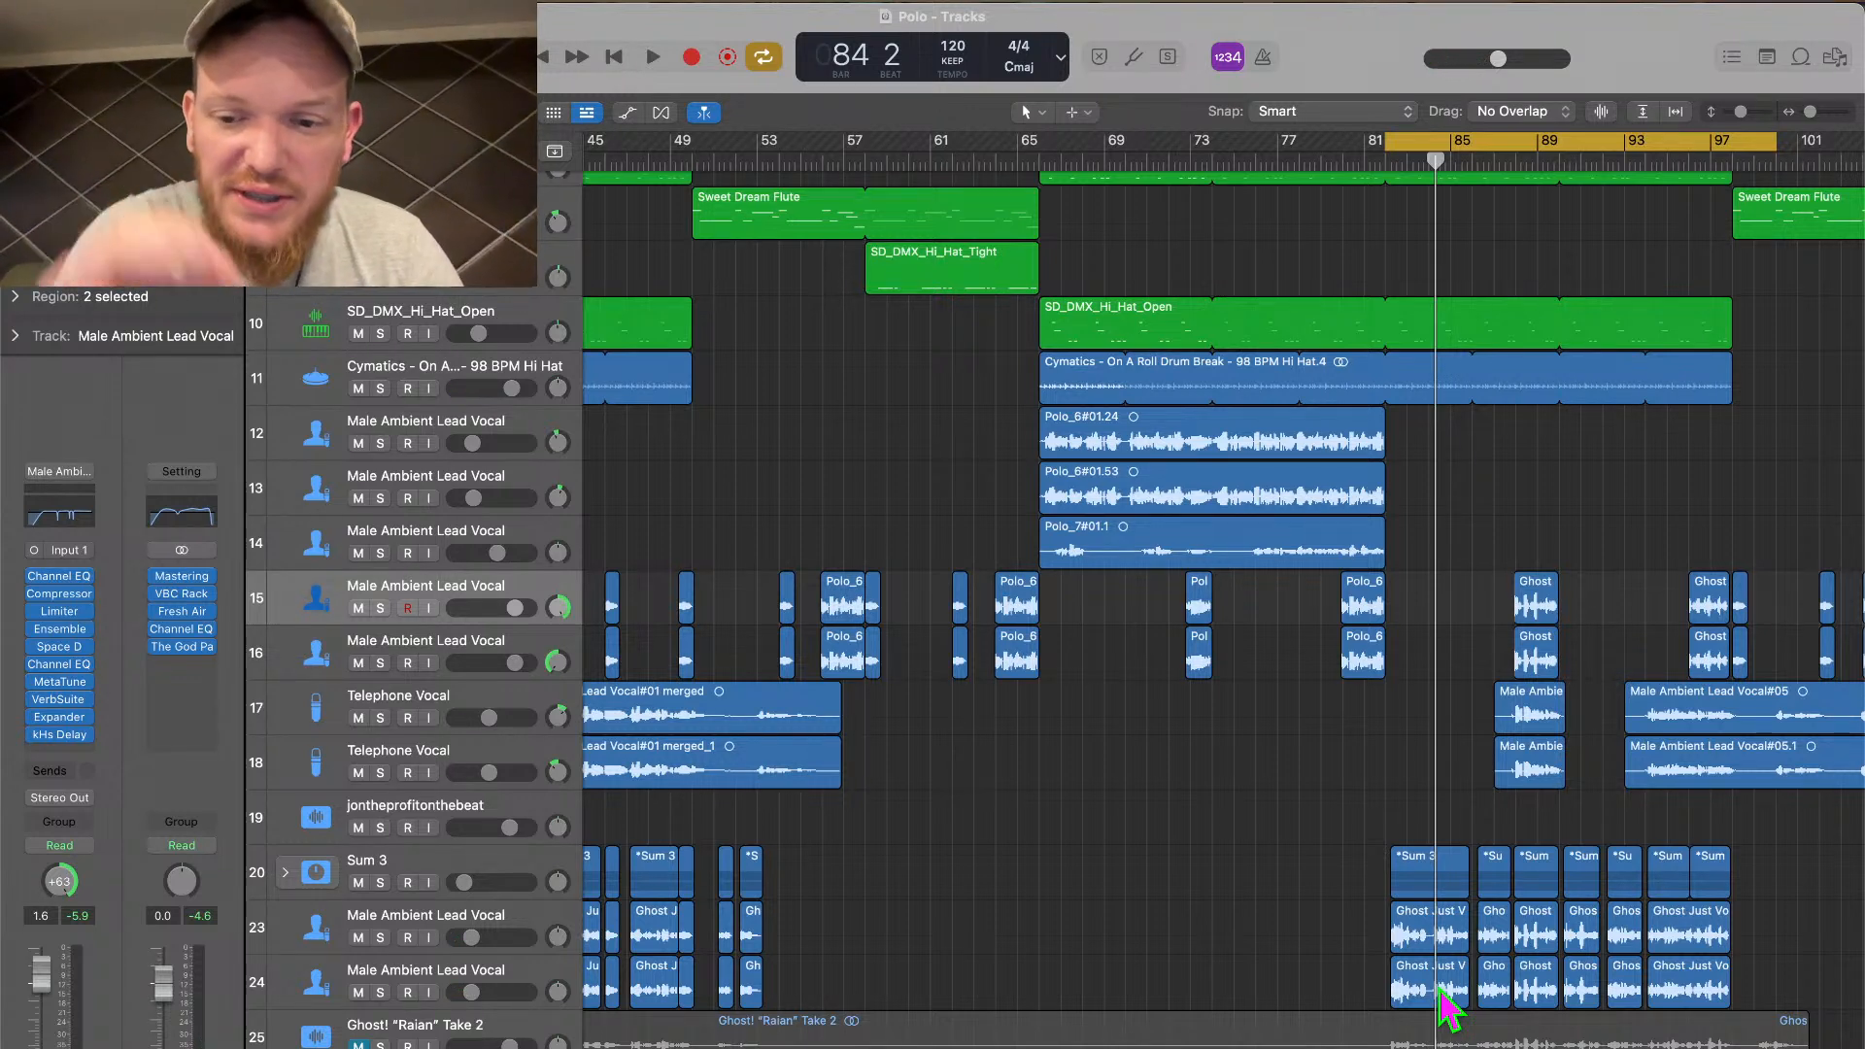
key(space)
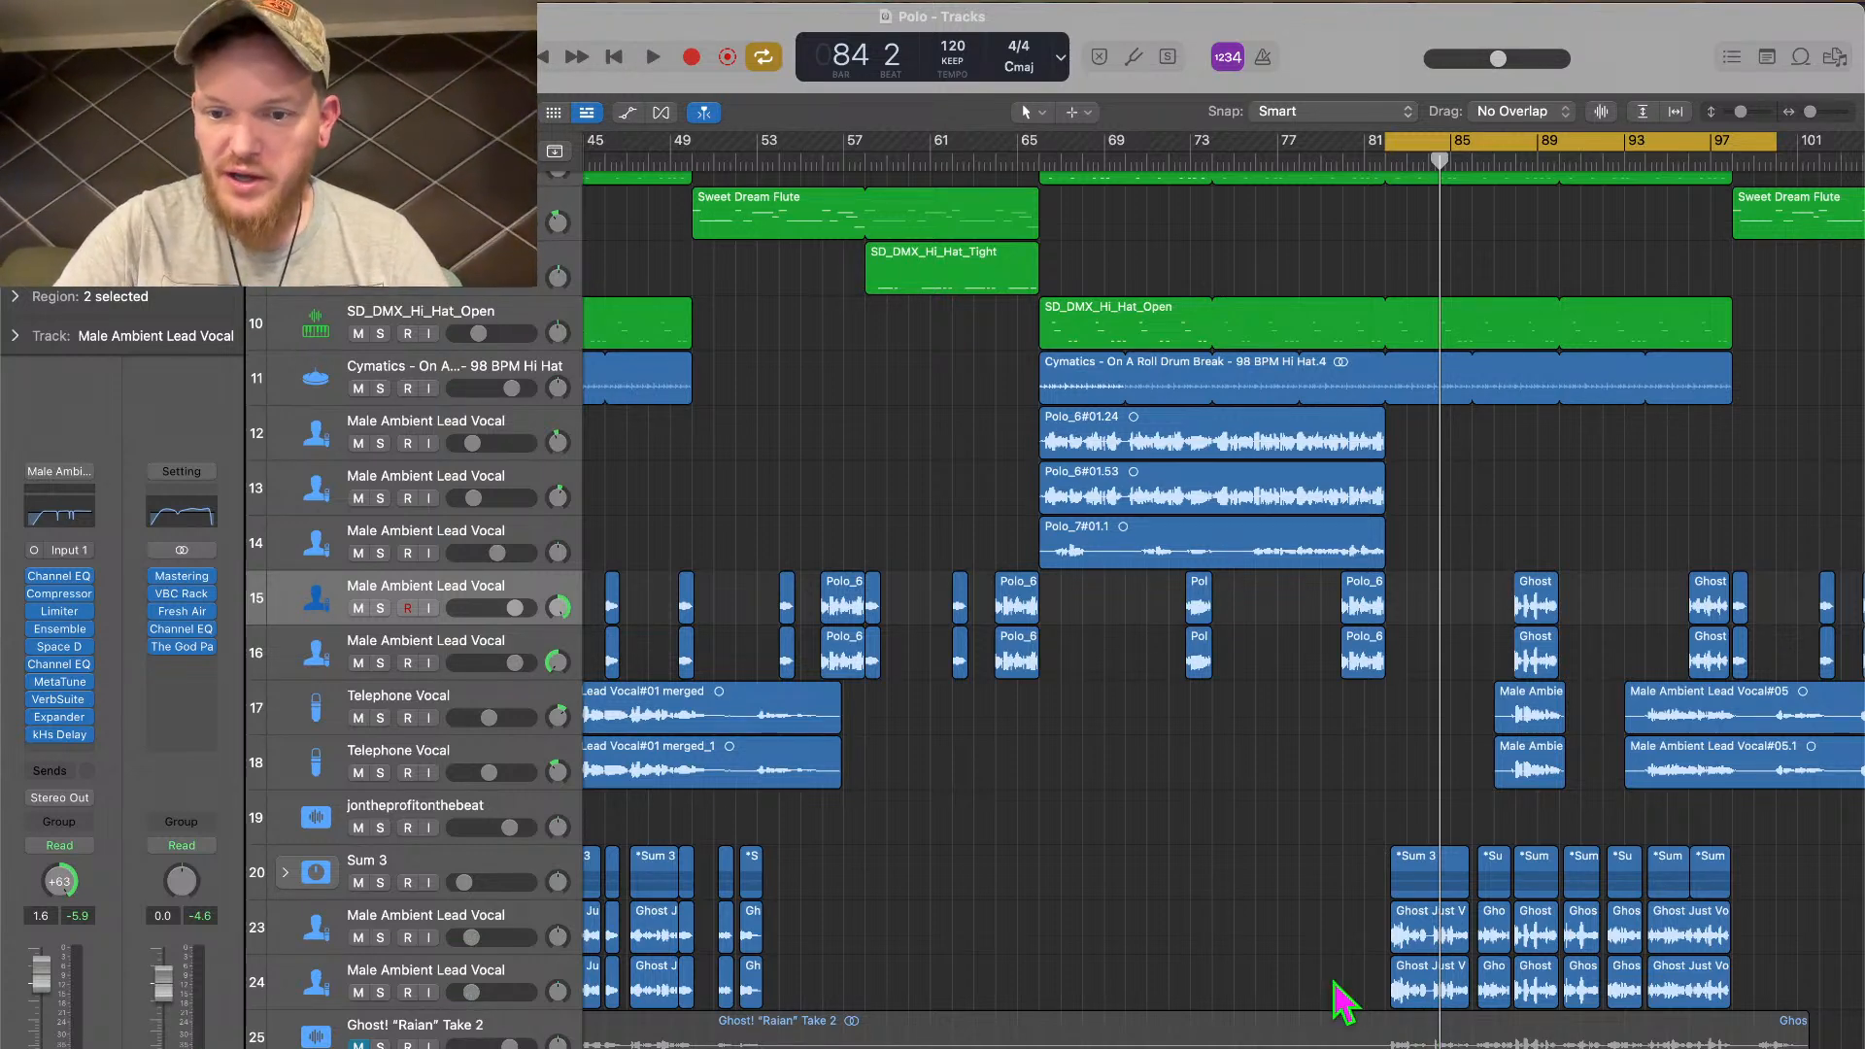
Unmute the Ghost! "Raian" Take 2 track and place the playhead at bar 82
scroll(1404, 621, up, 10)
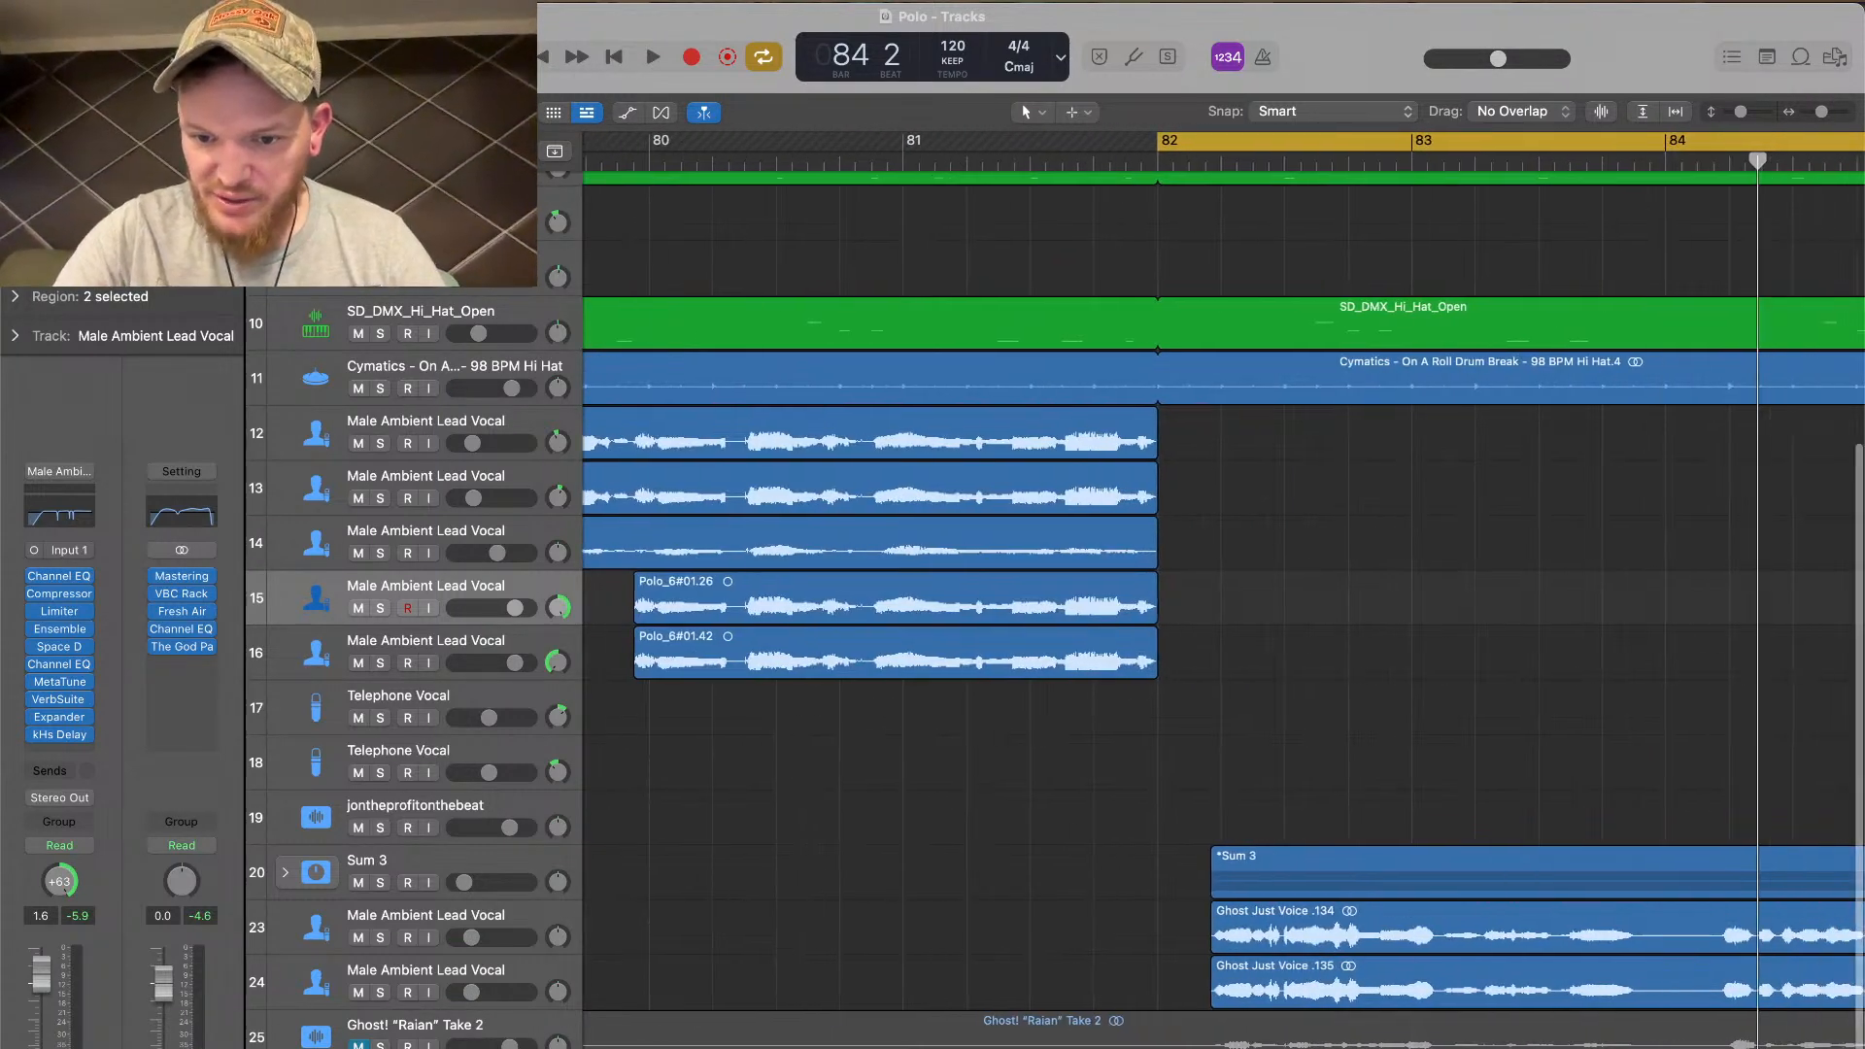
scroll(1404, 621, right, 4)
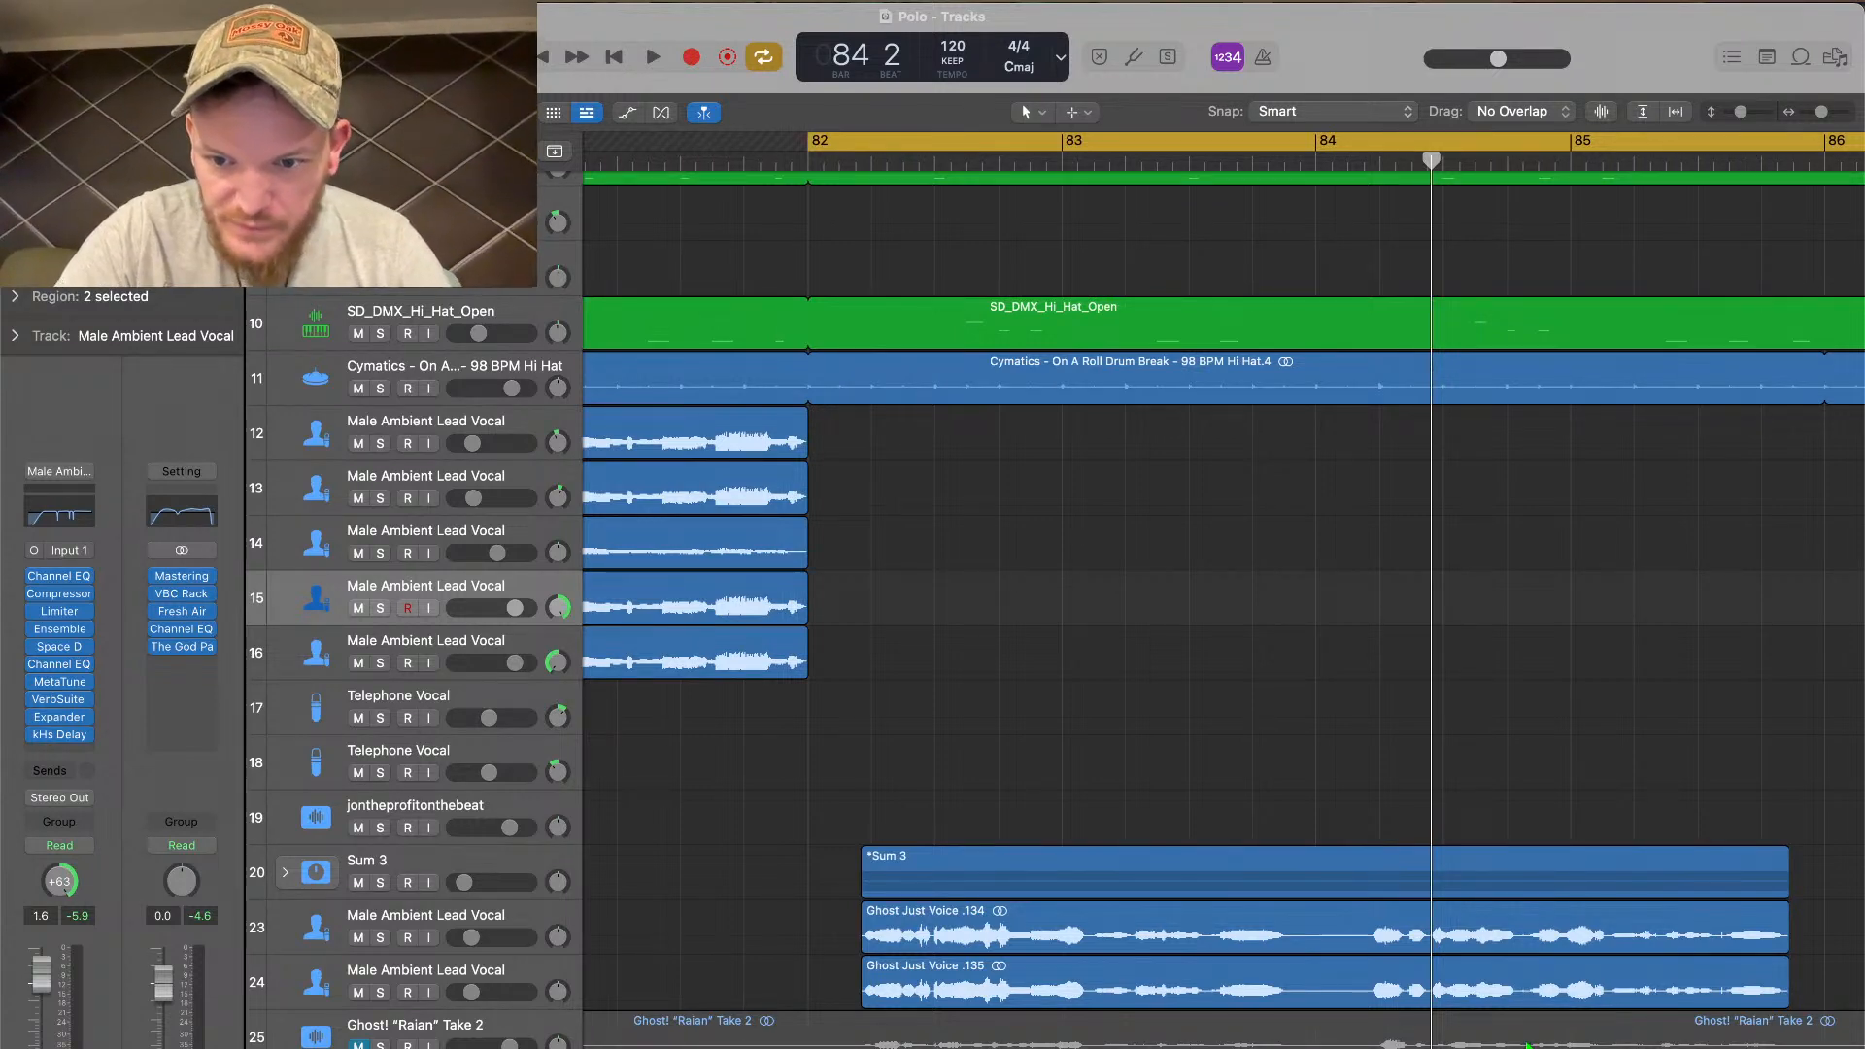
key(super+Left)
key(super+Left)
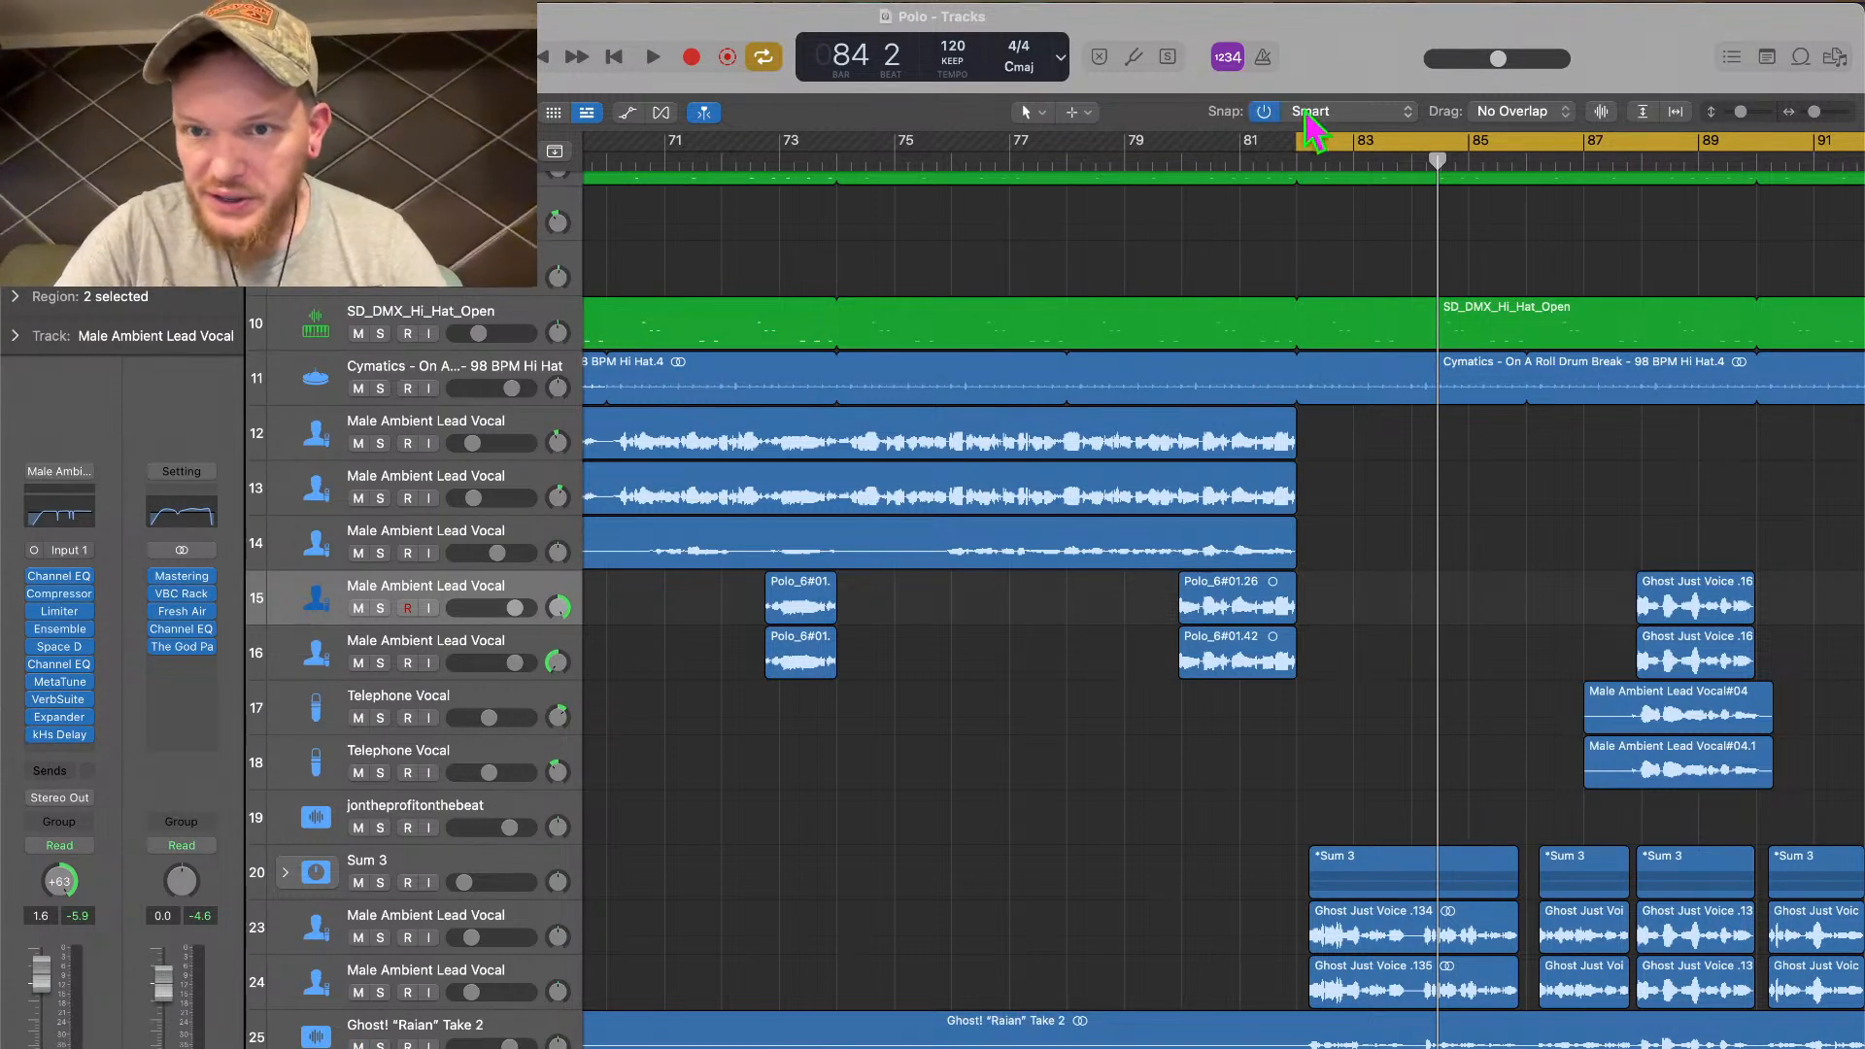
click(1295, 163)
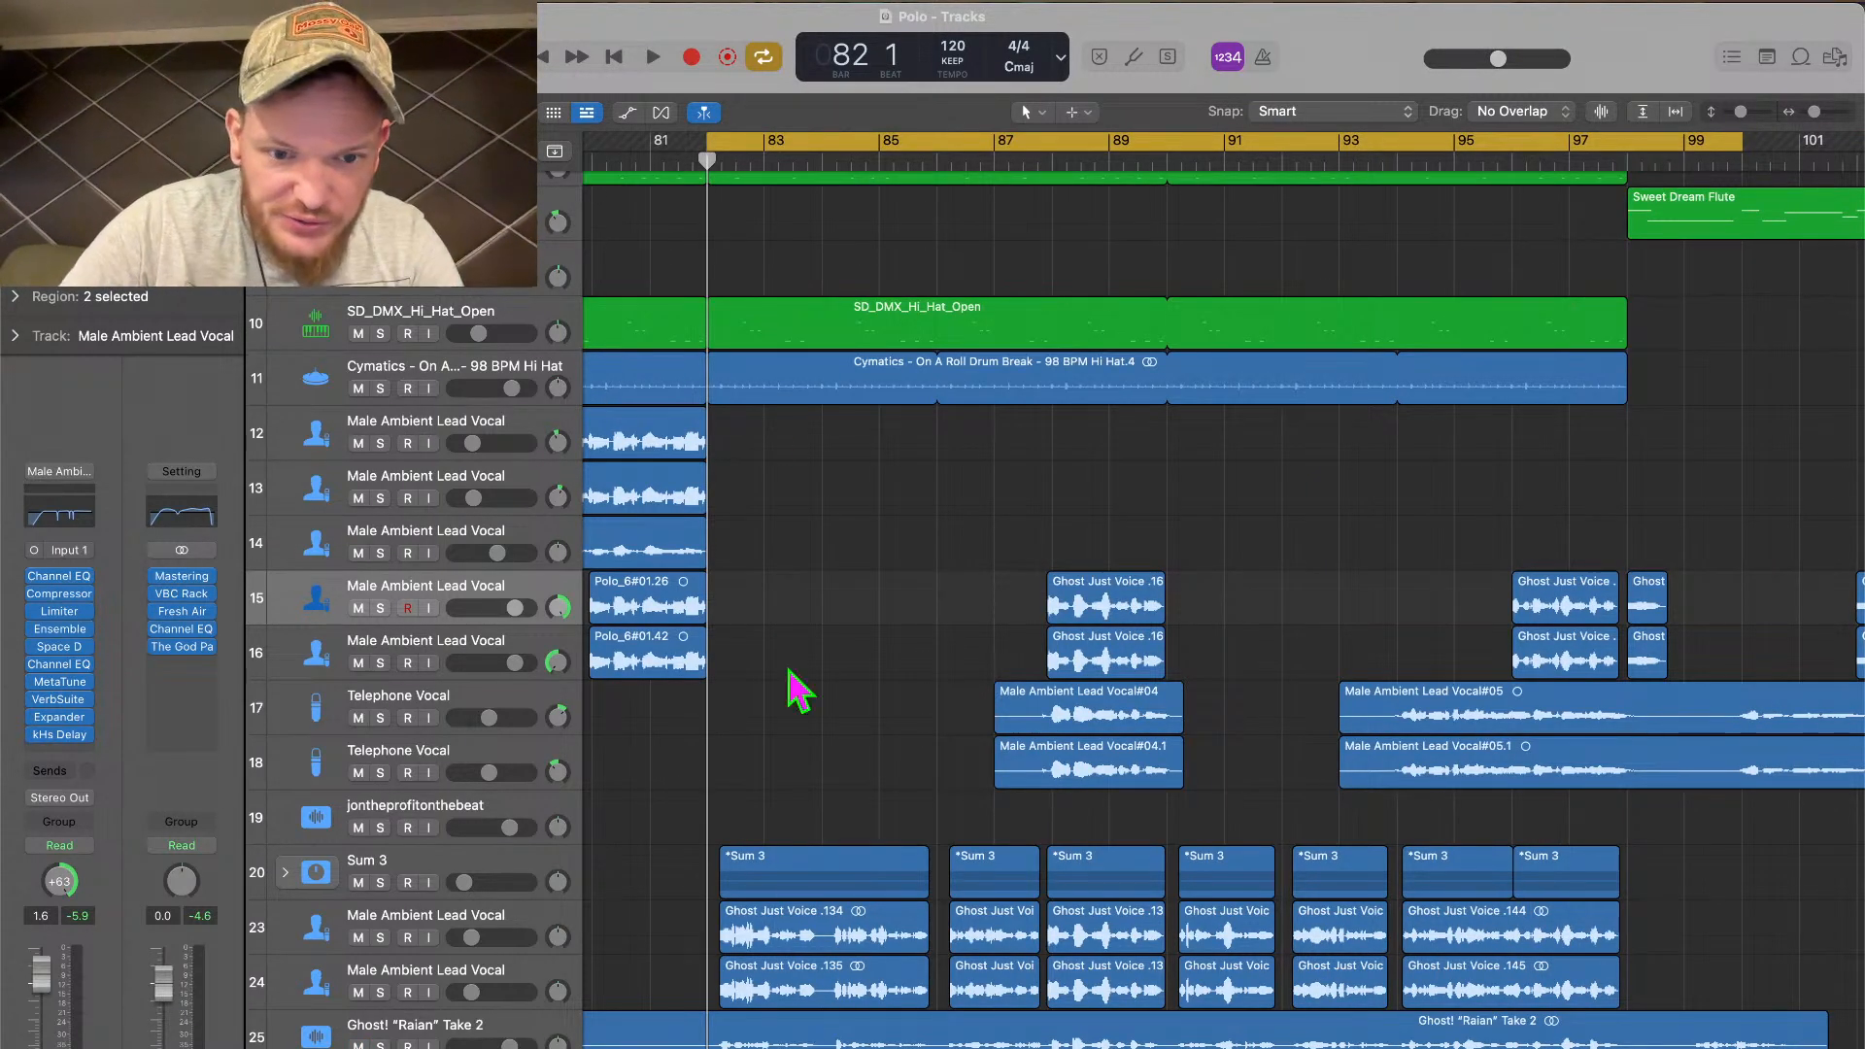
Set the Ghost! "Raian" Take 2 region's gain to +6.6 dB and play the section from bar 82
click(1068, 1032)
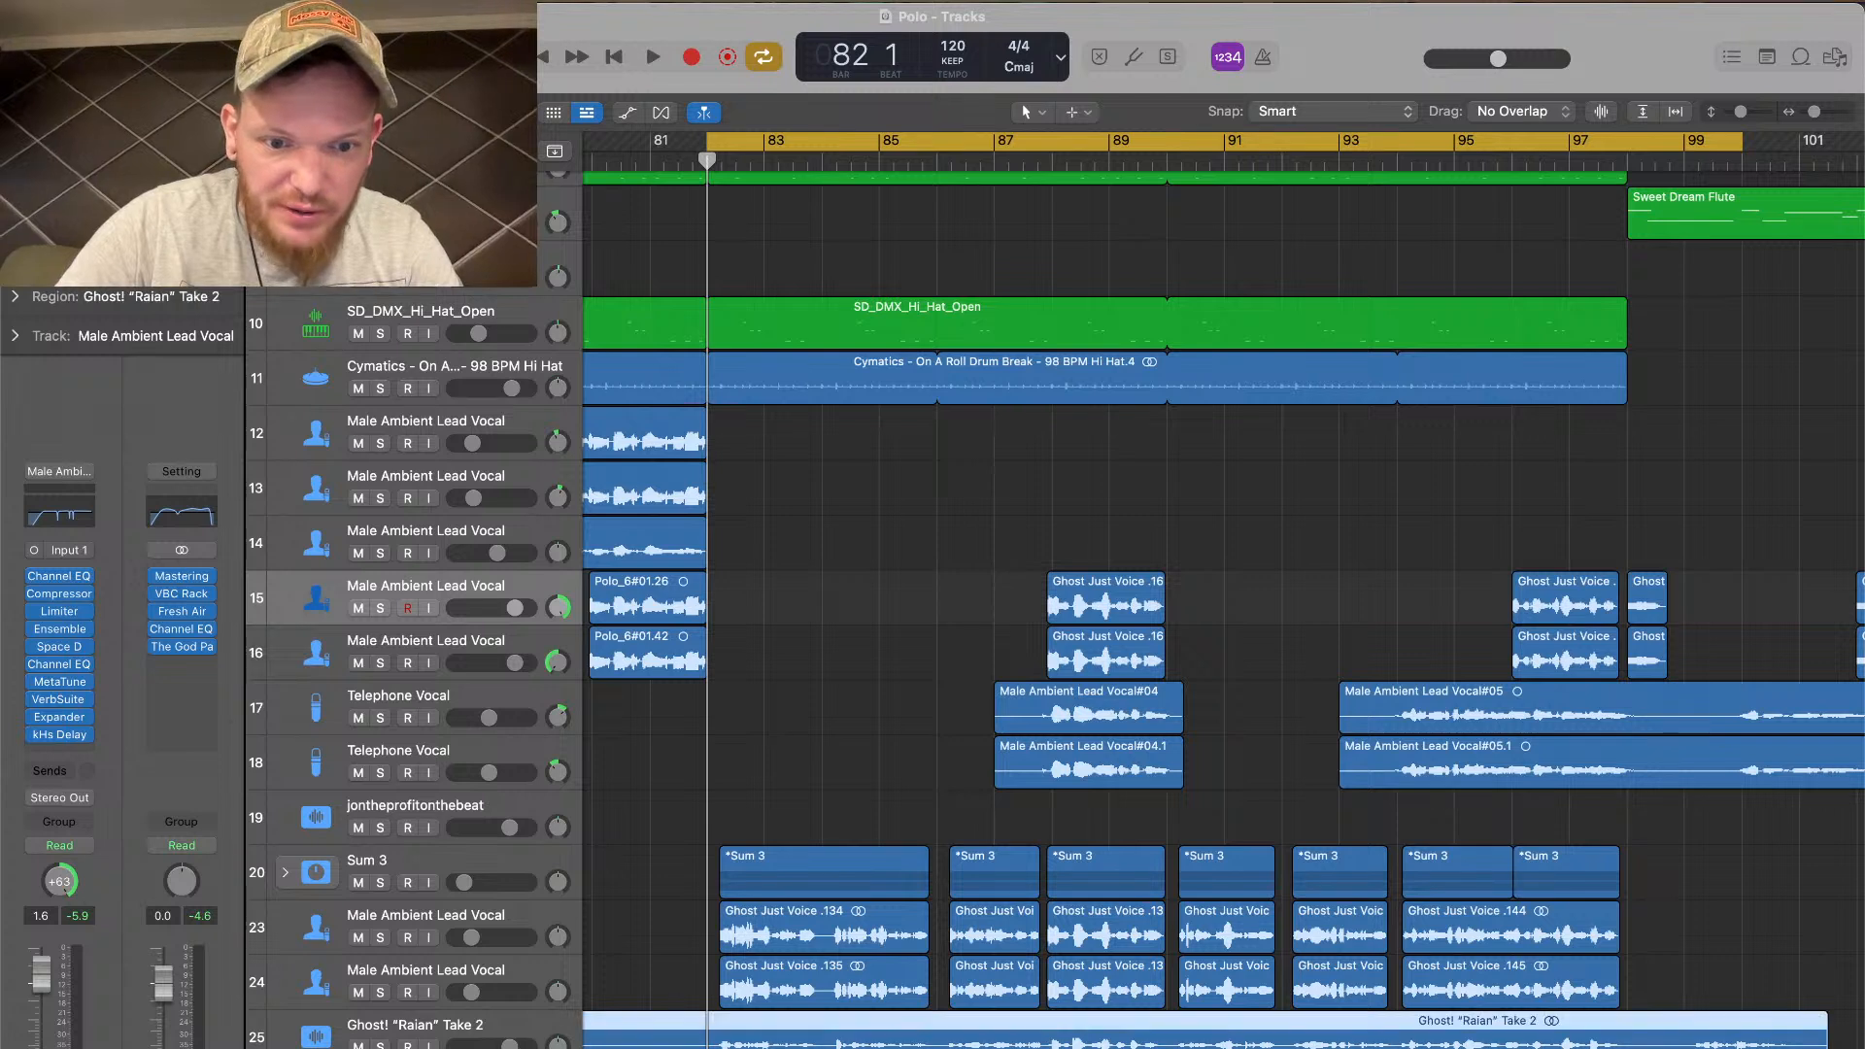
click(16, 296)
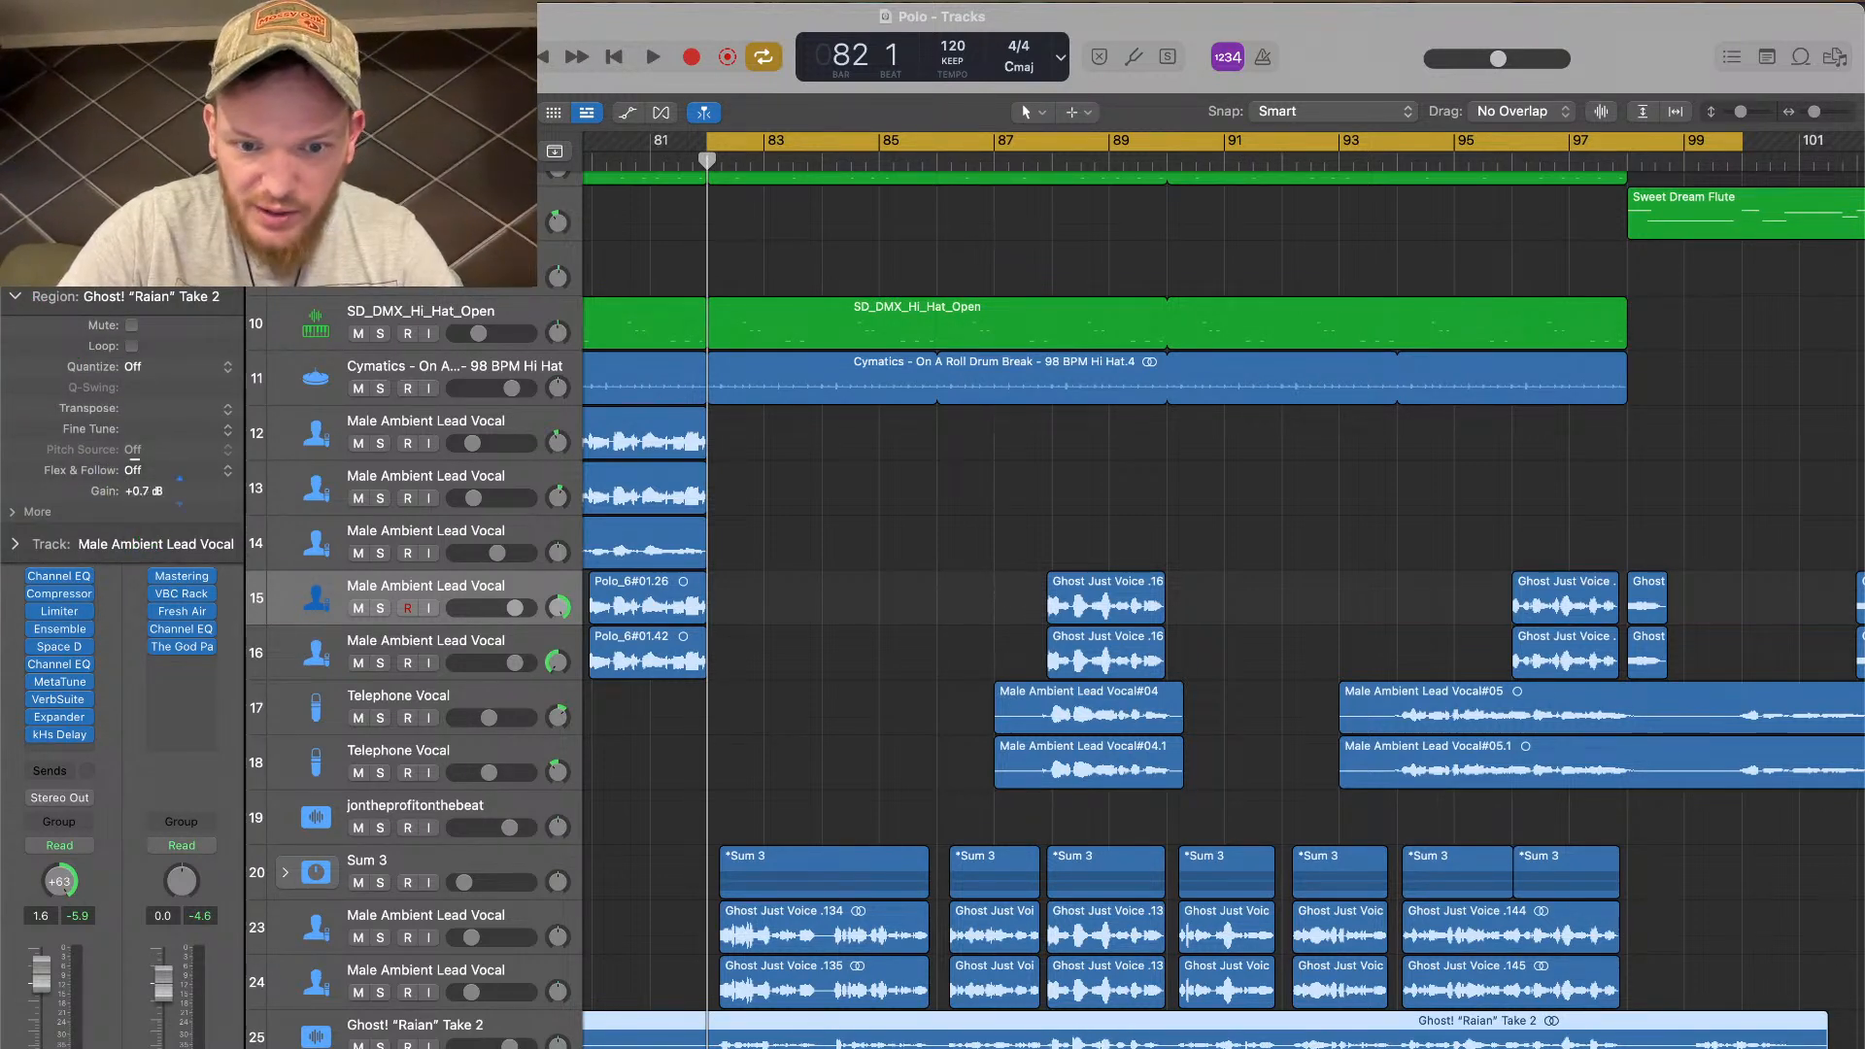
click(559, 969)
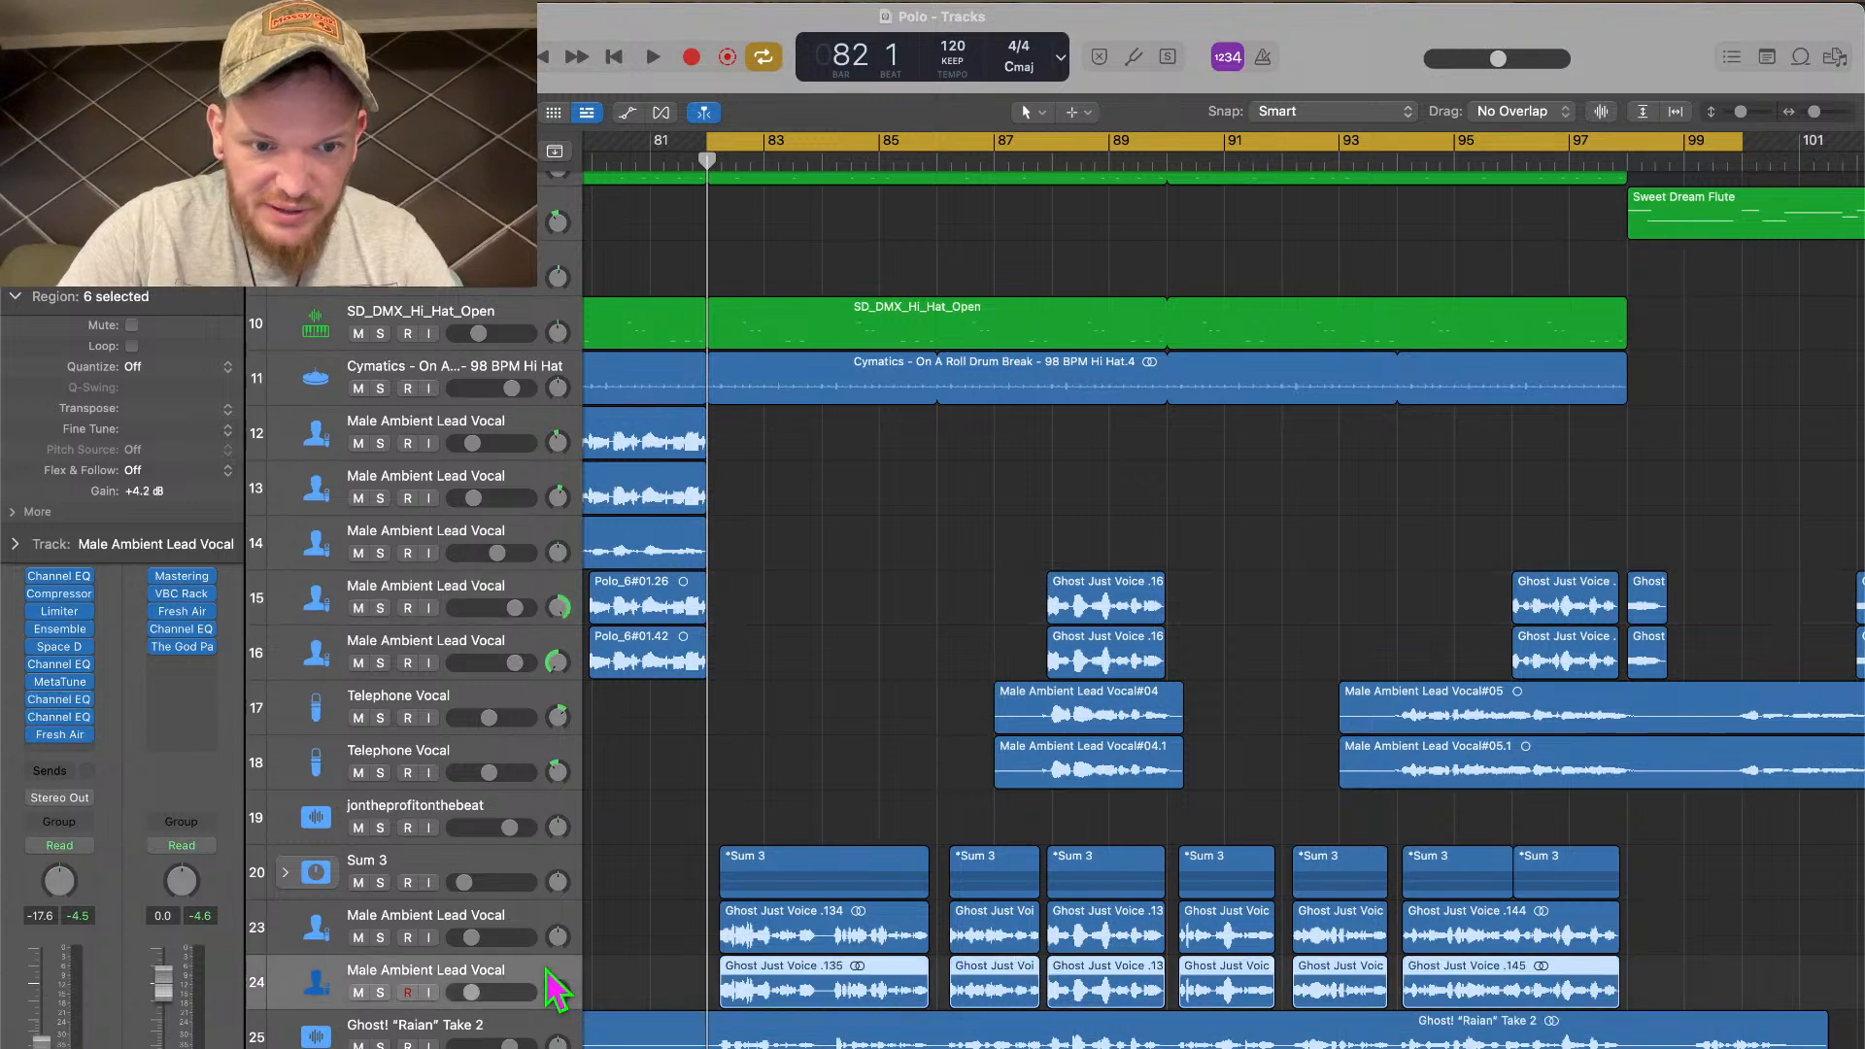
click(511, 1030)
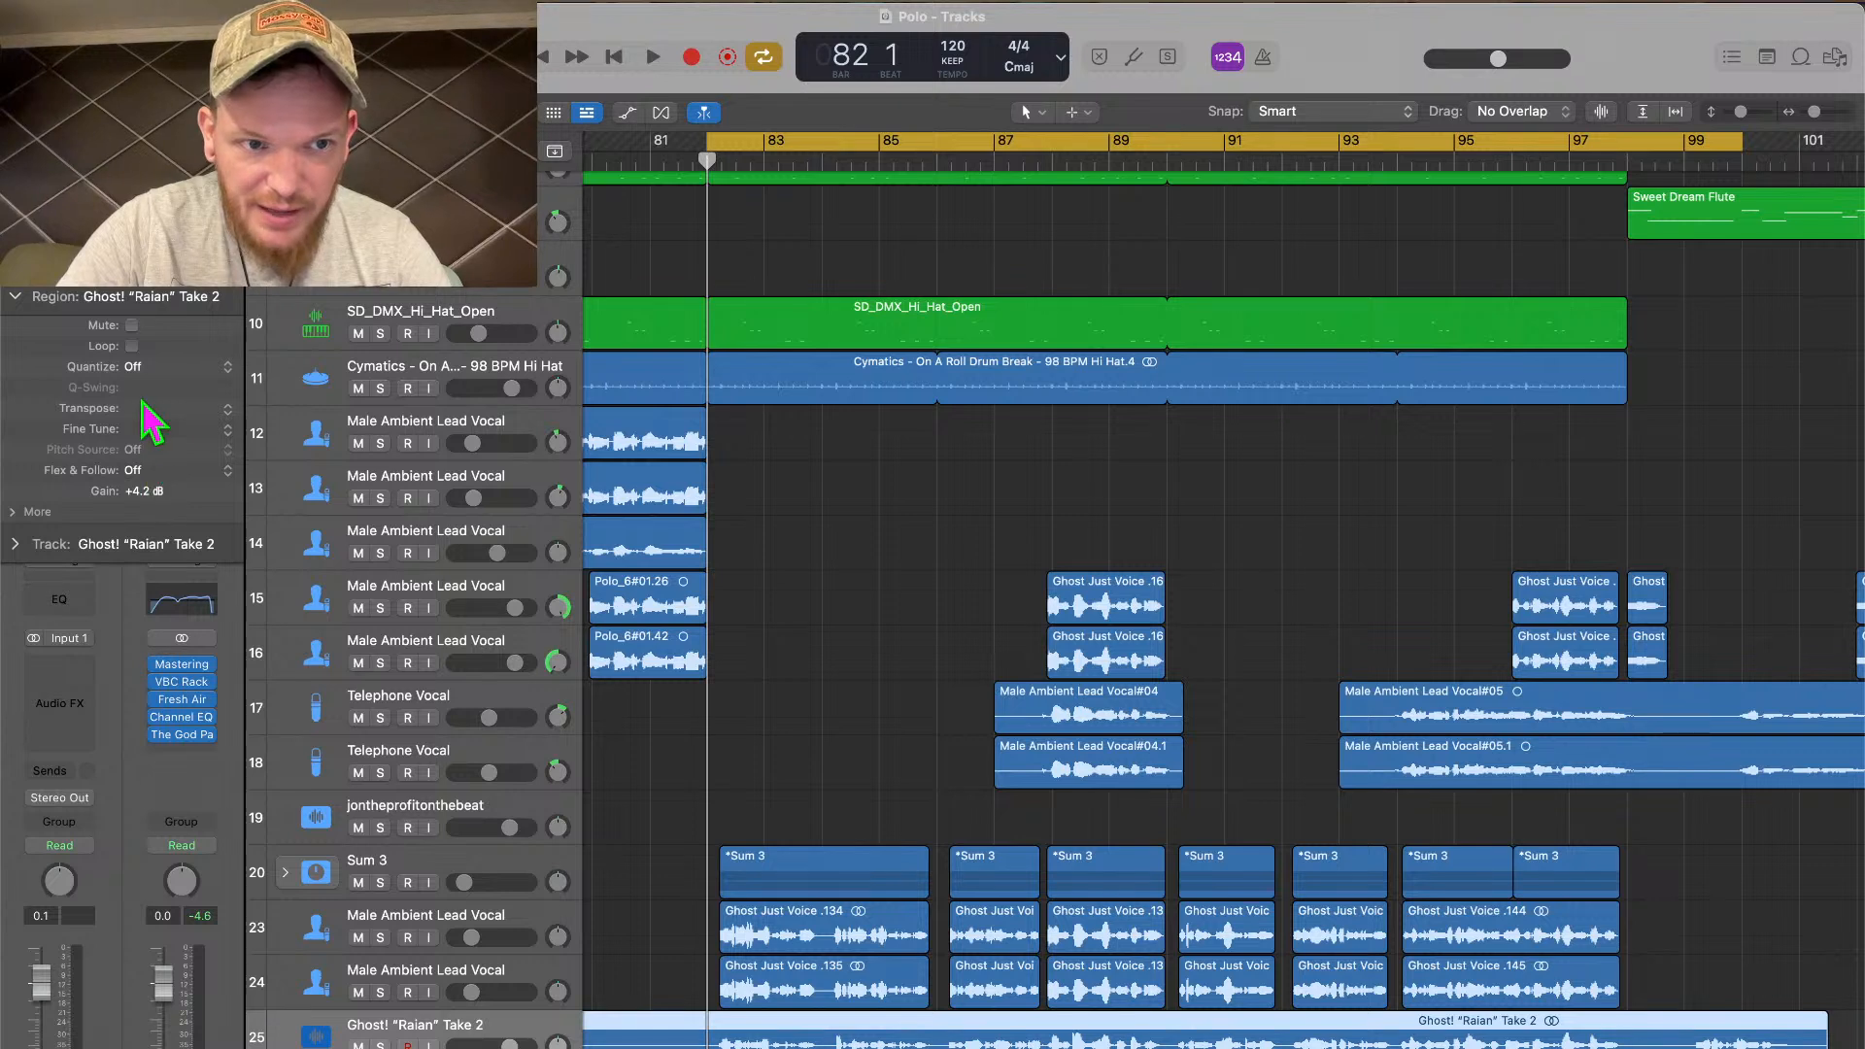
drag(144, 411, 141, 388)
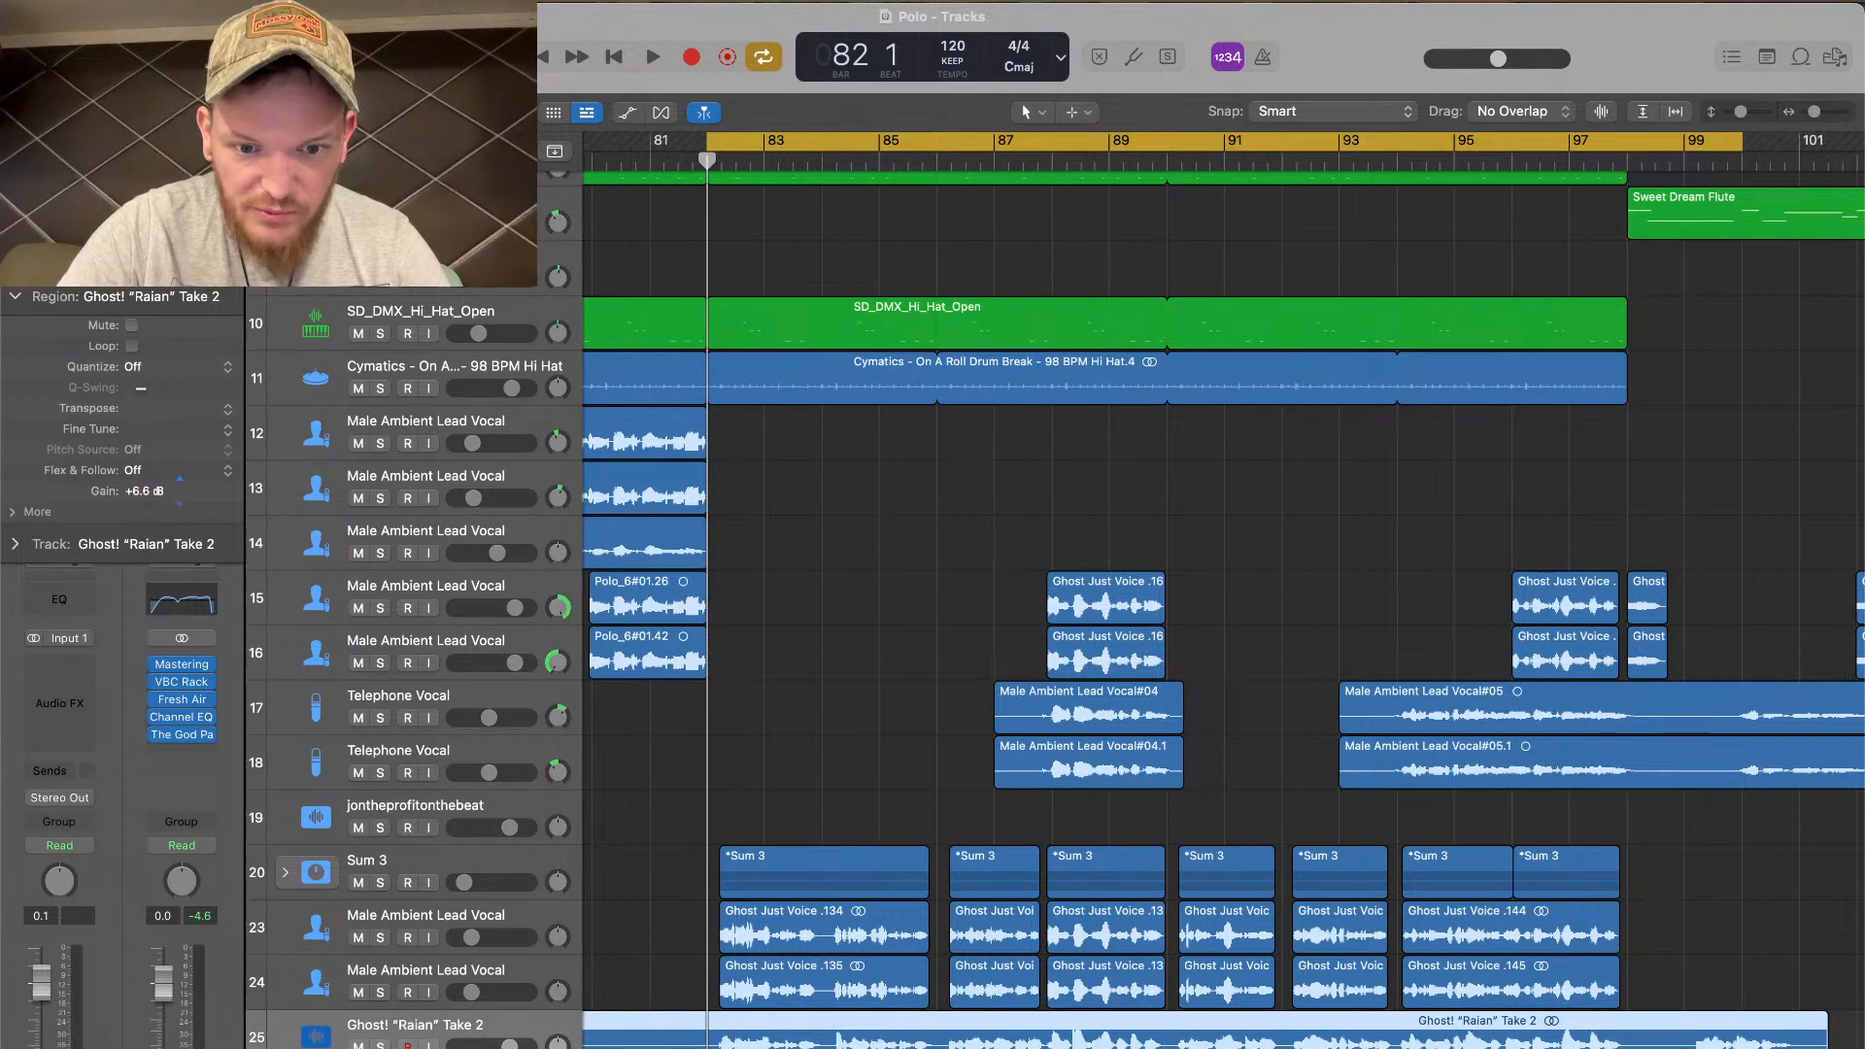
key(space)
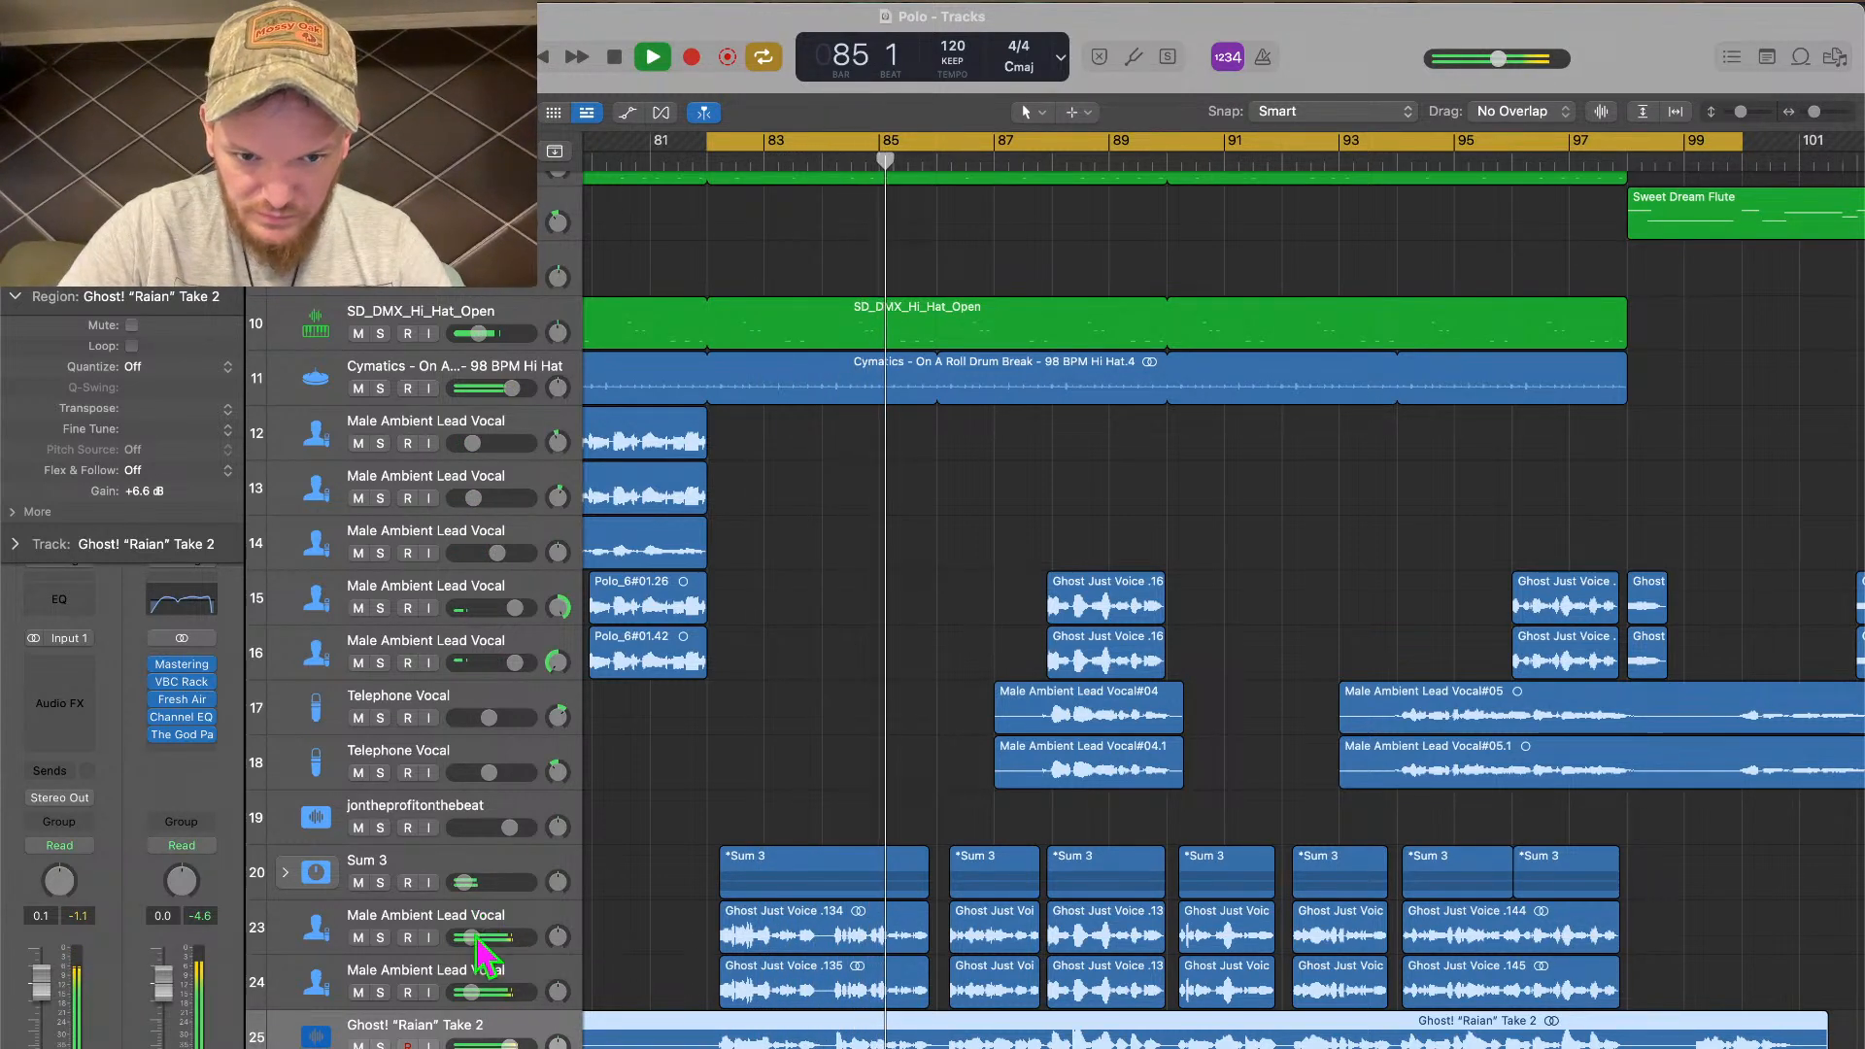
Stop playback and split the Ghost! "Raian" Take 2 region at bars 82 and 86
key(space)
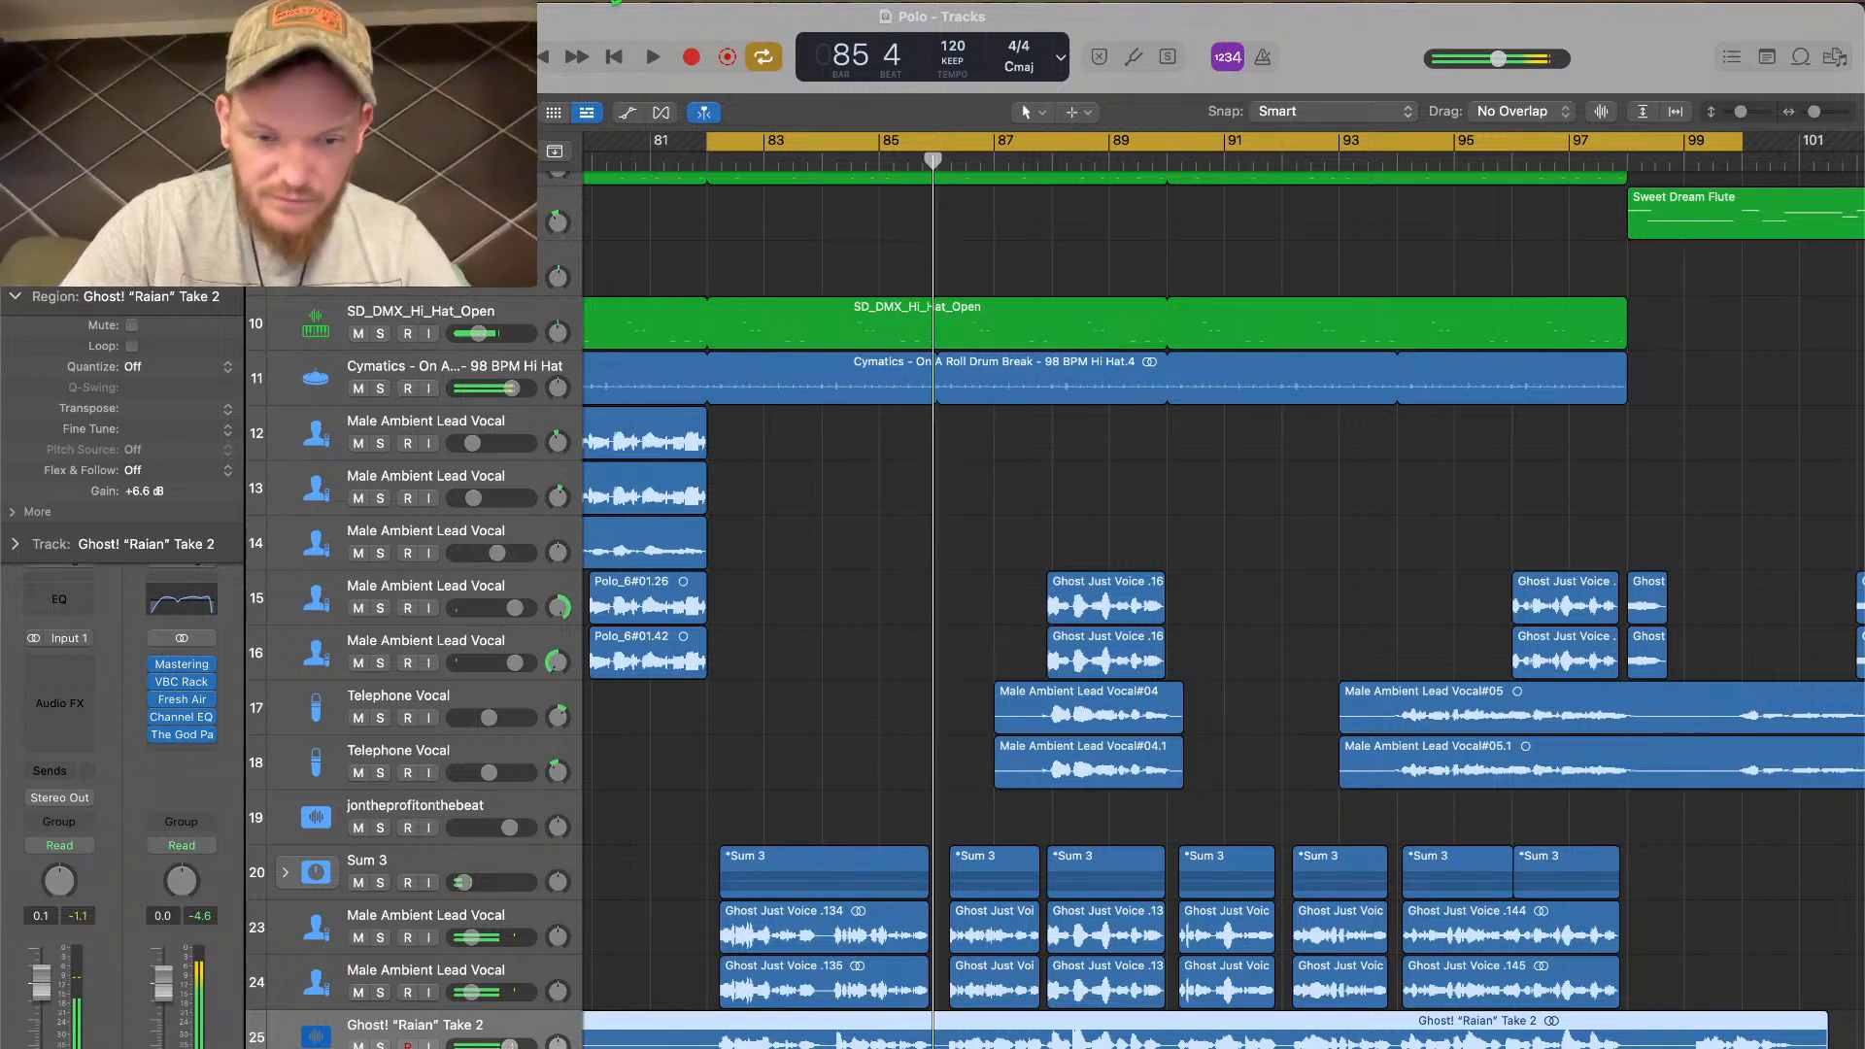
click(708, 159)
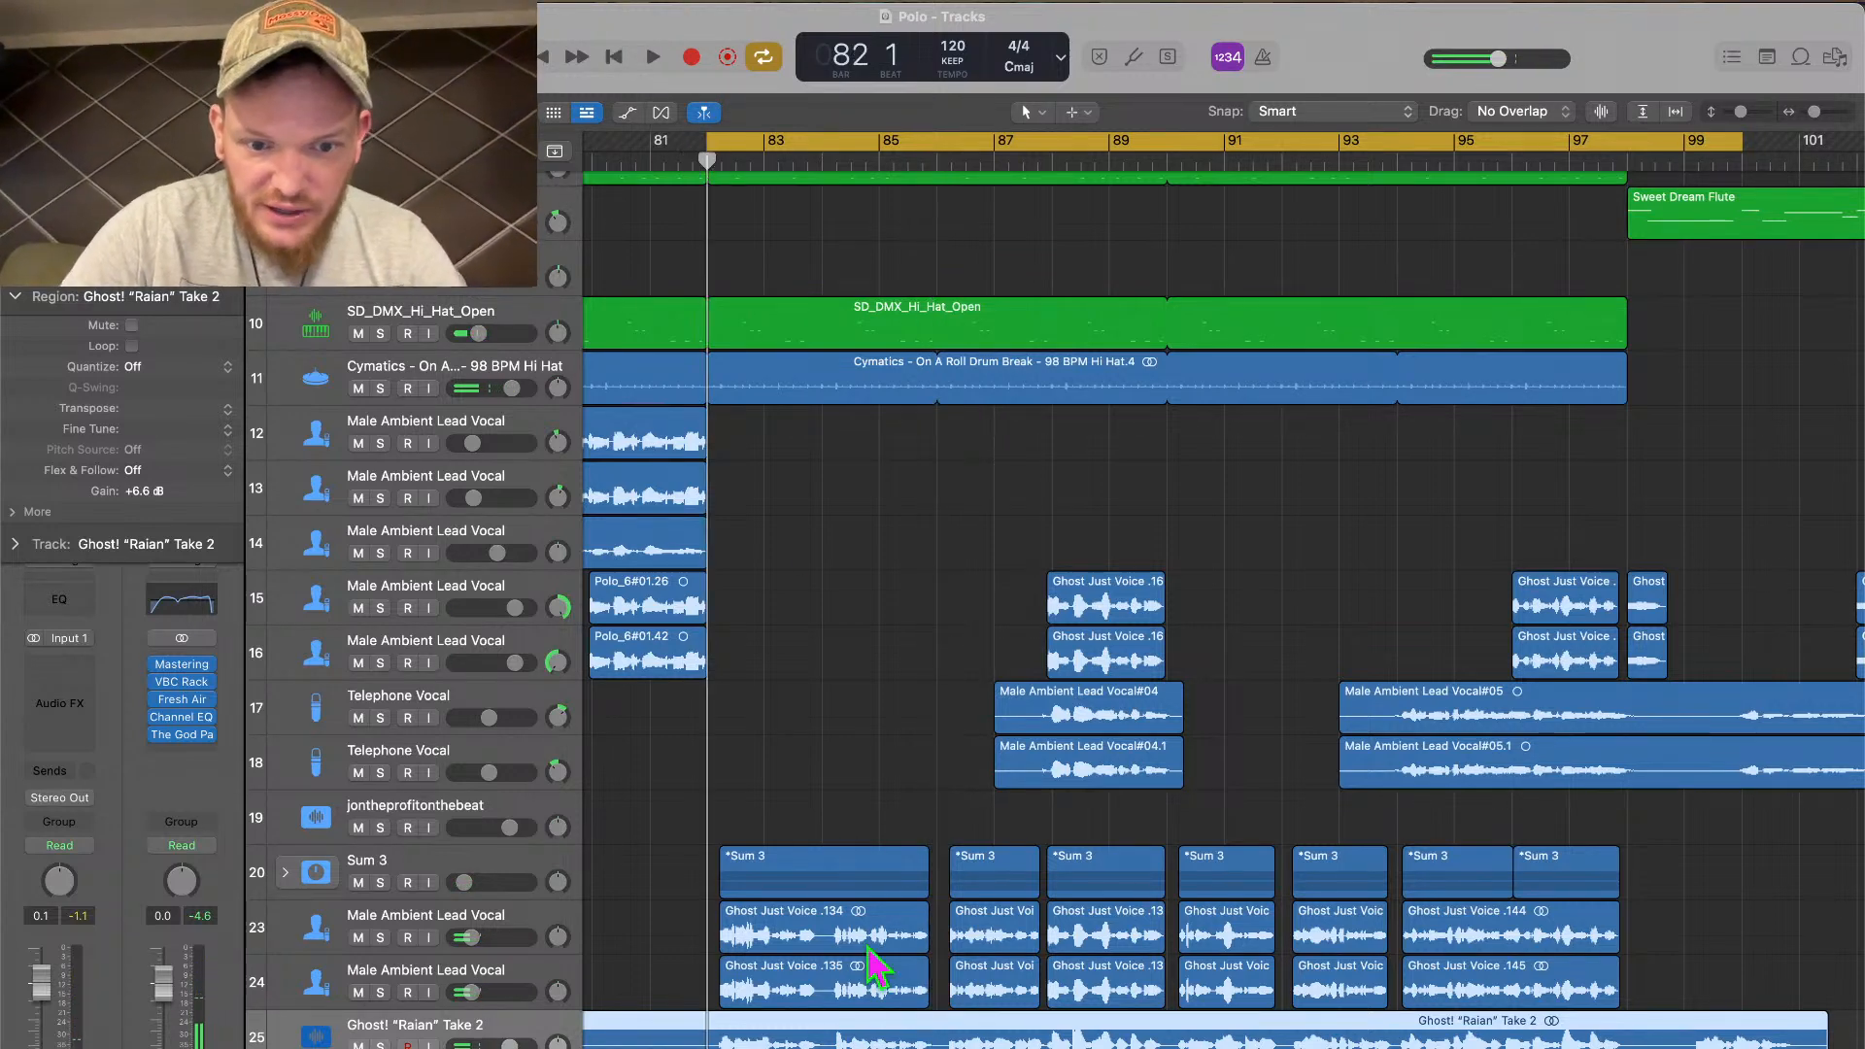
scroll(741, 311, up, 8)
scroll(748, 303, left, 4)
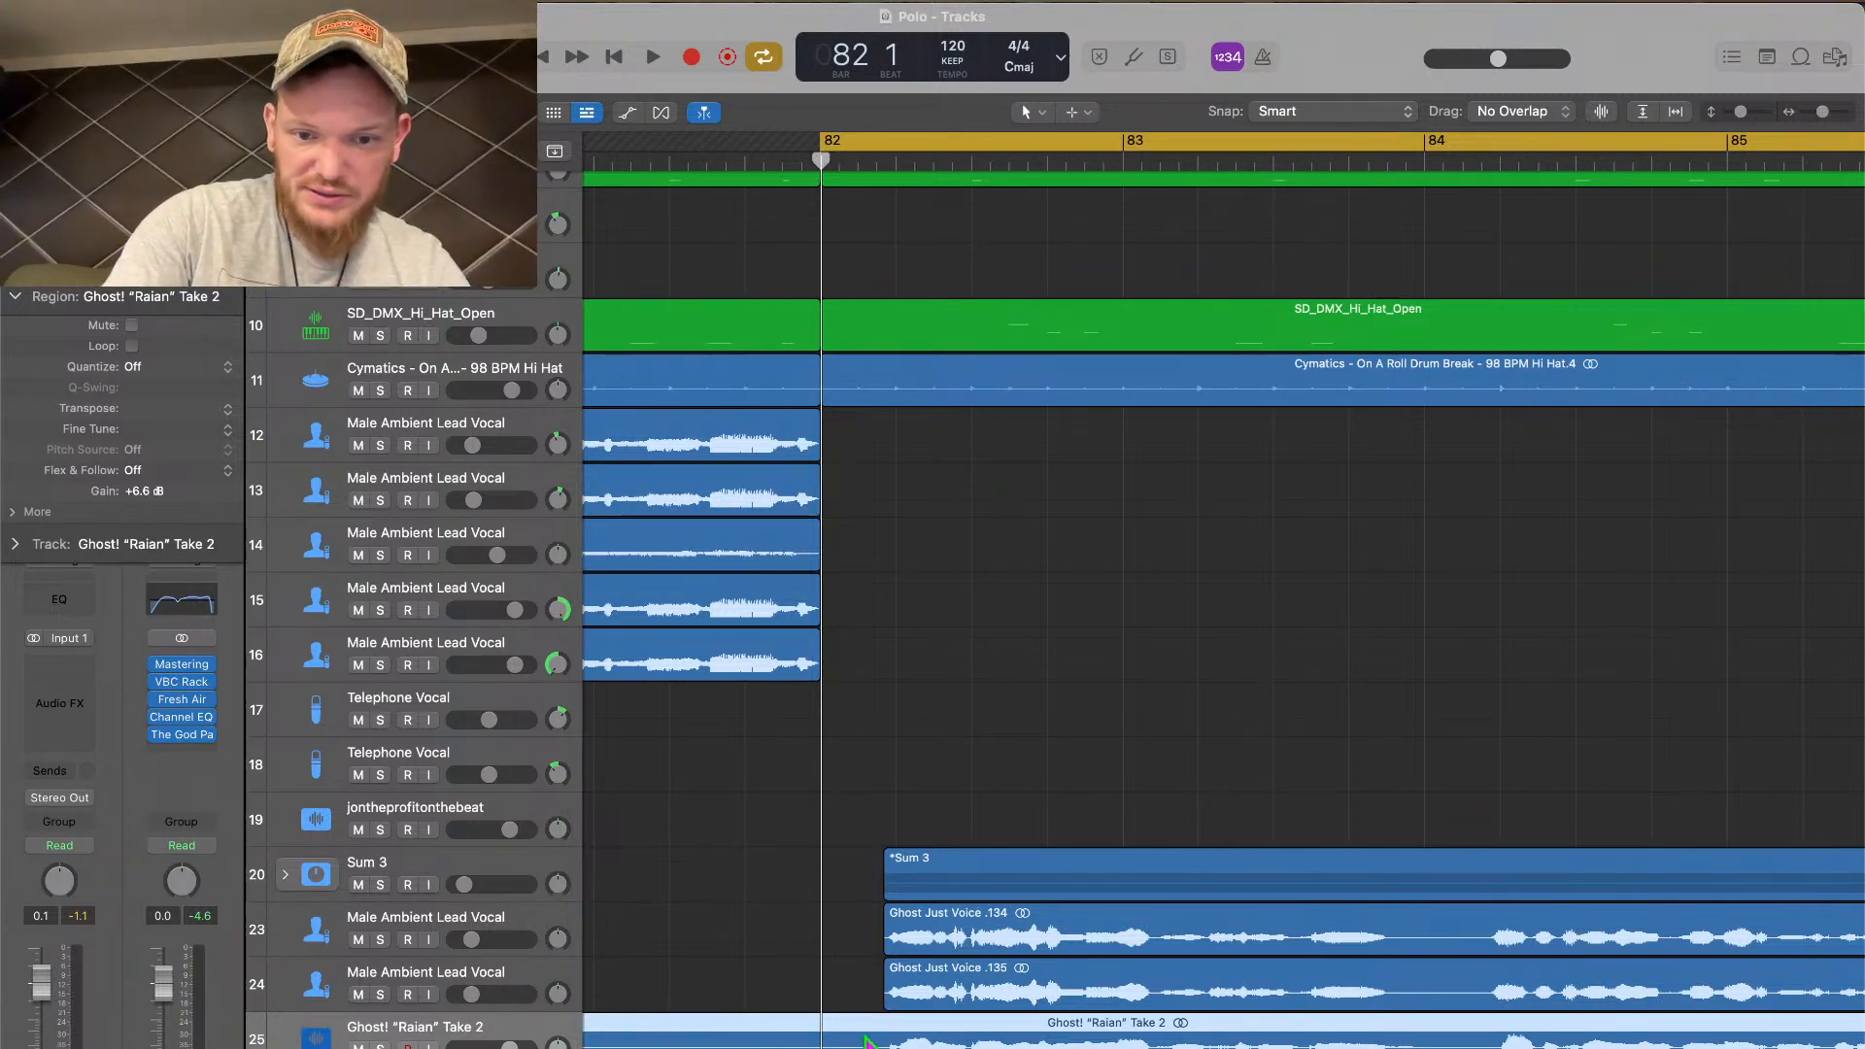
key(super+t)
scroll(867, 1037, right, 8)
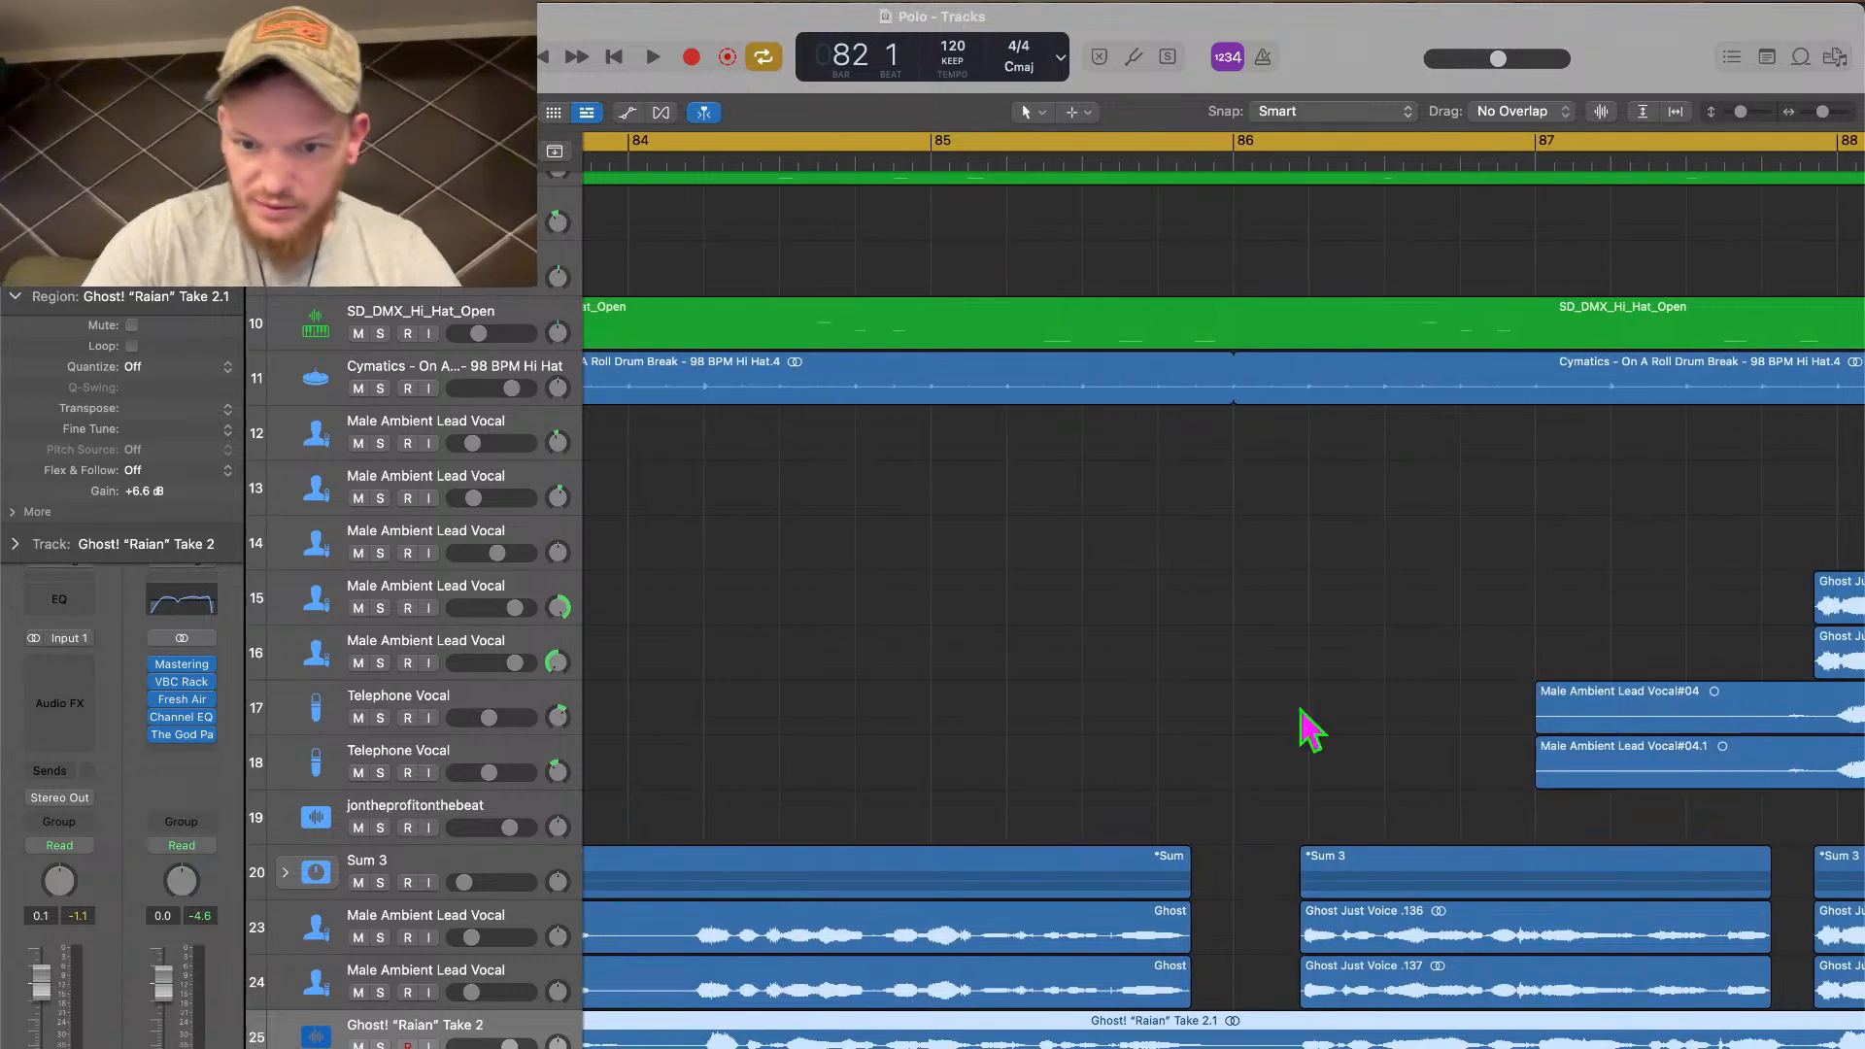
click(1233, 163)
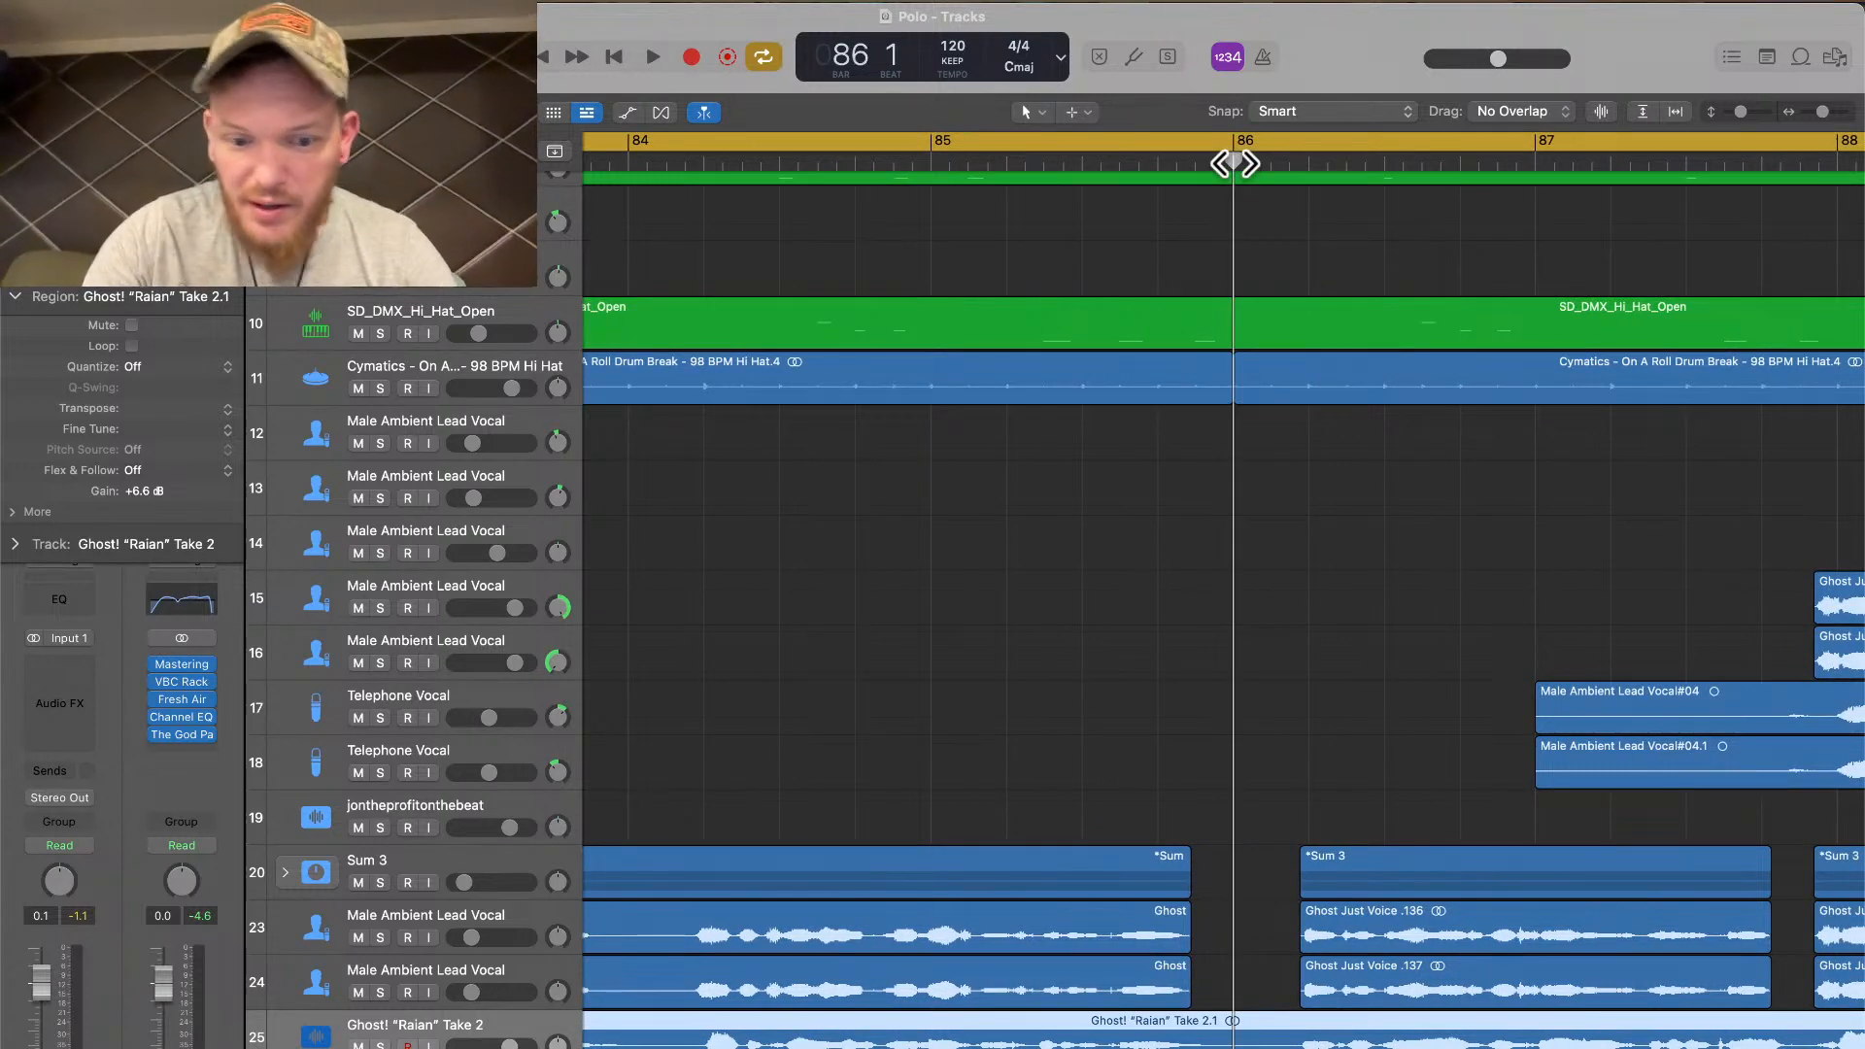
key(super+t)
scroll(1170, 986, down, 5)
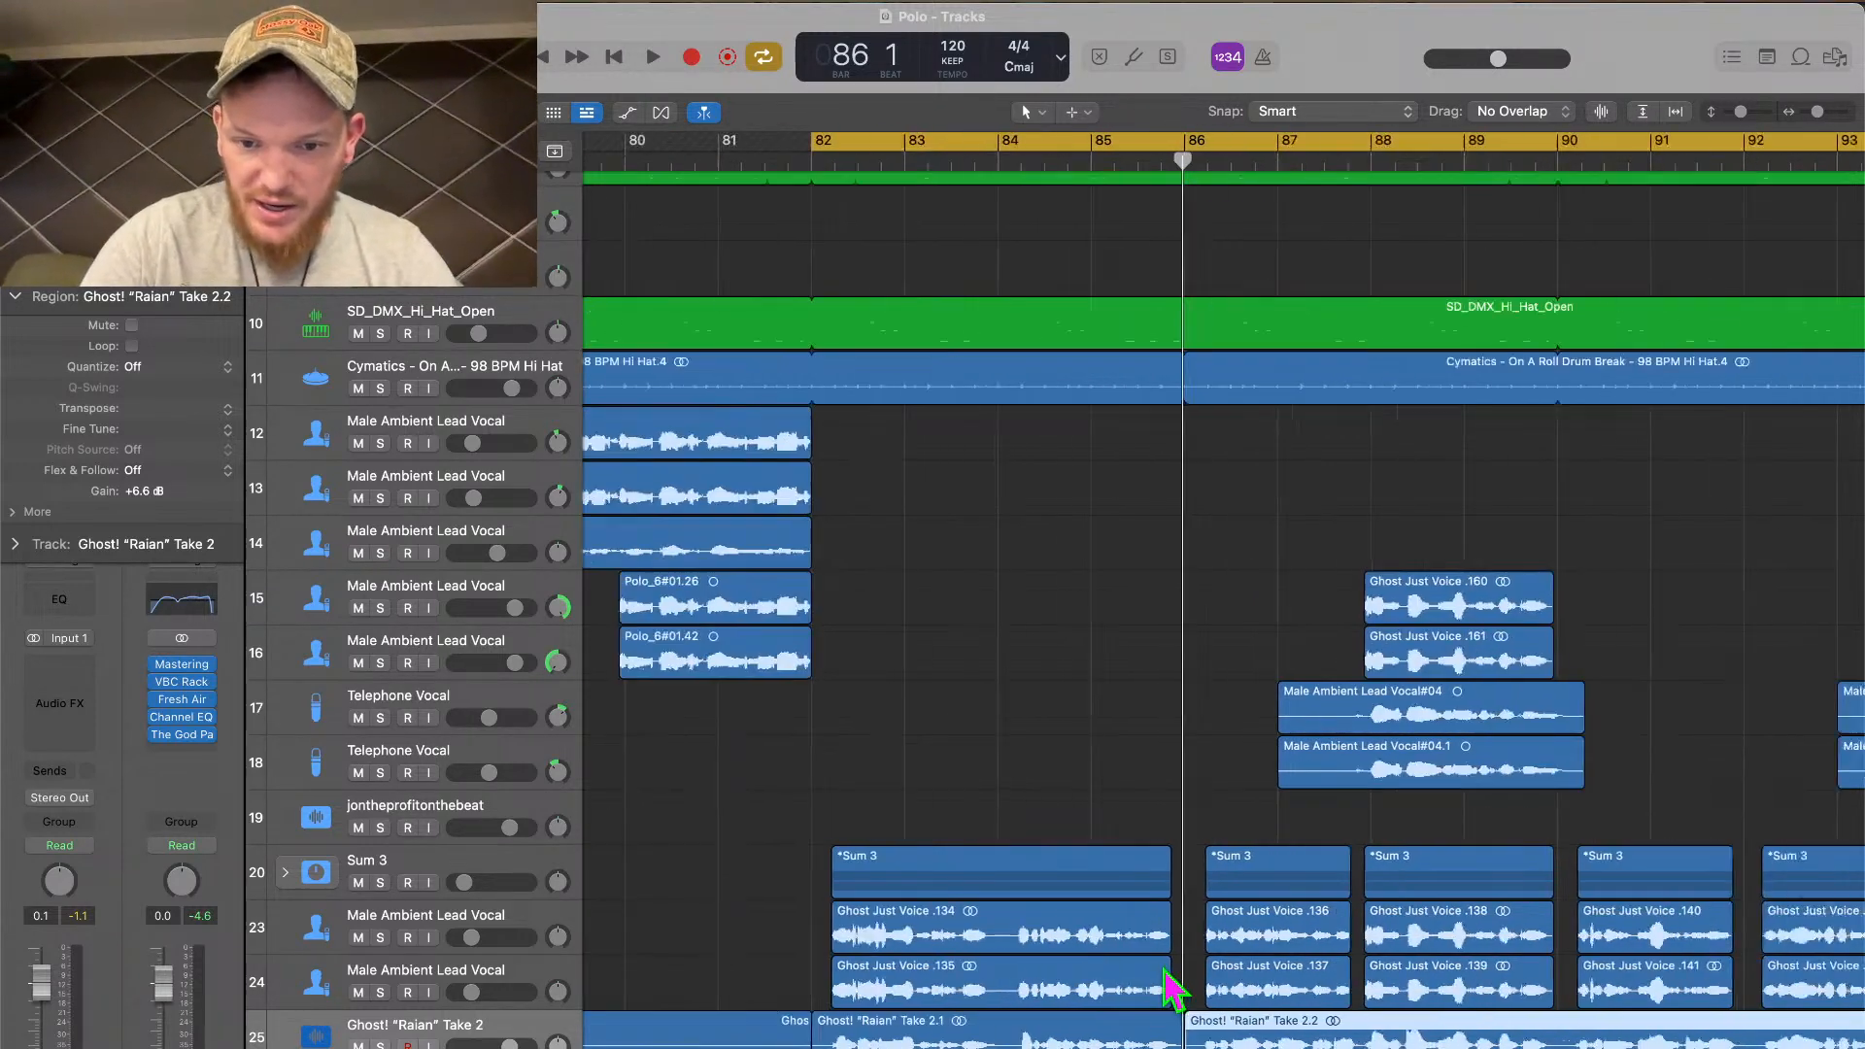
Delete the Ghost Just Voice .134 and .135 regions between bars 82 and 86 on tracks 23 and 24
click(1076, 1038)
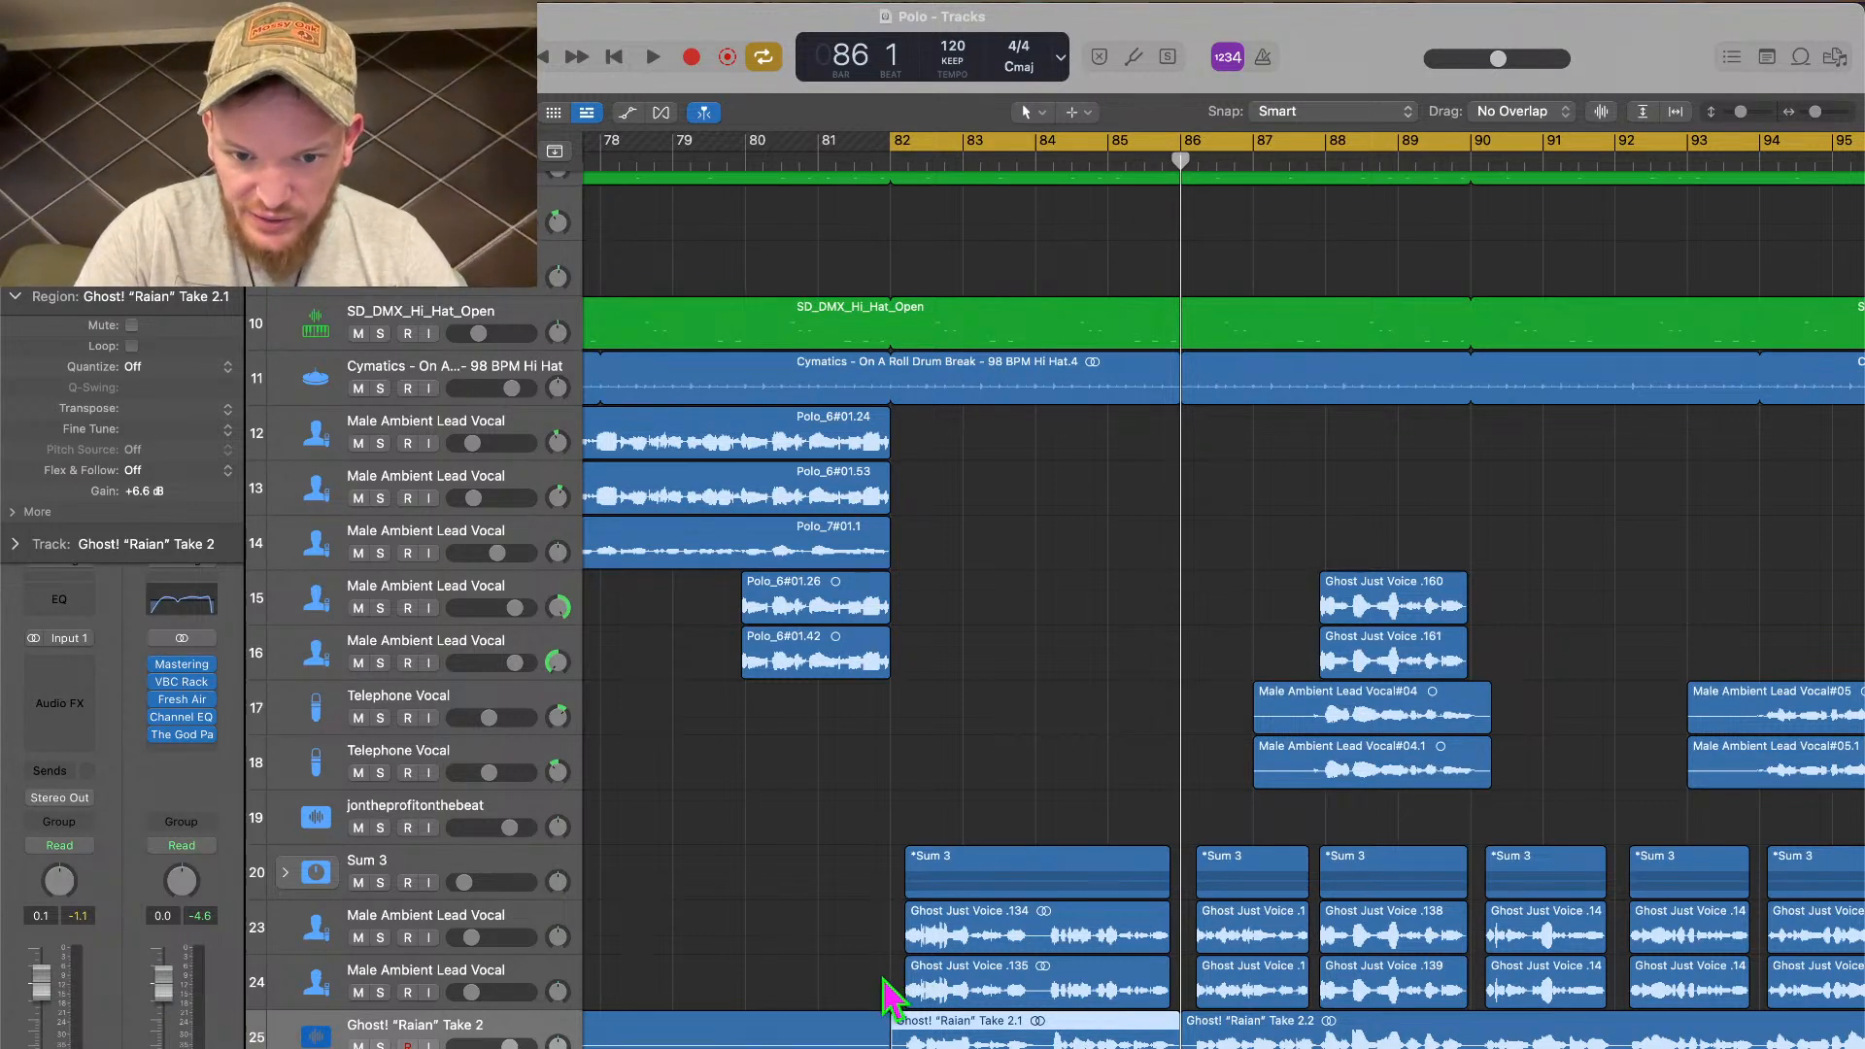
drag(883, 977, 997, 939)
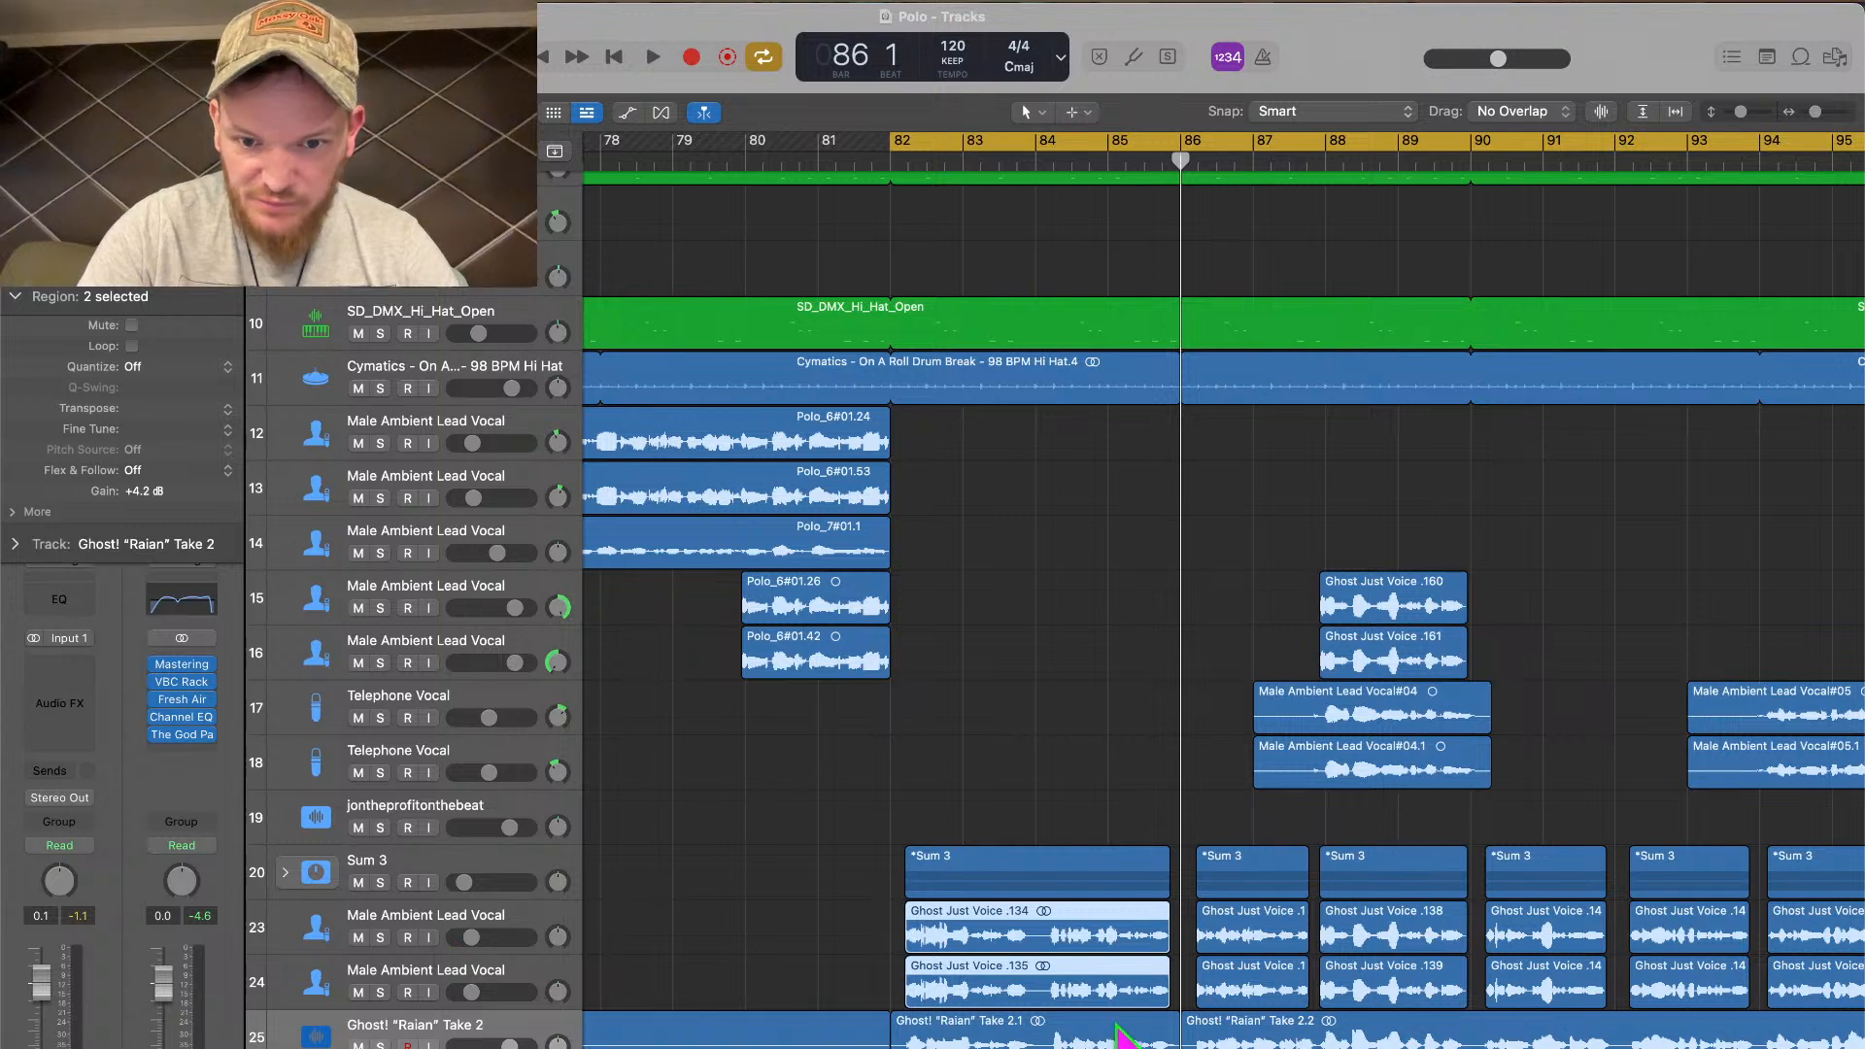
key(Delete)
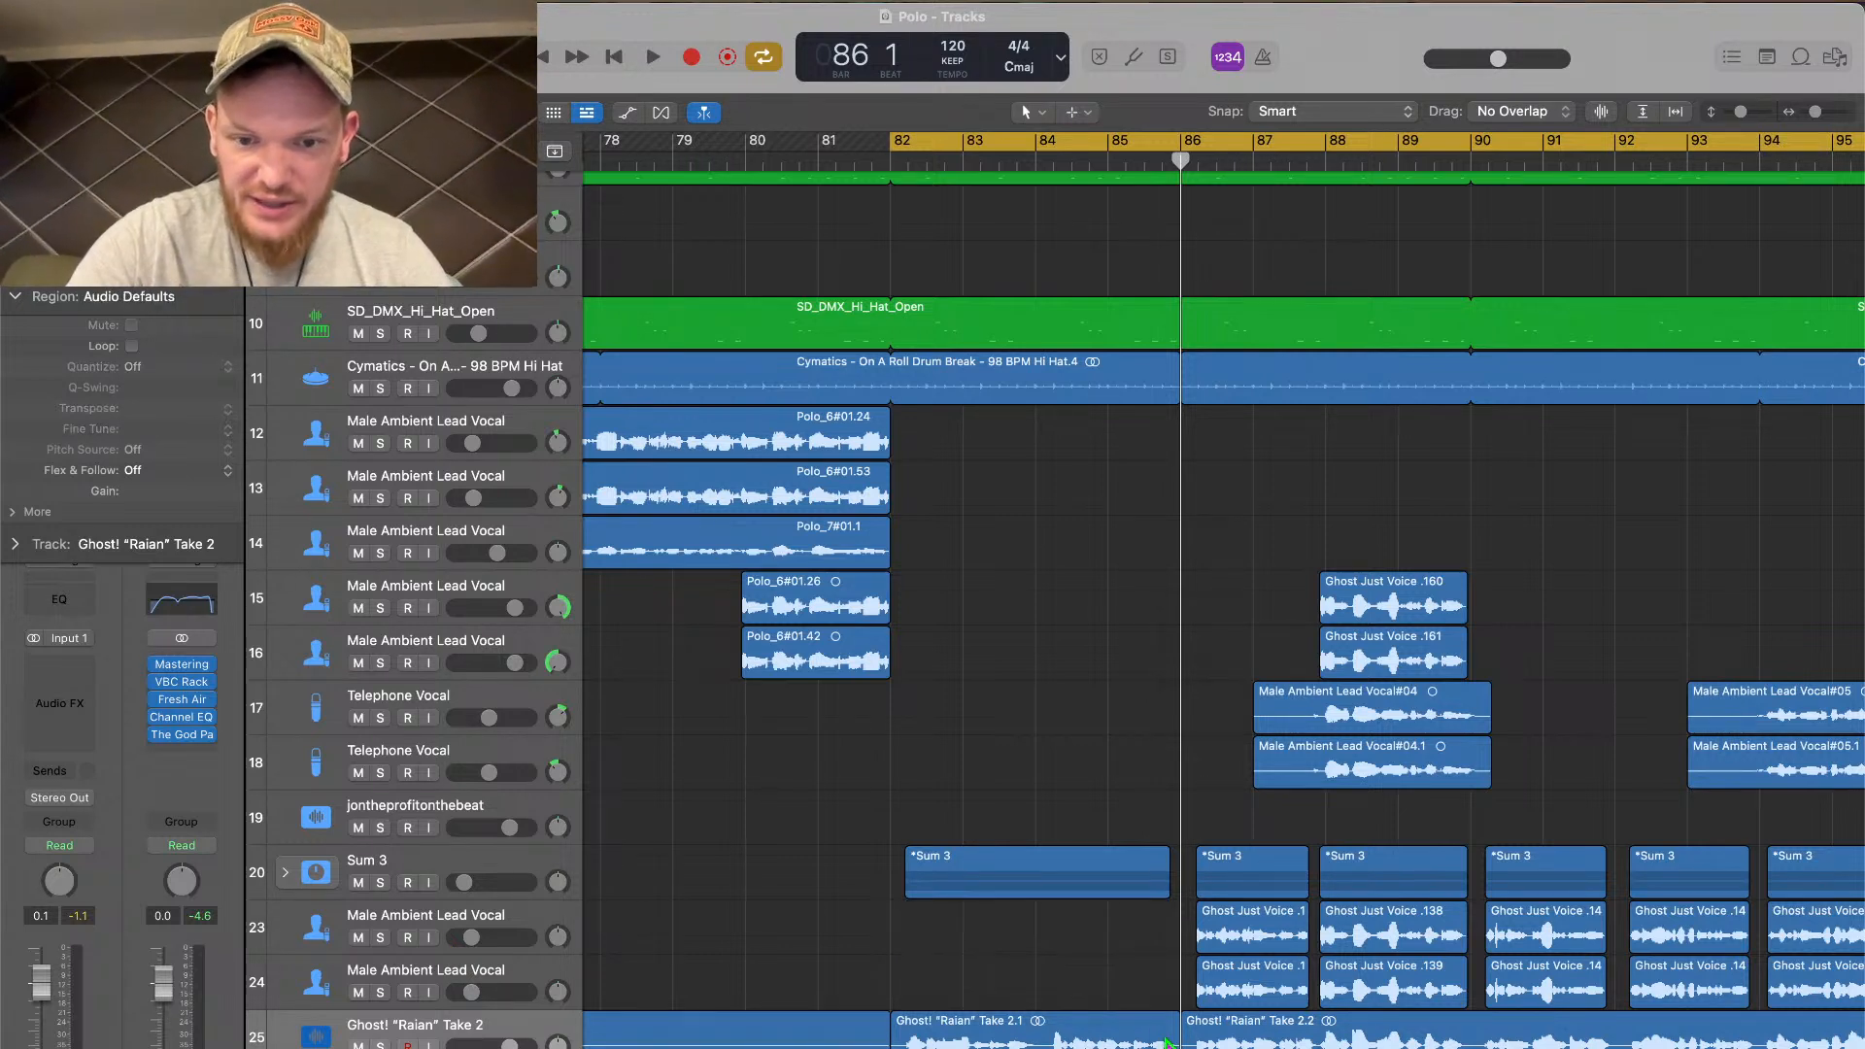
Copy the Ghost! "Raian" Take 2.1 region onto Male Ambient Lead Vocal tracks 23 and 24 at bar 82
click(1128, 1039)
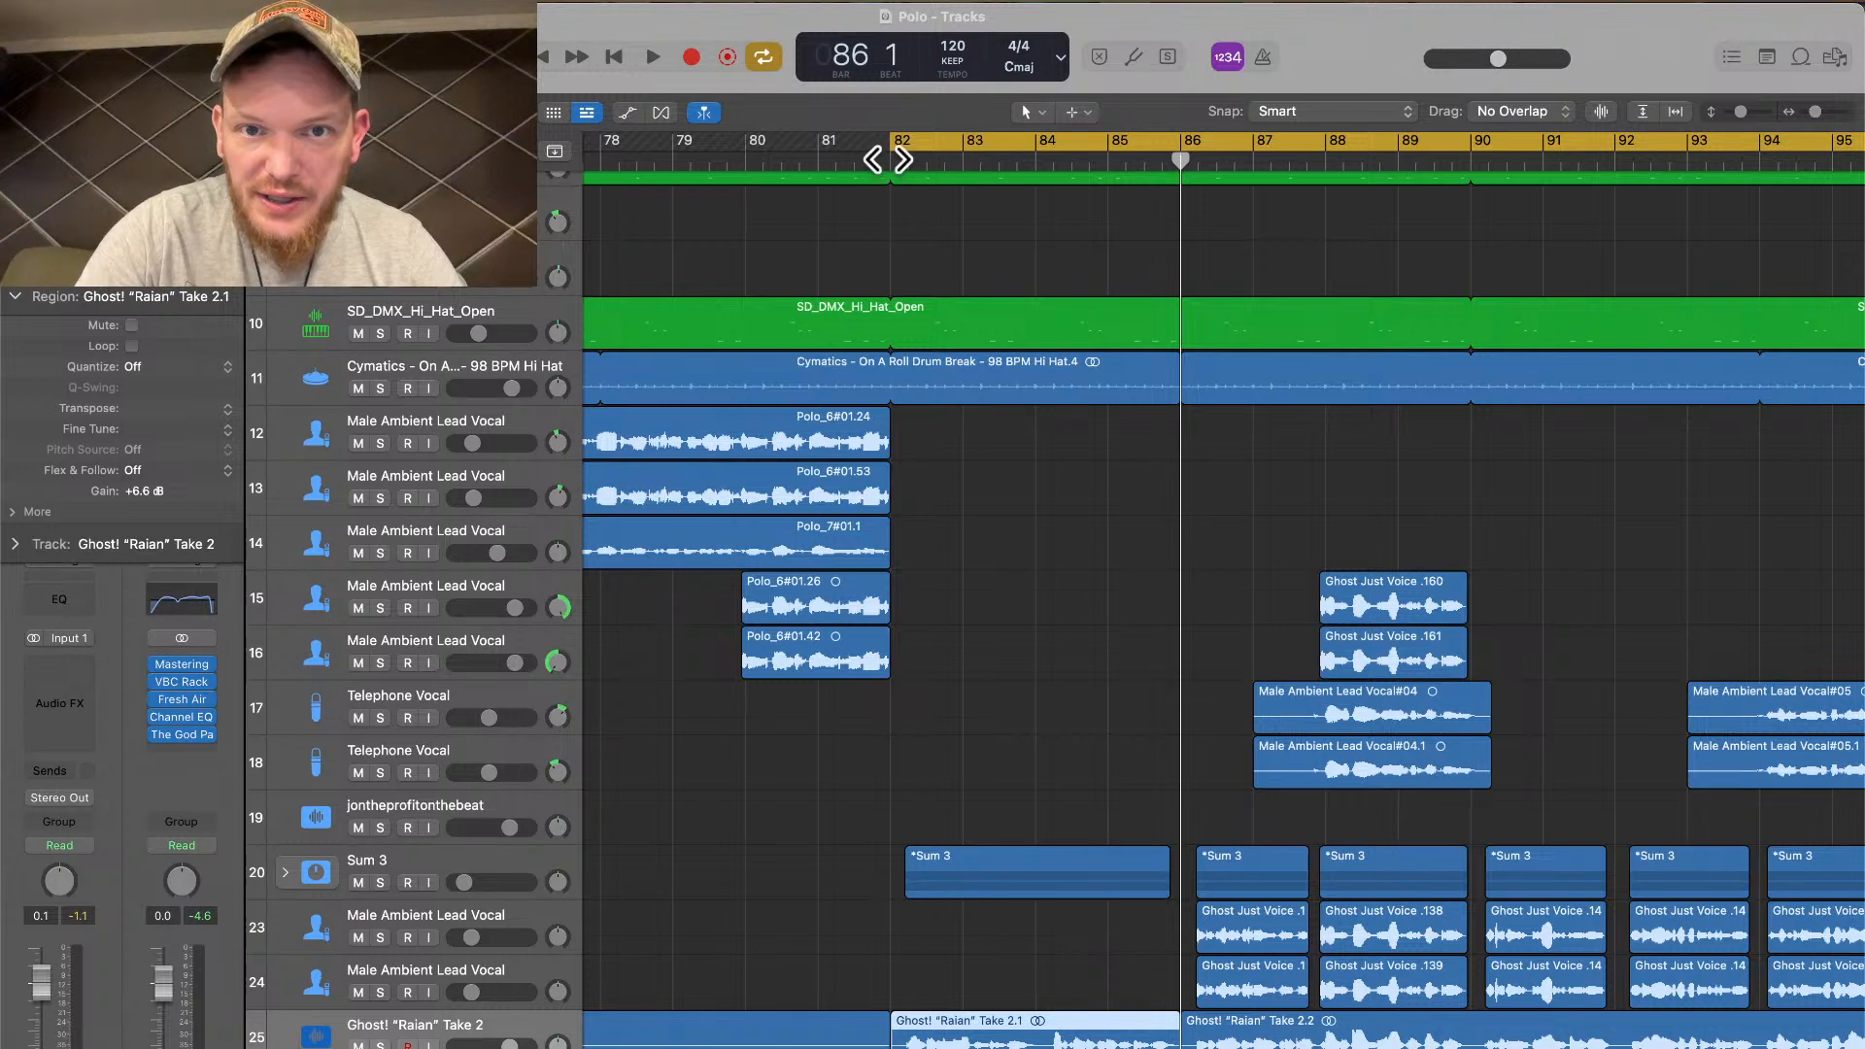
click(887, 158)
click(525, 923)
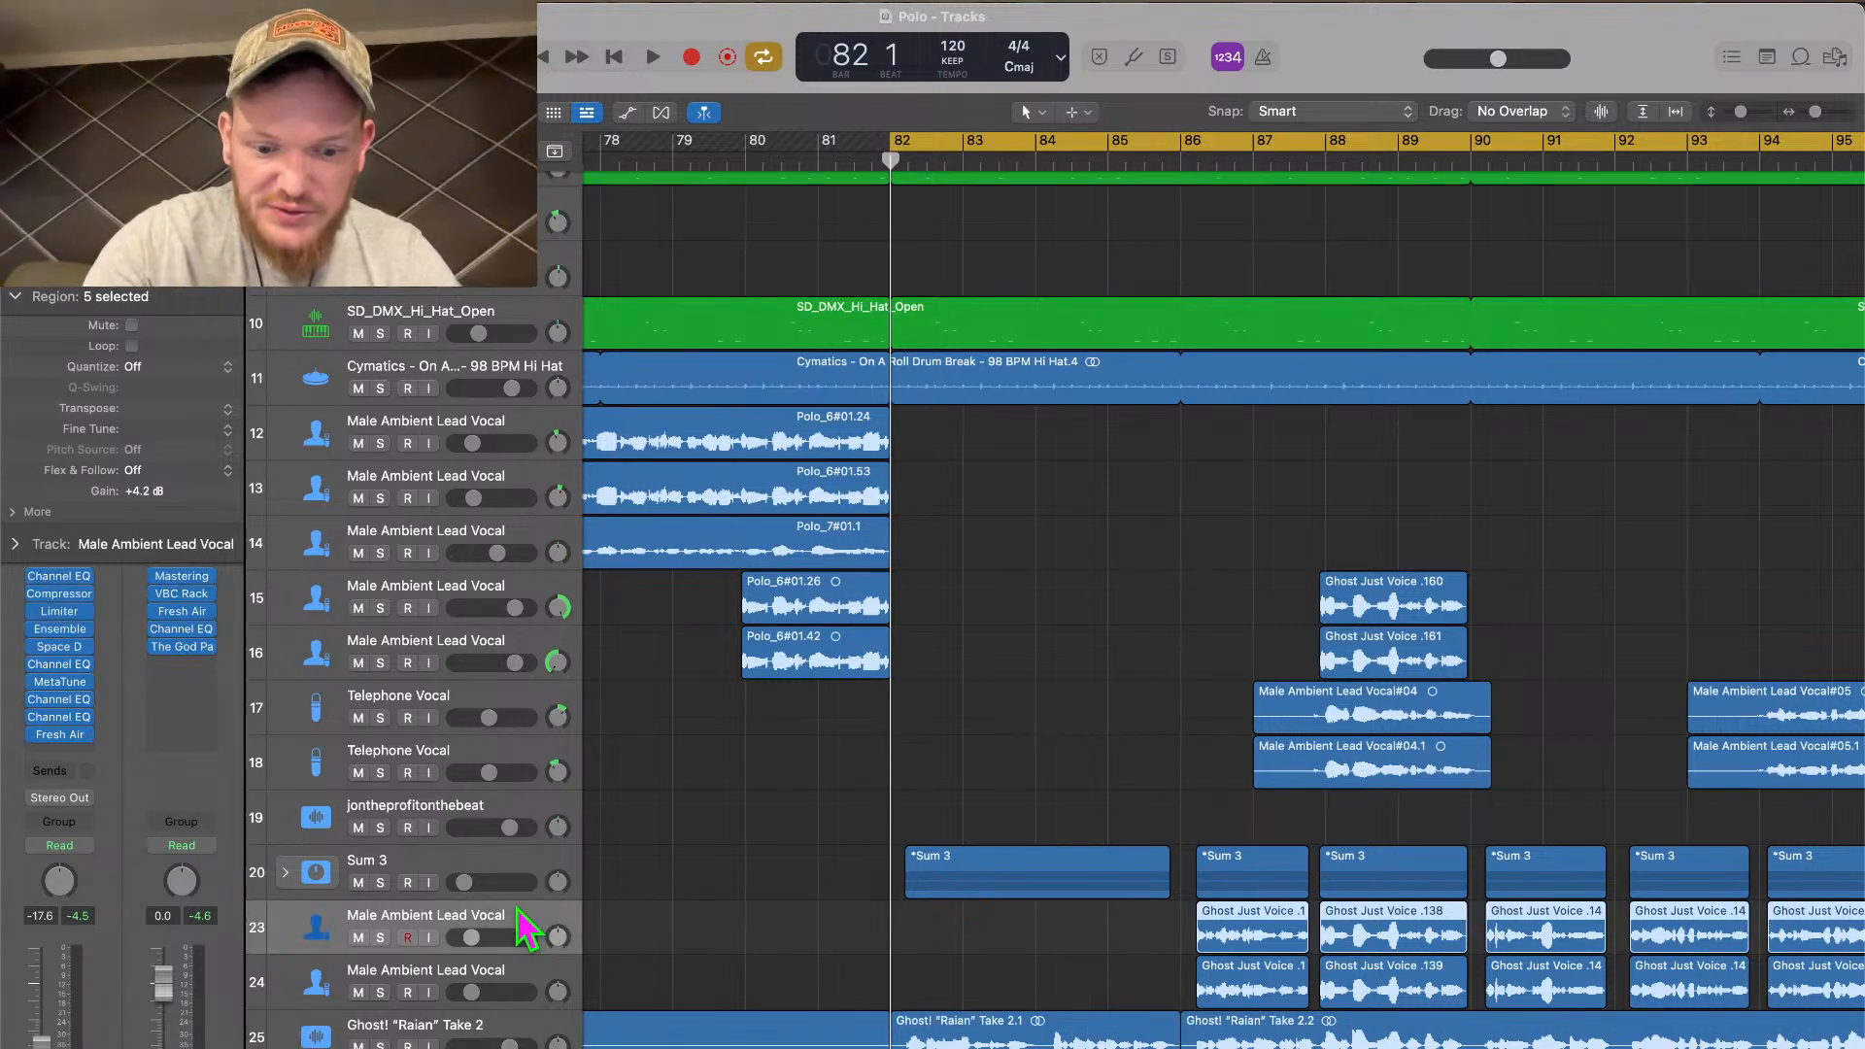
key(super+v)
click(539, 988)
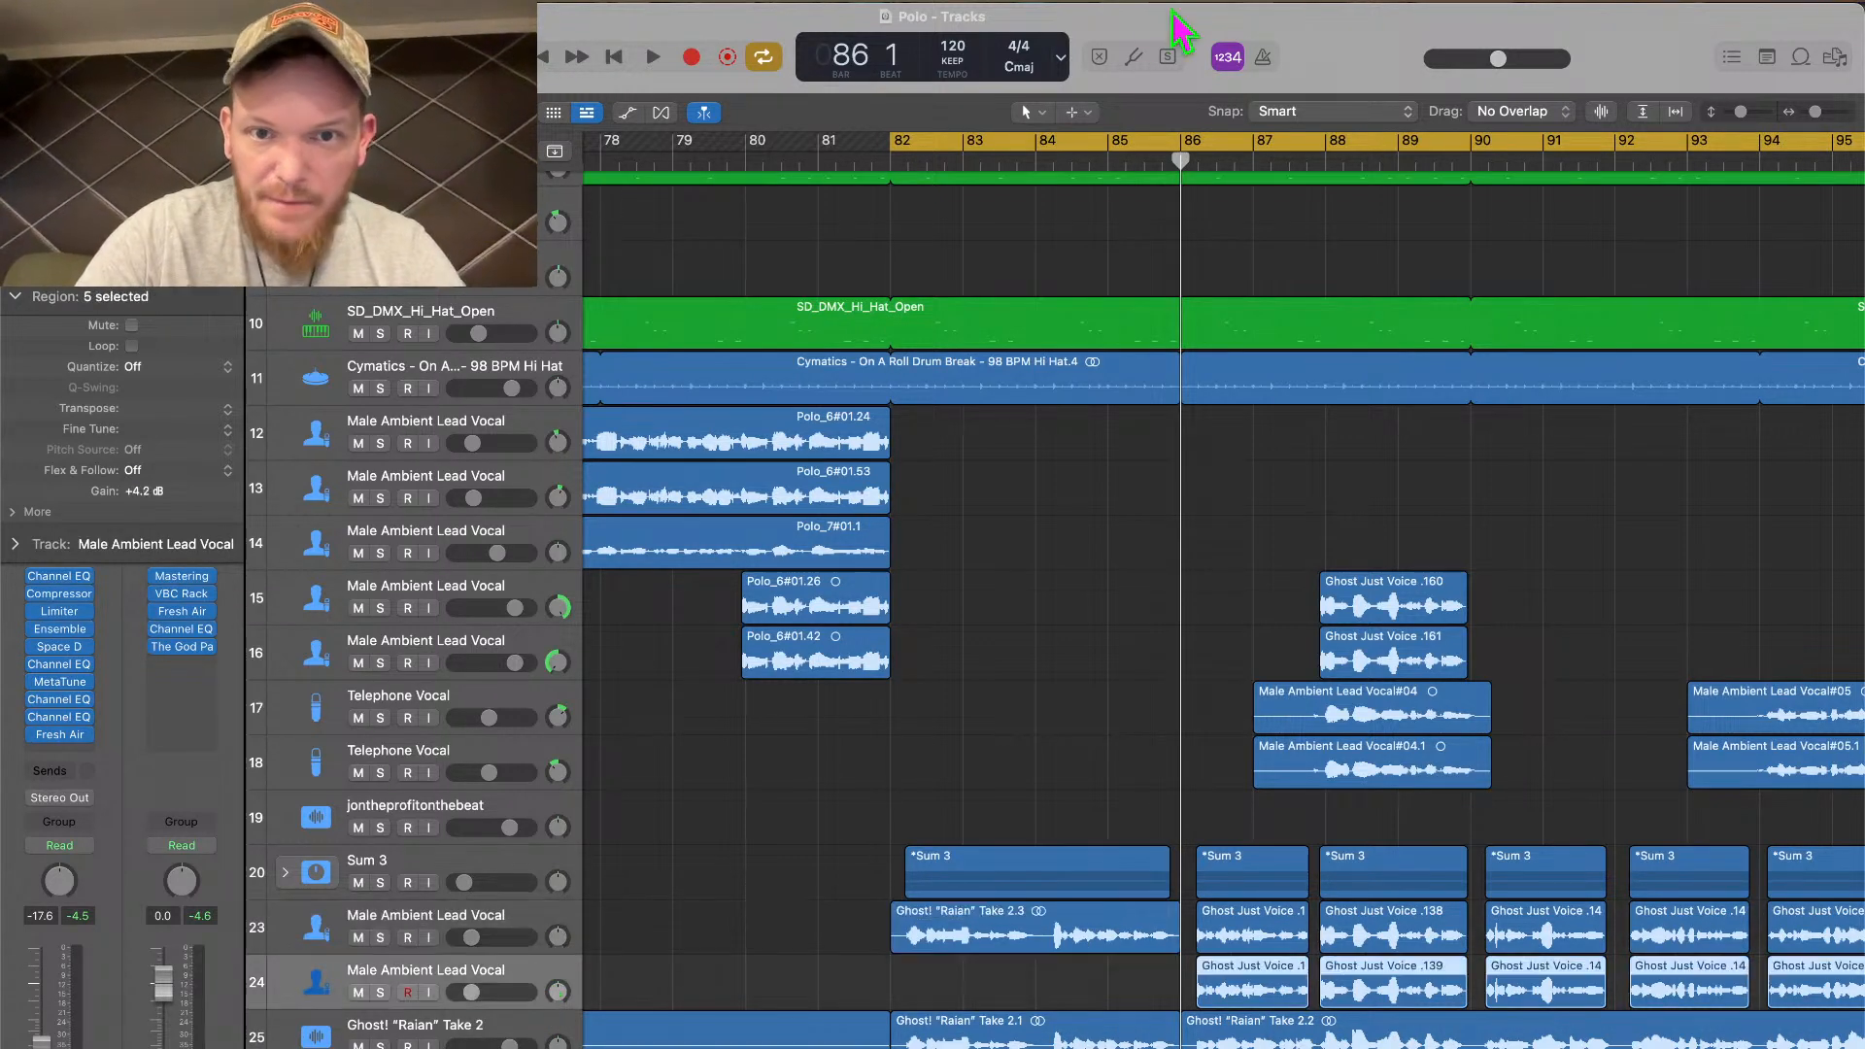
click(892, 158)
key(super+v)
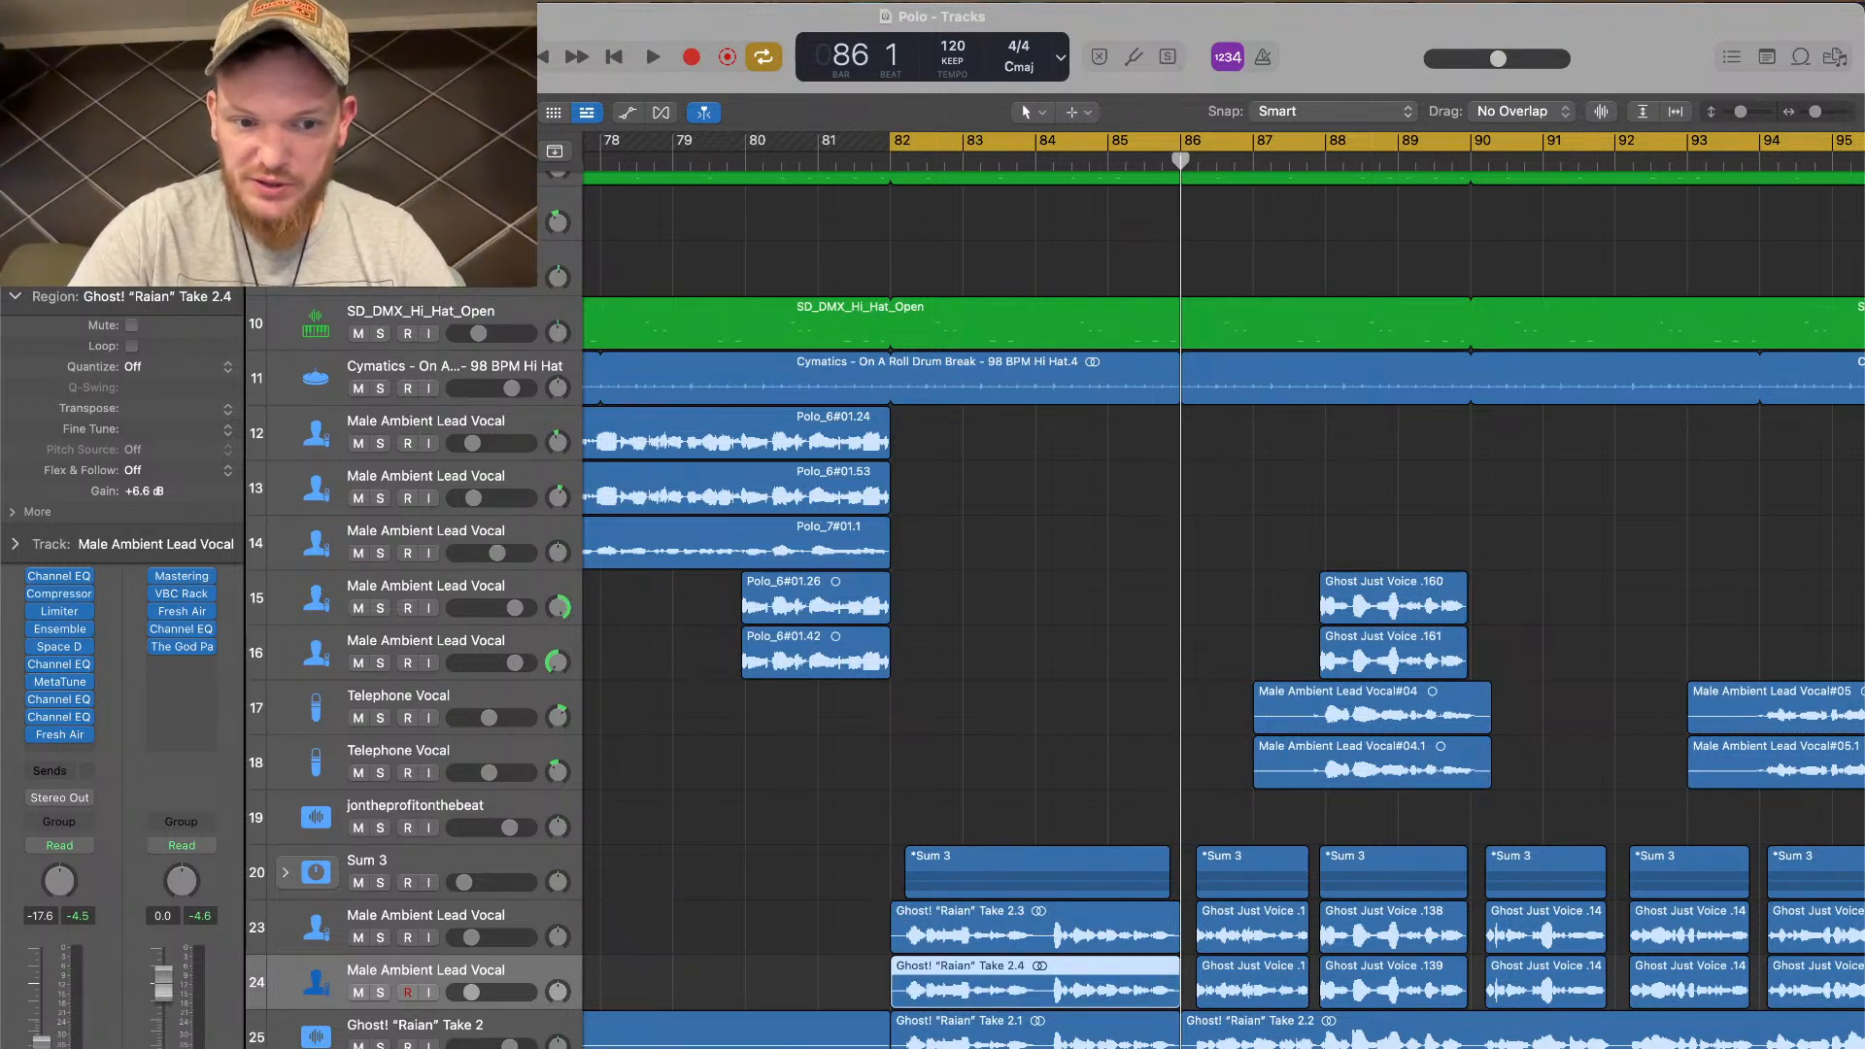
Mute the Ghost! "Raian" Take 2 track and play the section from bar 82 to bar 88
click(358, 1045)
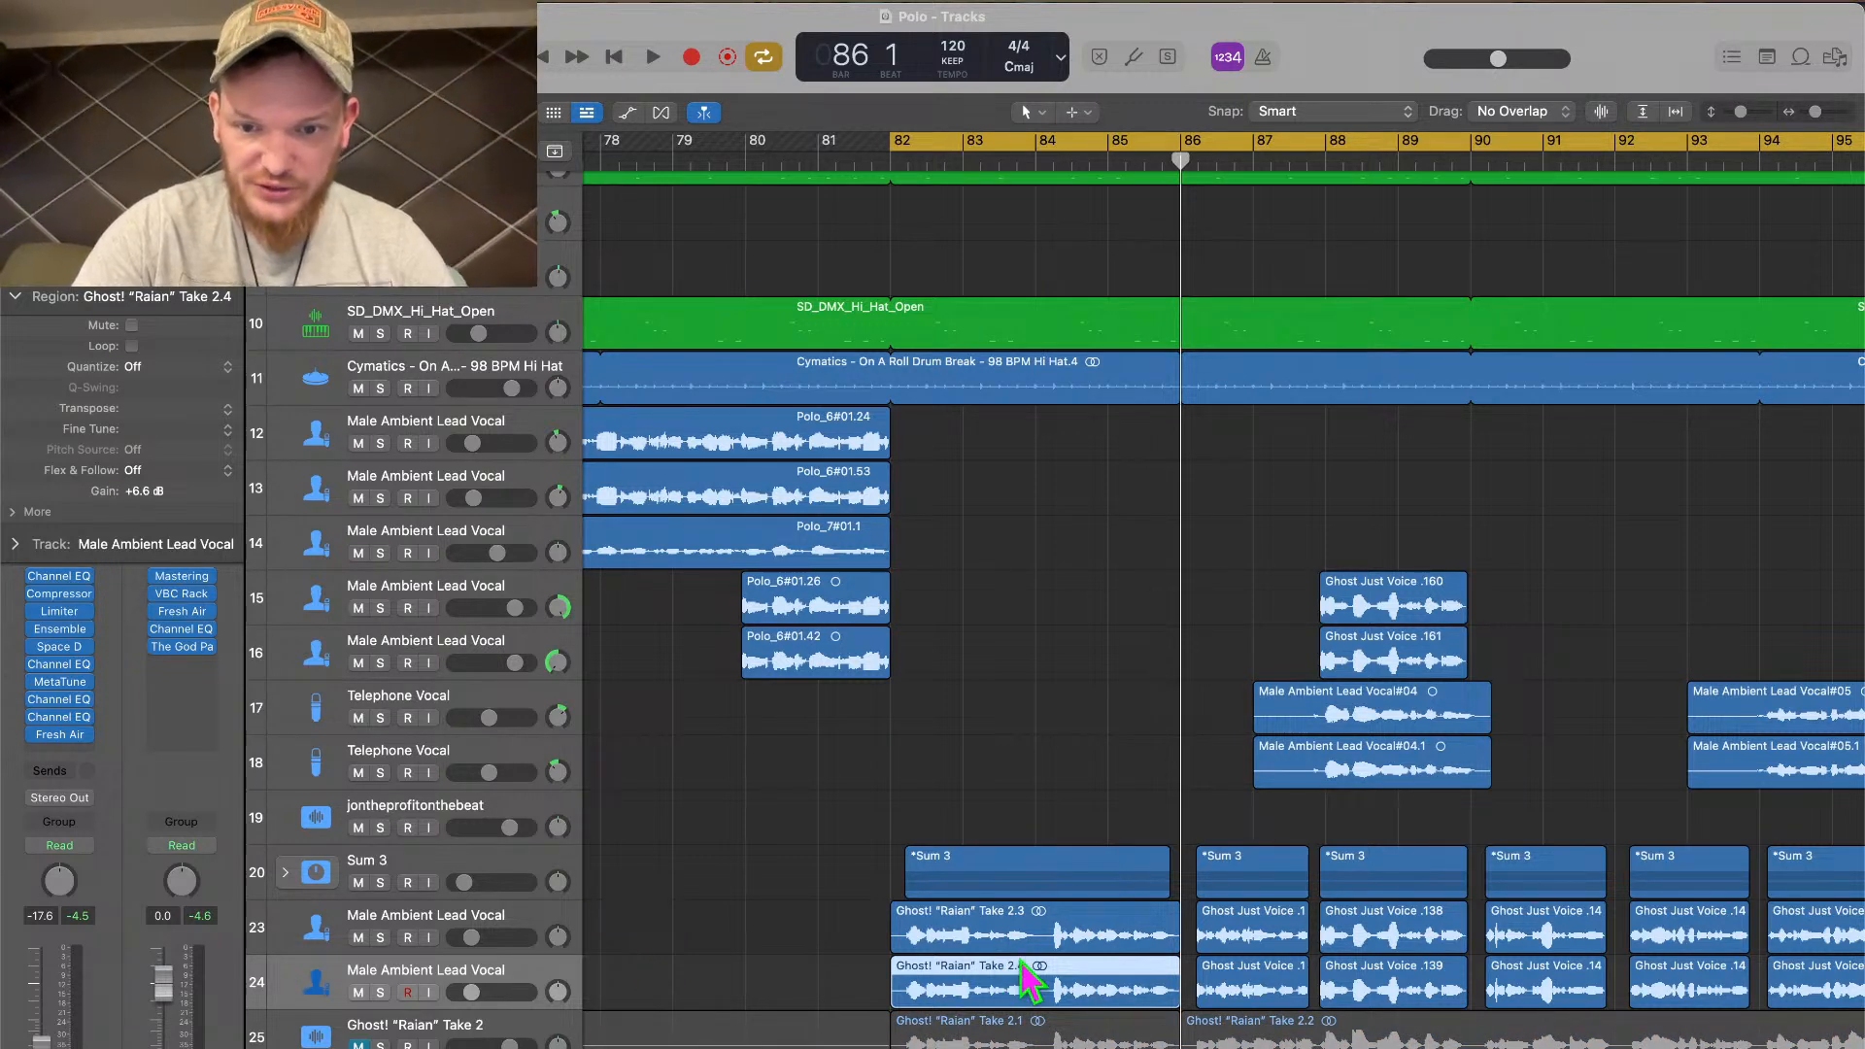
key(space)
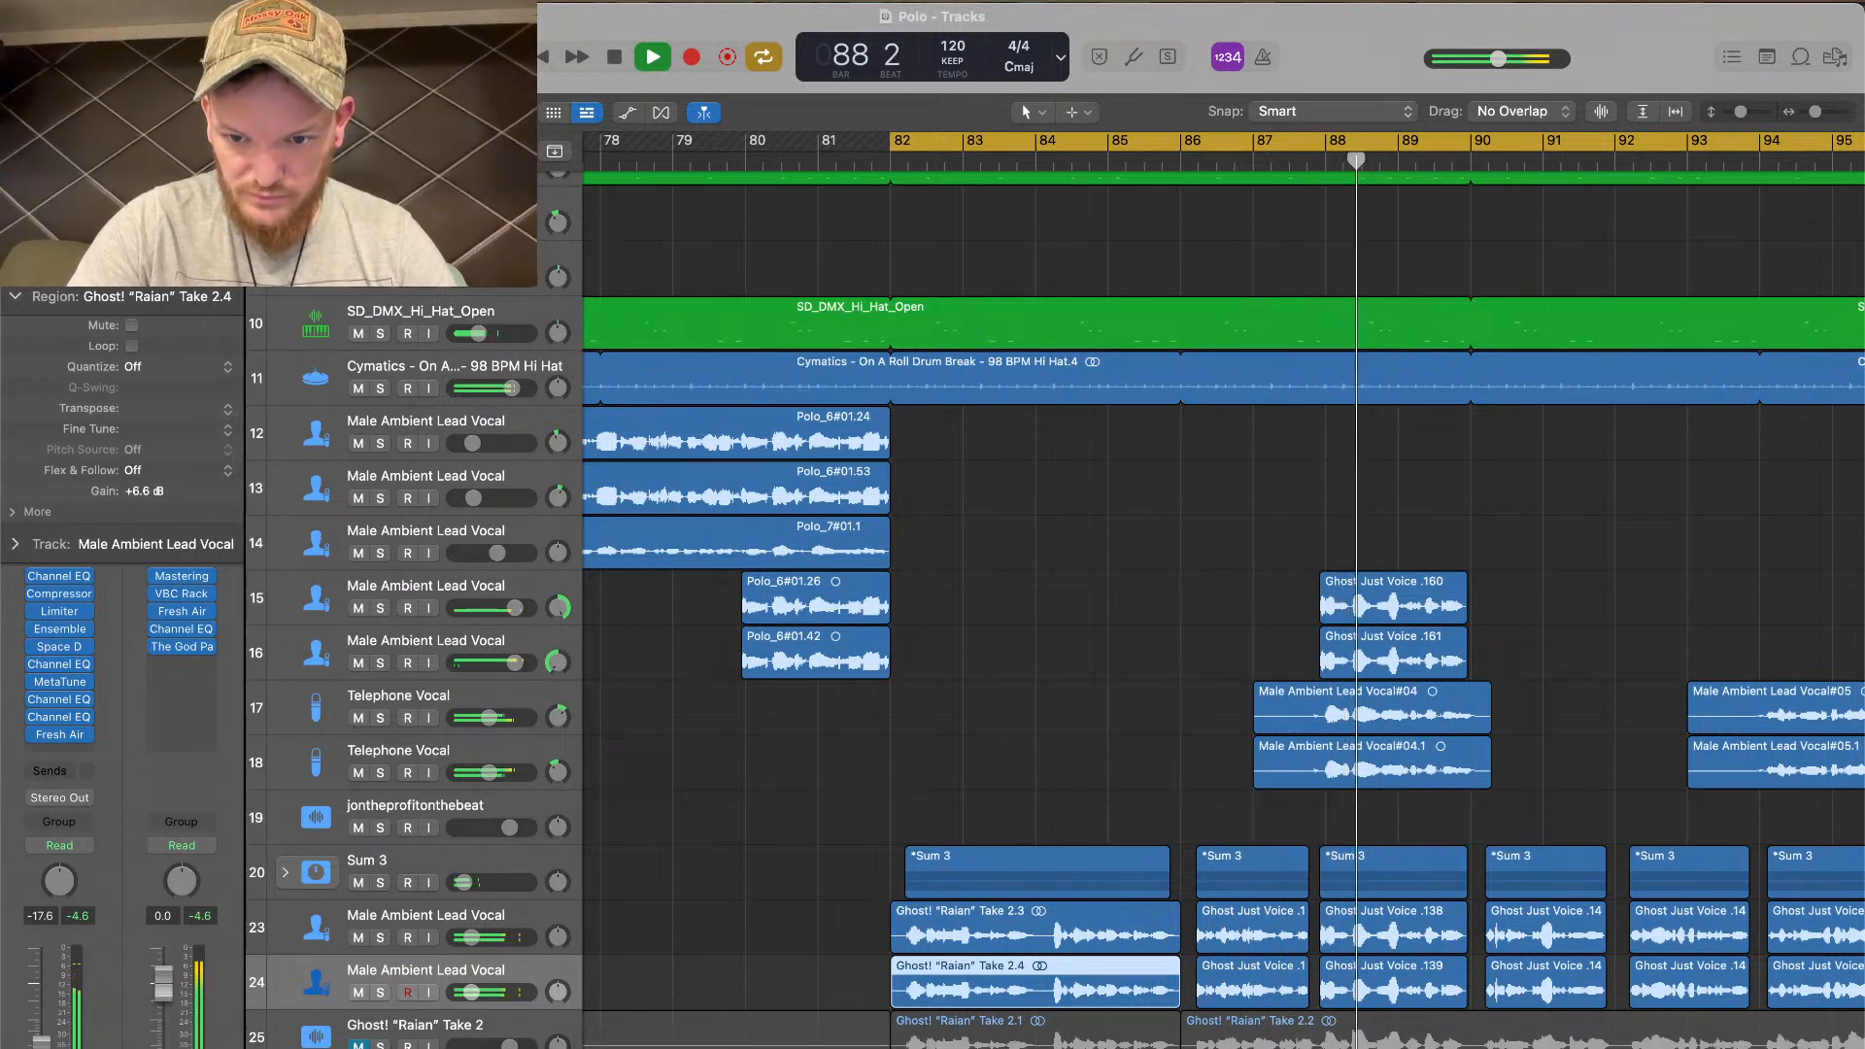
key(space)
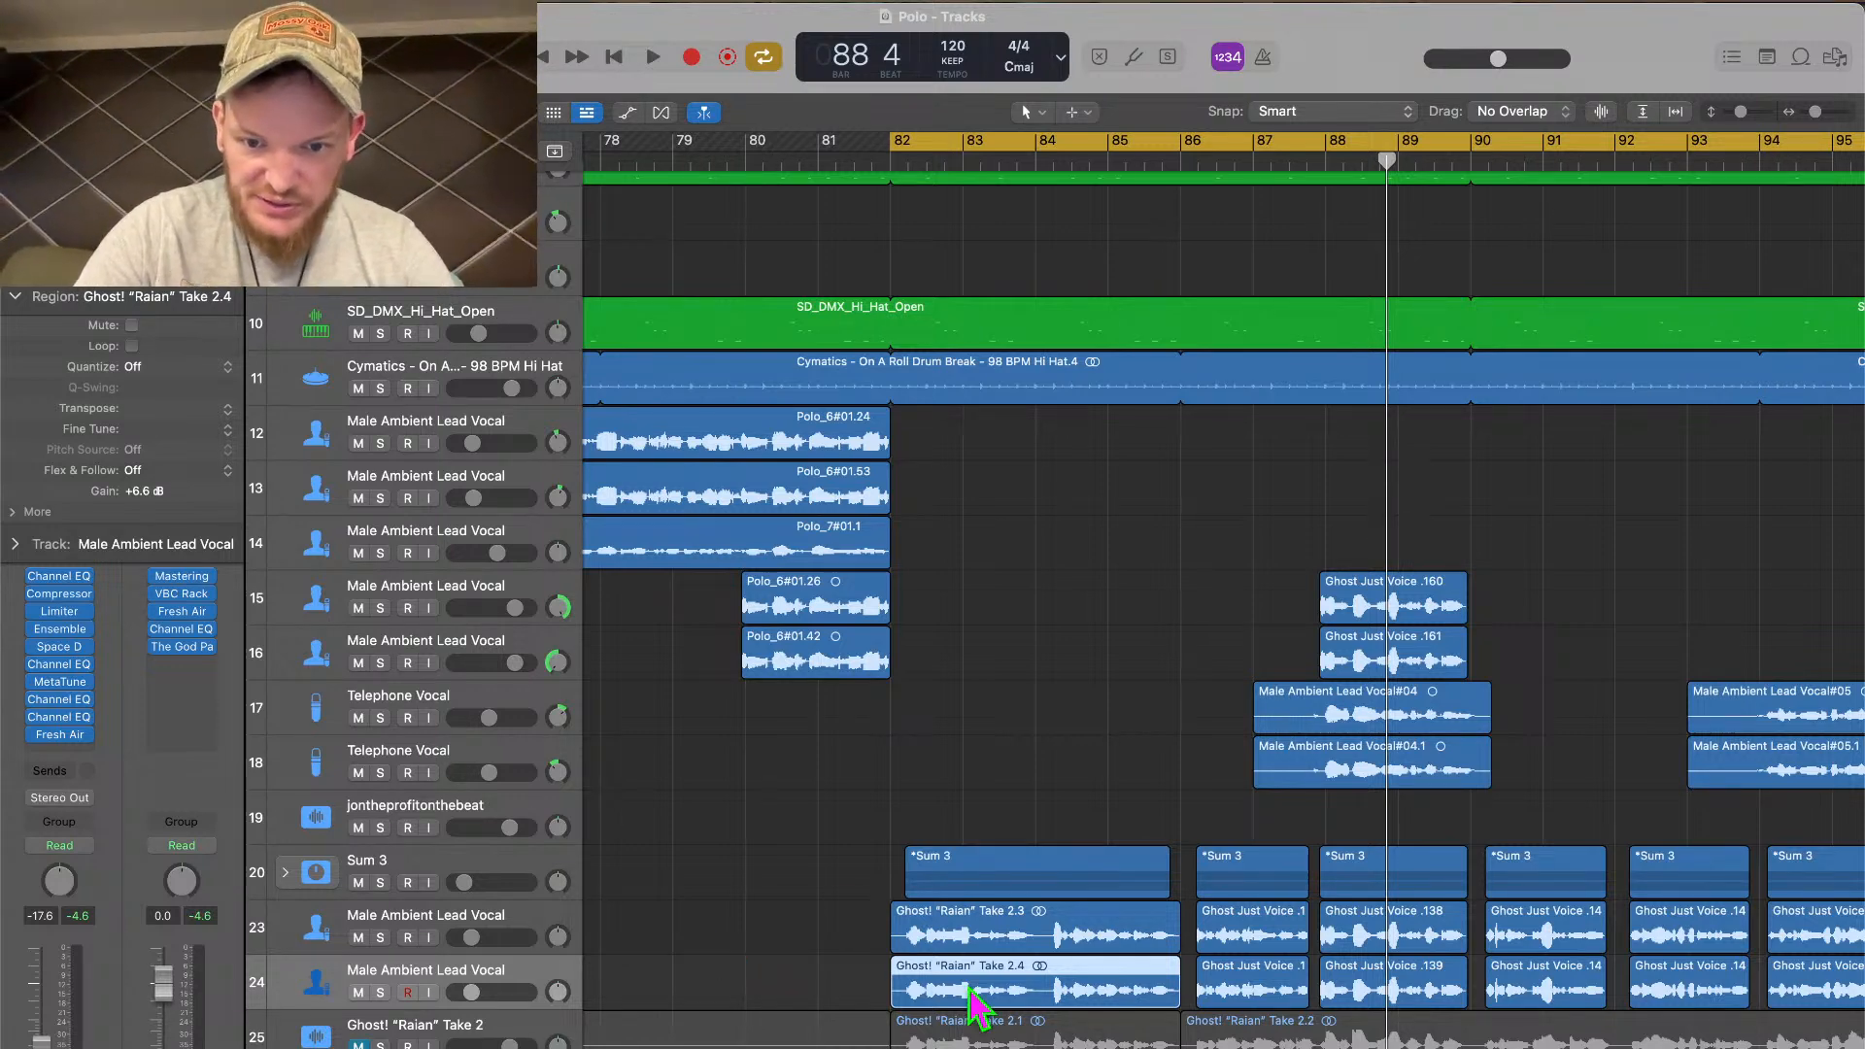
Extend the cycle range to bars 66 through 106 and play it through to bar 97
scroll(974, 1000, down, 6)
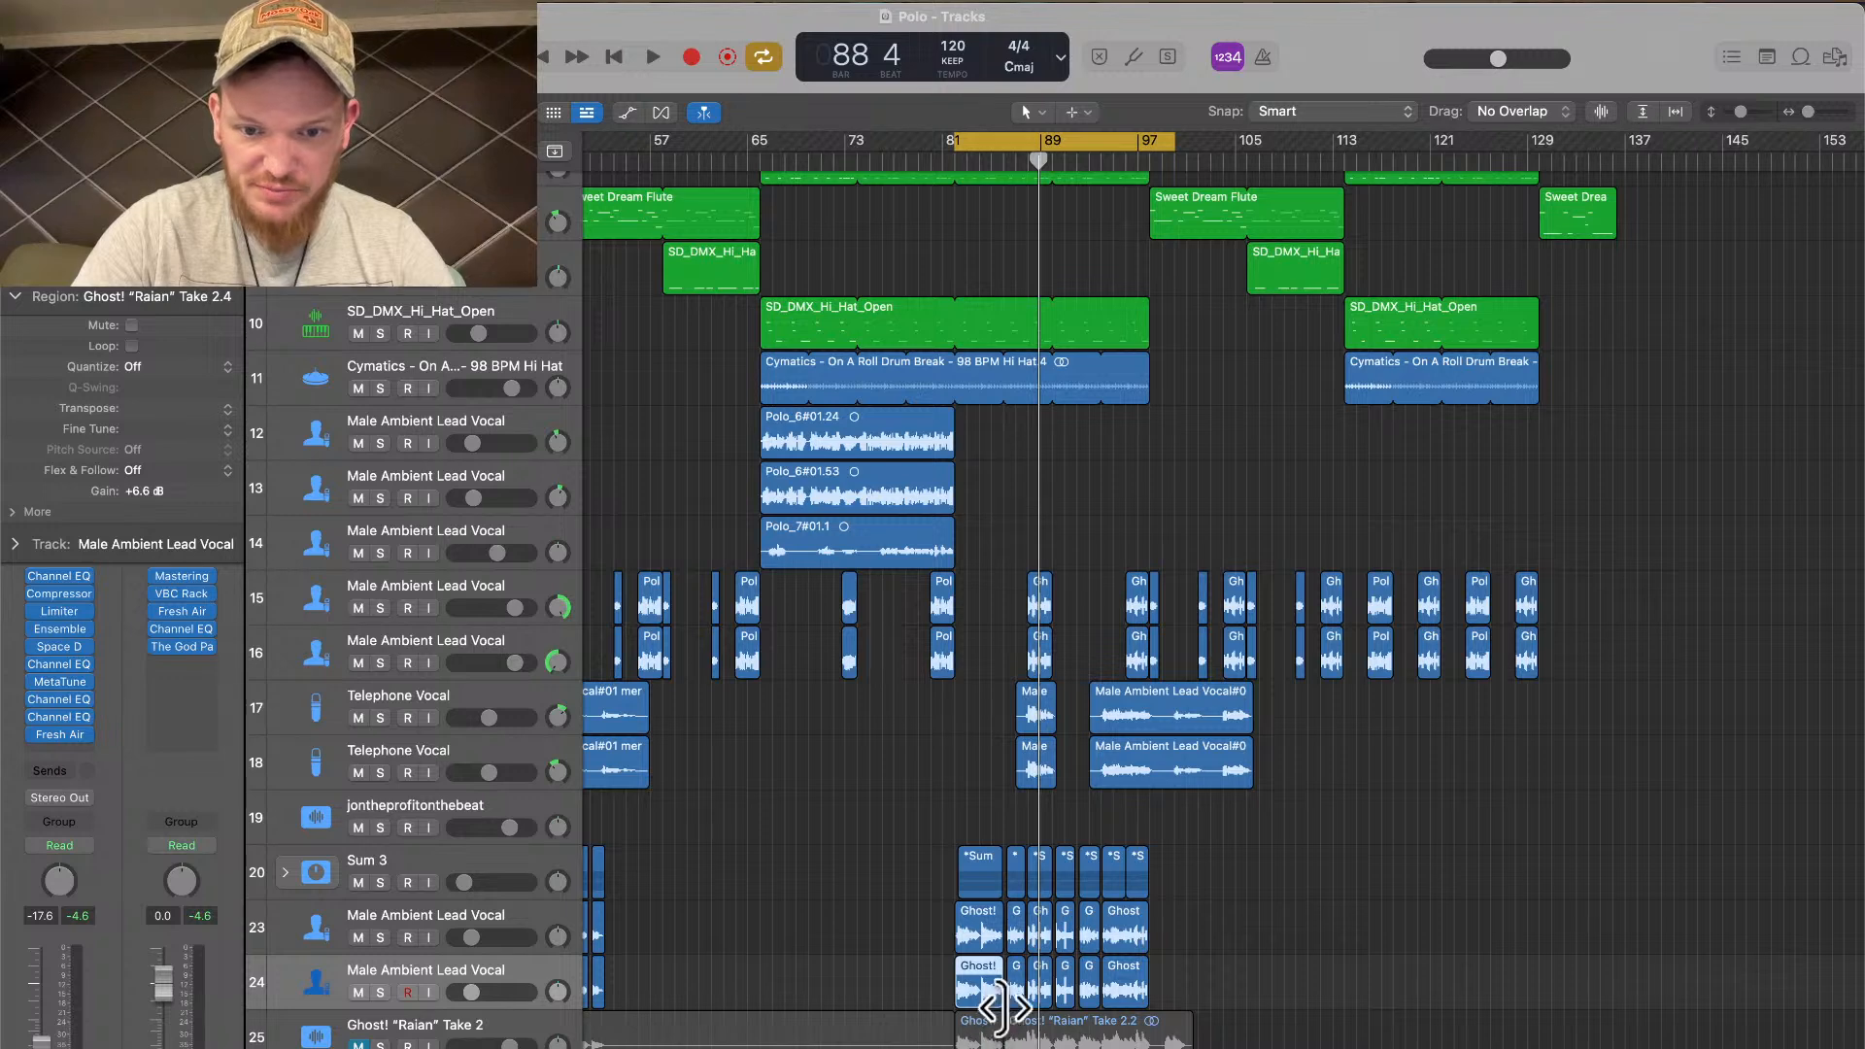
scroll(1074, 1037, down, 3)
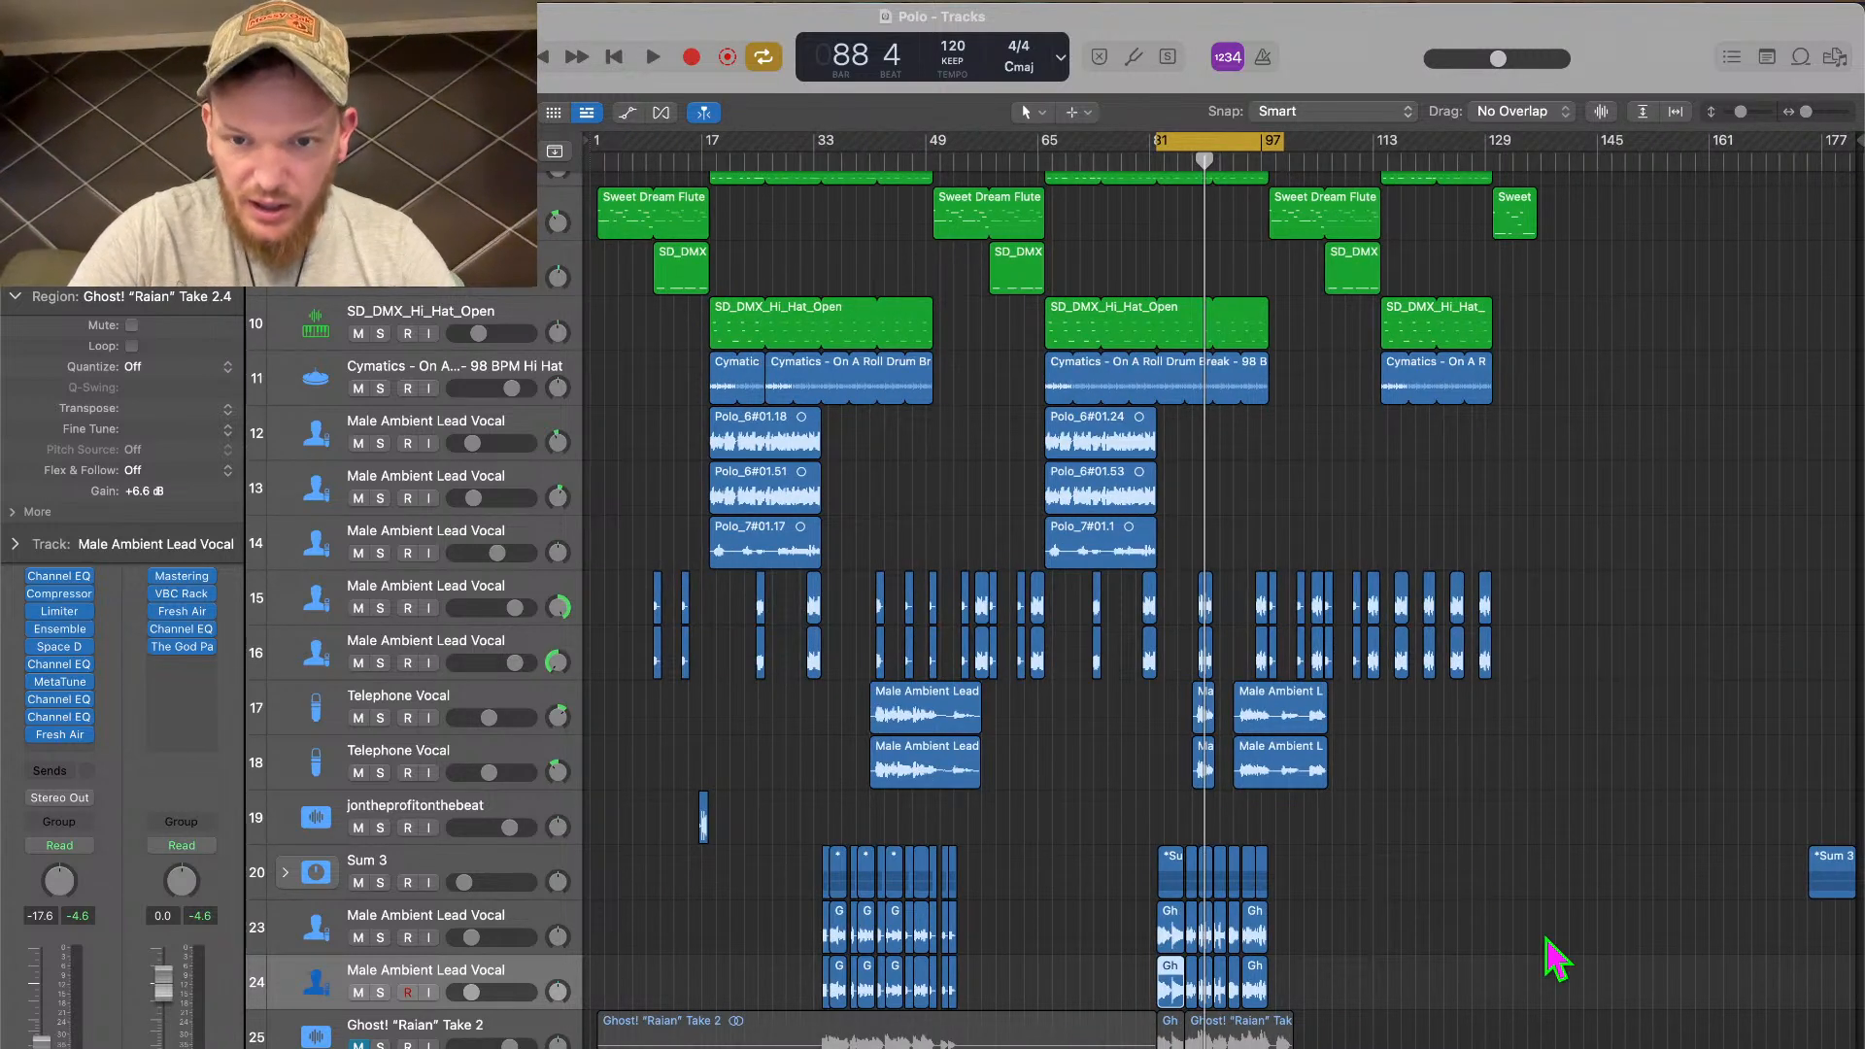
drag(1166, 142, 1043, 151)
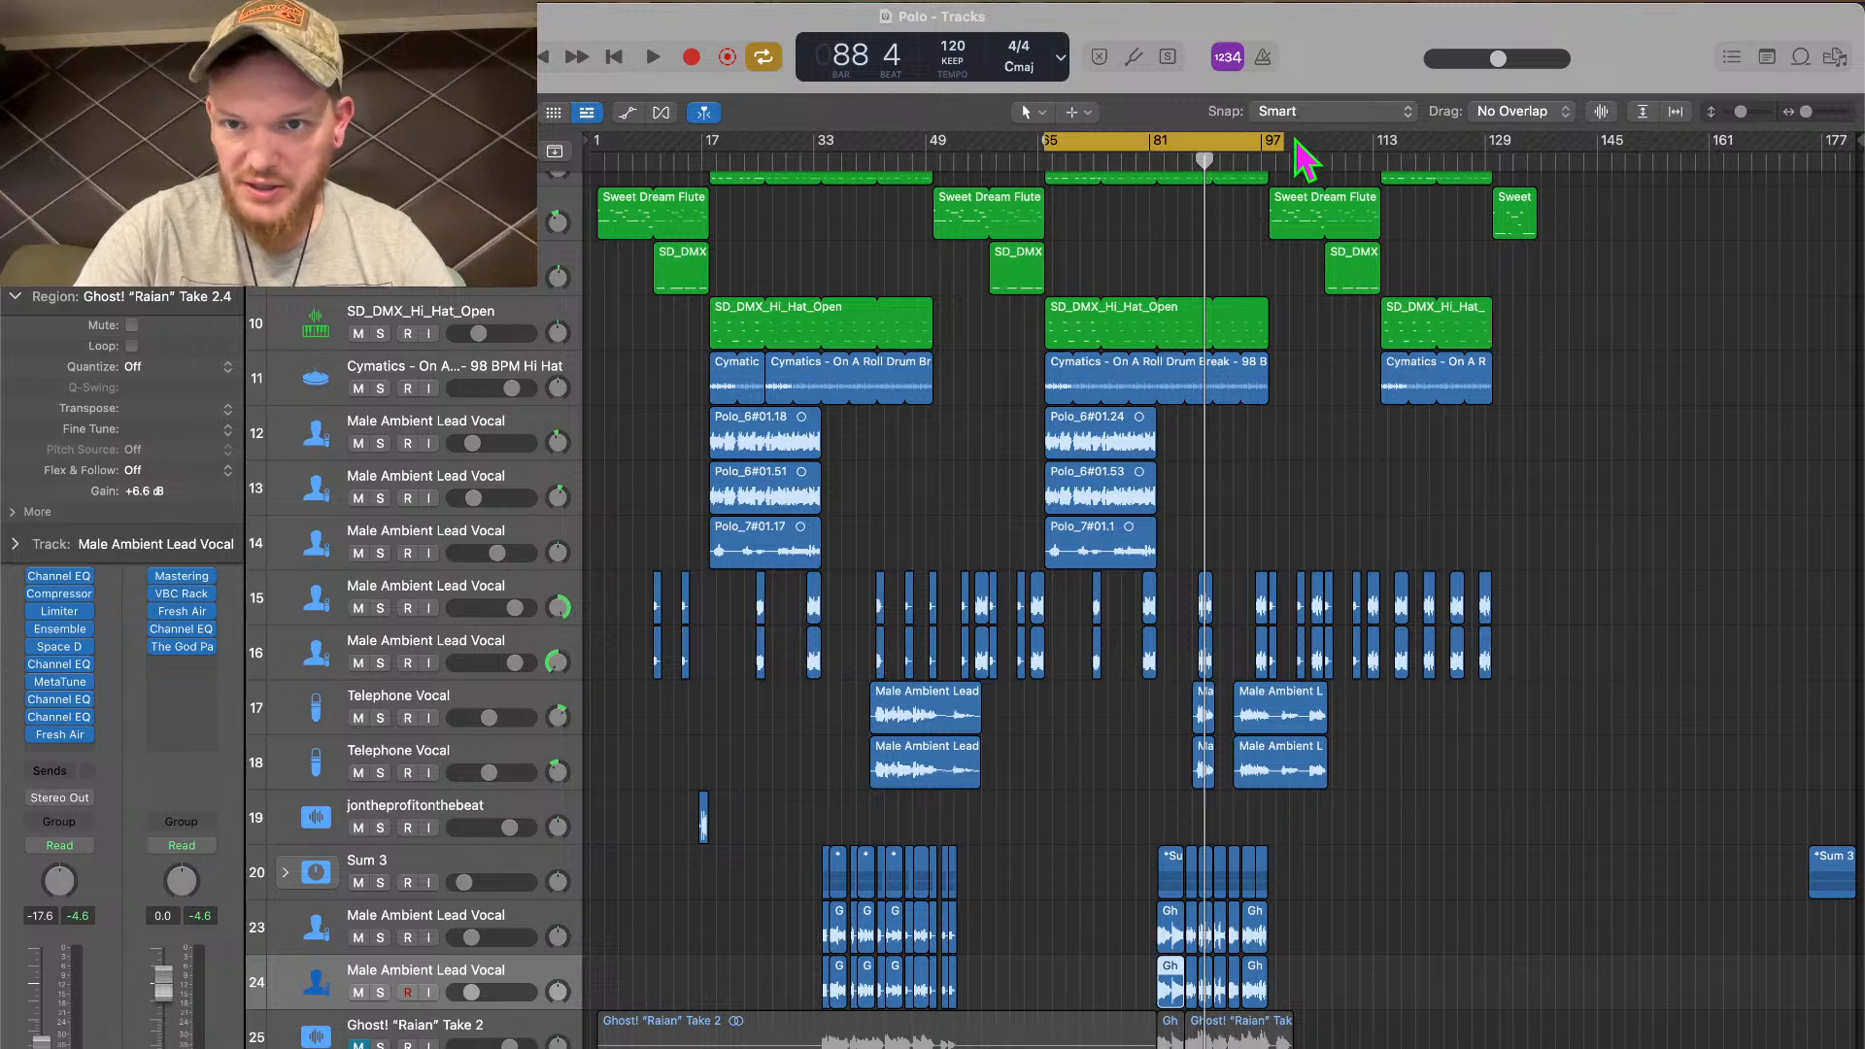
drag(1280, 145, 1323, 146)
key(space)
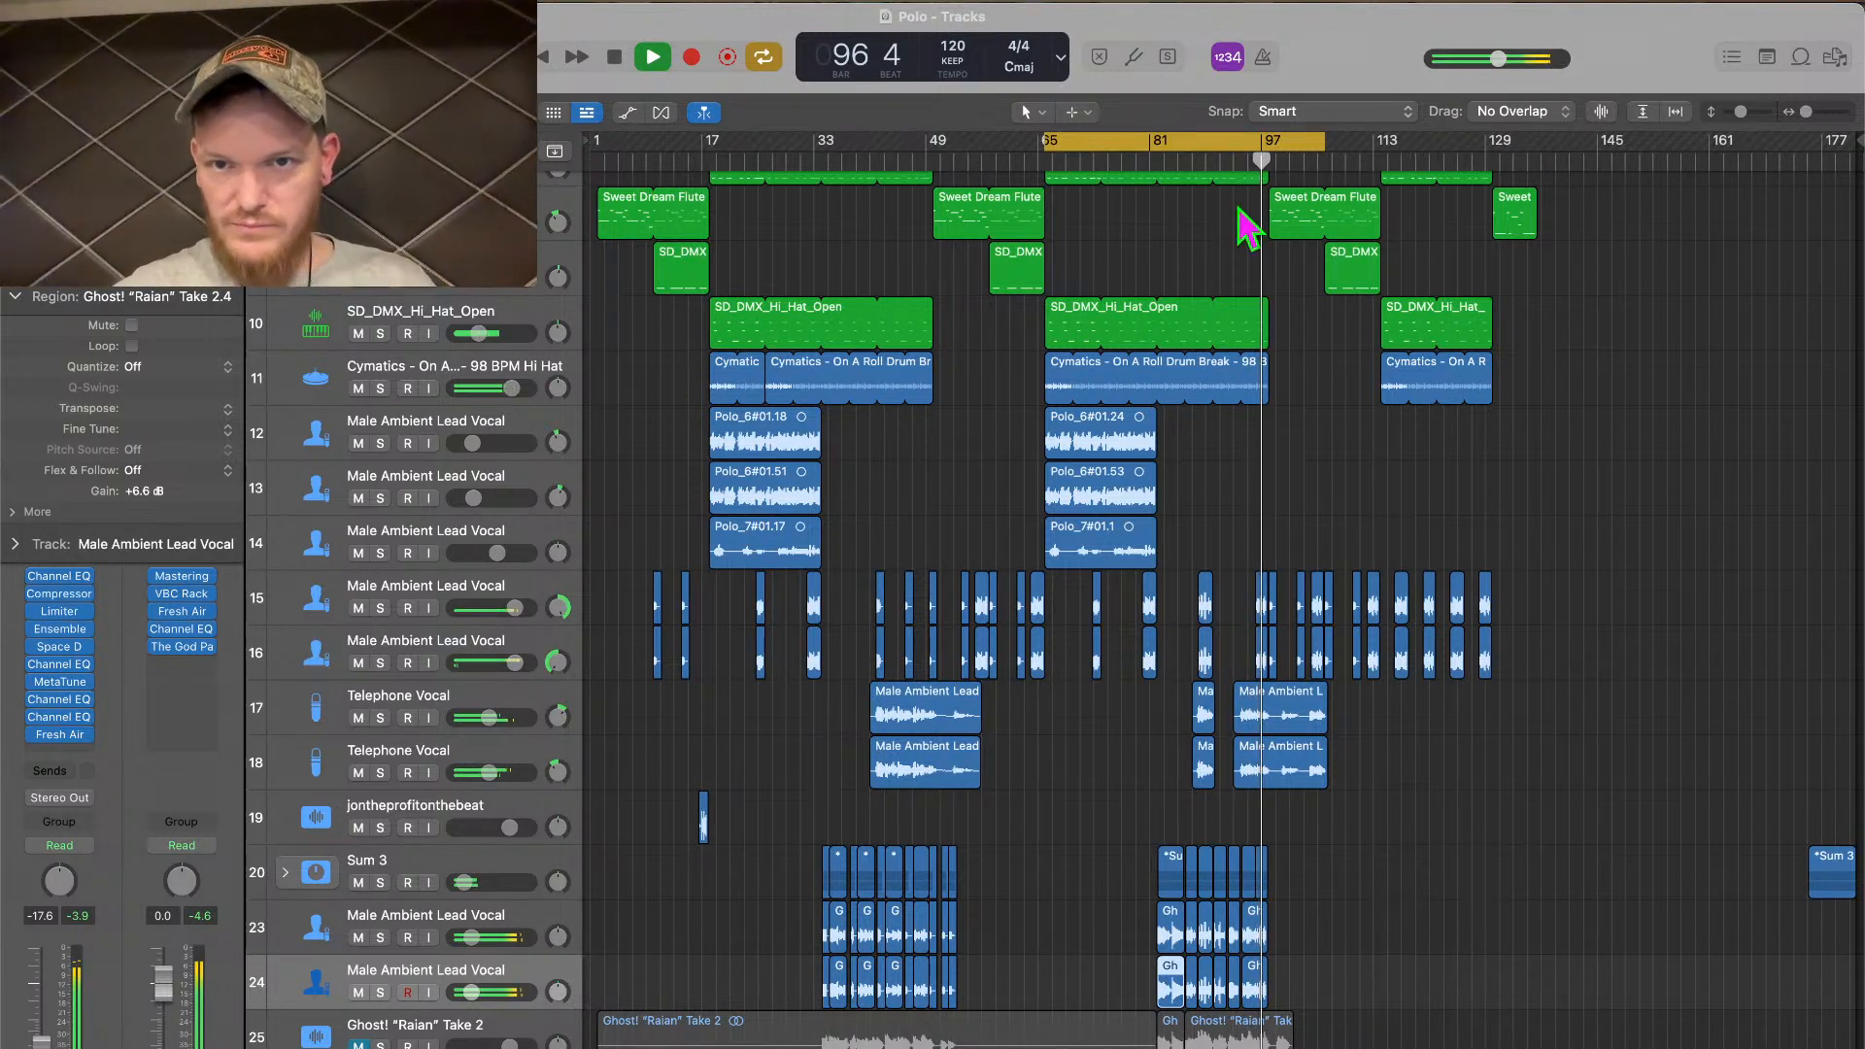
key(space)
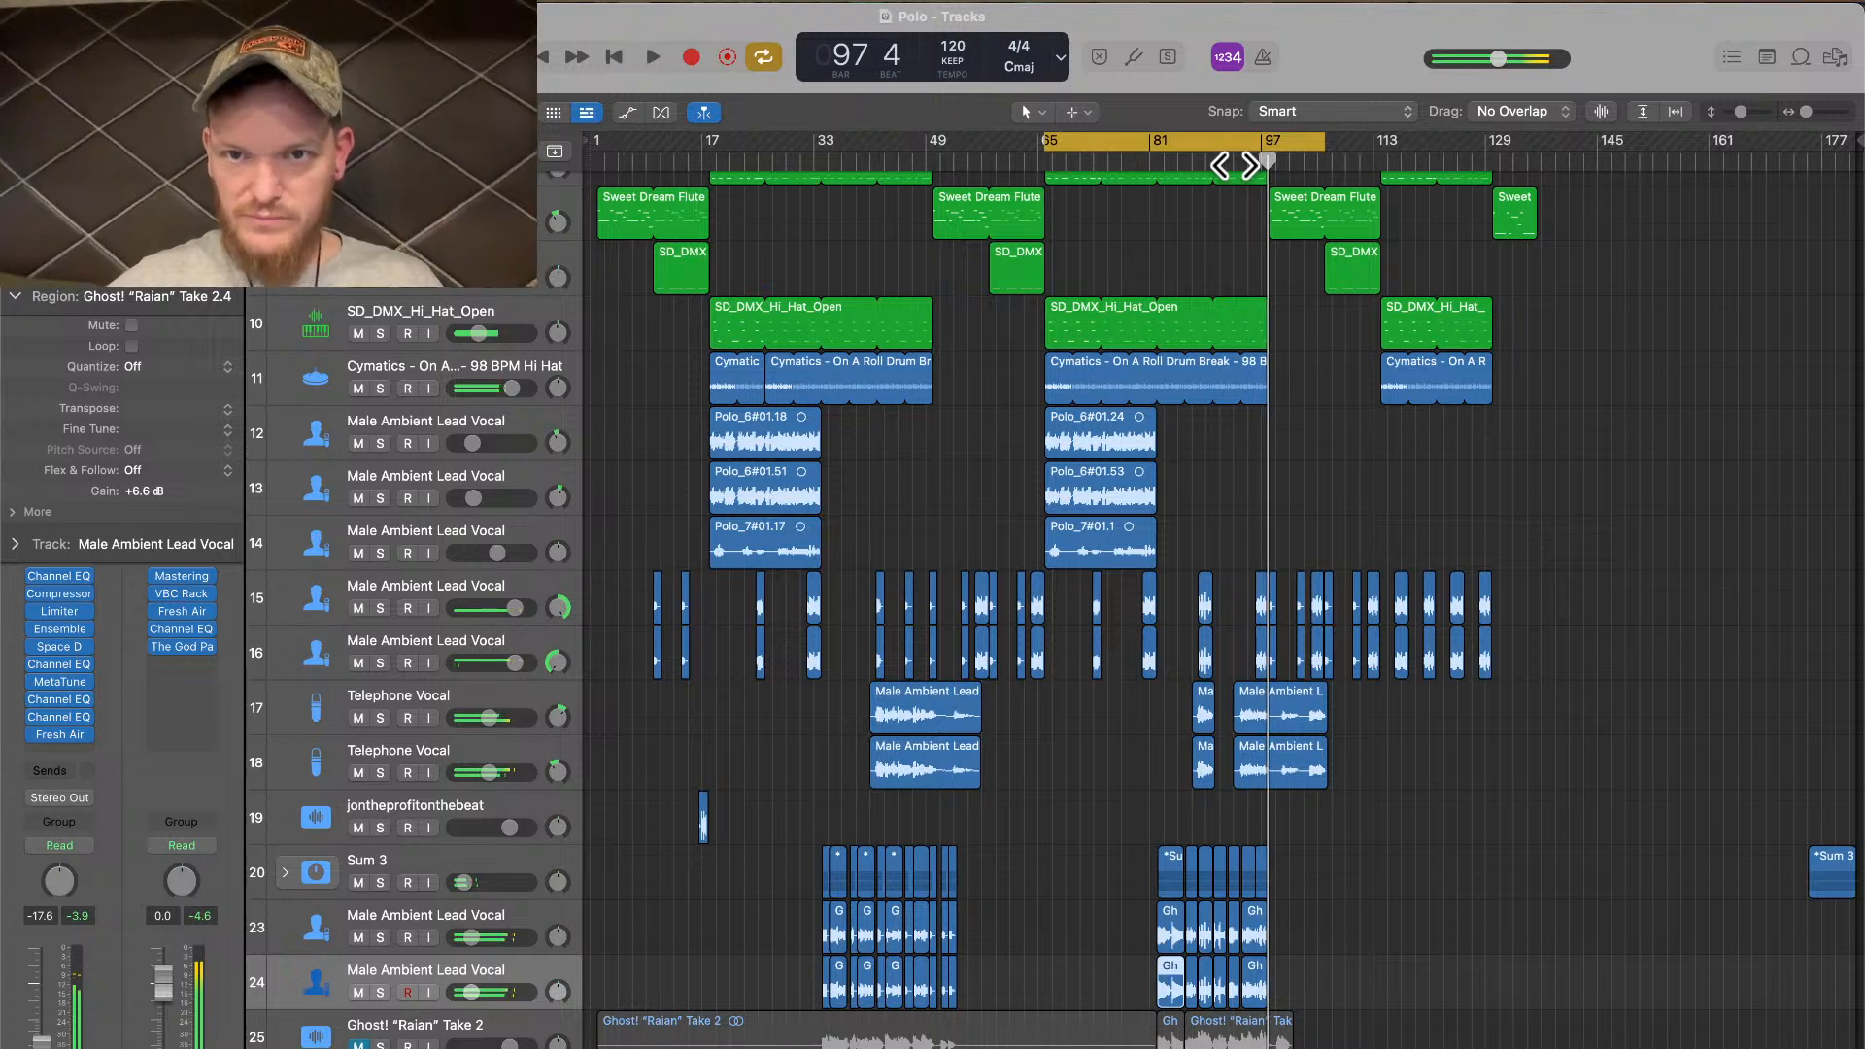
Place the playhead just after bar 94, at the start of the Ghost Just Voice .144 region
click(1237, 164)
scroll(1426, 989, up, 5)
scroll(1426, 989, down, 2)
scroll(1426, 989, left, 8)
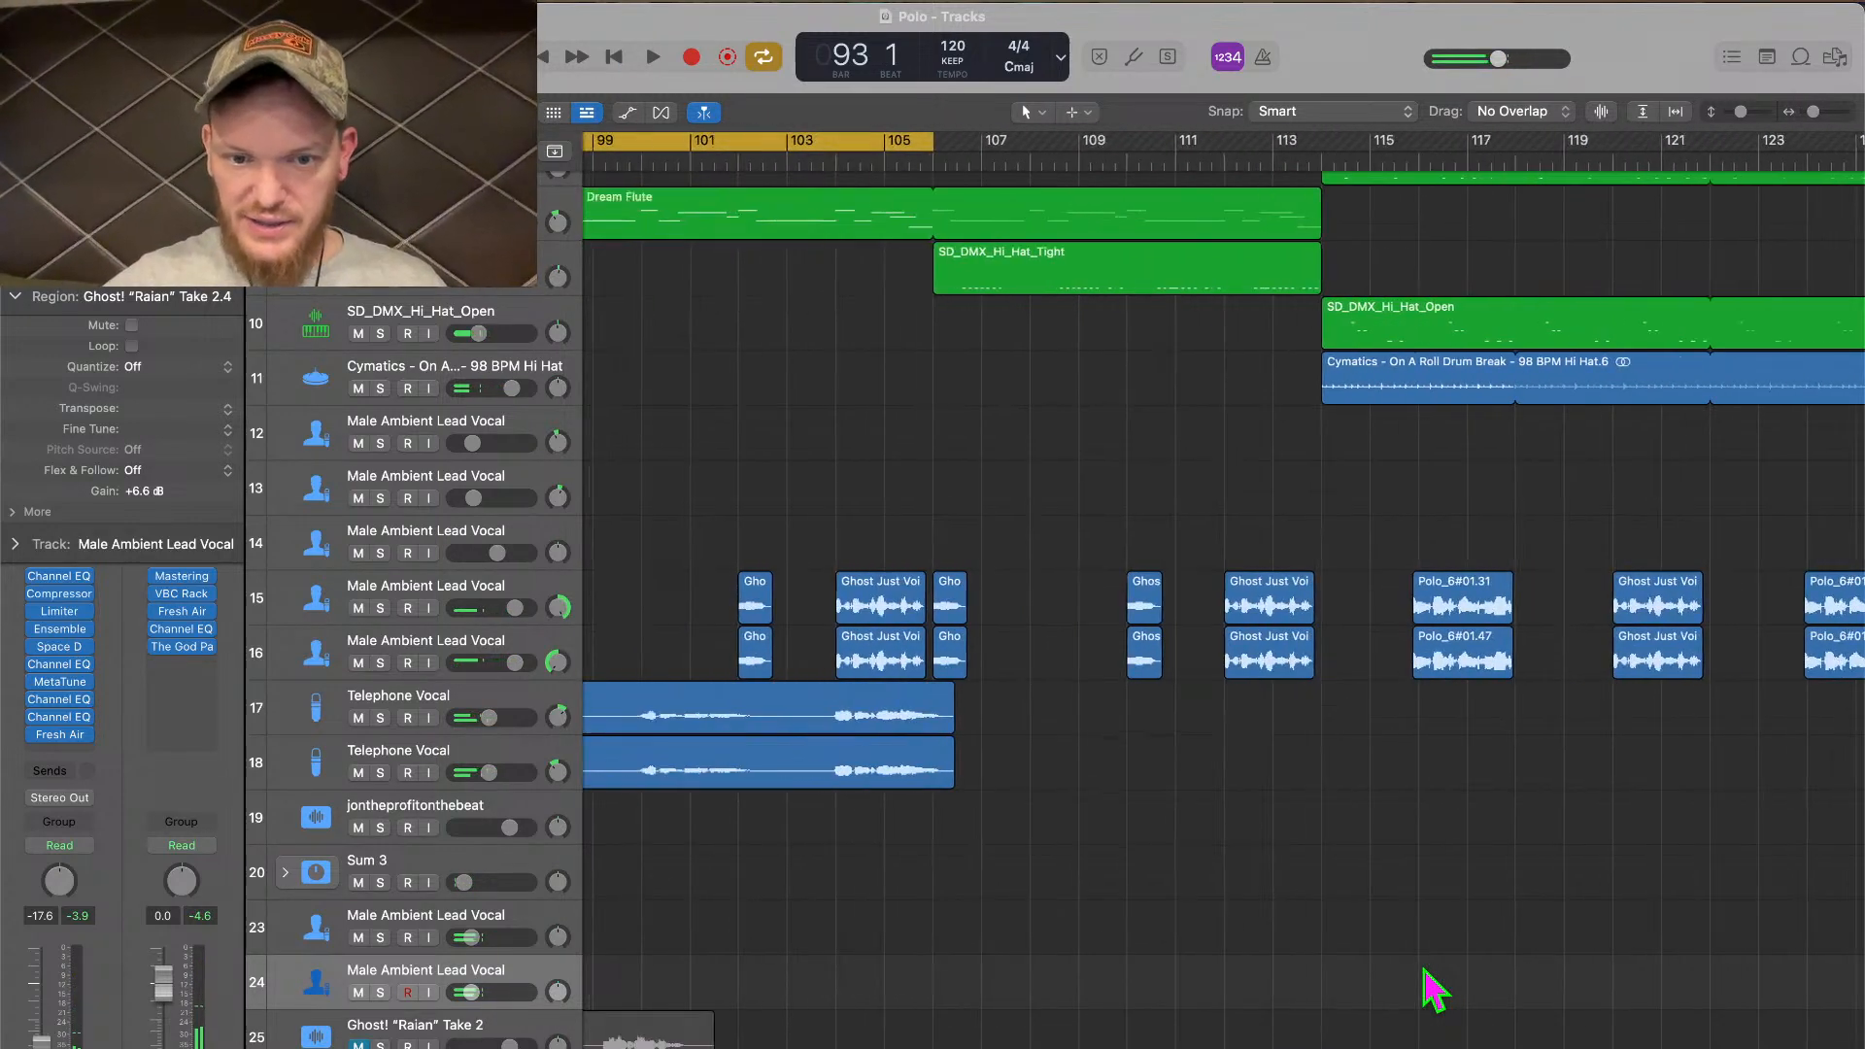
scroll(1425, 989, left, 2)
scroll(1426, 988, up, 1)
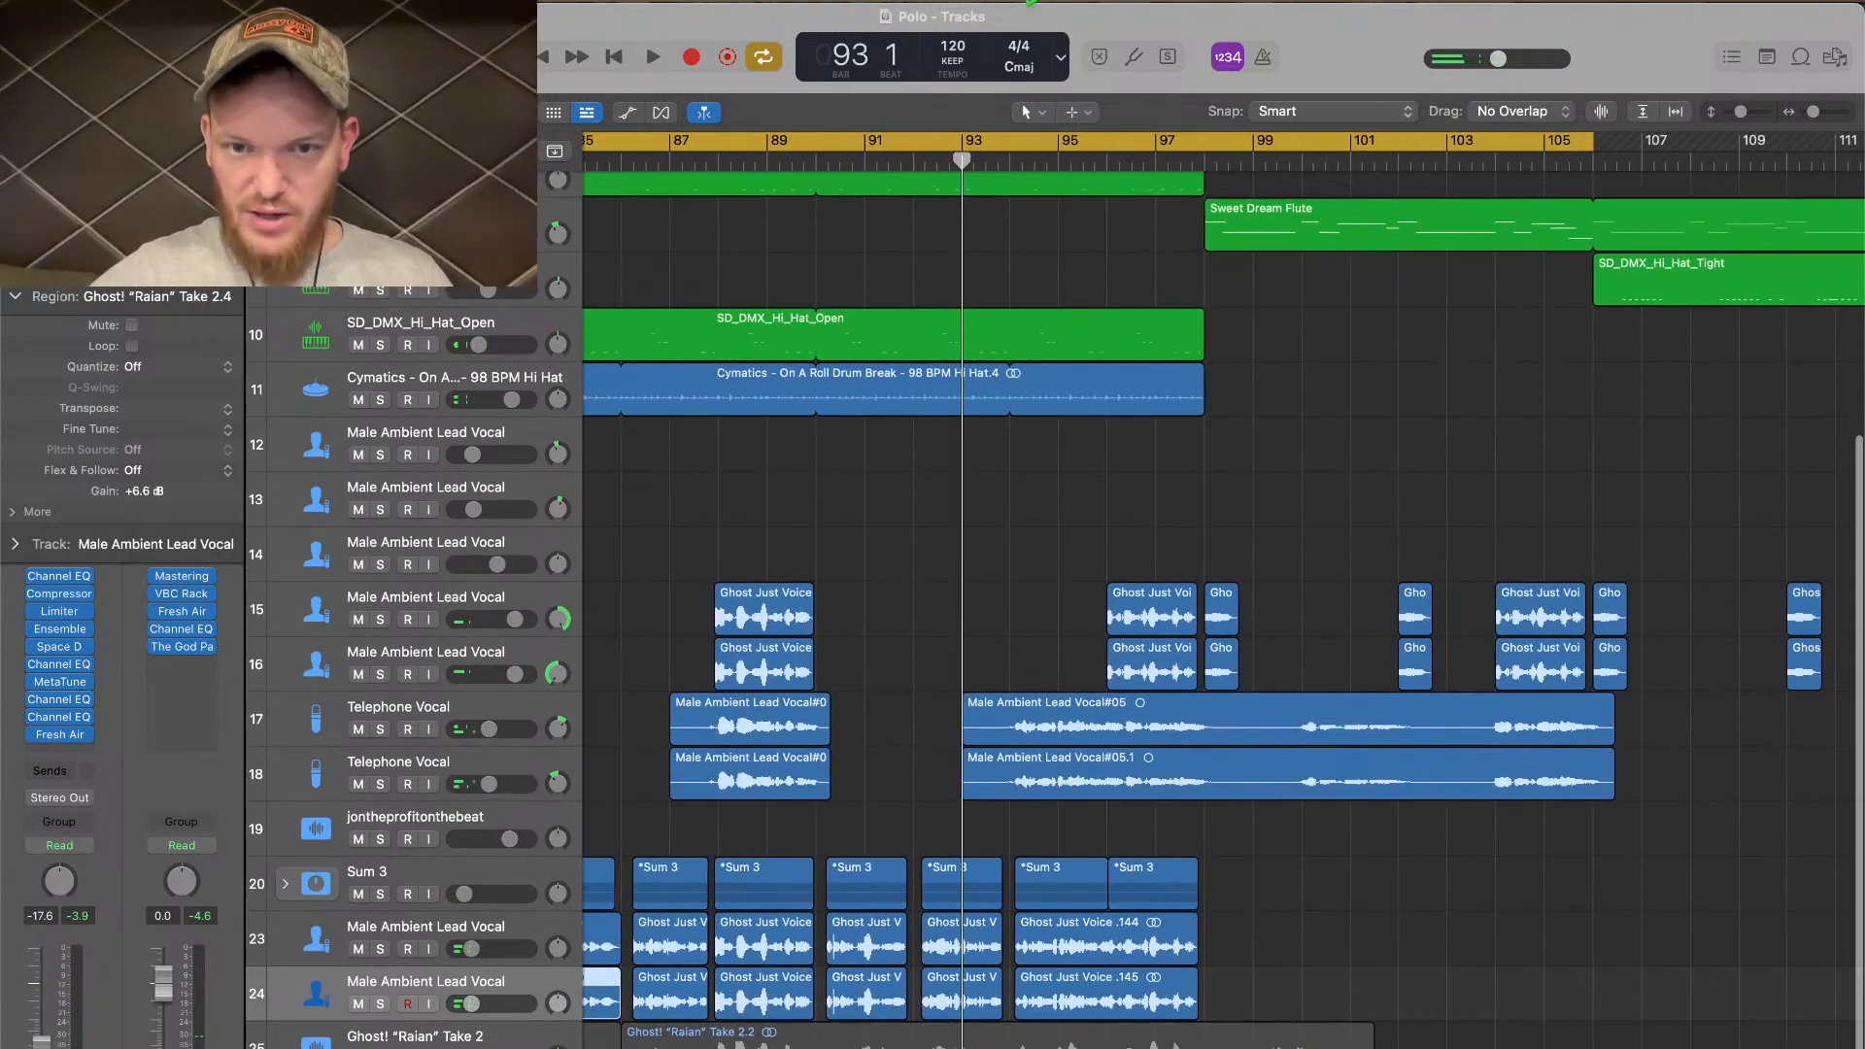
click(1008, 160)
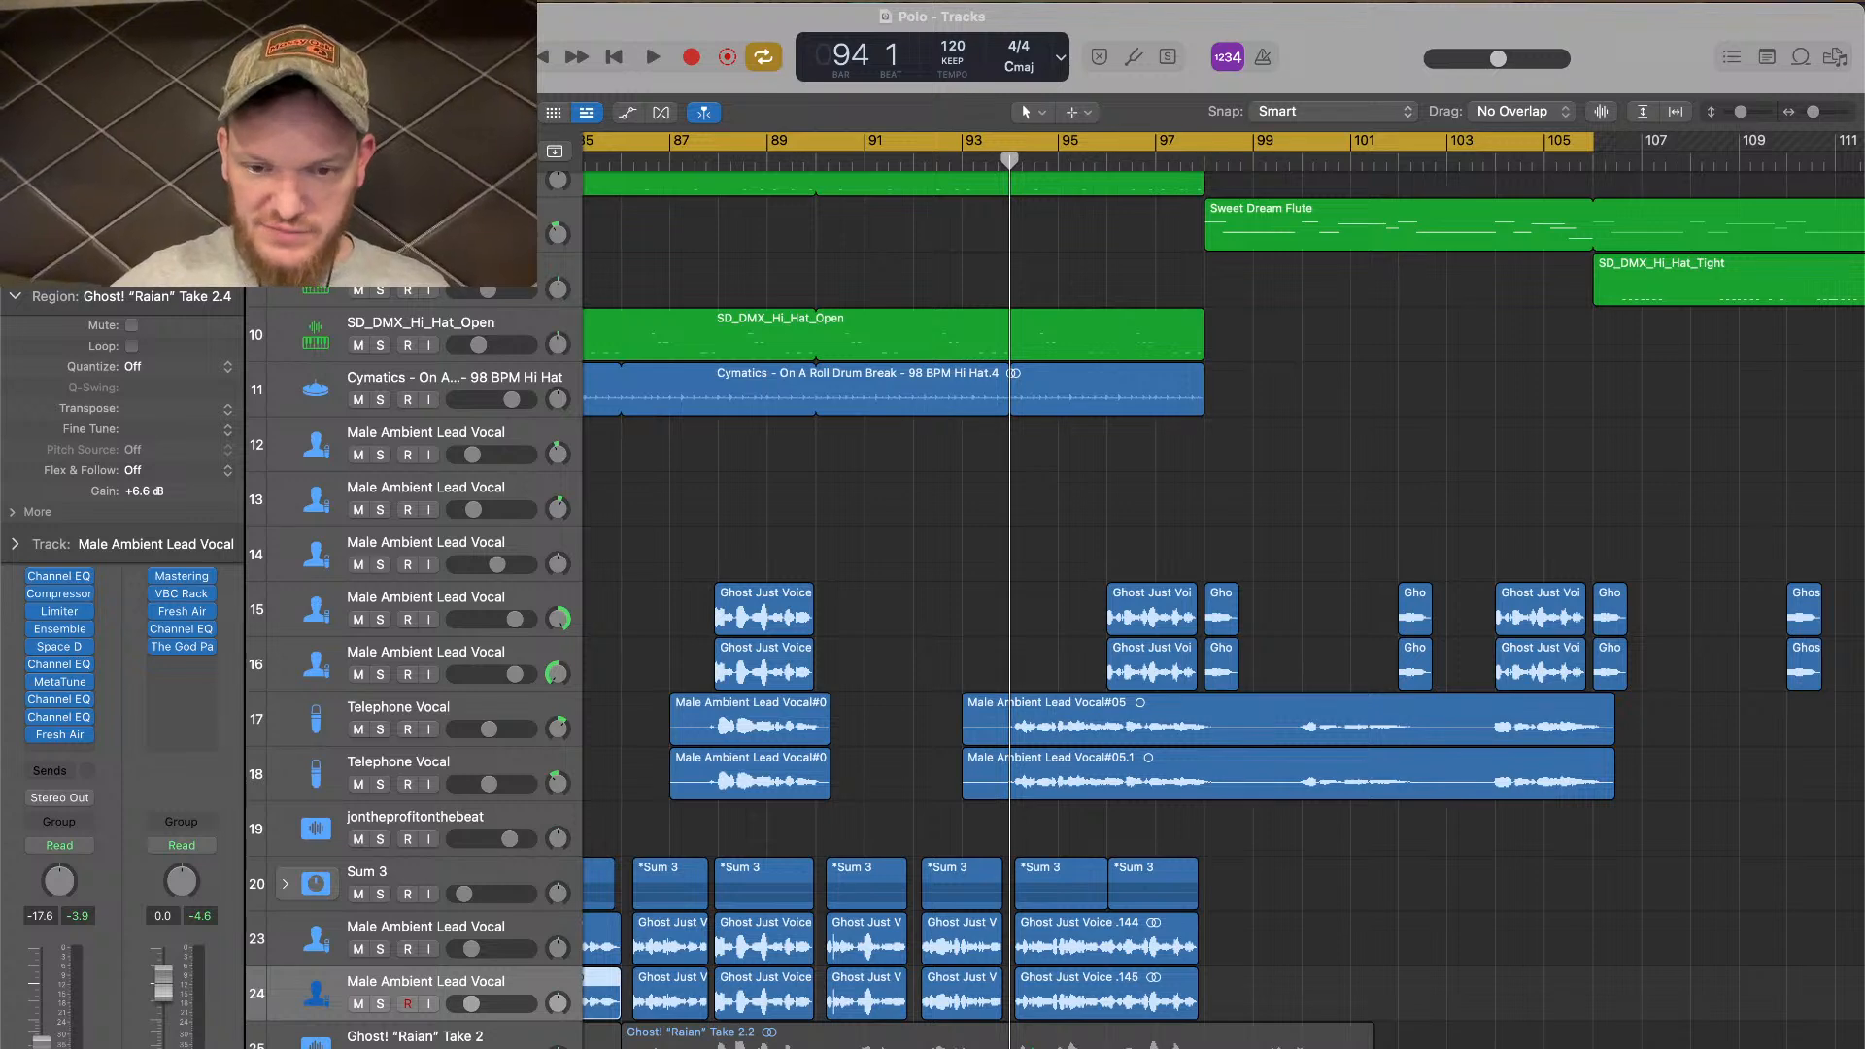
scroll(1056, 602, up, 5)
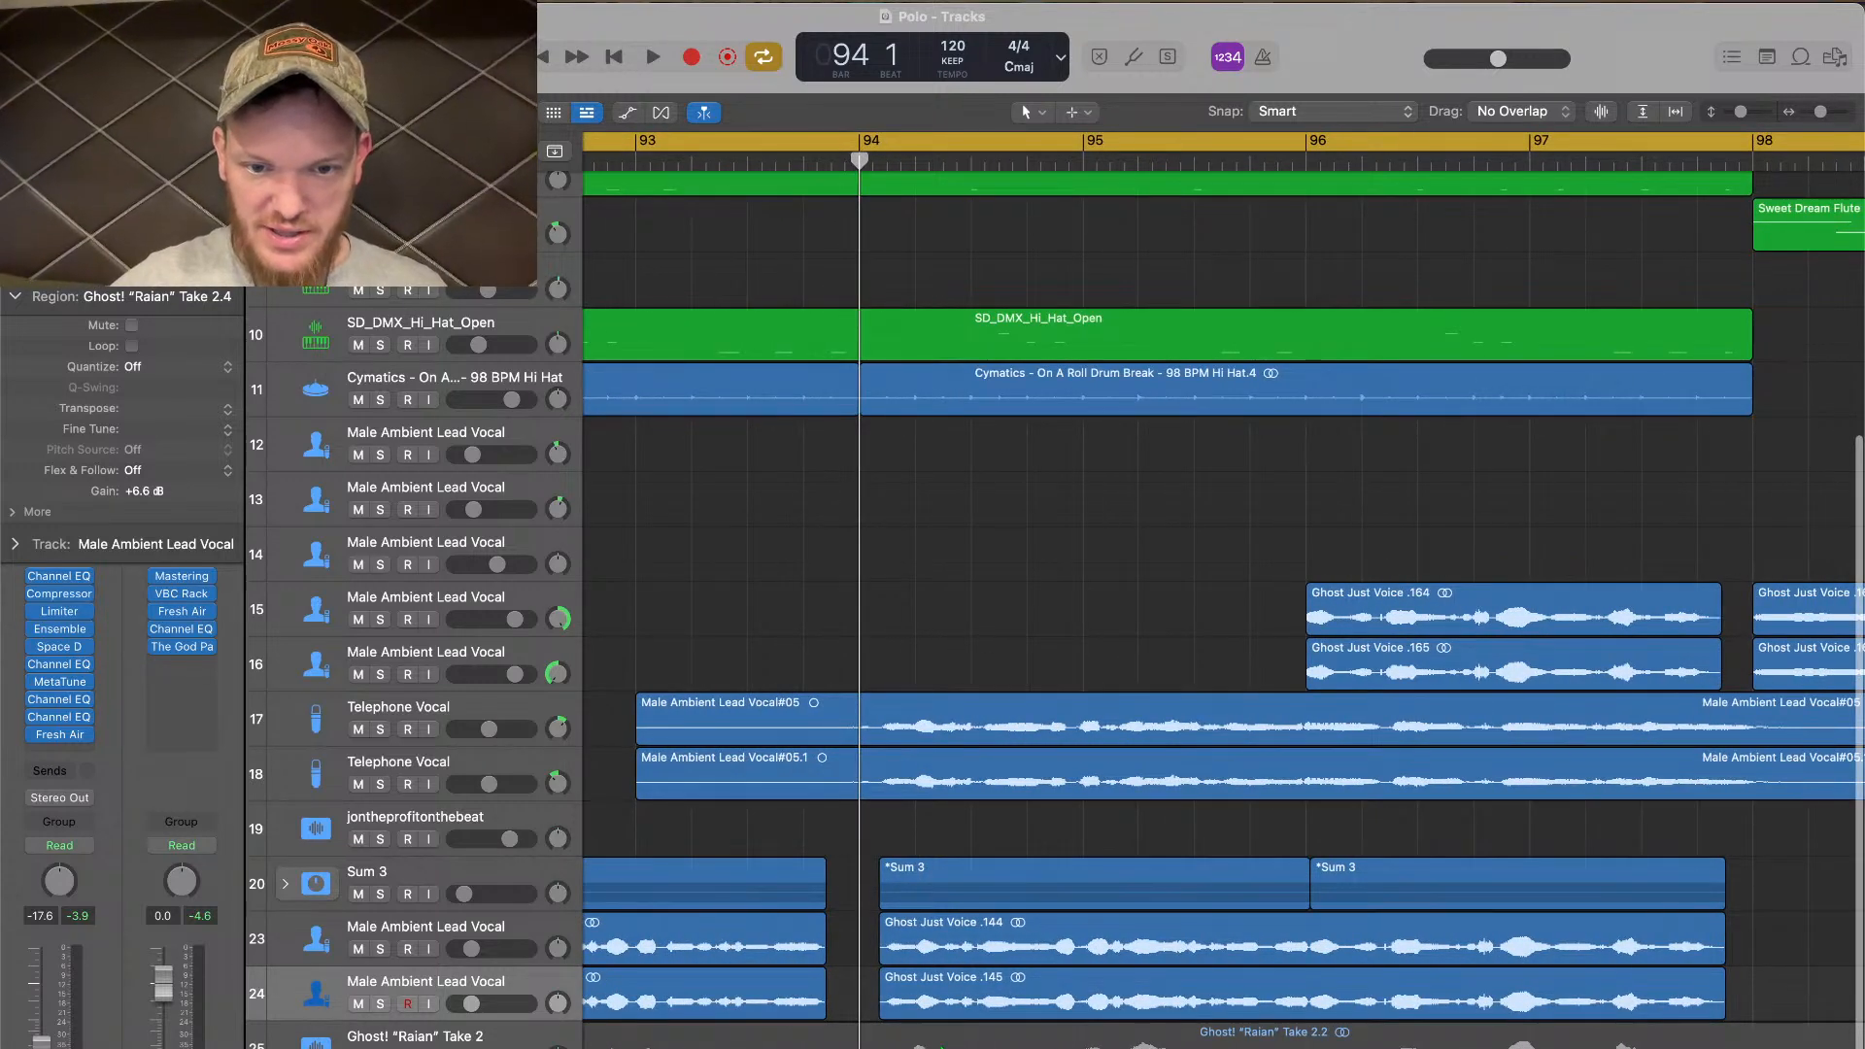
drag(886, 166, 881, 164)
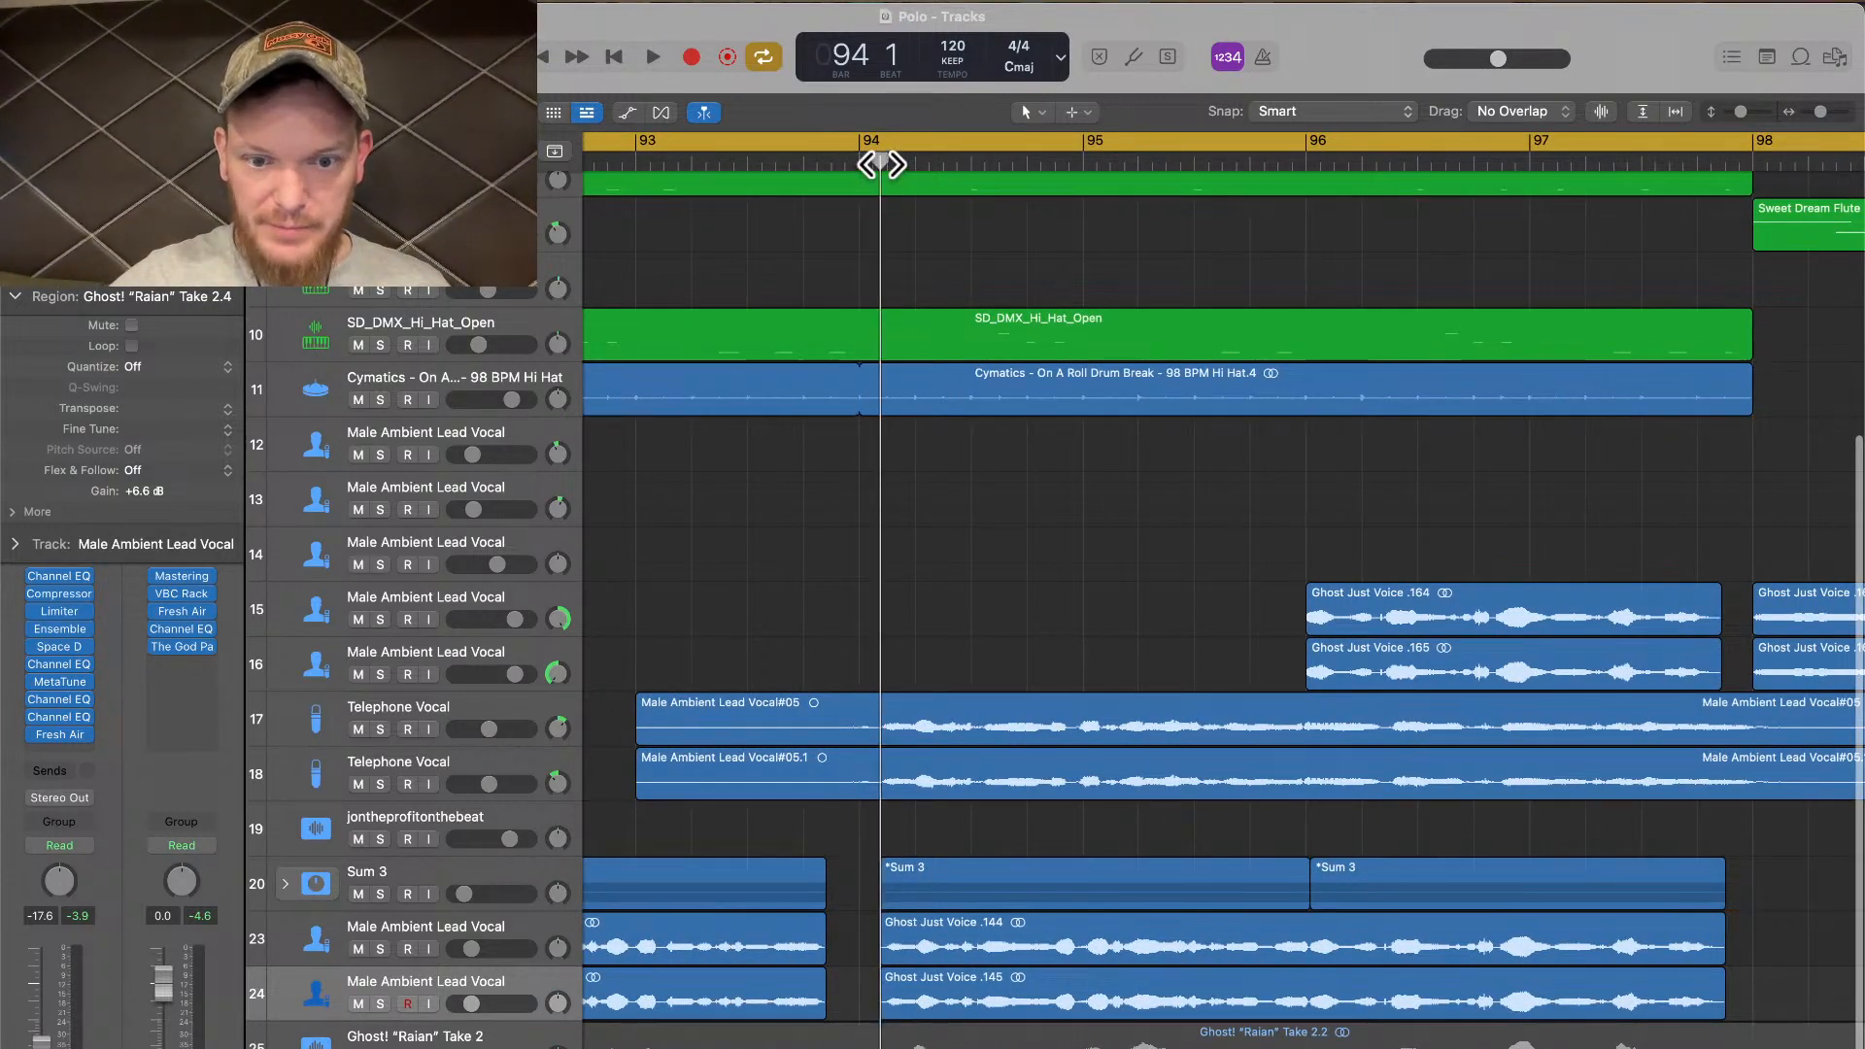
Unmute the Ghost! "Raian" Take 2 track and split its region at the playhead and at bar 98
click(560, 1031)
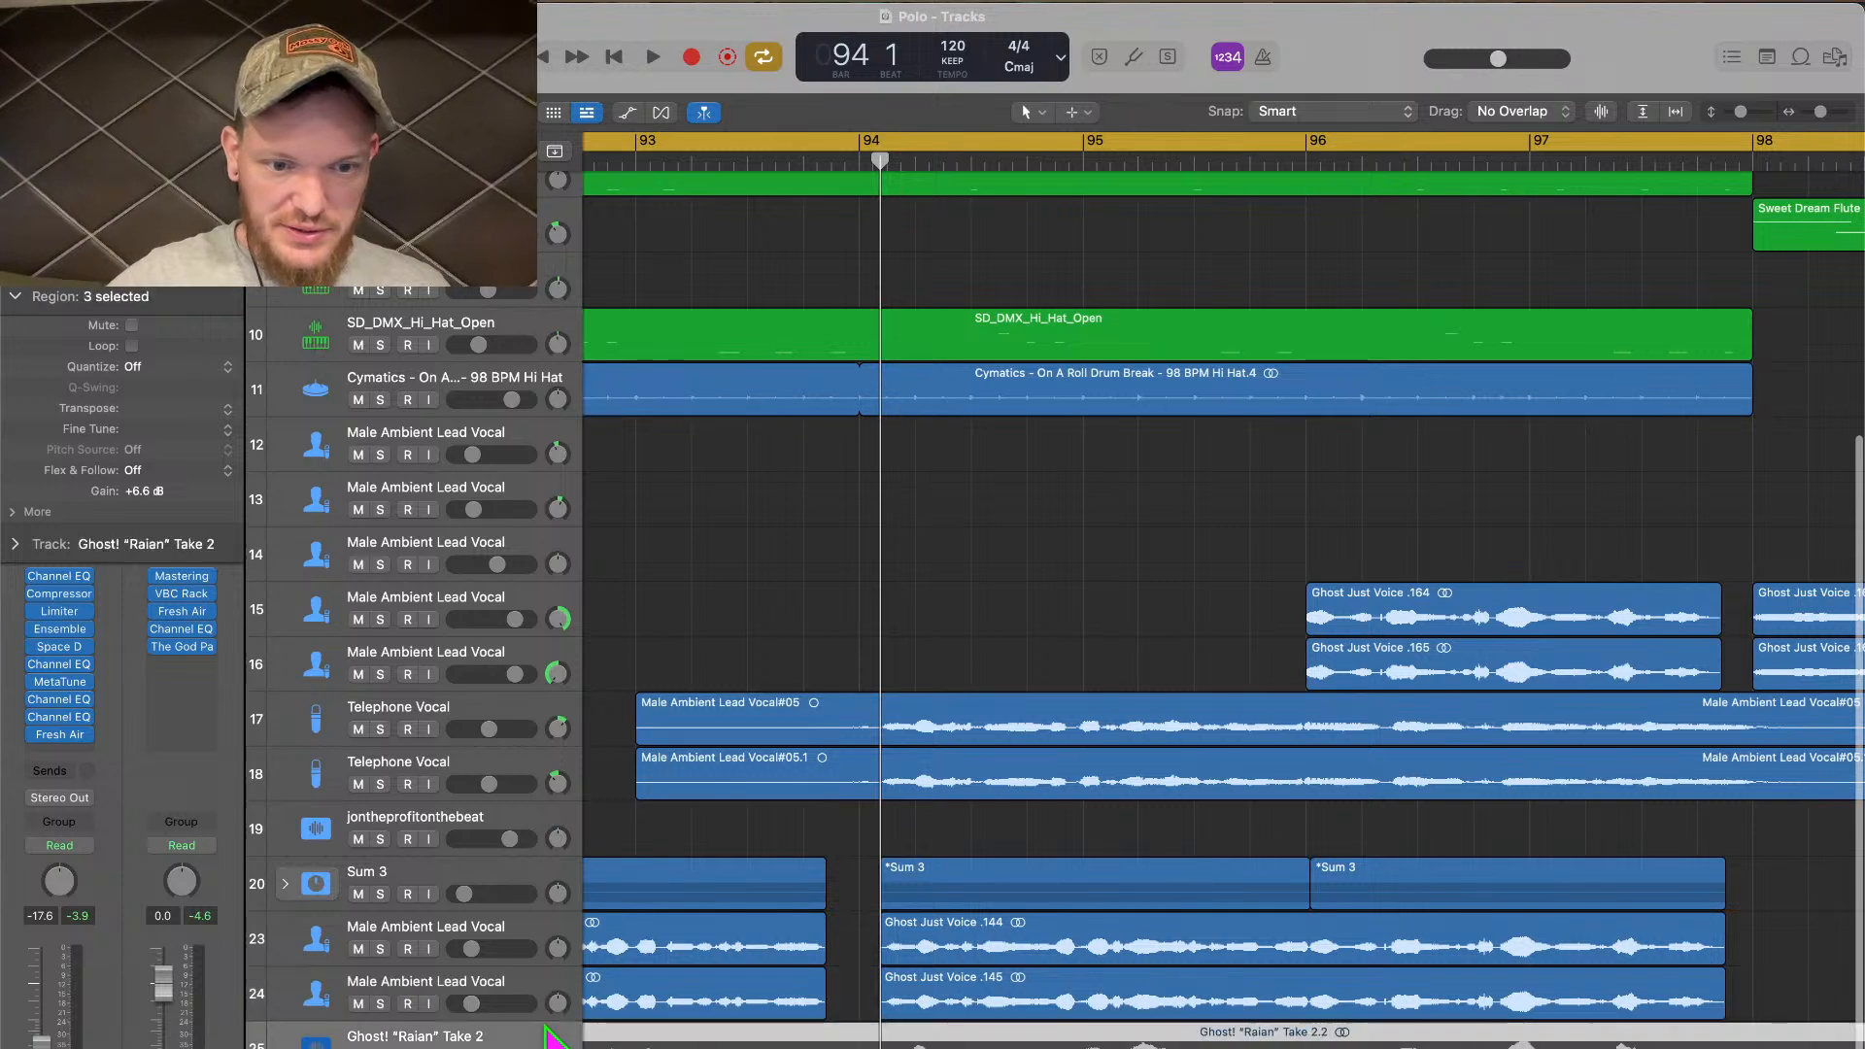
key(m)
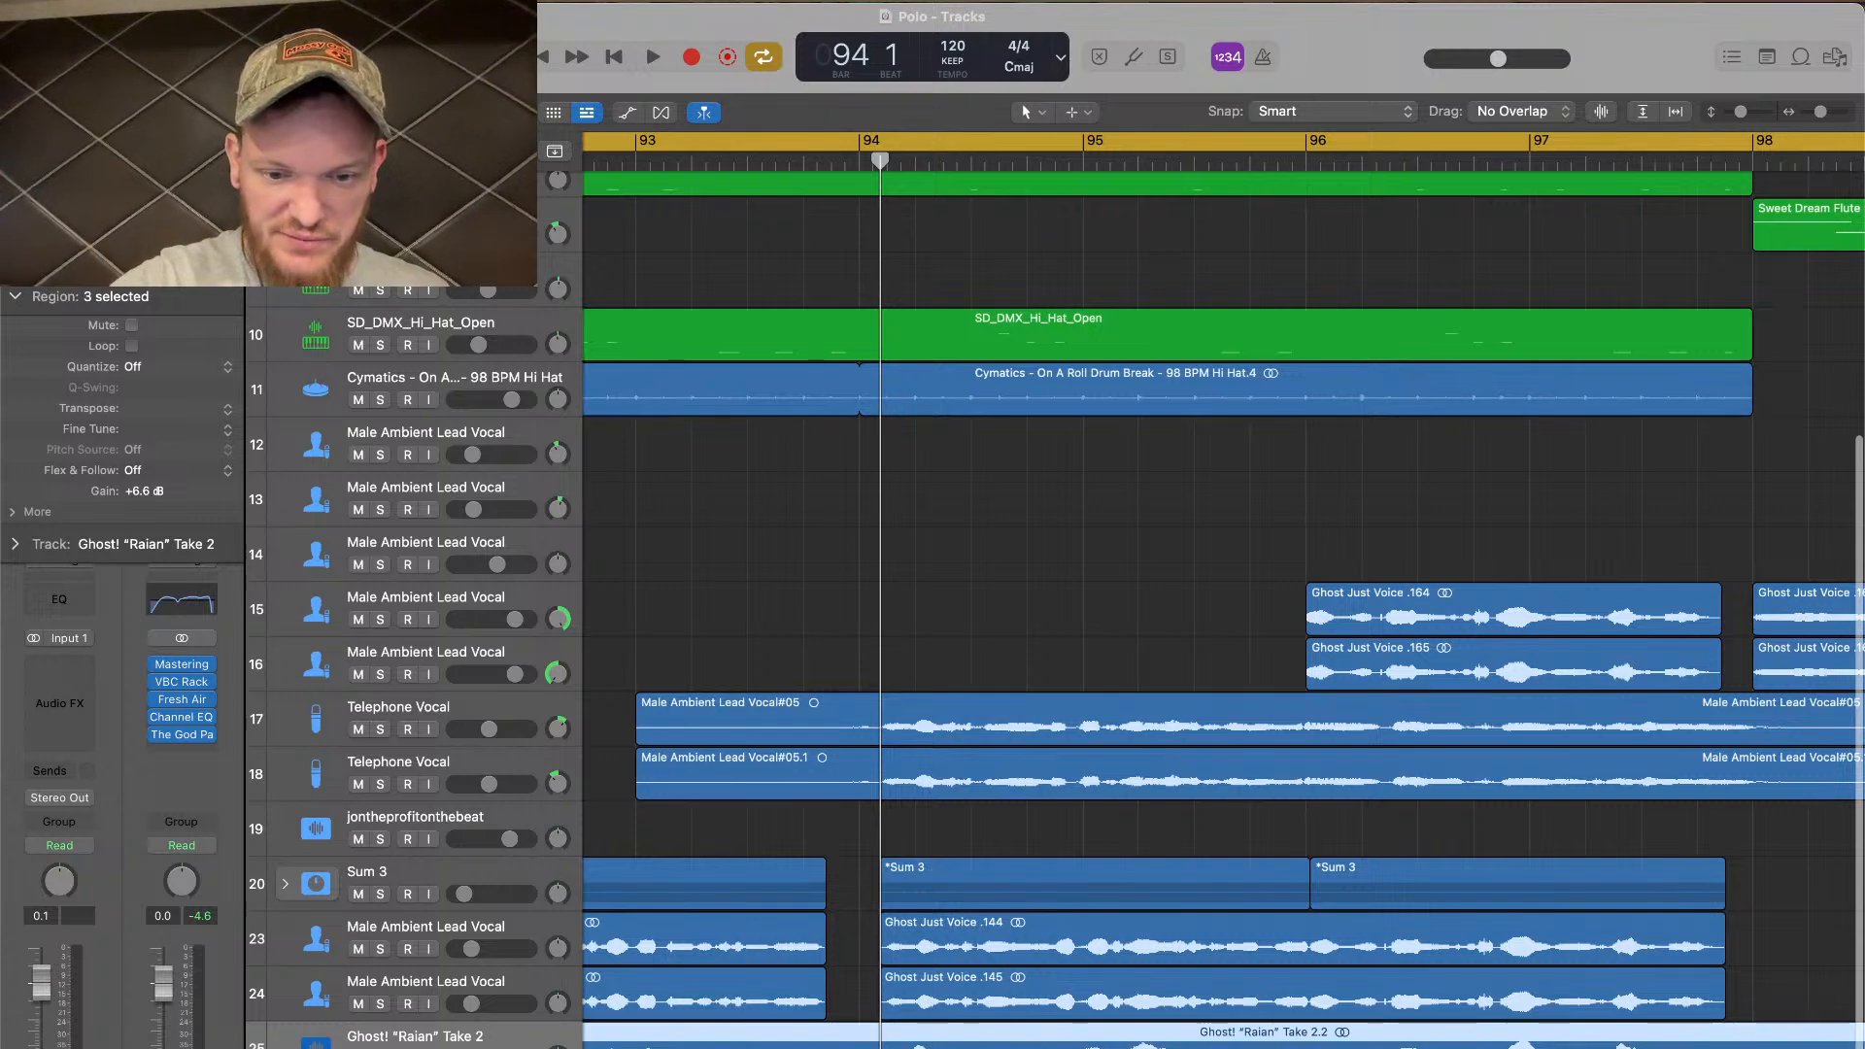
key(super+t)
scroll(1022, 607, down, 5)
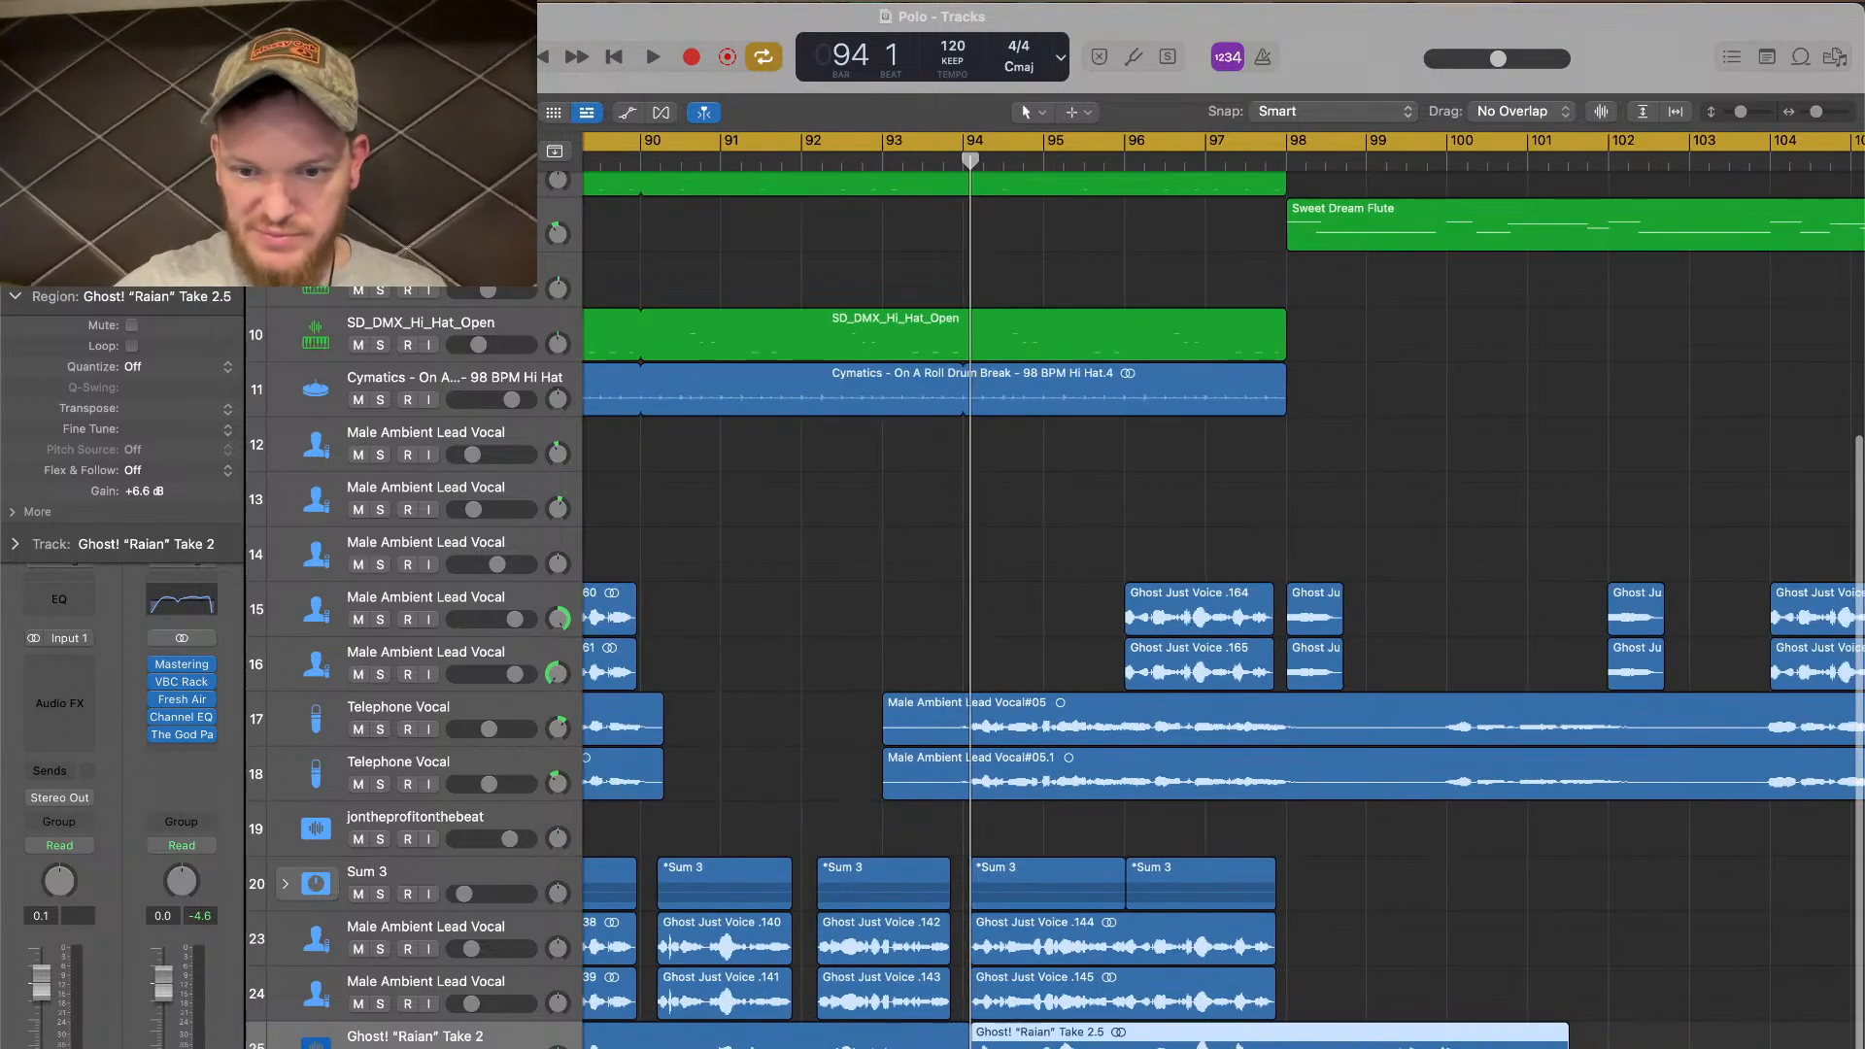
click(1287, 167)
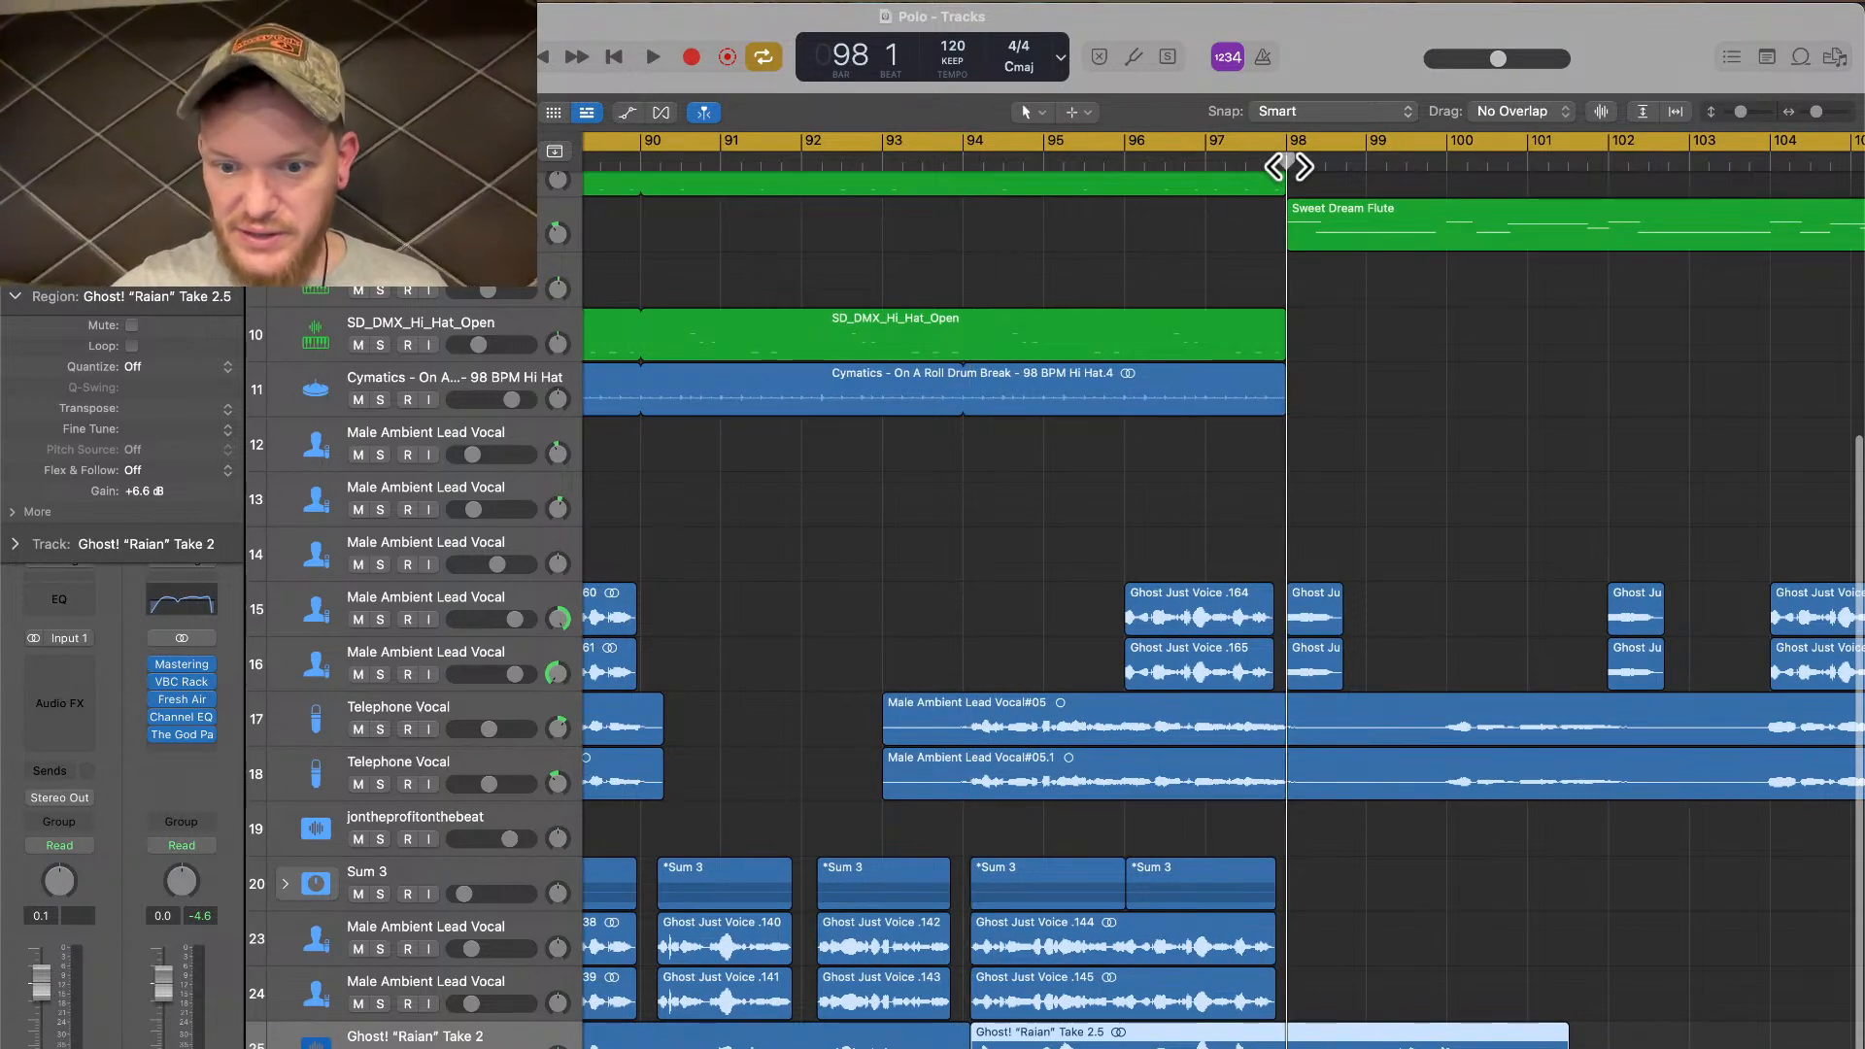
key(super+t)
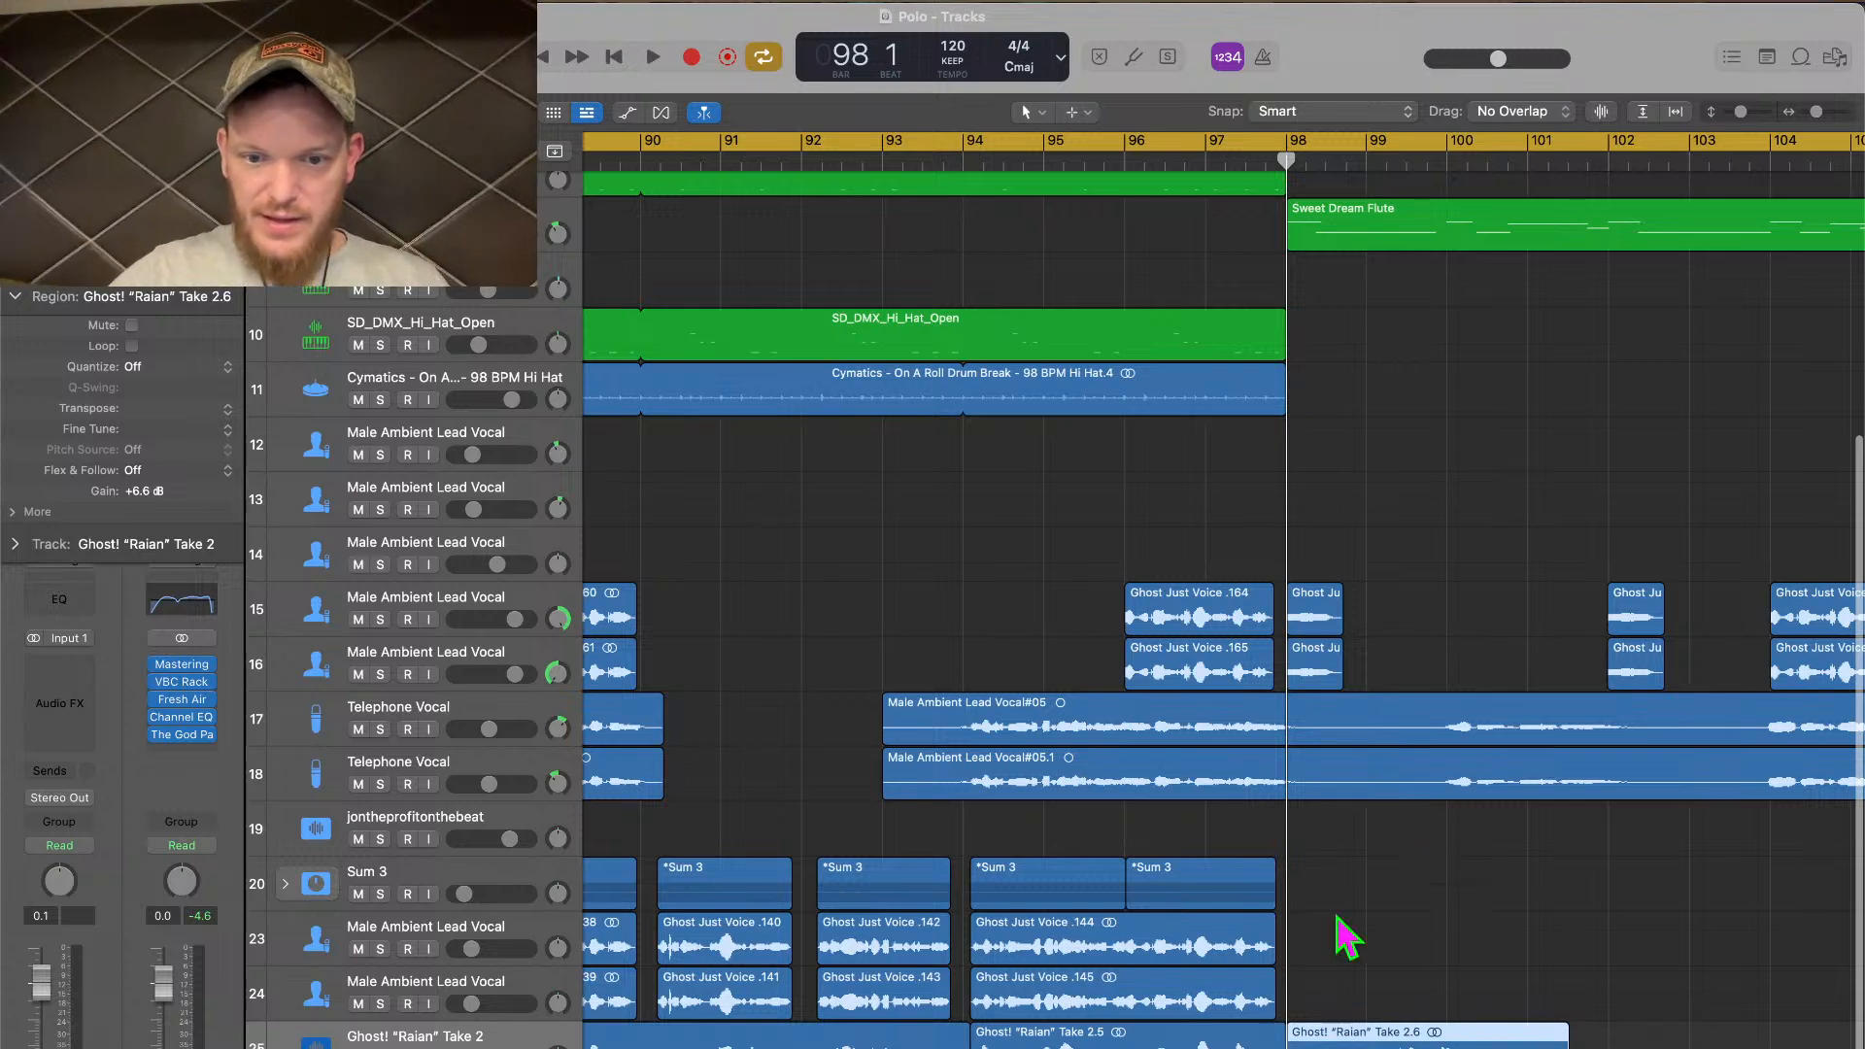
Move the Ghost! "Raian" Take 2, Take 2.2 and Take 2.6 regions down onto the Audio 18 track
scroll(1224, 583, down, 10)
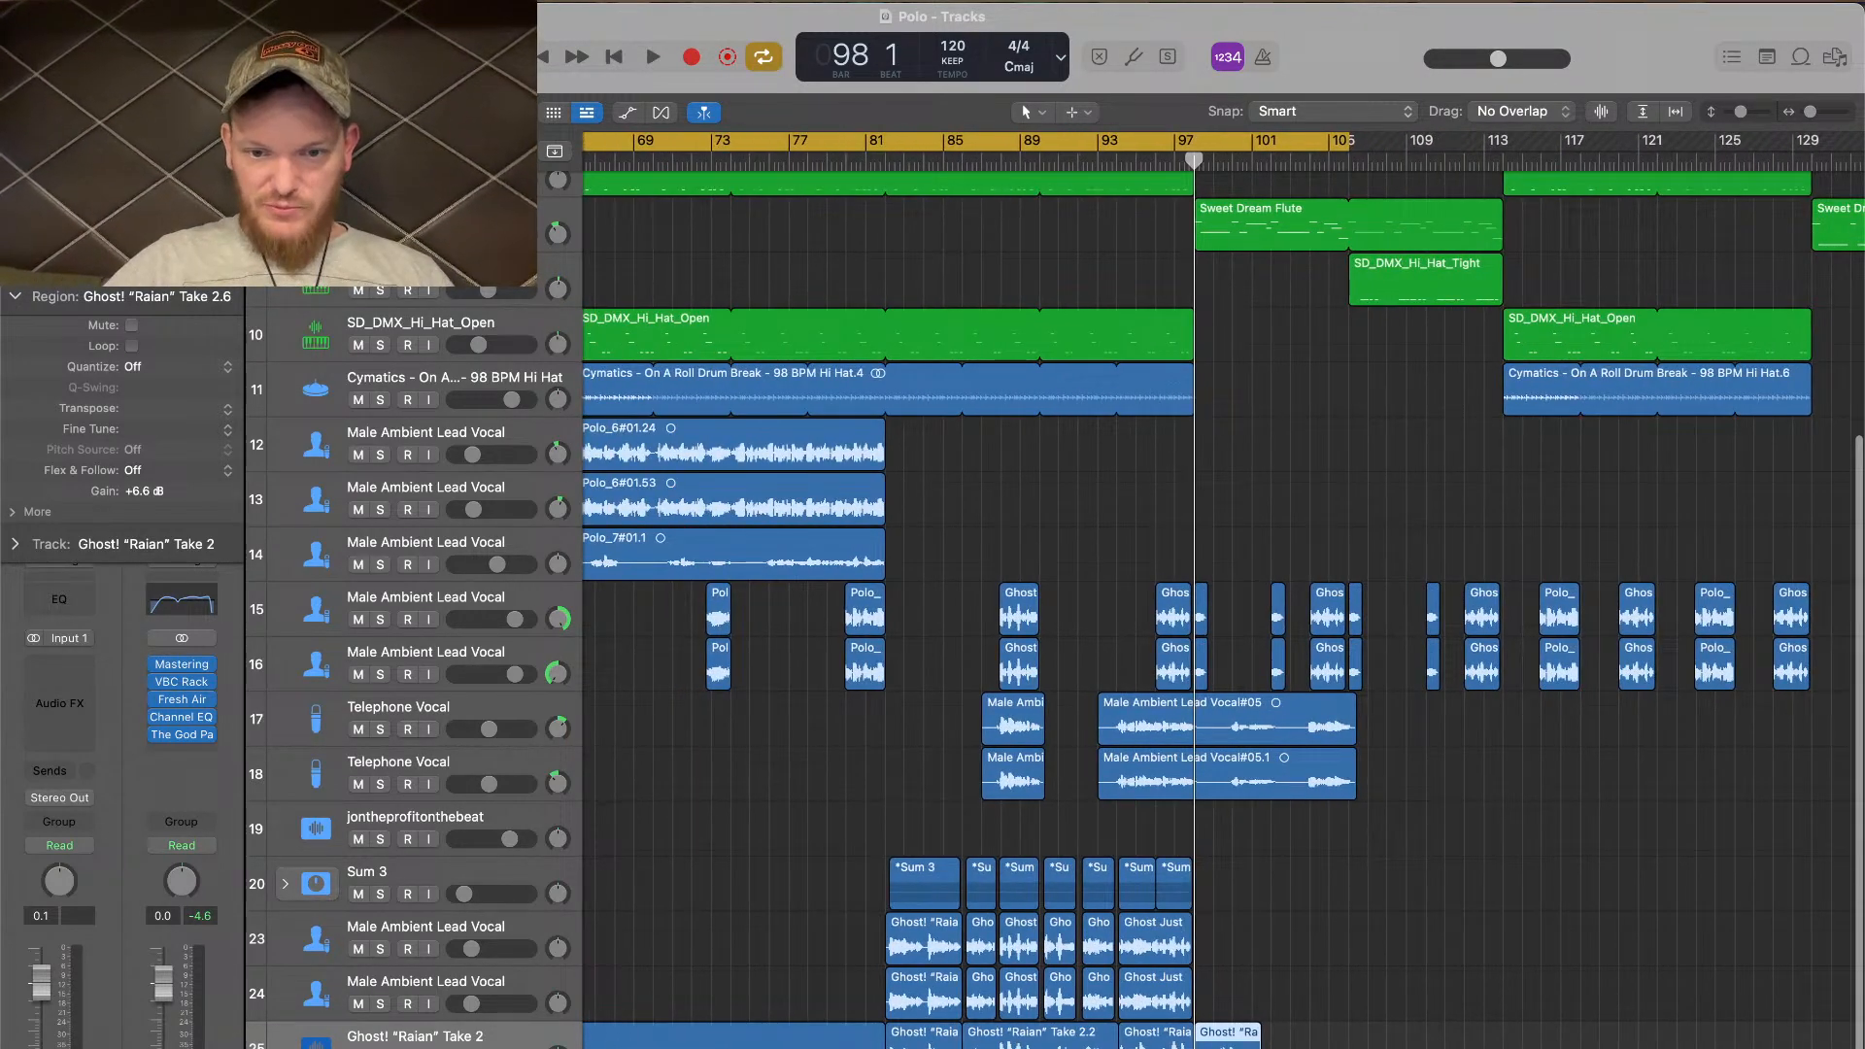
drag(1040, 1035, 1039, 1048)
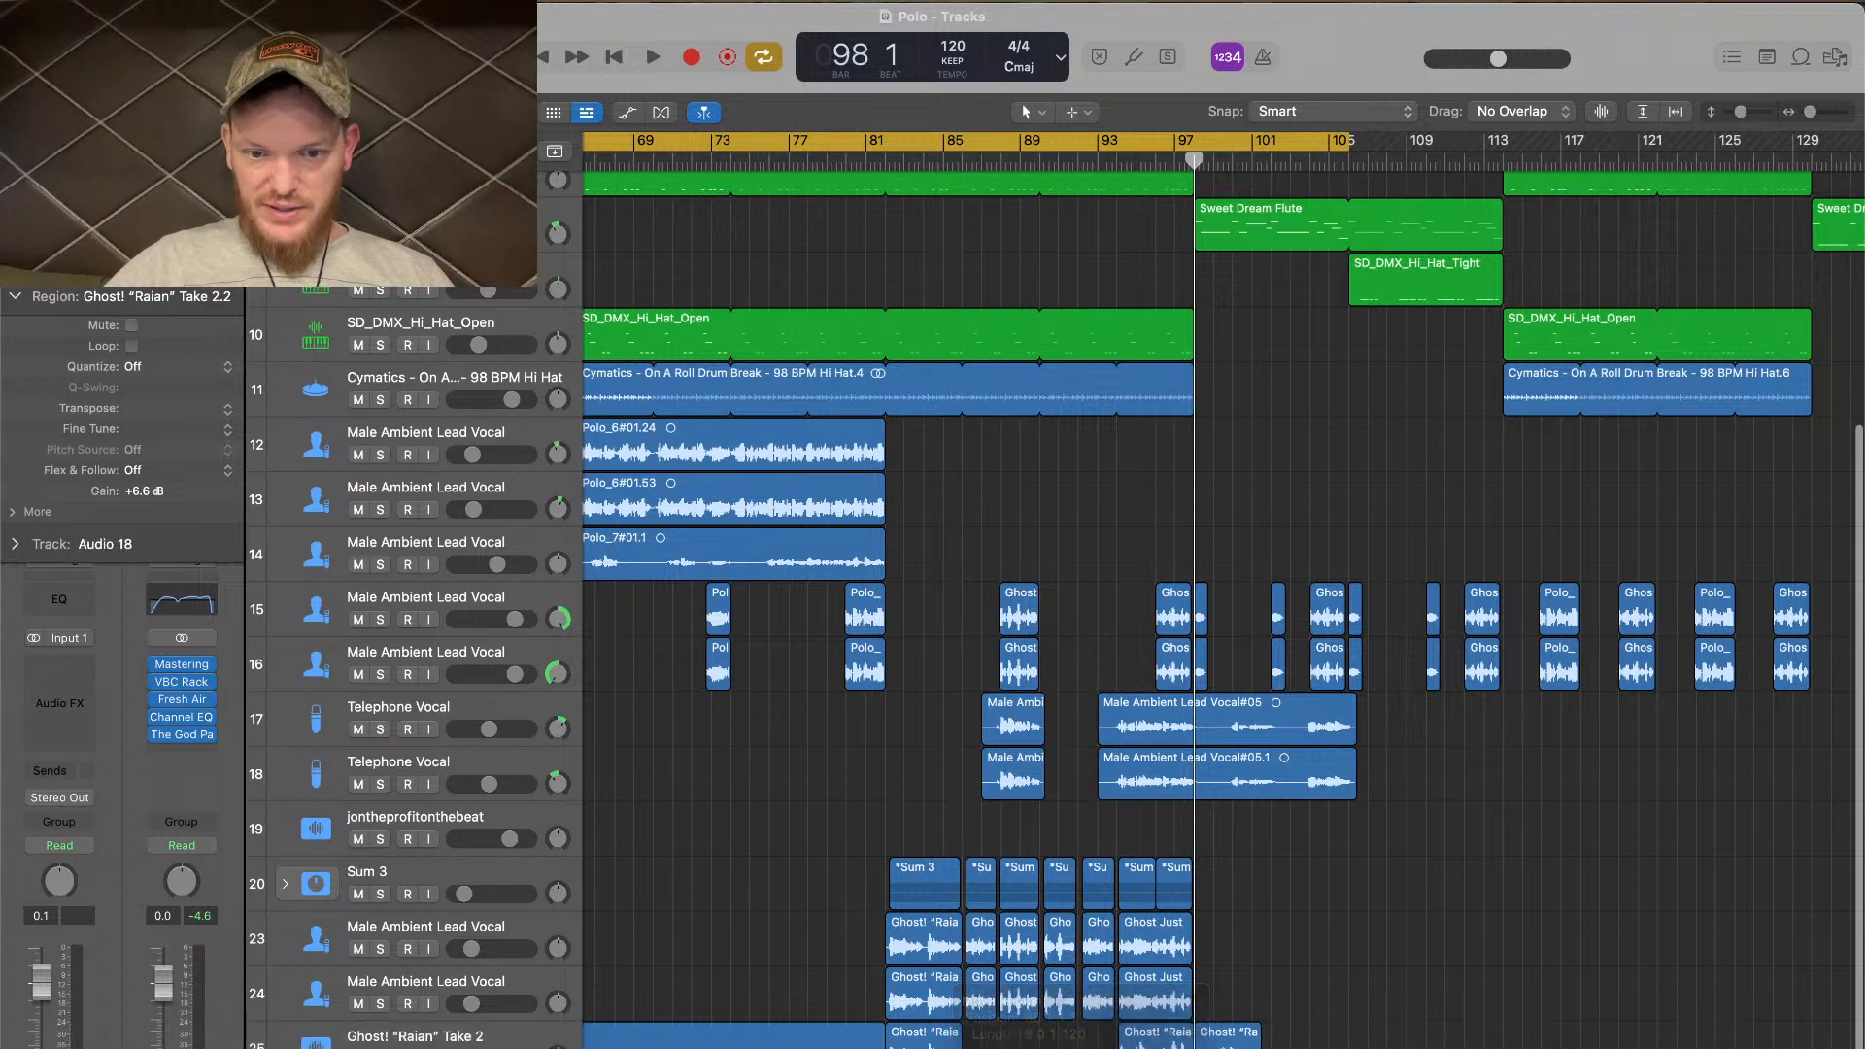
drag(1228, 1035, 1229, 1048)
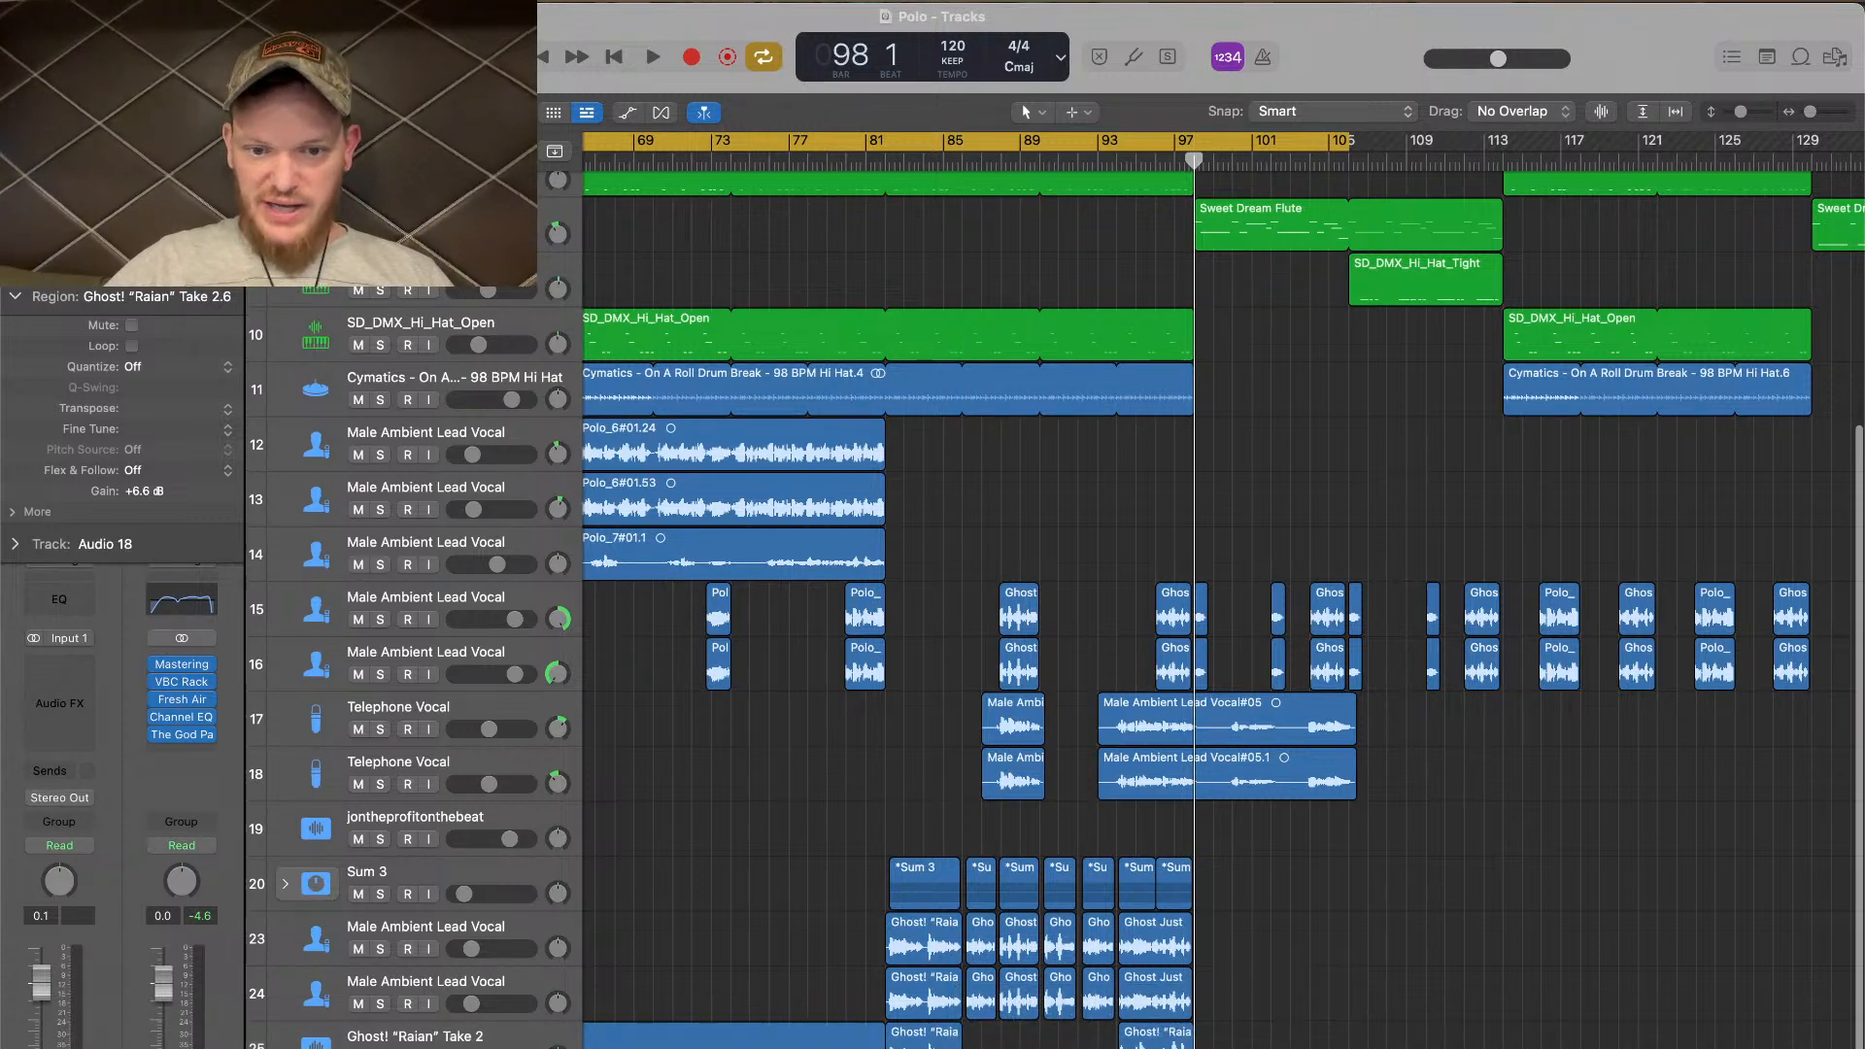
click(777, 1037)
drag(762, 1038, 762, 1048)
scroll(1223, 602, down, 8)
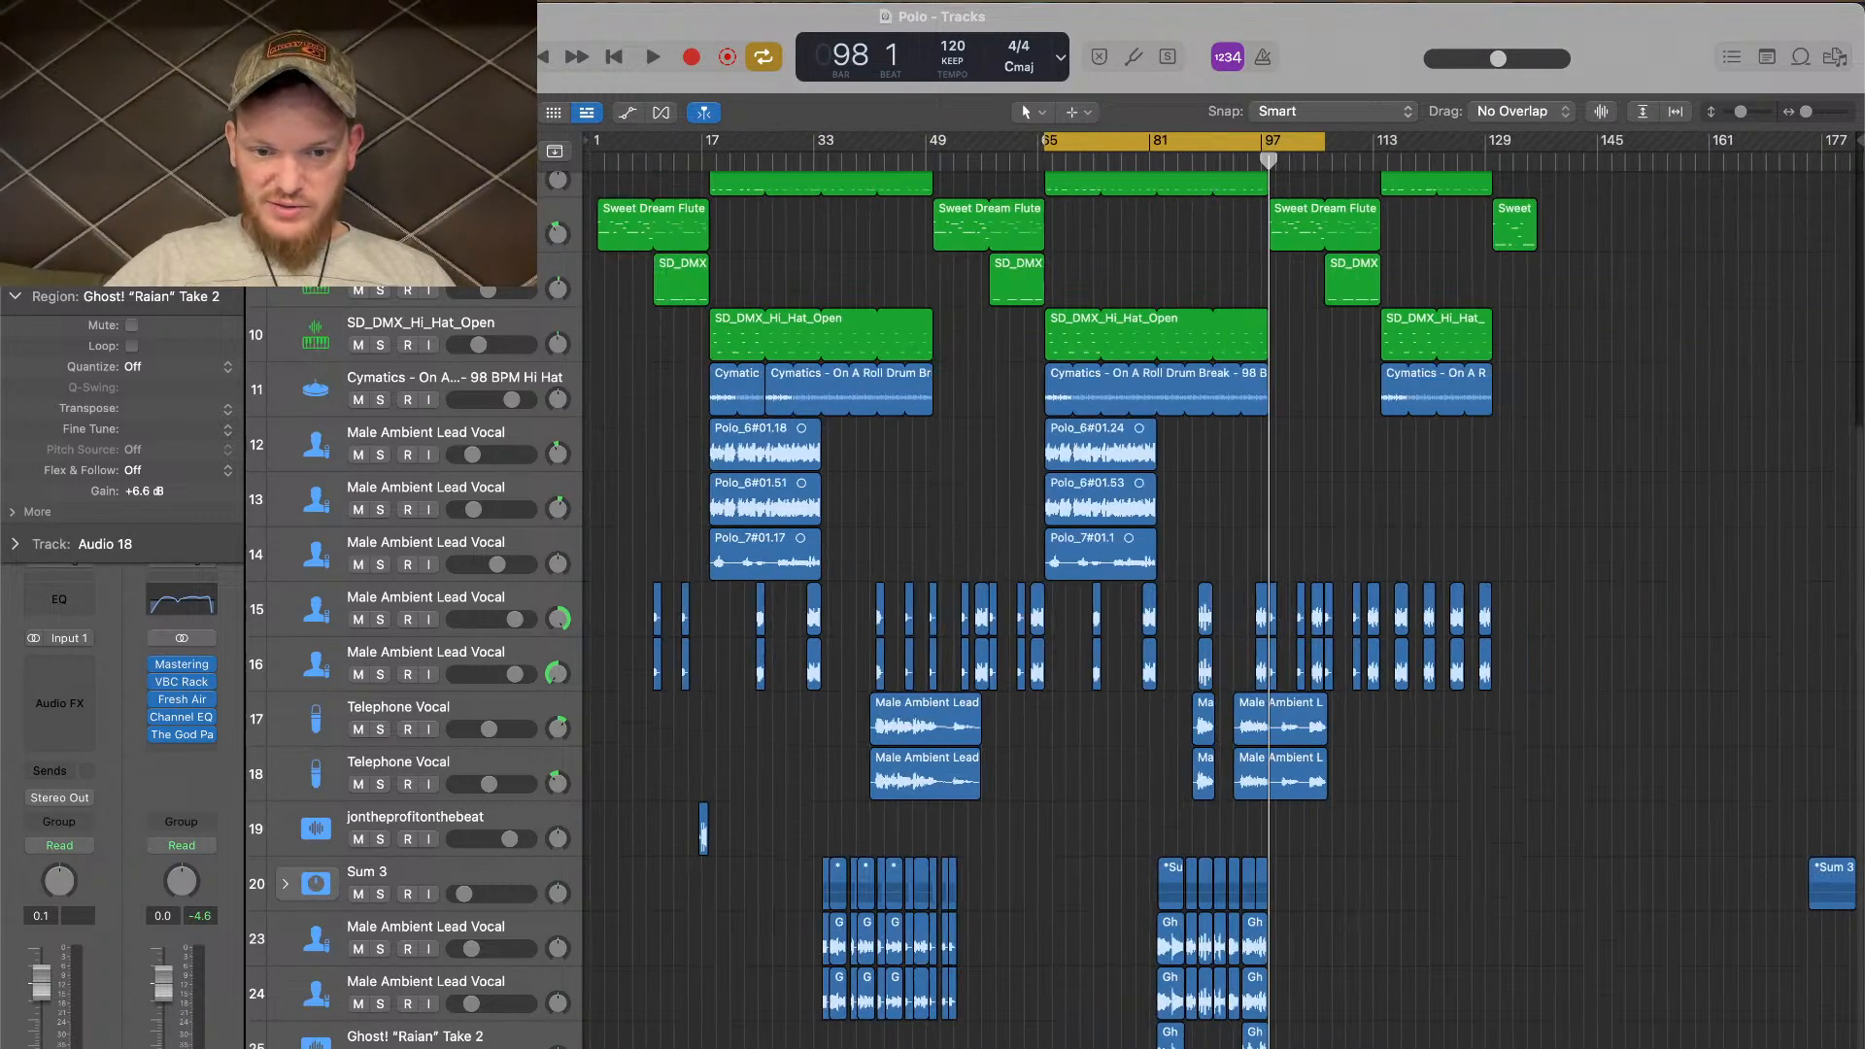
Mute the Ghost! "Raian" take regions on the Audio 18 track
scroll(1224, 603, up, 2)
scroll(1131, 603, up, 1)
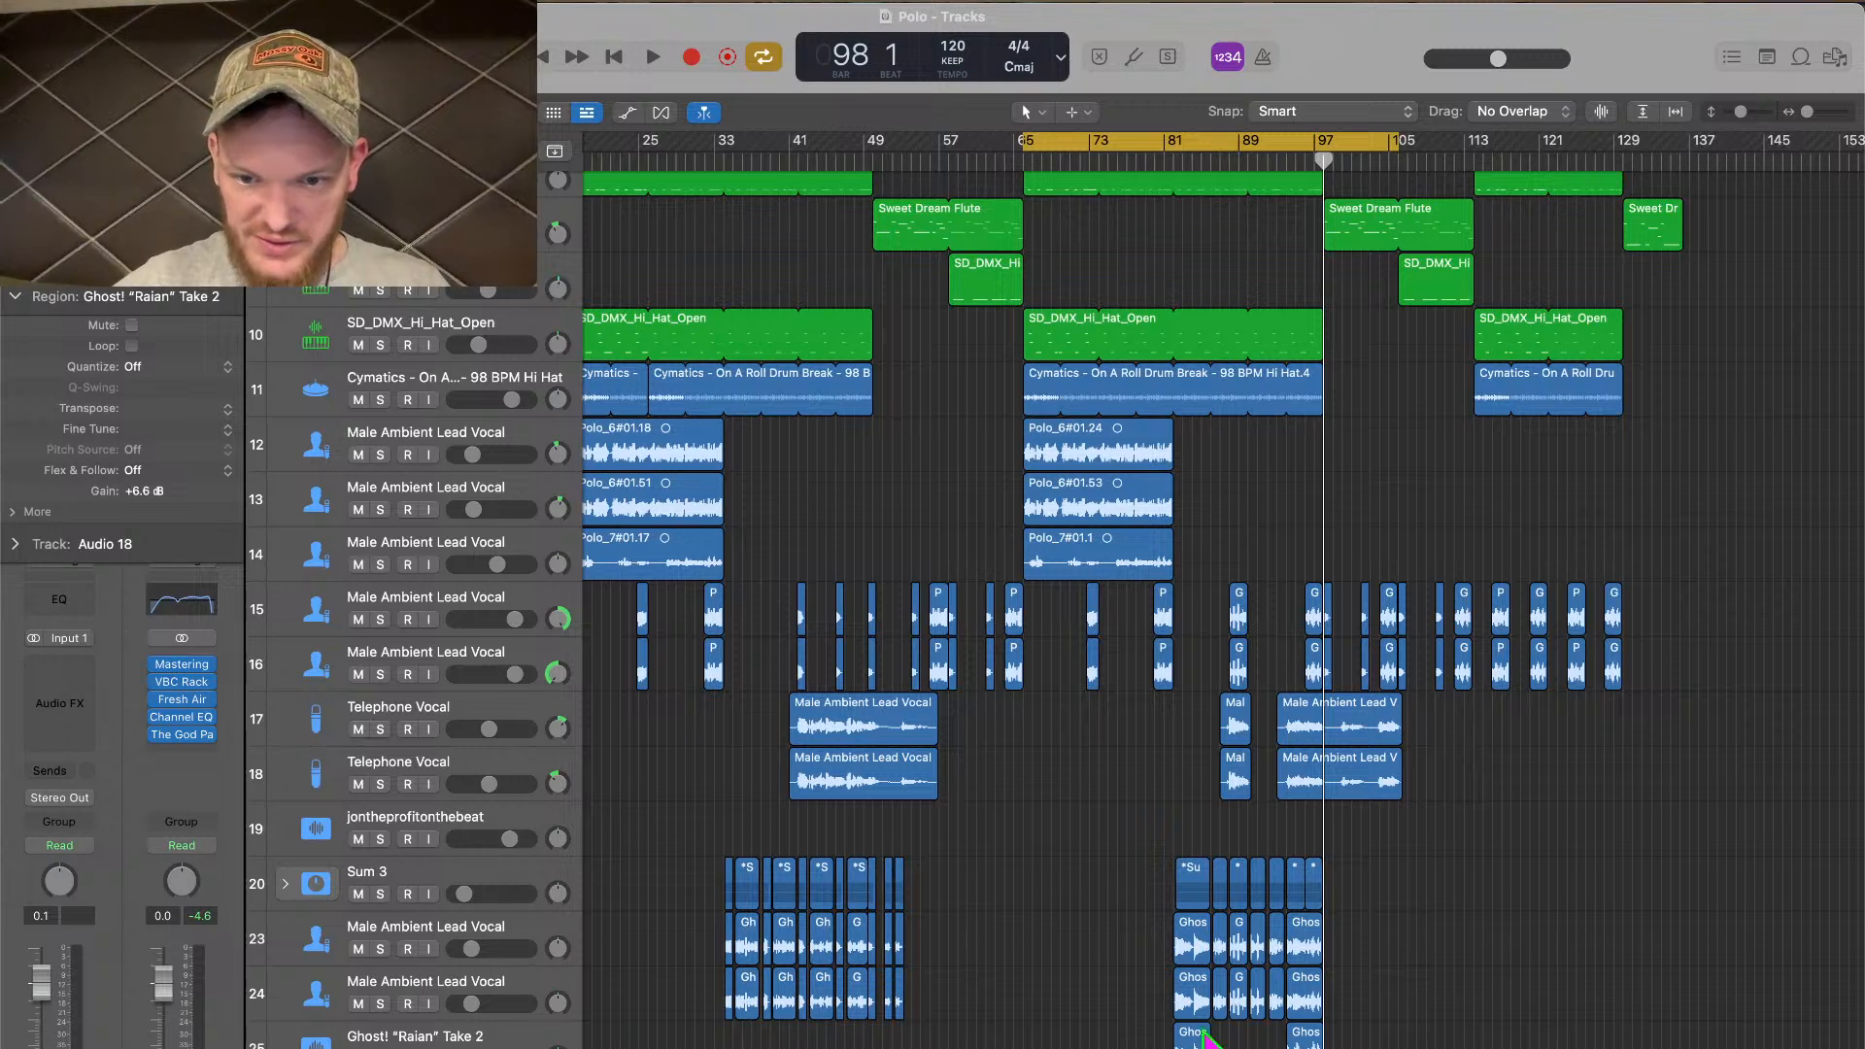
scroll(1131, 603, down, 3)
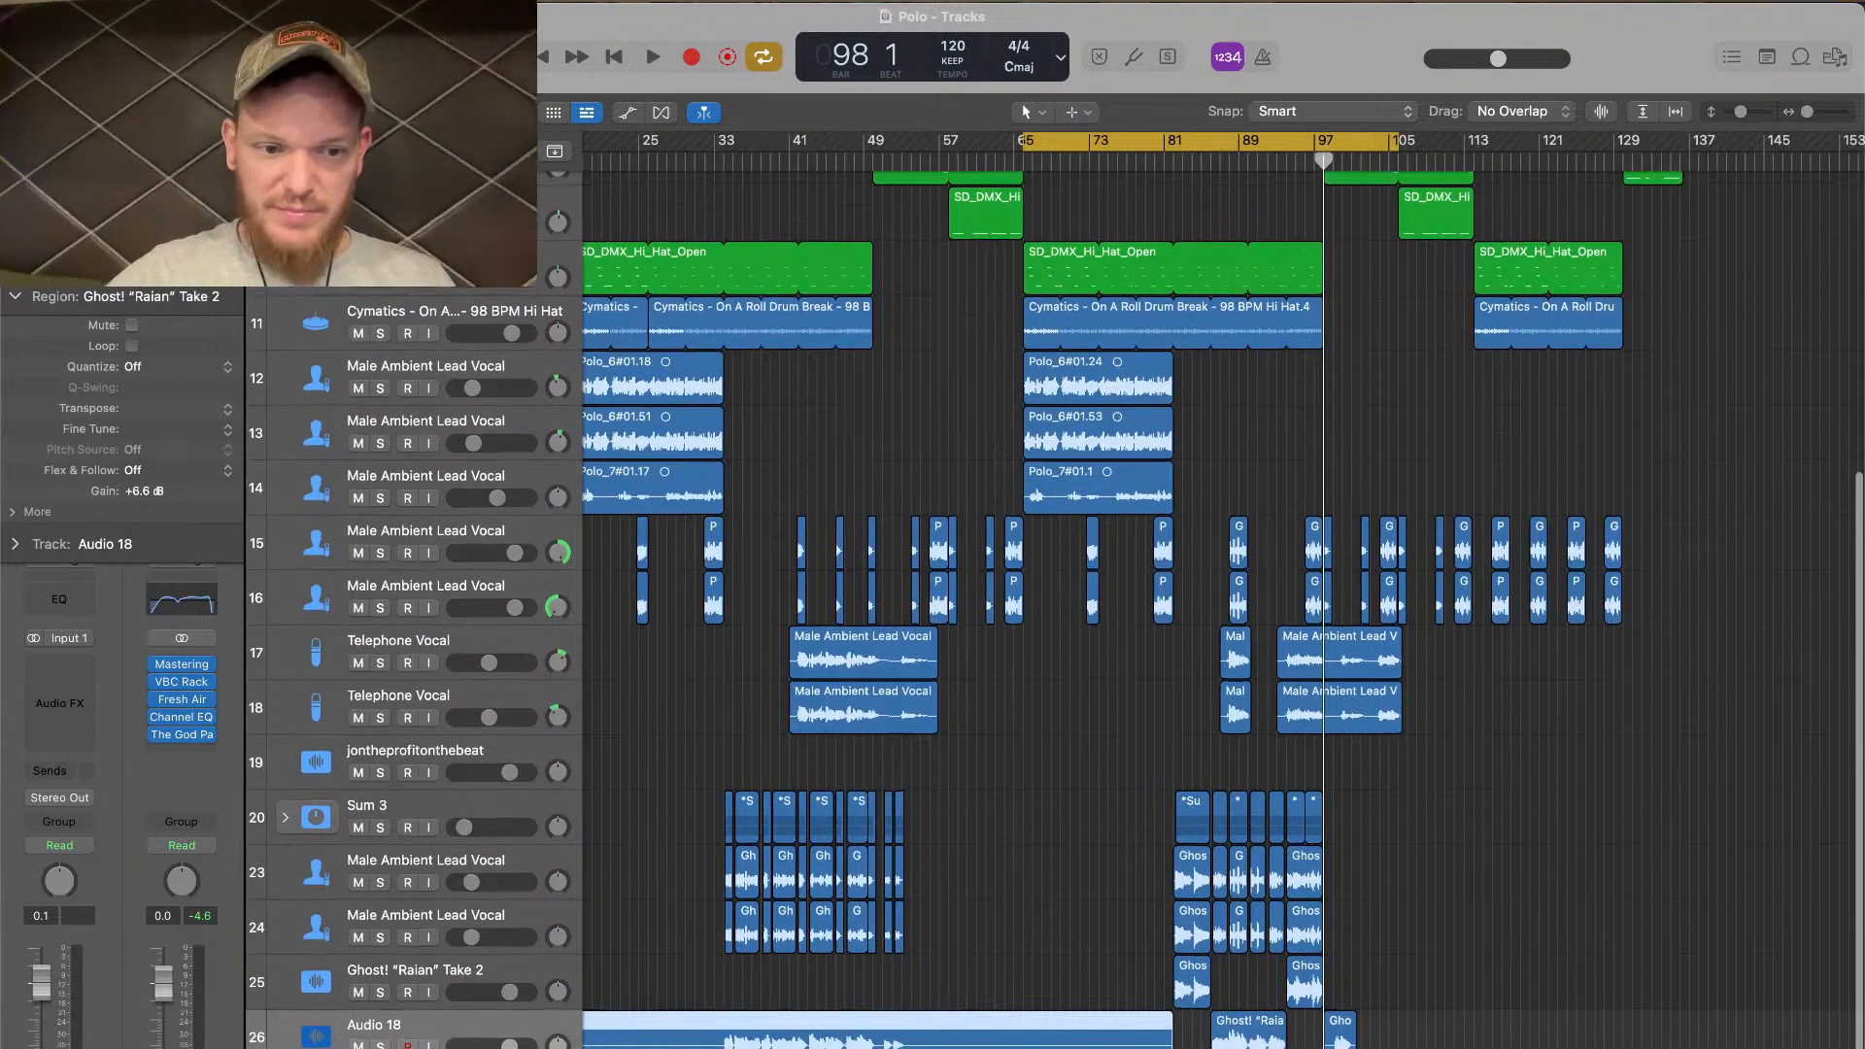
key(m)
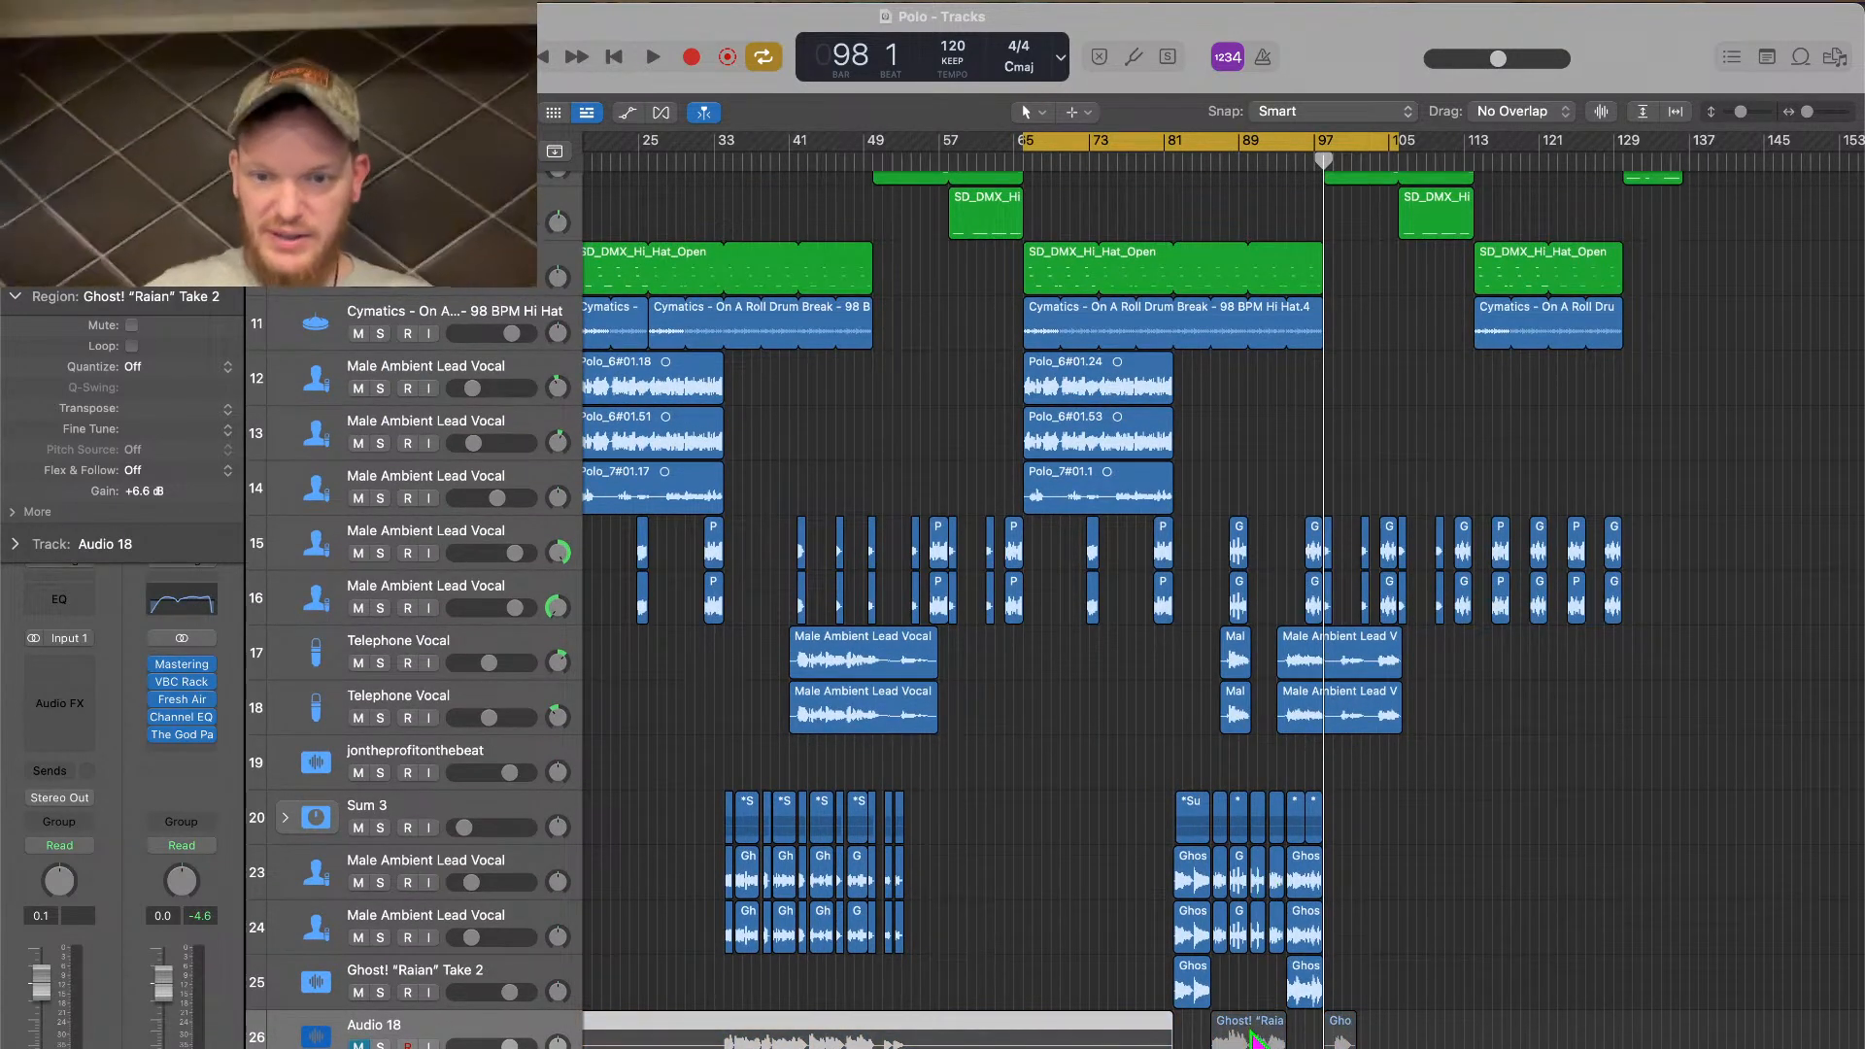
Place the playhead at bar 82 and load the Telephone Vocal voice patch onto the Ghost! "Raian" Take 2 track
click(529, 992)
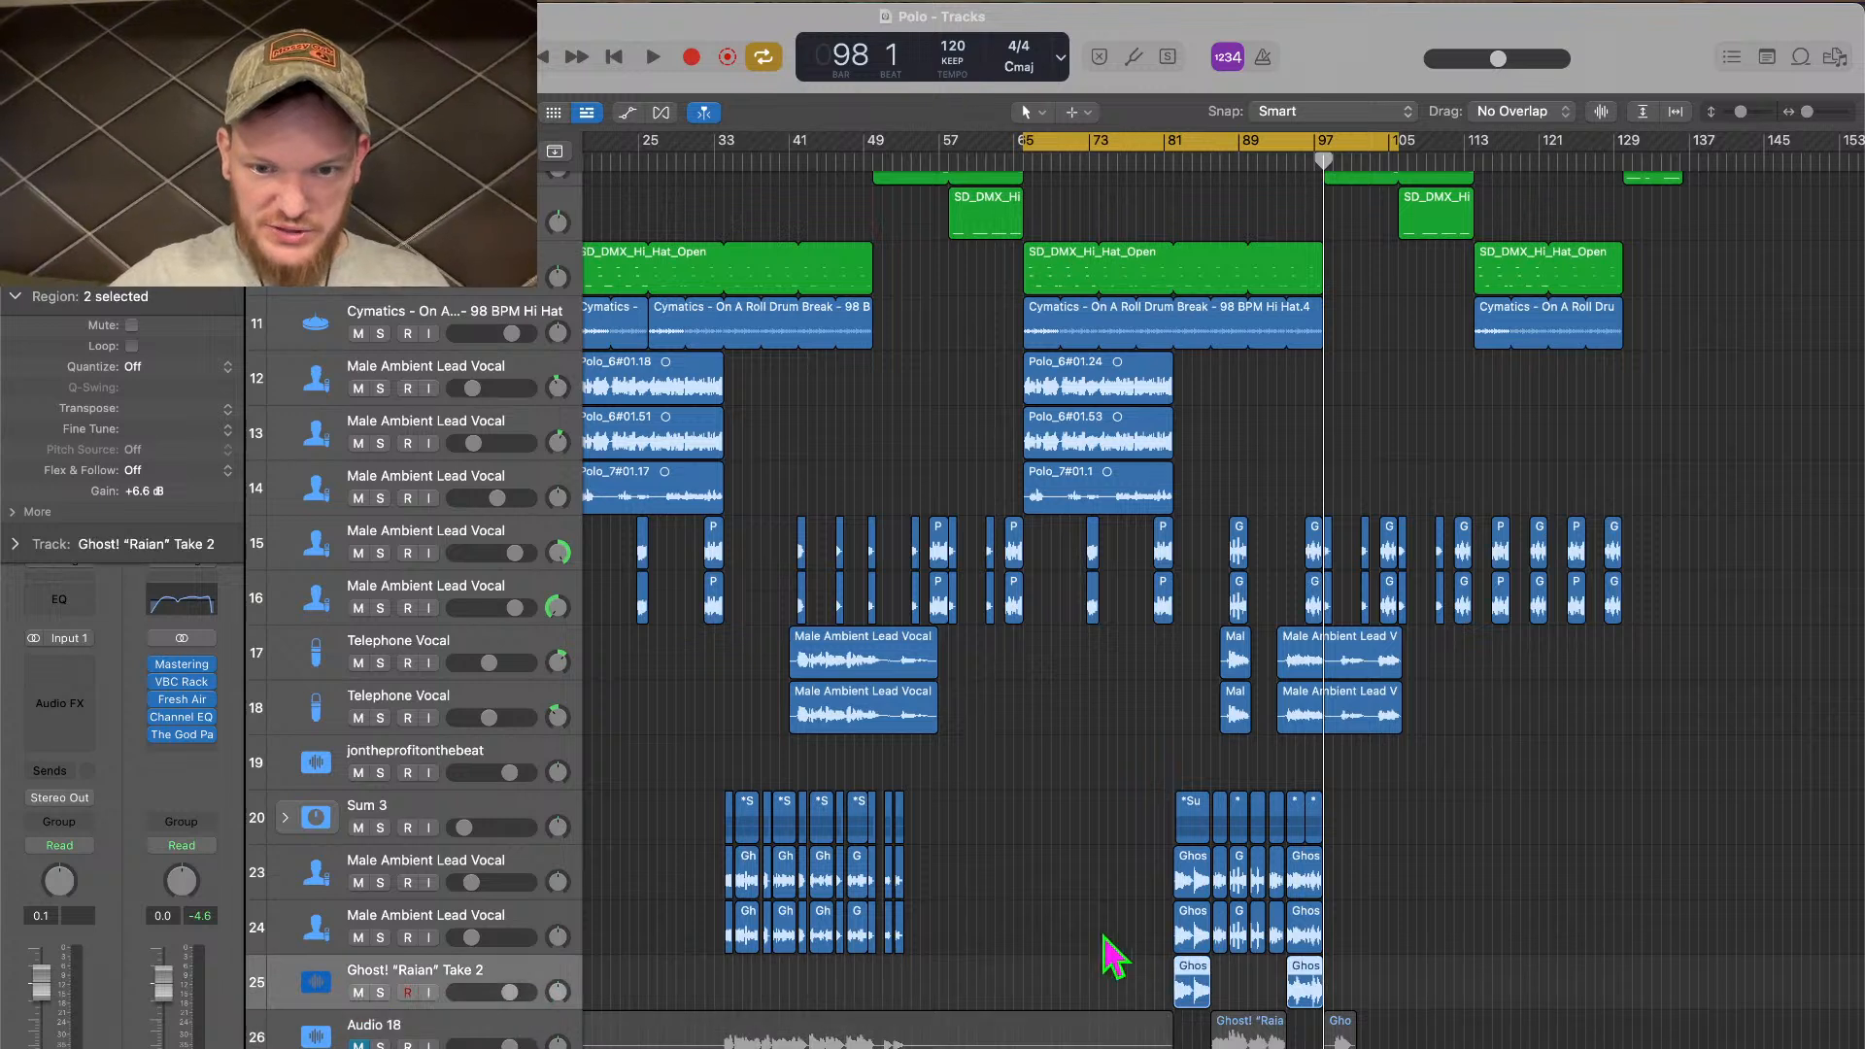
click(1183, 163)
click(1174, 162)
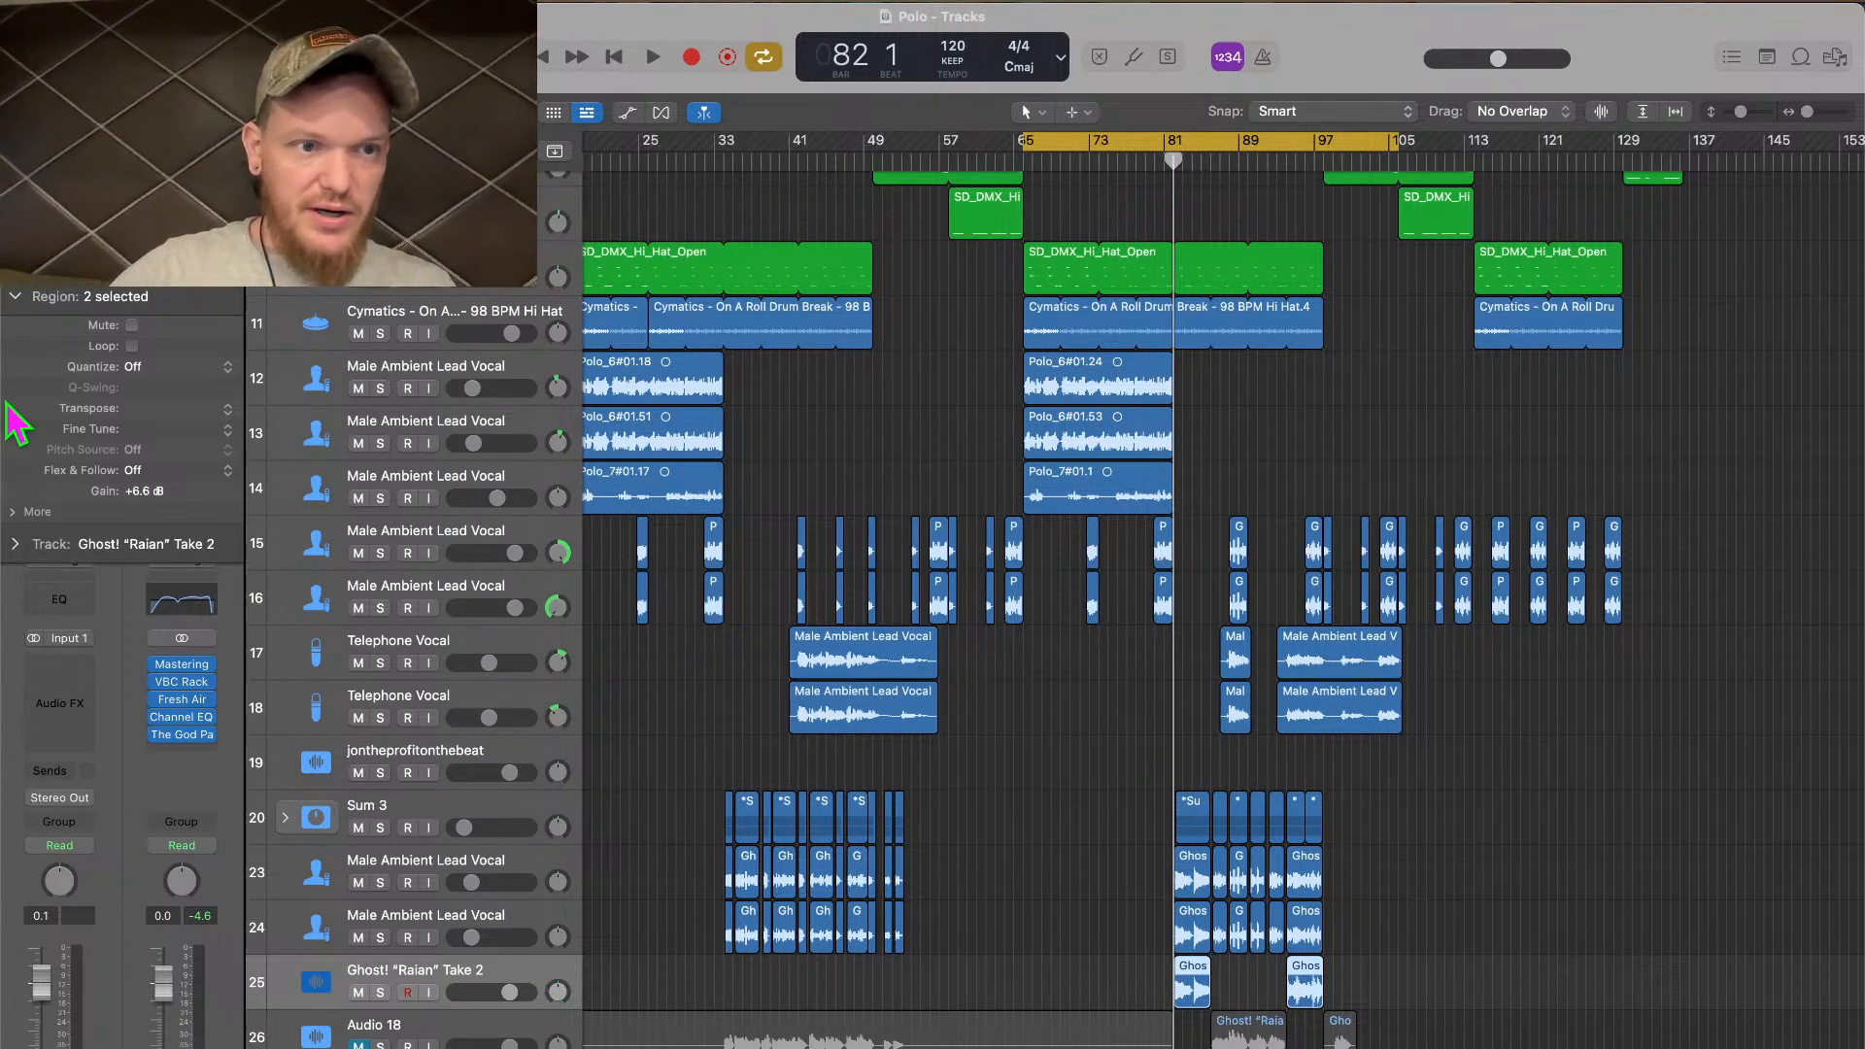
click(14, 298)
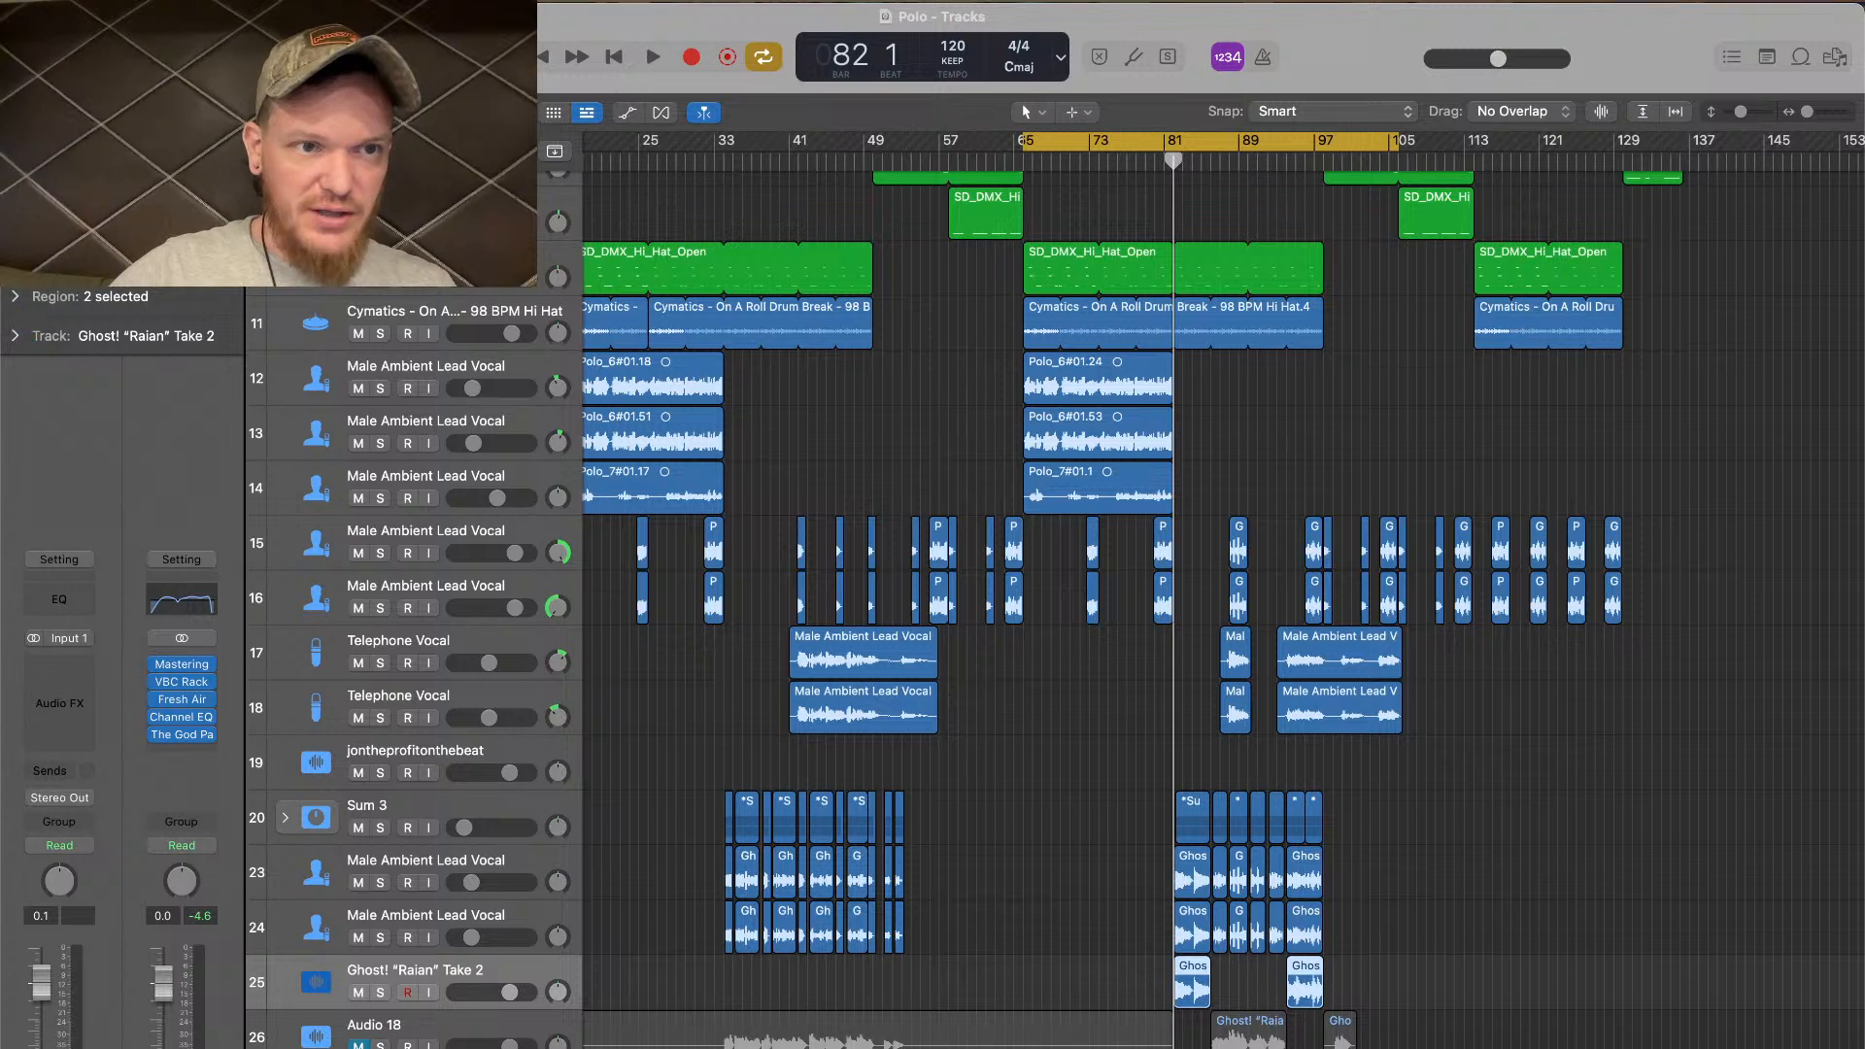
click(15, 112)
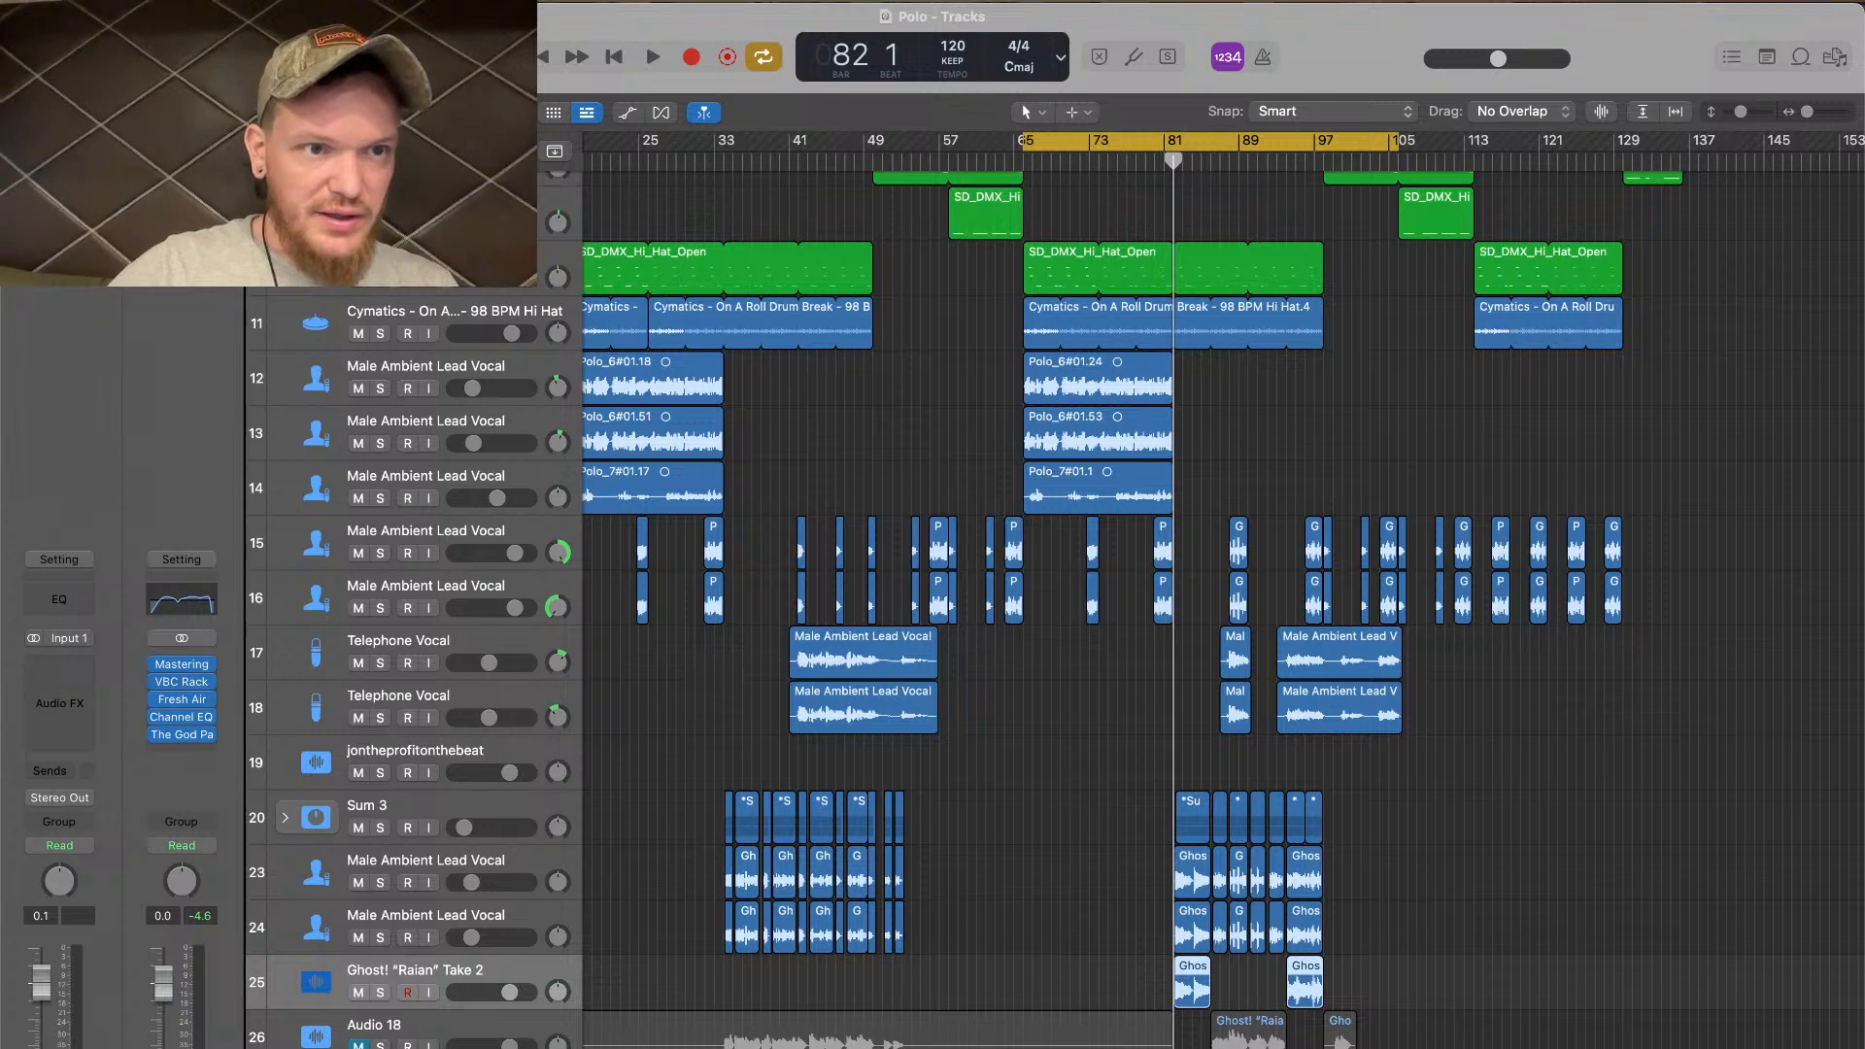
key(y)
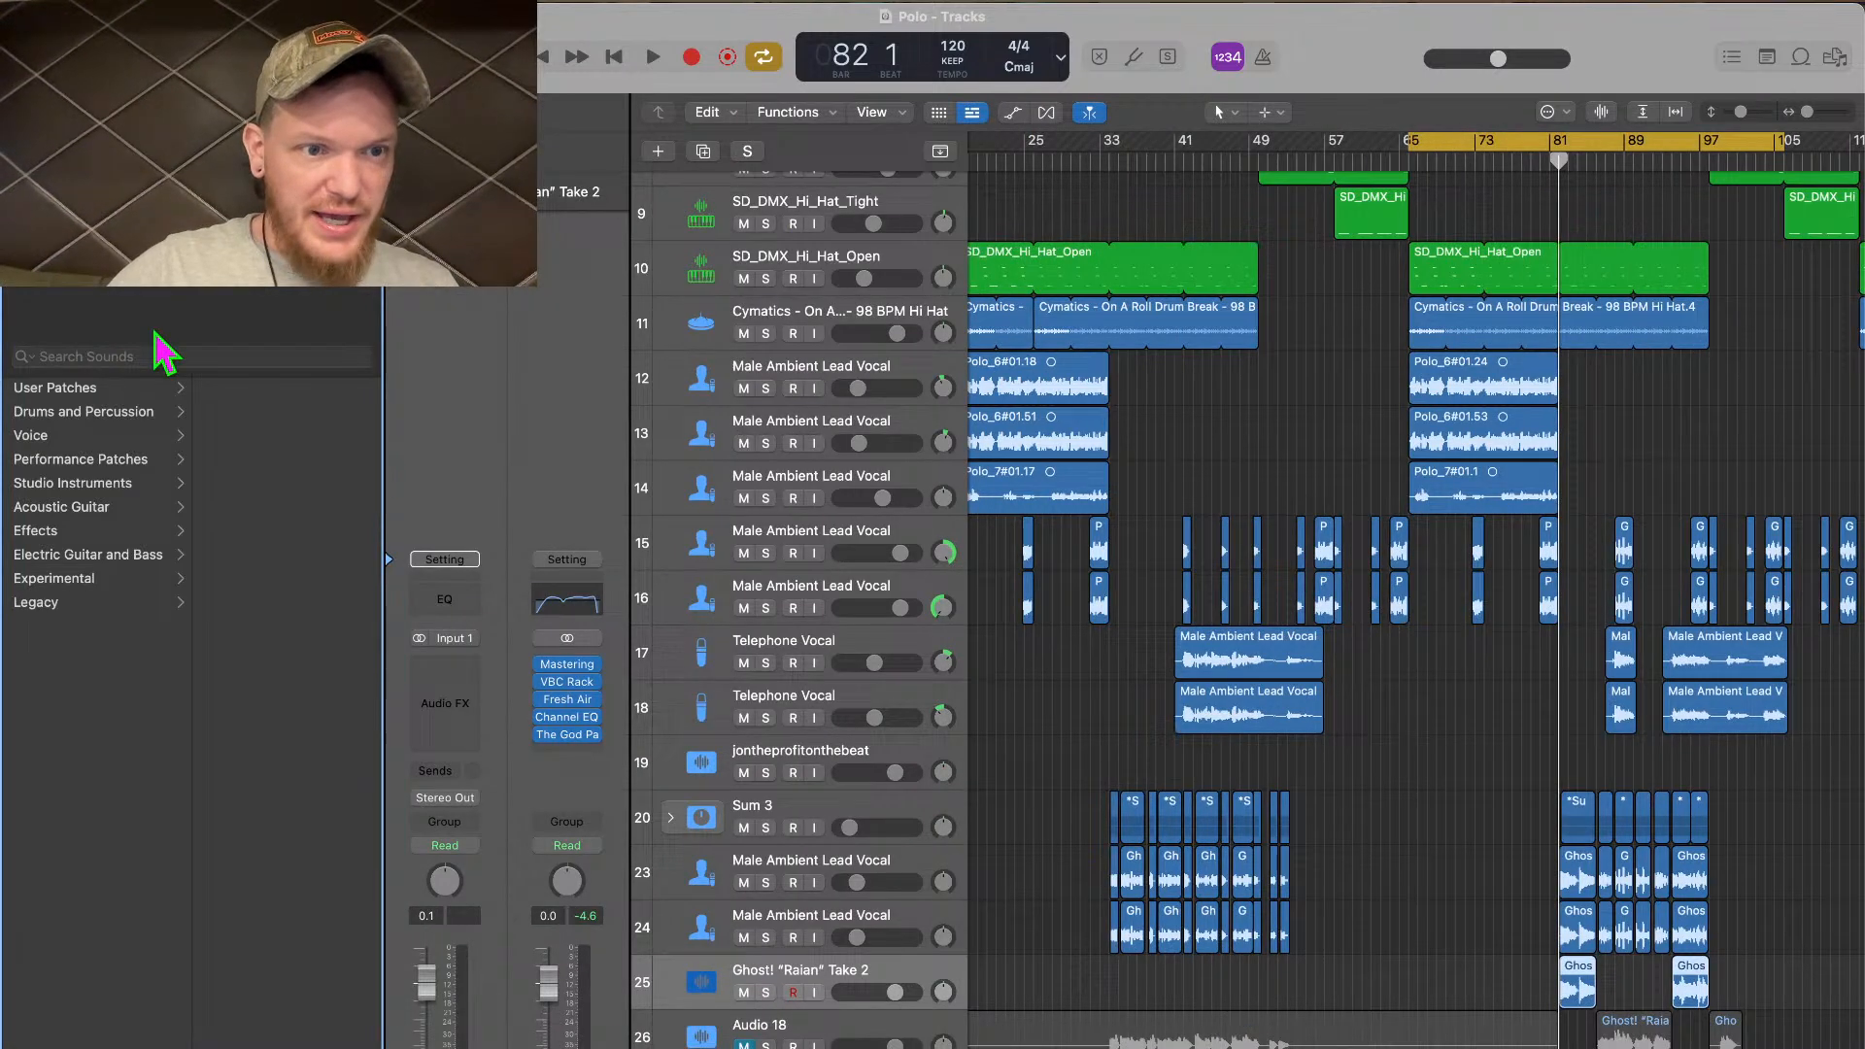
click(52, 437)
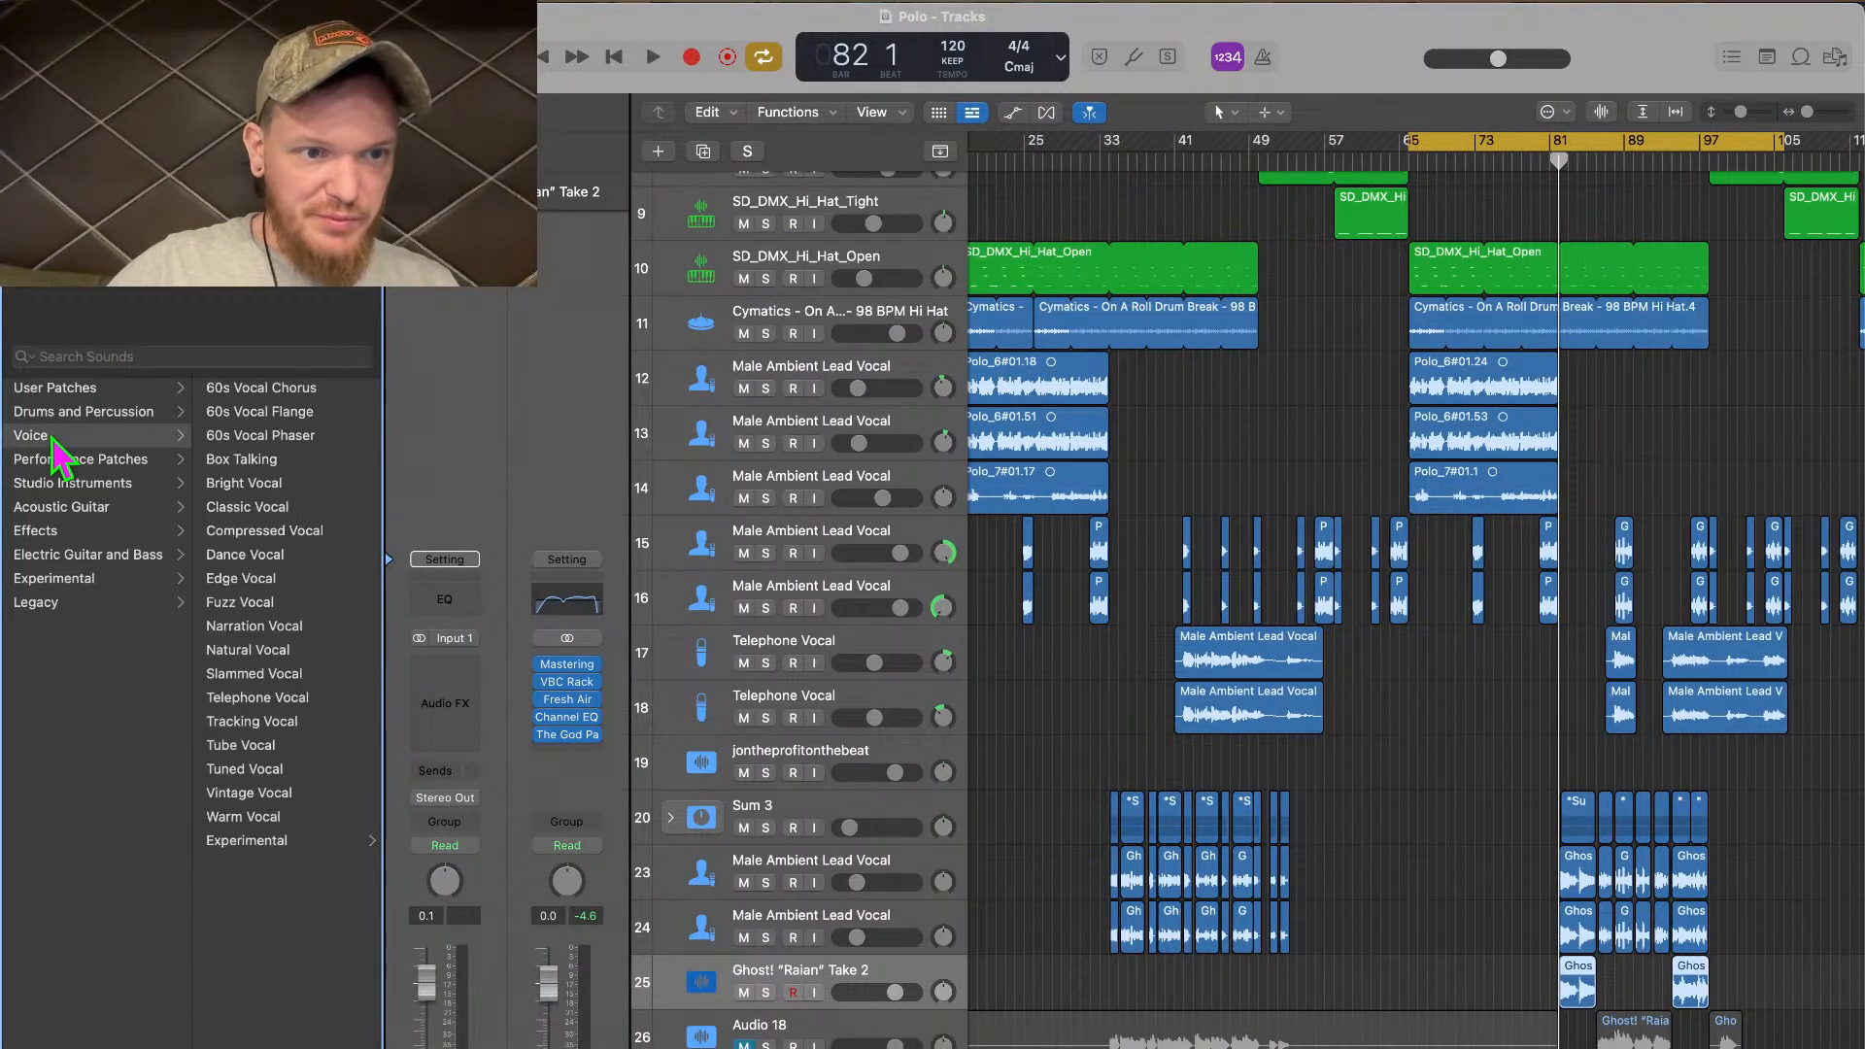
click(266, 695)
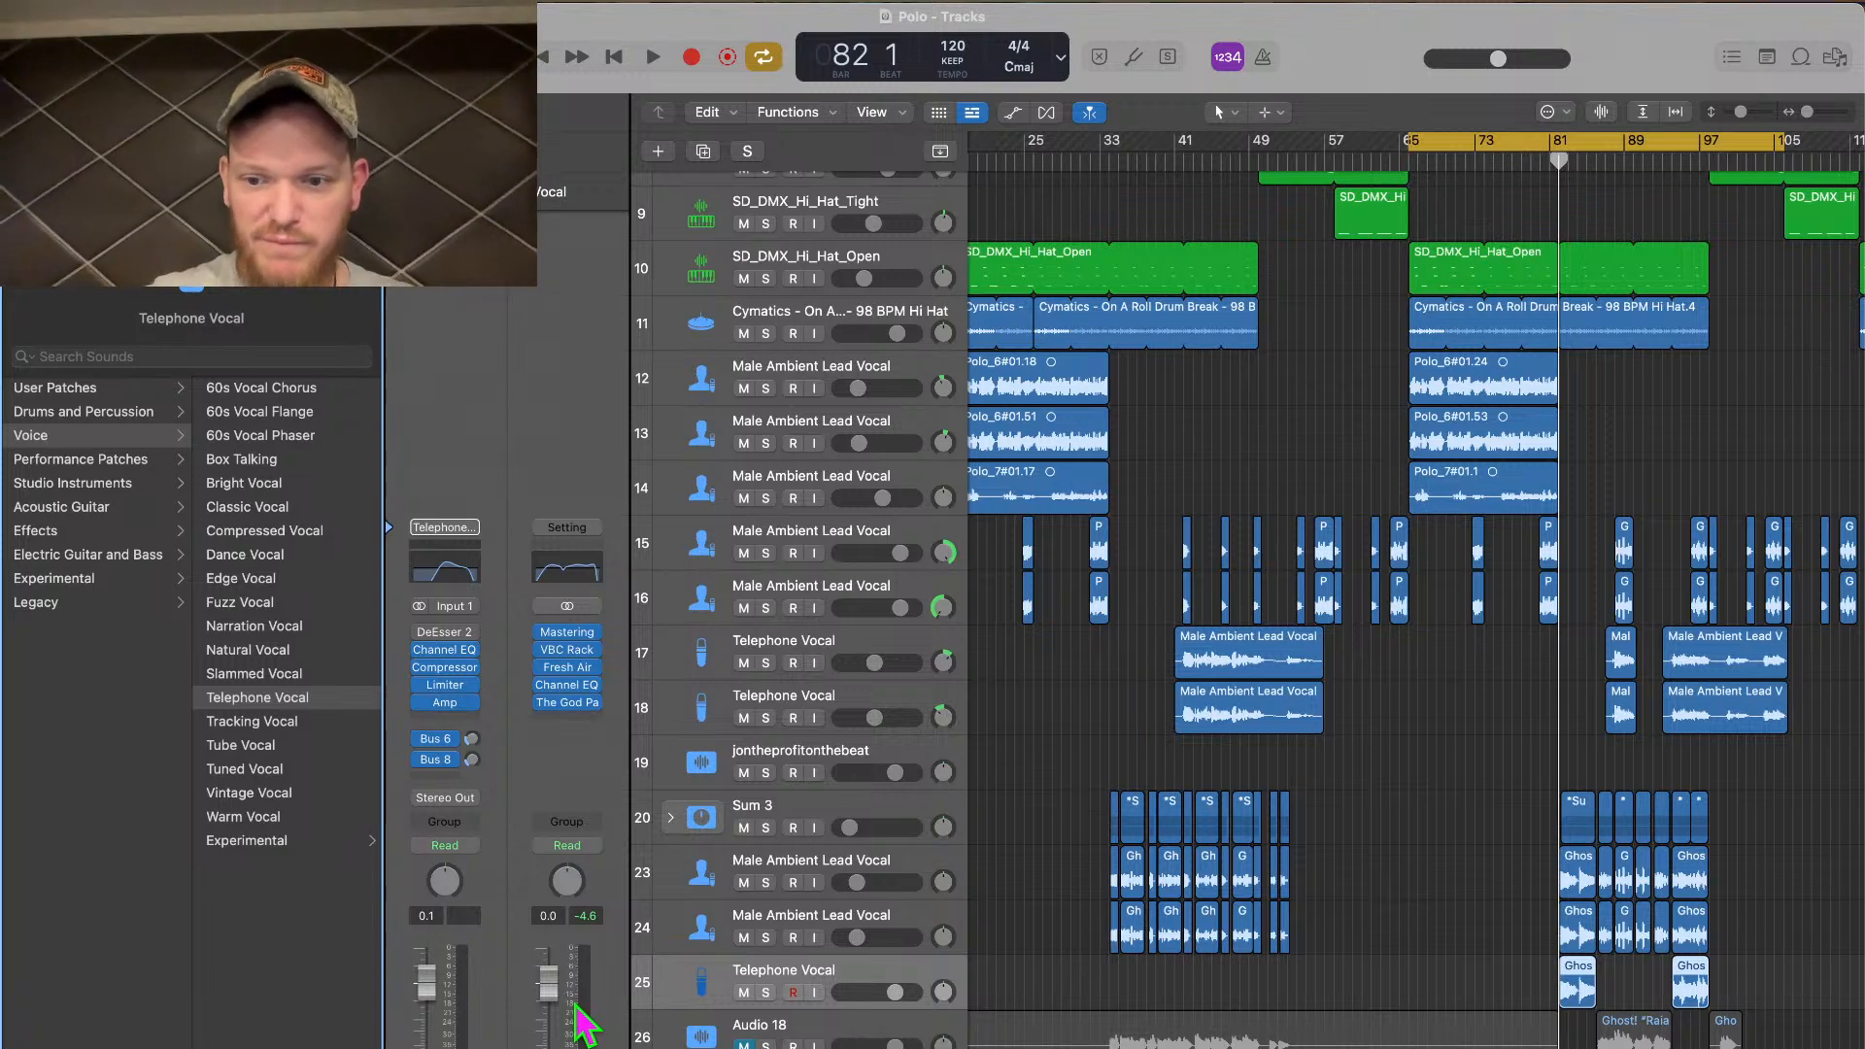
Solo the Telephone Vocal track 25, move the cycle range to start at bar 82, and play it to about bar 86
click(765, 992)
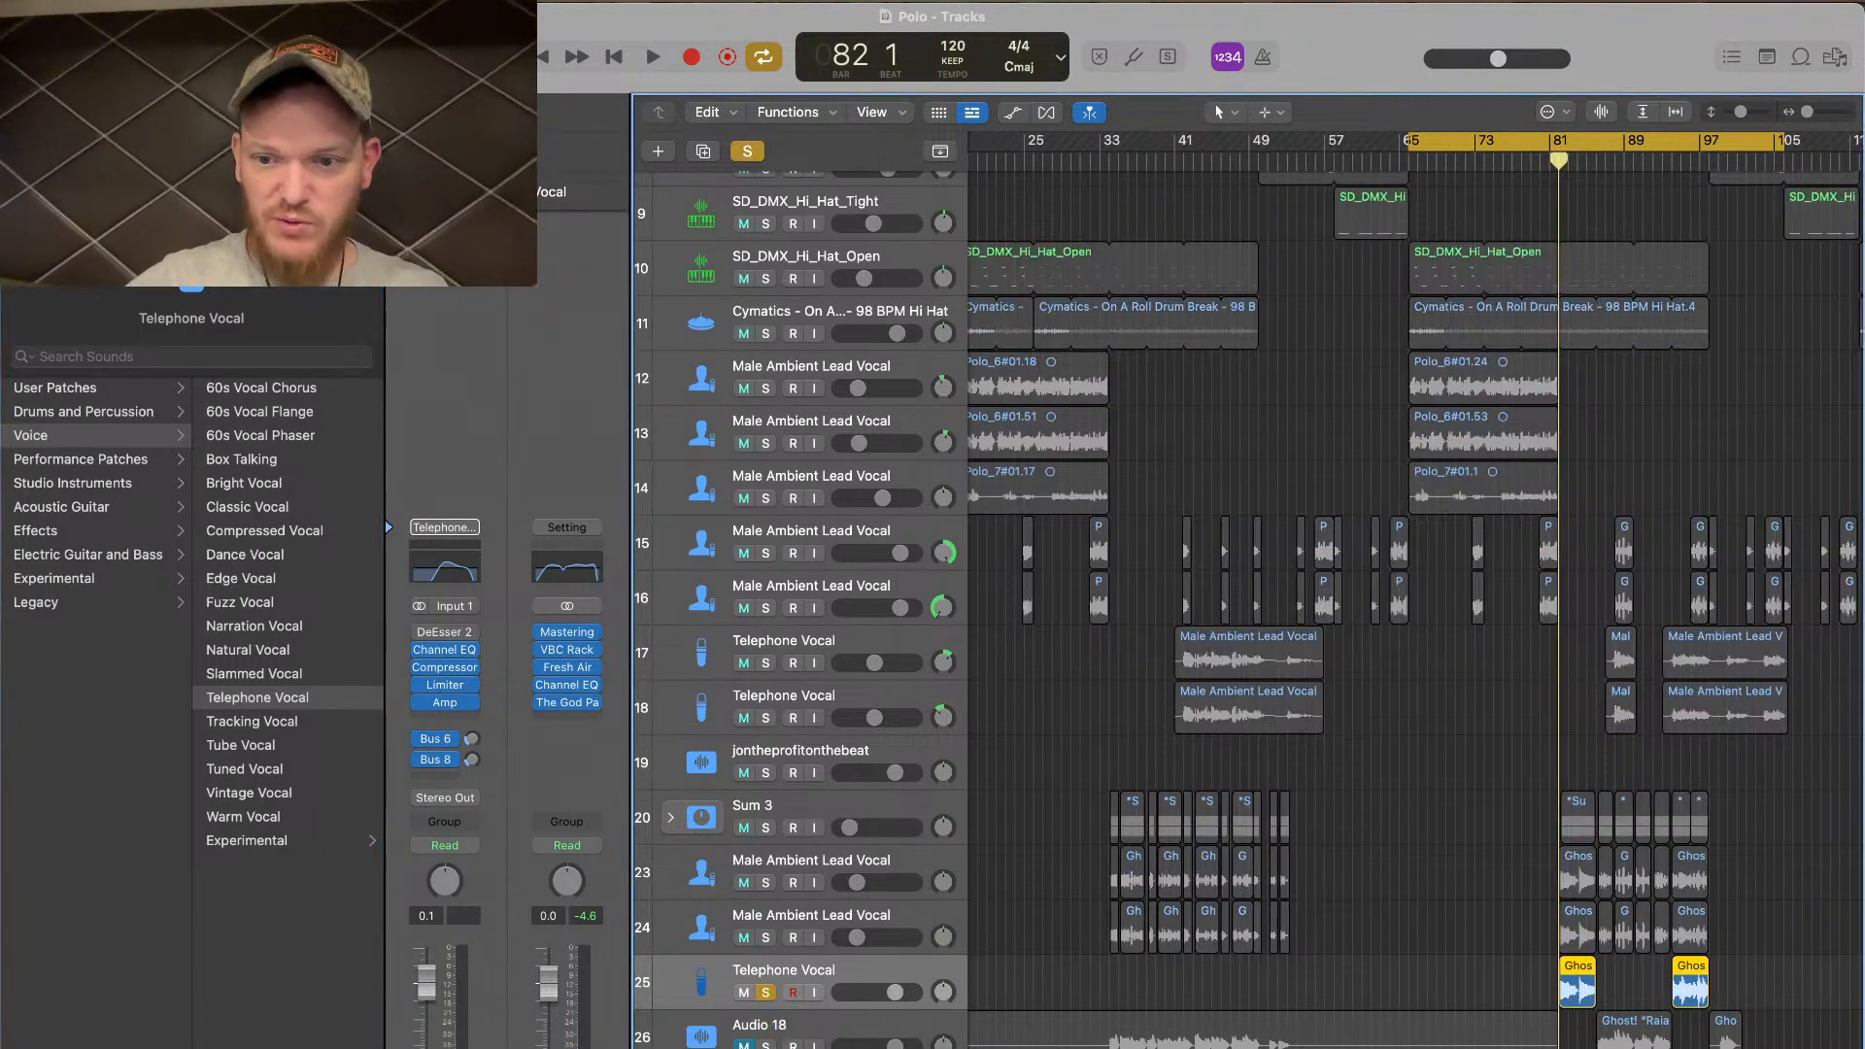
drag(1524, 145, 1676, 154)
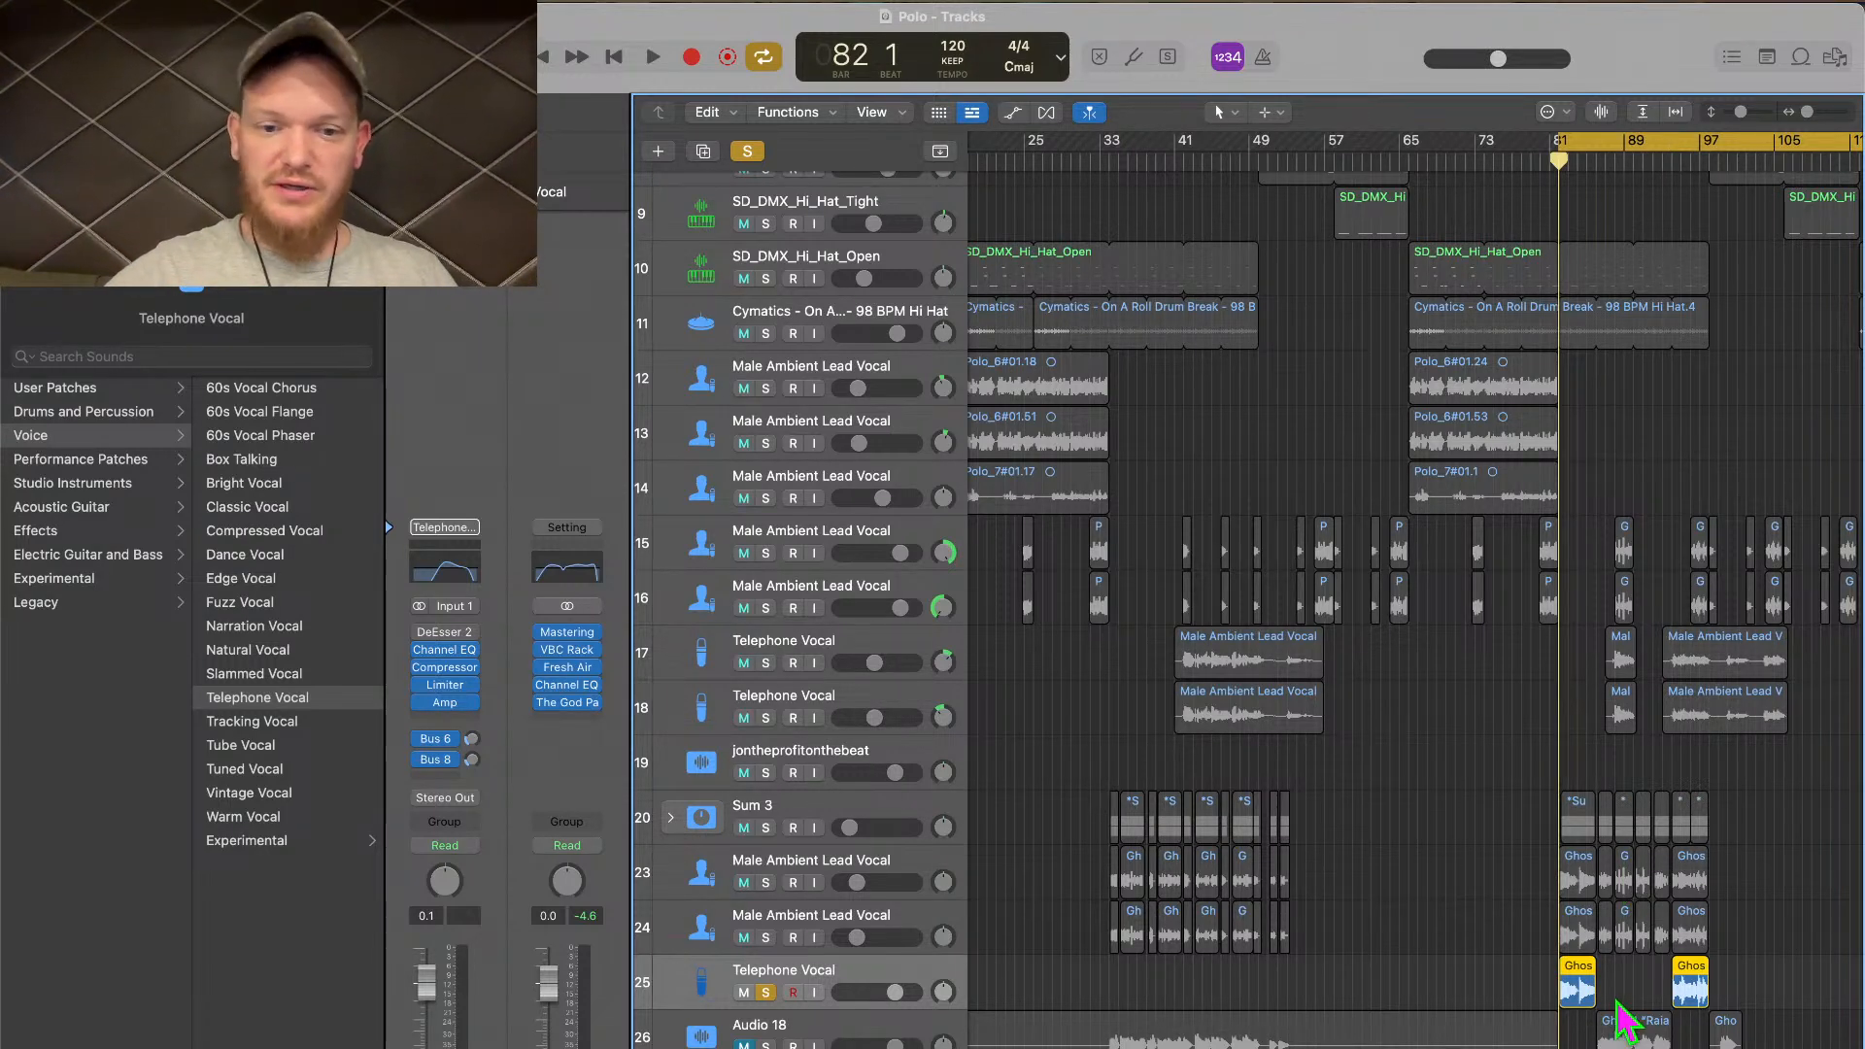
key(space)
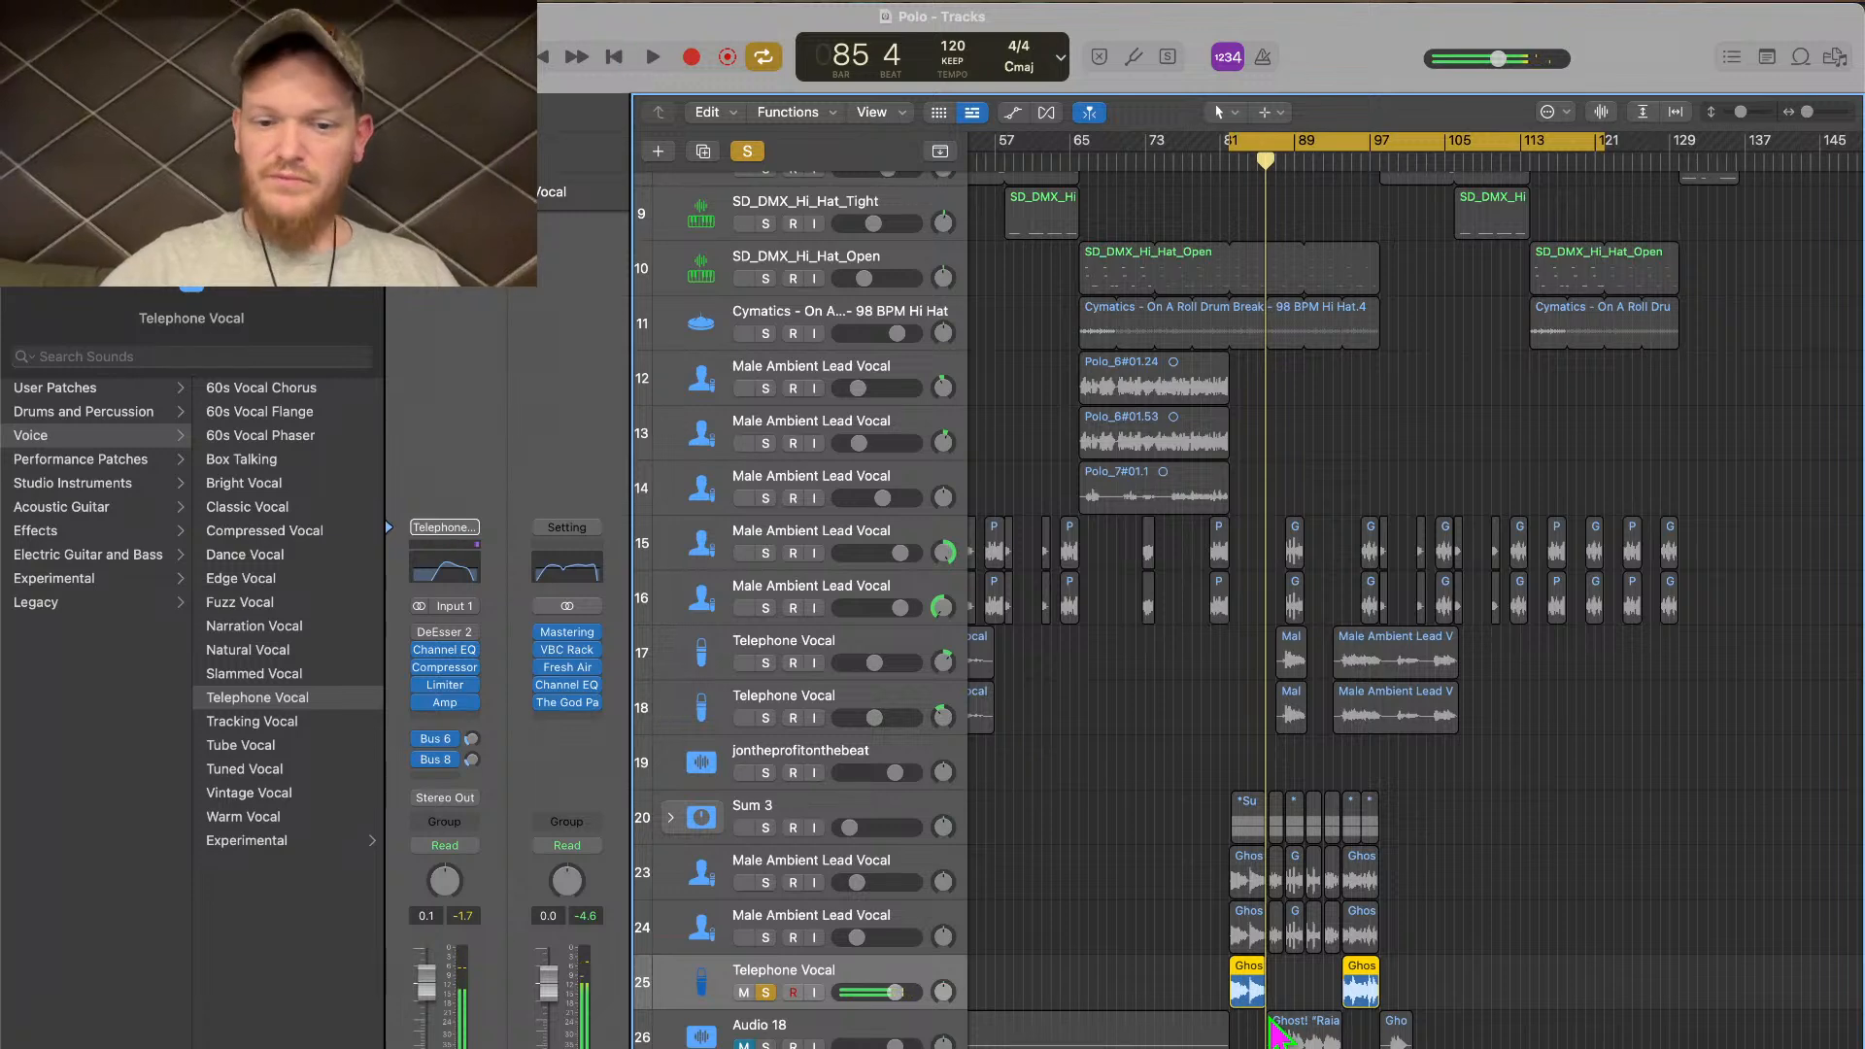
key(space)
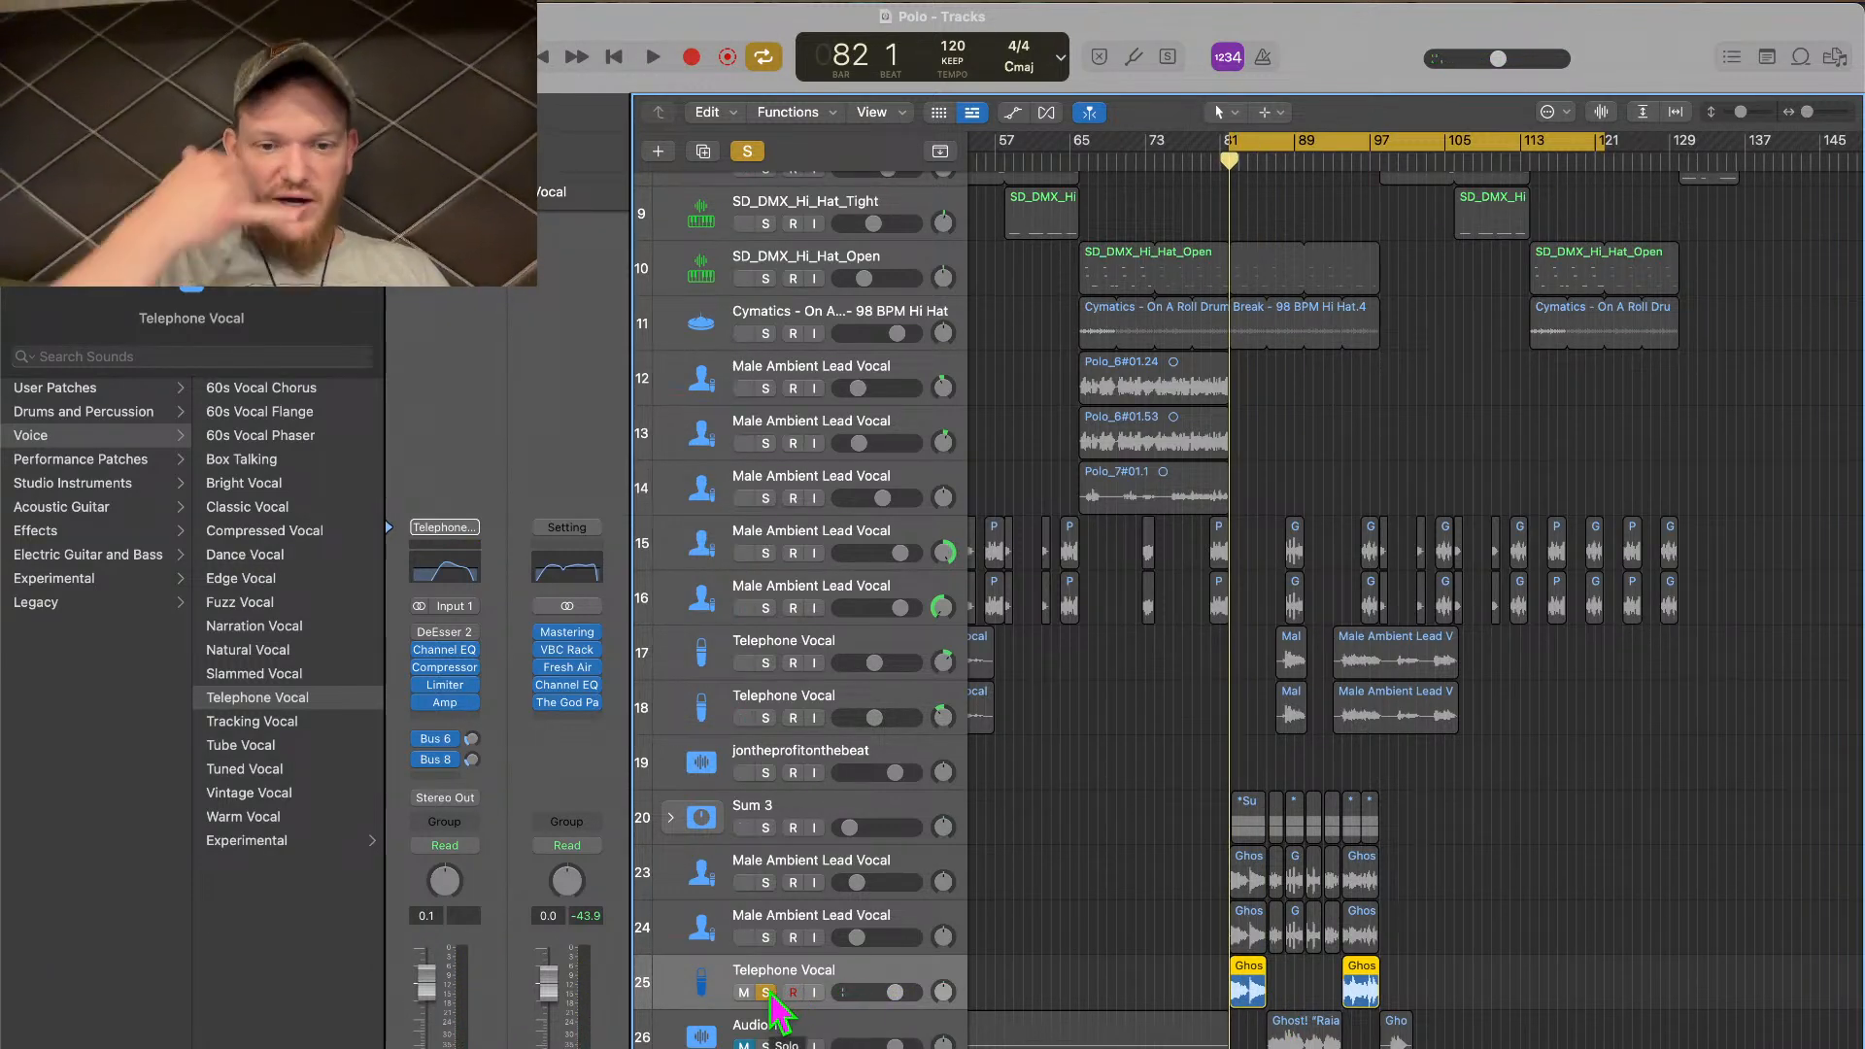
Unsolo track 25 and lower its volume to -4.1 dB while playing the full mix from bar 82
click(772, 996)
key(space)
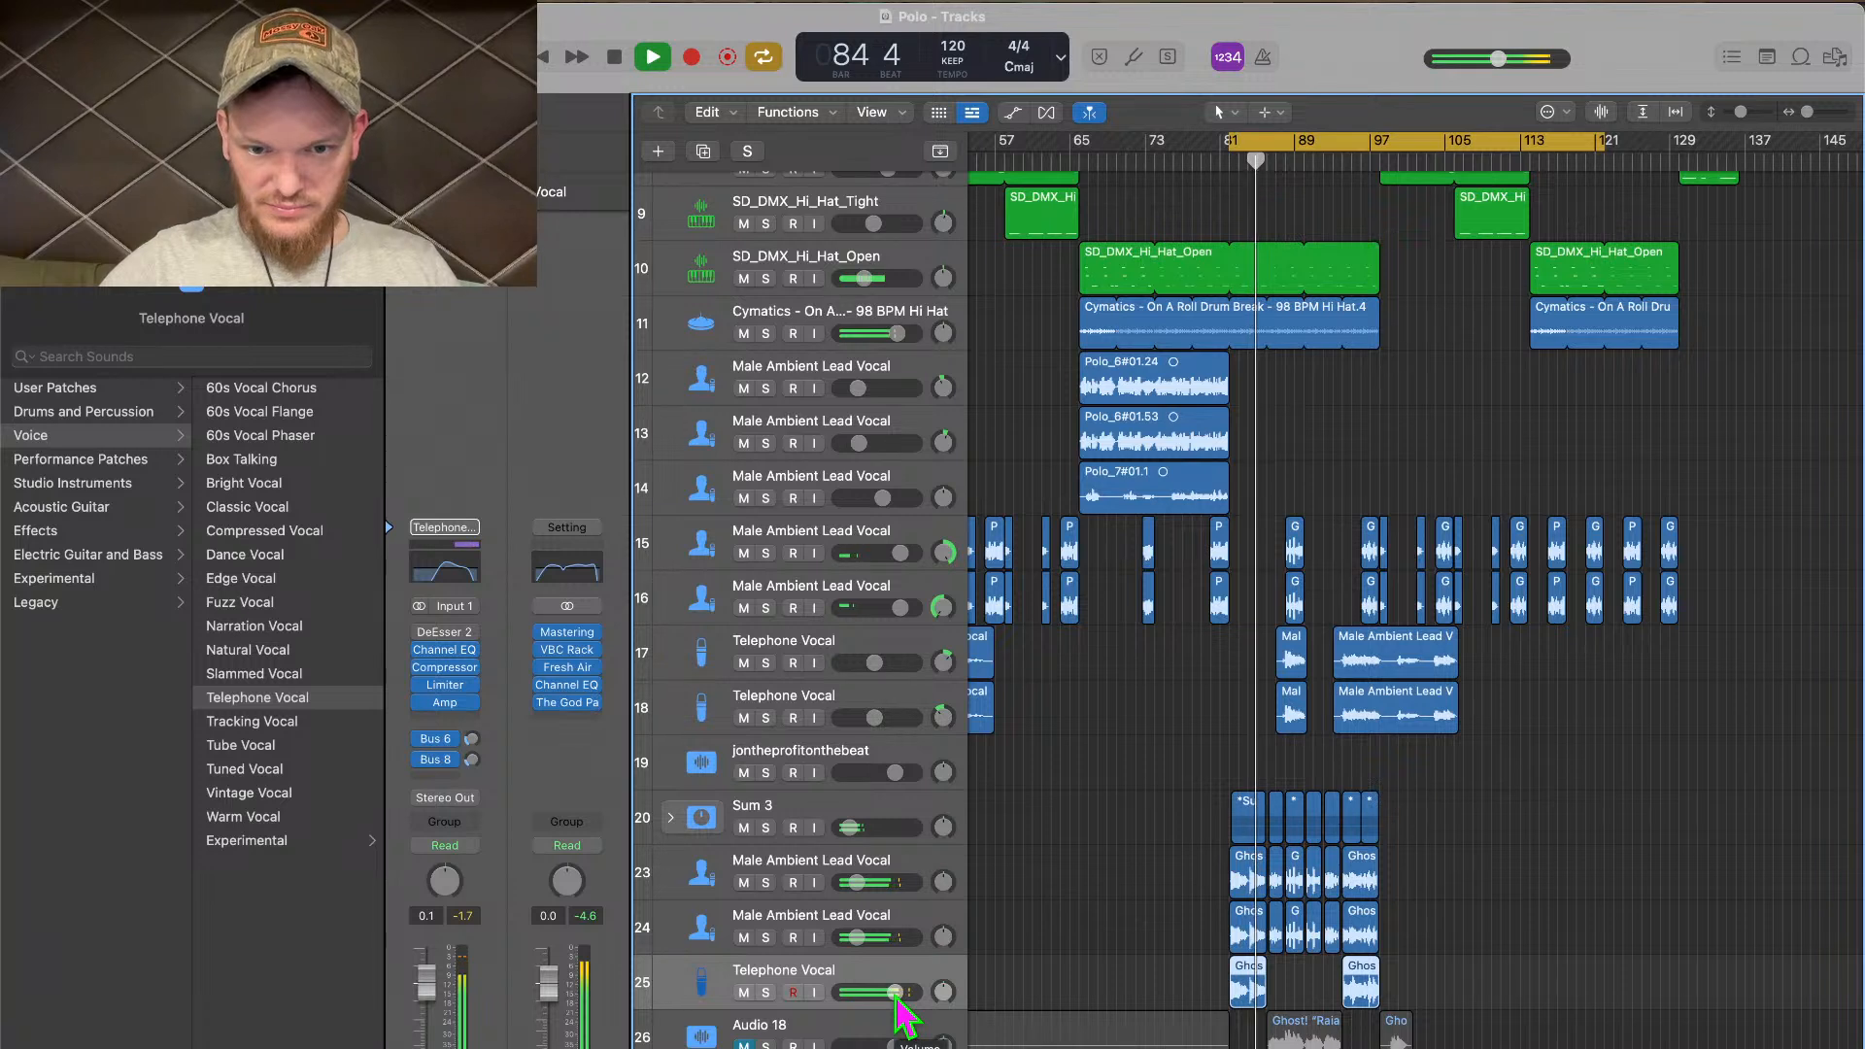
drag(895, 1001, 884, 1000)
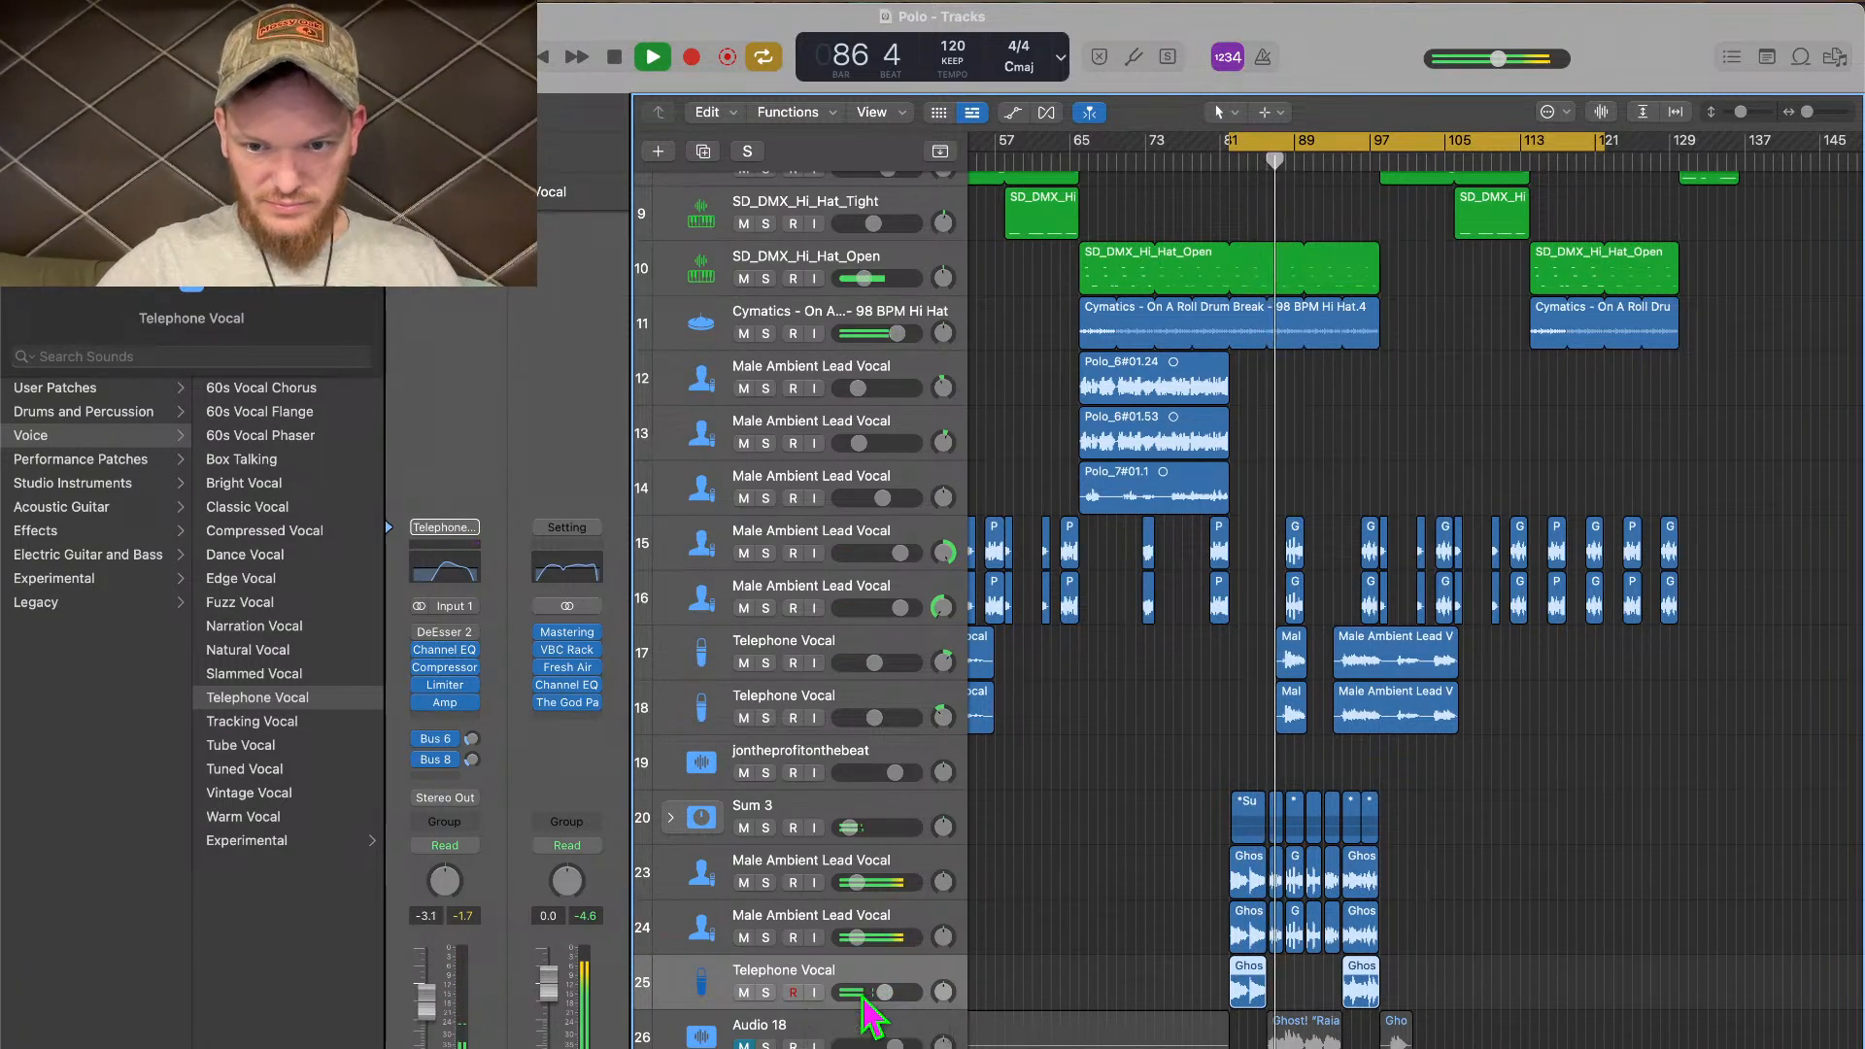
key(space)
key(space)
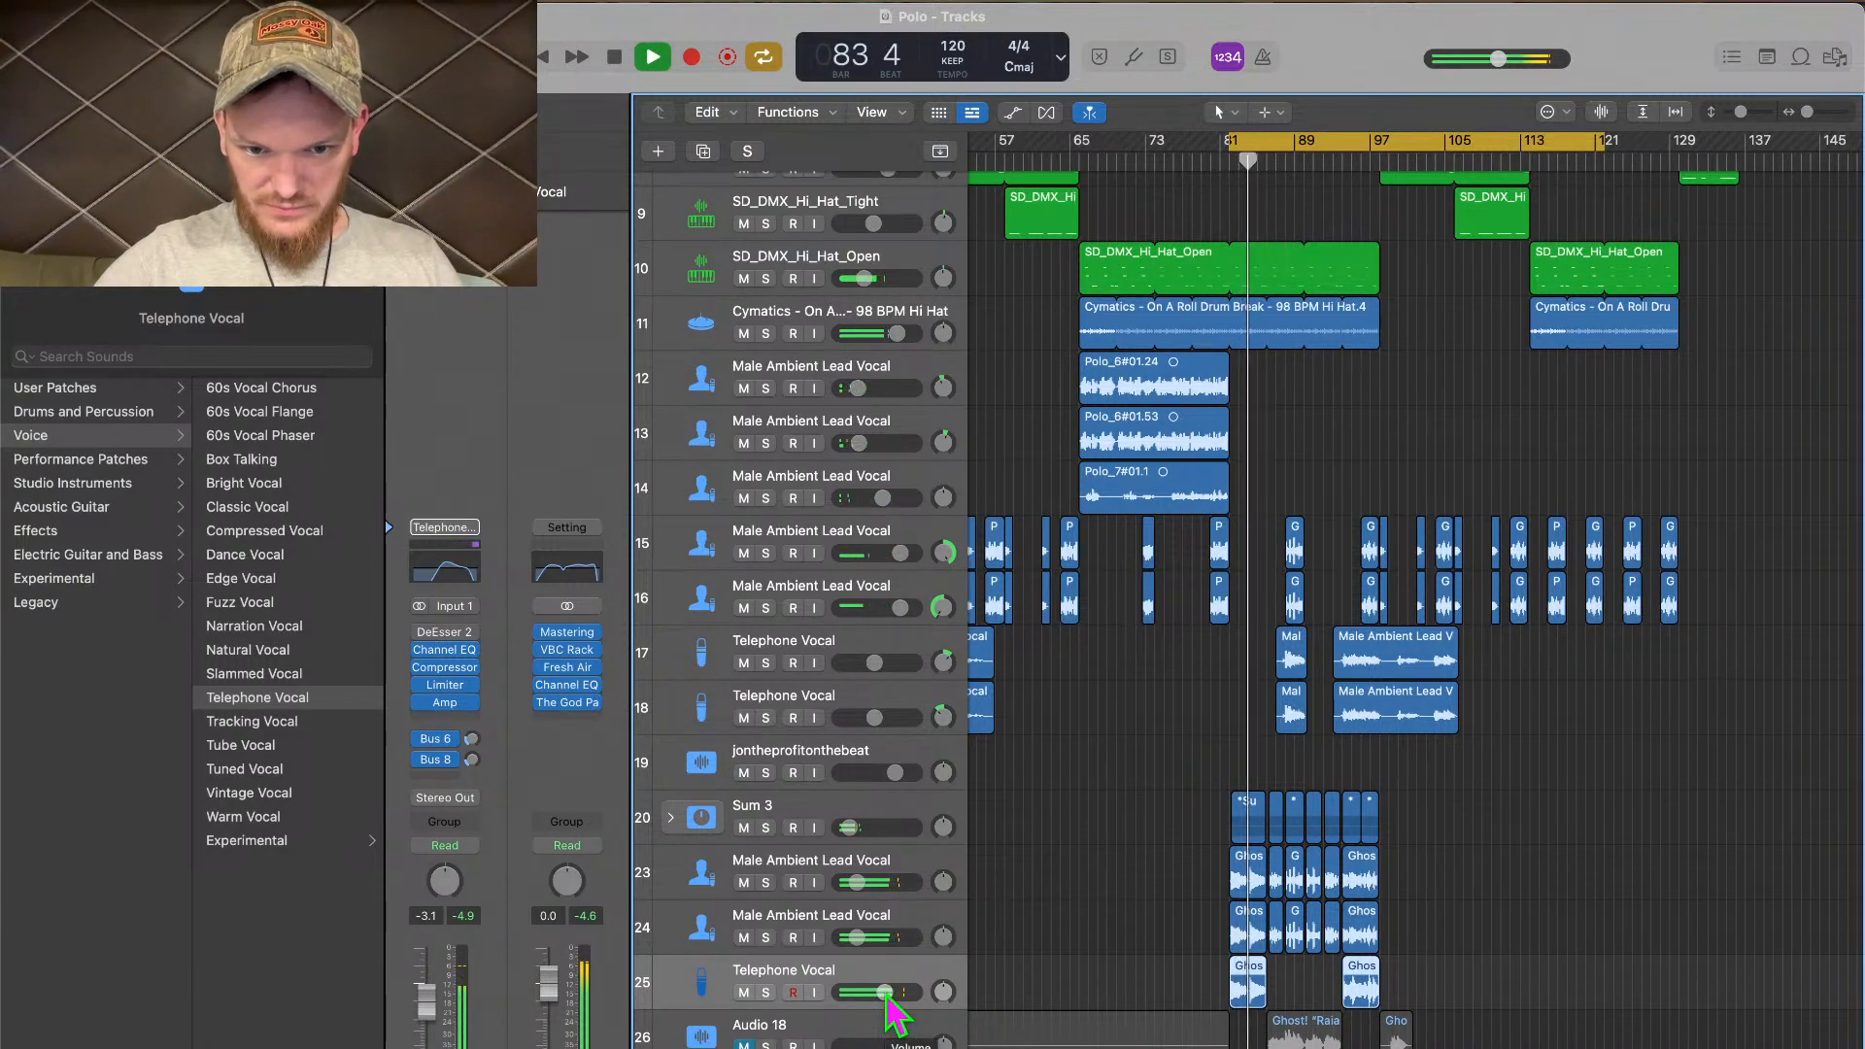
drag(885, 995, 881, 992)
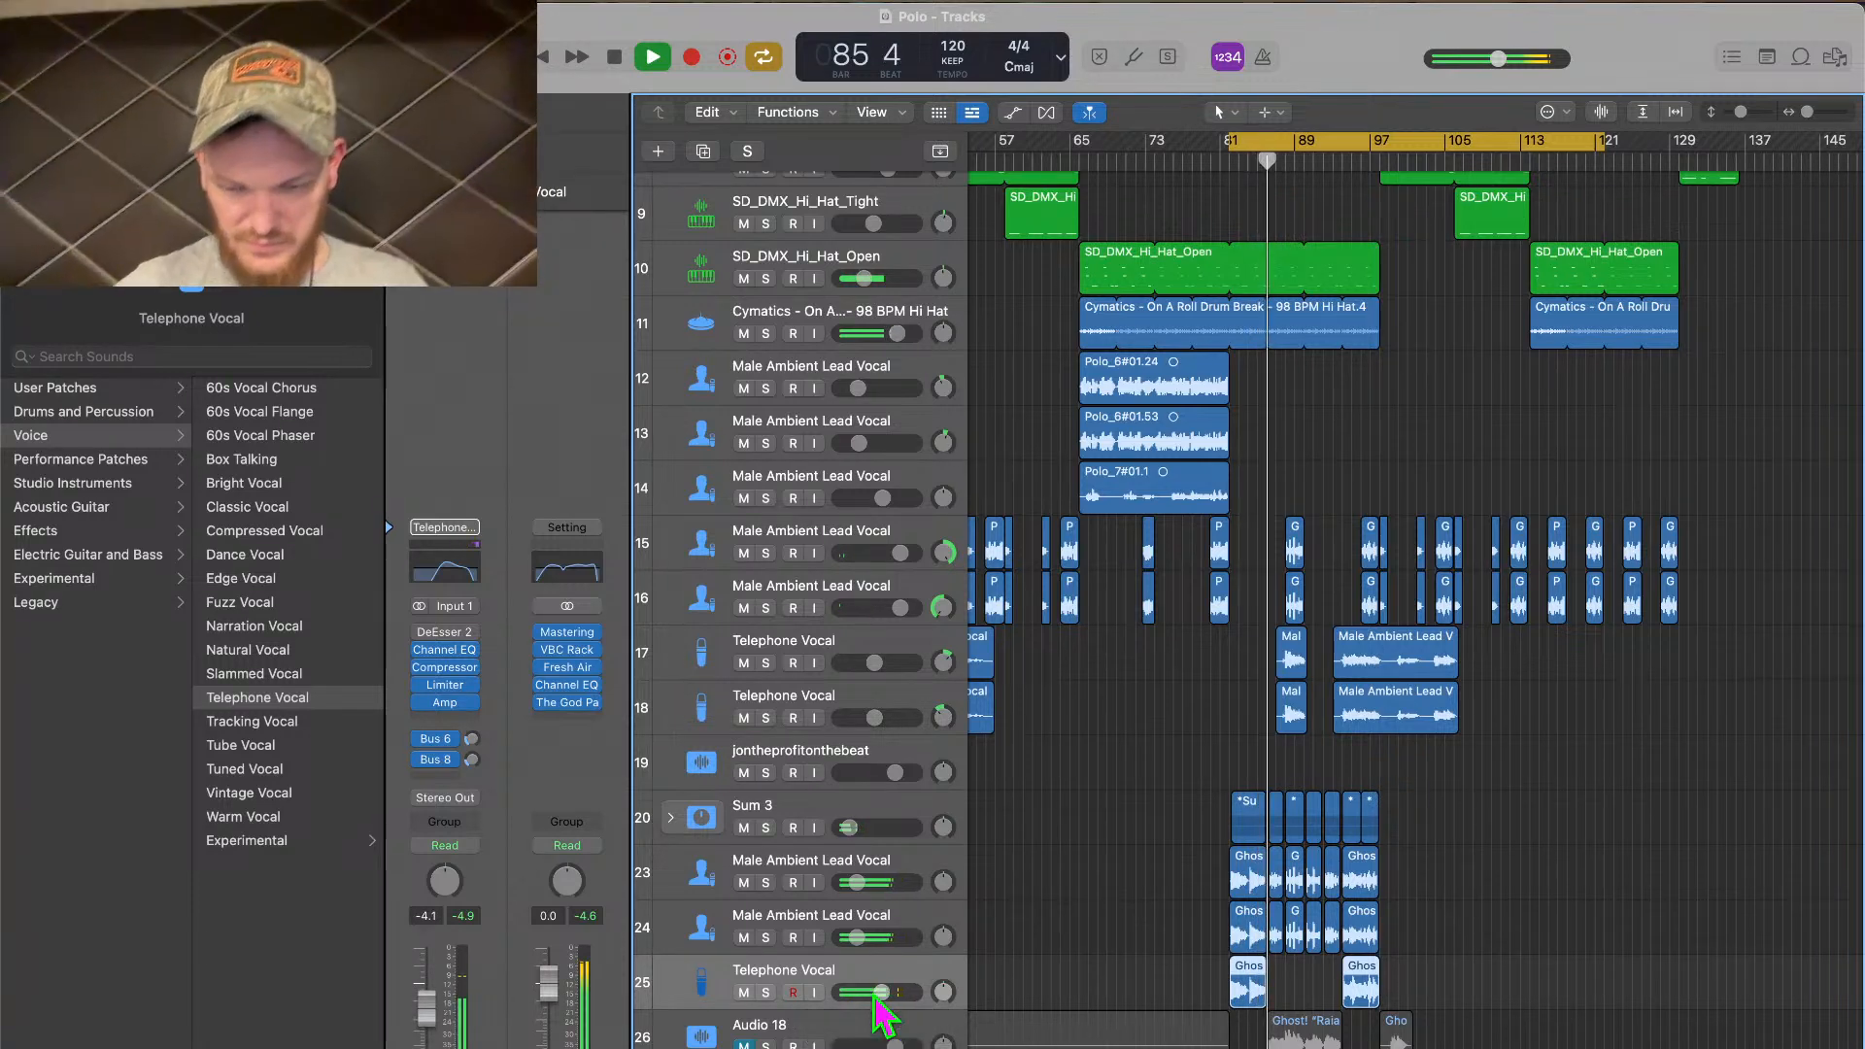
key(space)
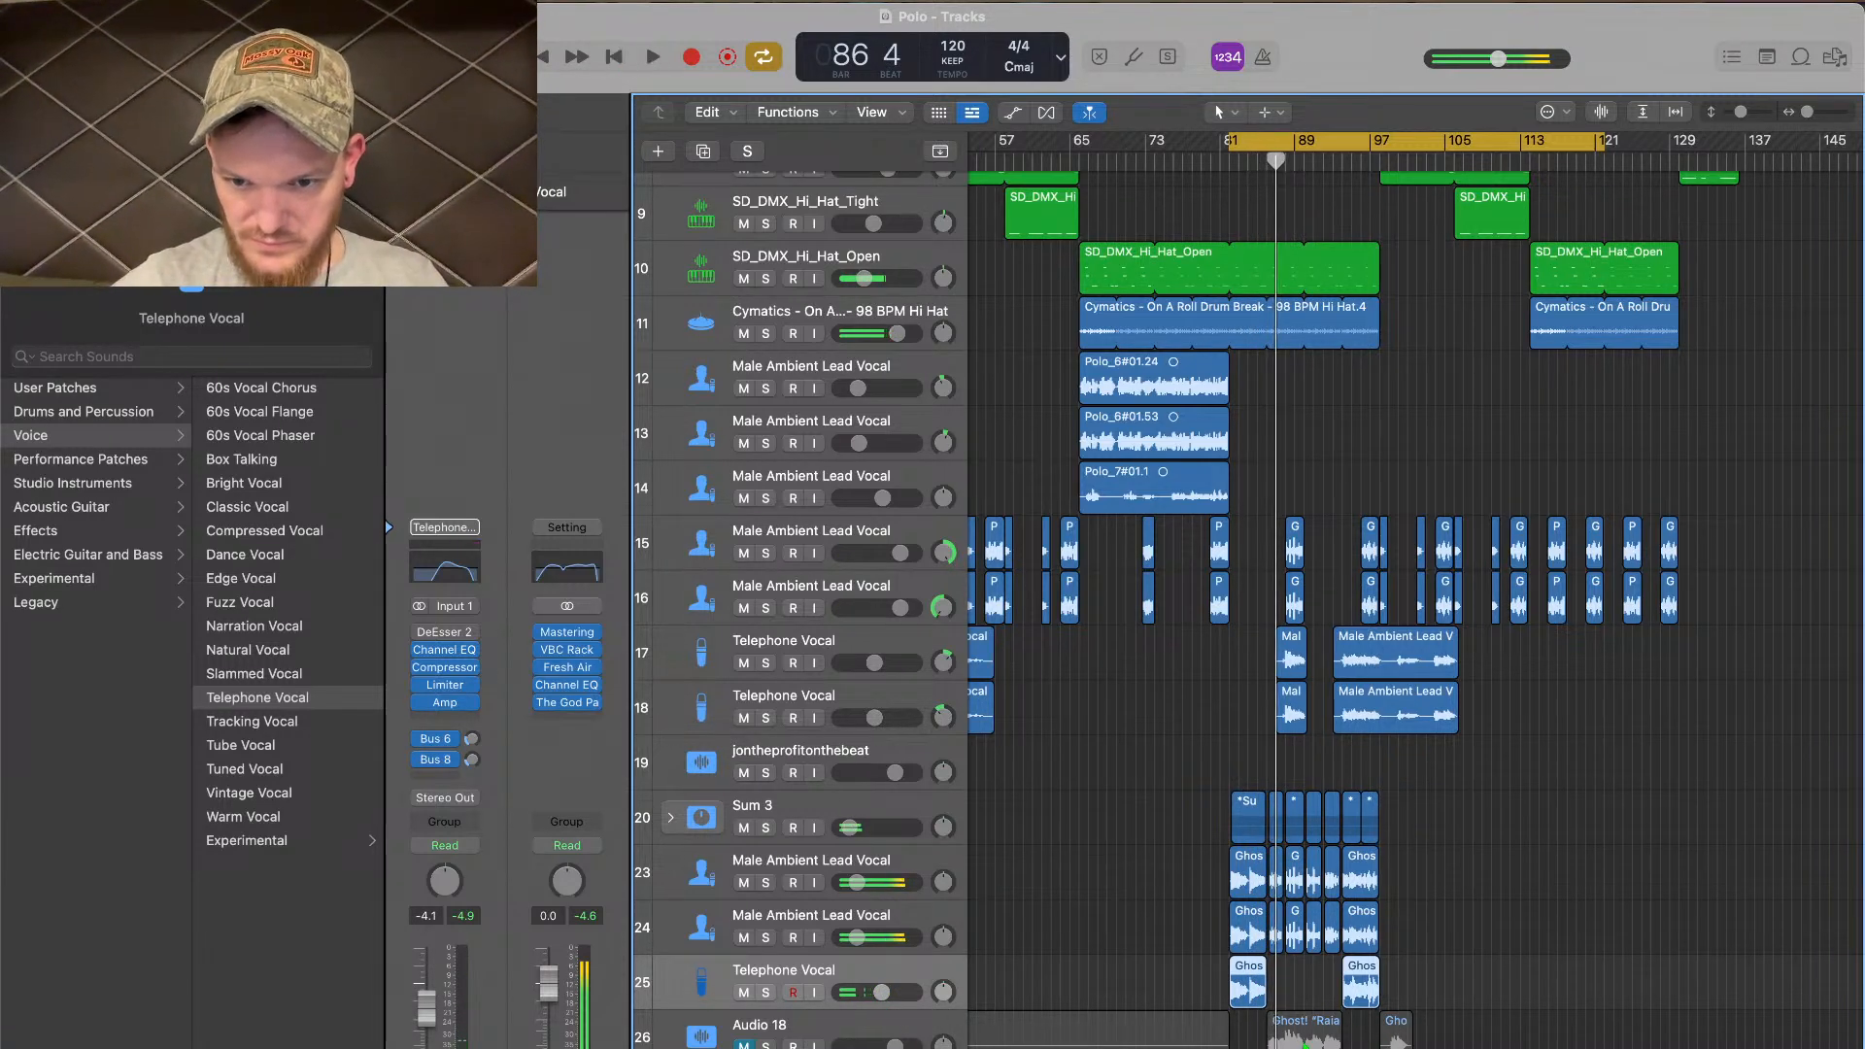
Move the Ghost! "Raian" Take 2.2 region from Audio 18 up to the Telephone Vocal track 25, keeping it at bar 86
scroll(1304, 1047, up, 7)
click(1305, 1045)
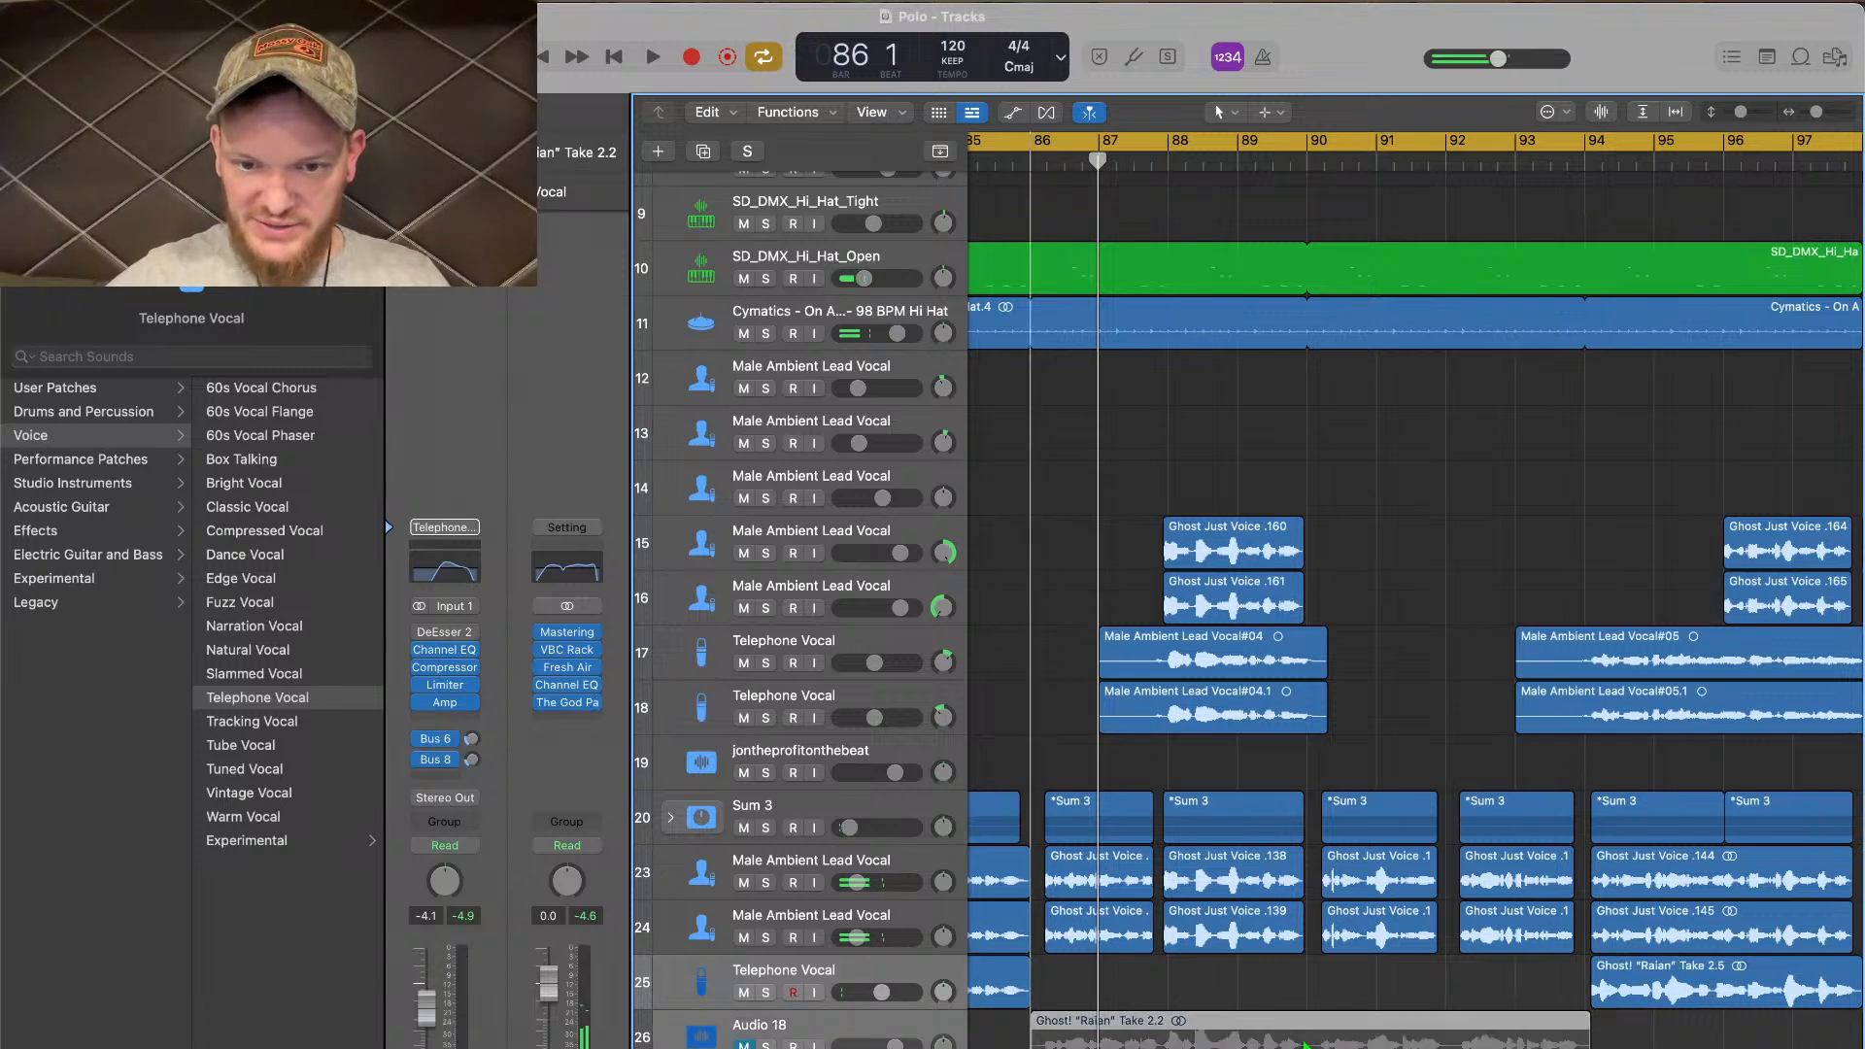
drag(1304, 1027, 1302, 997)
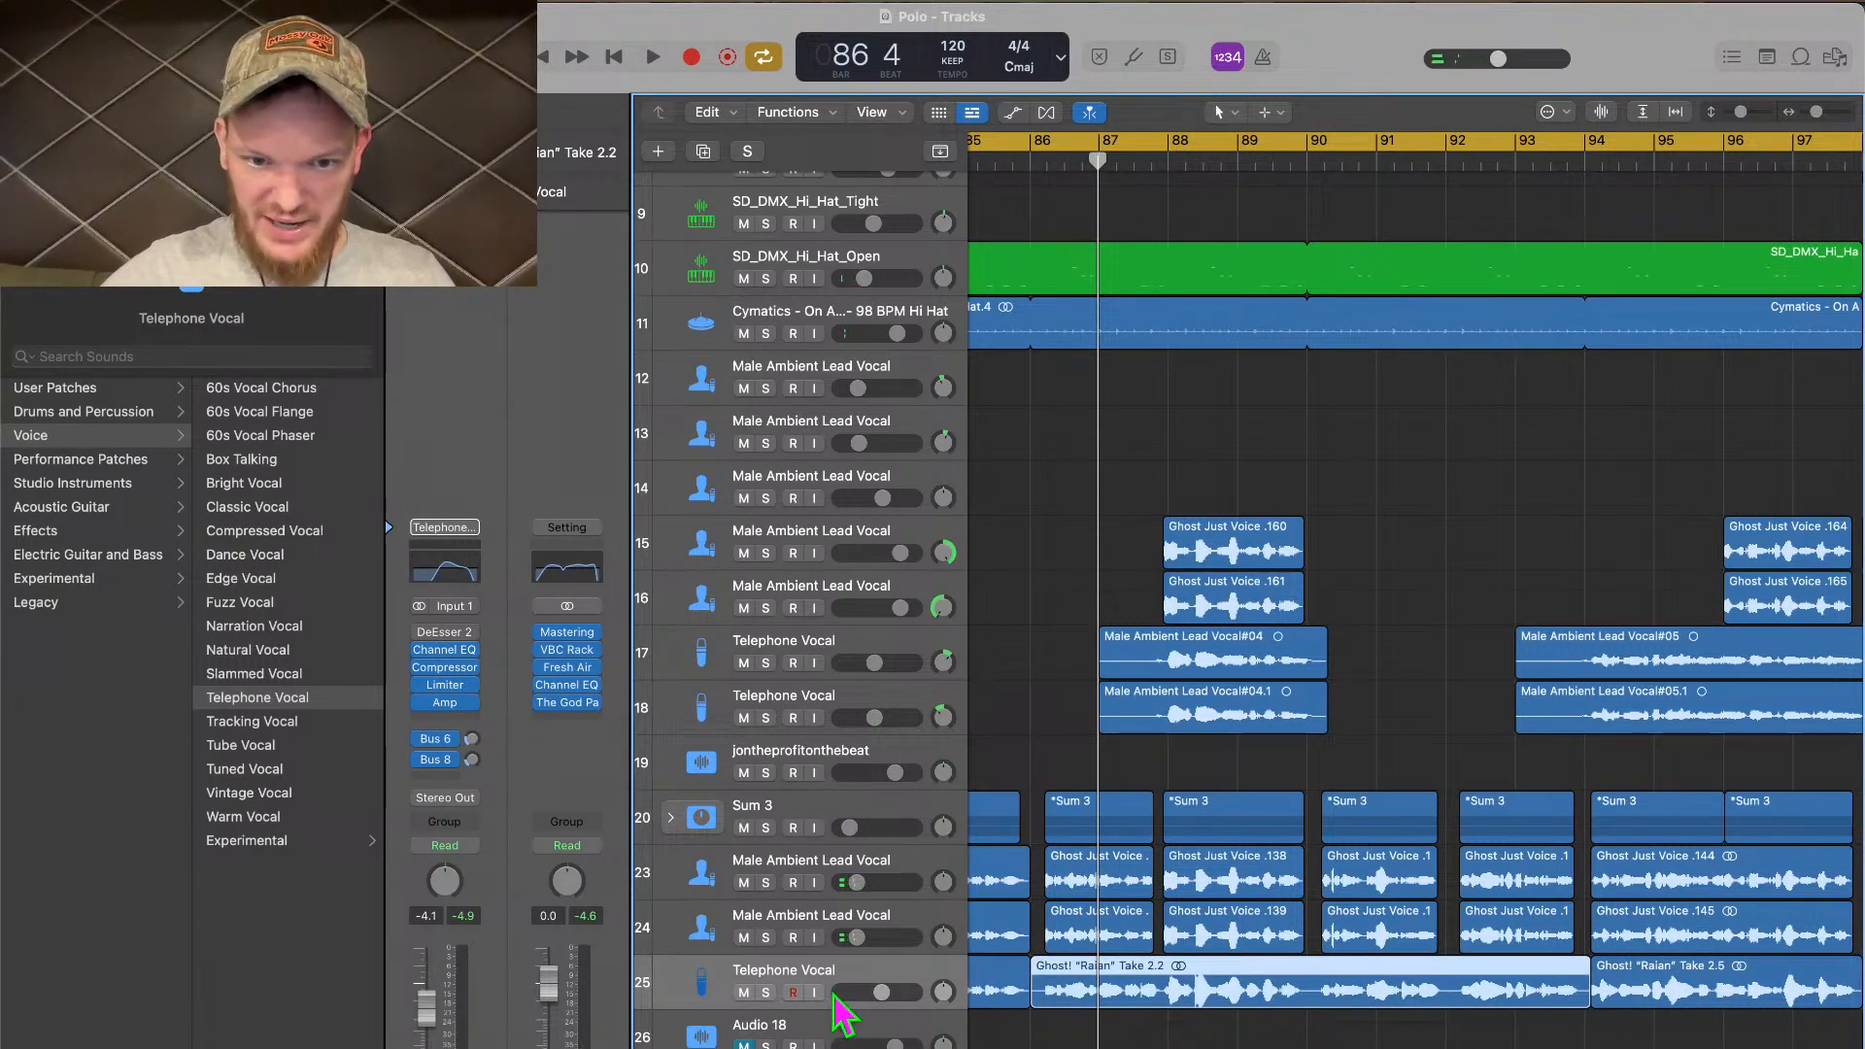
Play the cycle from bar 82 to bar 89 to check the added telephone vocal layer
scroll(1302, 998, down, 5)
key(space)
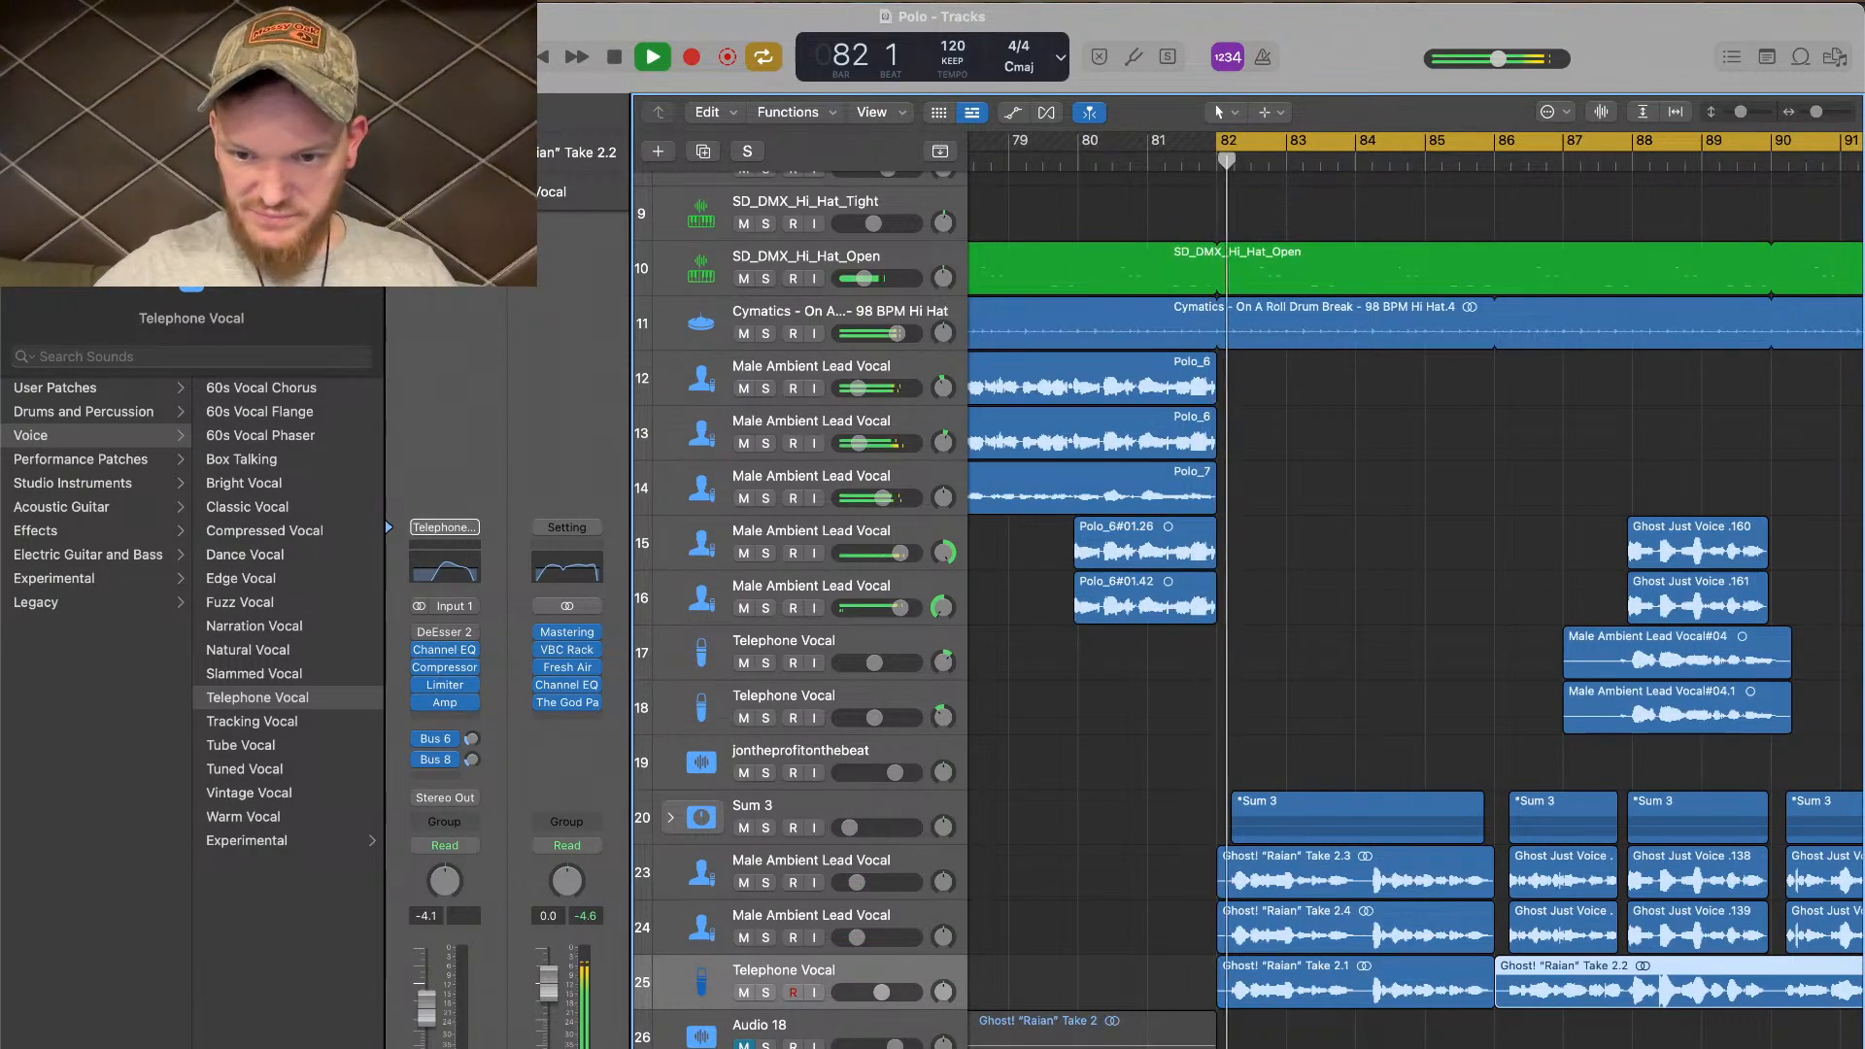
scroll(1303, 997, down, 4)
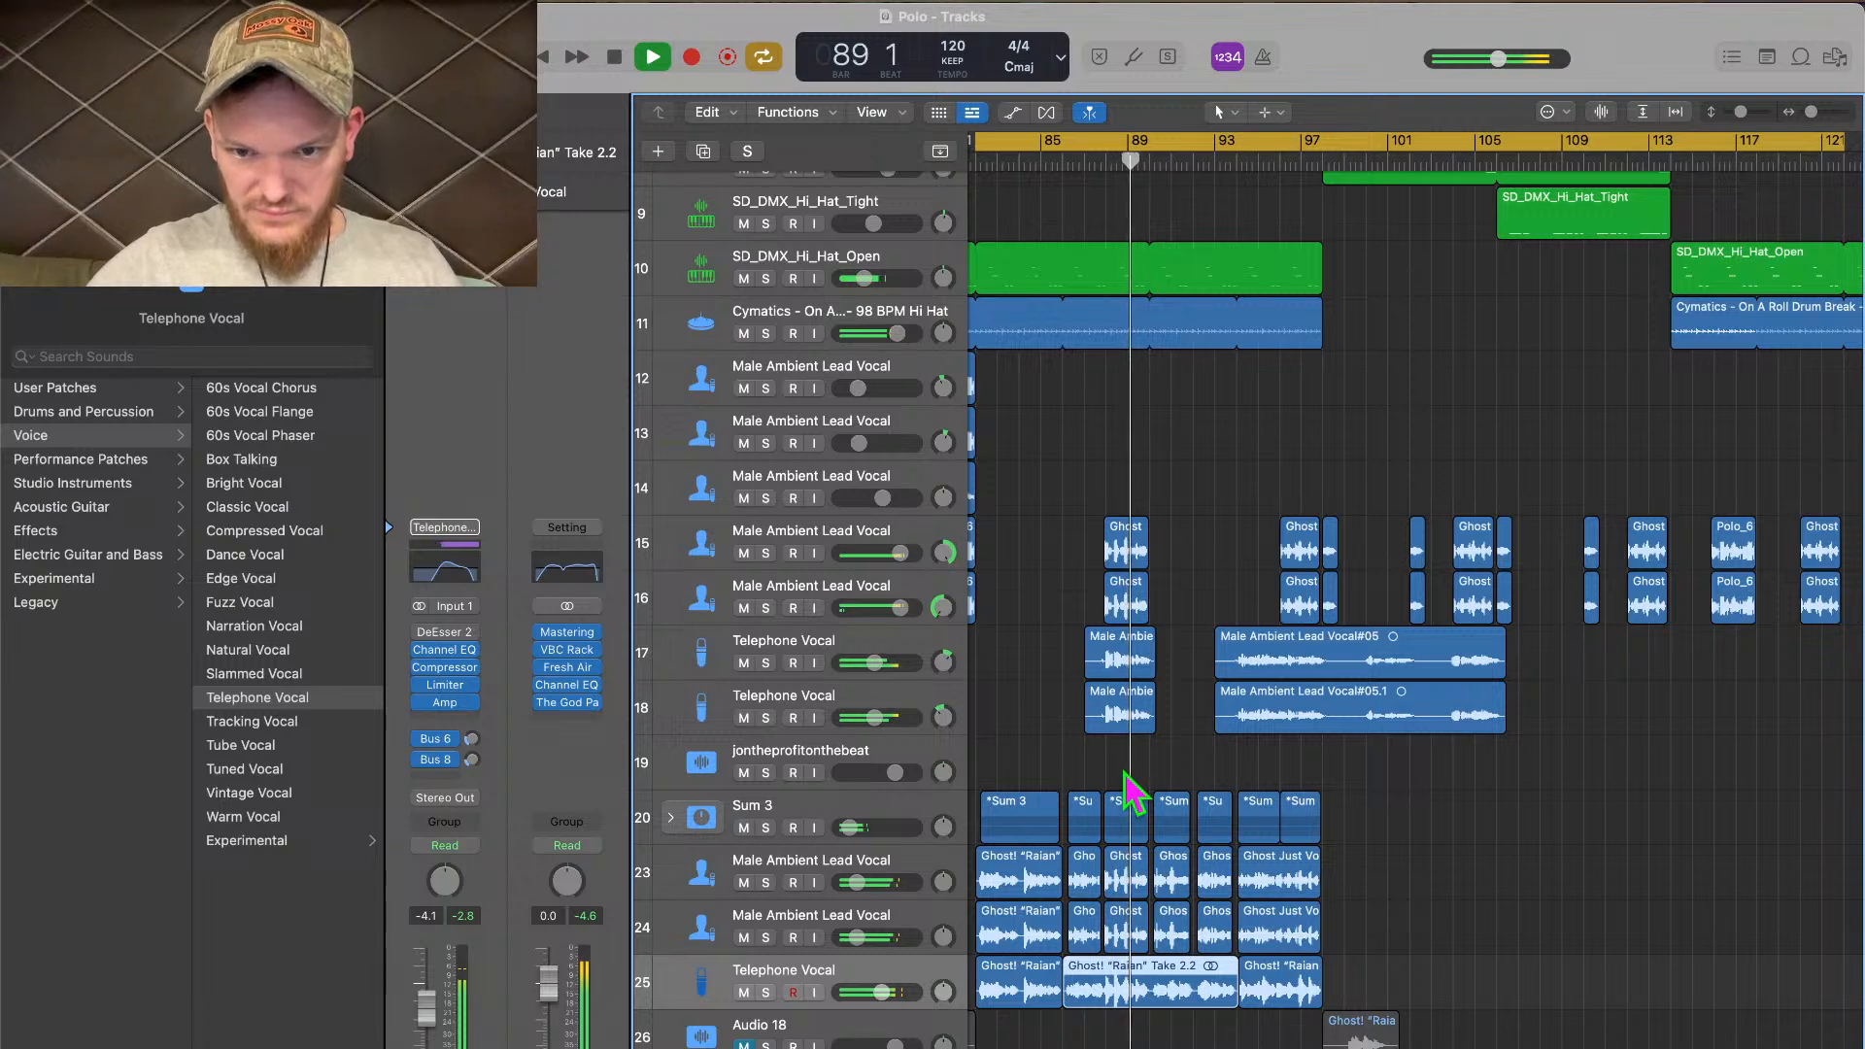
key(space)
Split the Ghost! "Raian" Take 2.2 region just before bar 88 and delete the part ahead of the split
scroll(1098, 161, up, 6)
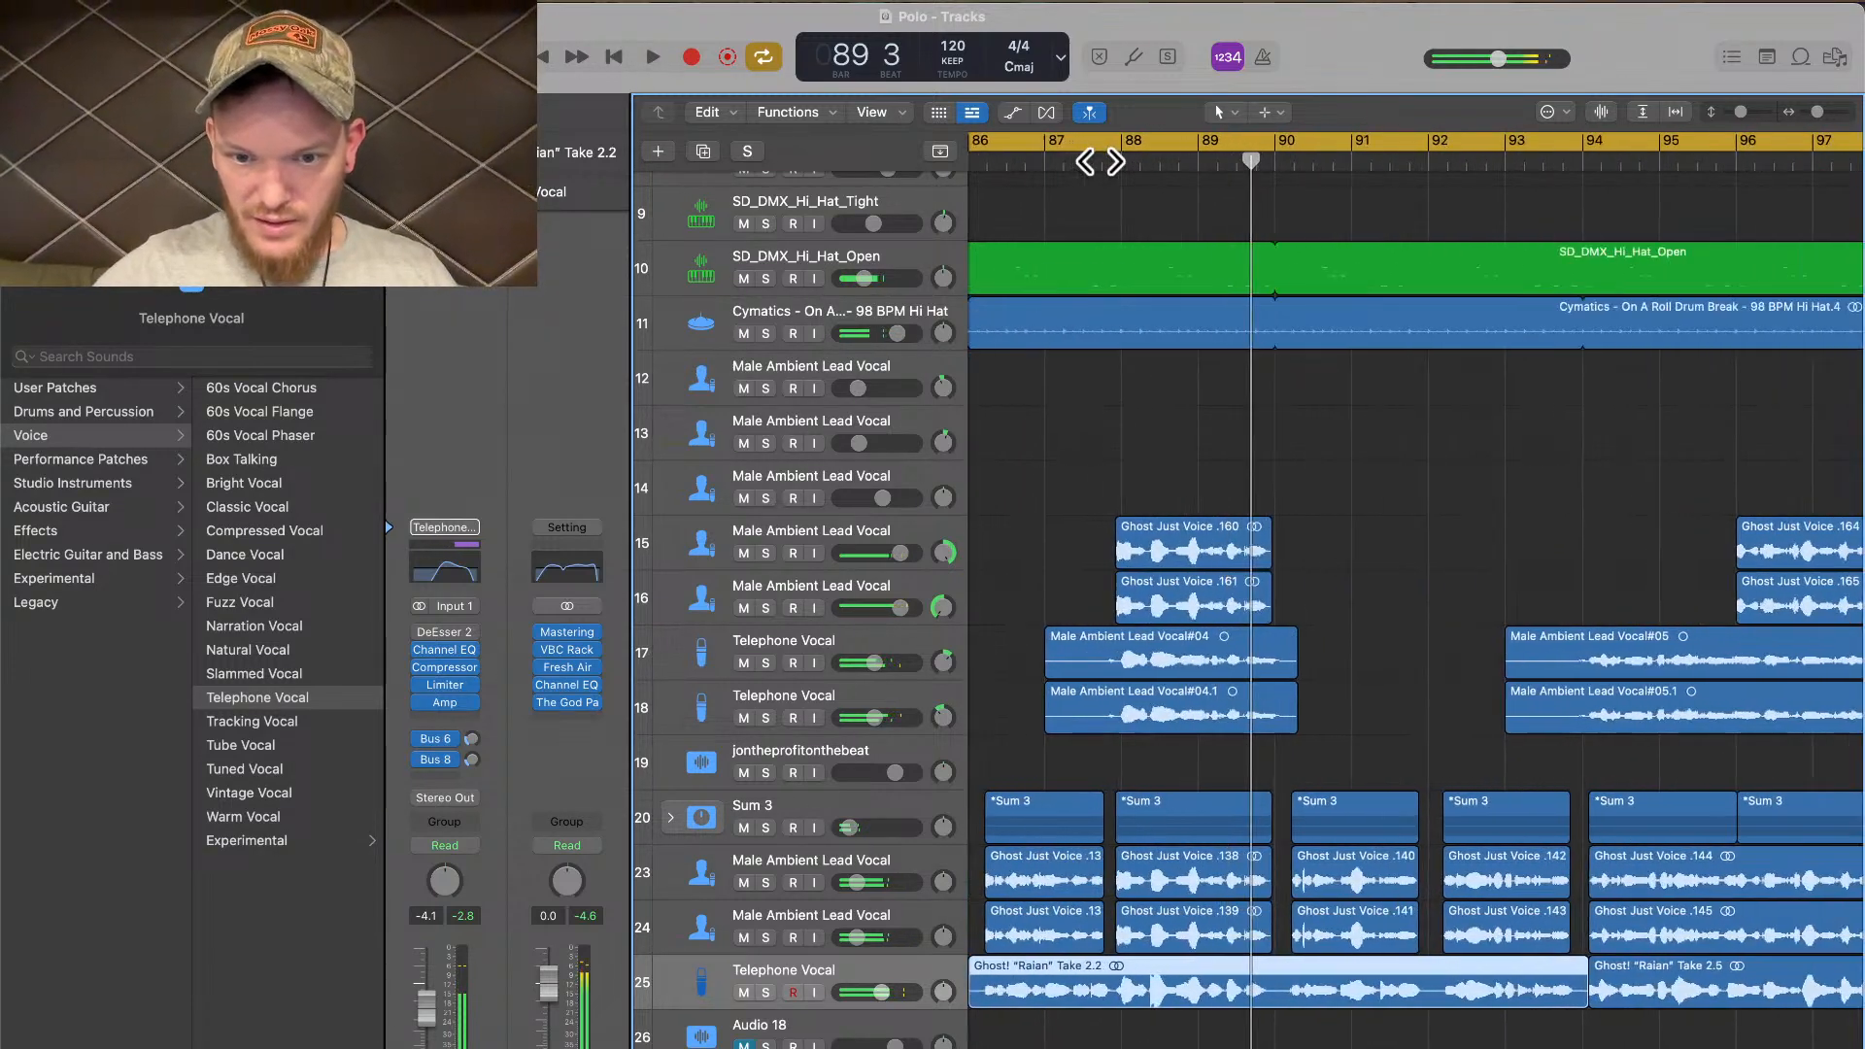
click(1115, 163)
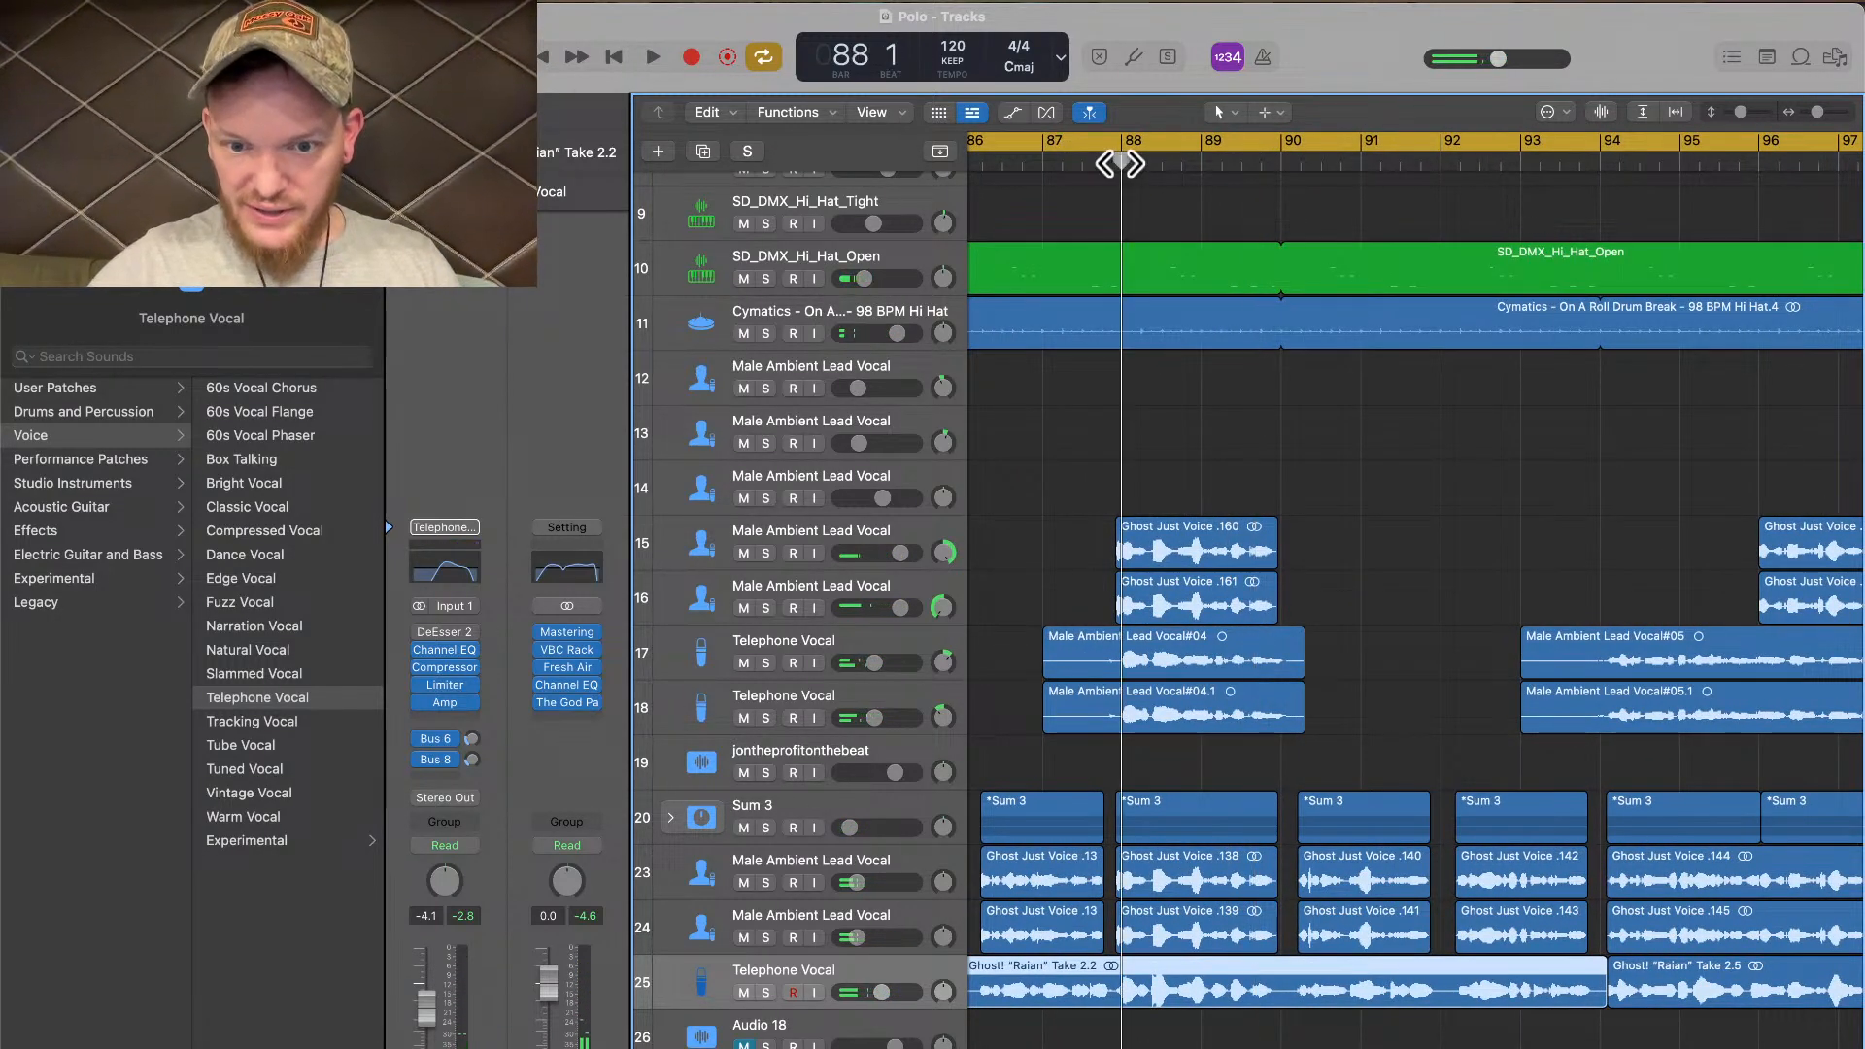
scroll(1030, 976, up, 5)
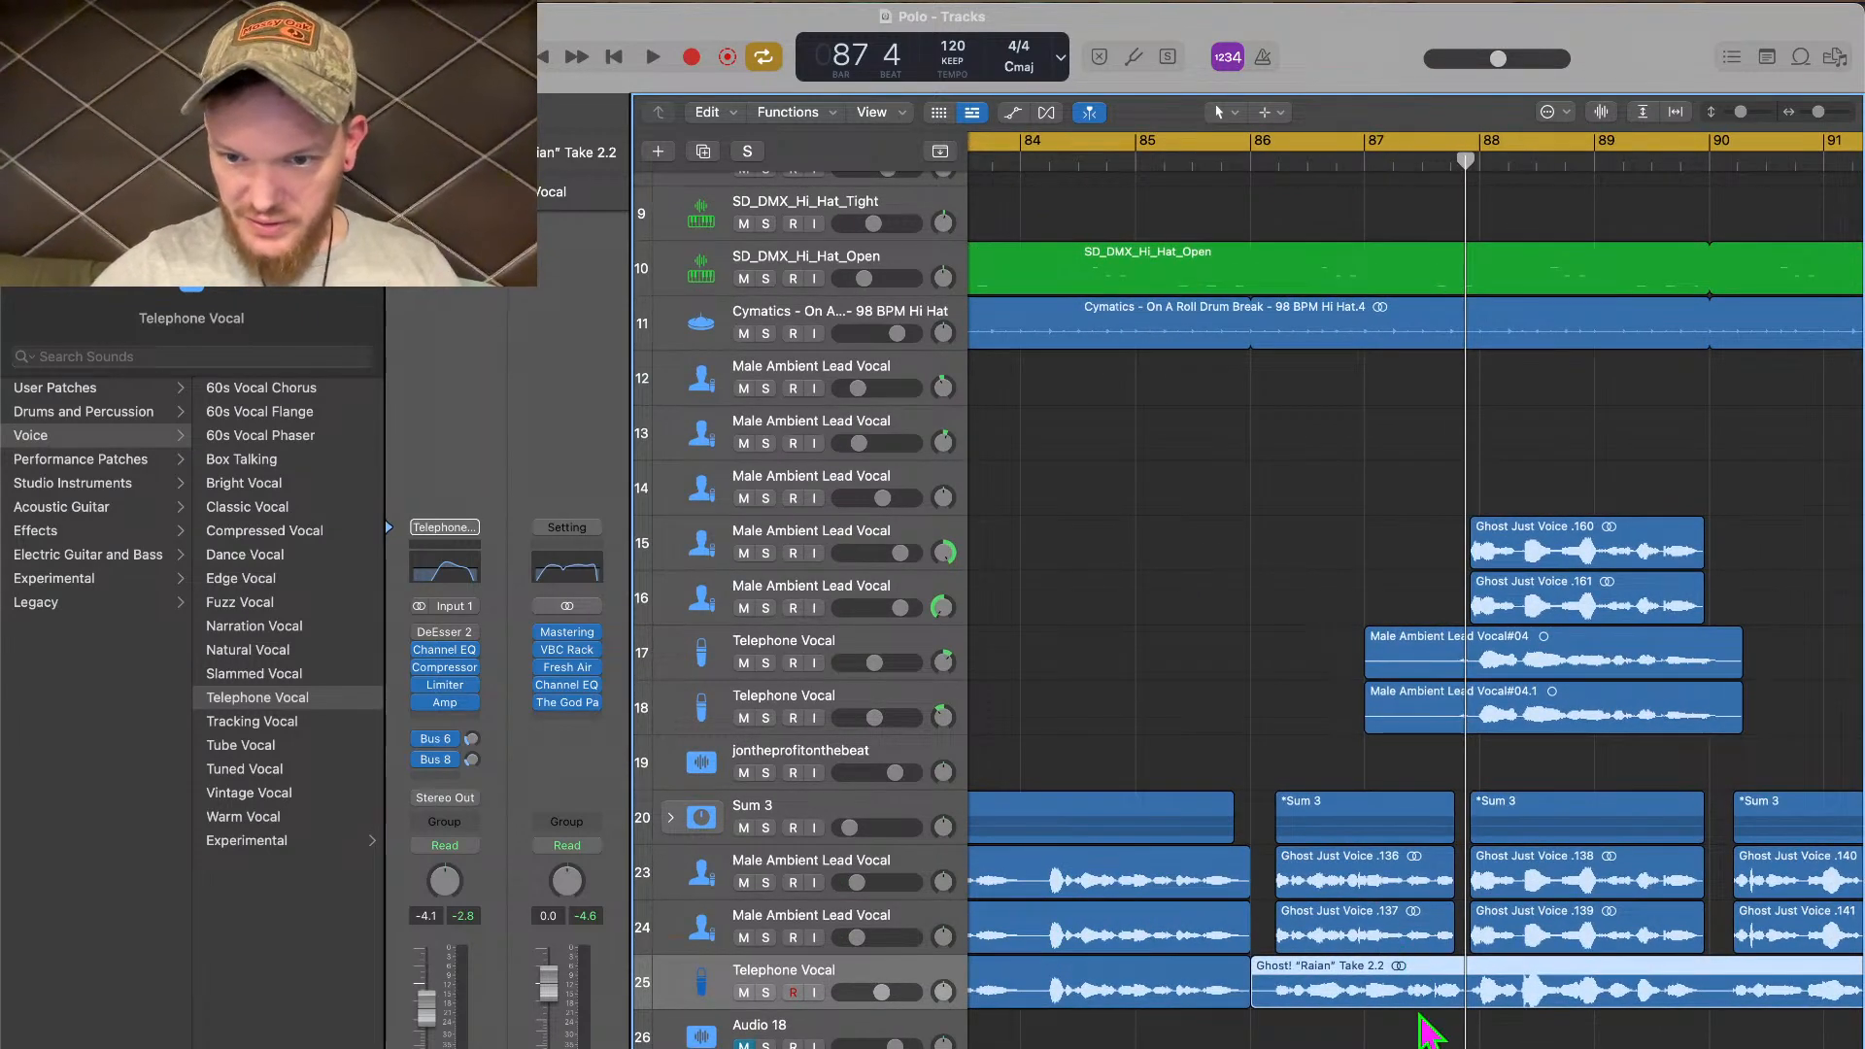
key(super+t)
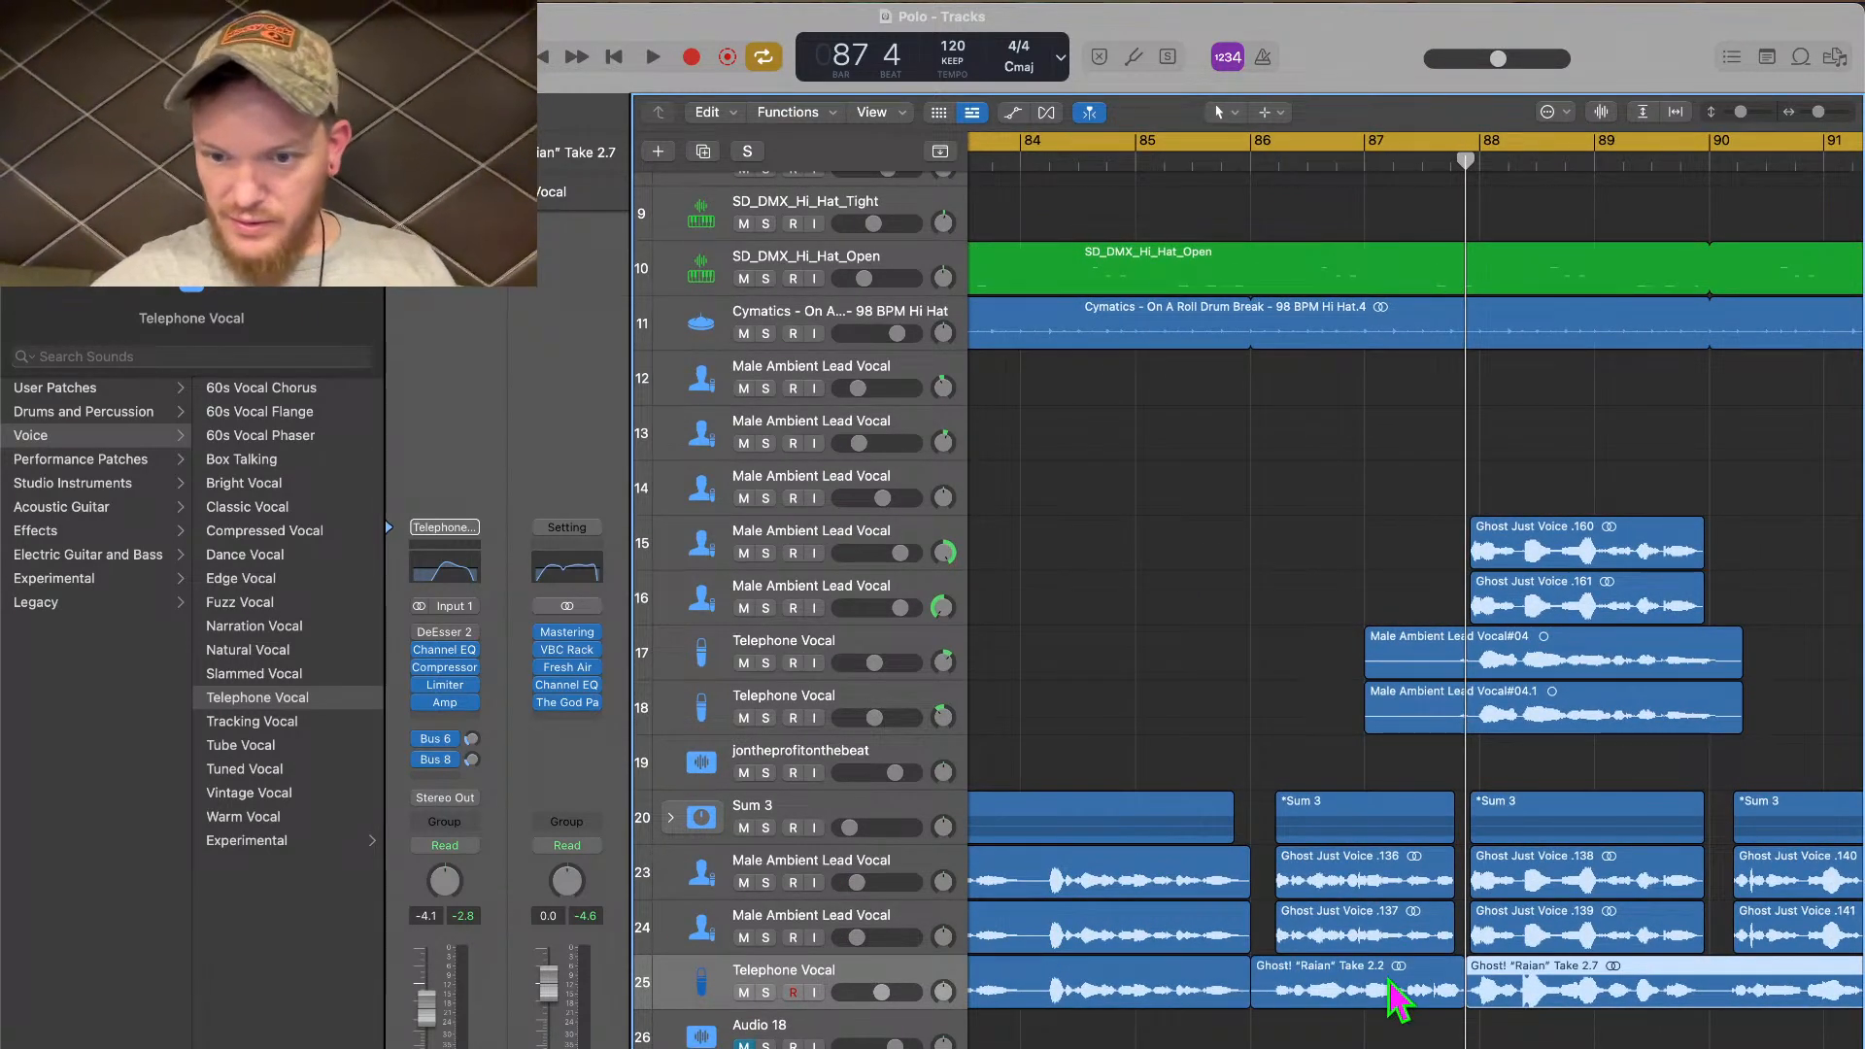
click(1389, 983)
key(Delete)
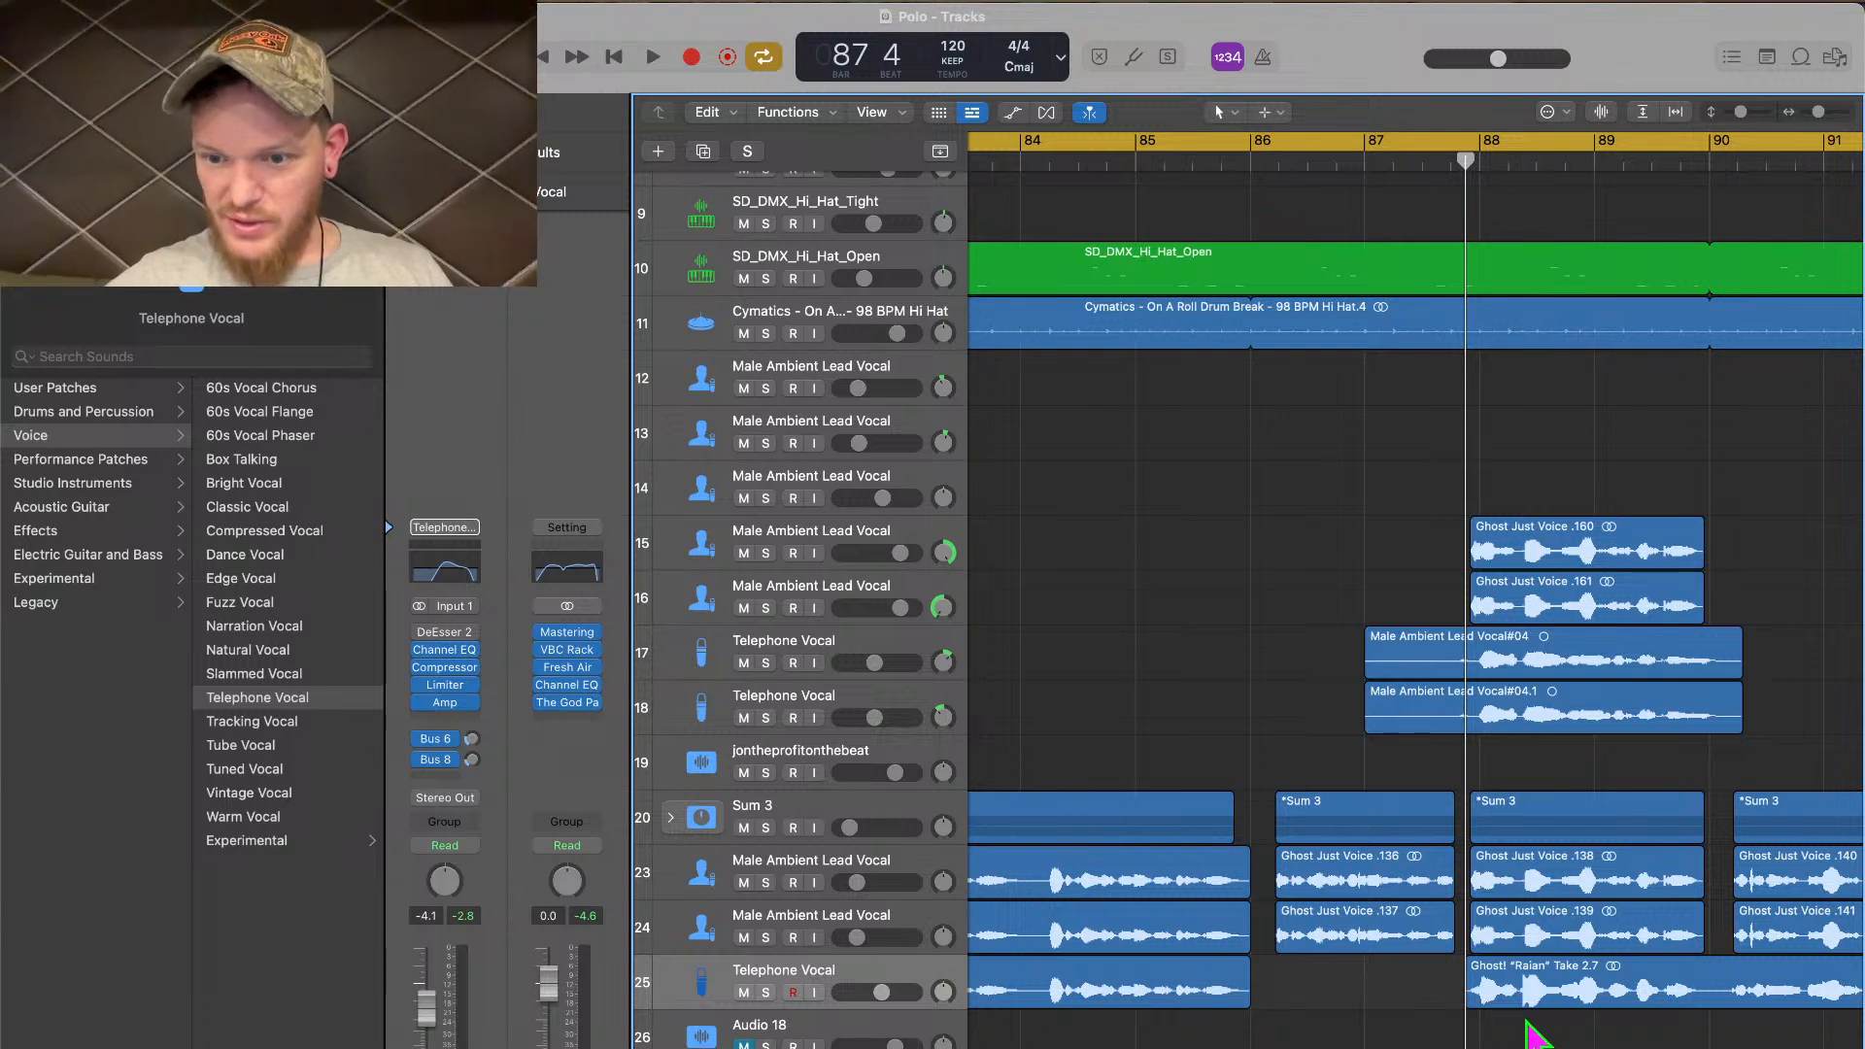
Cut the short gap around bar 90 out of the Ghost! "Raian" Take 2.7 region on track 25, and start playback from bar 82
click(1709, 163)
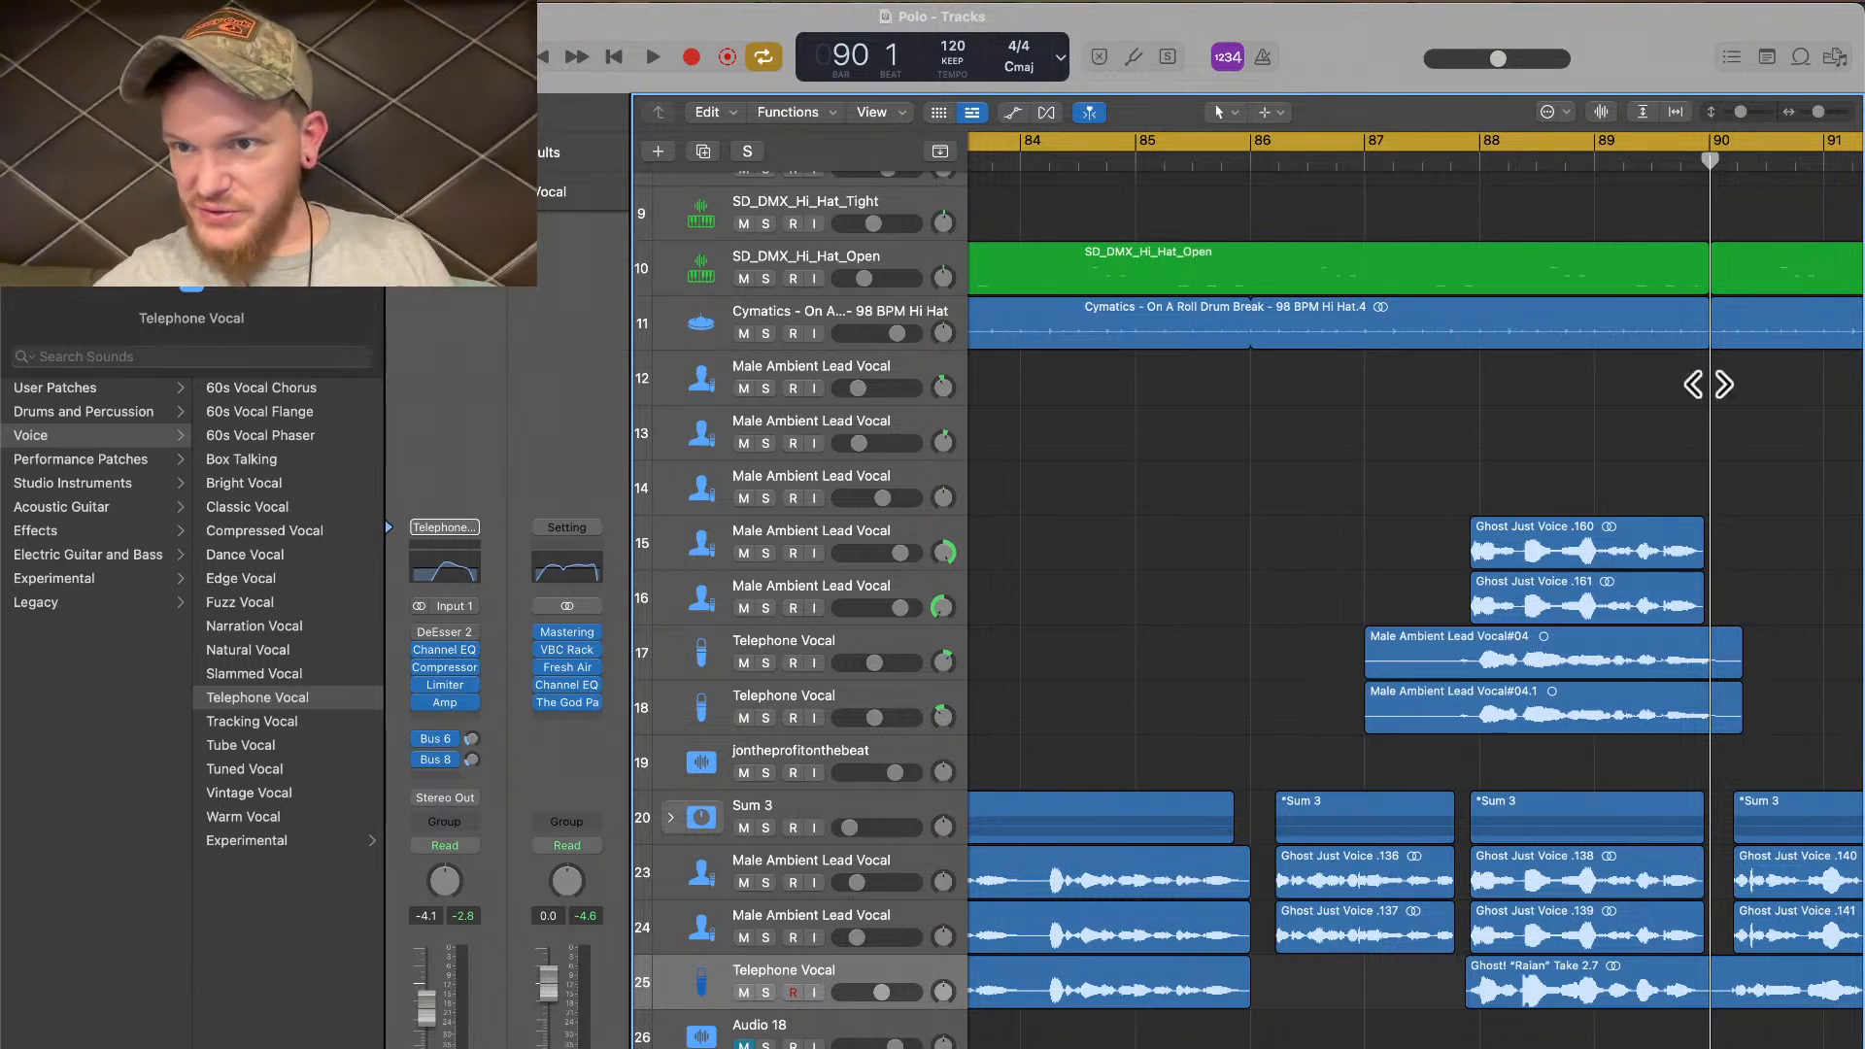
click(1730, 168)
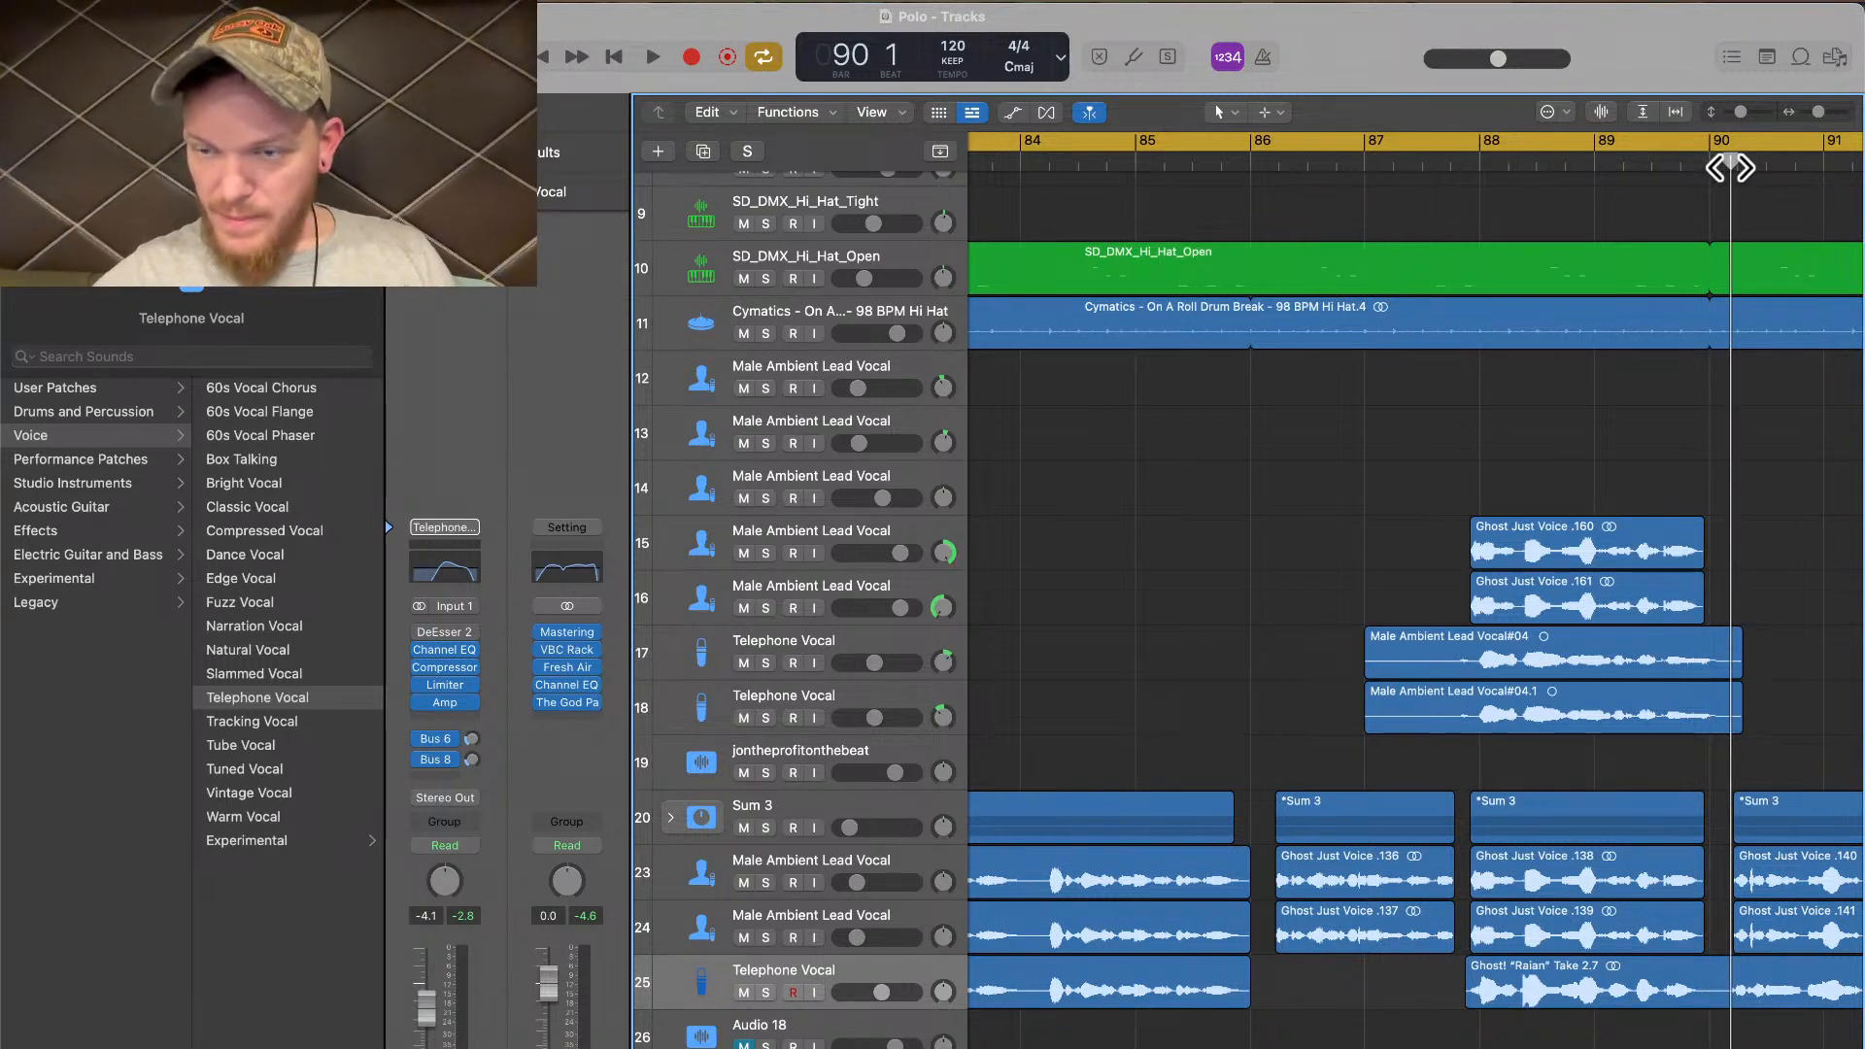
click(1710, 165)
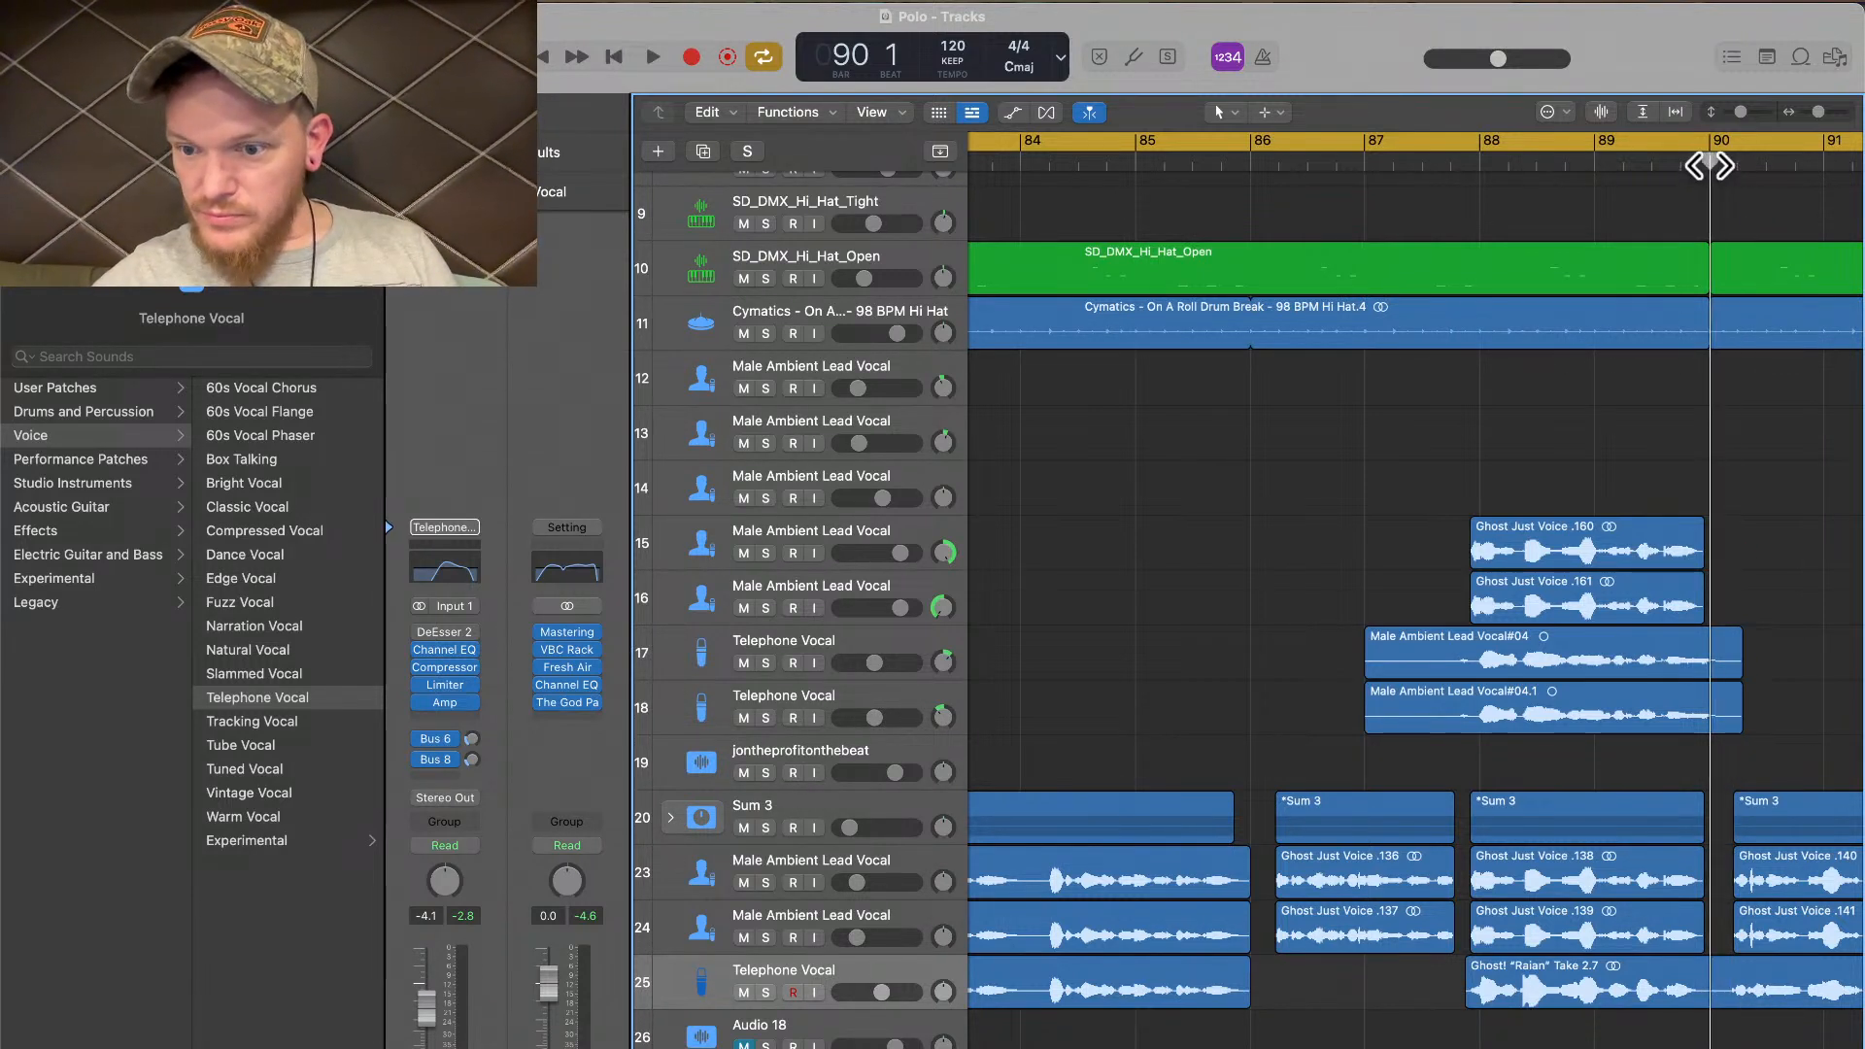
click(1688, 989)
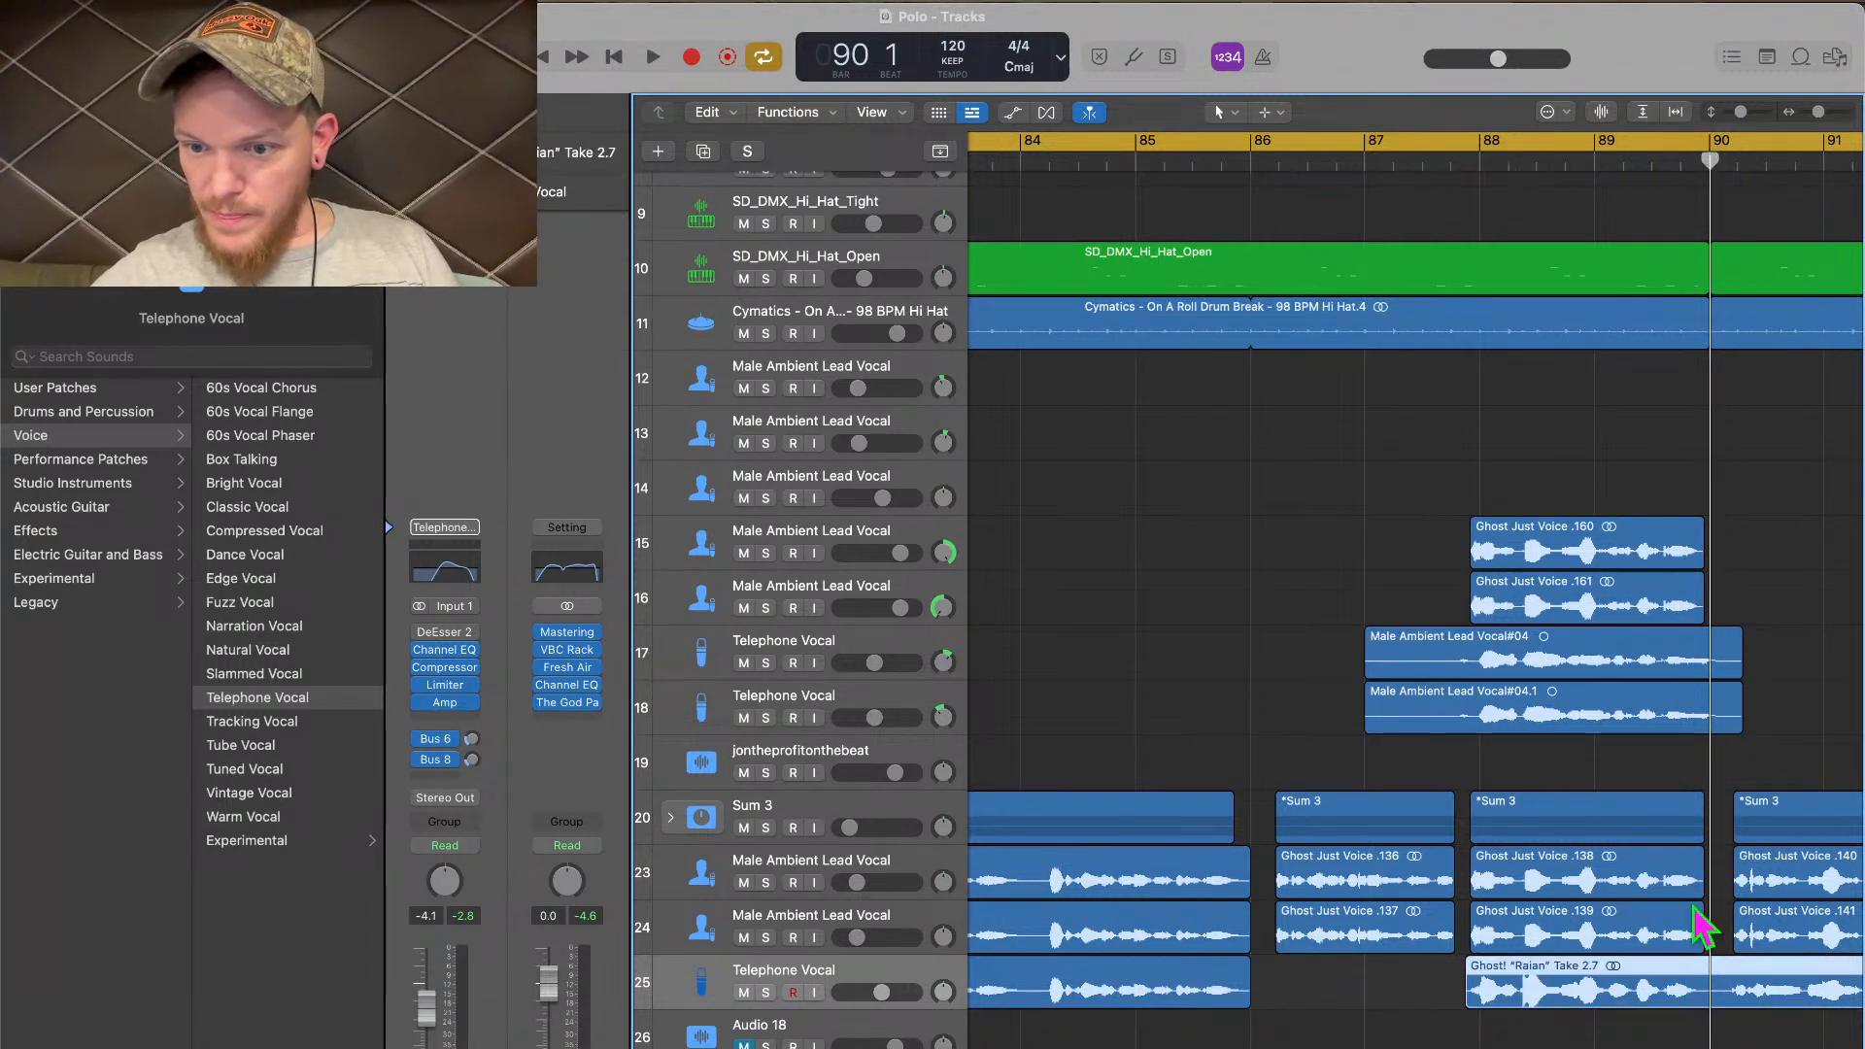
click(1702, 165)
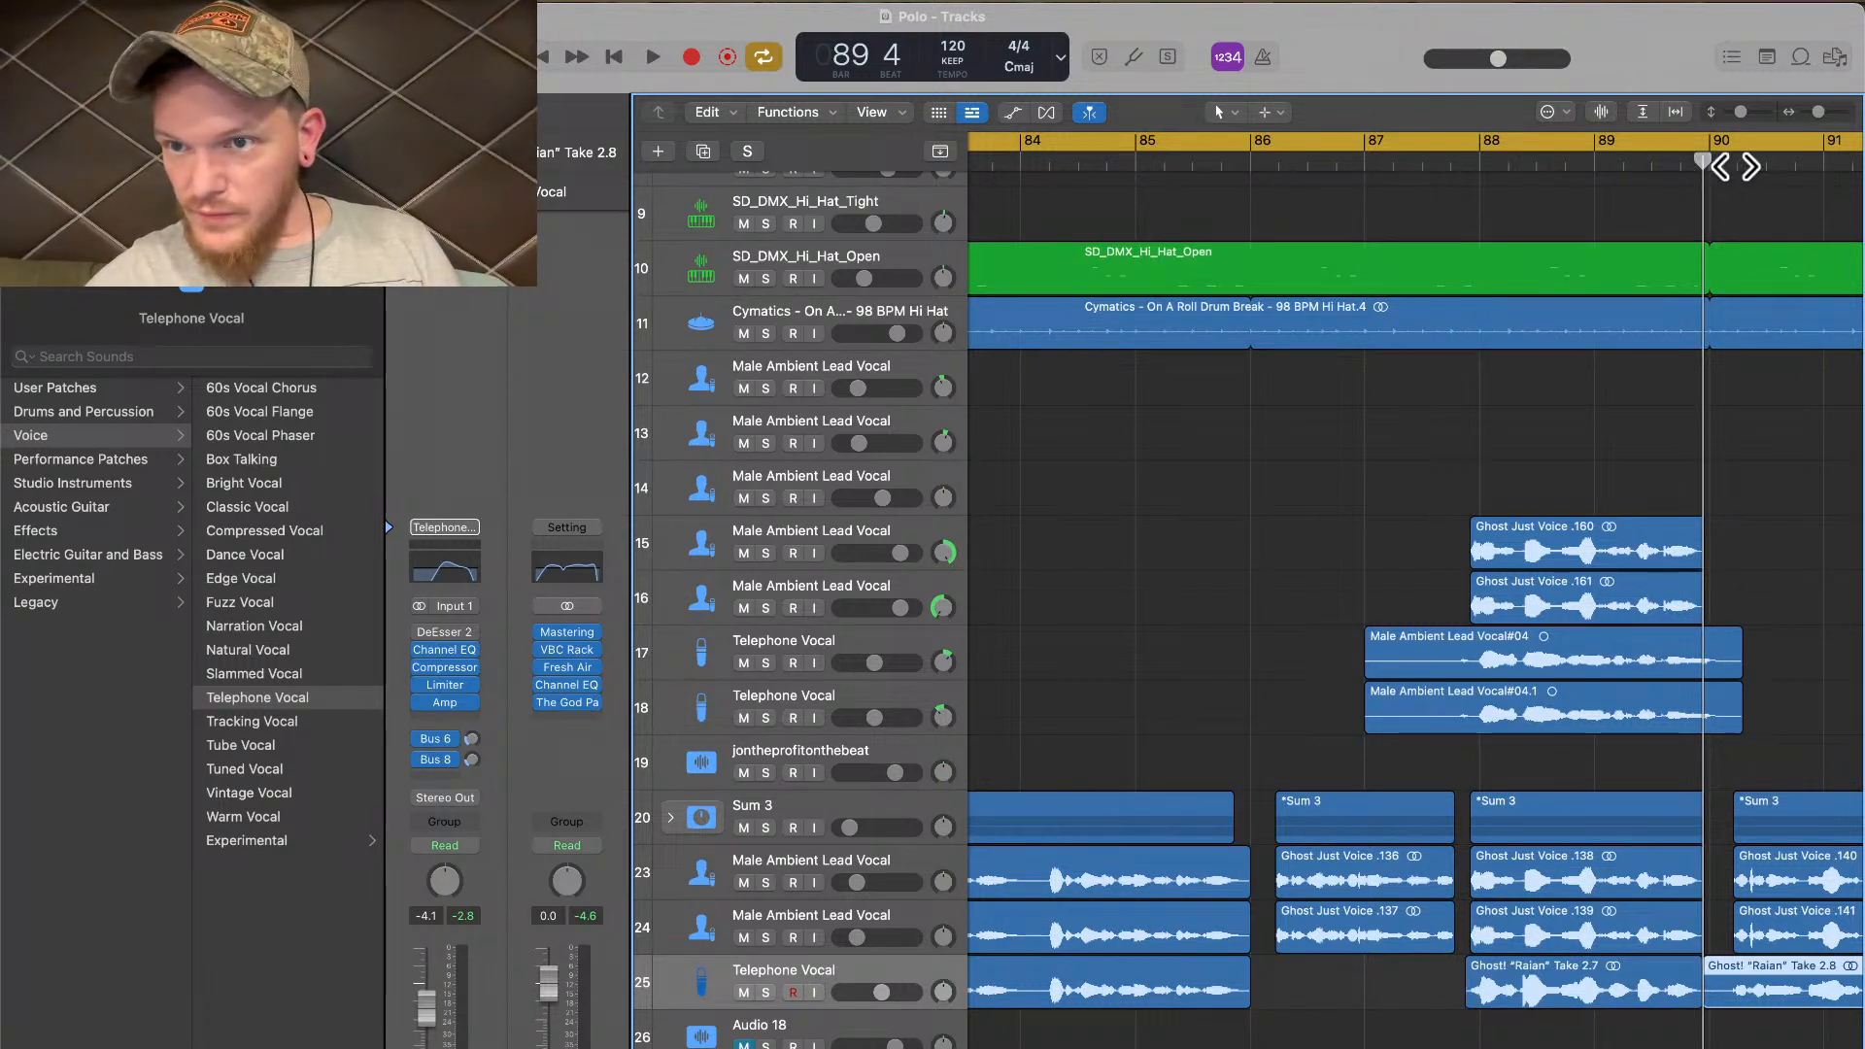
click(1729, 164)
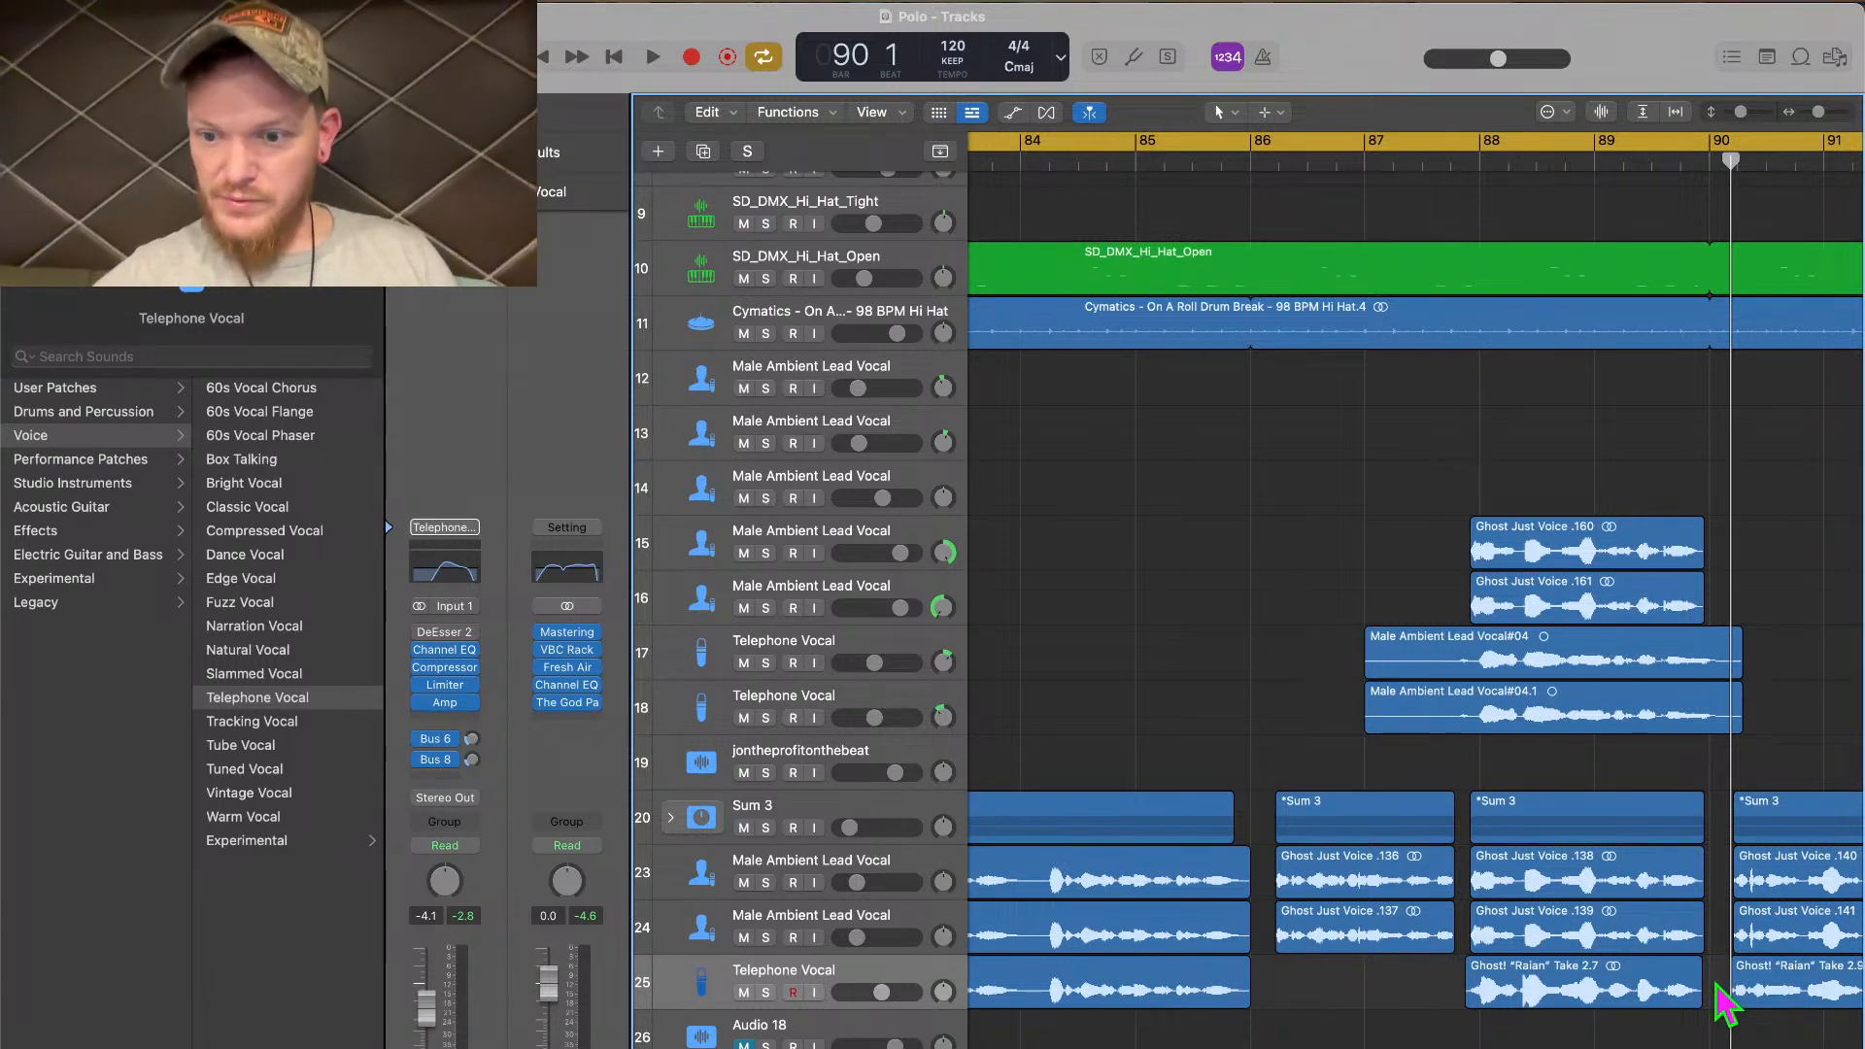
key(space)
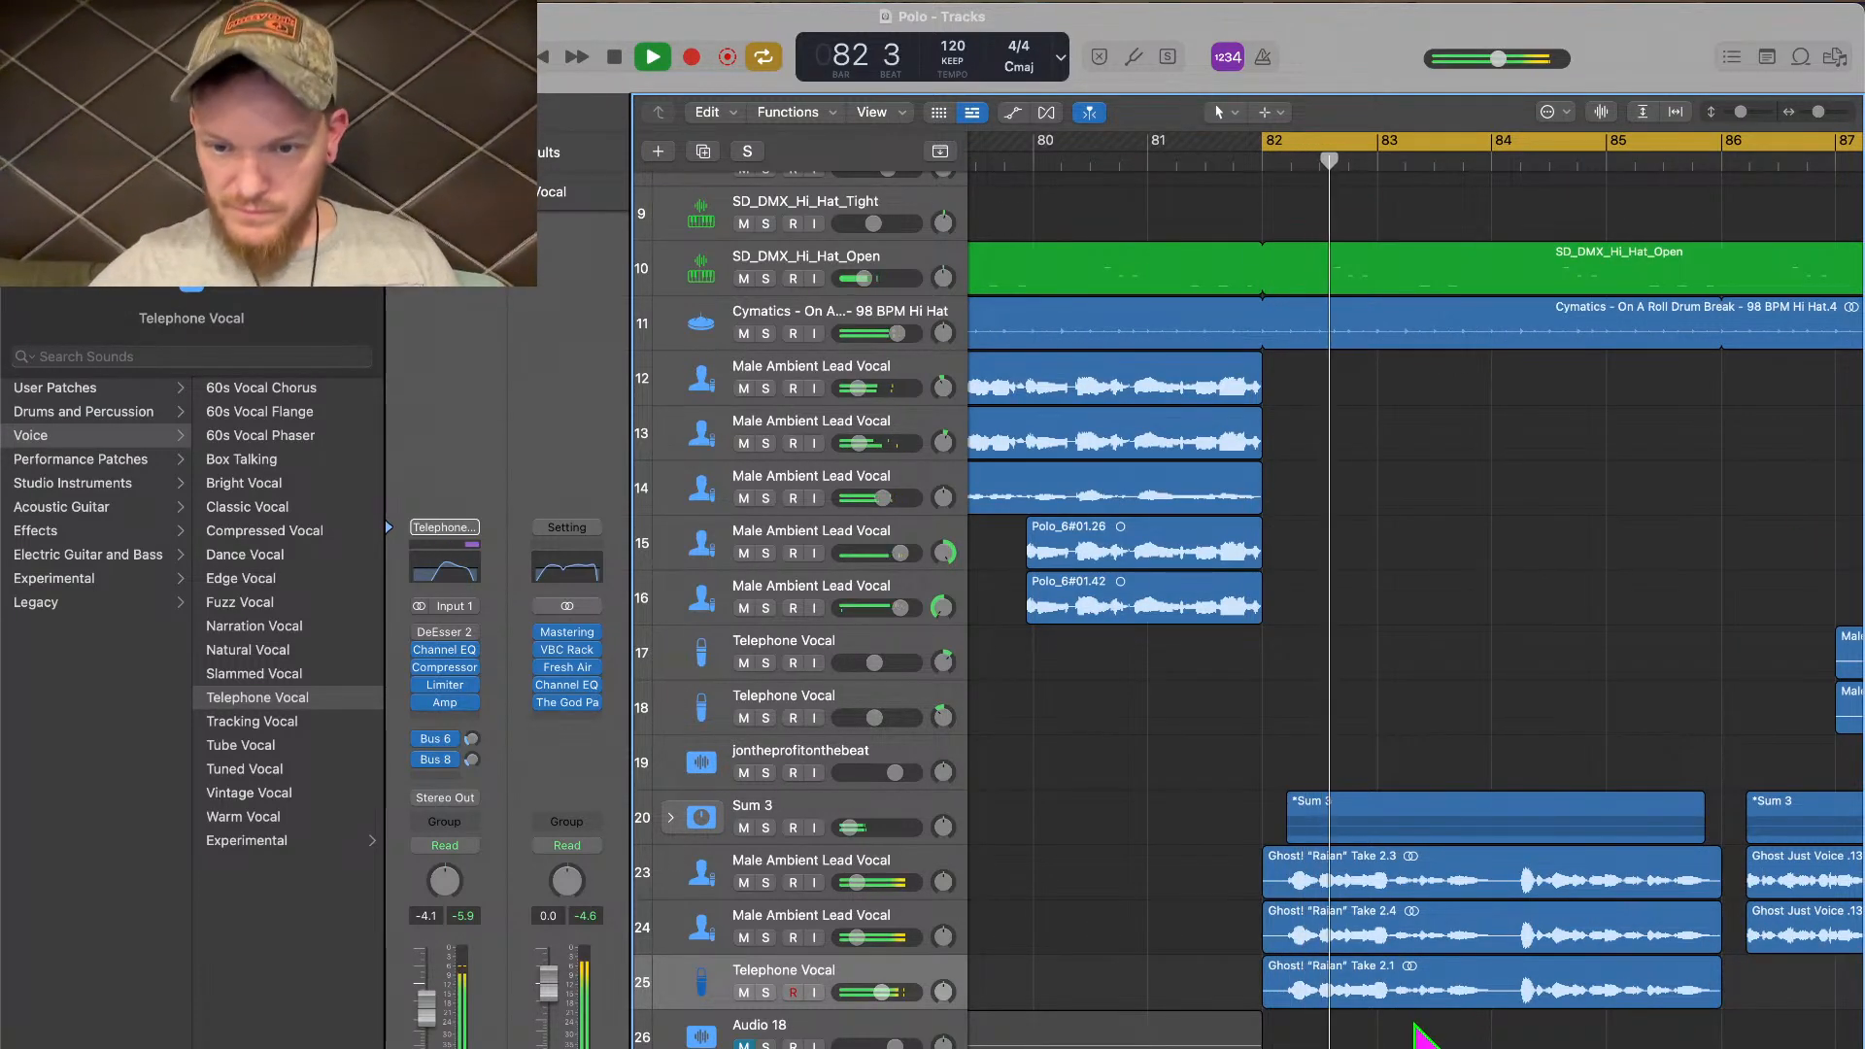
Raise the Telephone Vocal track 25 volume to -2.3 dB during playback and replay from just before bar 88
key(super+Left)
key(super+Left)
scroll(1410, 1025, right, 3)
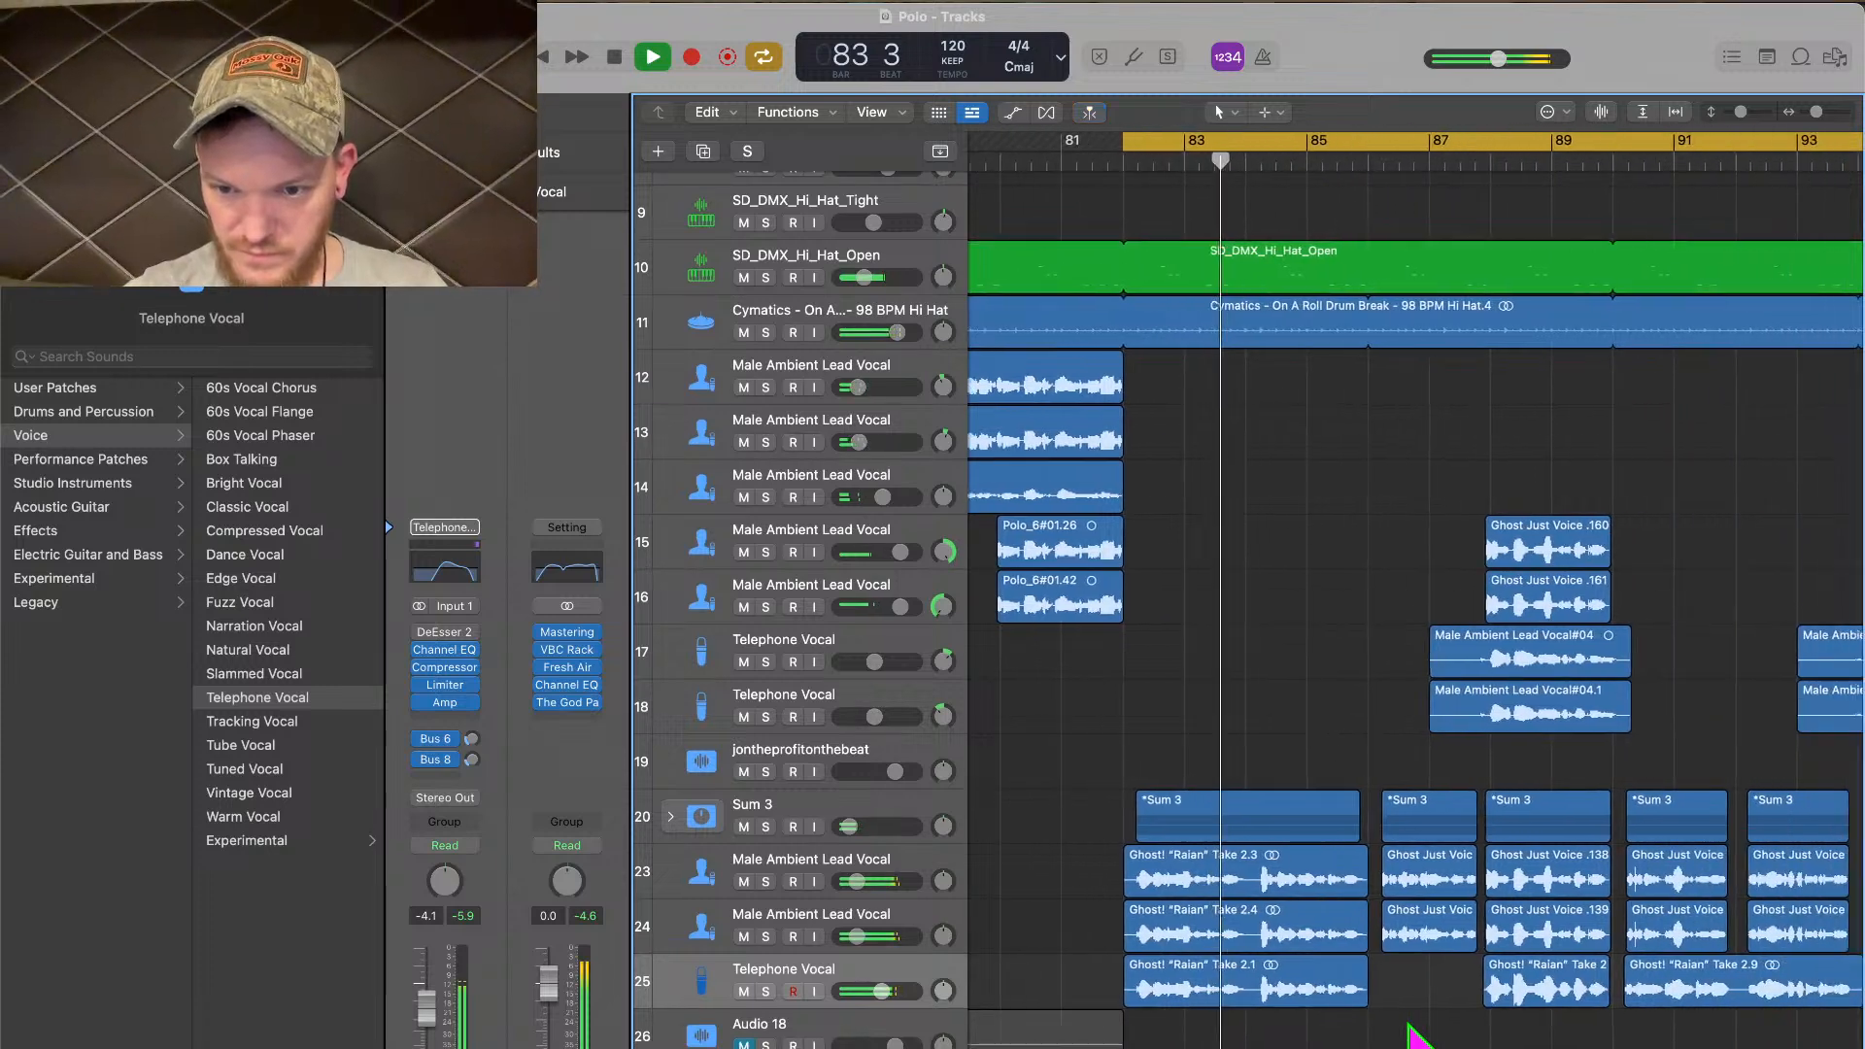
scroll(1414, 1031, right, 2)
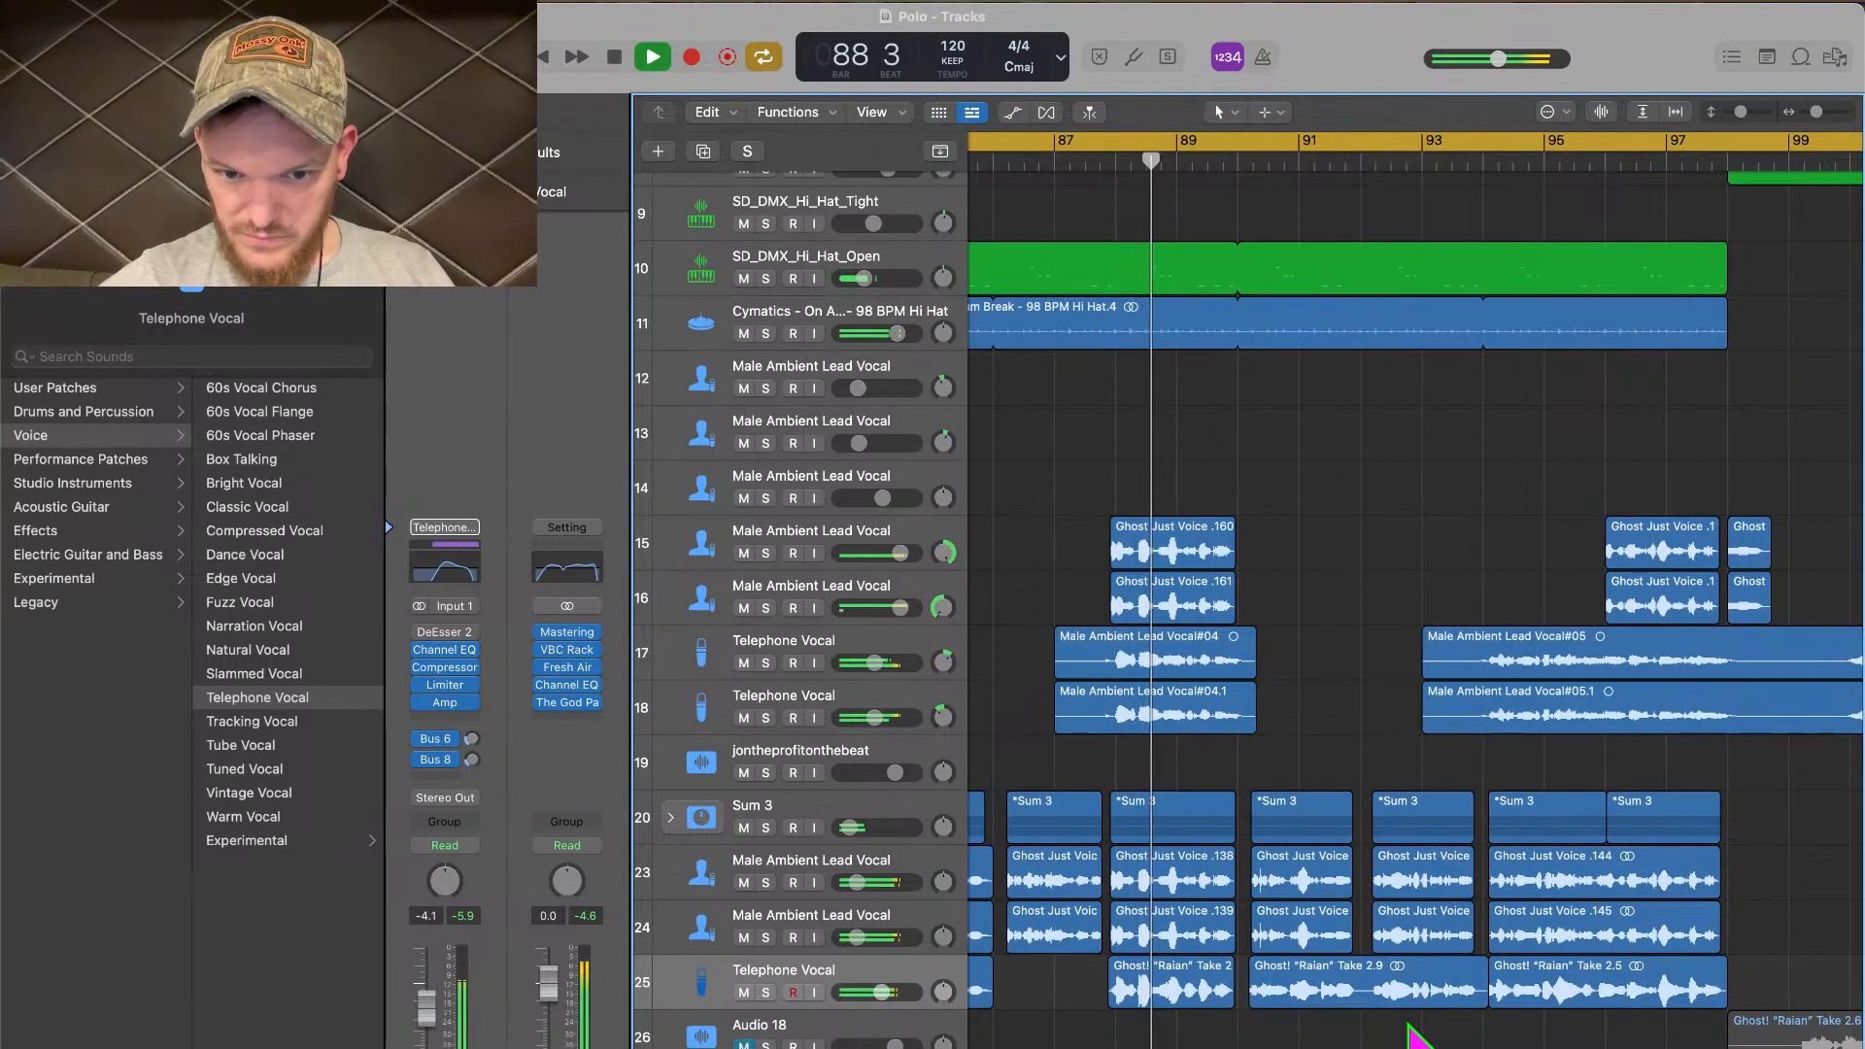
drag(882, 992, 901, 1001)
click(1107, 165)
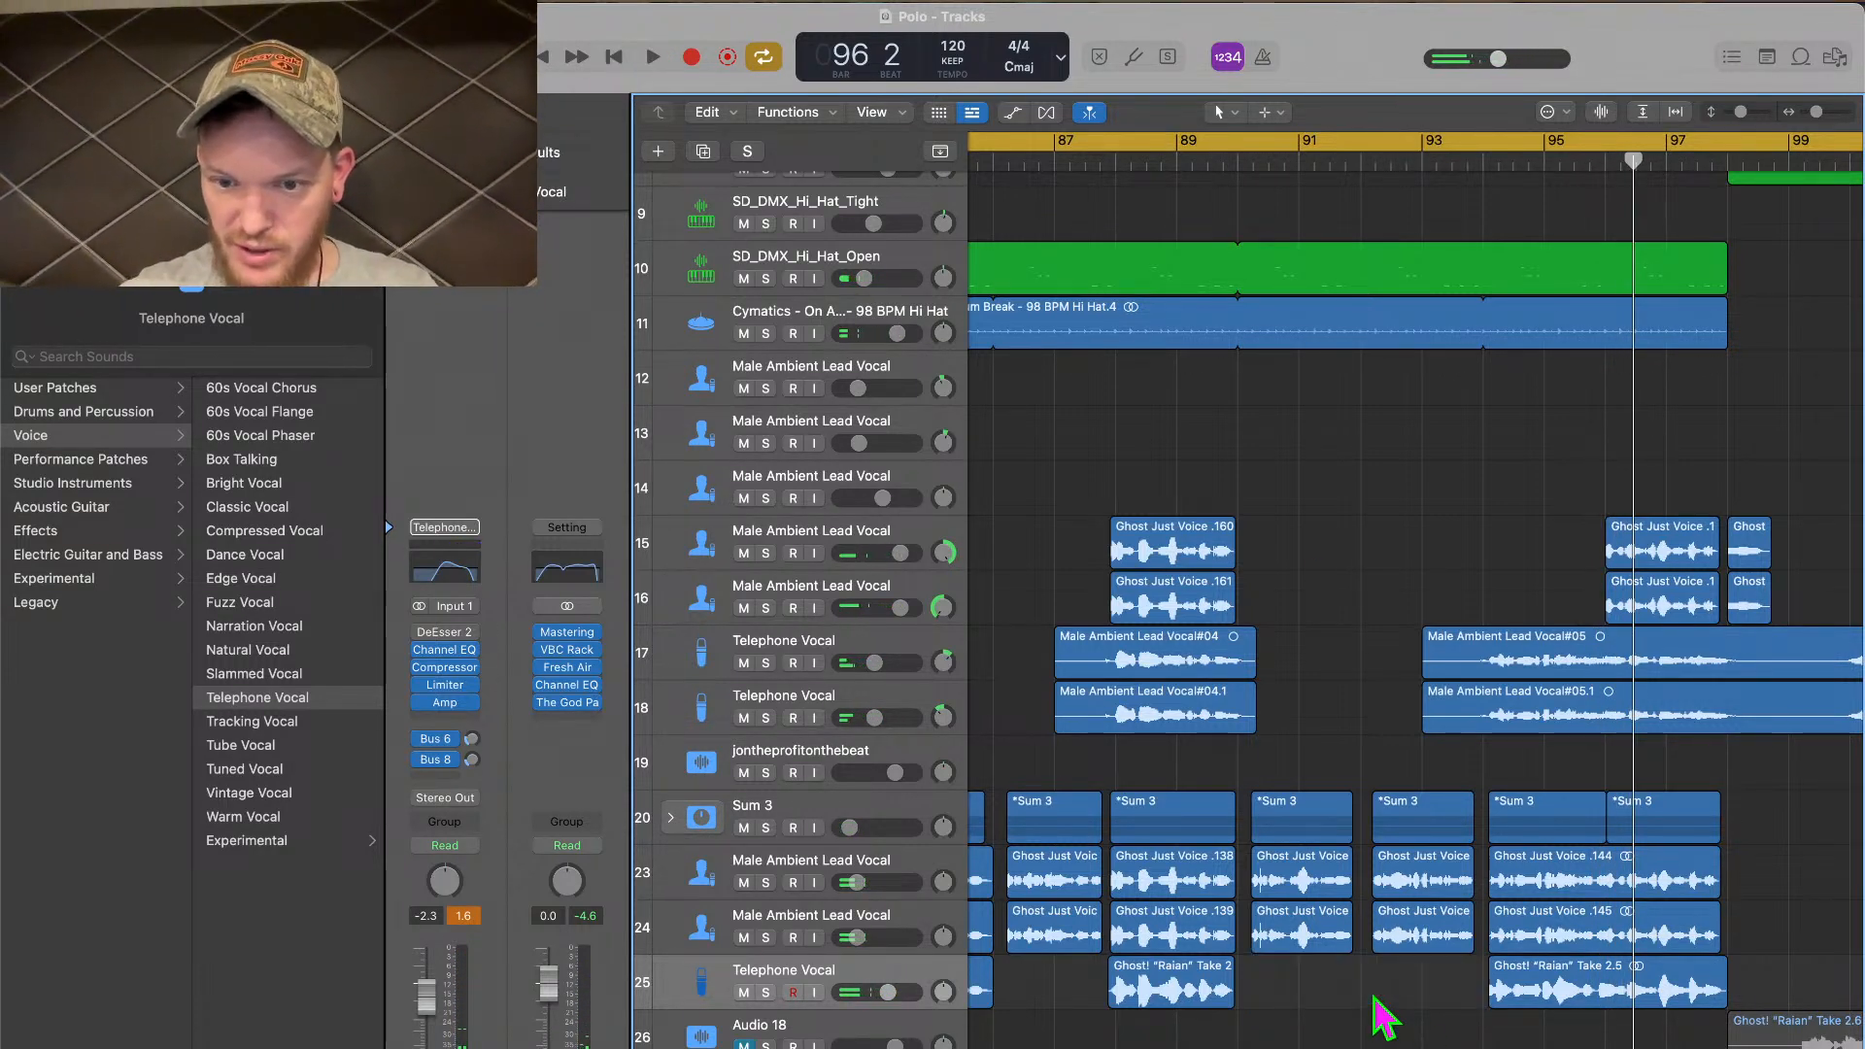
Replay the section from bar 82 and delete the Ghost! "Raian" Take 2.1 region from Telephone Vocal track 25
key(super+Left)
key(space)
key(super+Right)
key(super+Right)
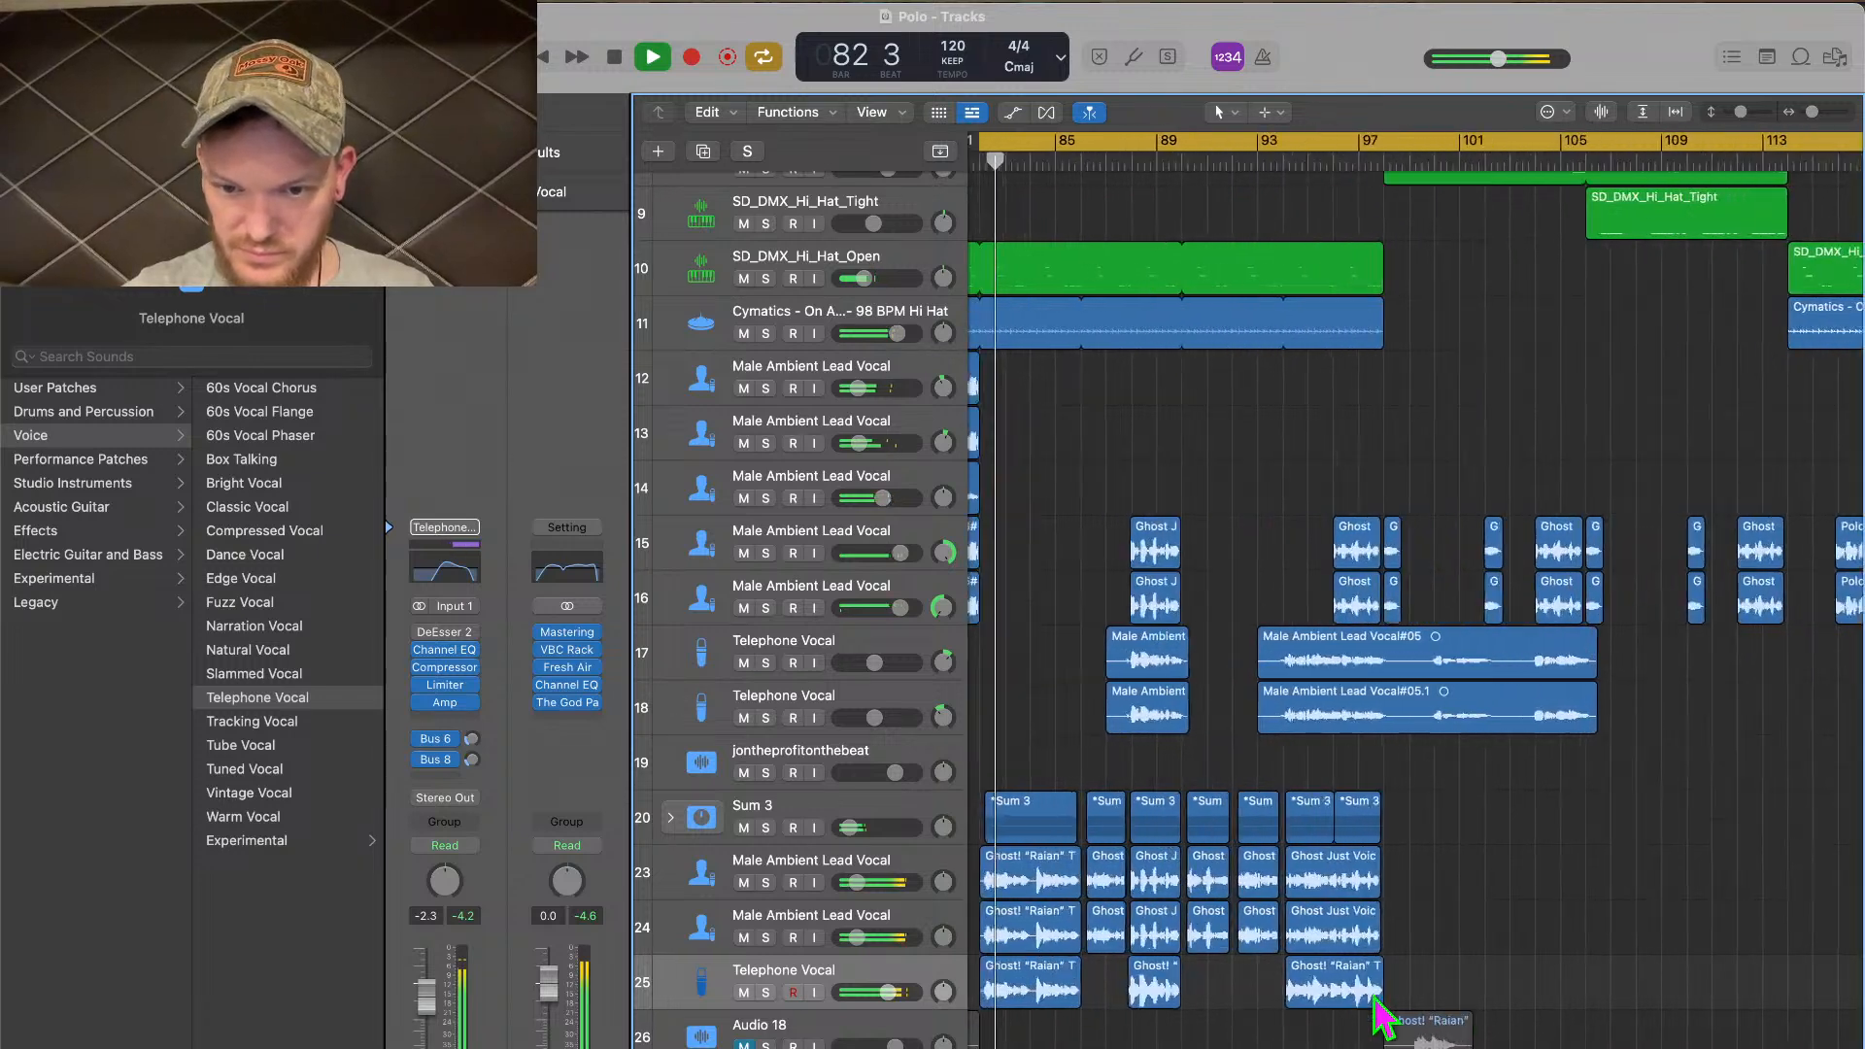
scroll(1384, 1020, right, 2)
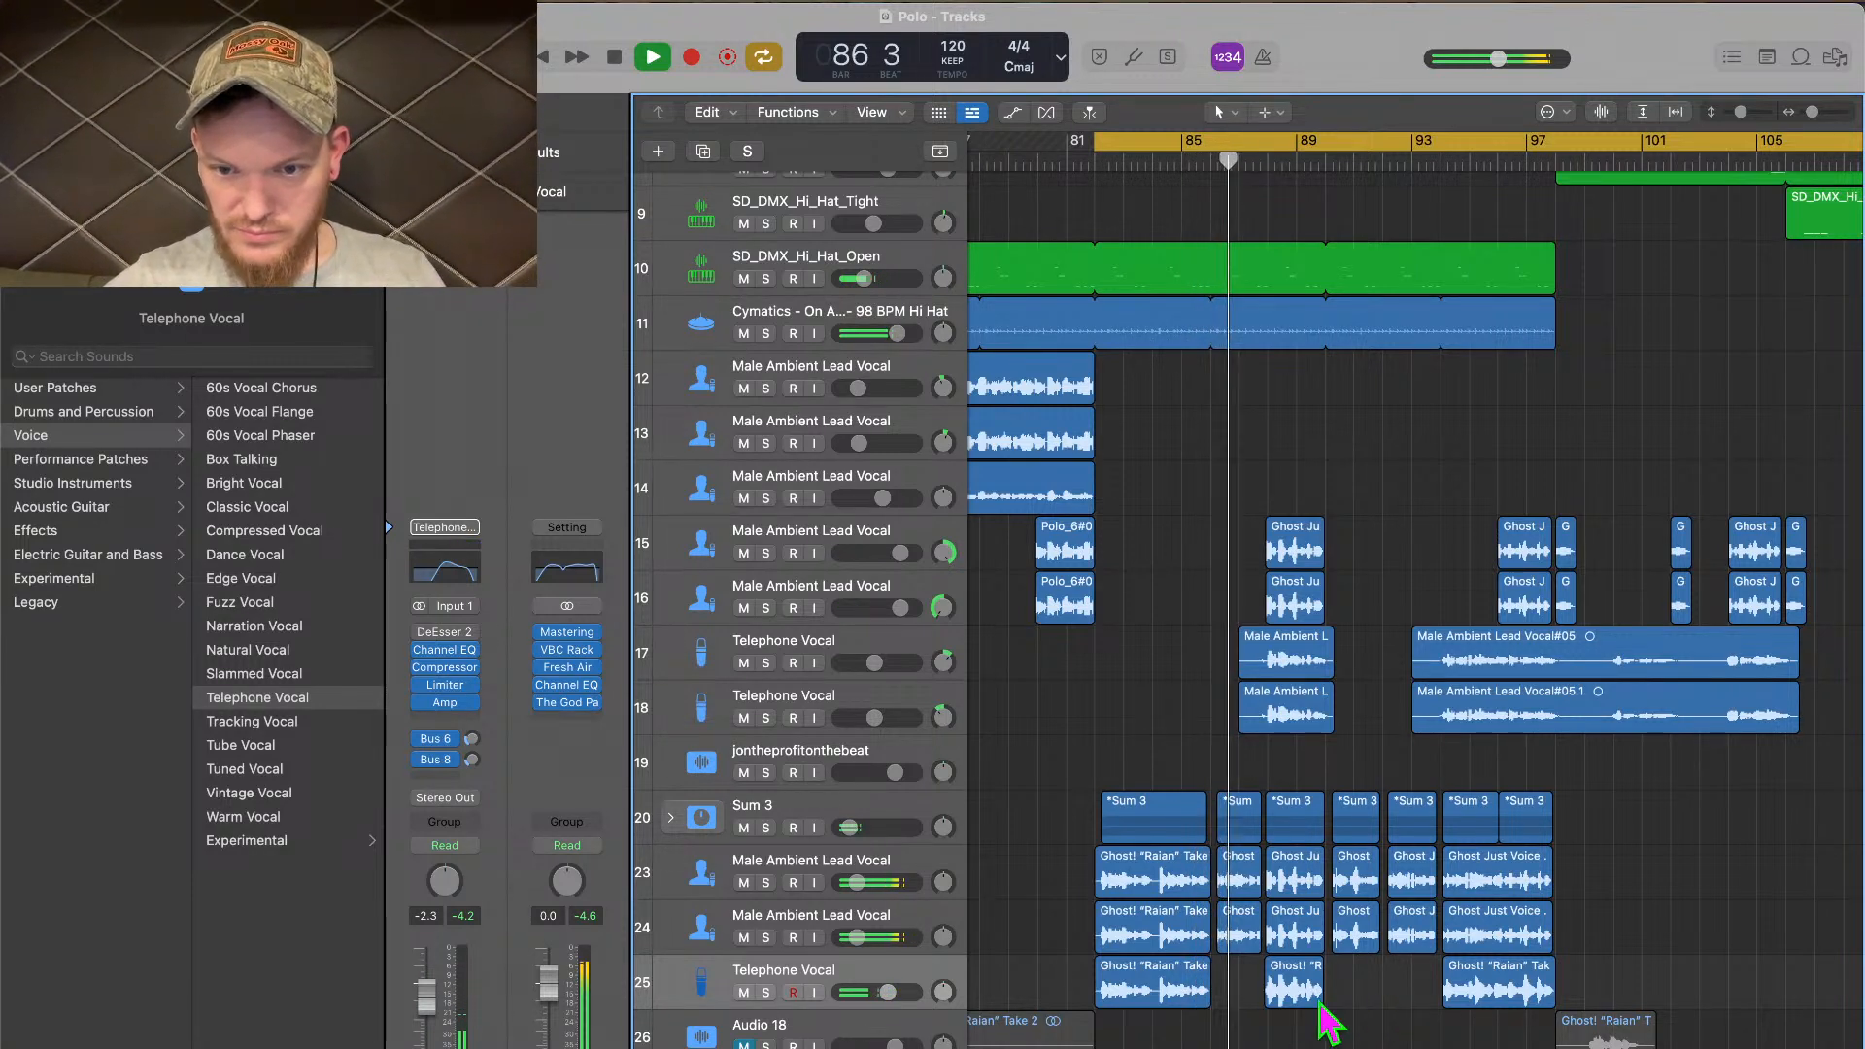
click(1146, 986)
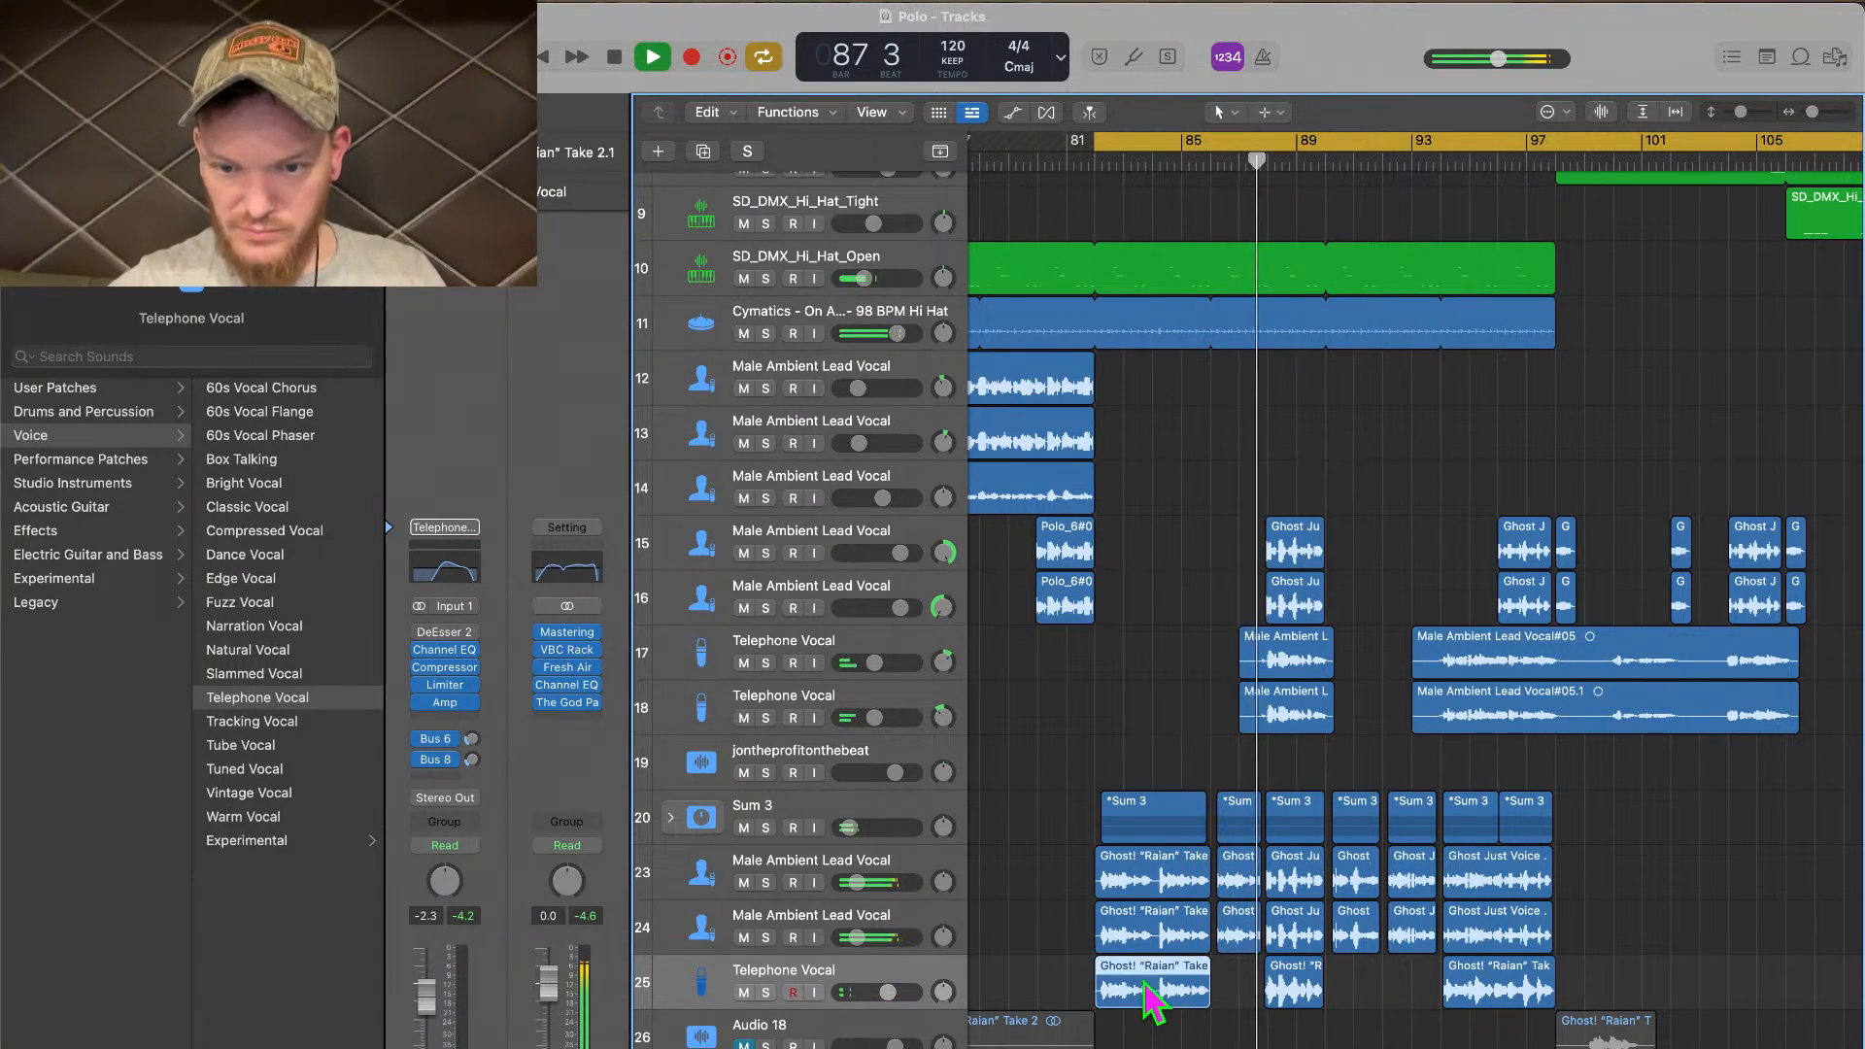
key(Delete)
key(Return)
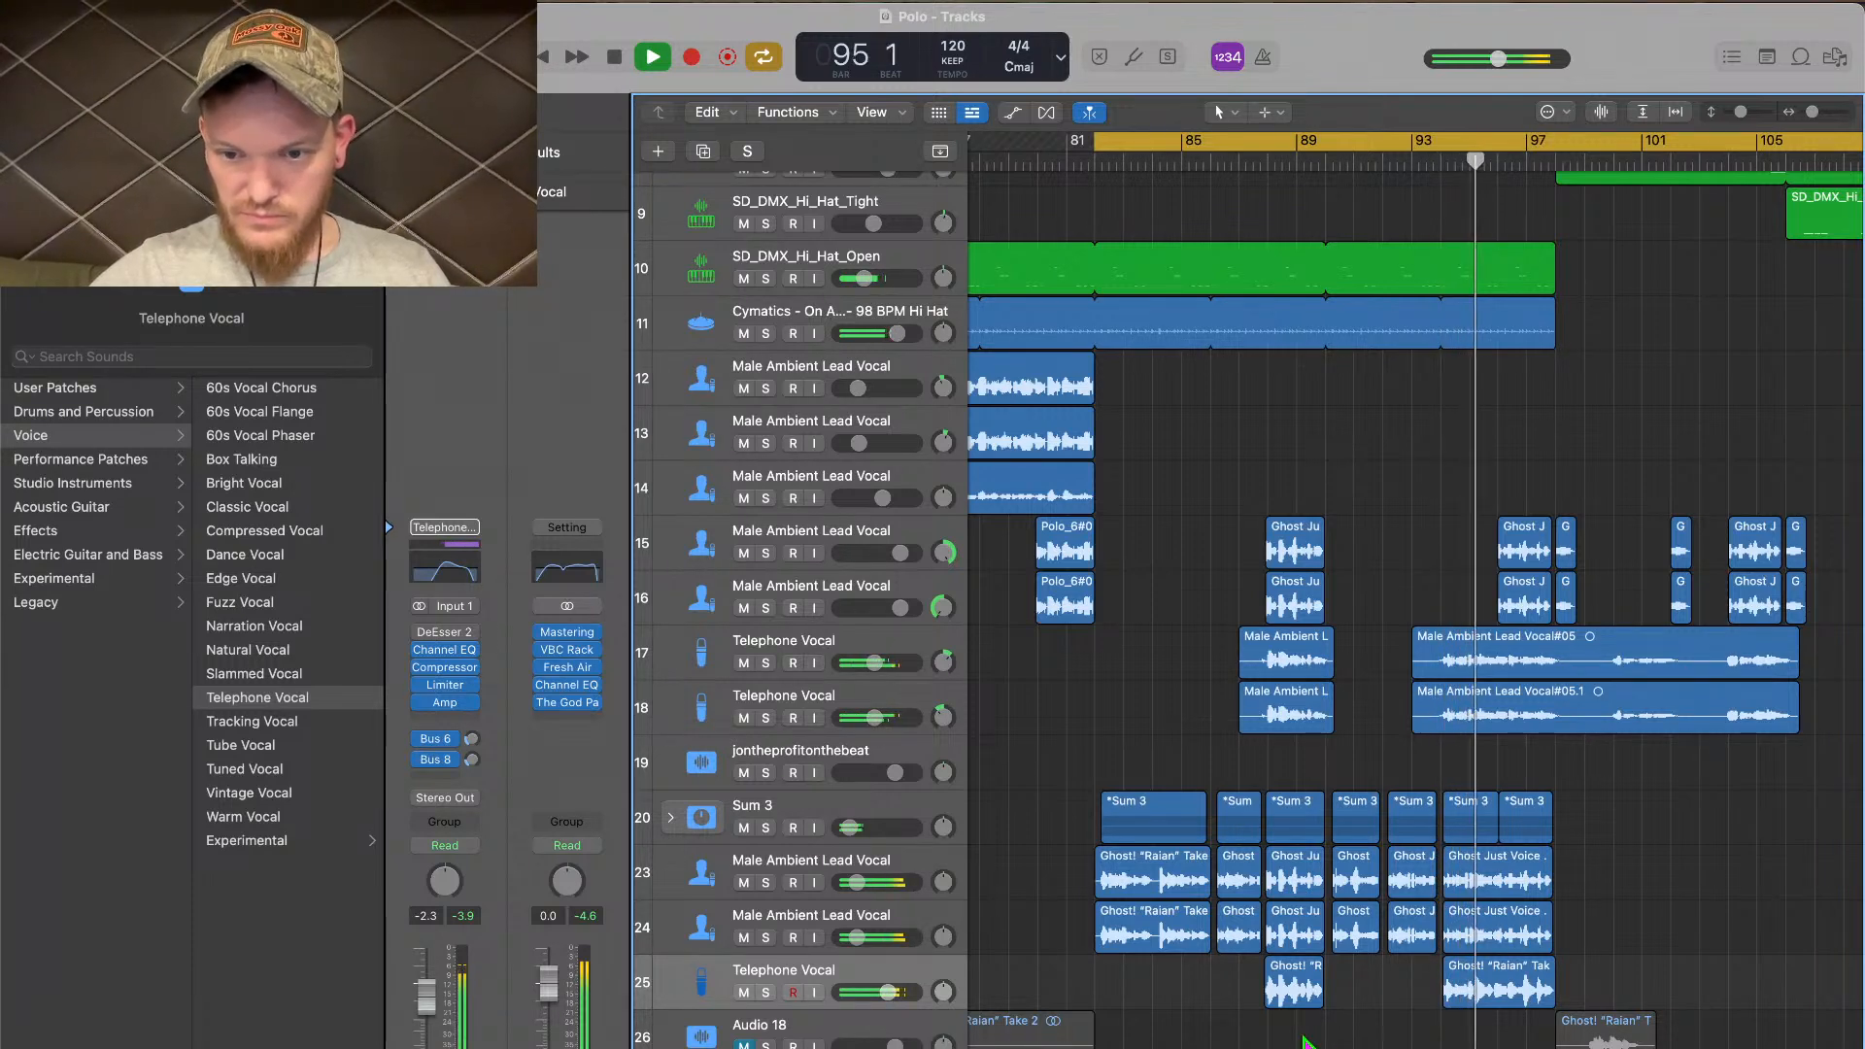
Move the cycle range to bars 33 to 73 and unmute the Audio 18 track
scroll(1307, 1042, down, 3)
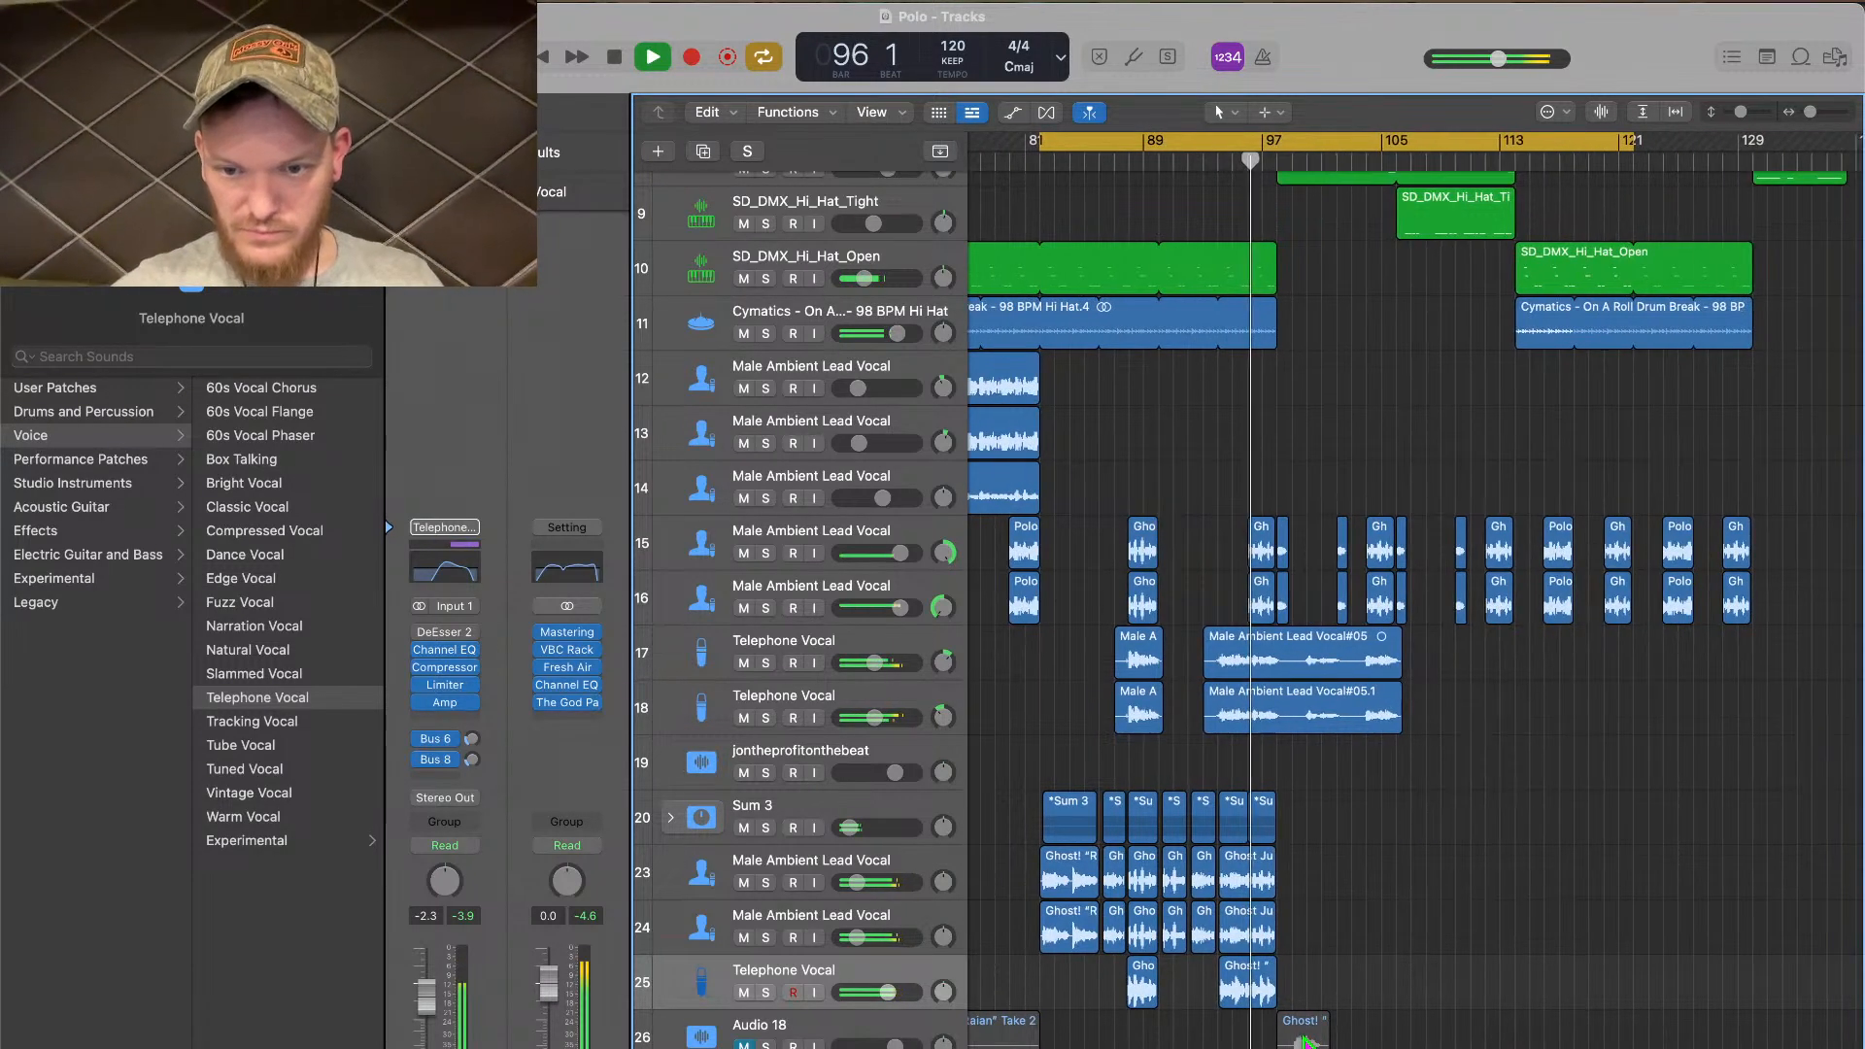
scroll(1307, 1042, left, 5)
scroll(1307, 1042, up, 1)
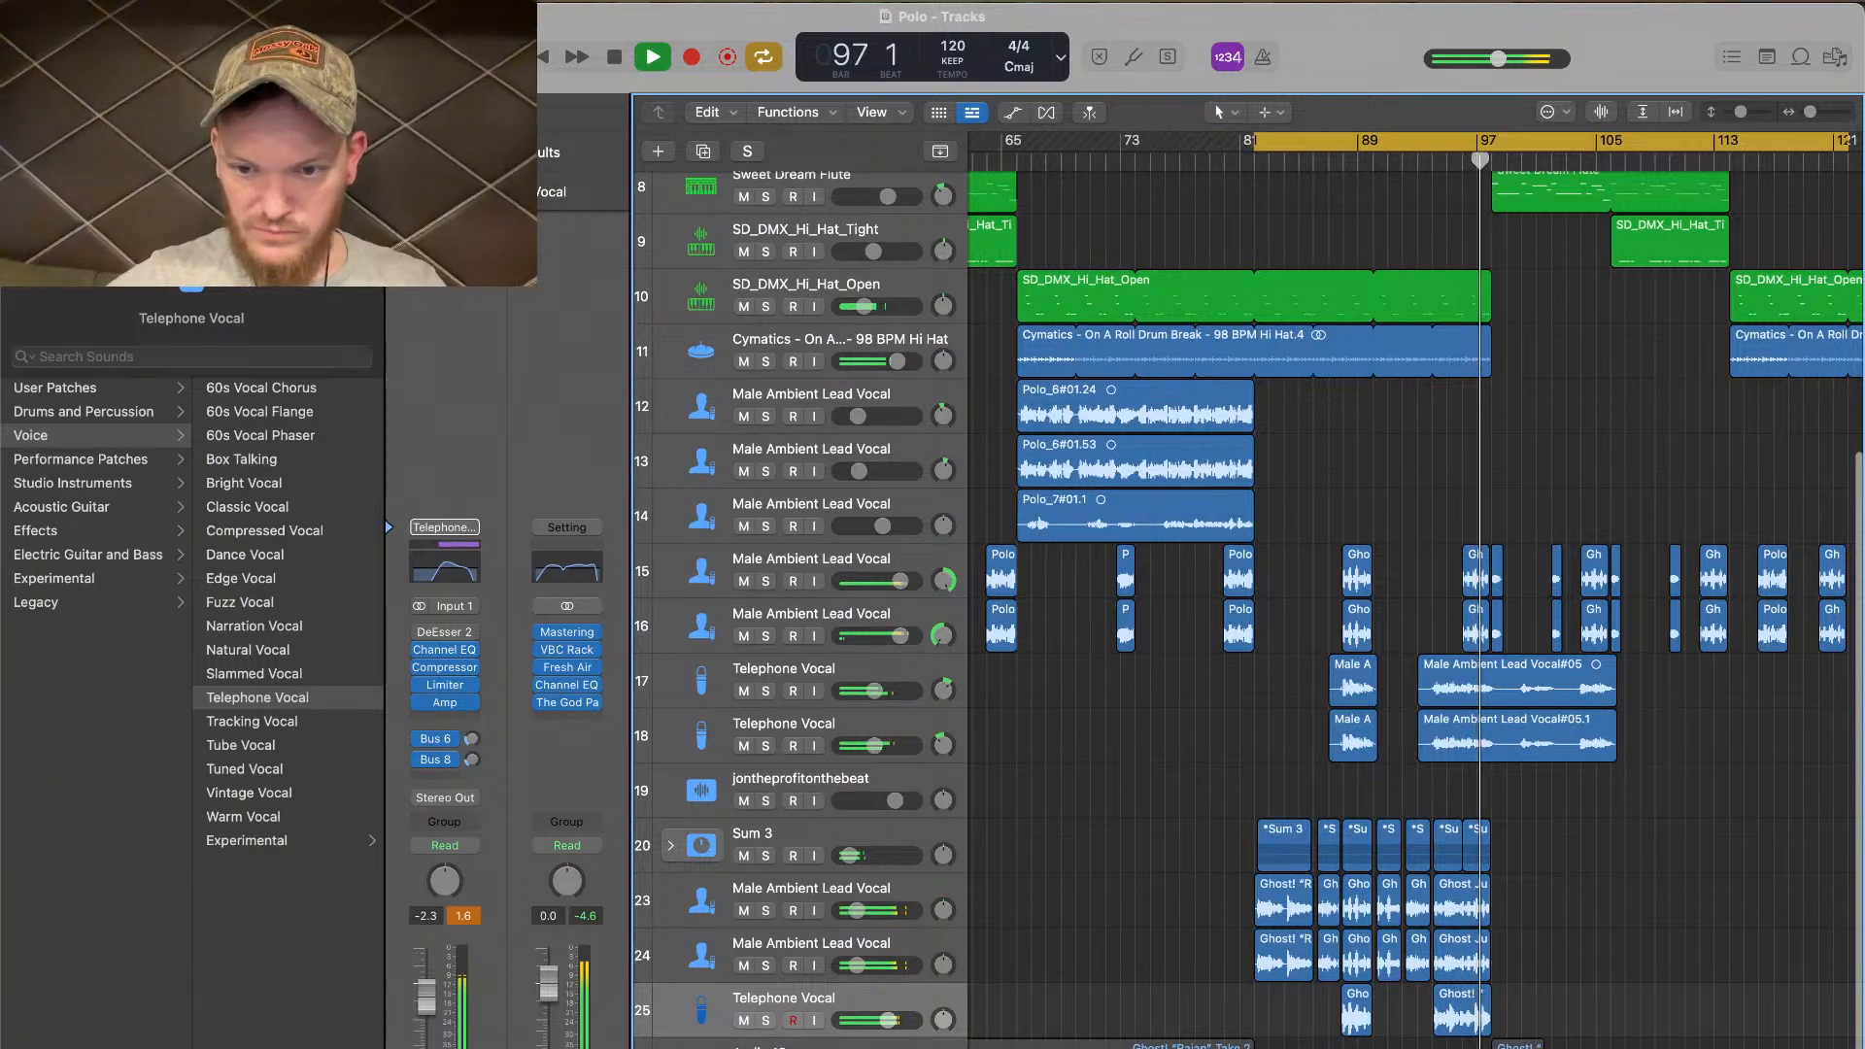
scroll(1358, 1001, down, 1)
scroll(1357, 1001, left, 7)
key(space)
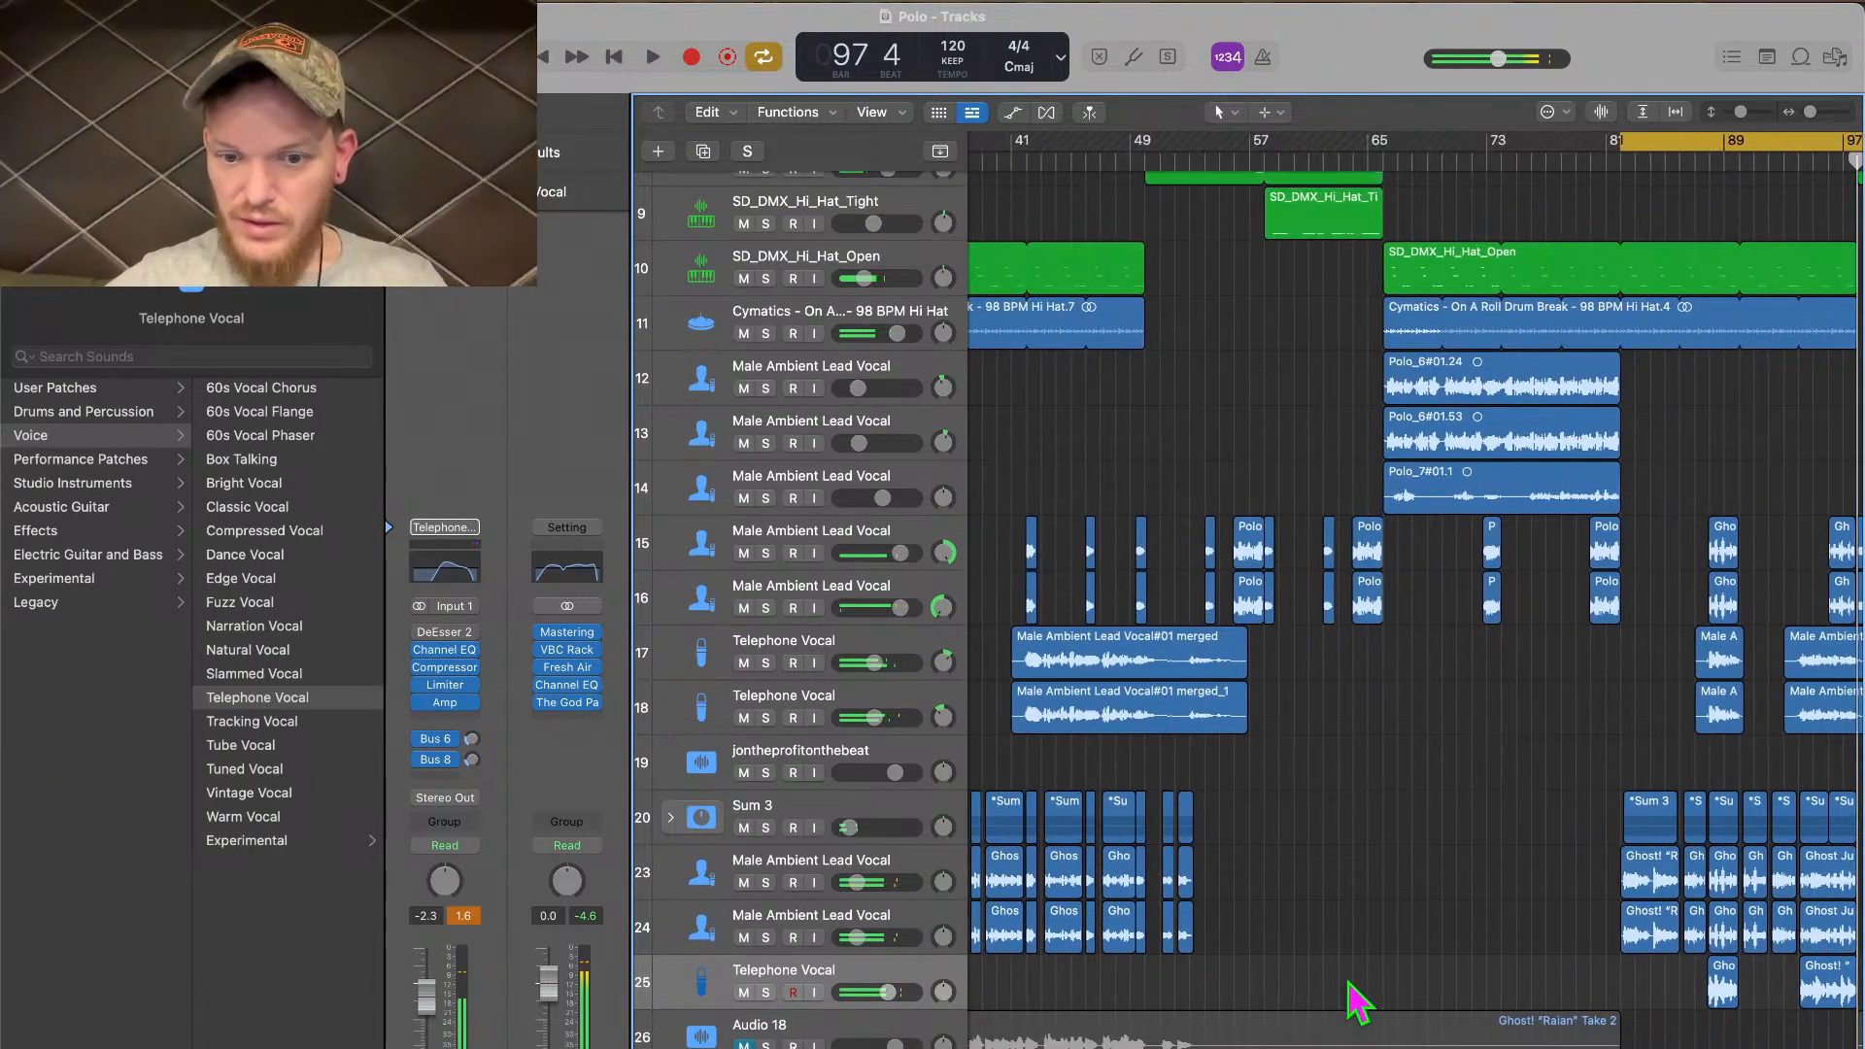
scroll(1358, 1000, down, 3)
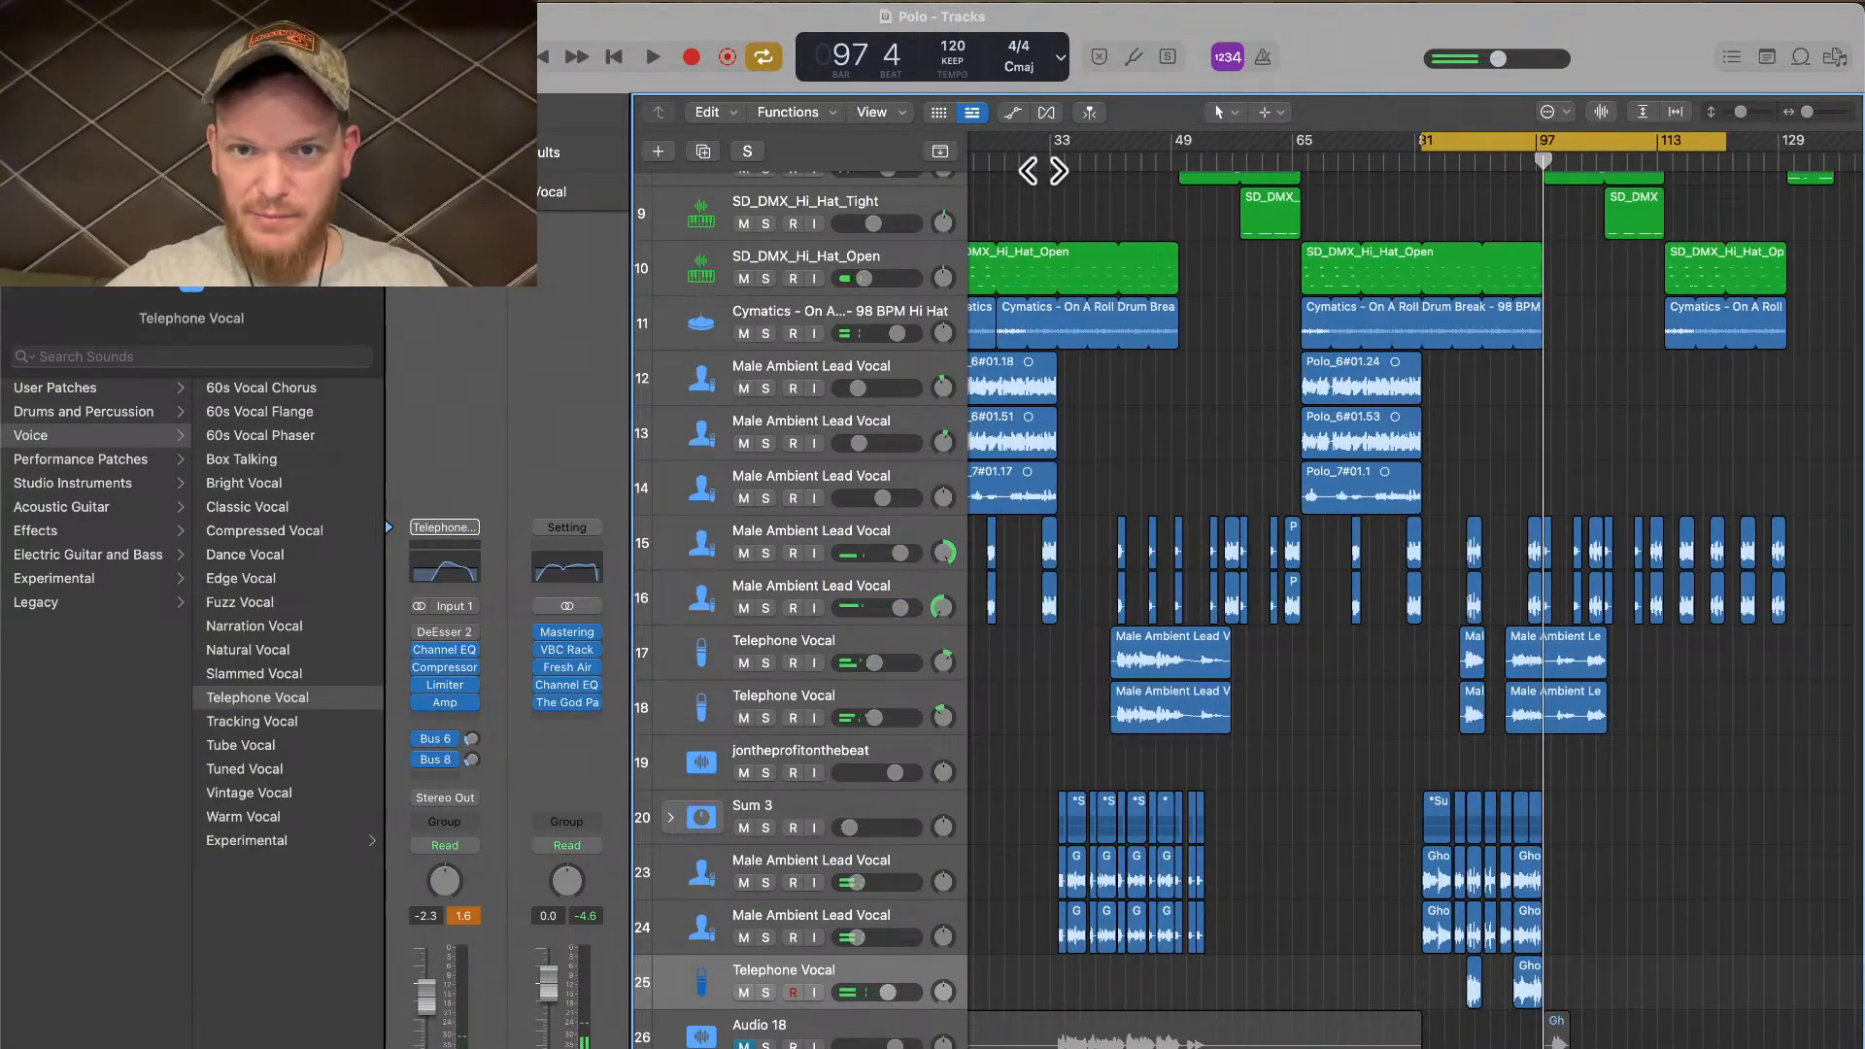
click(1042, 167)
drag(1632, 139, 1261, 152)
key(space)
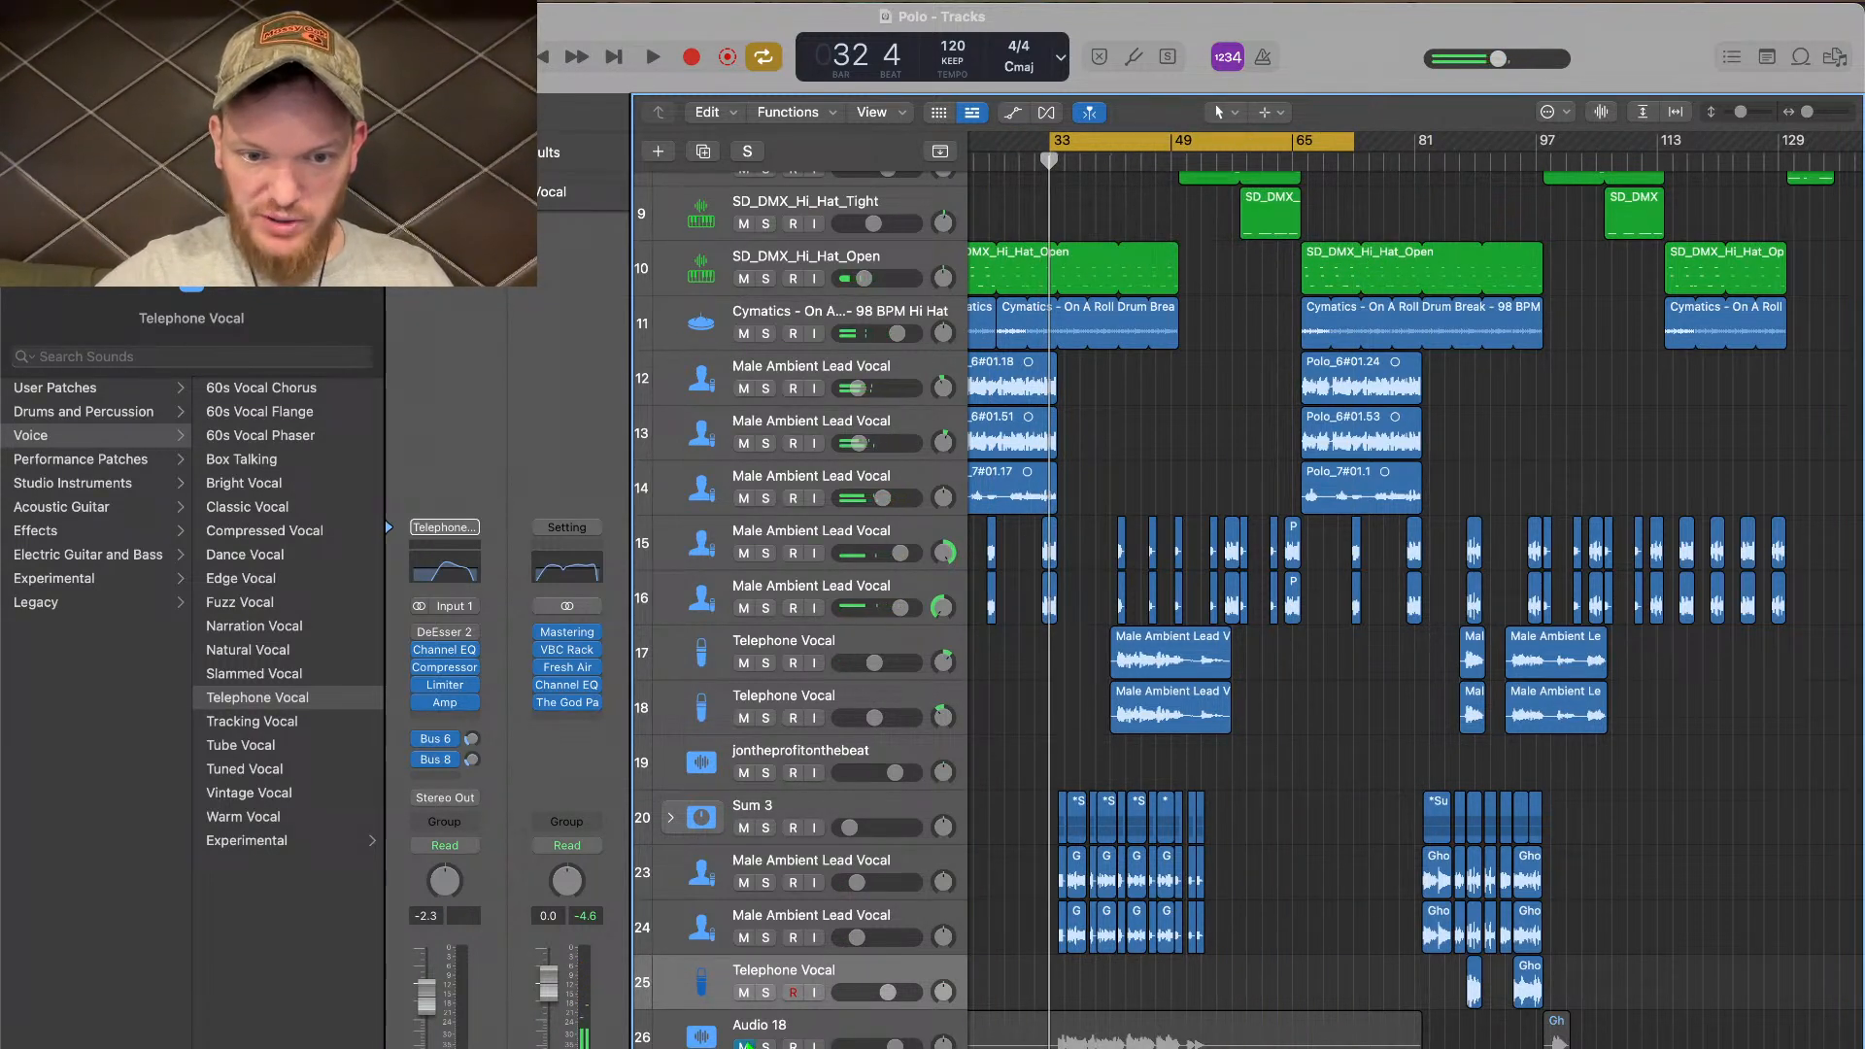
click(746, 1045)
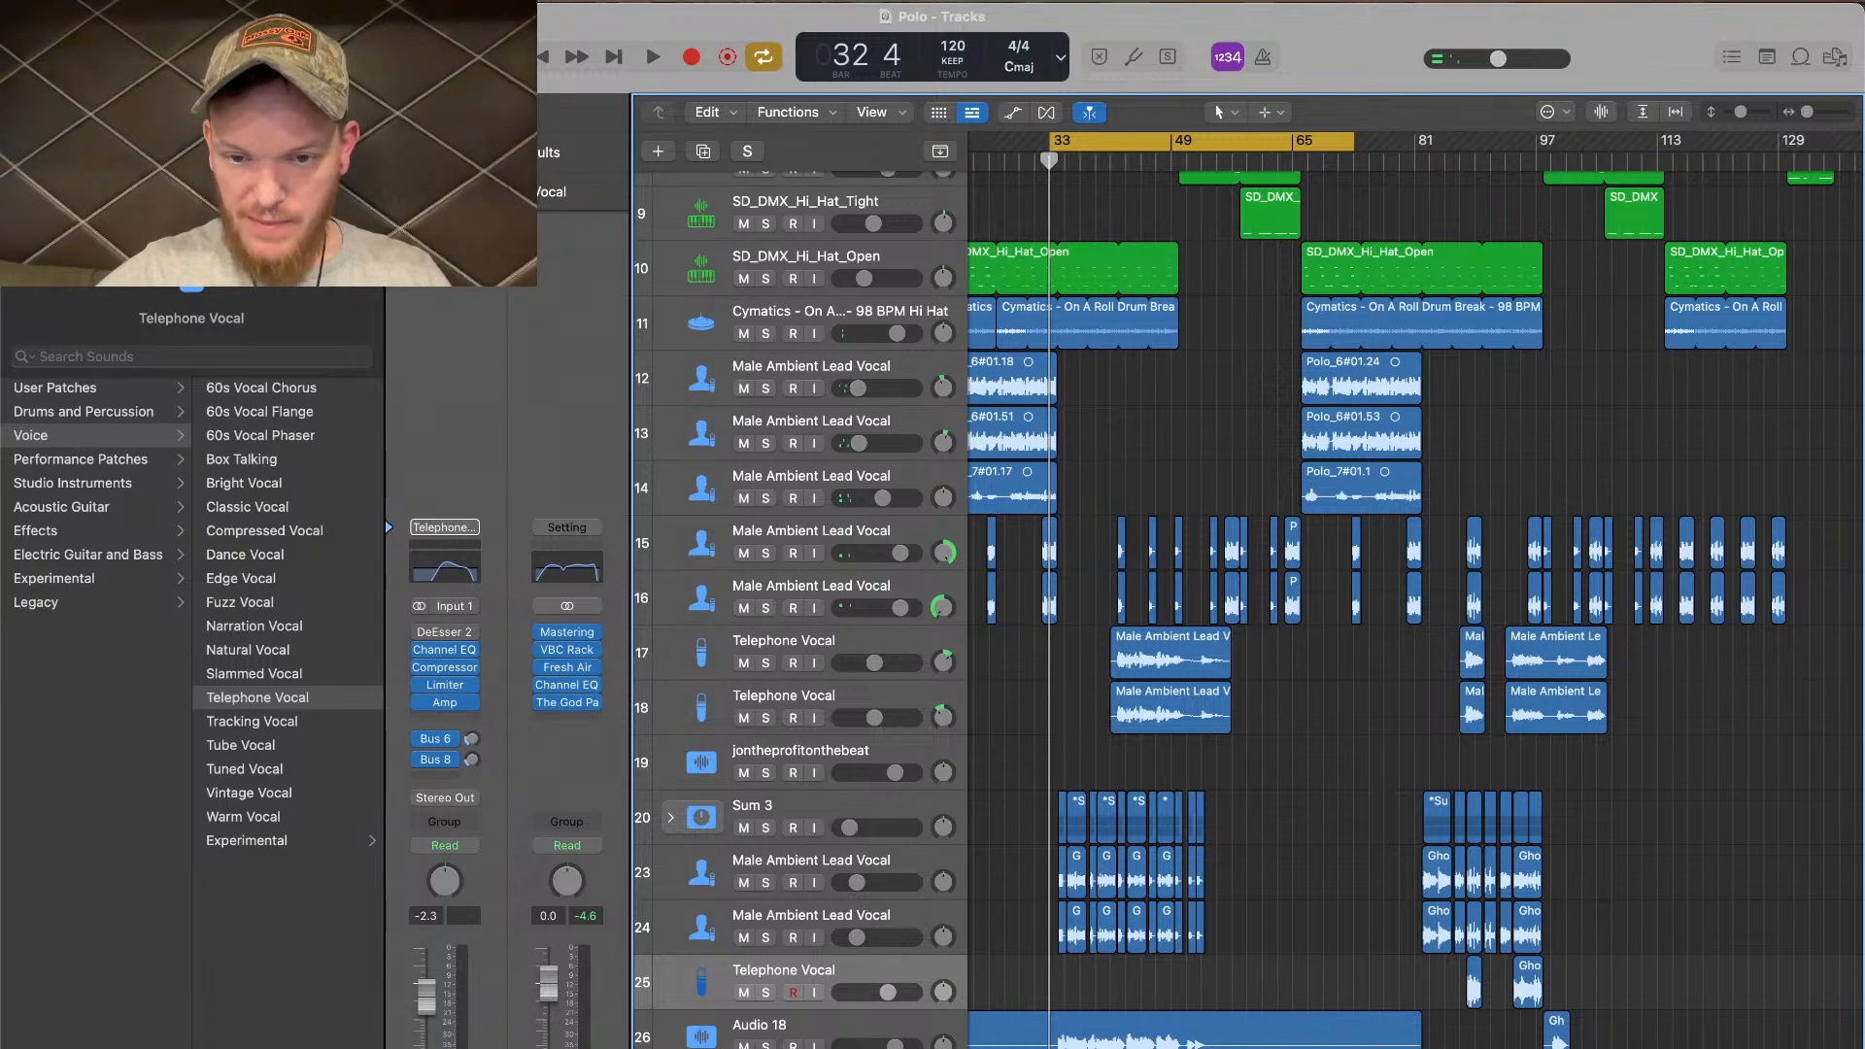
Split the Ghost! "Raian" Take 2 region on Audio 18 just before bar 42, at bar 41 beat 4
scroll(1156, 680, up, 5)
scroll(1156, 680, left, 3)
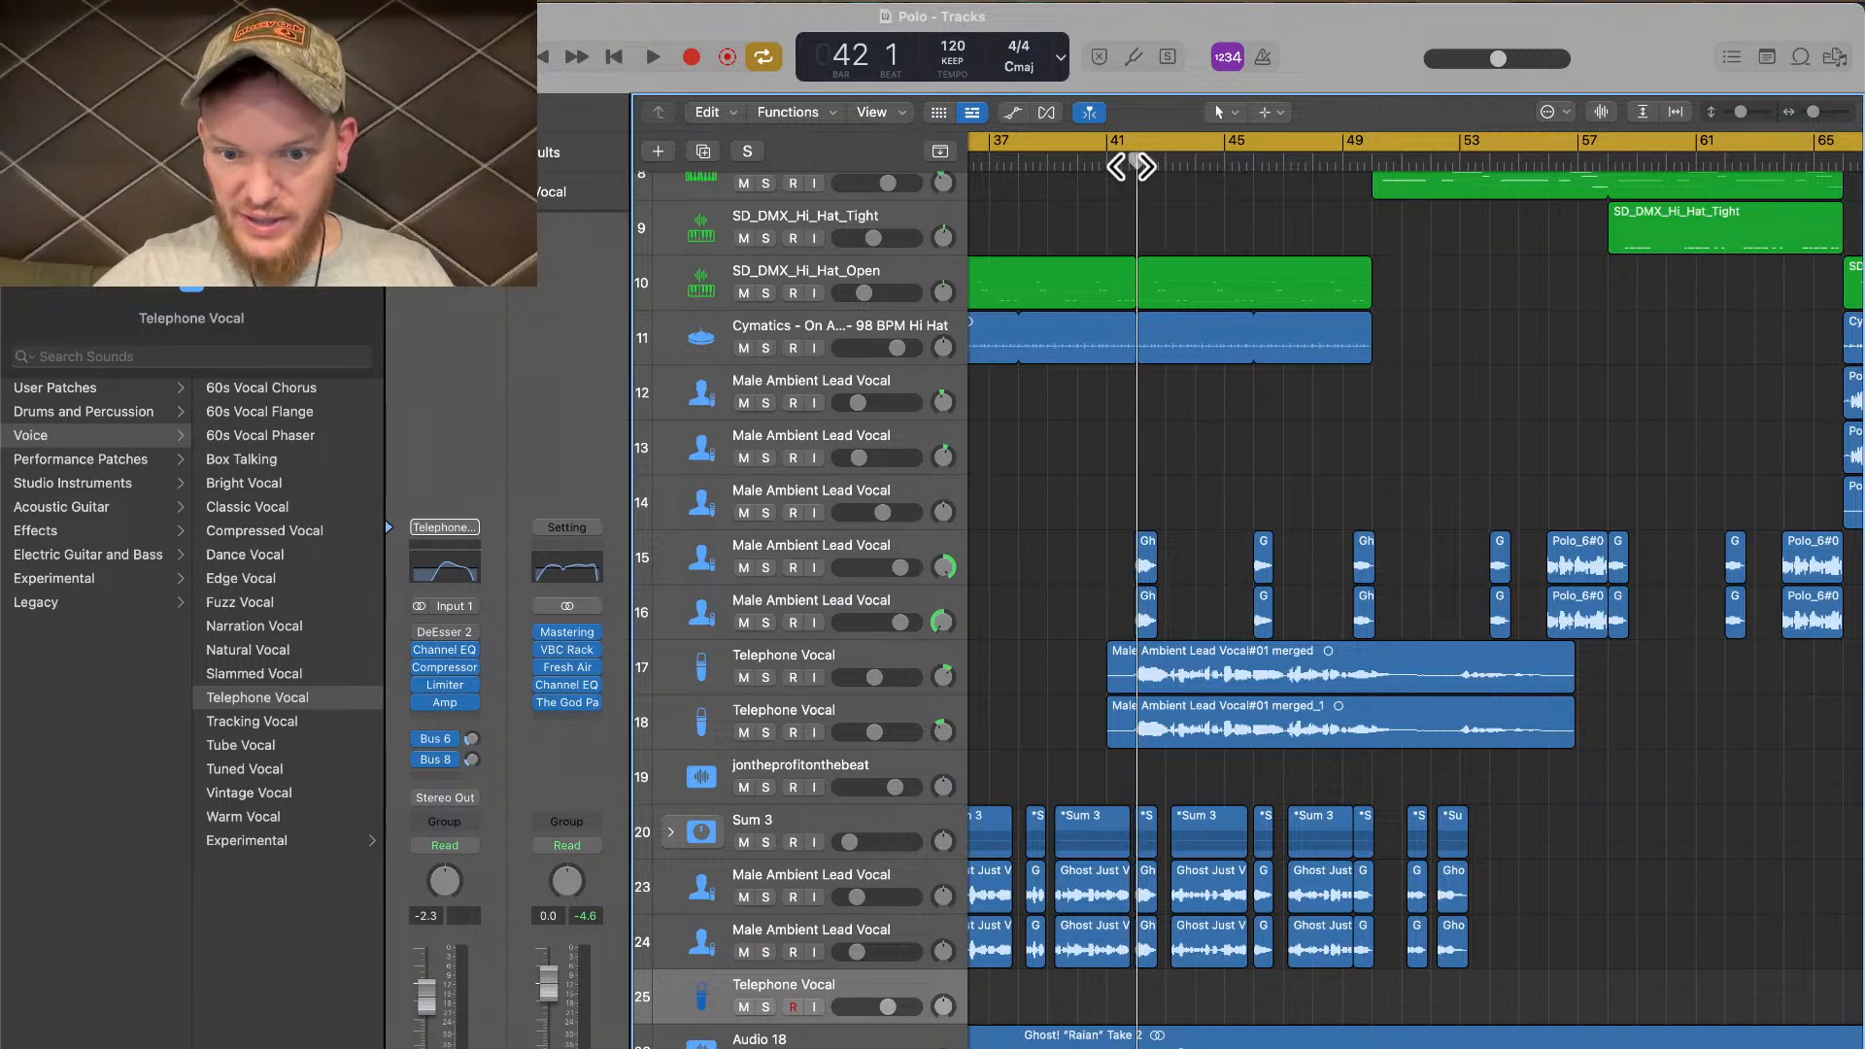
scroll(1095, 695, up, 5)
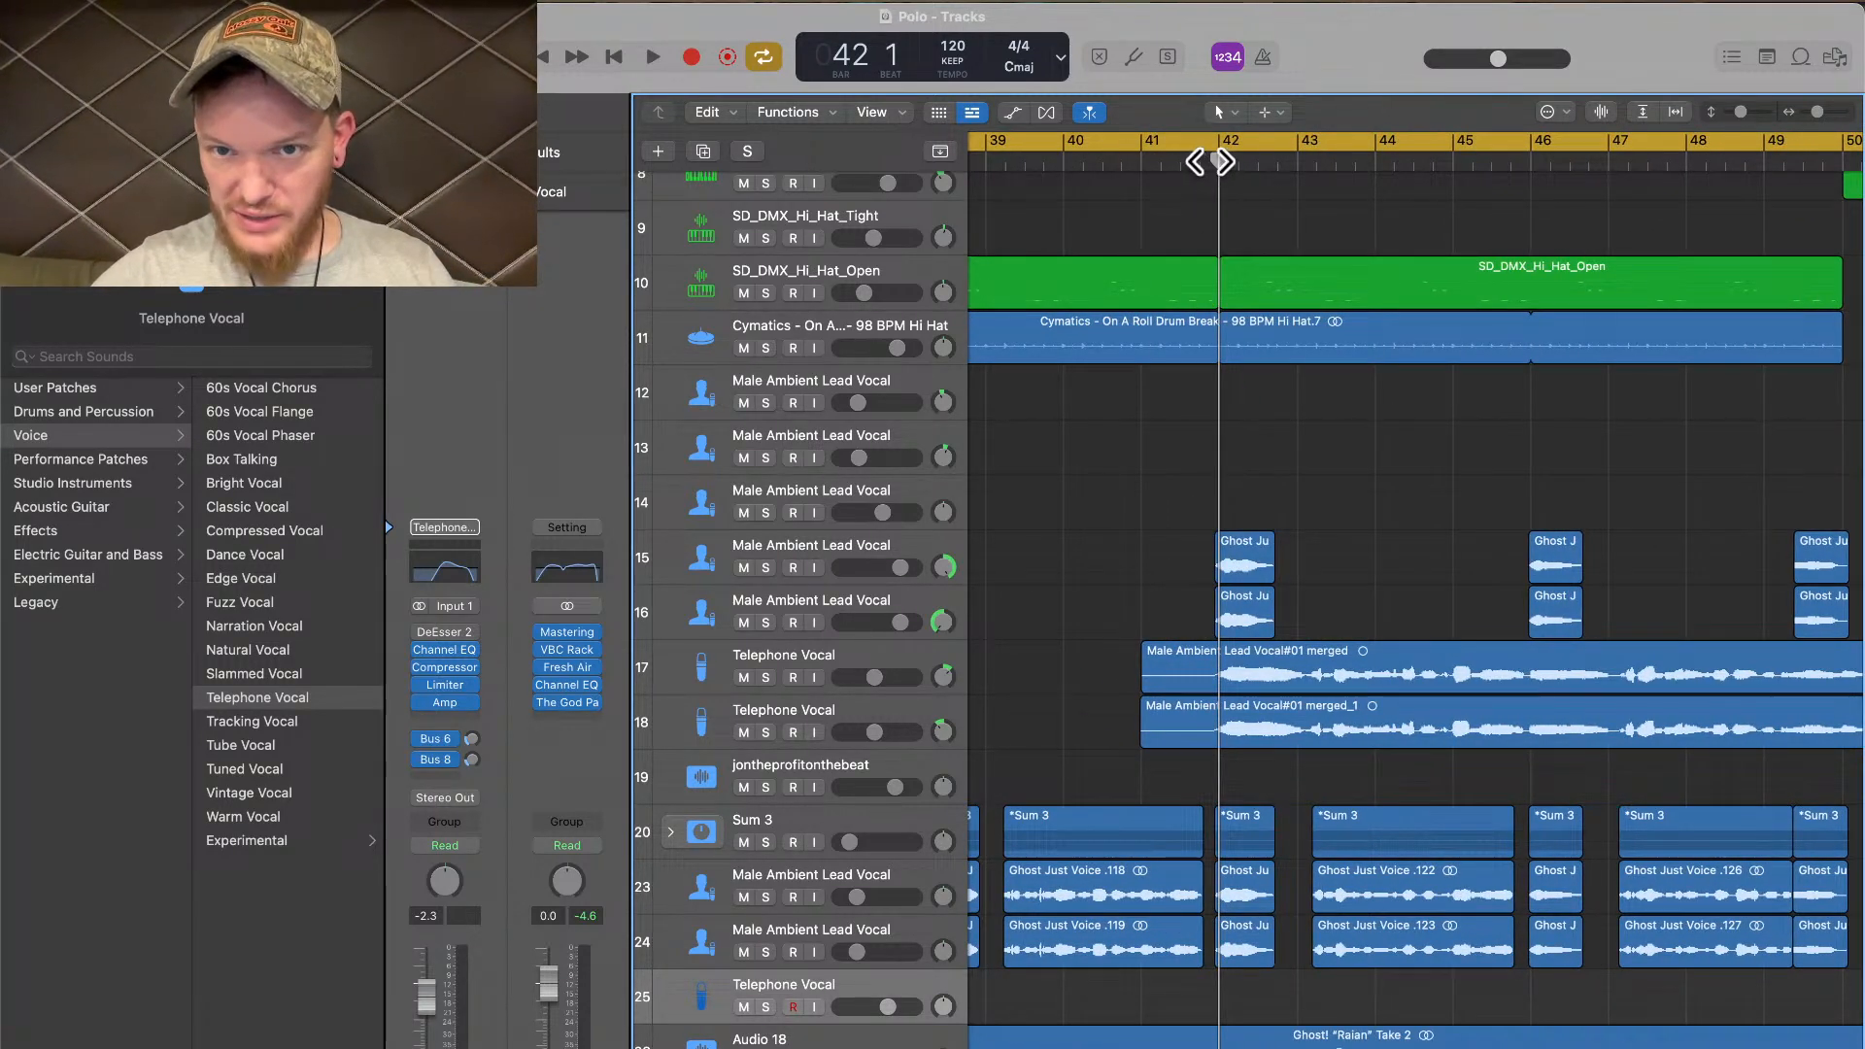
click(1211, 161)
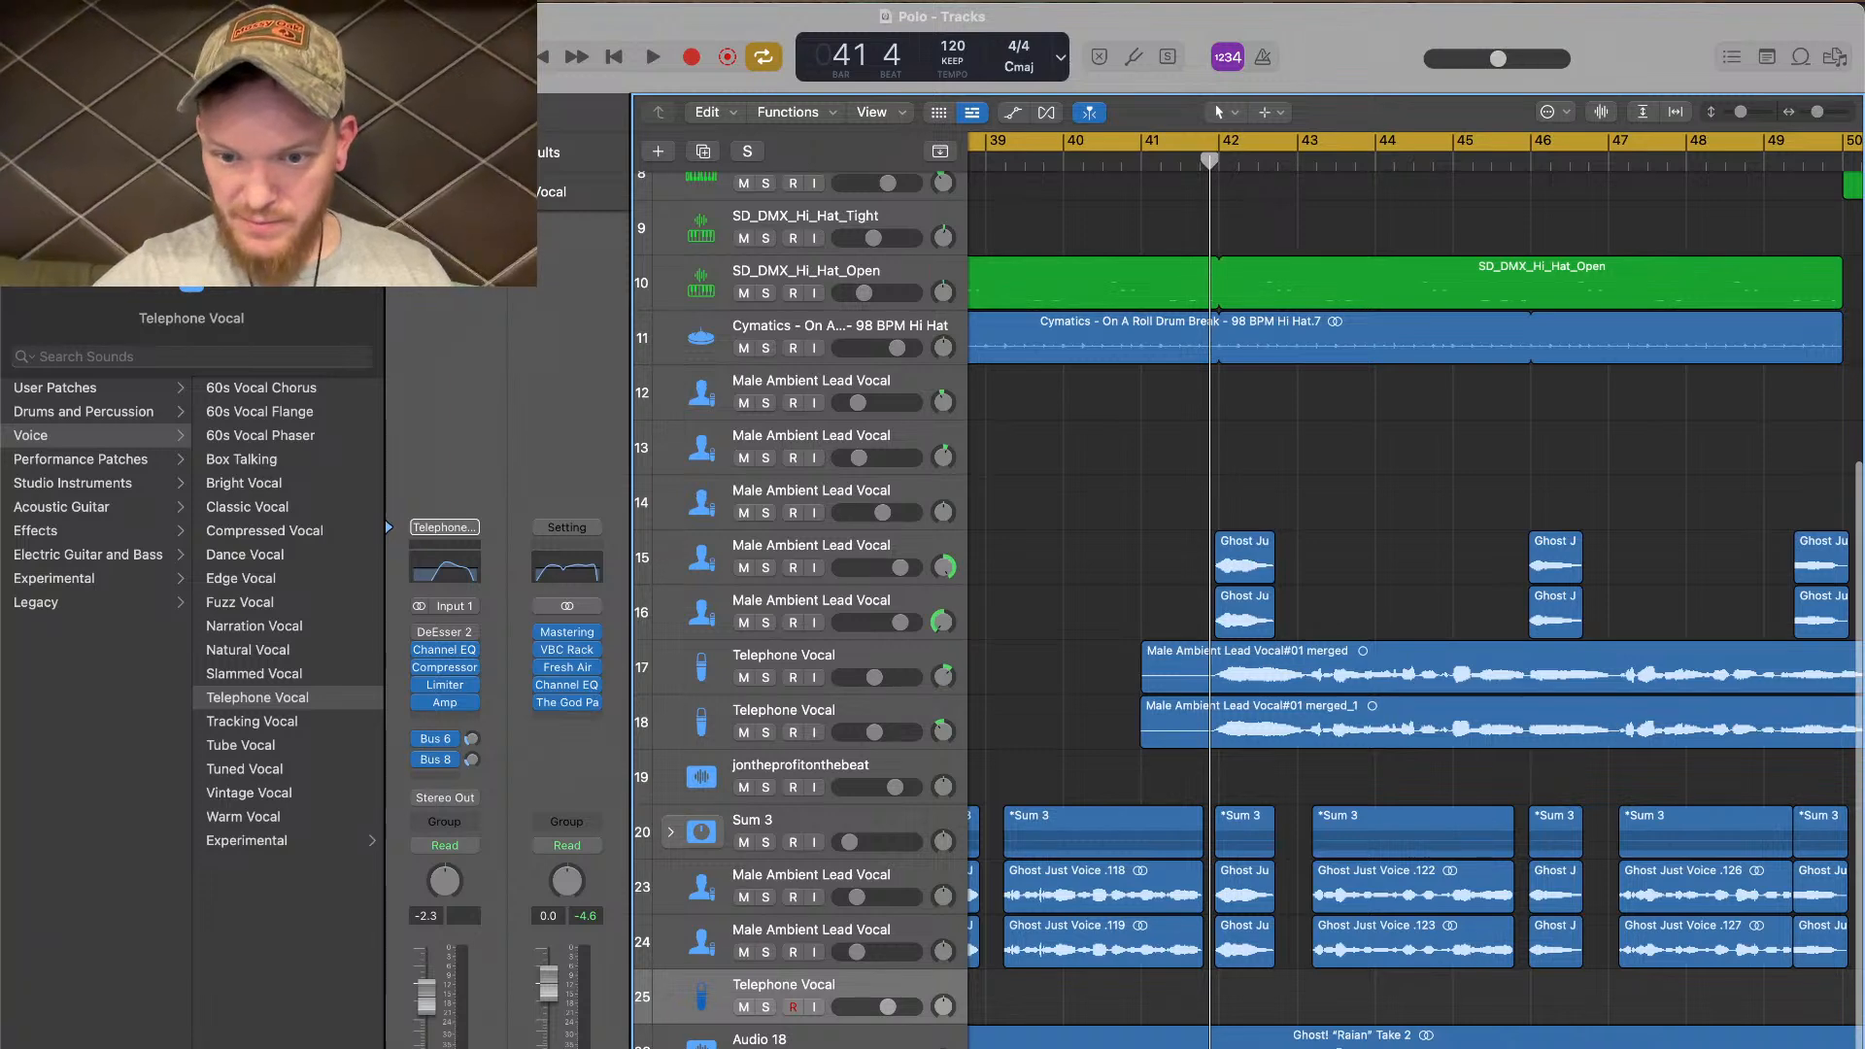
click(1339, 1046)
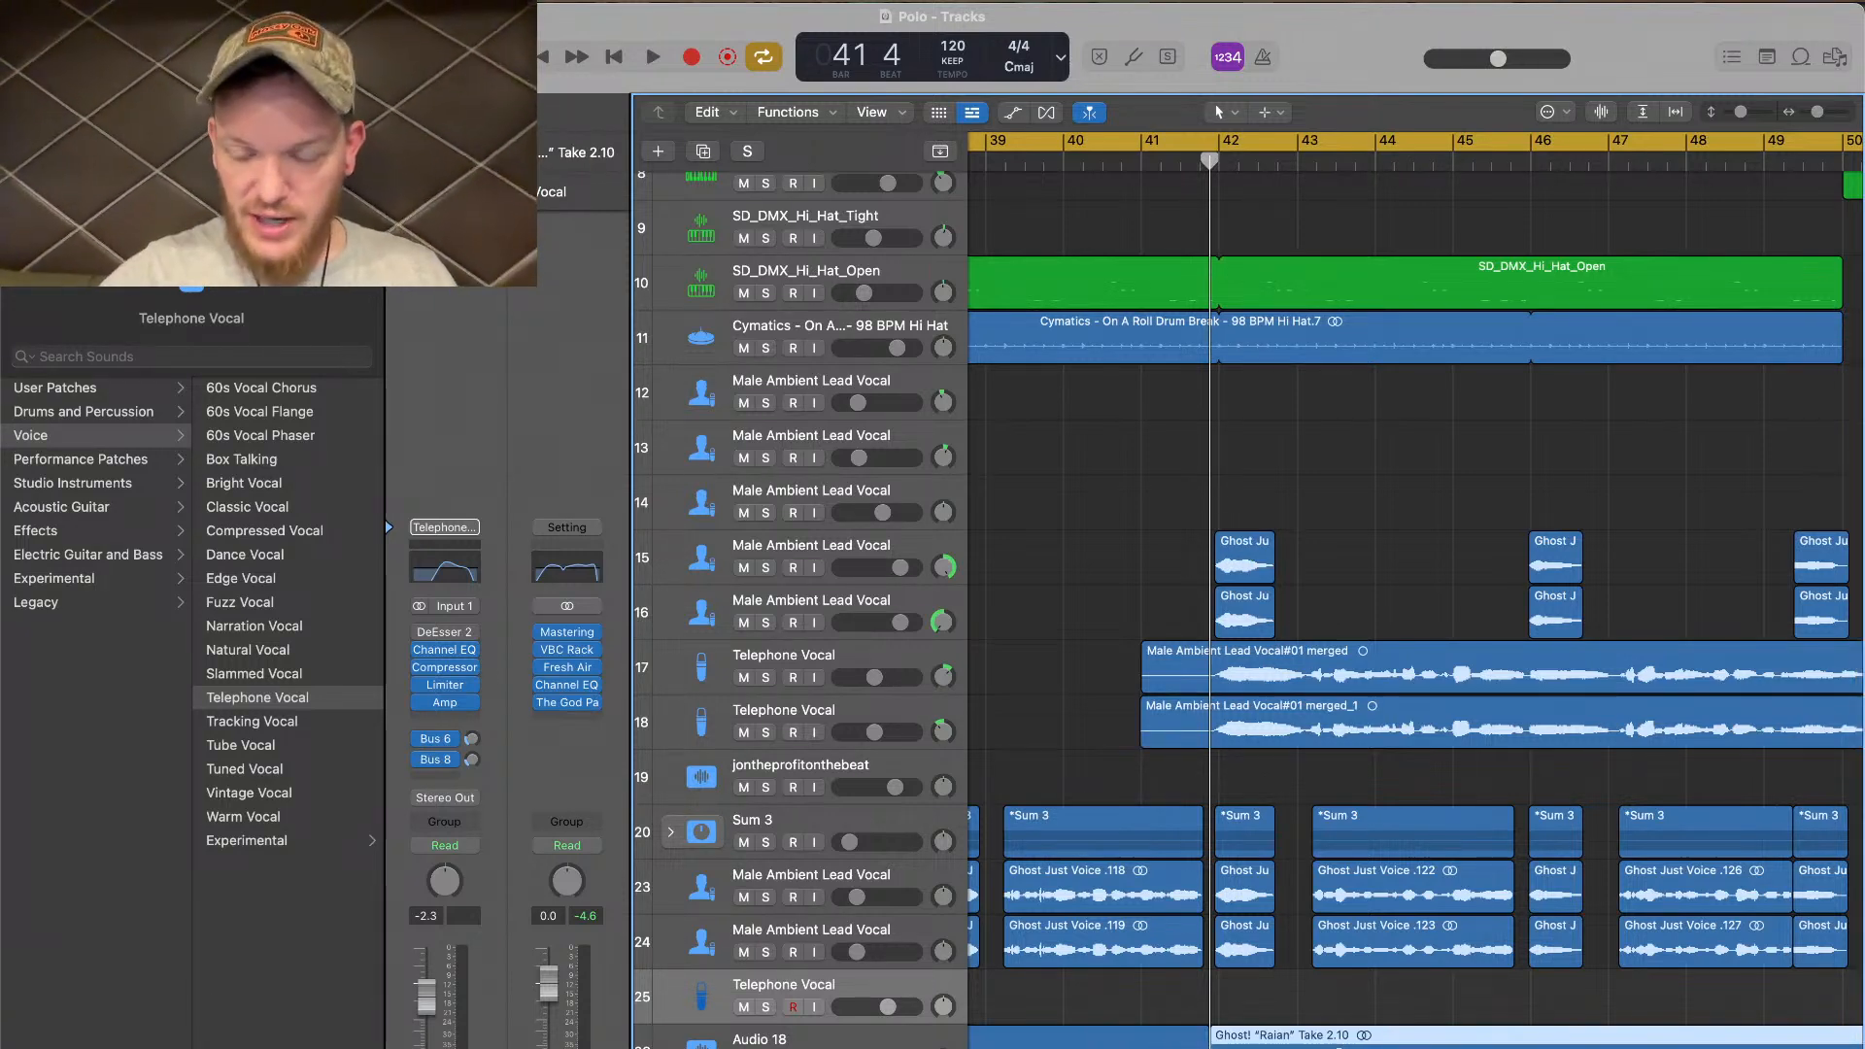
scroll(1338, 1045, down, 10)
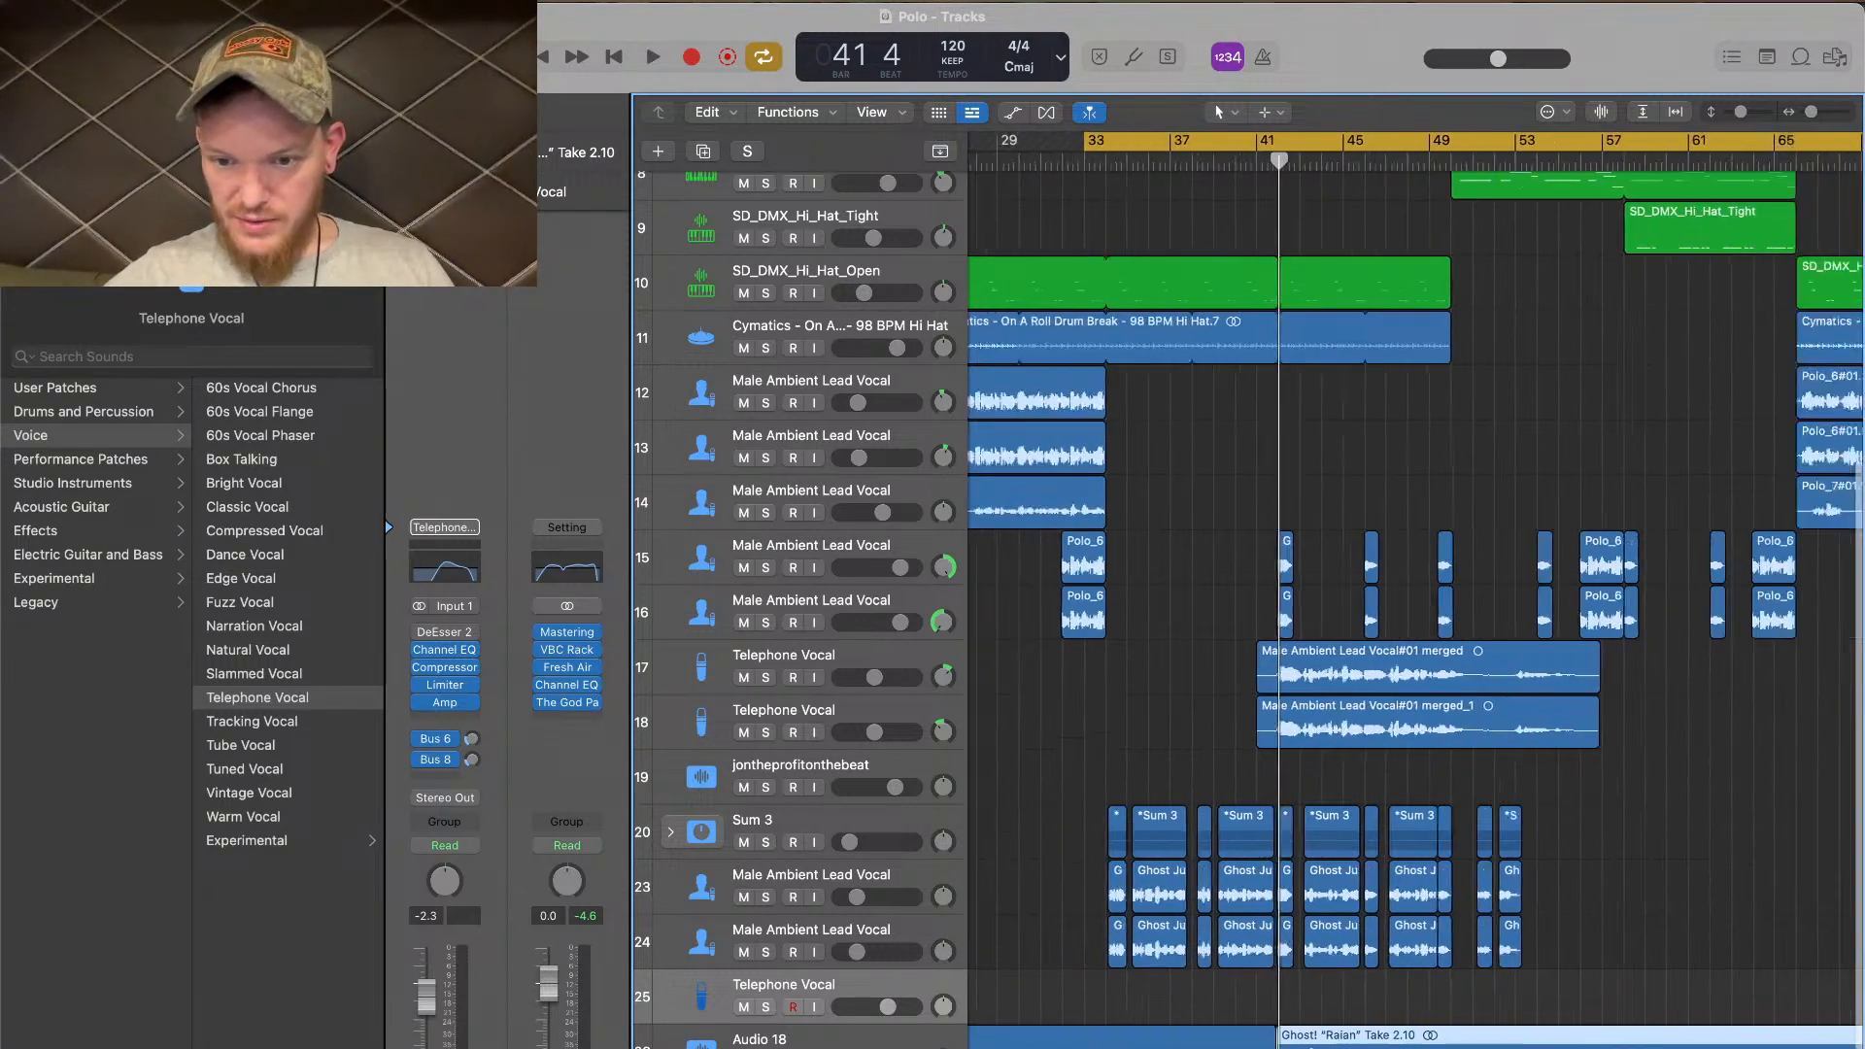
scroll(1272, 1039, up, 5)
key(m)
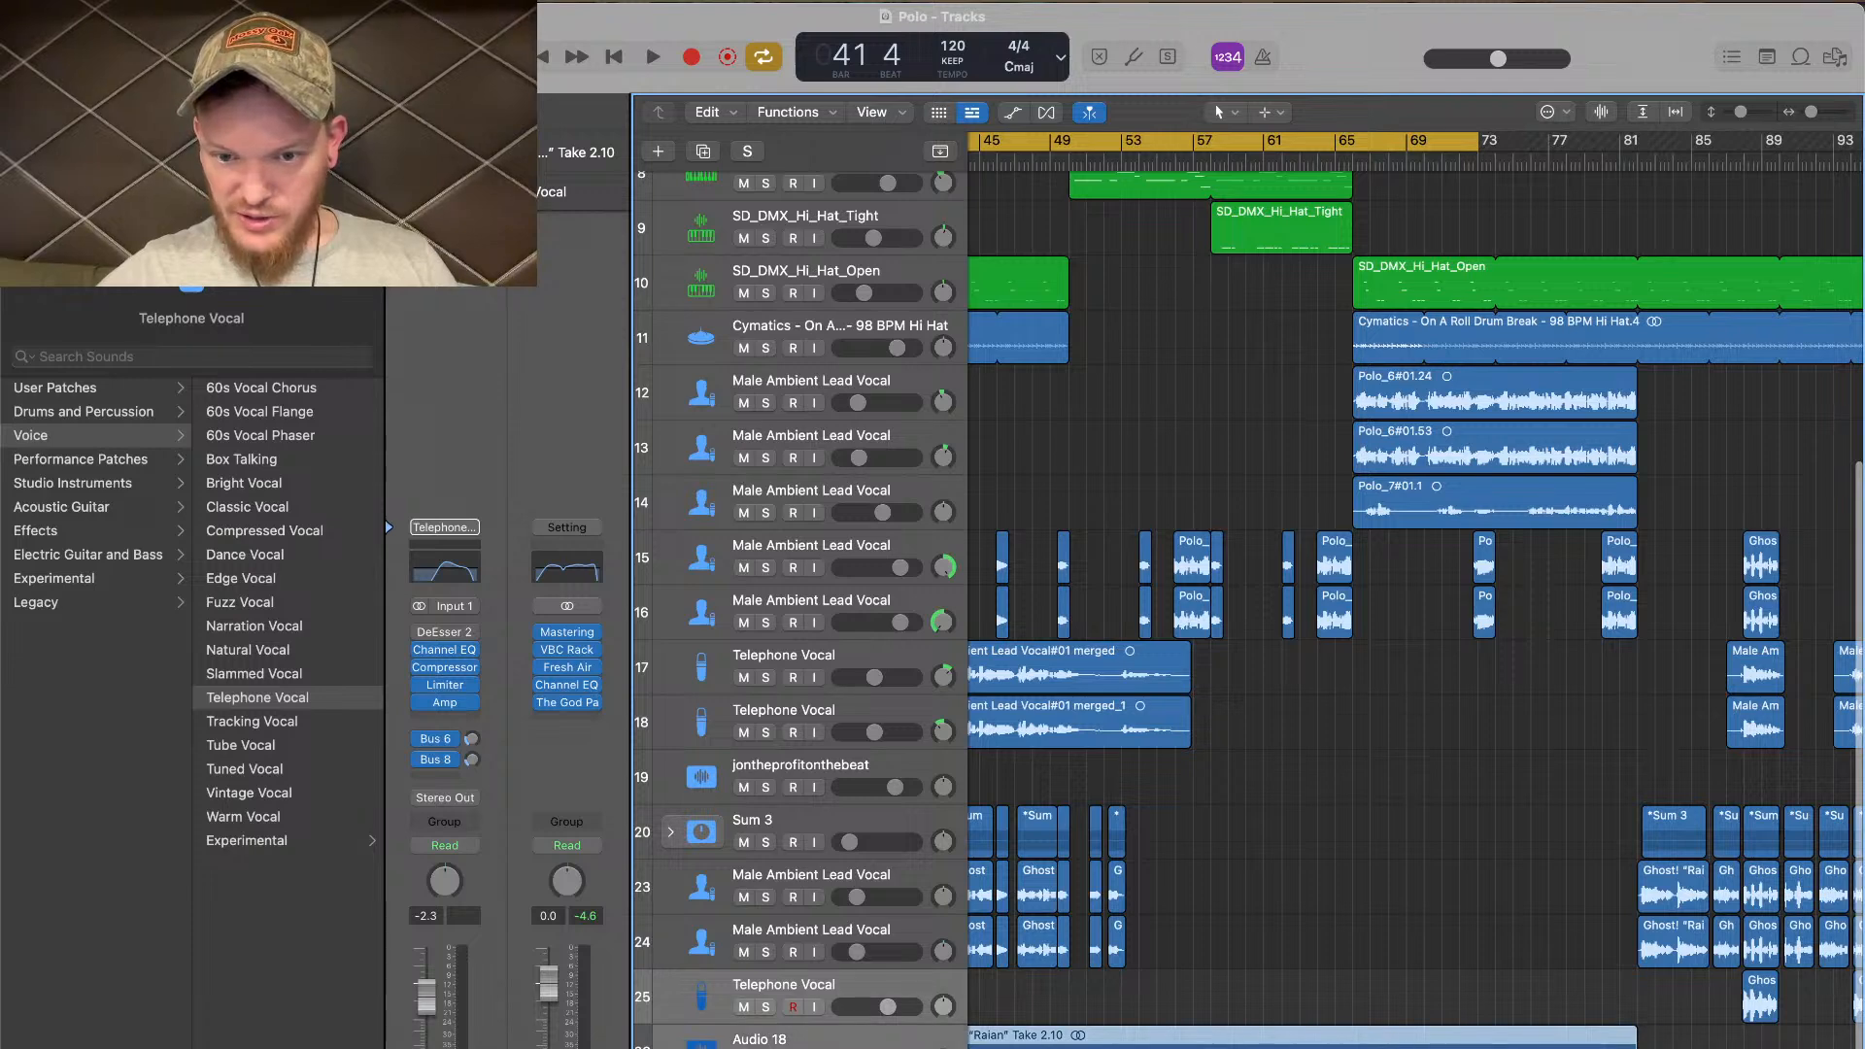
drag(1299, 1035, 1296, 1022)
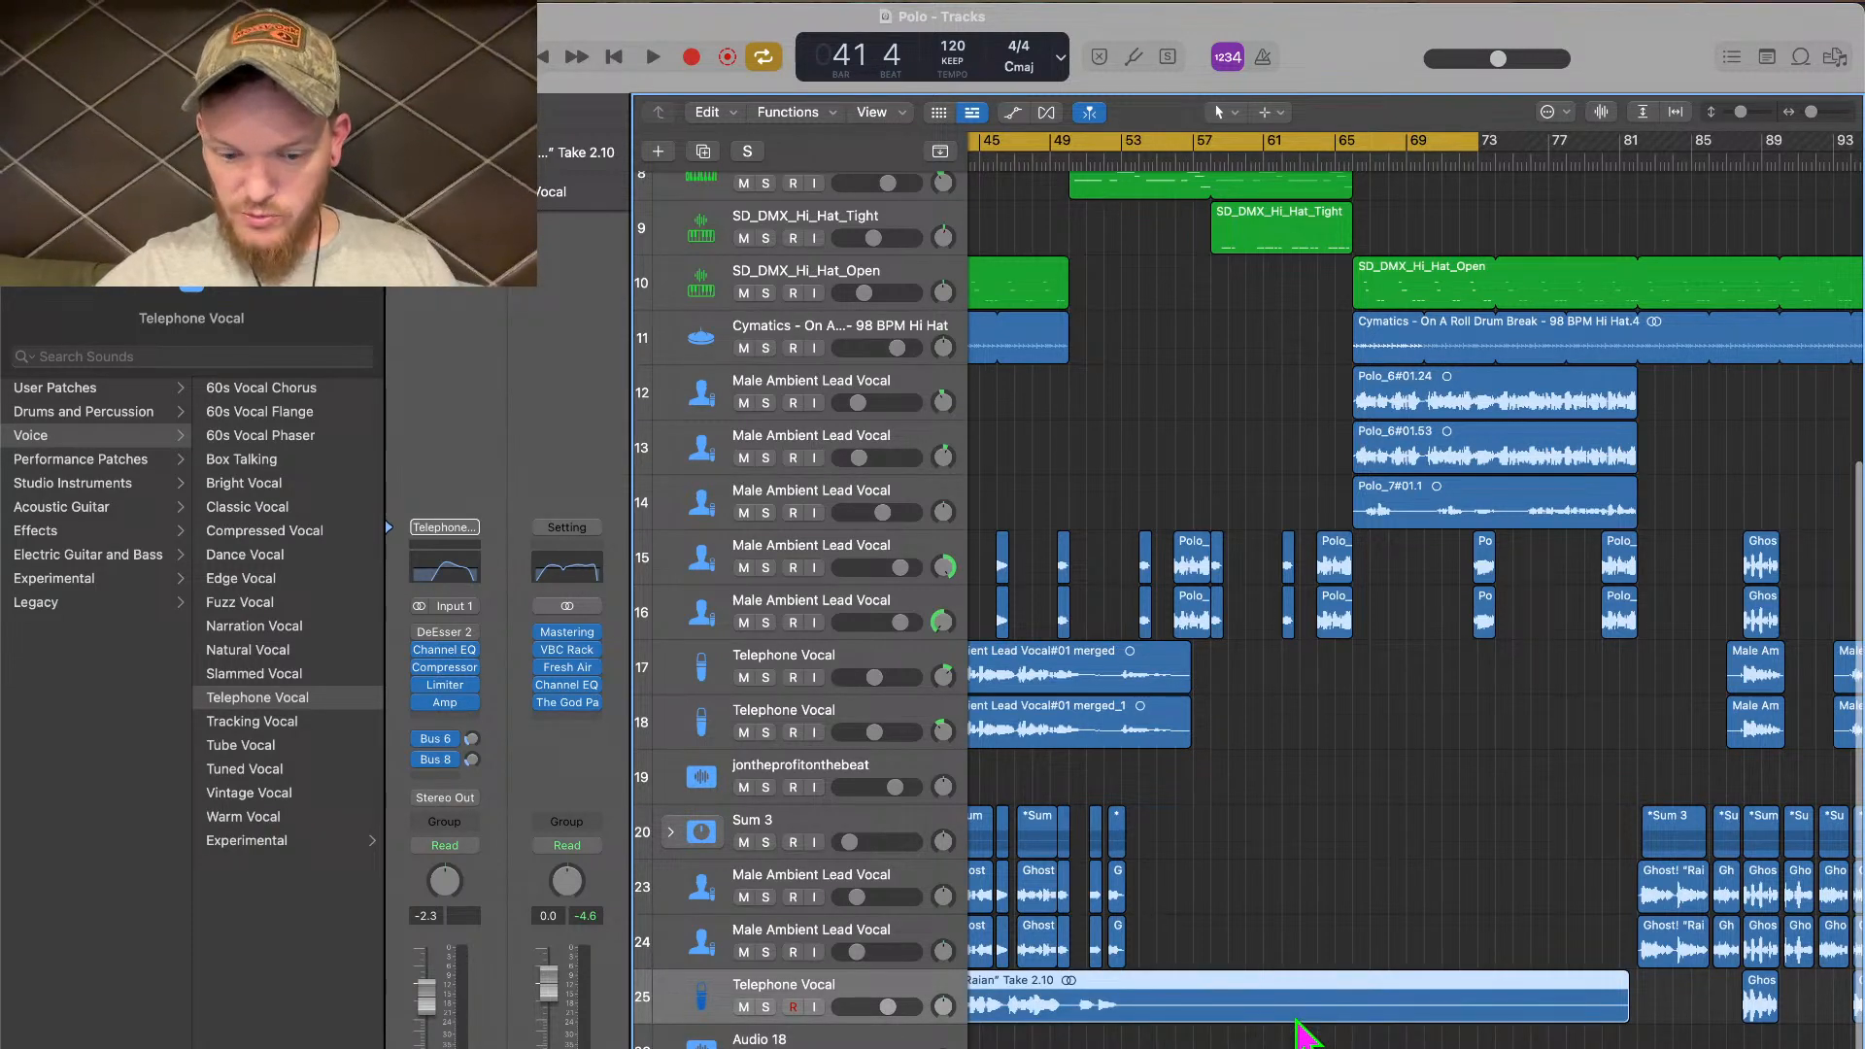
key(super+z)
Move the Ghost! "Raian" Take 2.10 region from Audio 18 up to Telephone Vocal track 25, keeping its start just before bar 42
scroll(1299, 1033, left, 4)
scroll(1299, 1032, up, 1)
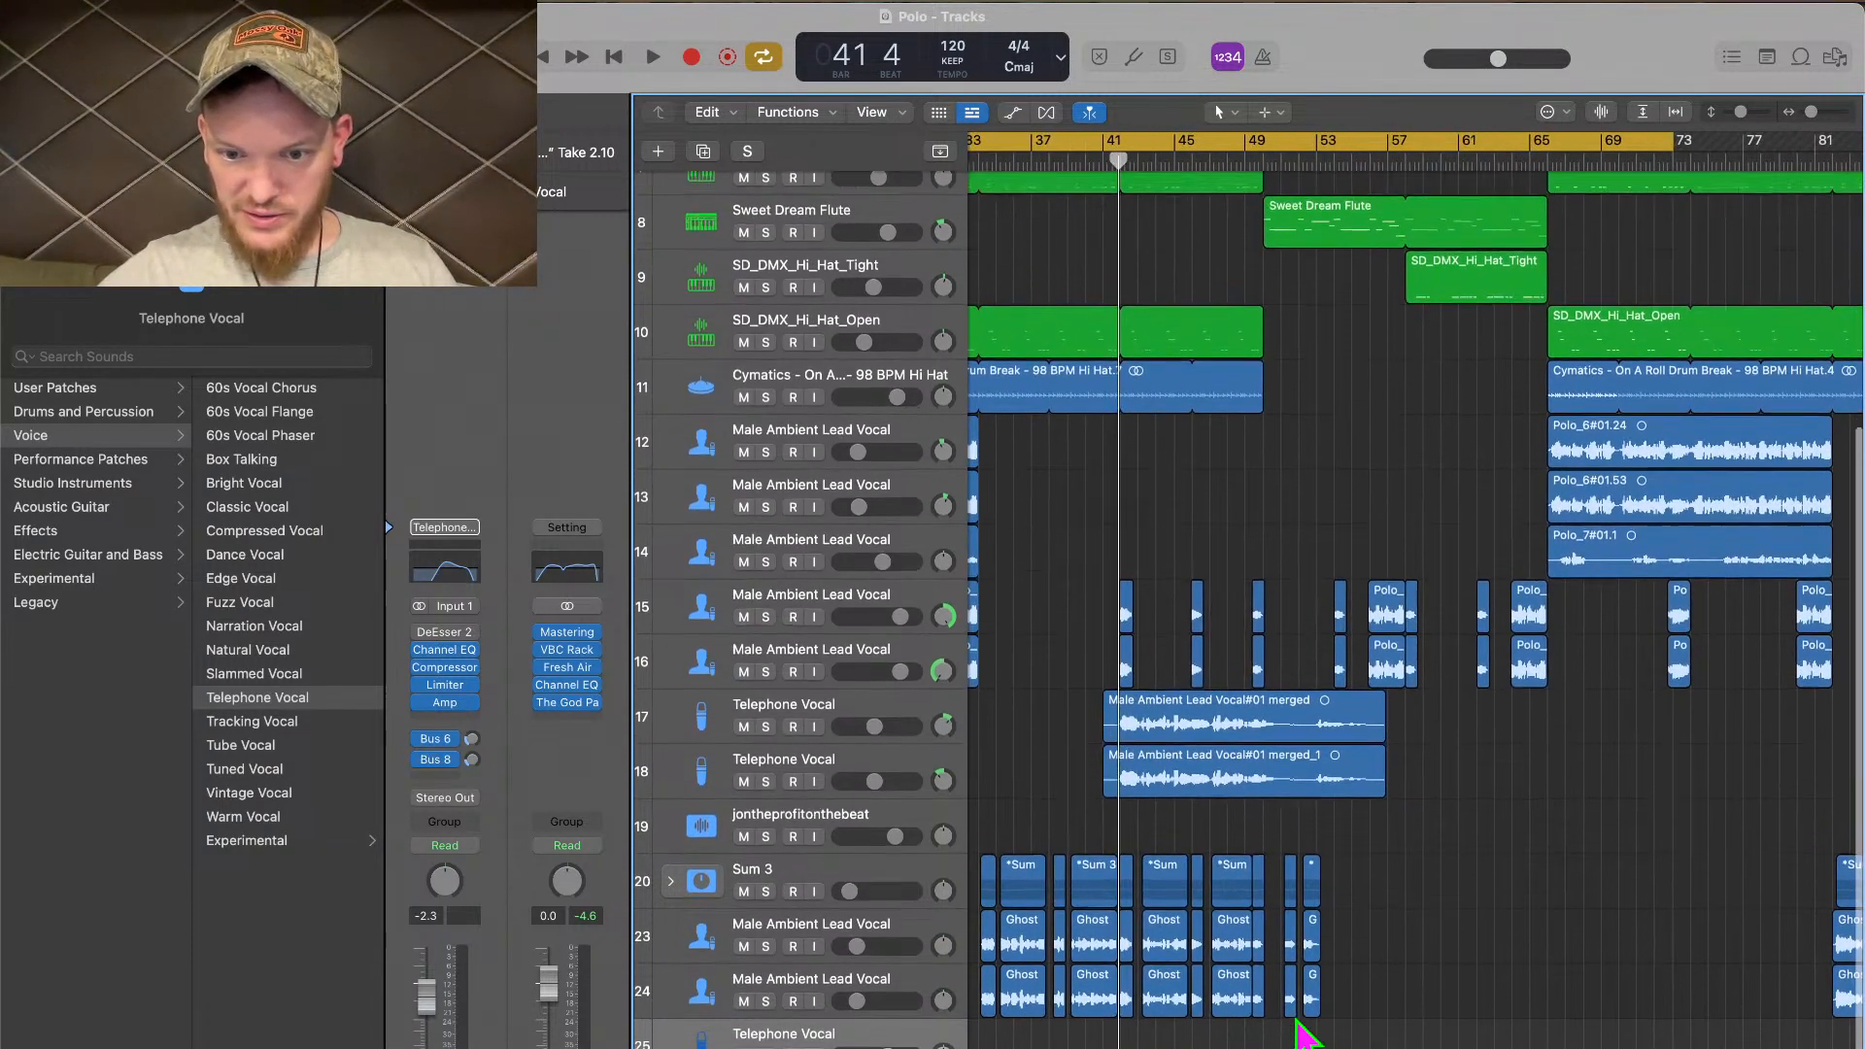
drag(1298, 1048, 1298, 1045)
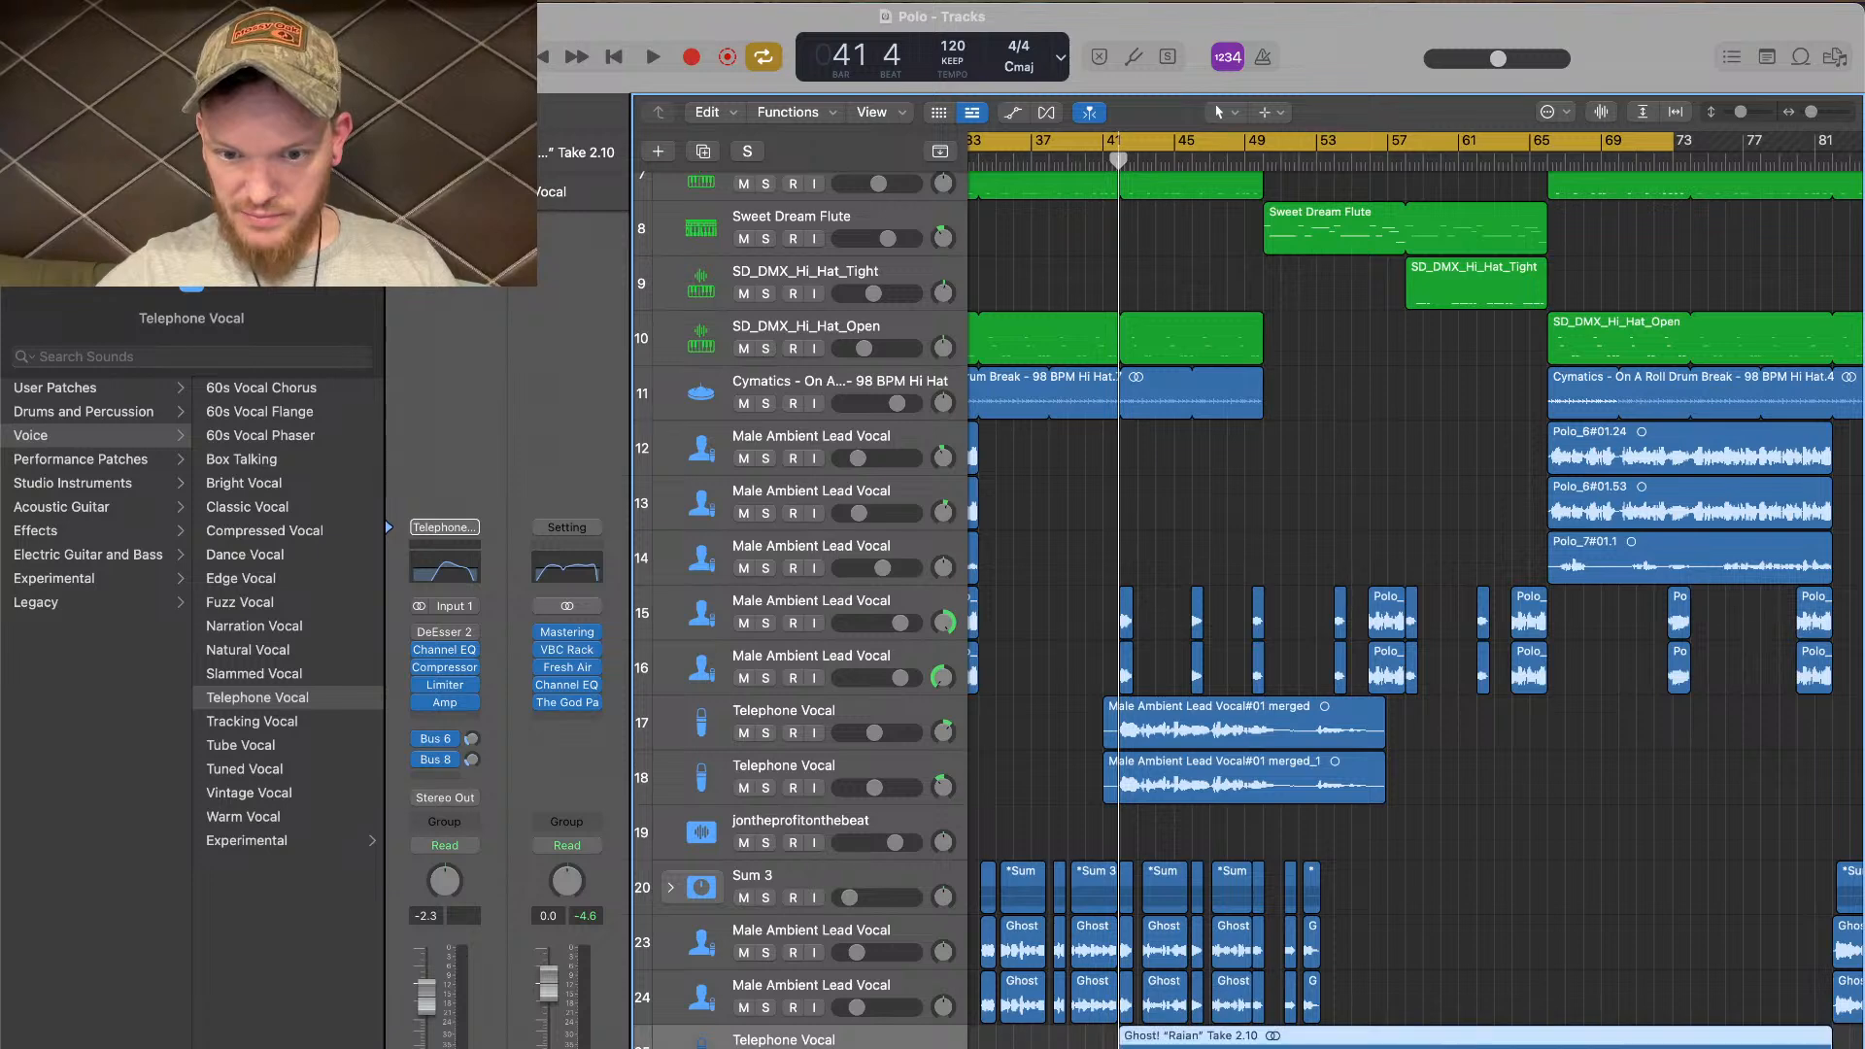
scroll(1216, 804, up, 5)
scroll(1251, 804, left, 4)
scroll(1251, 805, up, 1)
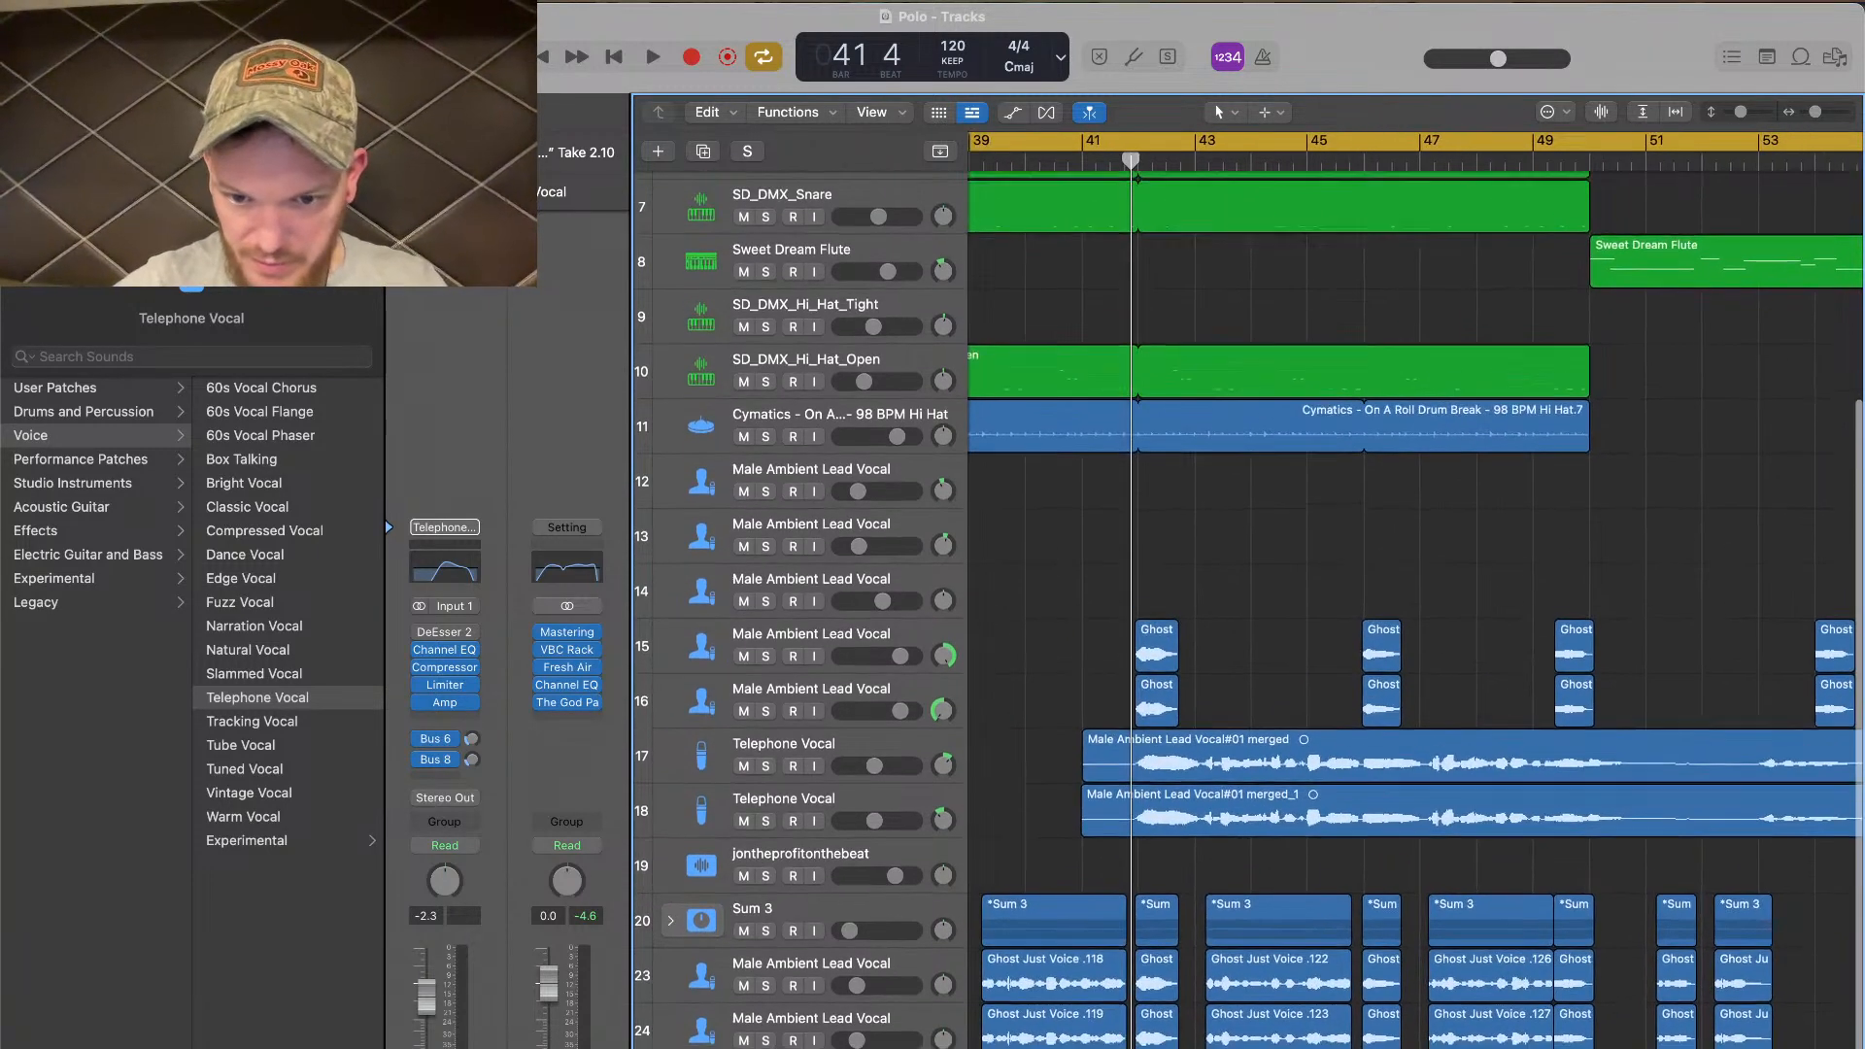
scroll(1253, 821, down, 3)
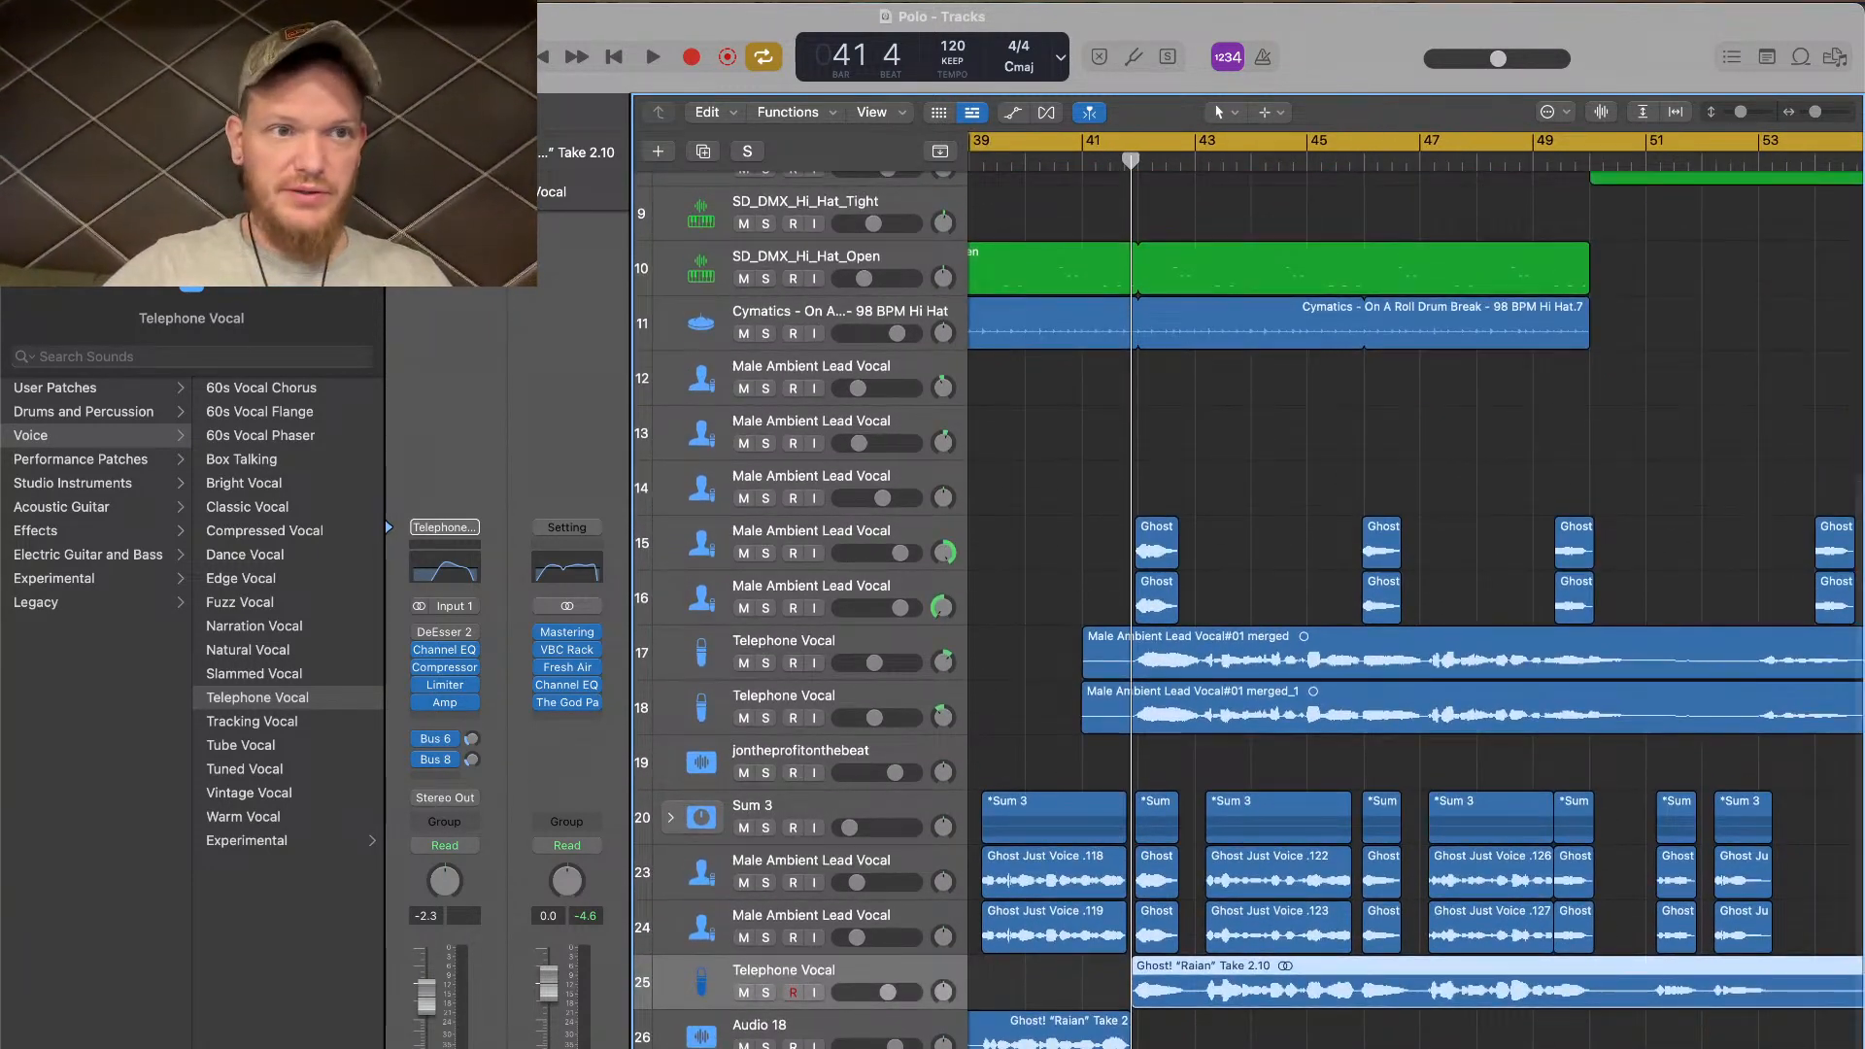
Hide the Library and raise the Sum 3 track's volume slightly while the cycle plays
key(y)
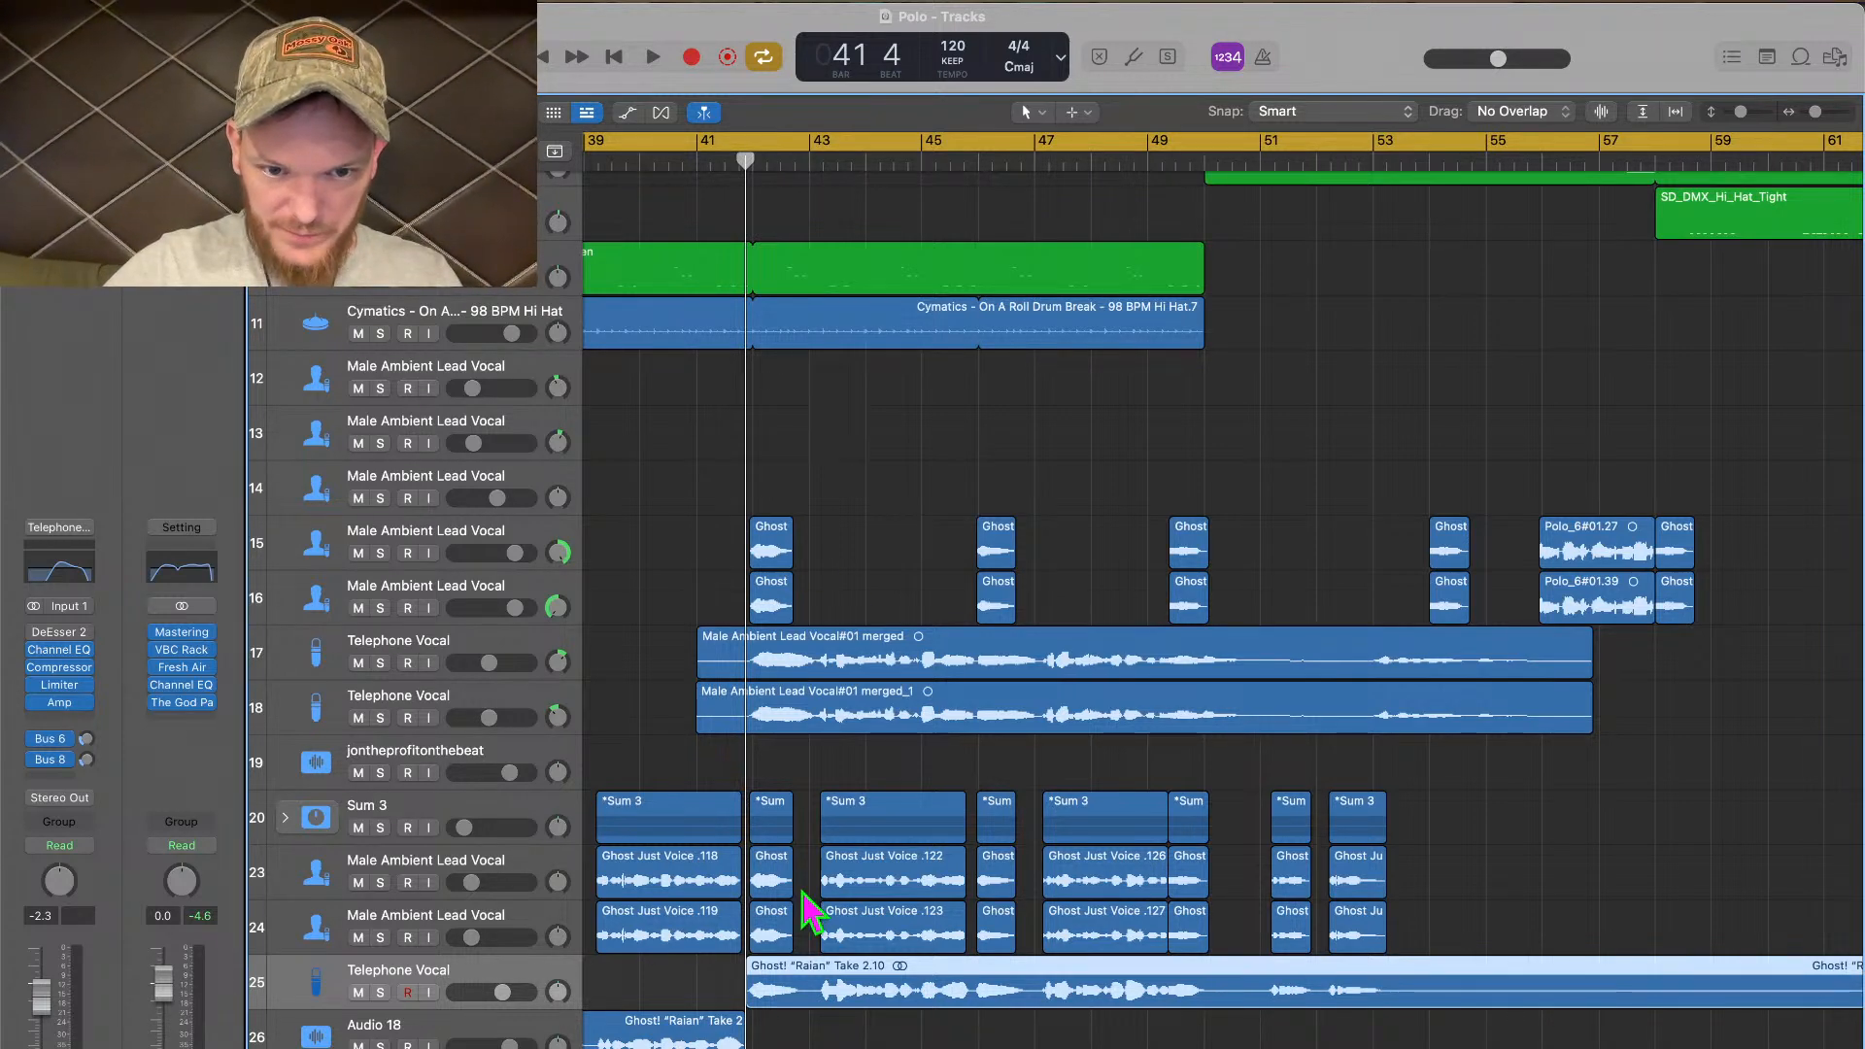
key(space)
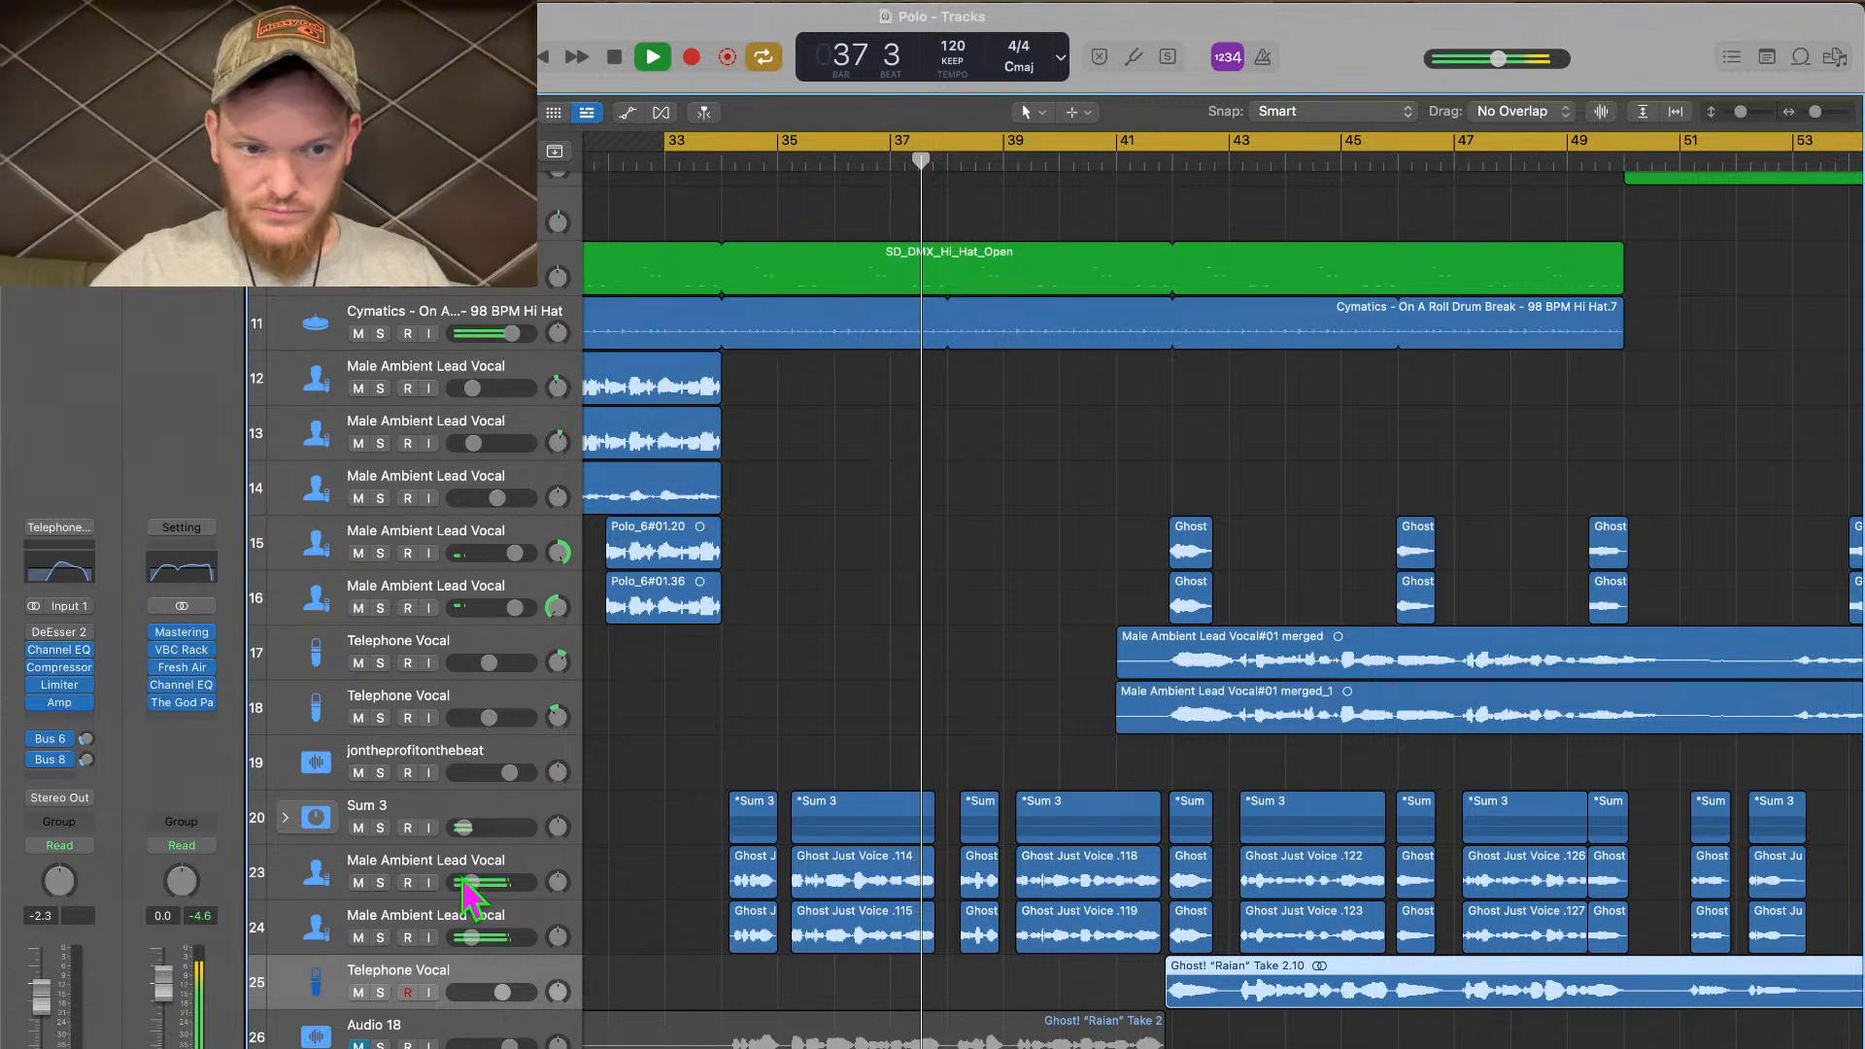
mouse_move(471, 882)
drag(463, 827, 514, 828)
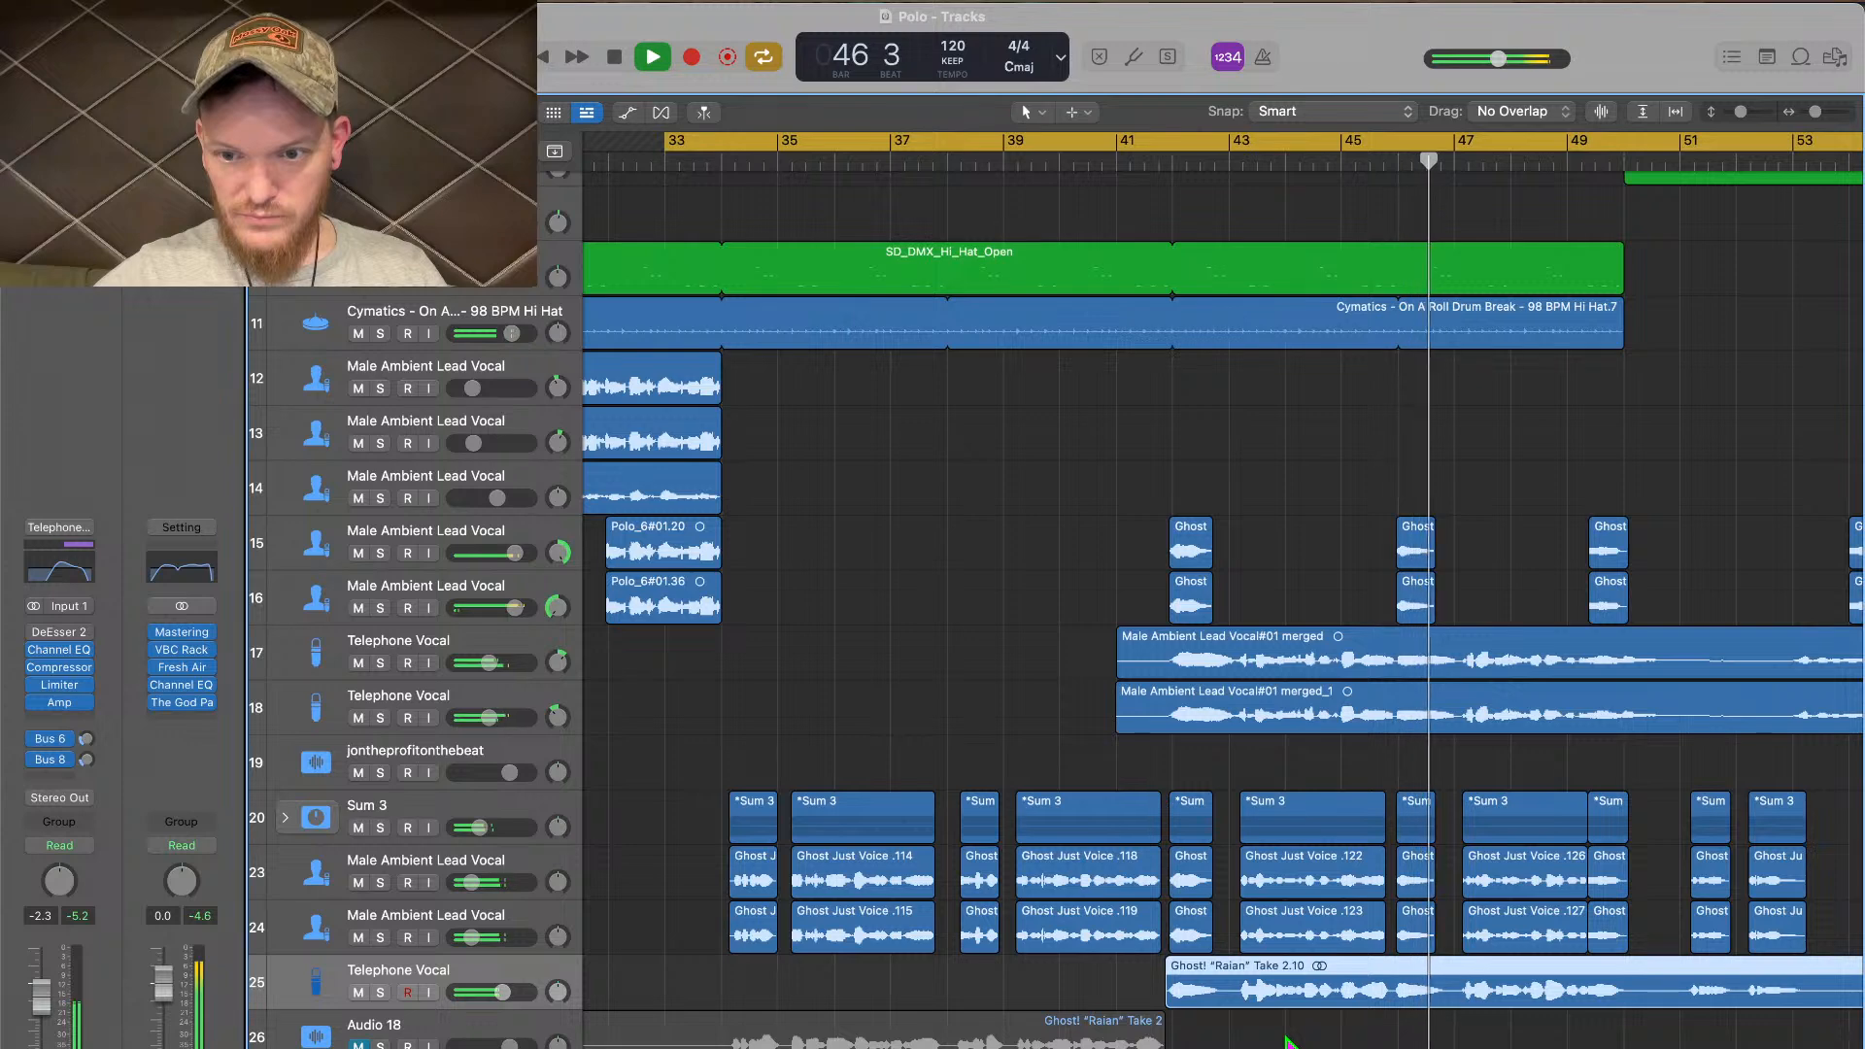
Play the cycle from bar 33 through bar 50 to check the telephone layer against the lead vocals
scroll(1290, 1044, right, 5)
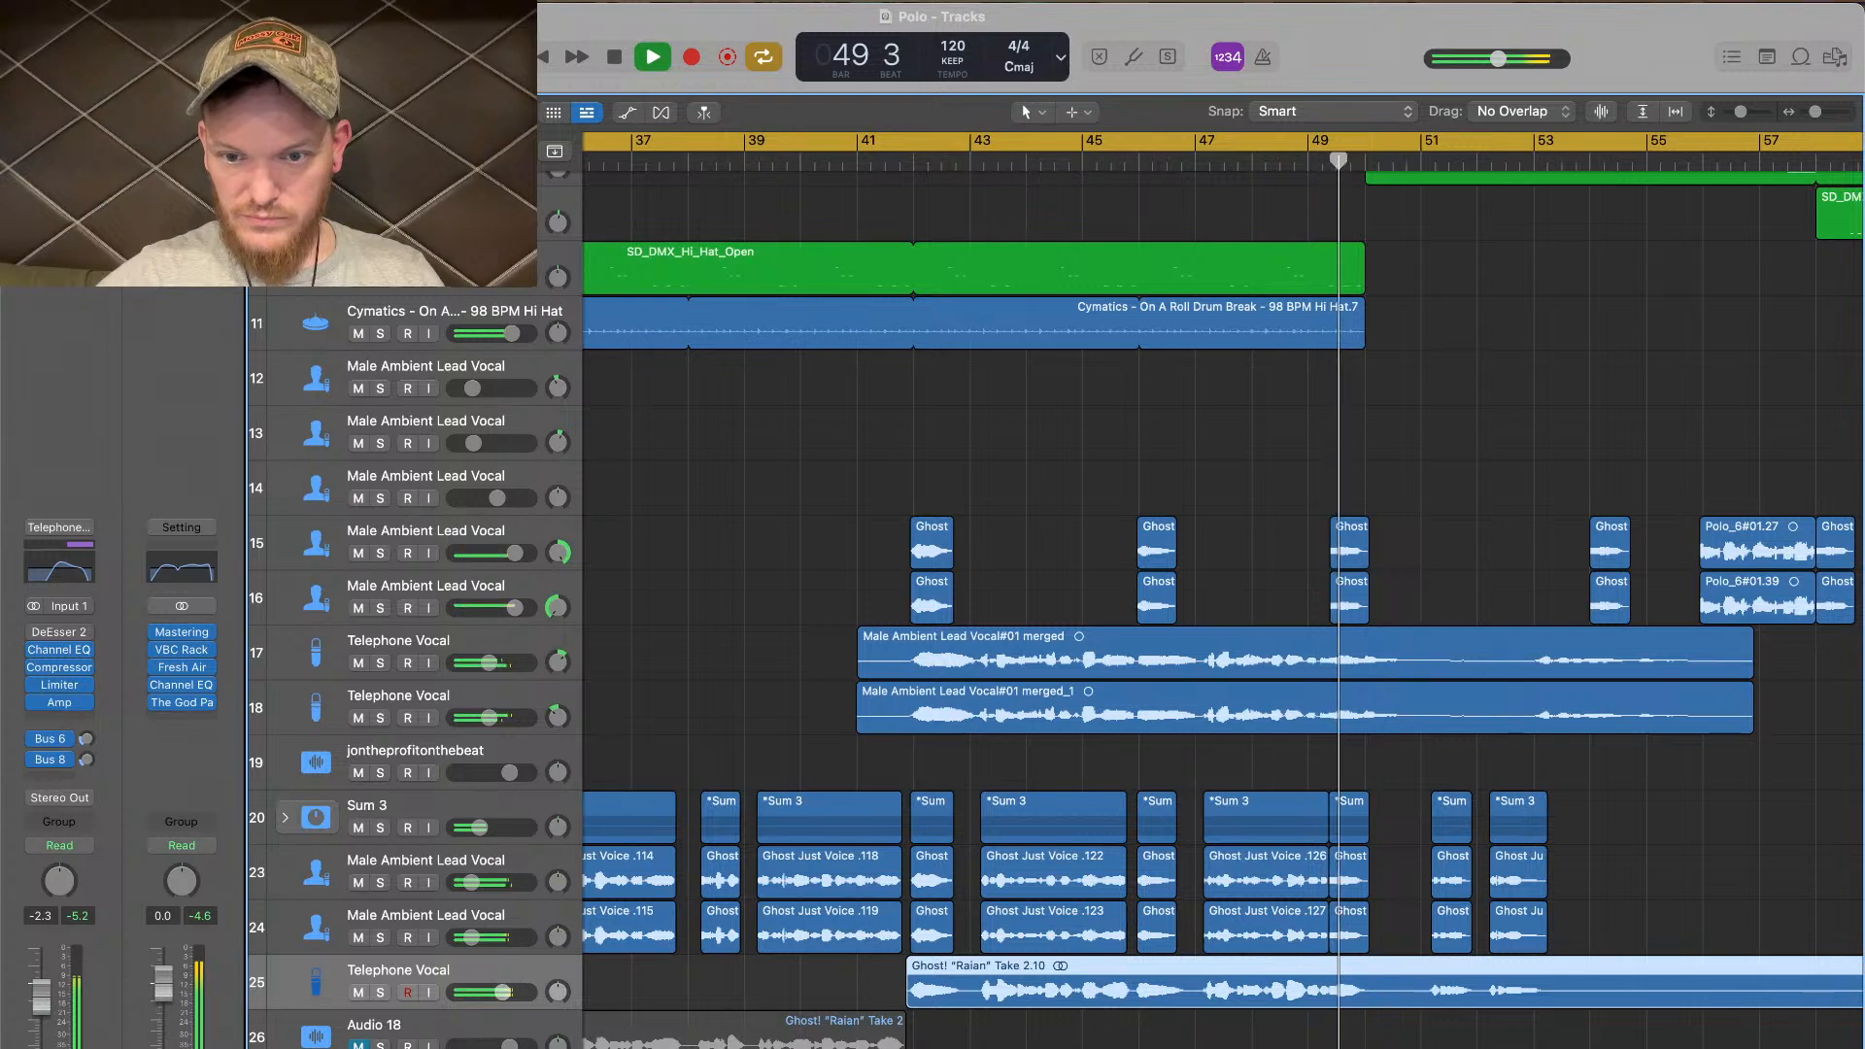
key(space)
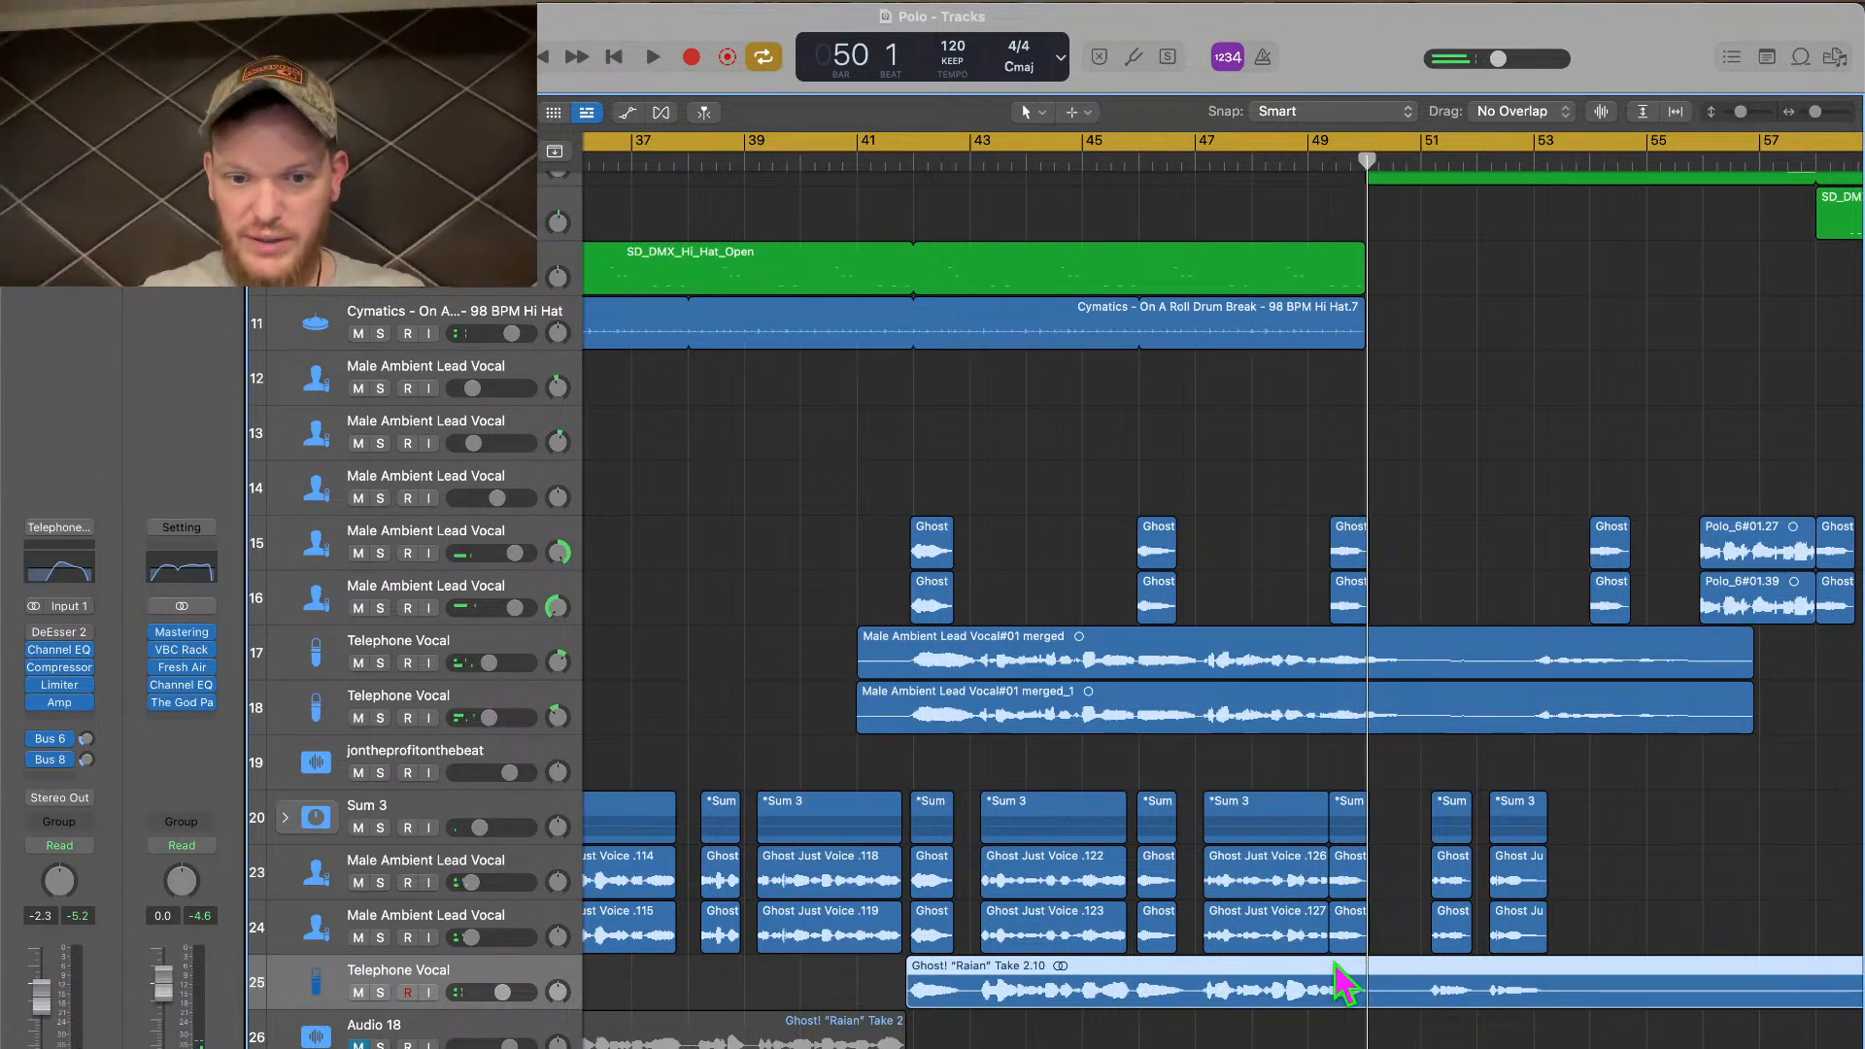
key(space)
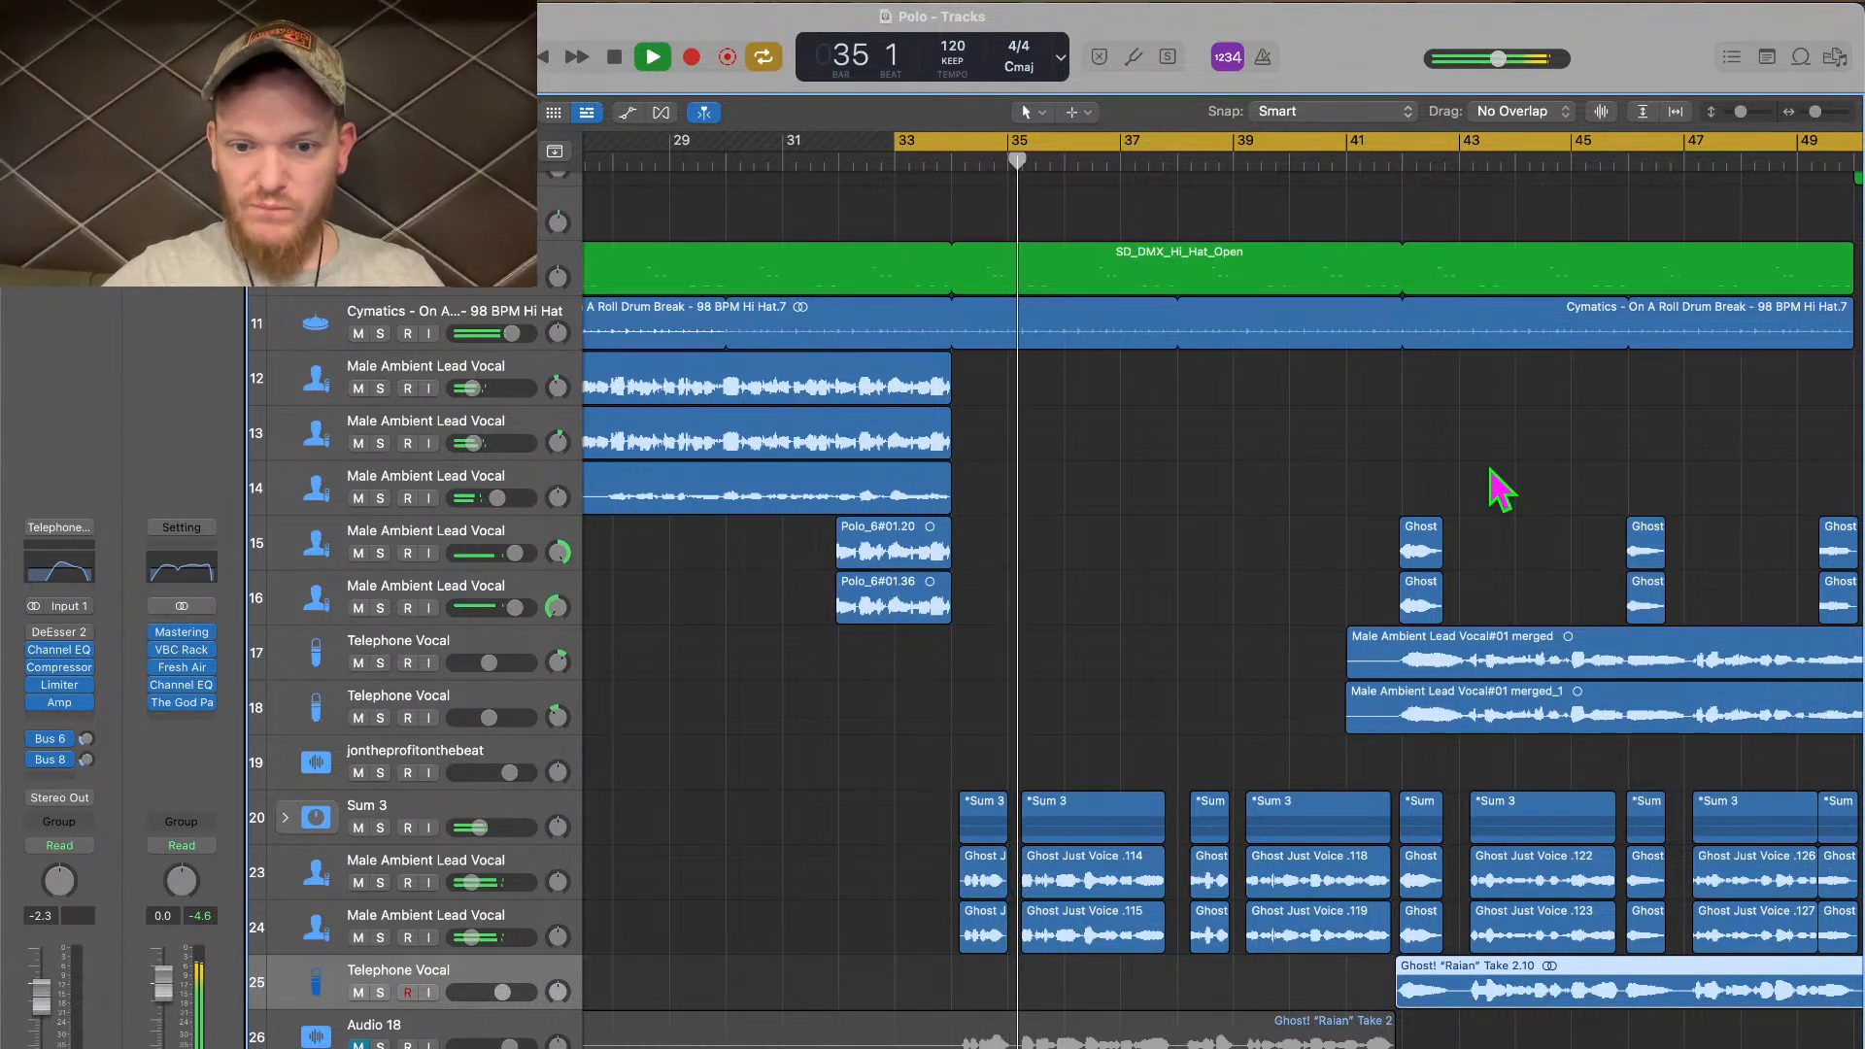
scroll(1494, 488, right, 4)
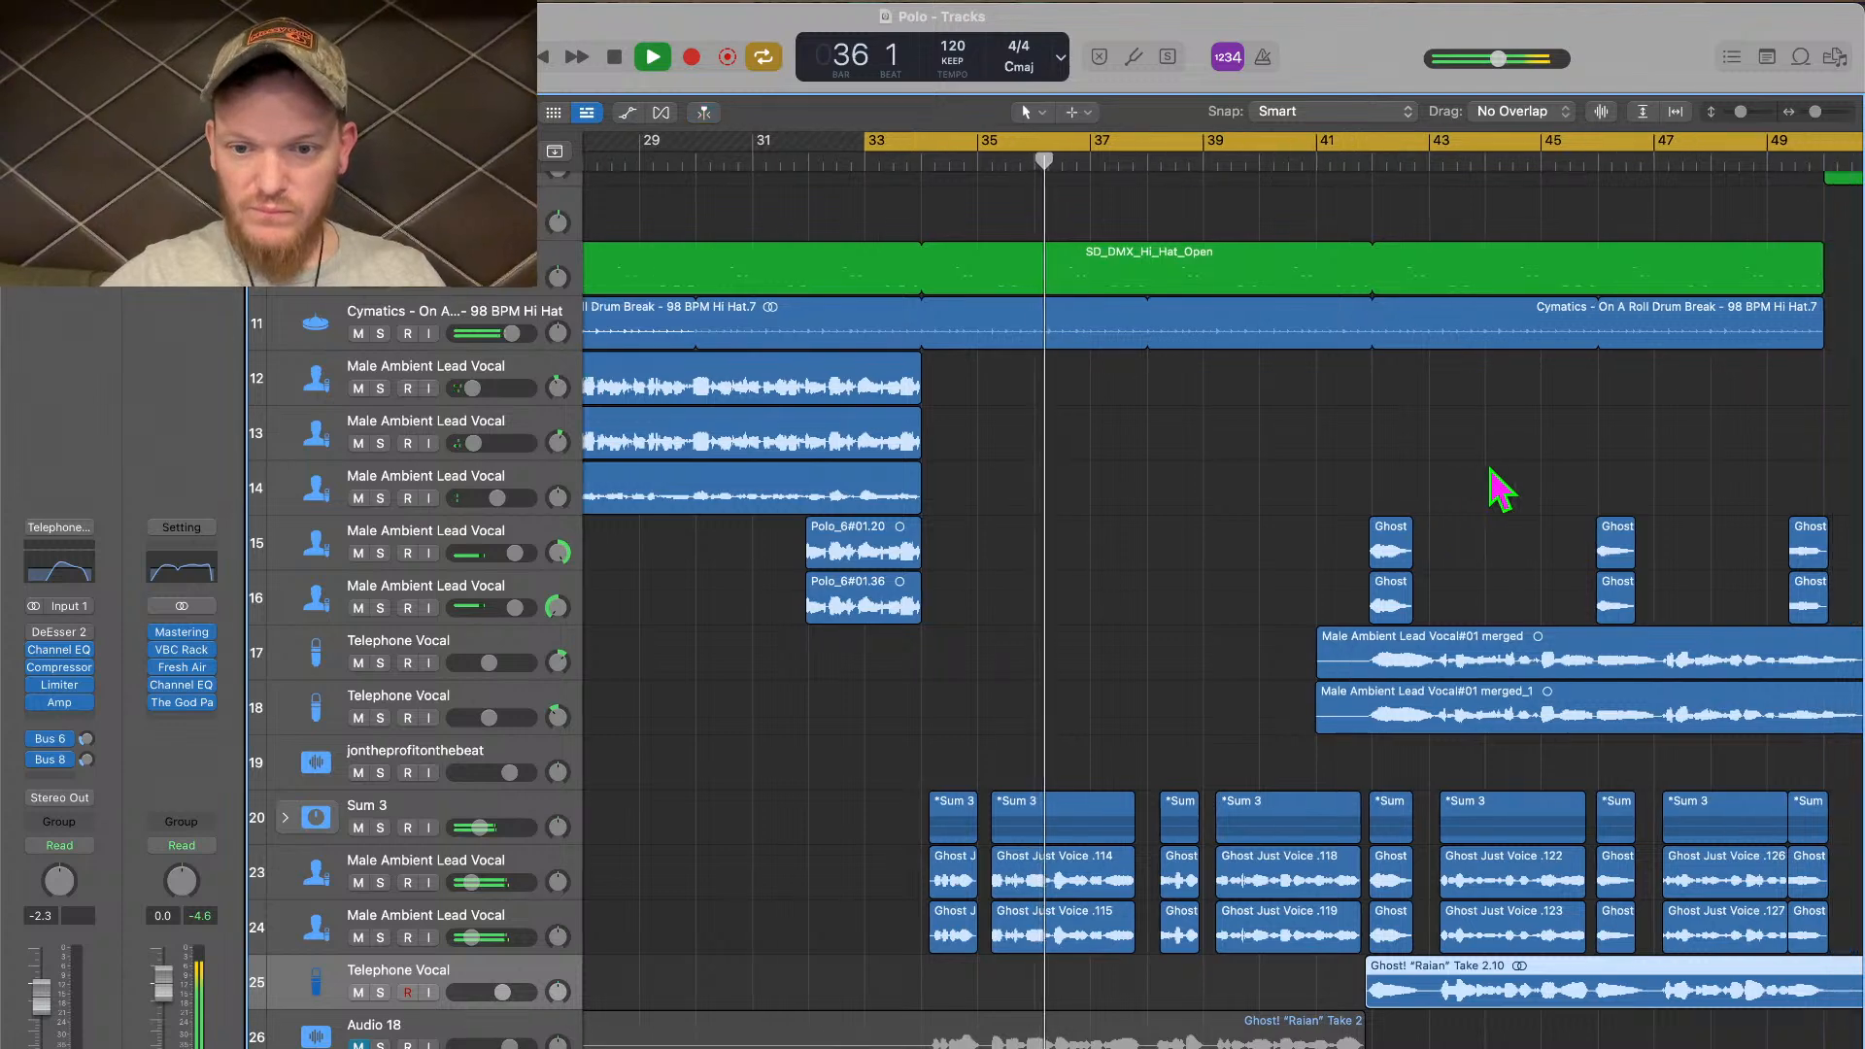
scroll(1467, 489, down, 5)
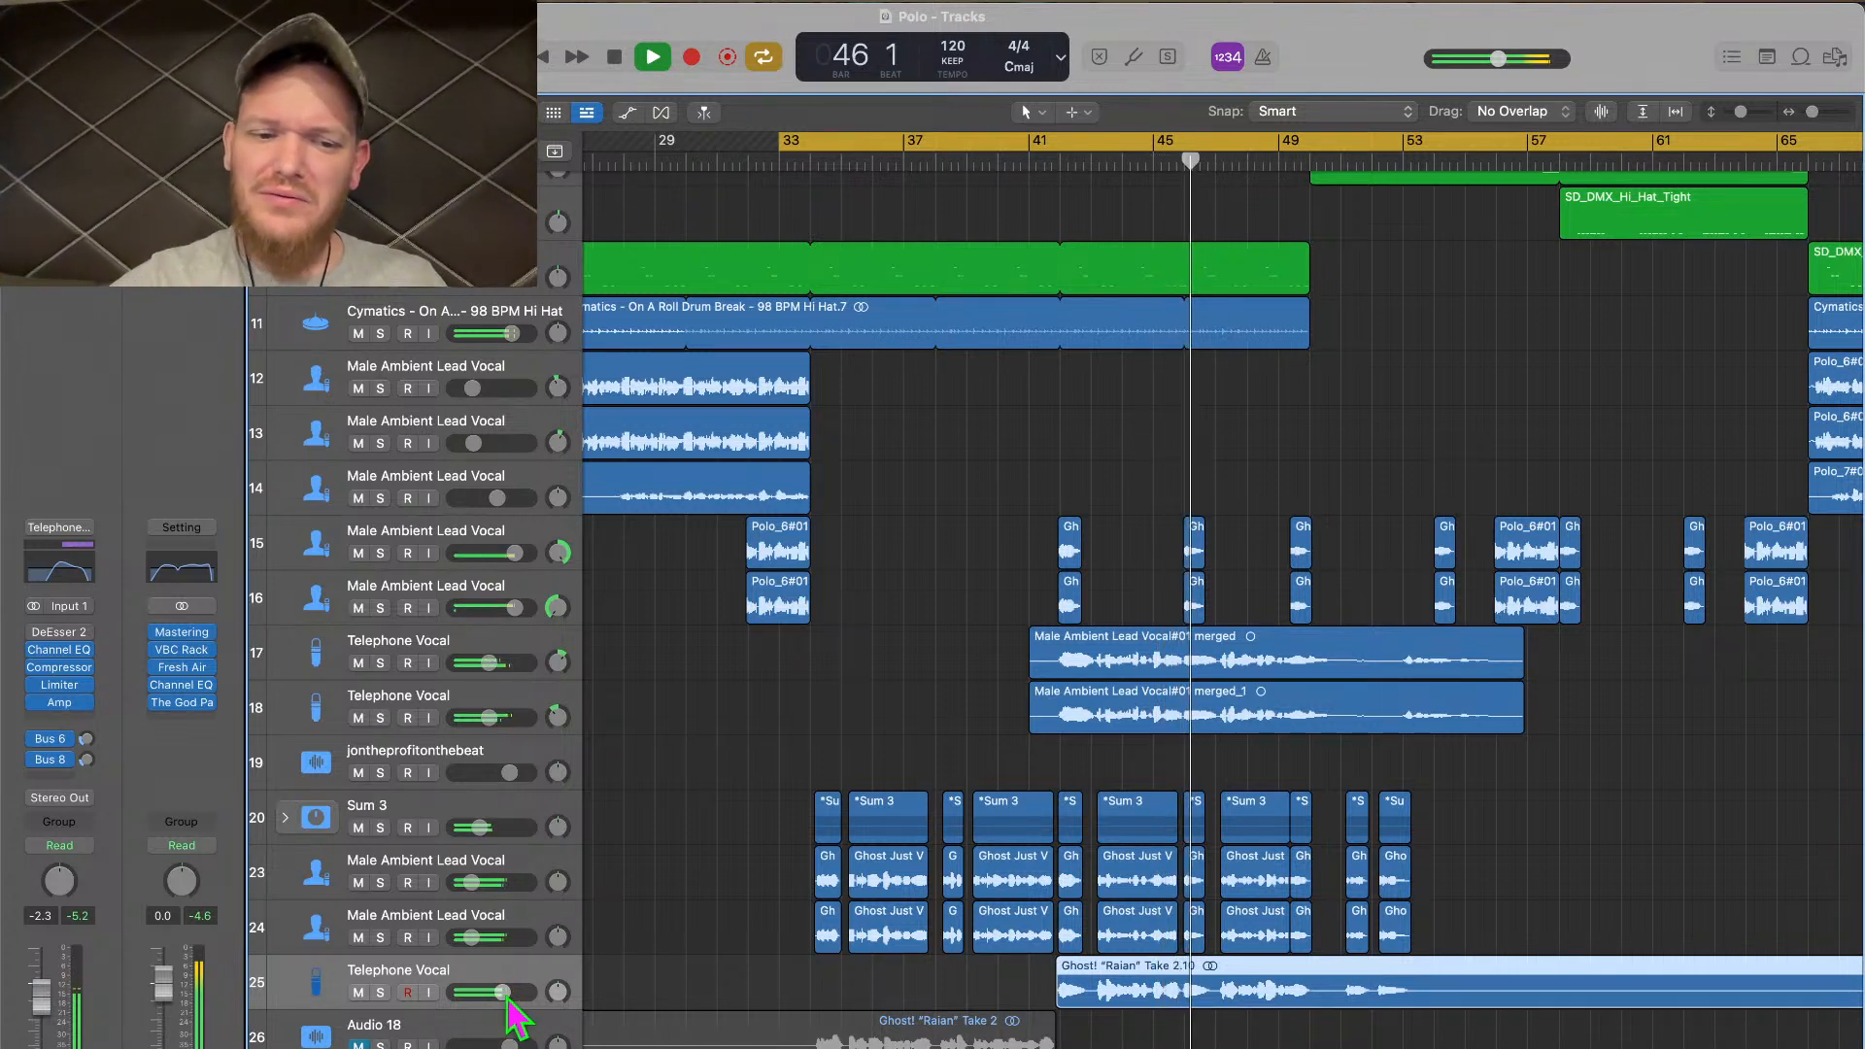
key(space)
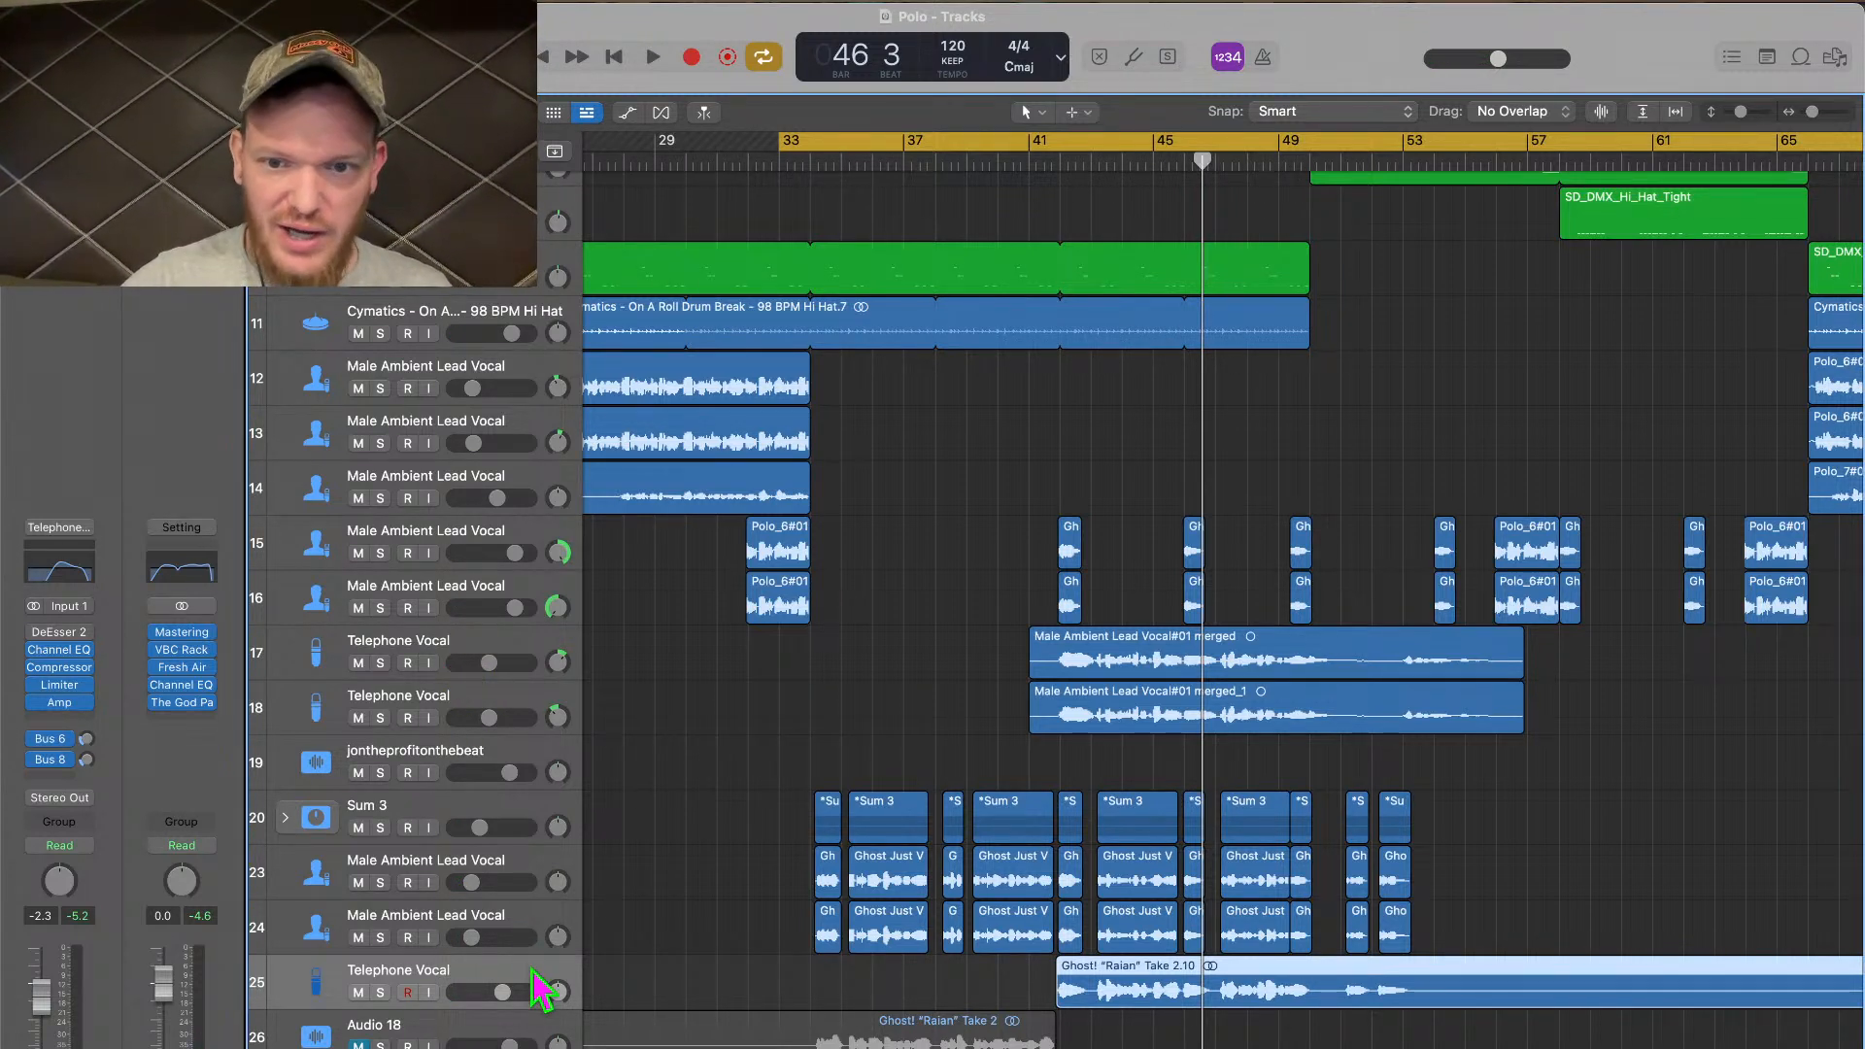
Move Telephone Vocal track 25 directly below the other two Telephone Vocal tracks and shift the cycle range to start at bar 41
drag(540, 989, 557, 774)
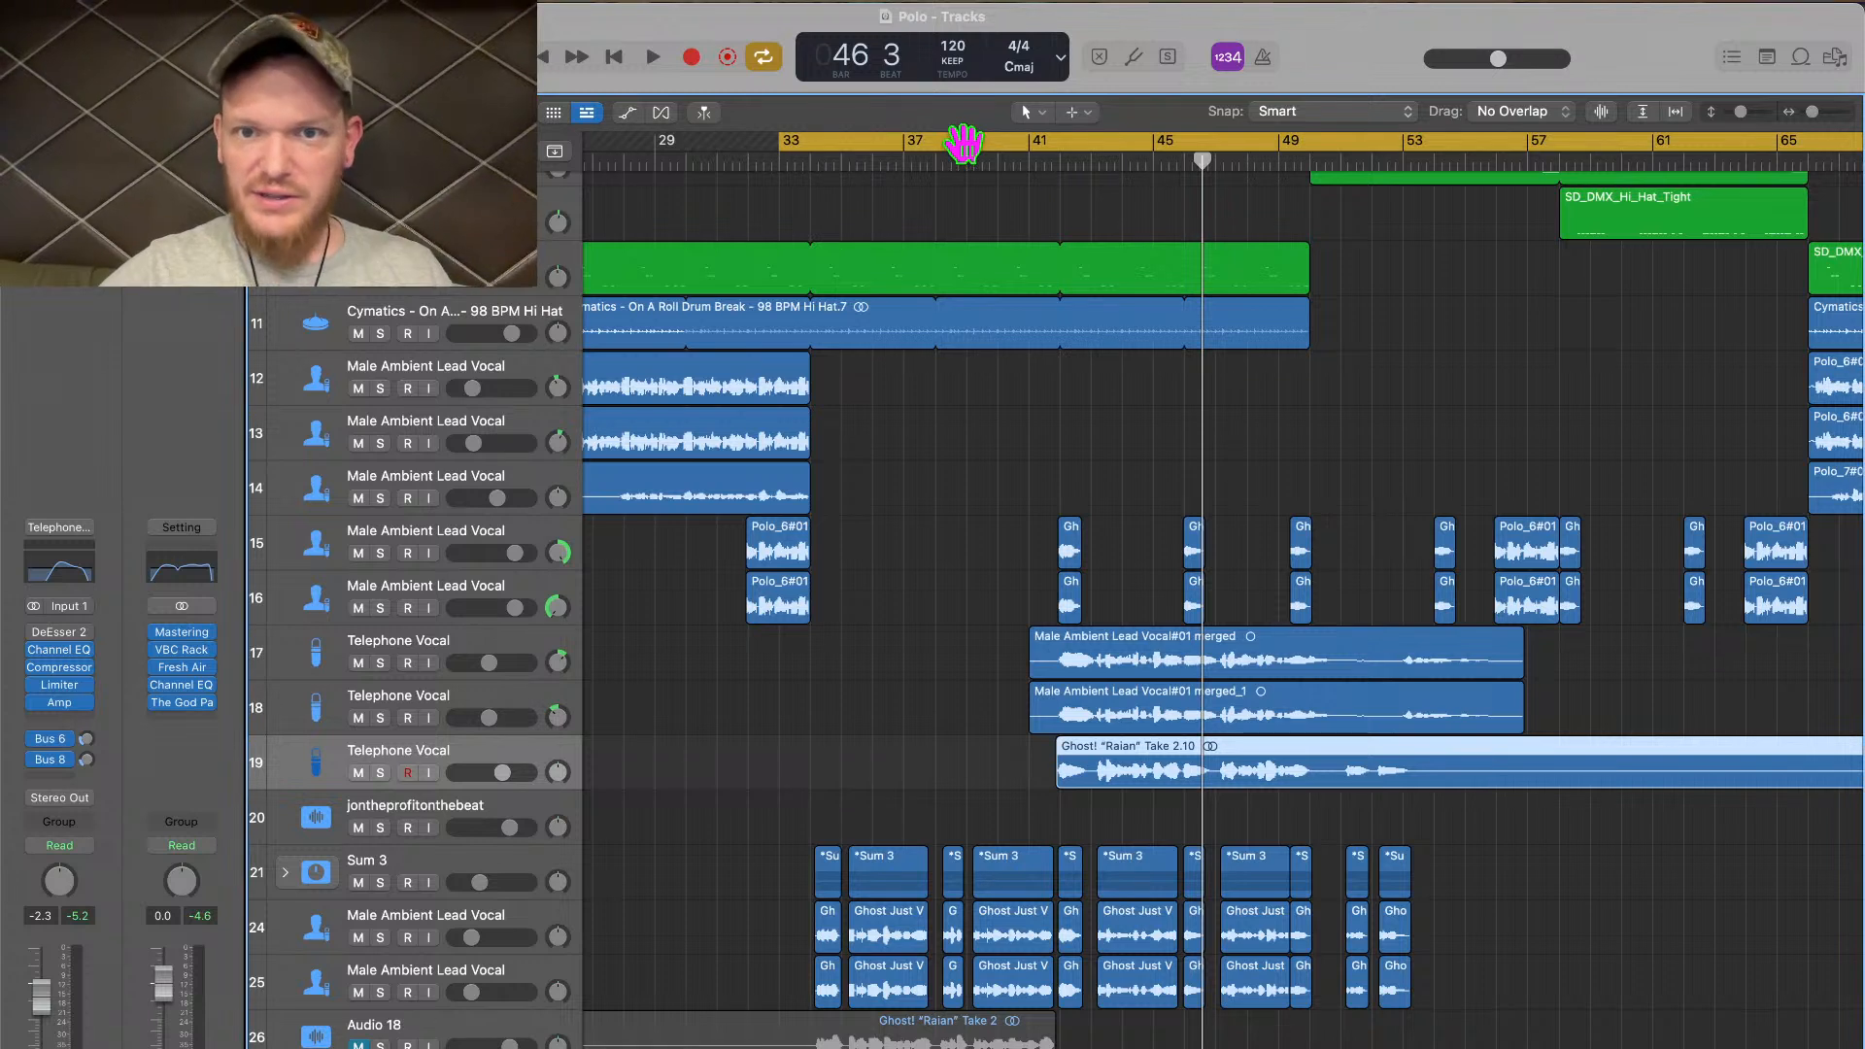
drag(964, 144, 1216, 156)
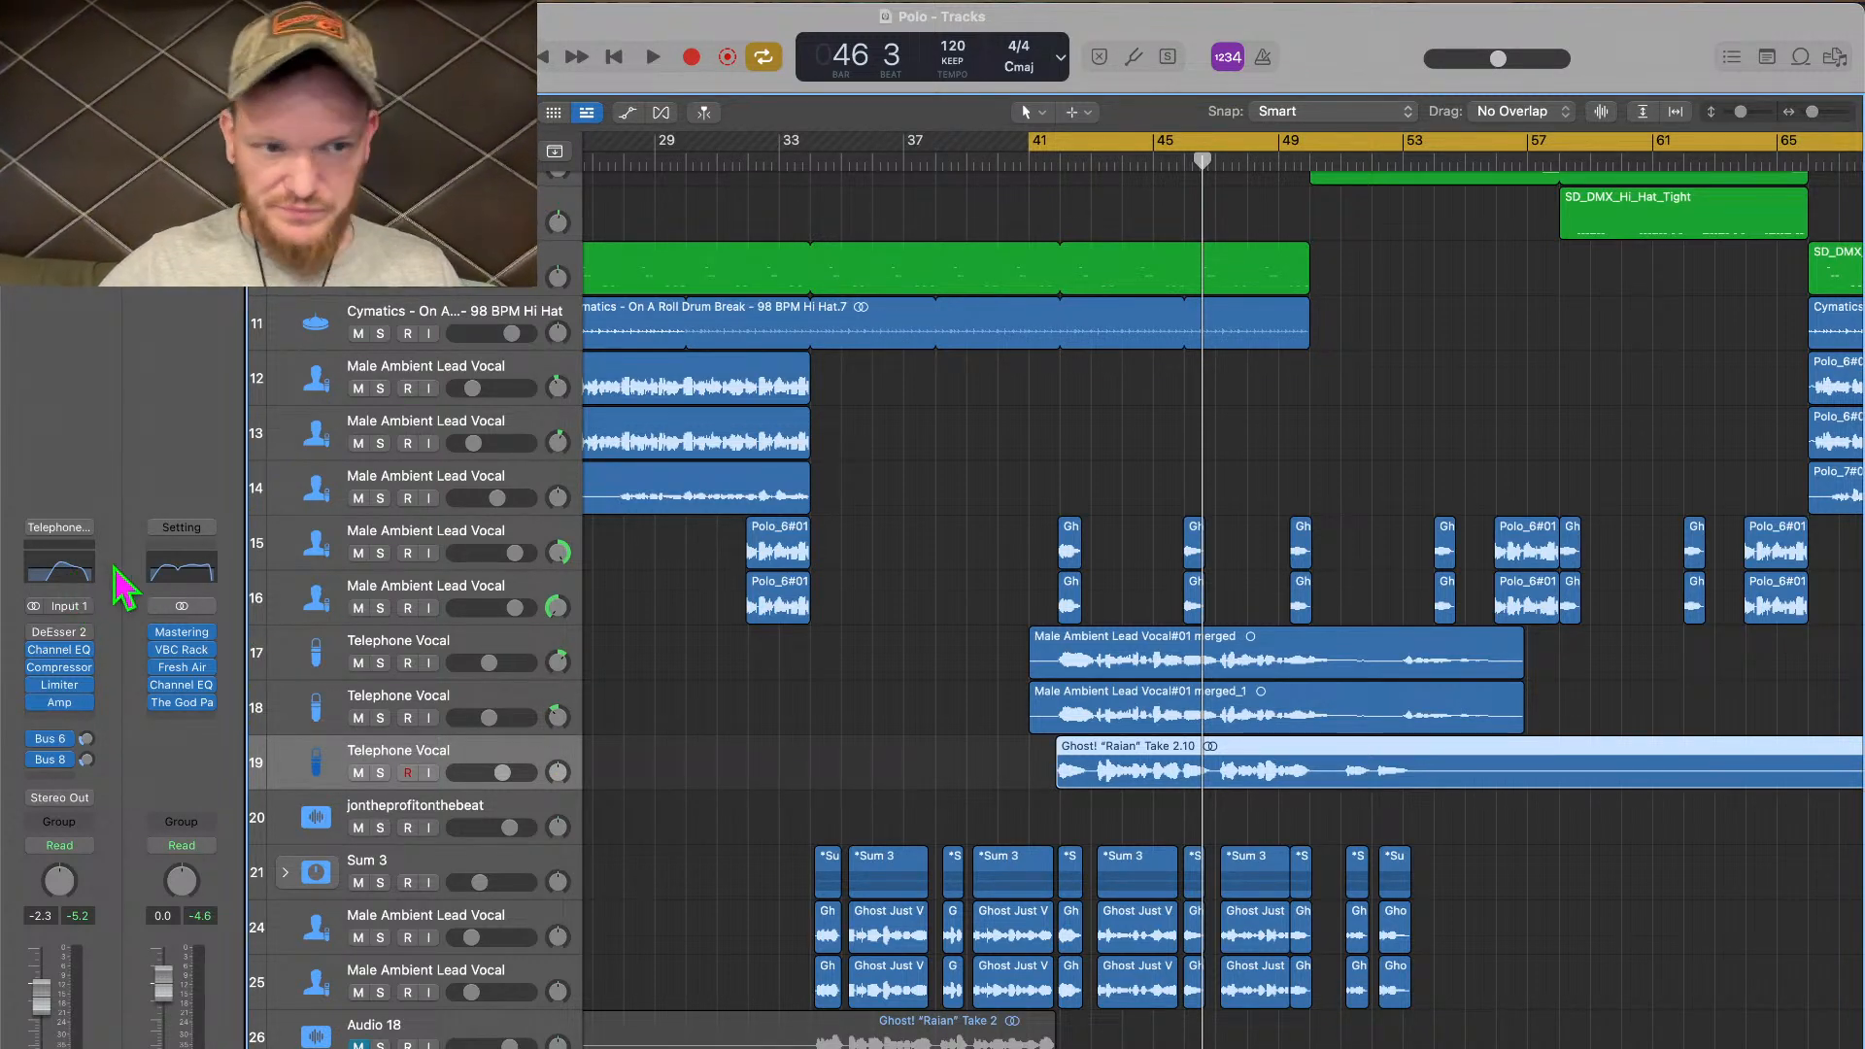
Inspect the Channel EQ curve on Telephone Vocal track 19 and play the cycle from bar 41 to bar 54
click(50, 577)
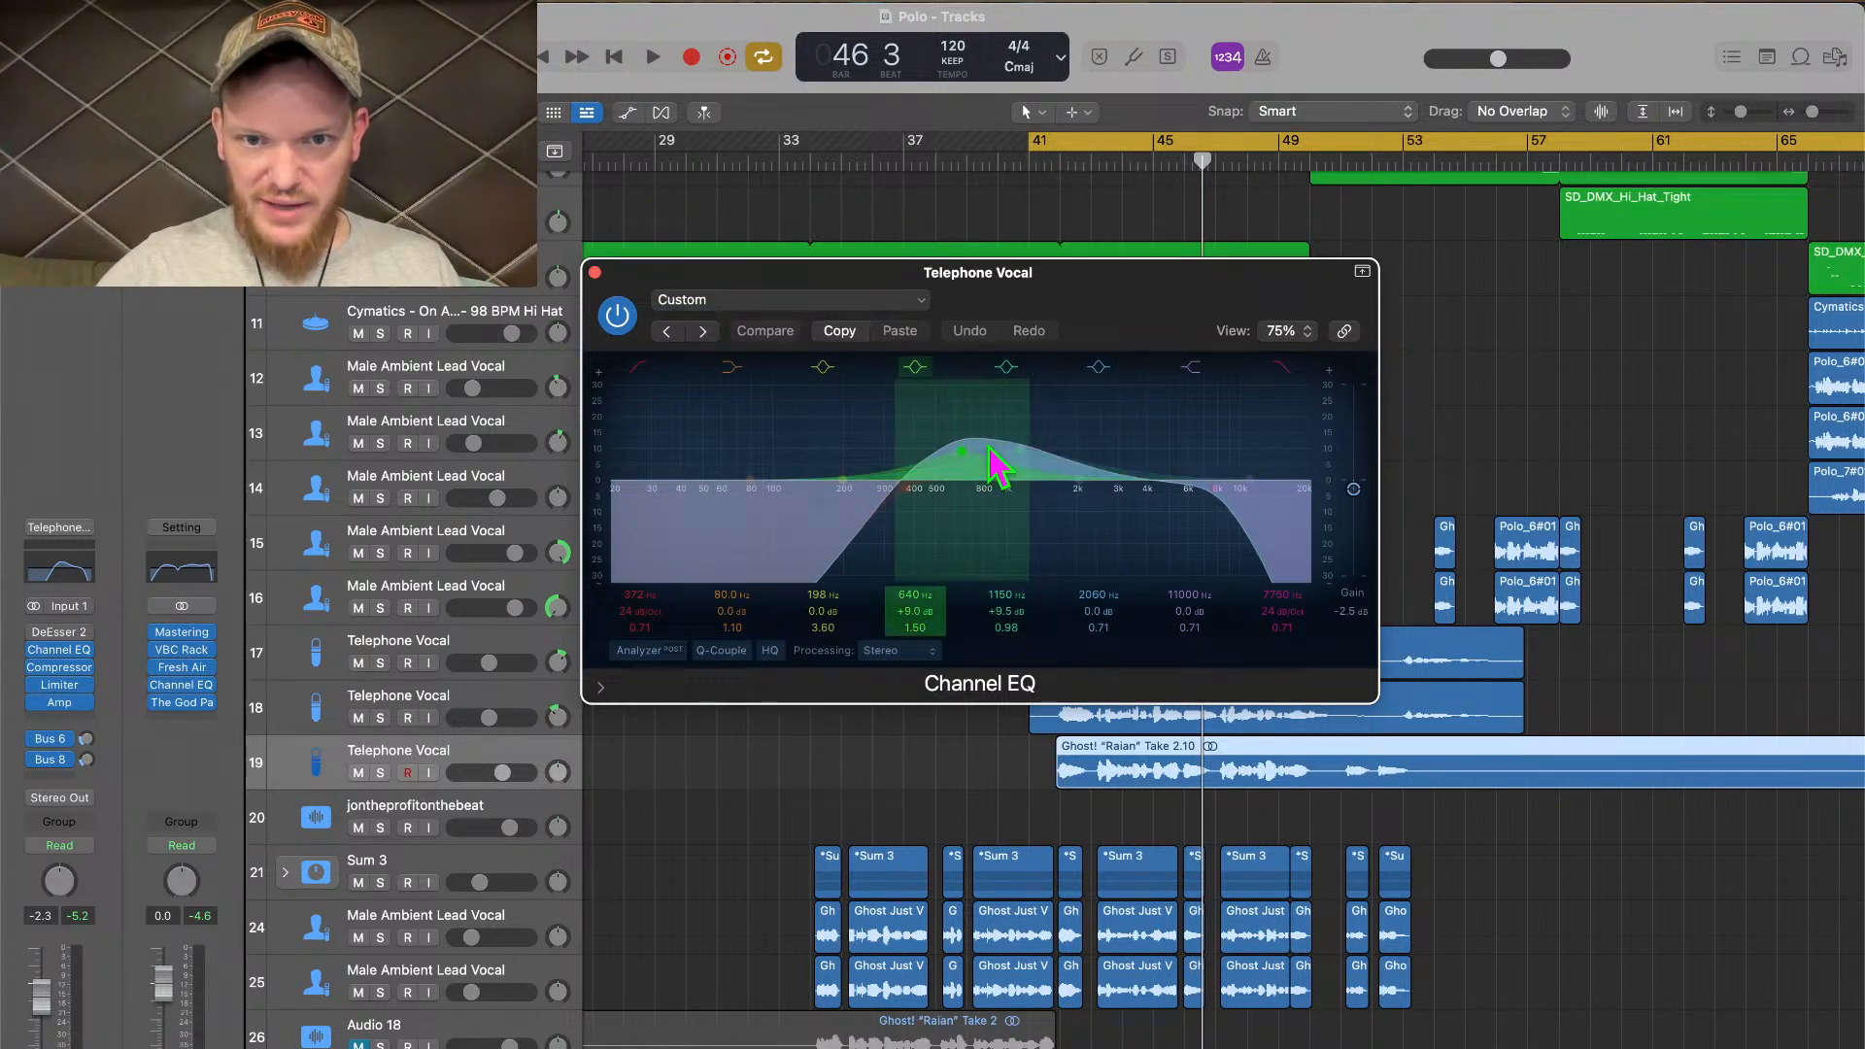
click(594, 273)
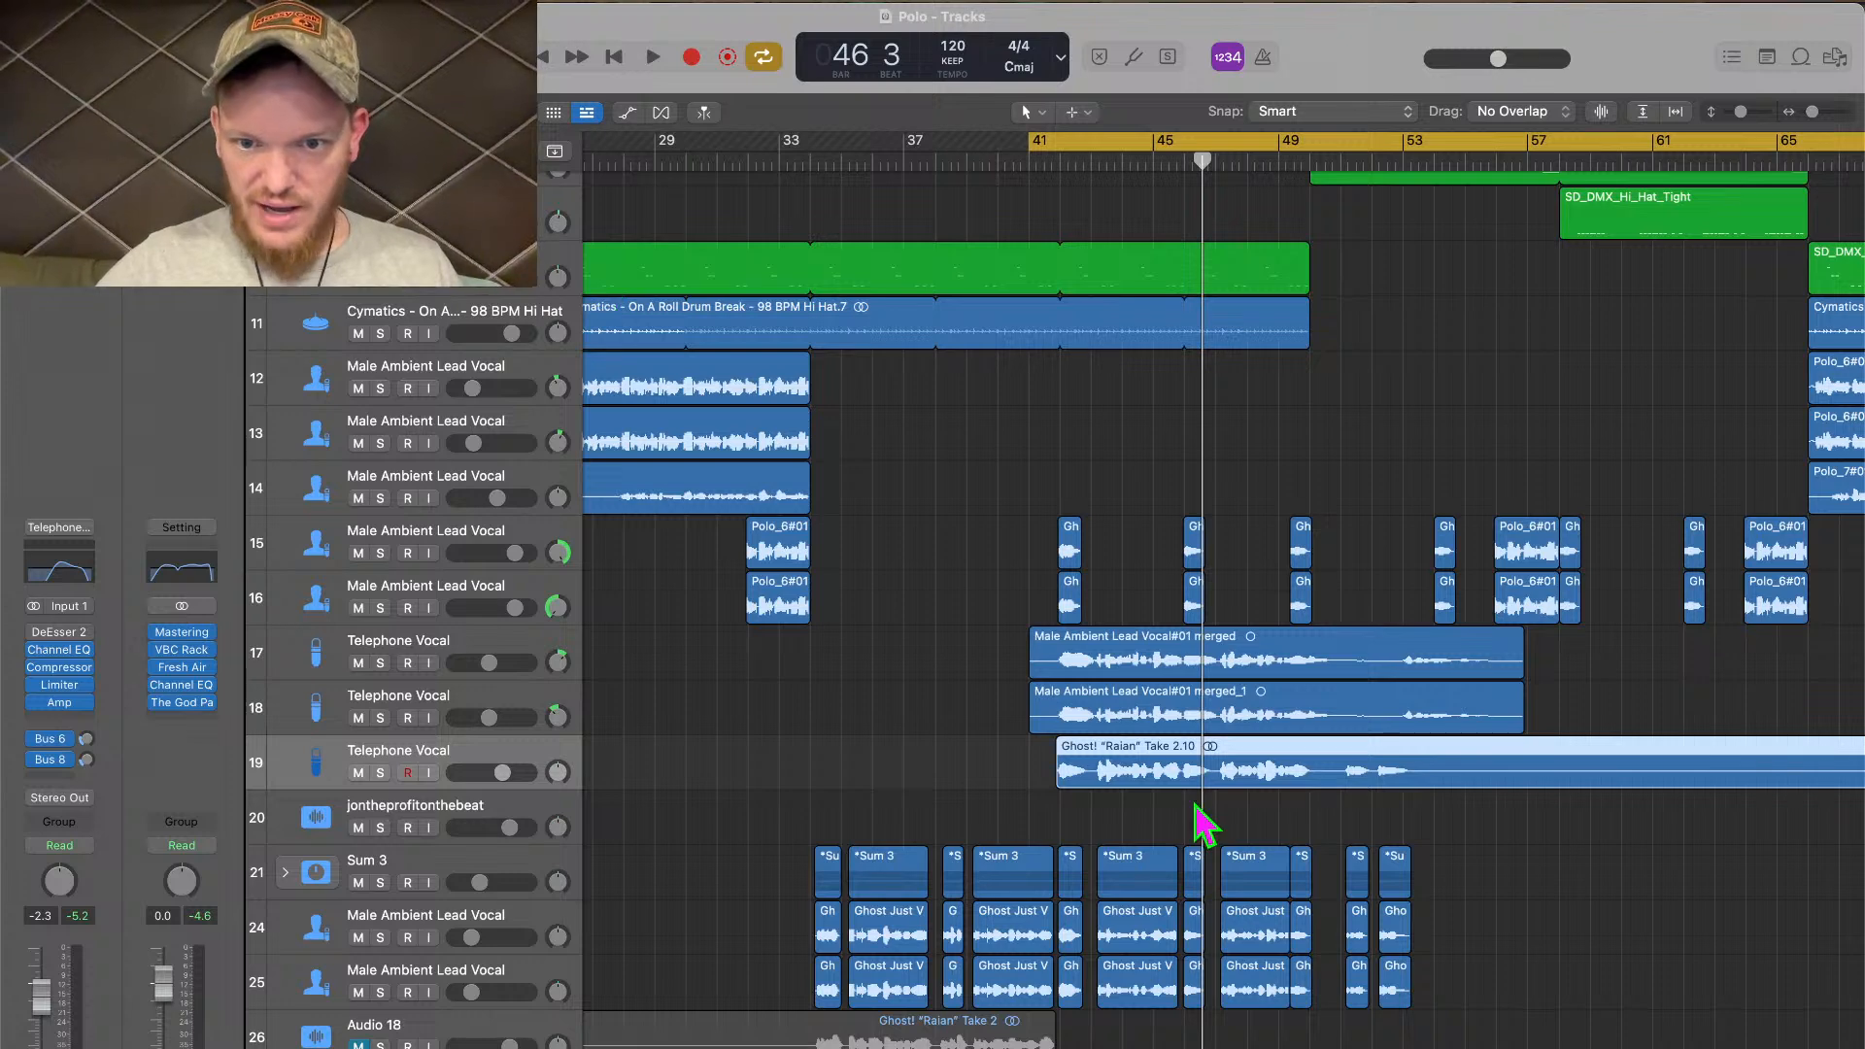
key(space)
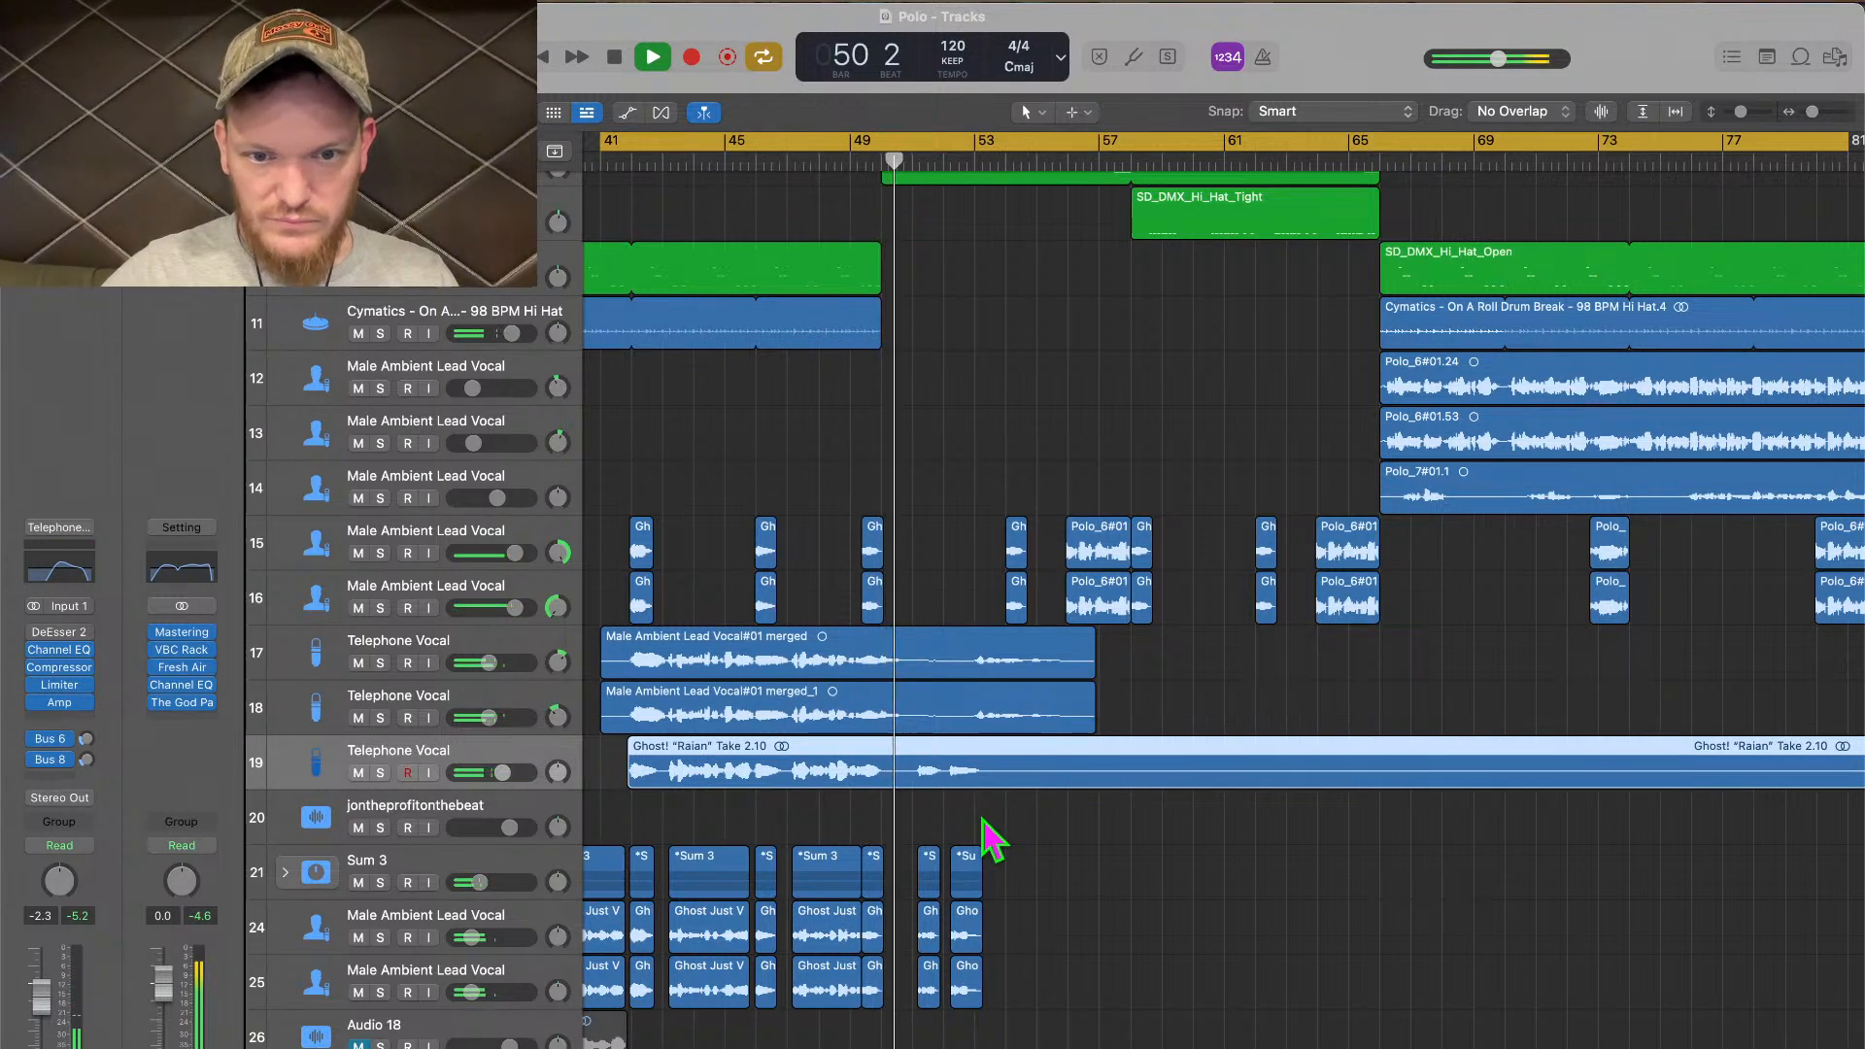
scroll(1207, 862, down, 5)
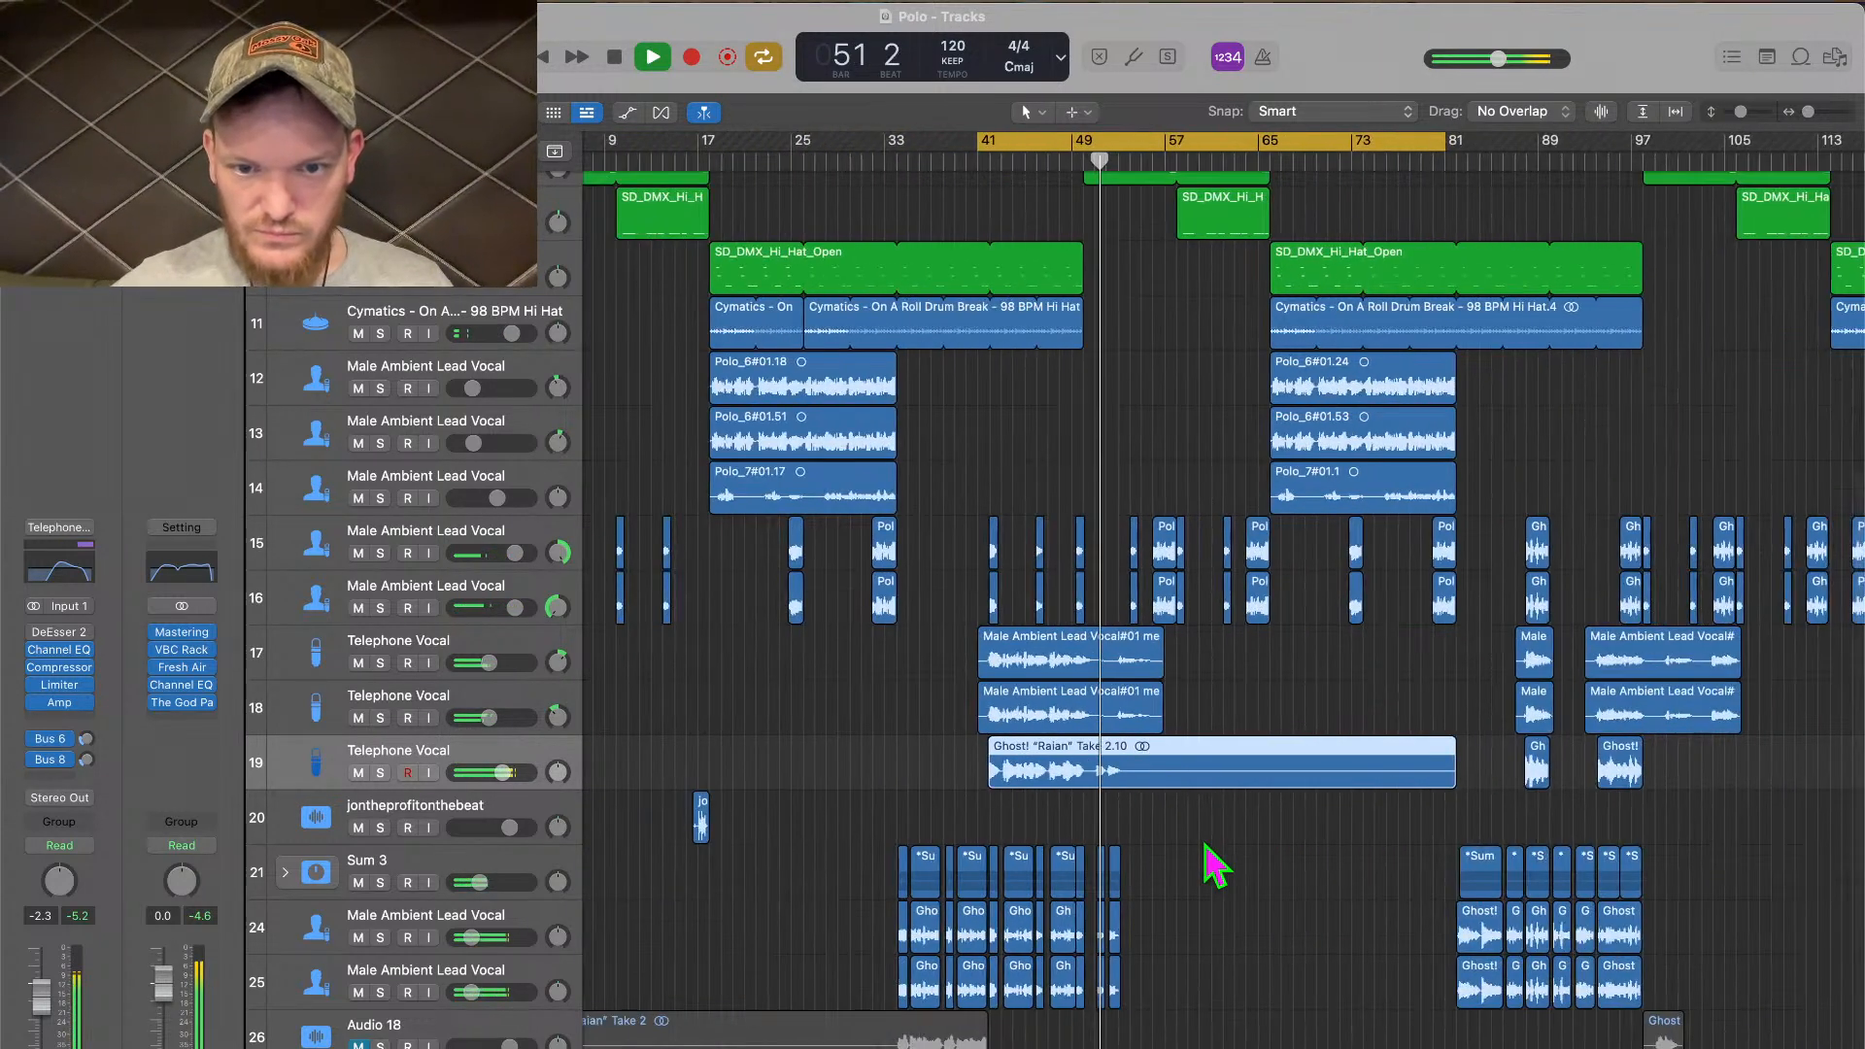
scroll(1204, 843, right, 5)
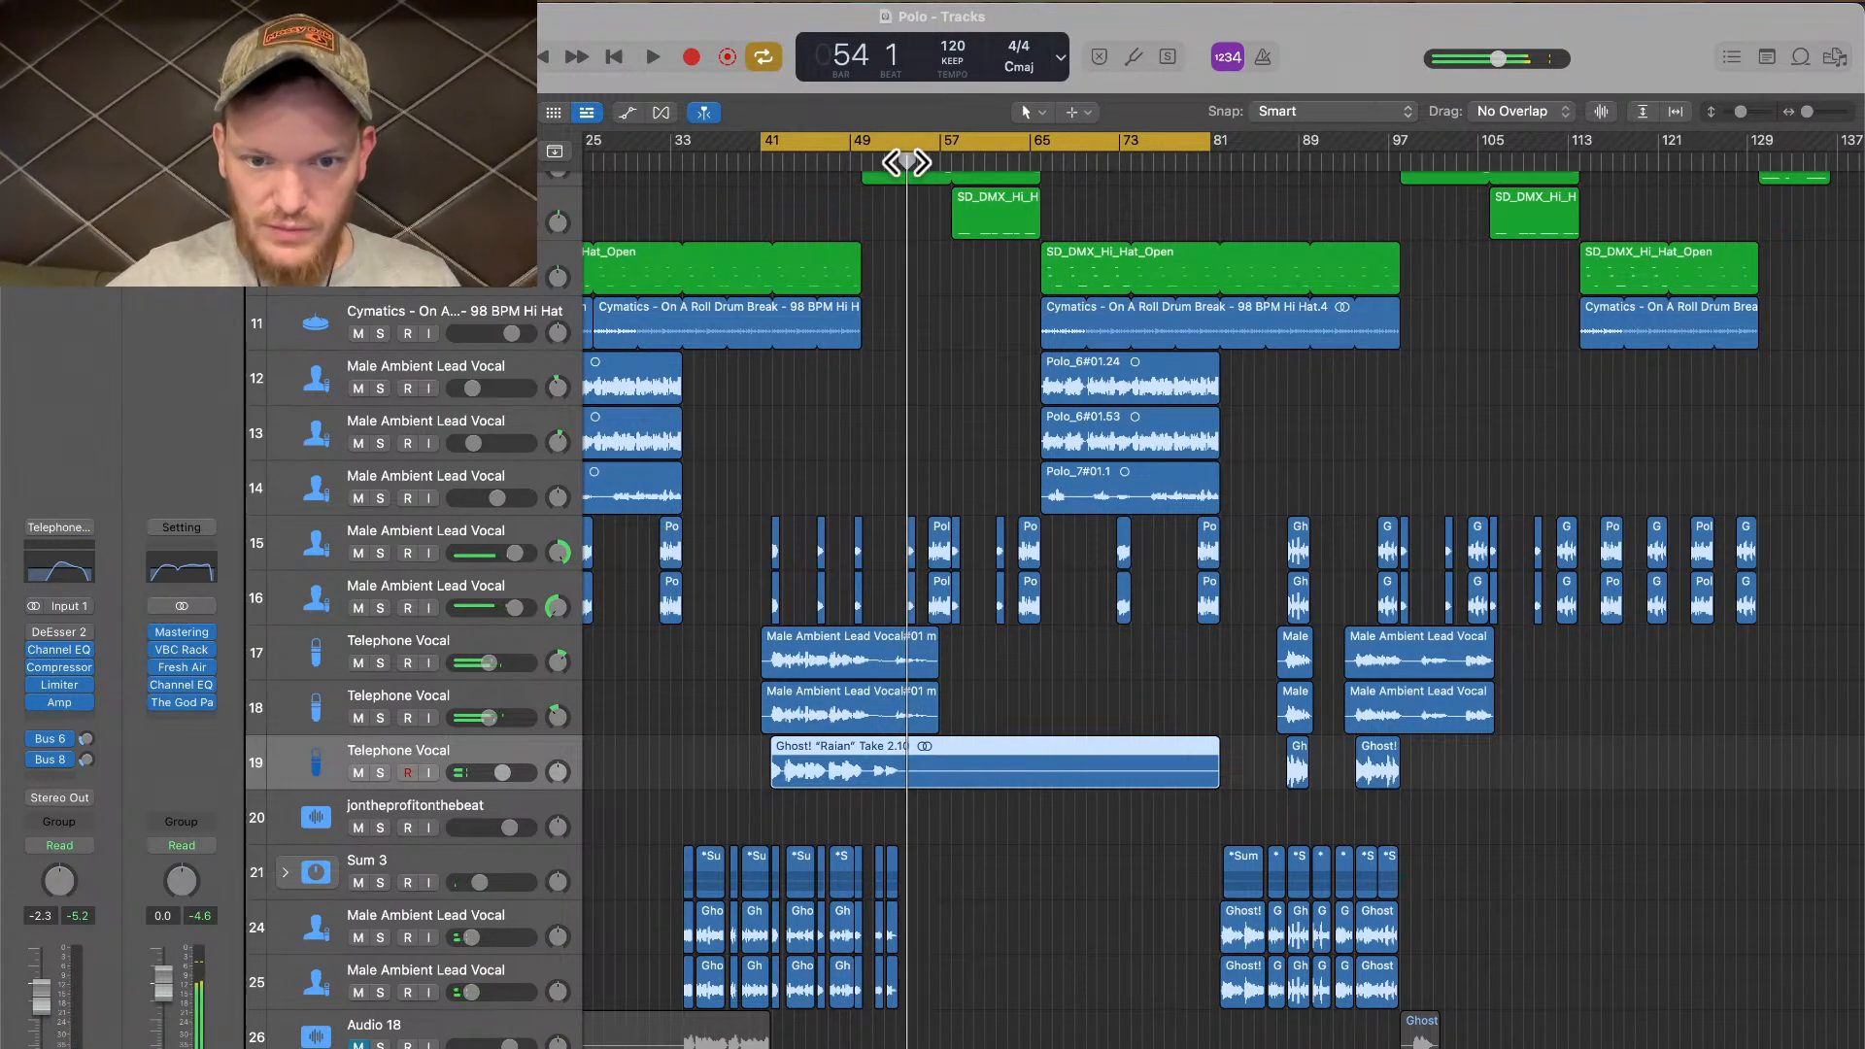
key(space)
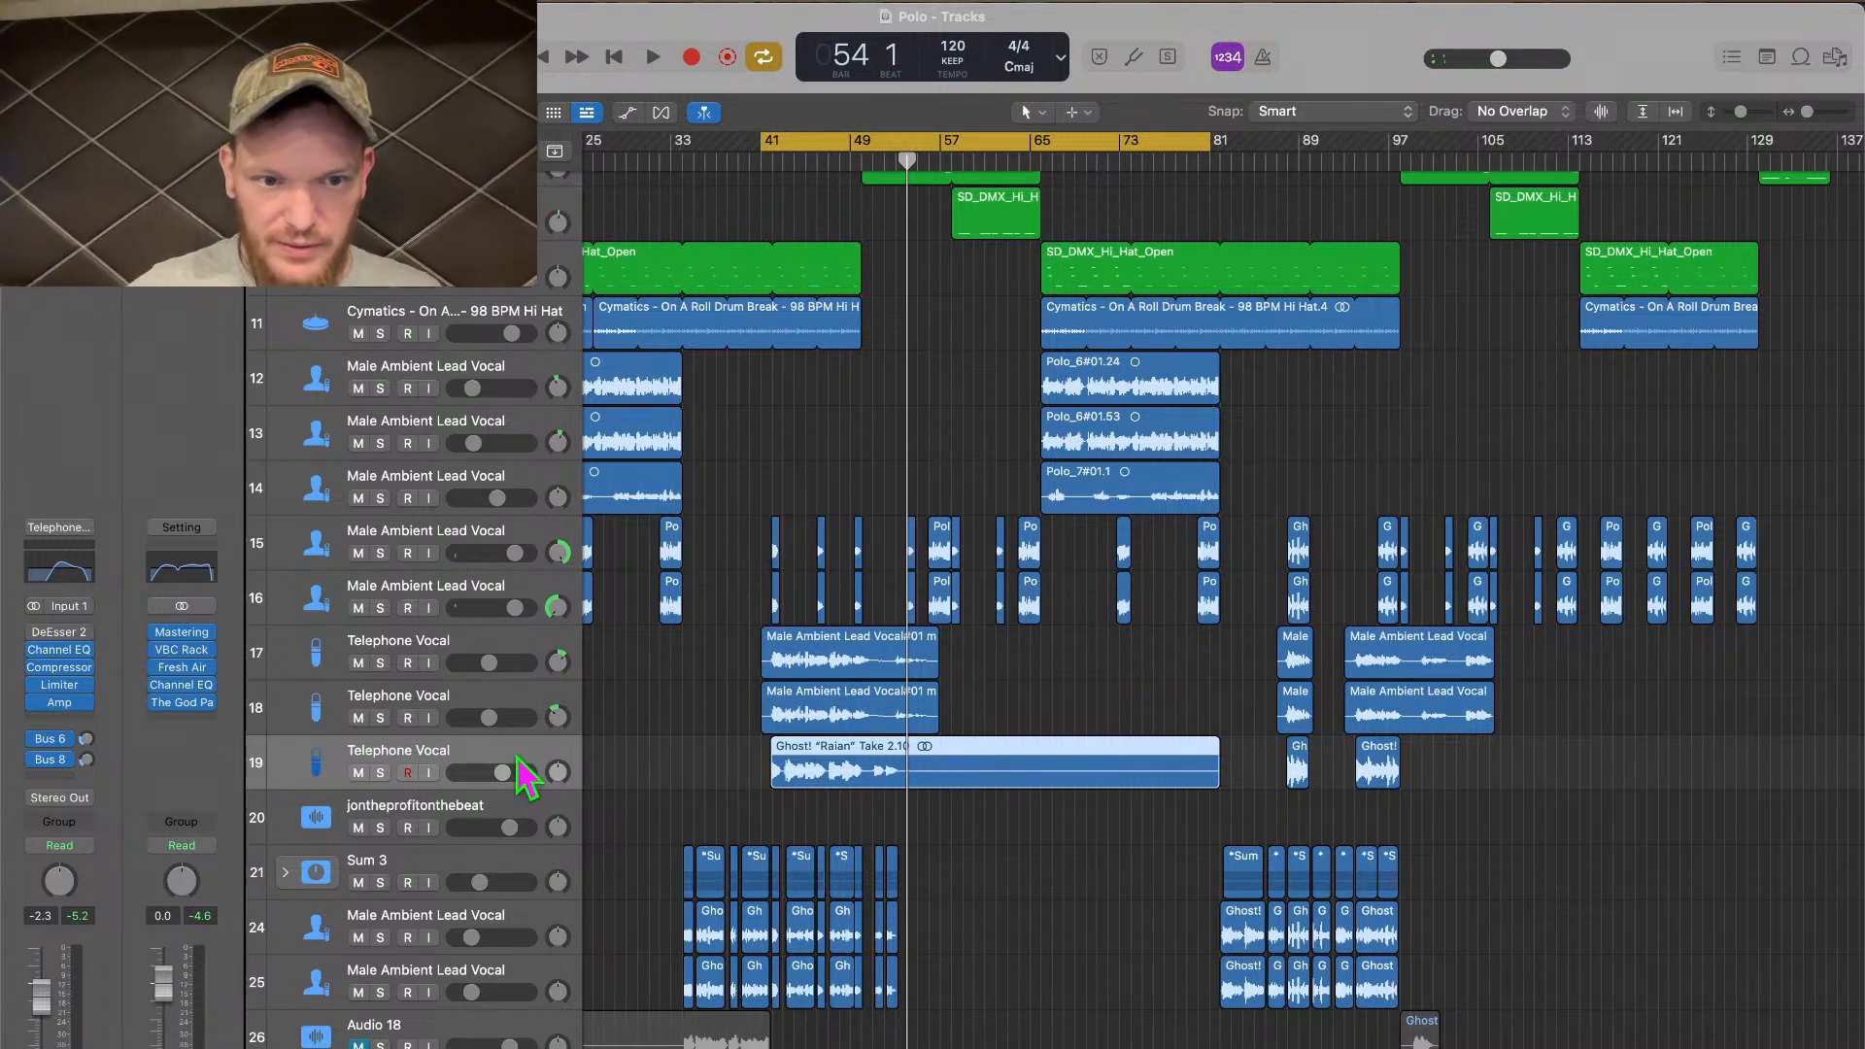
Move Telephone Vocal track 19 to directly above Audio 18, split its Take 2.10 region at bar 53 beat 2 and delete the remainder
drag(524, 774, 507, 1010)
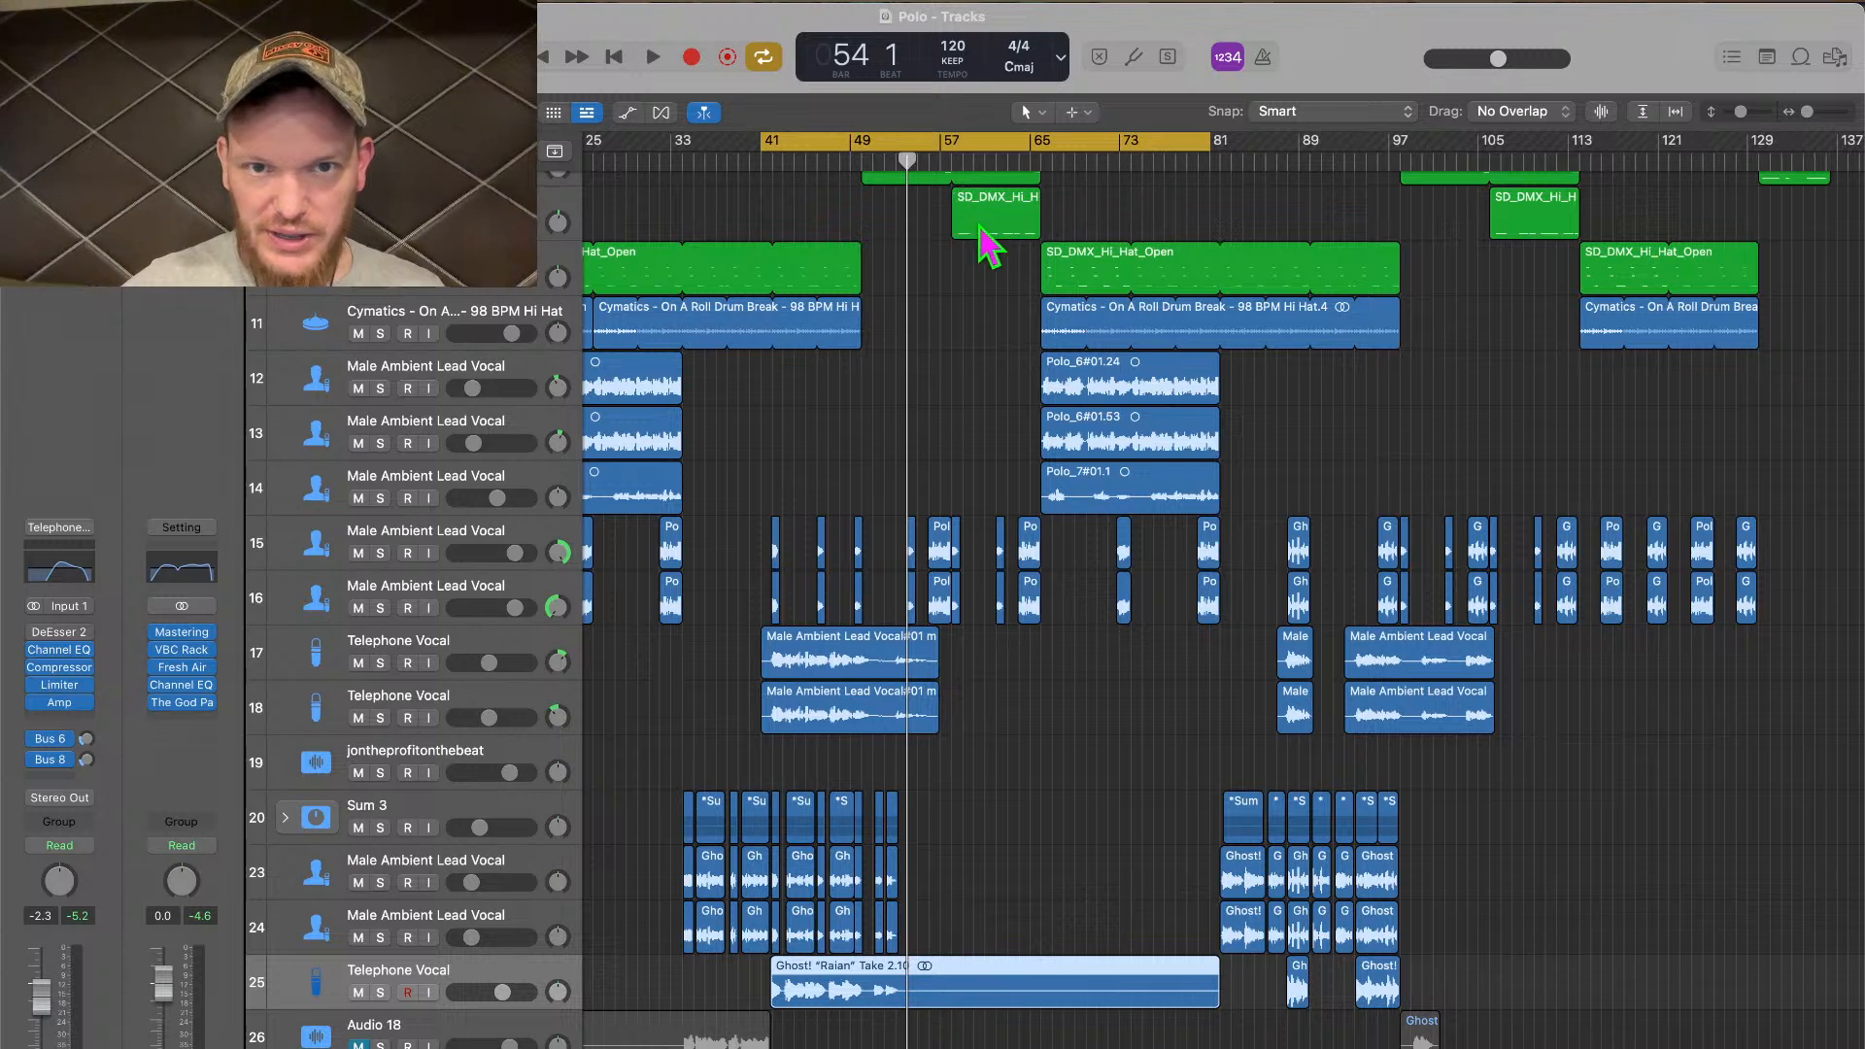
scroll(981, 233, up, 8)
scroll(981, 233, left, 7)
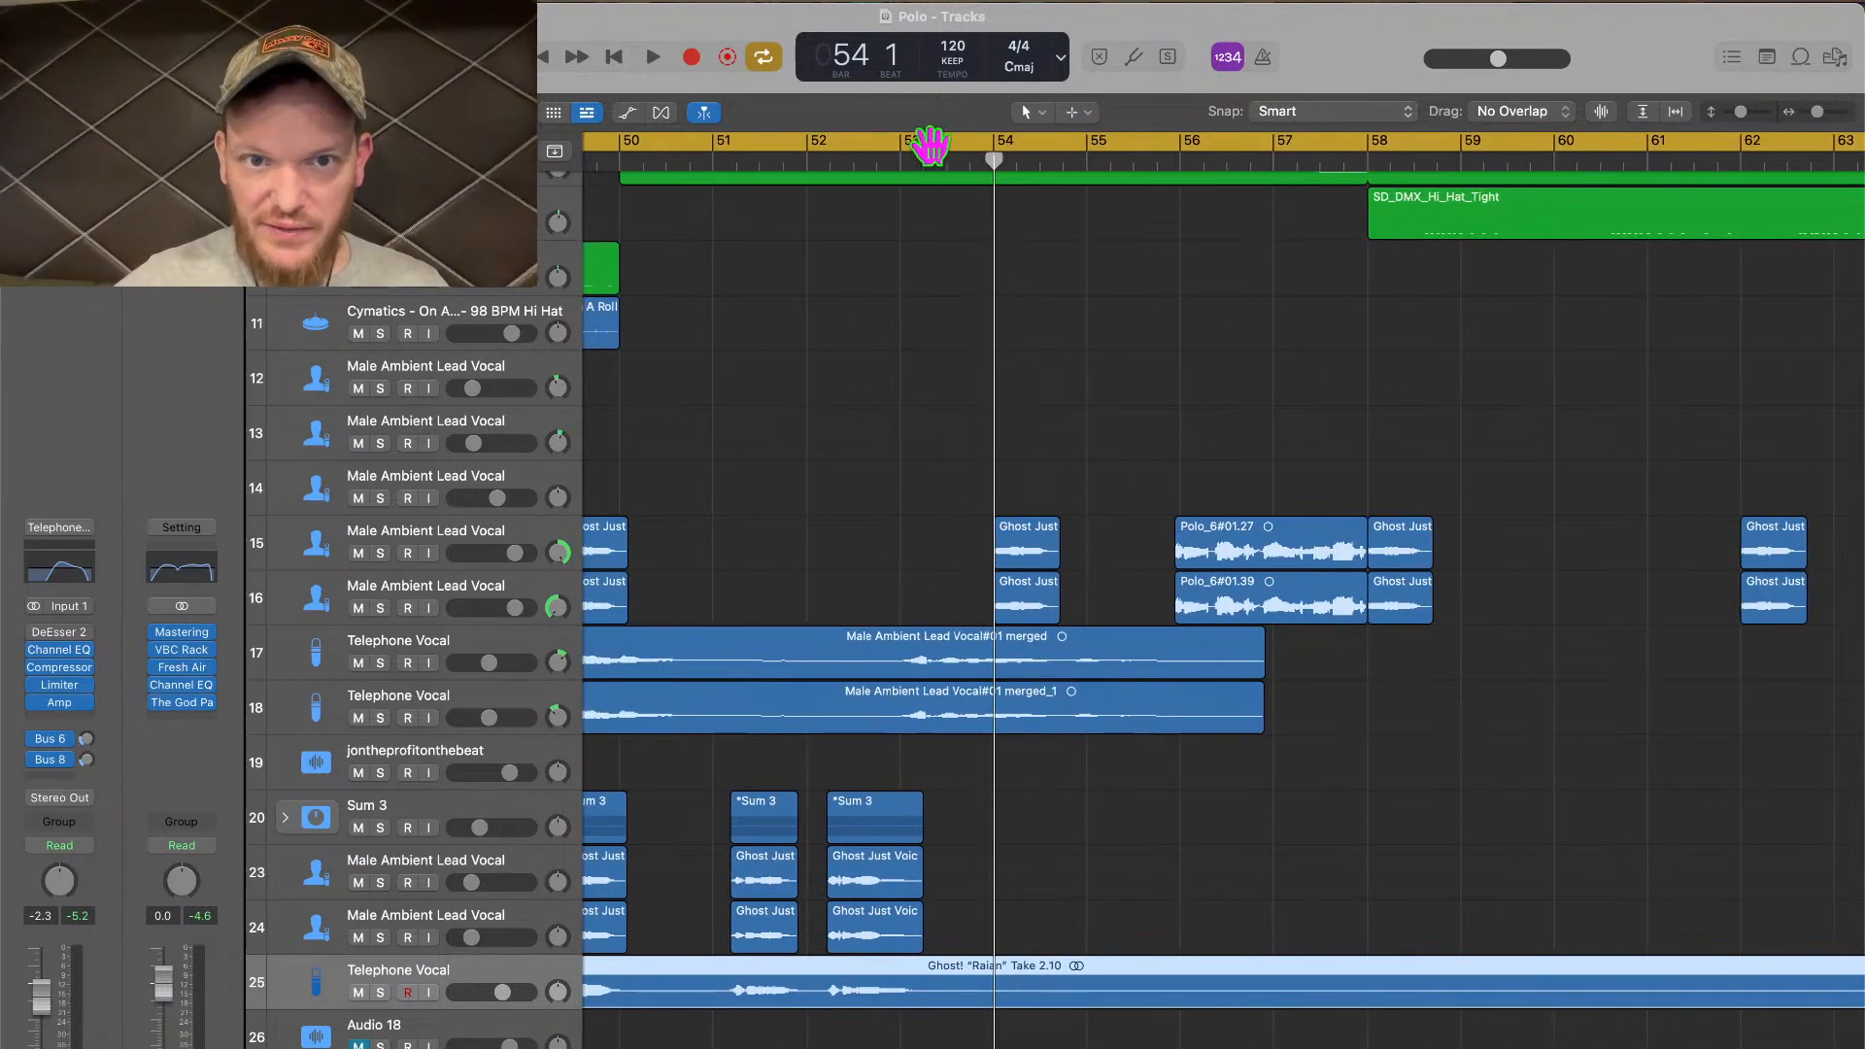
click(910, 157)
click(924, 158)
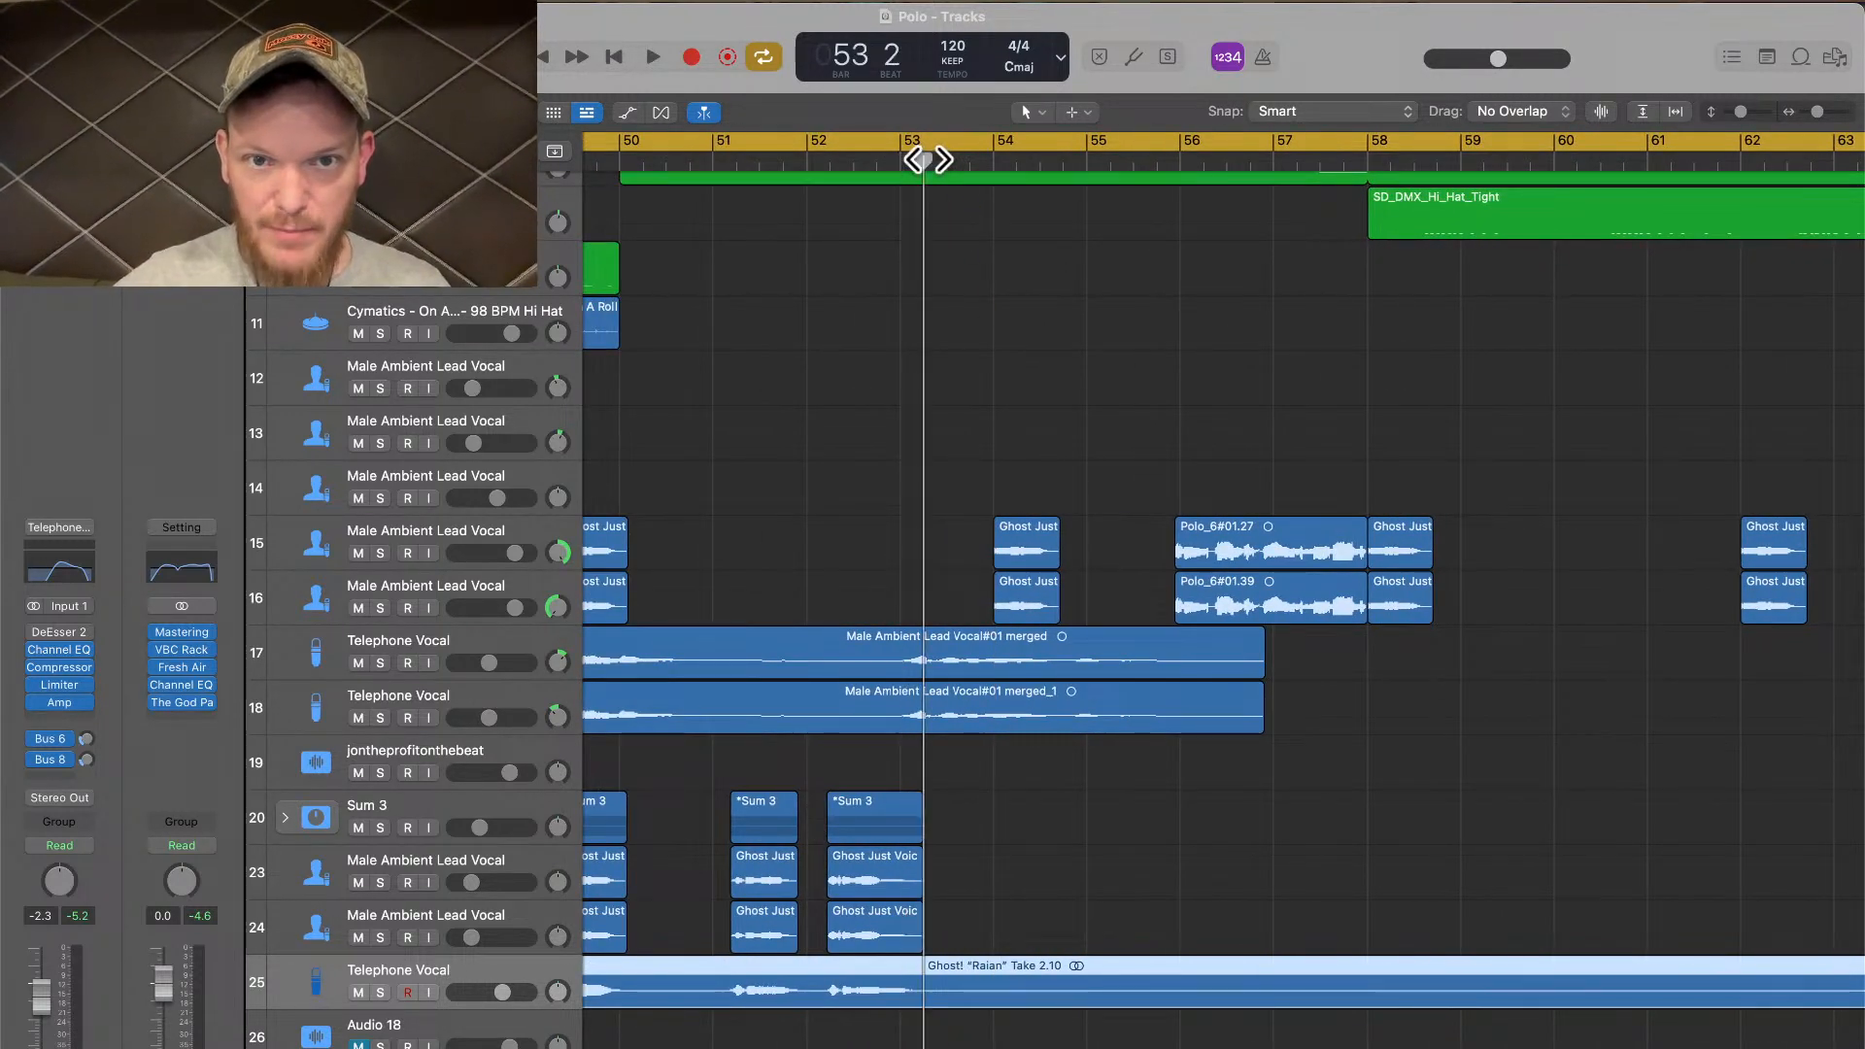
key(super+t)
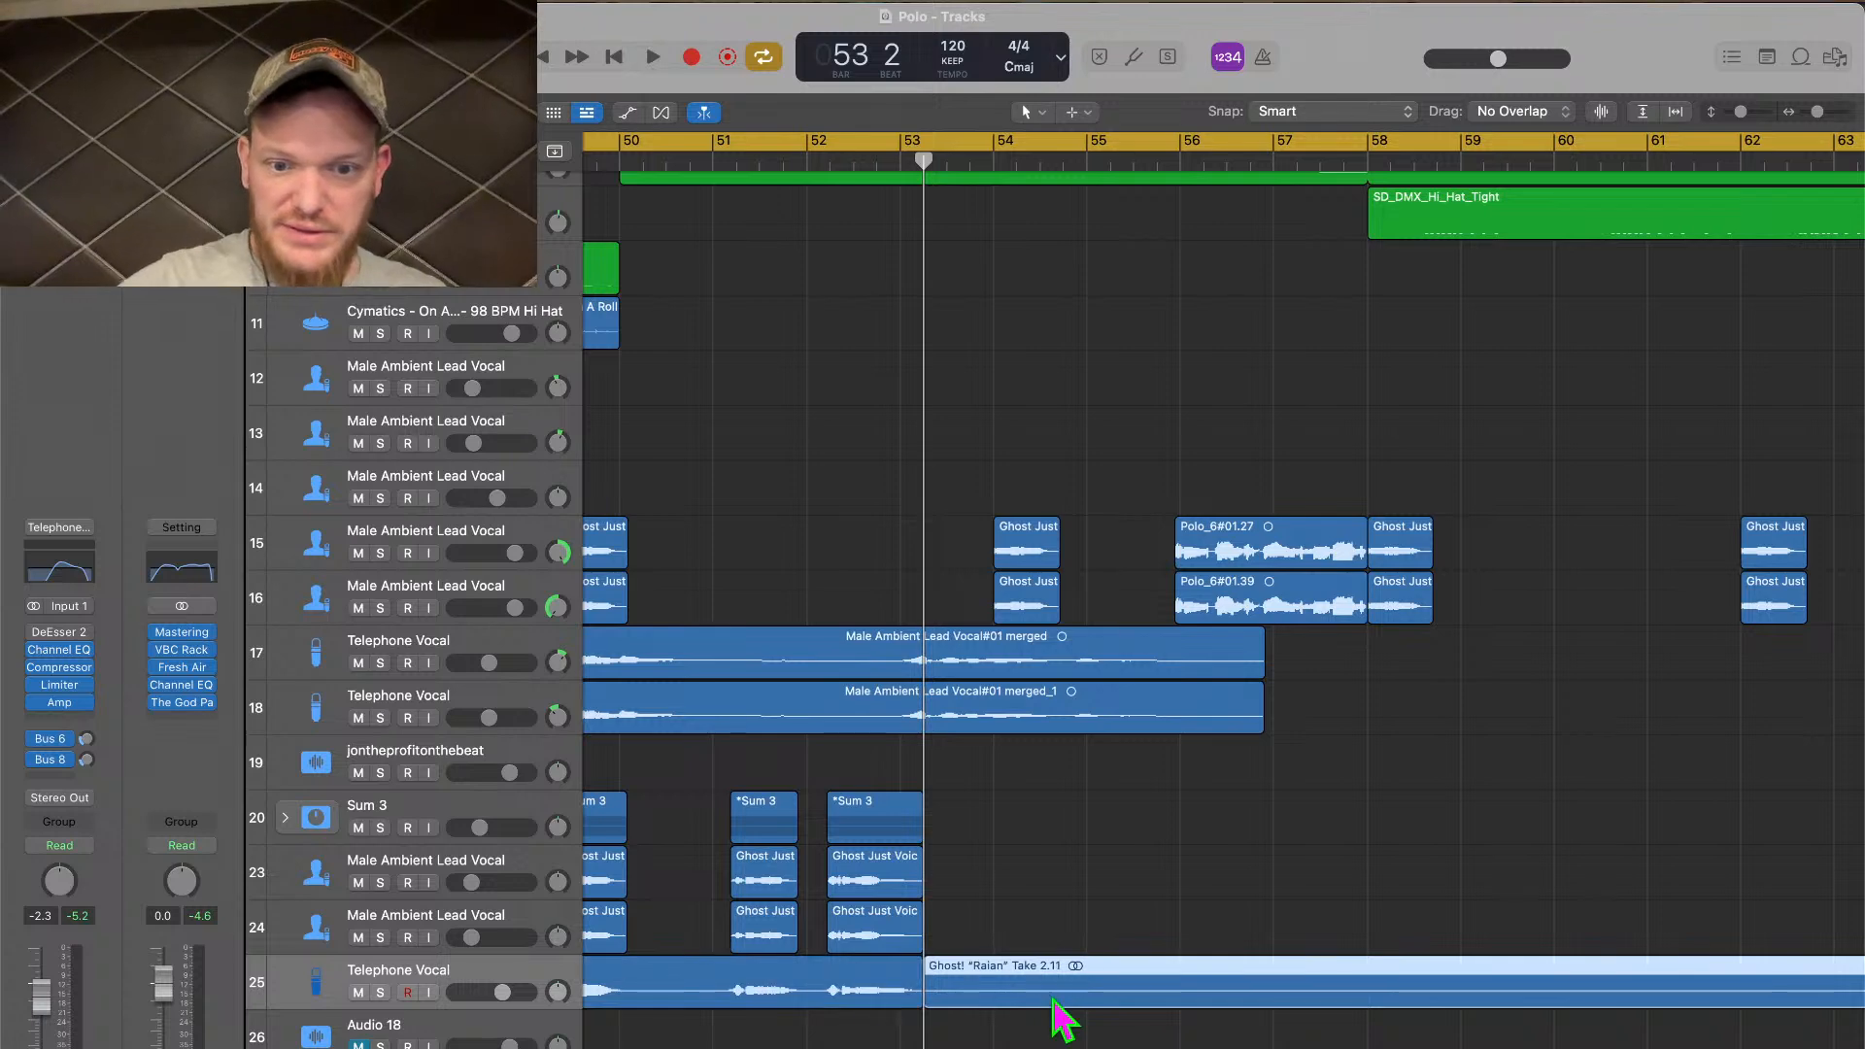
scroll(1054, 1001, down, 10)
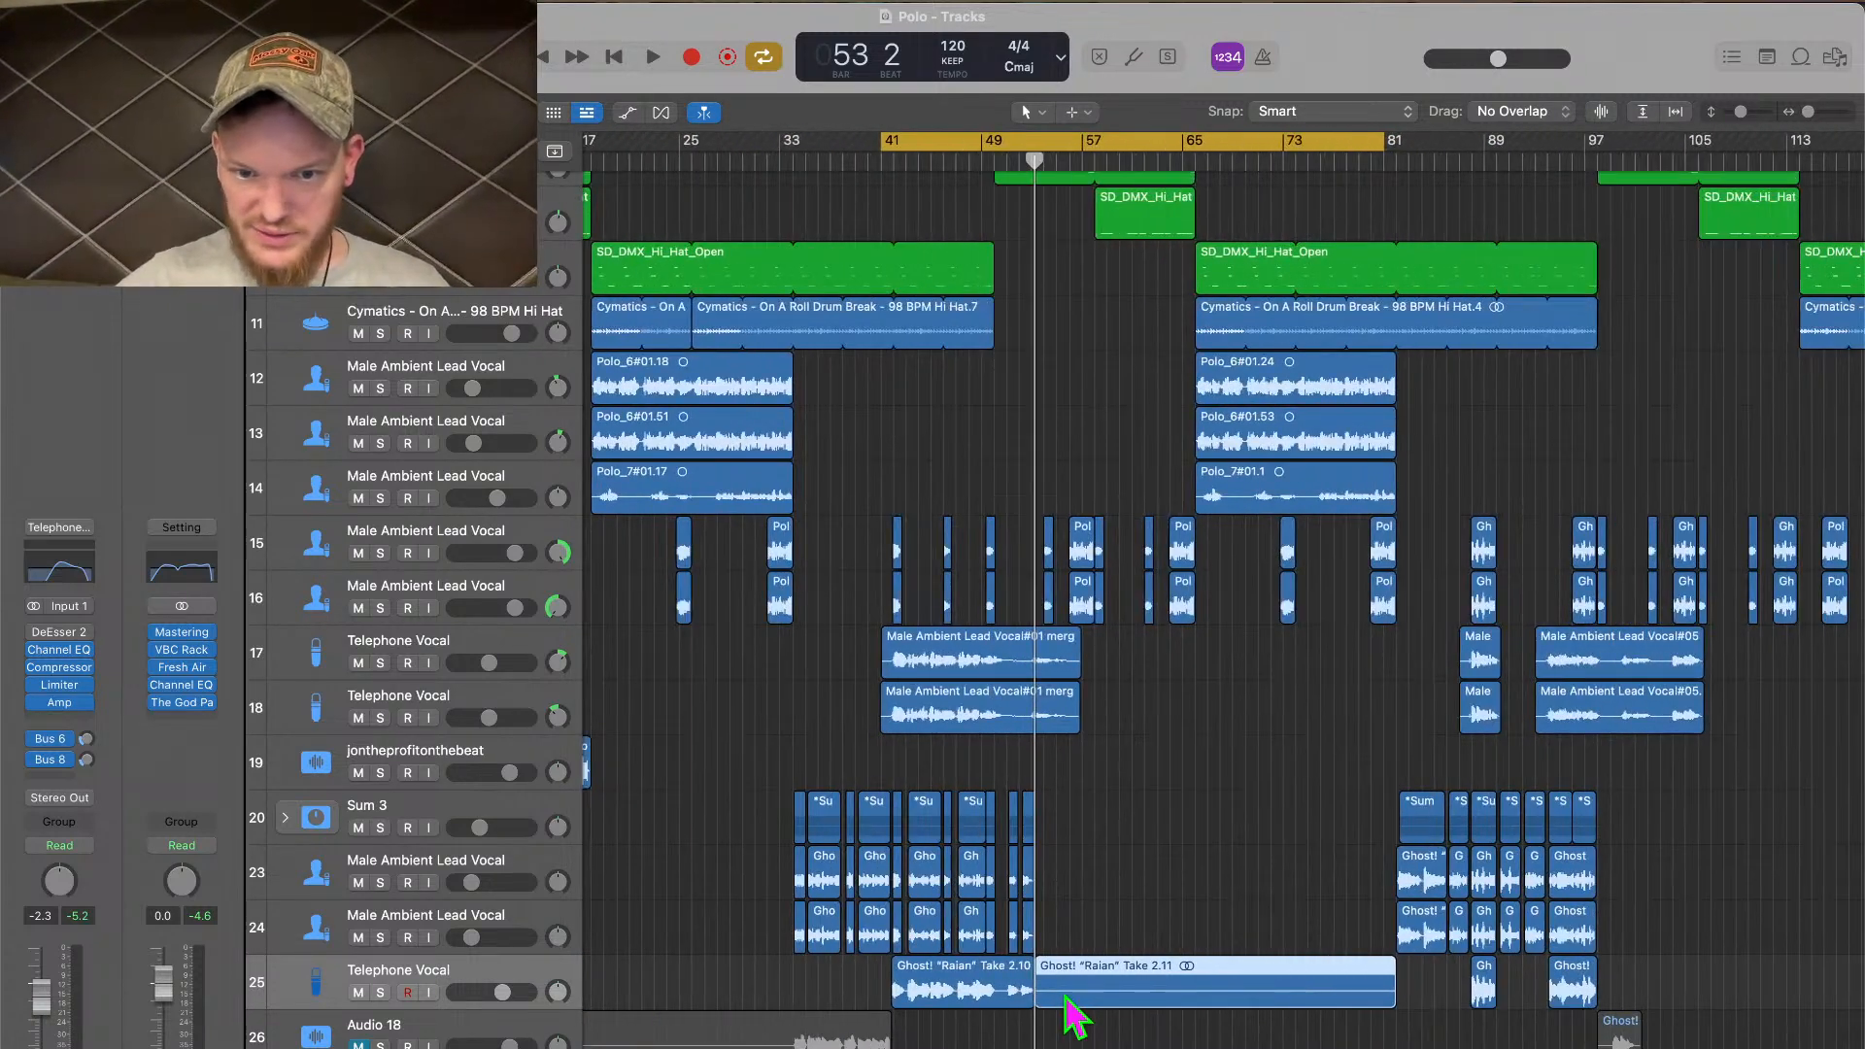
key(Delete)
scroll(1074, 1015, down, 5)
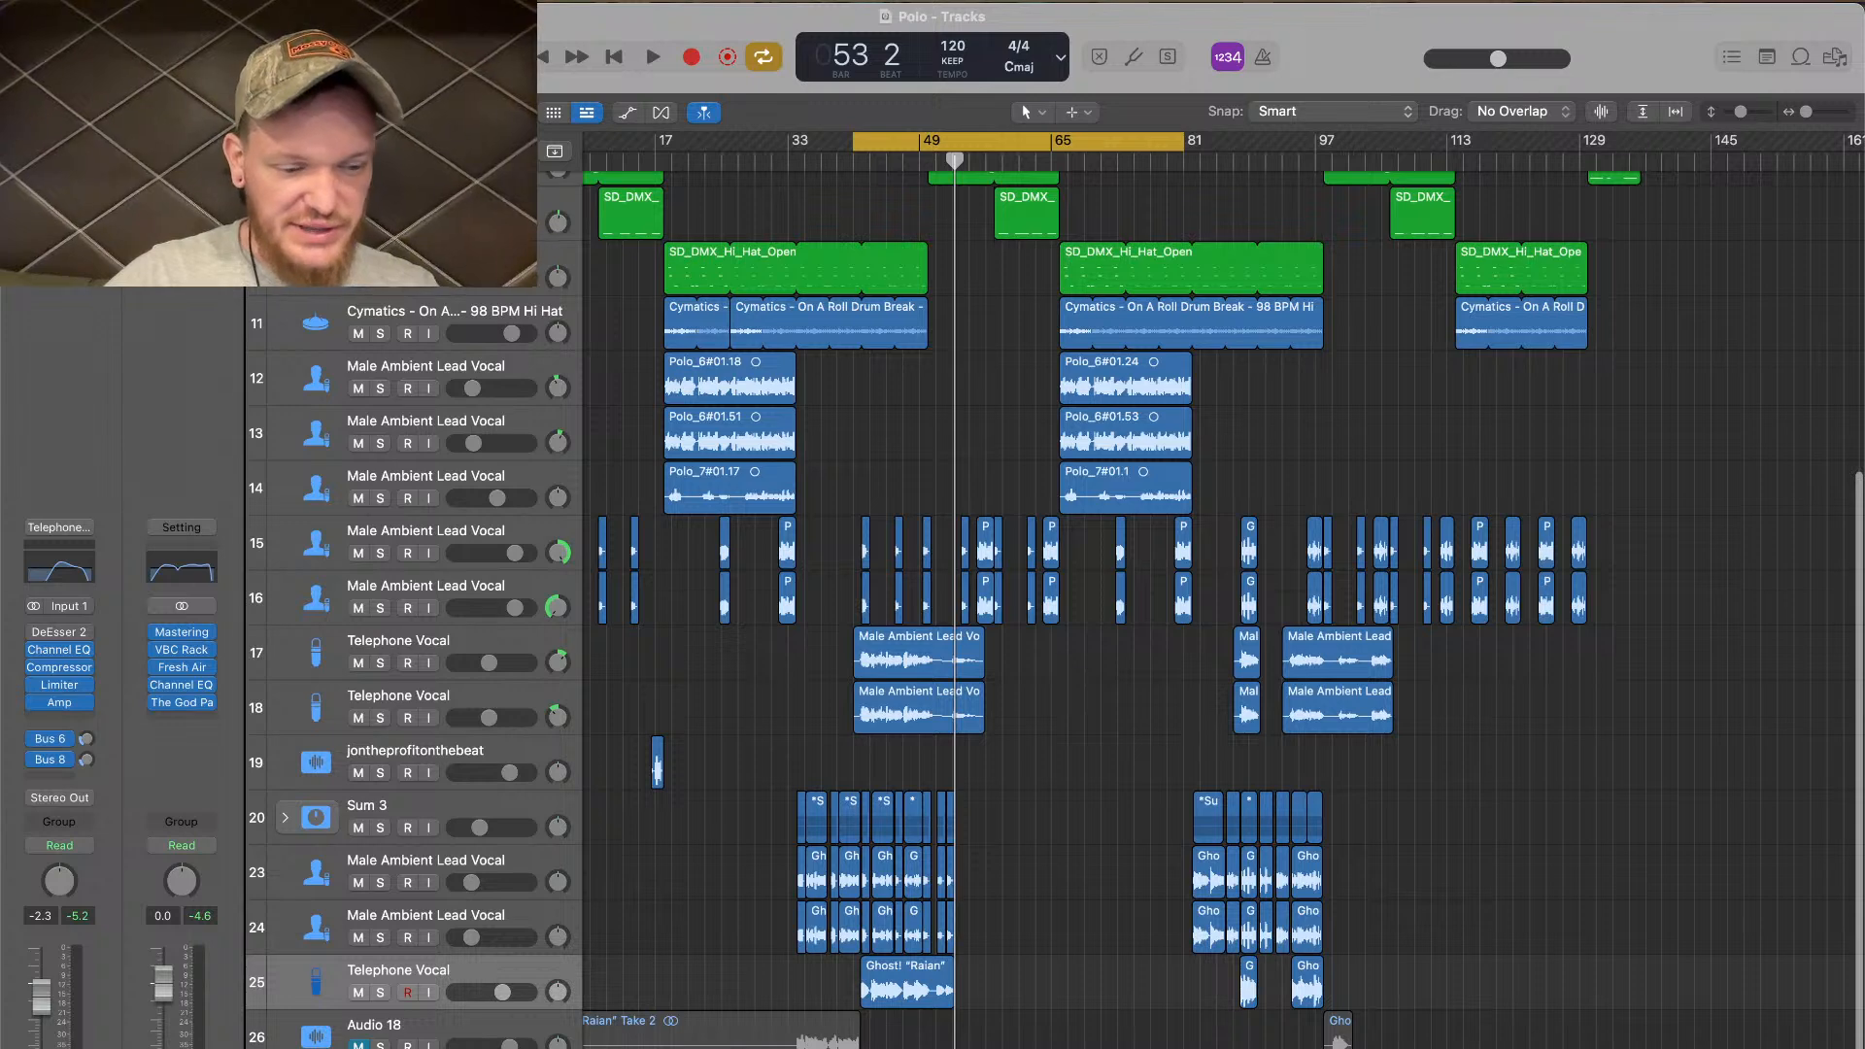
Extend the cycle range from bar 1 to just past the last Sweet Dream Flute region and play the song from the start
key(space)
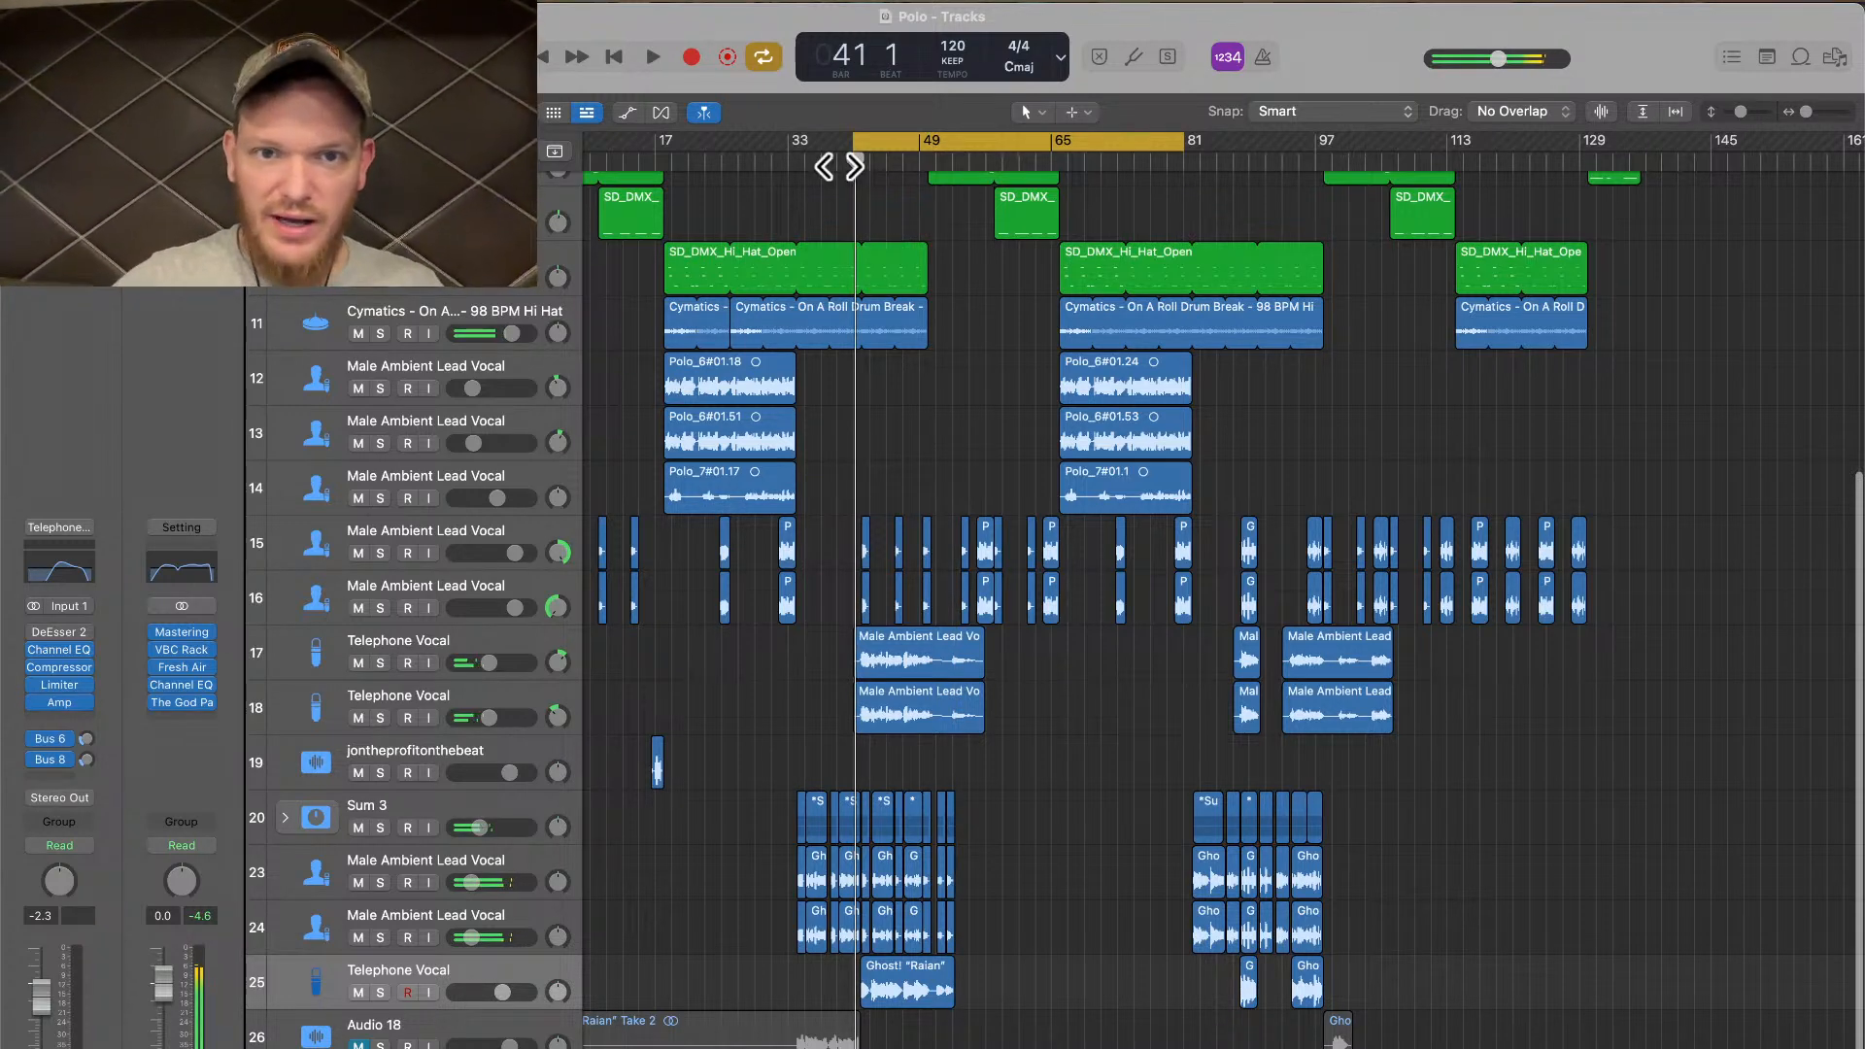
drag(859, 138, 577, 140)
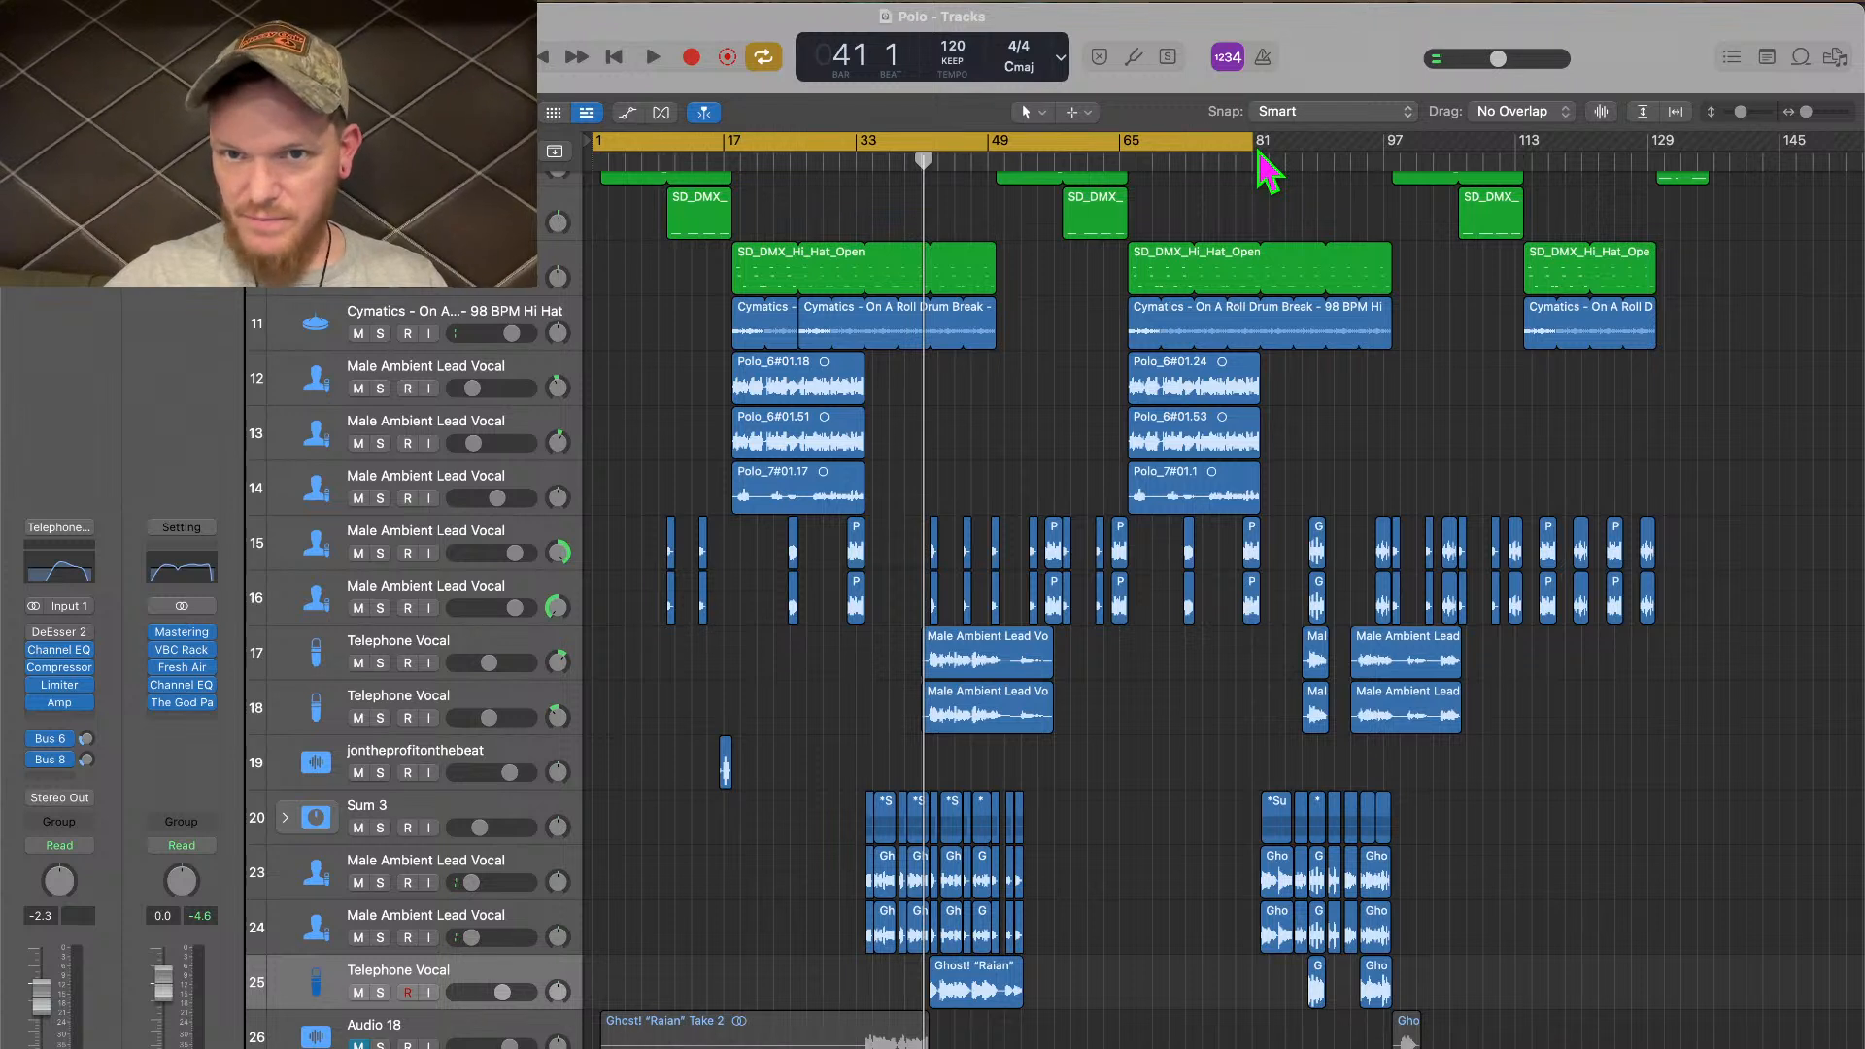
drag(1255, 146, 1715, 160)
key(space)
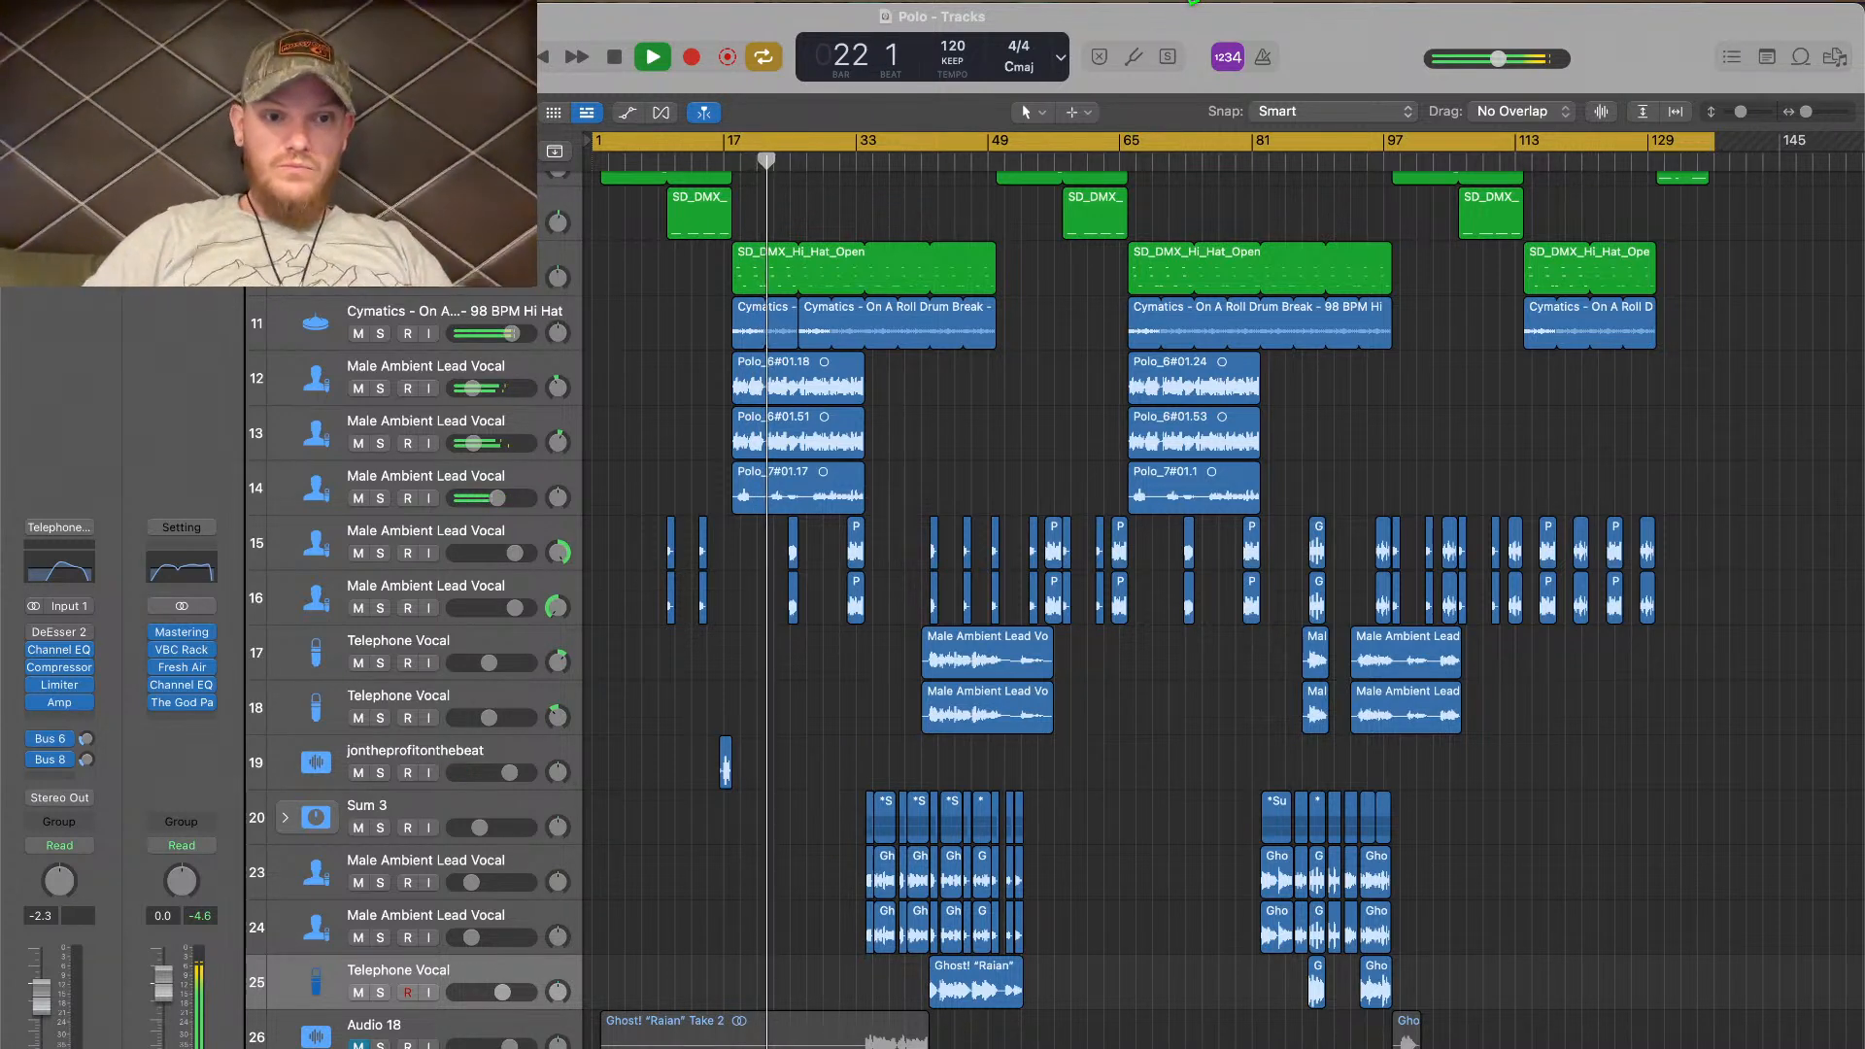
Lower the volume of Male Ambient Lead Vocal tracks 12 and 13 together slightly during playback
click(483, 425)
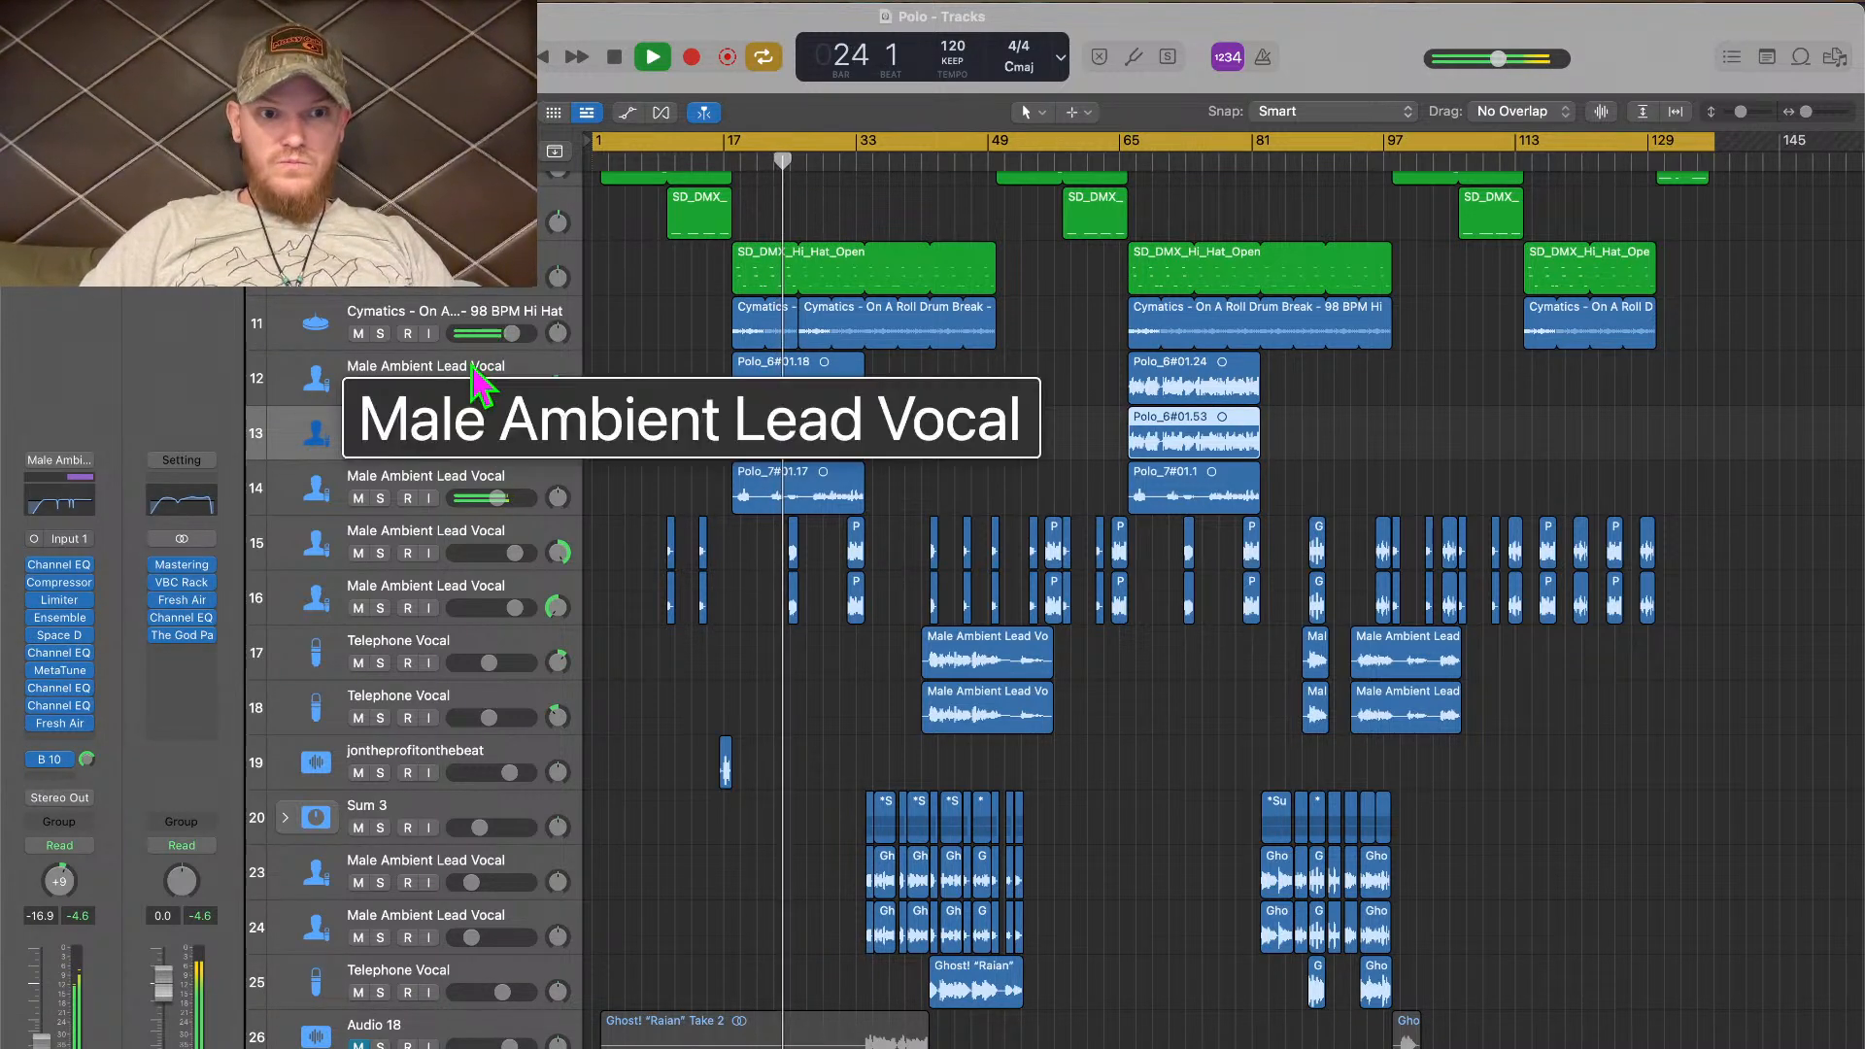
shift+click(480, 373)
drag(473, 389, 469, 389)
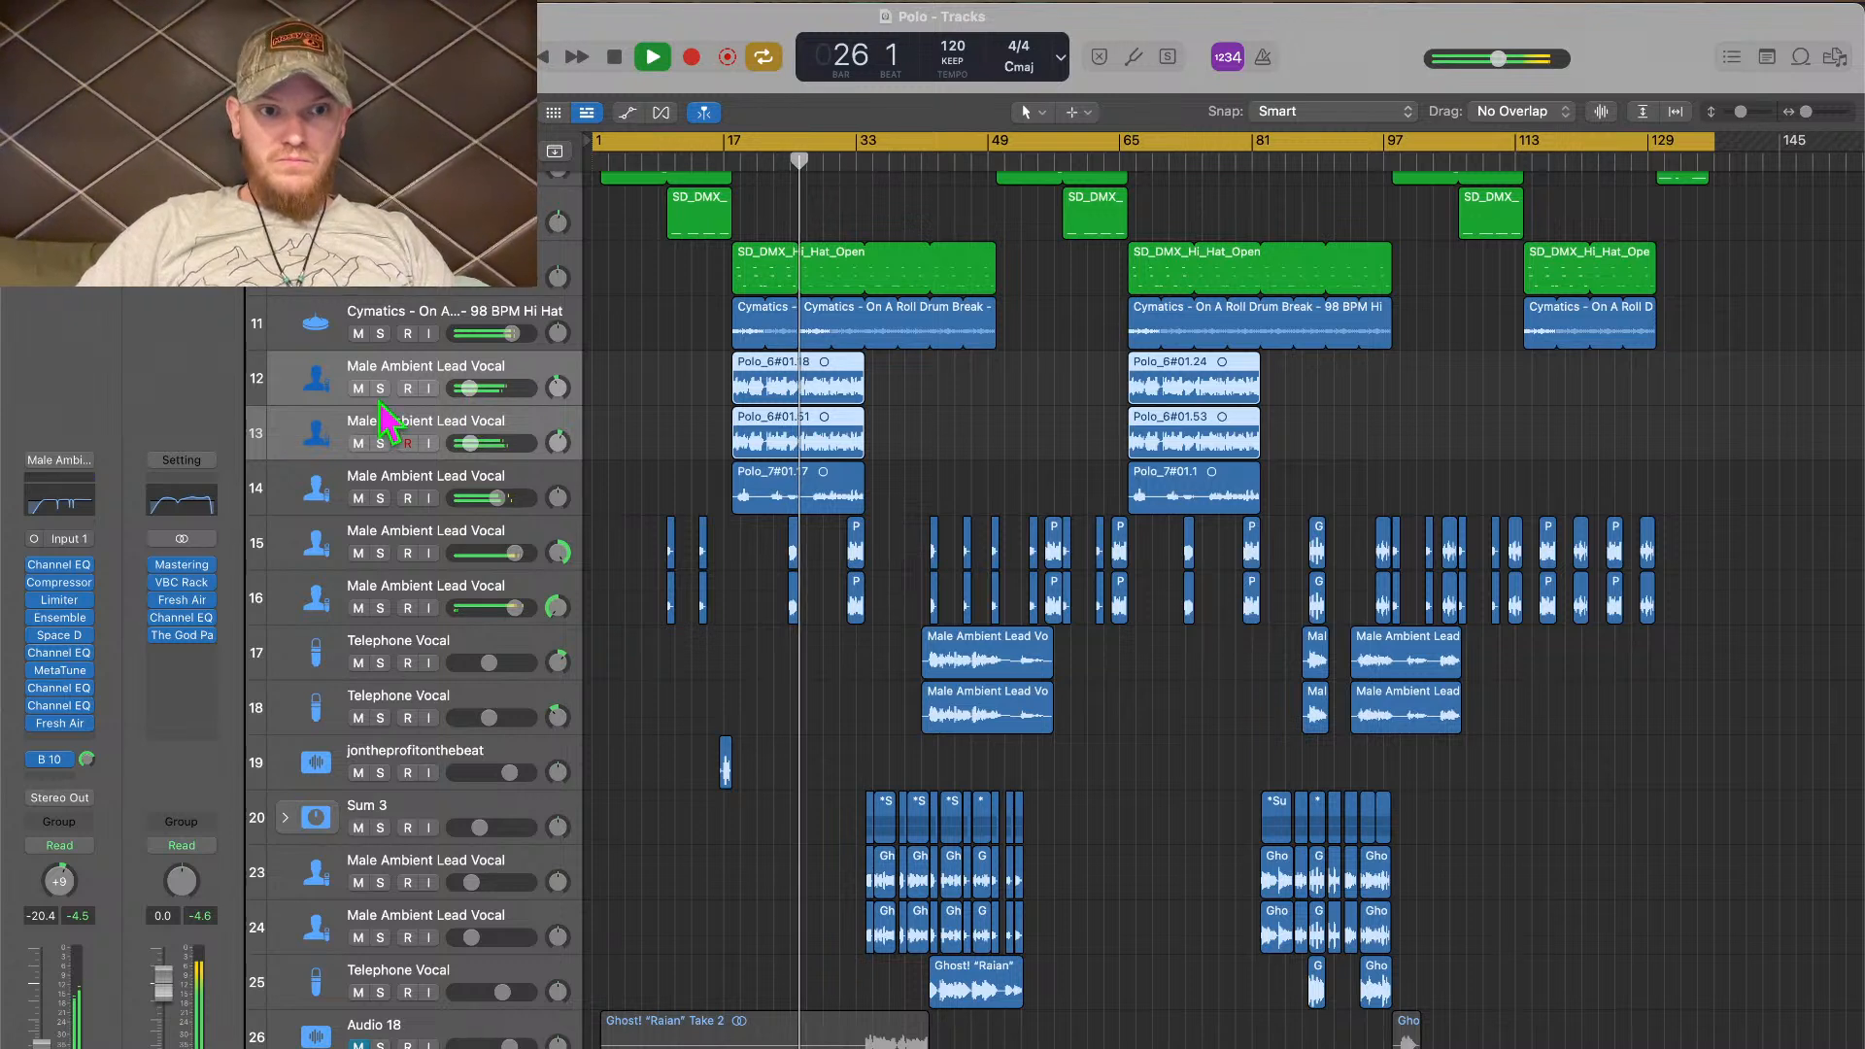
click(301, 377)
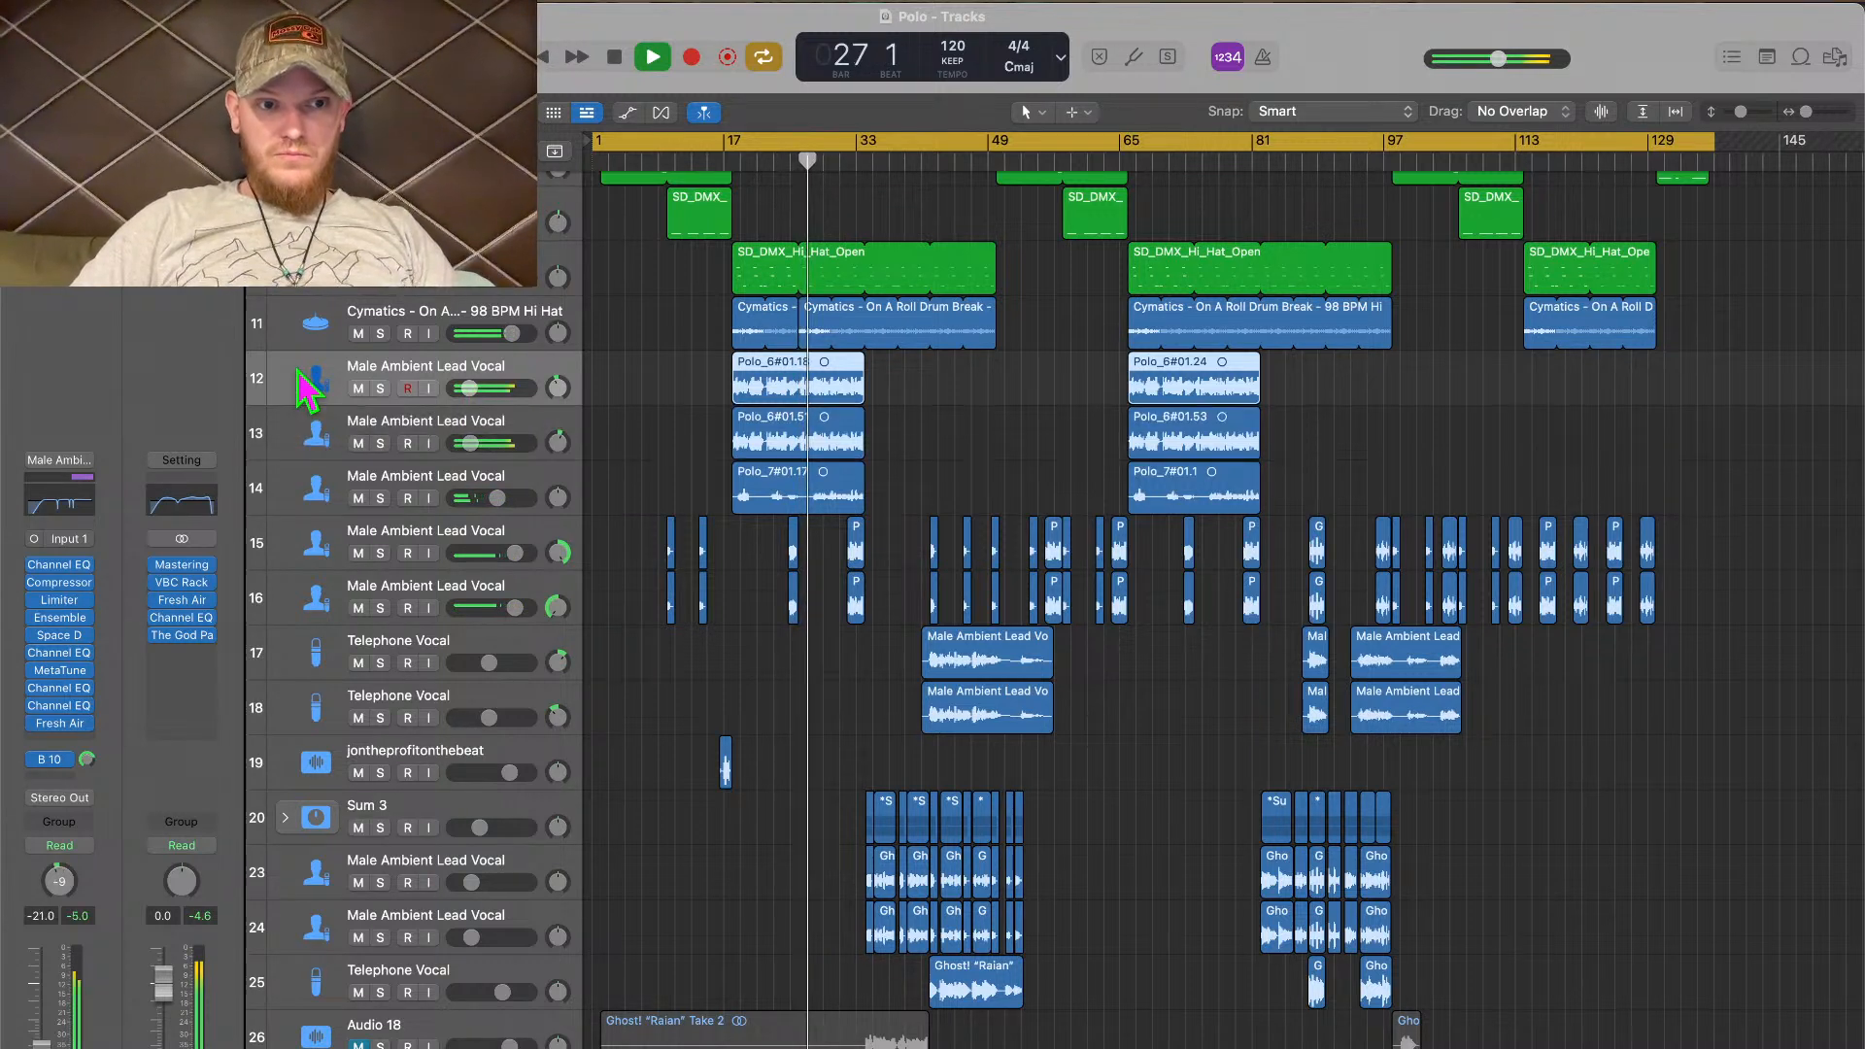
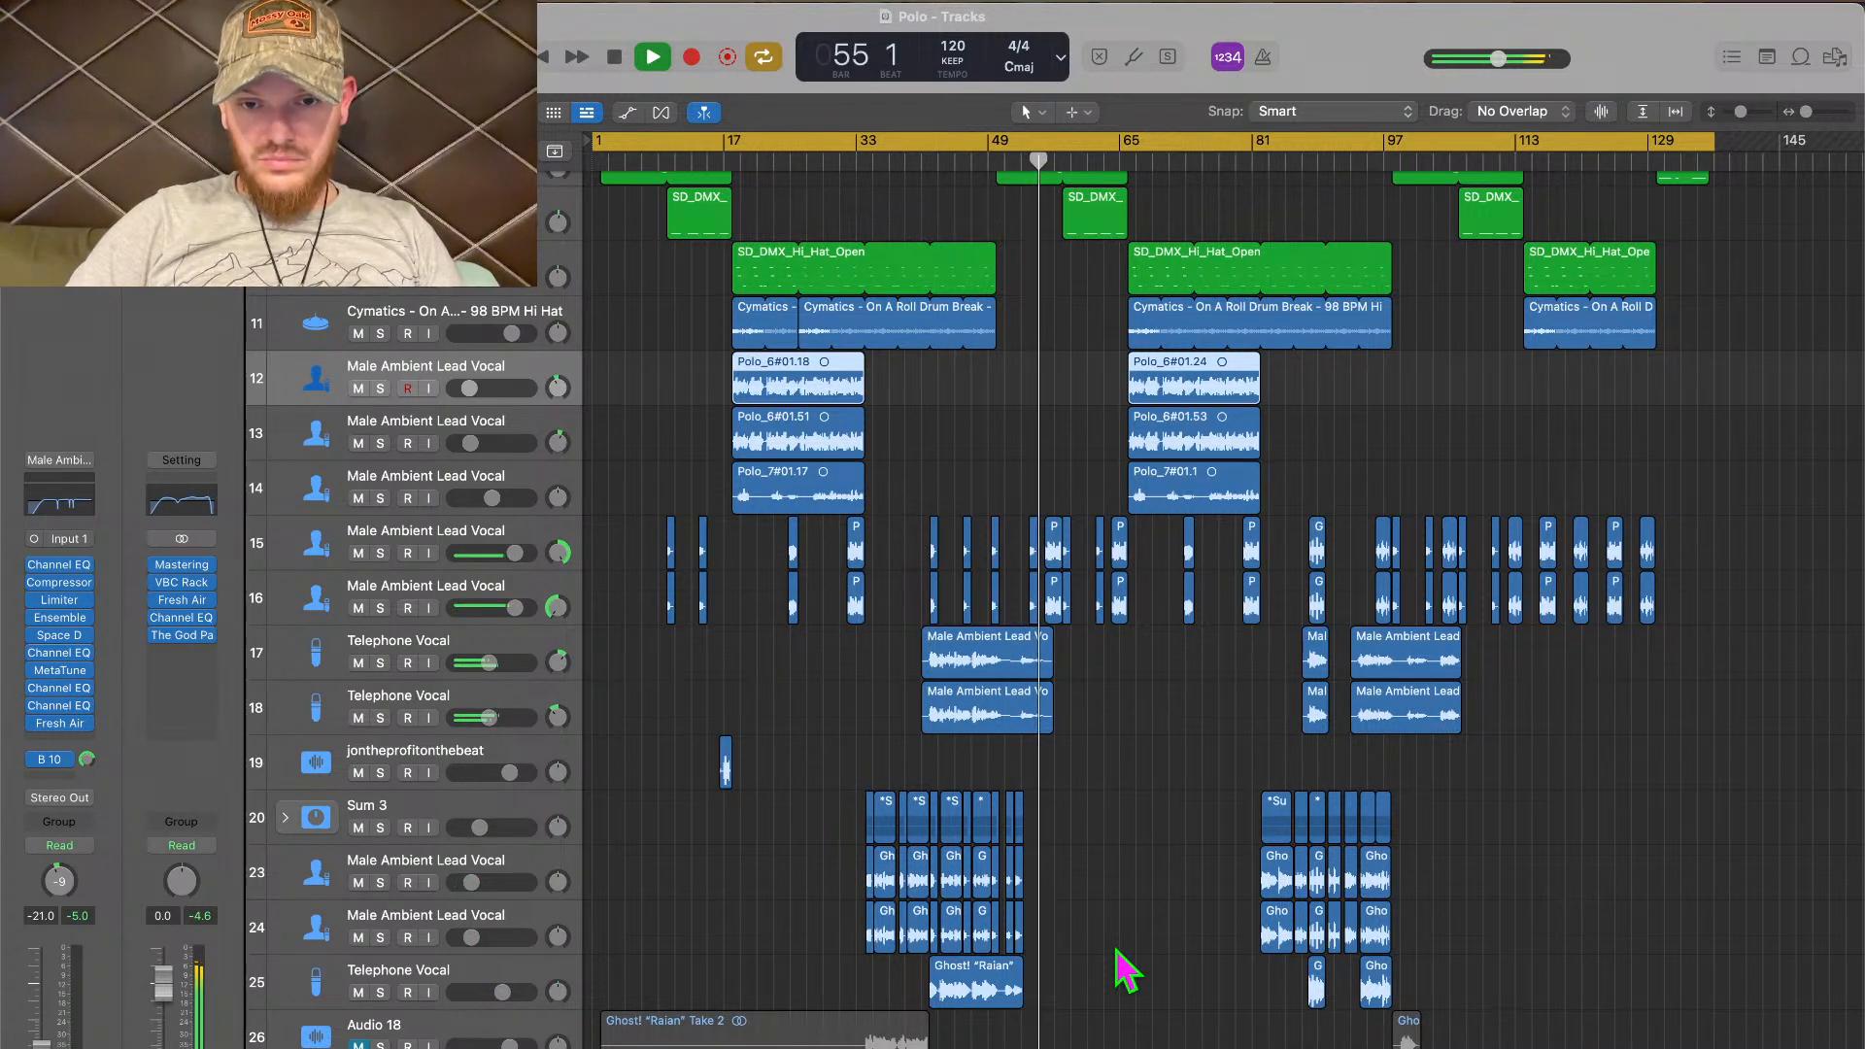
Raise the SD_DMX_Hi_Hat_Tight volume slightly and lower Male Ambient Lead Vocal track 14 a touch during playback
scroll(1127, 971, right, 2)
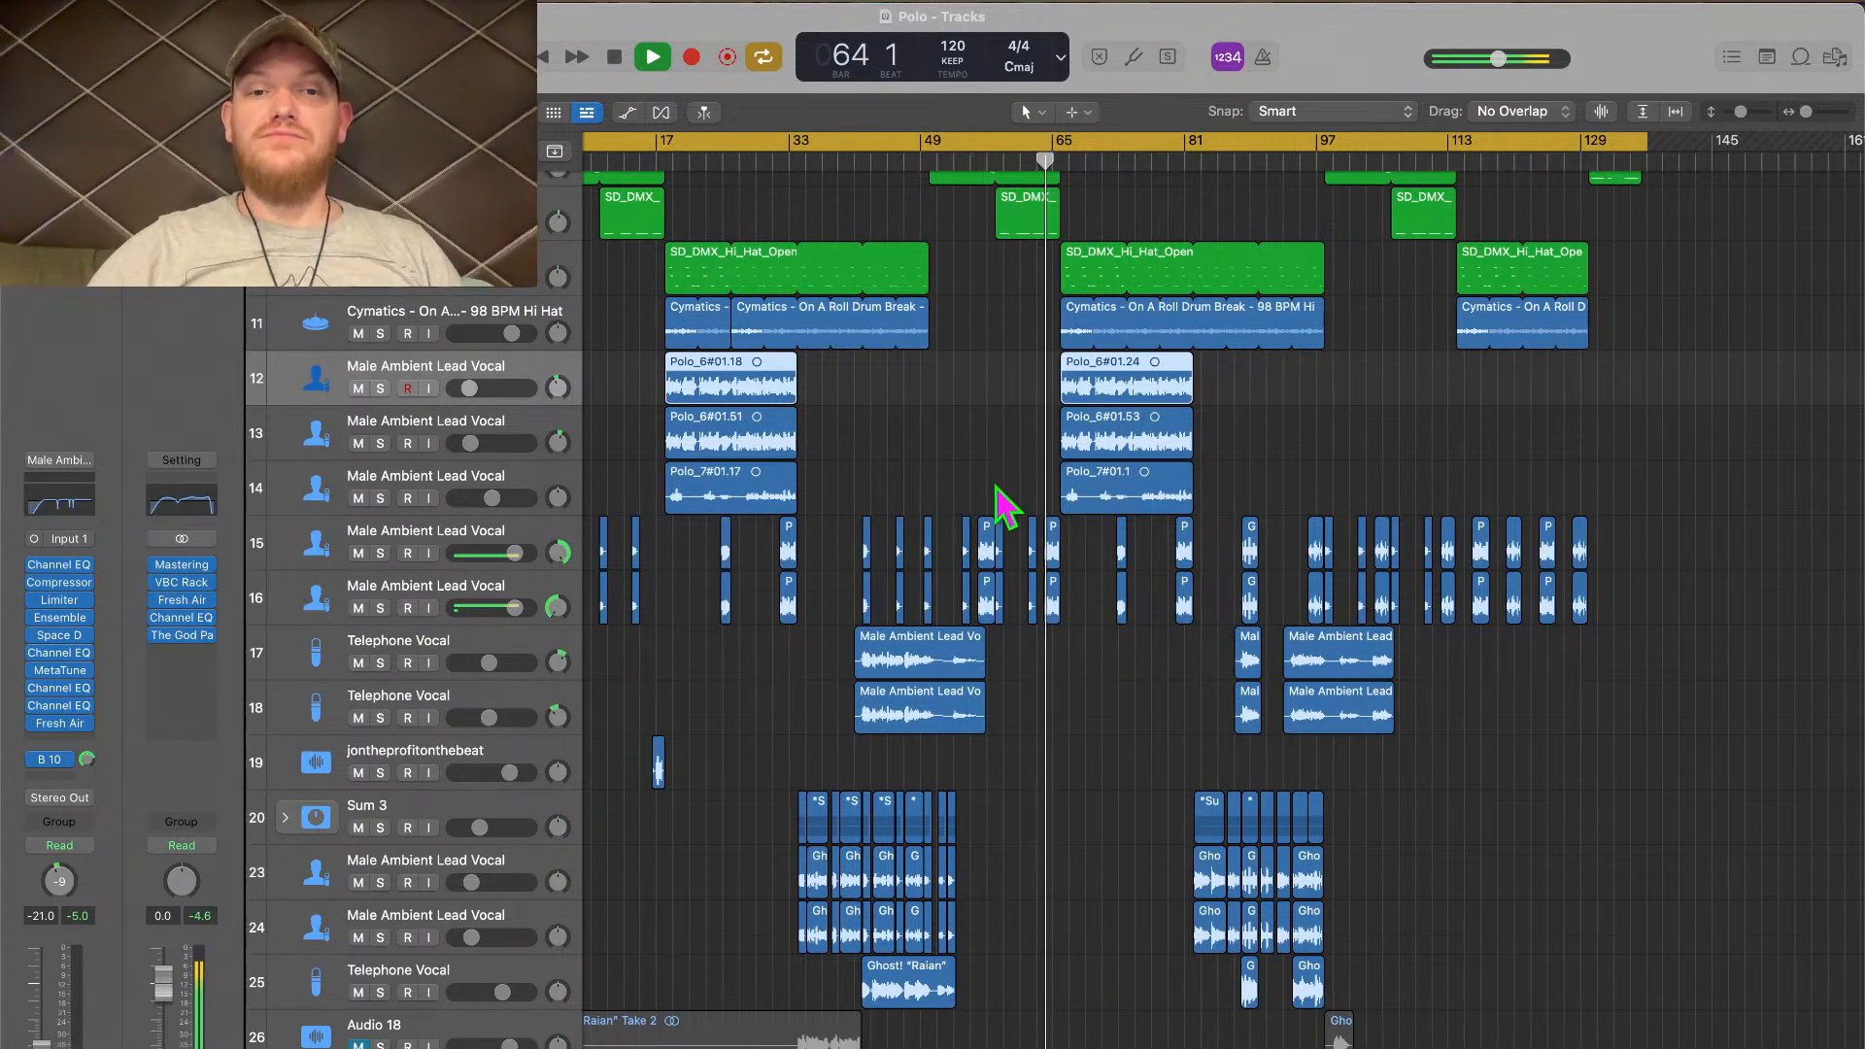
scroll(1000, 491, up, 10)
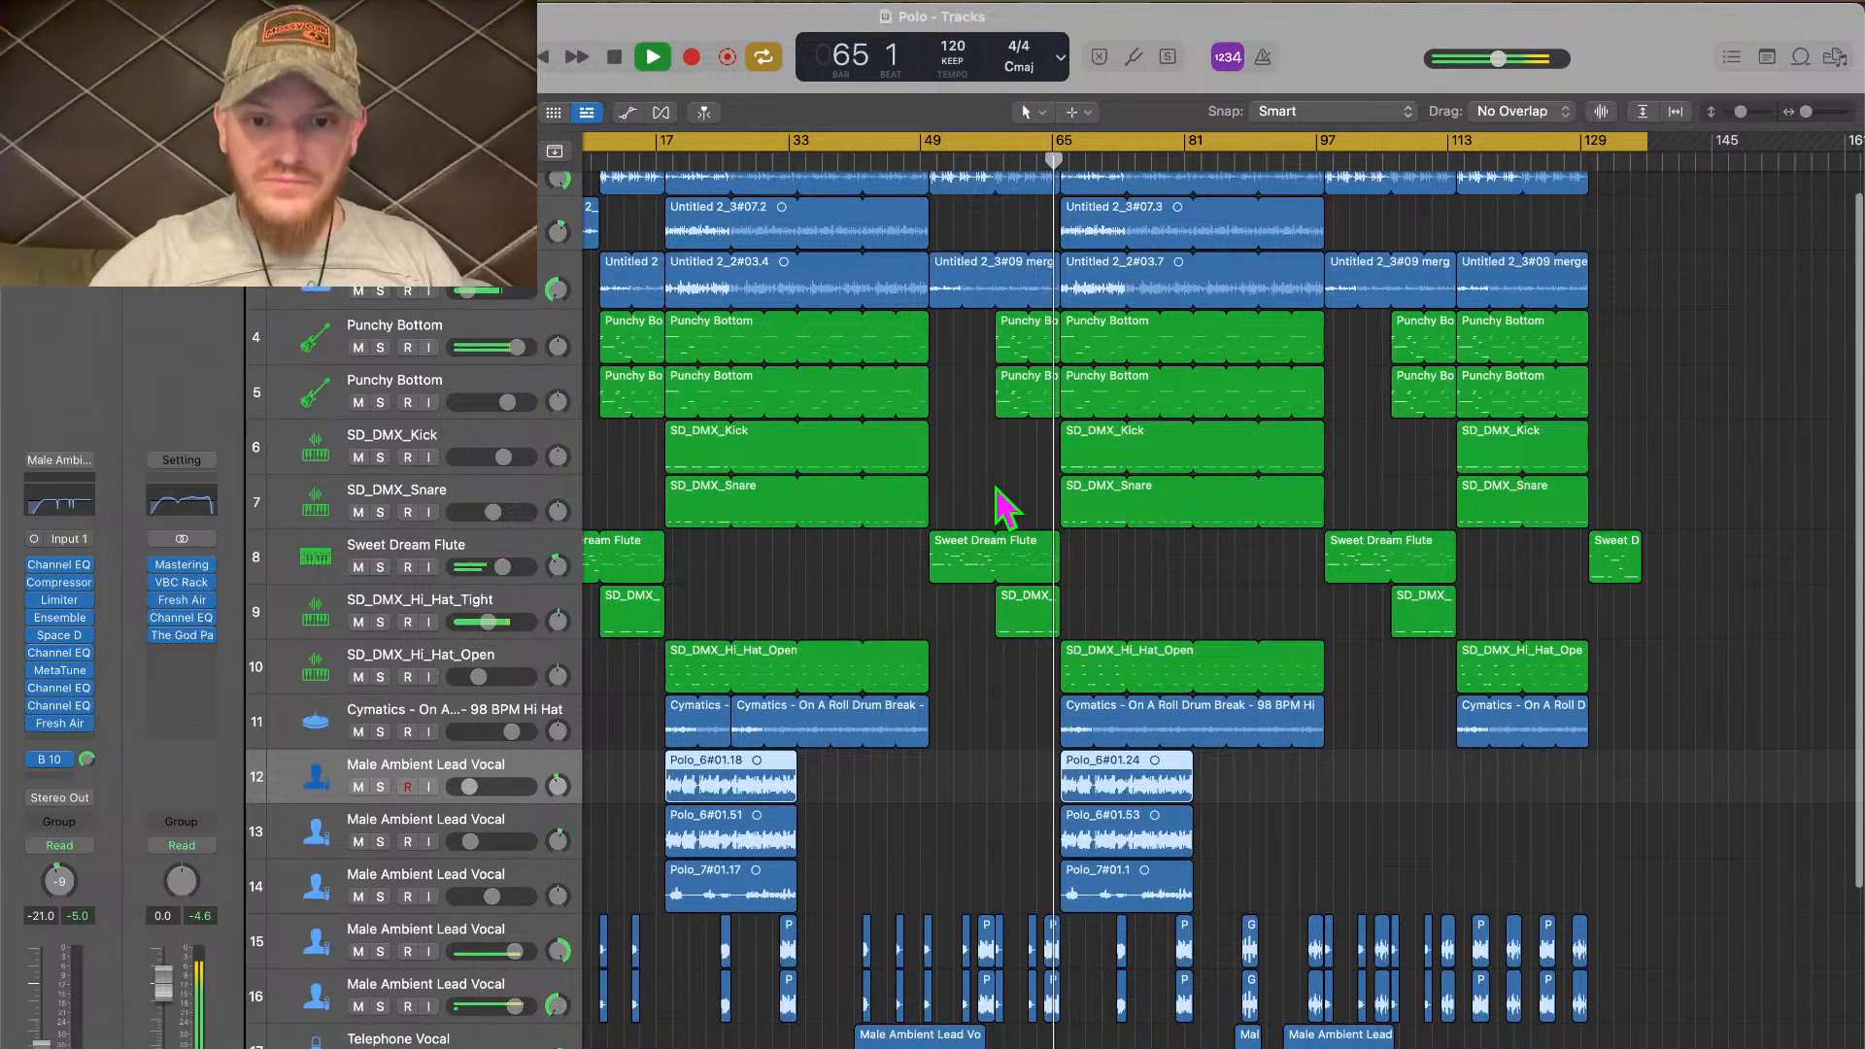
drag(487, 621, 491, 622)
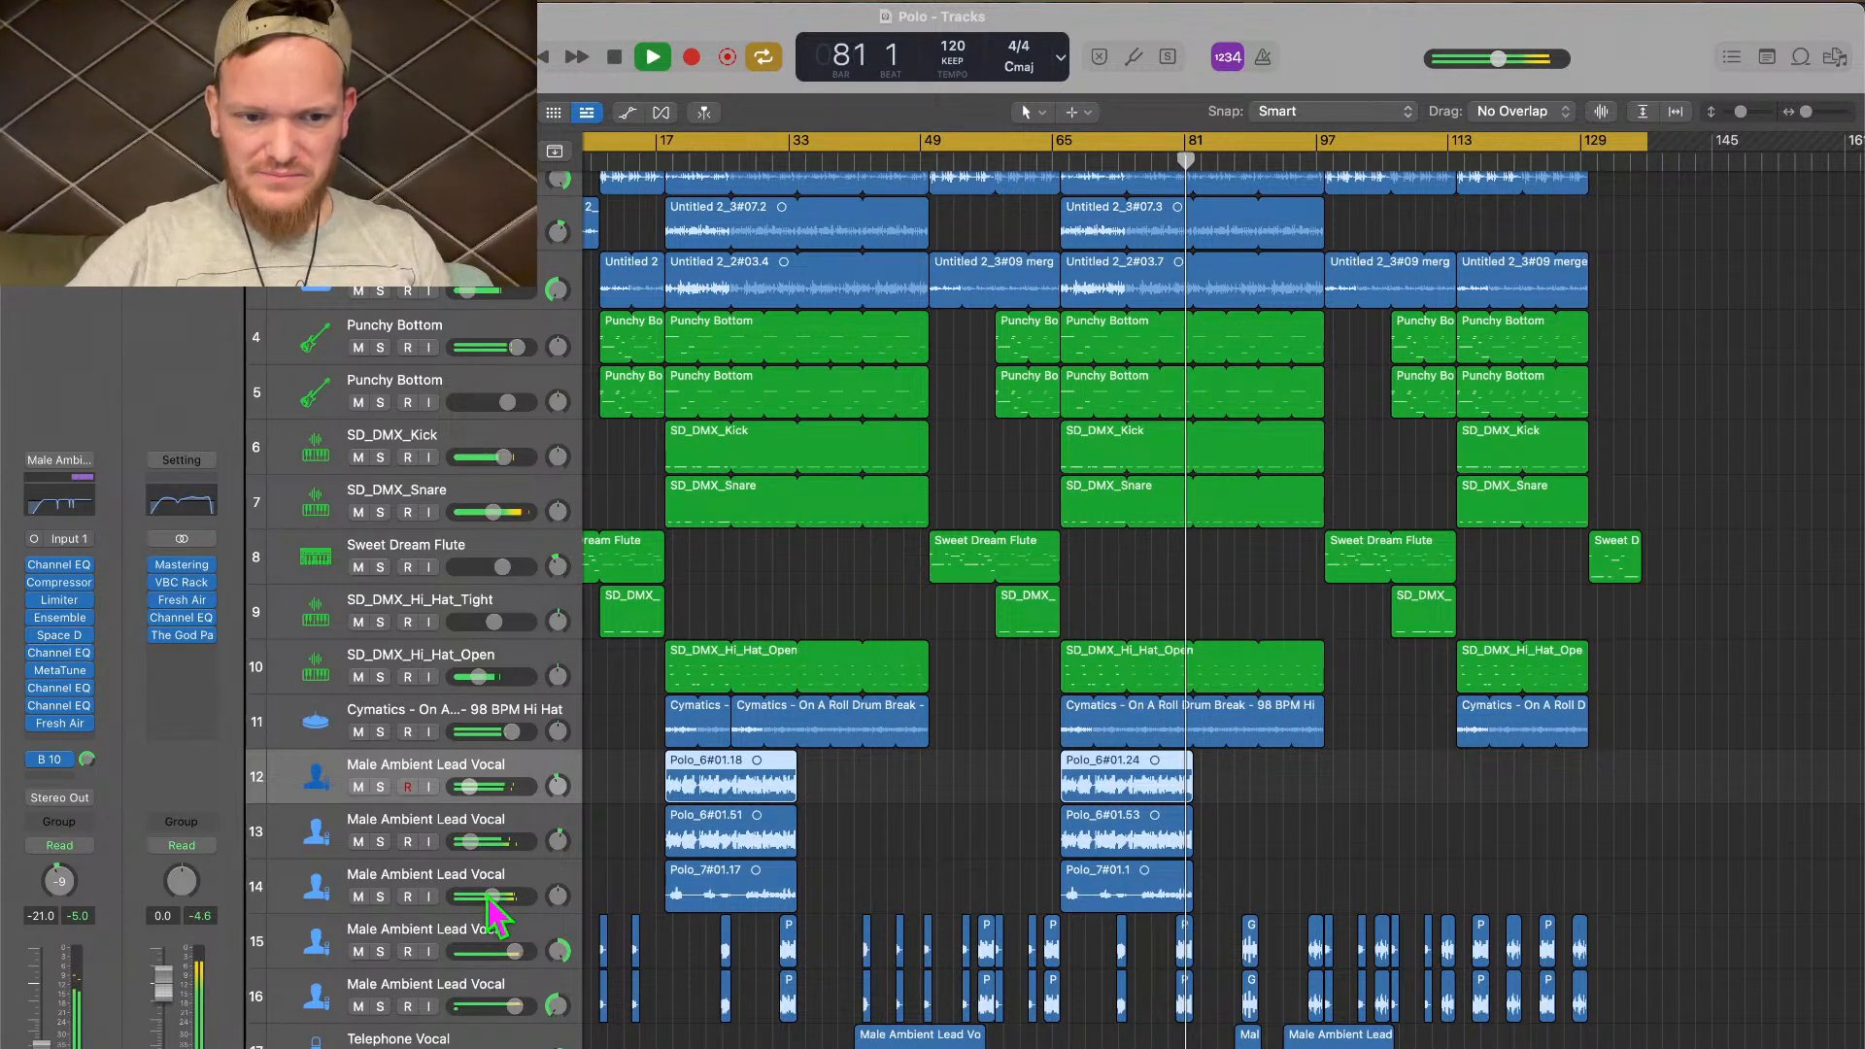
drag(493, 898, 490, 898)
Lower Telephone Vocal track 25's volume slightly while replaying the second verse from about bar 86
scroll(1419, 865, down, 4)
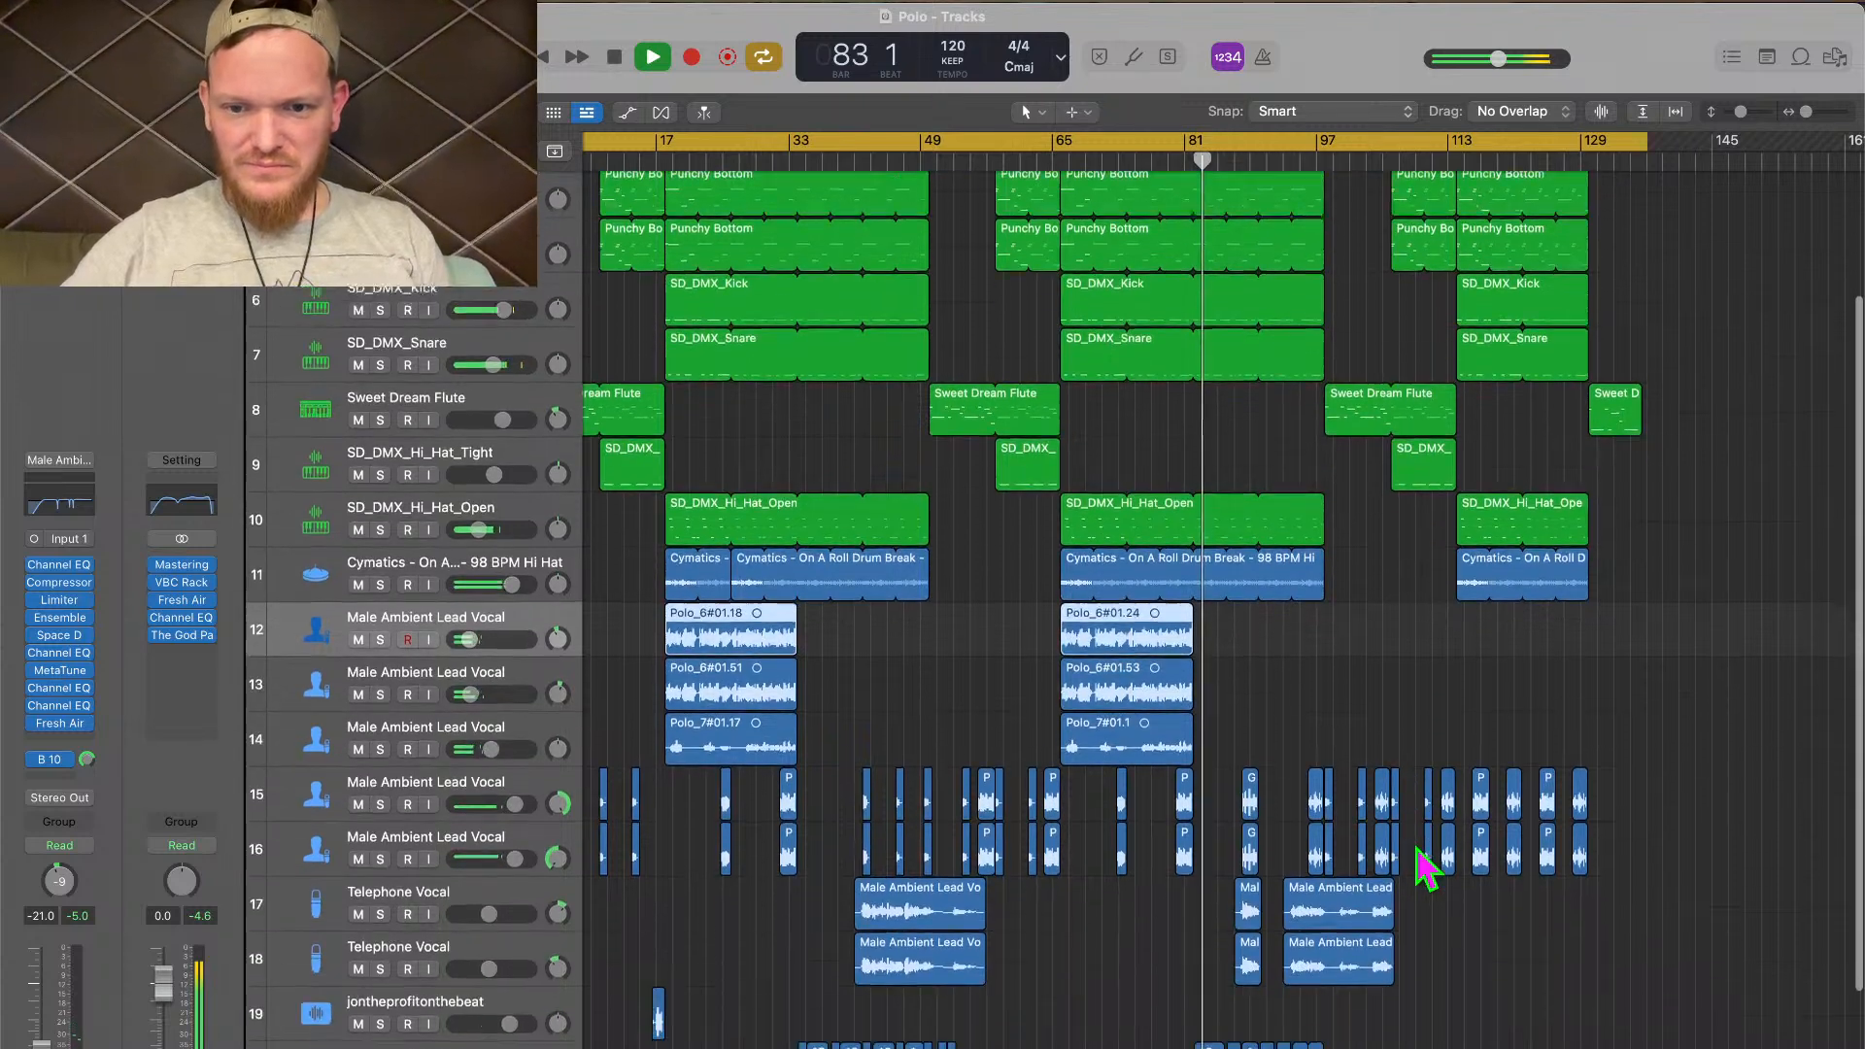
scroll(1426, 867, down, 3)
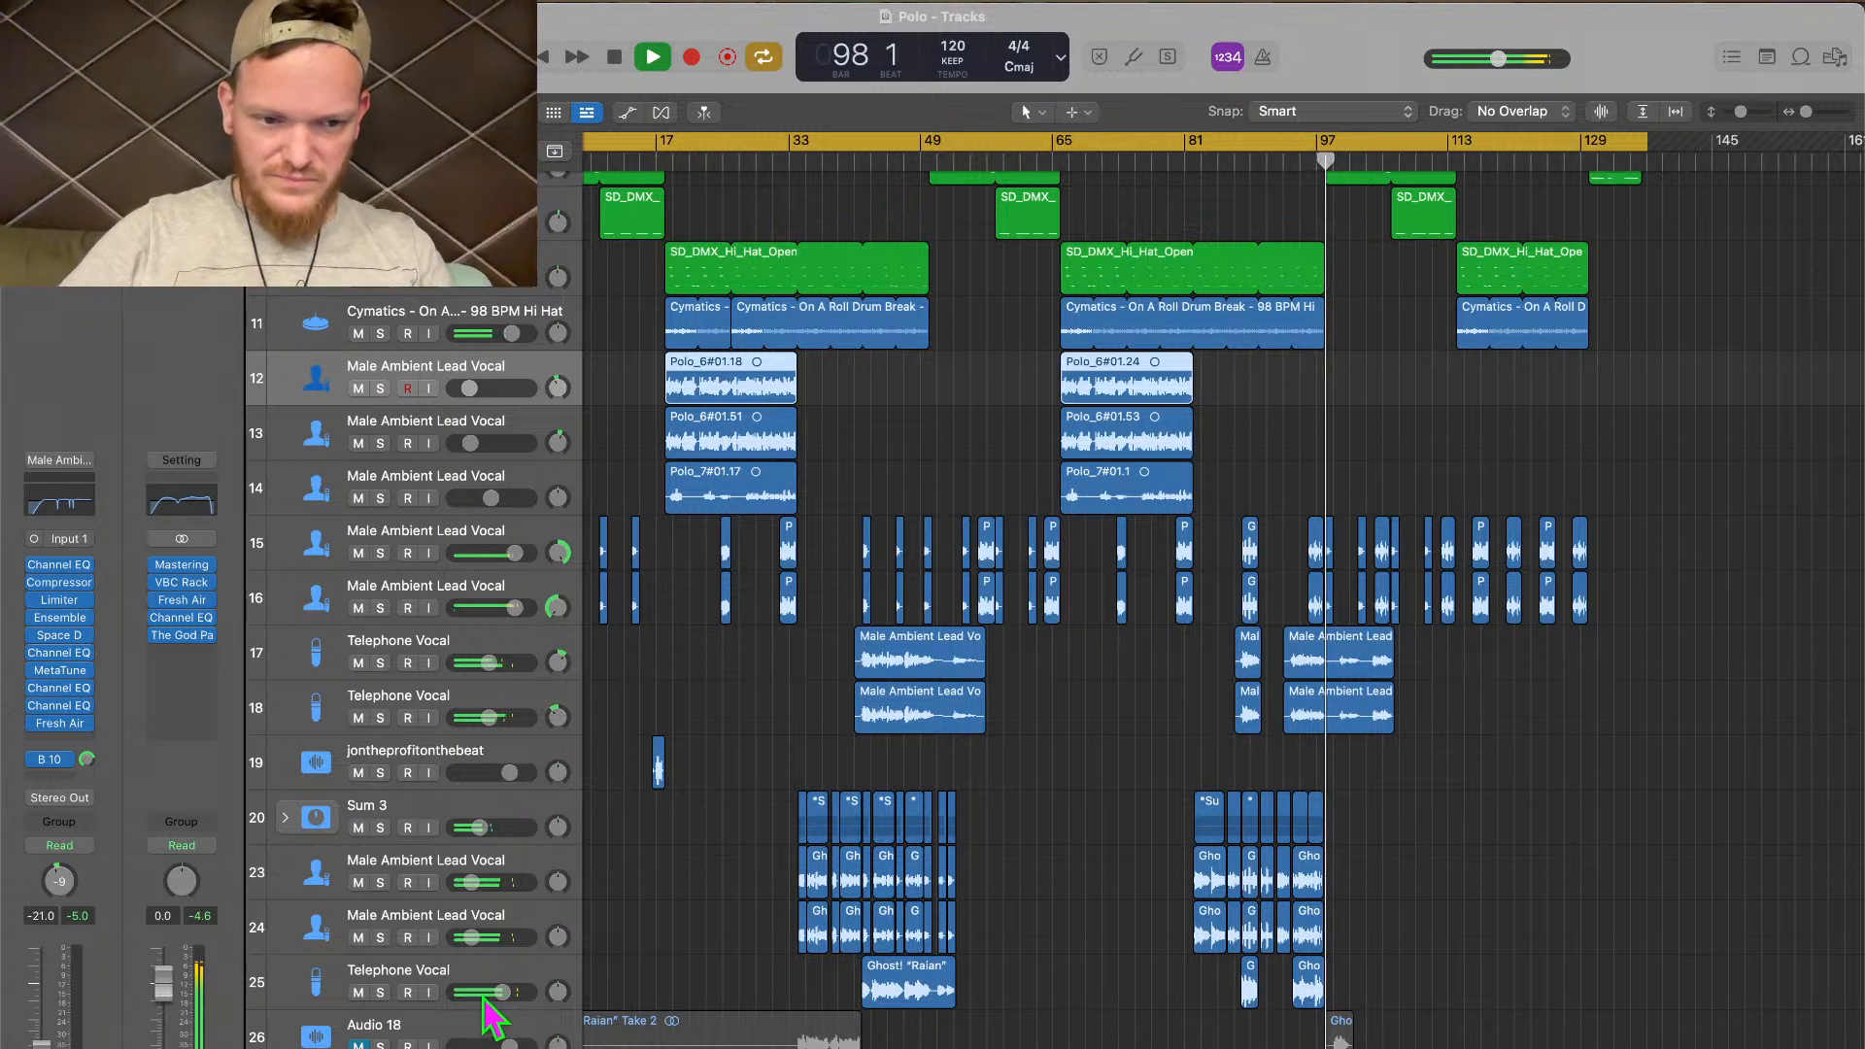
key(space)
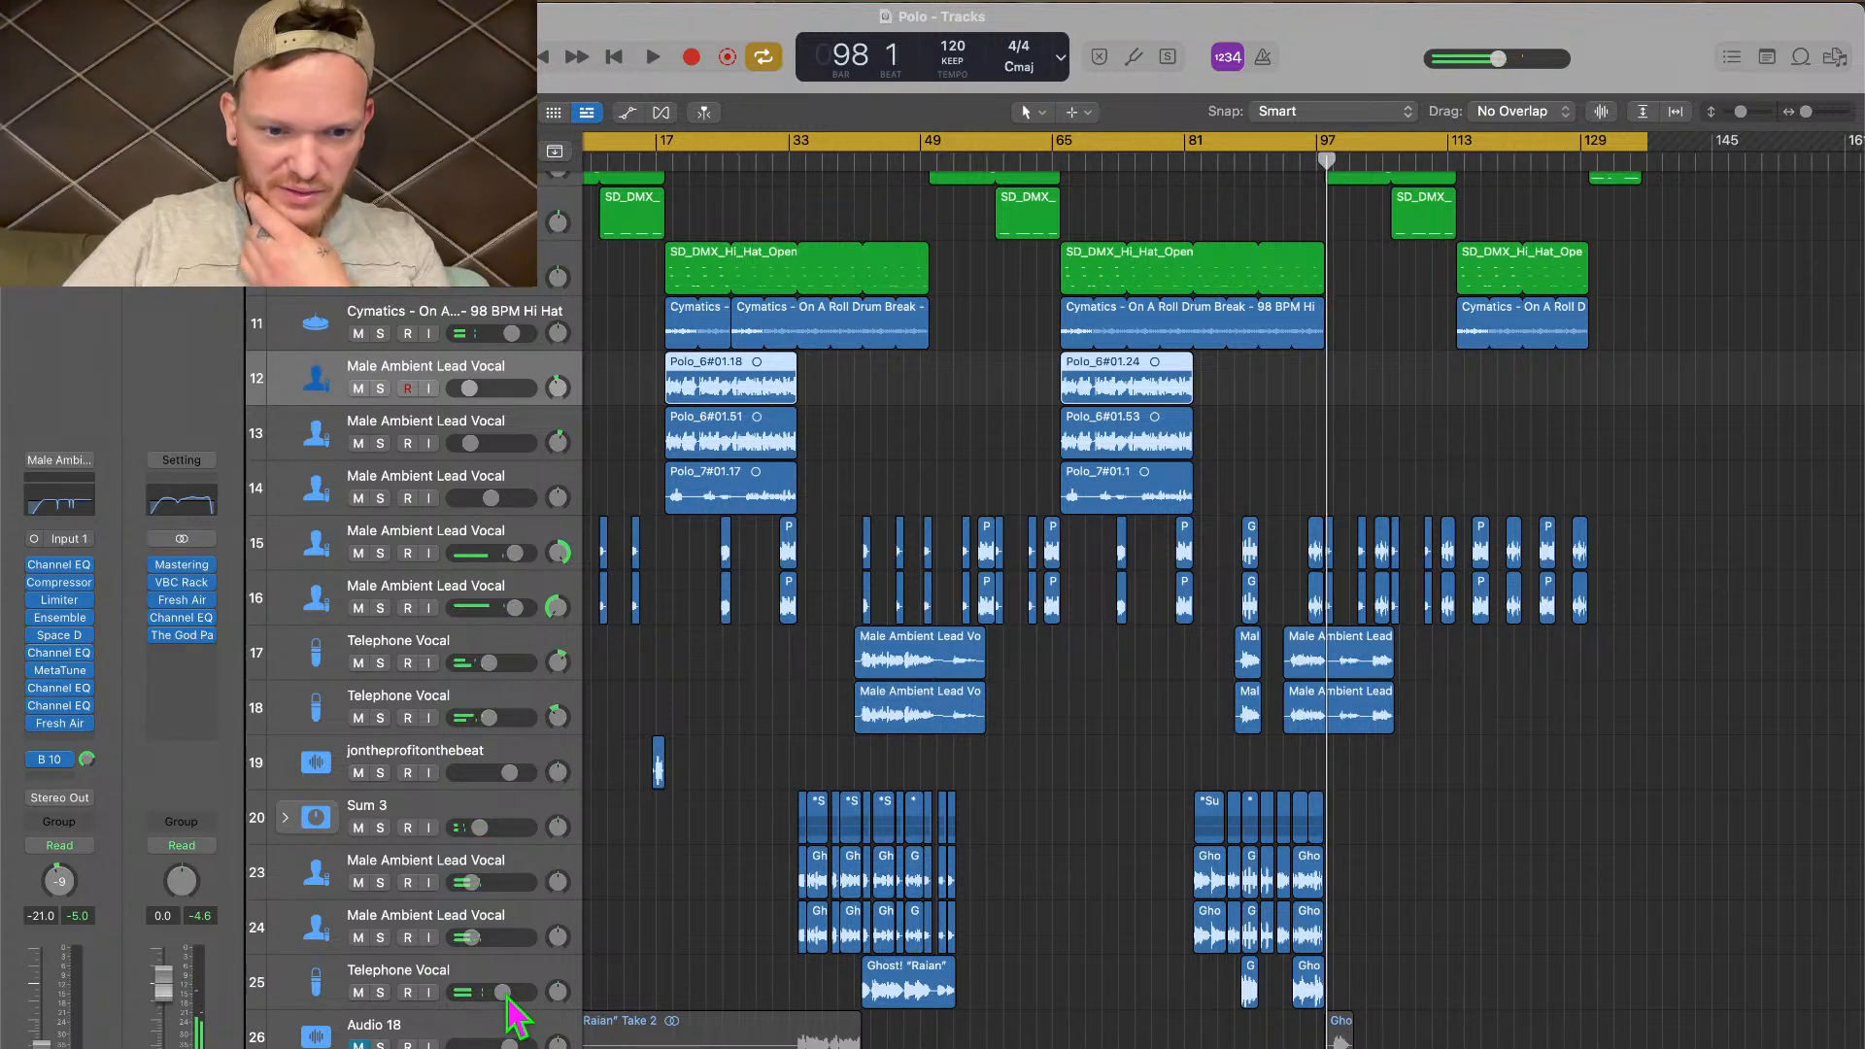
click(504, 993)
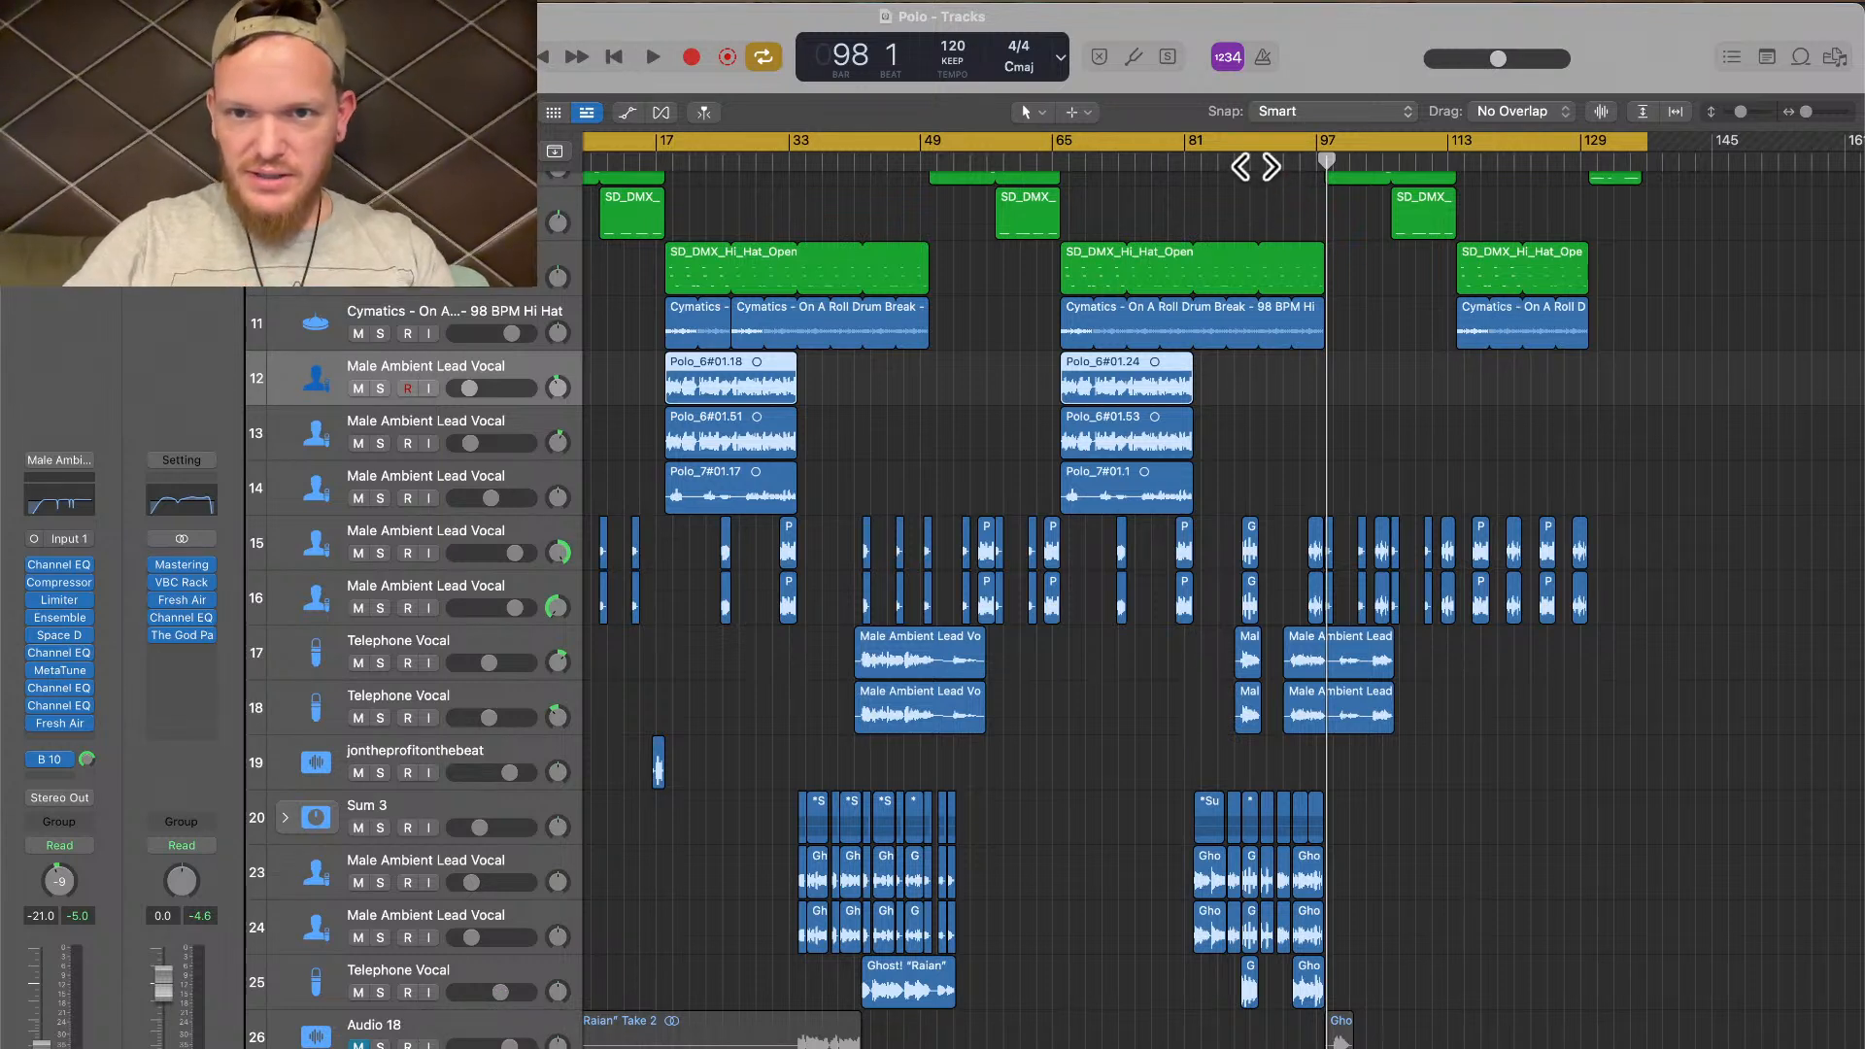
key(space)
click(1297, 160)
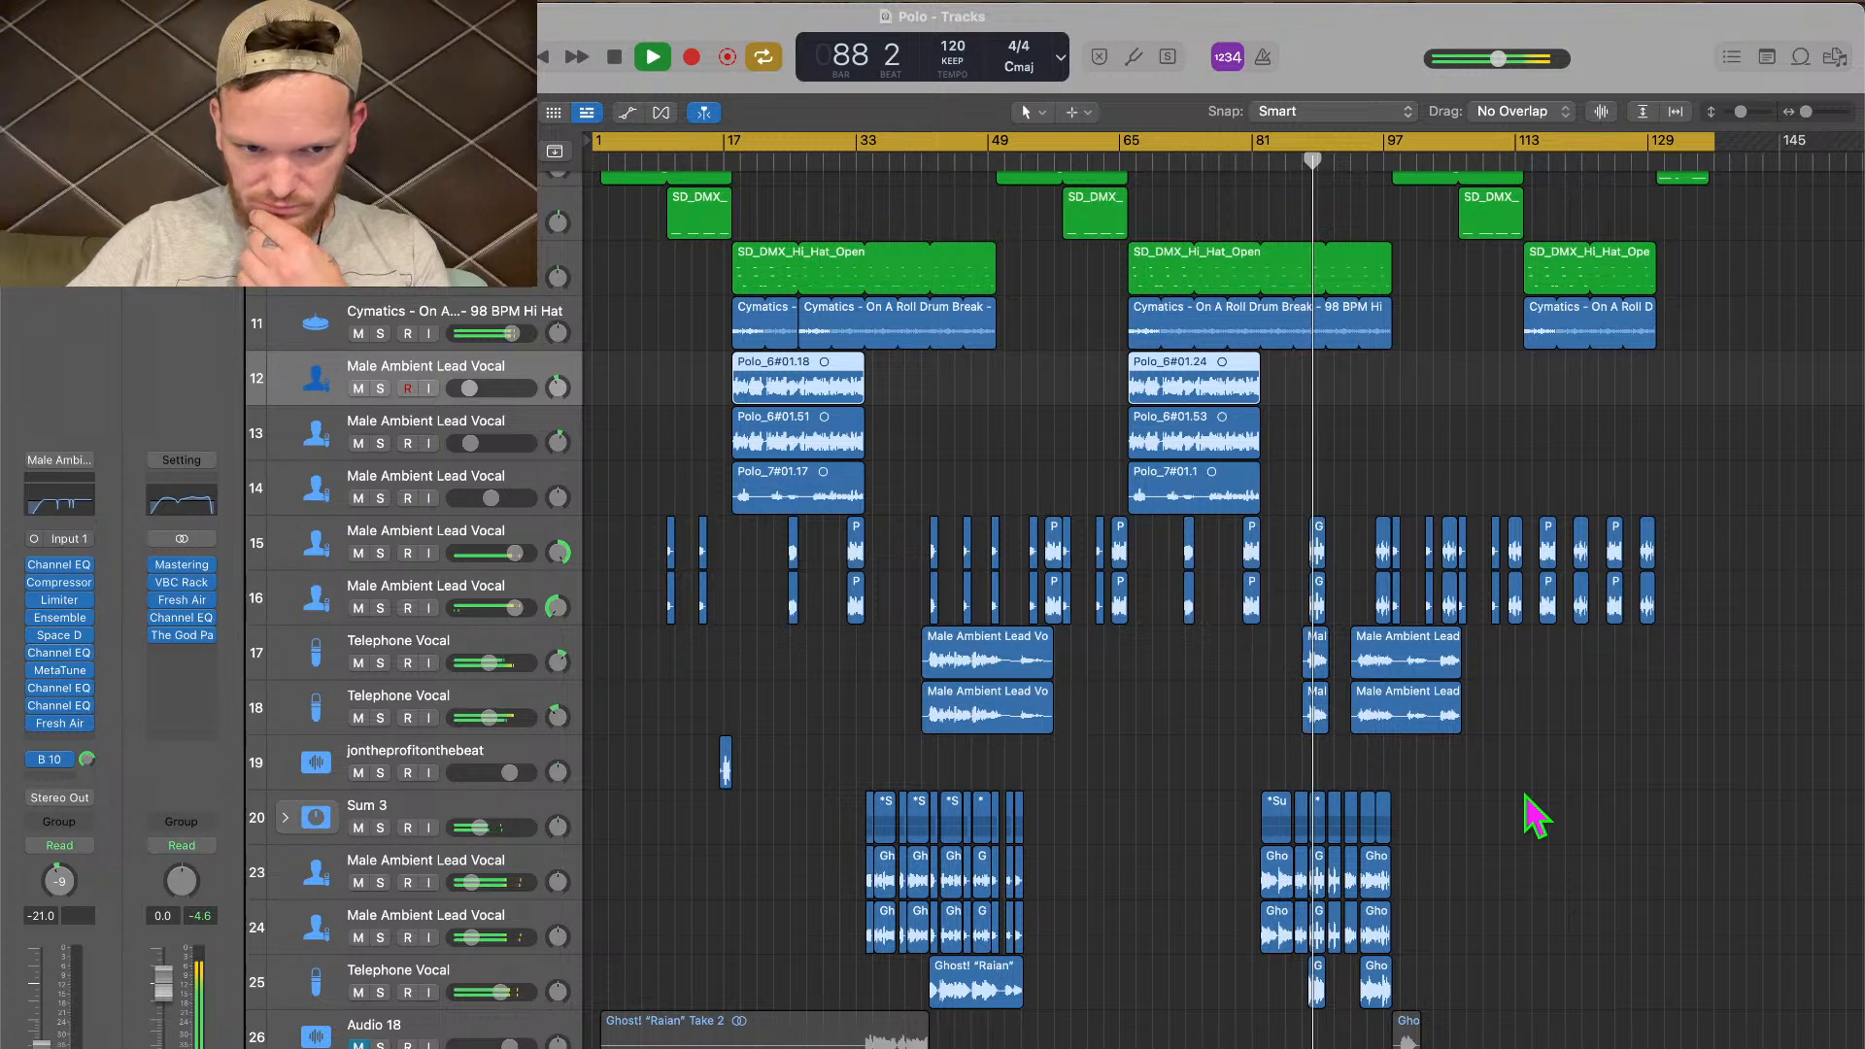
drag(500, 993, 497, 993)
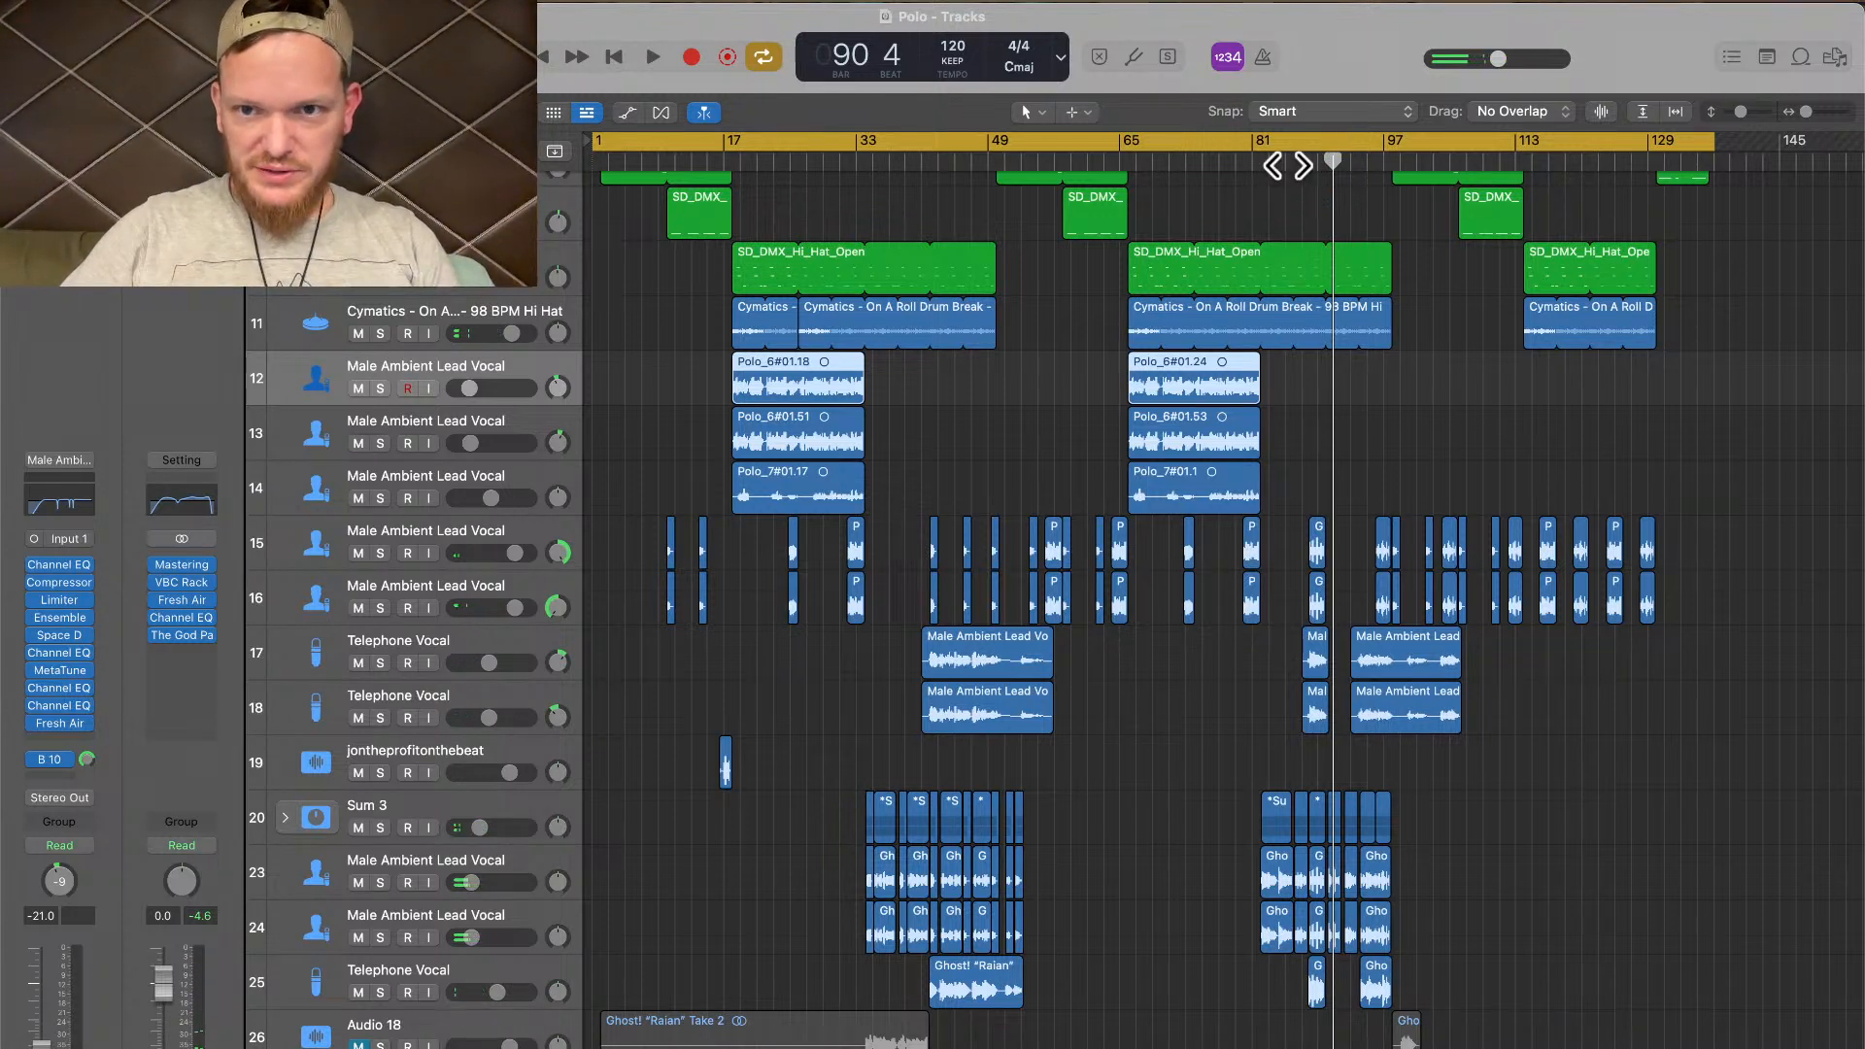
Replay from about bar 84 and raise the volume of Telephone Vocal tracks 17 and 18 together slightly
double_click(1283, 163)
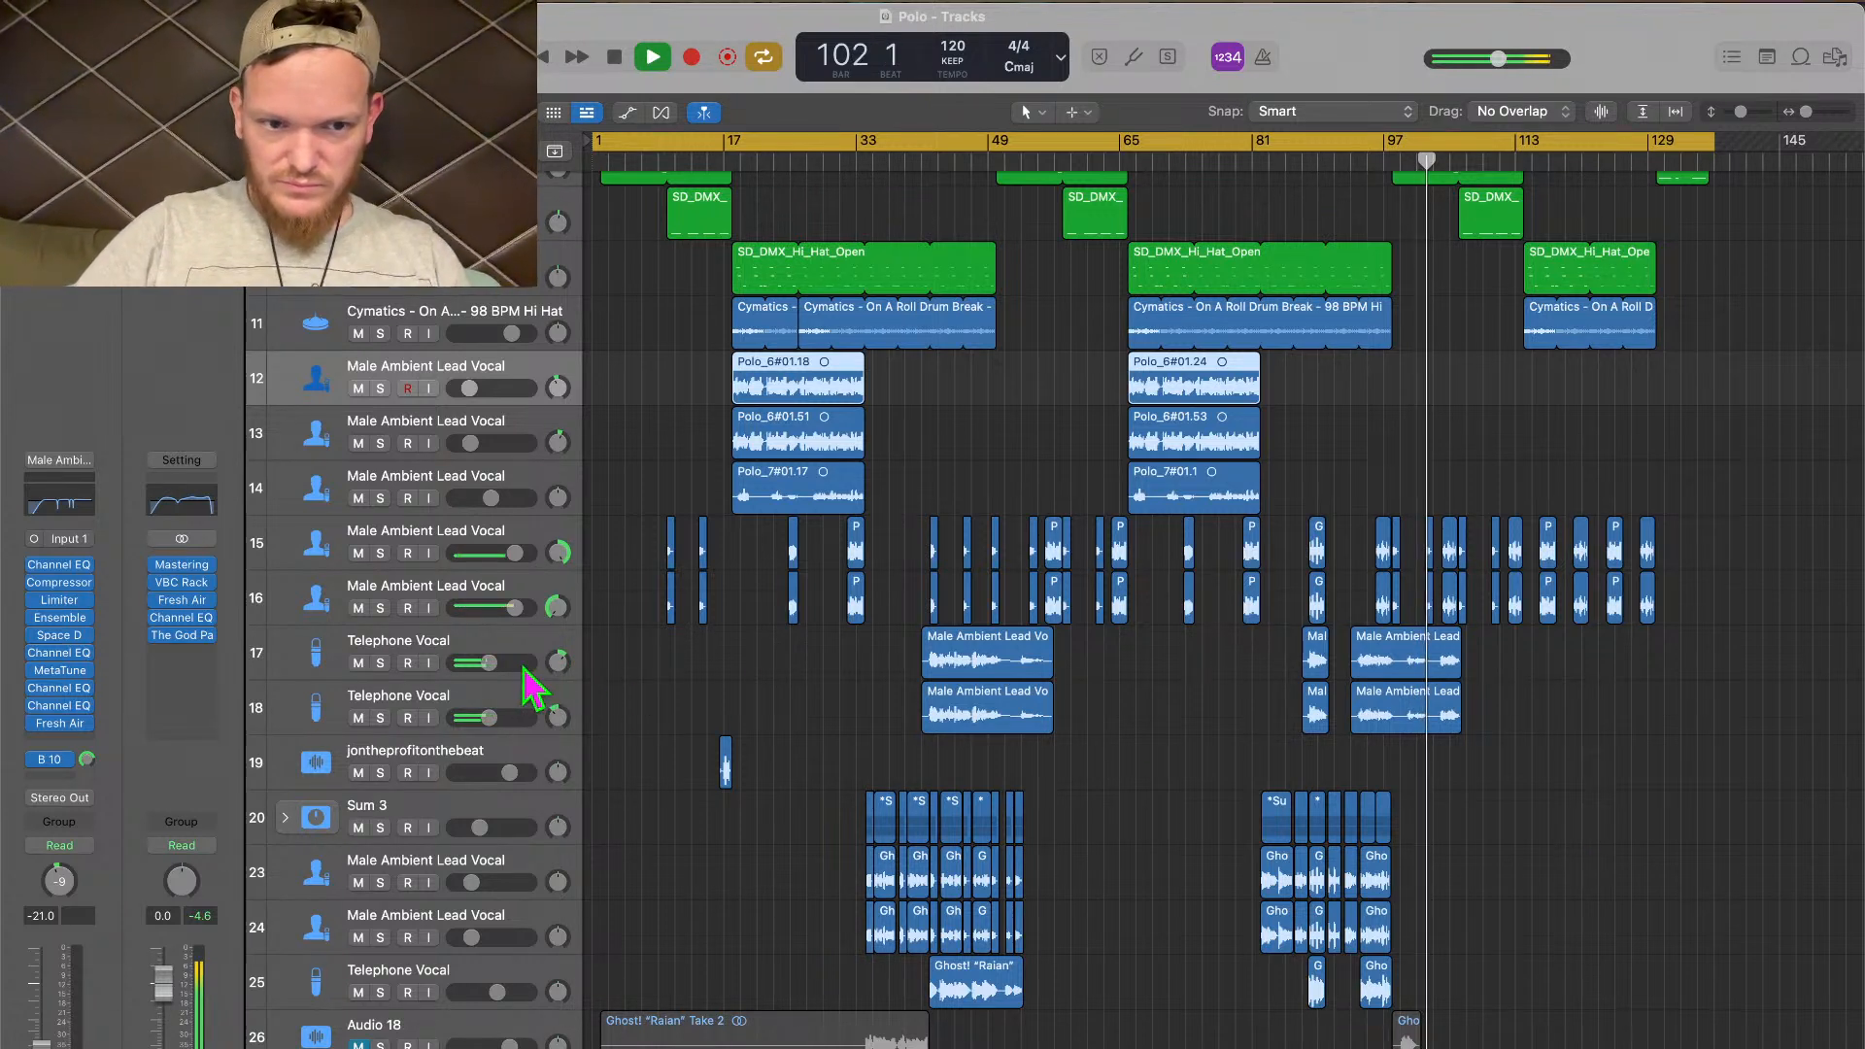
click(480, 661)
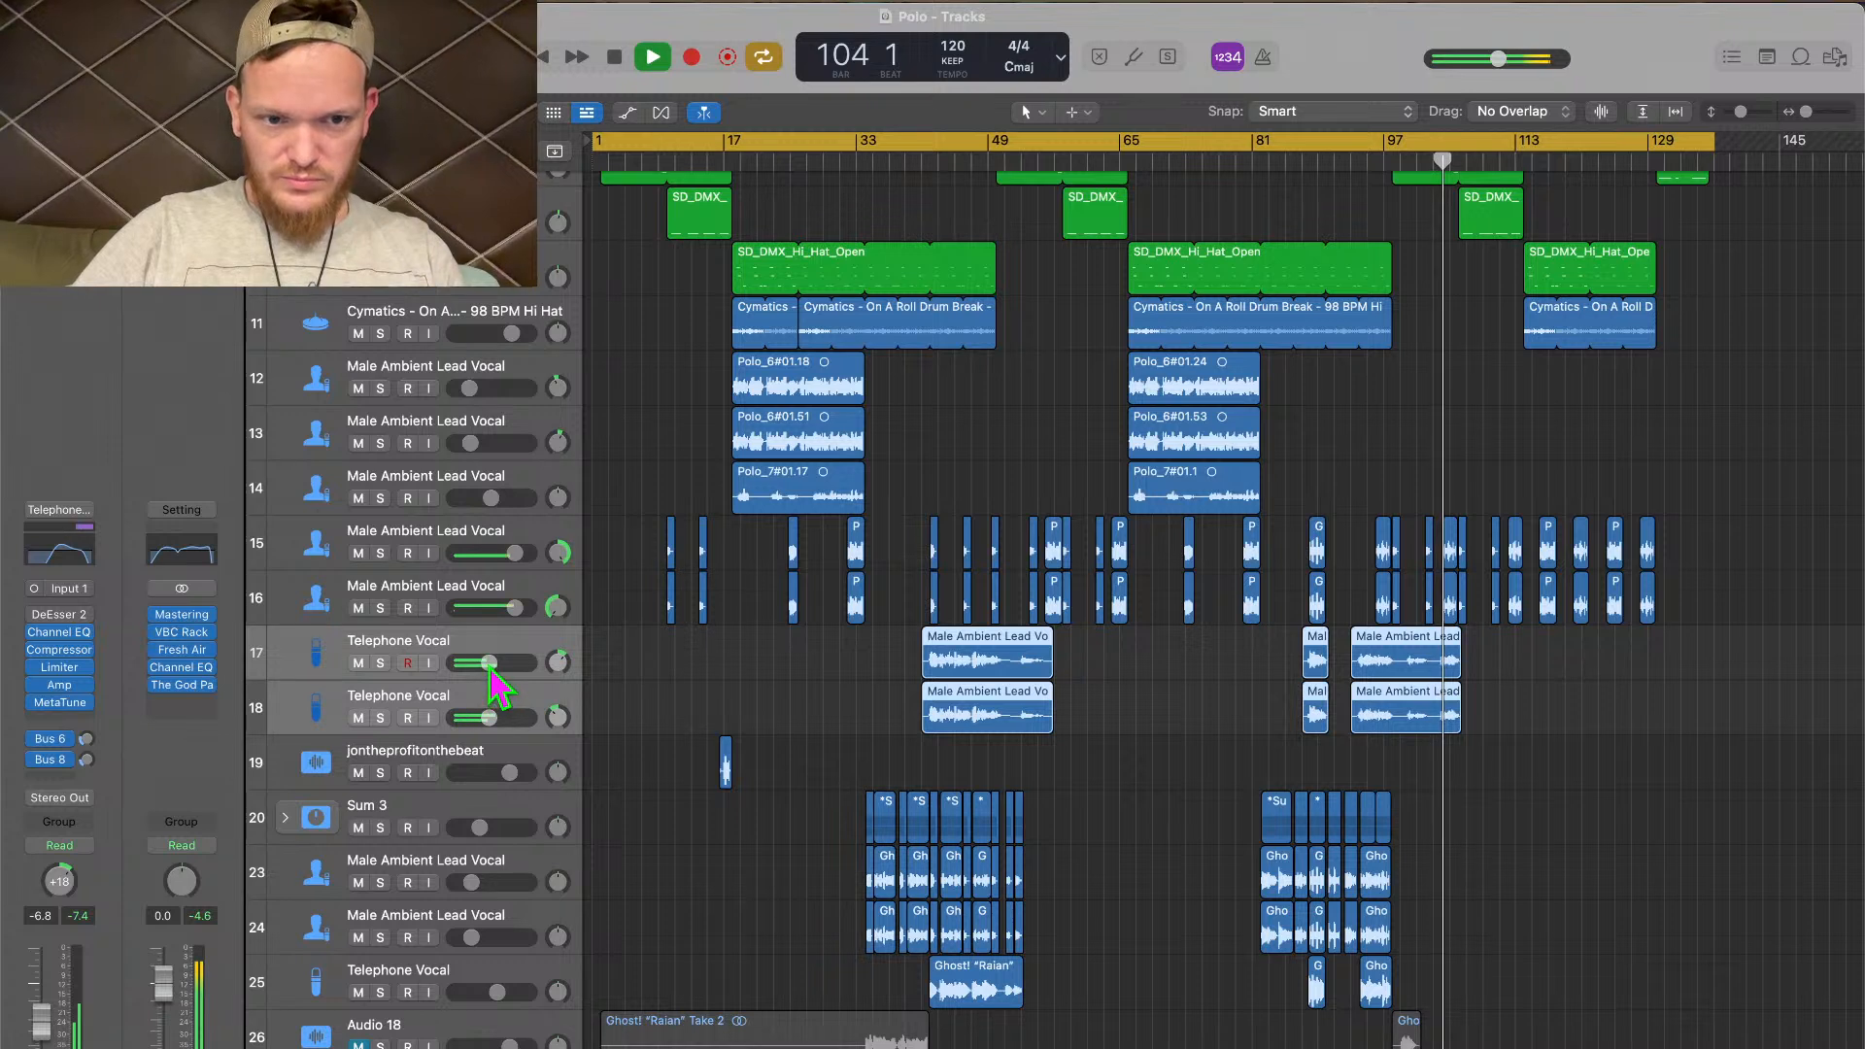
drag(488, 663, 495, 663)
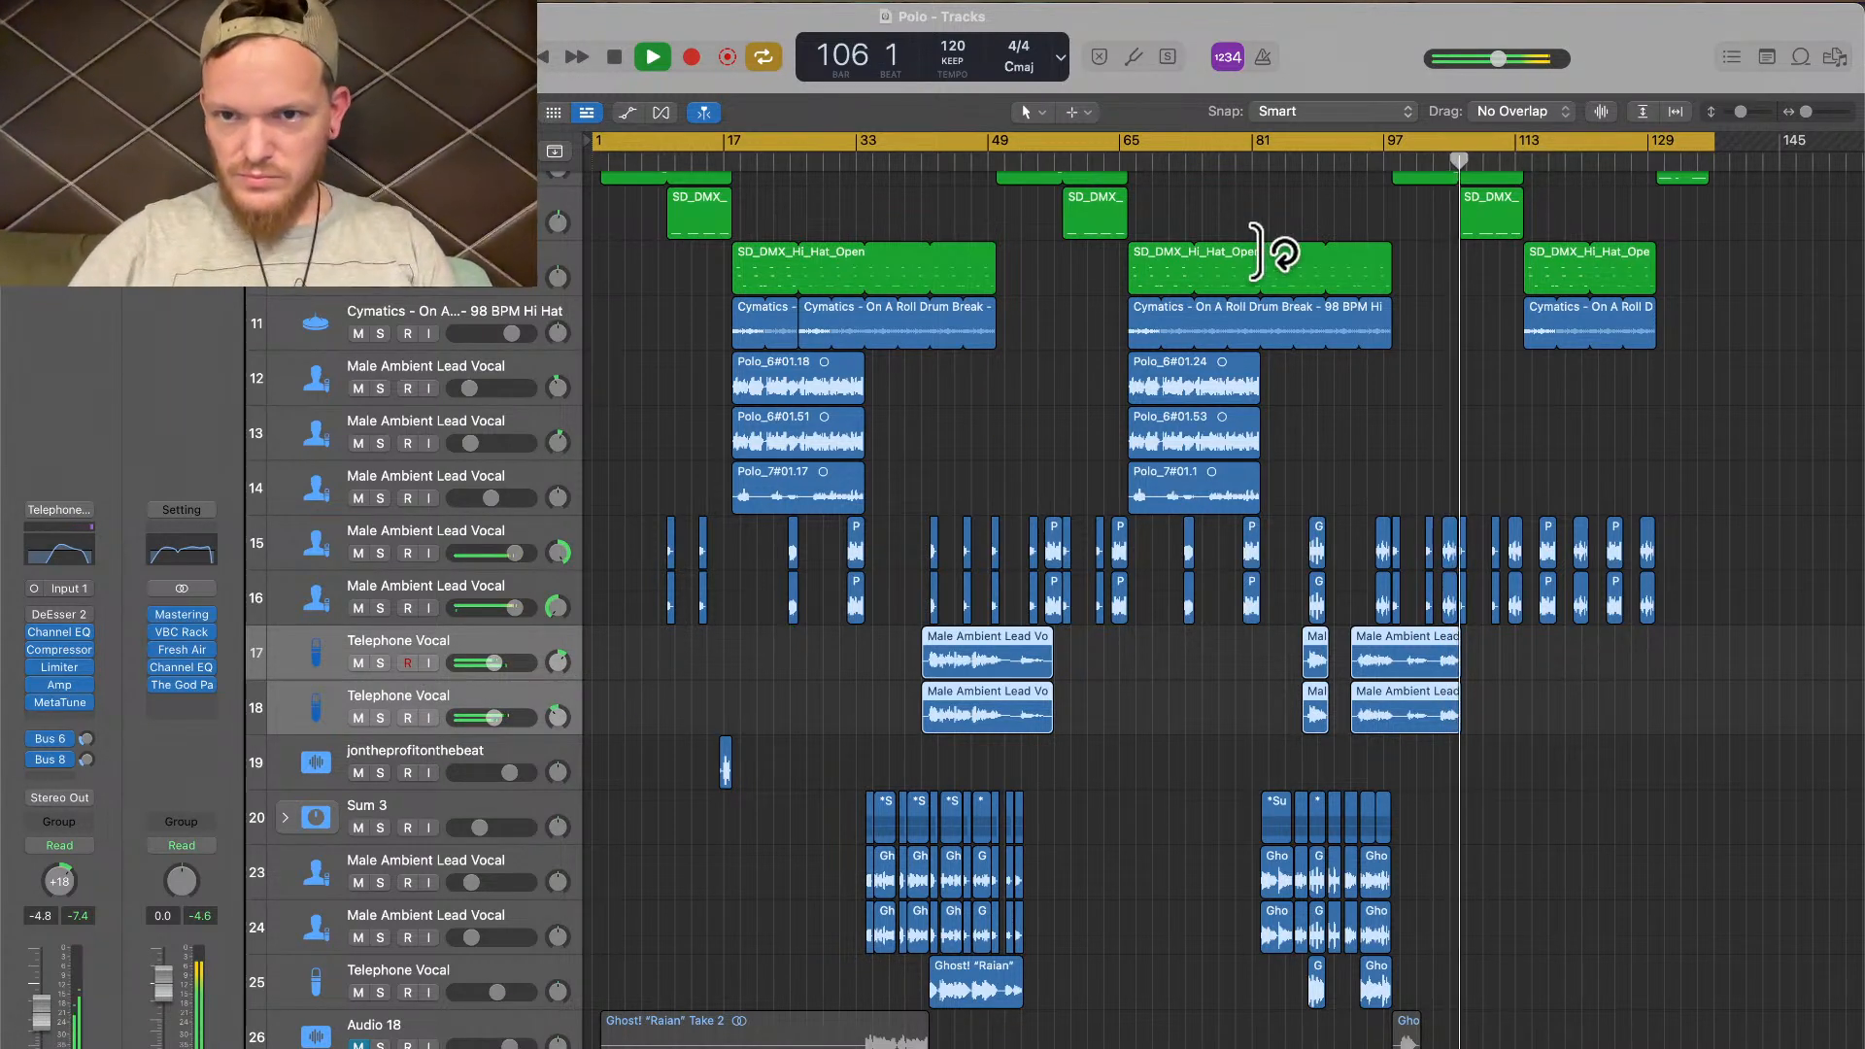
Replay both verses from about bars 87 and 39, and raise the Sweet Dream Flute volume to about +3.4 dB
click(1310, 166)
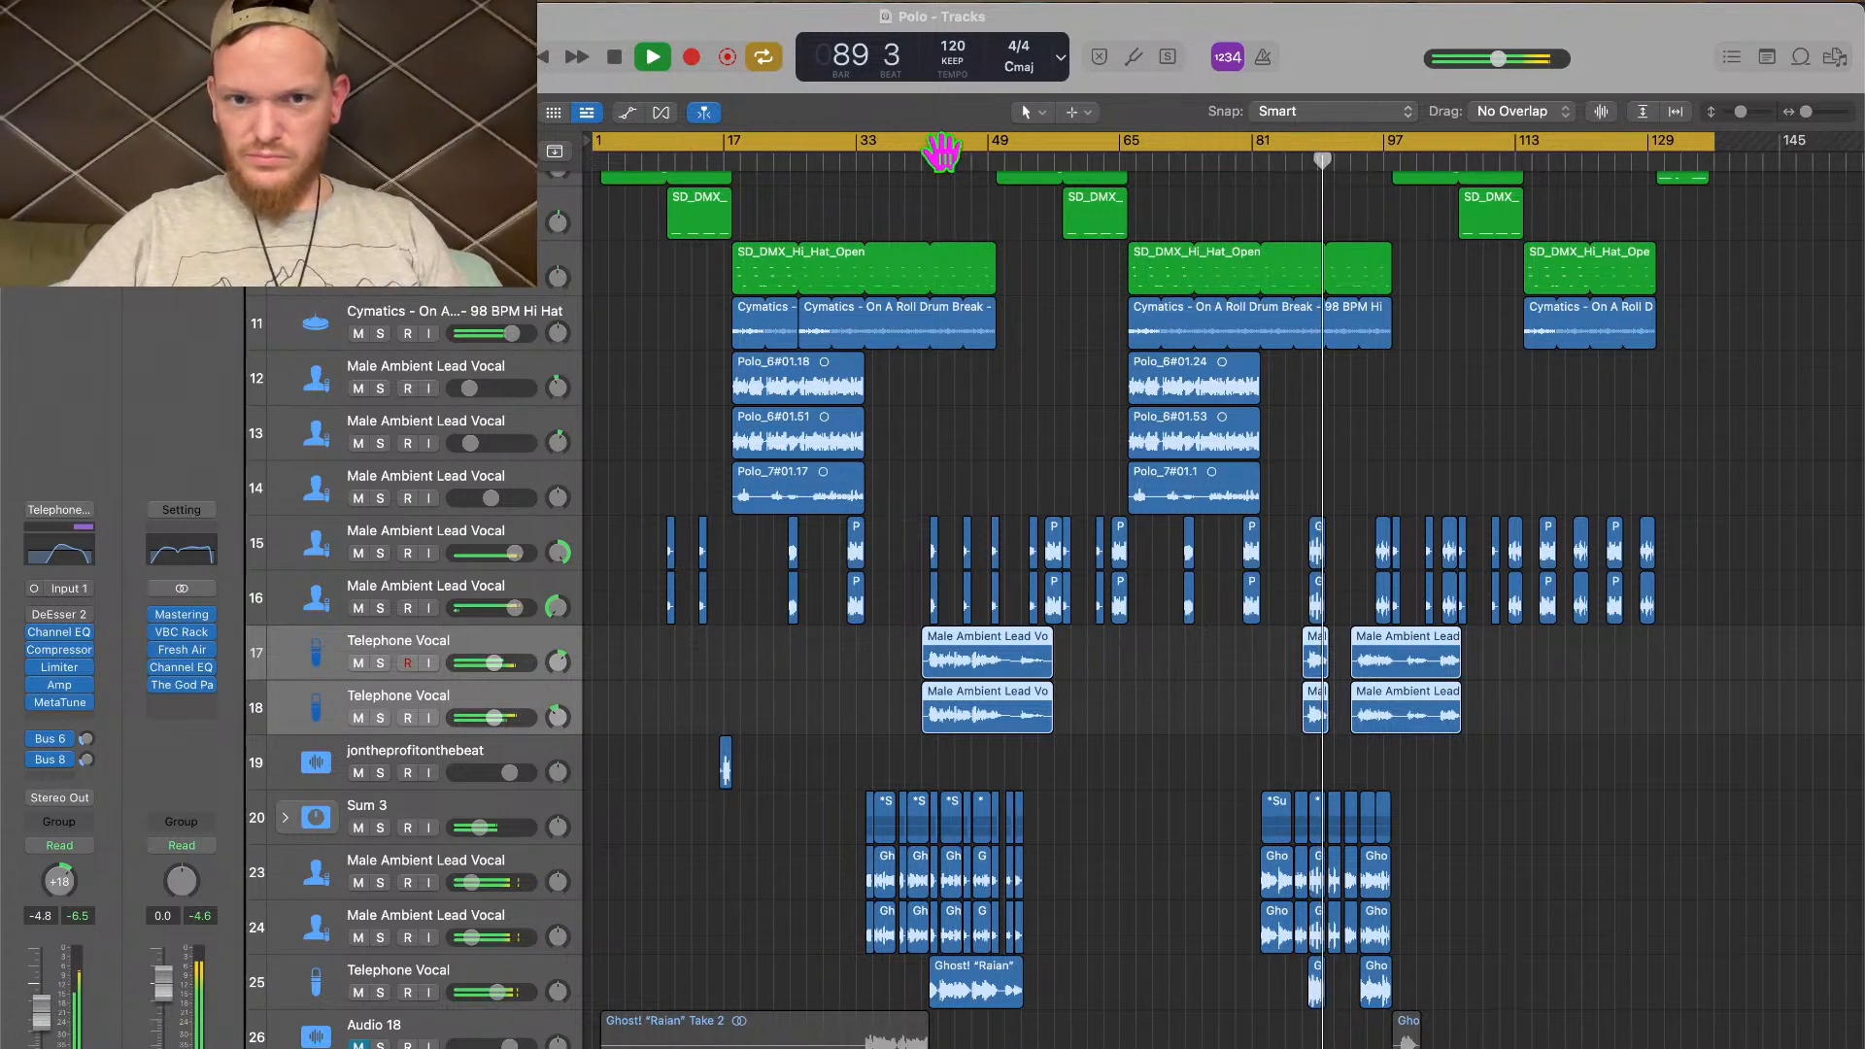
click(907, 167)
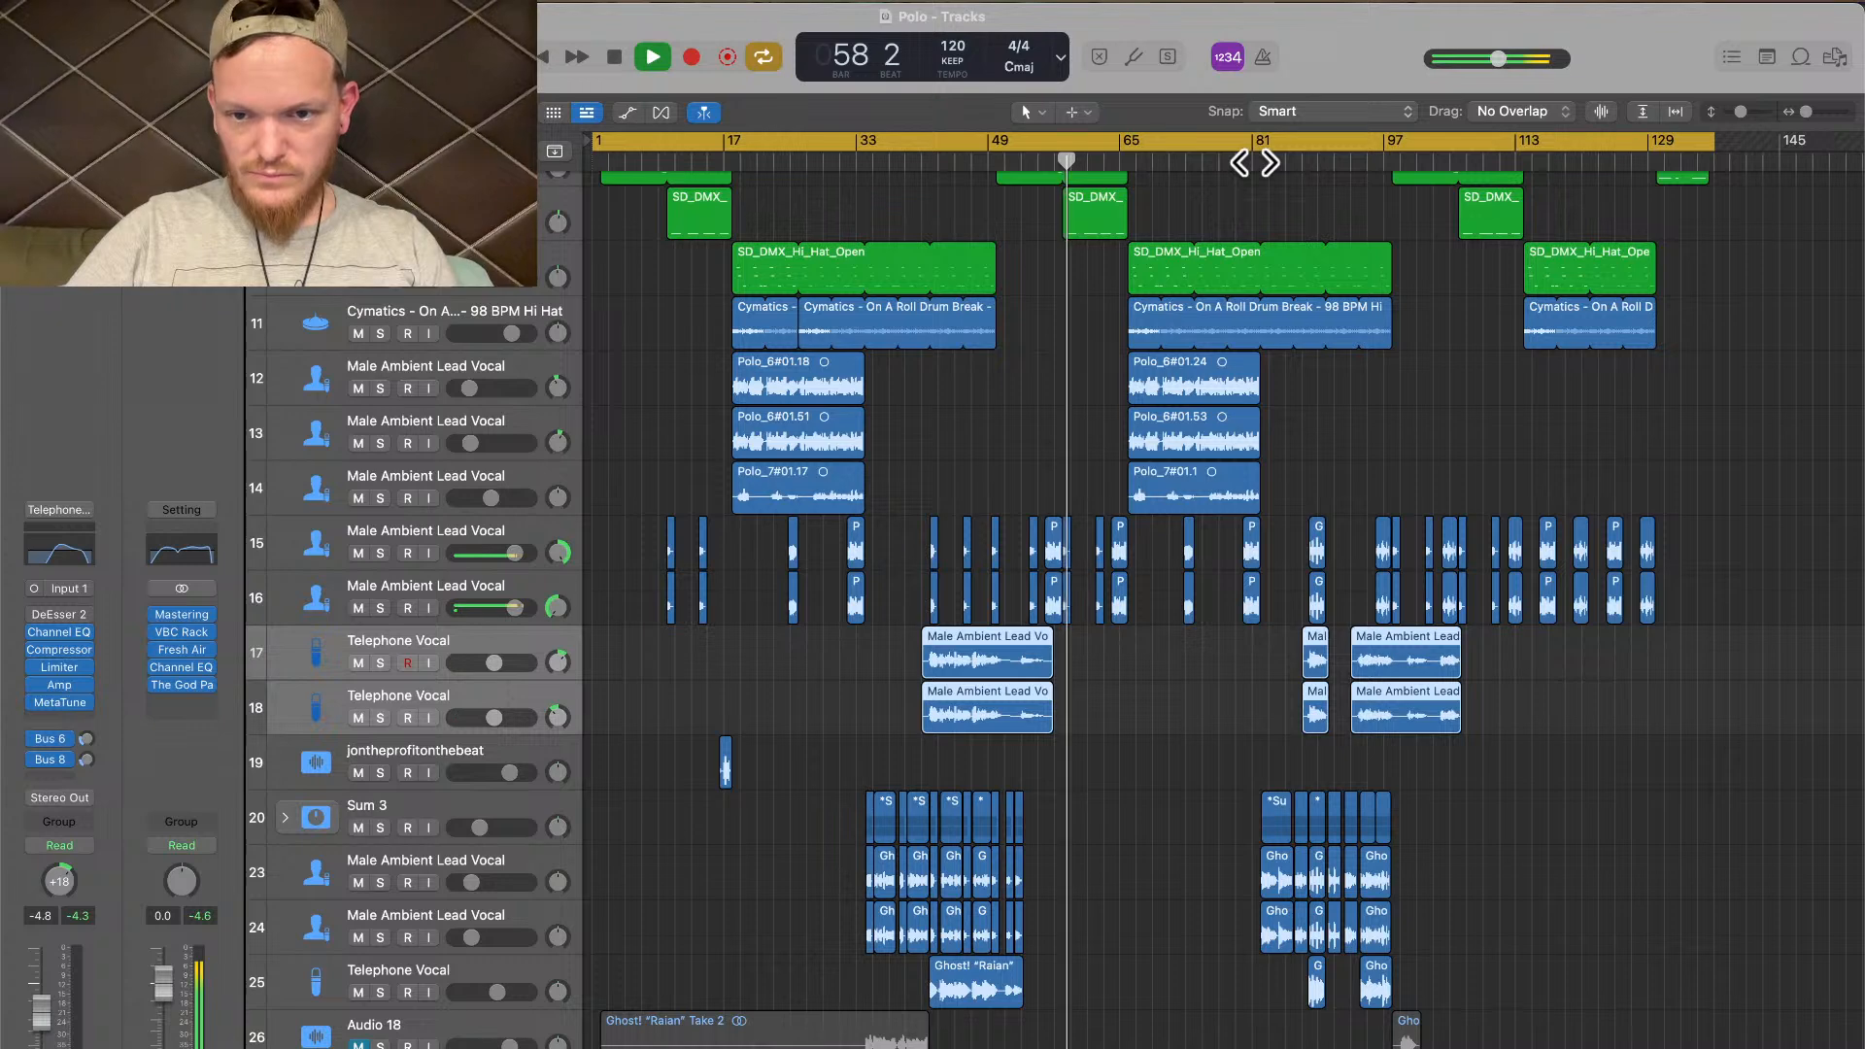
scroll(653, 429, up, 5)
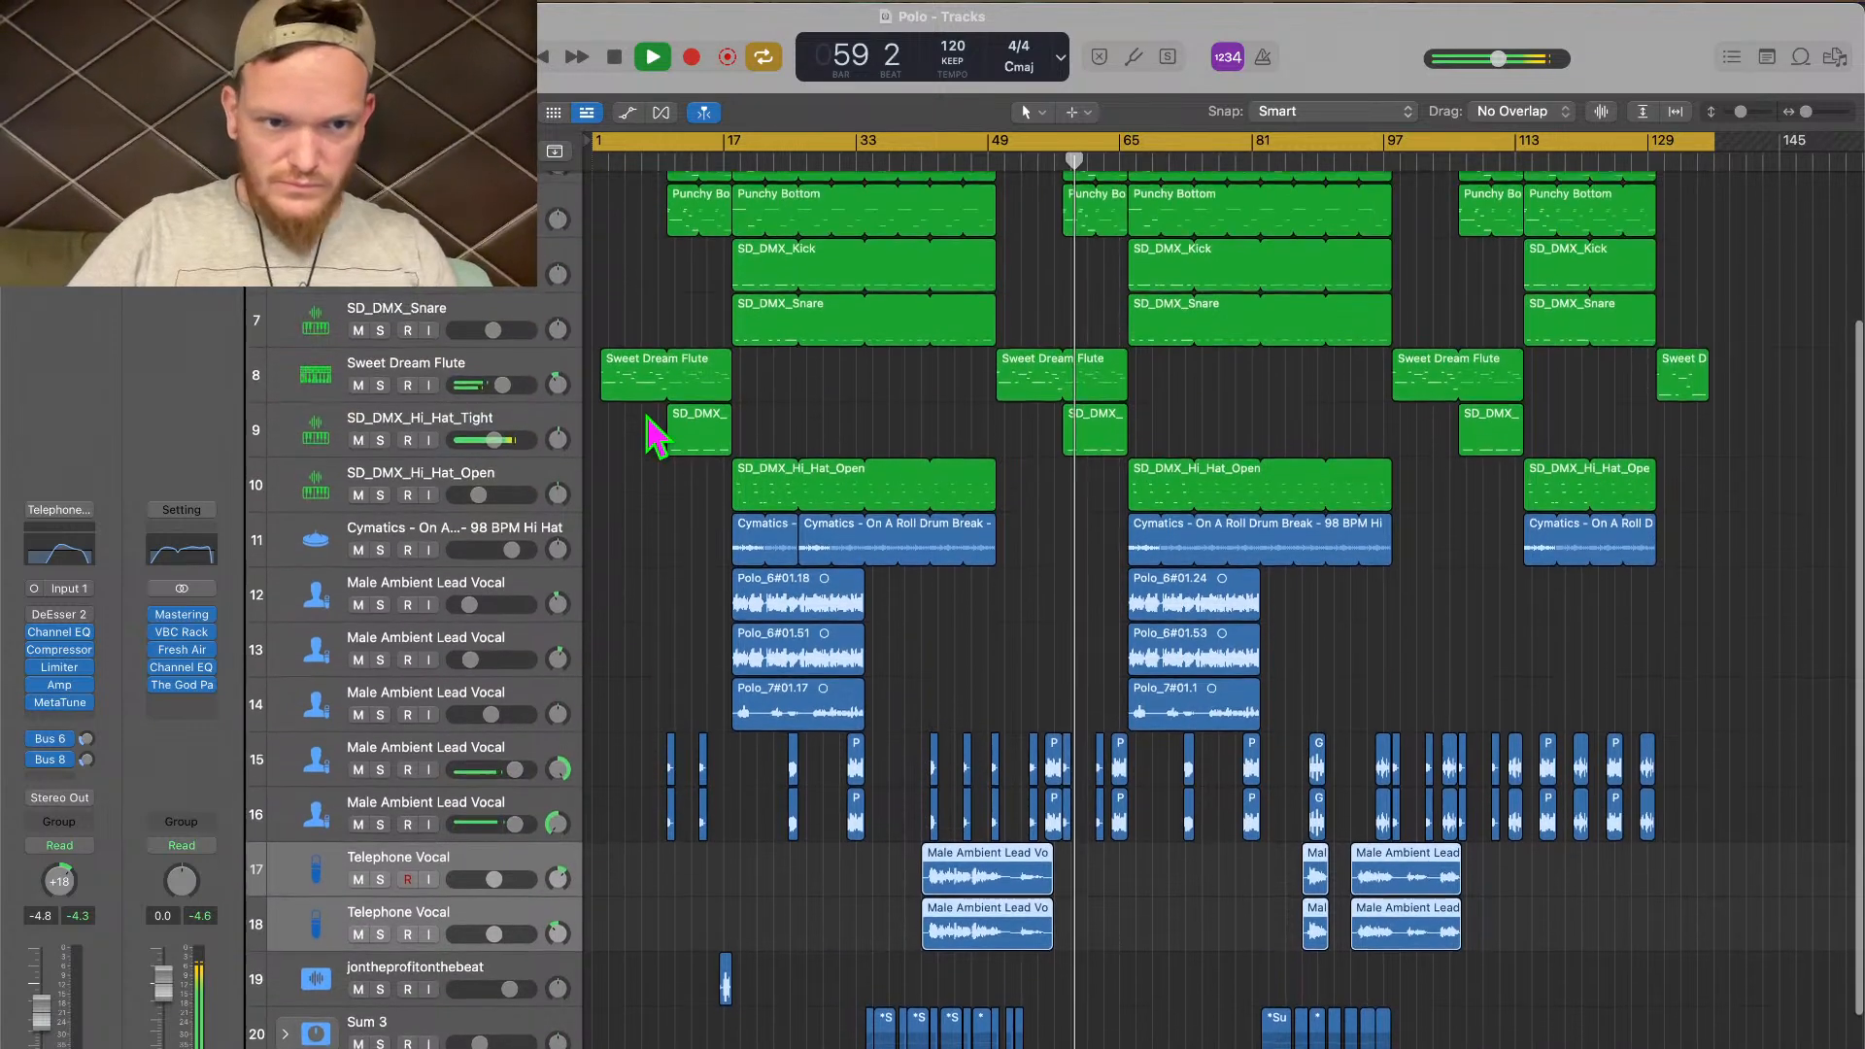
scroll(653, 430, up, 1)
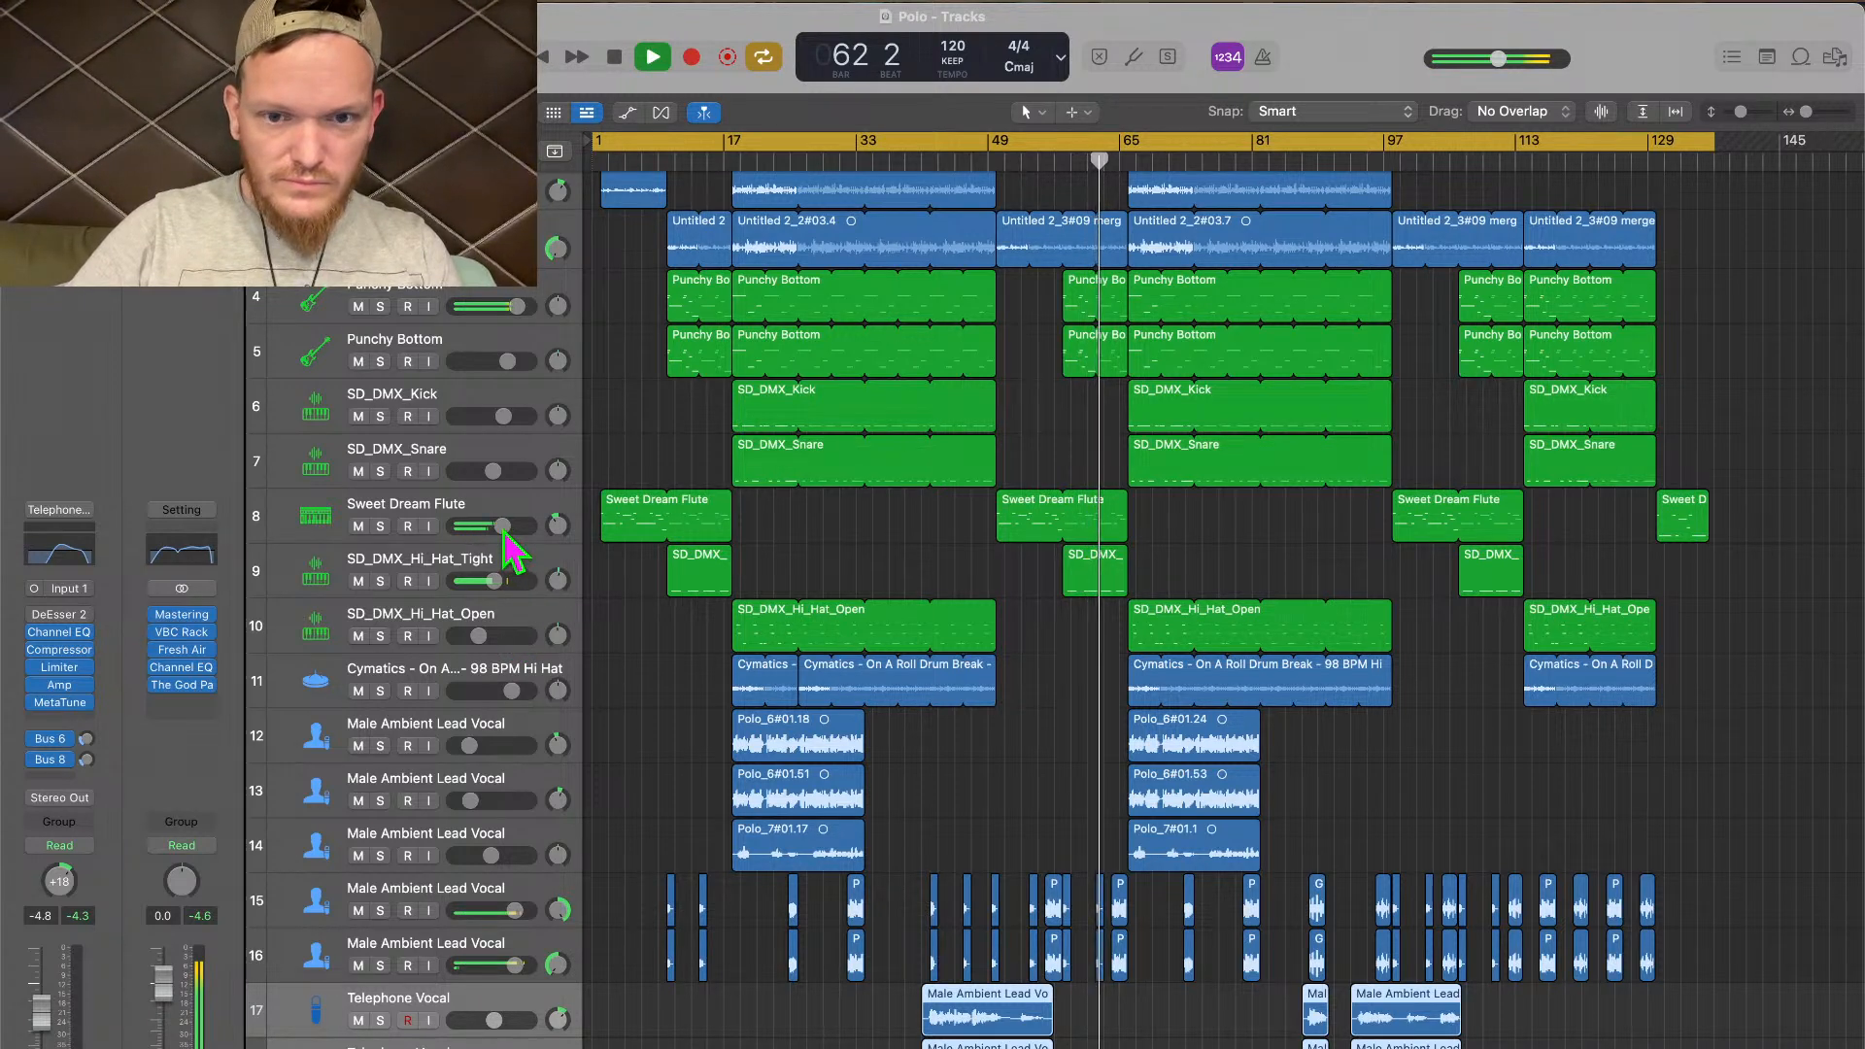
drag(502, 526, 520, 526)
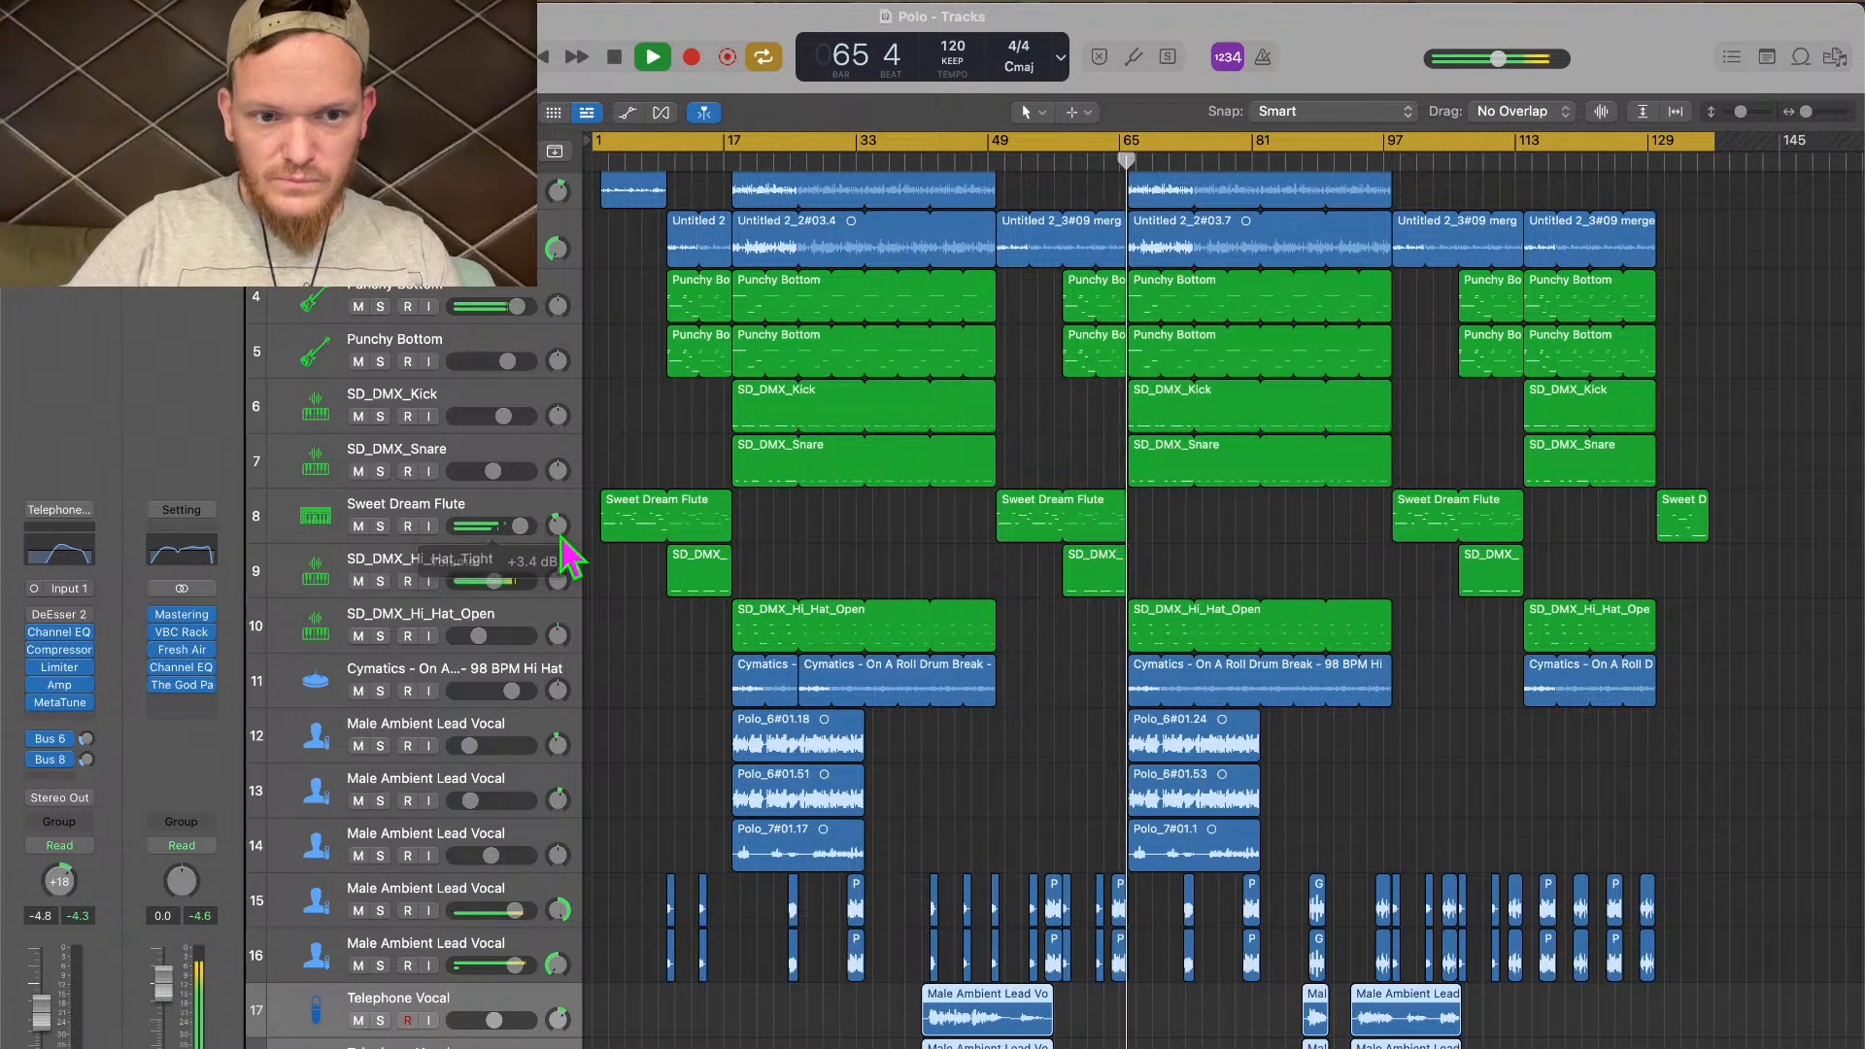
click(1003, 163)
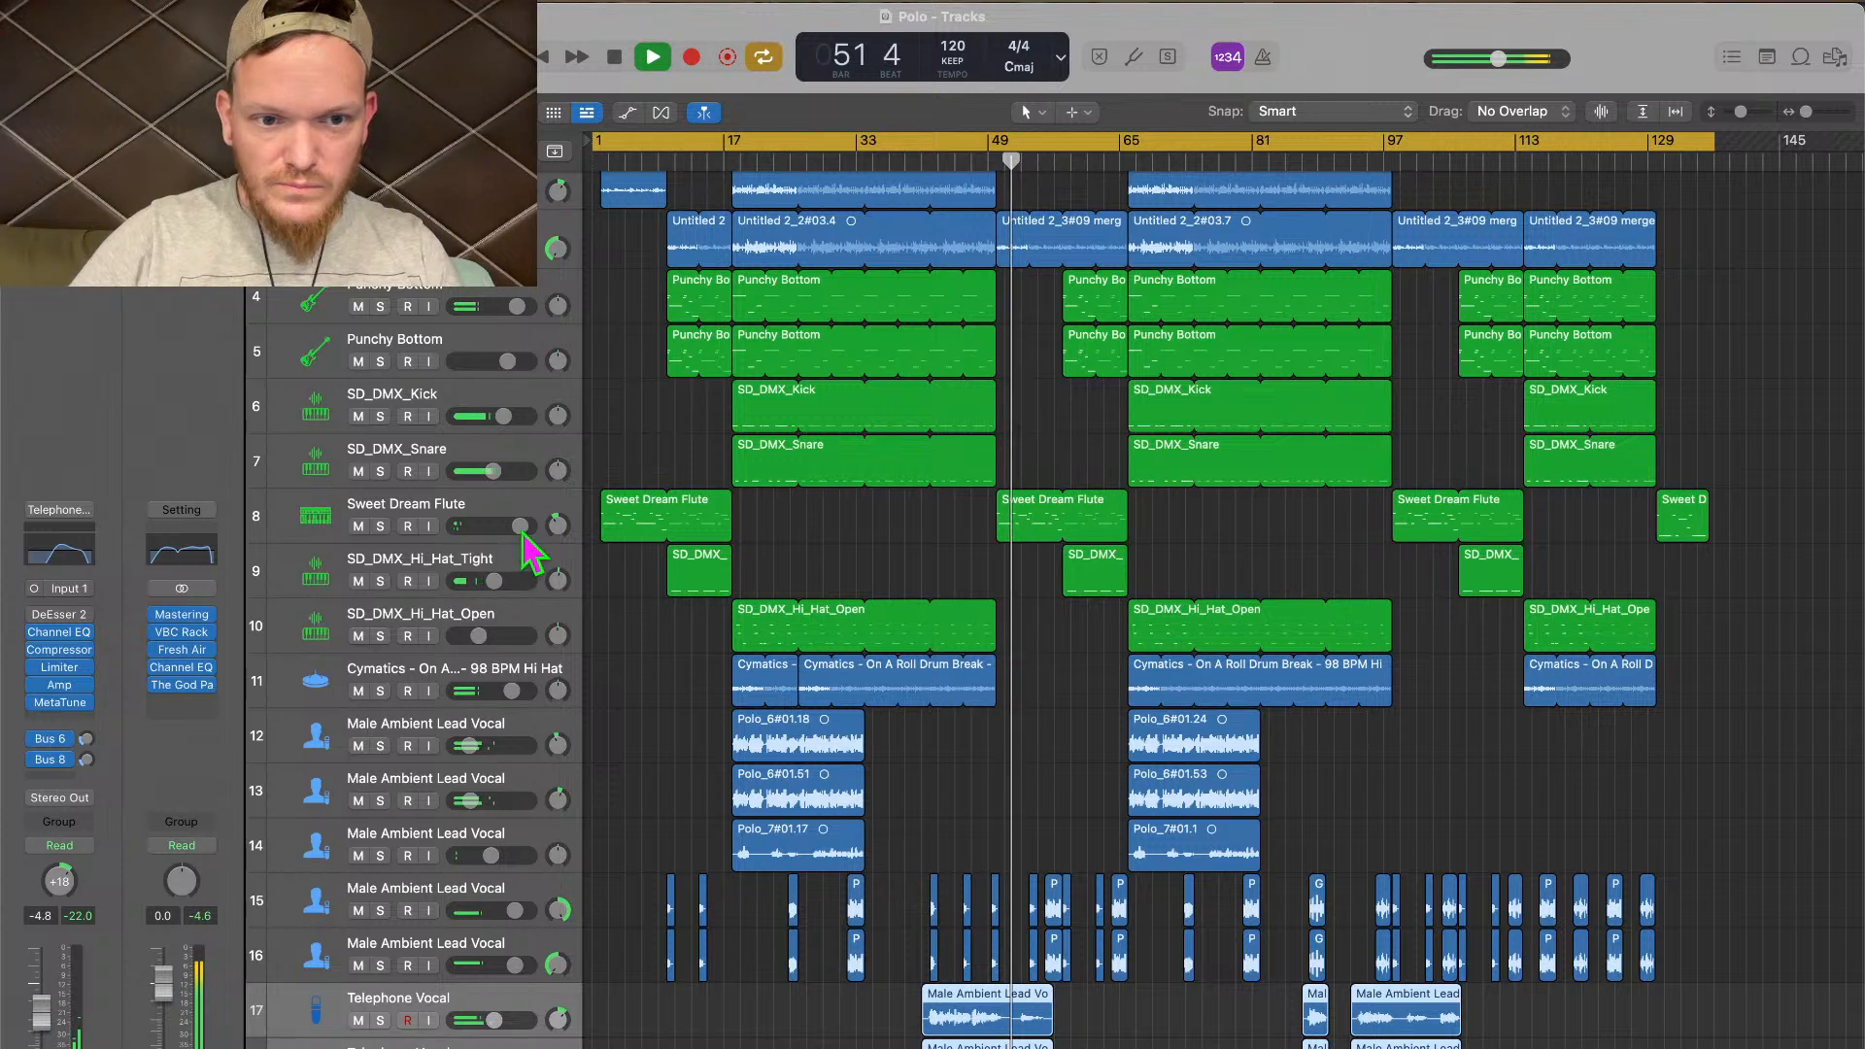
drag(523, 530, 524, 529)
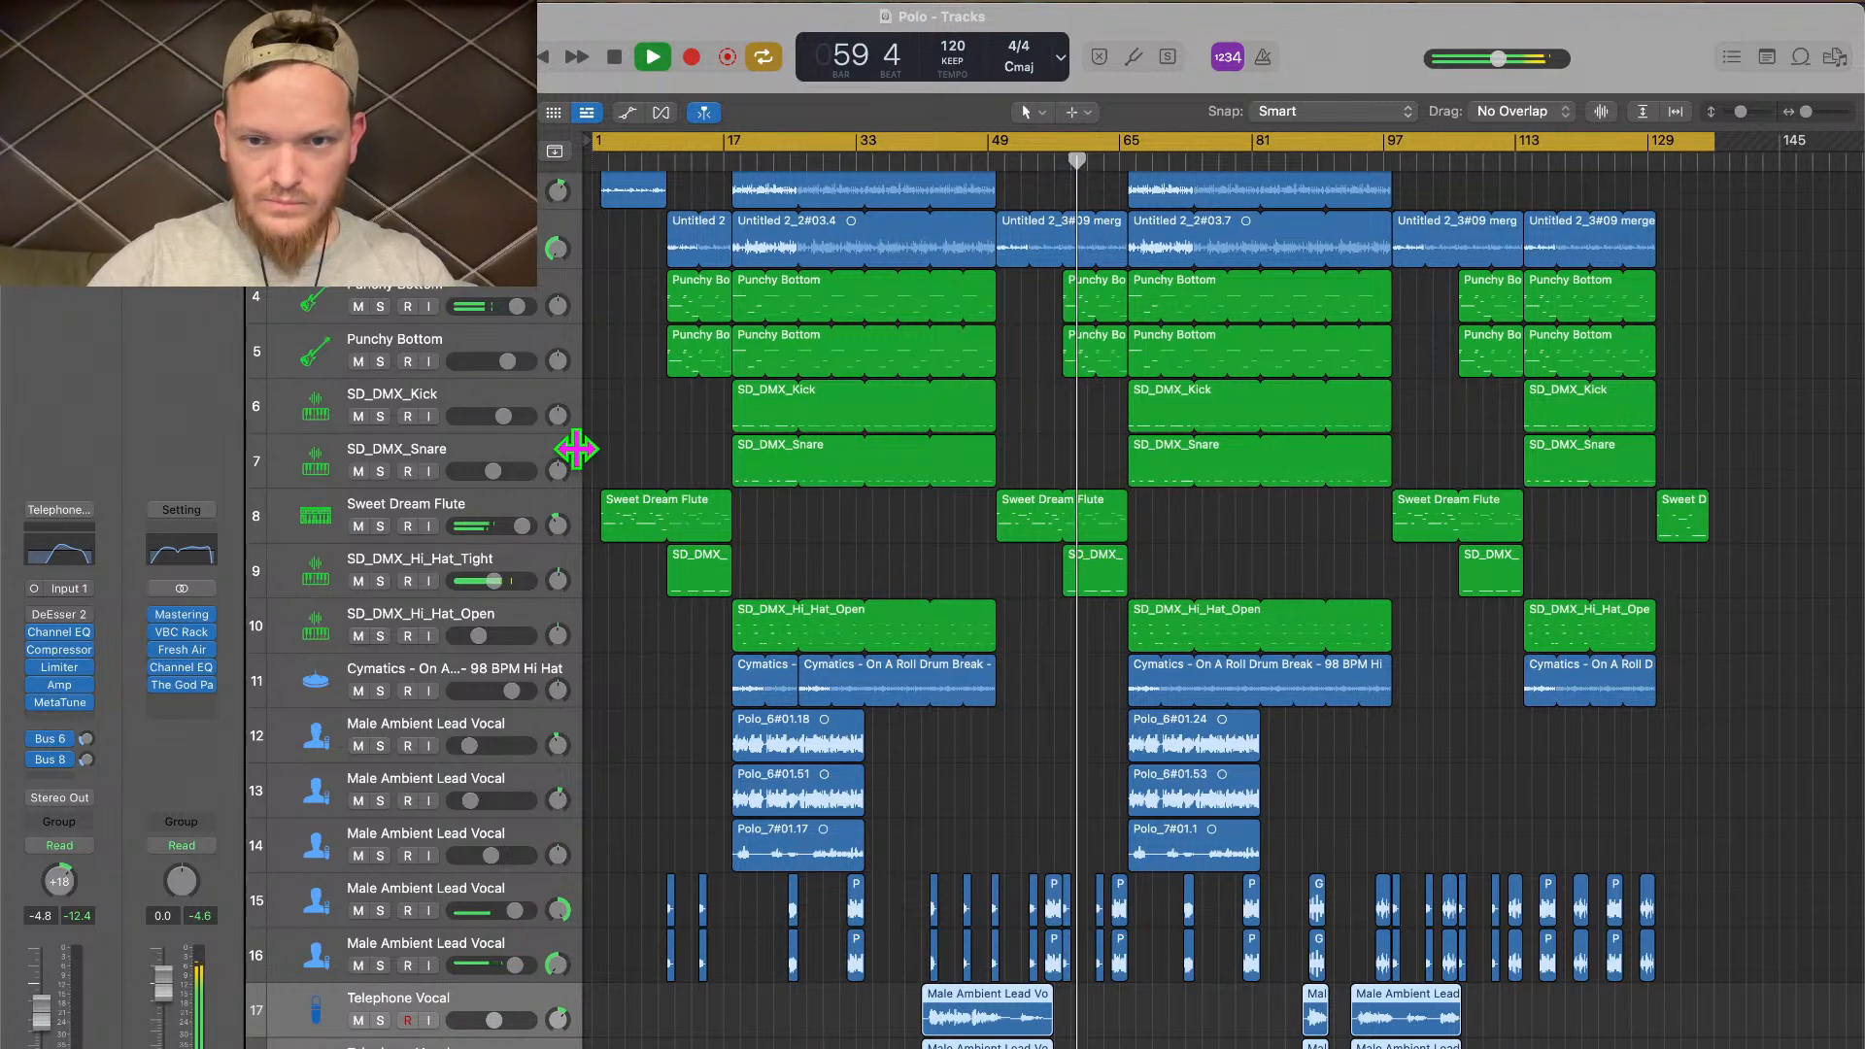
Continue playback from about bar 65 and select the SD_DMX_Kick track
click(1120, 158)
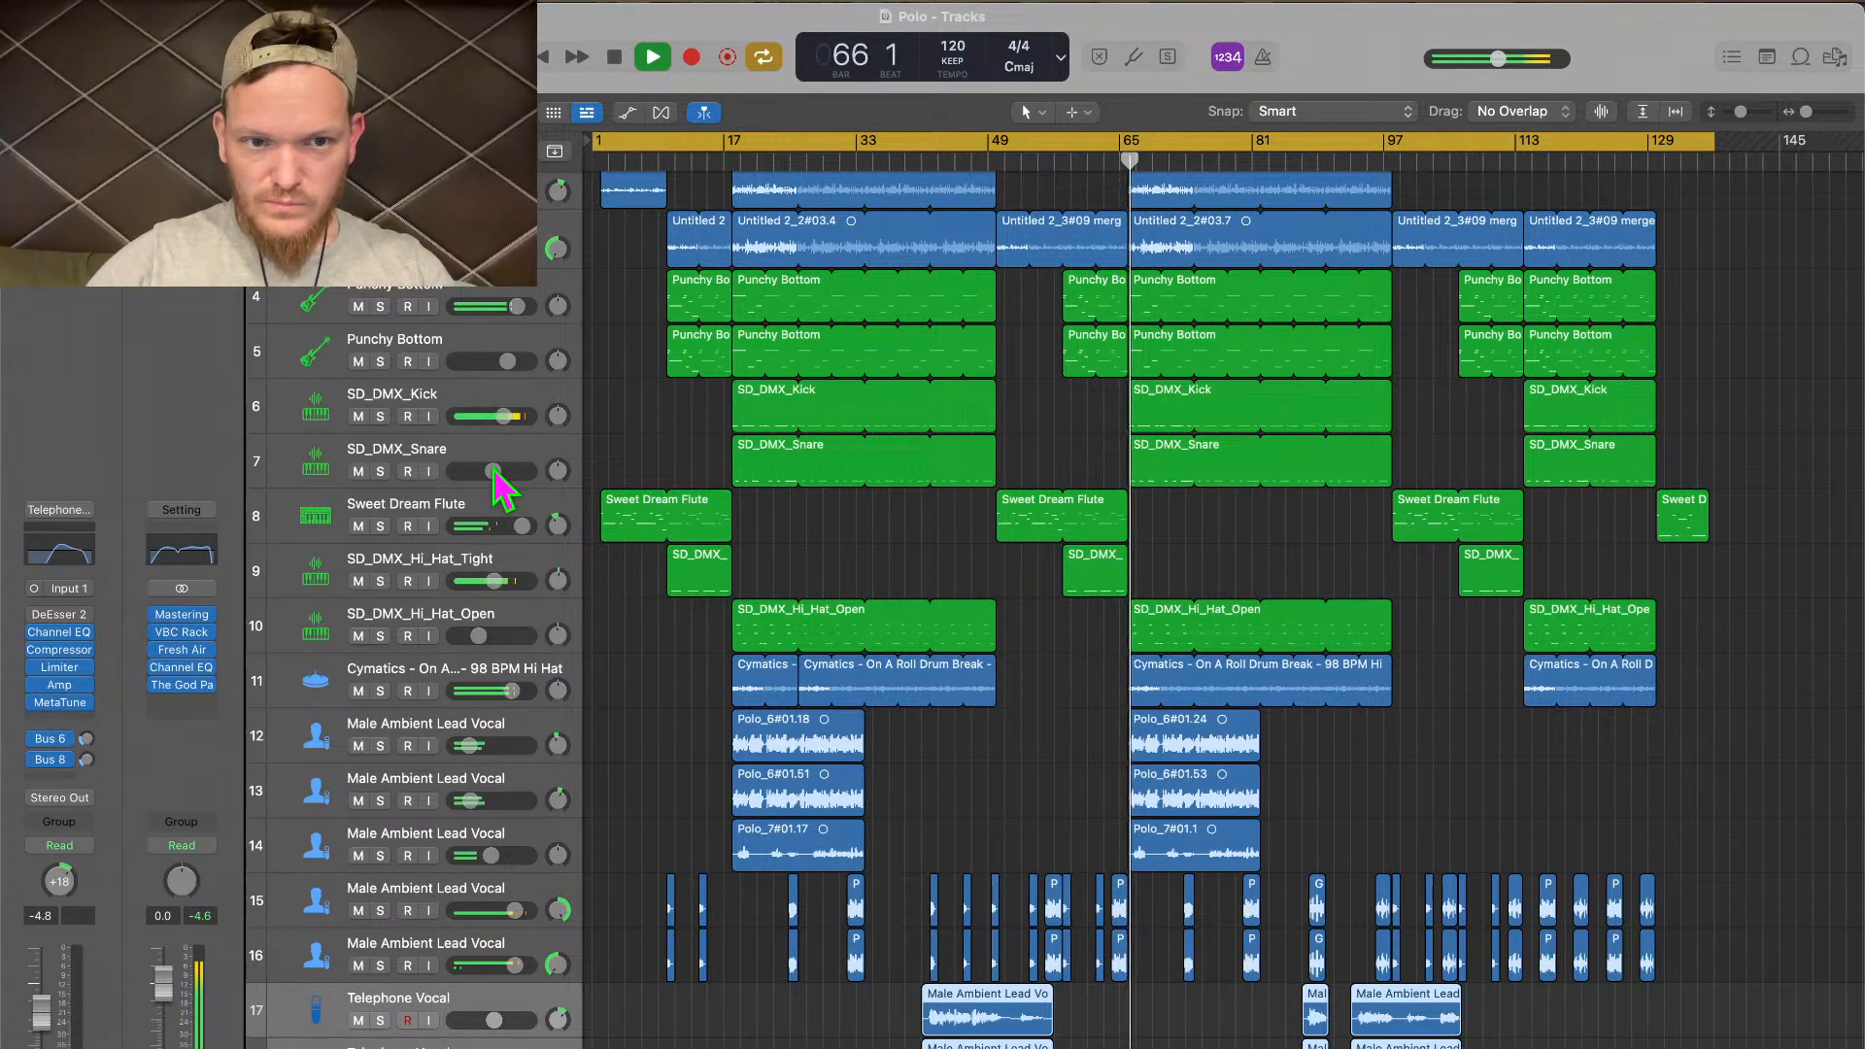
click(505, 413)
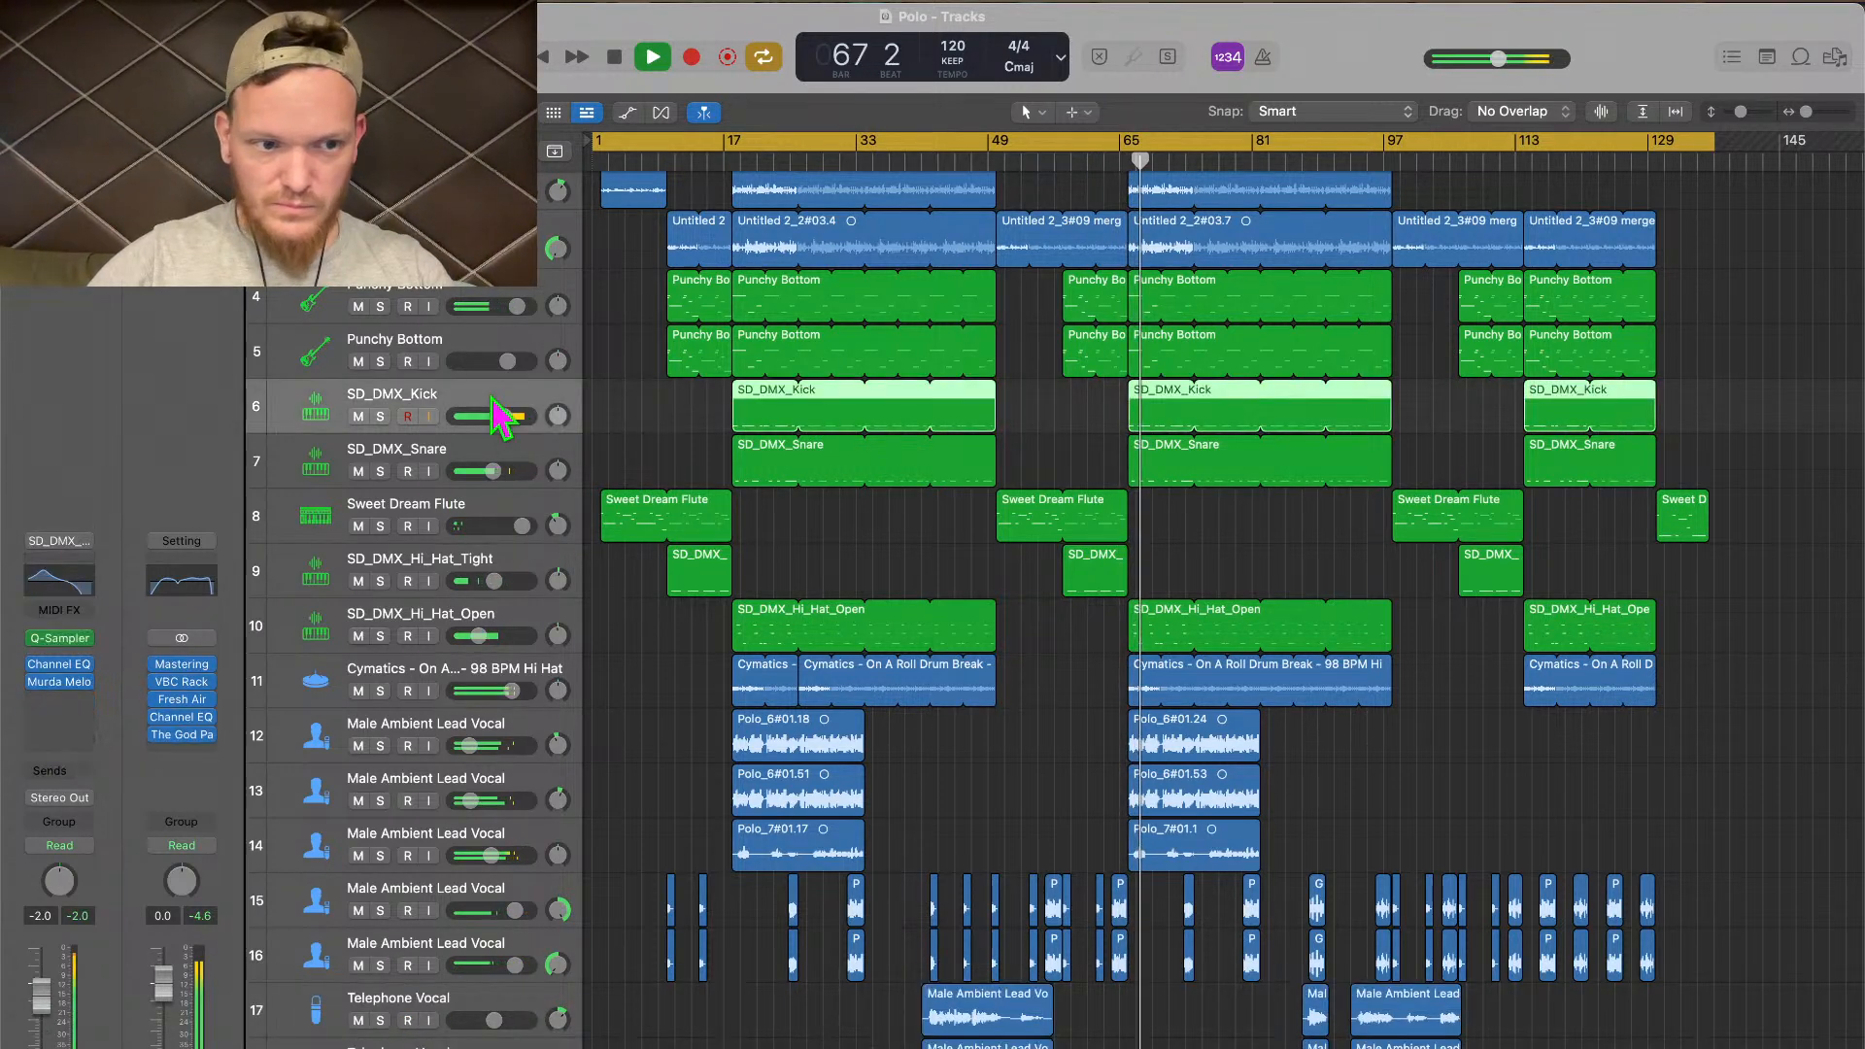
click(66, 702)
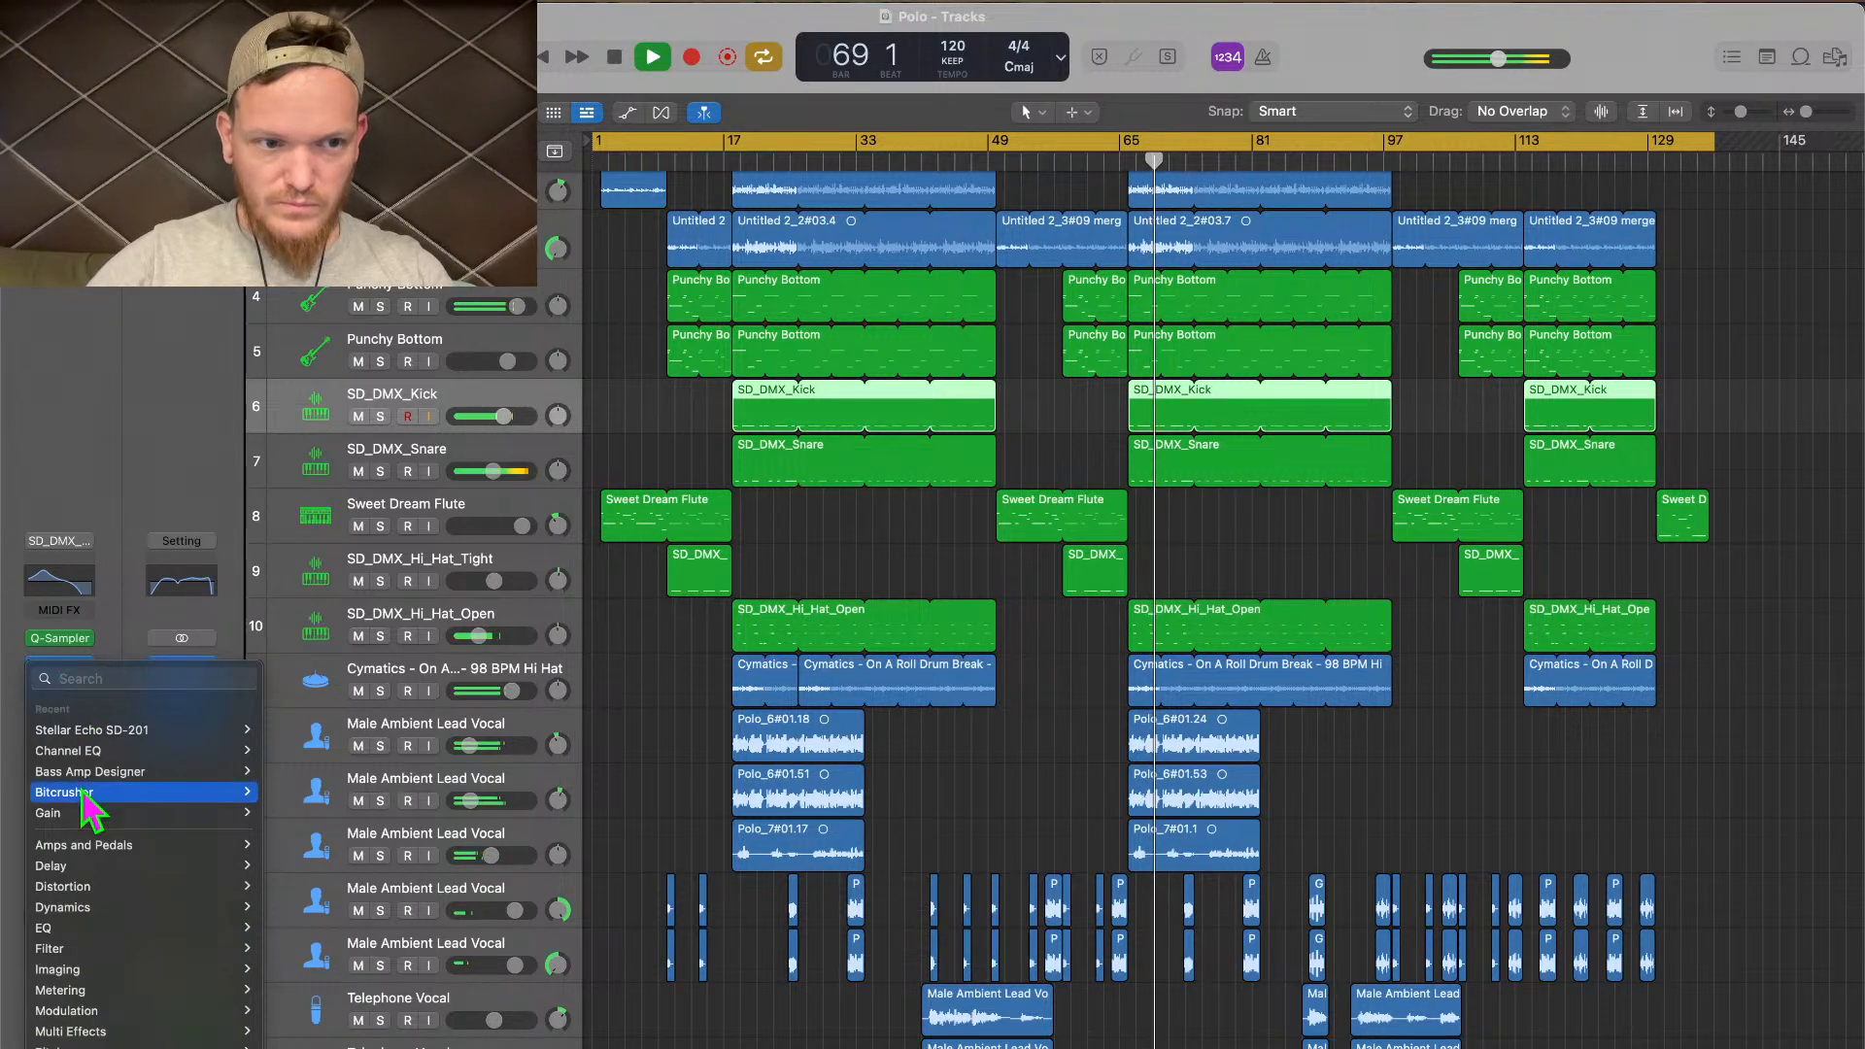
click(67, 447)
click(14, 111)
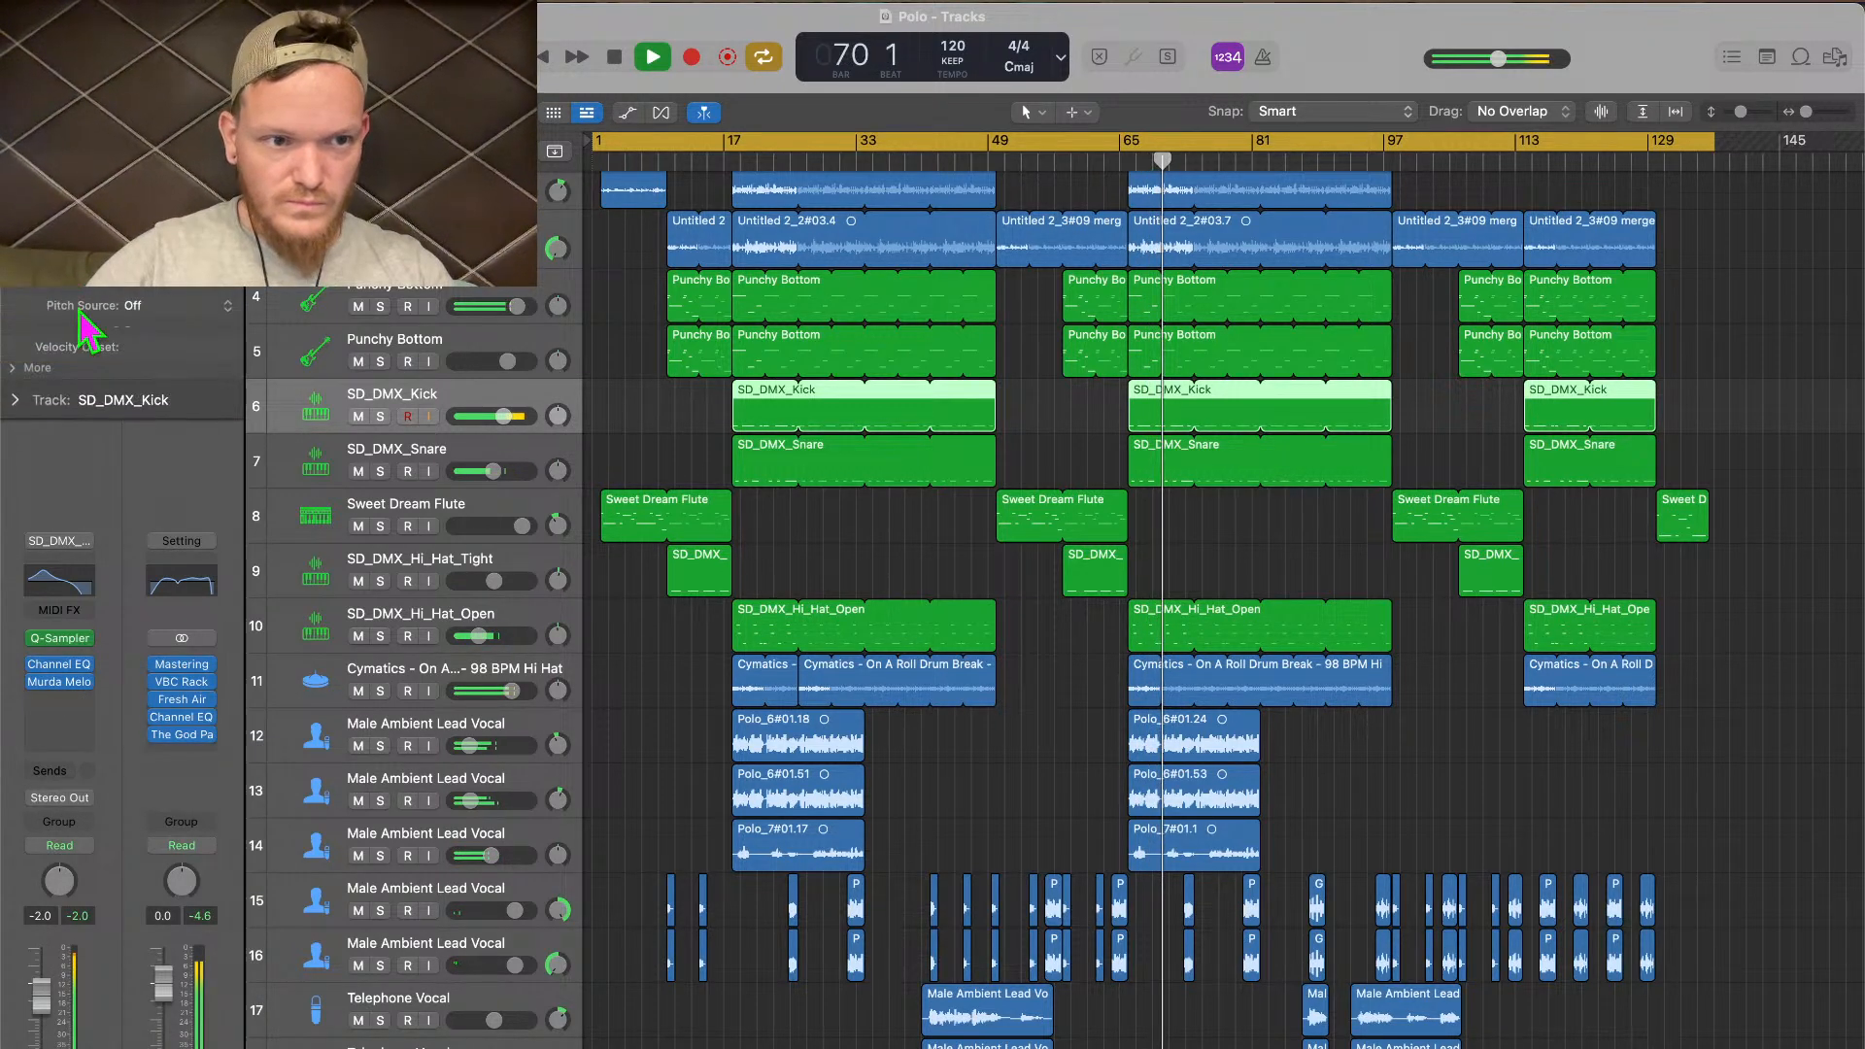
click(26, 372)
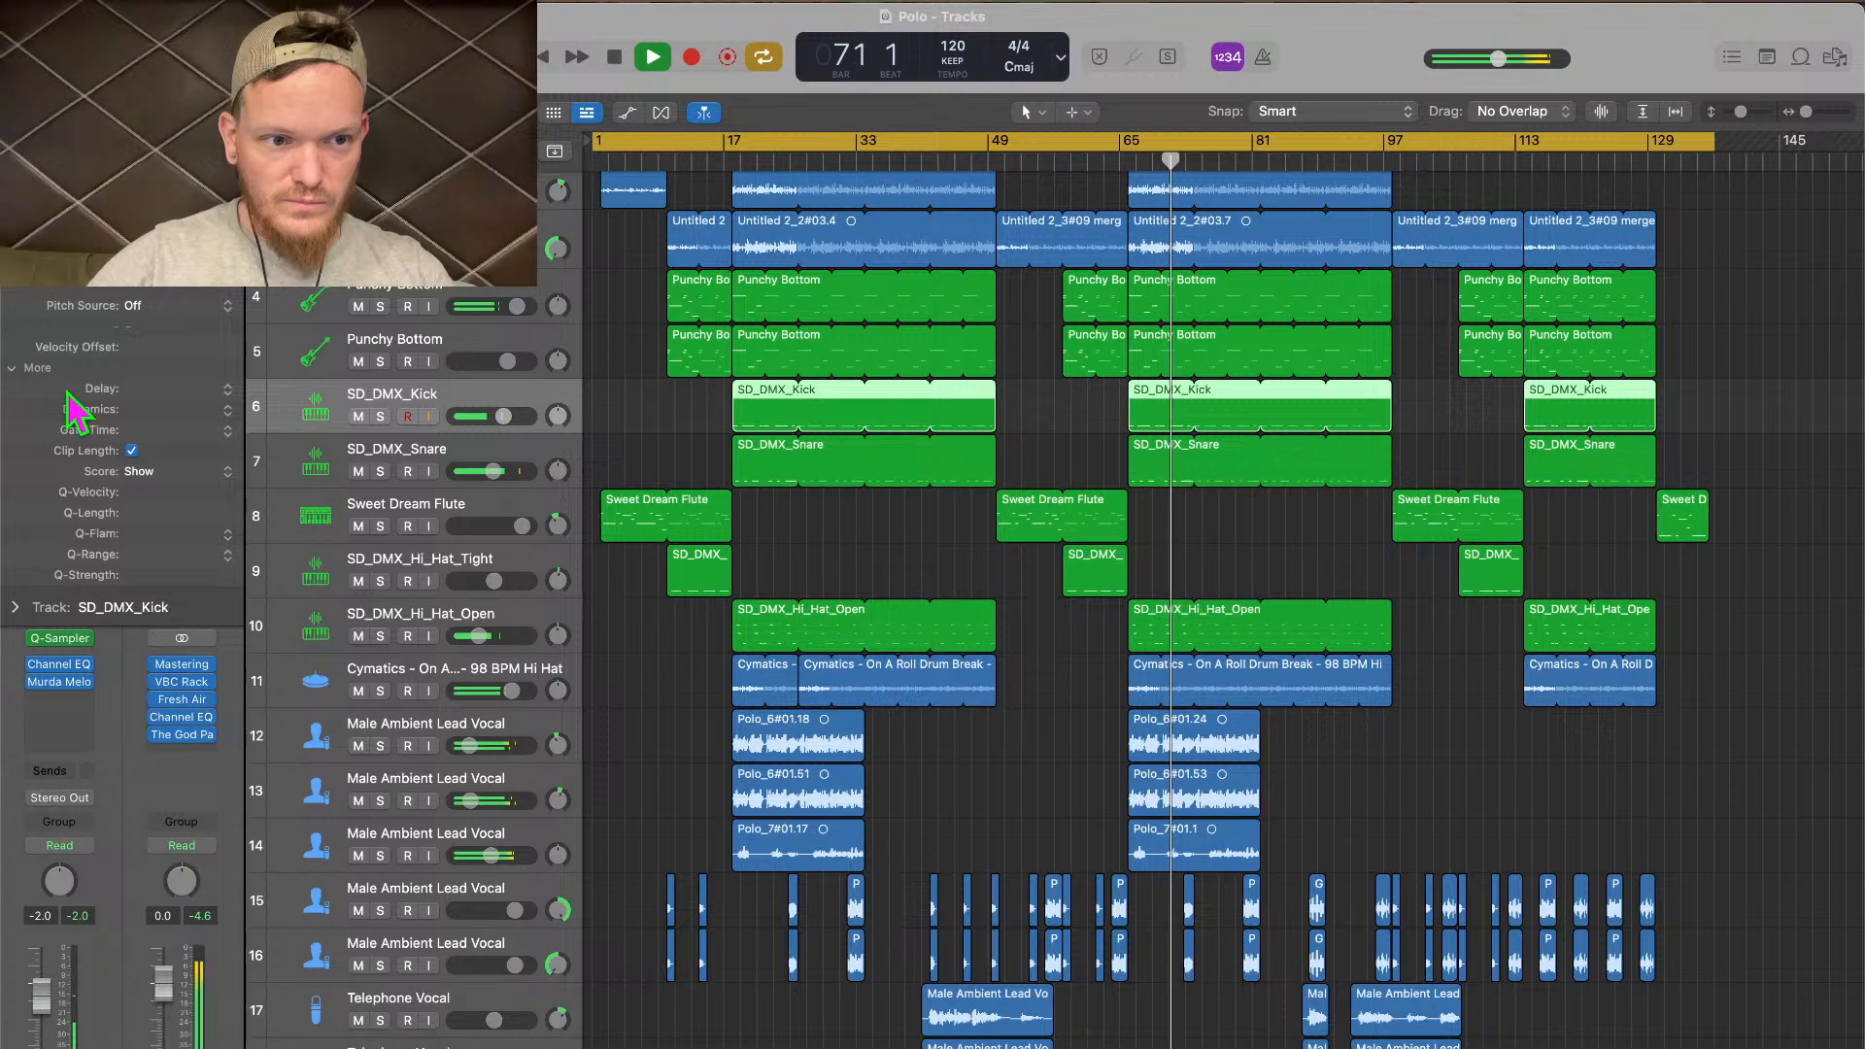
click(28, 368)
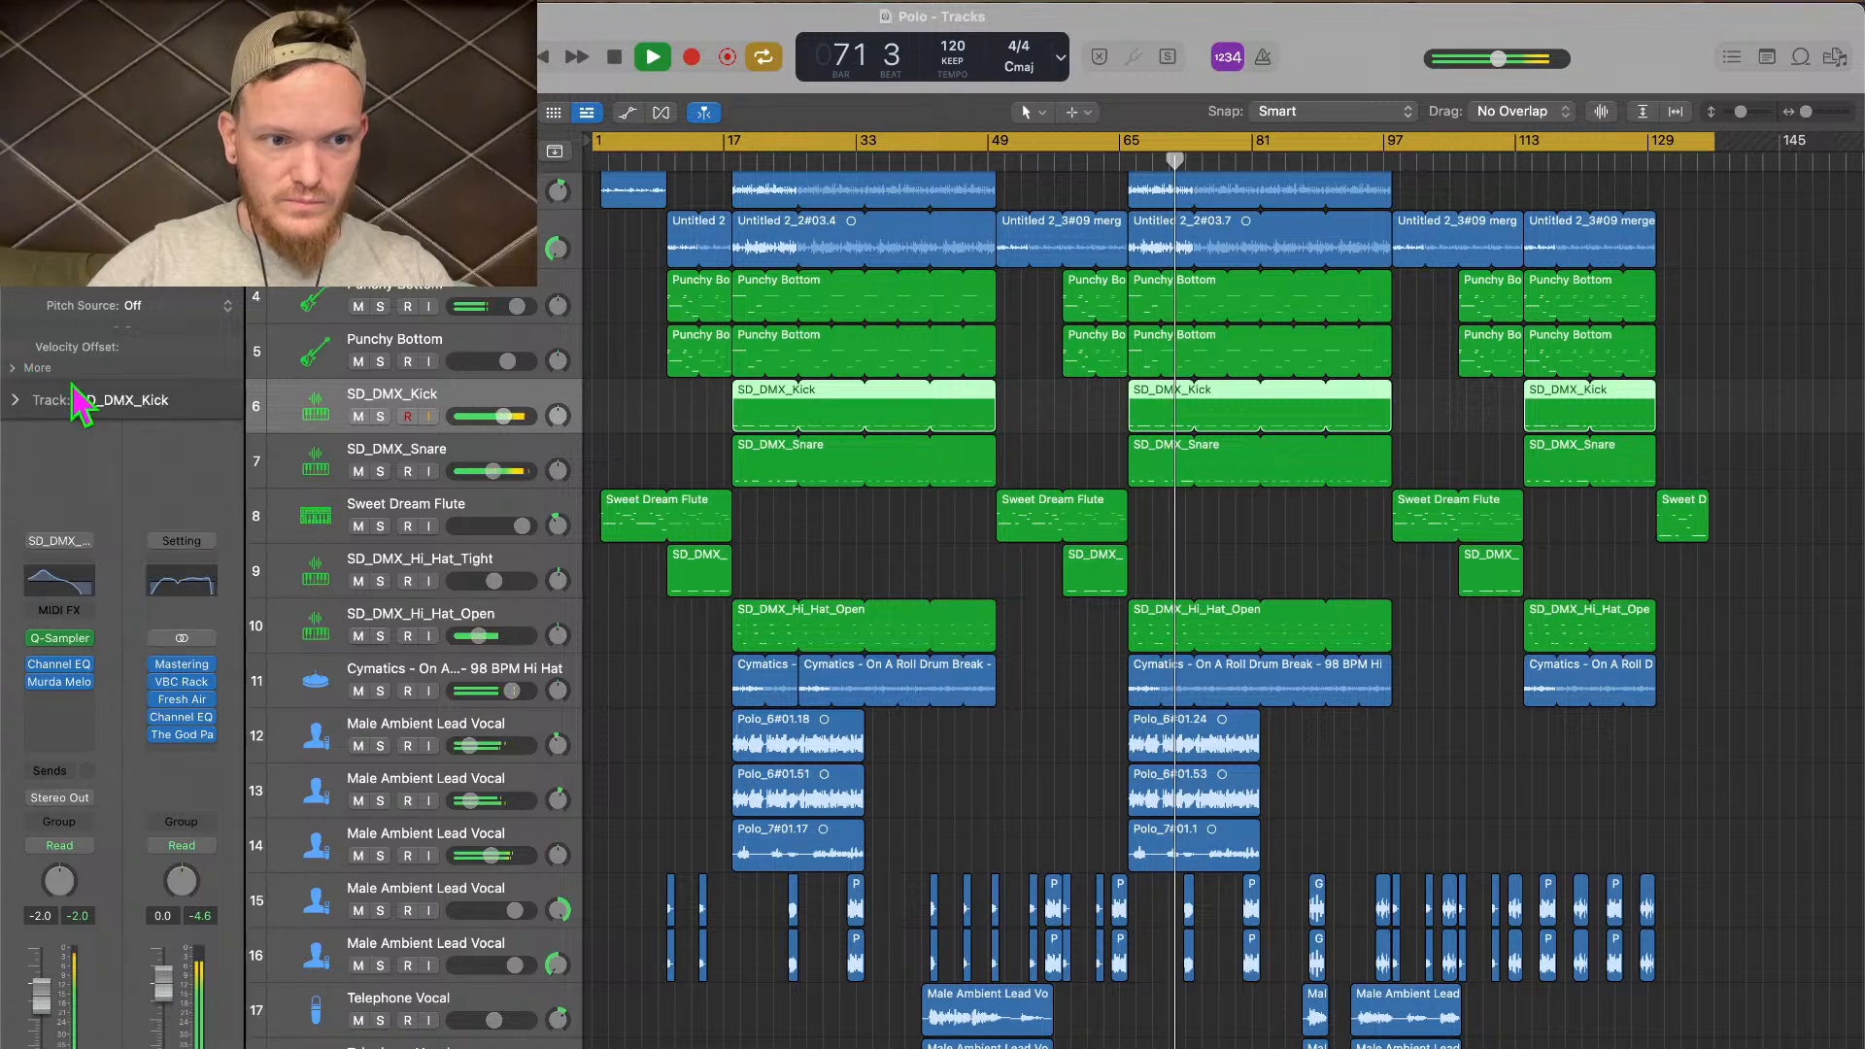
Insert a Gain plug-in set to +4.0 dB on SD_DMX_Kick and lower the track's volume to -5.8 dB
click(68, 700)
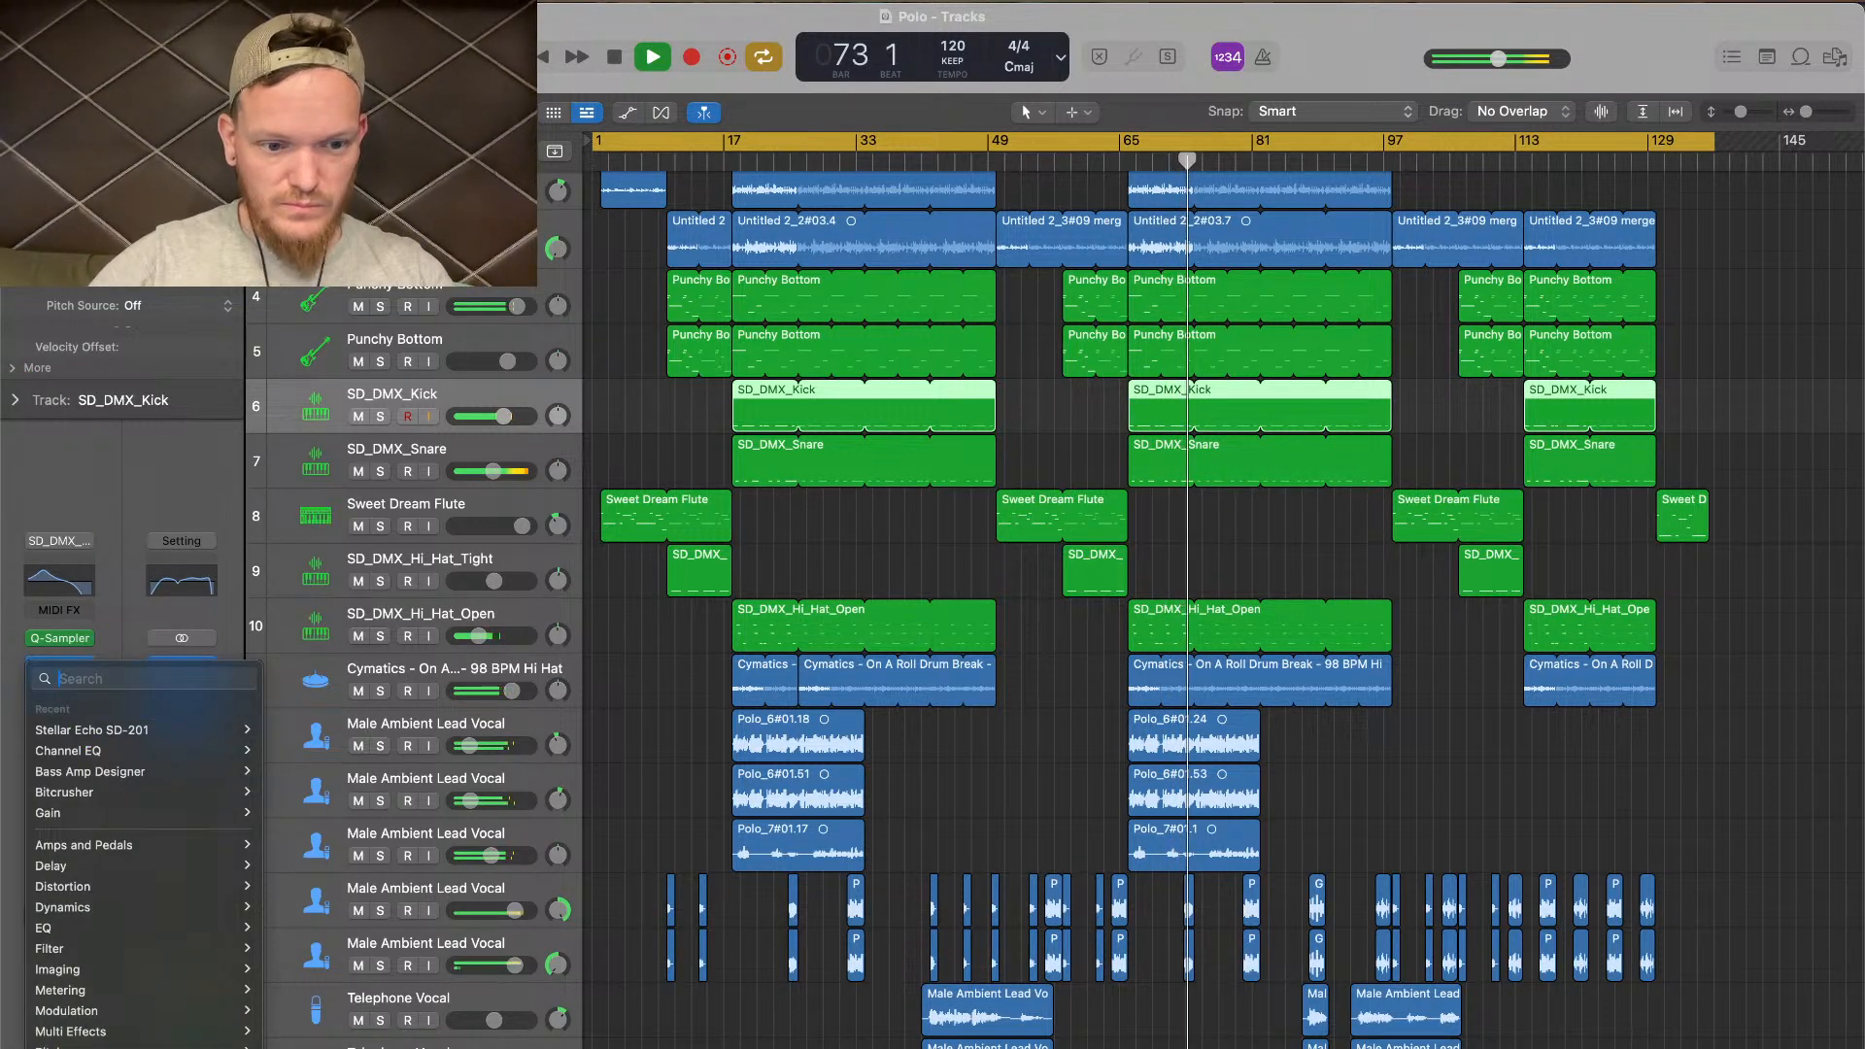
click(58, 813)
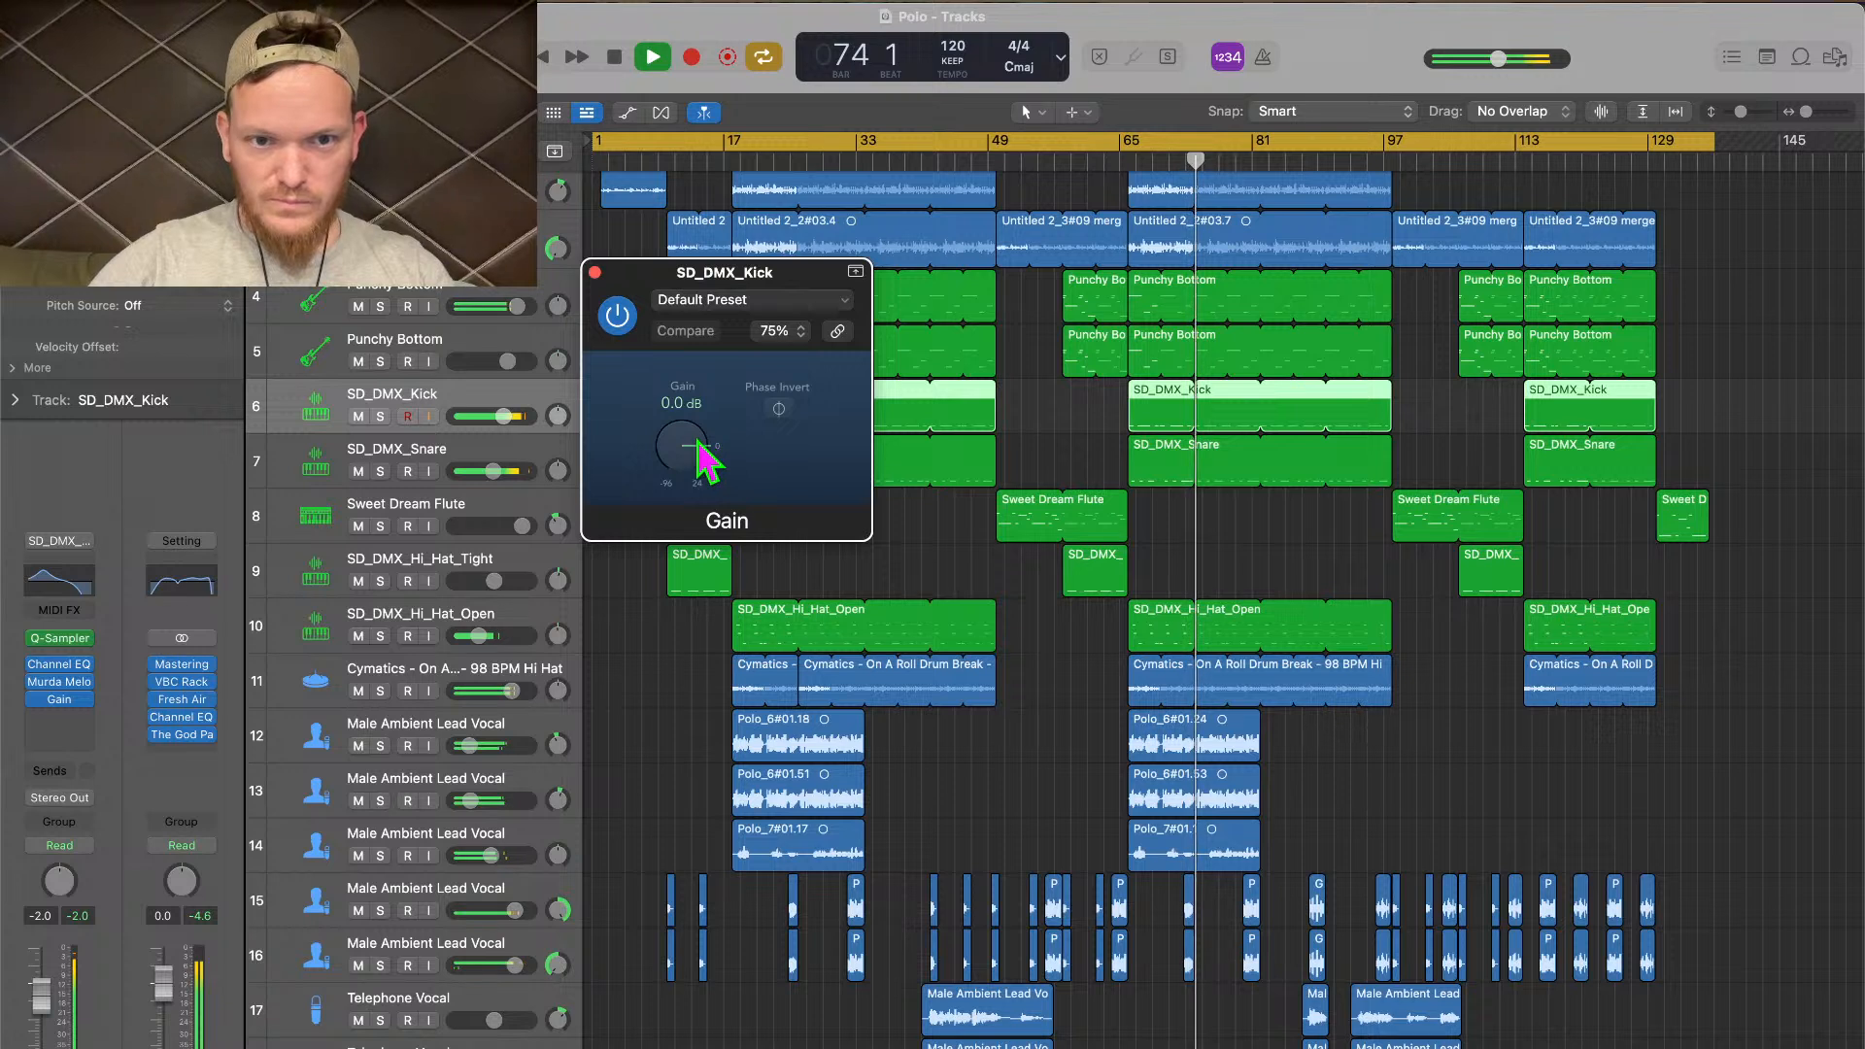
drag(707, 451, 700, 431)
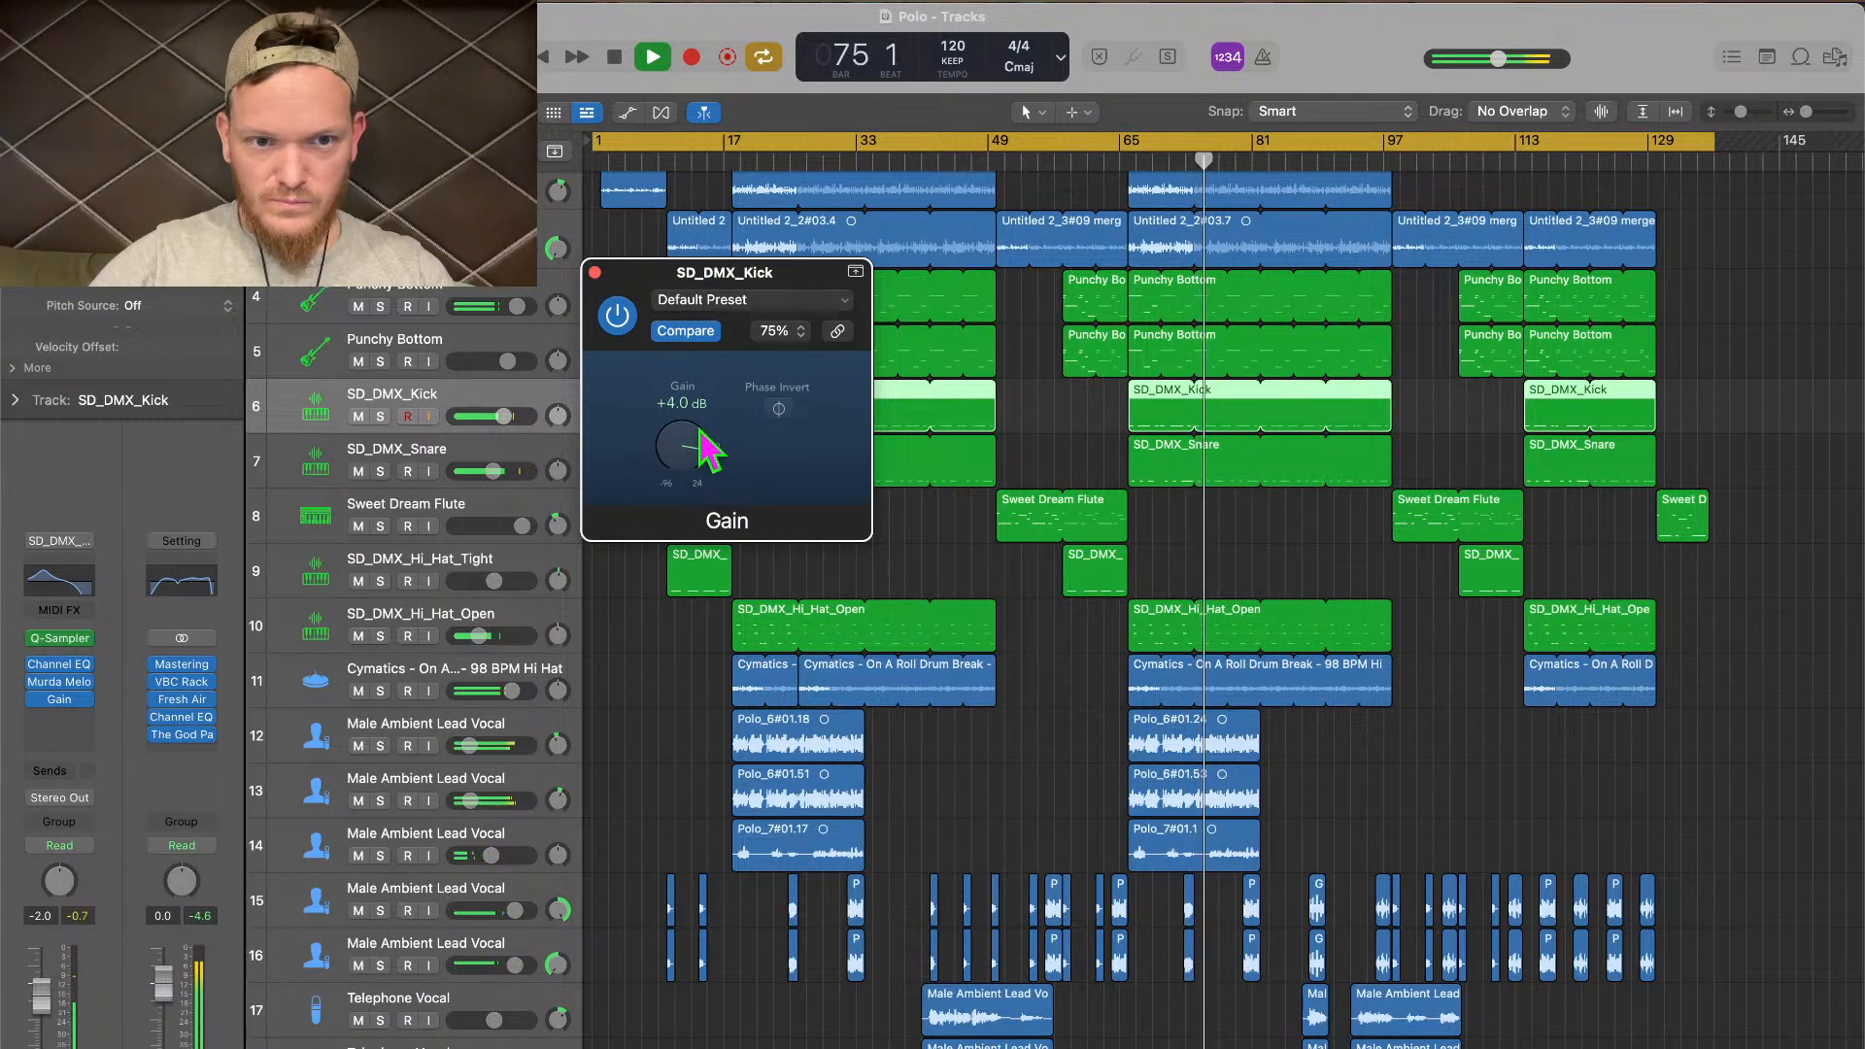
click(594, 273)
drag(504, 416, 493, 416)
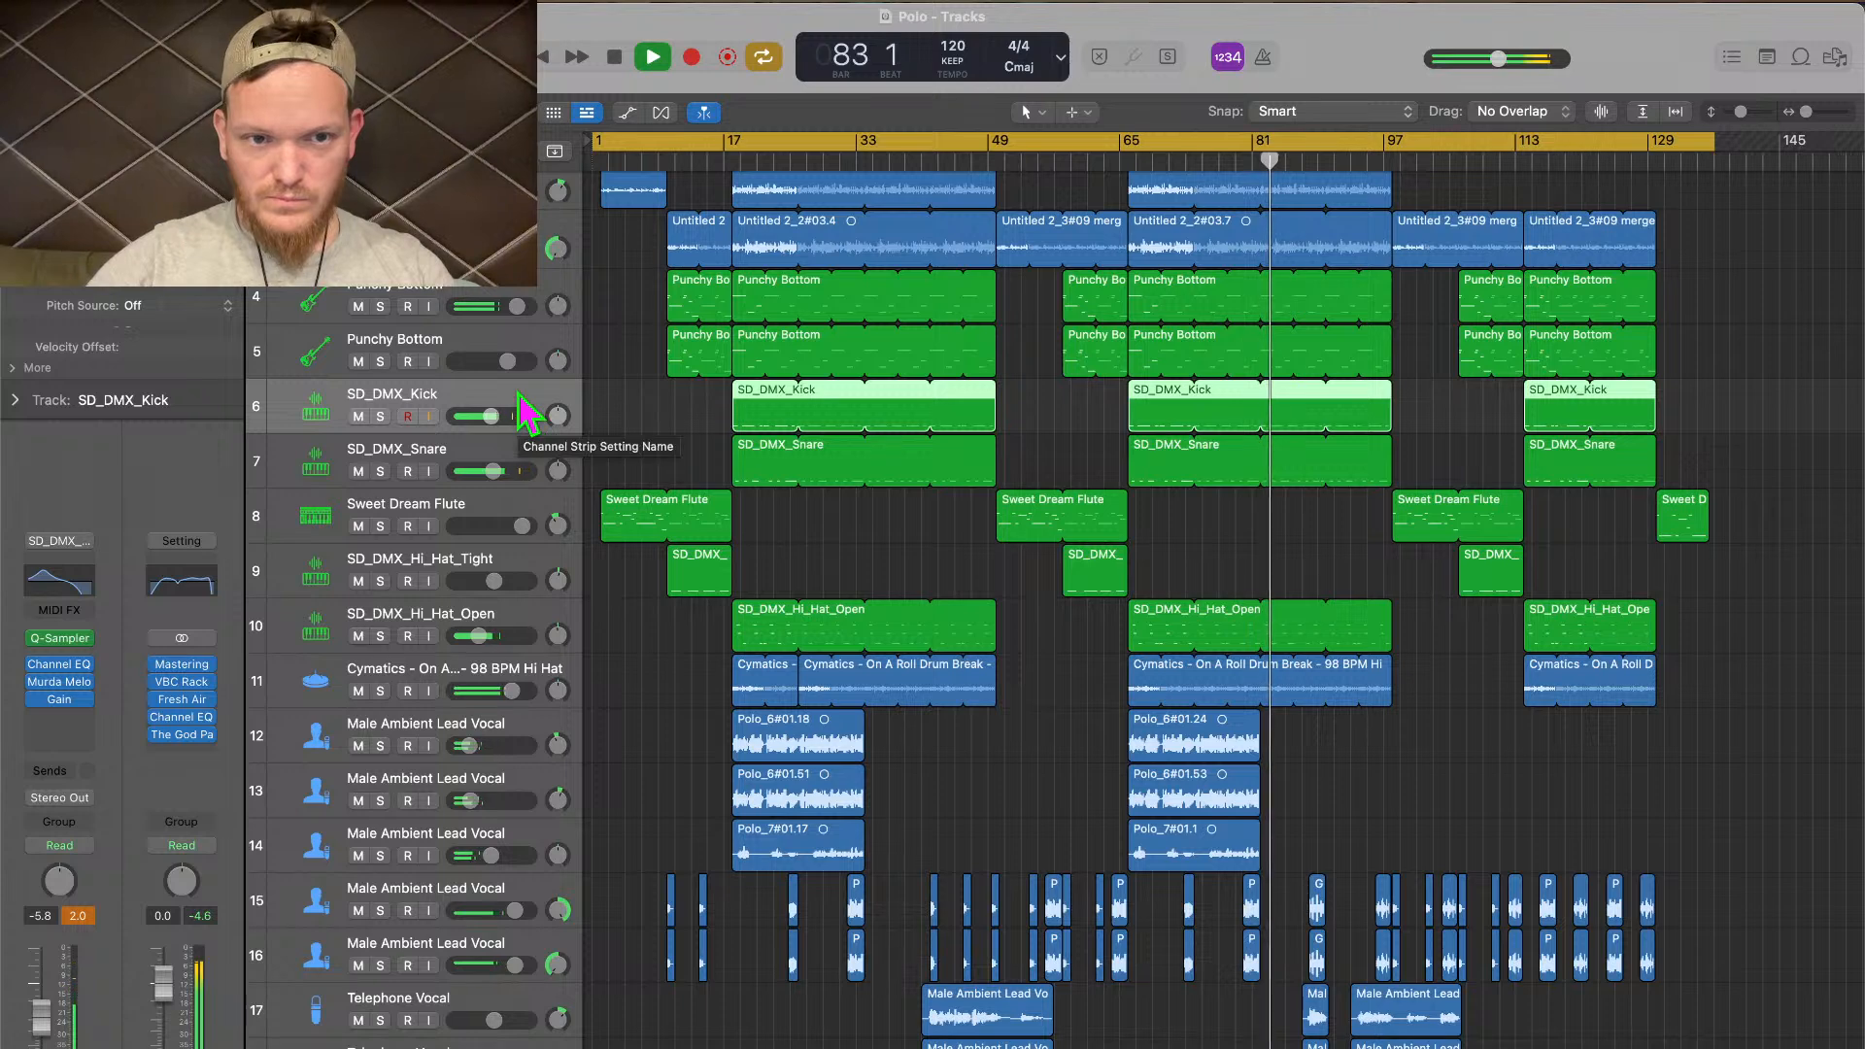
Roll off the highest frequencies of SD_DMX_Snare with the high-cut band of its Channel EQ
click(530, 460)
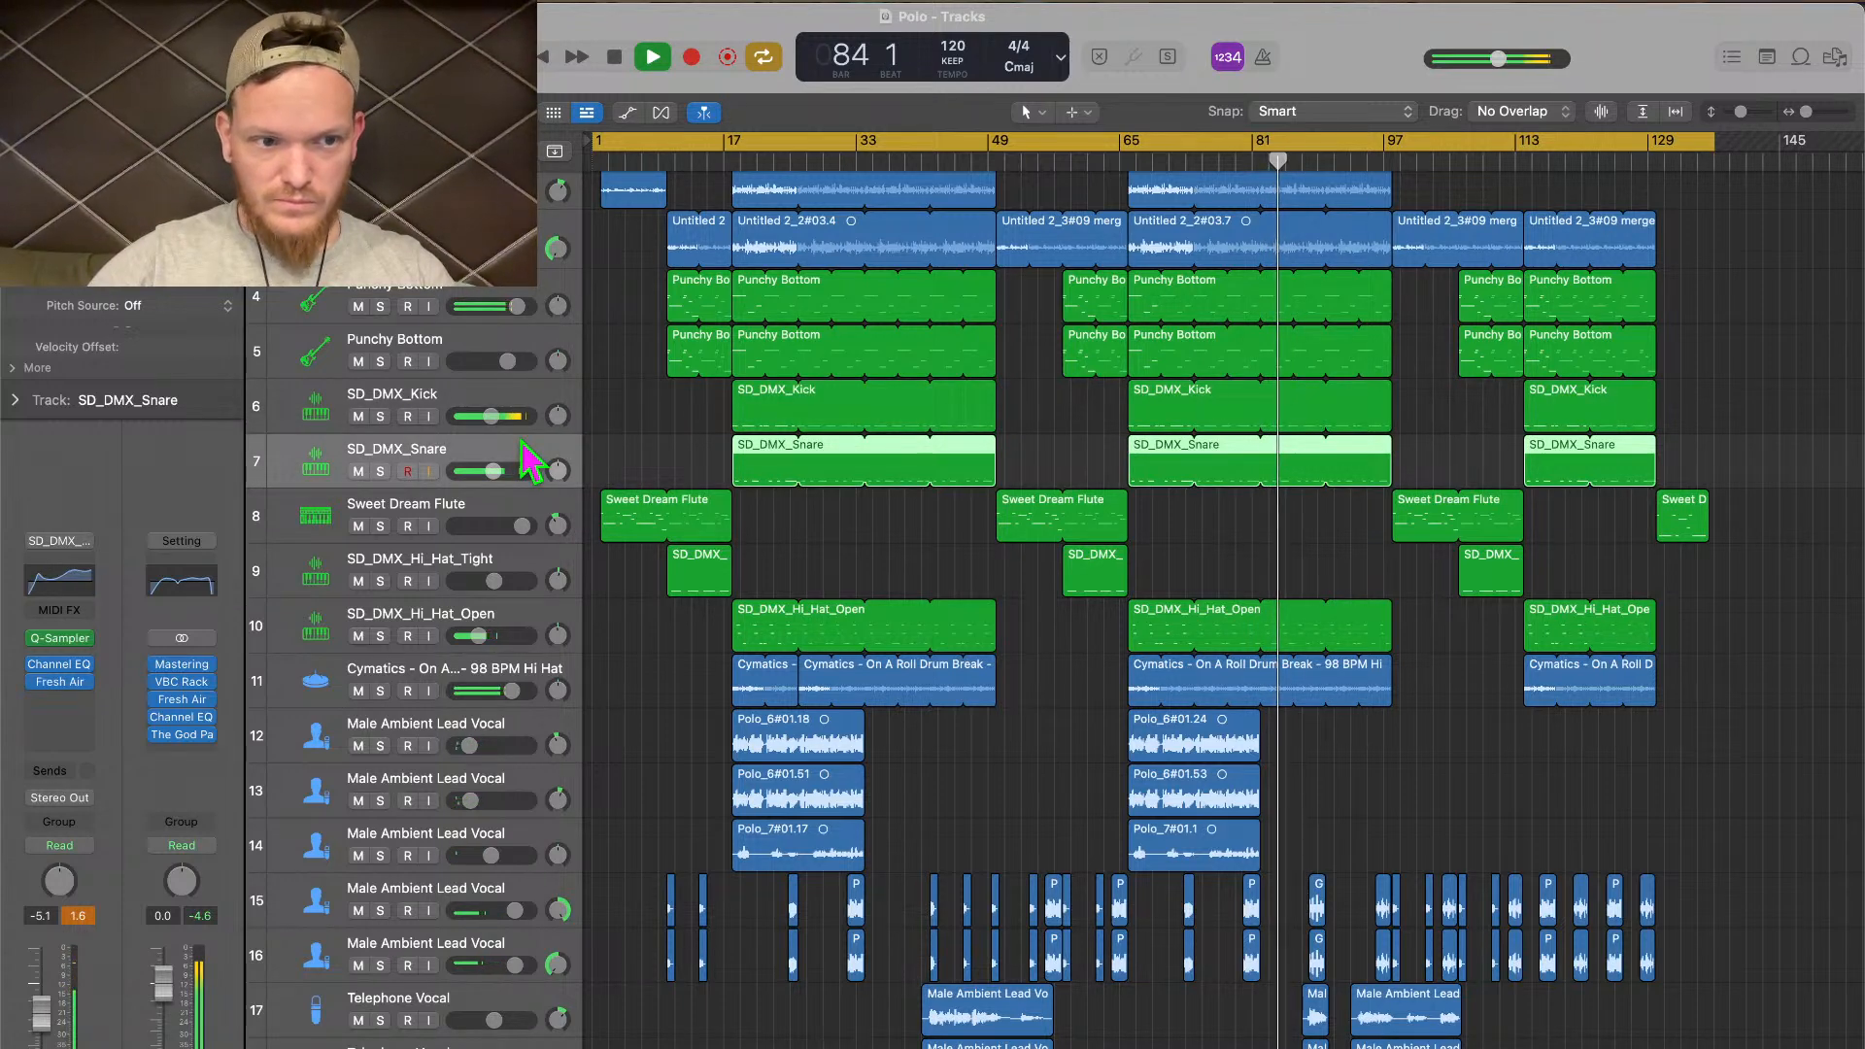
click(88, 586)
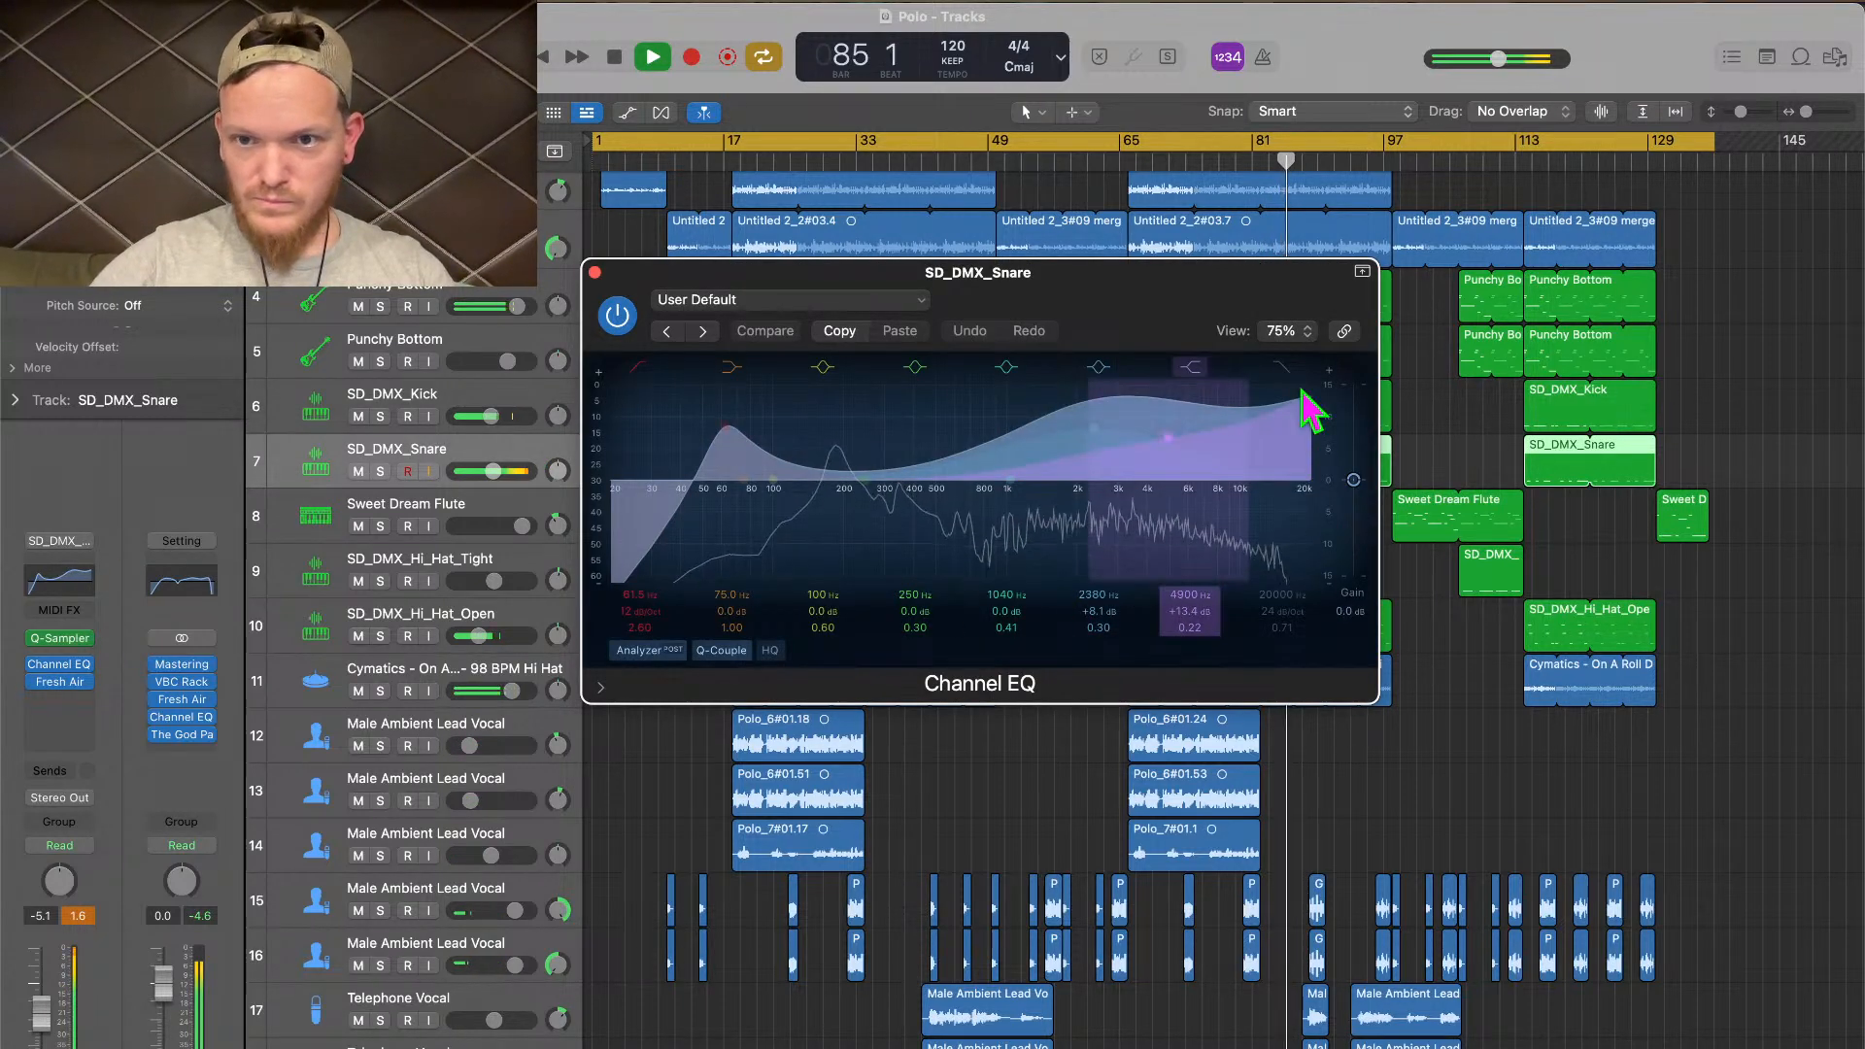
drag(1311, 408, 1256, 562)
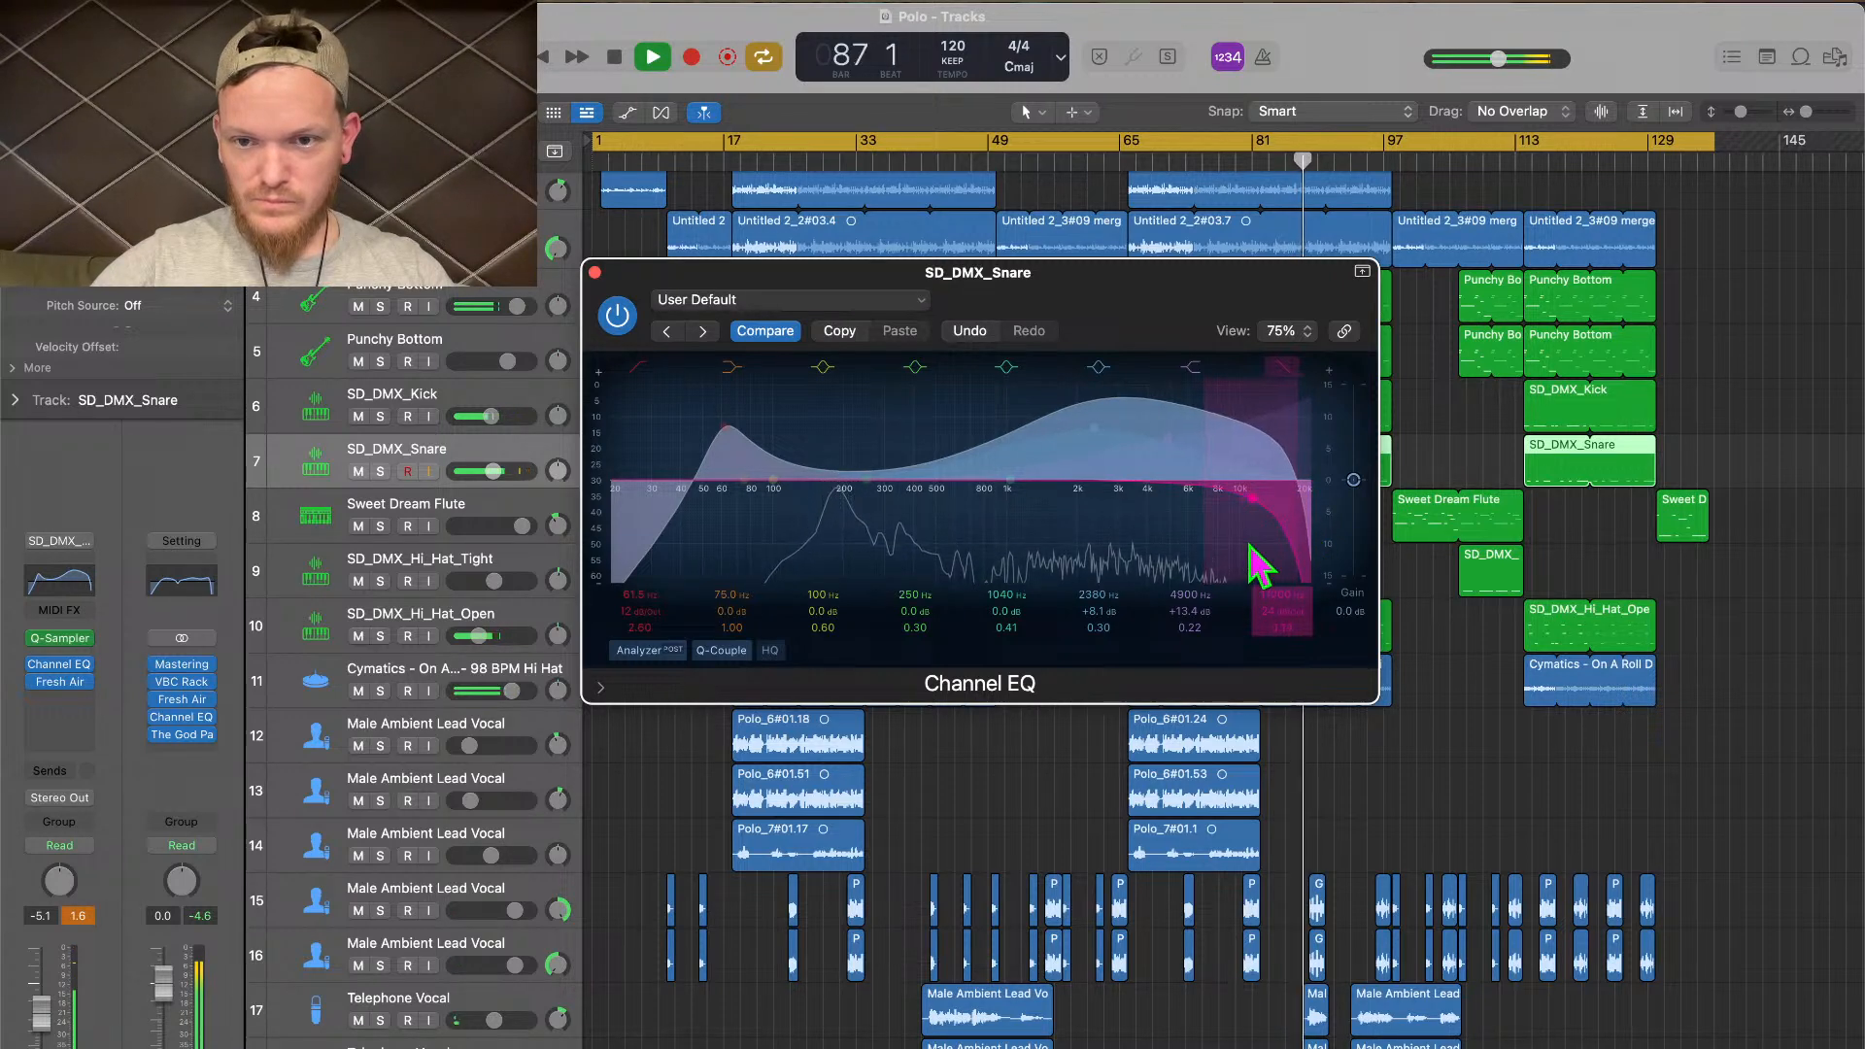
click(594, 272)
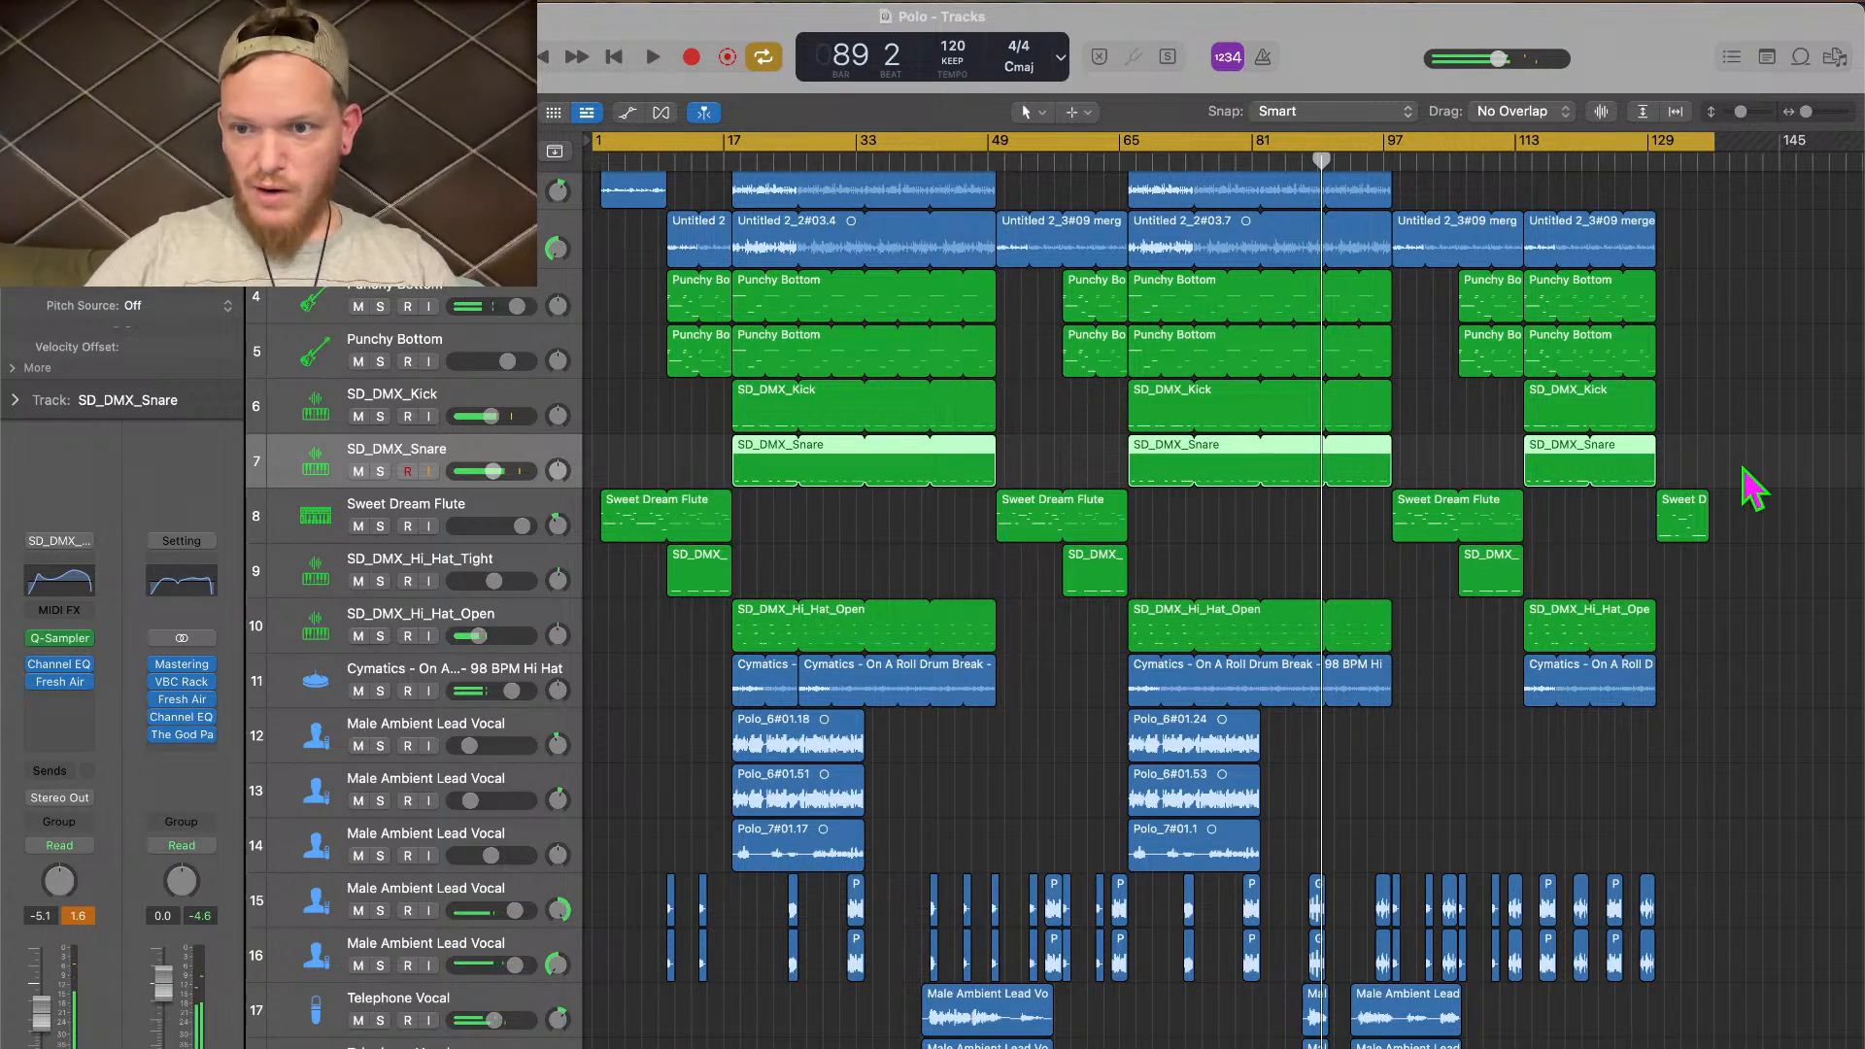
Duplicate the SD_DMX_Snare track and paste copies of all its regions onto the new track starting at bar 18
drag(1742, 467, 866, 473)
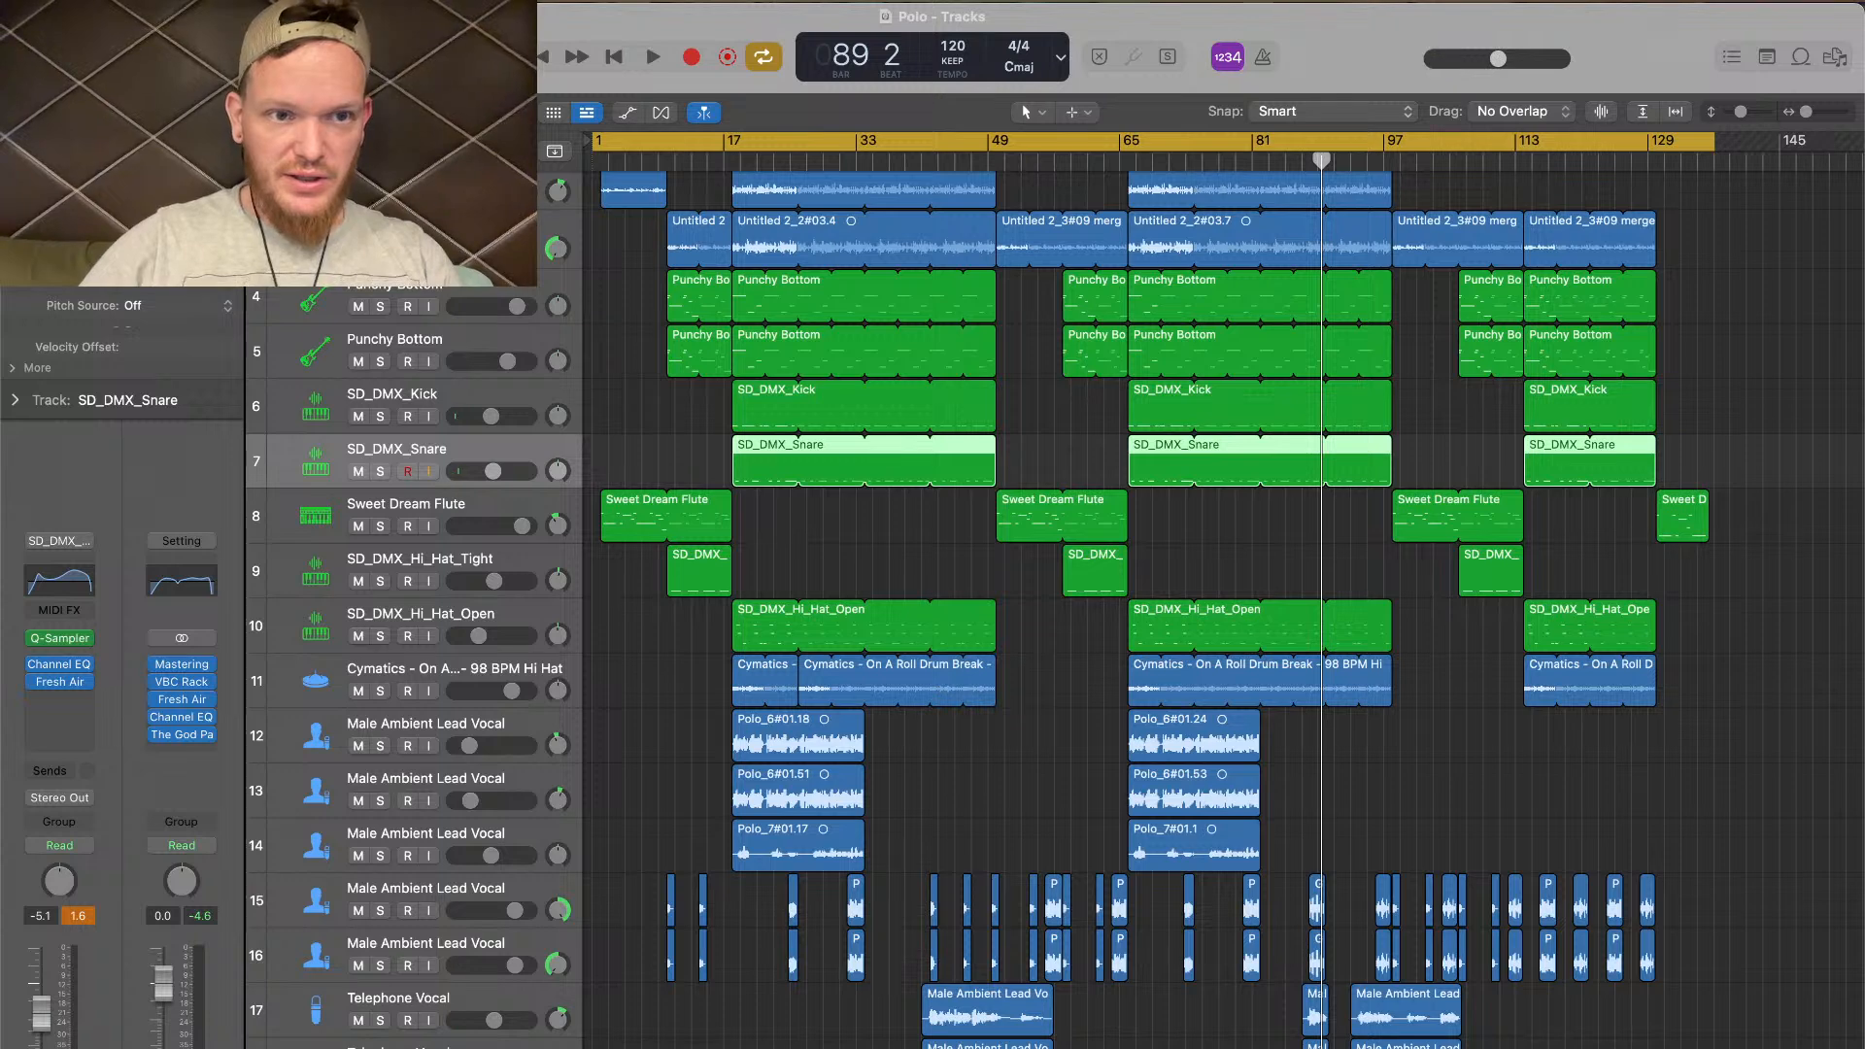
key(super+d)
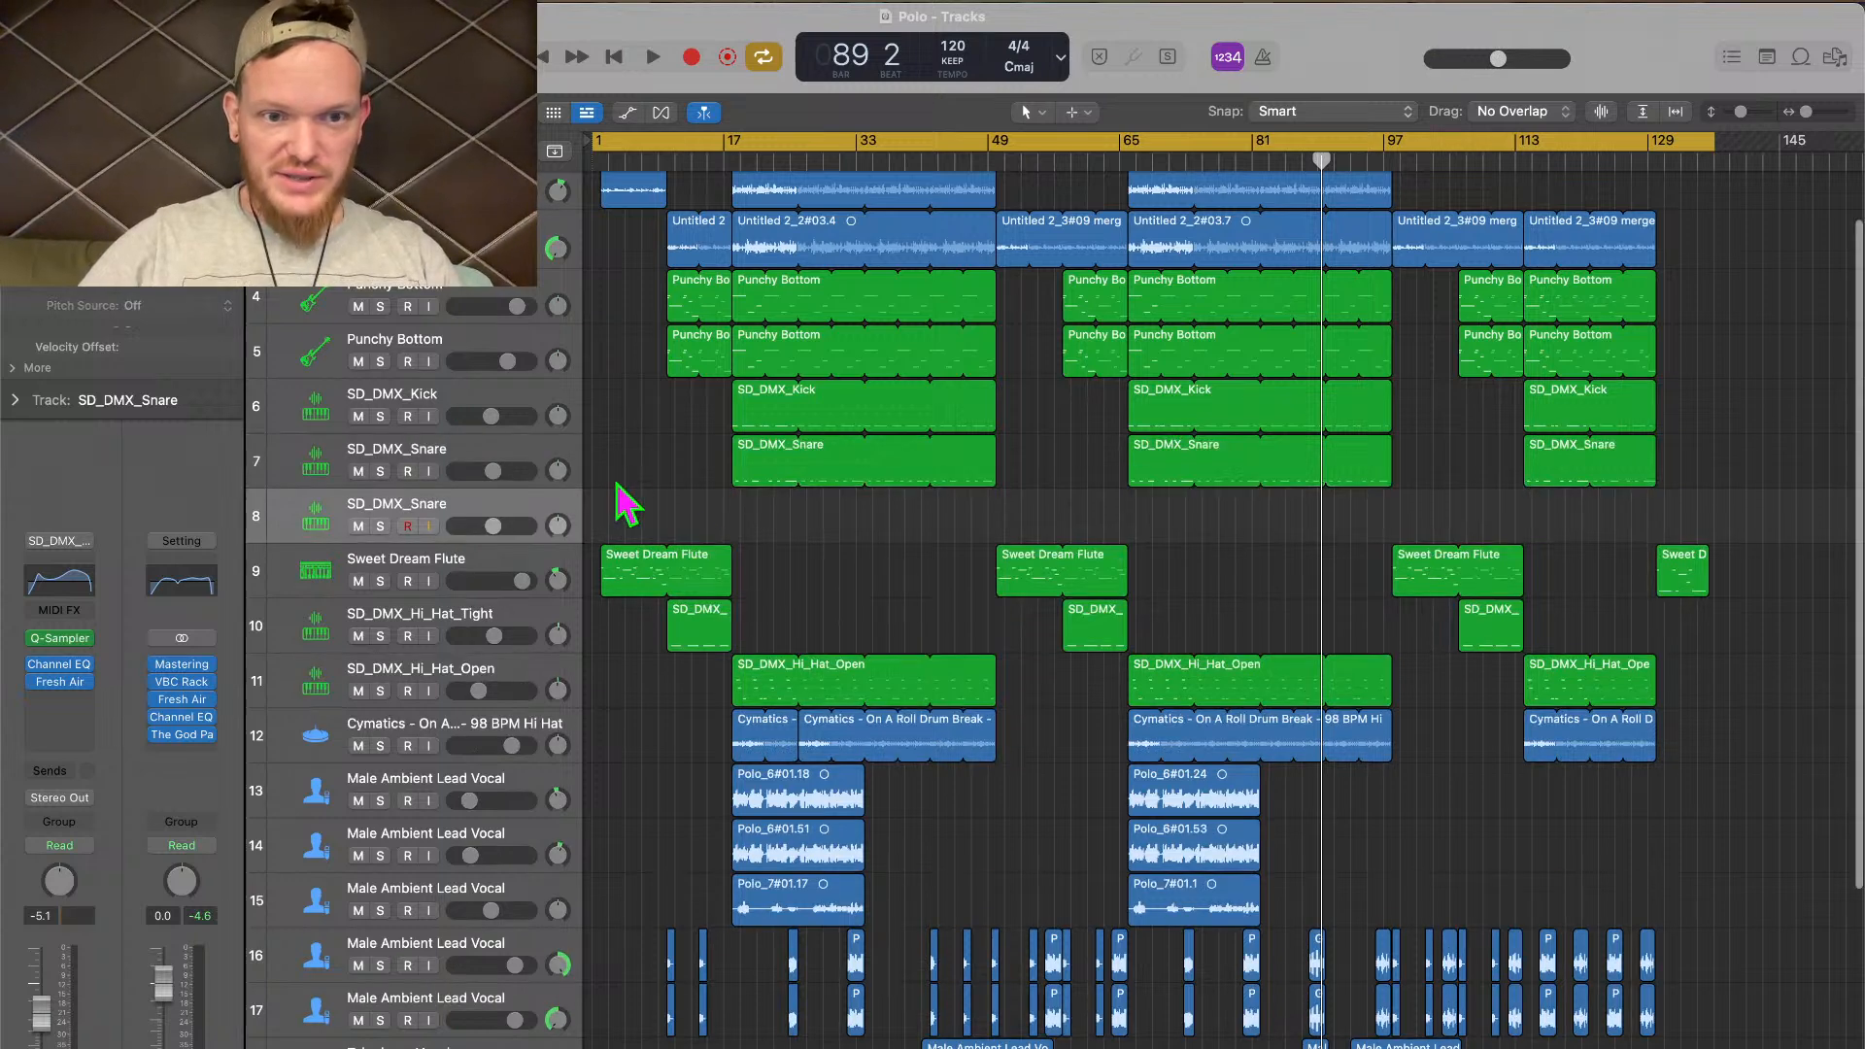
click(735, 165)
key(super+Right)
key(super+Right)
key(super+Right)
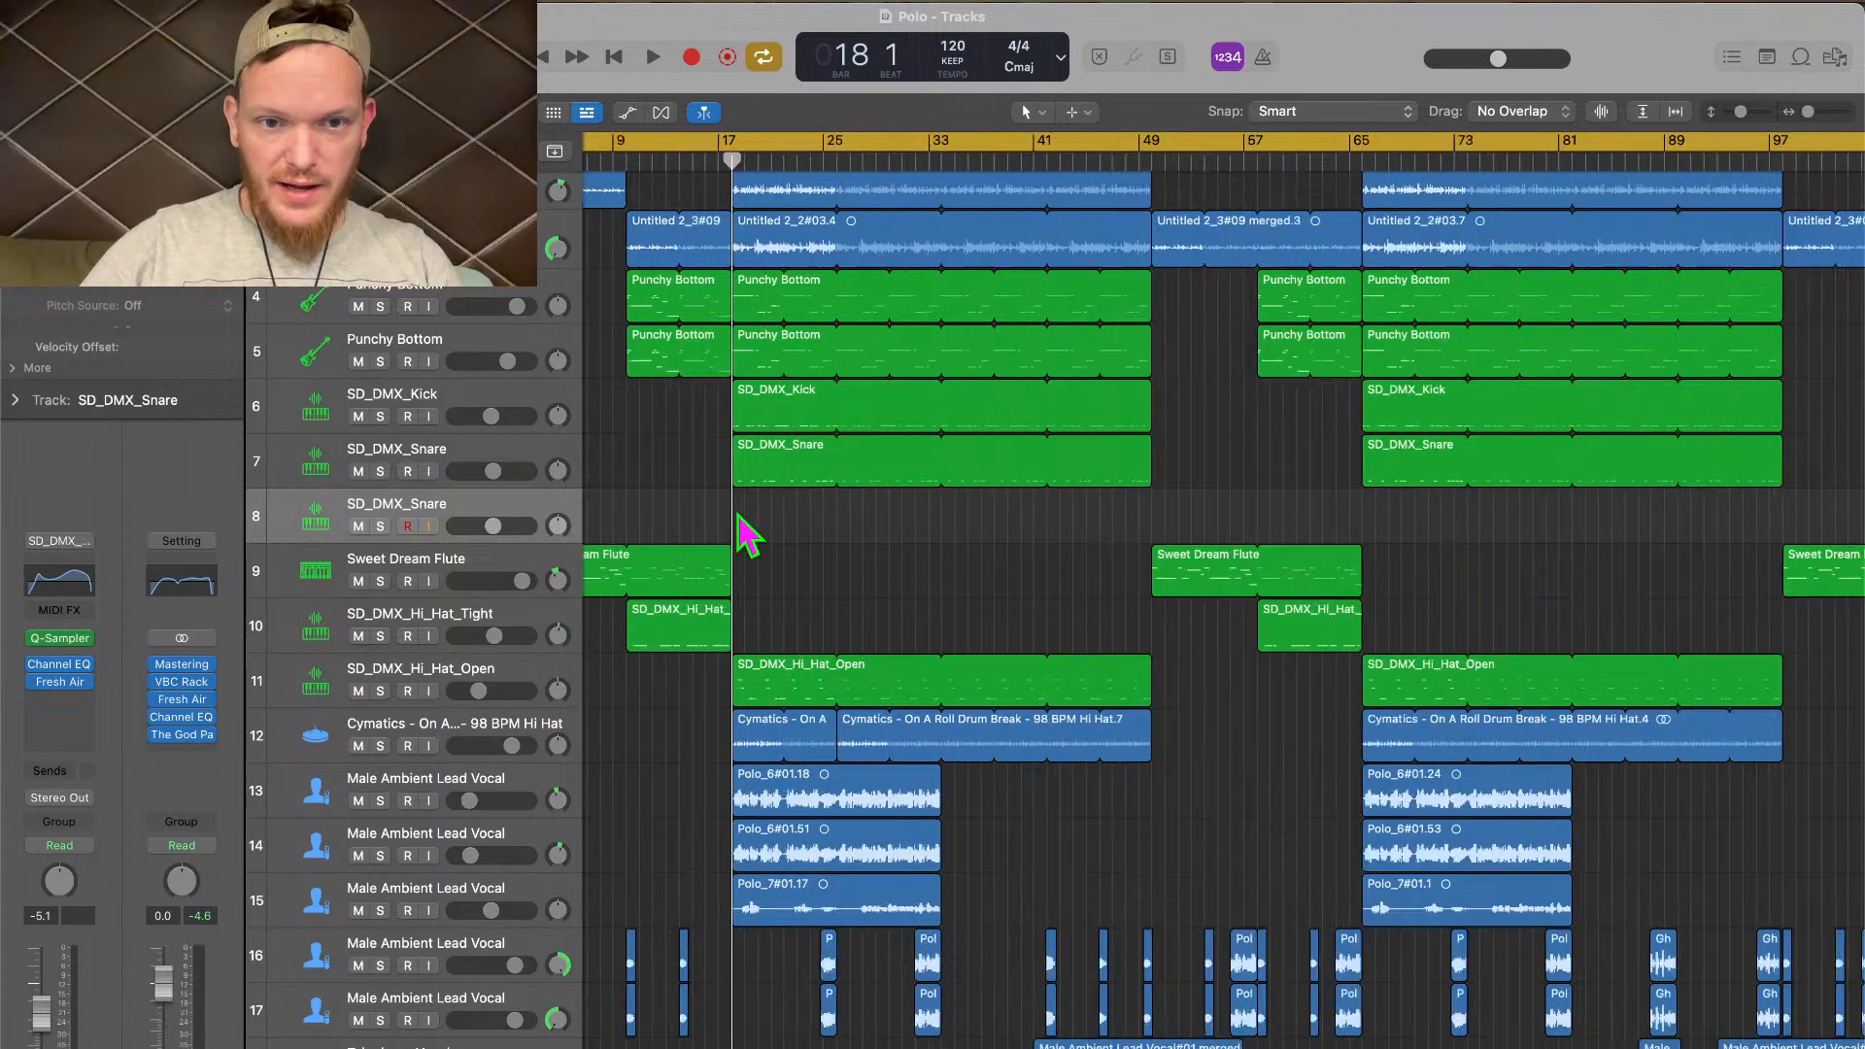
key(super+v)
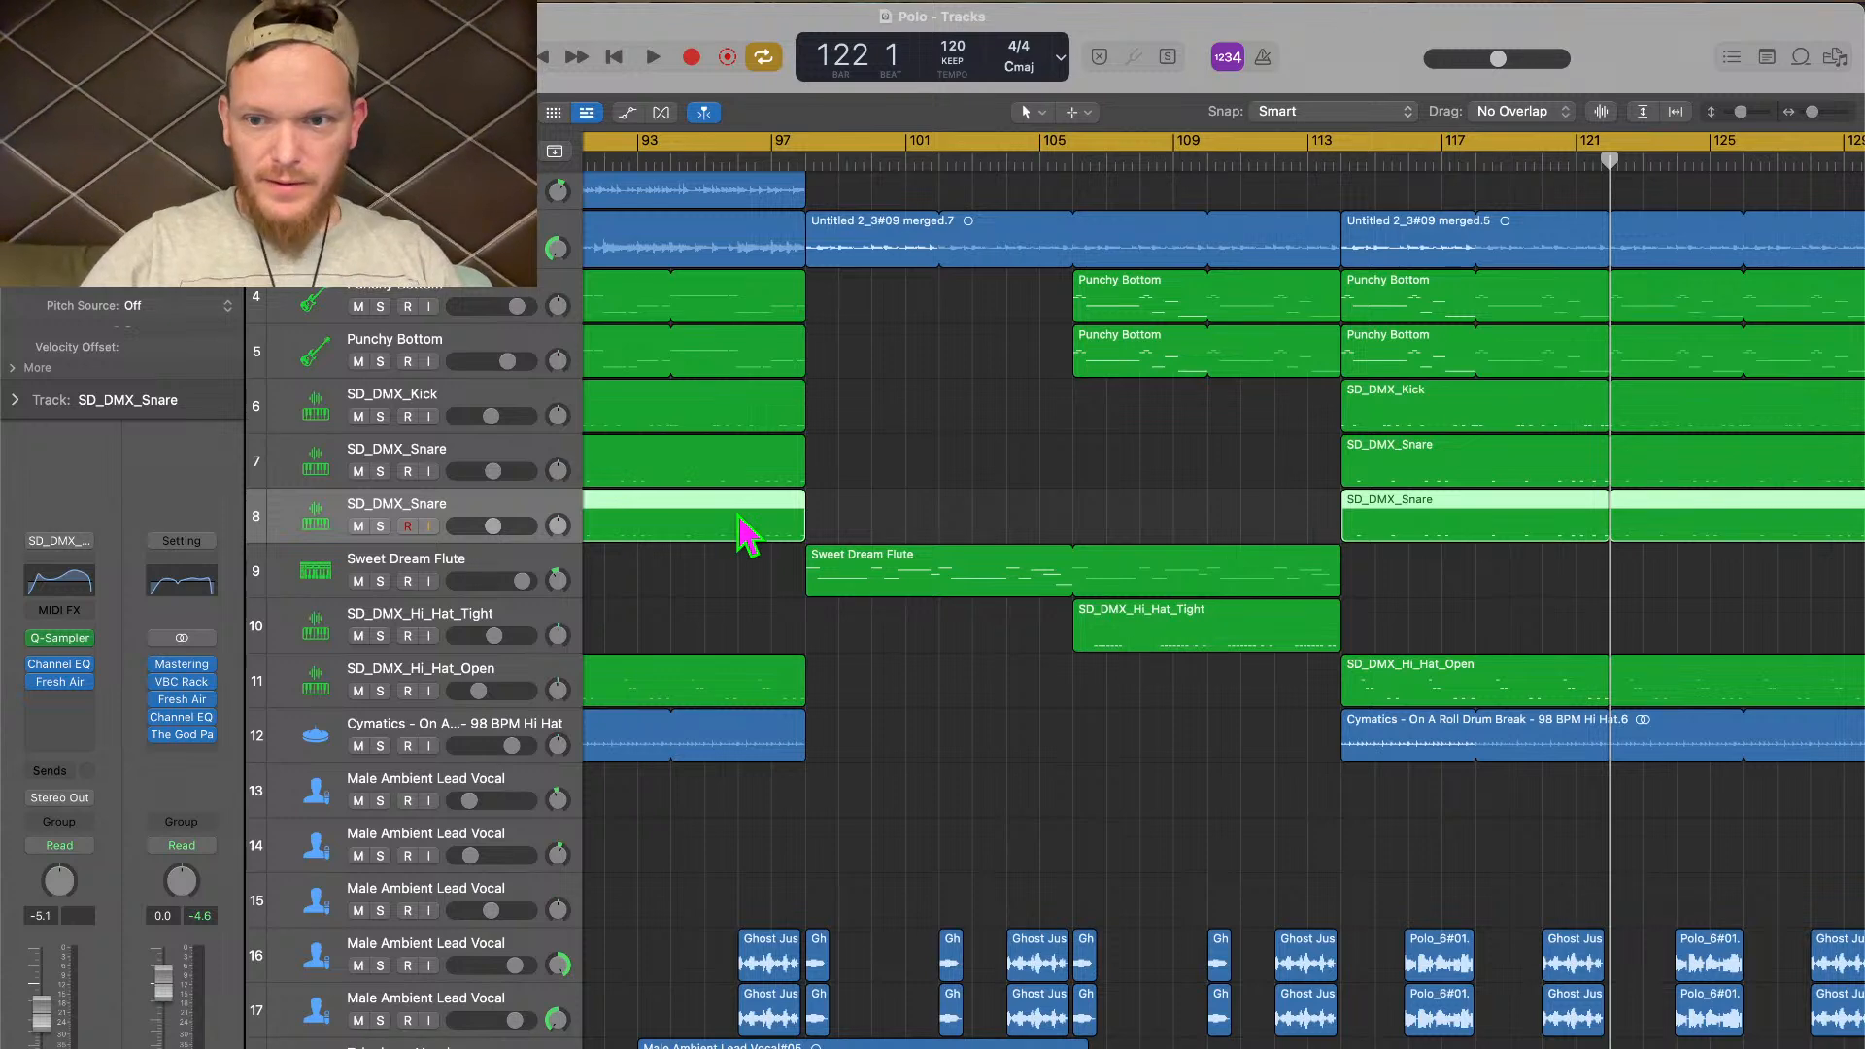
Play back from about bar 18 and lower both SD_DMX_Snare tracks together to -11.2 dB
key(super+Left)
key(super+Left)
key(super+Left)
key(Return)
key(space)
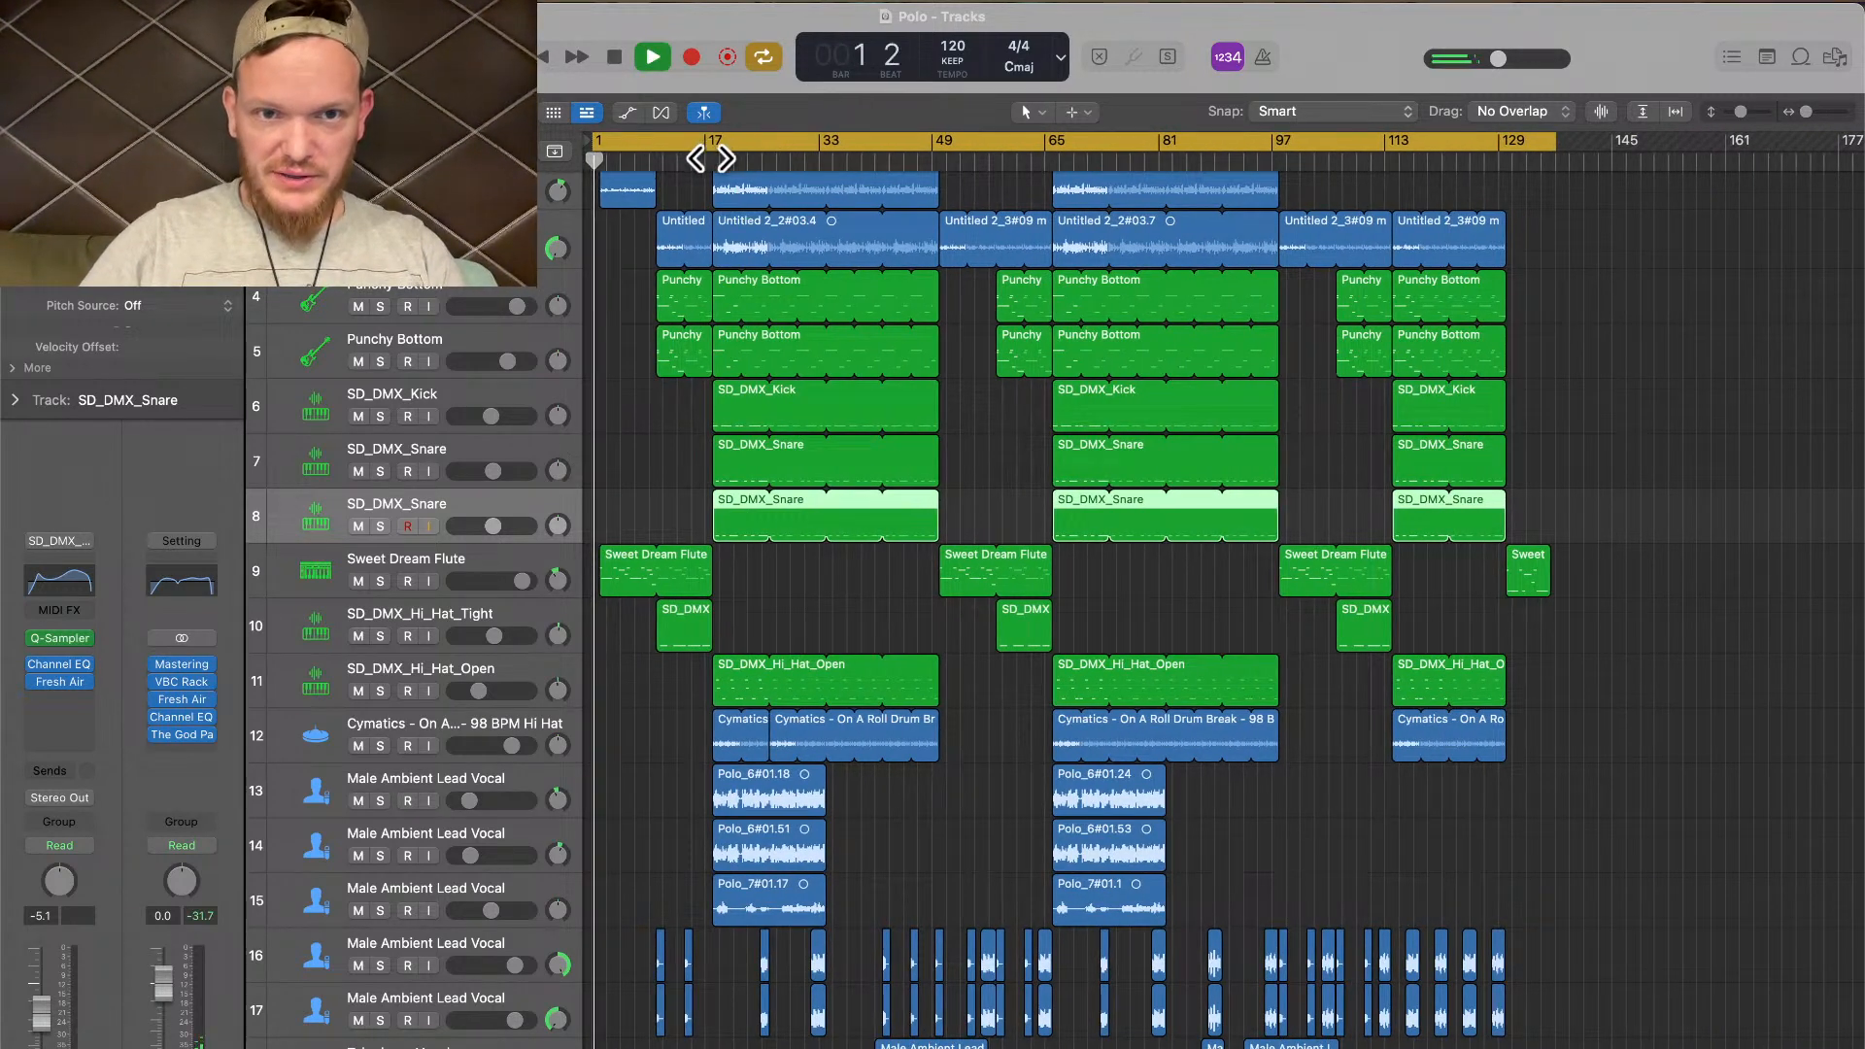
click(711, 158)
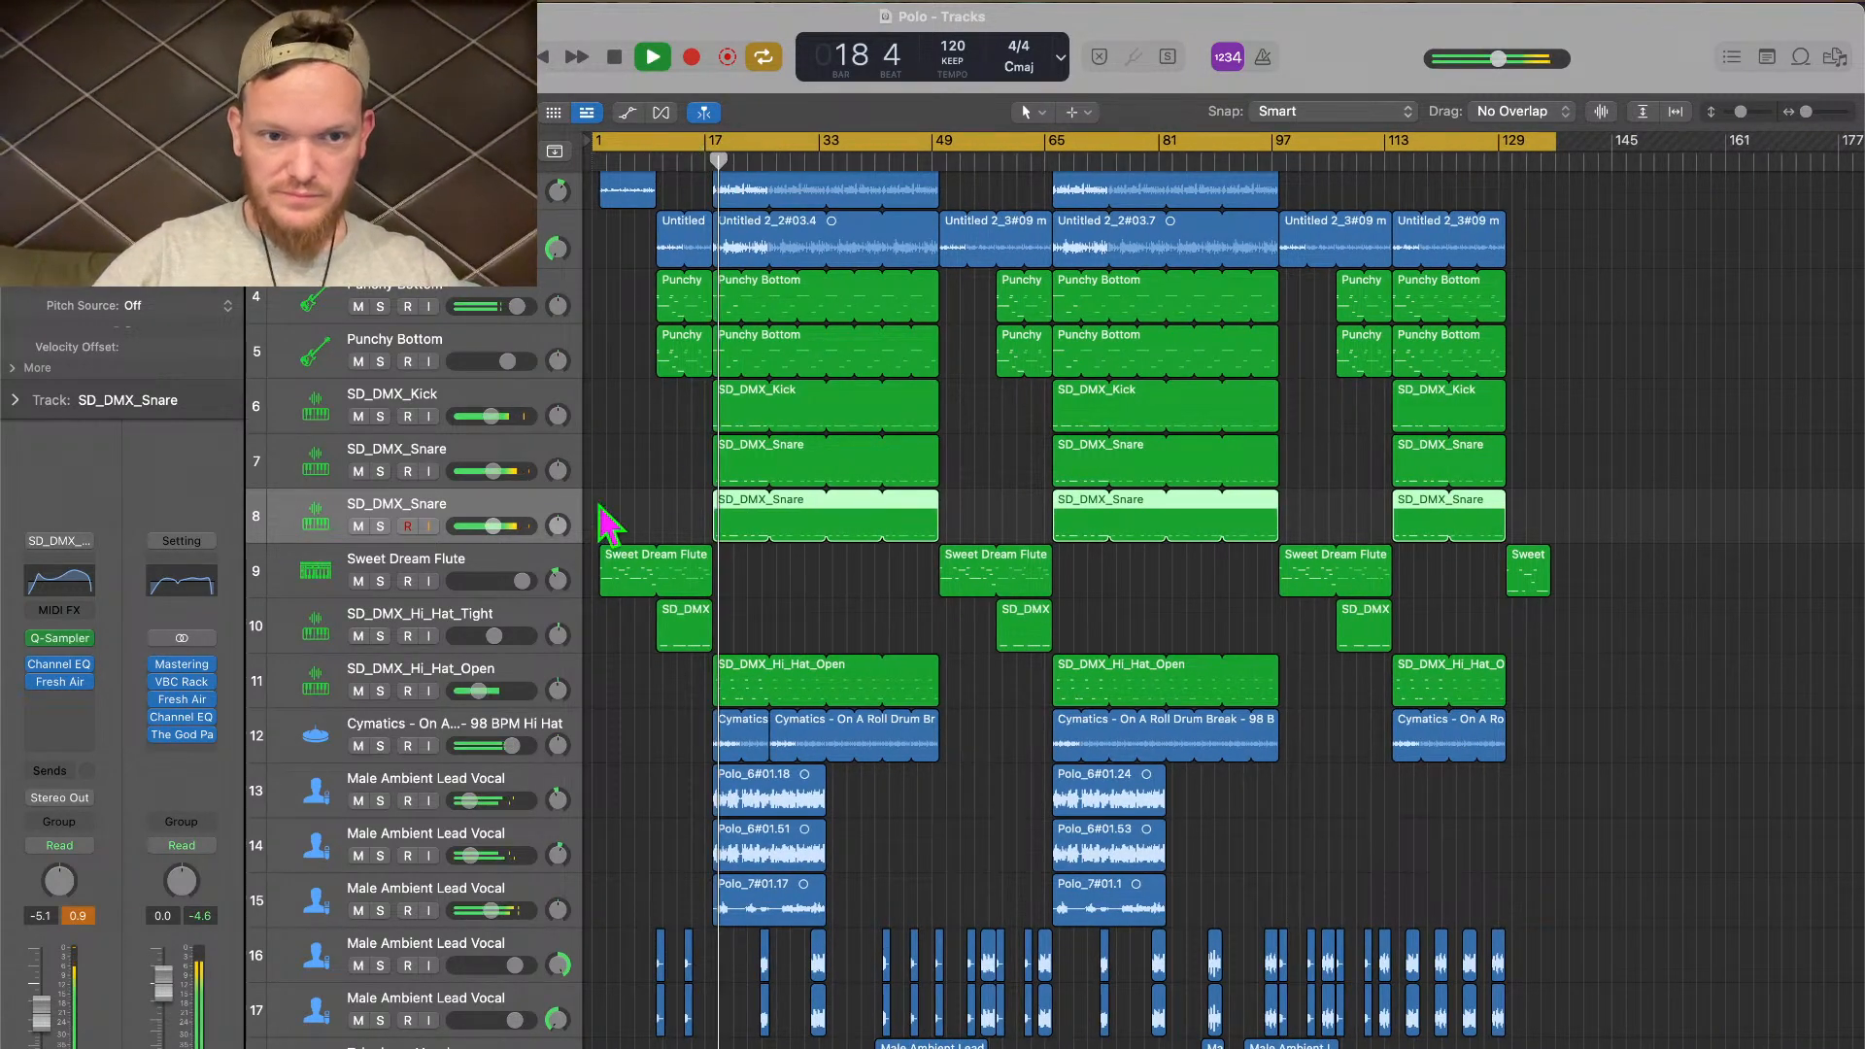
click(499, 447)
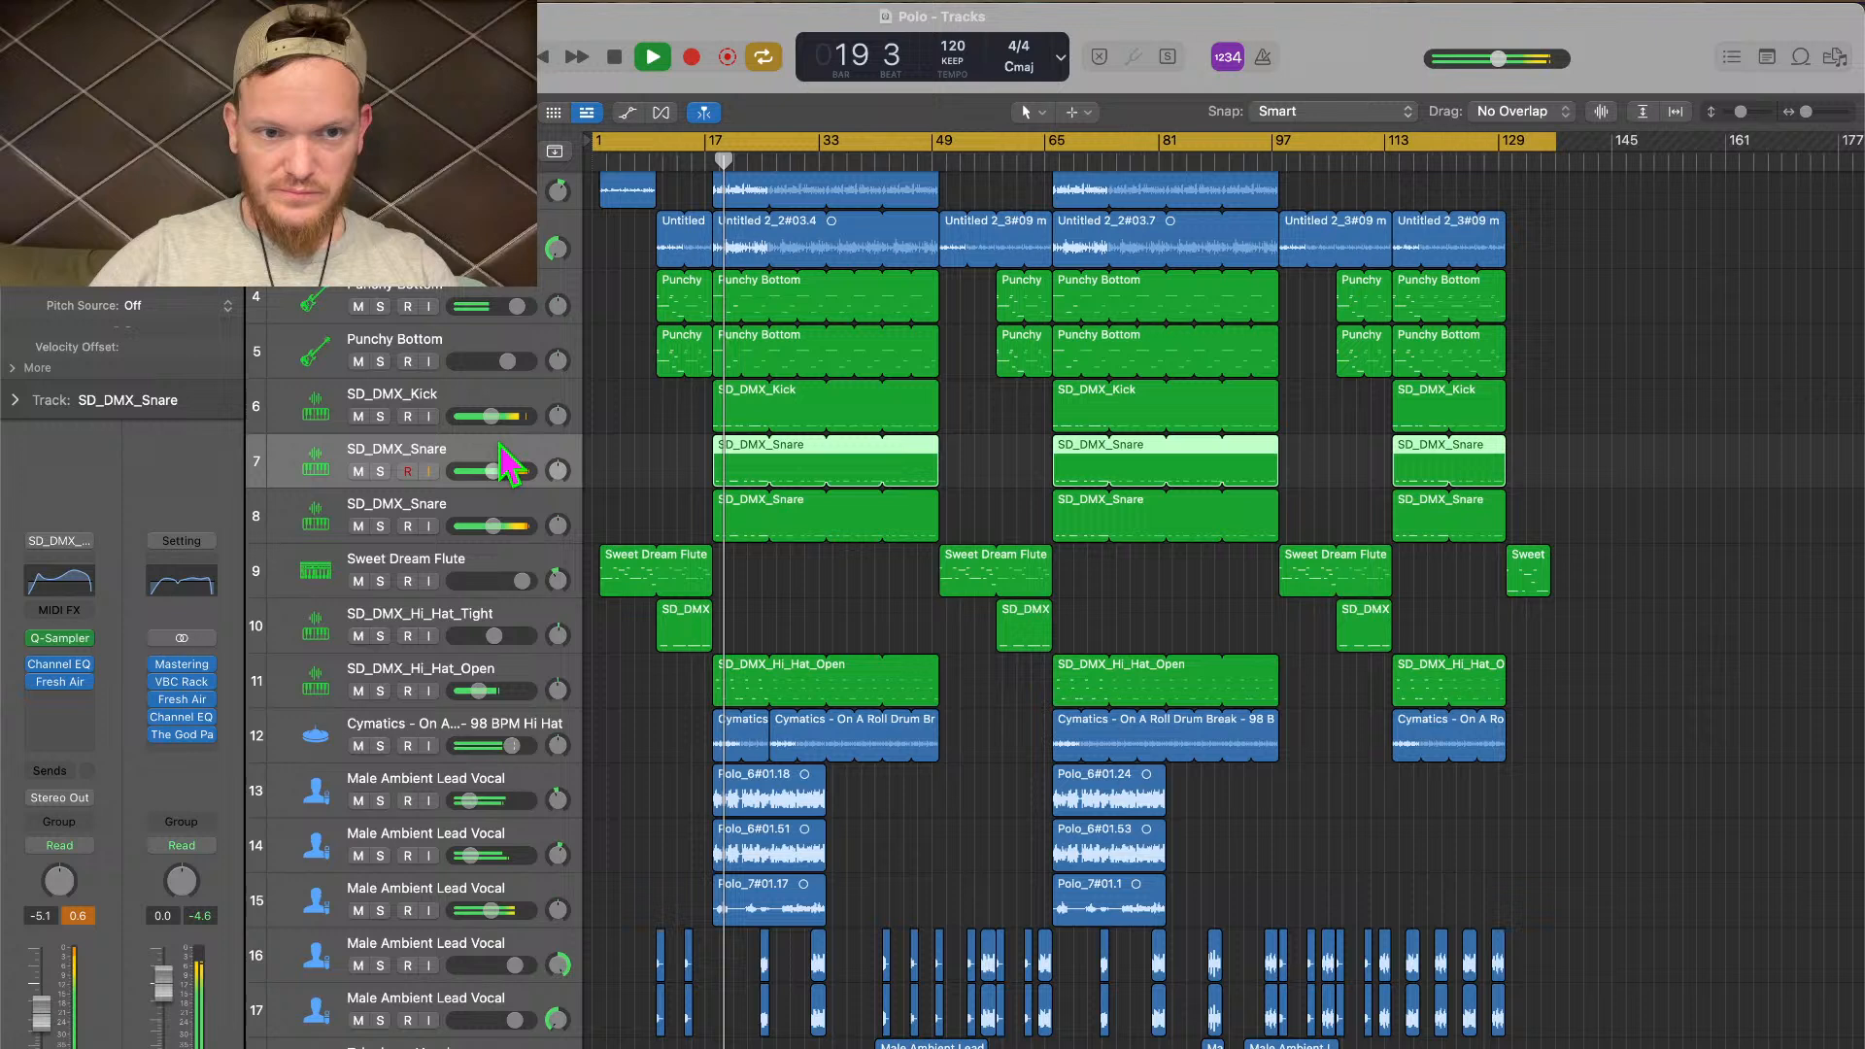
shift+click(485, 501)
drag(495, 472, 482, 472)
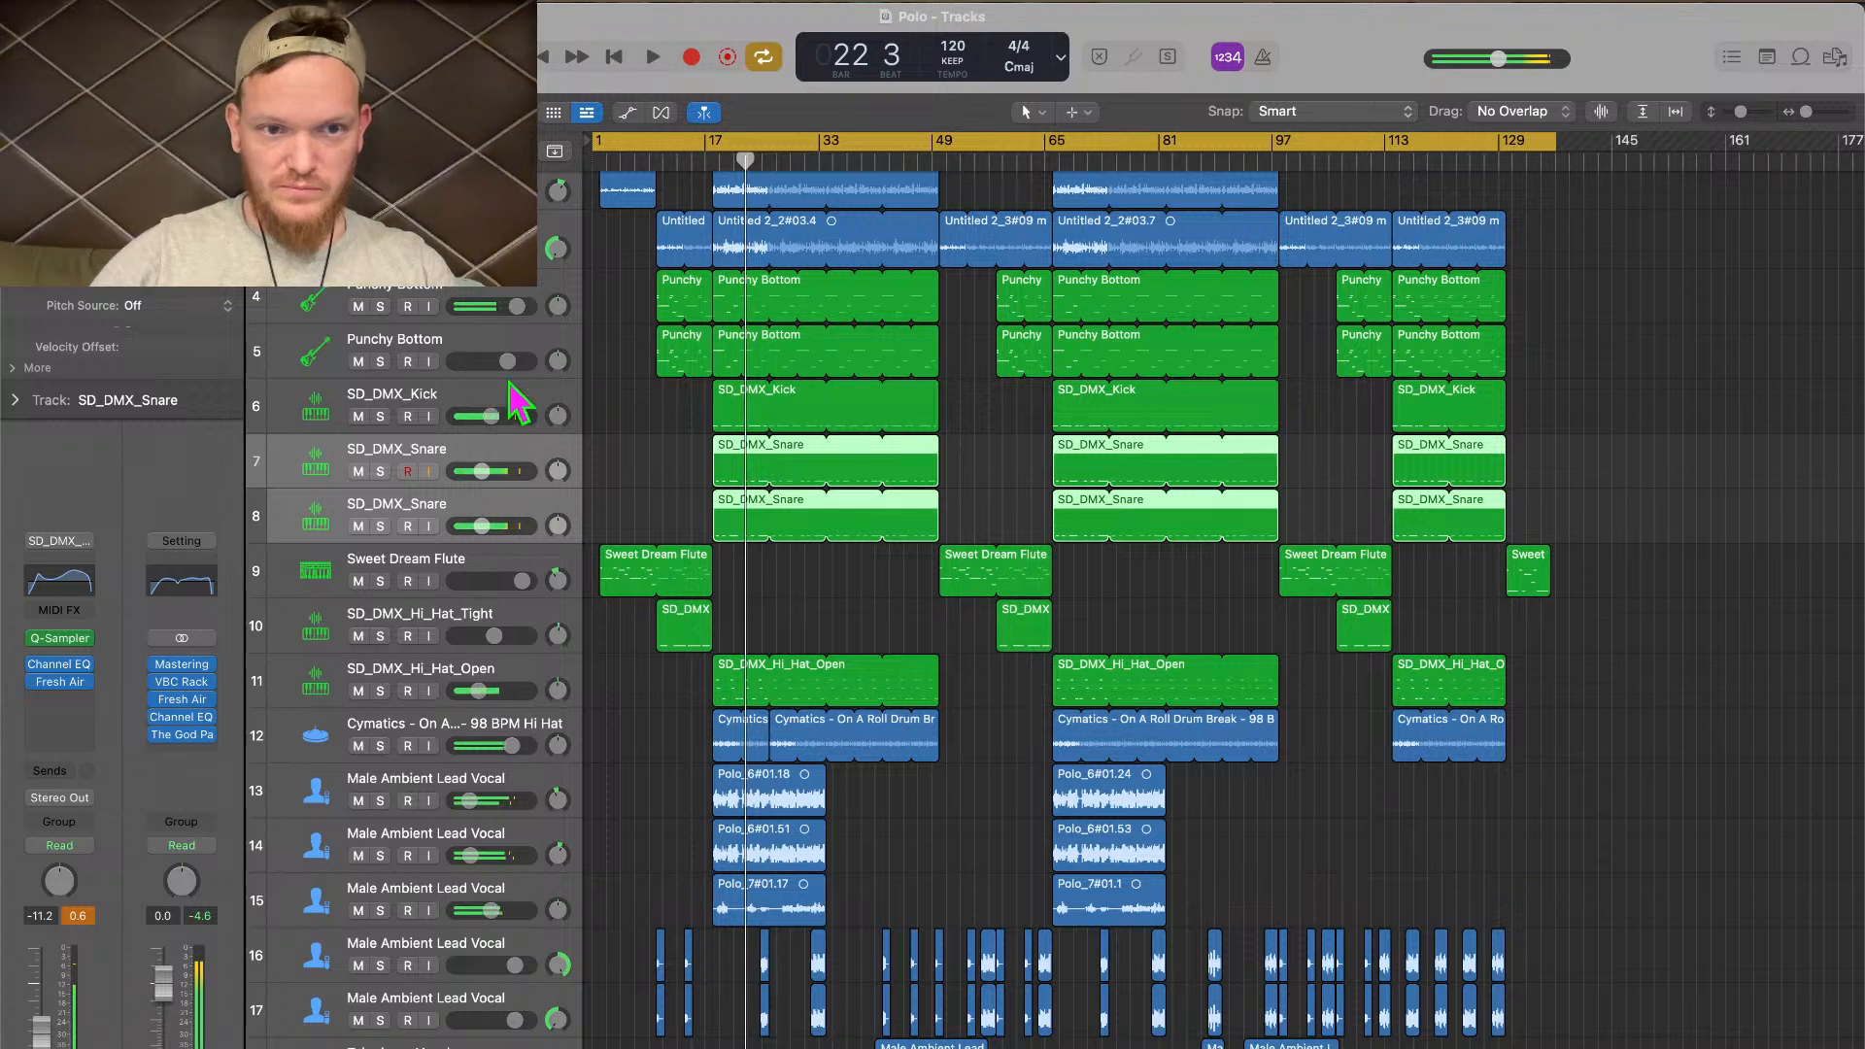
Duplicate the SD_DMX_Kick track and paste copies of all its regions onto the new track starting at bar 18
click(536, 394)
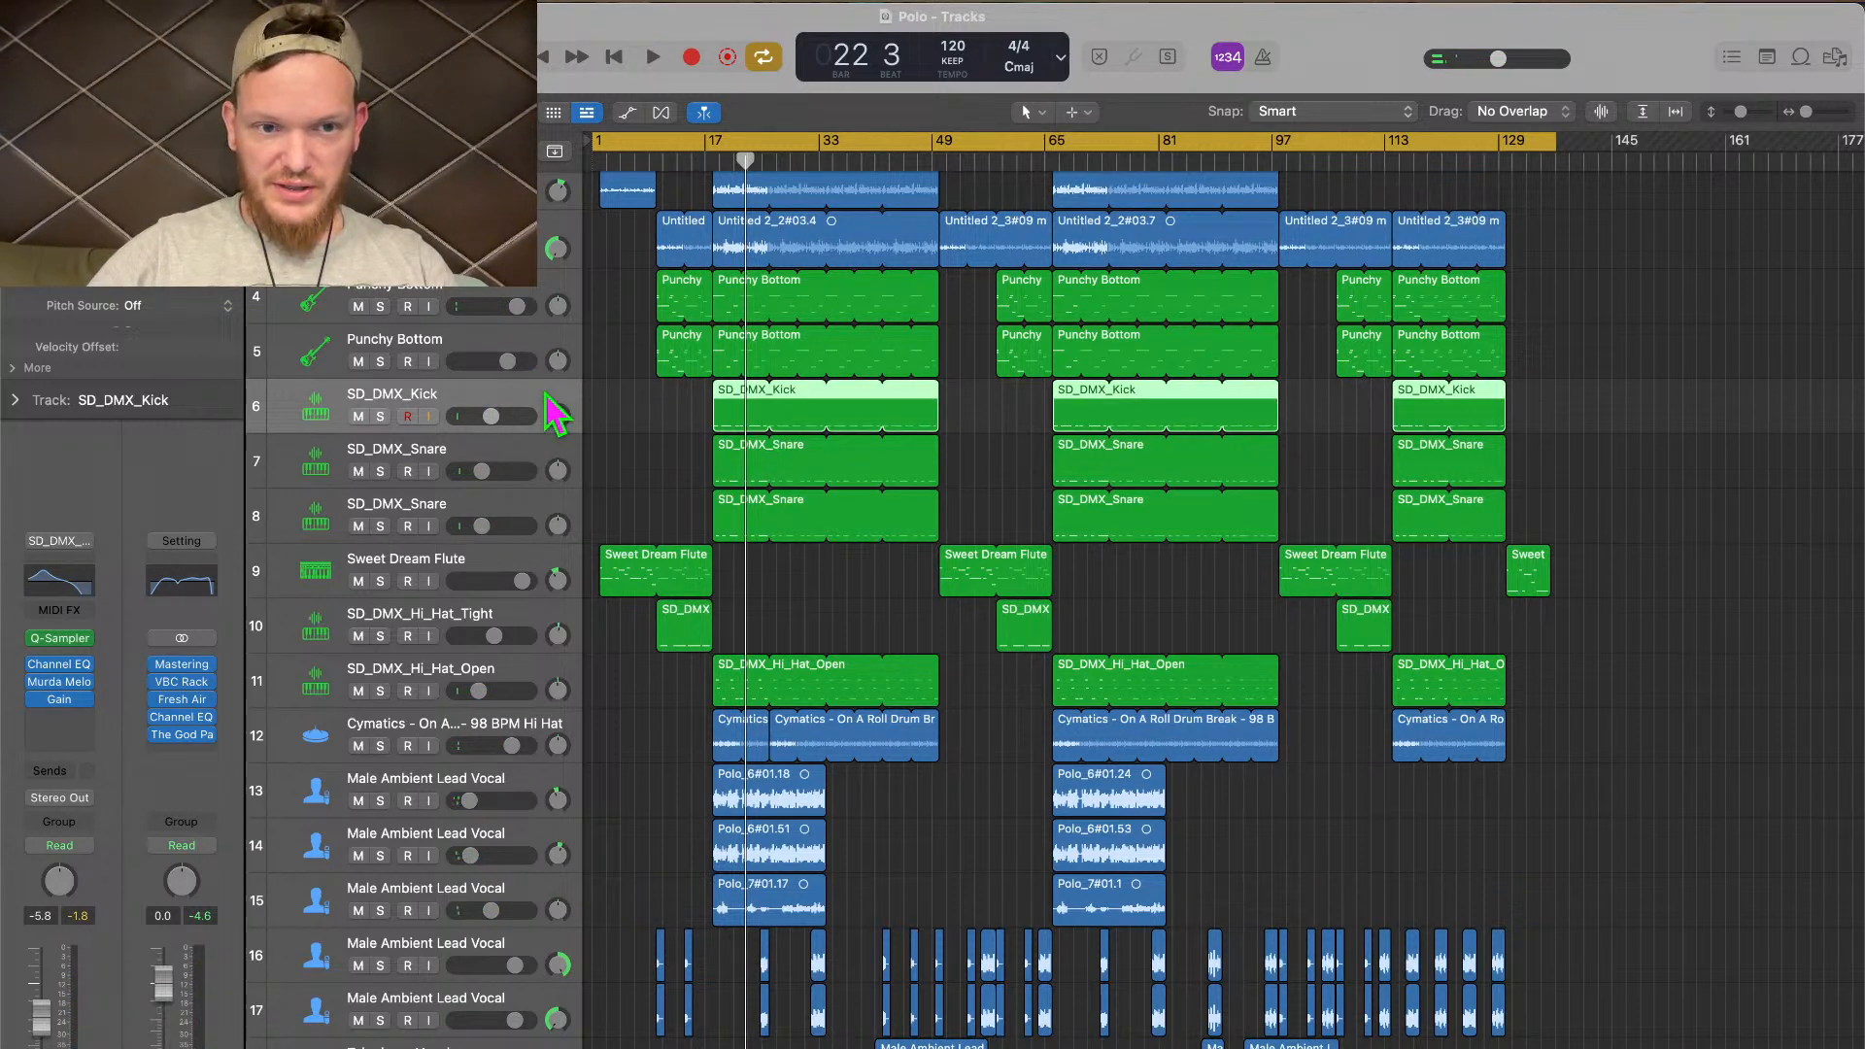
key(super+d)
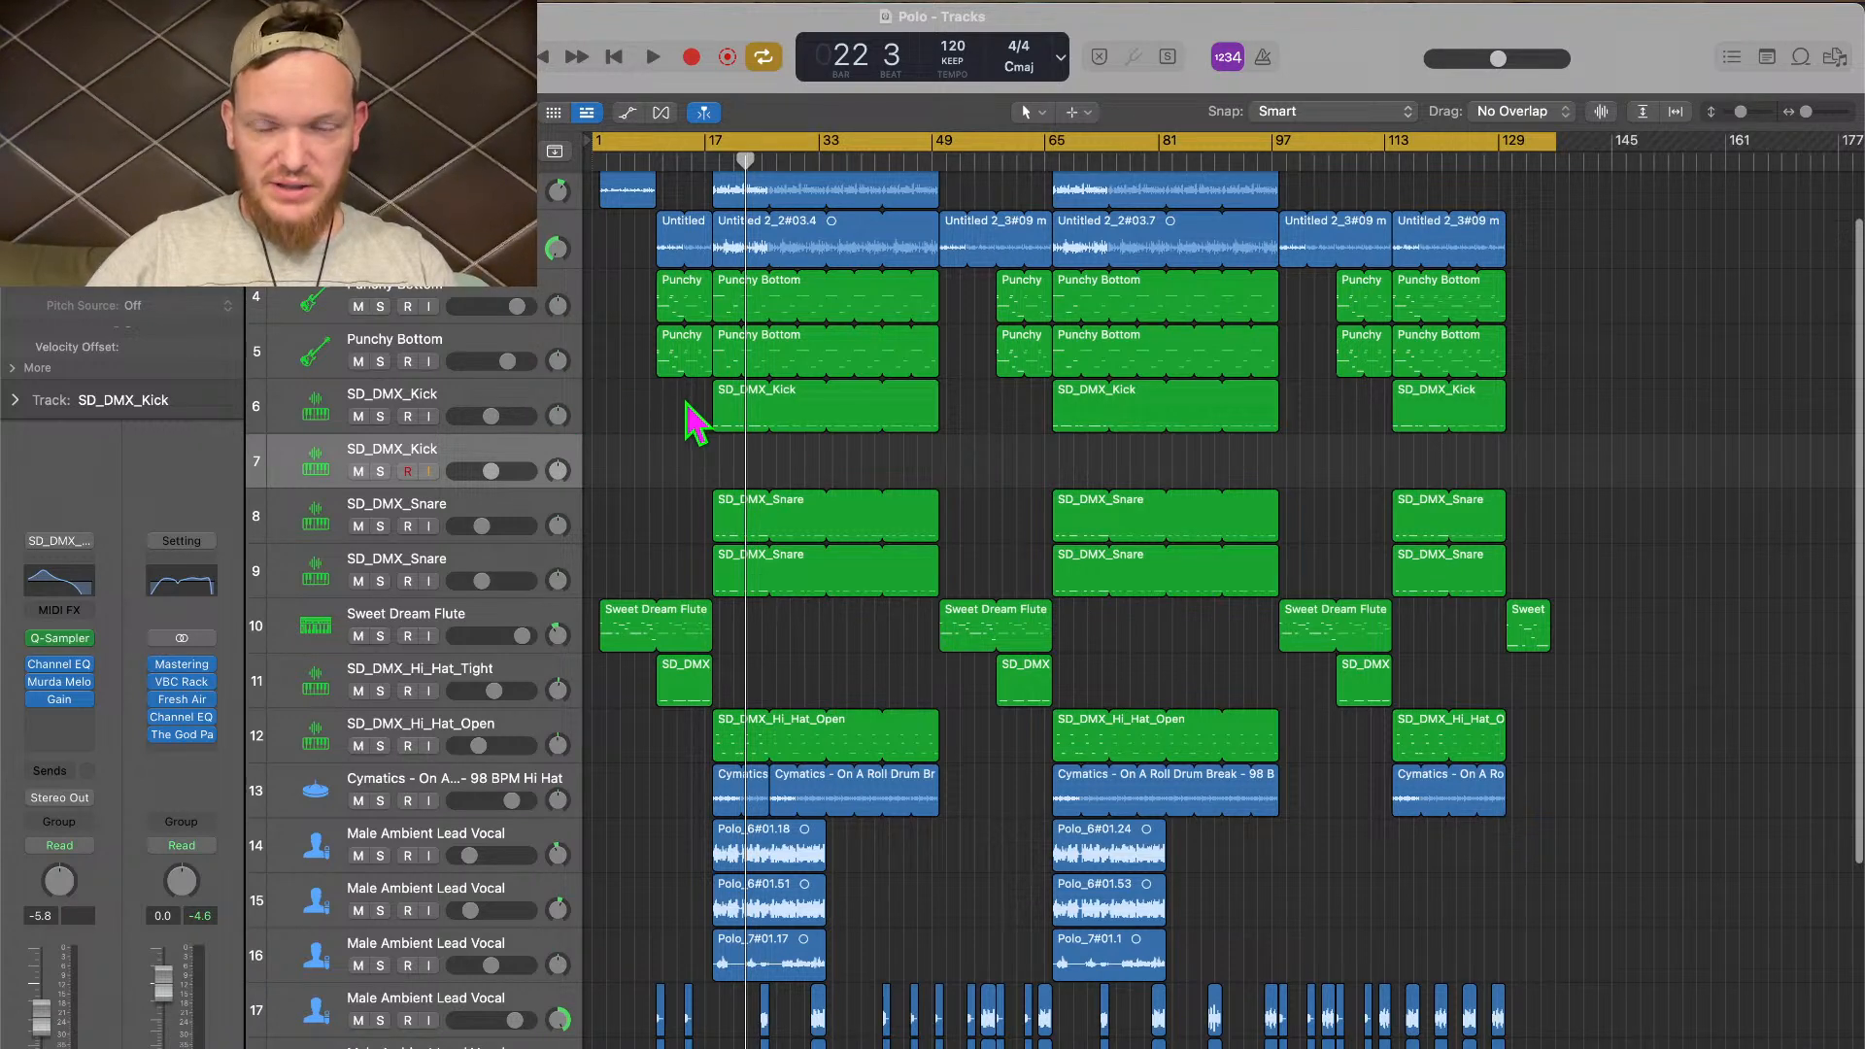
drag(687, 402, 1591, 419)
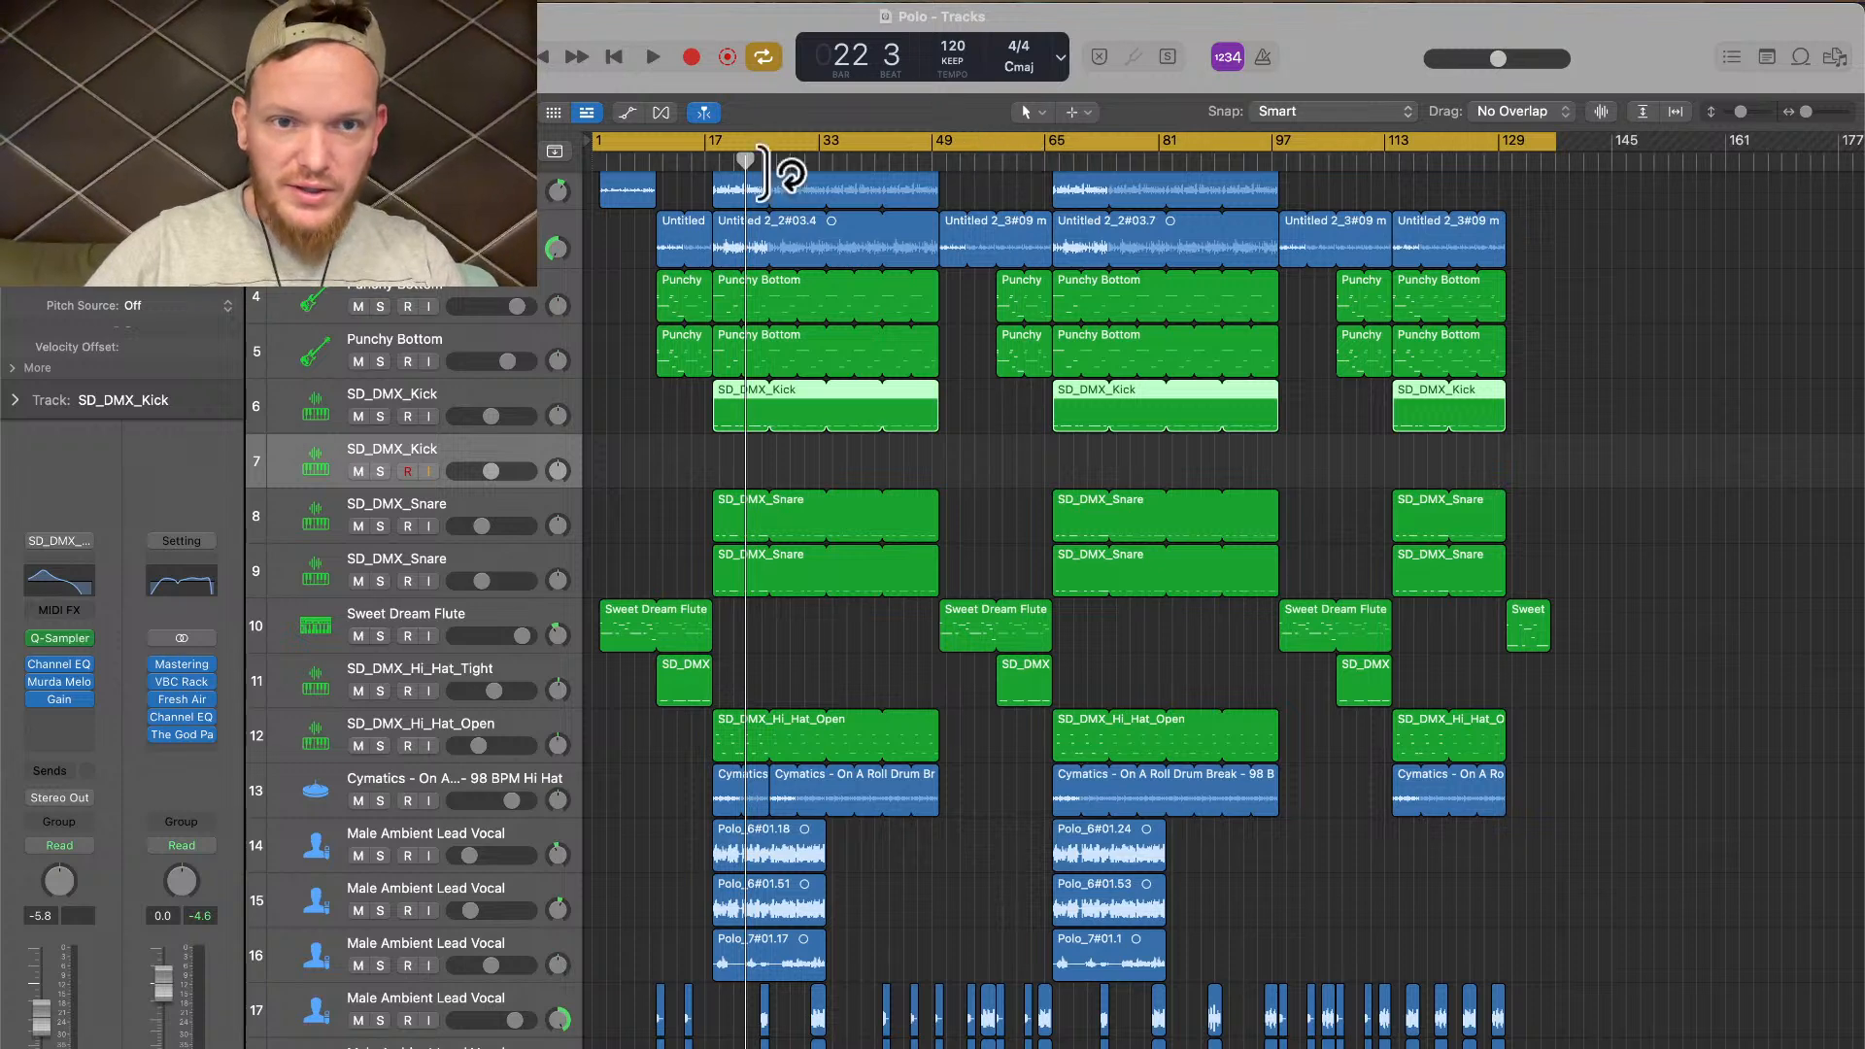
click(711, 159)
key(super+Right)
key(super+Right)
key(super+Right)
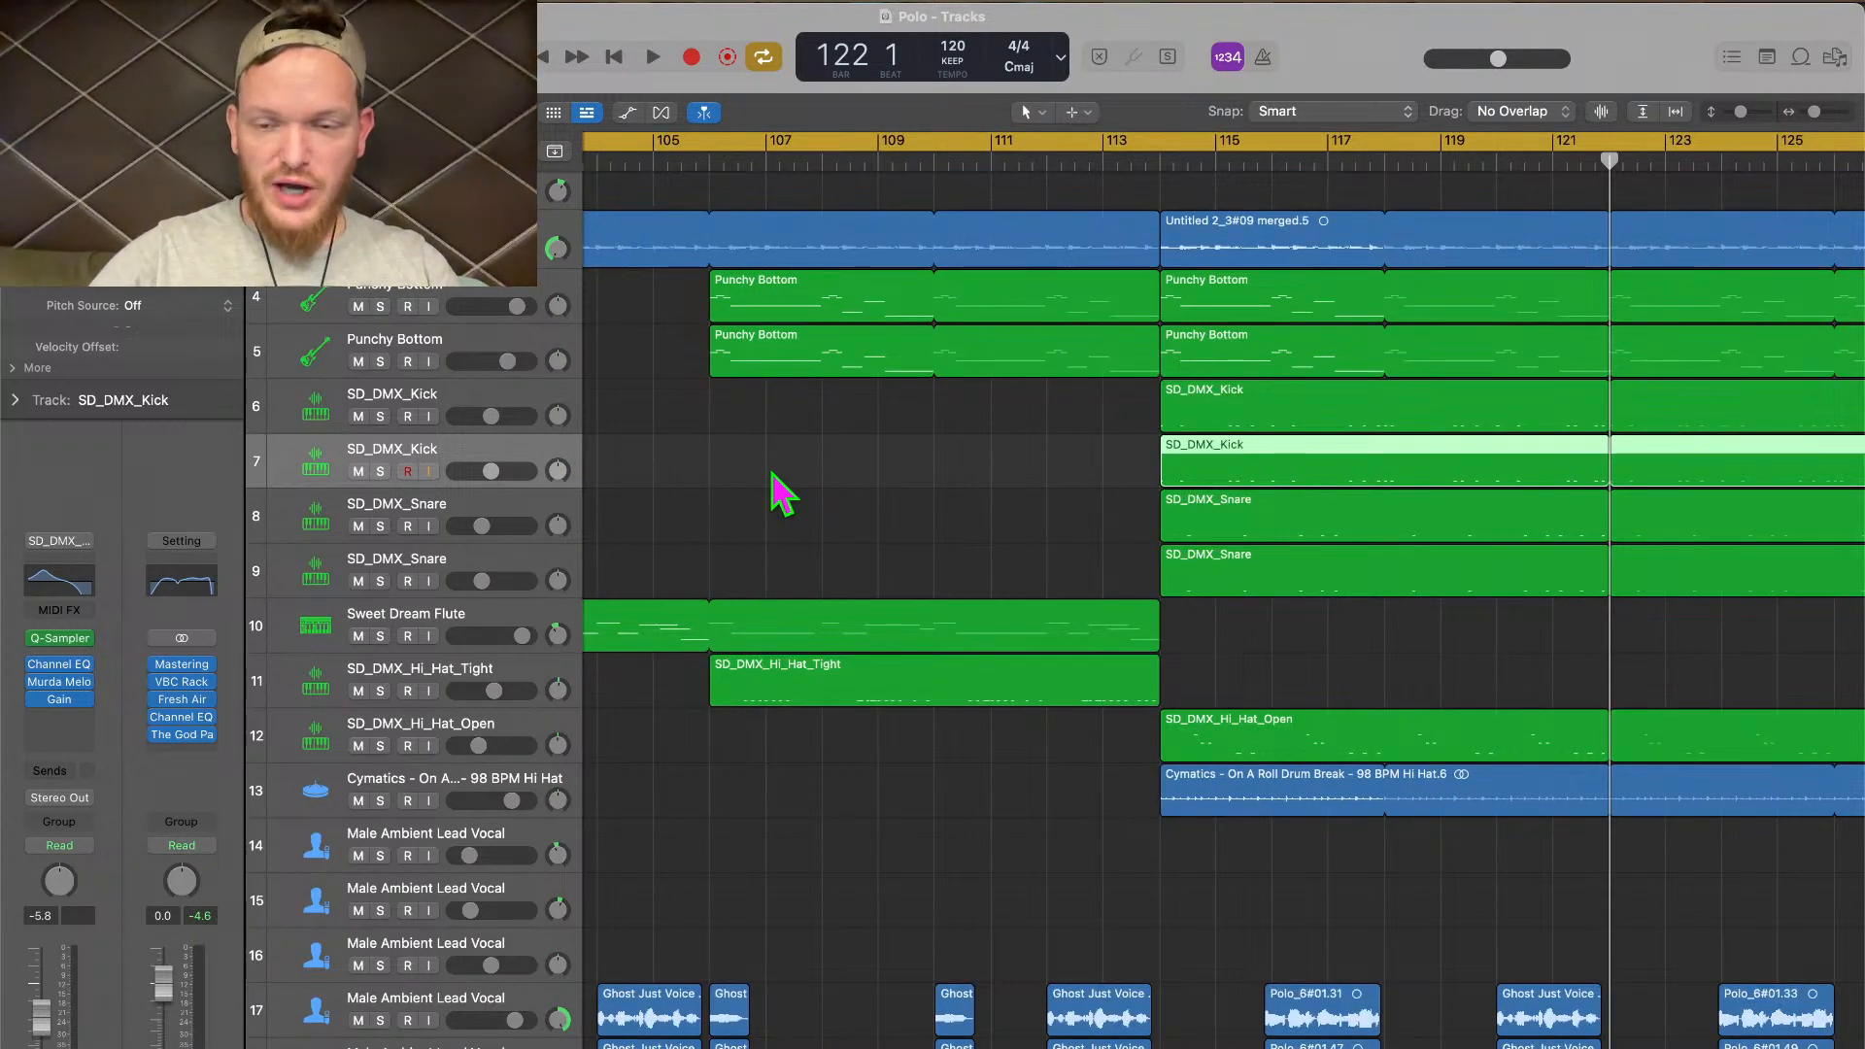
Move the playhead to bar 114, where the final kick and snare regions start
key(super+Left)
key(super+Left)
key(super+Left)
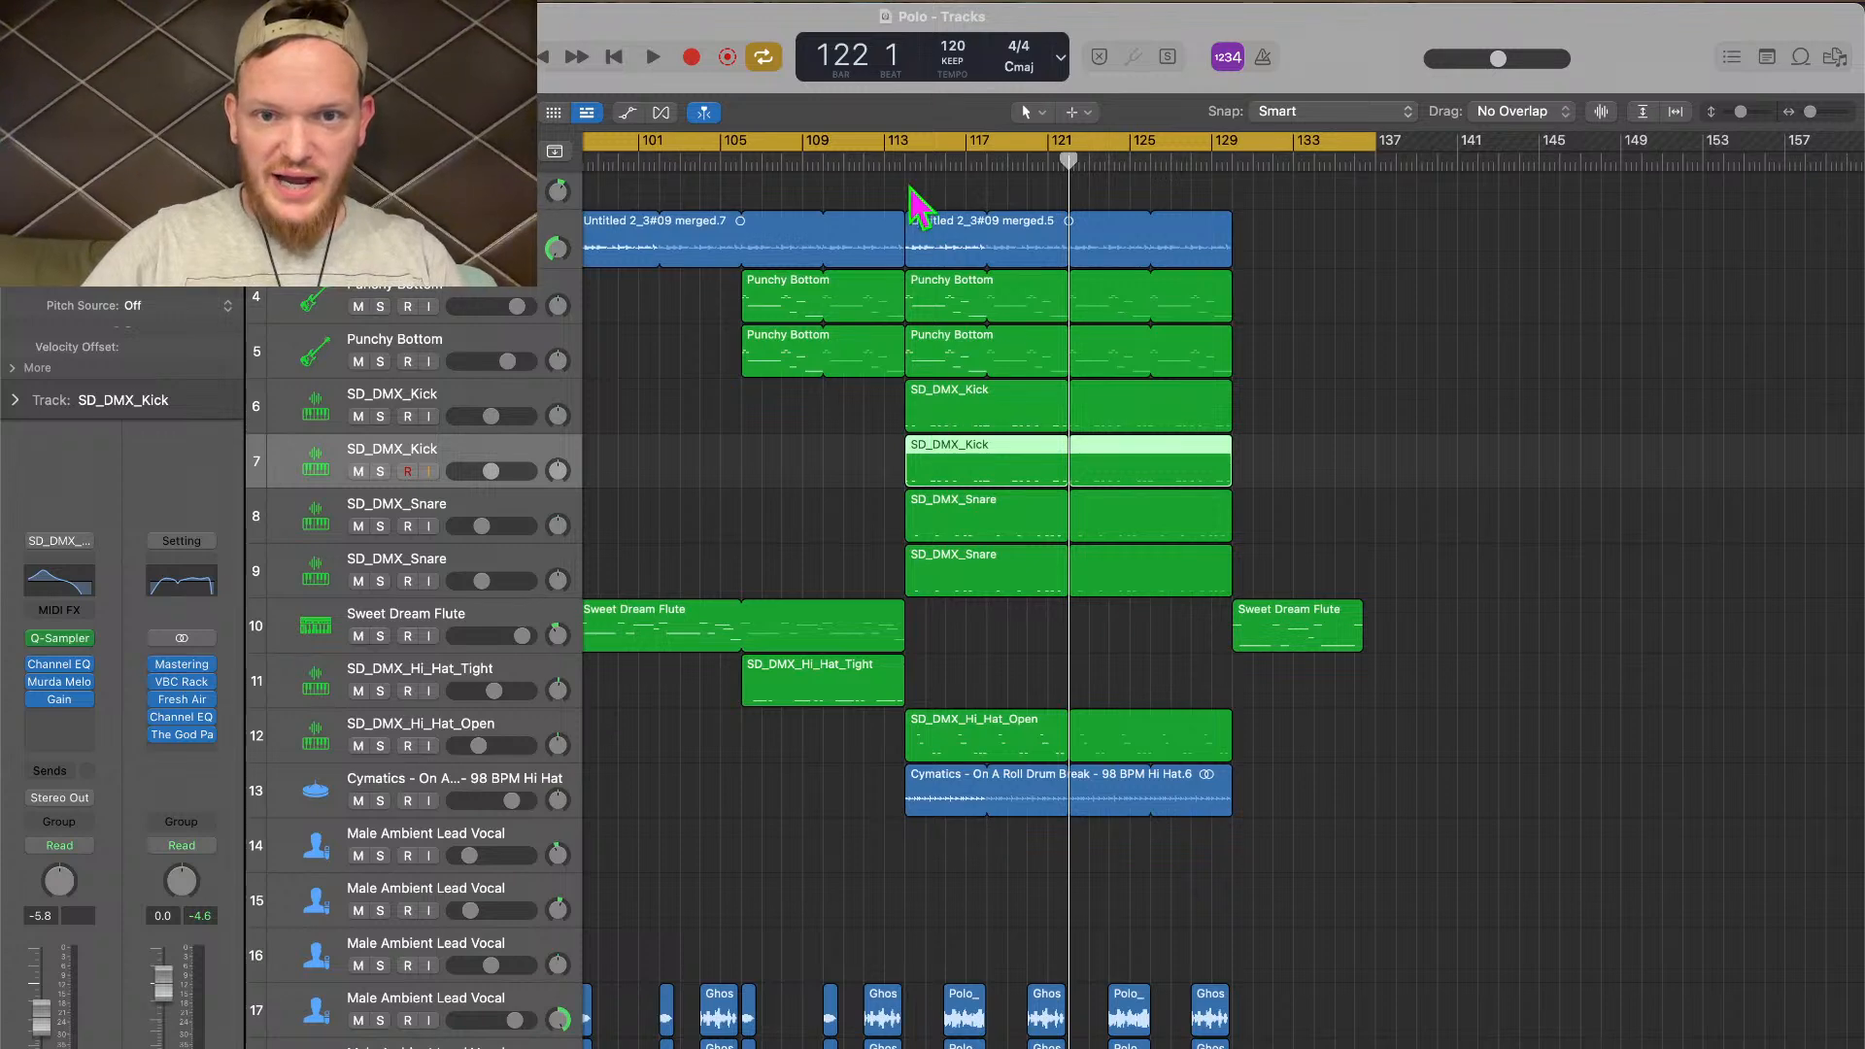
click(906, 164)
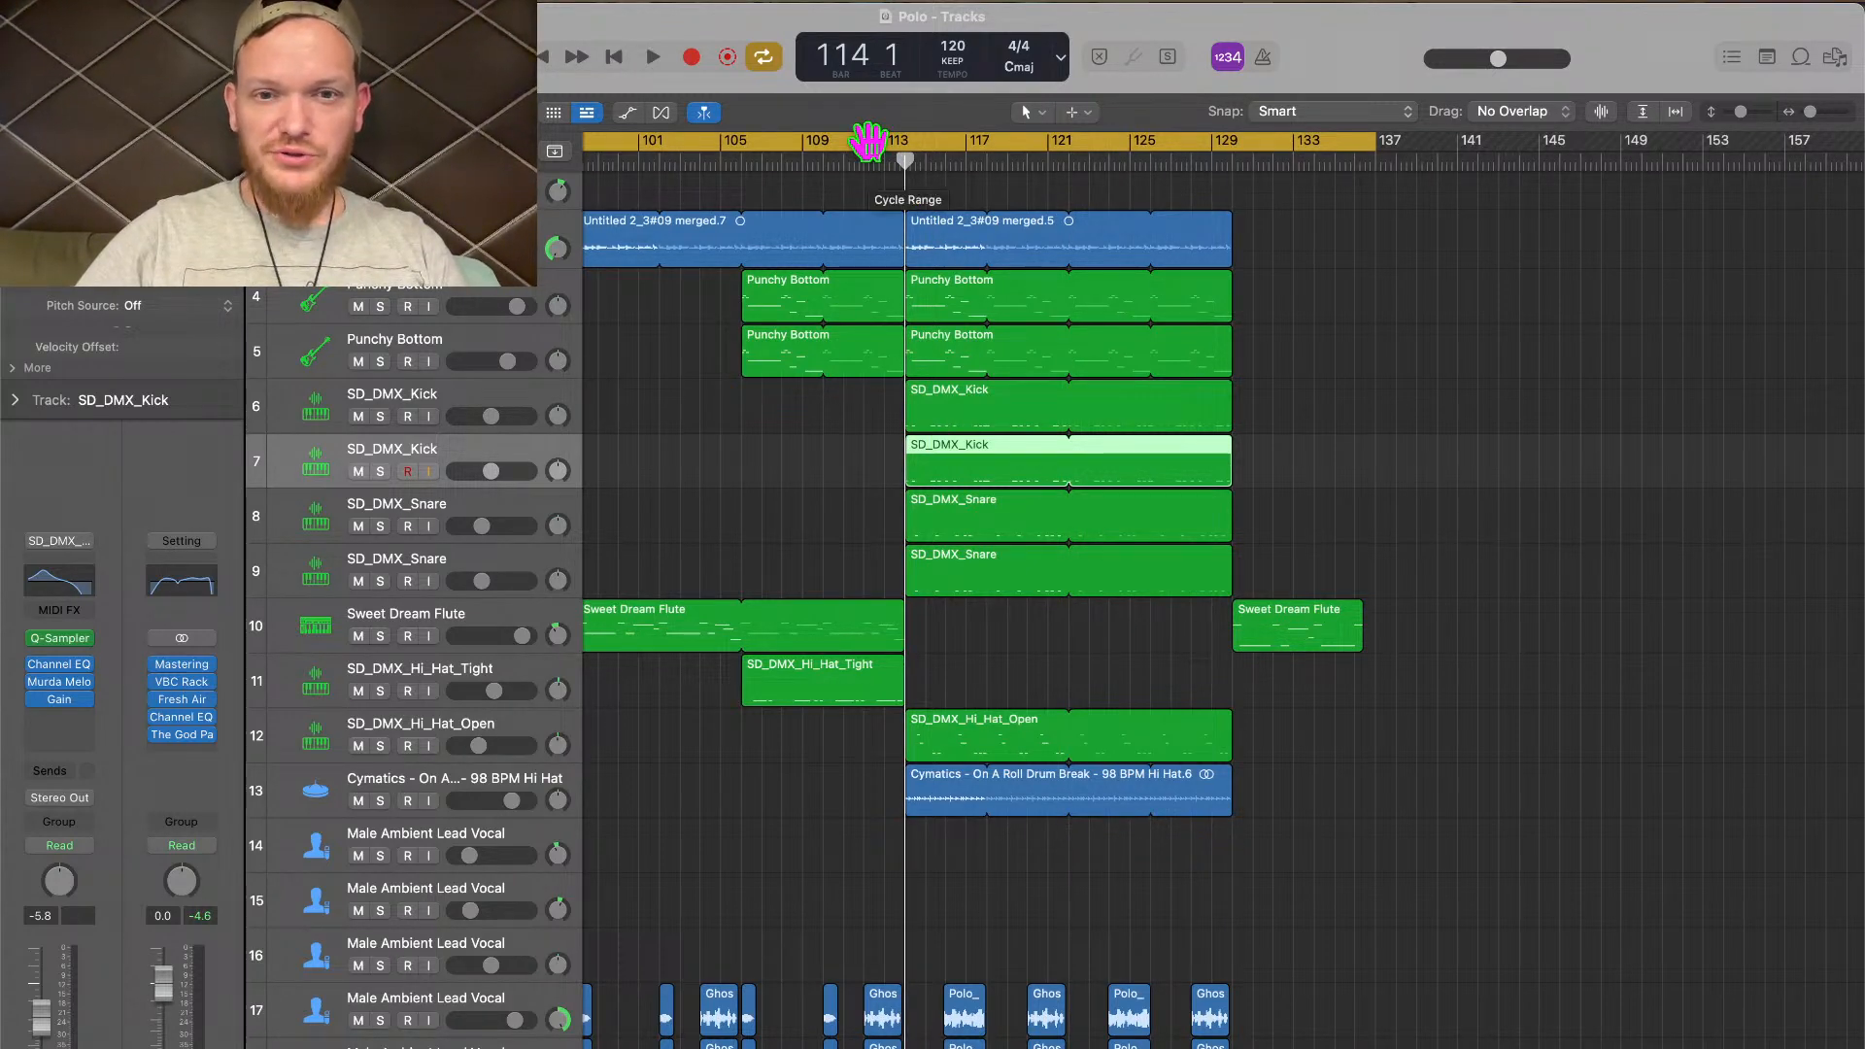
Play back from about bar 18 and lower both SD_DMX_Kick tracks together to -8.8 dB
key(space)
key(super+Left)
key(super+Left)
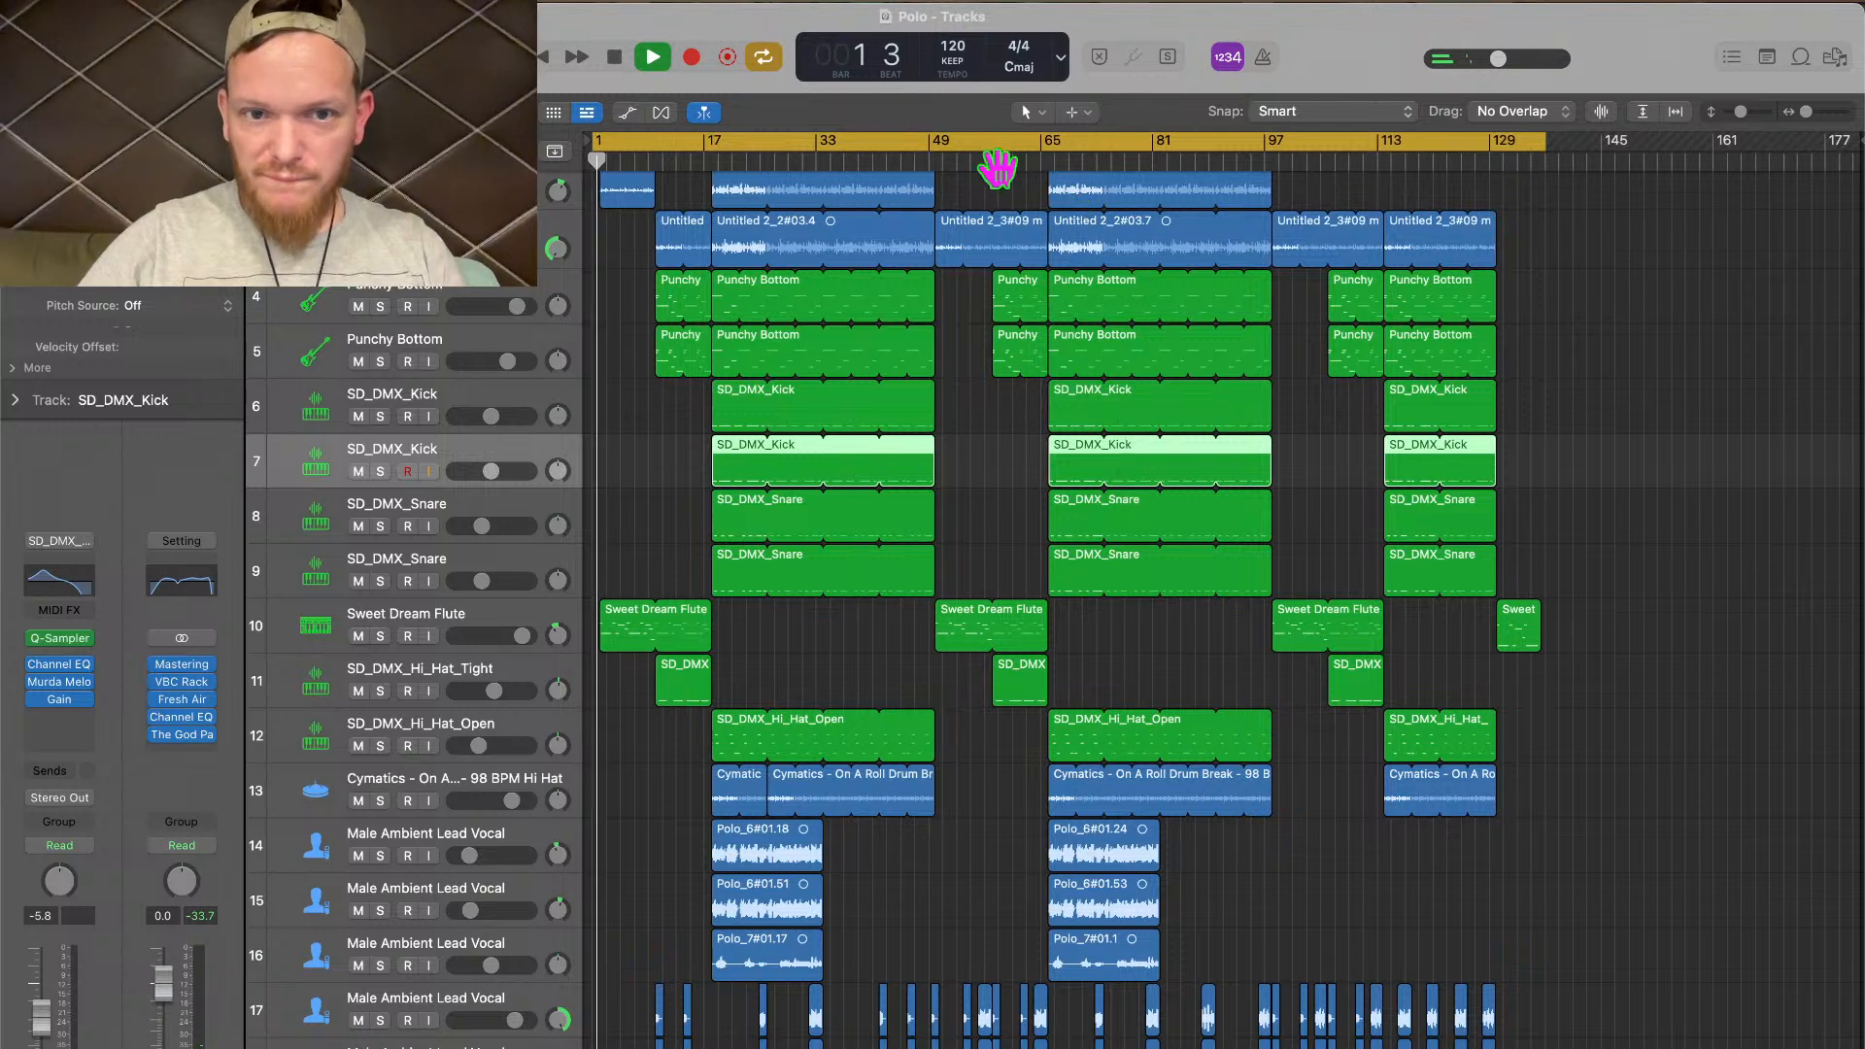
click(712, 164)
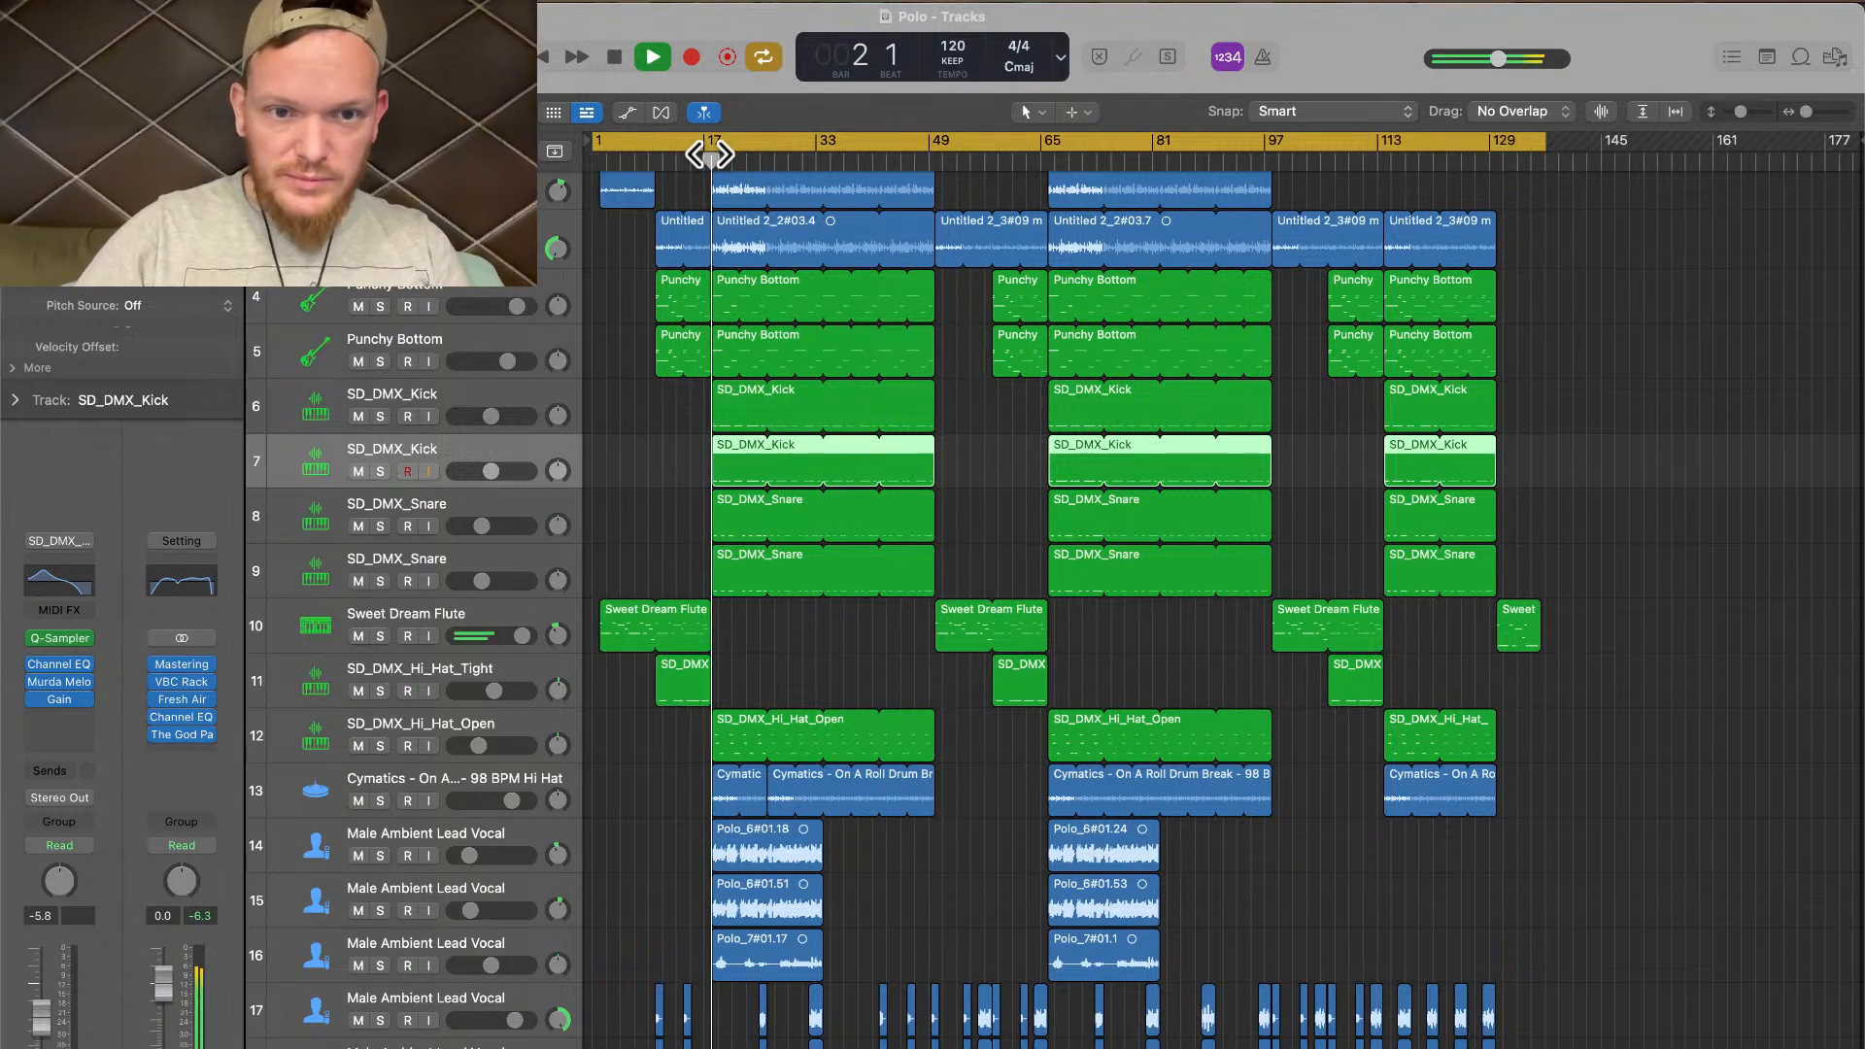
shift+click(490, 422)
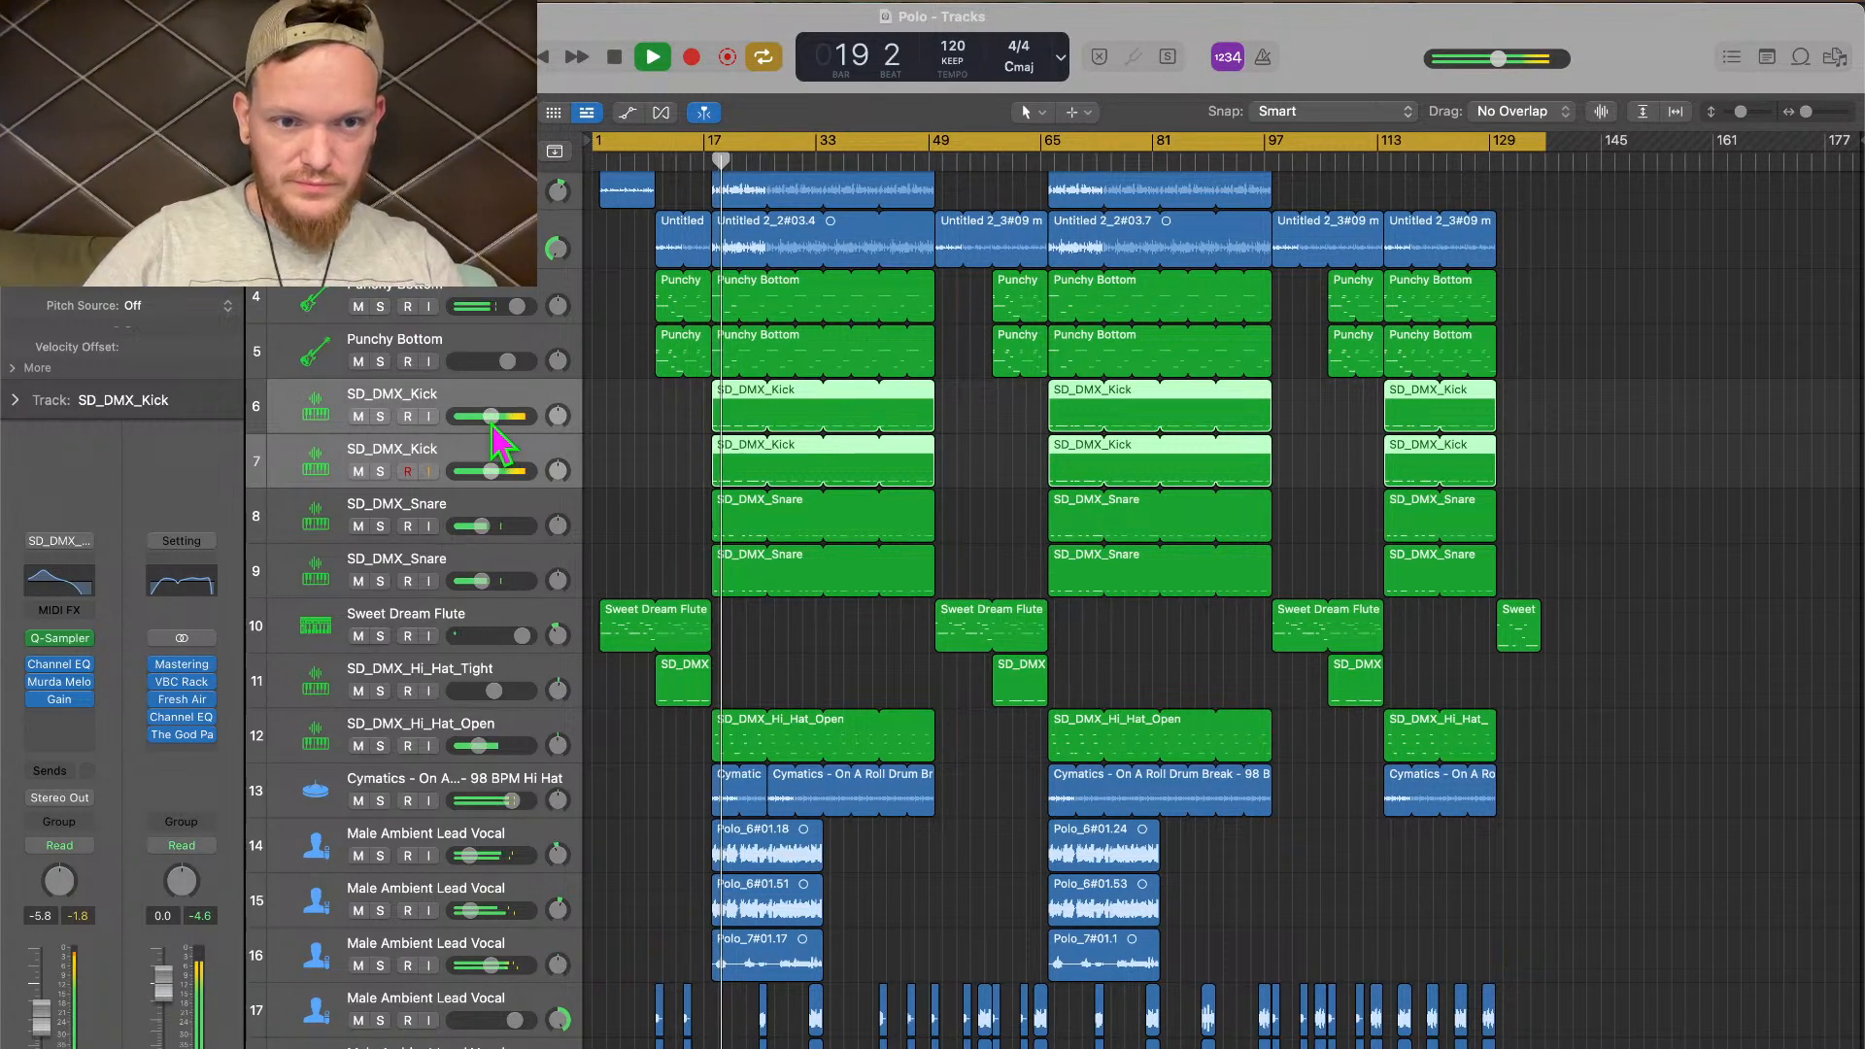
drag(492, 425, 474, 425)
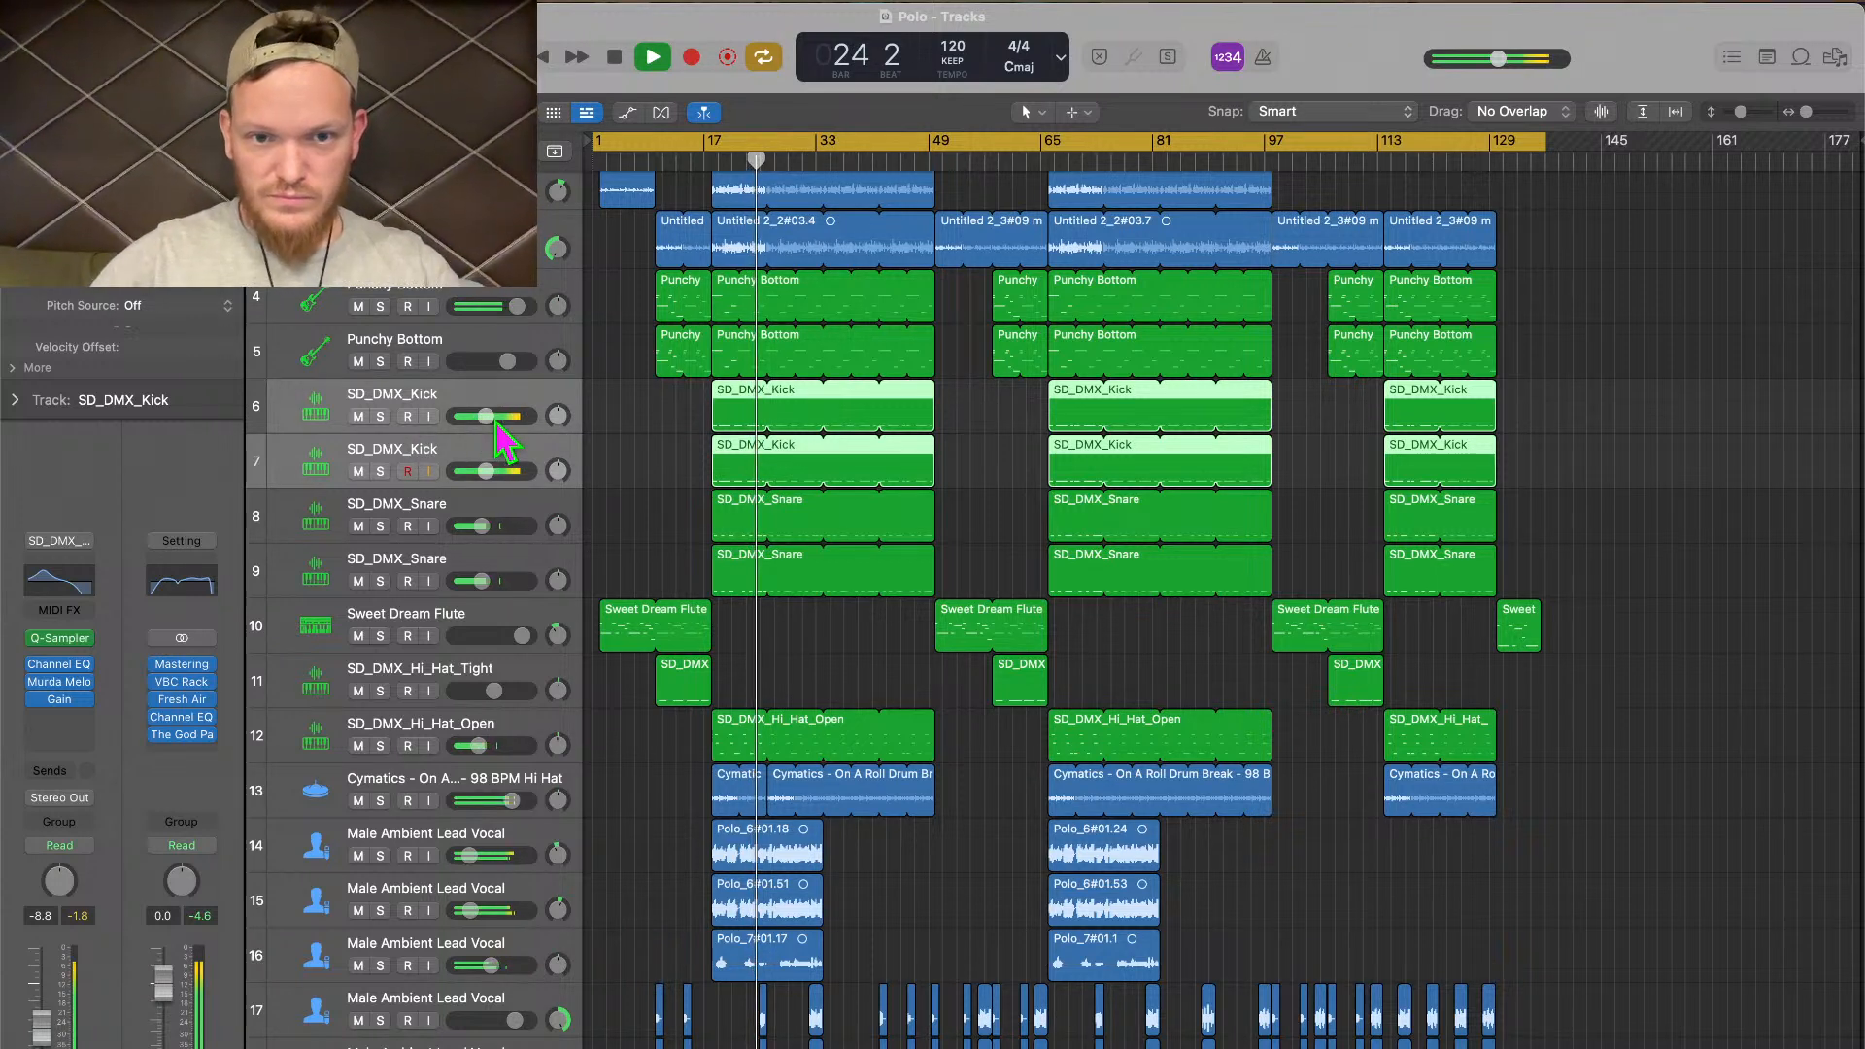
click(1256, 685)
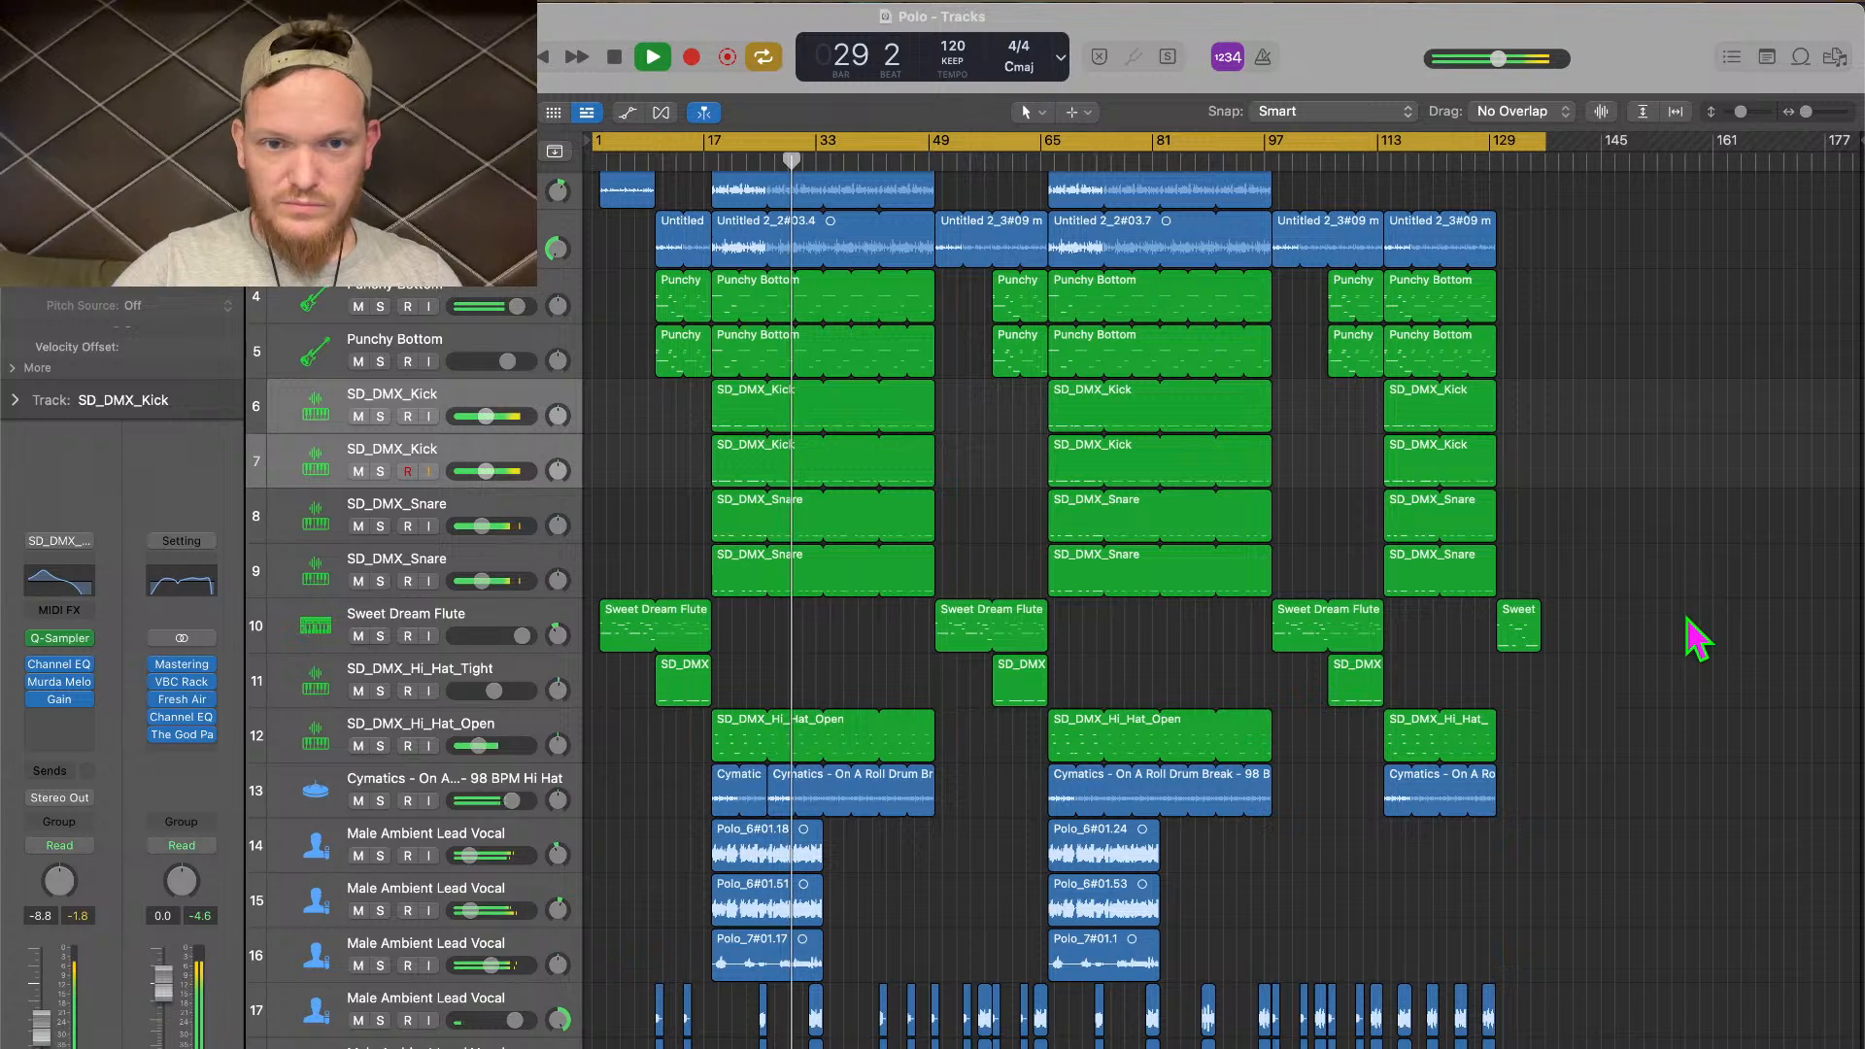
Delete the second Punchy Bottom track, the one with the Gain plug-in, together with its regions
click(521, 356)
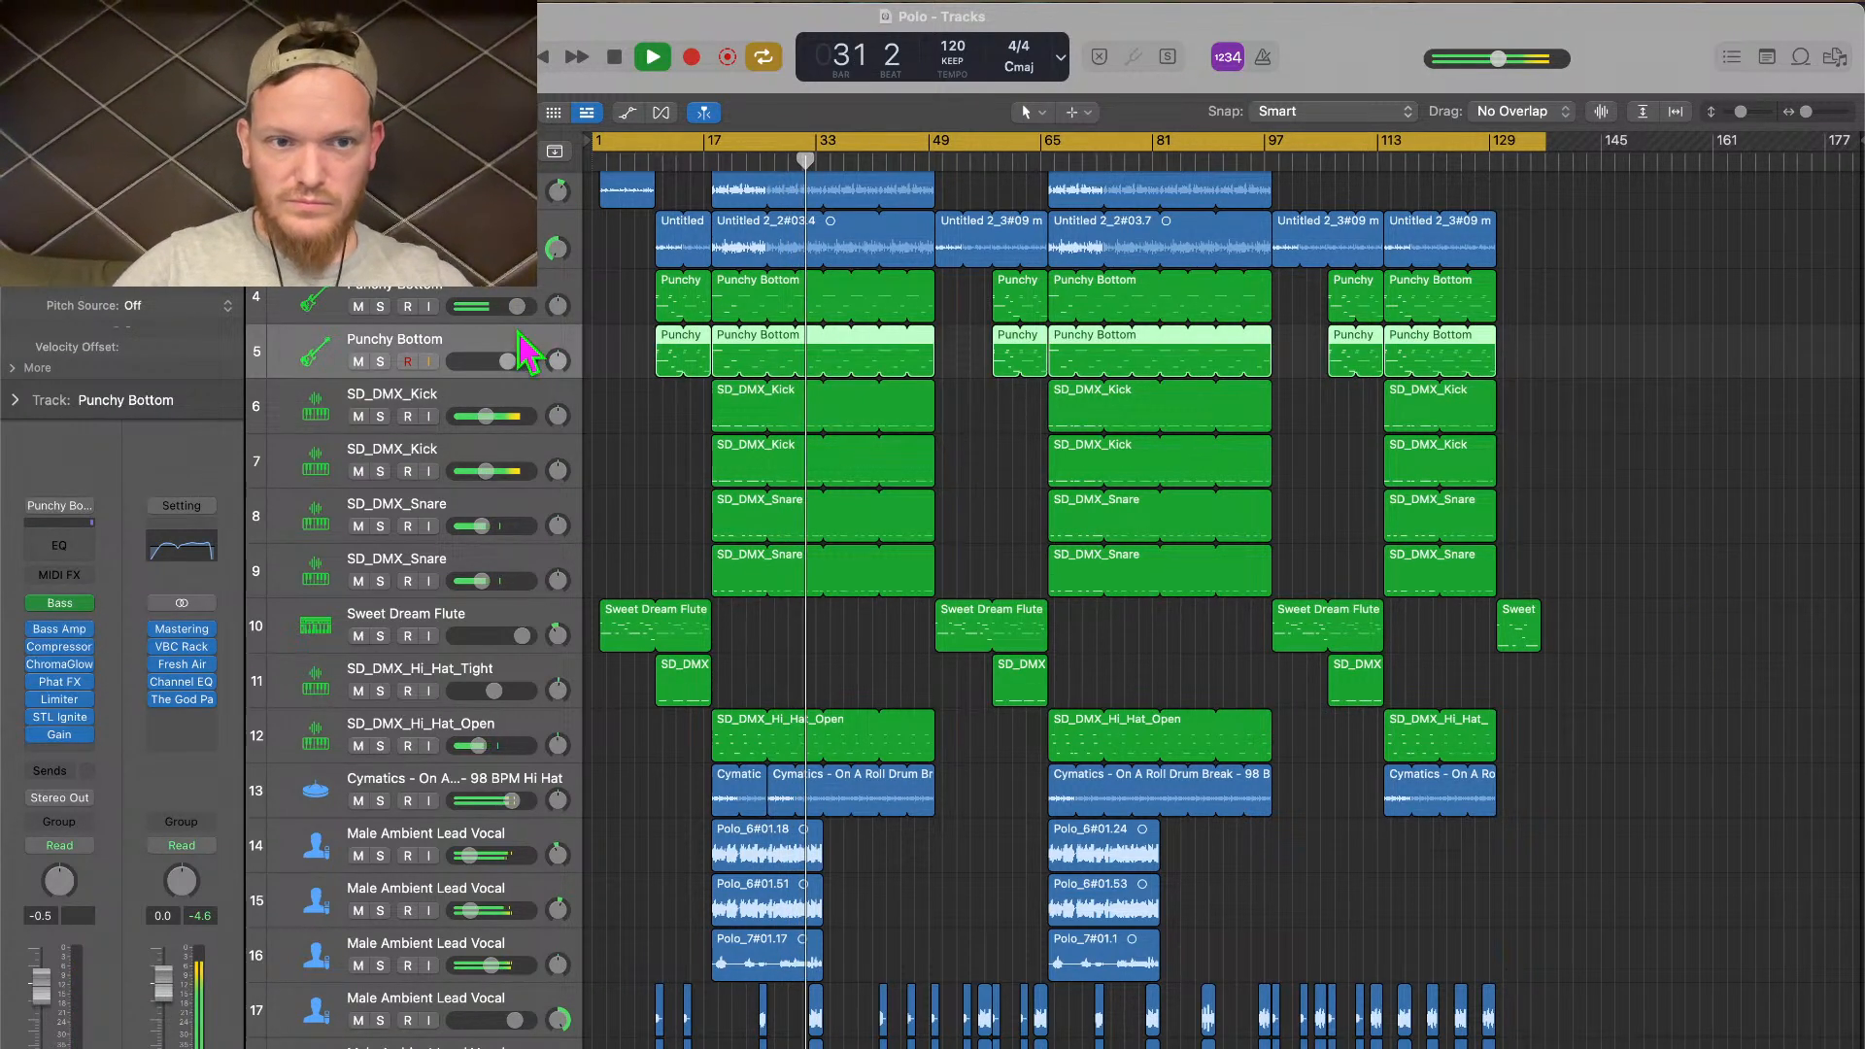
drag(1589, 364, 554, 377)
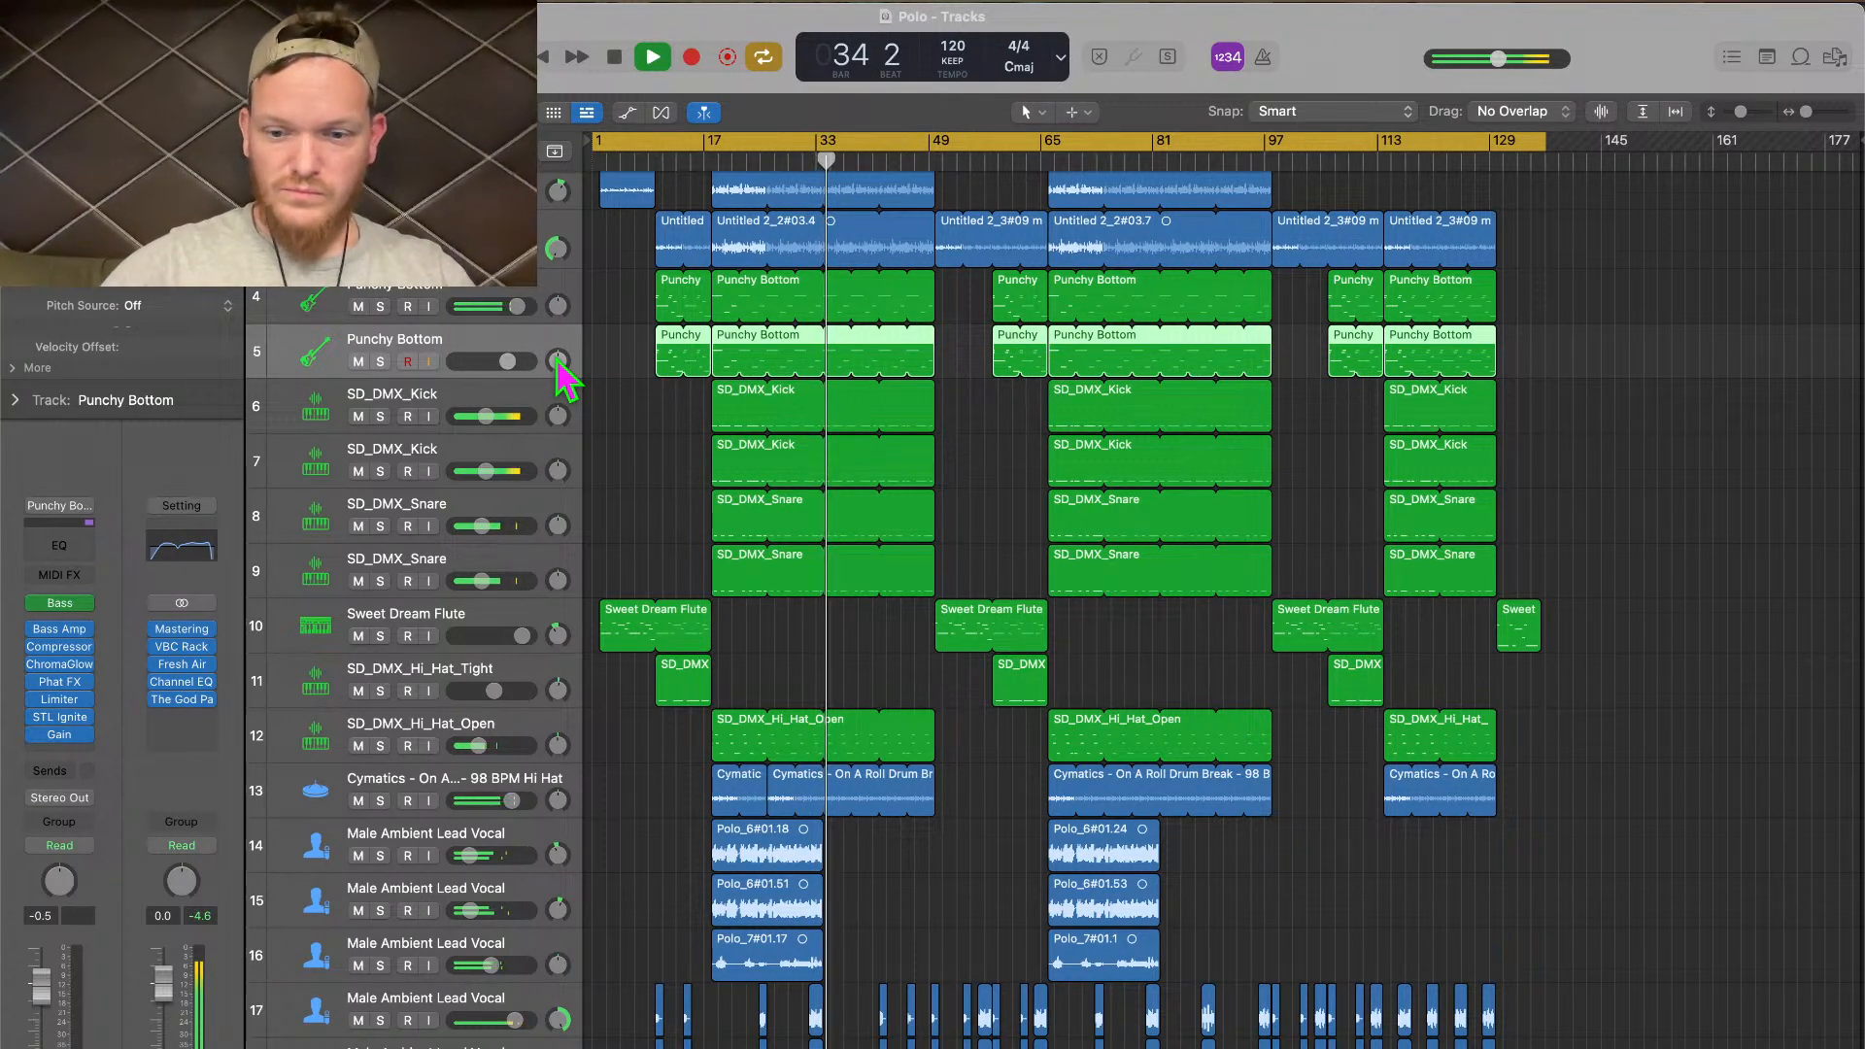
key(Delete)
key(Delete)
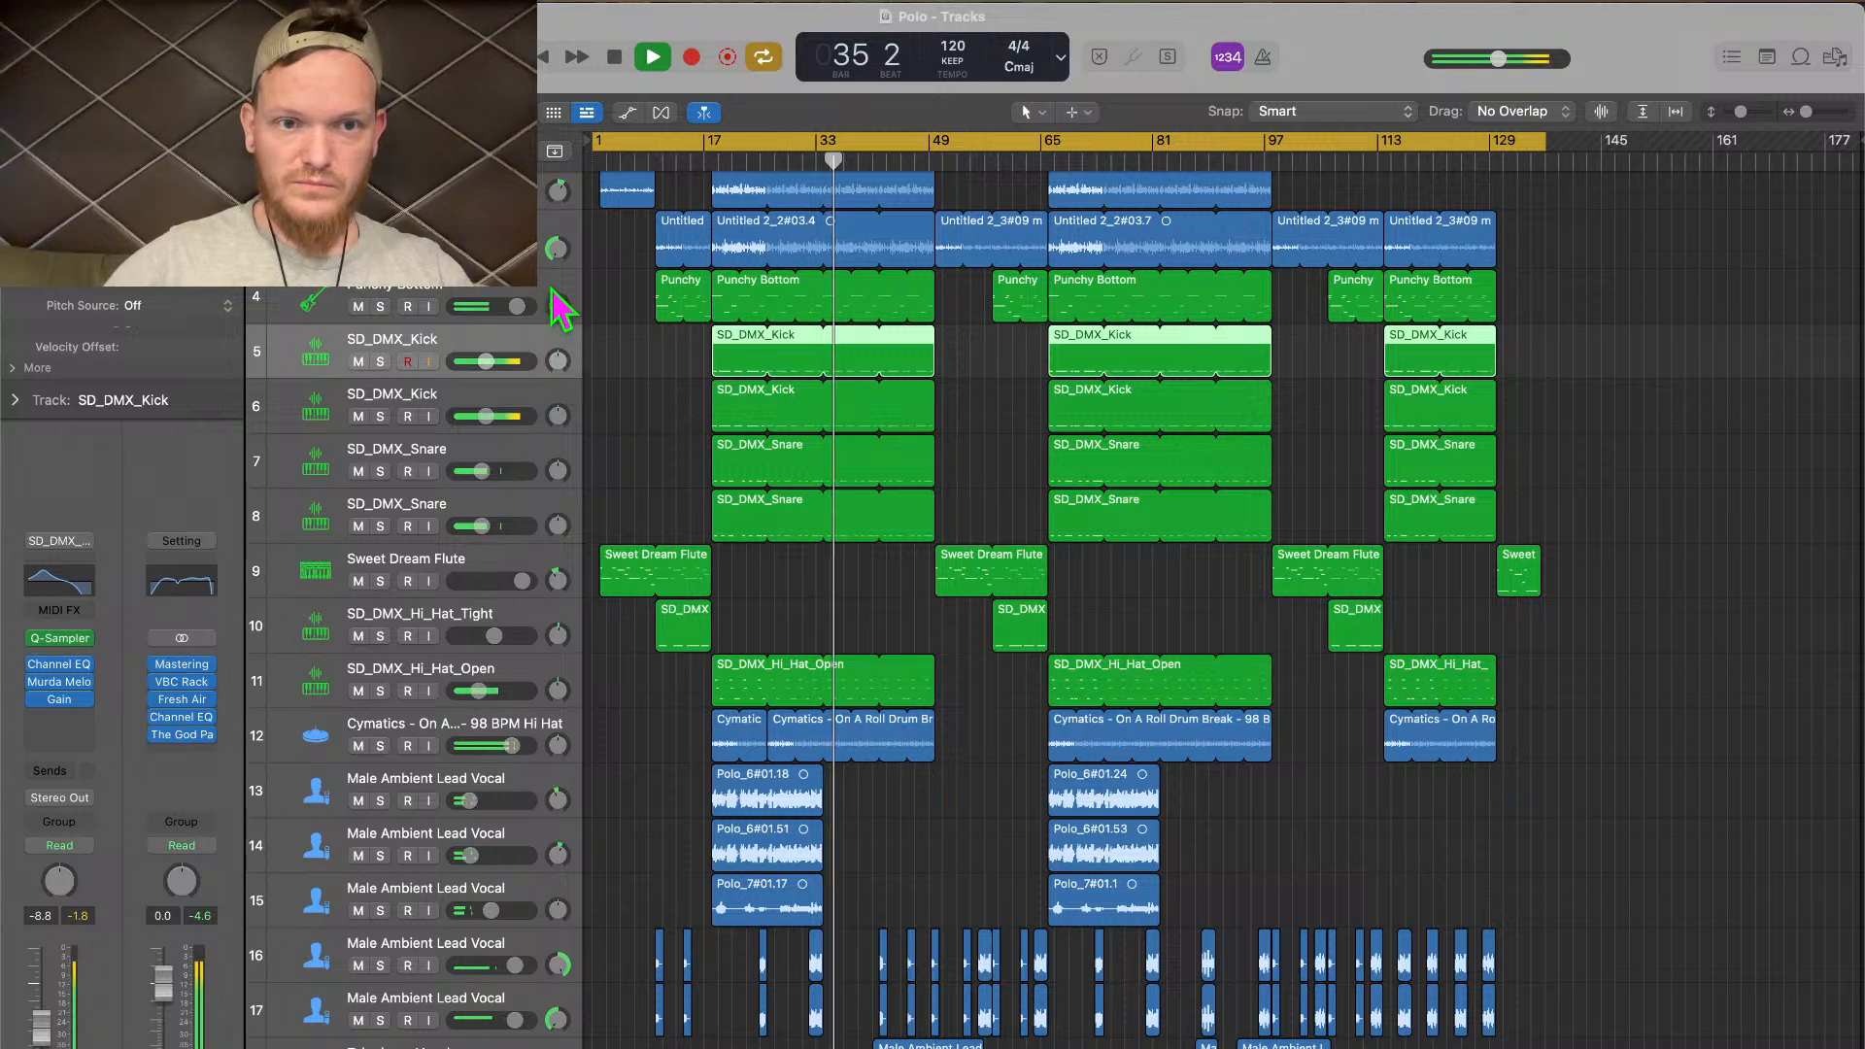
Duplicate the remaining Punchy Bottom track, paste copies of all its regions onto the new track at bar 10, and play back from there
click(562, 293)
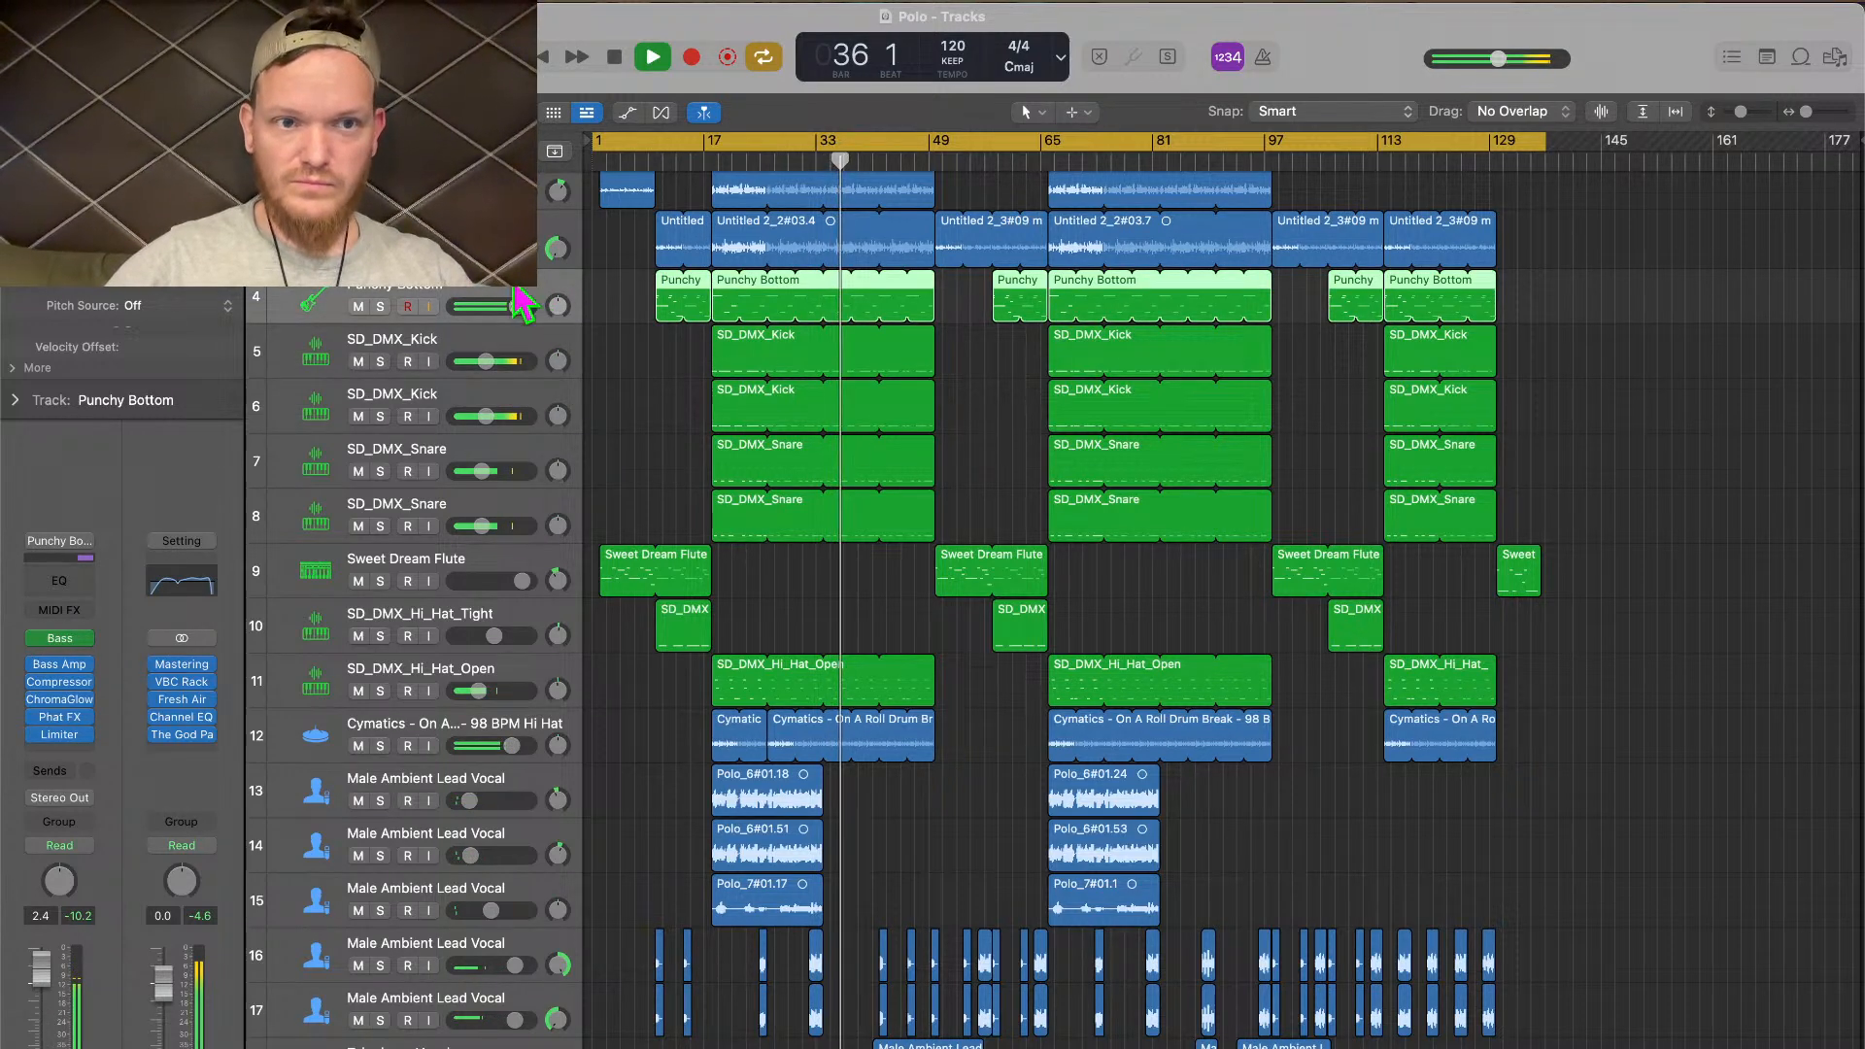
key(super+d)
key(space)
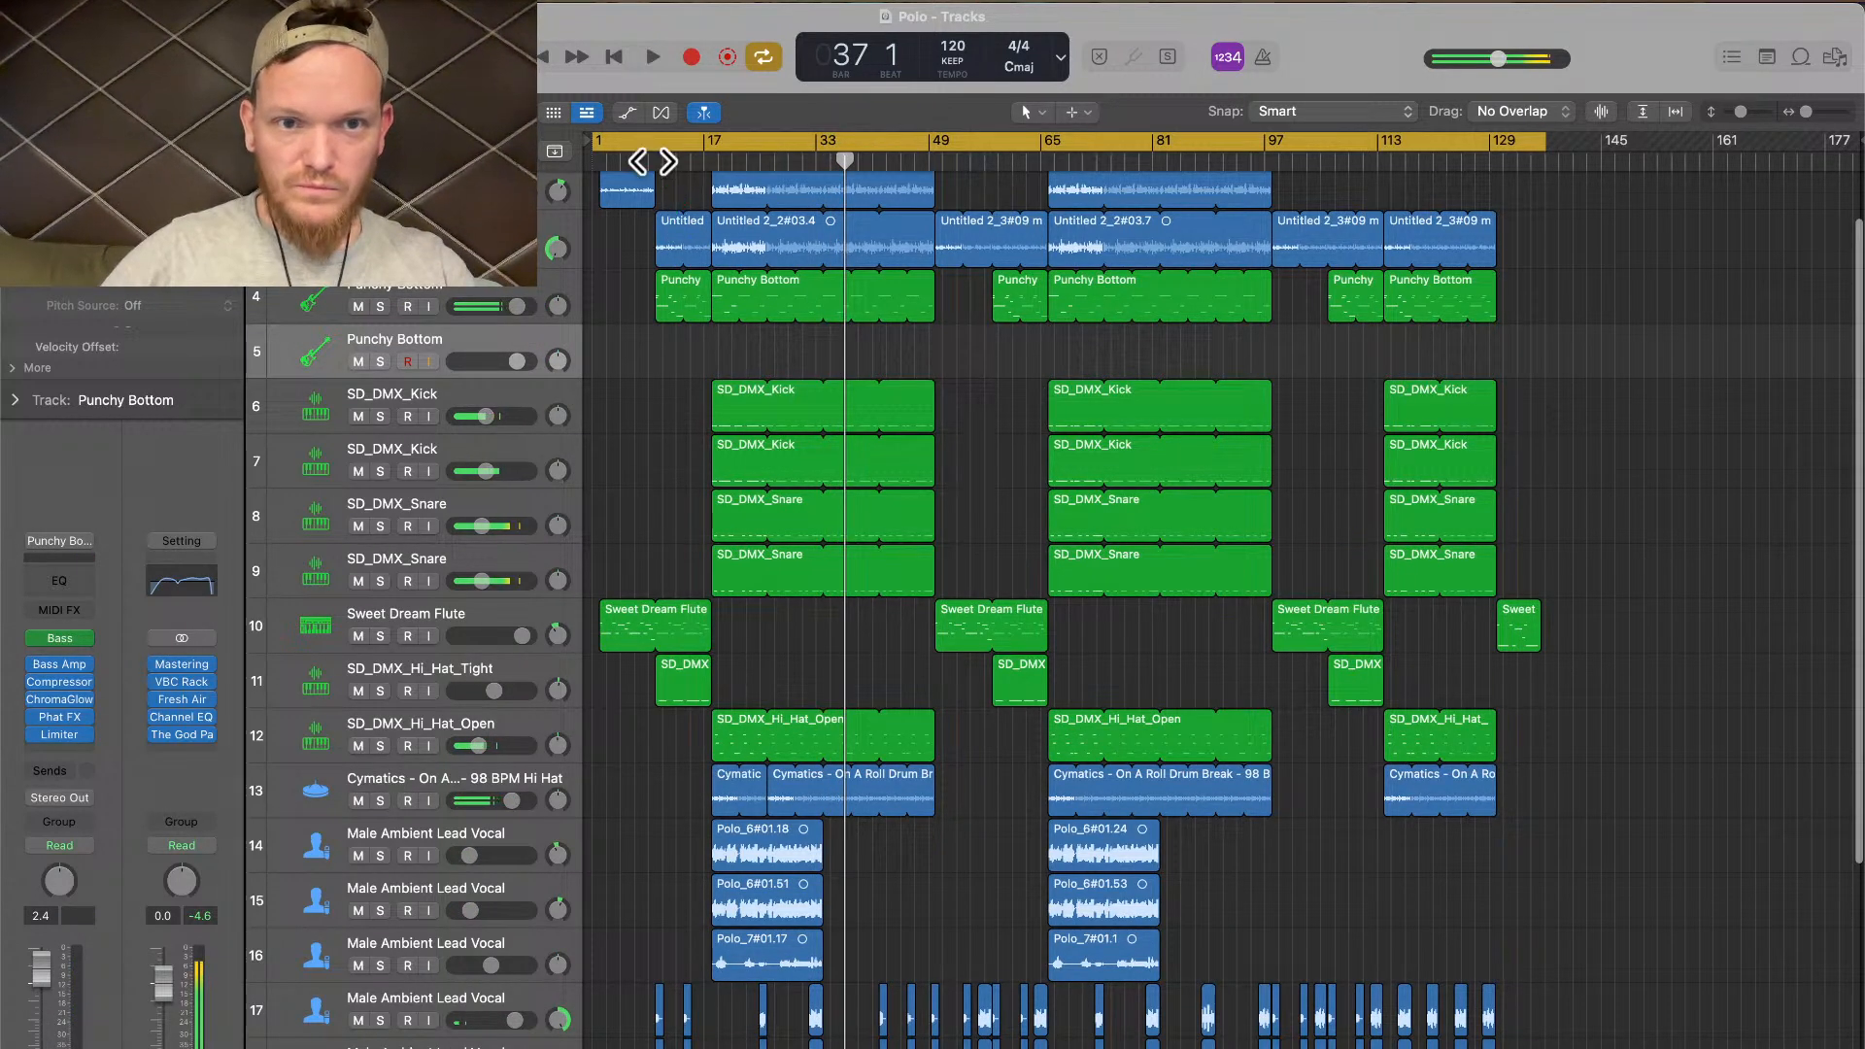
click(652, 161)
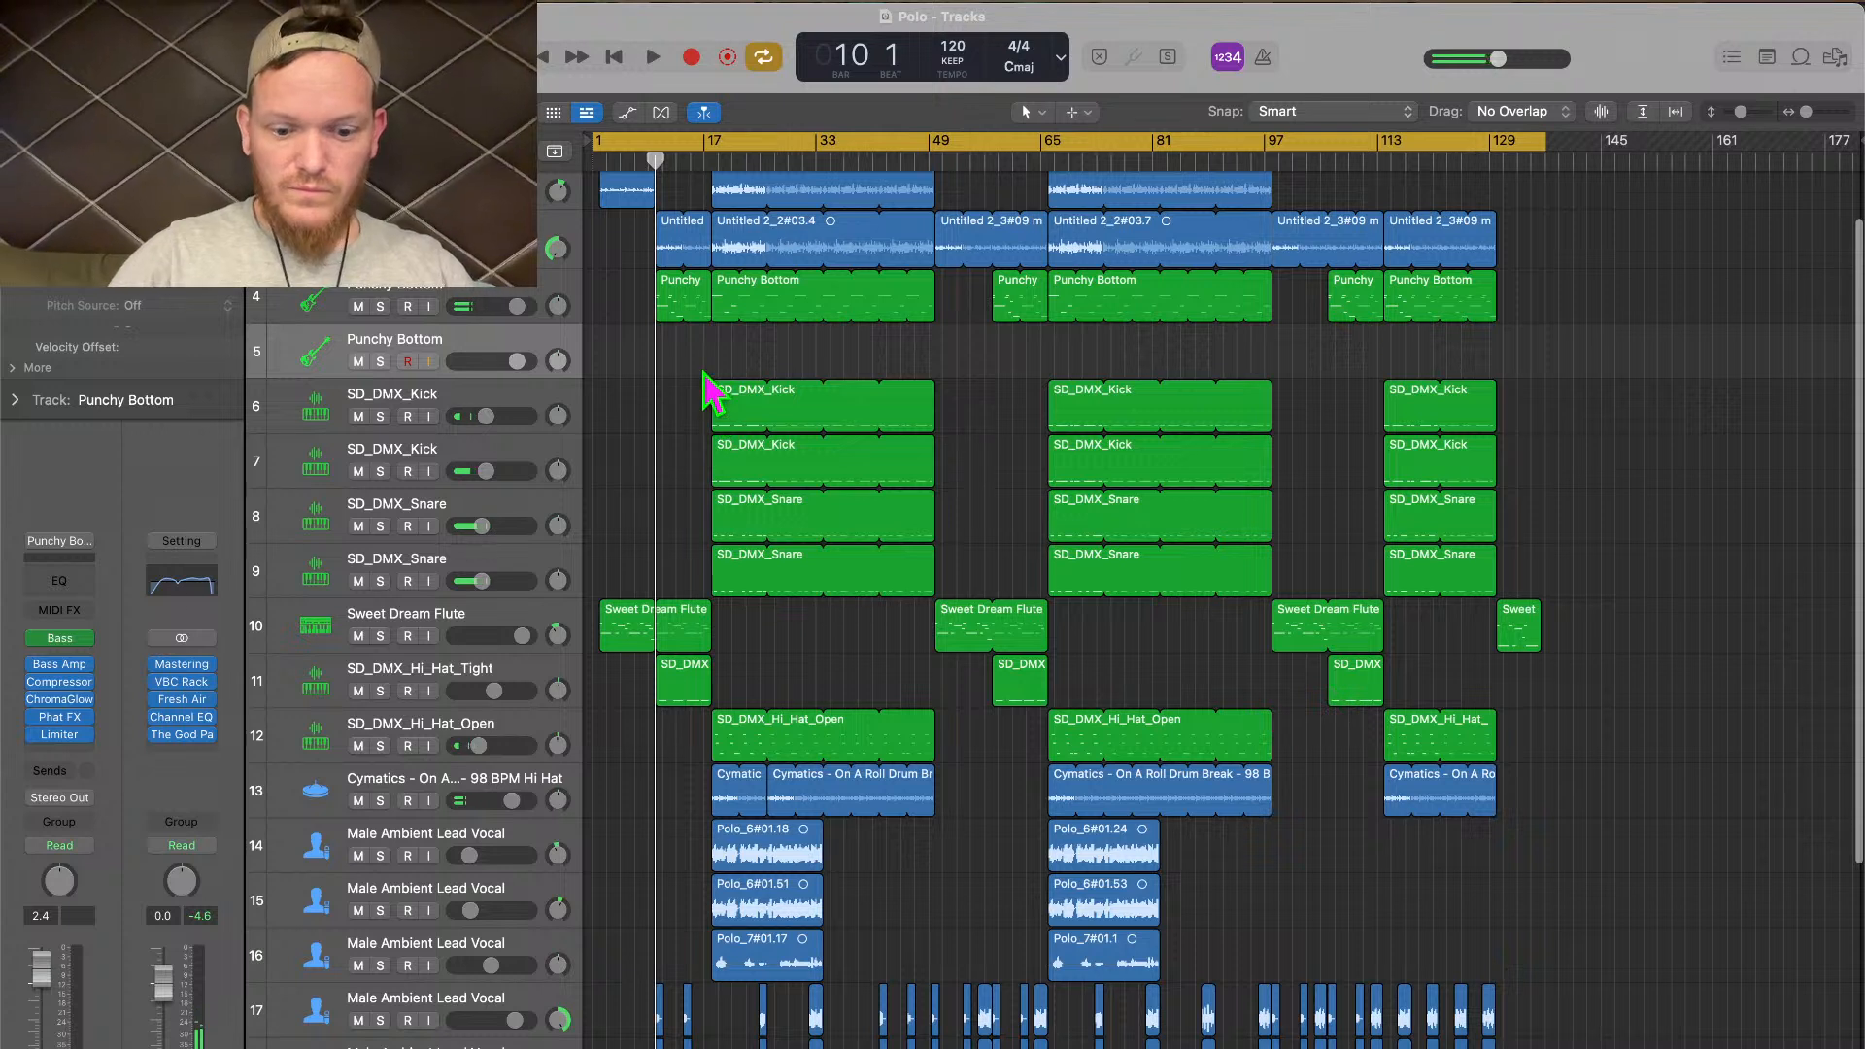
key(super+v)
double_click(649, 160)
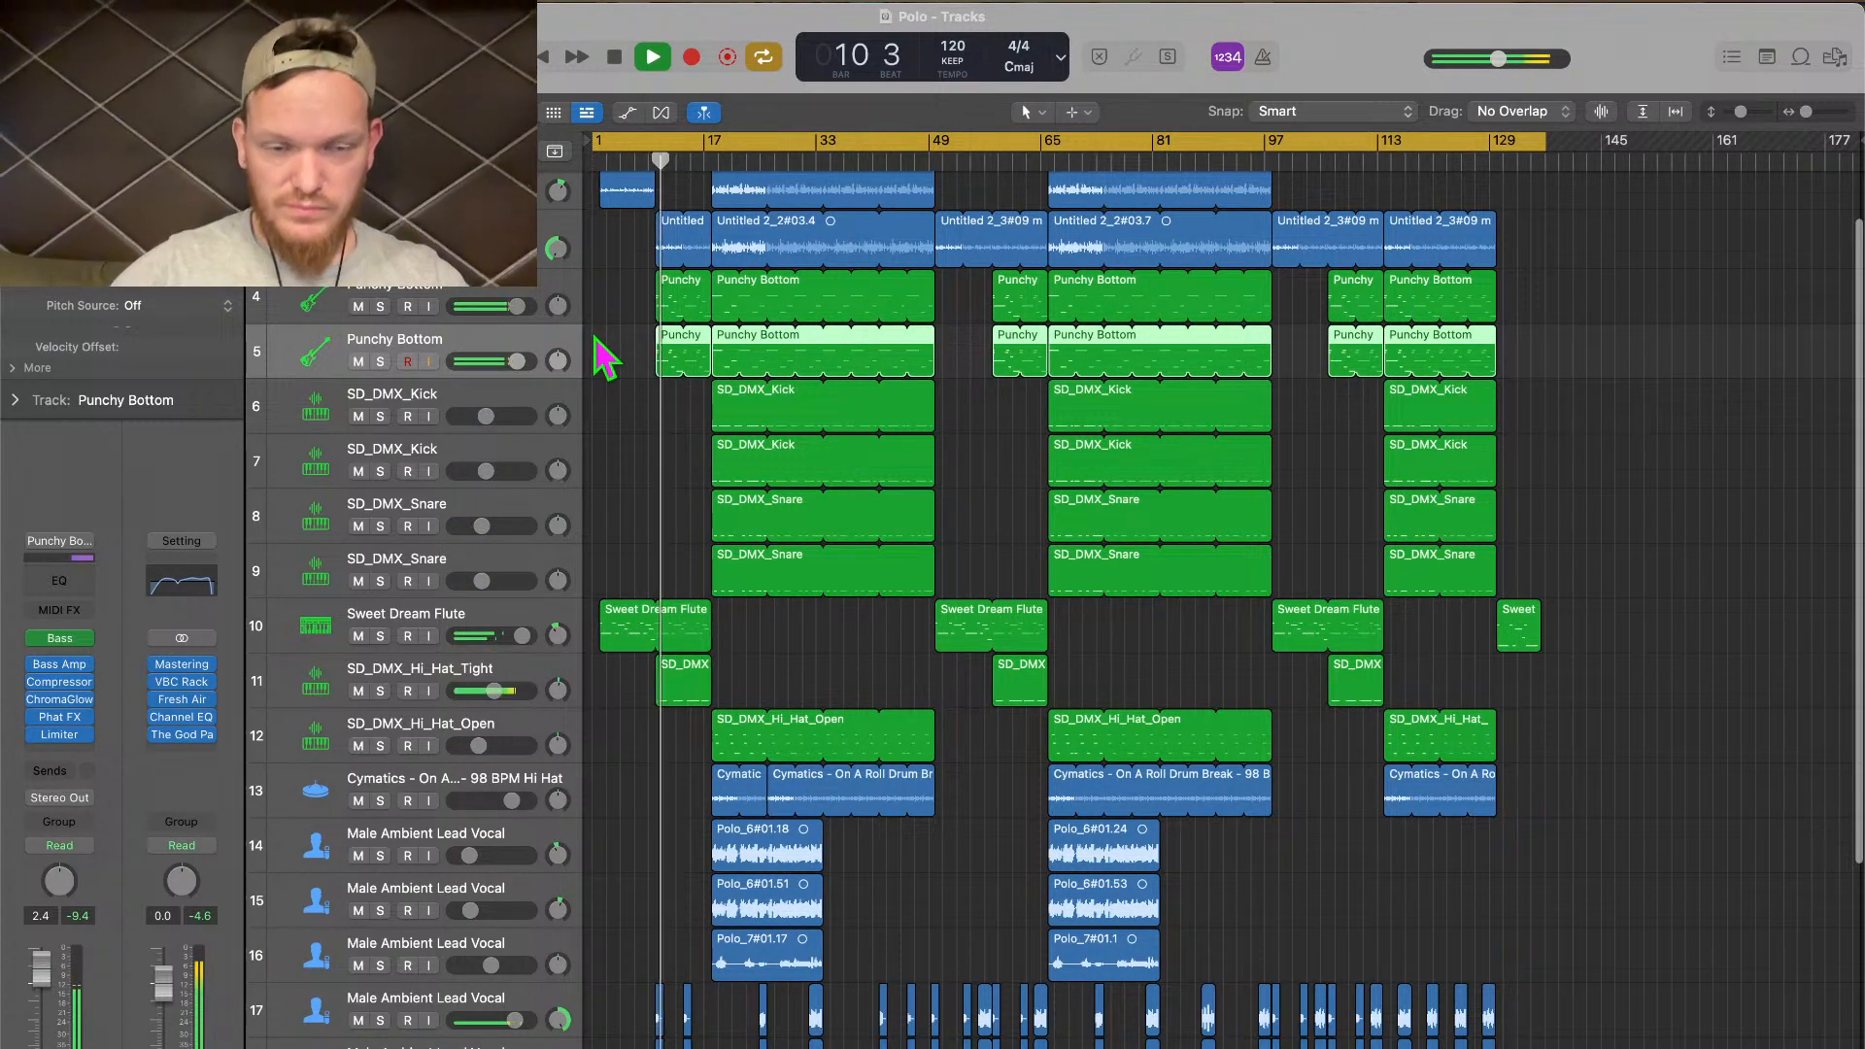
Select both Punchy Bottom bass tracks and adjust their shared volume to 3.3 dB while listening to playback
click(525, 290)
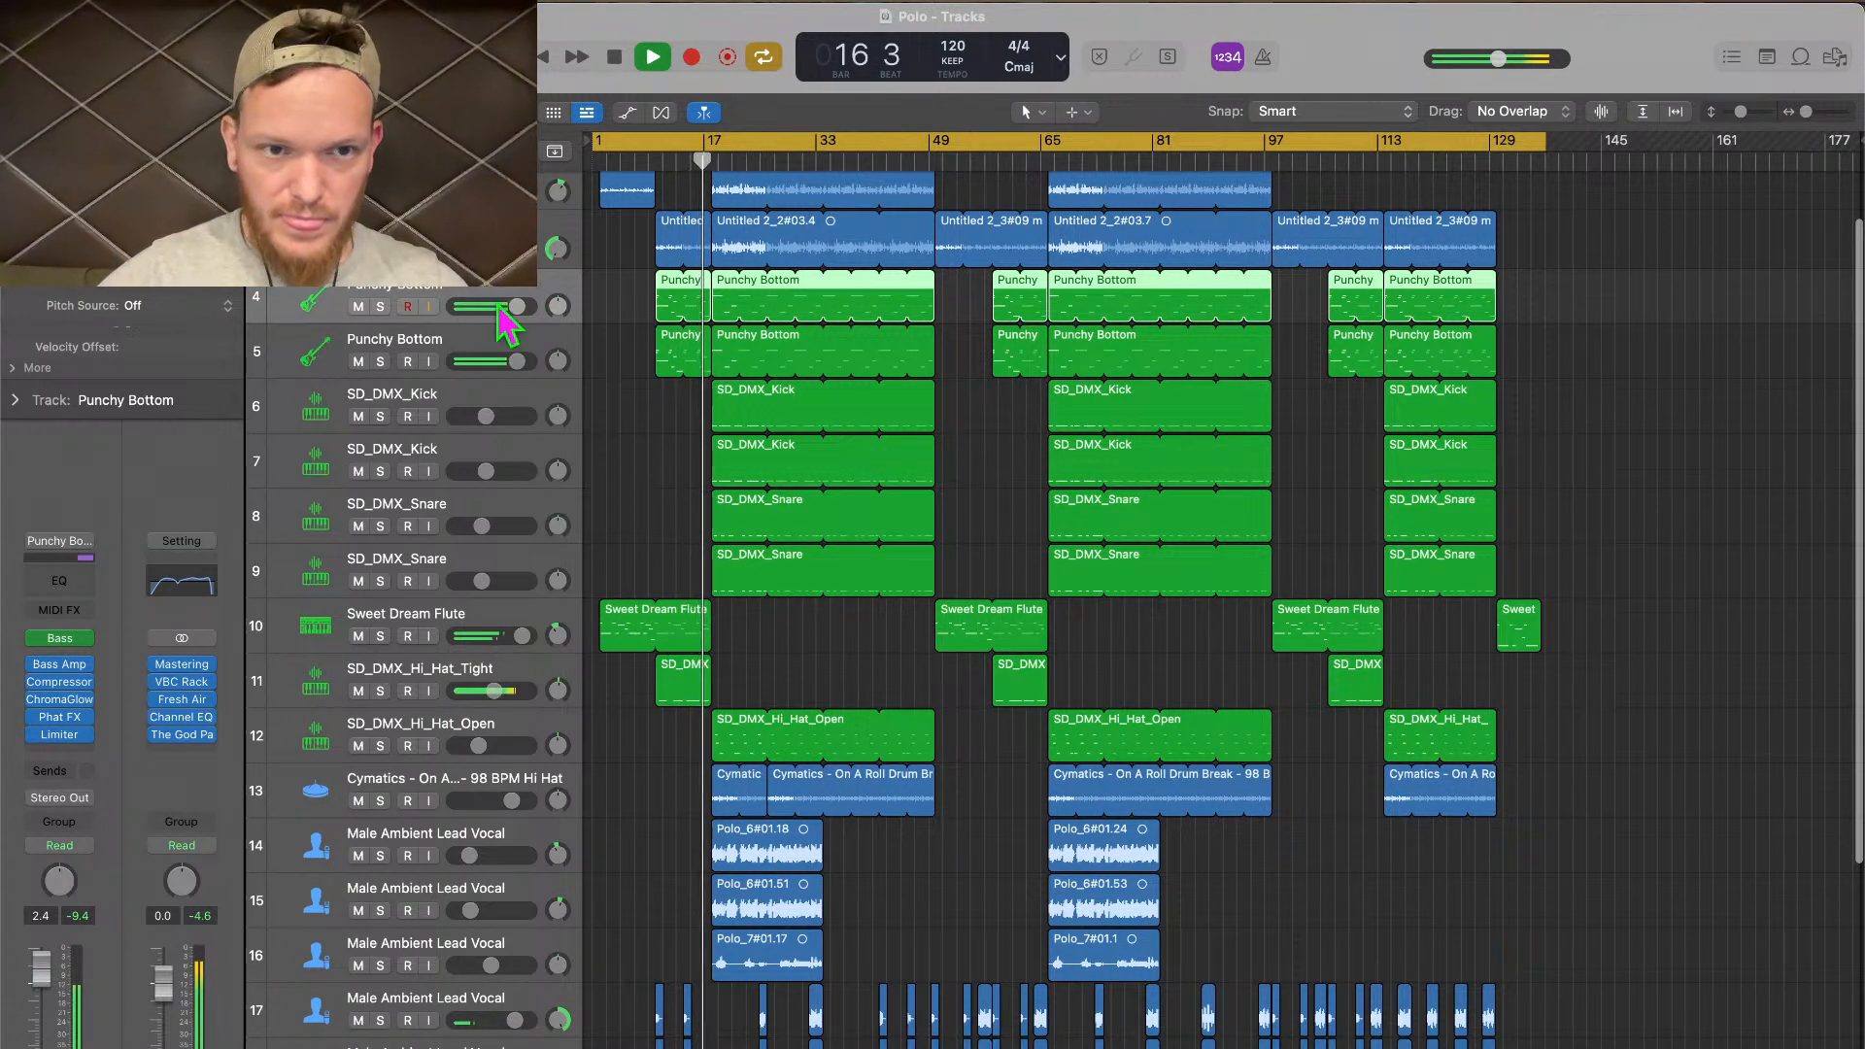
click(488, 361)
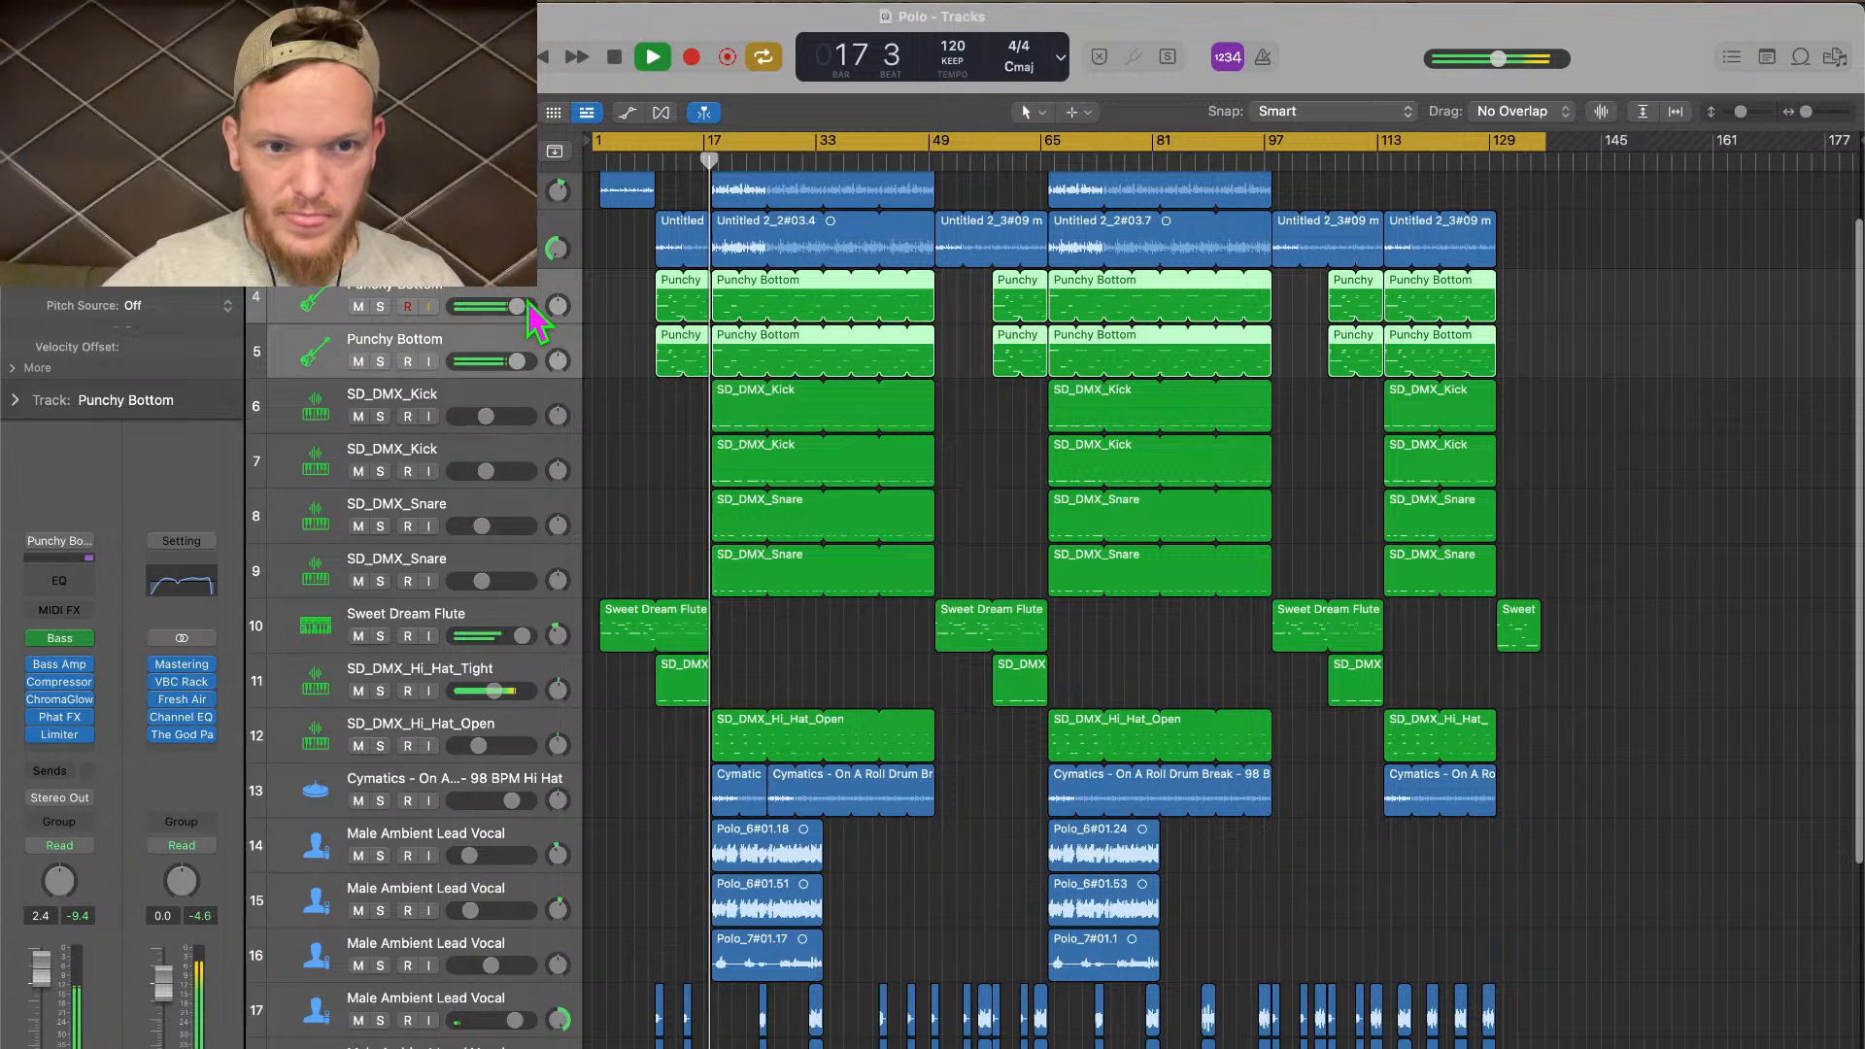
drag(508, 308, 505, 309)
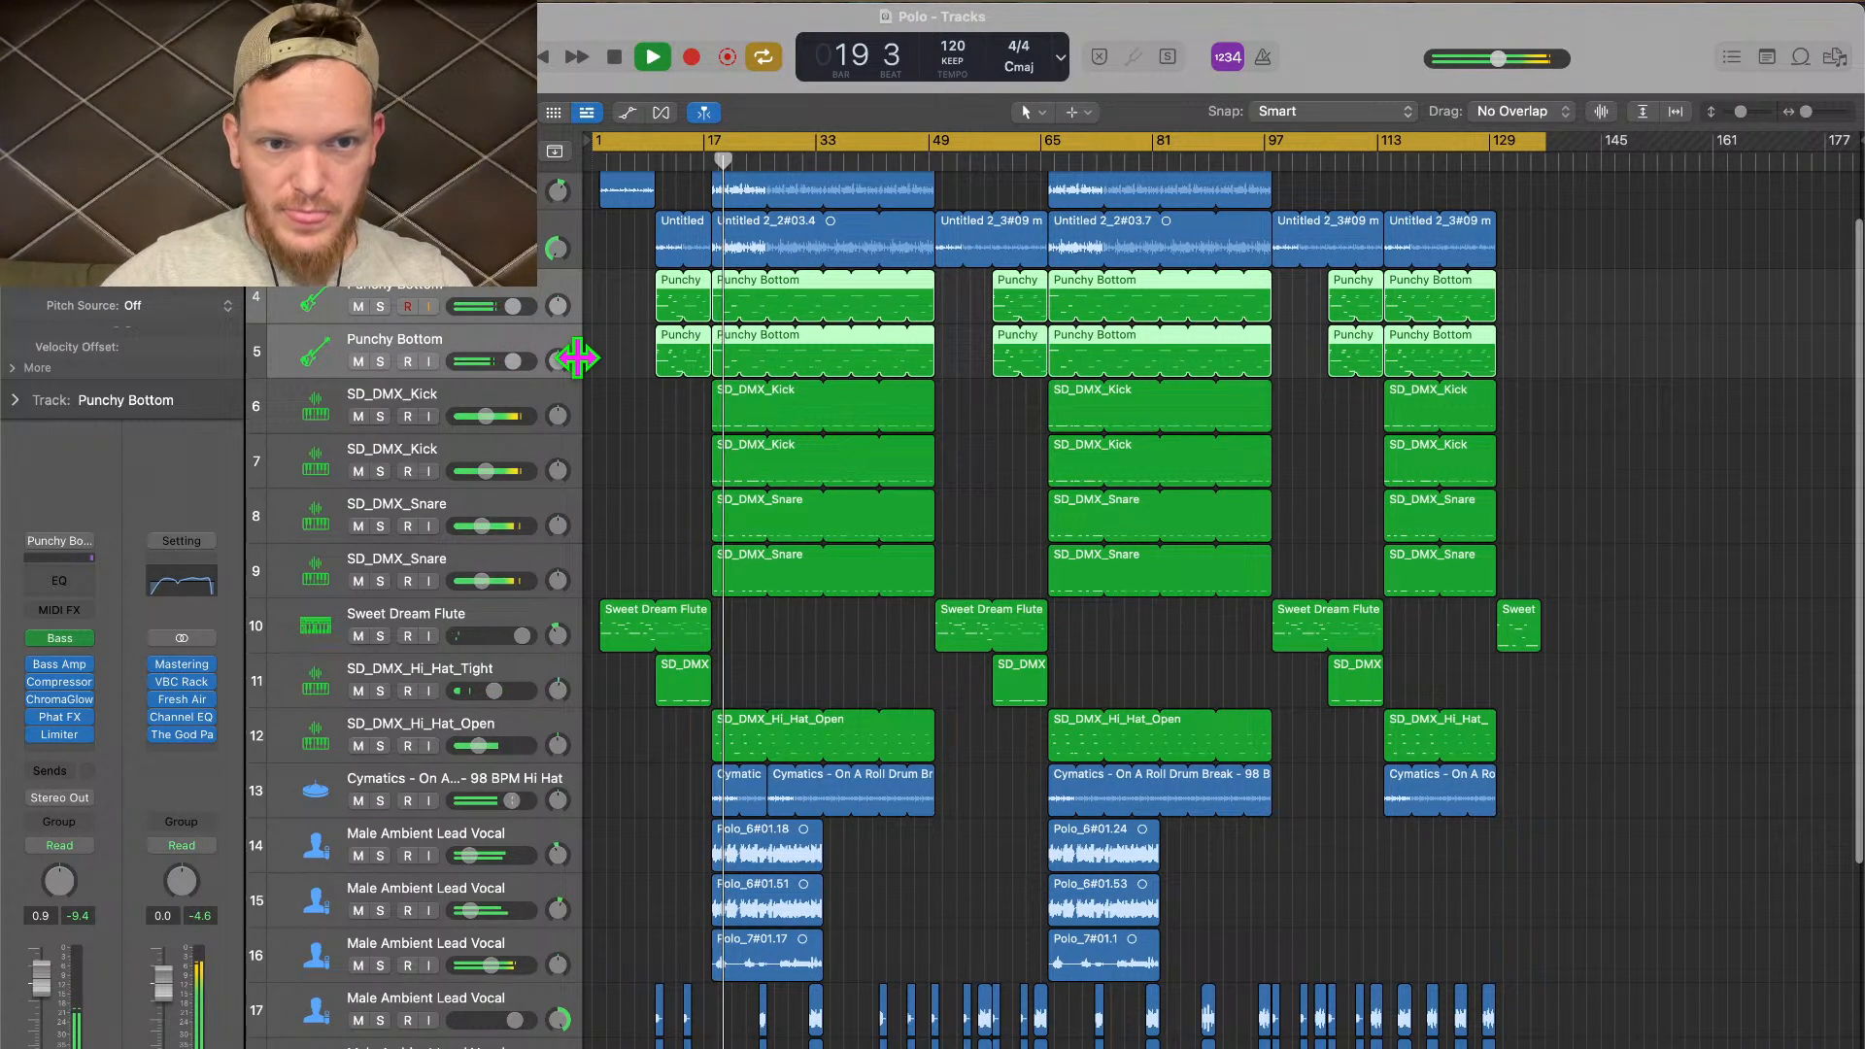
drag(513, 362, 521, 306)
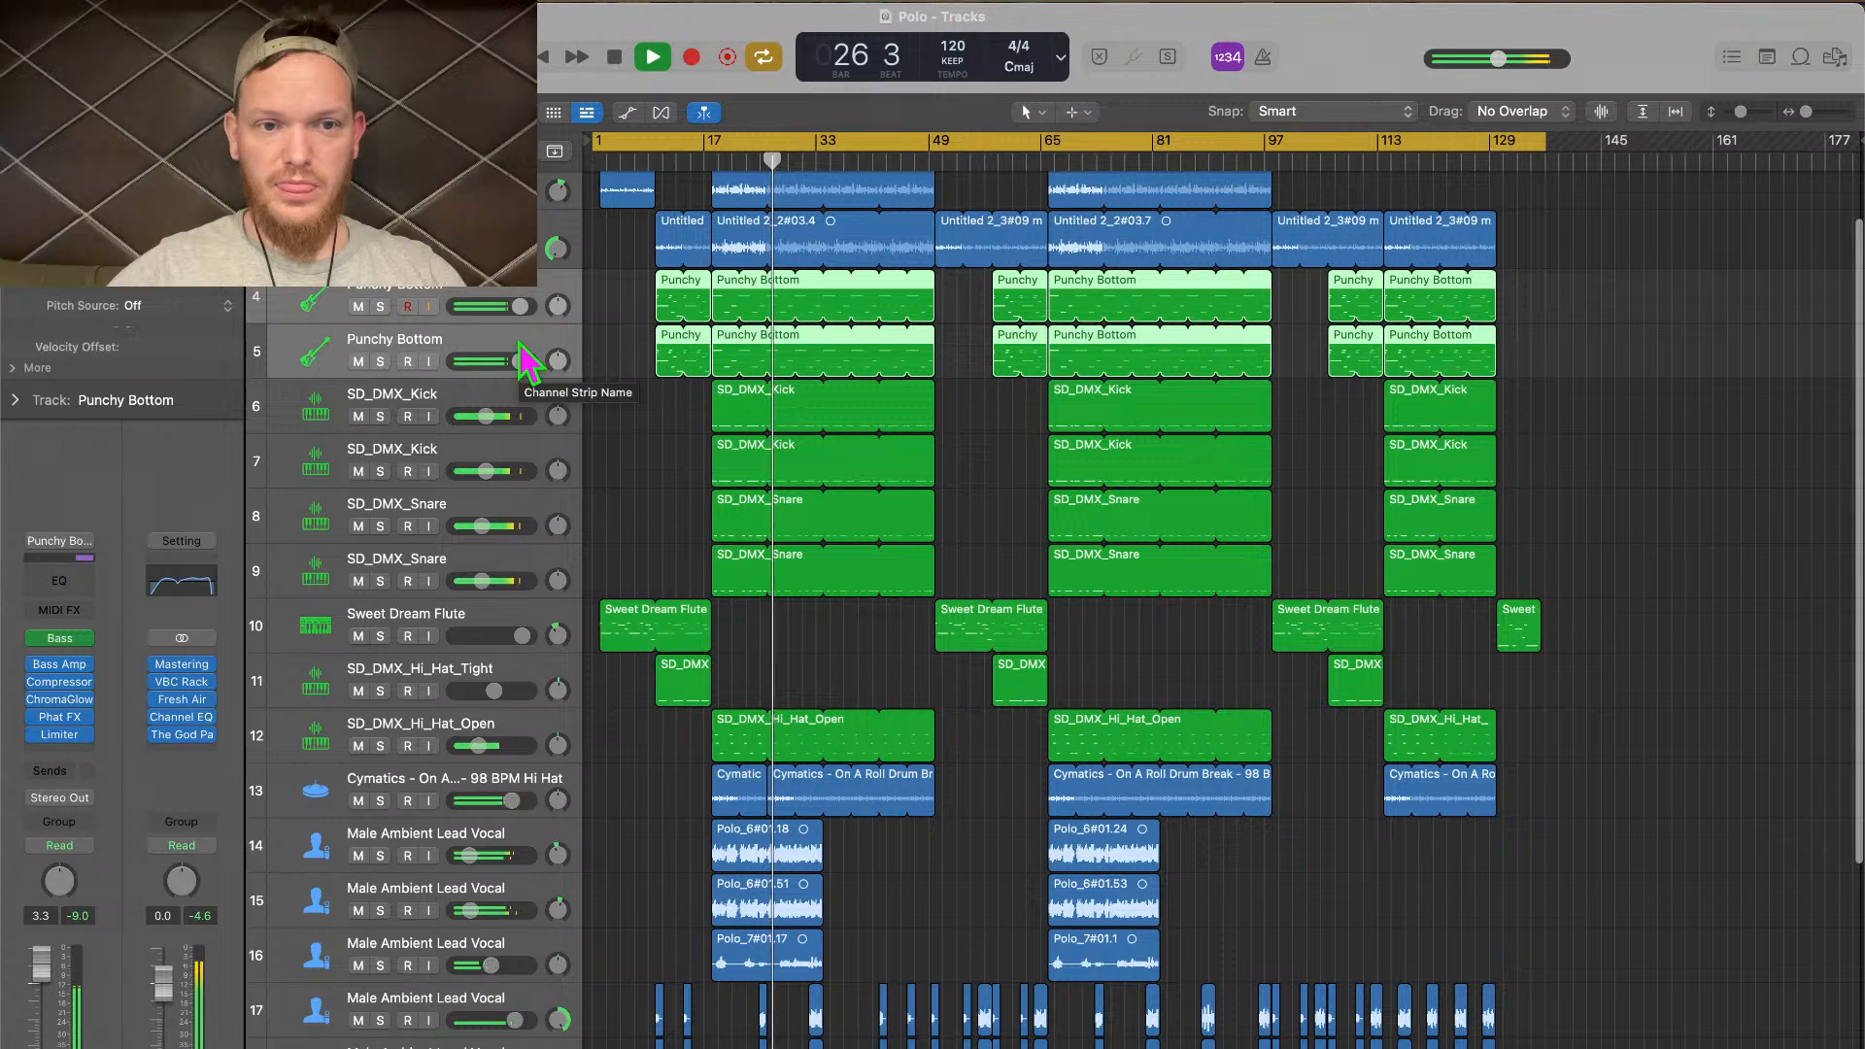
key(space)
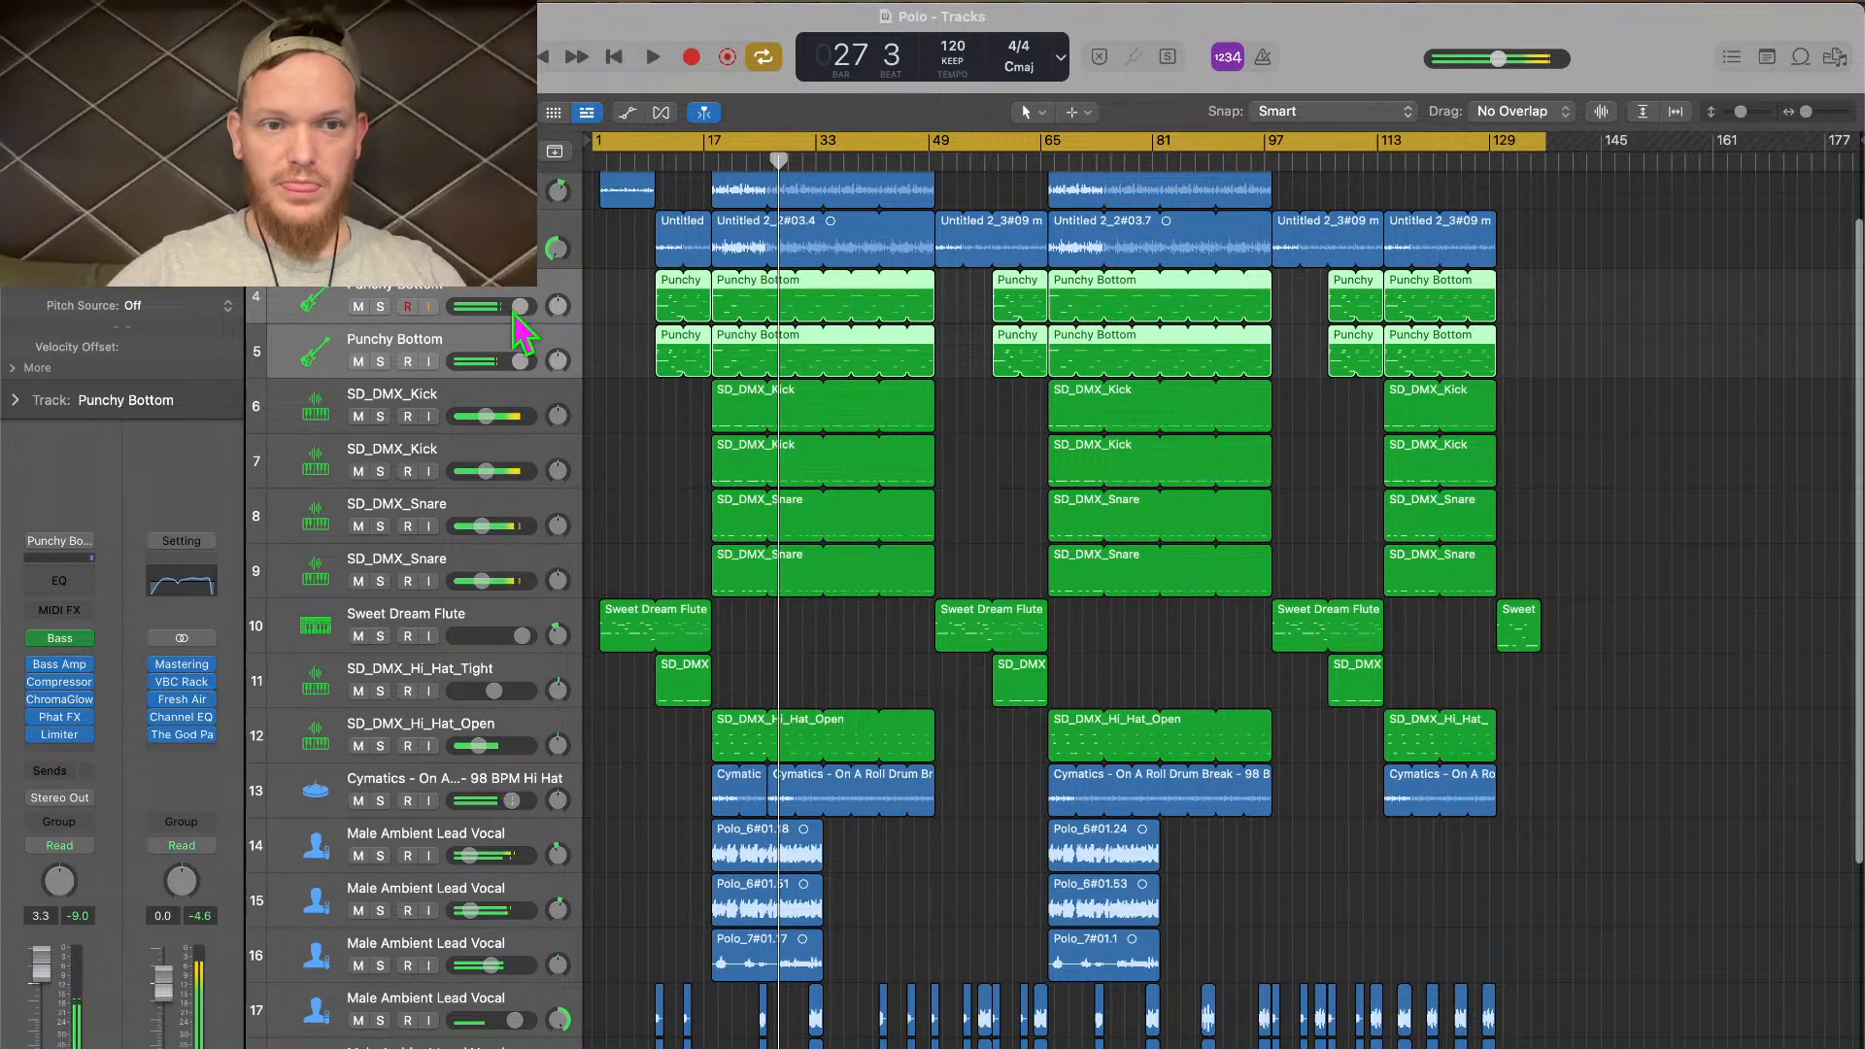
Delete the duplicate Punchy Bottom track in row 5
click(480, 345)
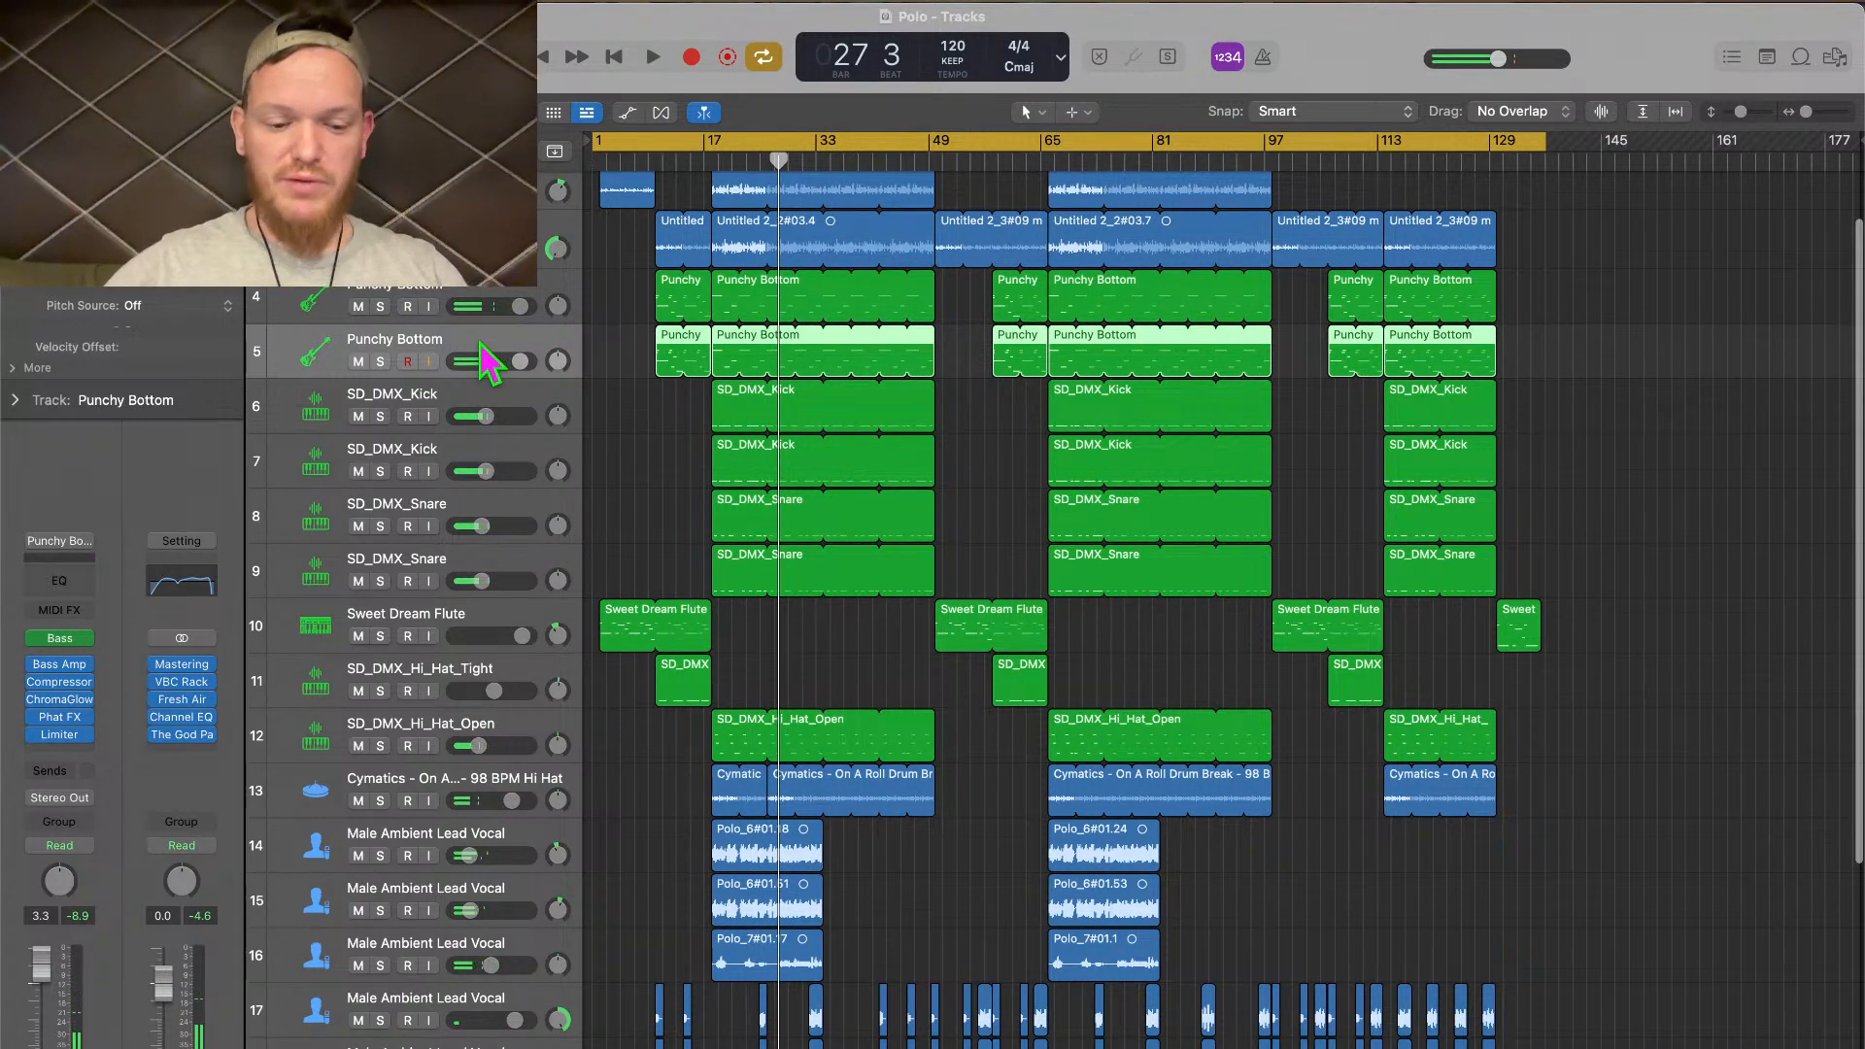
key(super+BackSpace)
key(Return)
Play the song from the beginning, from bar 10 and from bar 17 to check the mix with one bass track
key(space)
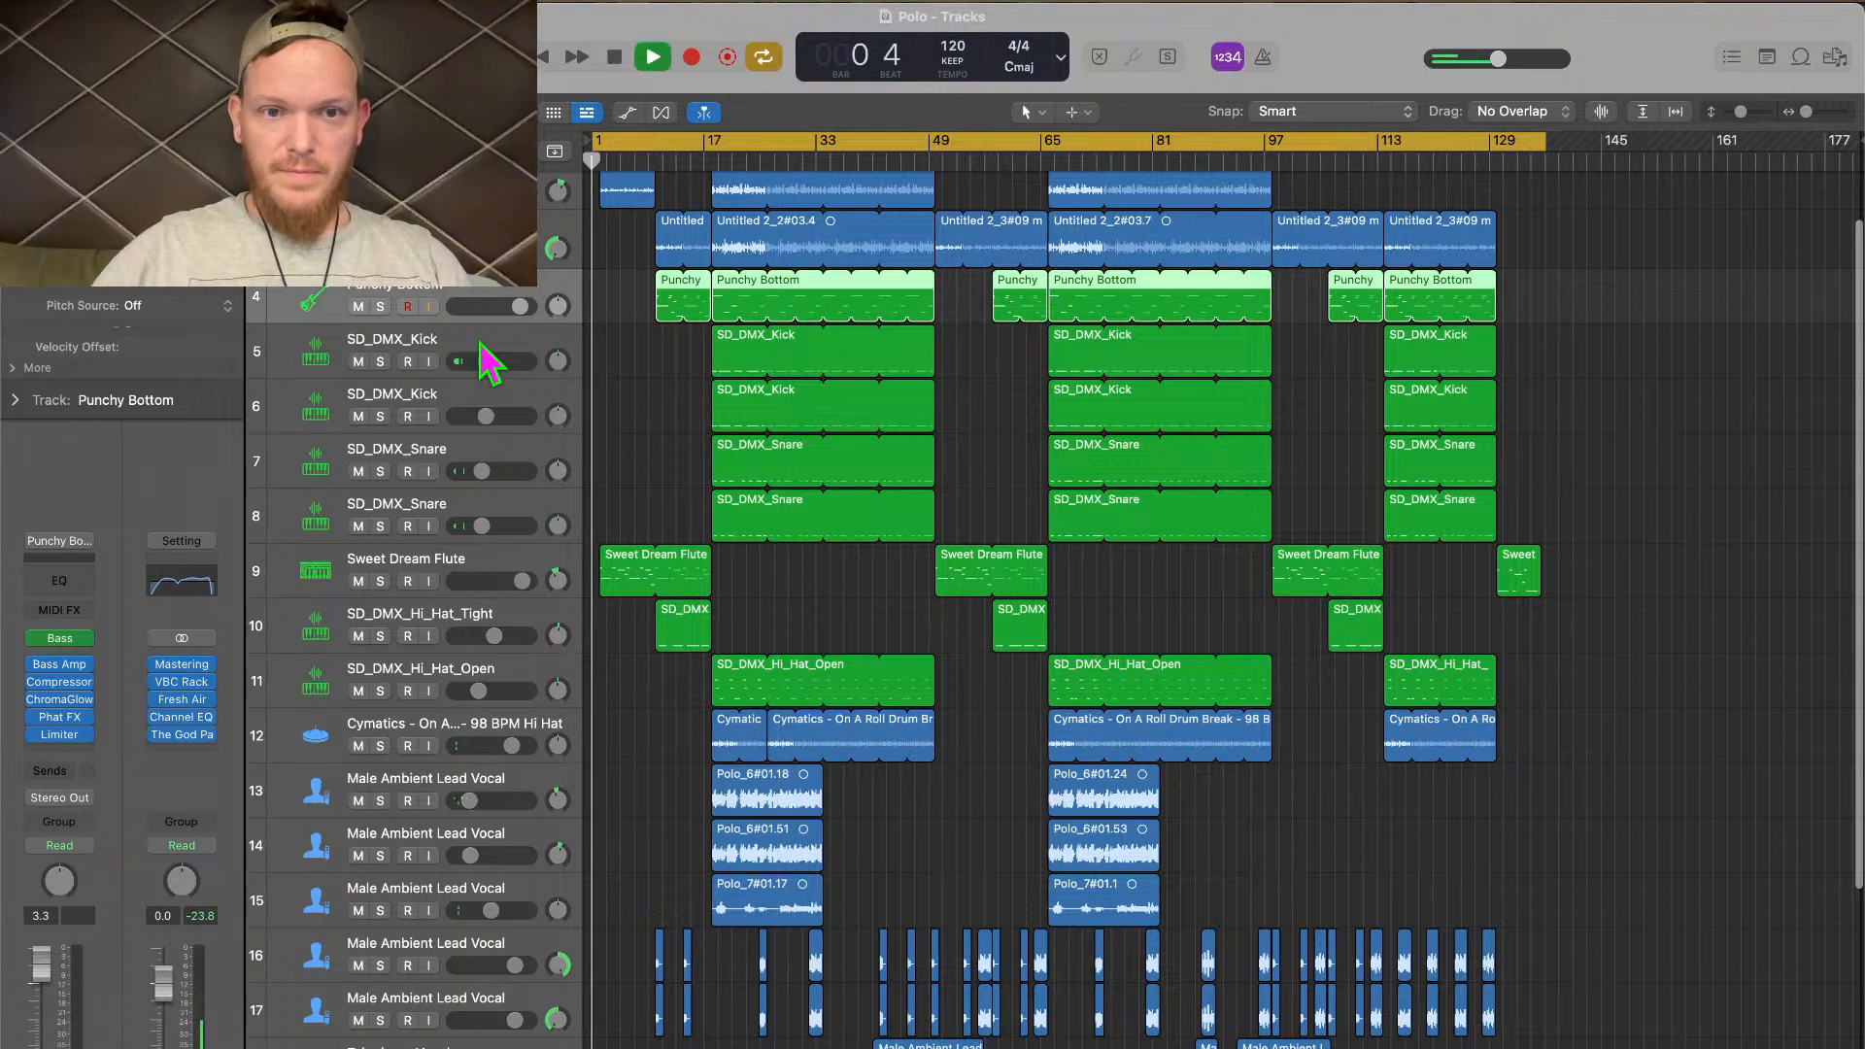
click(657, 164)
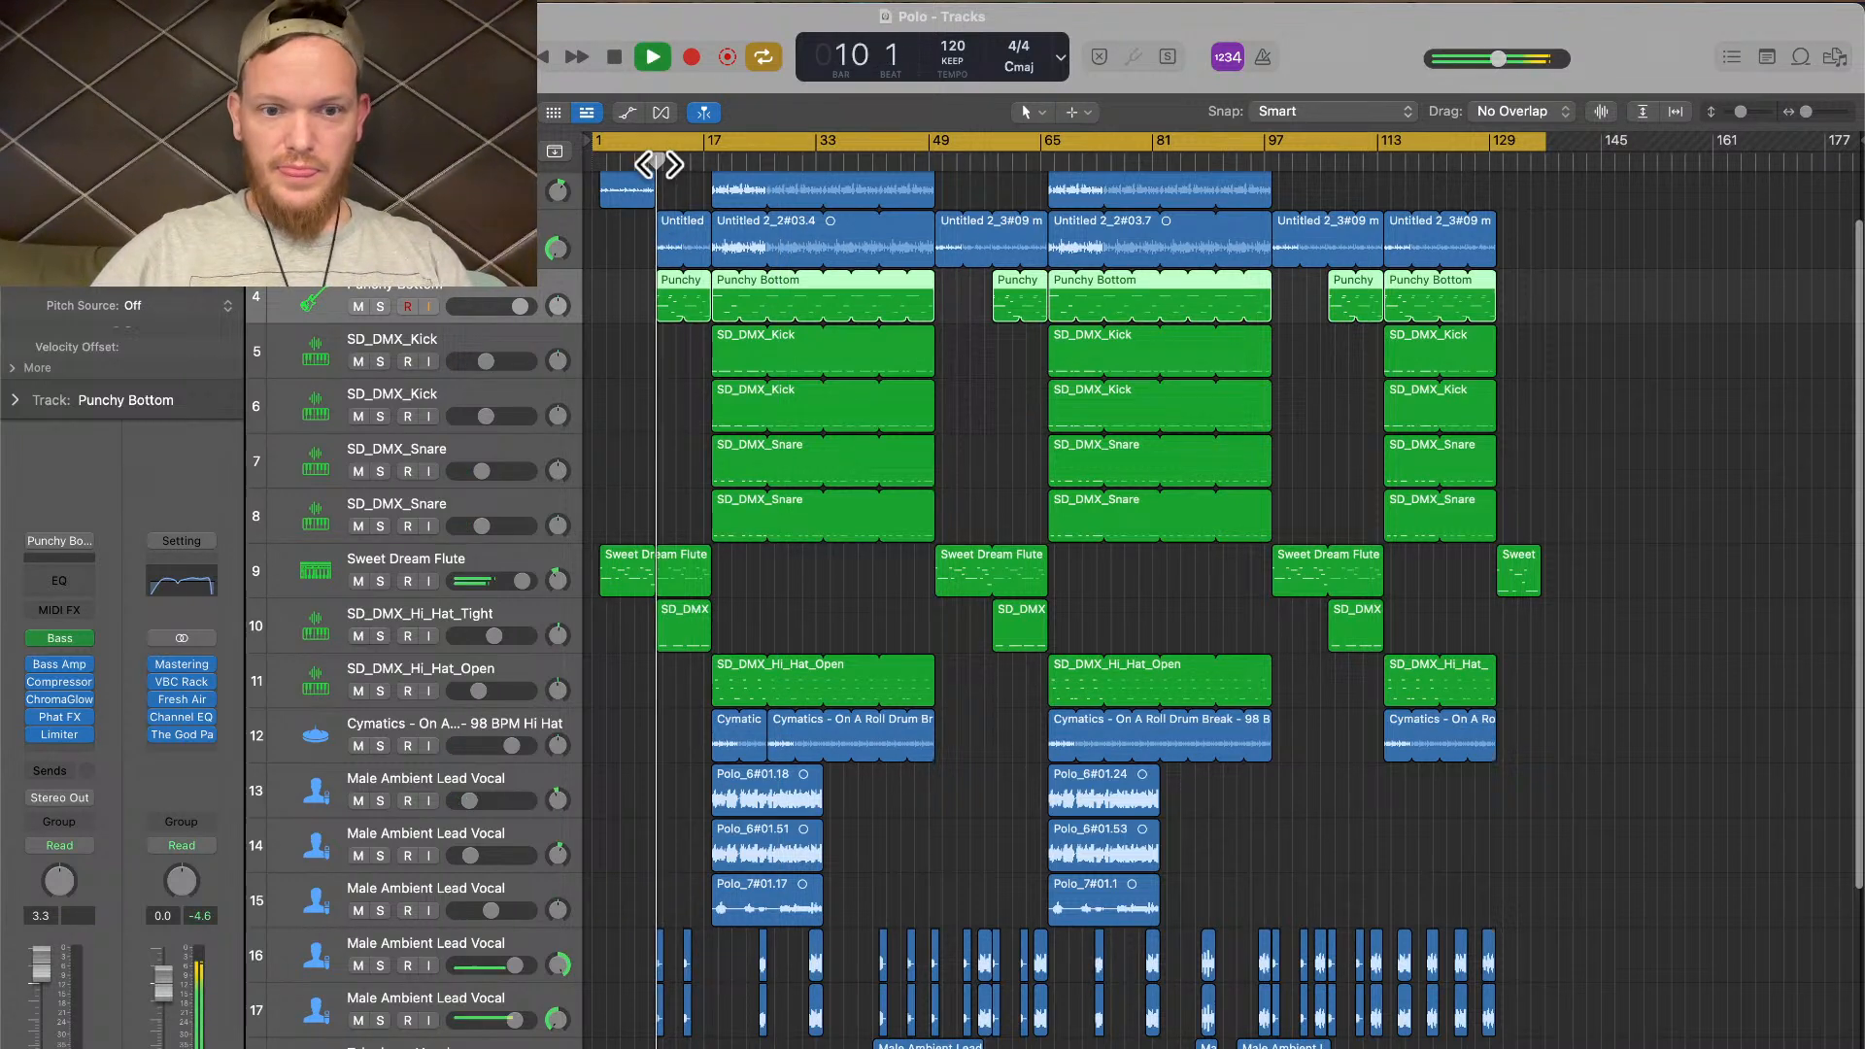
click(712, 160)
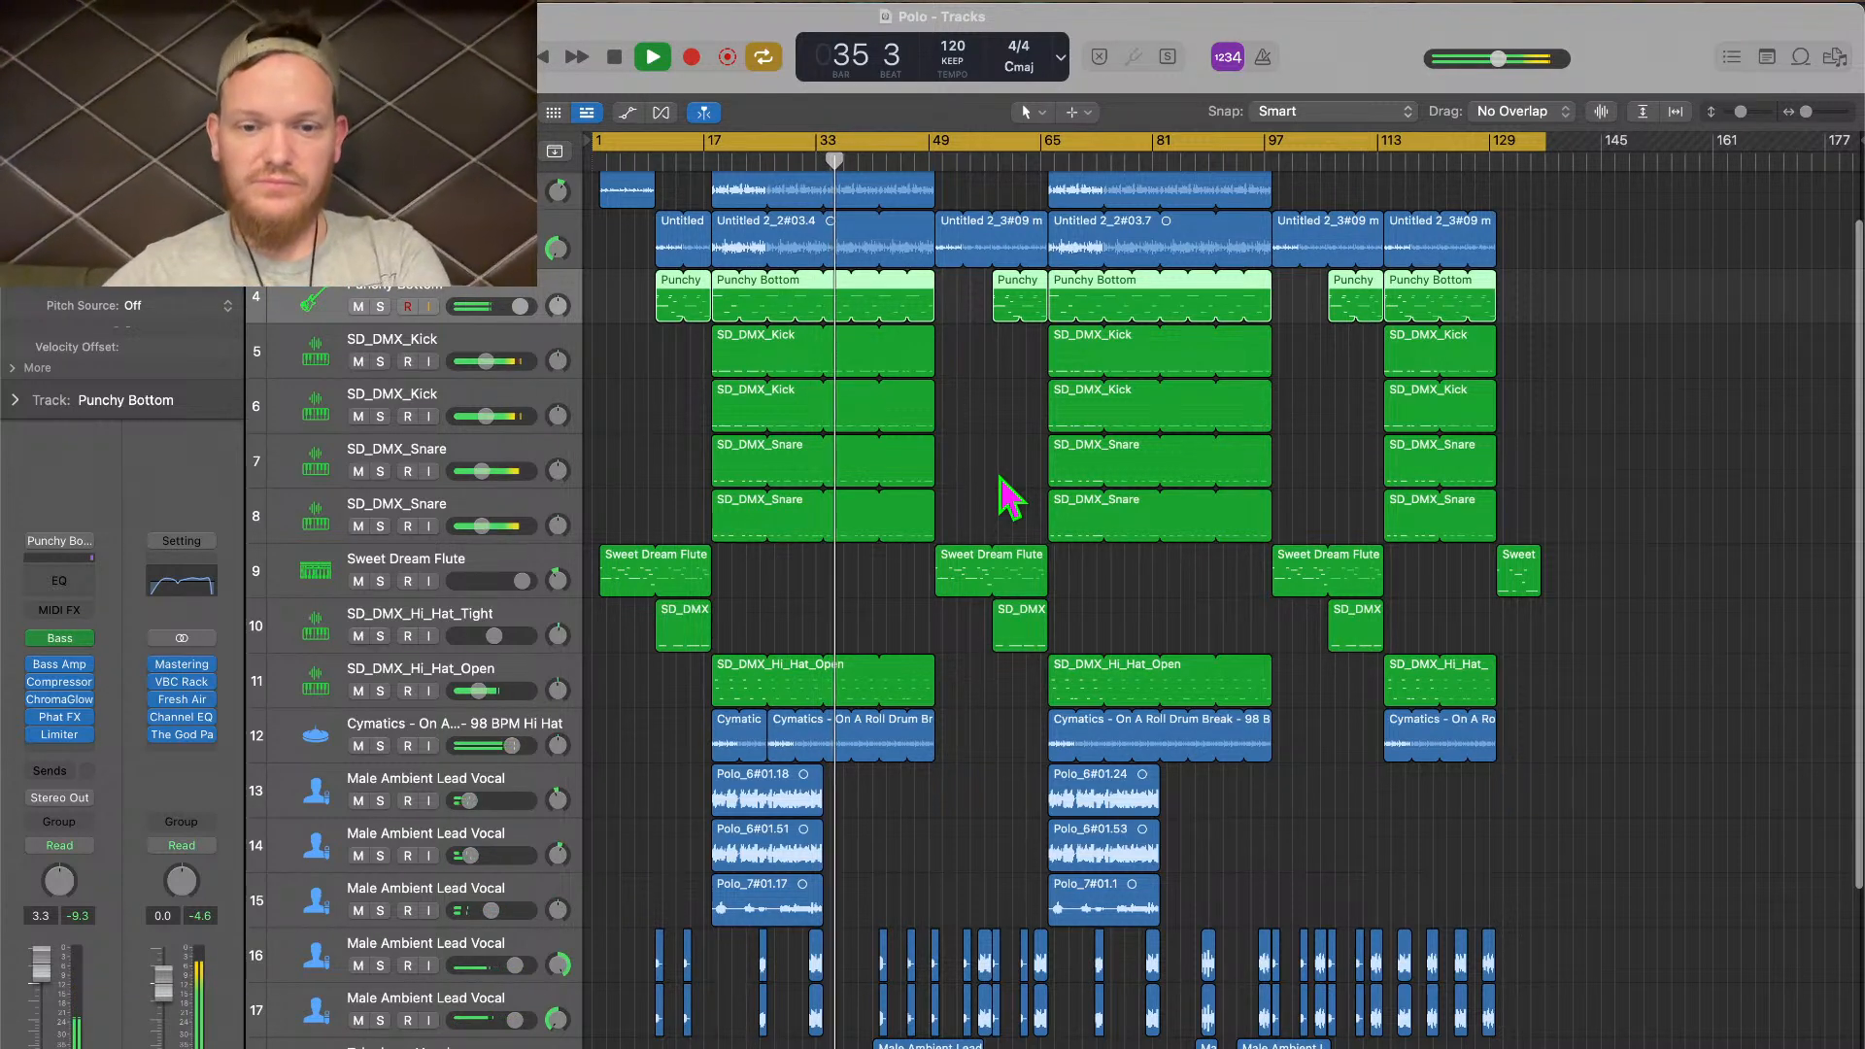
Lower the volume of the Sum 3 stack slightly
scroll(1010, 495, down, 5)
scroll(999, 483, down, 3)
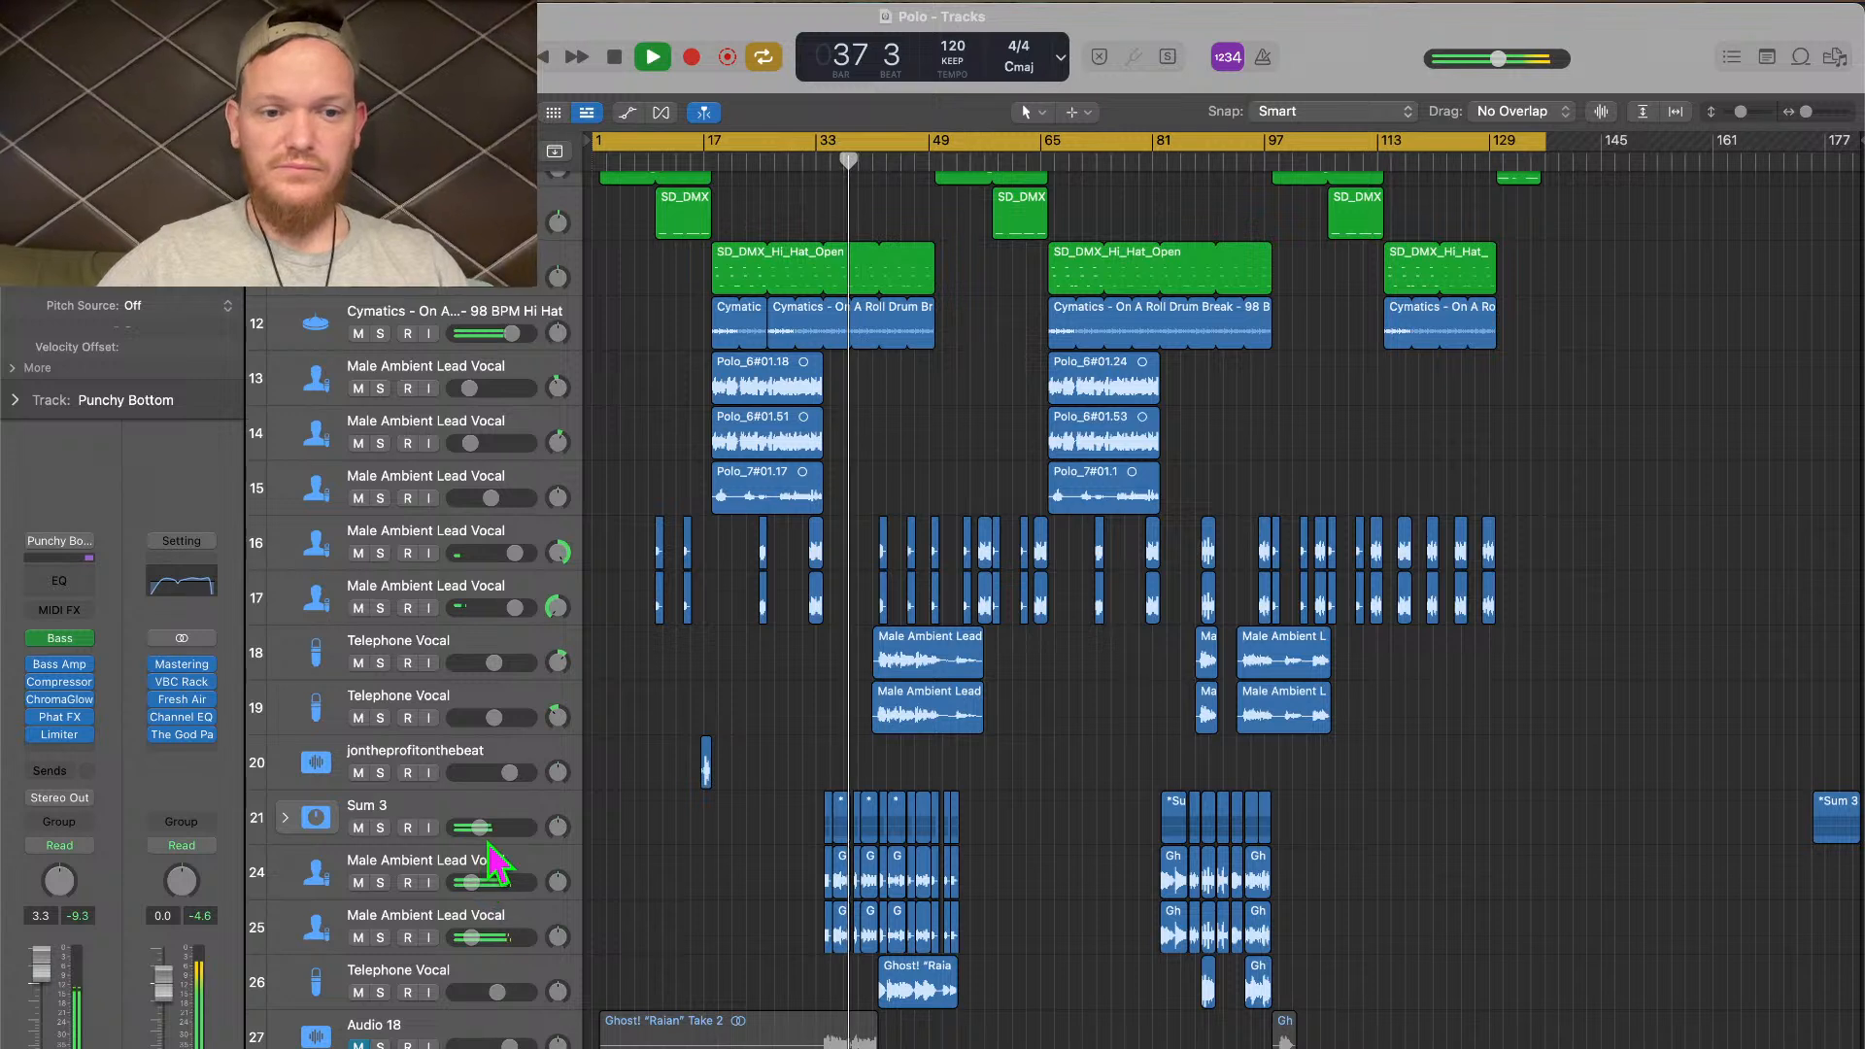
mouse_move(482, 833)
mouse_down()
mouse_move(466, 828)
mouse_move(496, 827)
mouse_move(471, 827)
mouse_up()
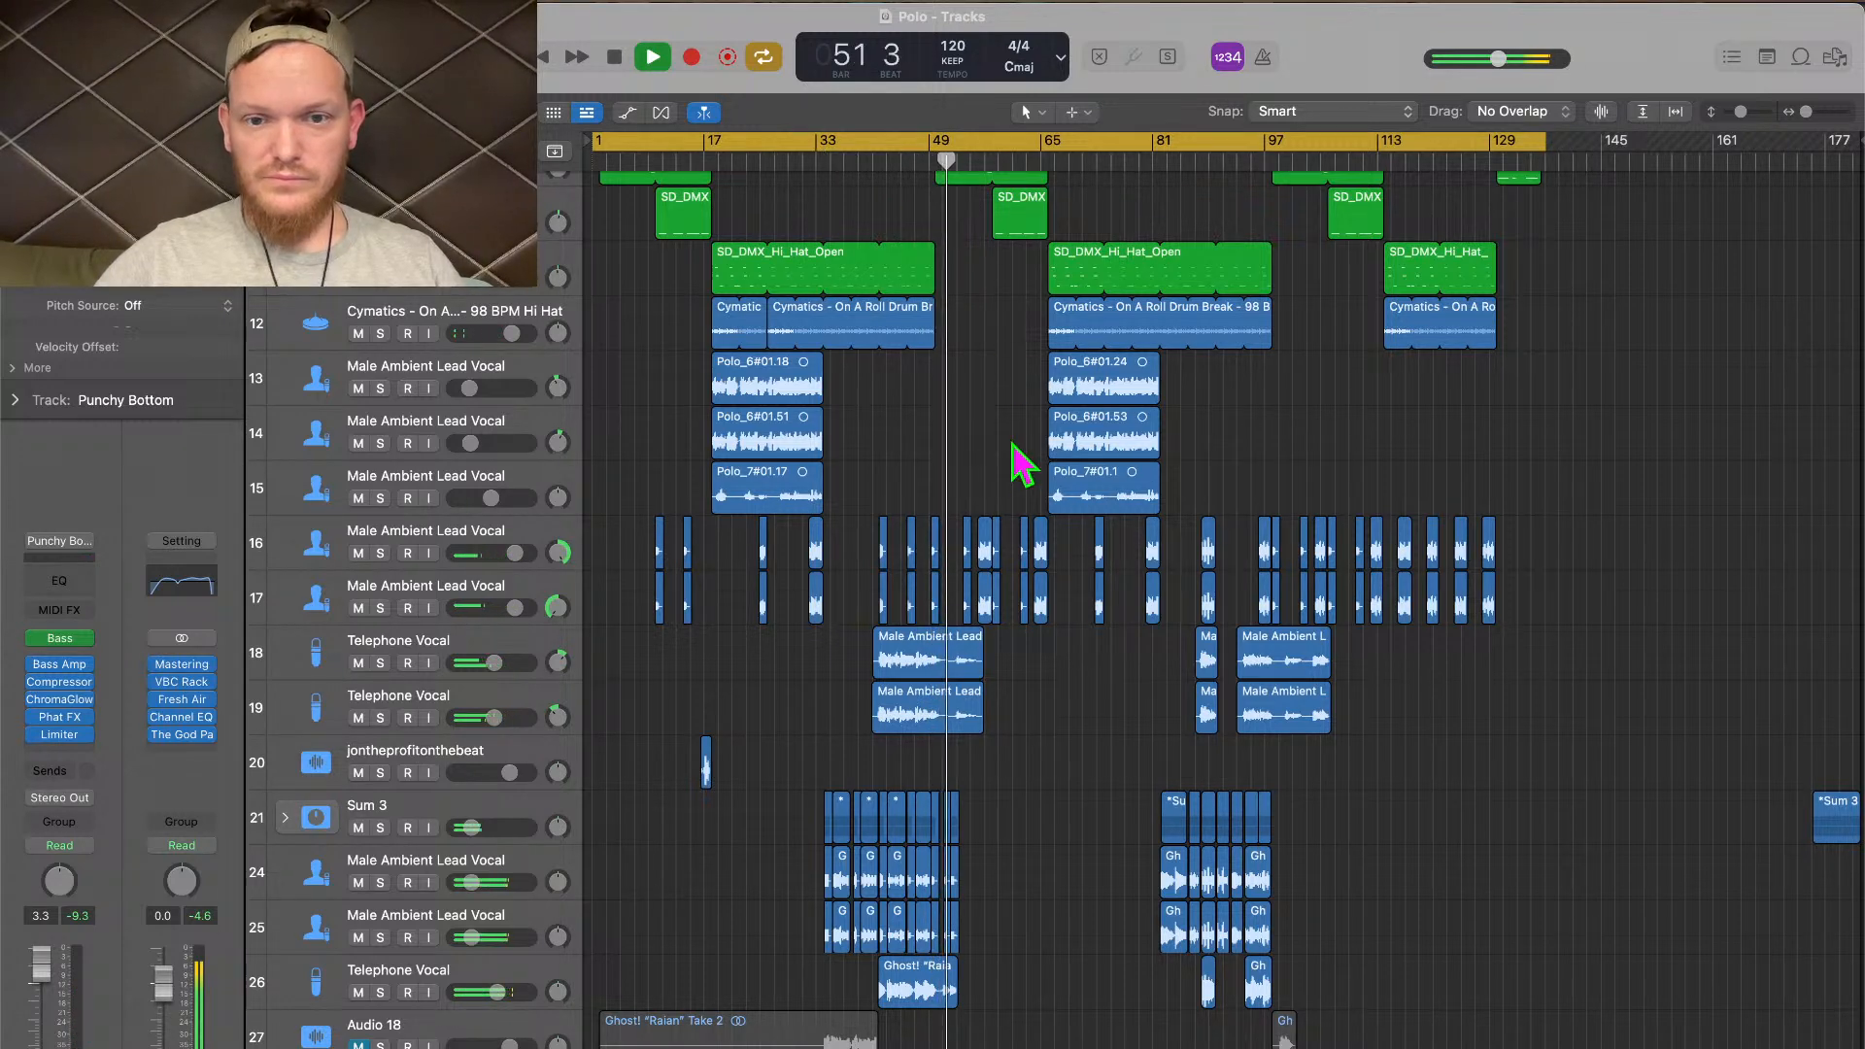
Raise the volume of the Male Ambient Lead Vocal tracks 13 and 14 together, bringing track 13 to -17.0 dB
scroll(1012, 447, right, 1)
scroll(1012, 446, left, 1)
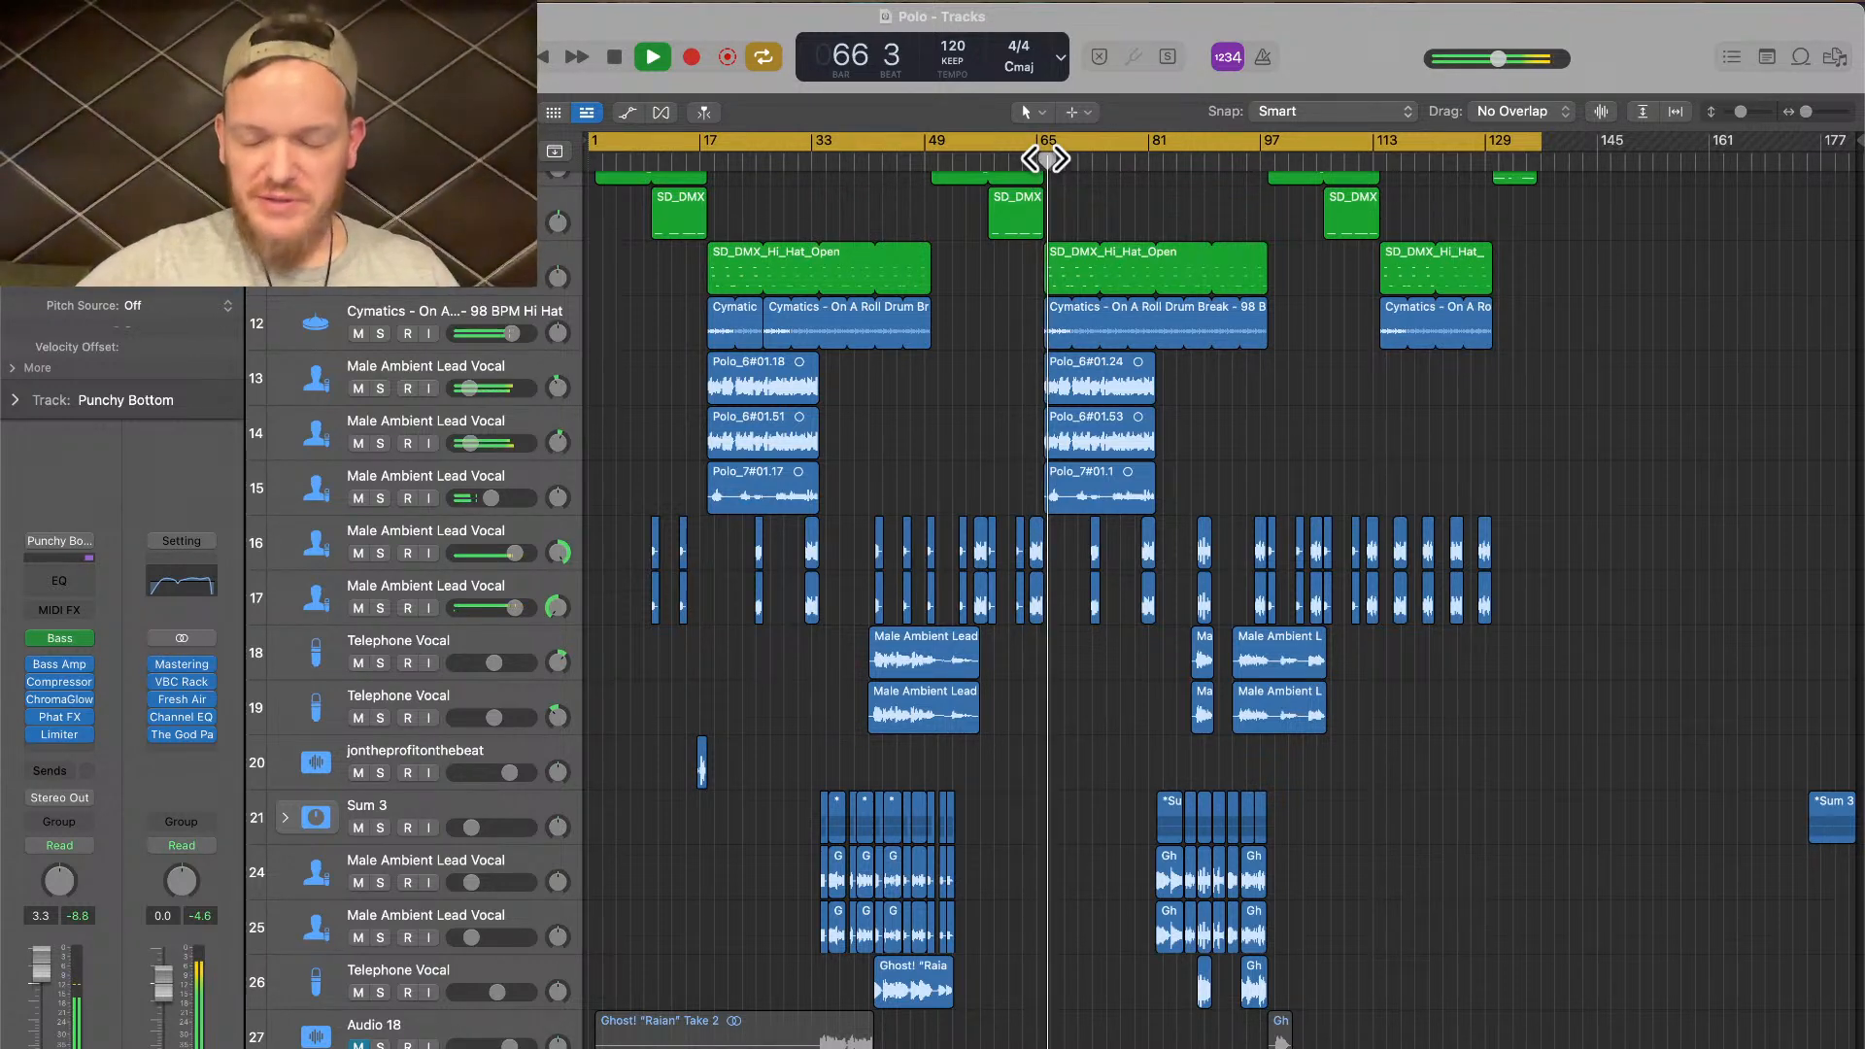
click(479, 362)
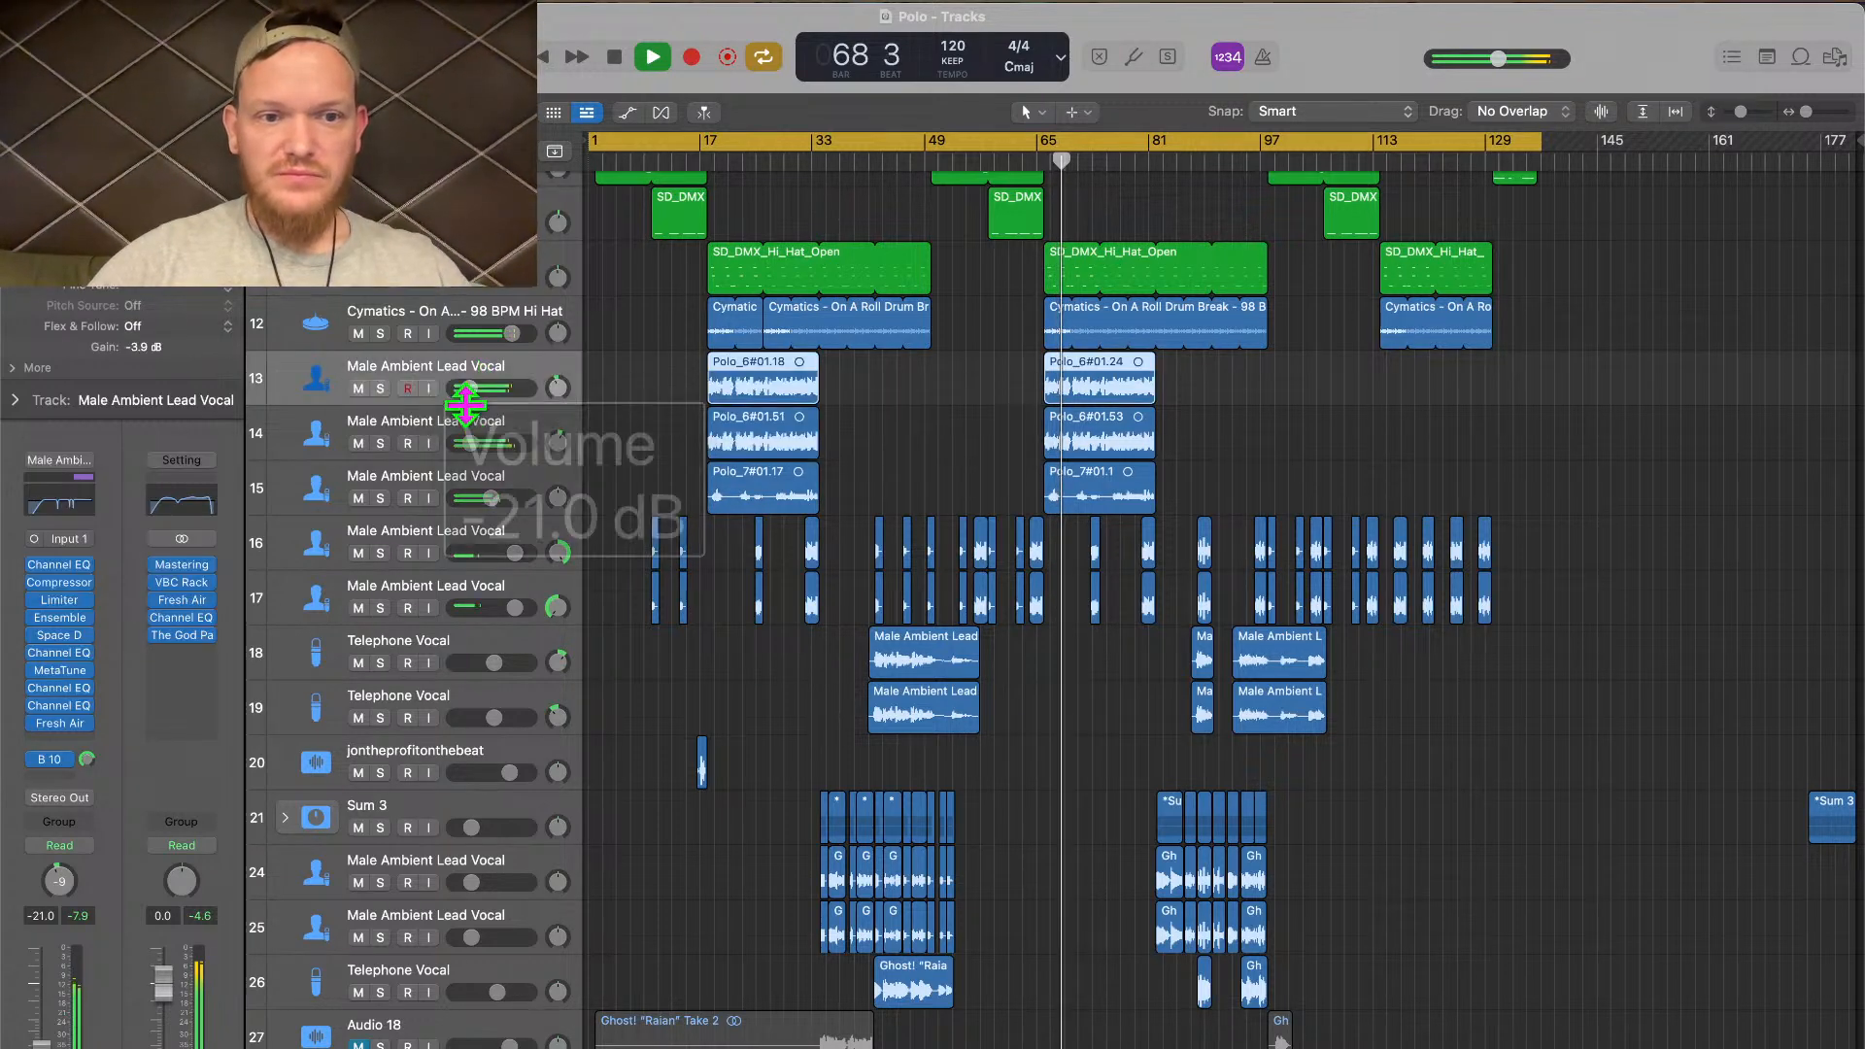
drag(475, 387, 479, 383)
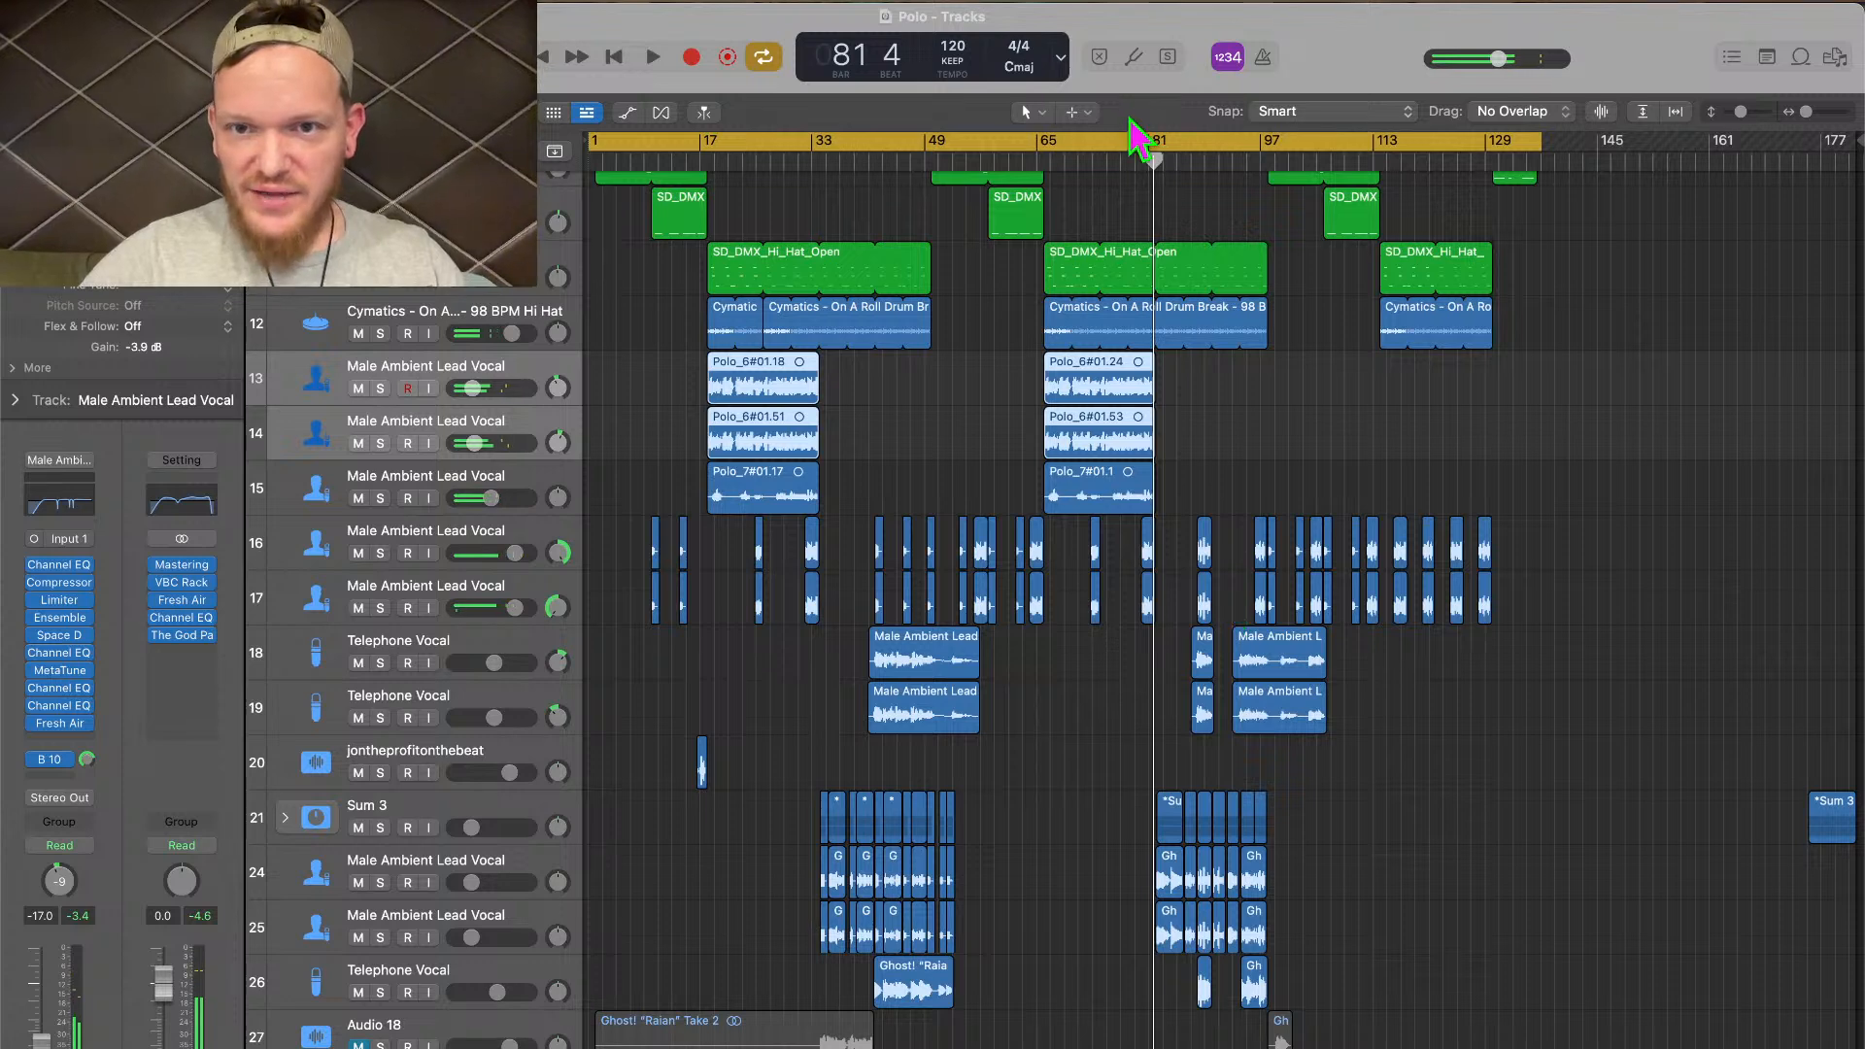
key(space)
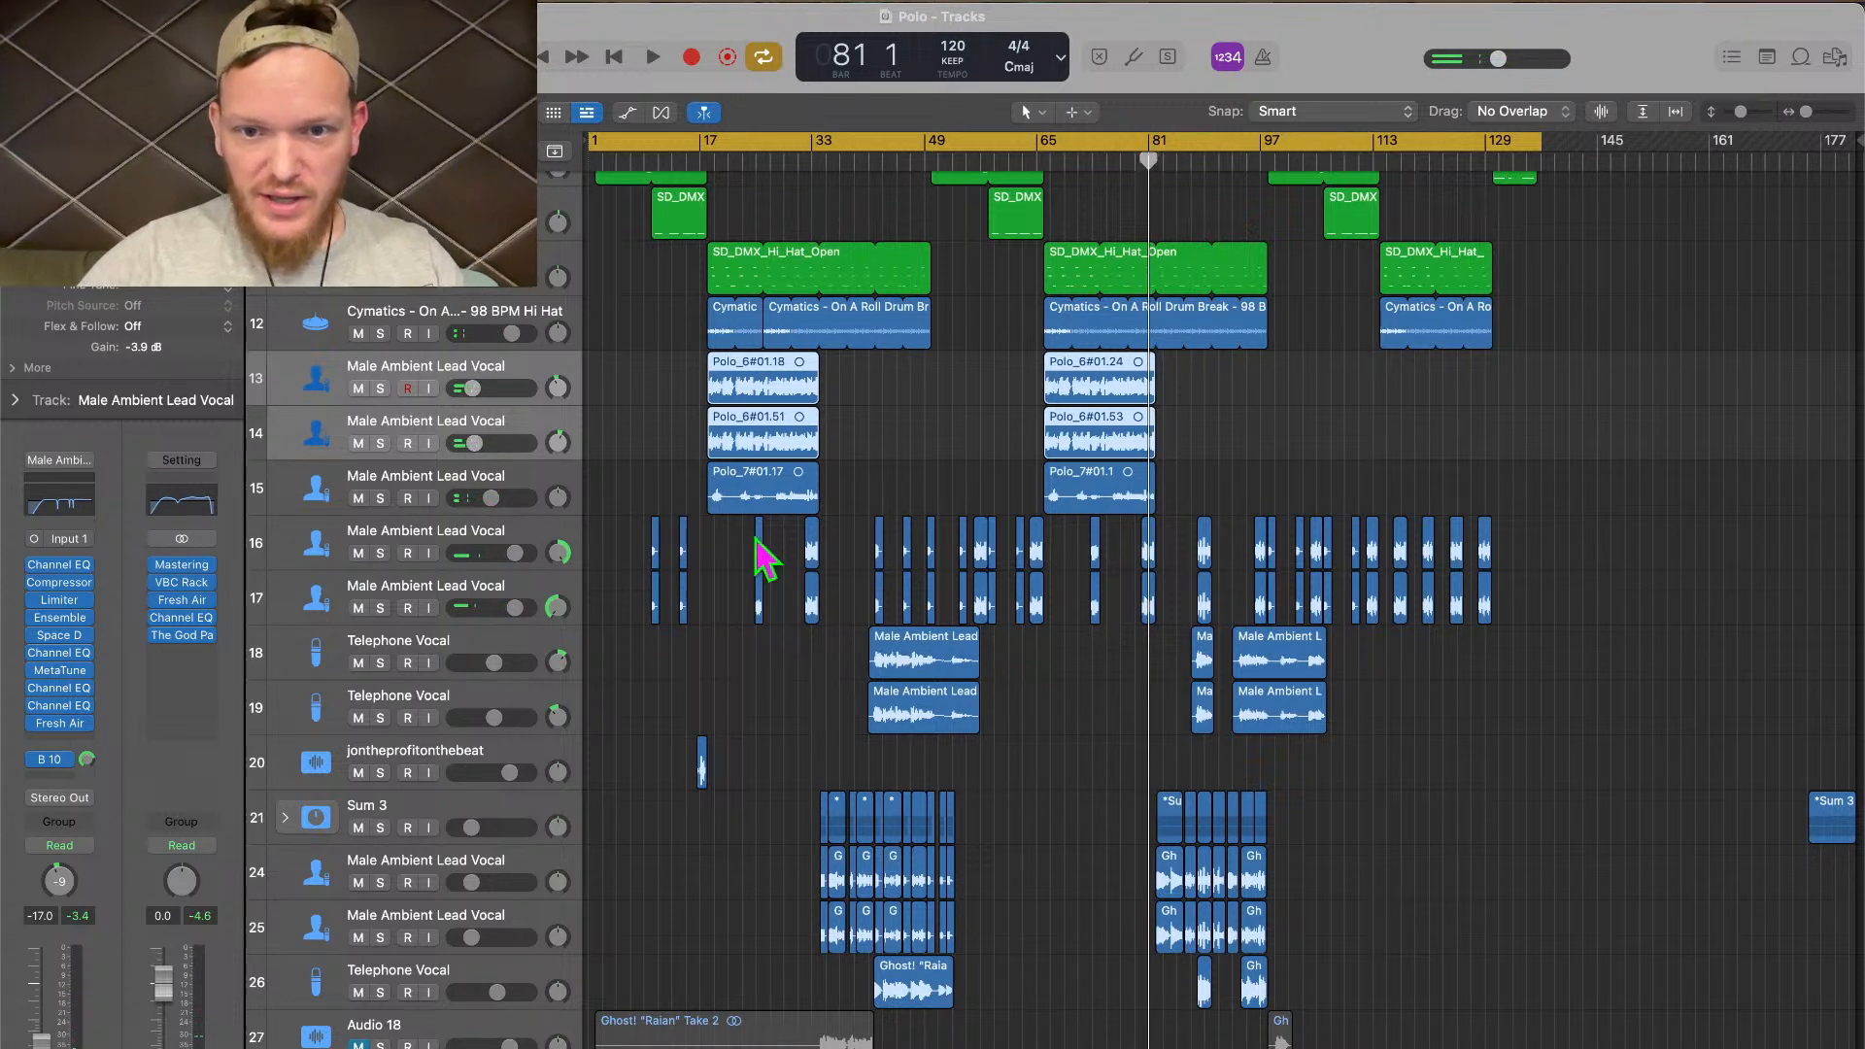
Examine the vocal regions around bar 80 and compare the channel strips of Male Ambient Lead Vocal tracks 16 and 17
click(1141, 163)
key(super+Right)
key(super+Right)
key(super+Right)
key(super+Right)
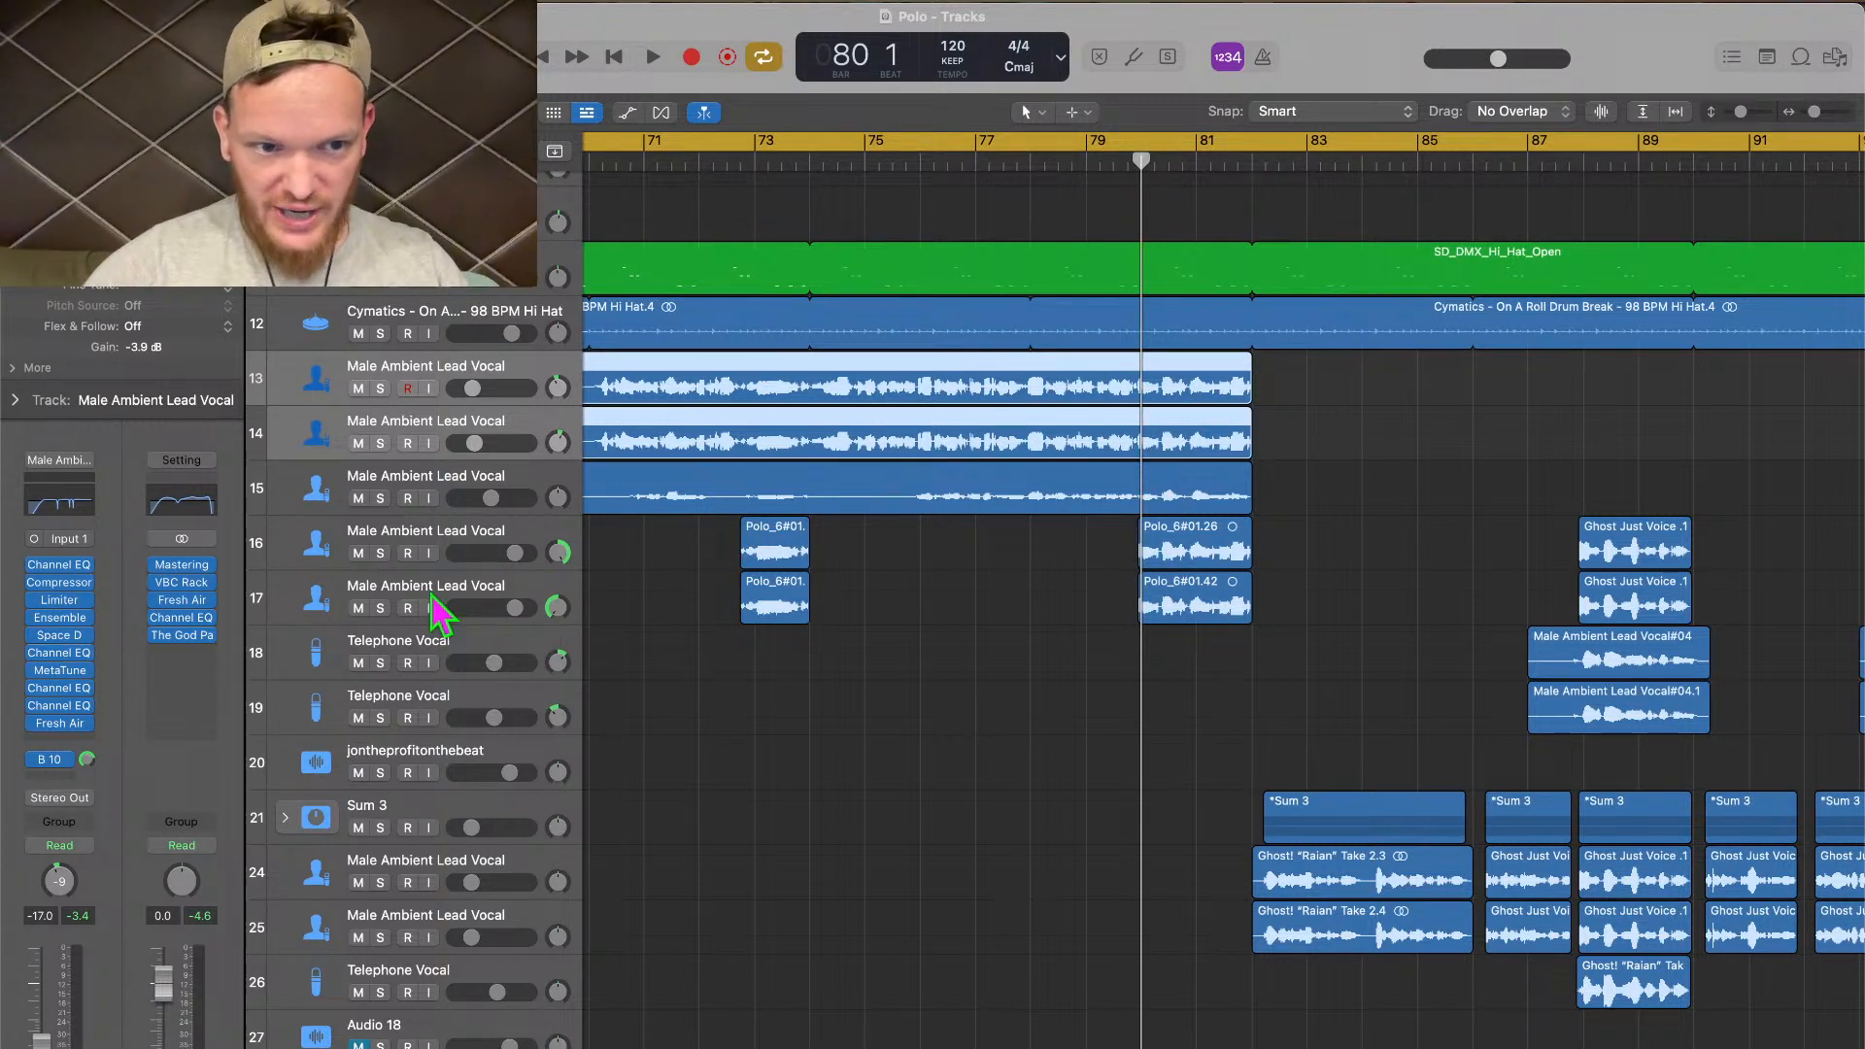
click(340, 558)
click(321, 598)
click(321, 569)
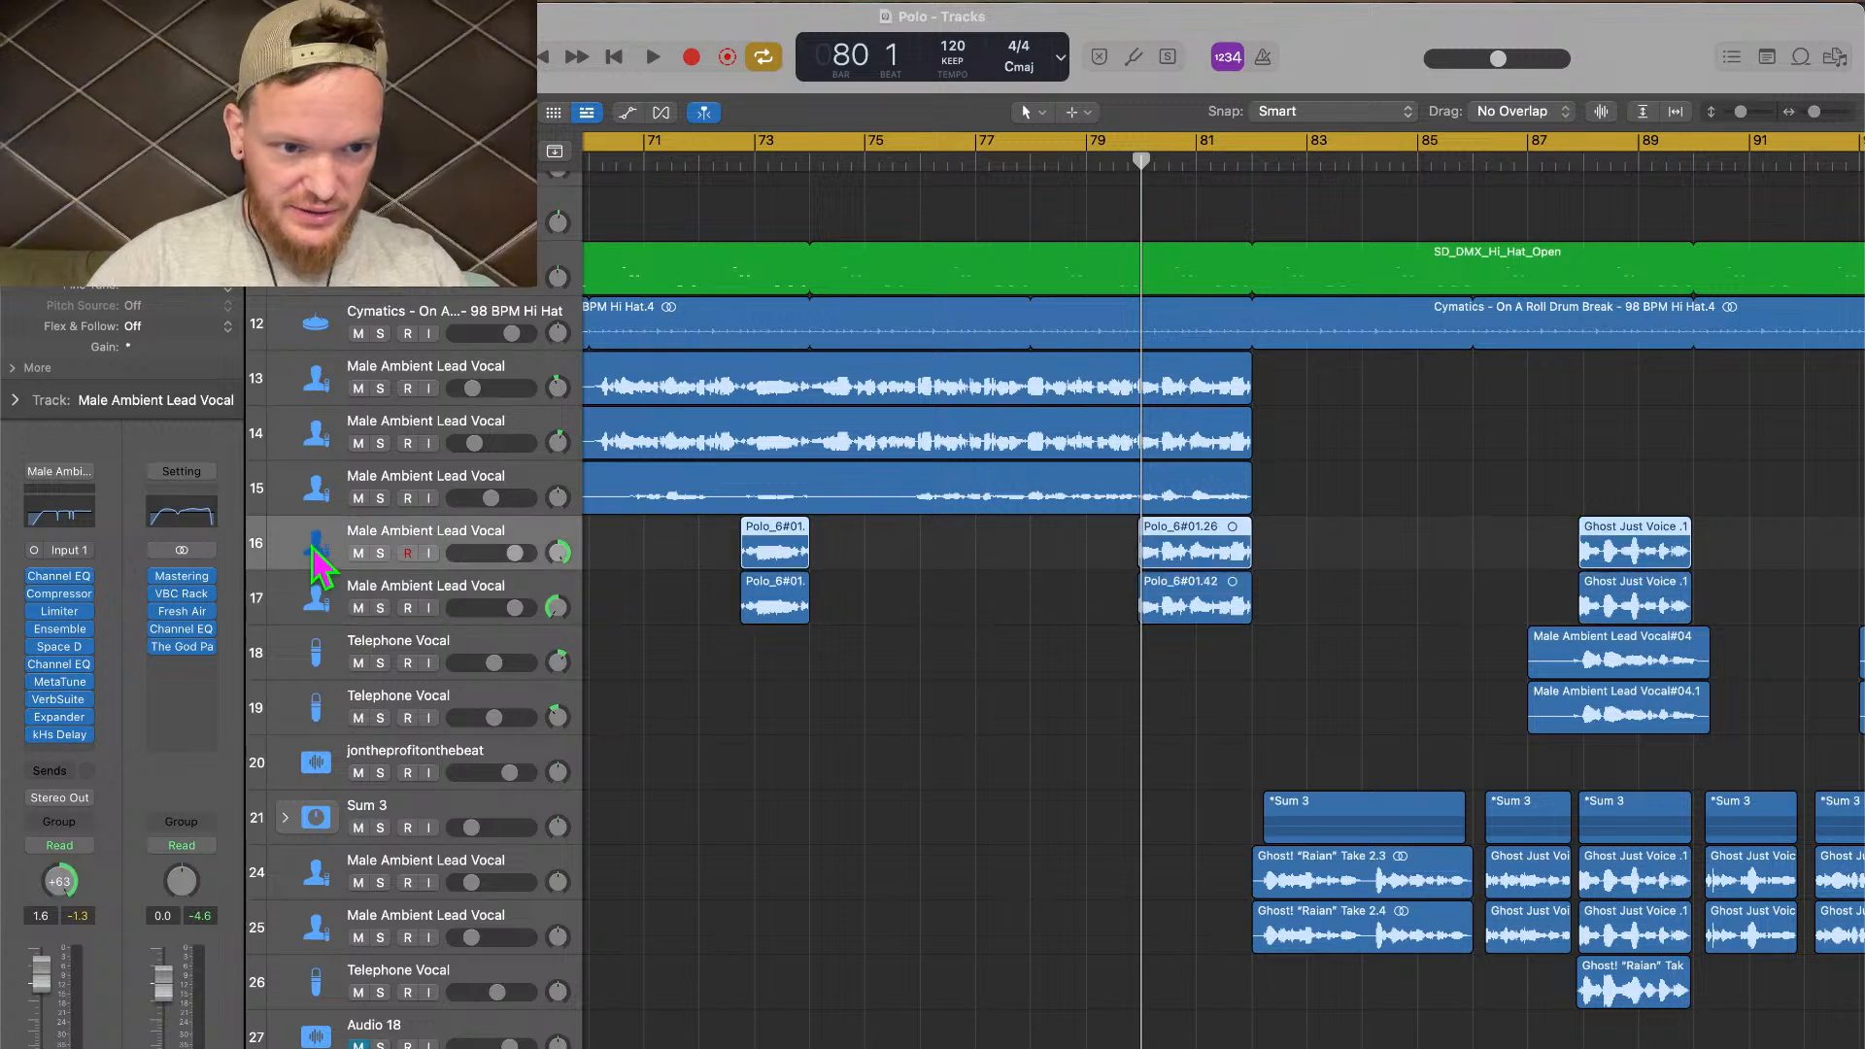
click(306, 616)
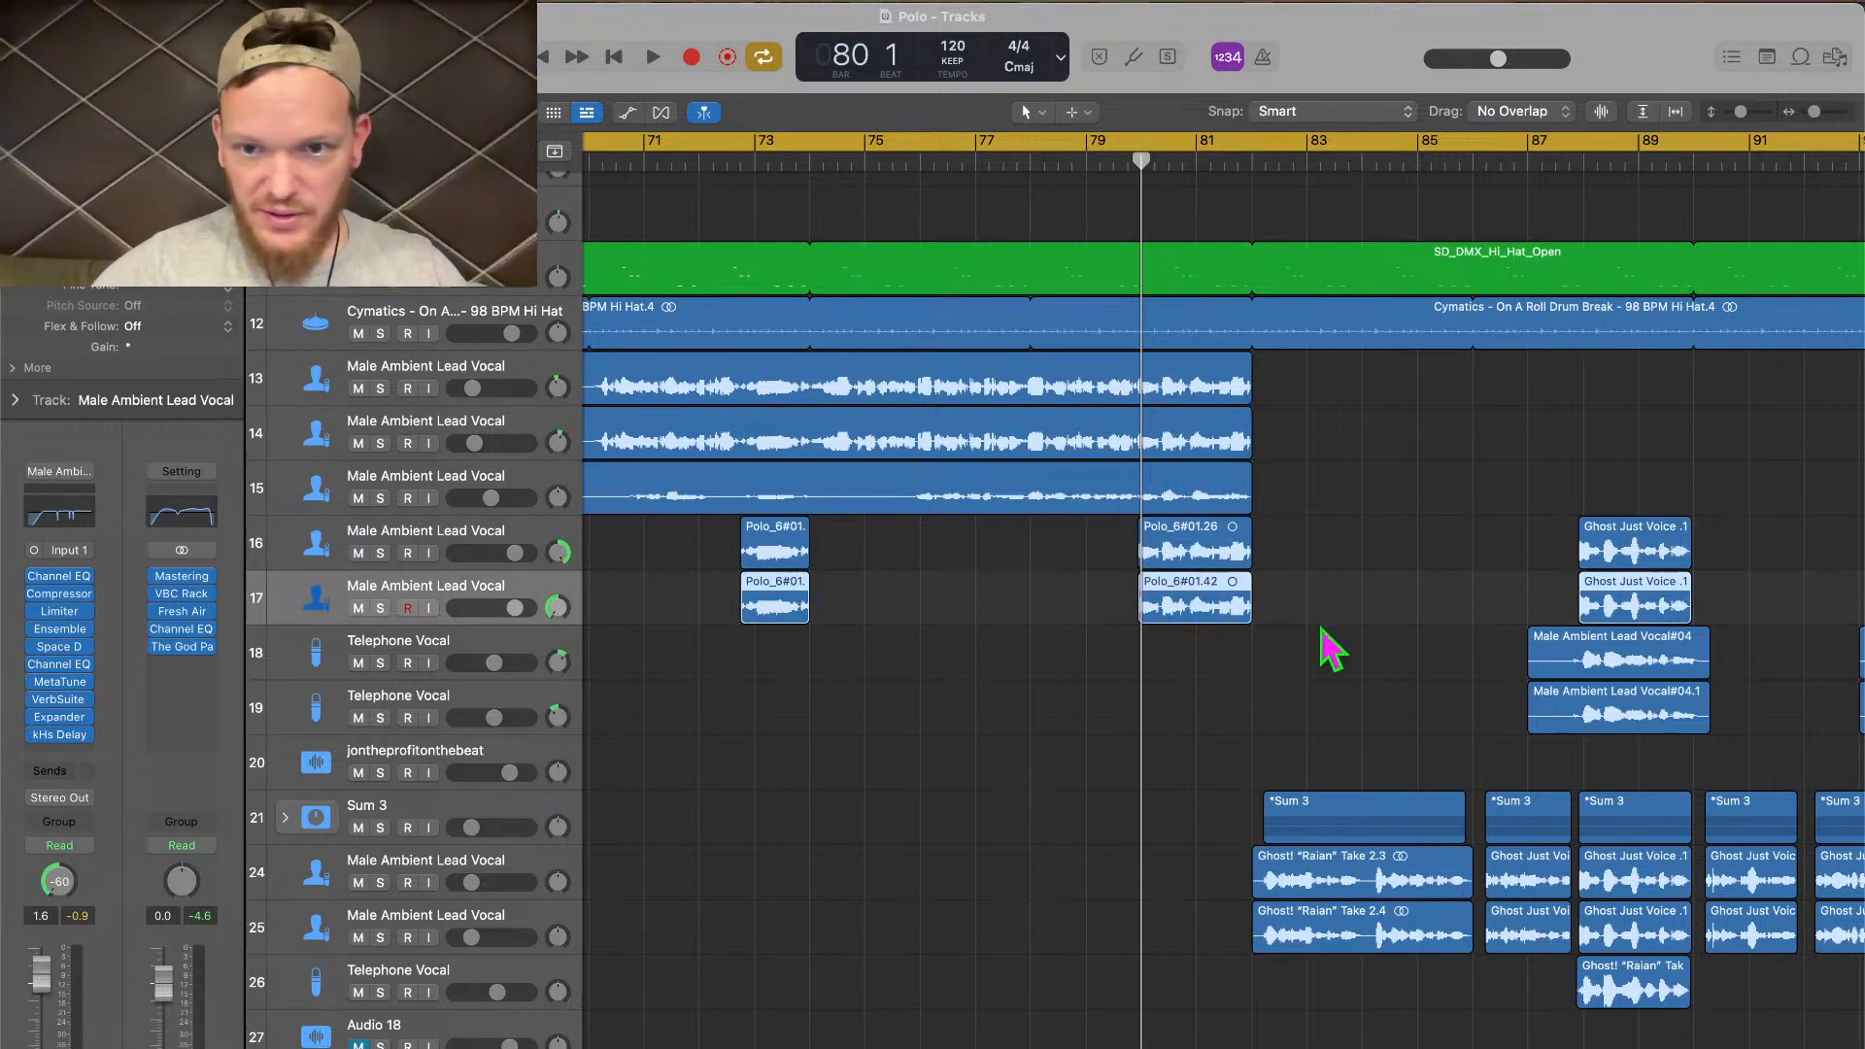
click(436, 545)
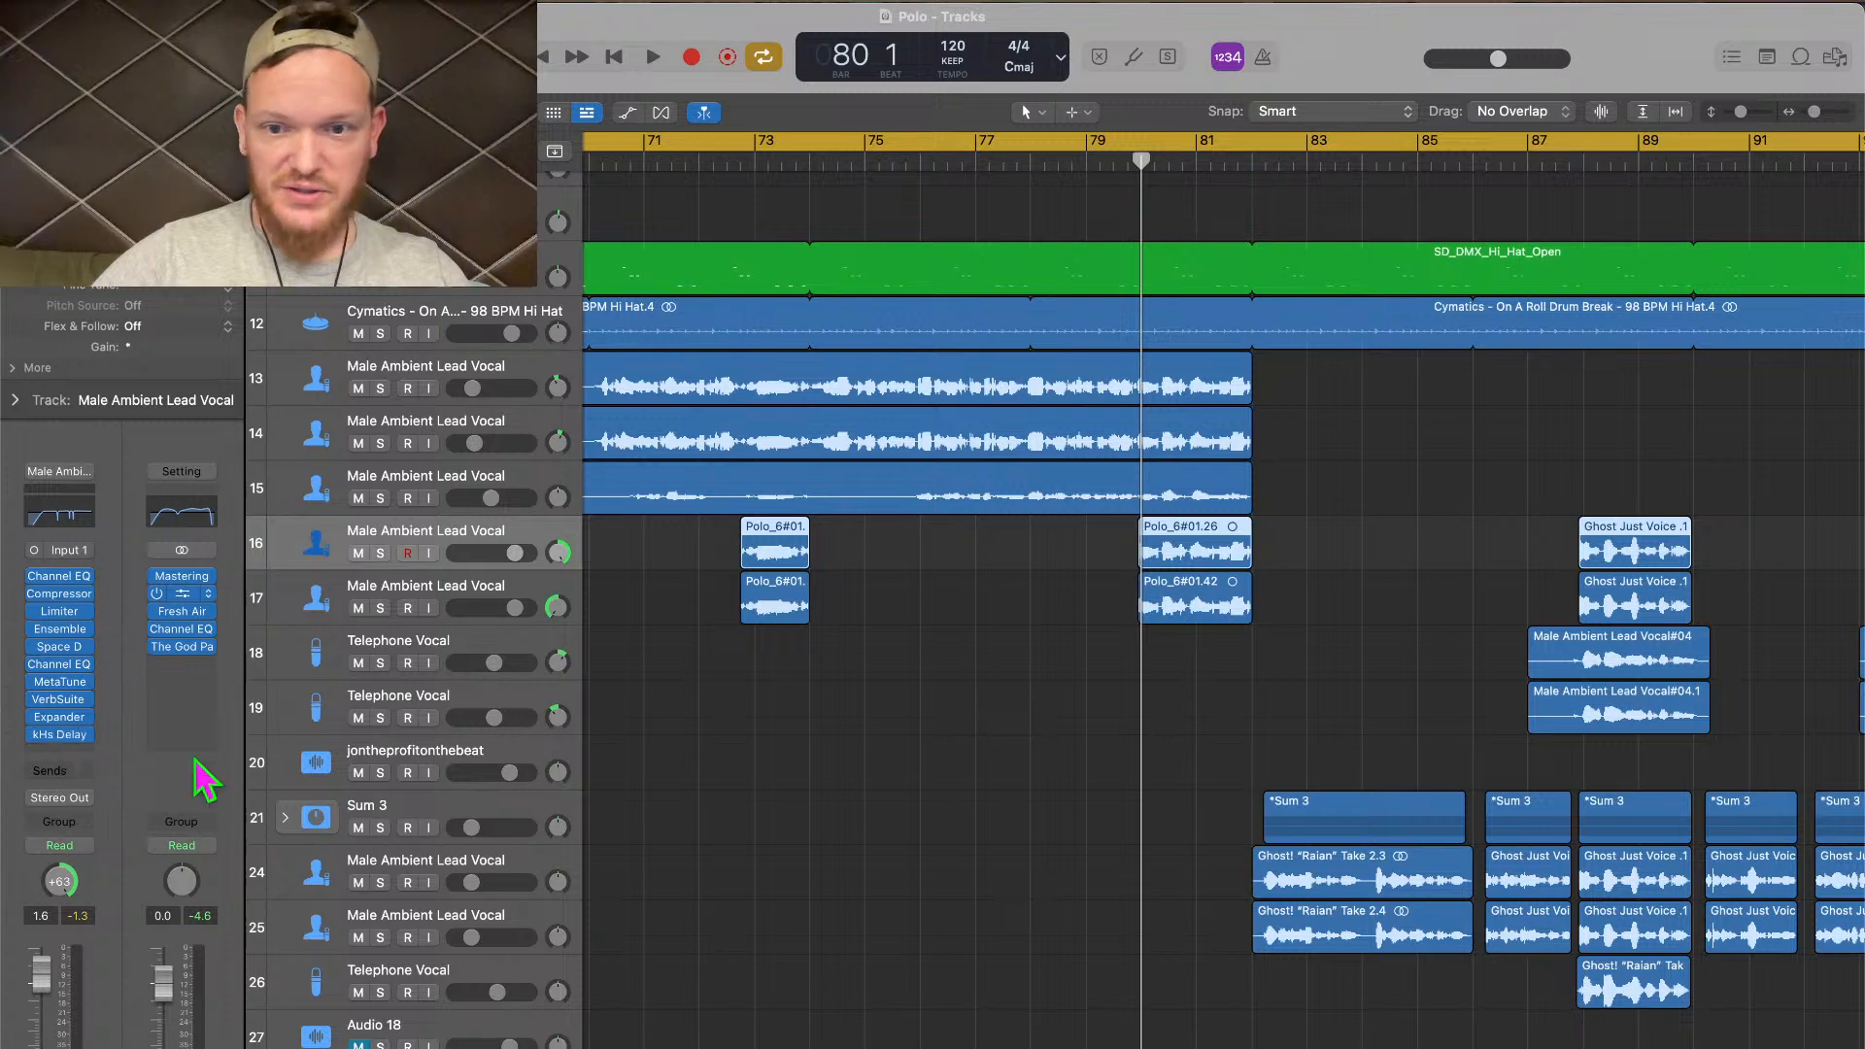
Start the cycle range at about bar 62 and briefly play the vocals from there
scroll(1078, 655, down, 3)
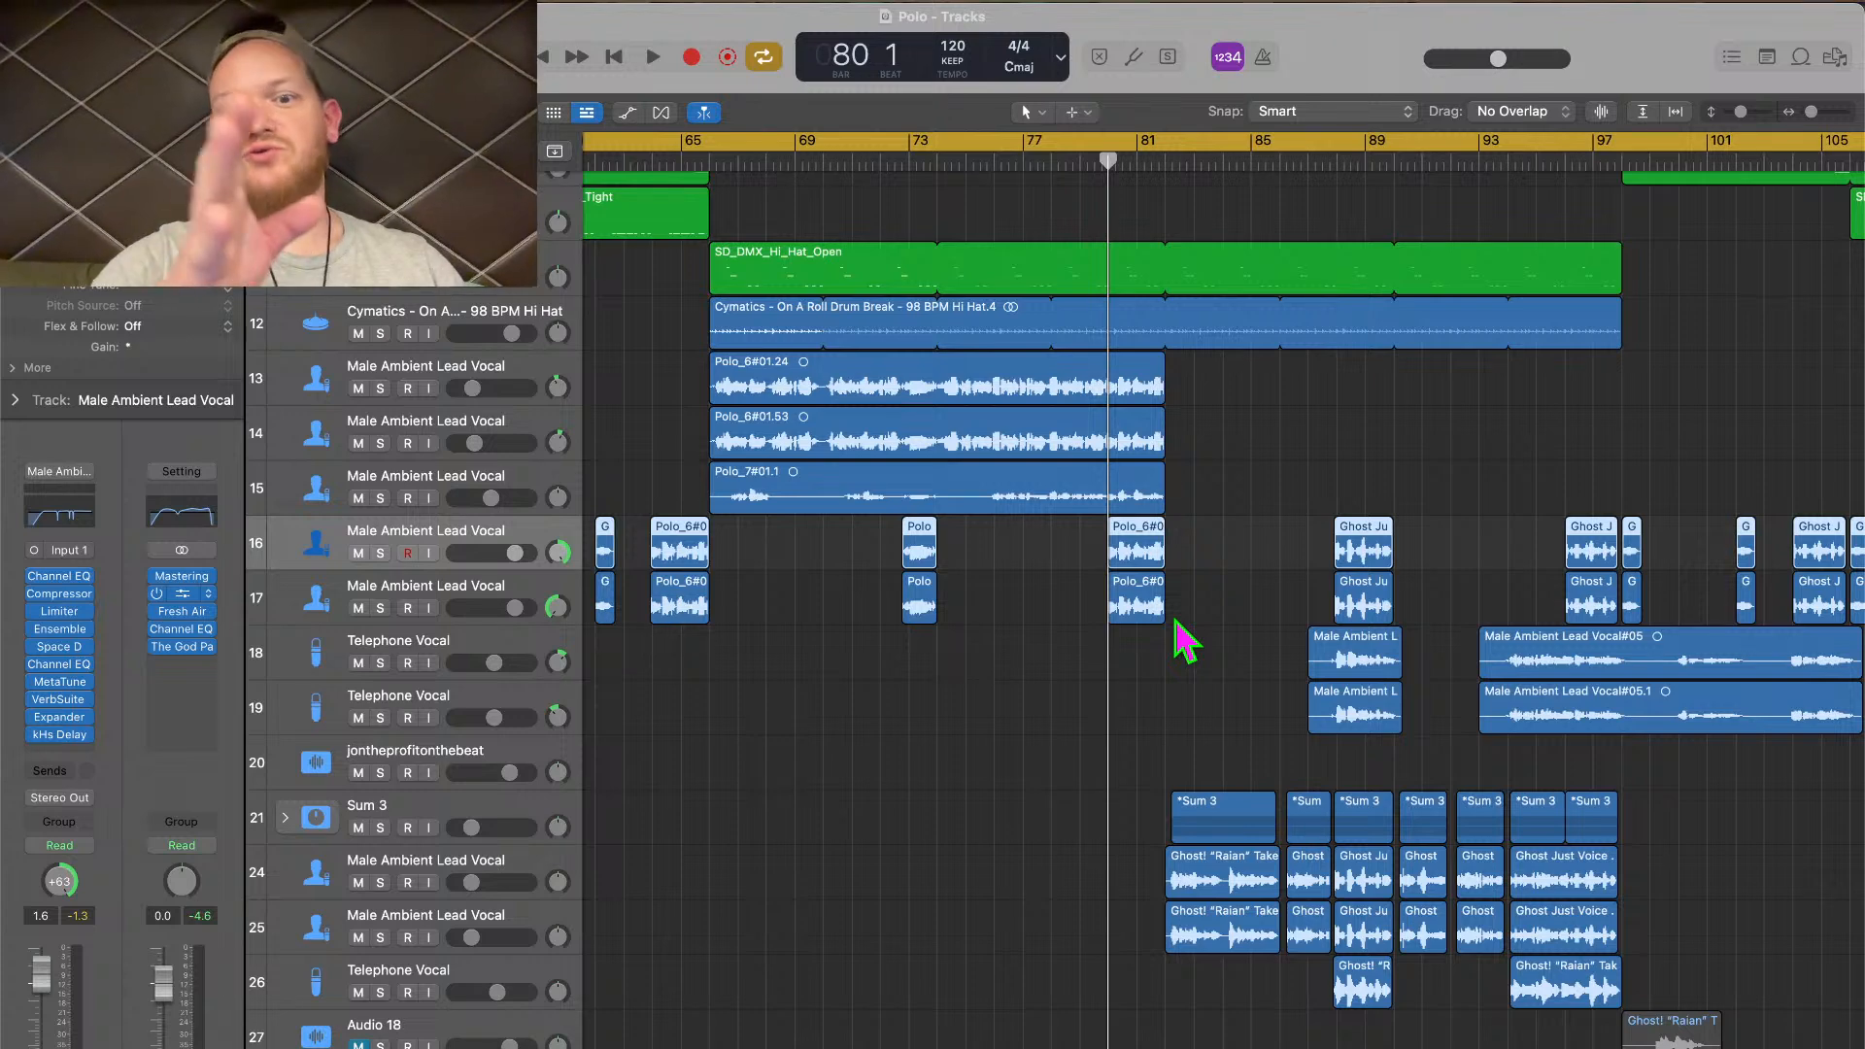
scroll(1082, 405, down, 4)
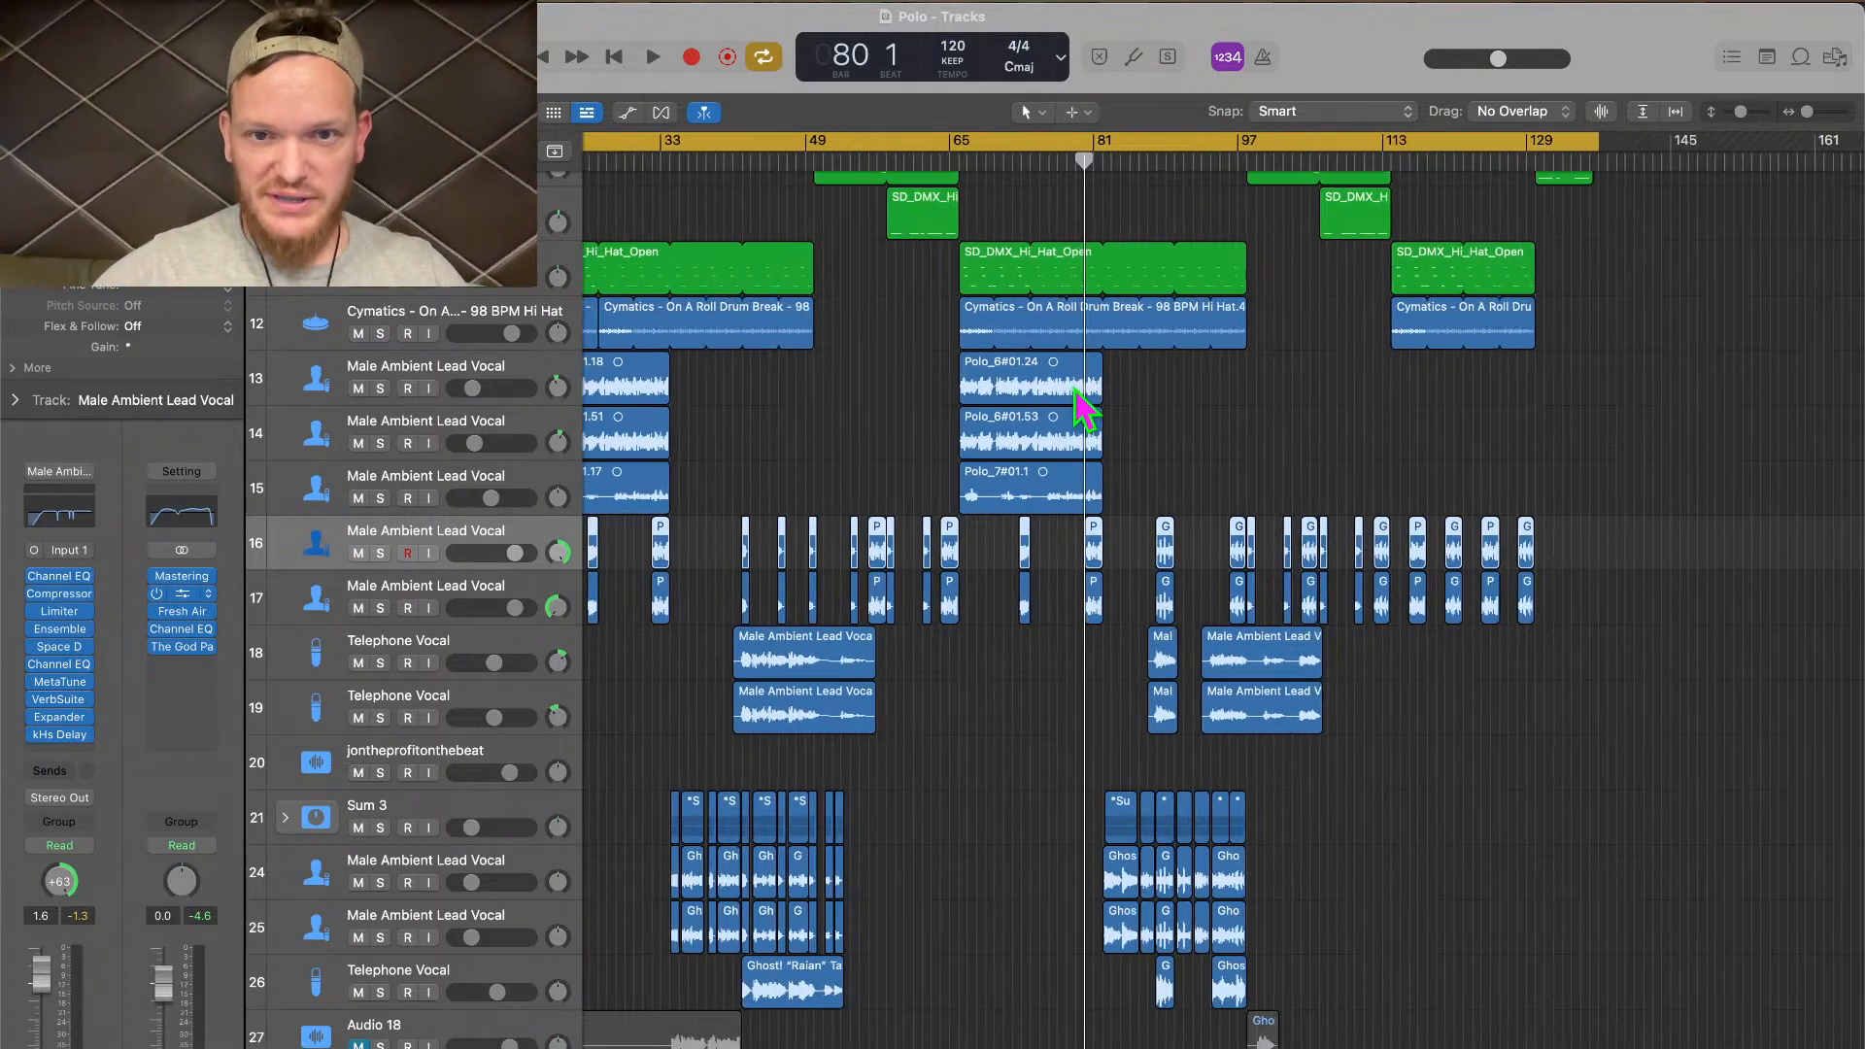
scroll(918, 210, down, 2)
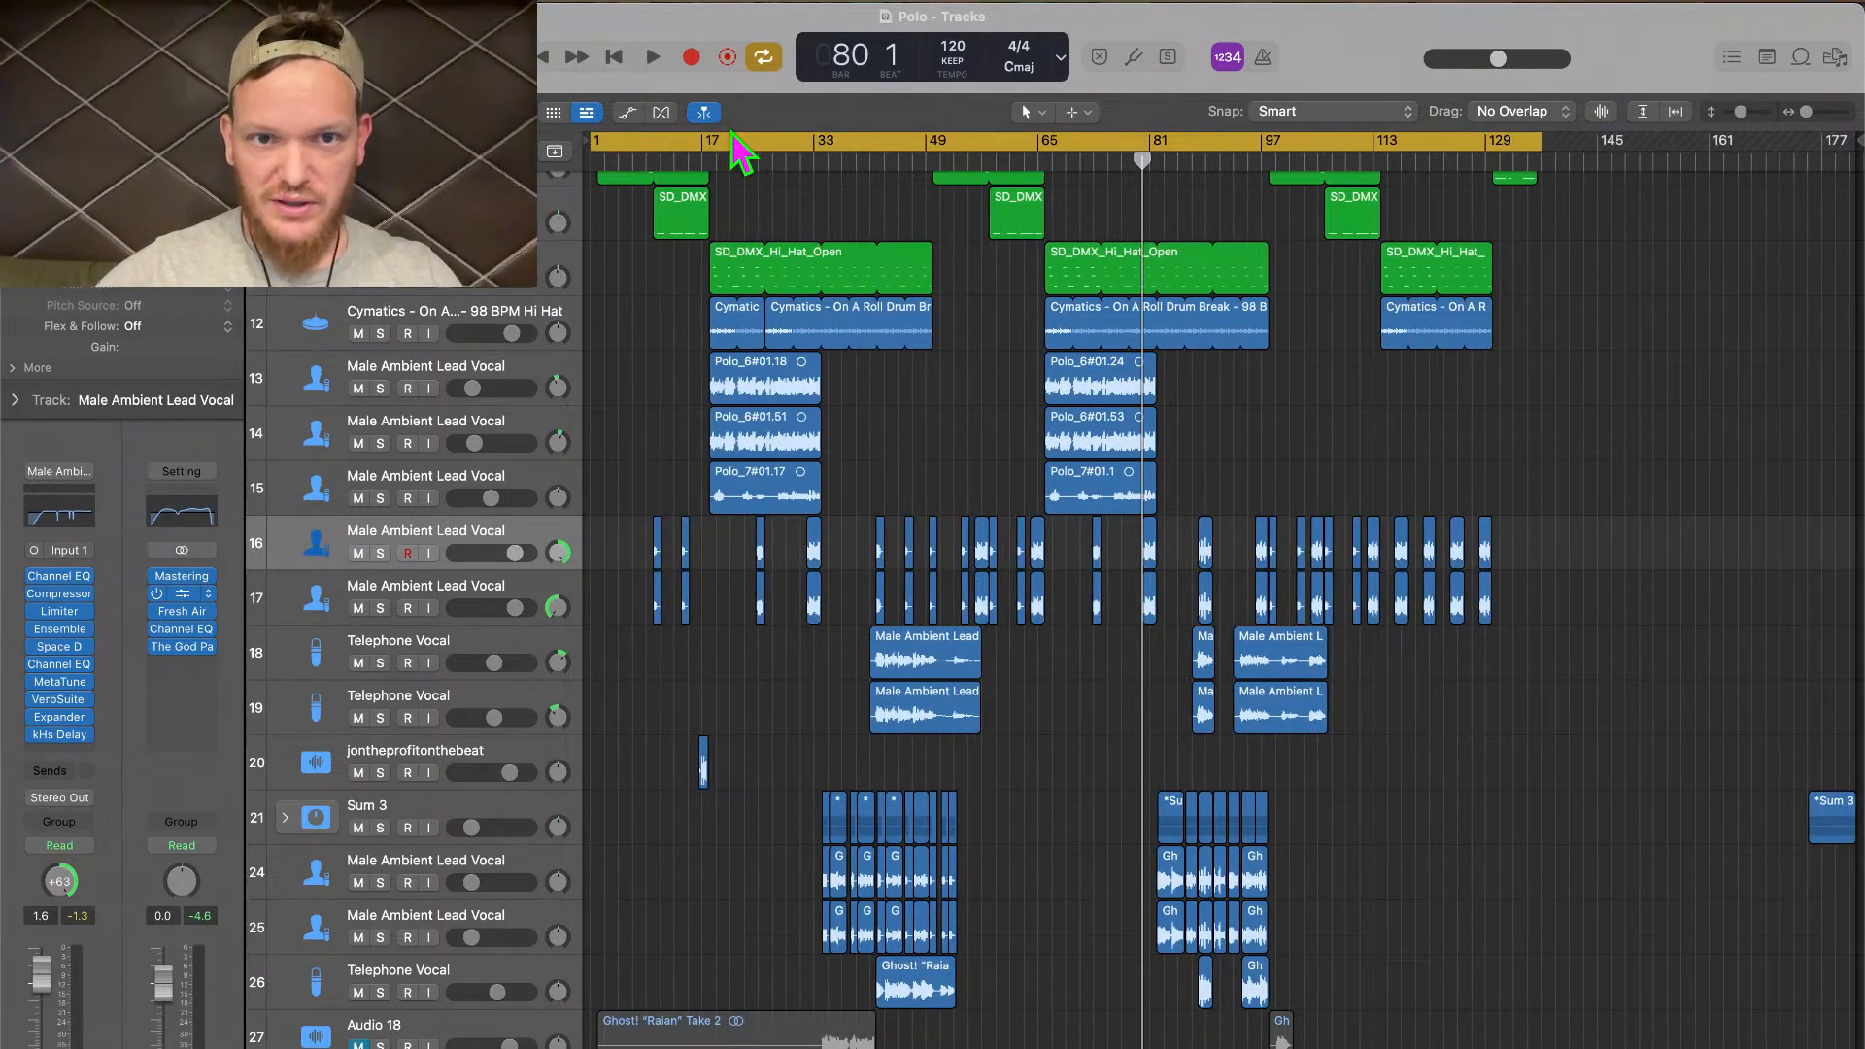
drag(730, 141, 1020, 137)
drag(879, 140, 1030, 146)
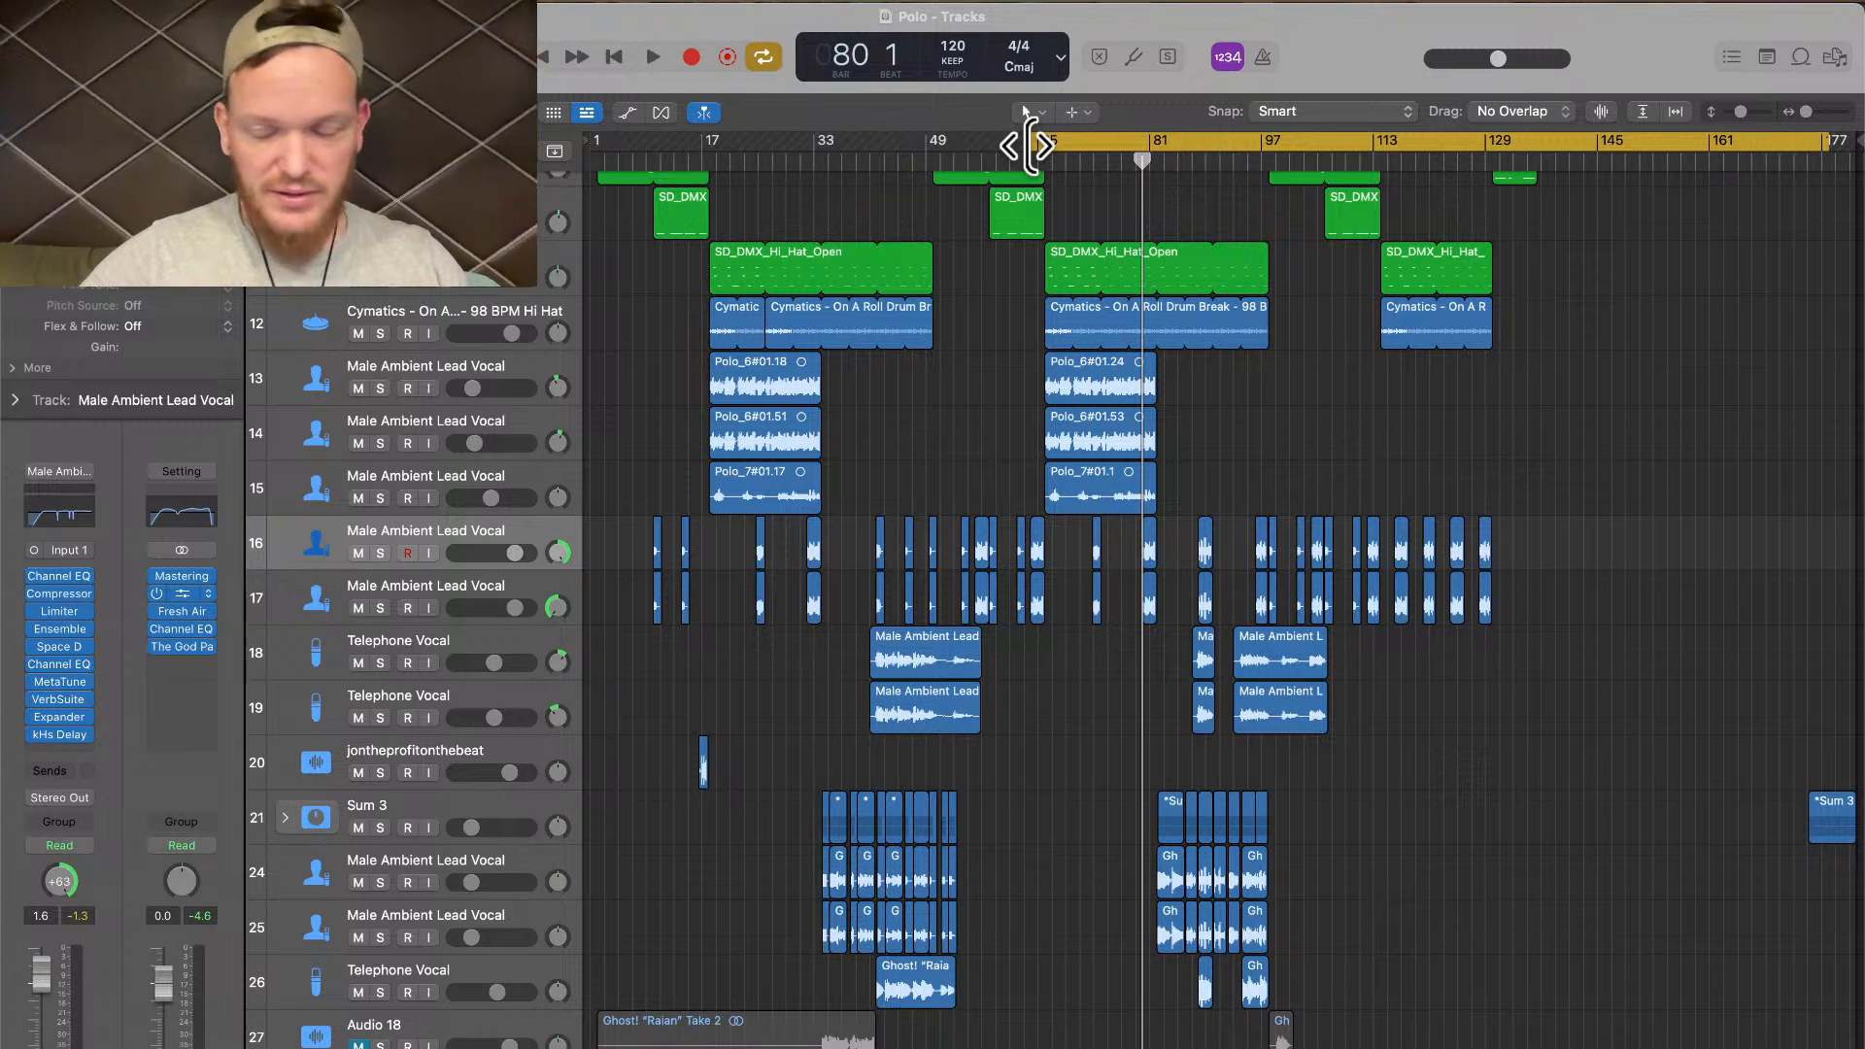
key(space)
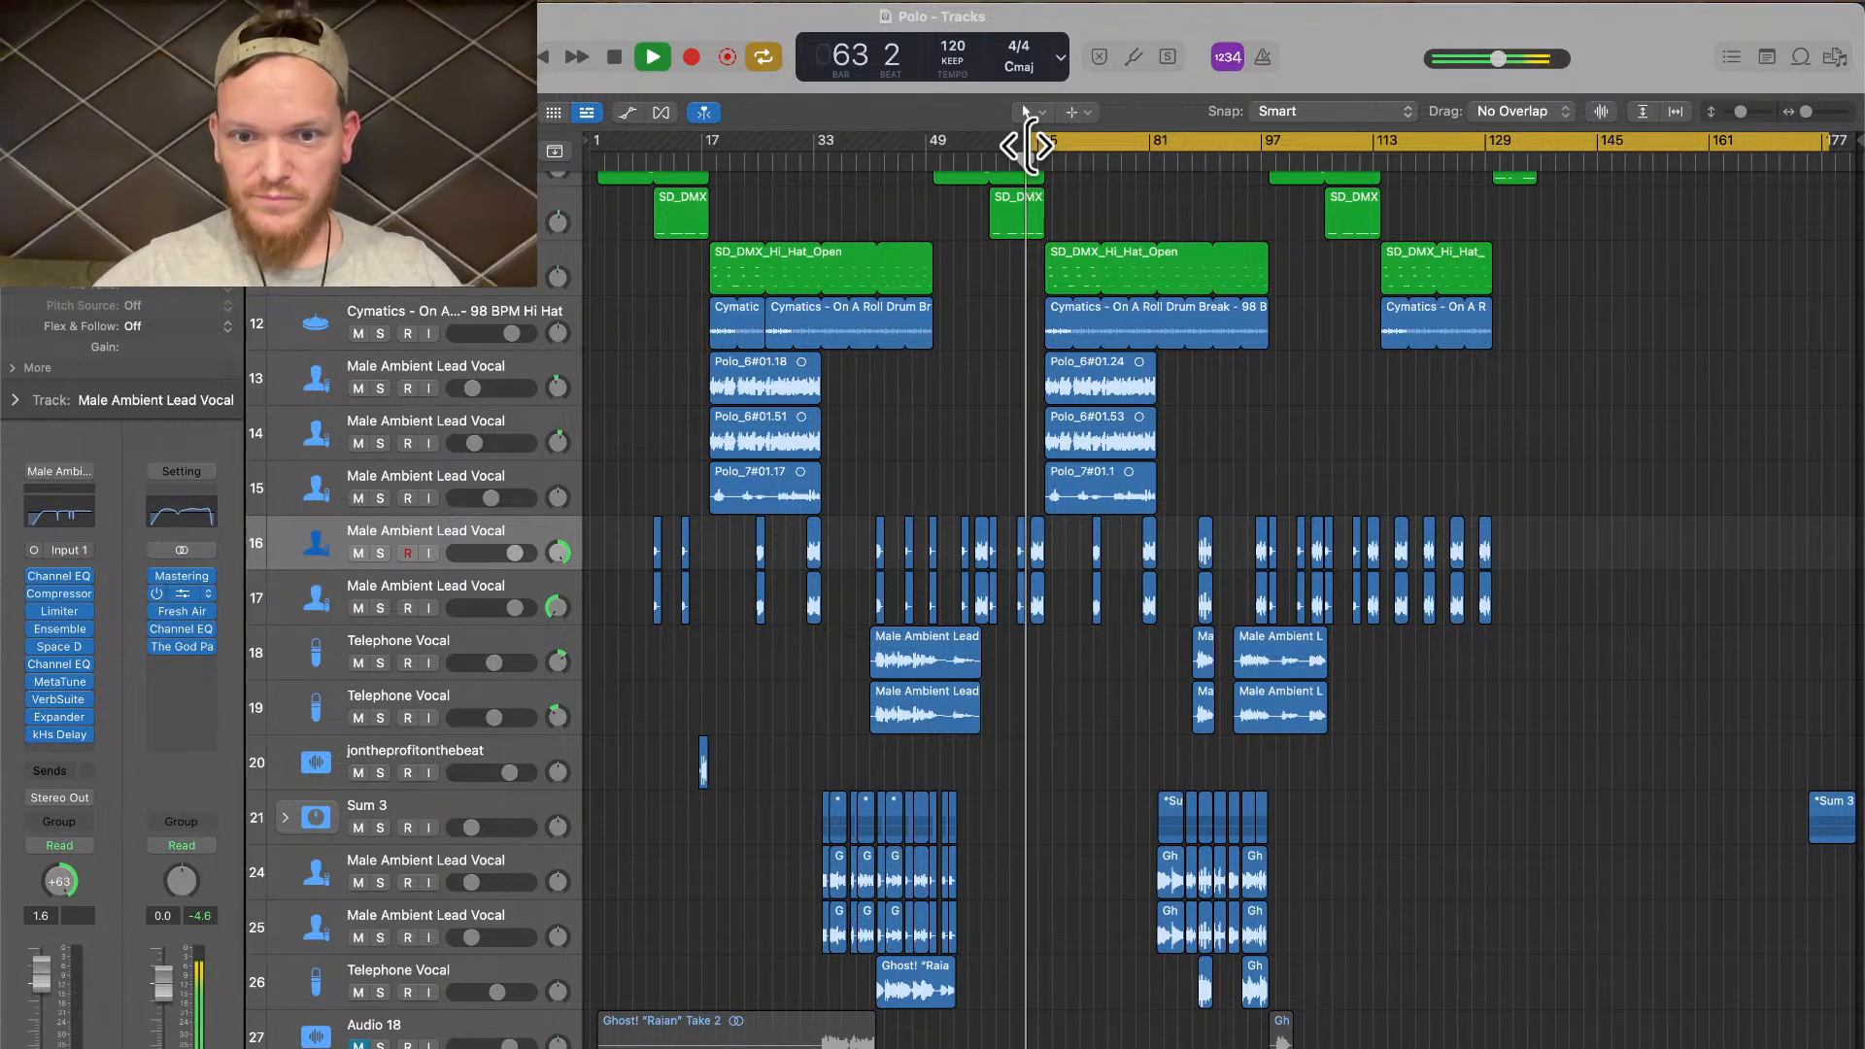
key(space)
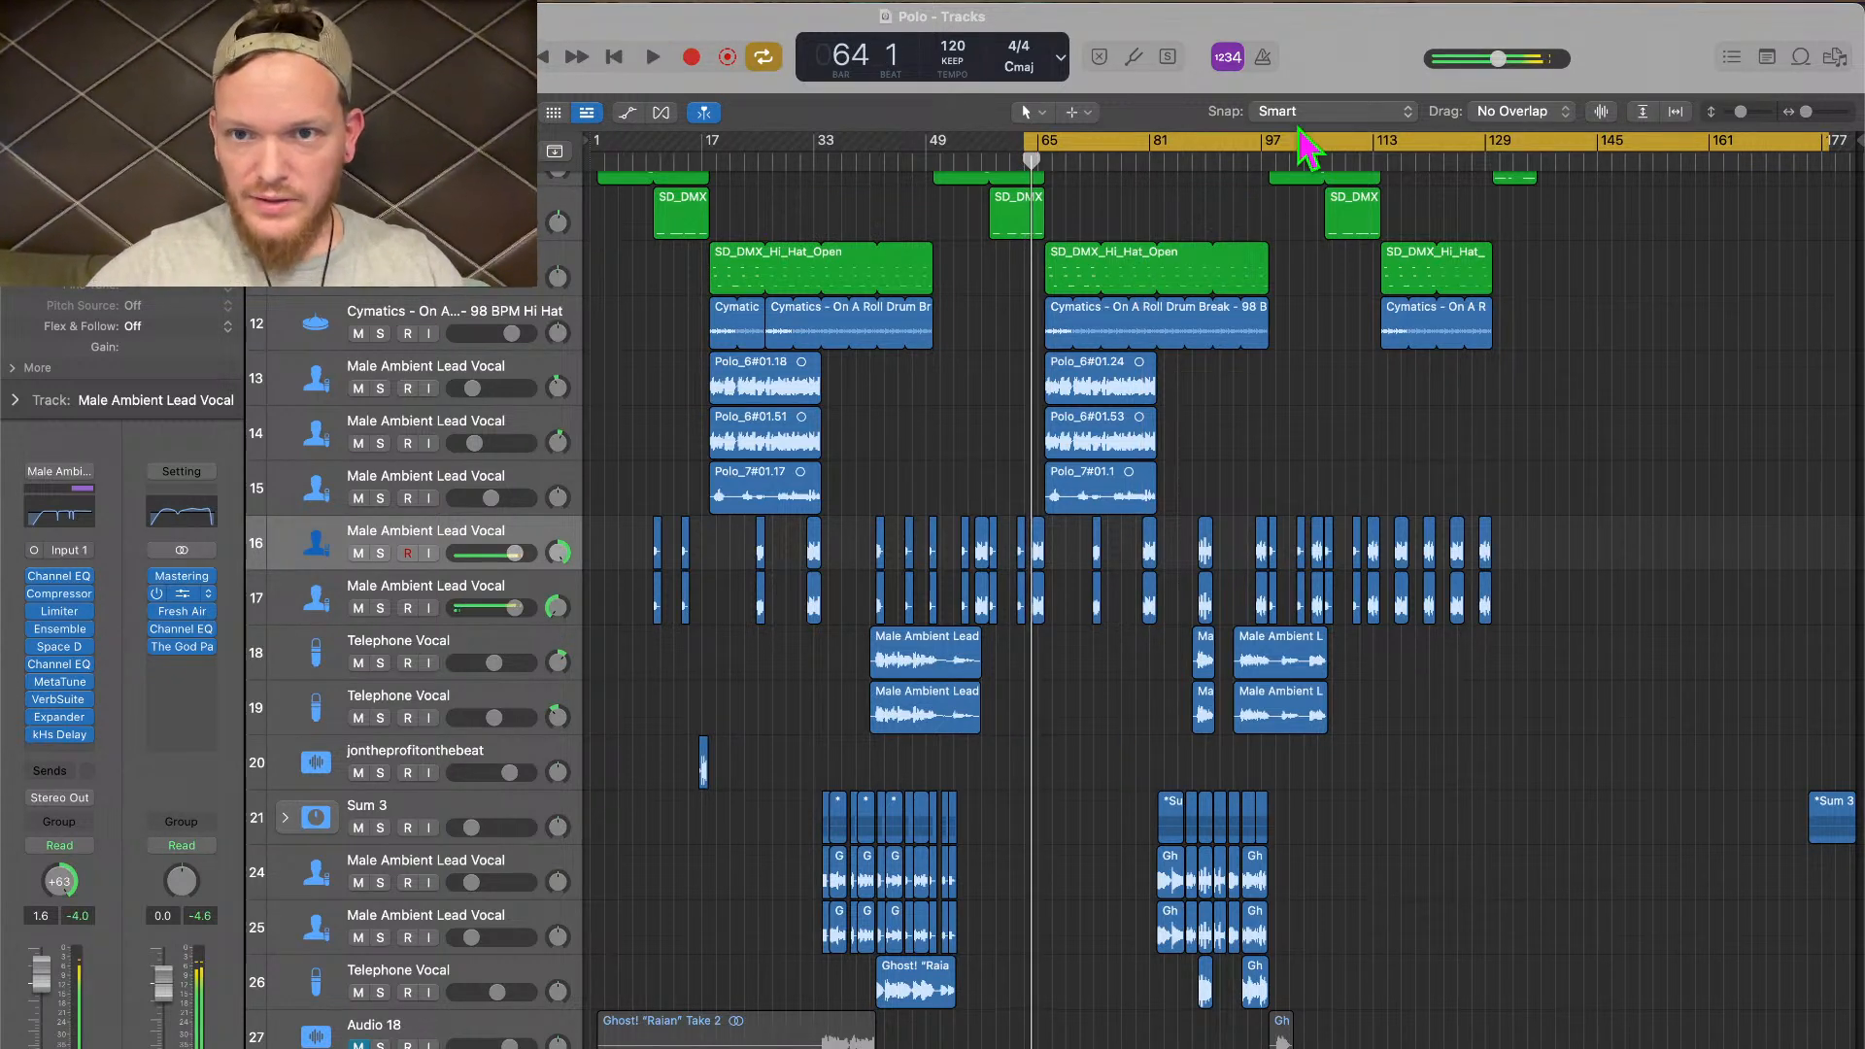
Shift the cycle start to about bar 29, play from there and raise the Sum 3 stack's volume slightly
drag(1299, 144, 1066, 157)
key(space)
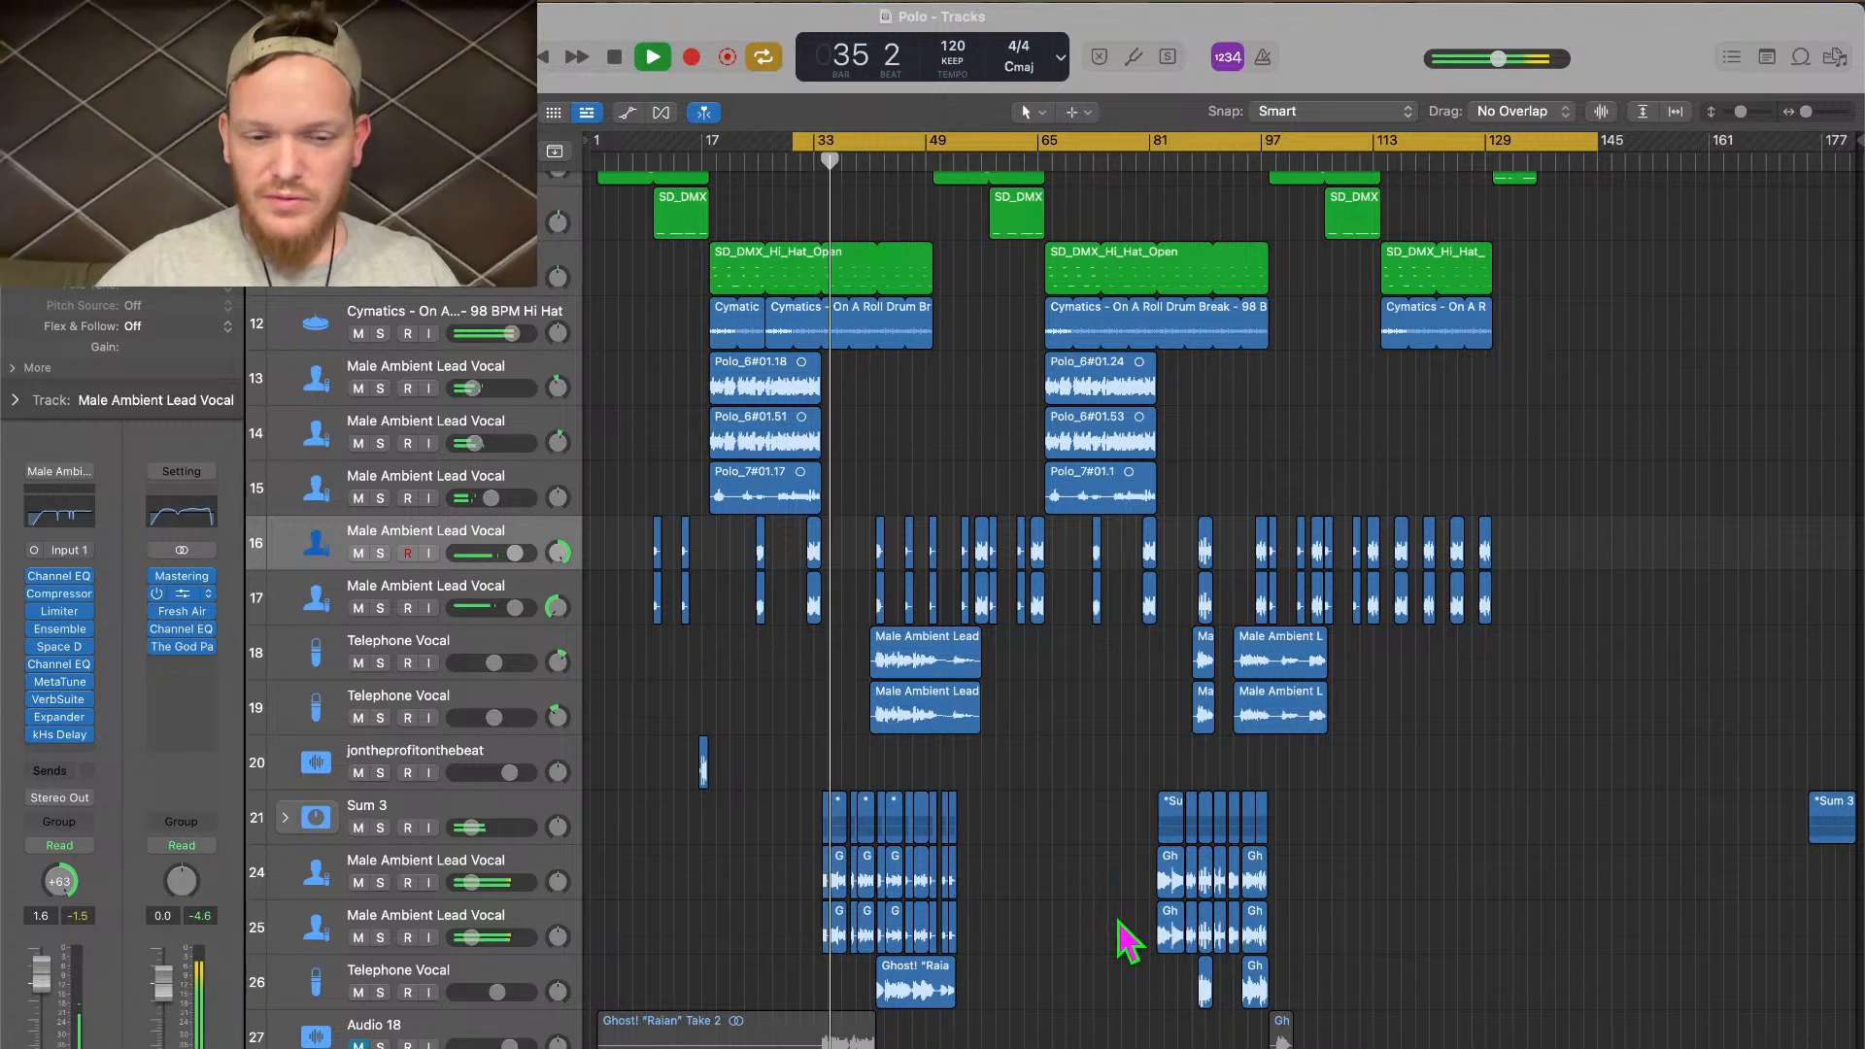
drag(471, 828, 477, 828)
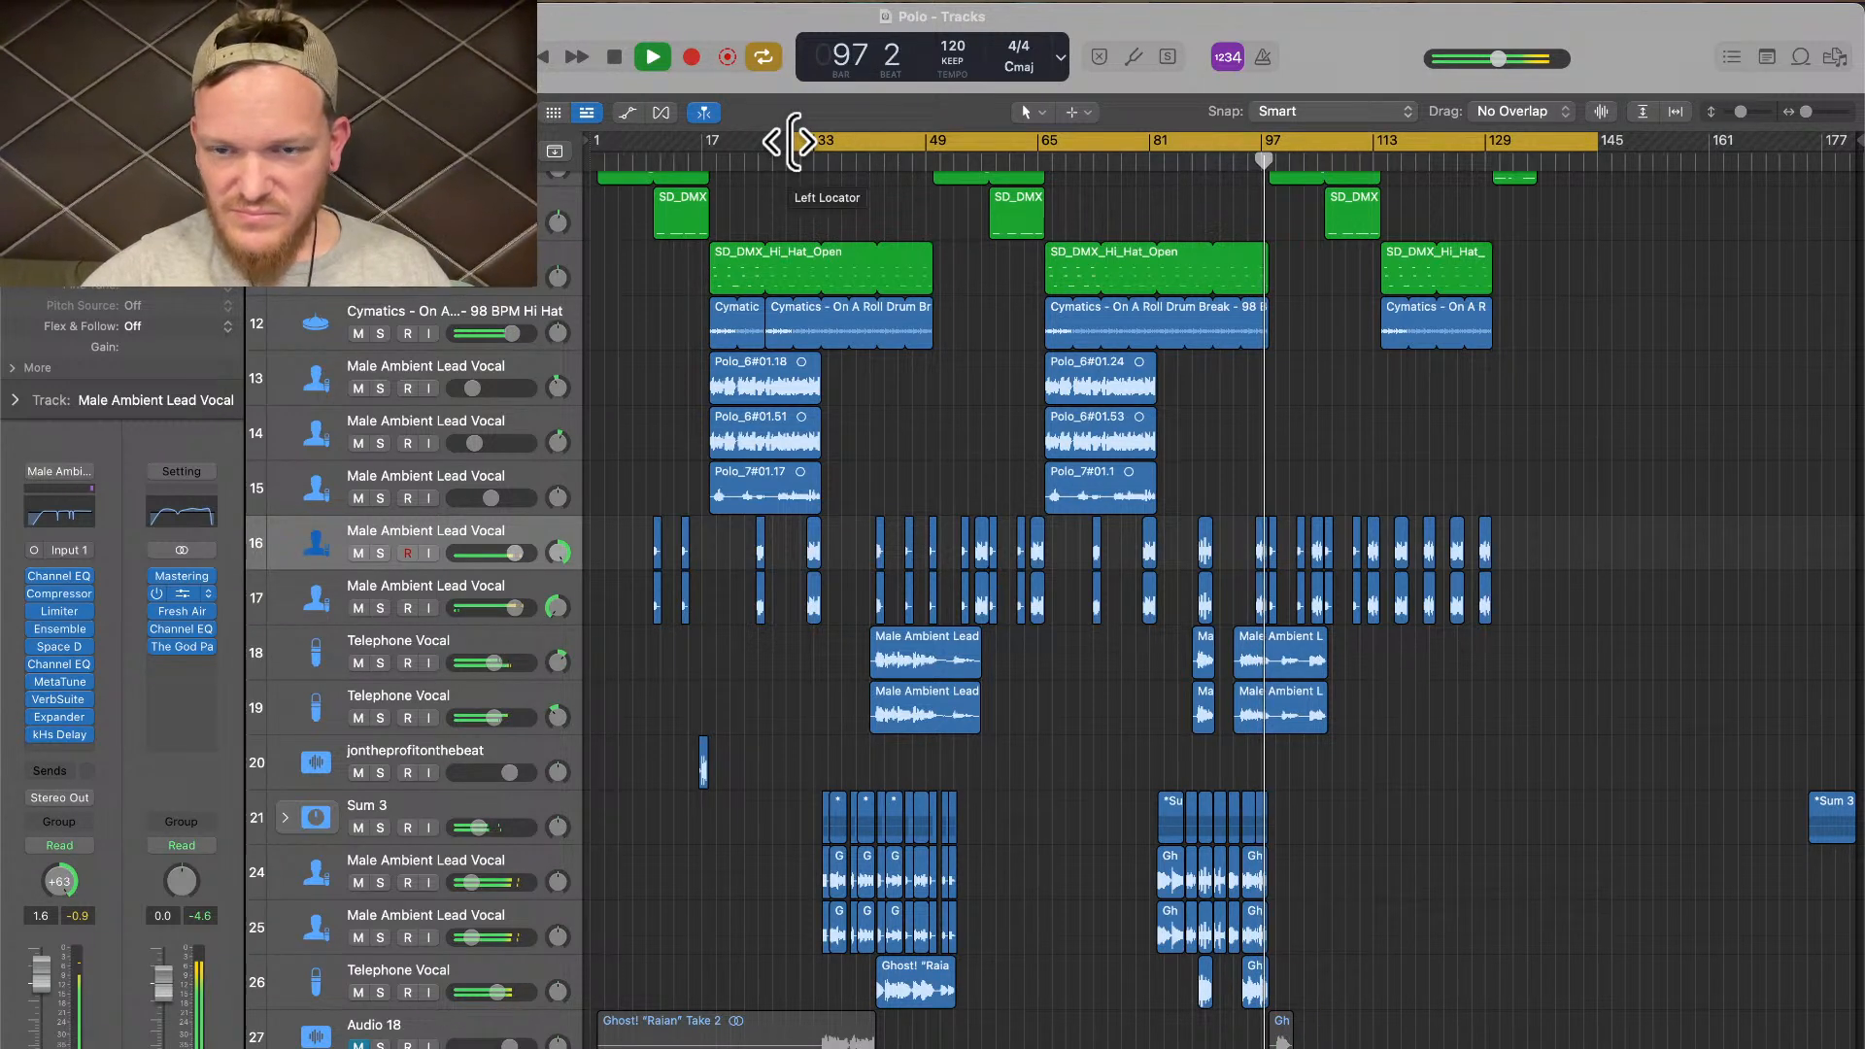
Set the cycle start to about bar 92 and play the section where the second chorus ends
key(space)
drag(795, 142, 1232, 133)
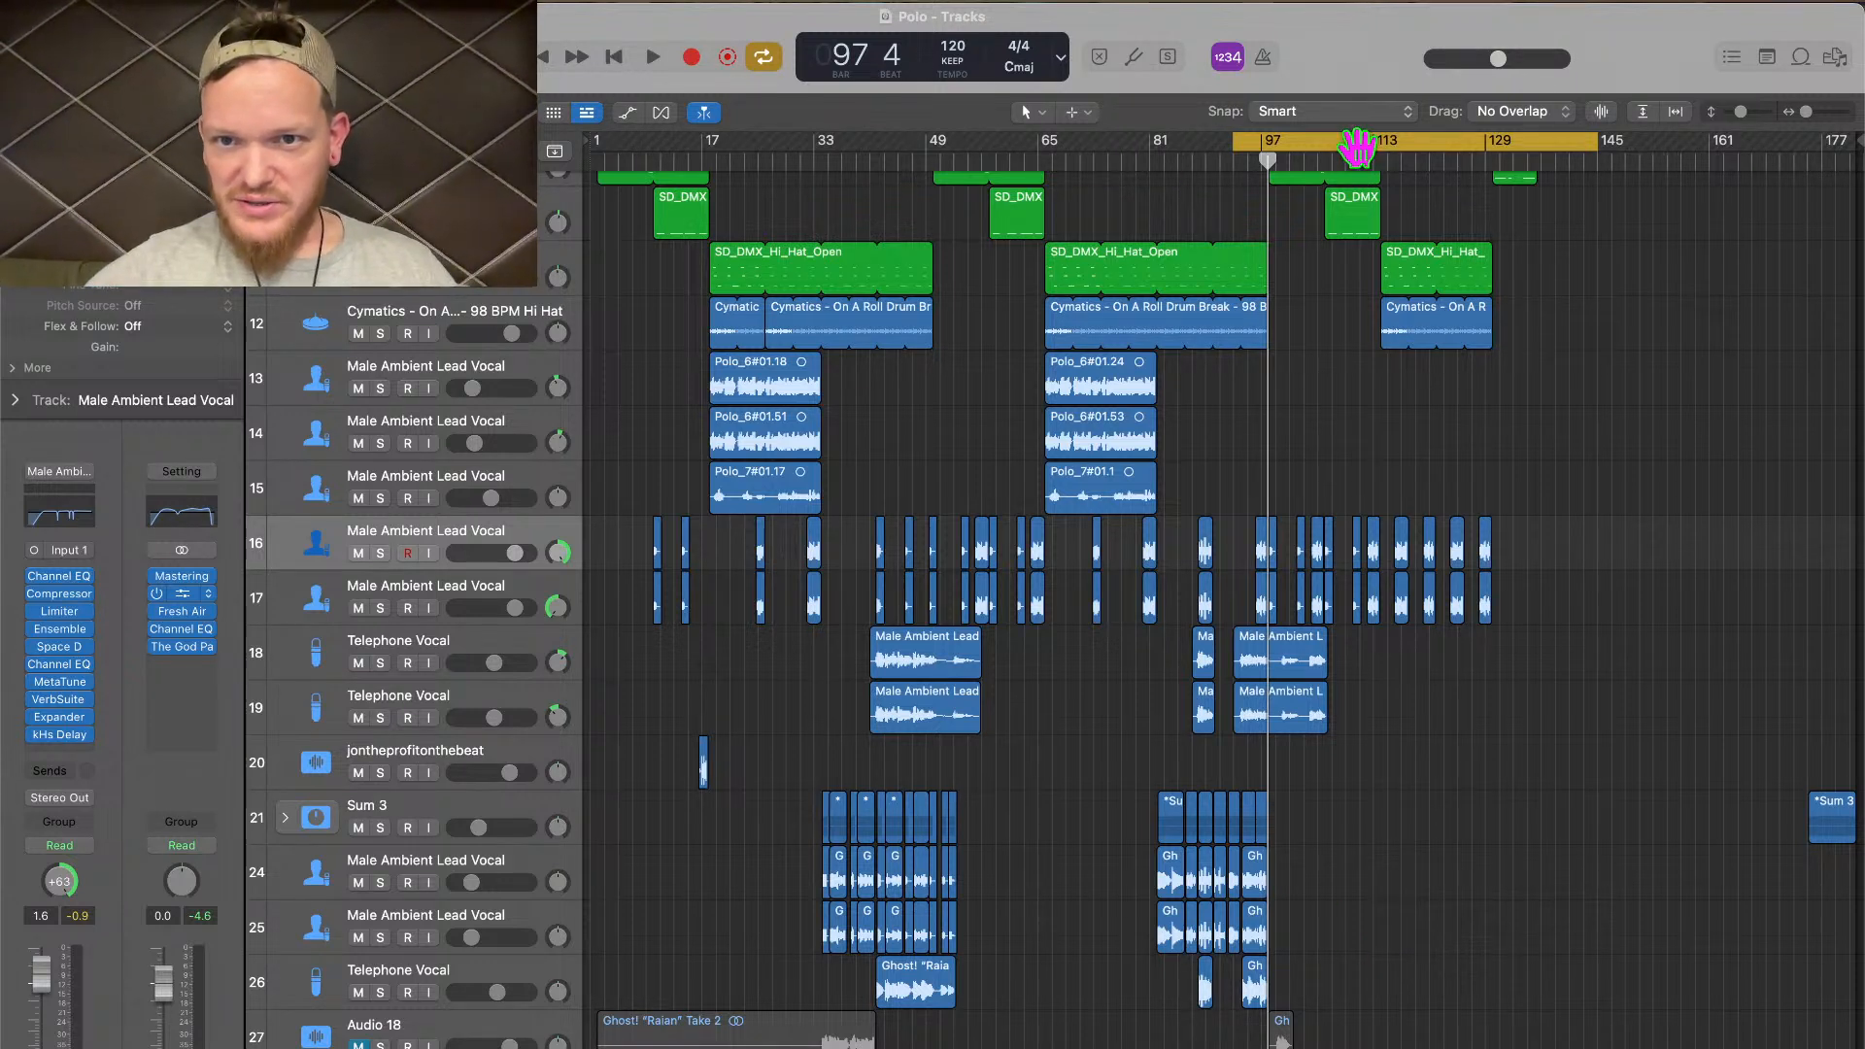
drag(1357, 148, 1360, 150)
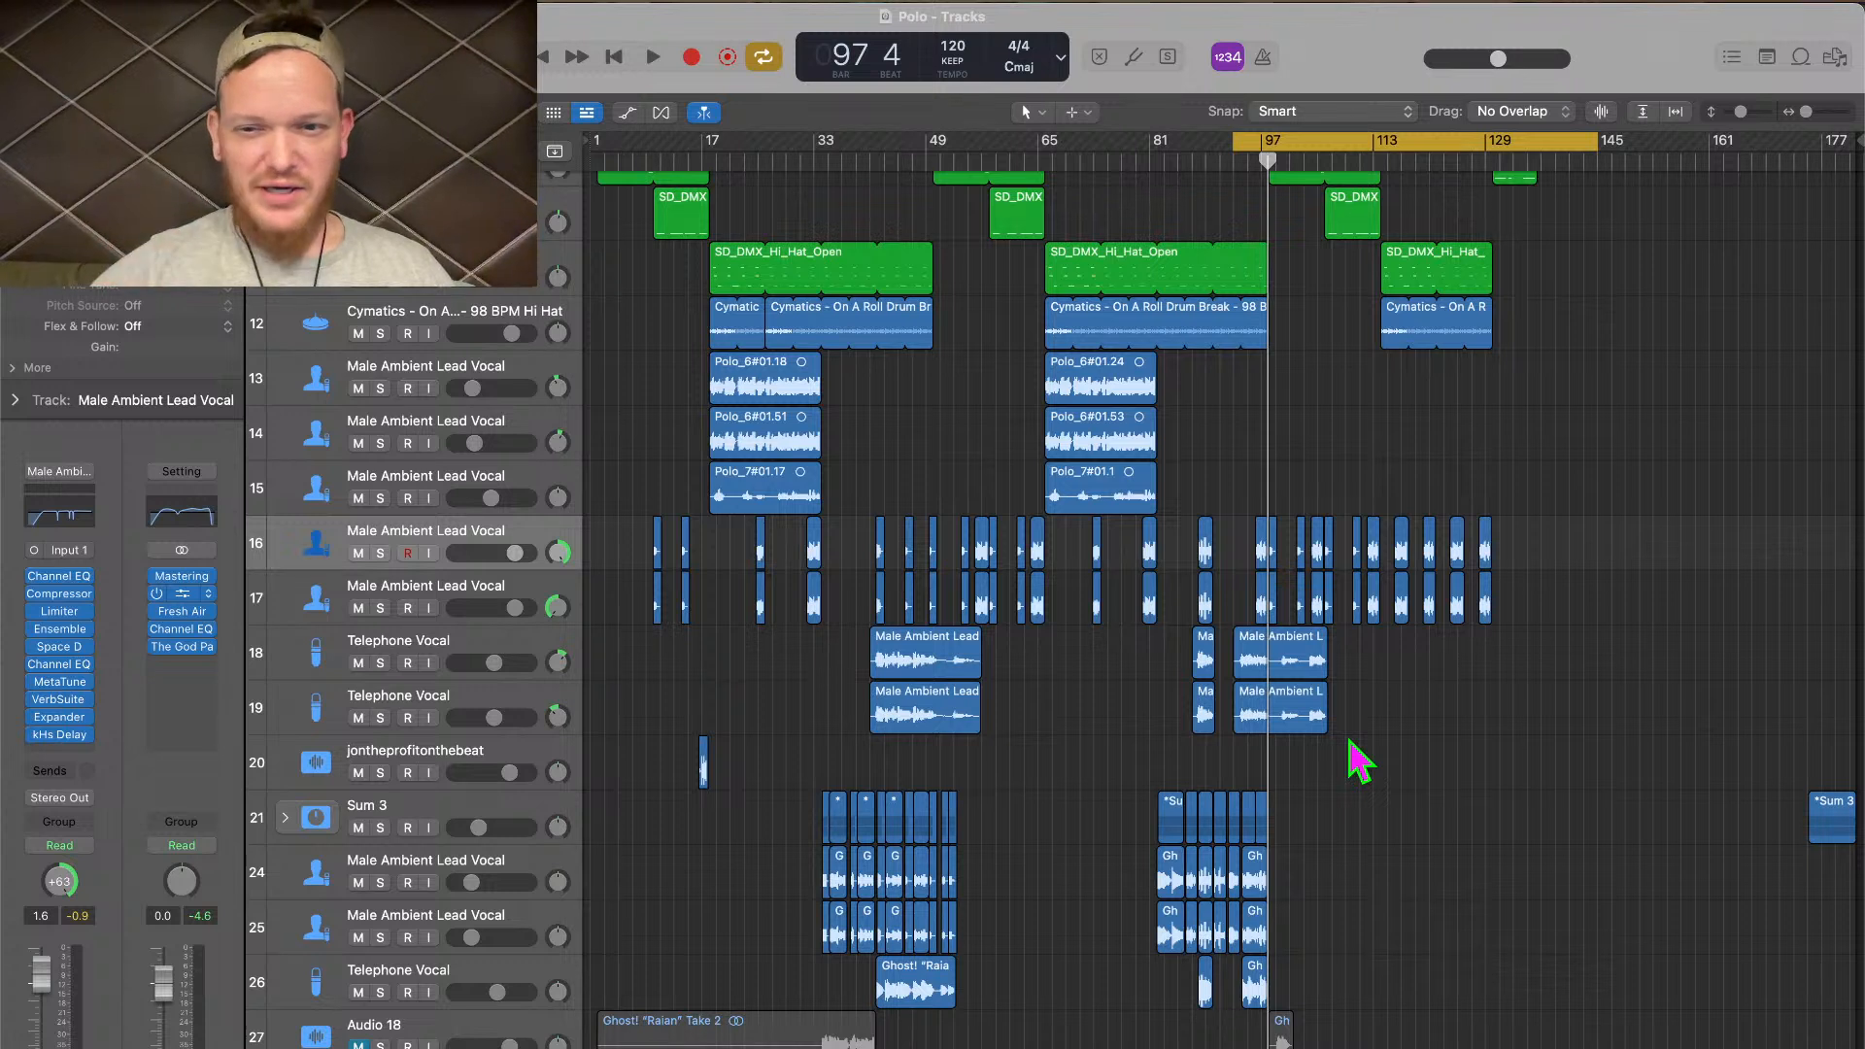
key(space)
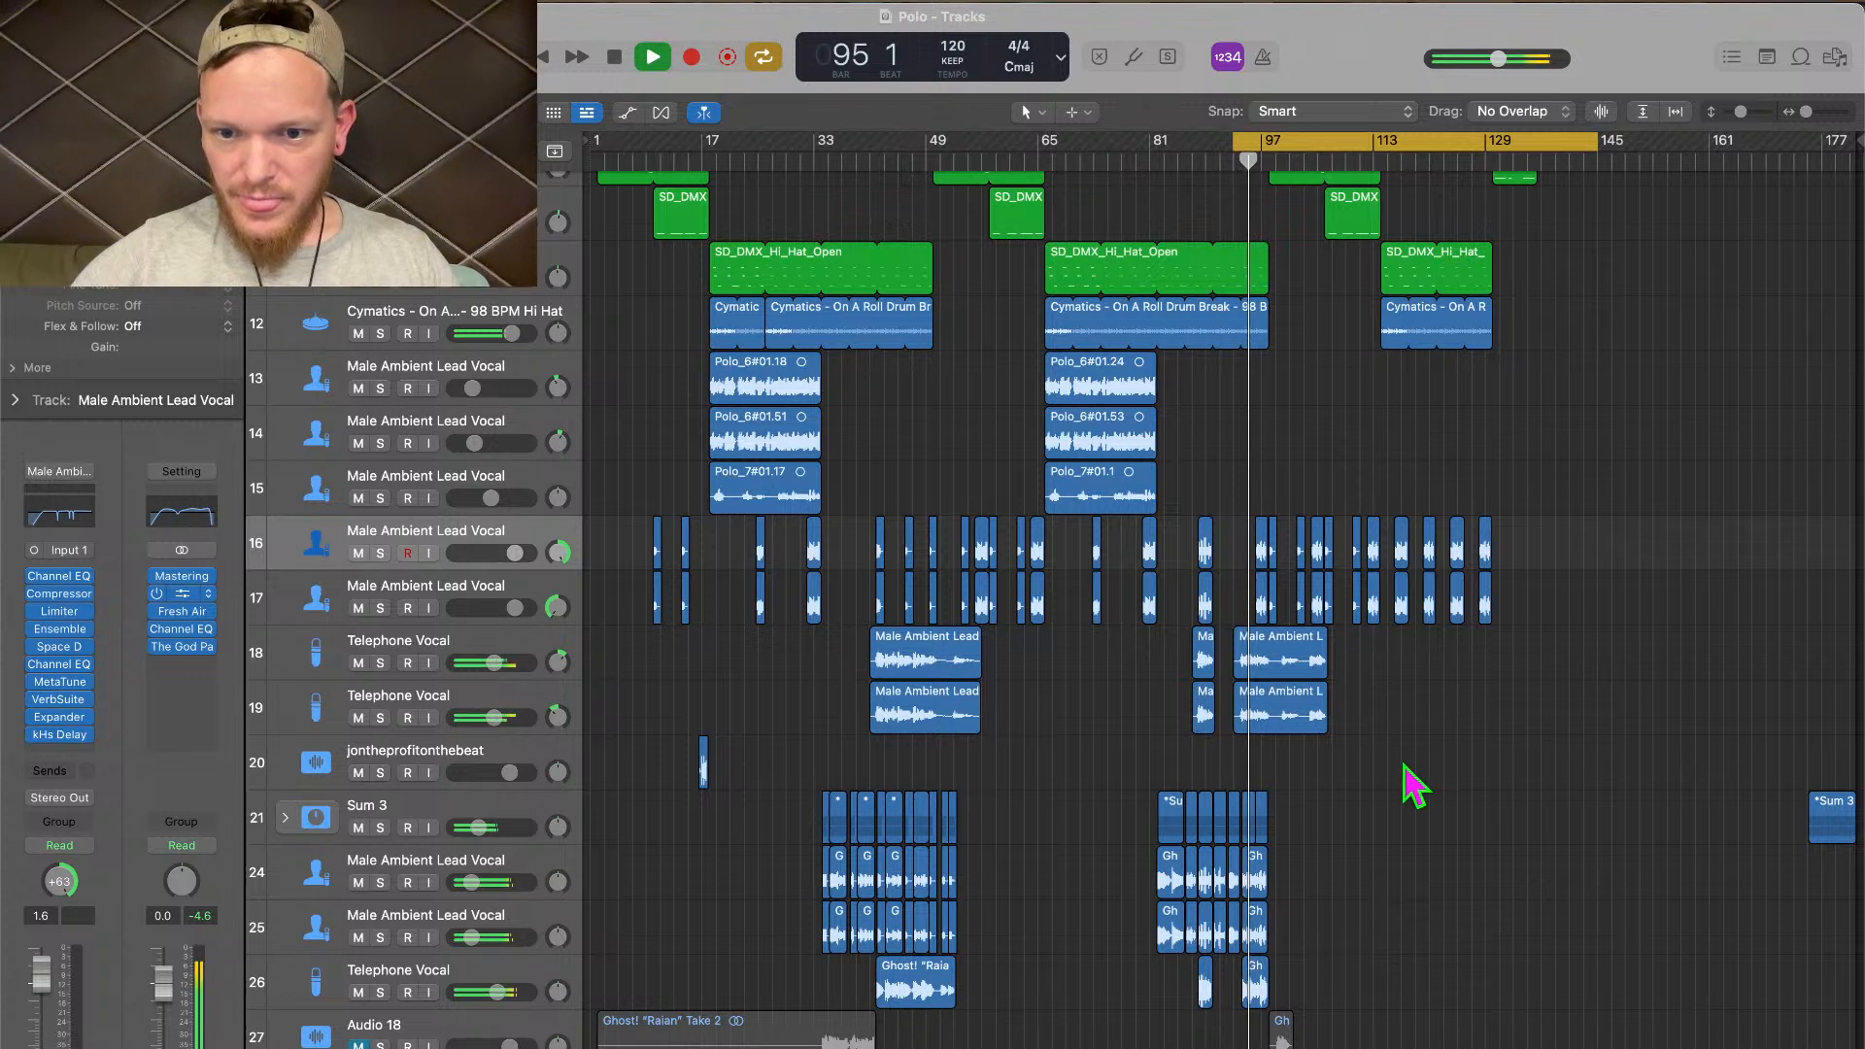
key(space)
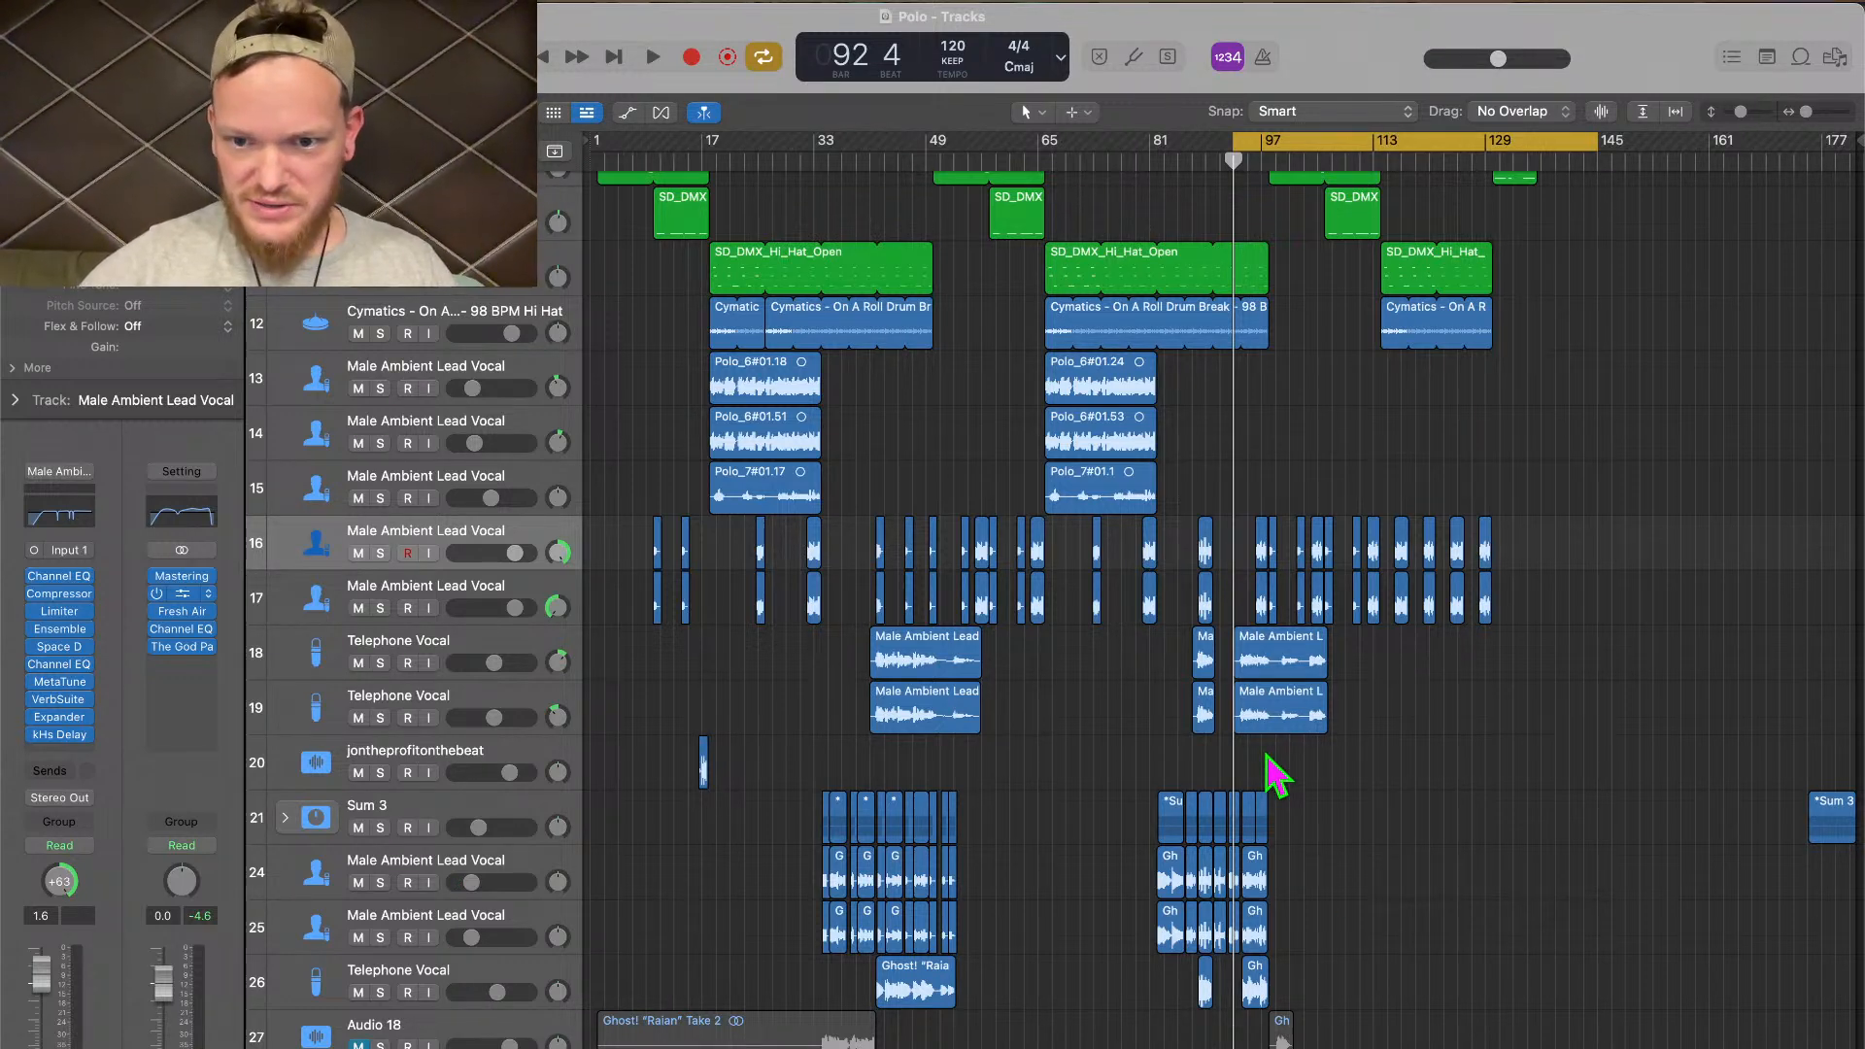
Select Telephone Vocal track 26 and examine its Bus 6 and Bus 8 sends
scroll(1309, 311, up, 10)
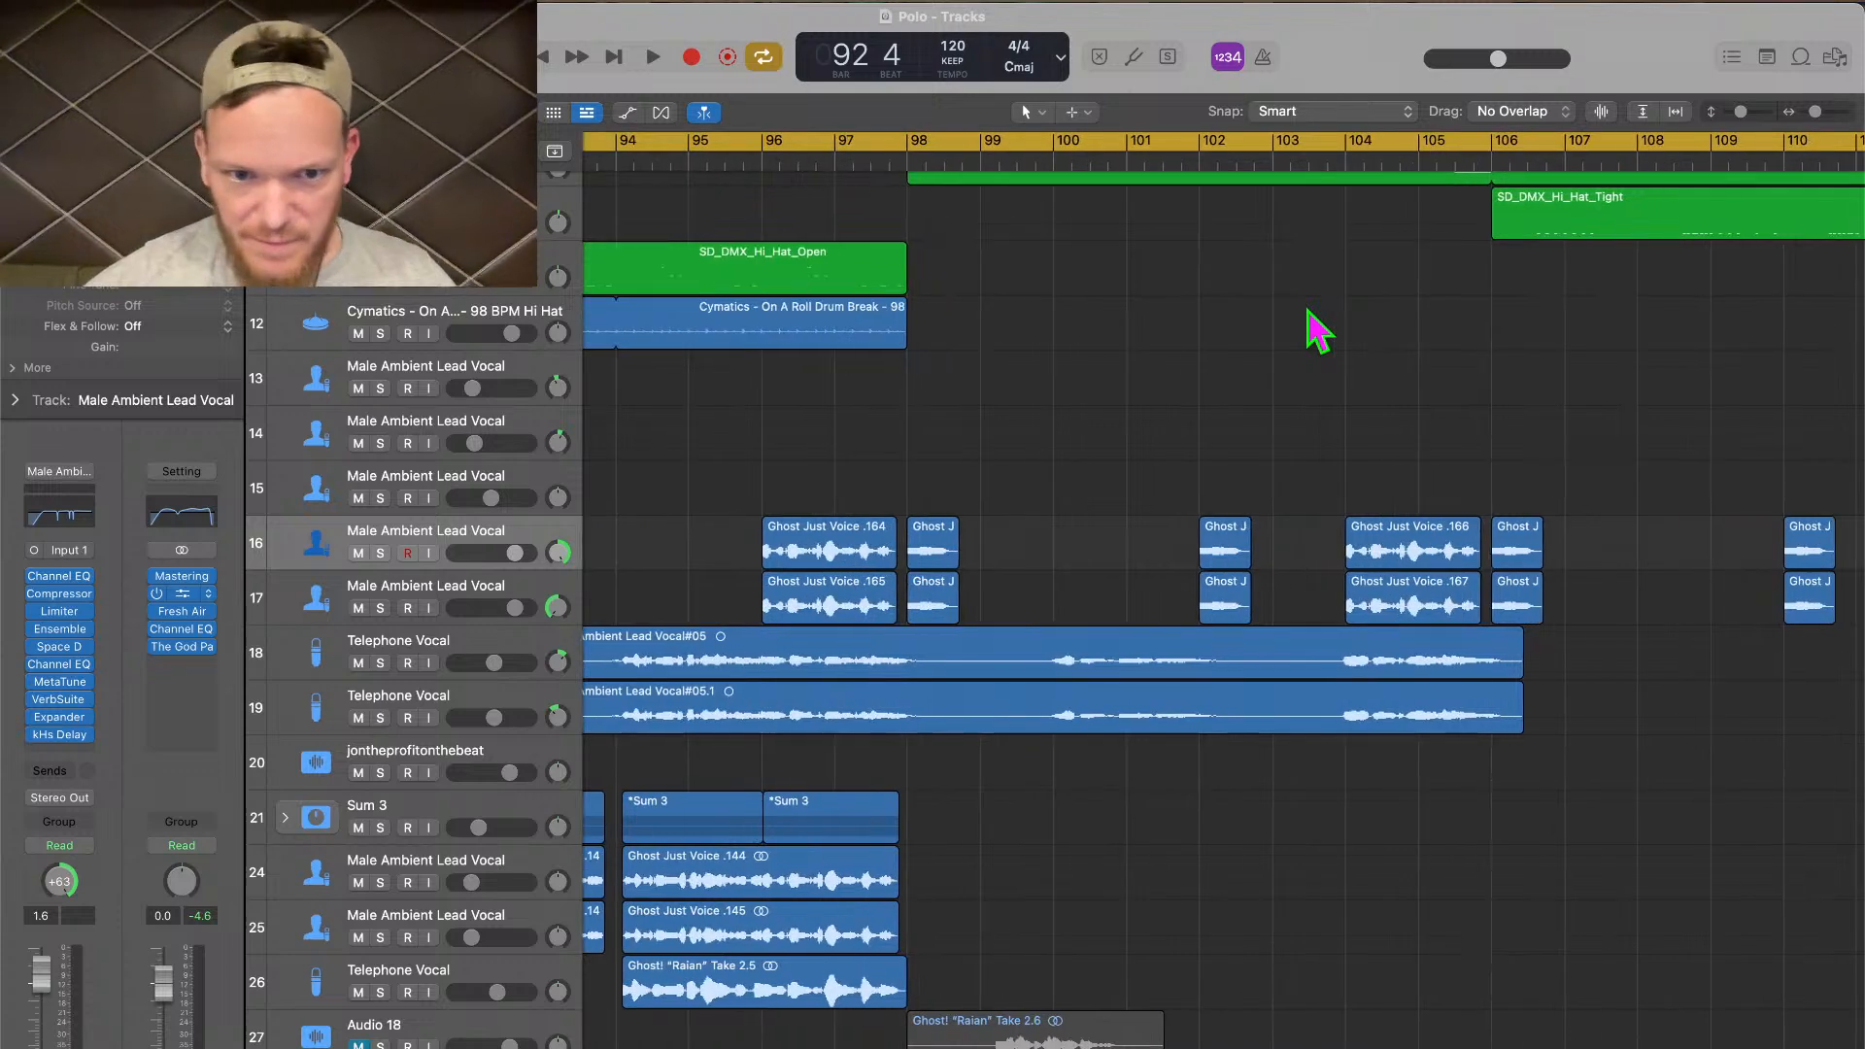
scroll(1309, 311, left, 5)
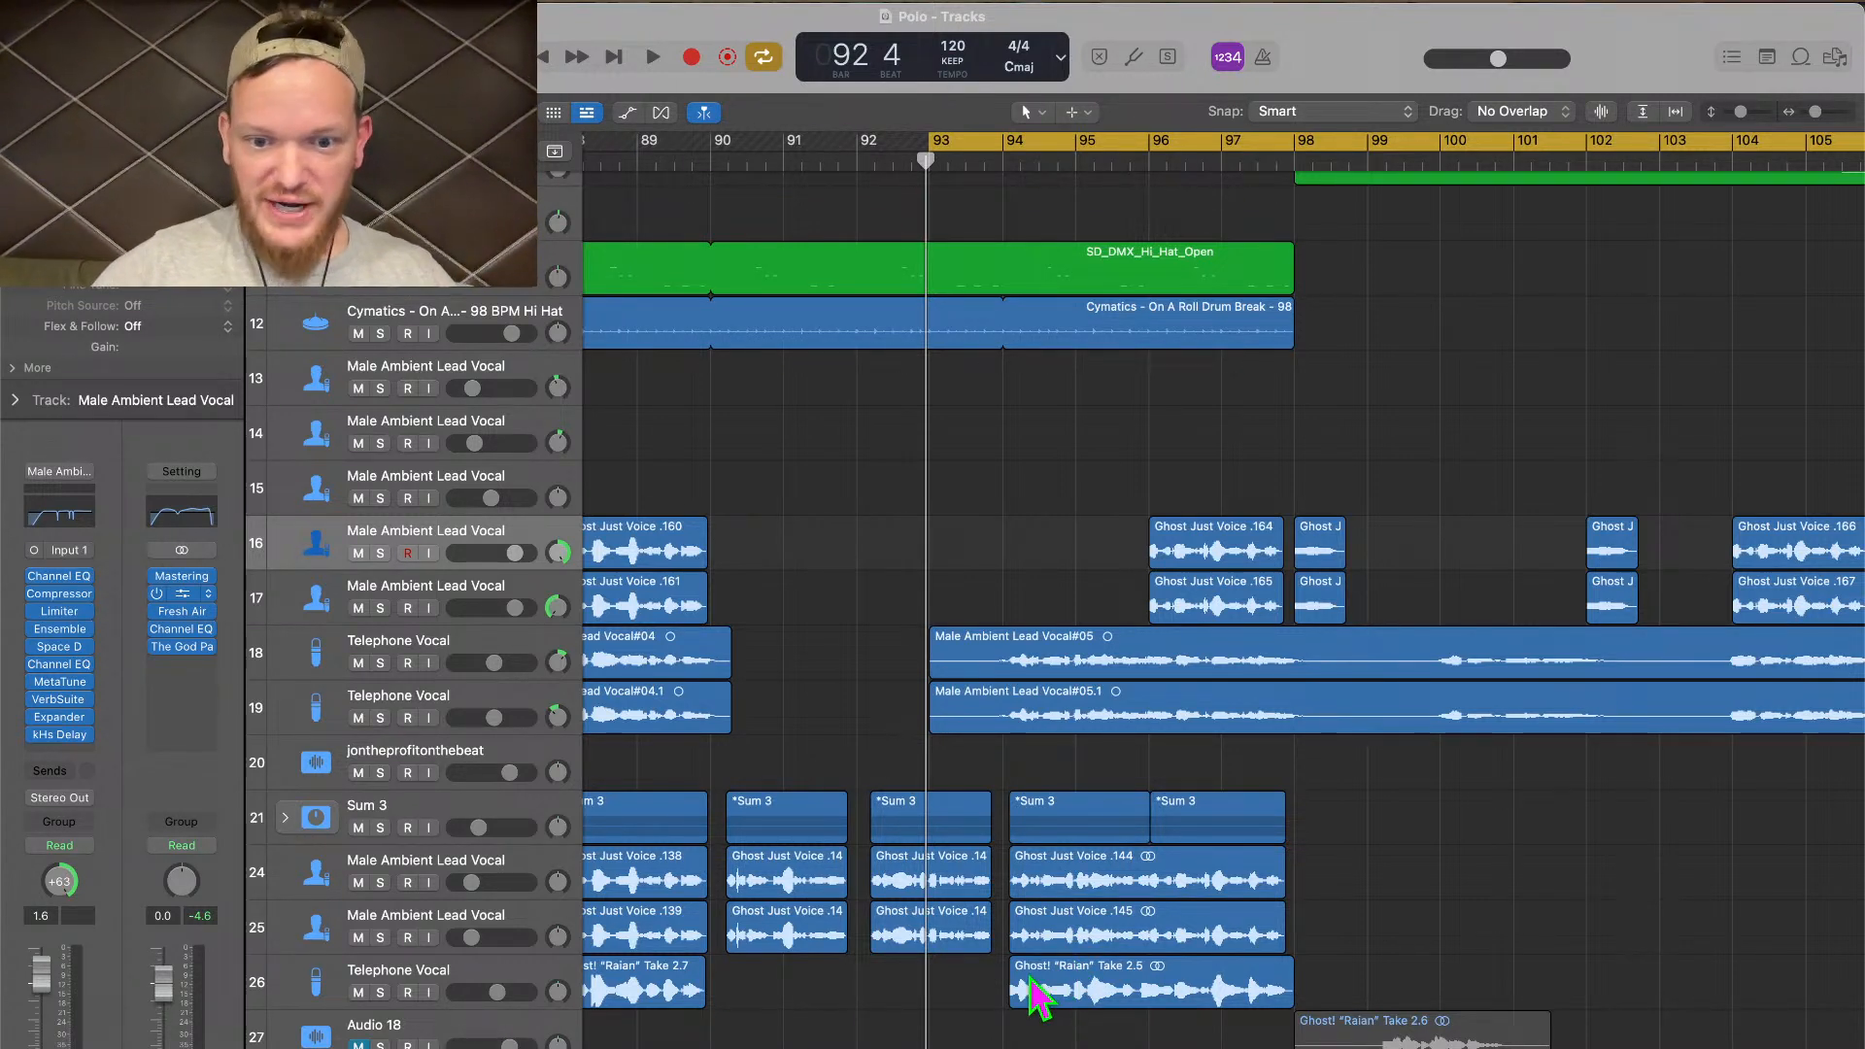
click(493, 966)
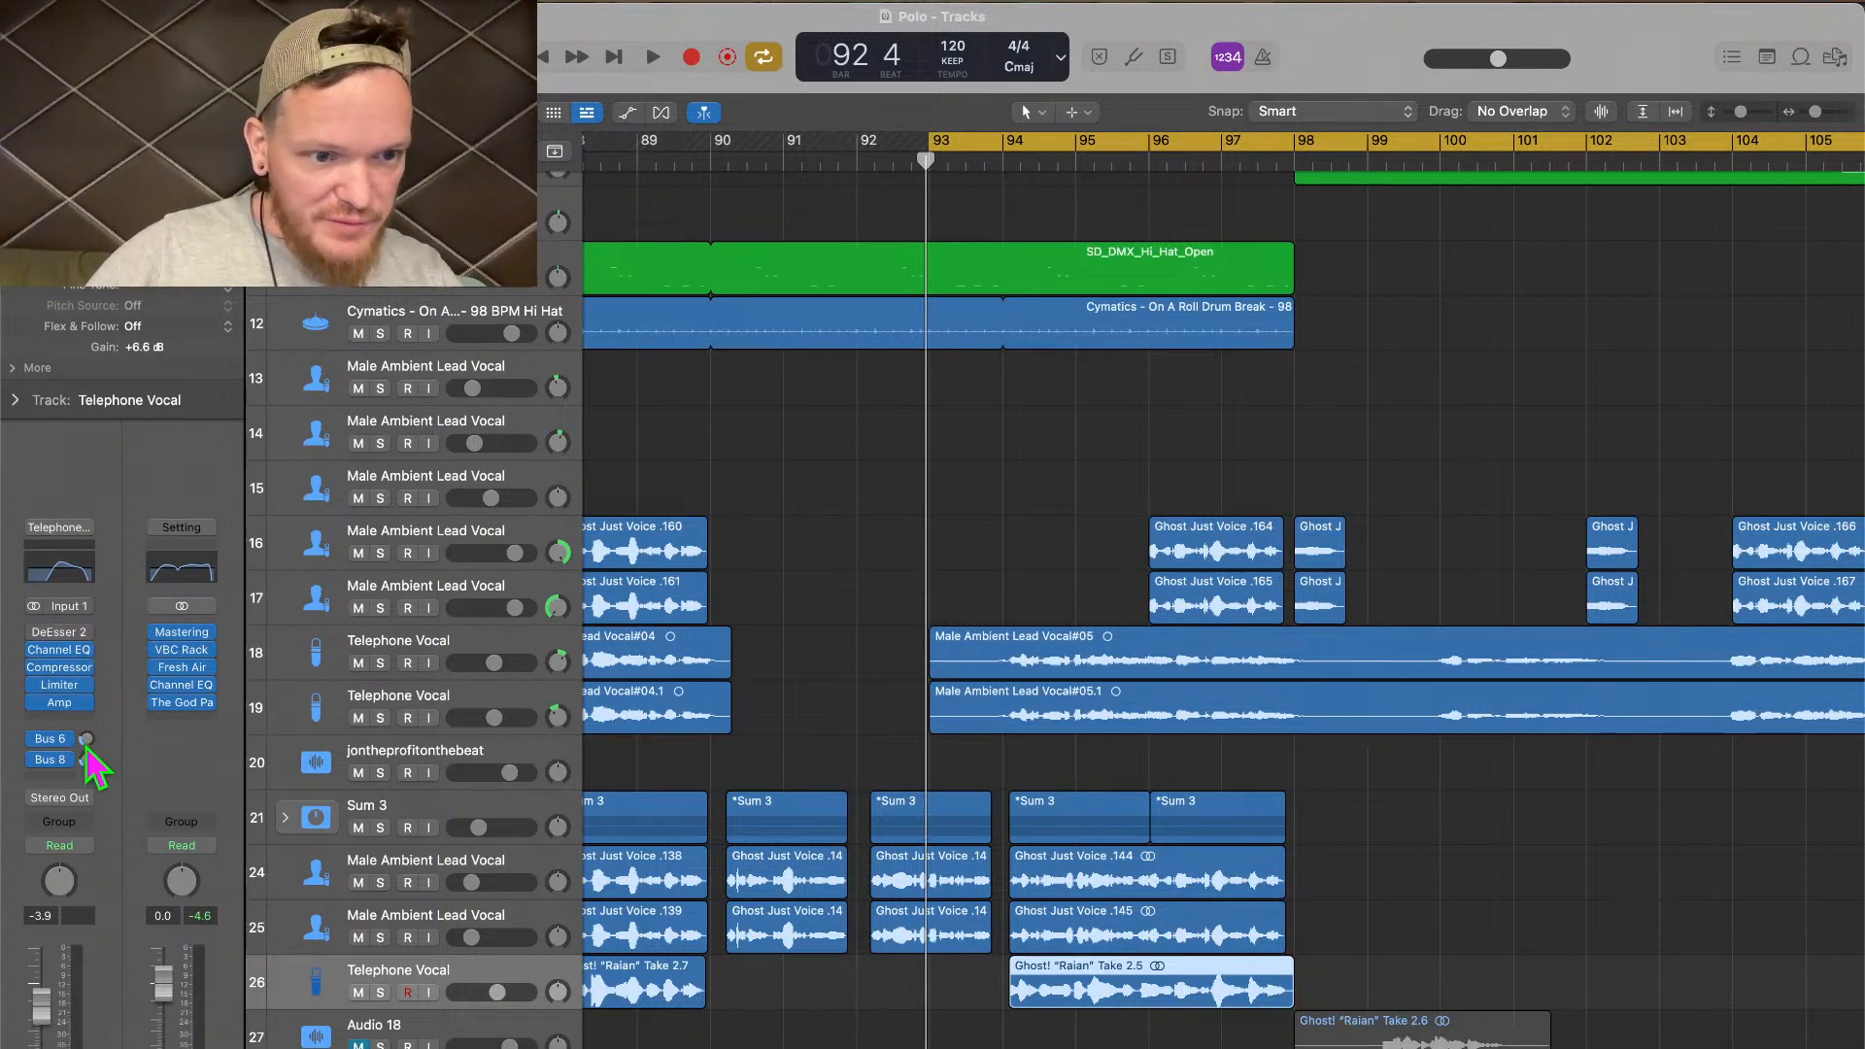
scroll(868, 991, down, 3)
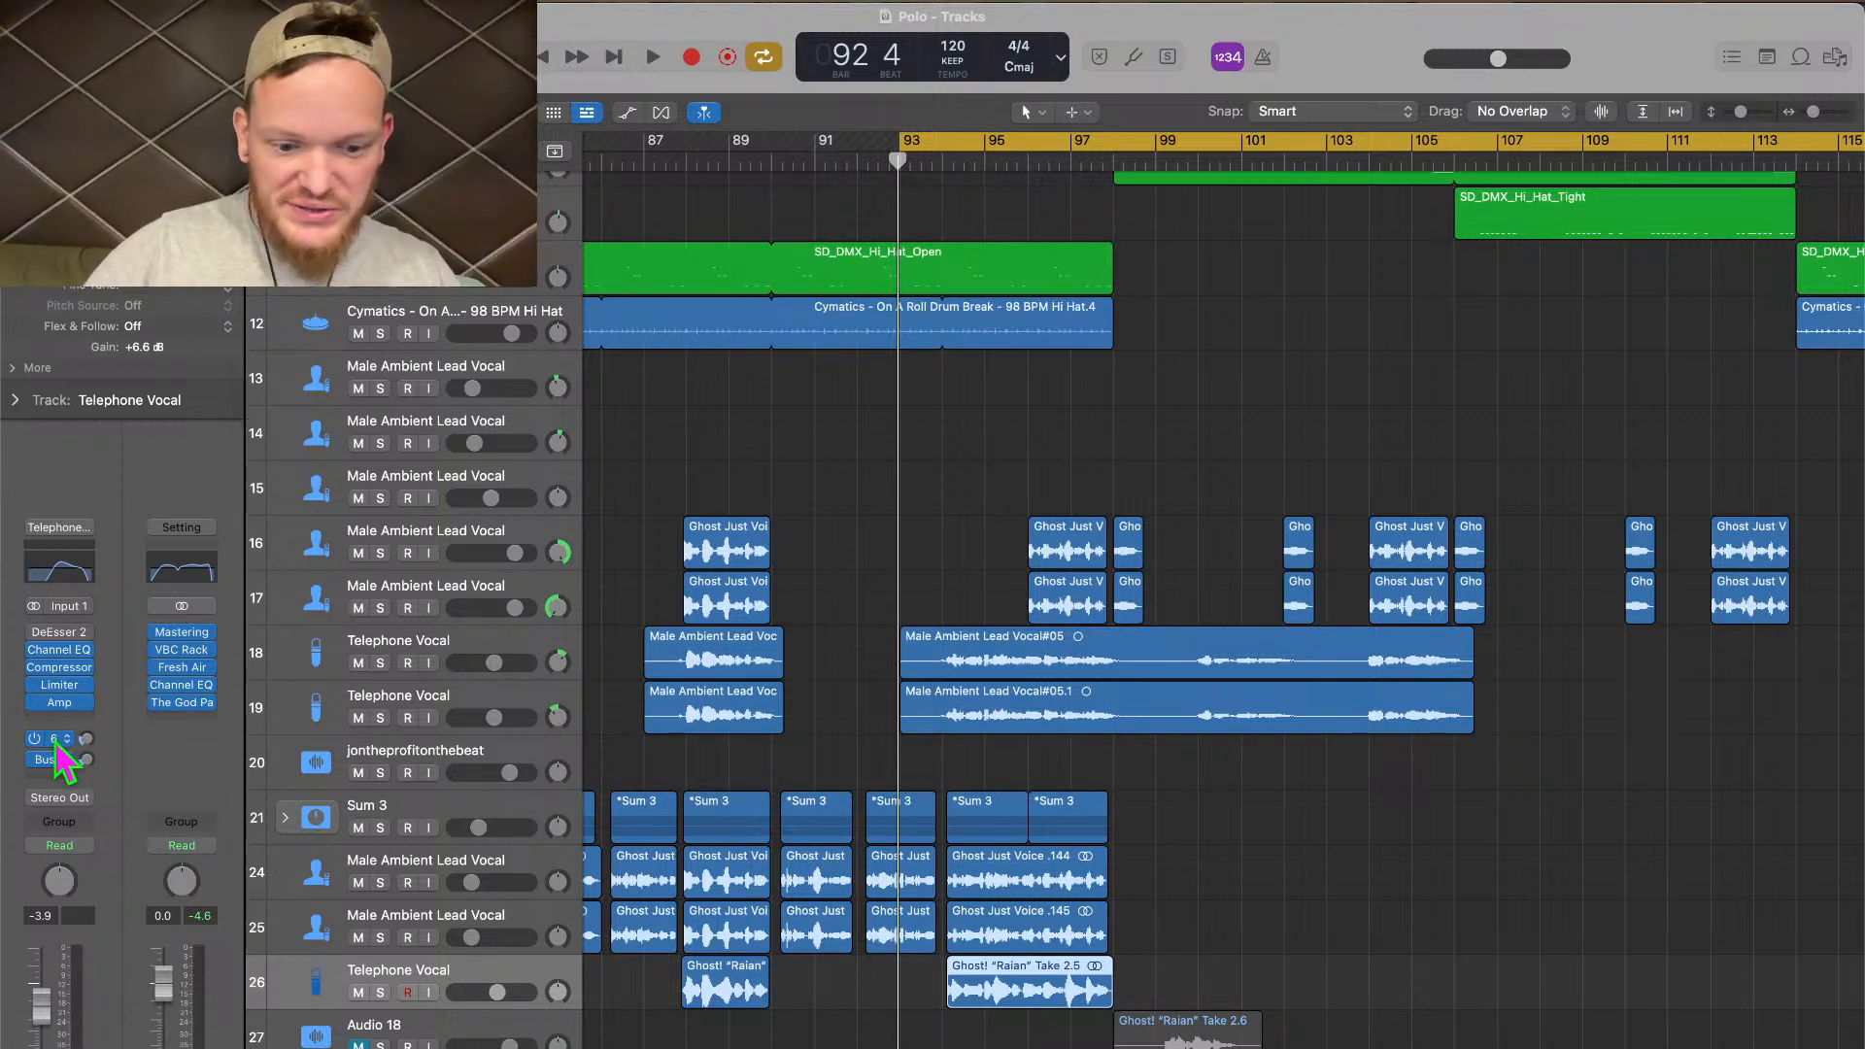
Open the mixer and the Space Designer on the 0.1s Short Ambience aux, and increase its reverb length
key(x)
scroll(1207, 845, up, 5)
scroll(1207, 846, right, 8)
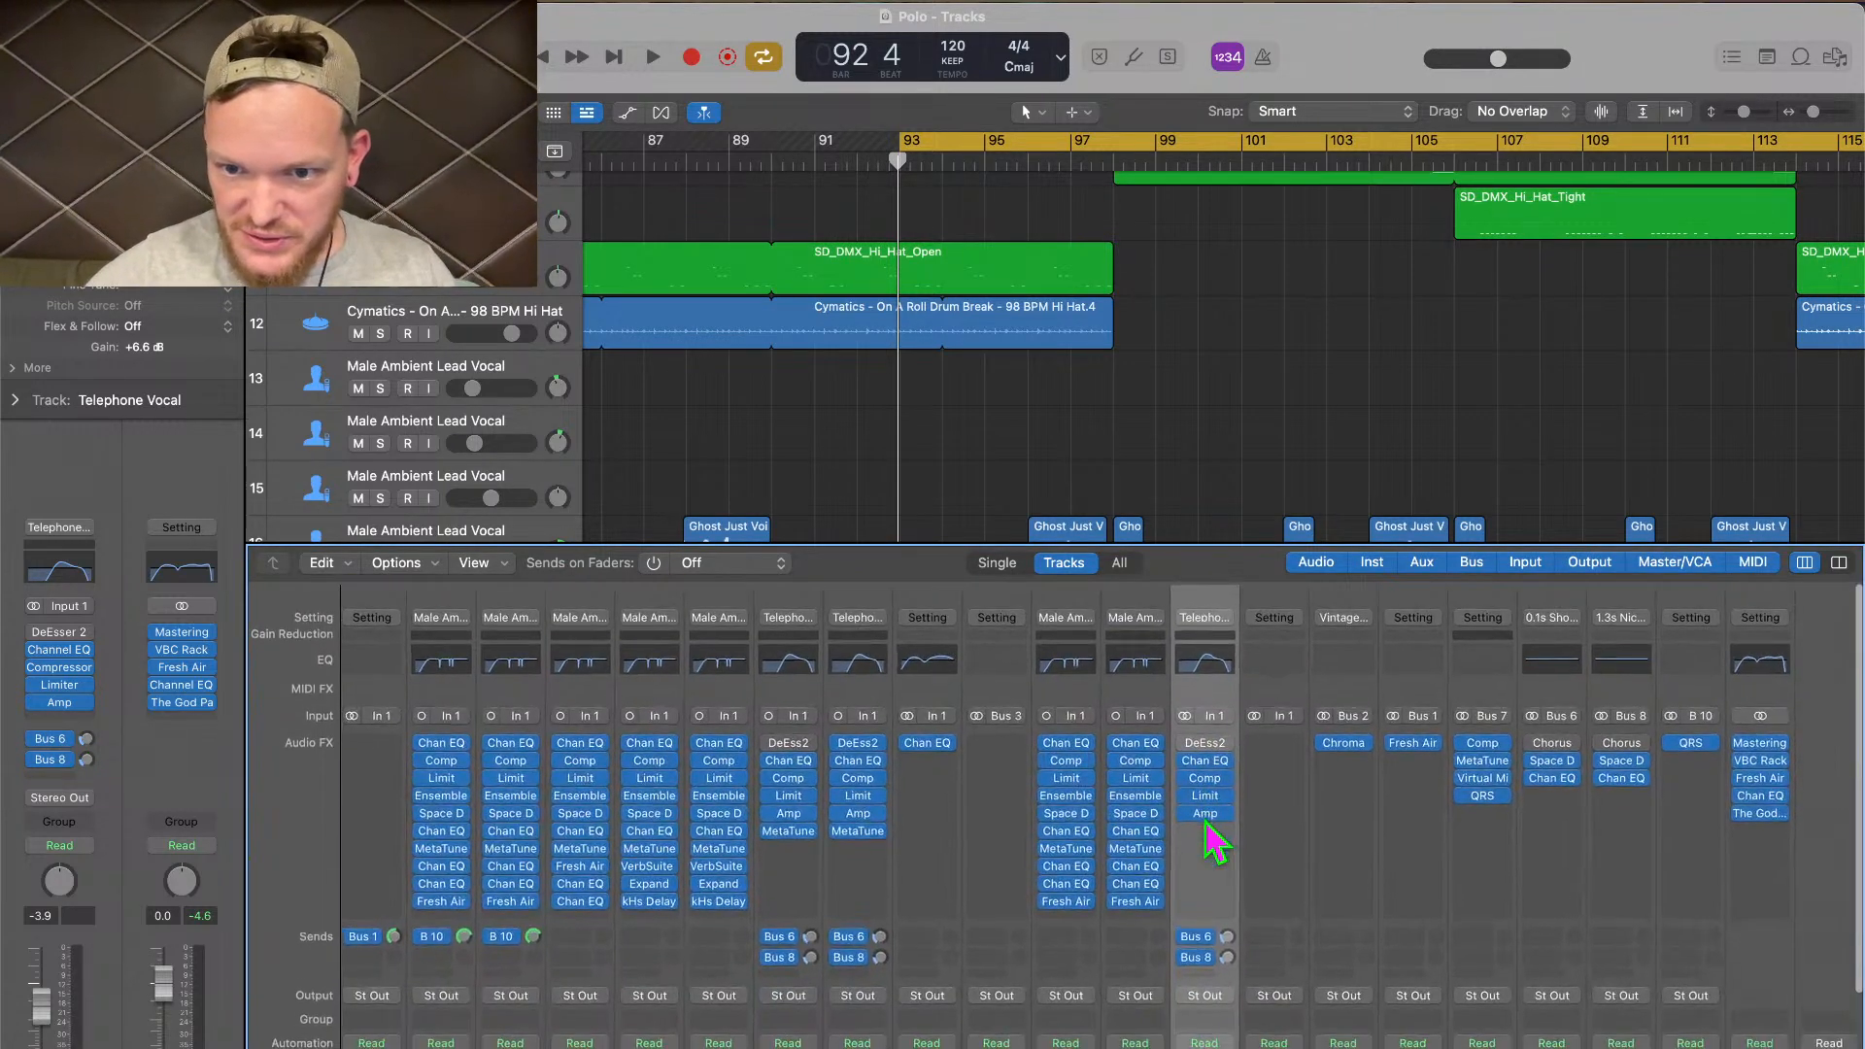
click(1554, 755)
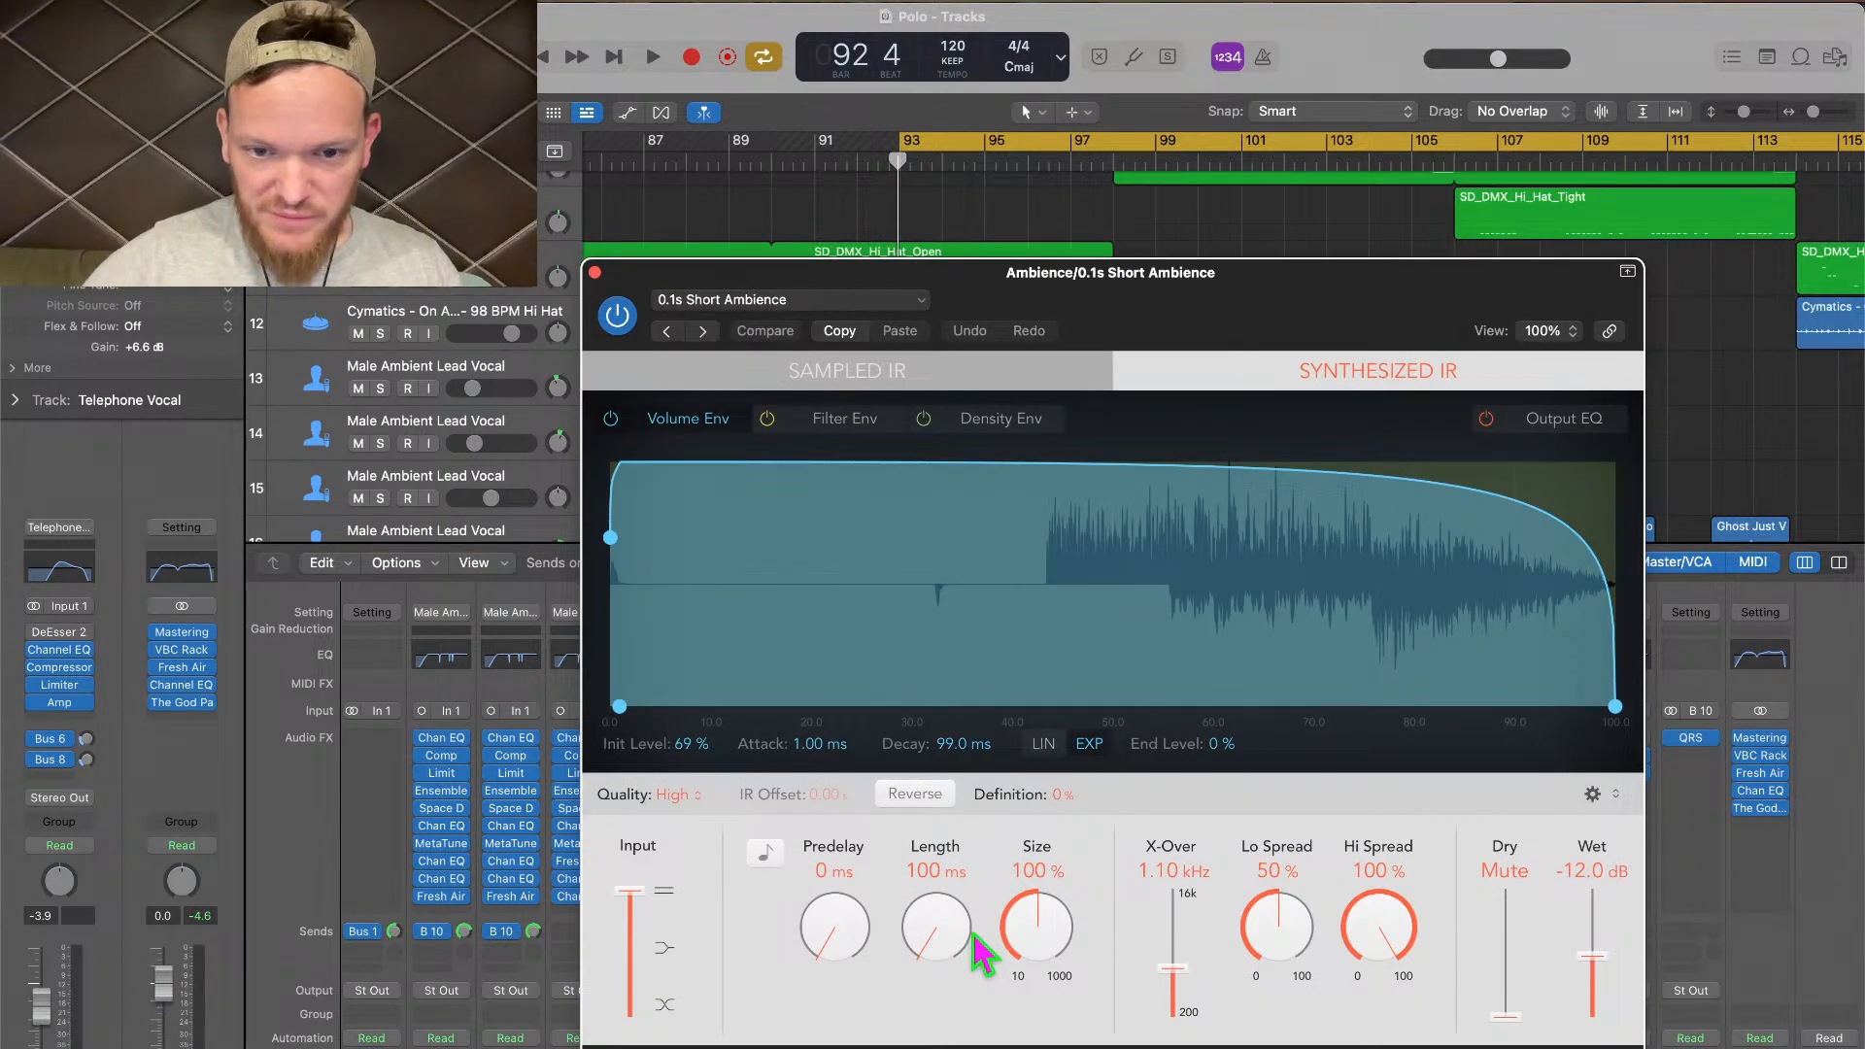
drag(947, 947, 952, 913)
drag(1259, 288, 1136, 612)
scroll(913, 418, down, 10)
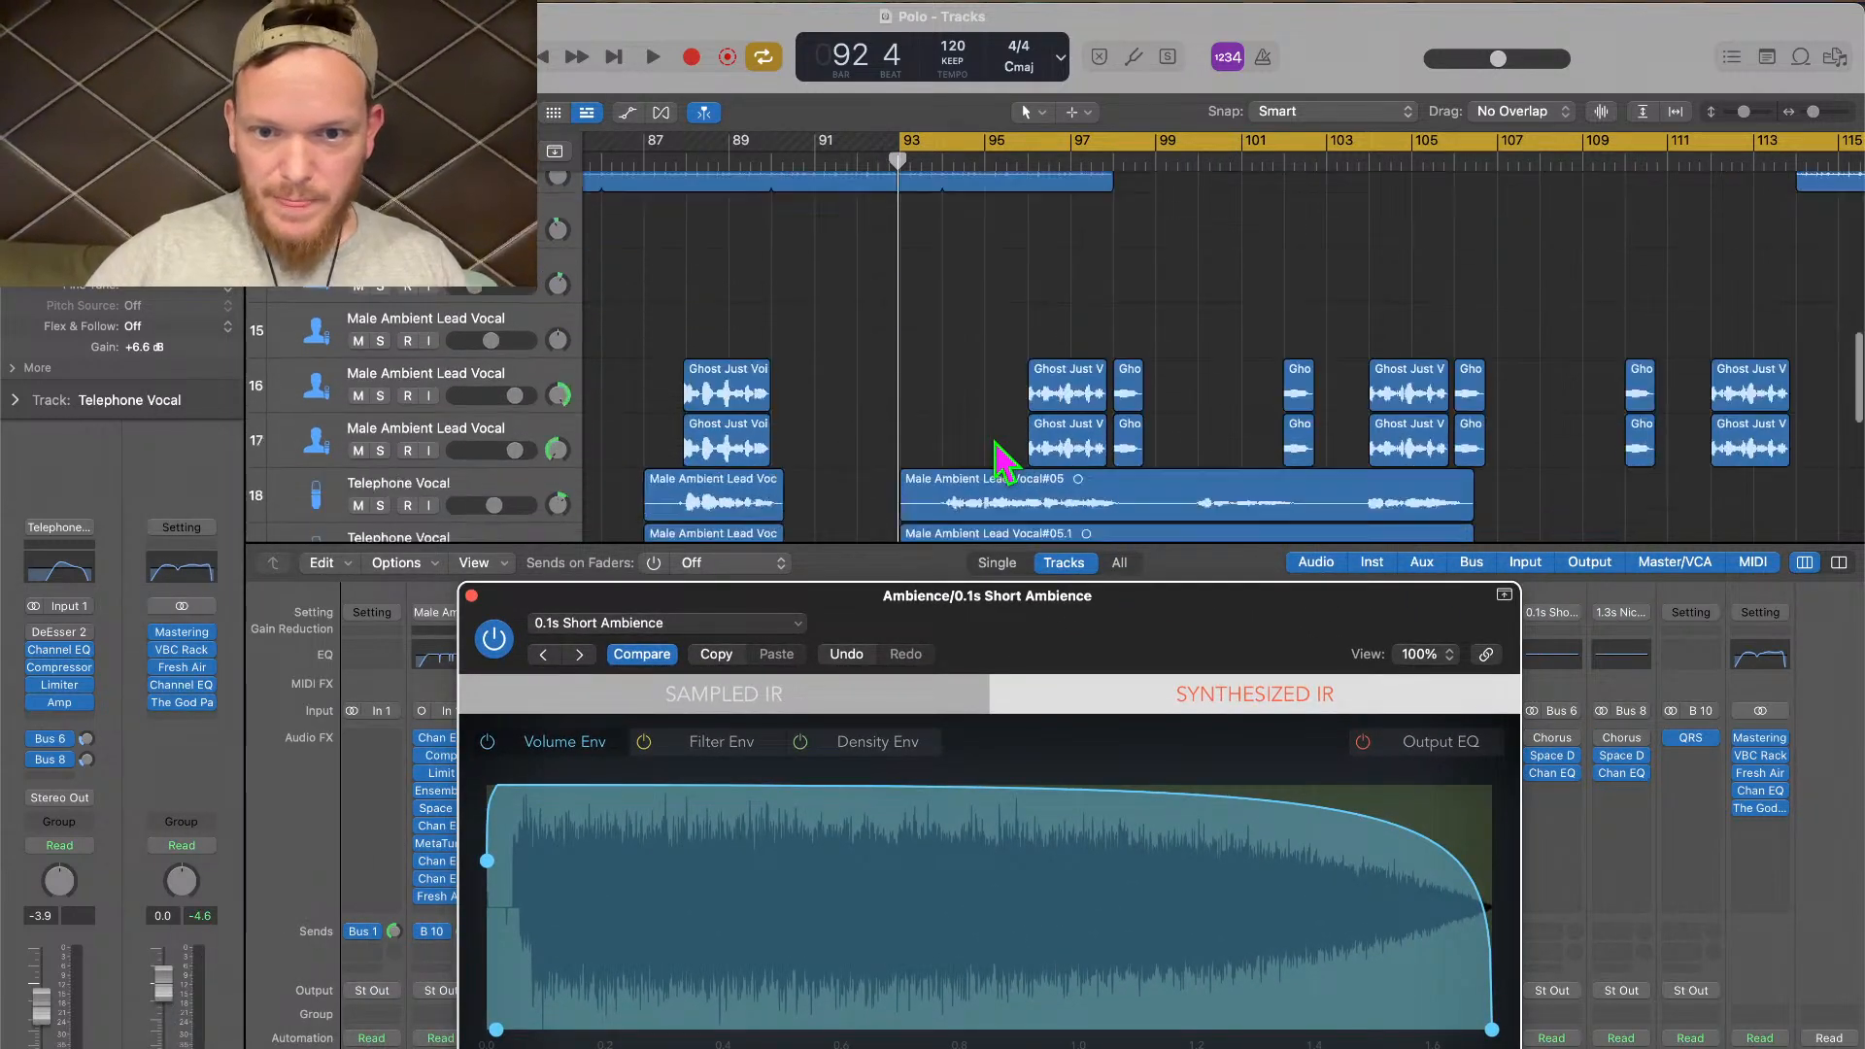
While playing from bar 93, set the Short Ambience reverb's length to 4.20 s, slightly adjust its wet level, and close the mixer
key(space)
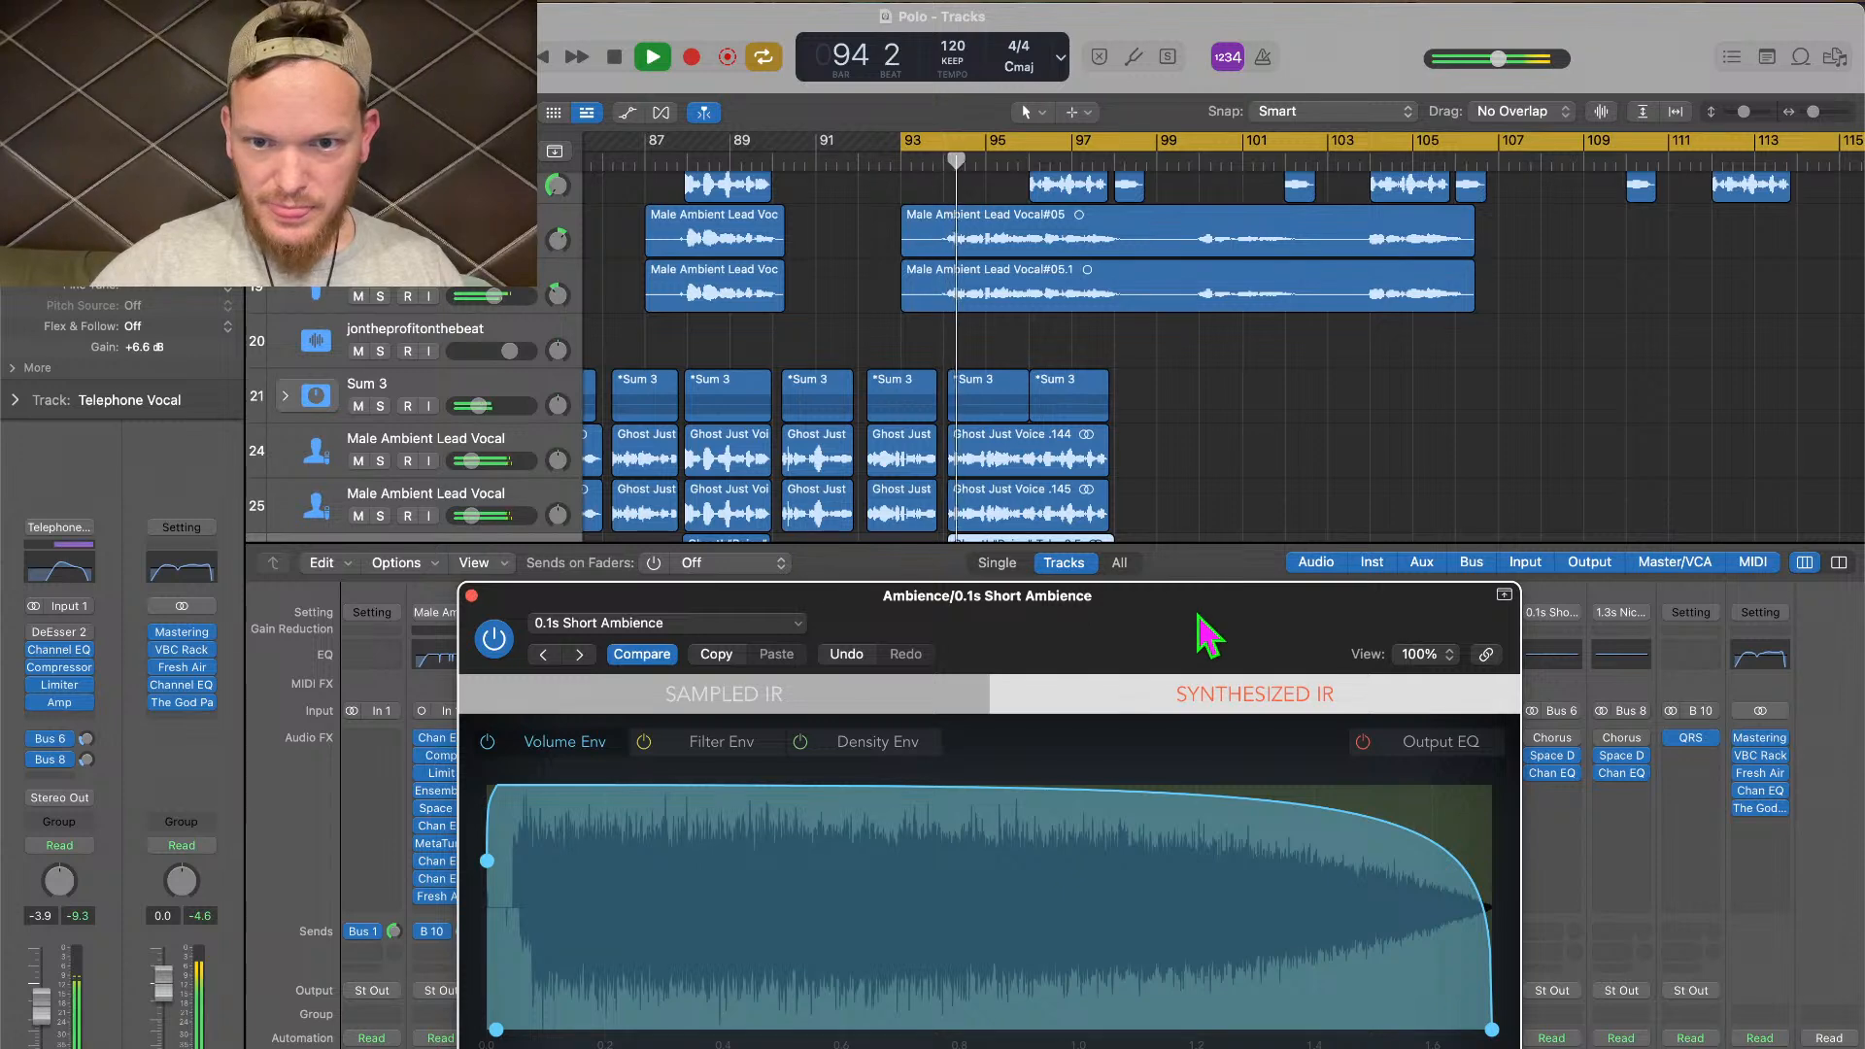
drag(1208, 632, 1207, 445)
drag(818, 1046, 819, 1013)
key(Return)
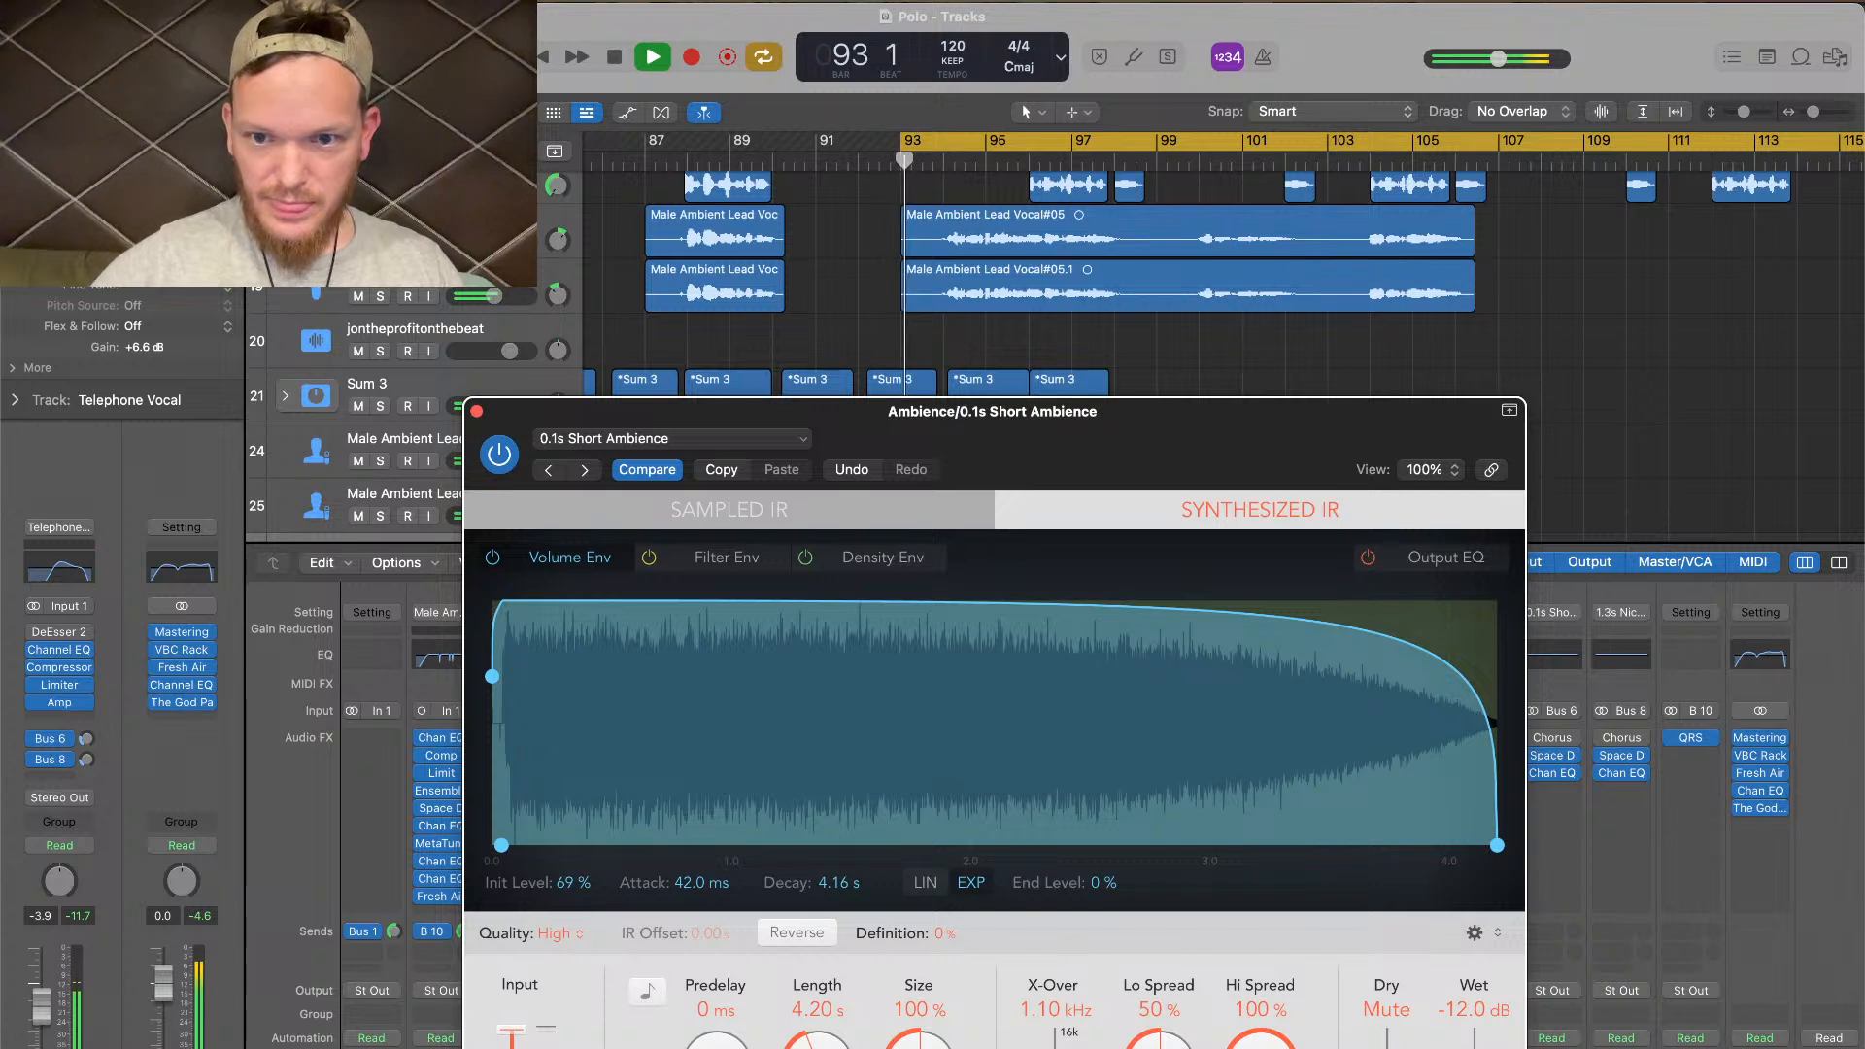
drag(1474, 1048, 1474, 1040)
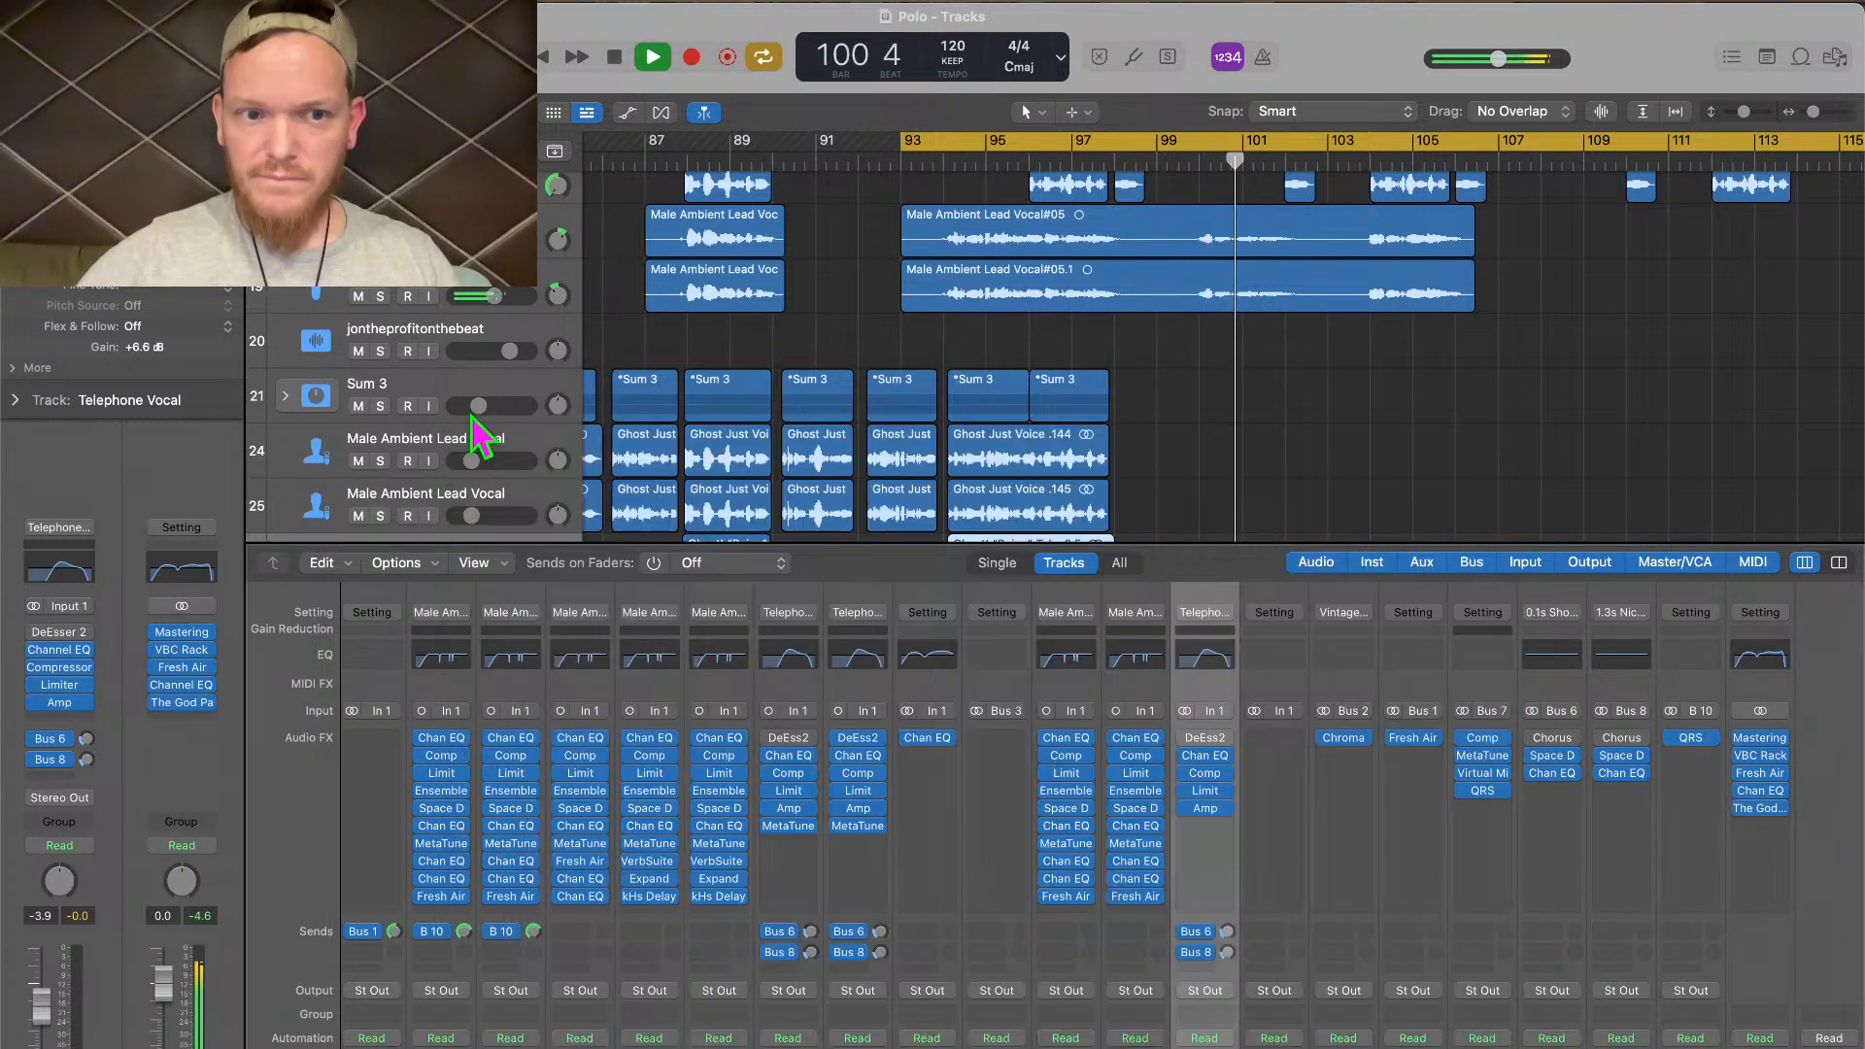
click(477, 412)
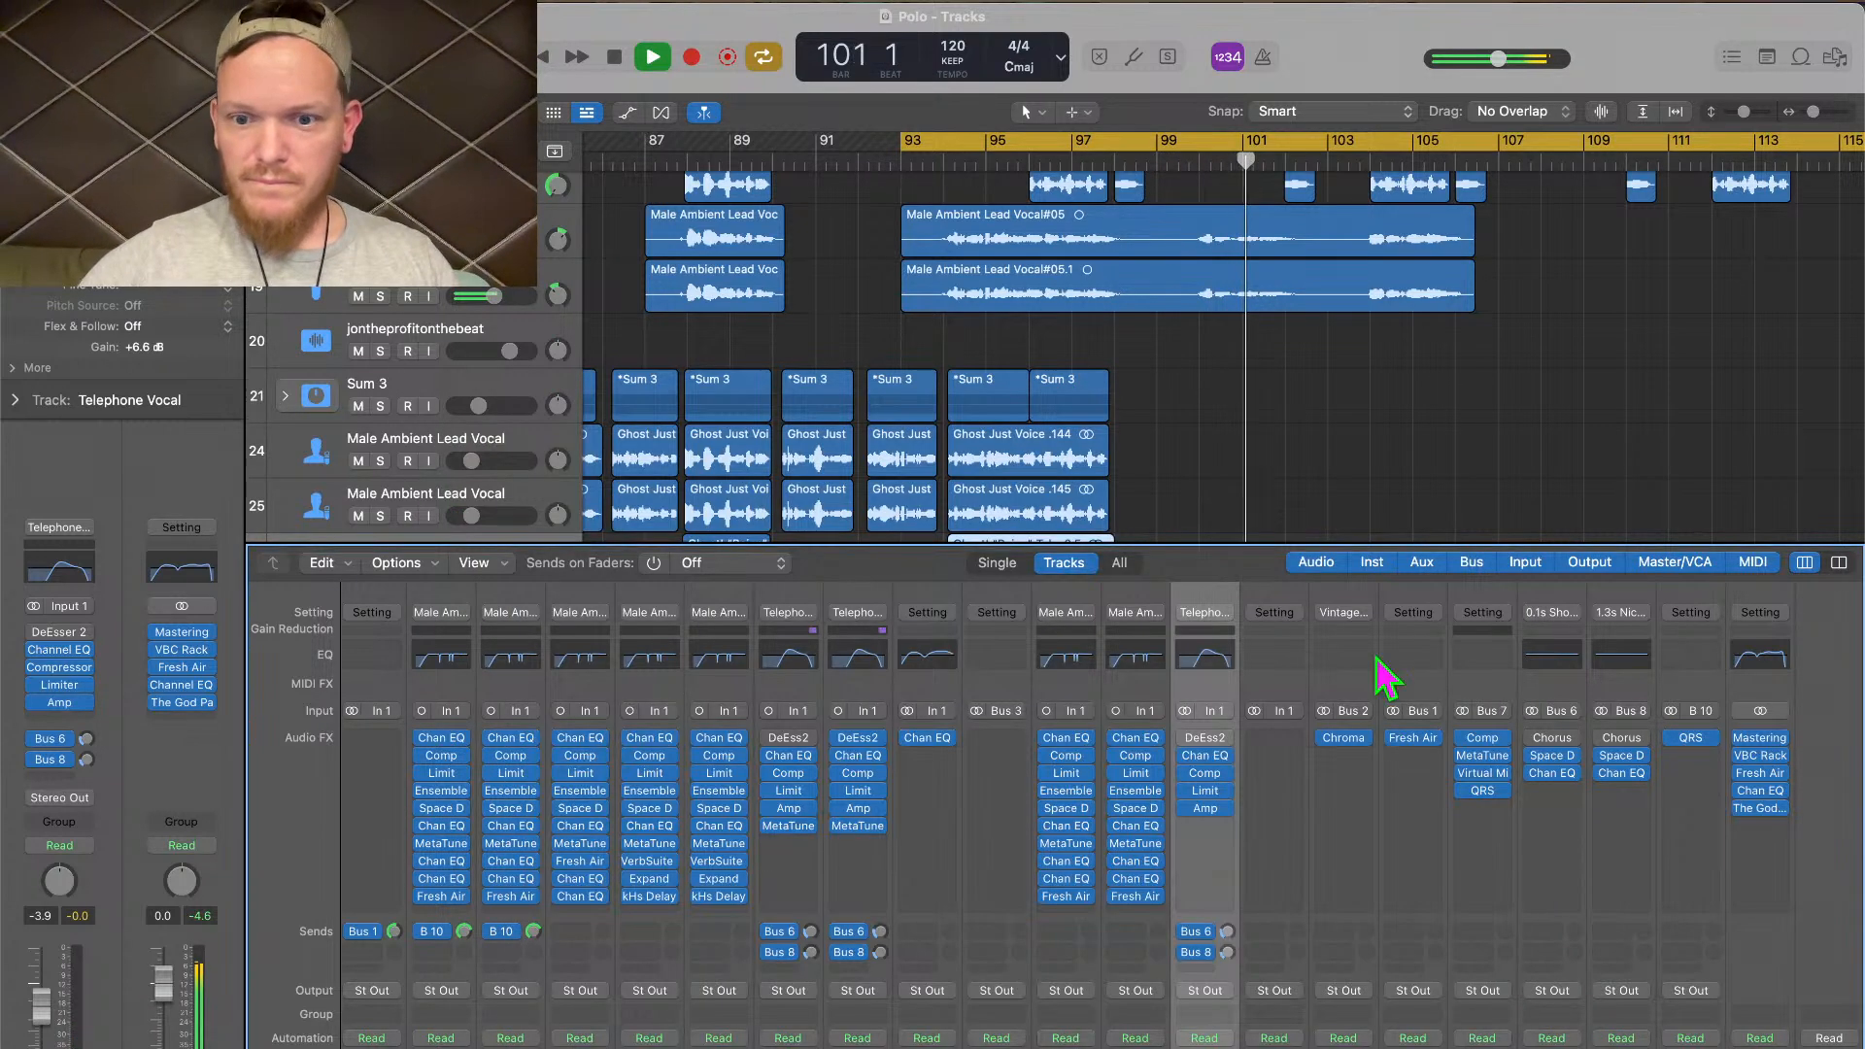
key(x)
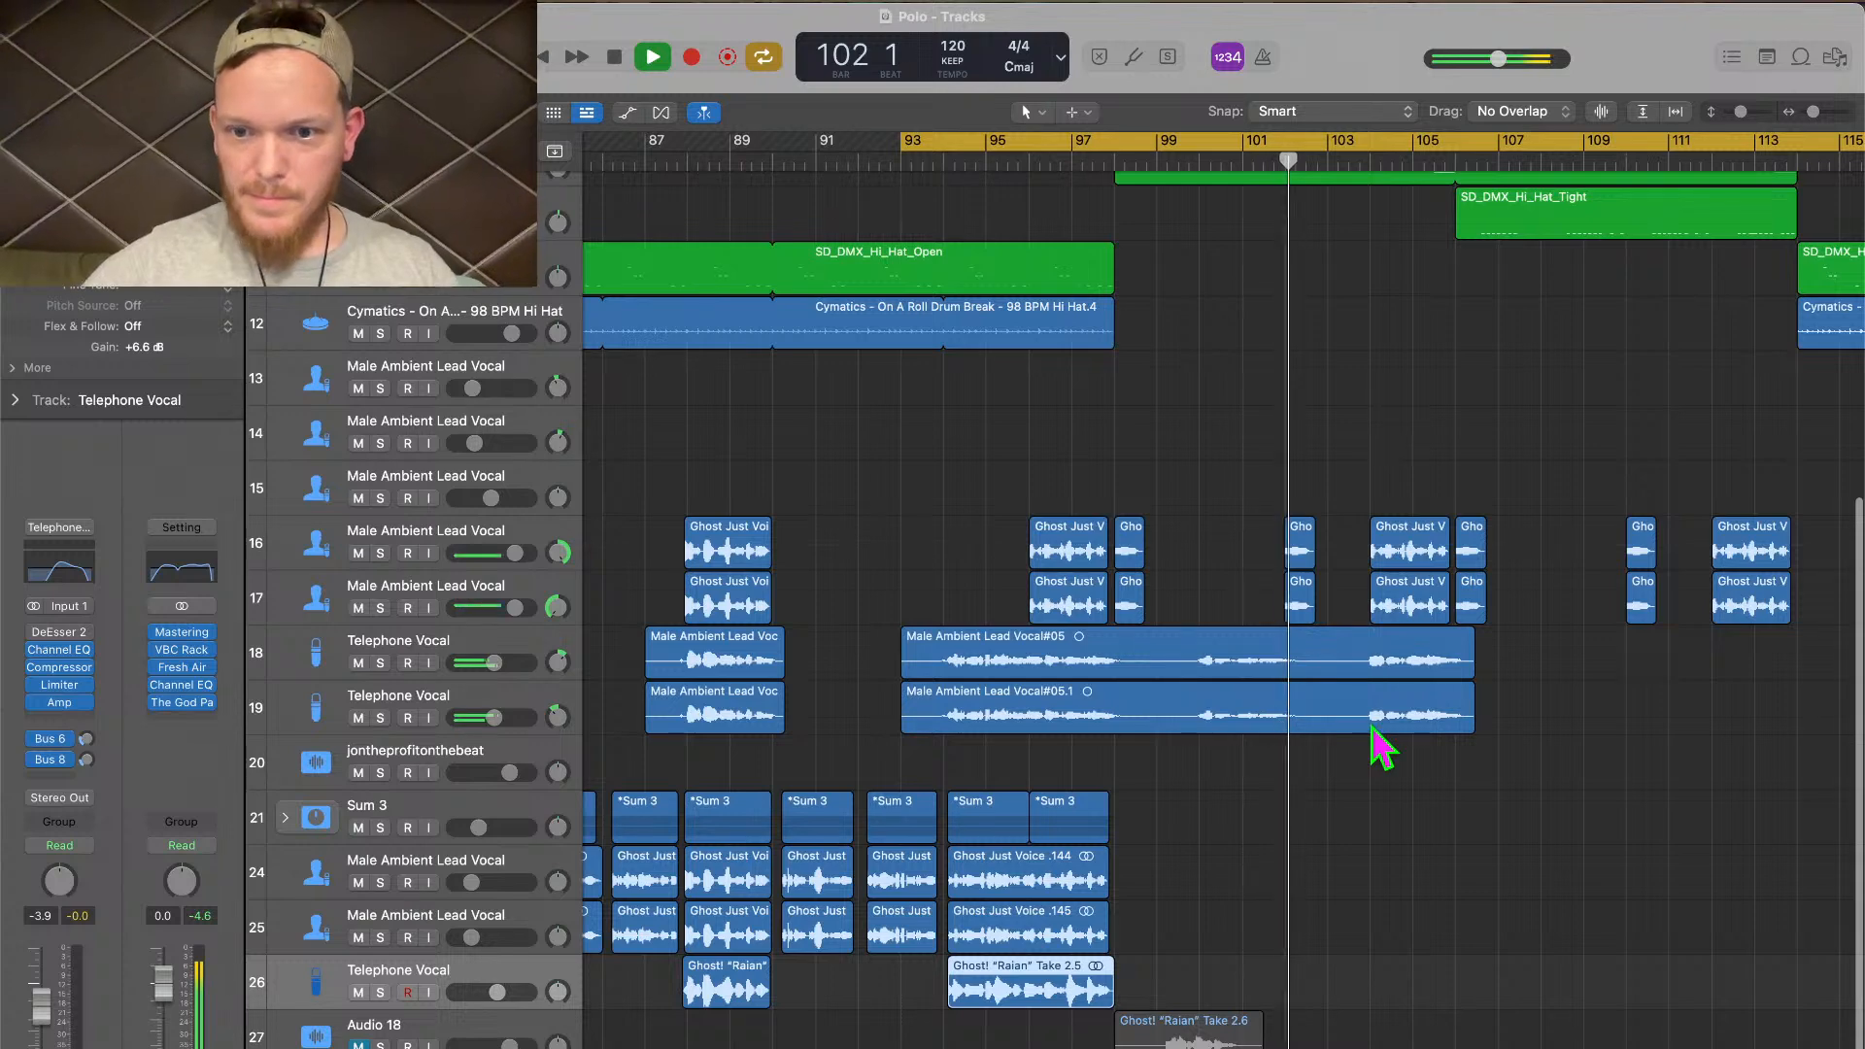
Raise the Audio 2 track's volume slightly while the section around bar 110 plays
scroll(1382, 724, down, 2)
scroll(1395, 744, down, 3)
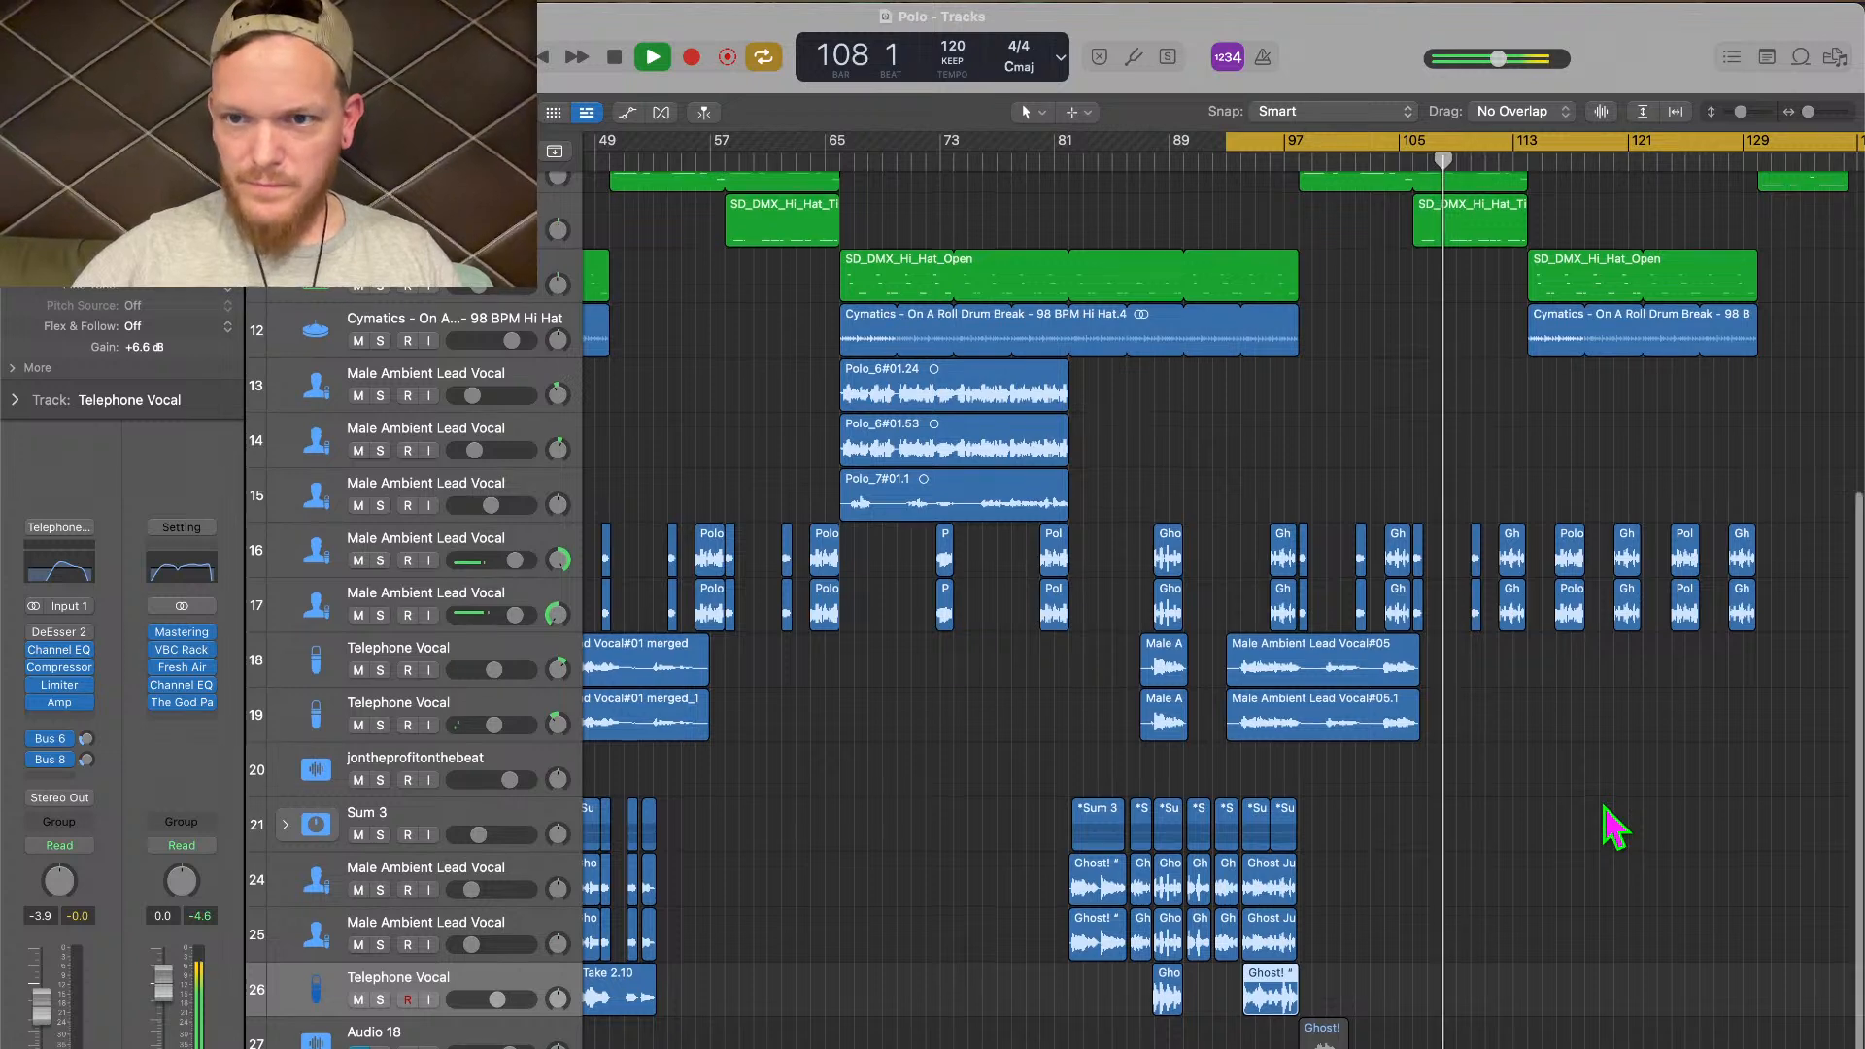
scroll(1612, 826, up, 5)
scroll(1613, 826, up, 3)
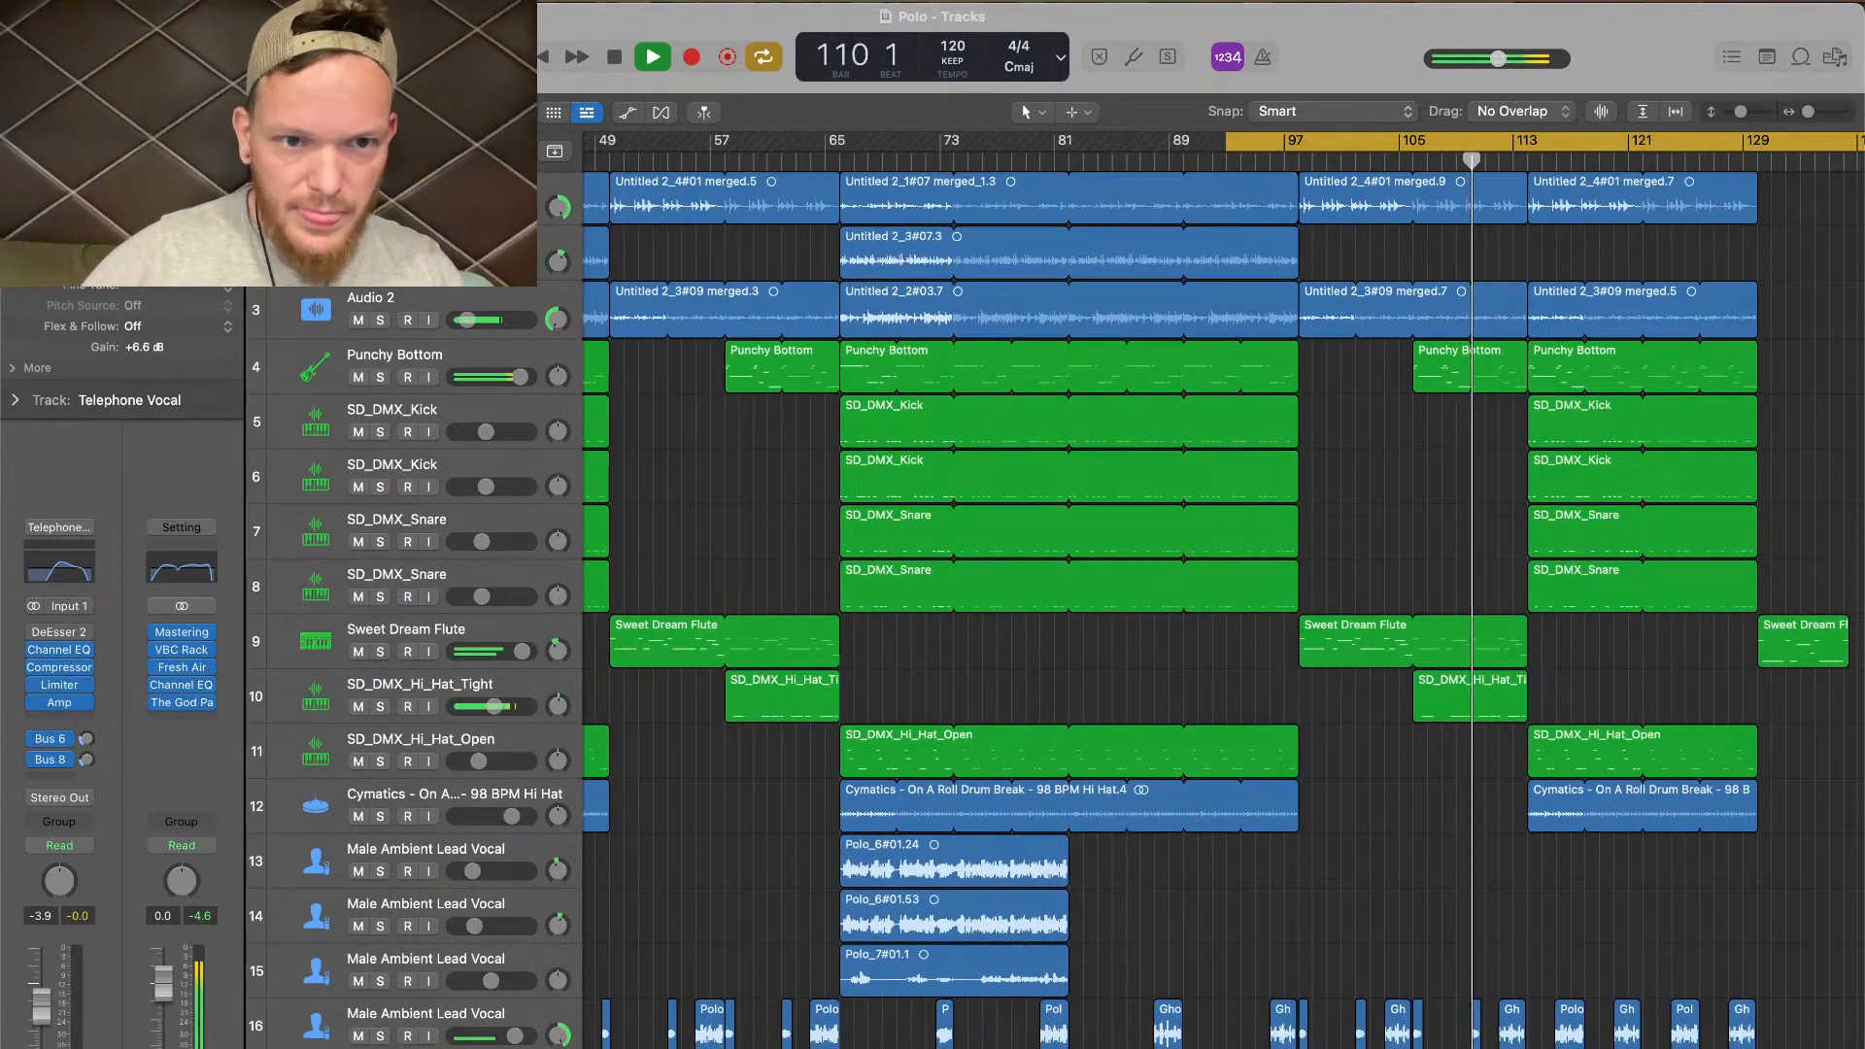
mouse_move(467, 319)
drag(467, 319, 474, 319)
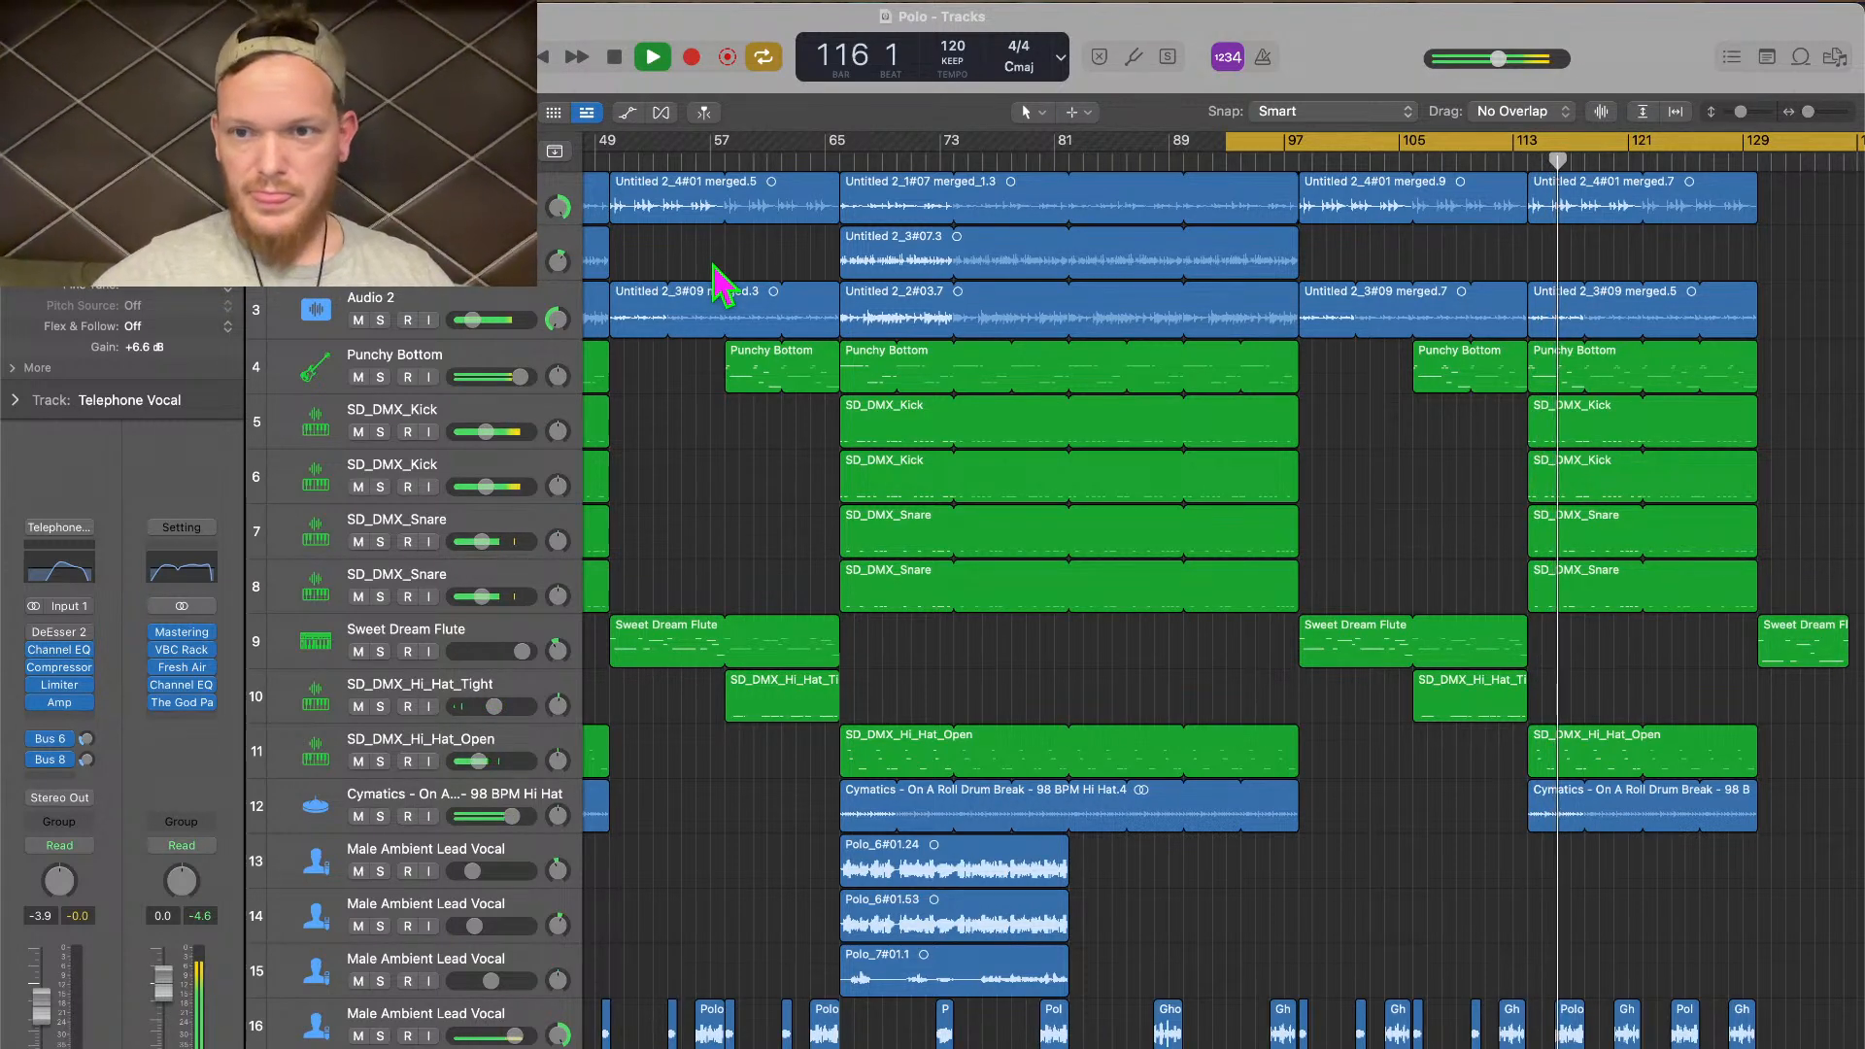
Set the cycle range to cover the whole arrangement starting at bar 1, and play the song from the beginning
key(super+Left)
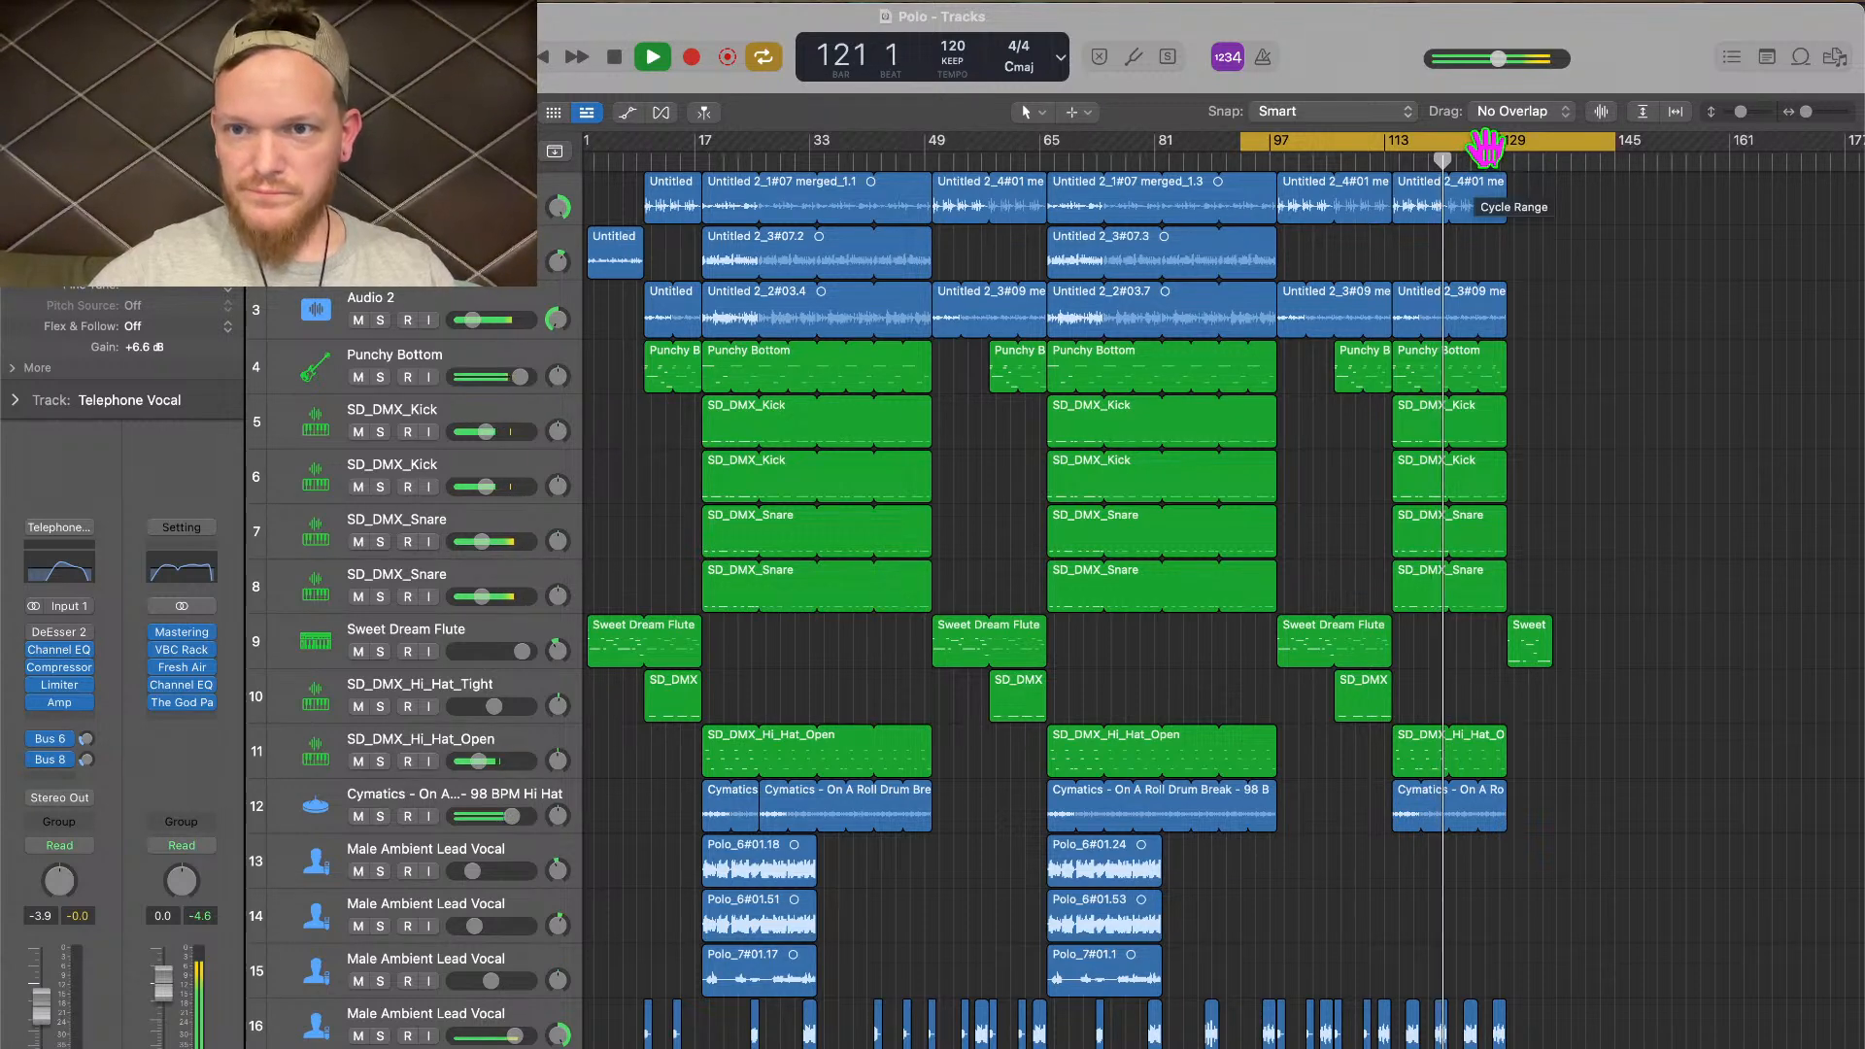
key(space)
drag(1493, 146, 836, 146)
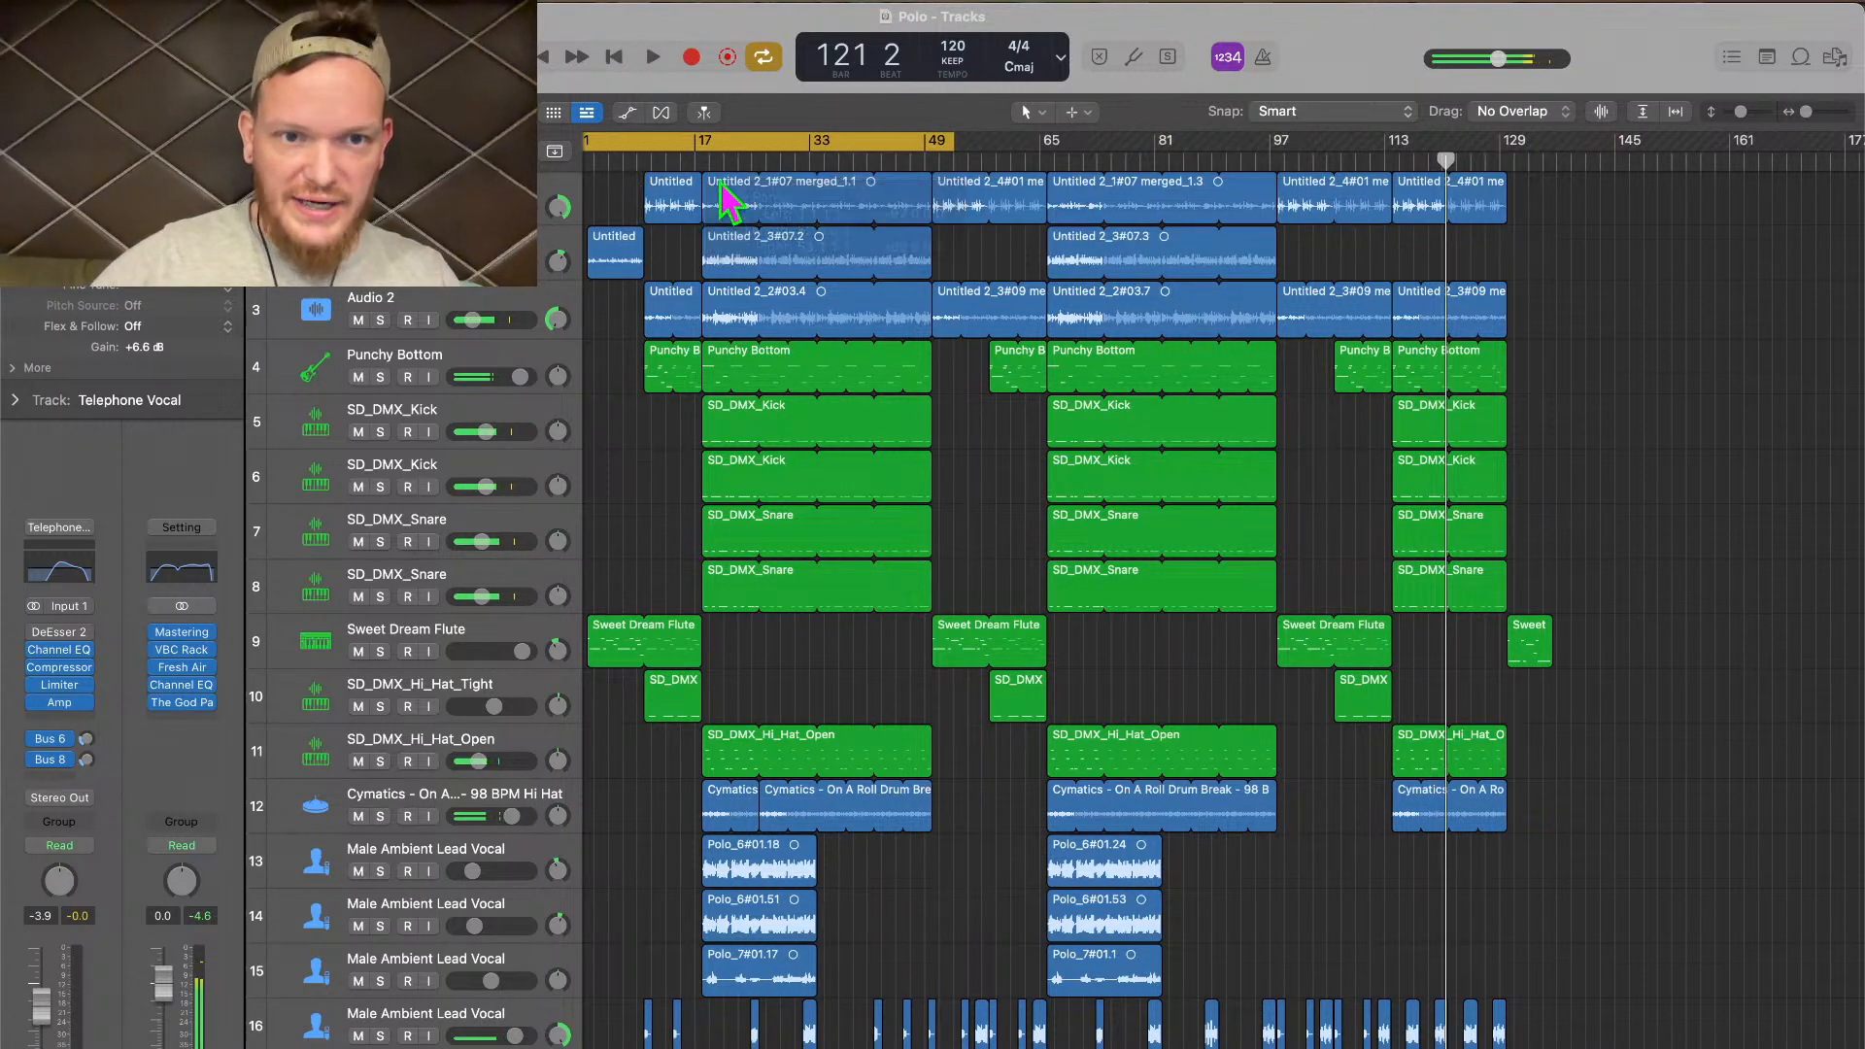
drag(956, 146, 1520, 146)
scroll(787, 243, left, 2)
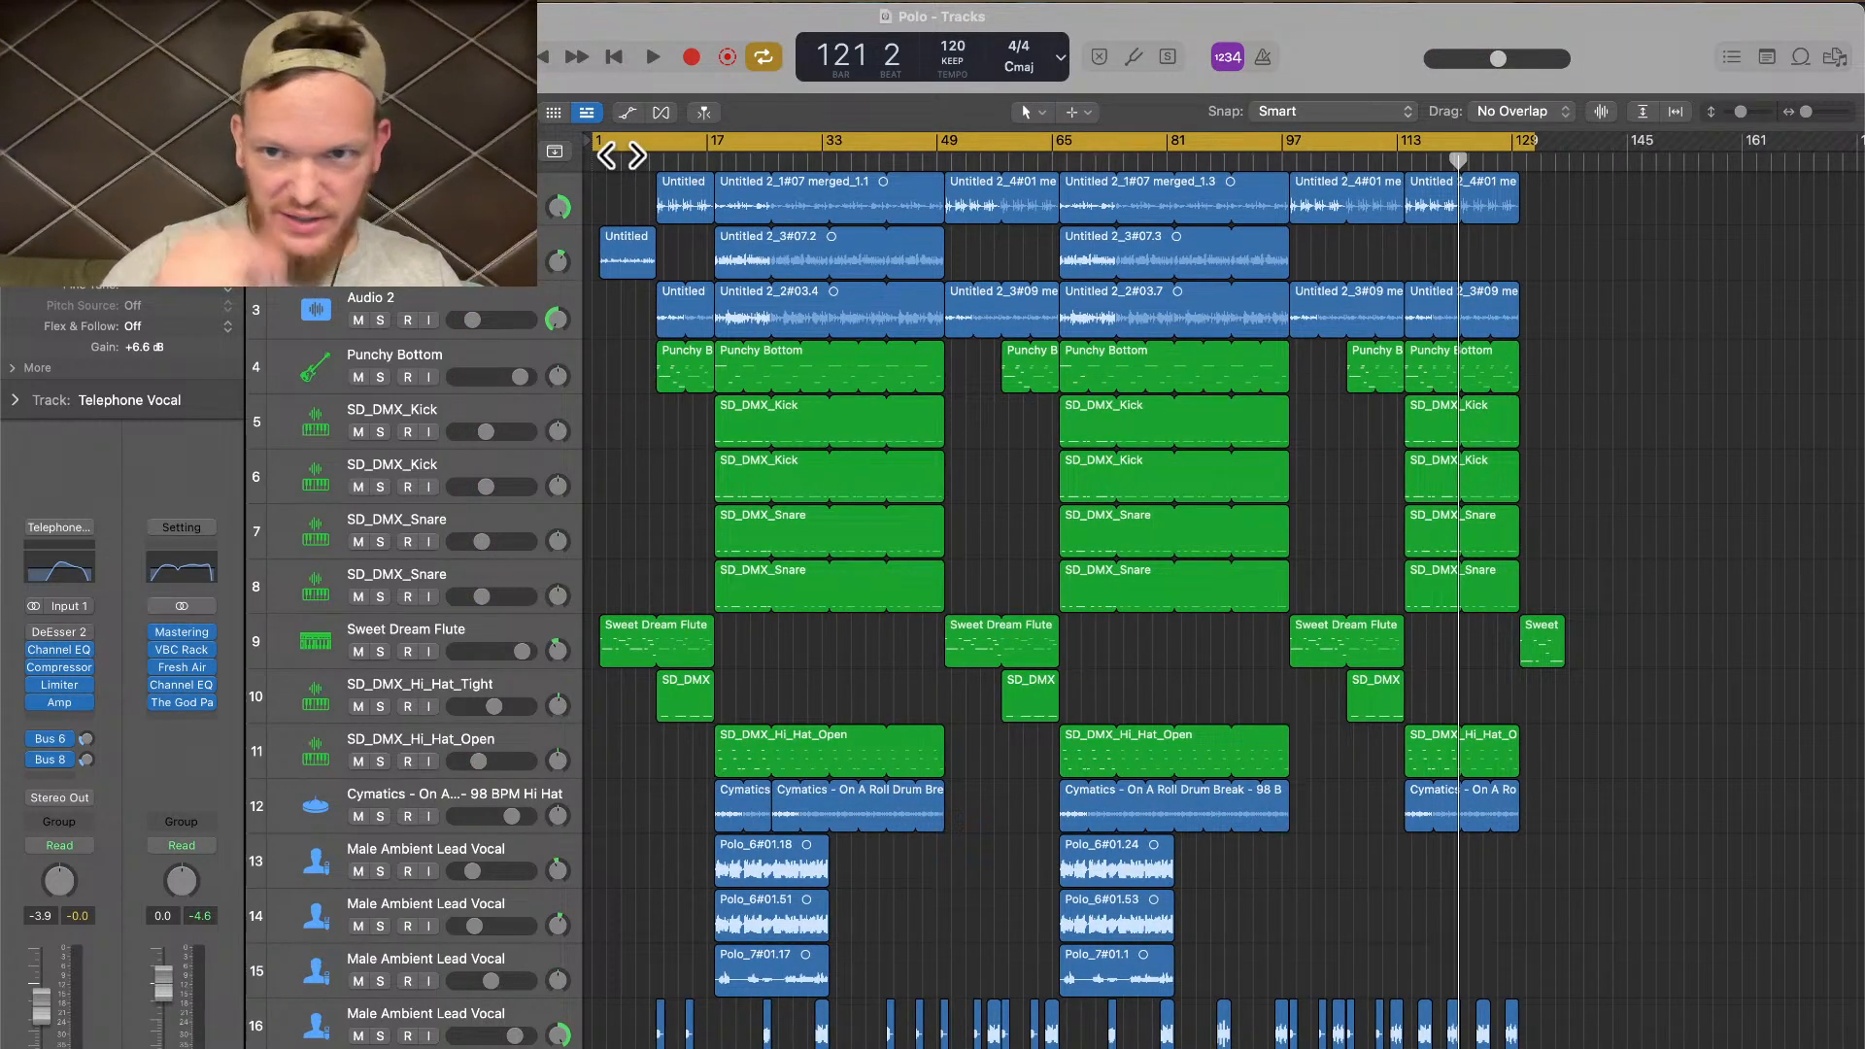
key(space)
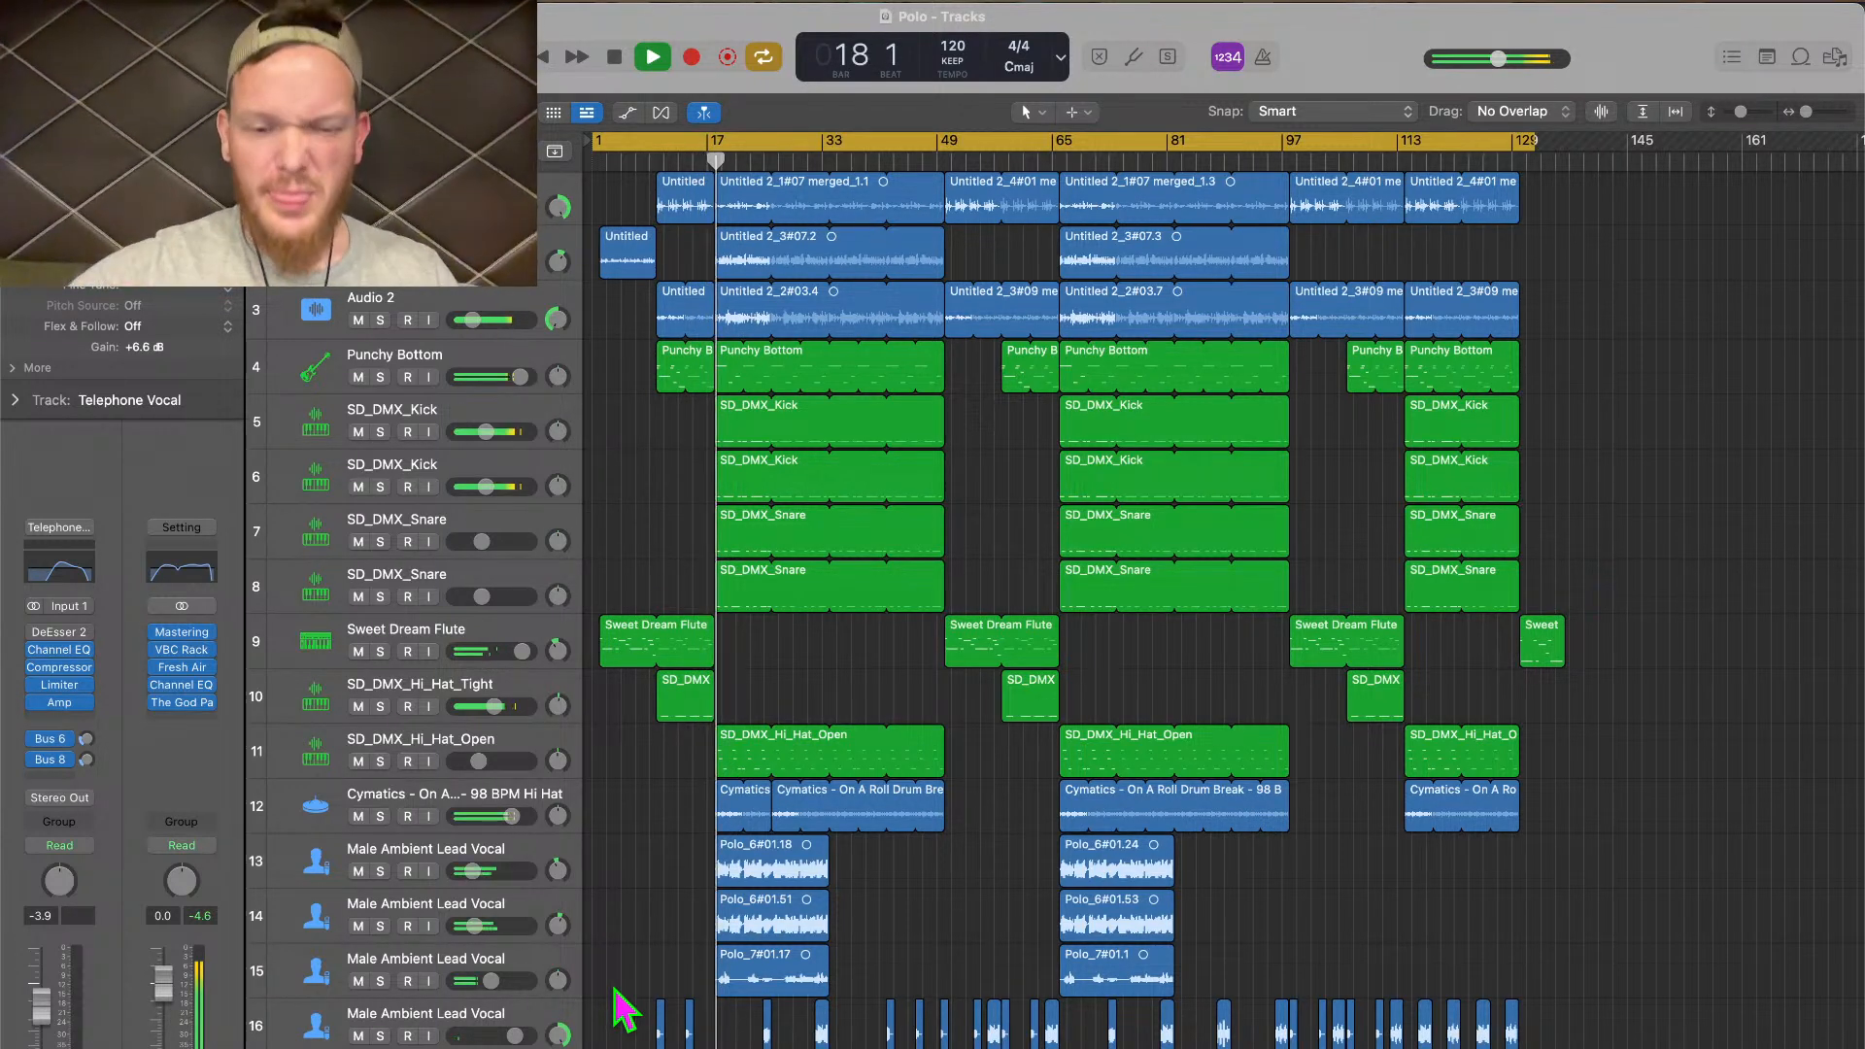
Listen through the first chorus and second pre-chorus sections, examining the drum and vocal track levels during playback
scroll(1019, 949, down, 2)
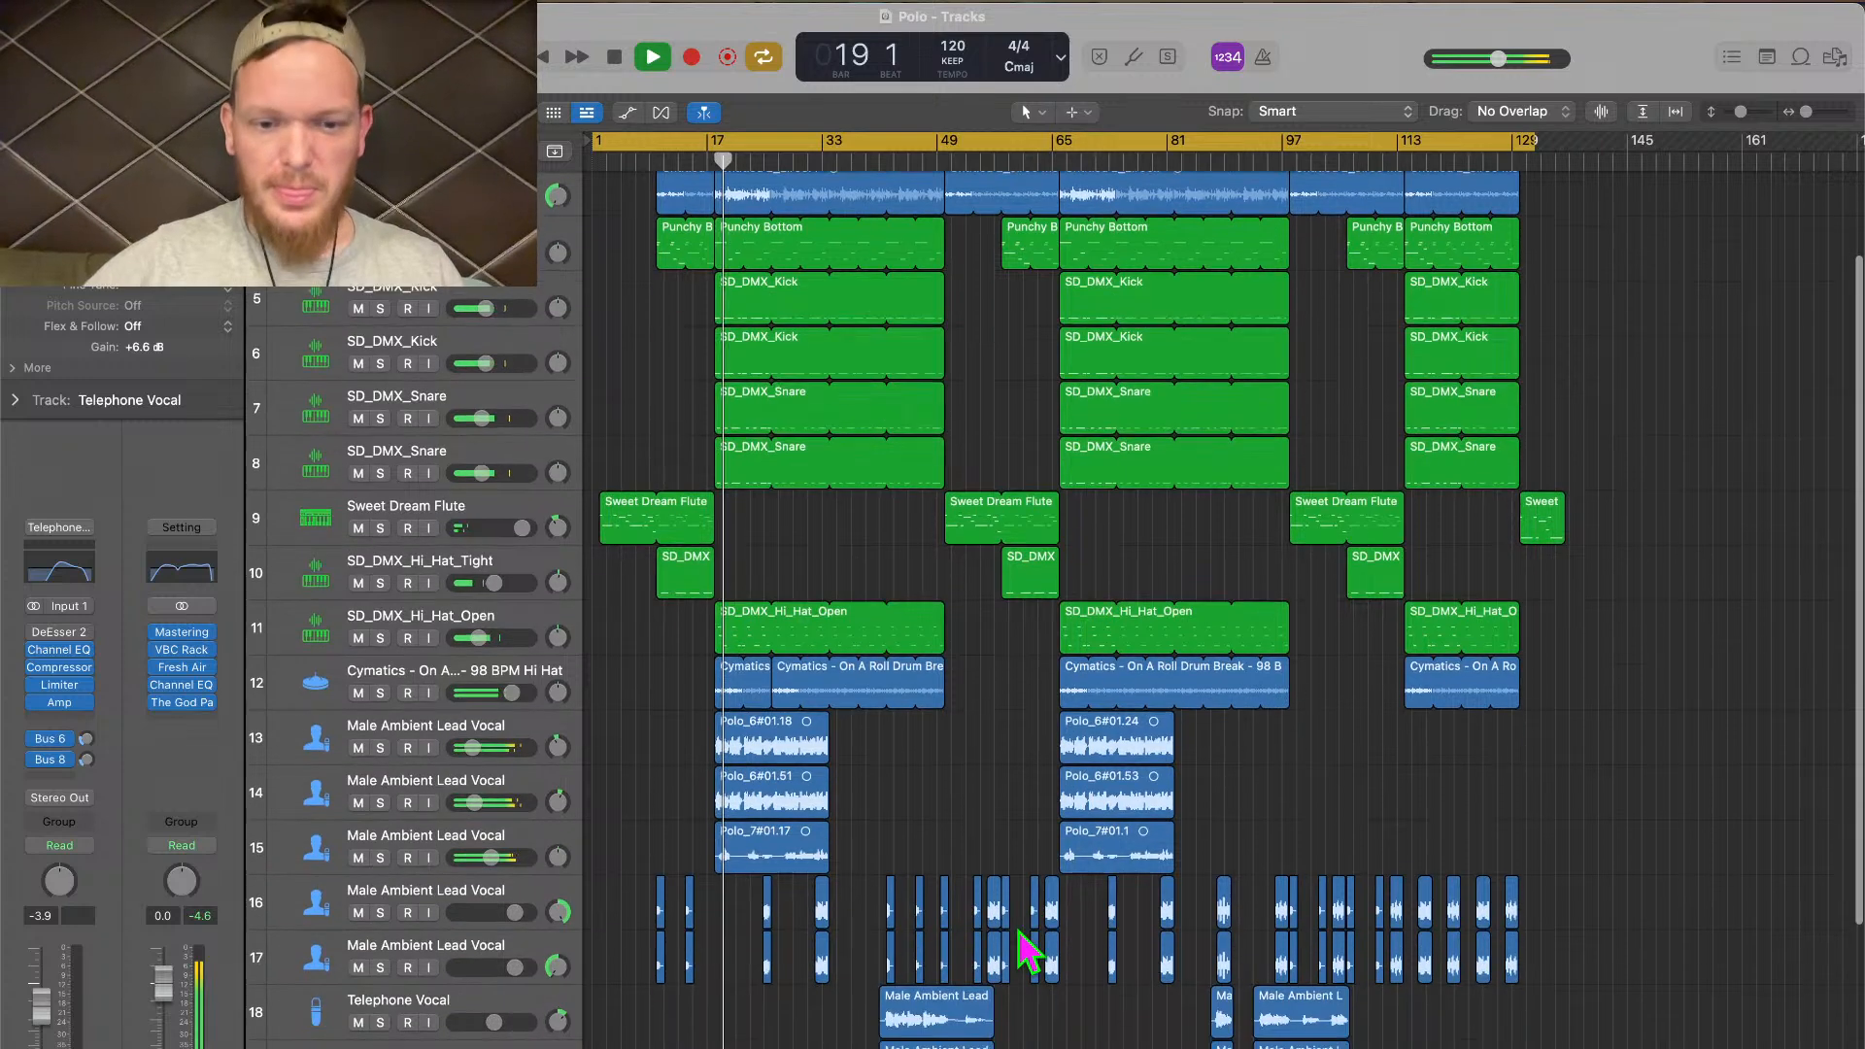
scroll(1020, 949, up, 1)
scroll(1019, 932, up, 1)
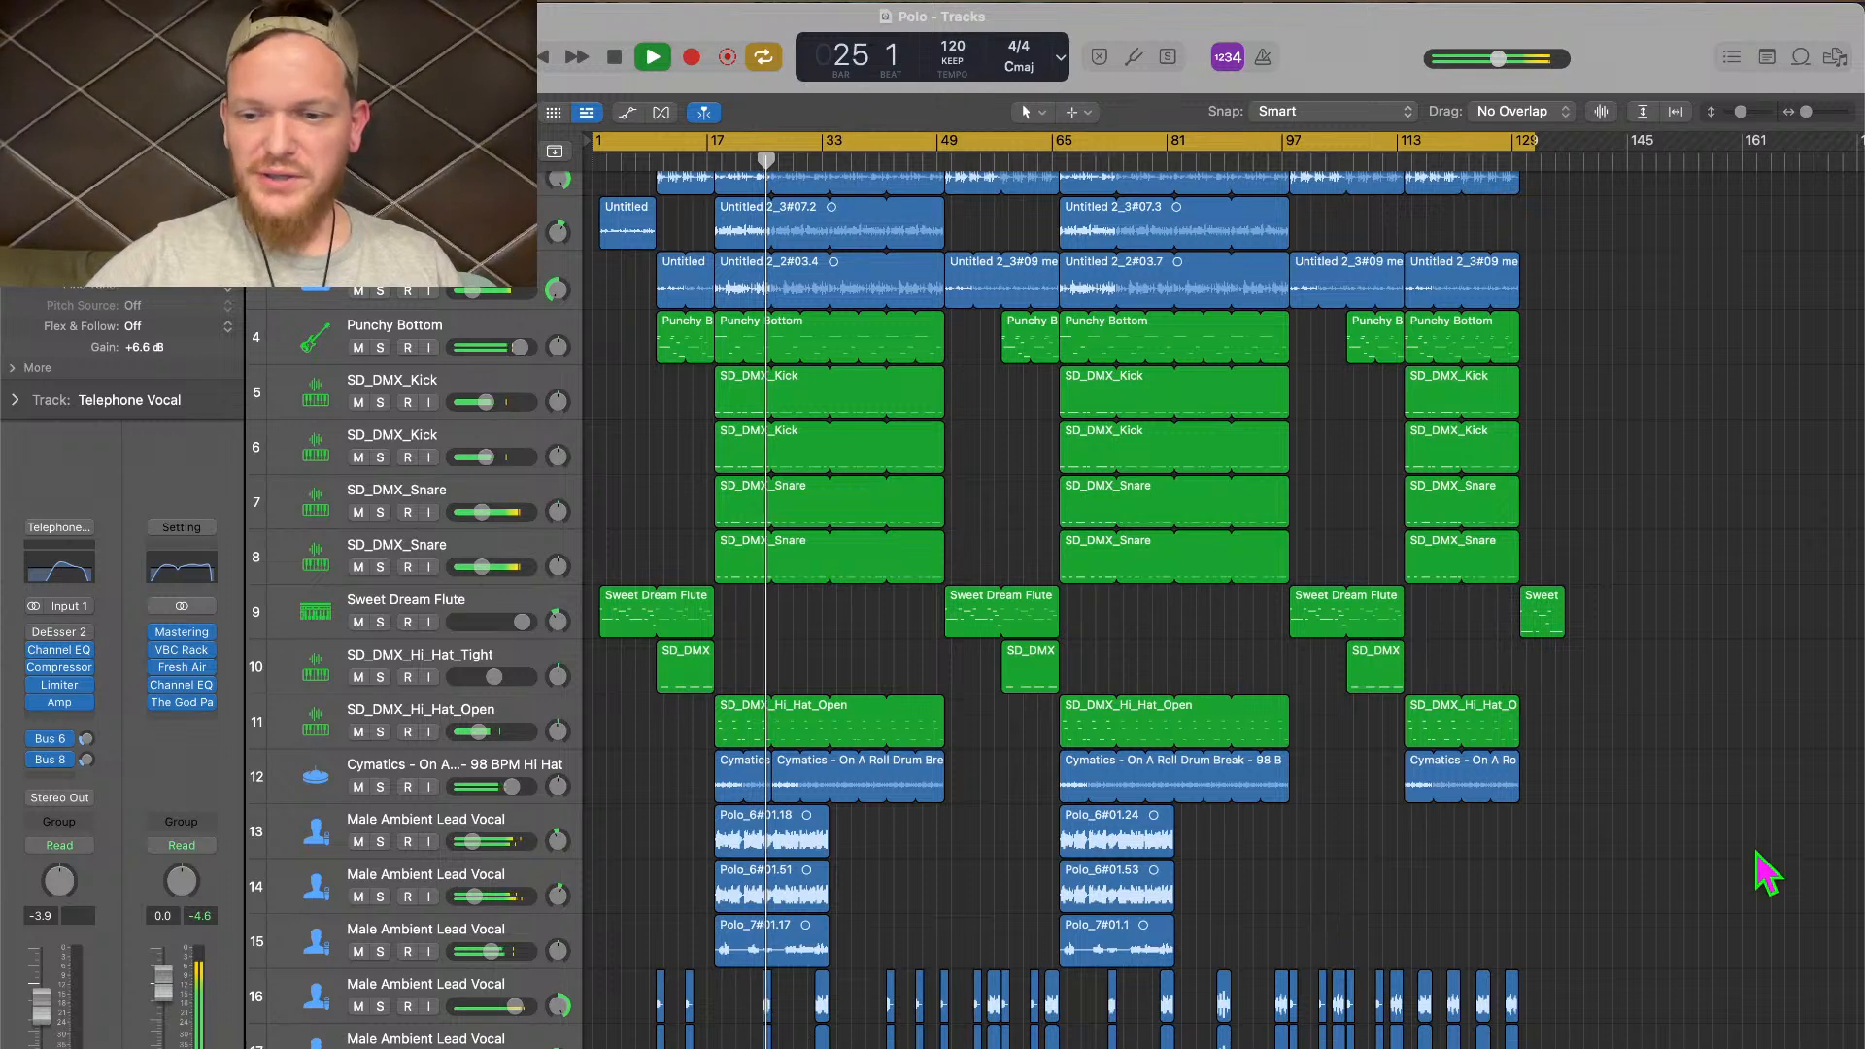
scroll(1758, 868, down, 5)
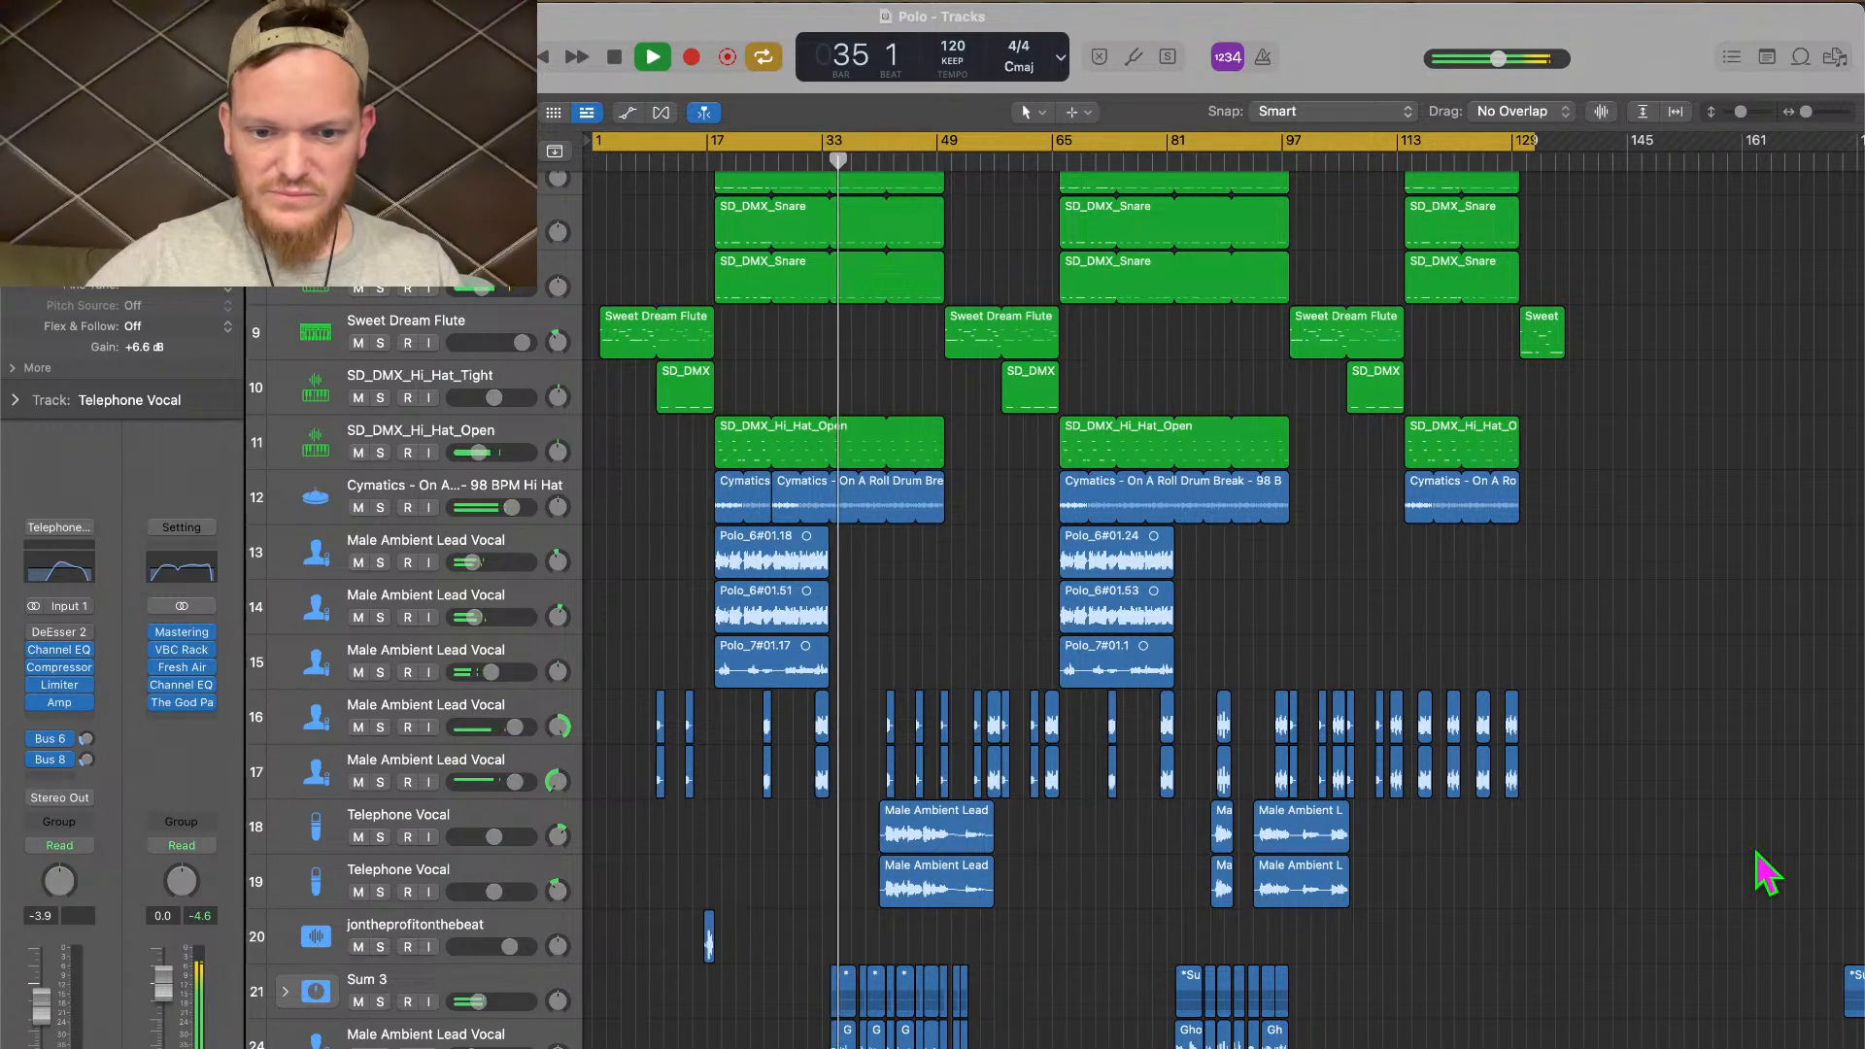
scroll(1766, 874, down, 3)
scroll(1765, 874, down, 1)
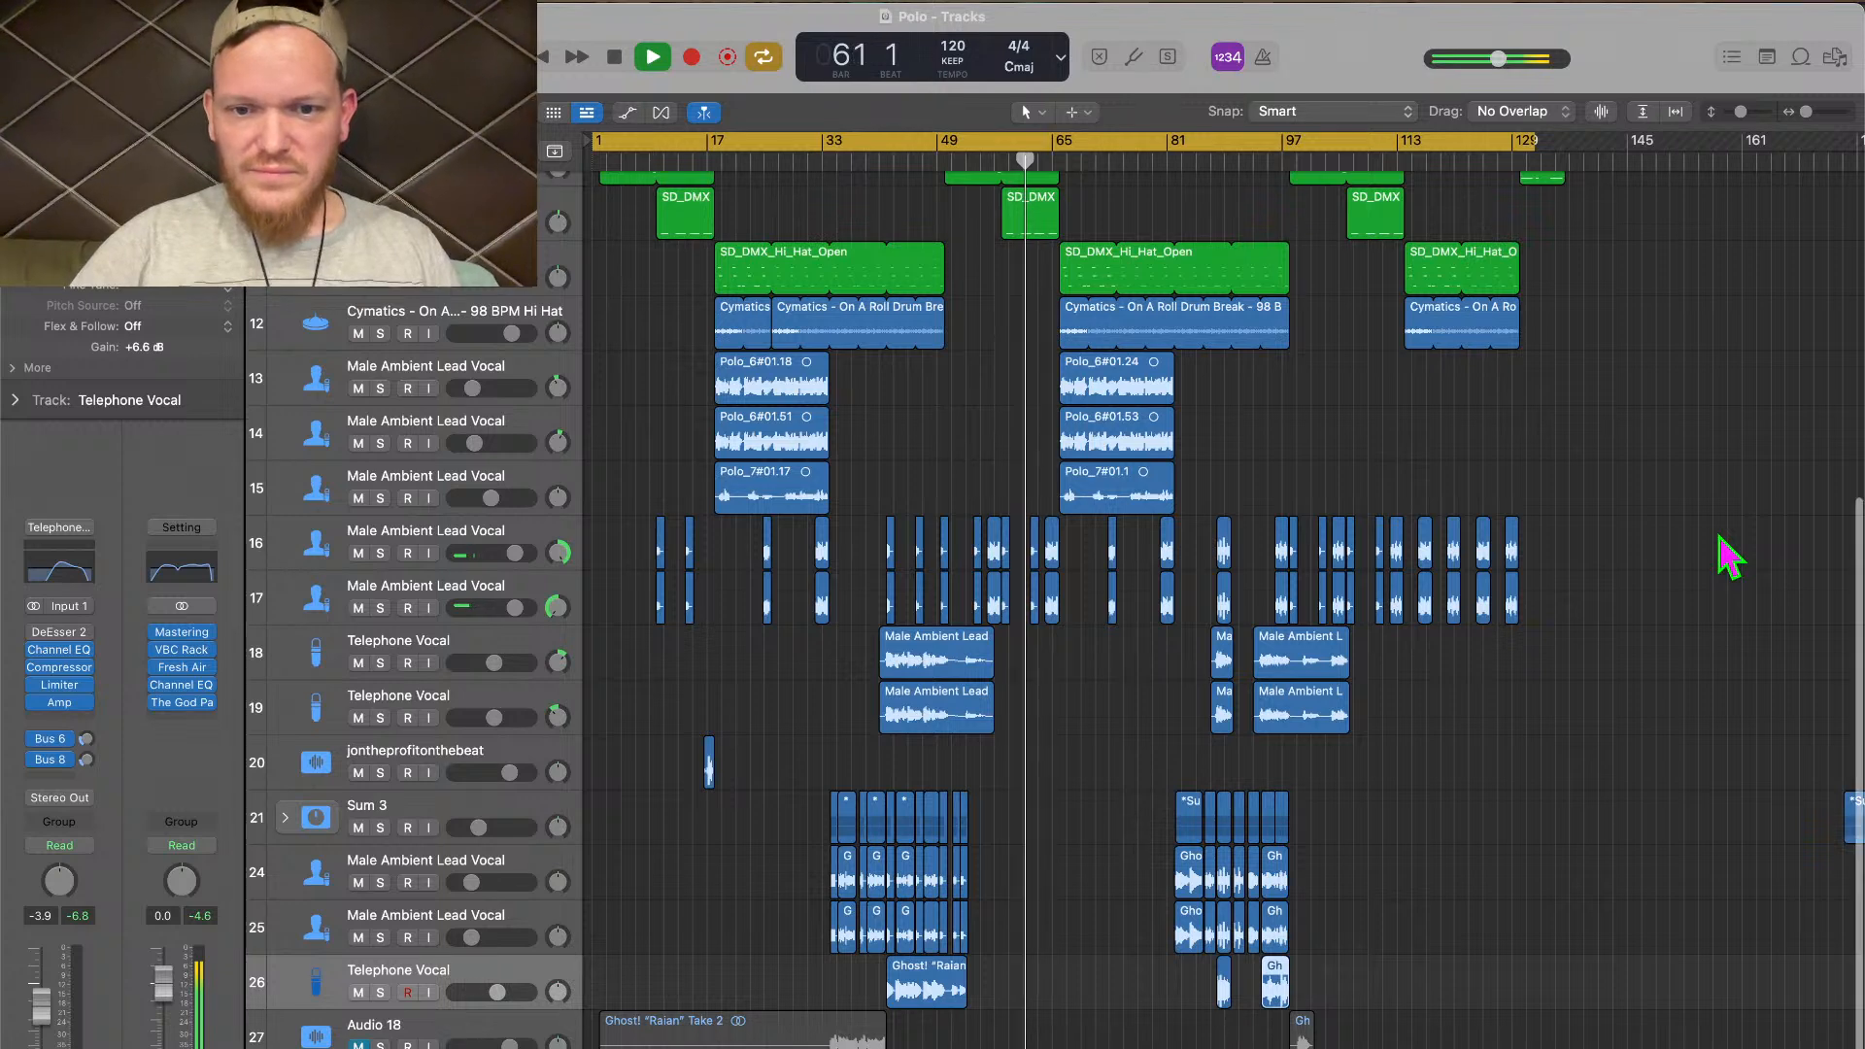
scroll(1729, 557, up, 3)
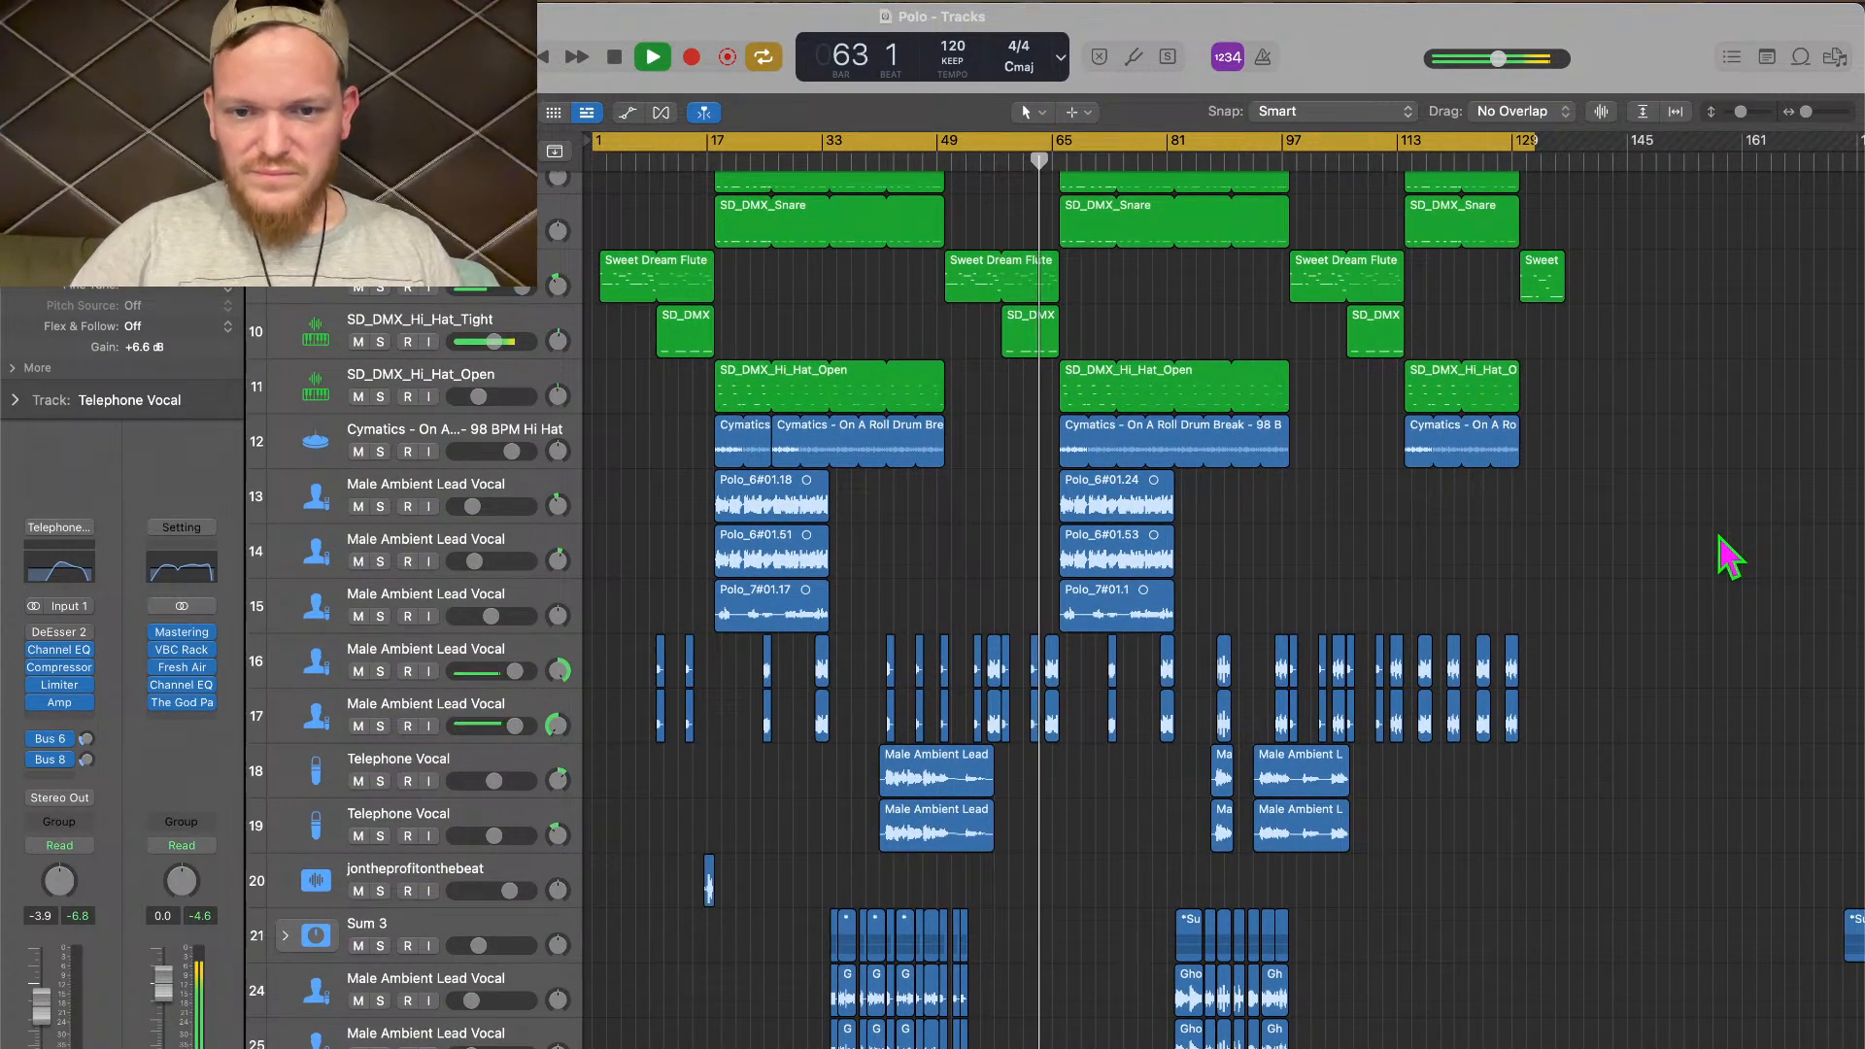
scroll(1729, 556, up, 1)
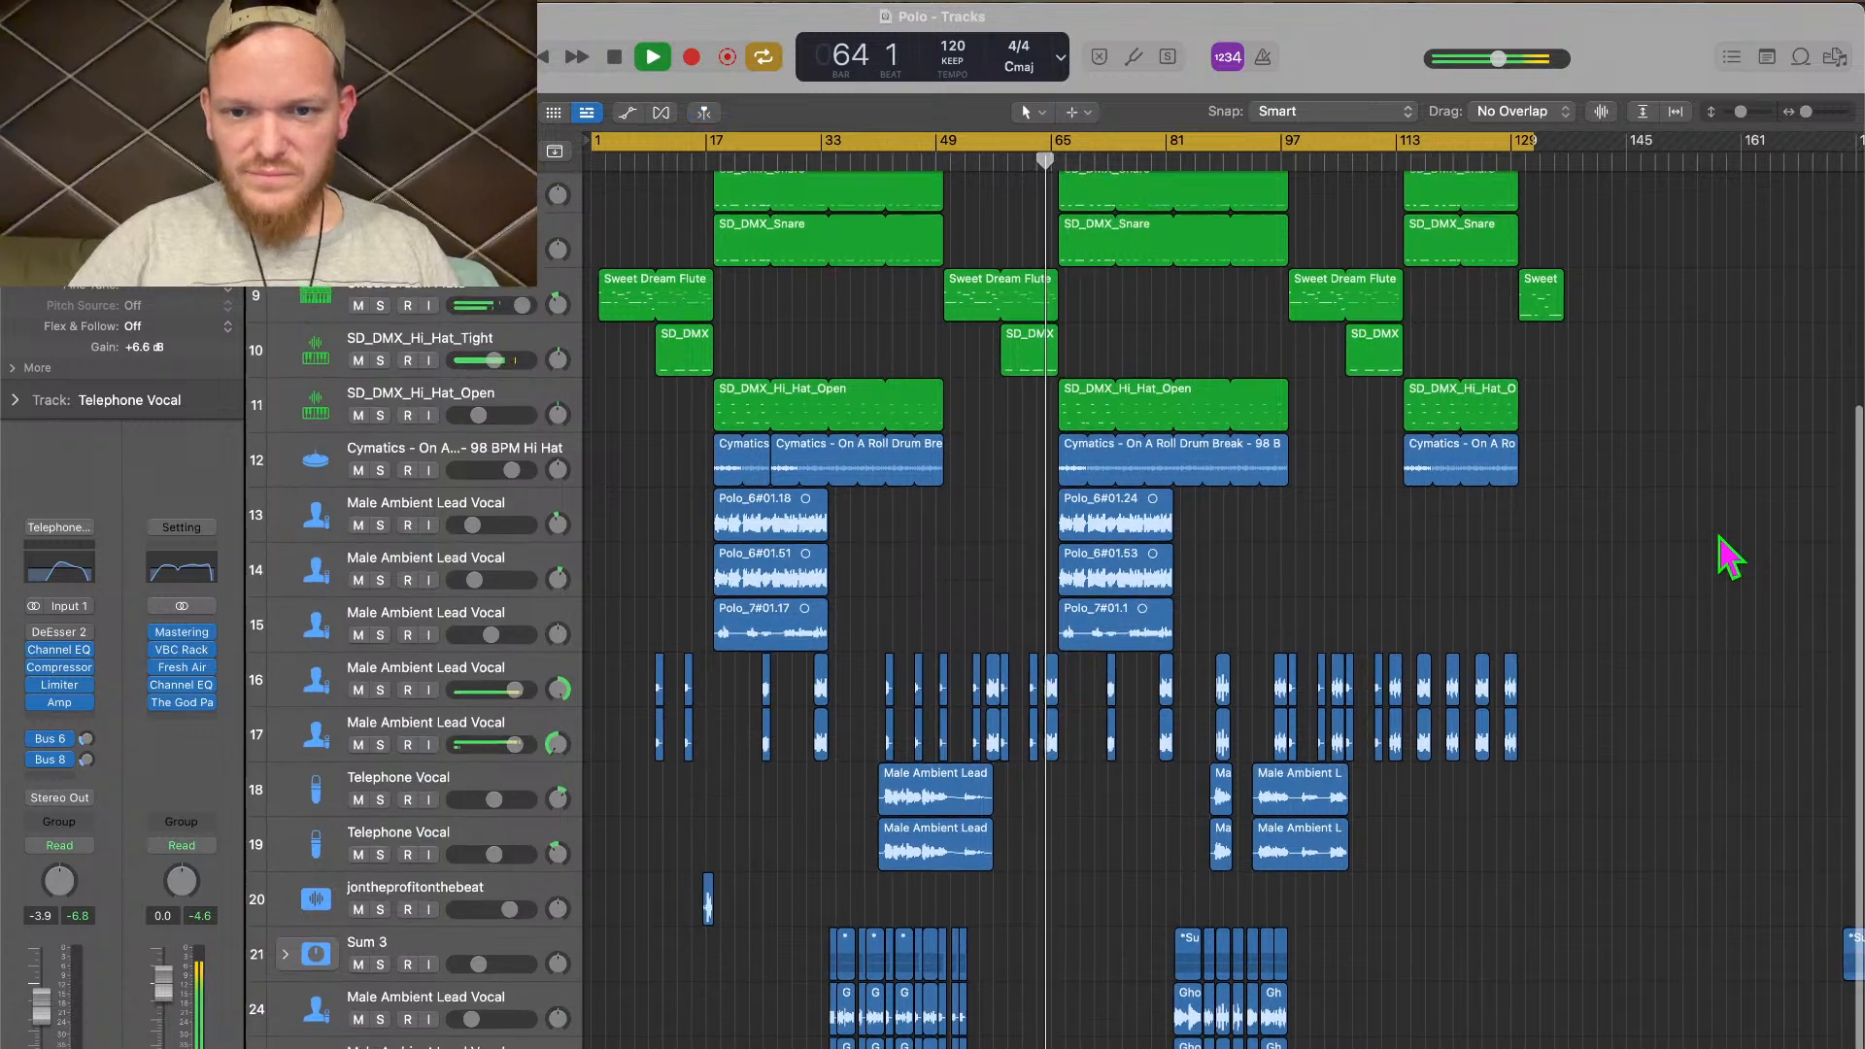
Raise the Sum 3 stack's volume slightly at about bar 86, and stop playback at about bar 100
scroll(1729, 557, down, 5)
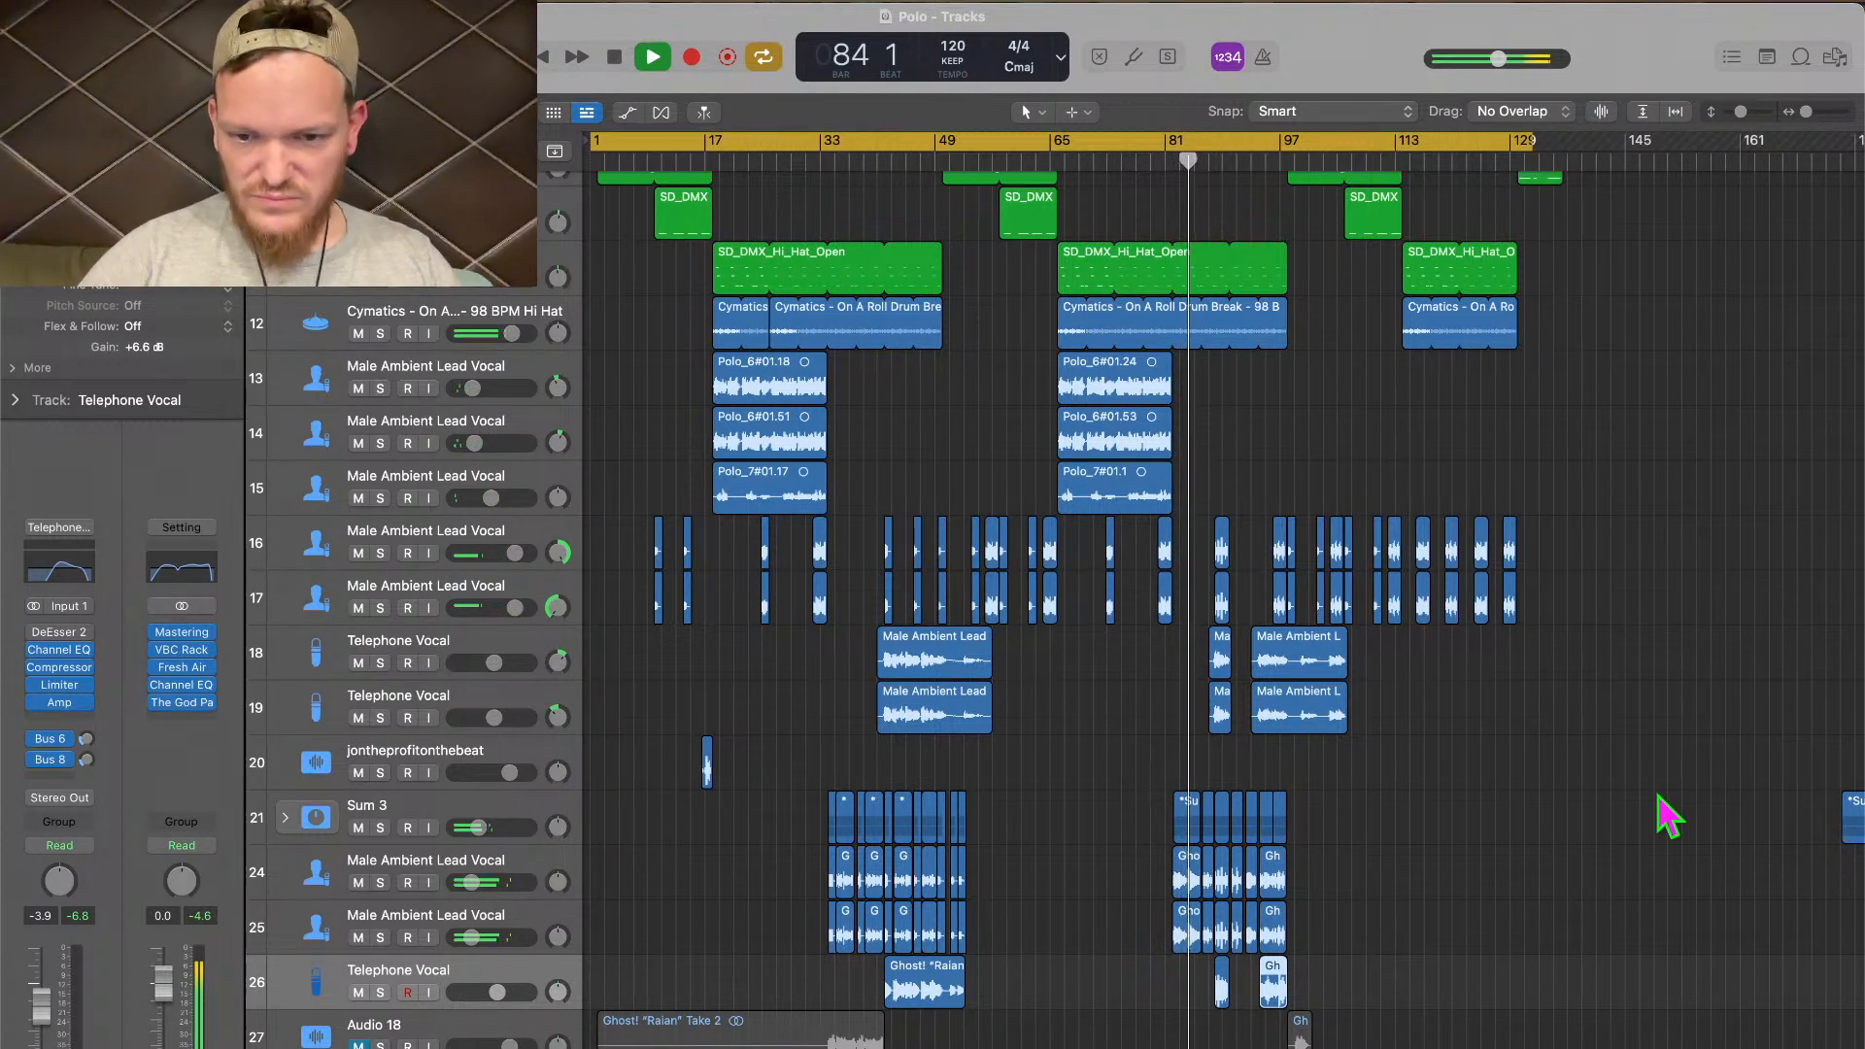
scroll(1668, 816, down, 1)
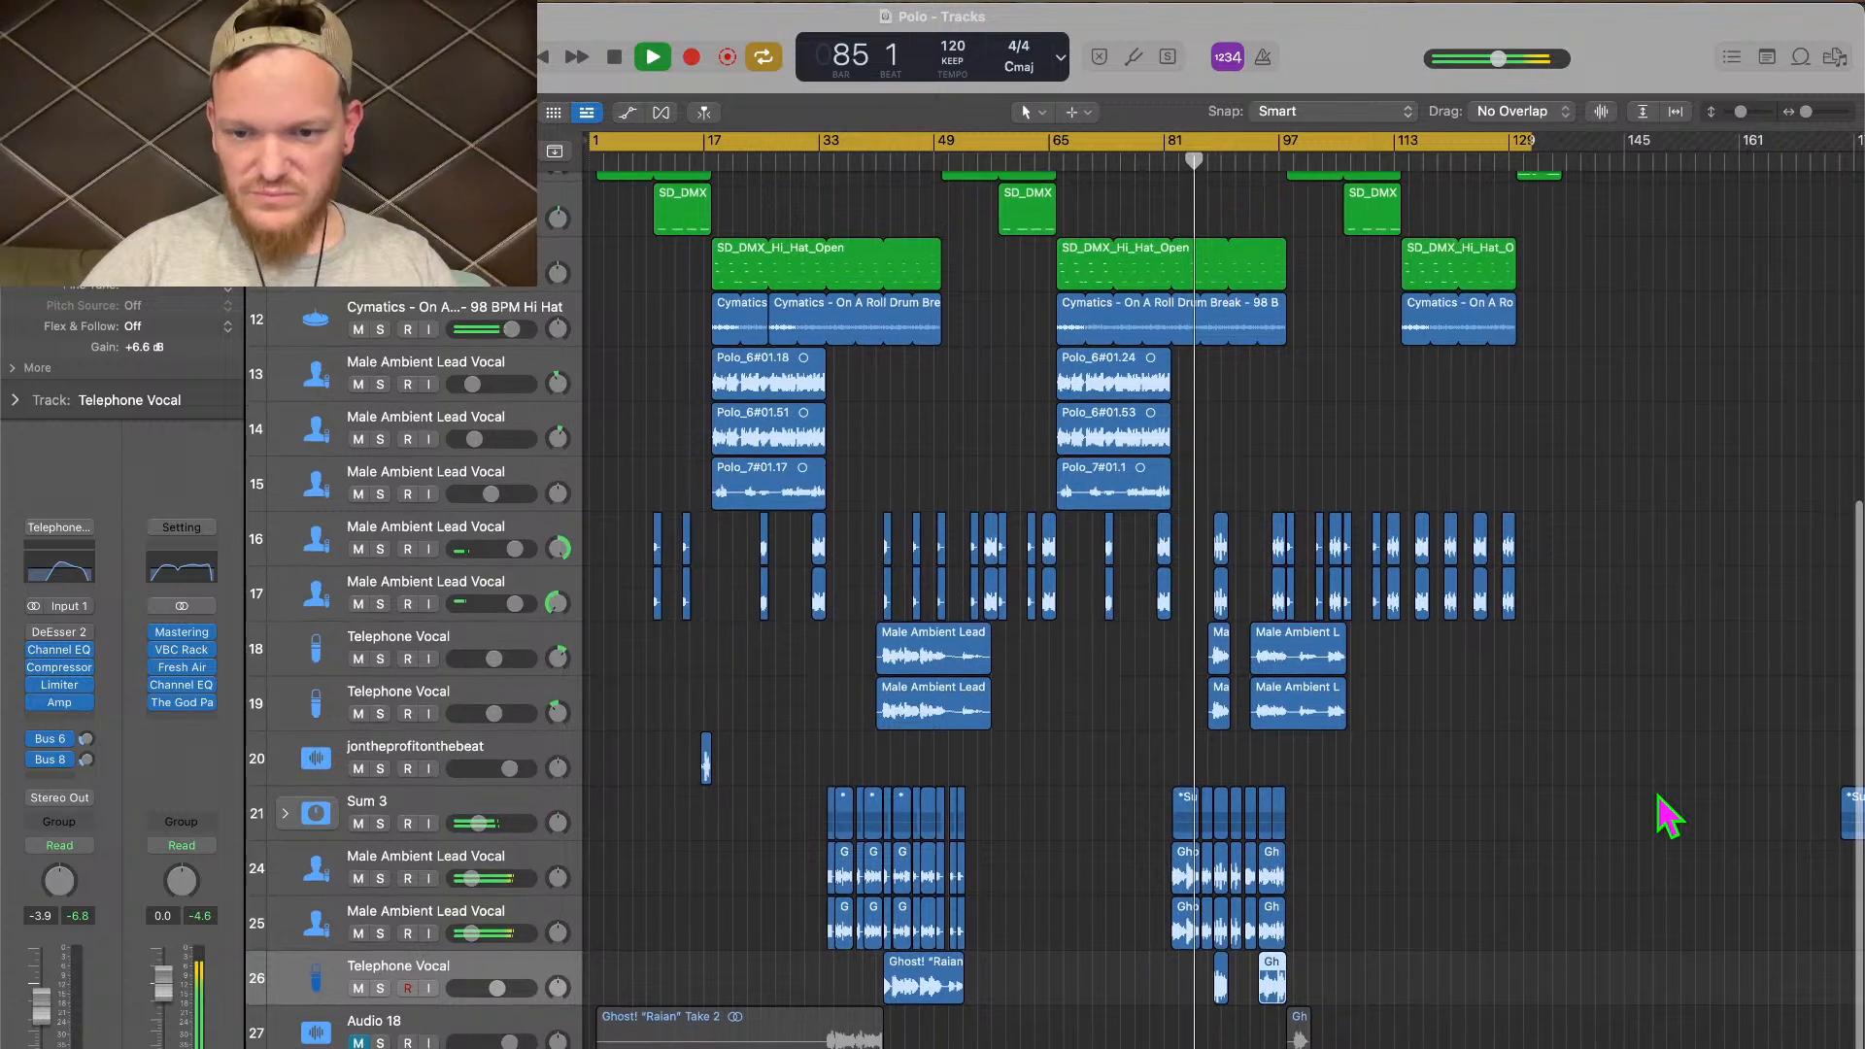
scroll(1659, 796, up, 1)
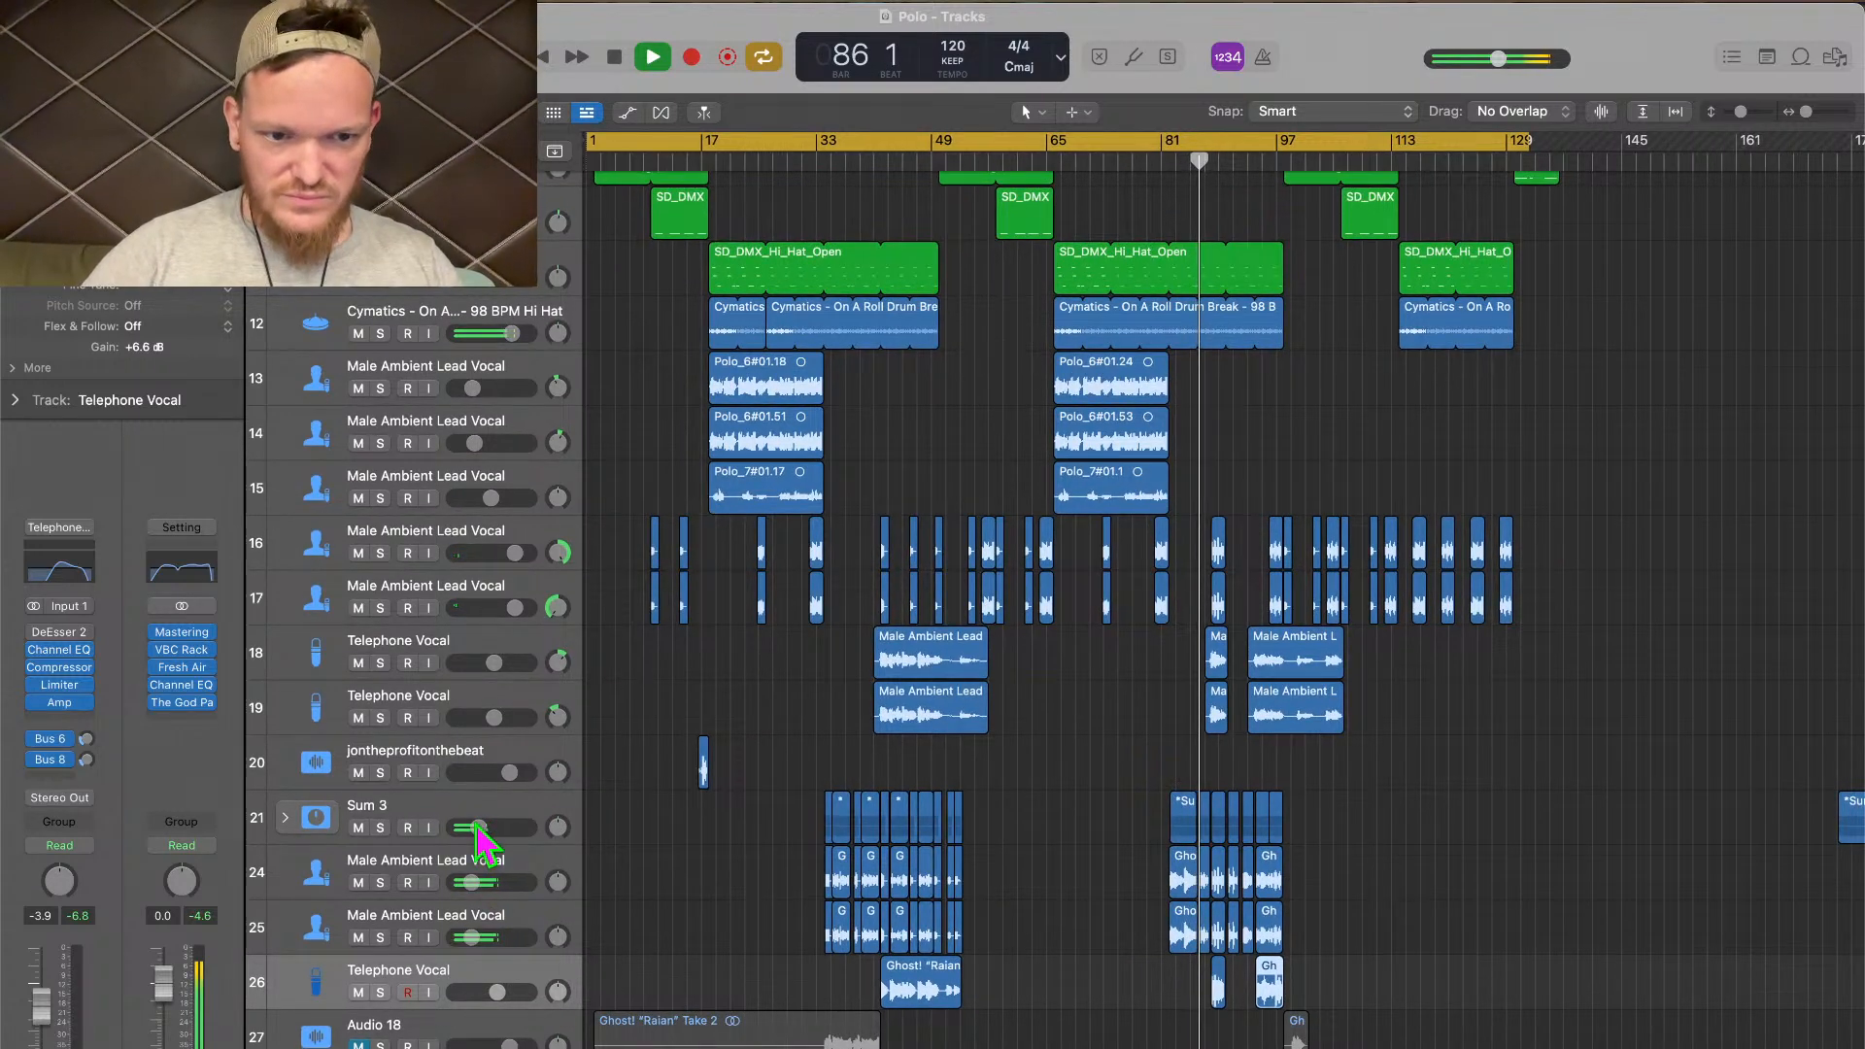
drag(476, 827, 486, 827)
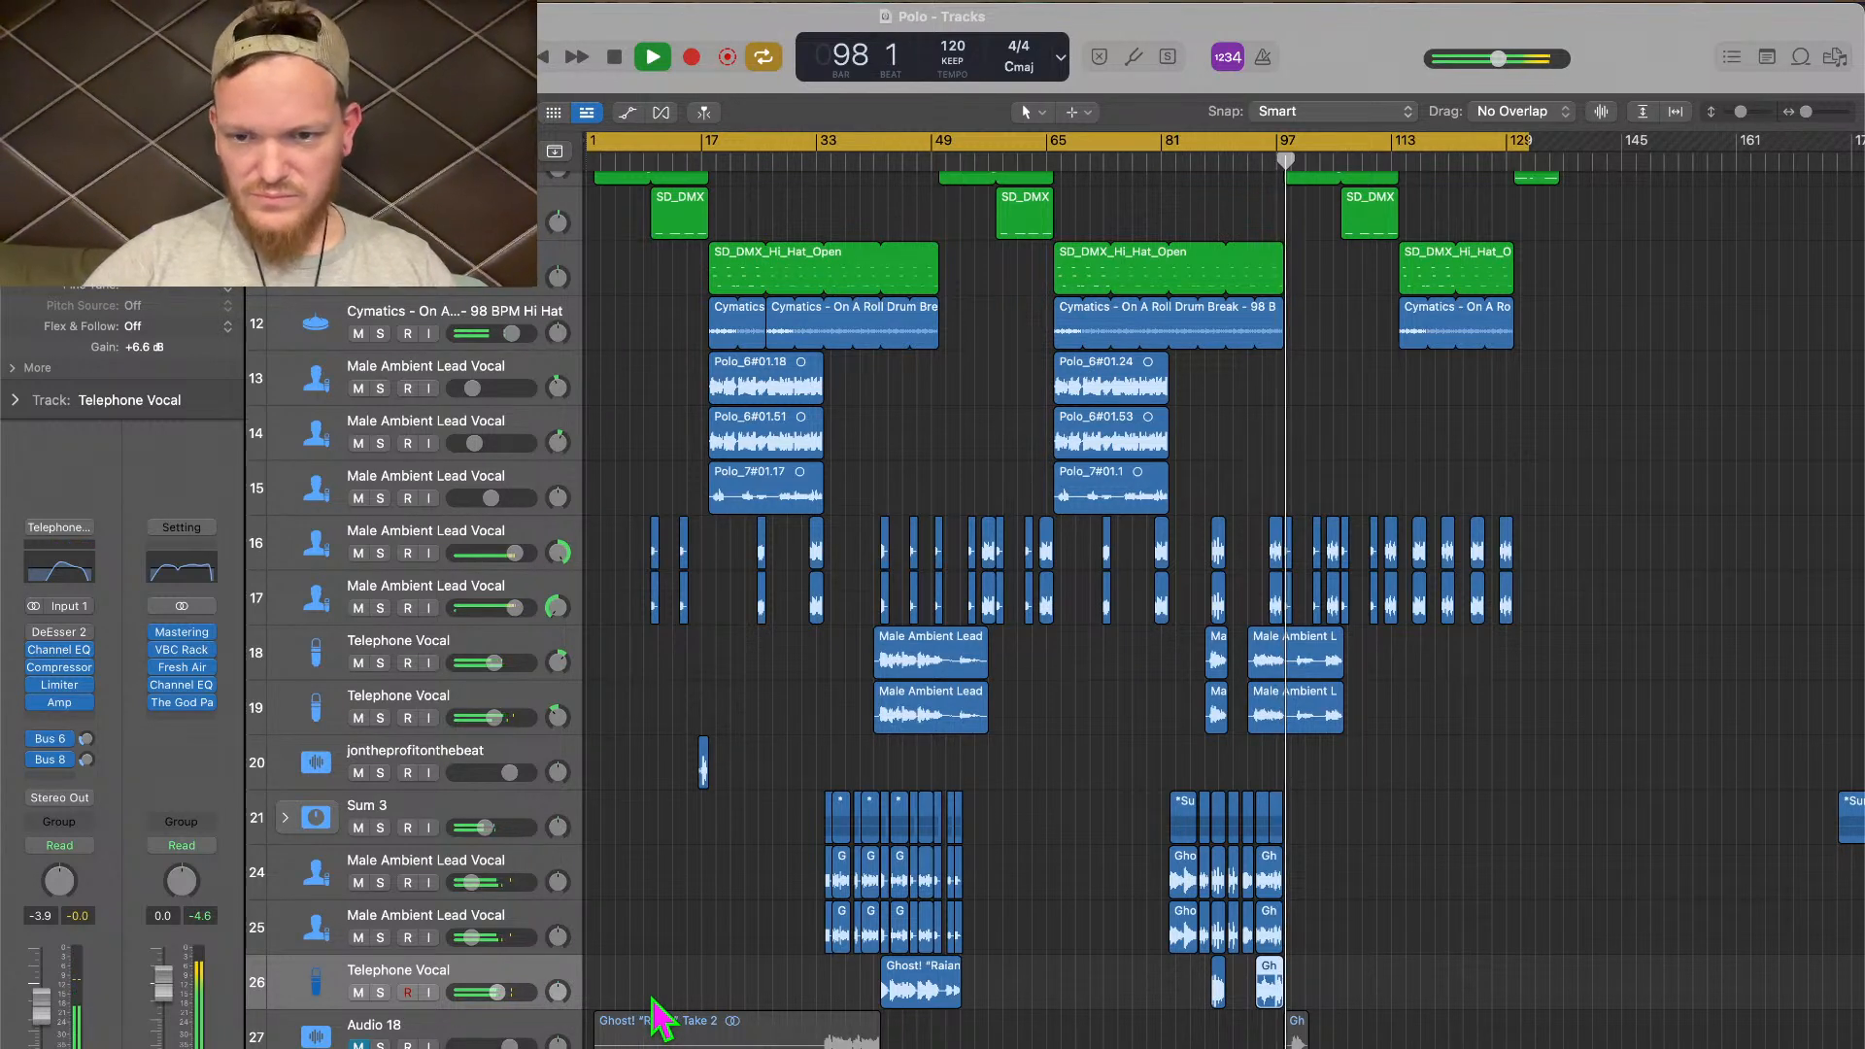
scroll(1451, 909, down, 1)
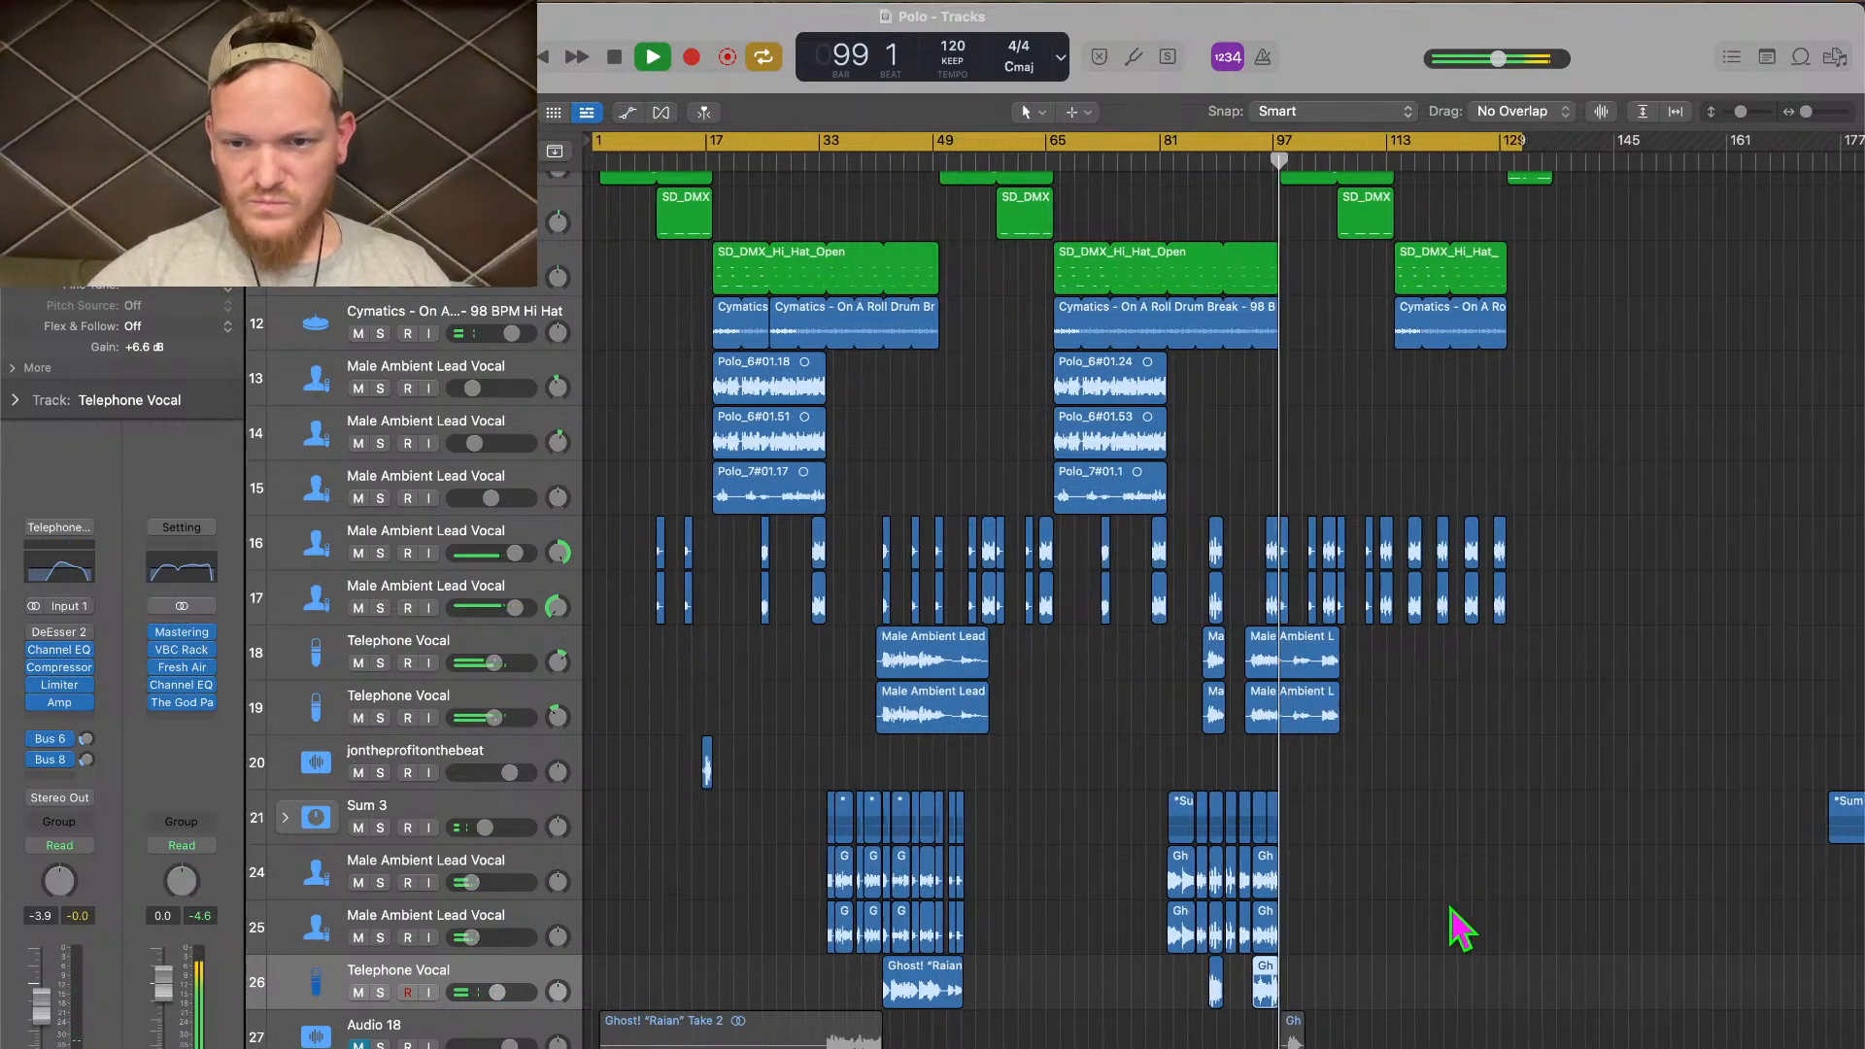
scroll(1457, 928, up, 8)
scroll(1457, 928, down, 4)
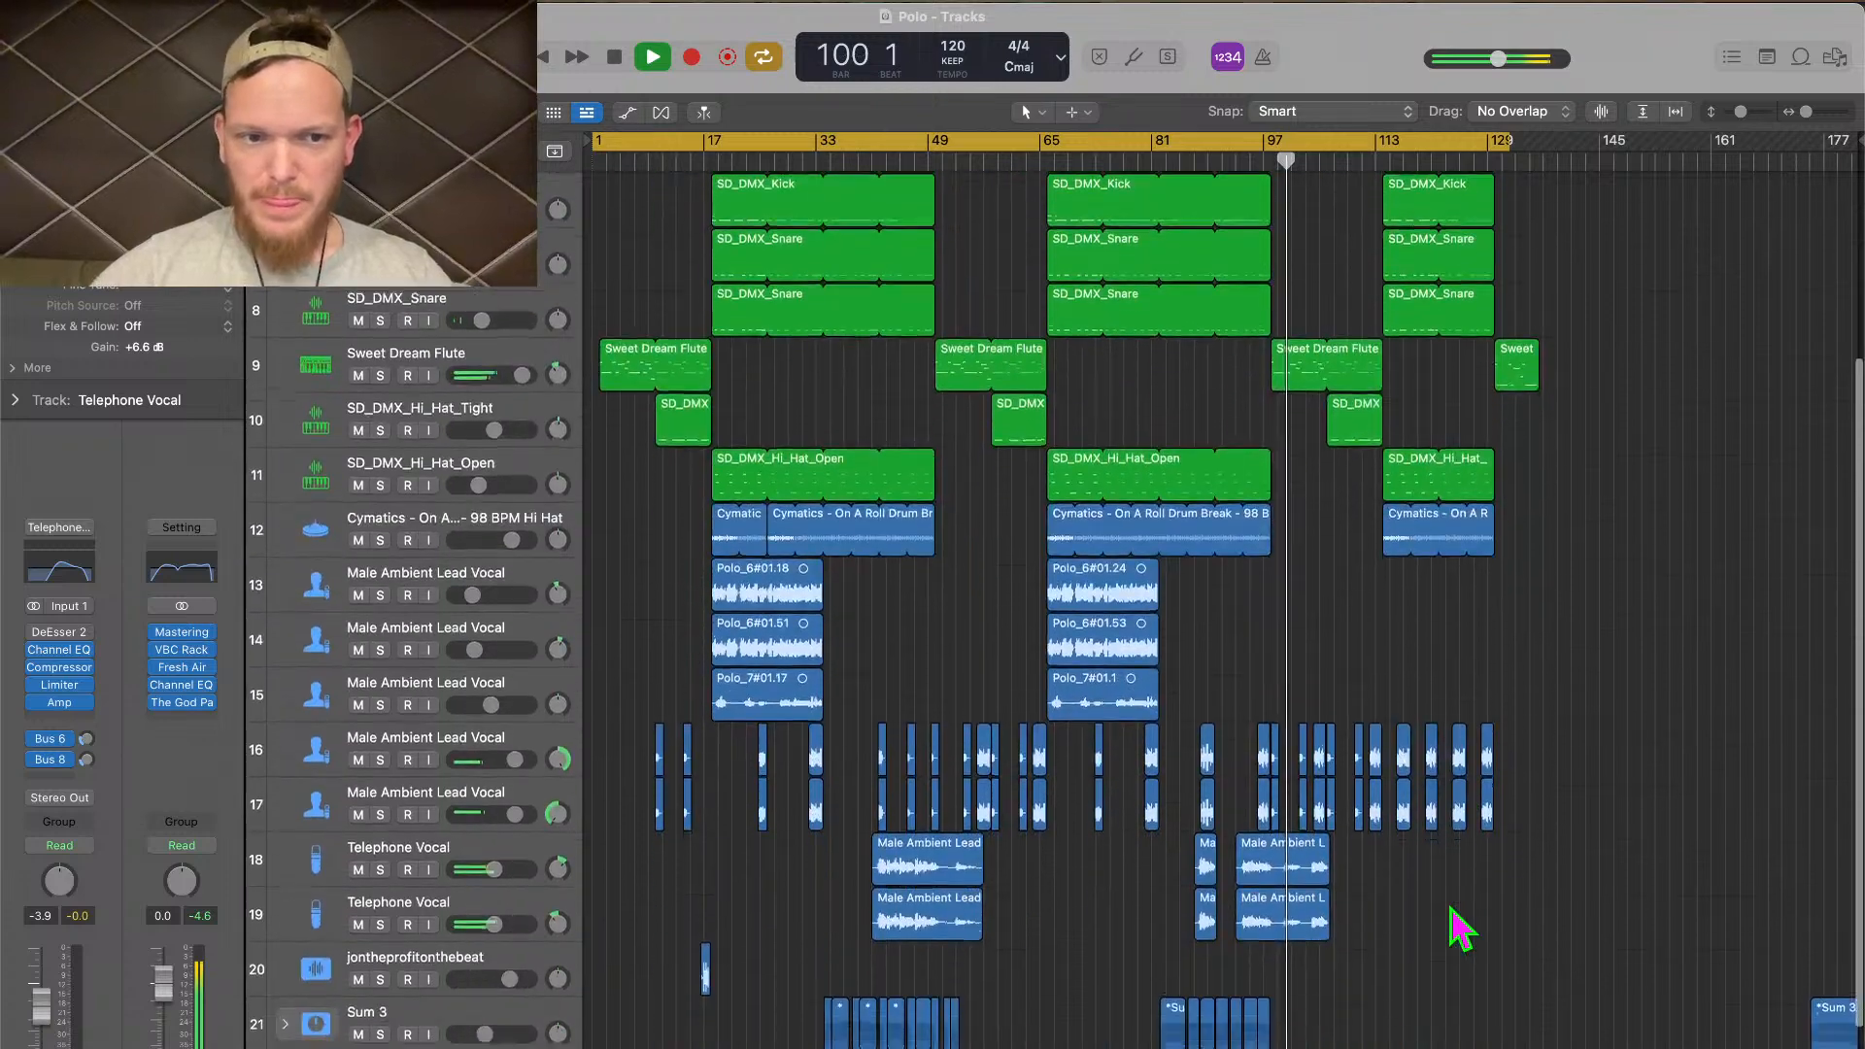
scroll(1461, 930, up, 4)
key(space)
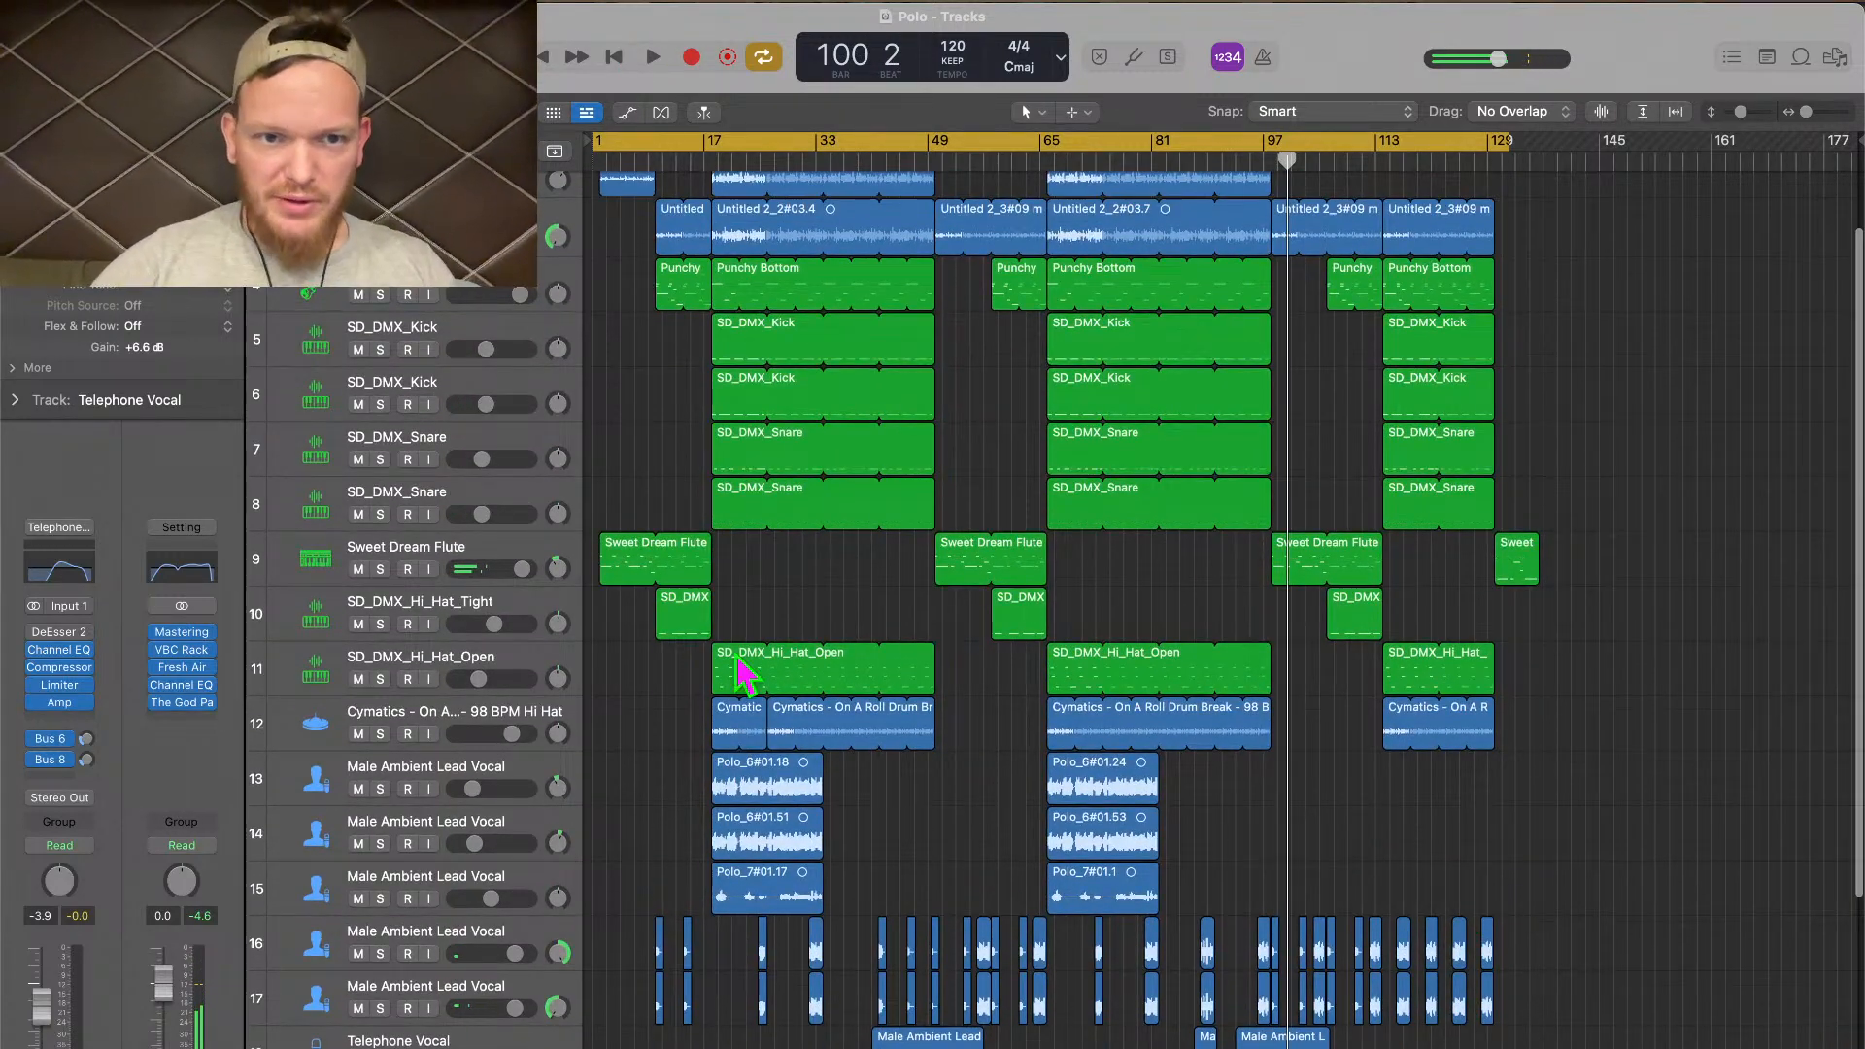
Select all tracks, lower their volumes together so Audio 1 sits at -28.0 dB, and play the song from the start
scroll(744, 675, up, 3)
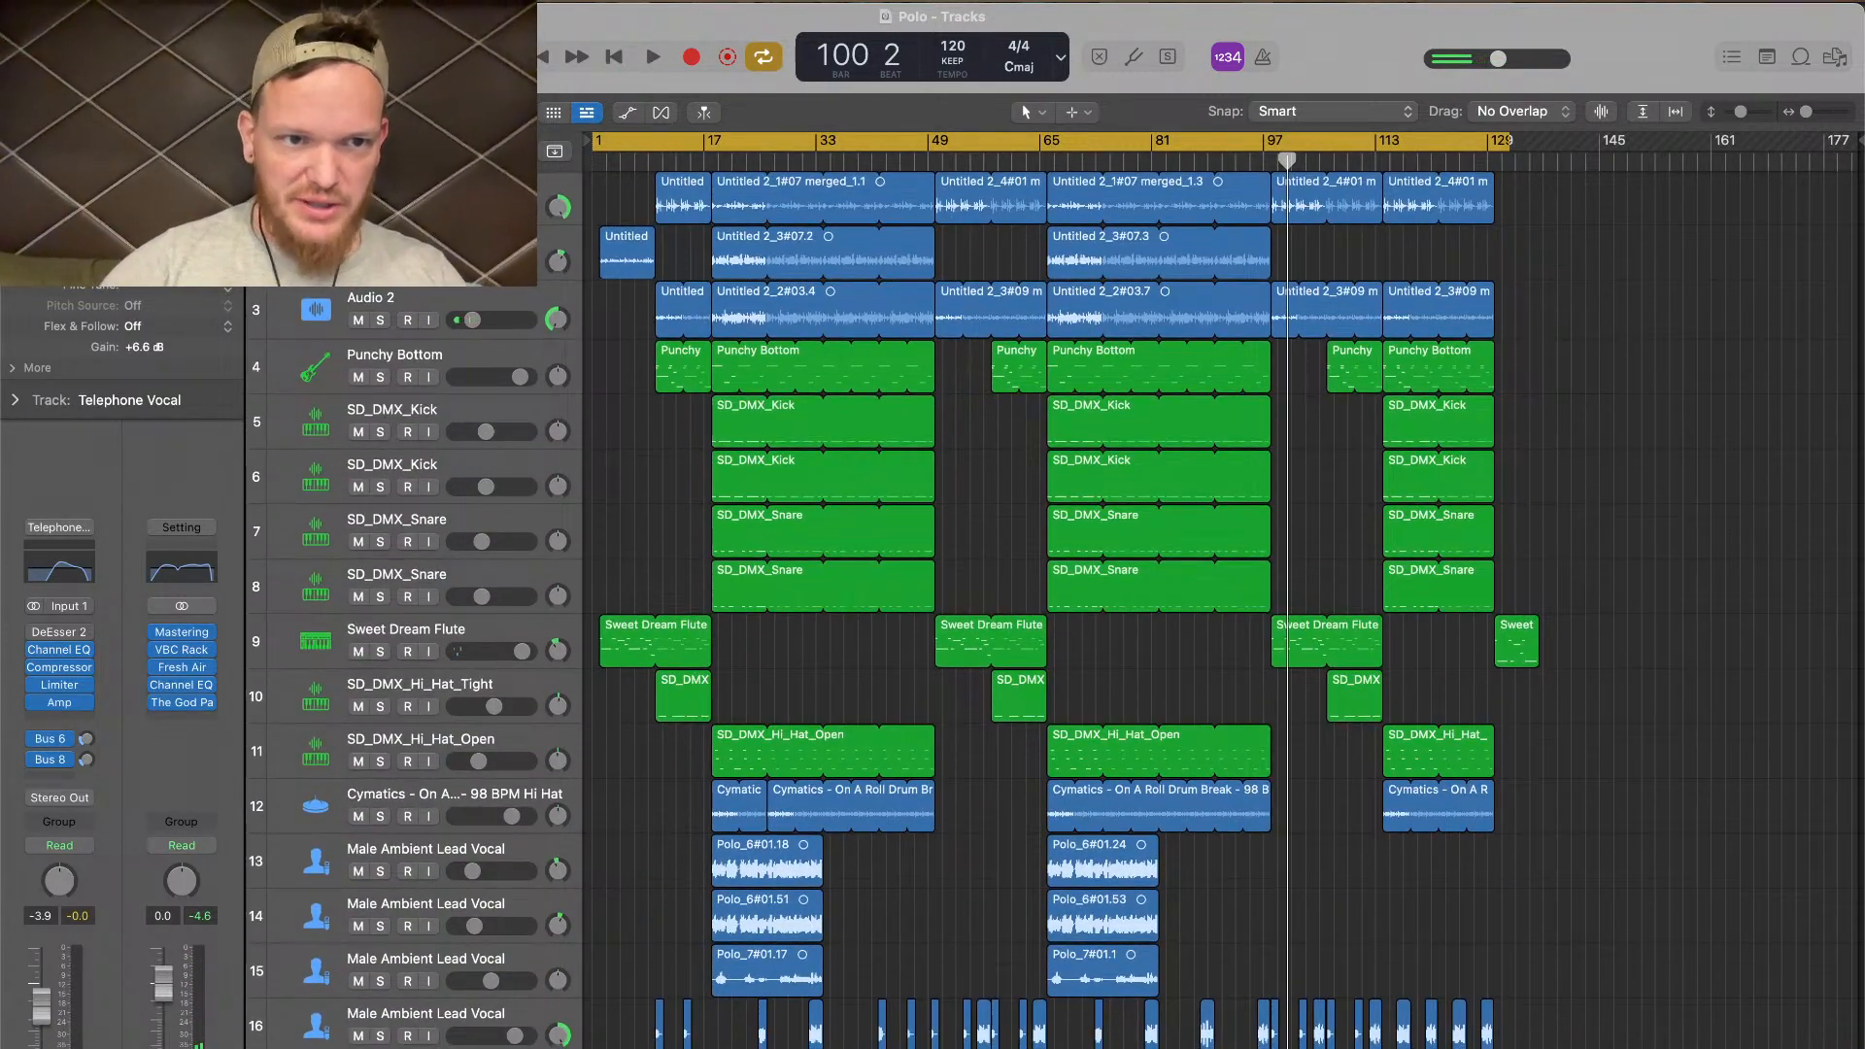
scroll(1068, 612, down, 10)
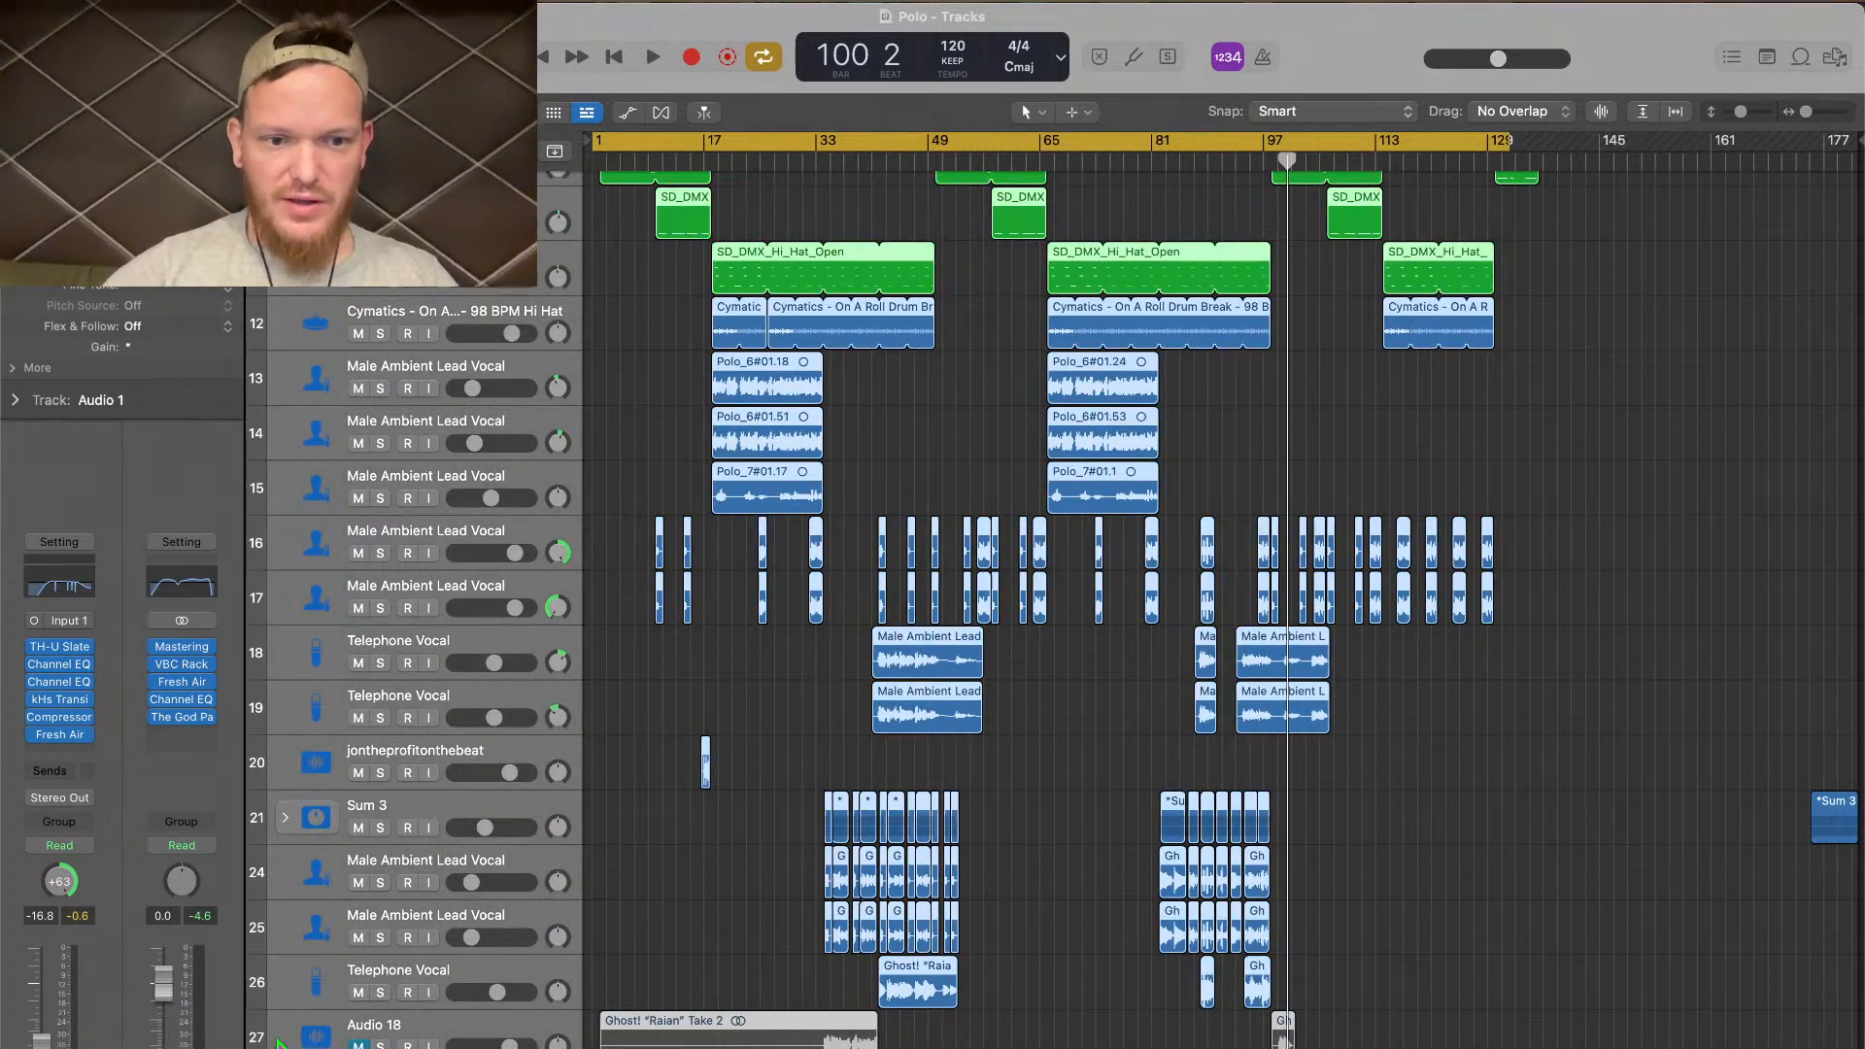
scroll(561, 233, up, 10)
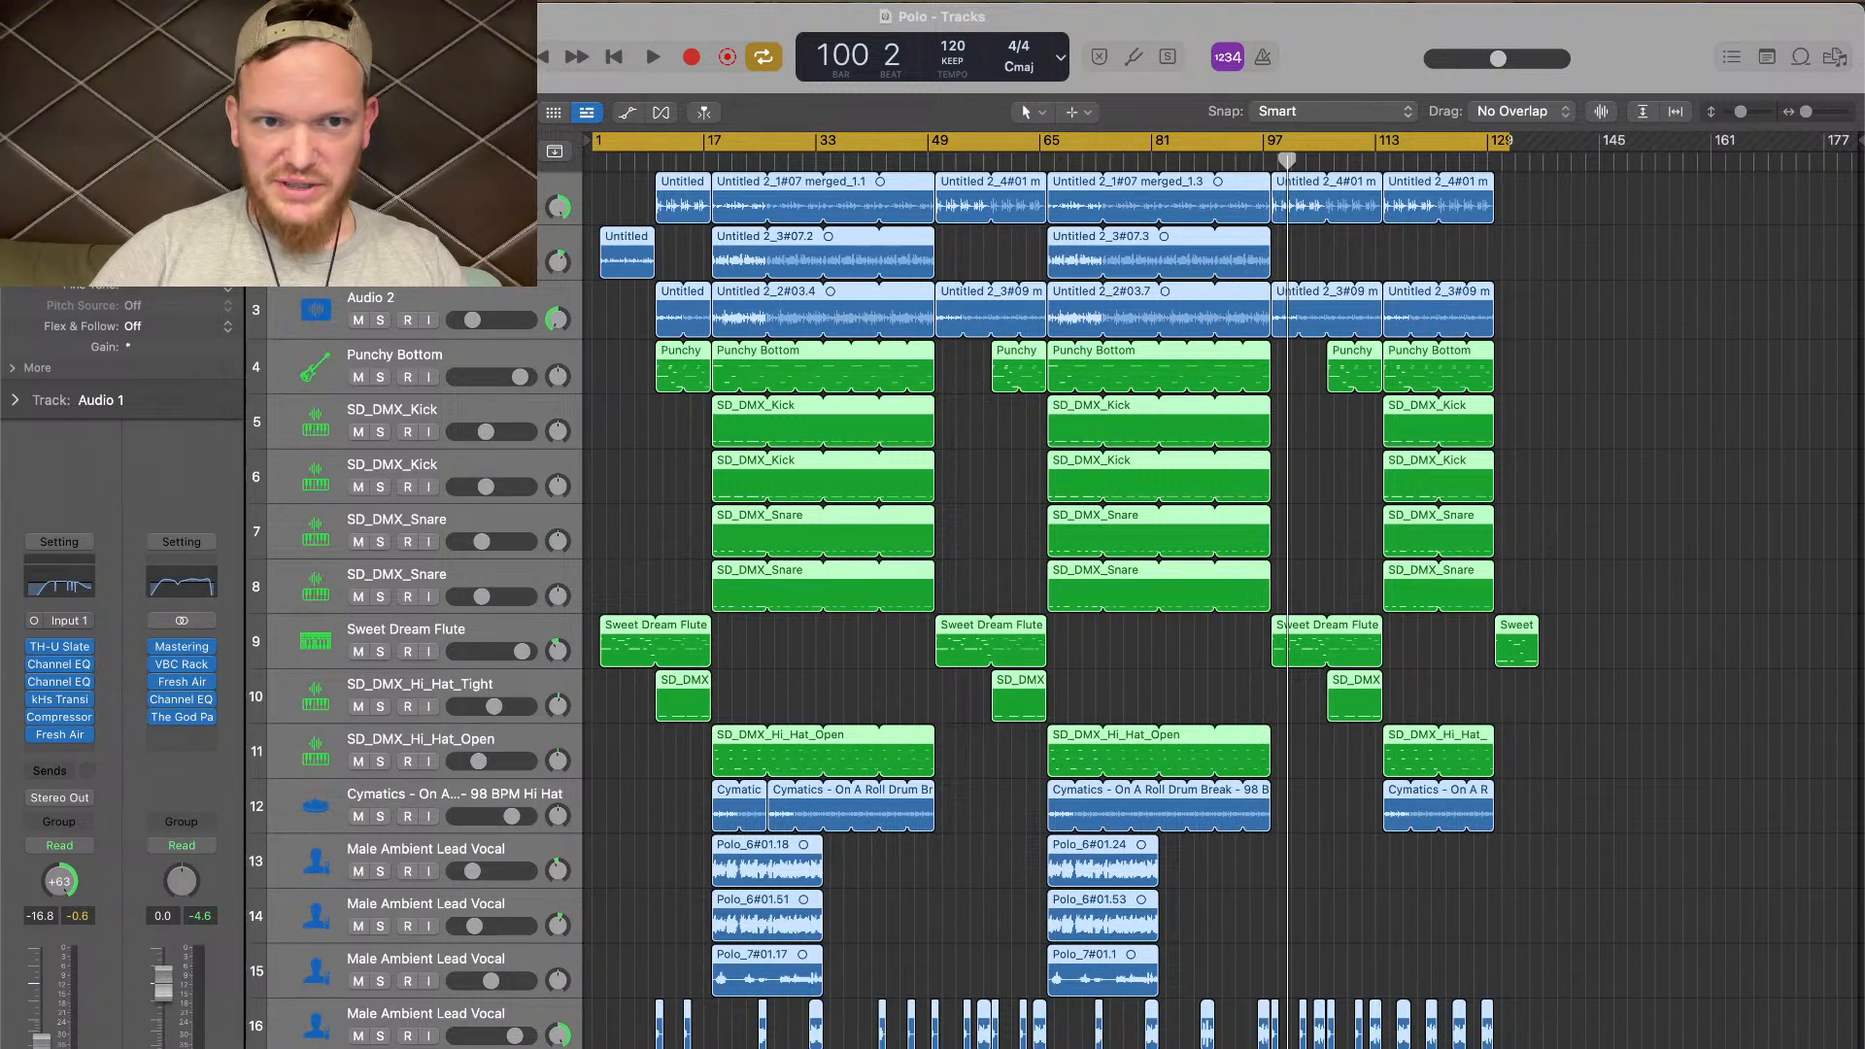
key(Return)
key(space)
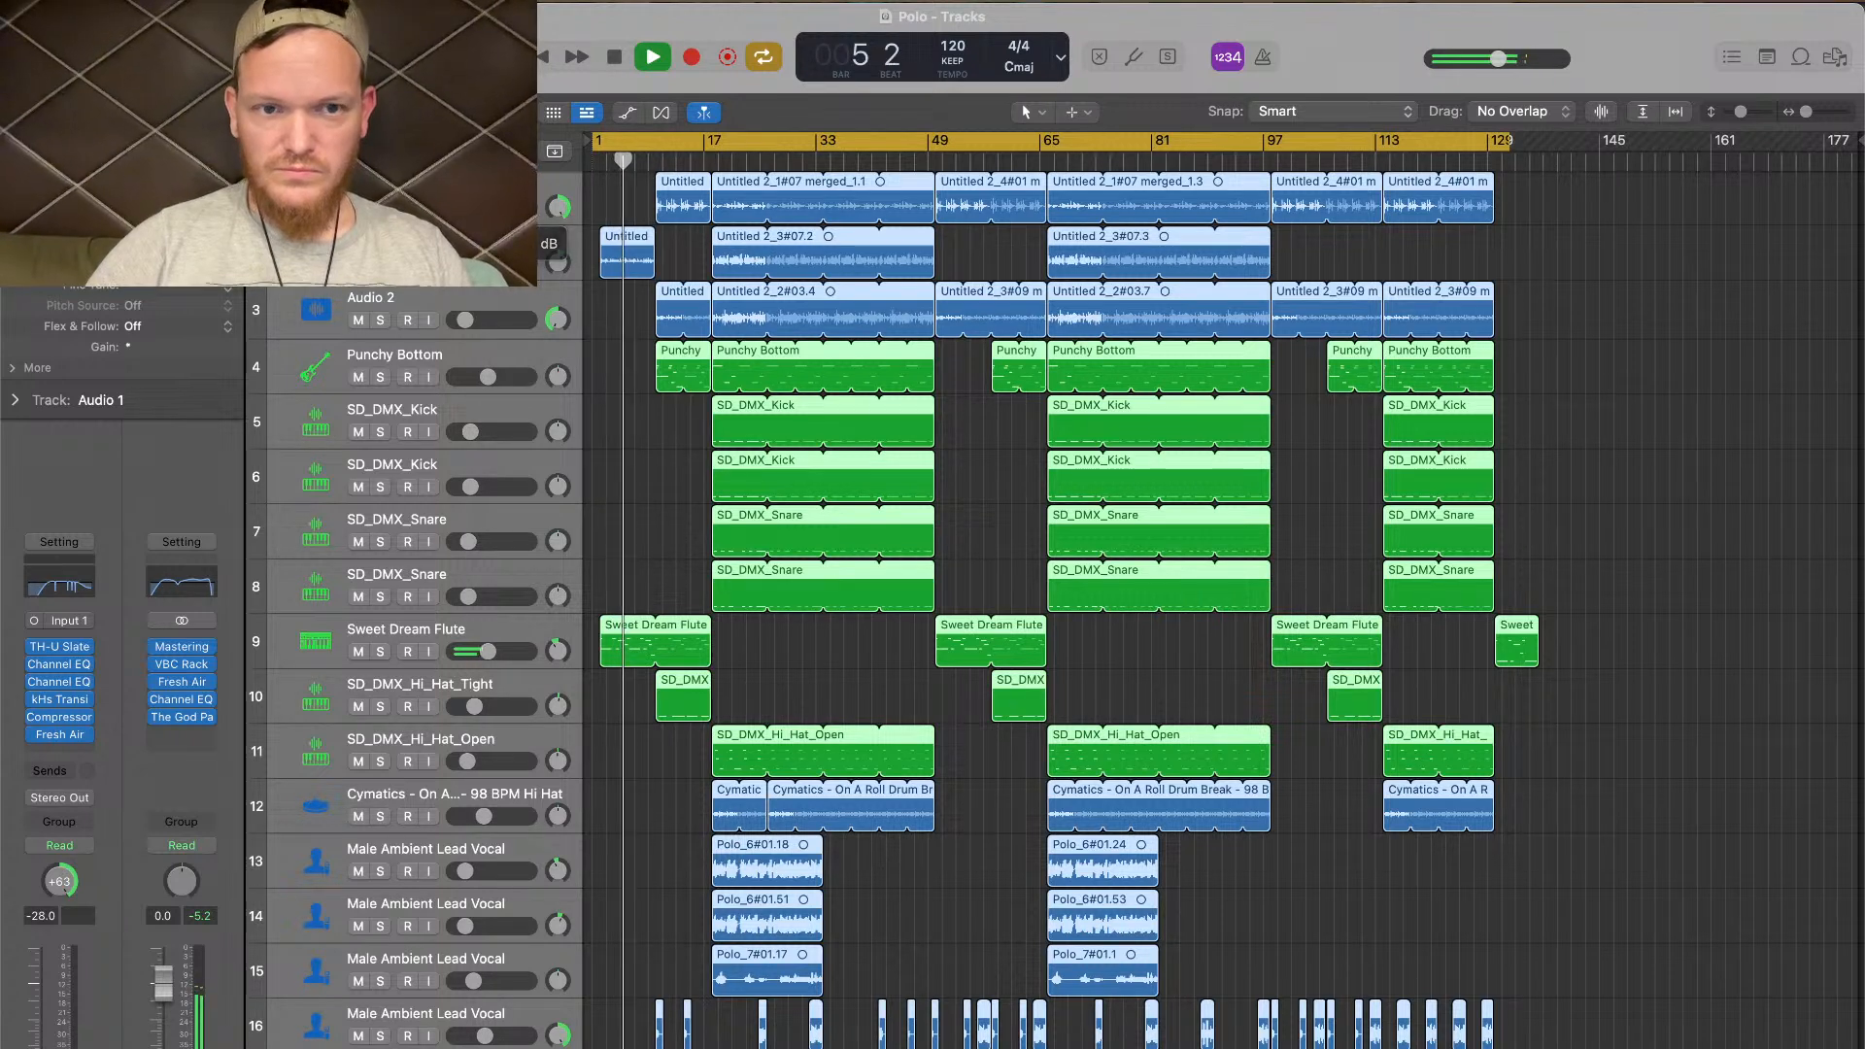
Raise the master volume slightly while the song's intro plays, and check the lower vocal tracks' levels
drag(1497, 57, 1535, 84)
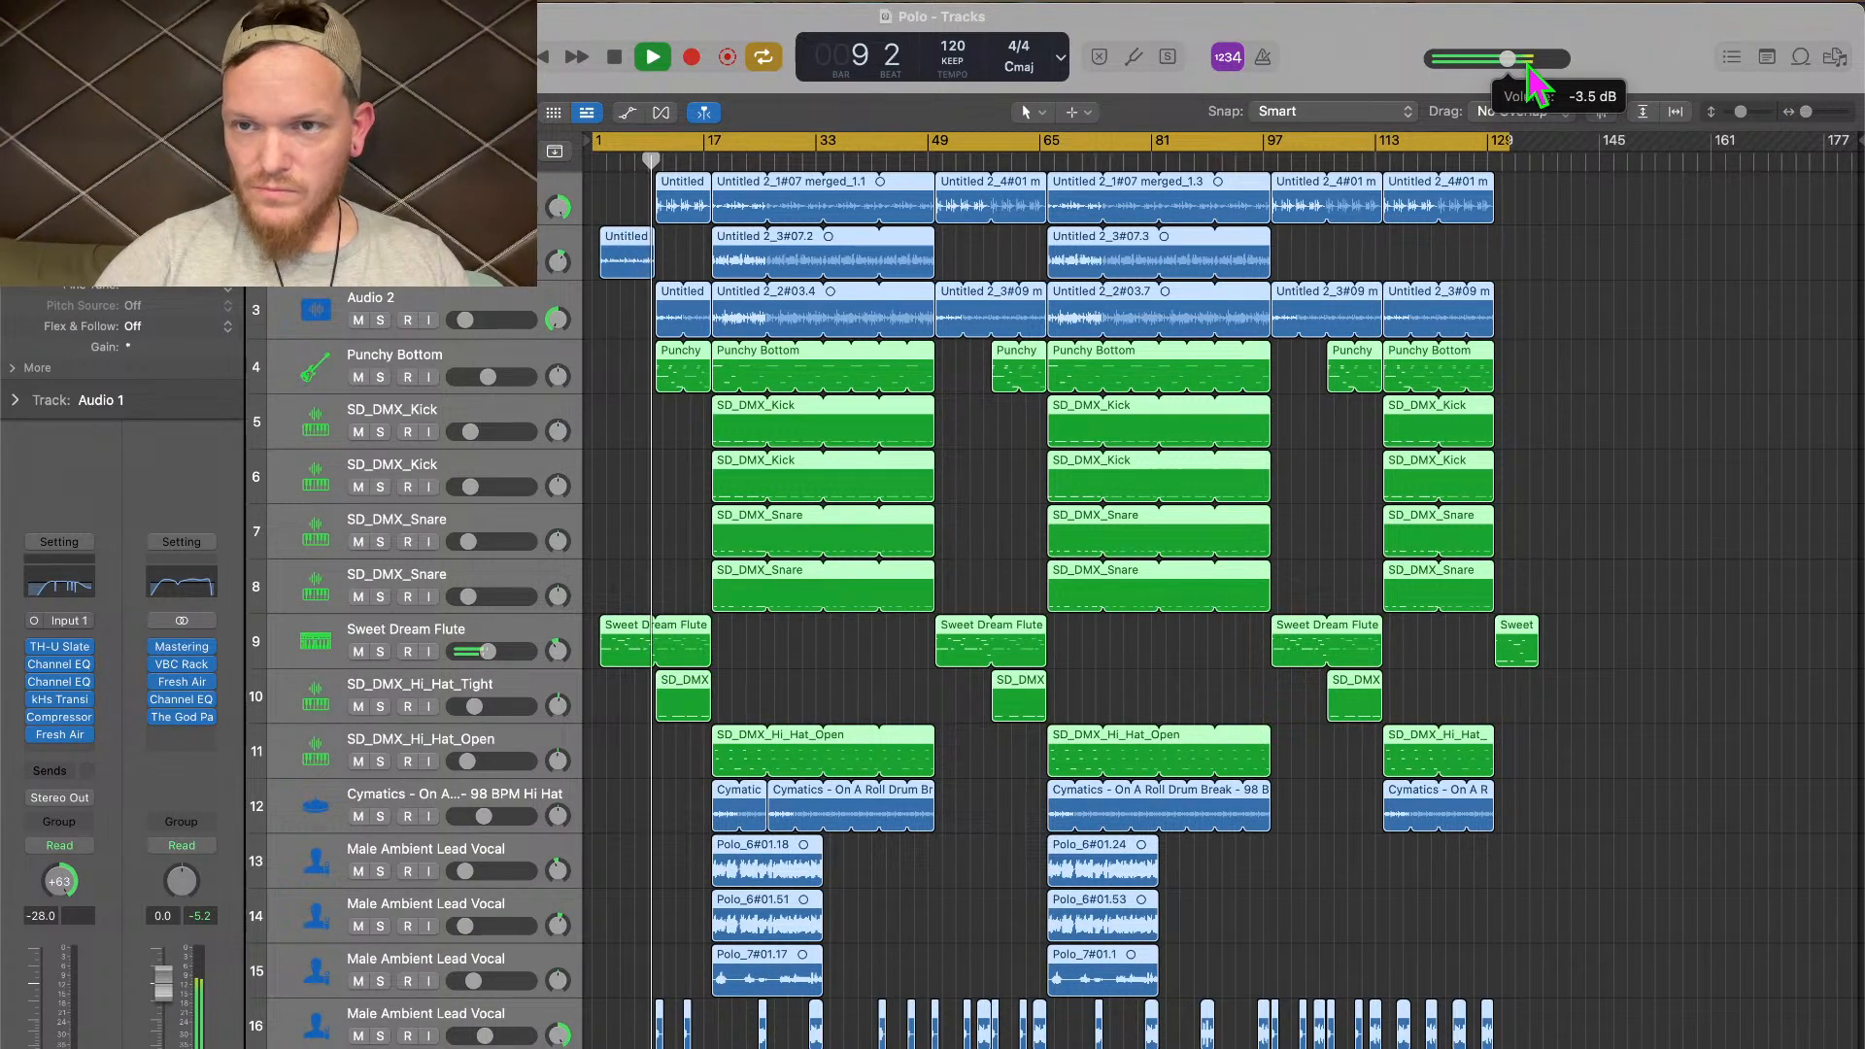
drag(1530, 80, 1520, 85)
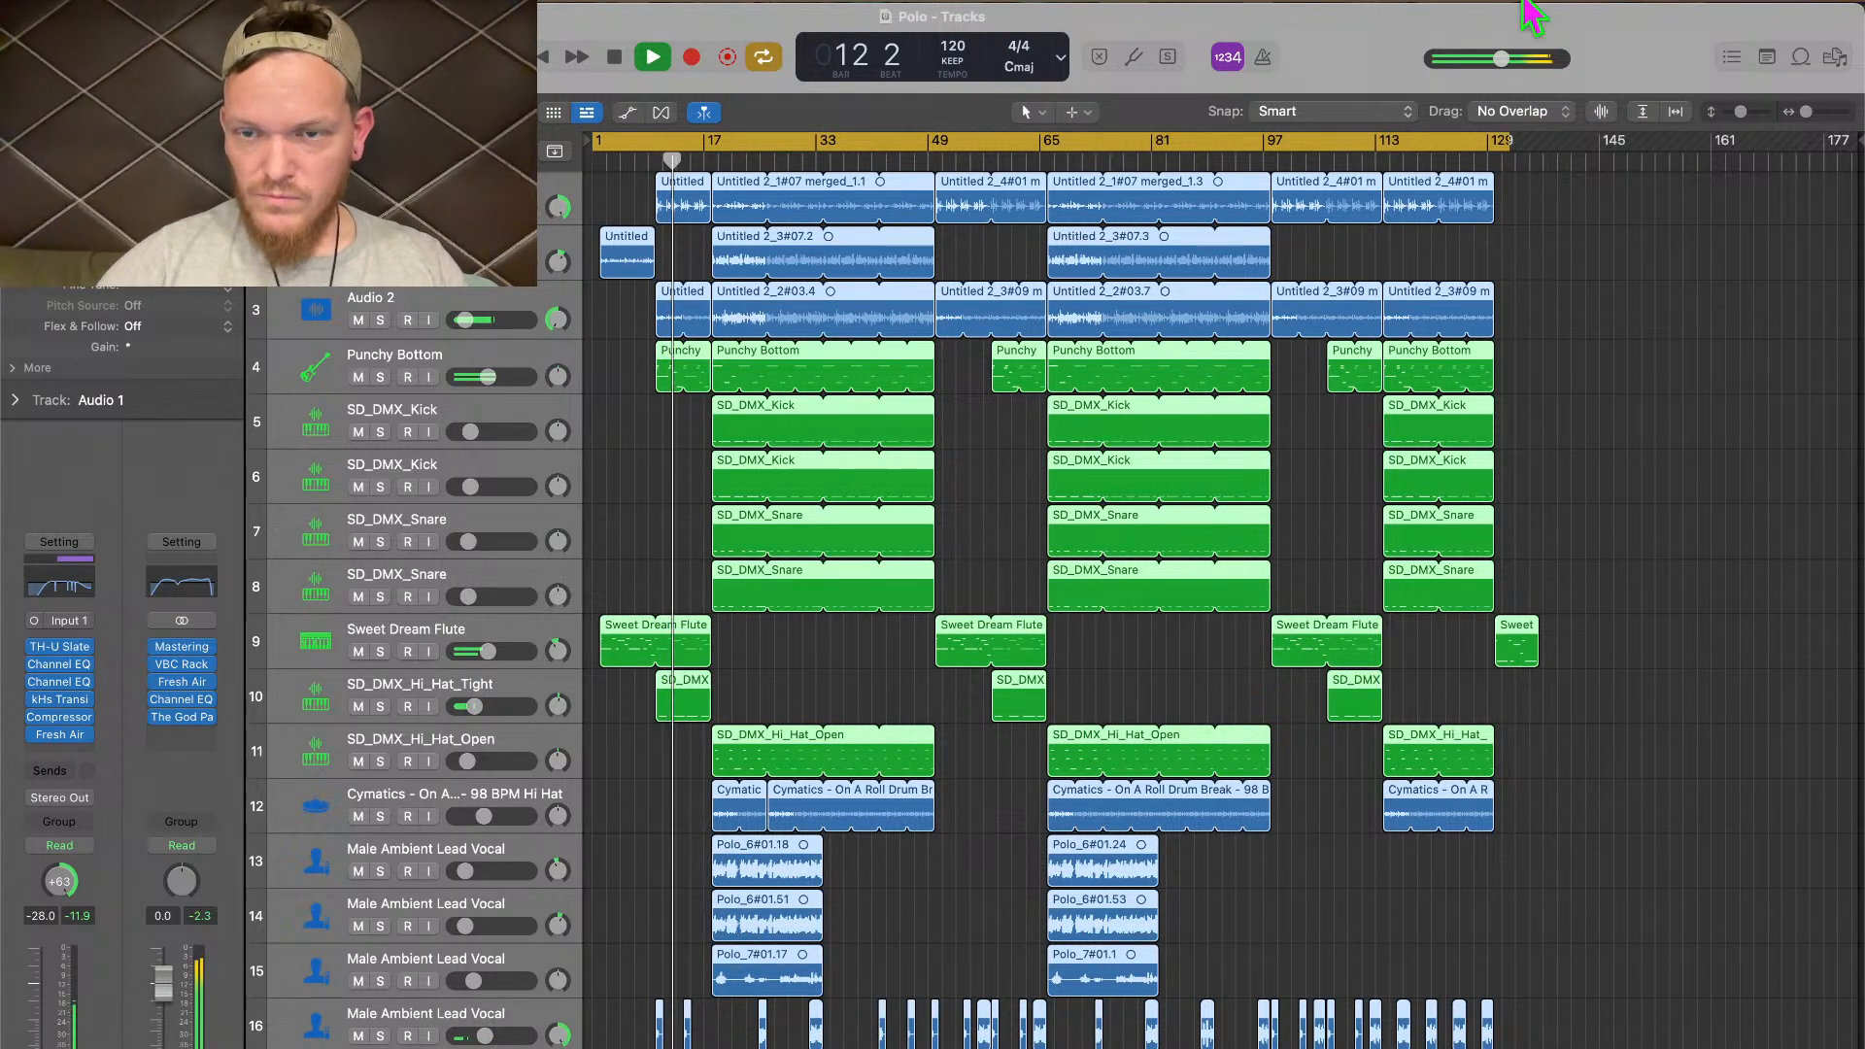
scroll(571, 716, down, 10)
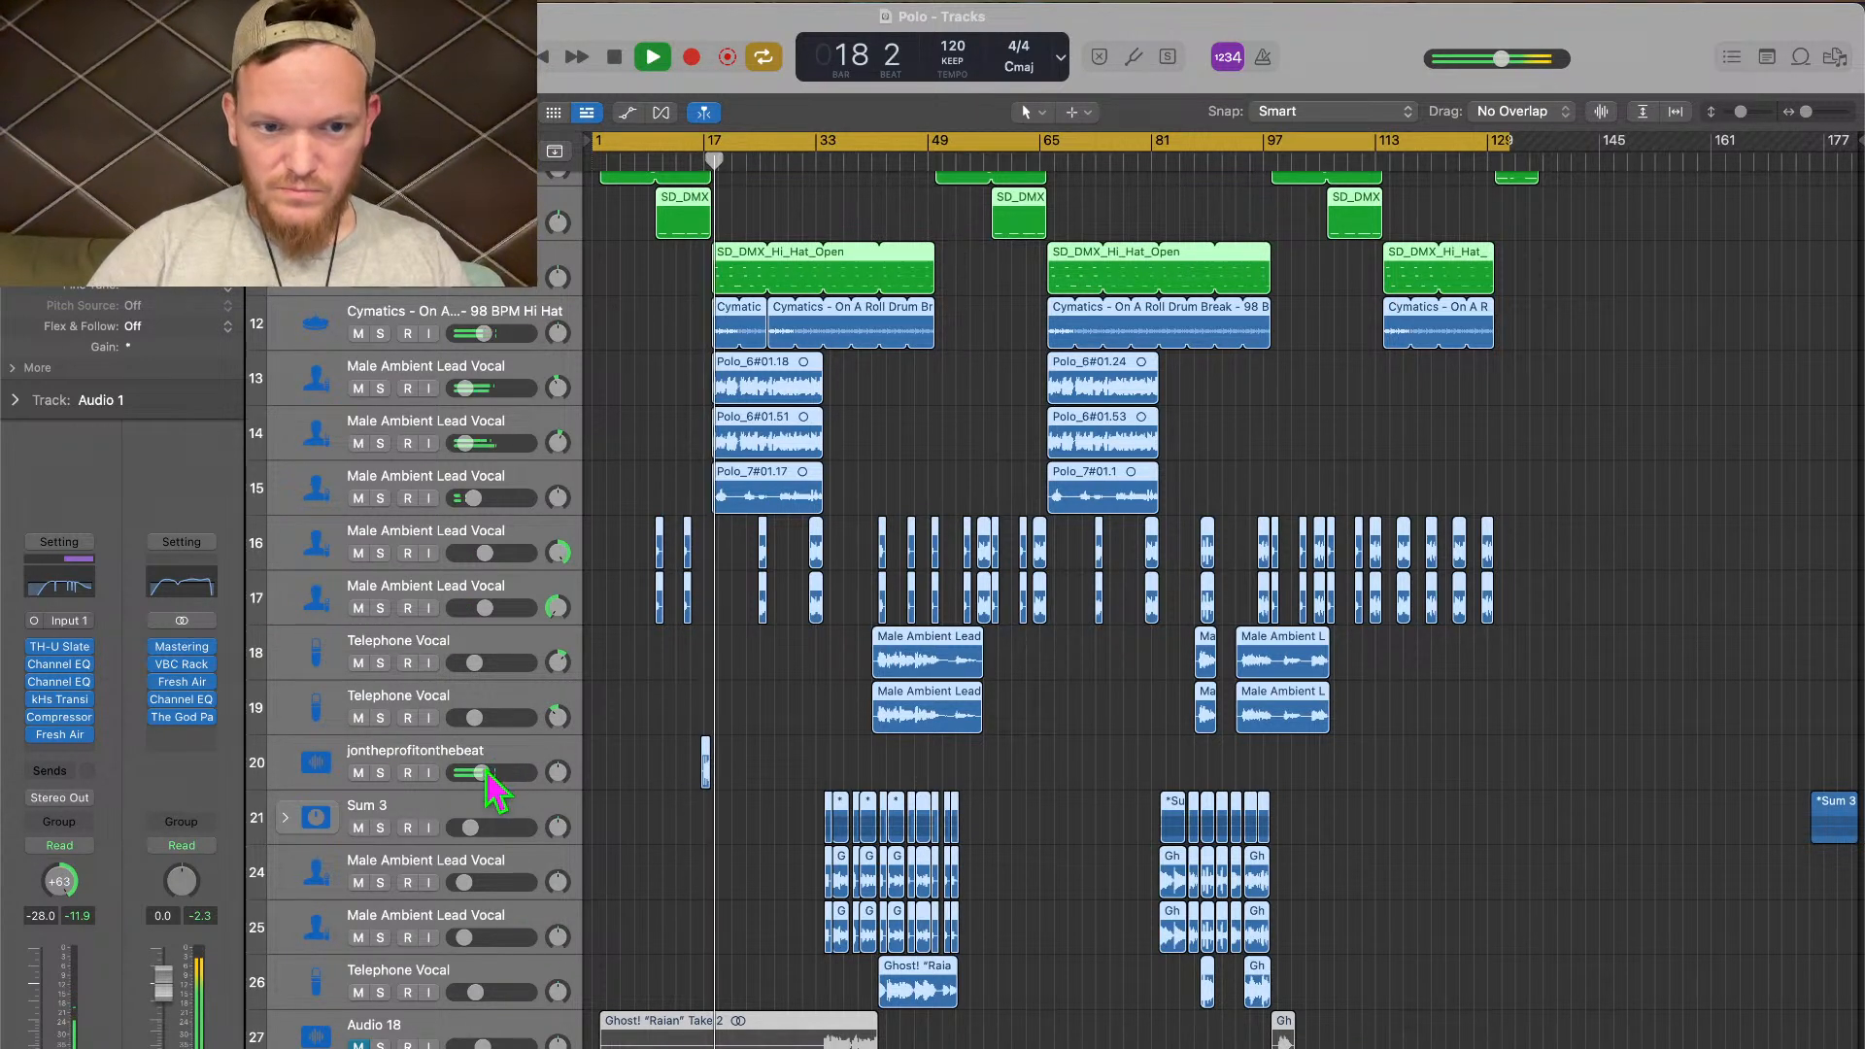
Raise the selected tracks together so Audio 1 sits at -27.8 dB, and bring track 20's volume up to -5.4 dB
drag(483, 775, 487, 773)
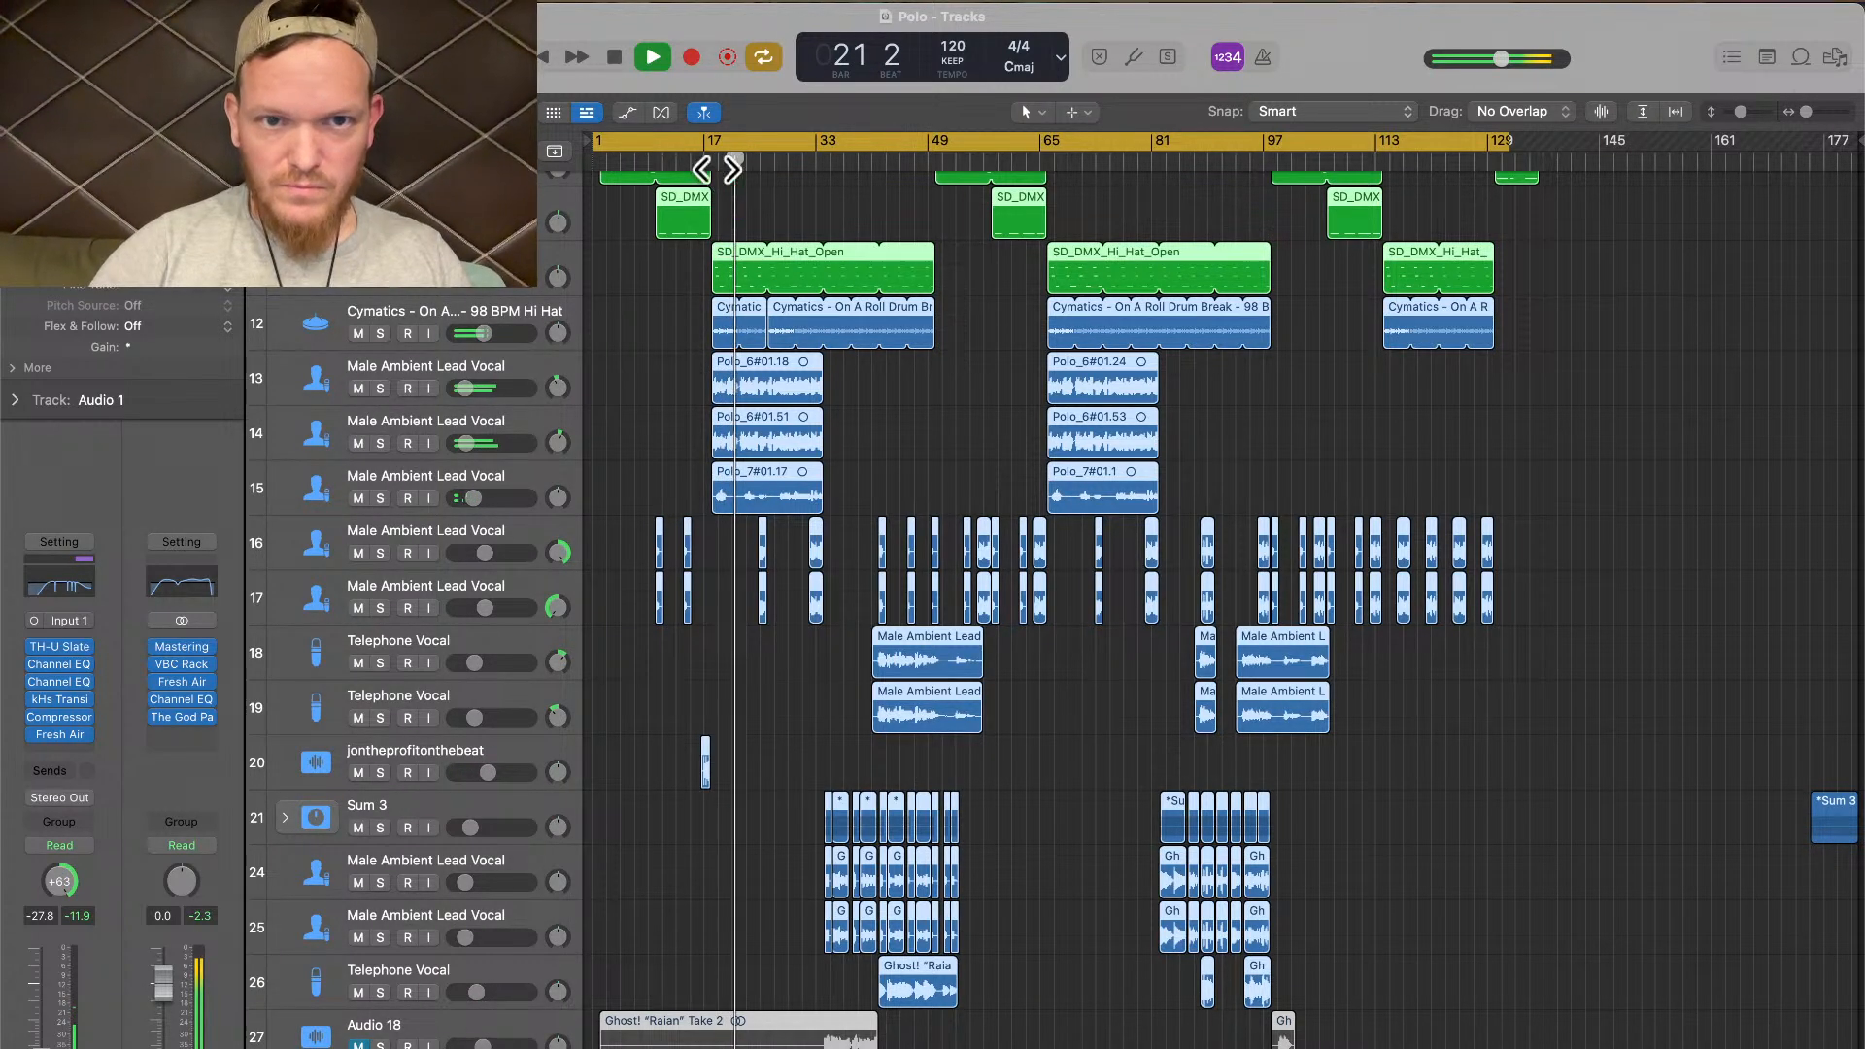
click(704, 163)
click(700, 160)
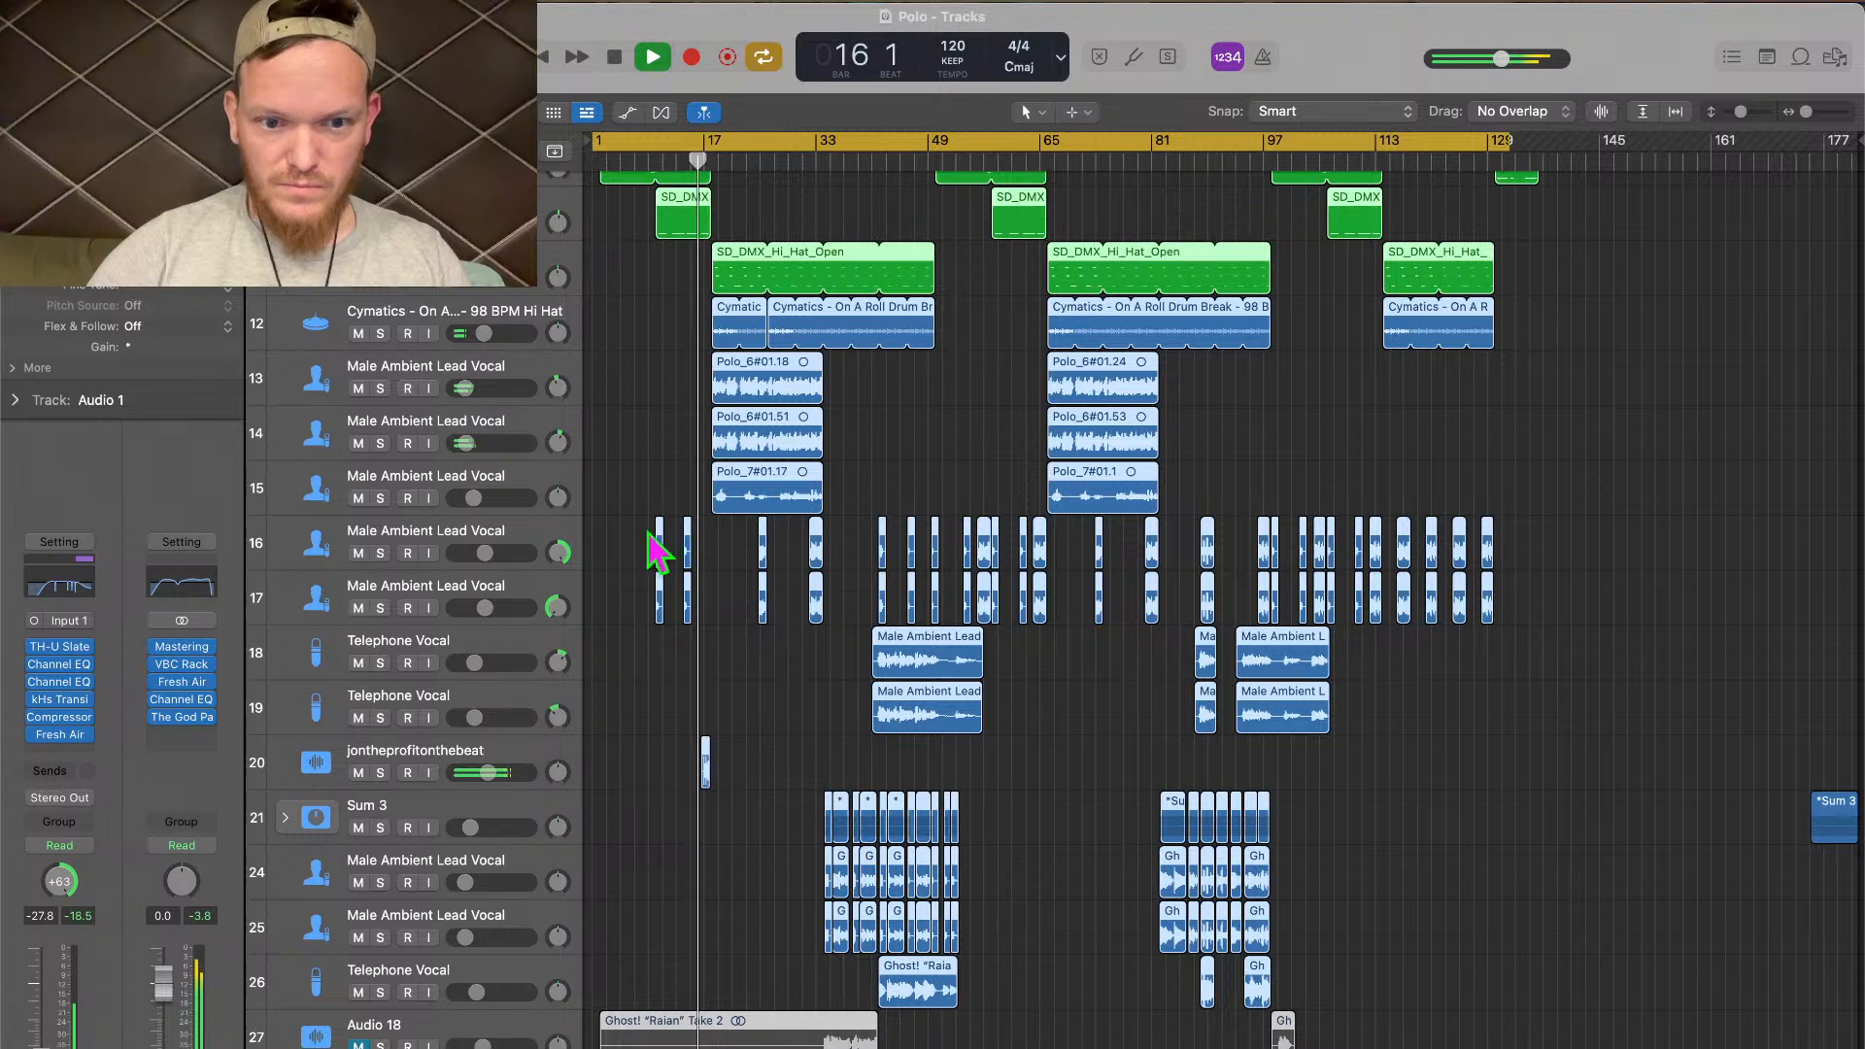
mouse_move(488, 773)
drag(487, 773, 501, 778)
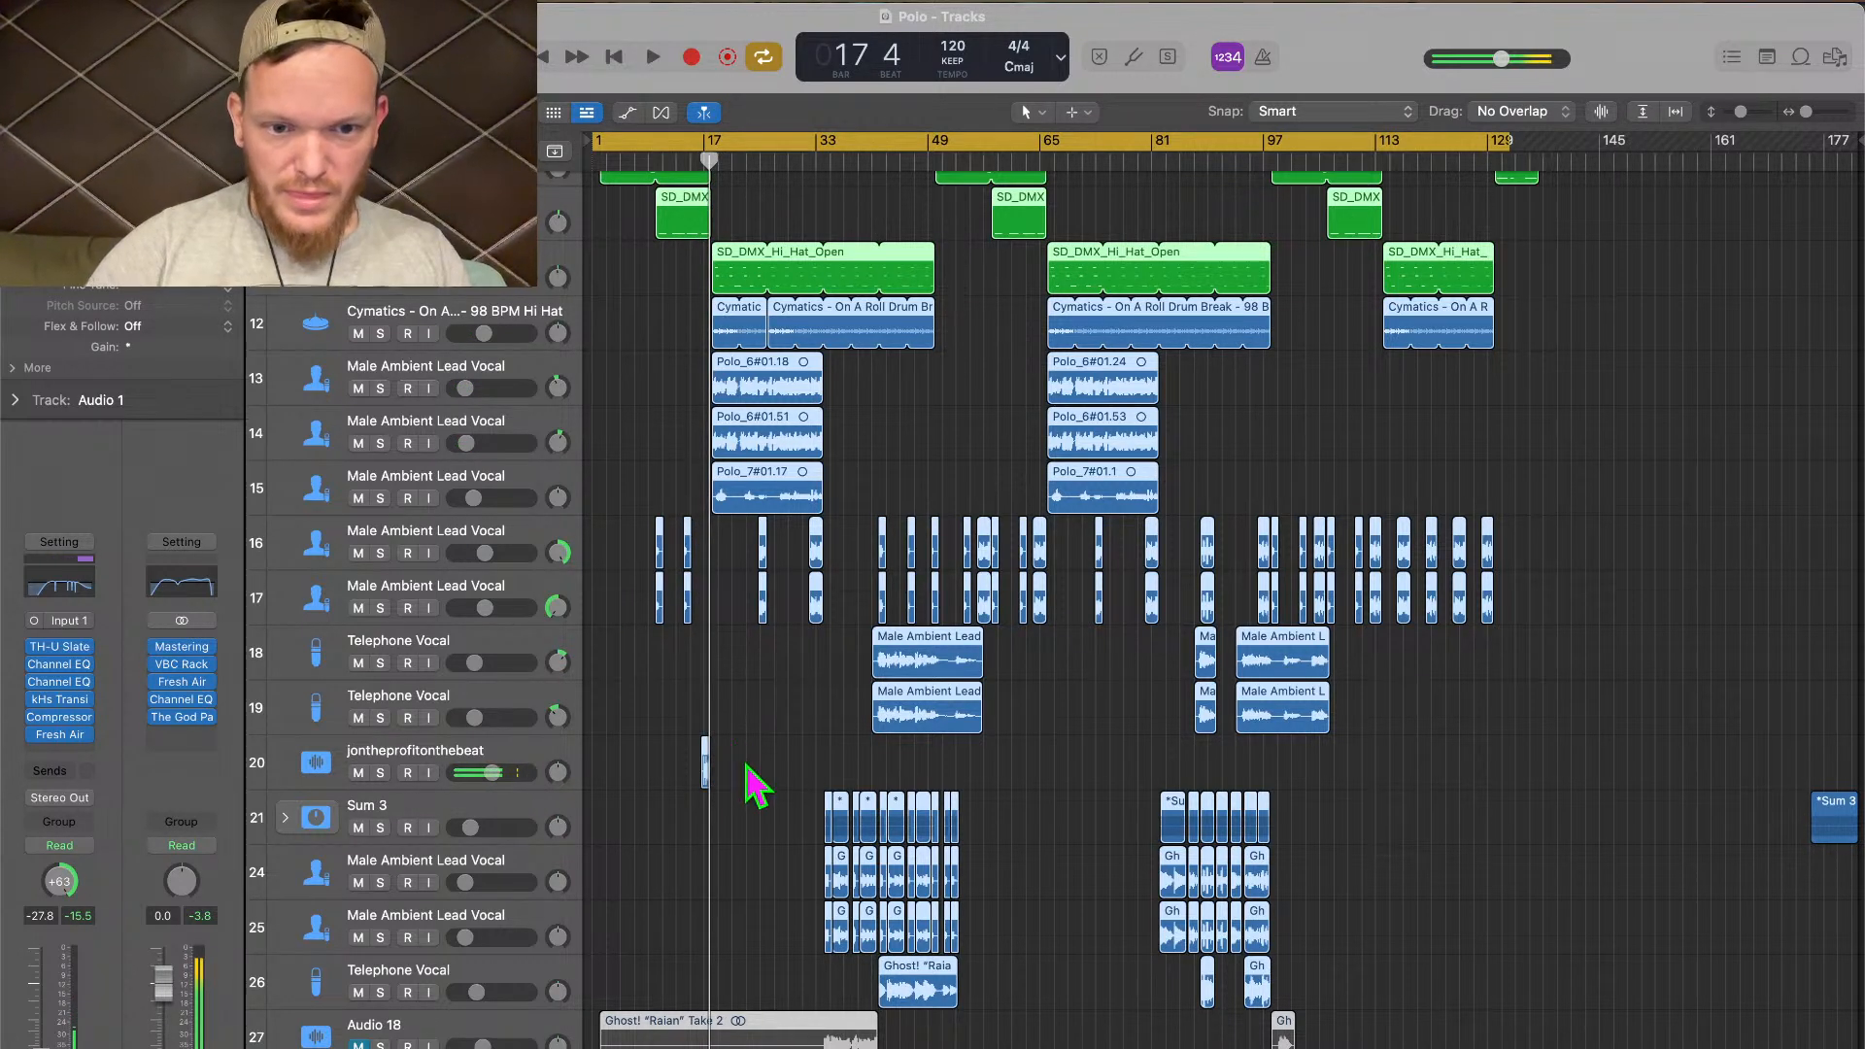
Insert an Echo delay after the Channel EQ on track 20 and audition it from about bar 17
click(504, 775)
click(52, 666)
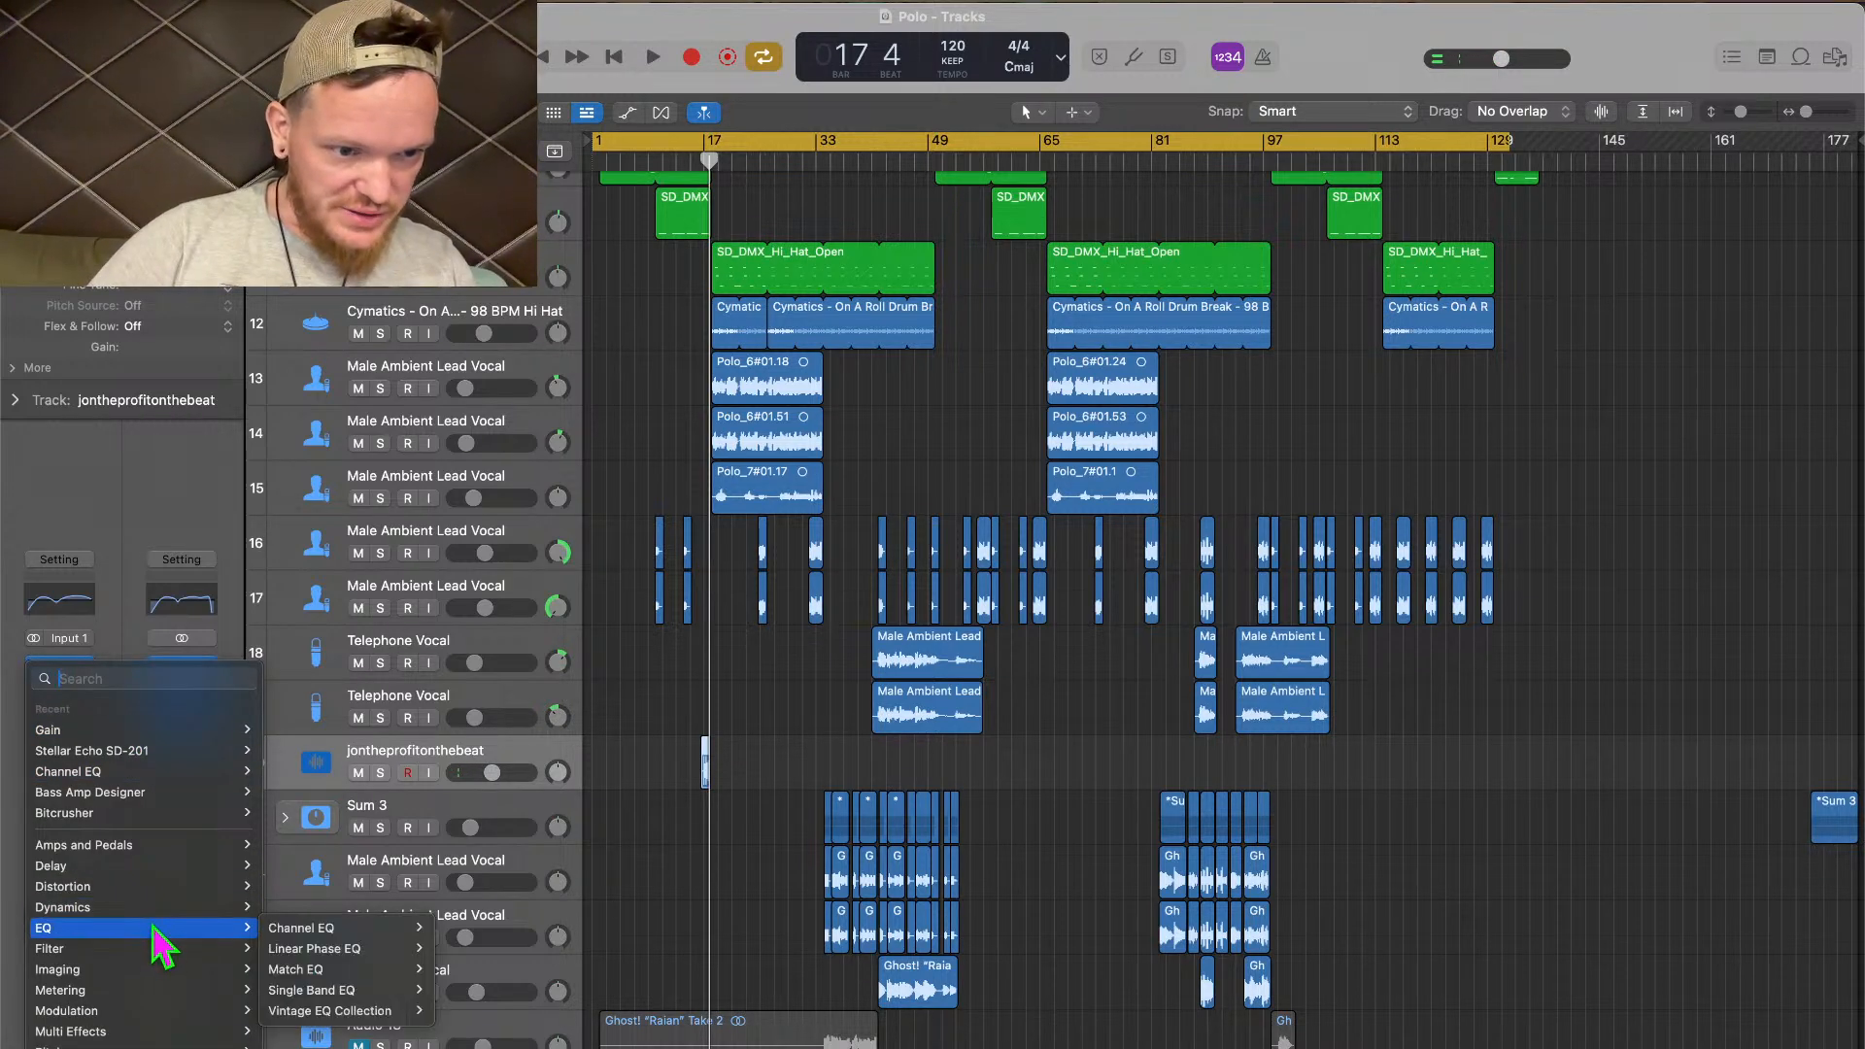
mouse_move(163, 867)
click(291, 886)
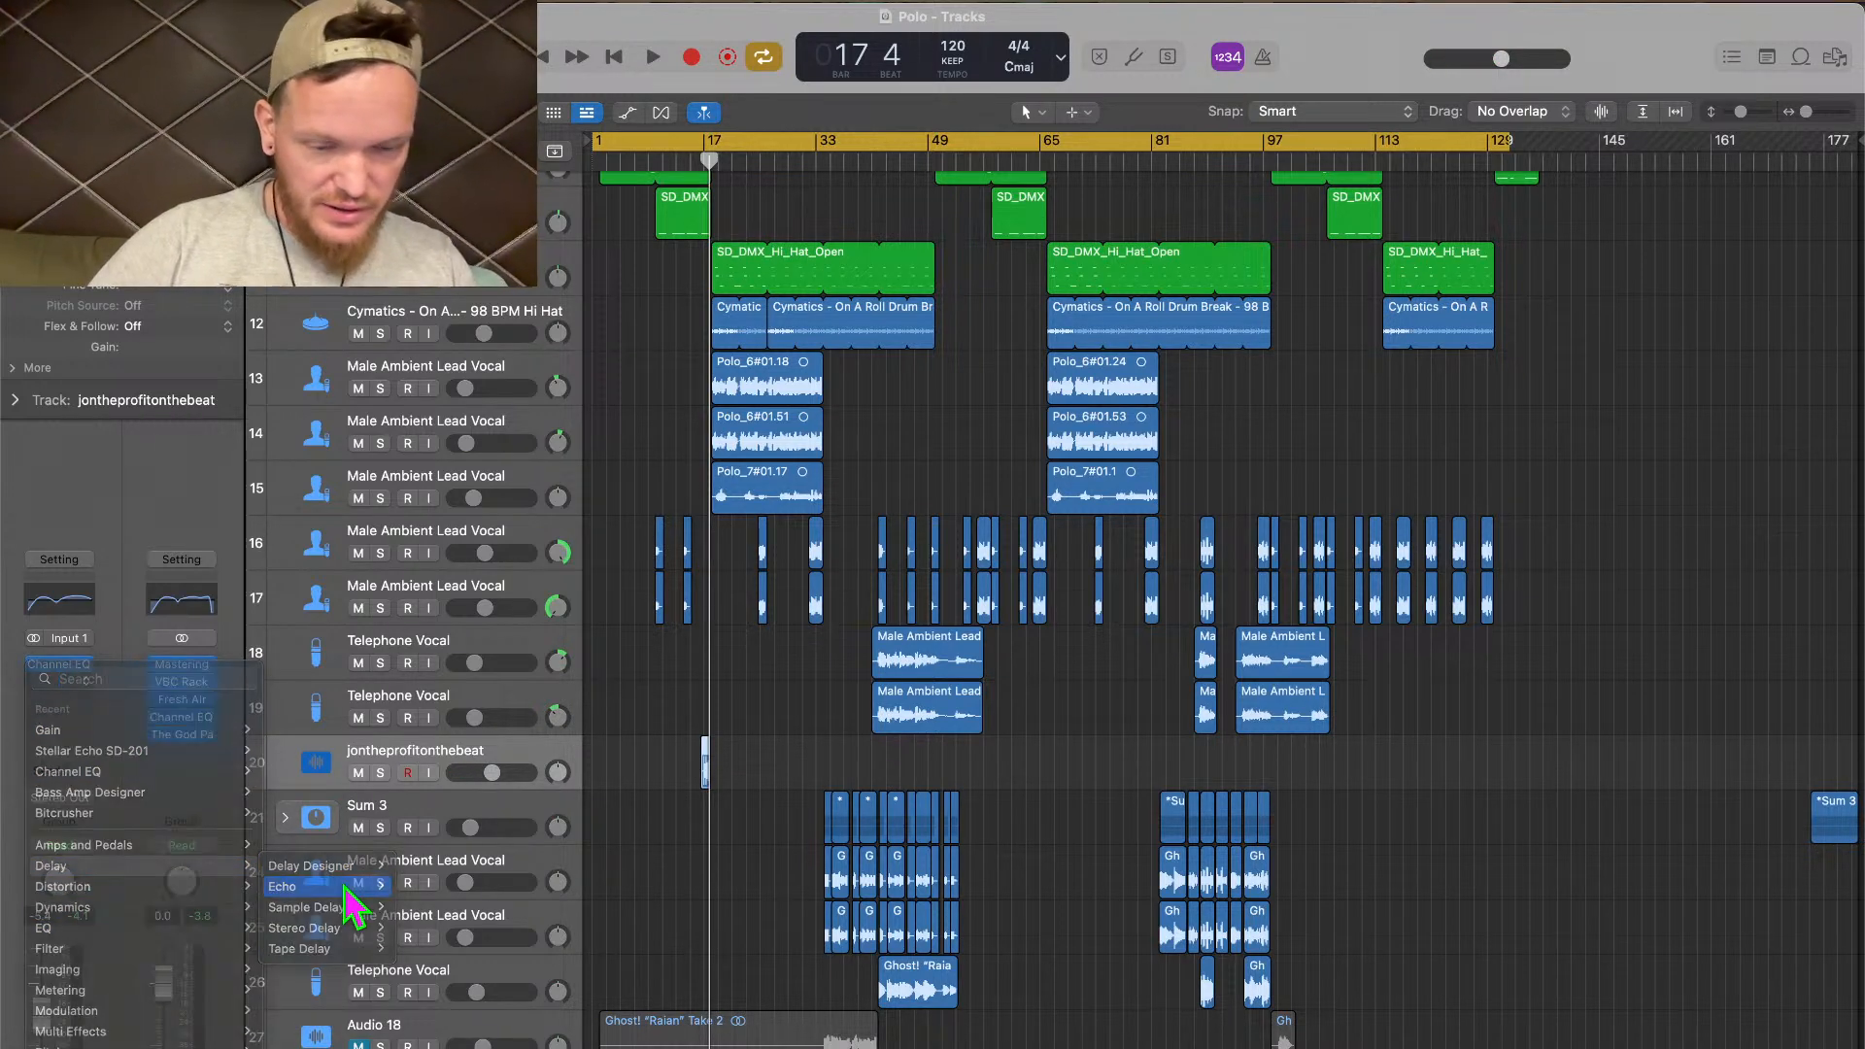
key(space)
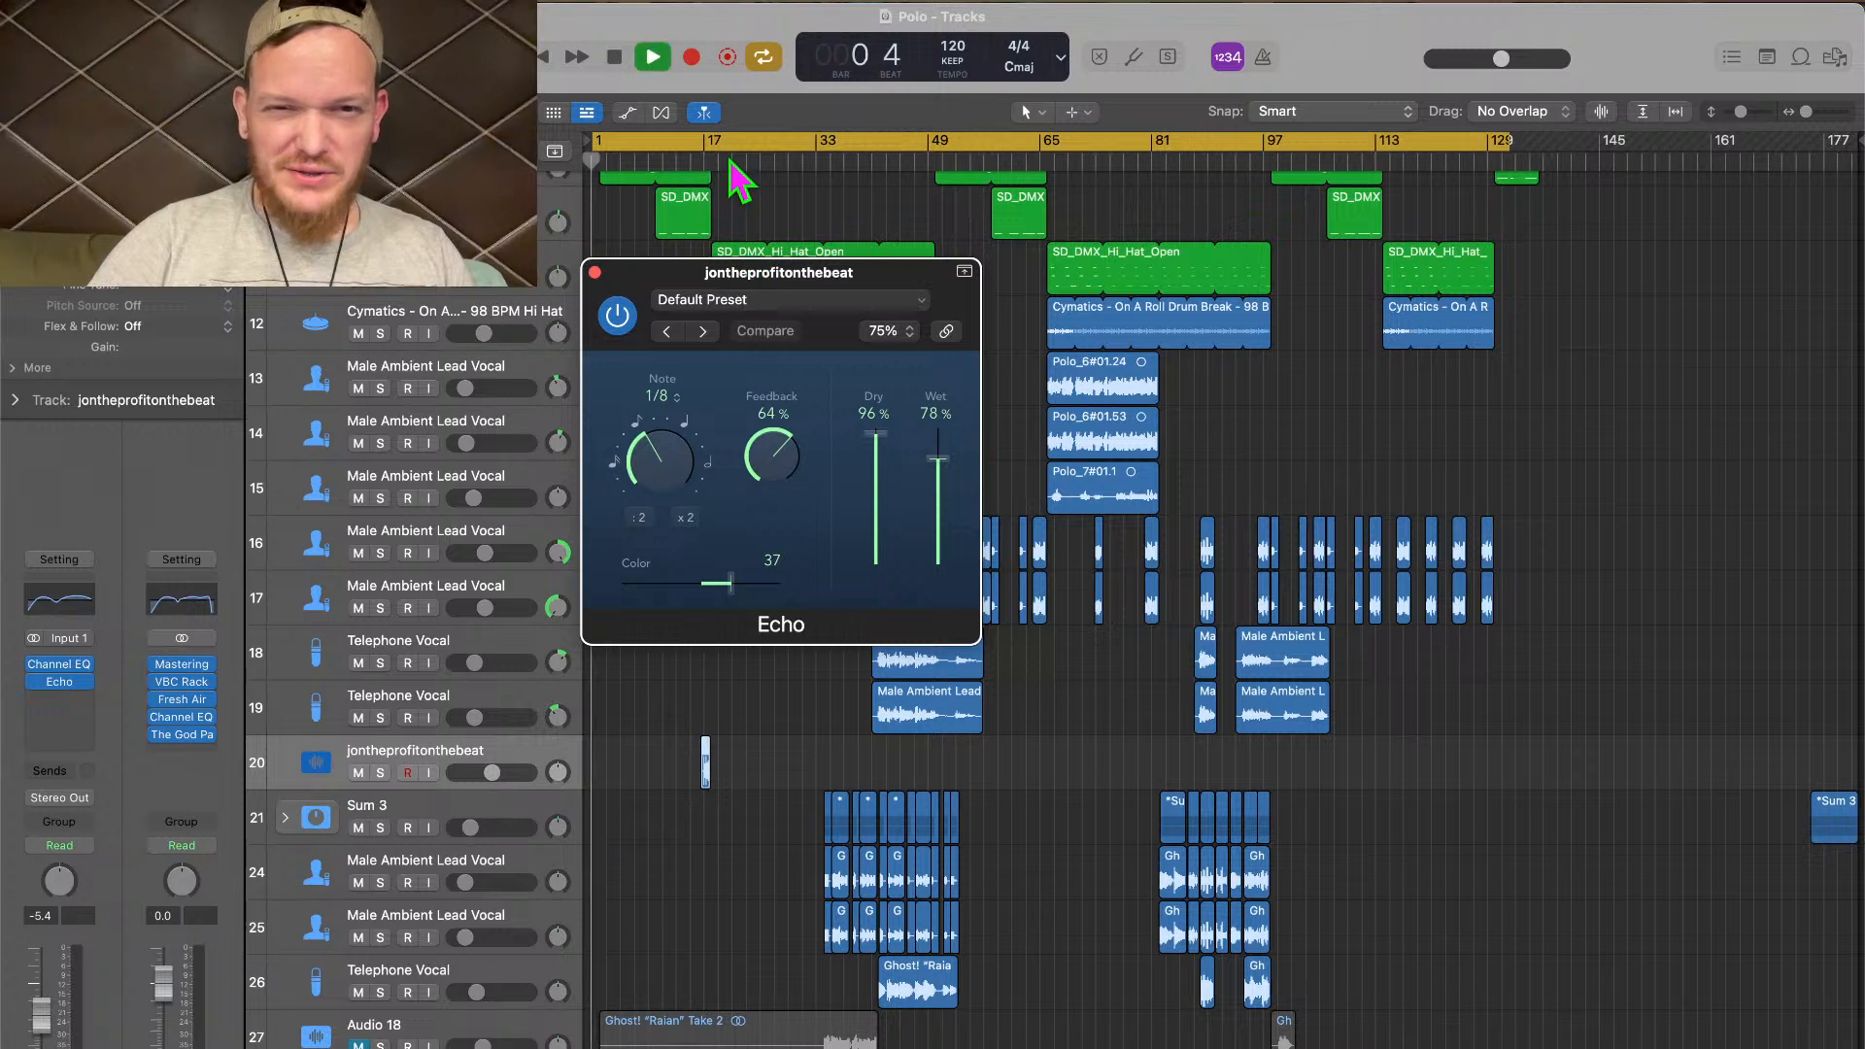
click(703, 158)
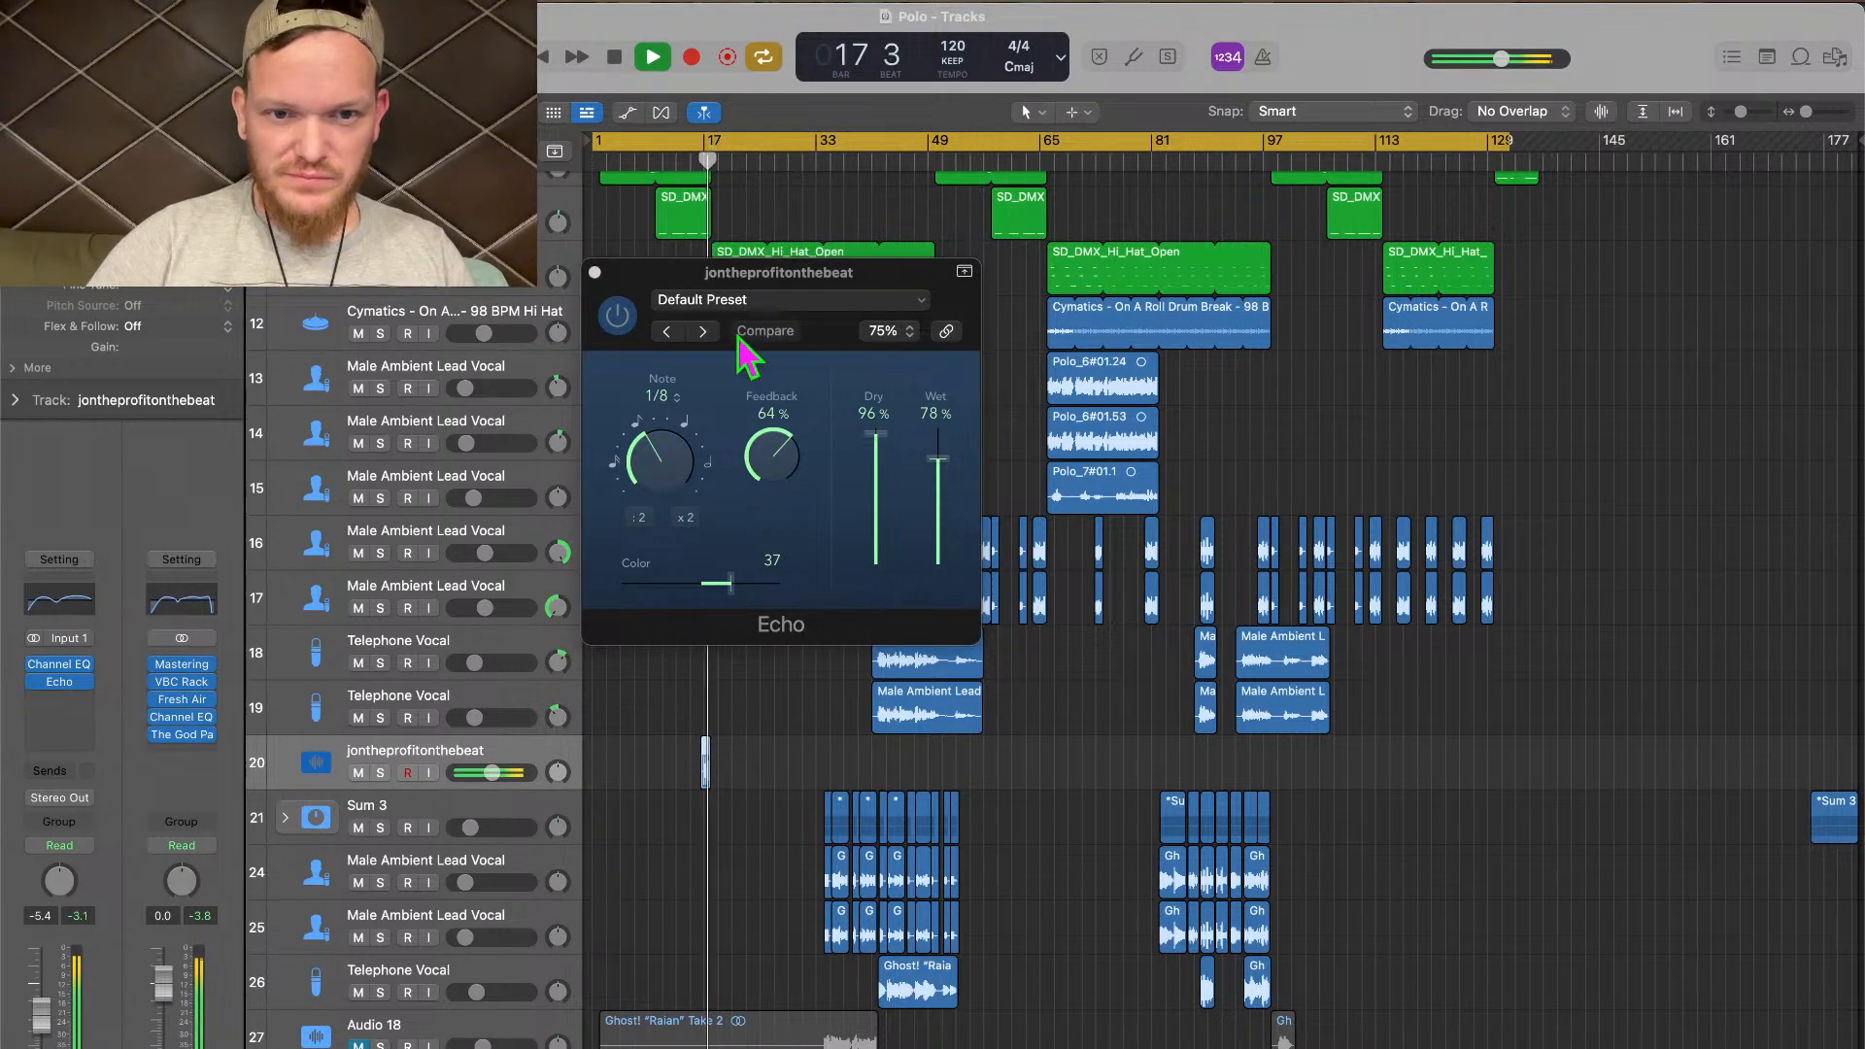
key(space)
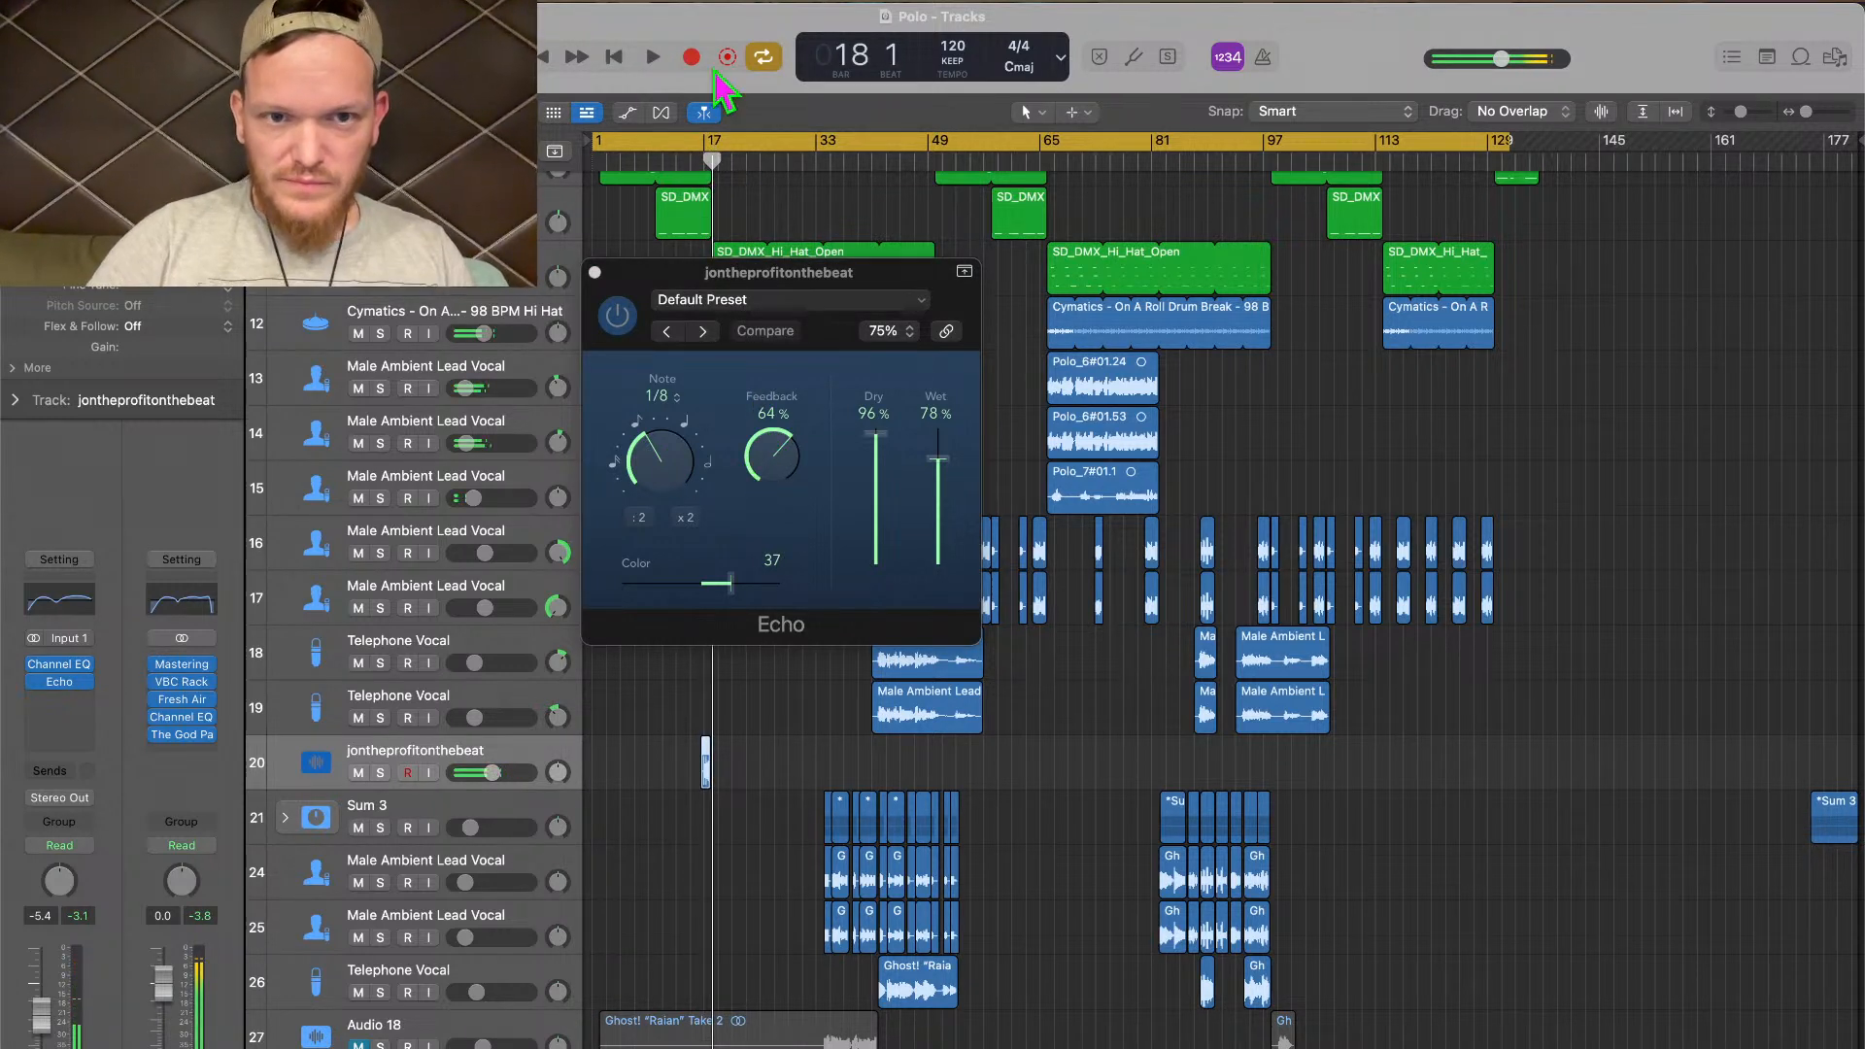
Set track 20's Echo to a 1/4 note with 16% feedback, and audition it from about bar 16
drag(689, 451, 661, 393)
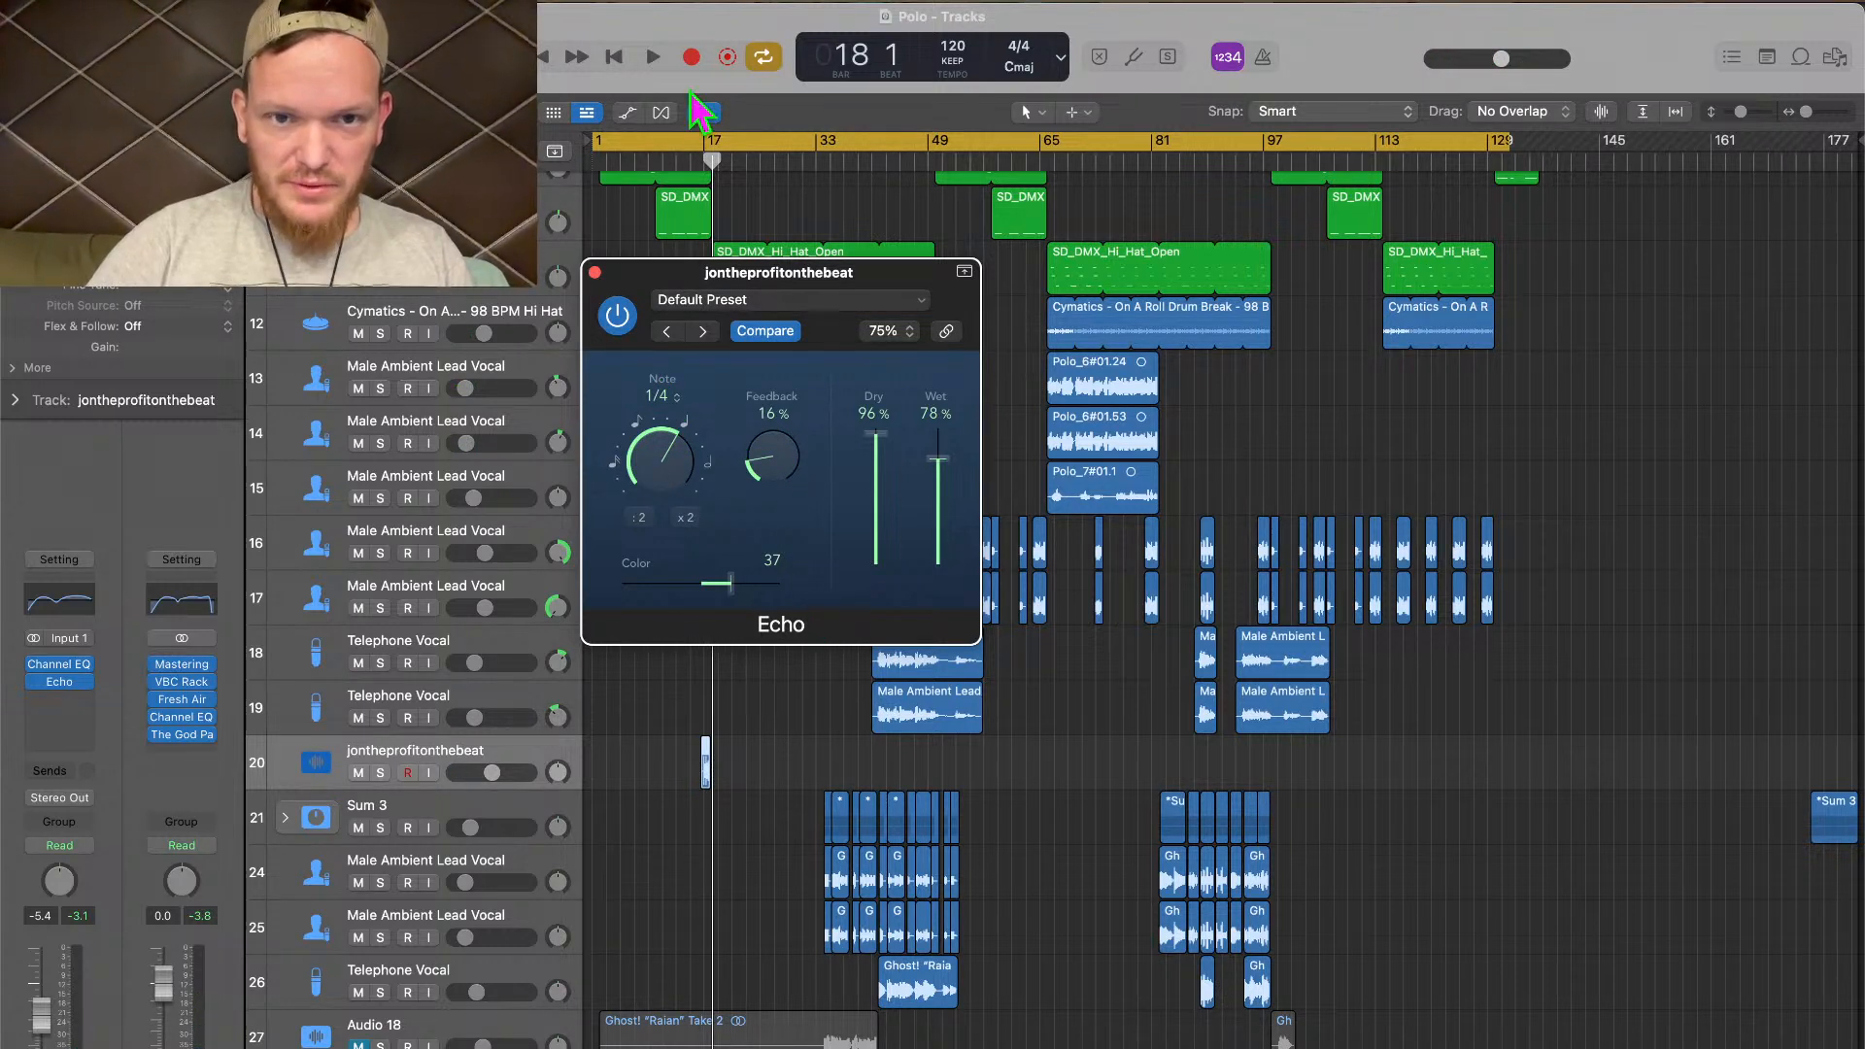
key(space)
click(697, 159)
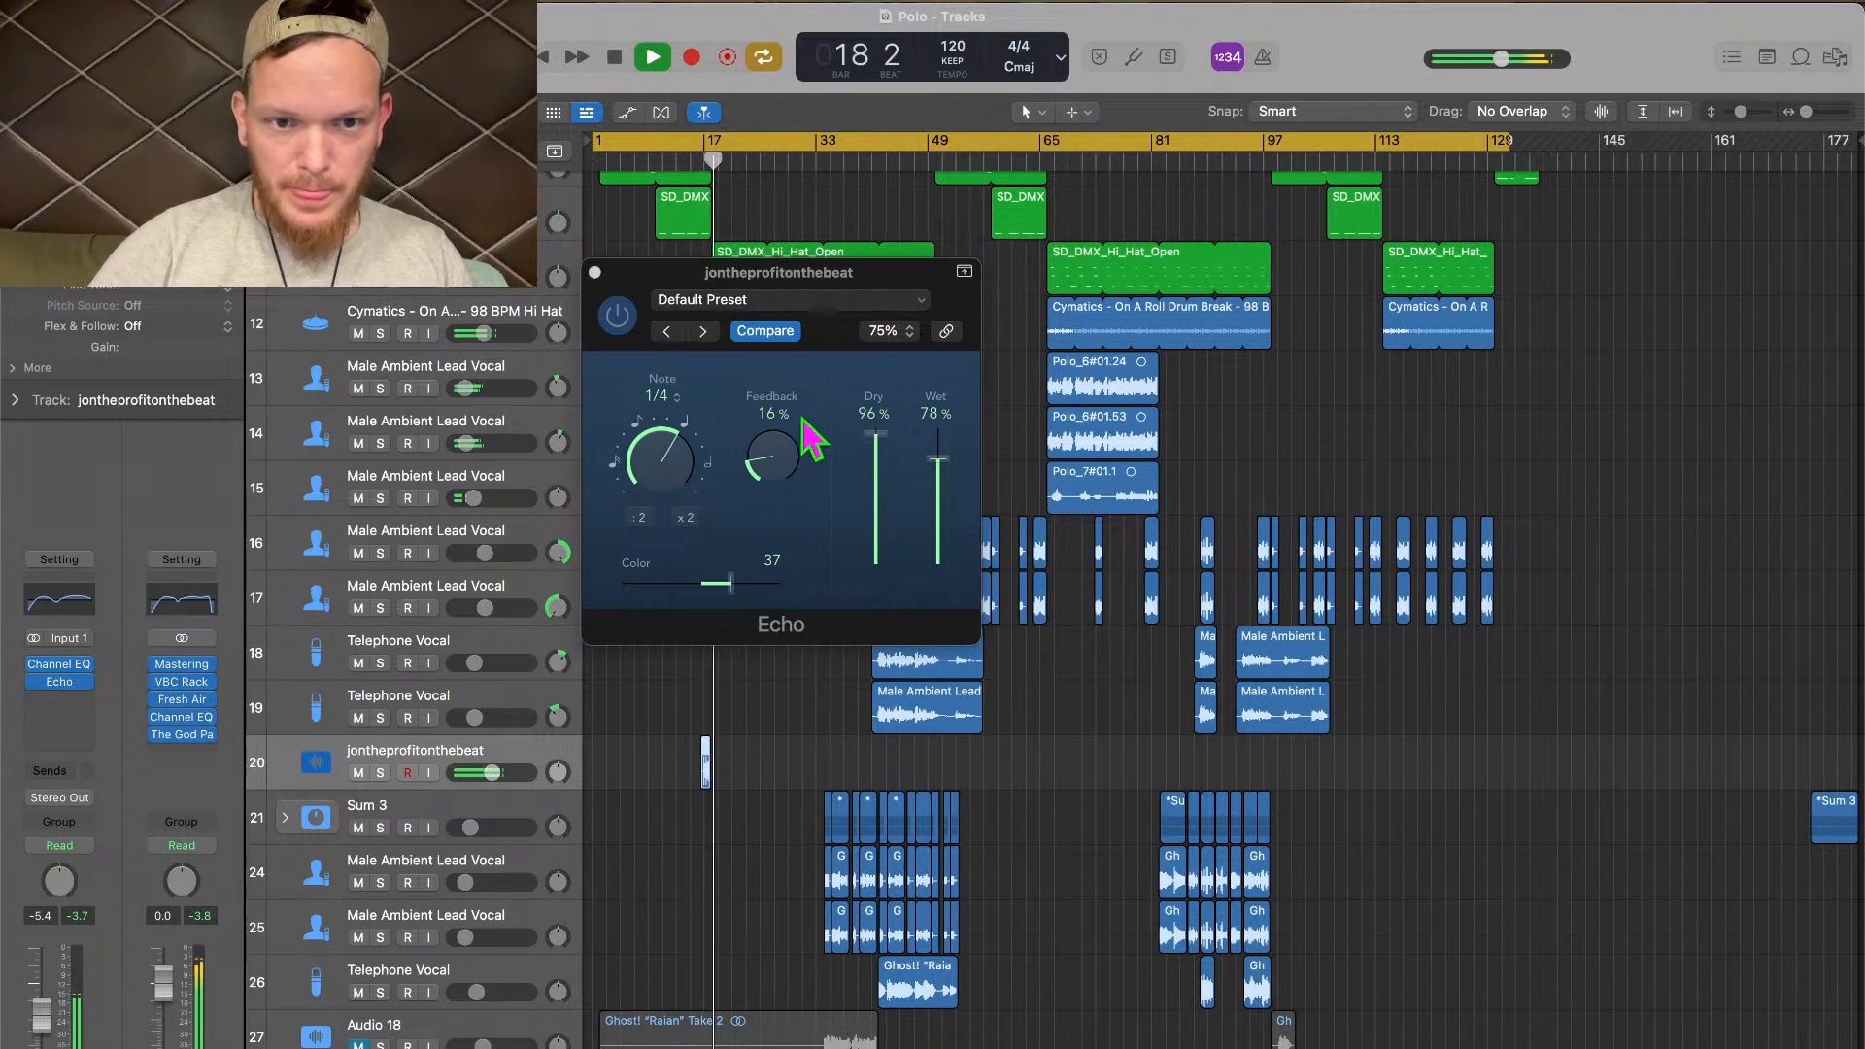
key(space)
Restart playback, shift the cycle range to run from about bar 16 to bar 145, and close the Echo settings
key(Return)
key(space)
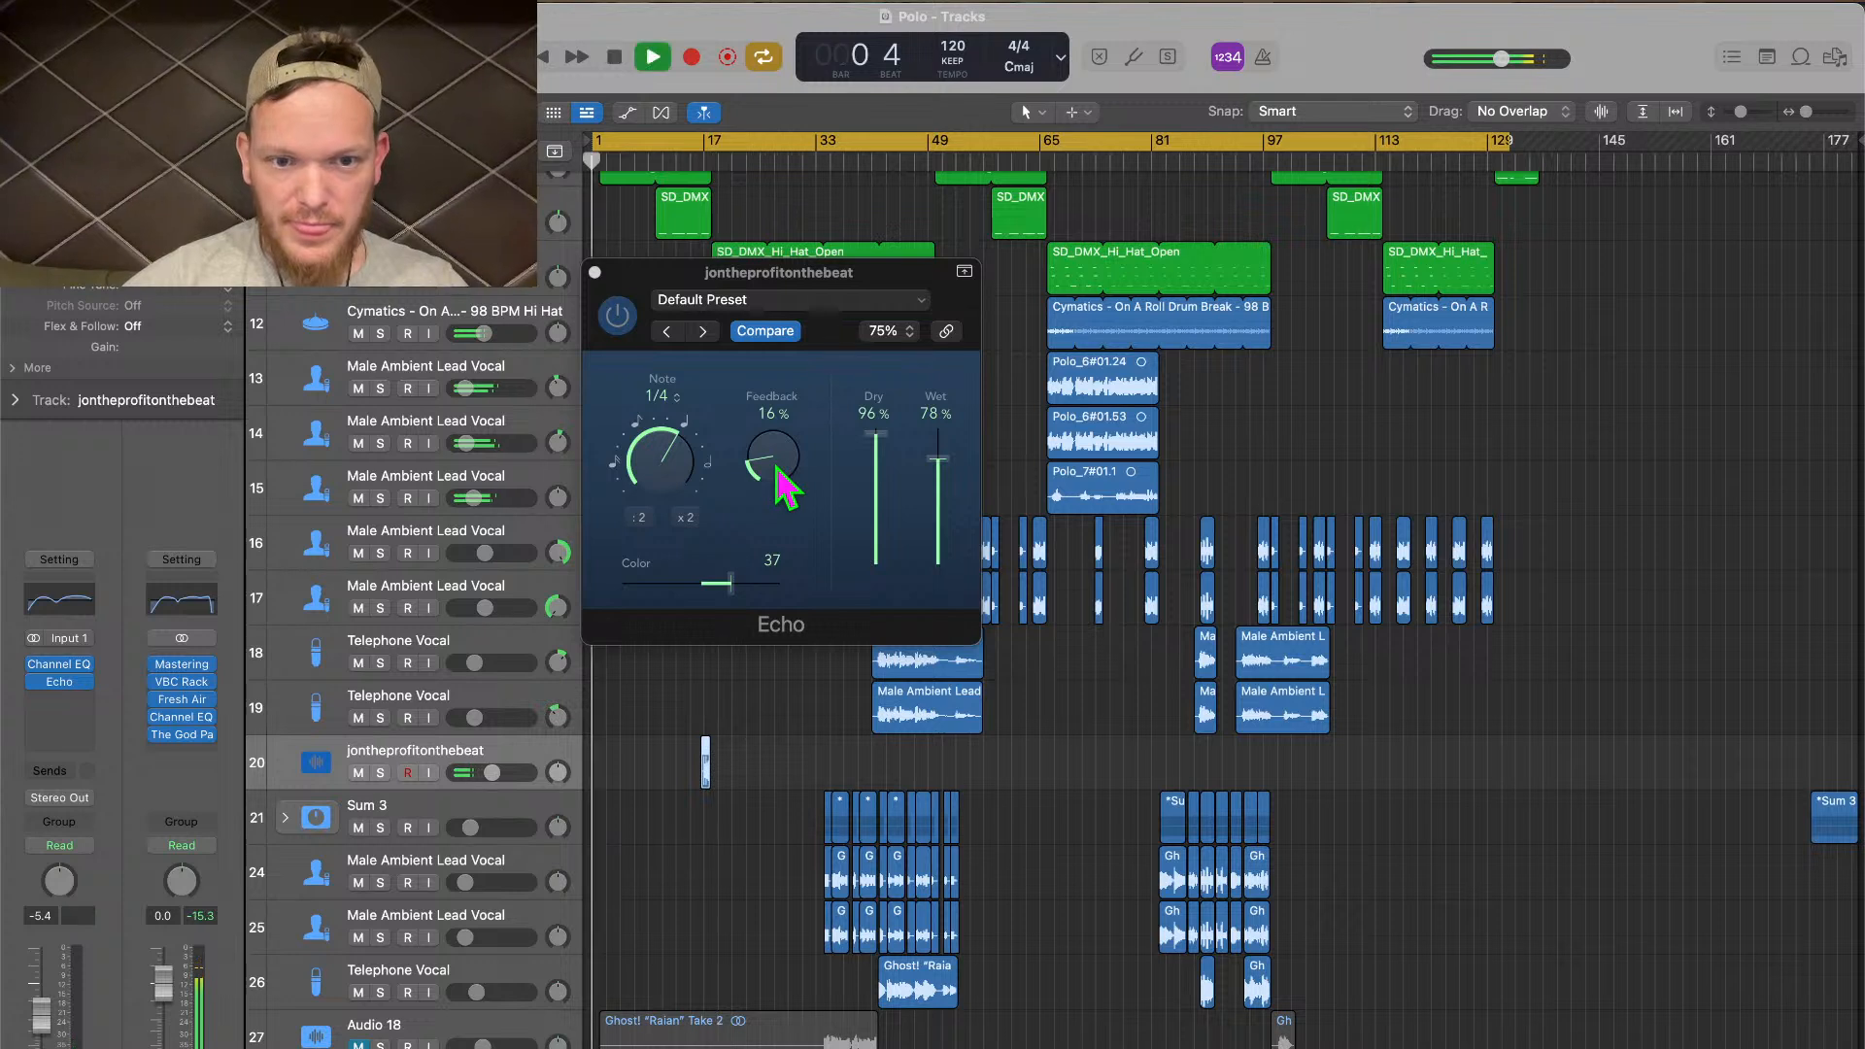
drag(720, 137, 824, 144)
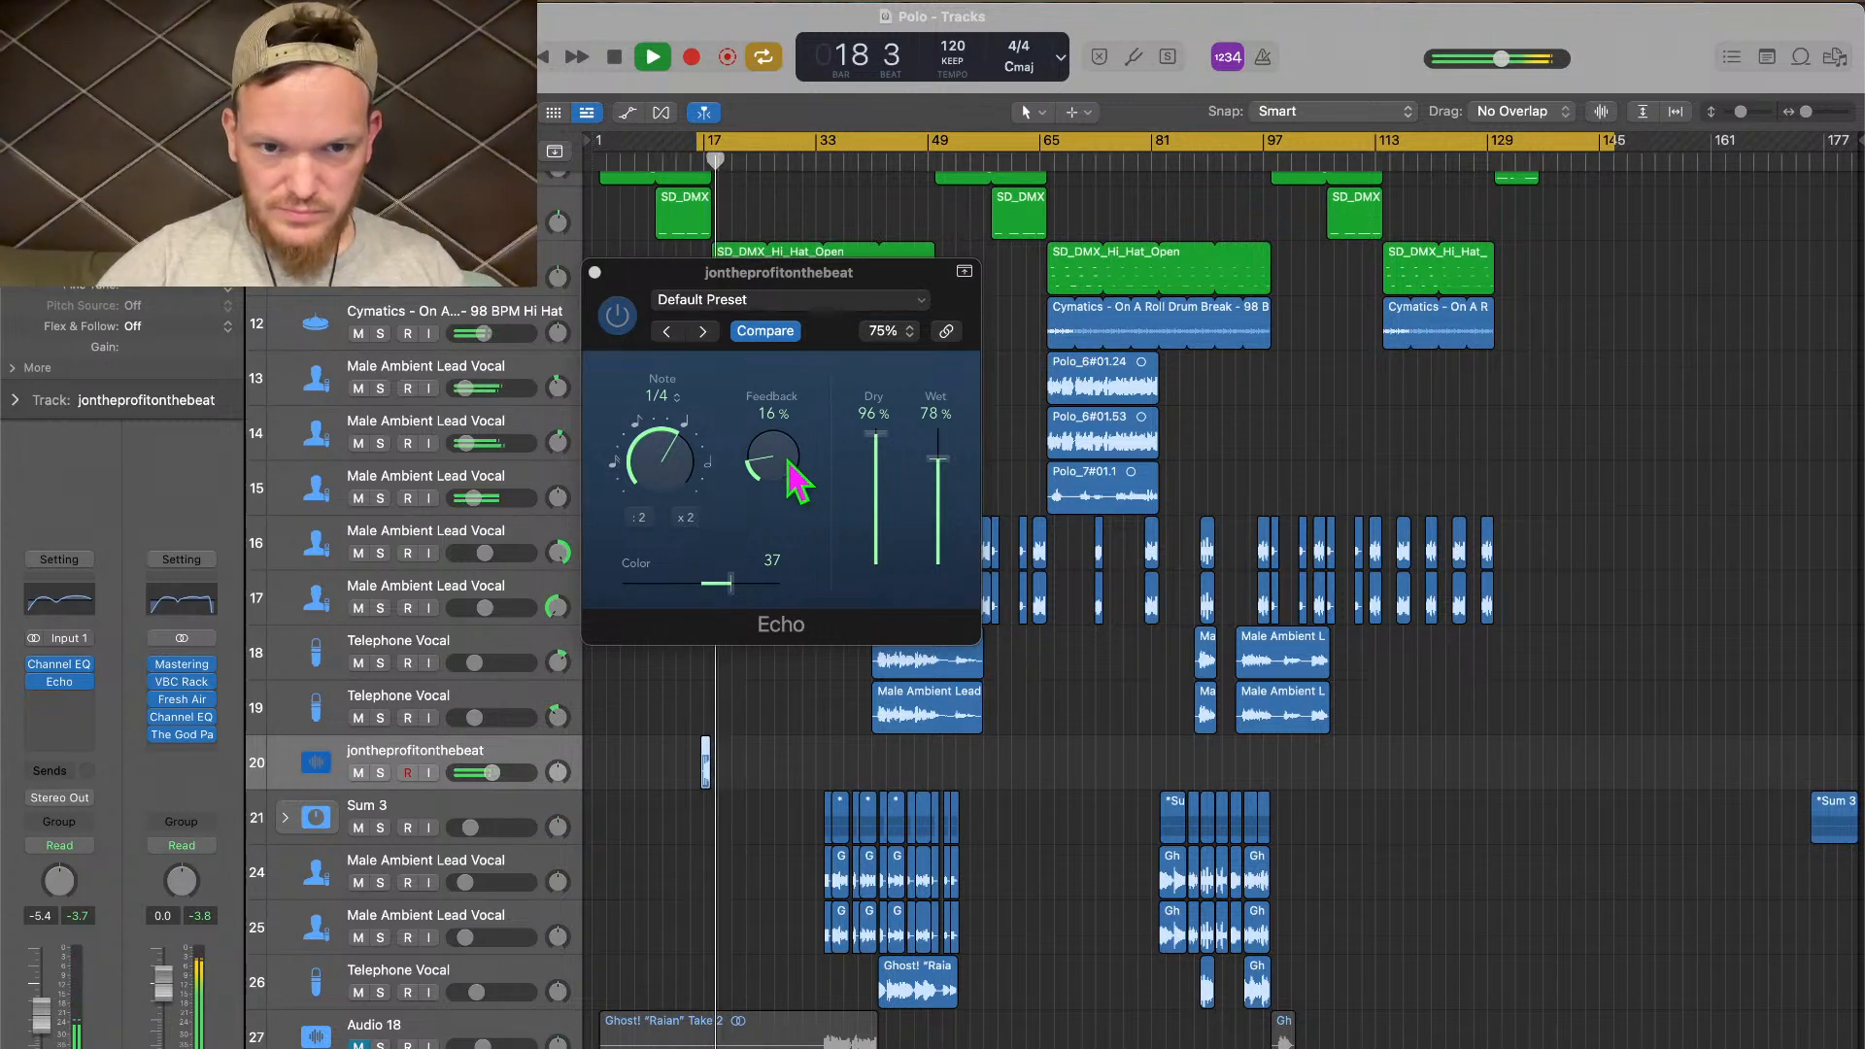
click(594, 273)
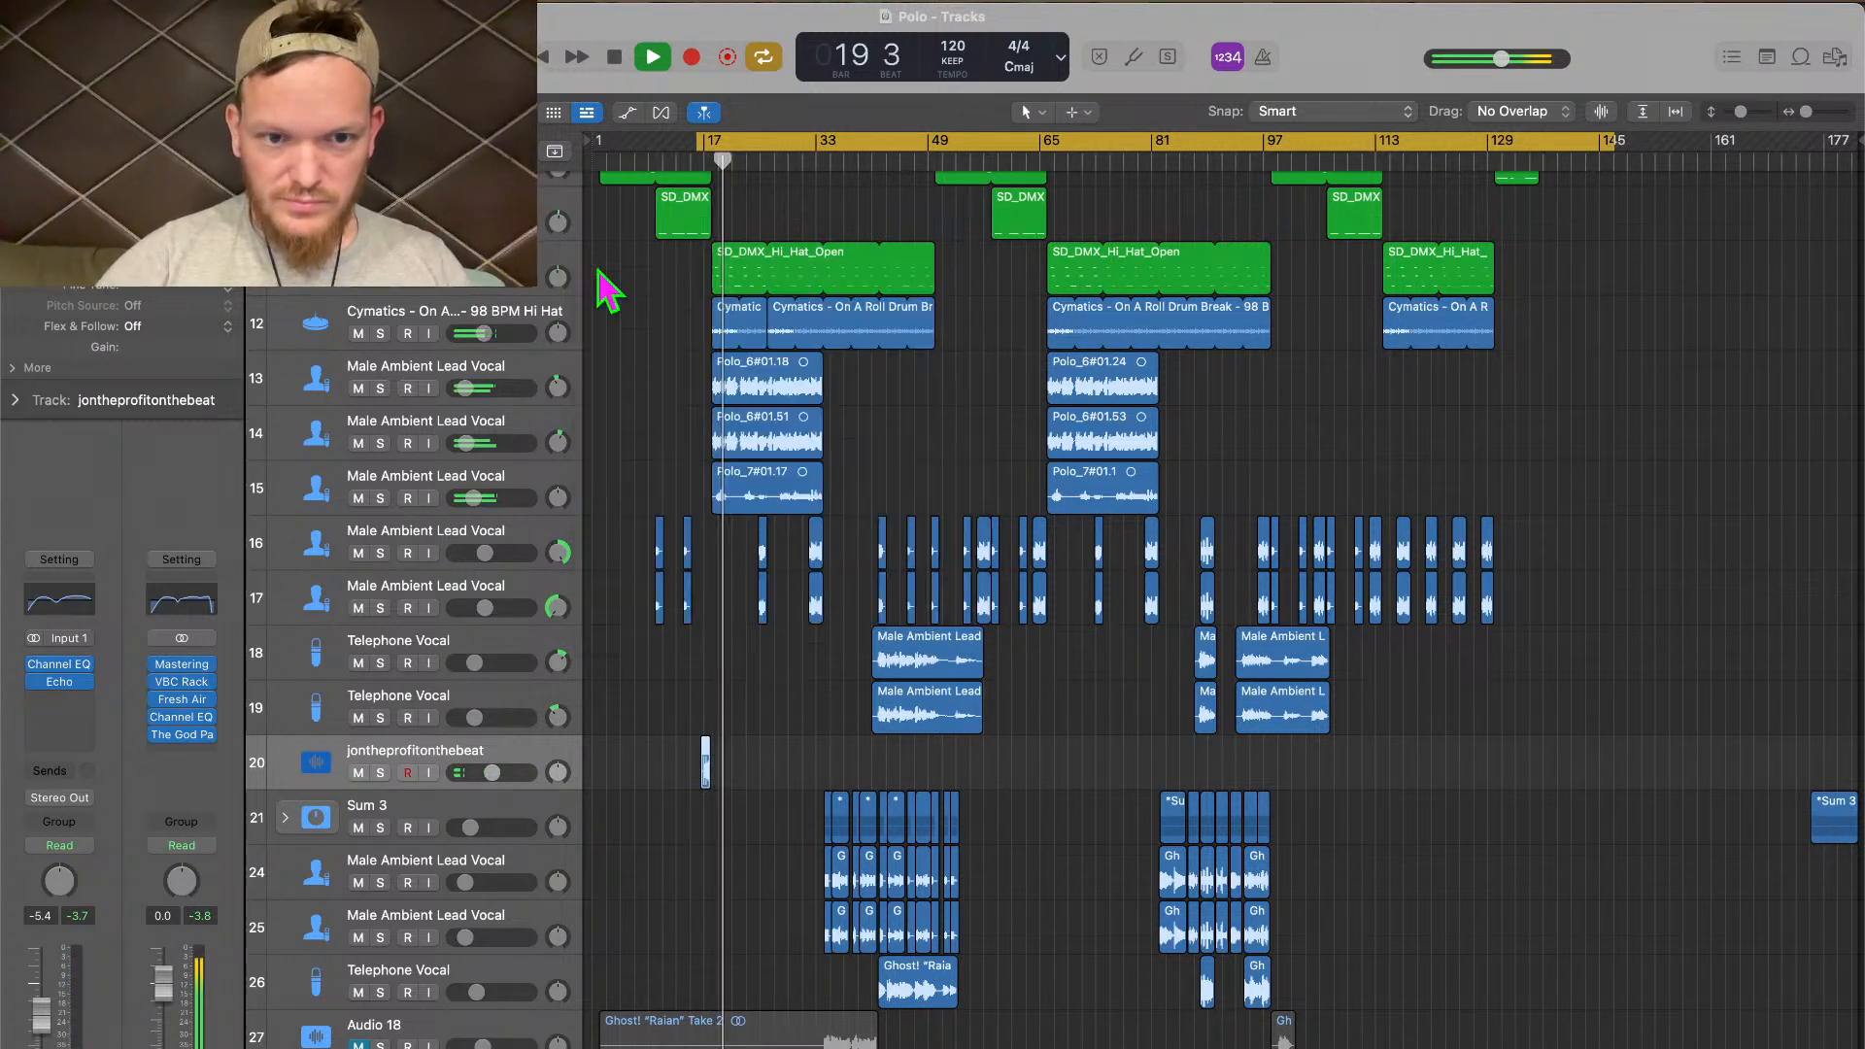
Enable the high-cut band in track 20's Channel EQ and lower its cutoff to roll off the top end
click(78, 610)
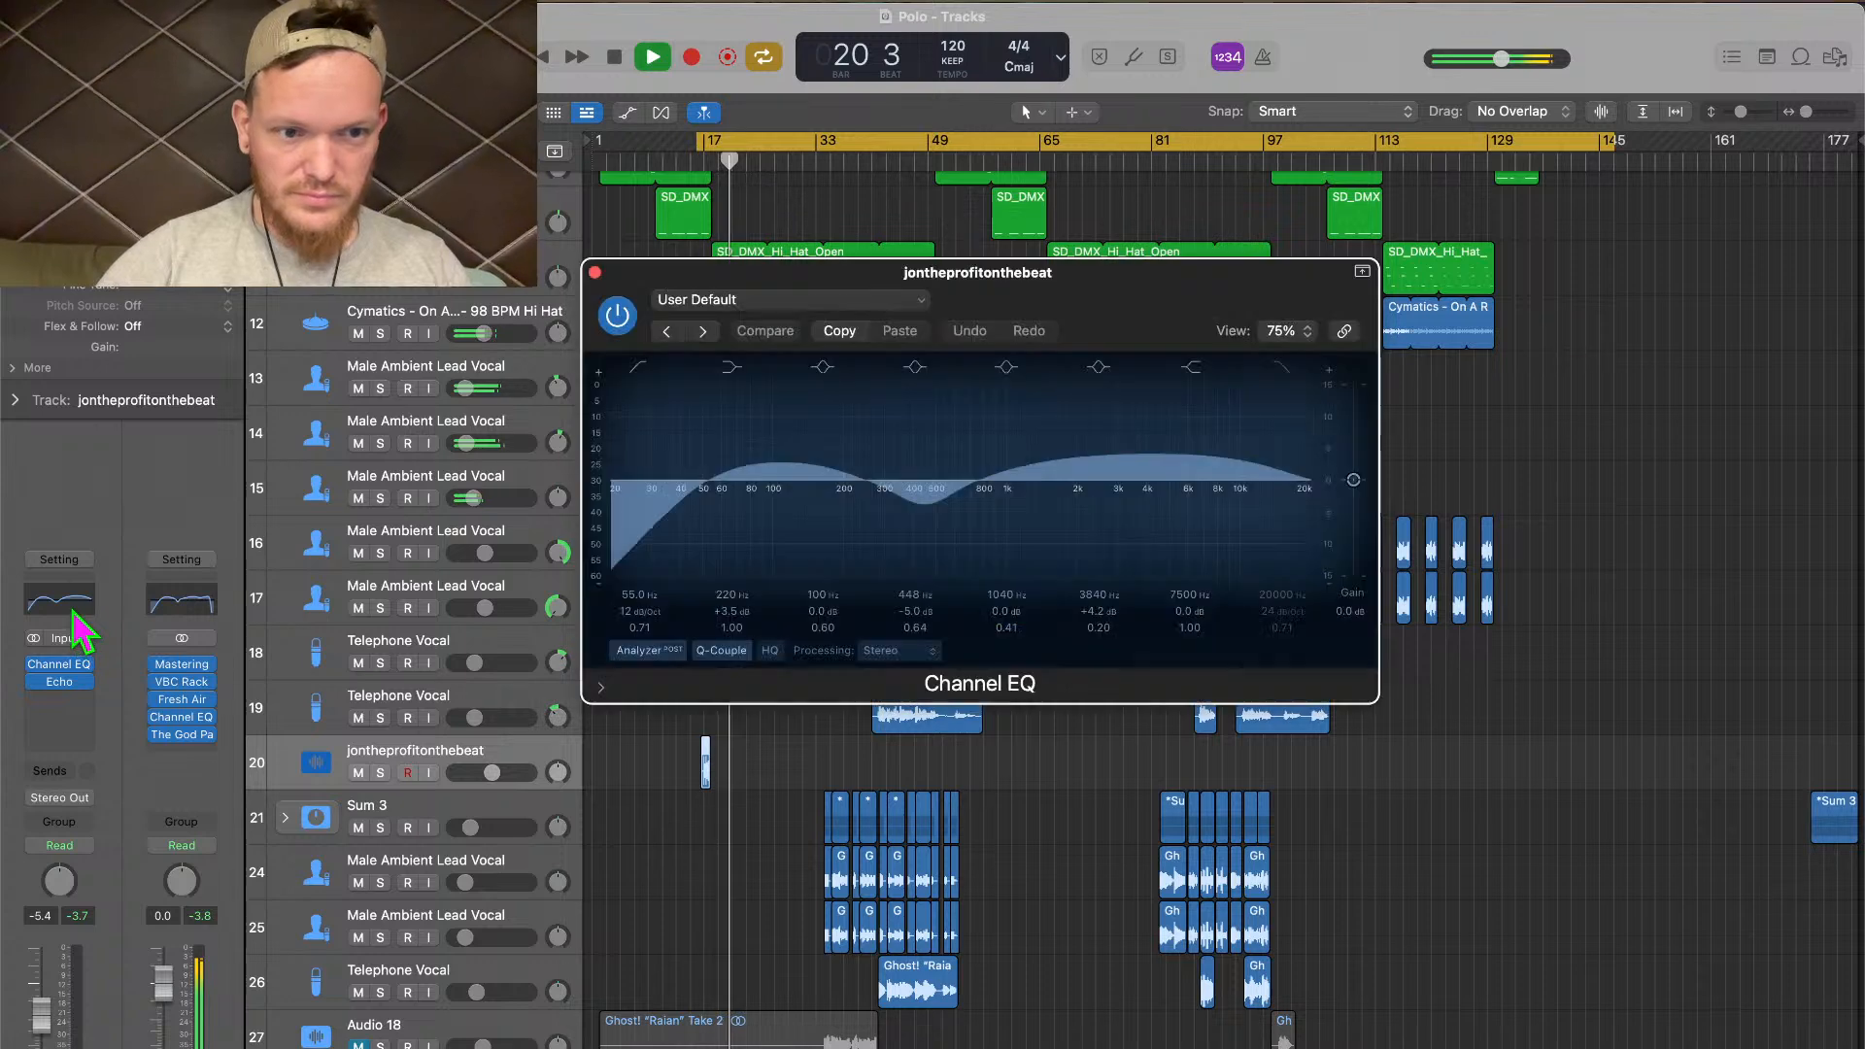
click(1292, 368)
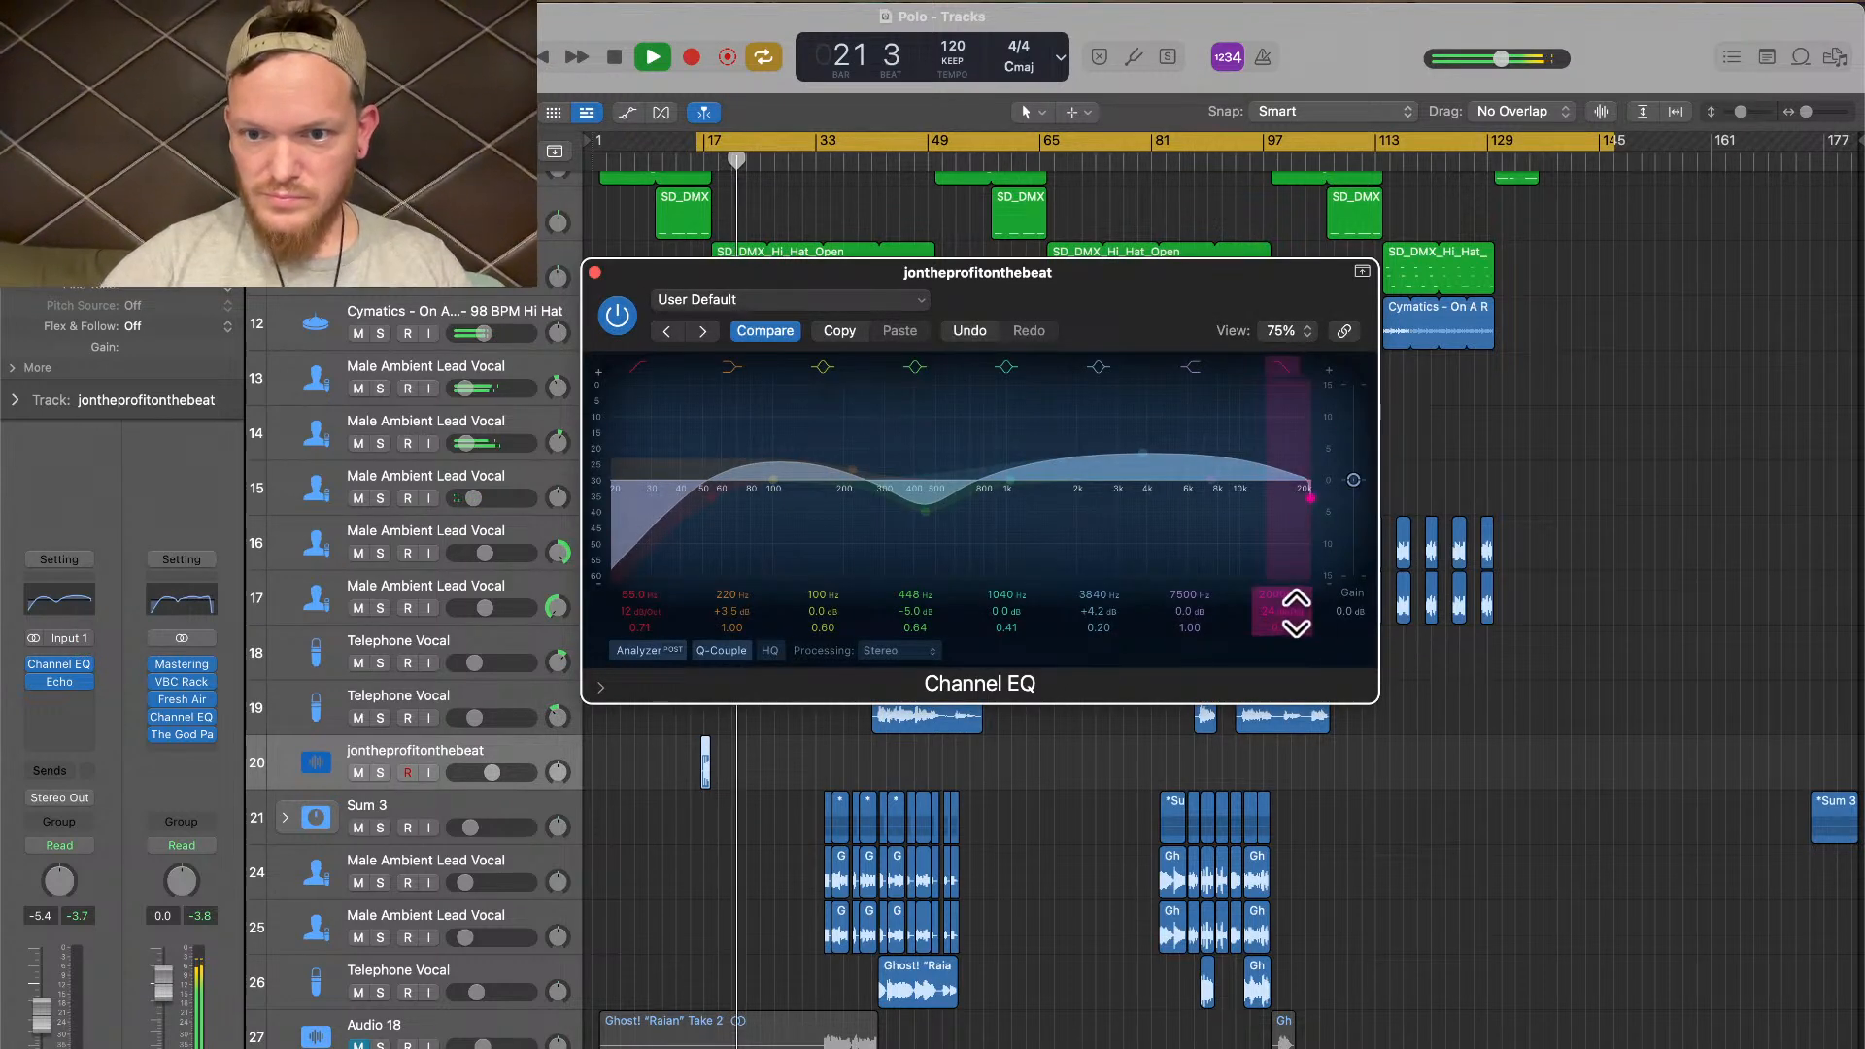
drag(1282, 595, 1282, 632)
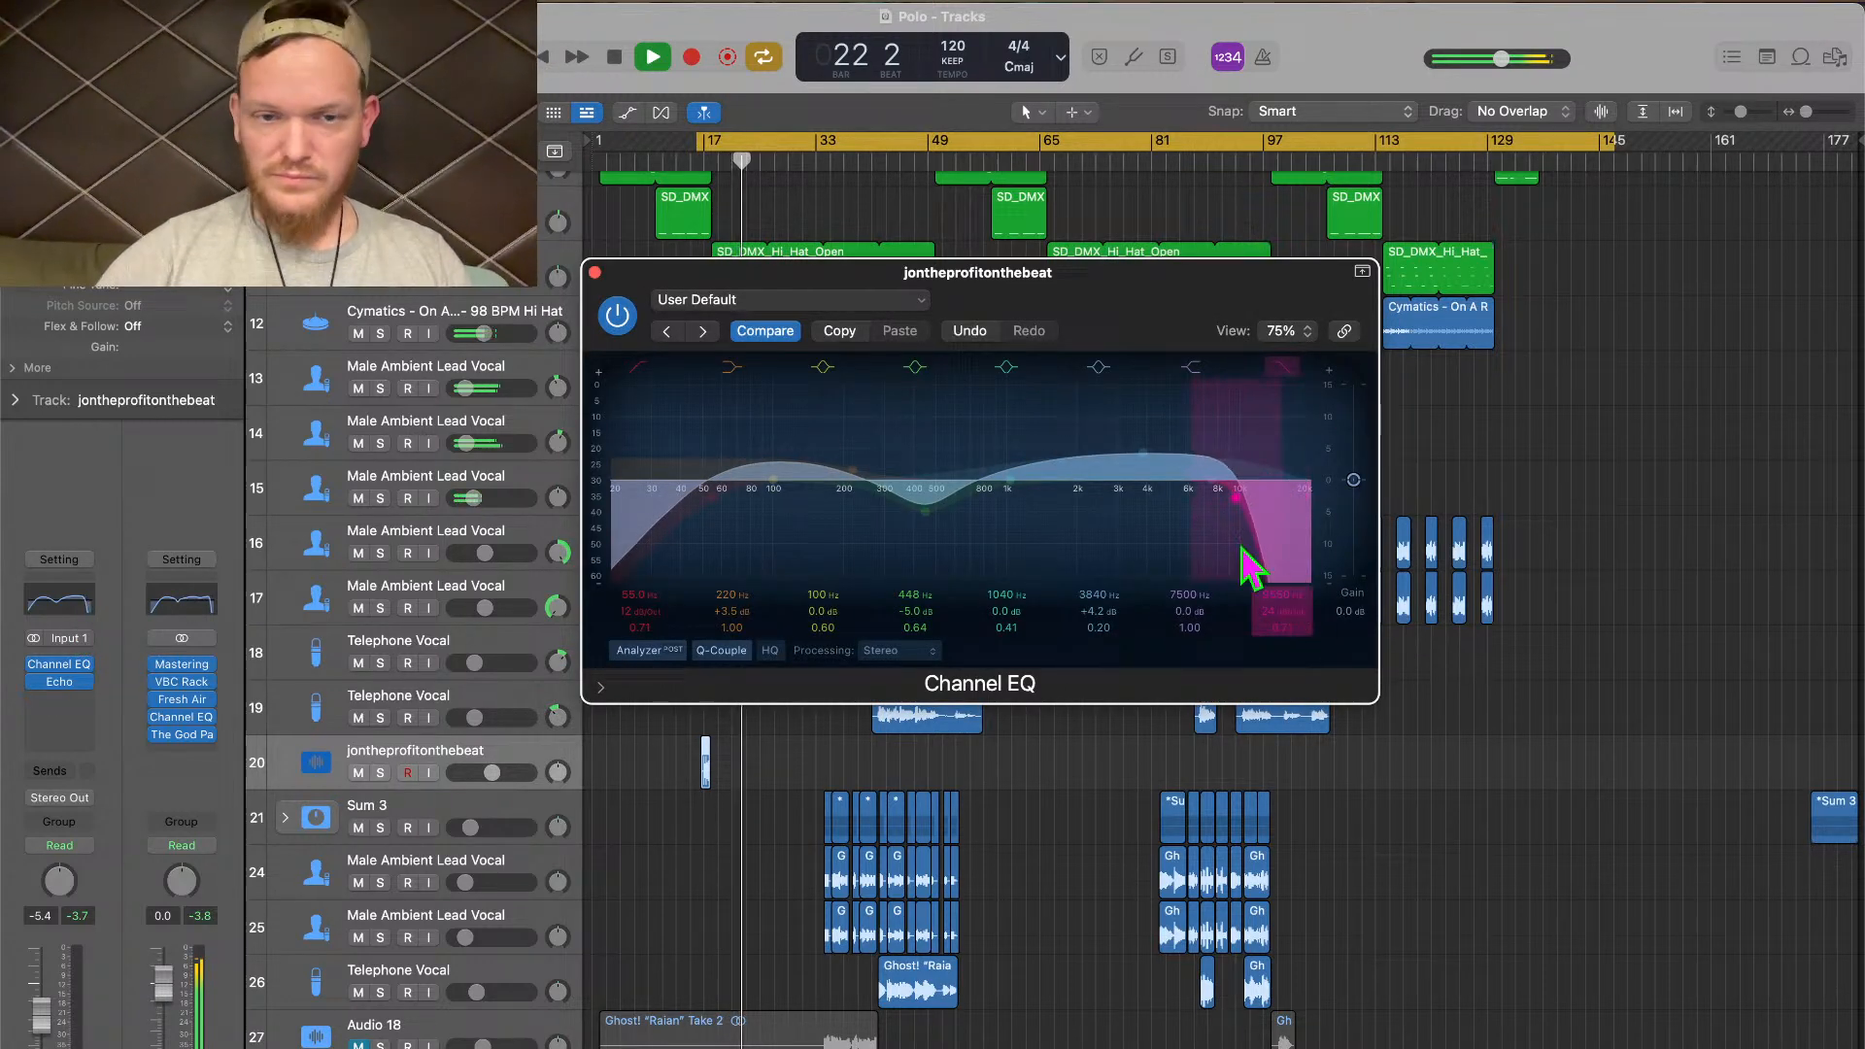
click(595, 272)
key(space)
key(space)
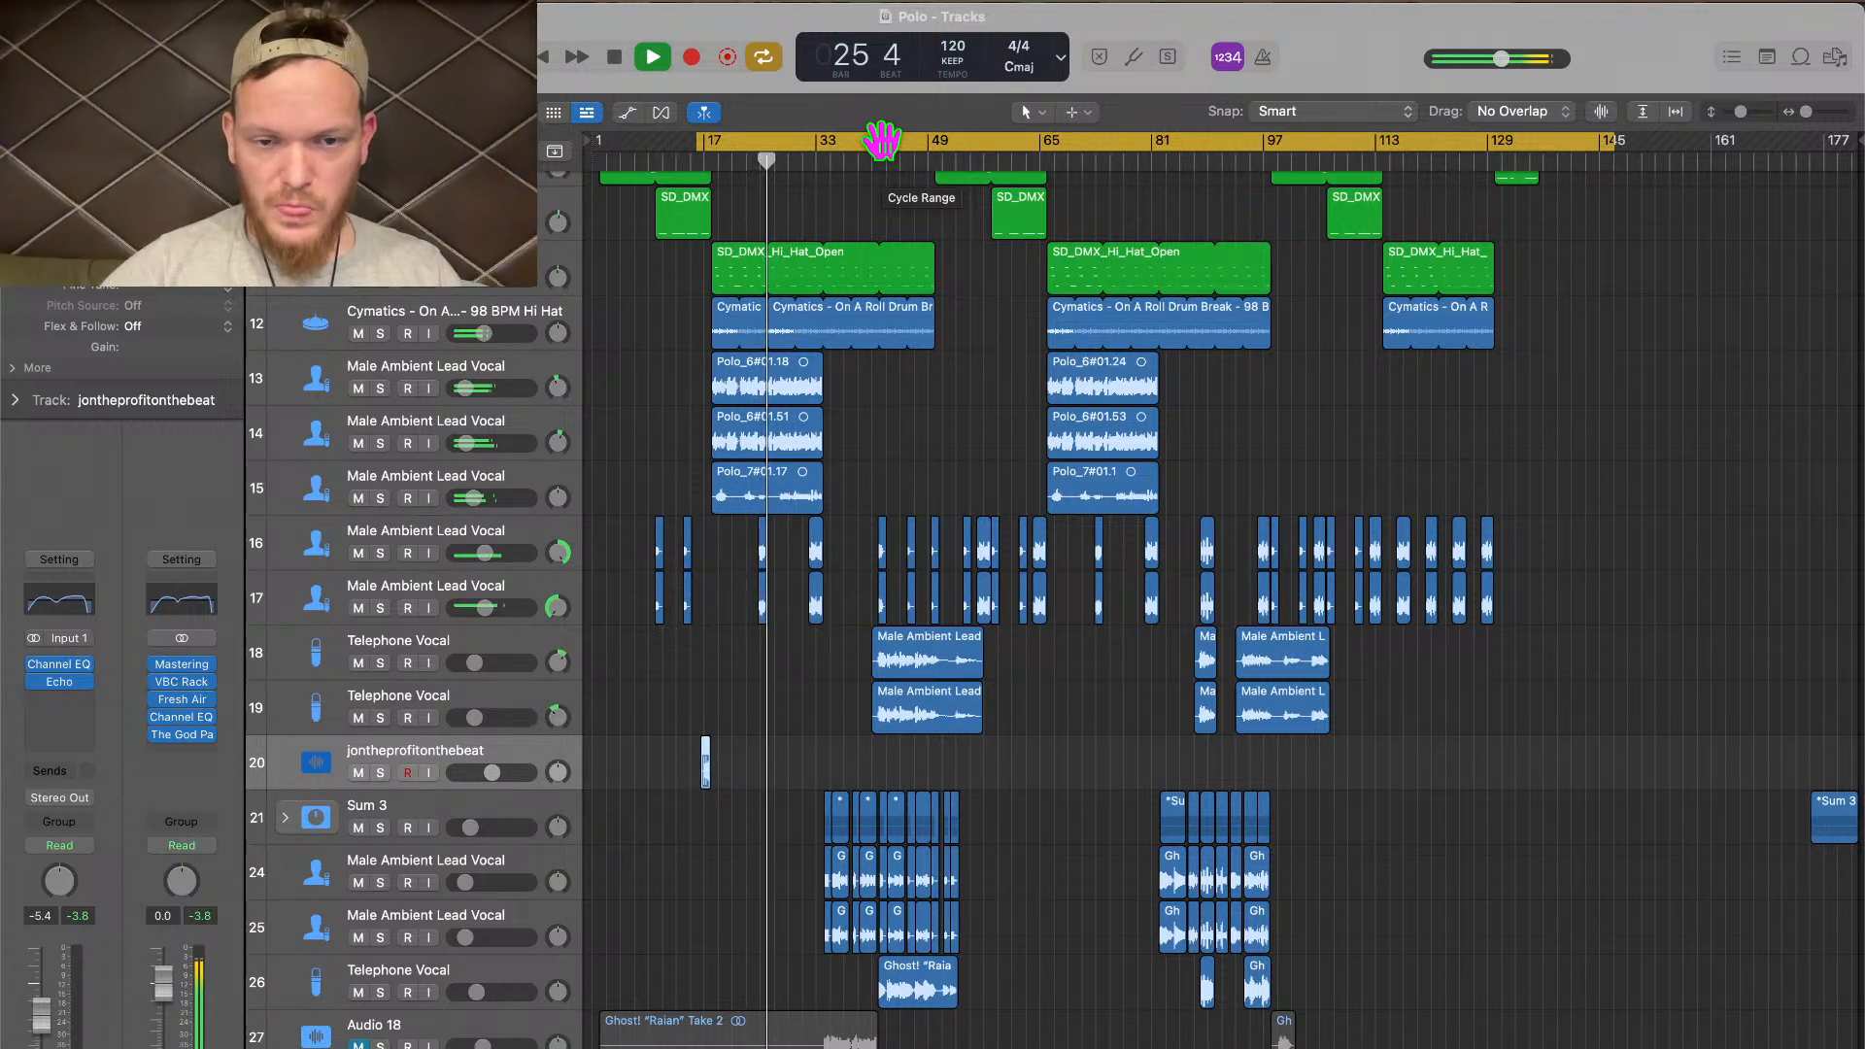
Examine the plug-ins, sends and fader levels of all channels in the mixer while the song plays
key(x)
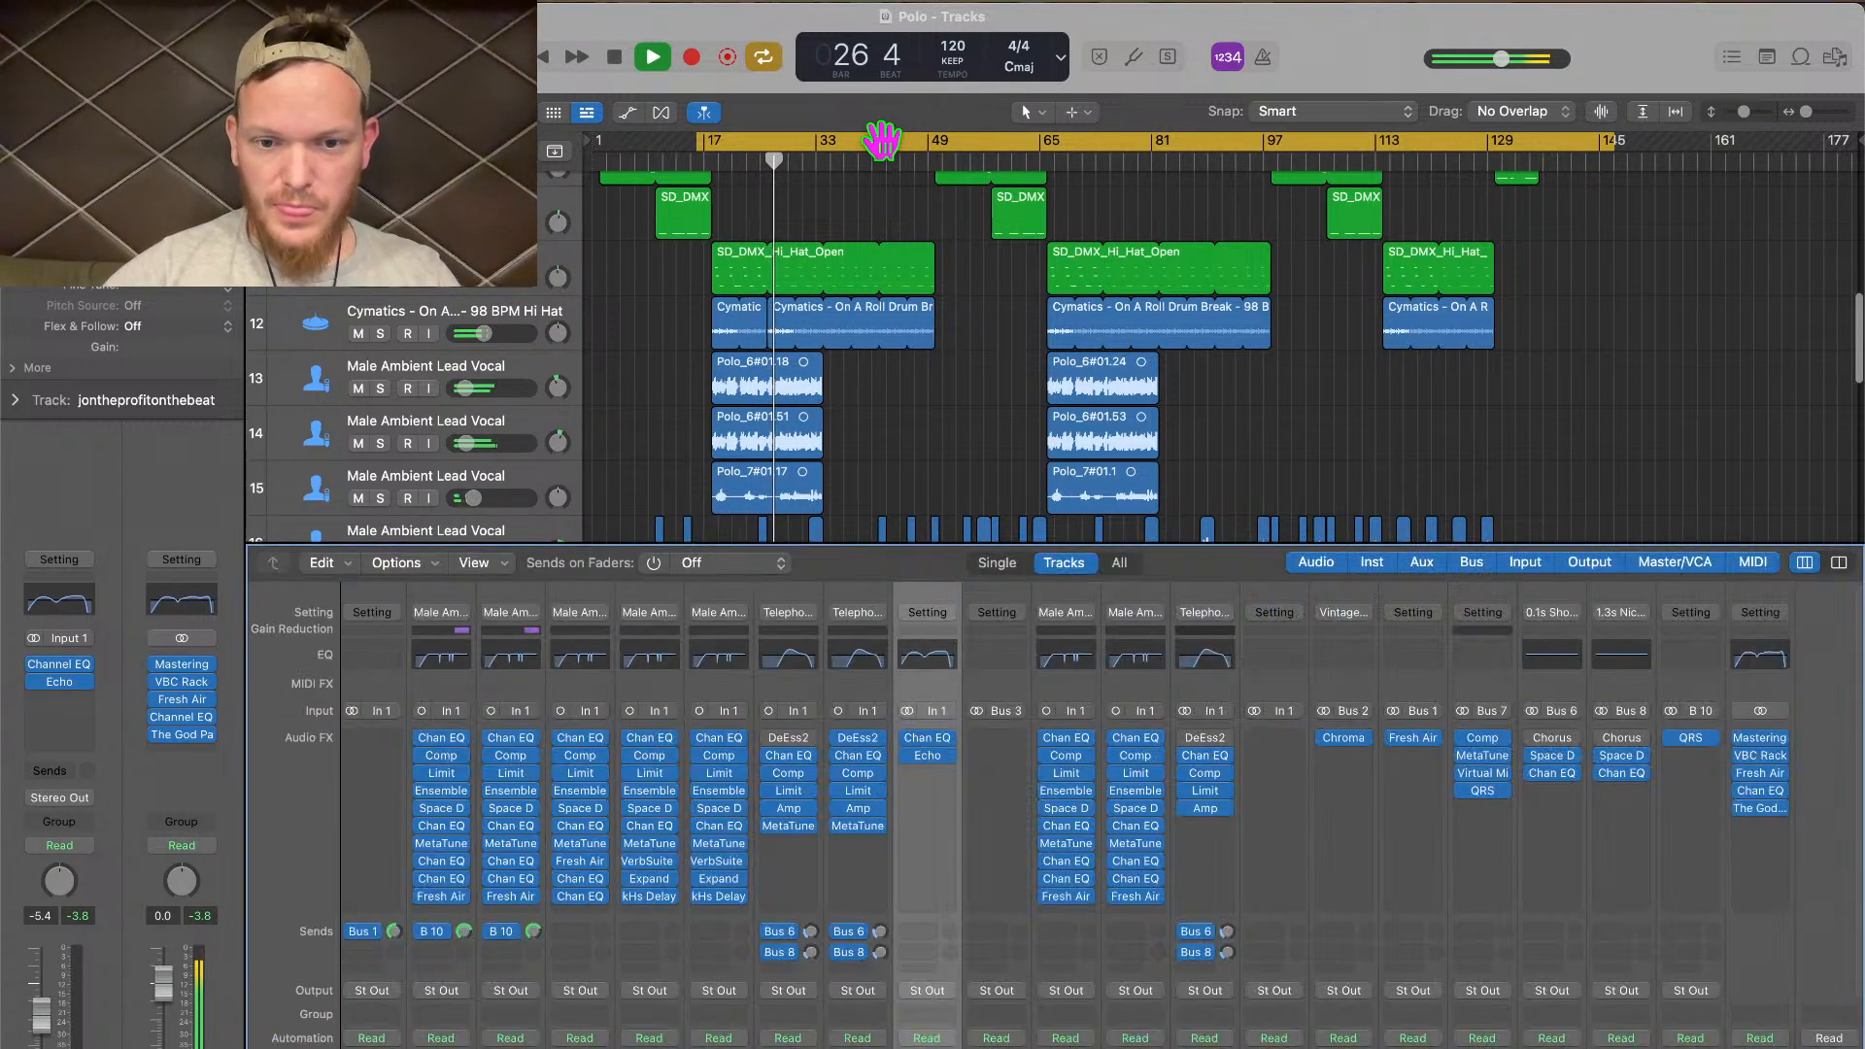
scroll(1078, 991, down, 5)
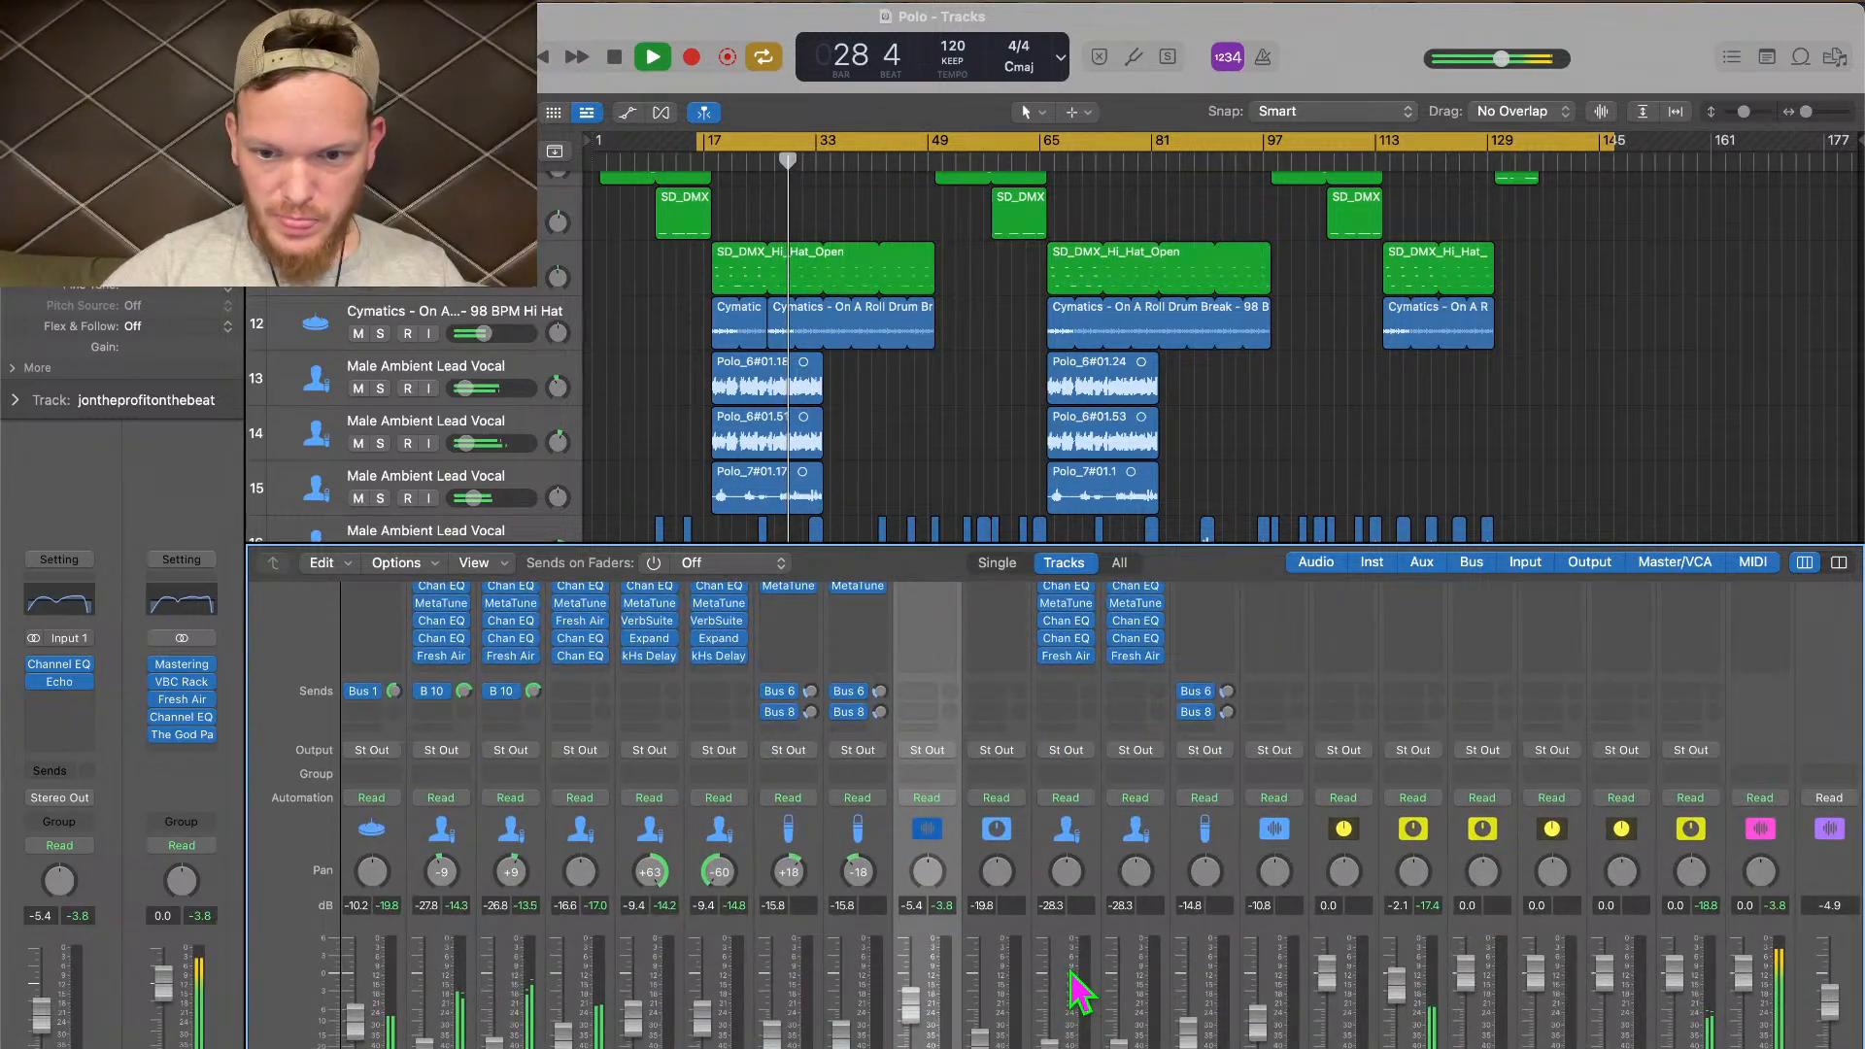
scroll(1078, 991, up, 5)
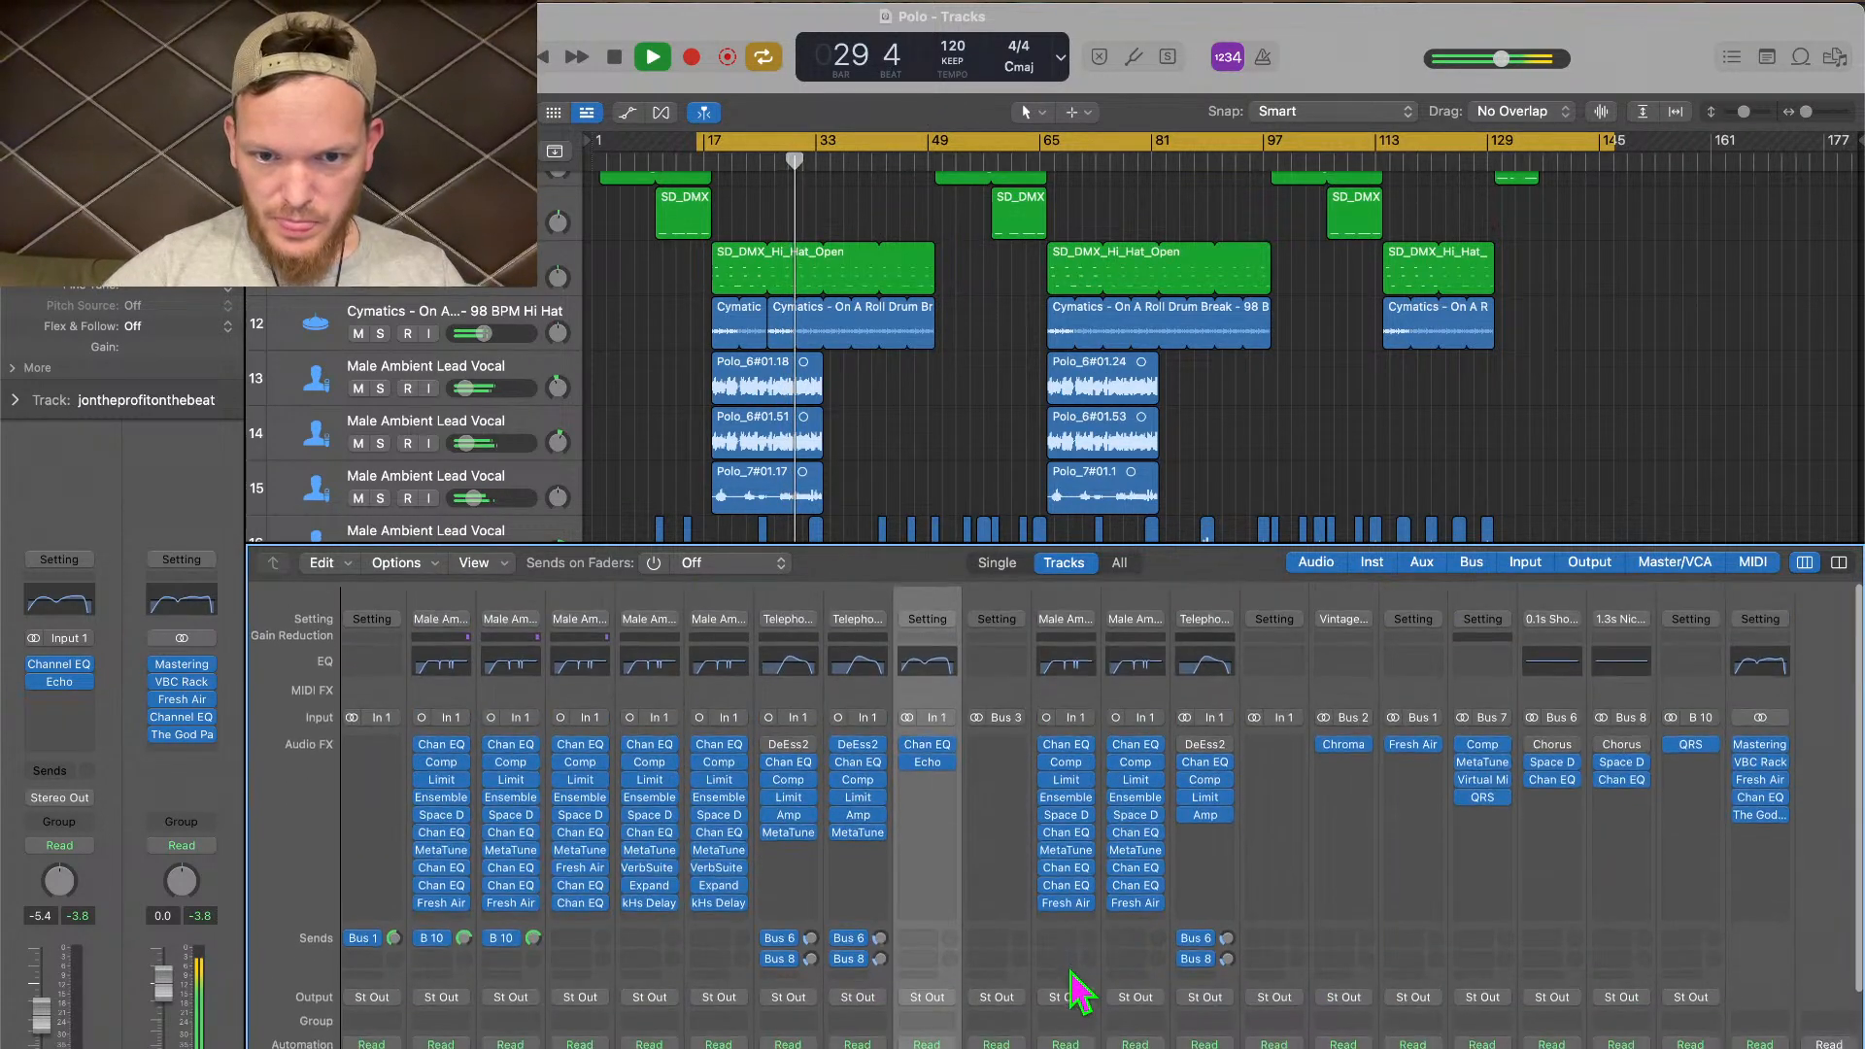
scroll(1078, 990, down, 5)
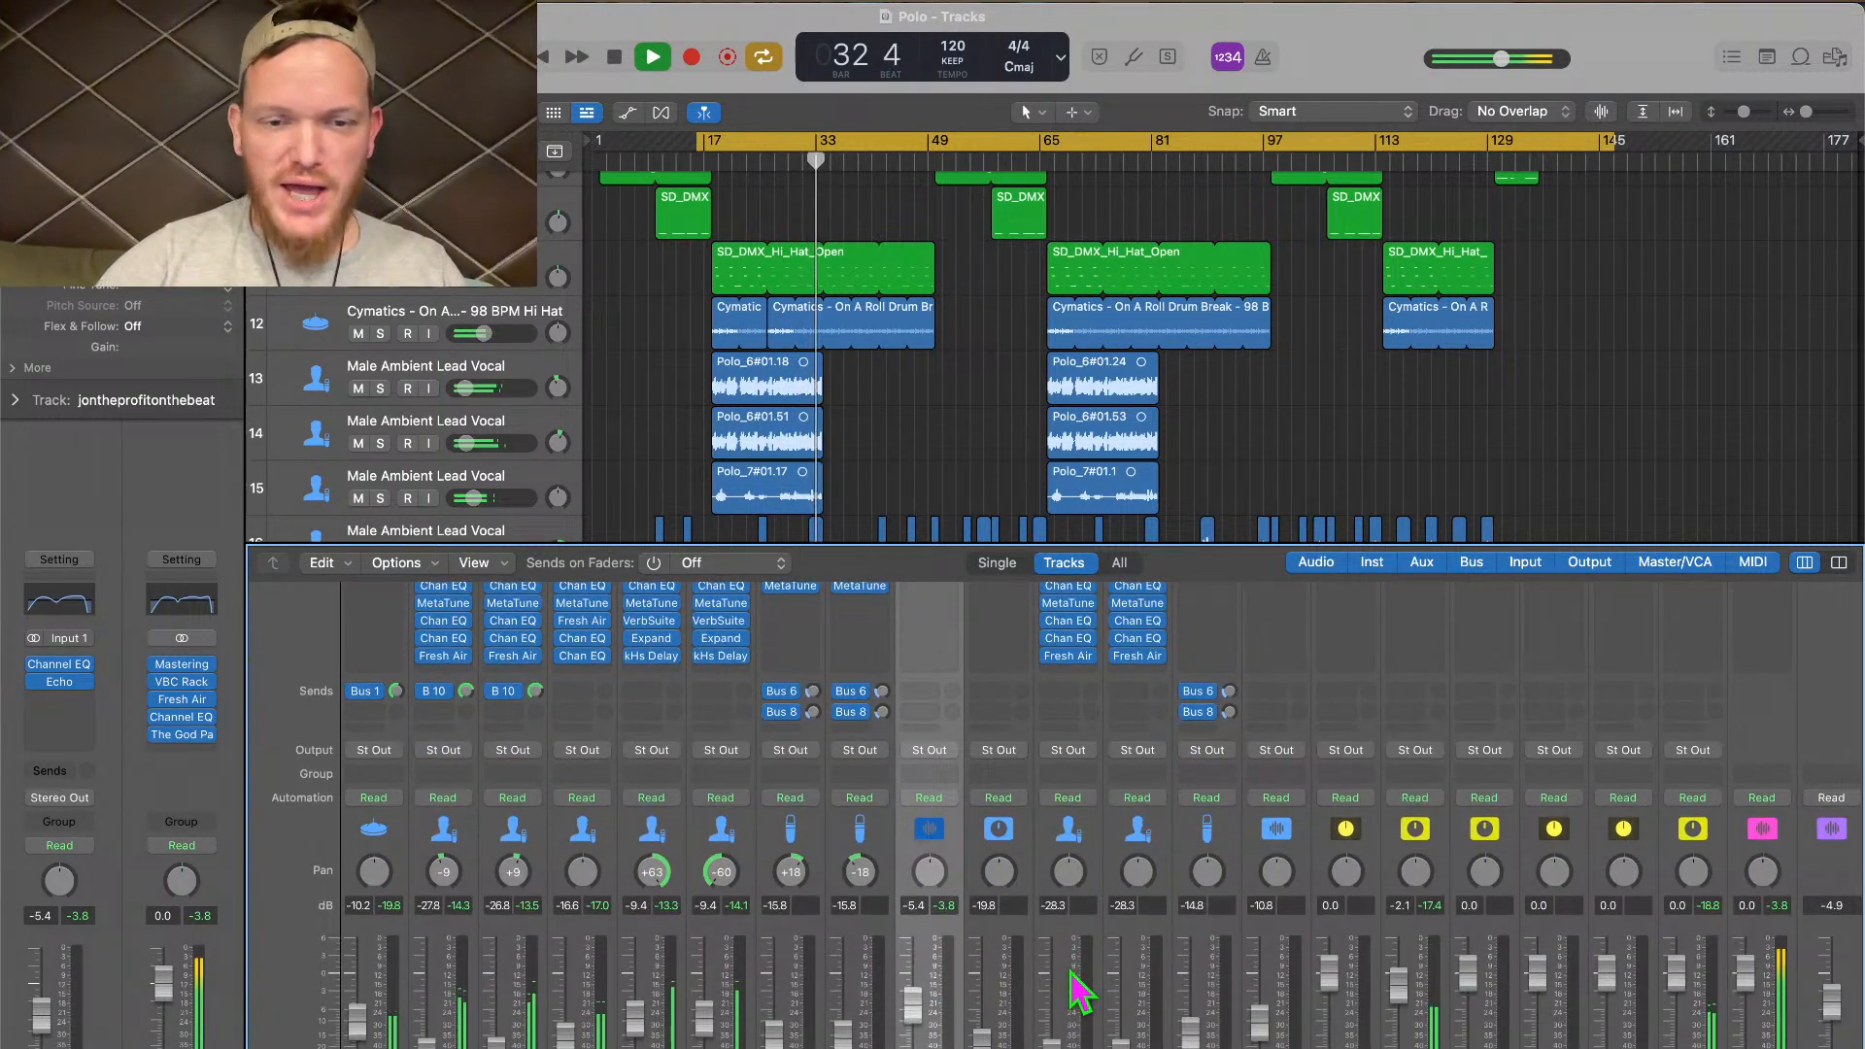
key(x)
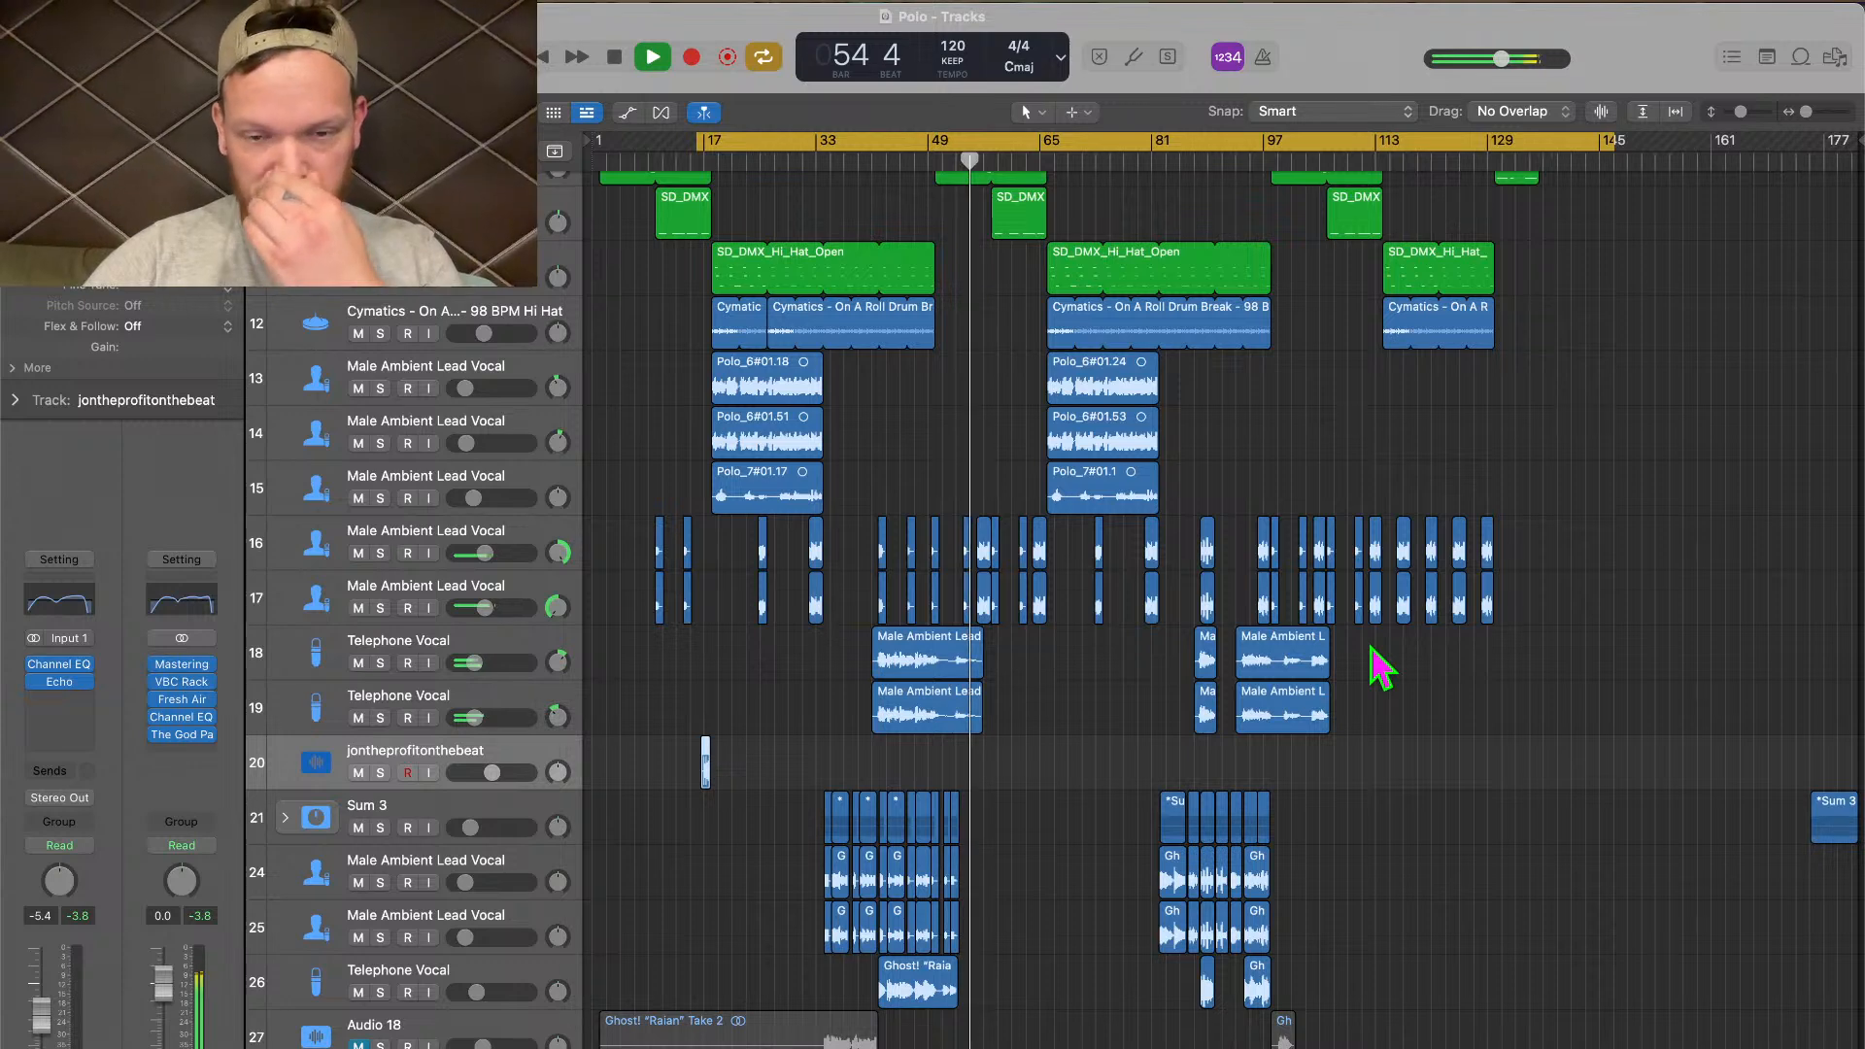
Stop playback and split the first Telephone Vocal regions on tracks 18 and 19 at bar 52
key(space)
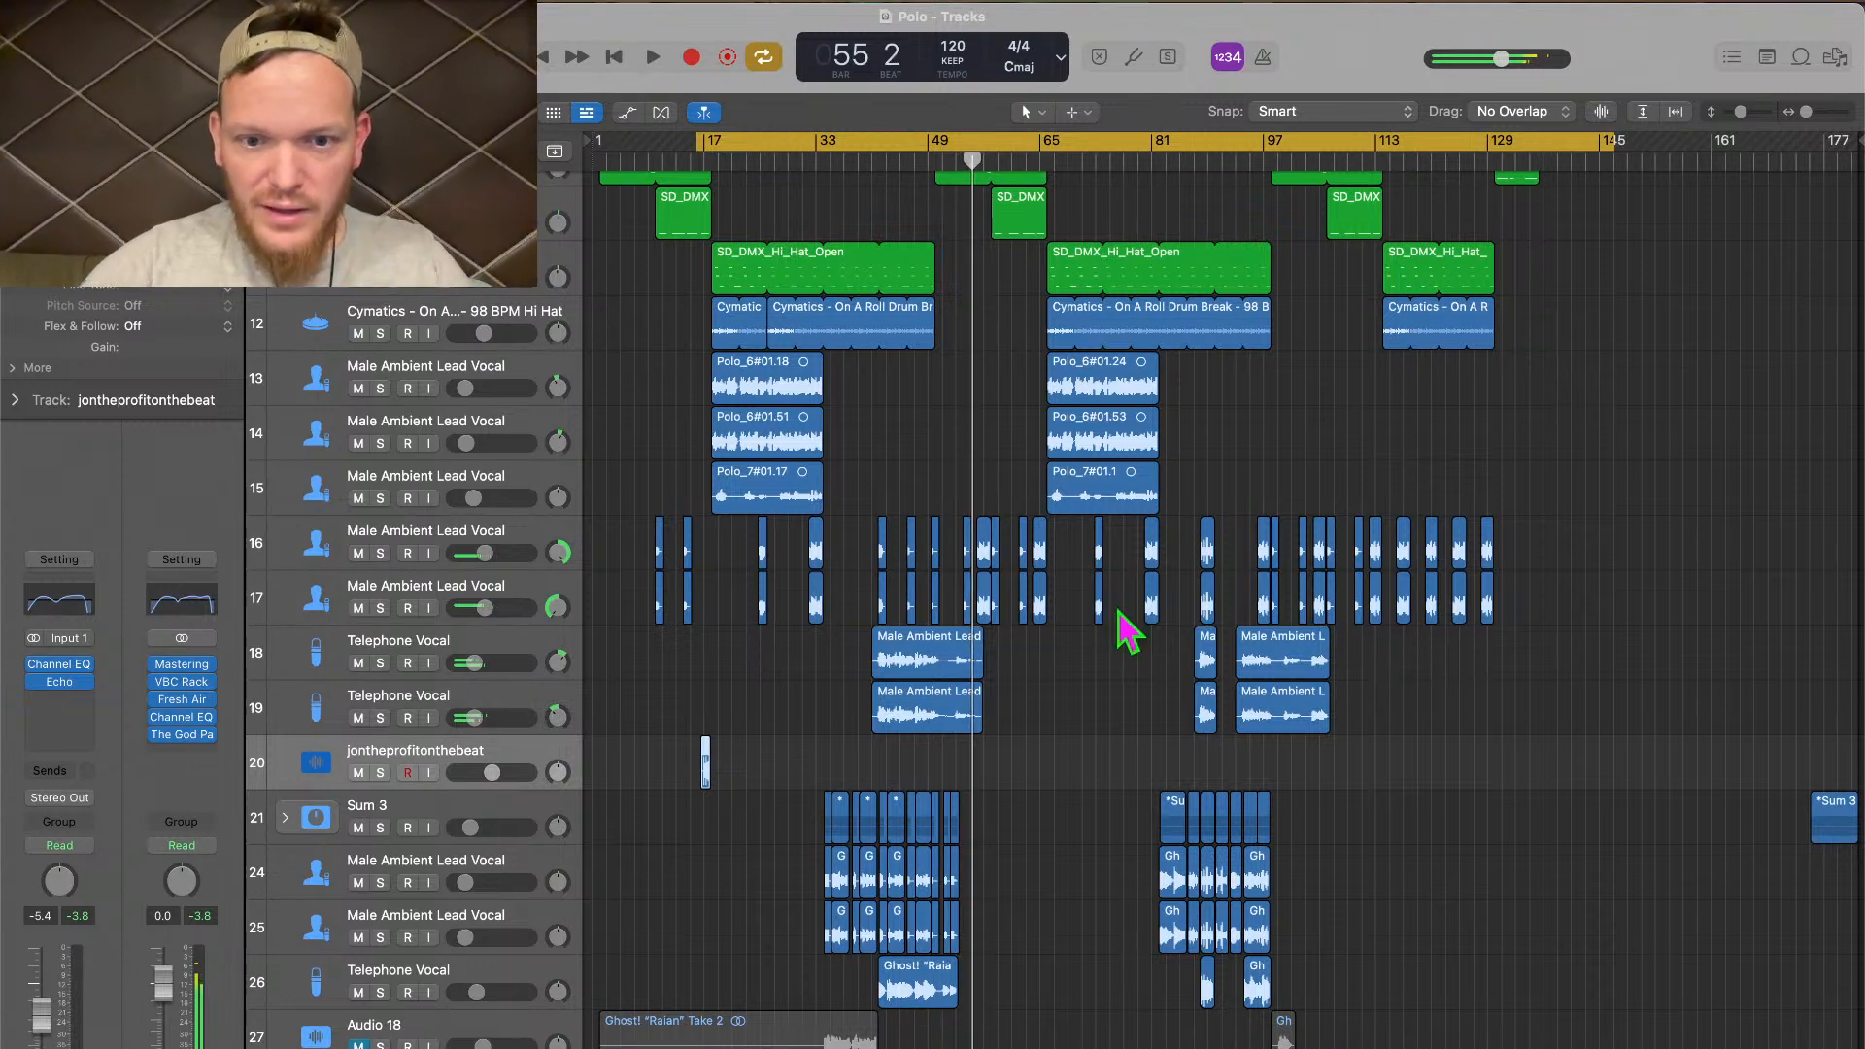
click(942, 163)
scroll(1101, 622, up, 3)
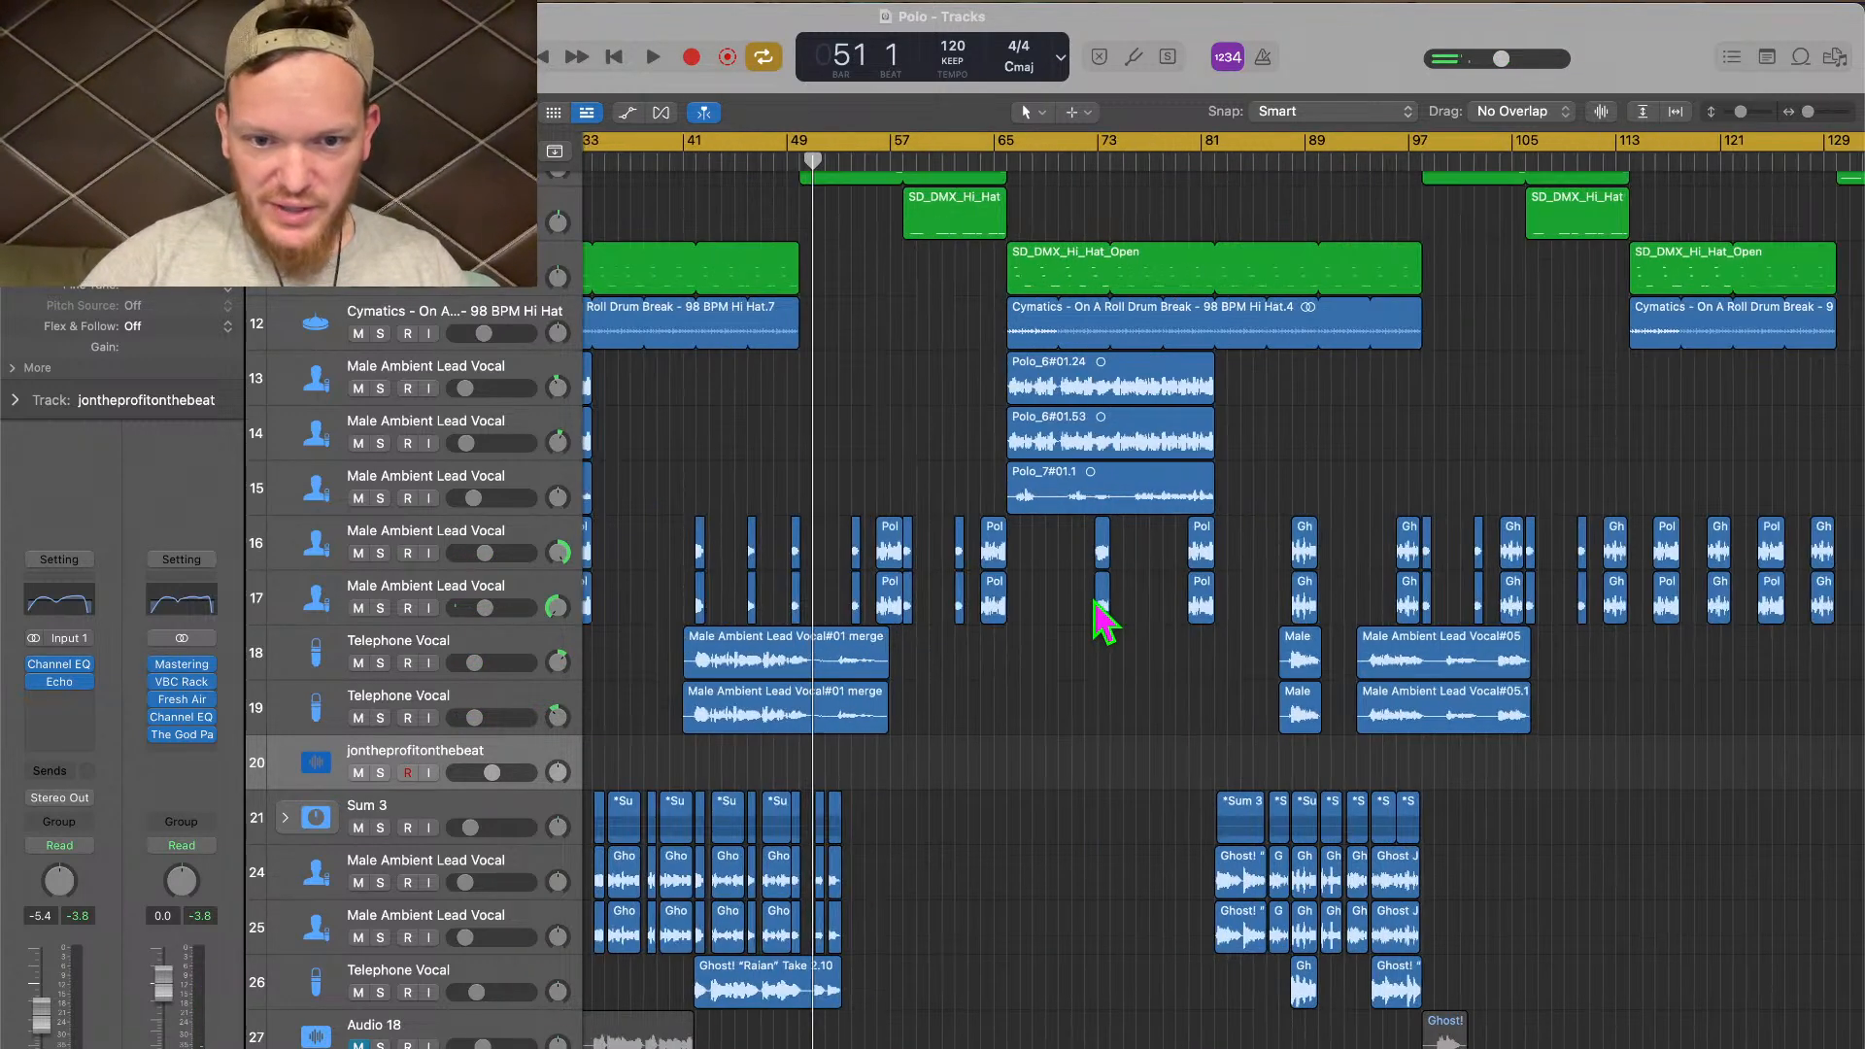
click(828, 161)
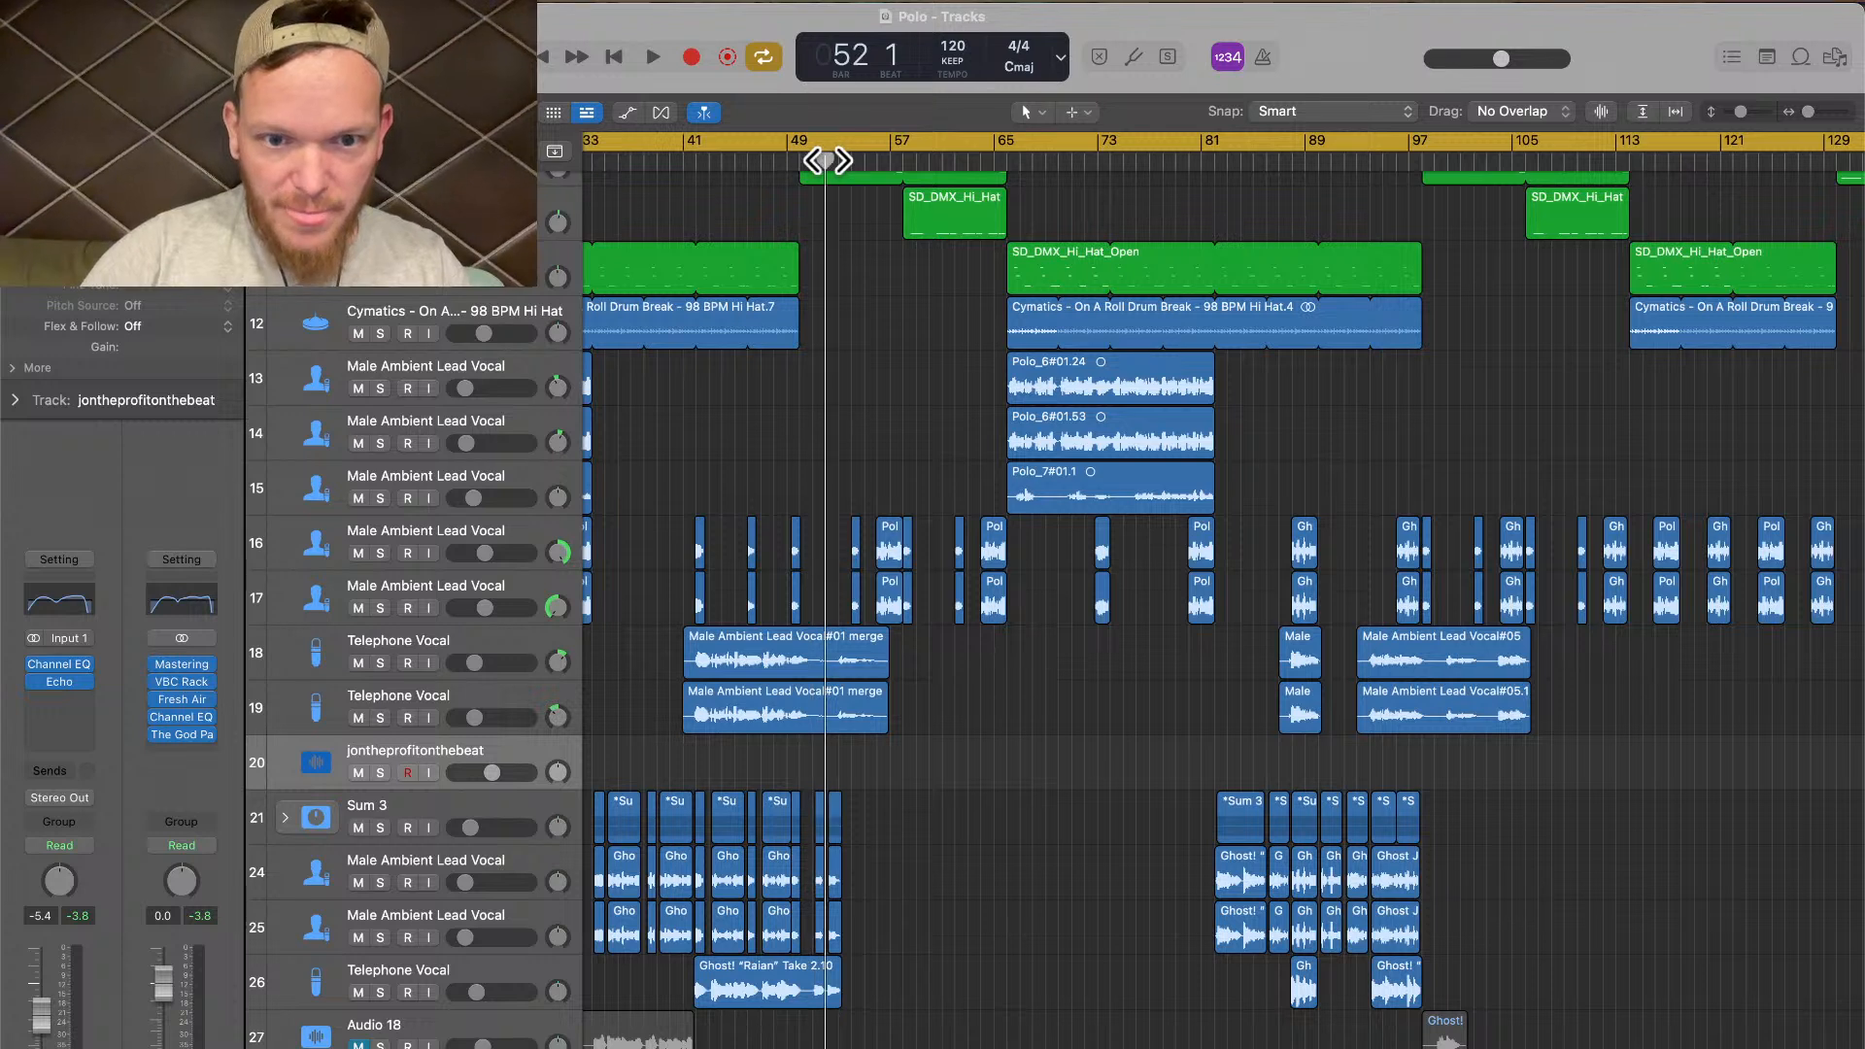
drag(833, 740, 840, 632)
key(super+t)
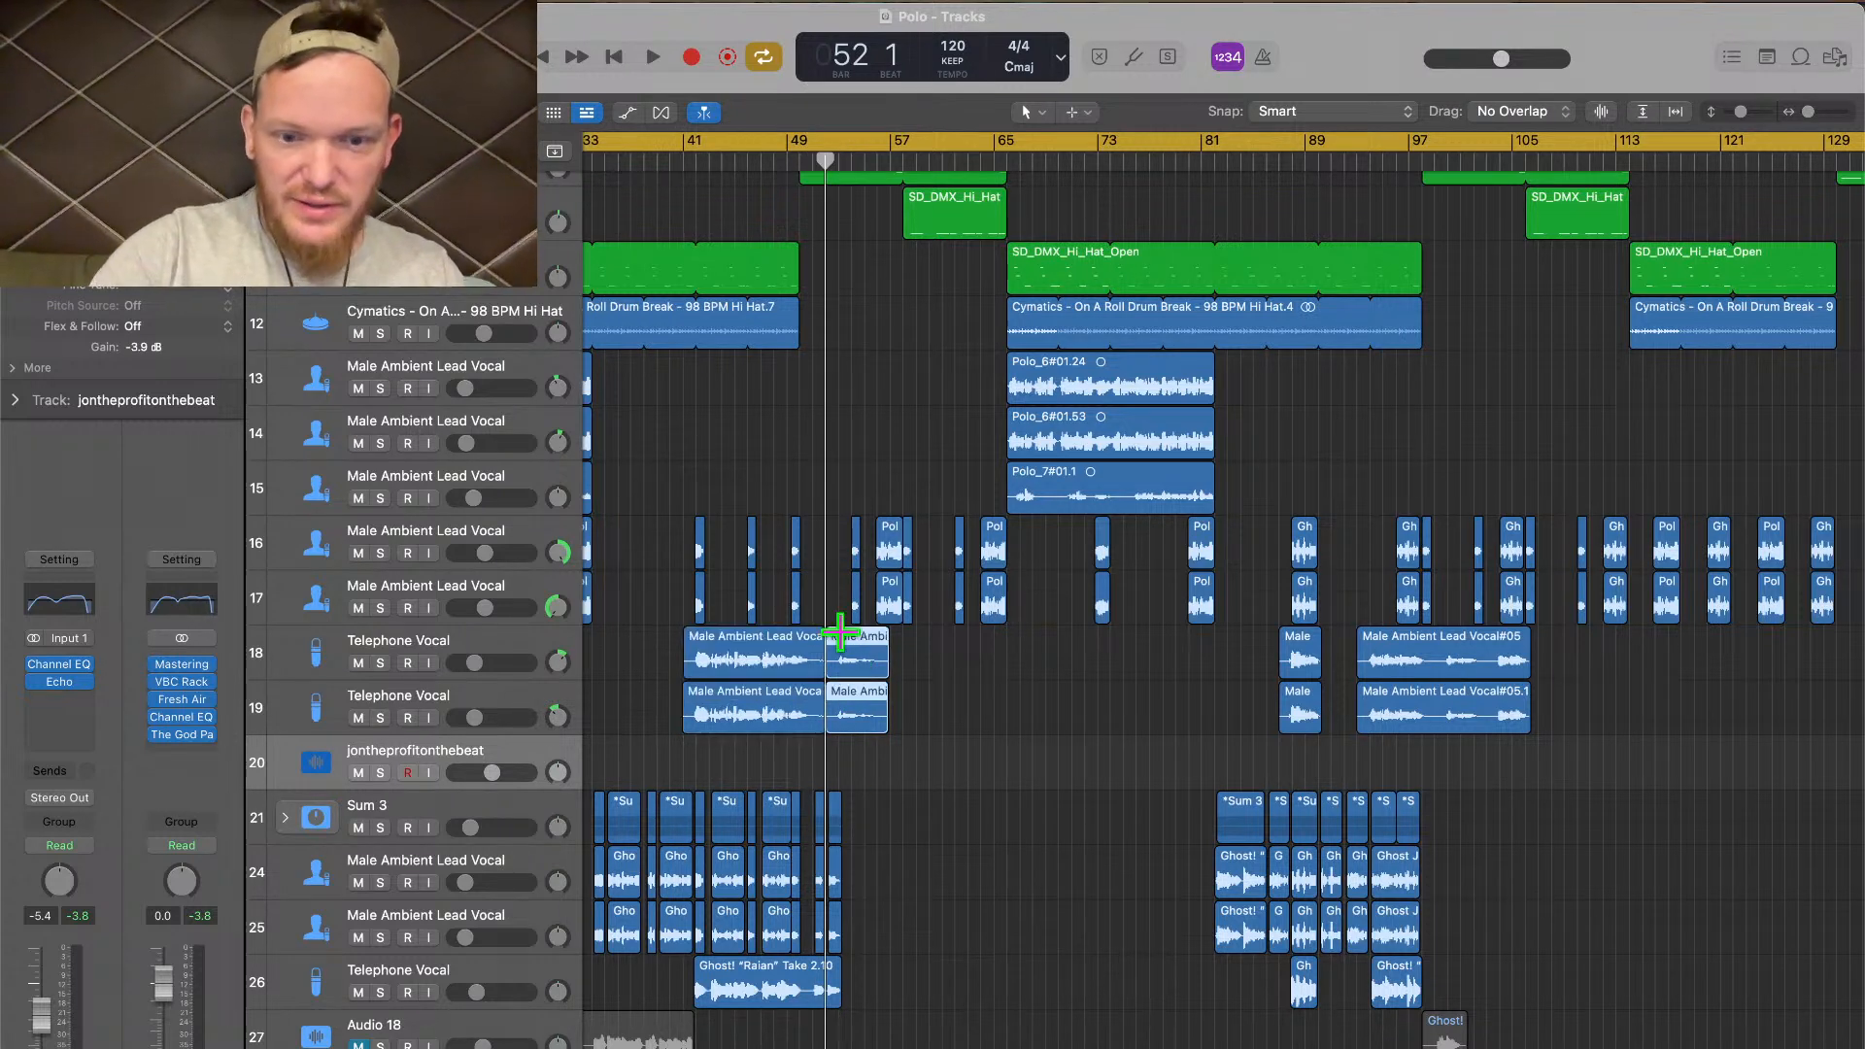
Set the gain of the split Telephone Vocal regions after bar 52 to -1.9 dB, and play back that passage
drag(874, 748, 881, 645)
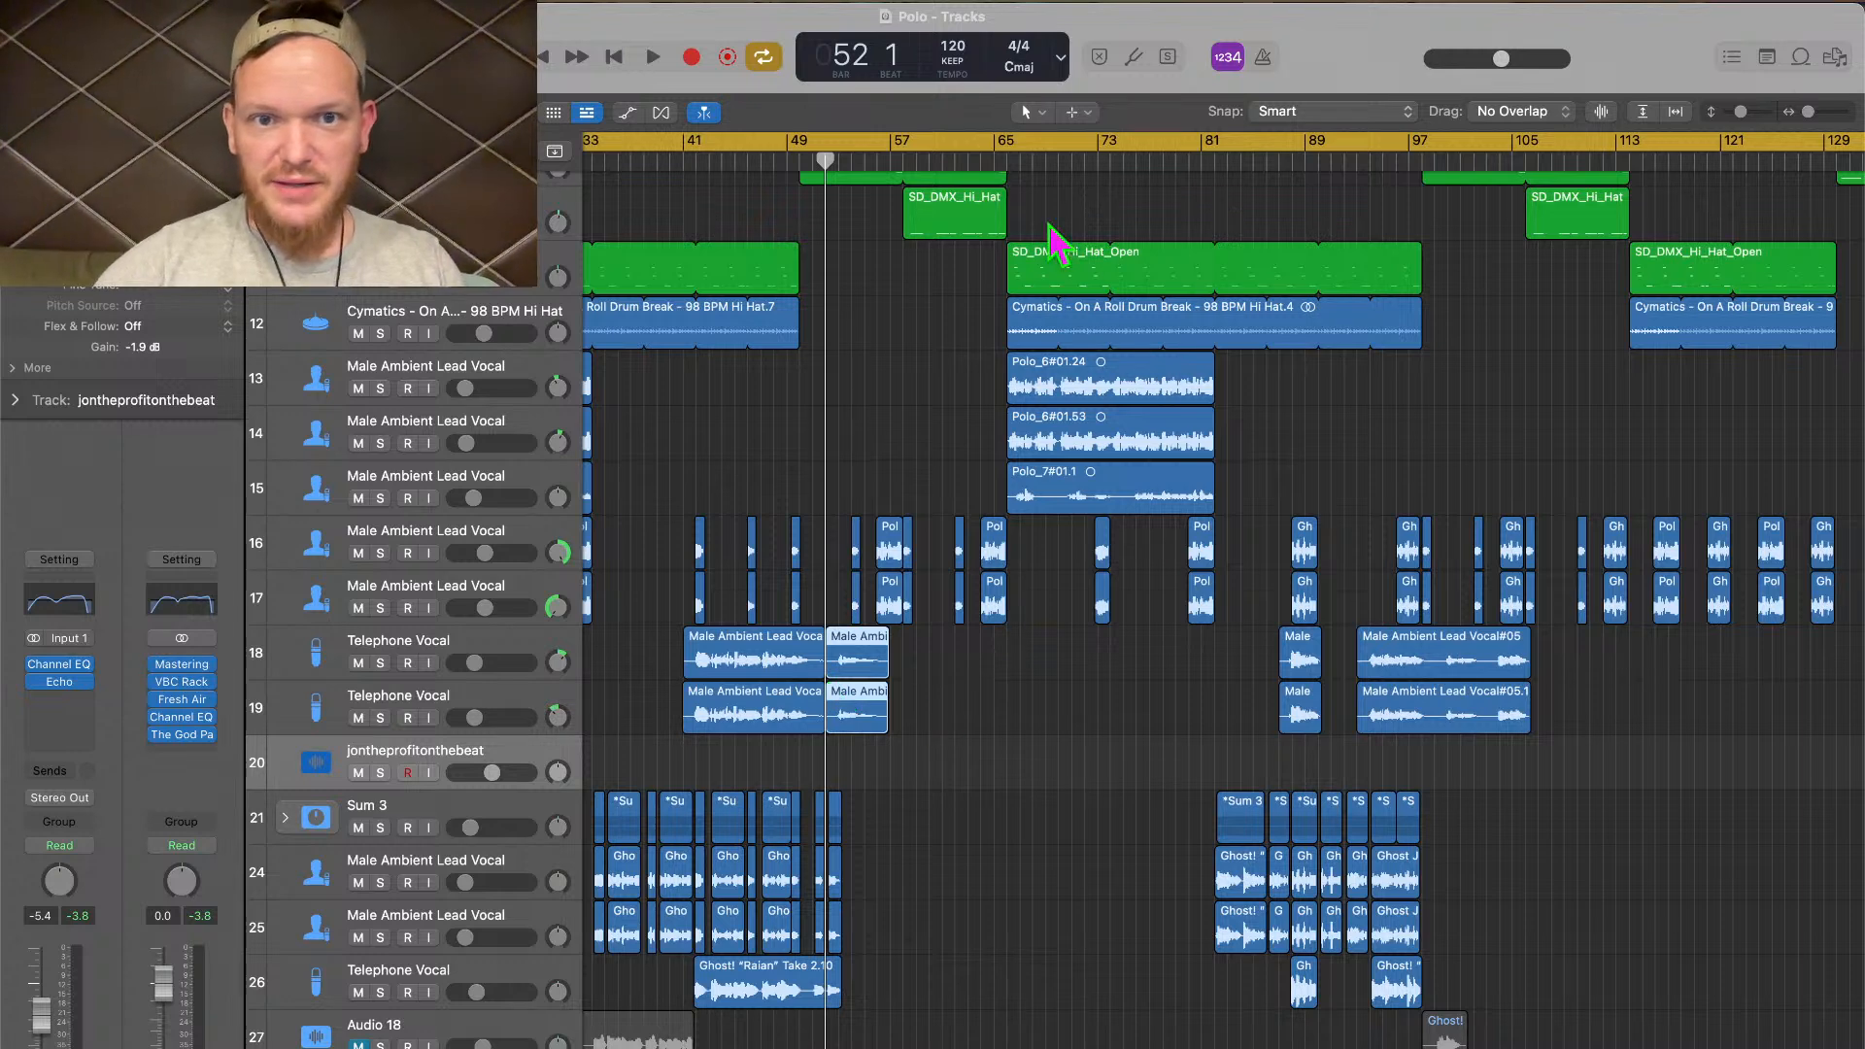
key(space)
click(1216, 164)
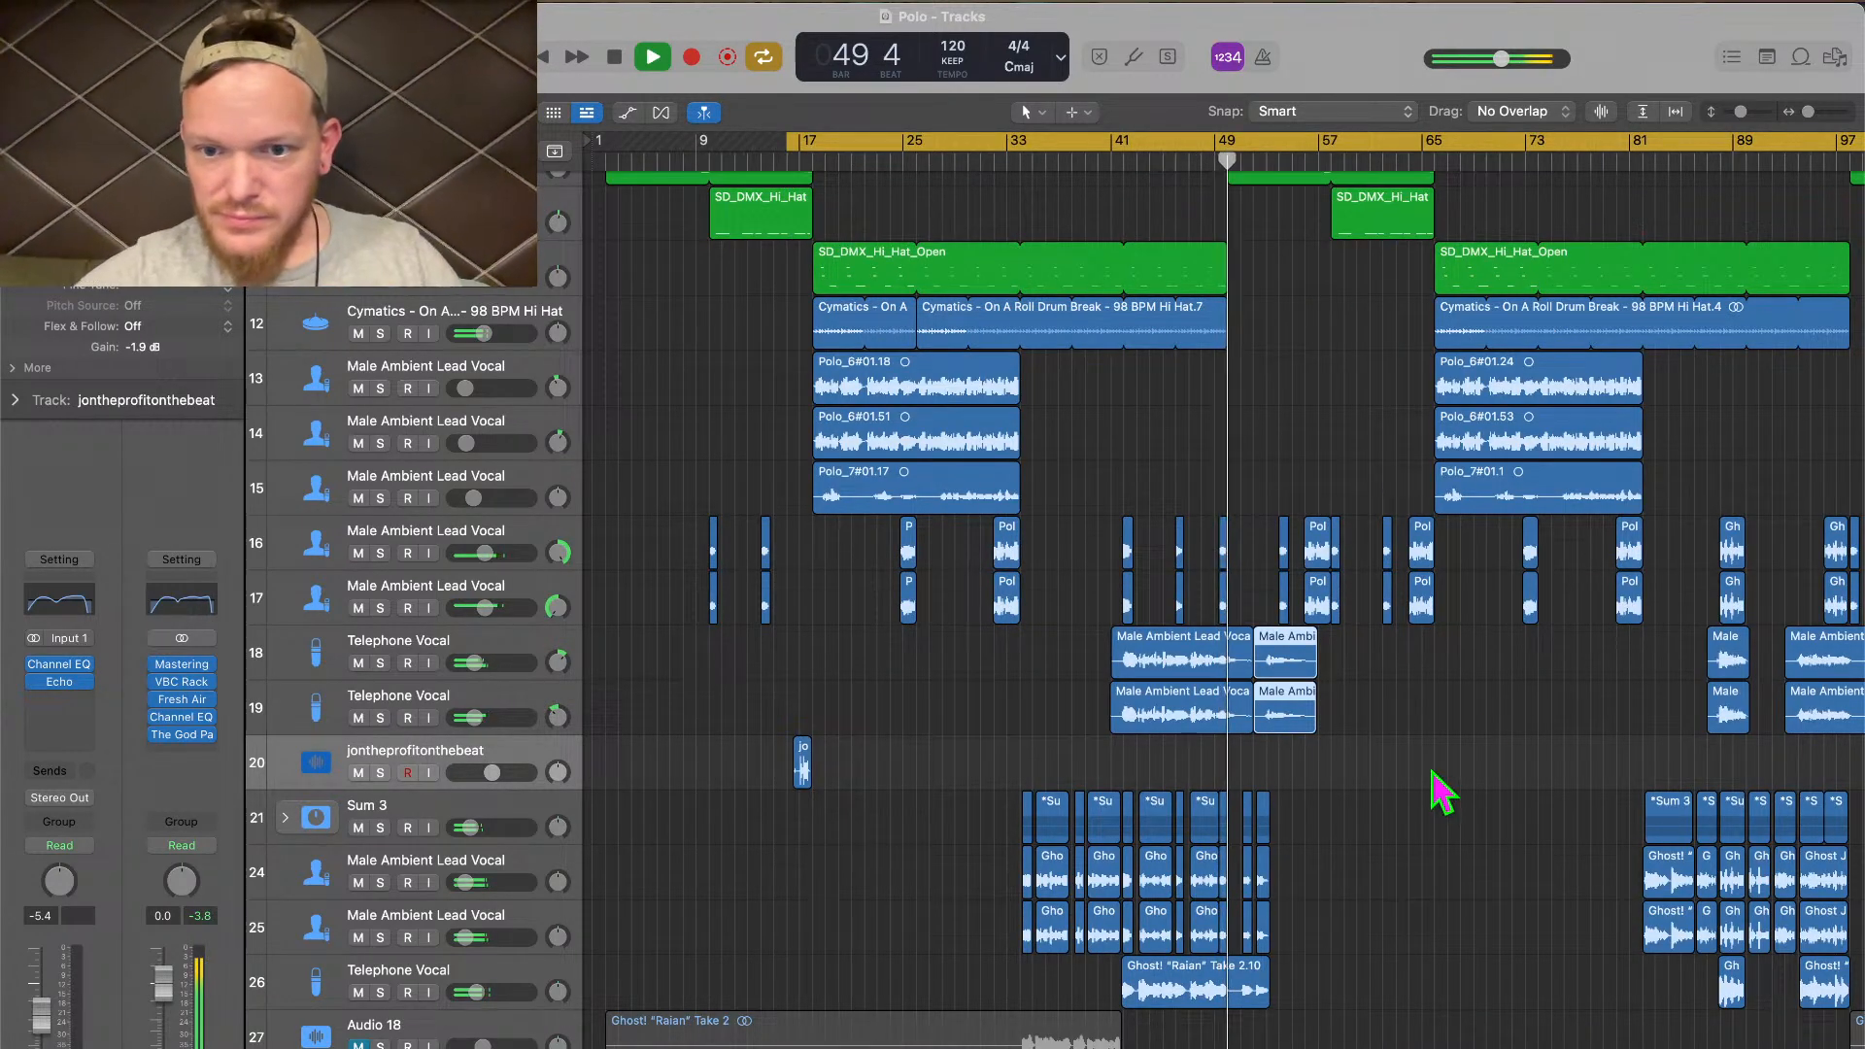
scroll(1440, 792, up, 5)
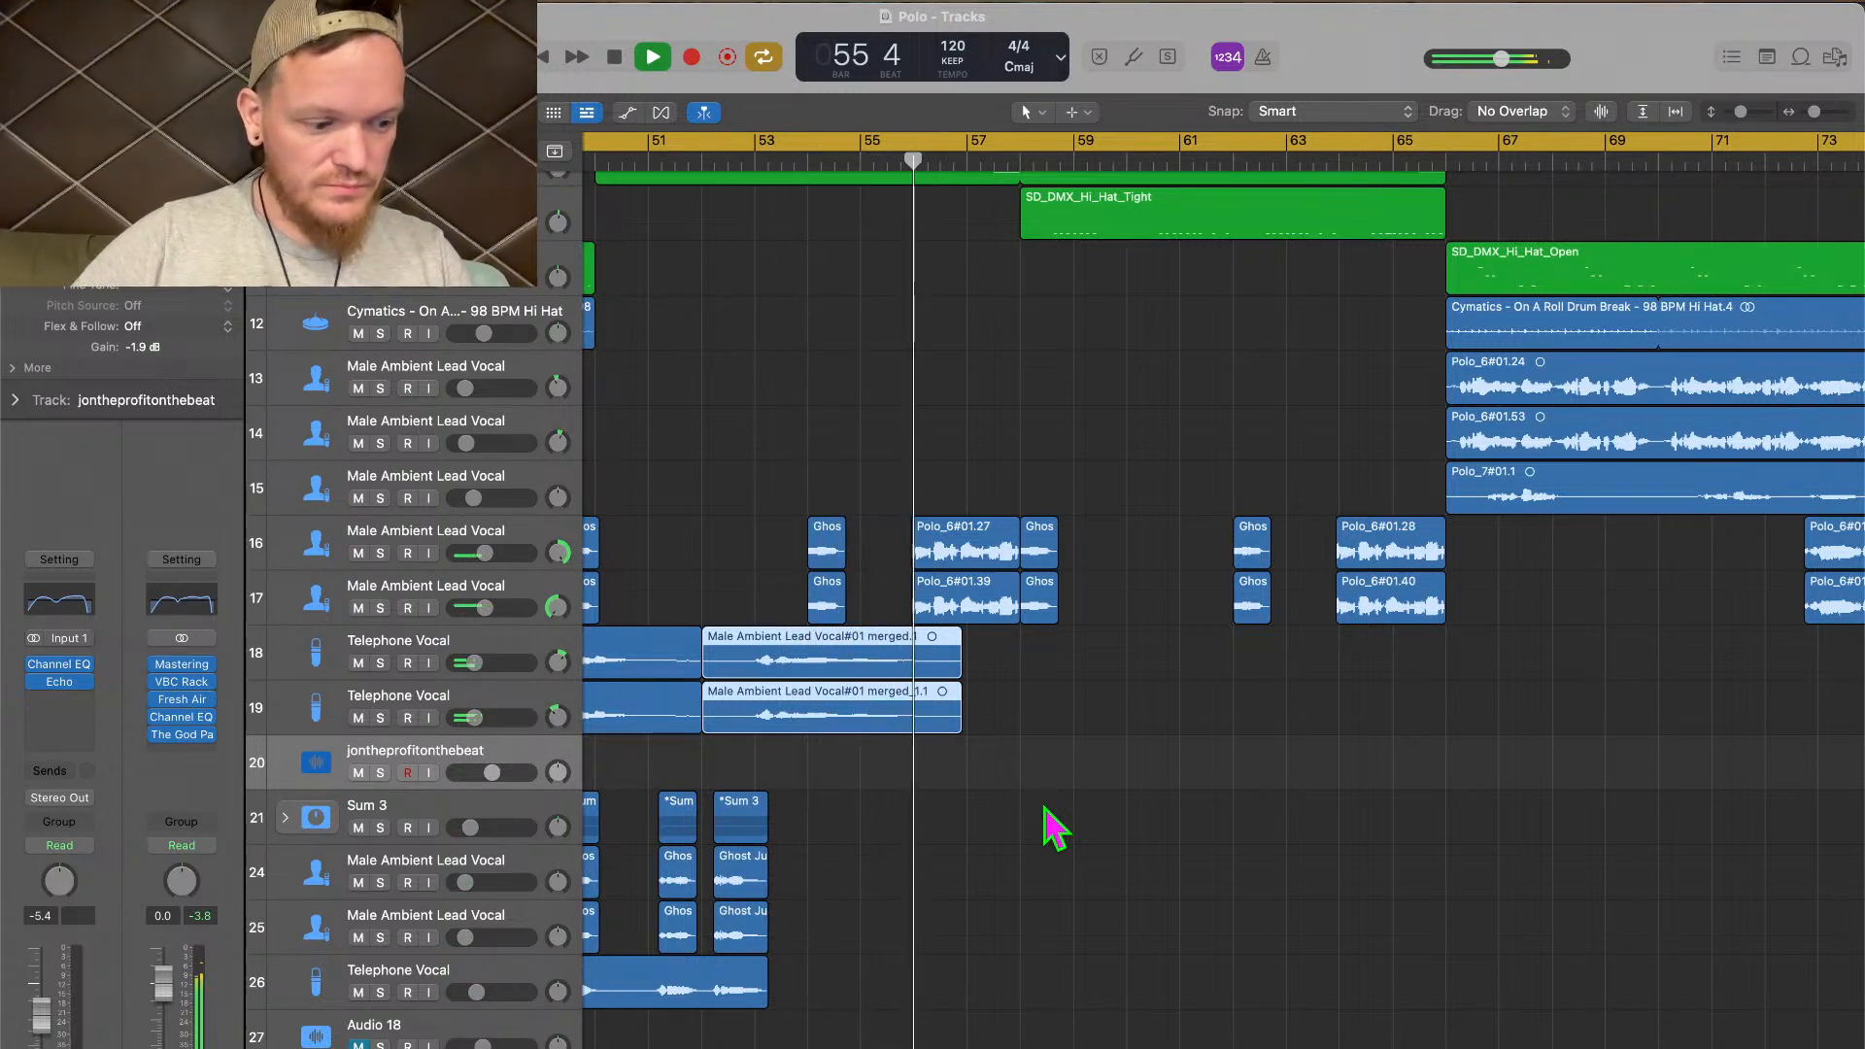
Set the gain of the same Telephone Vocal regions to -0.8 dB and replay from about bar 52
key(space)
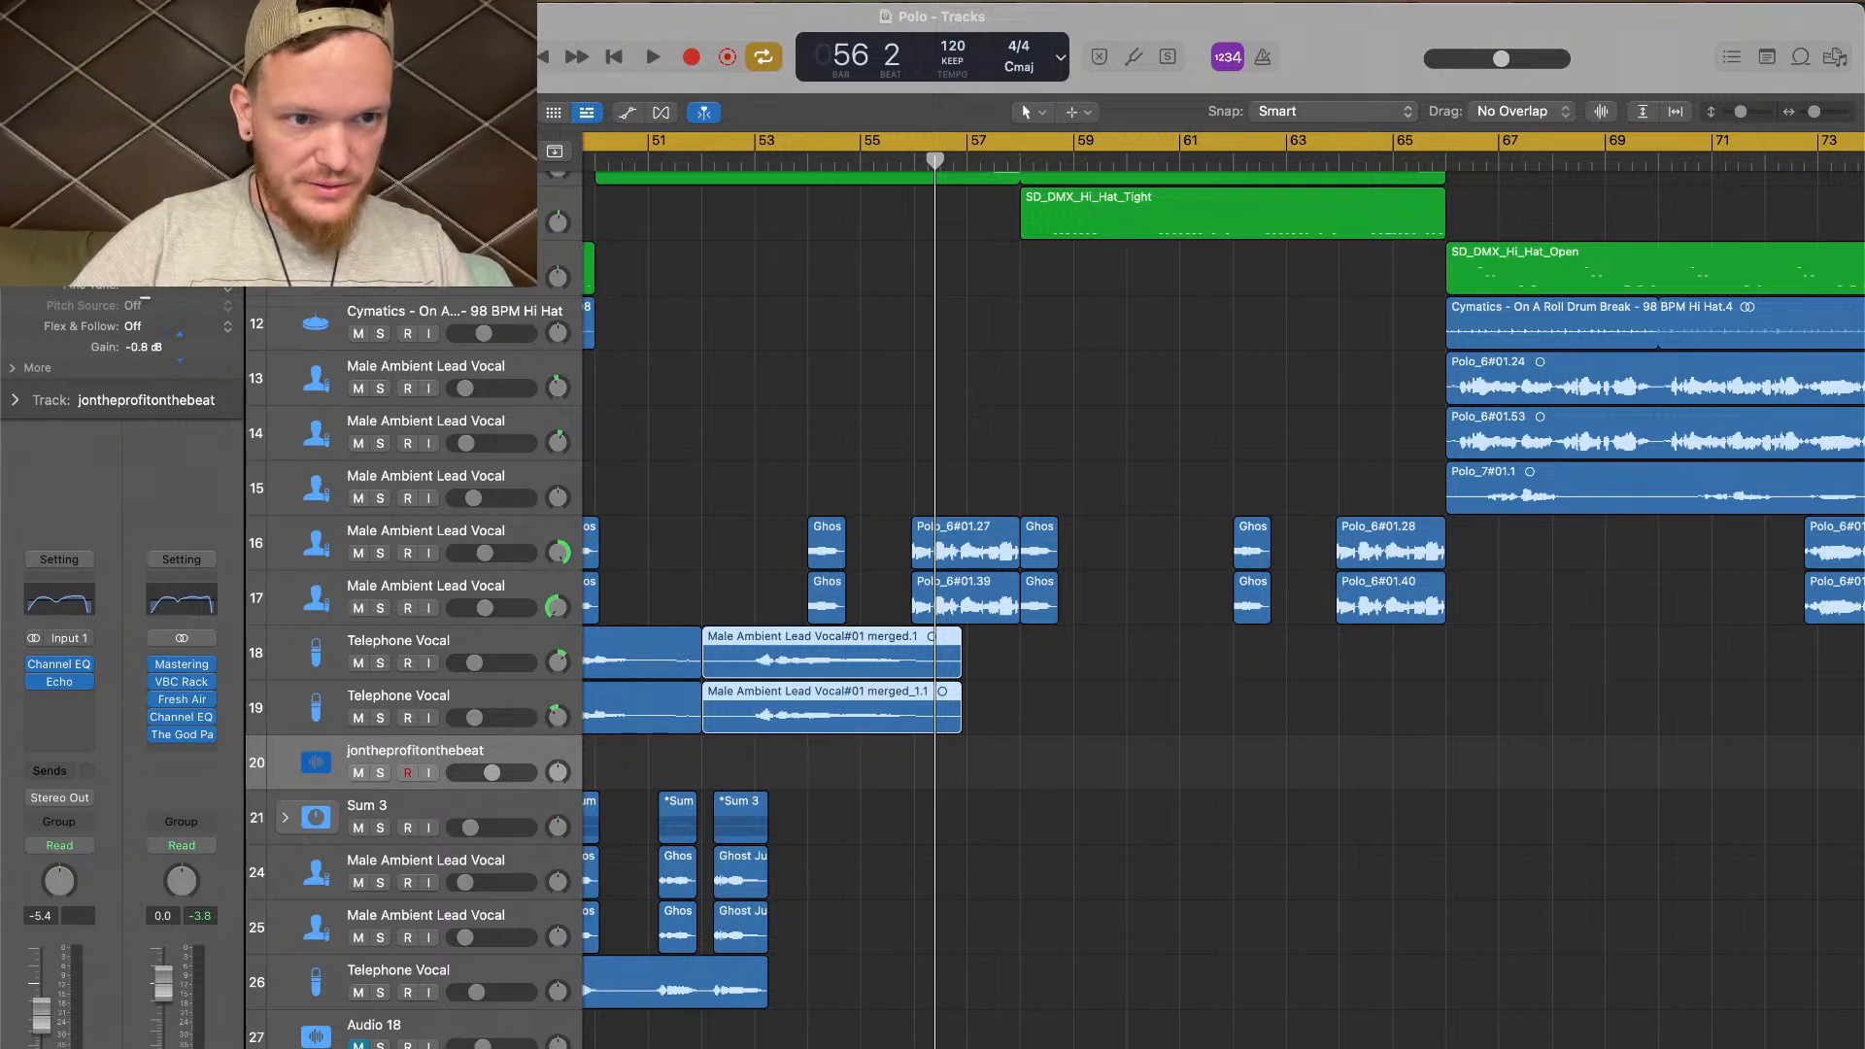
key(space)
scroll(959, 714, down, 10)
scroll(960, 680, up, 1)
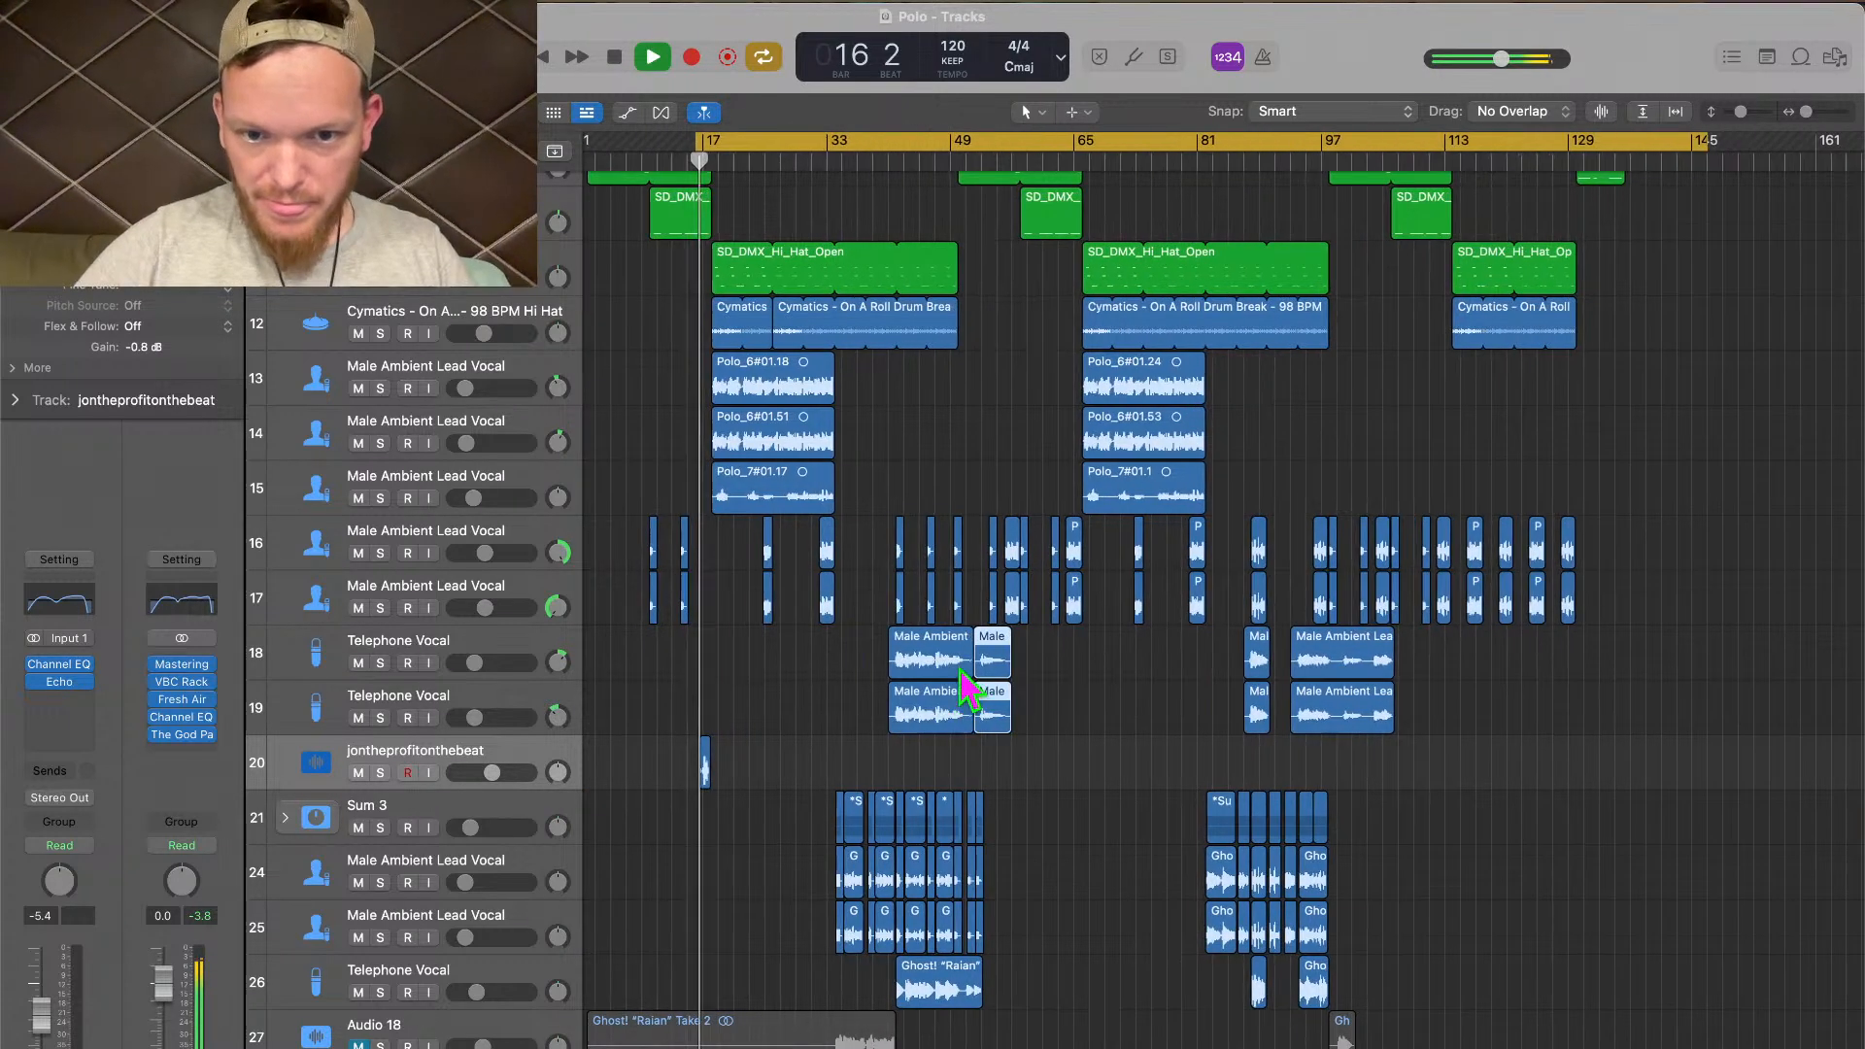
click(975, 160)
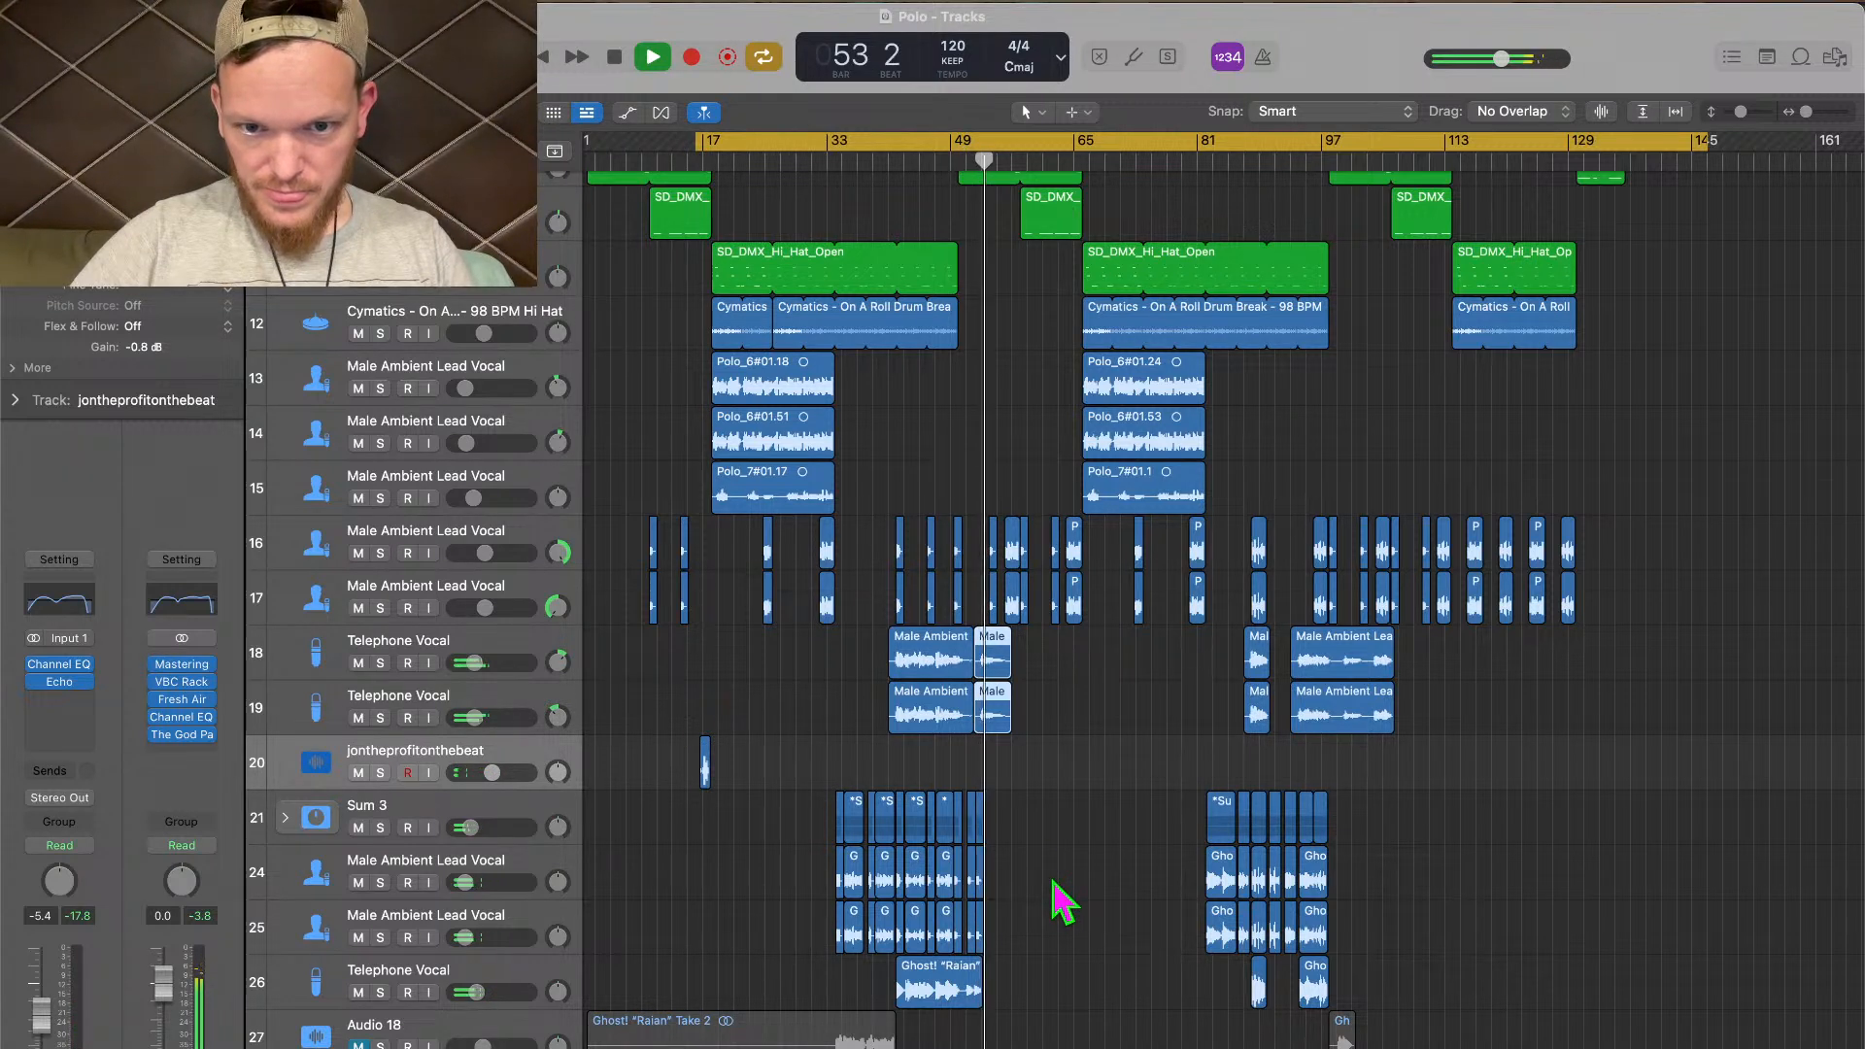
Stop playback, set the two Telephone Vocal regions' gain to -0.1 dB, and start playing again
key(space)
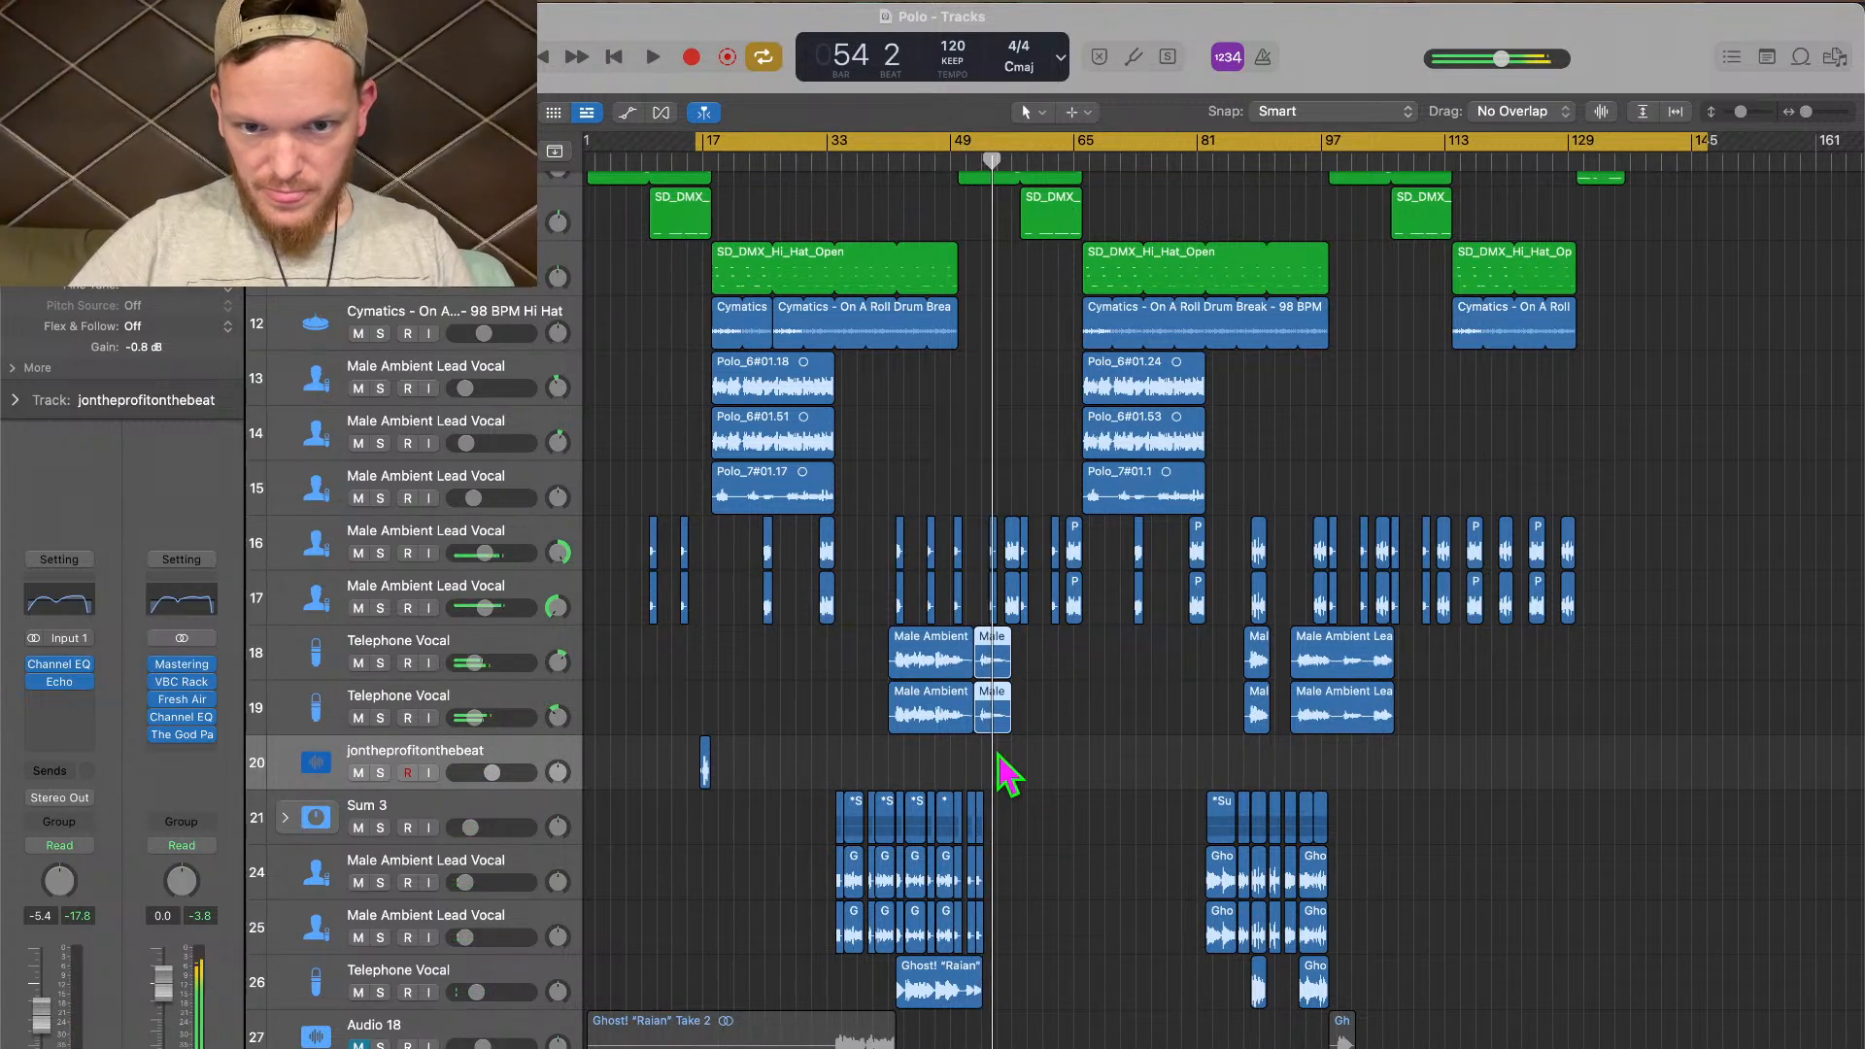
drag(998, 743, 995, 662)
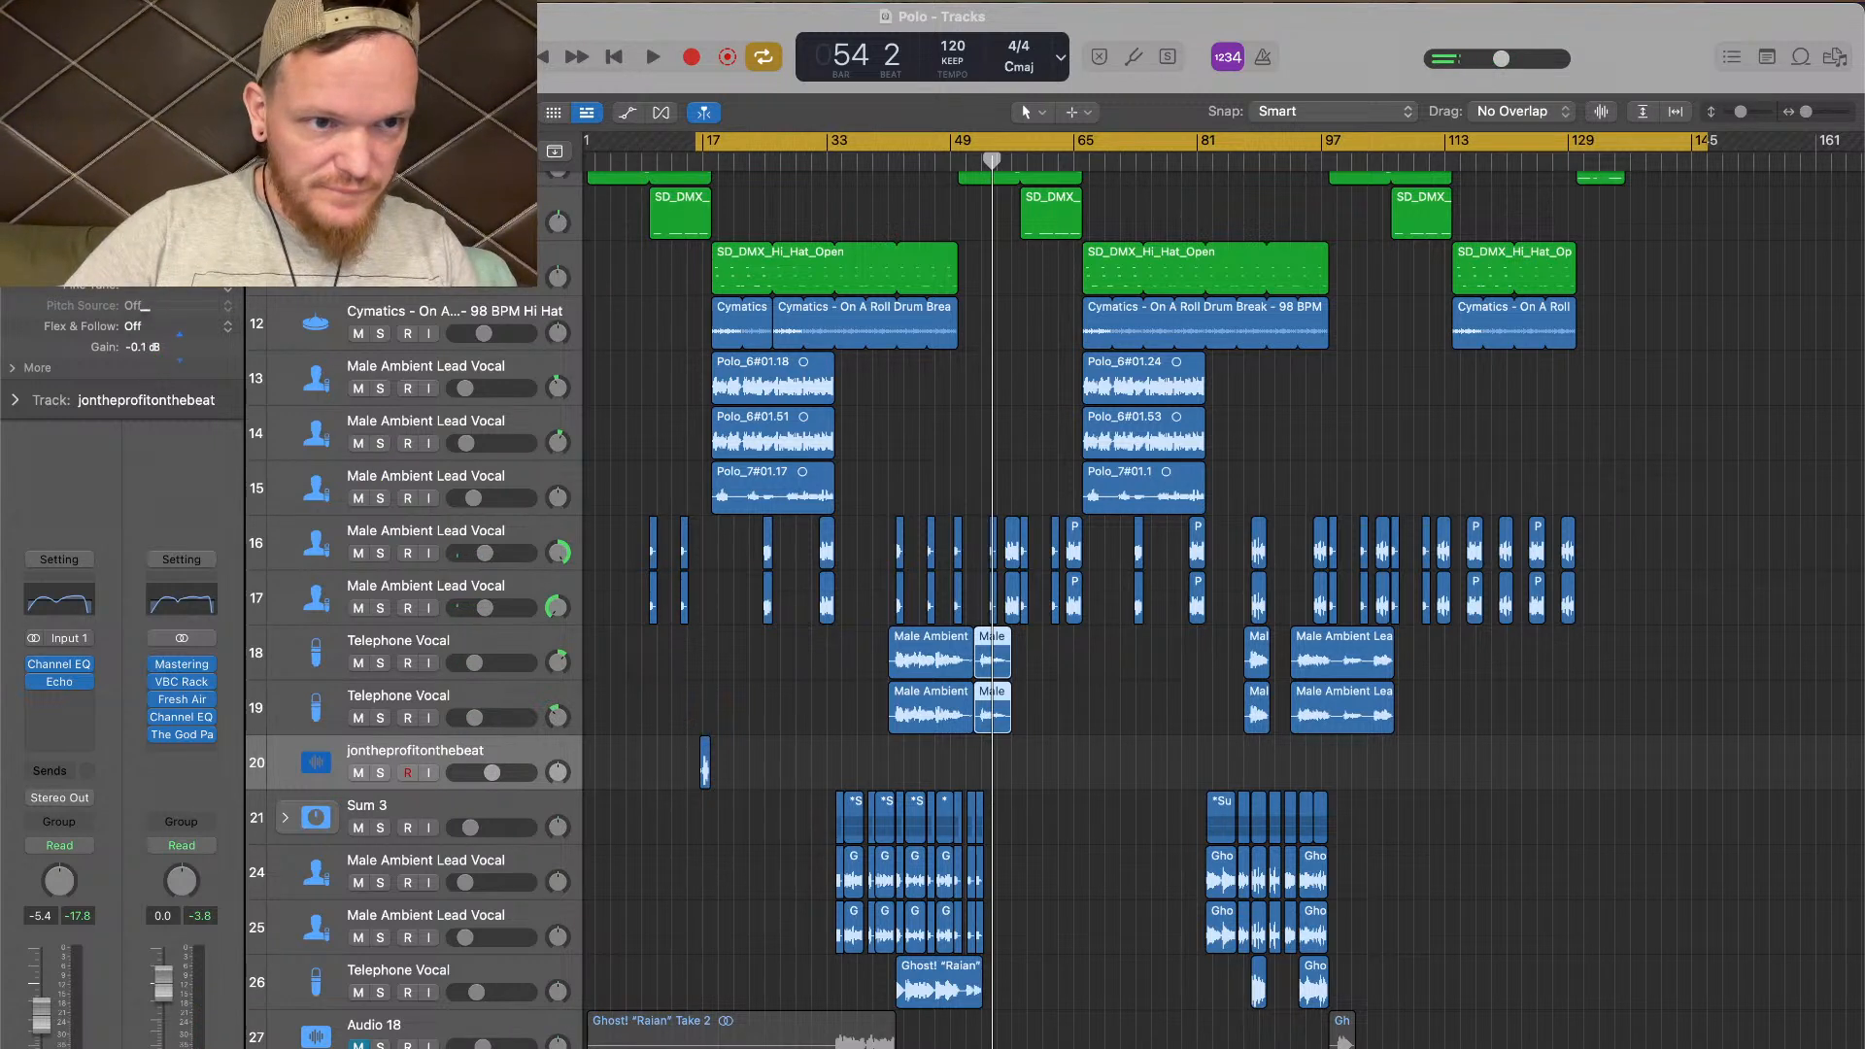
key(space)
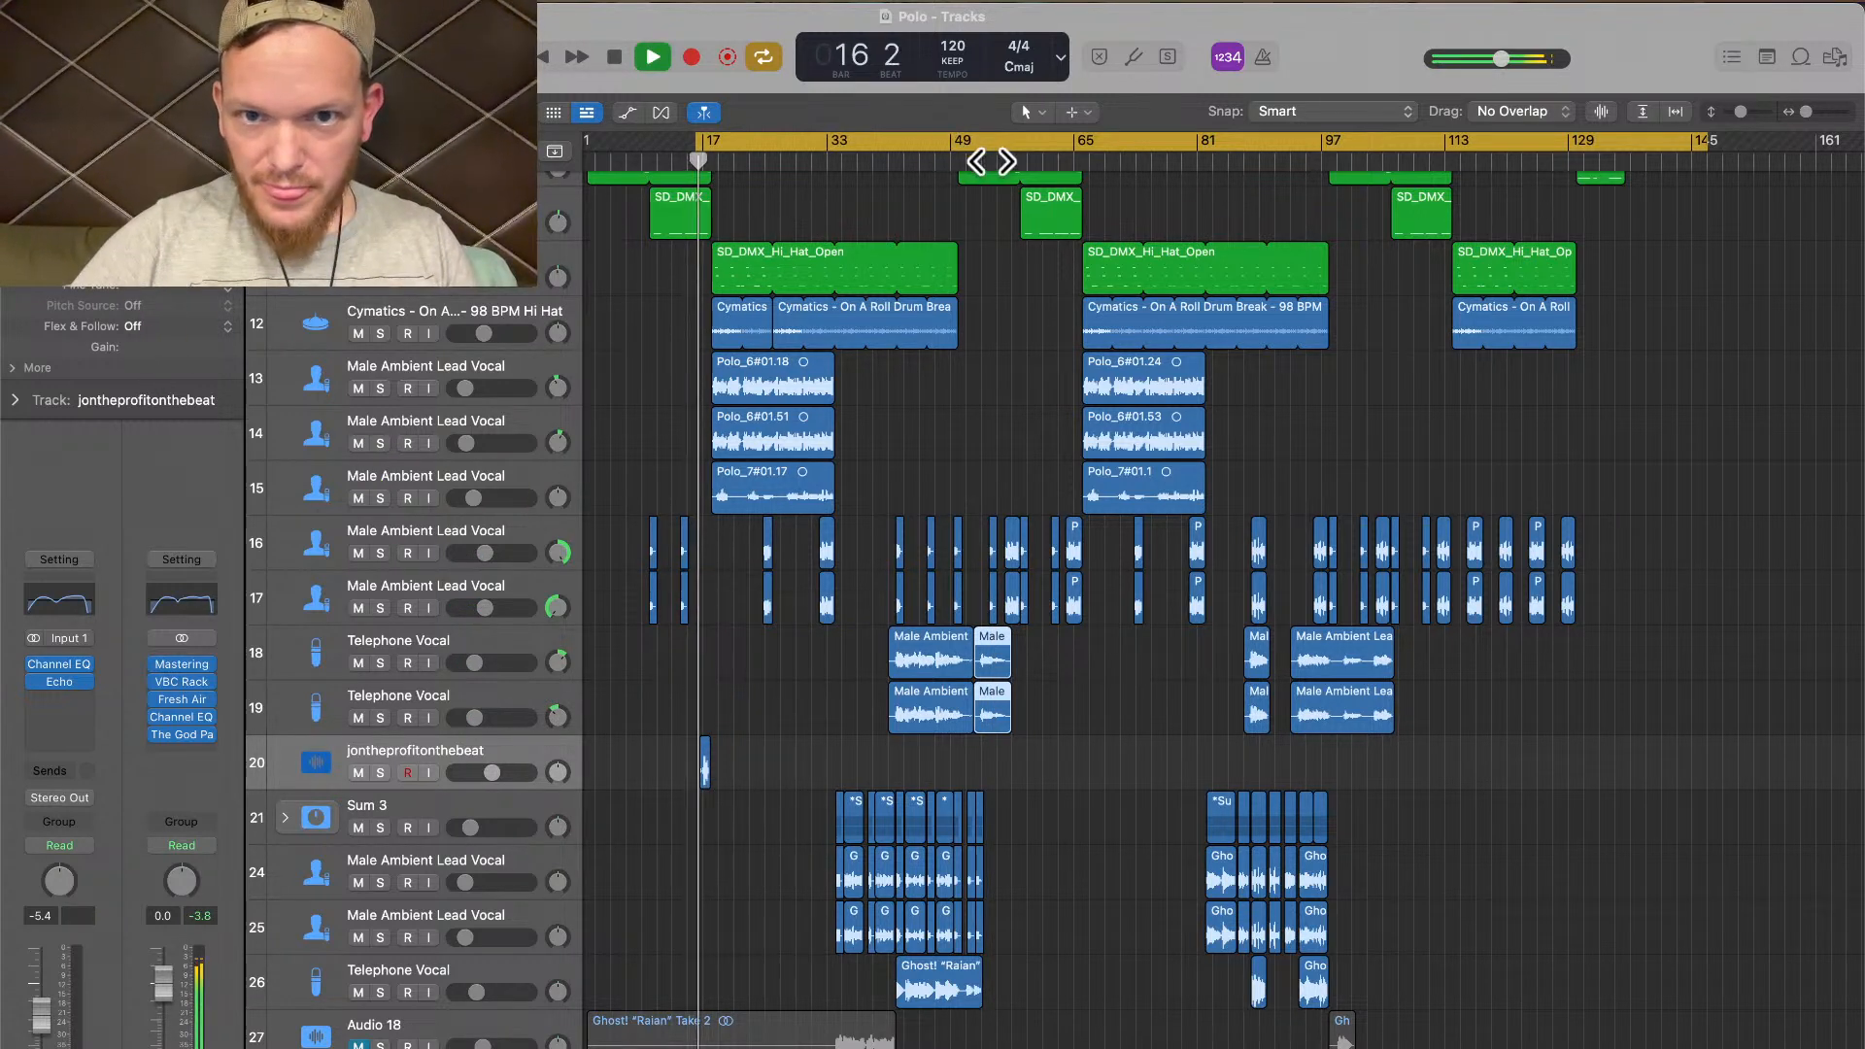
Set the gain of the selected Telephone Vocal regions after bar 52 to +1.0 dB and replay the passage from about bar 50
click(990, 160)
drag(991, 160, 962, 162)
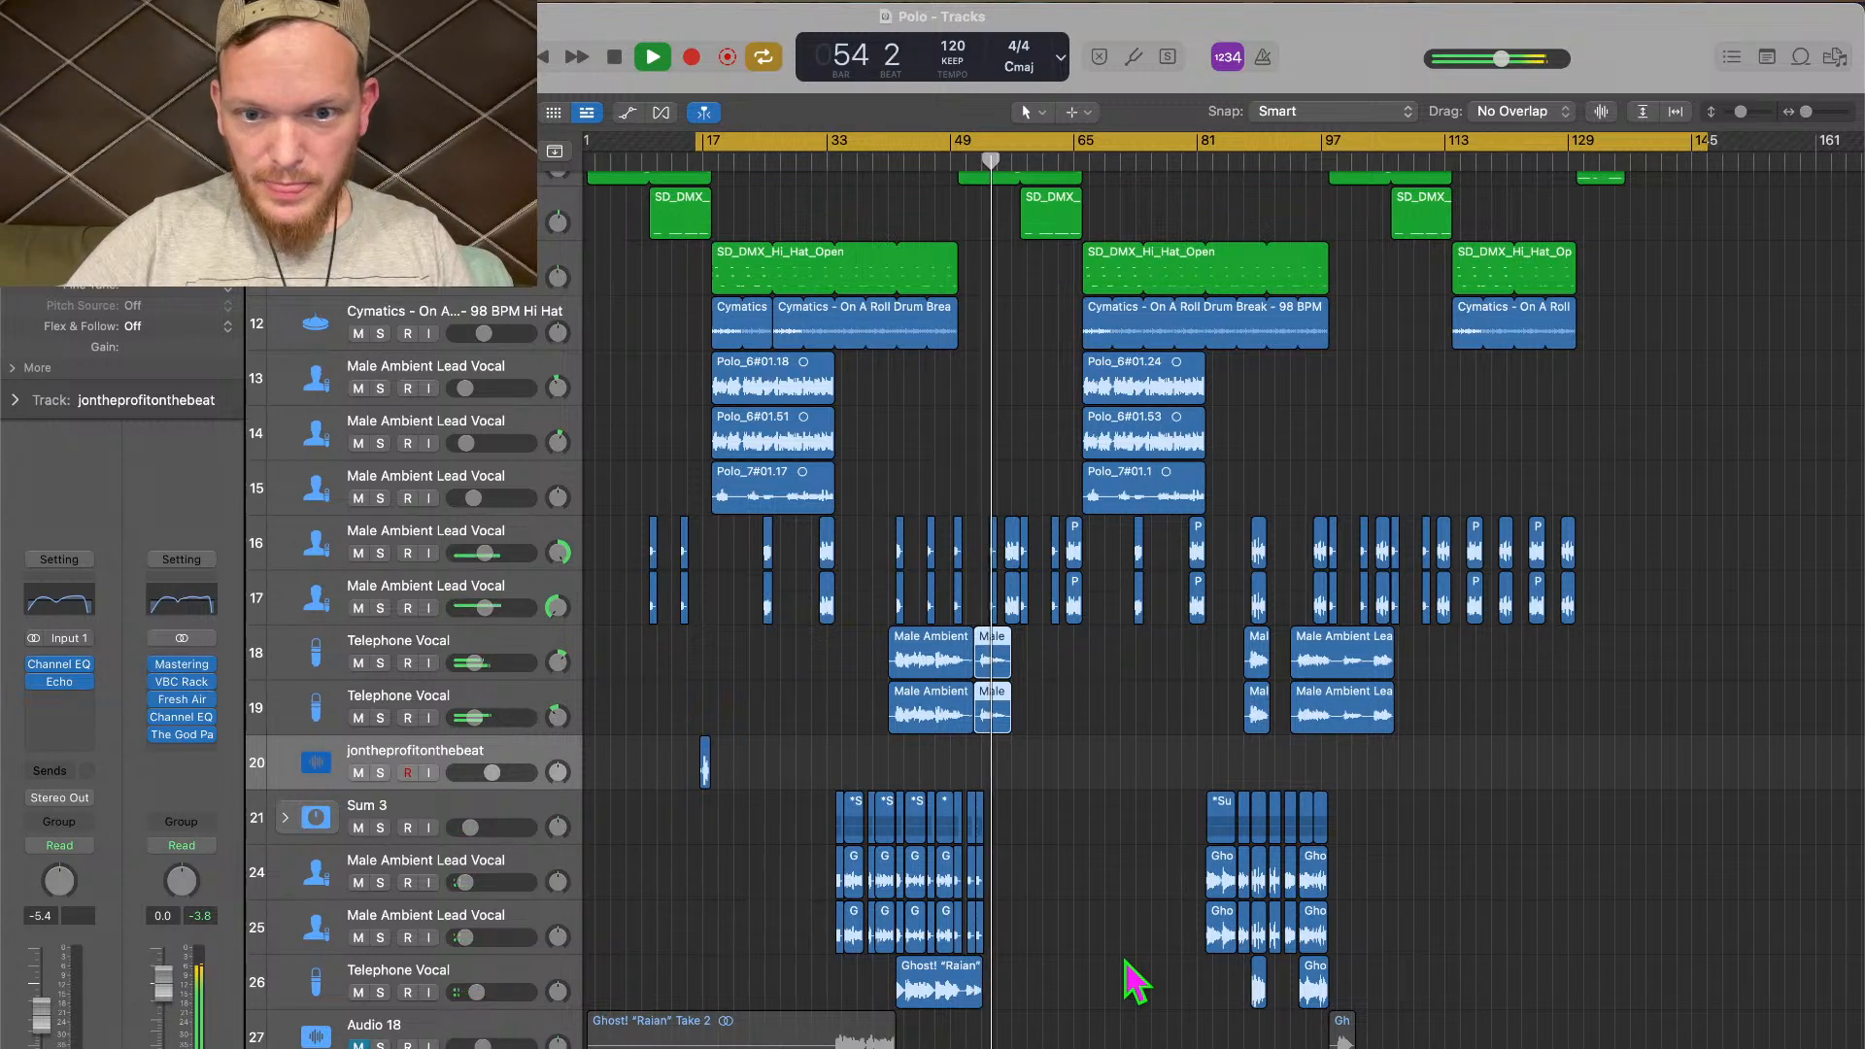
key(space)
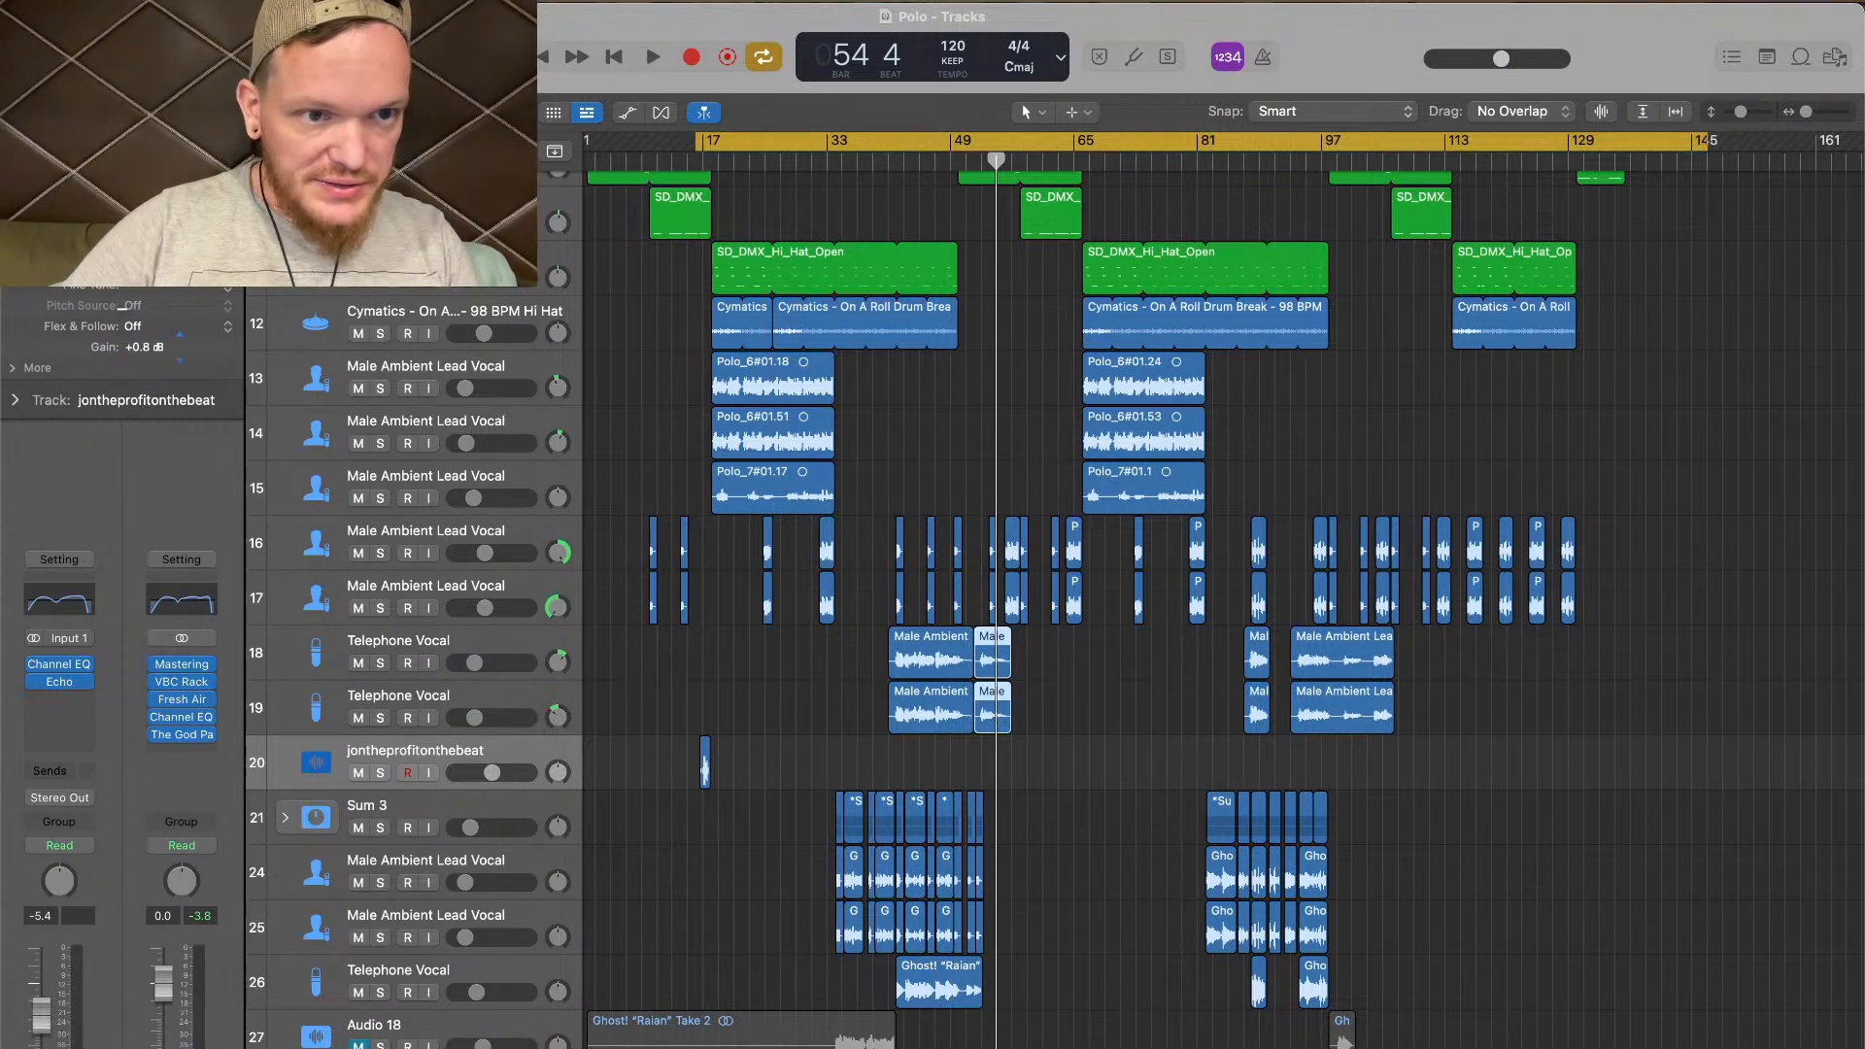
key(space)
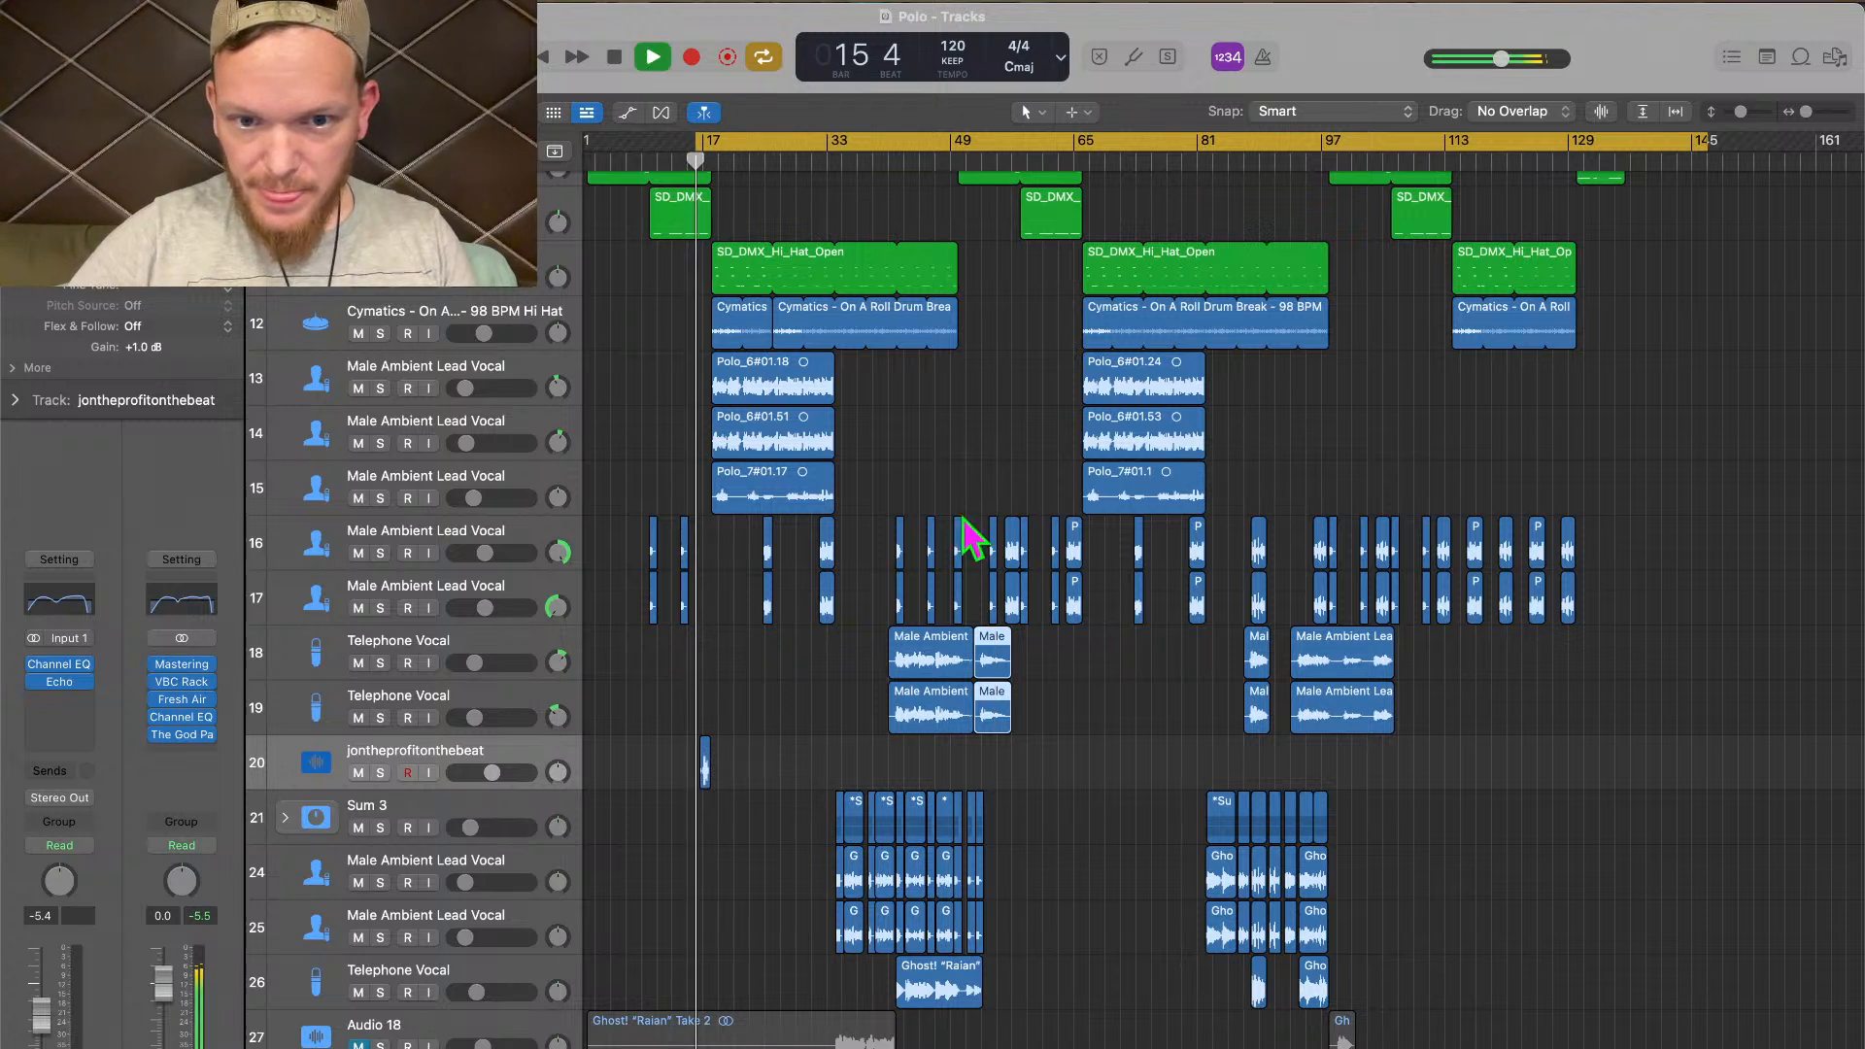
click(981, 160)
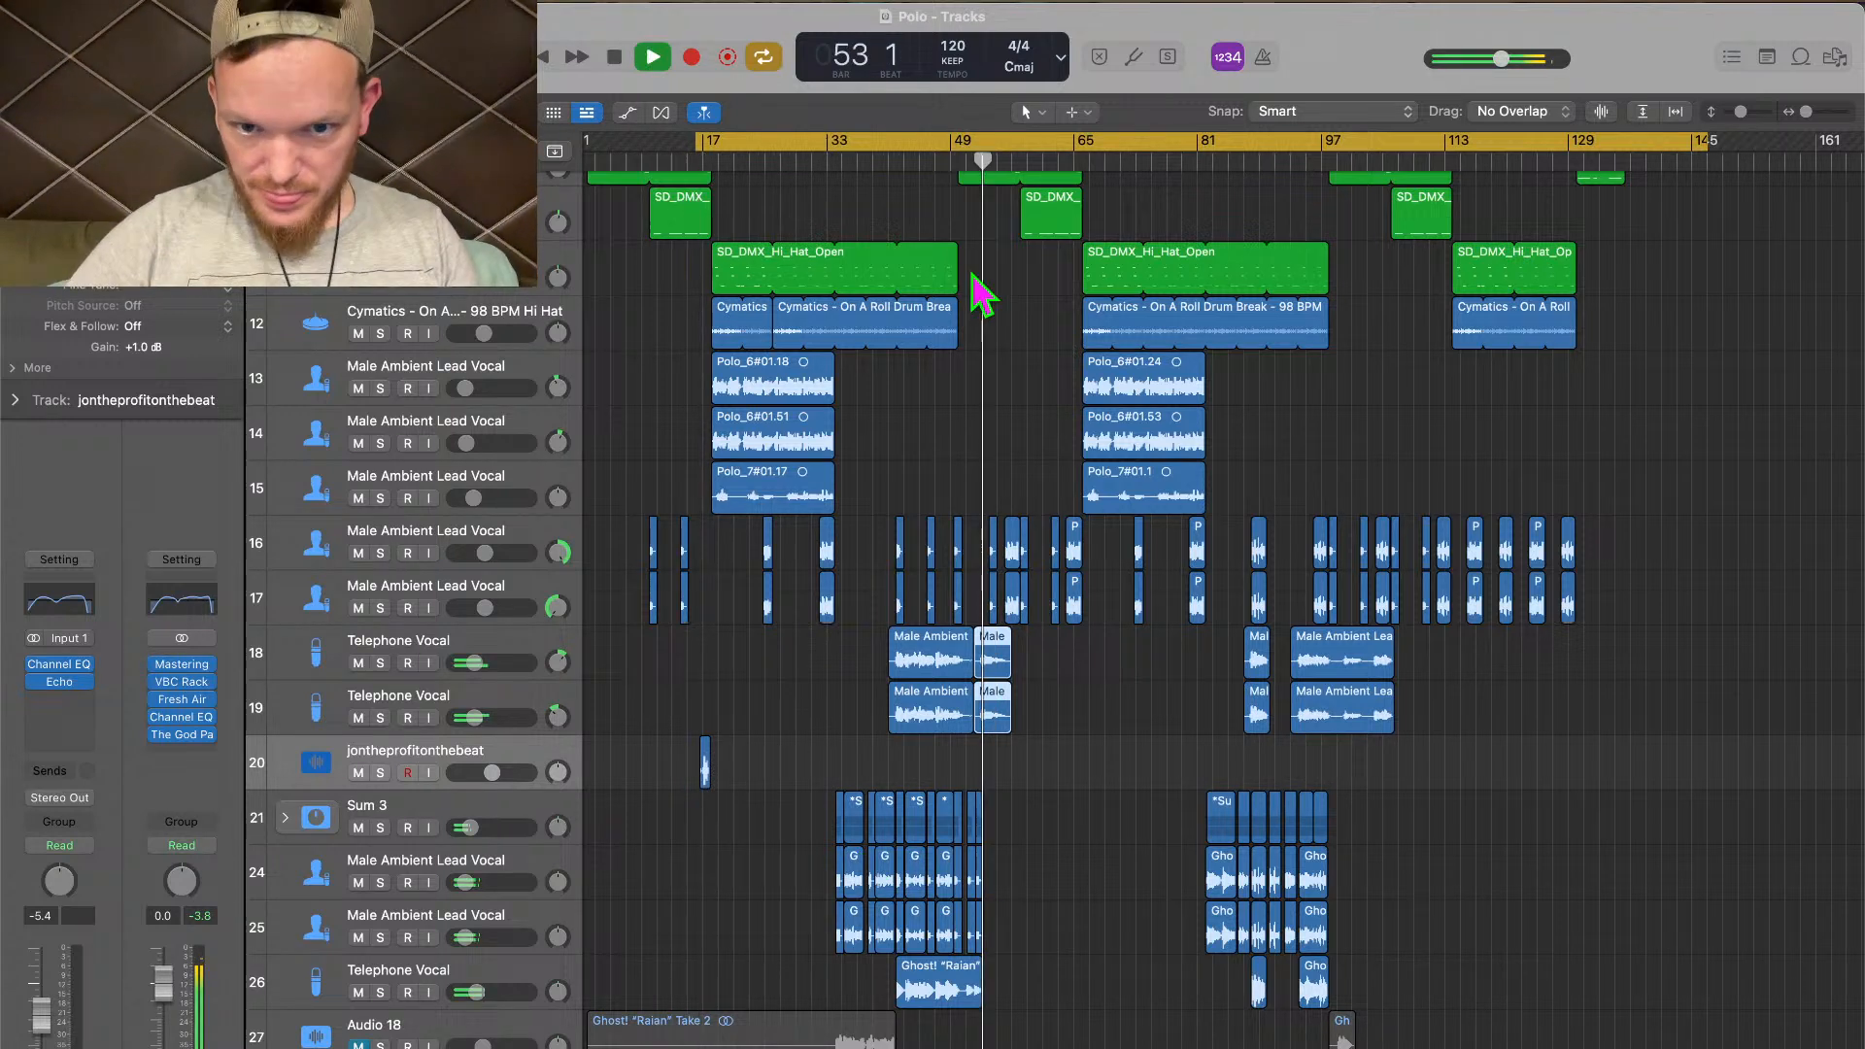
click(959, 161)
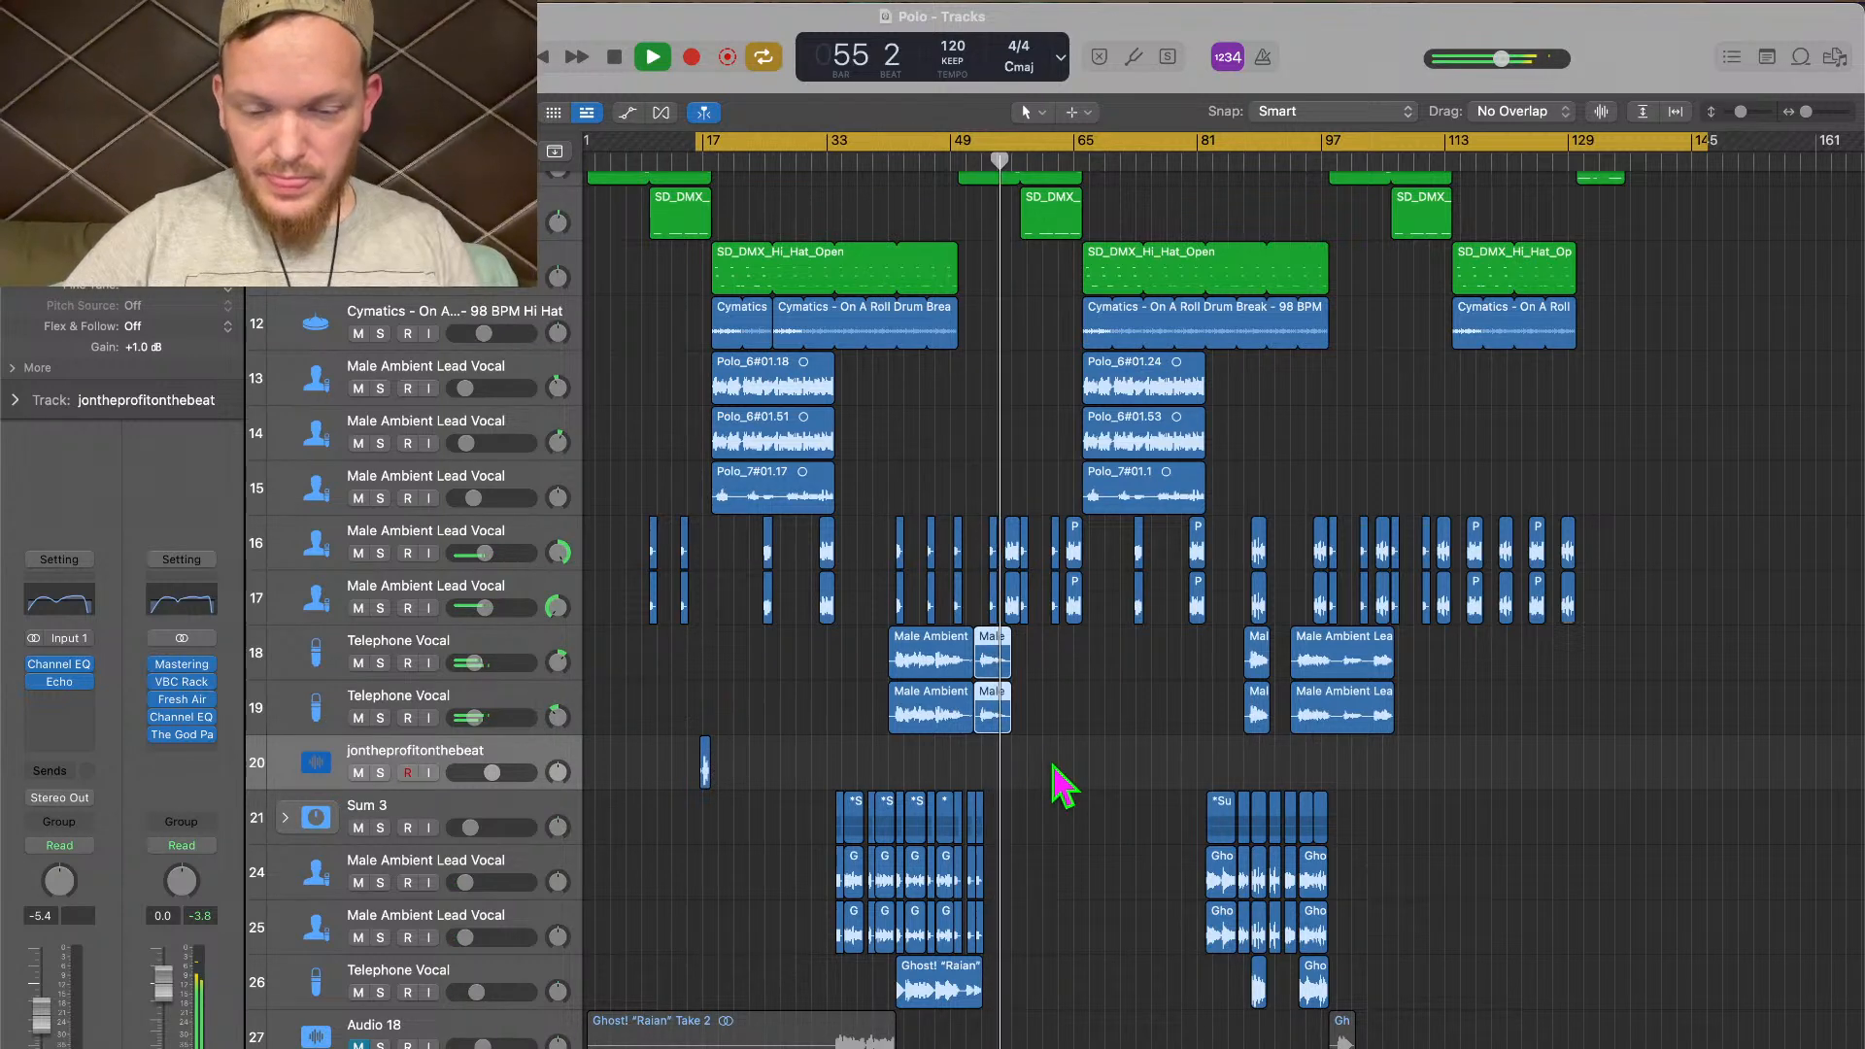
Move the cycle range so it starts at bar 92, and play back from there
key(super+Left)
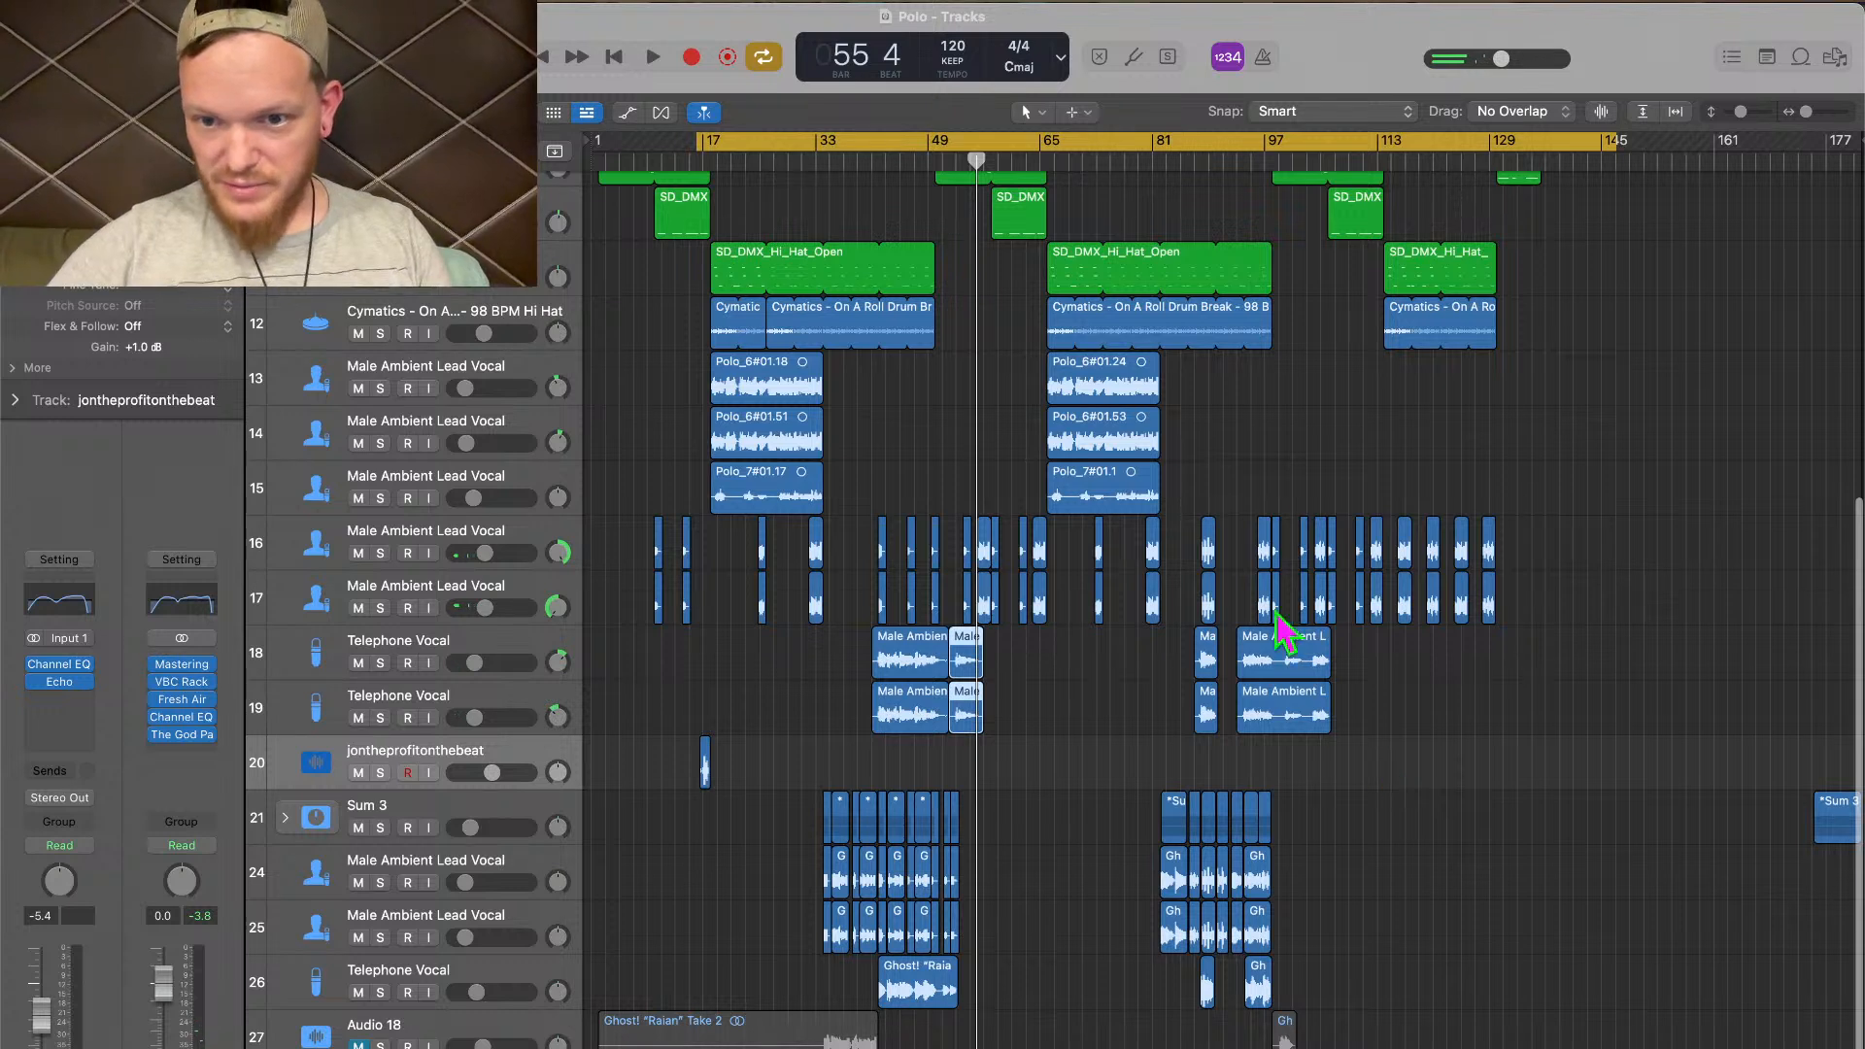
drag(1210, 148, 1623, 140)
drag(947, 146, 1228, 170)
key(space)
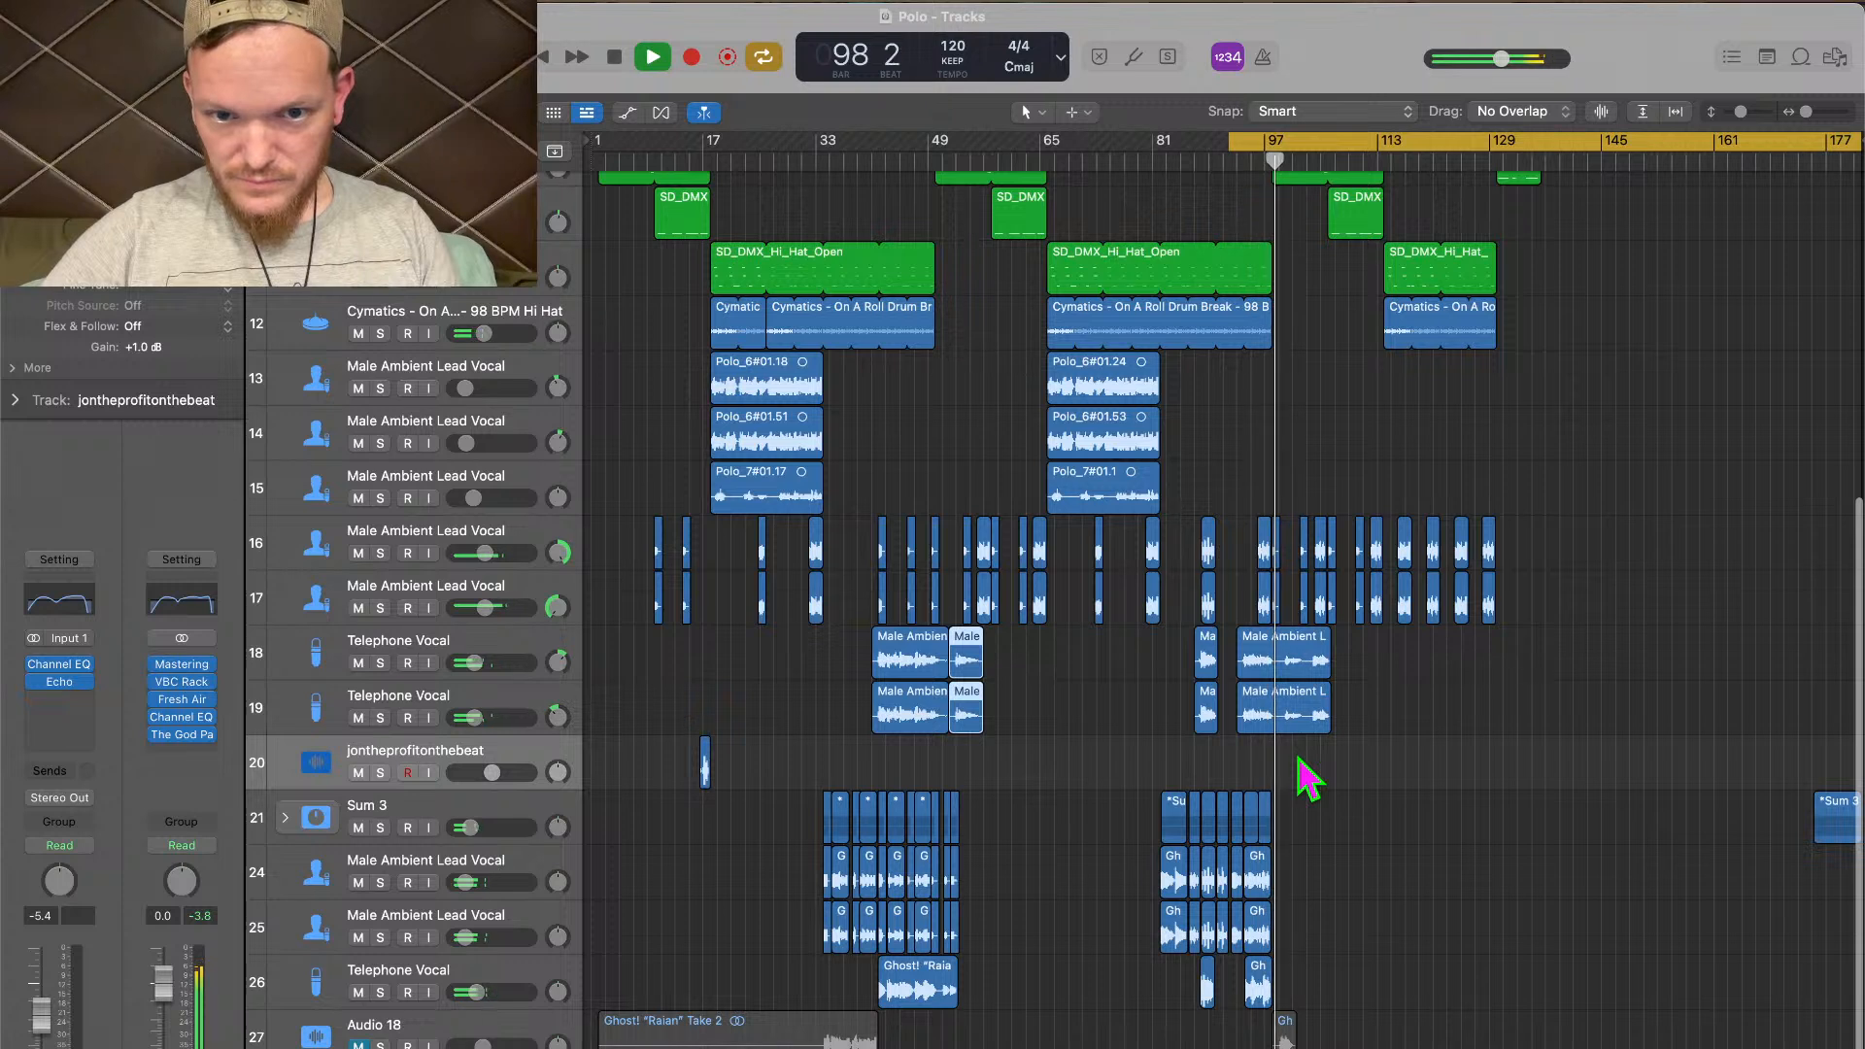
Set the gain of the long Telephone Vocal regions spanning about bars 93 to 106 on tracks 18 and 19 to +1.0 dB, and play back
key(space)
click(1301, 723)
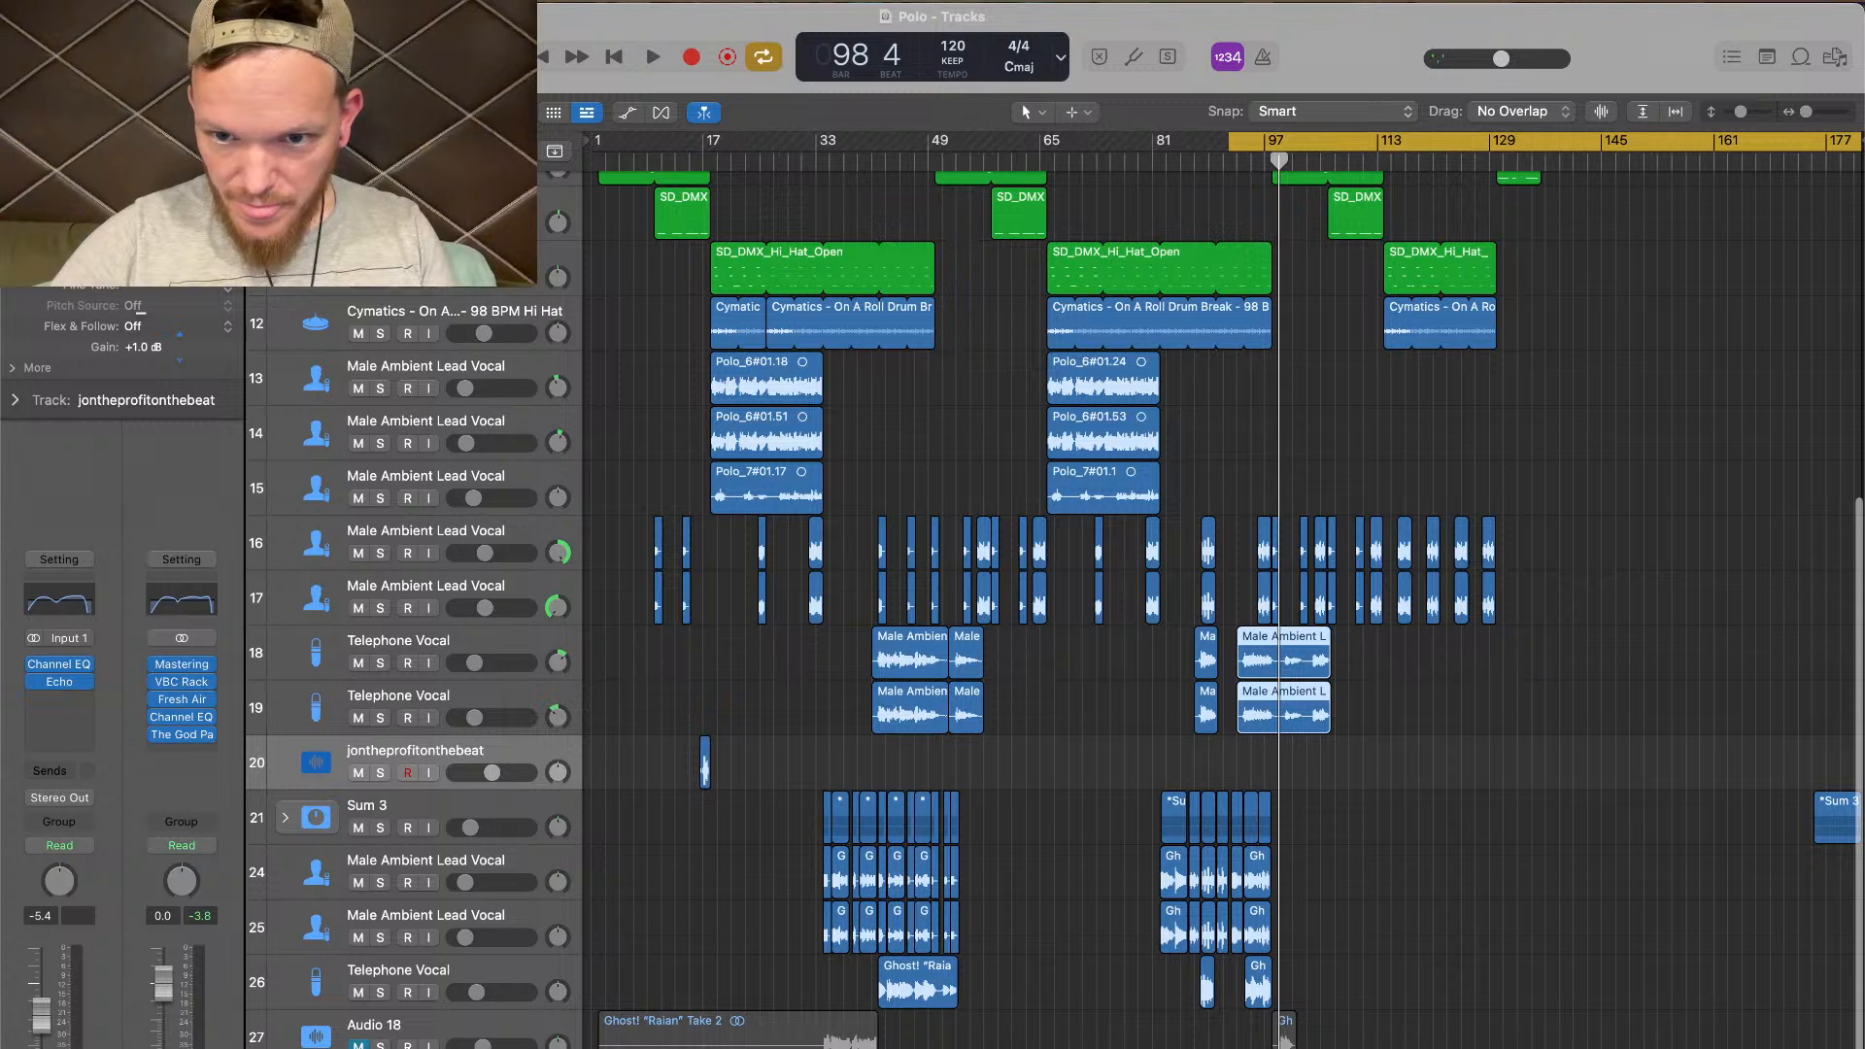
key(space)
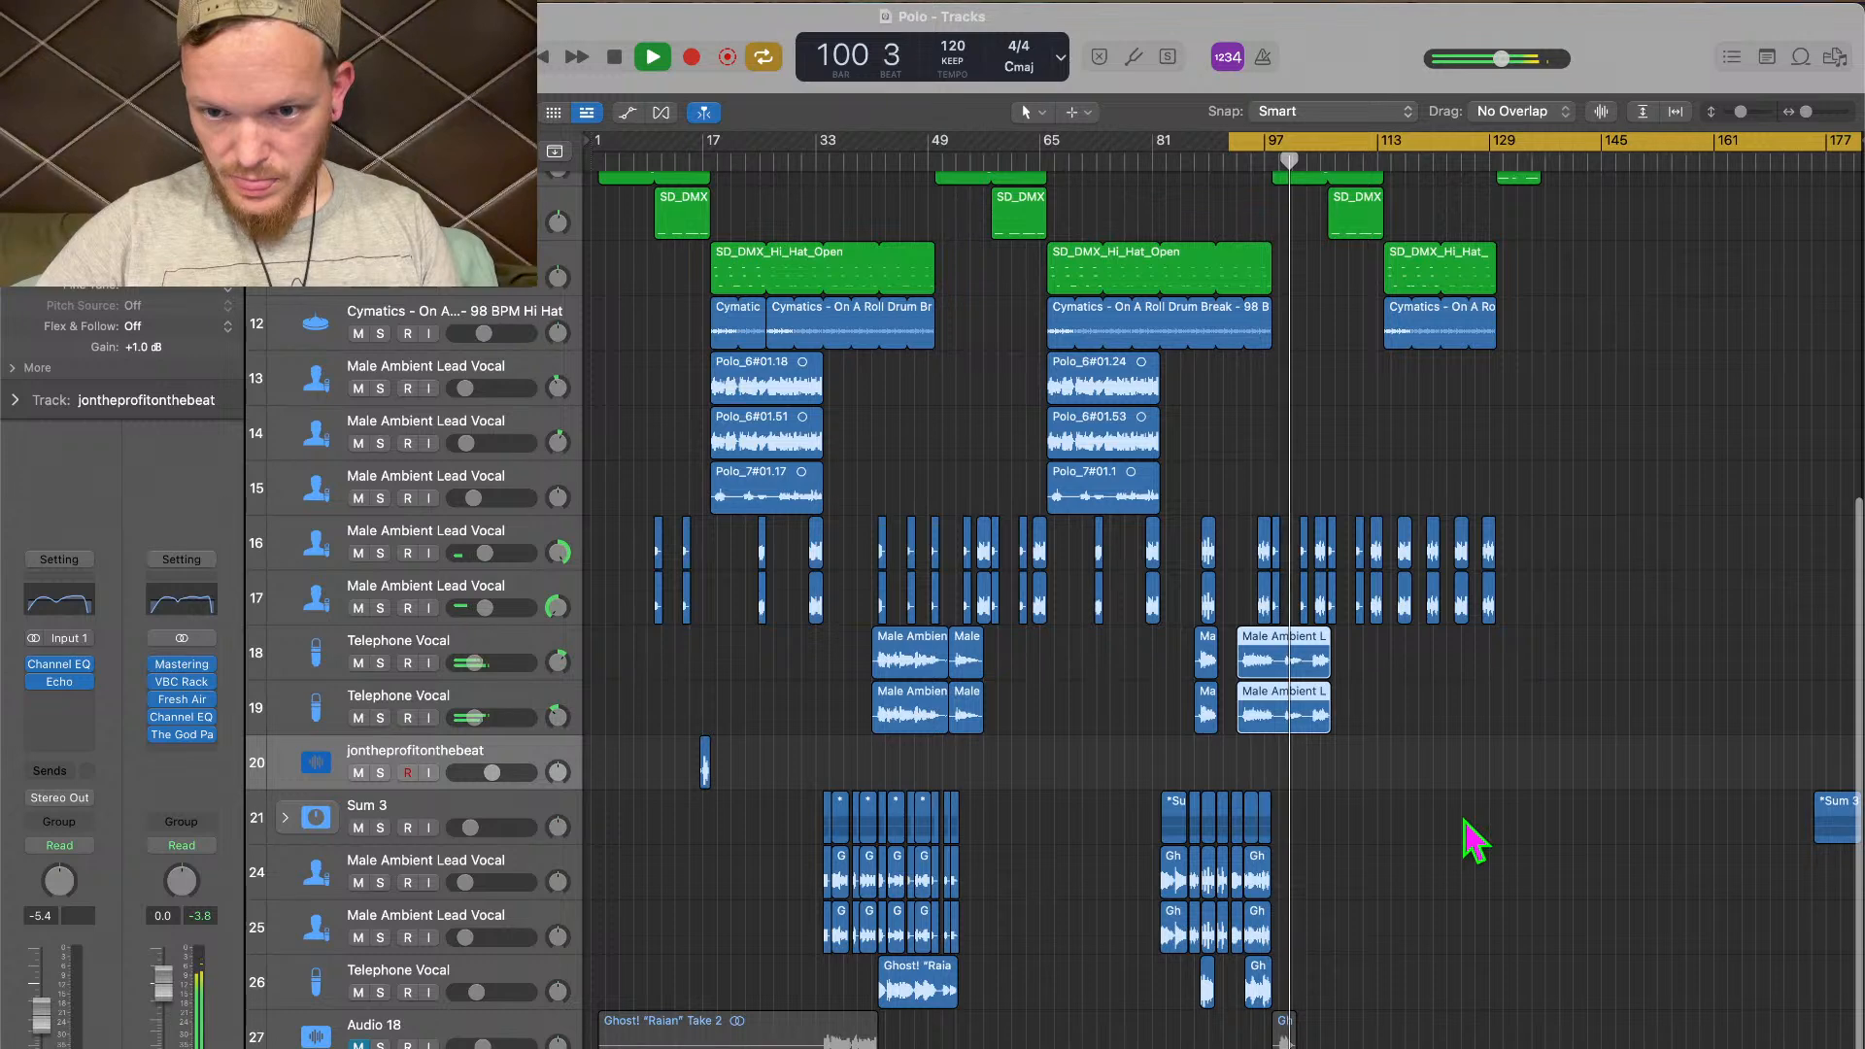
Stop playback and split the long Telephone Vocal regions on tracks 18 and 19 at bar 99 beat 3 and bar 102 beat 4
key(space)
click(1272, 158)
scroll(1323, 729, up, 10)
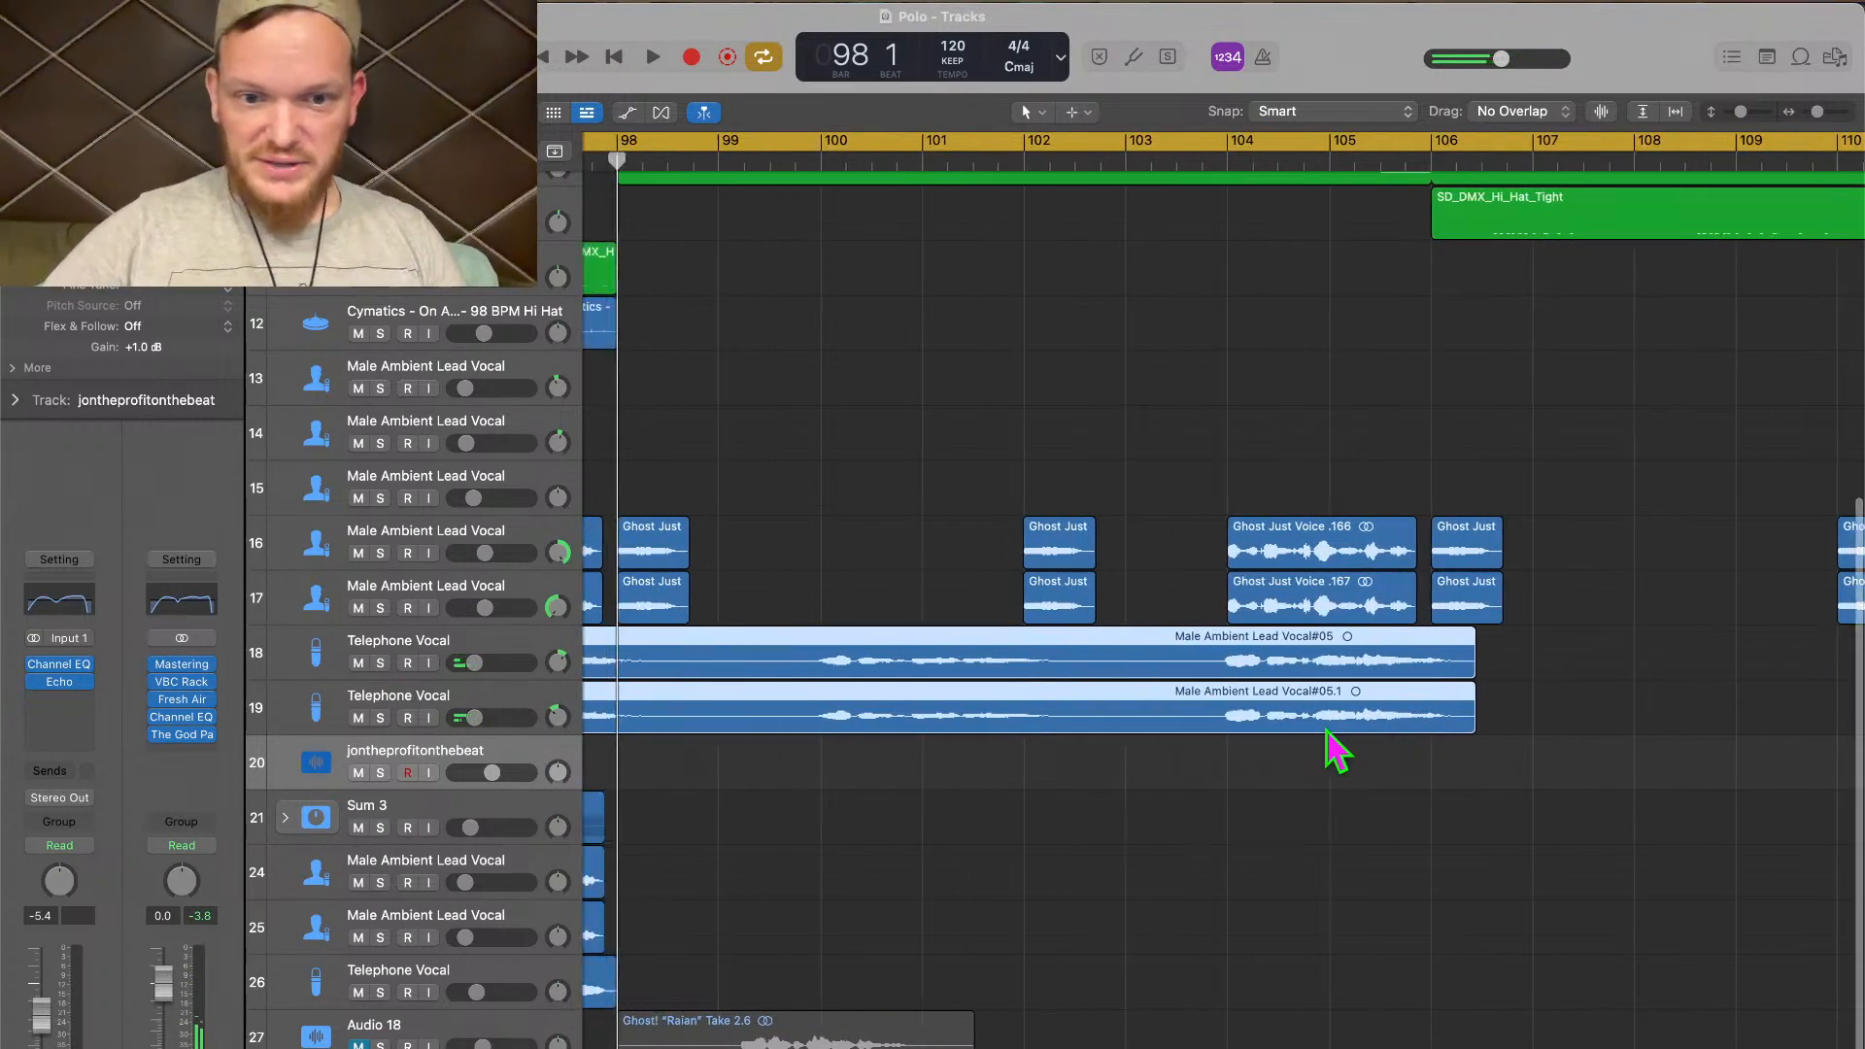
click(913, 162)
key(super+t)
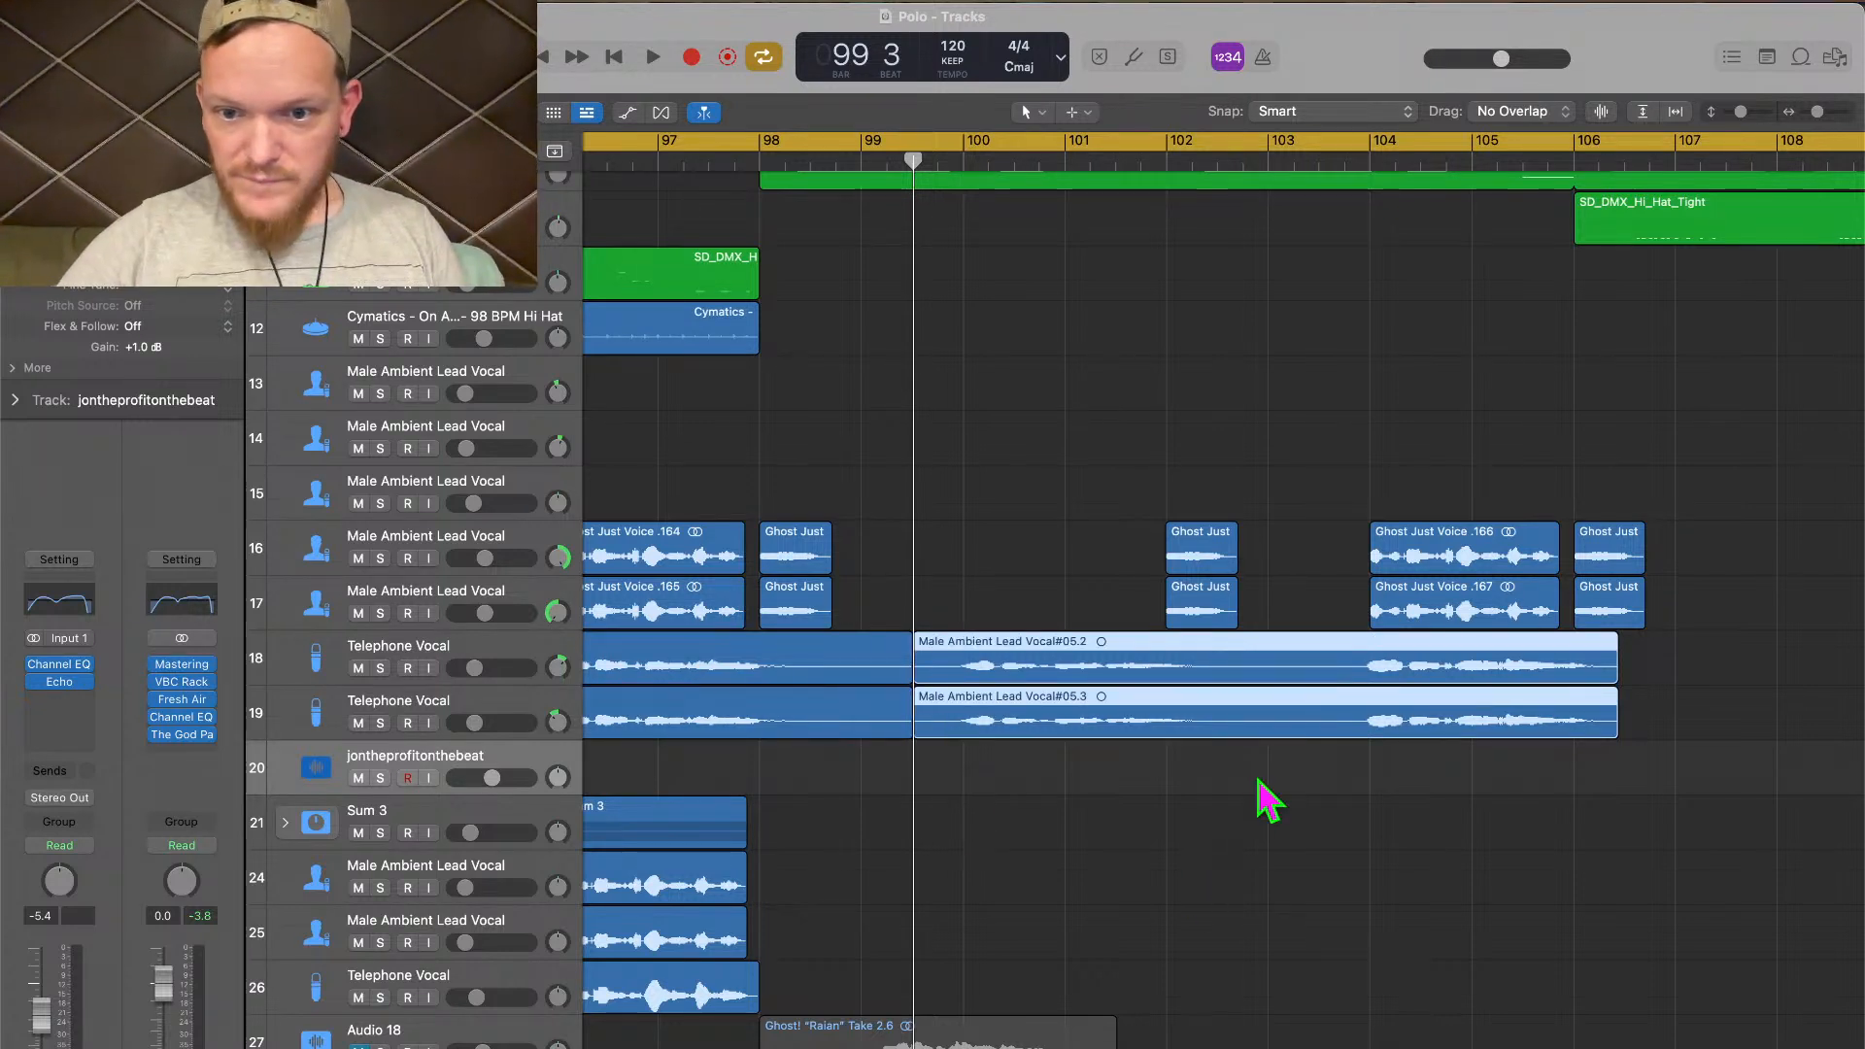
click(1245, 160)
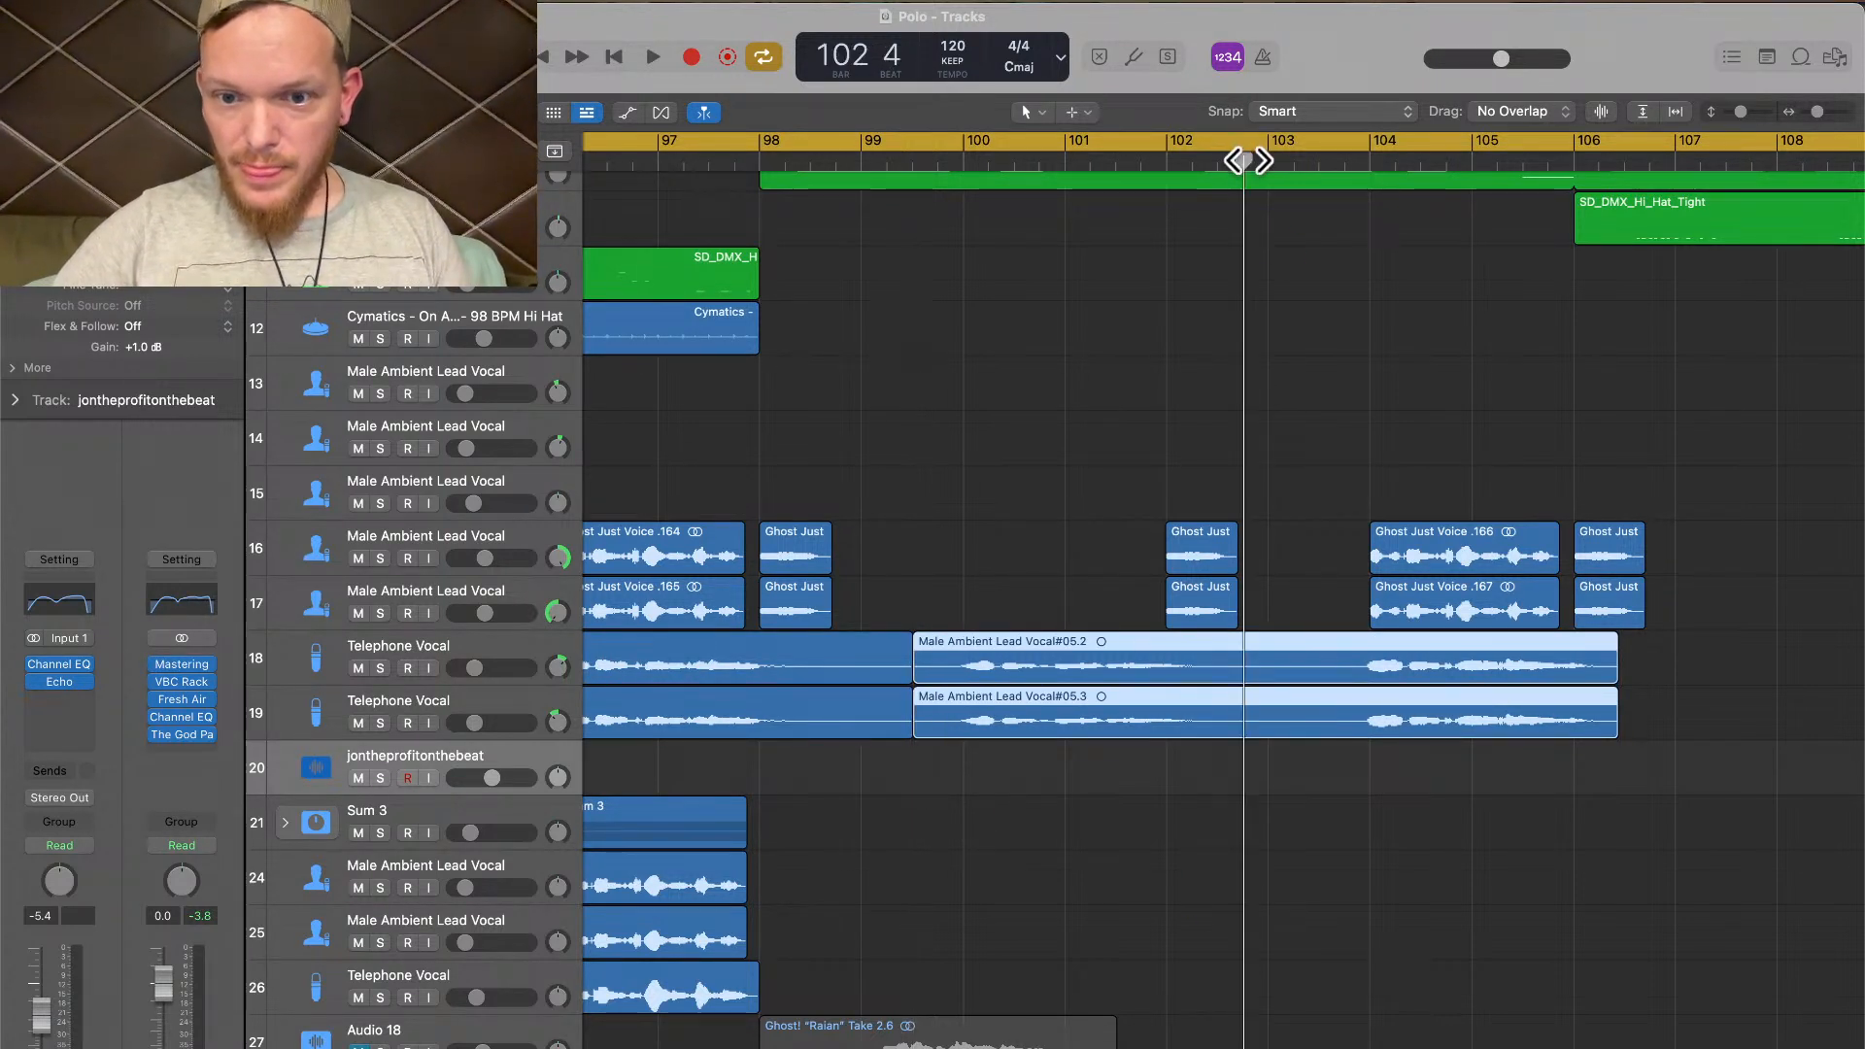
key(super+t)
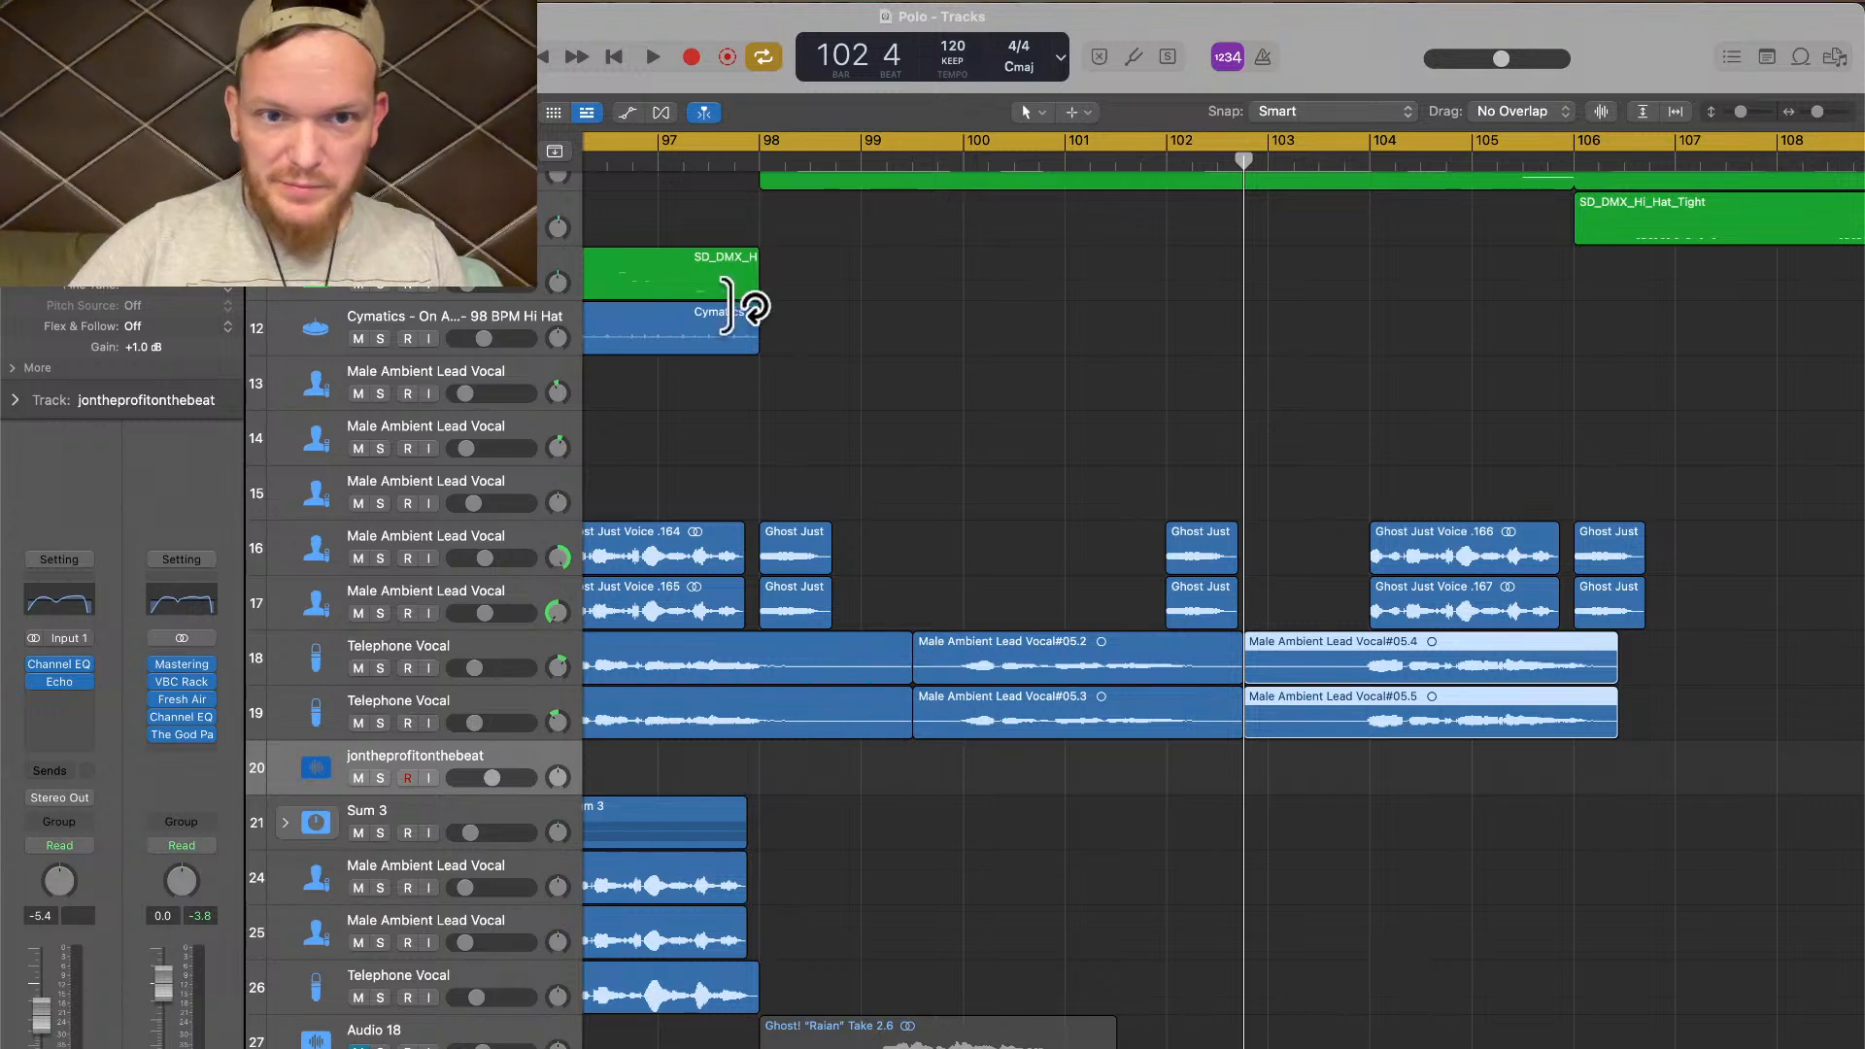
Split the first part of the Telephone Vocal regions at bar 98 beat 2 and delete the pieces up to bar 99 beat 3
click(762, 158)
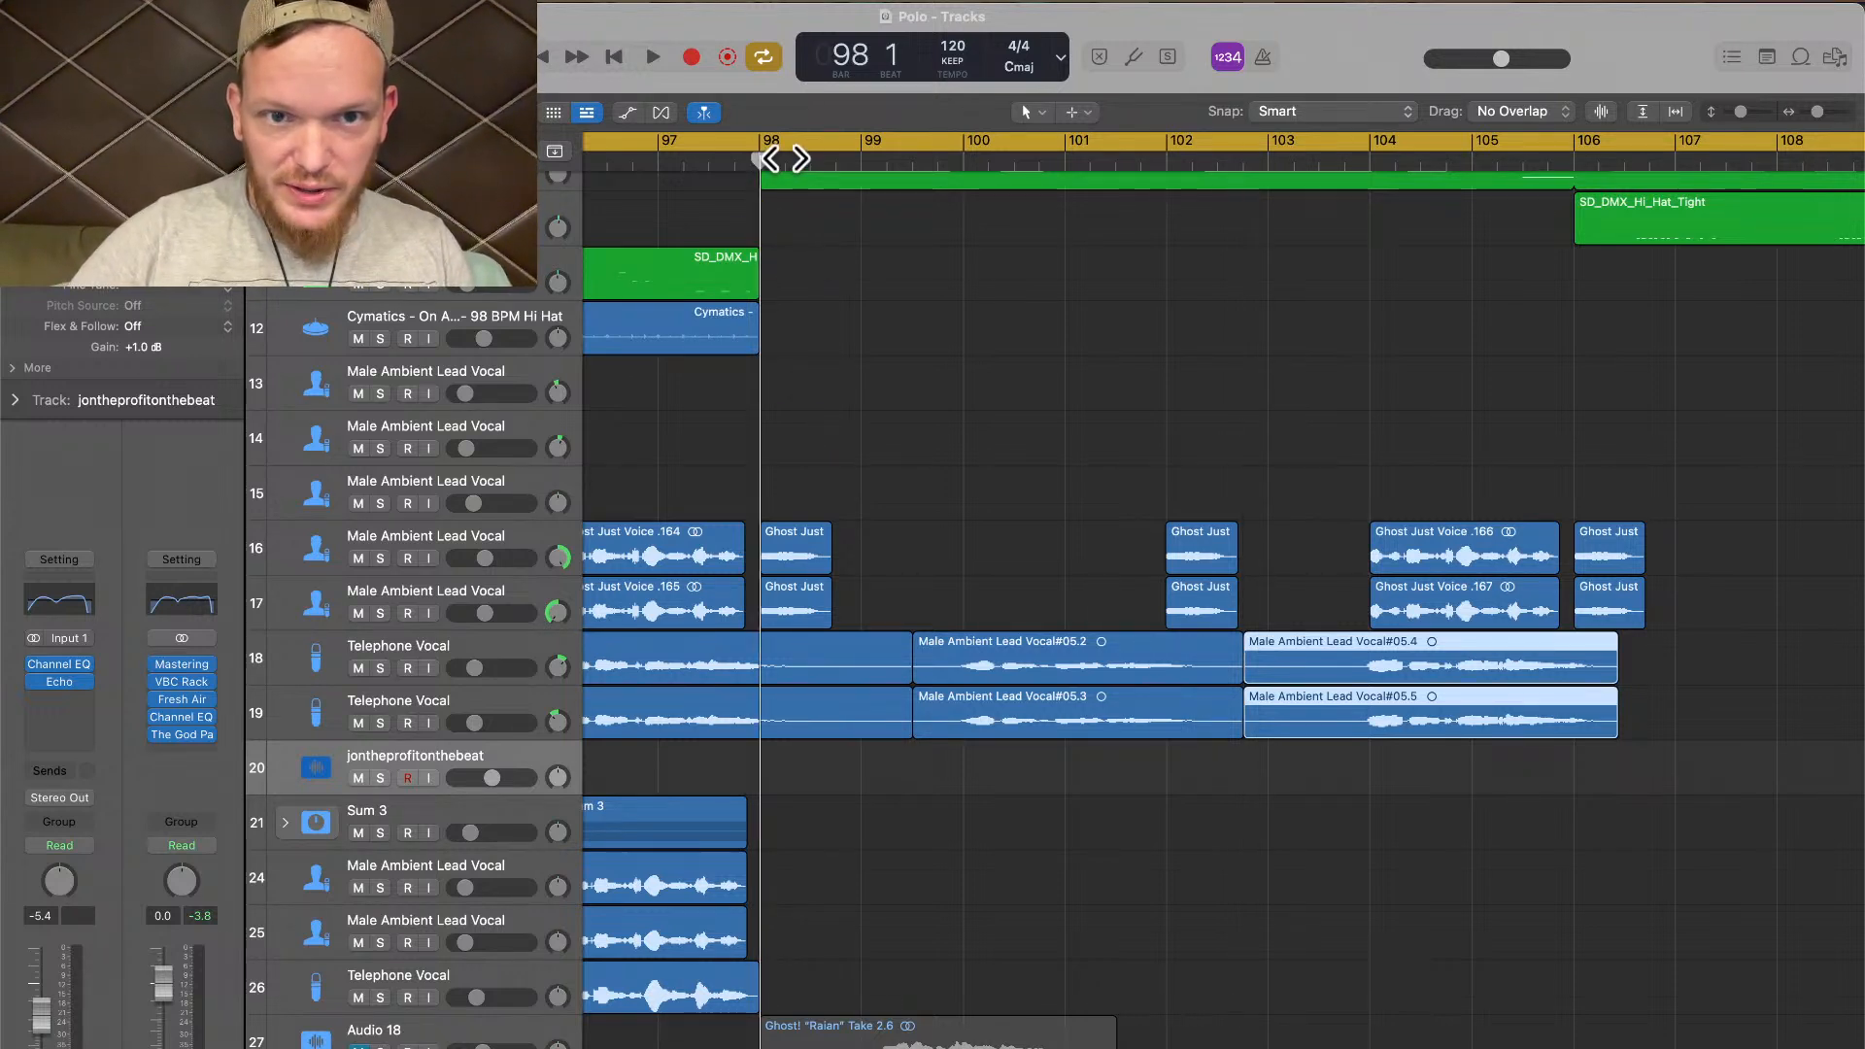
click(785, 158)
drag(849, 825, 854, 680)
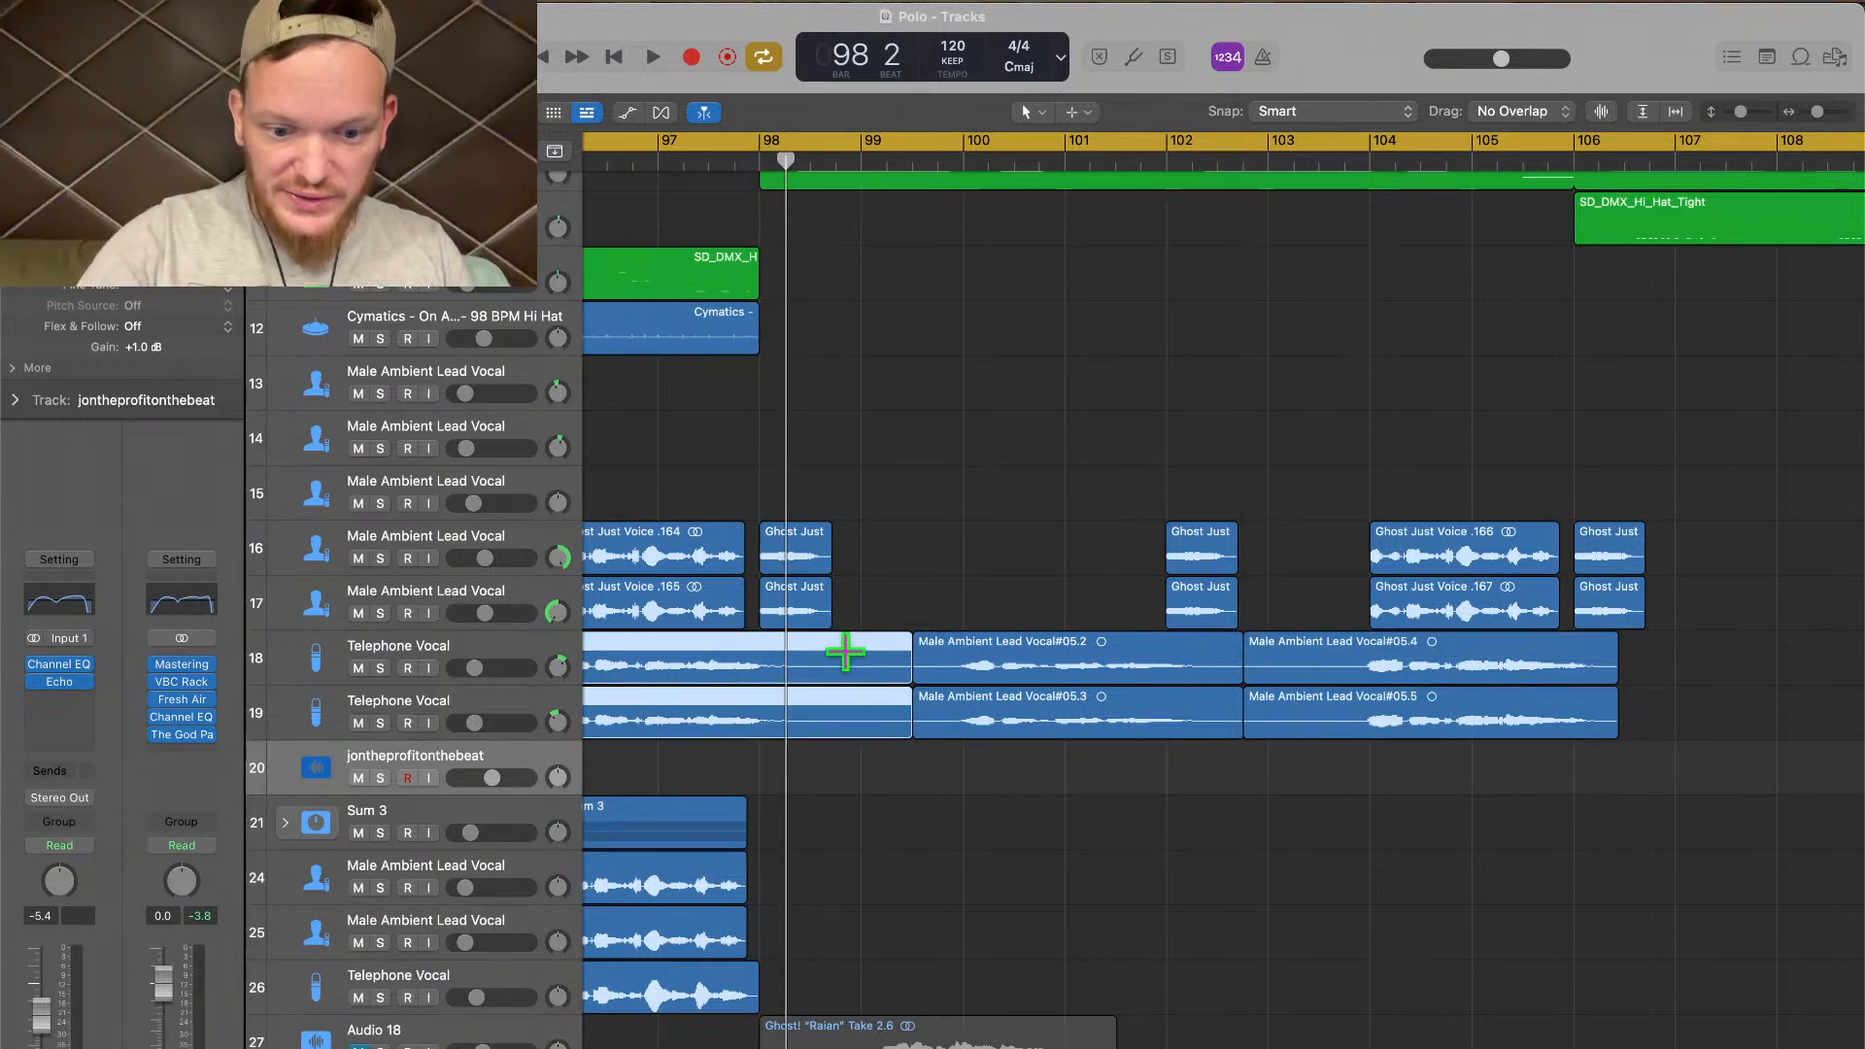
key(super+t)
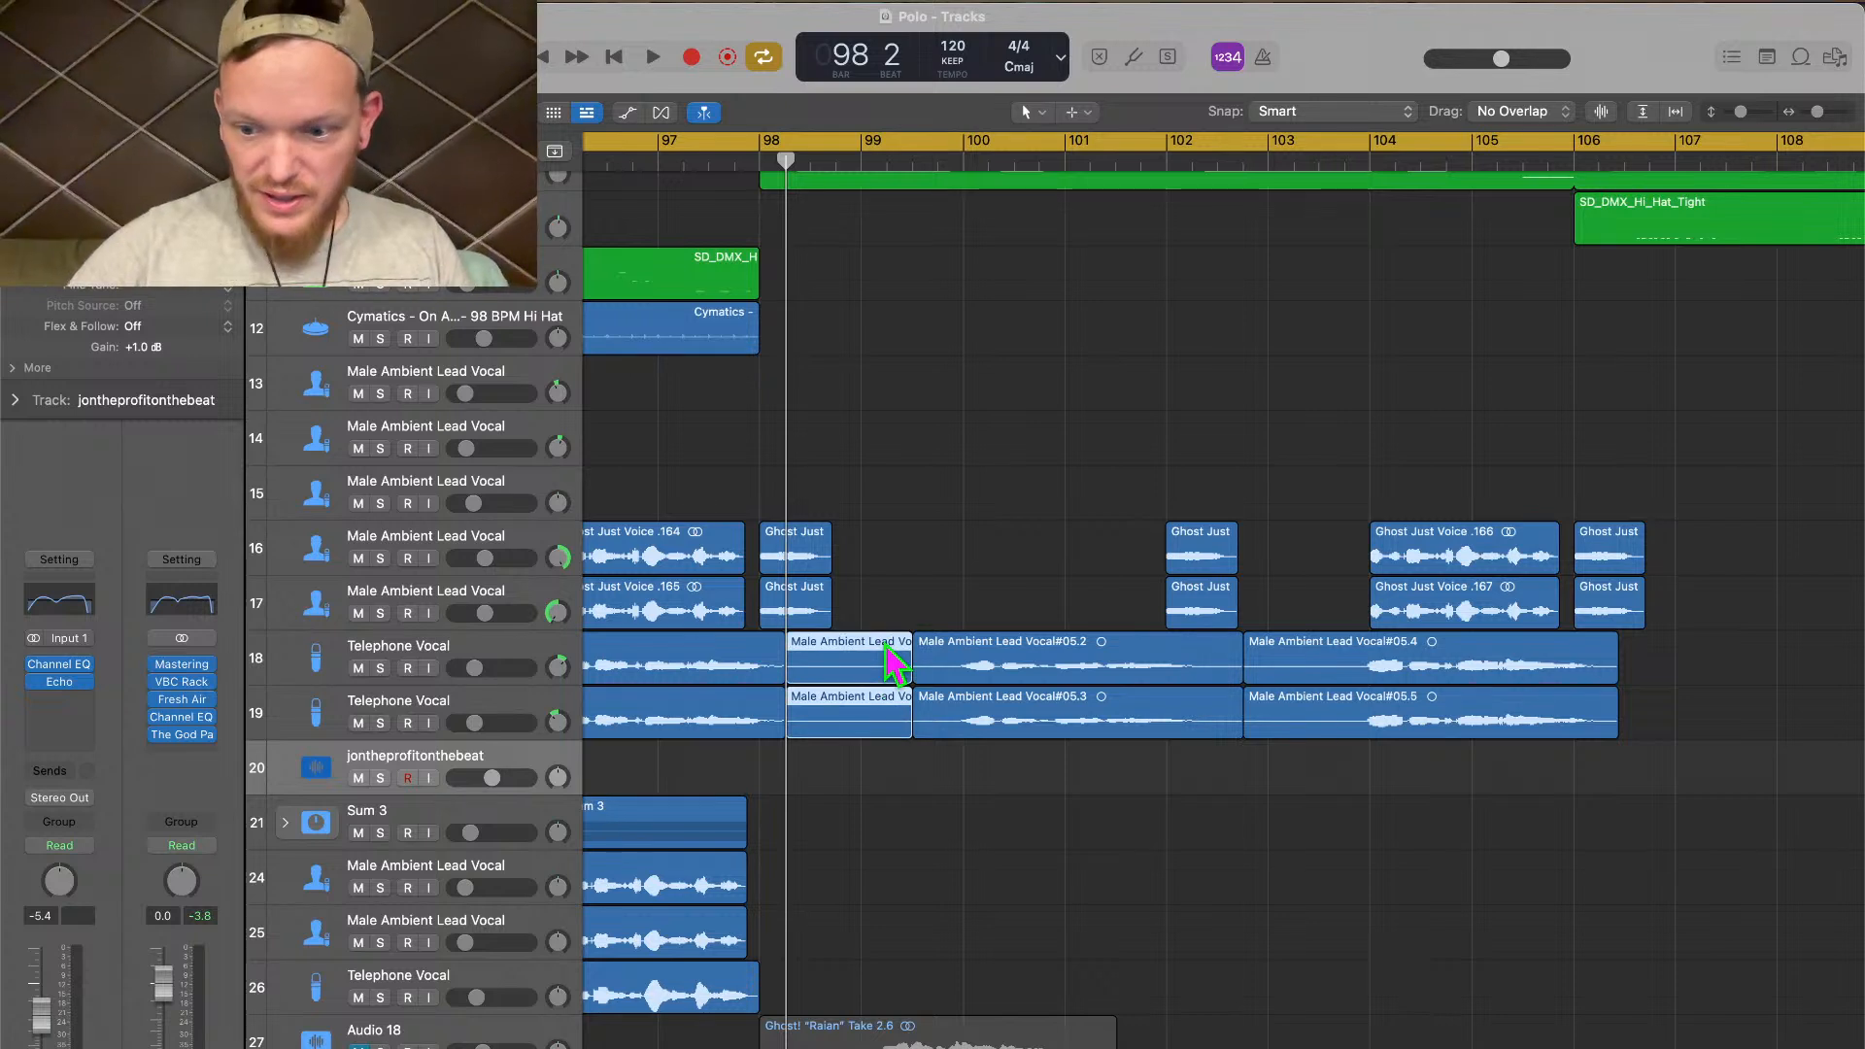
key(Delete)
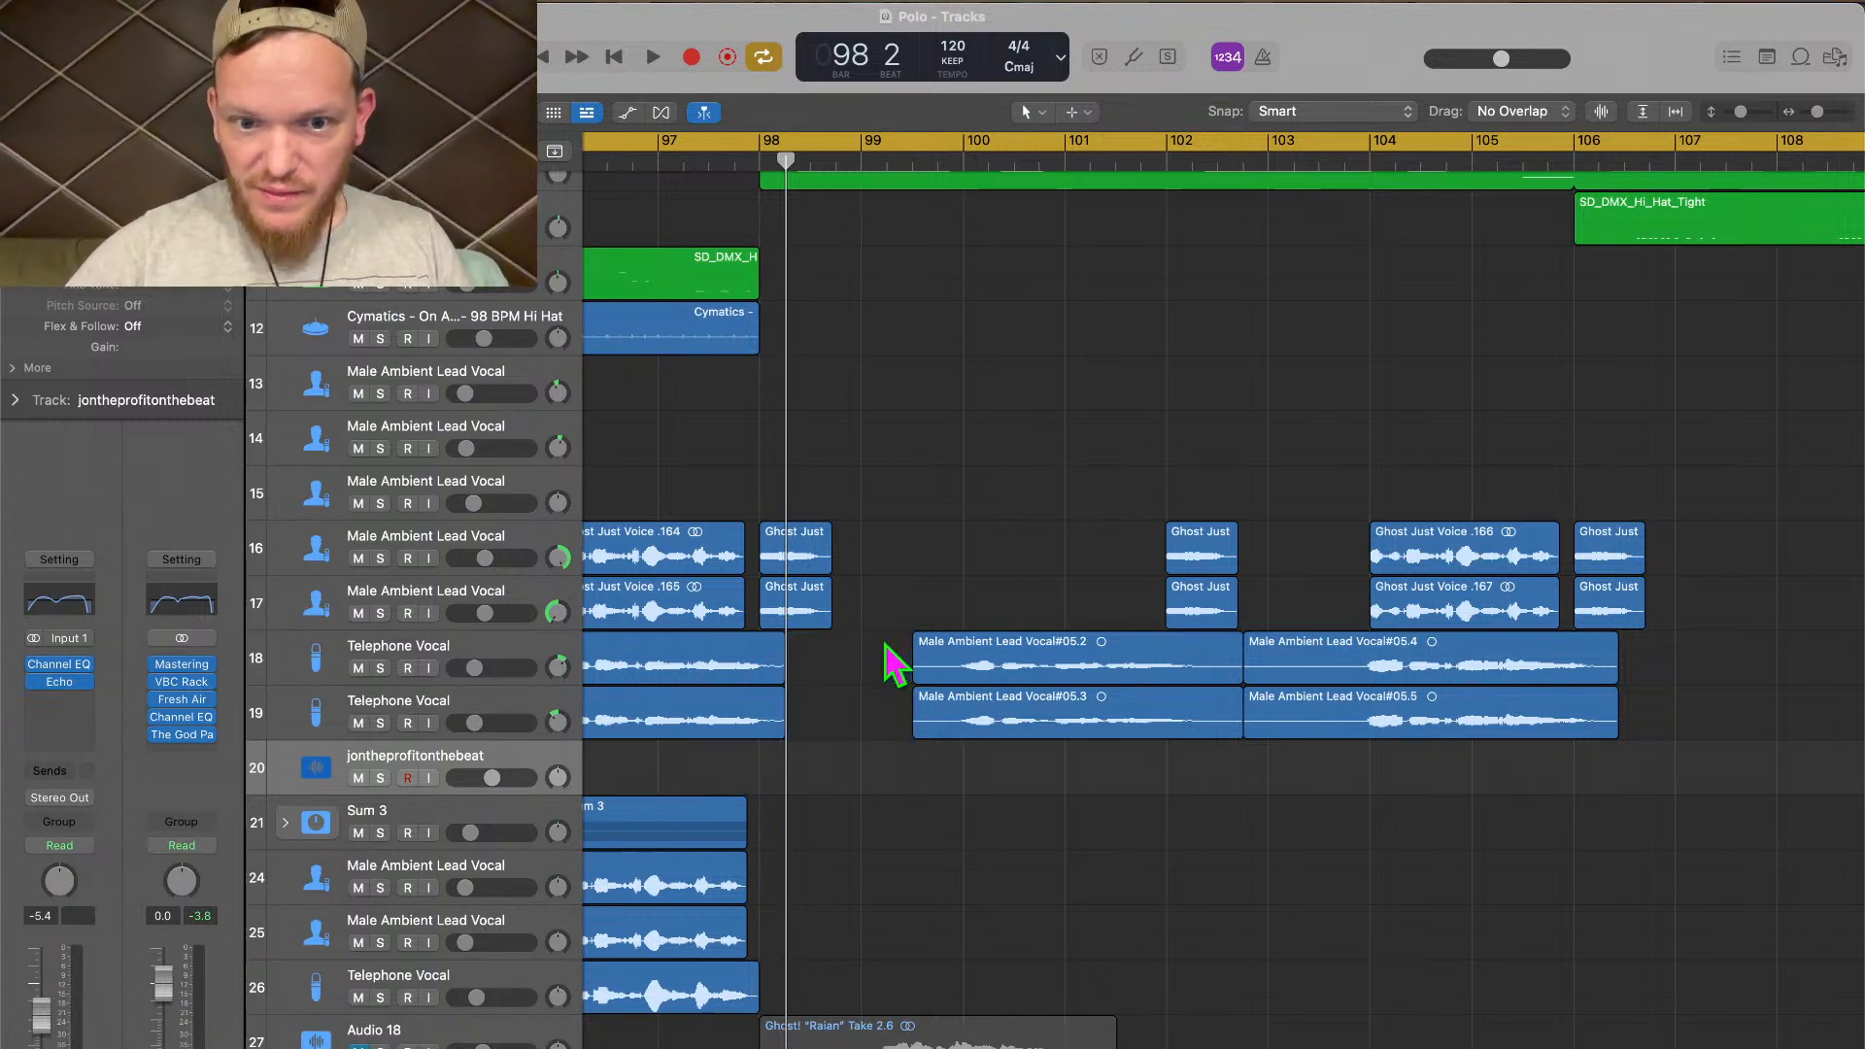
Split the middle Telephone Vocal regions at bar 99 beat 4 and delete the short pieces before the cut
click(945, 162)
click(956, 171)
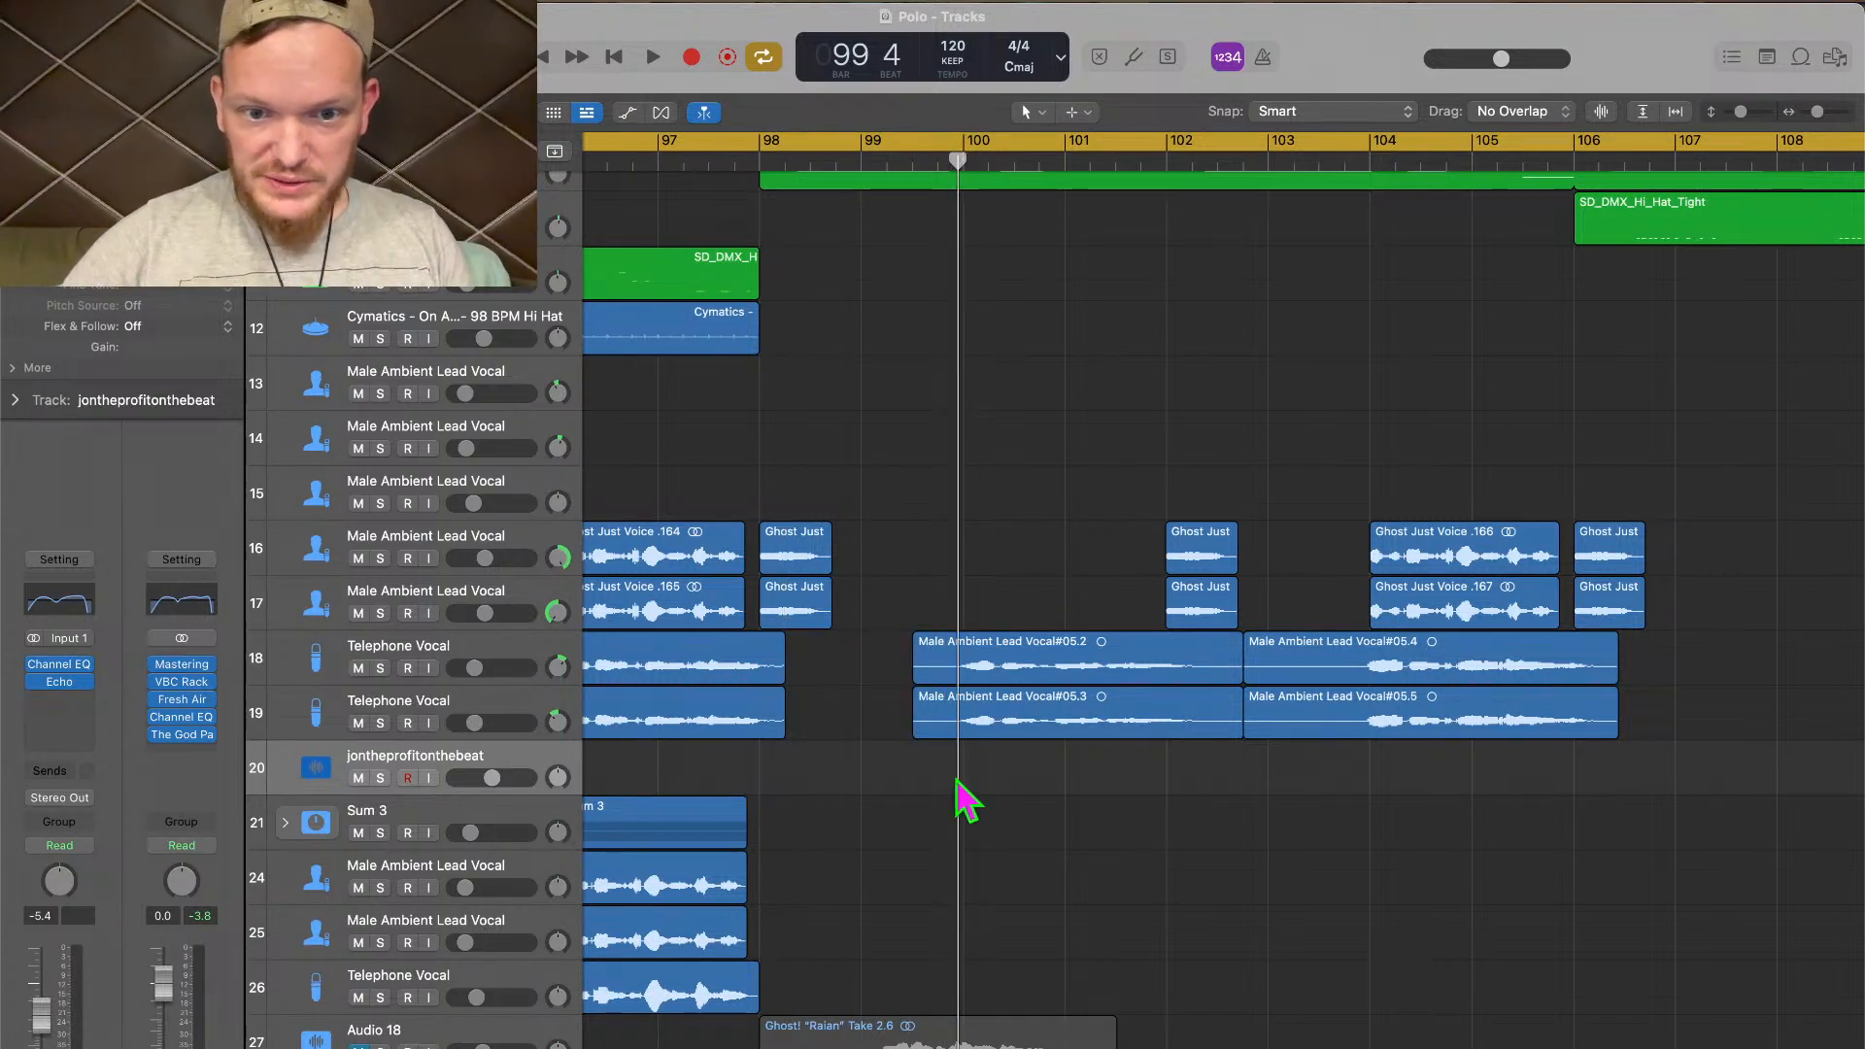
drag(934, 784, 930, 673)
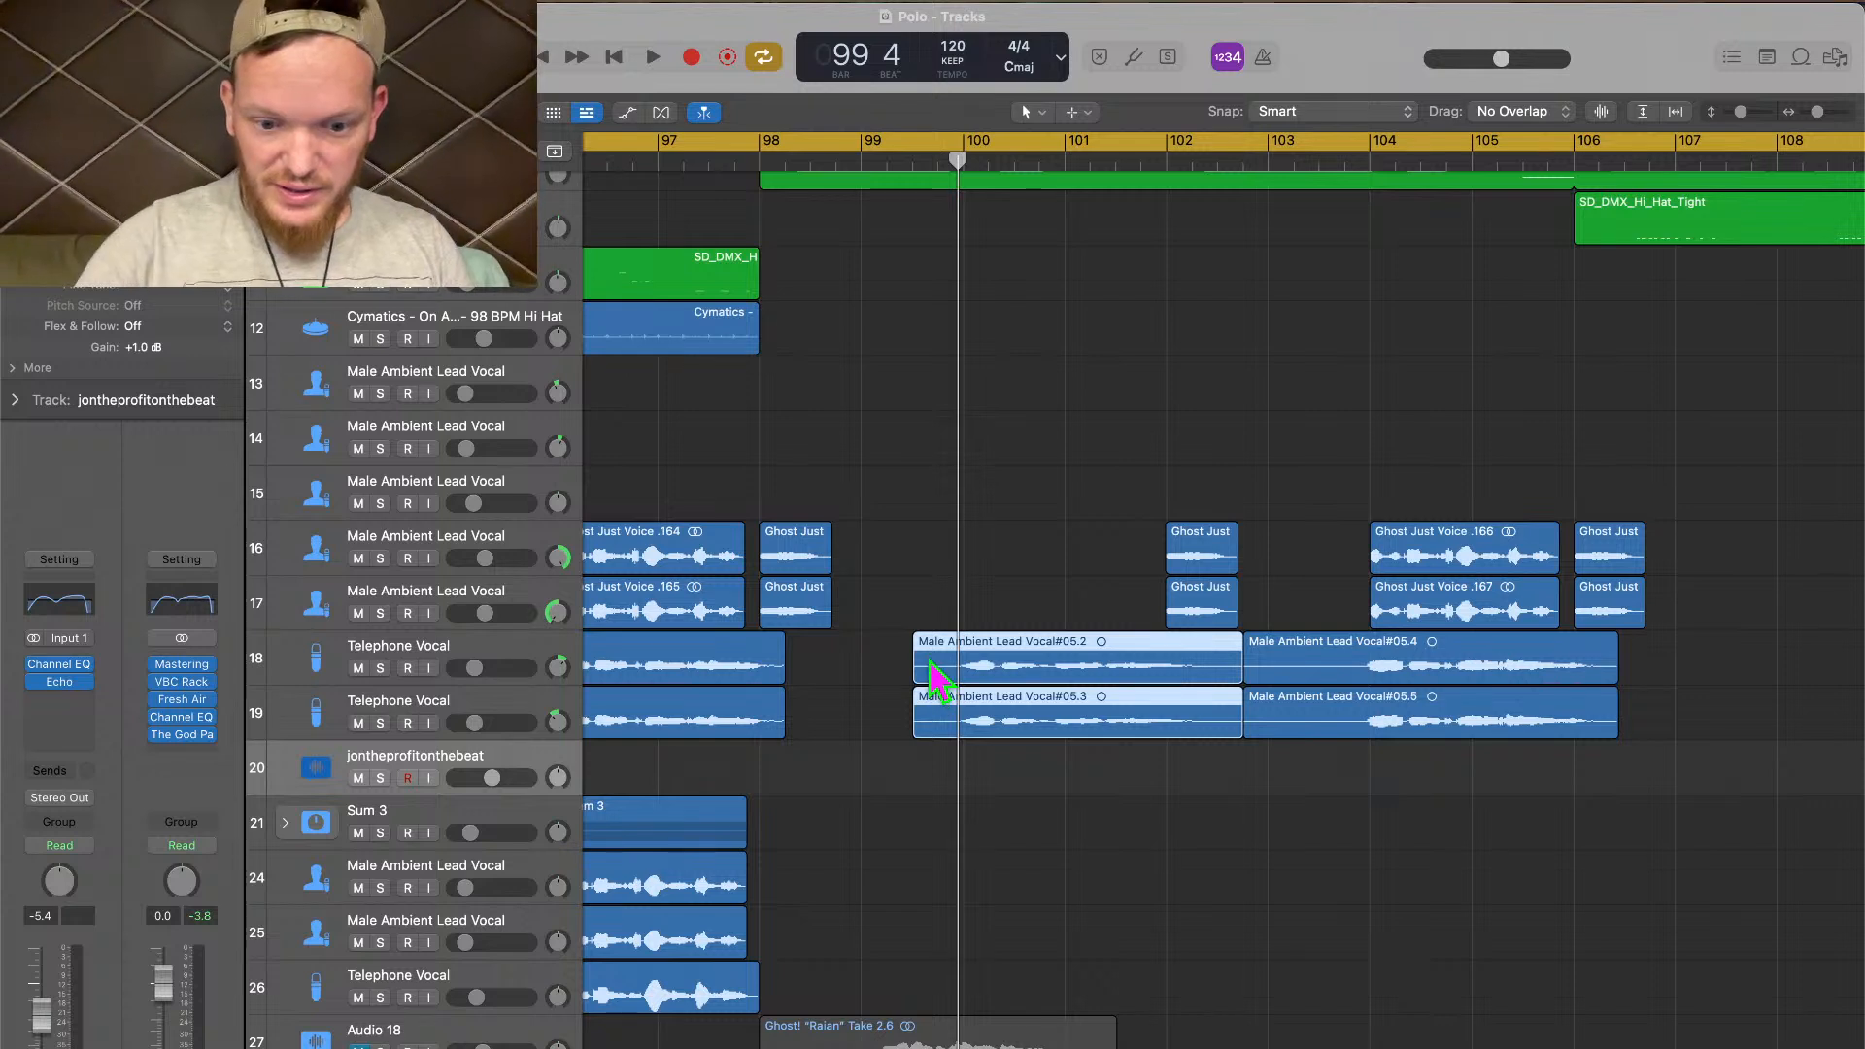
key(super+t)
drag(931, 785, 931, 663)
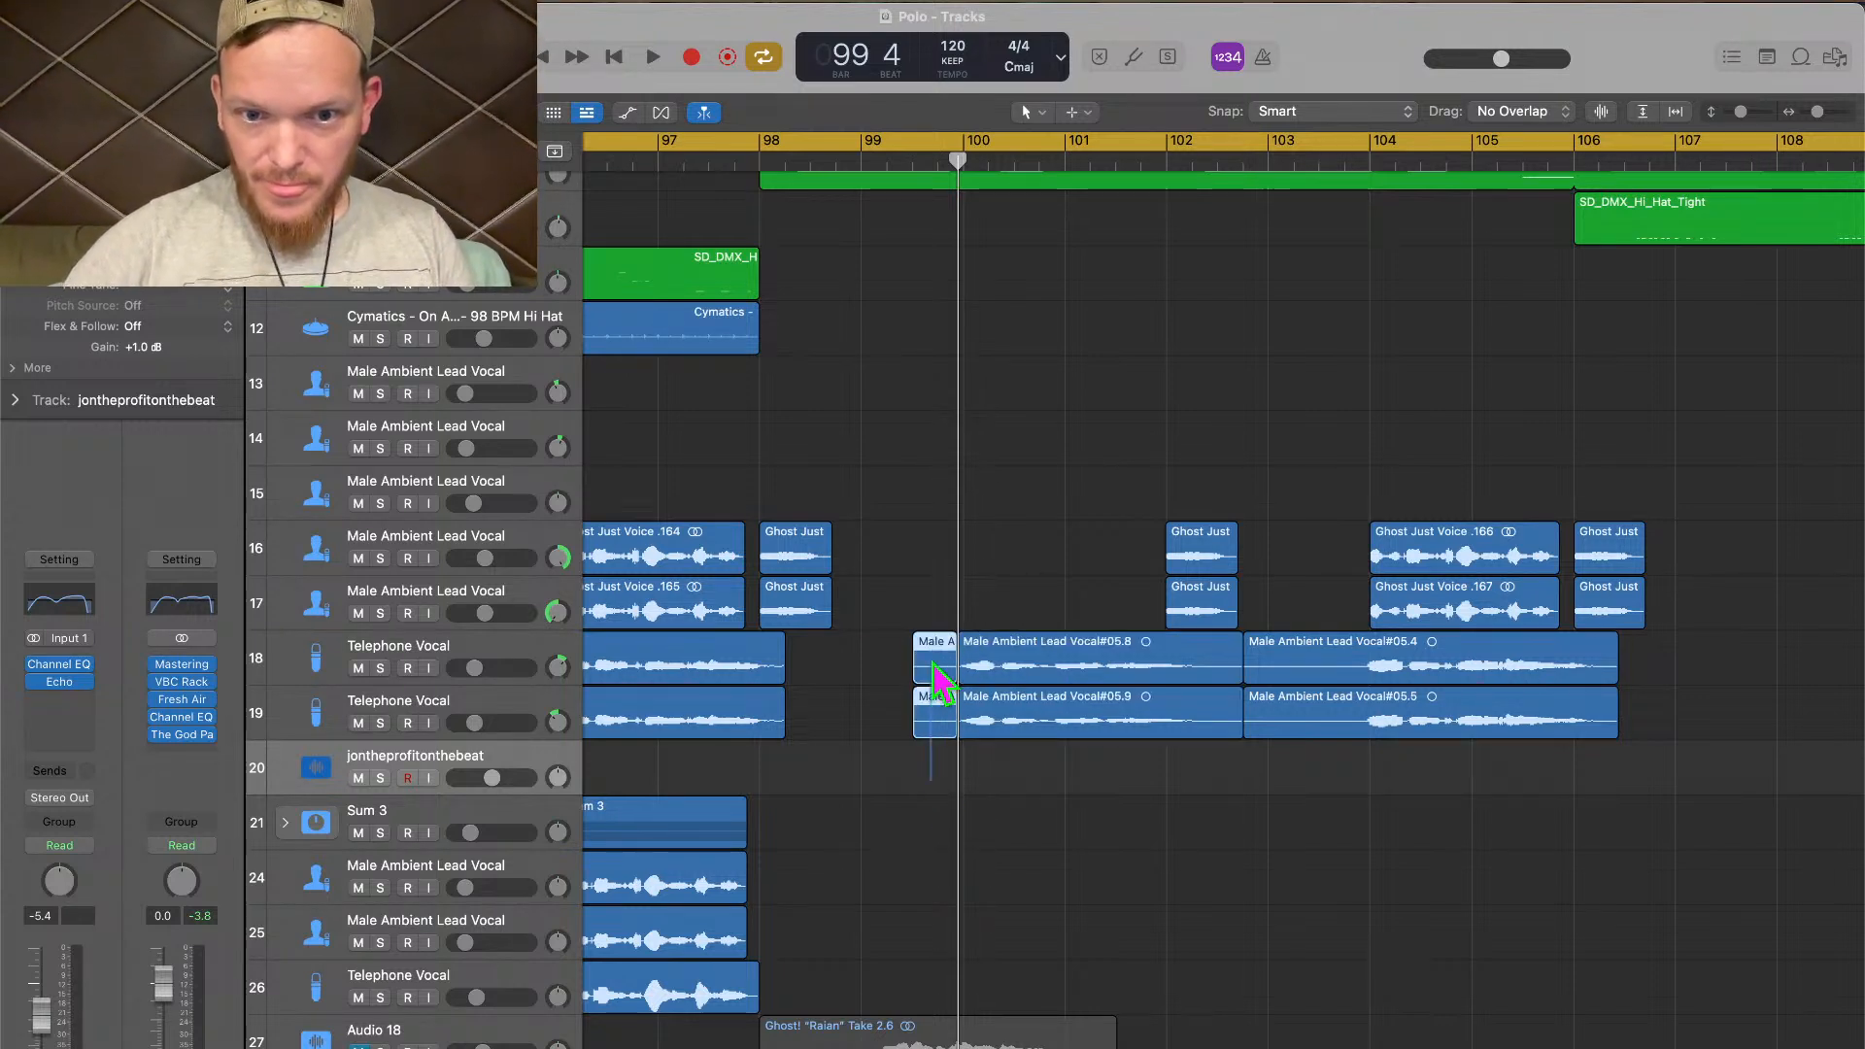
key(Delete)
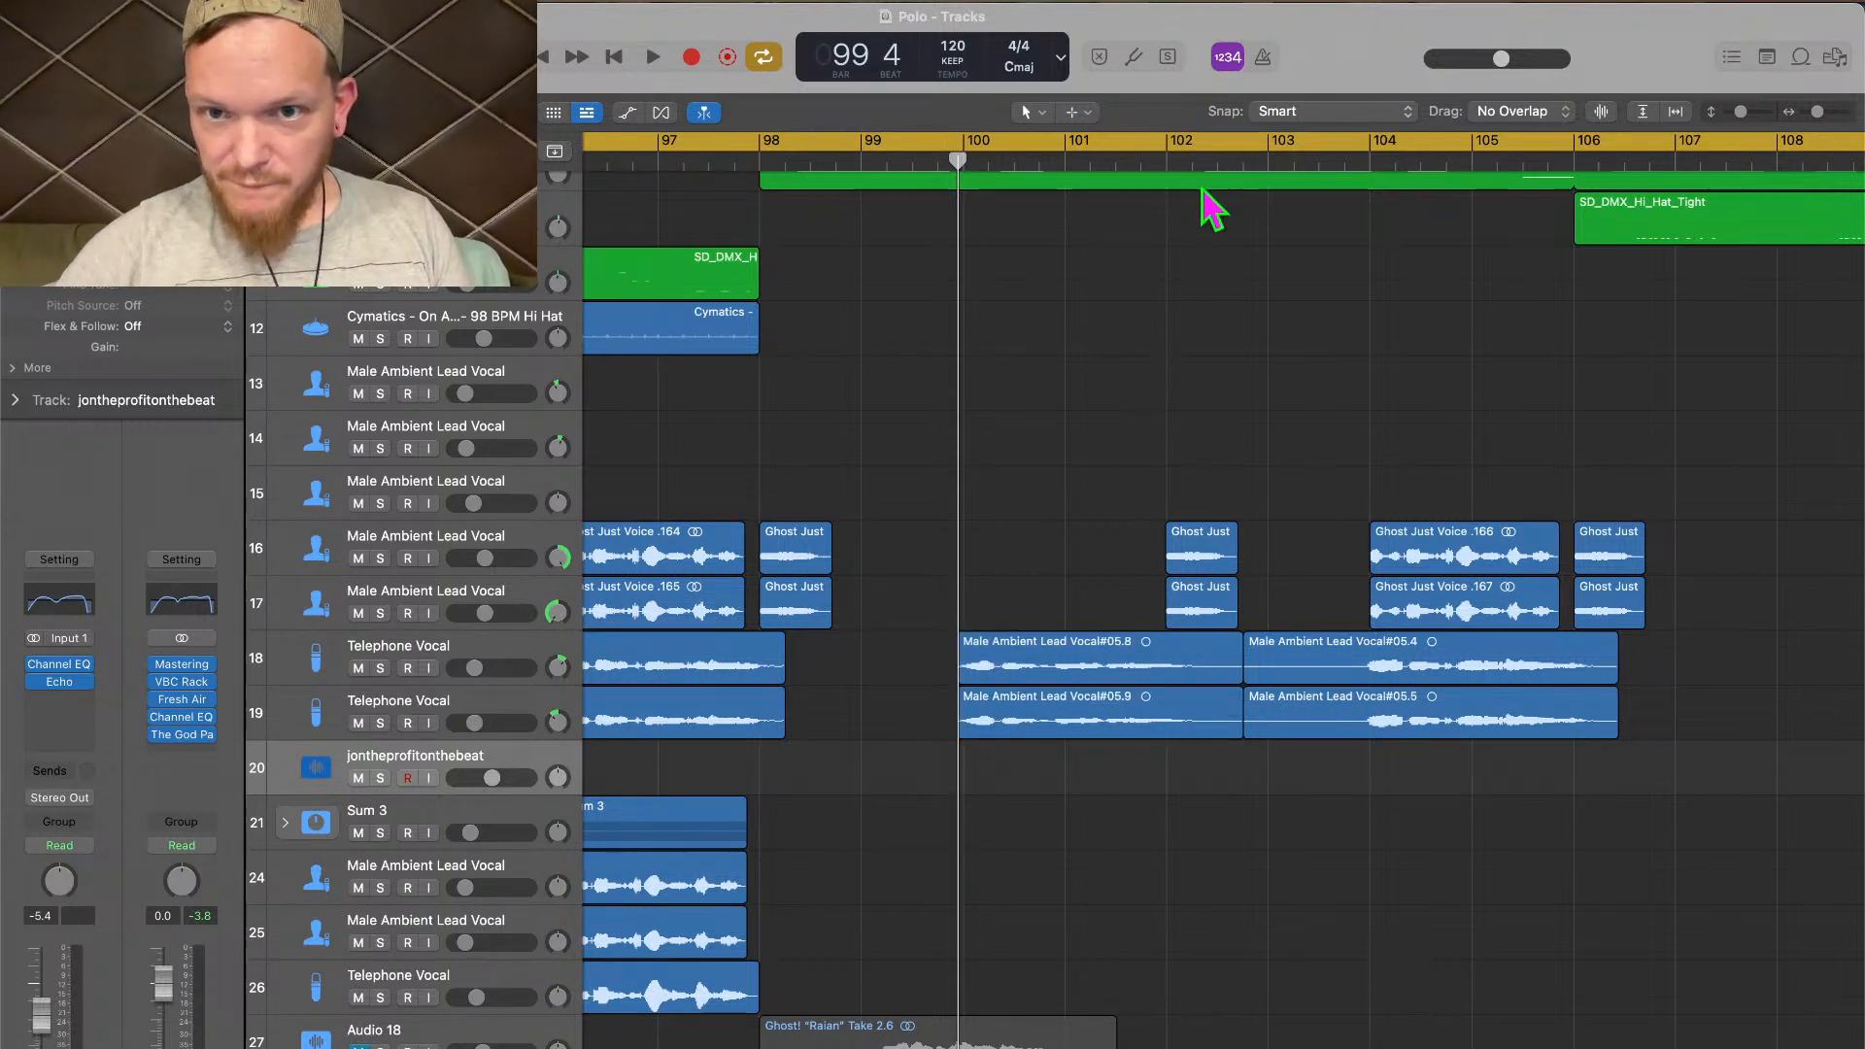
Split the middle Telephone Vocal regions at bar 102 beat 2 and delete the short pieces after the cut
click(1194, 162)
drag(1212, 794, 1216, 674)
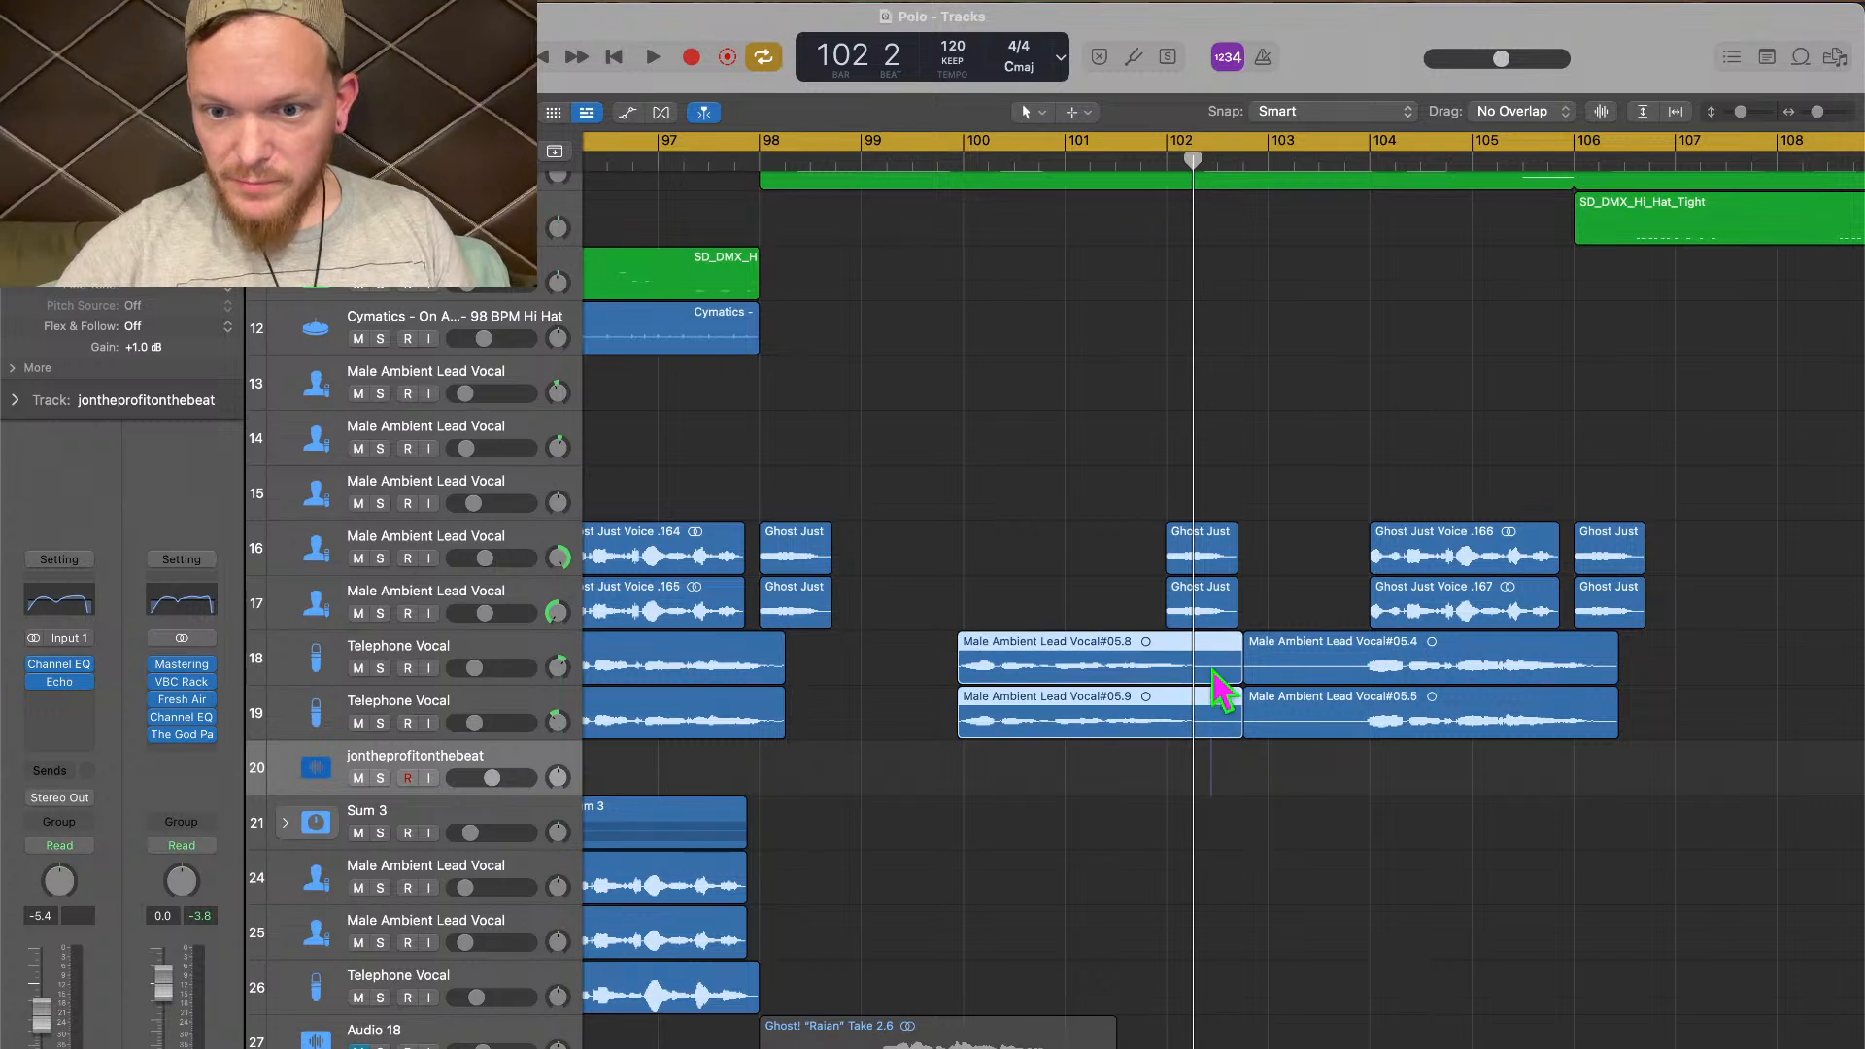
key(super+t)
click(1222, 742)
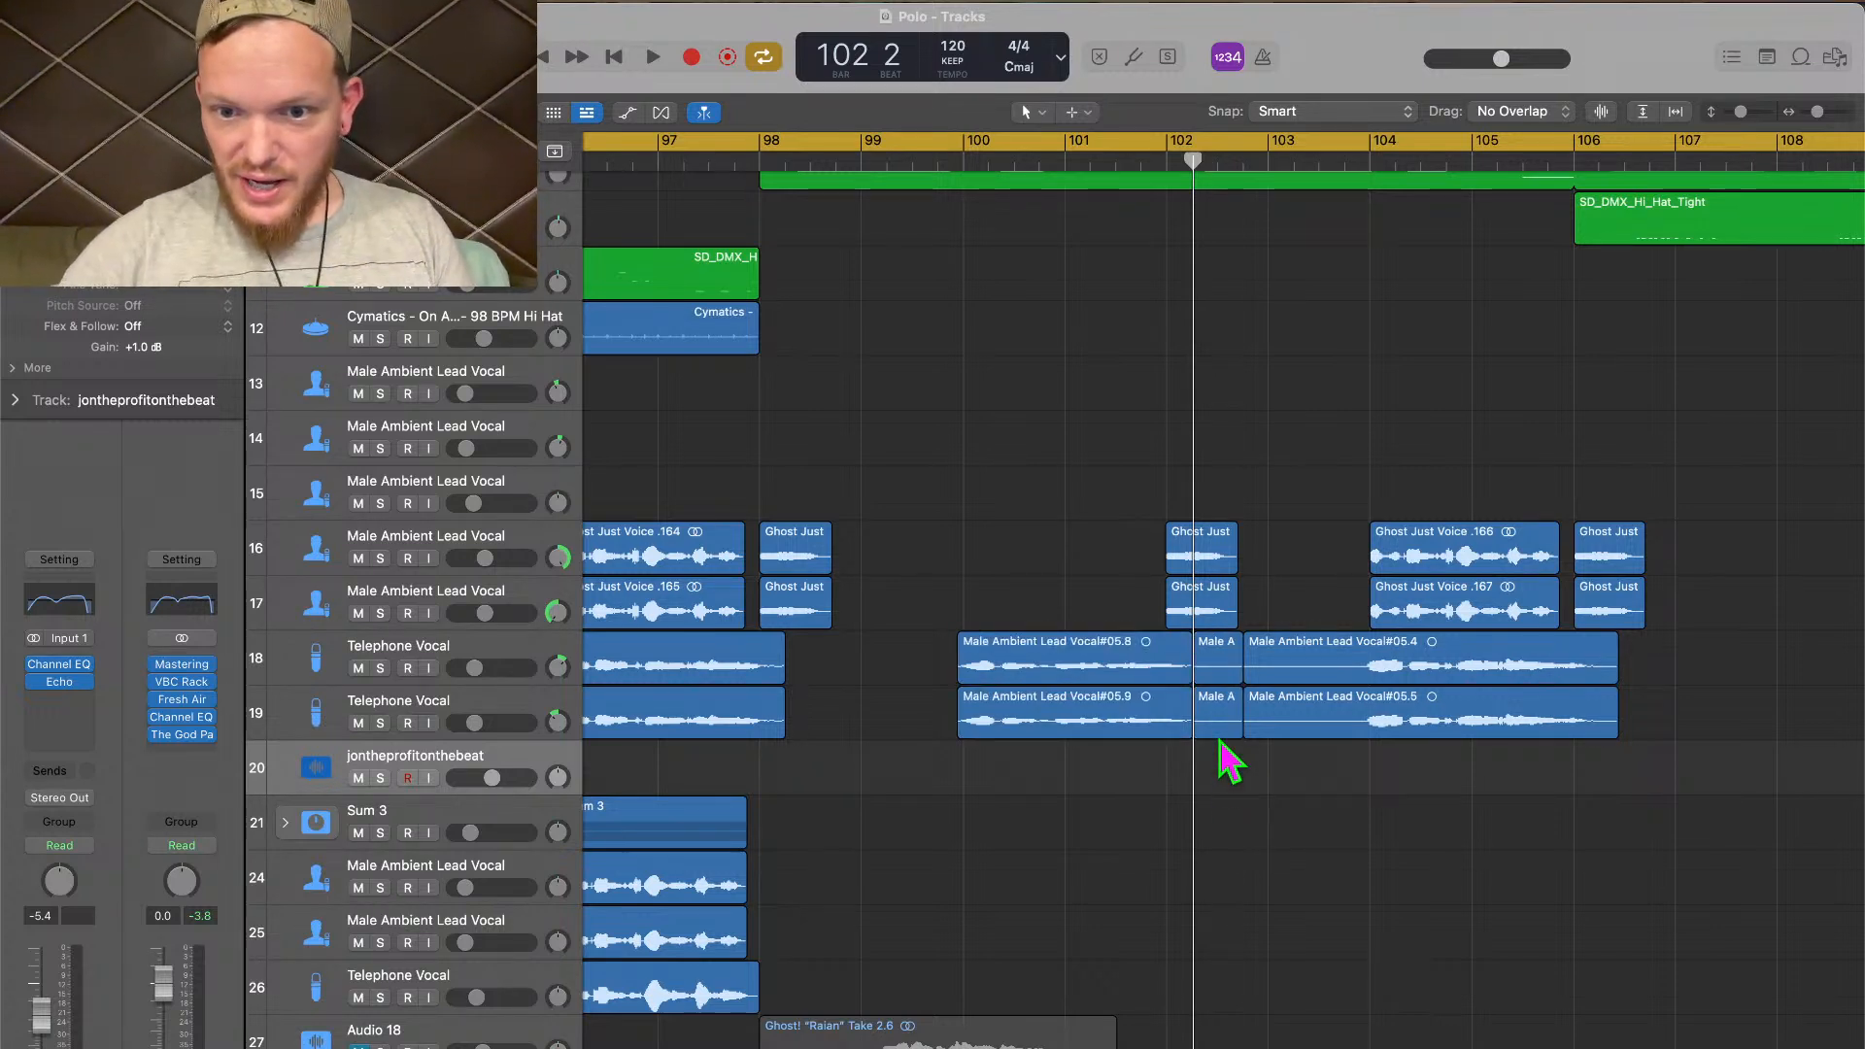
key(Delete)
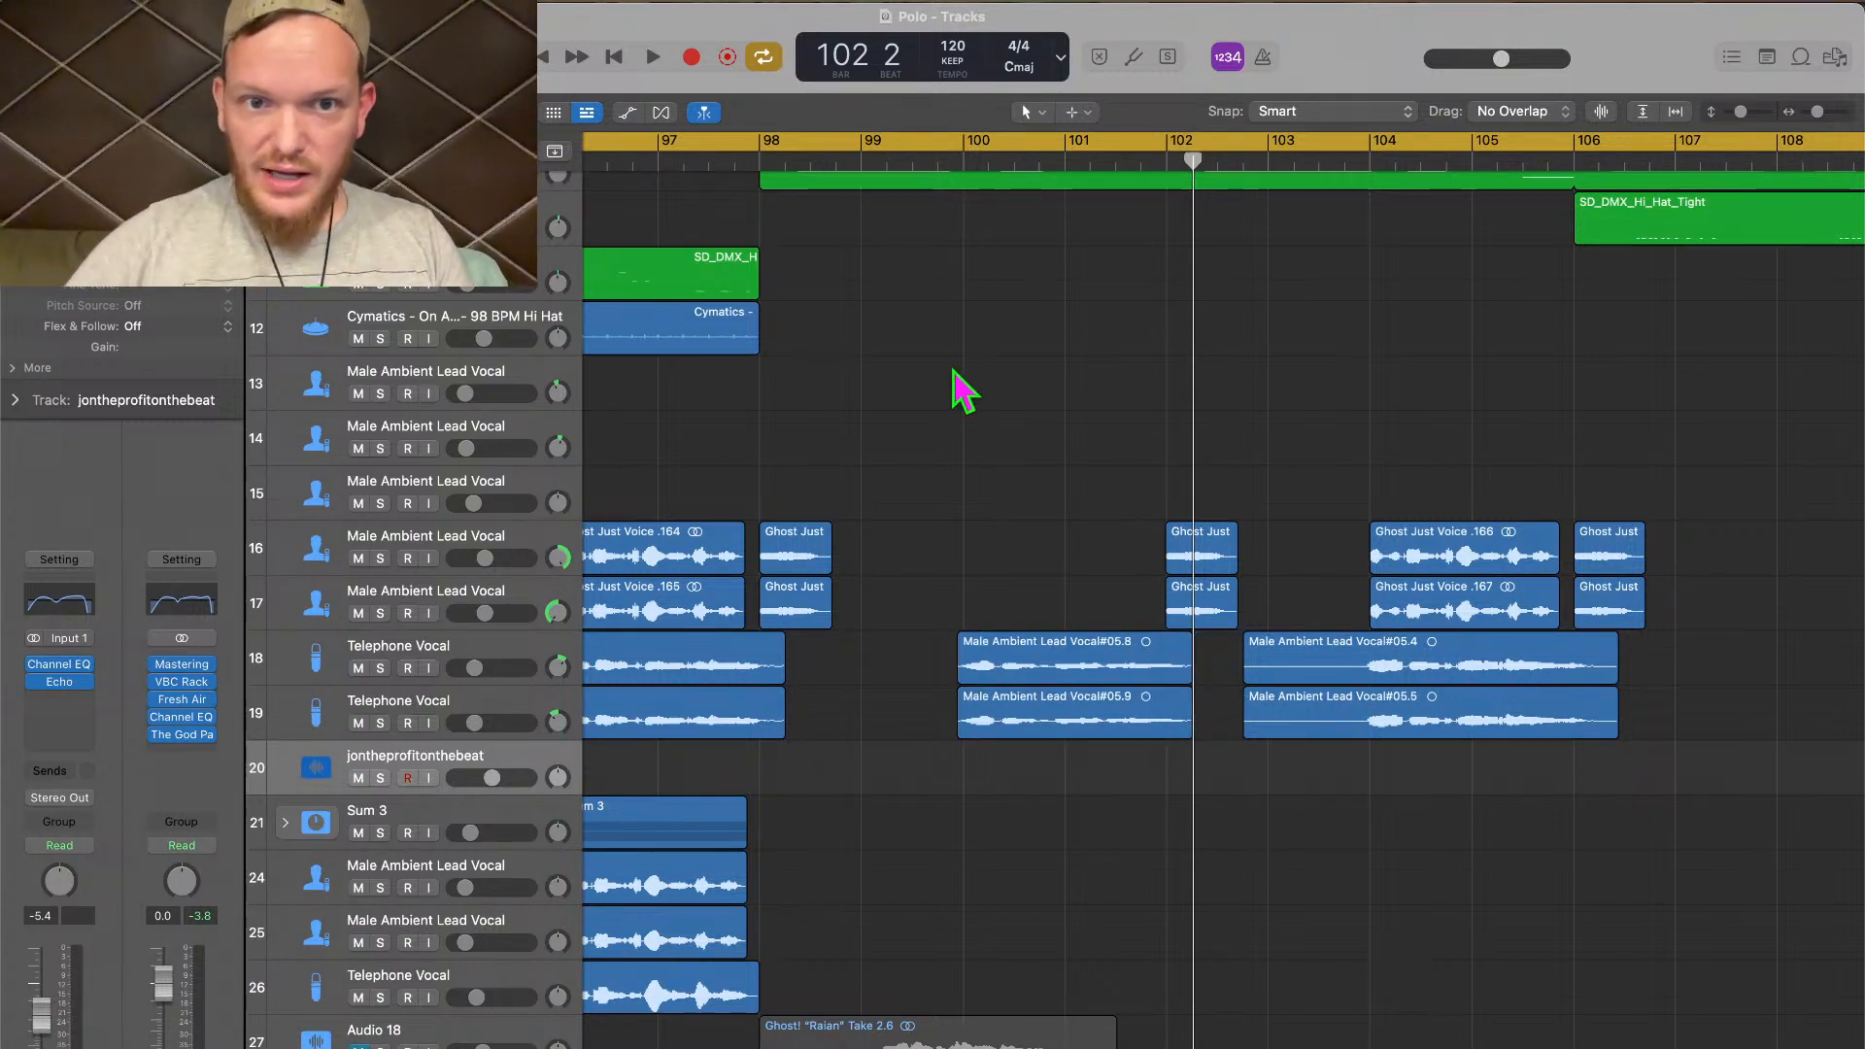
Play briefly from bar 92, split the Telephone Vocal regions at bar 93 beat 4 and delete the pieces before the cut
key(space)
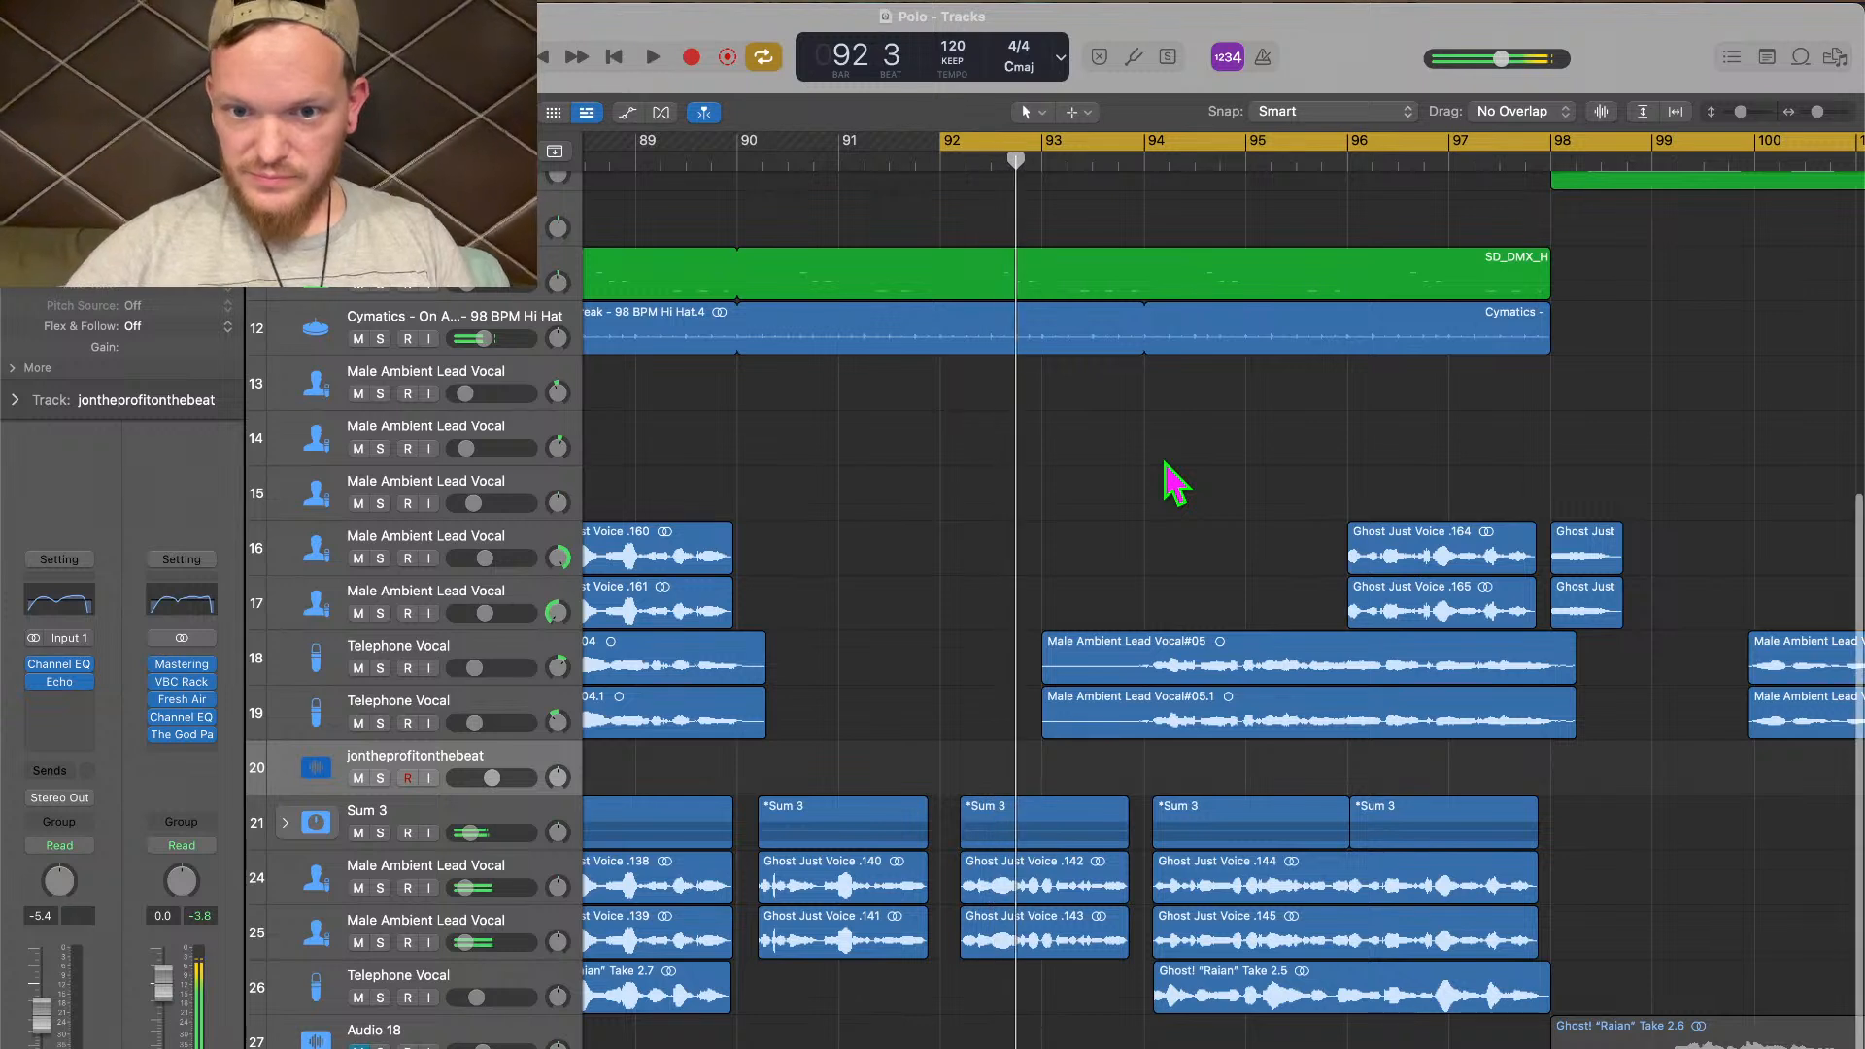
right_click(1166, 464)
click(1139, 187)
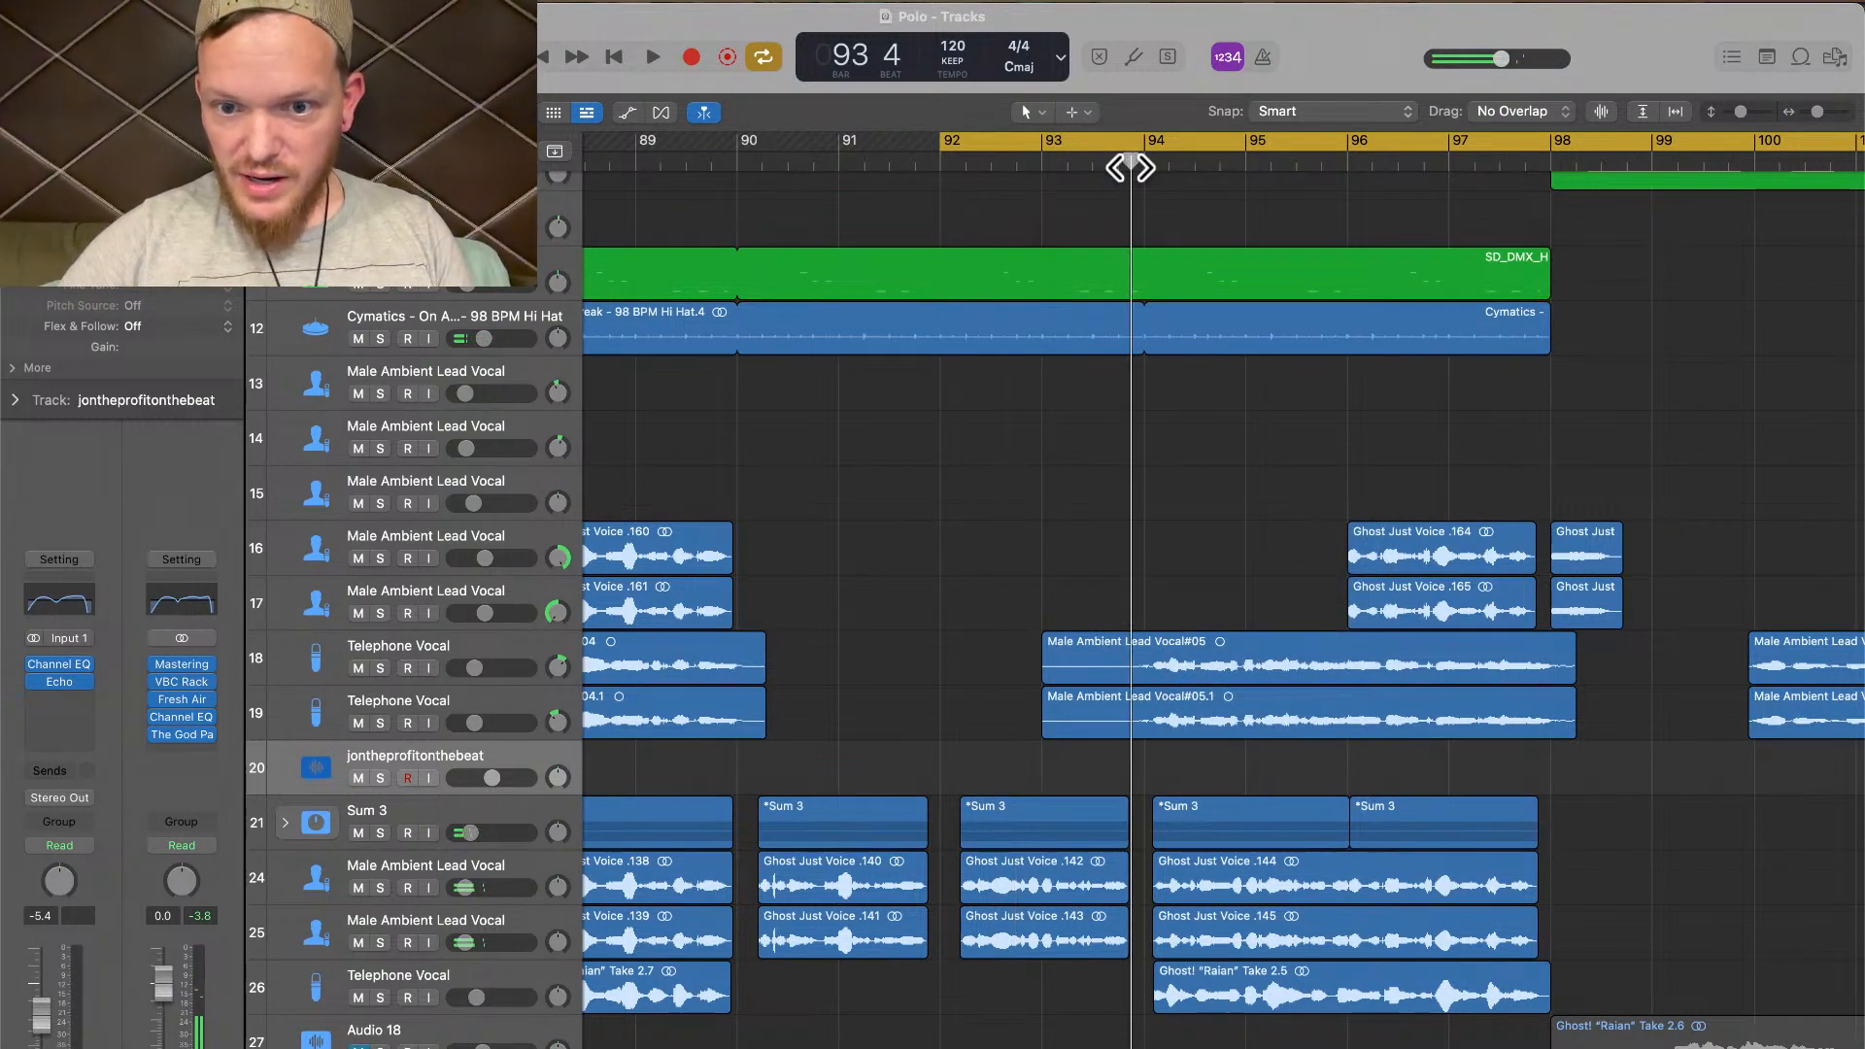
drag(1131, 164, 1139, 163)
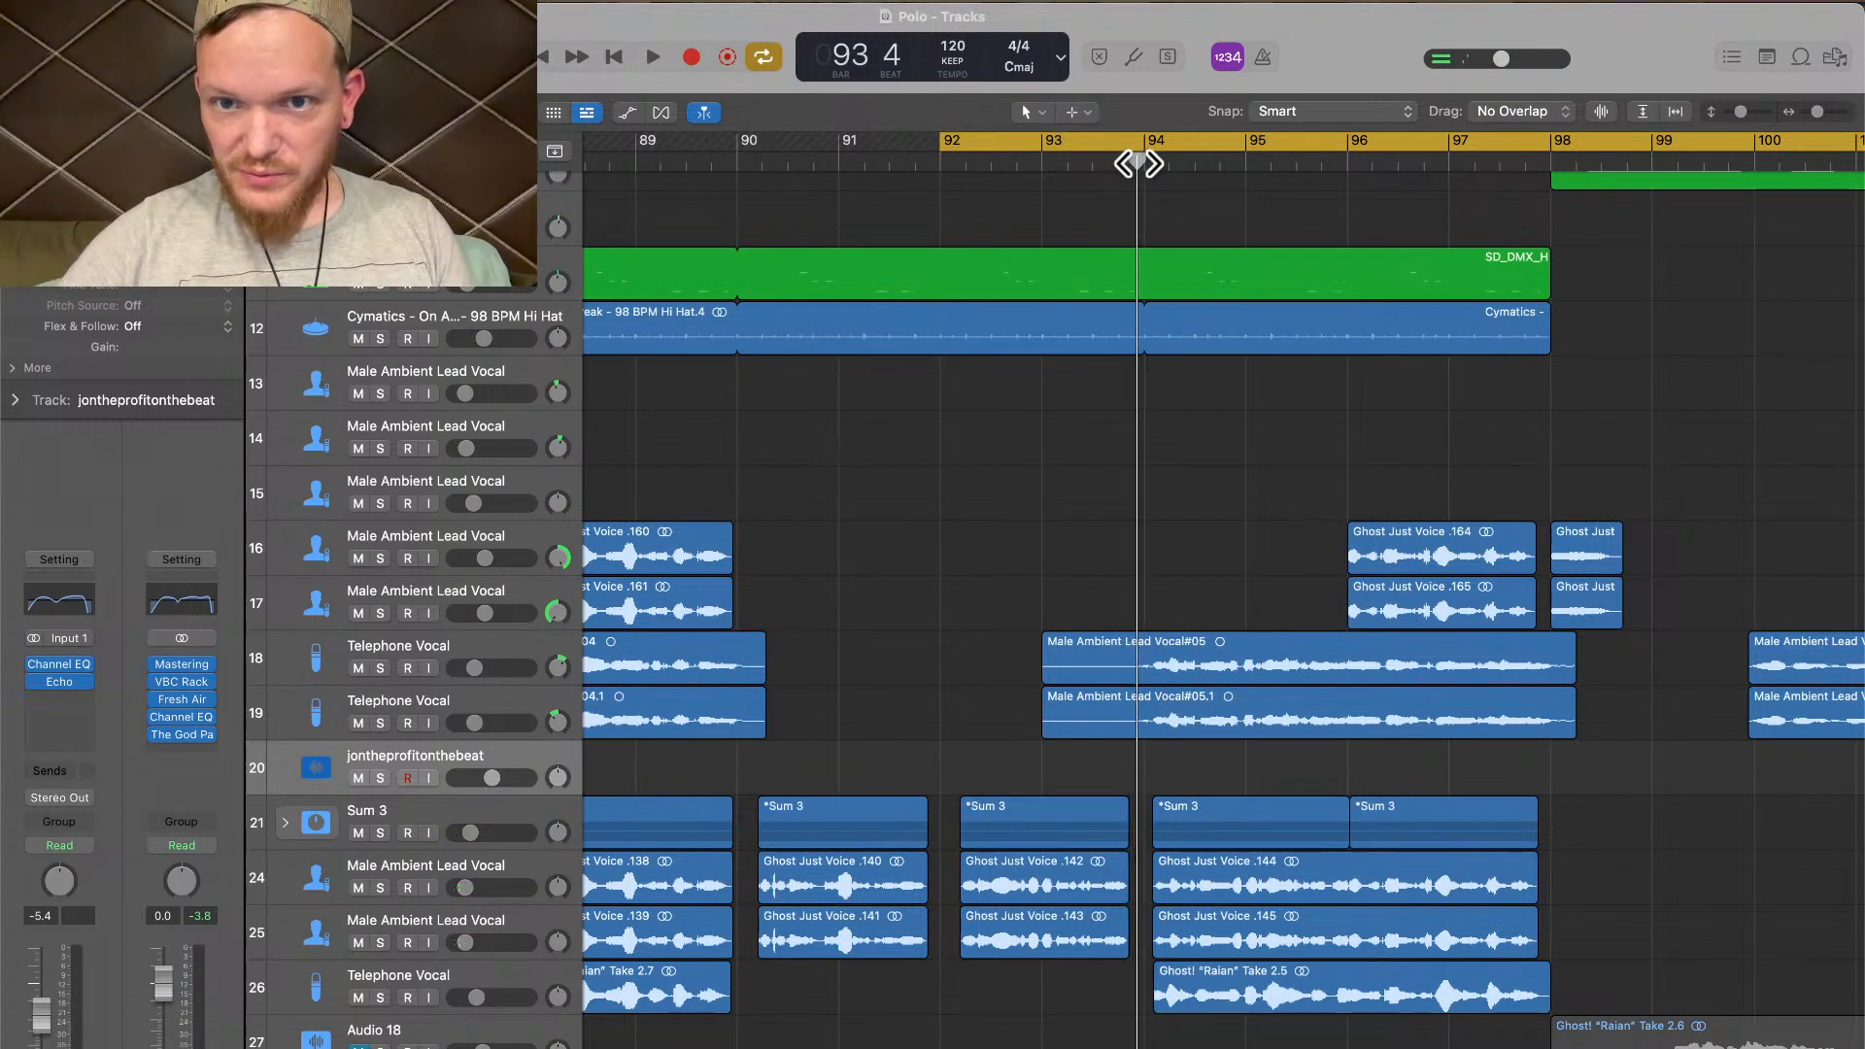
drag(1049, 581, 1086, 730)
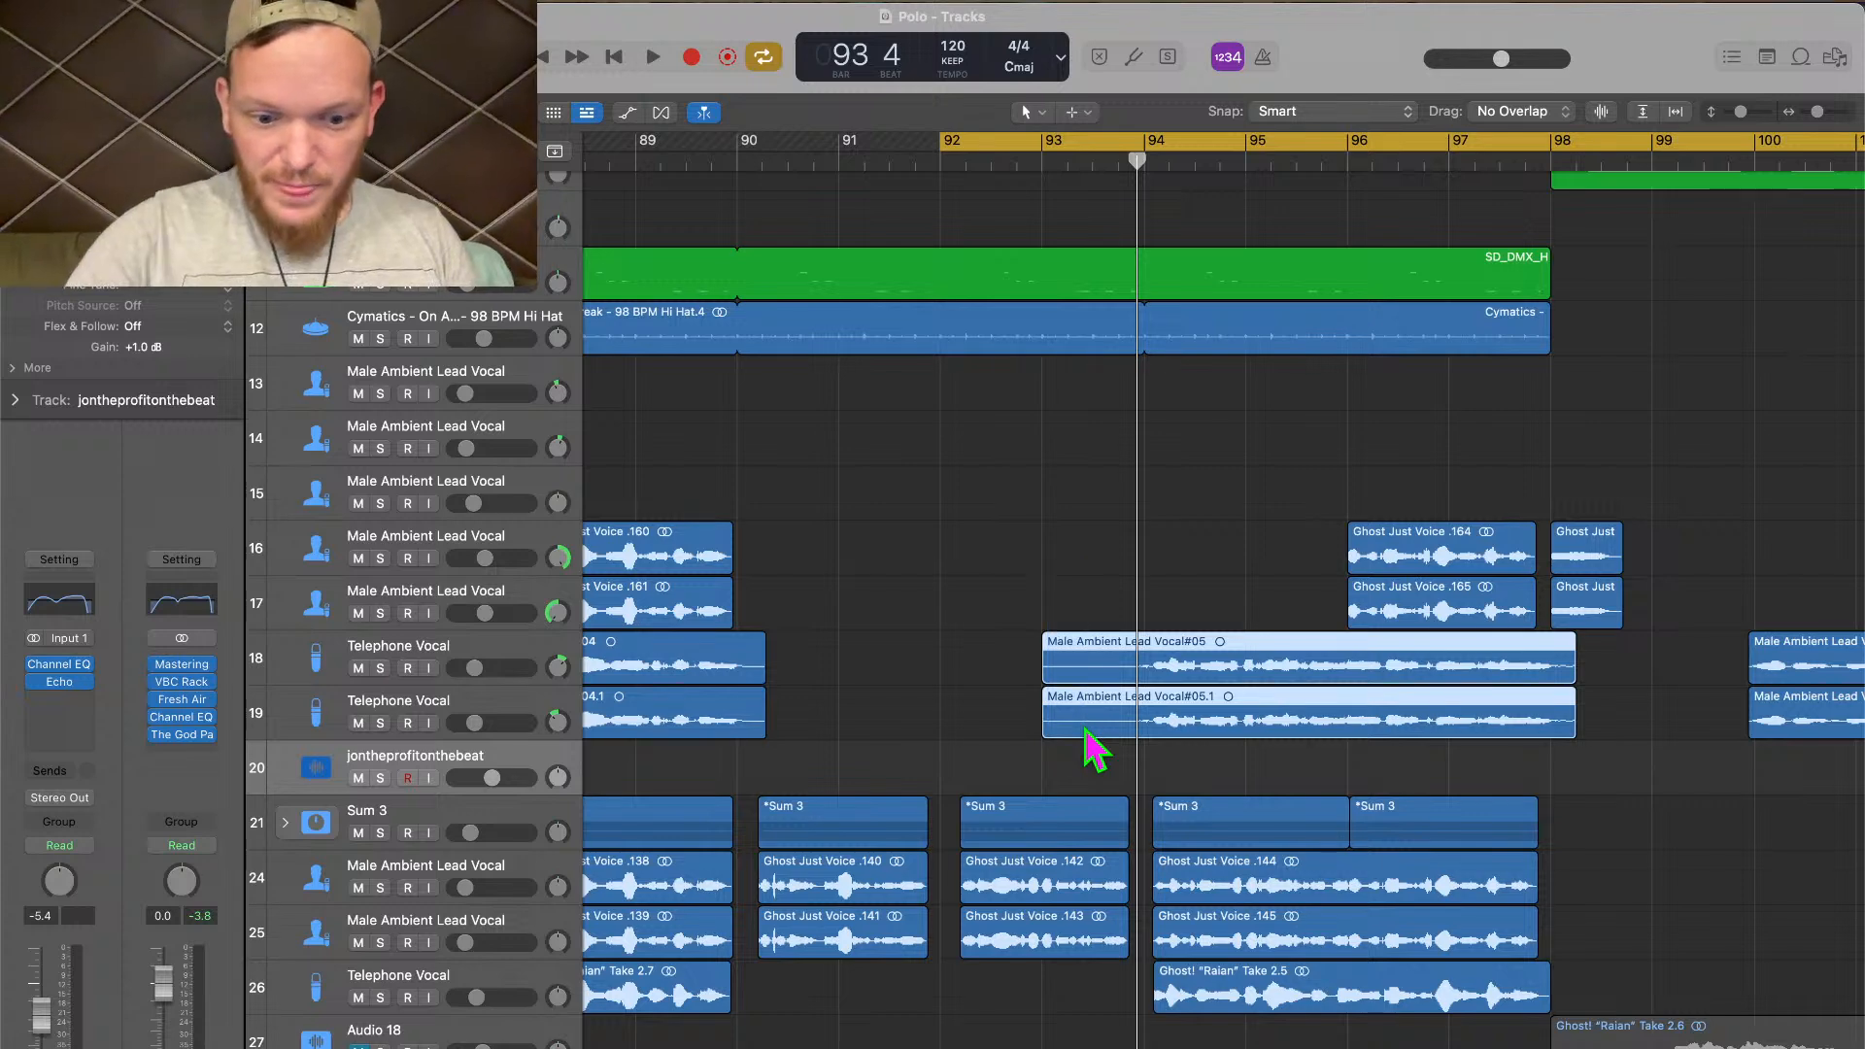
key(super+t)
key(Delete)
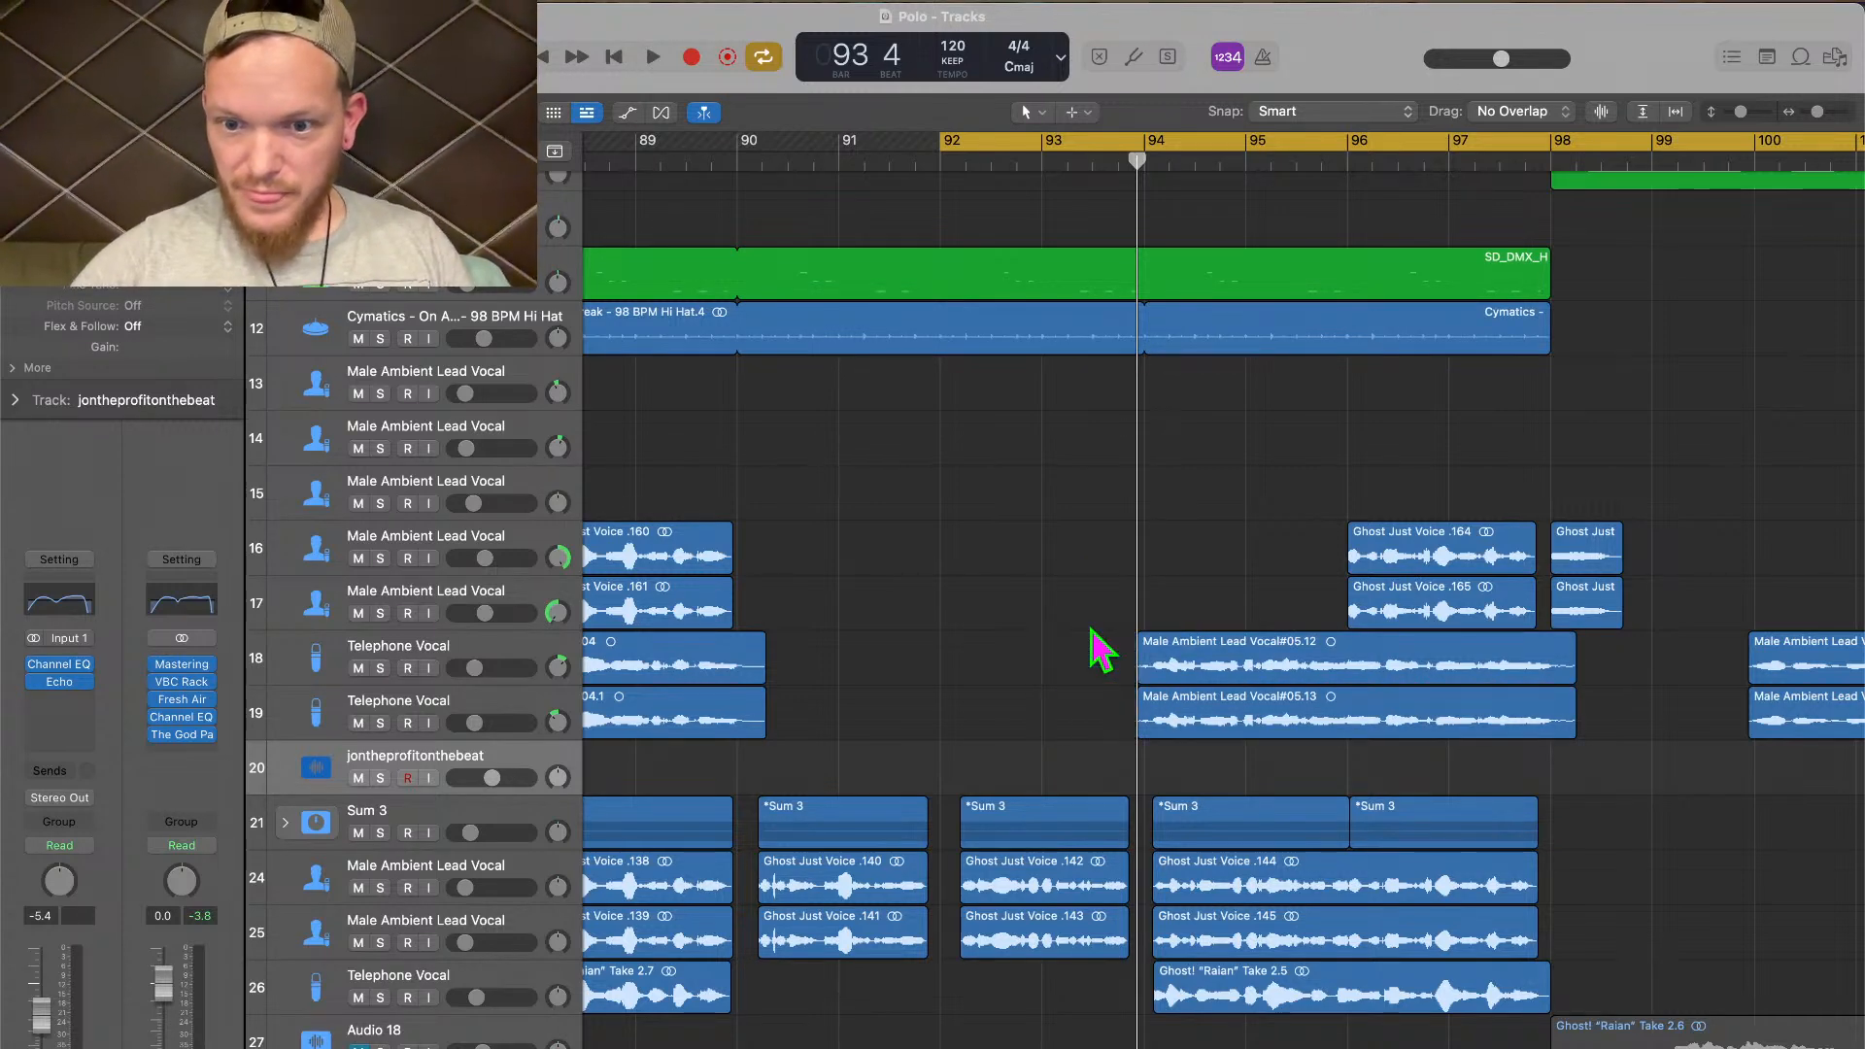
Split the Telephone Vocal regions starting at bar 87 at beat 4 of that bar and delete the pieces before the cut
scroll(1098, 649, down, 5)
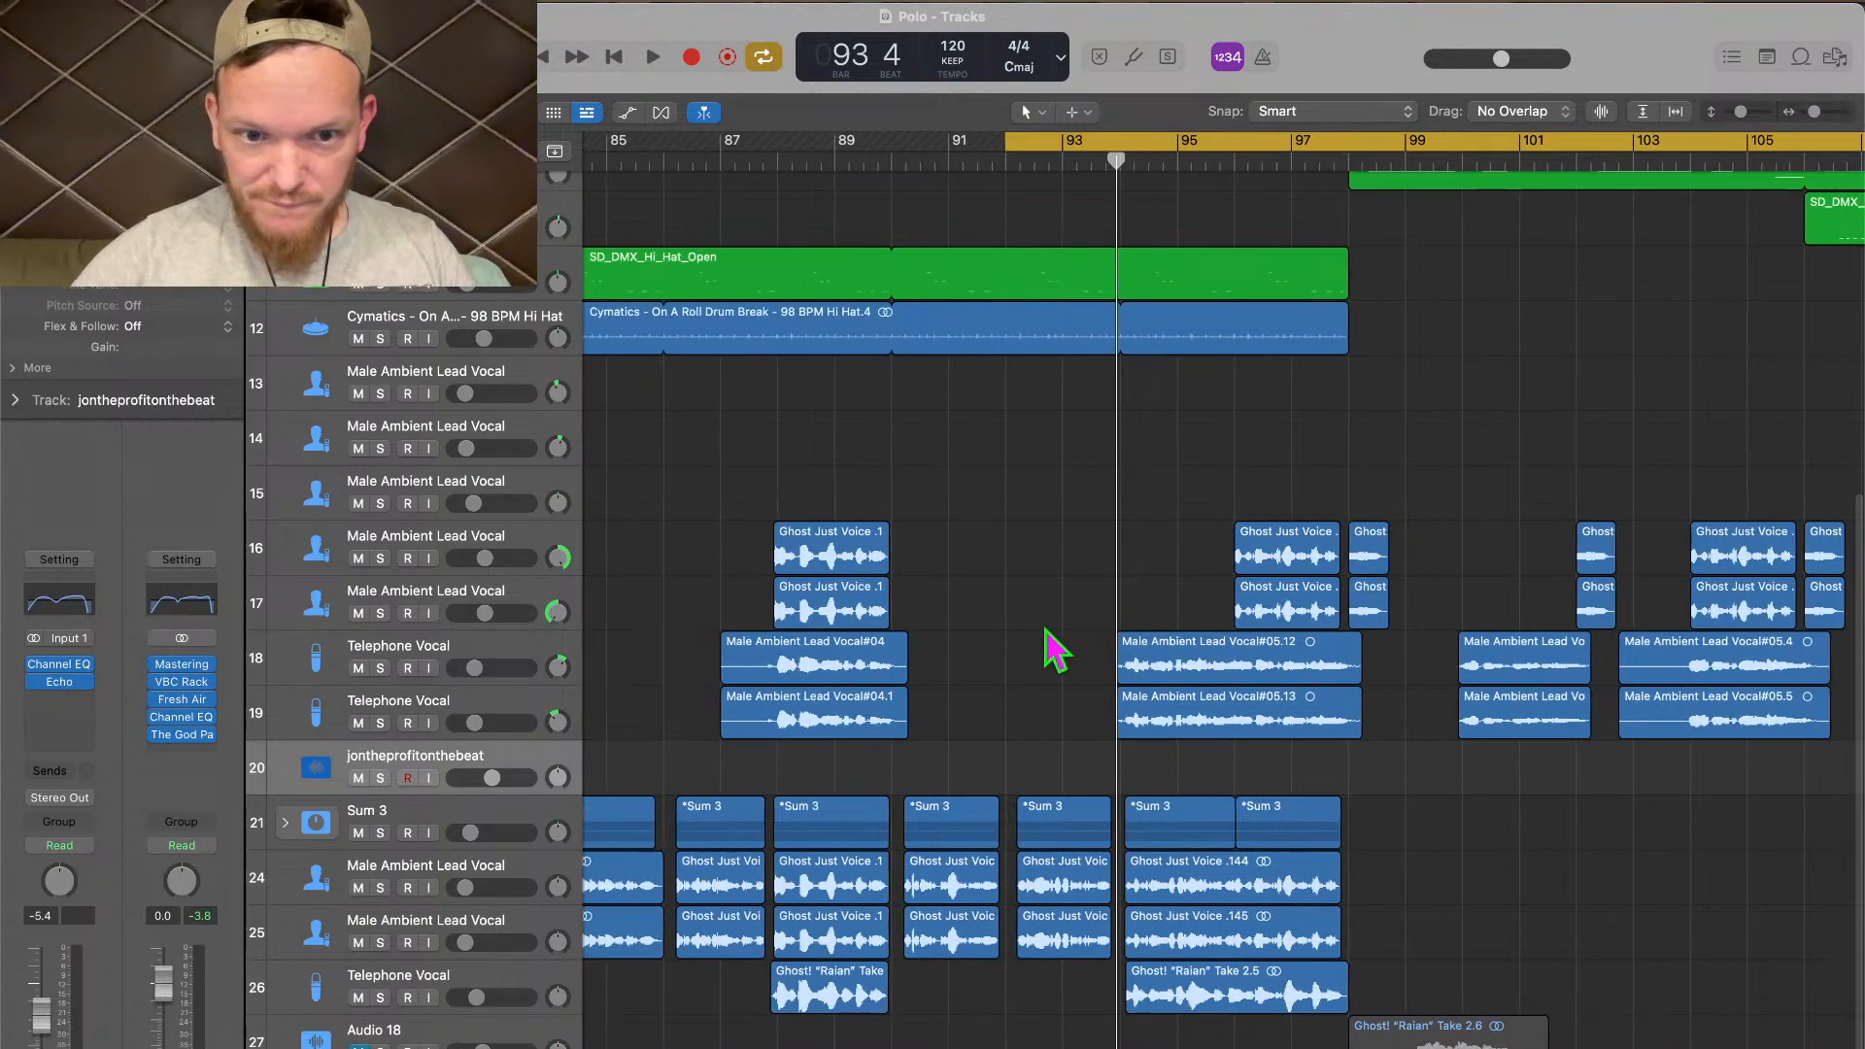
click(744, 167)
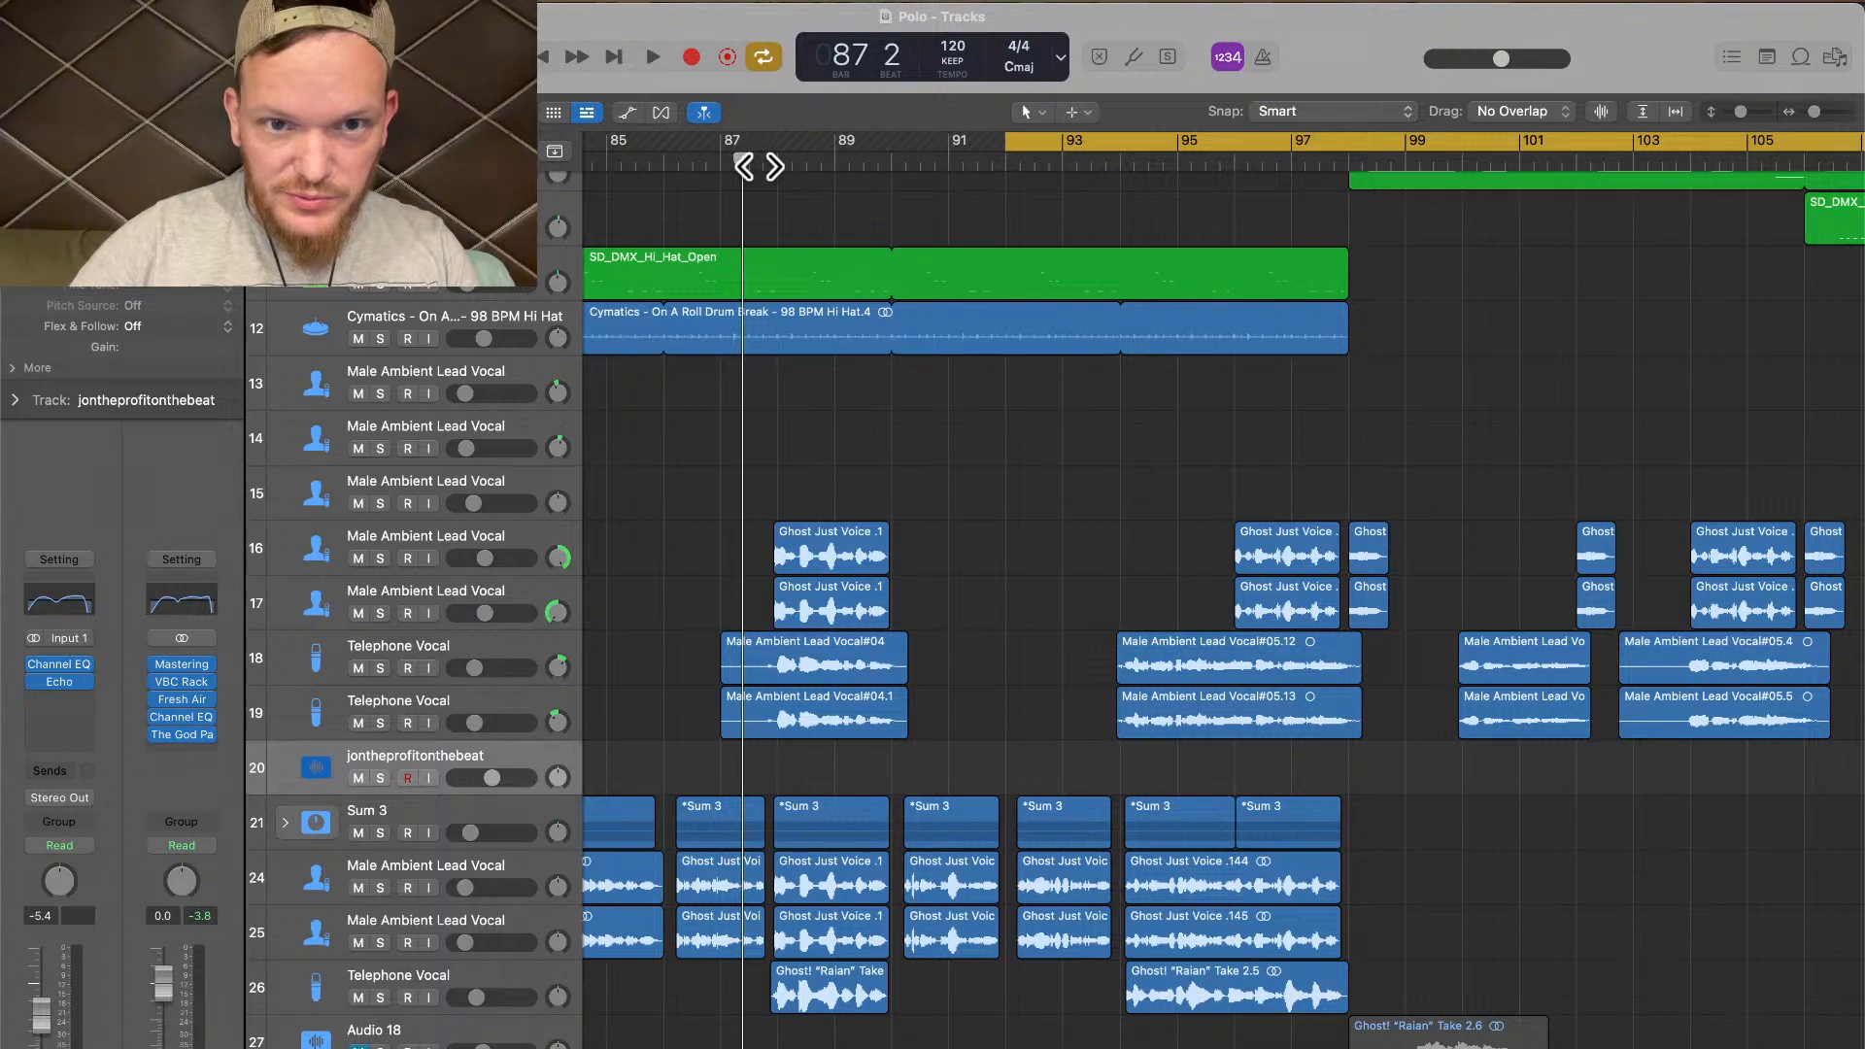
drag(744, 167, 762, 170)
drag(738, 772, 741, 665)
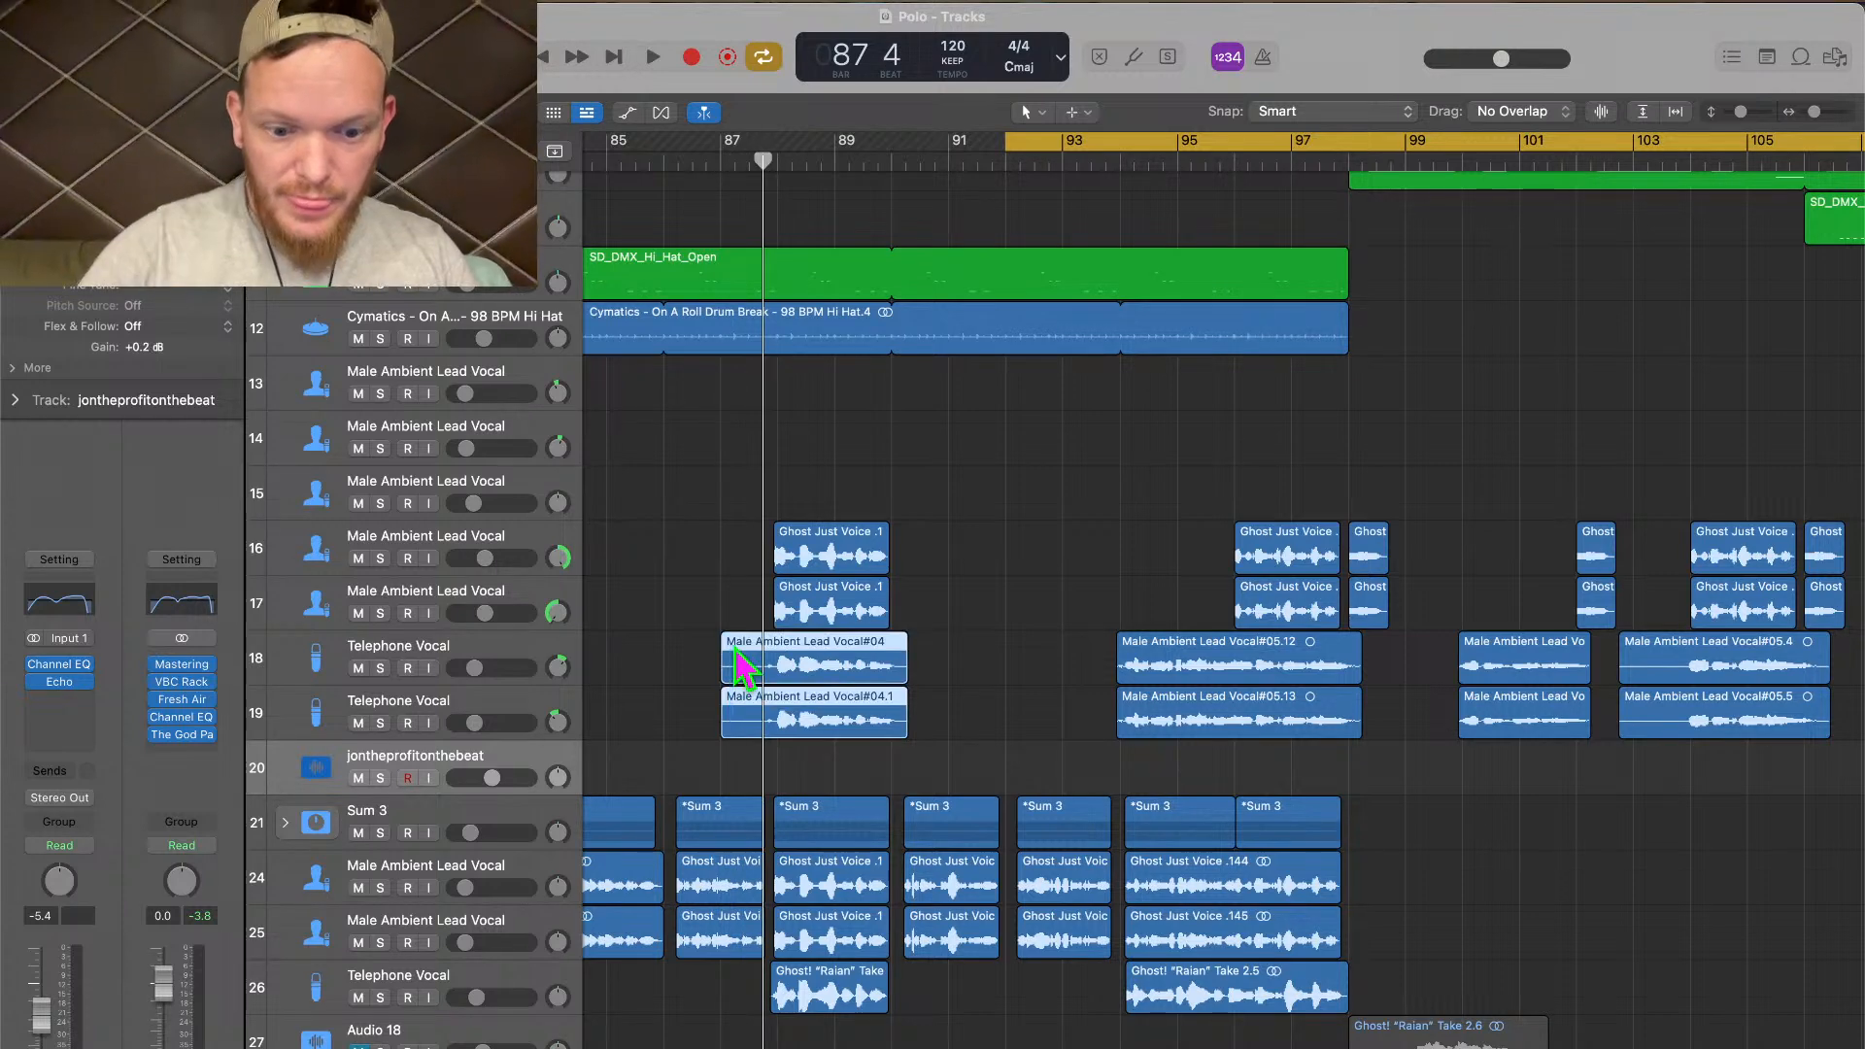
key(super+t)
drag(746, 751, 747, 640)
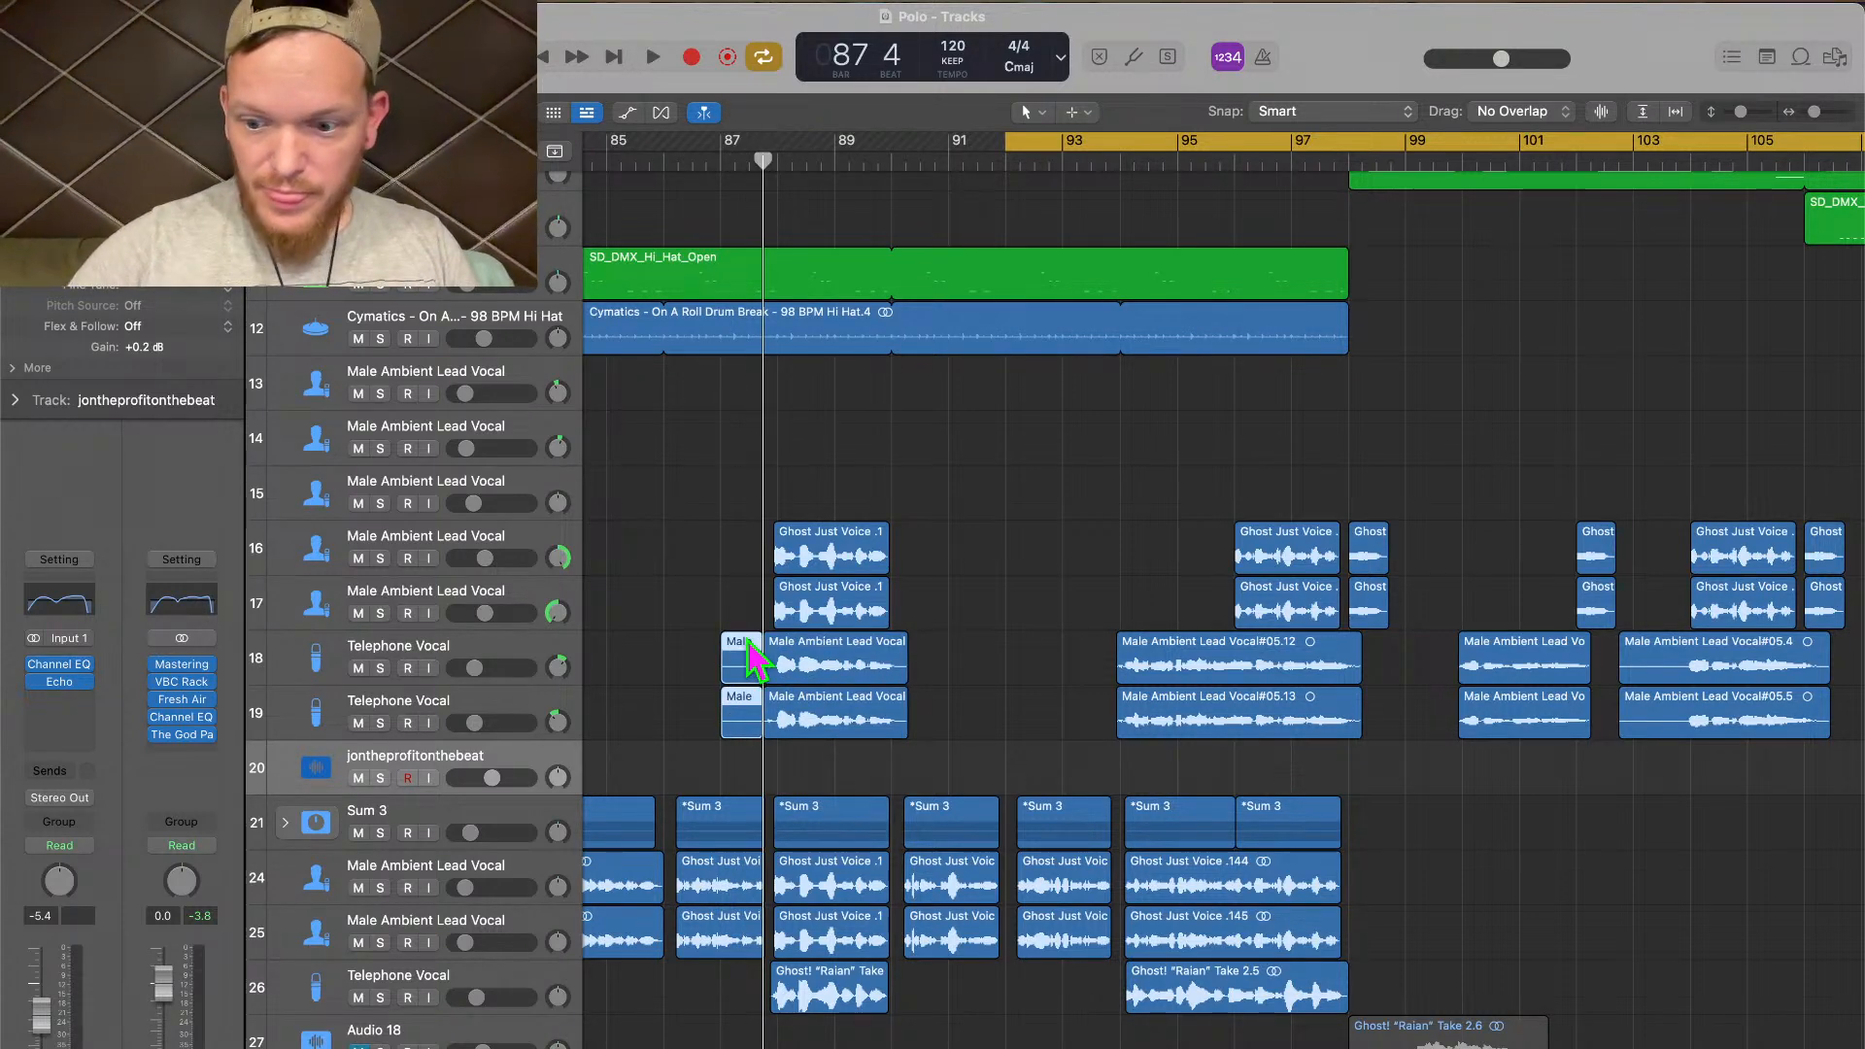
key(Delete)
Split the last Telephone Vocal regions at bar 103 beat 4 and delete the silent pieces before the cut
key(super+Left)
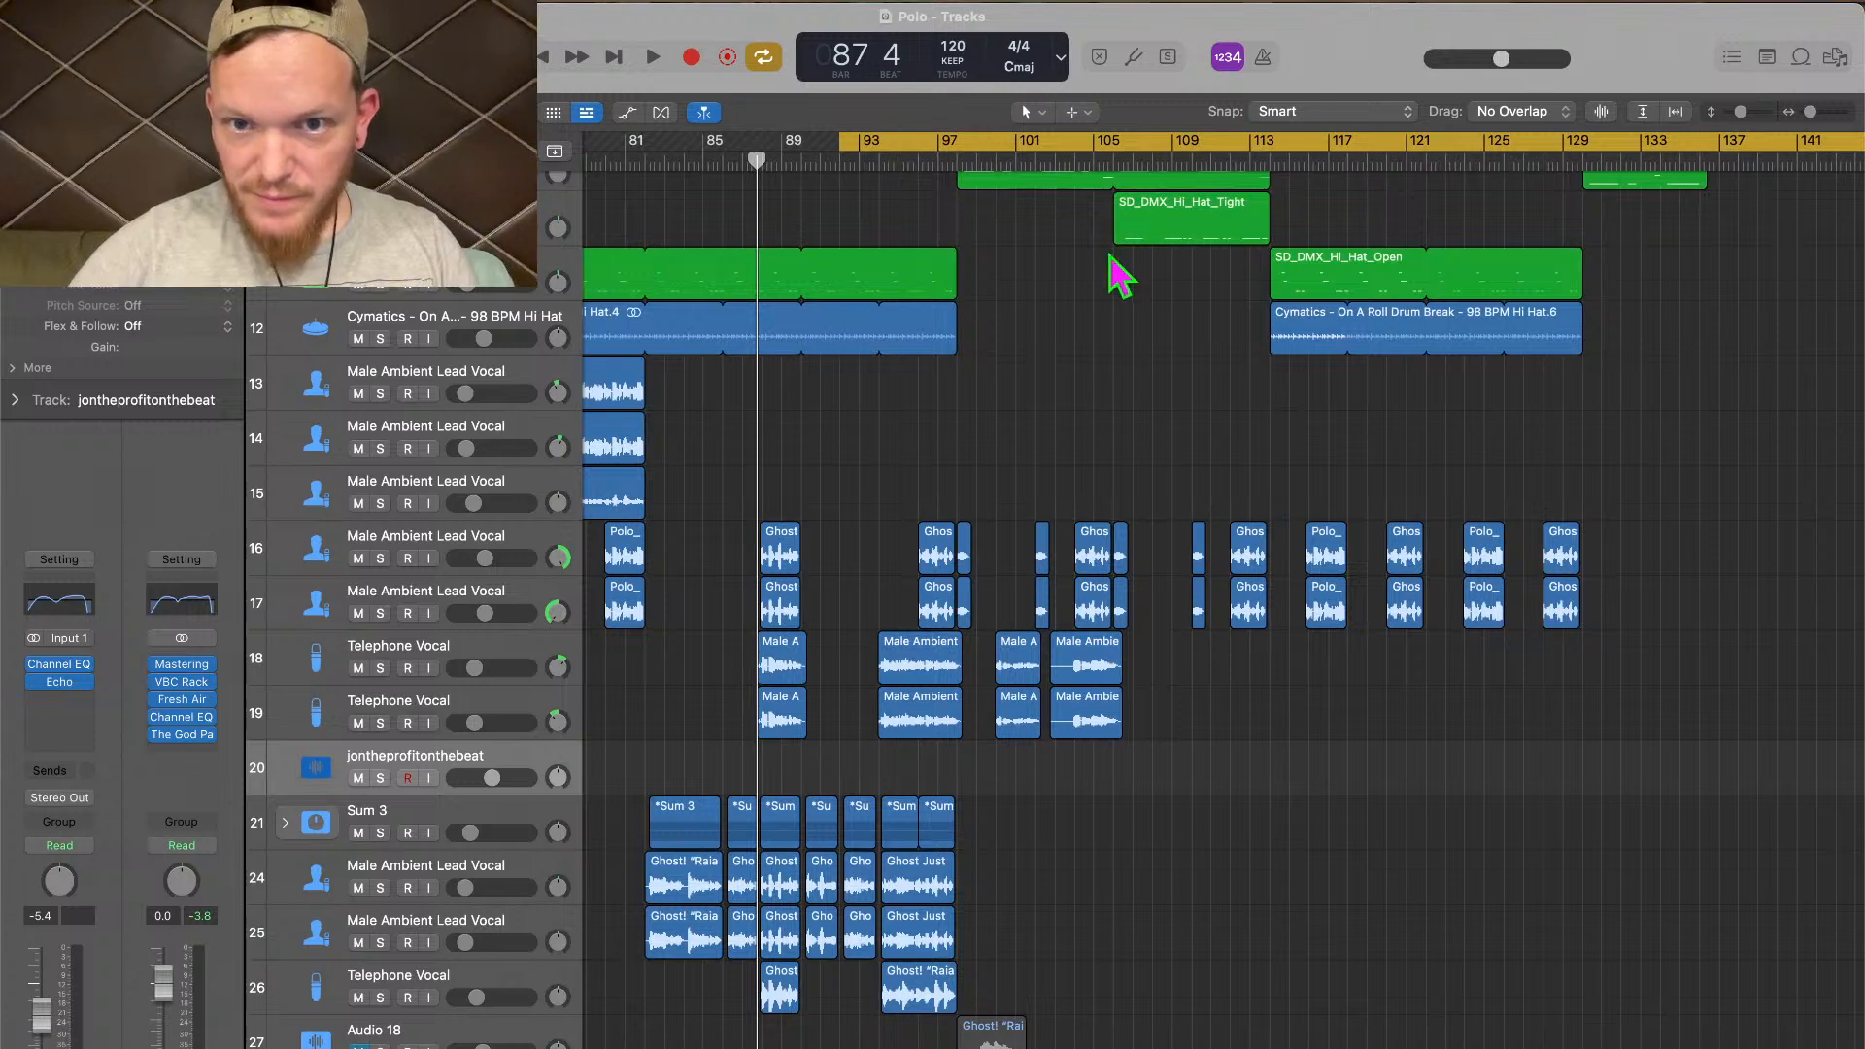
click(1066, 163)
key(super+Right)
key(super+Right)
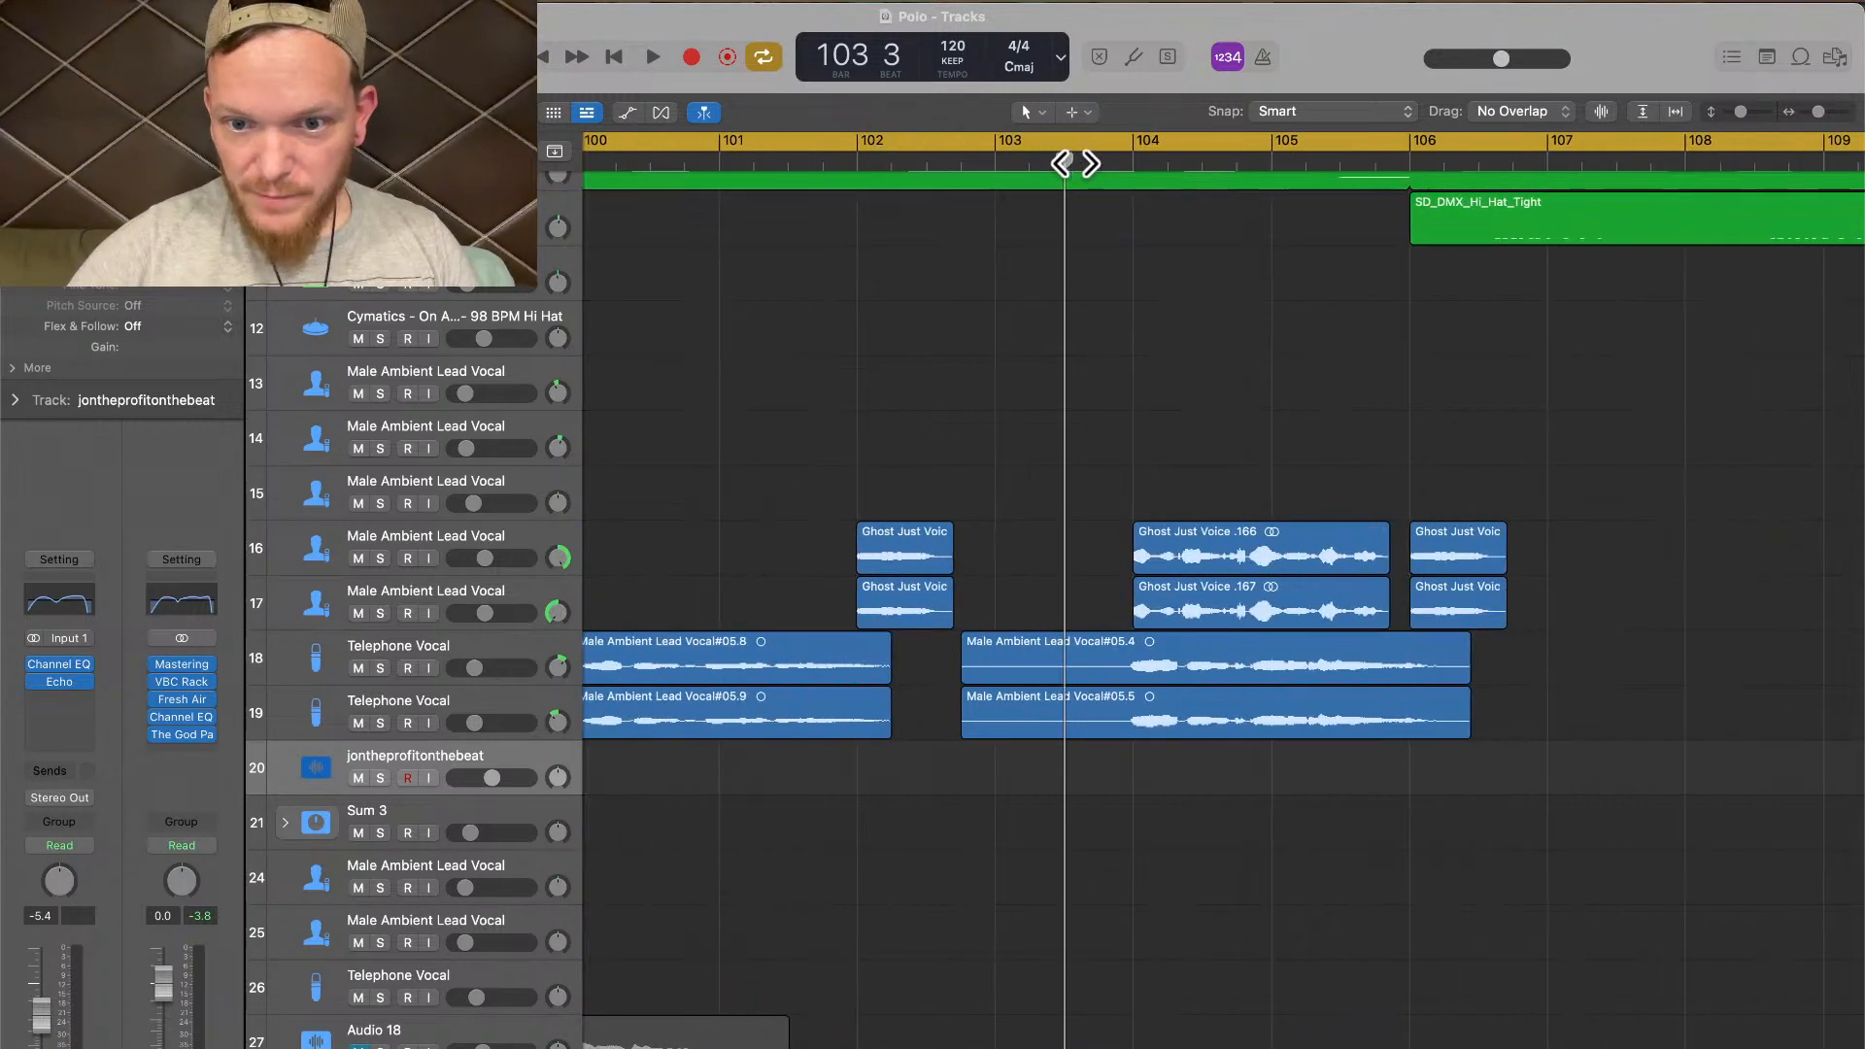
click(1130, 167)
click(1118, 163)
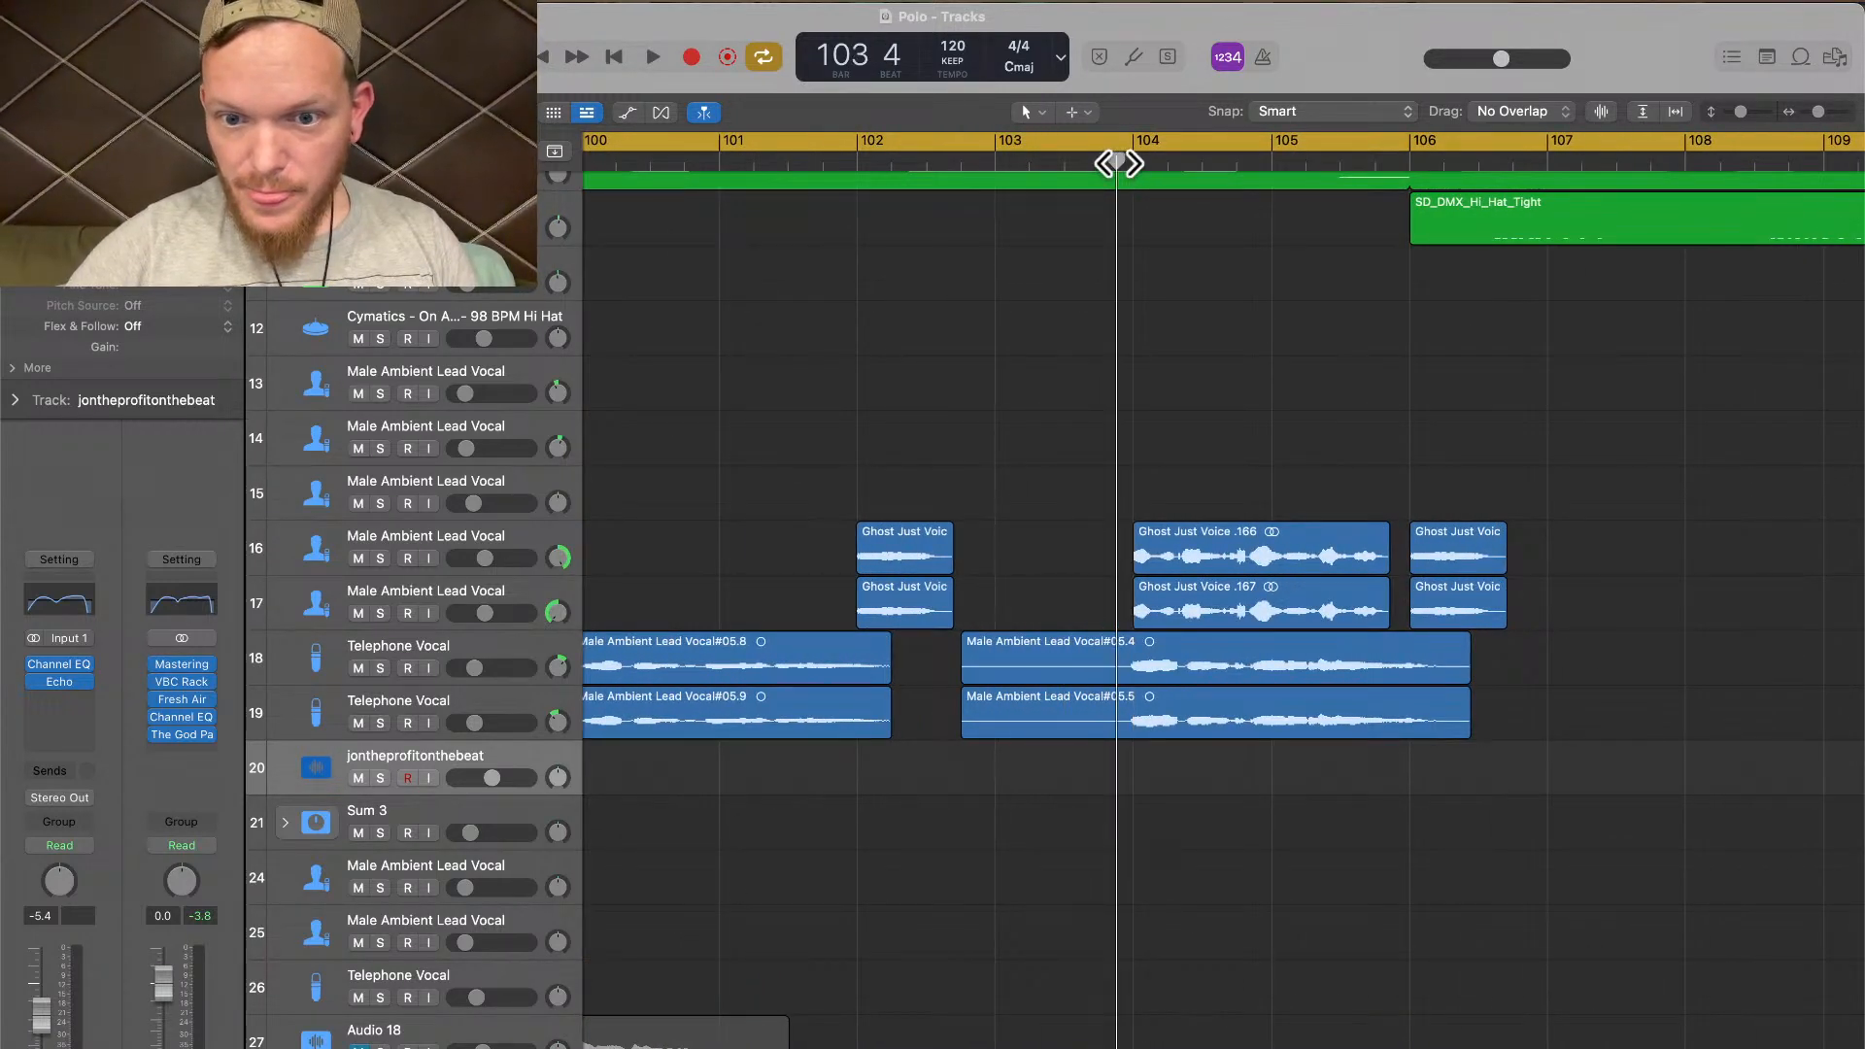
click(1123, 165)
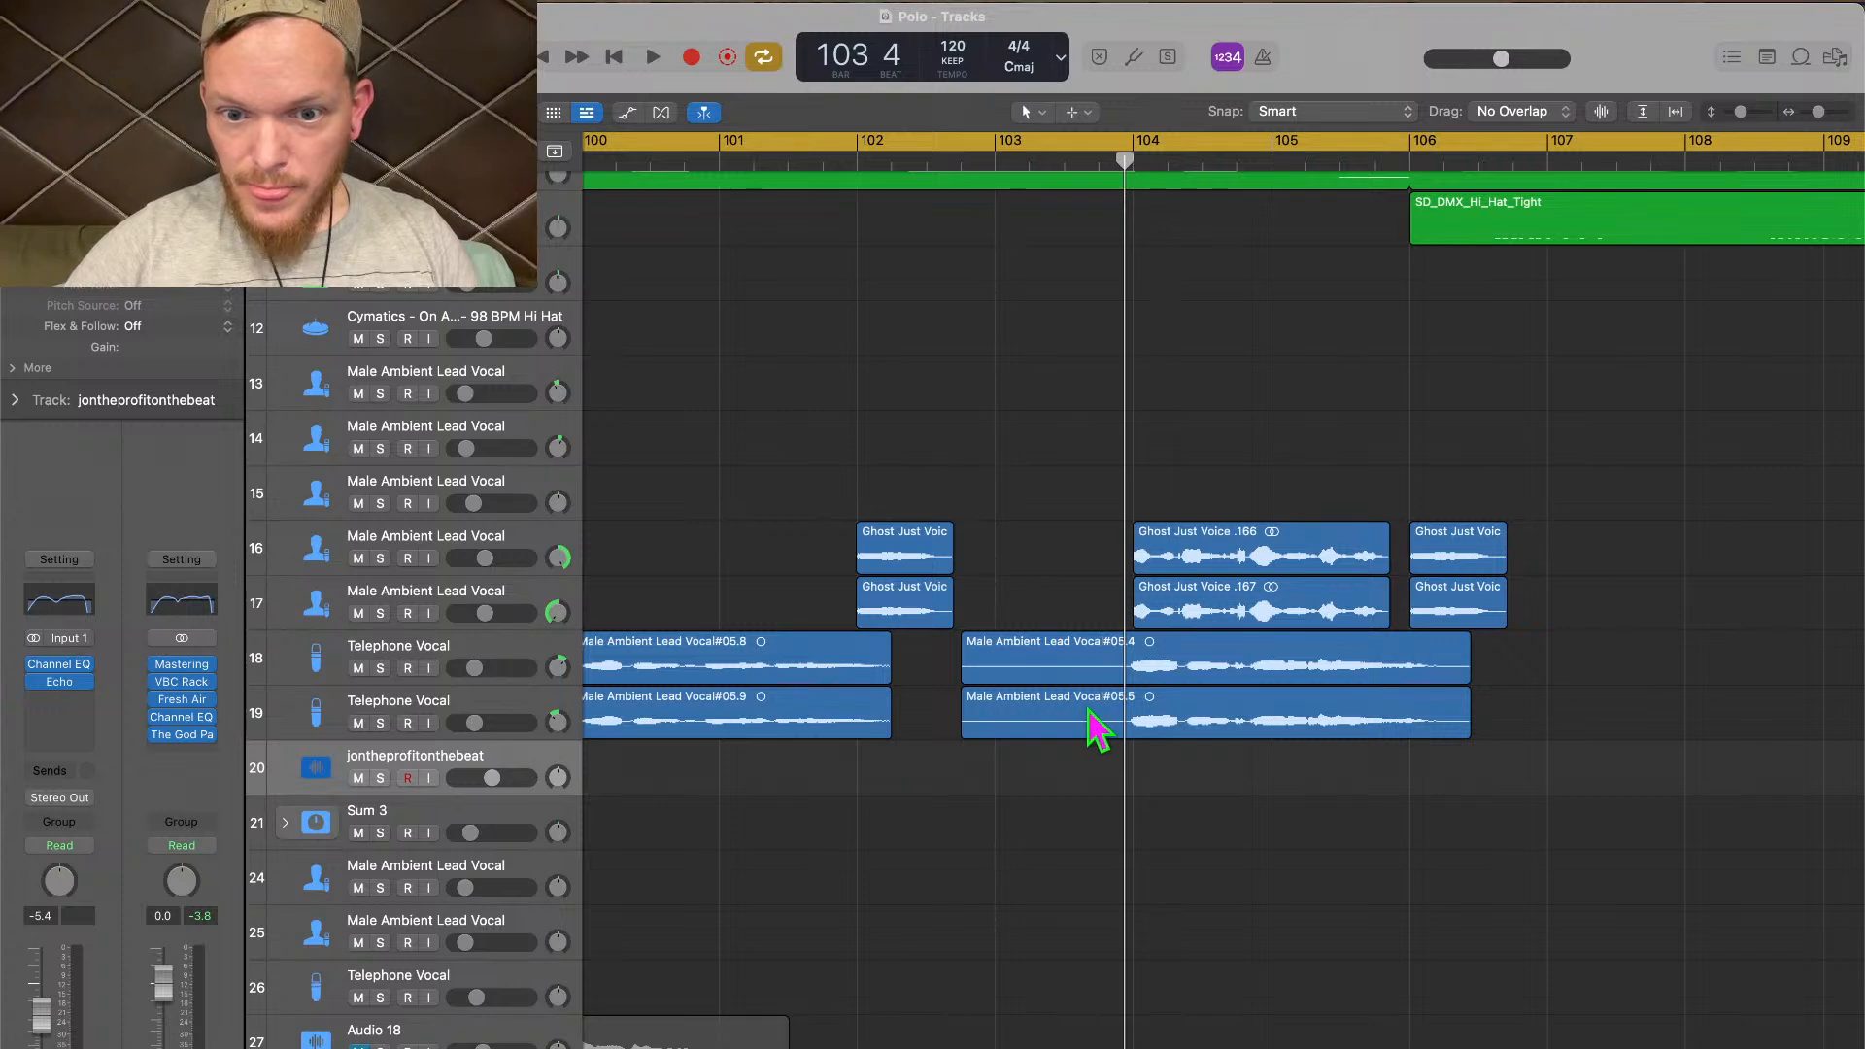
drag(1080, 769, 1077, 659)
key(super+t)
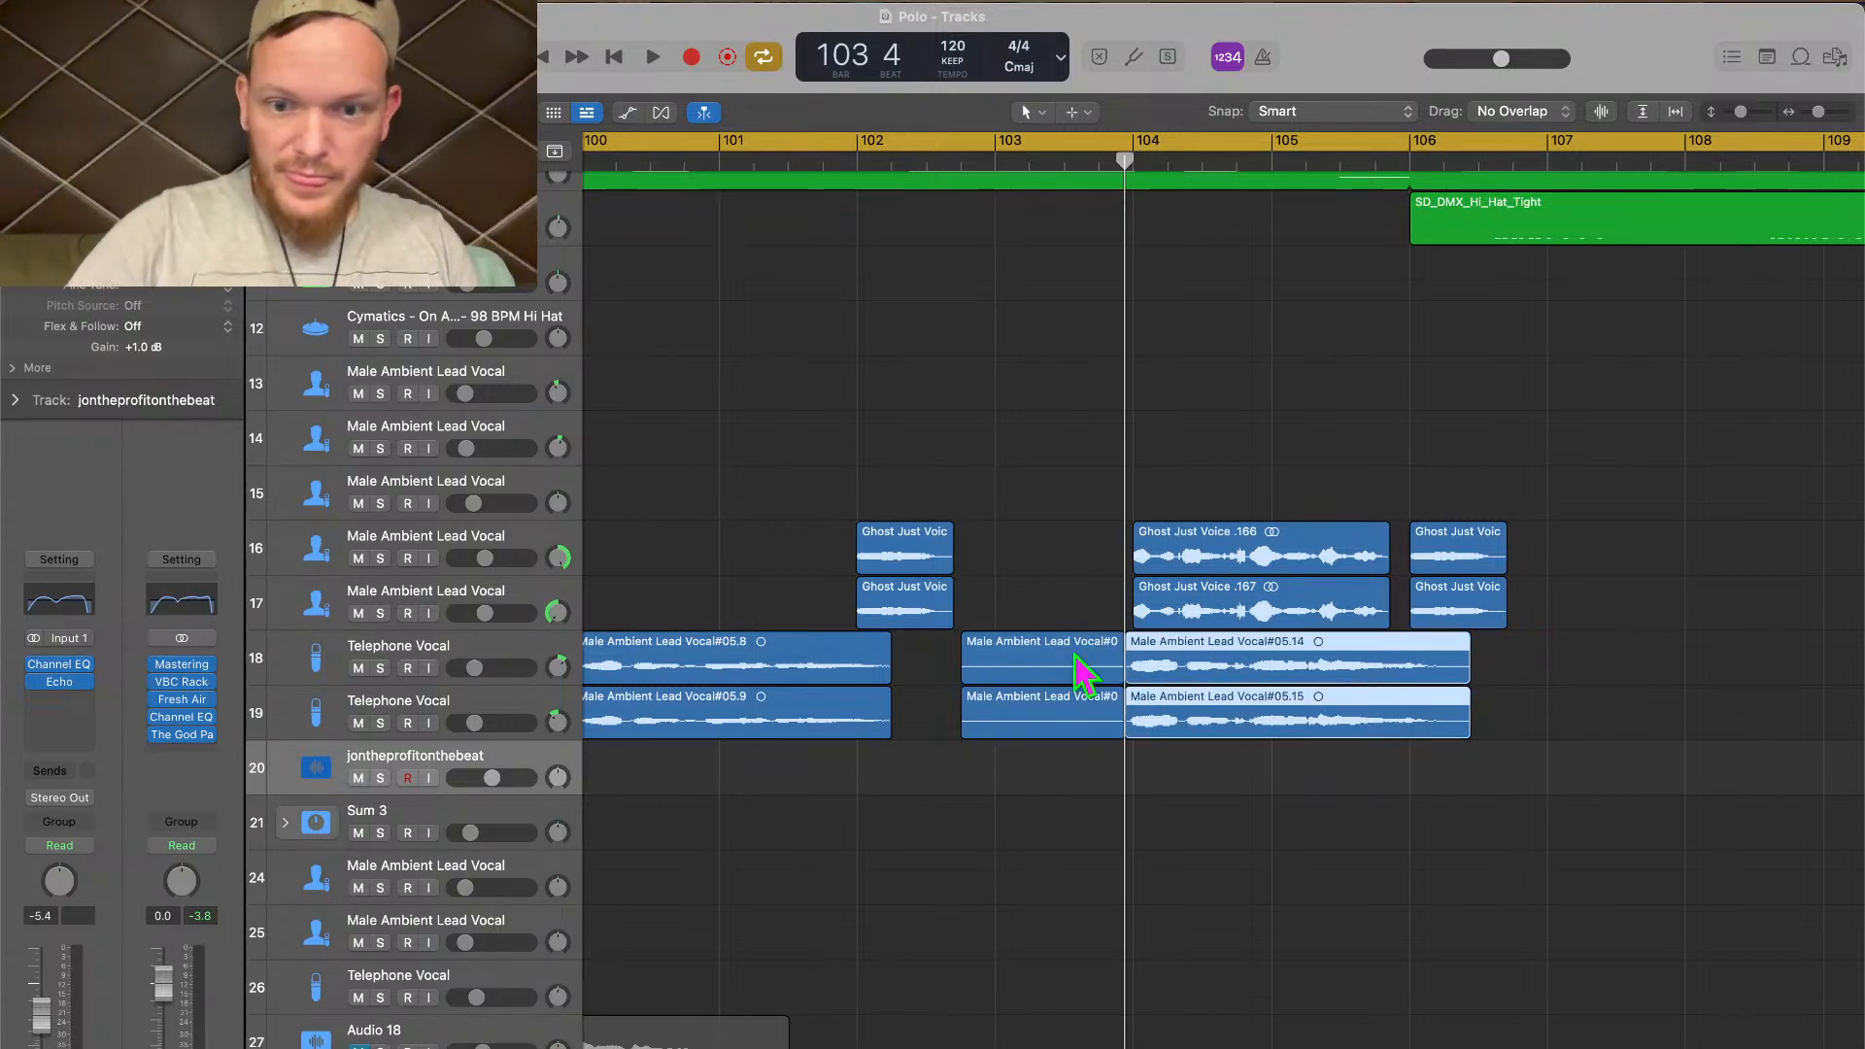
click(1033, 653)
key(Delete)
Listen through the section and set the gain of the Telephone Vocal regions around bar 100 to +4.4 dB
scroll(1032, 653, down, 5)
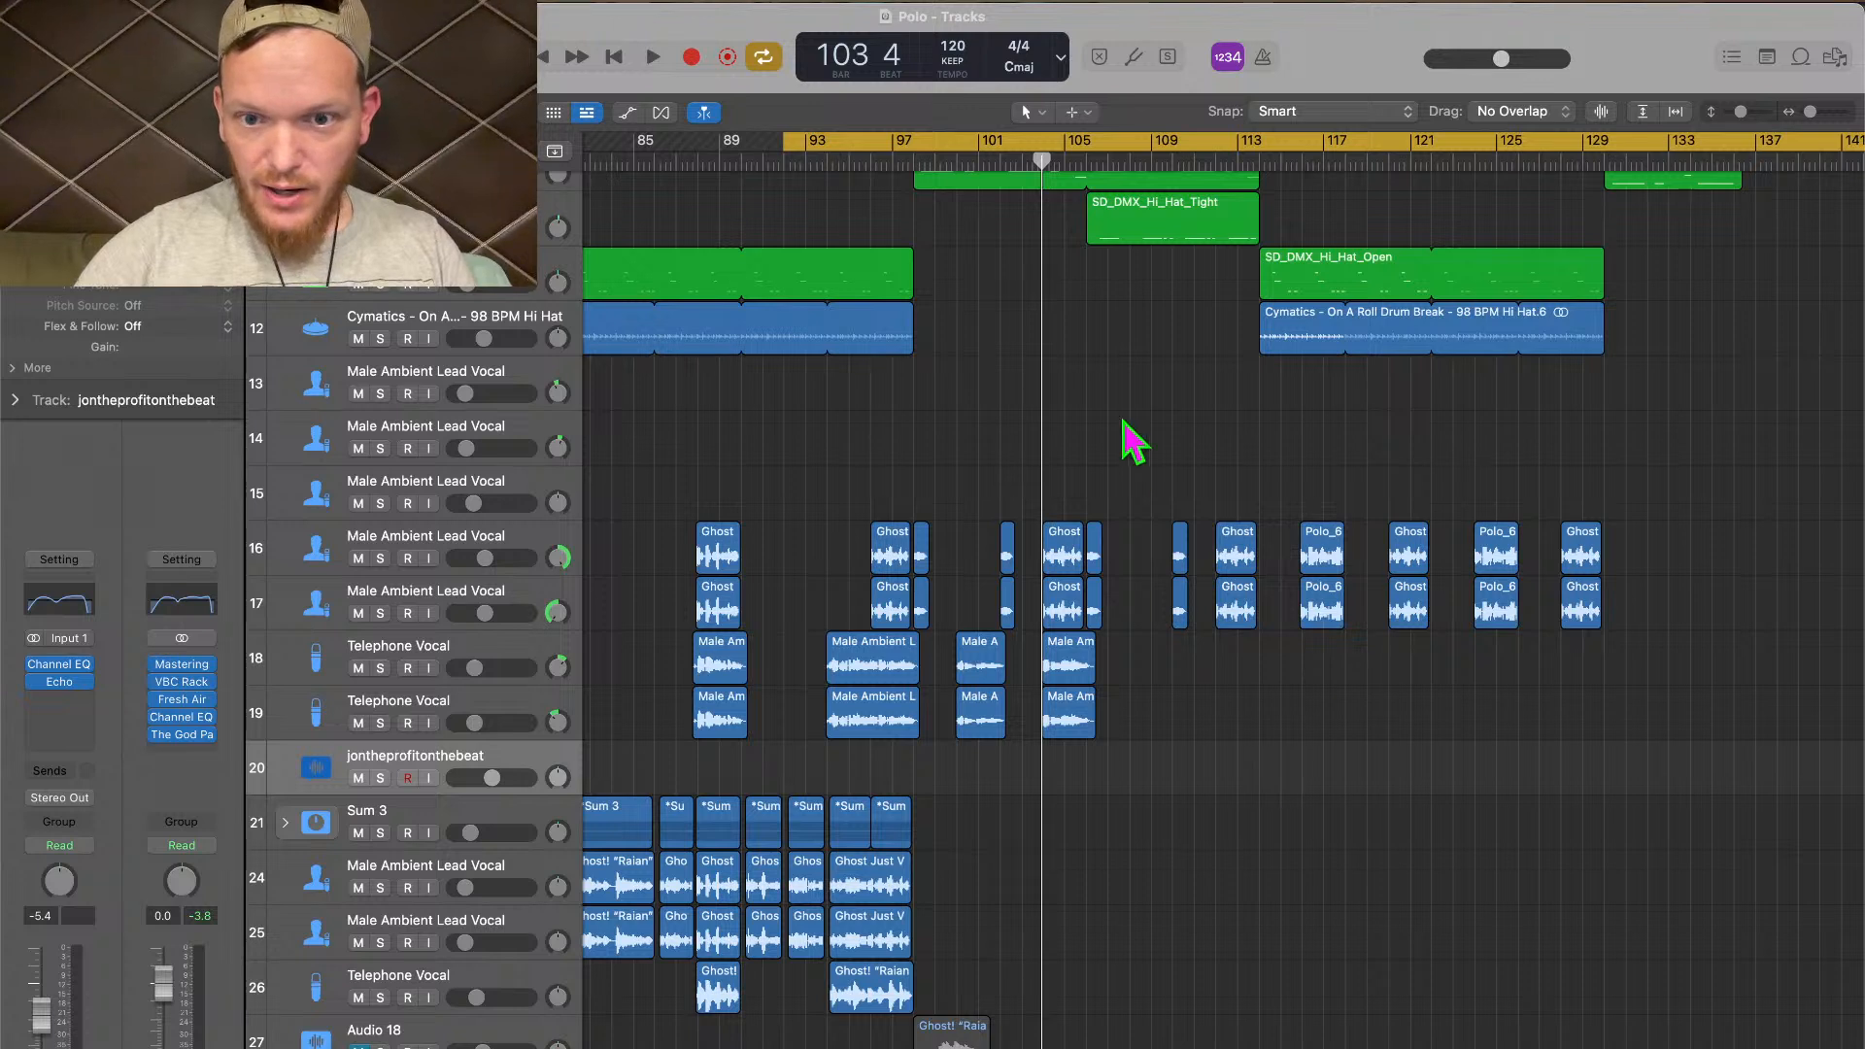
key(space)
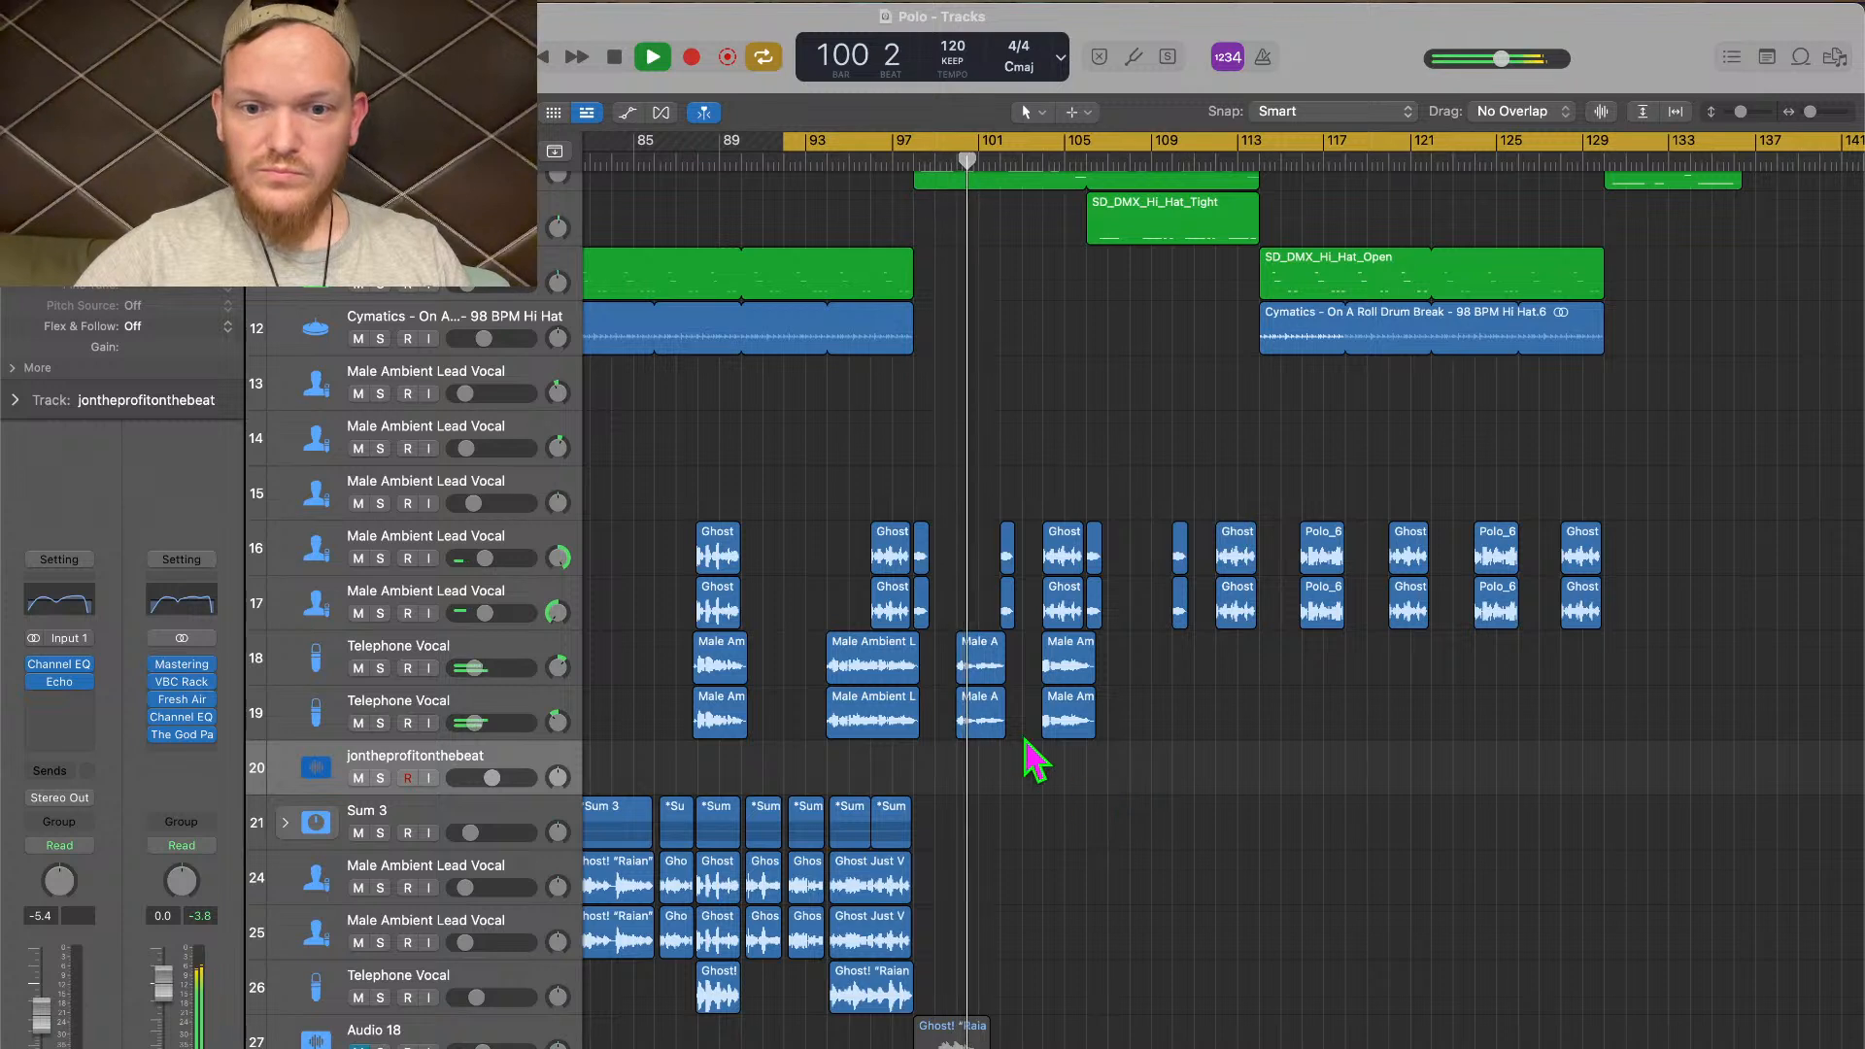
key(space)
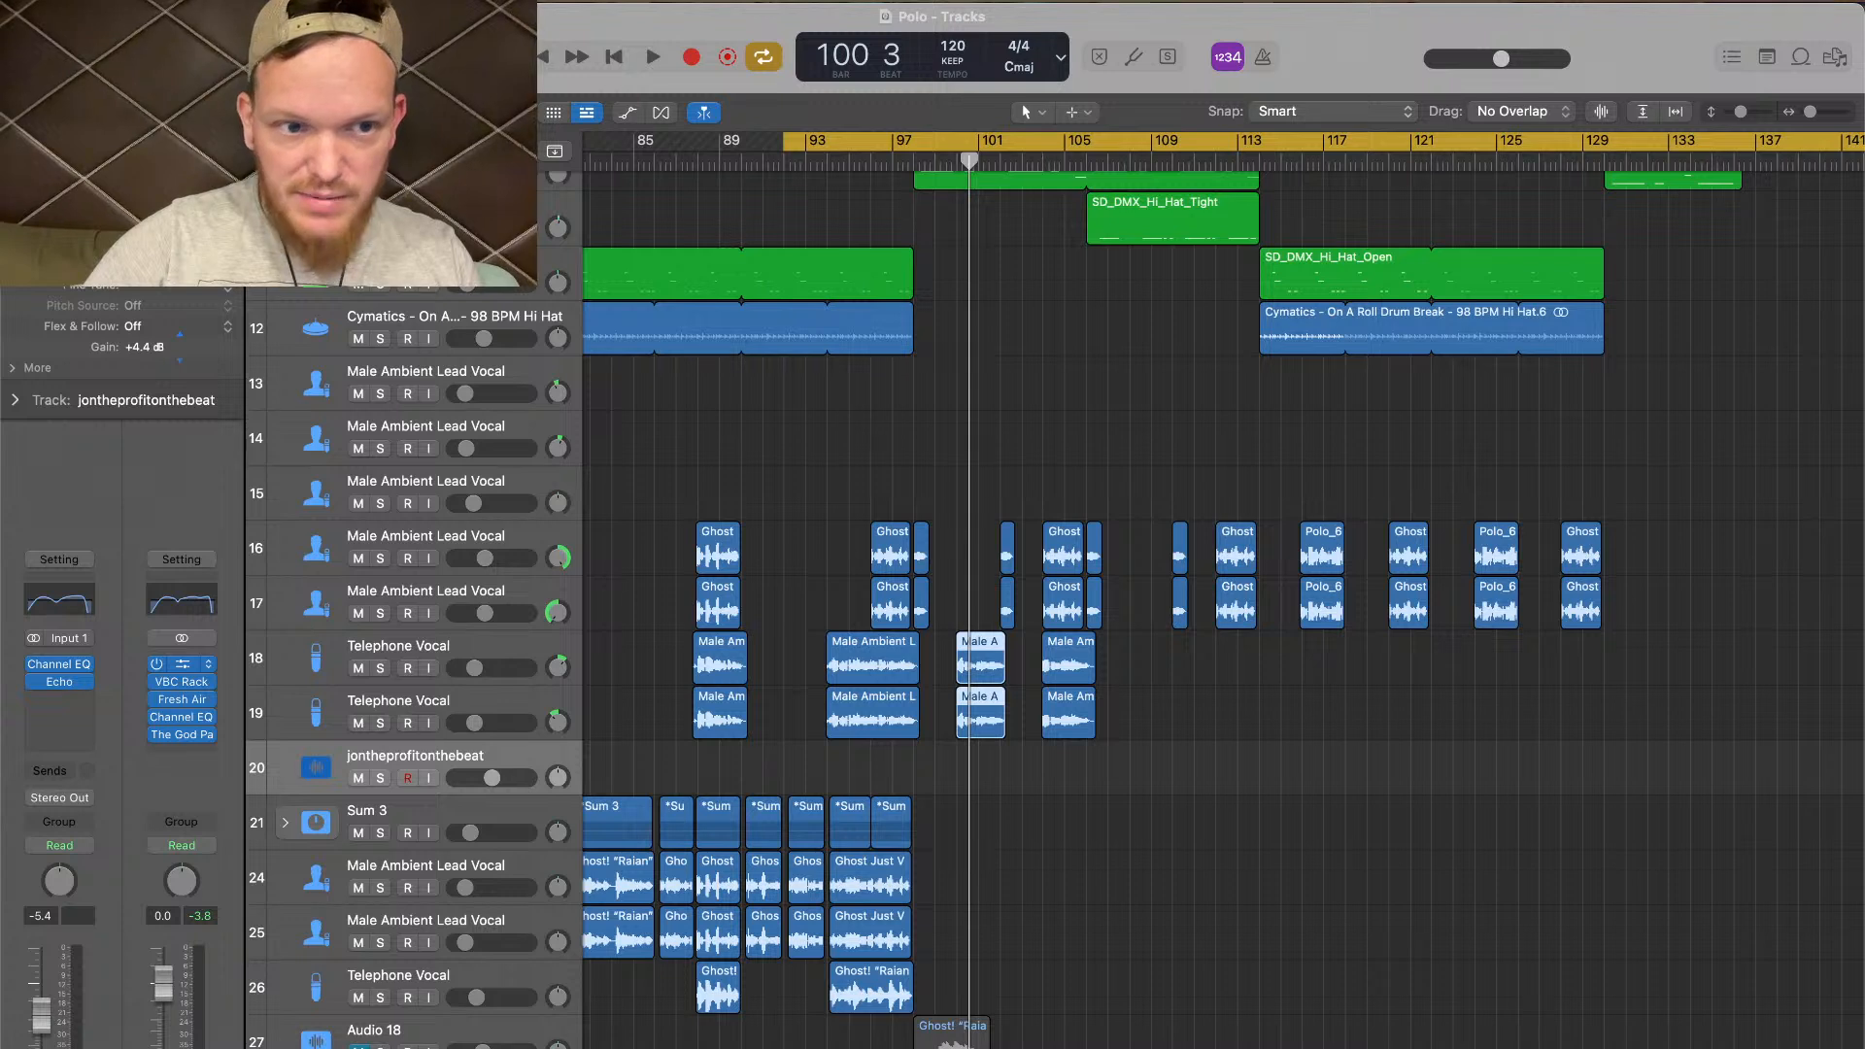
key(space)
click(941, 163)
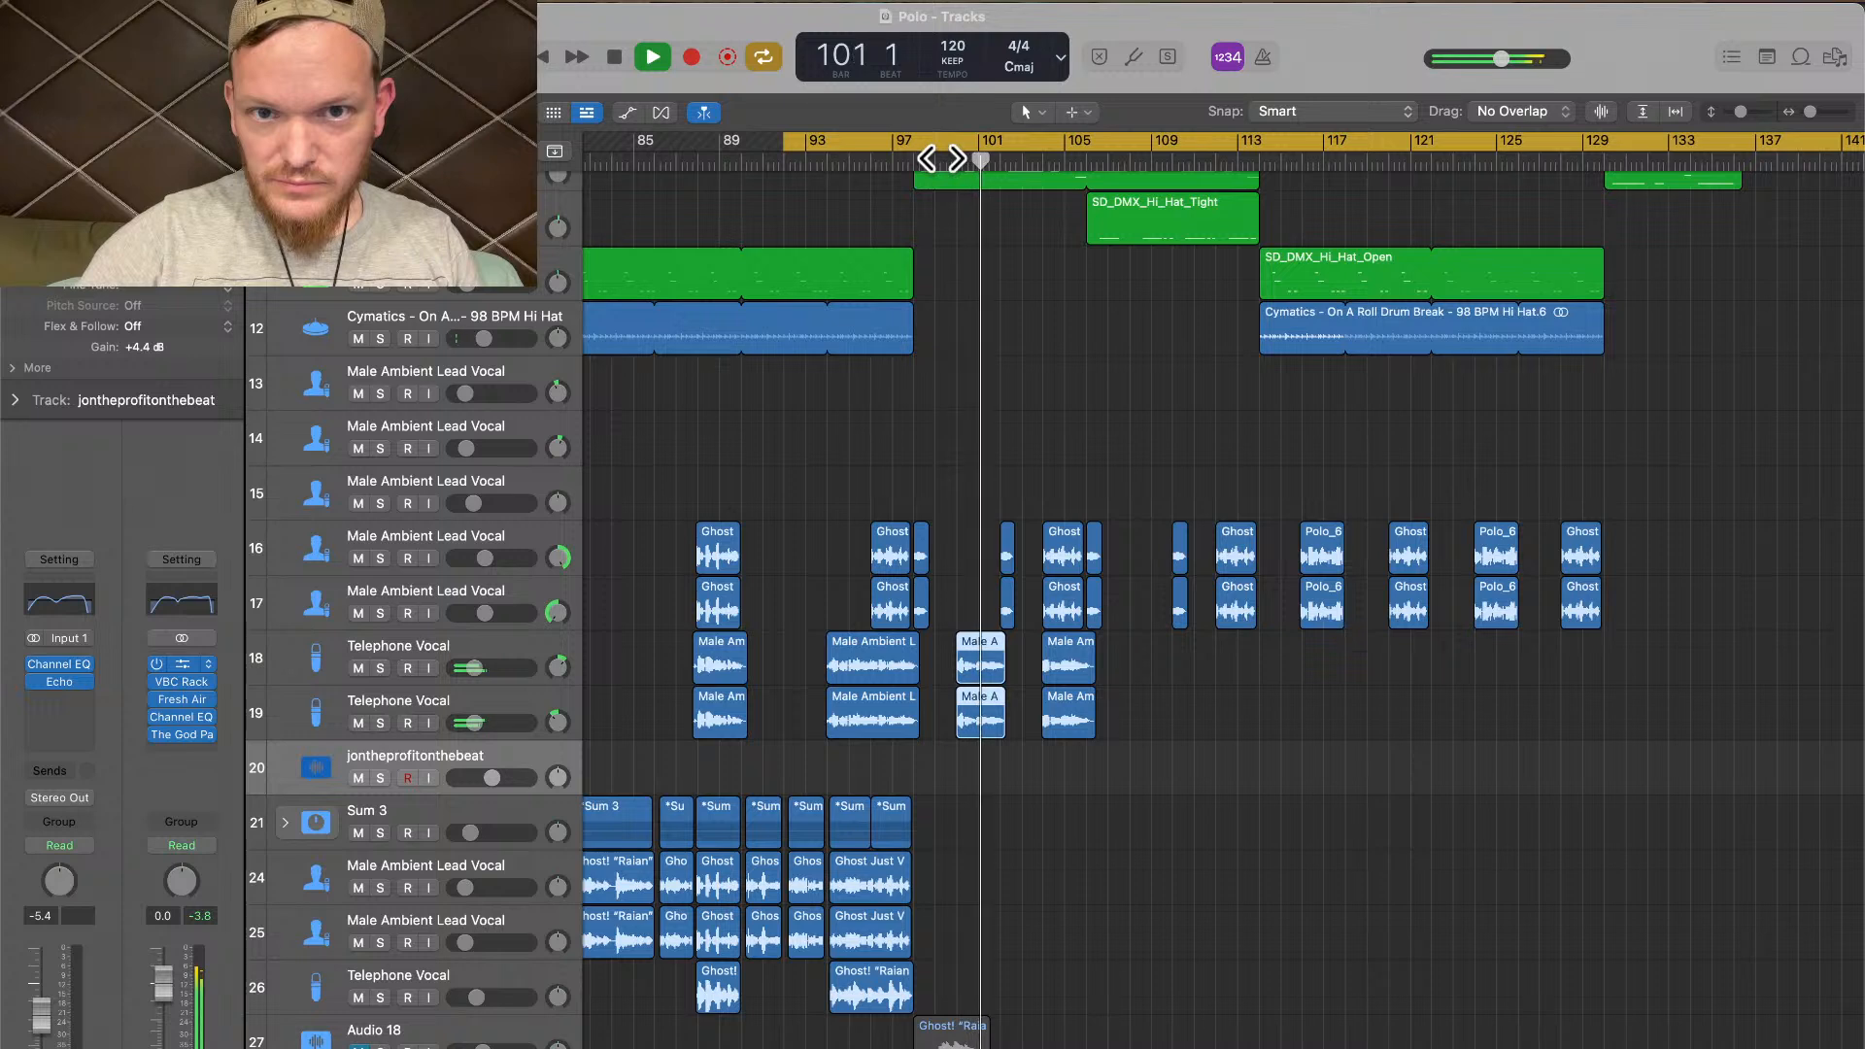
key(space)
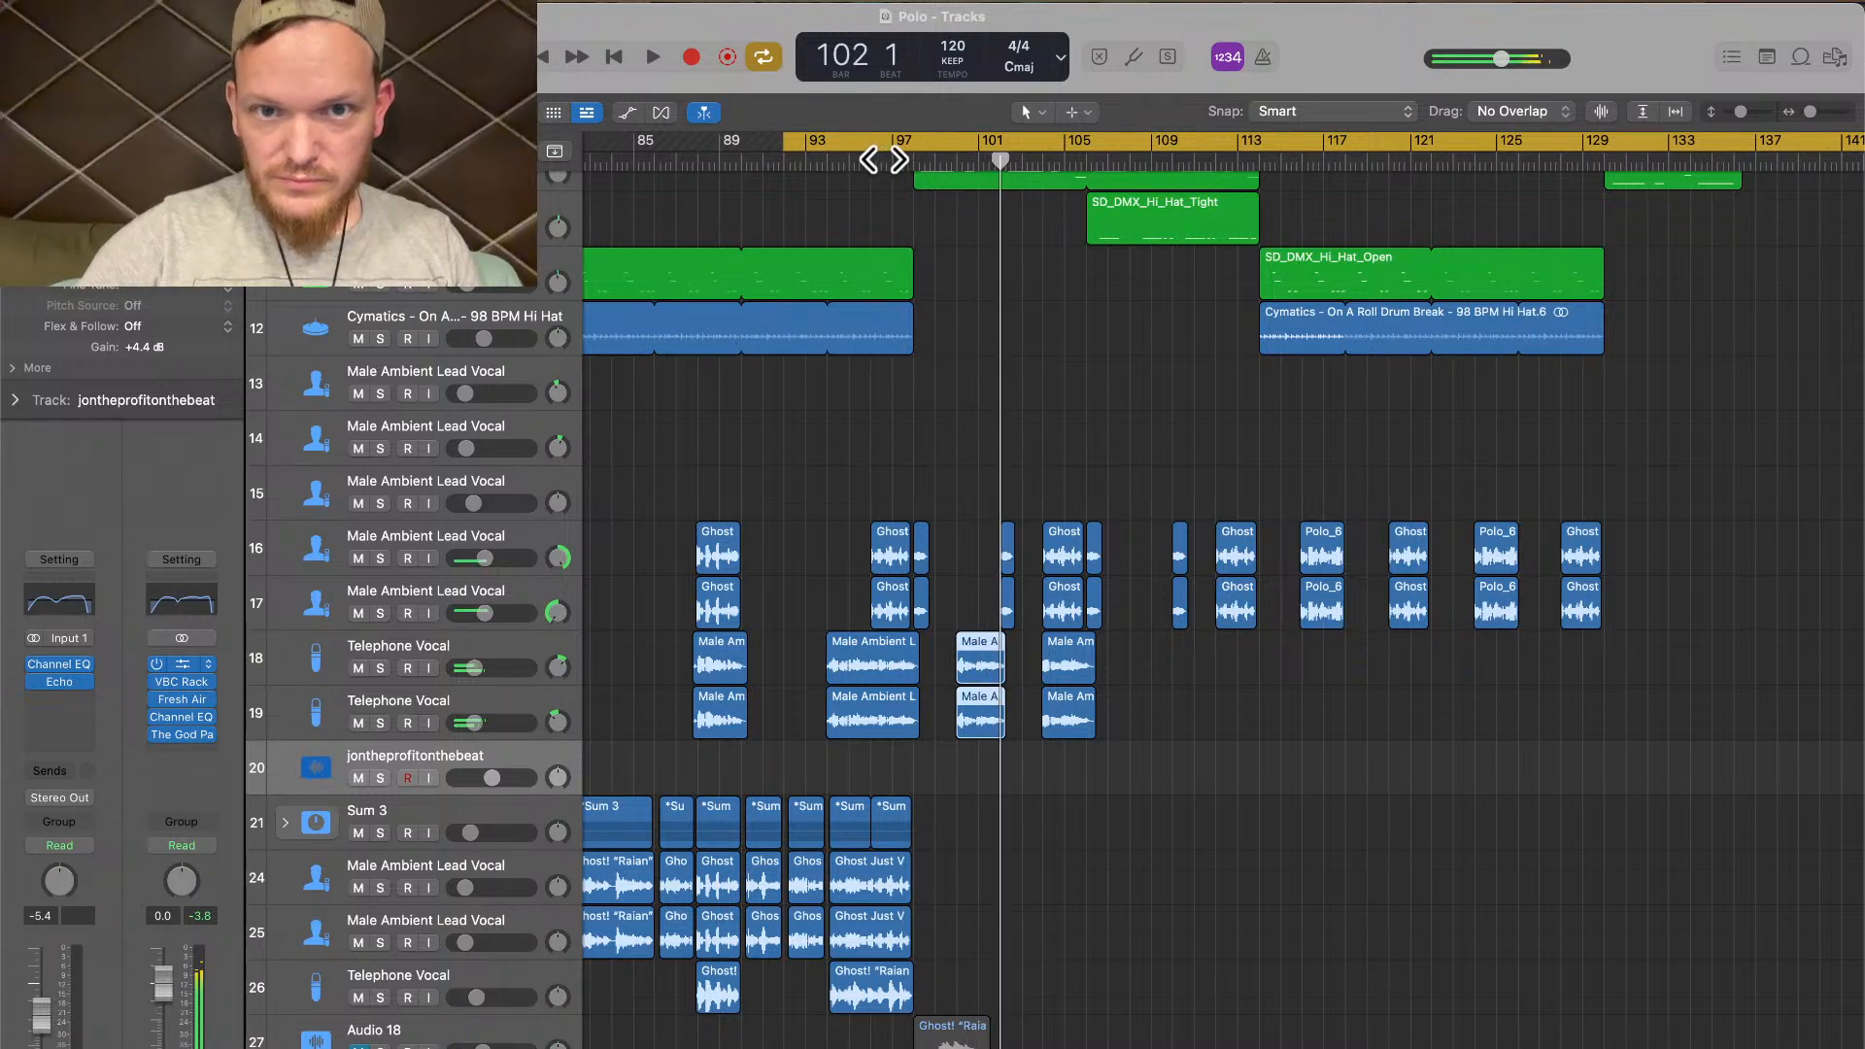
key(space)
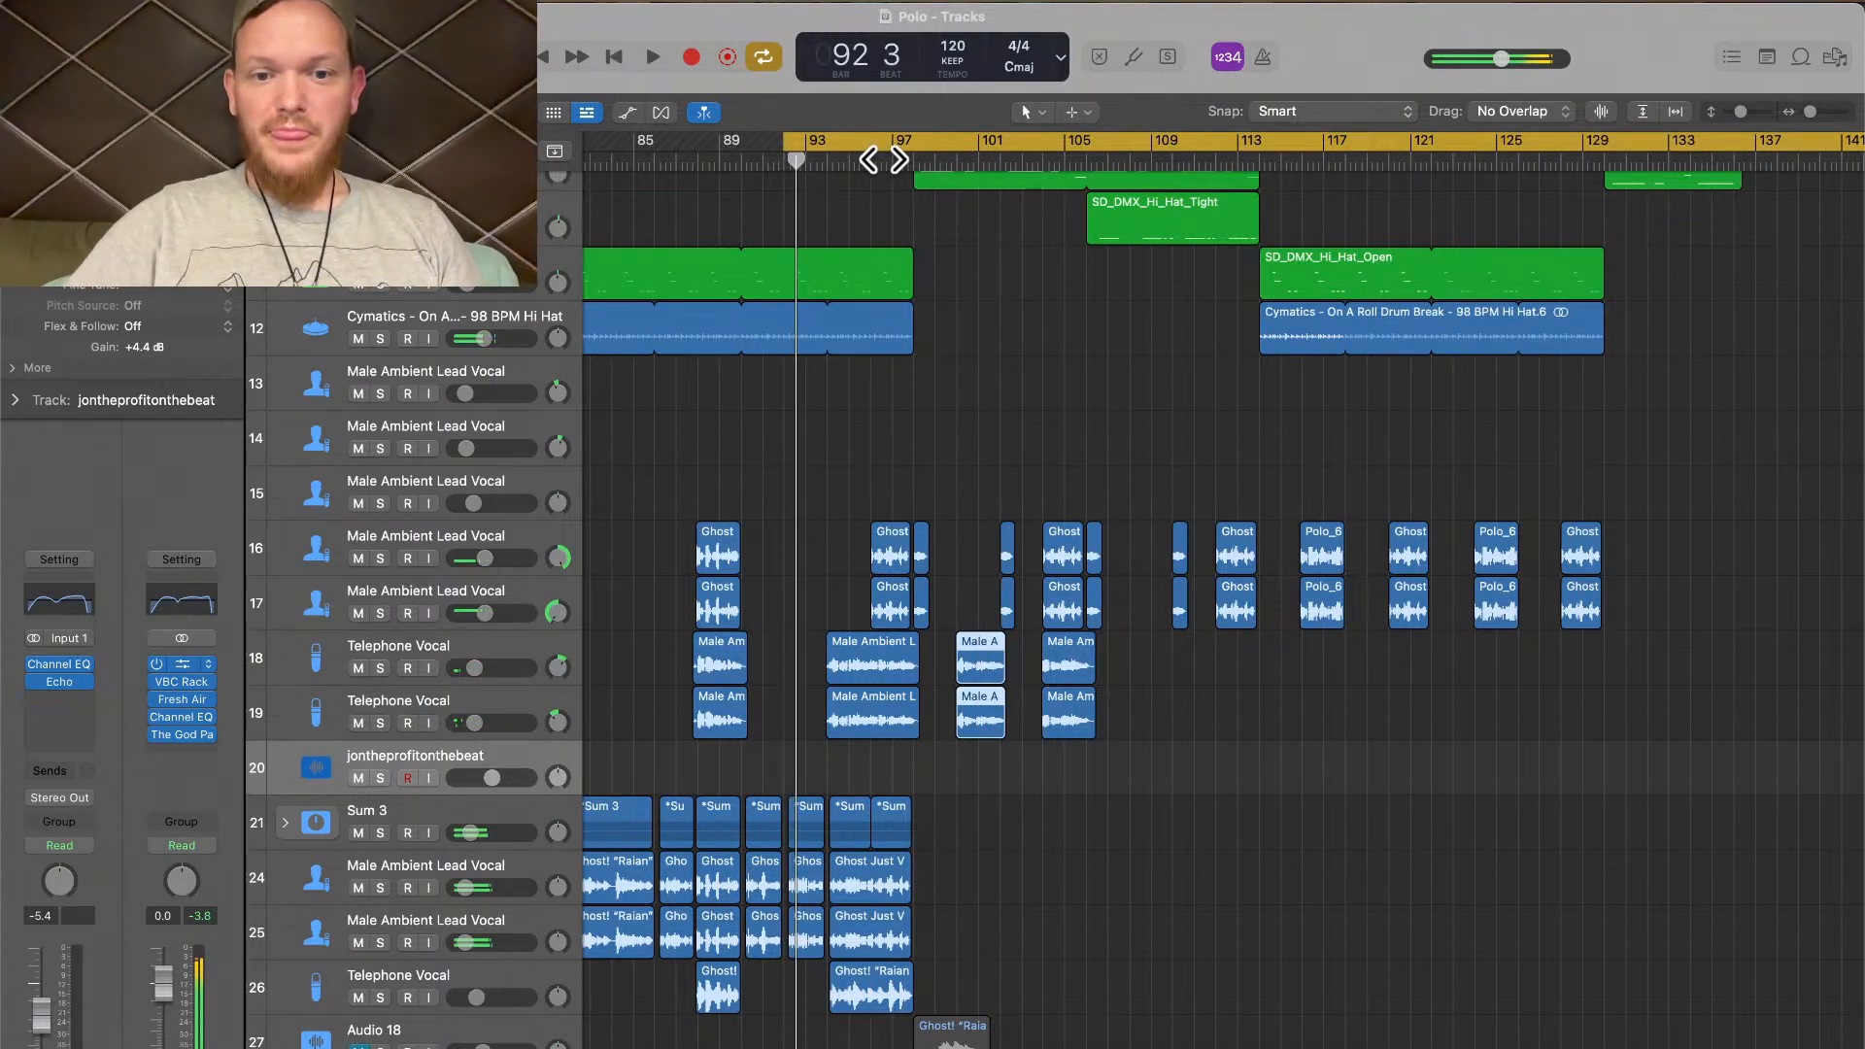
Raise the volume of Male Ambient Lead Vocal tracks 16 and 17 during playback, with track 16 at -8.2 dB
key(space)
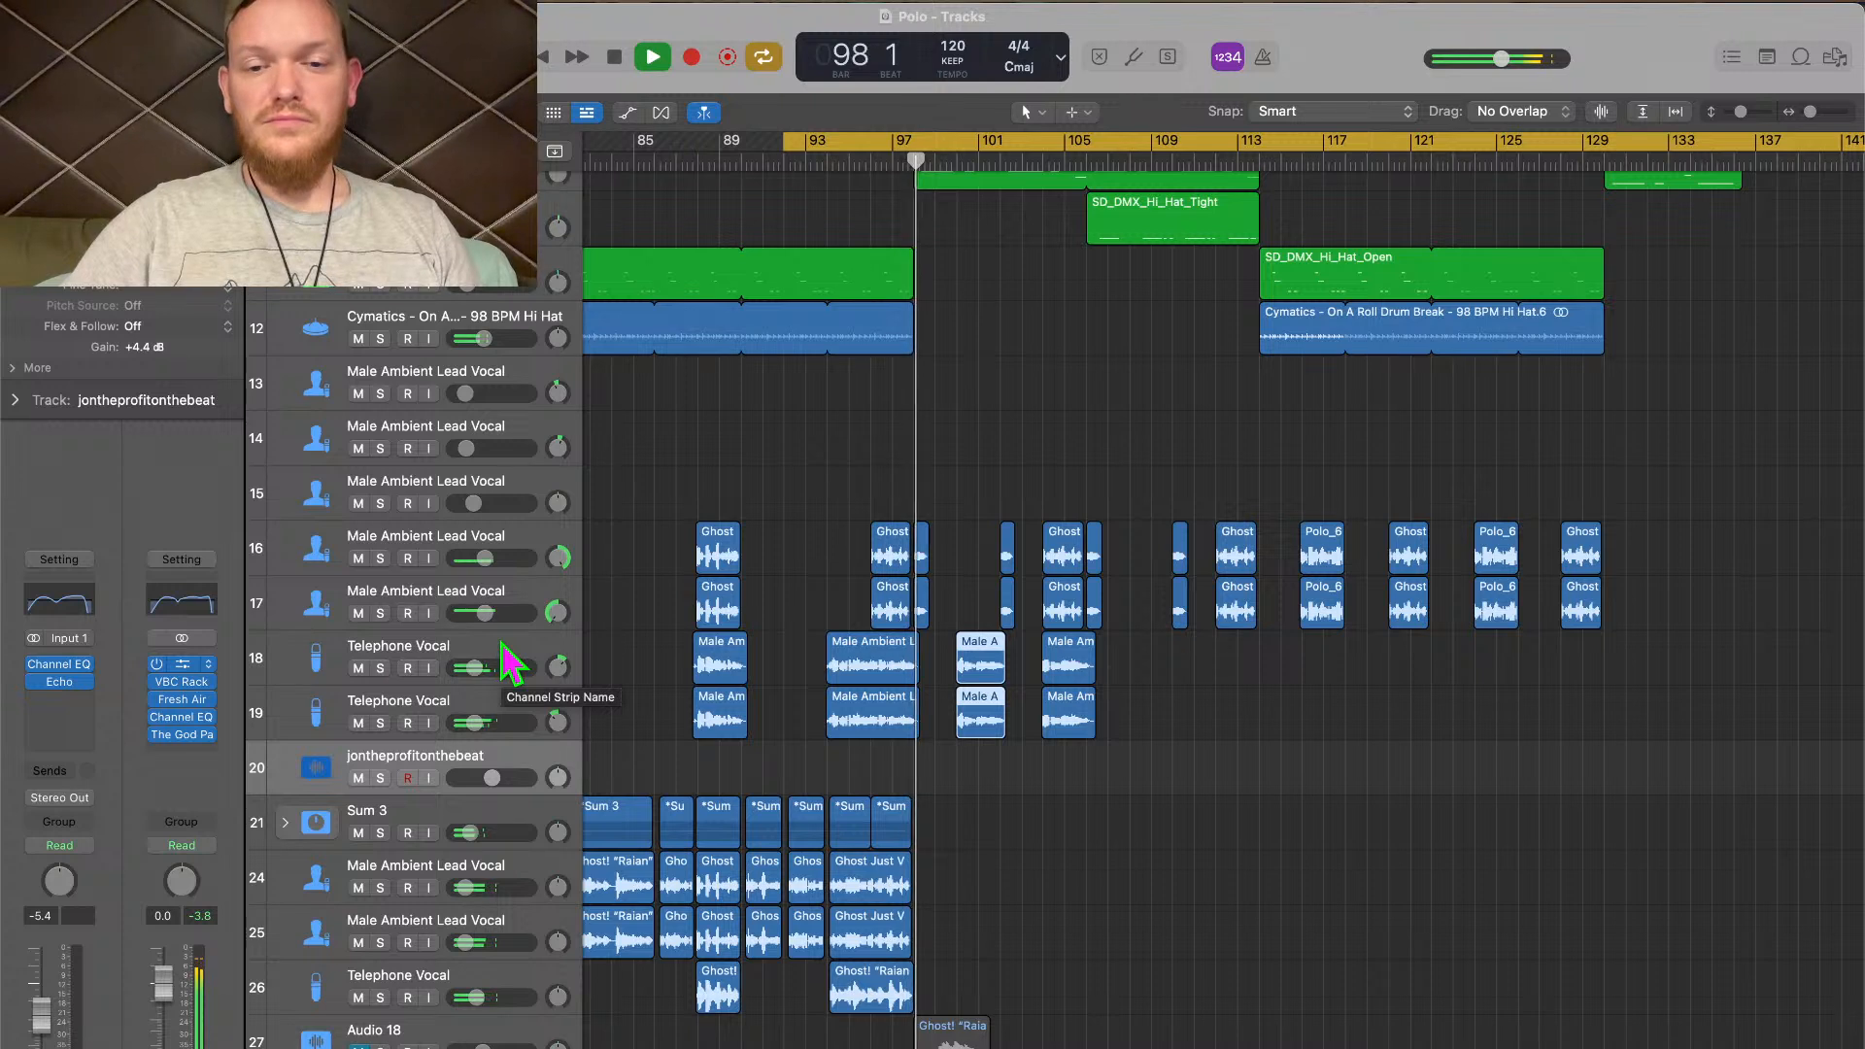
click(515, 544)
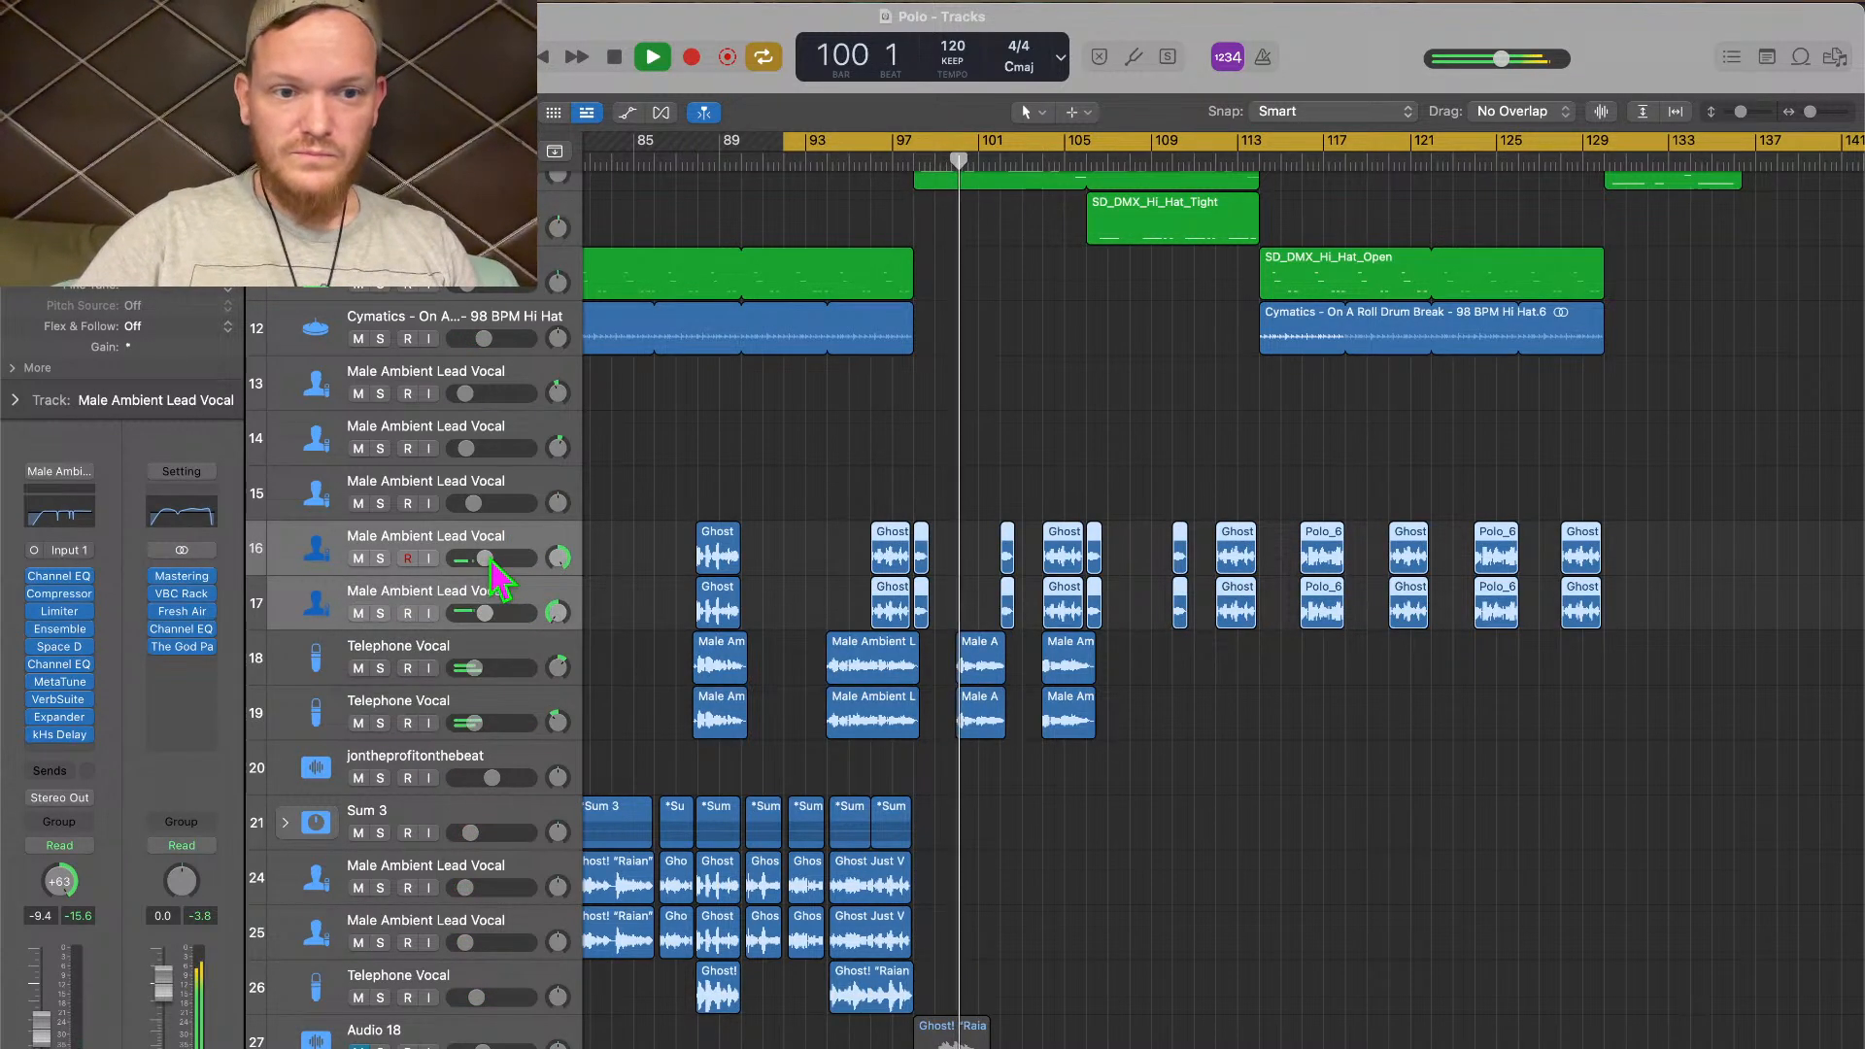
drag(483, 557, 487, 558)
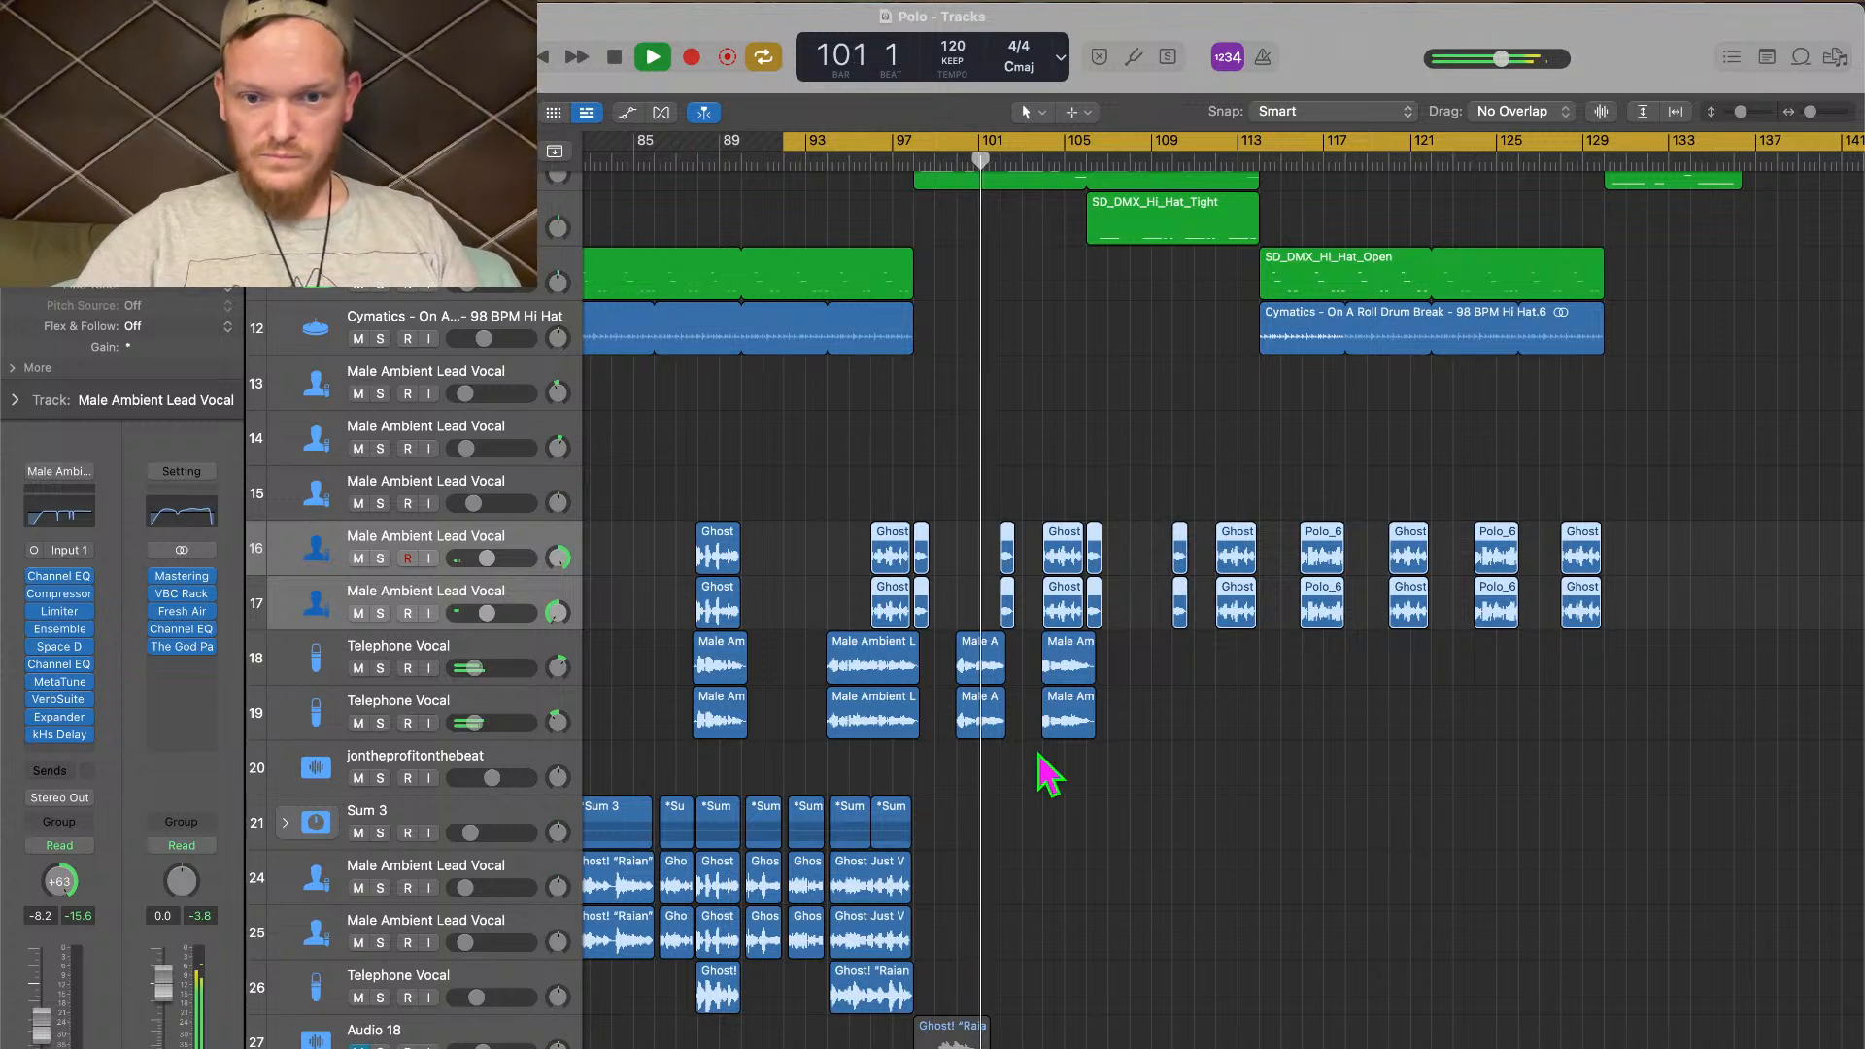
click(549, 651)
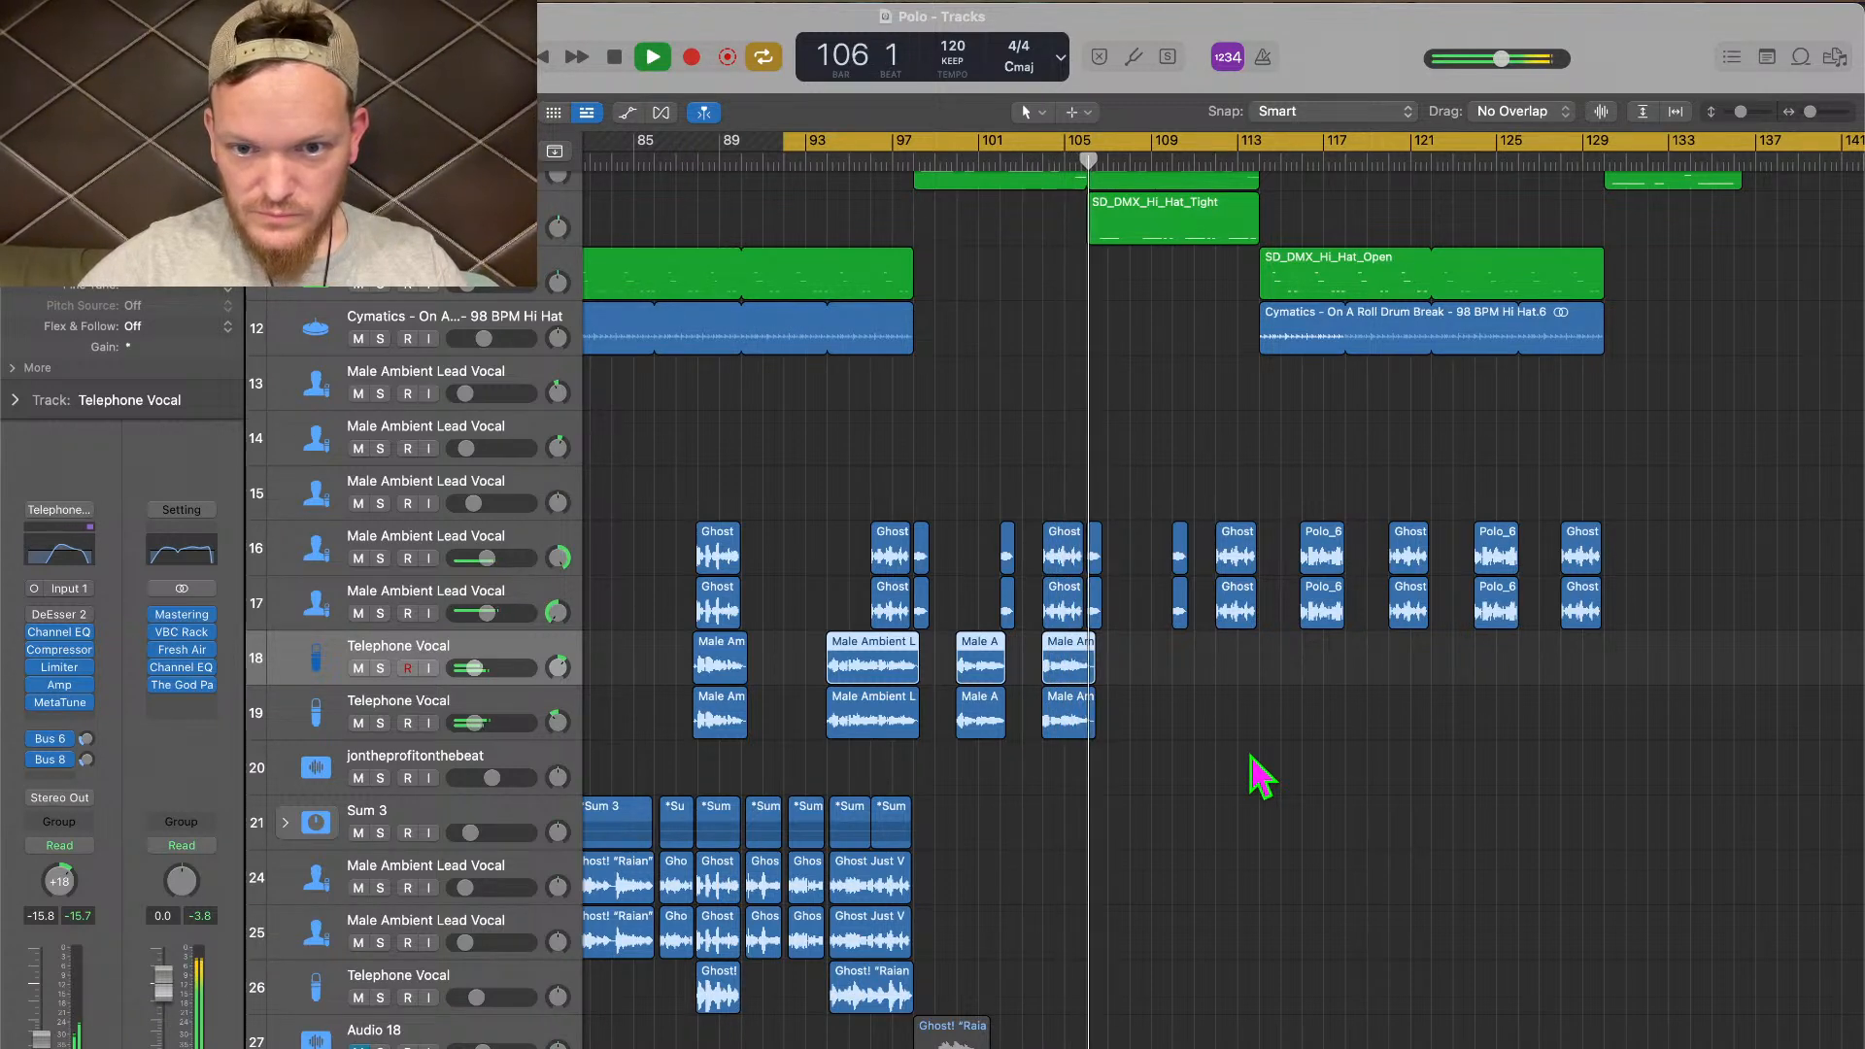
Stop playback and extend the cycle range from bar 1 to just past the final flute region
key(super+Left)
key(super+Left)
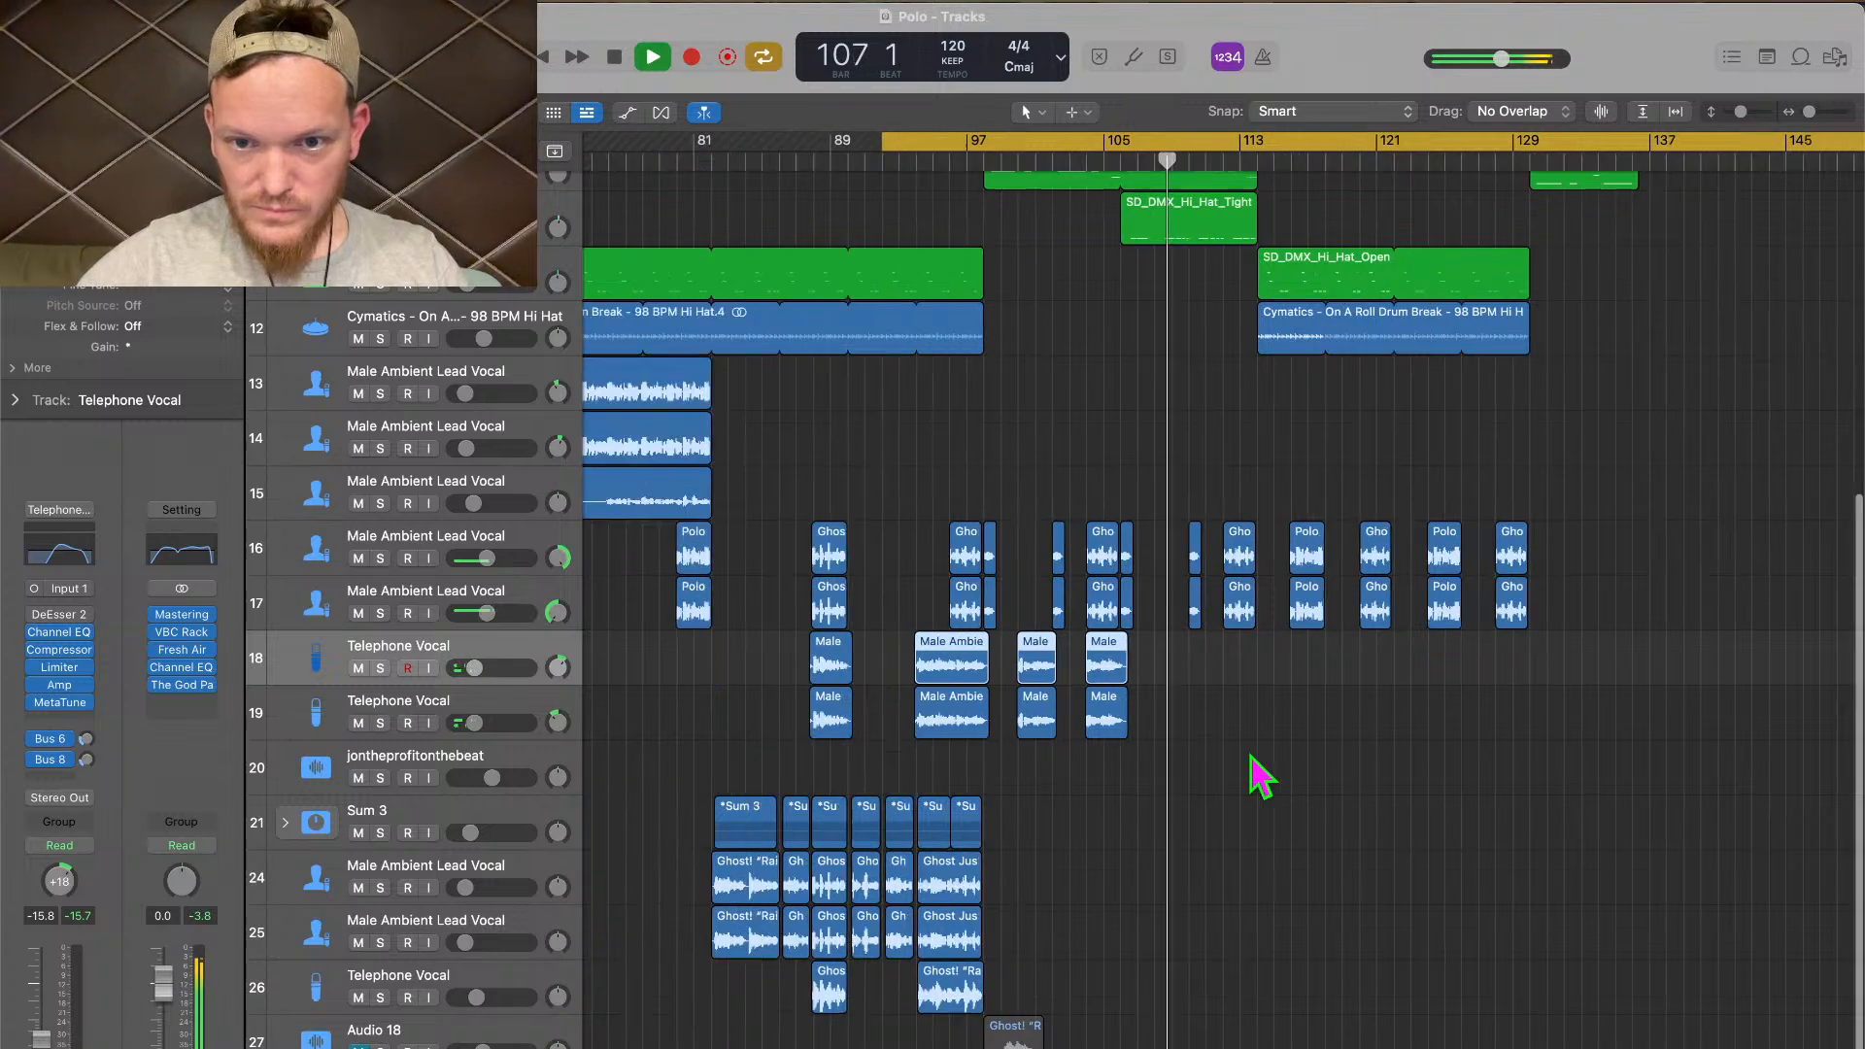
scroll(1253, 772, left, 10)
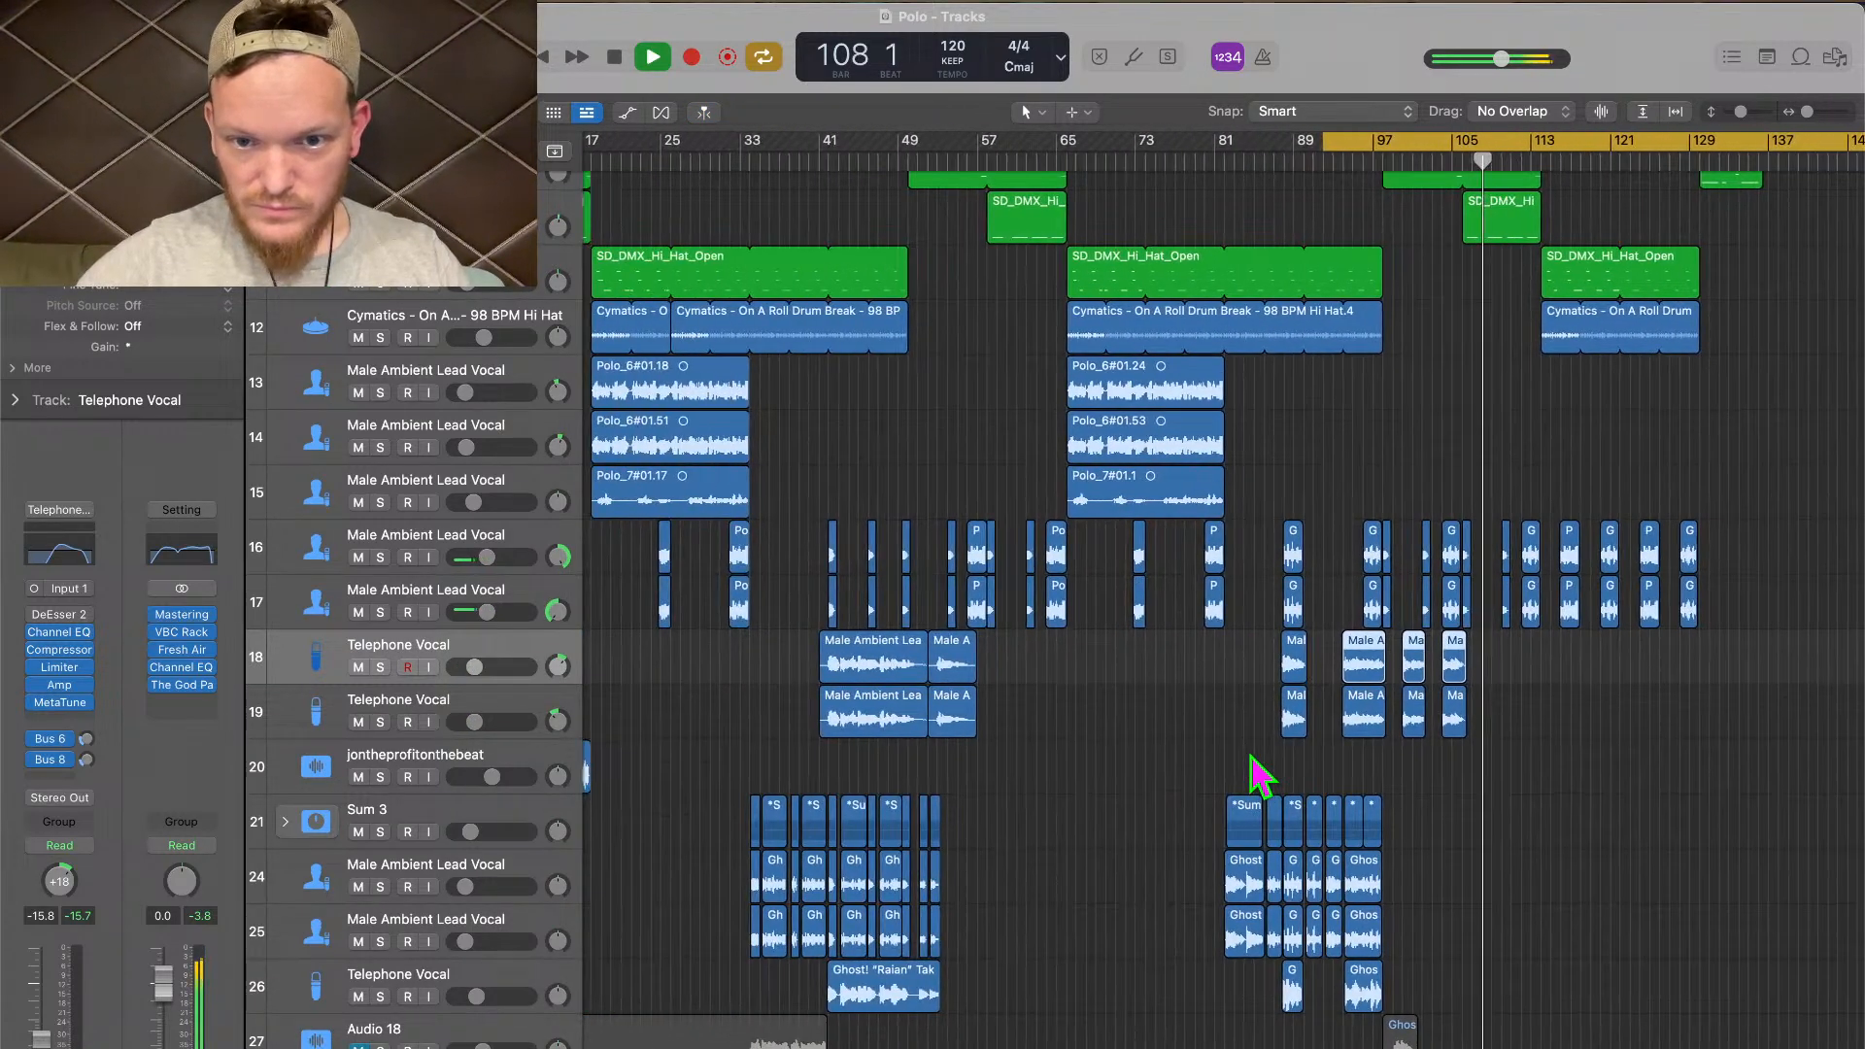
key(space)
click(1628, 136)
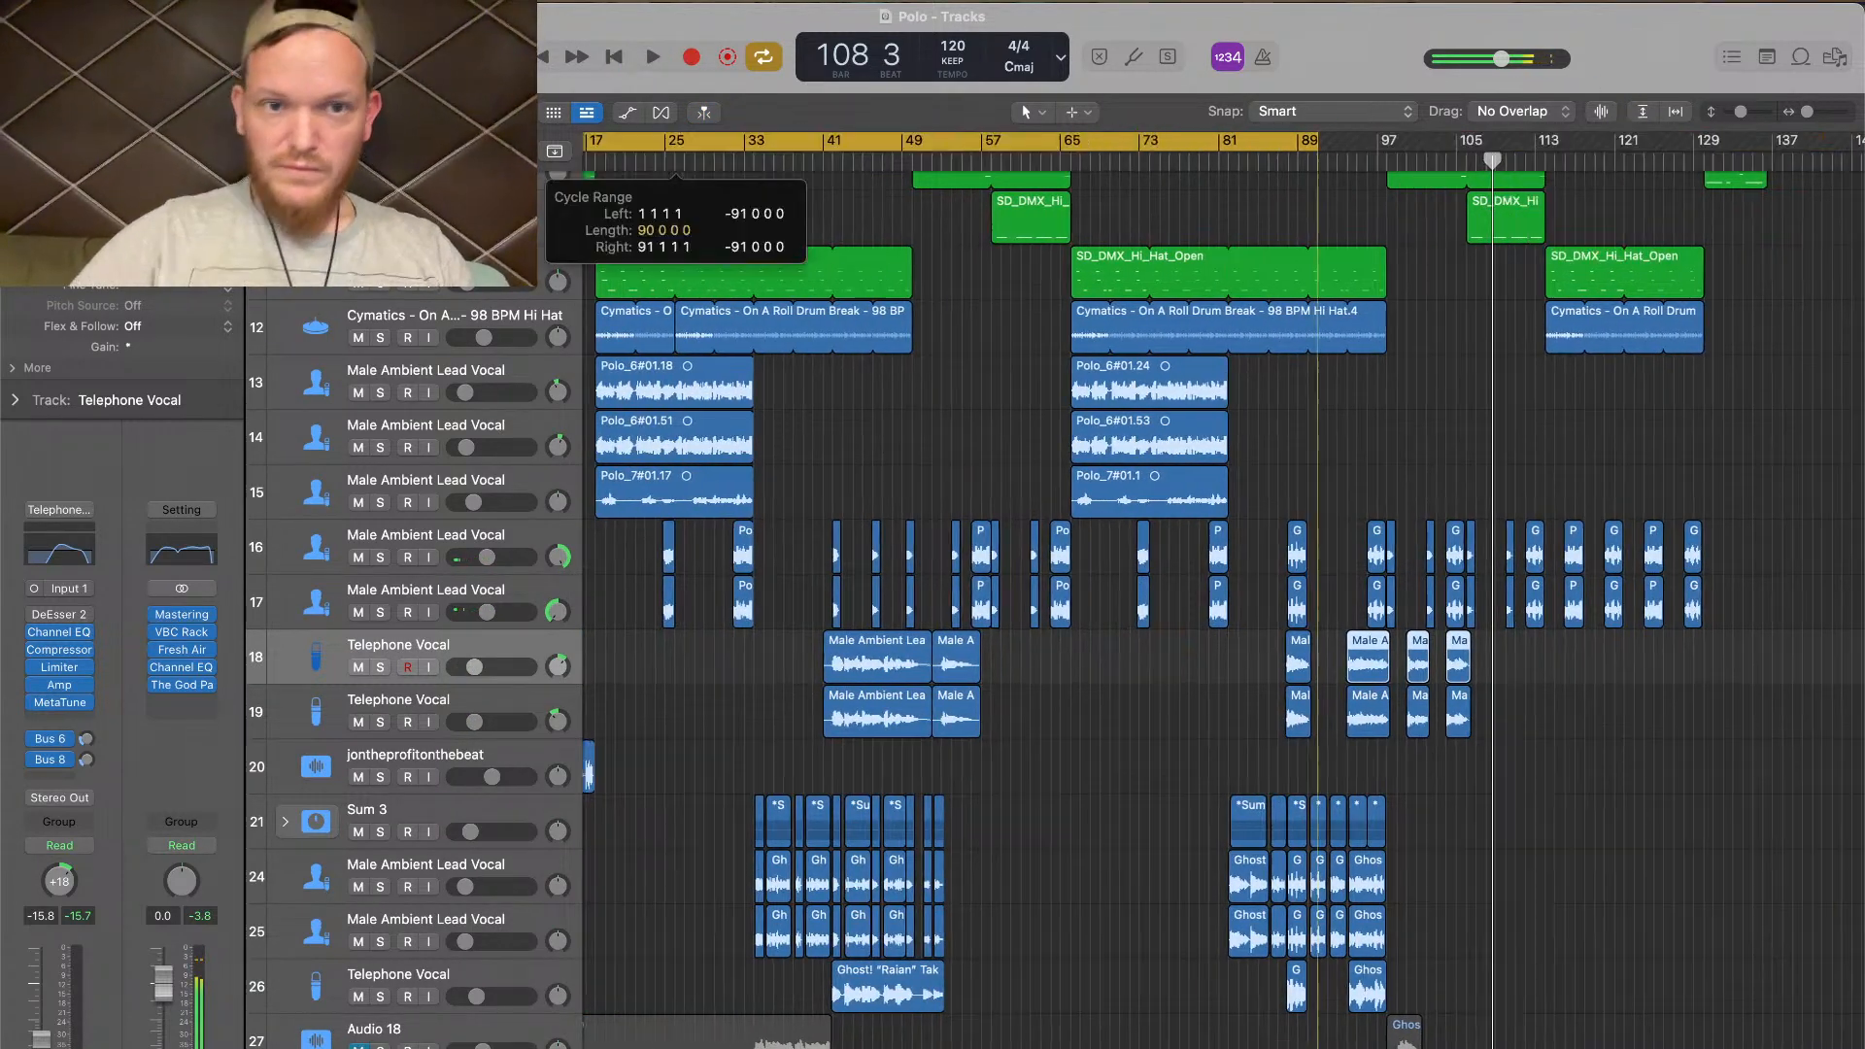
click(1238, 156)
key(super+Left)
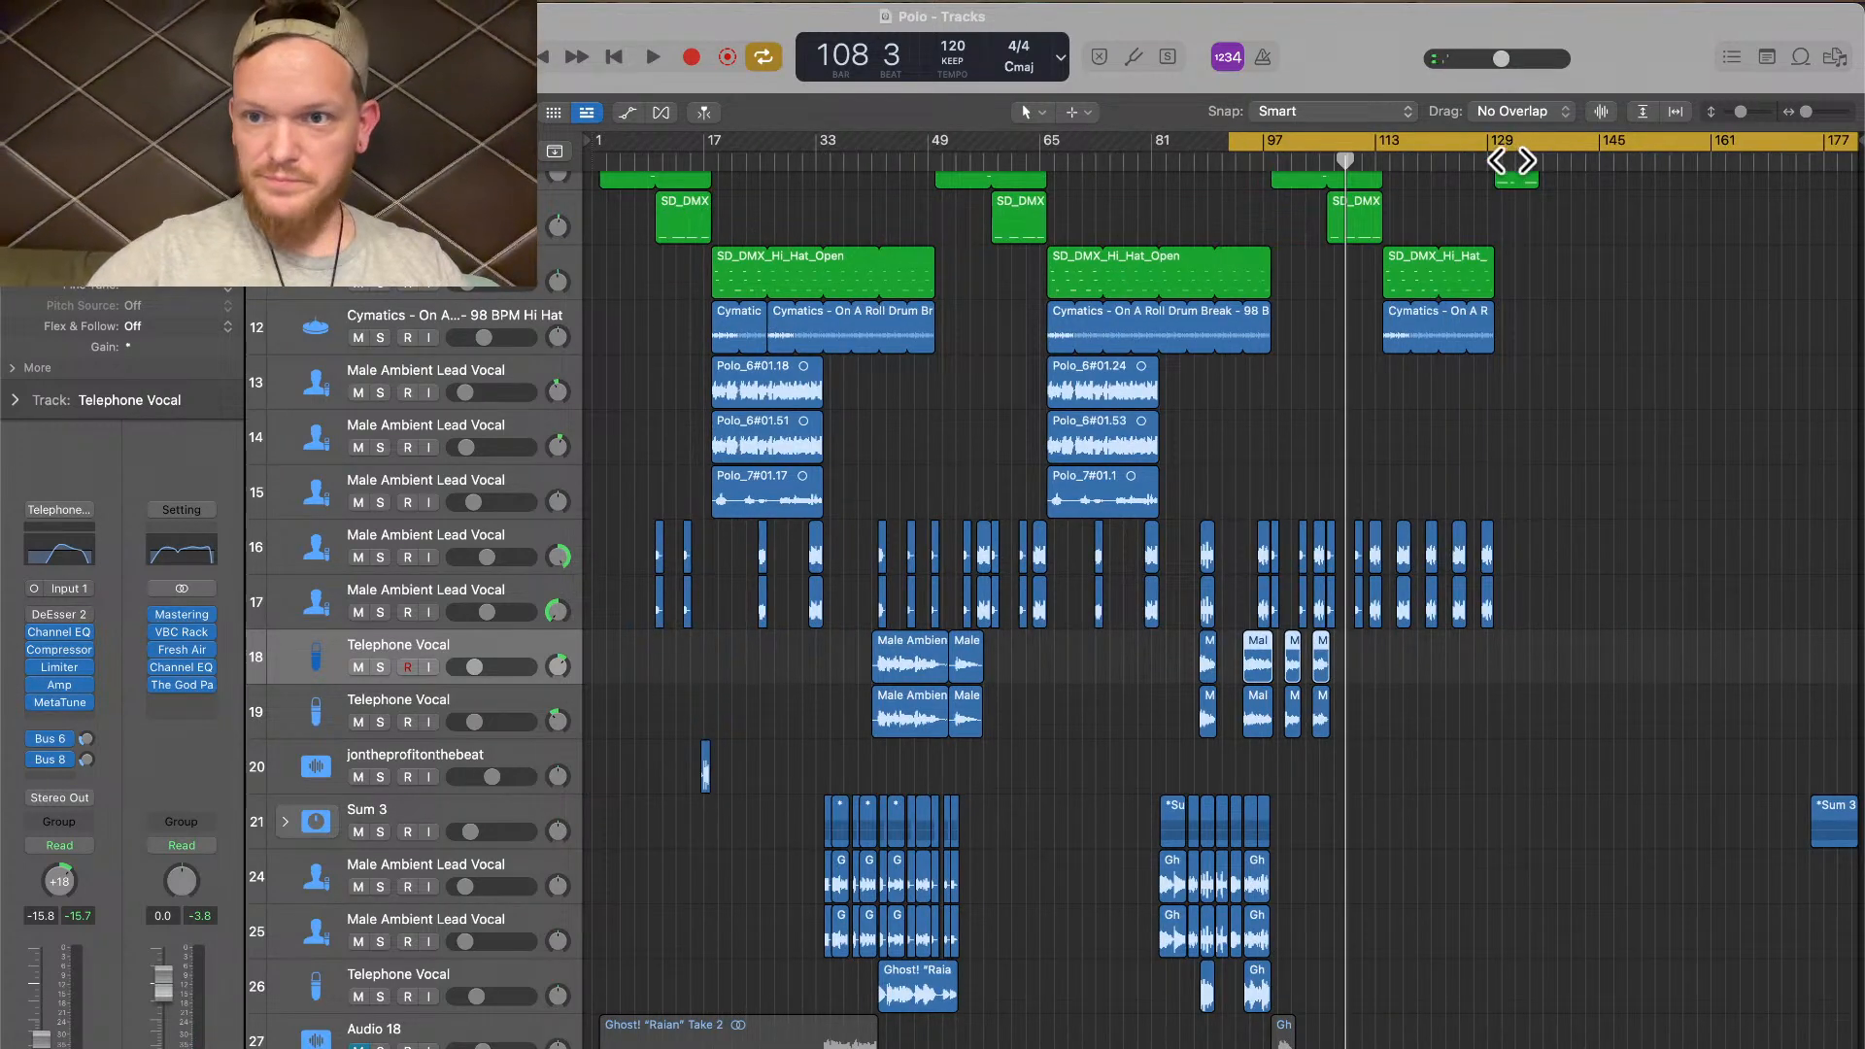
drag(1522, 146, 790, 134)
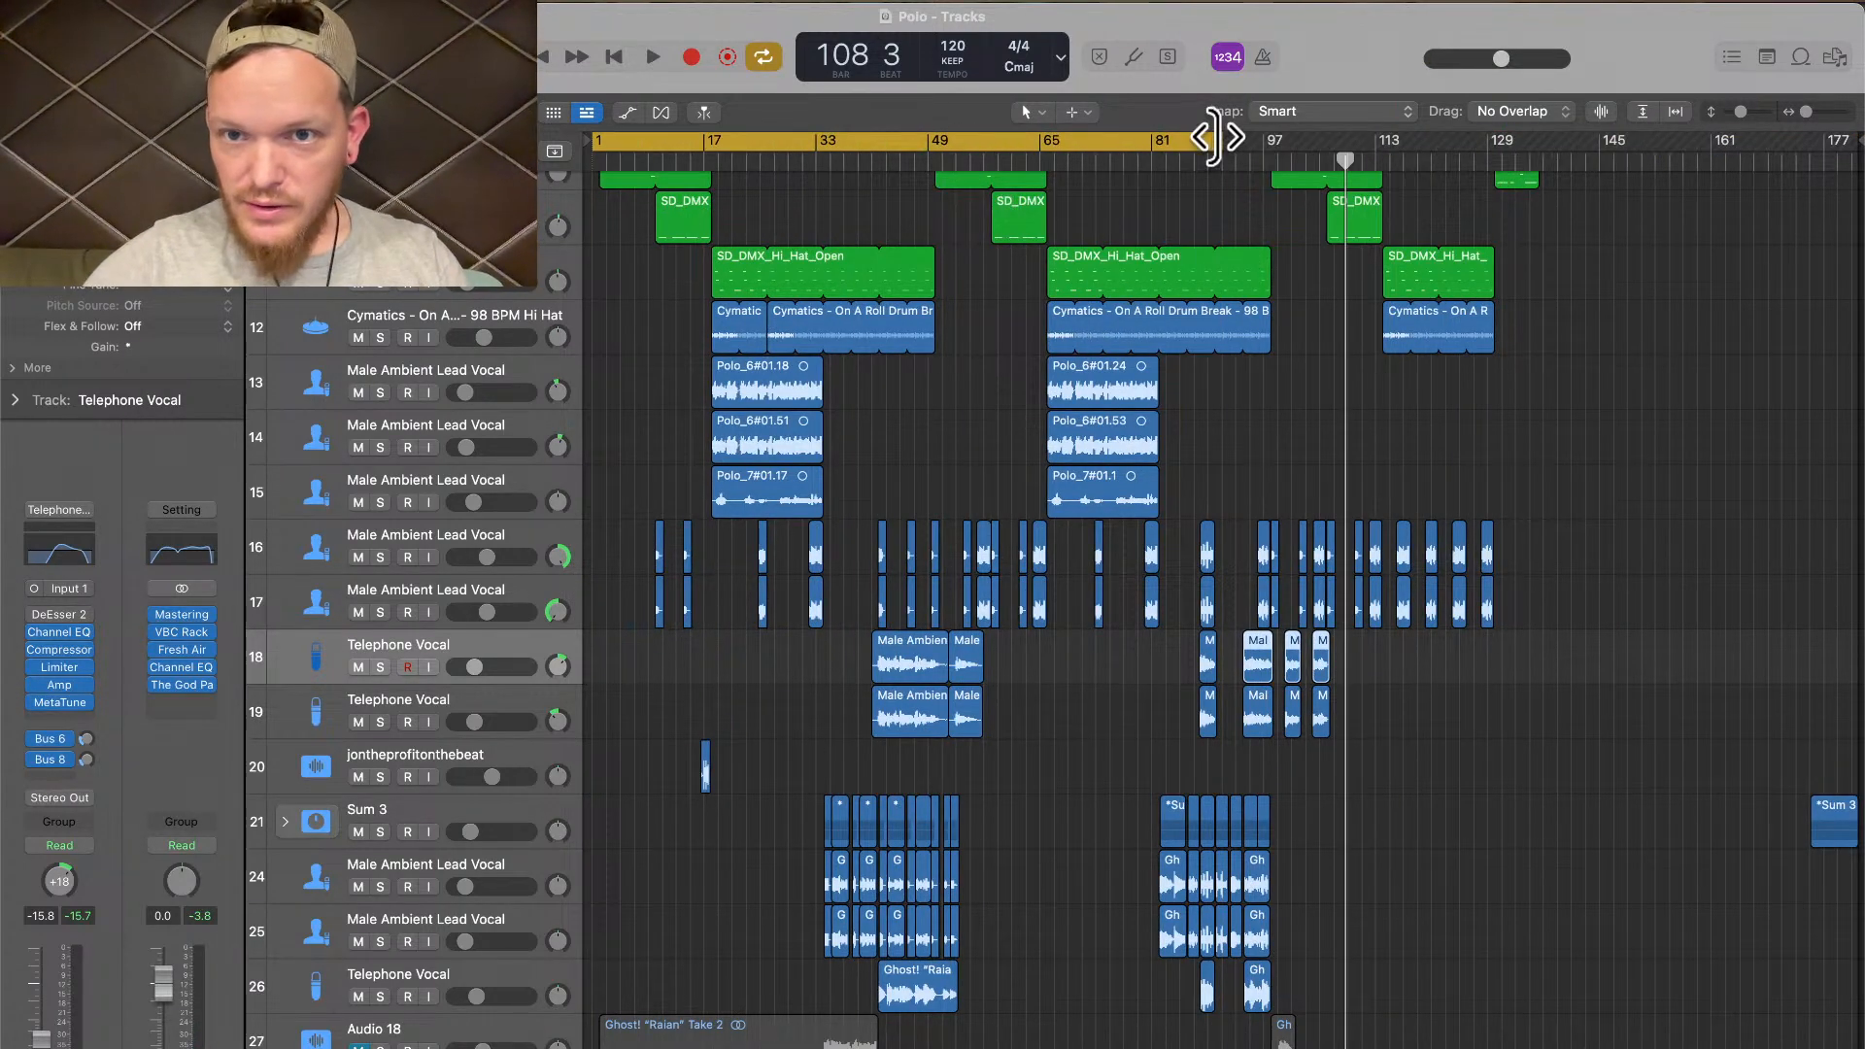
drag(1214, 136, 1535, 133)
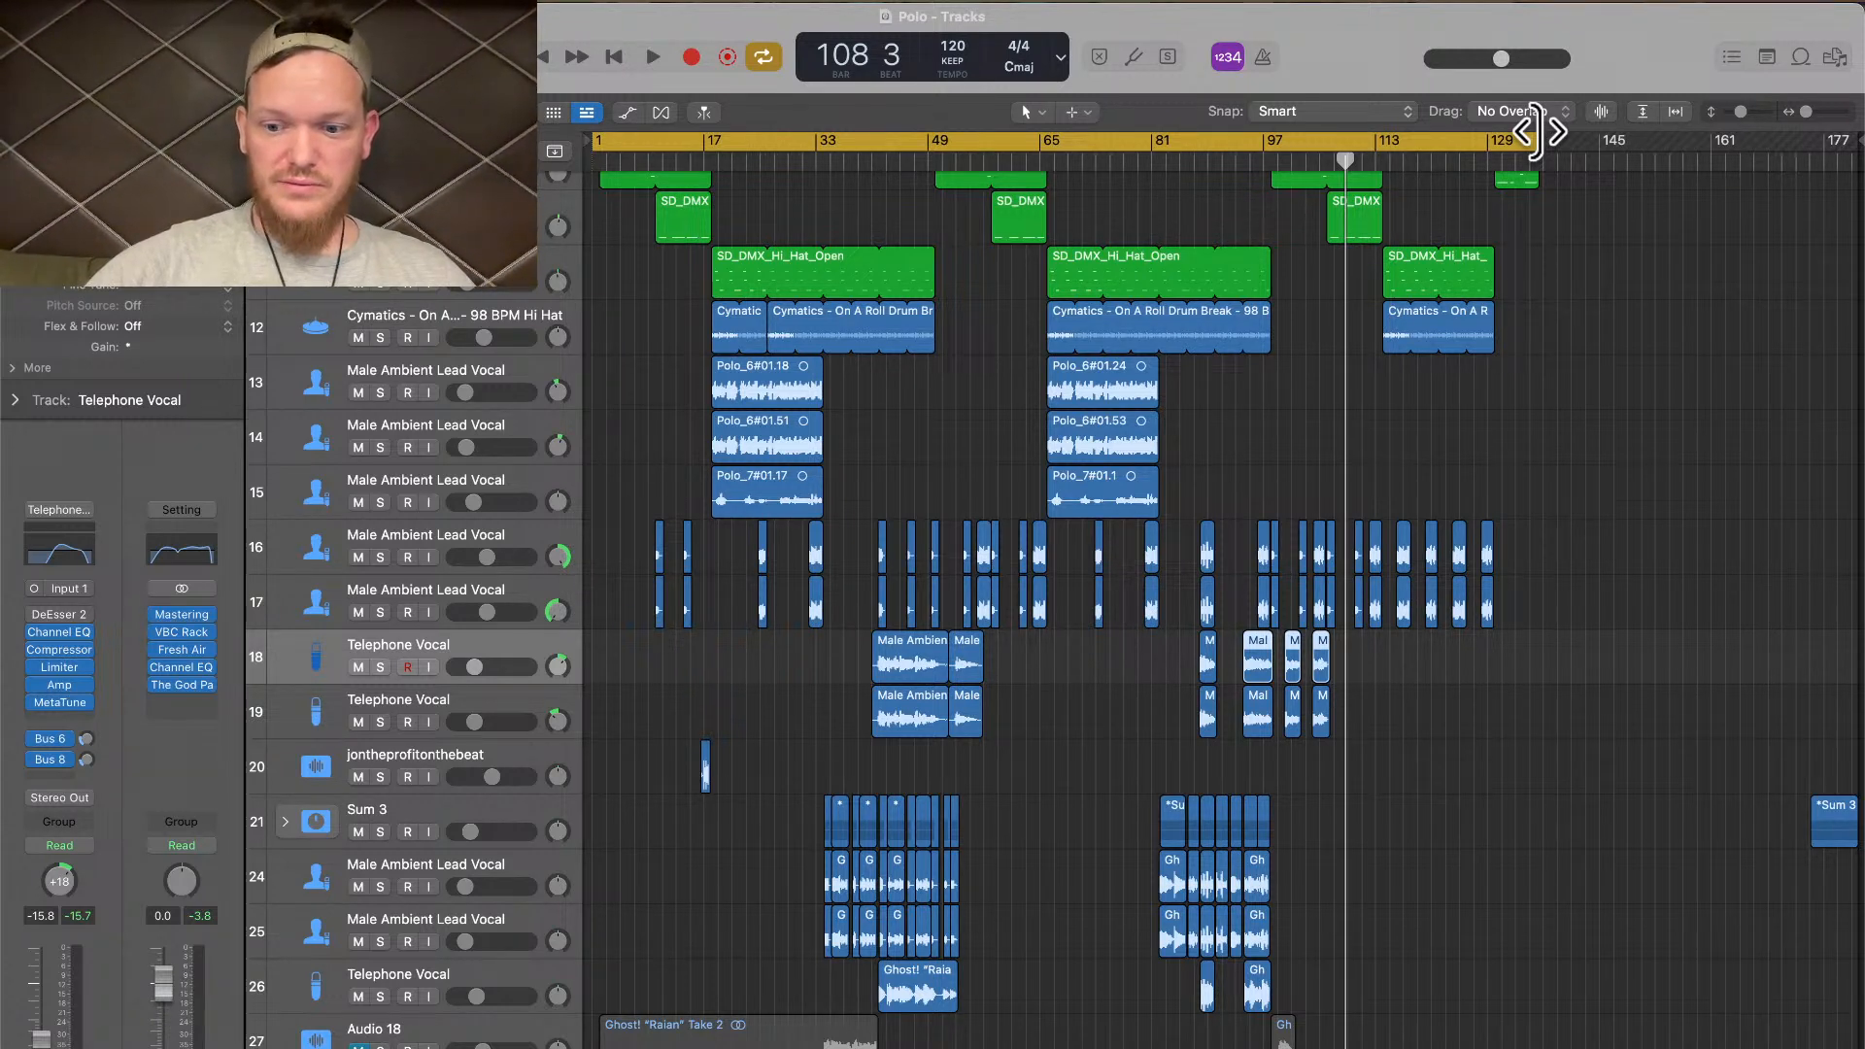
Raise the system volume and play the song from the beginning to bar 23
key(XF86AudioRaiseVolume)
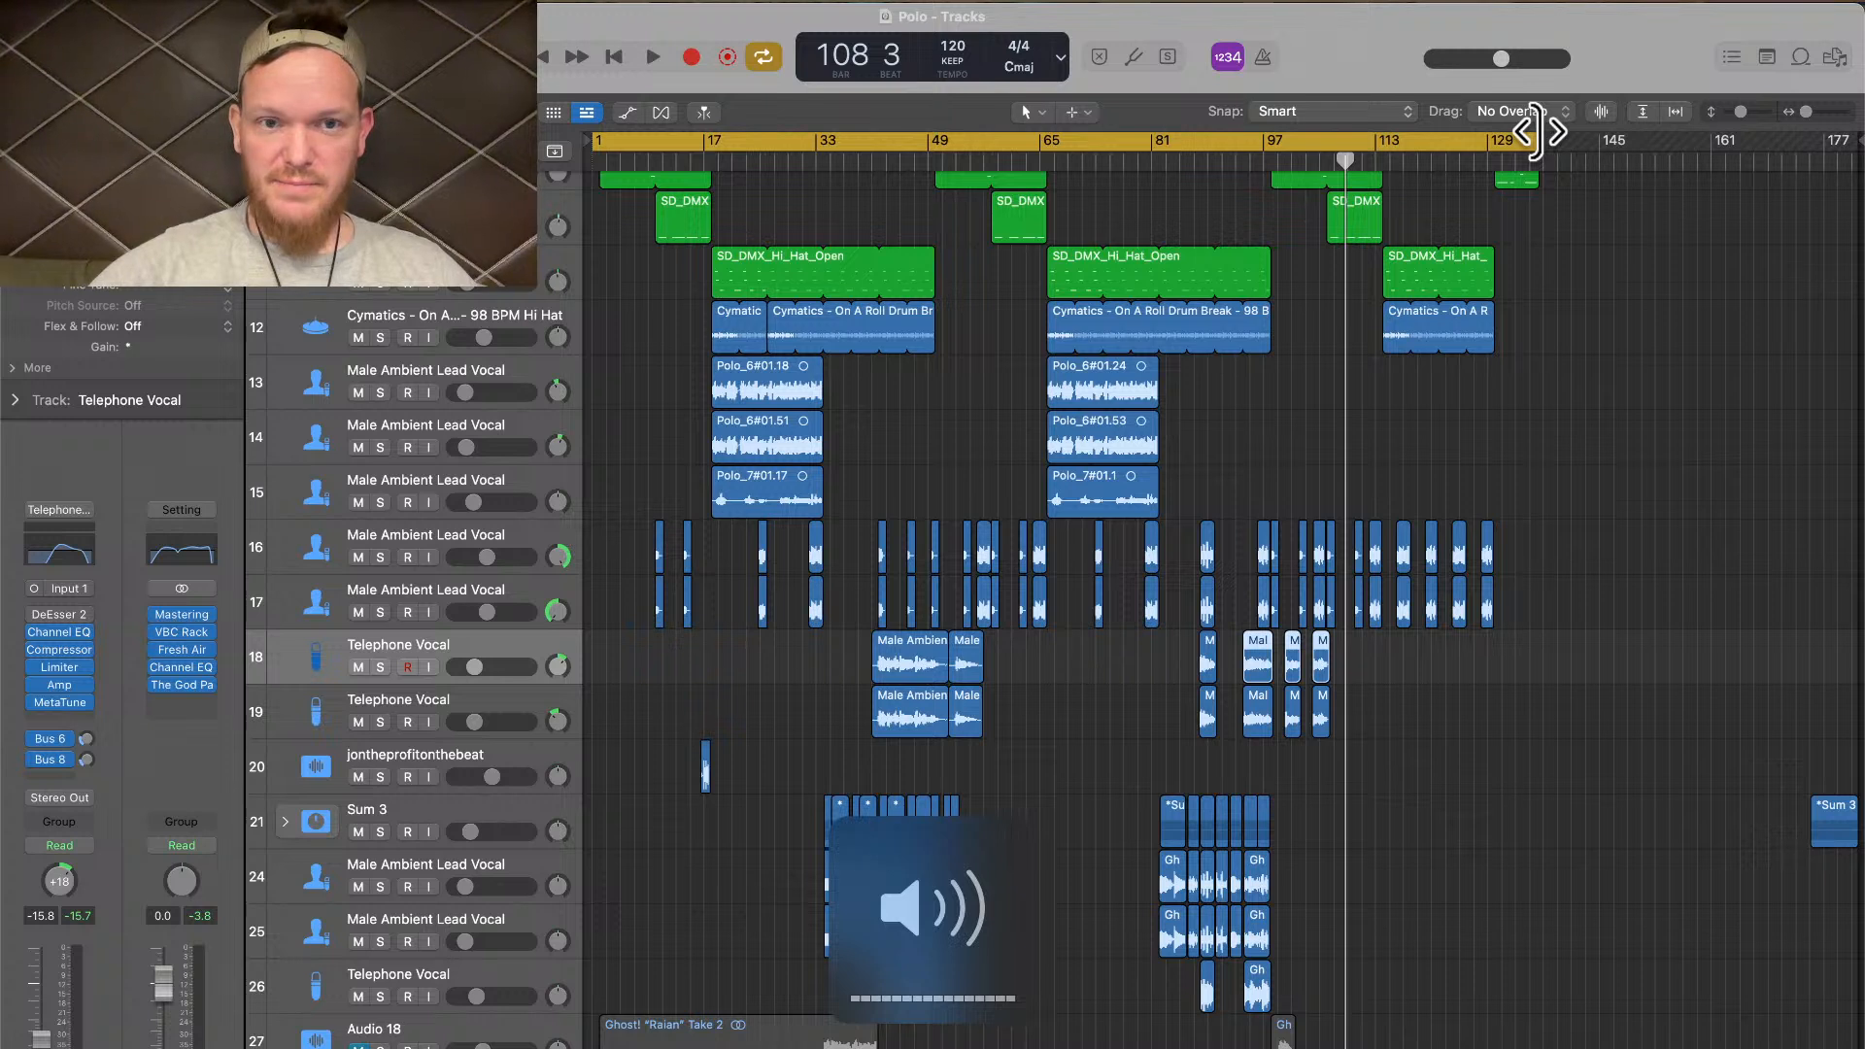
key(Return)
key(space)
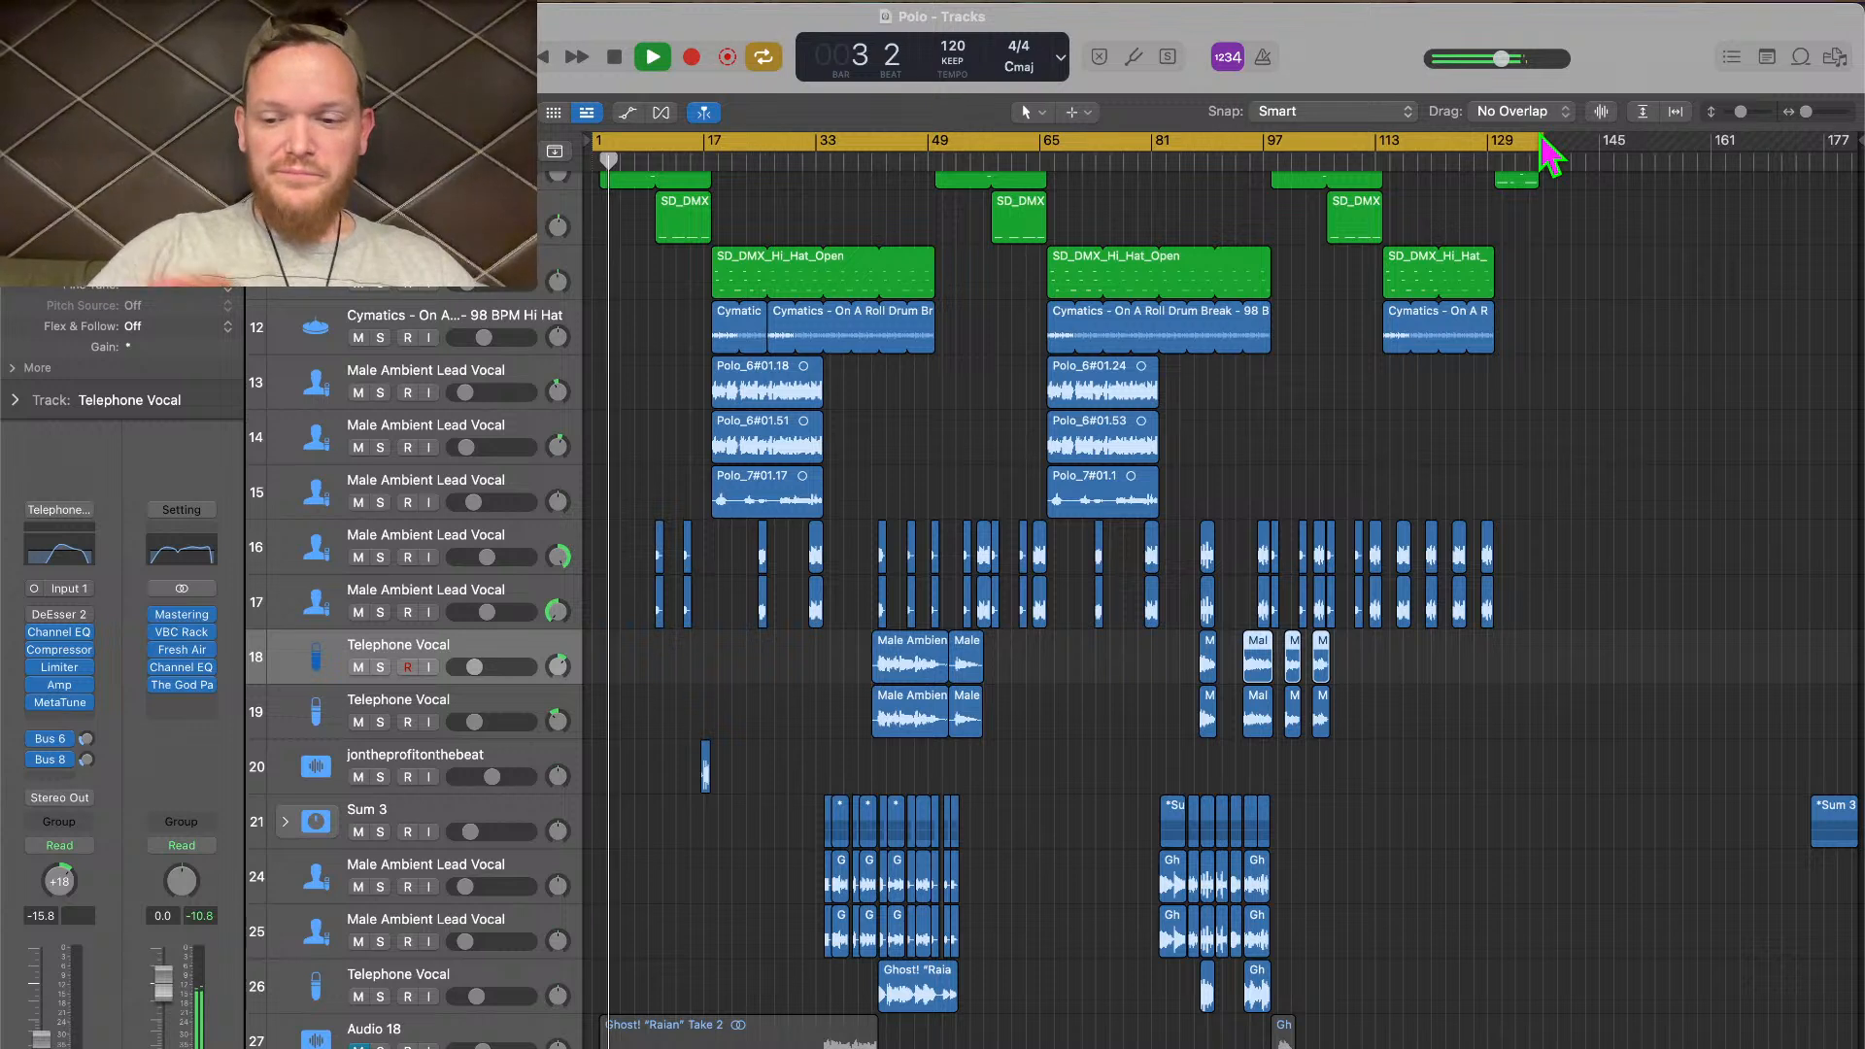
key(XF86AudioRaiseVolume)
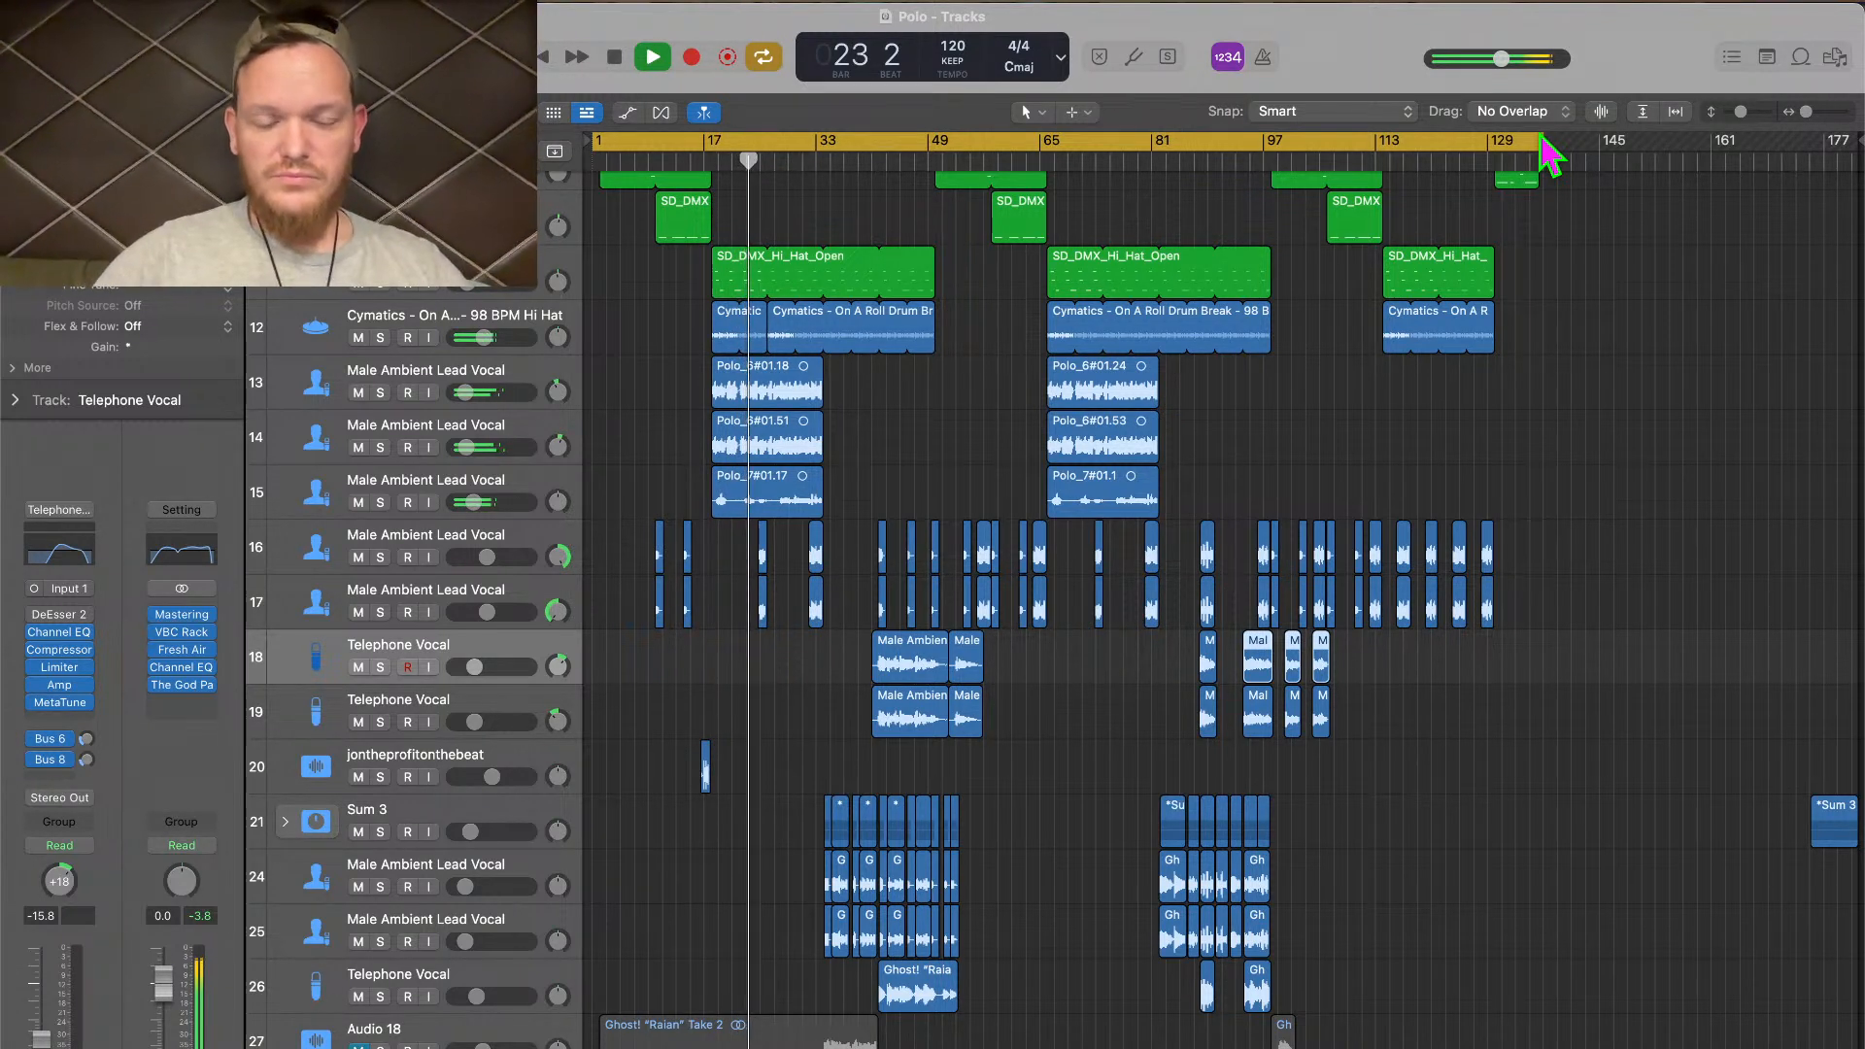
key(space)
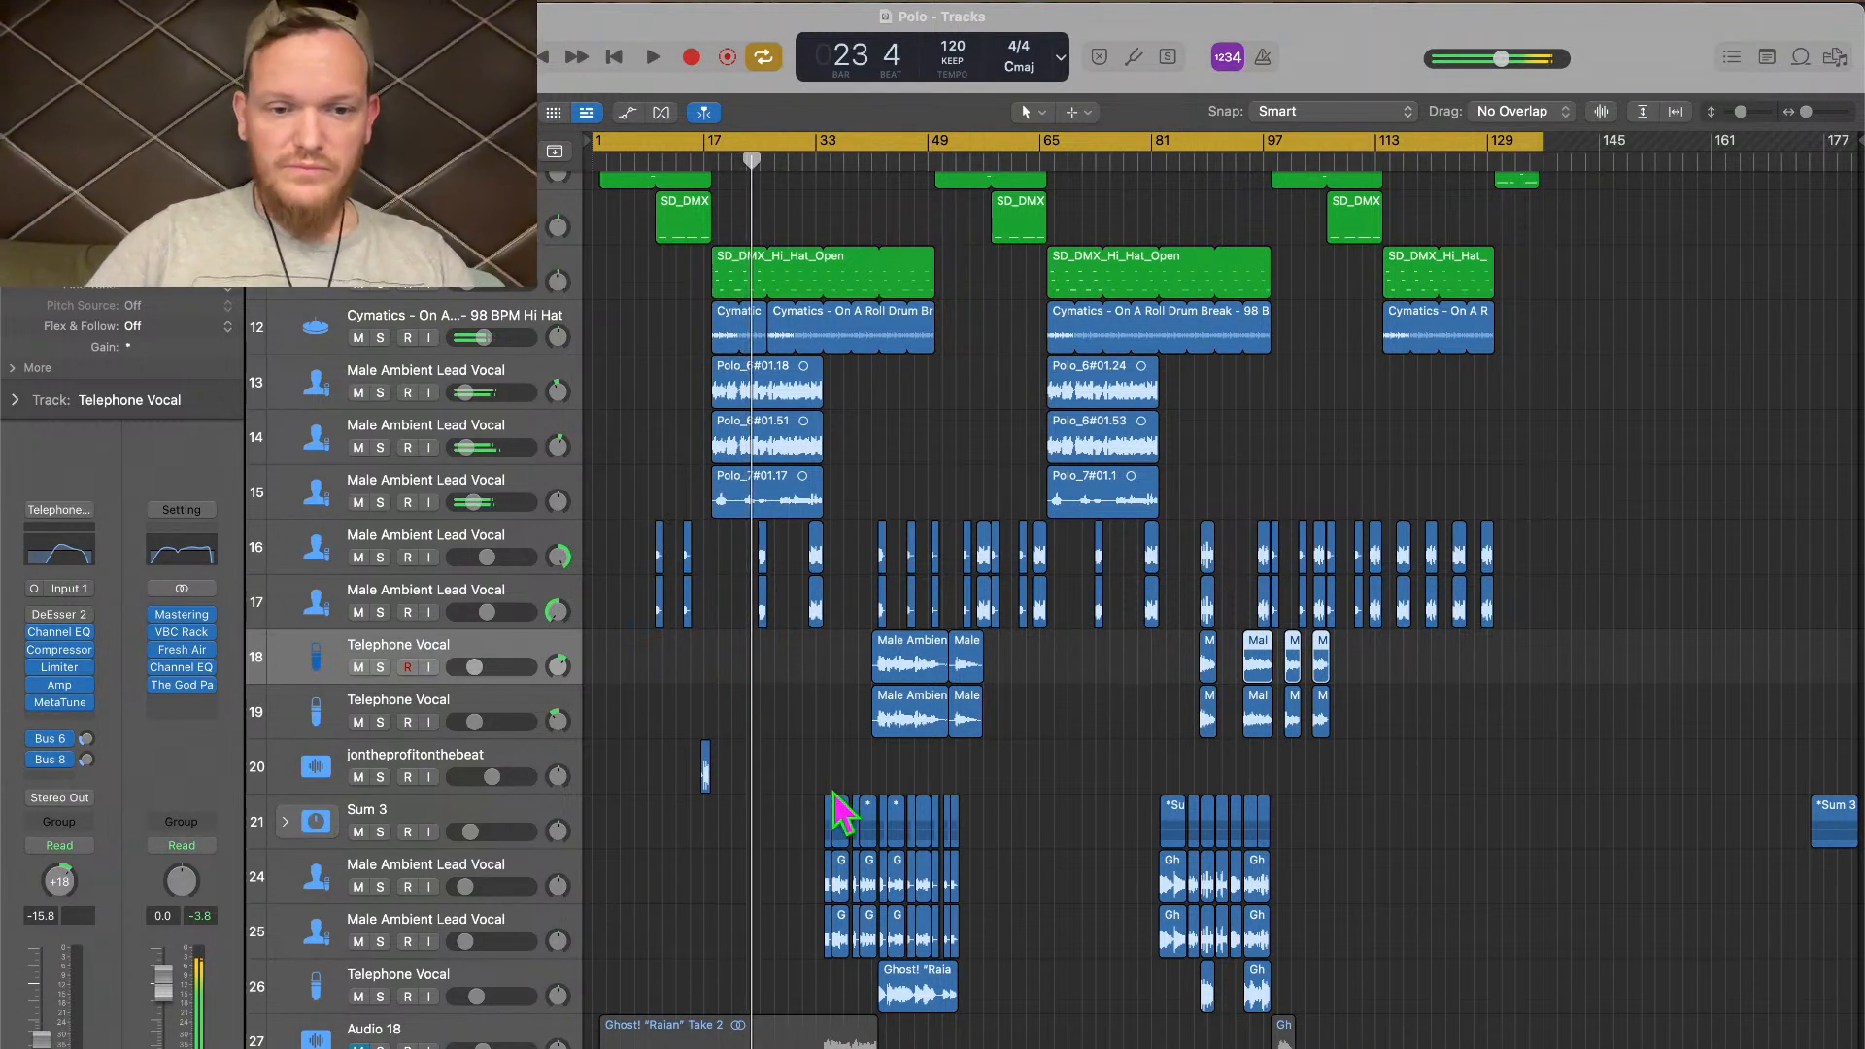
Mute track 20 and replay the song from the beginning, skipping ahead to just before bar 17
click(539, 762)
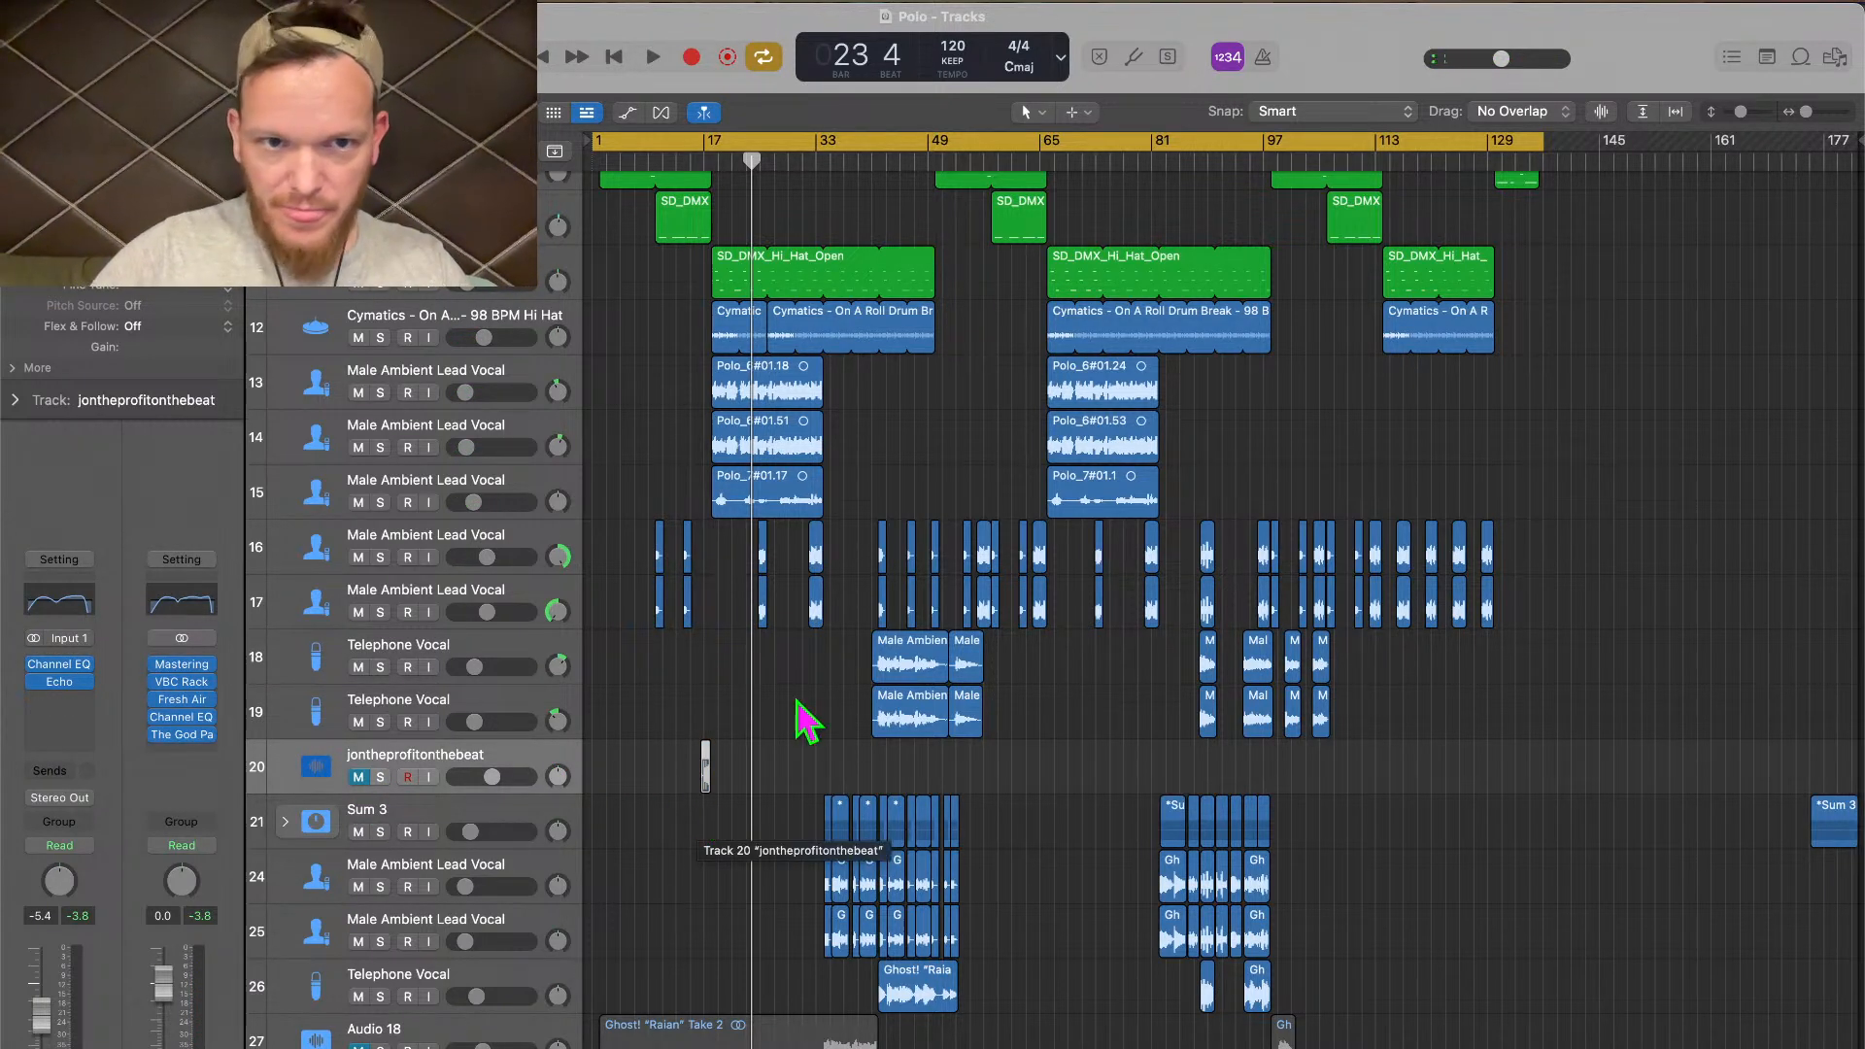
key(Return)
key(space)
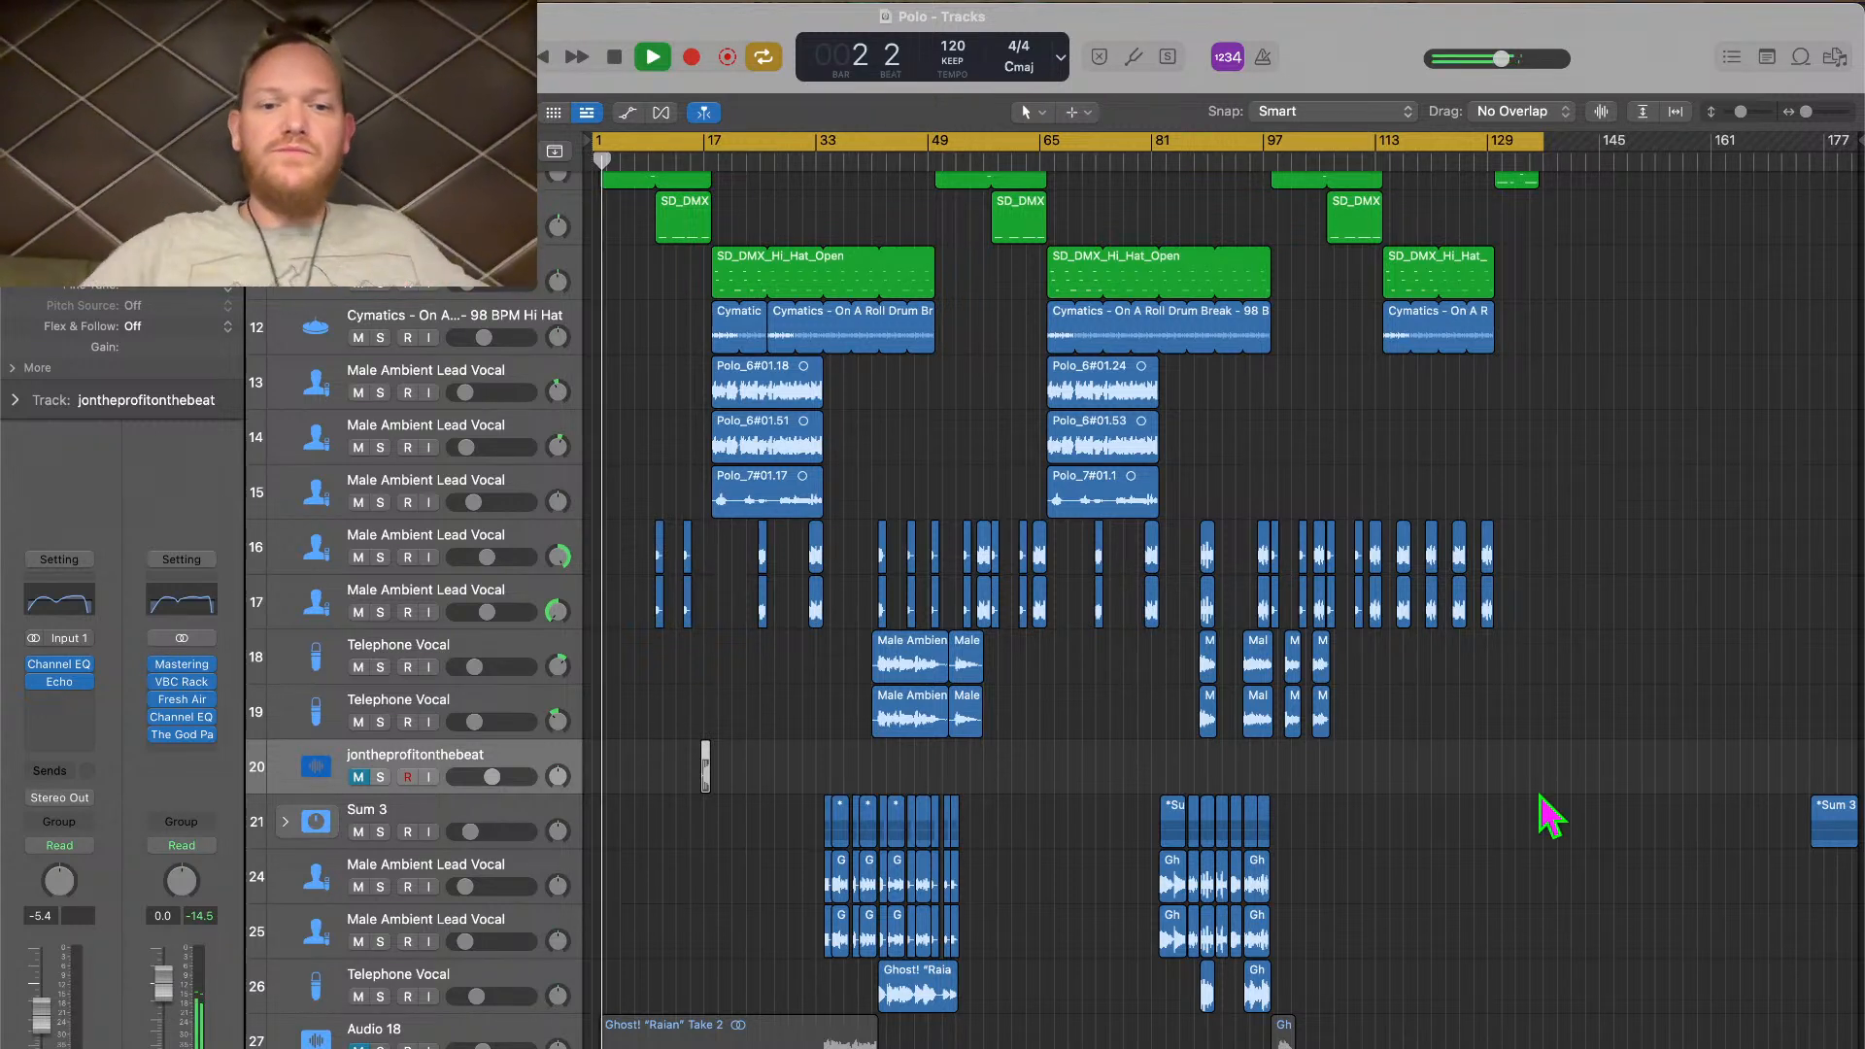
click(694, 156)
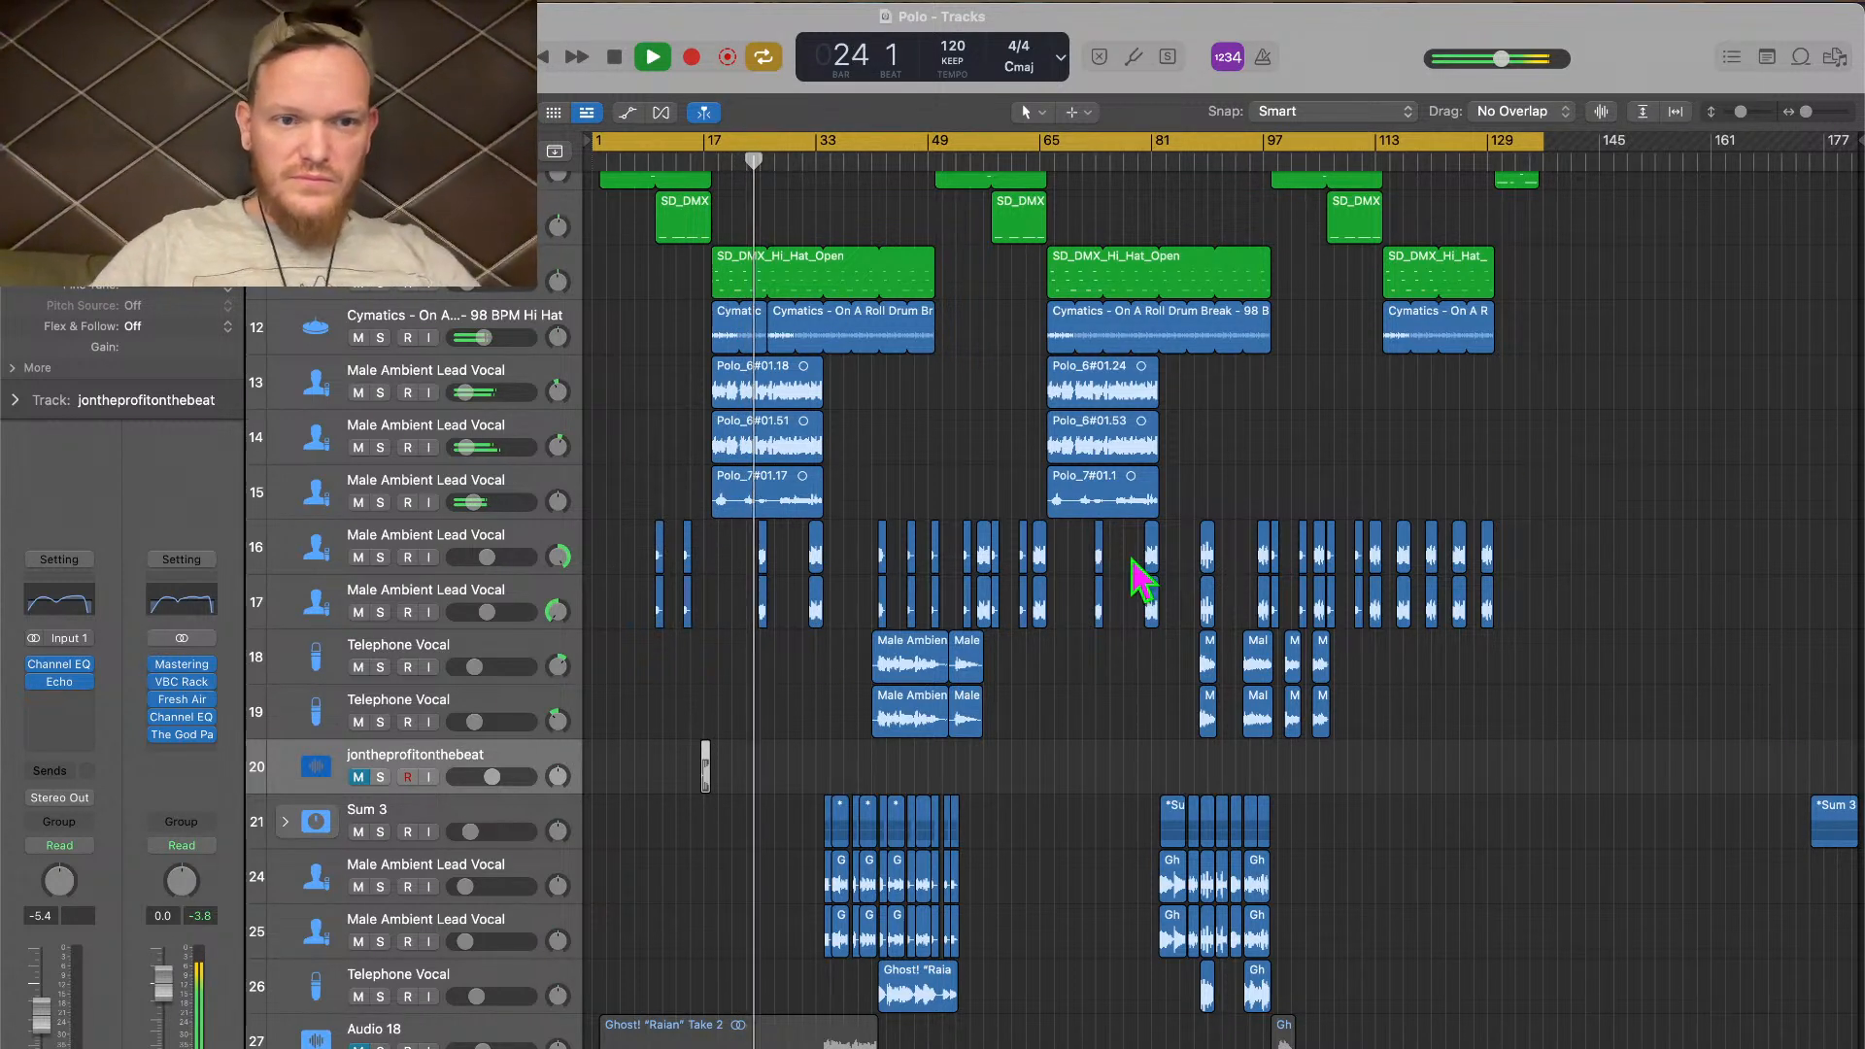
Raise Male Ambient Lead Vocal tracks 13 and 14 slightly, with track 13 at -26.0 dB, and nudge track 15 up
click(402, 379)
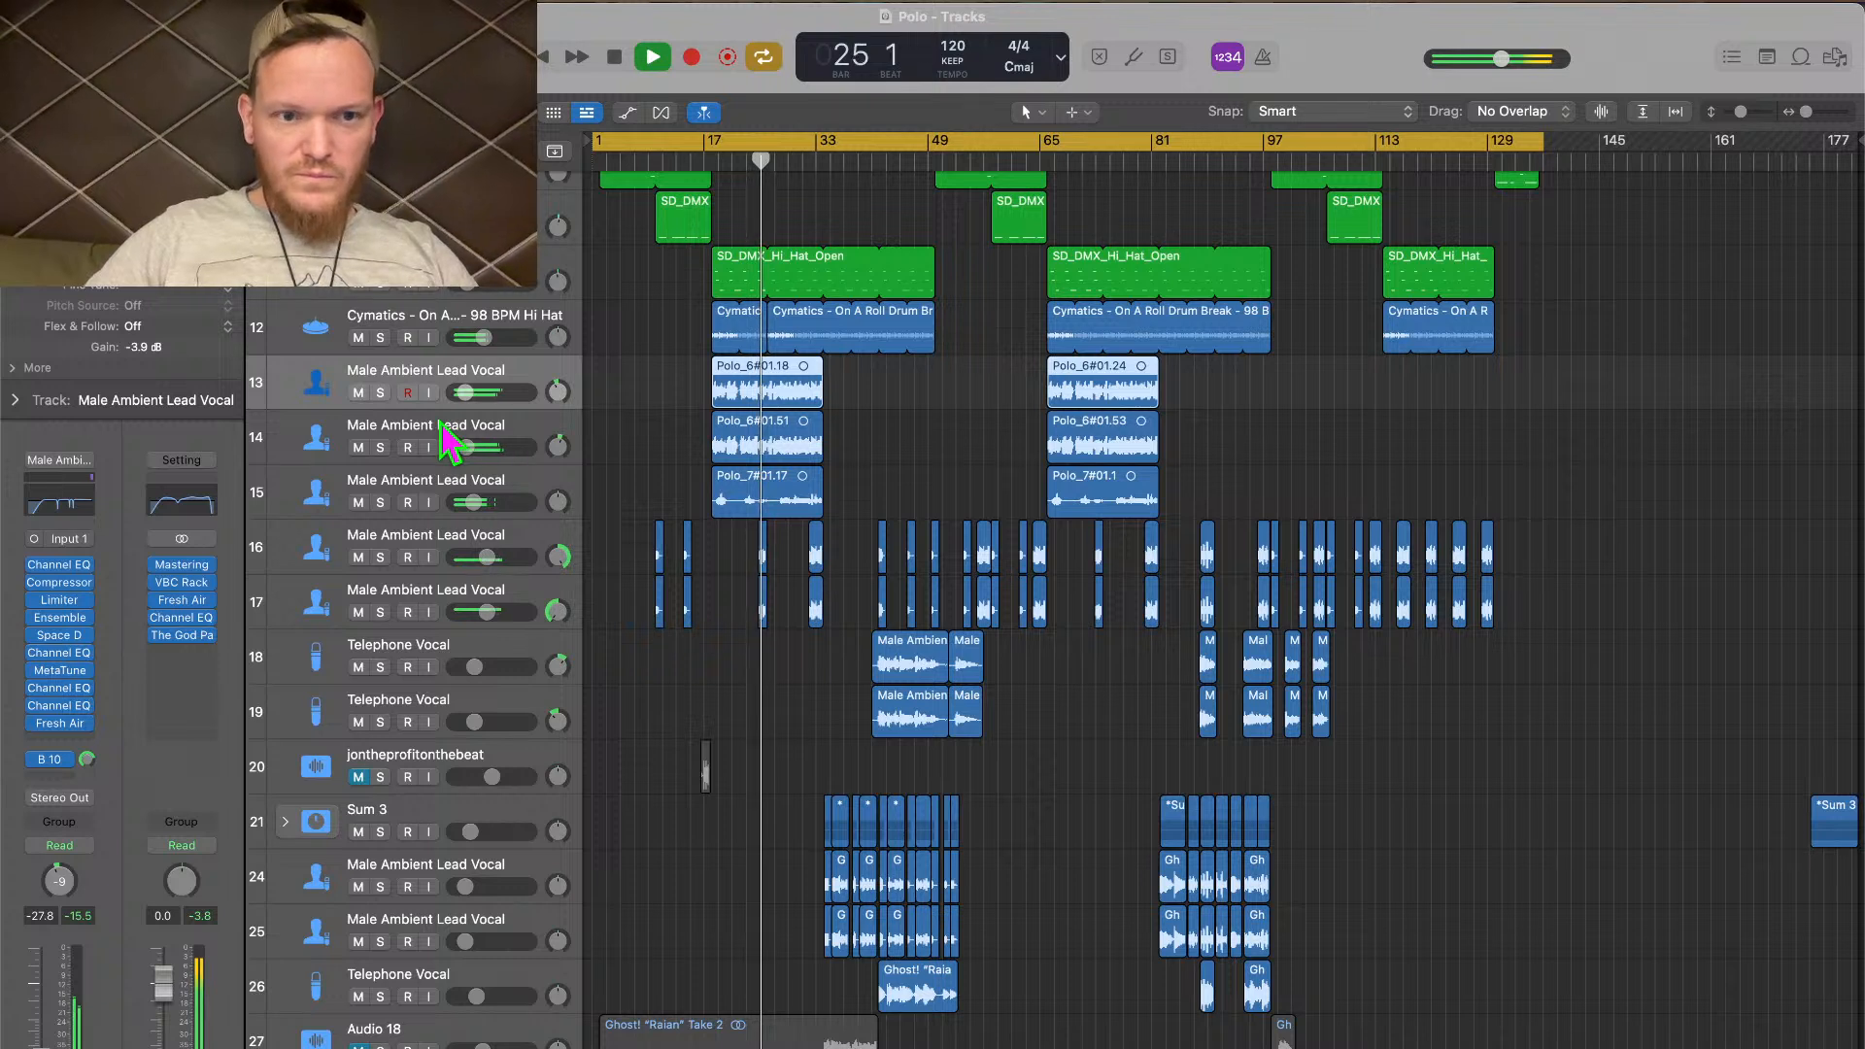
drag(464, 447, 464, 446)
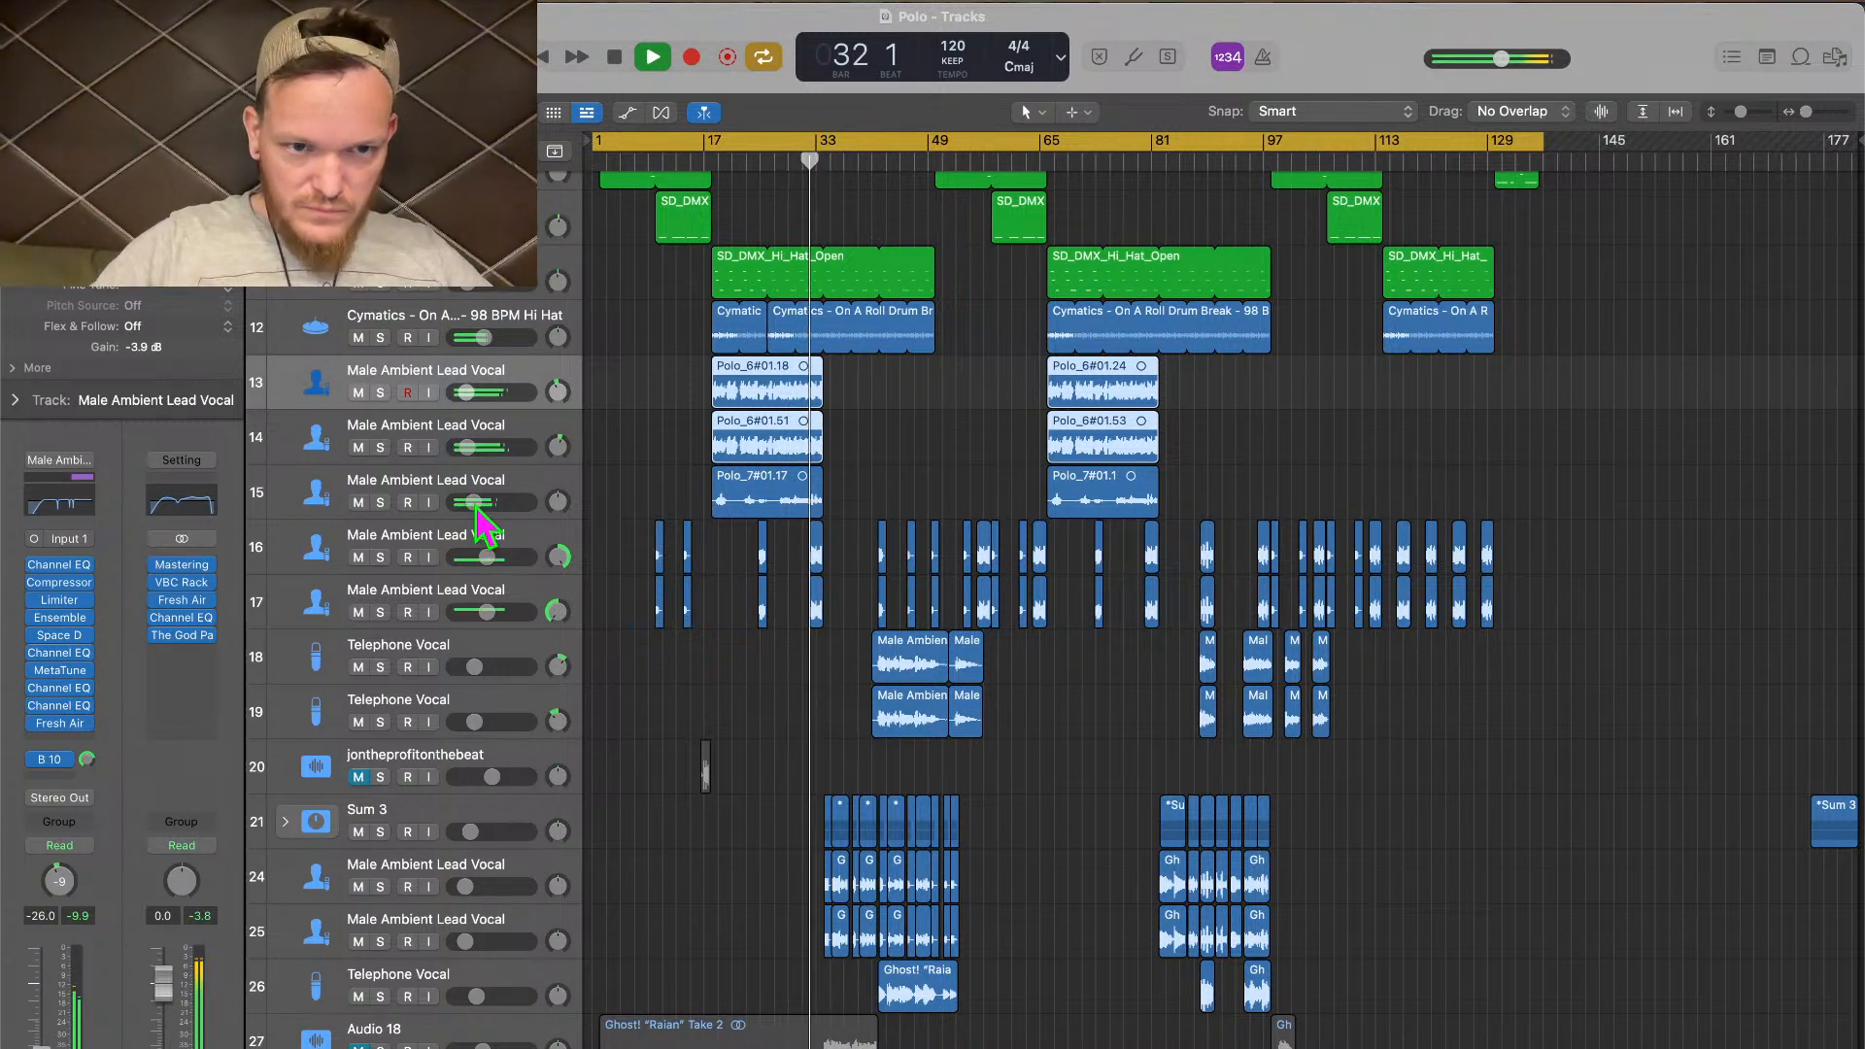
drag(487, 556, 489, 557)
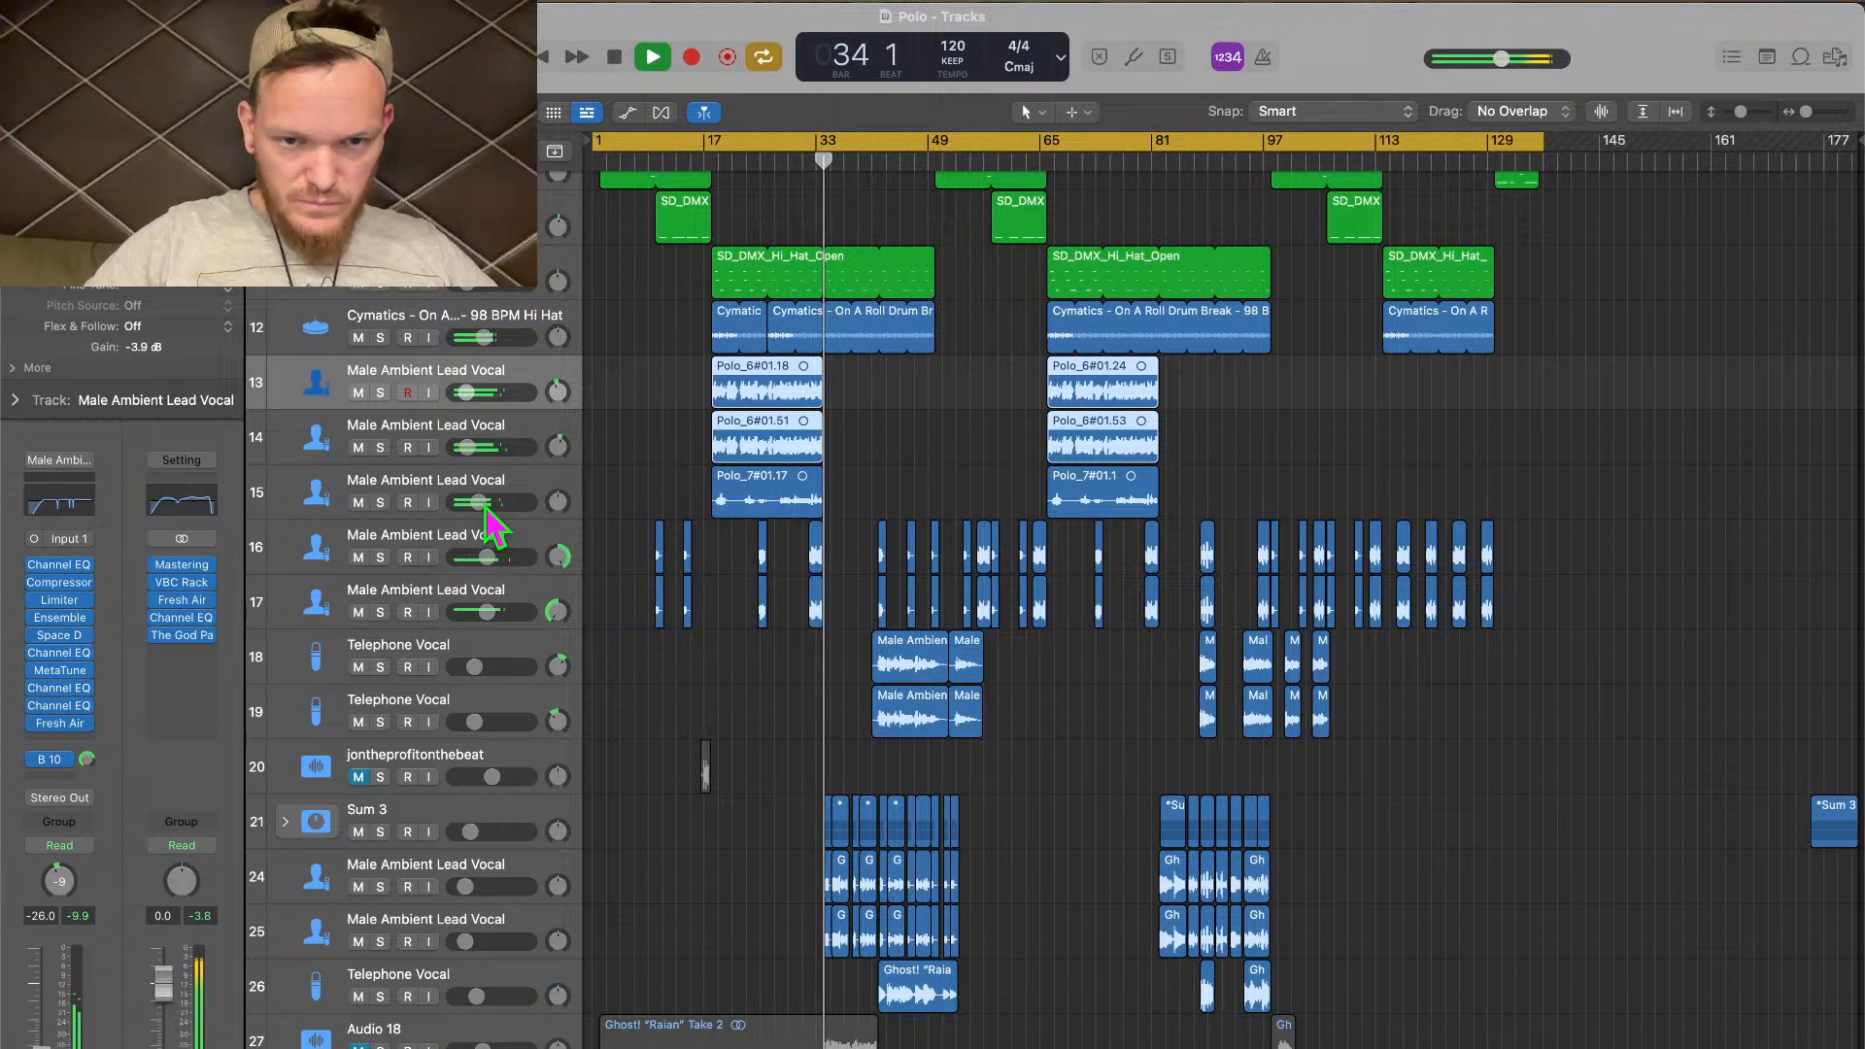
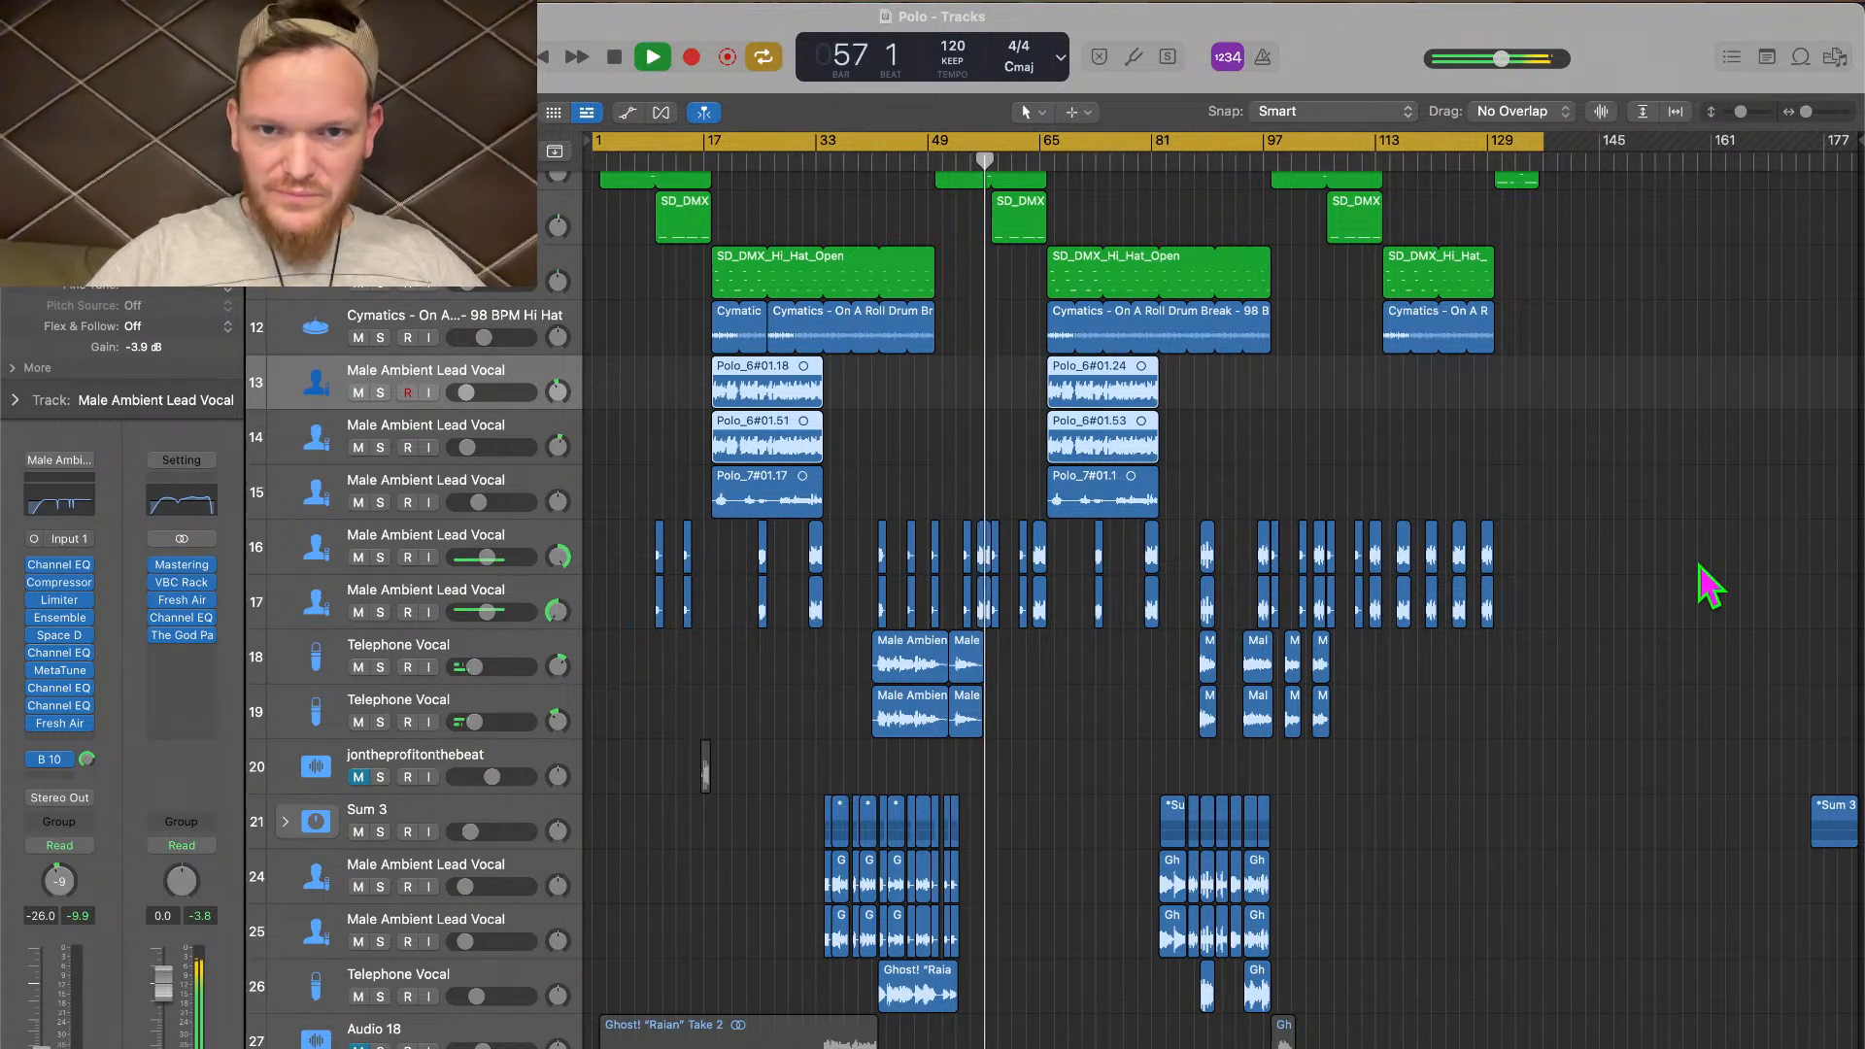
Raise the volume of the SD_DMX_Hi_Hat_Open track slightly while the song keeps playing
scroll(1699, 582, up, 3)
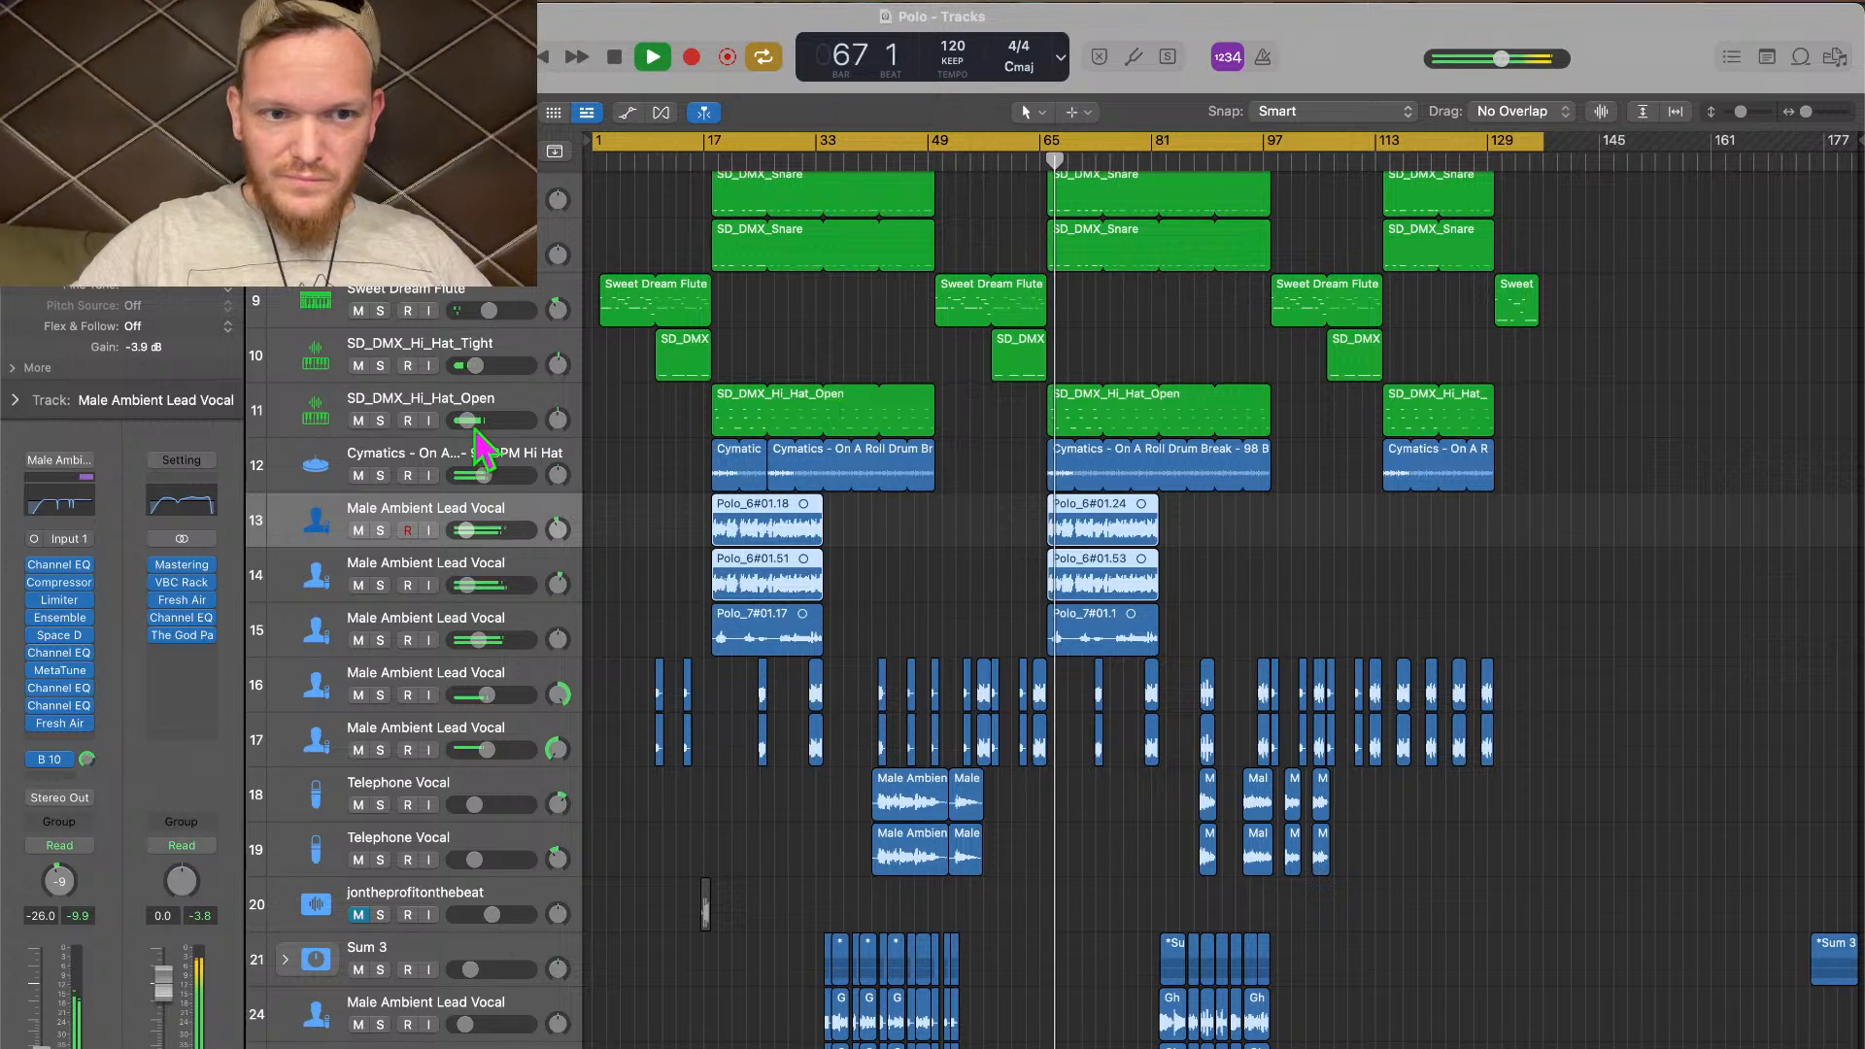
drag(469, 420, 502, 419)
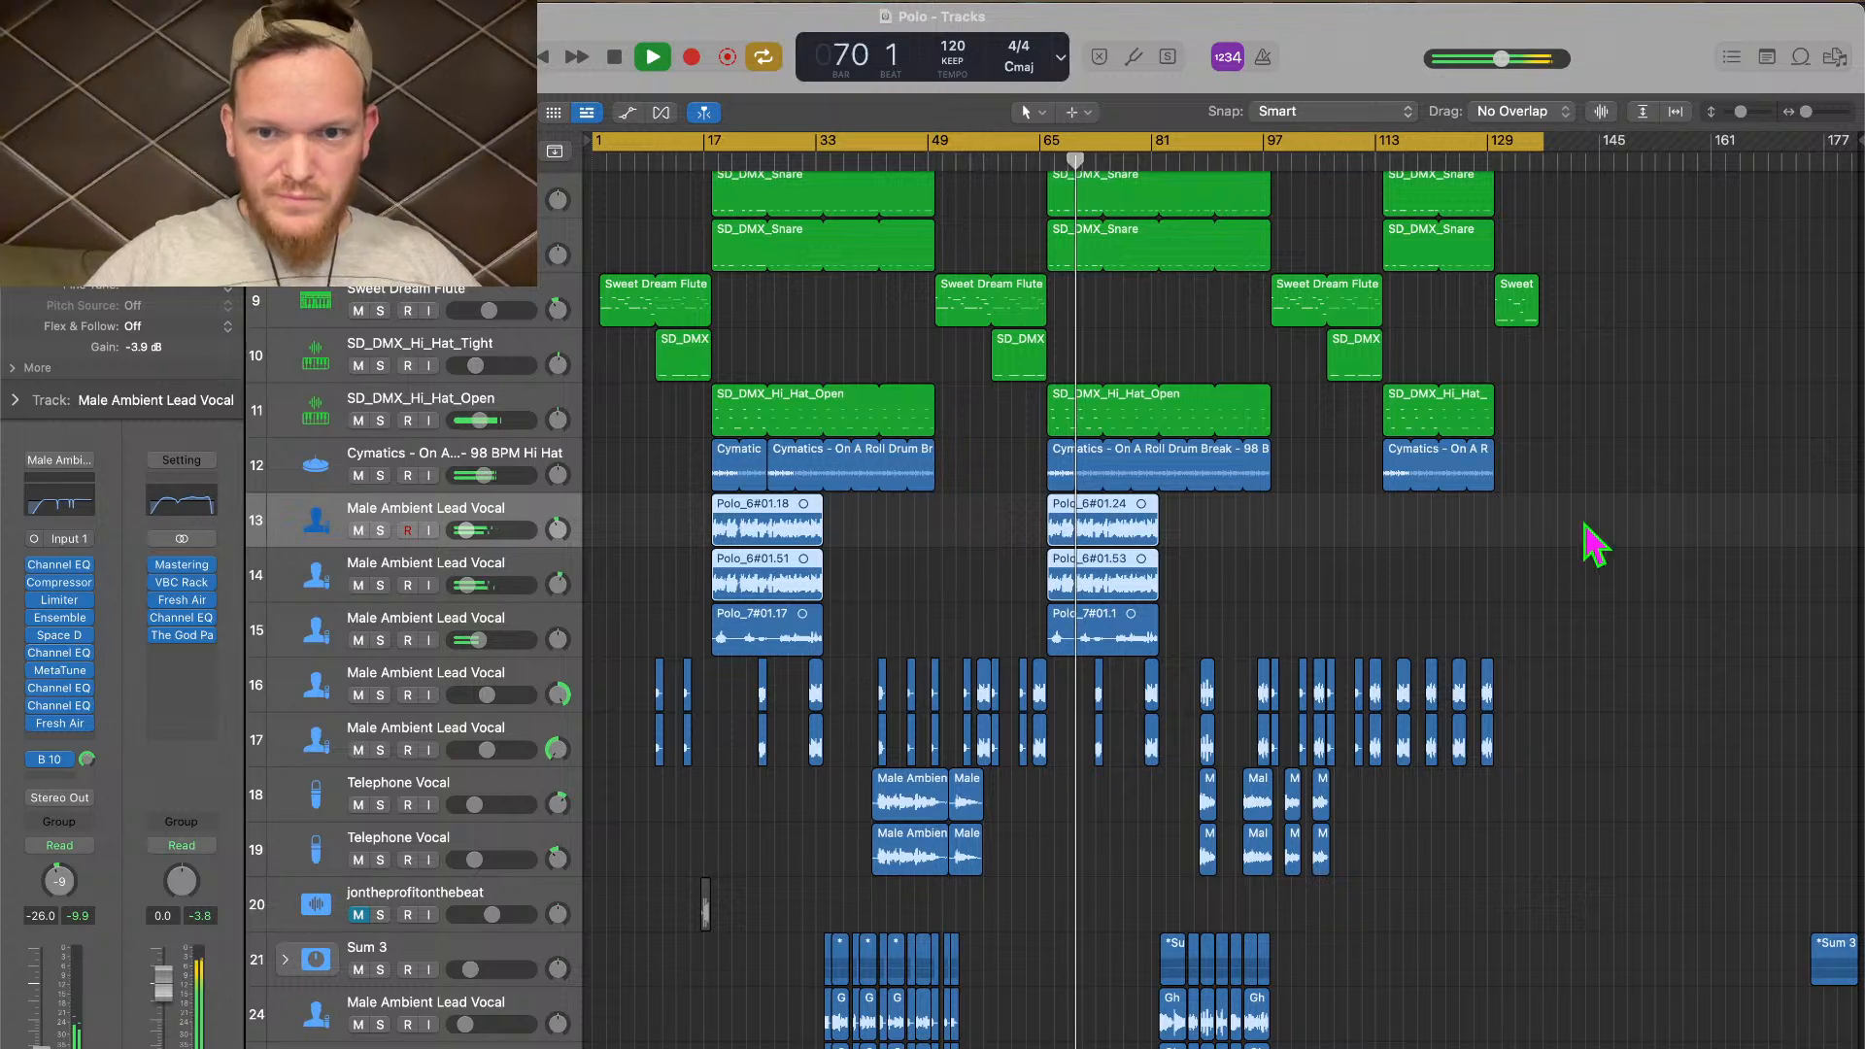
scroll(1761, 700, down, 3)
scroll(1761, 699, up, 1)
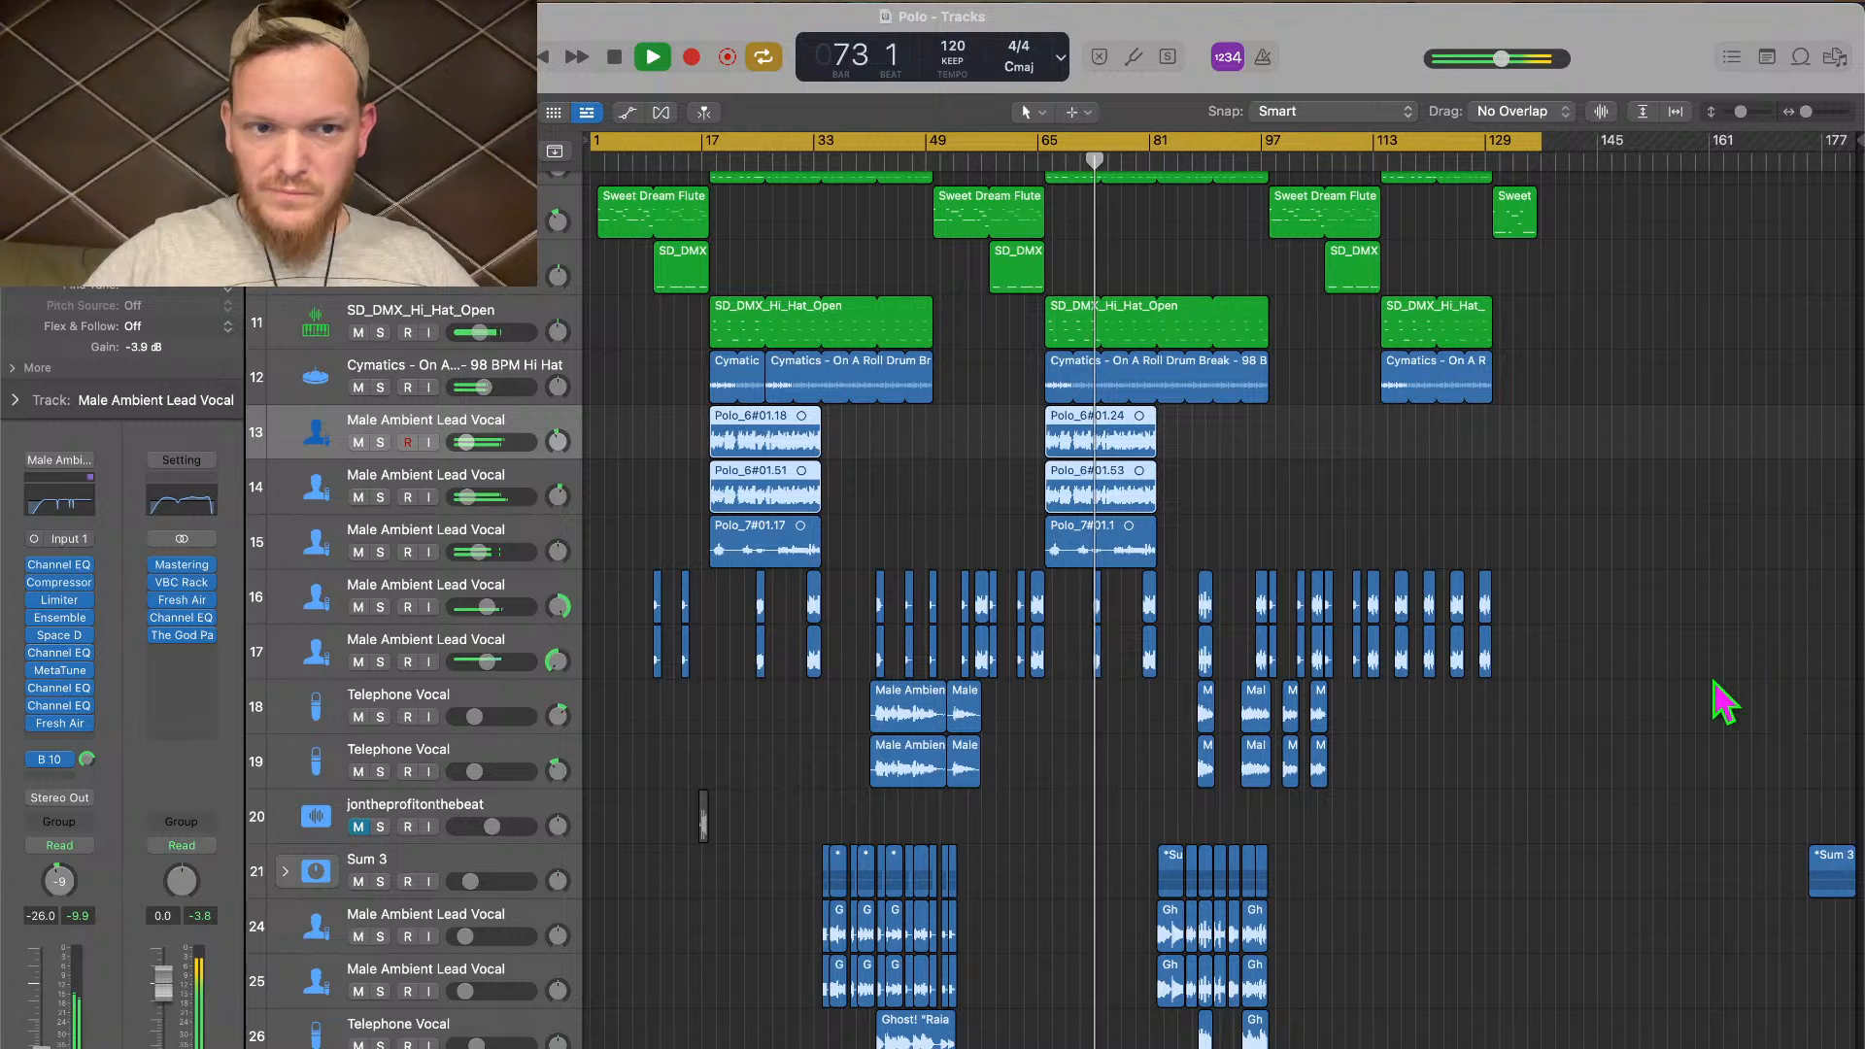
Lower the volume of the Cymatics hi-hat loop on track 12 slightly during playback
click(484, 388)
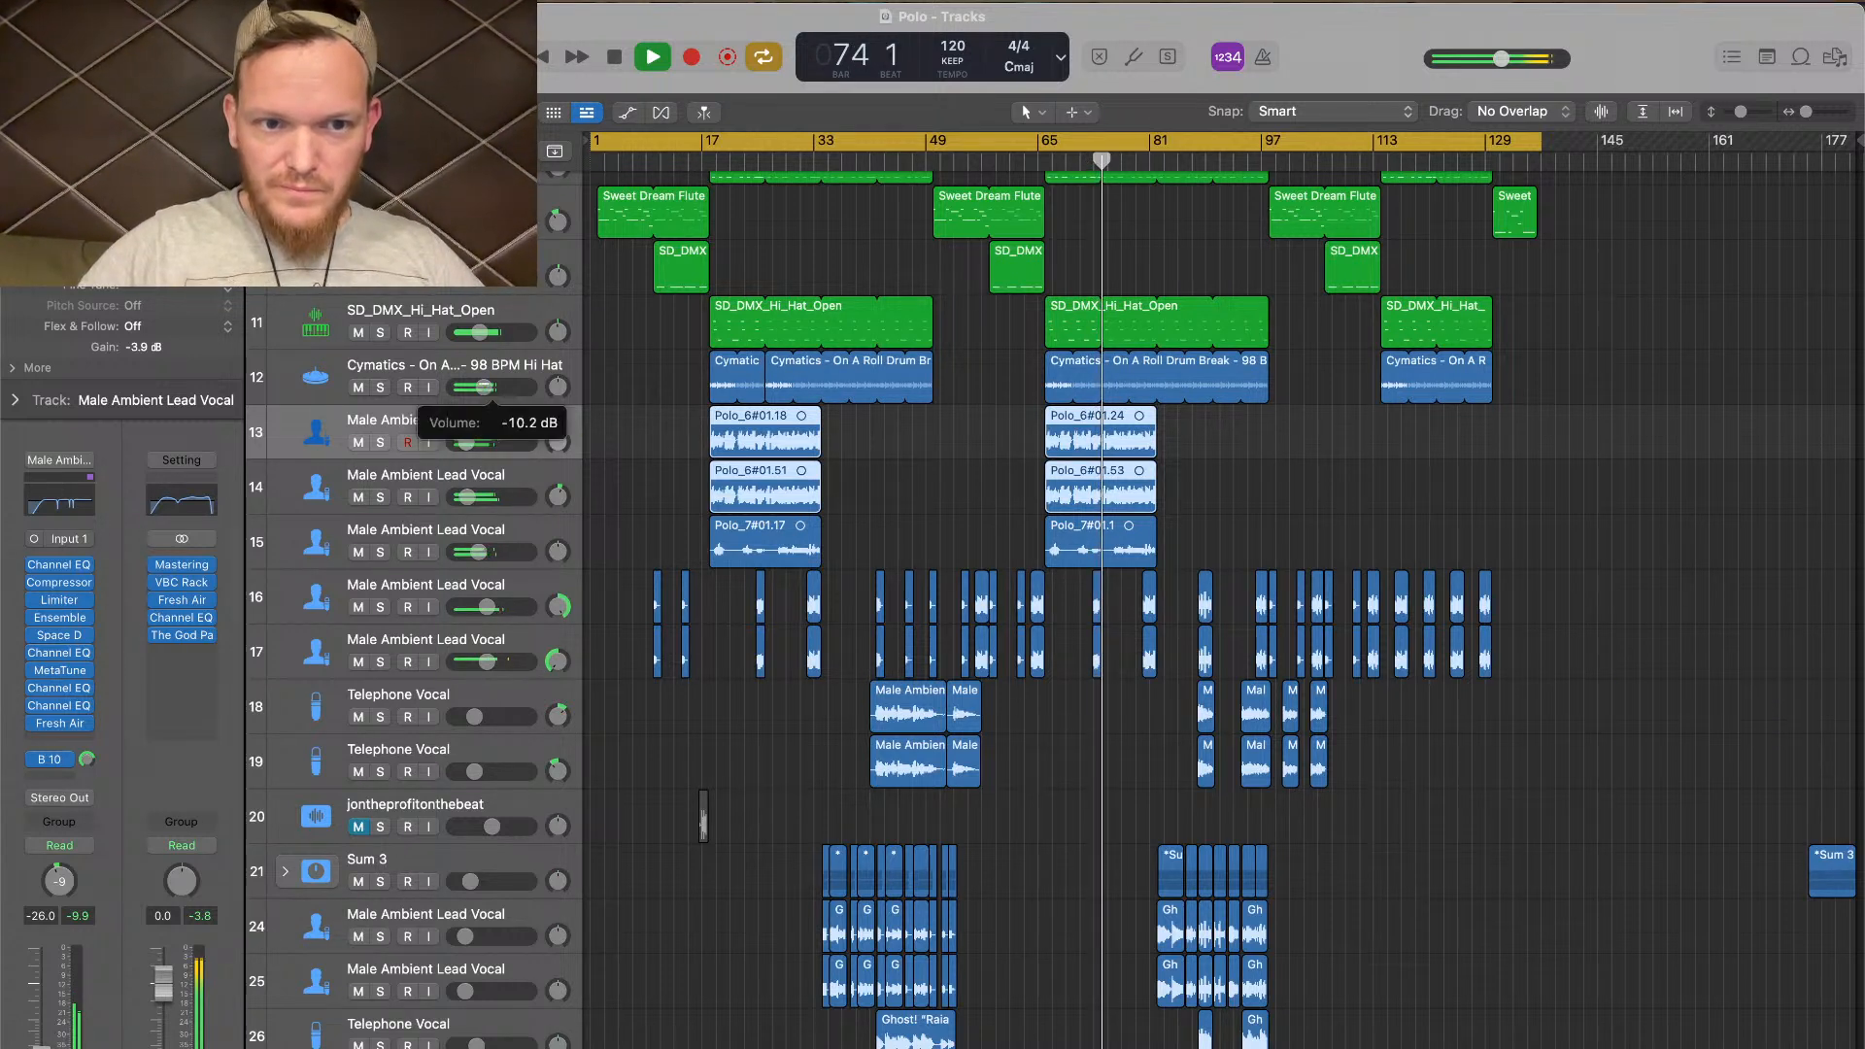
drag(483, 388, 481, 387)
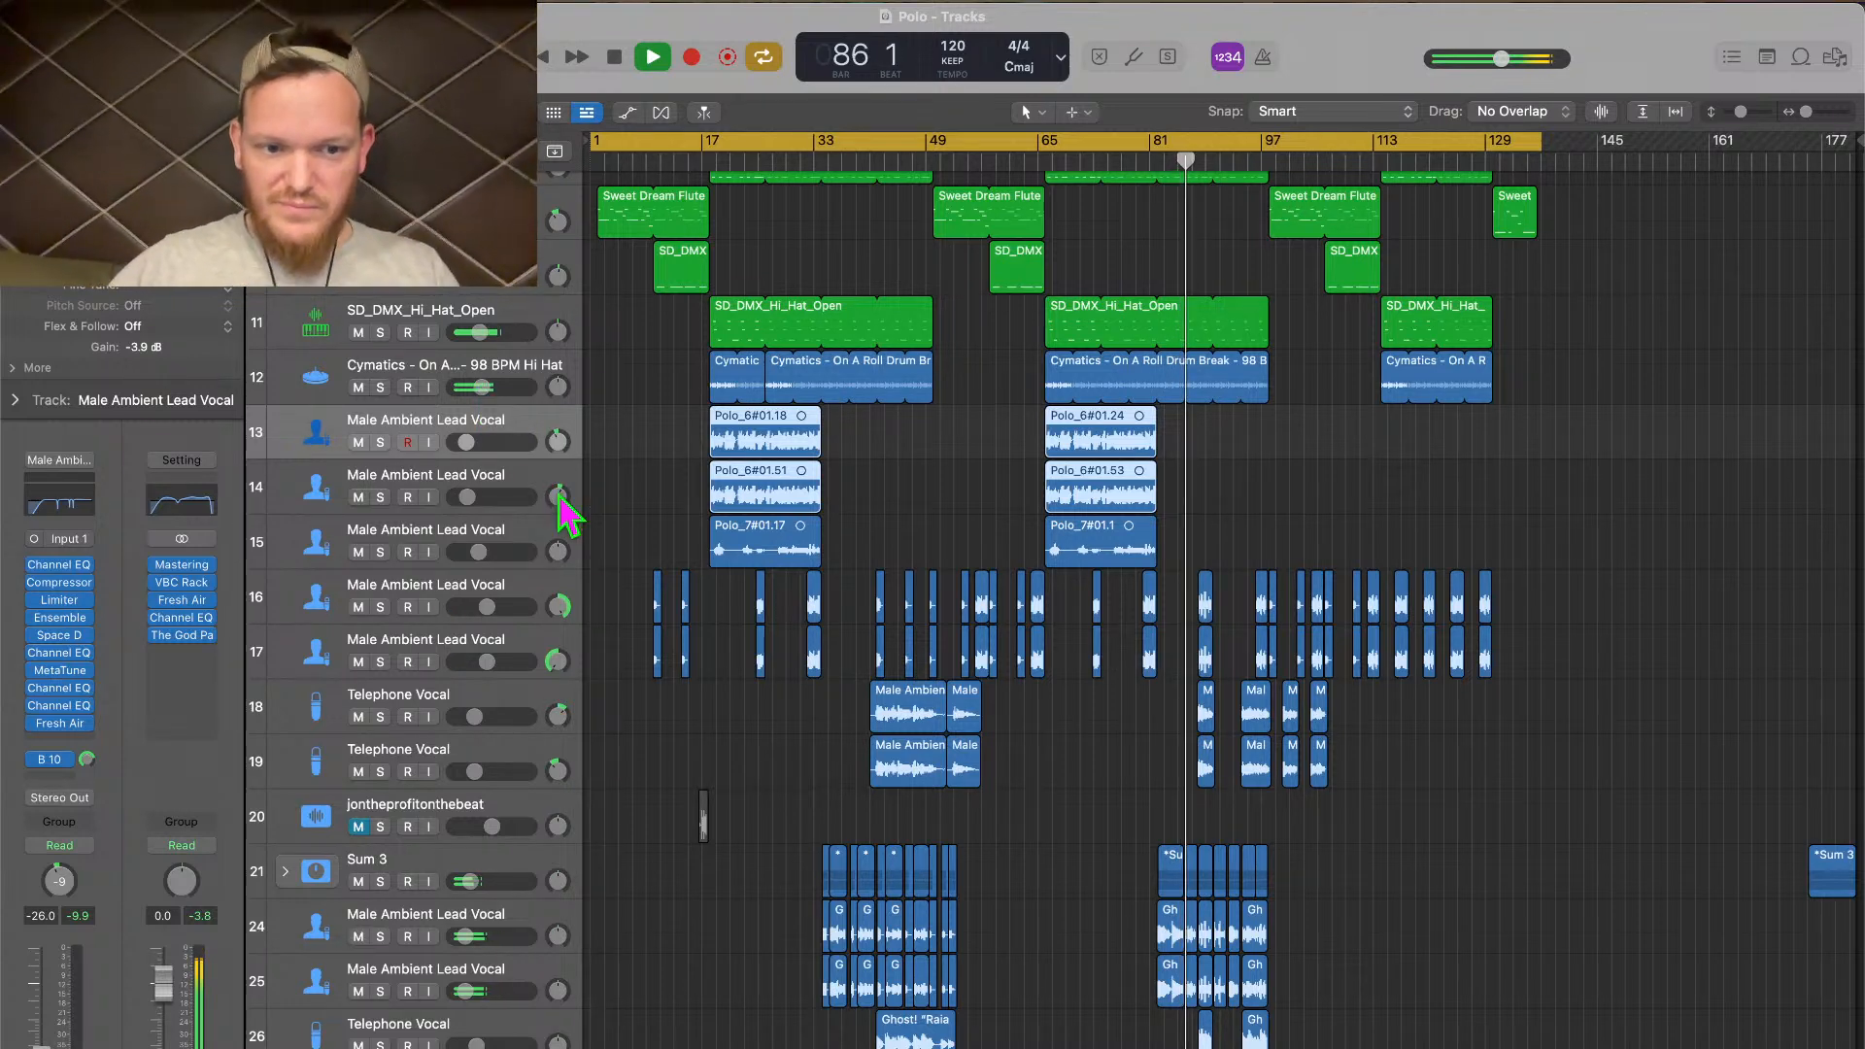
Raise the volume of Male Ambient Lead Vocal tracks 24 and 25 together to -25.5 dB
click(541, 924)
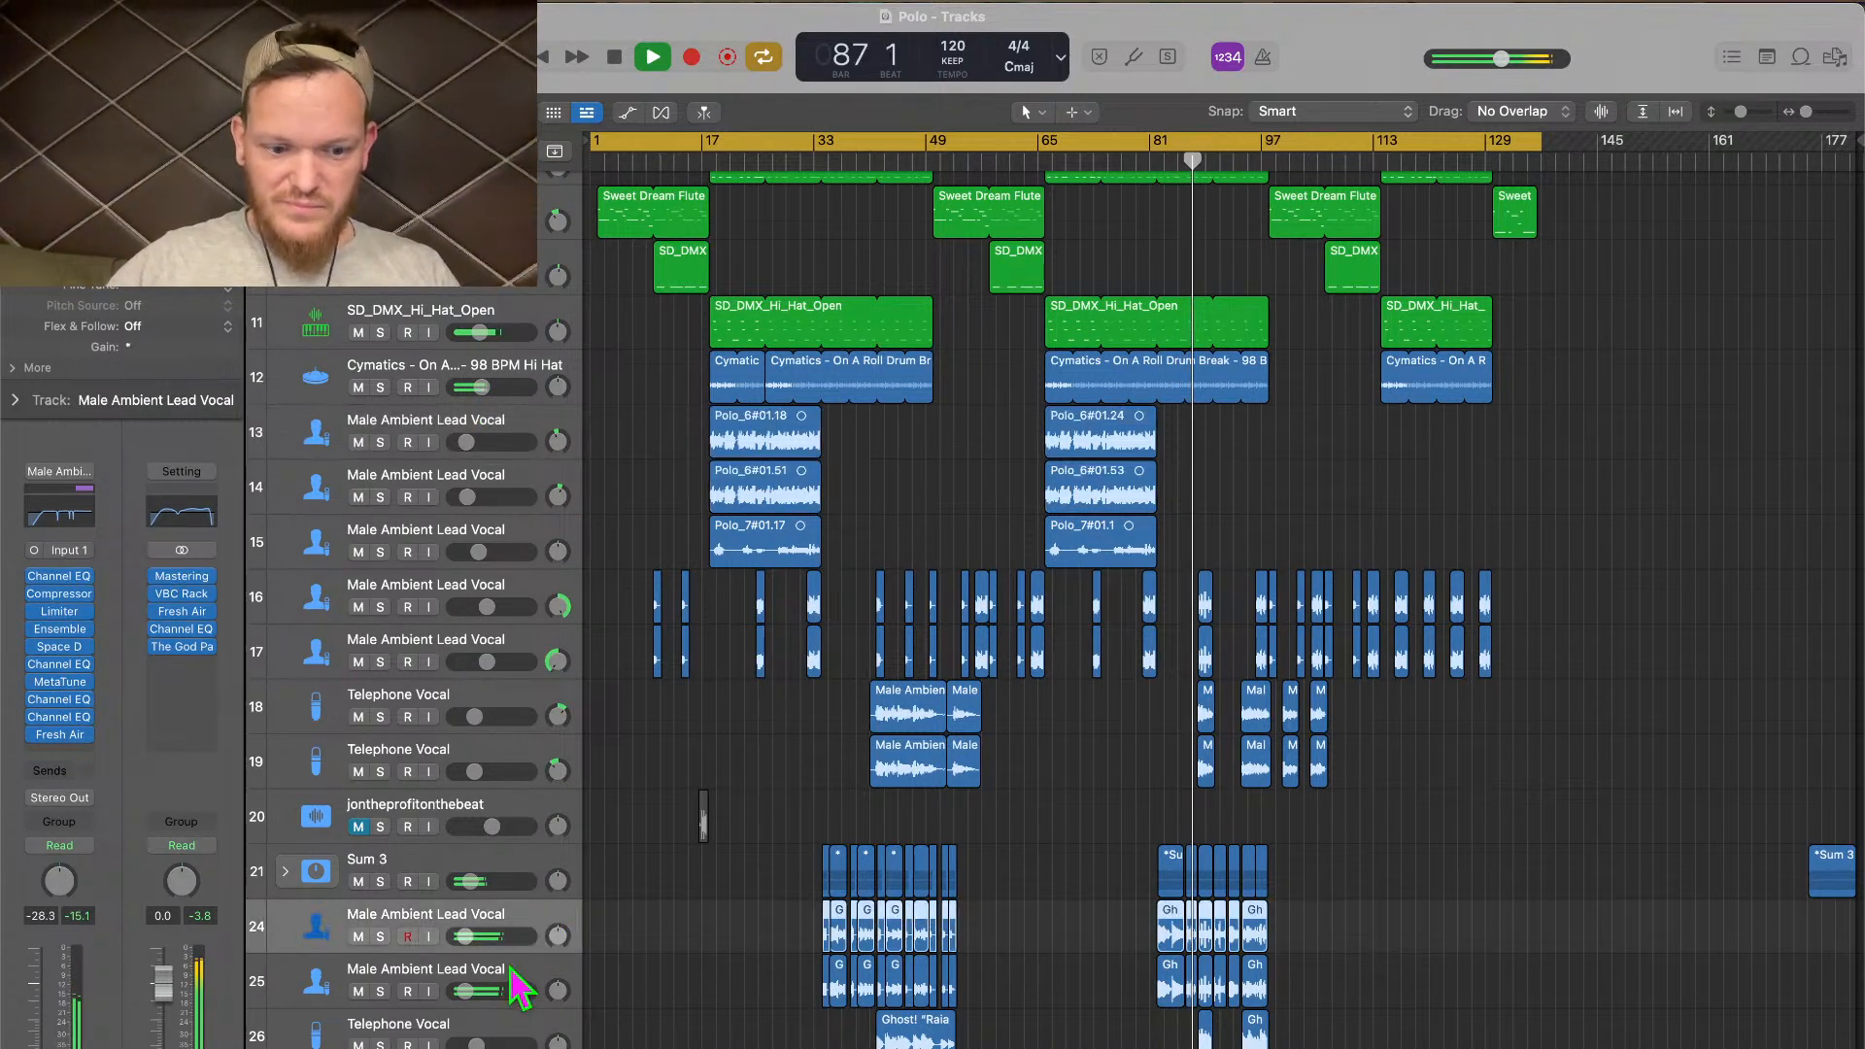
click(512, 972)
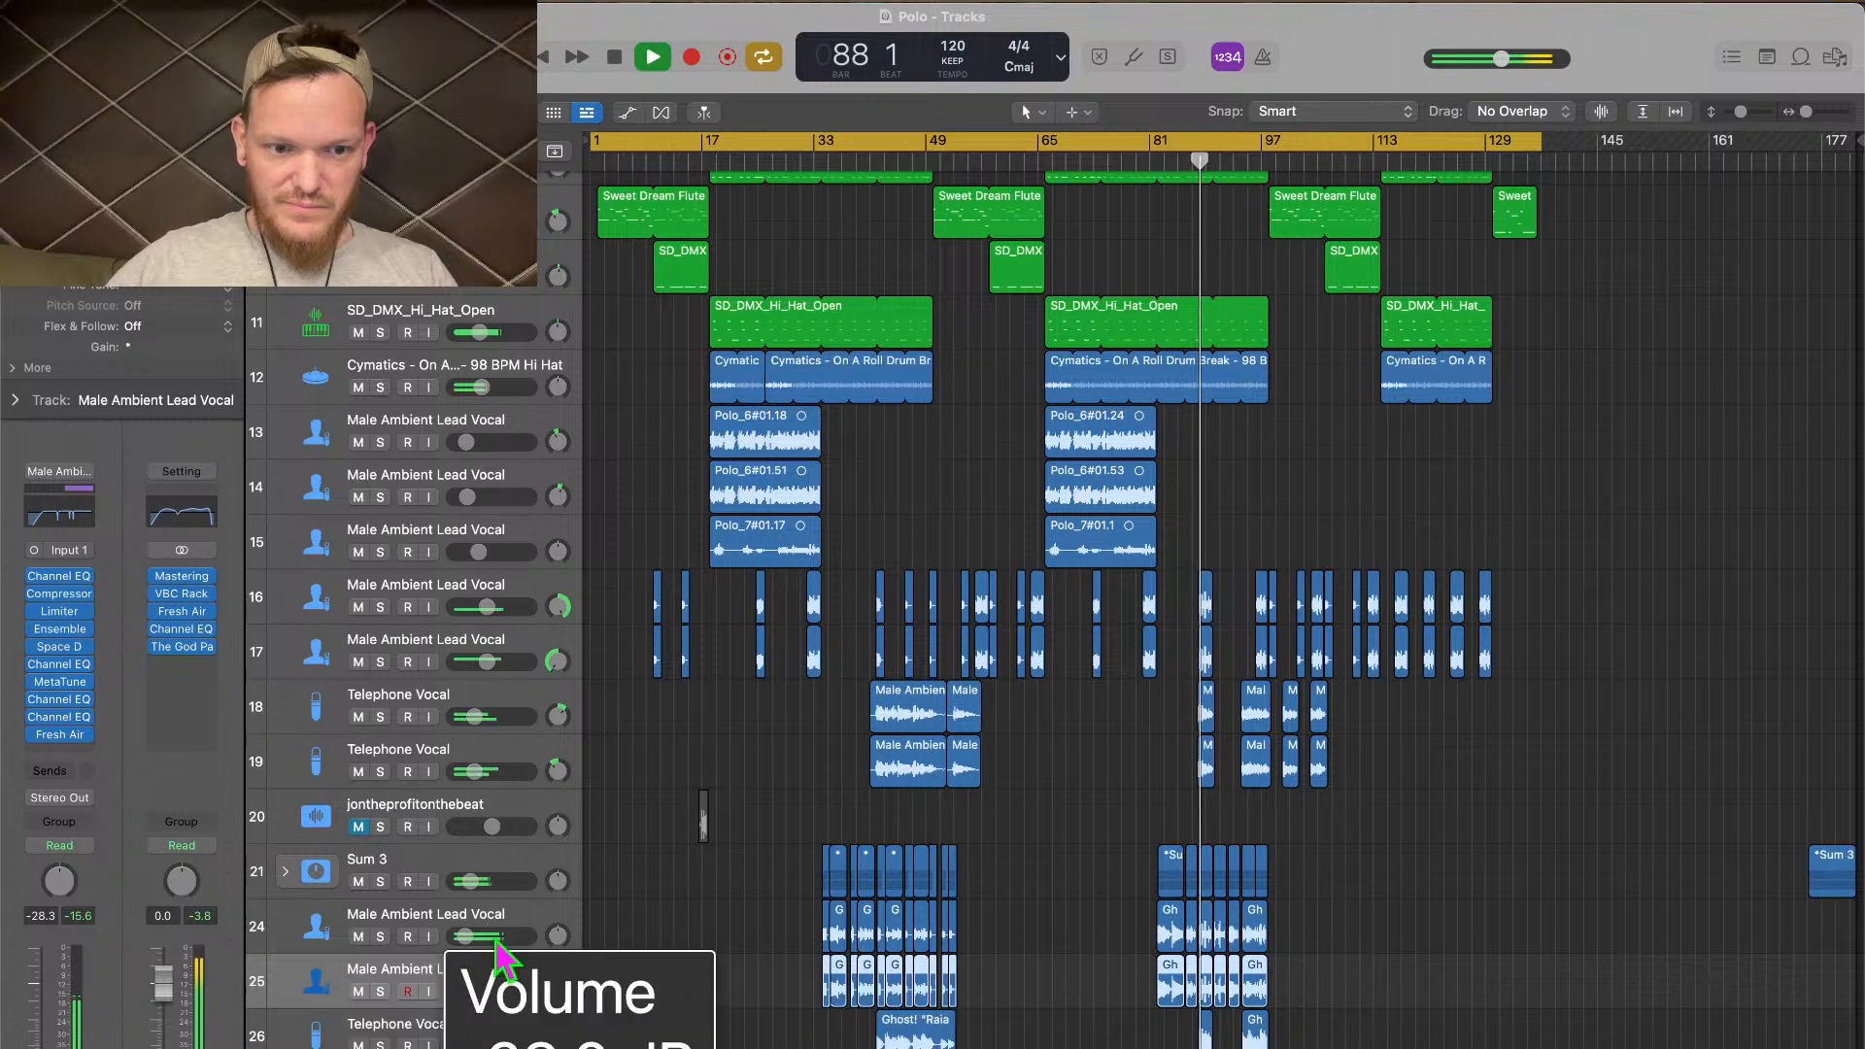
shift+click(502, 921)
drag(466, 936, 465, 936)
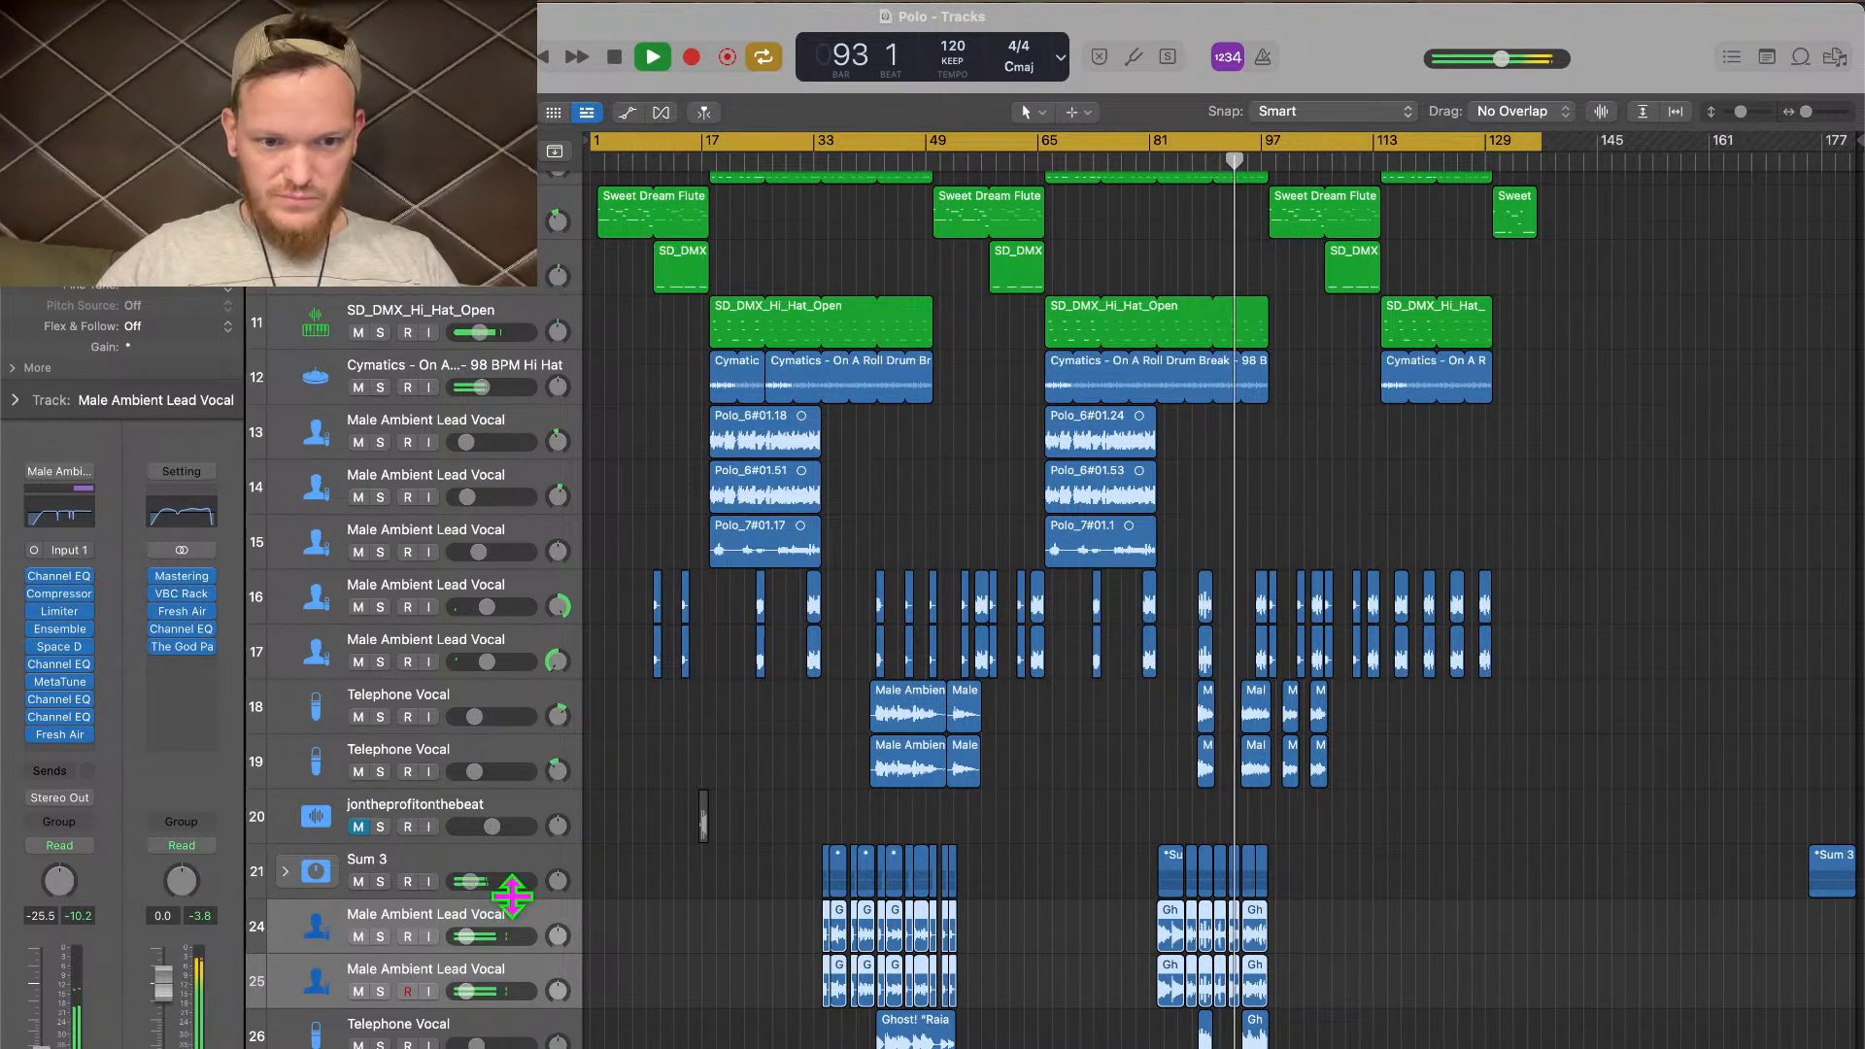
click(486, 972)
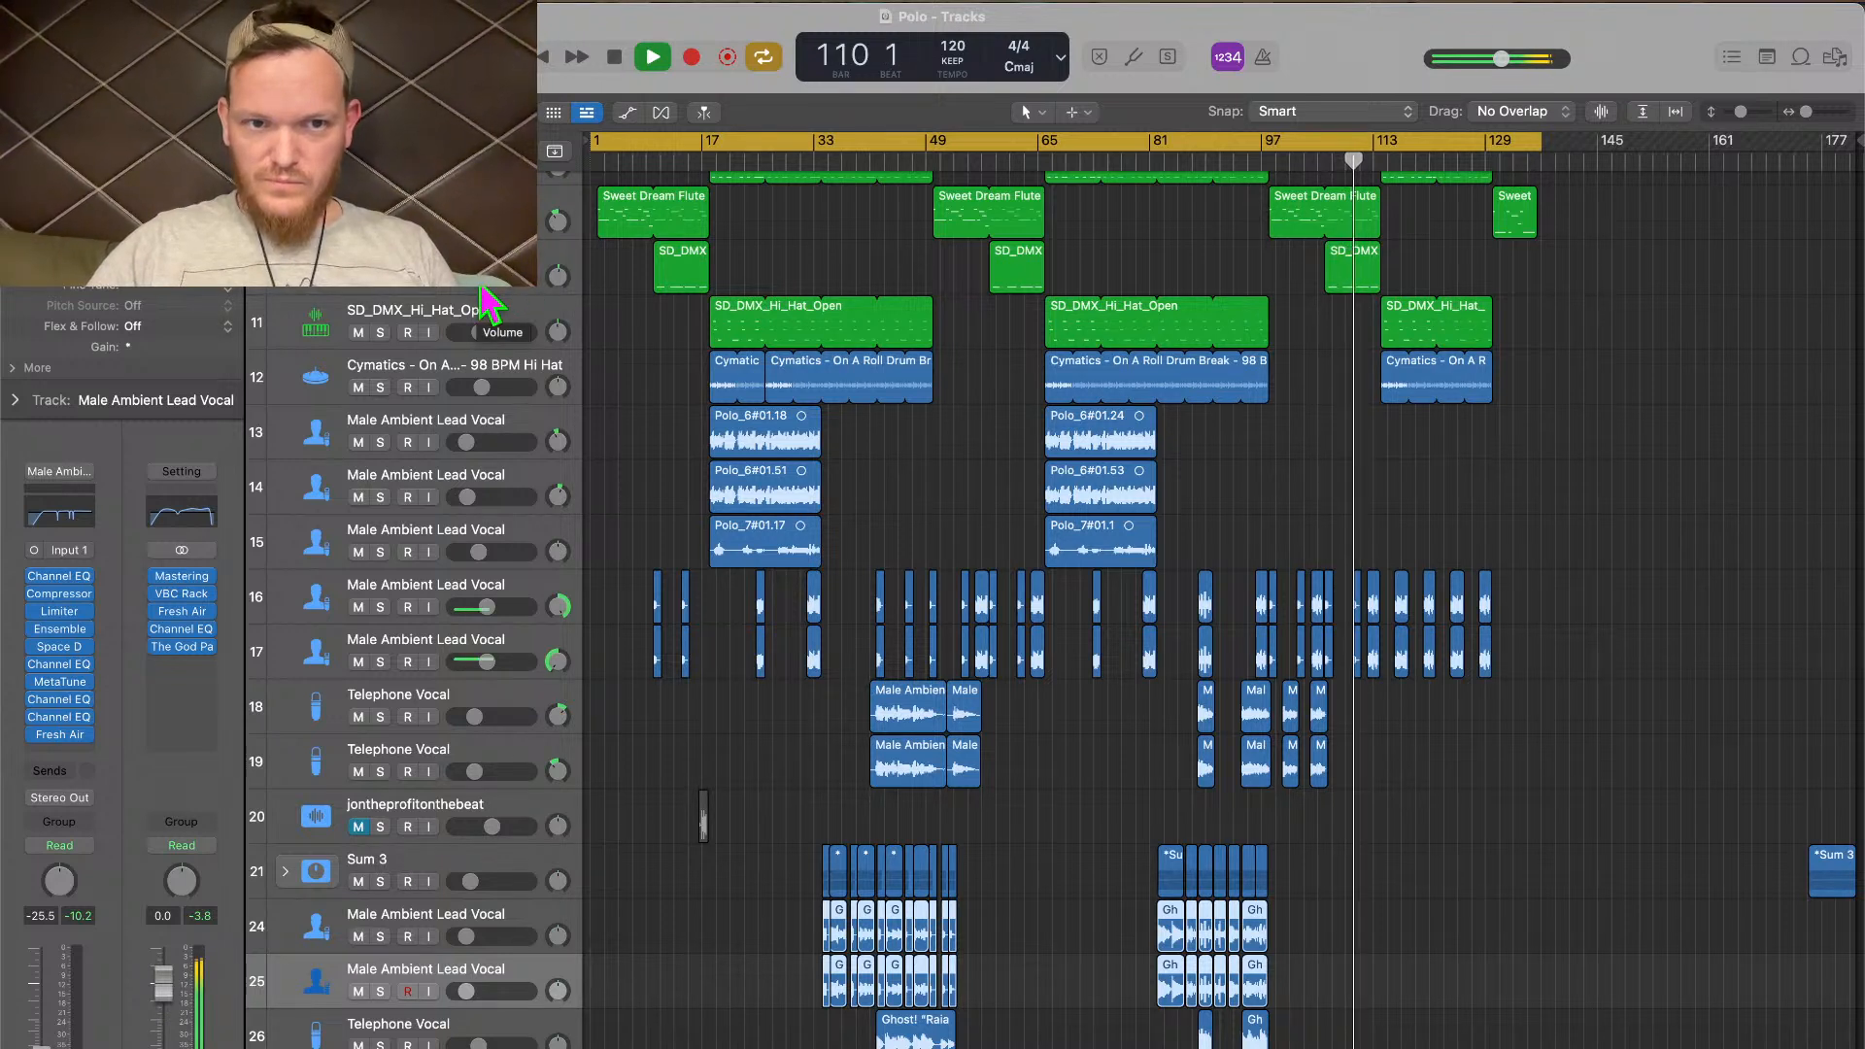
Lower the SD_DMX_Hi_Hat_Open track's volume slightly during the last hi-hat section
drag(520, 297, 480, 332)
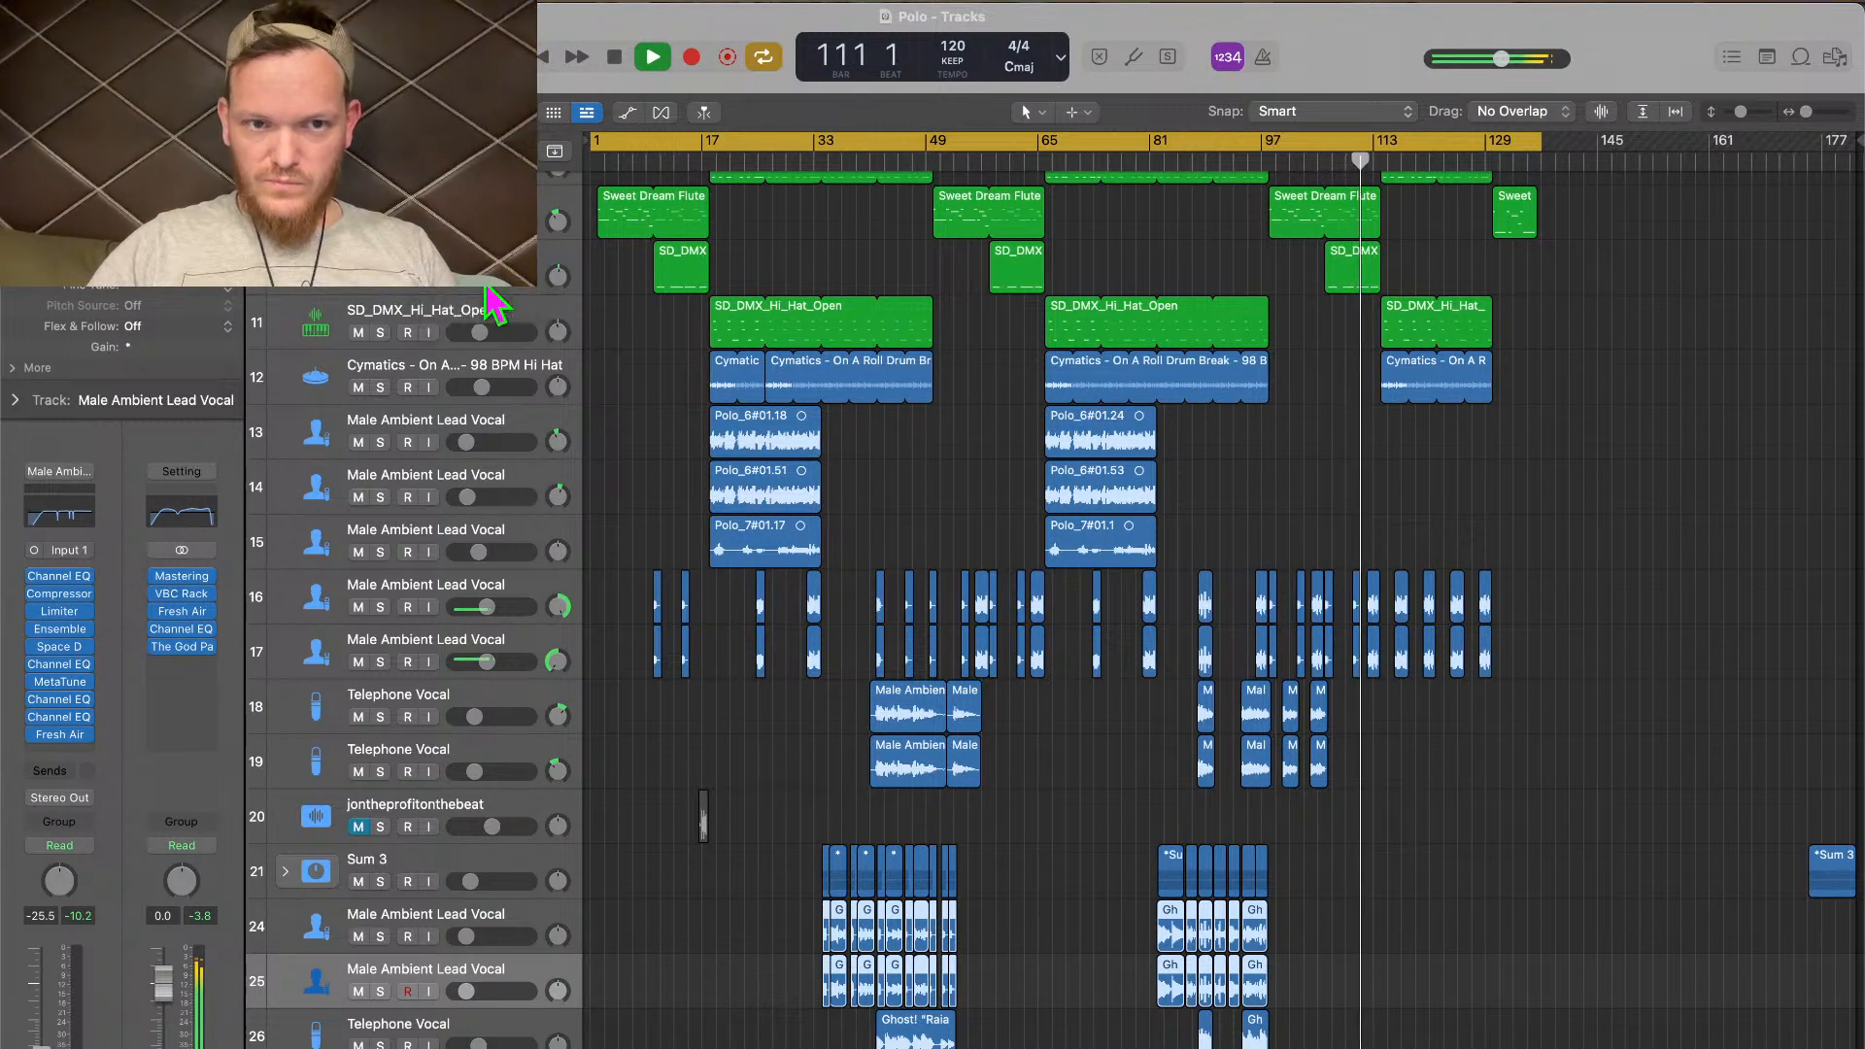
scroll(1671, 546, up, 6)
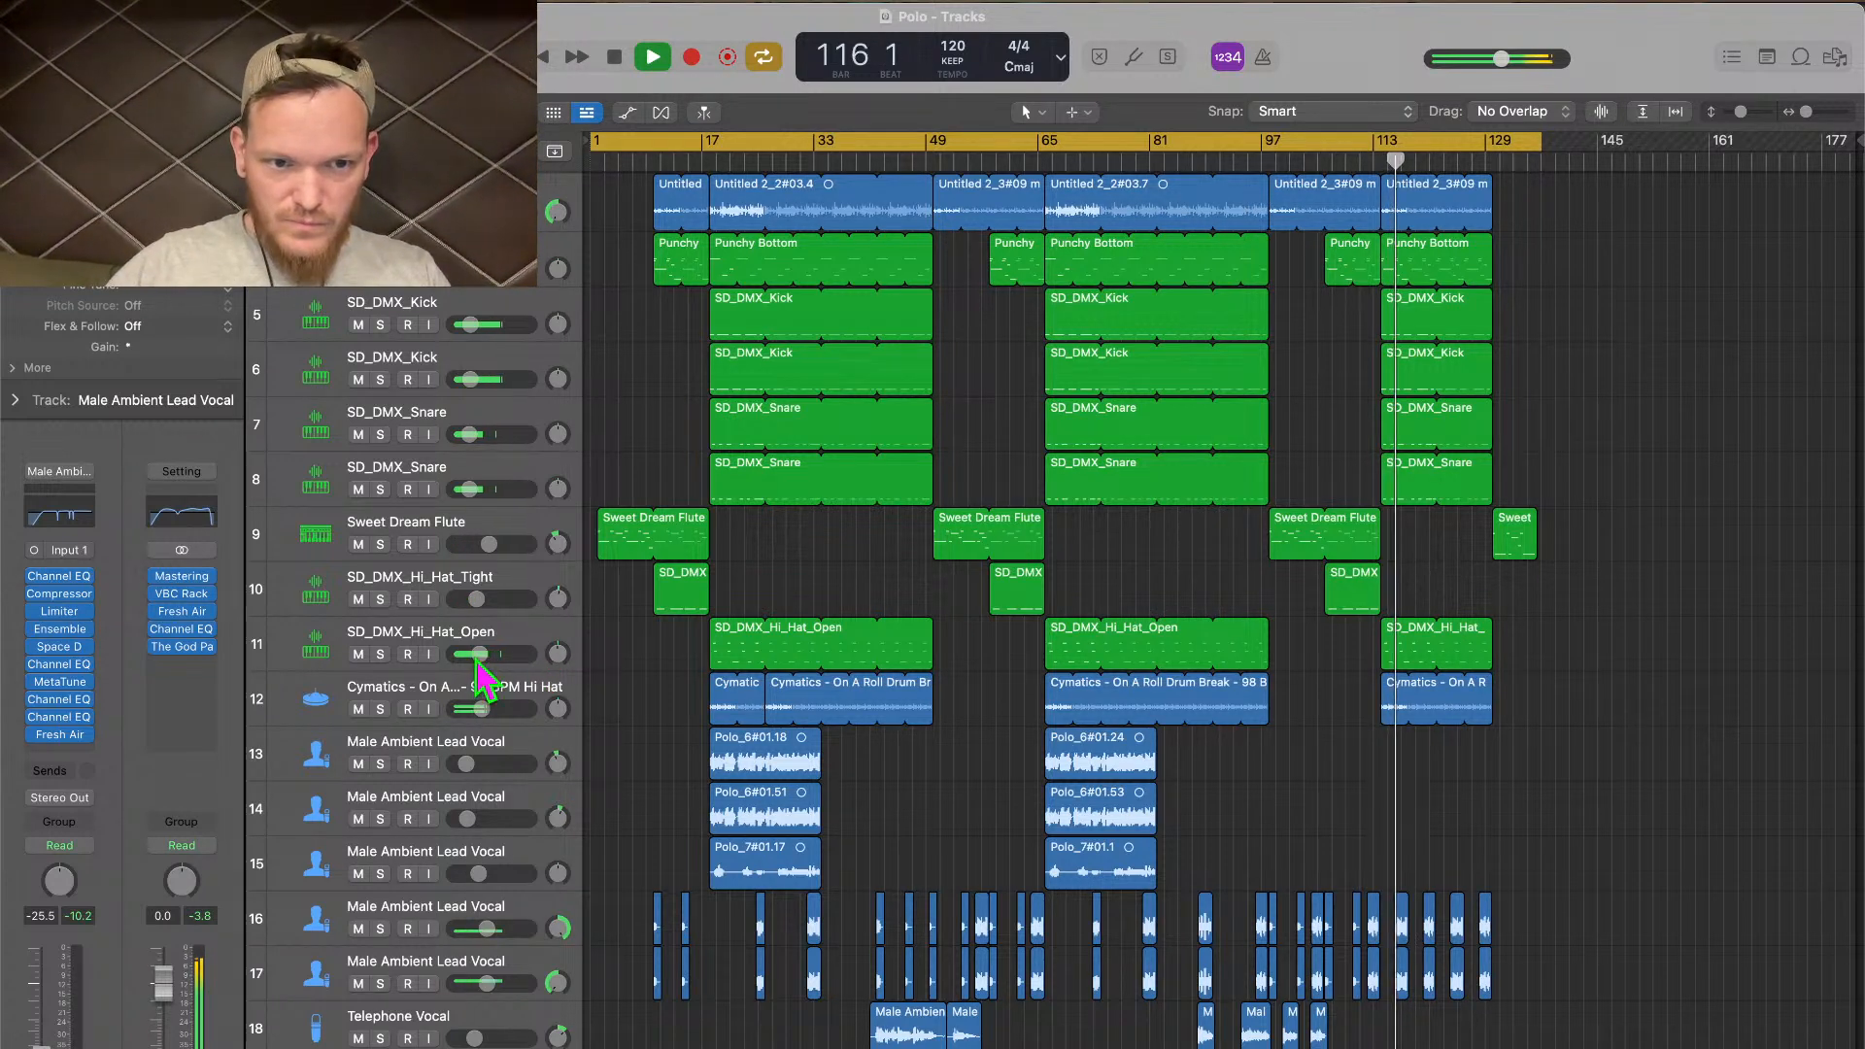
mouse_move(476, 655)
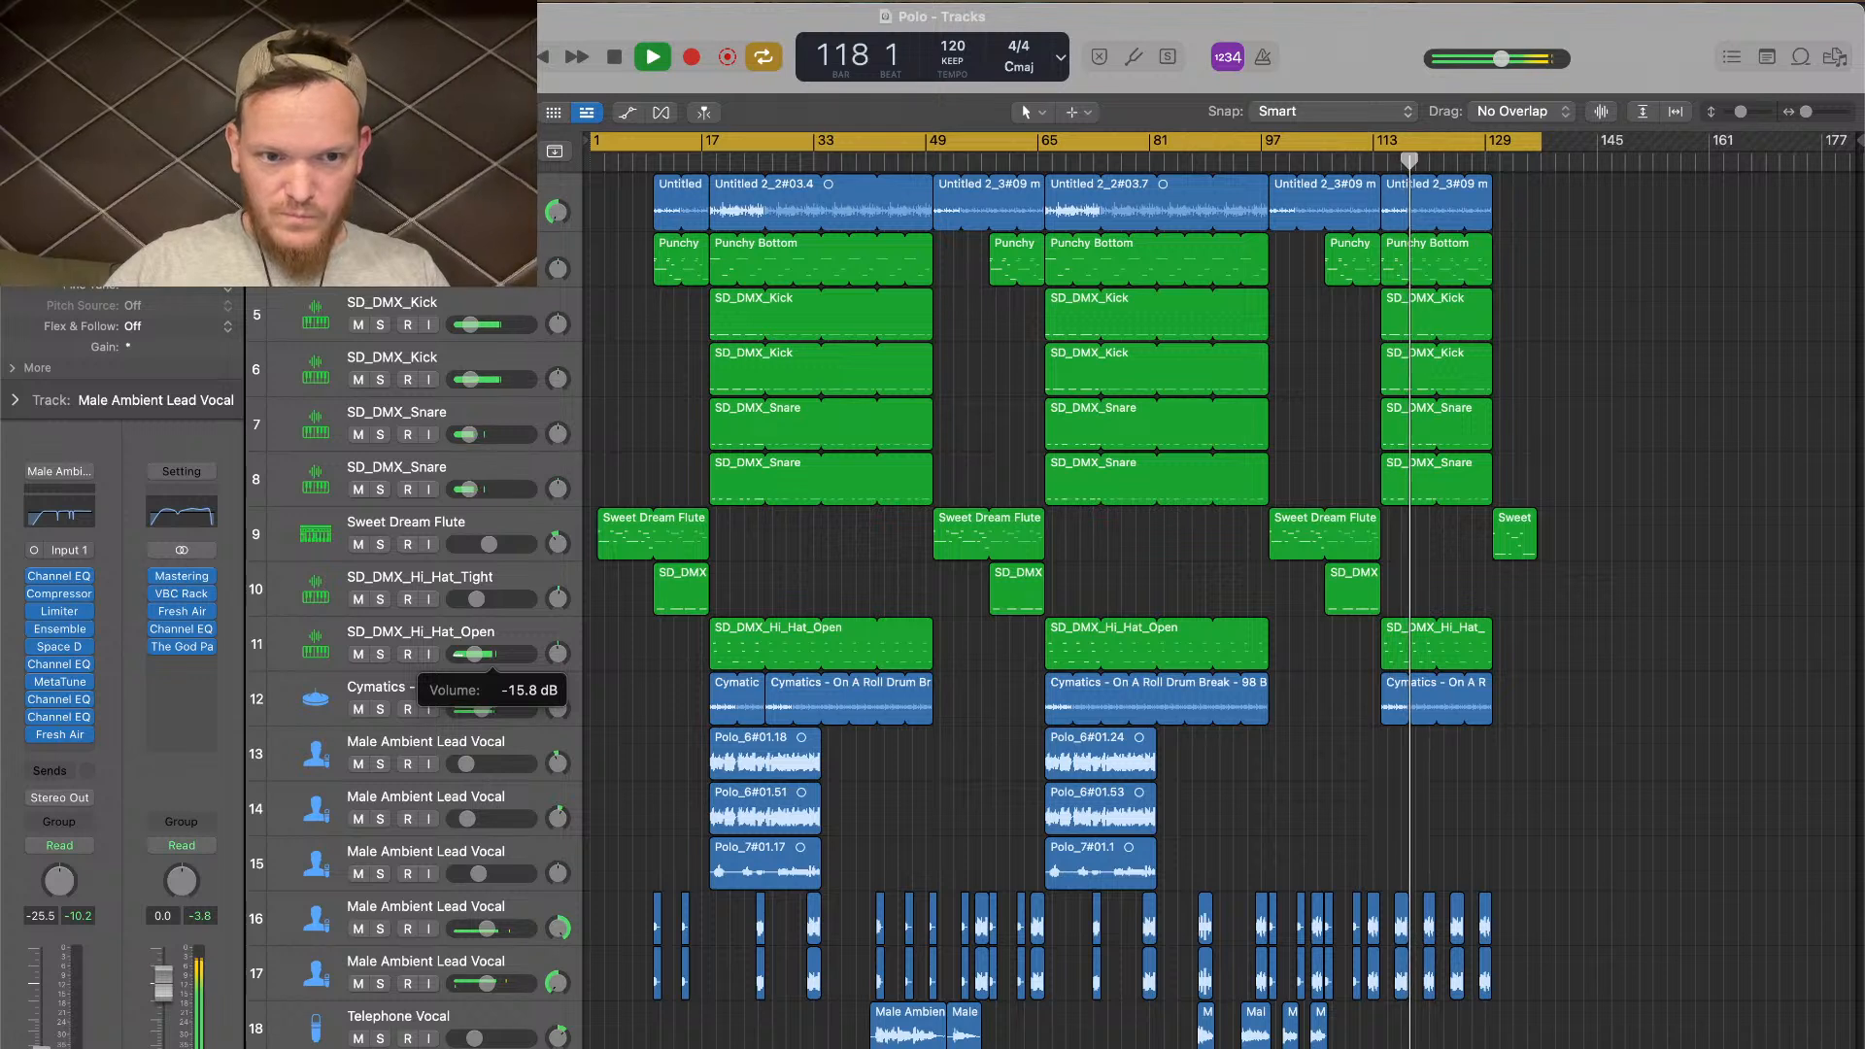
drag(474, 654, 472, 655)
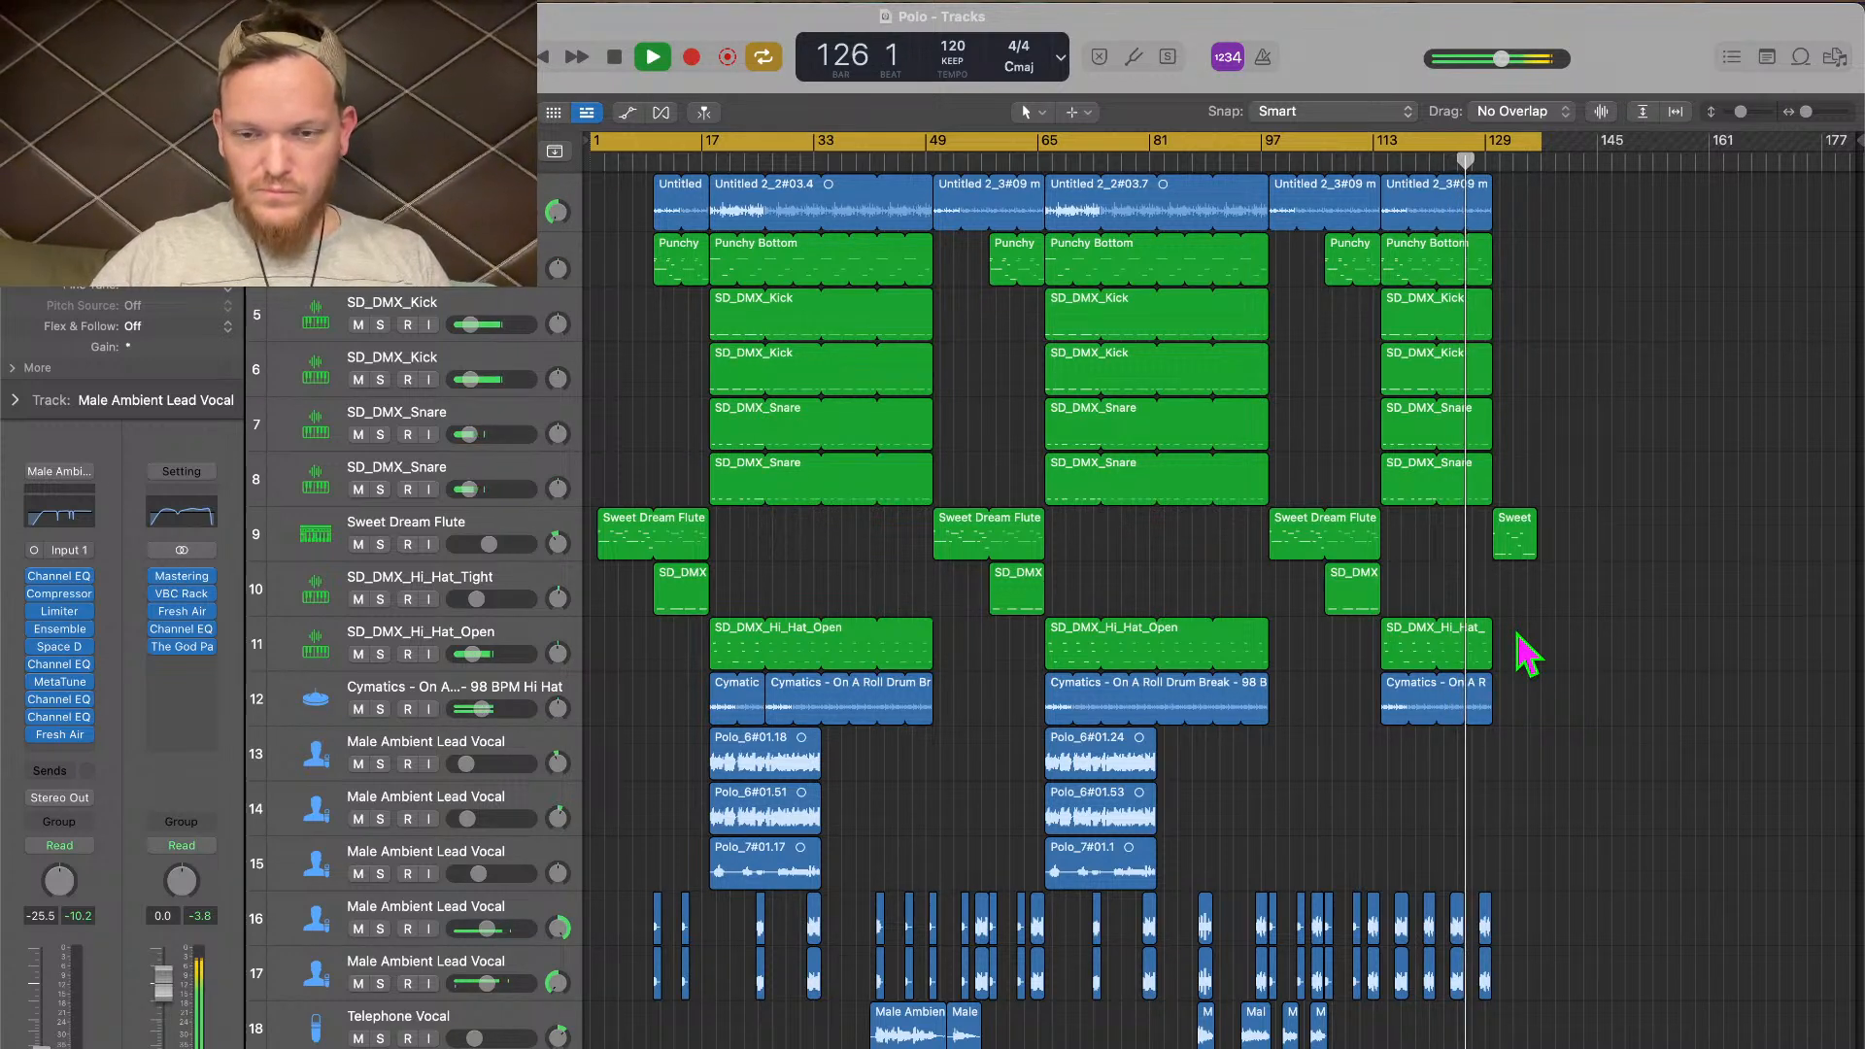
Return to the start of the song and check the Fresh Air and Channel EQ plug-ins on the Stereo Out channel
key(Return)
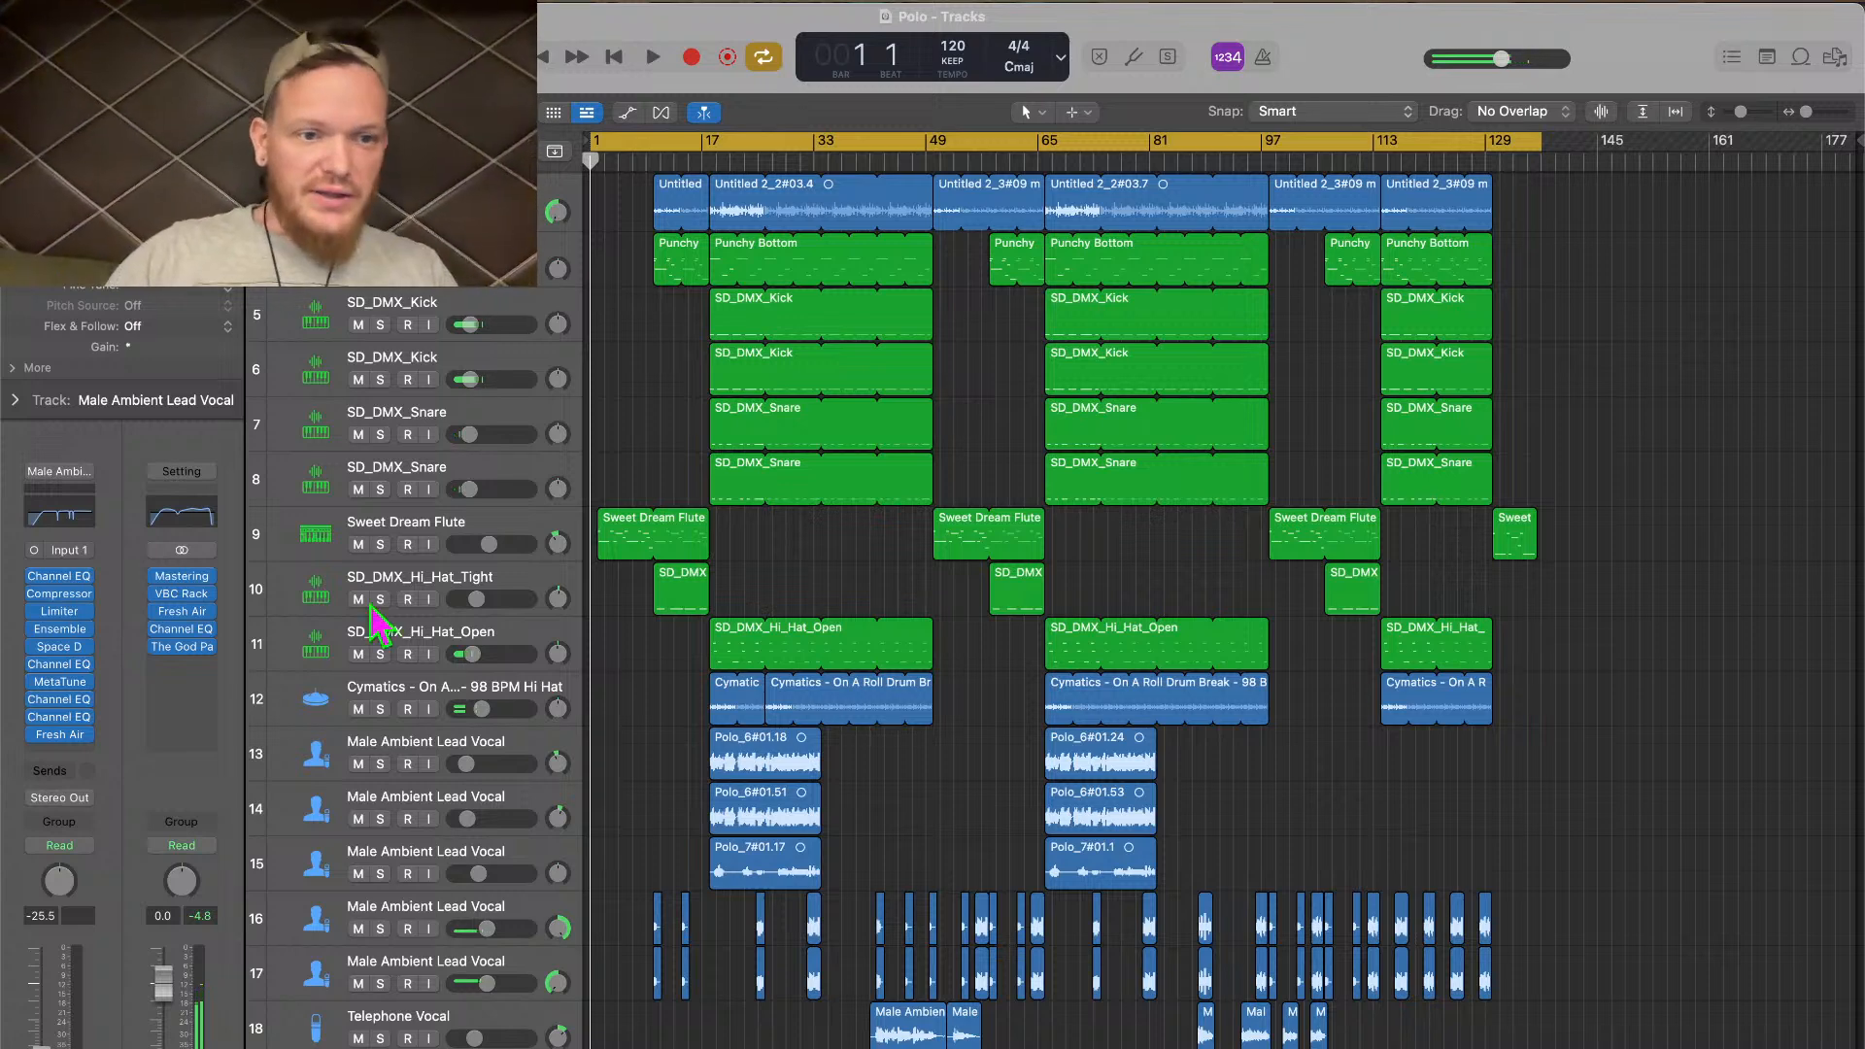
click(183, 612)
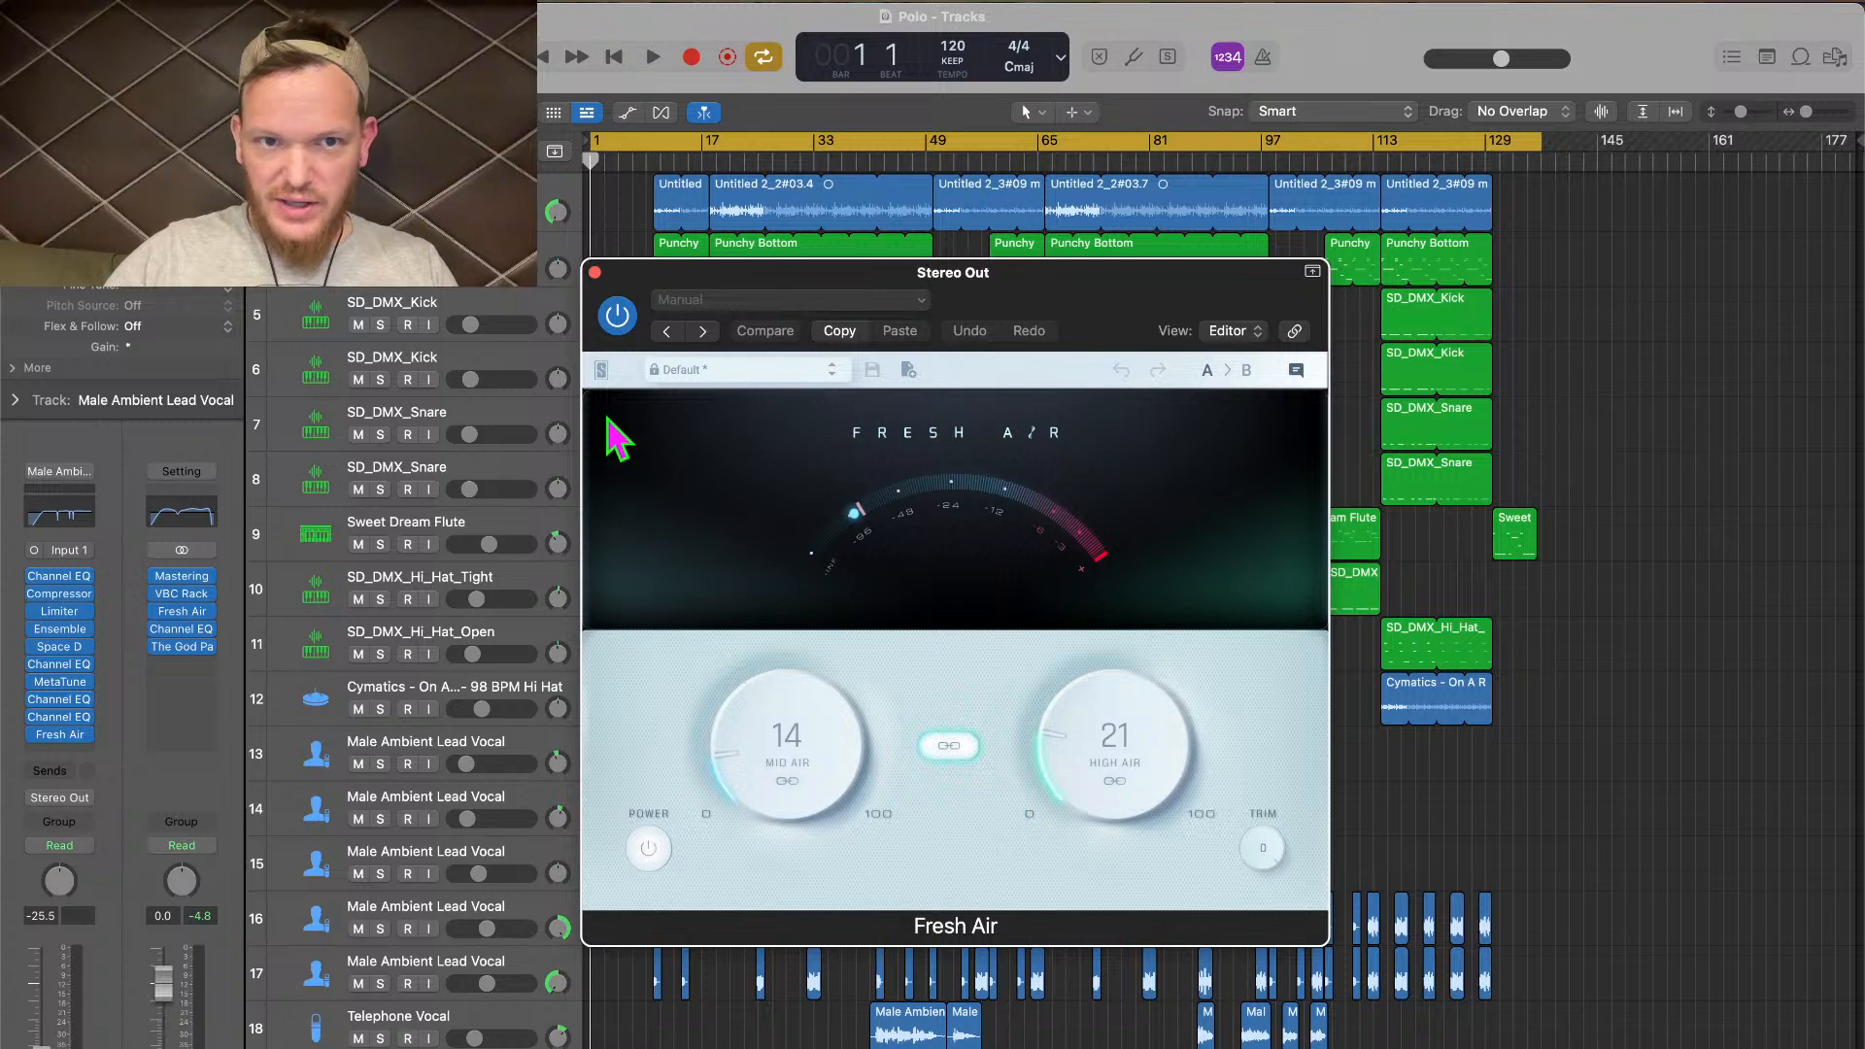
click(597, 273)
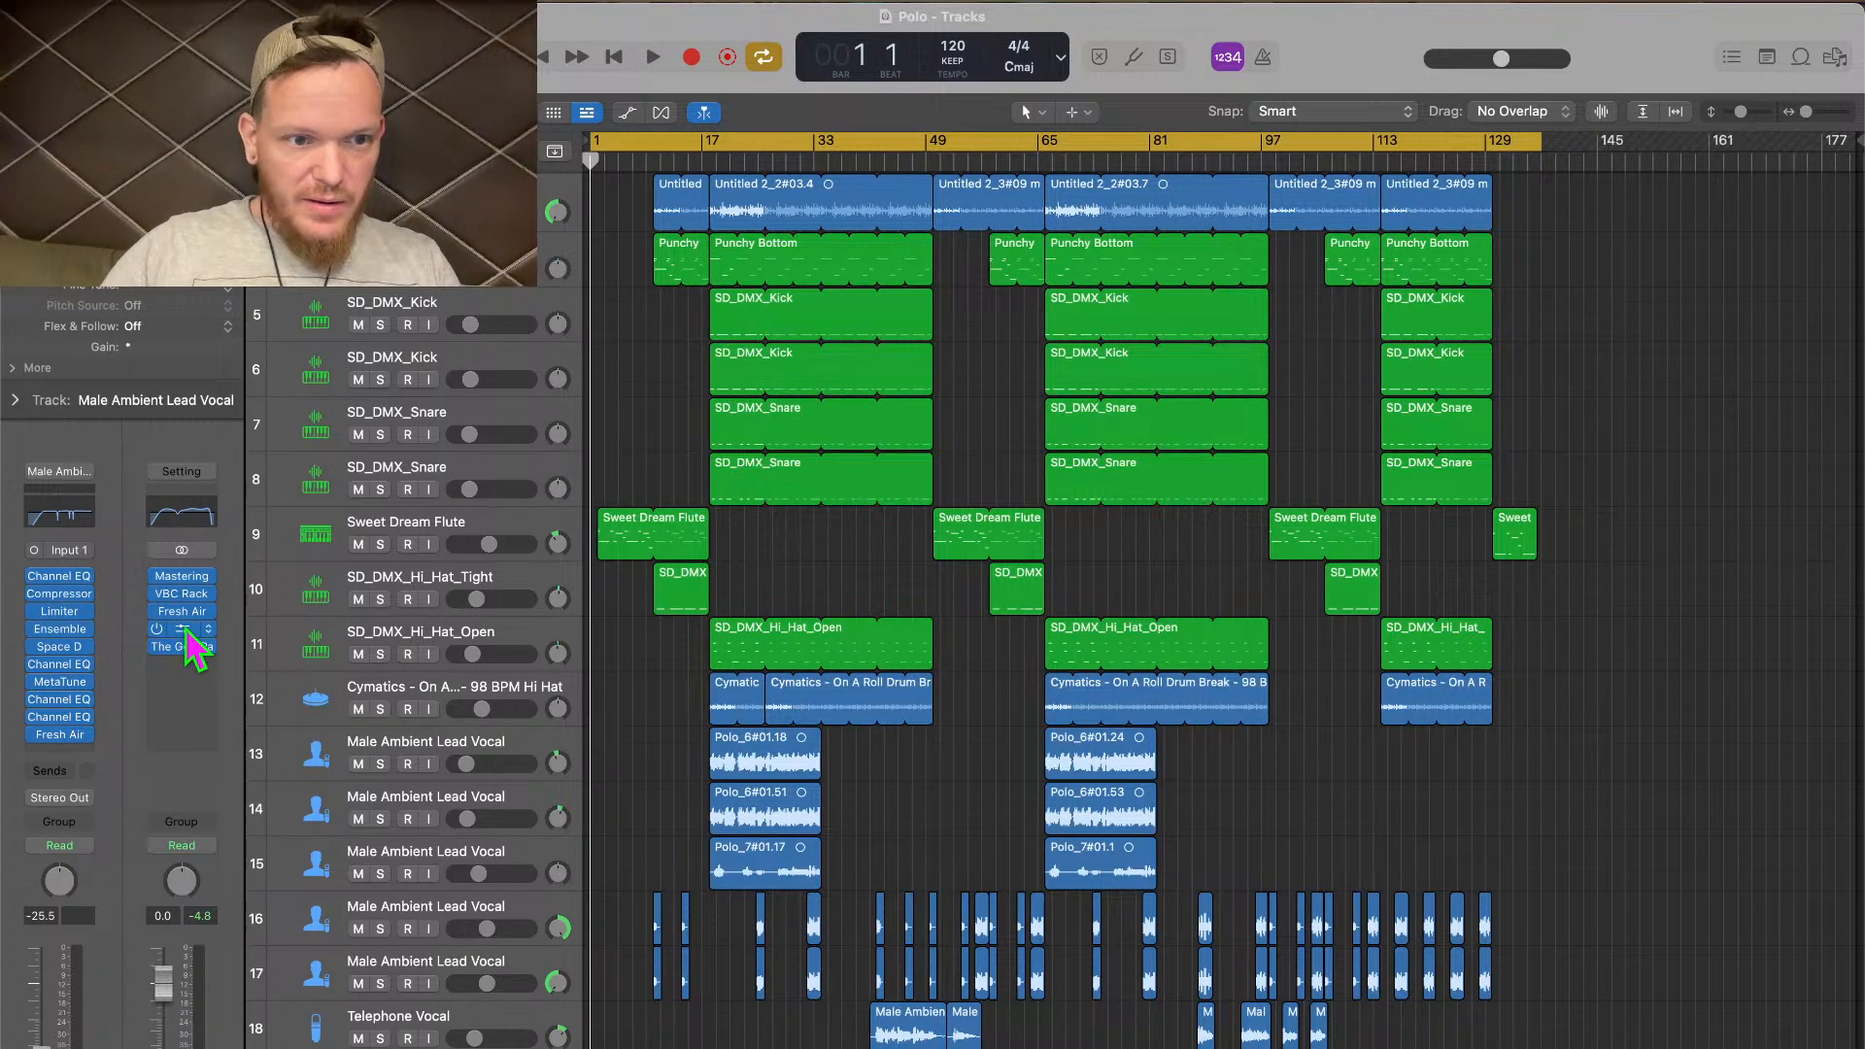
click(184, 629)
click(596, 273)
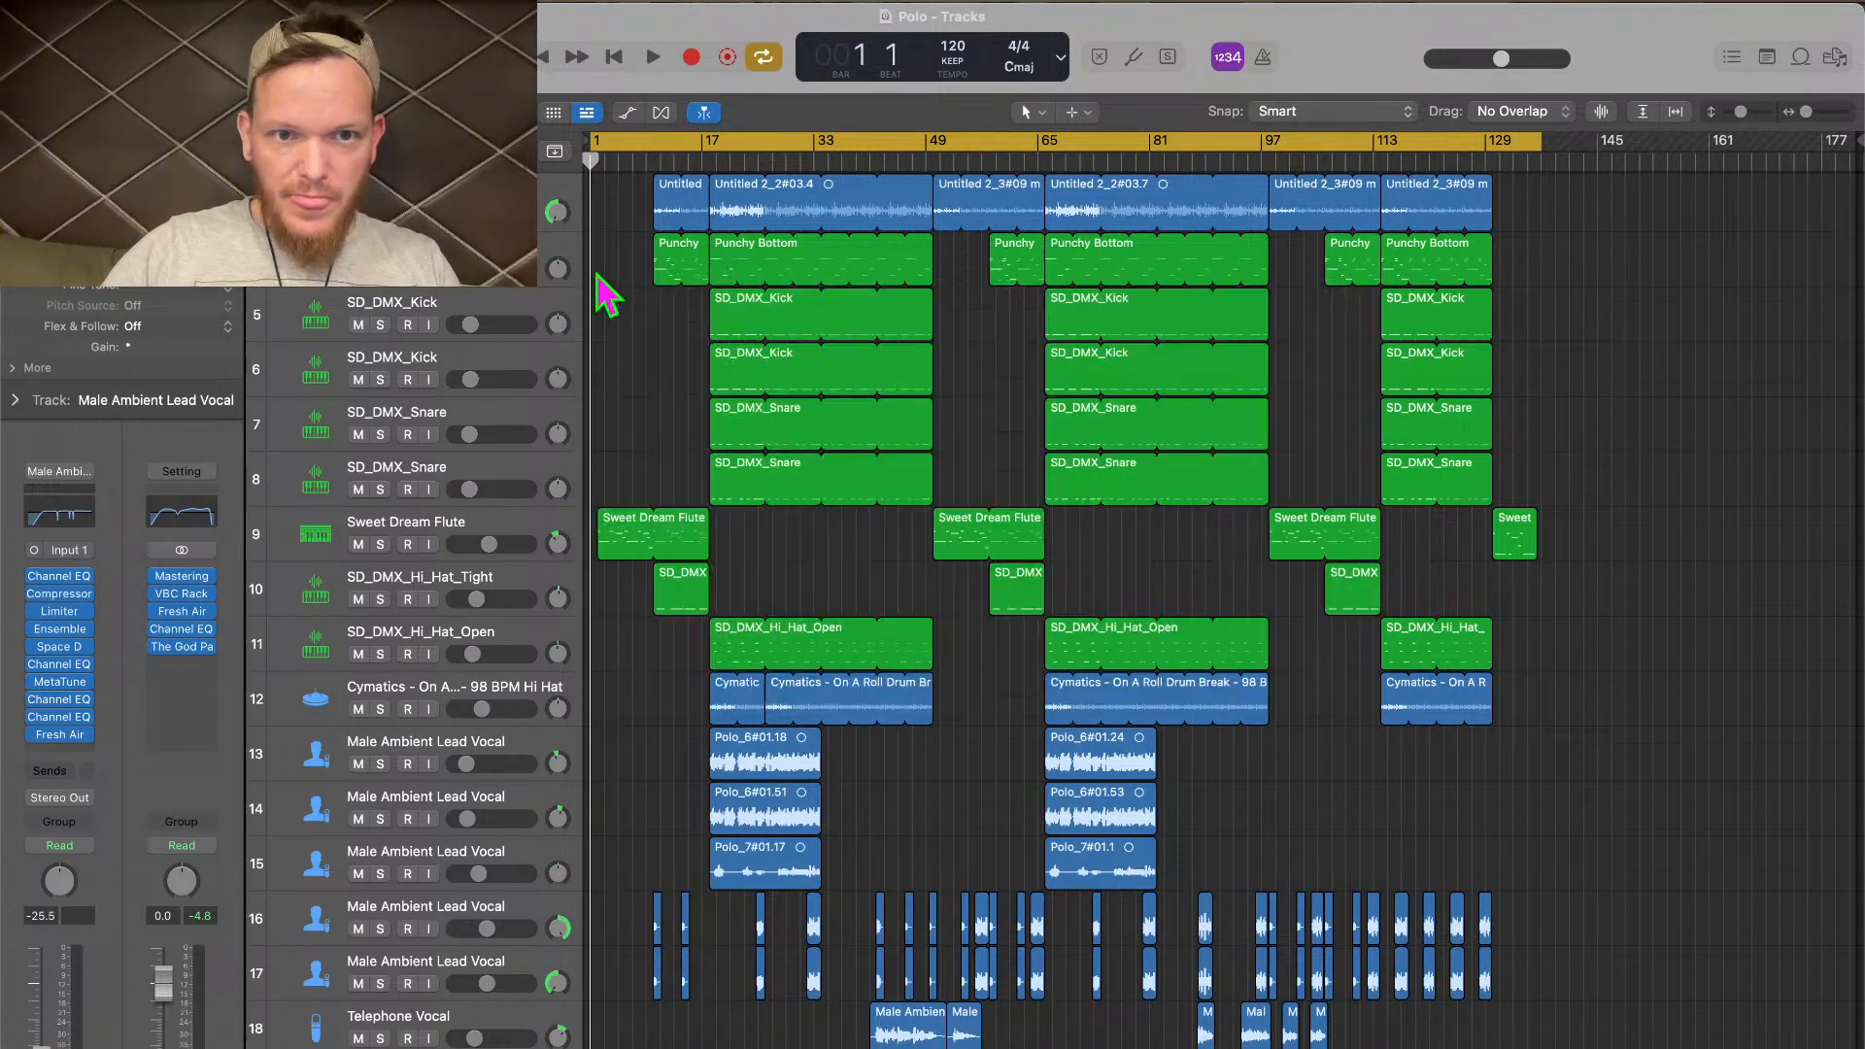
Lower The God Particle's output on the Stereo Out to -2.5 dB while playing the section from bar 17
click(184, 647)
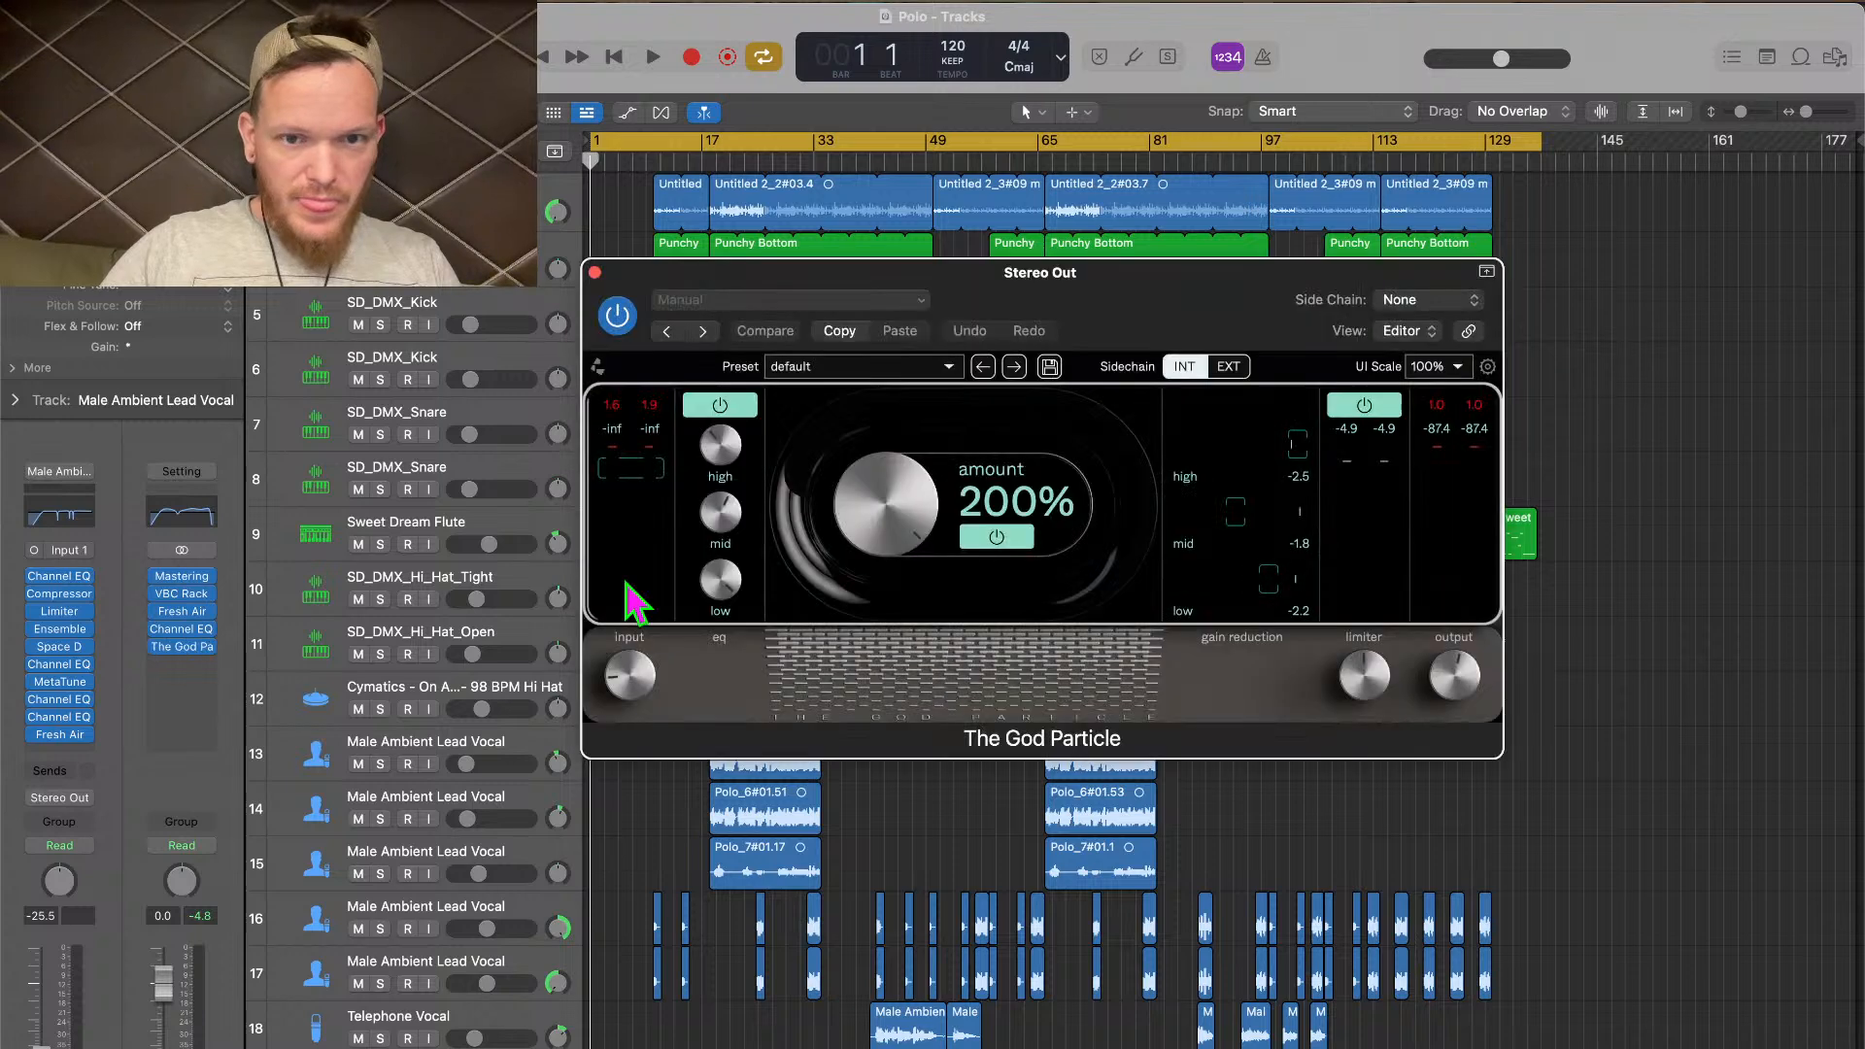
key(space)
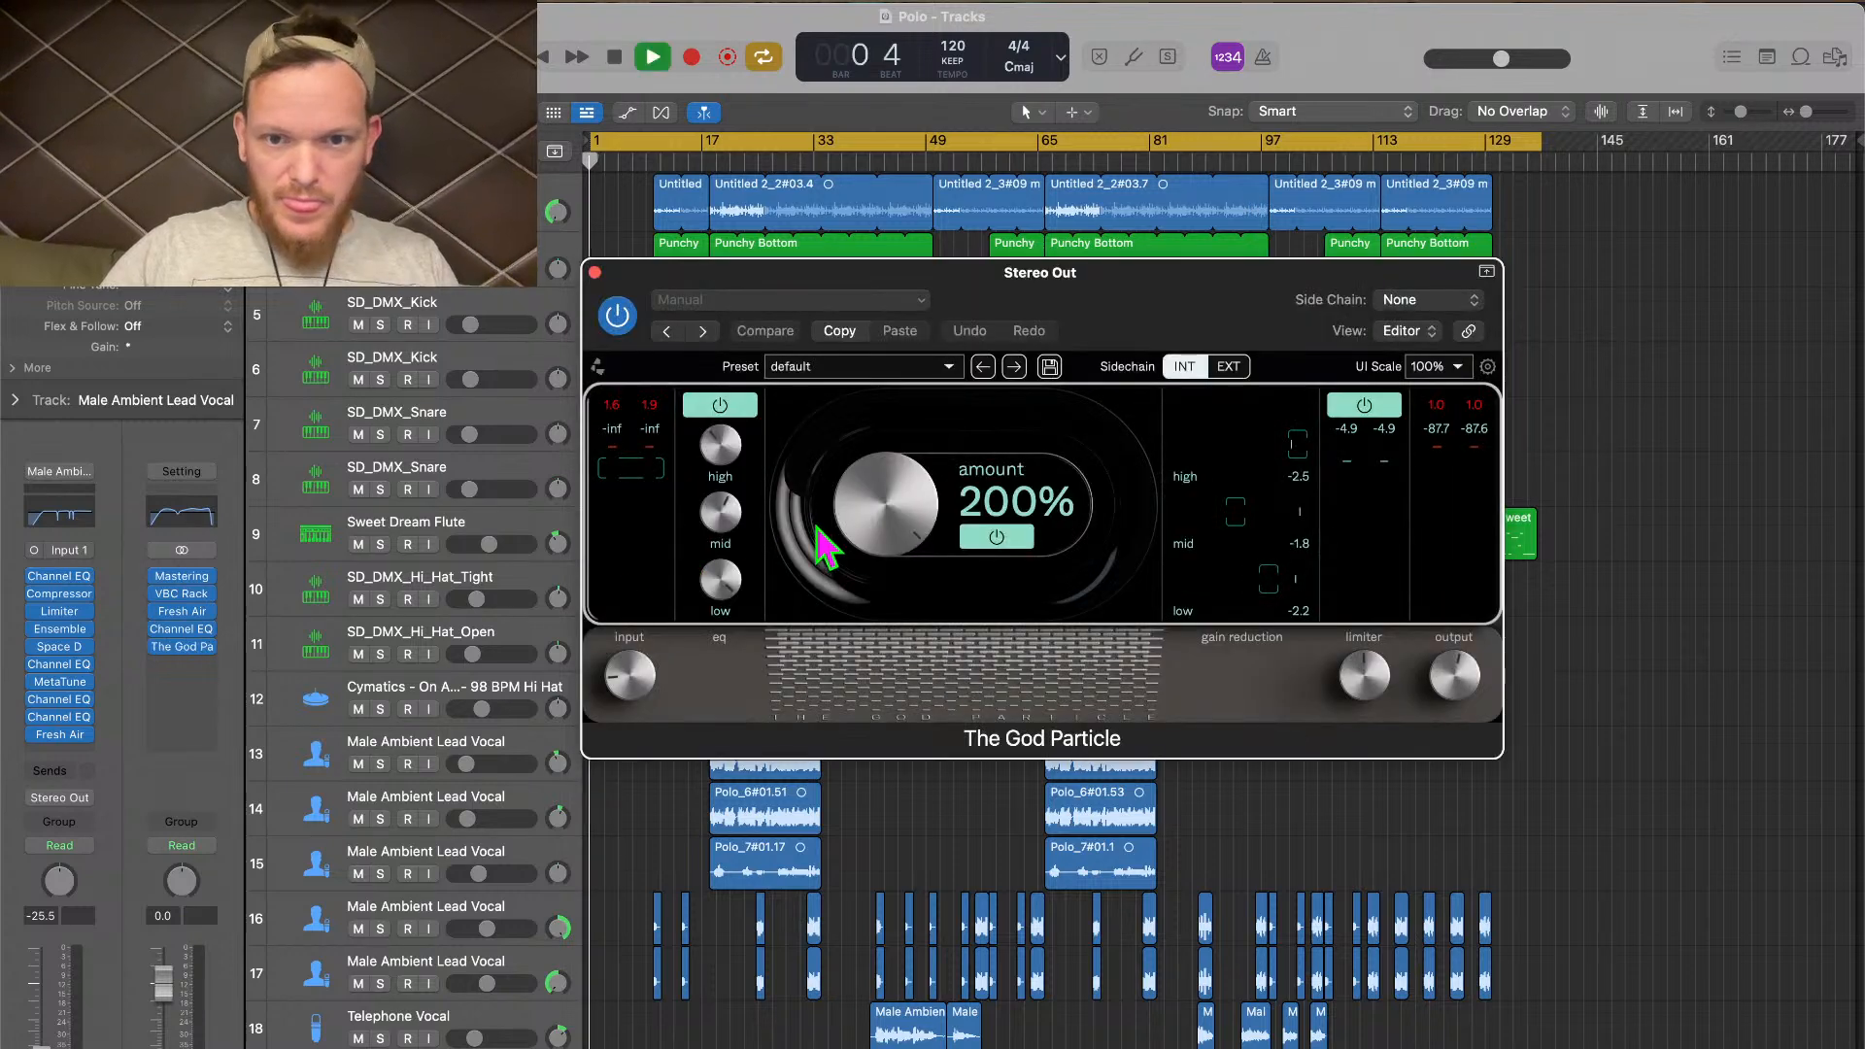
click(660, 180)
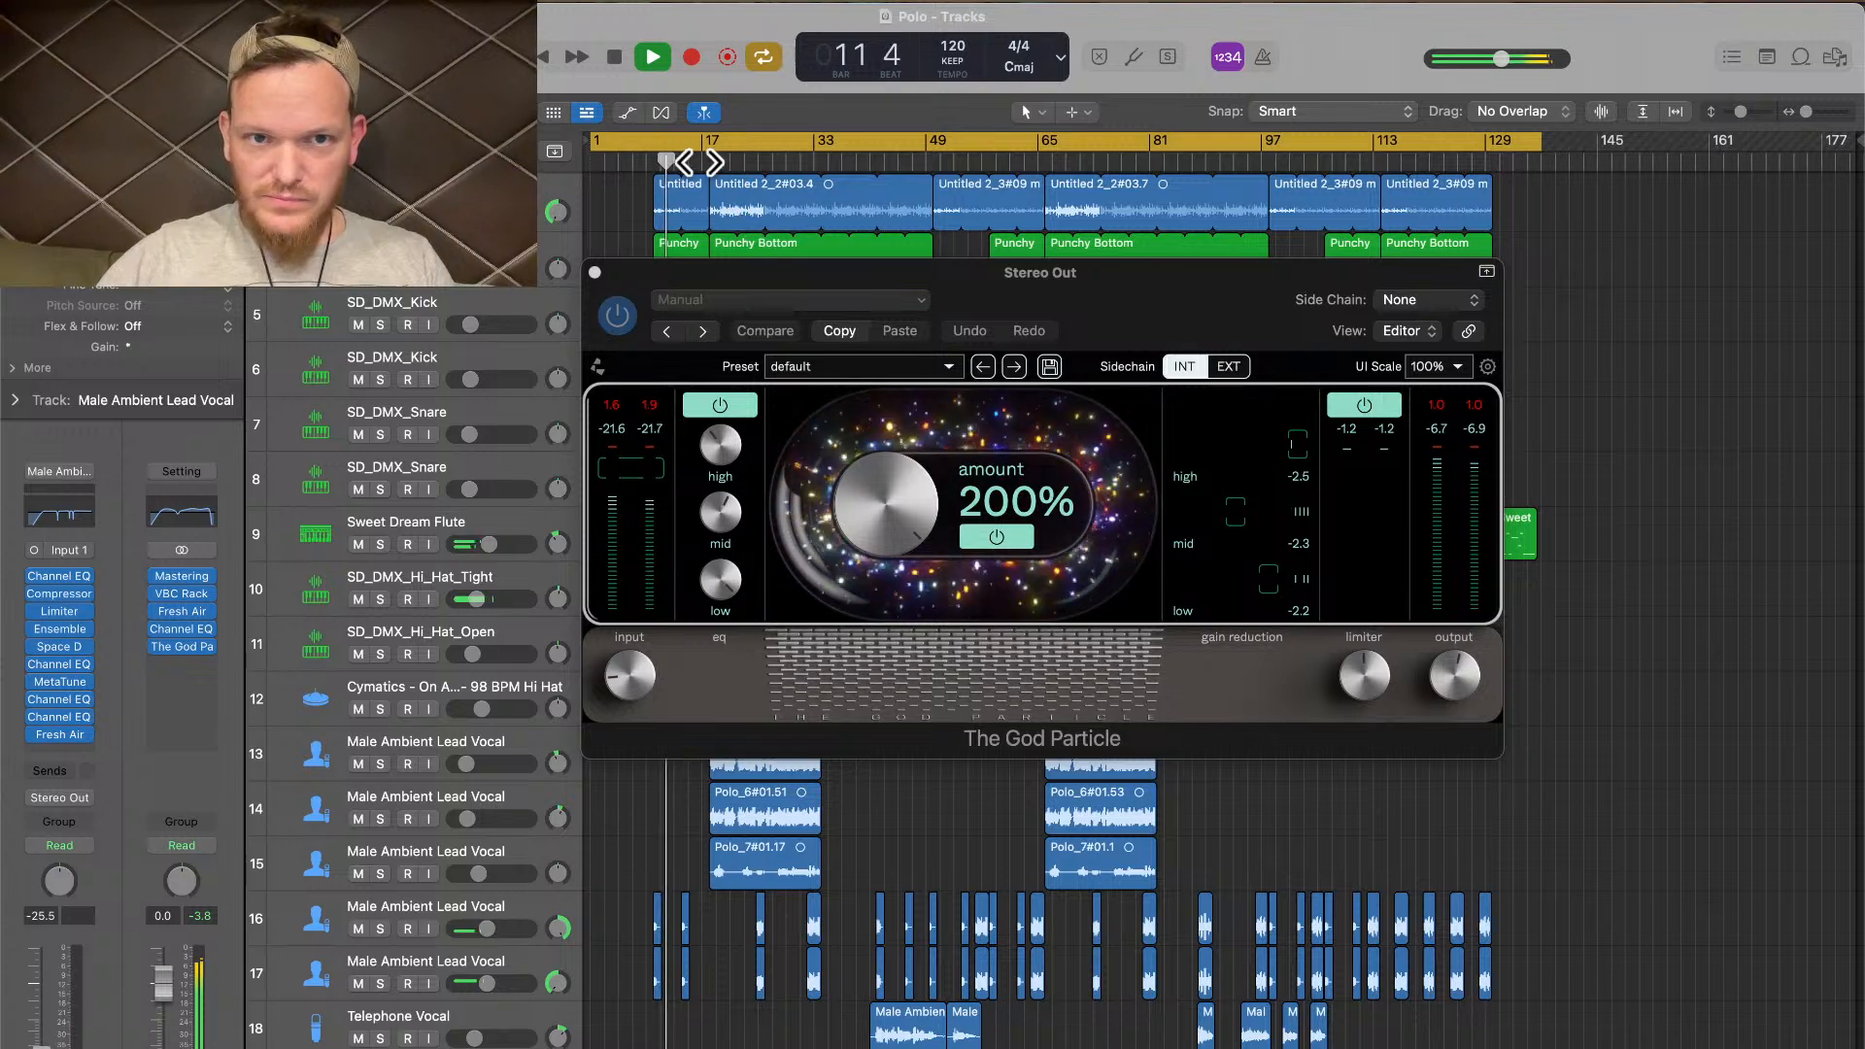
click(709, 161)
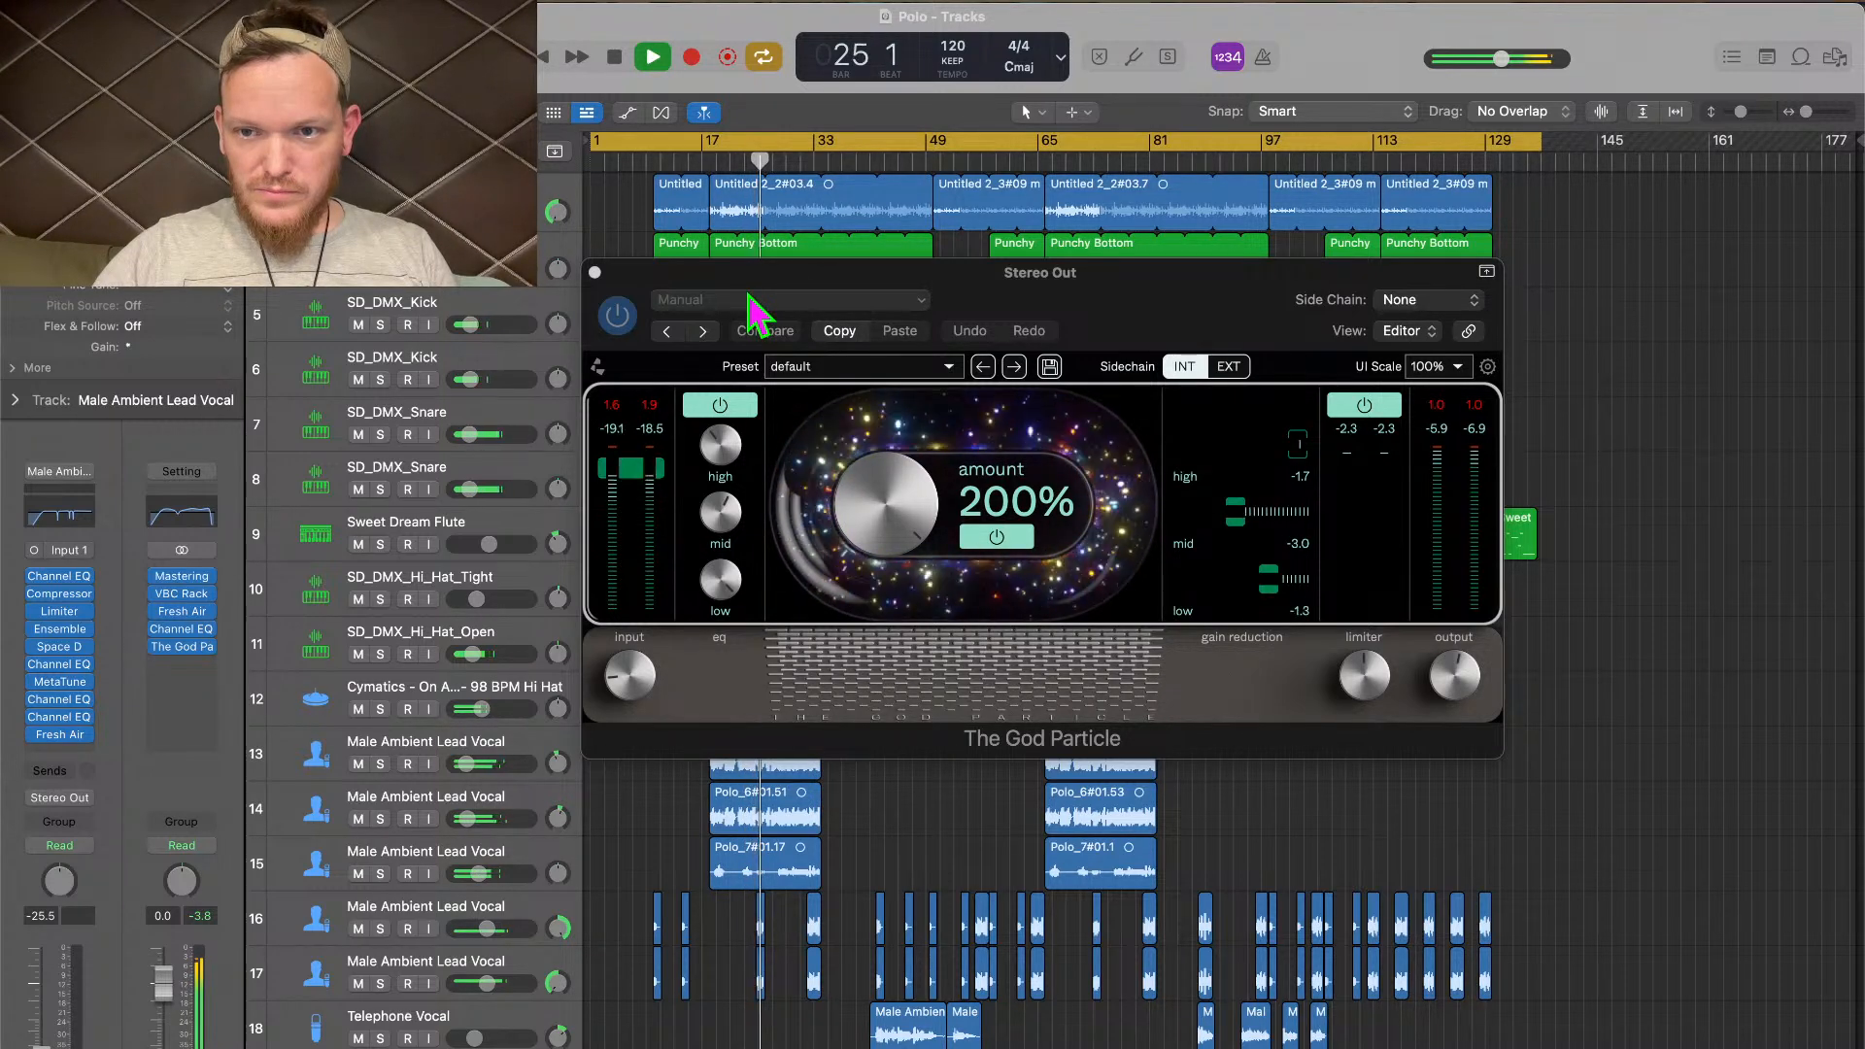
drag(1471, 672, 1457, 704)
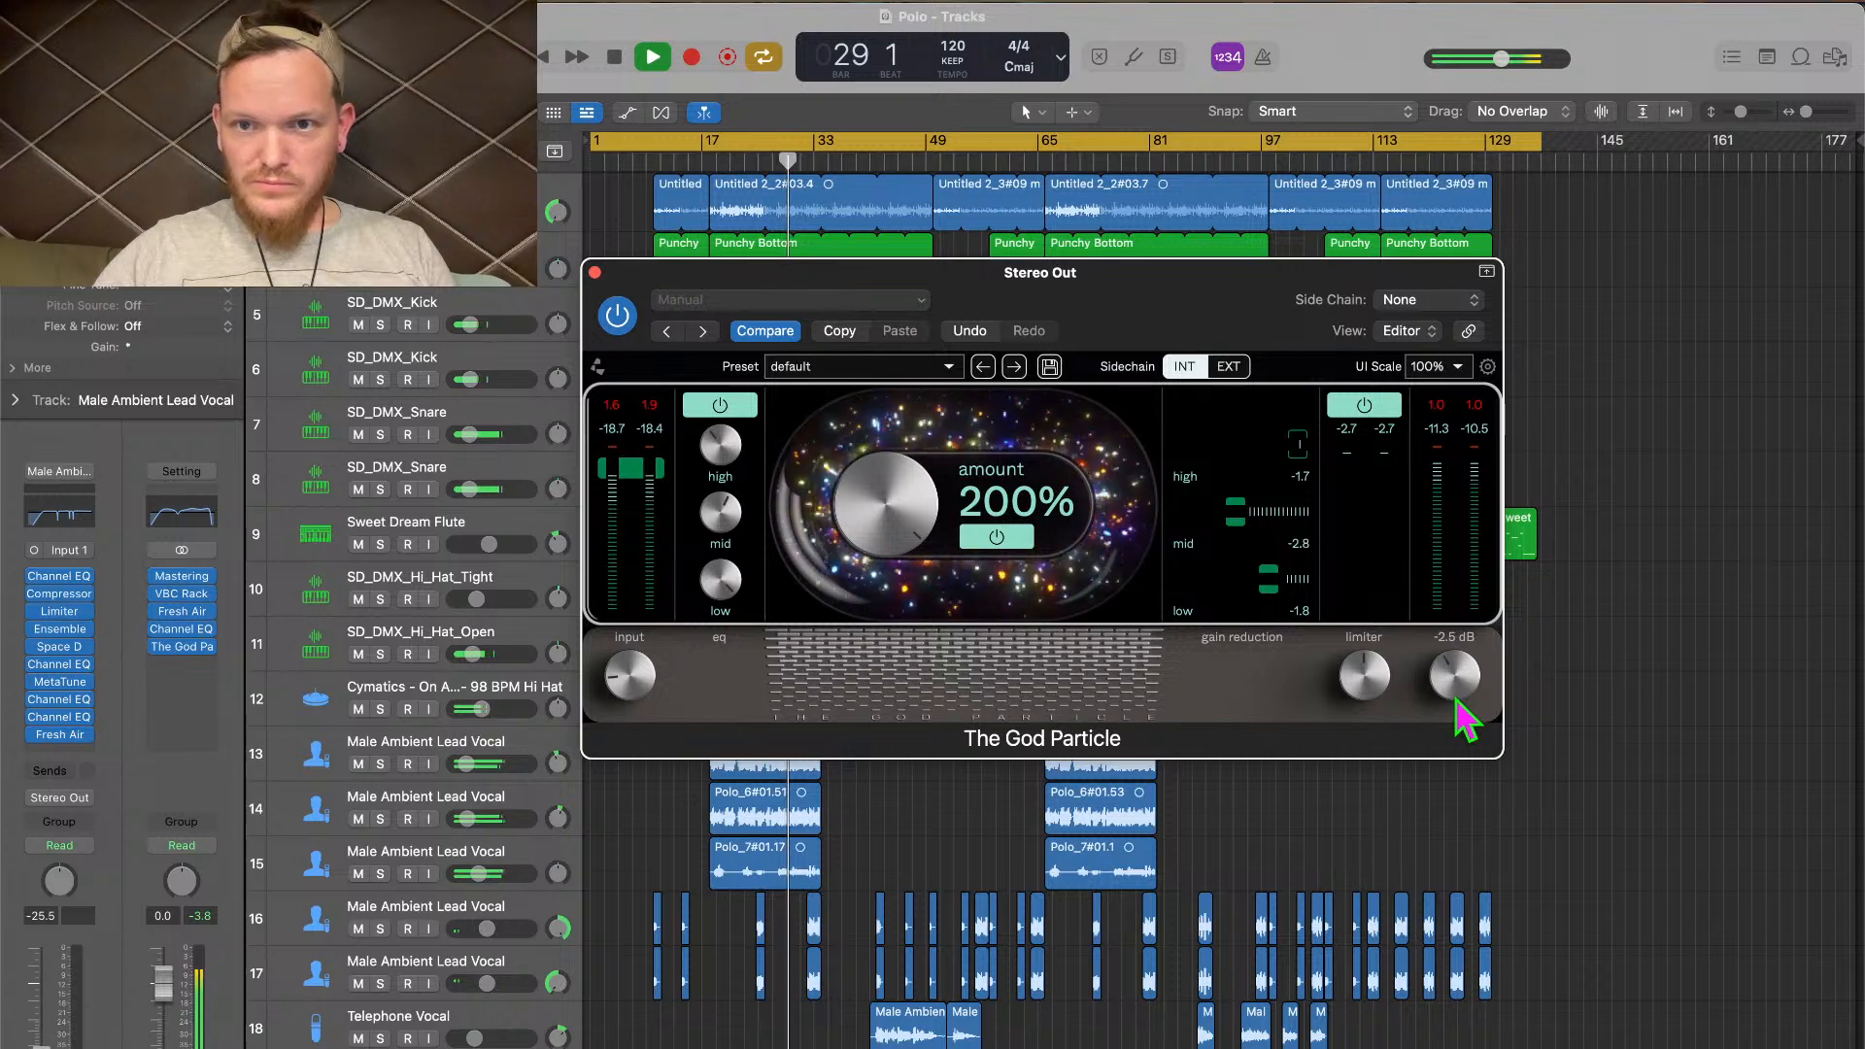
Raise the master volume slightly and close The God Particle window
click(1502, 65)
drag(1503, 71, 1507, 71)
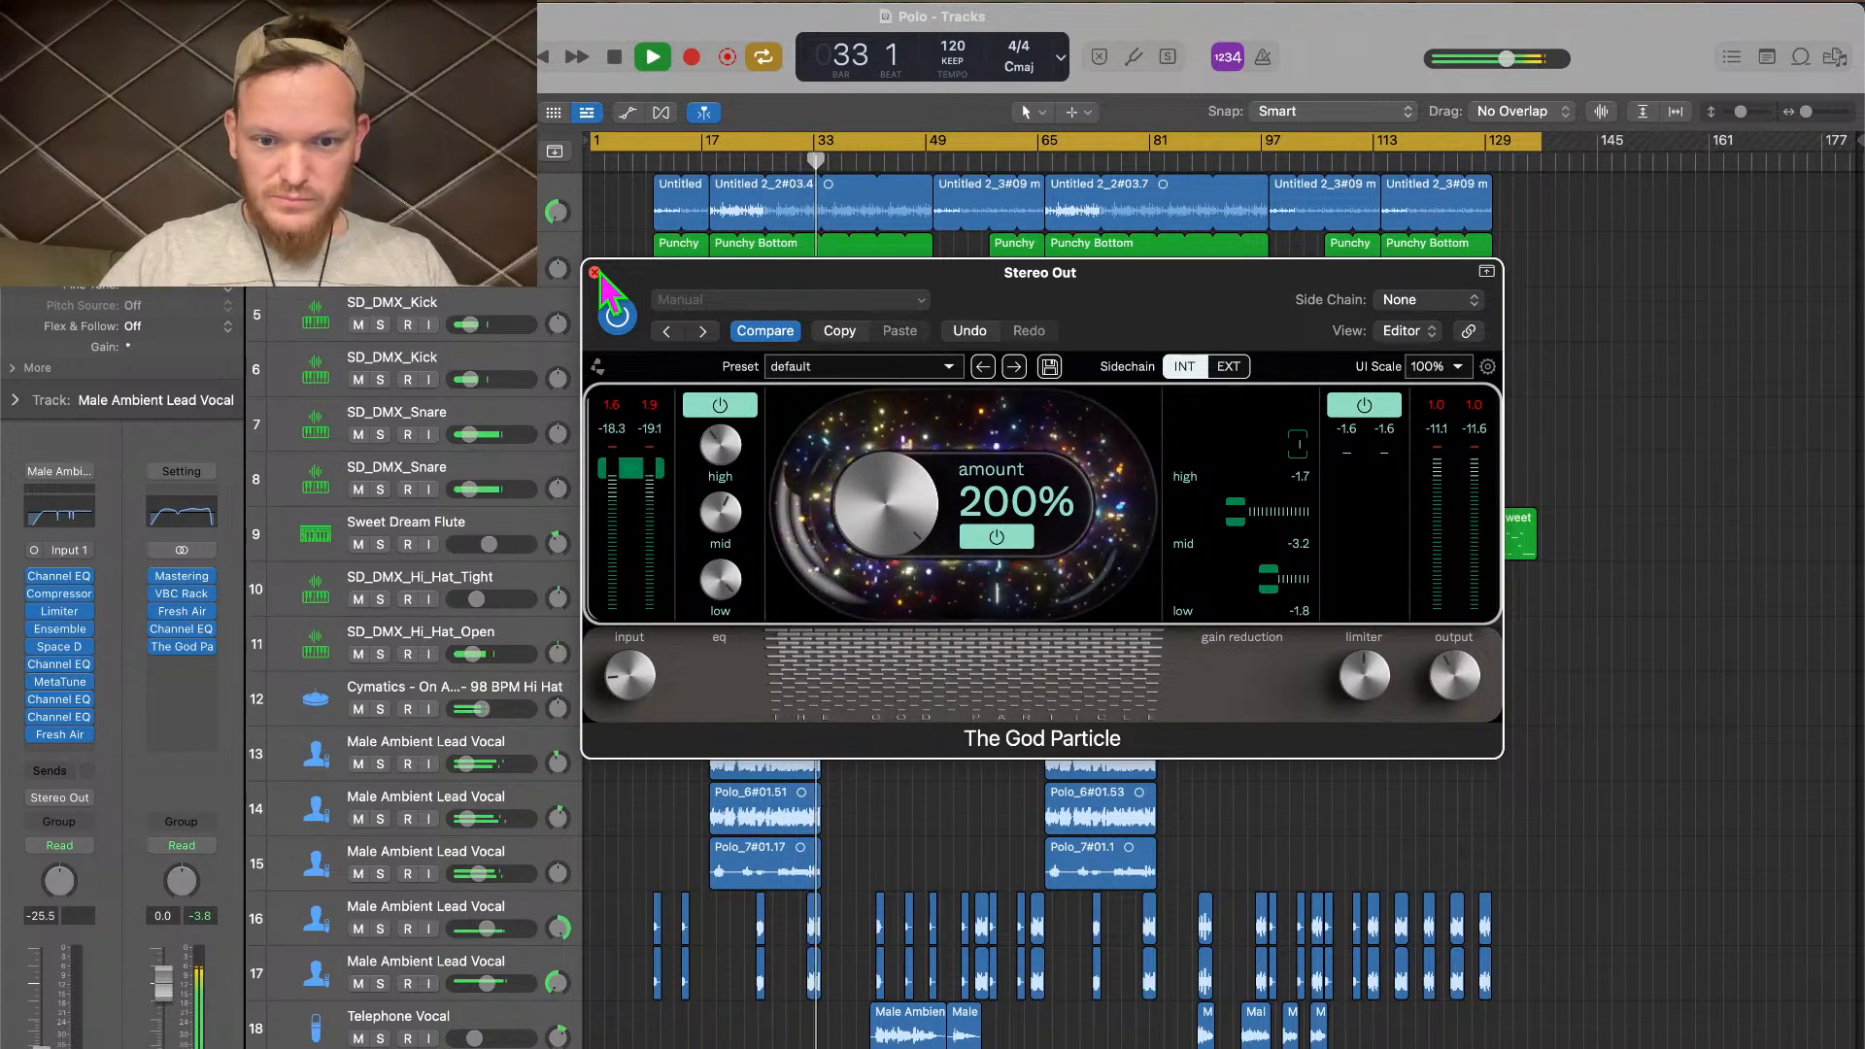
click(594, 273)
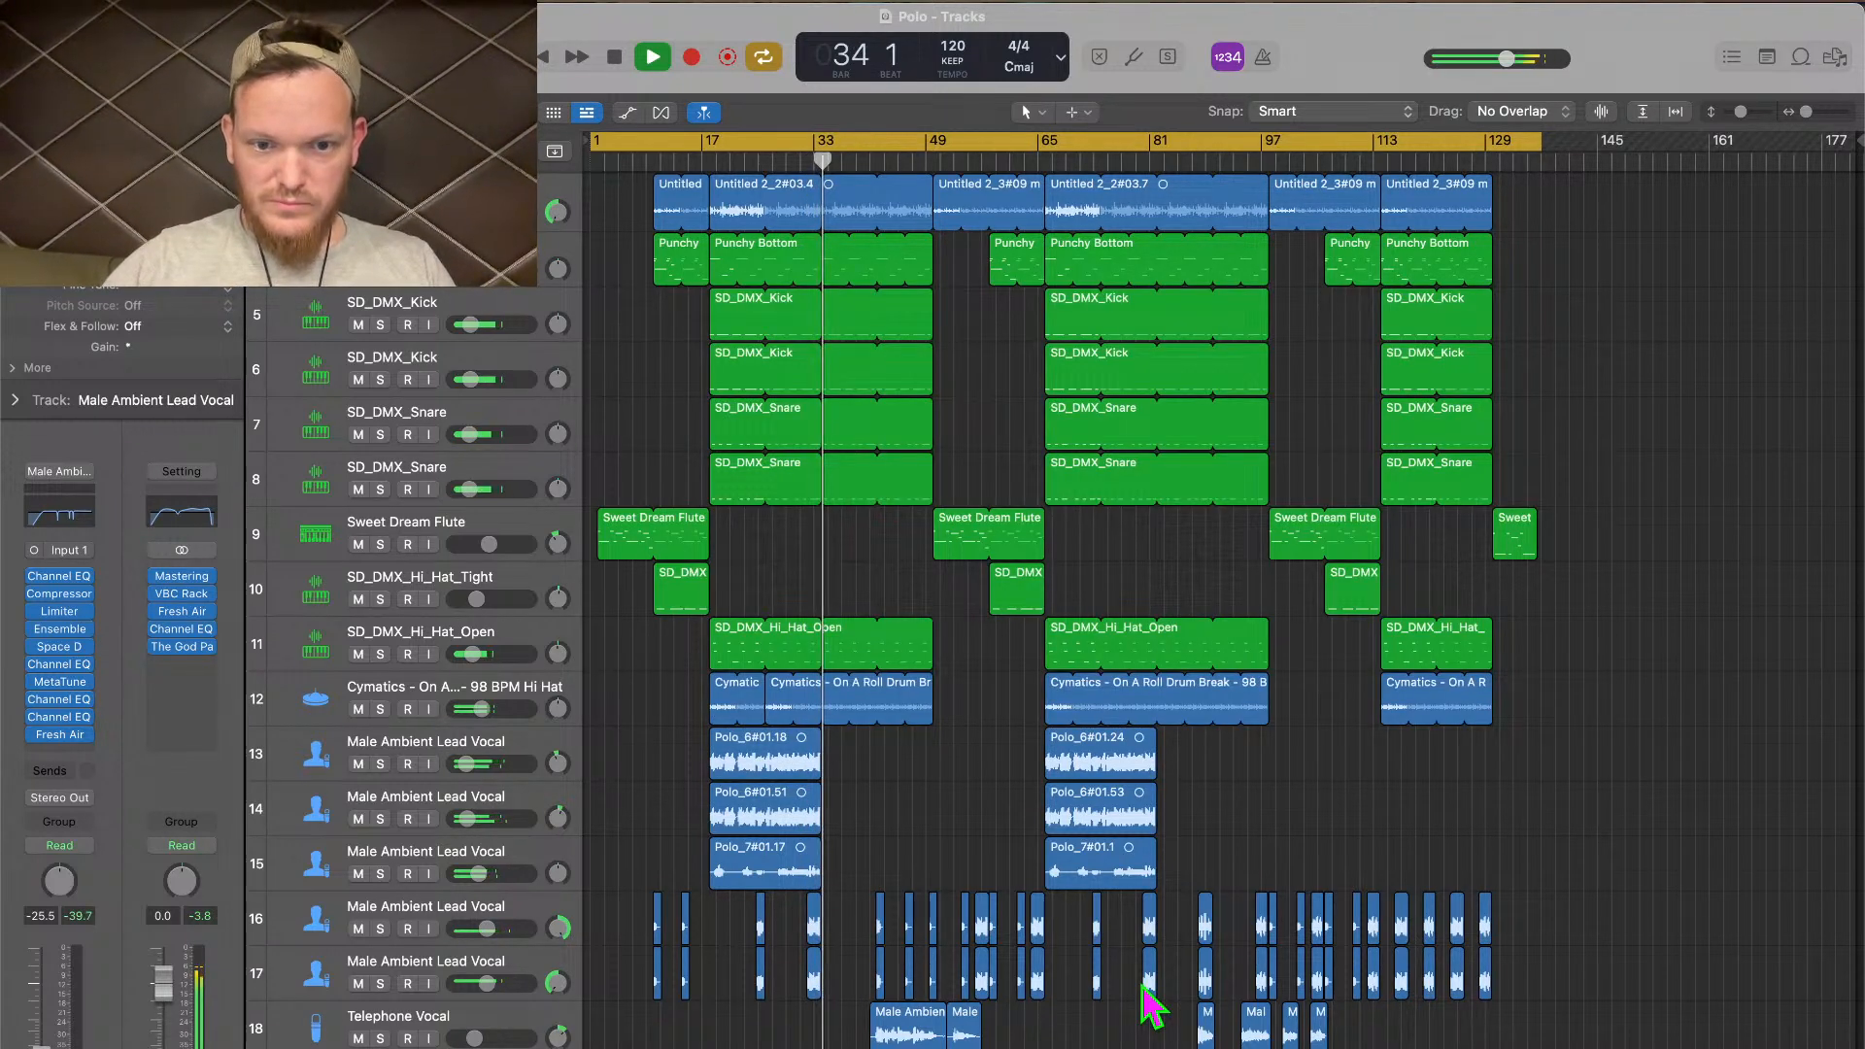
Raise Telephone Vocal tracks 18 and 19 together, with track 18 at -12.8 dB
scroll(1151, 1000, down, 6)
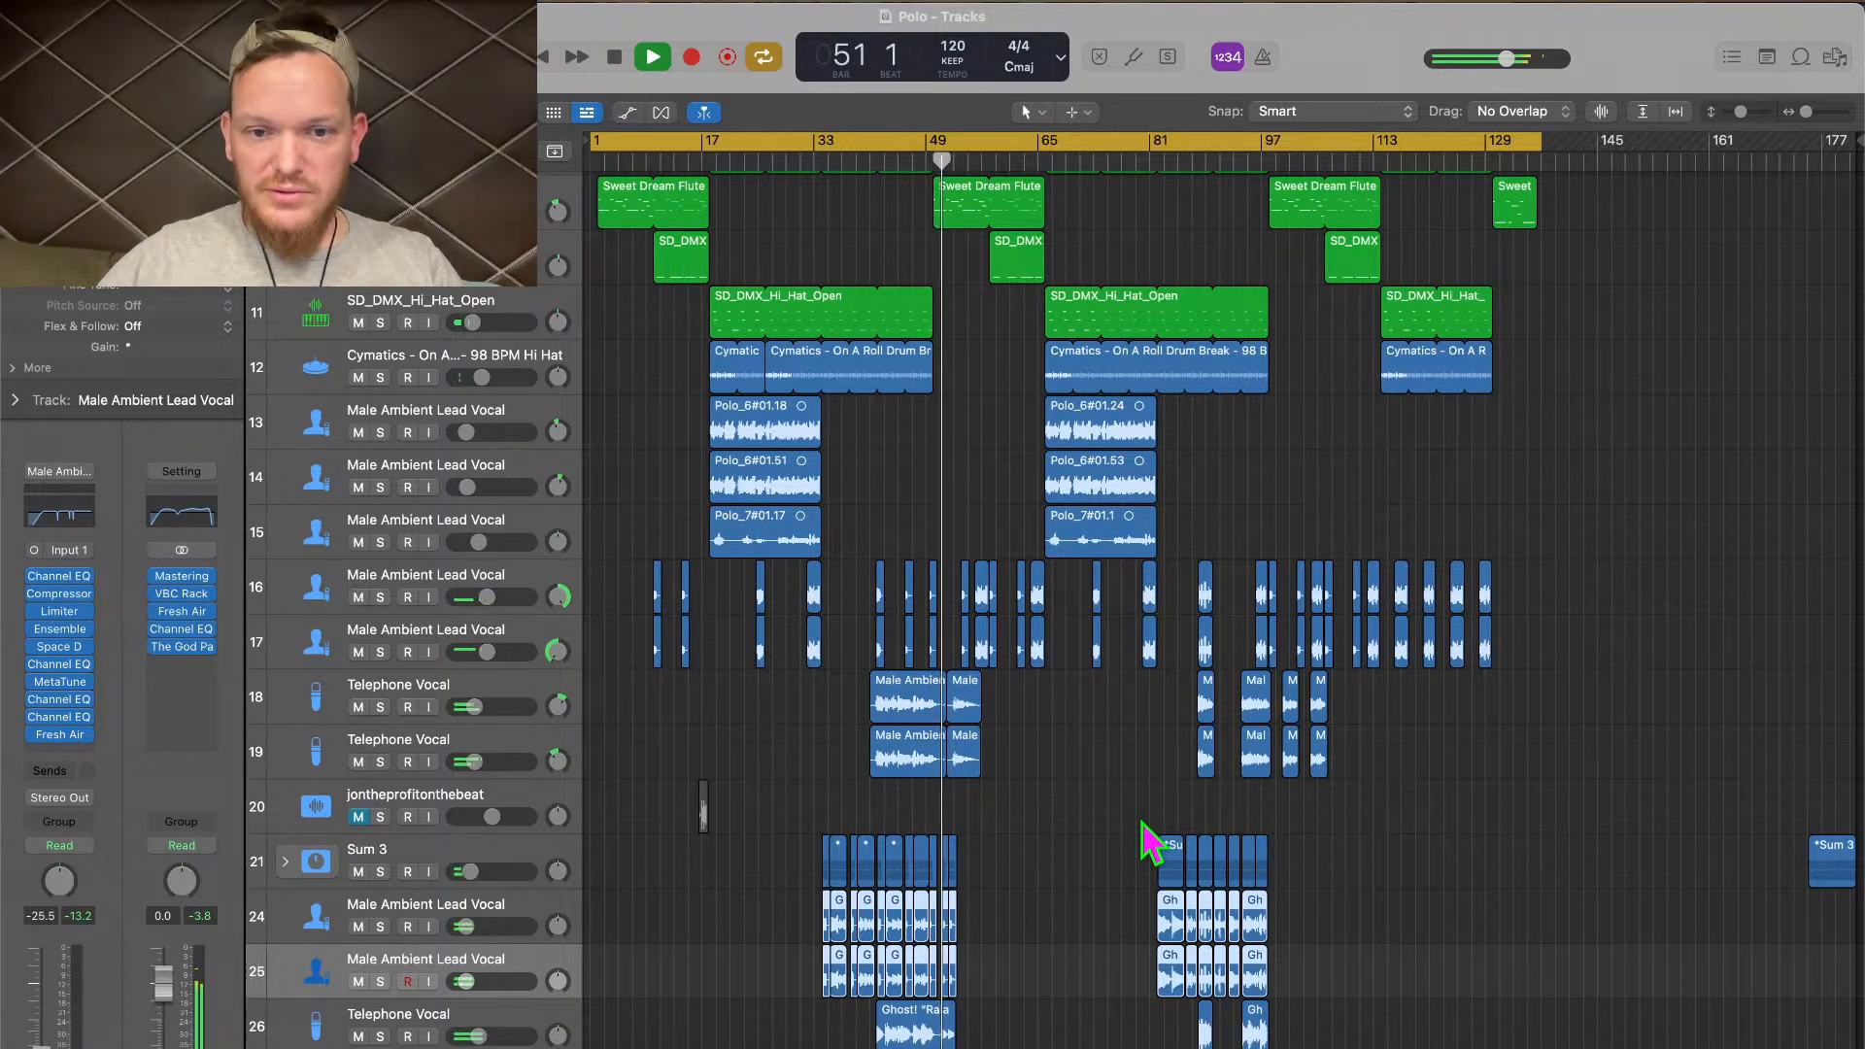
scroll(1118, 818, up, 5)
scroll(1118, 818, left, 5)
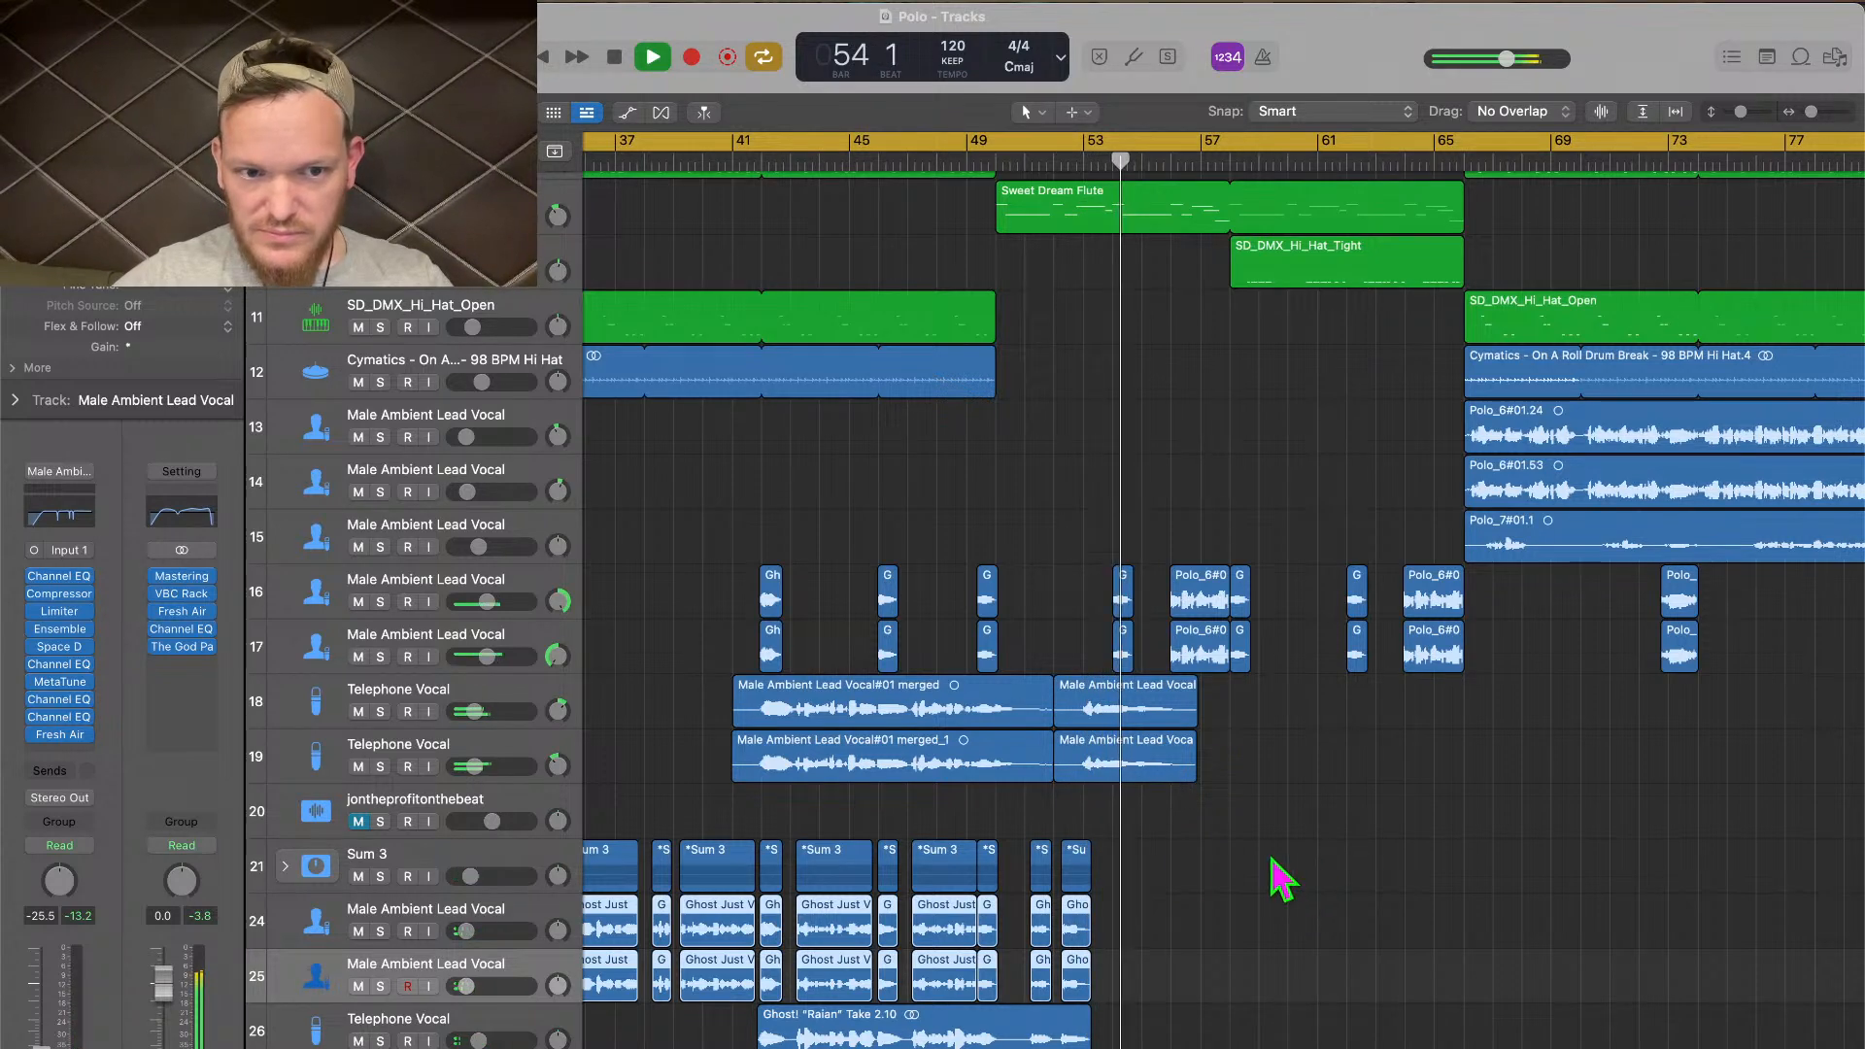
click(498, 696)
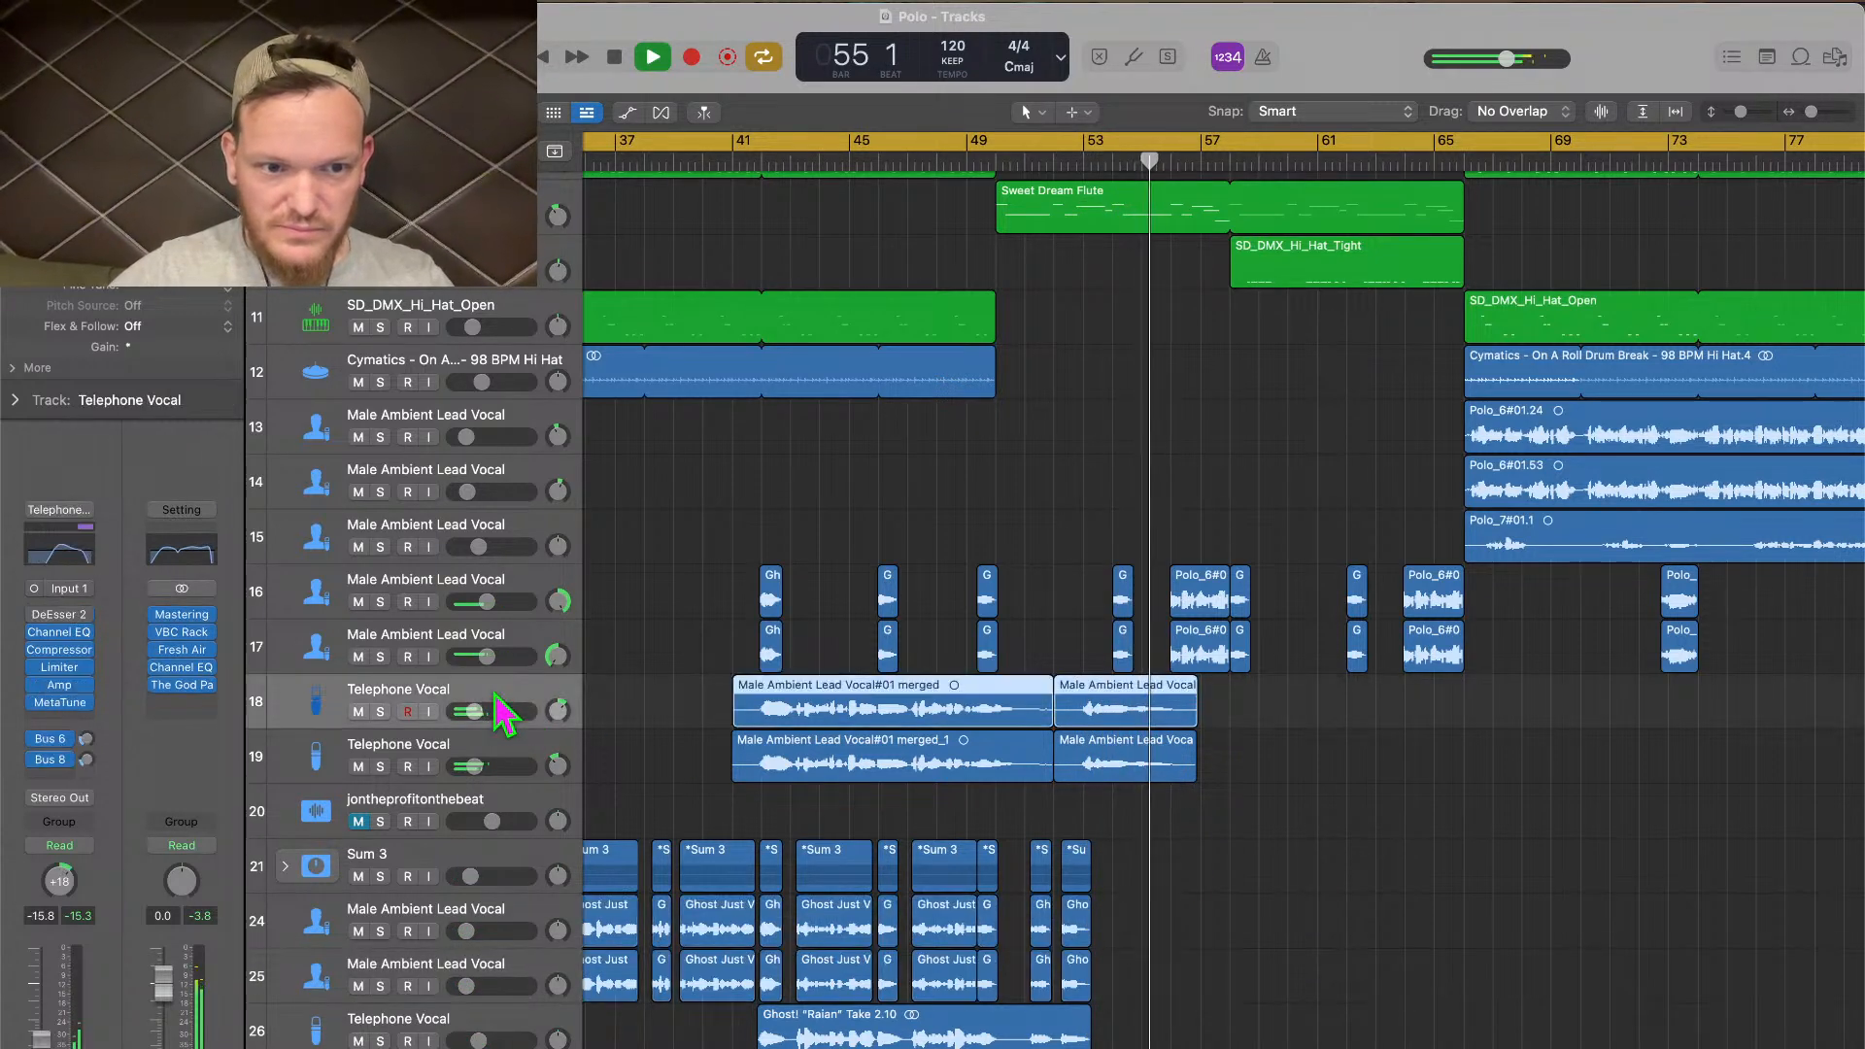
click(473, 711)
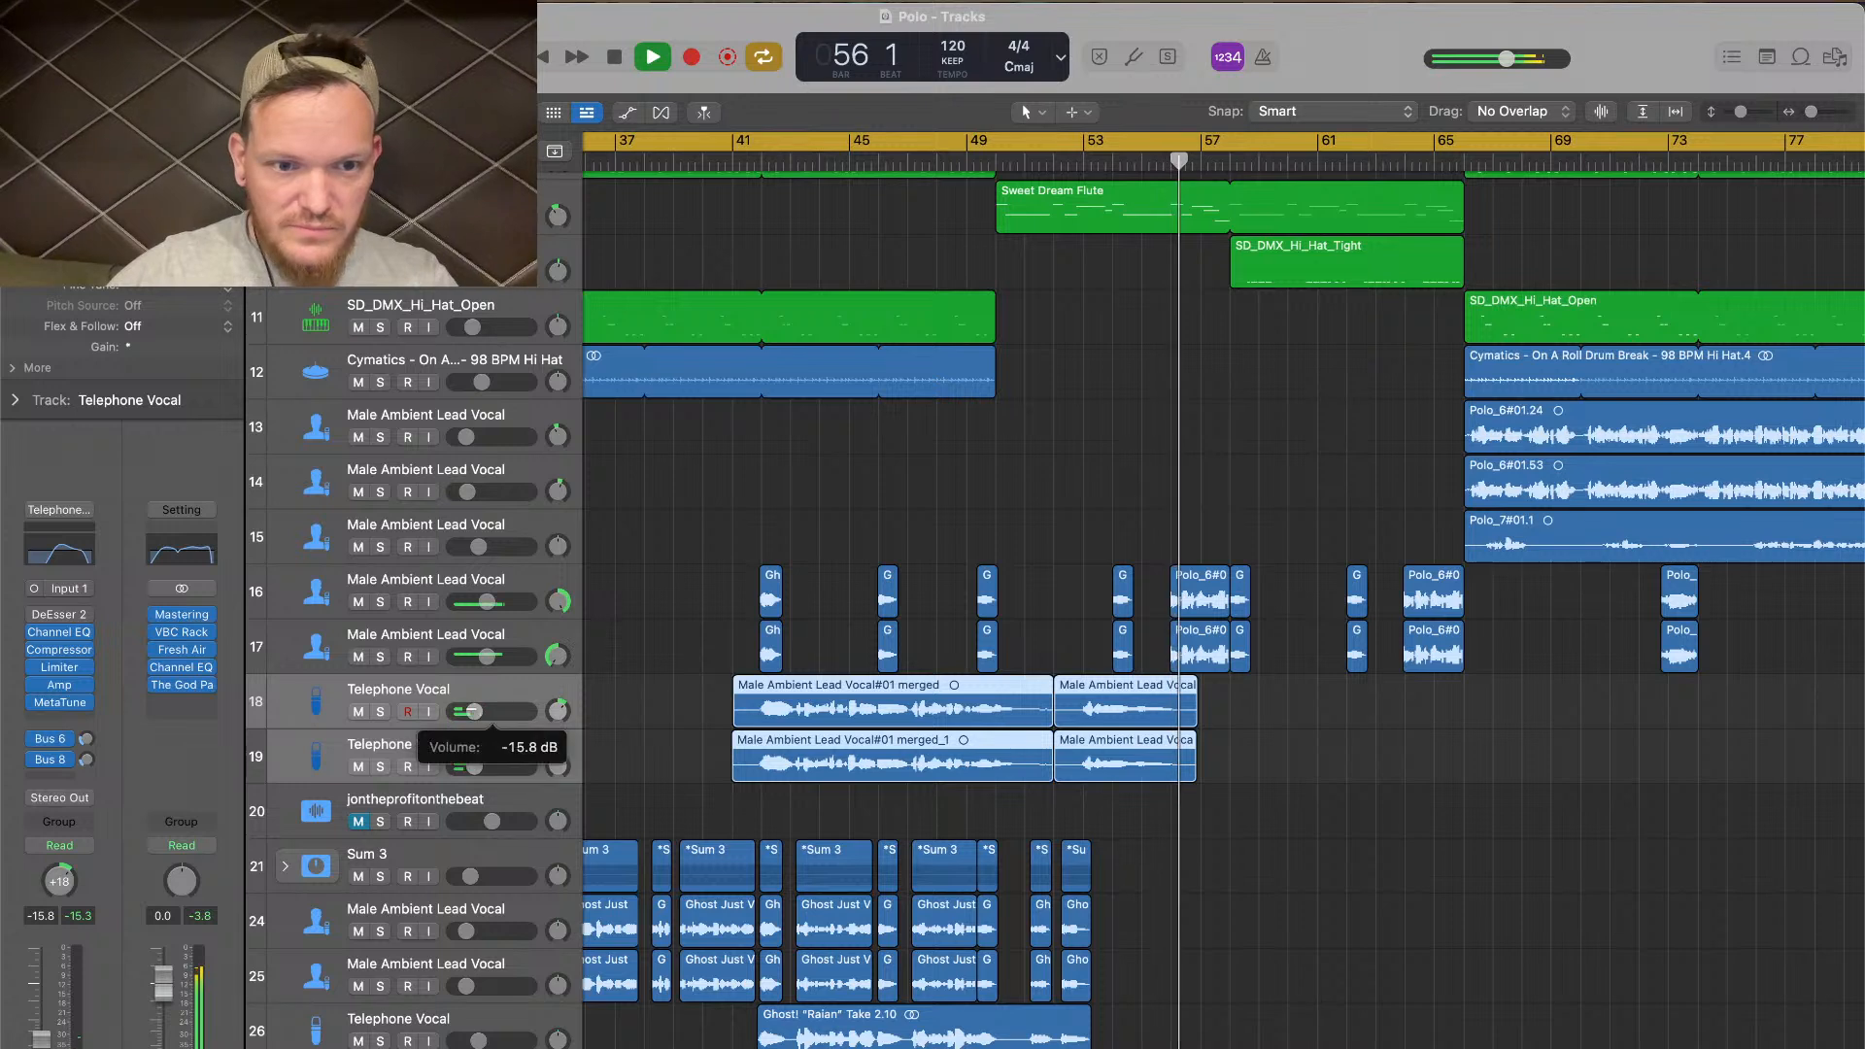
drag(473, 711, 480, 711)
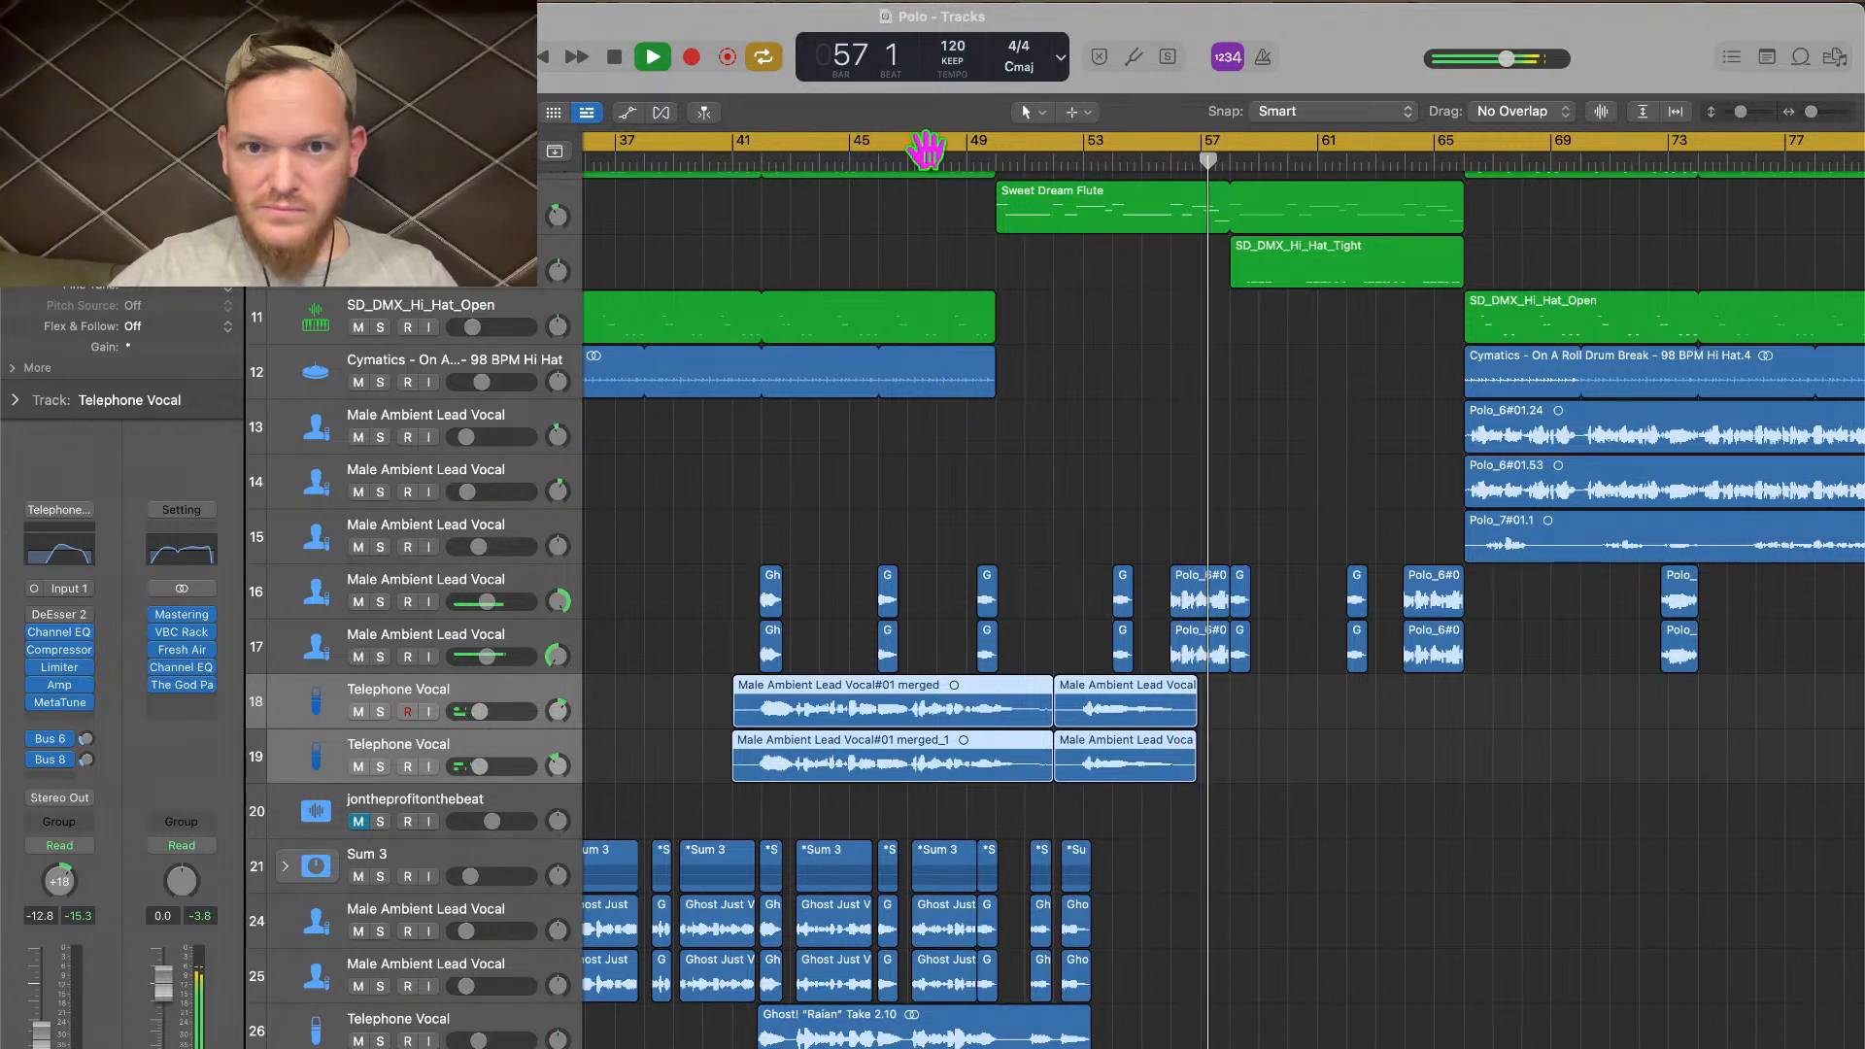
Replay the song from bar 41 through bar 60 to check the Telephone Vocal level in the mix
click(732, 156)
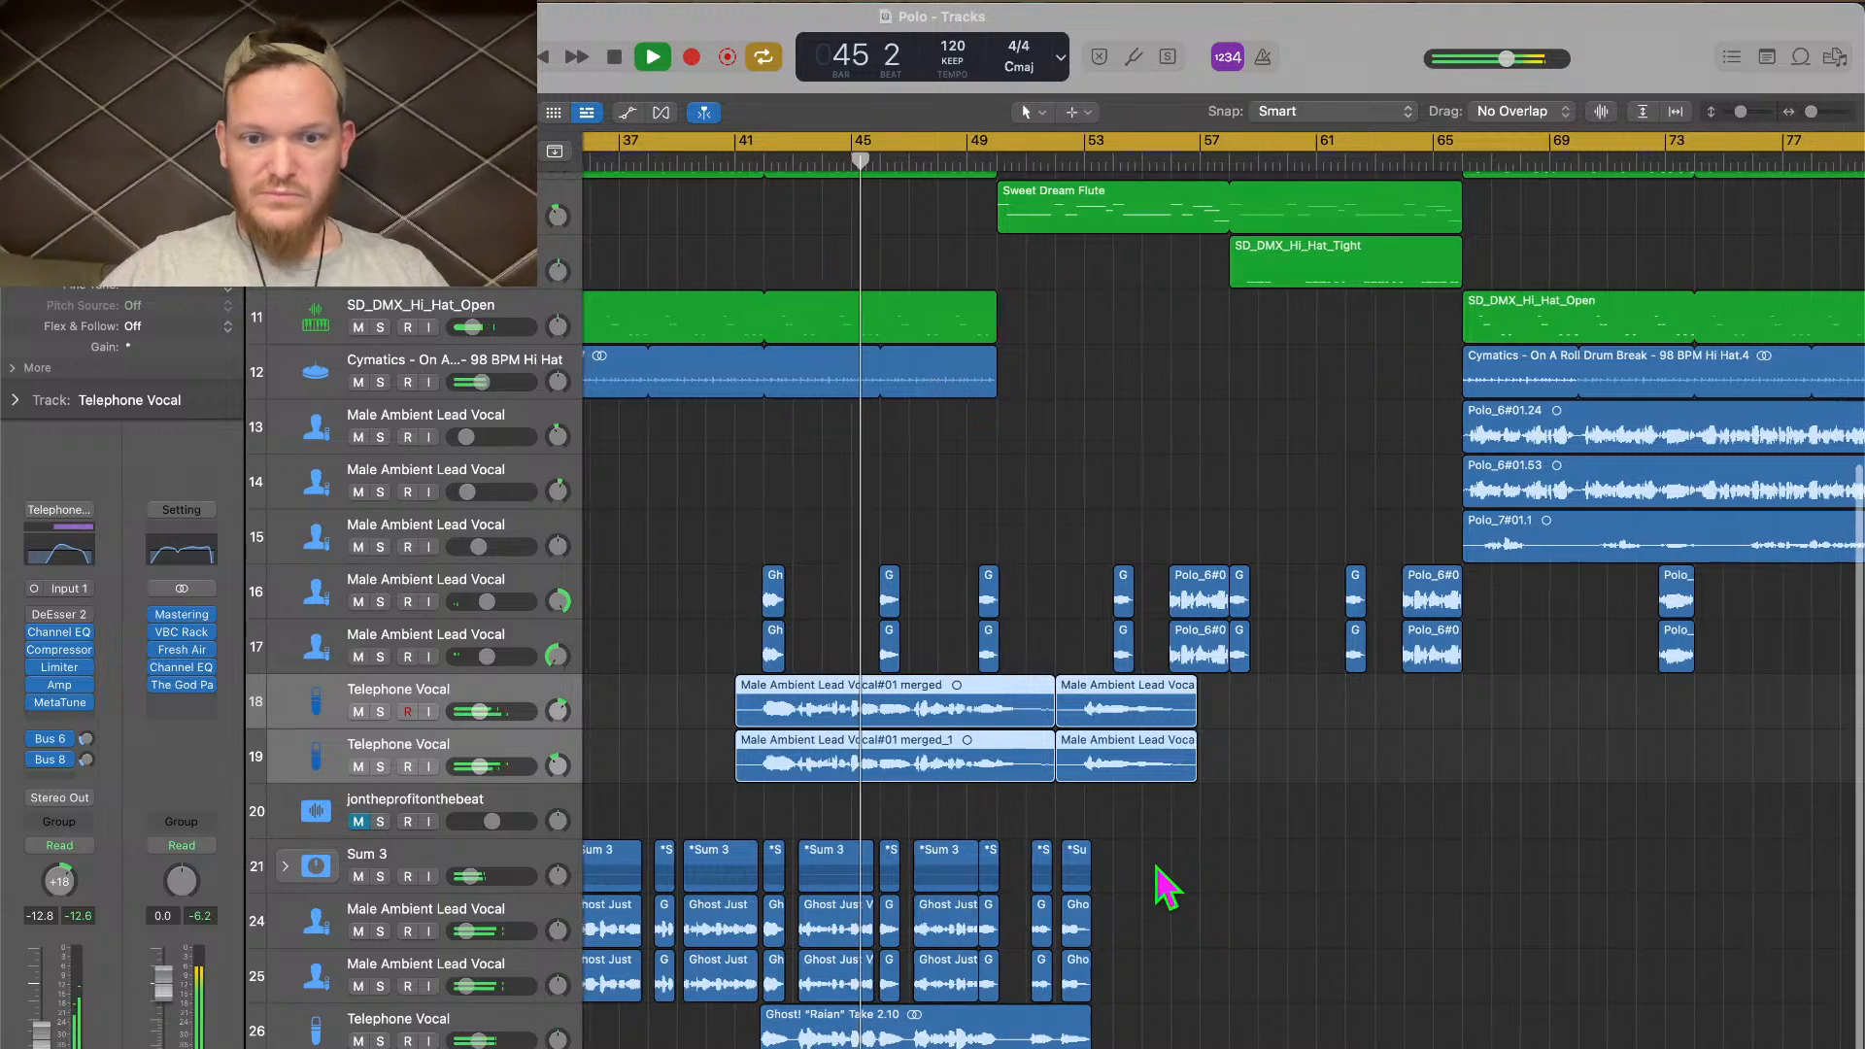
scroll(1155, 869, down, 5)
scroll(1156, 870, up, 1)
scroll(1156, 870, right, 2)
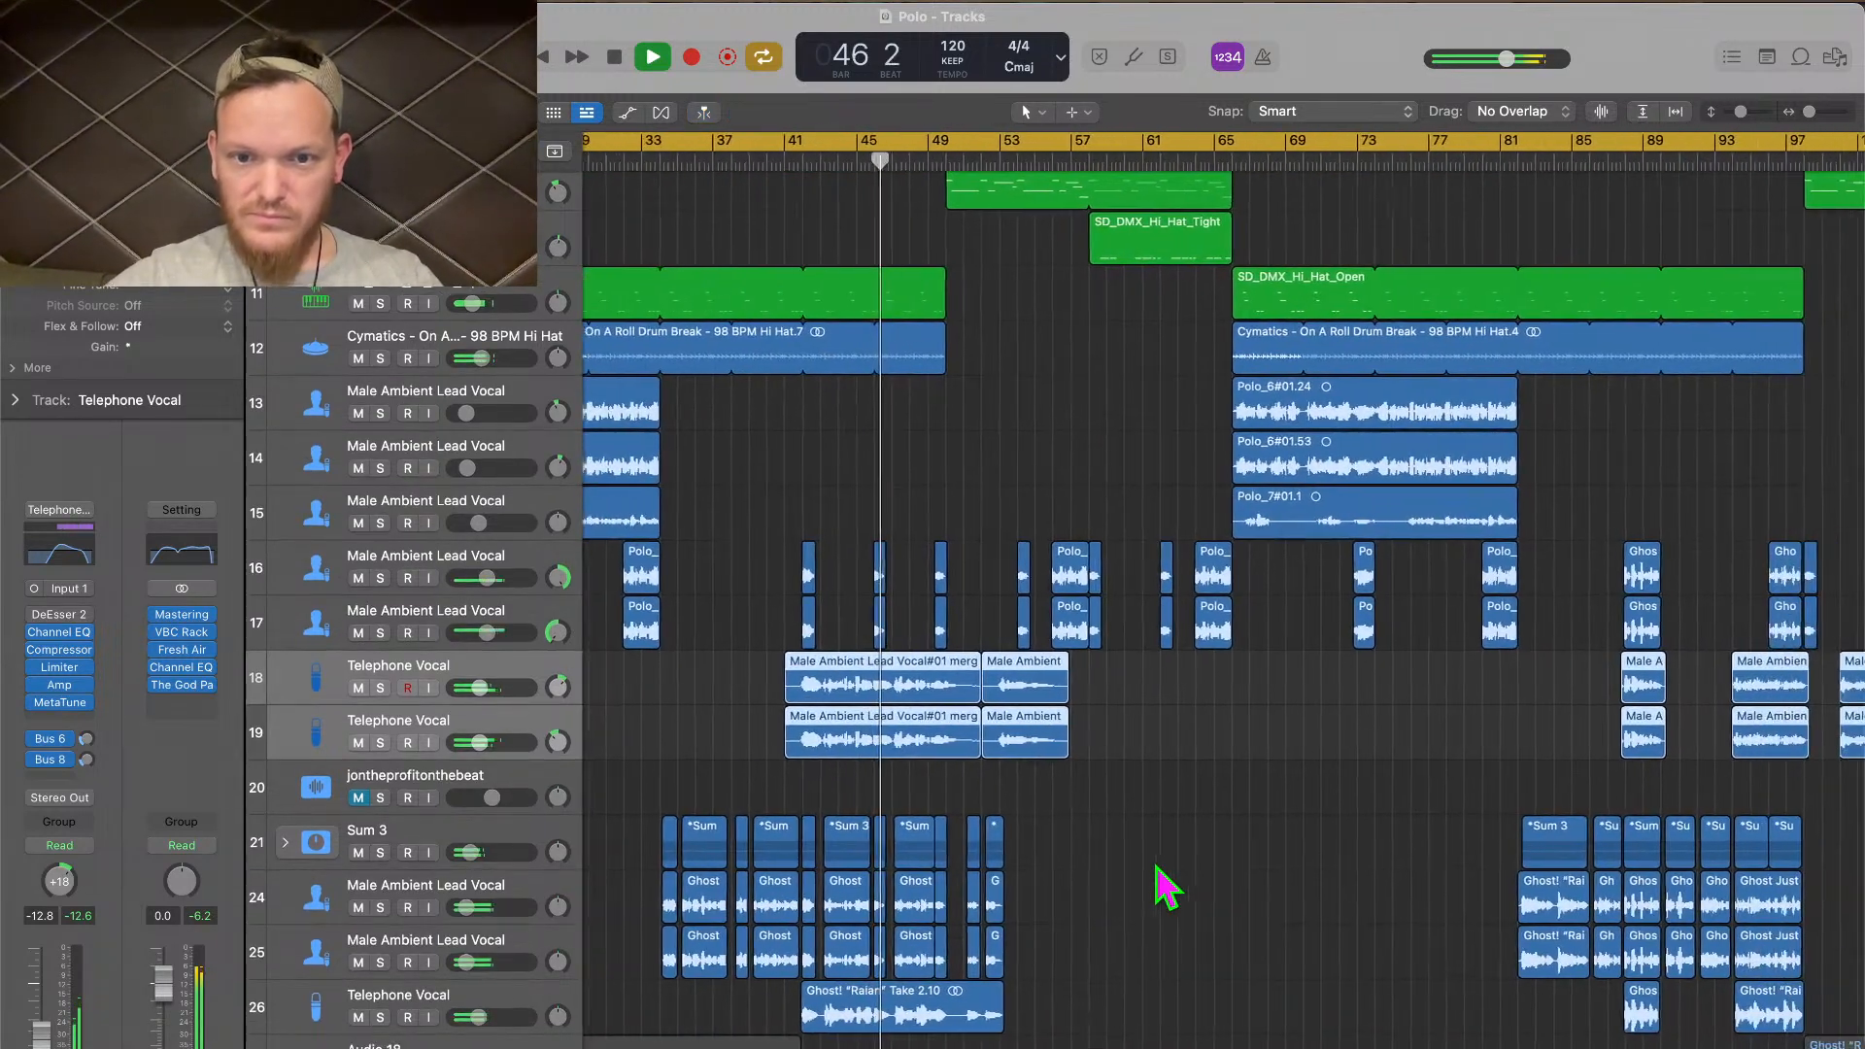
scroll(1162, 886, up, 1)
scroll(1162, 885, right, 1)
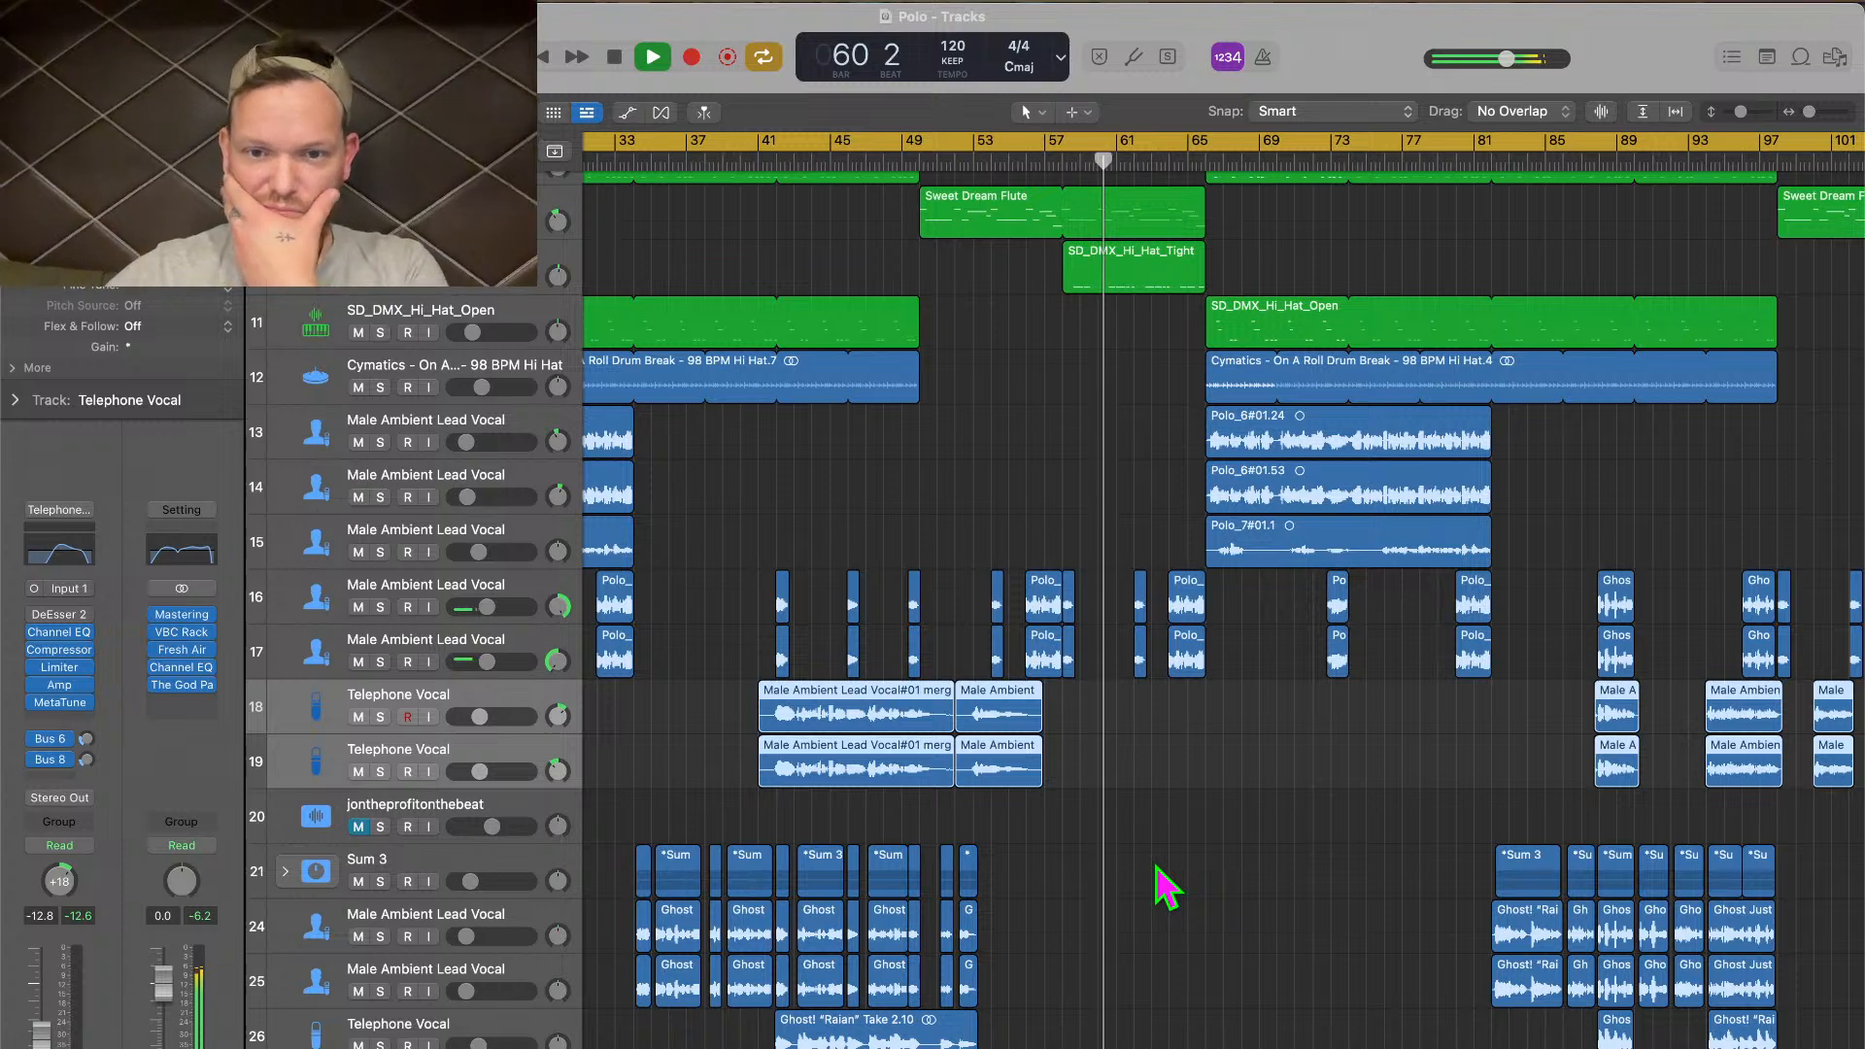
Raise Male Ambient Lead Vocal tracks 16 and 17 together, with track 16 at -5.0 dB, and keep listening through bar 78
click(428, 618)
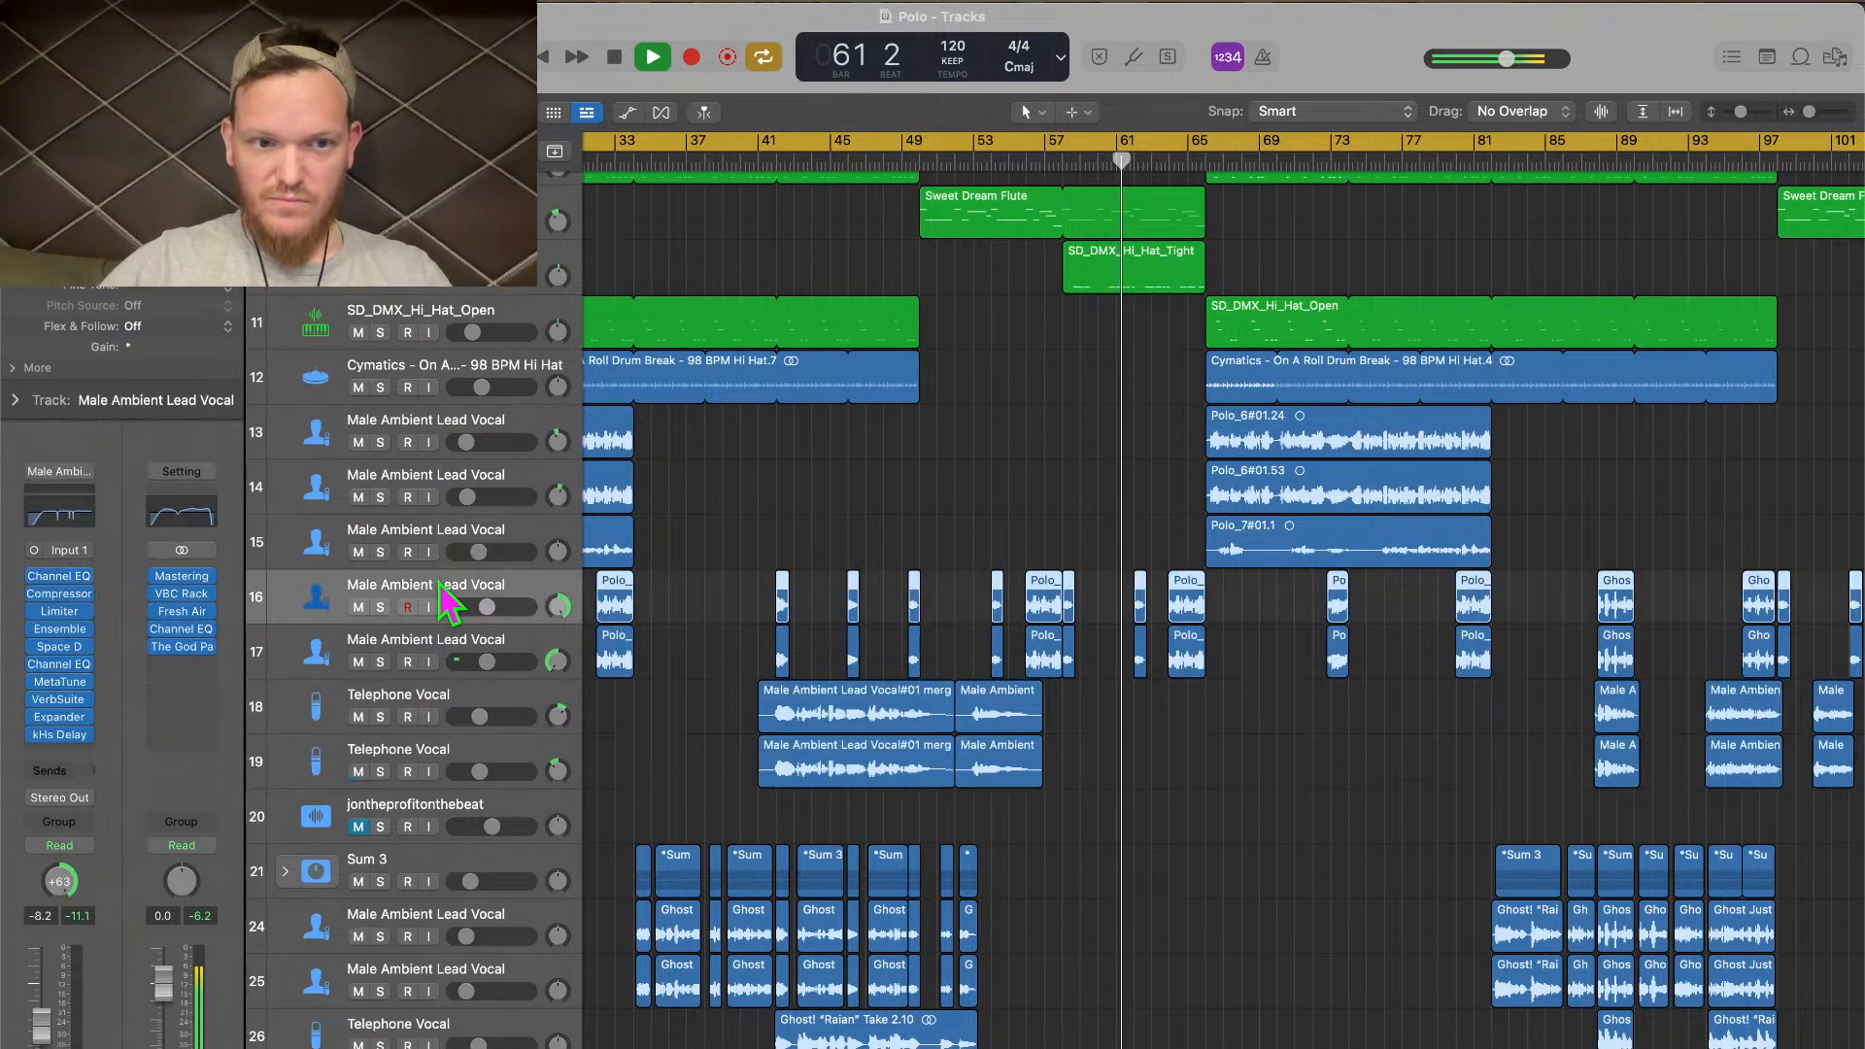
mouse_move(490, 604)
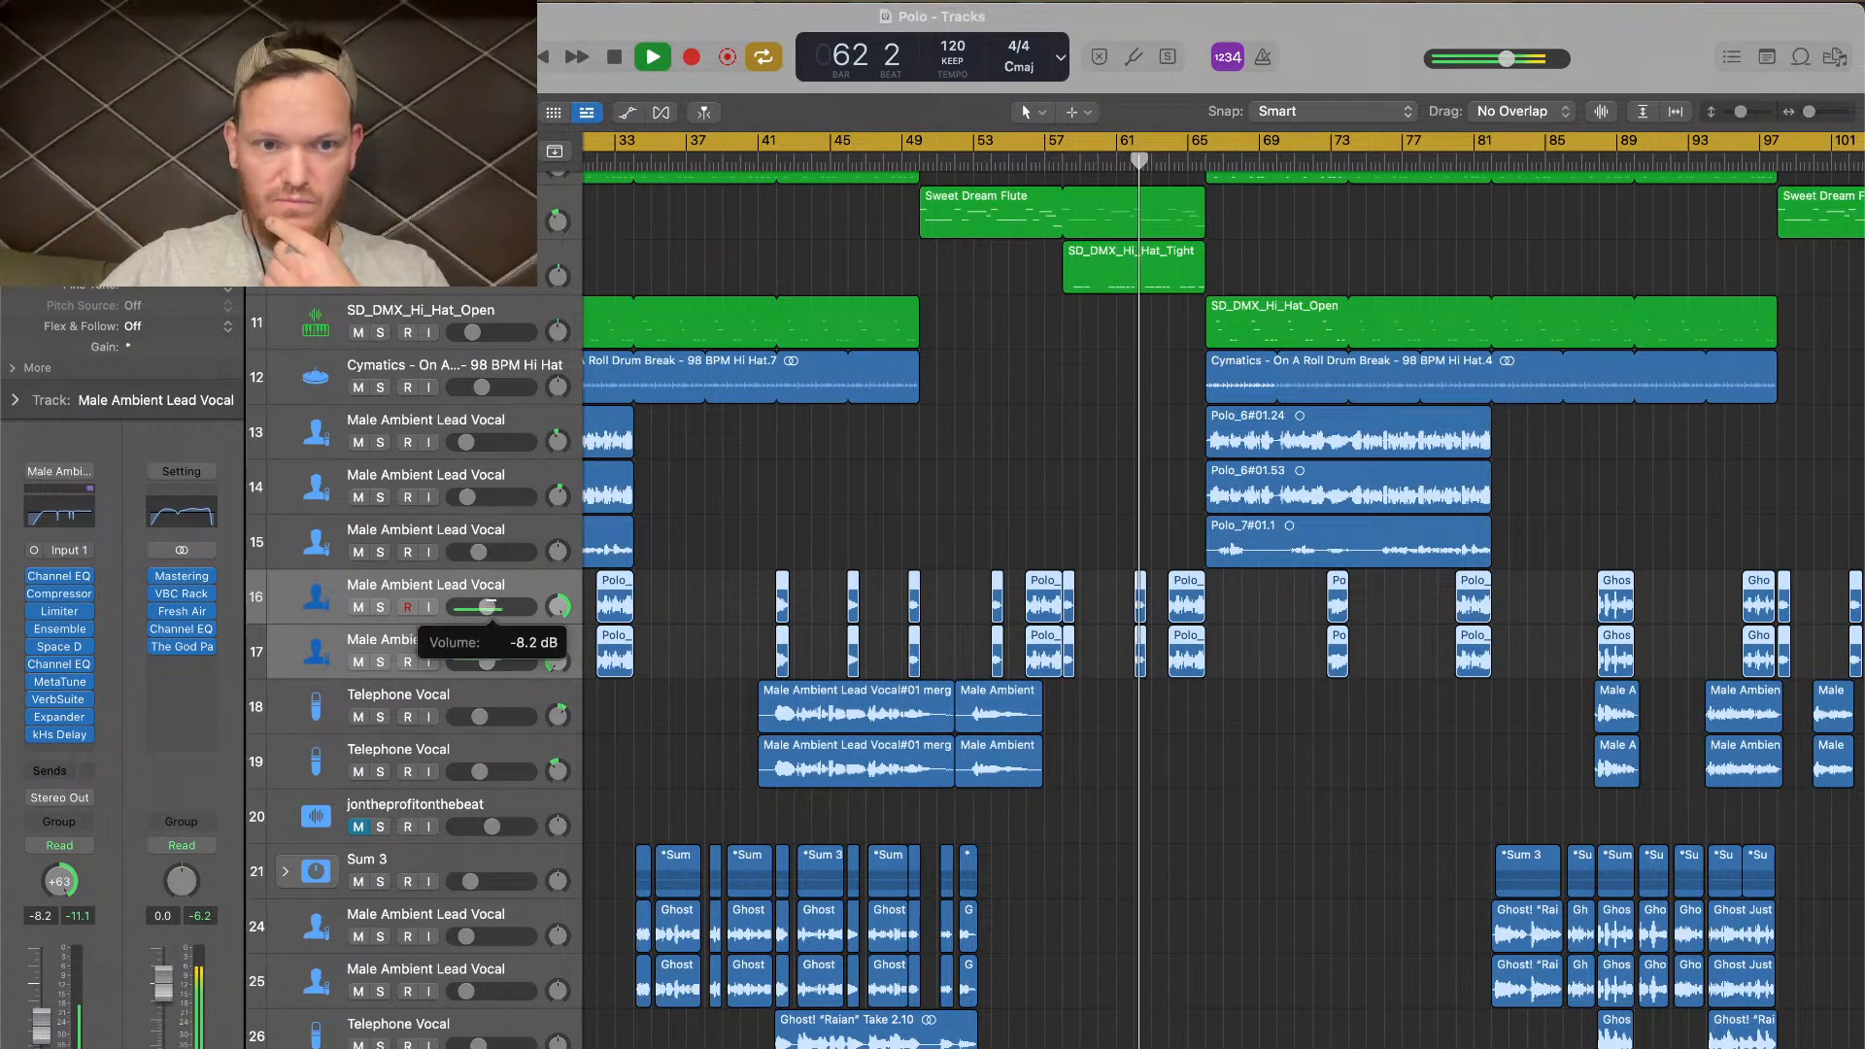
drag(489, 607, 522, 621)
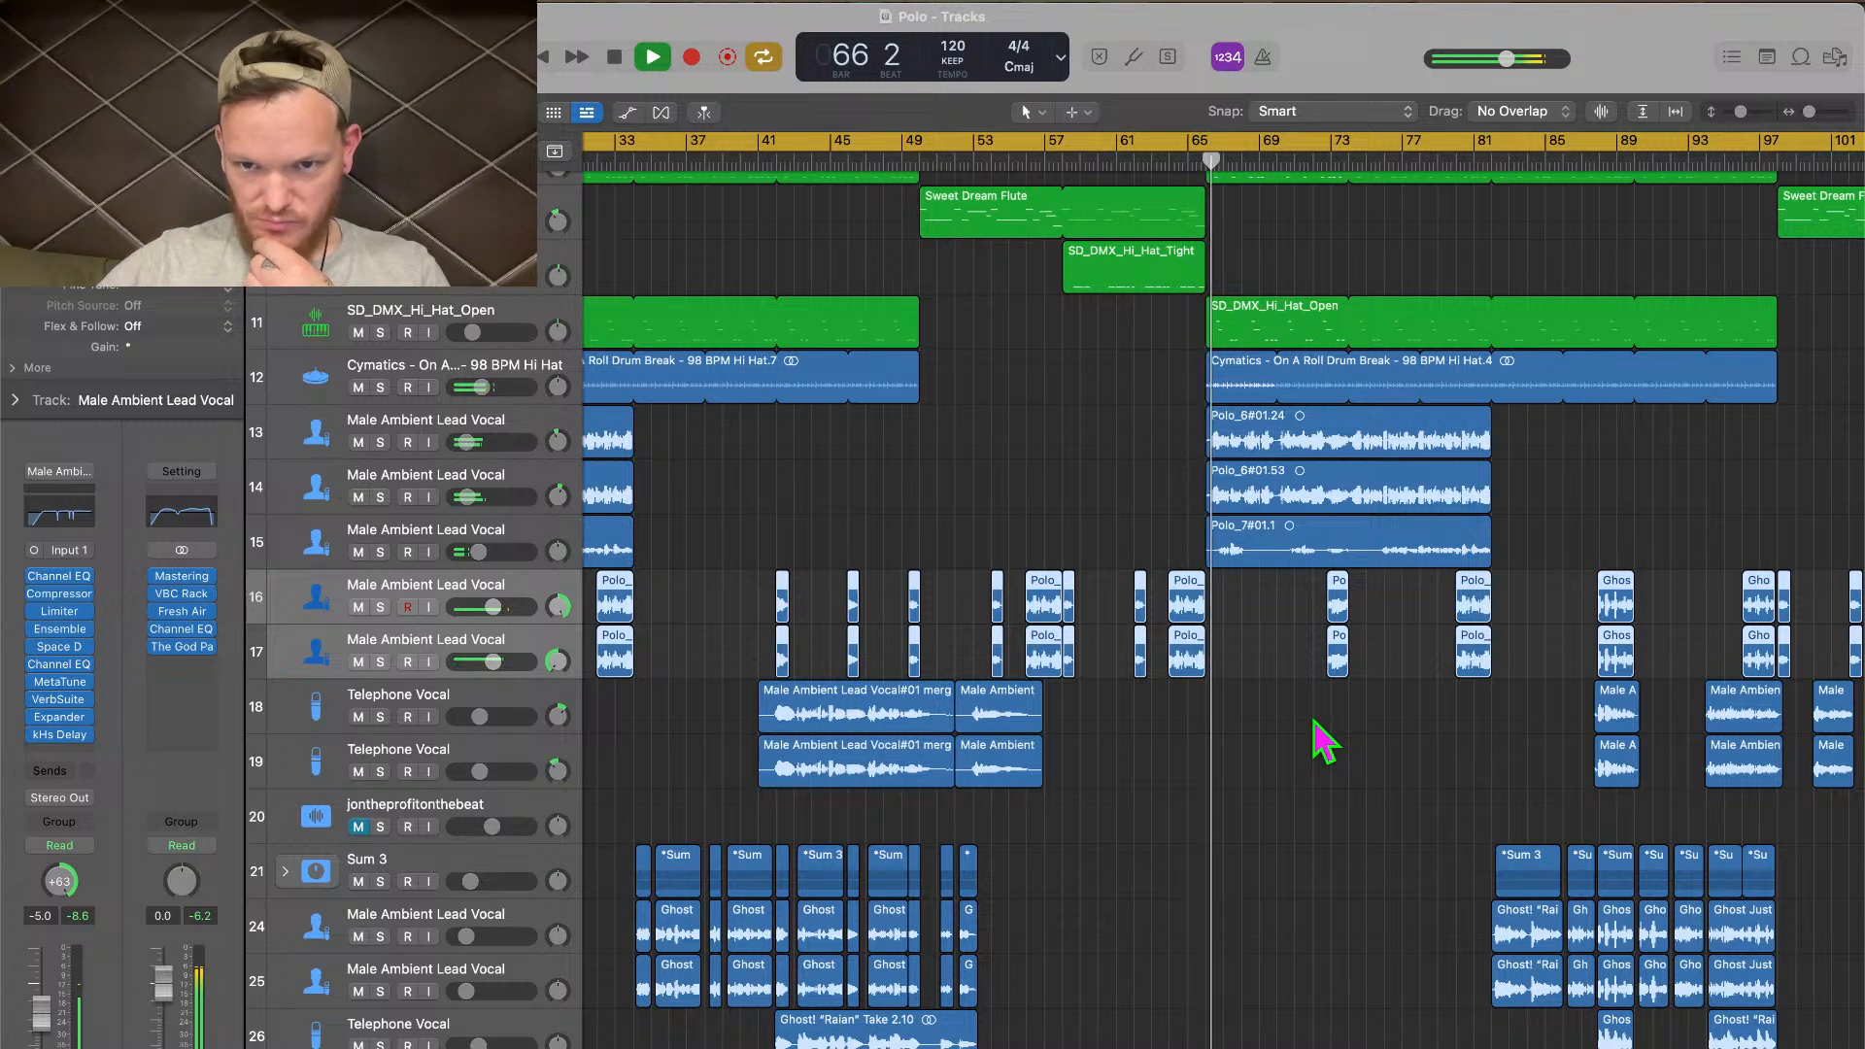
scroll(1313, 720, right, 5)
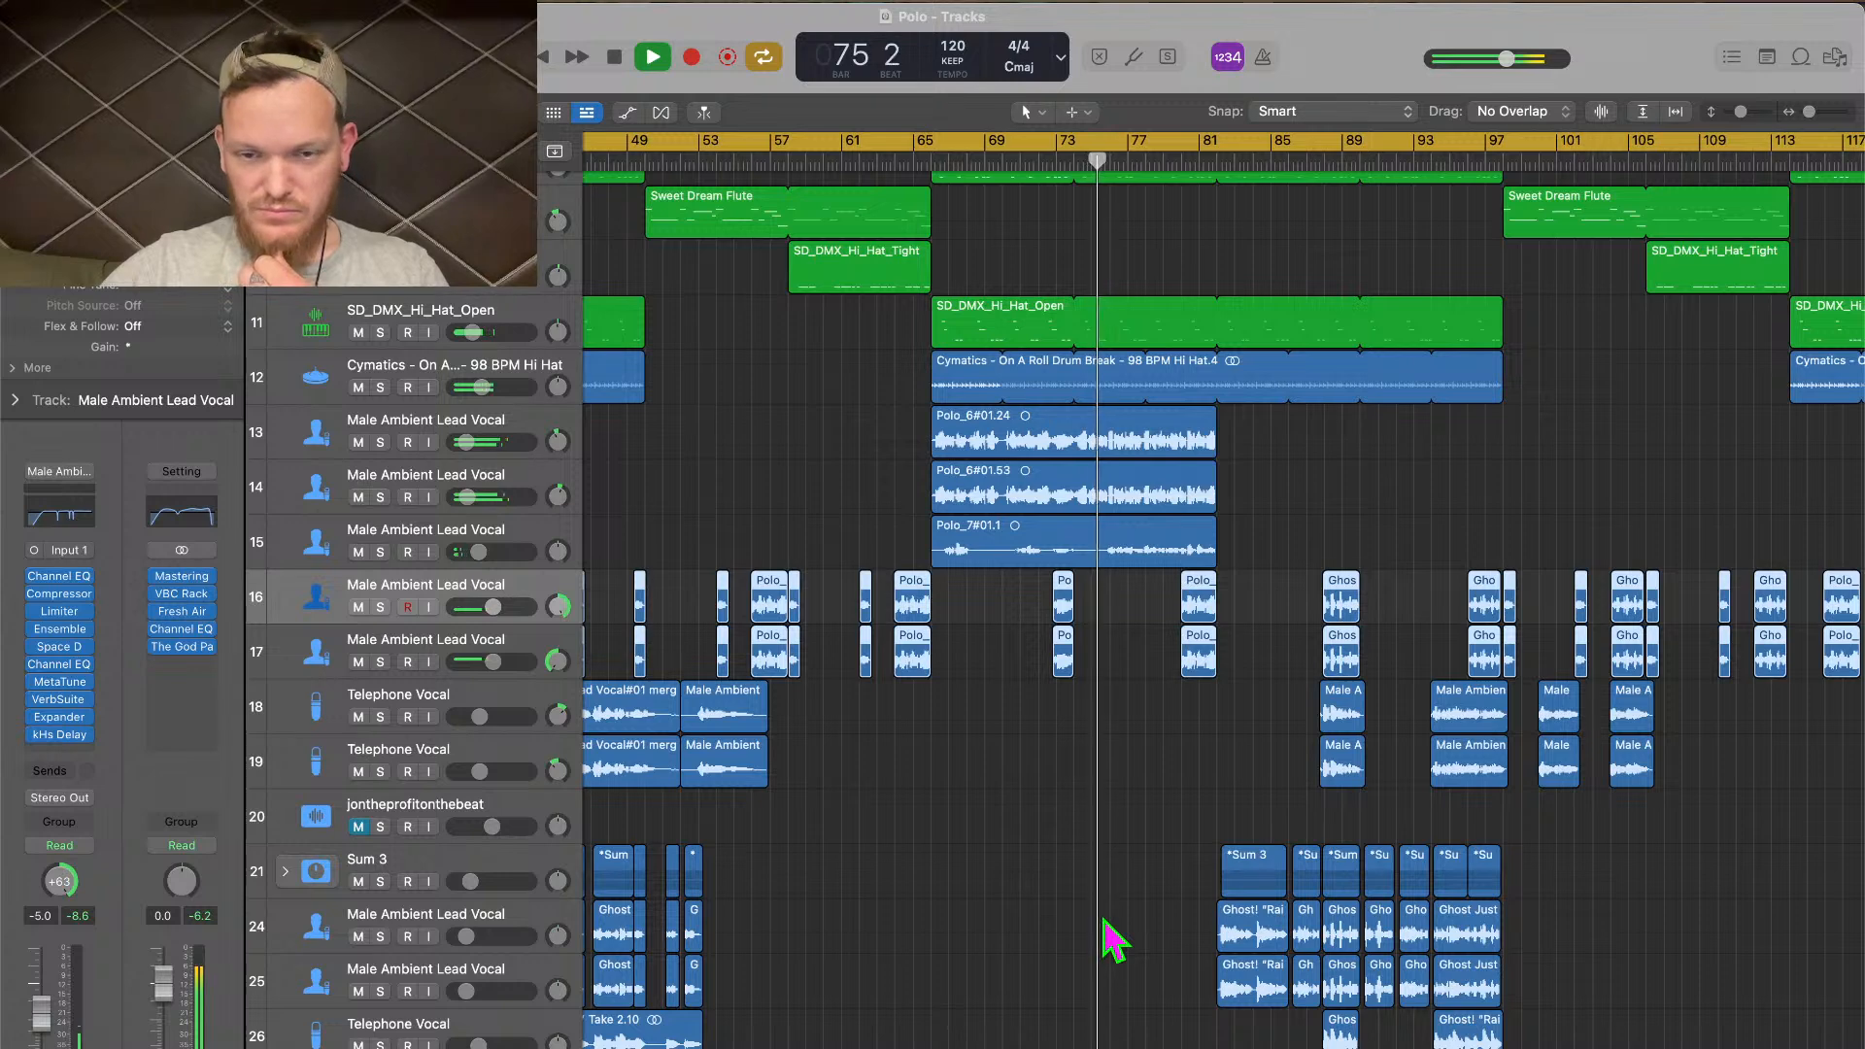
scroll(1113, 938, right, 3)
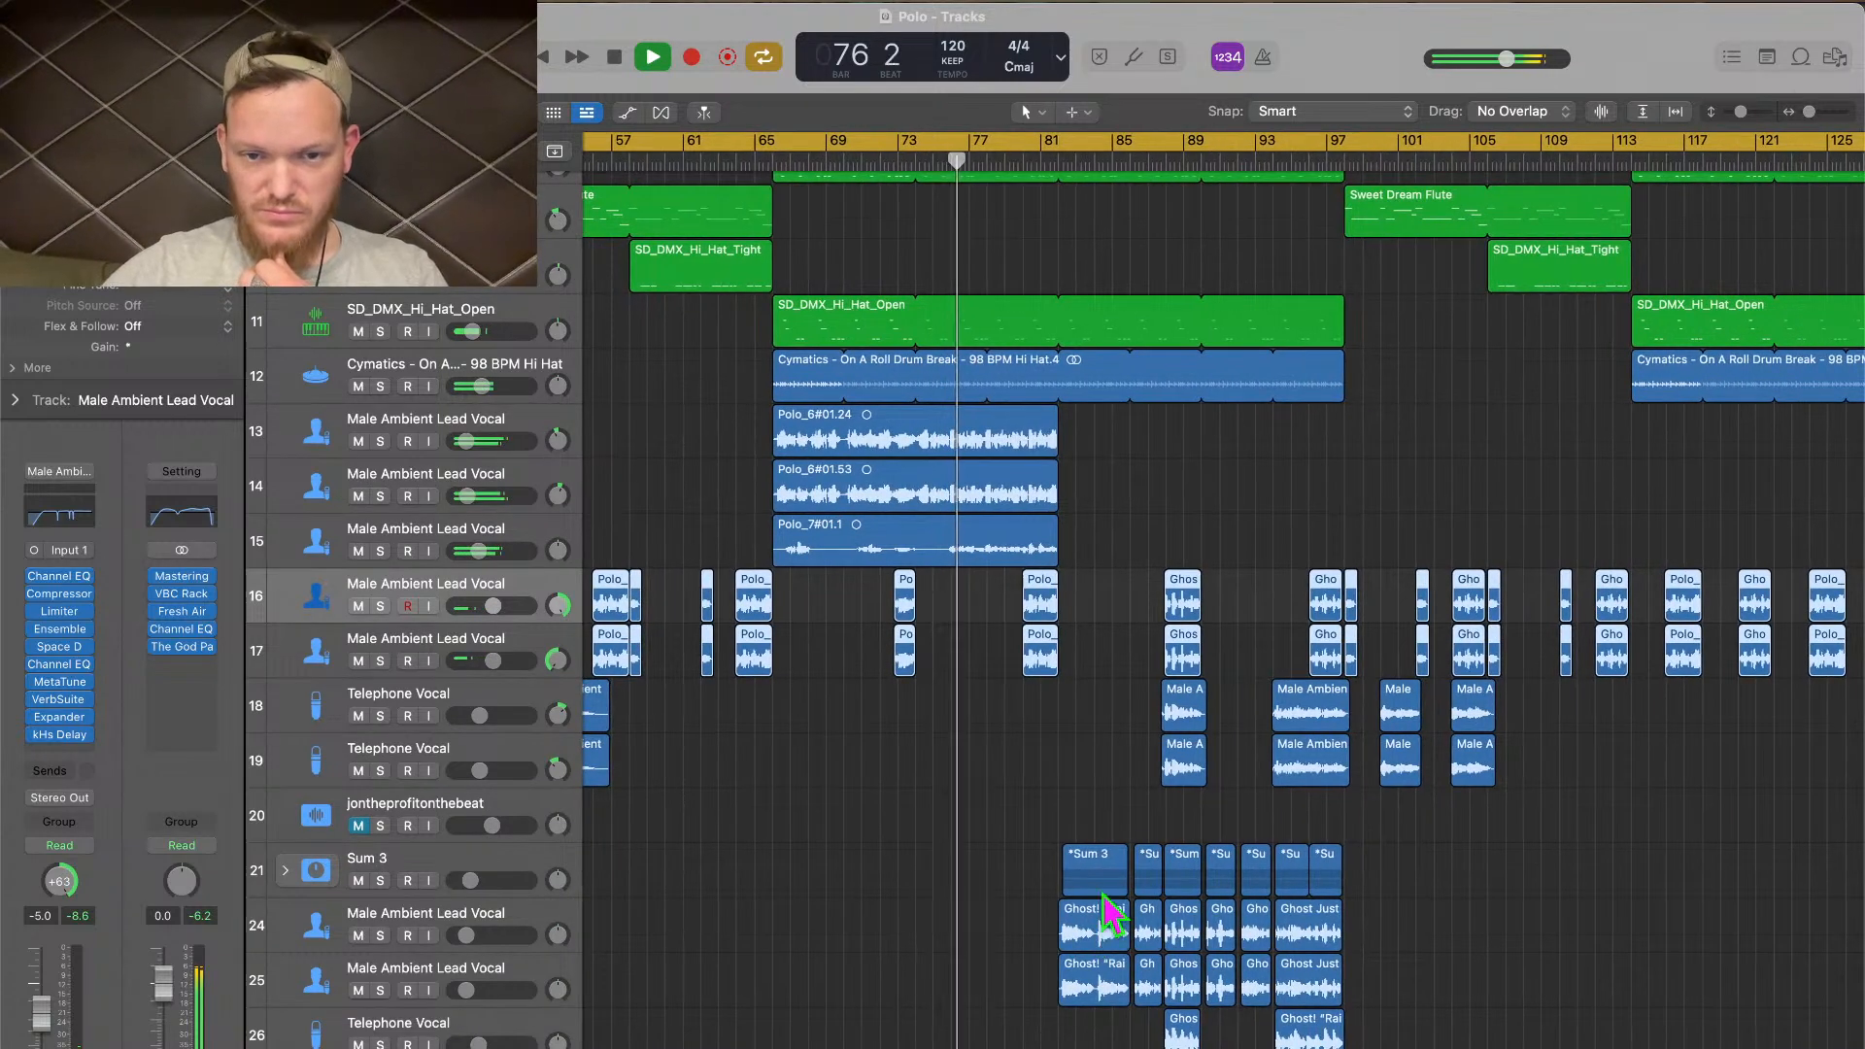
scroll(1082, 812, right, 3)
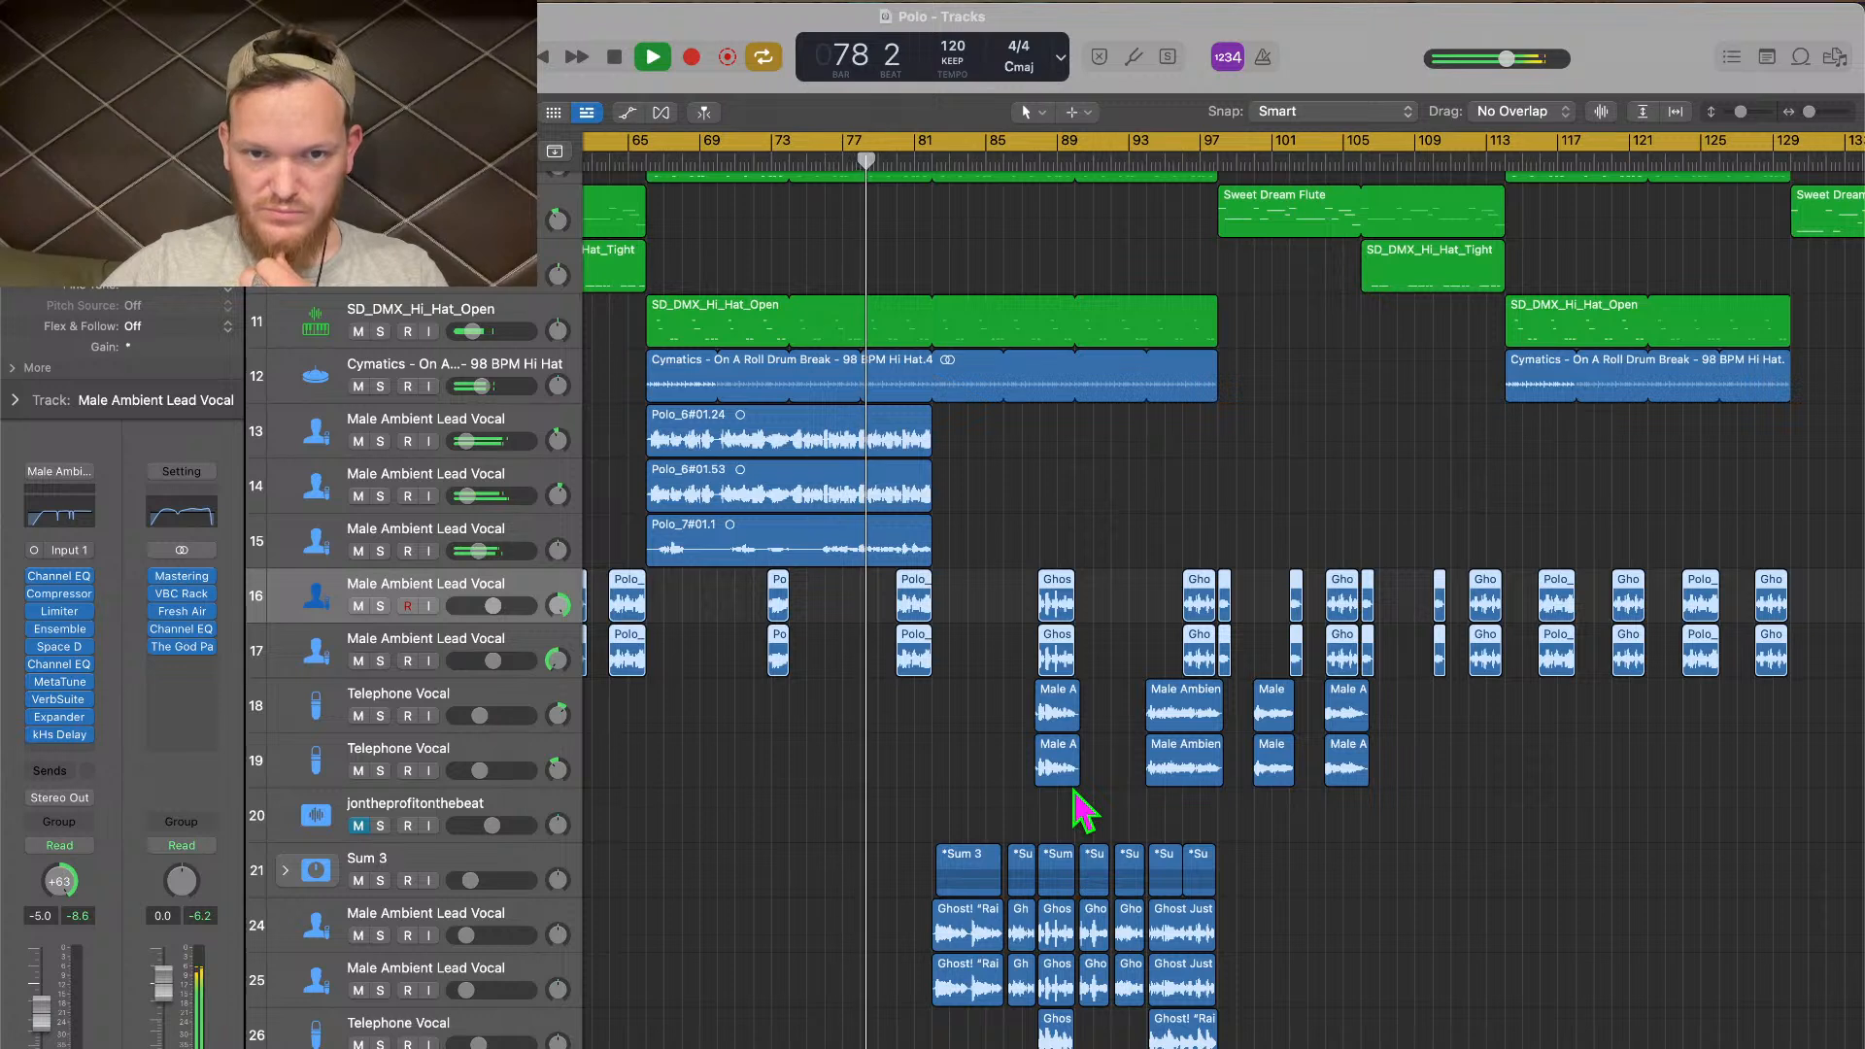
Raise the Cymatics hi-hat on track 12 and both Telephone Vocal tracks, with track 18 at -9.0 dB
drag(483, 385, 504, 385)
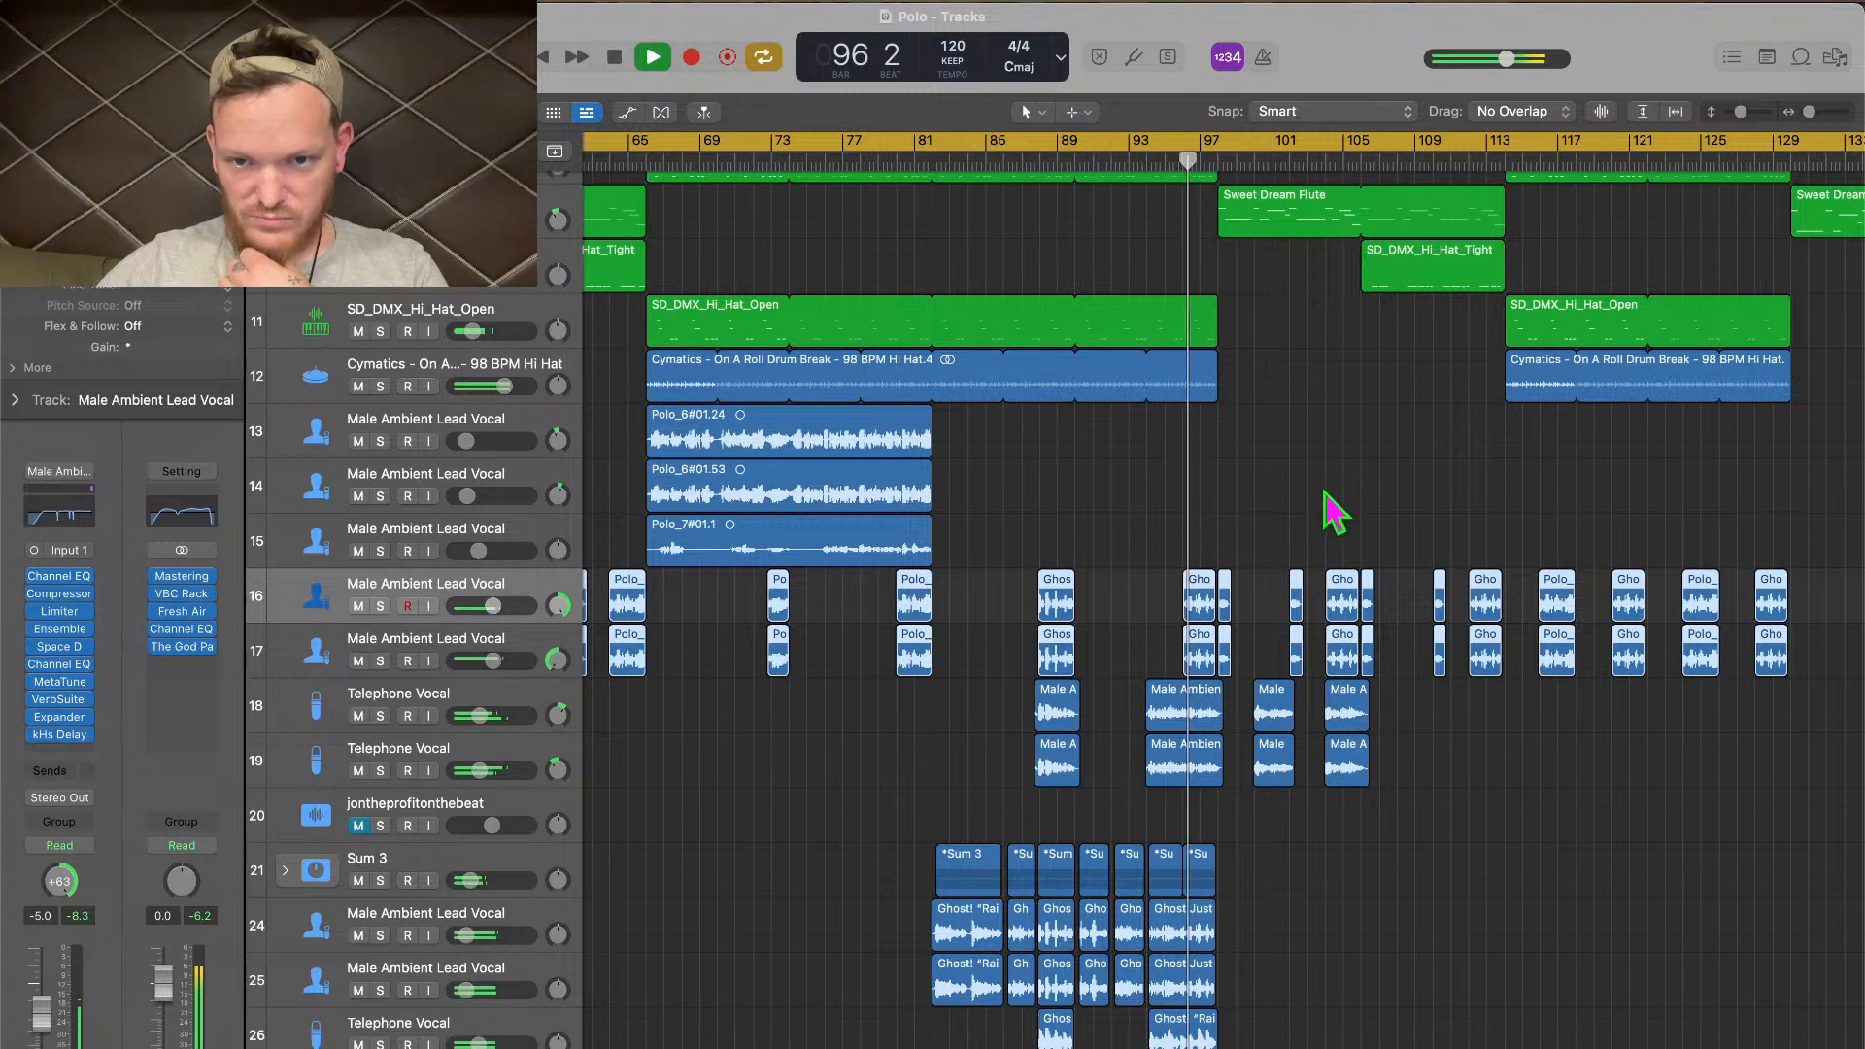
click(513, 714)
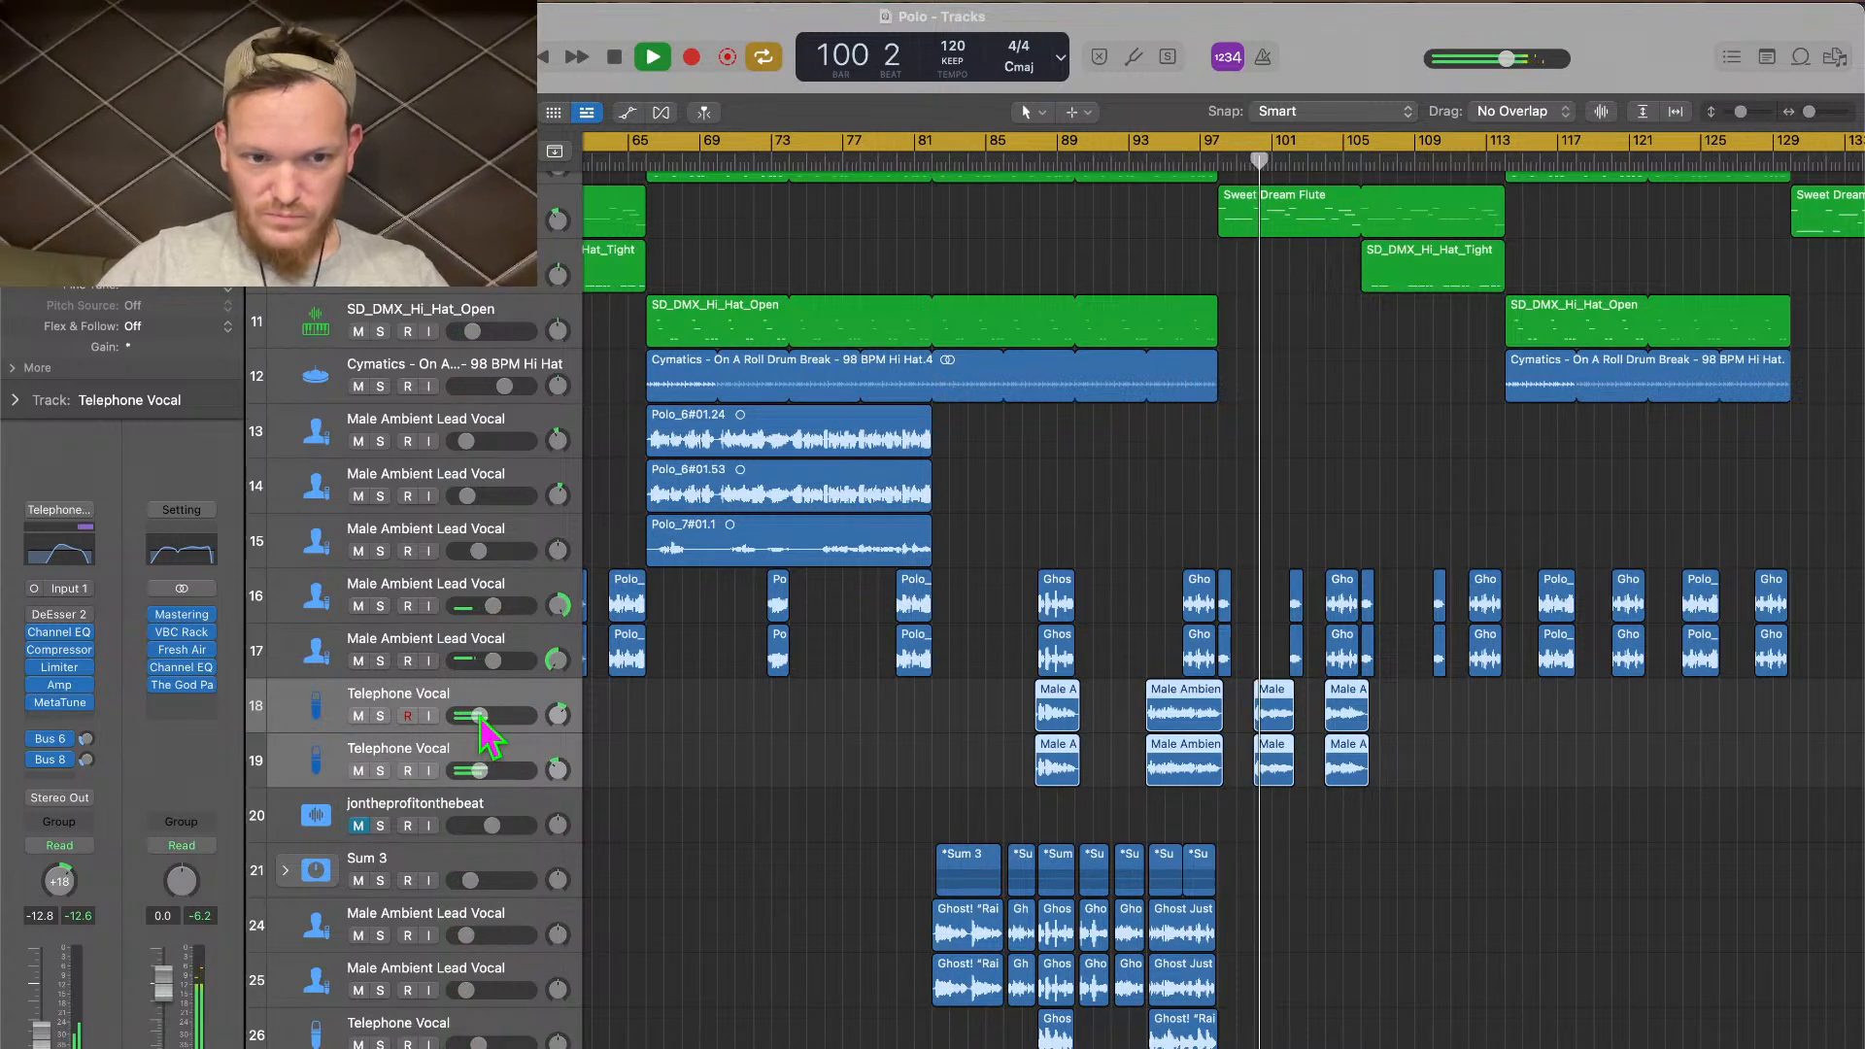
click(480, 719)
drag(480, 716, 485, 716)
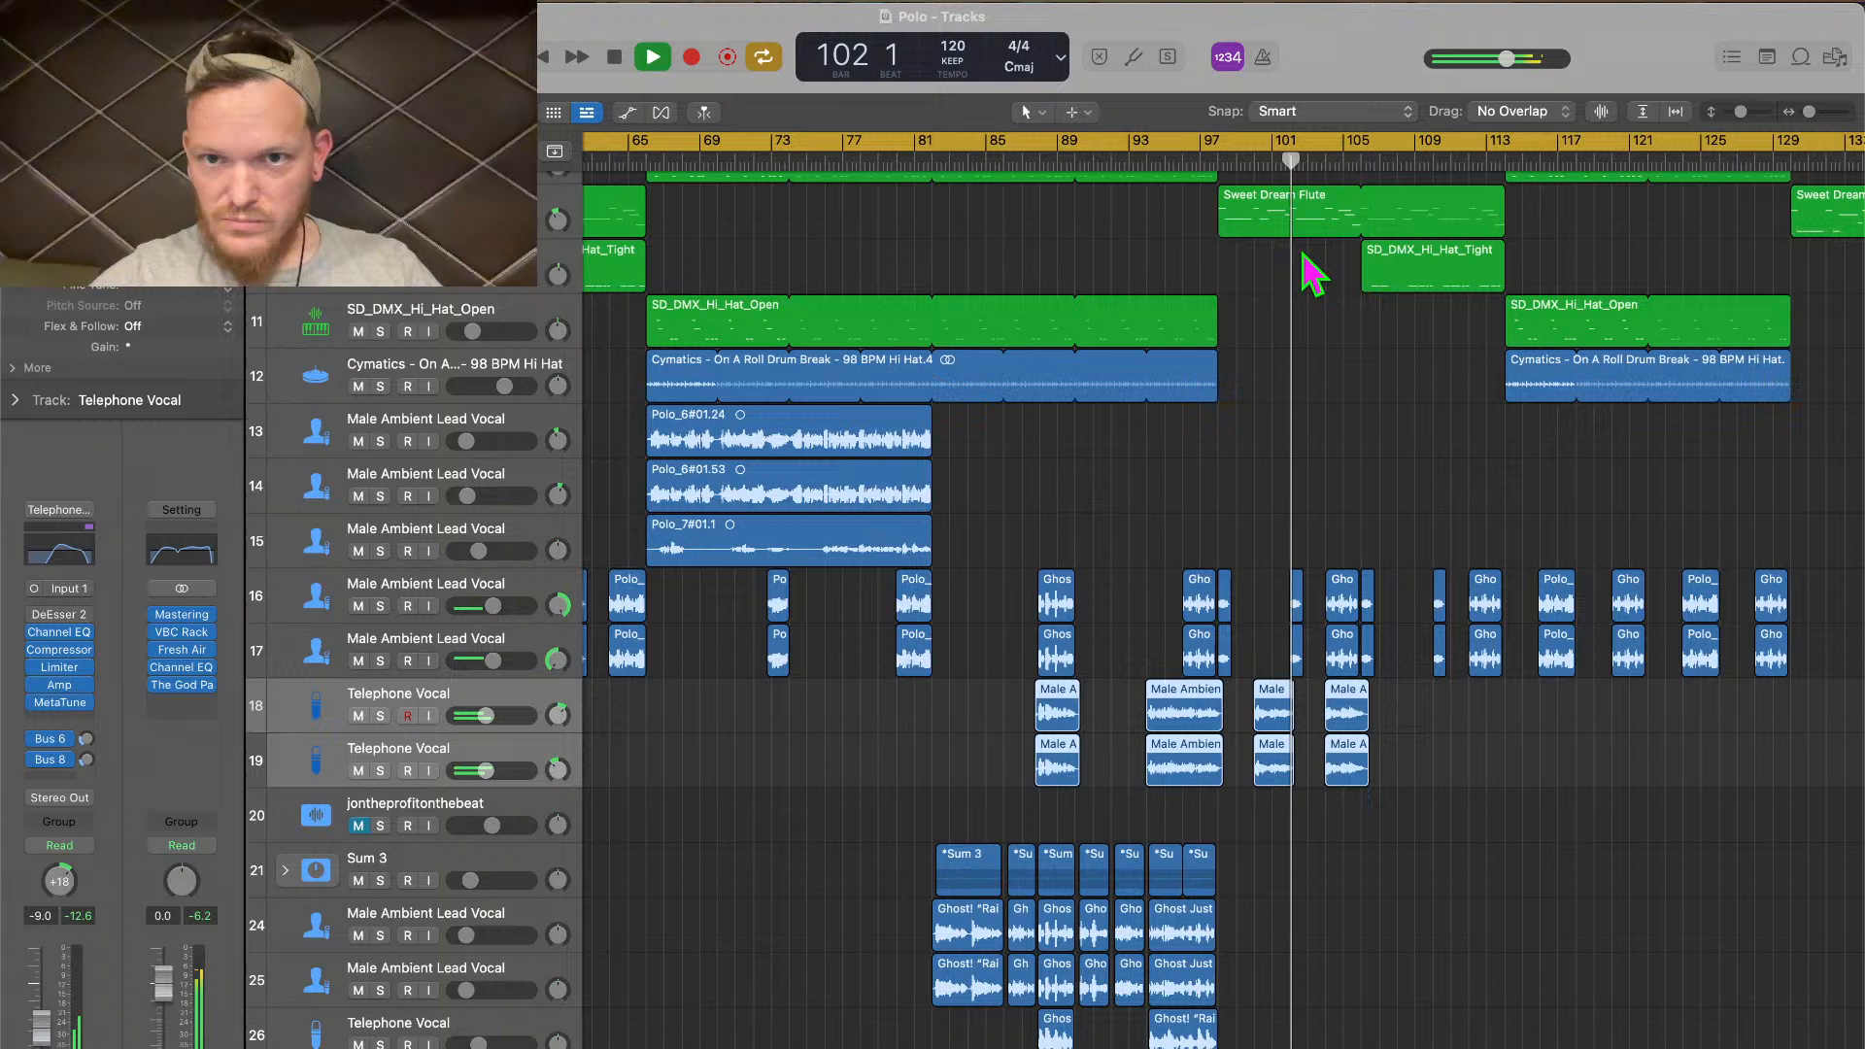
Replay the section from just before bar 93 through bar 107 to check the Telephone Vocal level in the mix
click(1167, 156)
drag(1170, 158, 1151, 158)
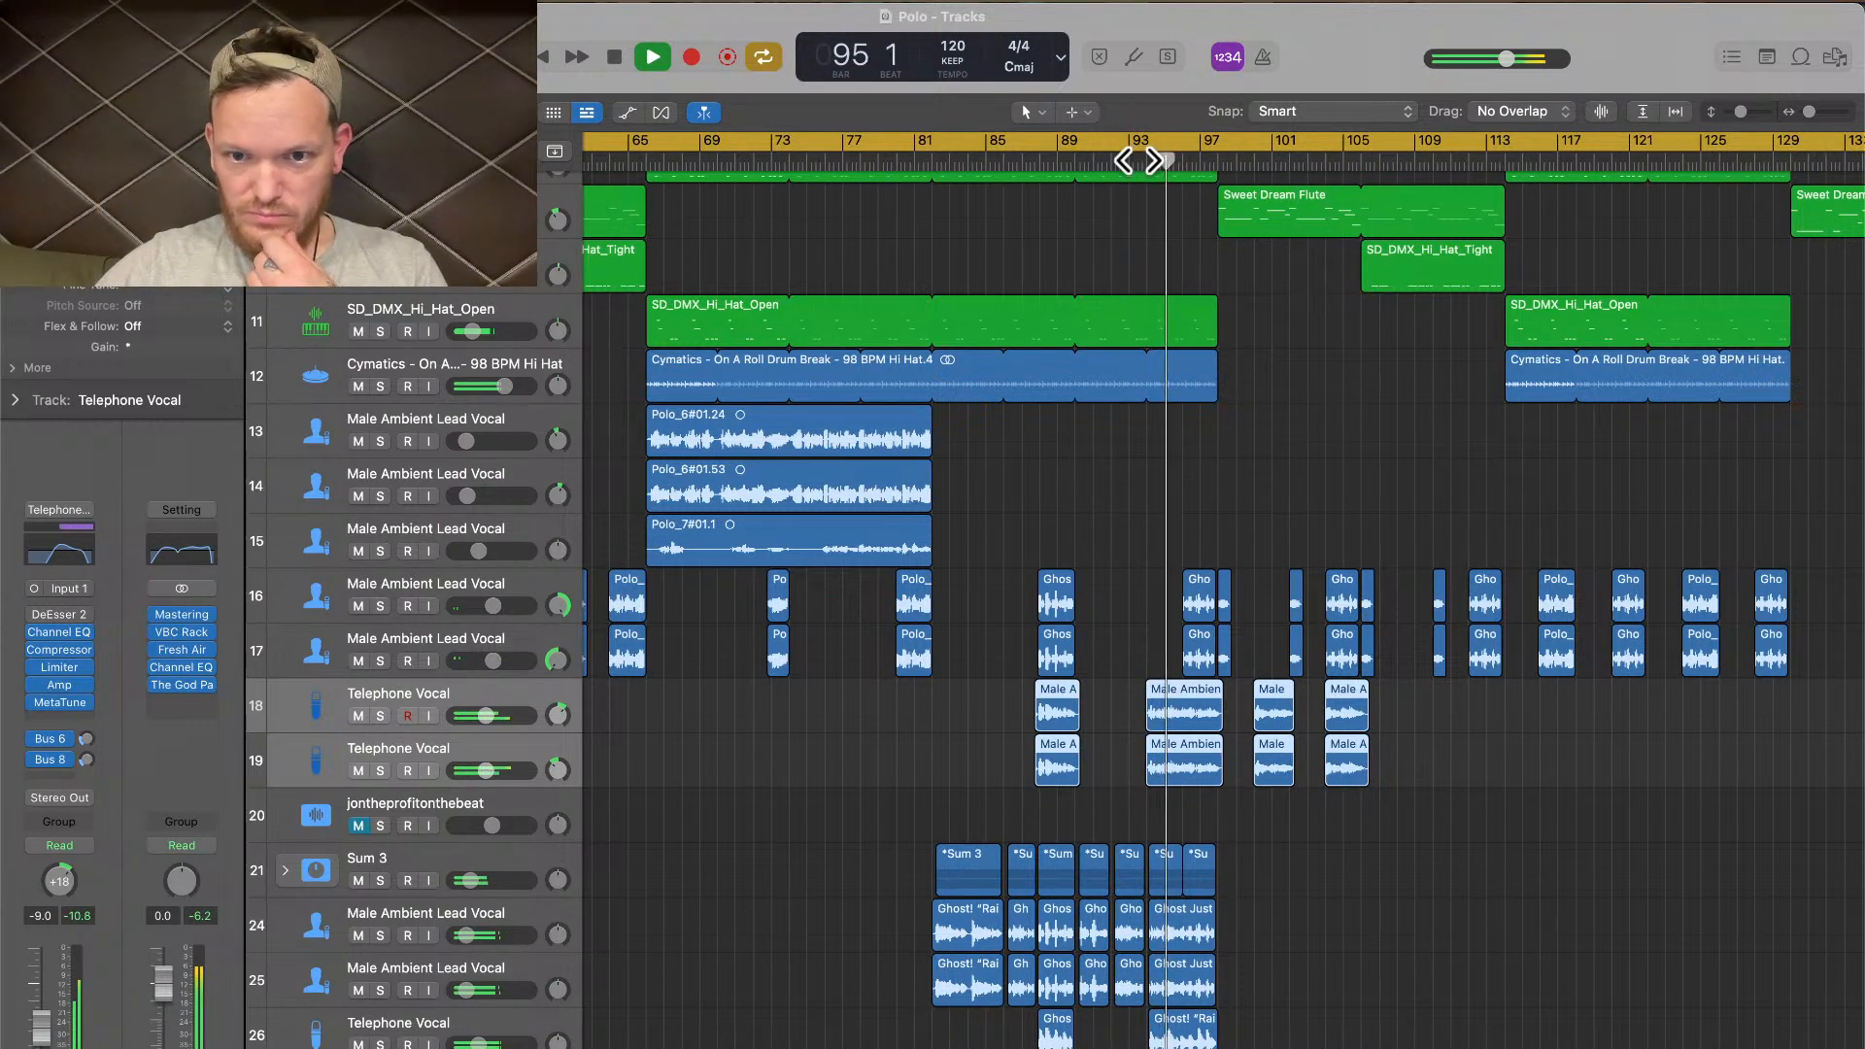
click(1138, 160)
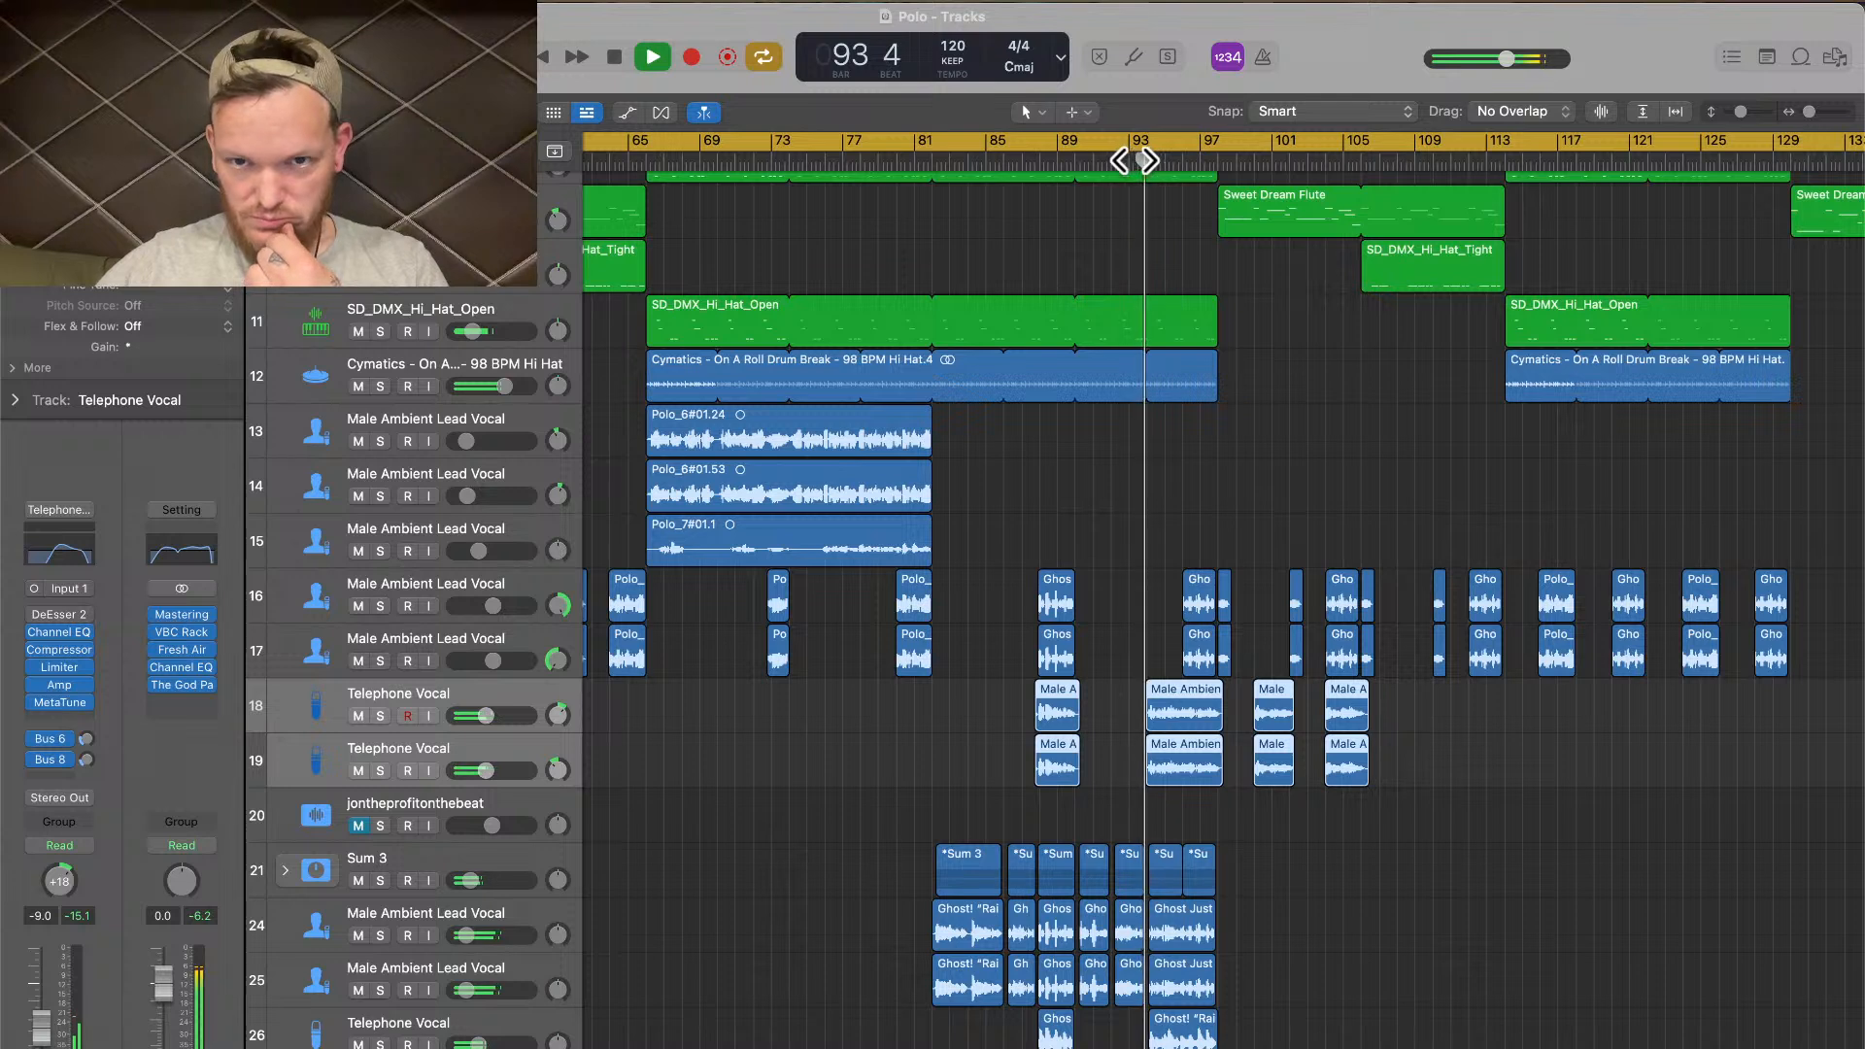
click(1117, 160)
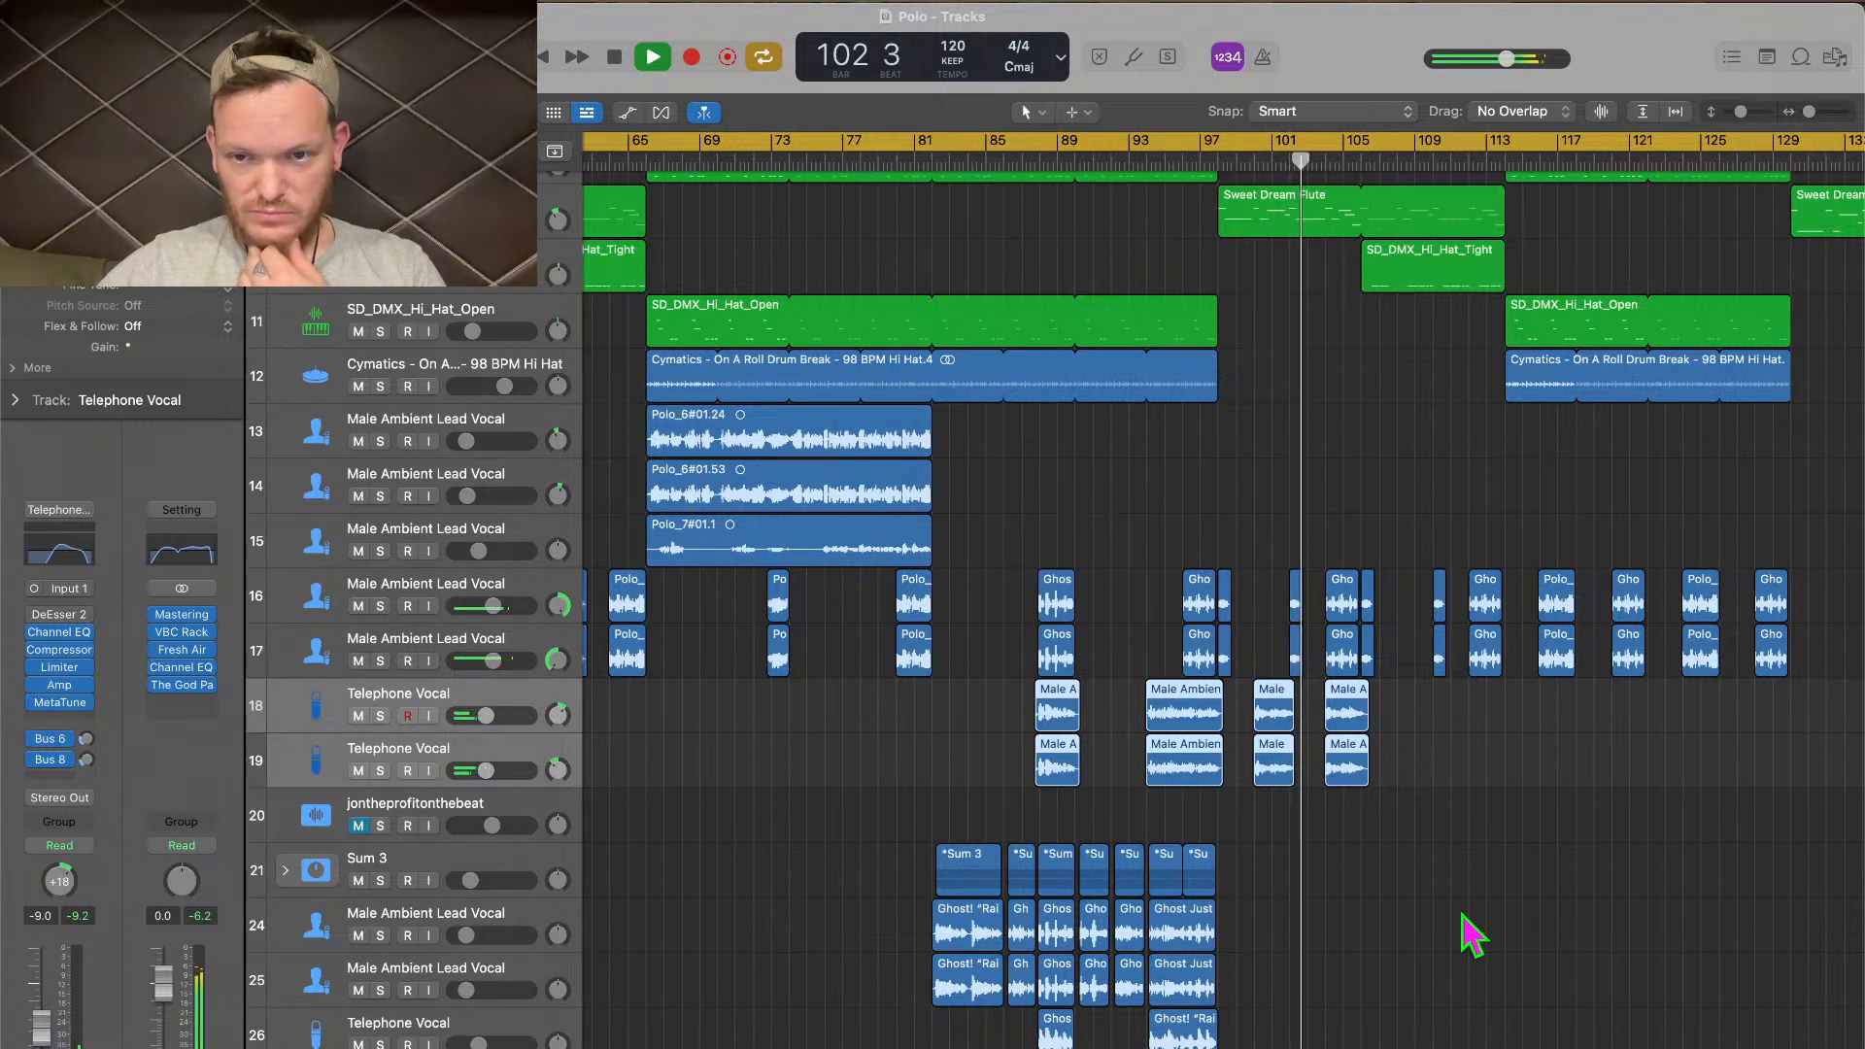
scroll(1471, 936, right, 5)
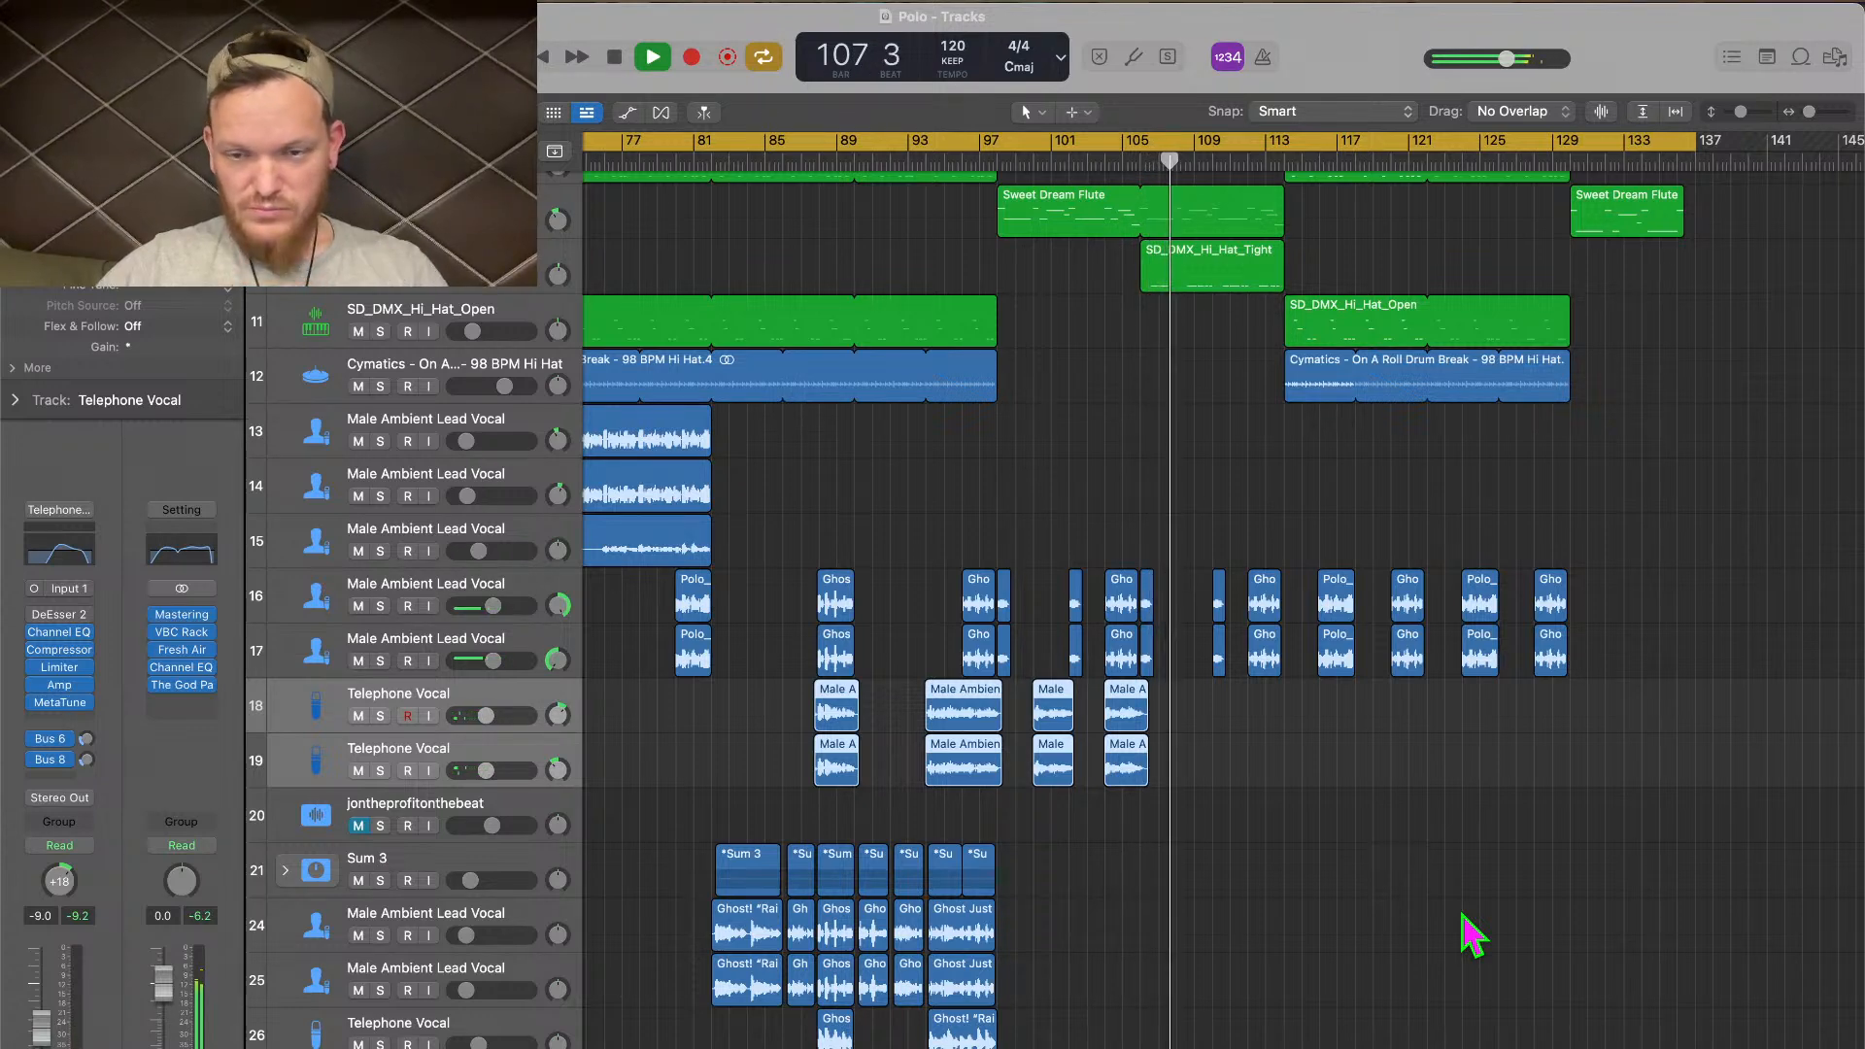
Shift the cycle range to bars 17 through 153 and raise Male Ambient Lead Vocal track 15 to -11.0 dB during playback
key(z)
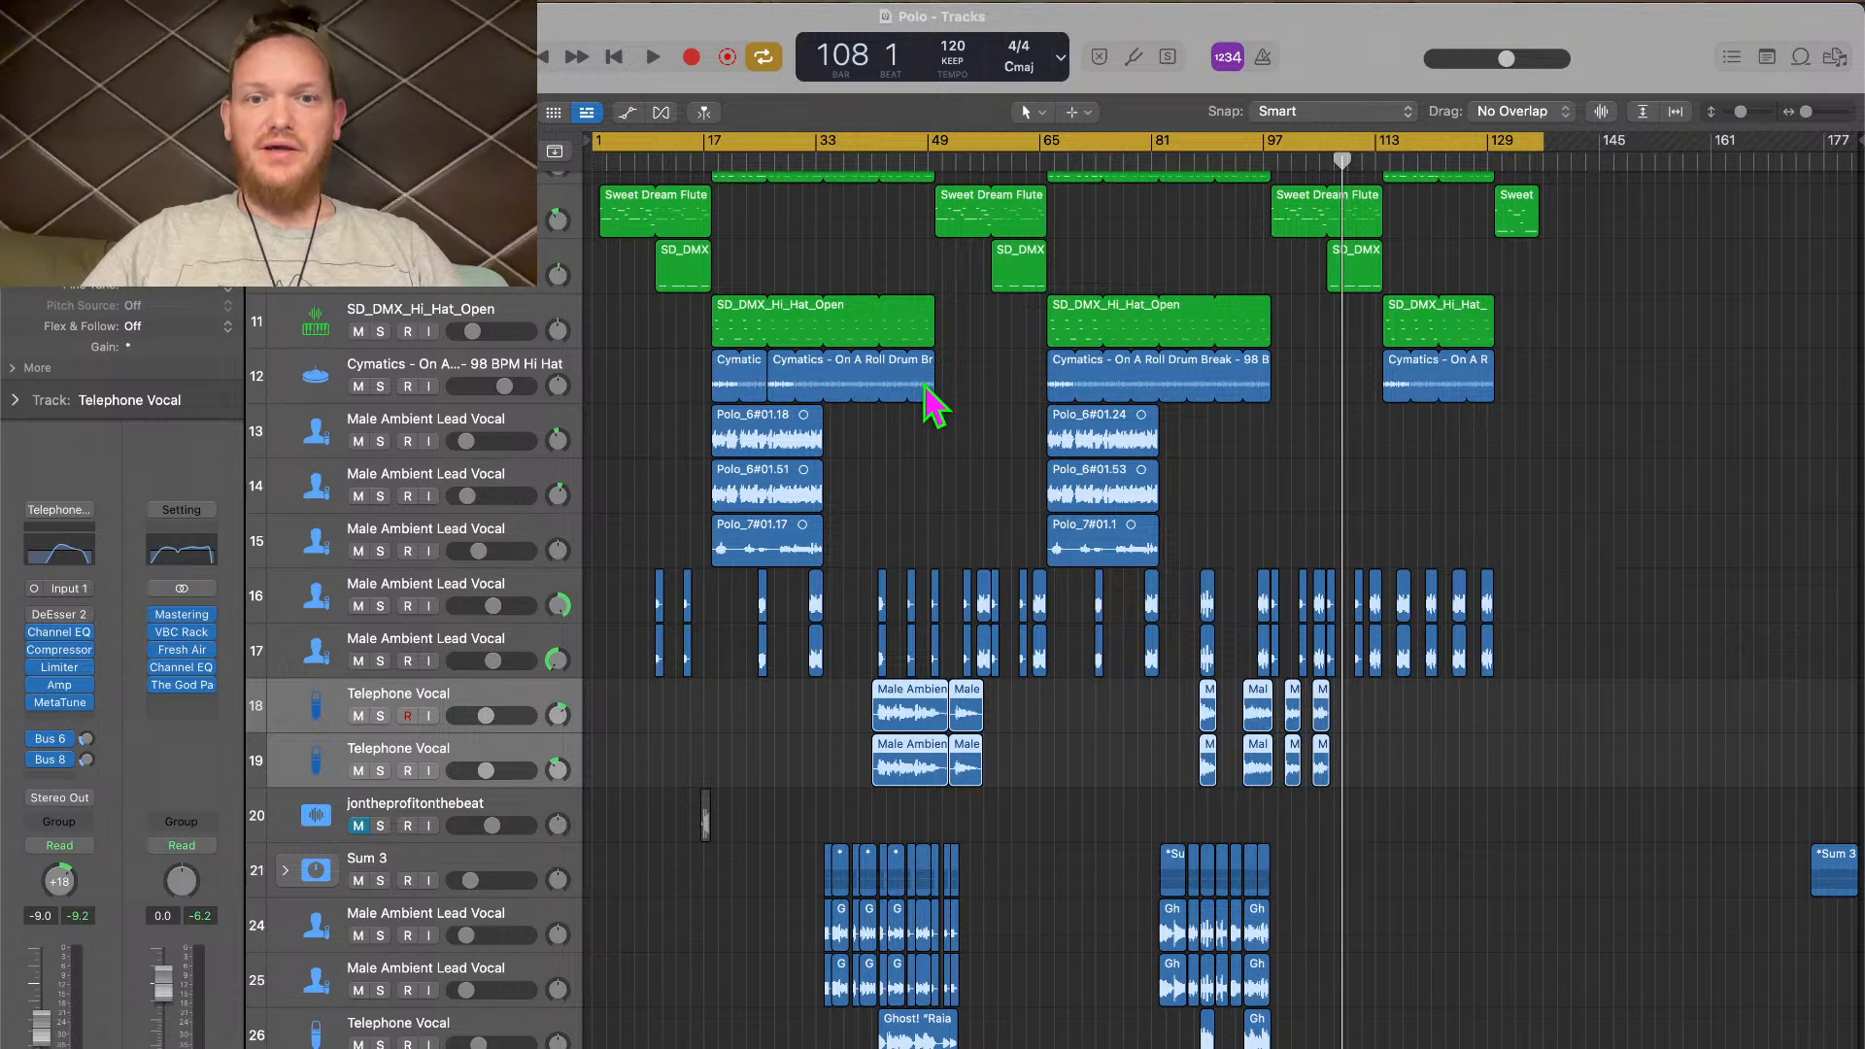
drag(724, 141, 841, 155)
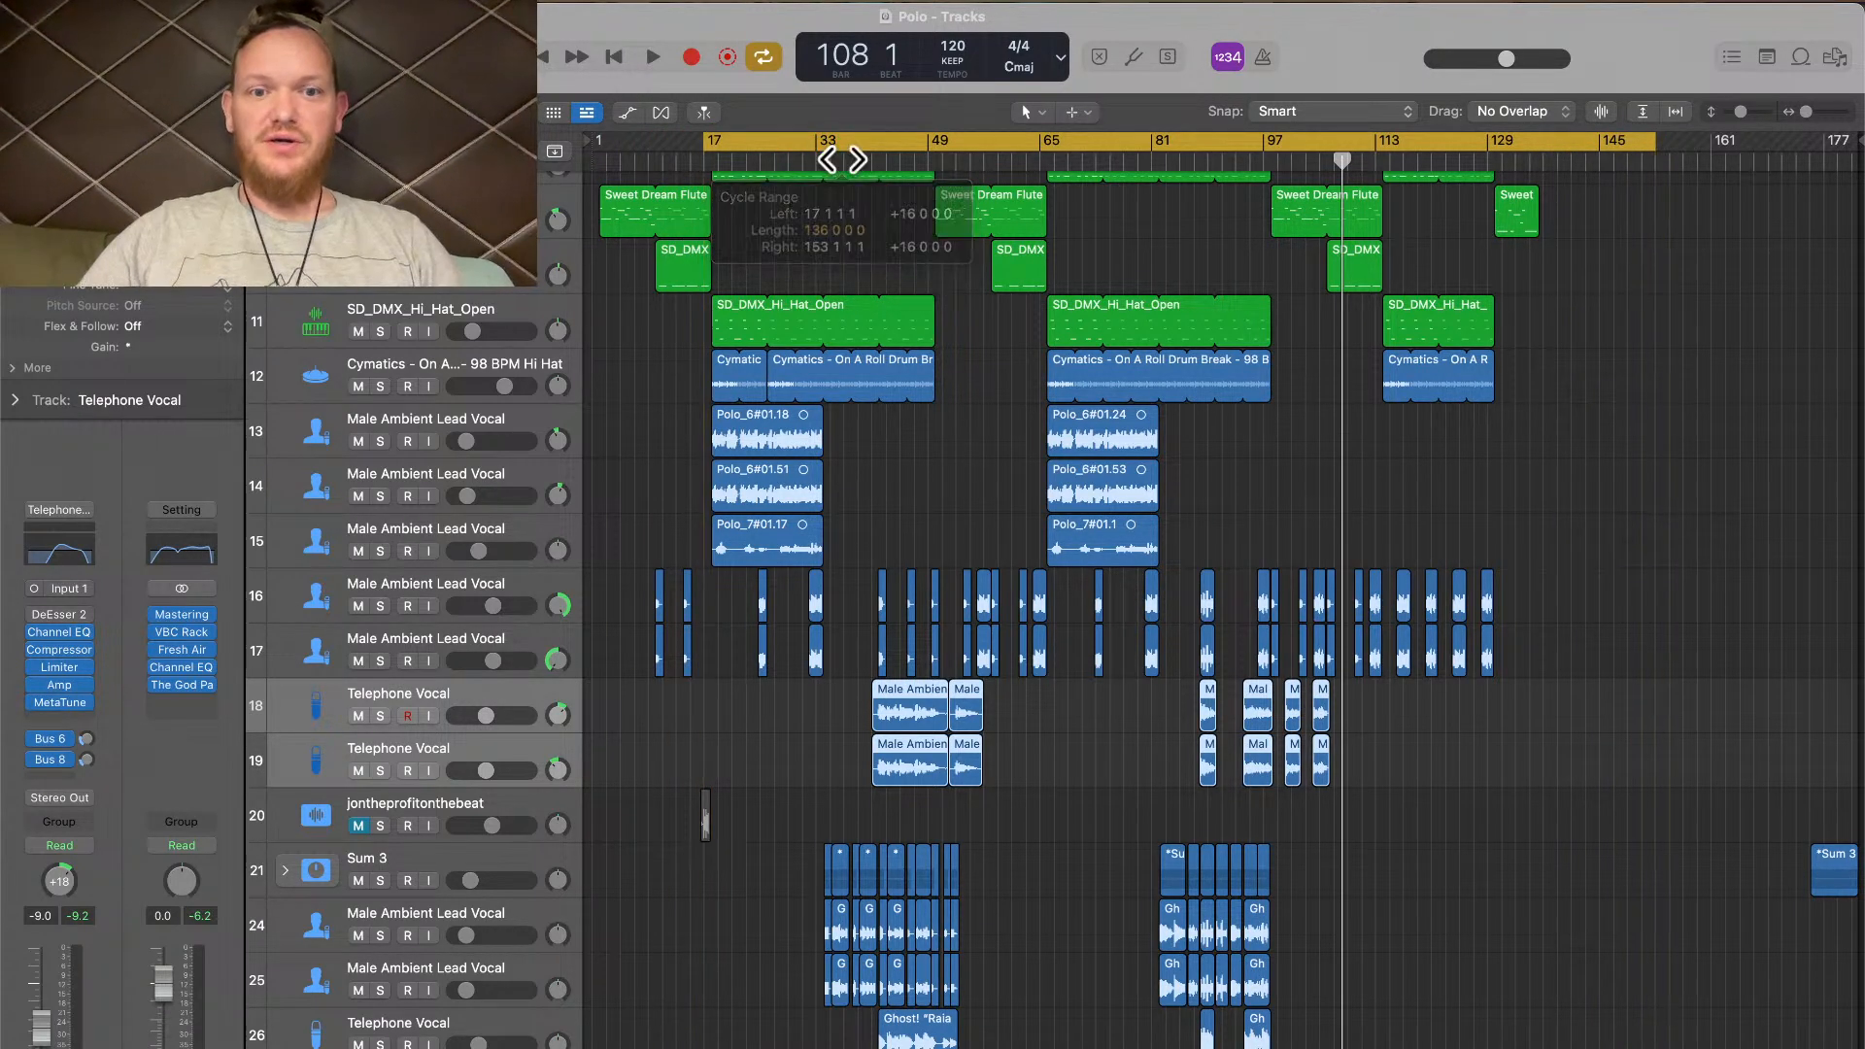
key(space)
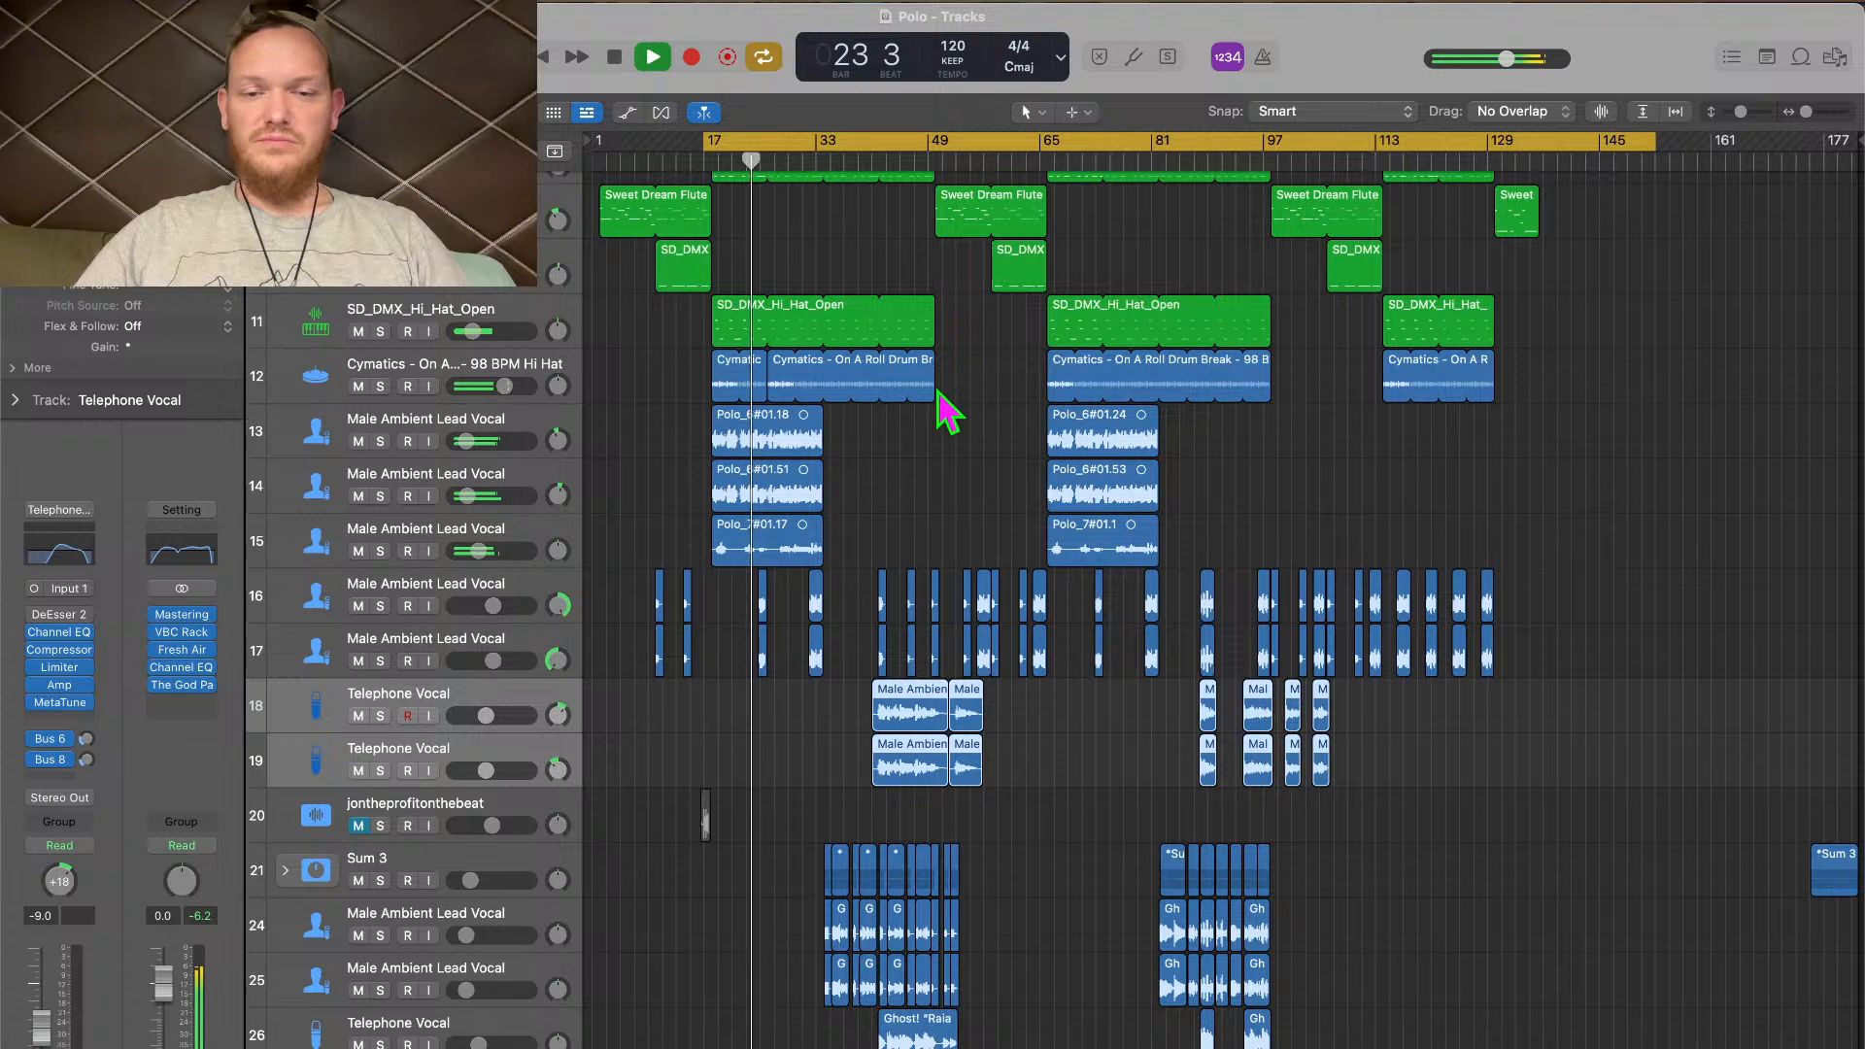
click(475, 551)
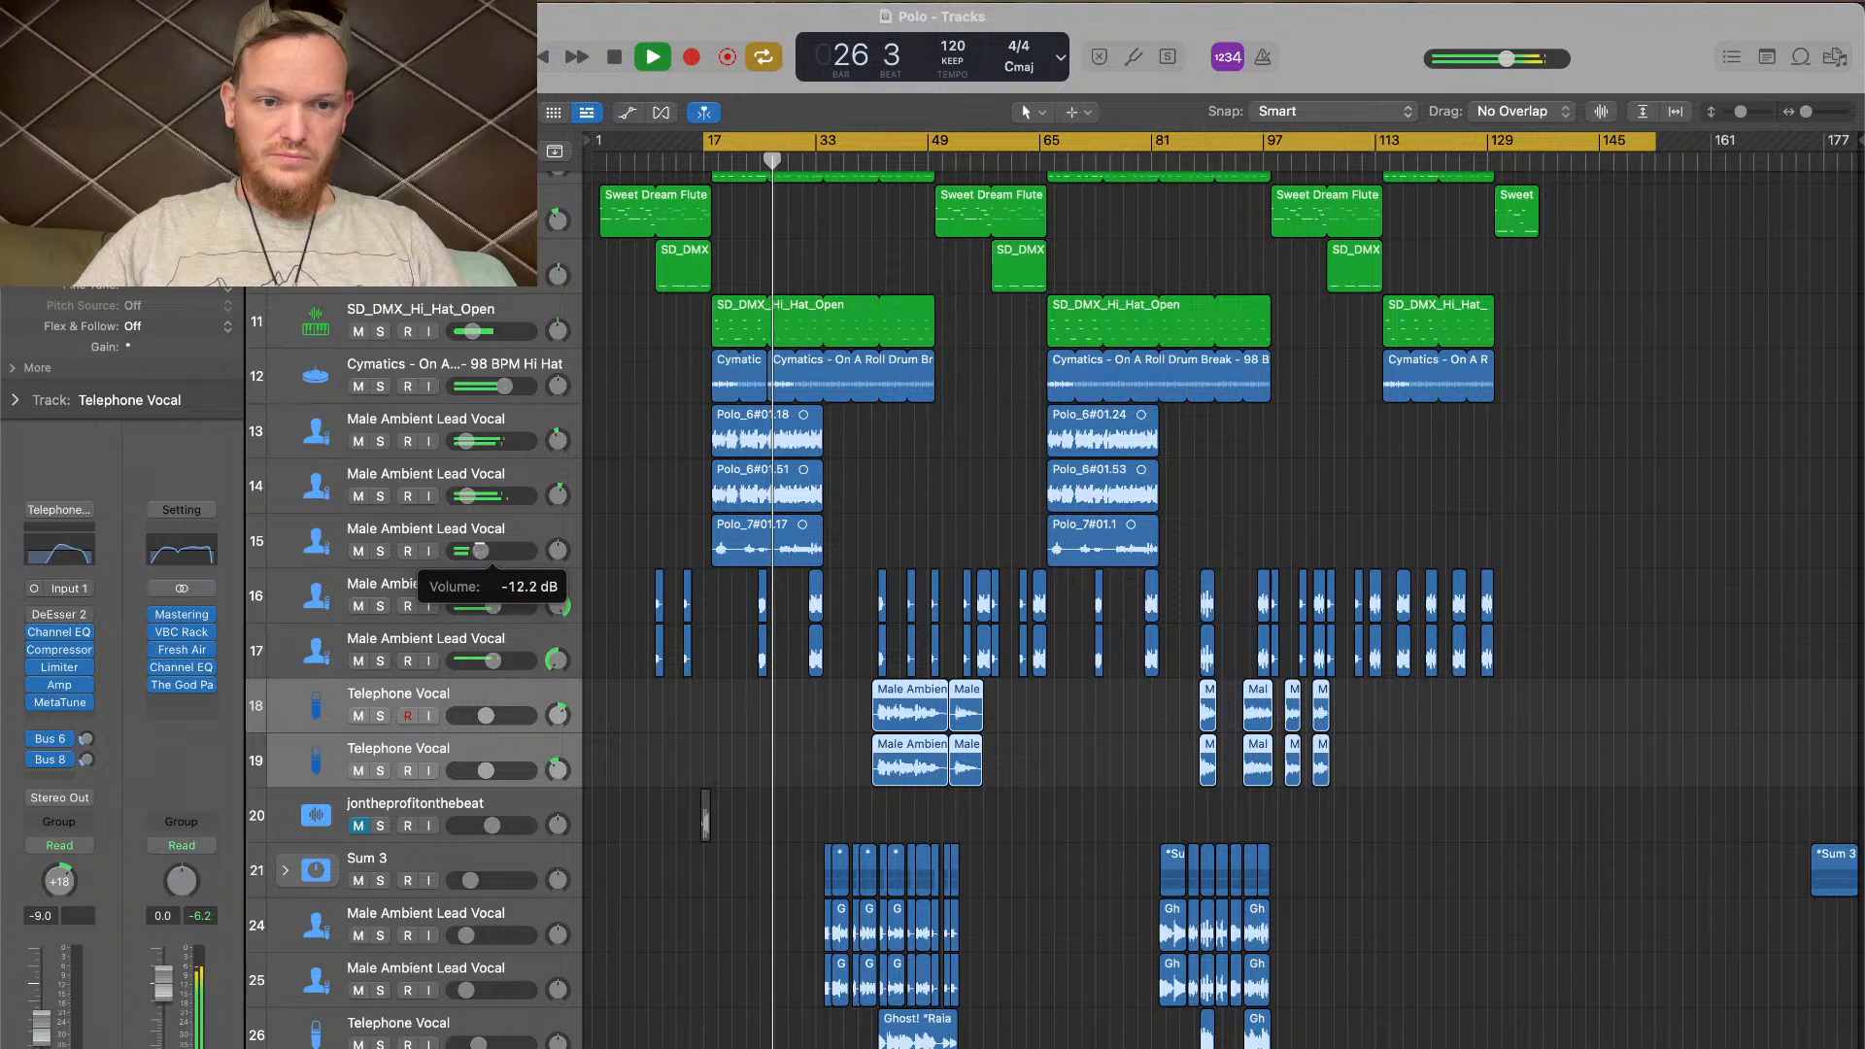
drag(483, 551, 485, 551)
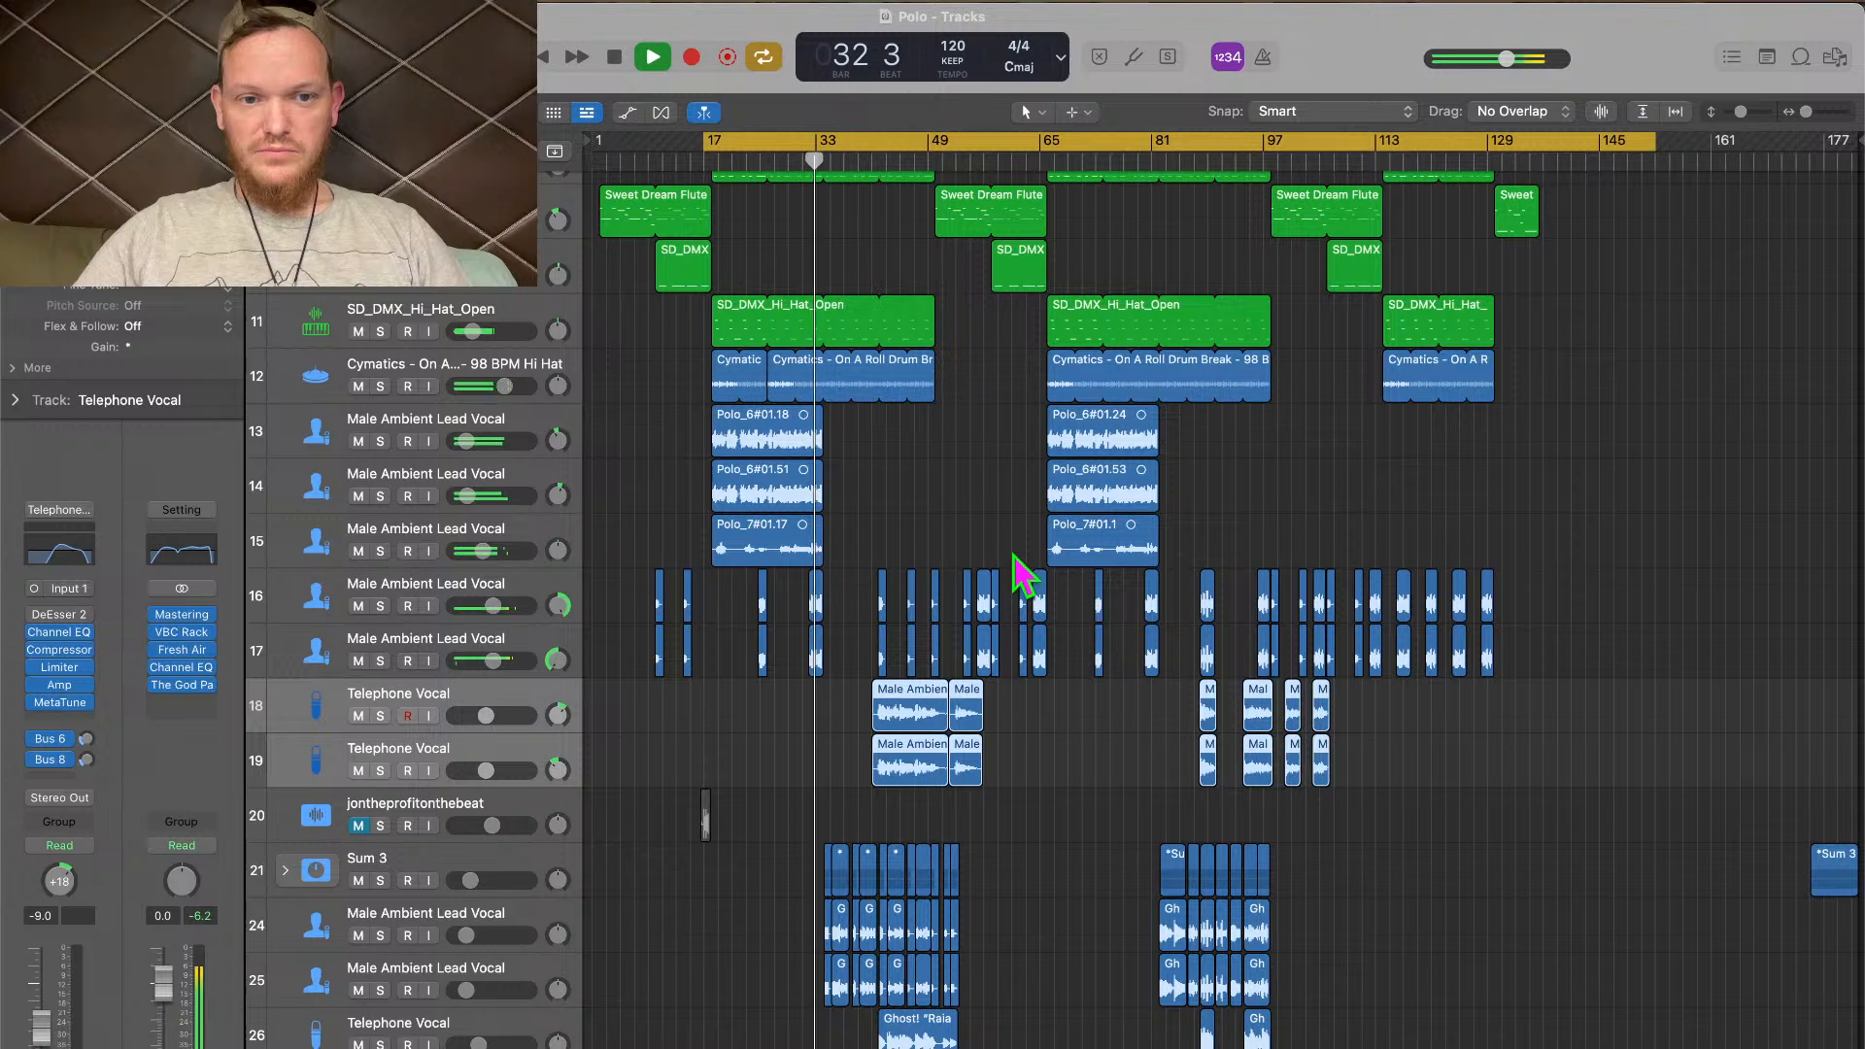
Examine the Channel EQ settings in Male Ambient Lead Vocal track 15's plug-in chain while replaying from bar 17
click(546, 540)
key(space)
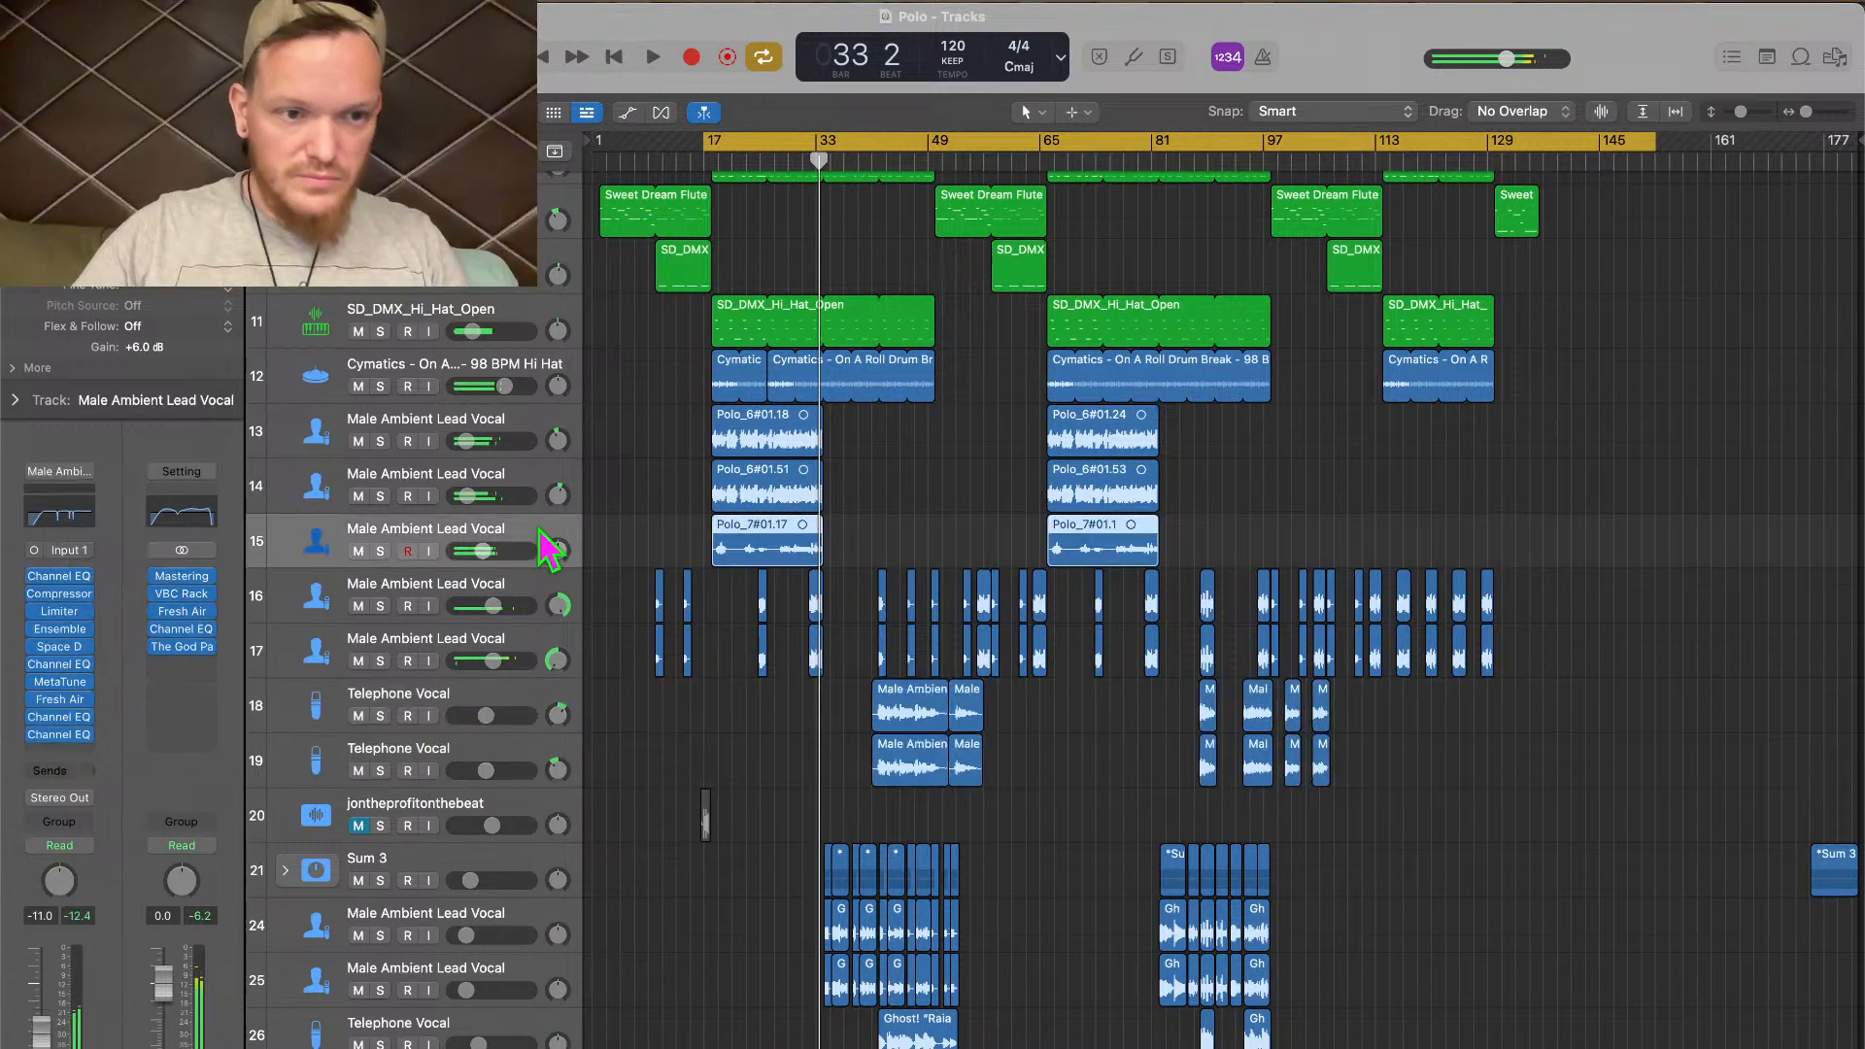
click(83, 511)
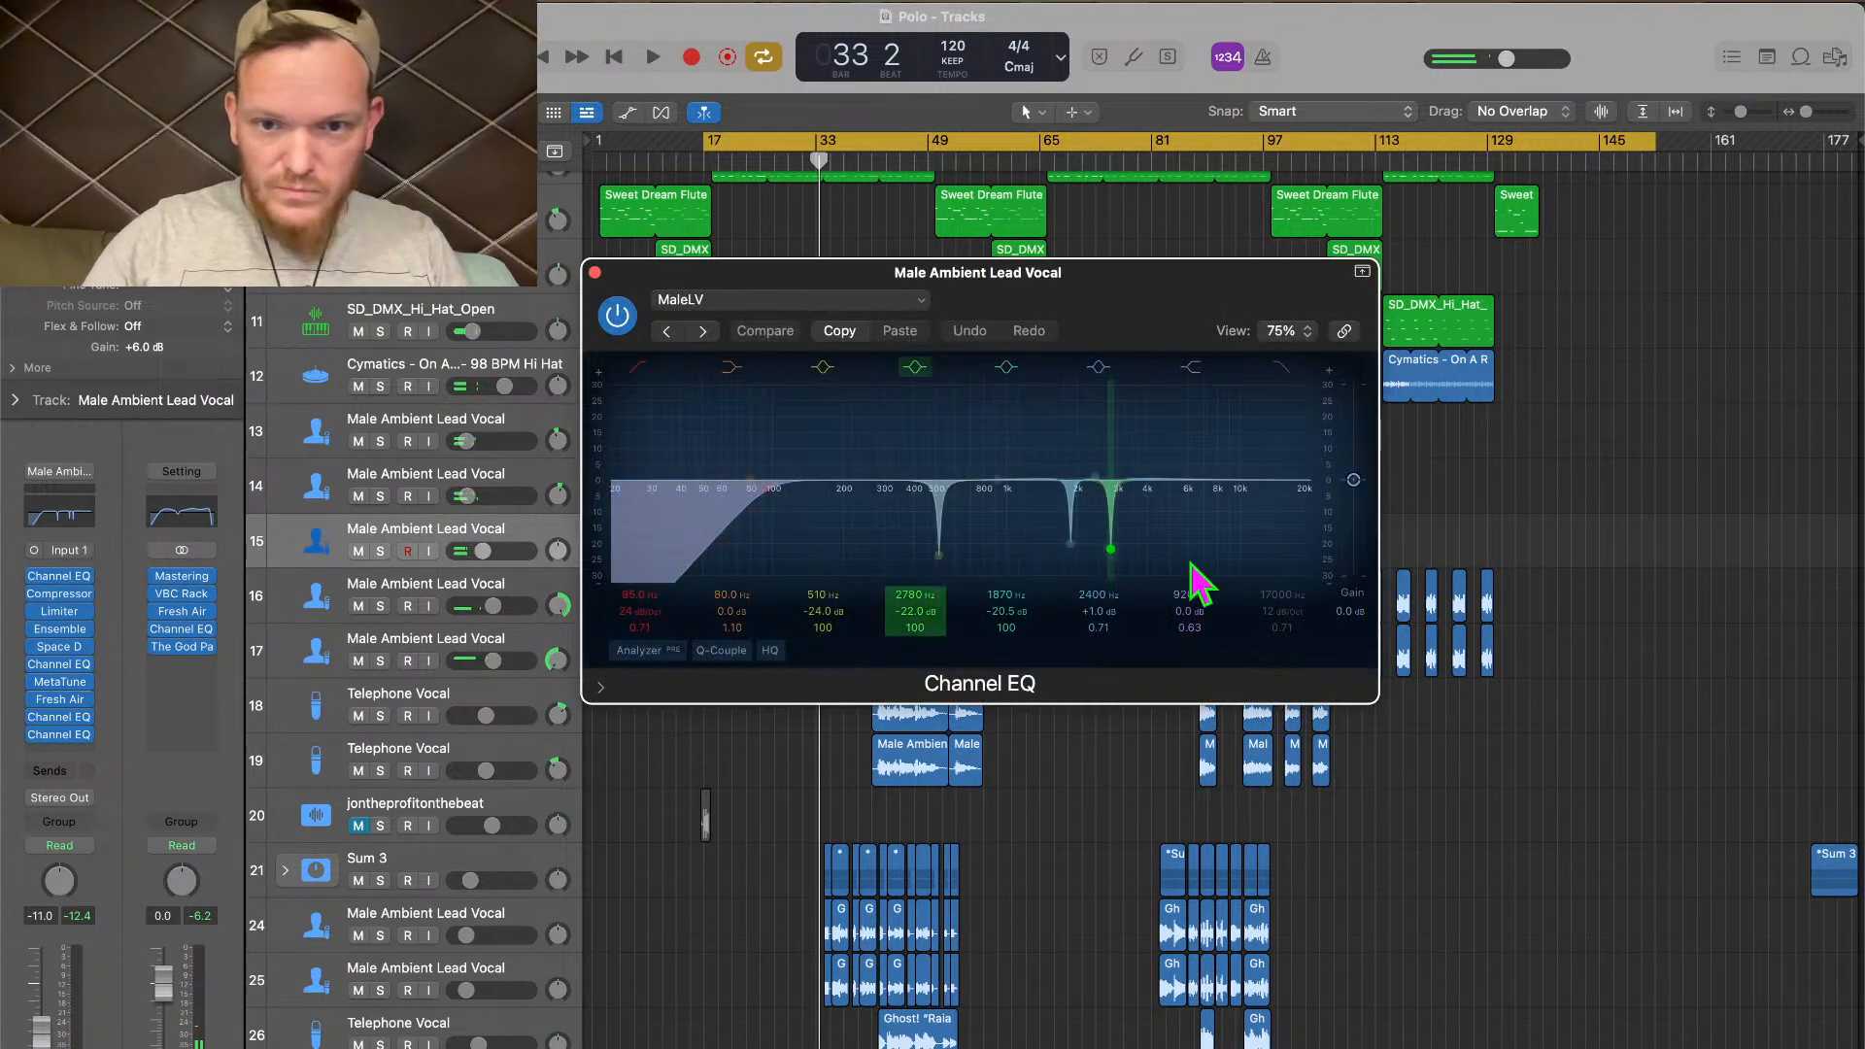
key(space)
drag(976, 287, 1295, 585)
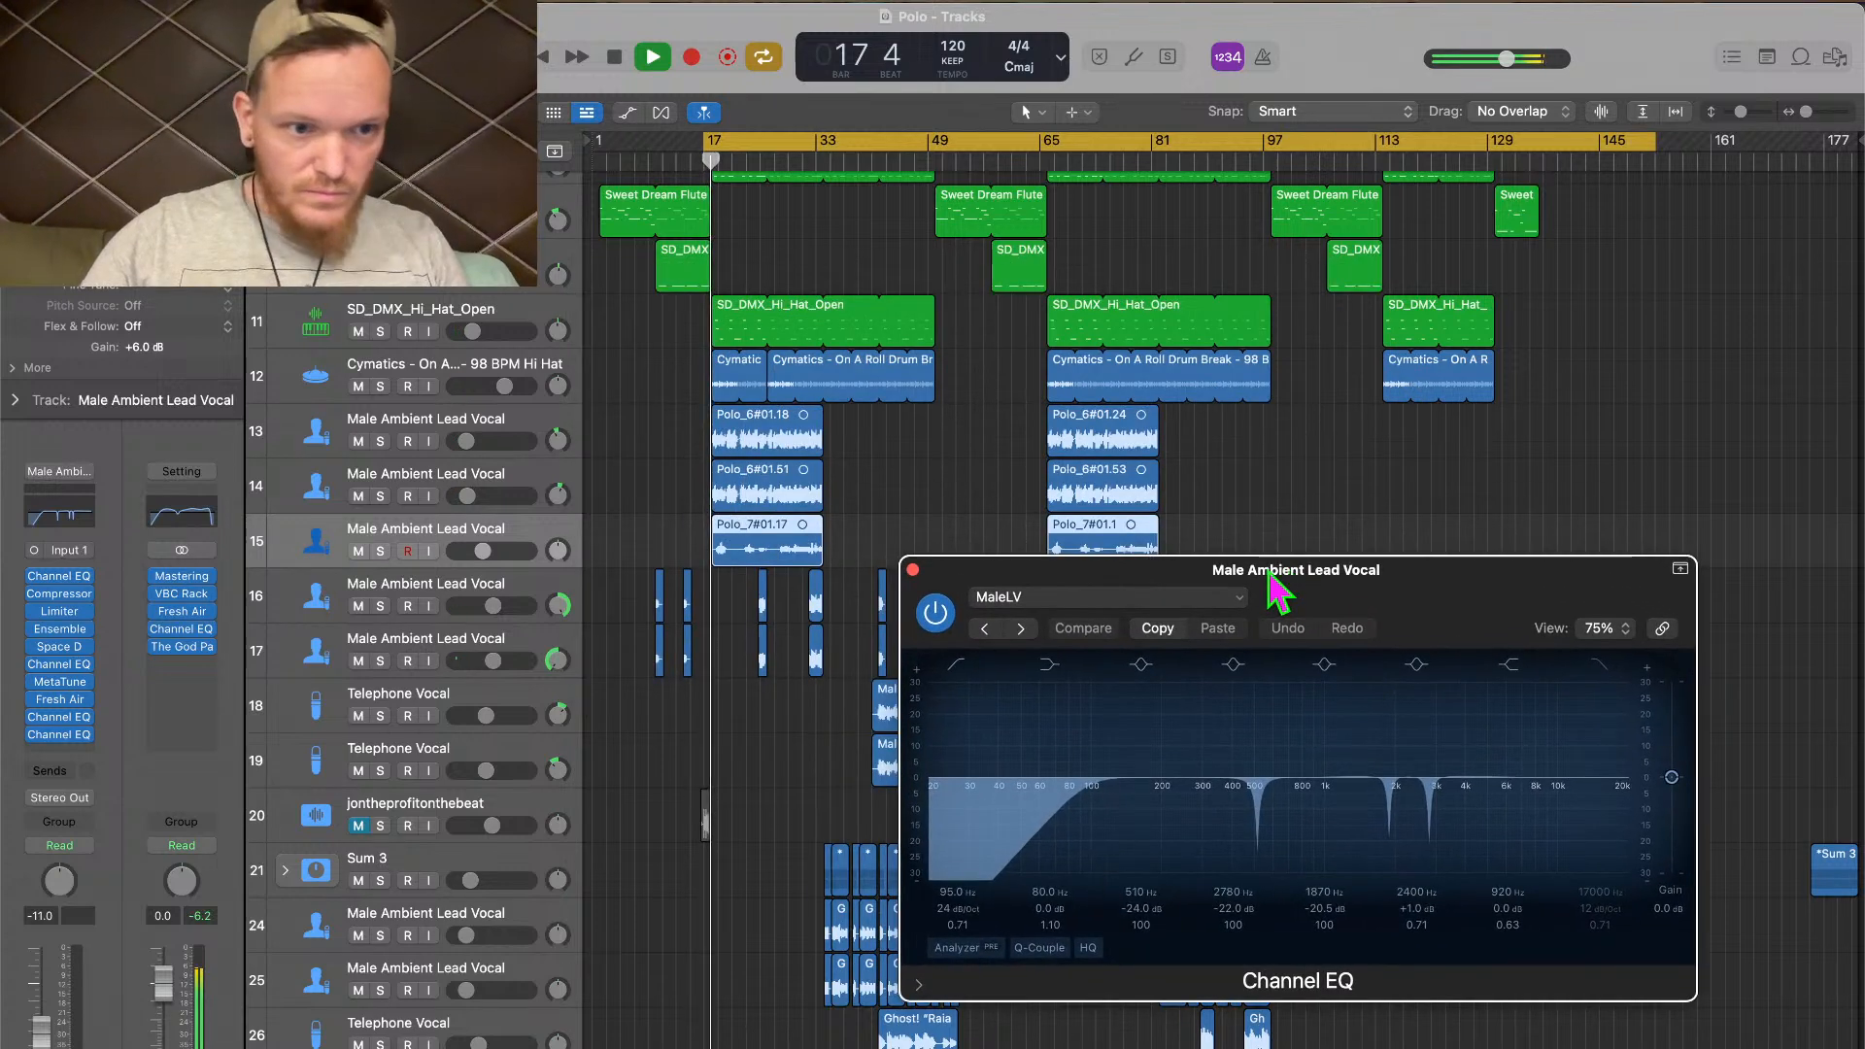
click(60, 665)
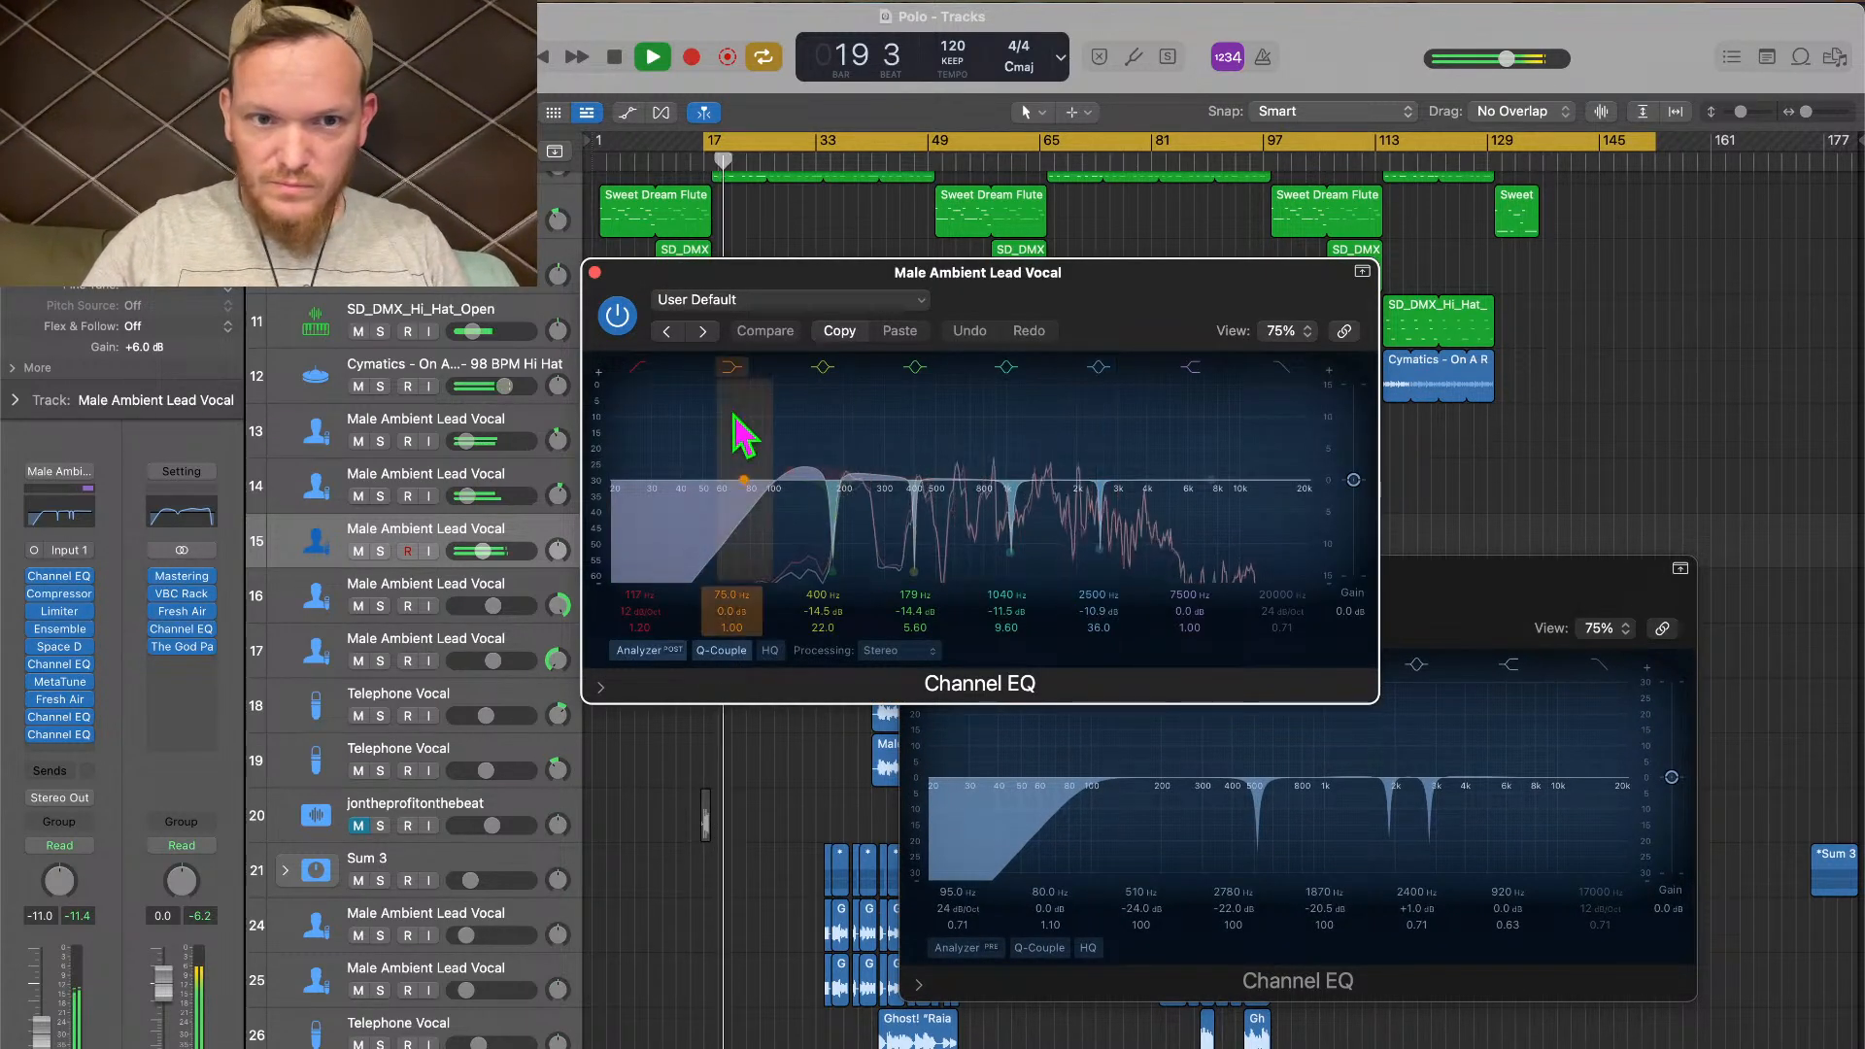
click(595, 272)
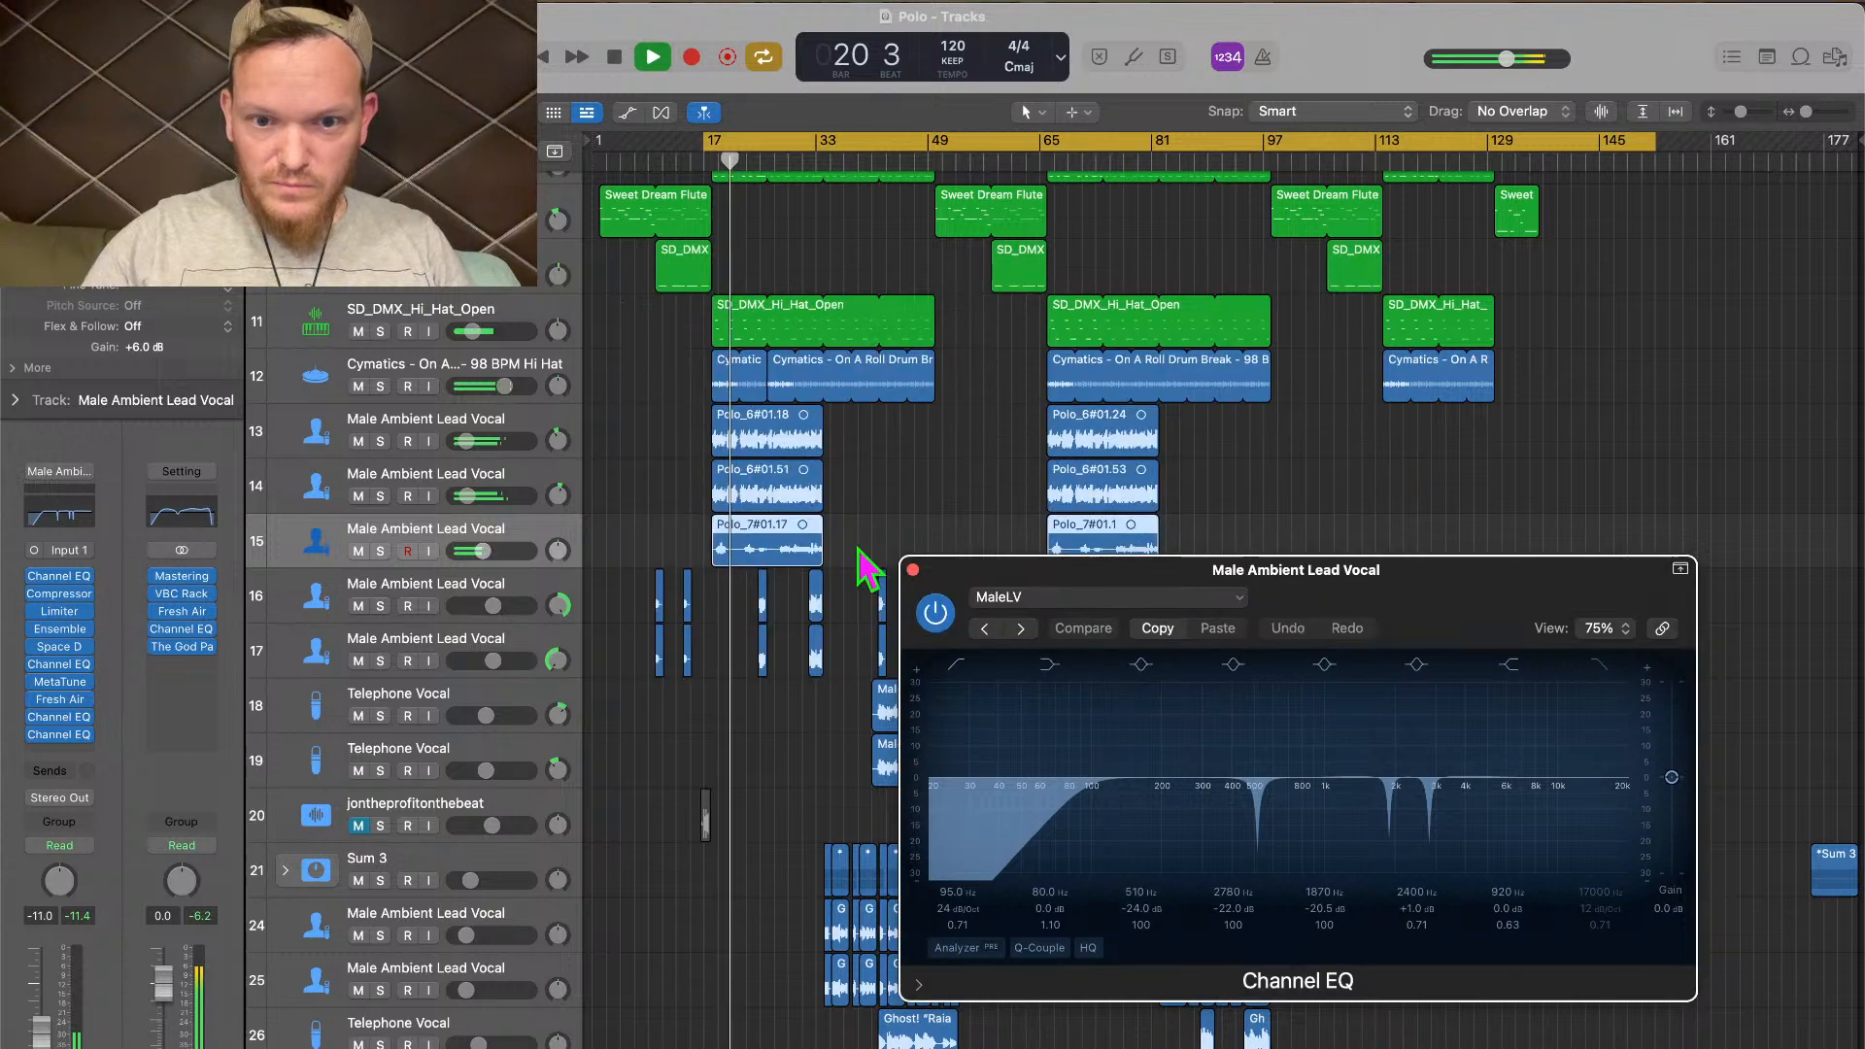
click(913, 571)
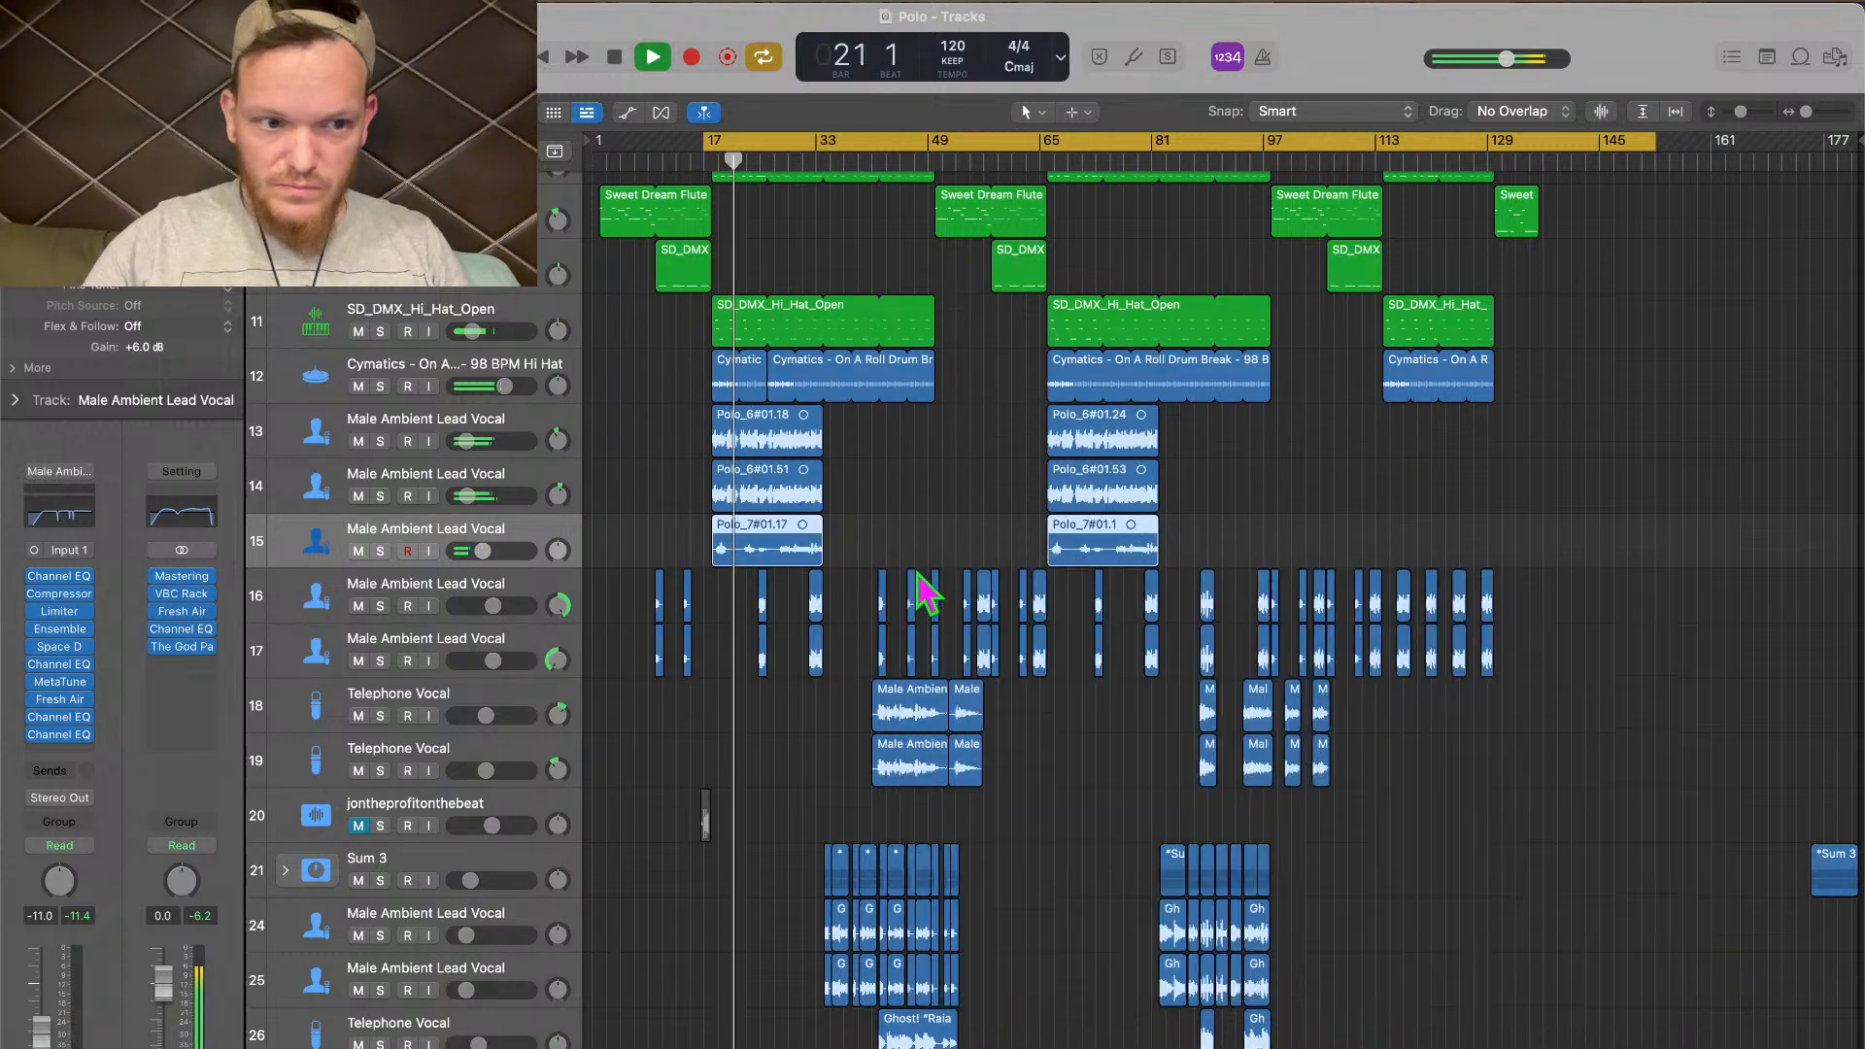
click(50, 734)
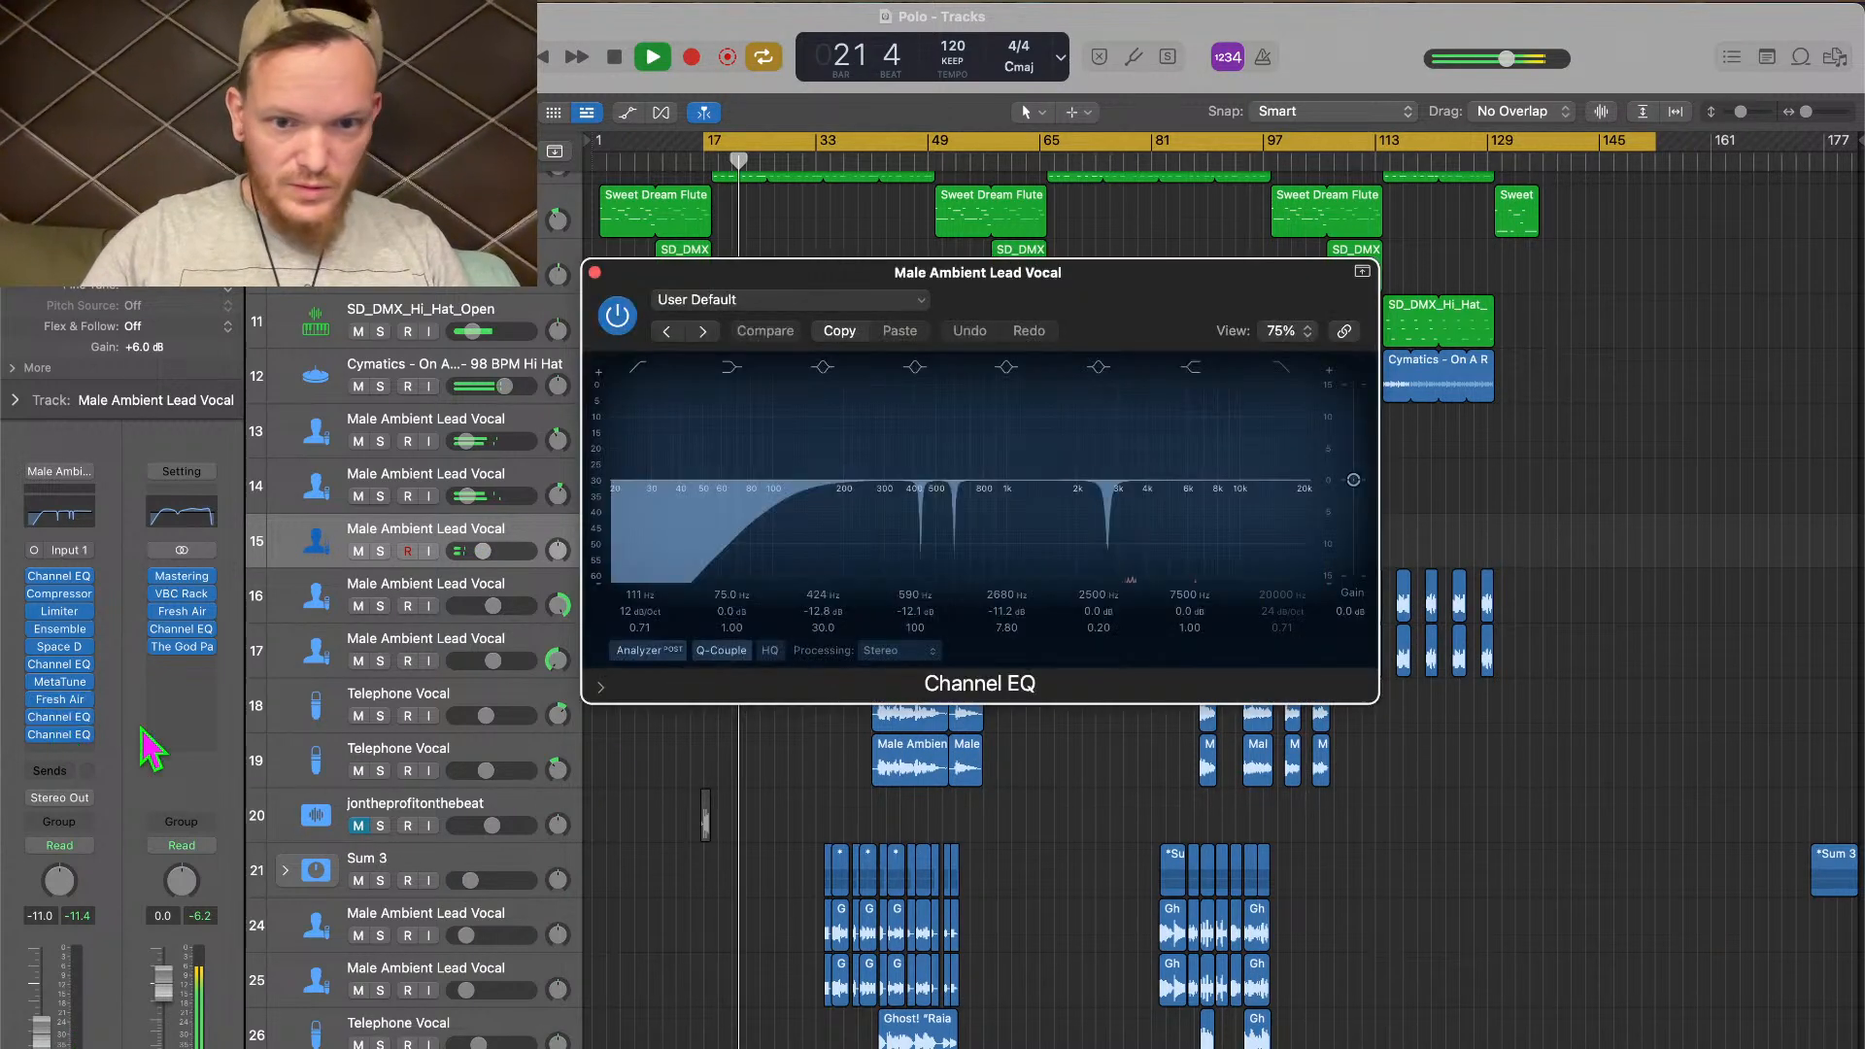
click(594, 272)
In track 15's Channel EQ with the 177 Hz low cut, set the -3.9 dB midrange cut to 555 Hz with Q 0.79
click(53, 734)
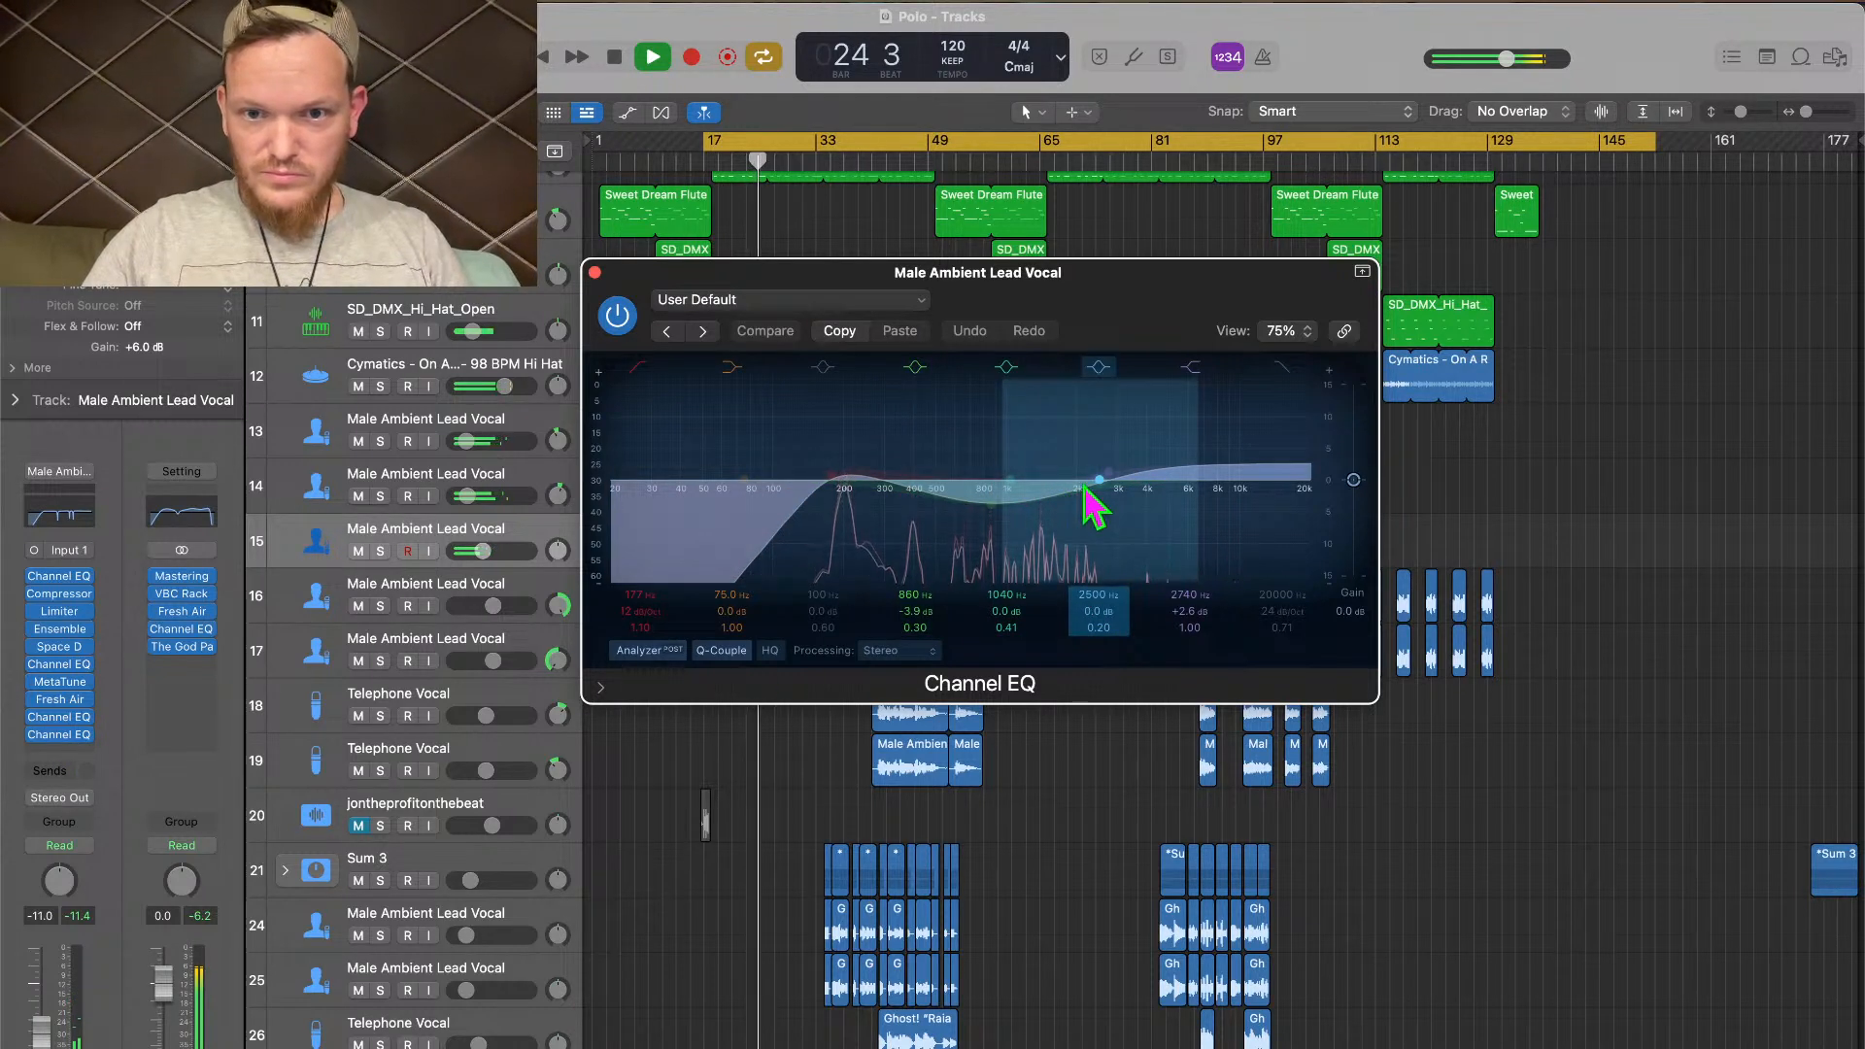
drag(928, 627, 919, 604)
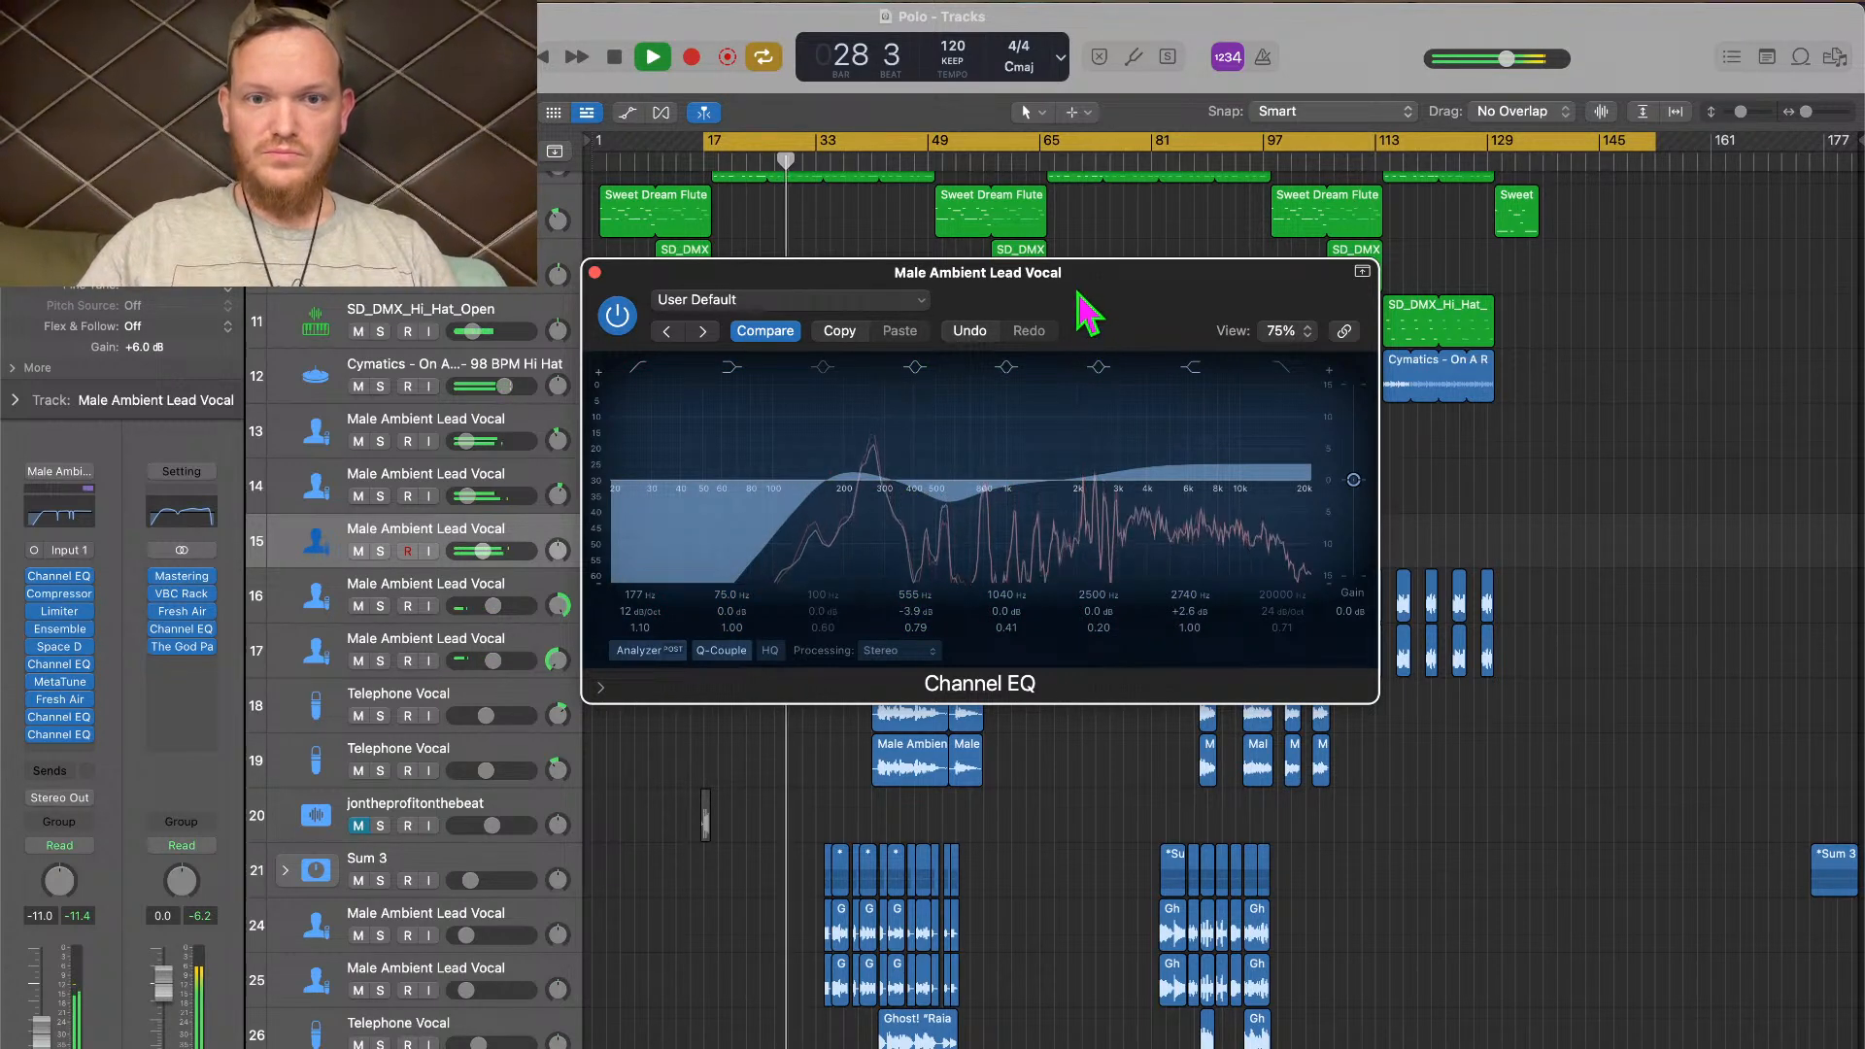
drag(1082, 296, 1115, 714)
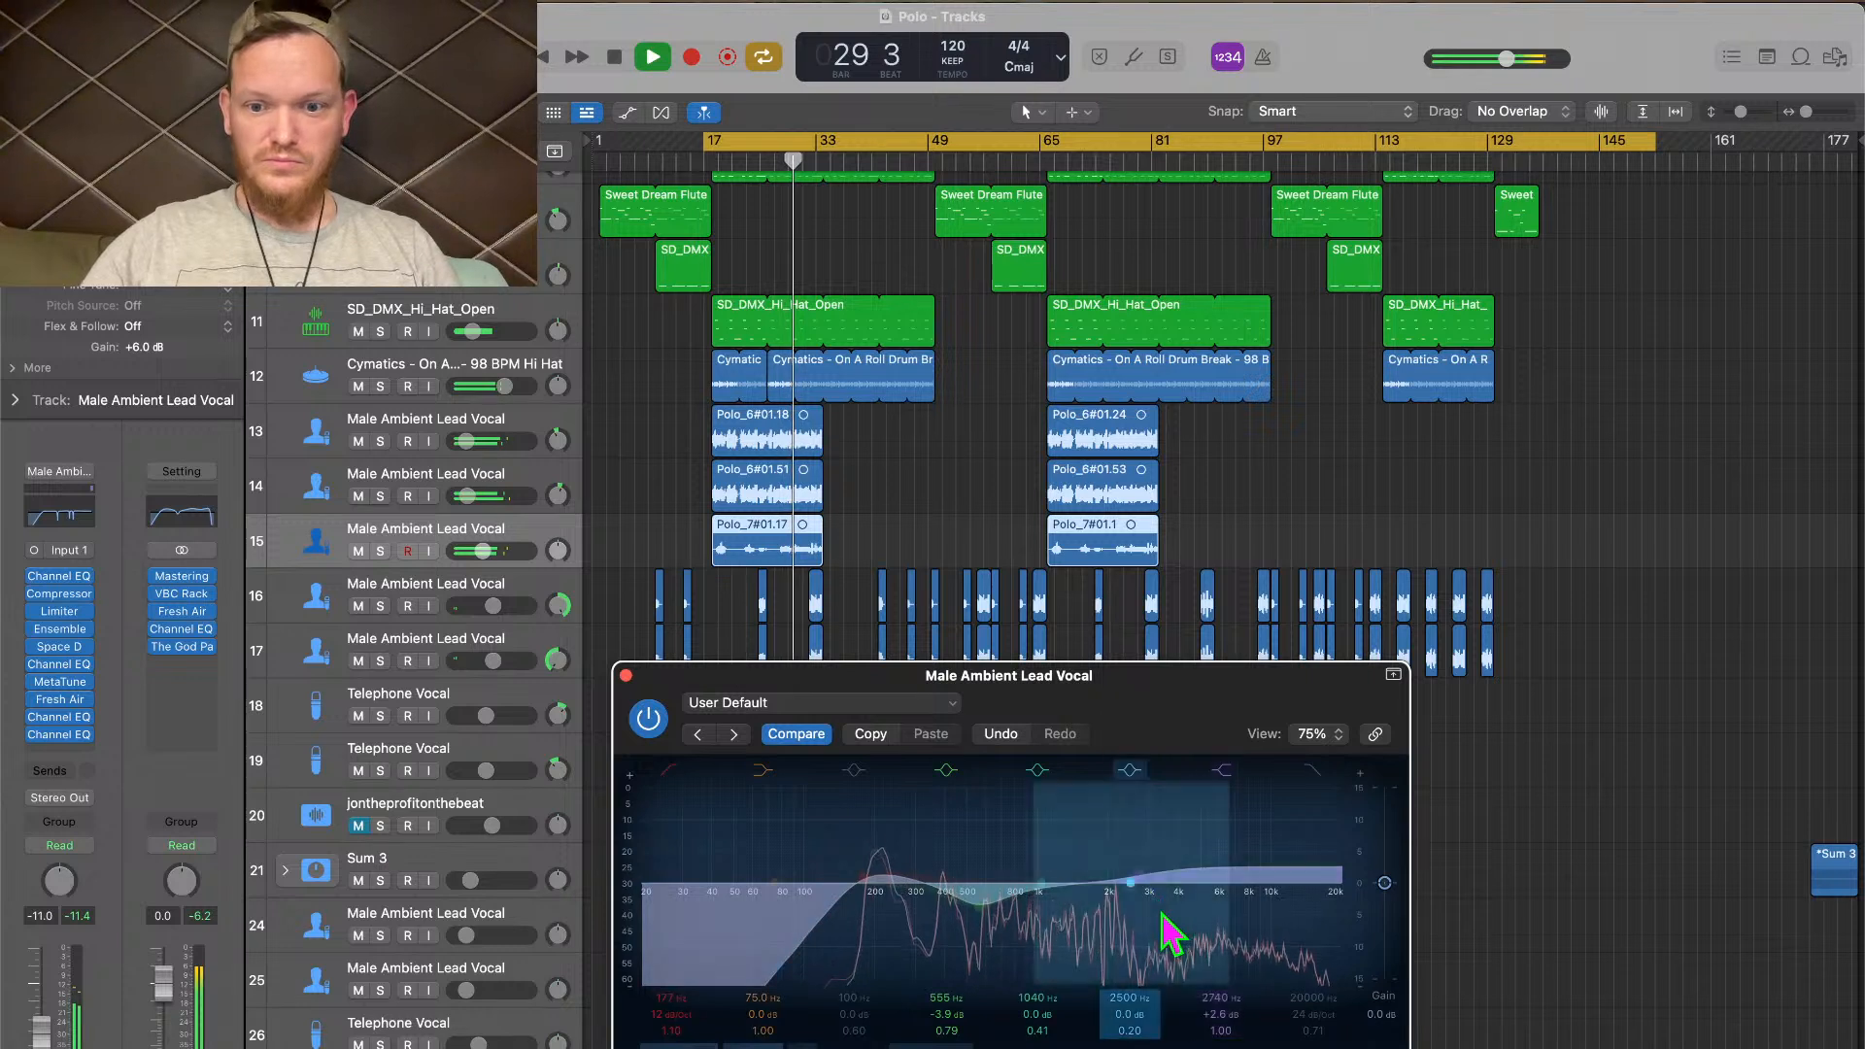
Set this EQ's high shelf to +4.3 dB at 1950 Hz and its high cut to 10300 Hz, then check it from bar 17
drag(1166, 887, 1127, 879)
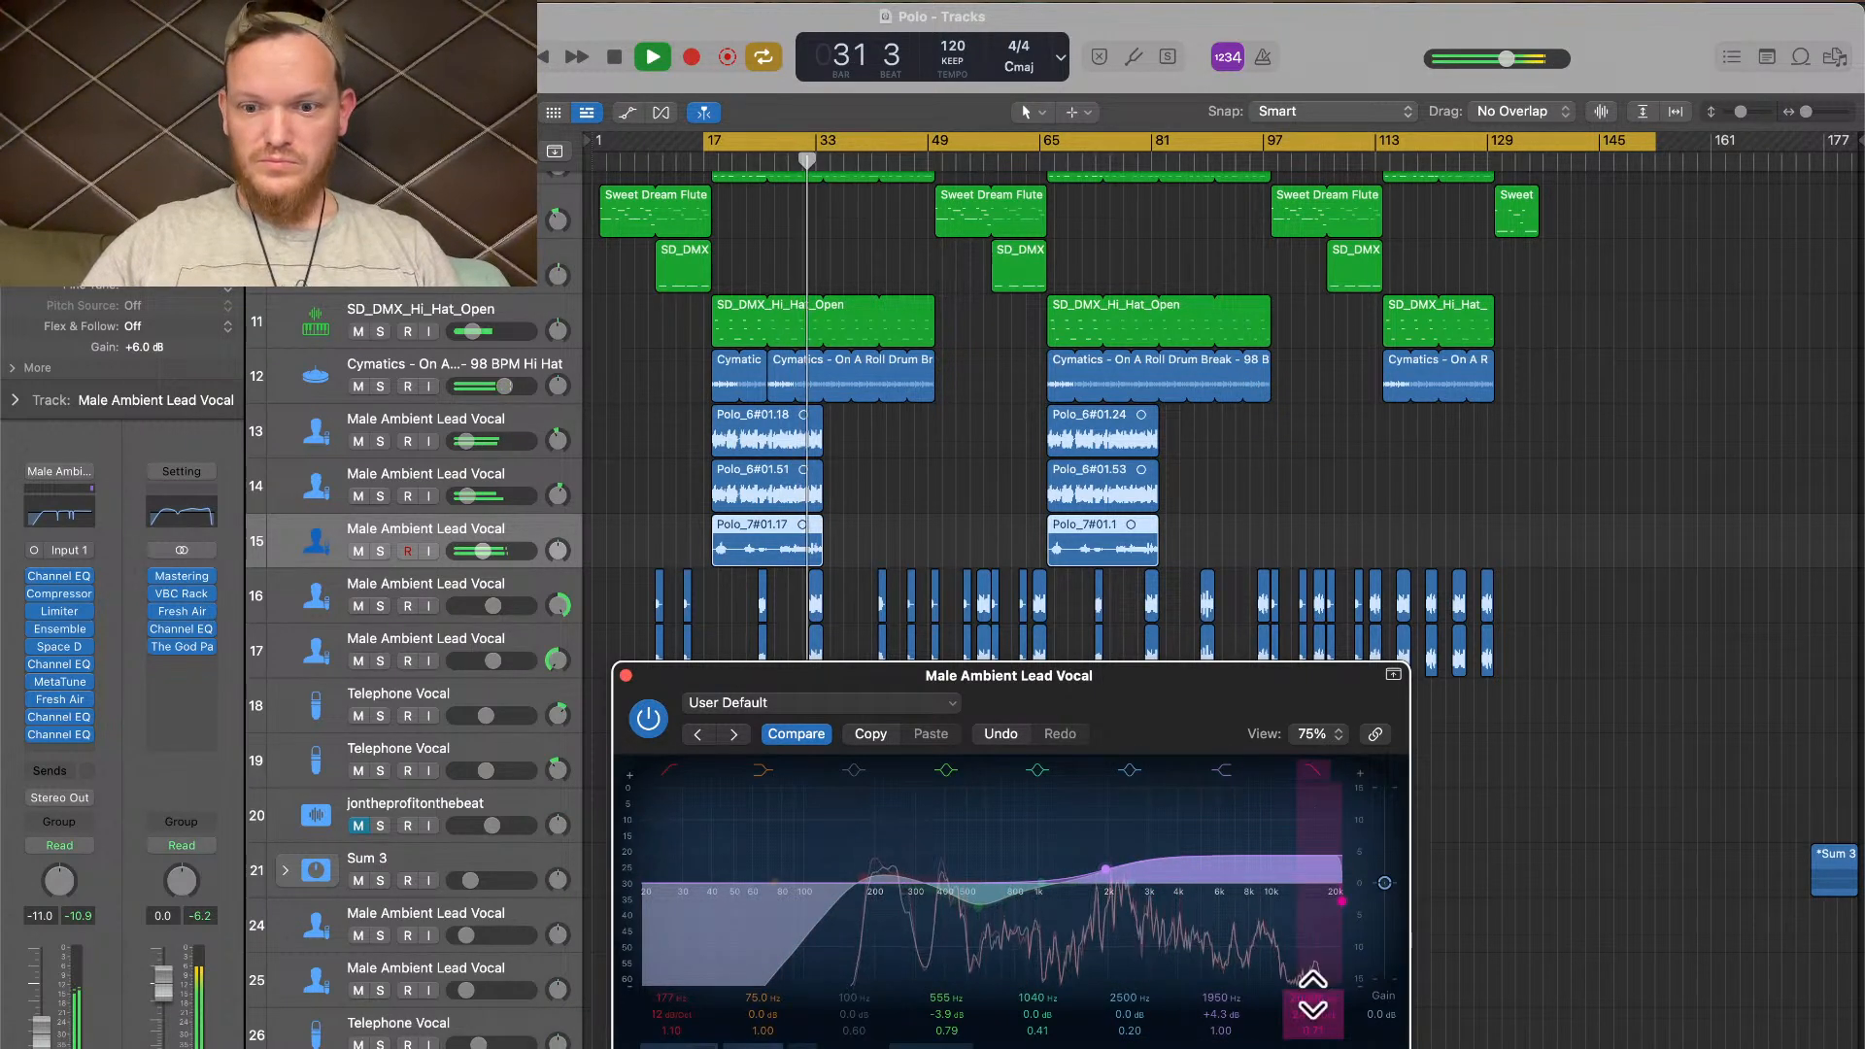
drag(1313, 996, 1314, 1035)
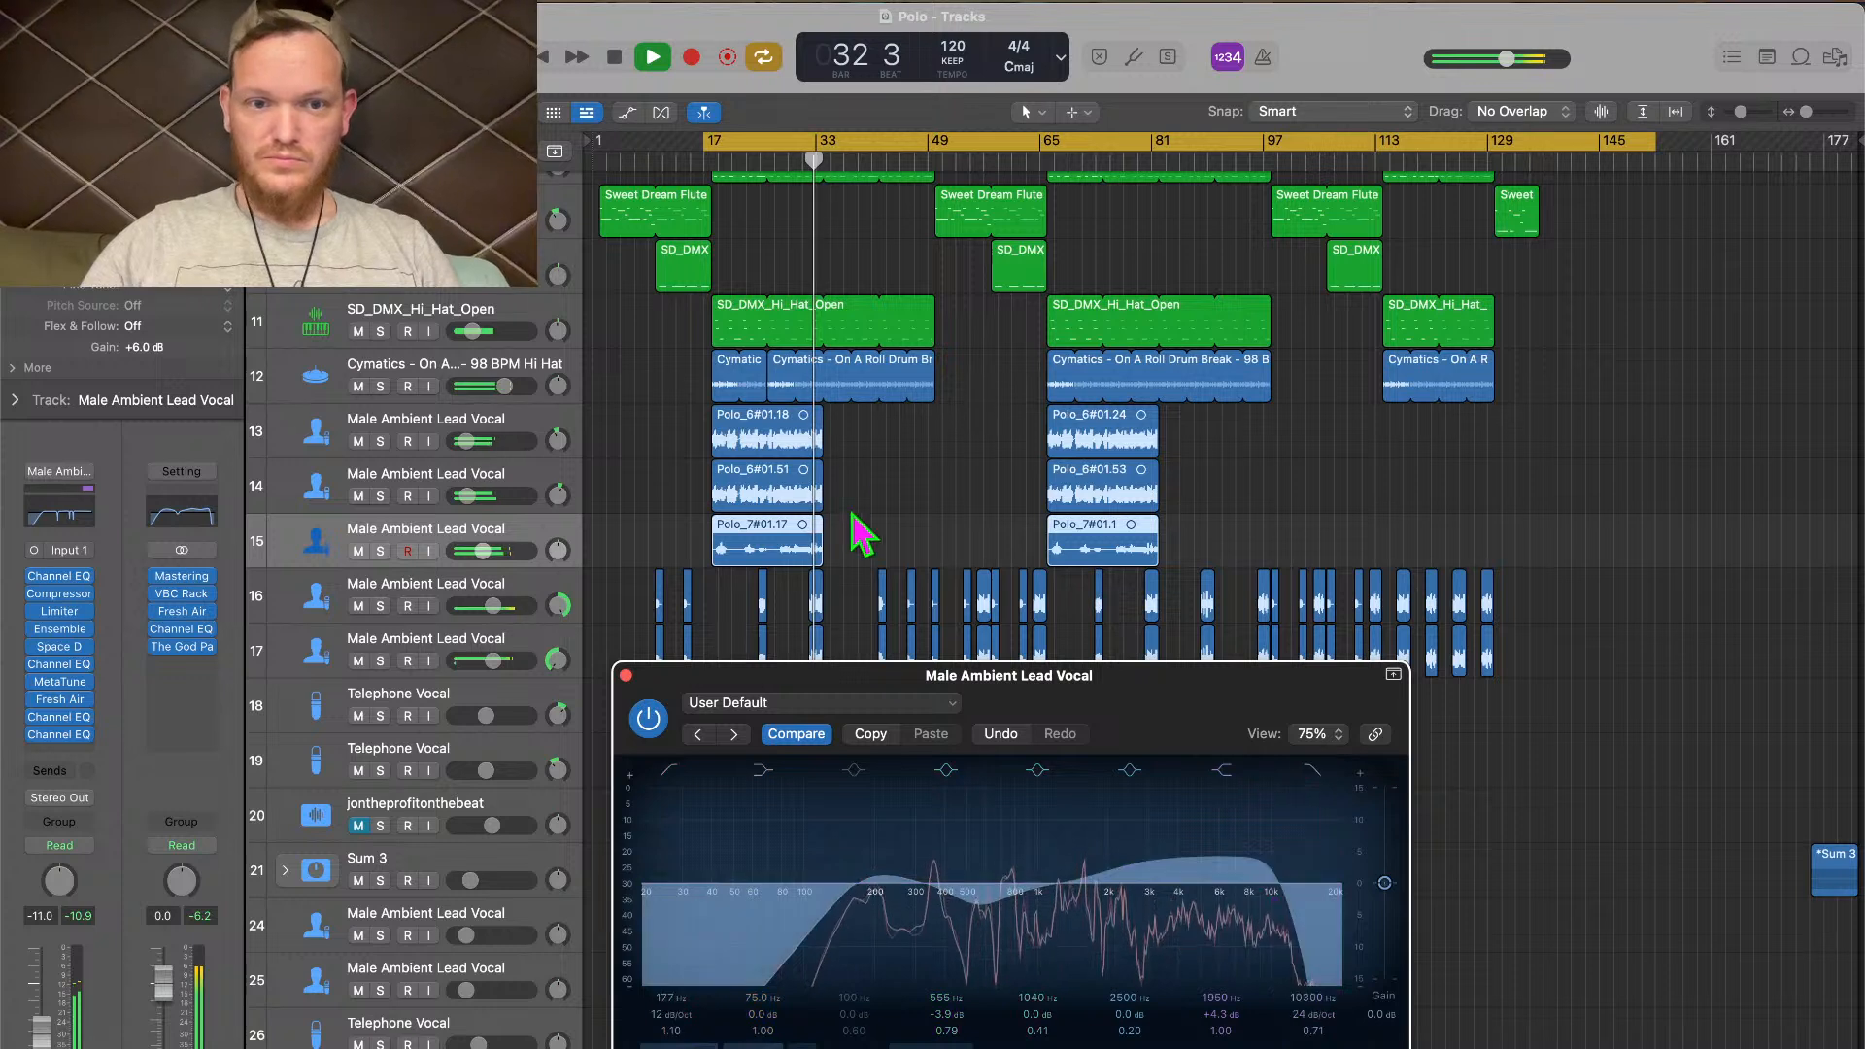
click(717, 158)
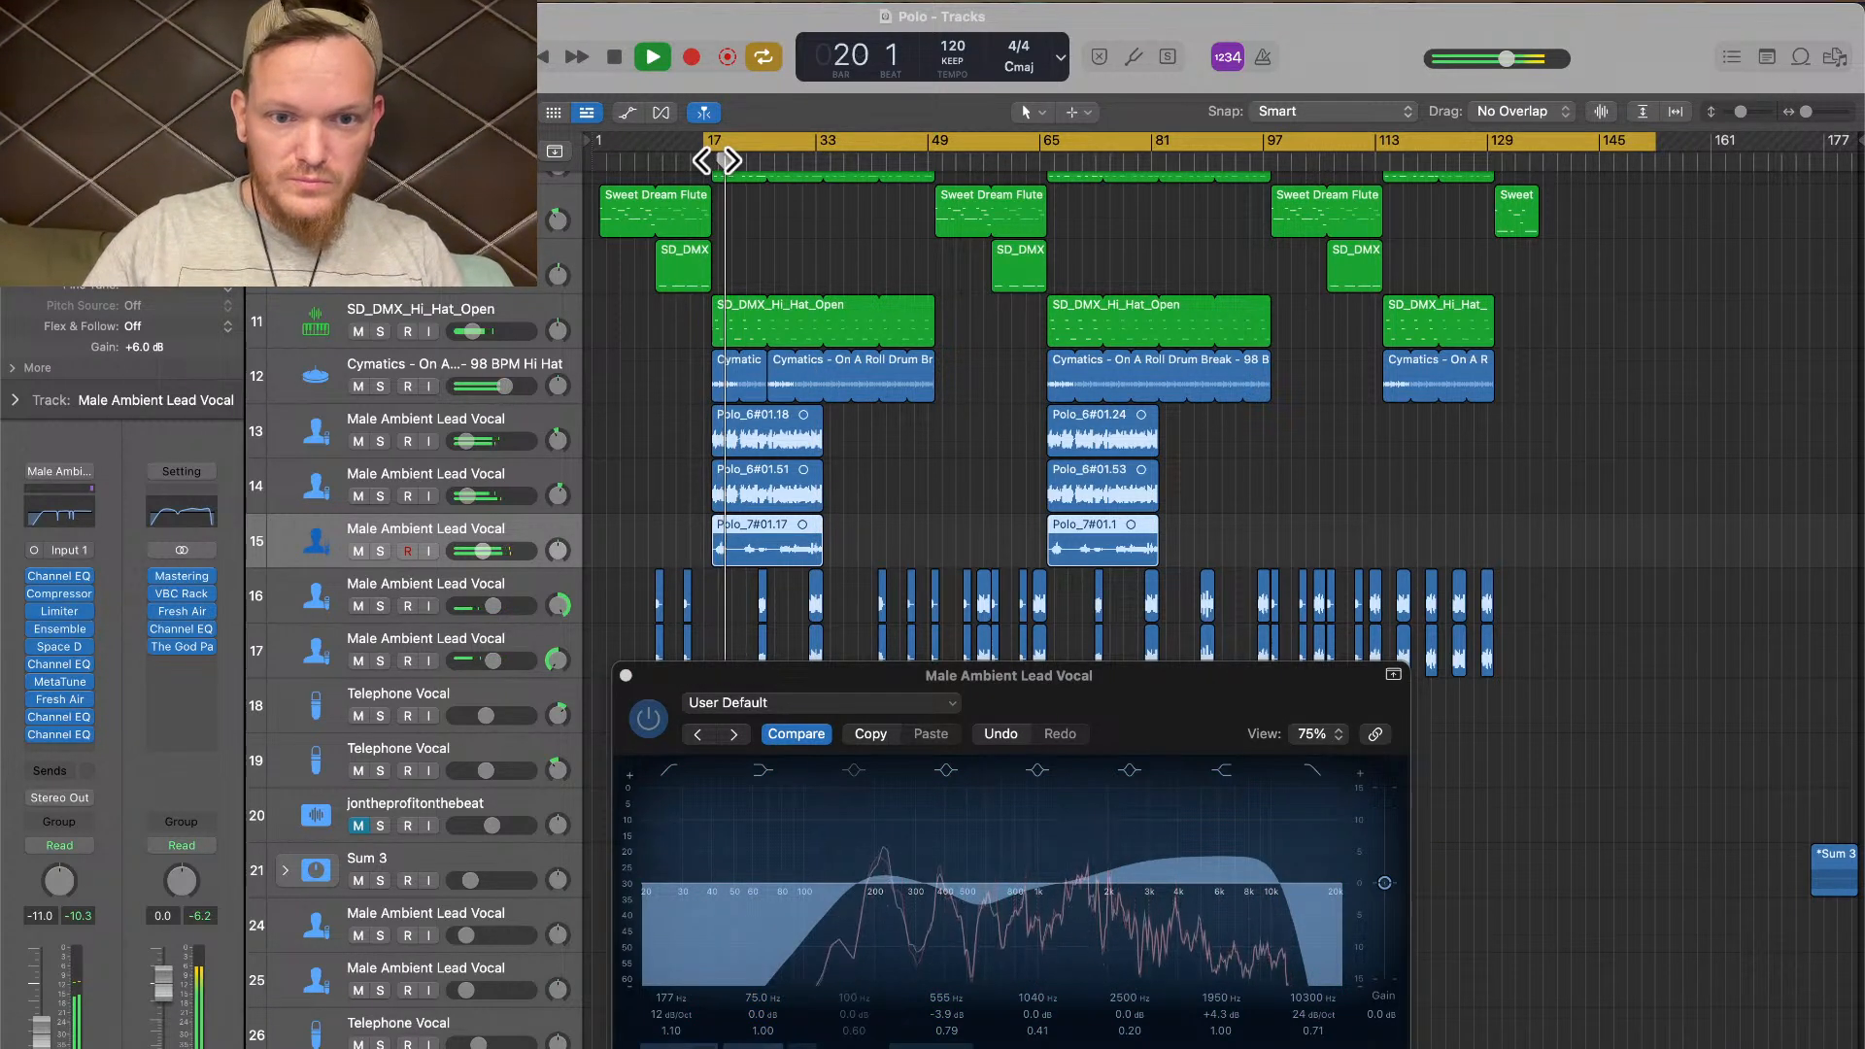
click(712, 159)
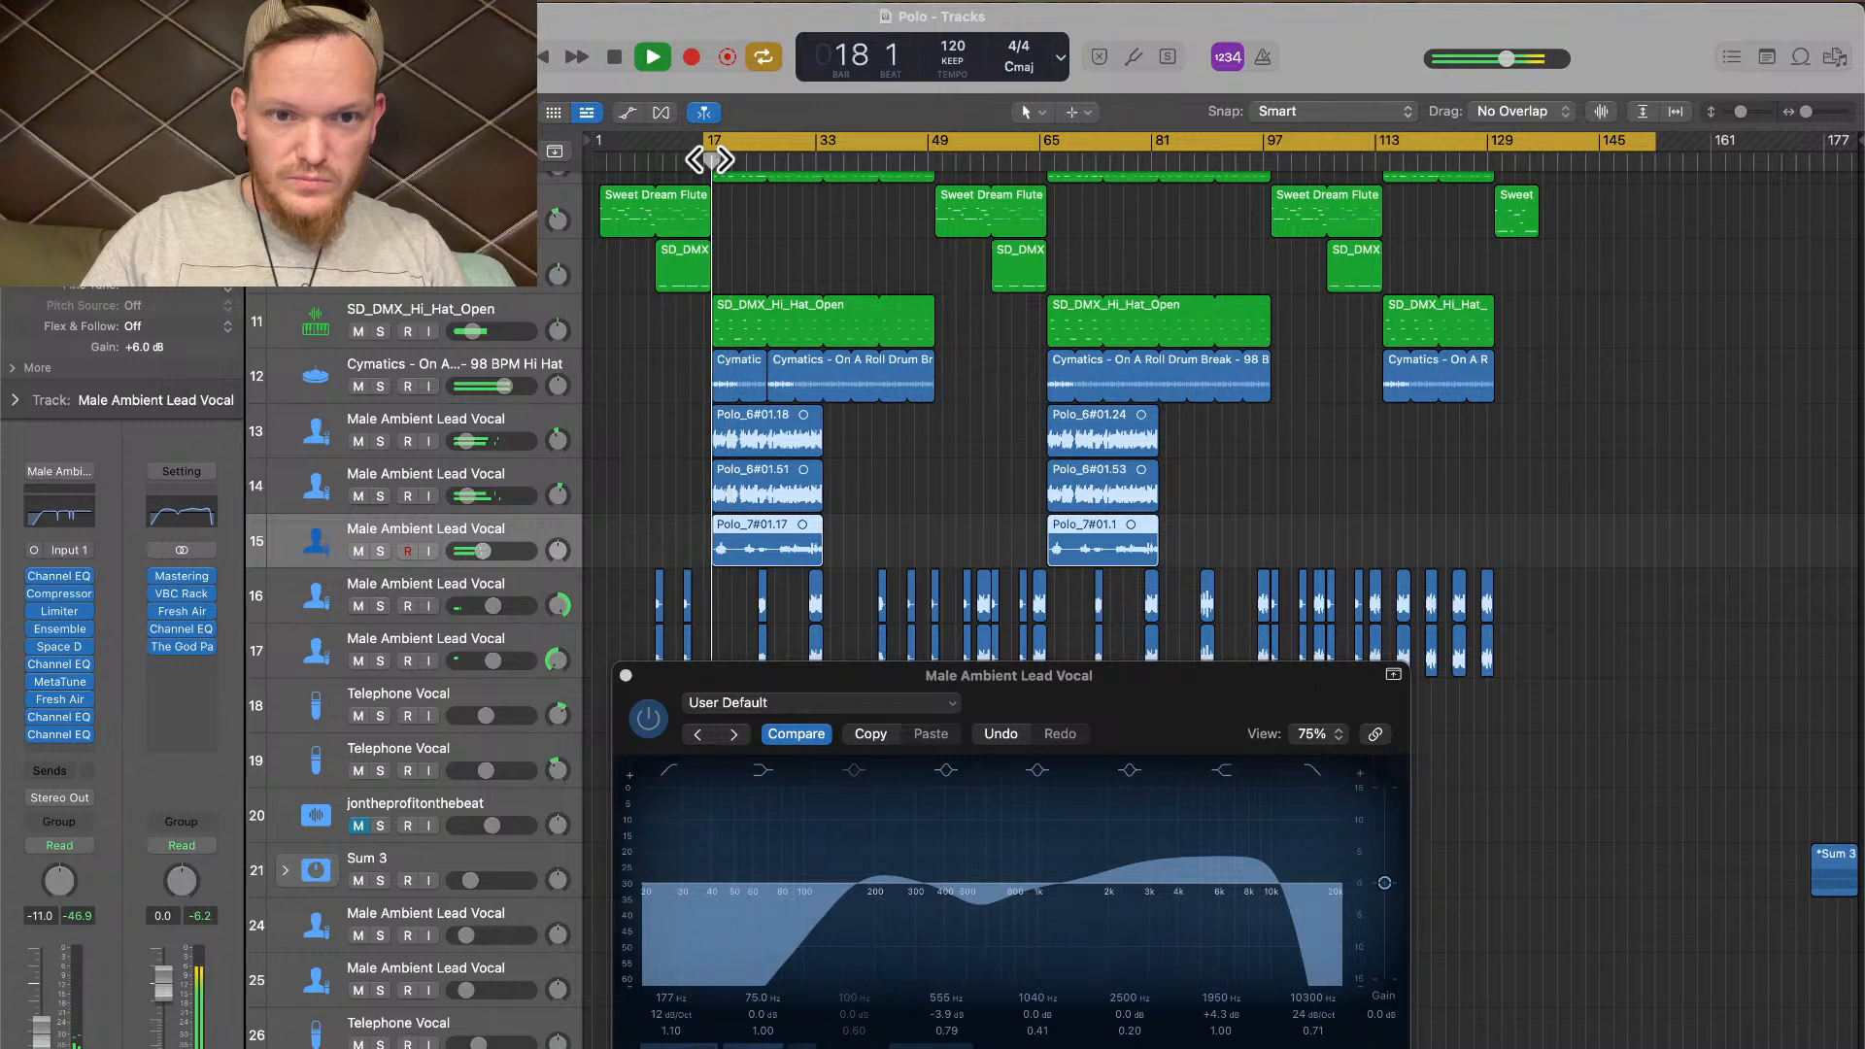
click(626, 675)
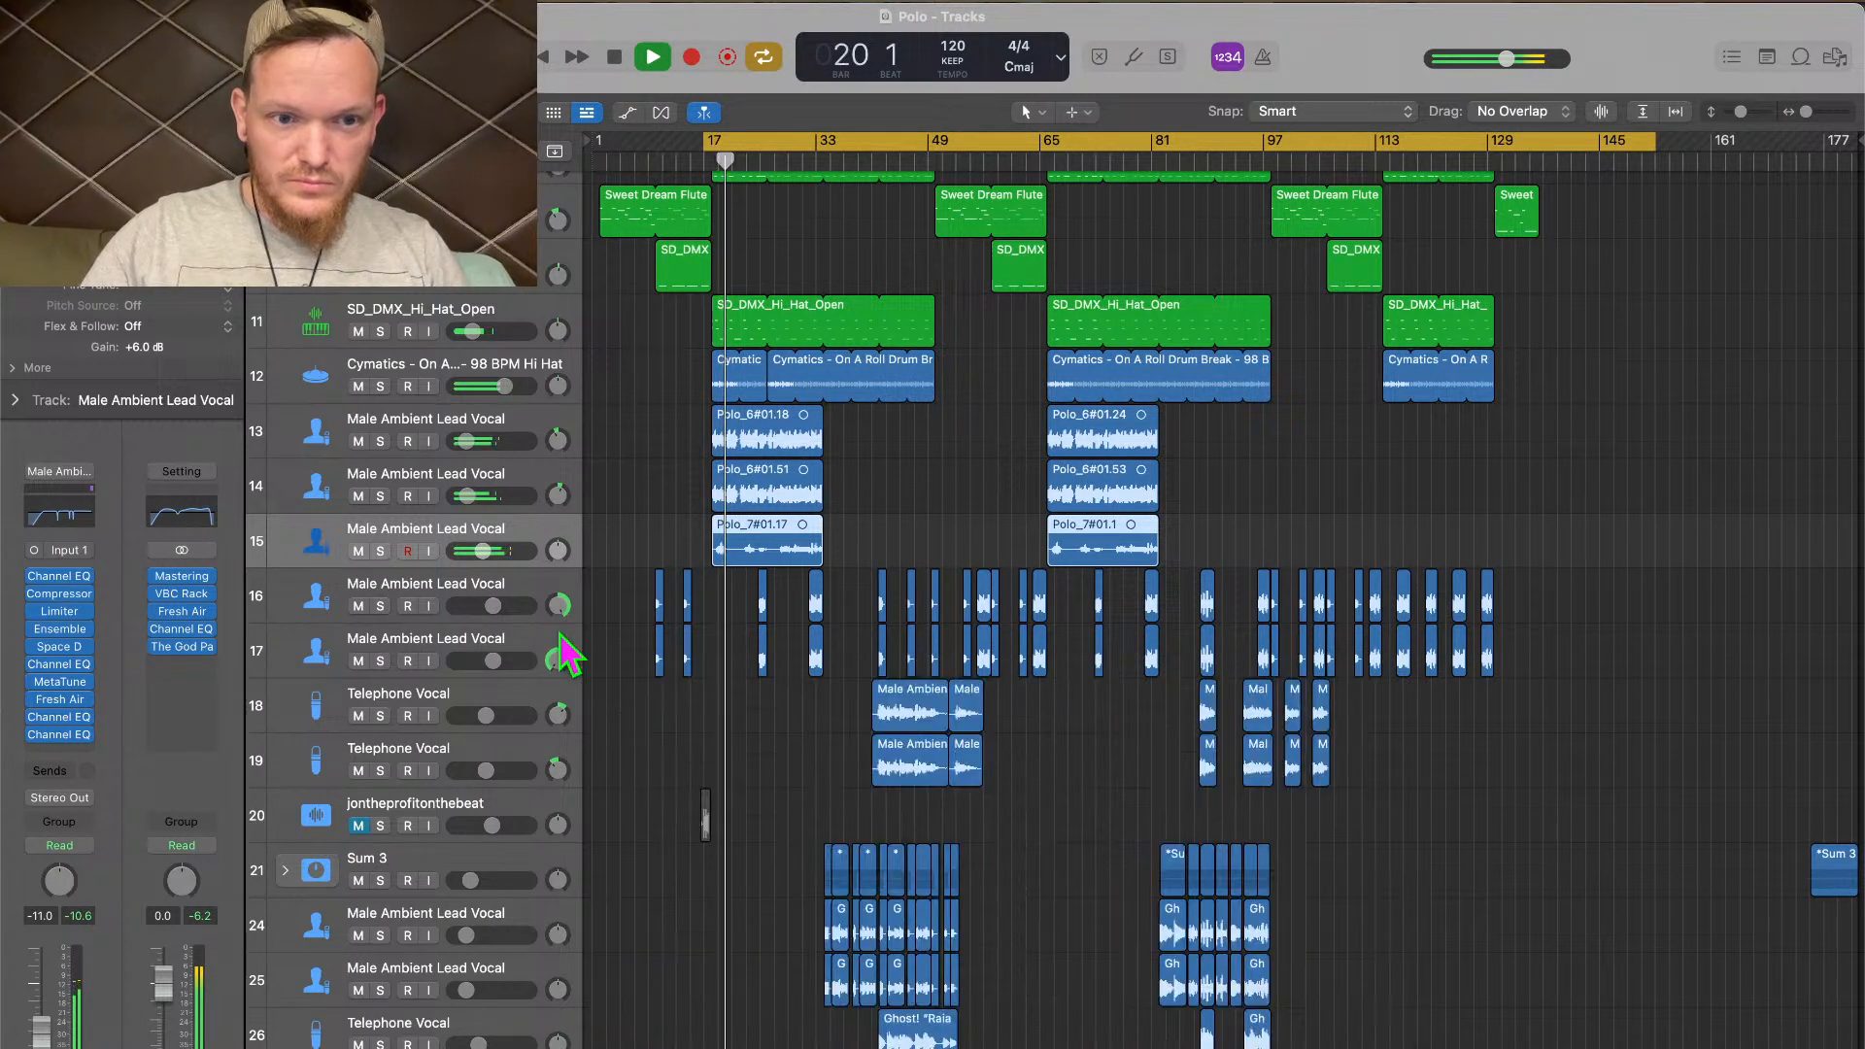
Lower Male Ambient Lead Vocal track 15 to -12.4 dB and raise the Sum 3 stack slightly
mouse_move(482, 550)
drag(483, 551, 479, 551)
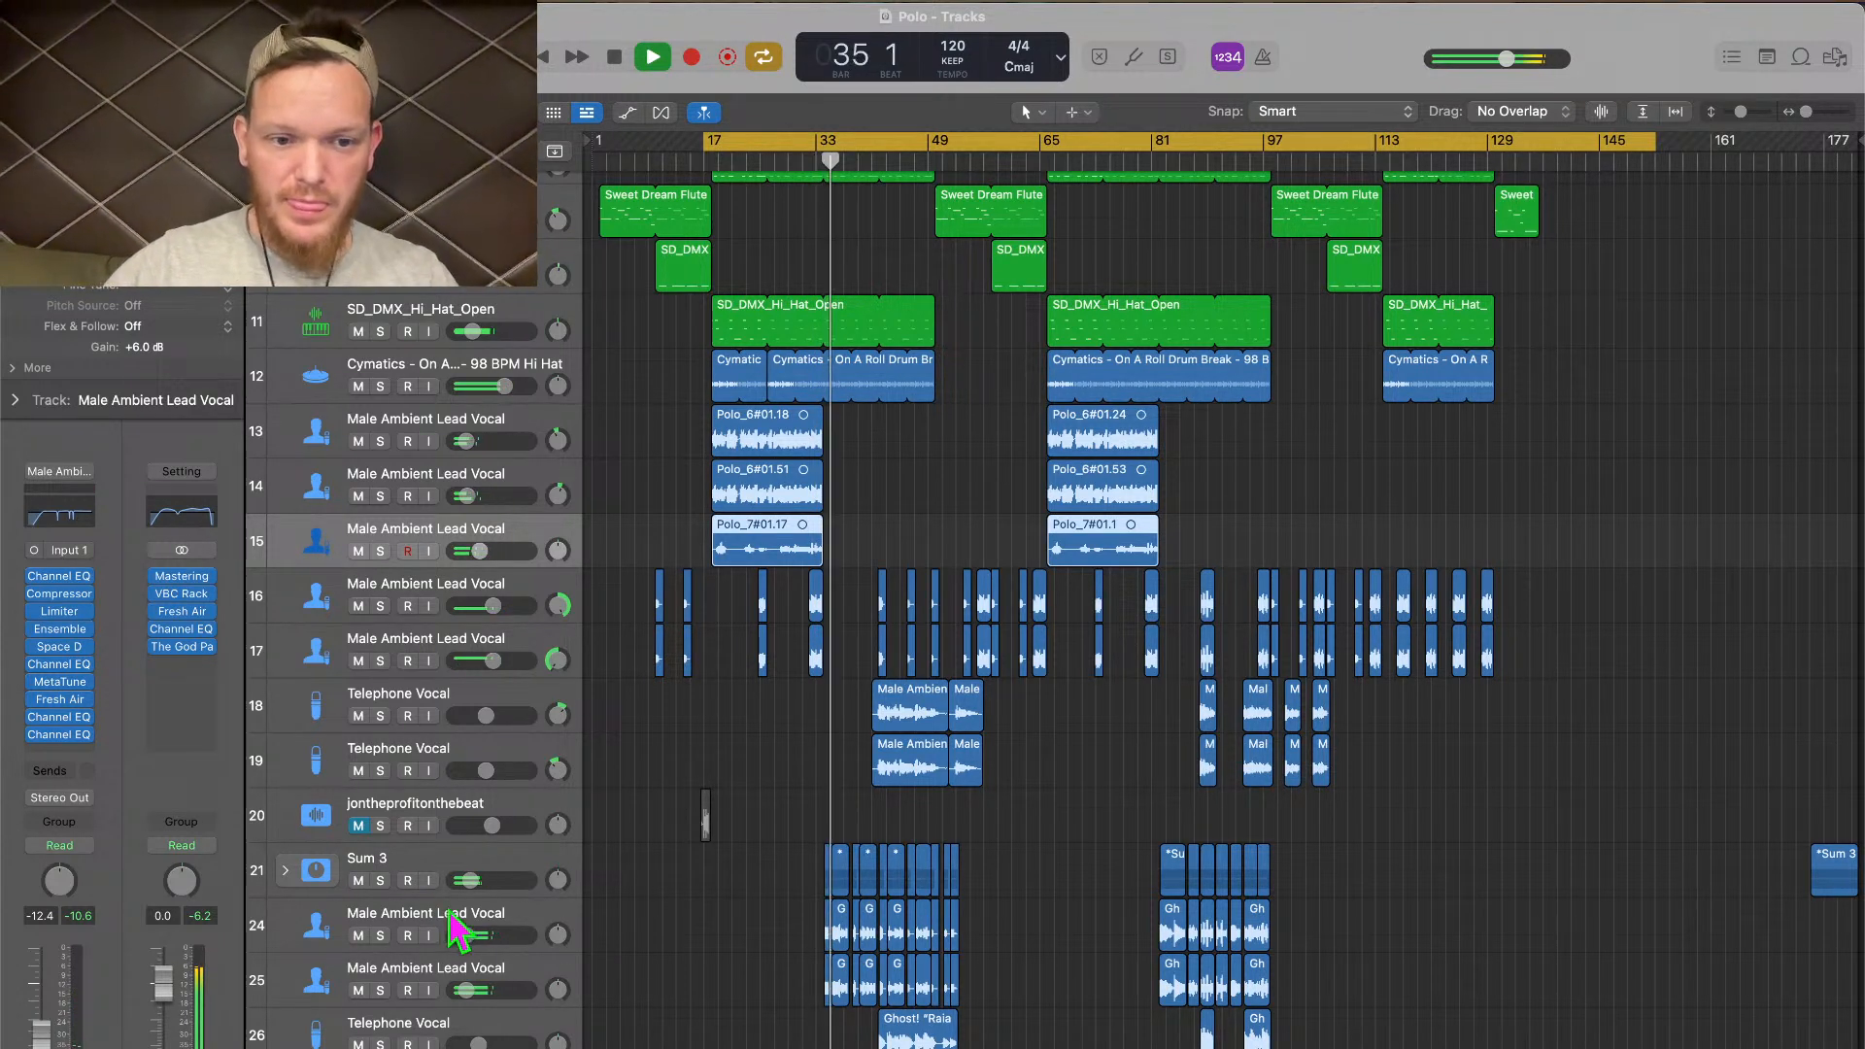
drag(473, 881, 476, 881)
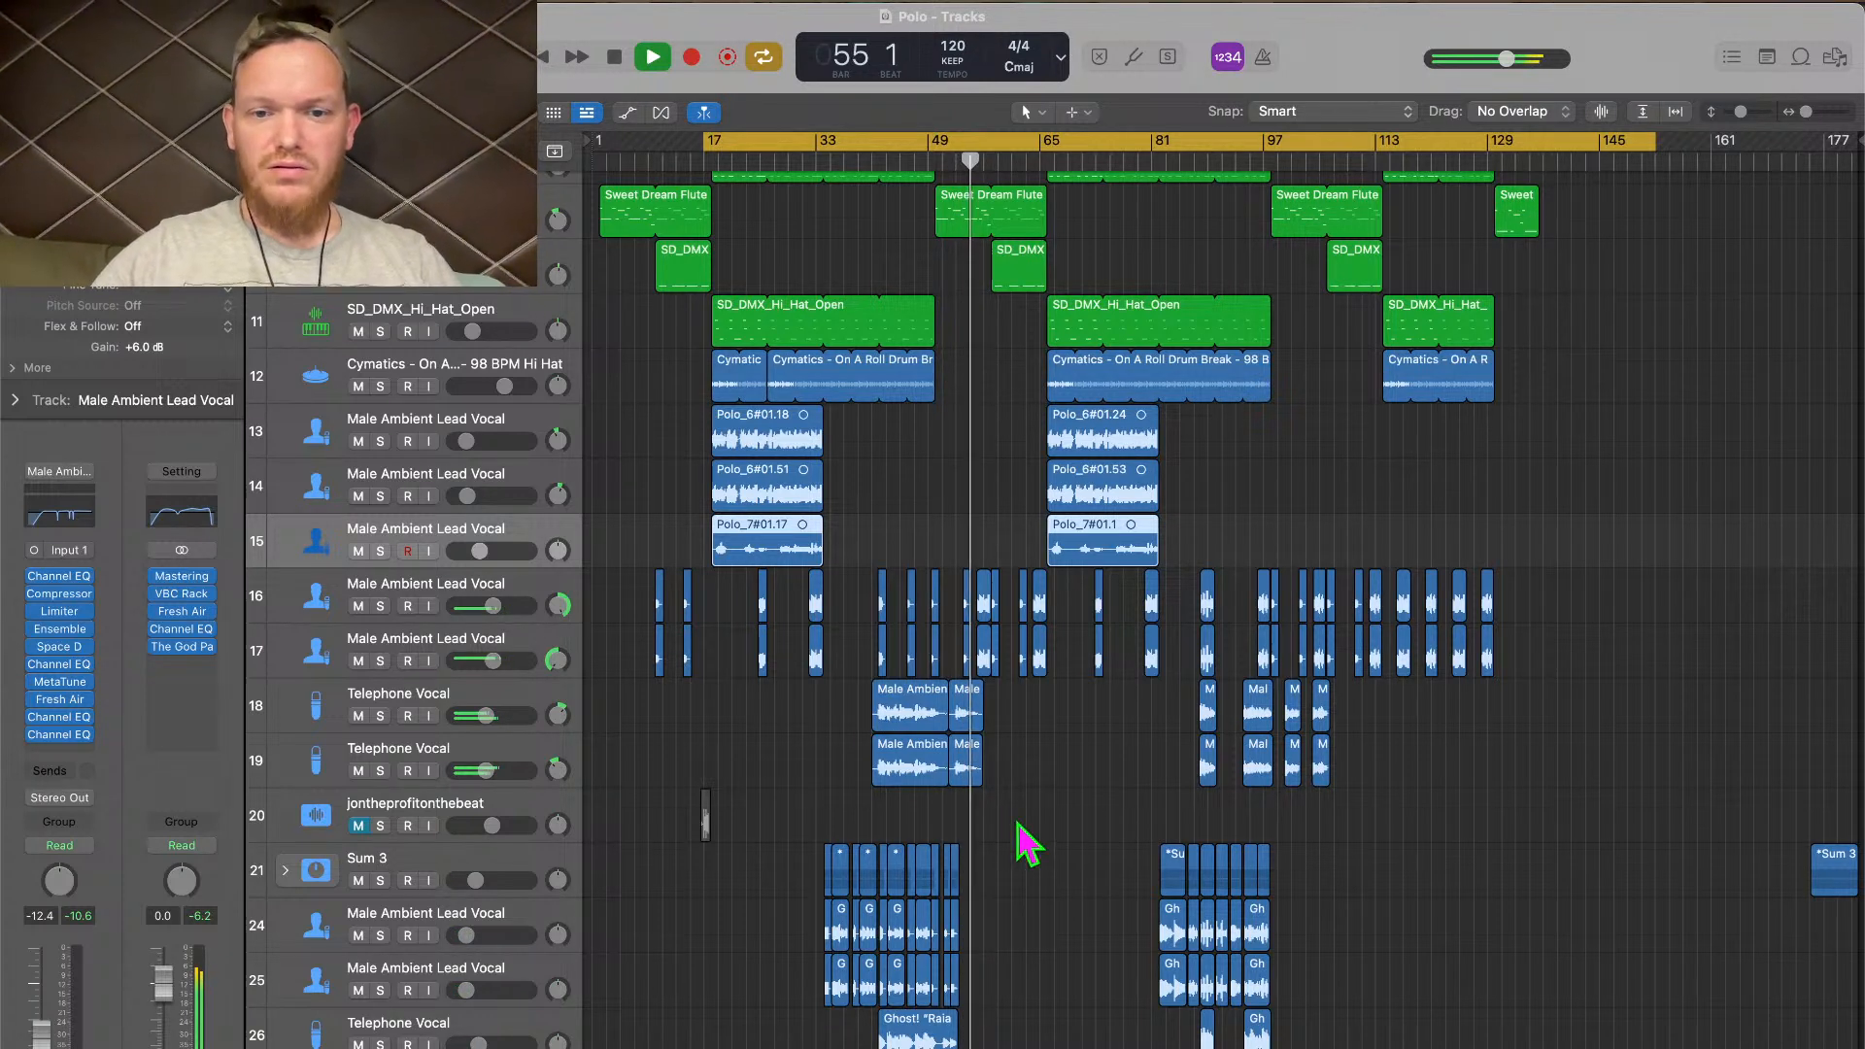
Raise Male Ambient Lead Vocal tracks 16 and 17 with track 16 at -4.5 dB, and tracks 13 and 14 with track 13 at -21.0 dB
click(458, 595)
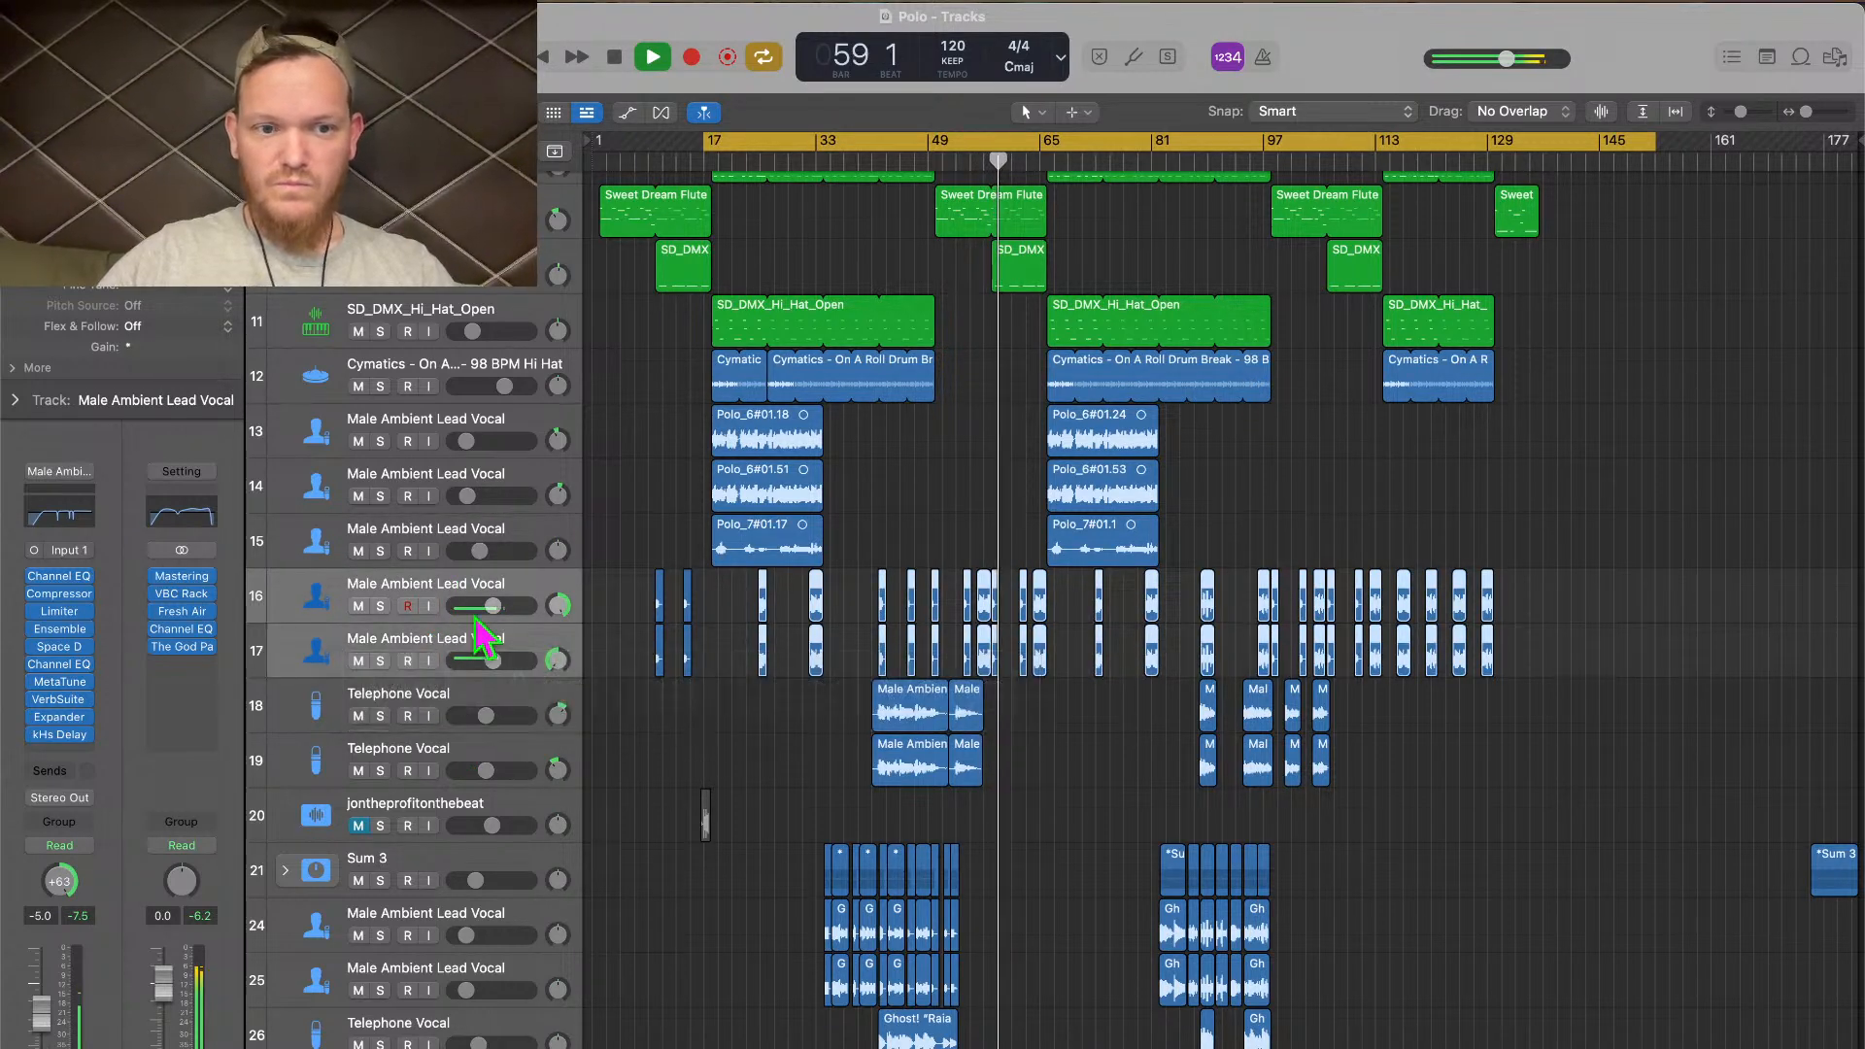
drag(493, 606, 500, 607)
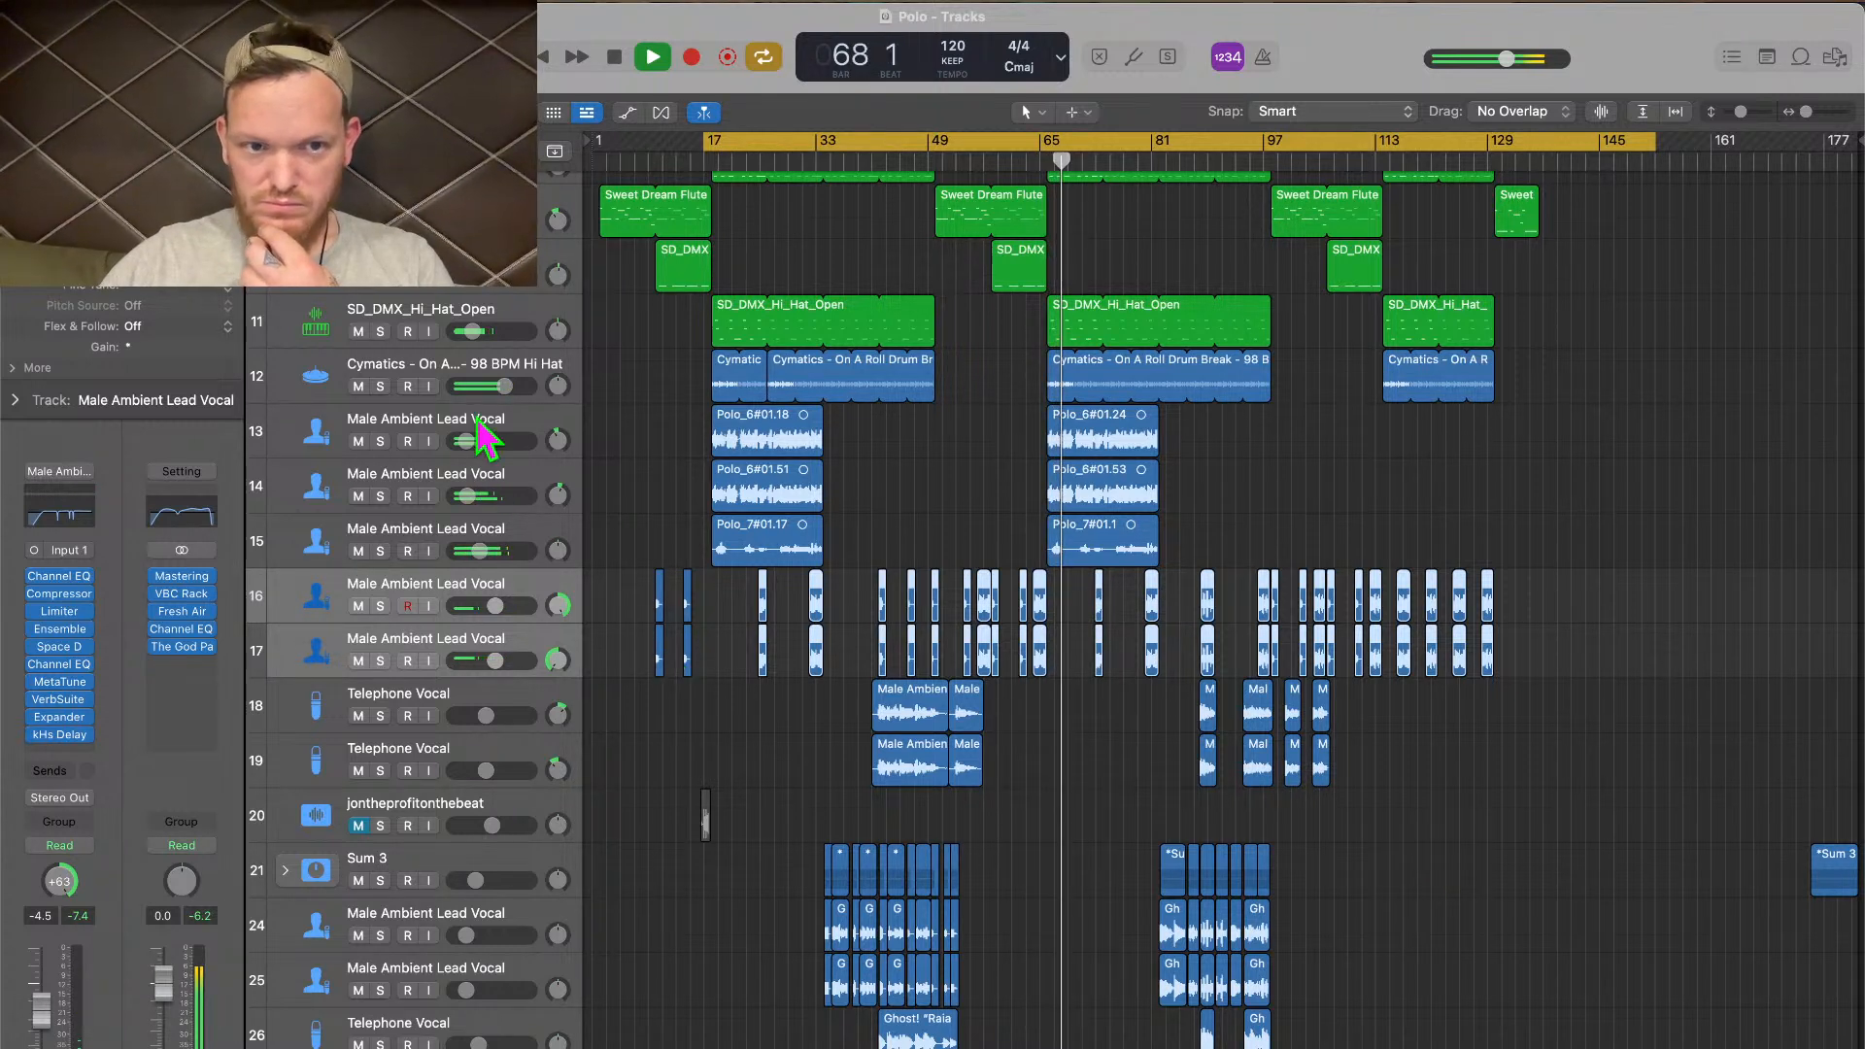
click(478, 416)
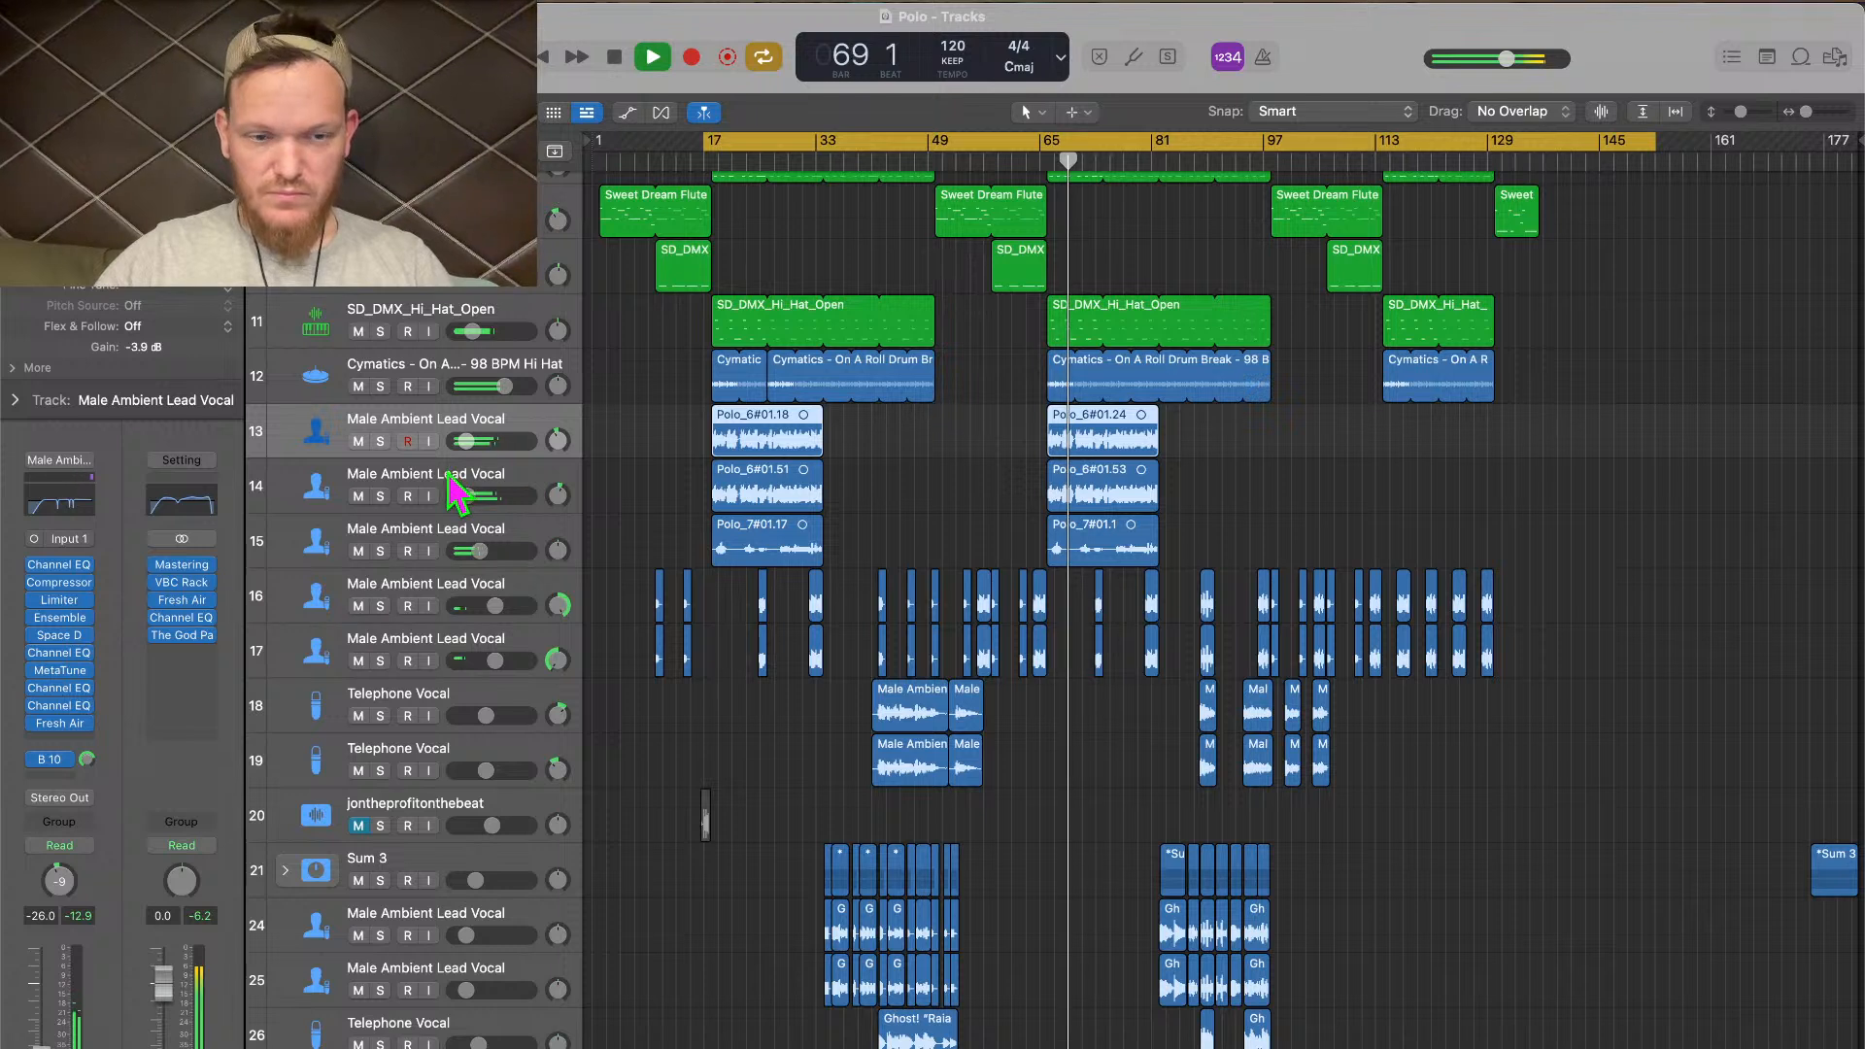
shift+click(451, 473)
drag(465, 441, 467, 440)
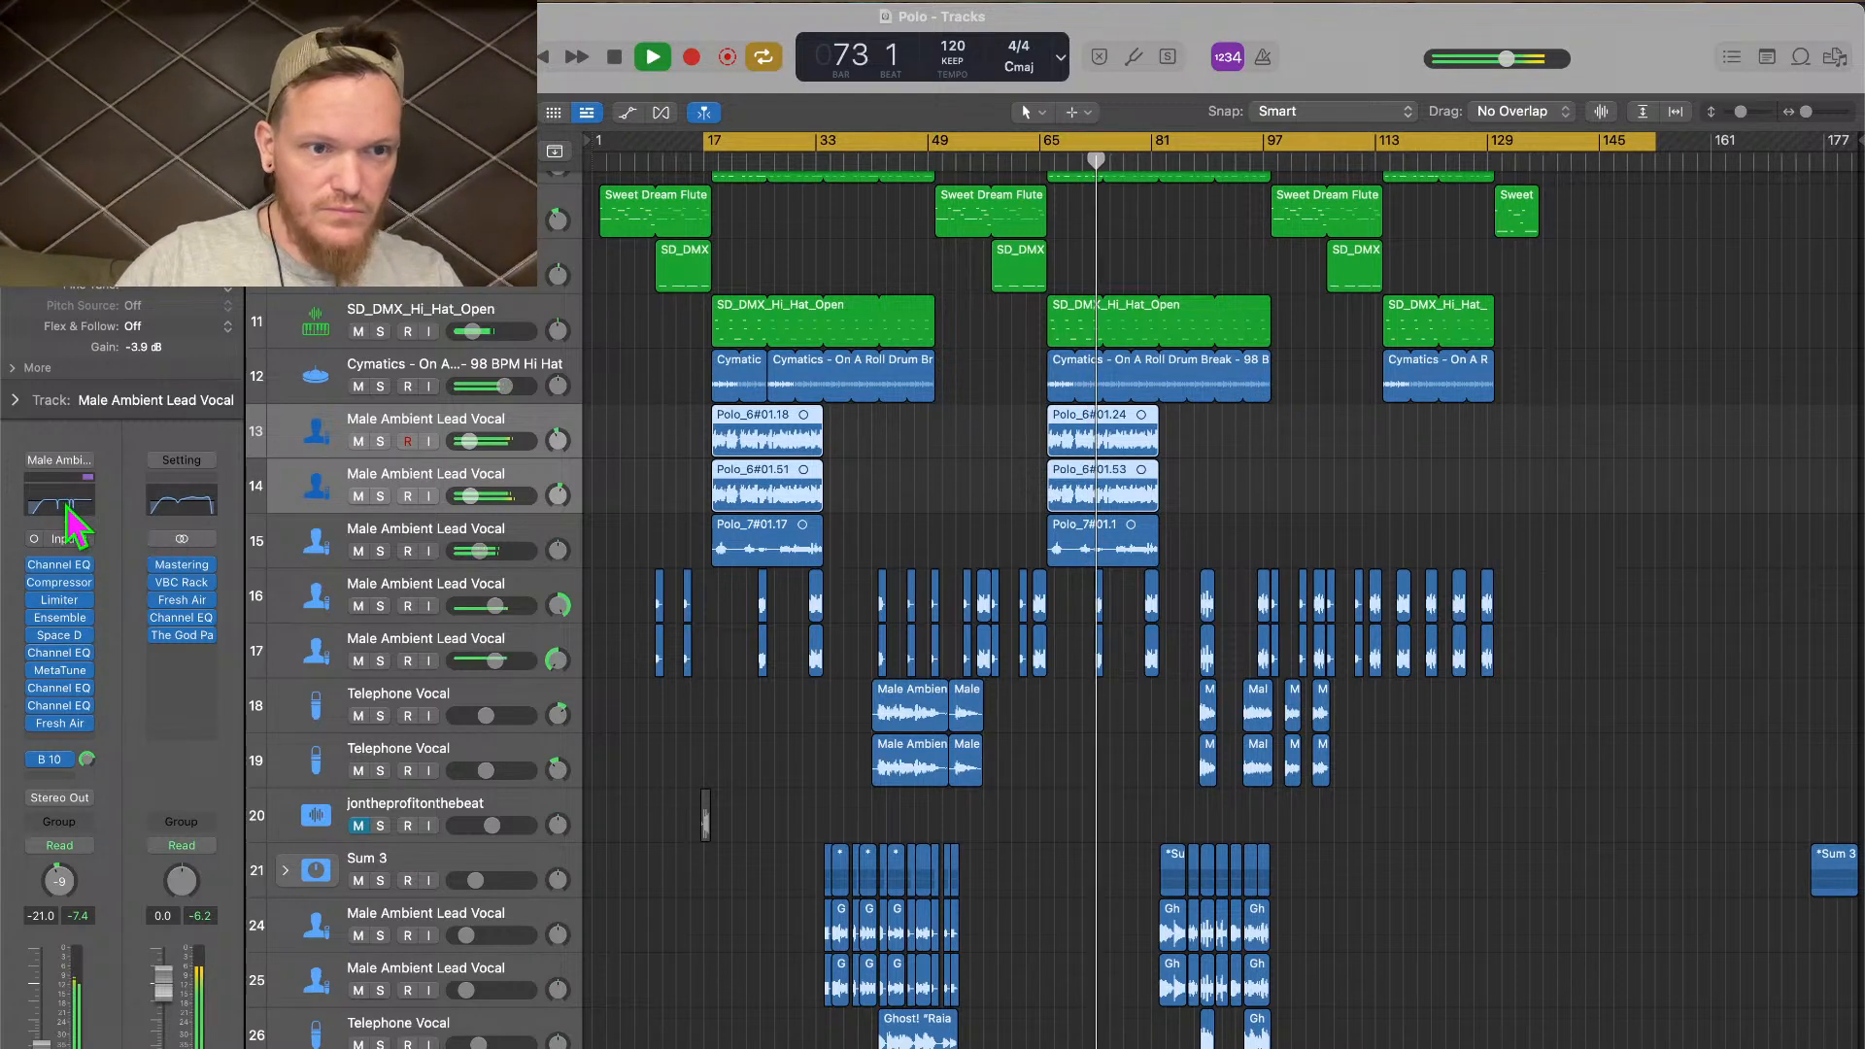
In Male Ambient Lead Vocal track 13's MaleLV Channel EQ, move the narrow 510 Hz cut to 412 Hz at -20.9 dB with Q 24
click(66, 503)
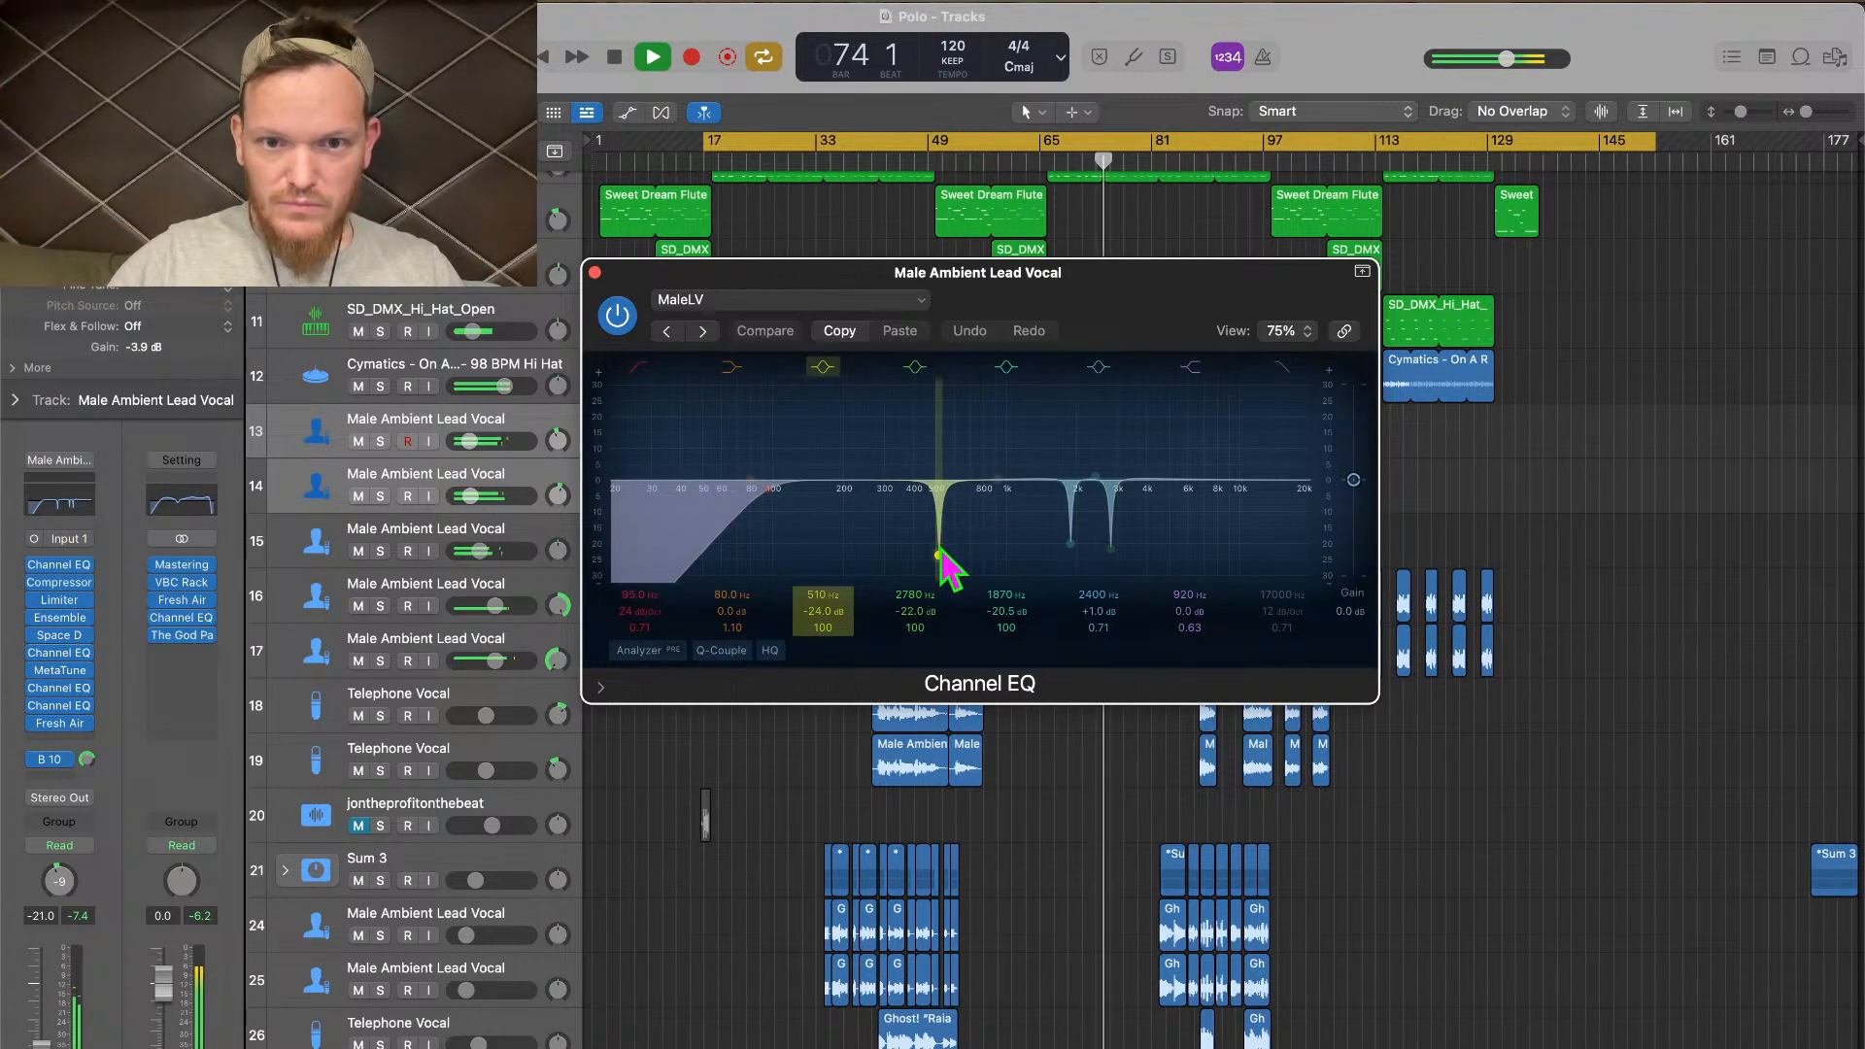
drag(940, 508, 924, 558)
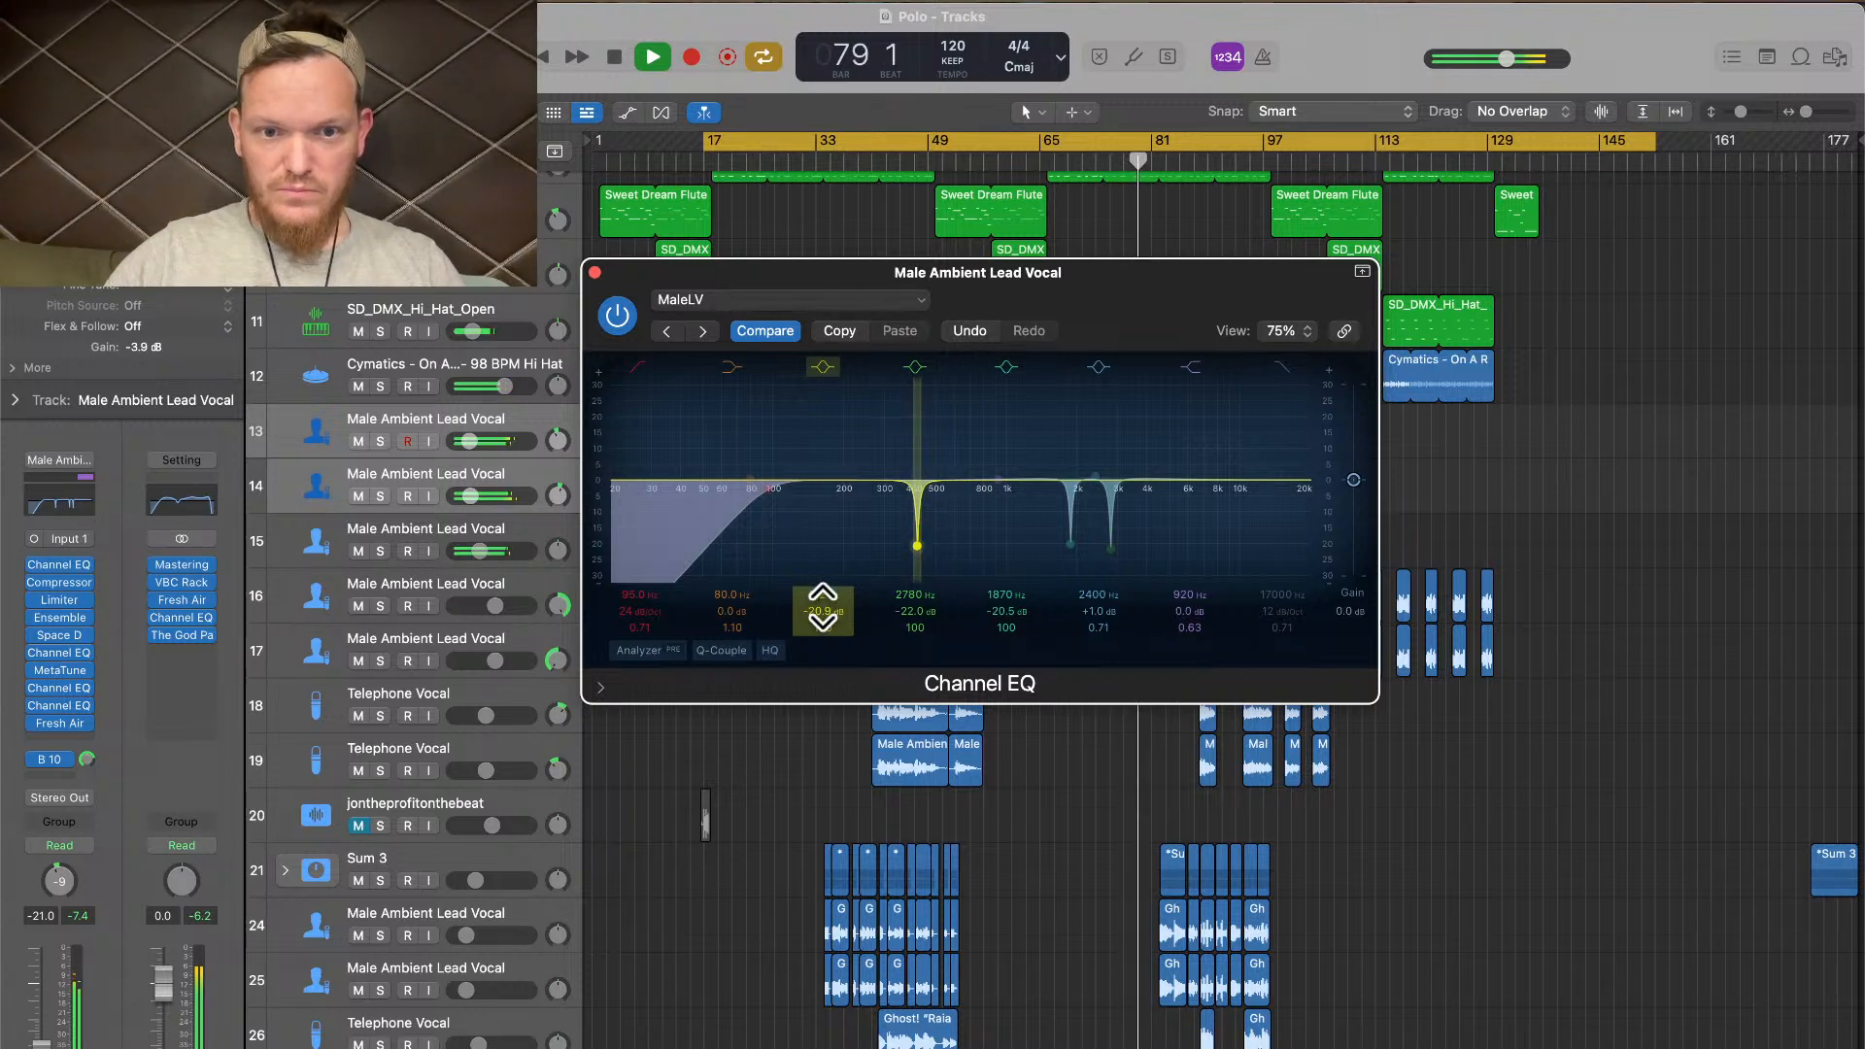
drag(860, 602, 860, 661)
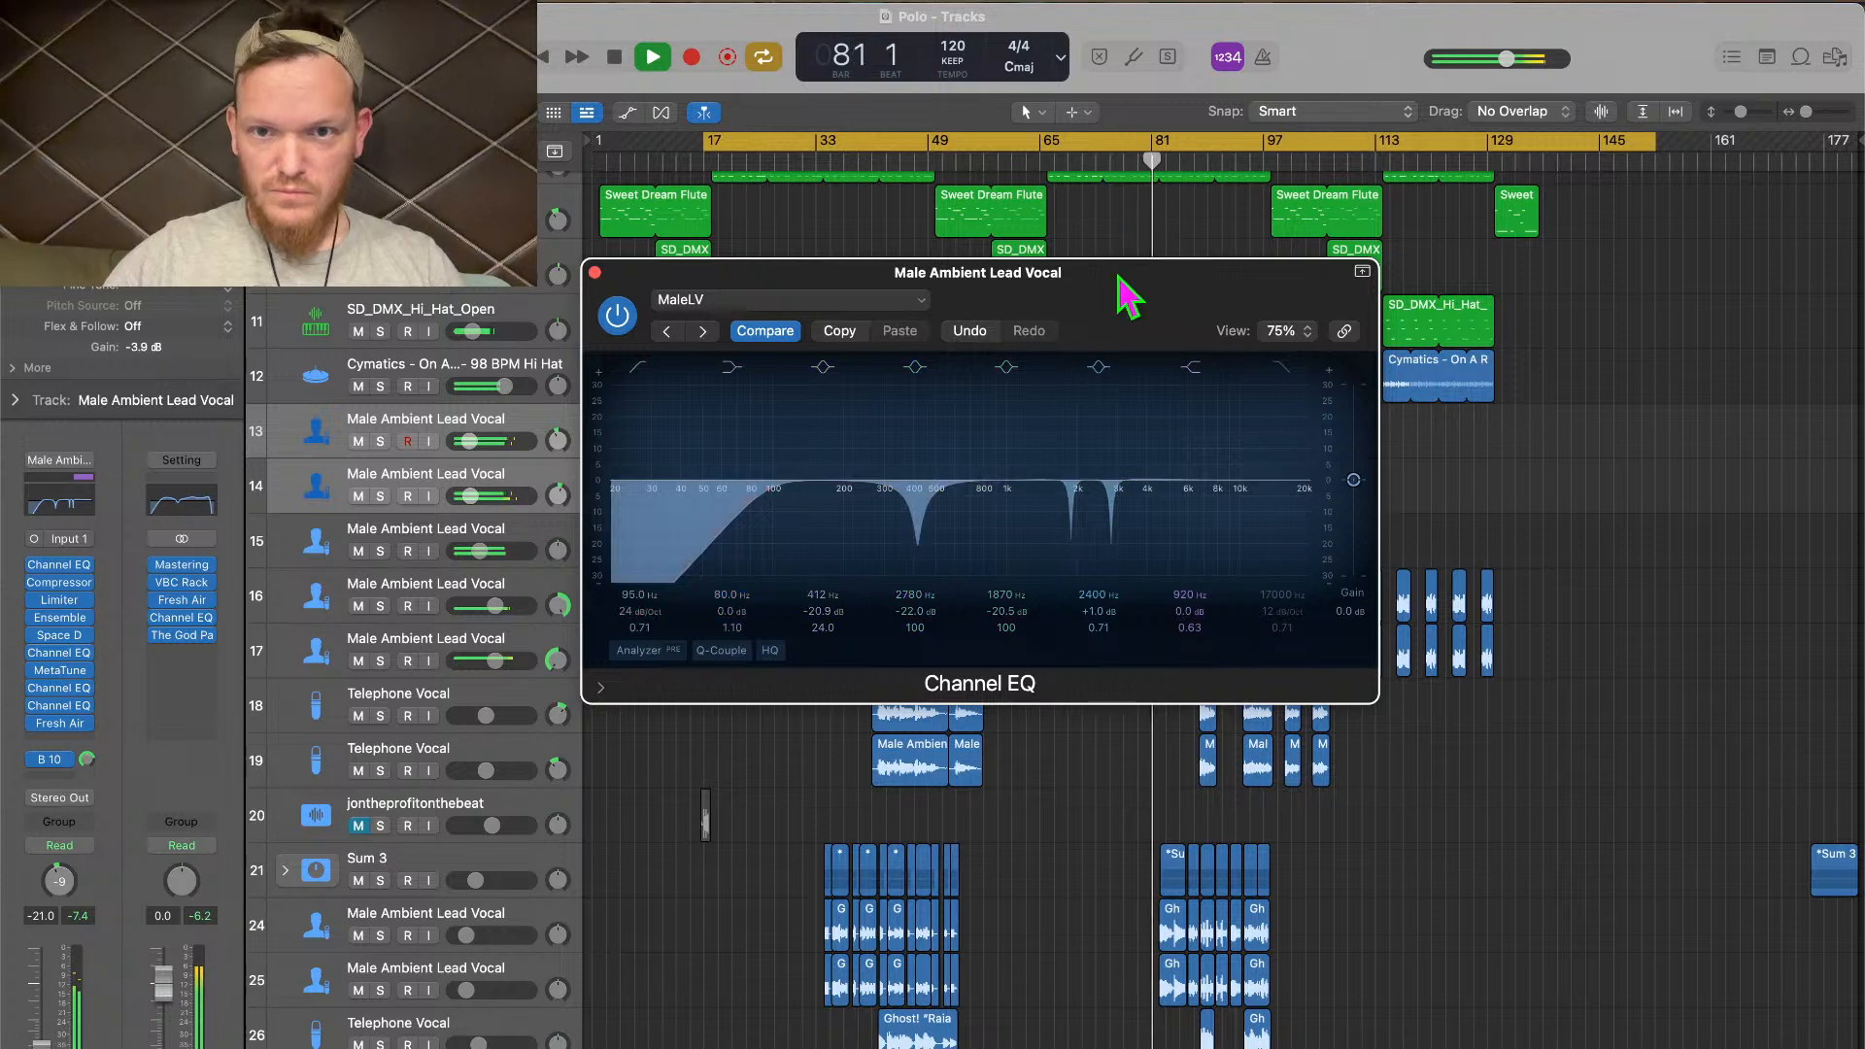
drag(1115, 274, 1318, 616)
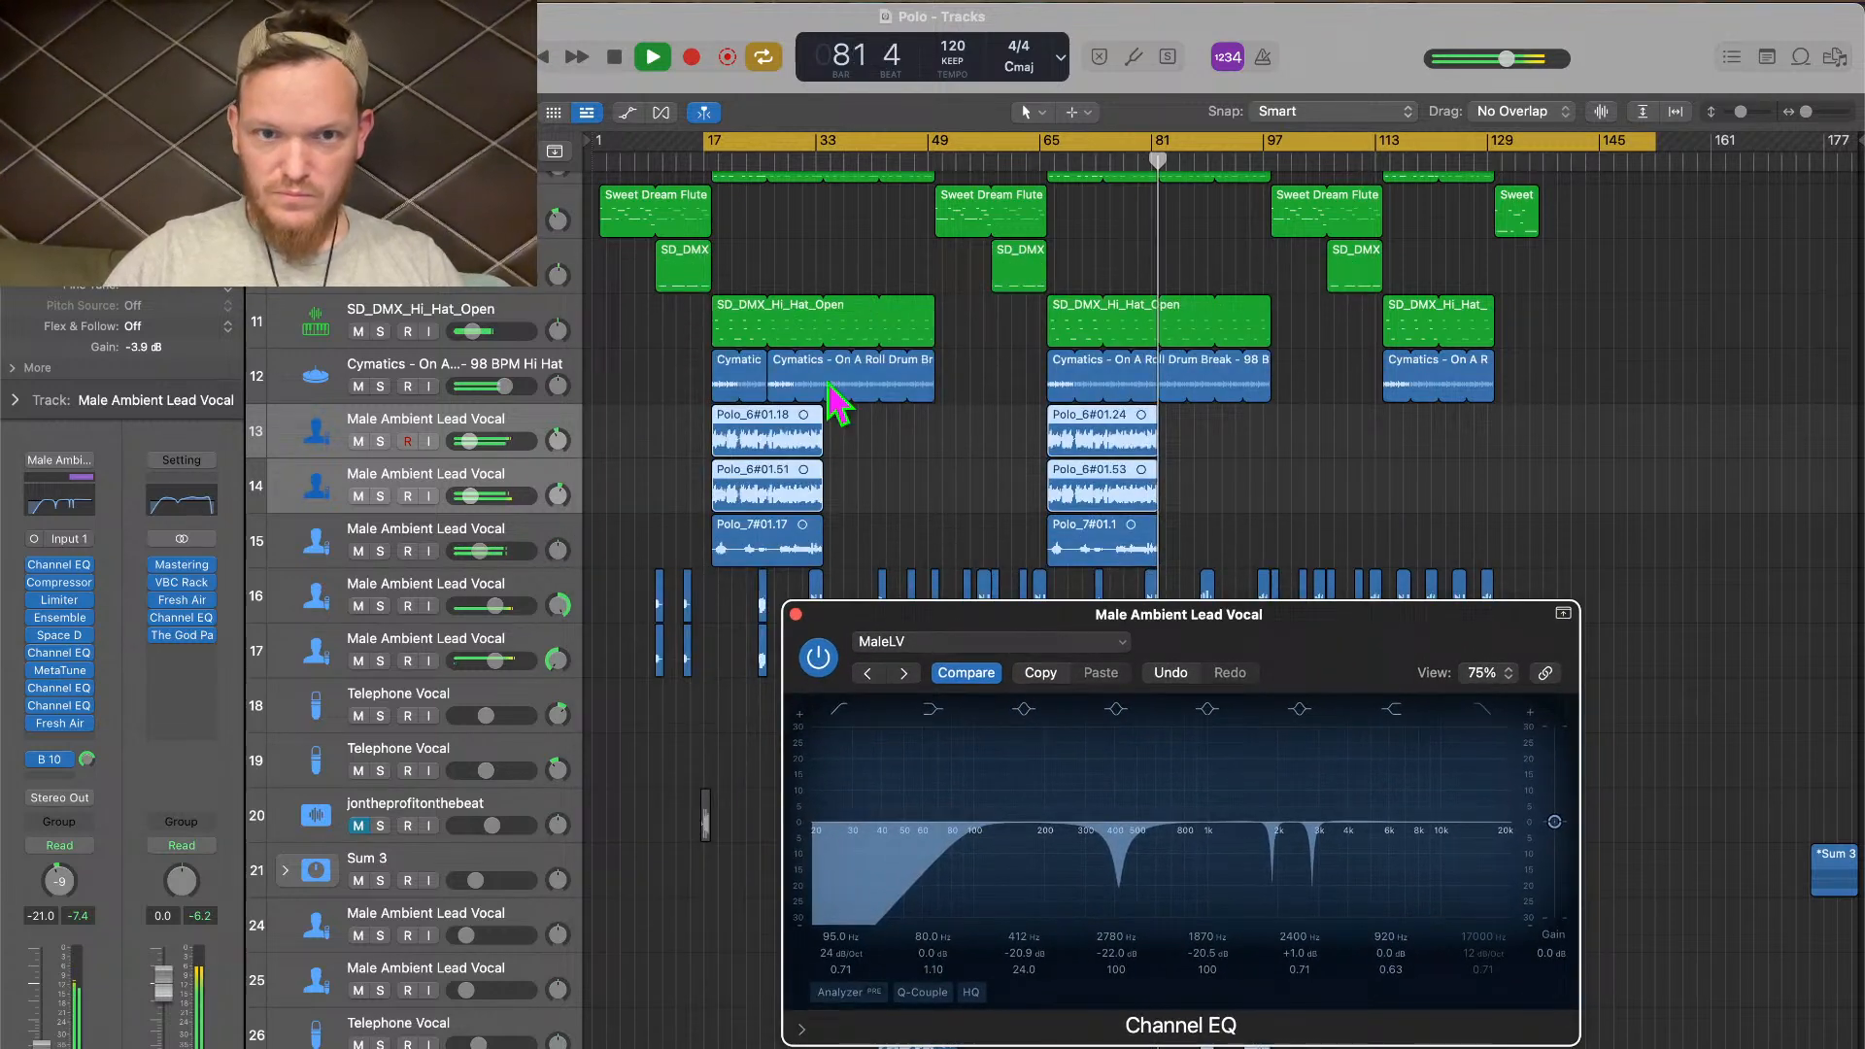
Replay from bar 17, retune the 412 Hz cut to 278 Hz with Q 15, and extend the cycle range back to bar 1
click(717, 165)
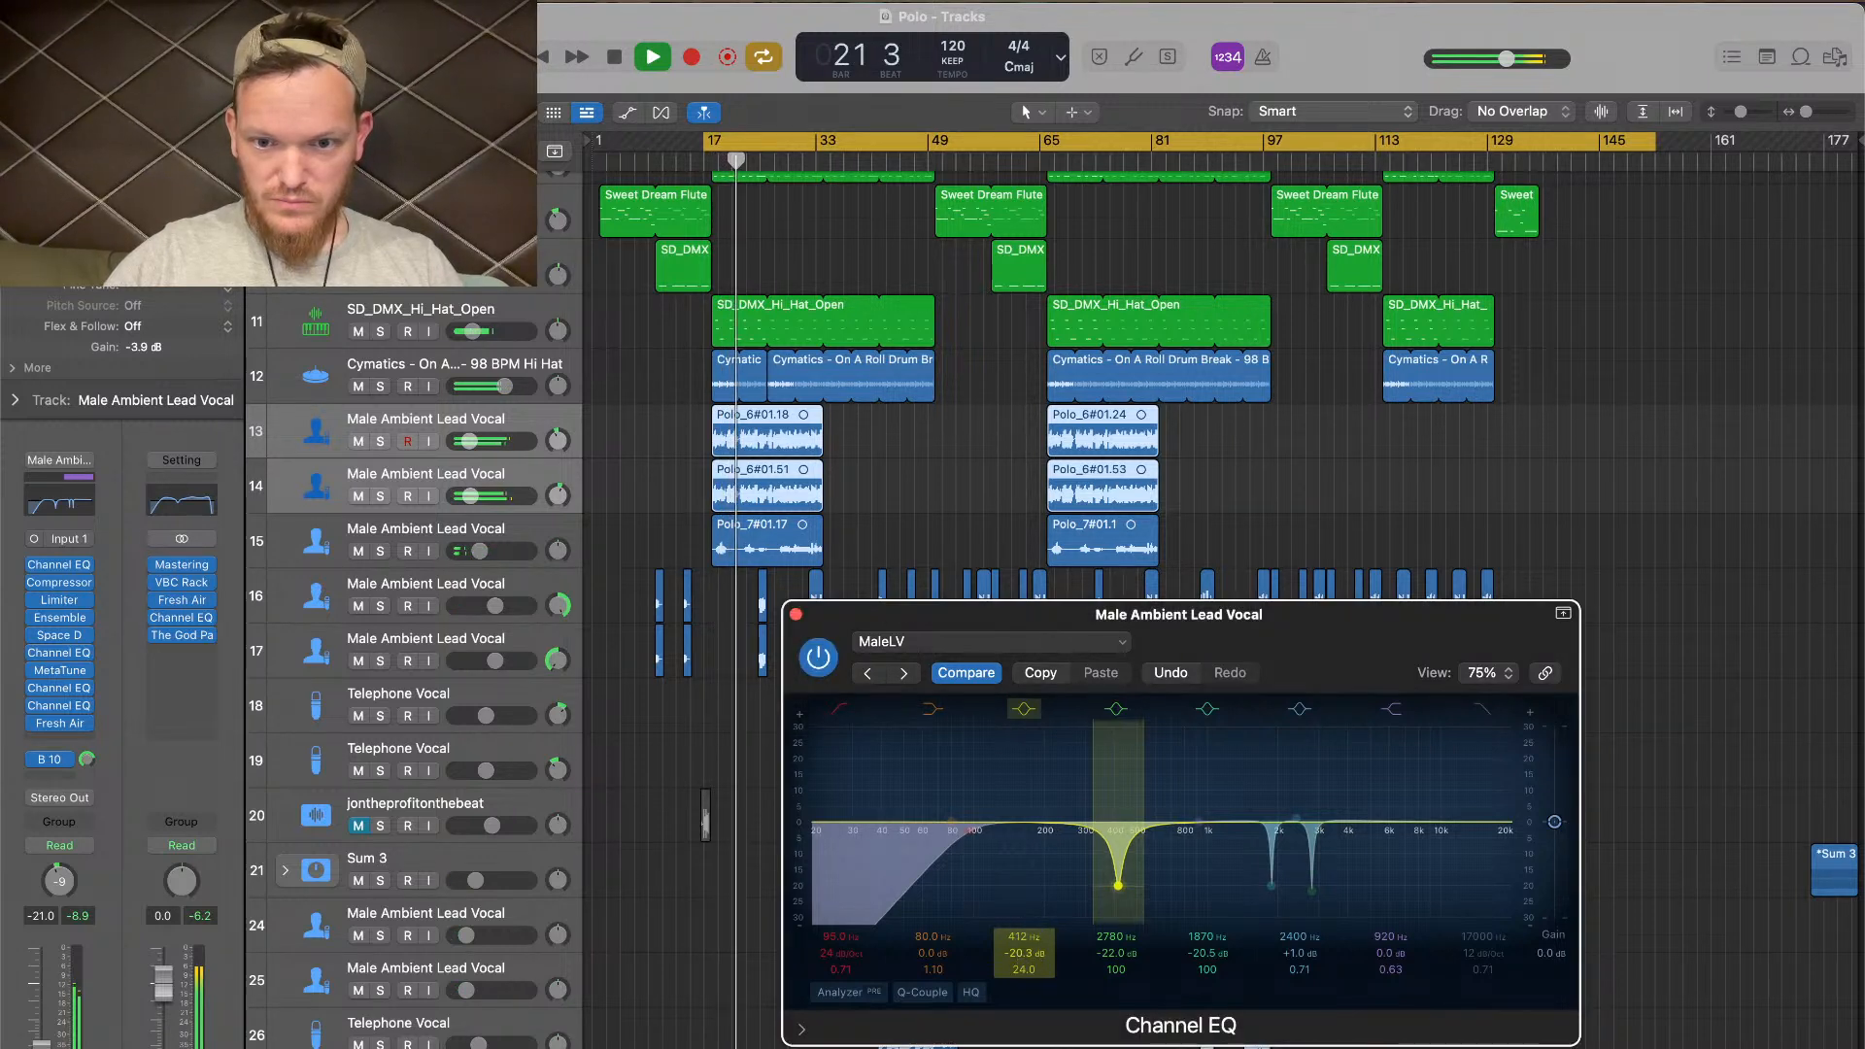
mouse_move(1028, 954)
mouse_down()
mouse_move(1029, 931)
mouse_move(1029, 966)
mouse_up()
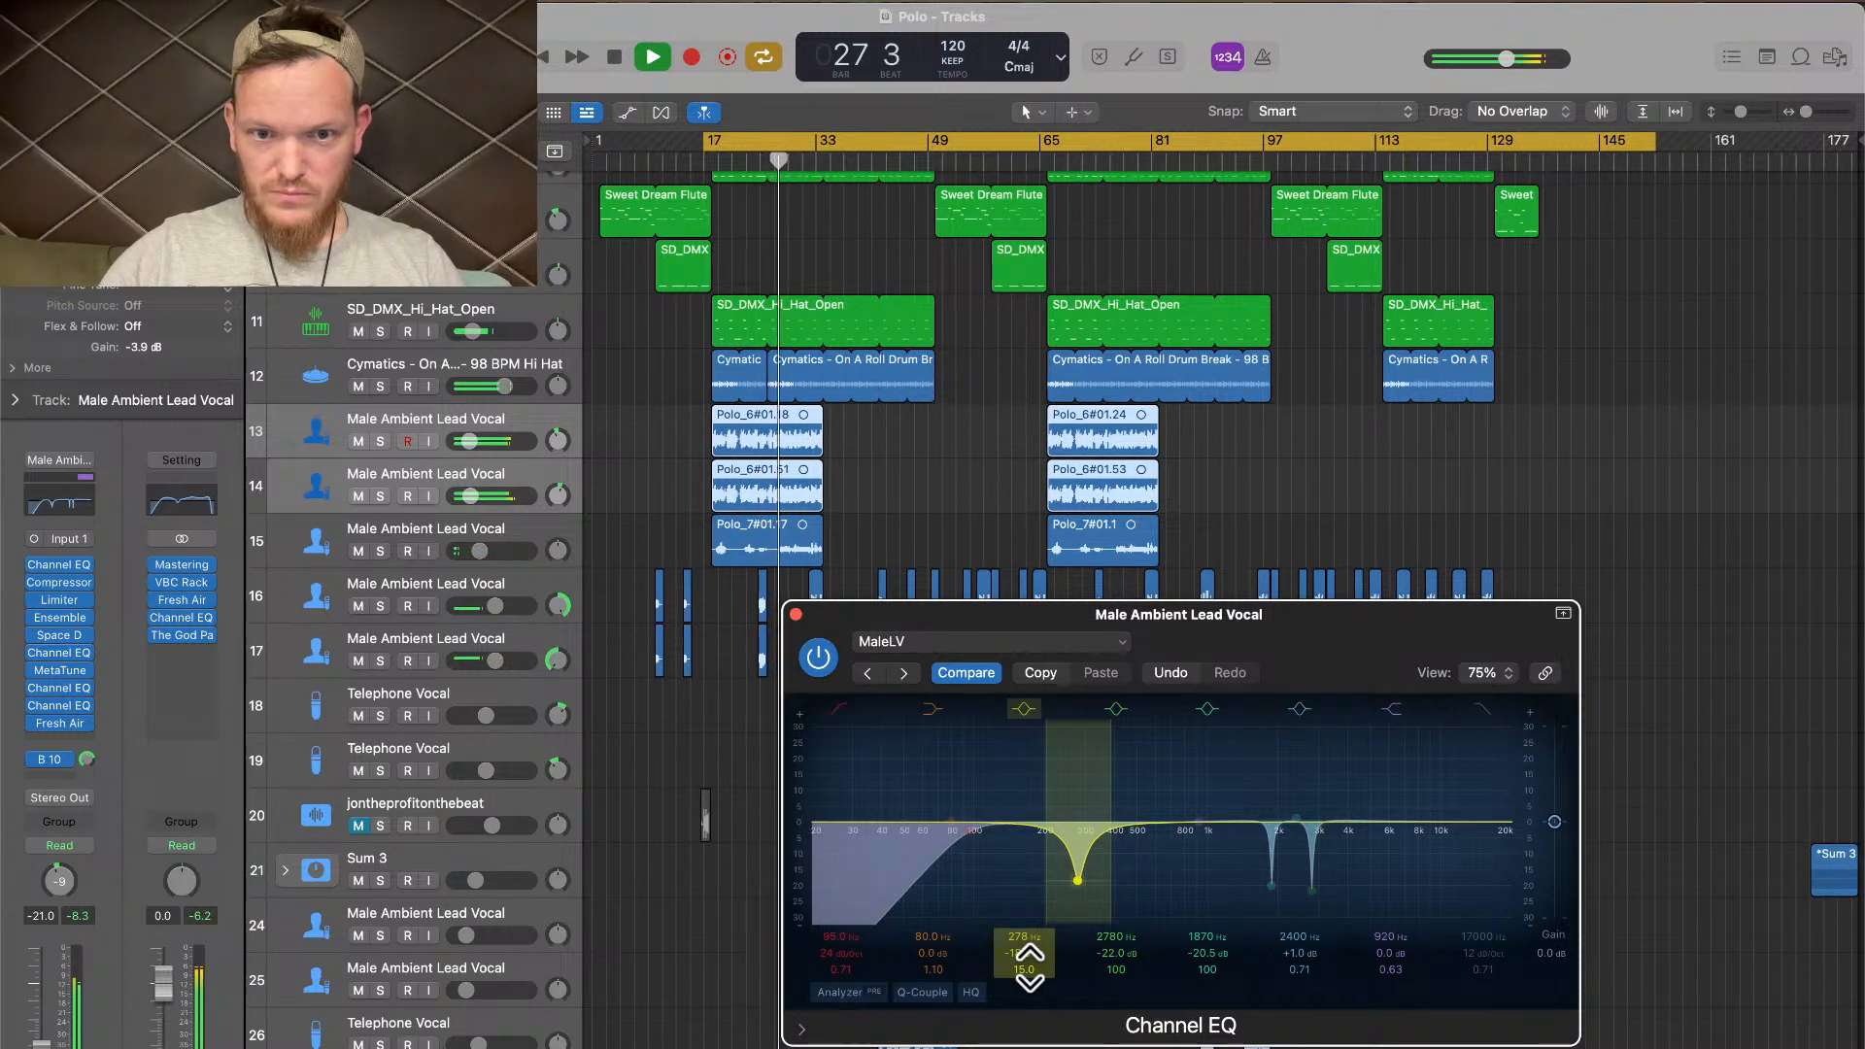
click(795, 614)
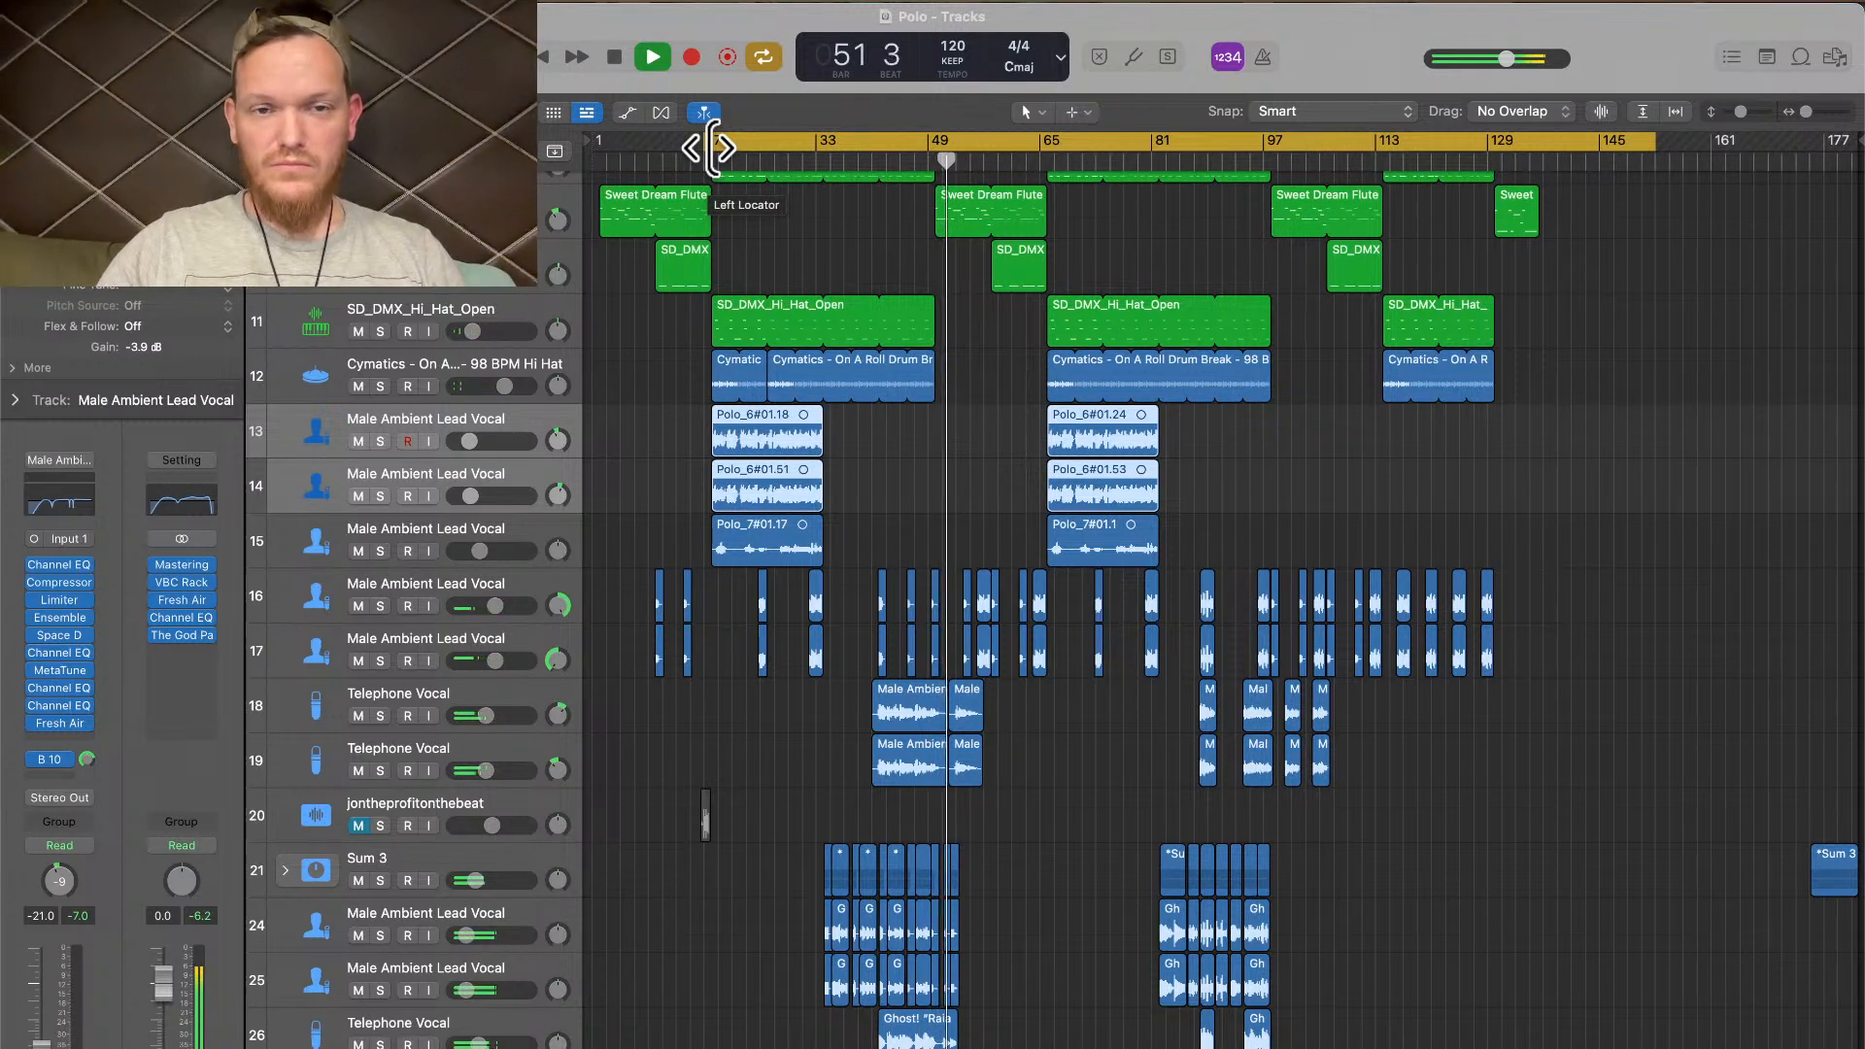
drag(709, 148, 562, 148)
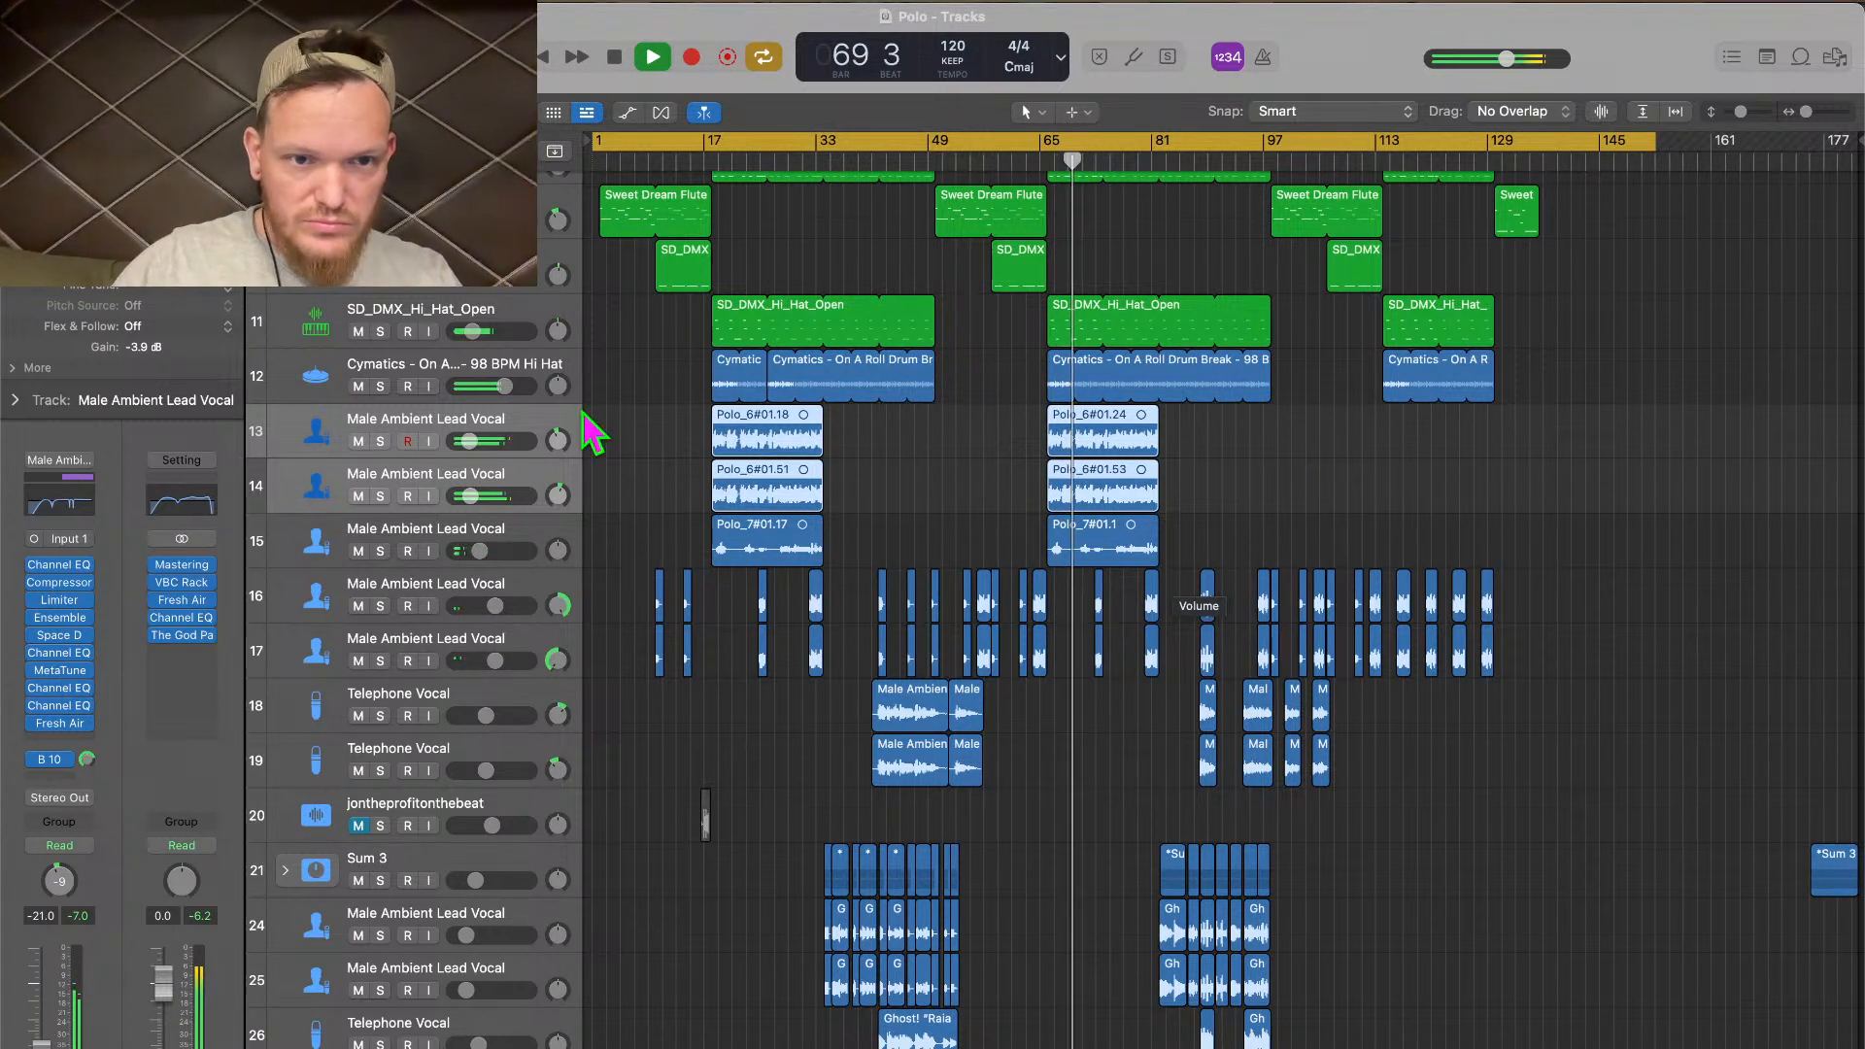
In track 14's Channel EQ with the +4.9 dB high shelf, set the 100 Hz bell band to 179 Hz at -6.5 dB
click(272, 501)
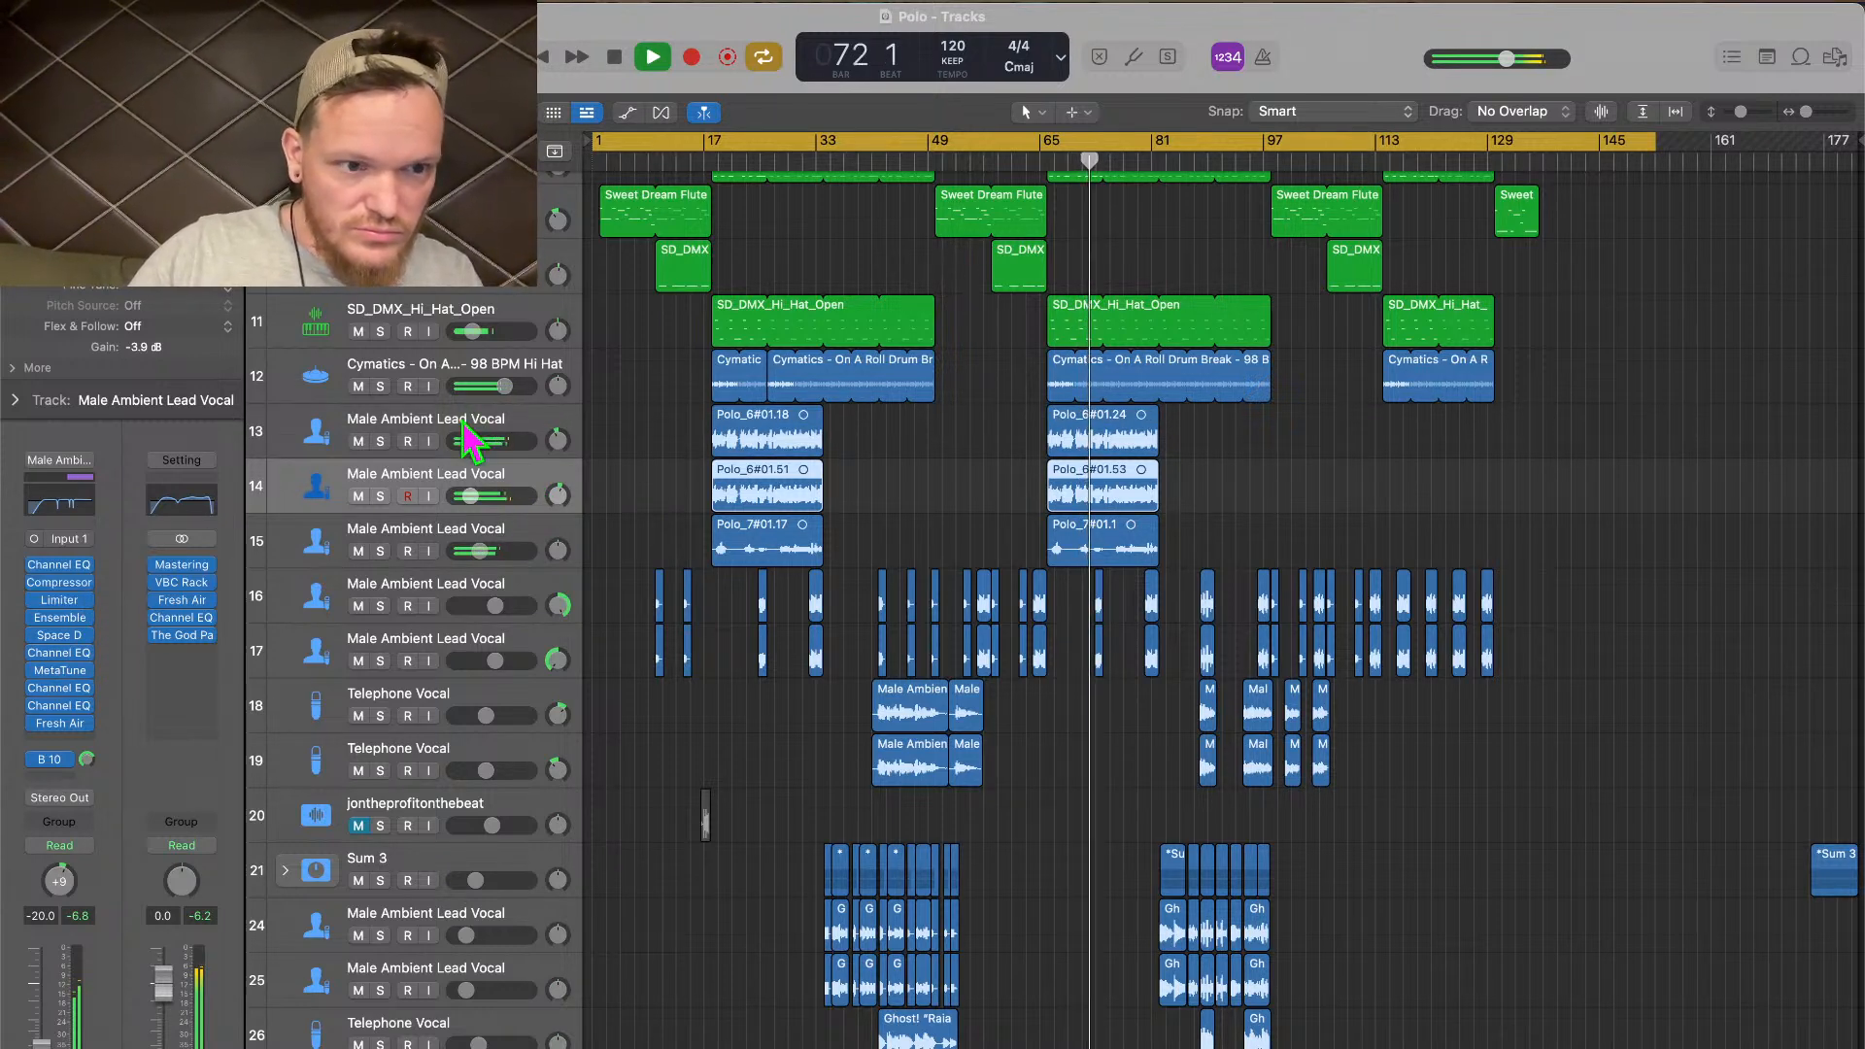
click(58, 652)
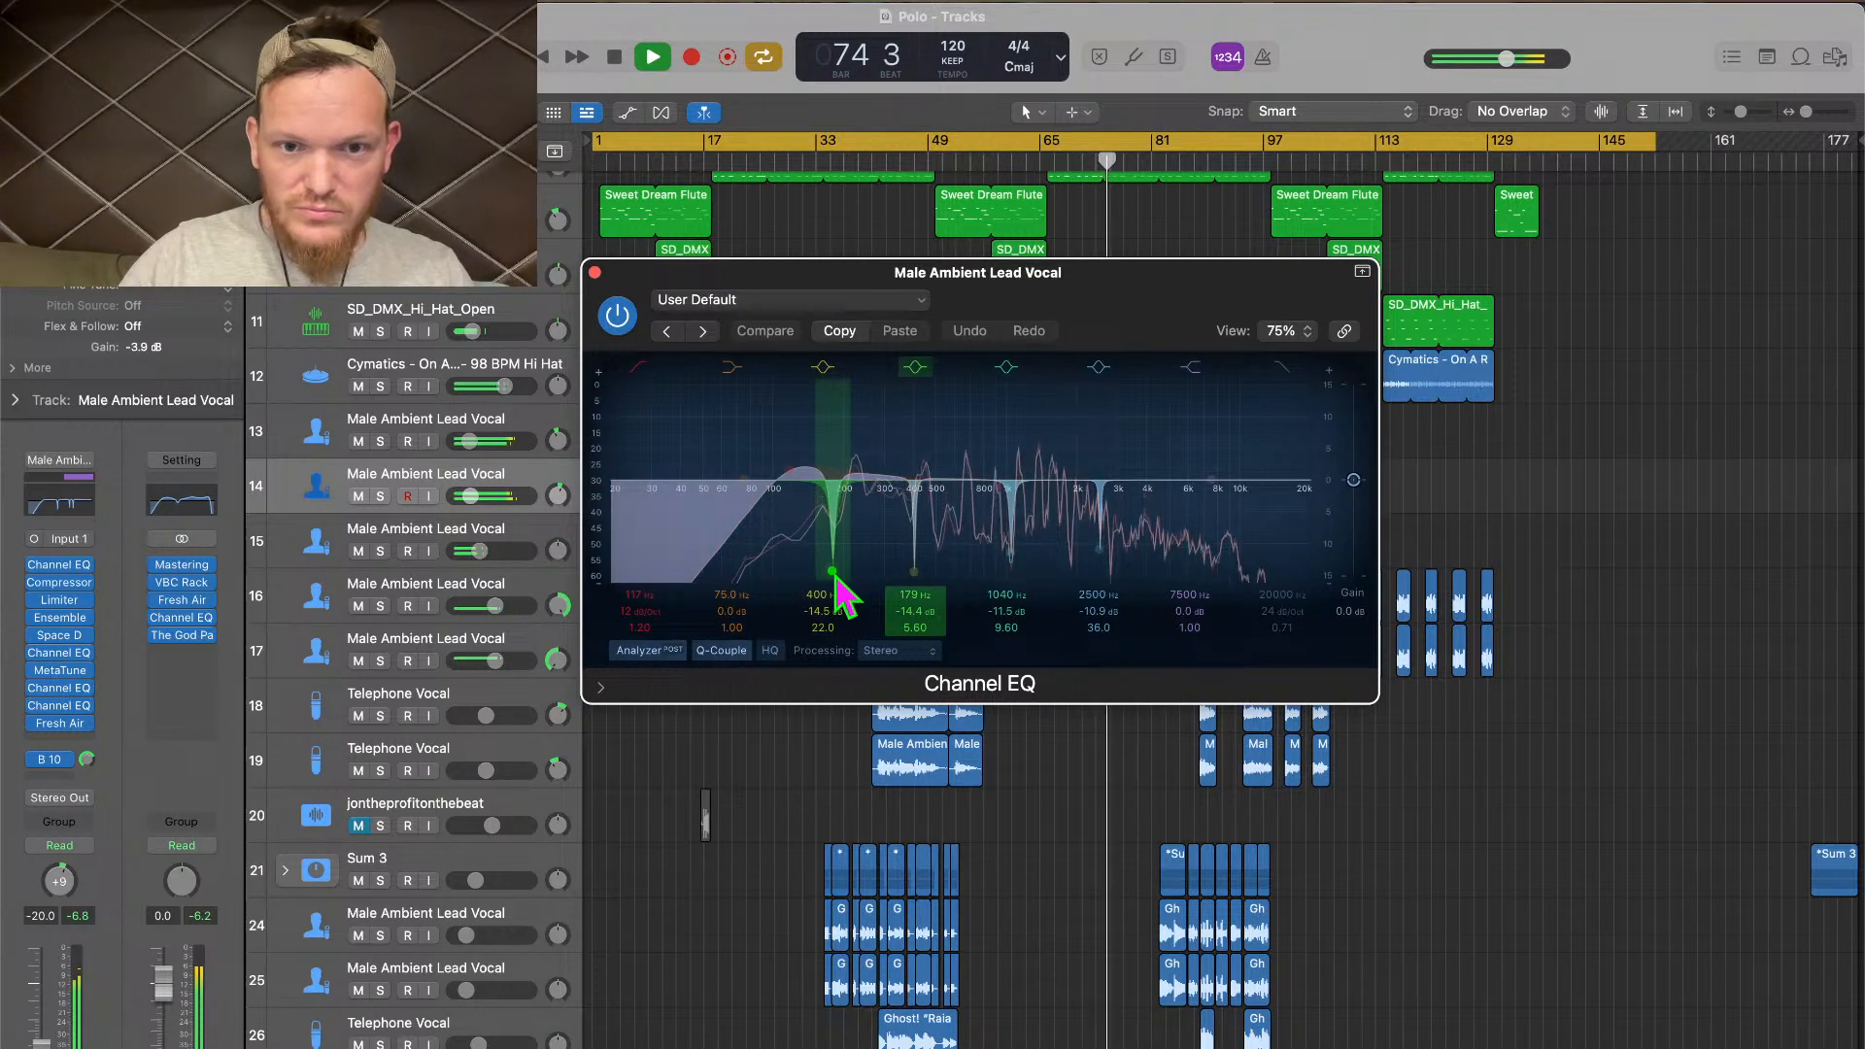
click(594, 272)
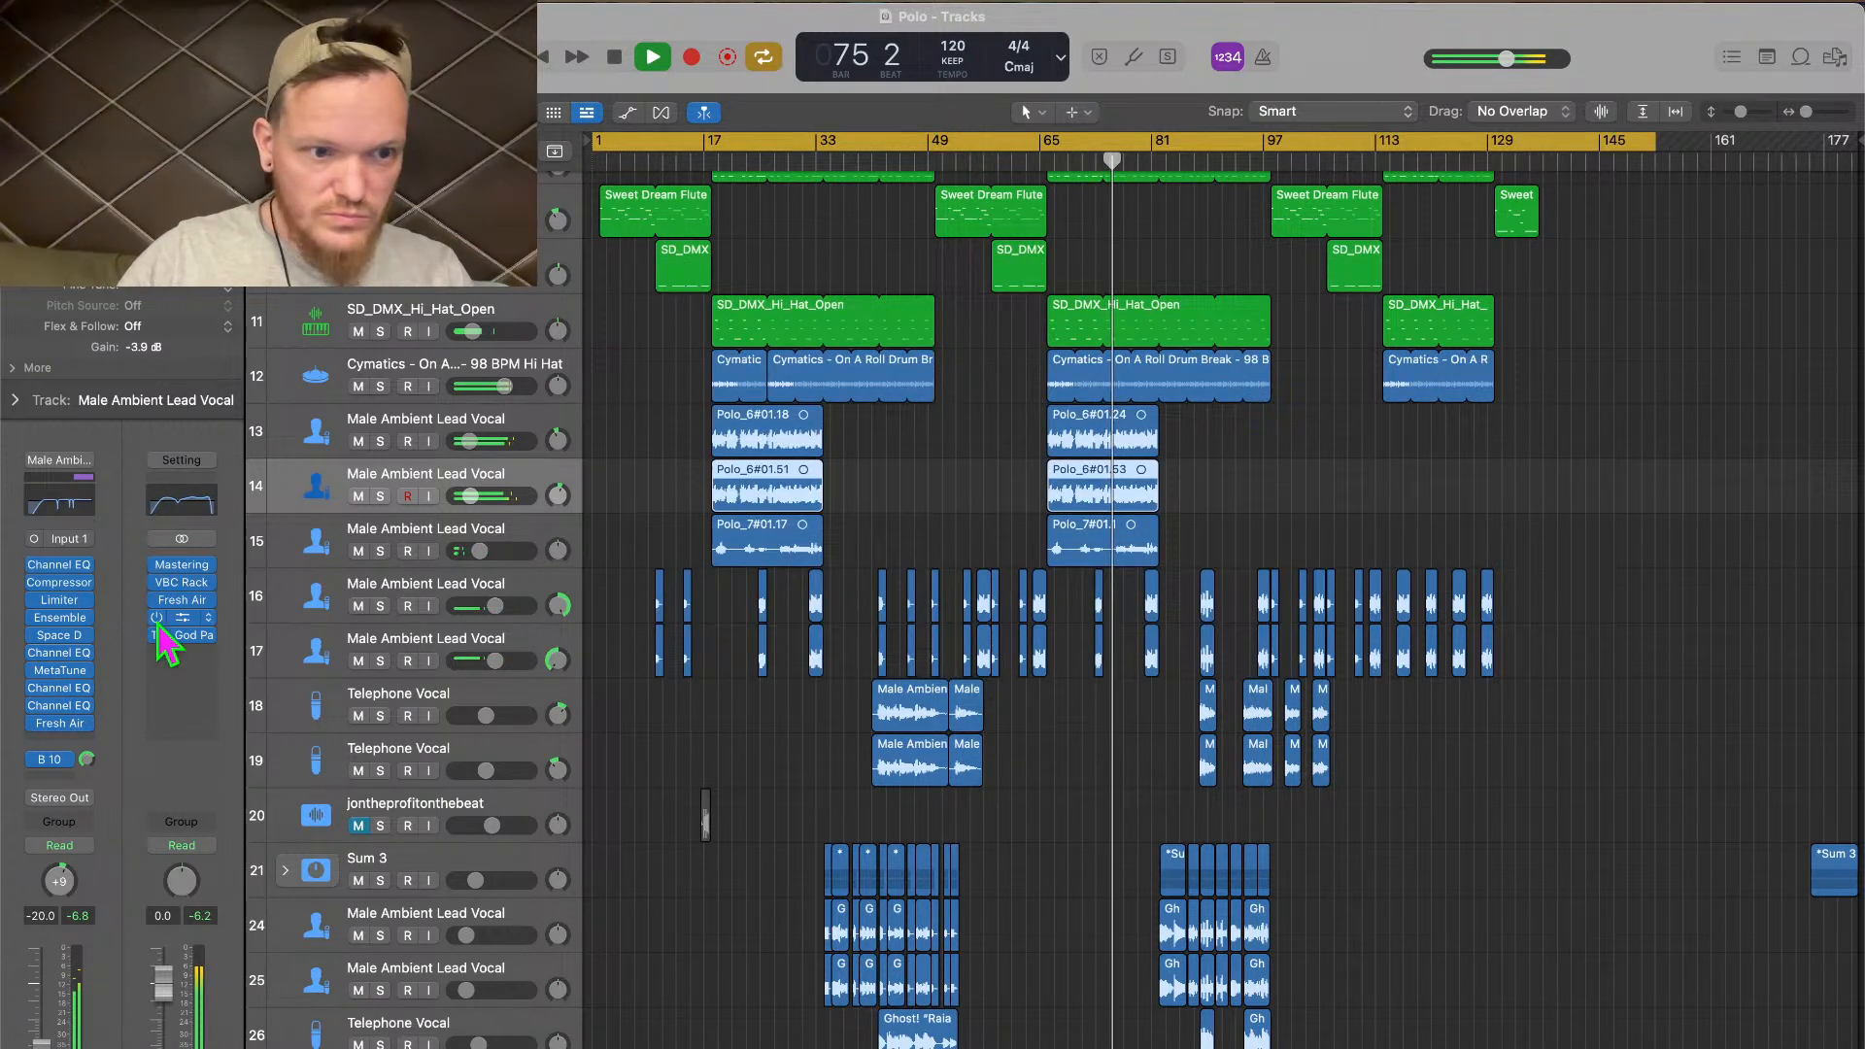
click(70, 705)
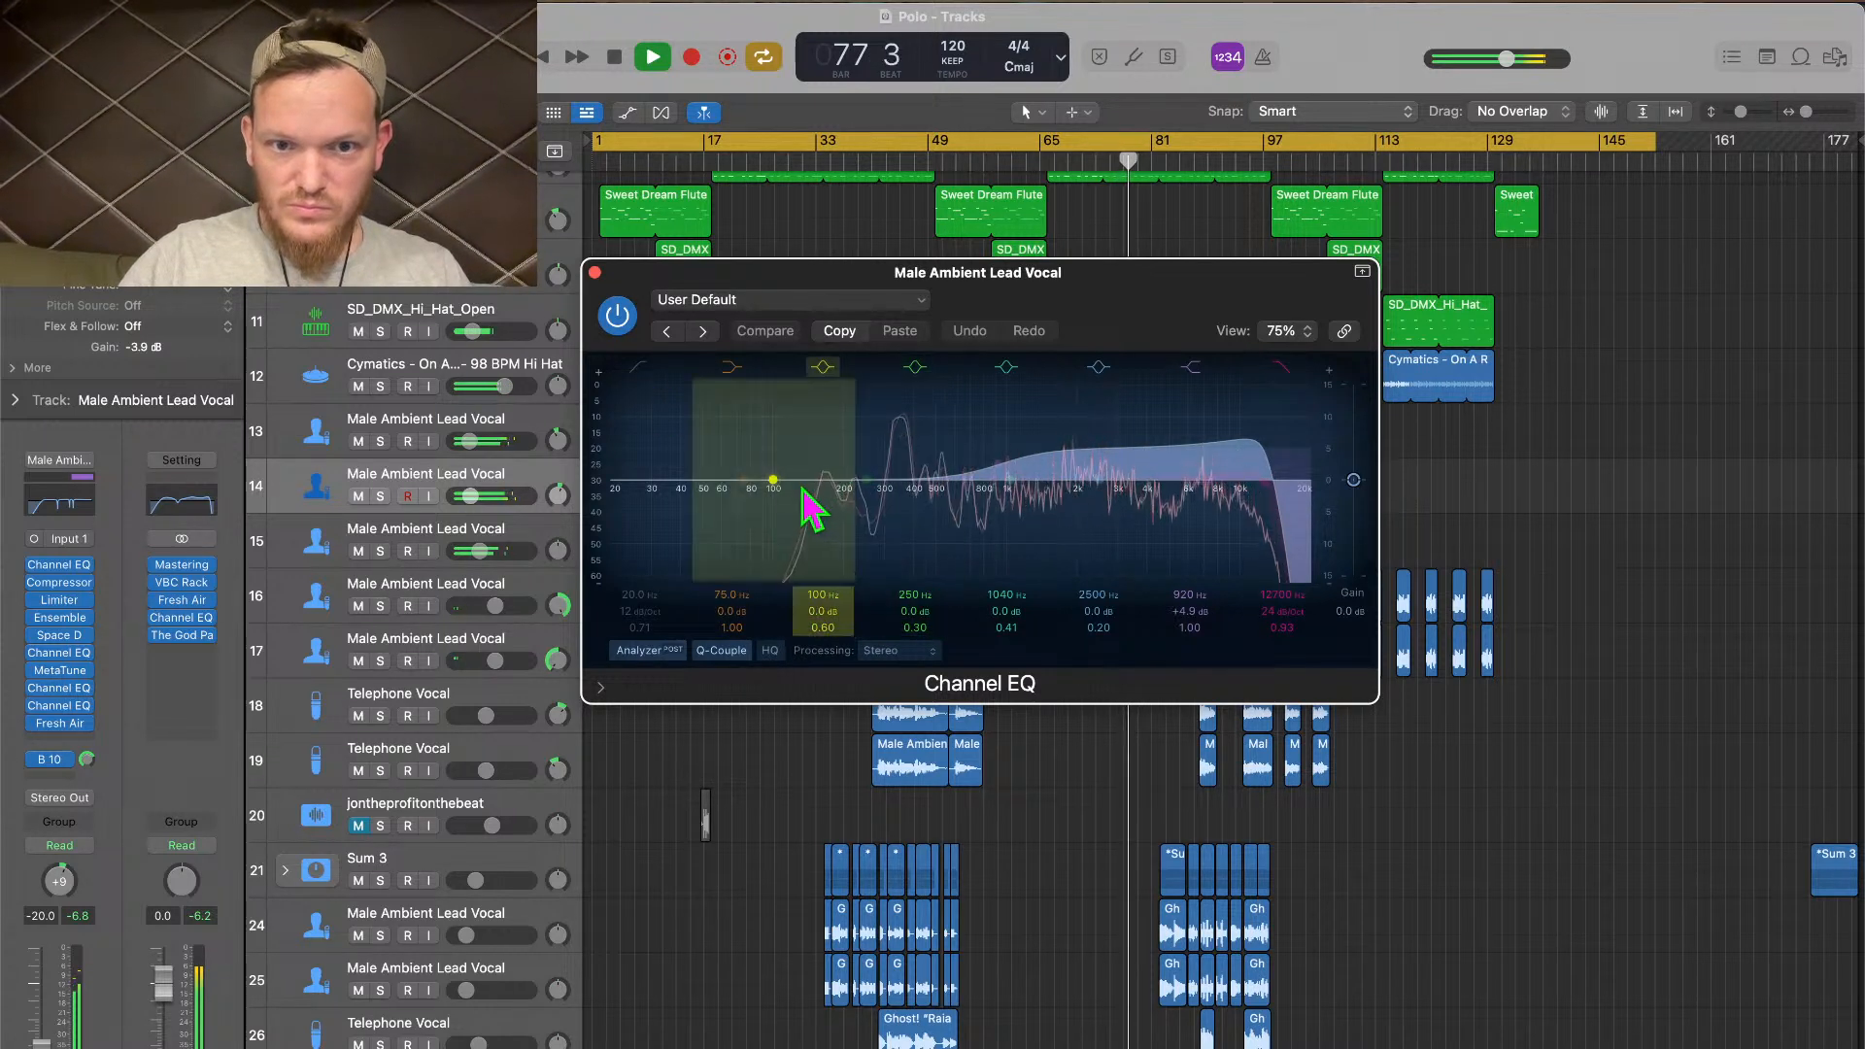
drag(773, 480, 832, 479)
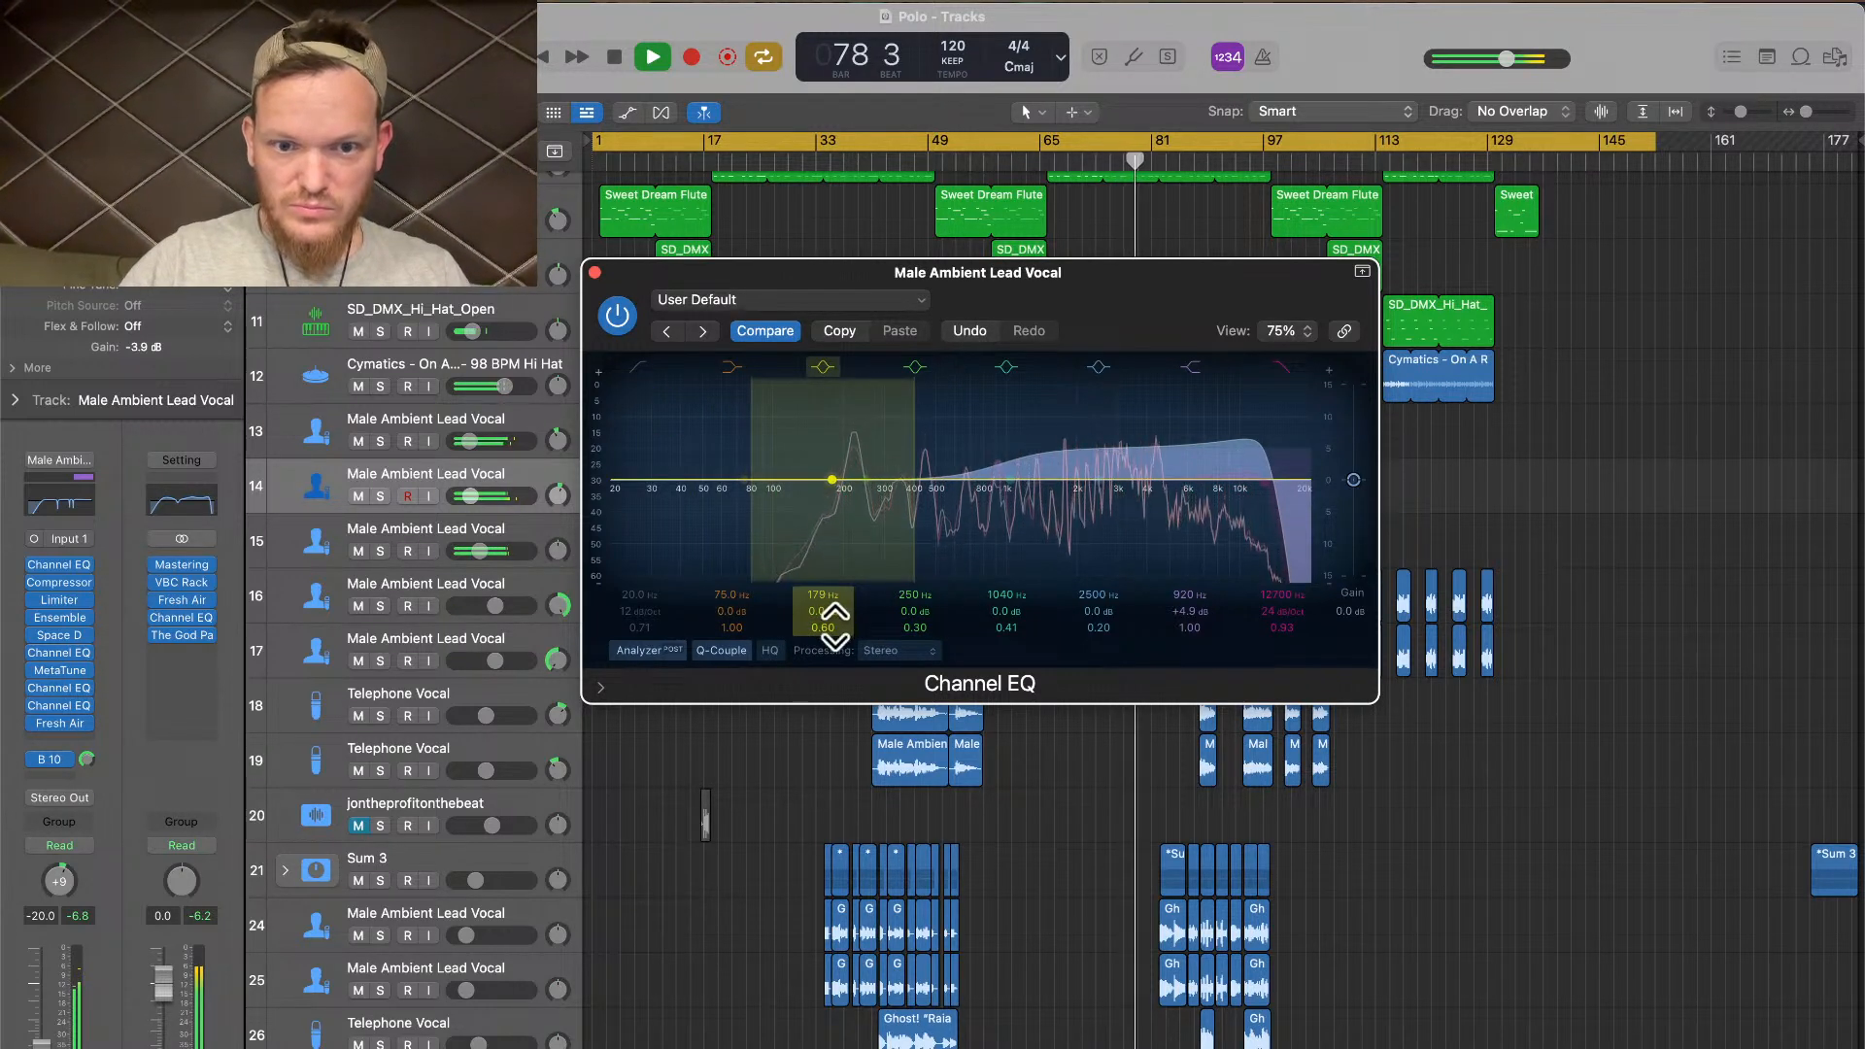
drag(834, 618, 834, 651)
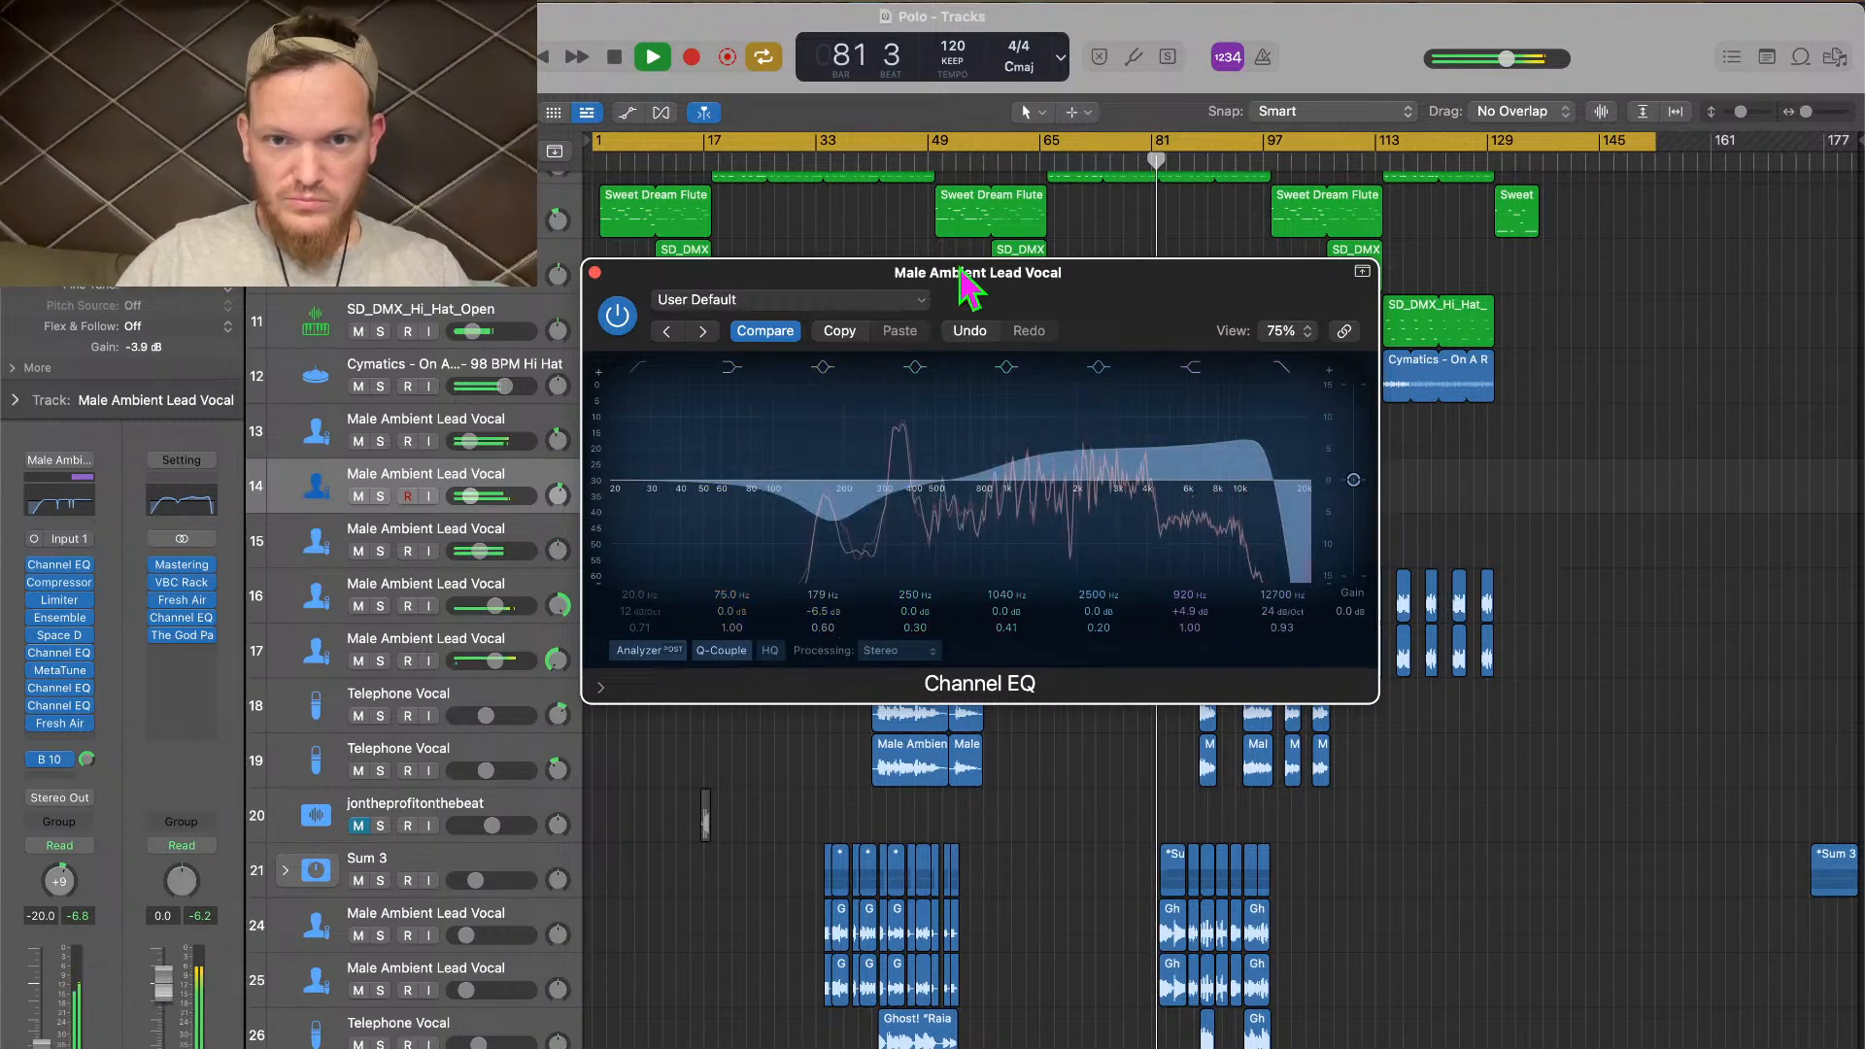
drag(978, 292, 996, 585)
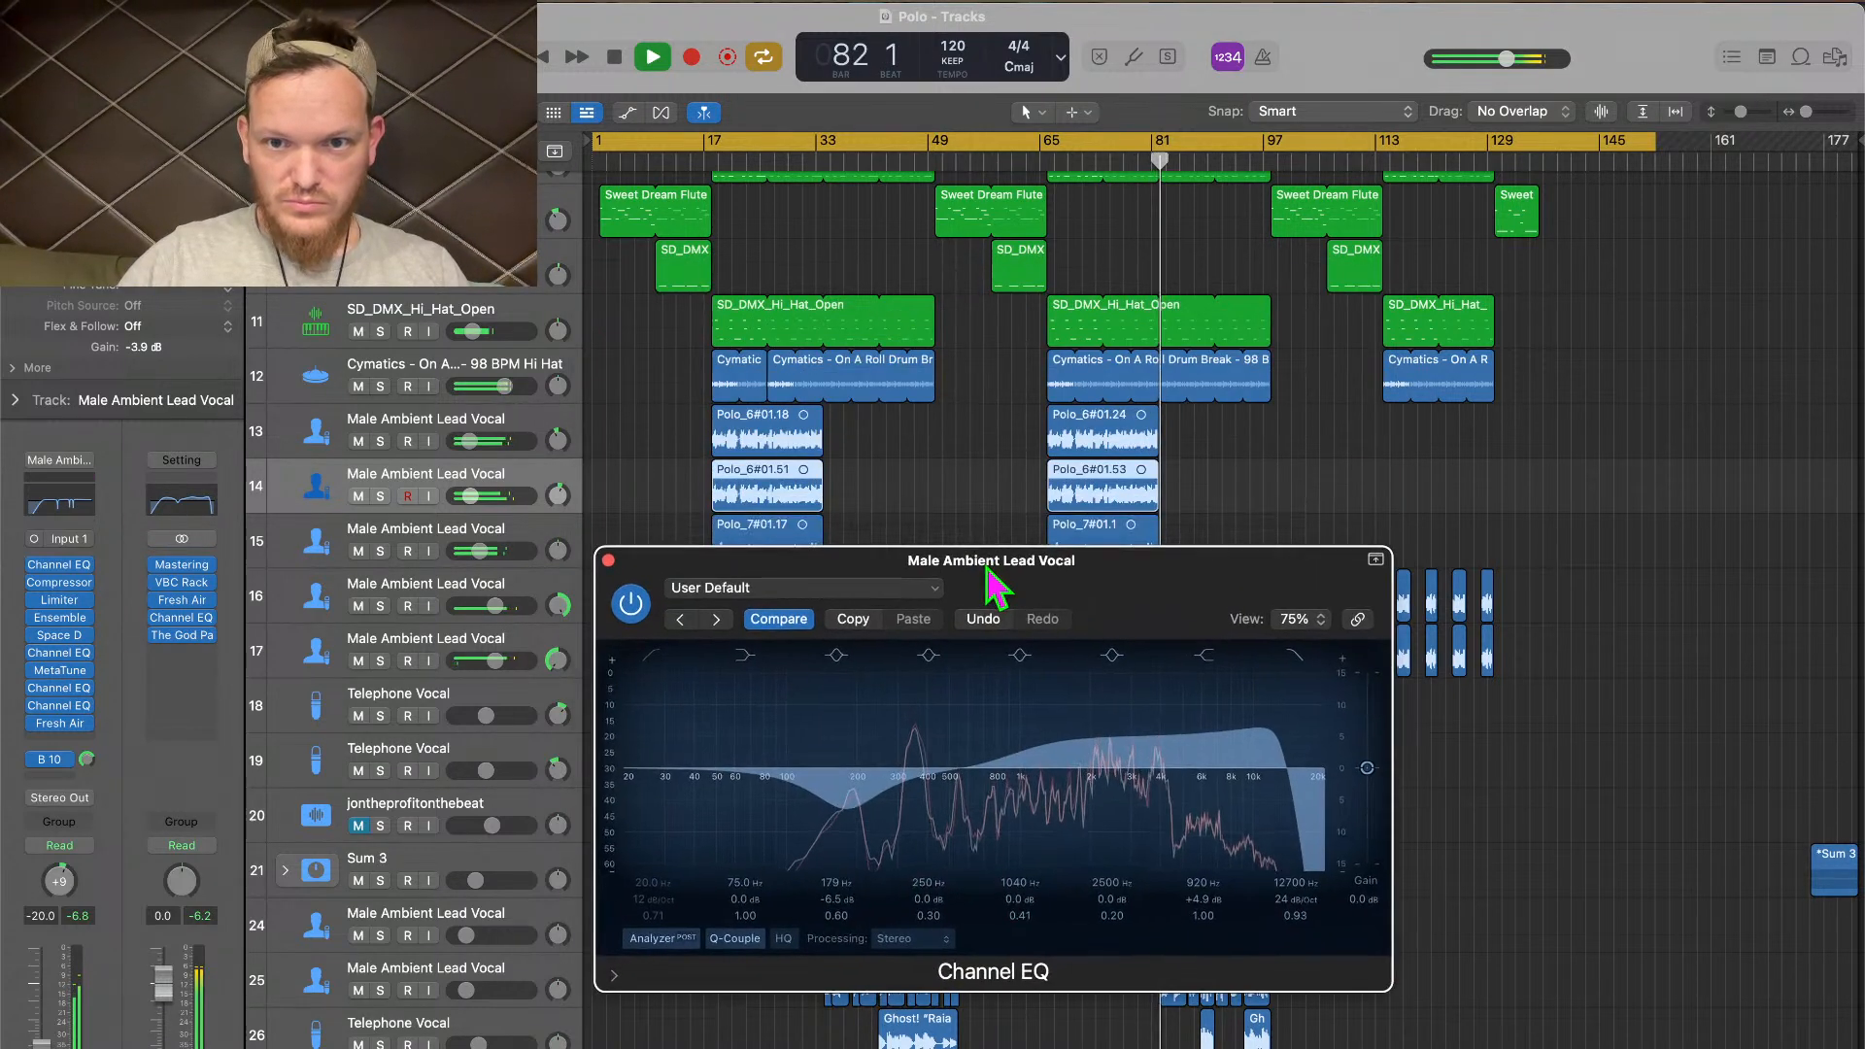
Replay from bar 65 while sweeping the 179 Hz cut, and set it to 272 Hz at -13.7 dB
click(1049, 158)
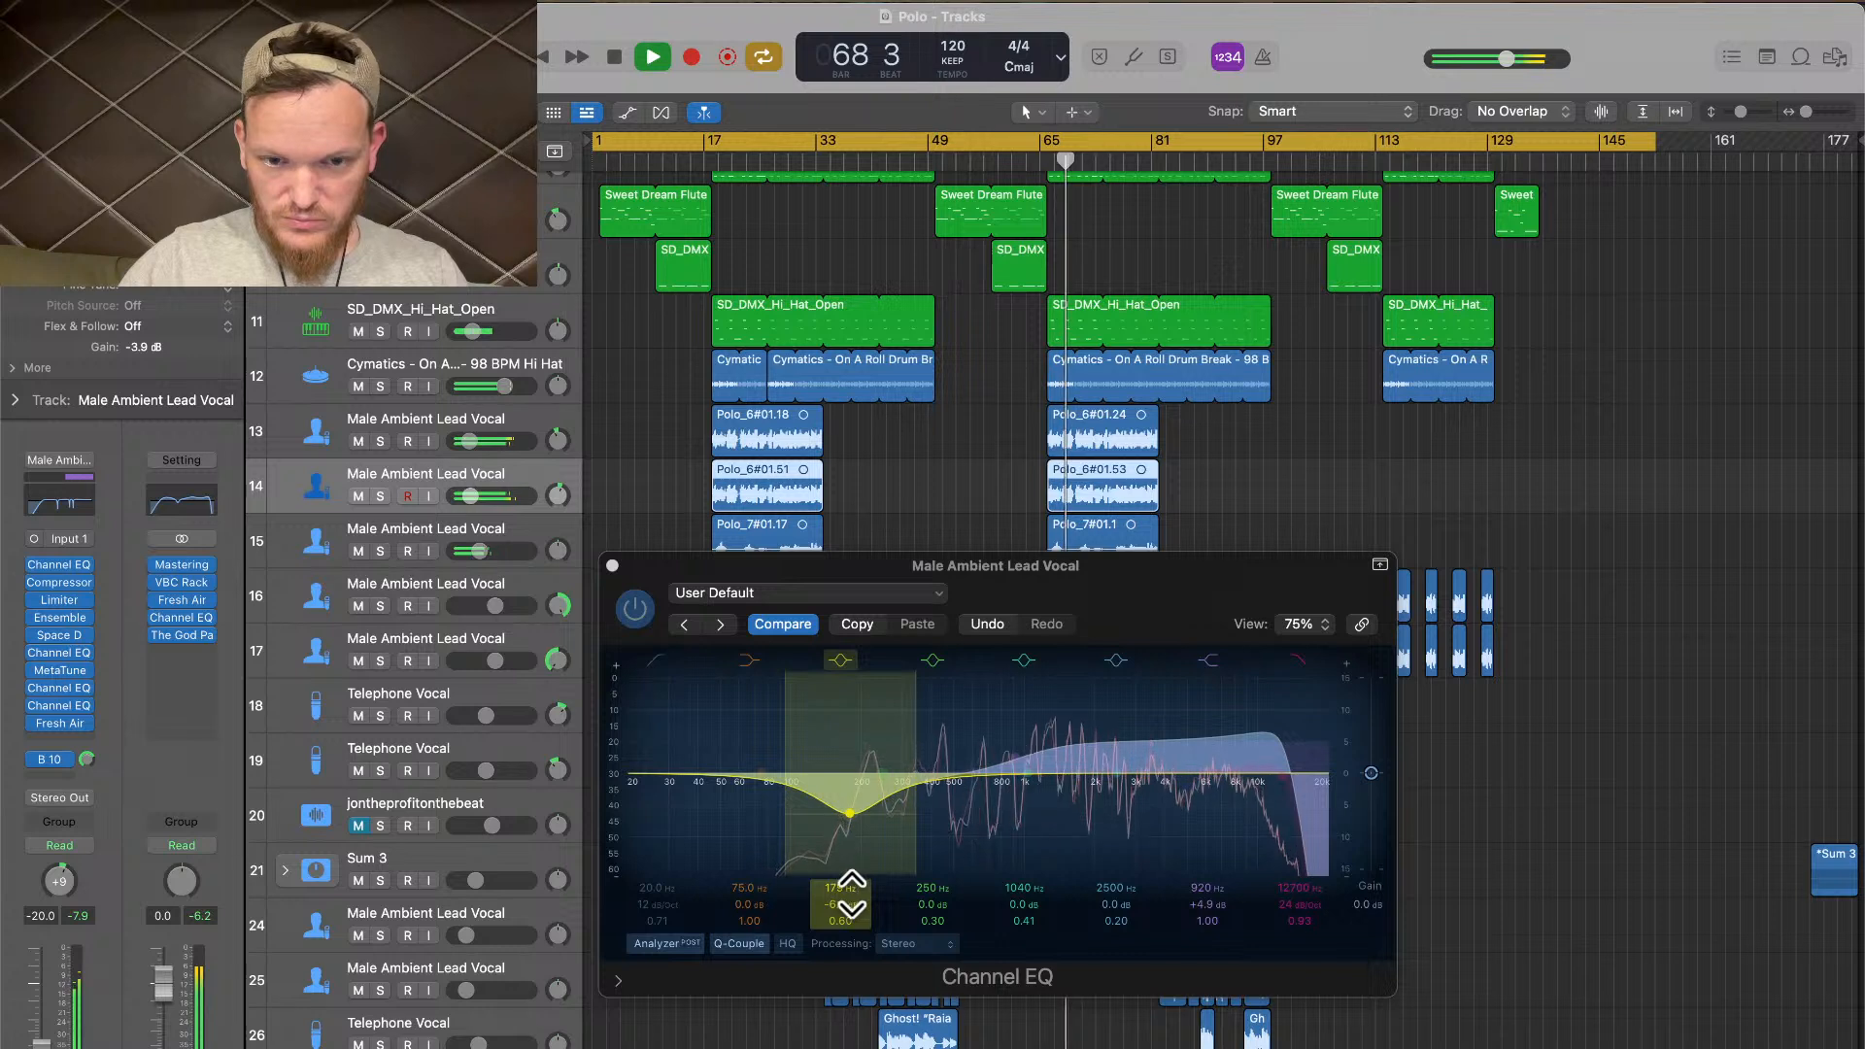
drag(846, 894, 846, 855)
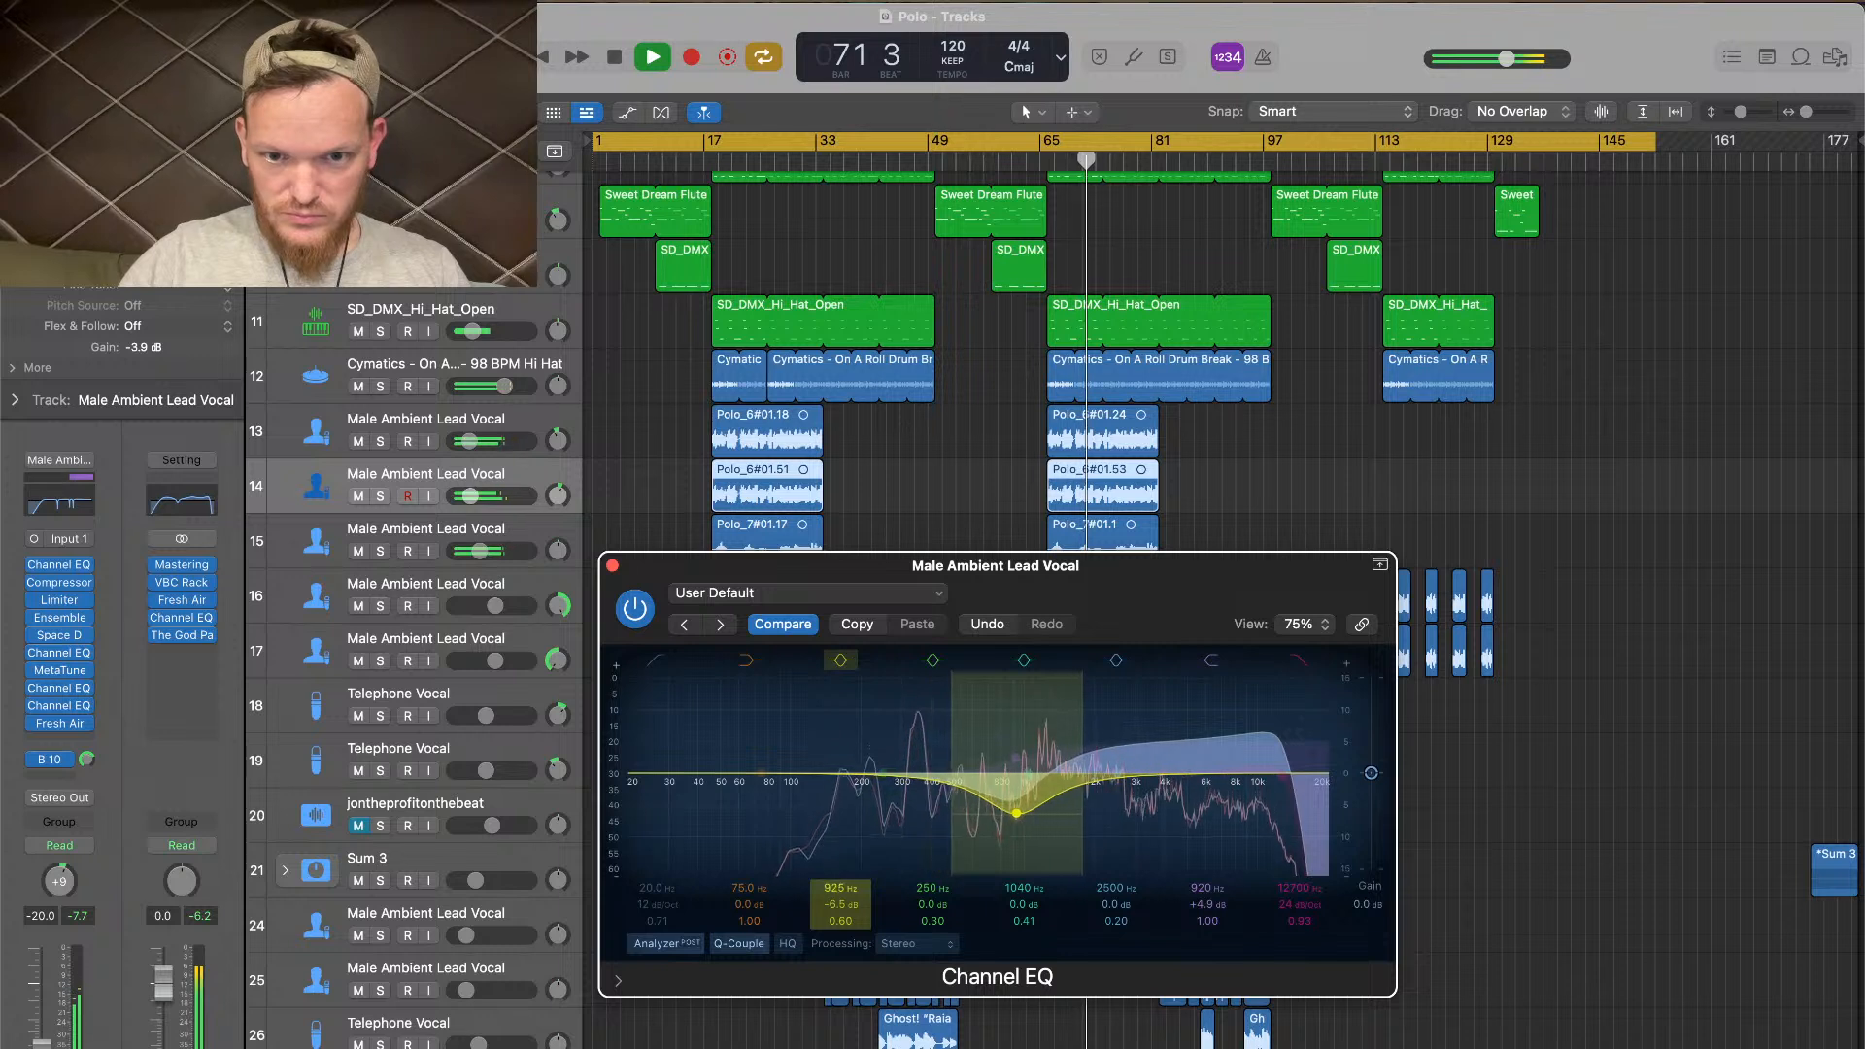
drag(841, 888, 841, 908)
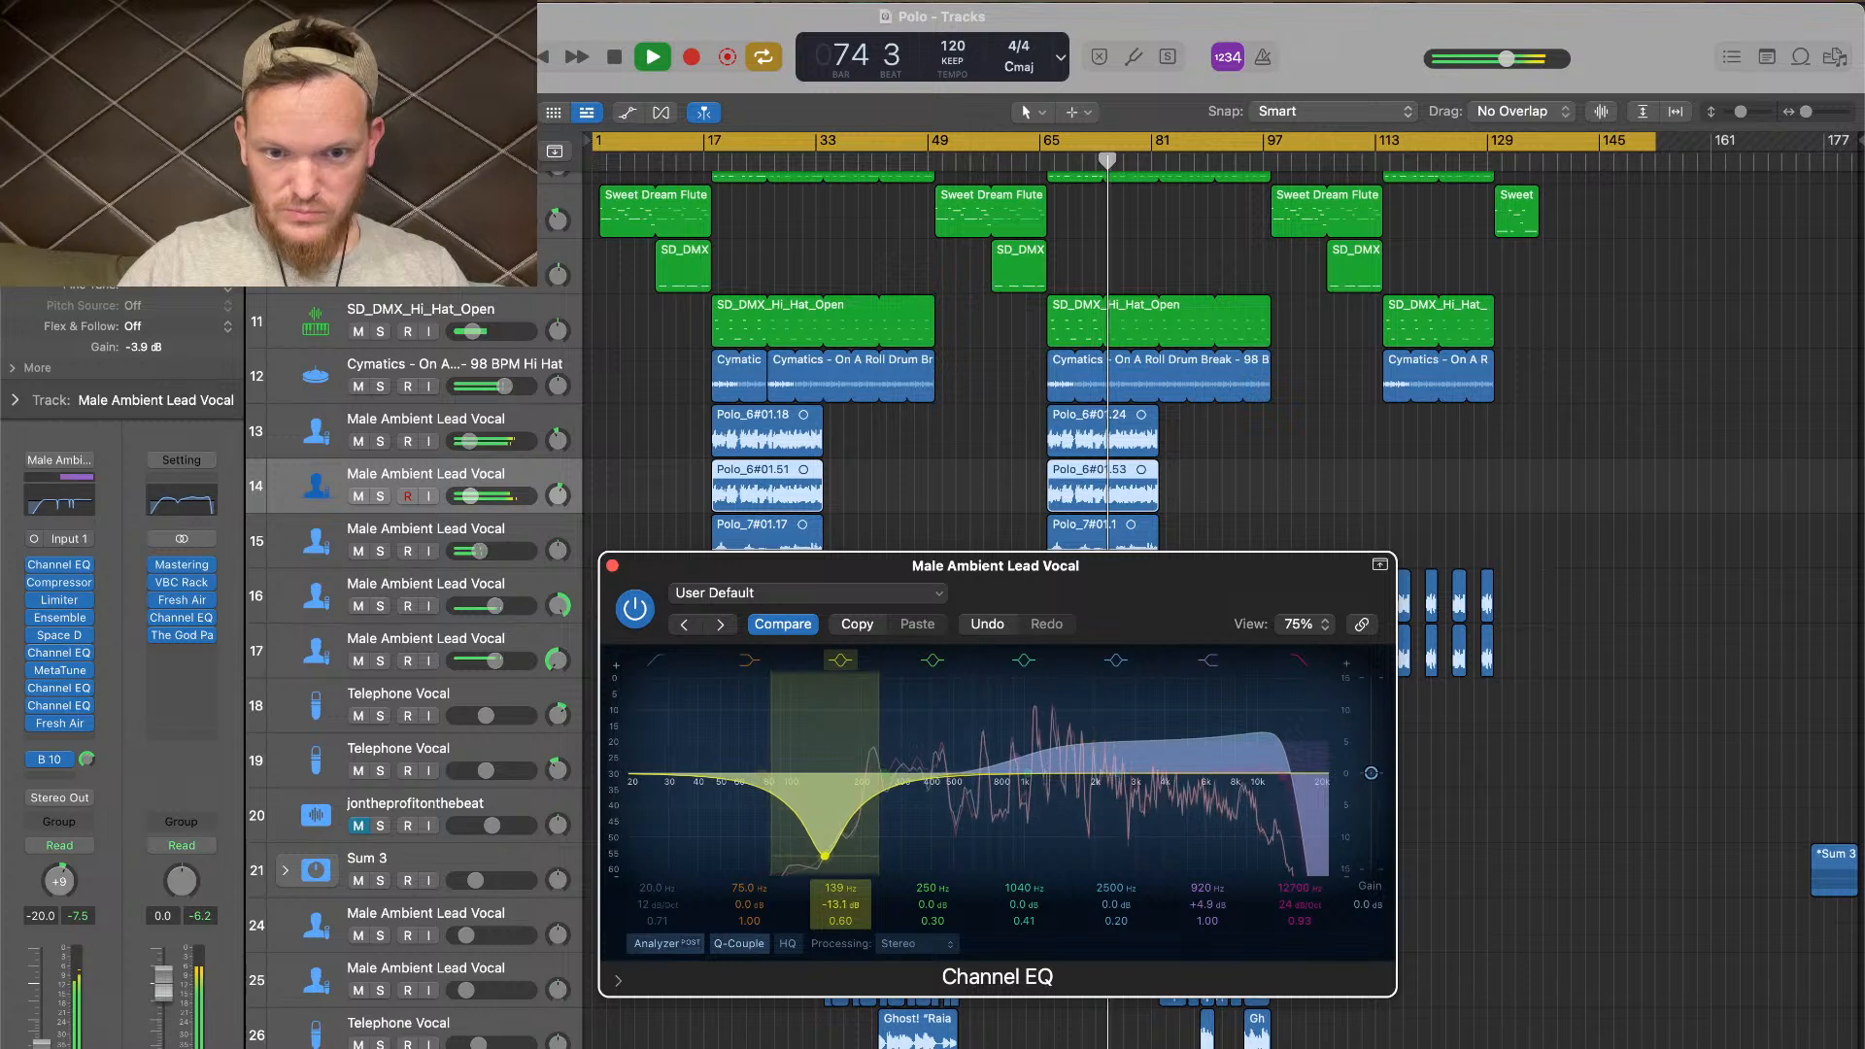
mouse_move(841, 888)
mouse_down()
mouse_move(842, 852)
mouse_move(841, 913)
mouse_move(841, 891)
mouse_up()
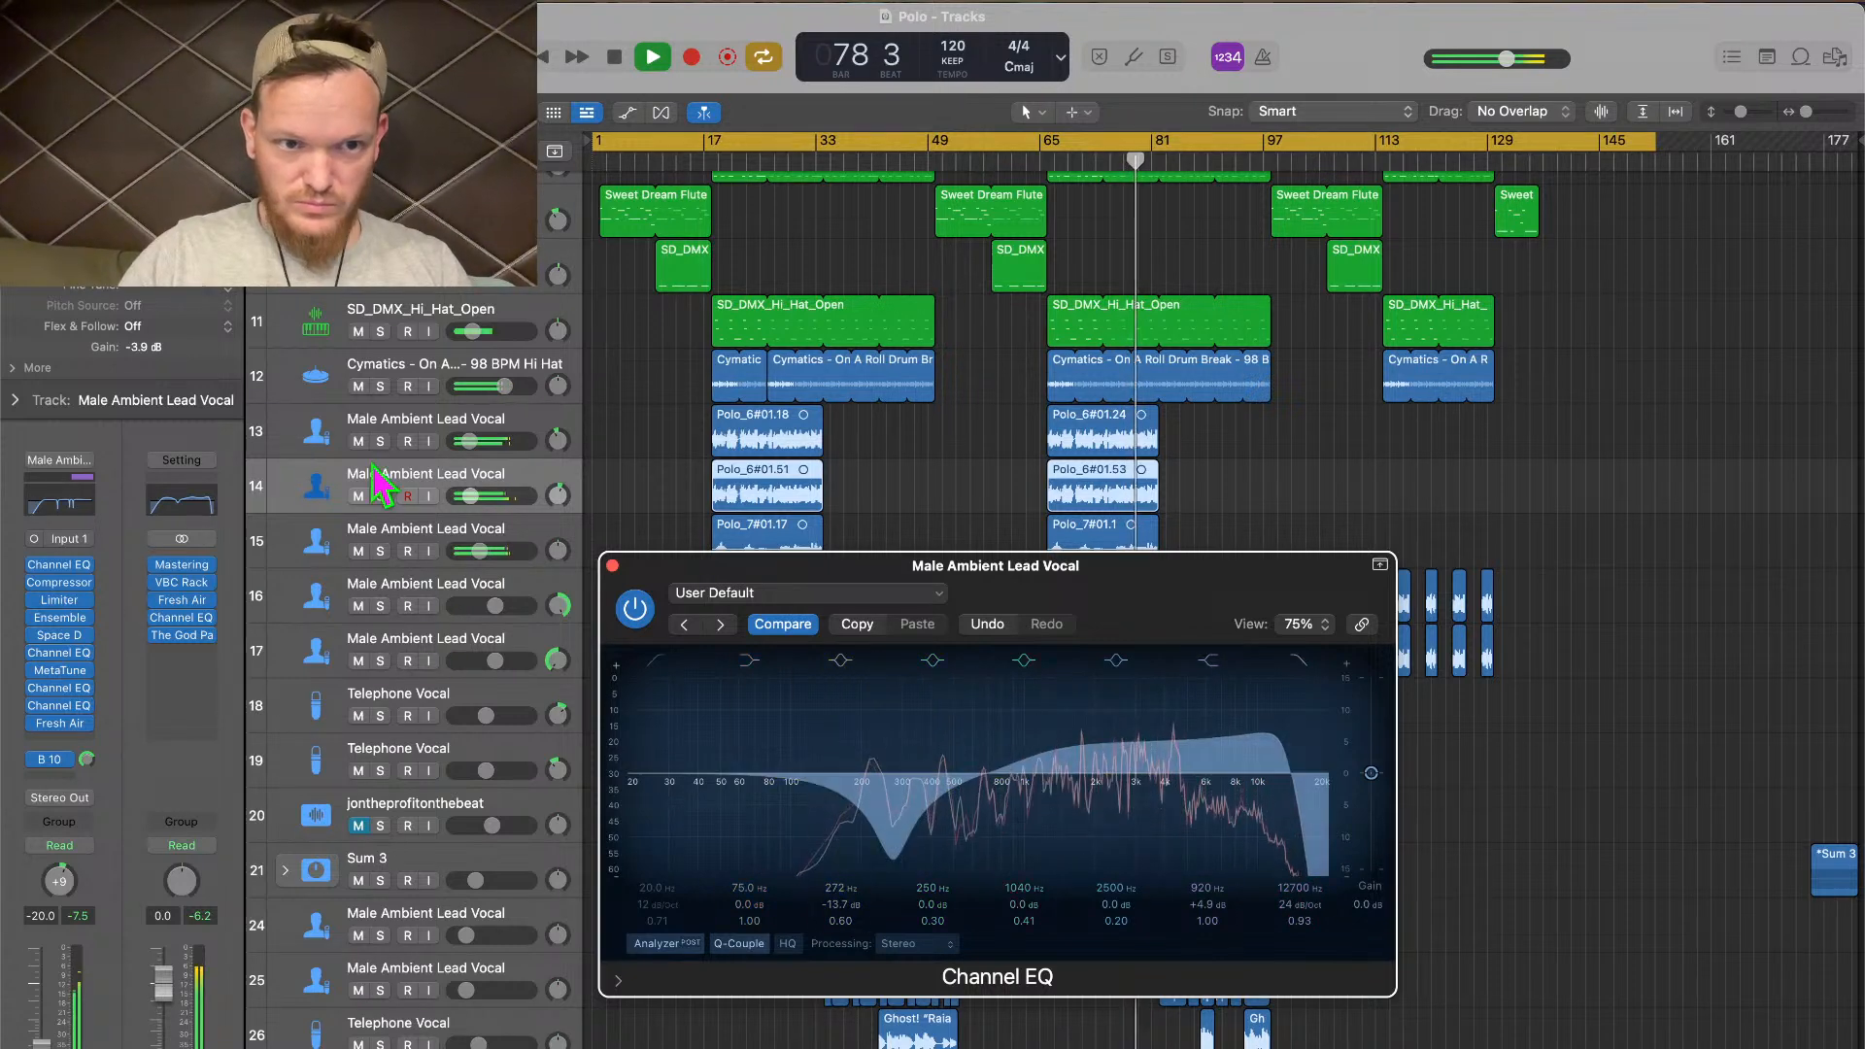
Solo track 14 while moving the -13.7 dB cut to 1040 Hz, then unsolo it and replay from bar 17
click(379, 496)
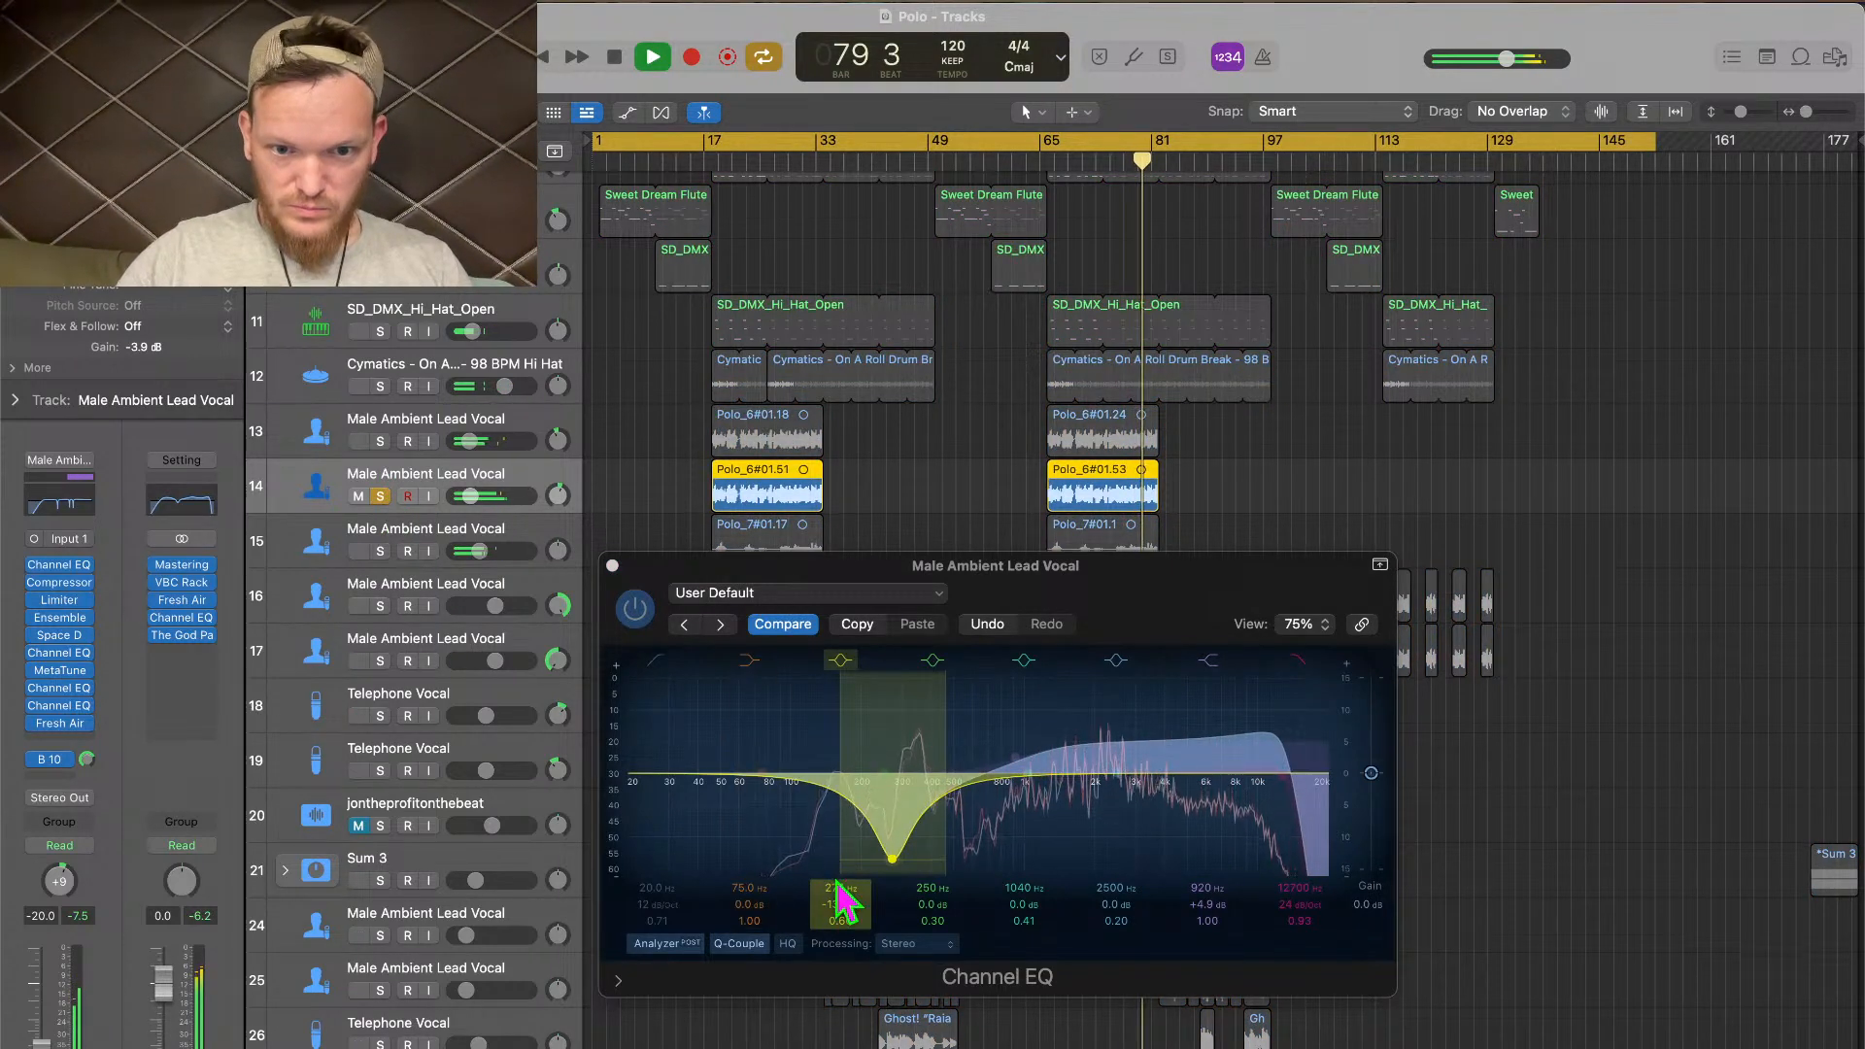
mouse_move(841, 895)
mouse_down()
mouse_move(841, 847)
mouse_move(841, 863)
mouse_up()
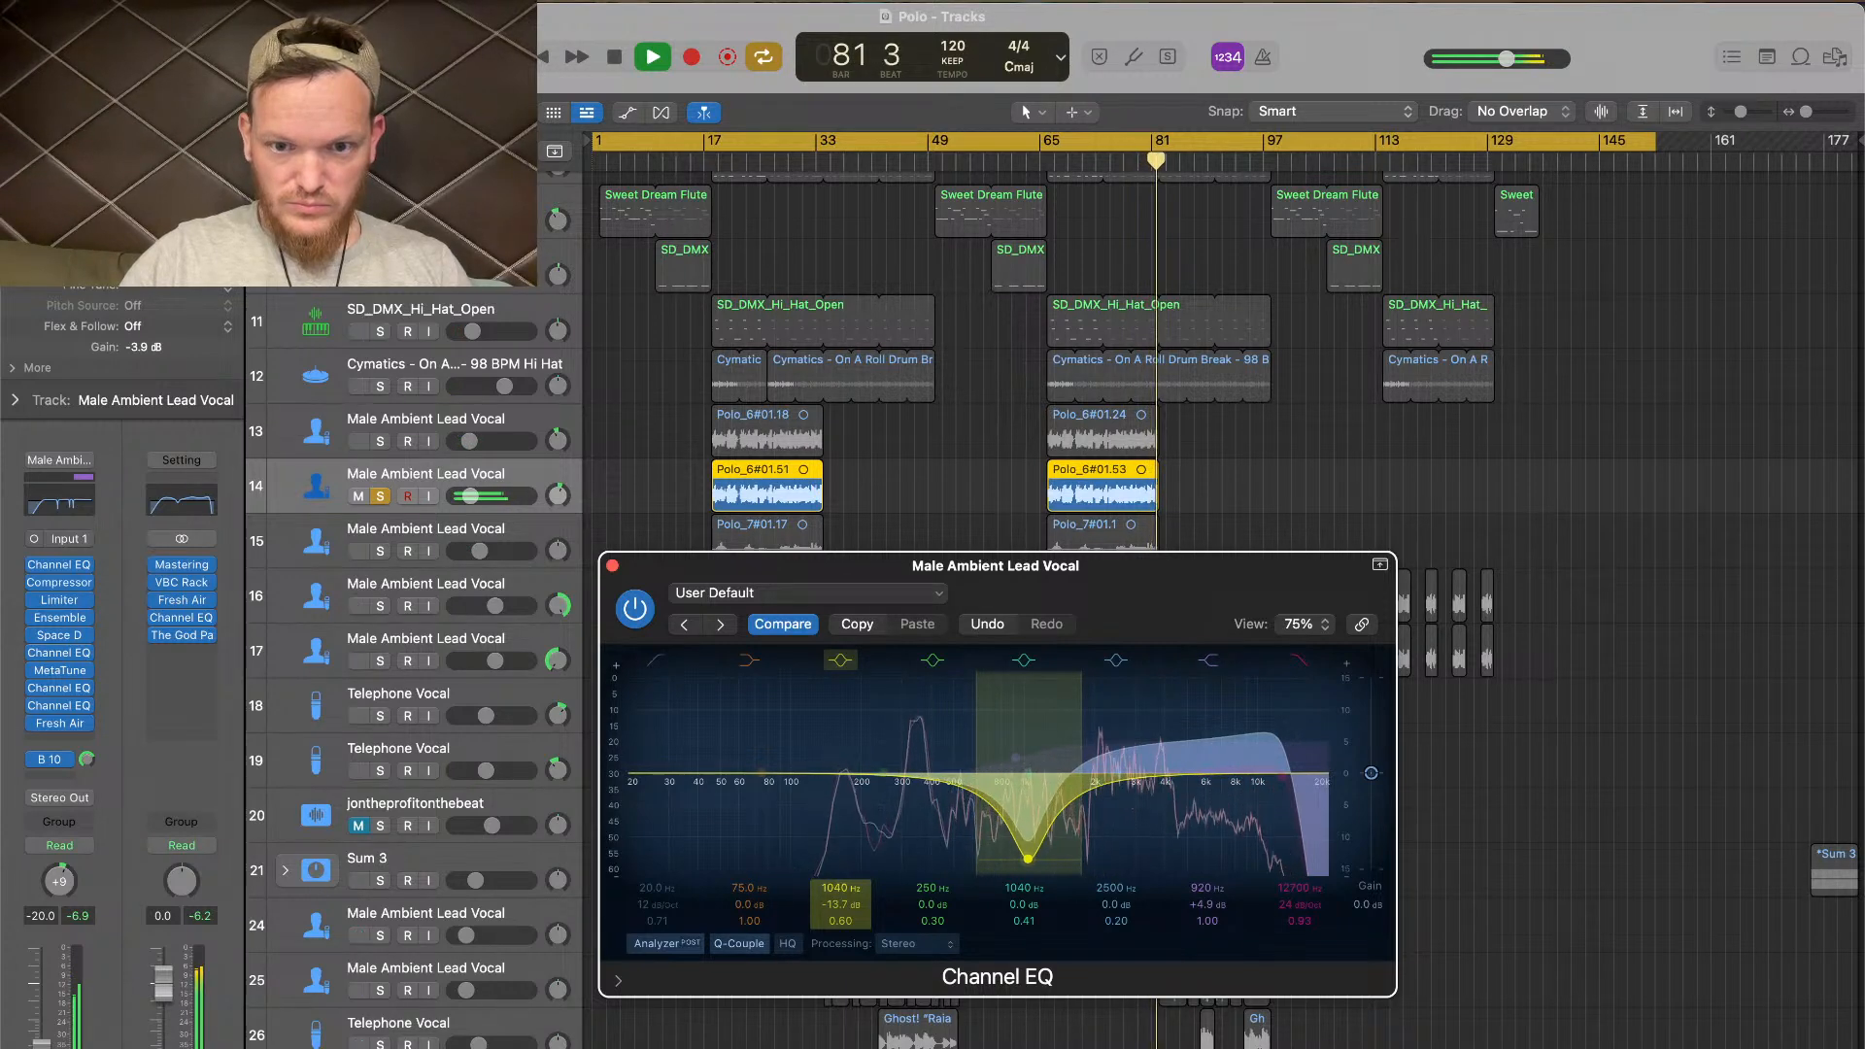
click(380, 495)
key(Return)
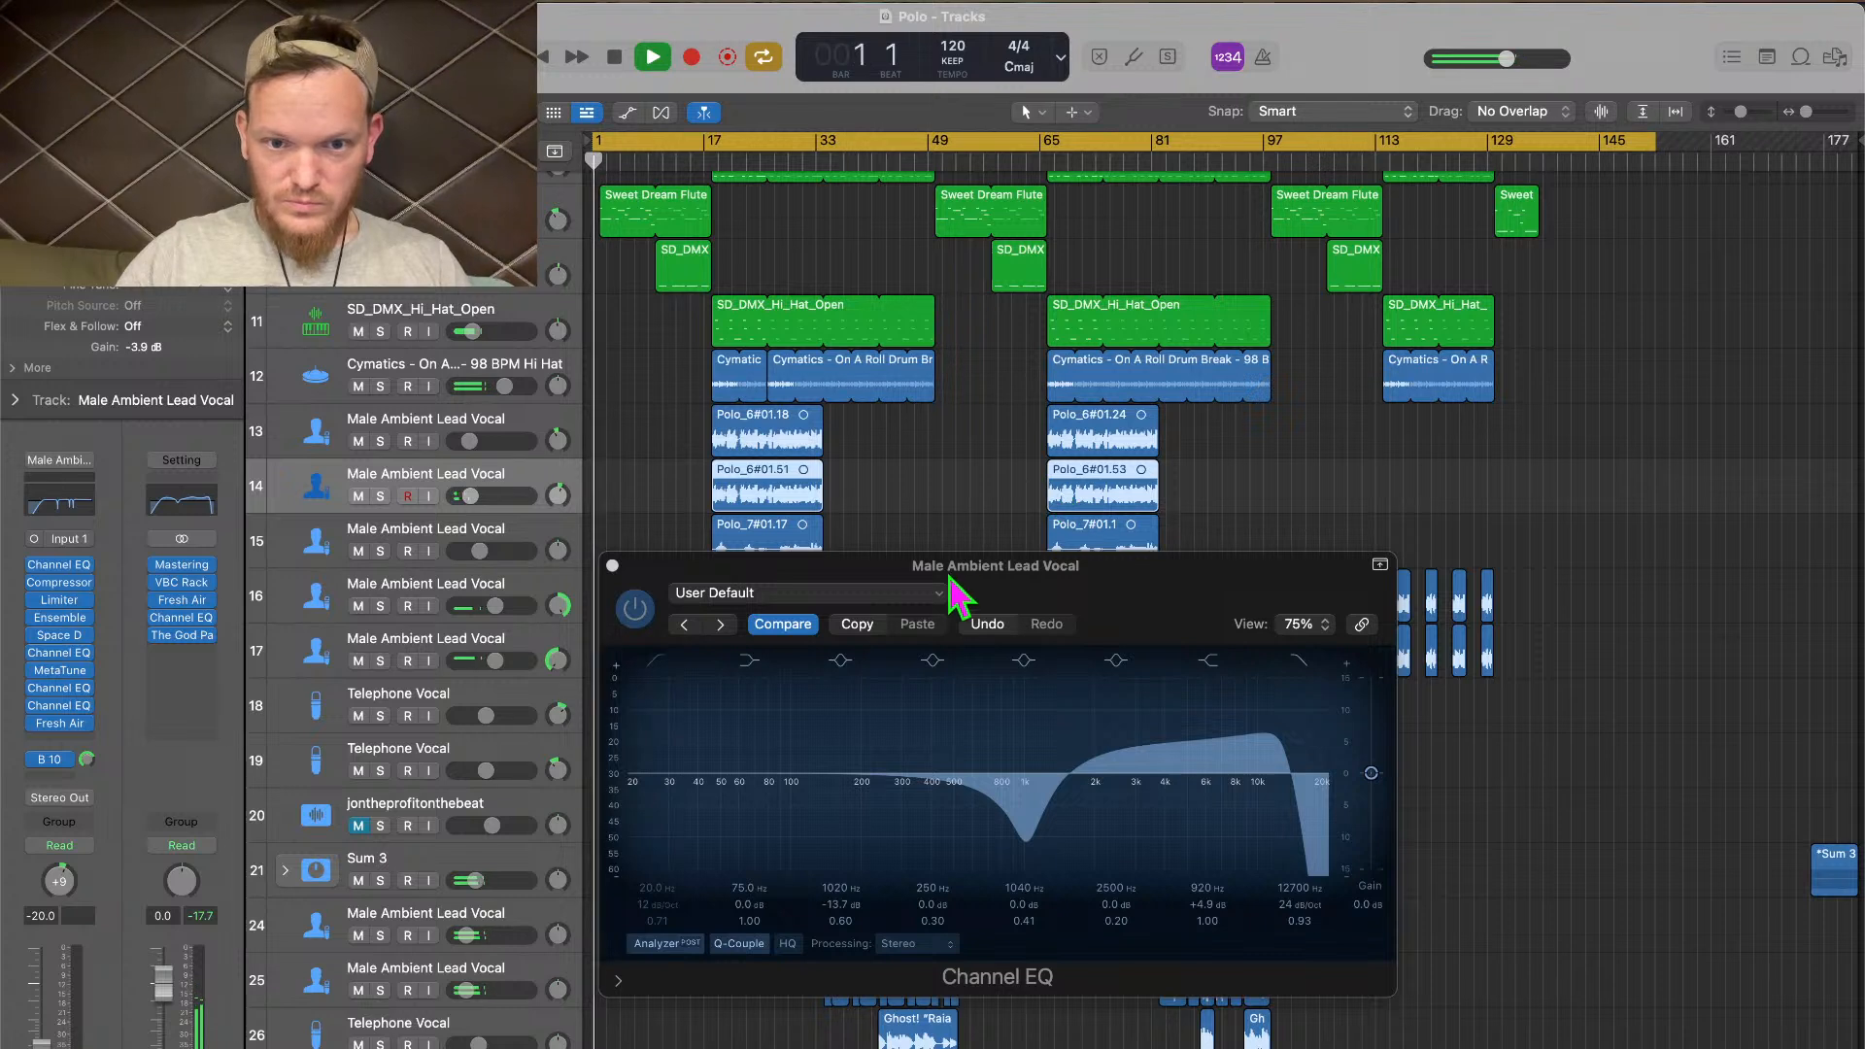
click(706, 162)
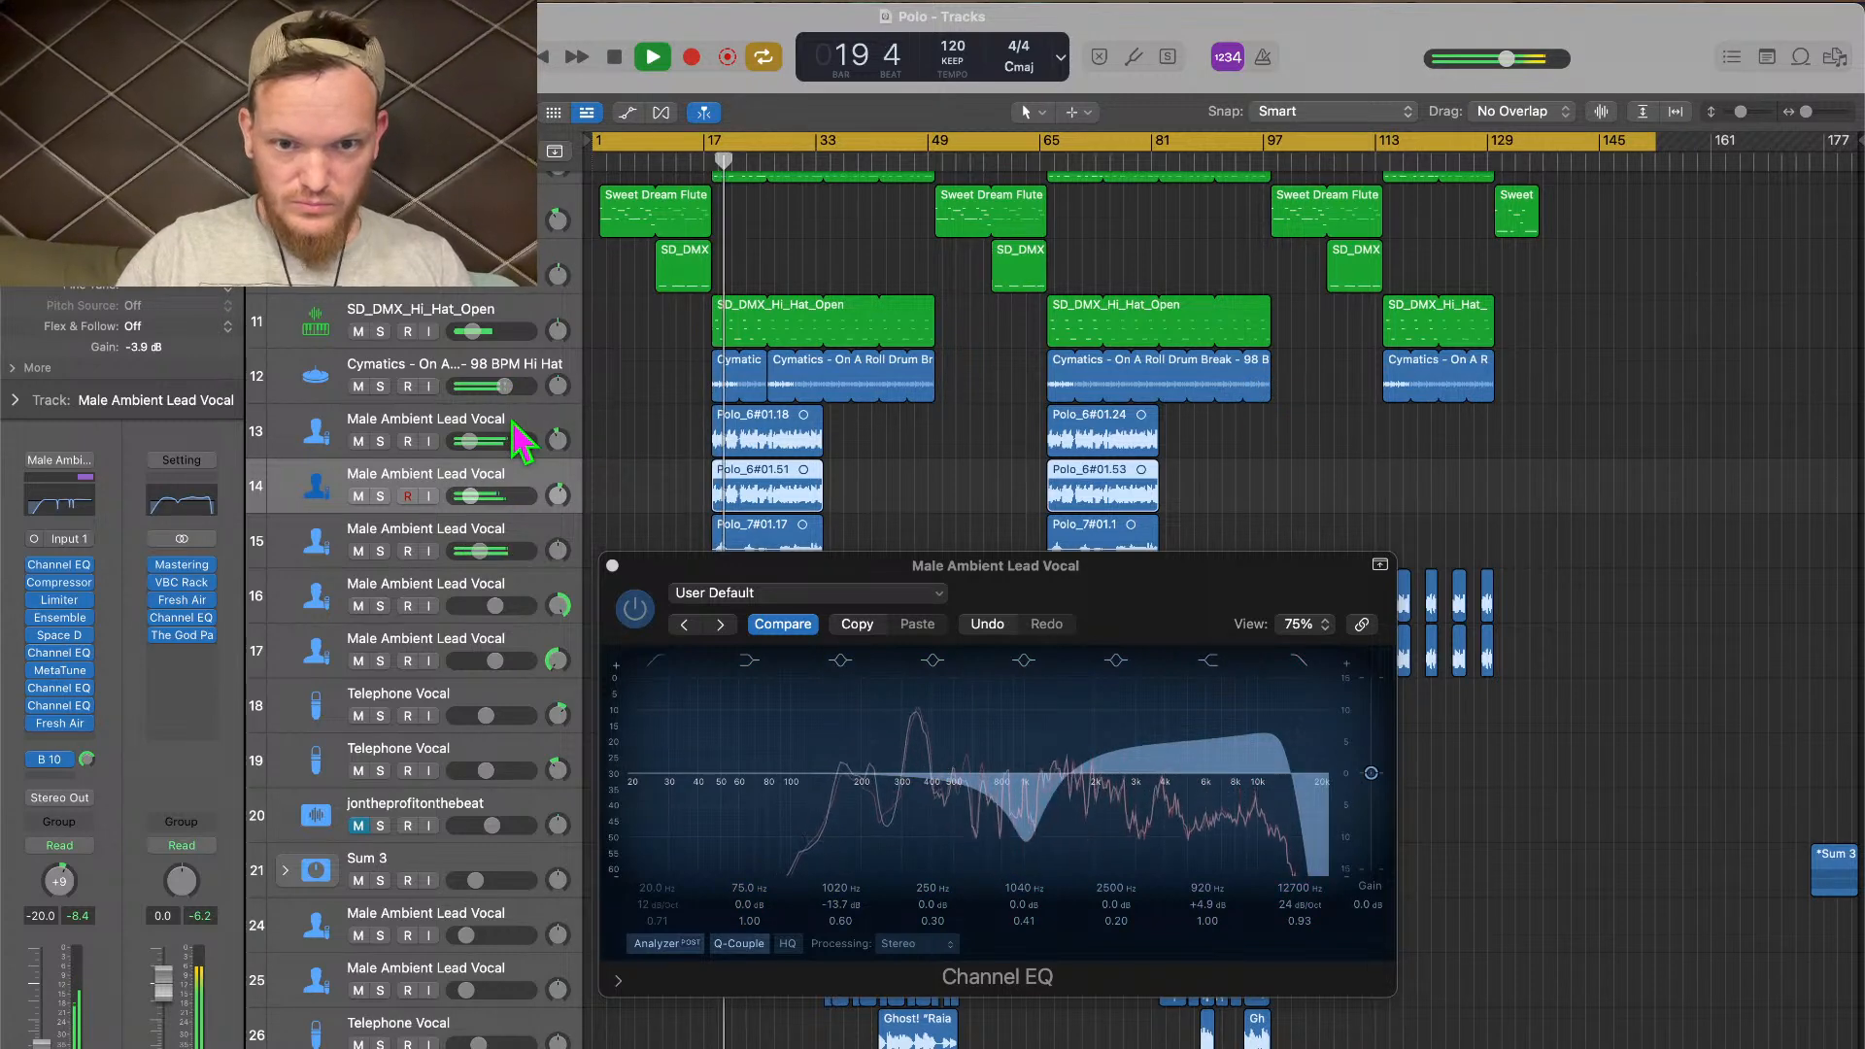
Copy track 14's Channel EQ settings into the matching high-shelf Channel EQ on Male Ambient Lead Vocal track 13 and close both EQs
click(856, 625)
click(537, 435)
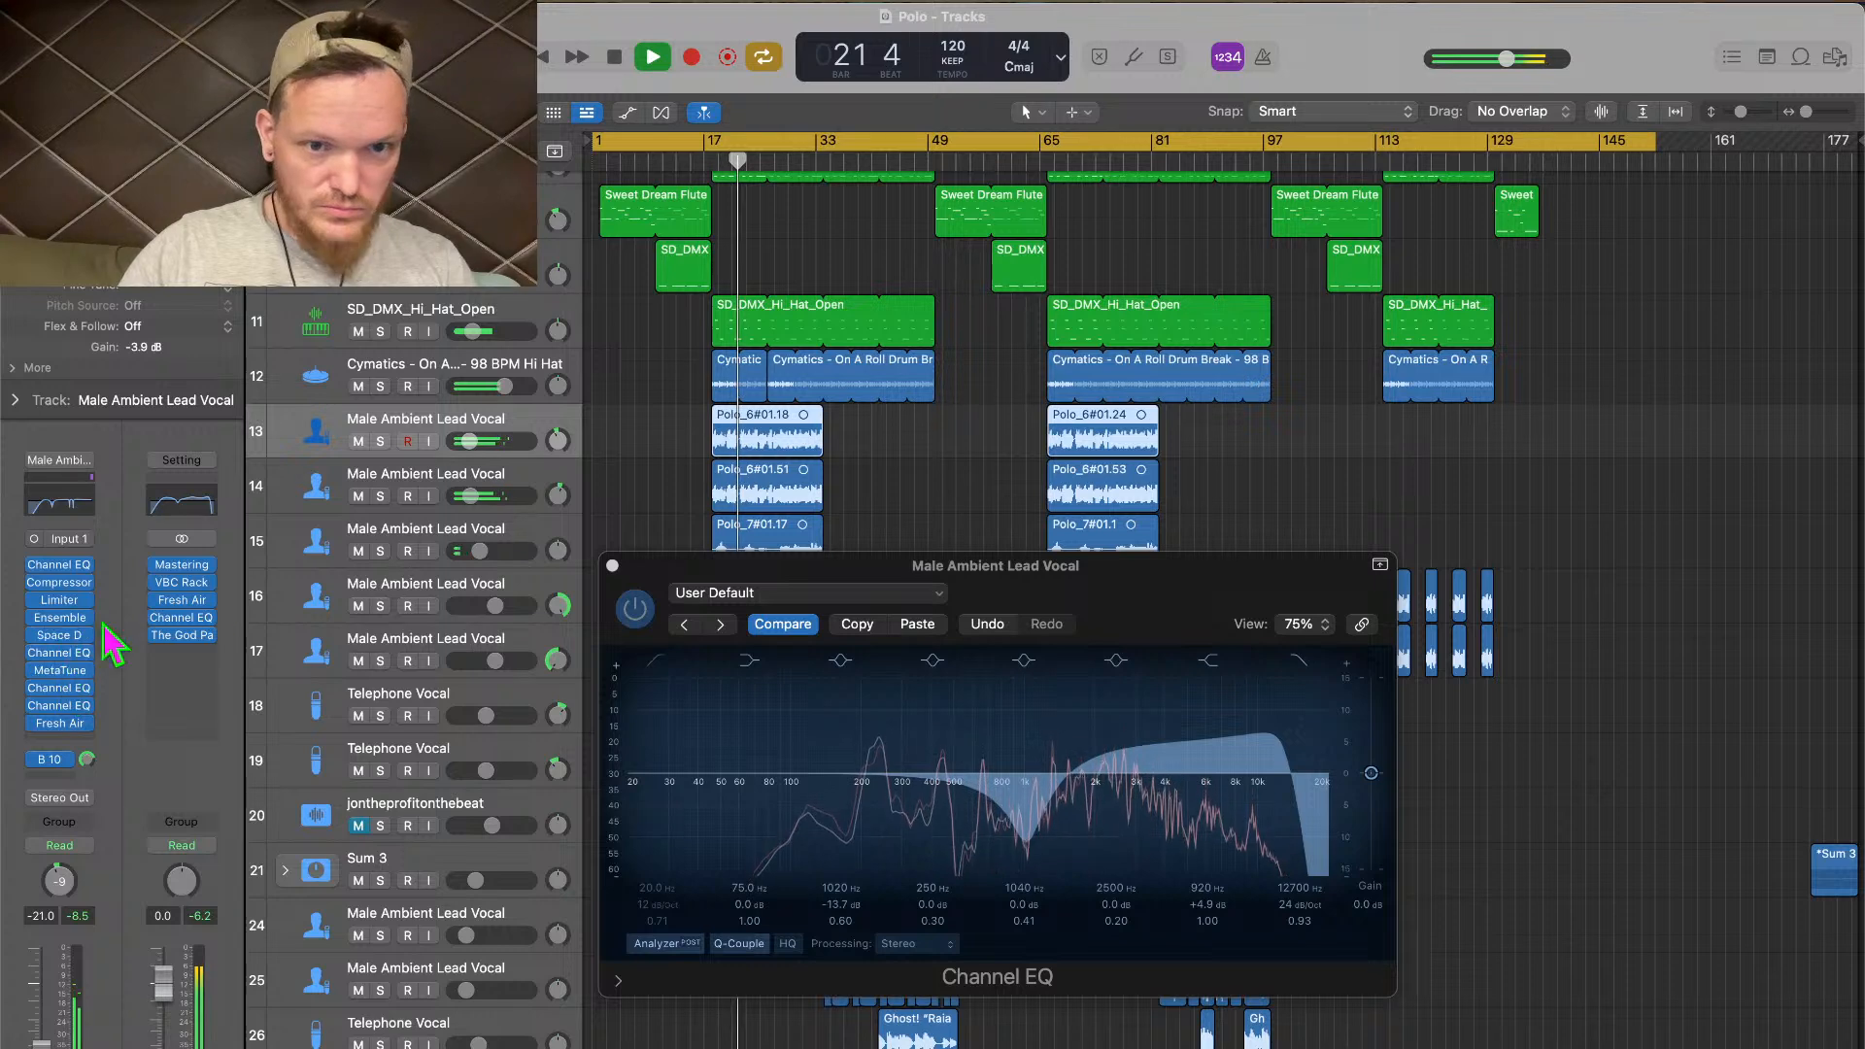
click(66, 708)
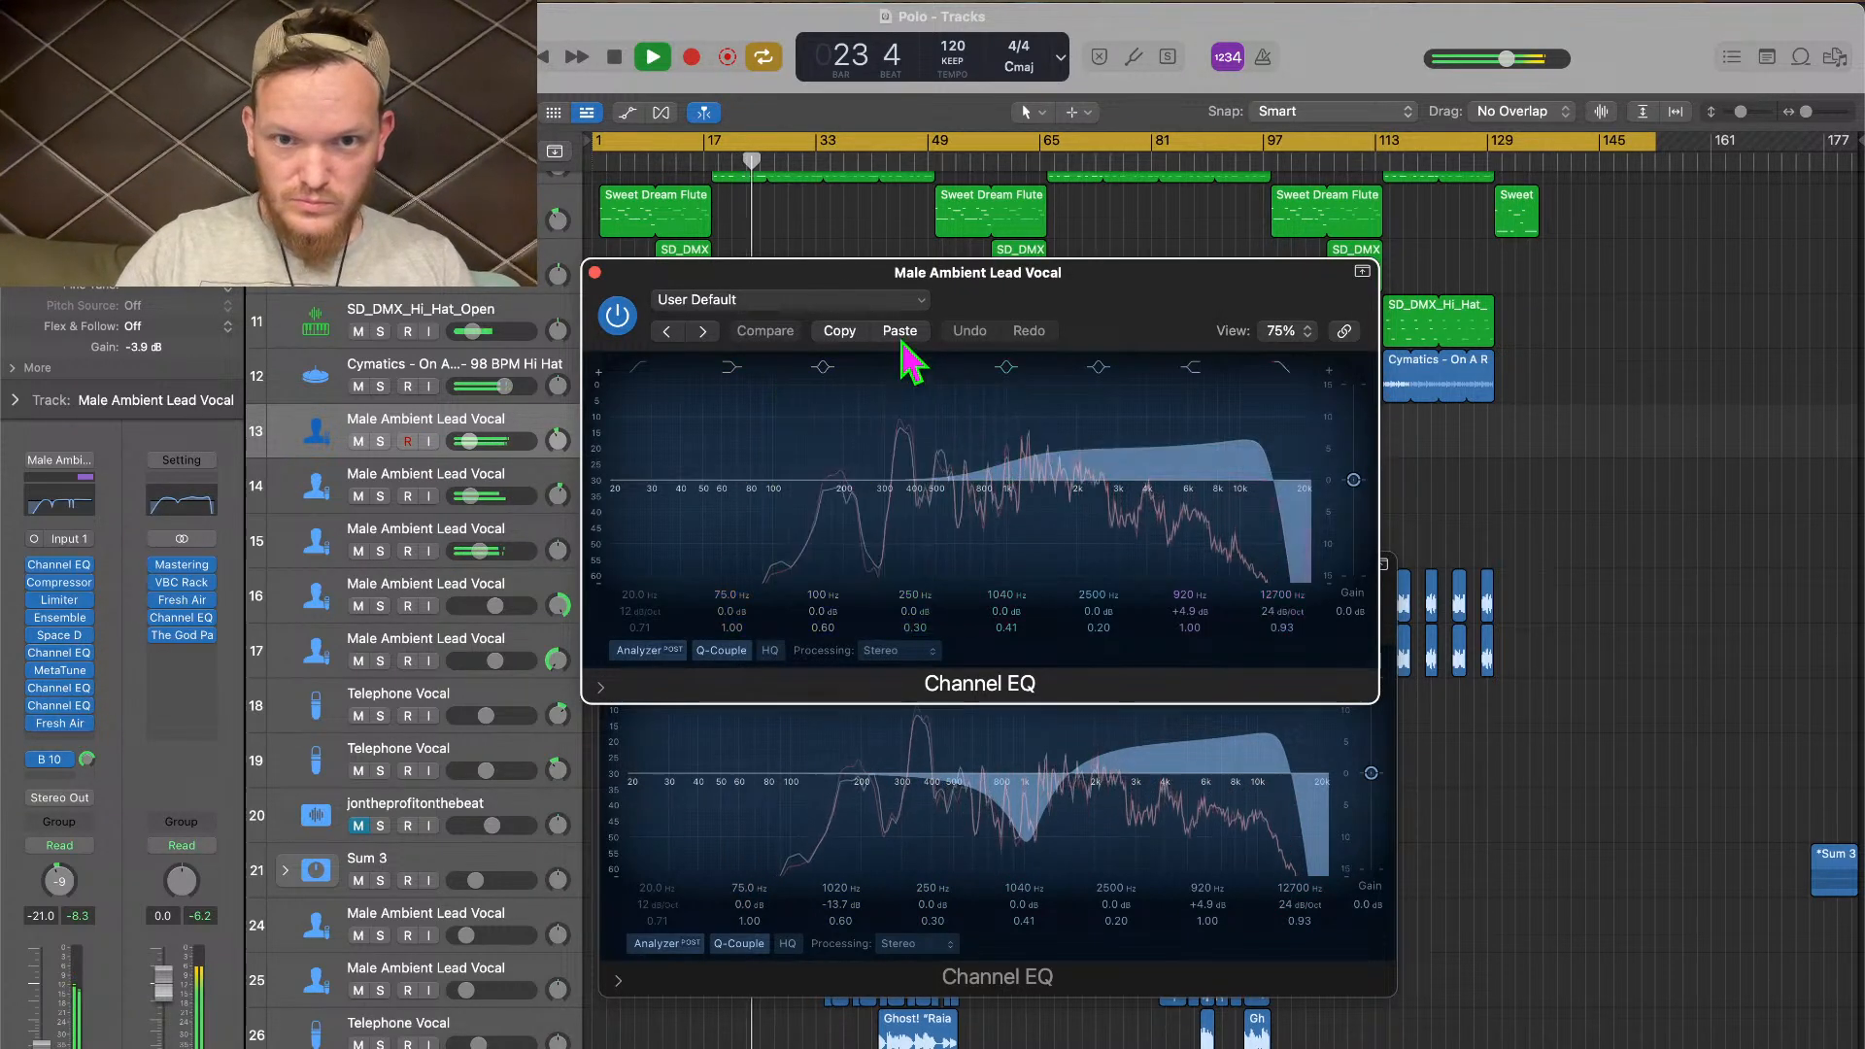
click(899, 331)
click(595, 272)
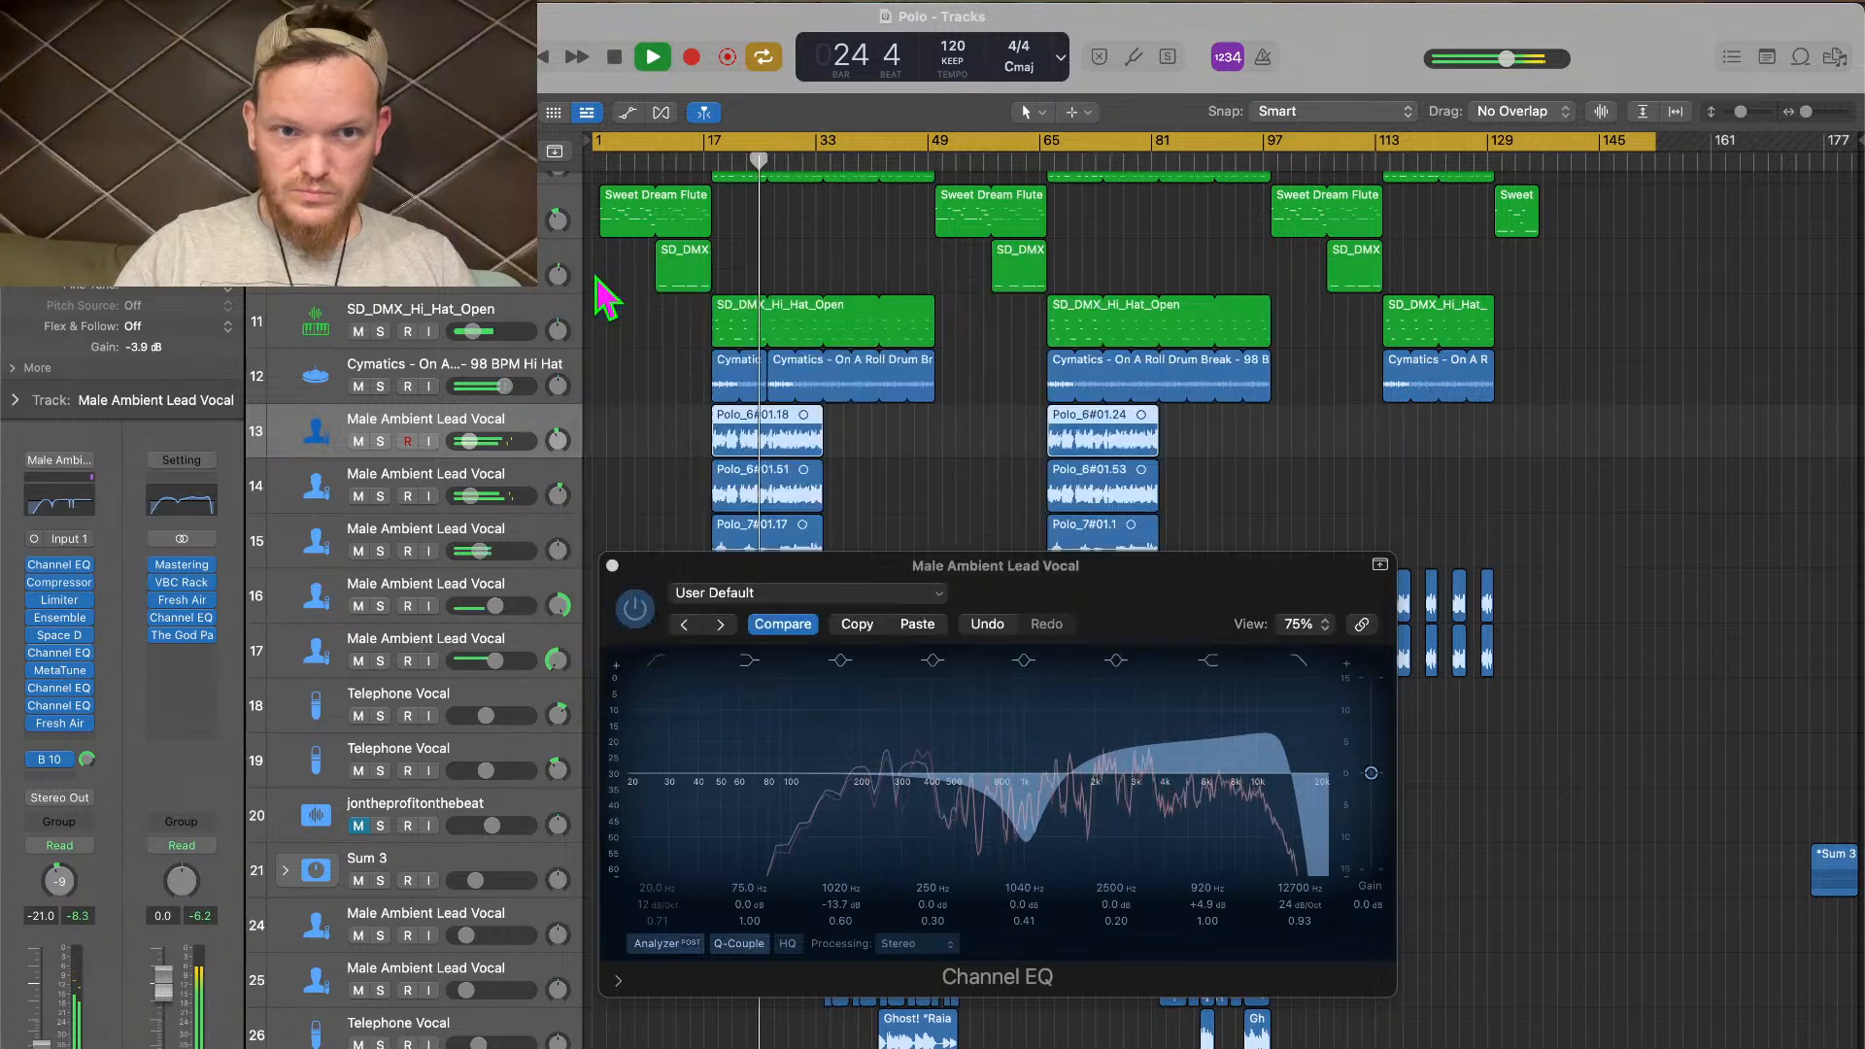
click(612, 566)
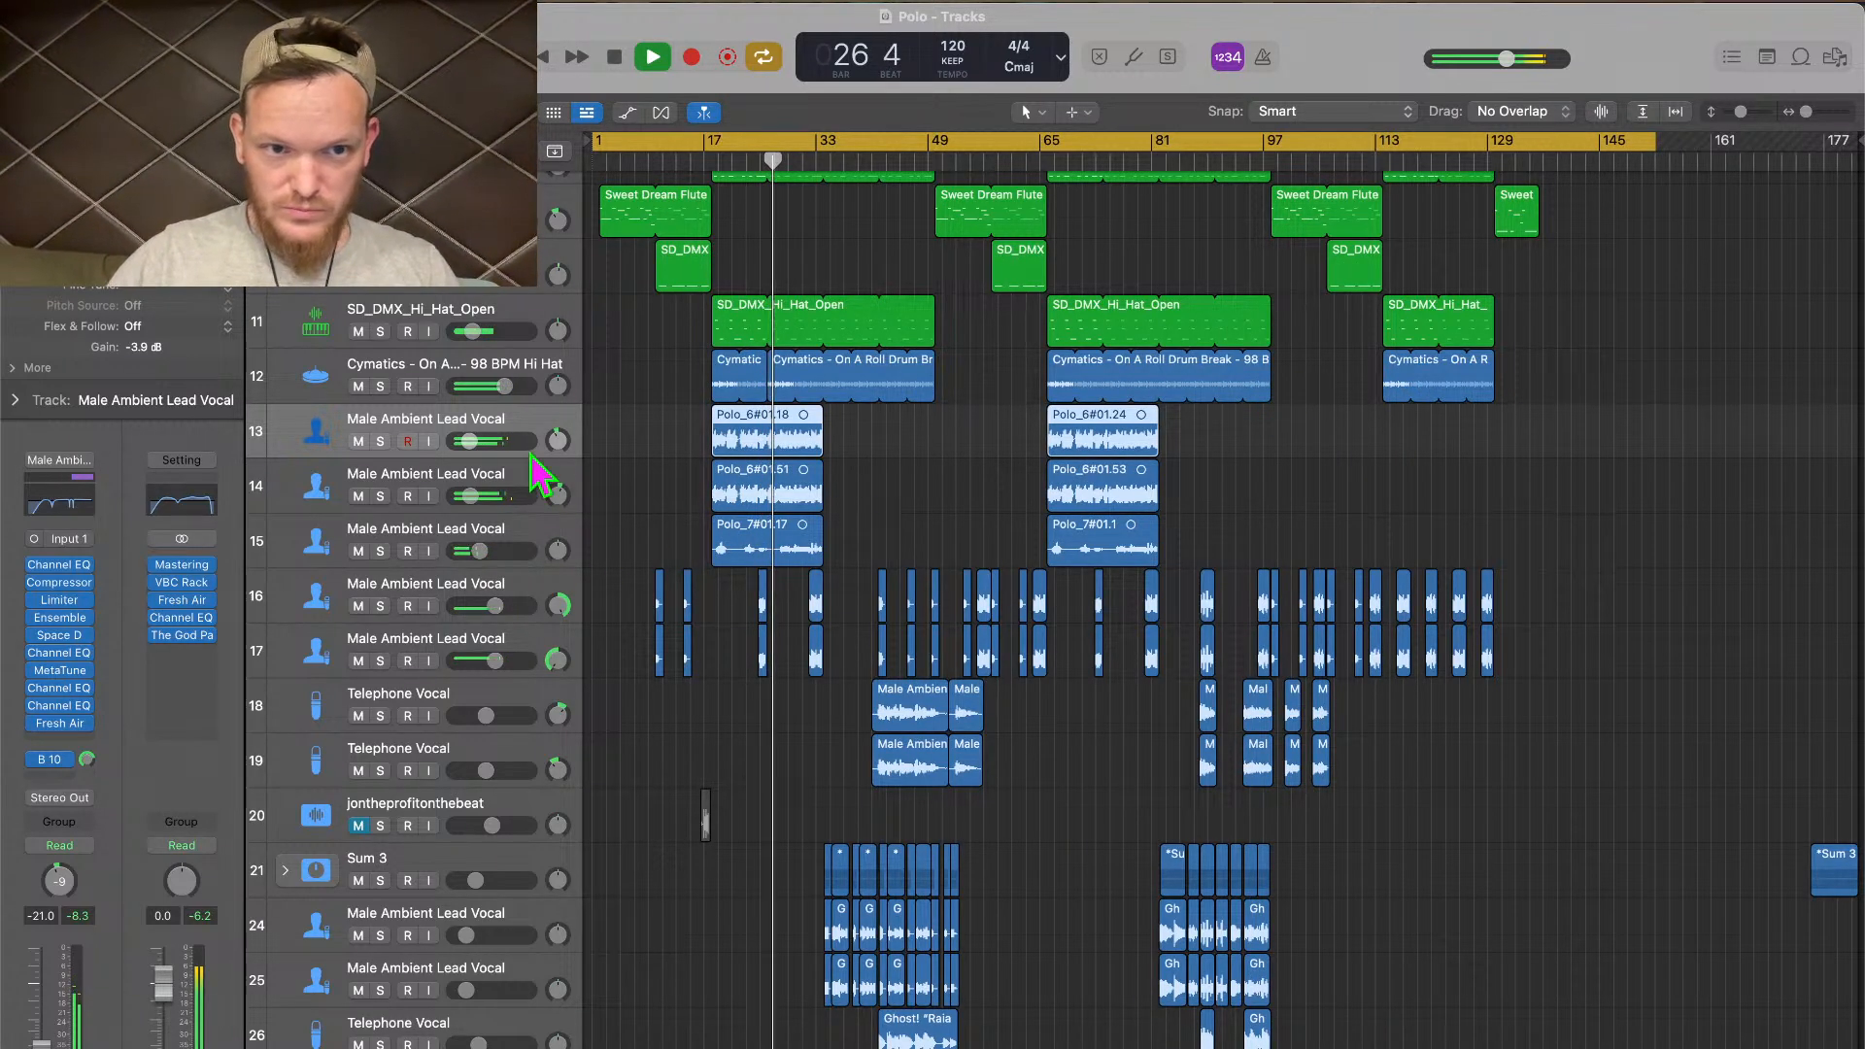
Raise Male Ambient Lead Vocal tracks 13 and 14 together with track 13 at -16.8 dB, and check the mix from bars 65 and 81
click(464, 473)
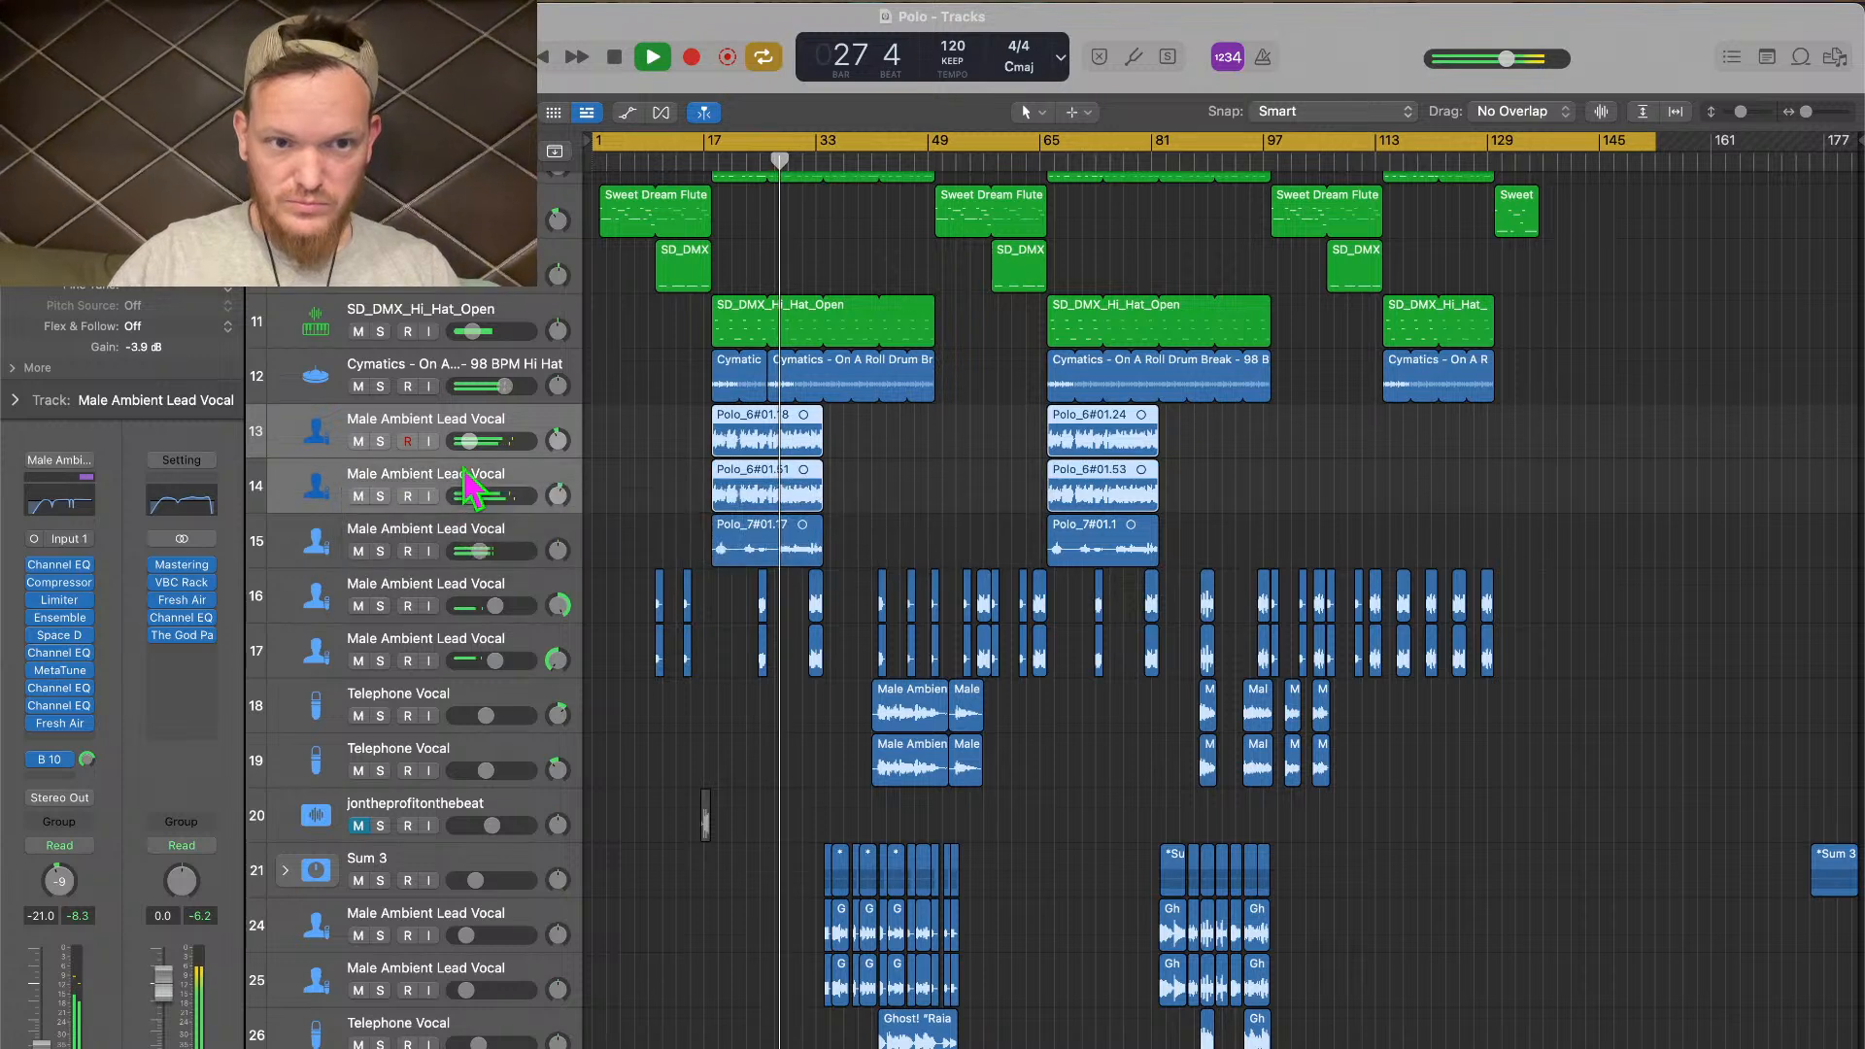
drag(472, 497, 480, 444)
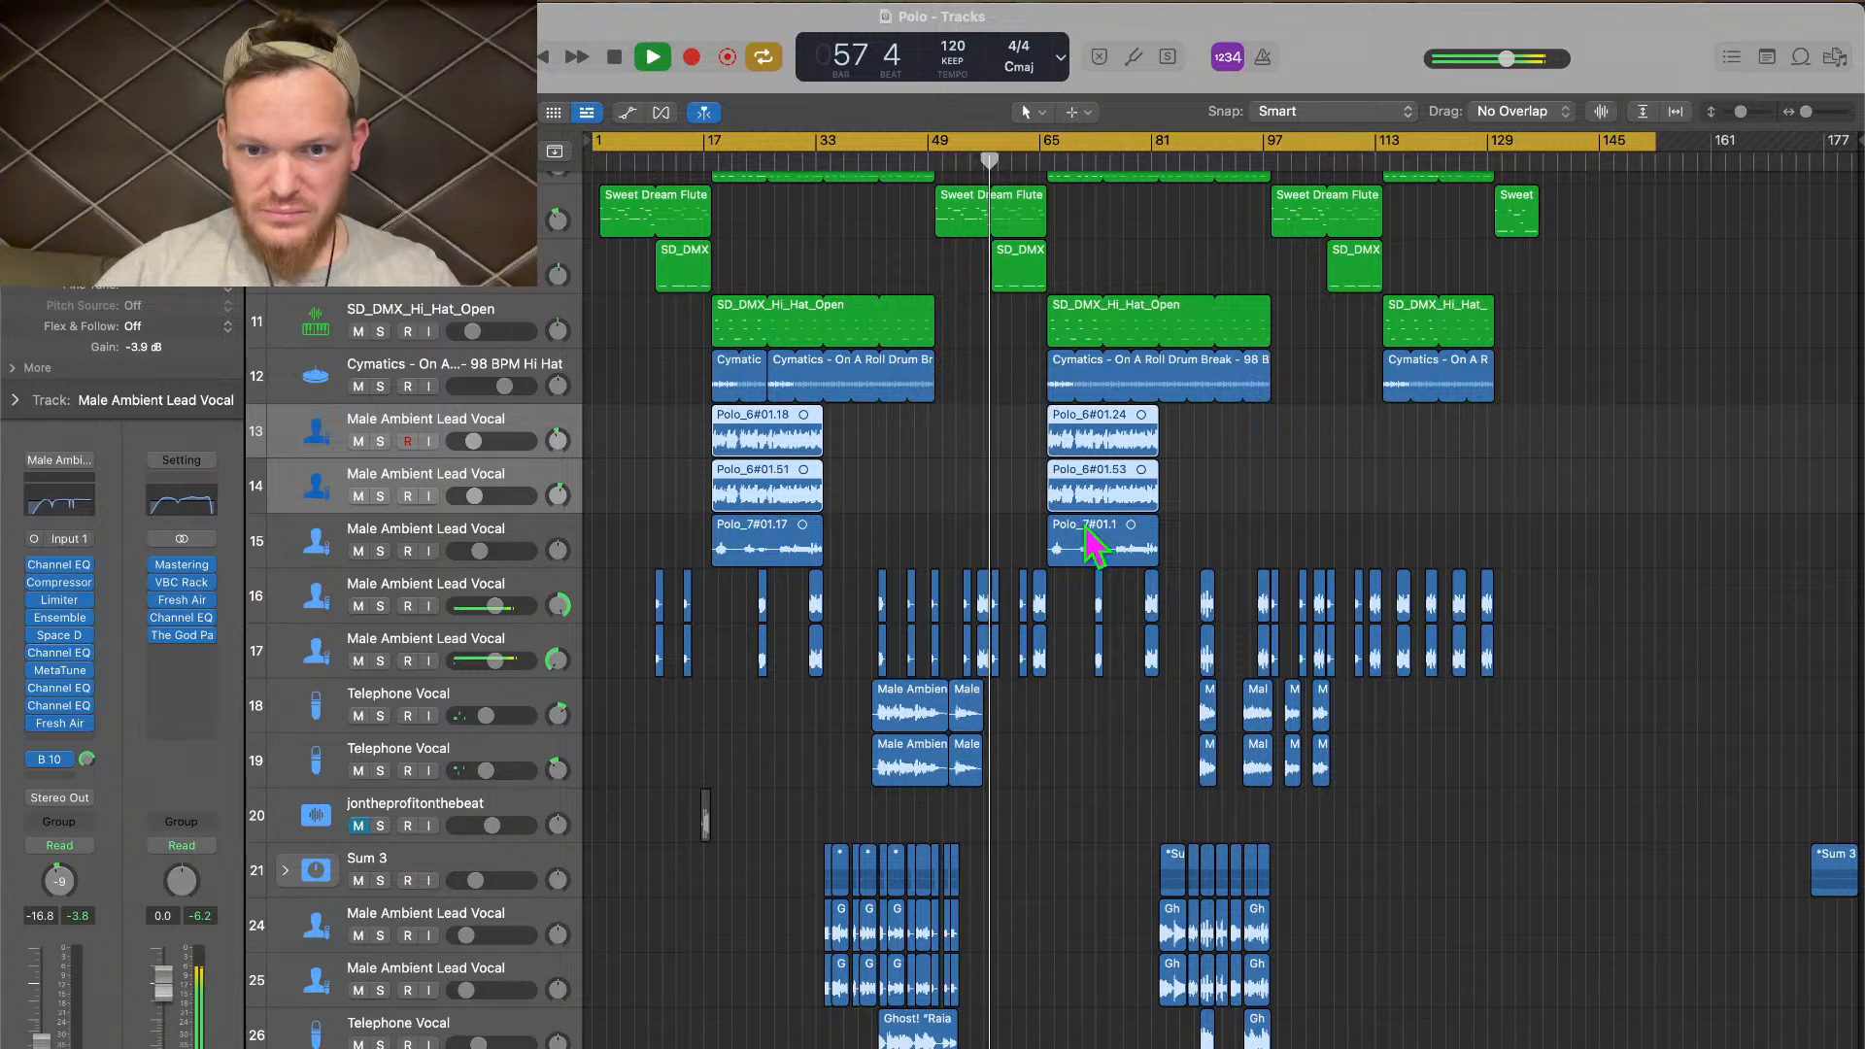
click(1049, 160)
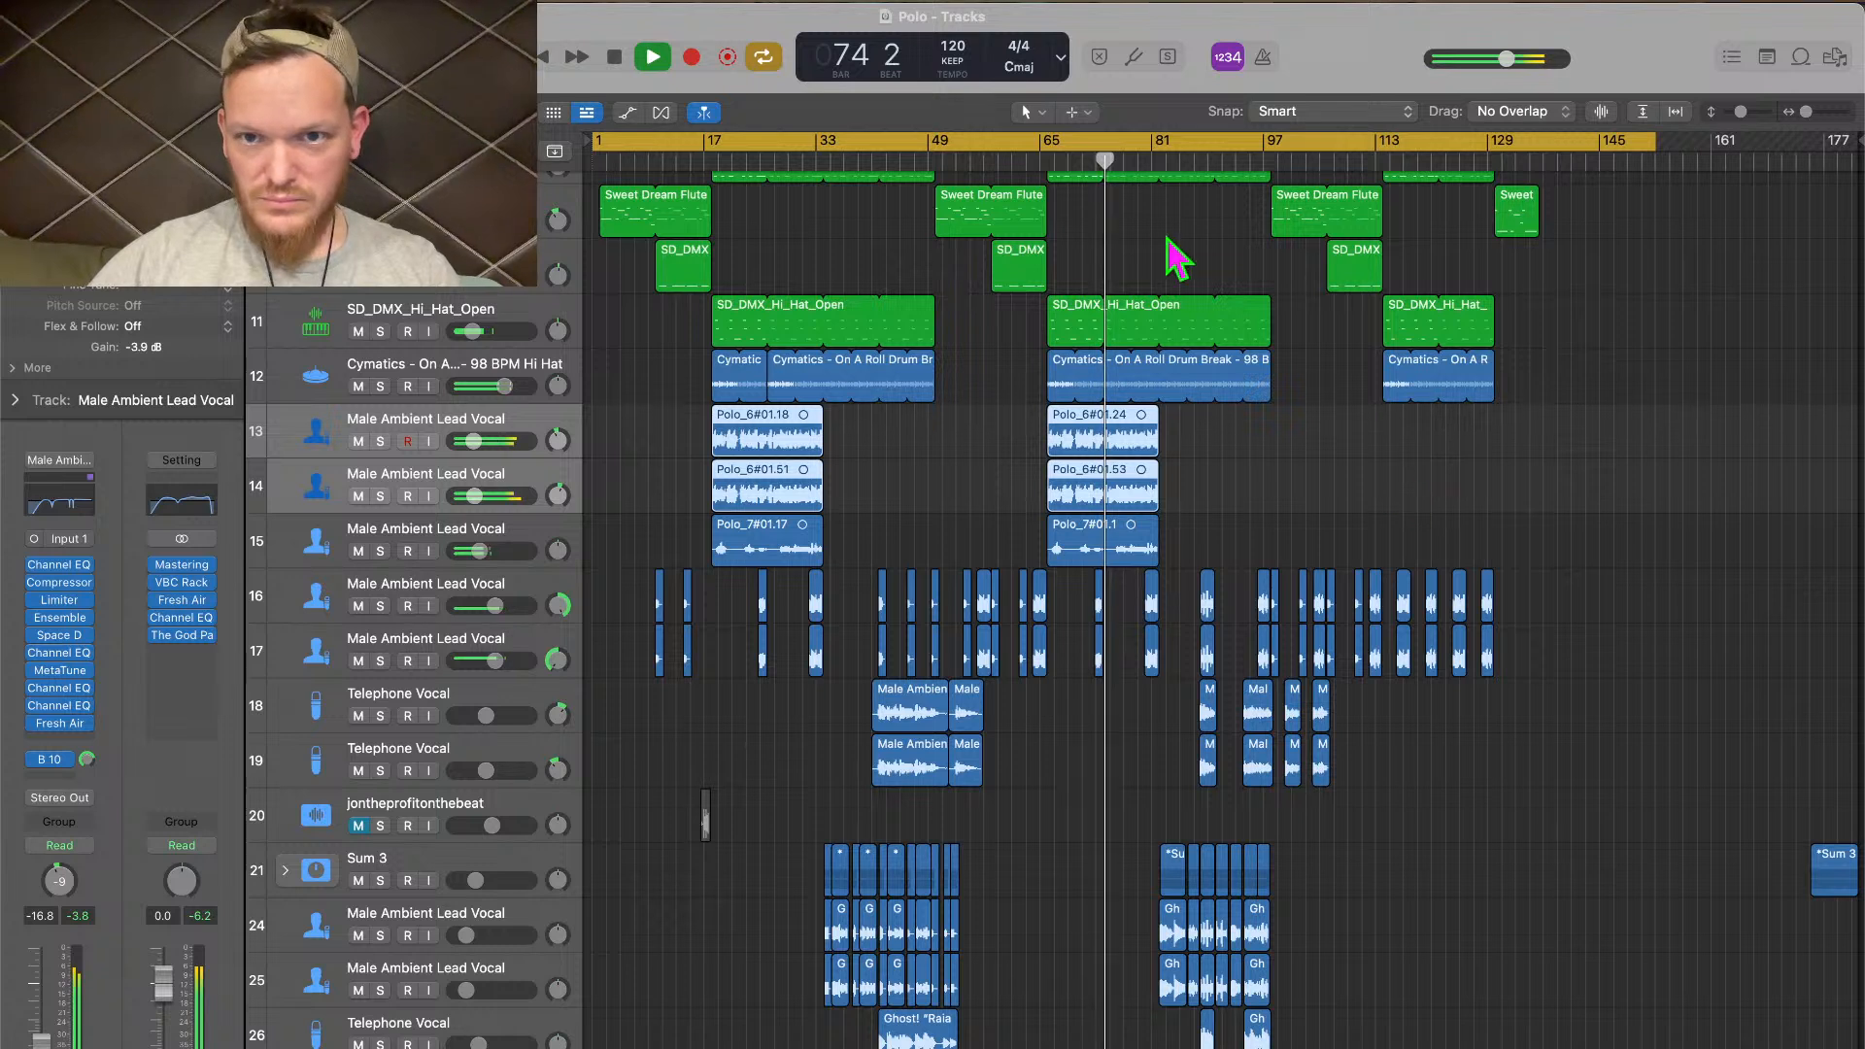
click(1162, 153)
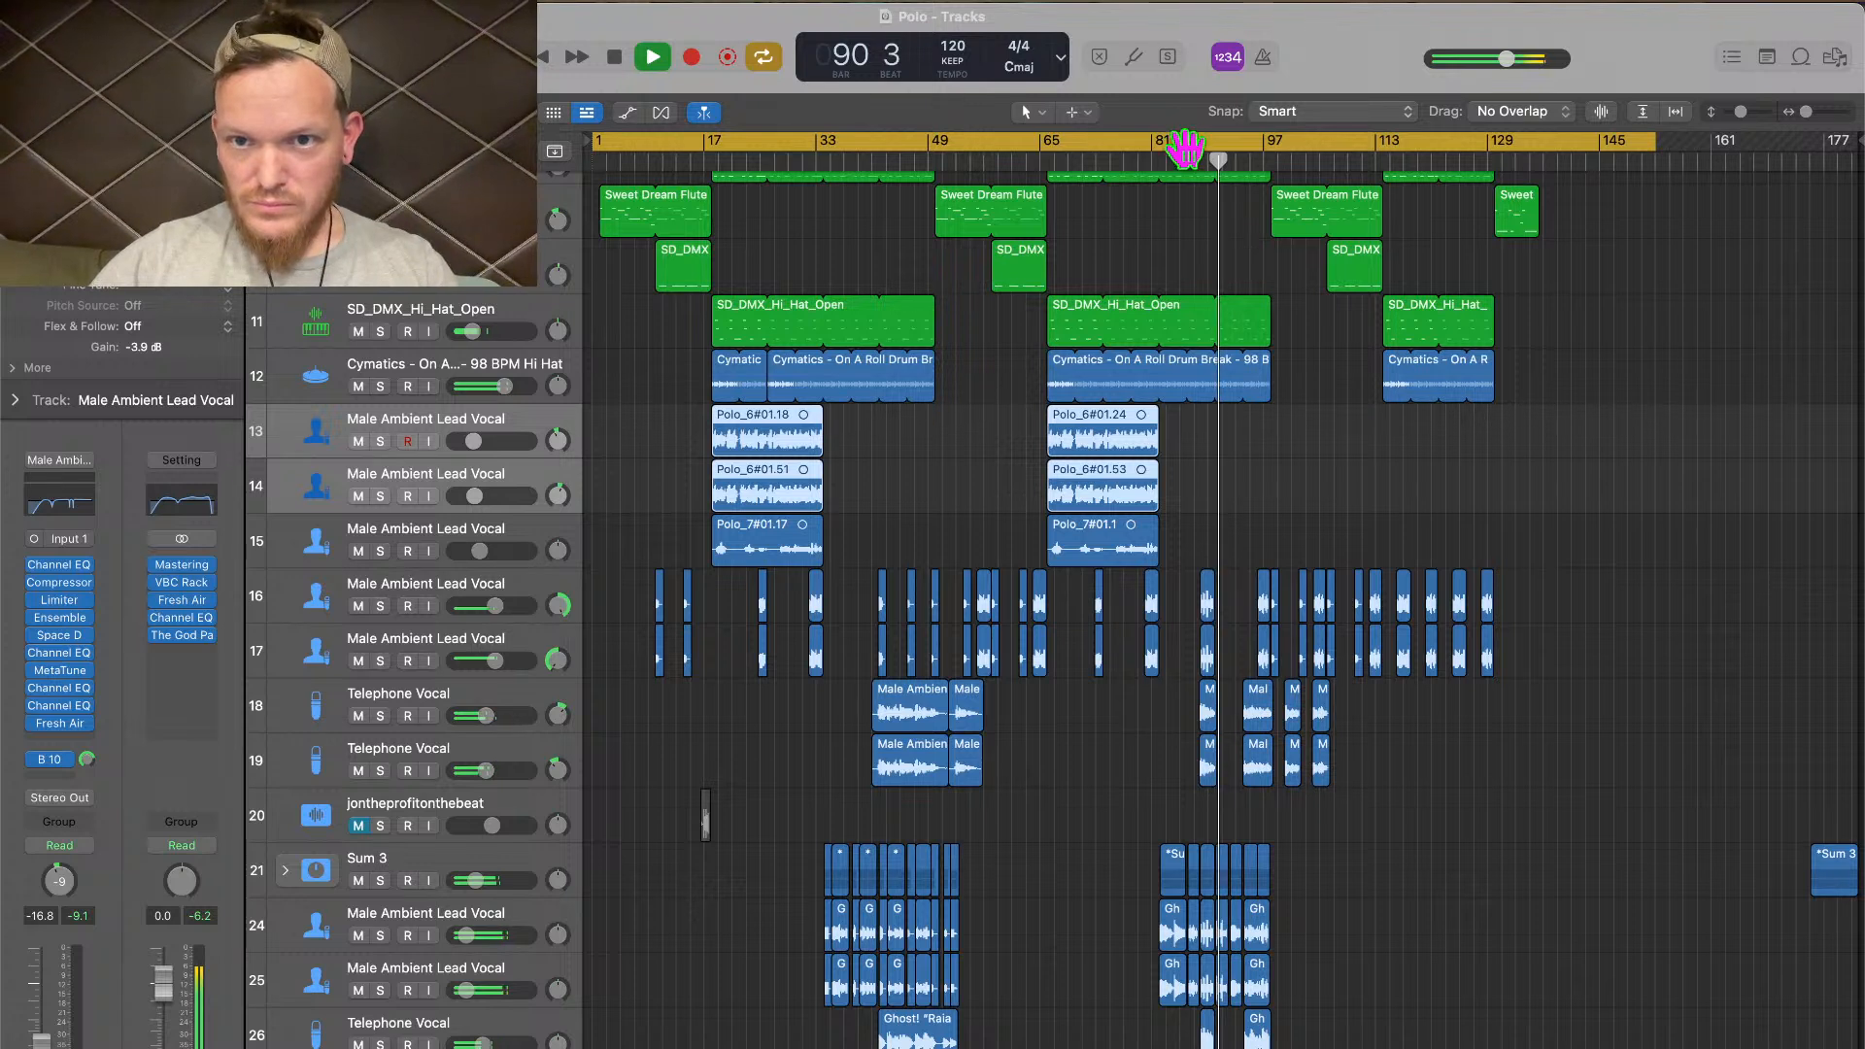
click(1194, 158)
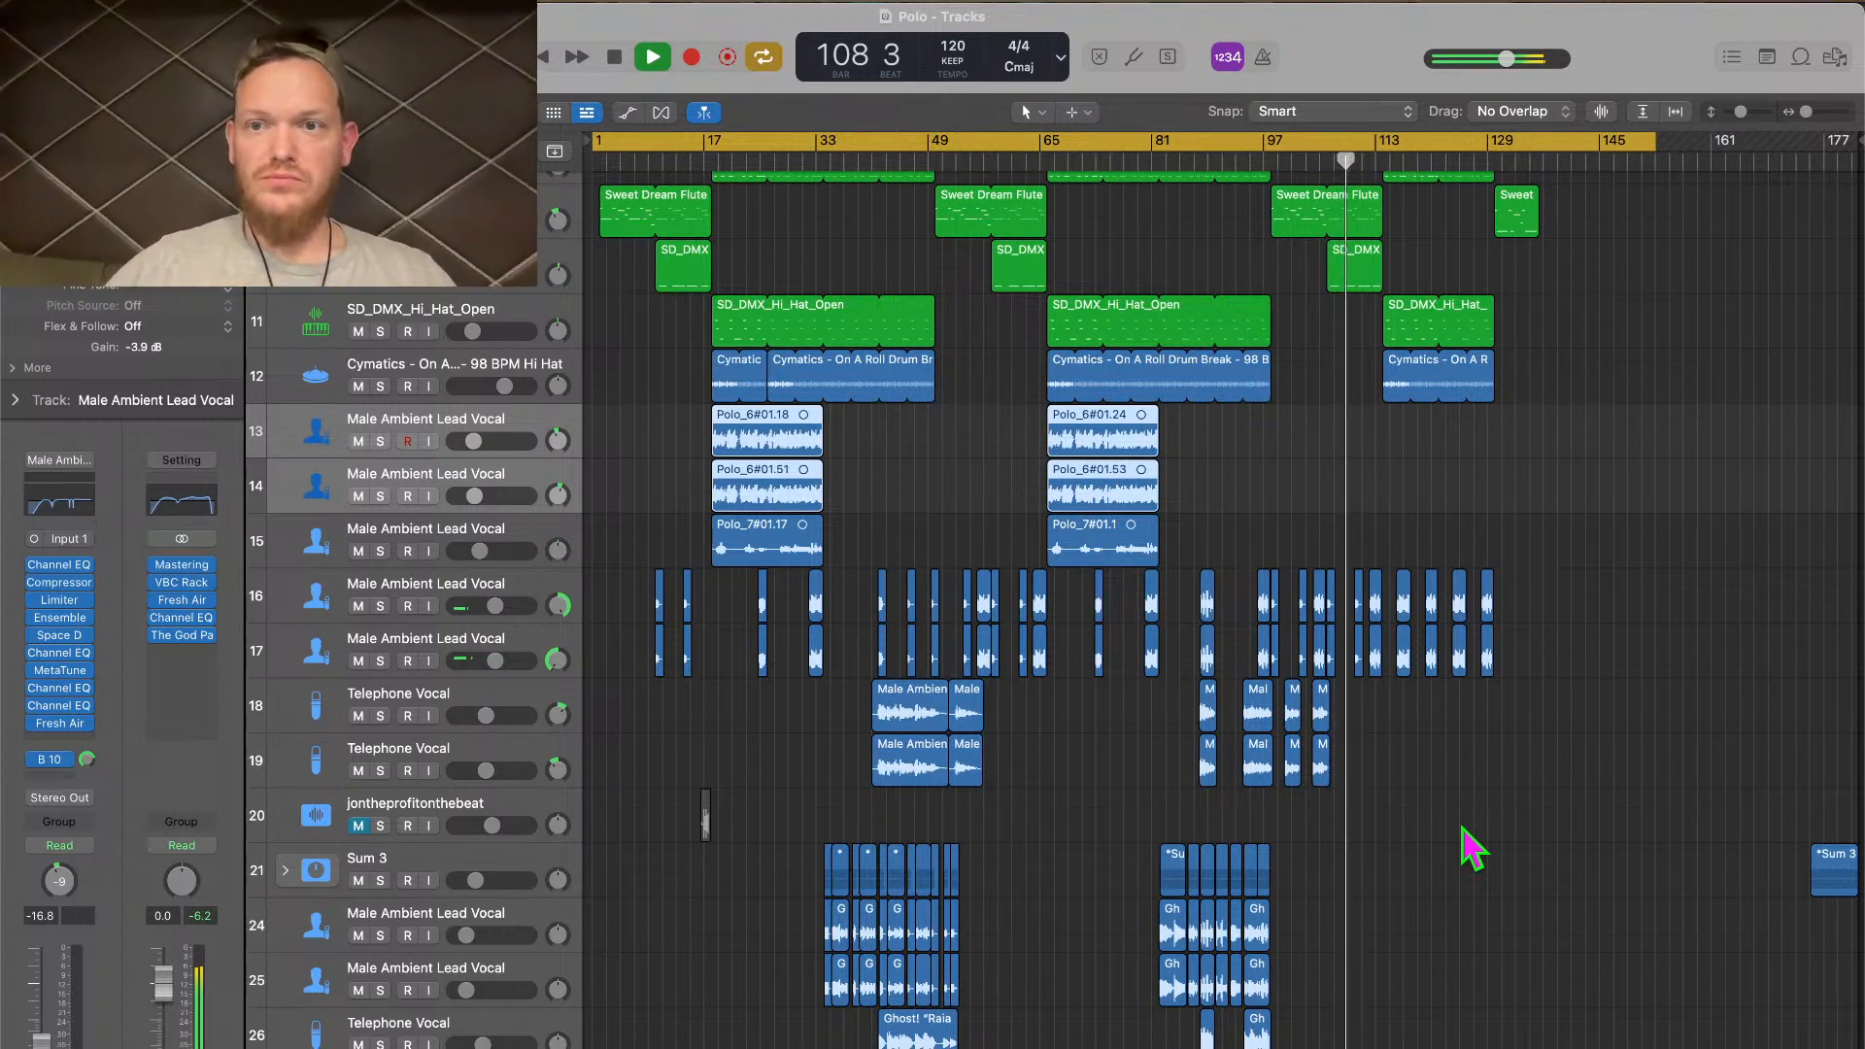
Stop playback and shorten the cycle range to end at the last Sweet Dream Flute region
key(space)
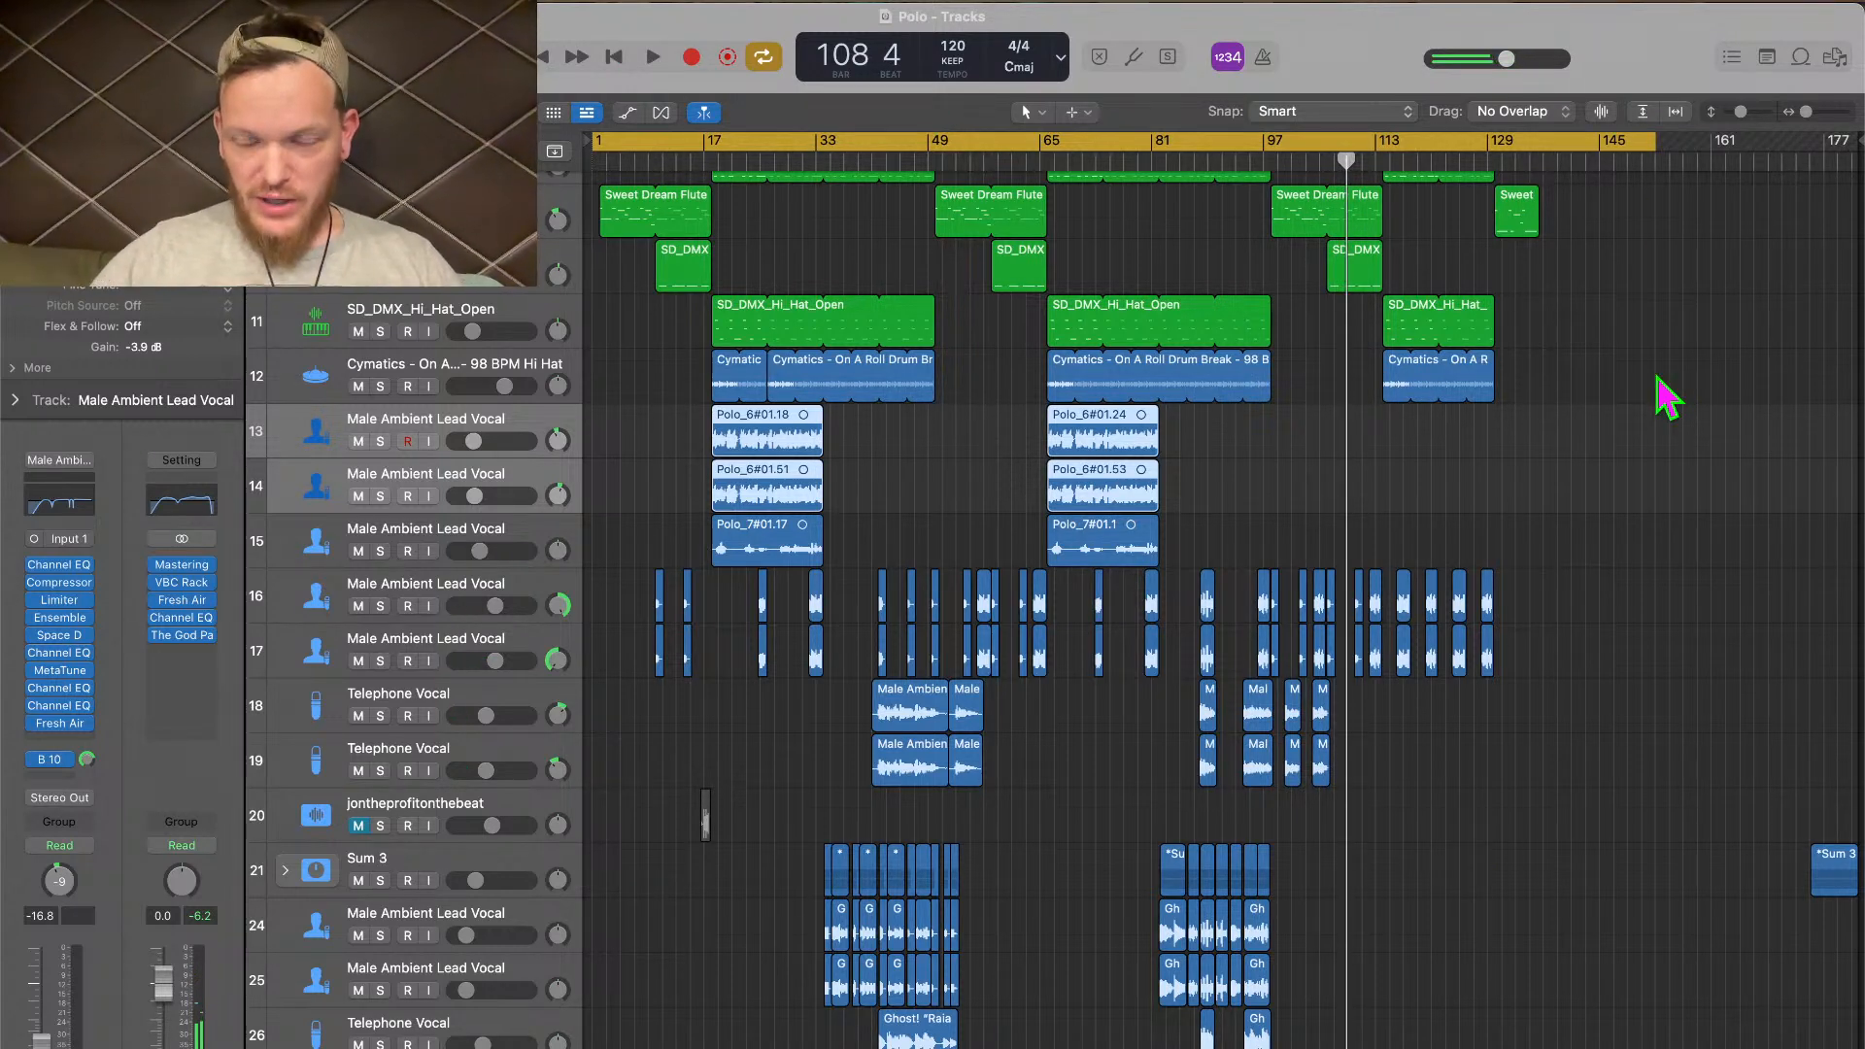
scroll(1667, 397, up, 5)
drag(1655, 144, 1542, 157)
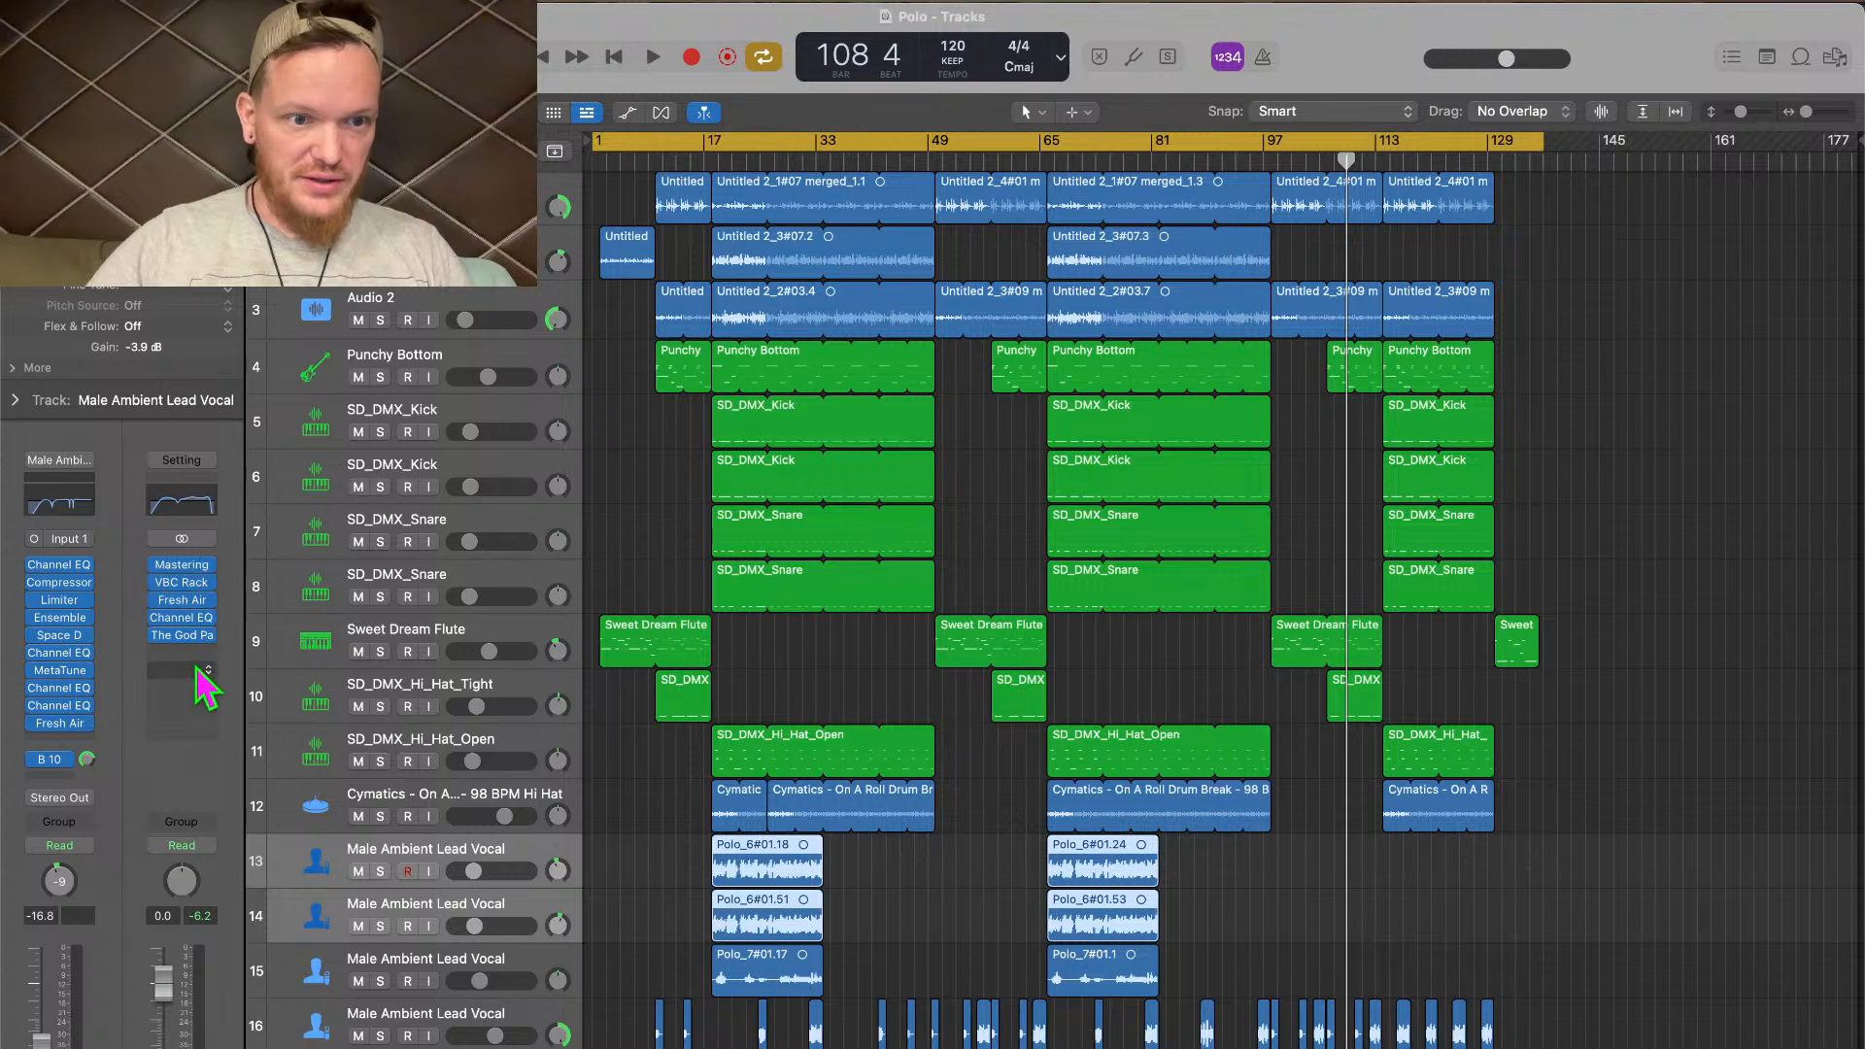
Open the VBC Rack on Stereo Out and play the song from the start and again from bar 17
click(188, 583)
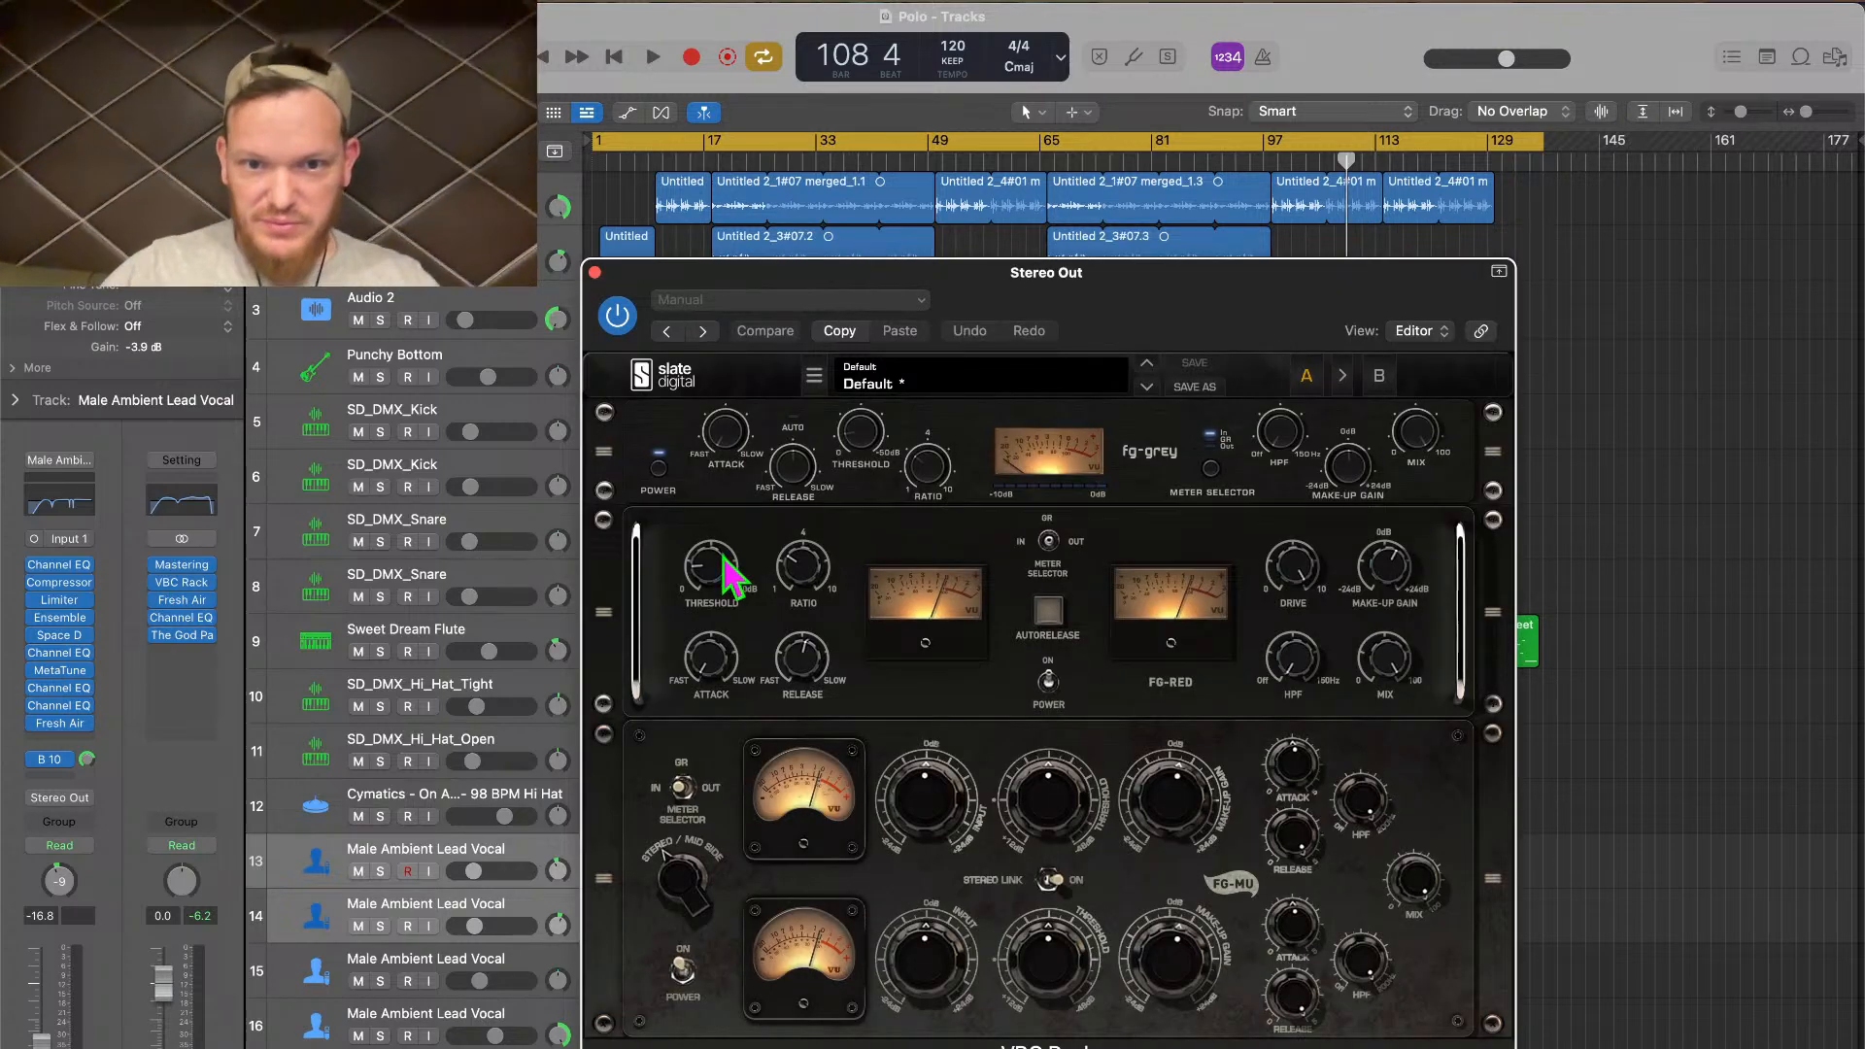
drag(1108, 305, 1268, 365)
key(Return)
key(space)
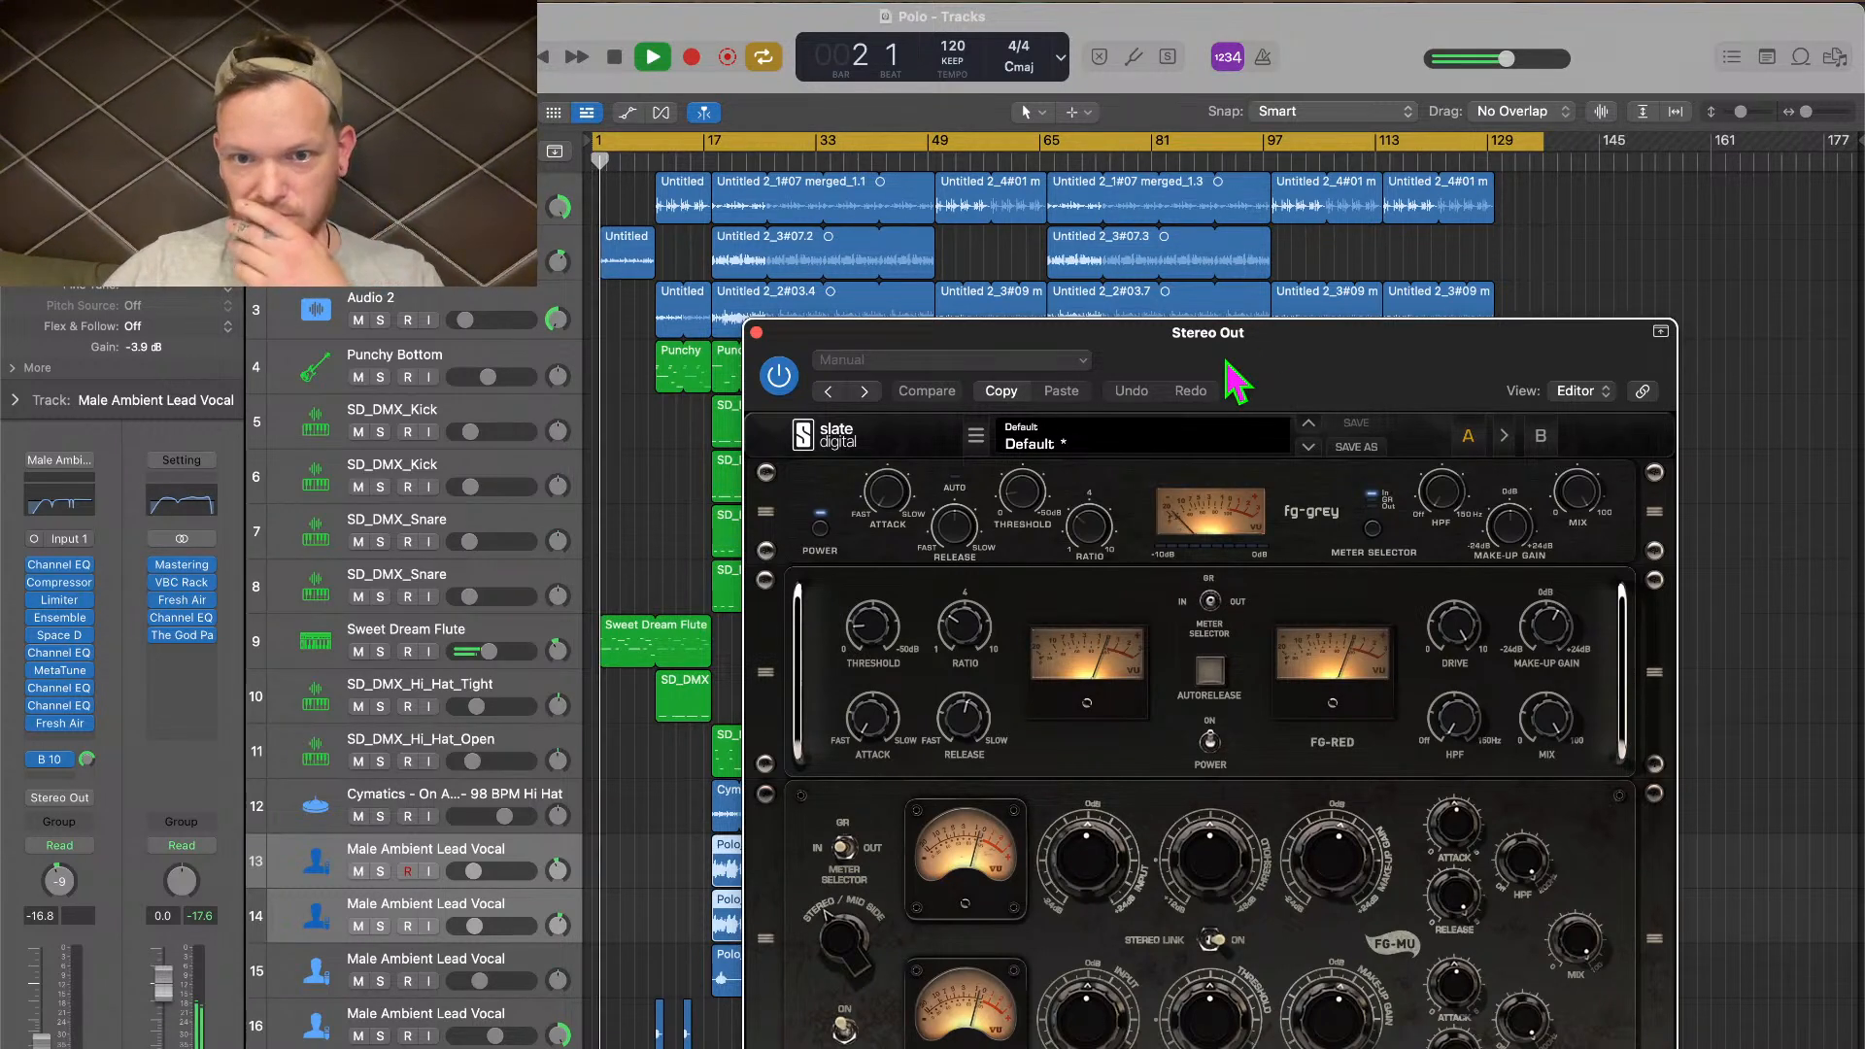
click(707, 146)
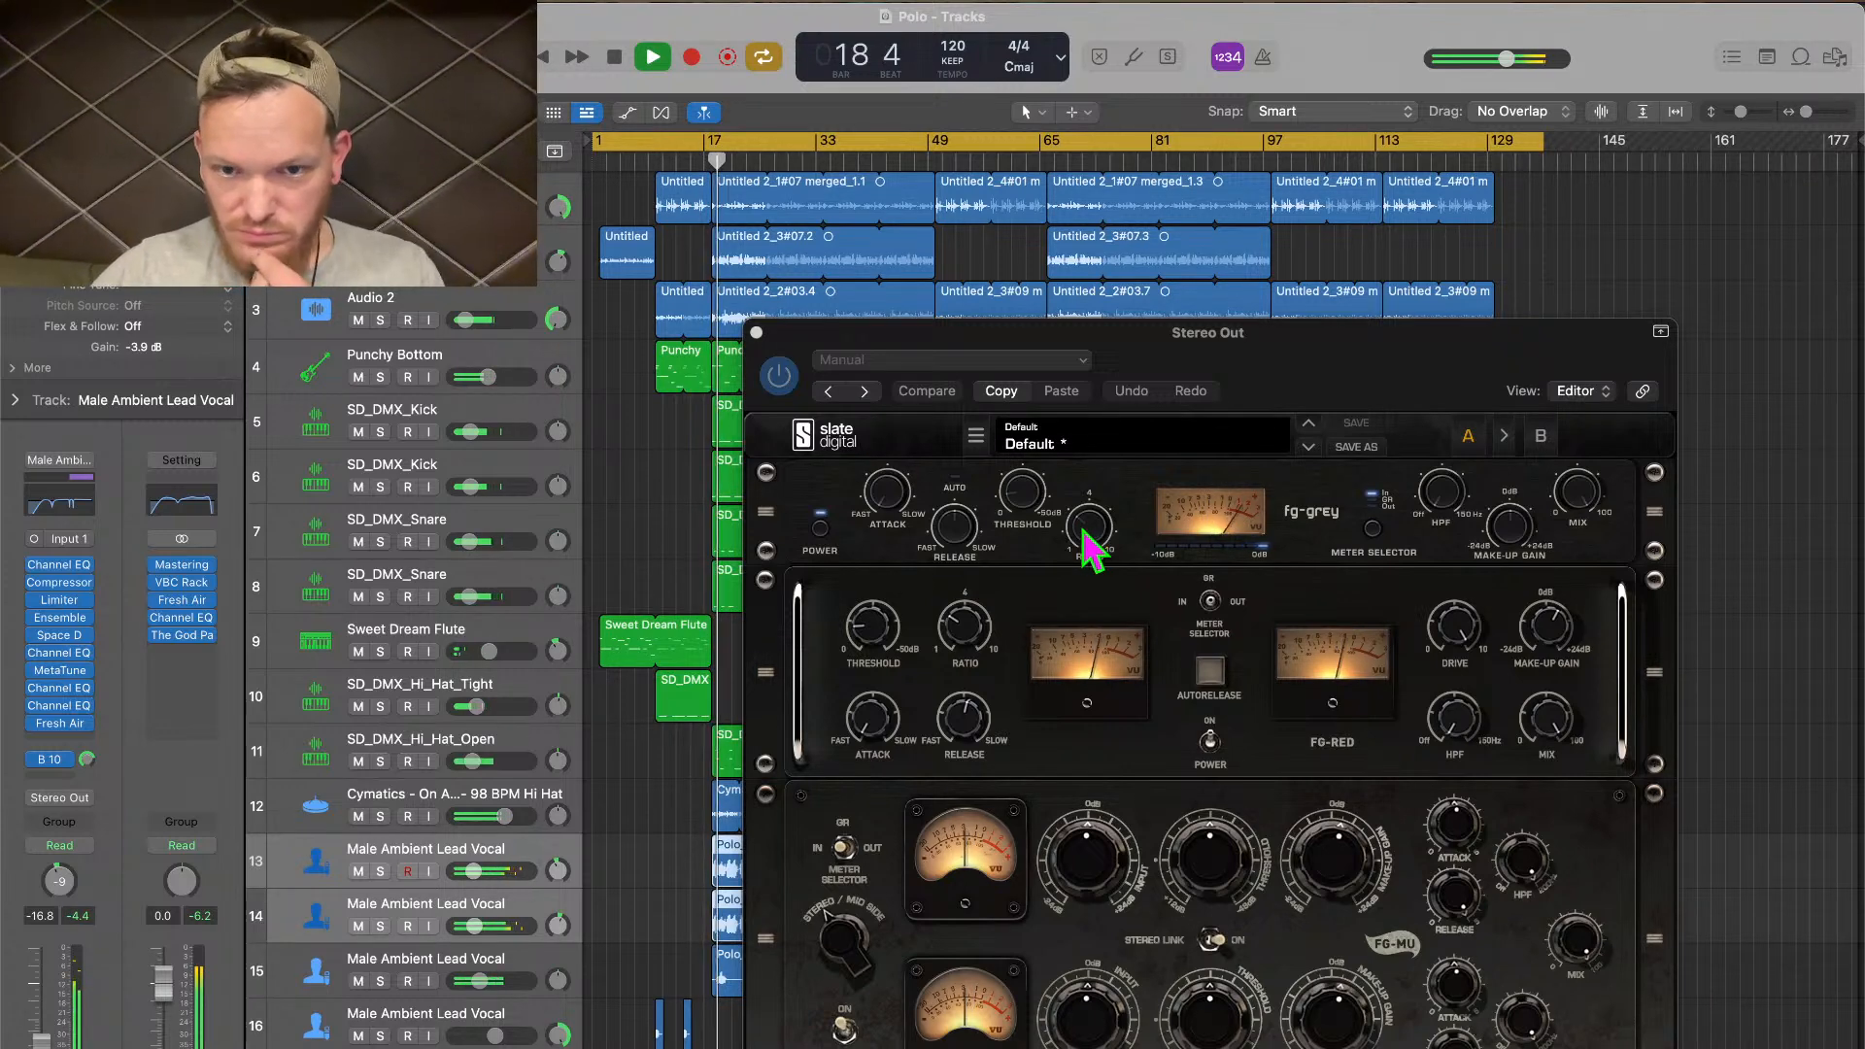
Fine-tune the FG-Grey compressor's threshold in the Stereo Out VBC Rack during playback and close the plug-in
drag(1019, 509, 1035, 554)
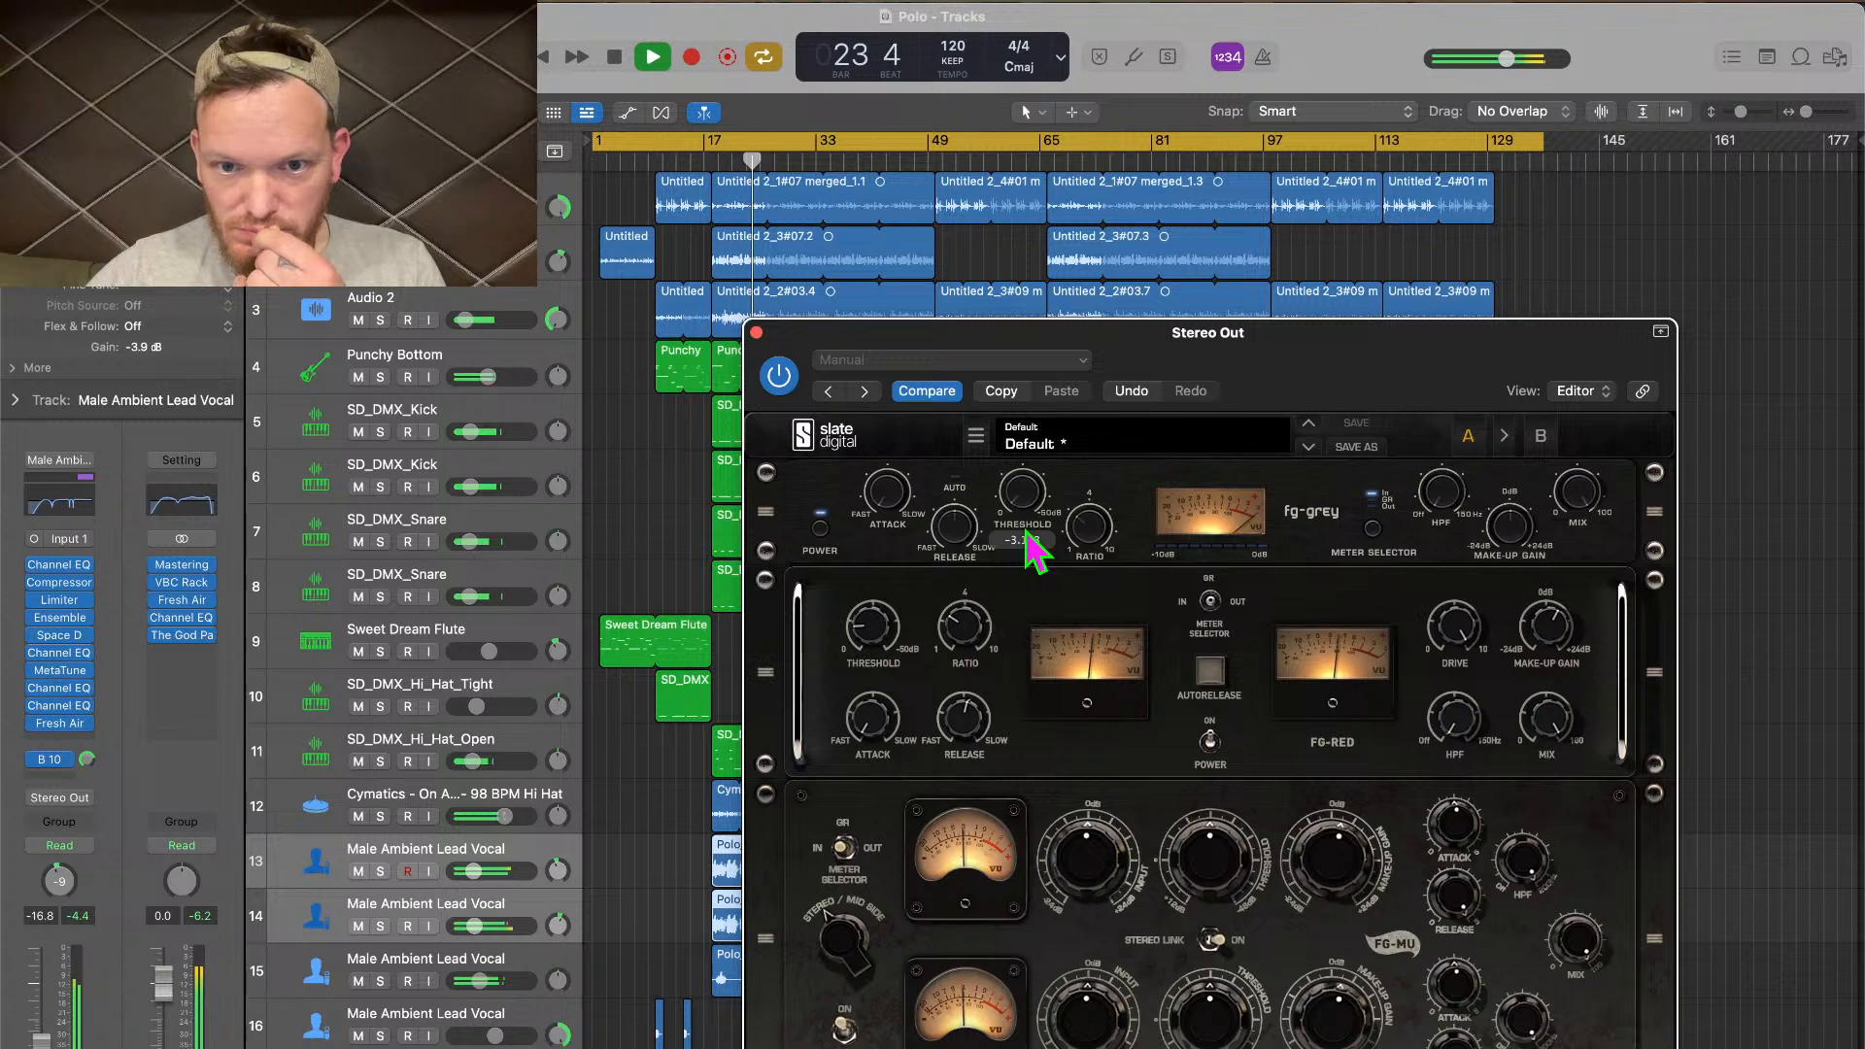
drag(976, 546, 965, 573)
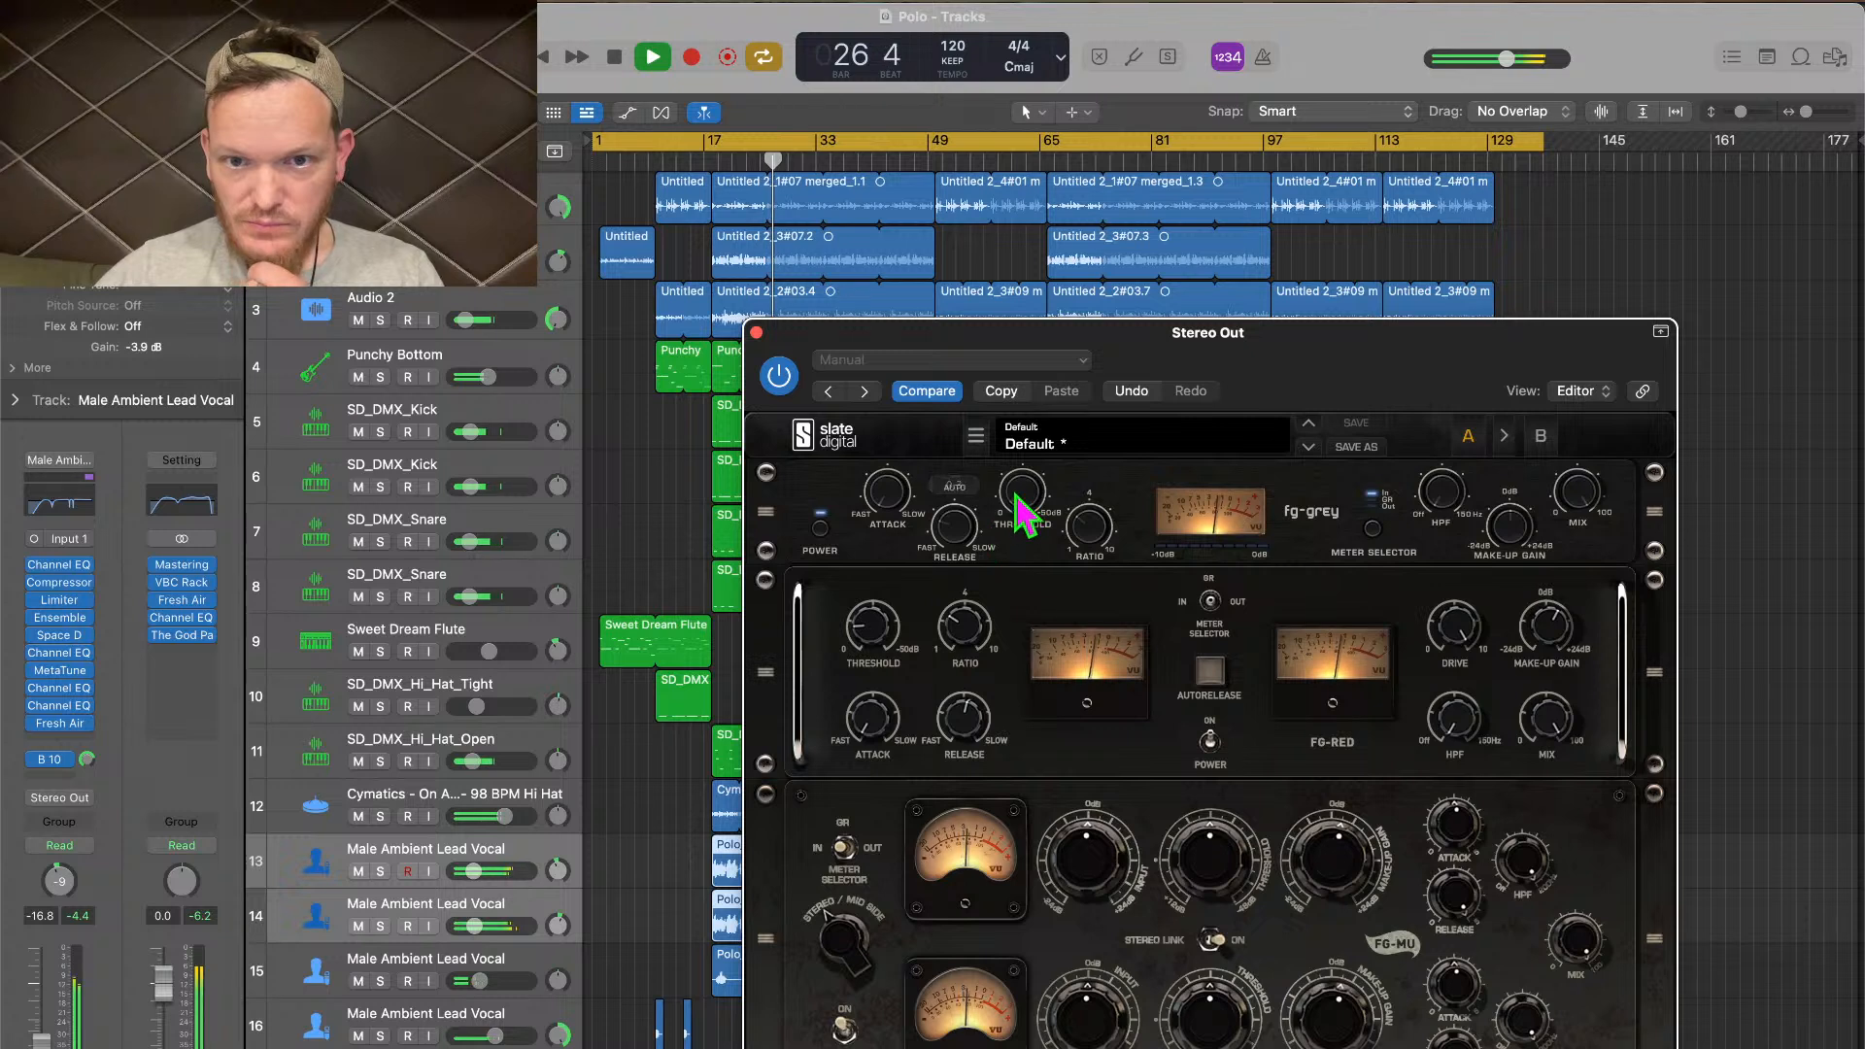
drag(1035, 524, 1026, 476)
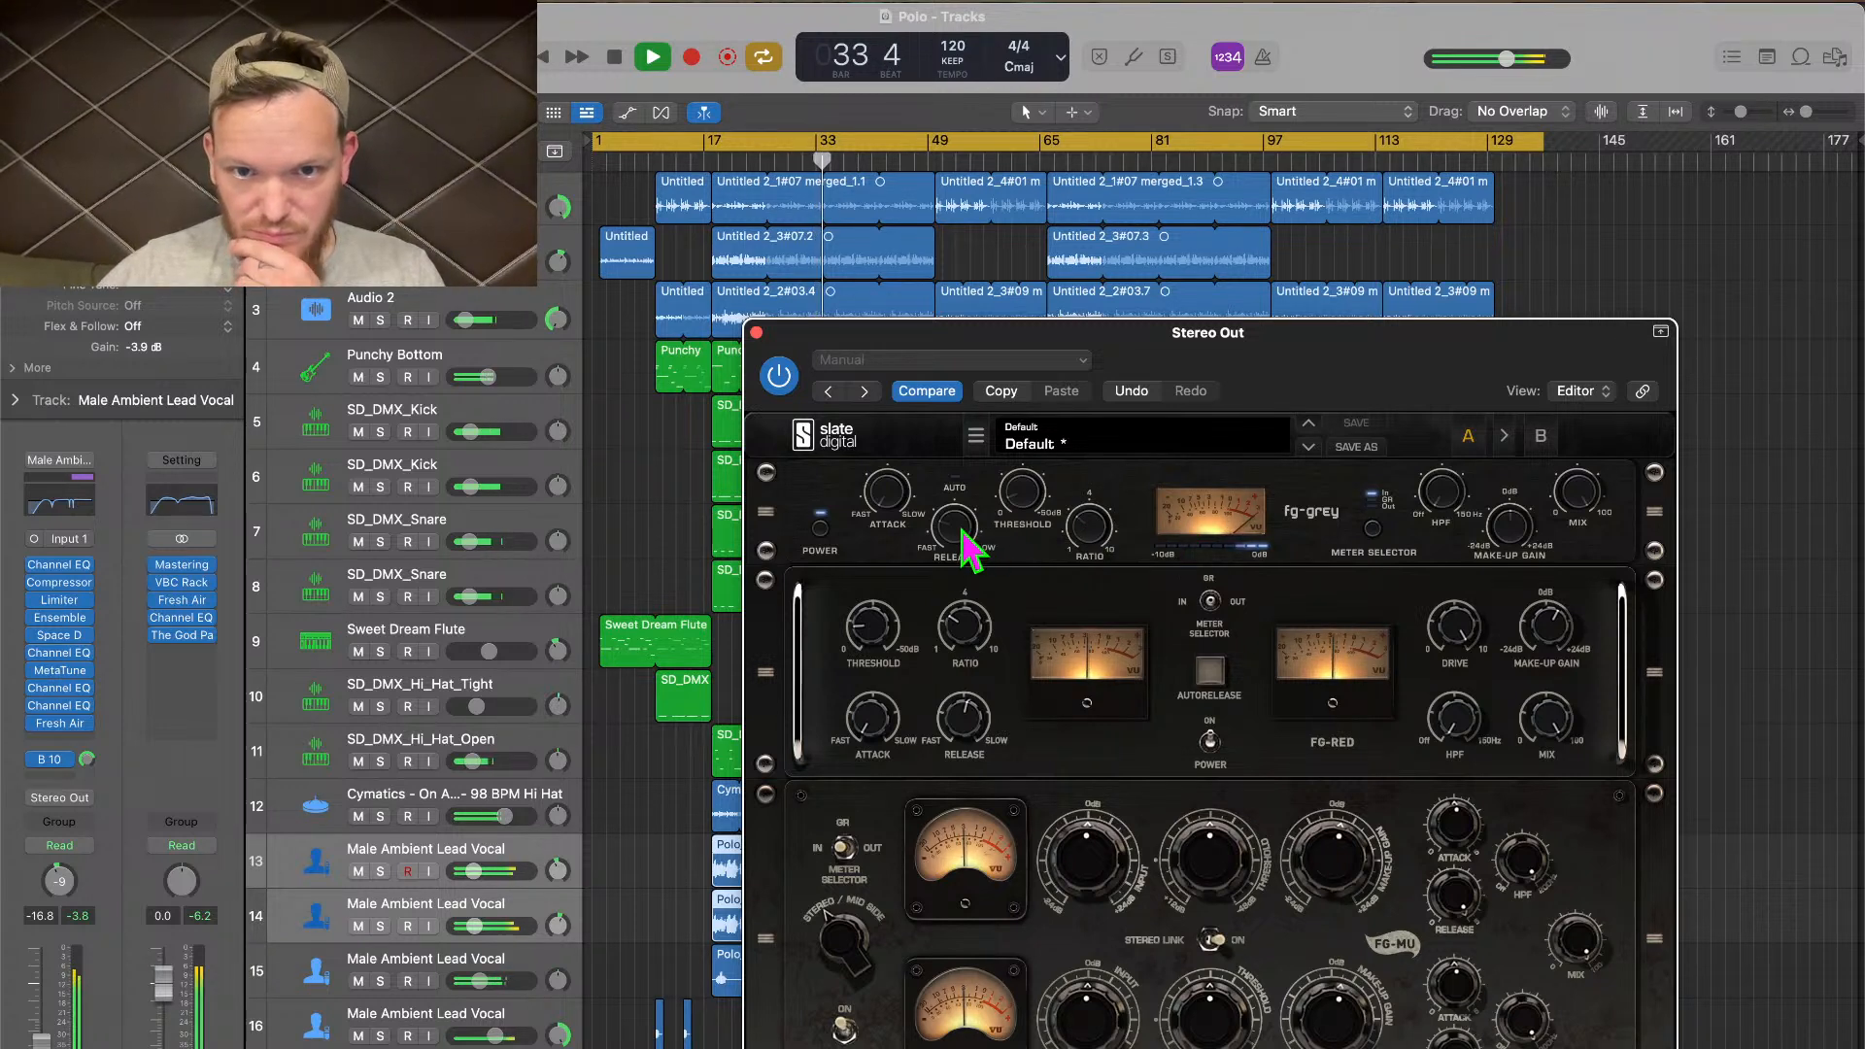
mouse_move(966, 549)
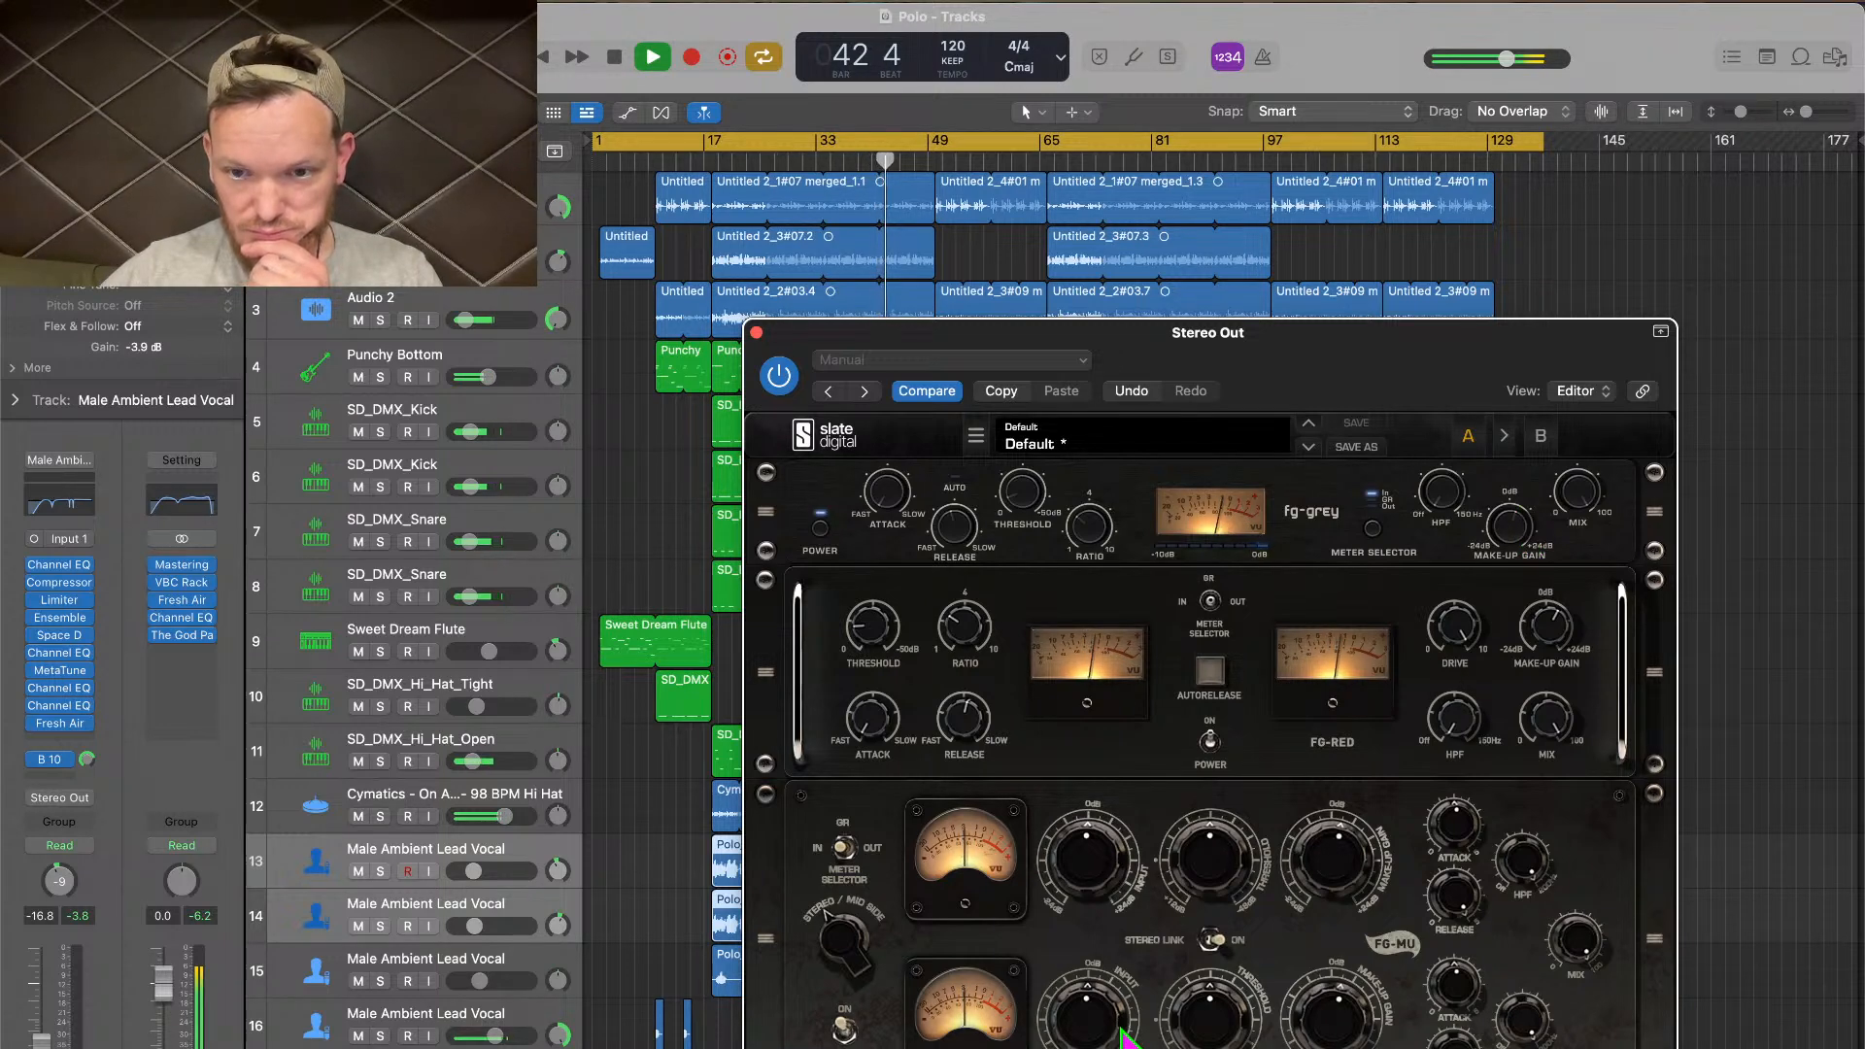
click(758, 333)
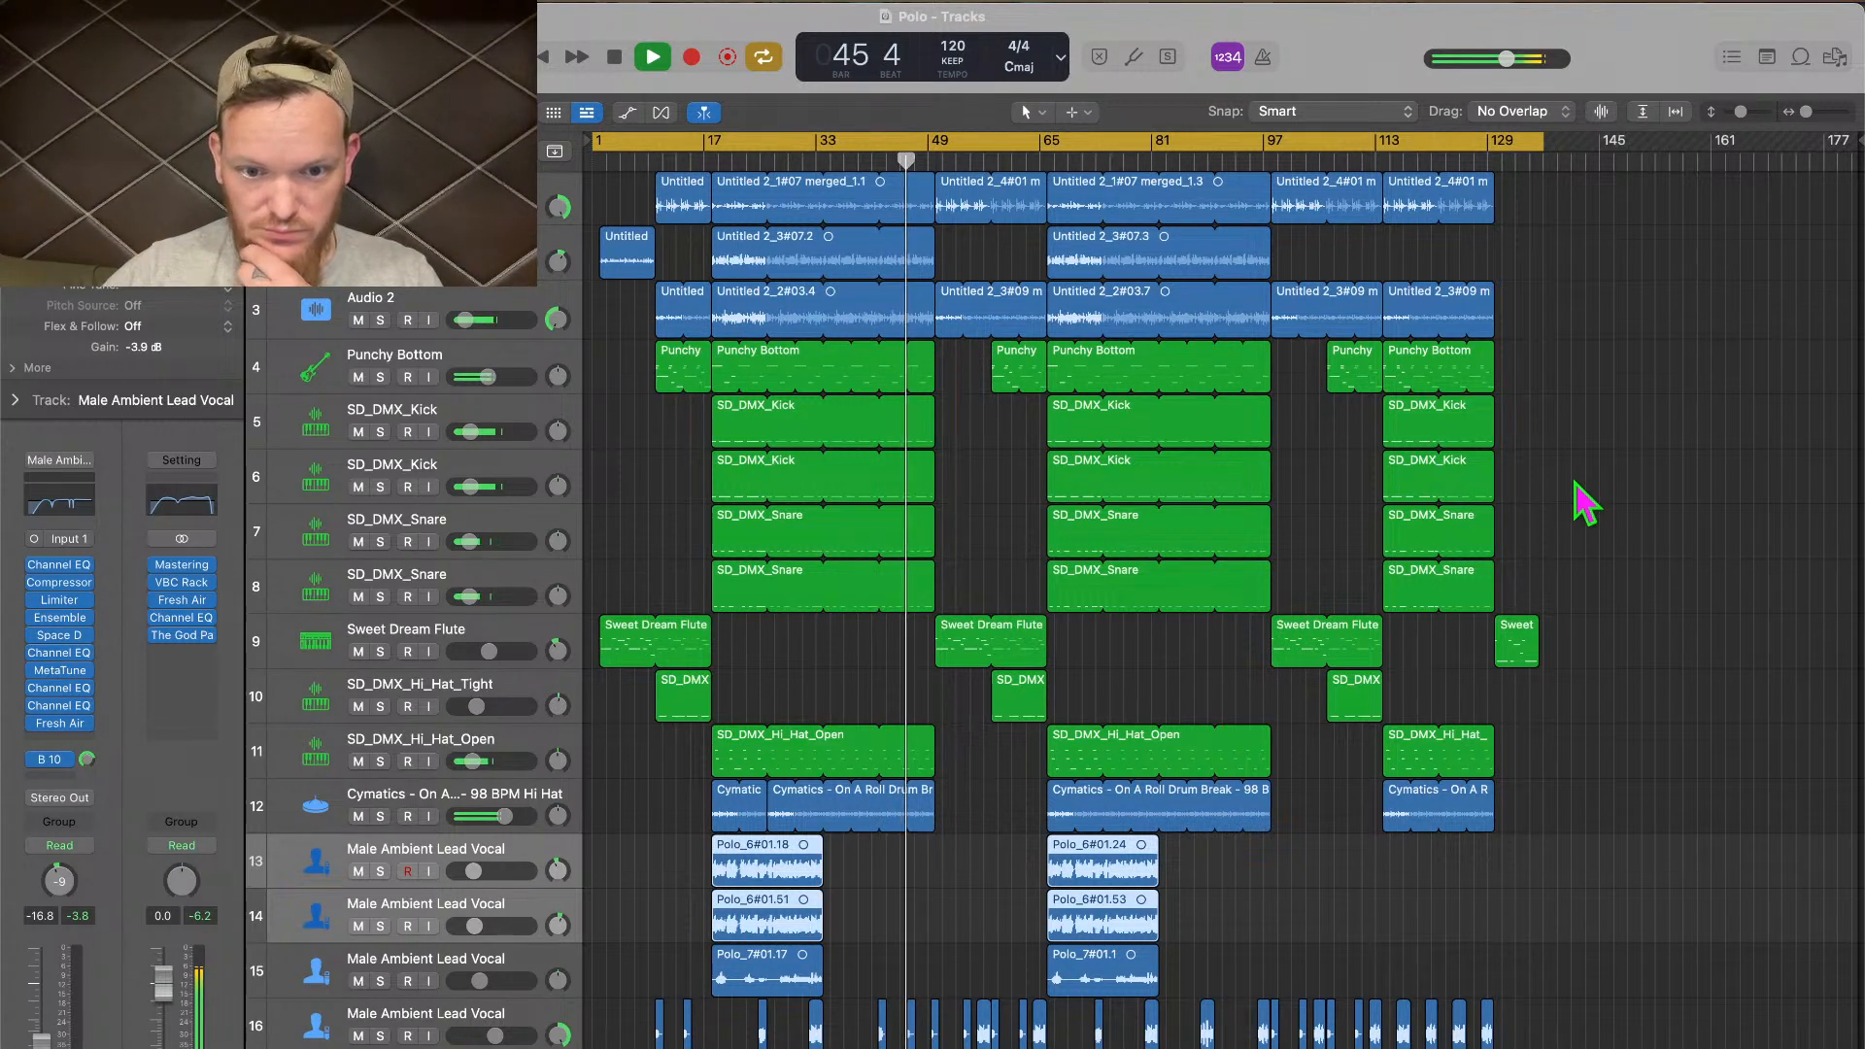
Stop playback and return the playhead to bar 1
scroll(1577, 474, down, 1)
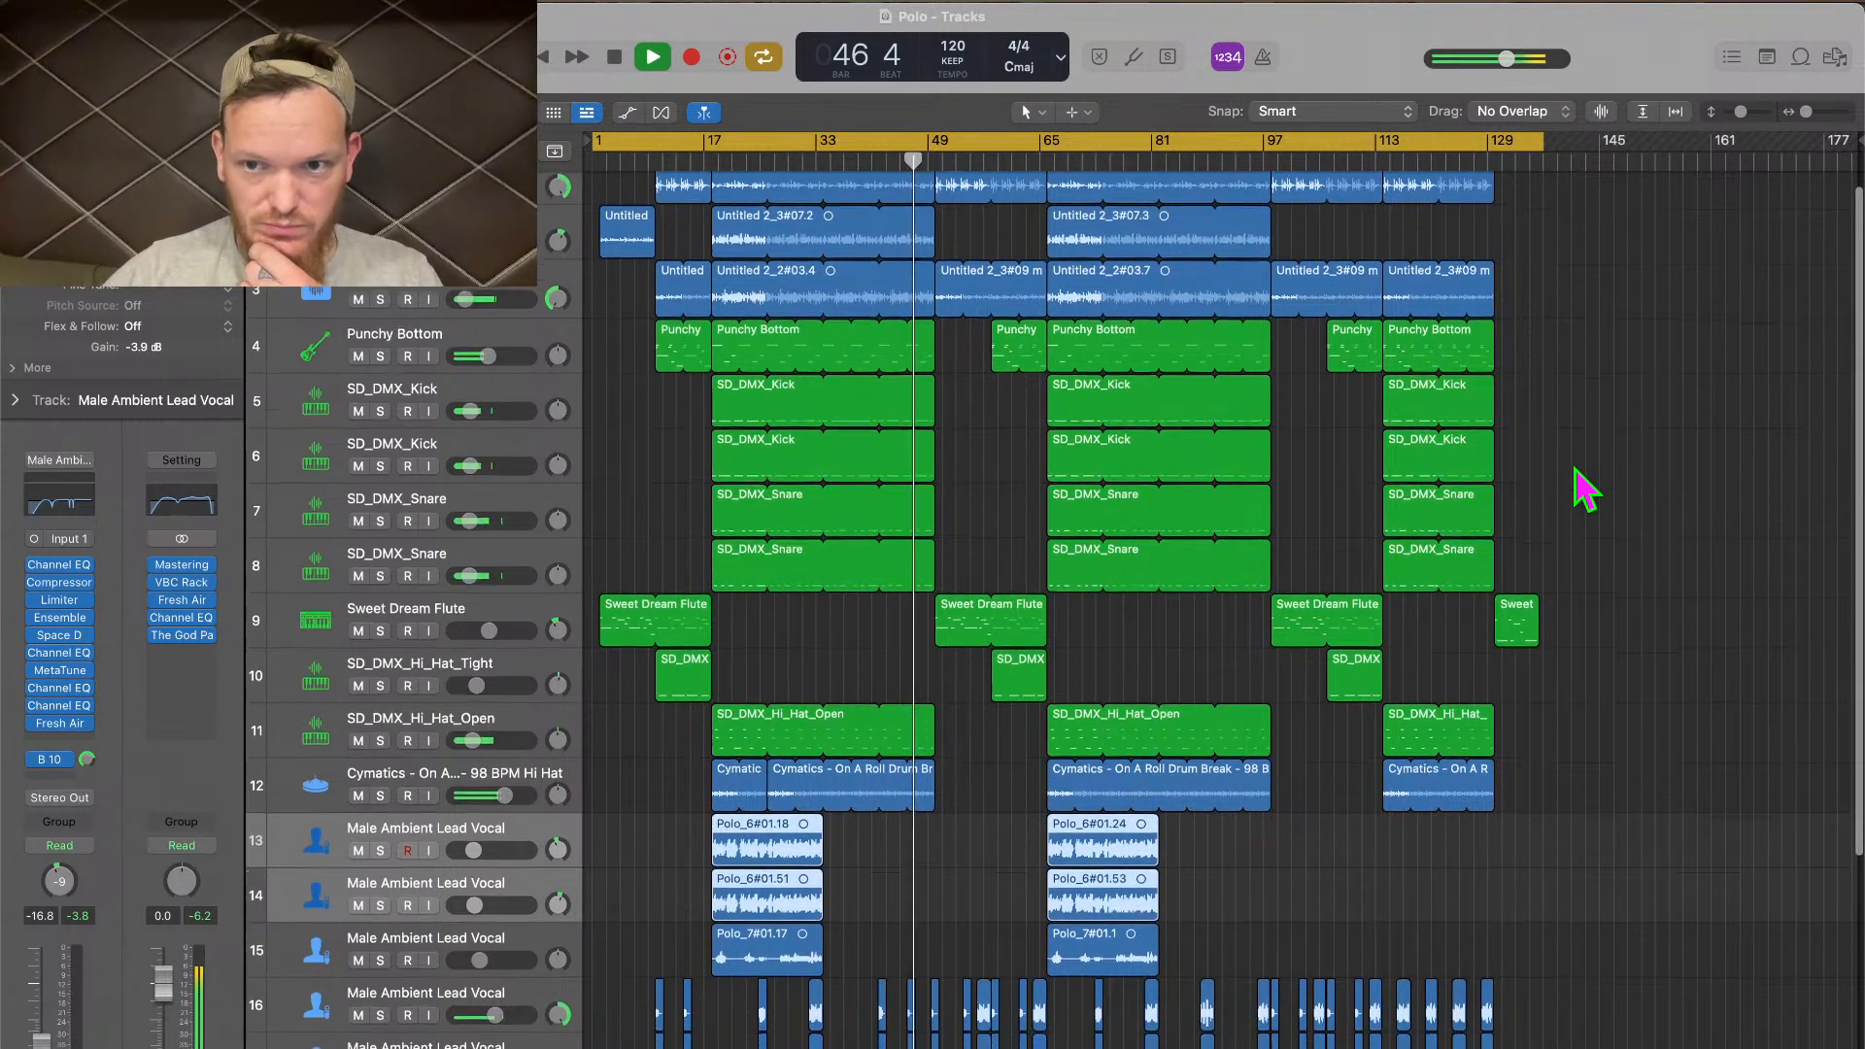
scroll(1584, 490, down, 2)
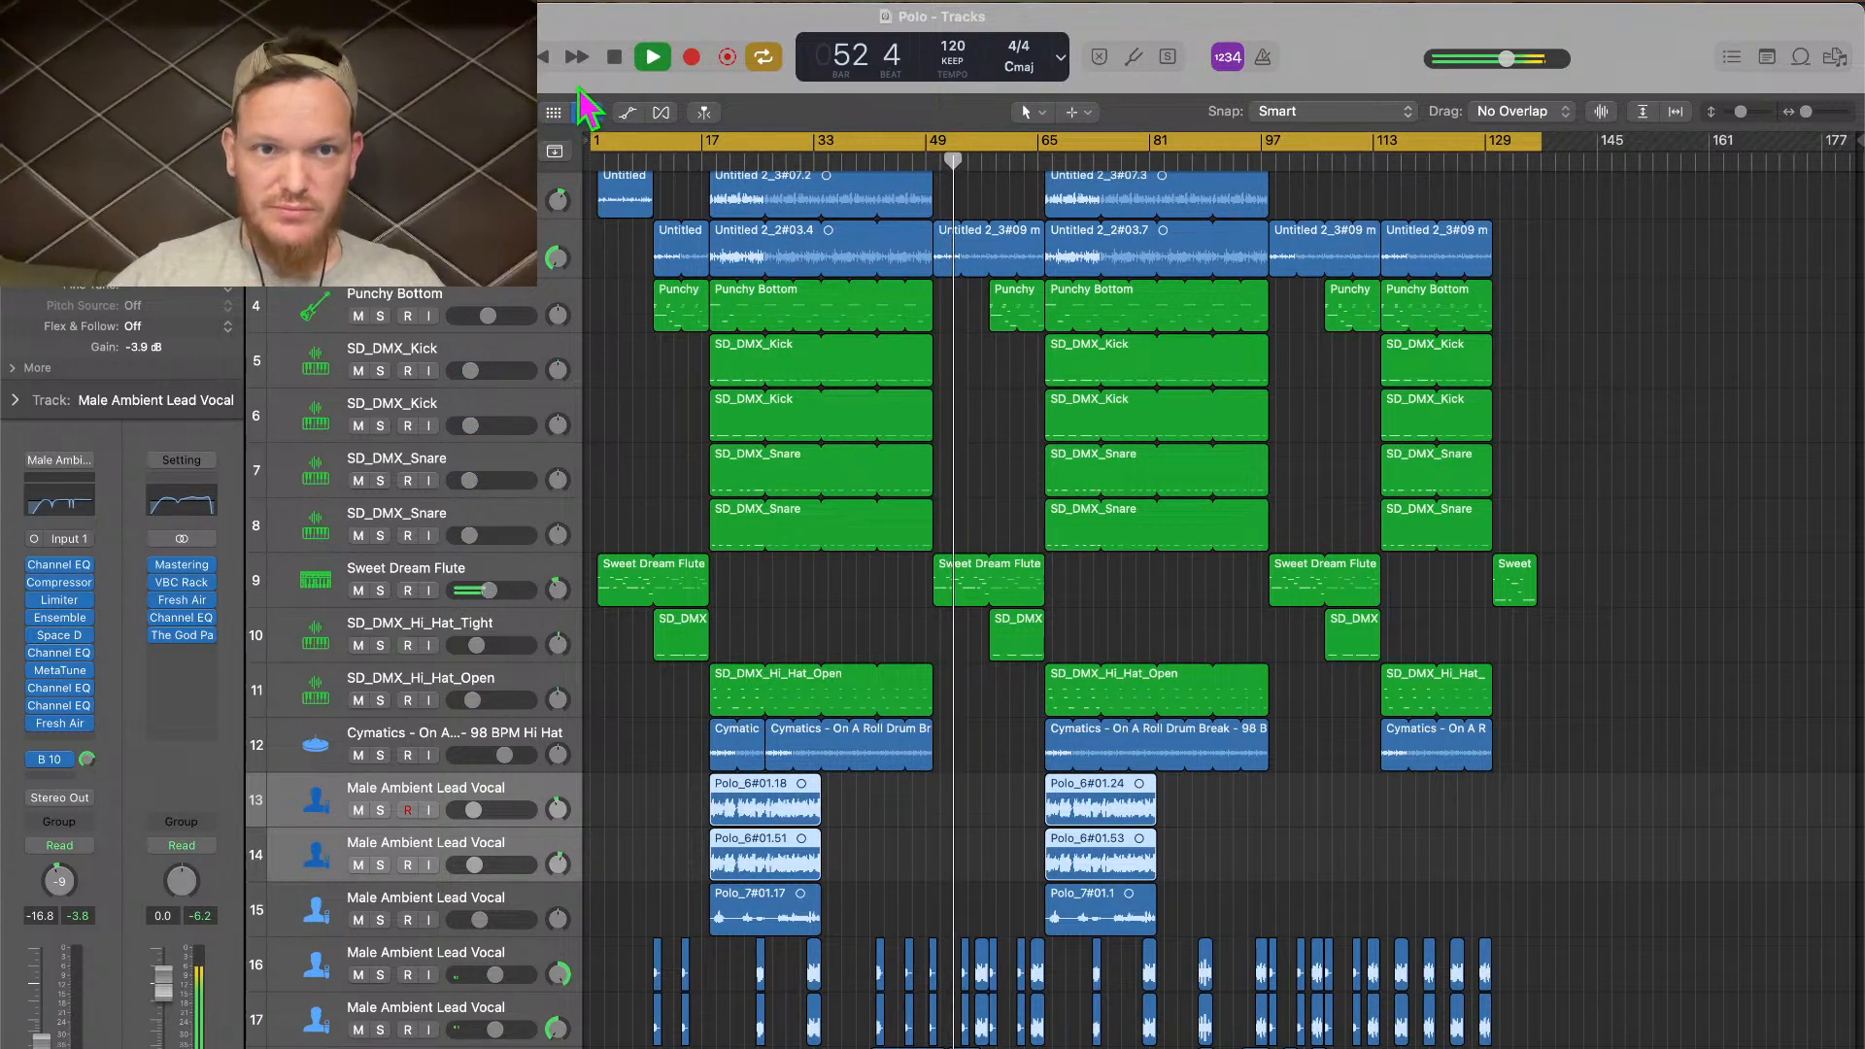
click(615, 58)
click(615, 58)
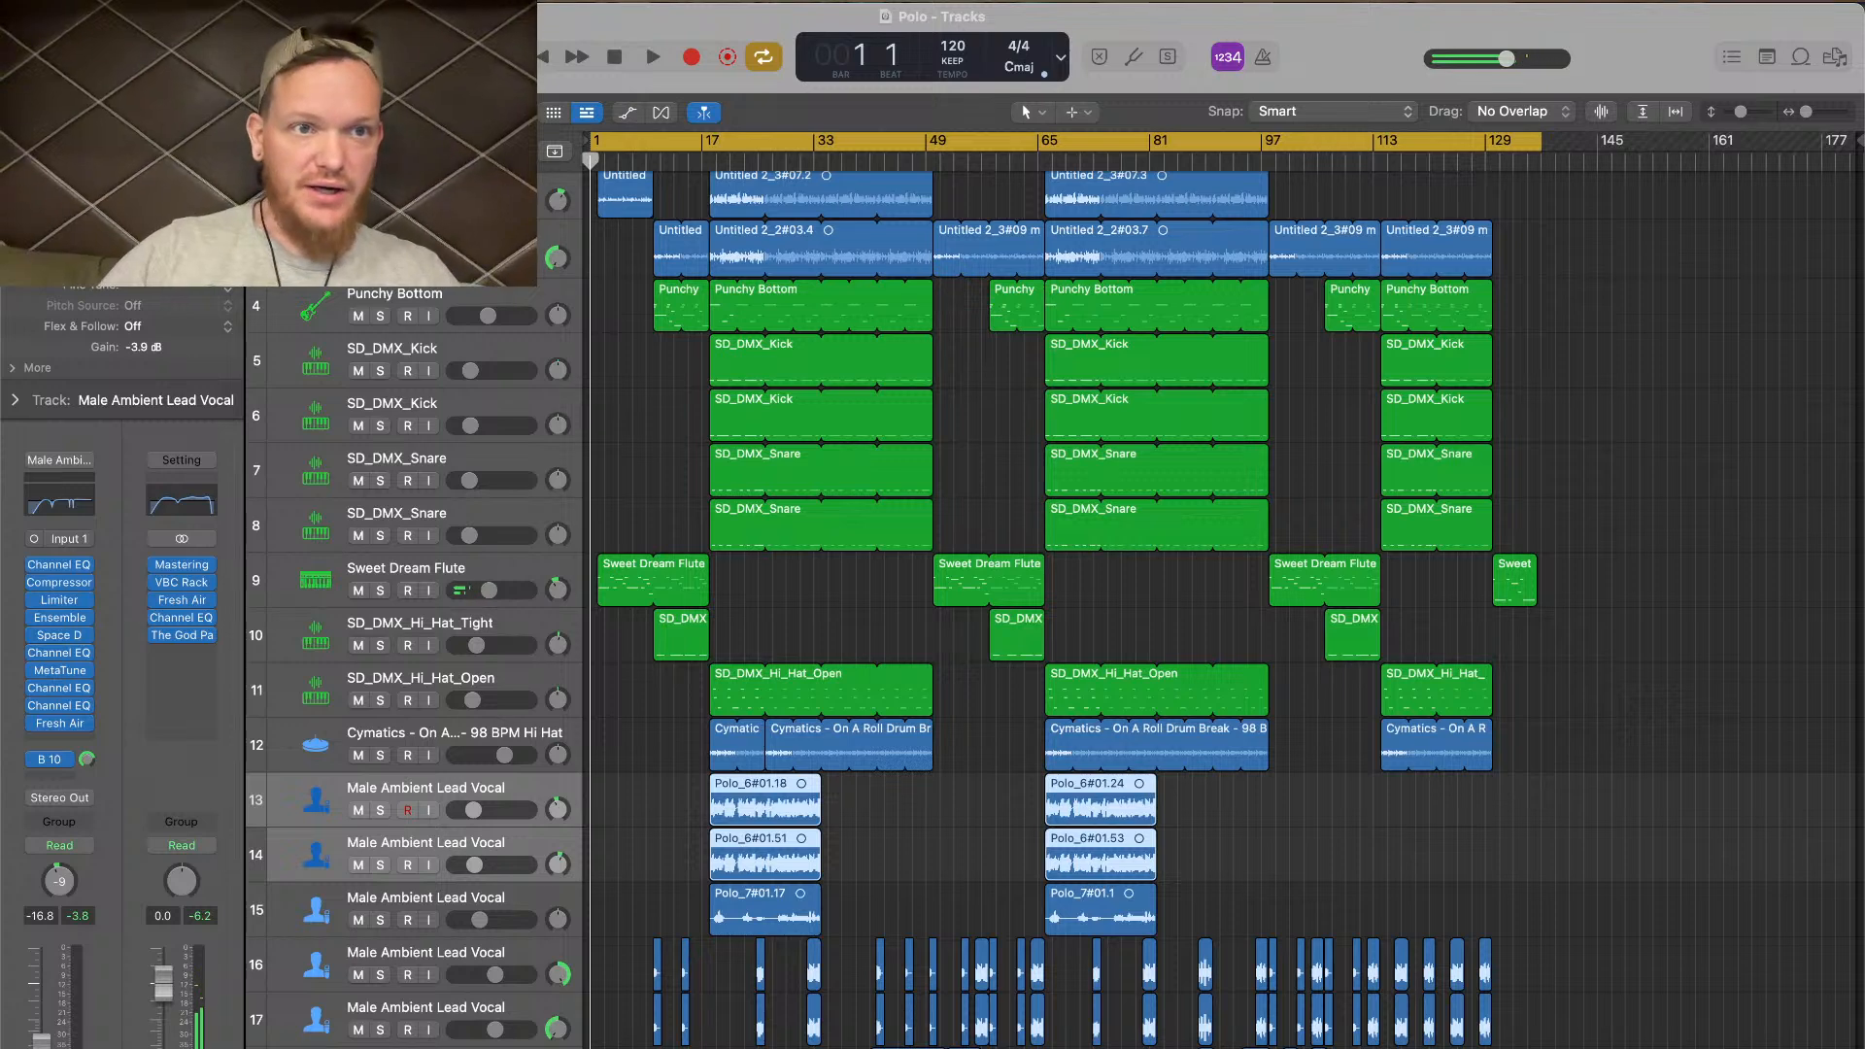
Set up a project bounce from bar 1 to 137 as a PCM WAVE file, 24-bit, 44.1 kHz, interleaved
click(150, 5)
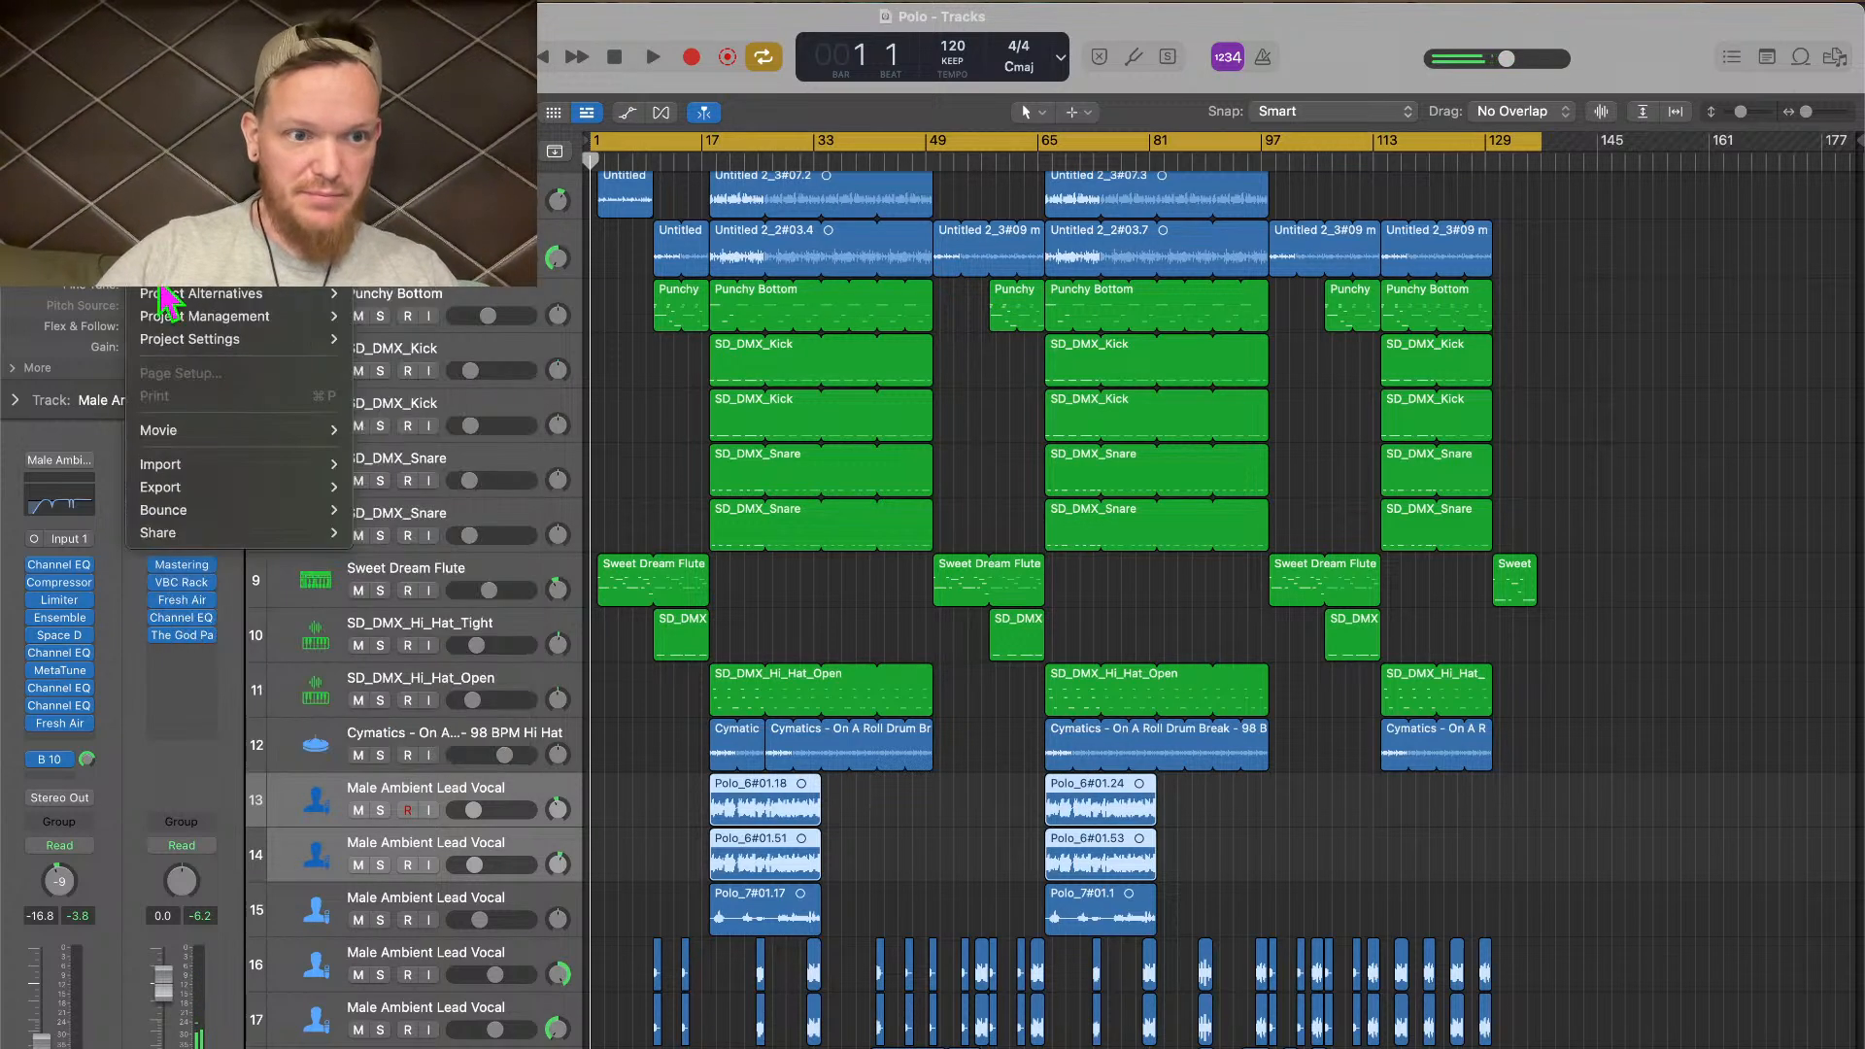
mouse_move(318, 518)
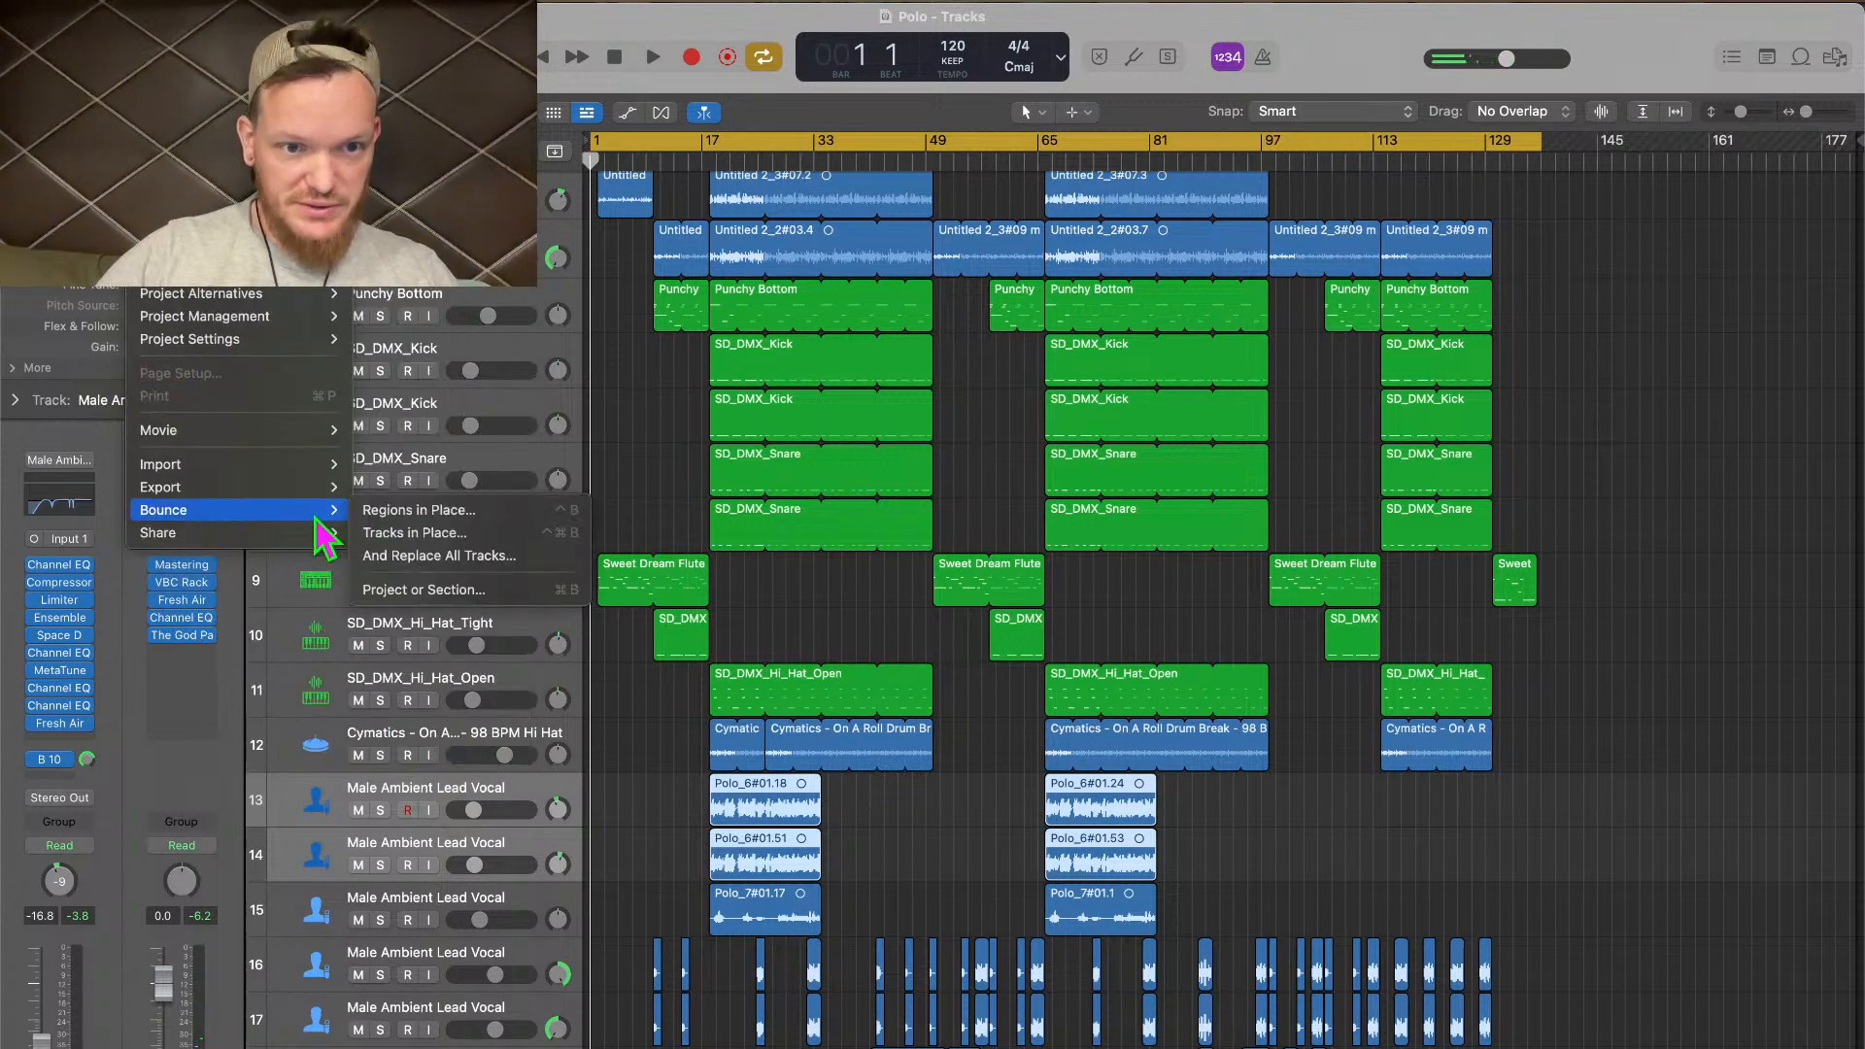
click(493, 594)
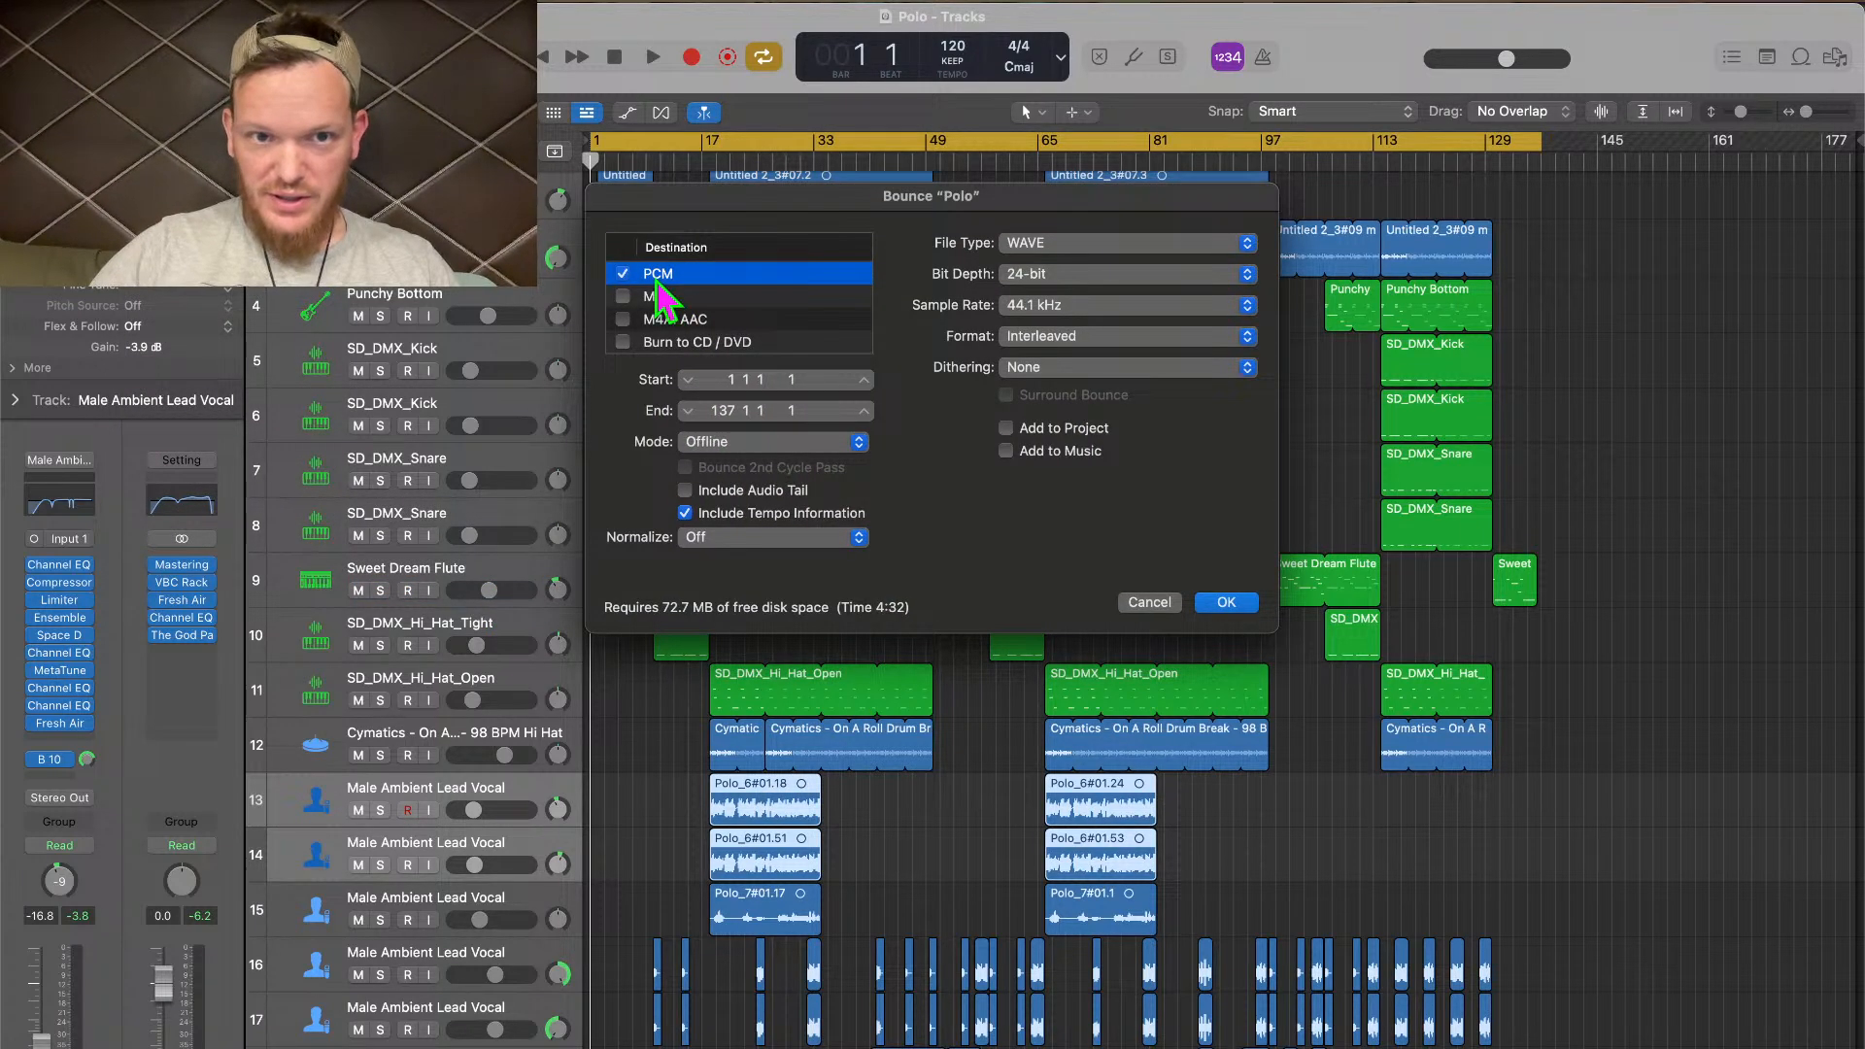
click(1228, 605)
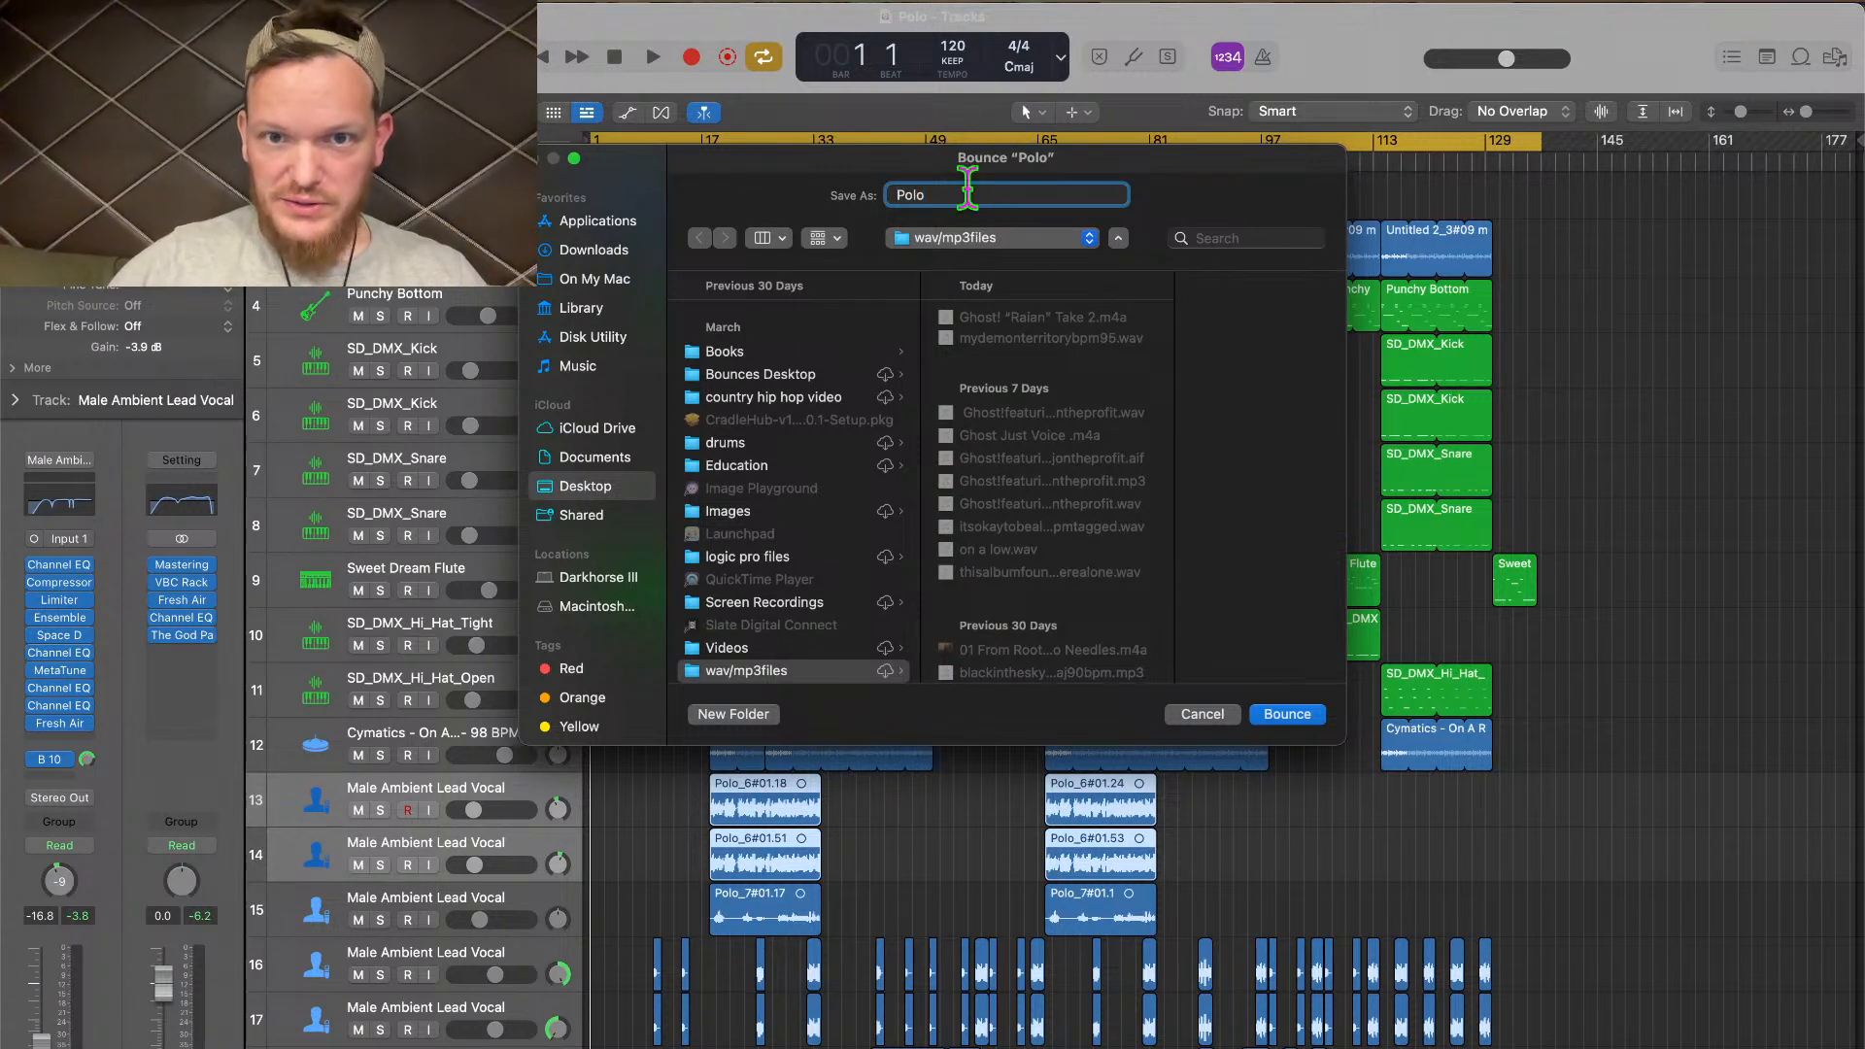
Name the bounce file Ghost!featuringraianandjontheprofit in the wav/mp3files folder
drag(967, 189, 846, 186)
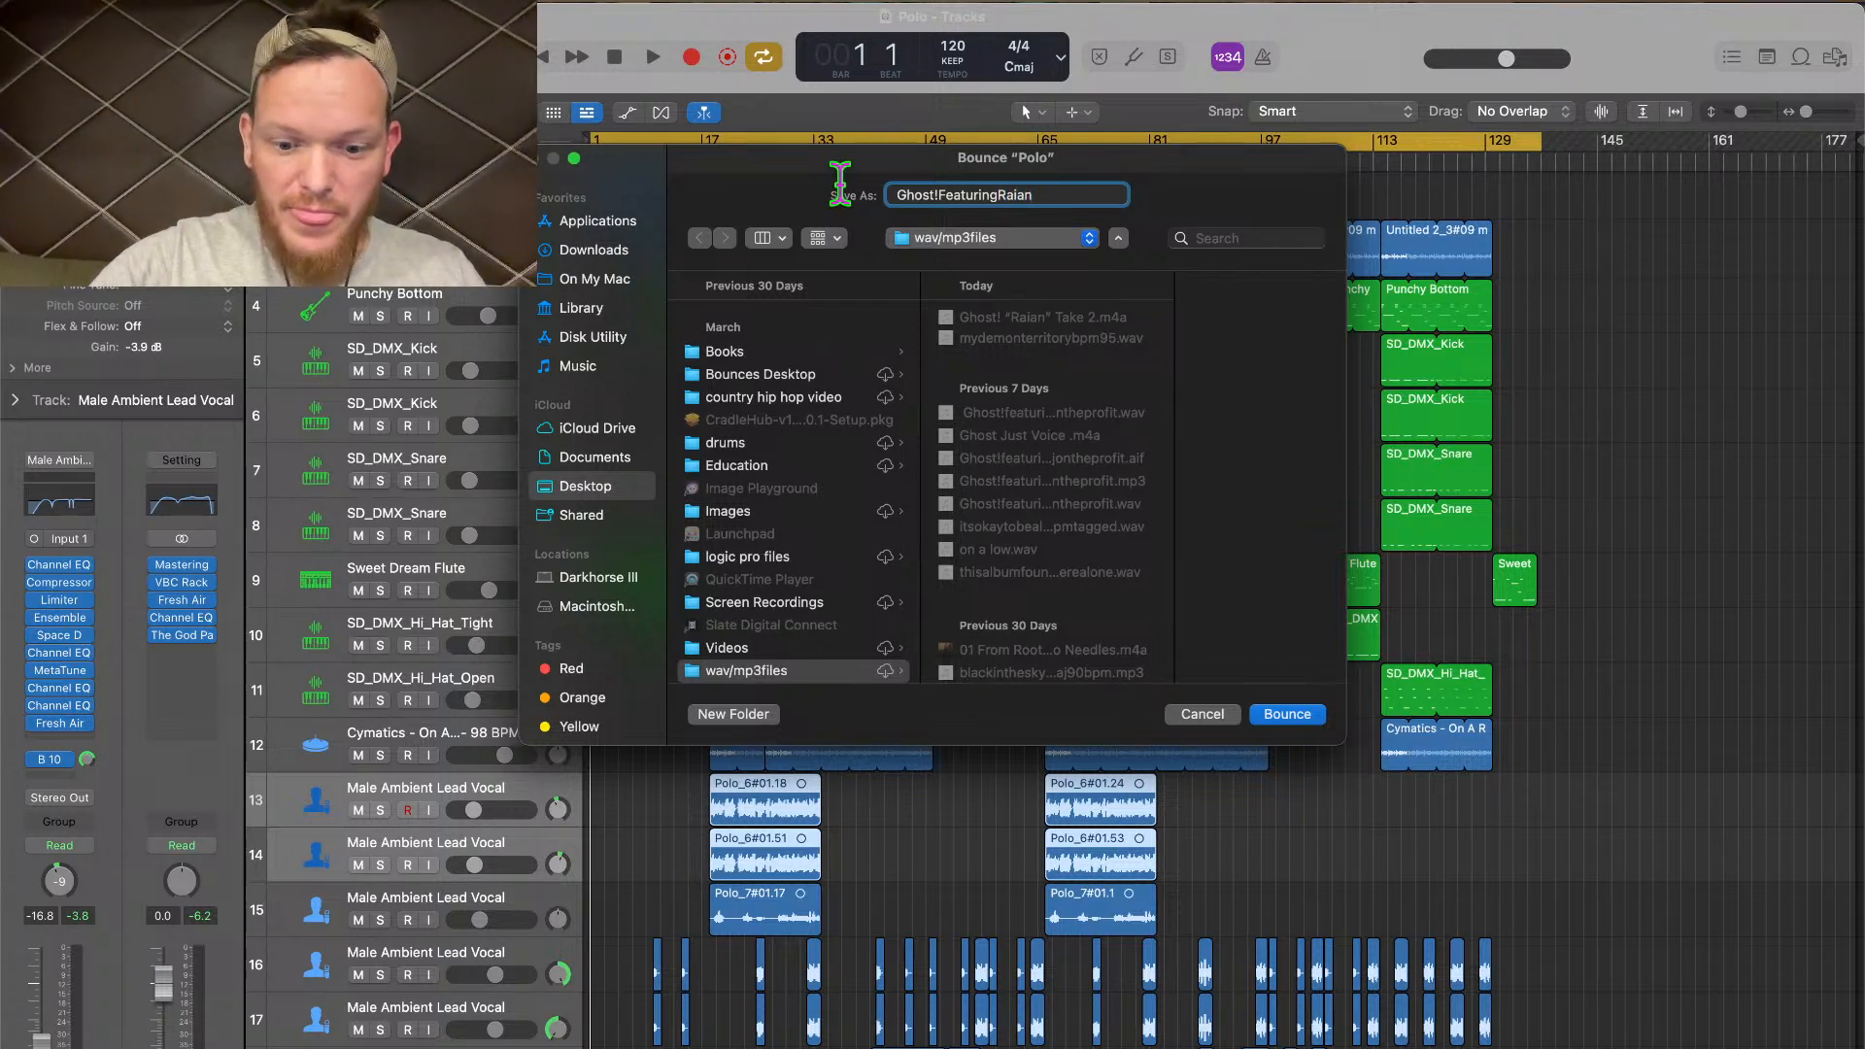
text(jo)
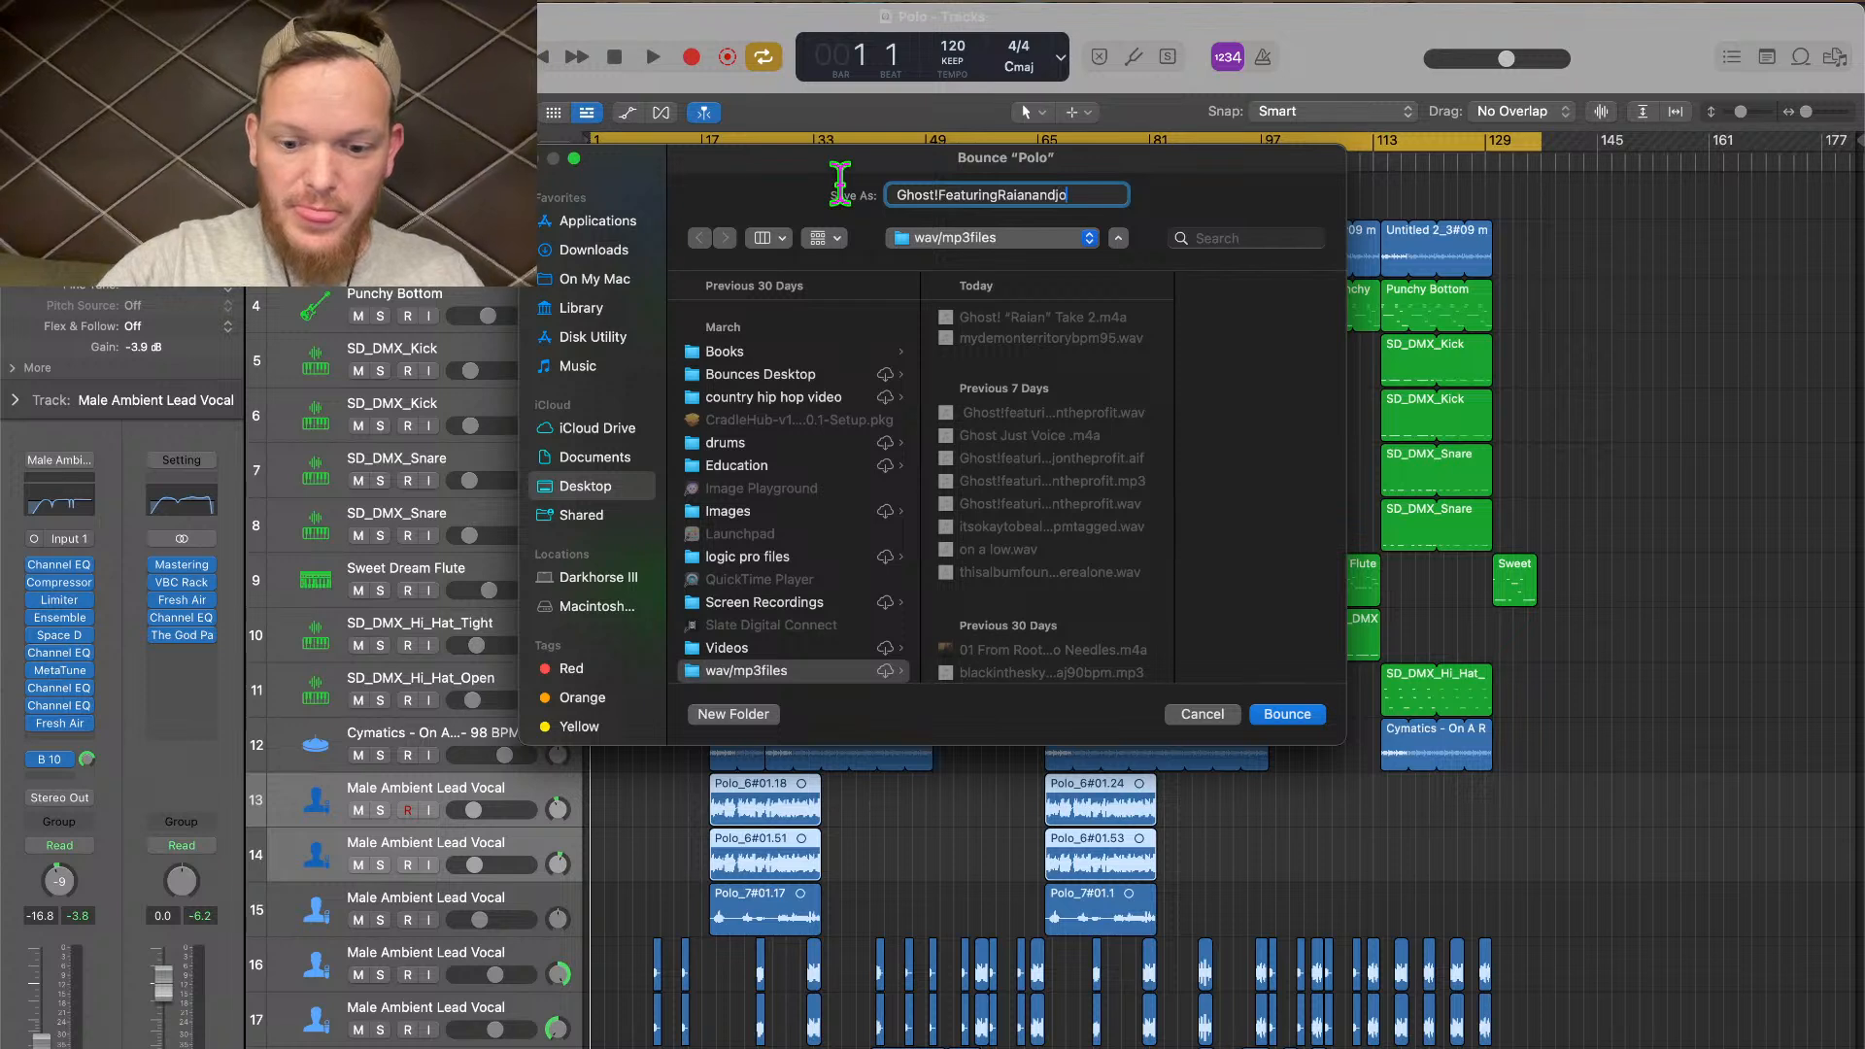
text(ntheprofit)
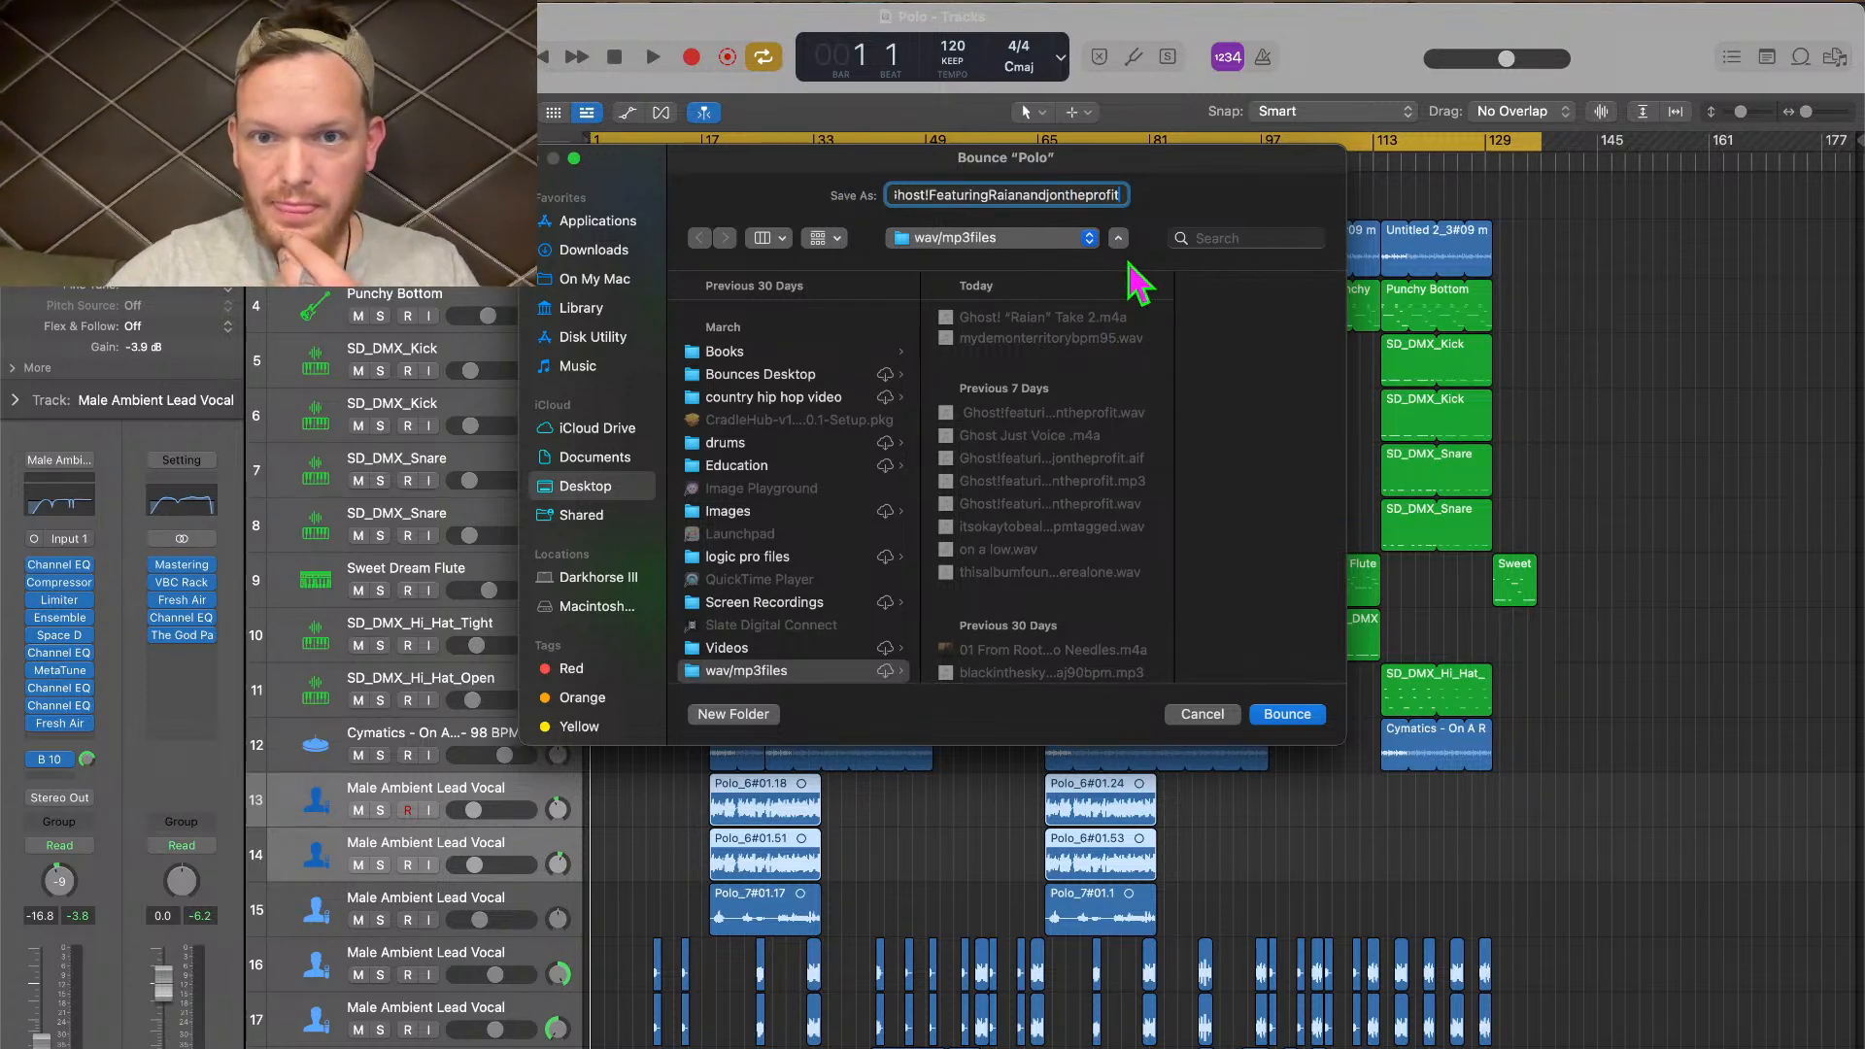
click(998, 194)
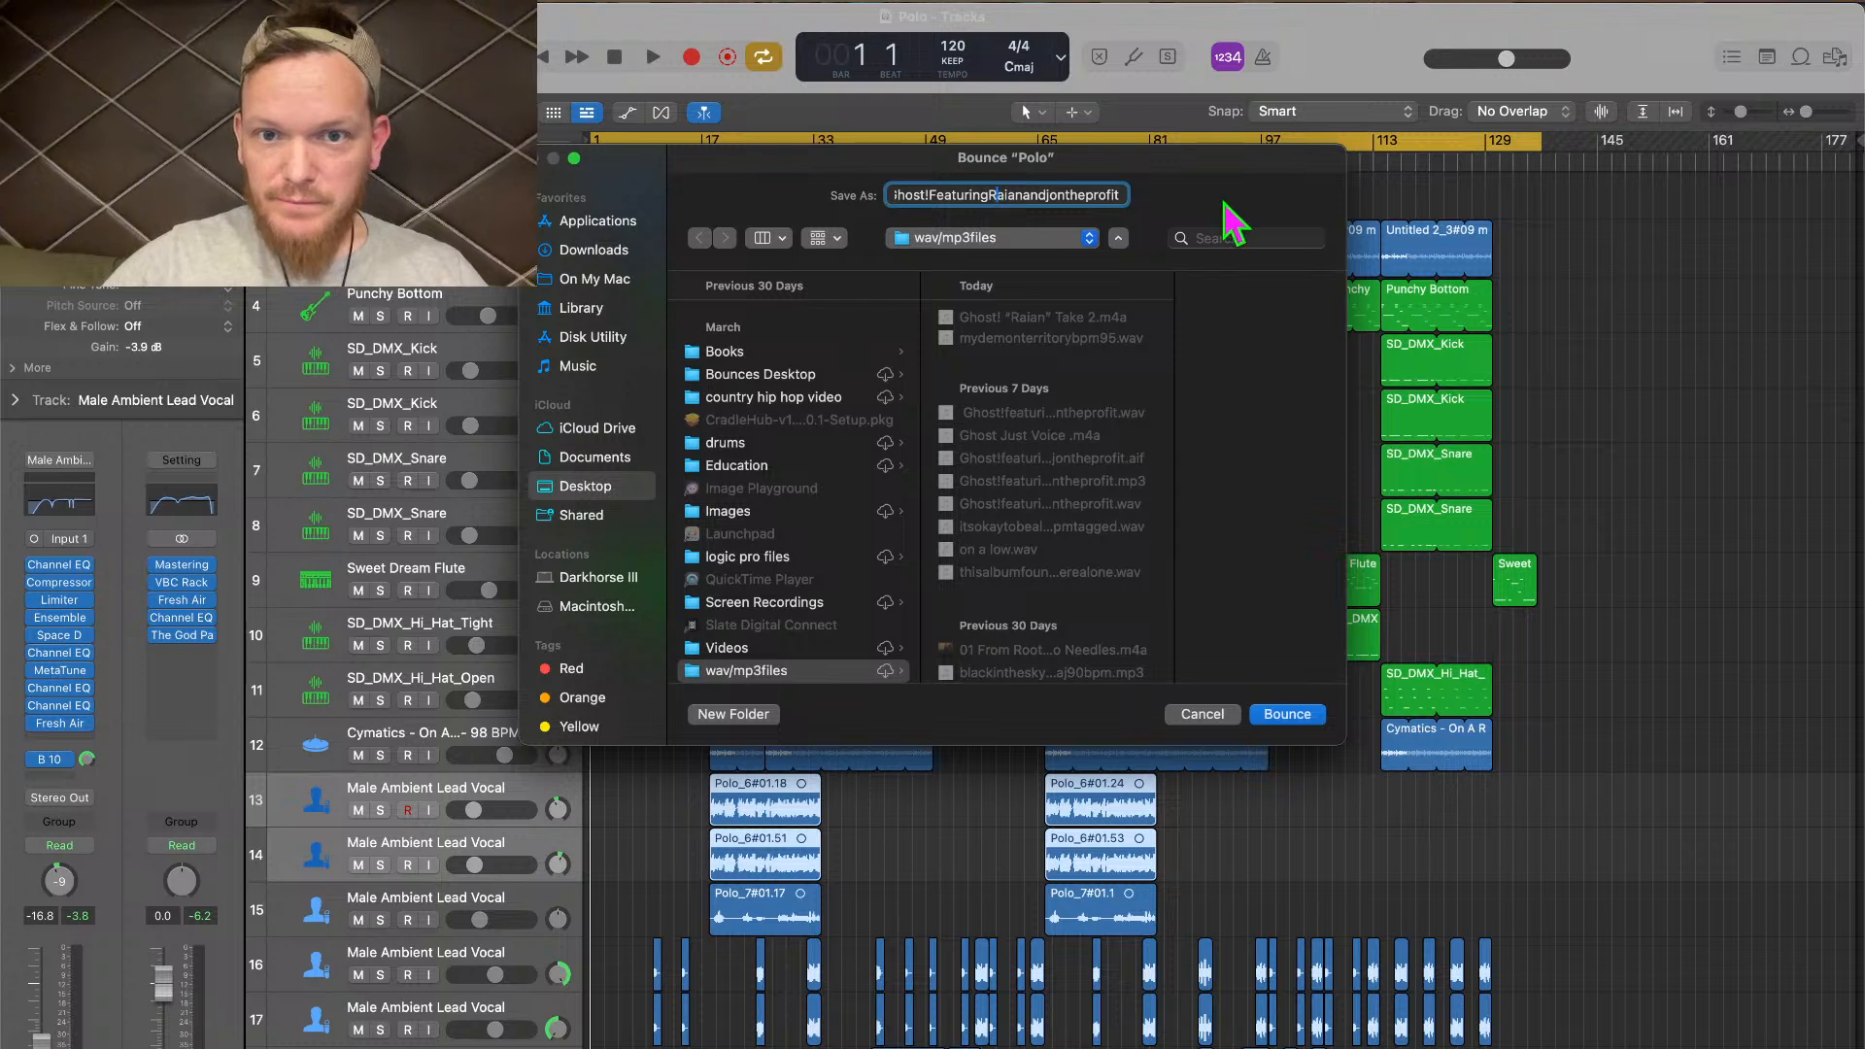
key(BackSpace)
text(r)
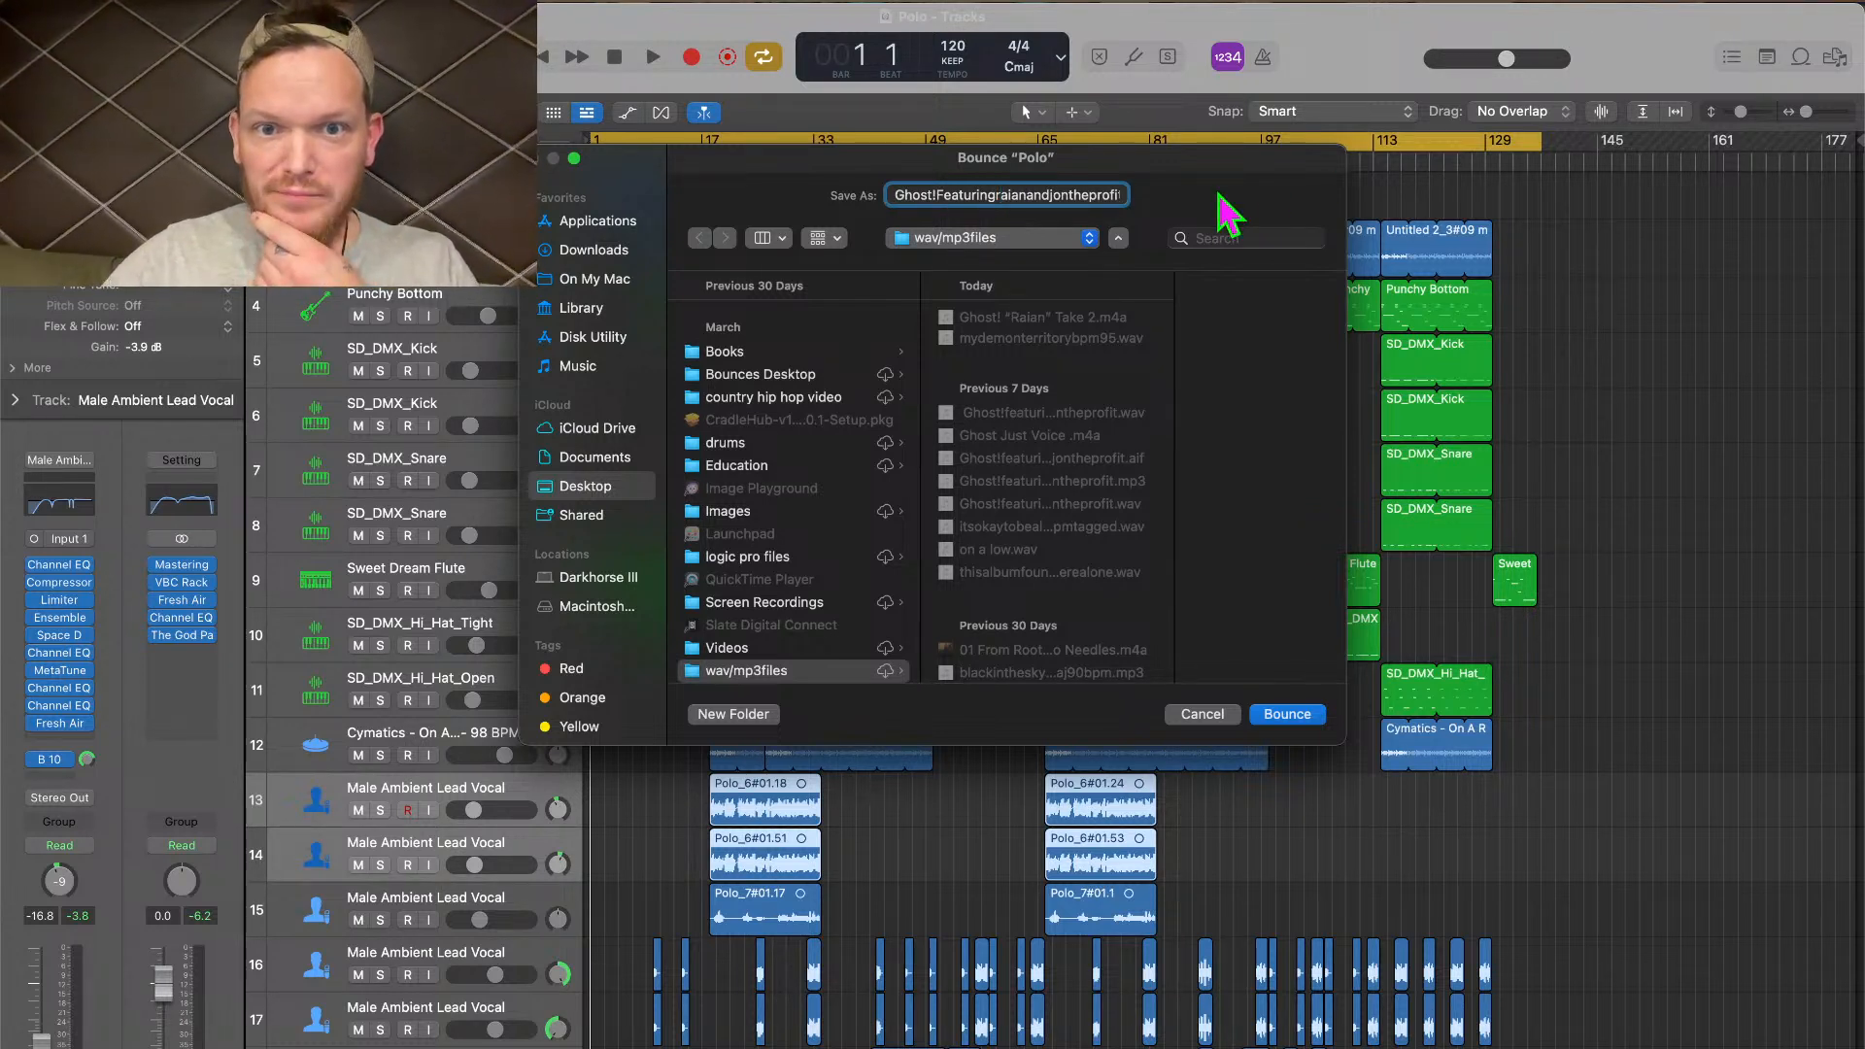
click(943, 195)
key(BackSpace)
text(f)
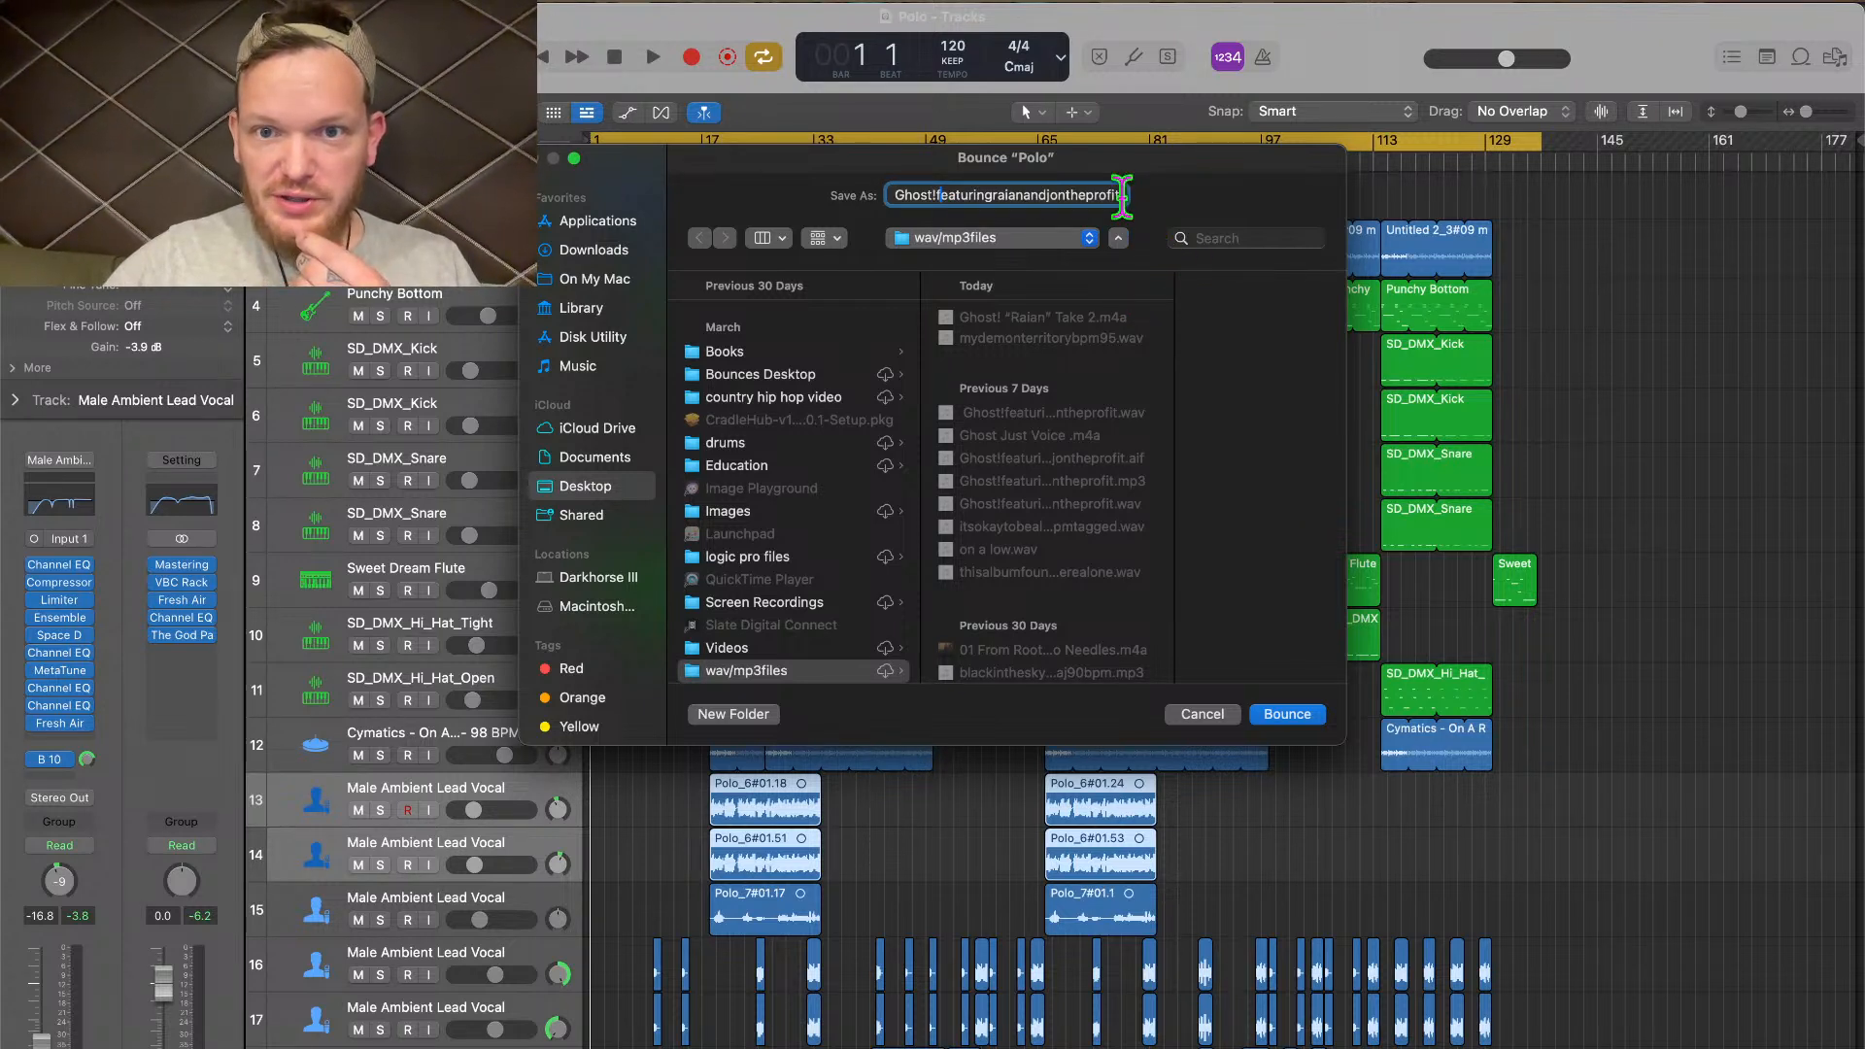
Check the complete file name and bounce the song, replacing the existing WAV file of that name
key(super+a)
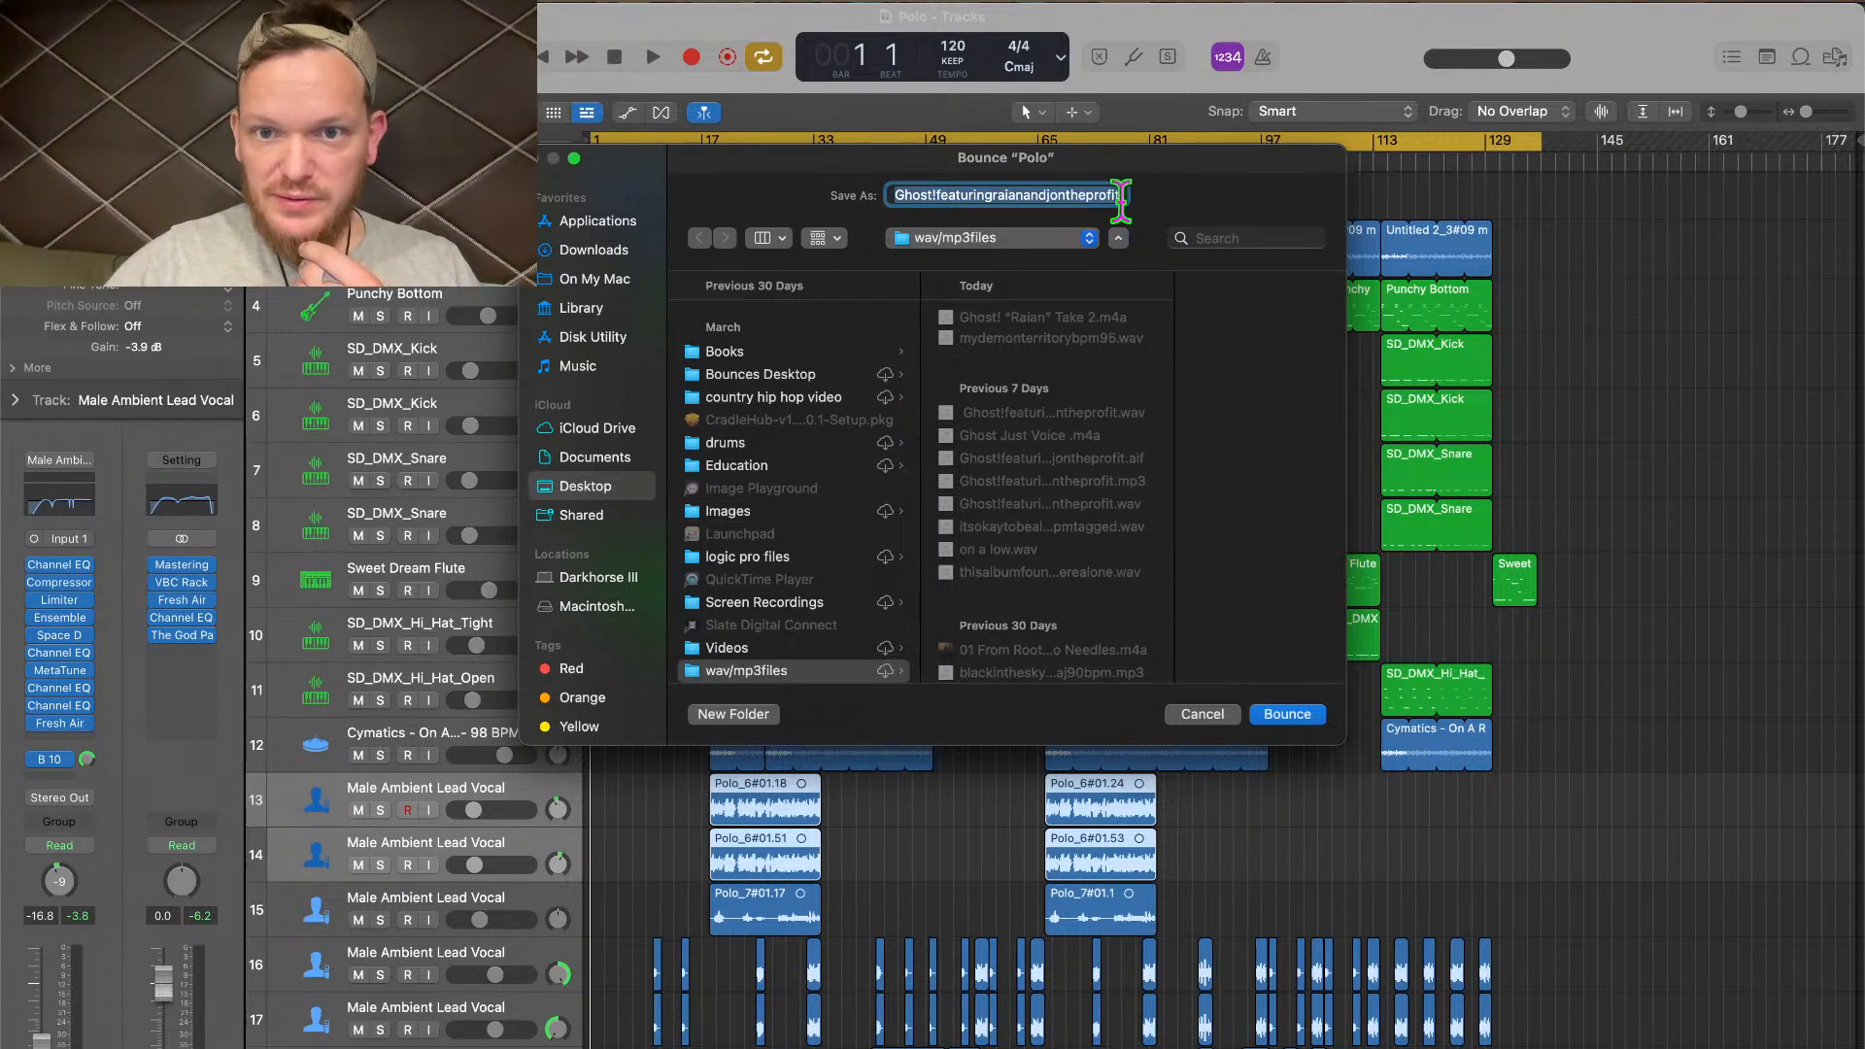
click(1115, 194)
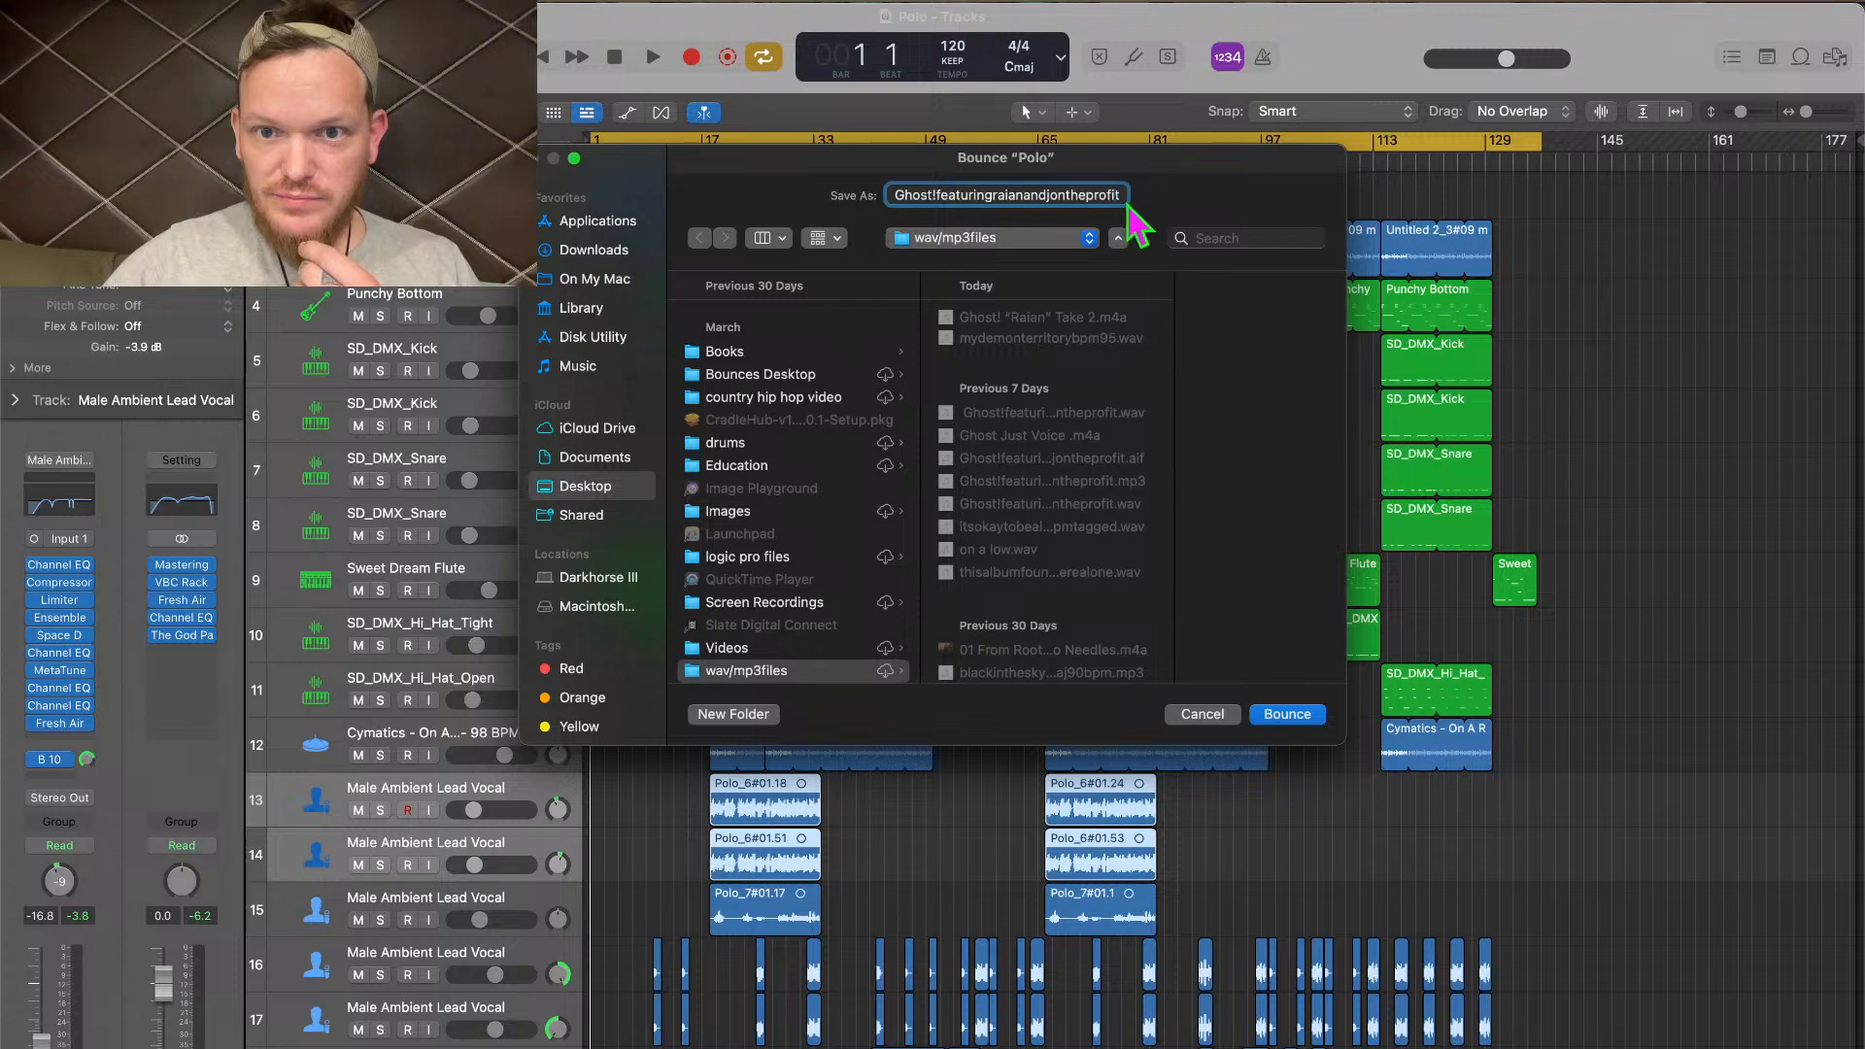
triple_click(1124, 195)
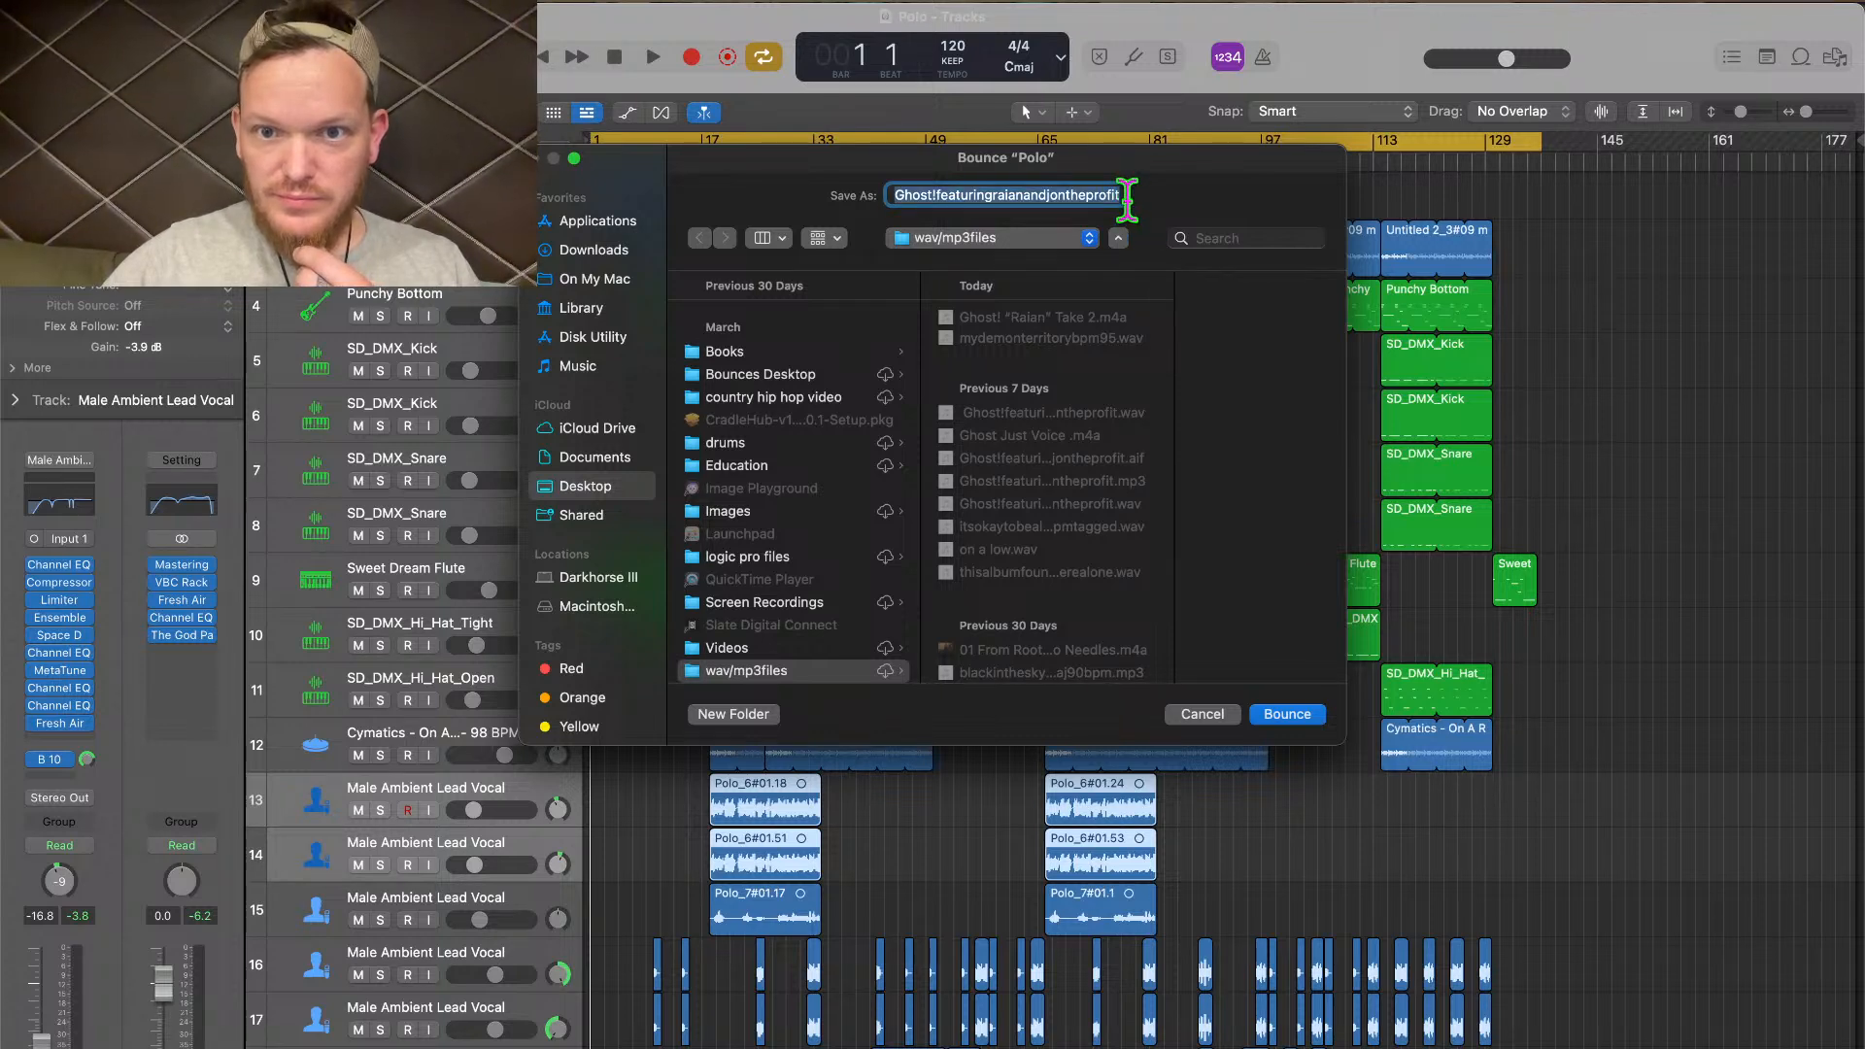
click(1294, 719)
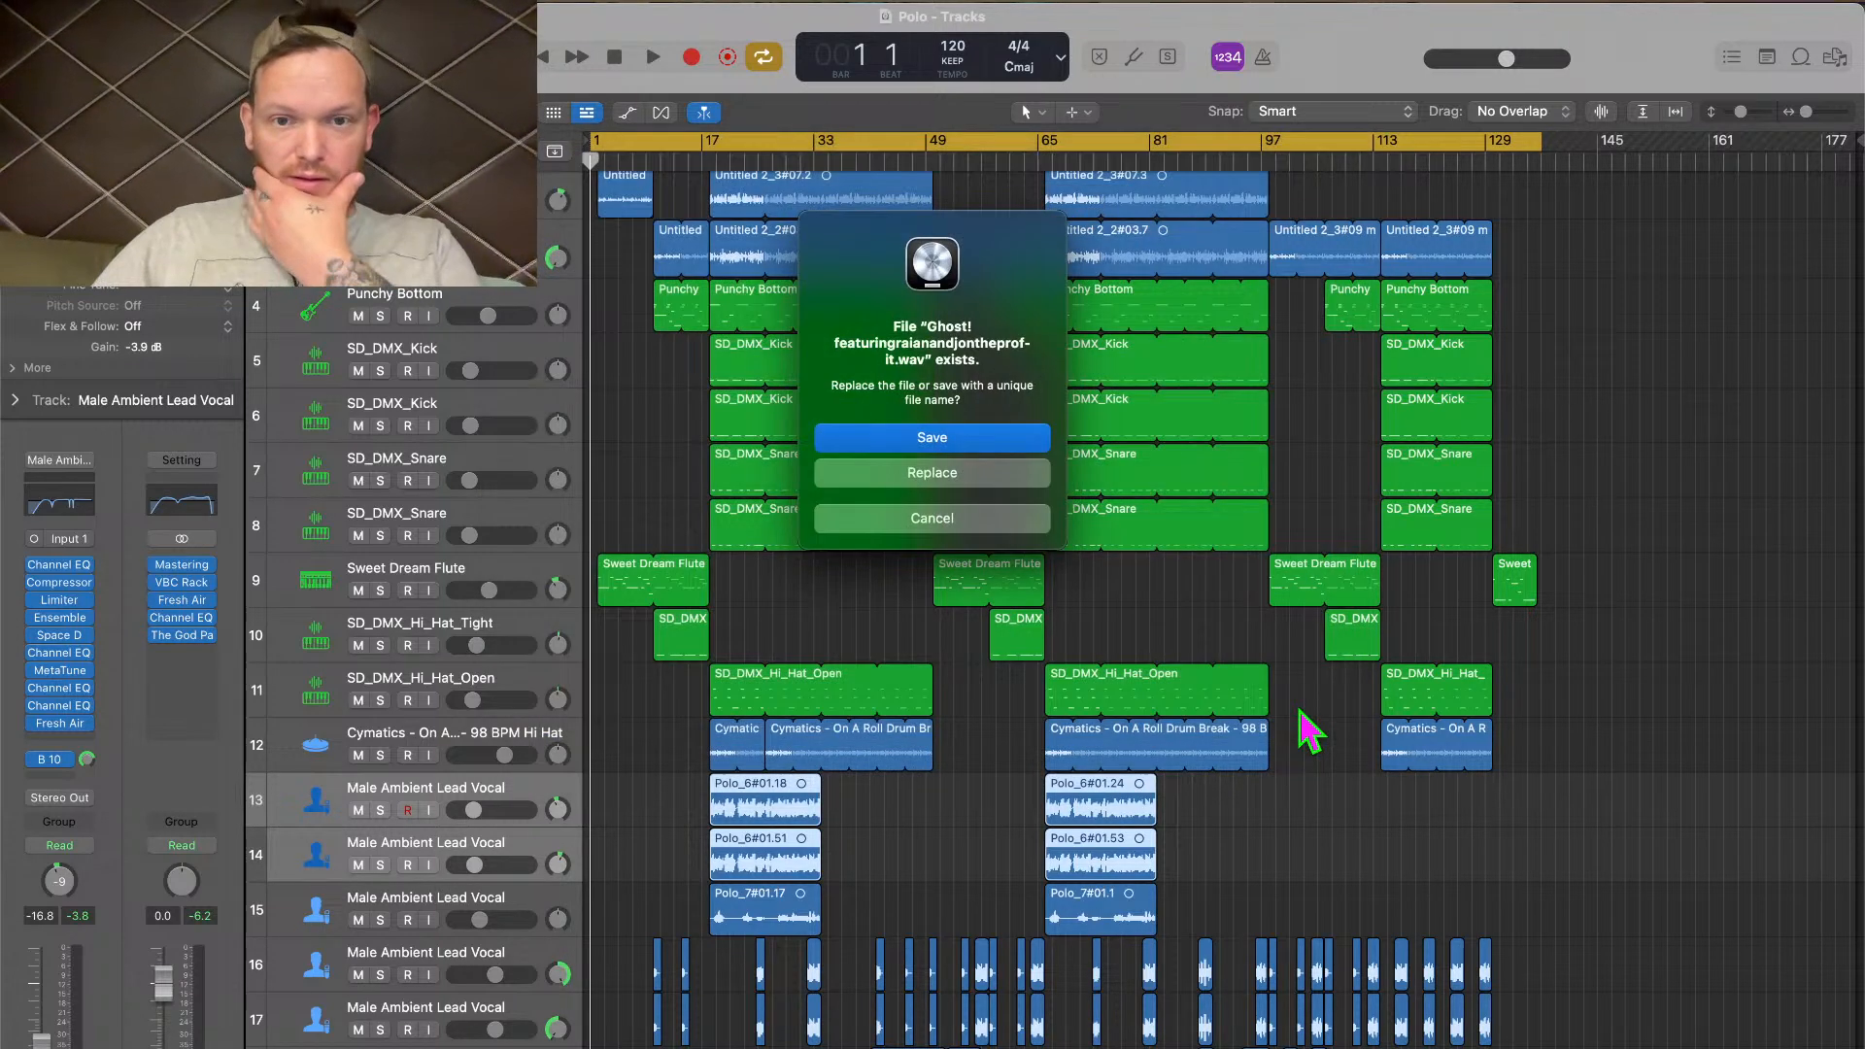
click(960, 474)
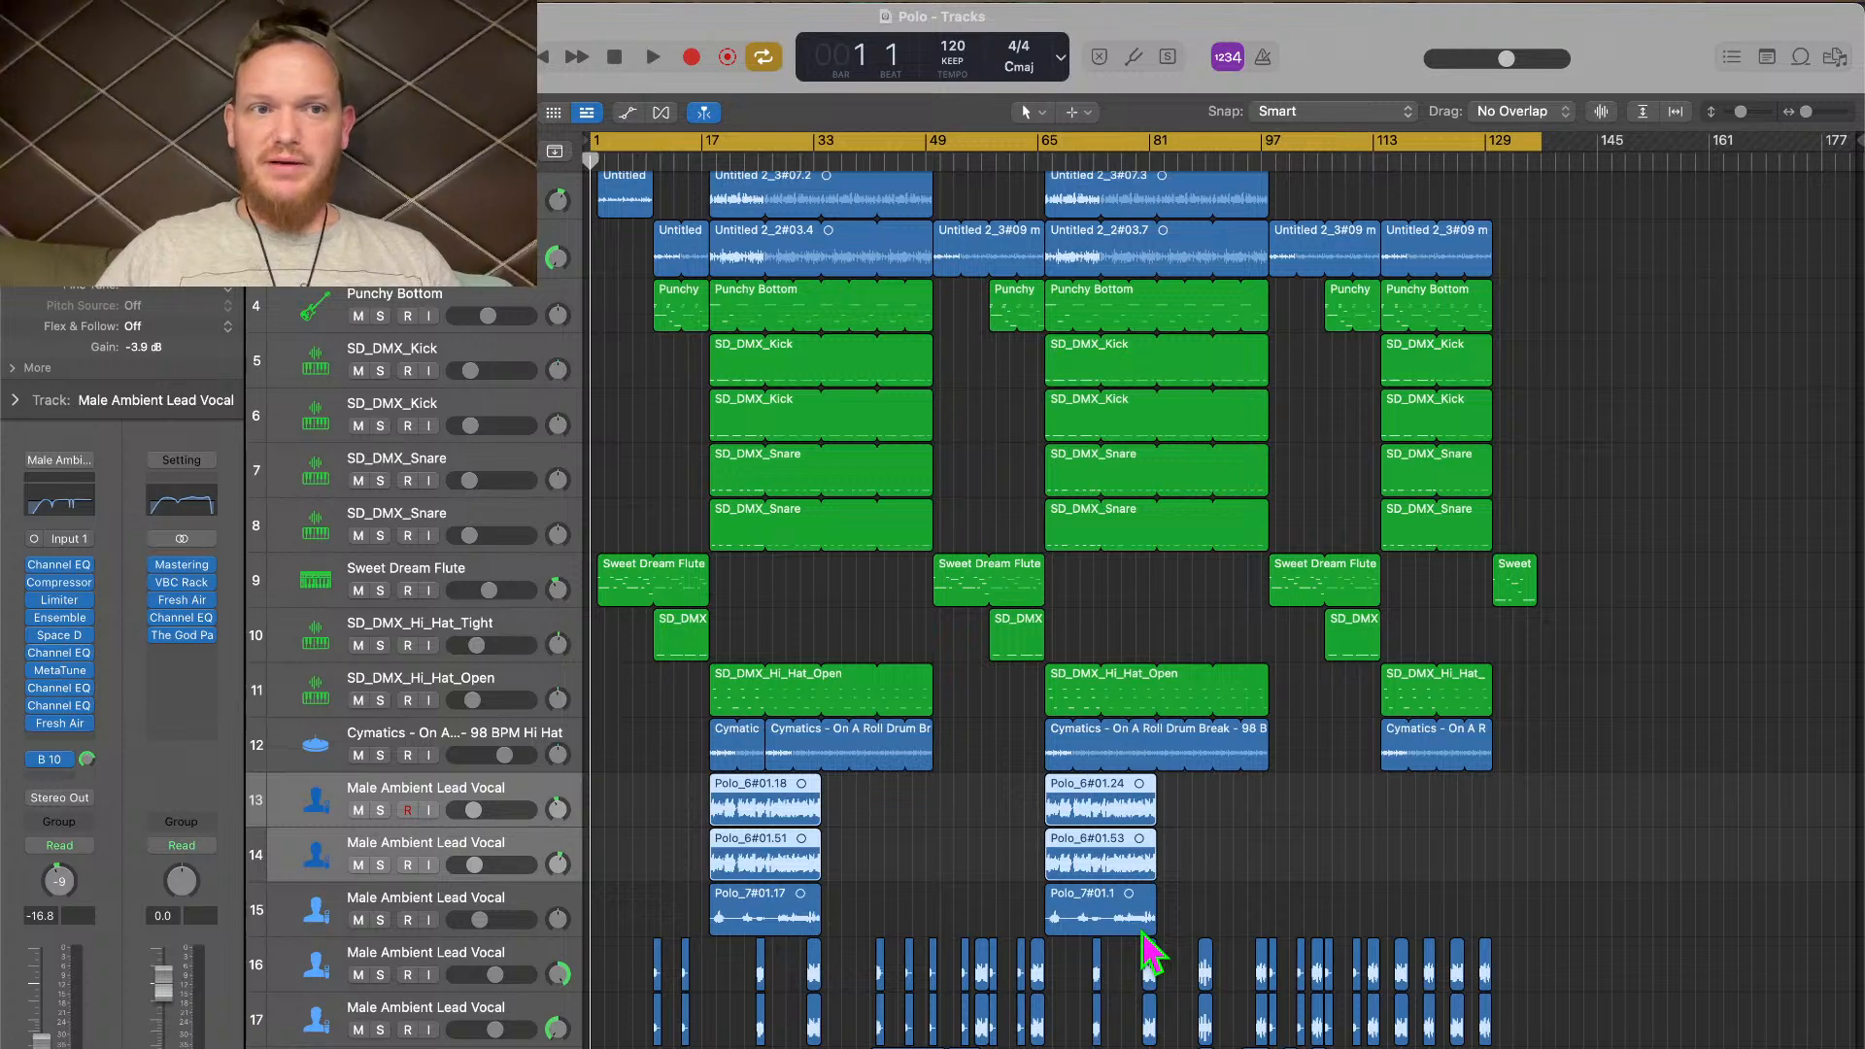
Switch to Safari, open the Virtu online mastering site and upload Ghost!featuringraianandjontheprofit.wav as a new master
key(super+m)
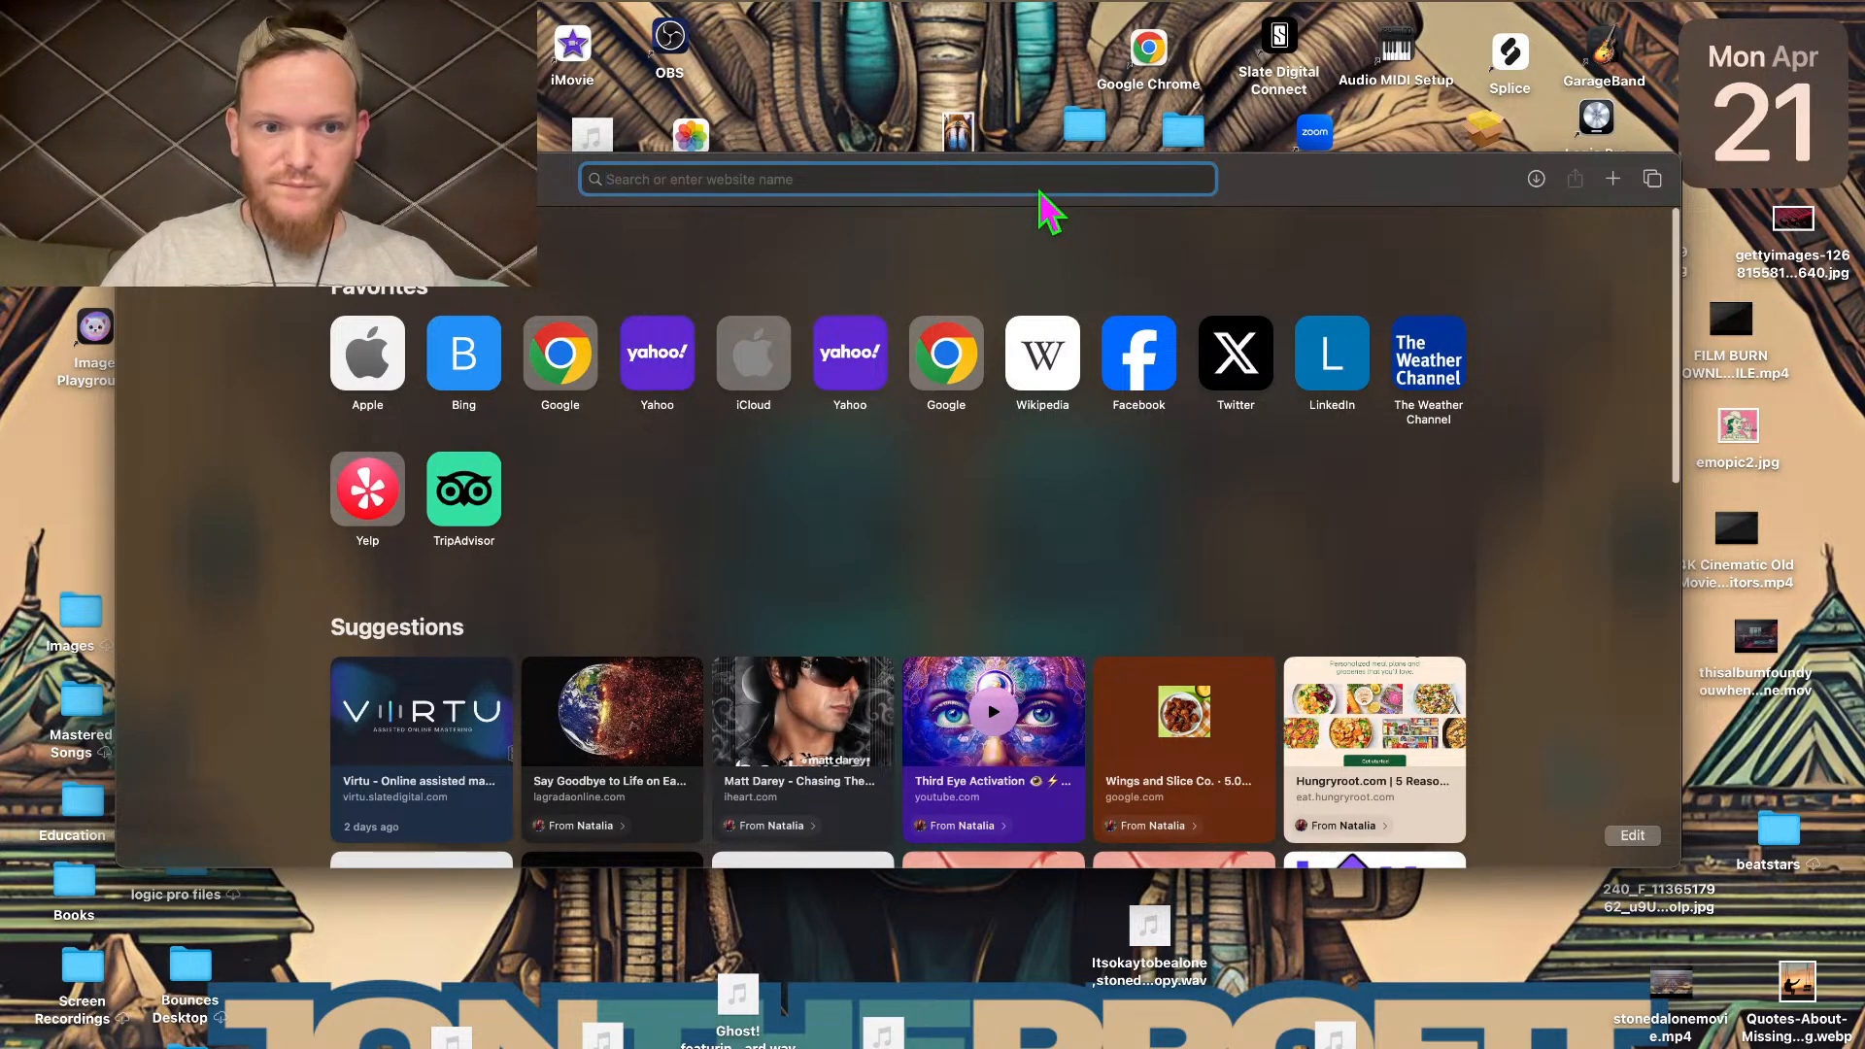
click(387, 752)
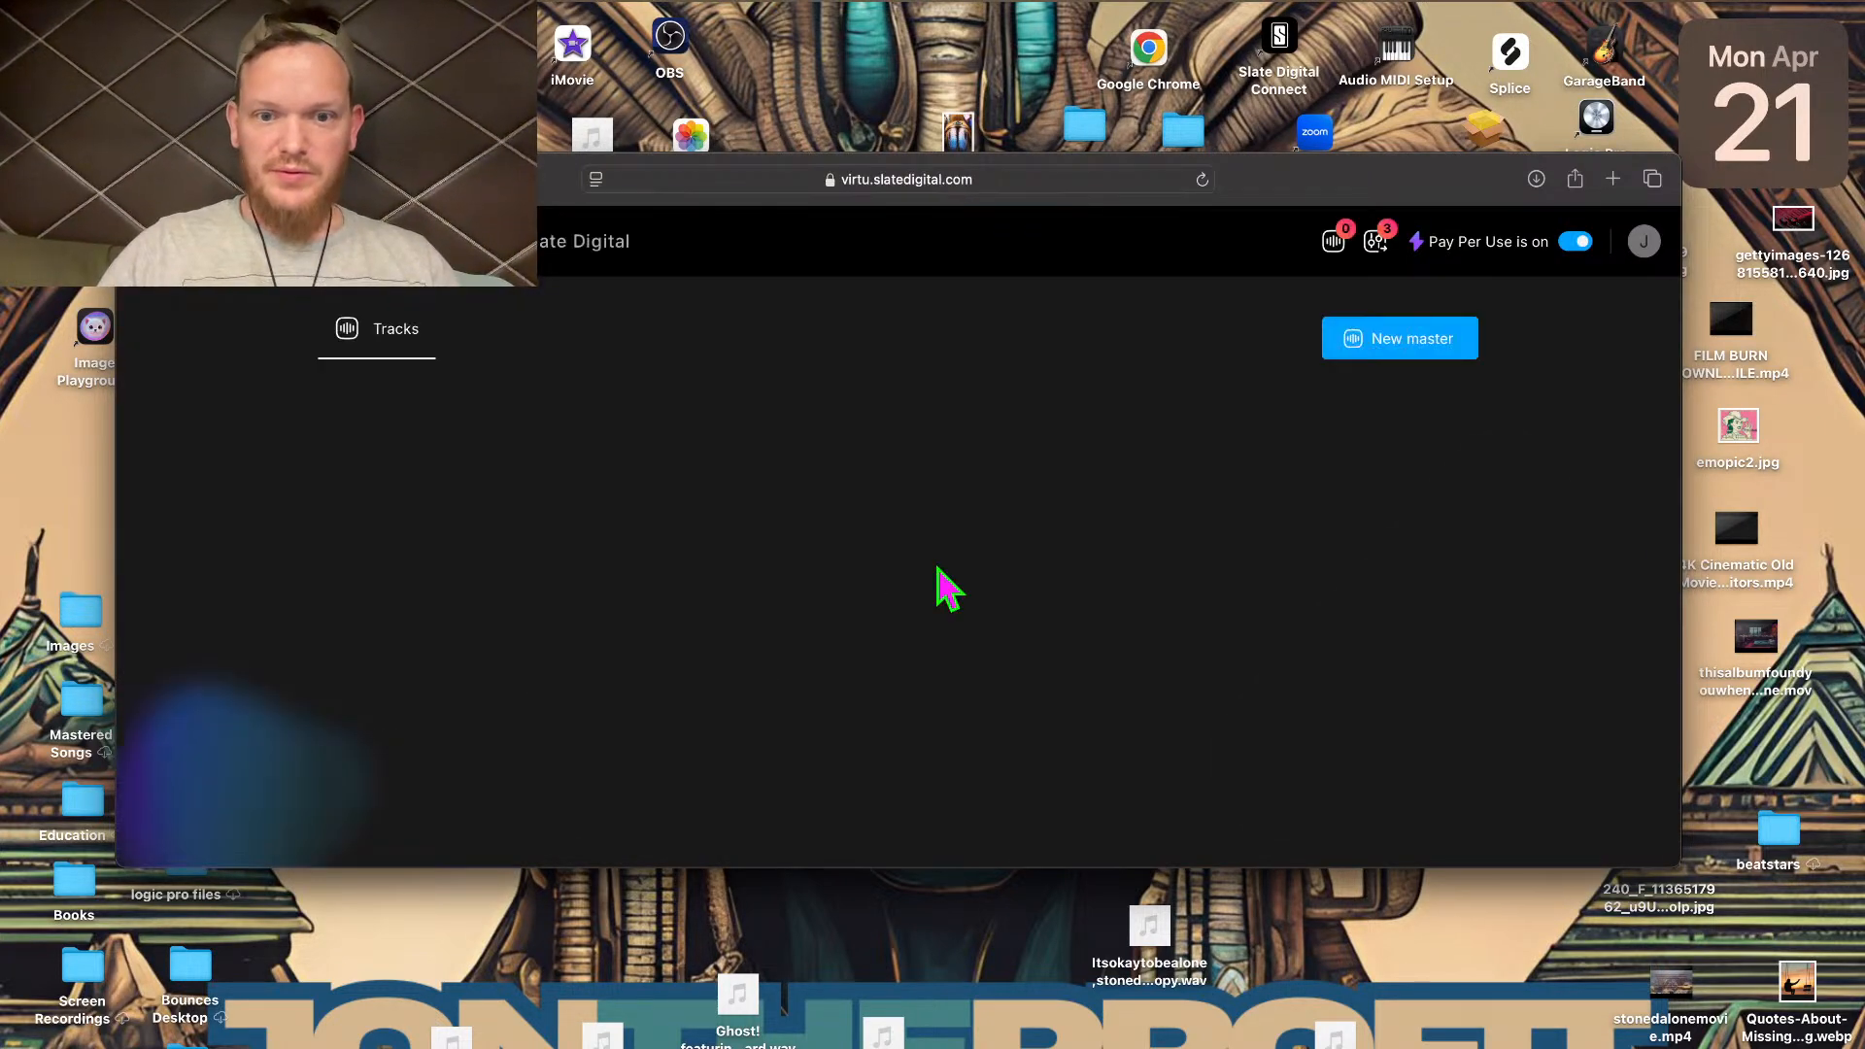
click(1401, 356)
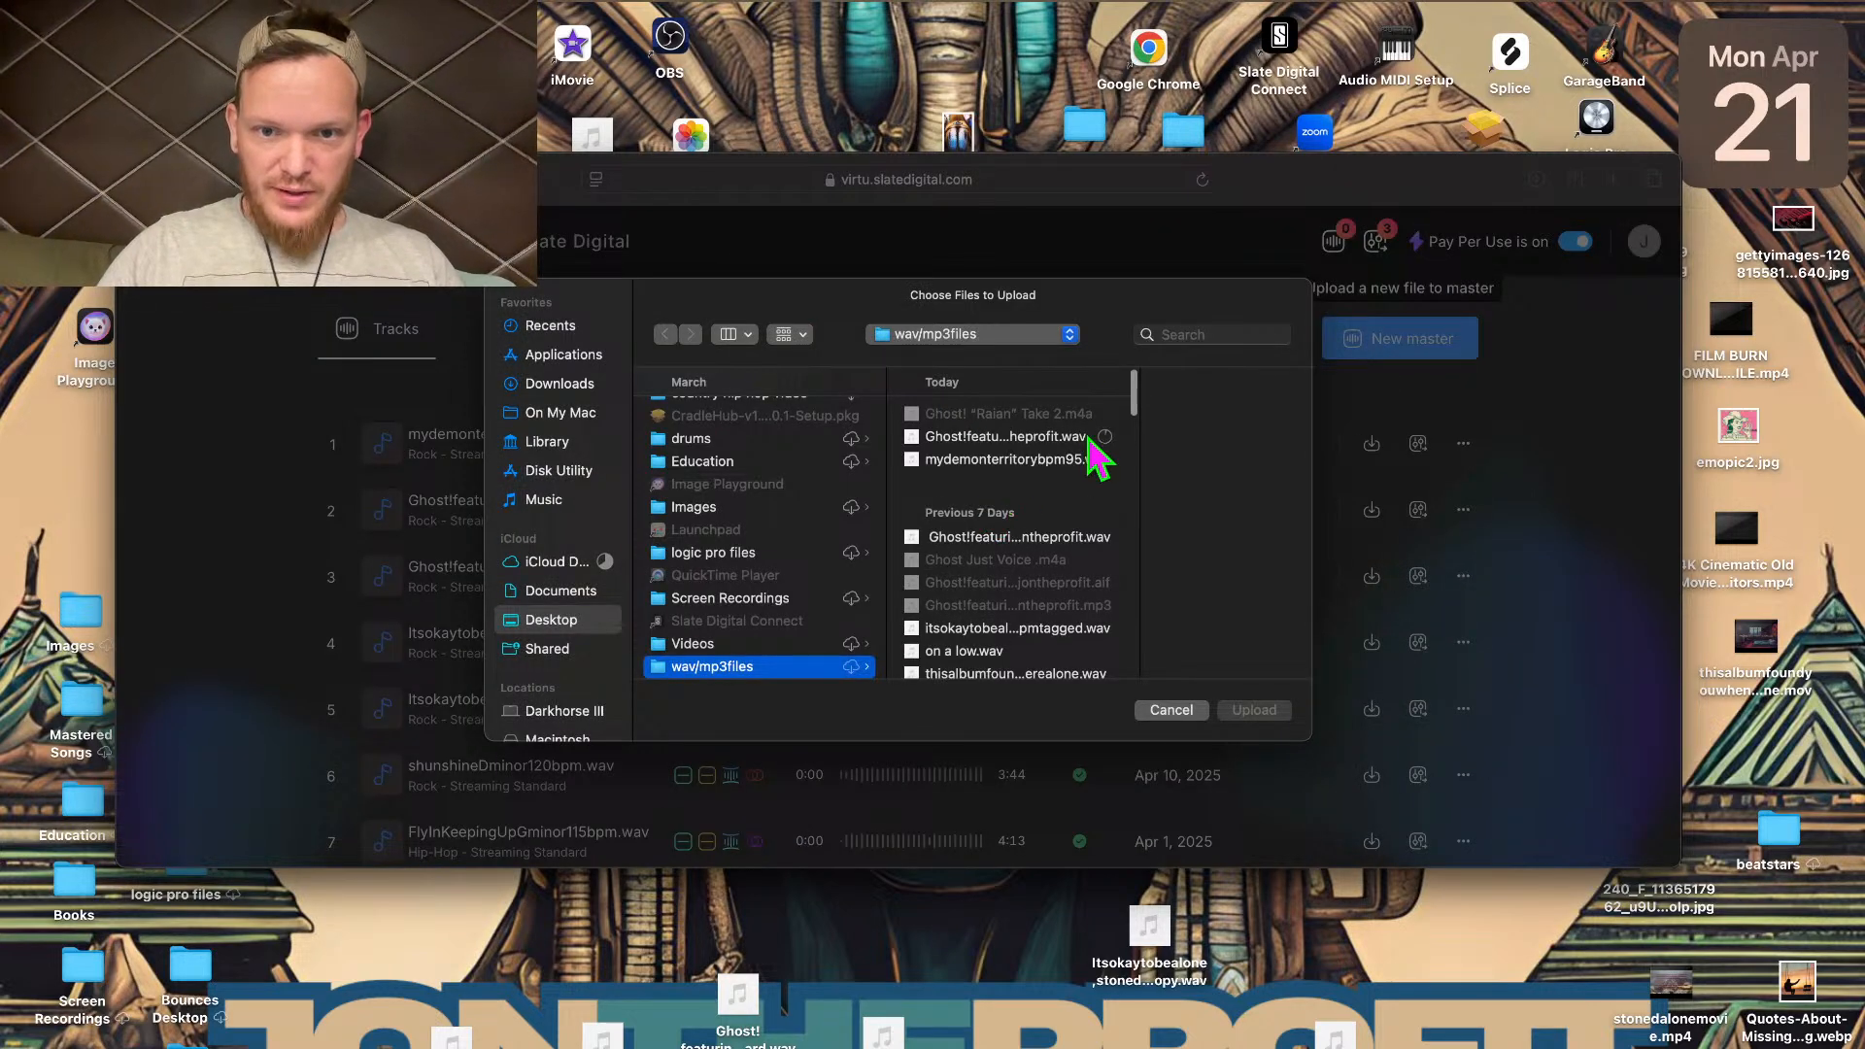
click(1057, 437)
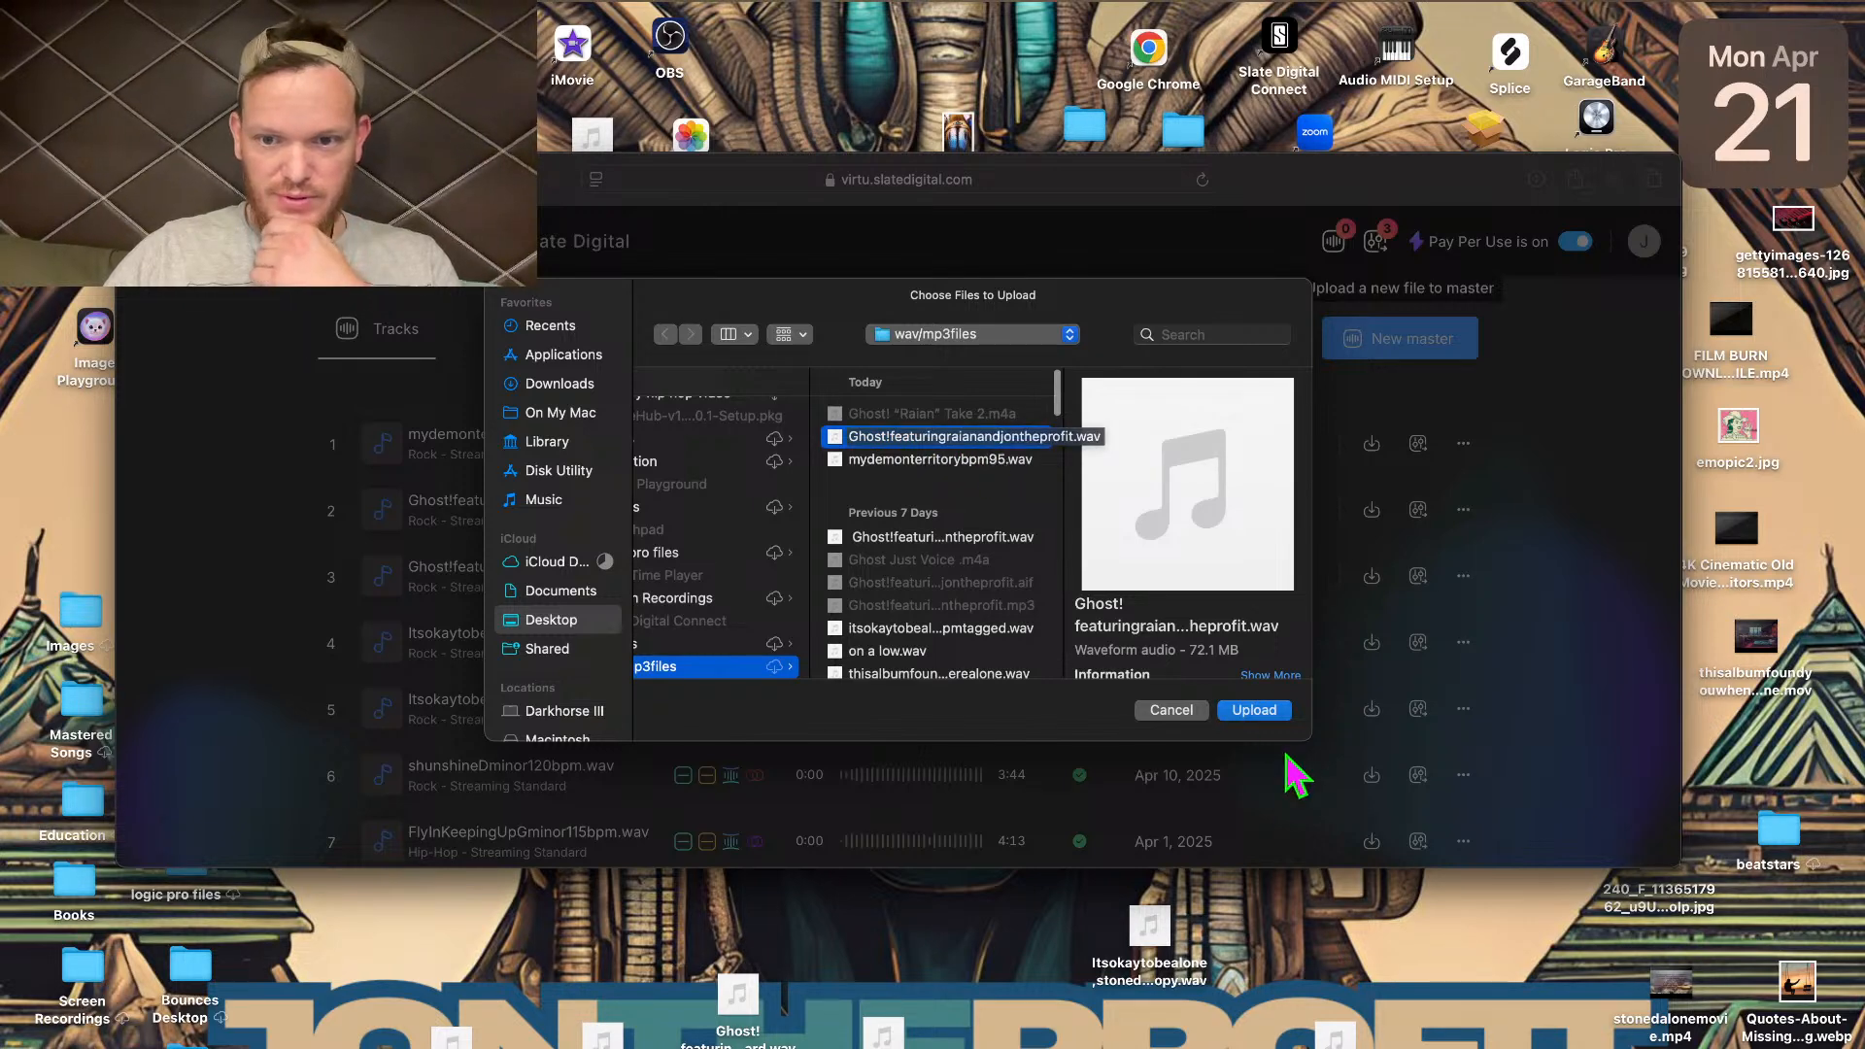
click(1258, 710)
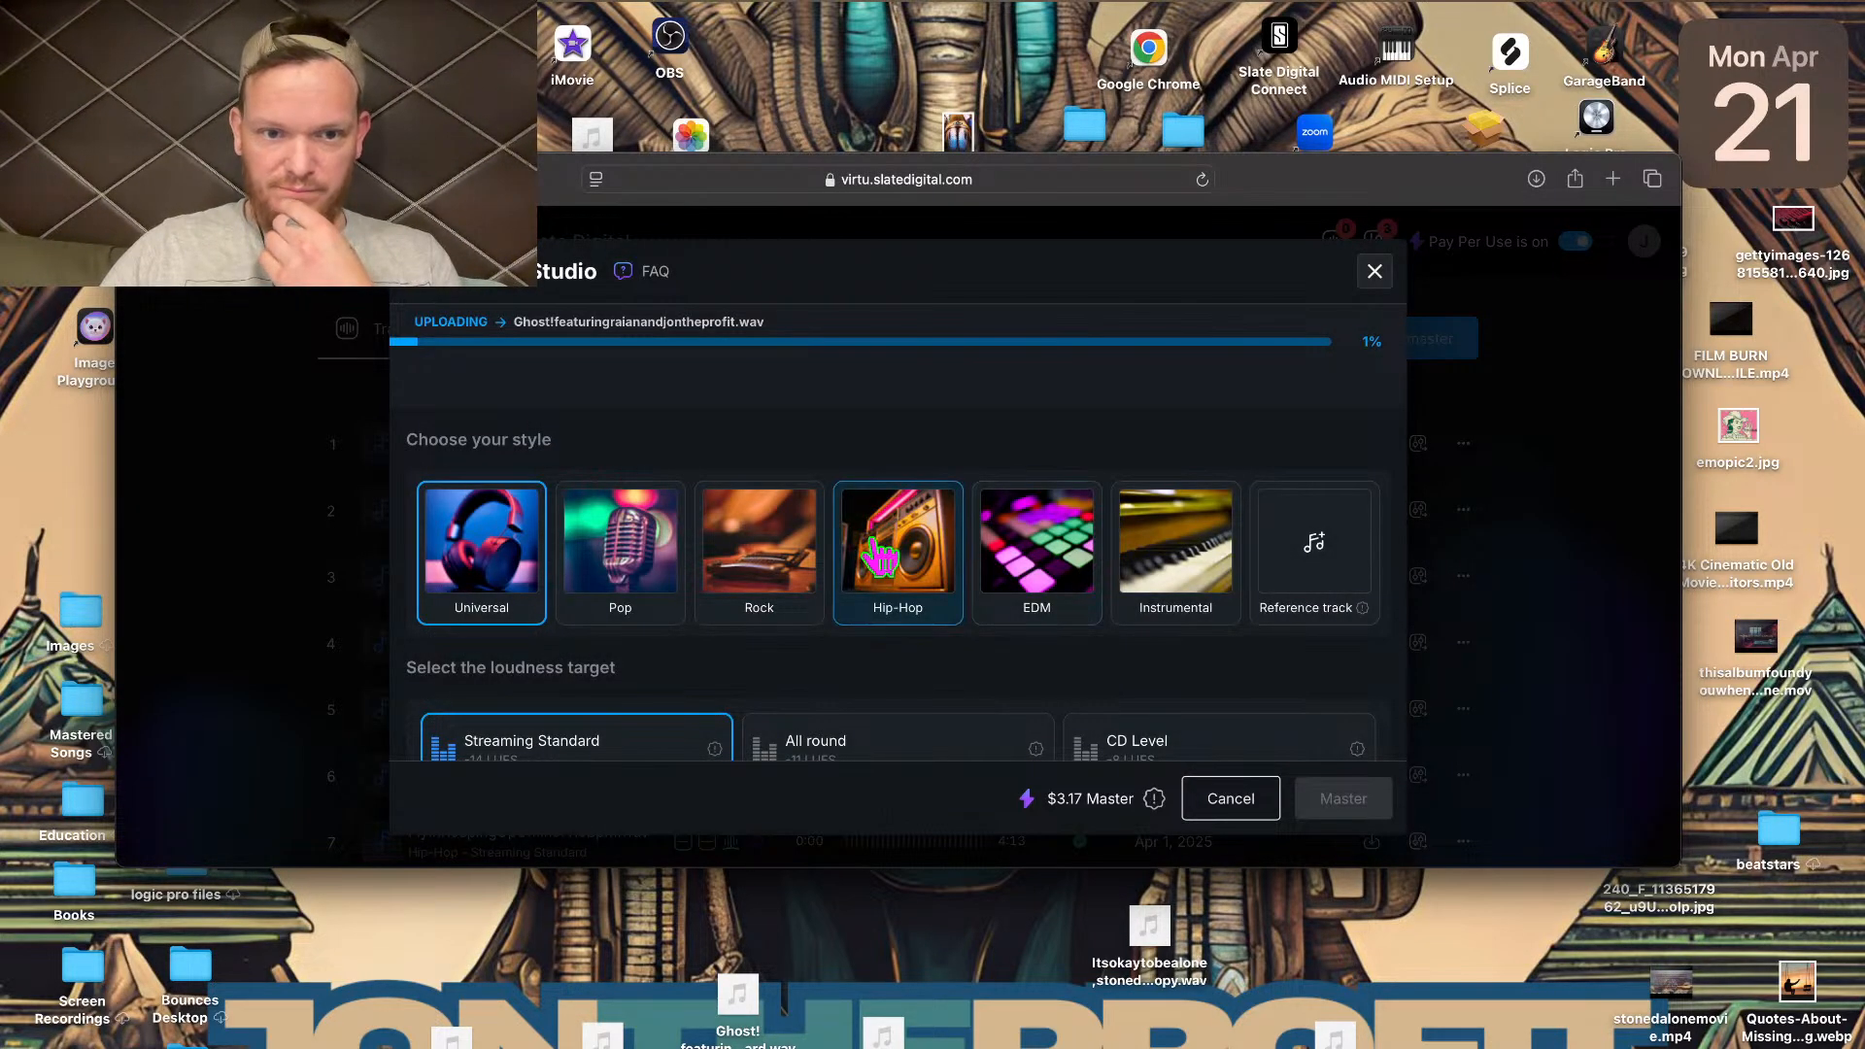
Choose the Rock style for the new master and enable the advanced controls
click(725, 559)
scroll(725, 561, down, 3)
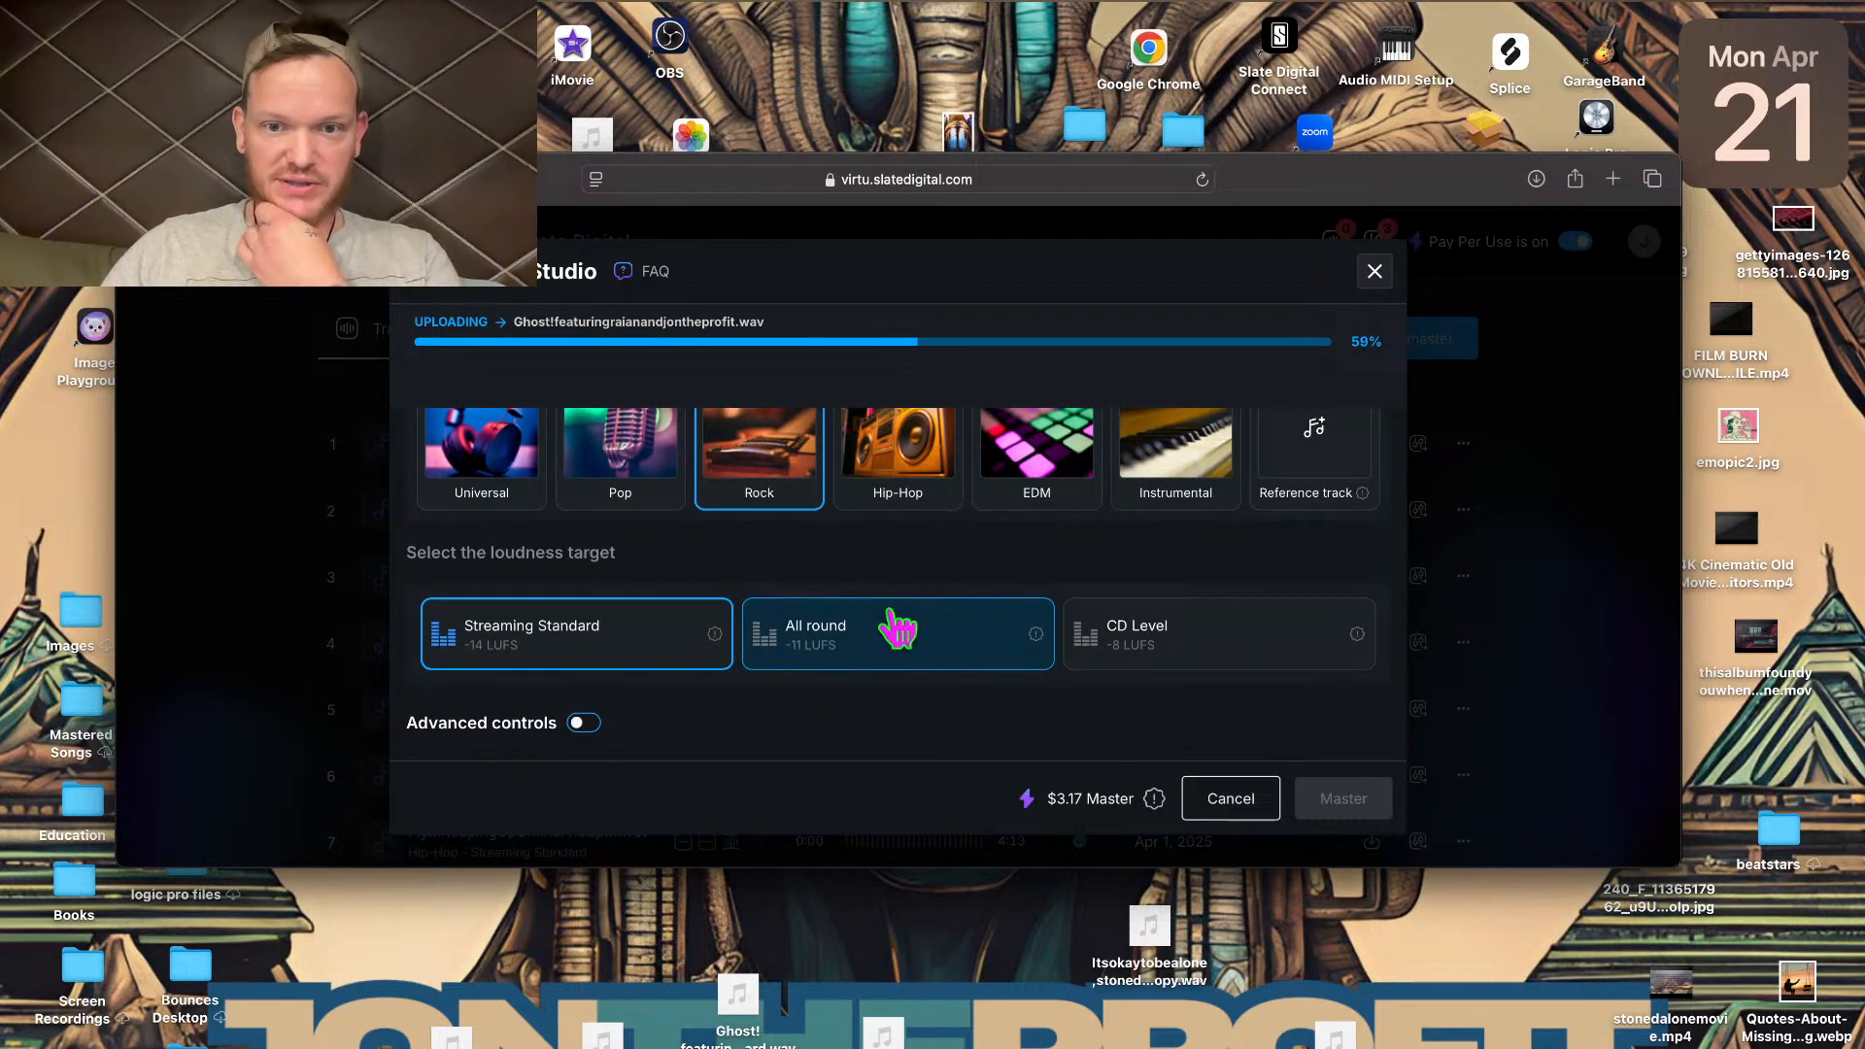
click(582, 723)
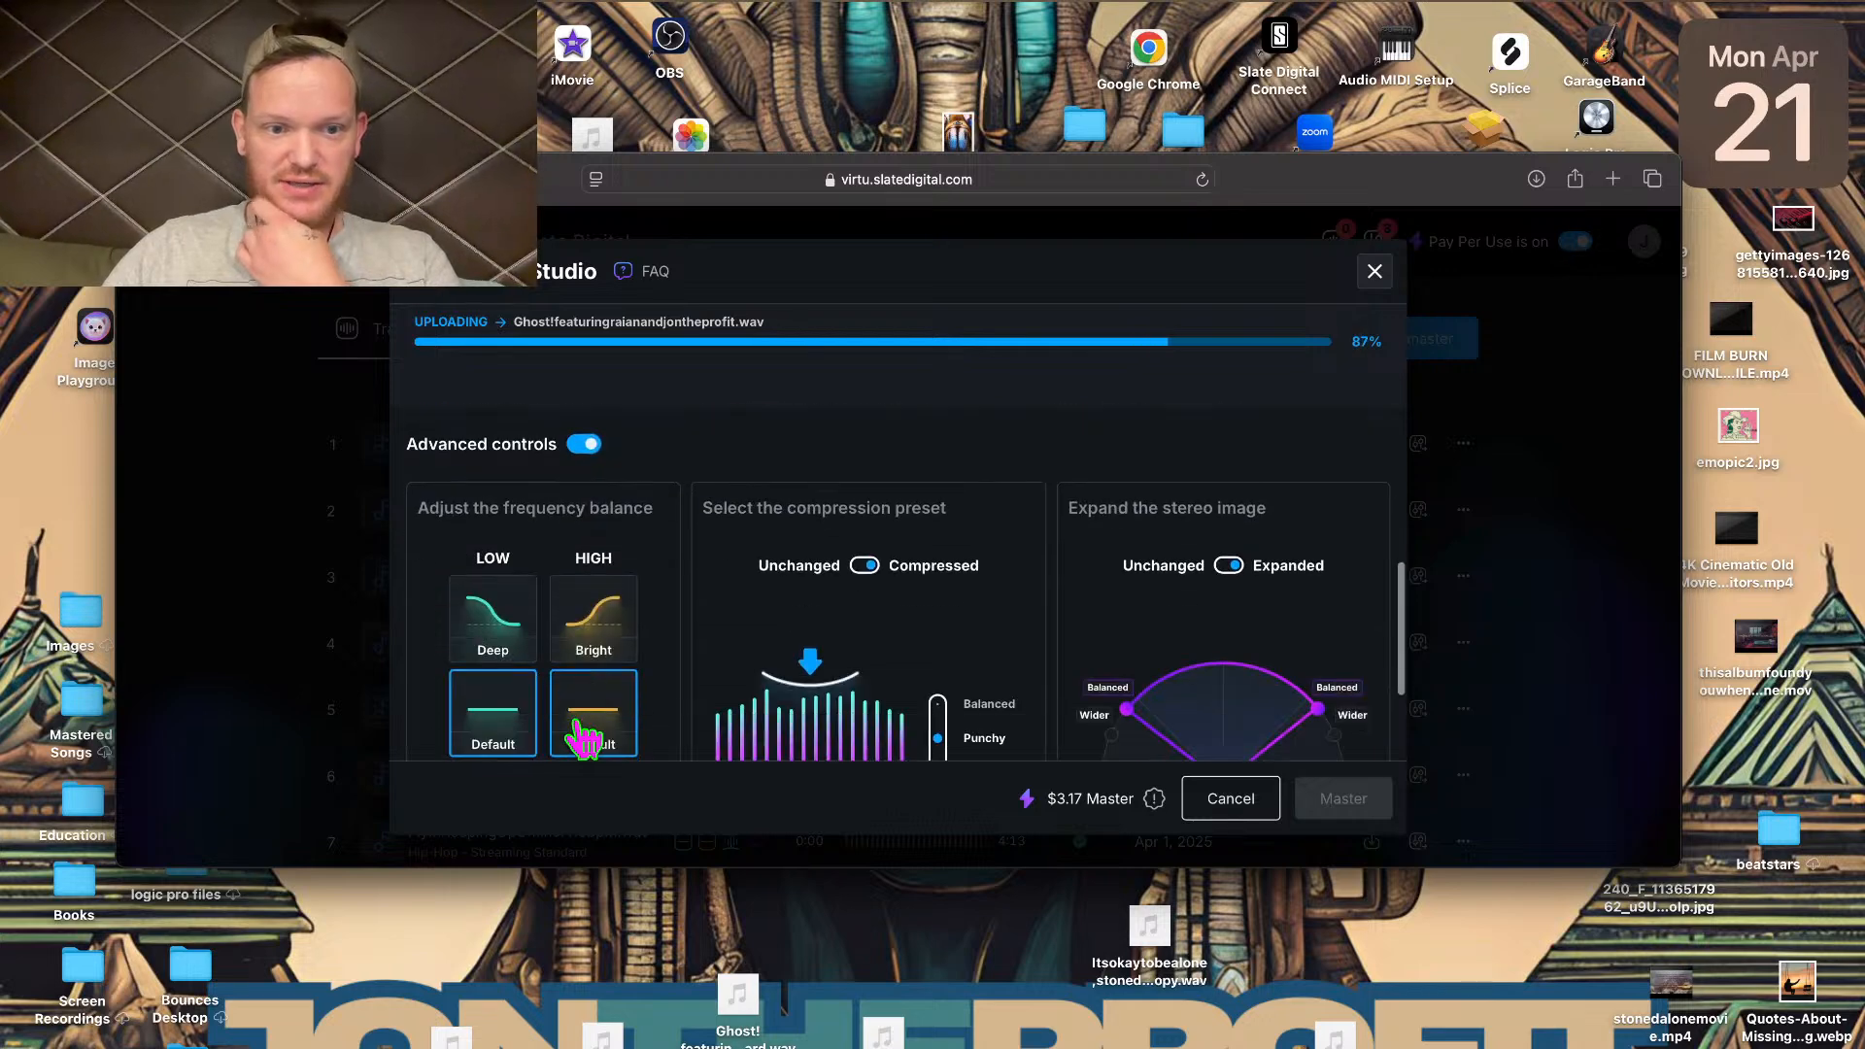
Select the Balanced compression preset and switch the master's compression to Unchanged
click(938, 705)
scroll(947, 718, down, 3)
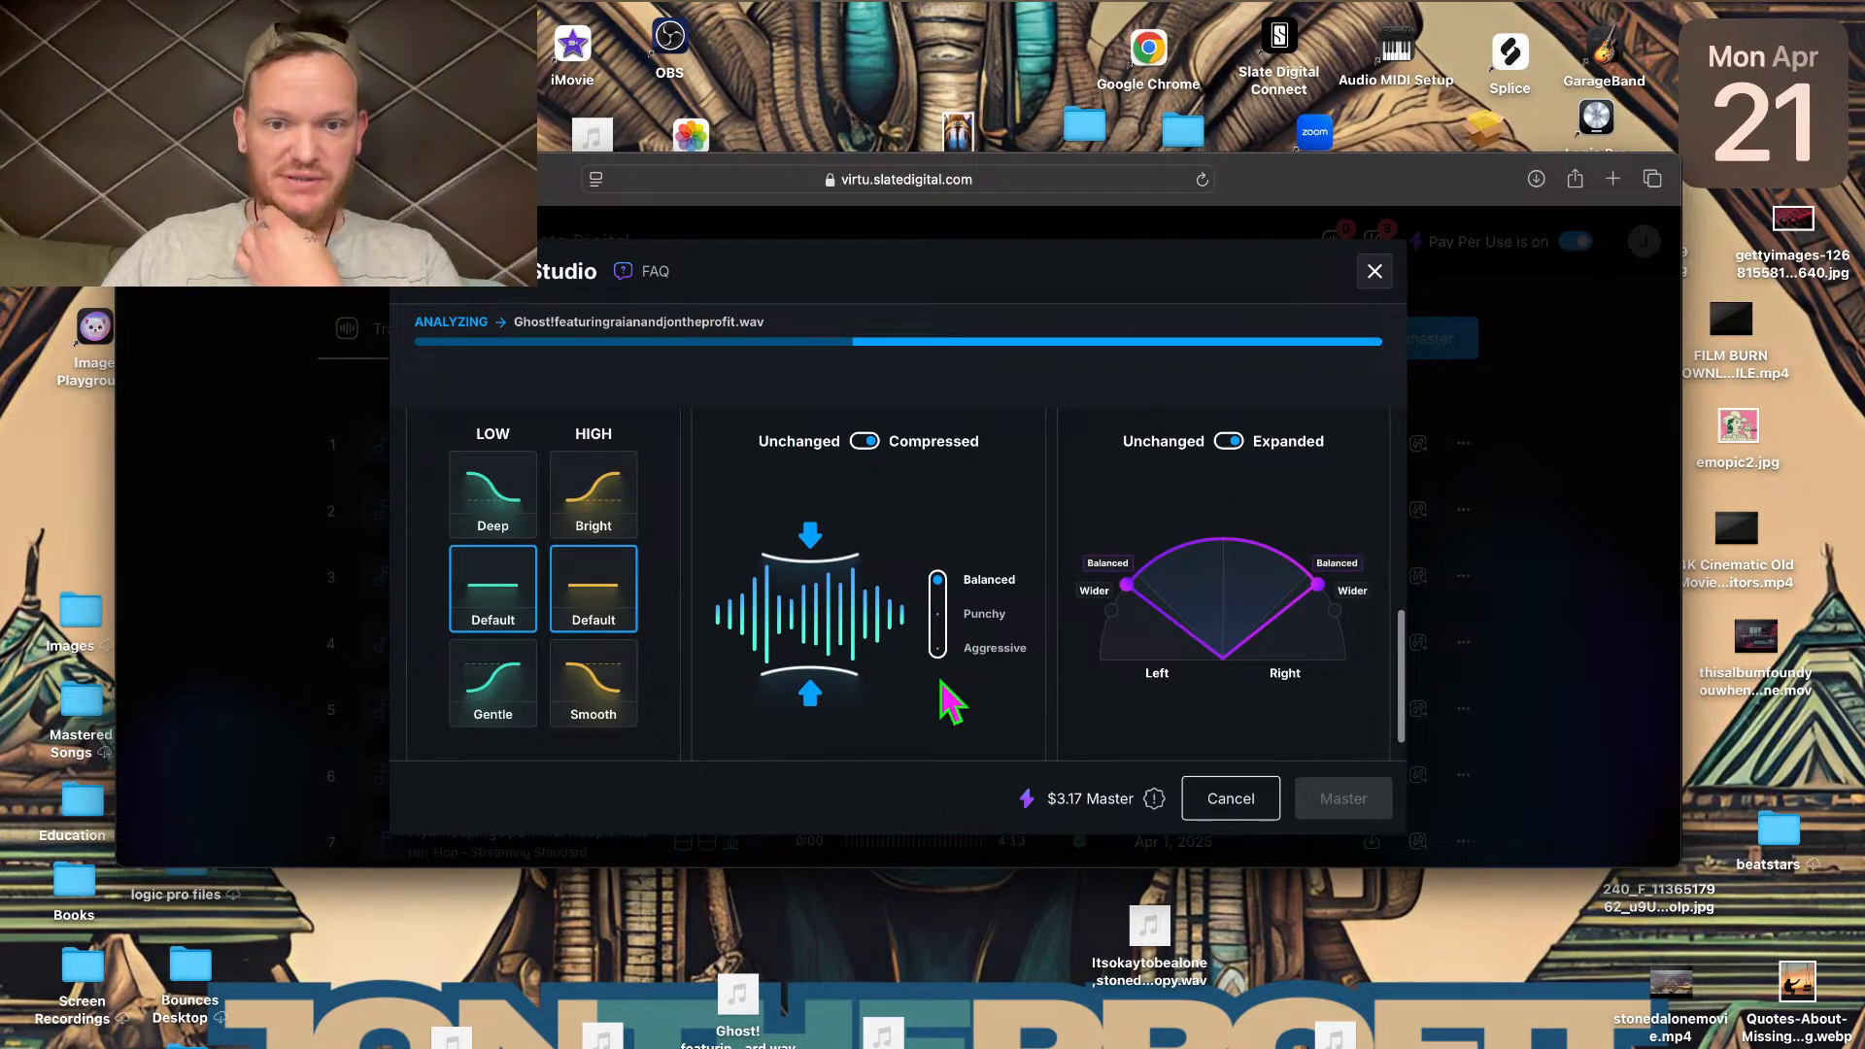
click(865, 442)
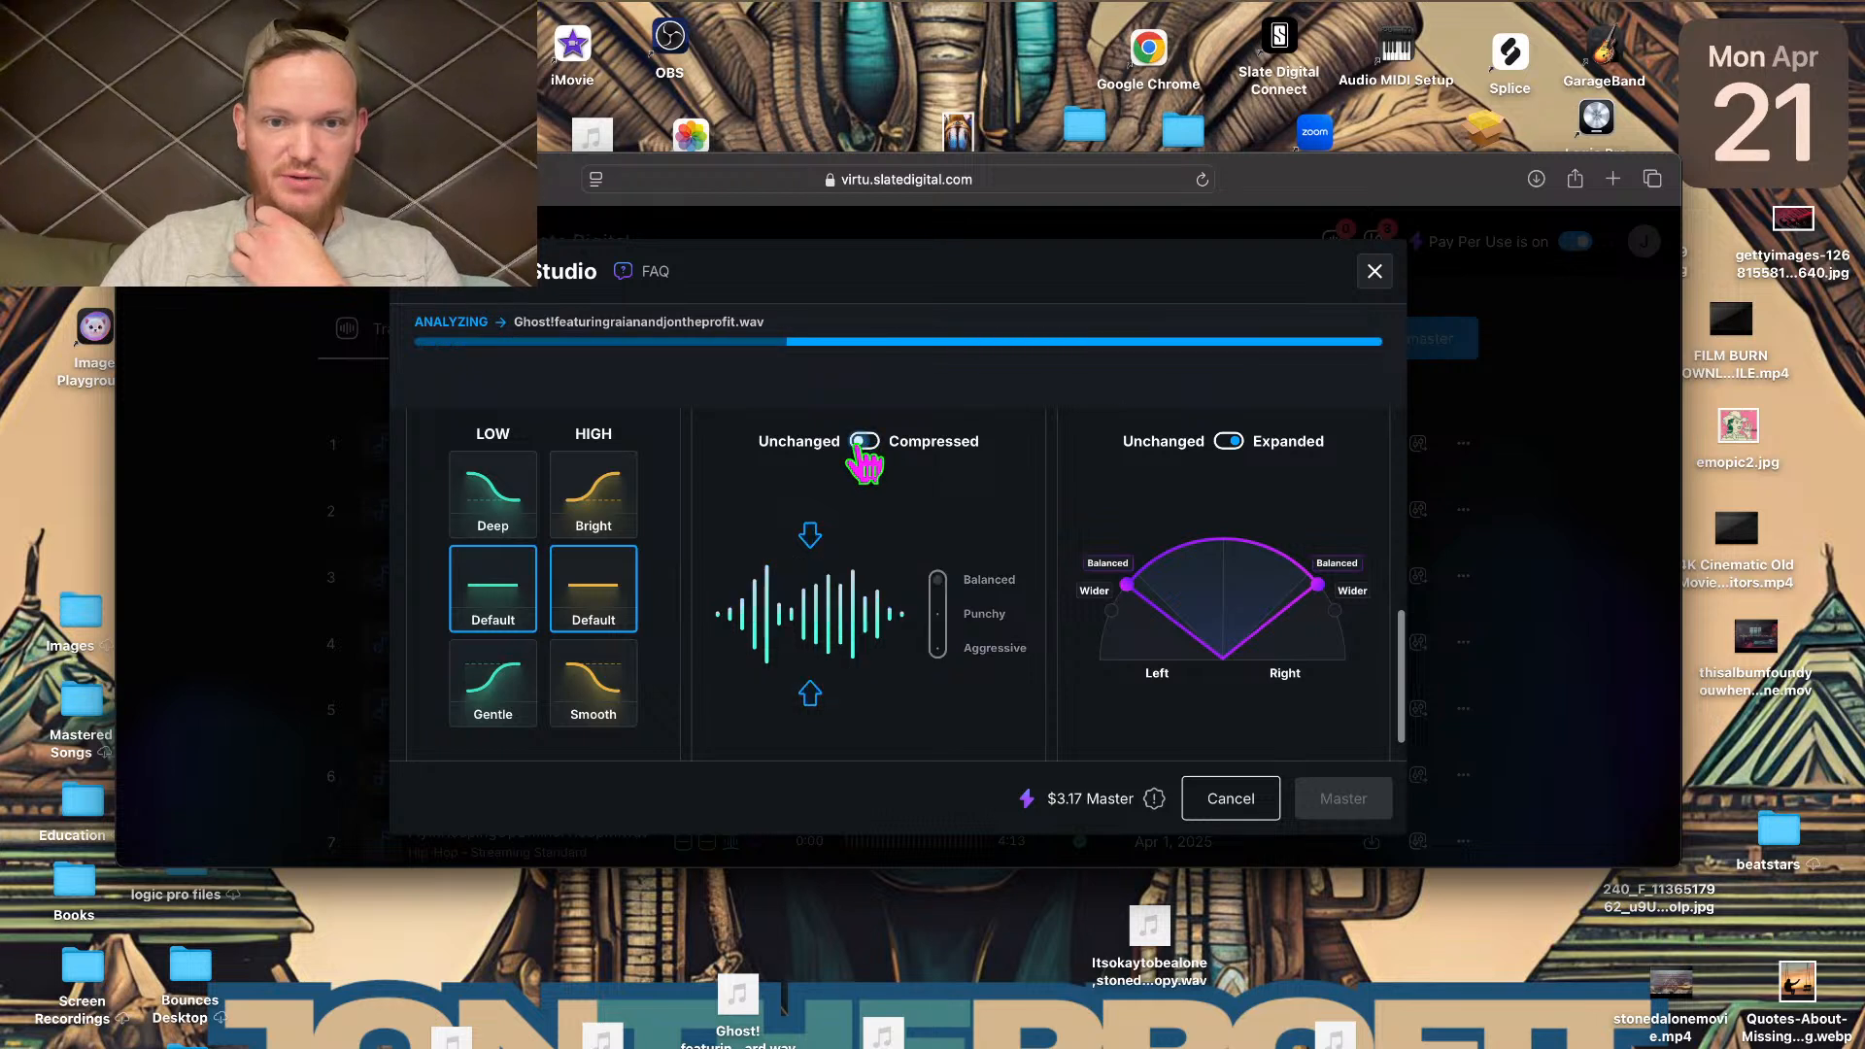
Switch the compression back to Compressed with the Balanced preset, set the stereo expansion to Wider and start the master
click(875, 445)
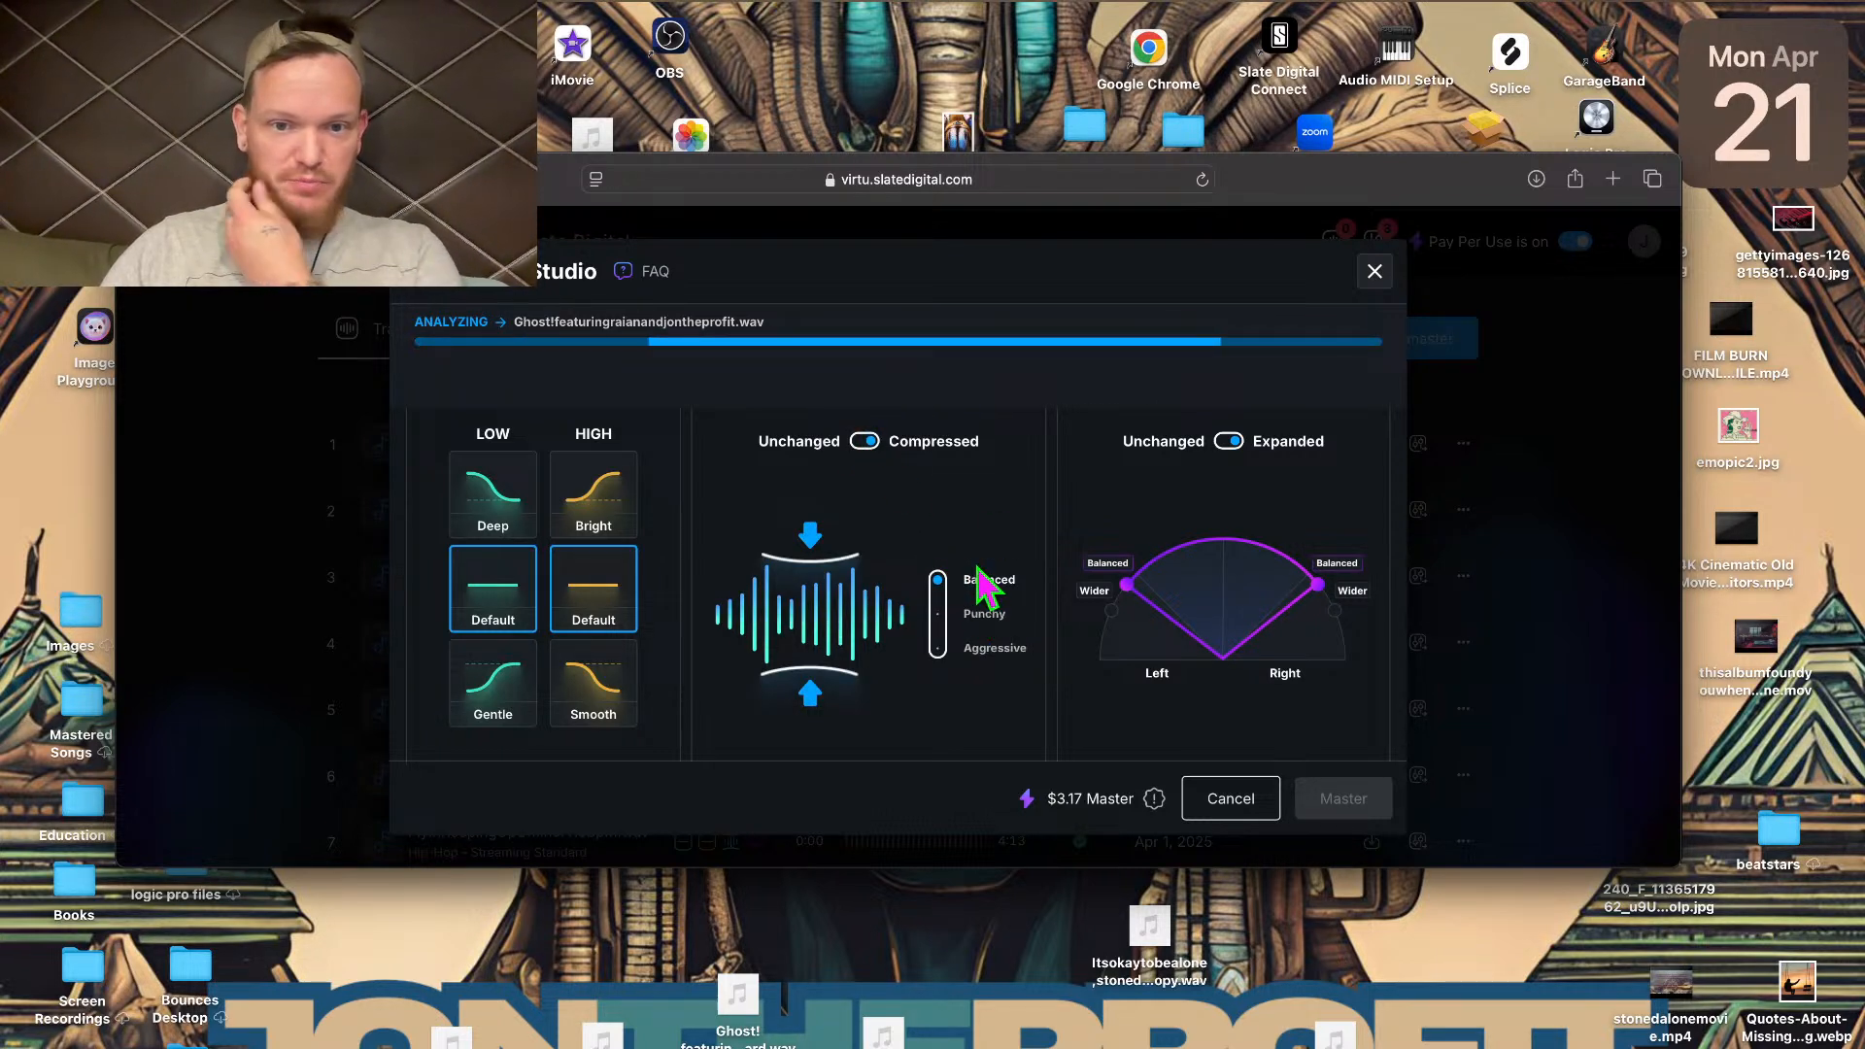
click(1113, 609)
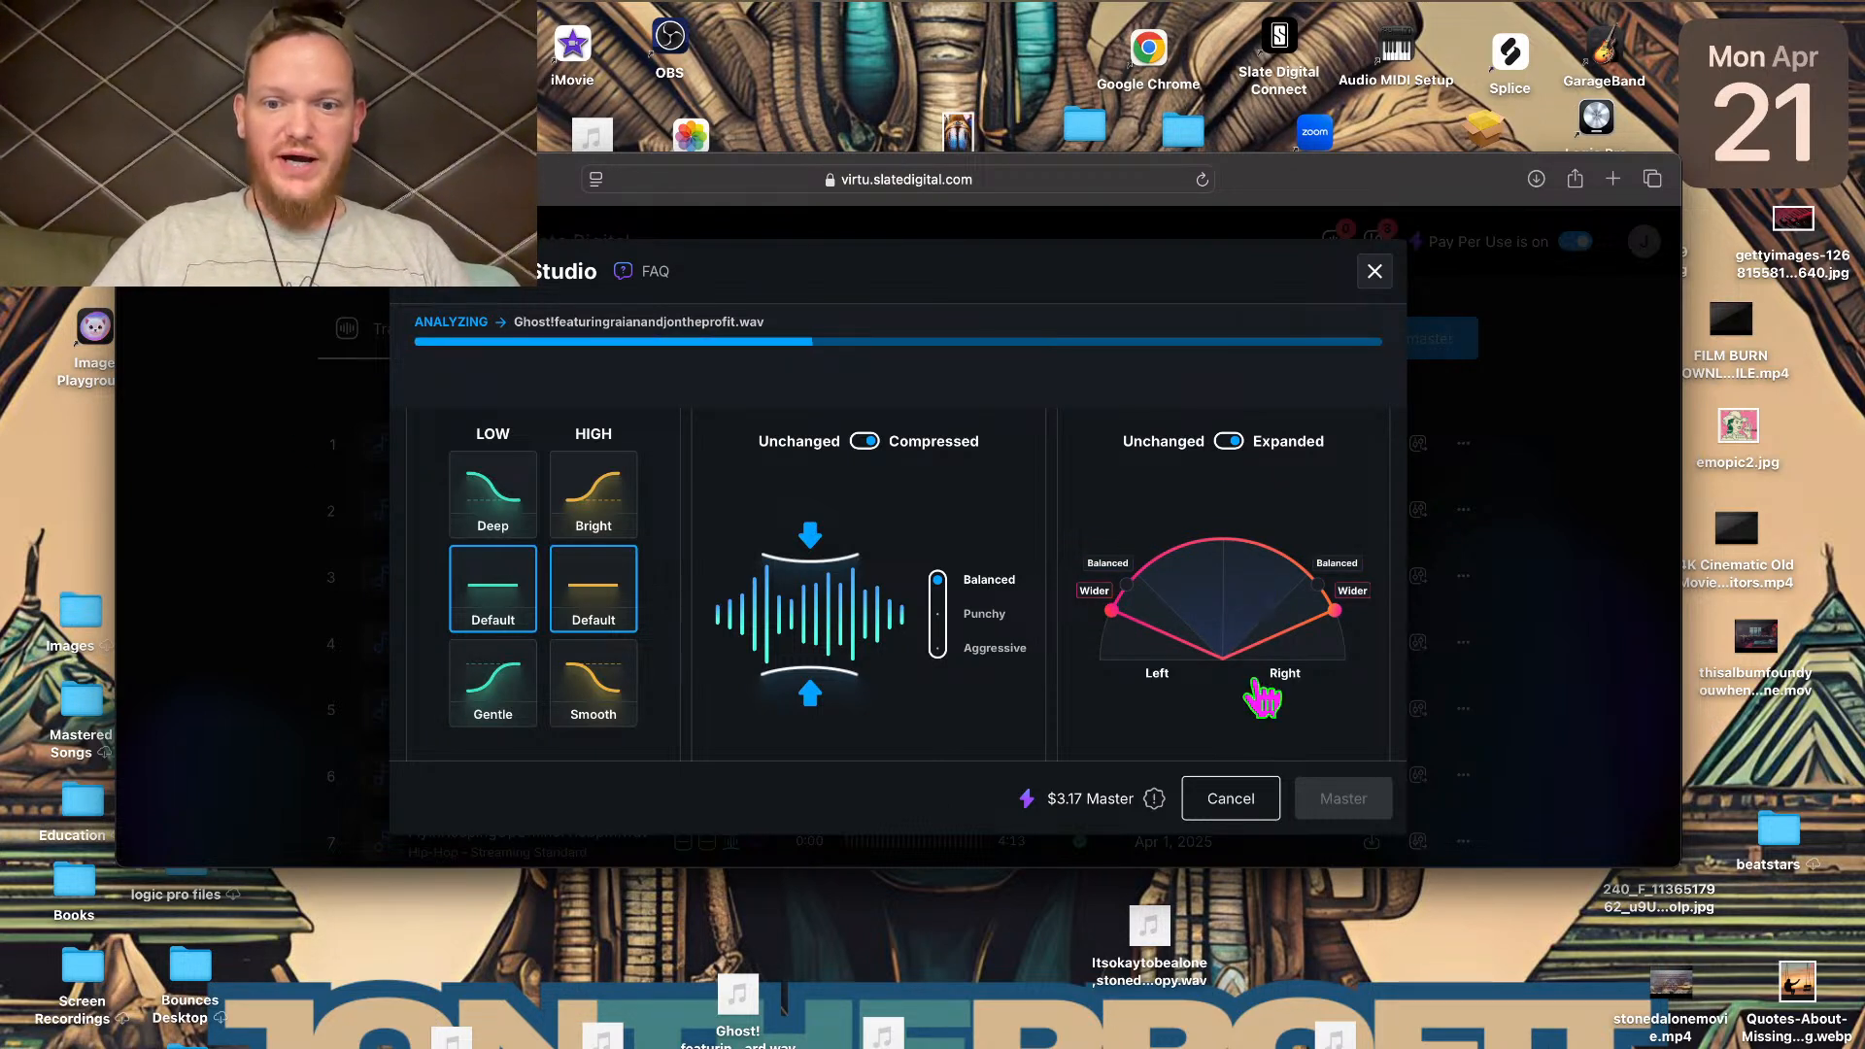
scroll(1263, 697, down, 2)
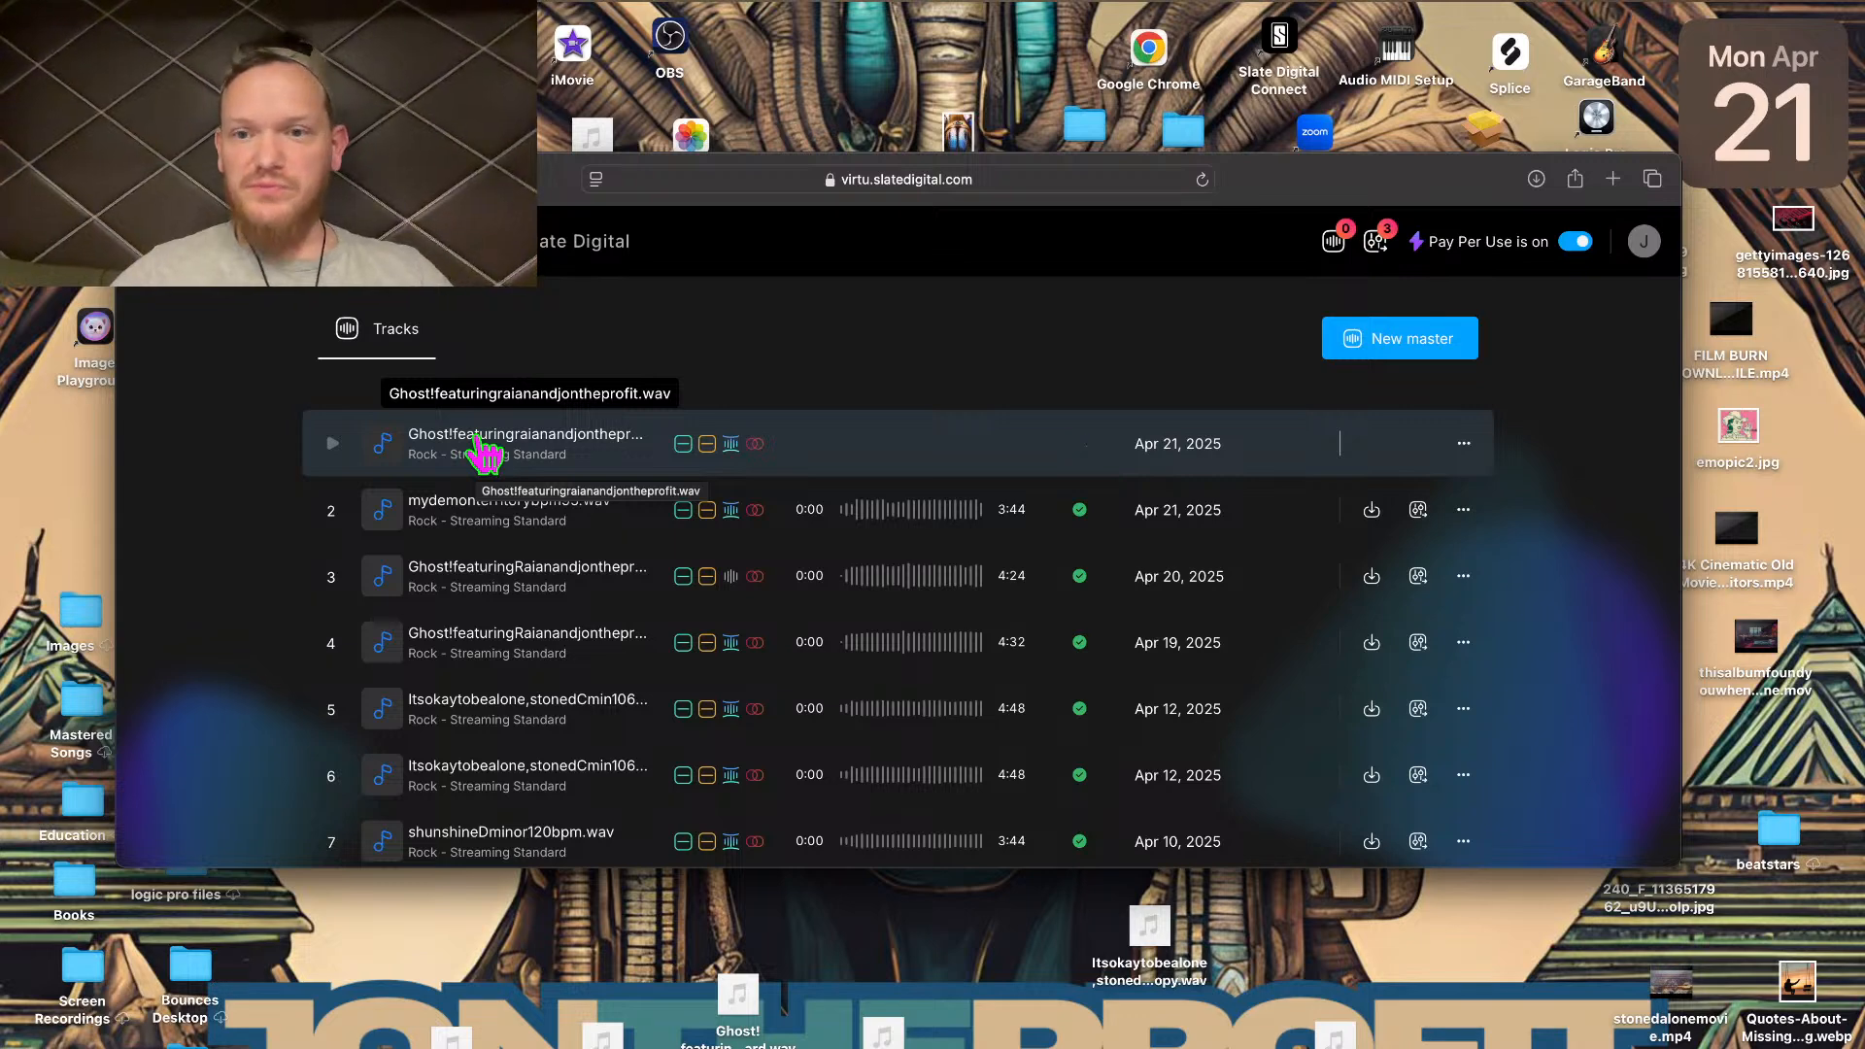
Look through the track list while the song is mastered and download the finished Ghost! master
scroll(1103, 500, down, 10)
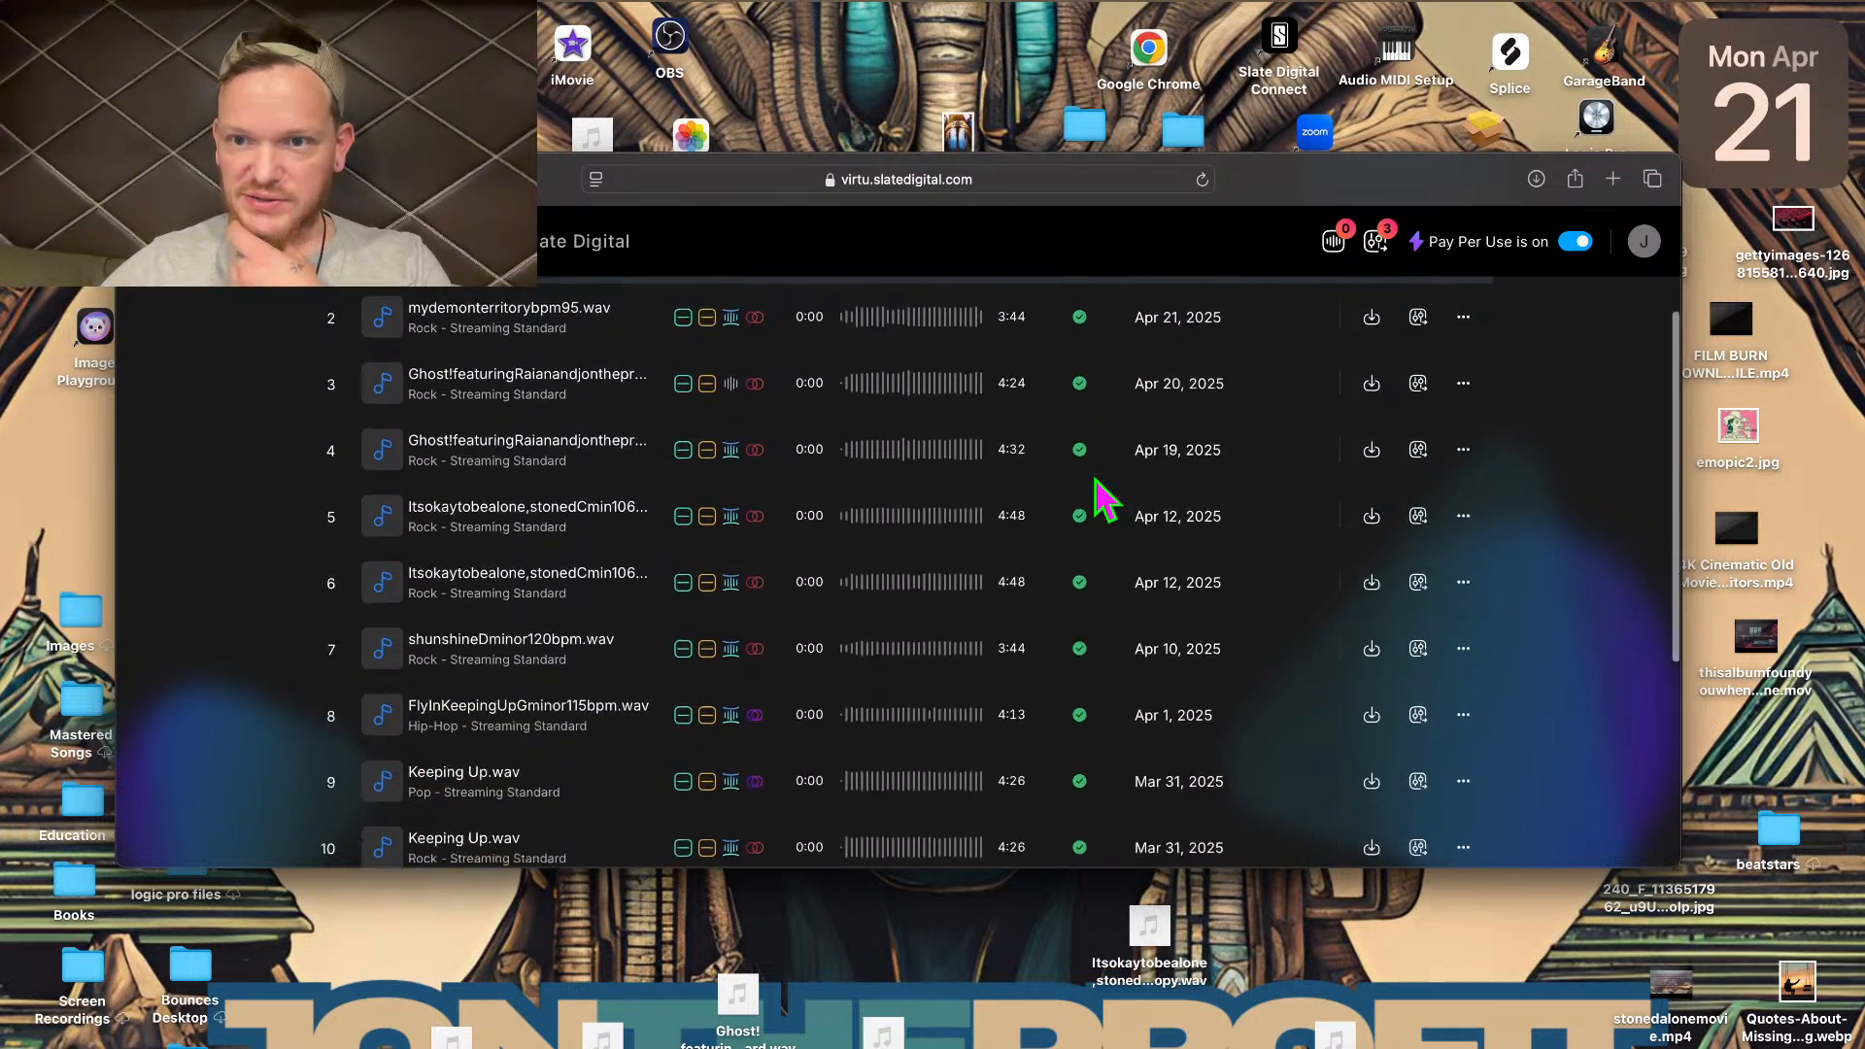
scroll(1104, 491, up, 10)
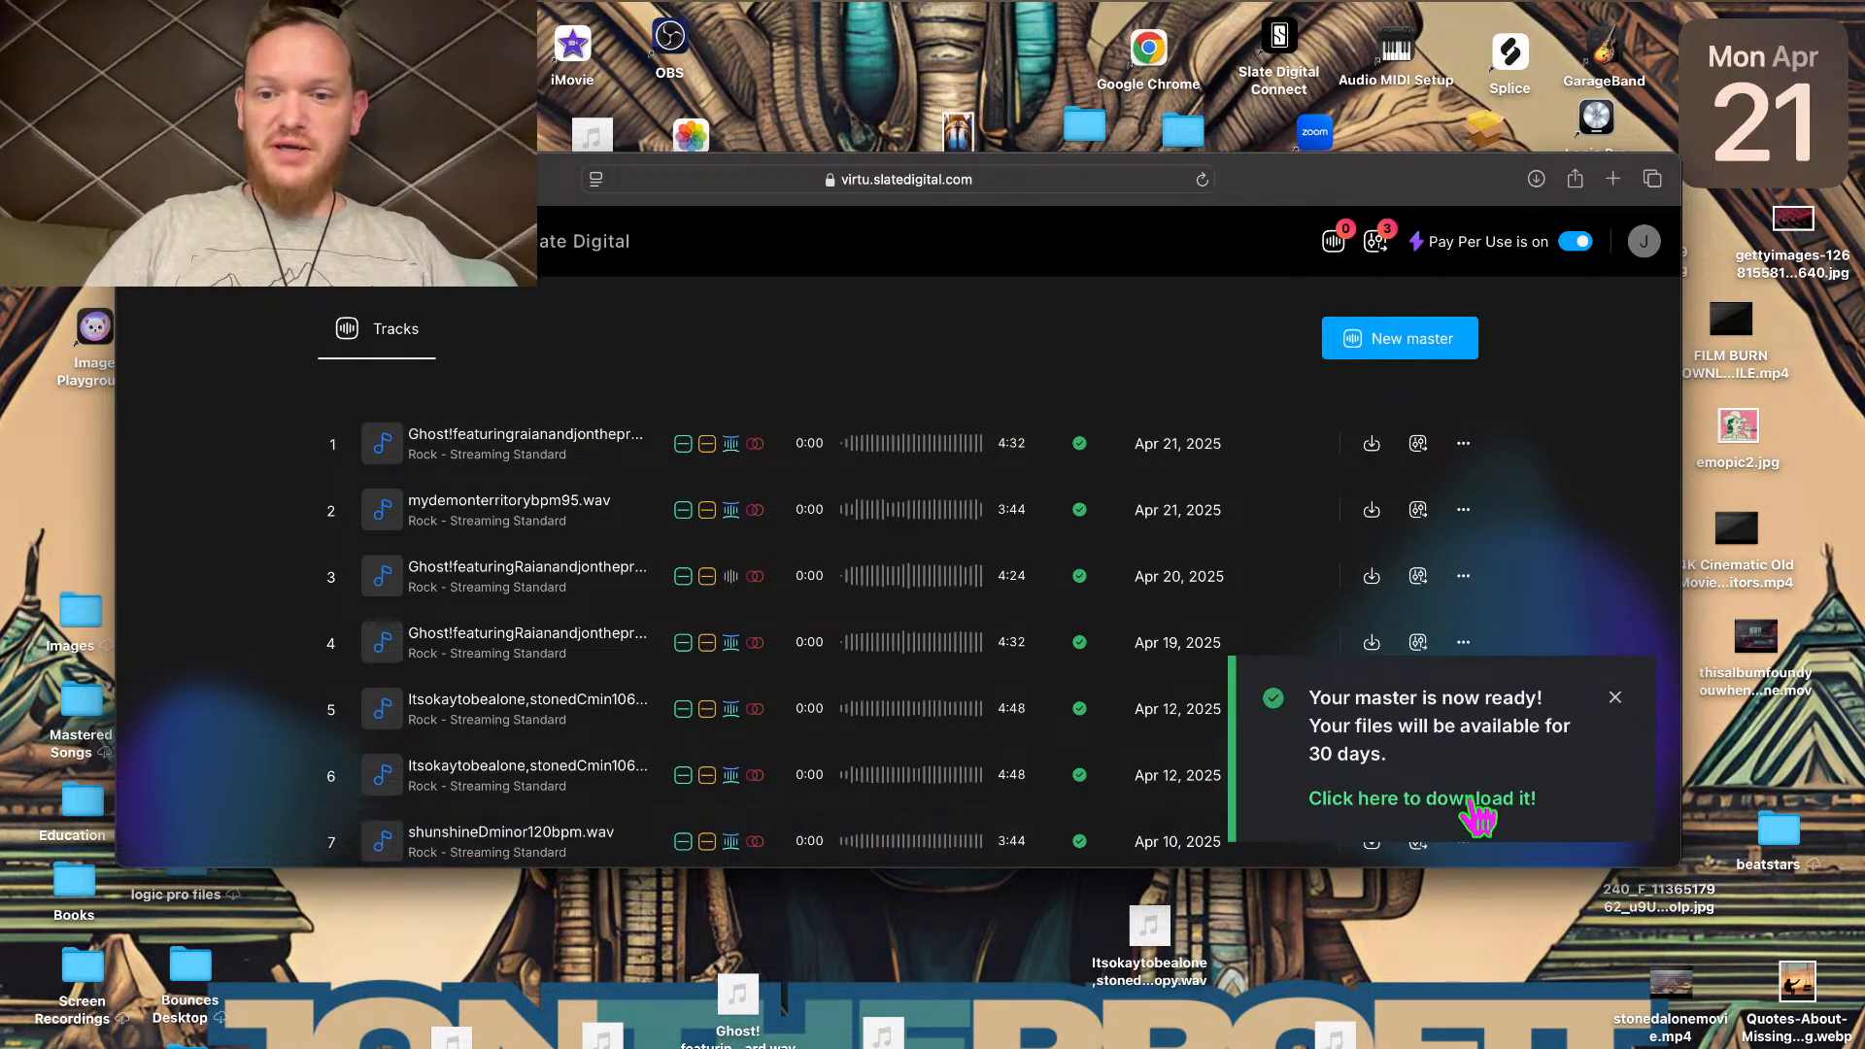
click(1469, 812)
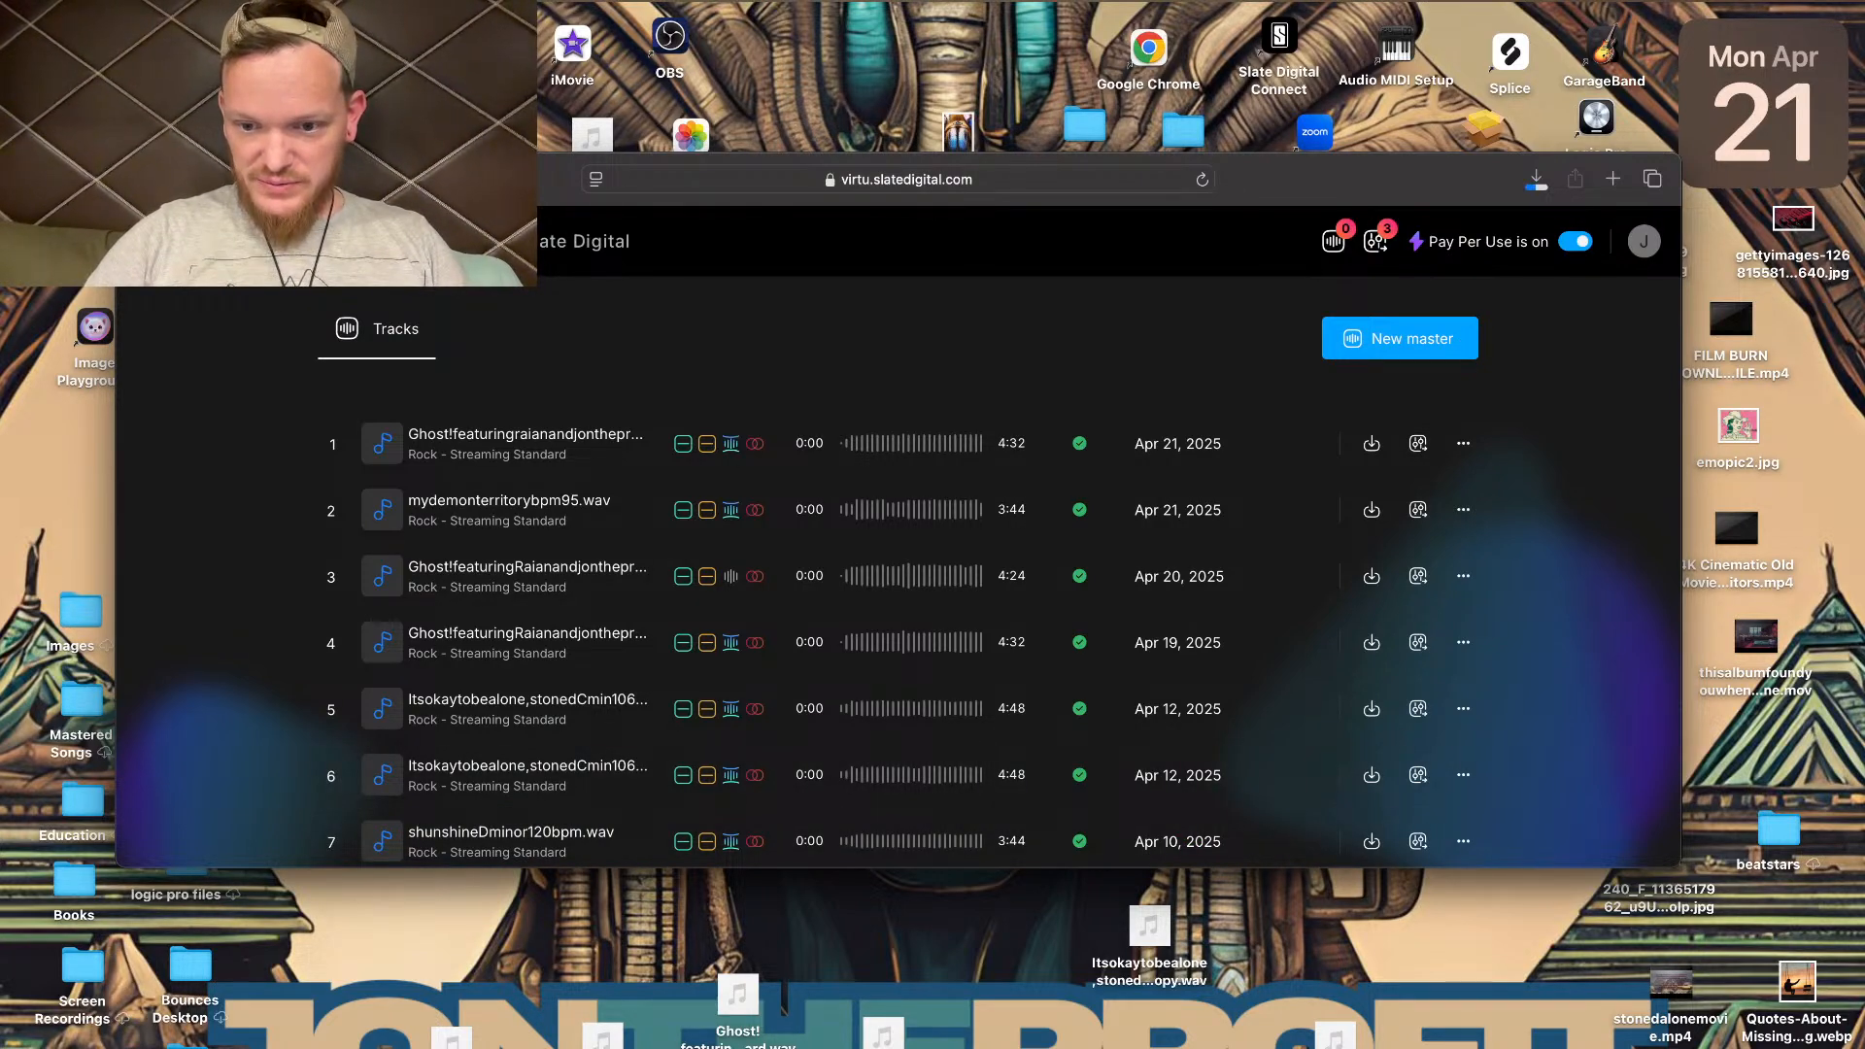
Move the mastered mydemonterritorybpm95 WAV file from the Downloads folder onto the desktop and check the desktop files
click(1453, 1046)
drag(1459, 994, 918, 983)
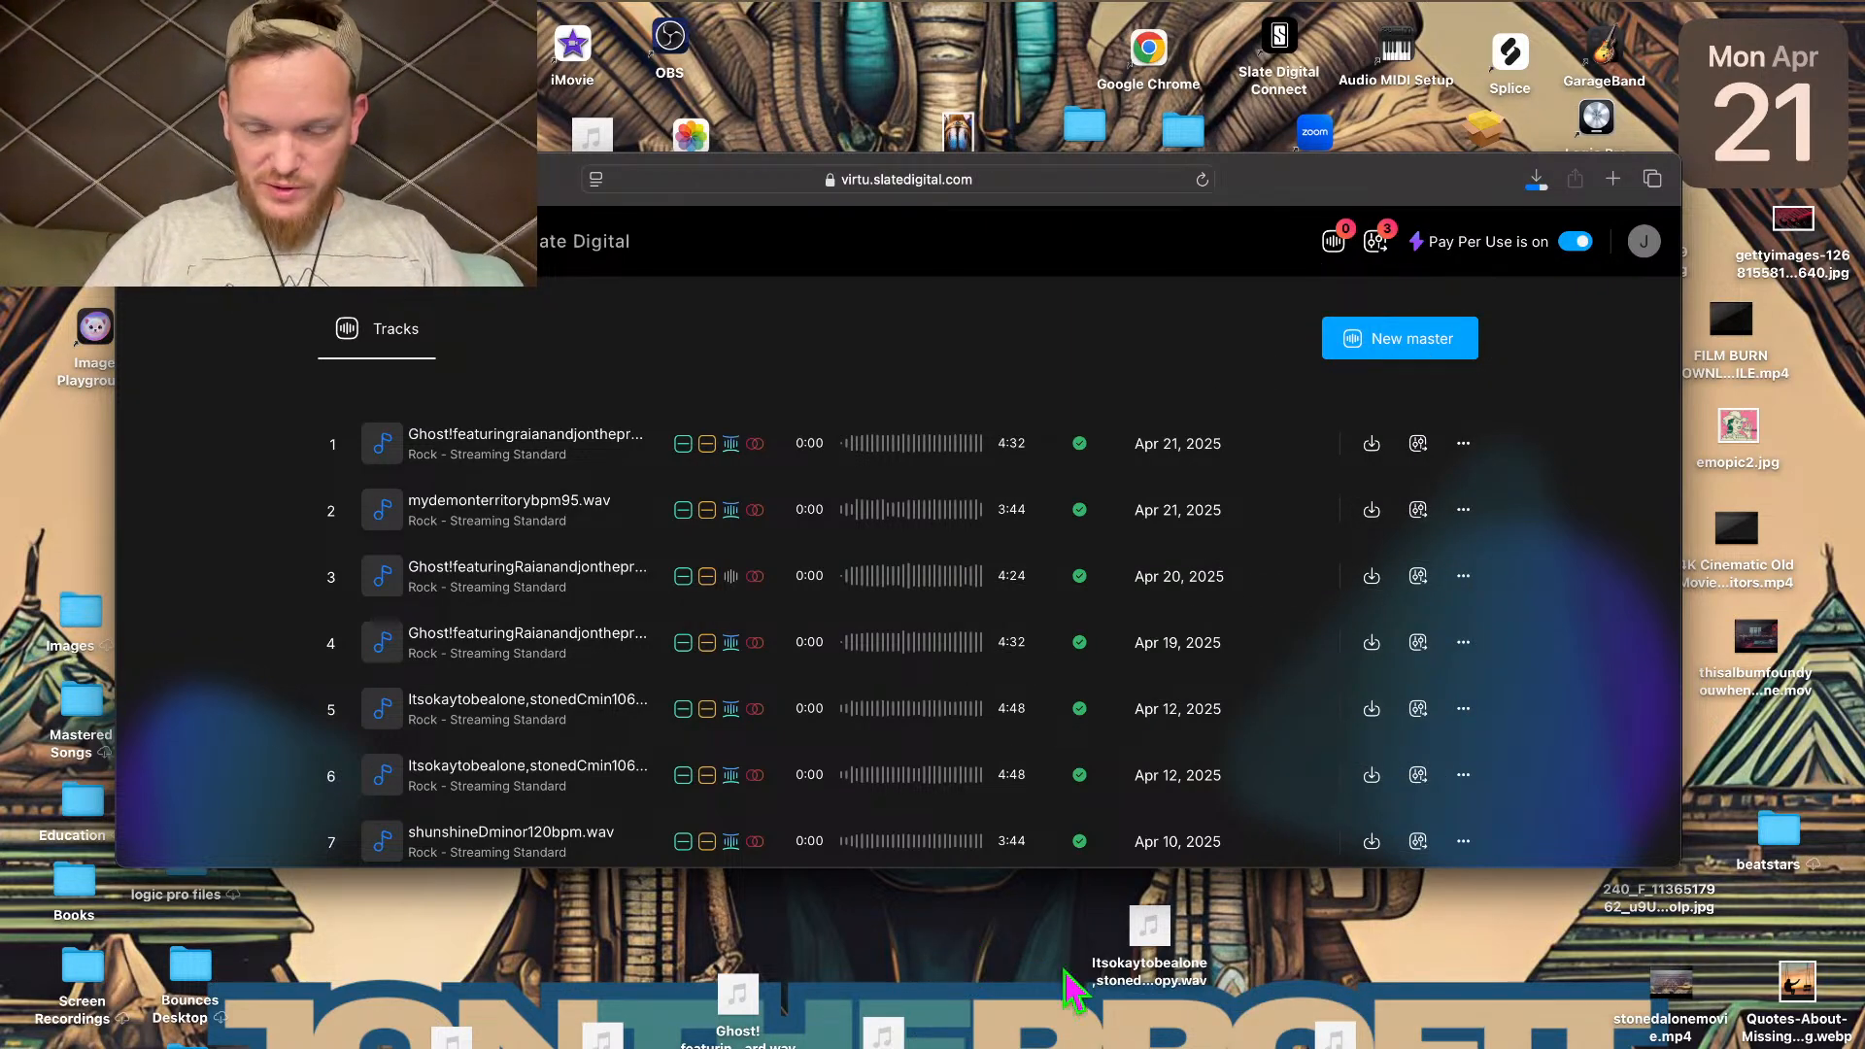
click(1453, 1045)
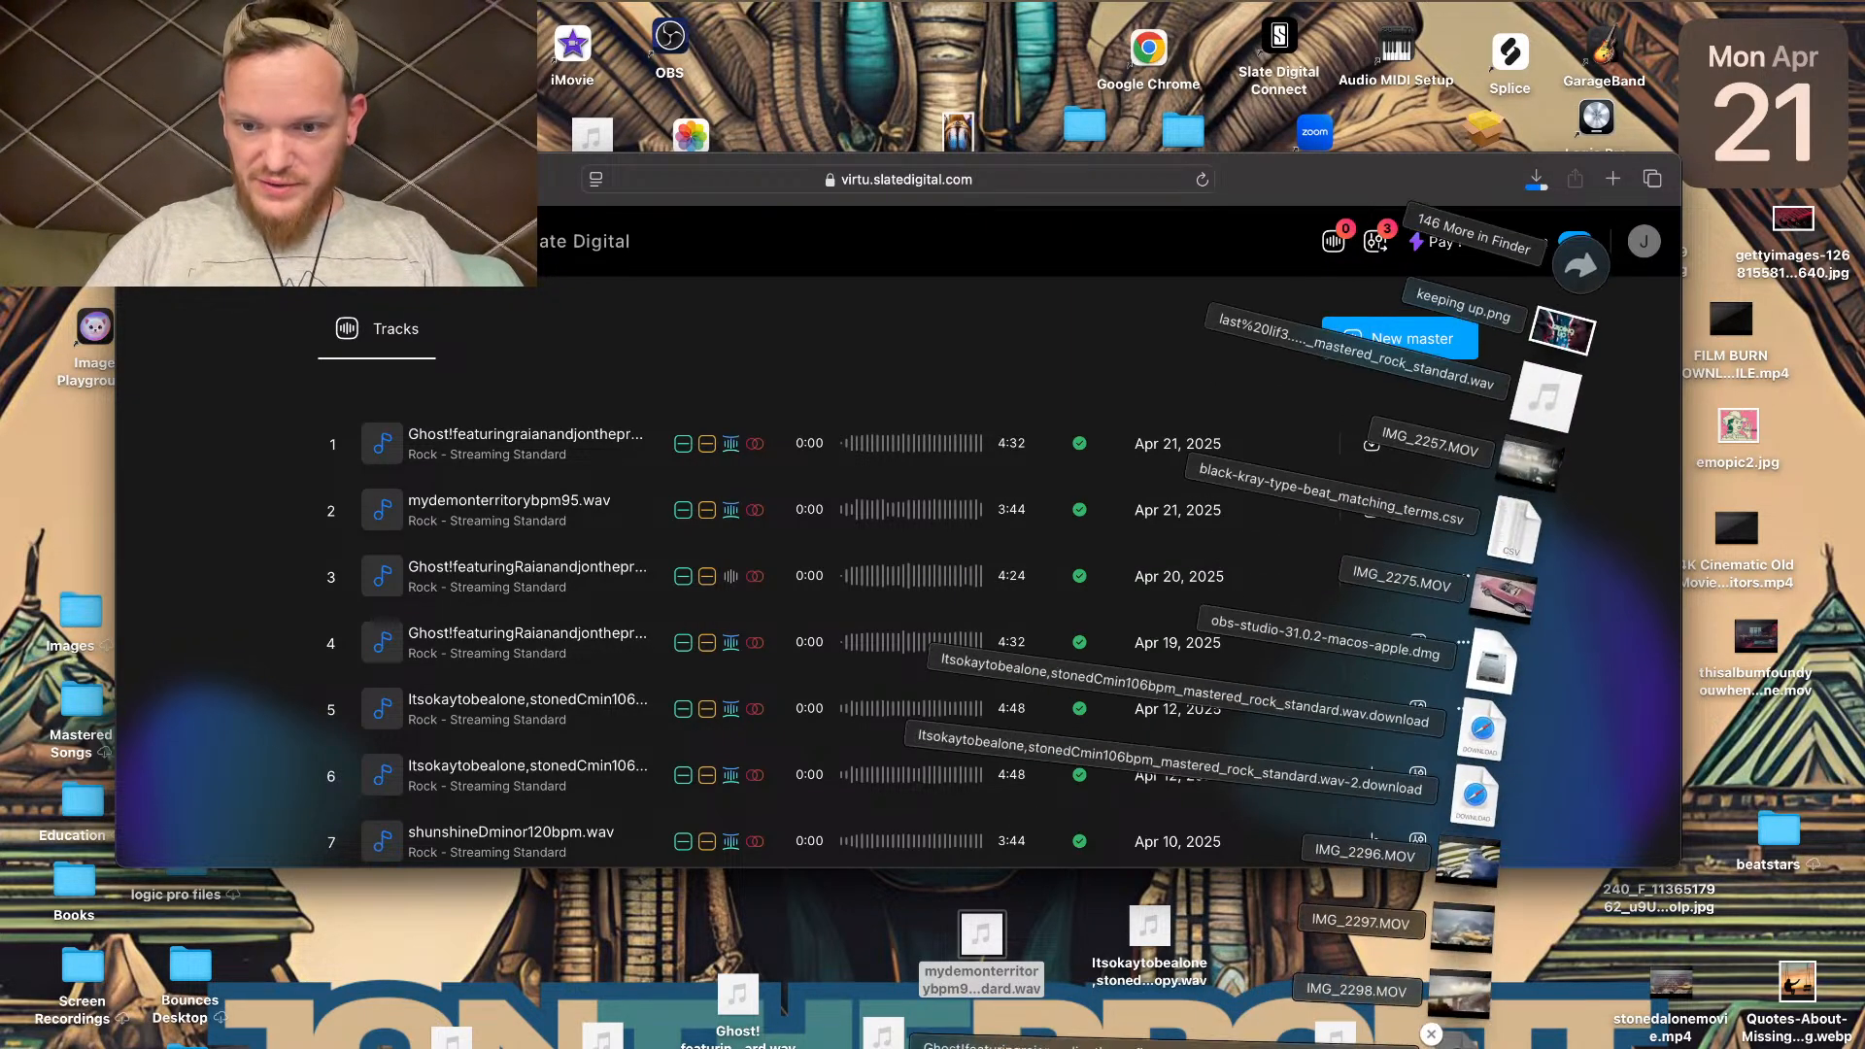
click(1536, 1044)
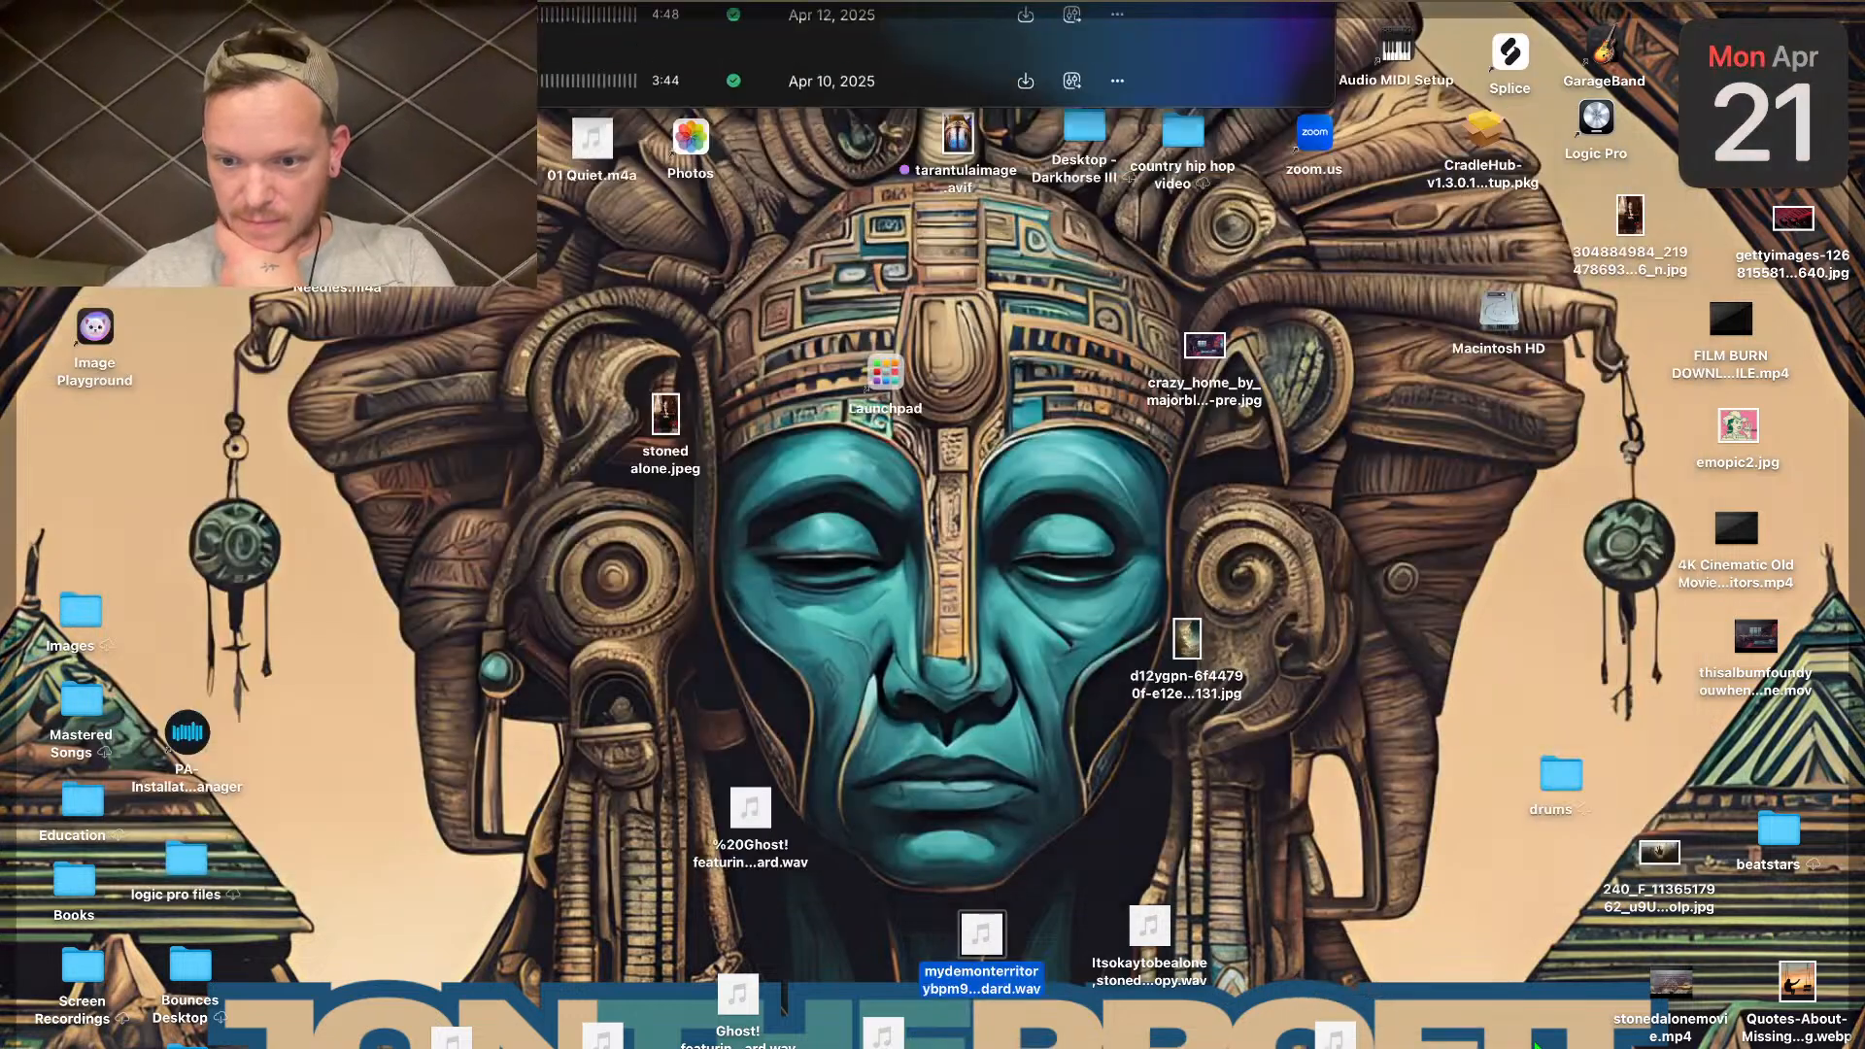
click(1536, 1045)
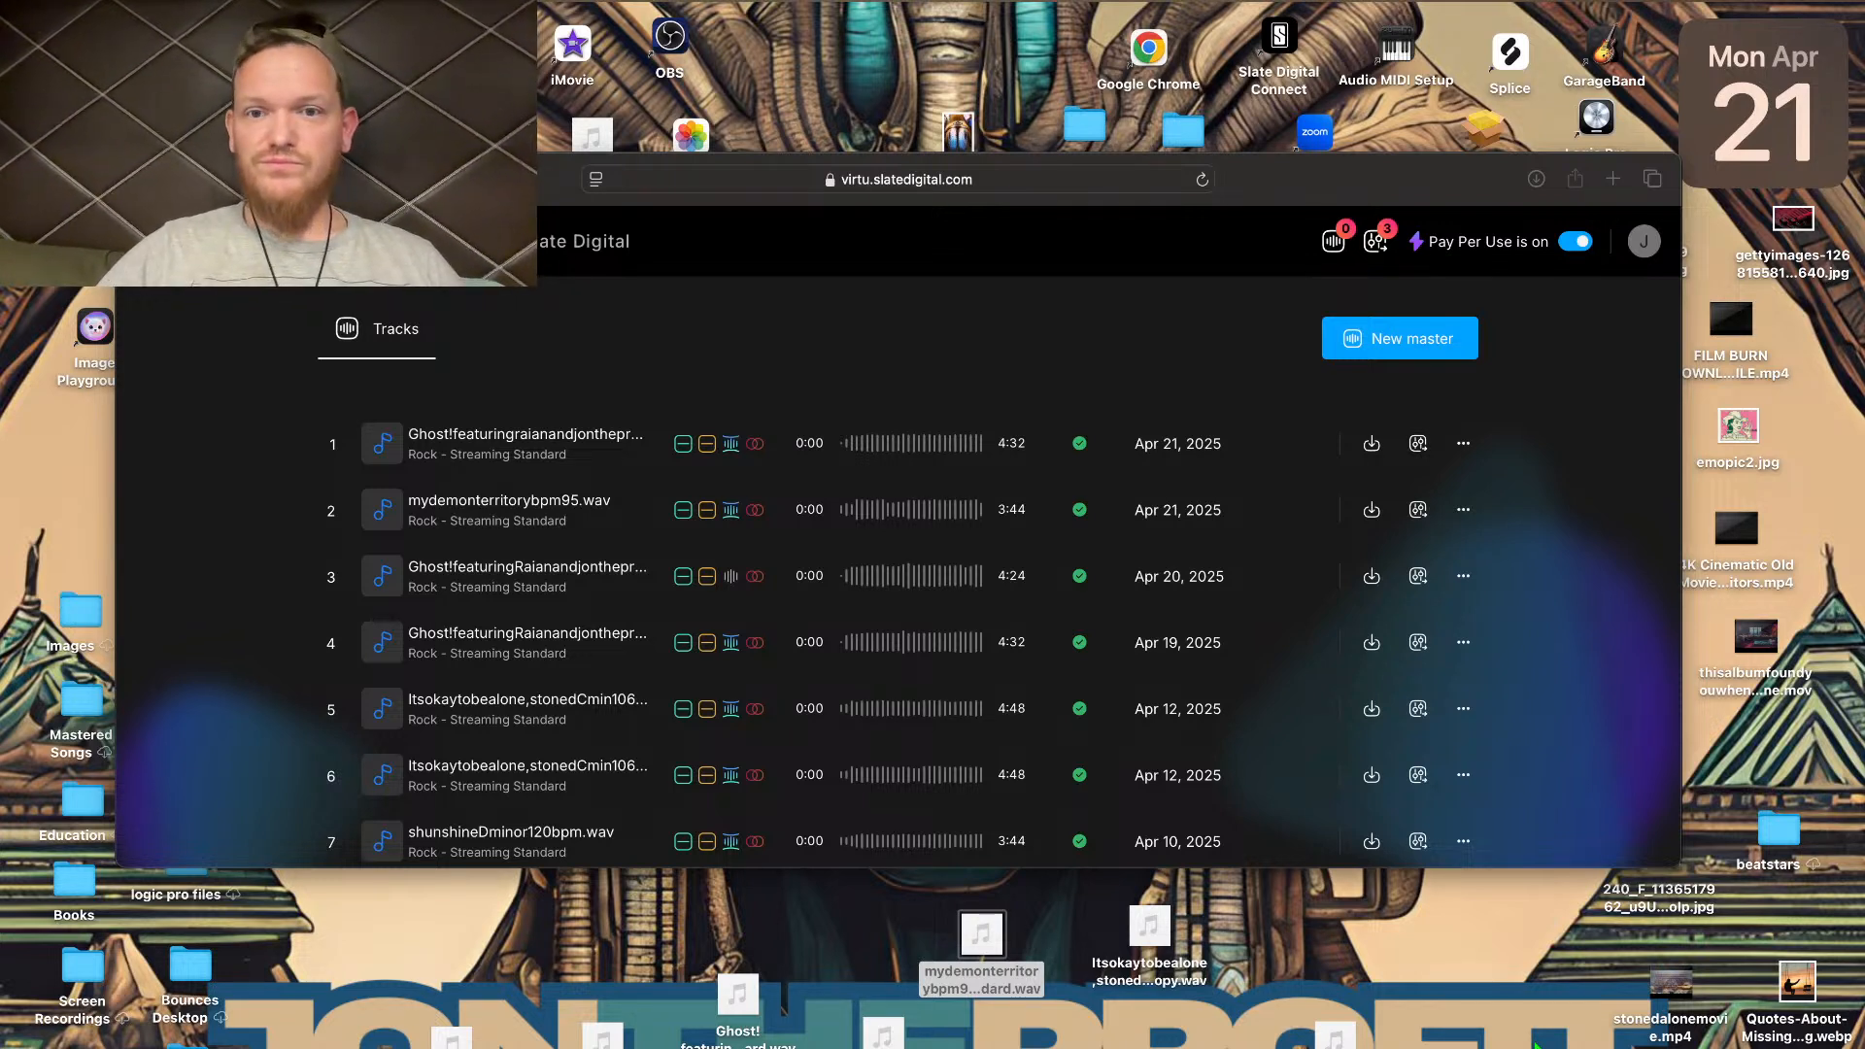
Raise the system volume and pause the playback of skum_mastered_rock_standard
key(XF86AudioRaiseVolume)
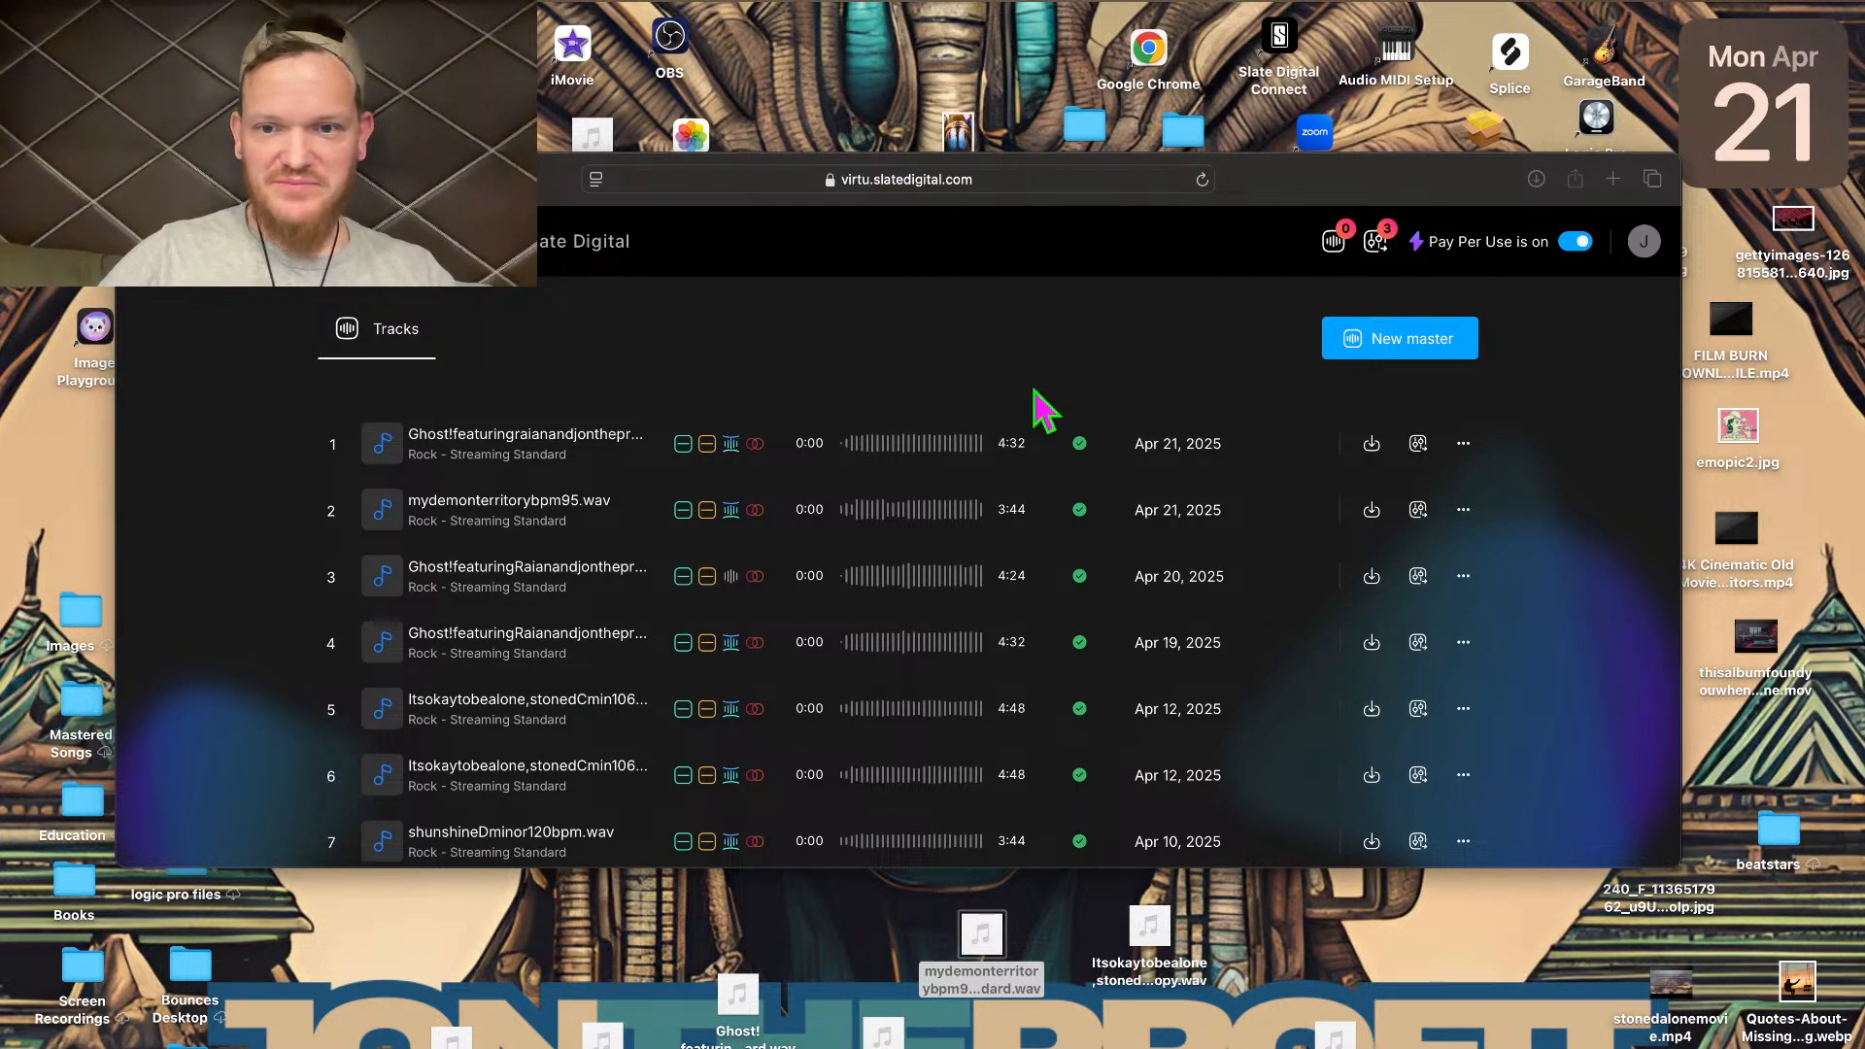
click(1541, 8)
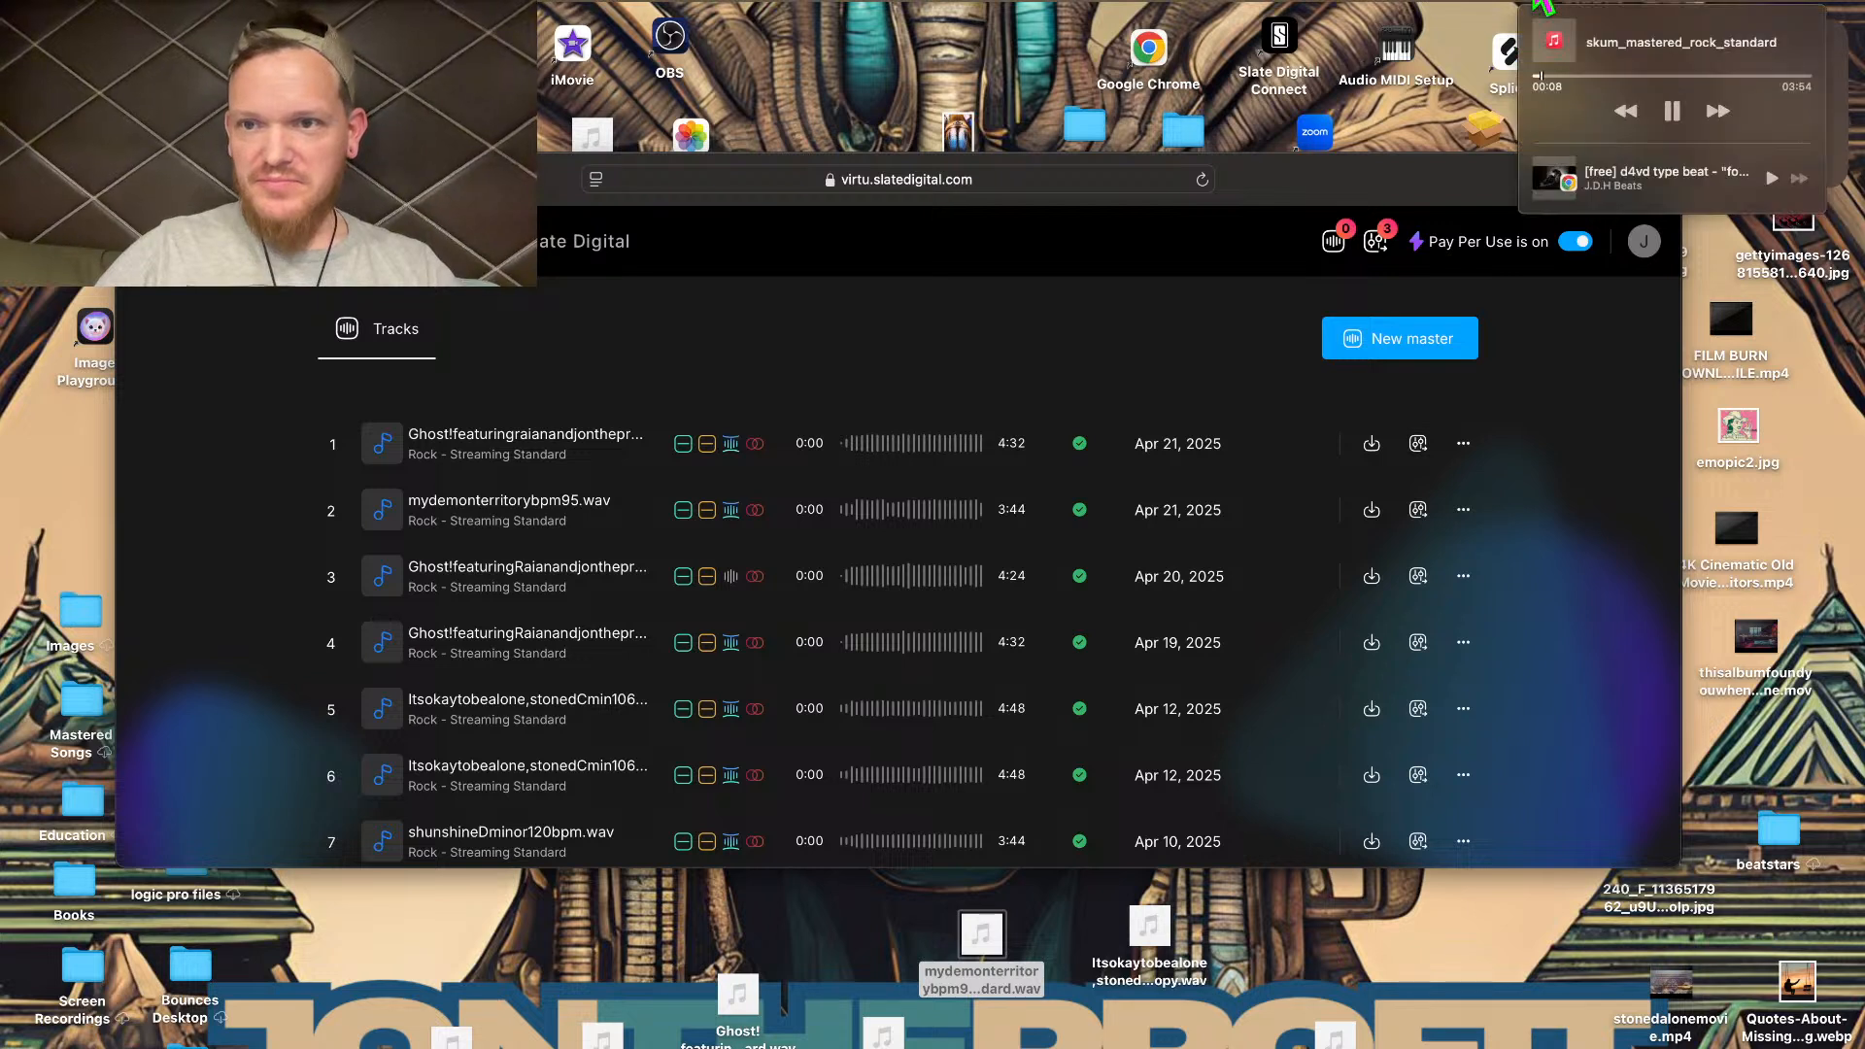
click(1674, 108)
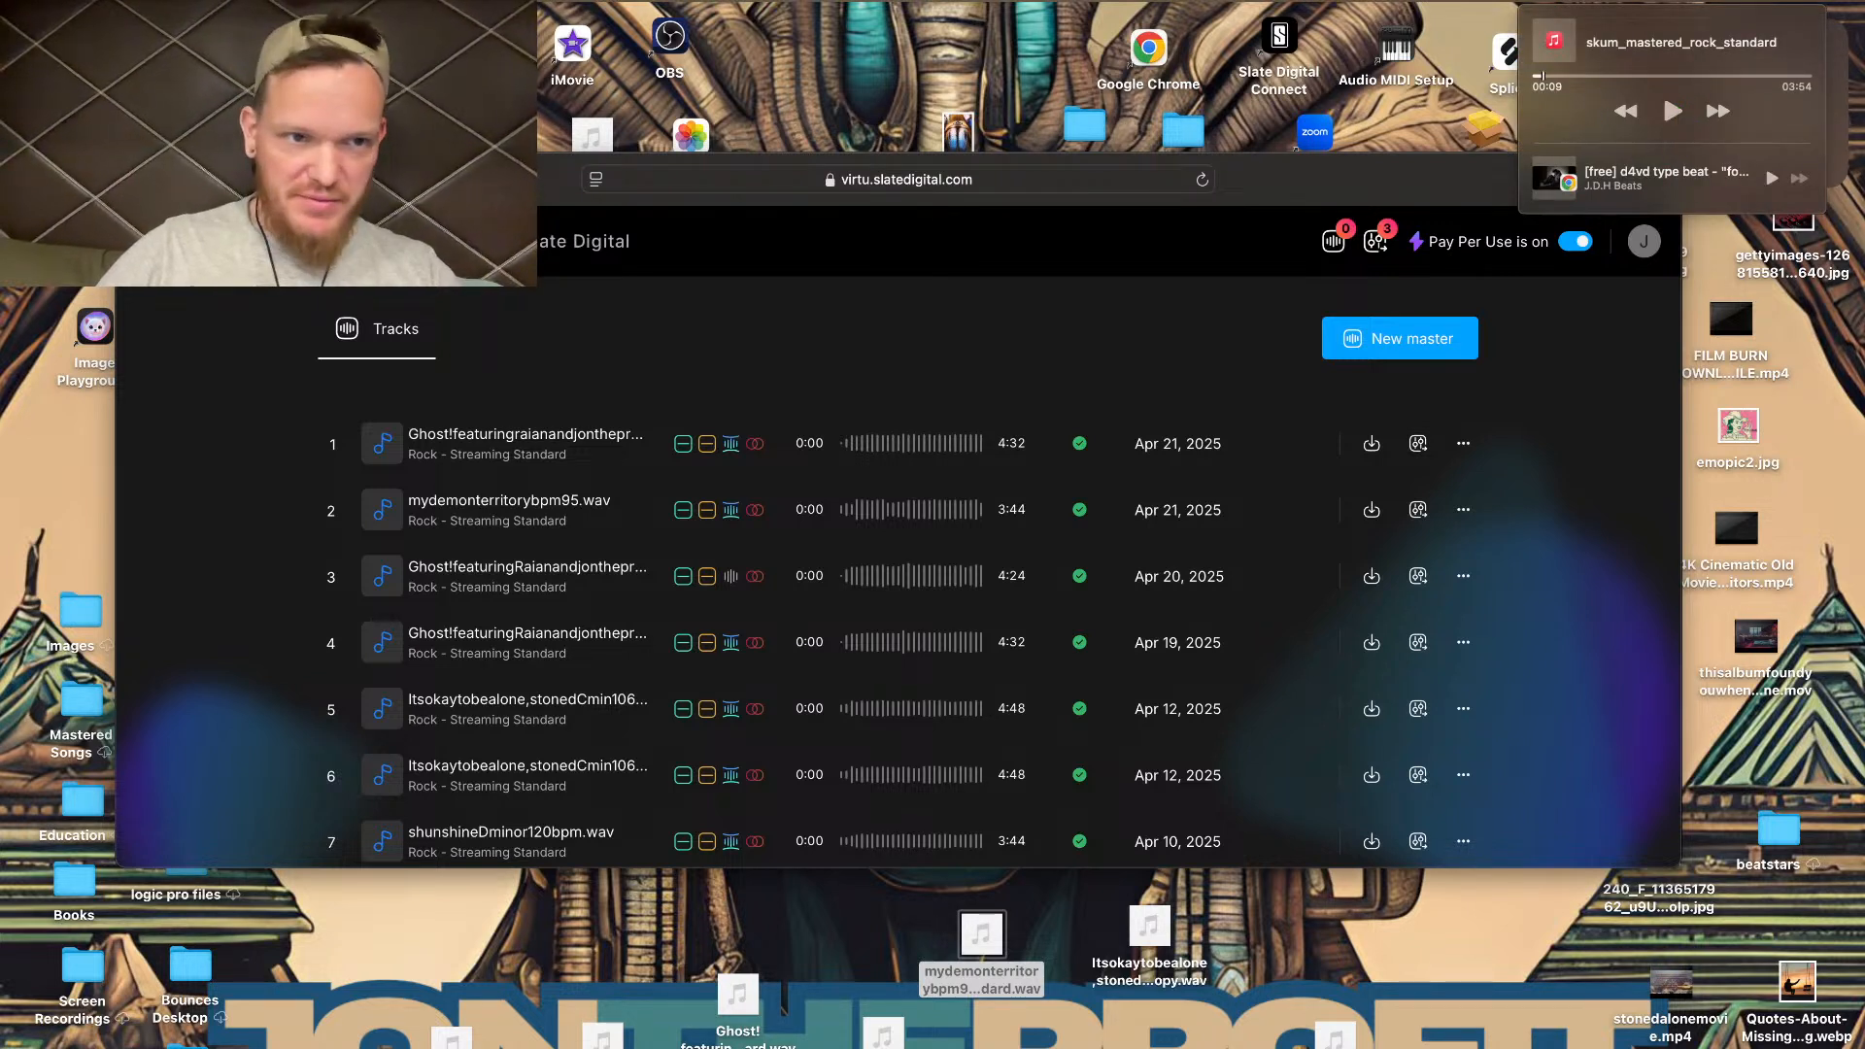